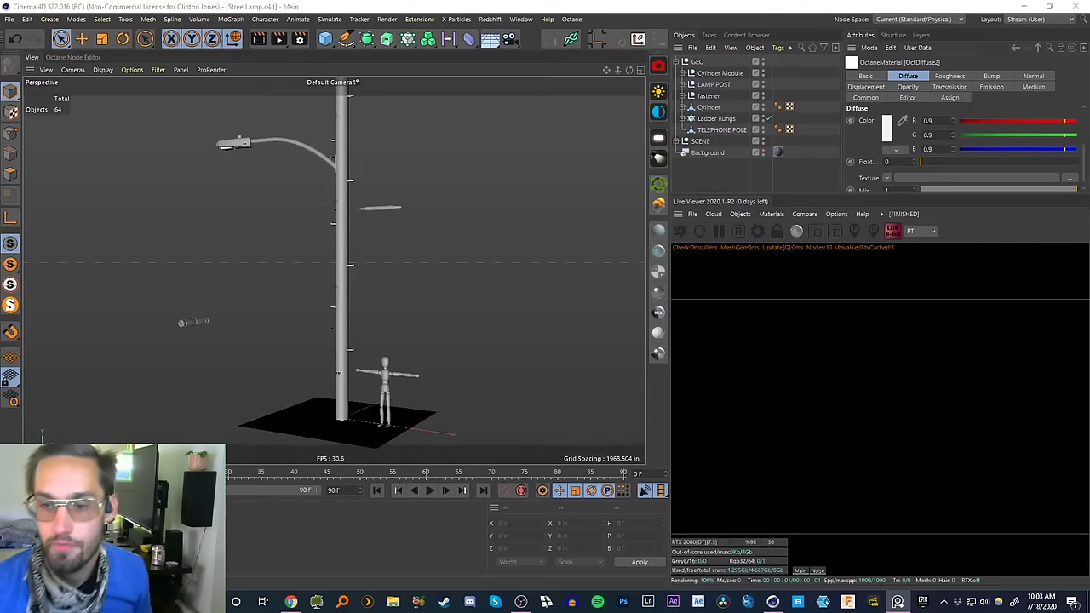
- Bring up the reference image board and frame the dusk street lamp photo beside the 3D model
click(896, 601)
right_drag(688, 369, 720, 342)
scroll(720, 342, down, 5)
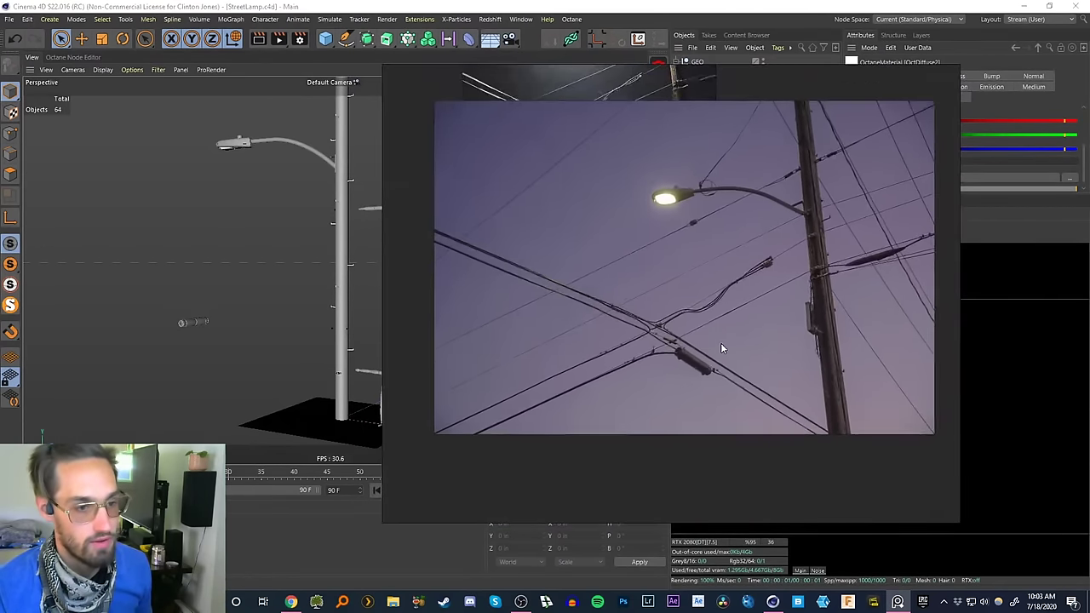
scroll(720, 342, up, 1)
right_drag(786, 295, 858, 291)
drag(828, 308, 831, 337)
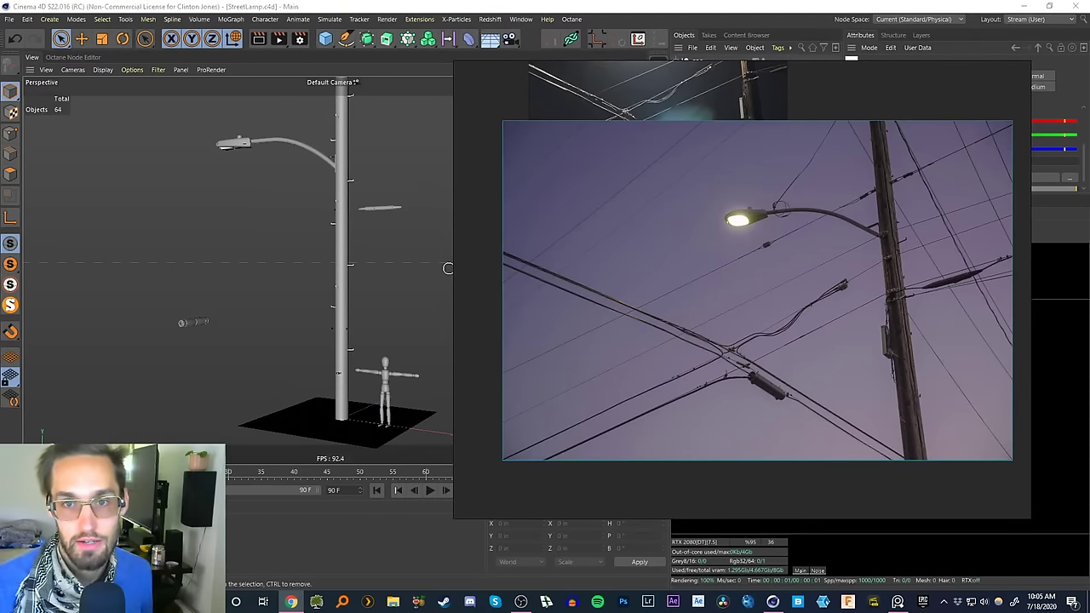
- Switch to the browser at maxon.net, move the reference board aside, and open the 3D & Motion Design Show announcement
drag(1089, 166, 728, 1)
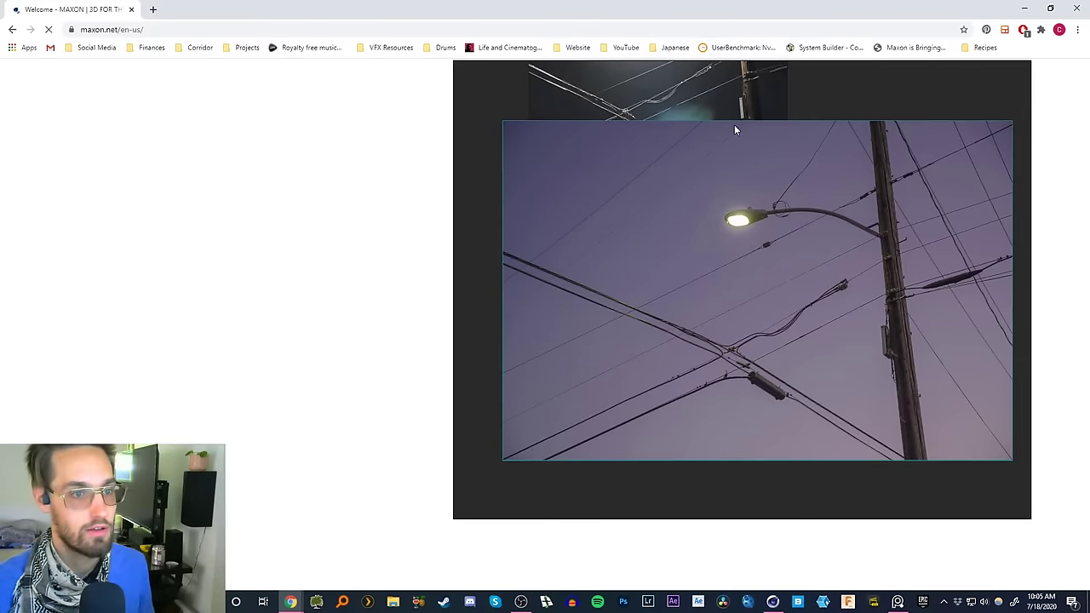
right_drag(734, 125, 1089, 125)
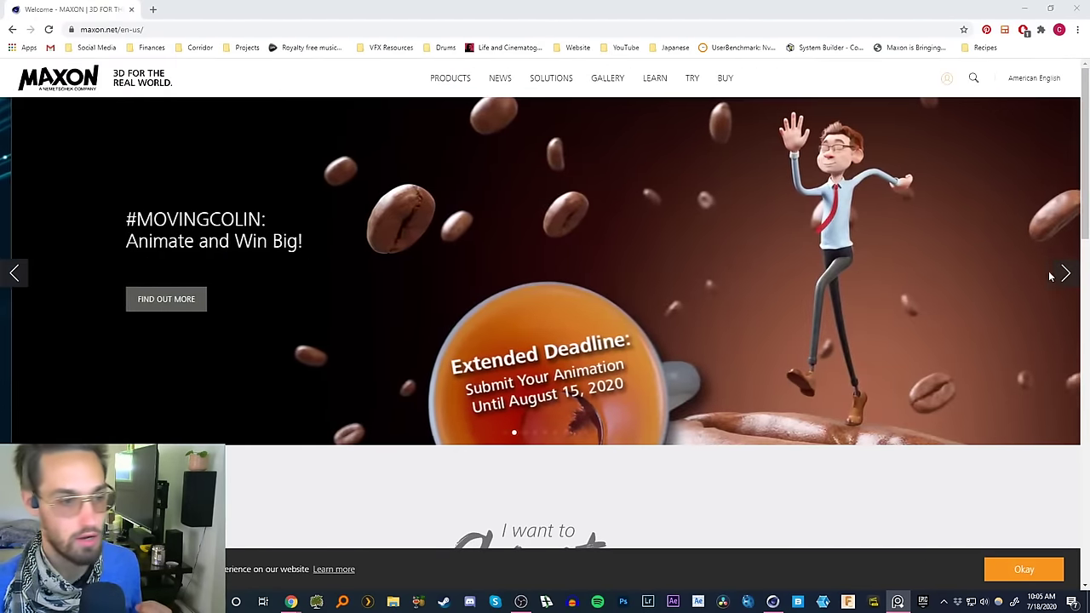
click(15, 274)
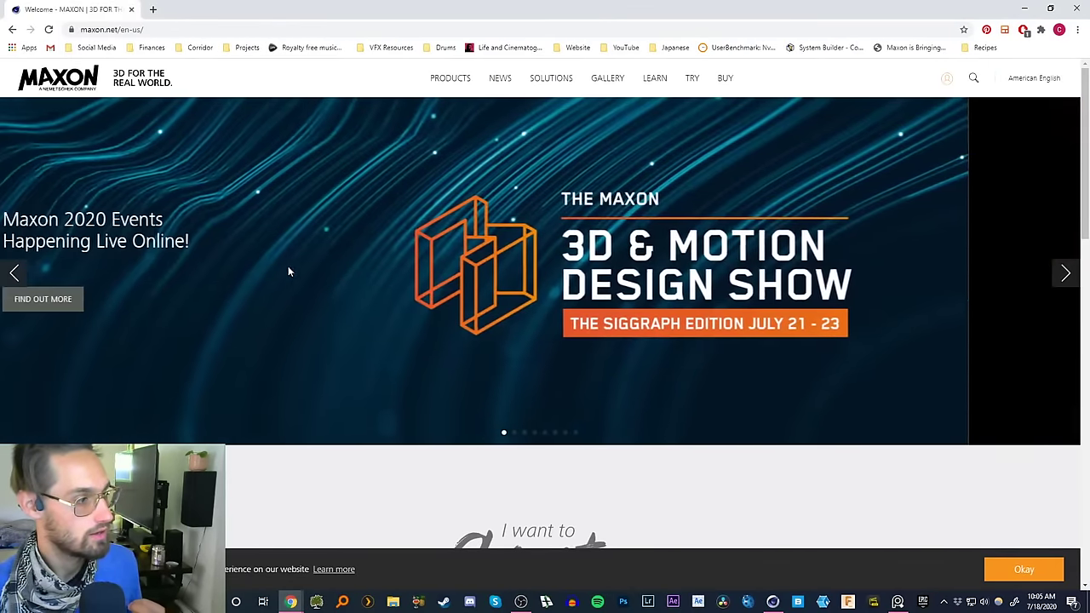
click(166, 300)
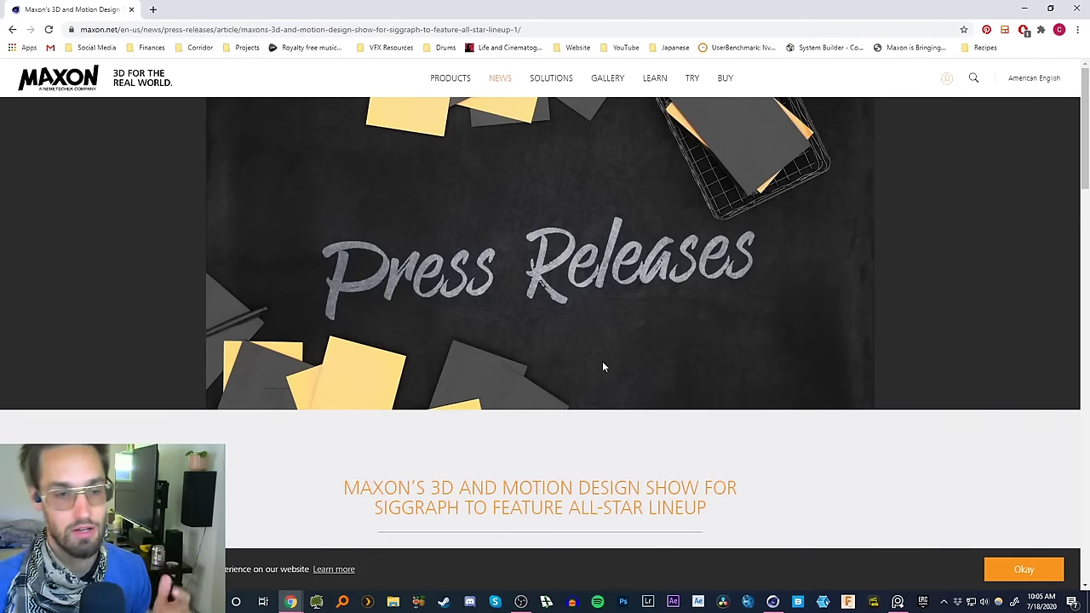
- Skim the press release and the Maxon News overview, and return to the Maxon home page
scroll(595, 437, down, 15)
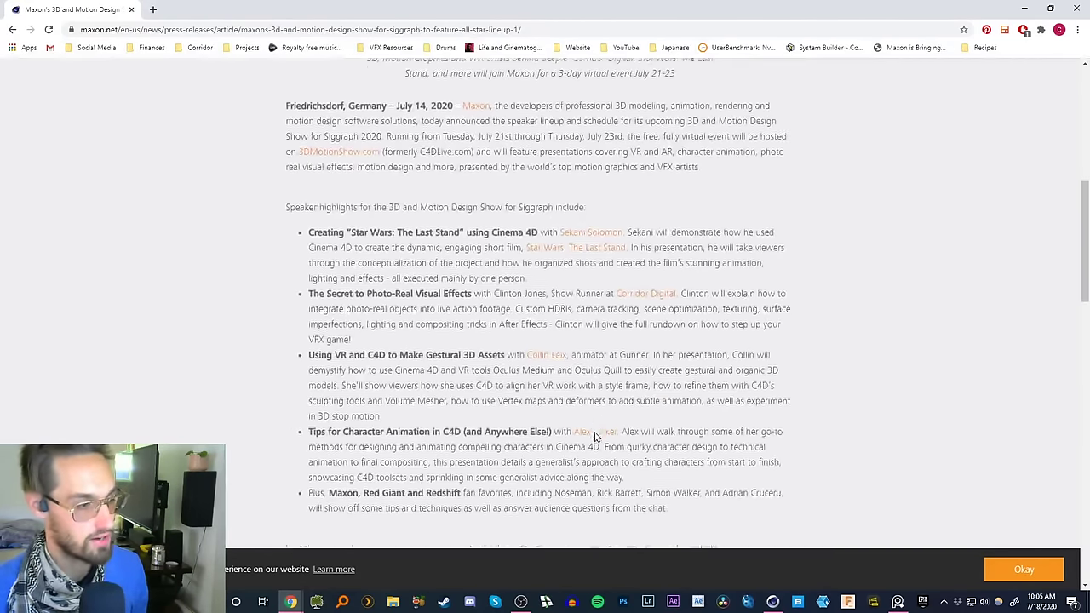
scroll(595, 437, down, 10)
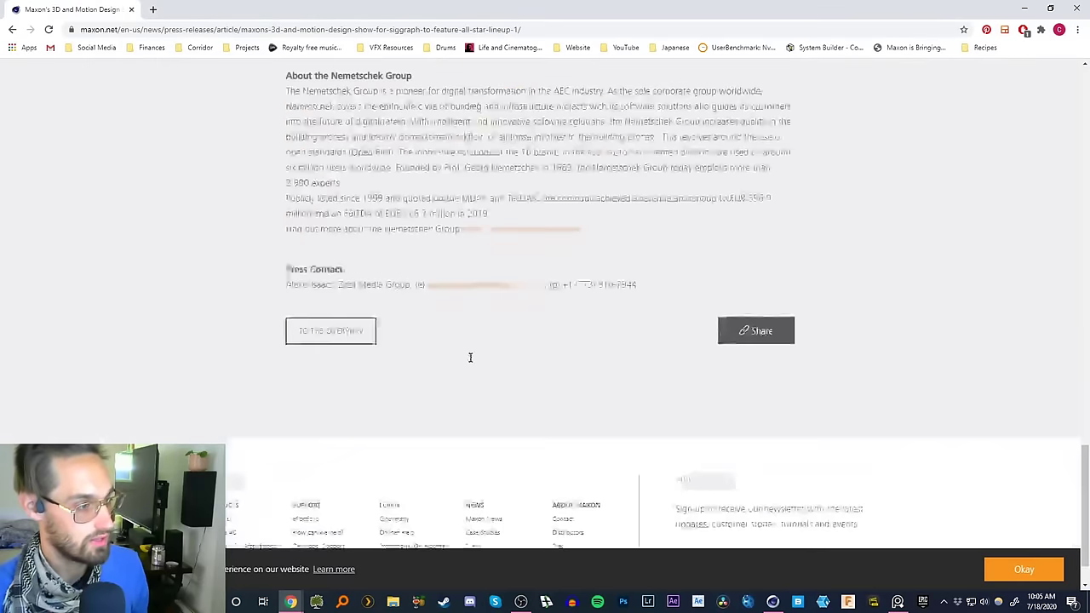
click(341, 290)
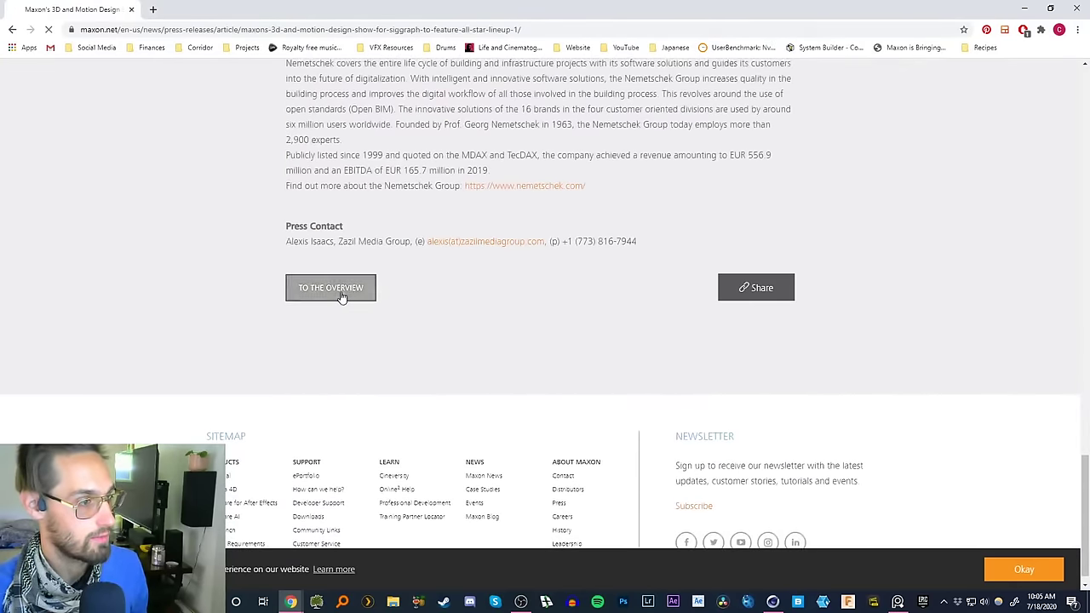
scroll(511, 390, down, 6)
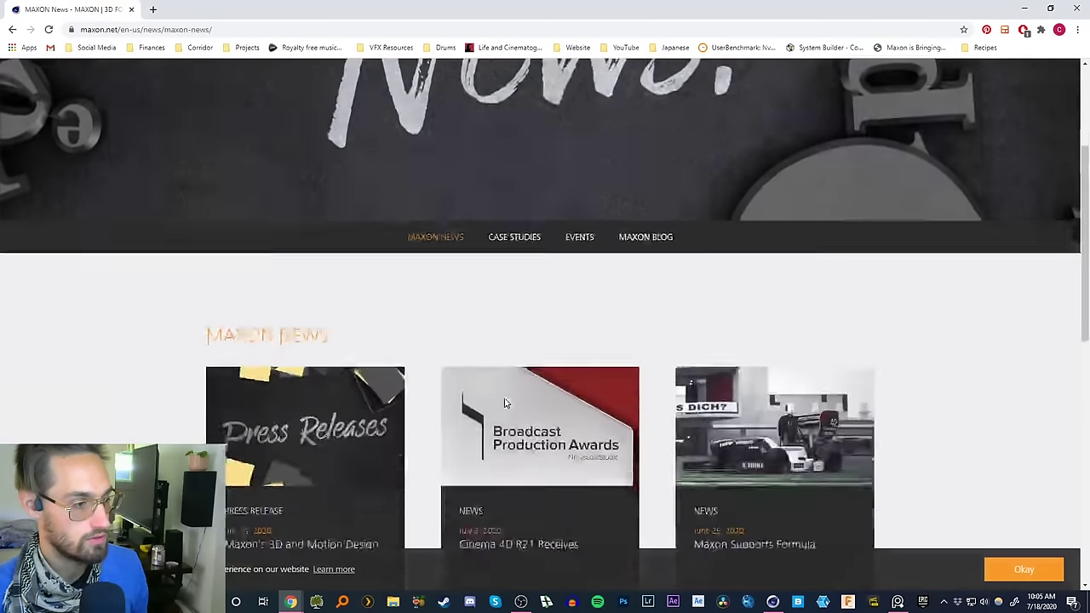
scroll(505, 403, up, 10)
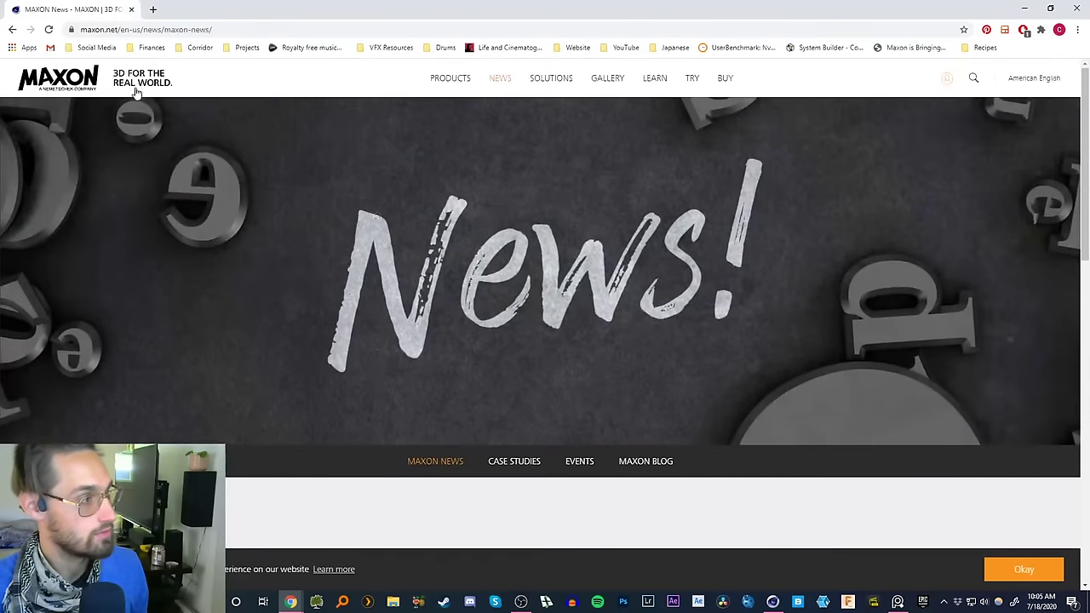
click(12, 29)
click(11, 29)
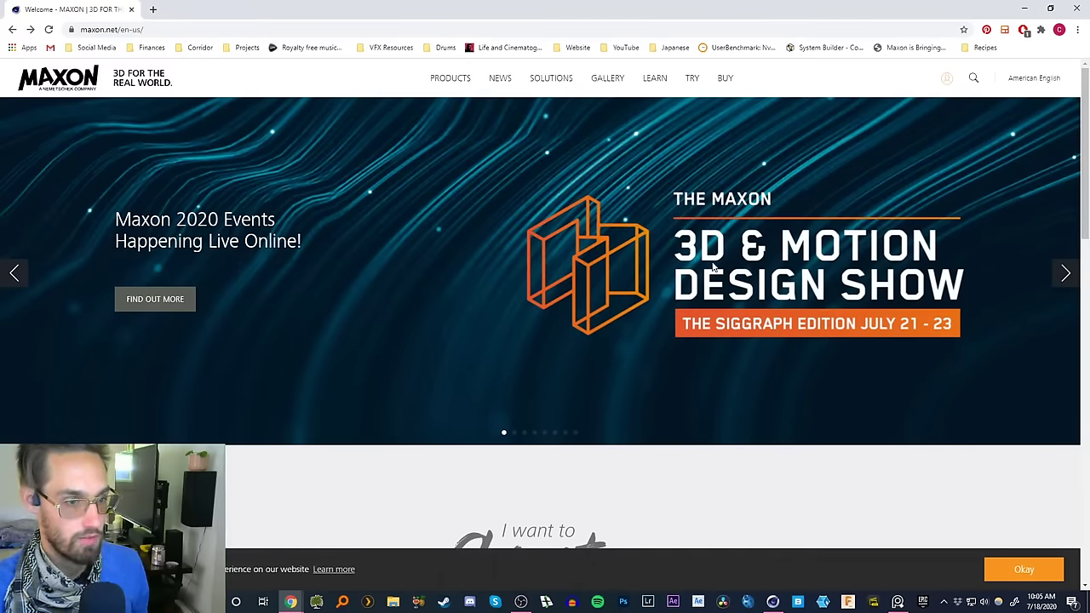
scroll(527, 300, down, 4)
scroll(527, 299, up, 4)
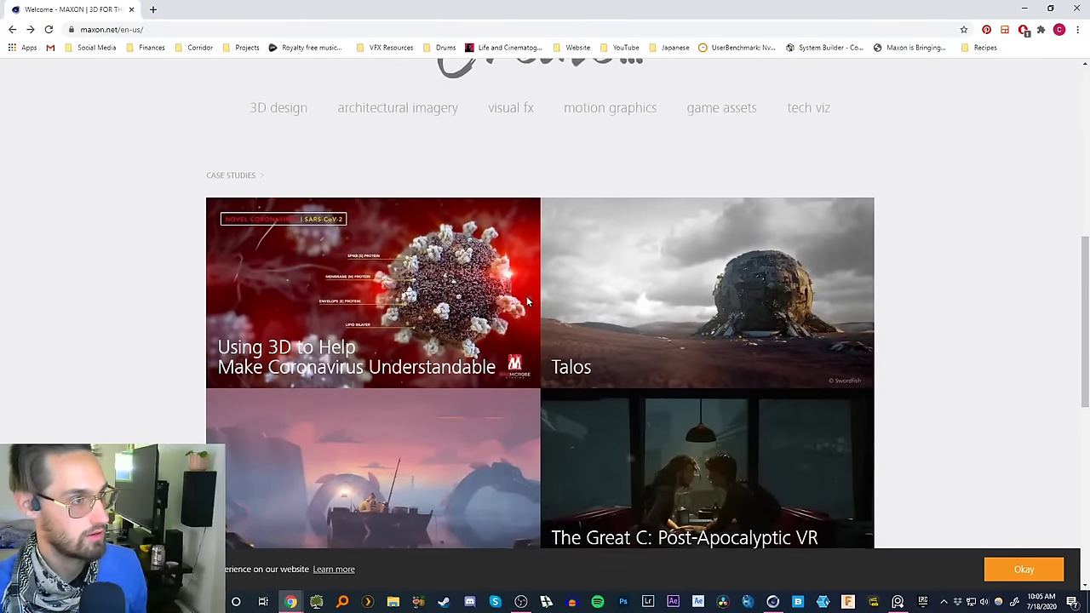
scroll(511, 264, up, 3)
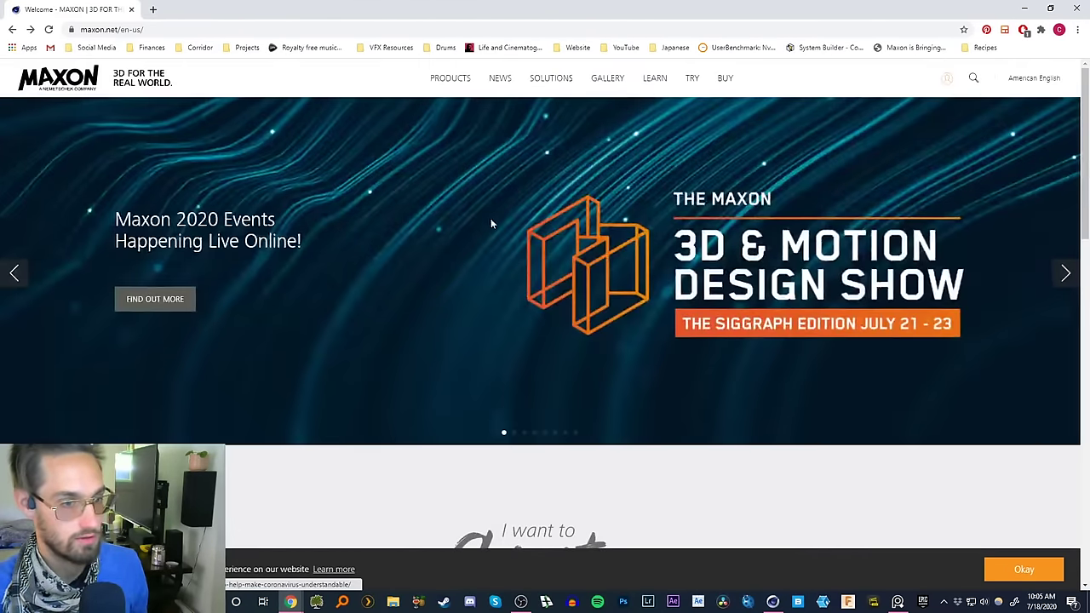
- Open the 3D & Motion Design Show press release again and follow its 3DMotionShow.com link
click(167, 305)
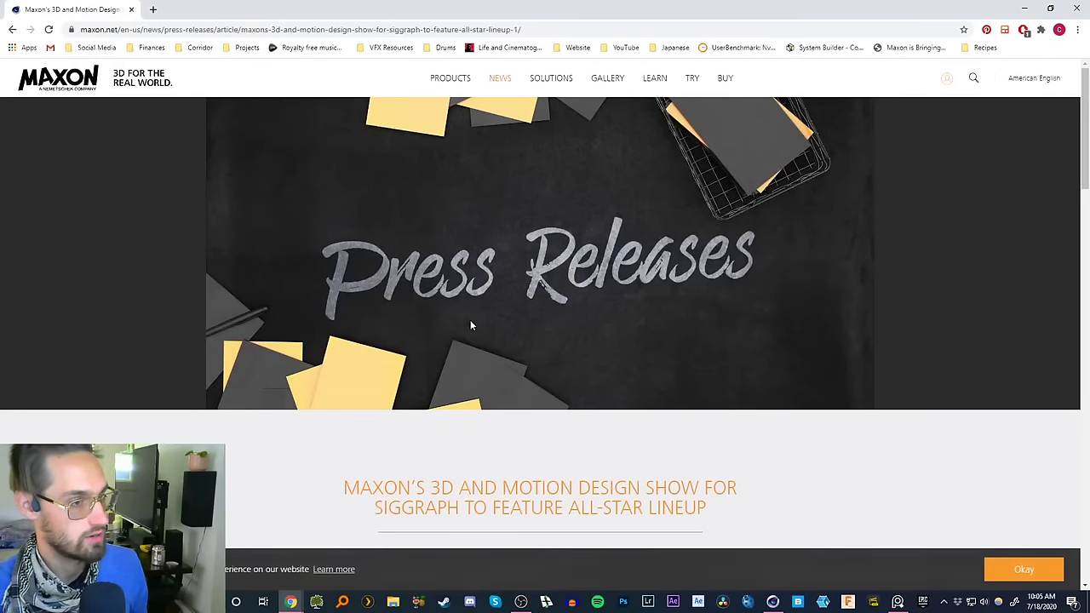
scroll(315, 426, down, 2)
scroll(315, 424, down, 1)
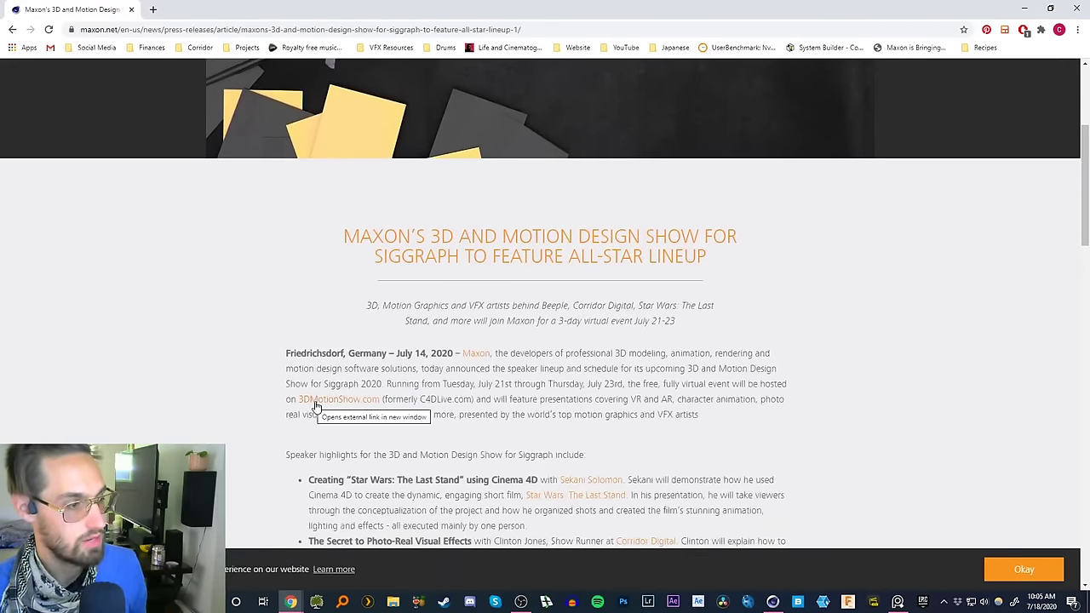
click(313, 402)
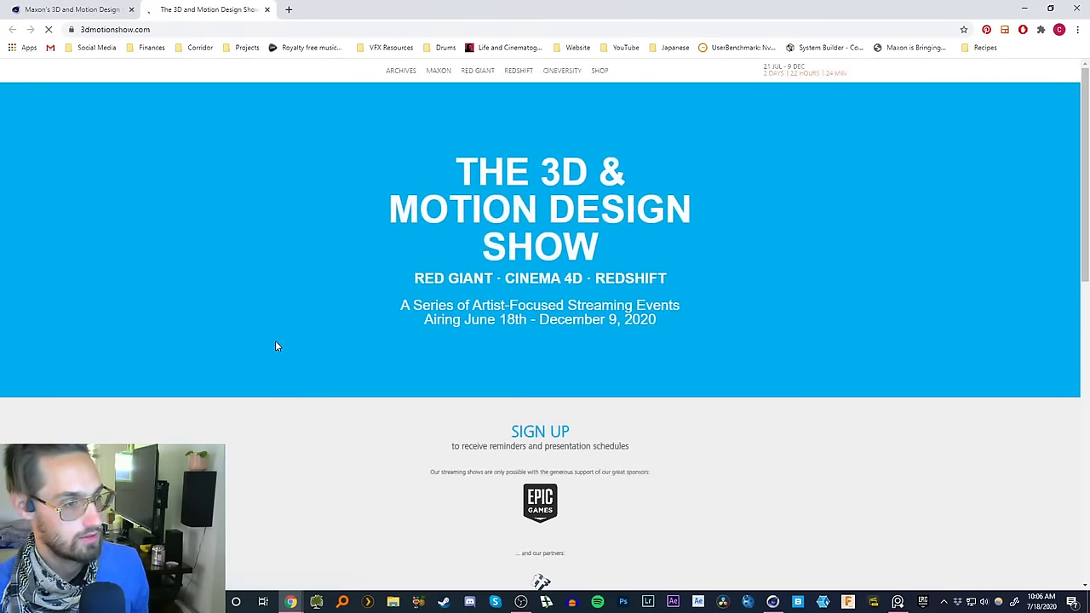
- Review the Tuesday July 21 presentation schedule, highlight "The Secret to Photo-Real Visual Effects", and minimize the browser
scroll(270, 450, down, 5)
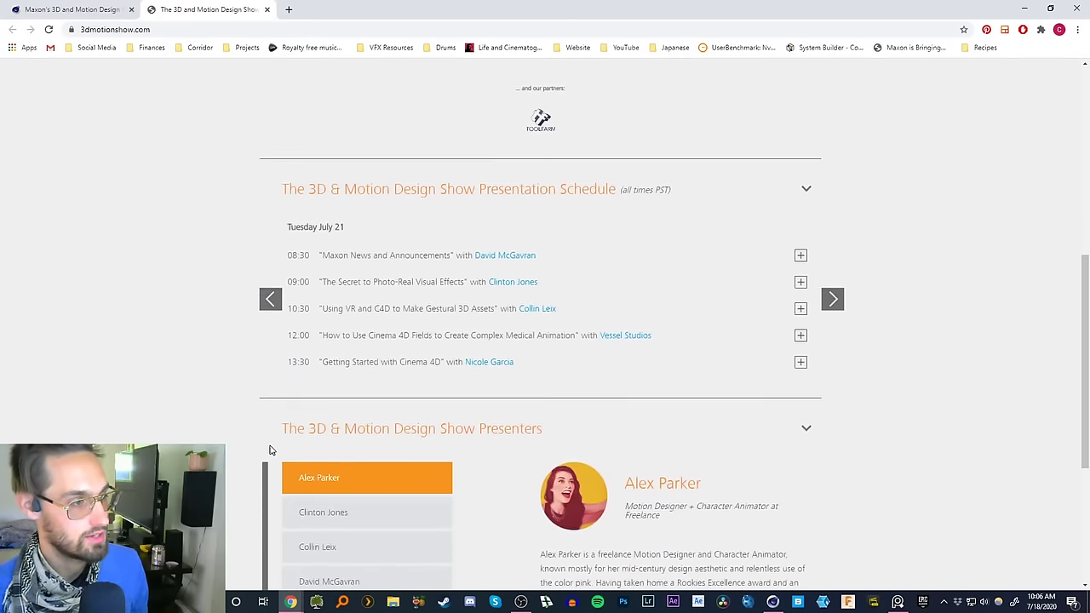
scroll(270, 450, up, 1)
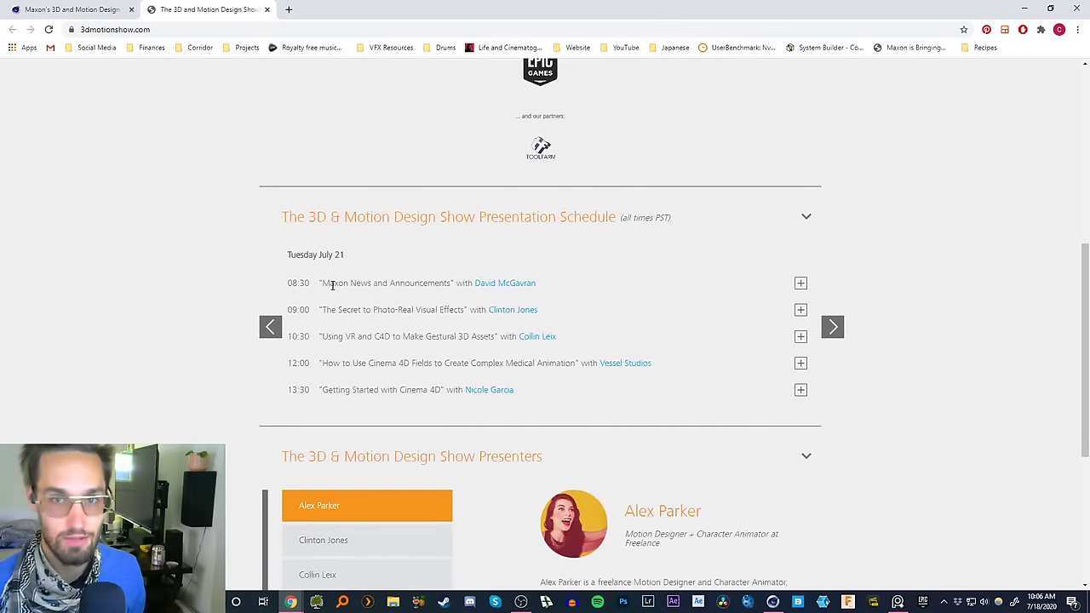
drag(332, 313, 550, 314)
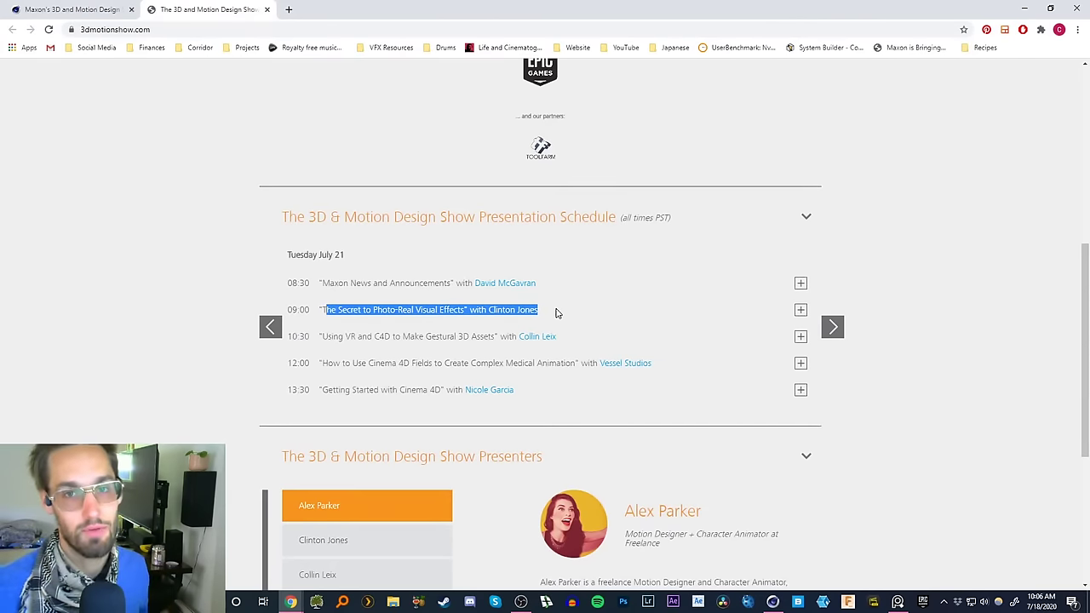
click(155, 285)
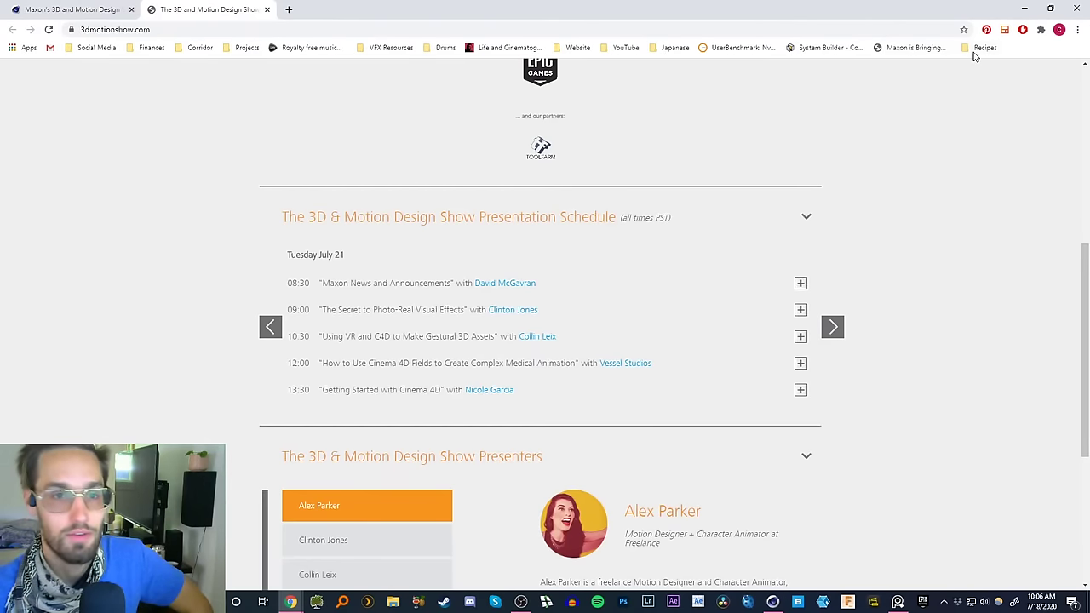
click(1024, 8)
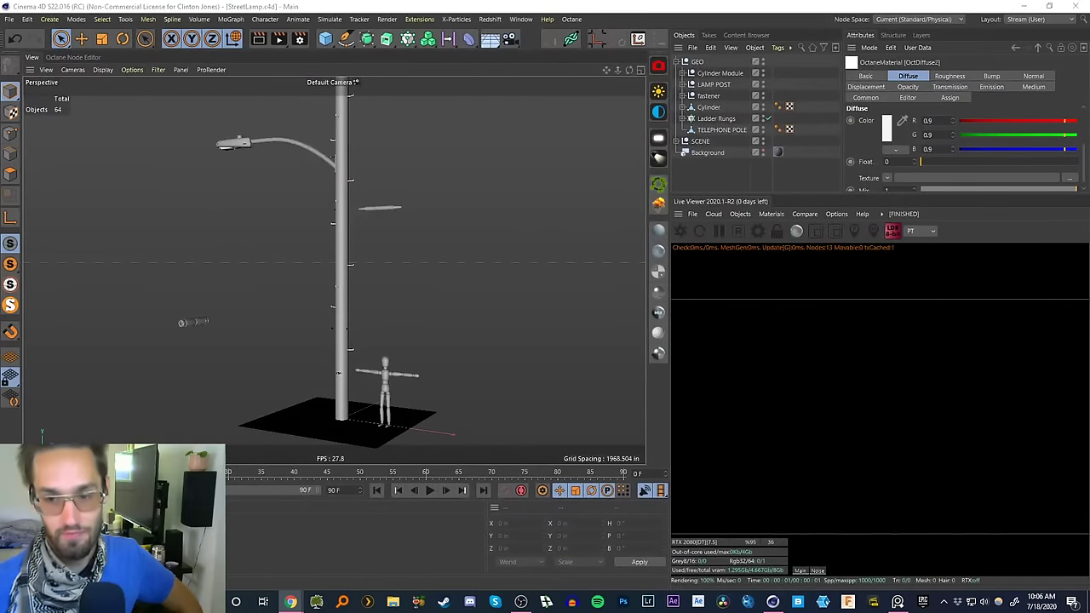
- Bring back the reference board and examine the fasteners and rungs on the wooden pole in the street lamp photo
right_drag(1089, 300, 778, 301)
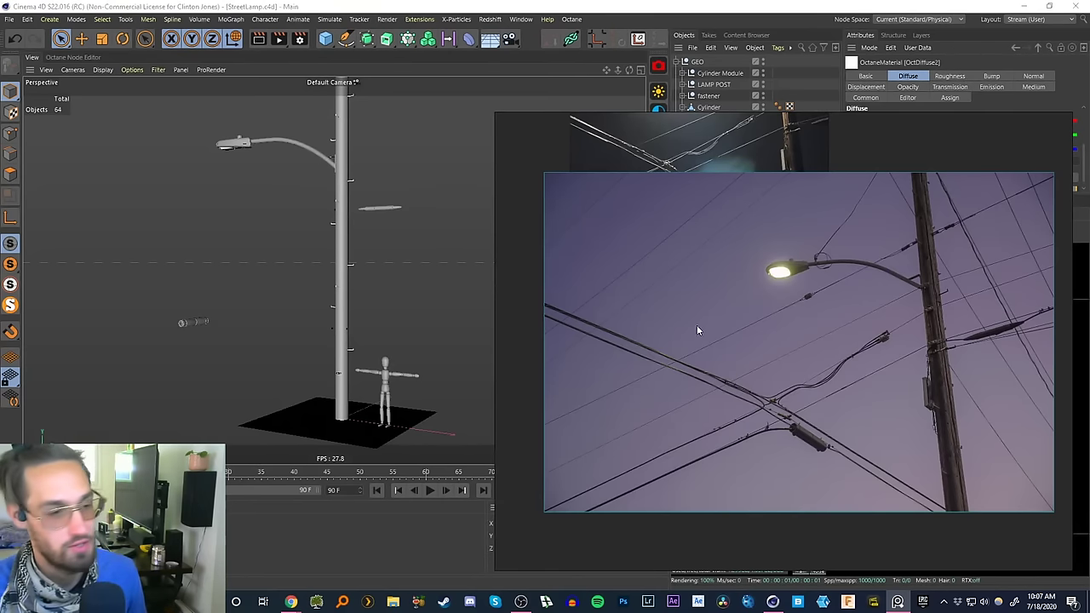
right_drag(786, 367, 745, 356)
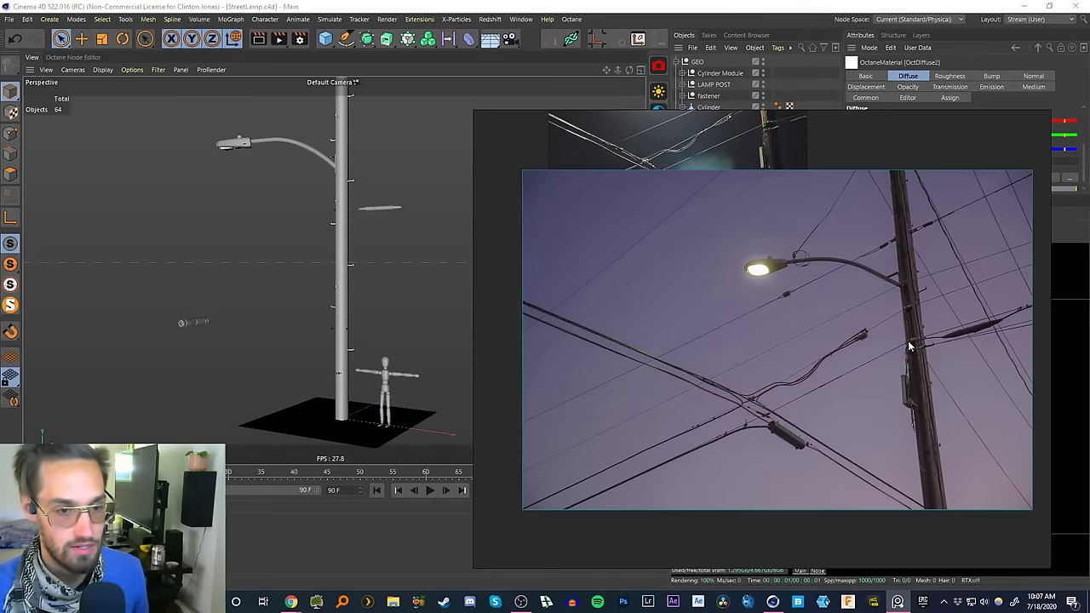
scroll(912, 344, down, 2)
scroll(909, 340, up, 4)
scroll(908, 338, up, 3)
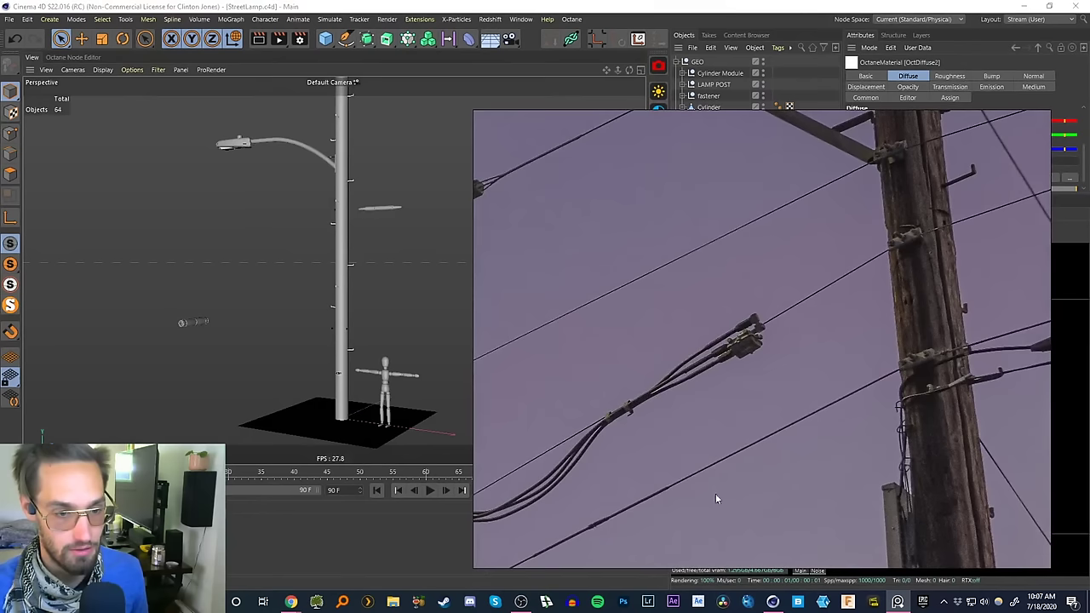
middle_drag(877, 329, 694, 407)
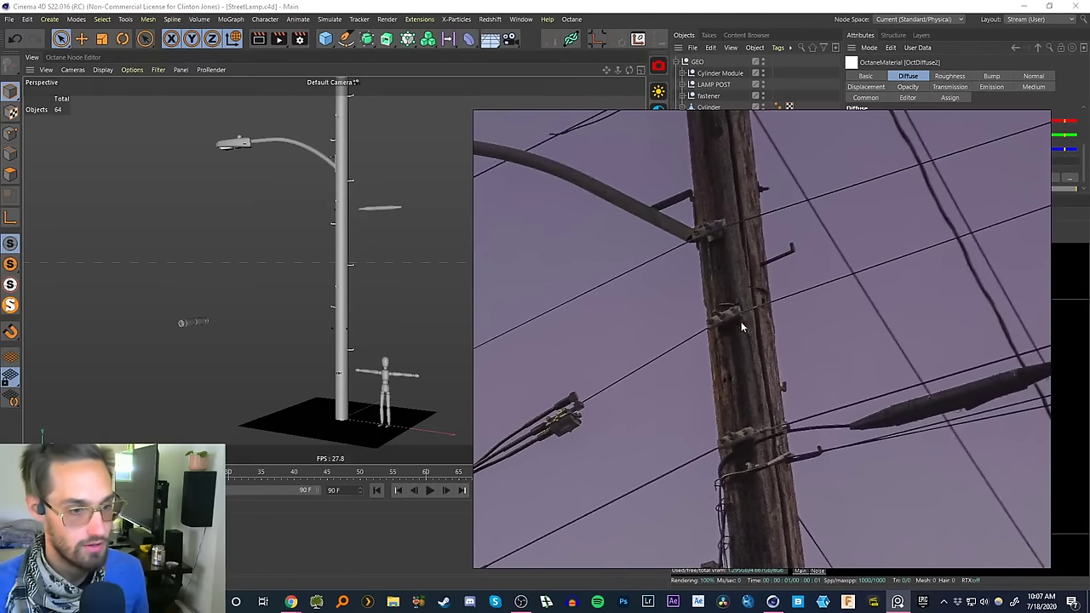
scroll(660, 246, up, 1)
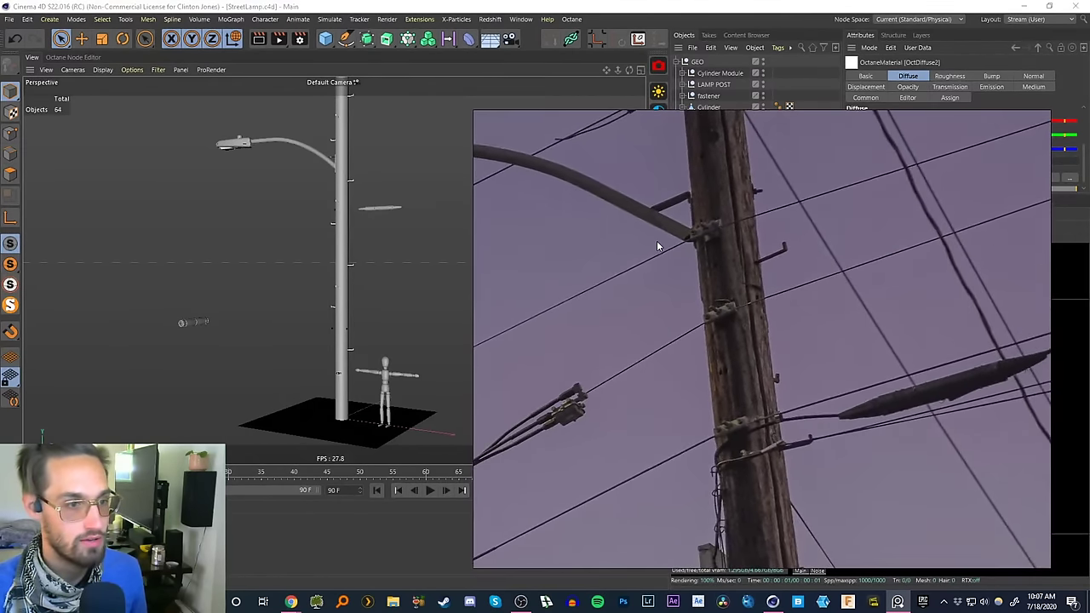
- Examine the lamp head, curved arm and small wire connector in the reference photo
scroll(747, 321, down, 1)
middle_drag(654, 282, 918, 371)
middle_drag(632, 263, 709, 262)
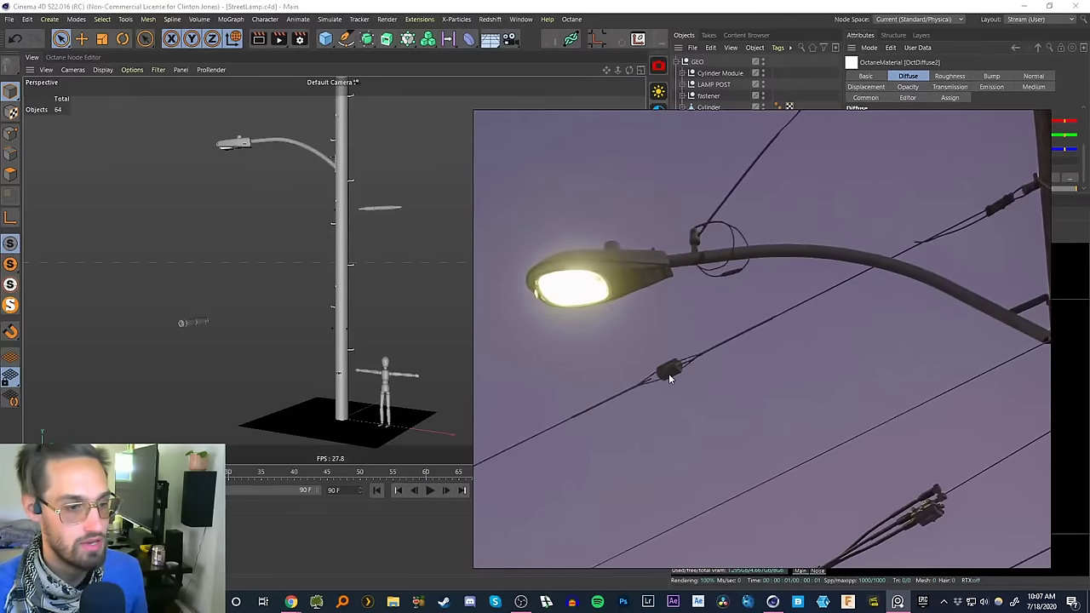
drag(668, 373, 684, 333)
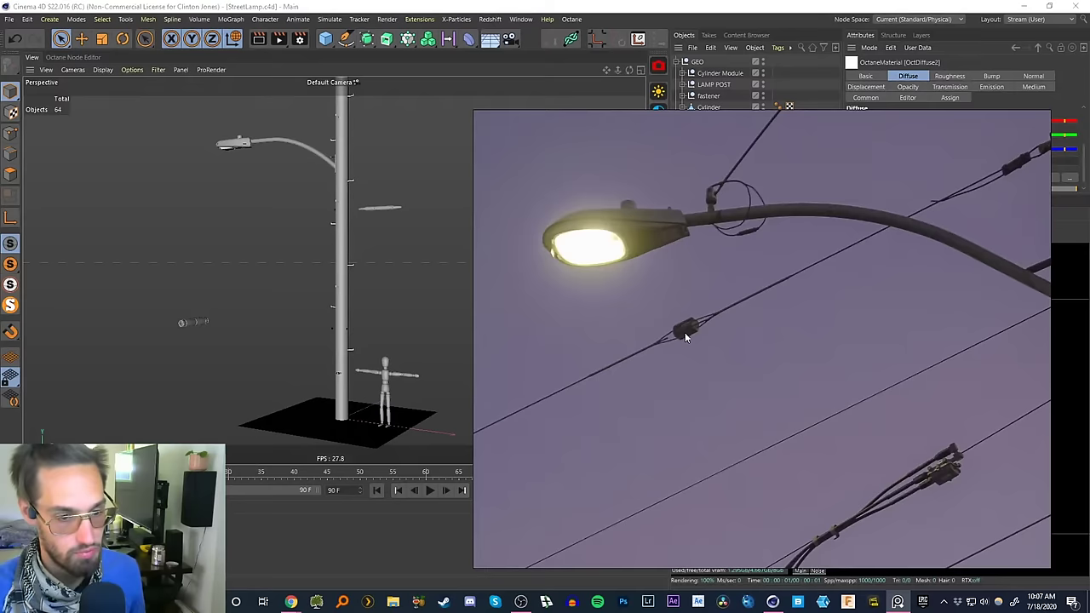
- Examine the bundled cable connector, the pole-mounted box and the tapered cable module in the reference photo
middle_drag(685, 333, 644, 271)
middle_drag(897, 416, 858, 359)
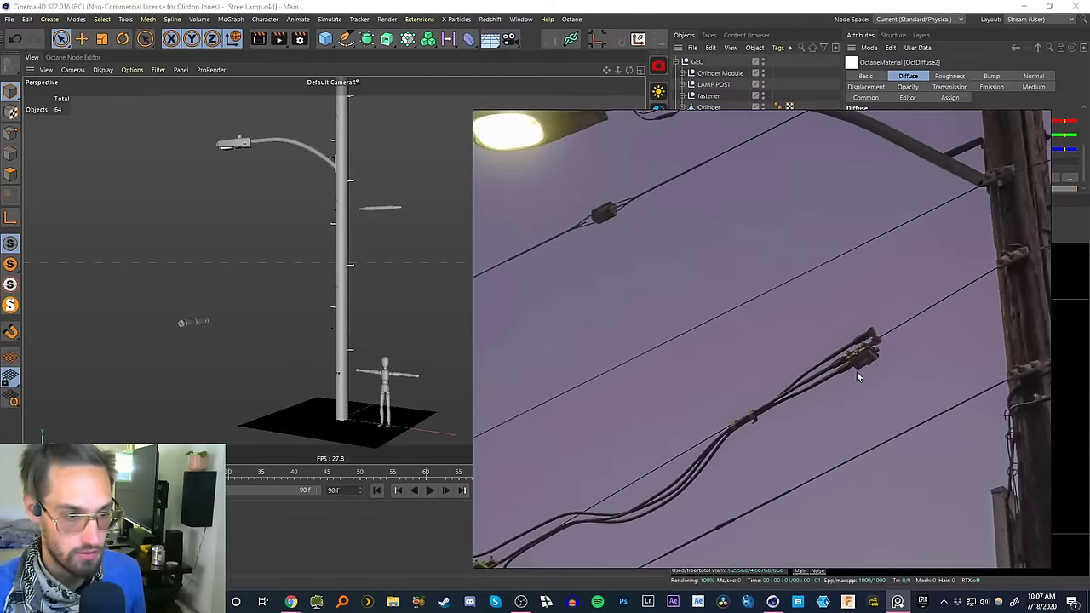
drag(866, 362, 652, 299)
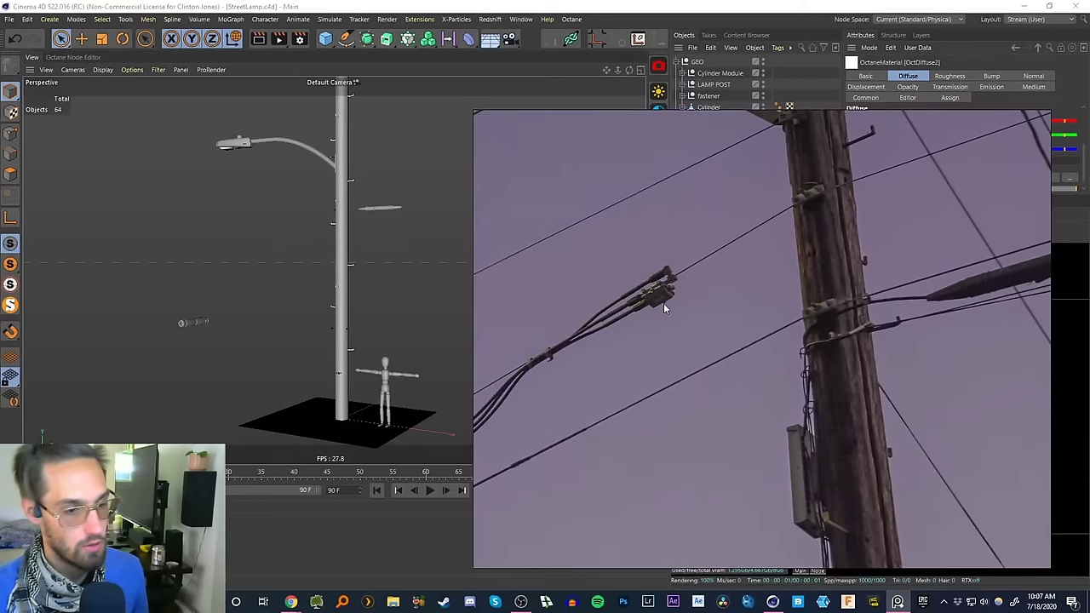
drag(663, 303, 633, 243)
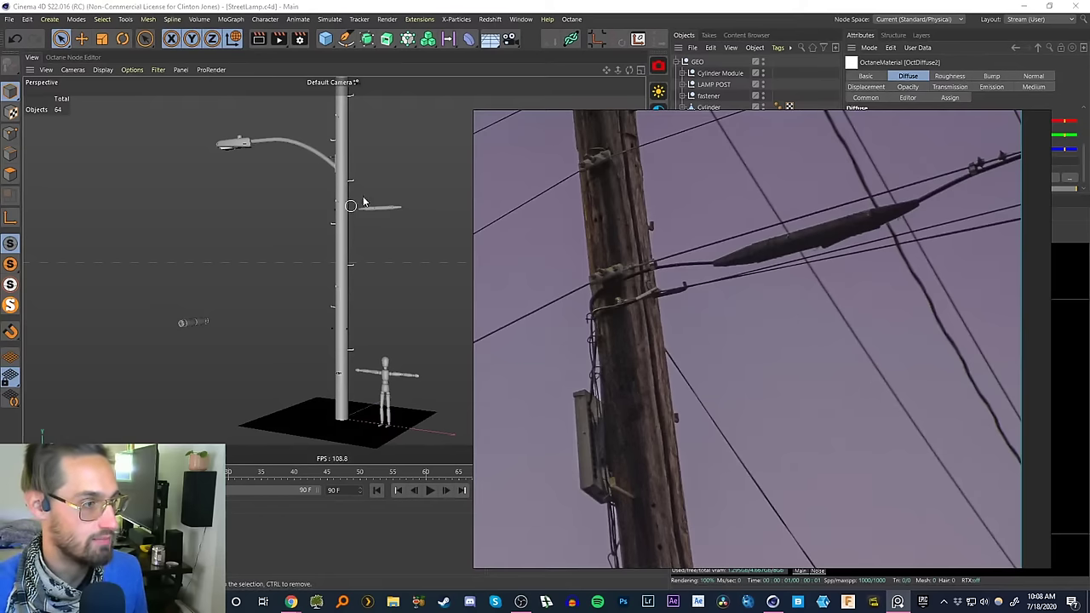
- Inspect the modeled tapered cylinder beside the pole from several angles, comparing it with the cable module in the photo
alt+right_drag(375, 207, 481, 94)
alt+middle_drag(376, 210, 361, 238)
mouse_move(340, 243)
alt+mouse_down()
mouse_move(357, 246)
mouse_move(346, 250)
alt+mouse_up()
scroll(346, 253, up, 10)
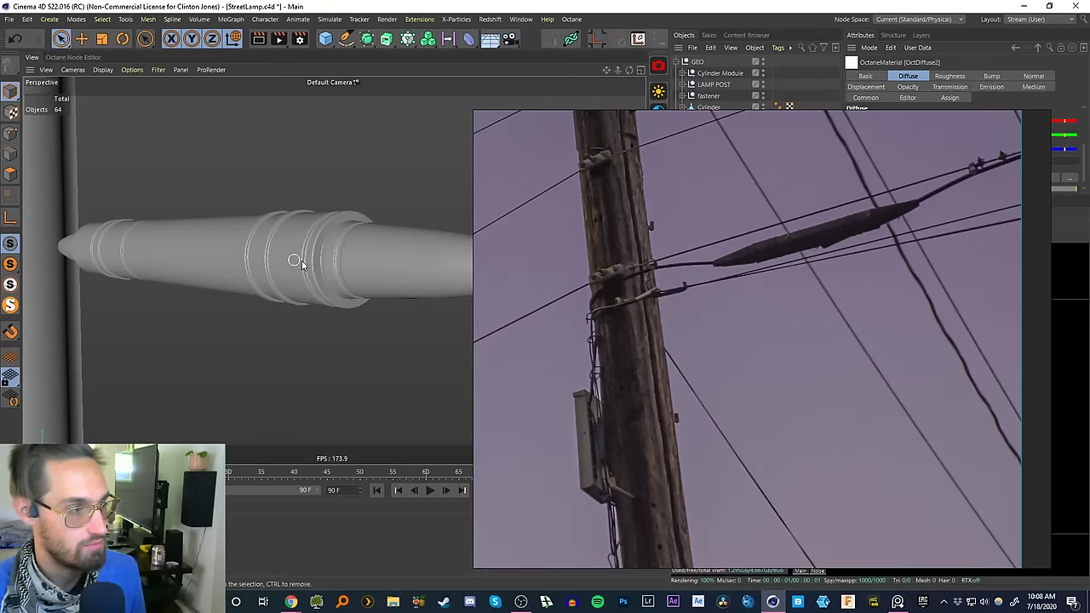
alt+middle_drag(333, 270, 903, 290)
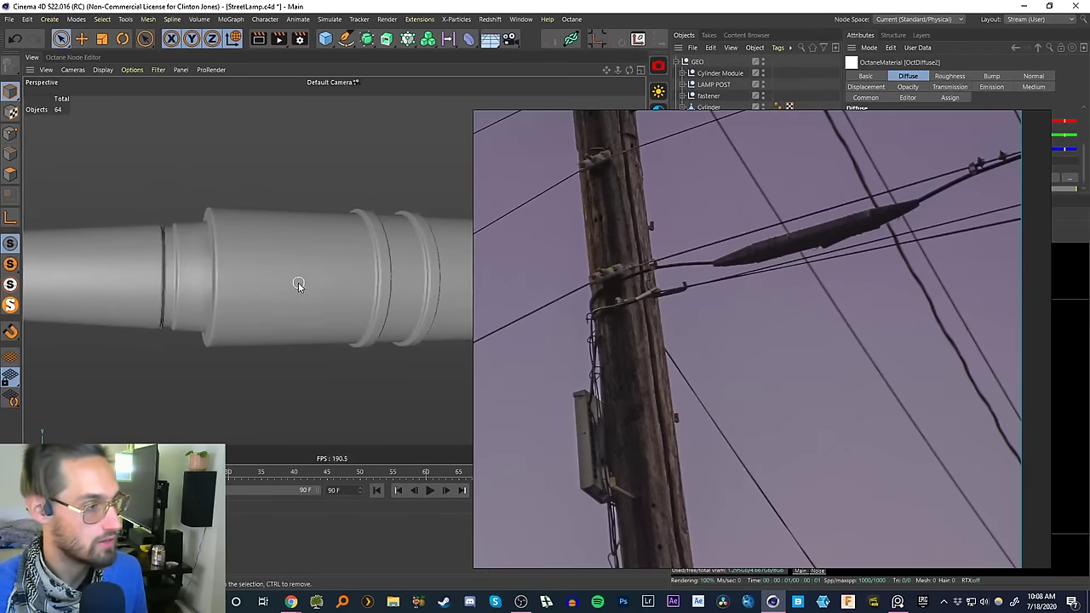
alt+drag(297, 286, 236, 292)
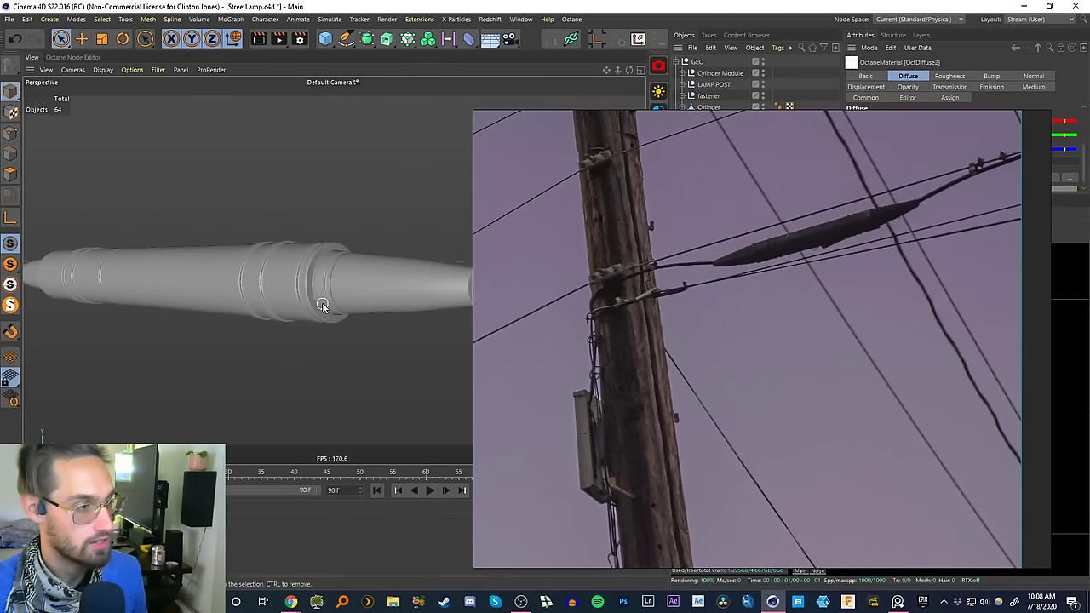
- Inspect the modeled ribbed cylinder module from several angles, comparing it with the cable canister in the reference photo
alt+drag(321, 301, 300, 264)
alt+middle_drag(299, 265, 528, 136)
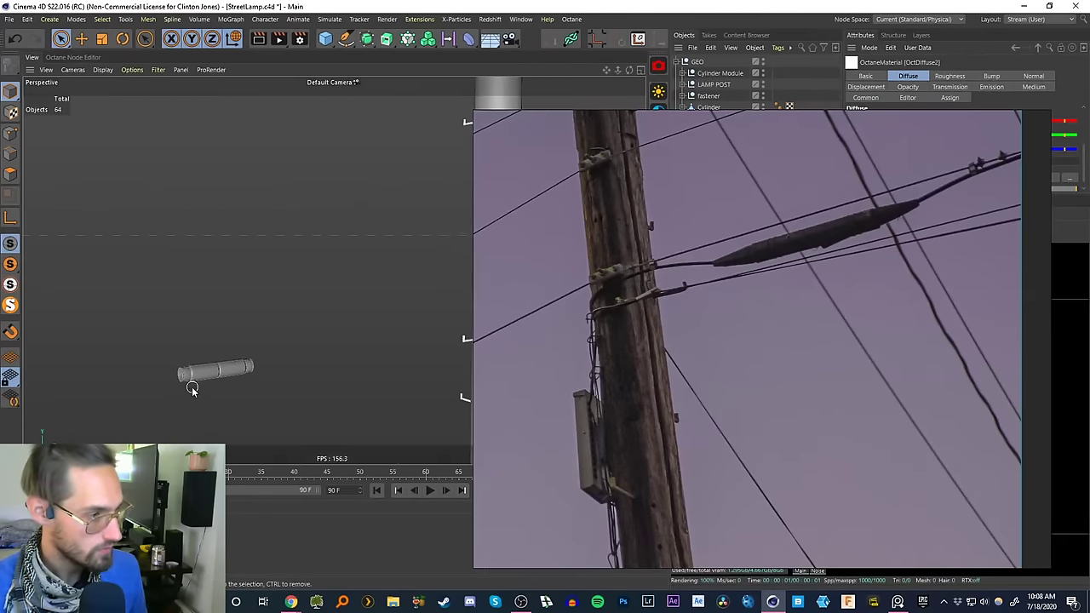
alt+right_drag(201, 371, 323, 302)
middle_drag(559, 410, 766, 297)
middle_drag(515, 414, 808, 298)
alt+middle_drag(174, 378, 228, 332)
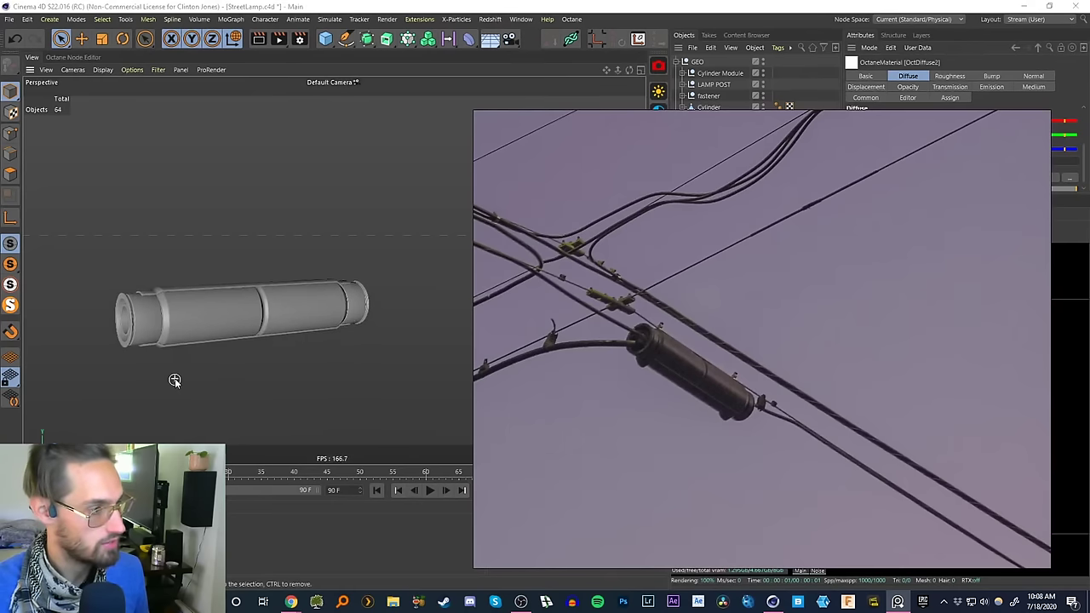
scroll(236, 287, up, 3)
alt+drag(236, 287, 121, 296)
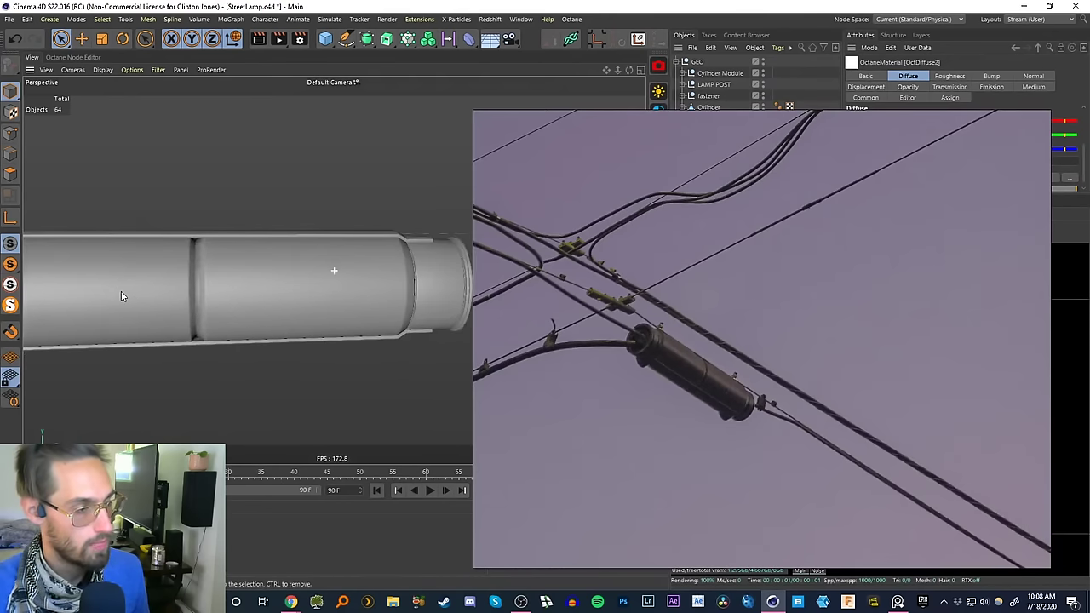
alt+drag(337, 312, 299, 307)
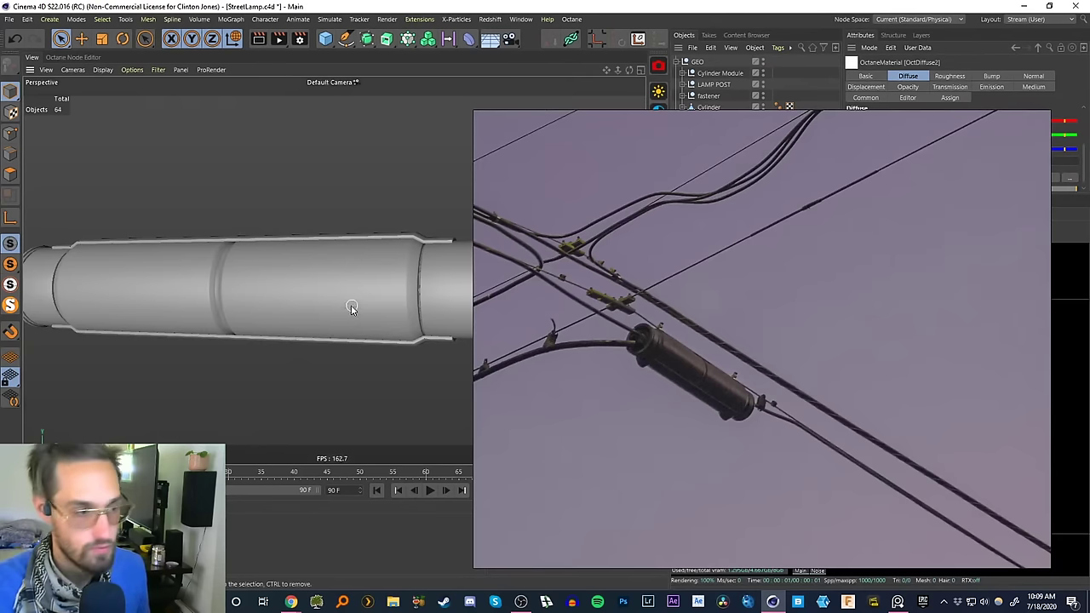
alt+drag(376, 300, 309, 292)
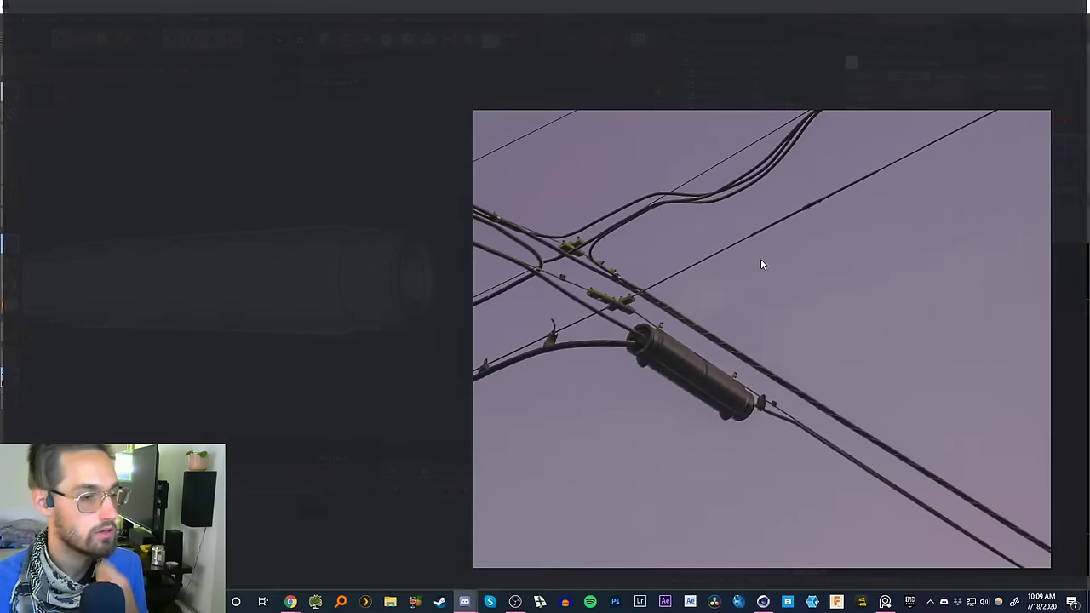
- Move the Discord window off the workspace, and open a File Explorer window and move it off as well
mouse_move(741, 322)
right_down()
mouse_move(754, 311)
mouse_move(737, 324)
right_up()
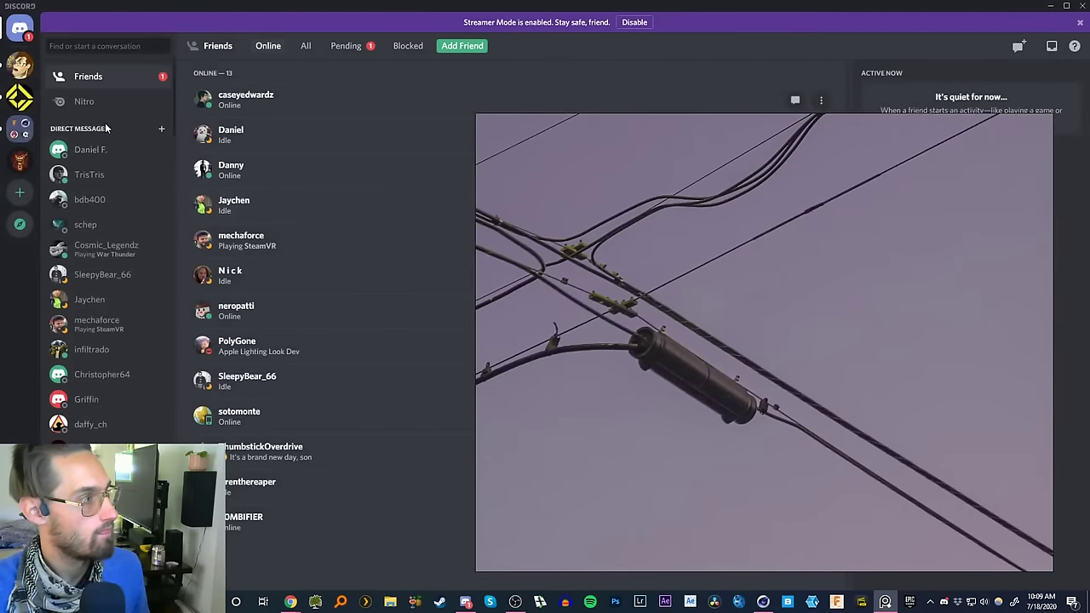
click(1065, 9)
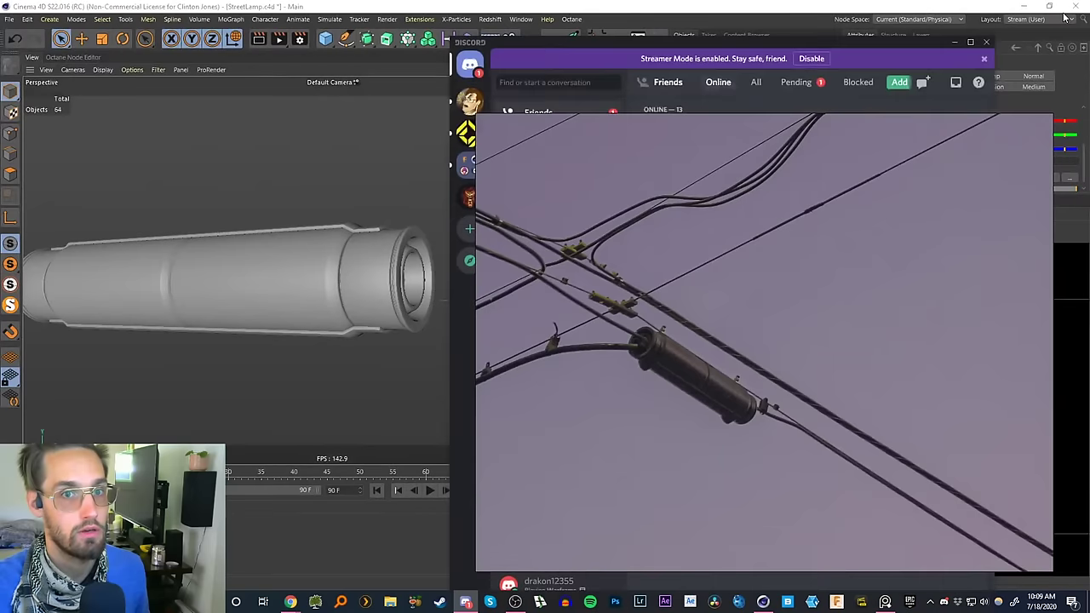
drag(812, 41, 1089, 102)
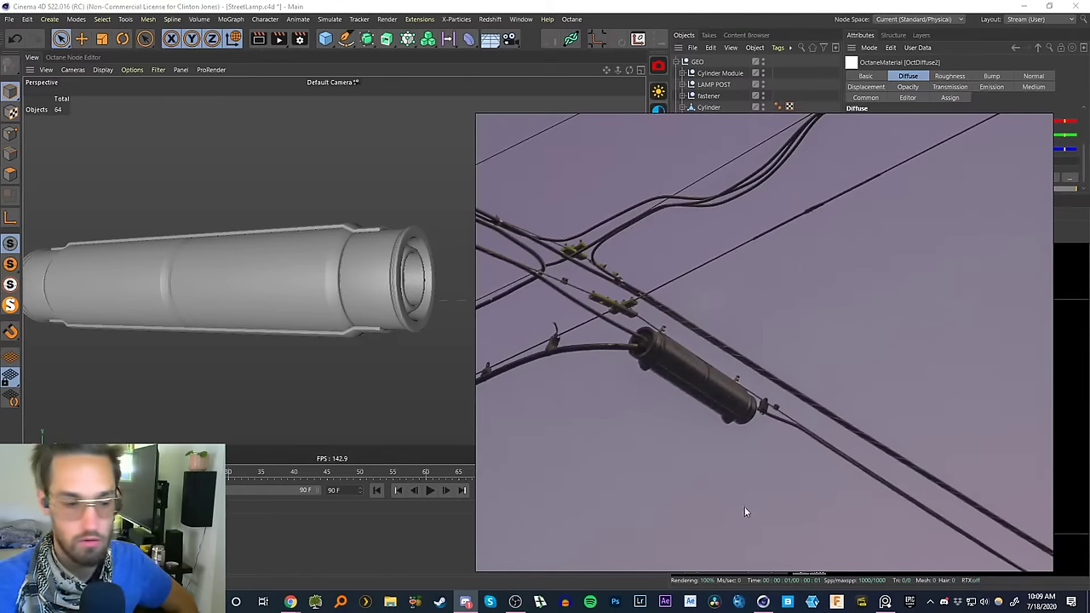
click(390, 602)
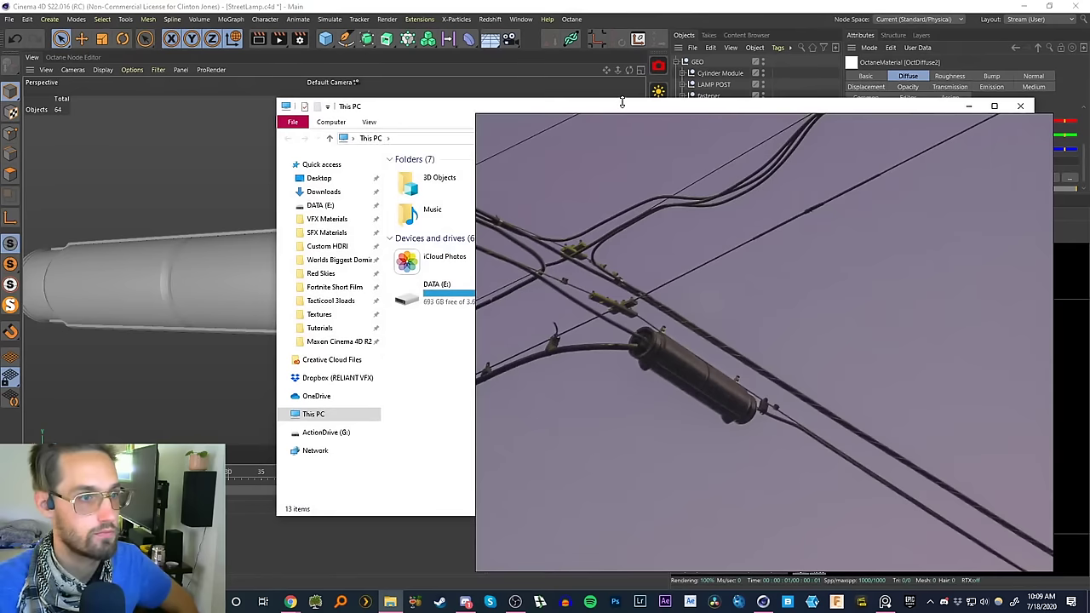
drag(622, 101, 1089, 129)
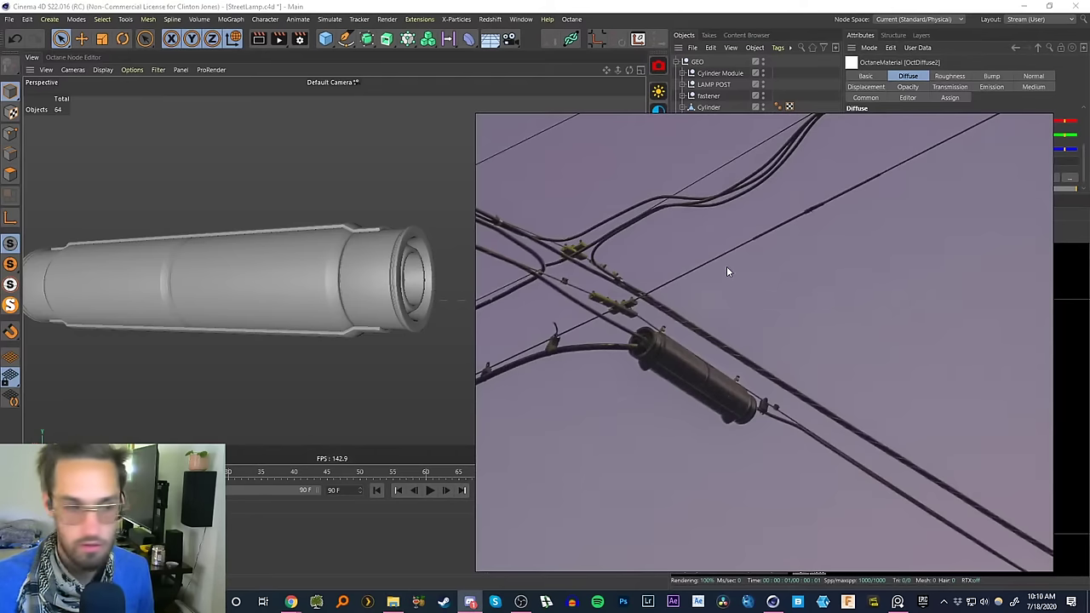
- Reposition the reference board window and place the night photo directly above the street lamp photo
scroll(700, 334, down, 5)
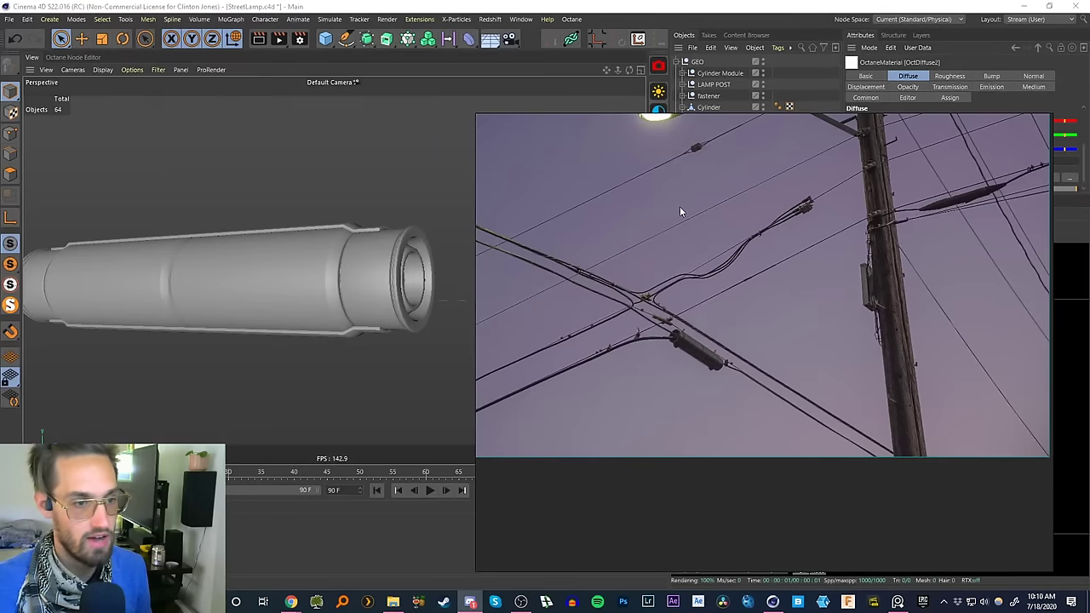
middle_drag(676, 133, 724, 441)
scroll(588, 219, up, 3)
scroll(589, 219, down, 4)
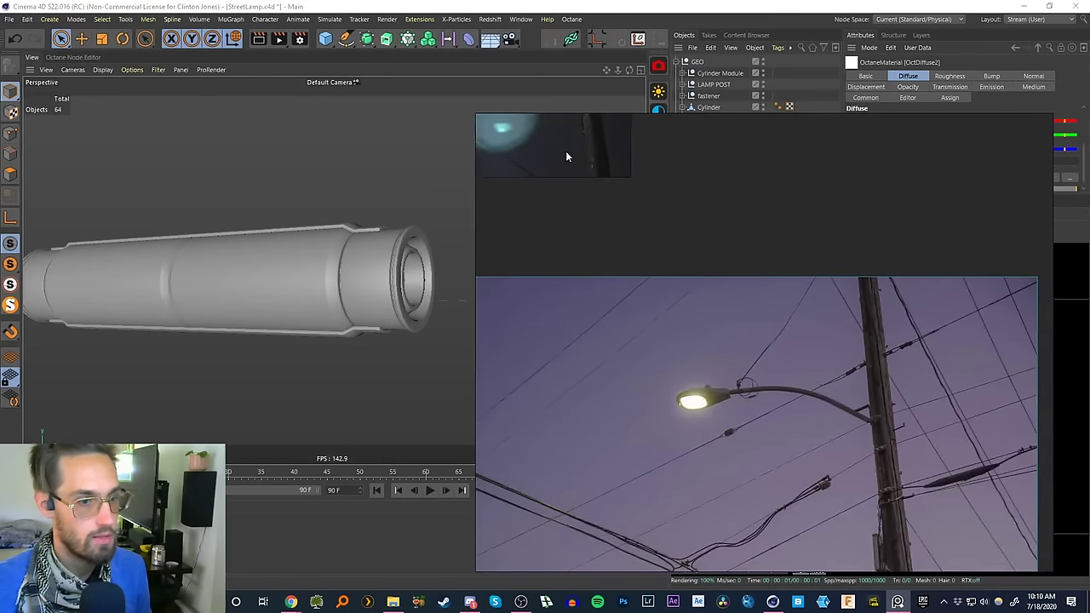
right_drag(574, 150, 468, 126)
drag(480, 132, 768, 227)
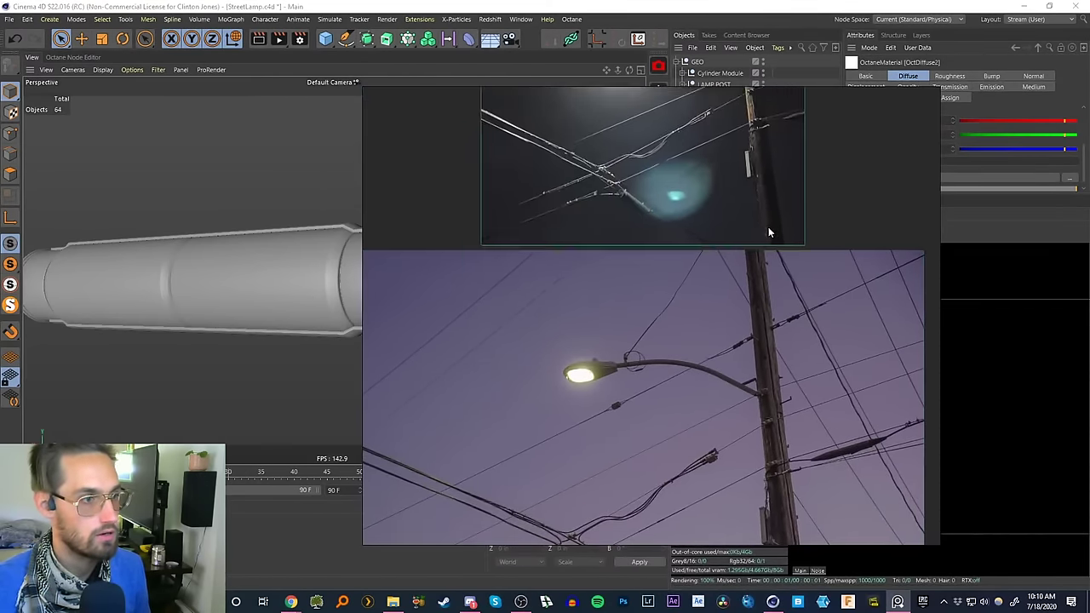
- Examine the night photo's wires and pole, comparing them with the wire crossing and connectors in the dusk street lamp photo
scroll(626, 394, up, 3)
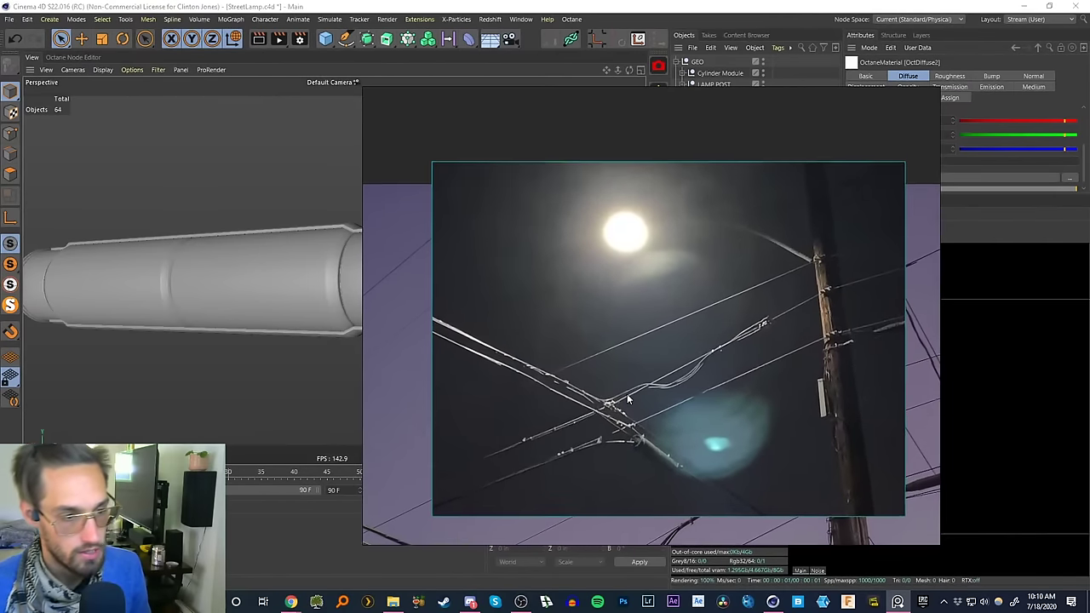
scroll(627, 393, up, 2)
right_drag(660, 382, 646, 377)
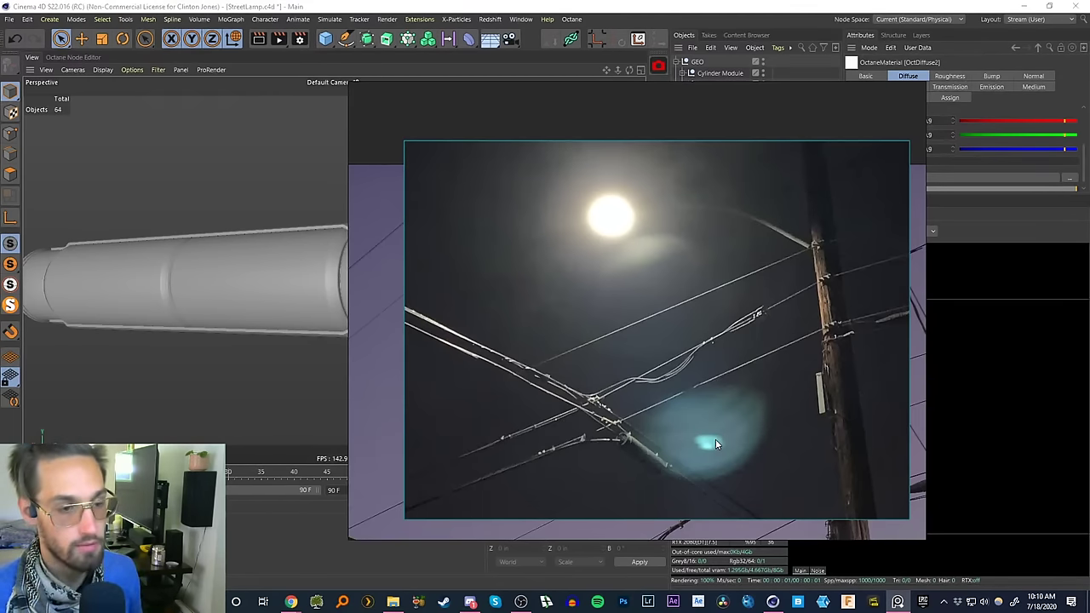
scroll(714, 382, down, 3)
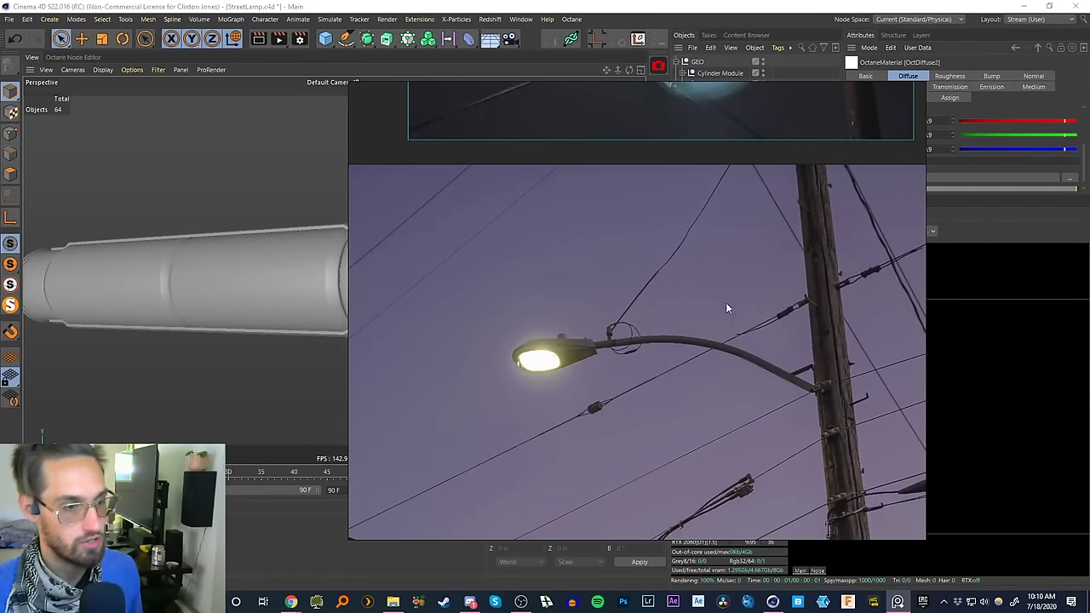
scroll(718, 358, down, 5)
scroll(718, 358, up, 2)
middle_drag(613, 421, 642, 238)
scroll(686, 369, down, 3)
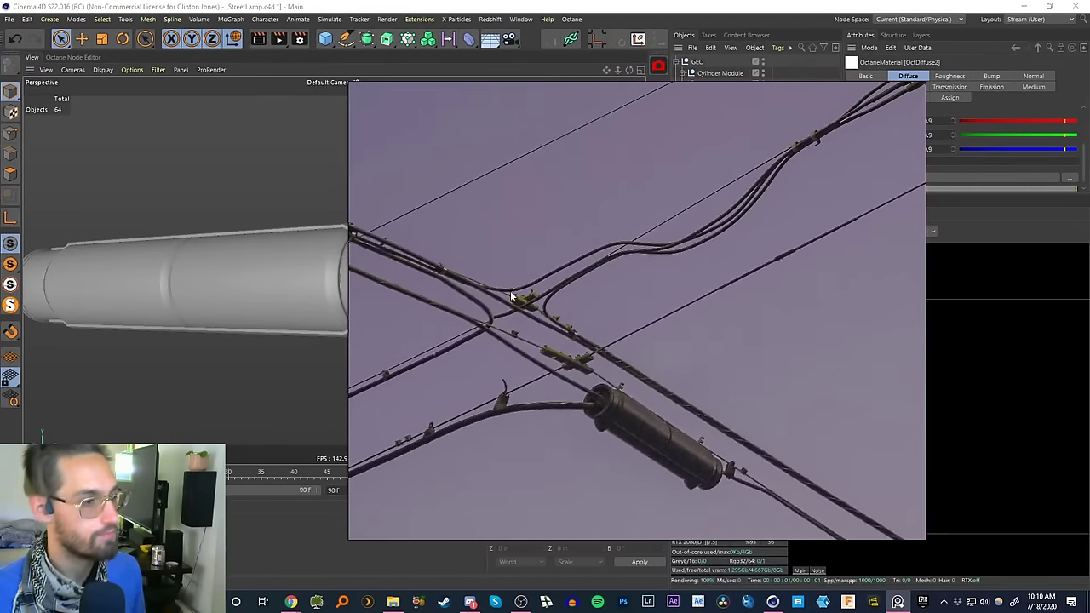
- Show the whole street lamp photo below the night photo and move the reference window clear of the model and object list
drag(543, 265, 966, 266)
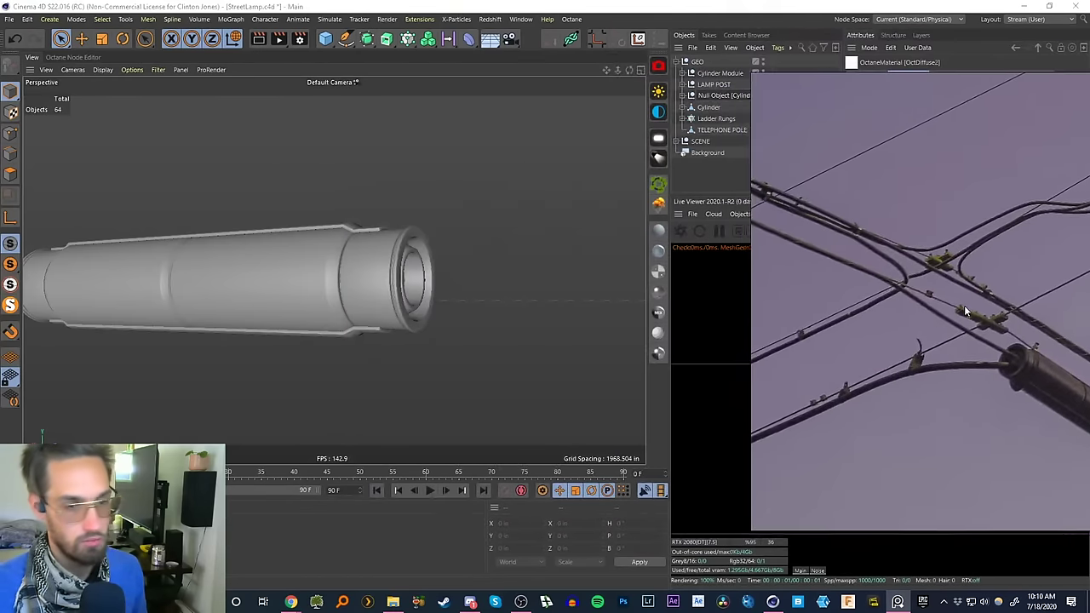
right_drag(964, 305, 716, 309)
scroll(378, 290, down, 2)
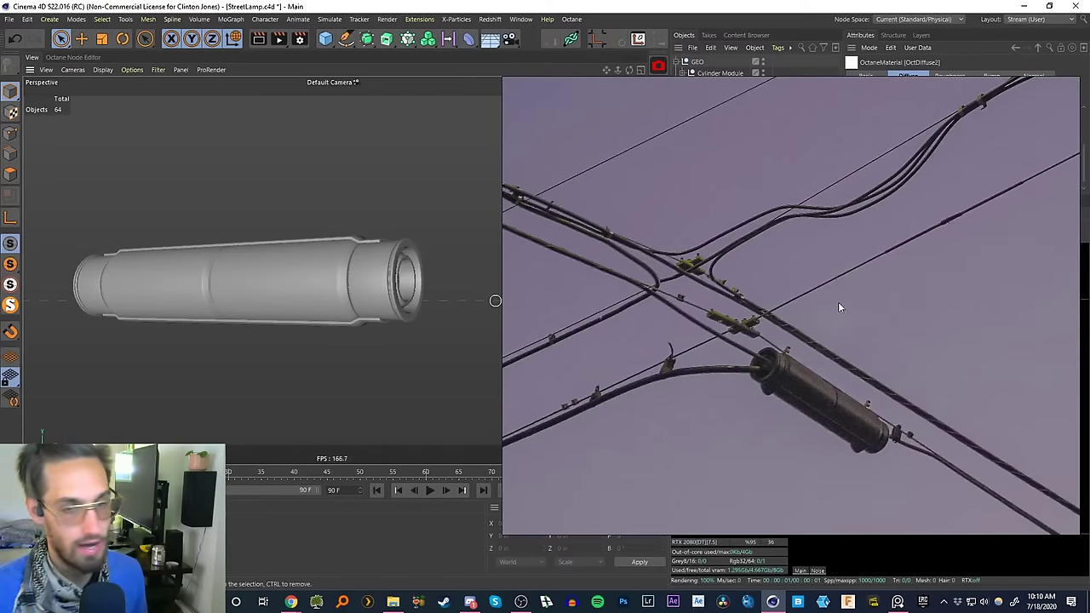
scroll(754, 295, down, 8)
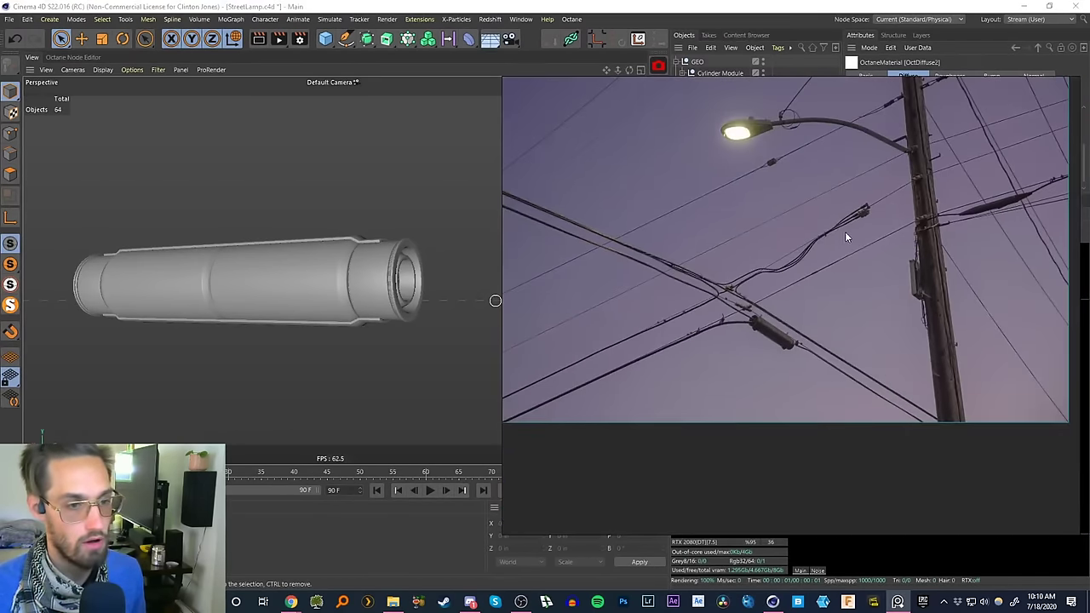
scroll(767, 287, down, 1)
drag(759, 288, 770, 338)
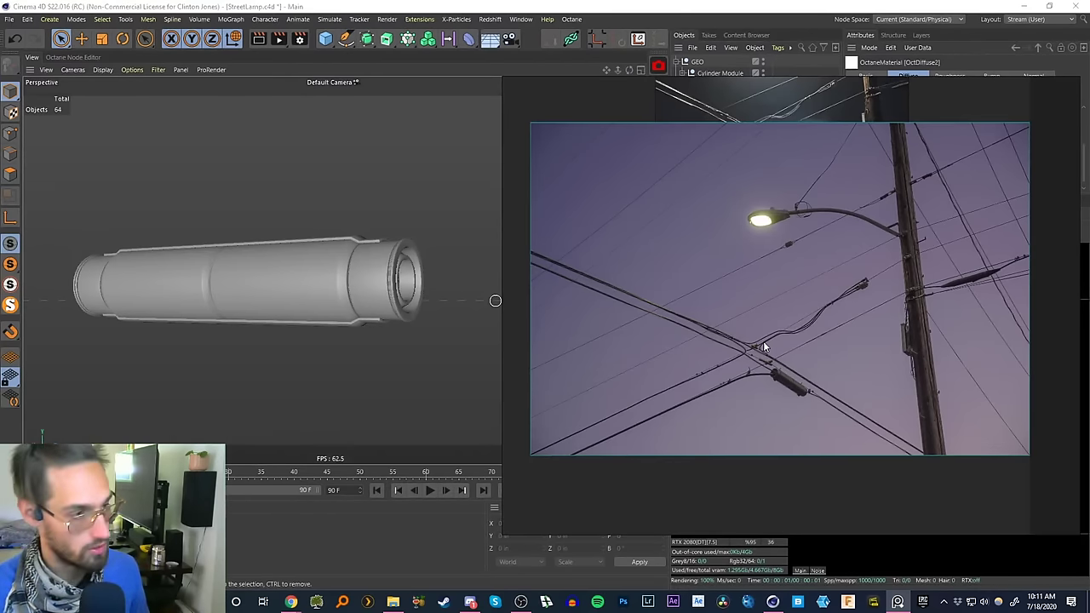
scroll(332, 318, down, 4)
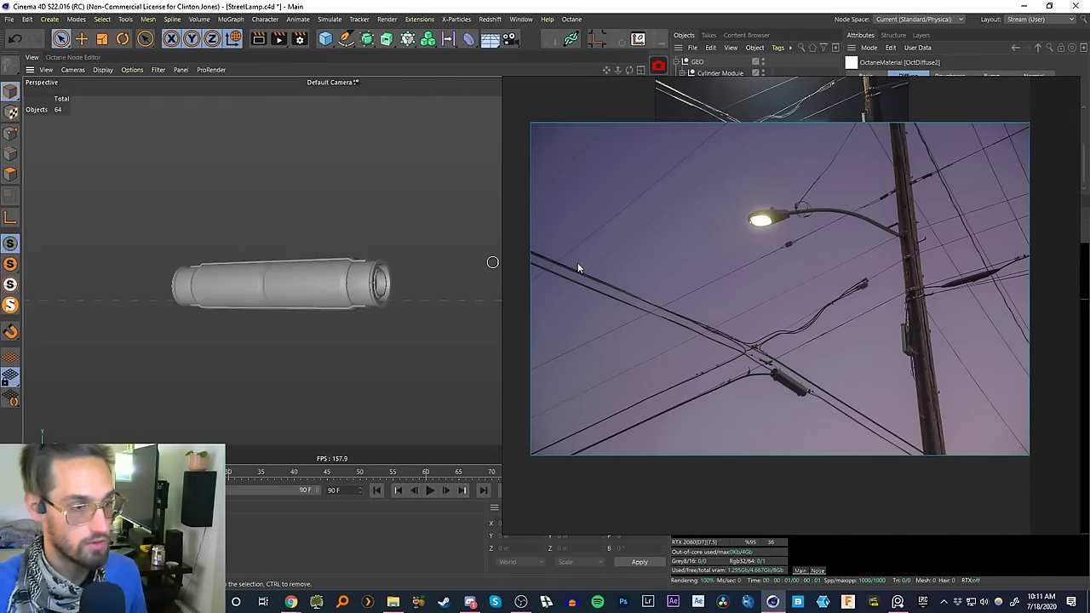
right_drag(716, 305, 758, 365)
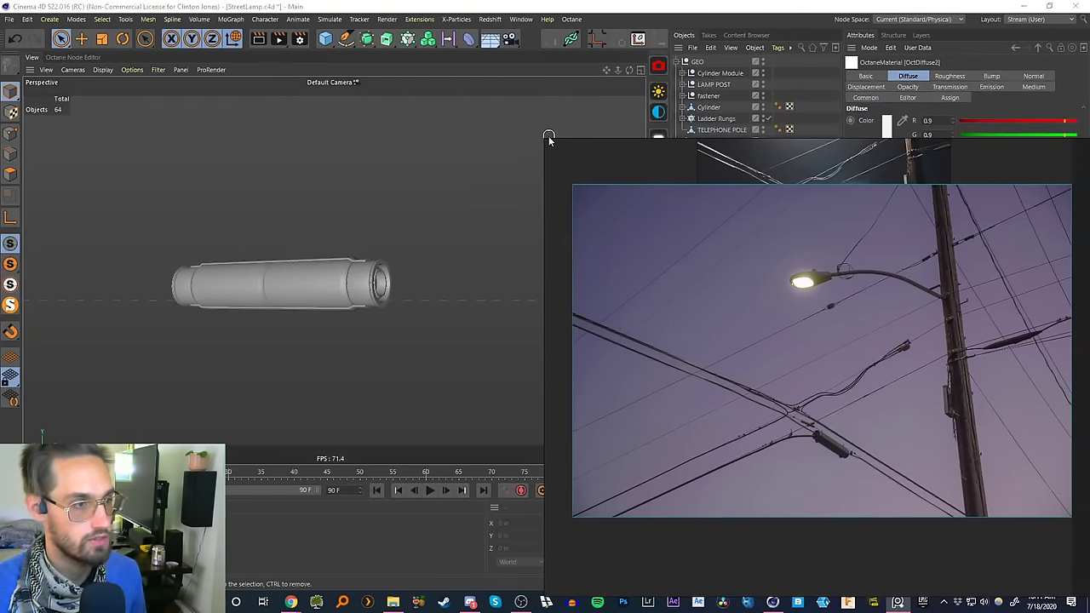
- Disable the reference board's always-on-top mode, and open its Save Scene dialog and dismiss it without saving
scroll(799, 305, down, 3)
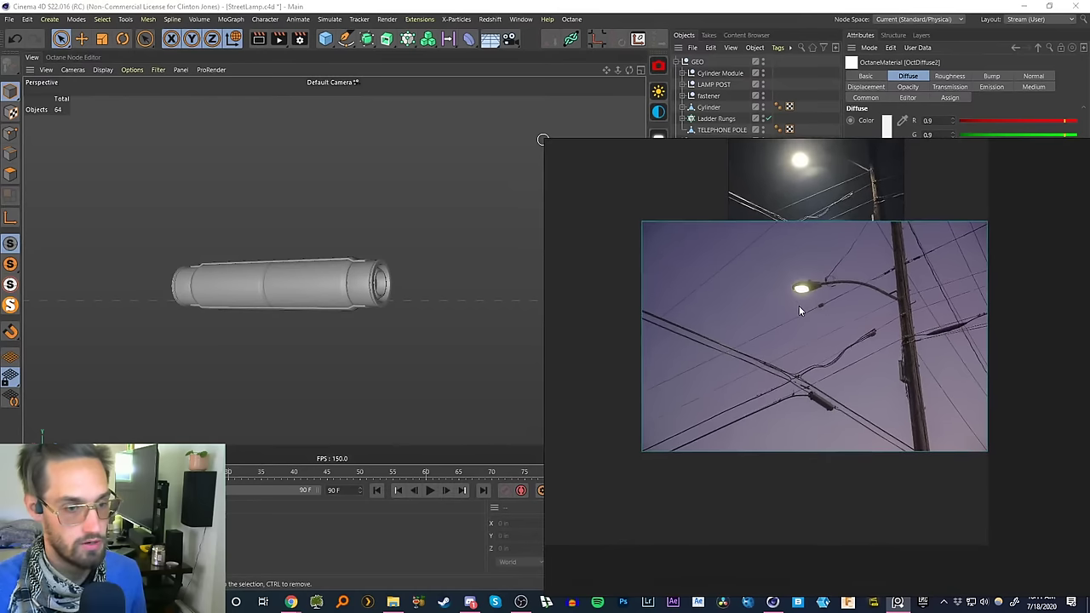
key(ctrl+shift+a)
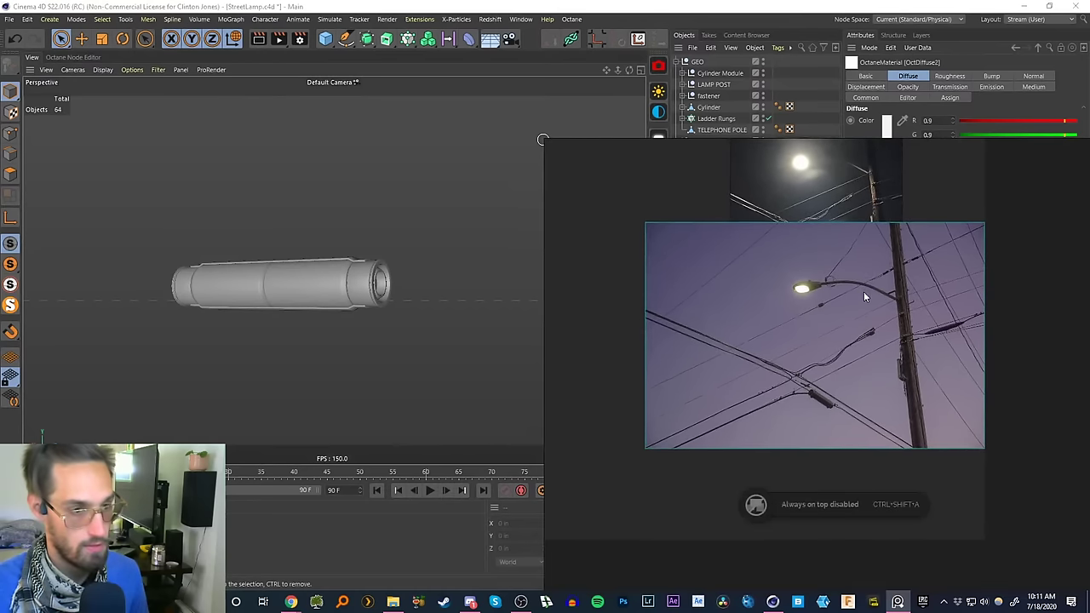
click(772, 379)
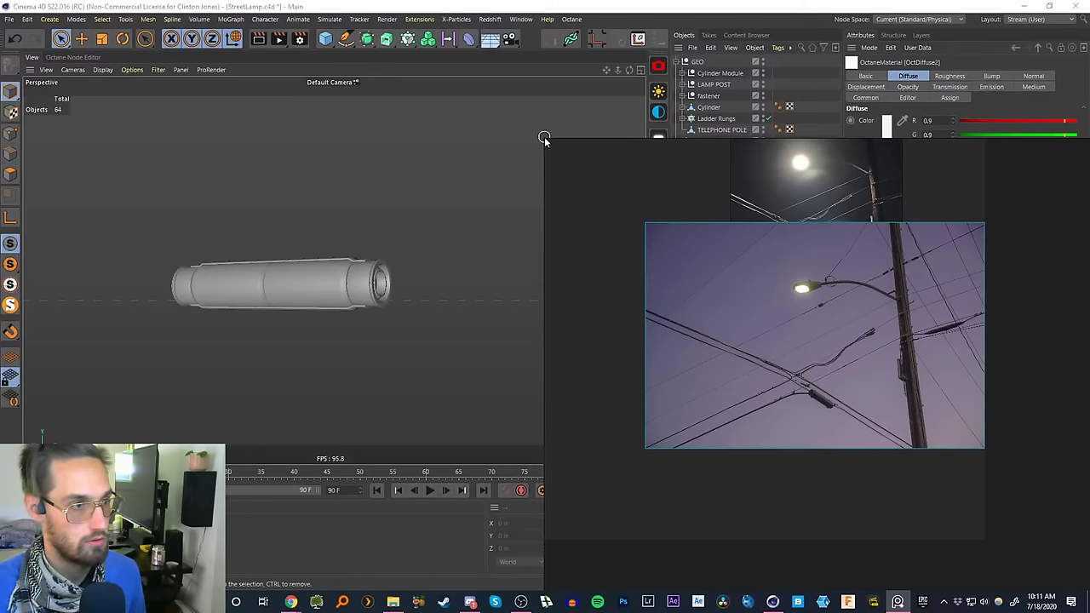
key(ctrl+s)
click(1075, 147)
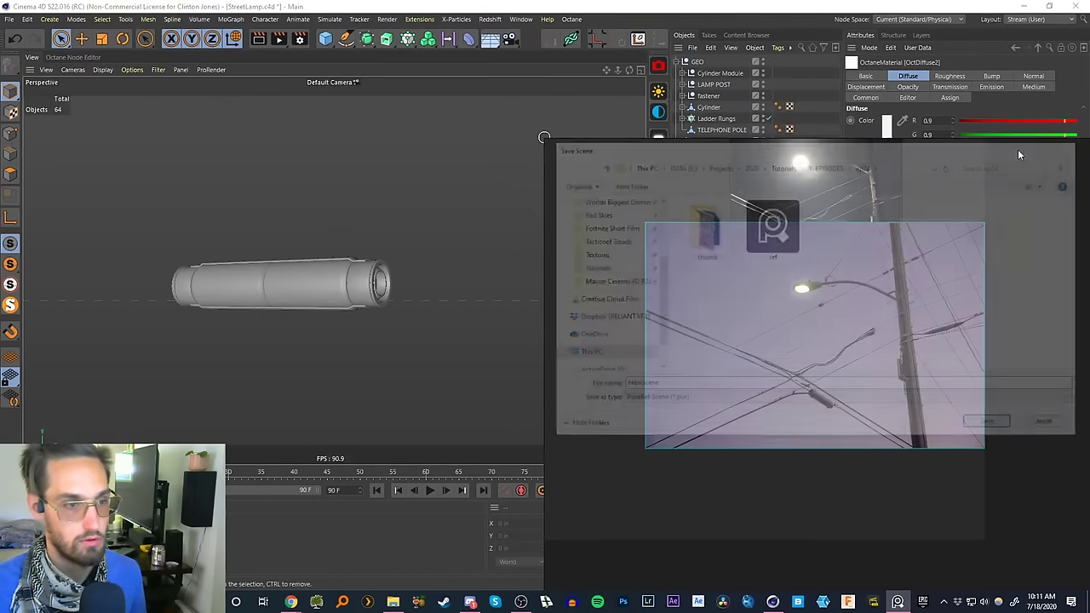
- Resize the reference window to cover the Live Viewer area and frame the lamp, pole and crossing wires in it
drag(543, 139, 728, 300)
scroll(989, 396, down, 3)
scroll(841, 385, up, 6)
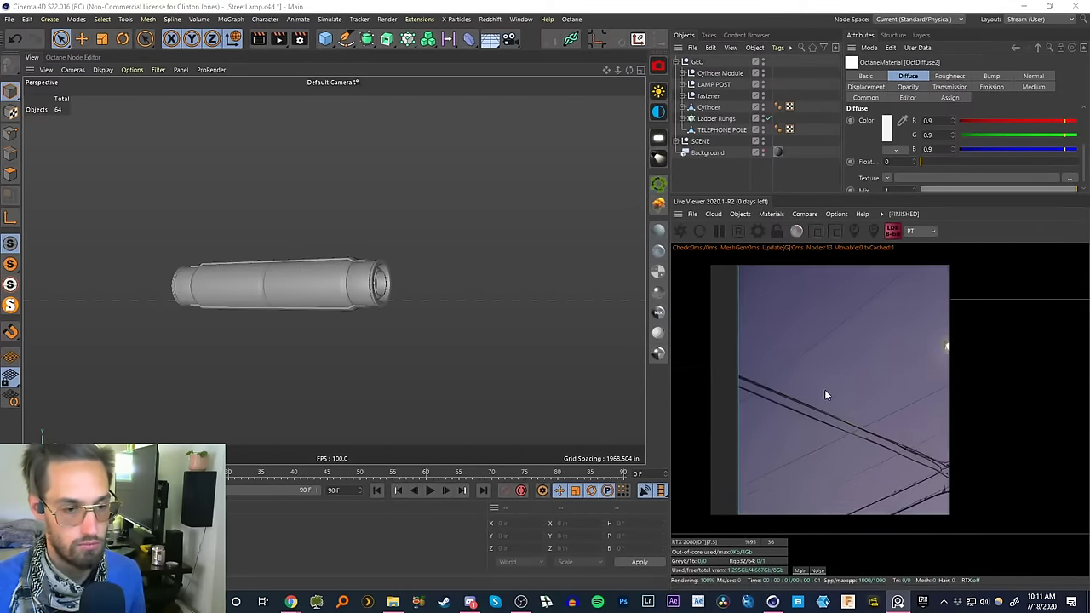
mouse_move(884, 426)
middle_down()
mouse_move(862, 413)
mouse_move(889, 423)
middle_up()
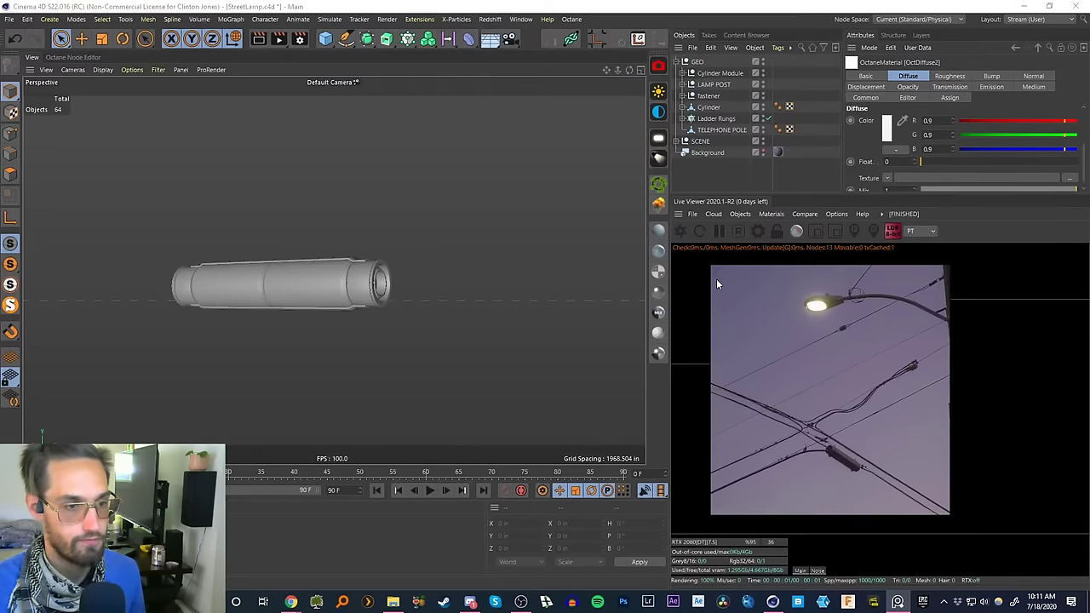
drag(711, 267, 667, 244)
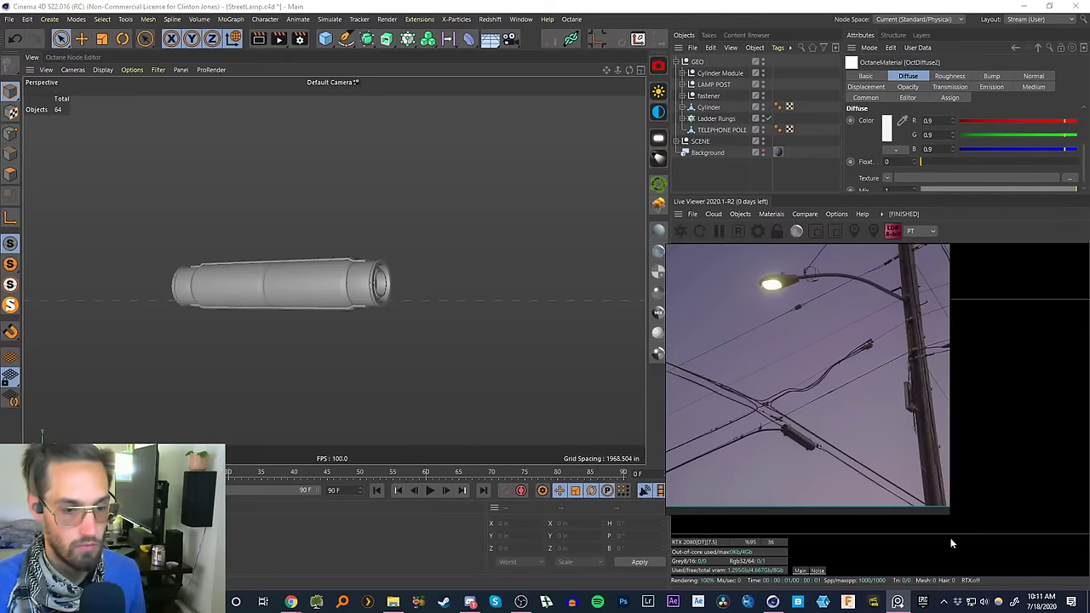
drag(949, 514, 1087, 568)
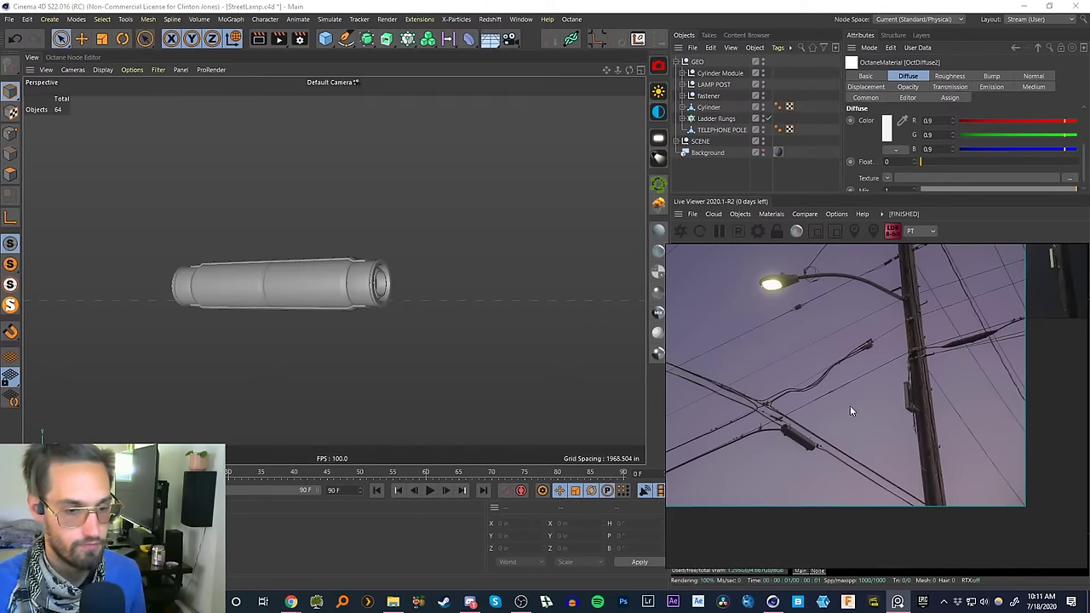
scroll(850, 405, down, 2)
scroll(849, 405, up, 2)
middle_drag(815, 423, 916, 468)
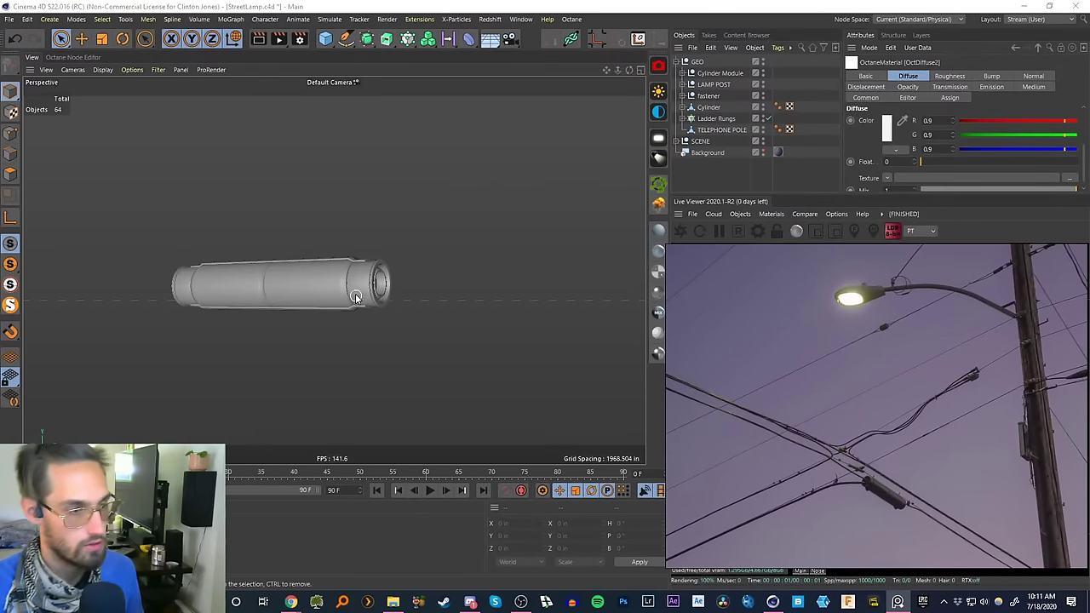
- Bring the reference board back over the Live Viewer and enable its always-on-top mode
alt+drag(340, 294, 448, 324)
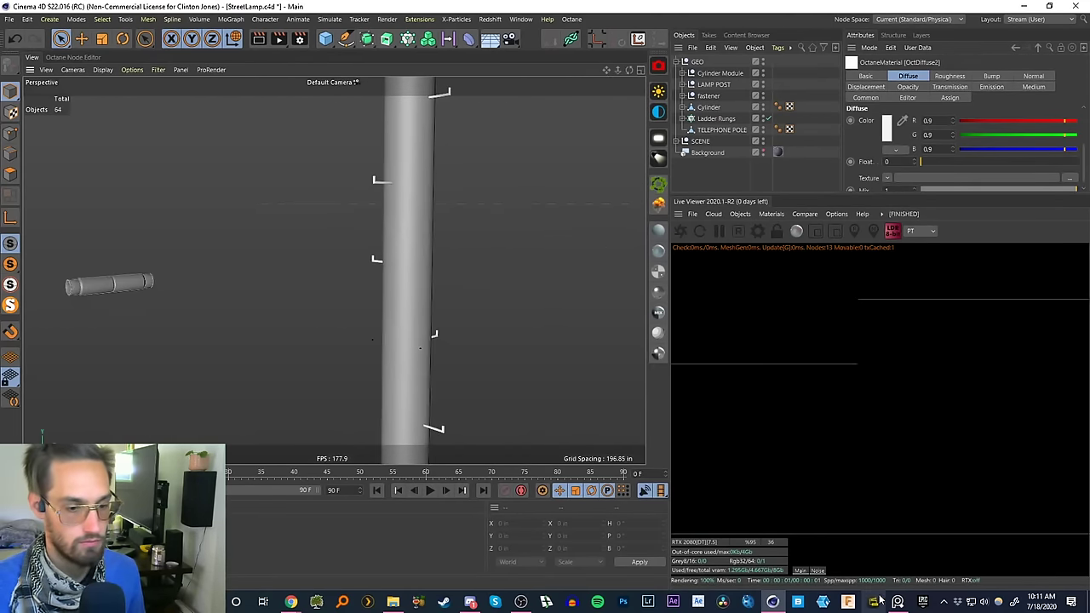
click(897, 602)
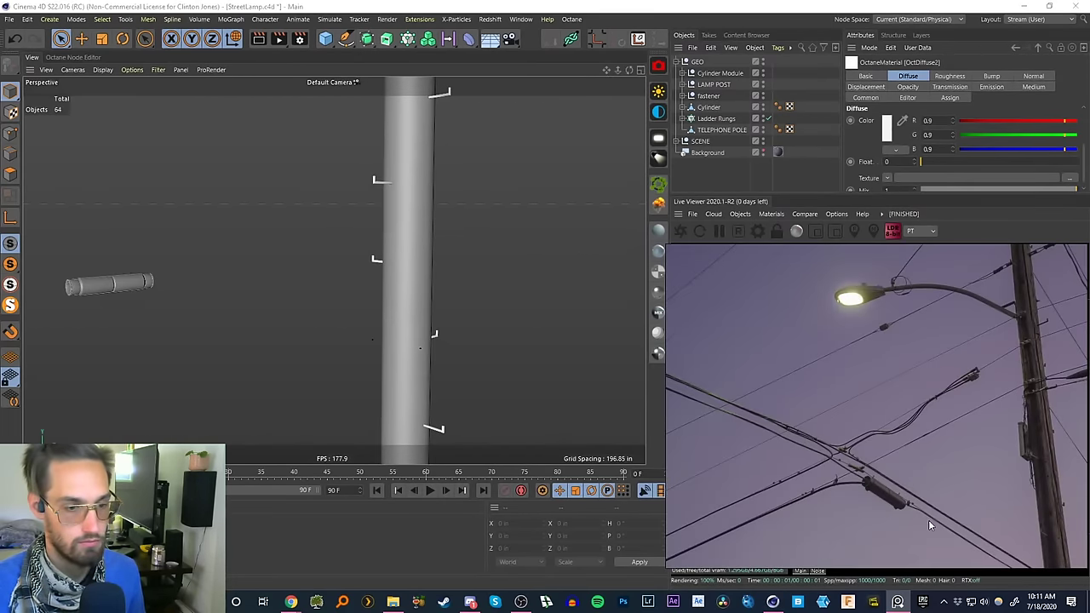
right_click(870, 386)
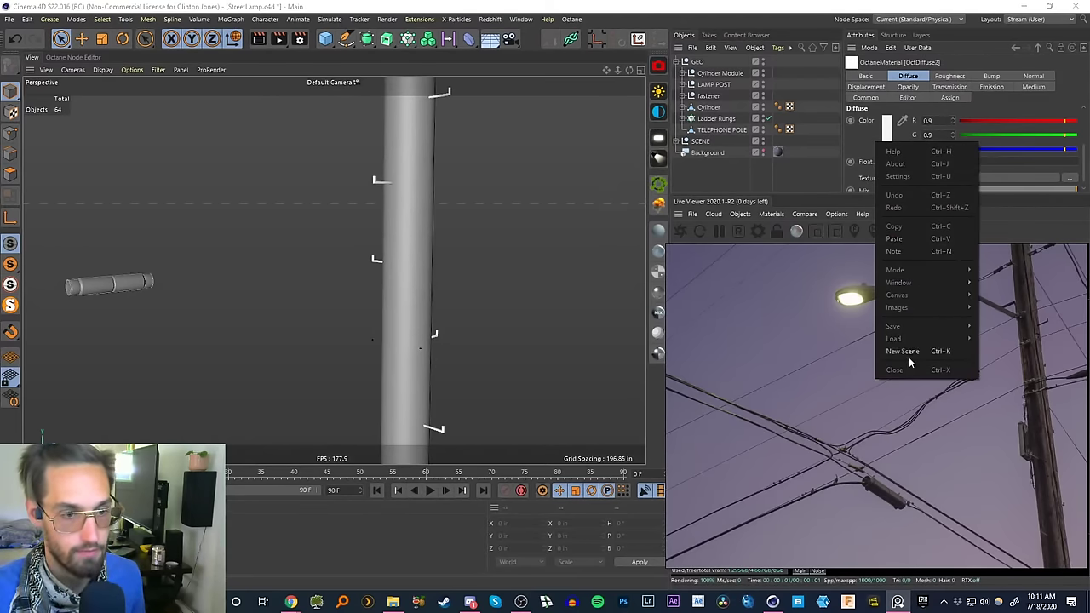
mouse_move(949, 281)
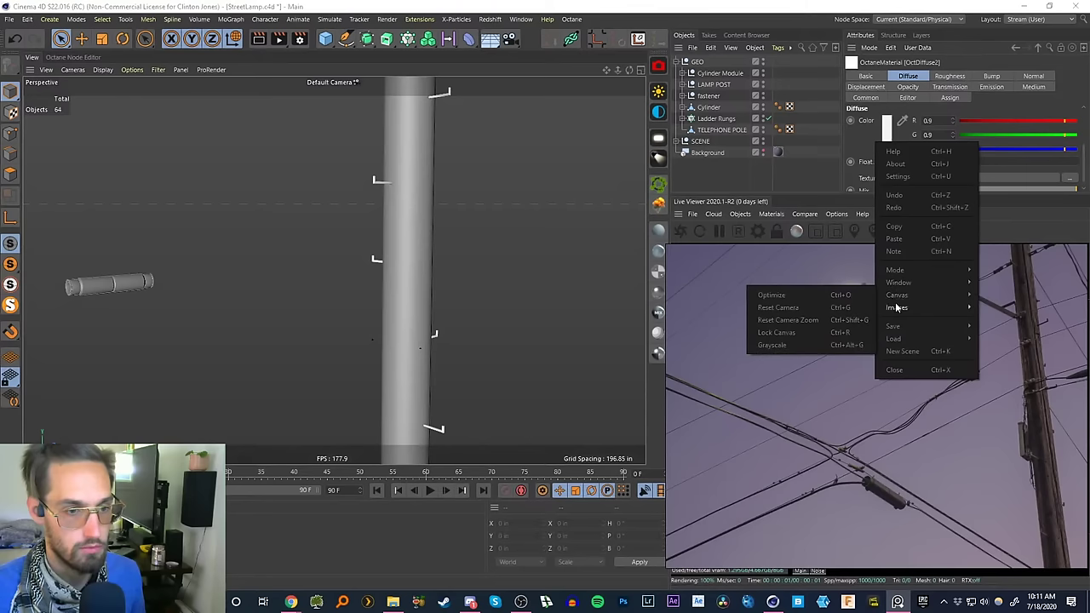
mouse_move(895, 308)
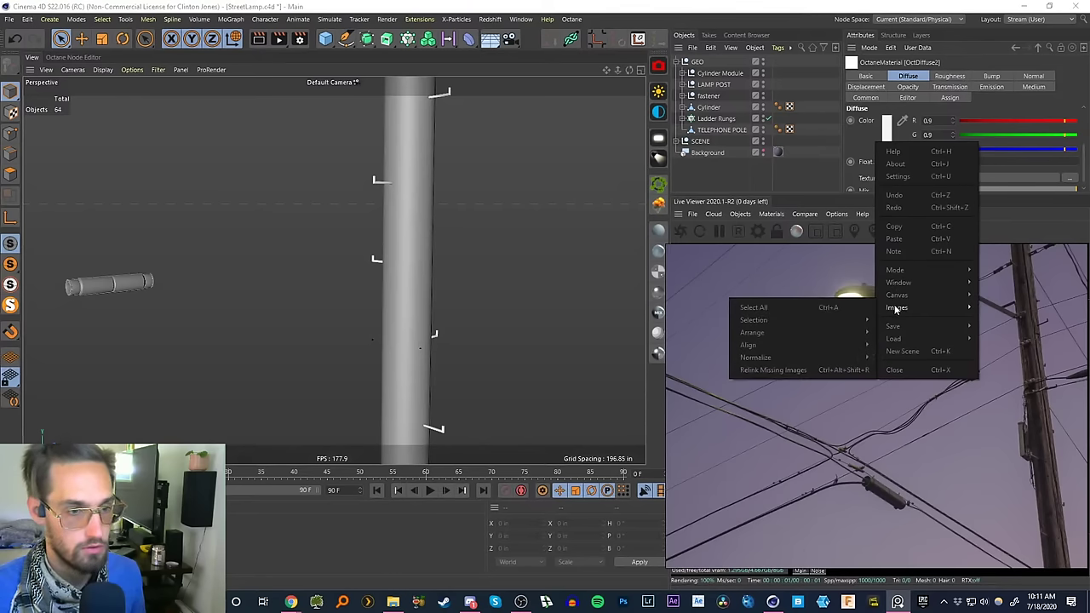
mouse_move(895, 272)
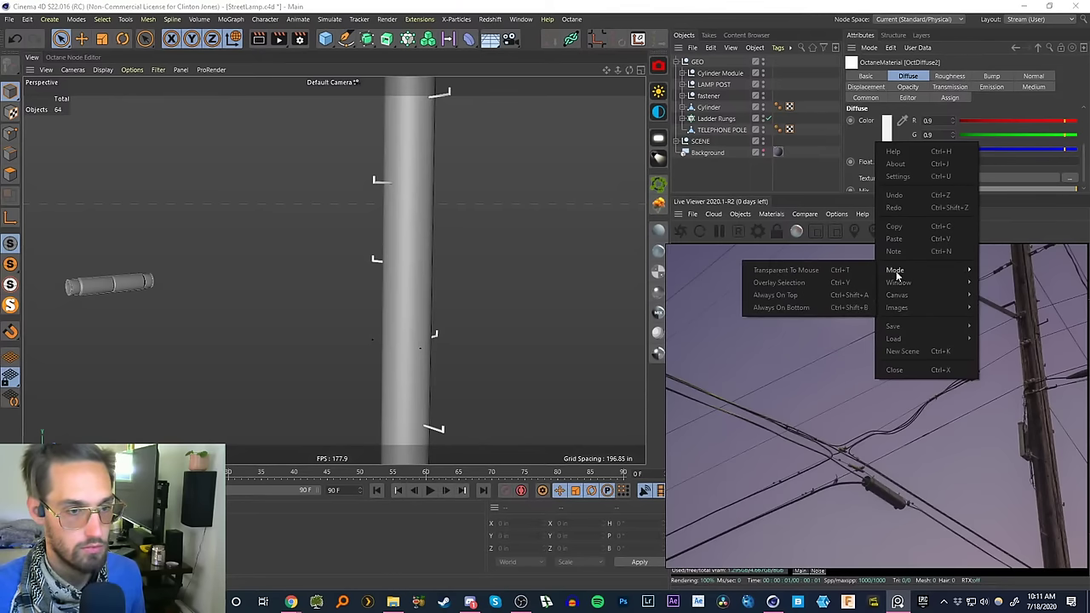
click(784, 294)
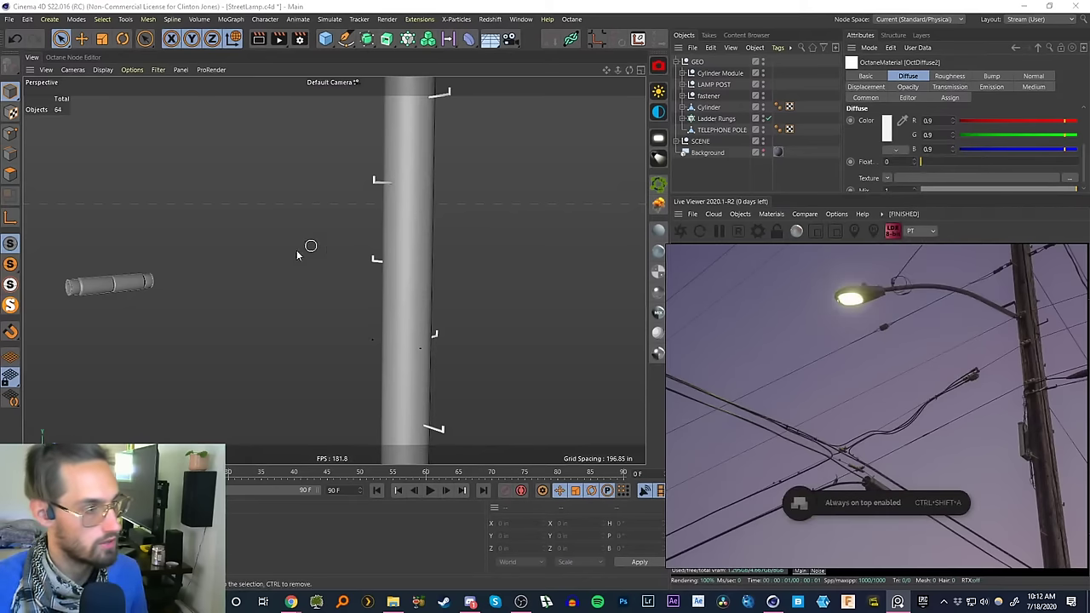
- Frame the utility box mounted on the wooden pole in the reference photo, with the telephone pole model in view beside it
mouse_move(397, 294)
alt+mouse_down()
mouse_move(407, 296)
mouse_move(389, 285)
alt+mouse_up()
alt+middle_drag(389, 284, 481, 255)
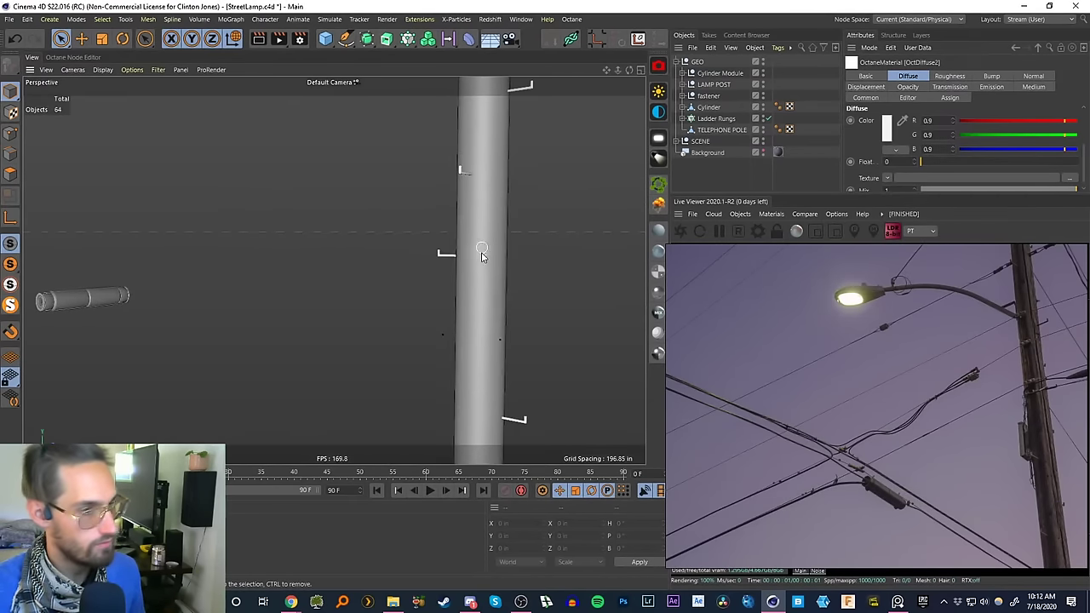
scroll(482, 256, down, 2)
click(1001, 370)
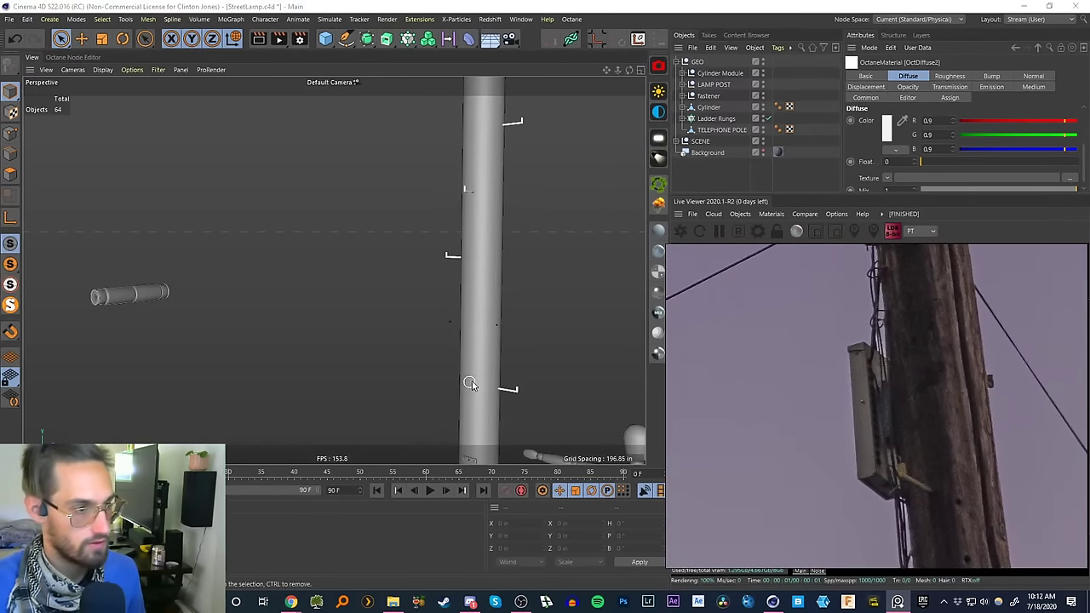
- Add a cube and move it beside the lower telephone pole, to about X -21.5 in and Y 69.6 in
alt+drag(474, 382, 378, 136)
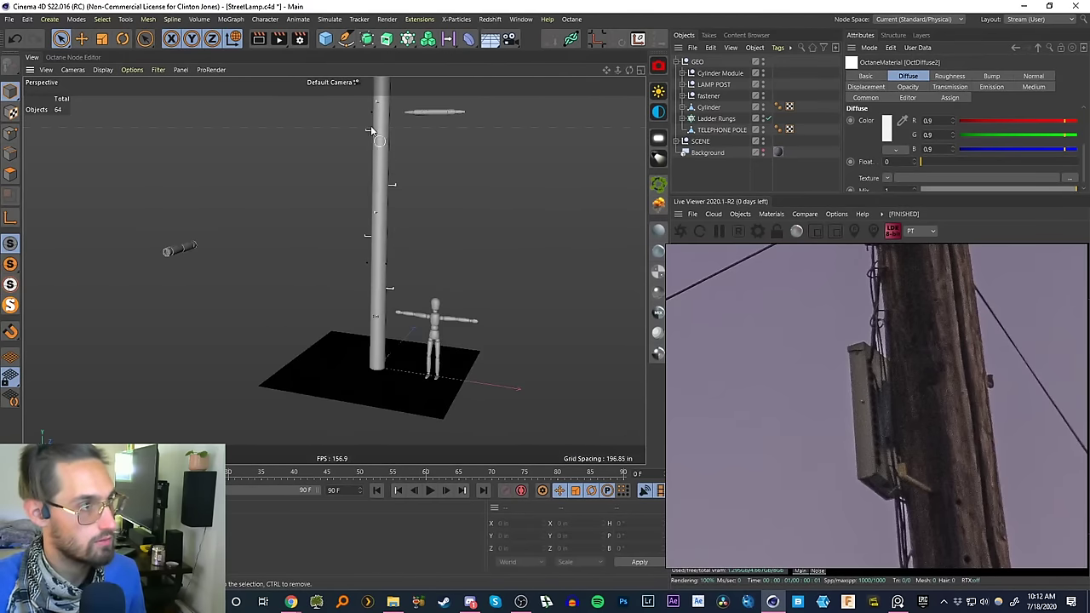
click(325, 38)
drag(381, 316, 397, 240)
drag(429, 302, 401, 299)
alt+right_drag(383, 303, 416, 256)
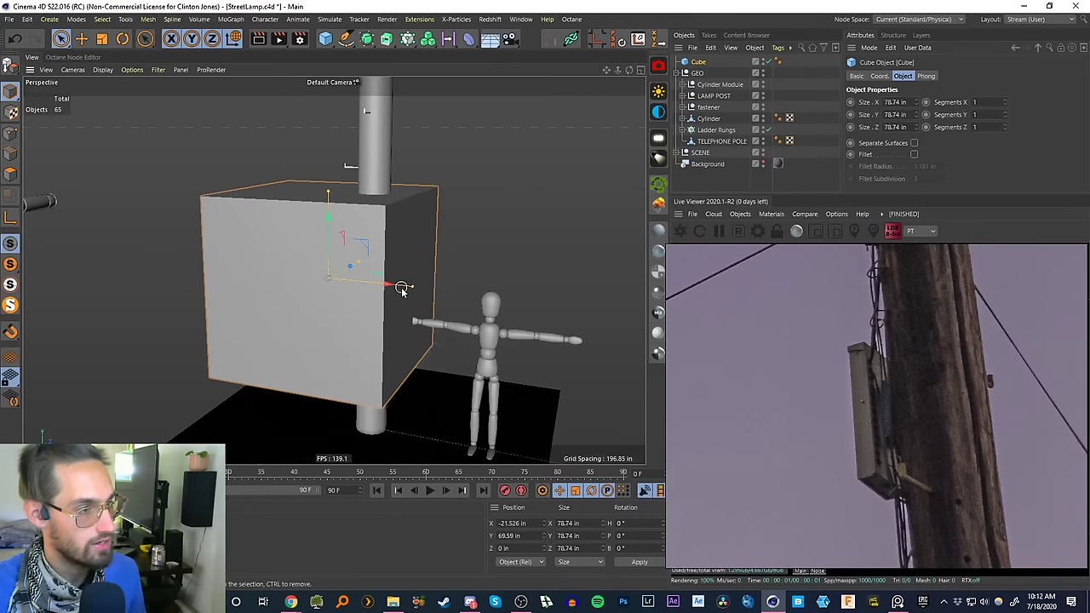
- Shrink the cube into a thin upright box of about 2.8 in X, 20 in Y and 15.7 in Z
drag(412, 287, 330, 280)
drag(329, 192, 326, 291)
alt+right_drag(336, 279, 369, 238)
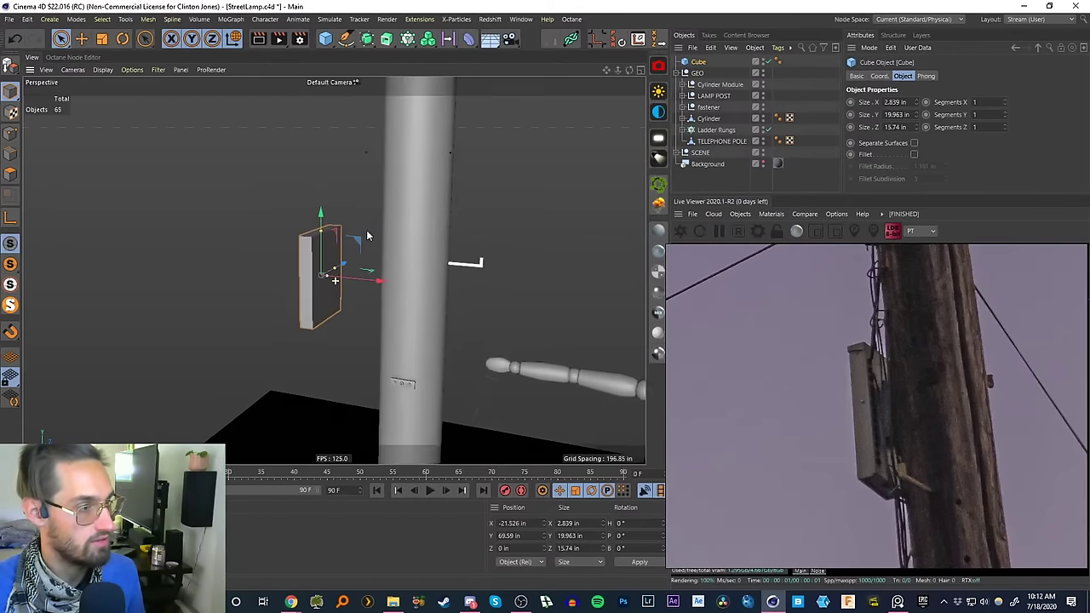
- Move the box close to the pole at about X -9.1 in and narrow its Z size to about 9.3 in
alt+drag(369, 238, 406, 326)
drag(363, 263, 415, 256)
alt+right_drag(371, 255, 389, 243)
alt+drag(389, 242, 421, 264)
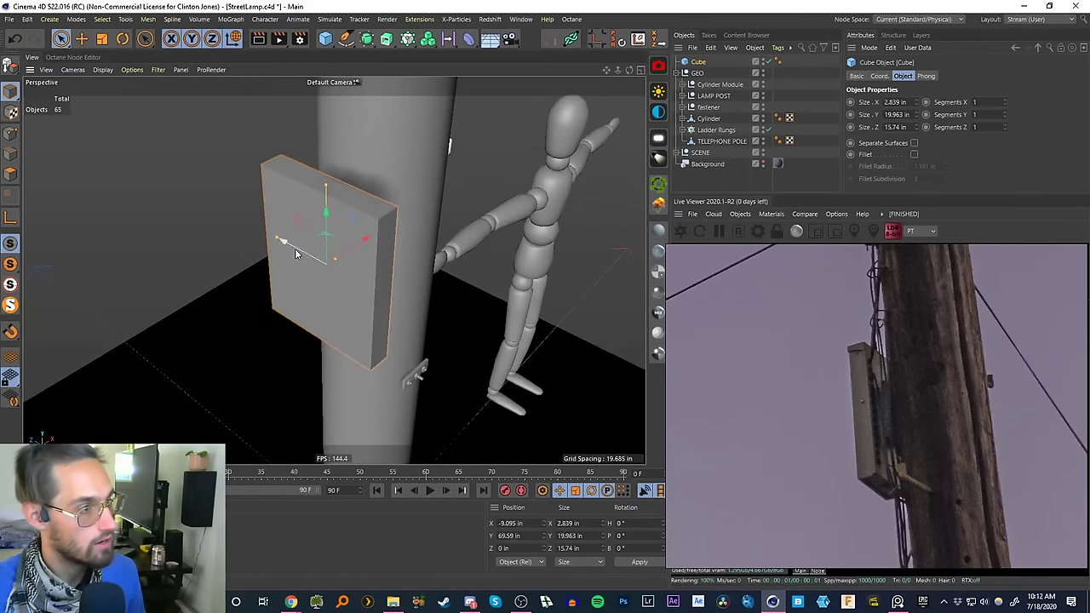
drag(276, 239, 293, 249)
alt+drag(332, 252, 190, 227)
alt+drag(340, 244, 311, 230)
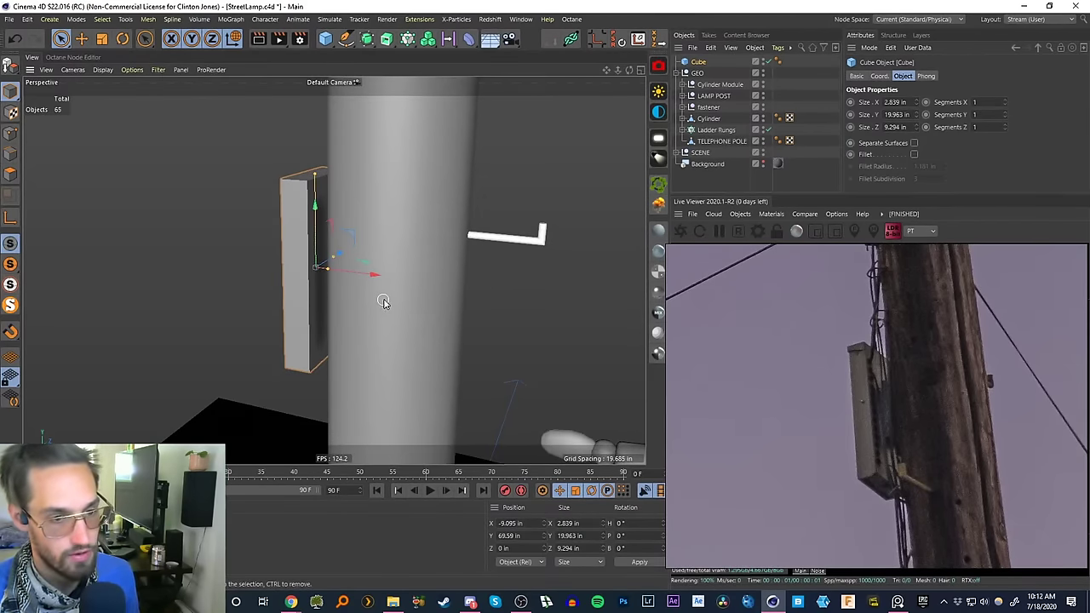
- Make the box editable, show the mesh lines in the viewport, and compare its upper end with the reference utility box
scroll(341, 219, up, 4)
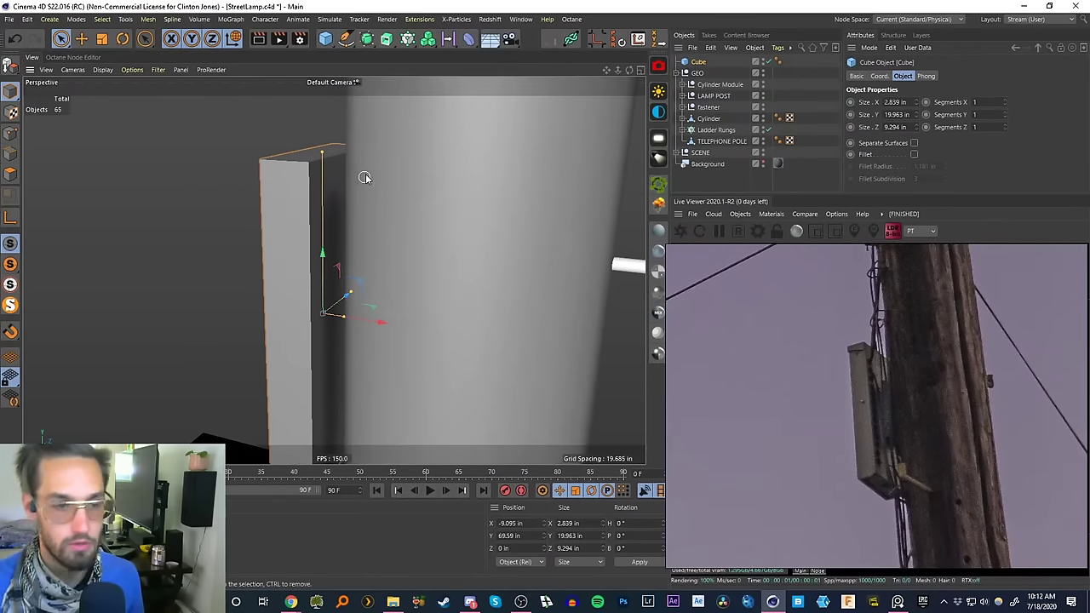
alt+drag(297, 219, 420, 197)
alt+drag(244, 212, 412, 208)
key(c)
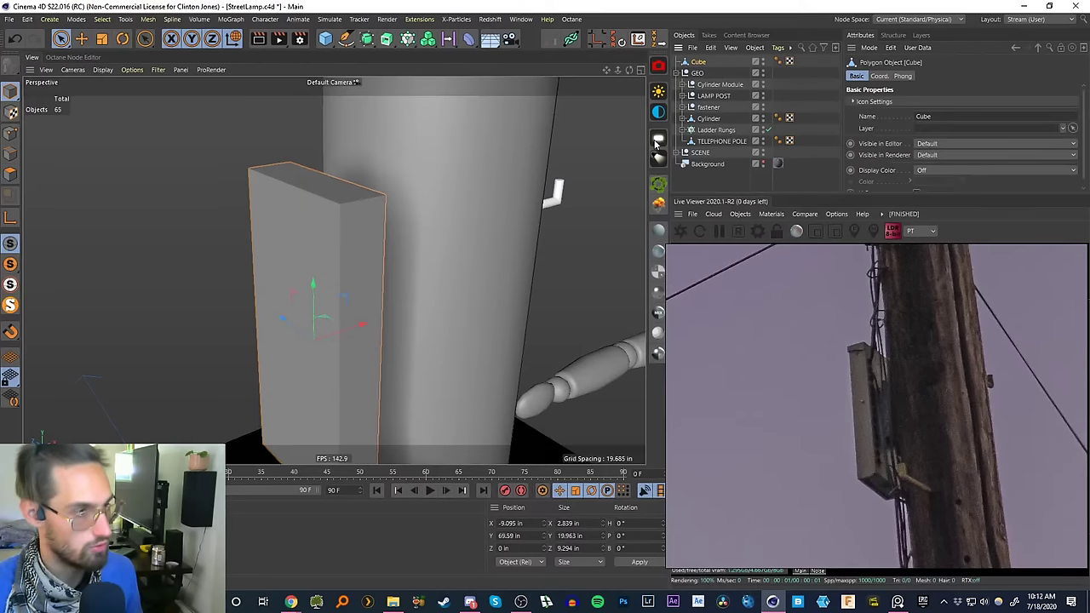
key(n)
key(b)
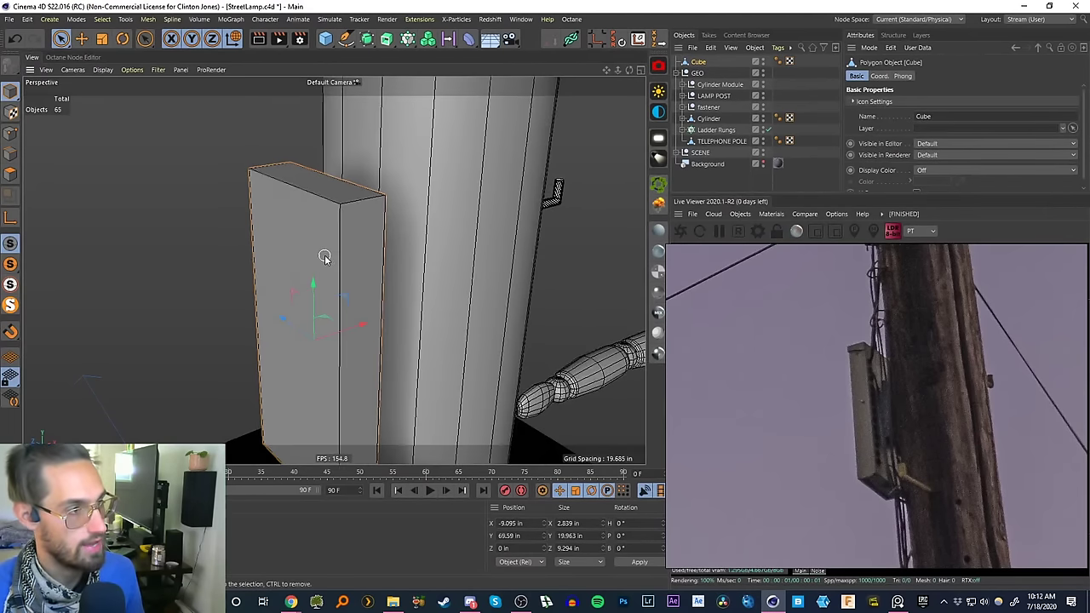
alt+drag(332, 261, 347, 182)
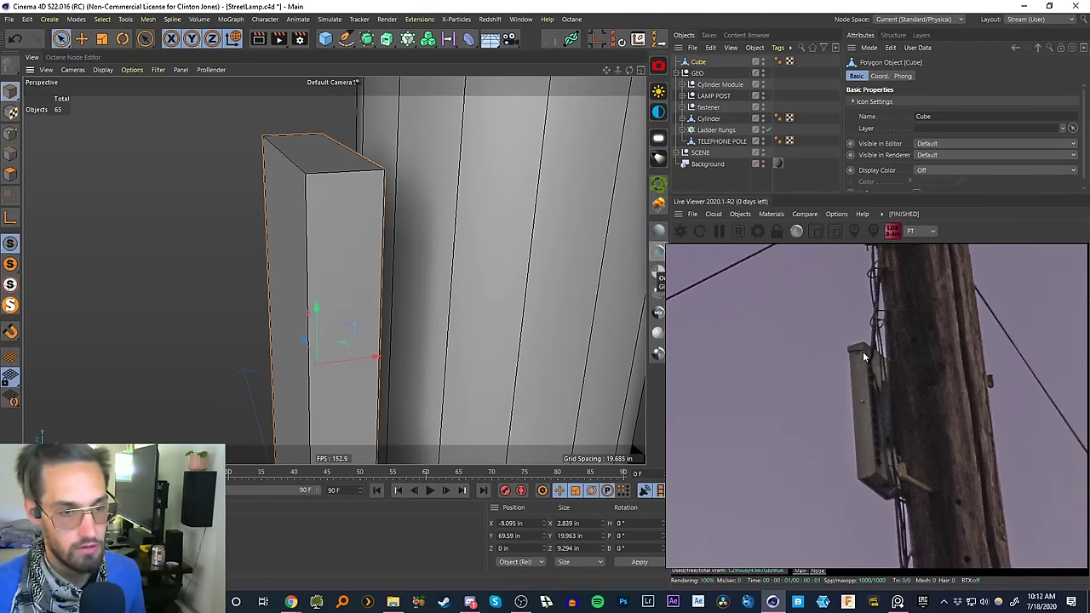
alt+drag(280, 212, 199, 195)
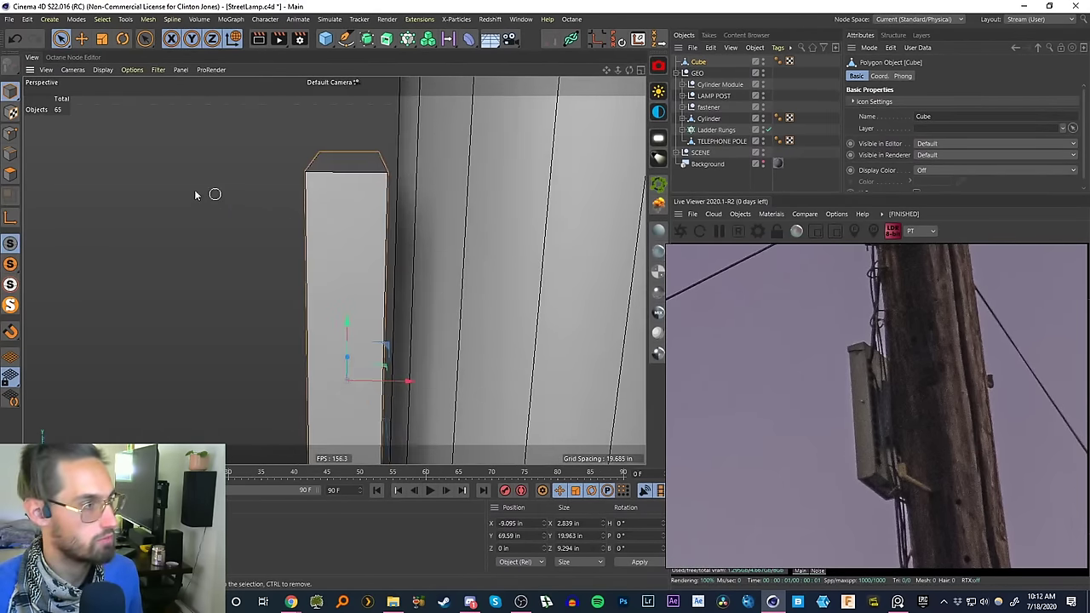
- Cut a horizontal edge loop around the box near its upper end, at about 92.7% of its height
click(13, 155)
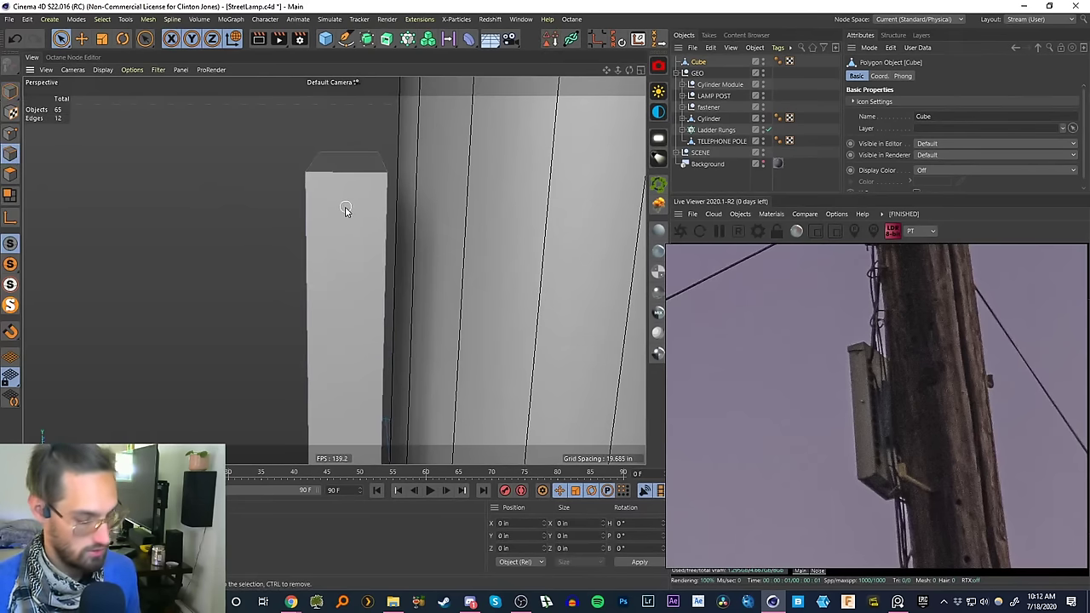
key(k)
key(l)
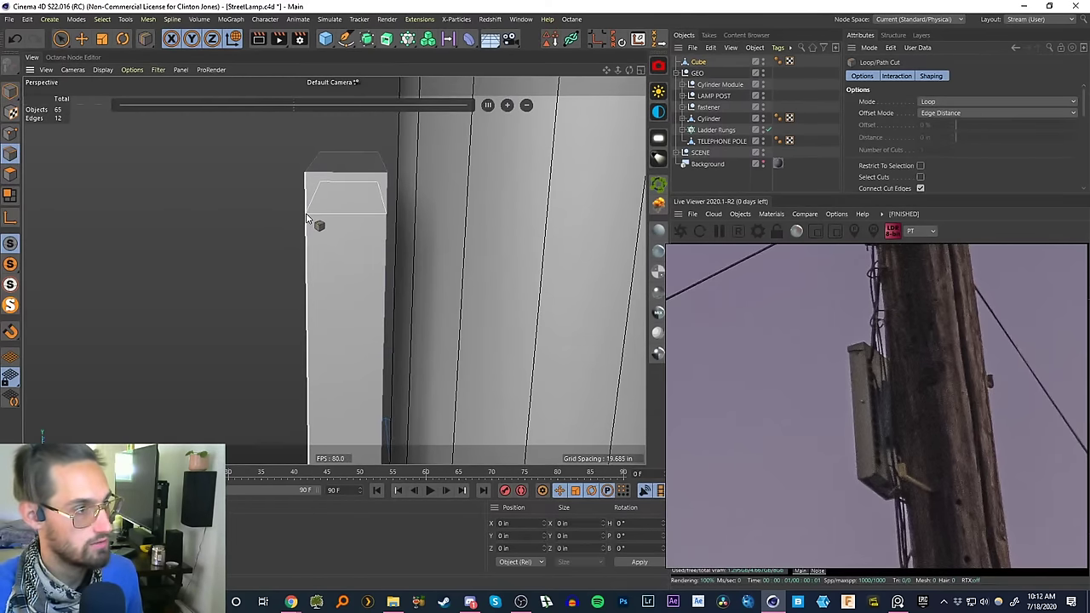
click(307, 219)
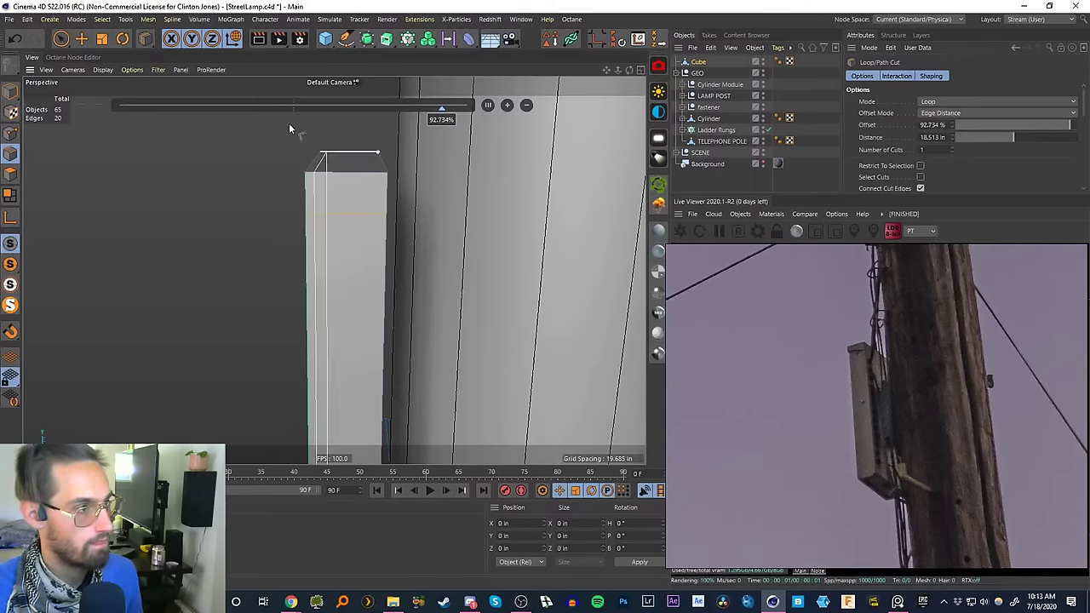
key(space)
- Select the three outer faces of the upper band, leaving out the pole side, and extrude them outward by about 0.154 in
click(11, 174)
alt+drag(306, 190, 369, 182)
double_click(295, 198)
alt+drag(214, 186, 390, 180)
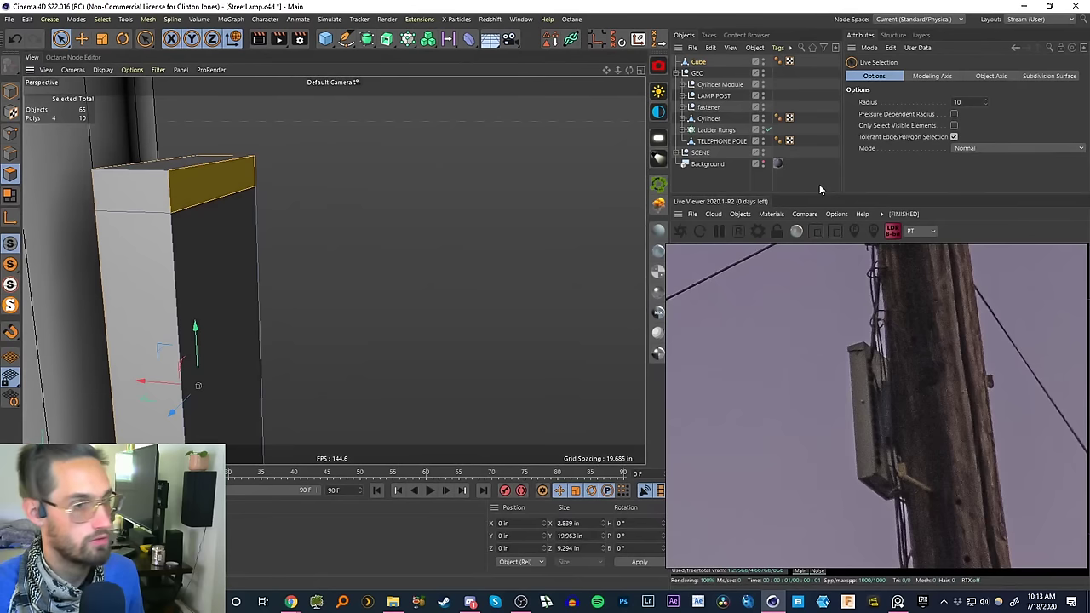
mouse_move(153, 204)
mouse_down()
mouse_move(237, 181)
mouse_move(139, 184)
mouse_up()
shift+click(282, 185)
key(d)
drag(299, 183, 435, 252)
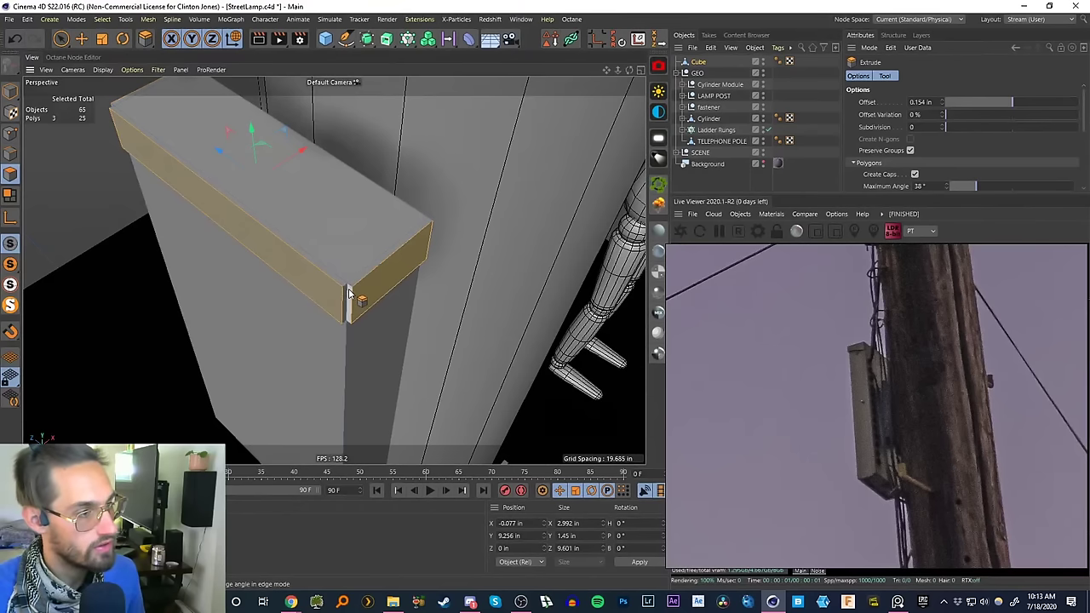
- Bridge the open vertical edges at both outer corners of the extruded cap rim
scroll(342, 280, up, 5)
alt+drag(336, 262, 361, 266)
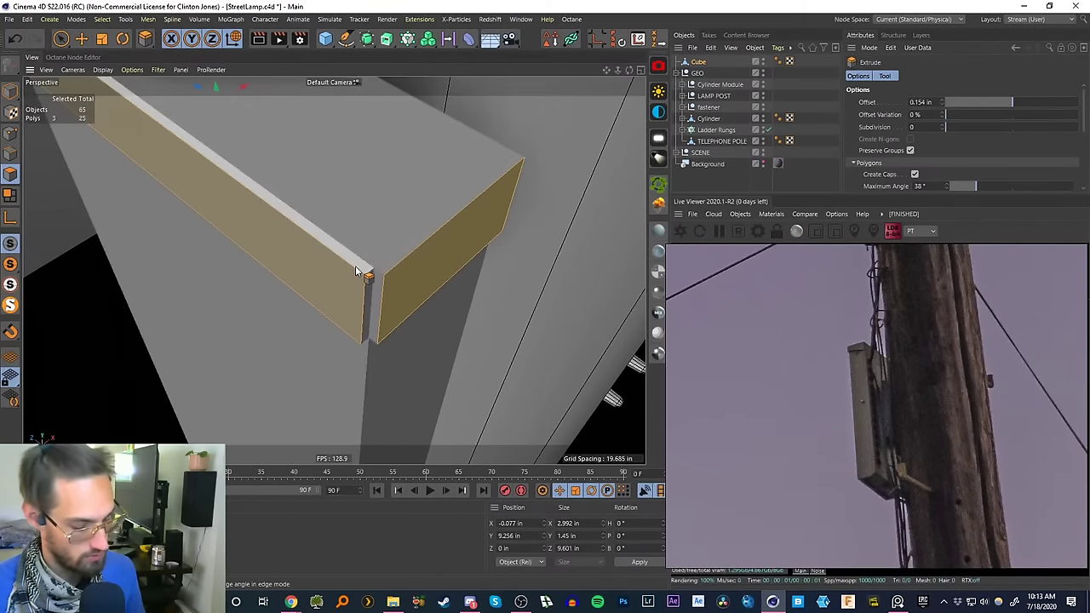
key(m)
key(b)
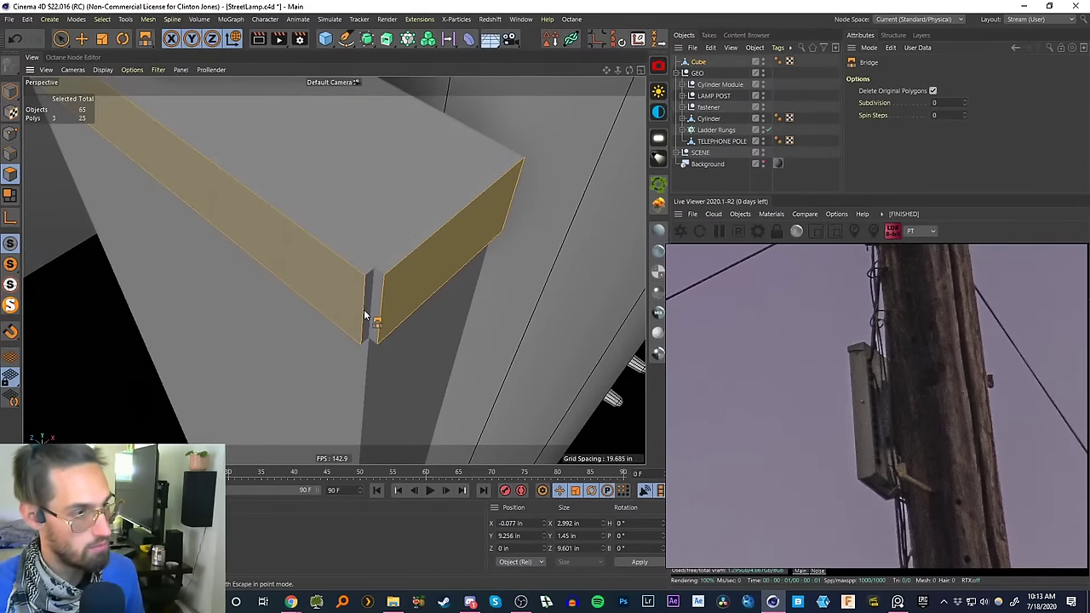
click(12, 155)
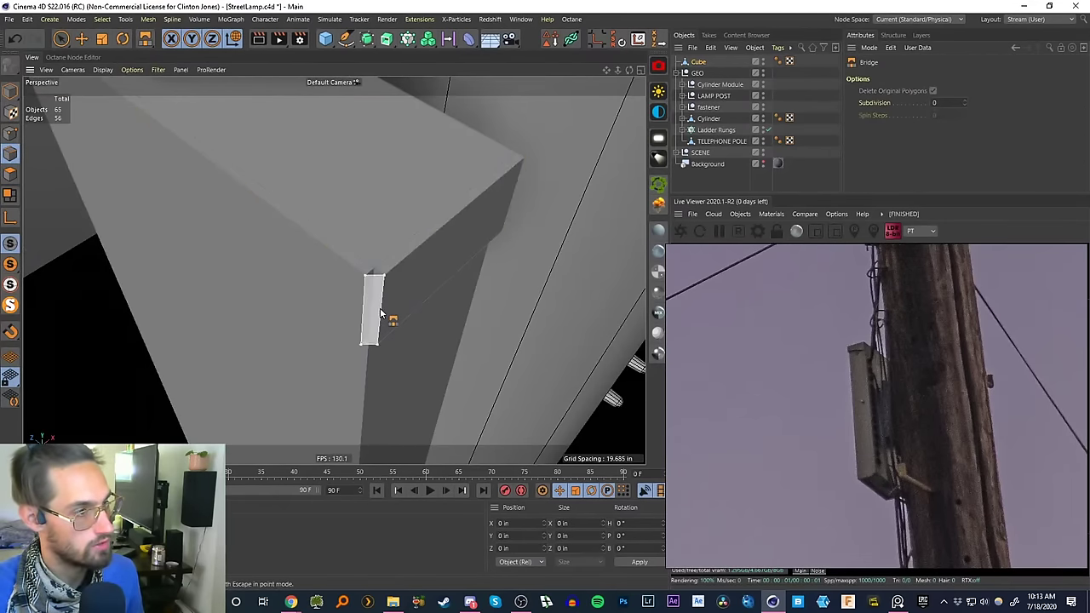
drag(381, 314, 382, 312)
drag(348, 214, 328, 231)
alt+drag(345, 223, 411, 212)
alt+right_drag(411, 211, 294, 156)
alt+drag(294, 155, 291, 226)
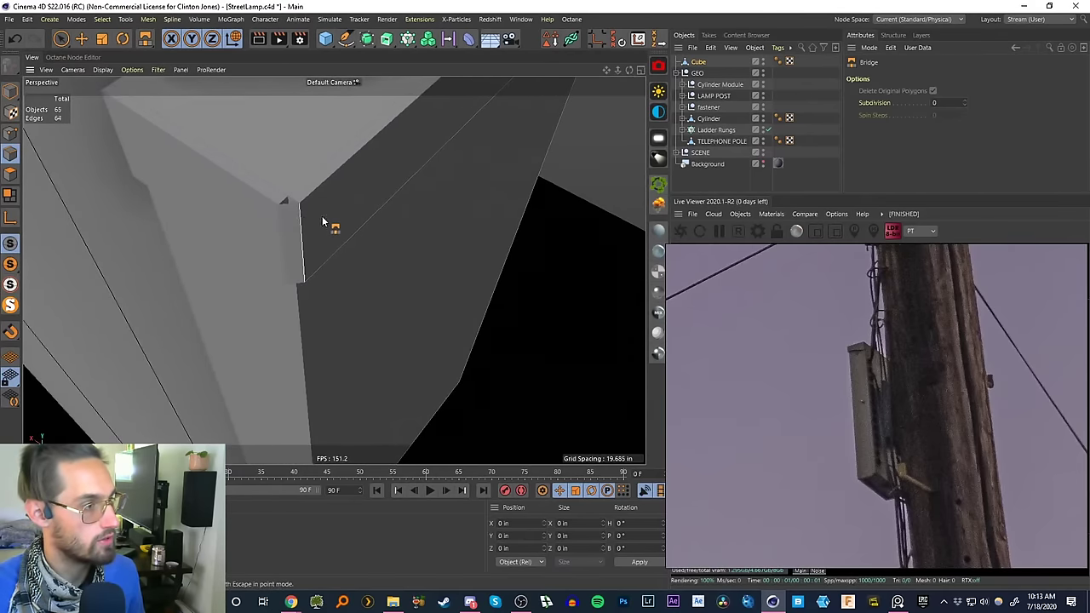
- Try to fill the small triangular gap on top of the cap's corner with Close Polygon Hole, in edge and polygon modes
key(m)
key(d)
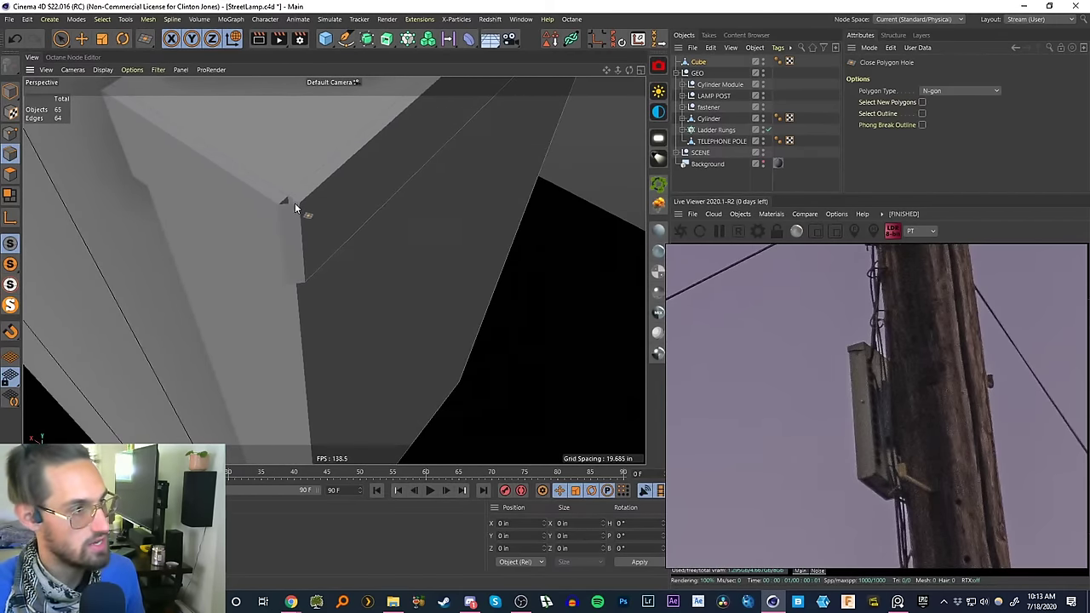
click(9, 173)
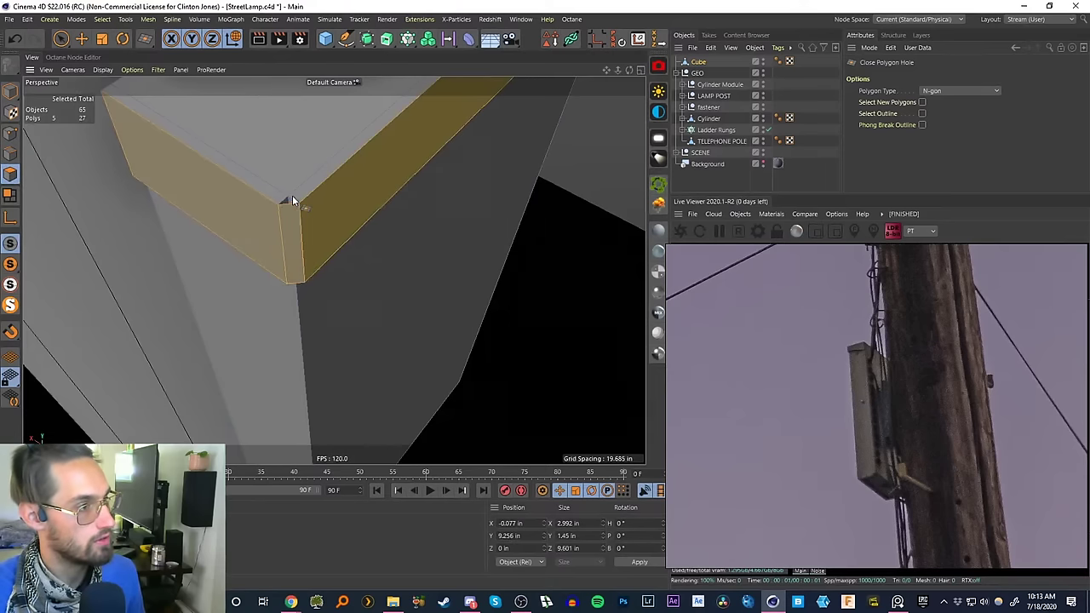
scroll(298, 204, up, 2)
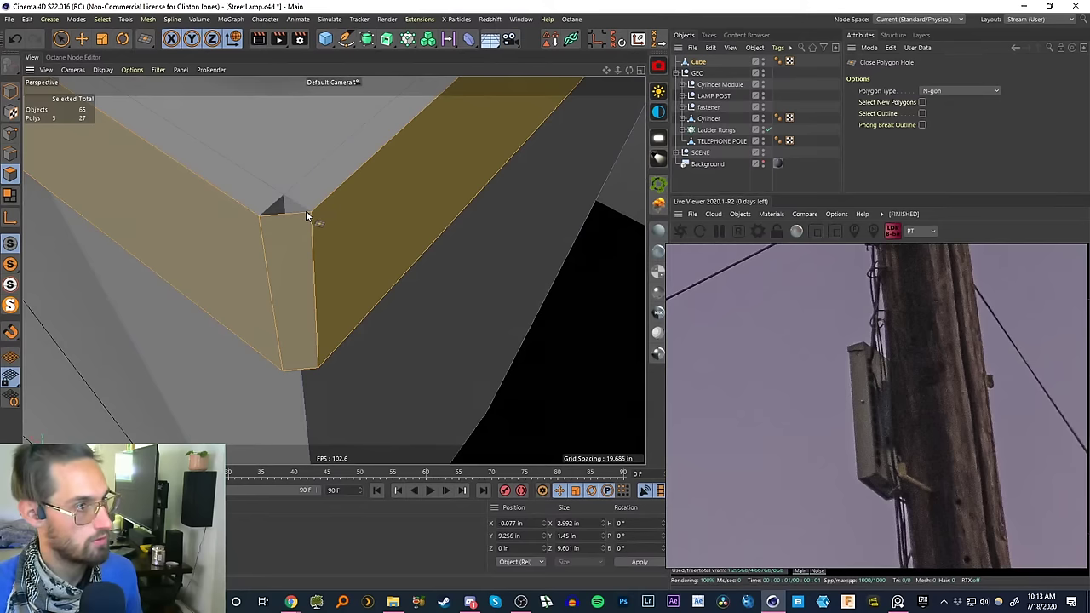
- Examine the triangular gap at the cap's corner in point and edge modes, from several angles
click(710, 179)
click(699, 63)
click(684, 182)
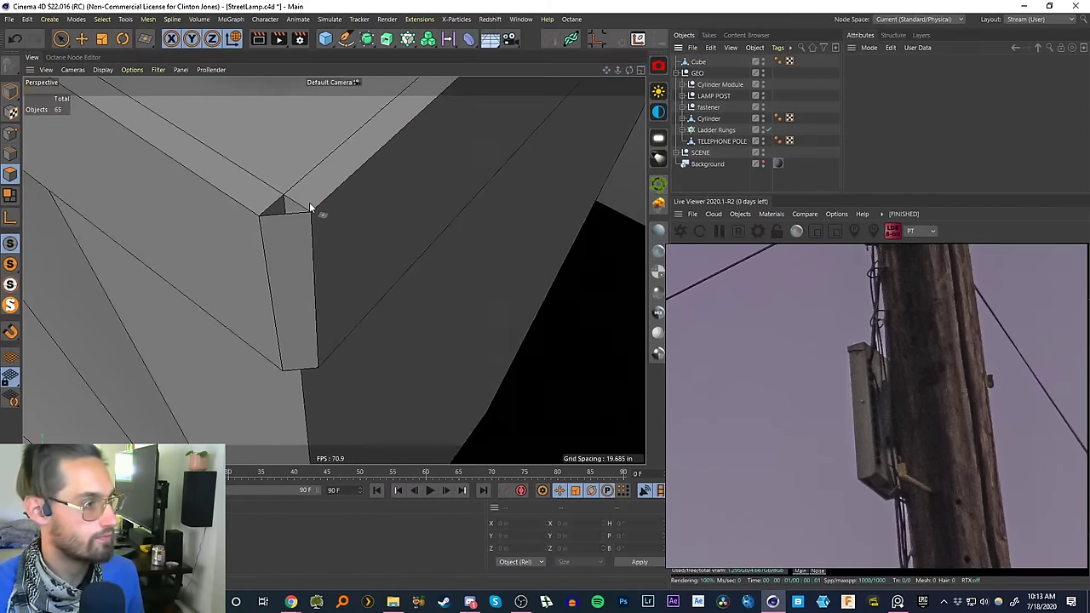
click(10, 133)
click(700, 62)
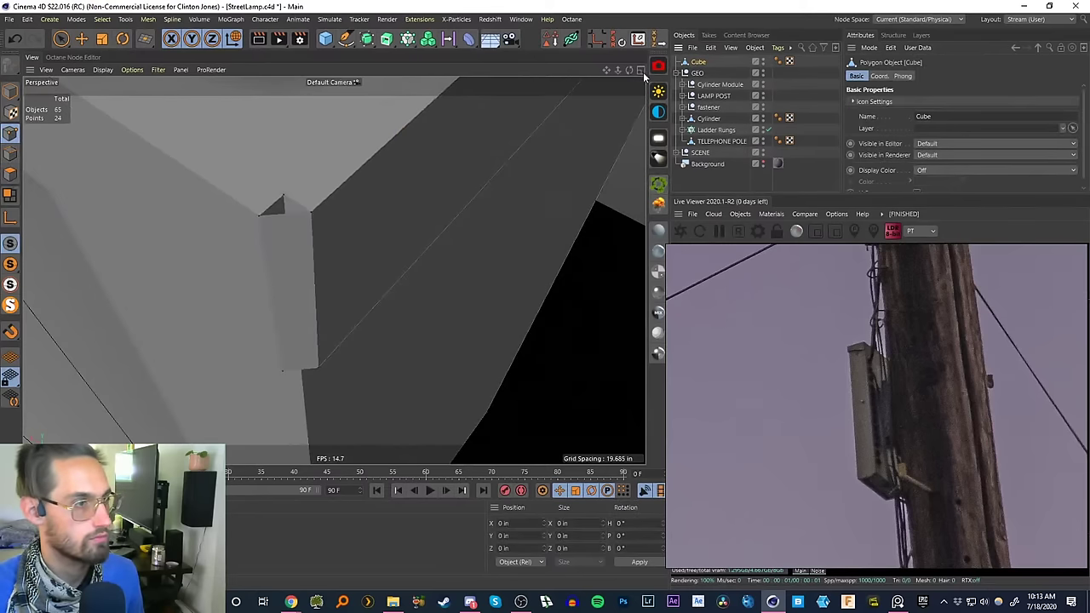
scroll(286, 212, down, 3)
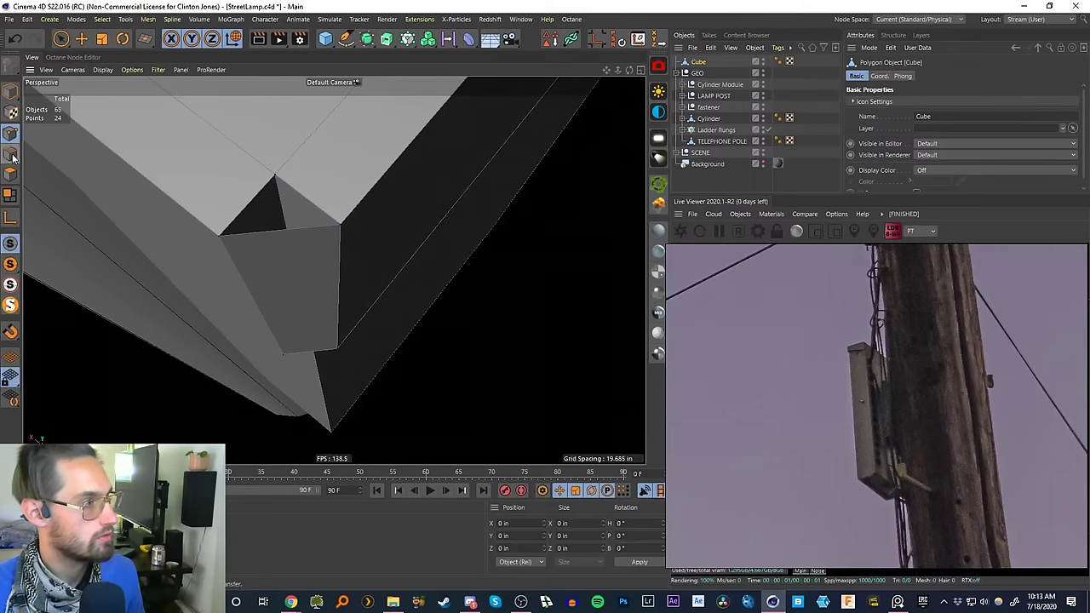
scroll(316, 243, down, 3)
alt+drag(318, 244, 295, 187)
scroll(297, 186, up, 2)
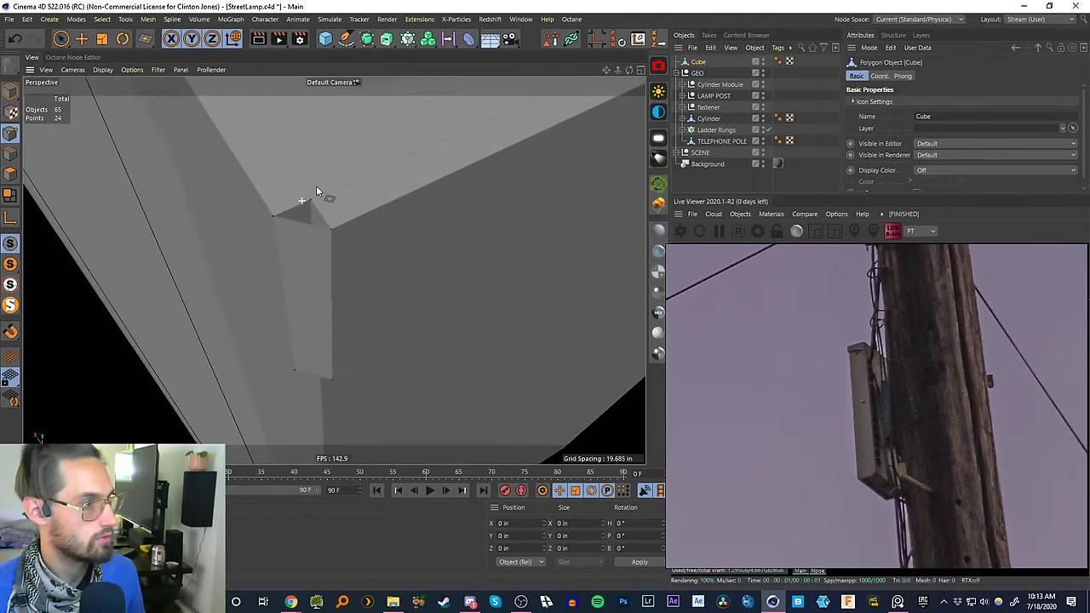
click(10, 153)
key(u)
key(l)
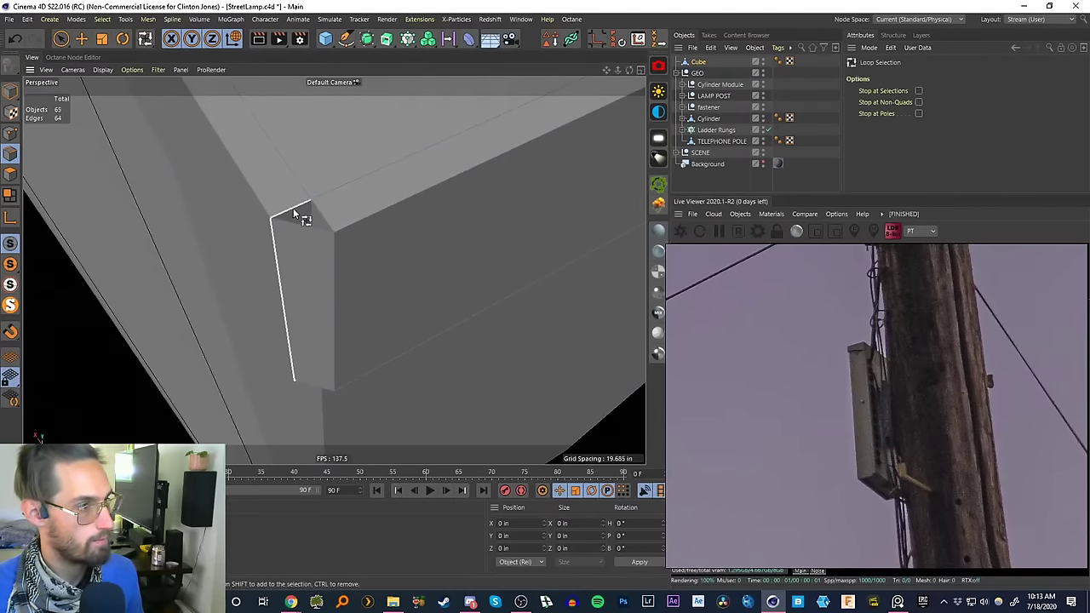
key(9)
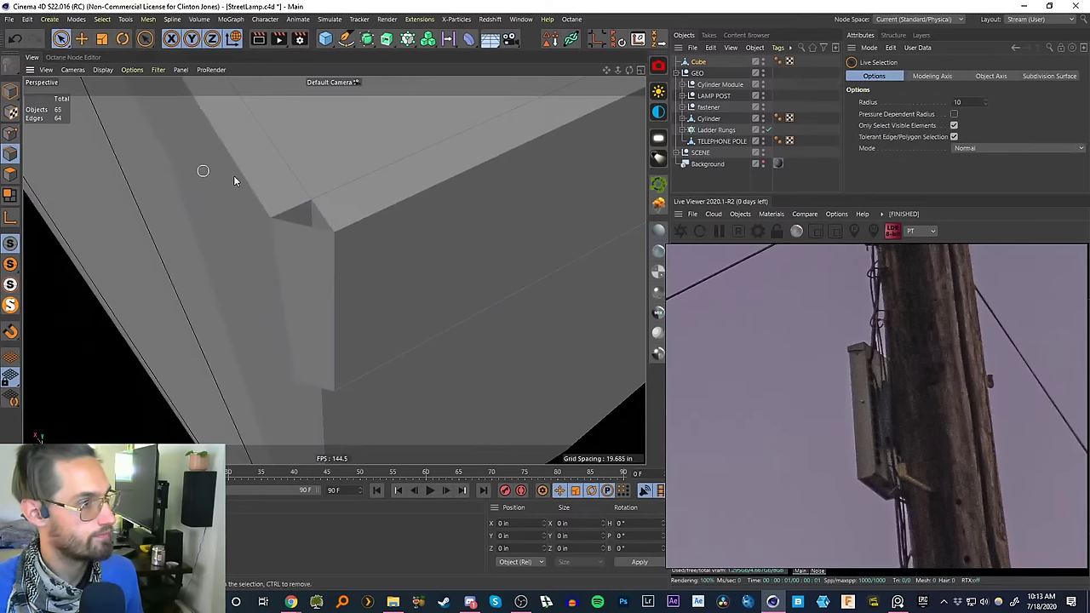
- Undo the corner bridging and the cap extrusion, going back to the three selected polygons of the flush upper band
key(ctrl+z)
key(ctrl+z)
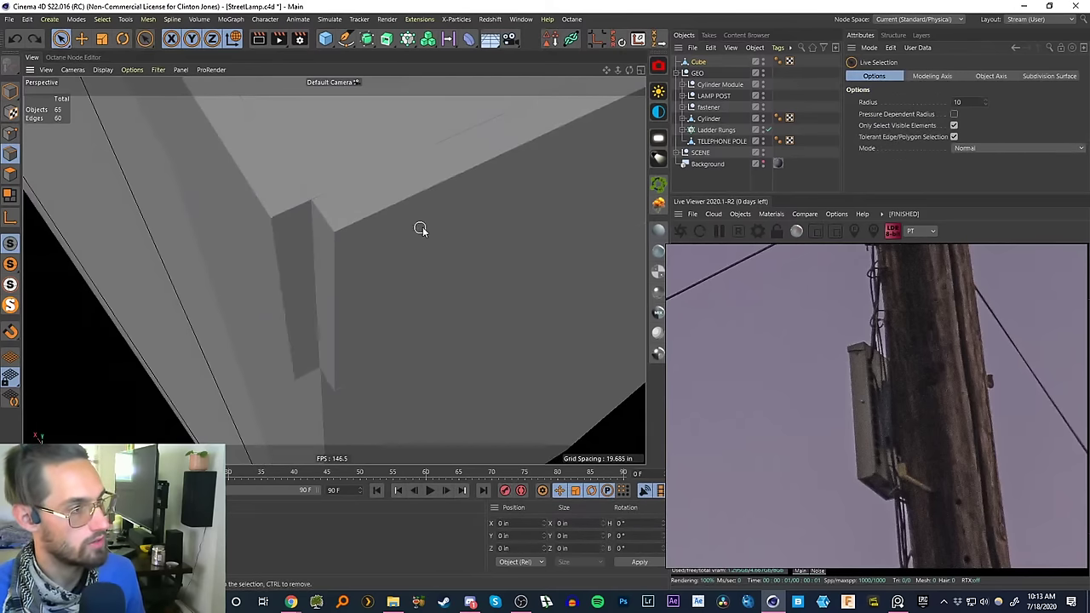
alt+drag(511, 222, 413, 213)
click(11, 173)
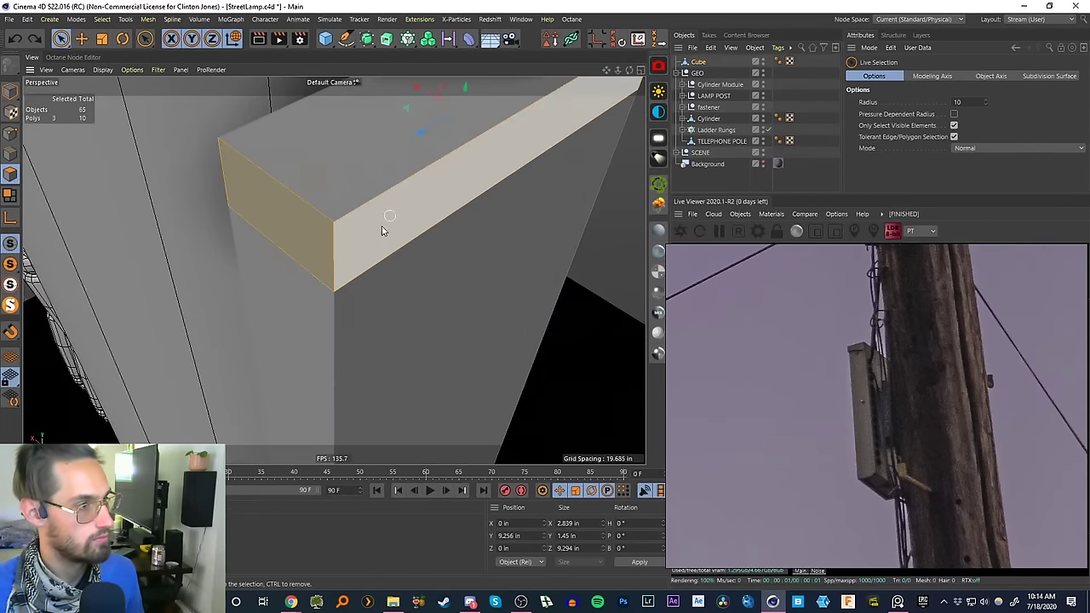
- Try an inner extrude on the three selected faces of the upper band
key(m)
key(s)
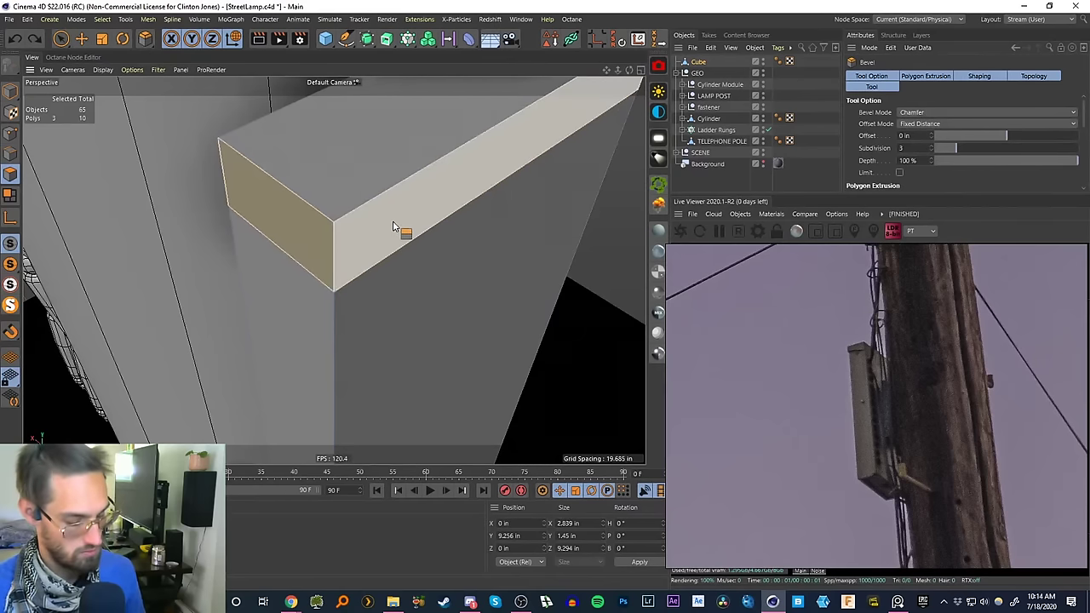
key(m)
key(w)
drag(406, 221, 387, 234)
- Try extruding the three upper band faces outward with Preserve Groups turned off
key(m)
key(t)
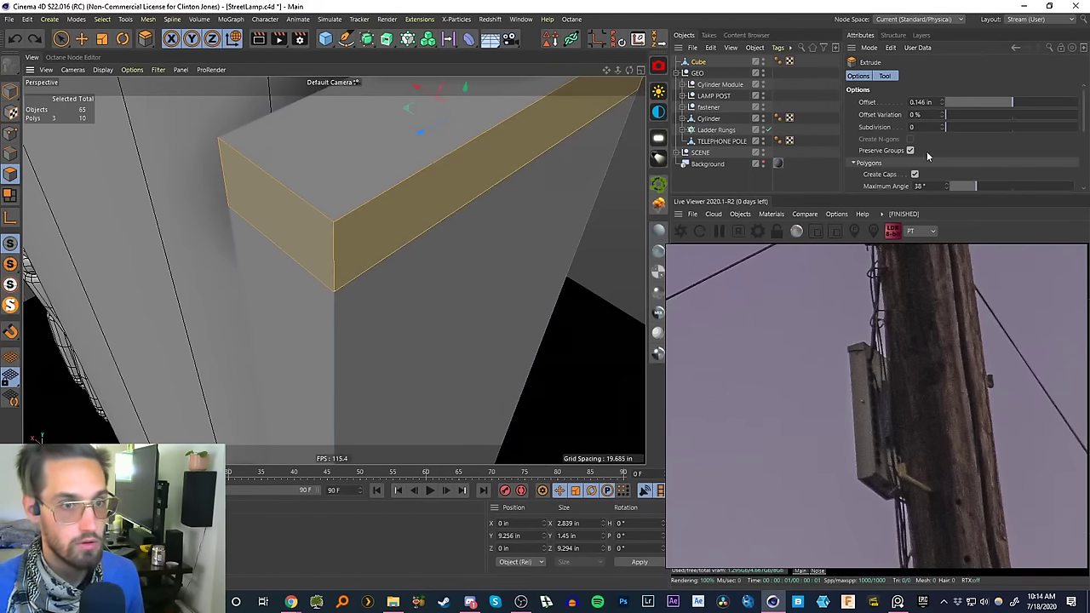
click(914, 174)
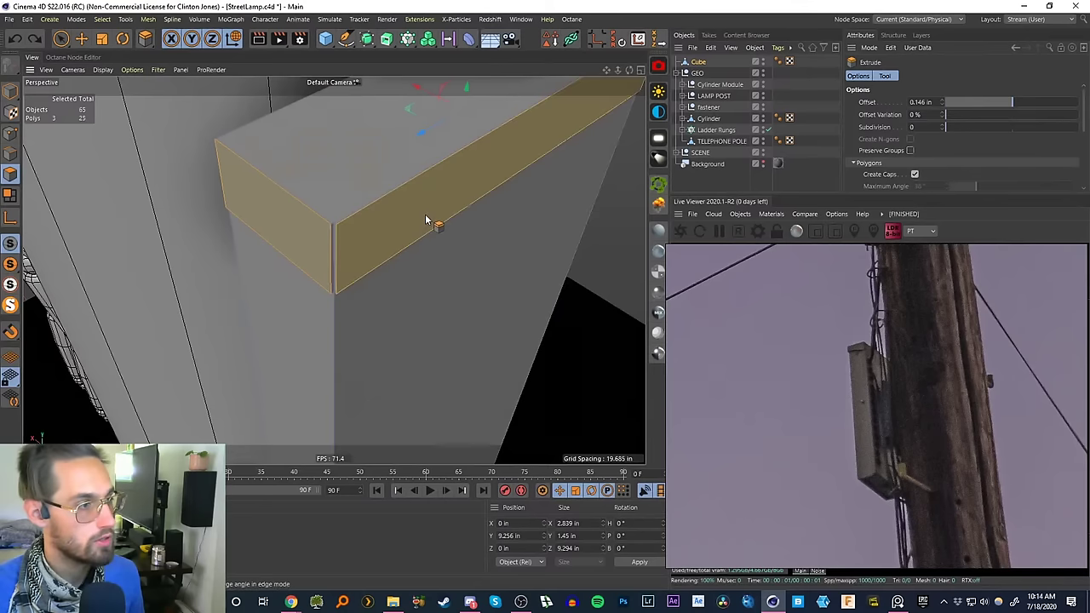
drag(431, 213, 572, 156)
key(ctrl+z)
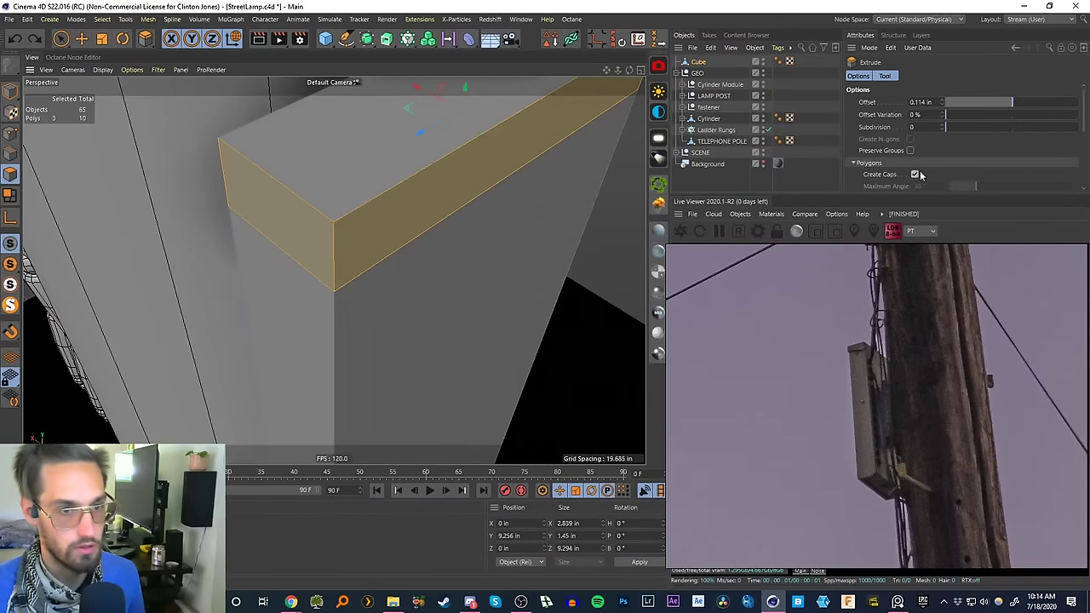
- Try extruding the three upper band faces by about 0.461 in with Create Caps turned off
drag(446, 197, 513, 167)
click(909, 151)
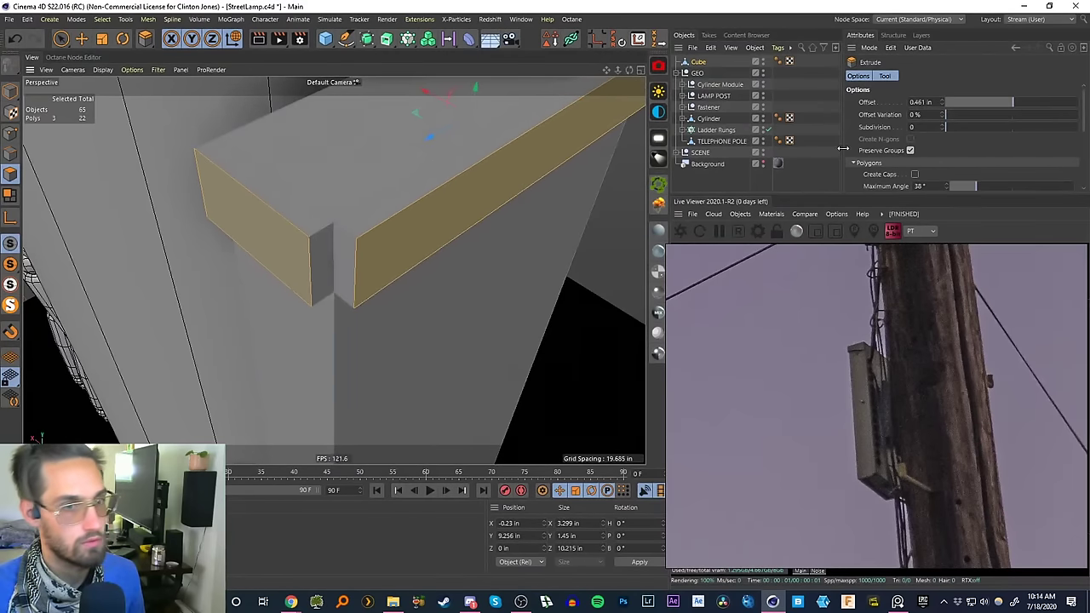
key(ctrl+z)
- Try extruding the three upper band faces by about 0.244 in with an Offset Variation of 17%
drag(933, 194, 938, 330)
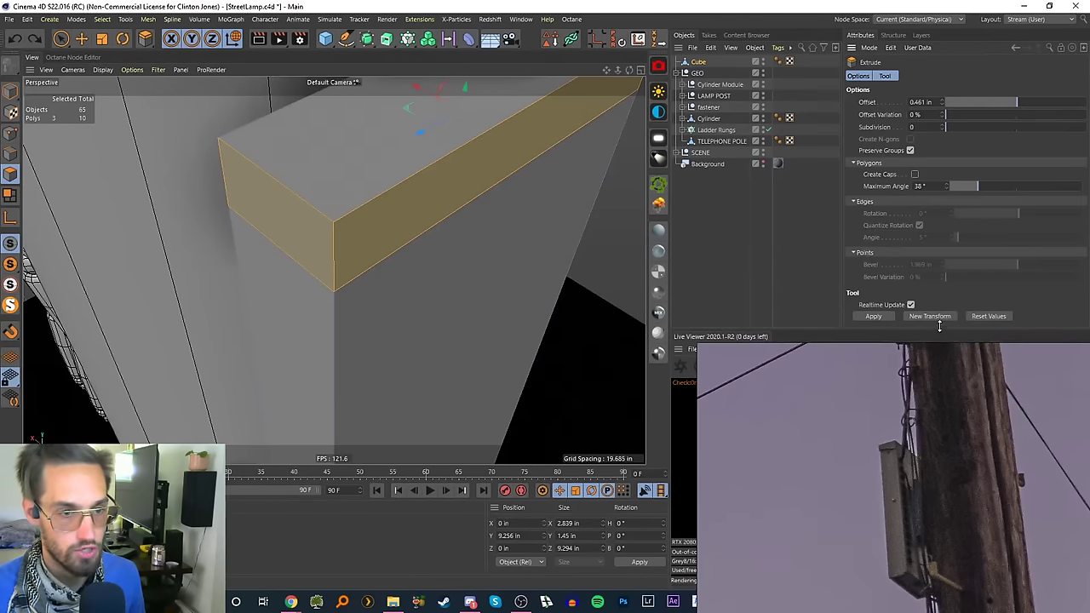
drag(365, 231, 408, 213)
mouse_move(946, 115)
mouse_down()
mouse_move(1001, 114)
mouse_move(969, 116)
mouse_move(992, 128)
mouse_move(957, 132)
mouse_up()
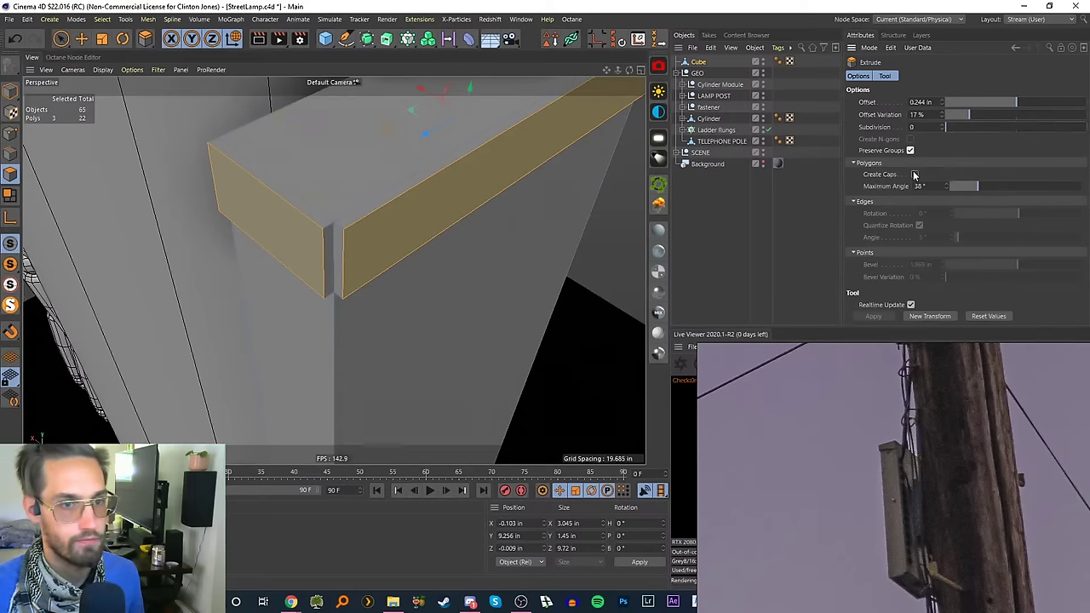
click(910, 151)
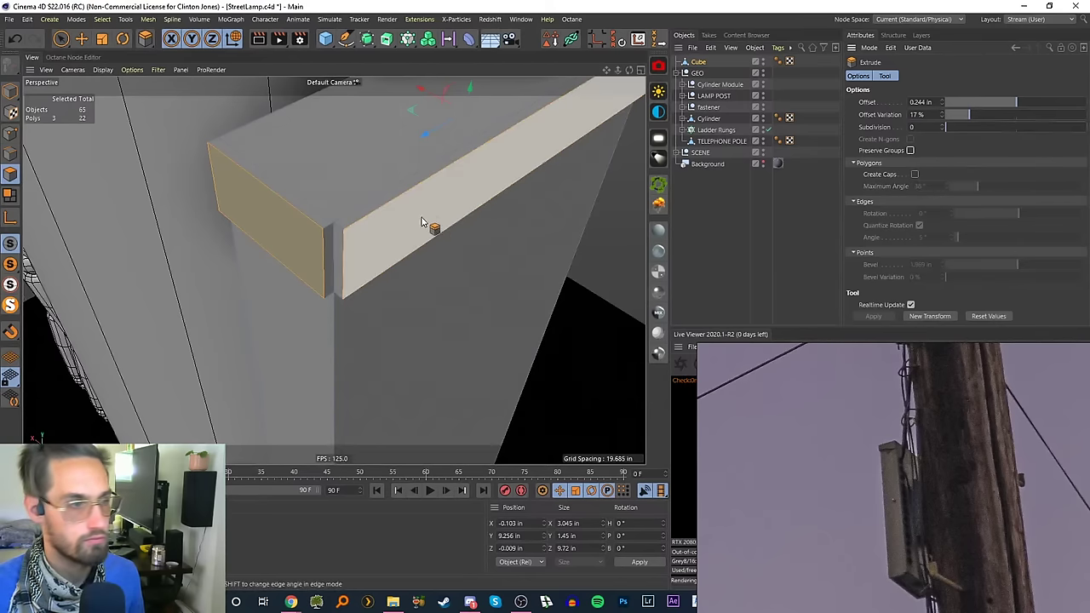
key(ctrl+z)
- Add the pole-side face of the upper band to the selection and try extruding all four faces
mouse_move(484, 190)
alt+mouse_down()
mouse_move(366, 178)
mouse_move(499, 197)
mouse_move(343, 175)
mouse_move(452, 199)
mouse_move(406, 193)
mouse_move(452, 199)
mouse_move(533, 178)
mouse_move(519, 212)
mouse_move(485, 204)
alt+mouse_up()
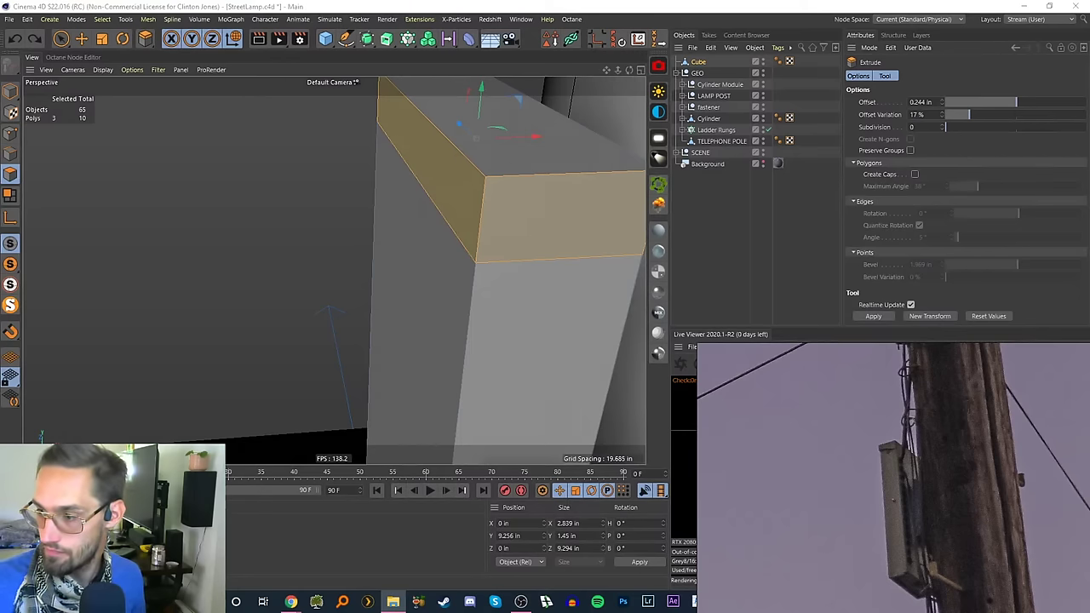
alt+drag(460, 209, 248, 228)
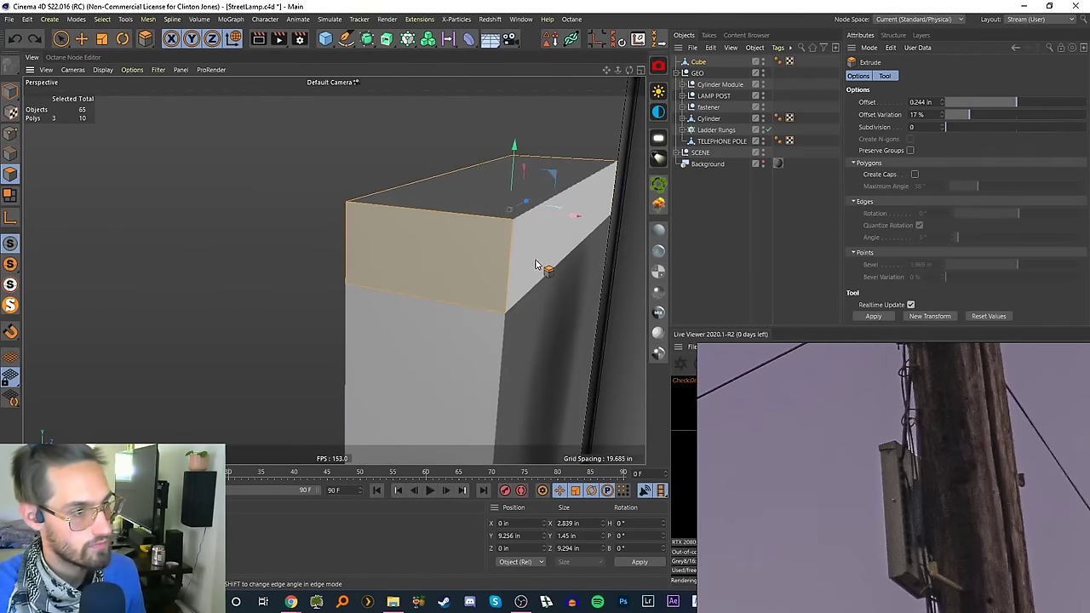
shift+click(535, 255)
drag(443, 265, 476, 263)
key(ctrl+z)
- Extrude all four upper band faces by about 0.256 in with Preserve Groups off and inspect the open corners
click(866, 74)
click(882, 77)
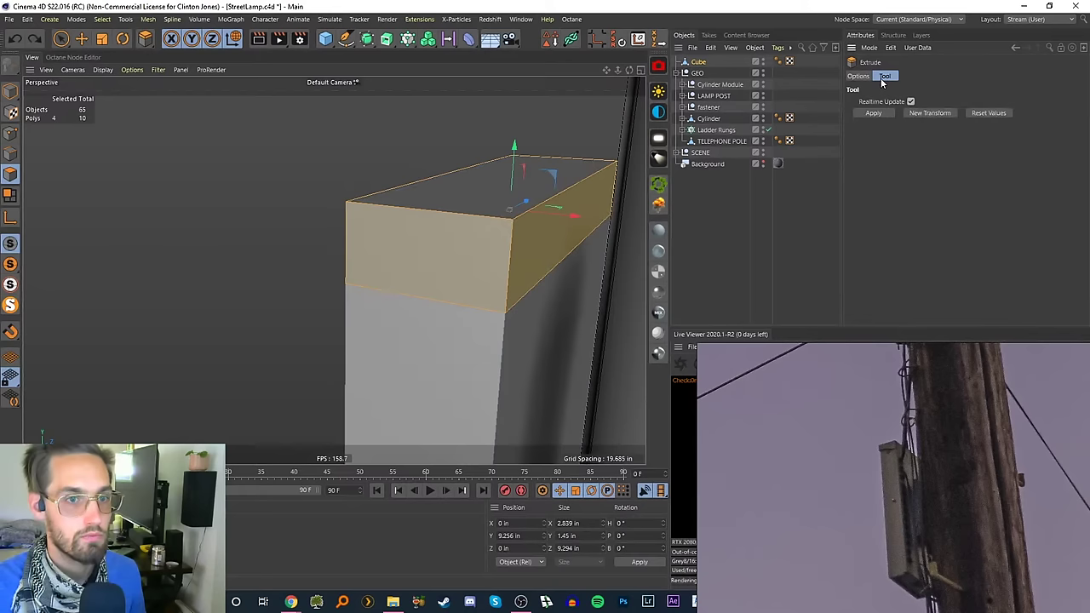
mouse_move(508, 248)
mouse_down()
mouse_move(535, 244)
mouse_move(518, 246)
mouse_up()
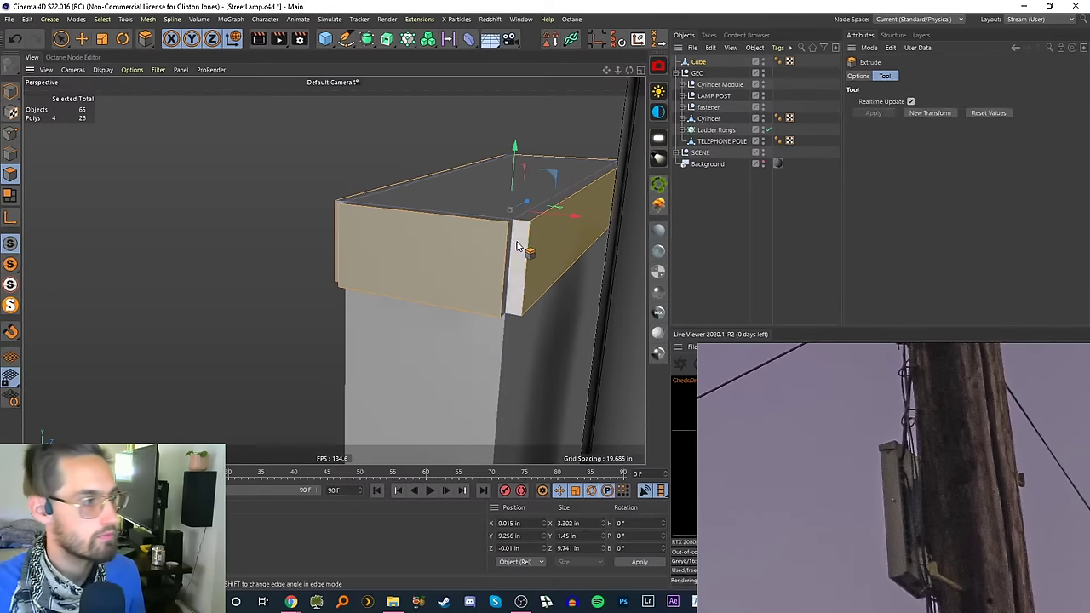
alt+drag(448, 251, 578, 273)
click(859, 76)
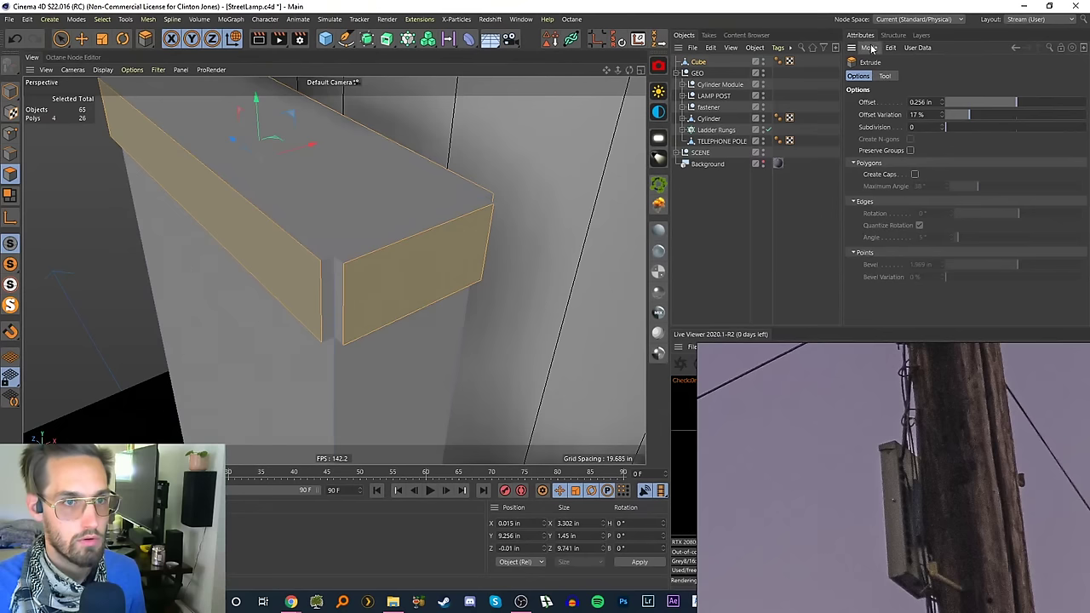
mouse_move(329, 247)
alt+mouse_down()
mouse_move(349, 263)
mouse_move(343, 252)
alt+mouse_up()
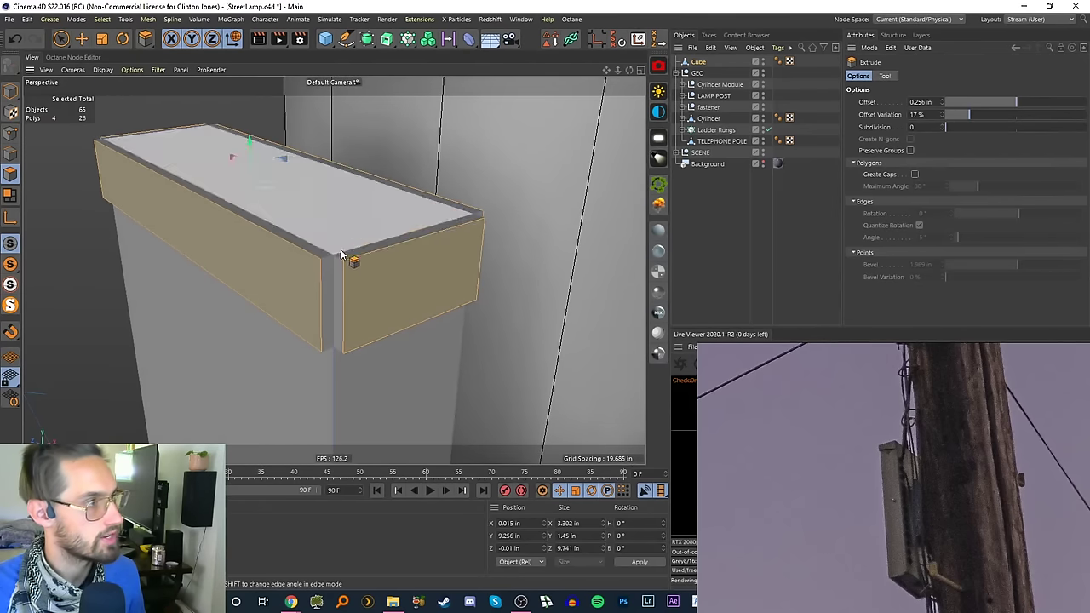
alt+middle_drag(343, 254, 384, 259)
click(372, 260)
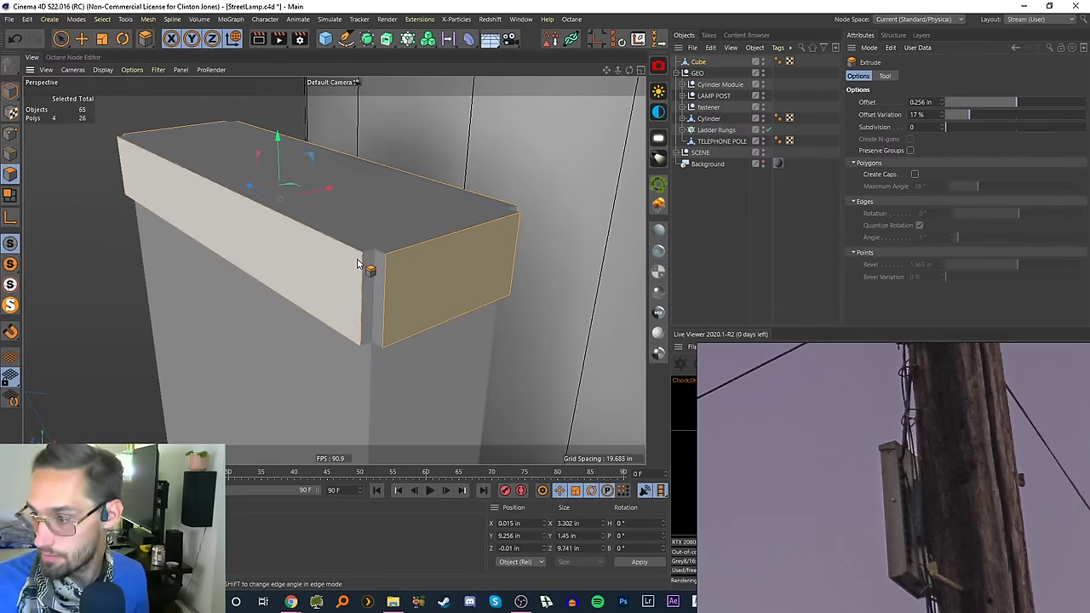
shift+click(358, 261)
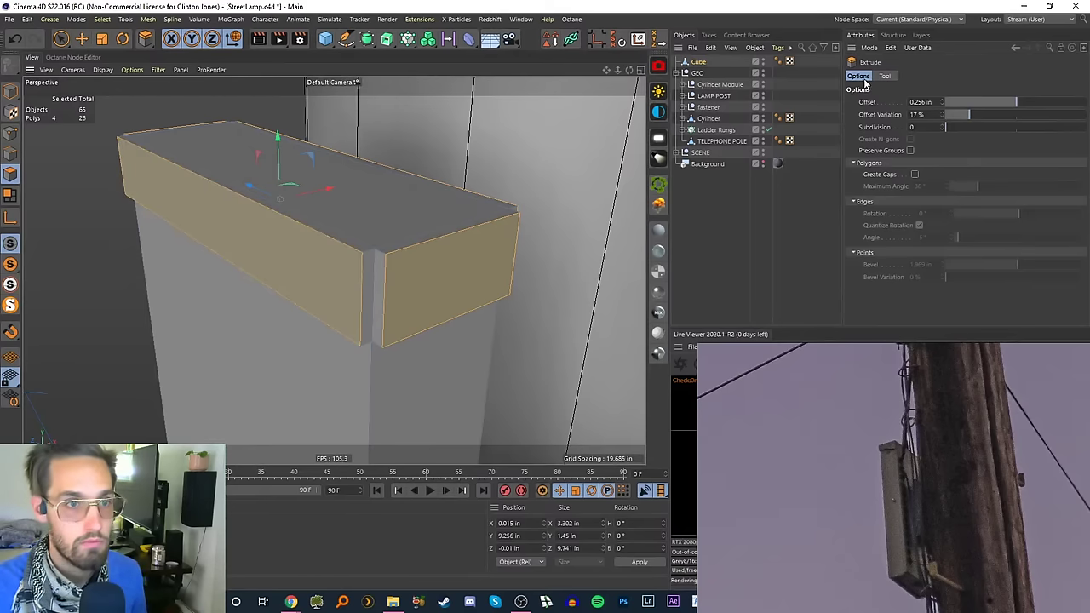
- Try a second extrusion of the four band faces with Create Caps turned on
click(695, 64)
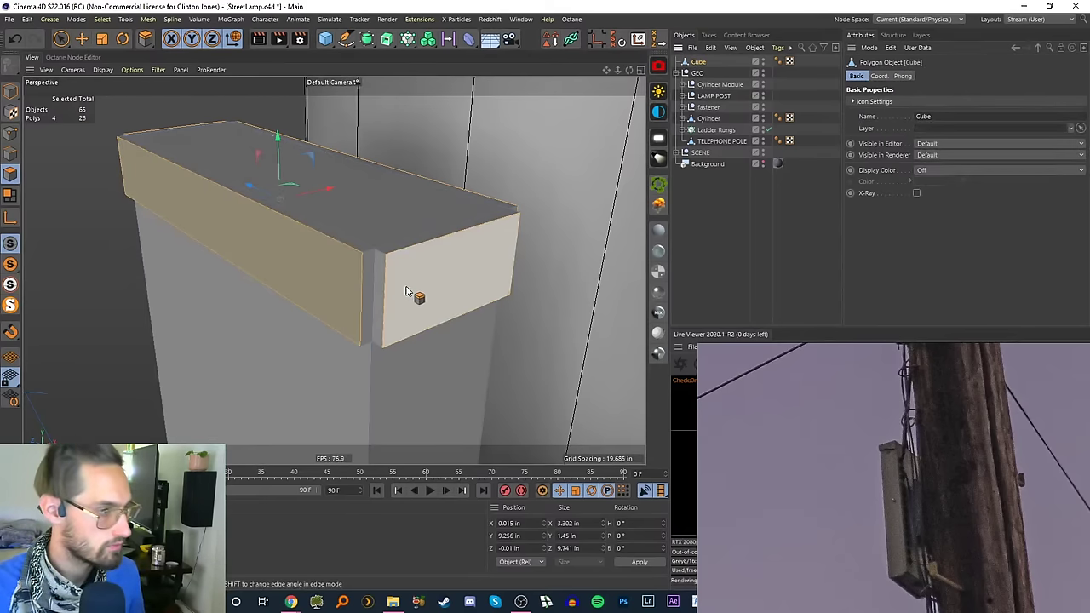
key(d)
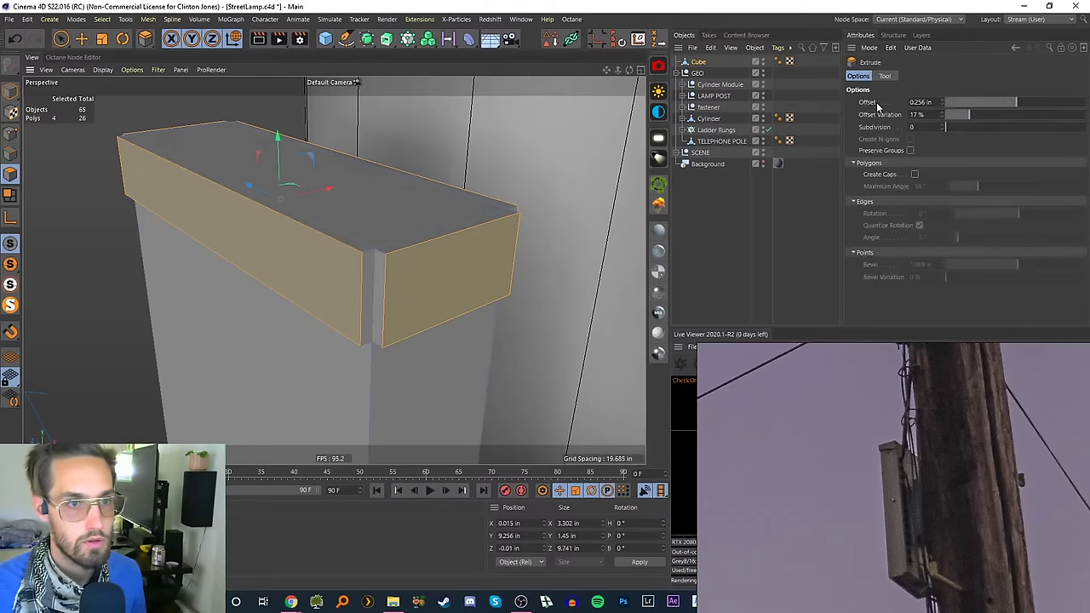
click(914, 174)
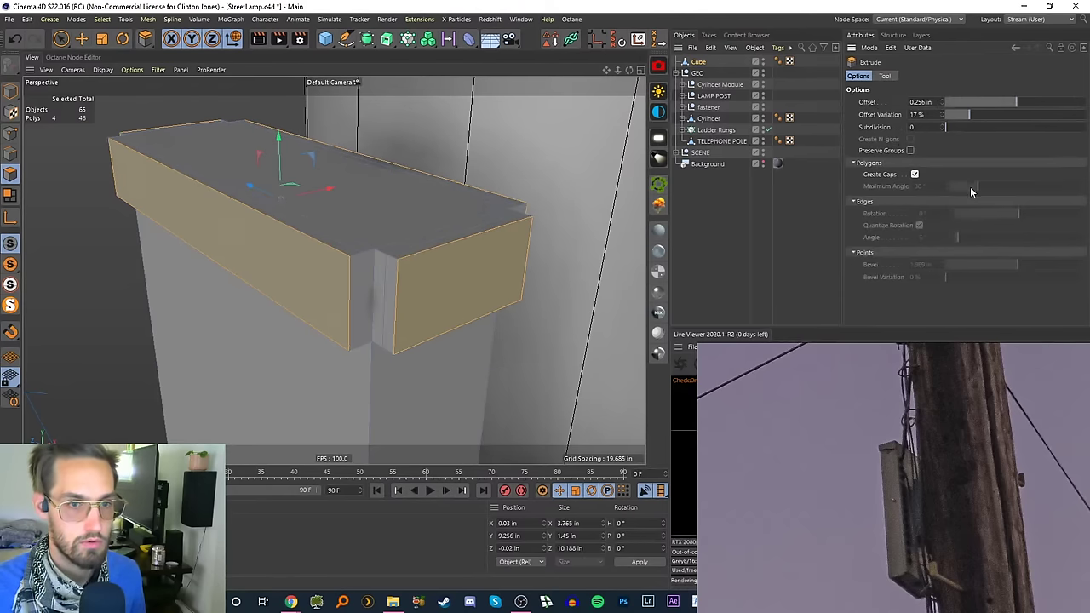
- Extrude the four band faces by about 0.232 in with Preserve Groups on, Create Caps off and Maximum Angle at 94°
click(909, 151)
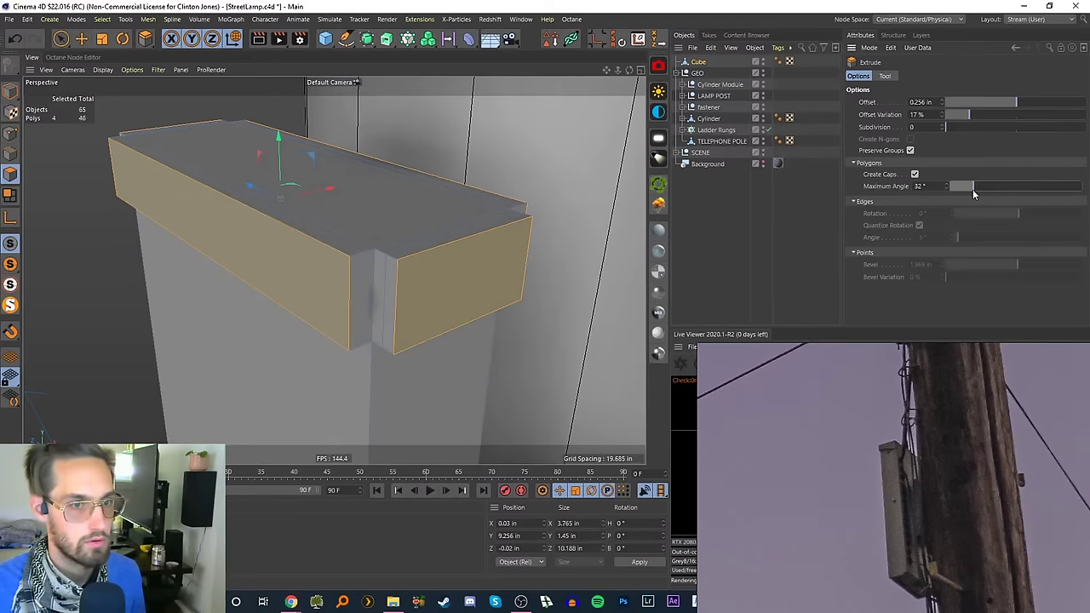
mouse_move(972, 189)
mouse_down()
mouse_move(1077, 195)
mouse_move(985, 185)
mouse_up()
click(914, 175)
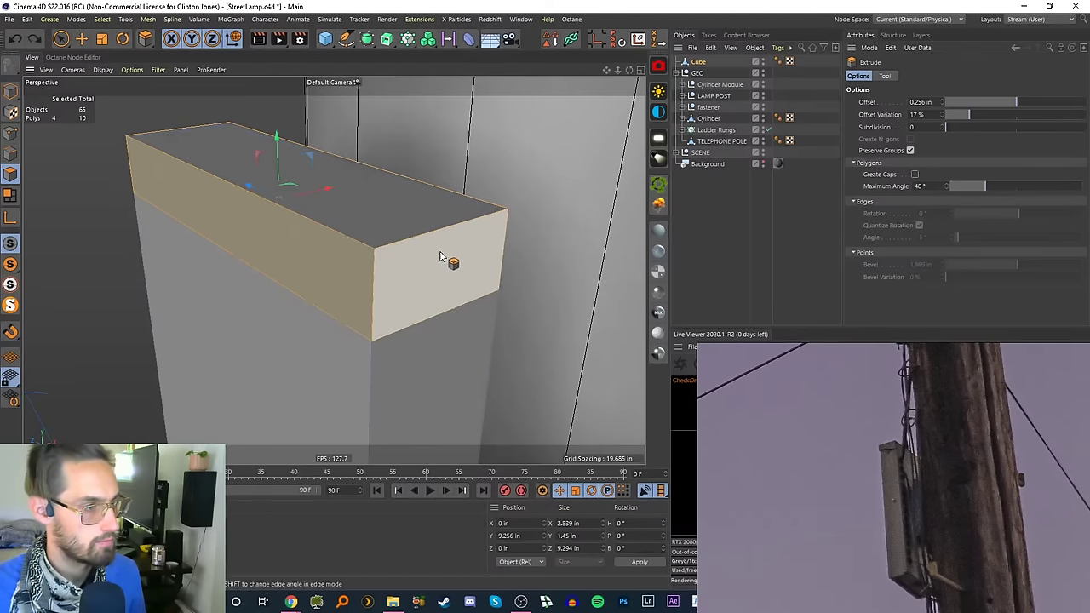
drag(427, 272, 468, 270)
drag(981, 191, 1018, 192)
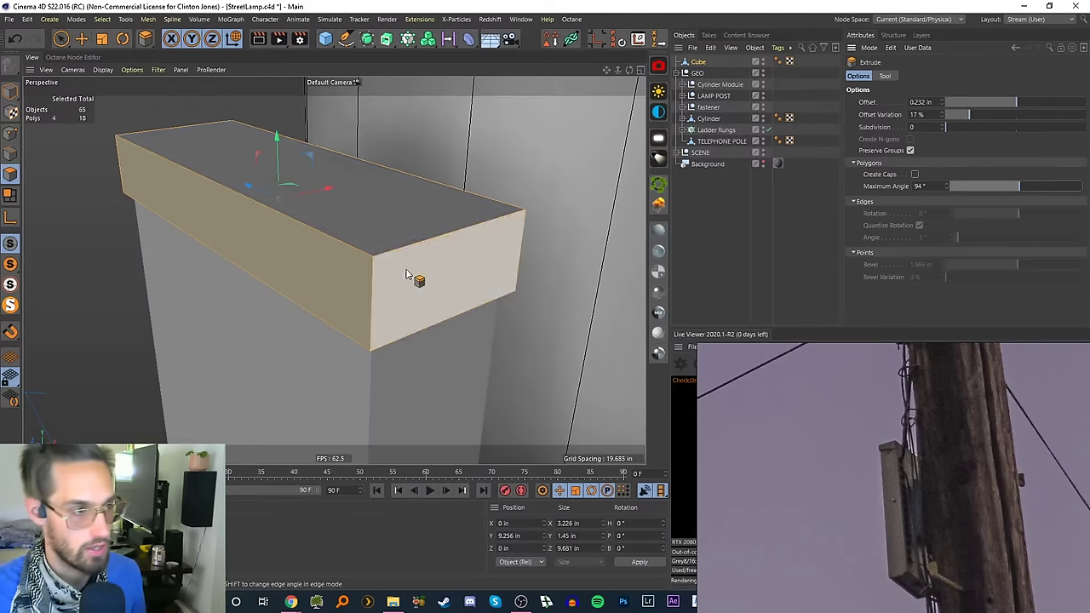
- Select the two pole-side polygons of the box, the upper band face and the body face below it
alt+drag(414, 287, 605, 275)
alt+drag(495, 256, 339, 399)
mouse_move(357, 194)
mouse_down()
mouse_move(362, 289)
mouse_move(367, 223)
mouse_up()
click(60, 38)
mouse_move(359, 300)
alt+middle_down()
mouse_move(353, 207)
mouse_move(346, 219)
alt+middle_up()
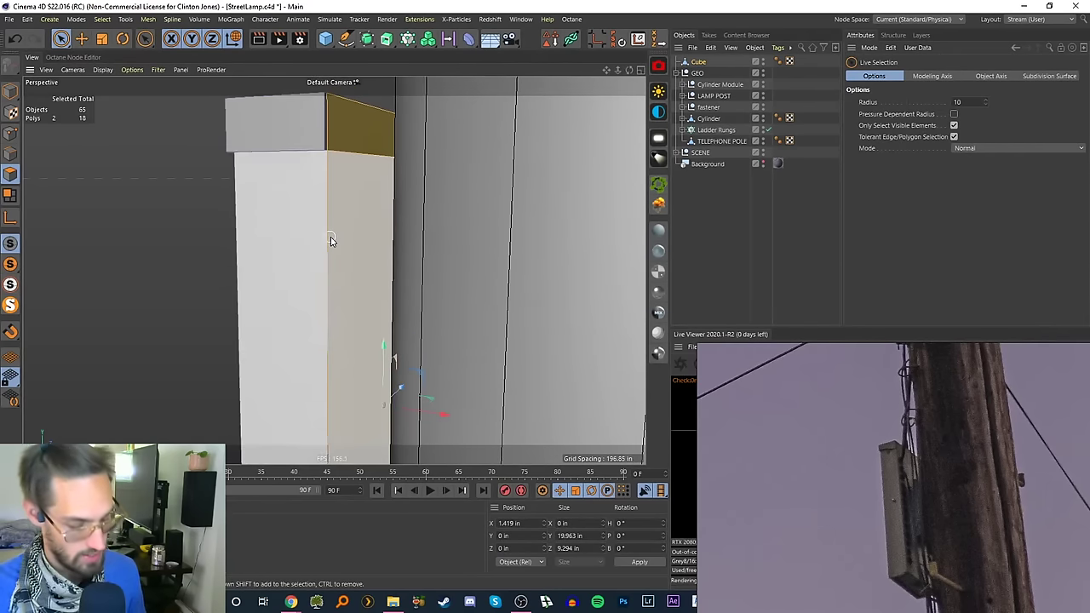
- Try an inner extrude on the two pole-side polygons with an offset of about -0.102 in
key(m)
key(s)
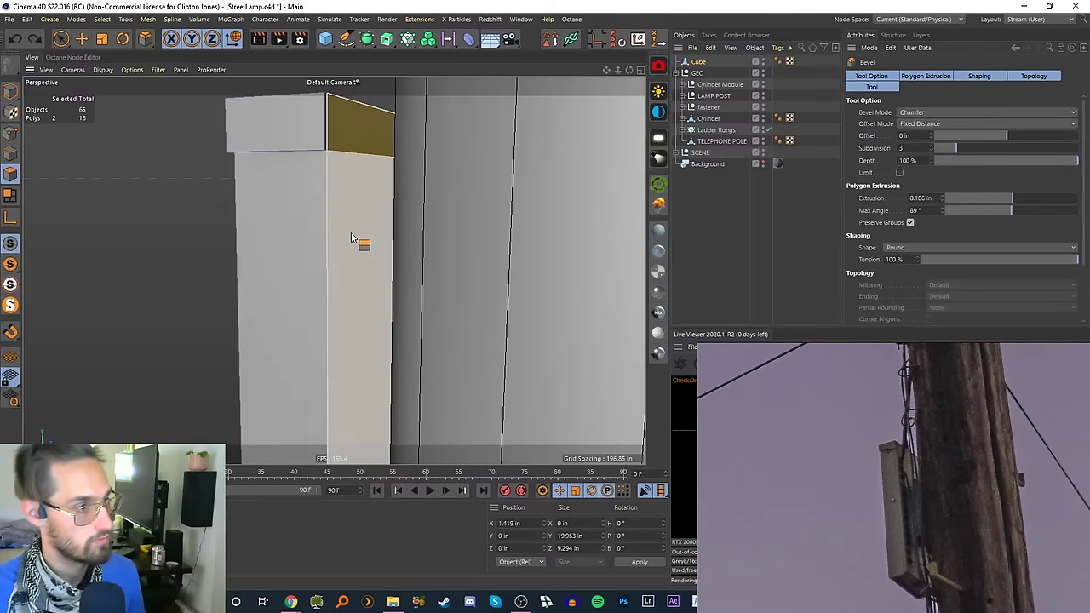
scroll(354, 236, up, 2)
key(i)
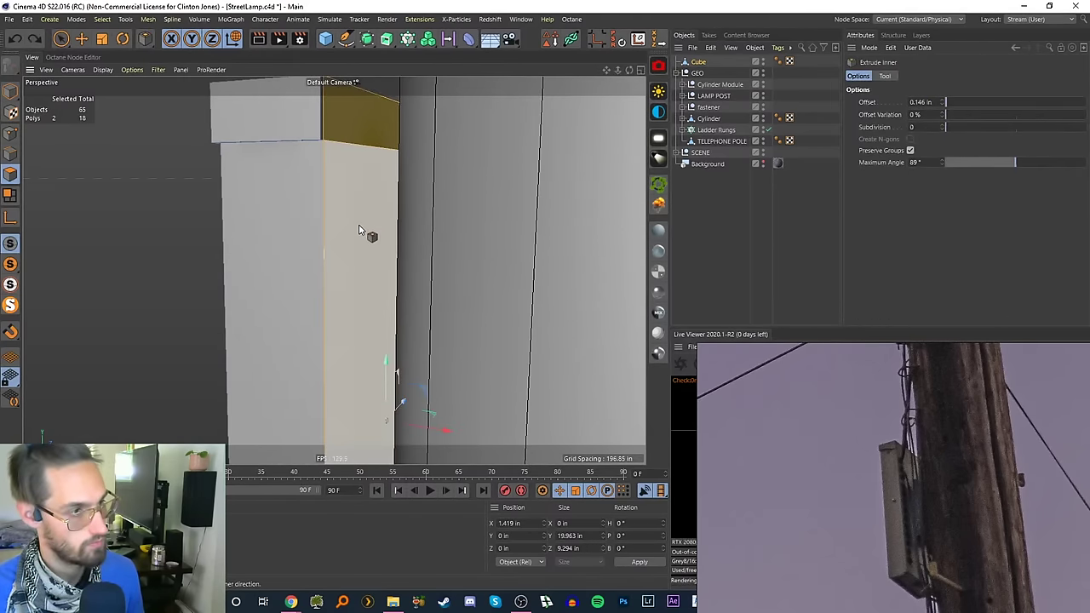
drag(363, 229, 379, 225)
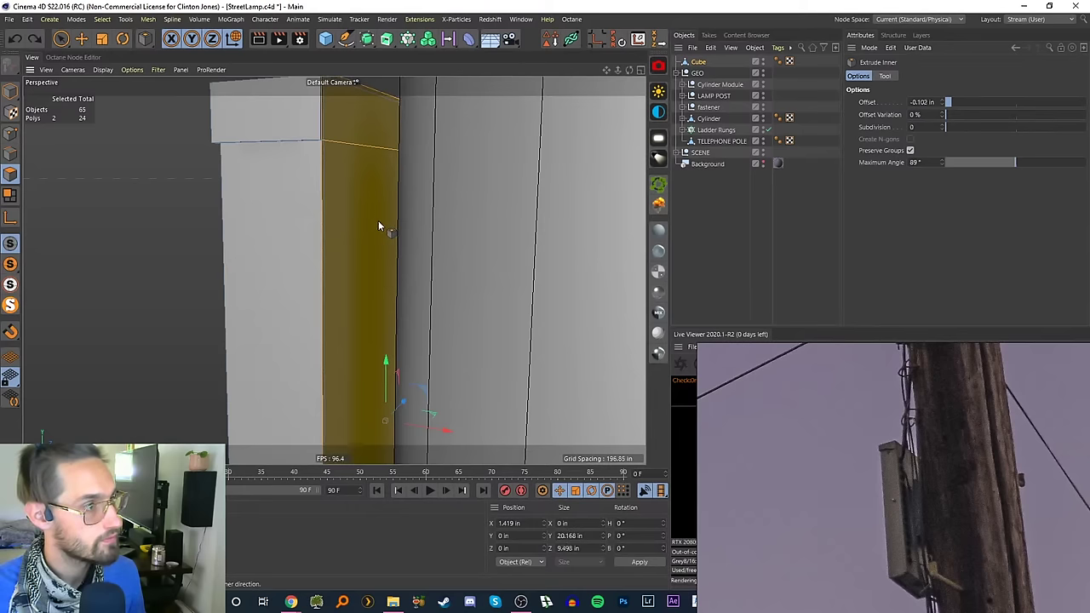
key(ctrl+z)
alt+middle_drag(320, 347, 348, 248)
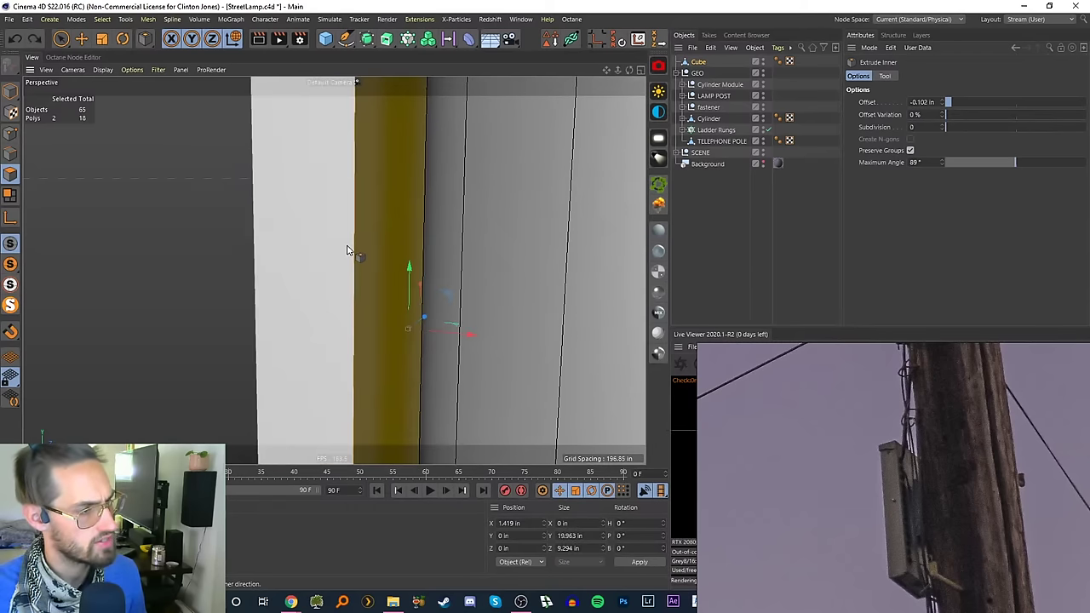
alt+right_drag(348, 247, 324, 319)
alt+drag(324, 320, 340, 238)
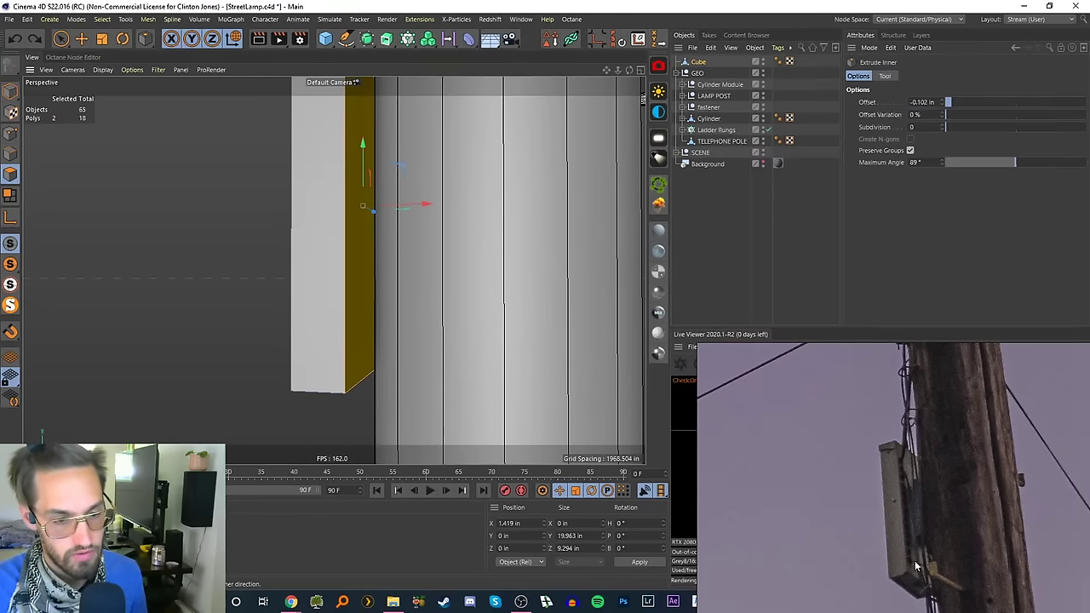
mouse_move(357, 281)
alt+mouse_down()
mouse_move(331, 302)
mouse_move(352, 282)
mouse_move(349, 293)
alt+mouse_up()
alt+middle_drag(349, 290, 347, 312)
click(699, 213)
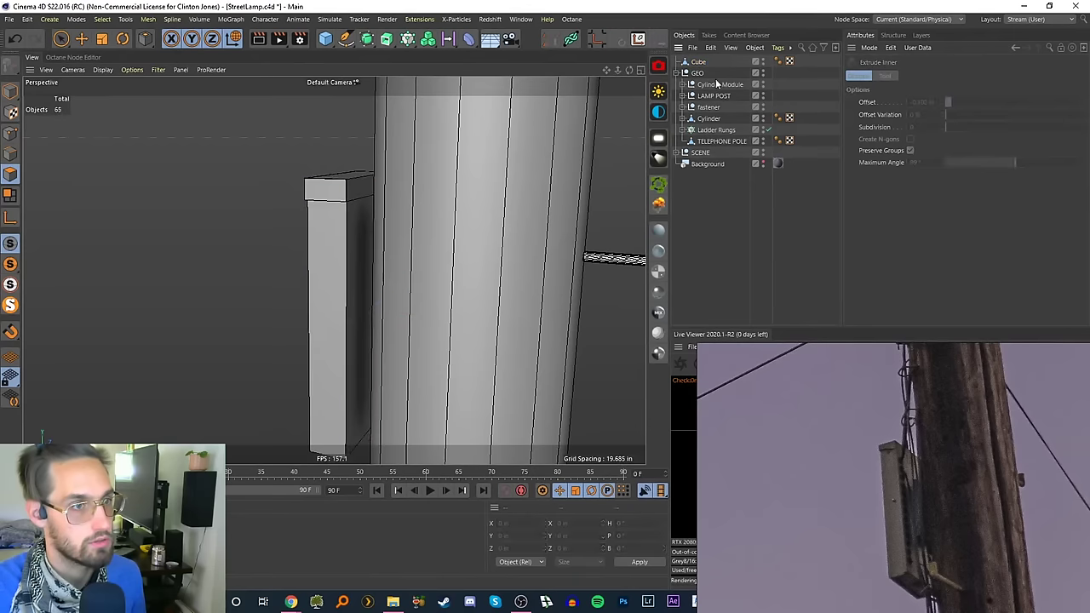
- Reselect the utility box and switch from polygon editing to whole-object Model mode with Live Selection
click(696, 61)
alt+right_drag(350, 239, 375, 187)
alt+drag(375, 188, 329, 229)
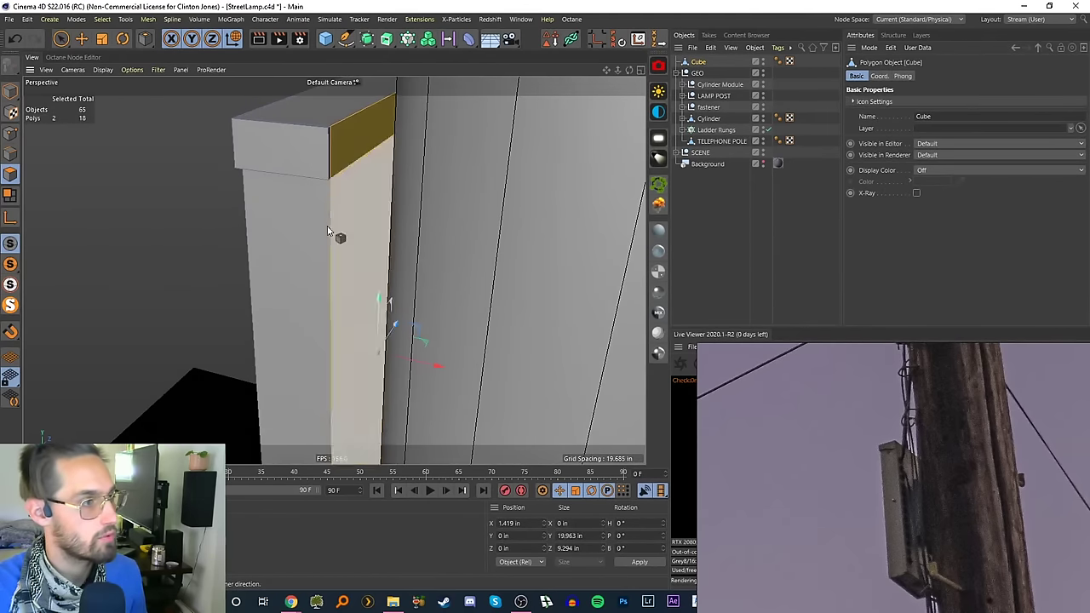
click(10, 91)
click(61, 39)
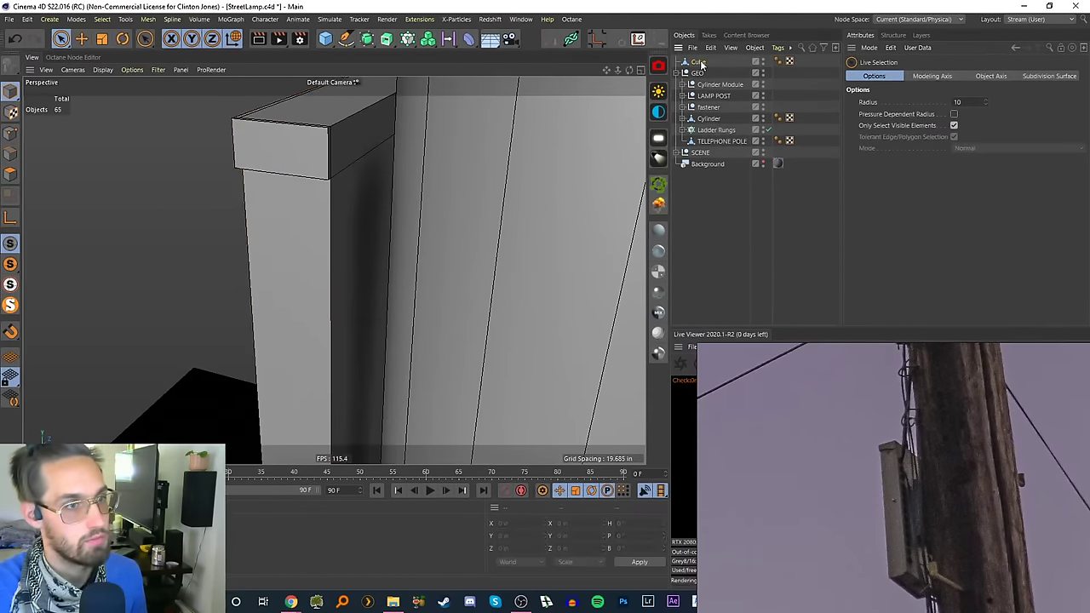
click(349, 219)
alt+drag(348, 219, 591, 127)
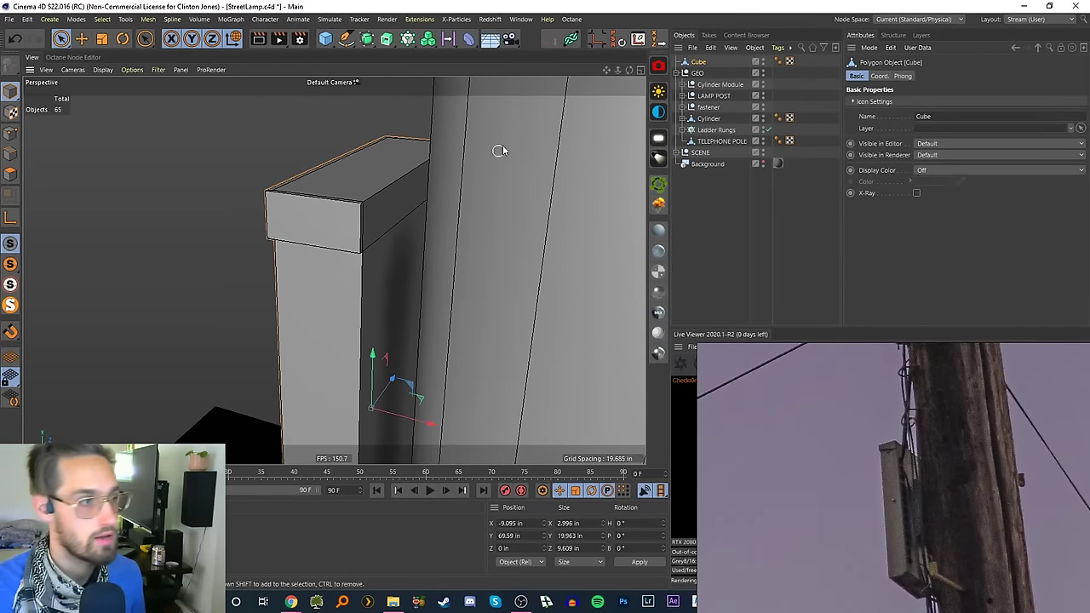
- Add a Bevel deformer as a child of the utility box, trying an offset of 0.01 in and settling on 0.05 in
click(468, 38)
shift+click(643, 199)
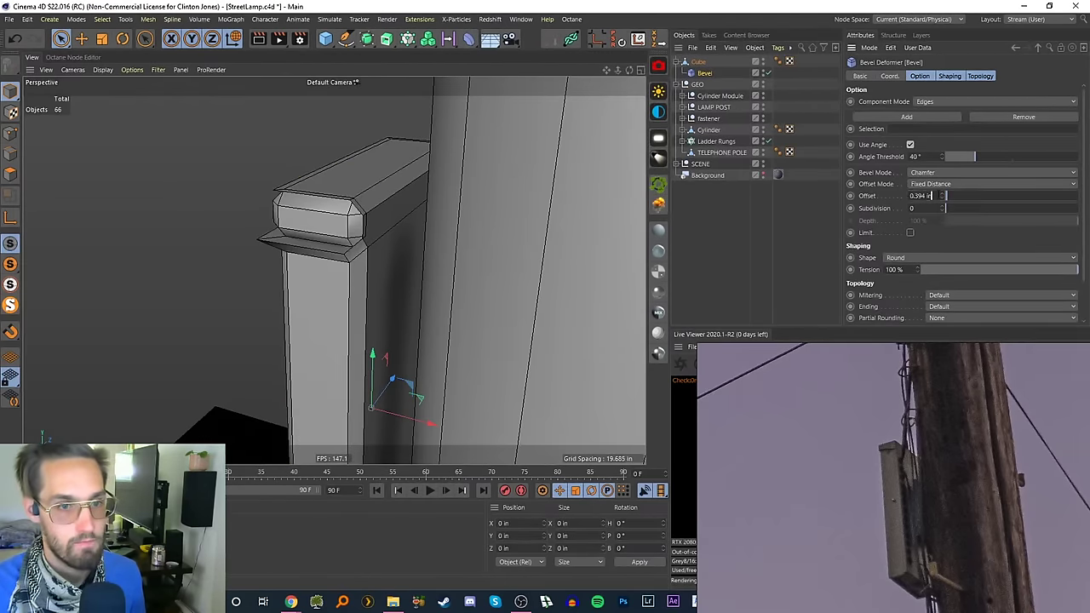
text(0.01)
key(Return)
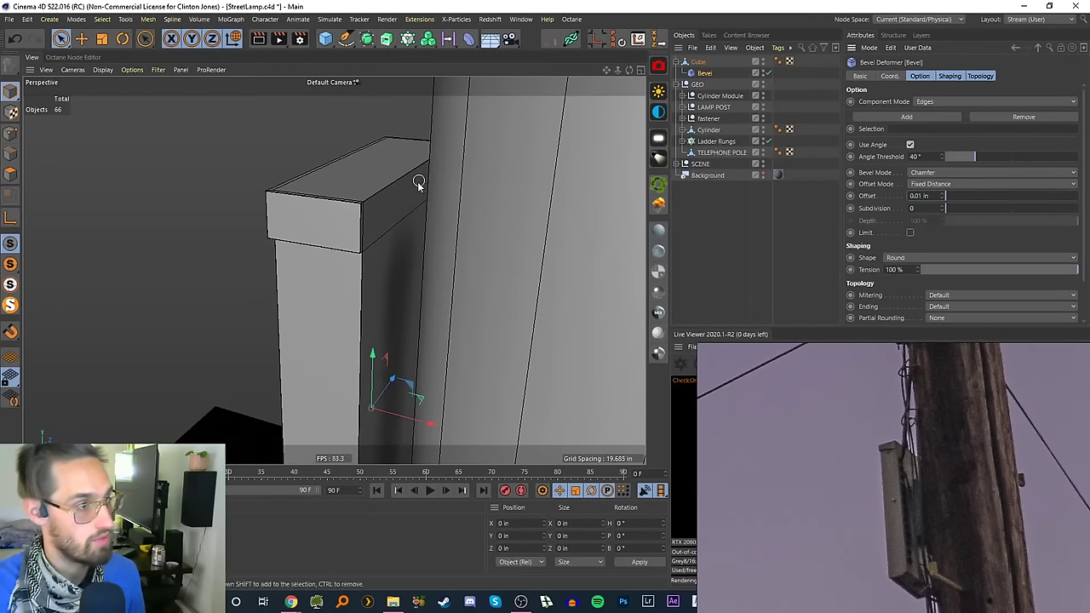
scroll(384, 181, up, 2)
alt+right_drag(384, 181, 530, 150)
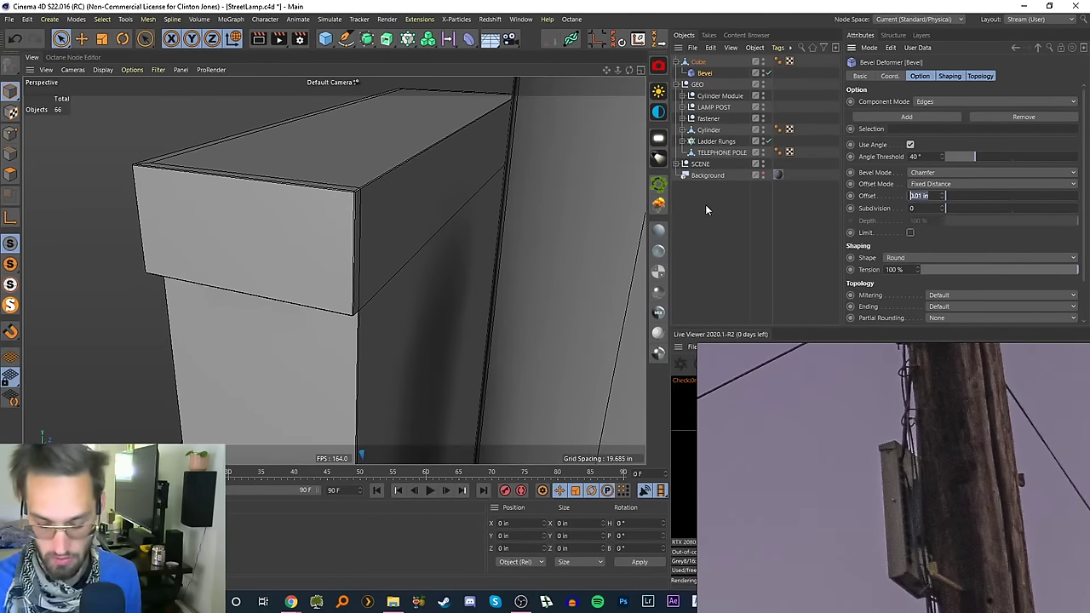
text(.05)
key(Return)
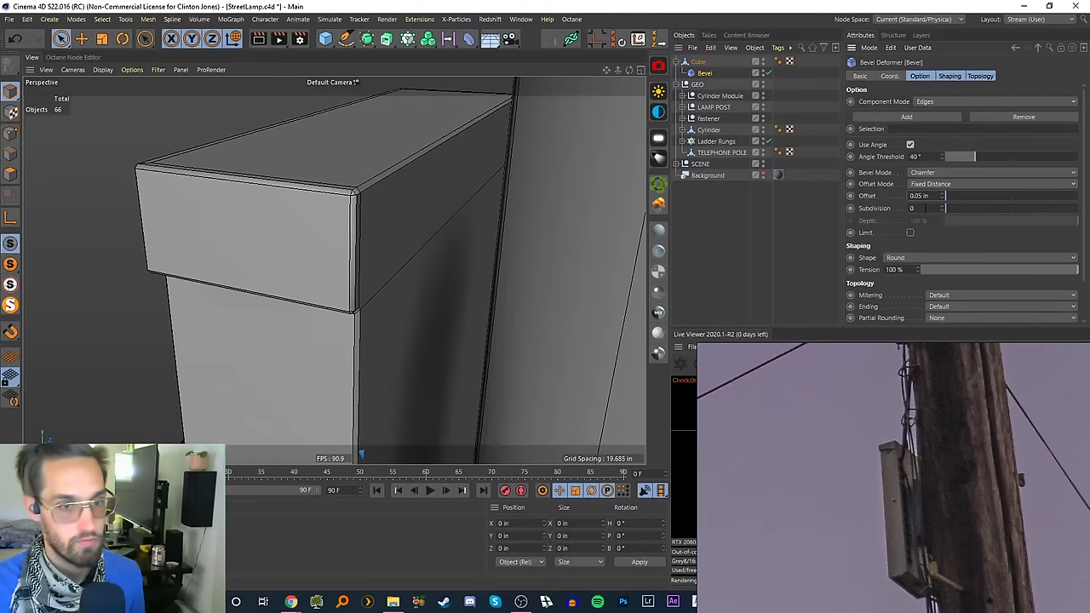
- Try bevel subdivision values of 1, 2 and 3 on the box, and return the subdivision to 0
text(1)
key(Return)
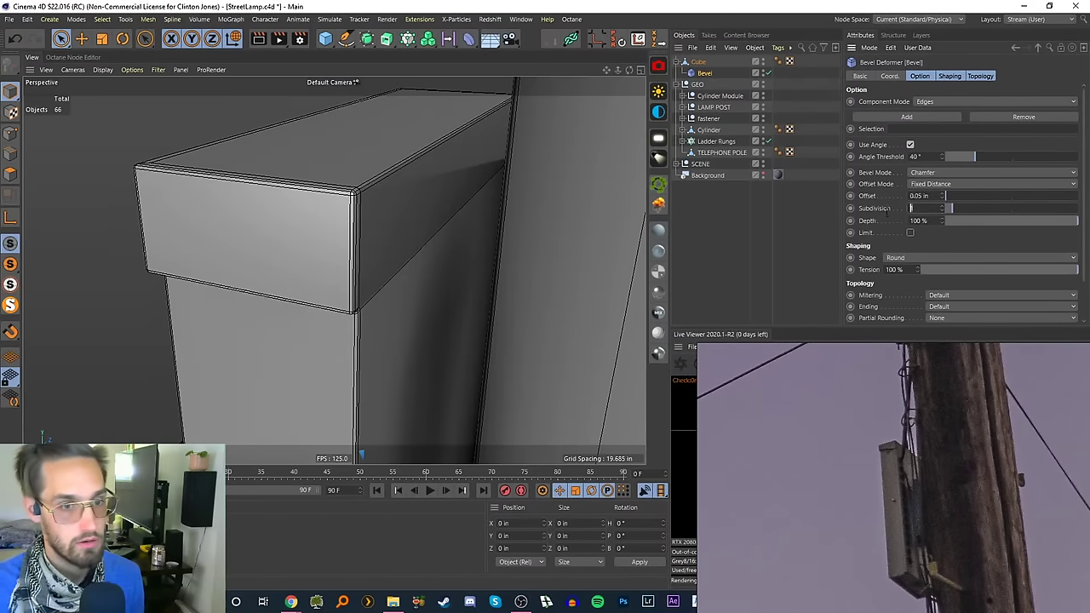
text(2)
key(Return)
text(3)
key(Return)
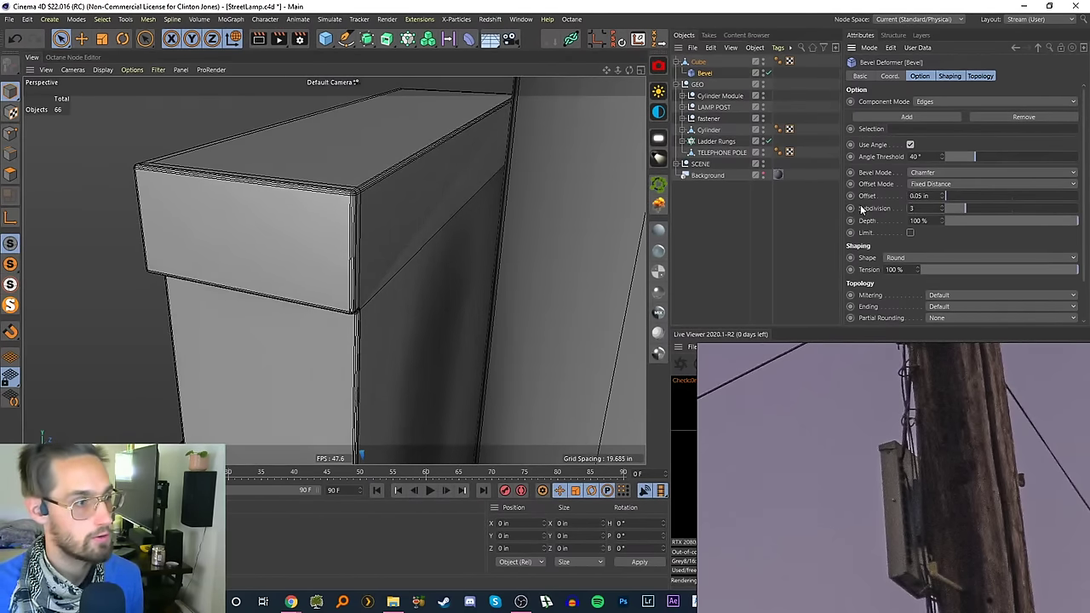
text(1)
key(Return)
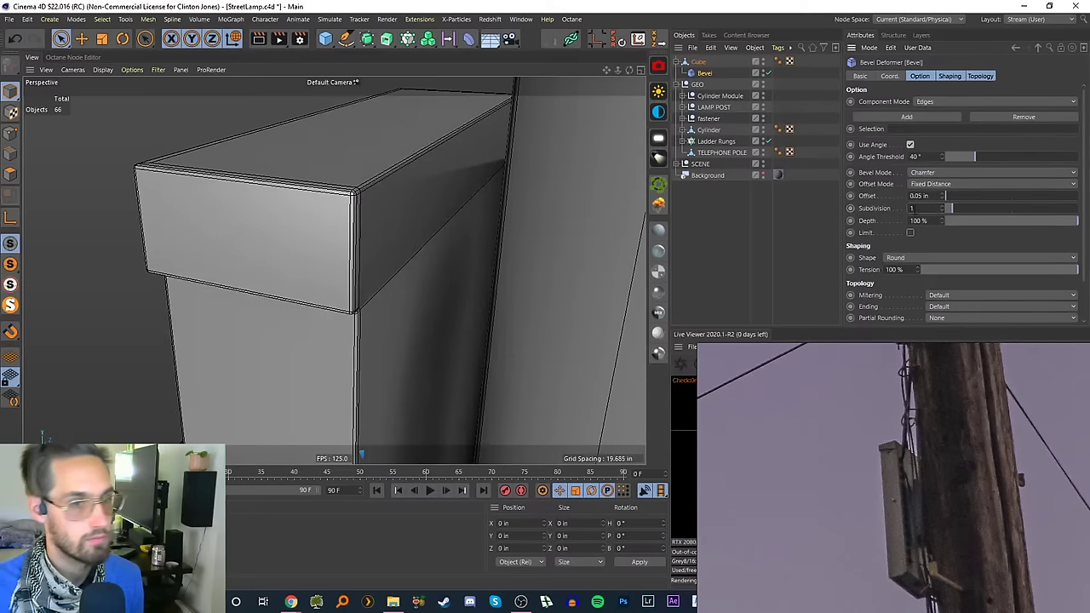
text(0)
key(Return)
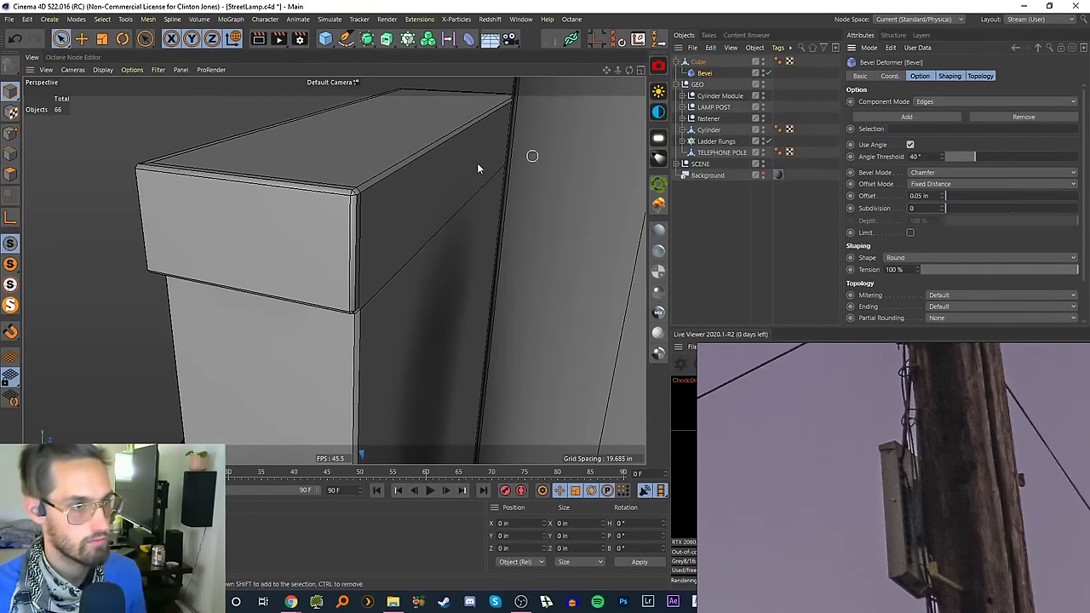
- Check the box's Phong tag settings and set the Bevel deformer's subdivision to 3
click(777, 62)
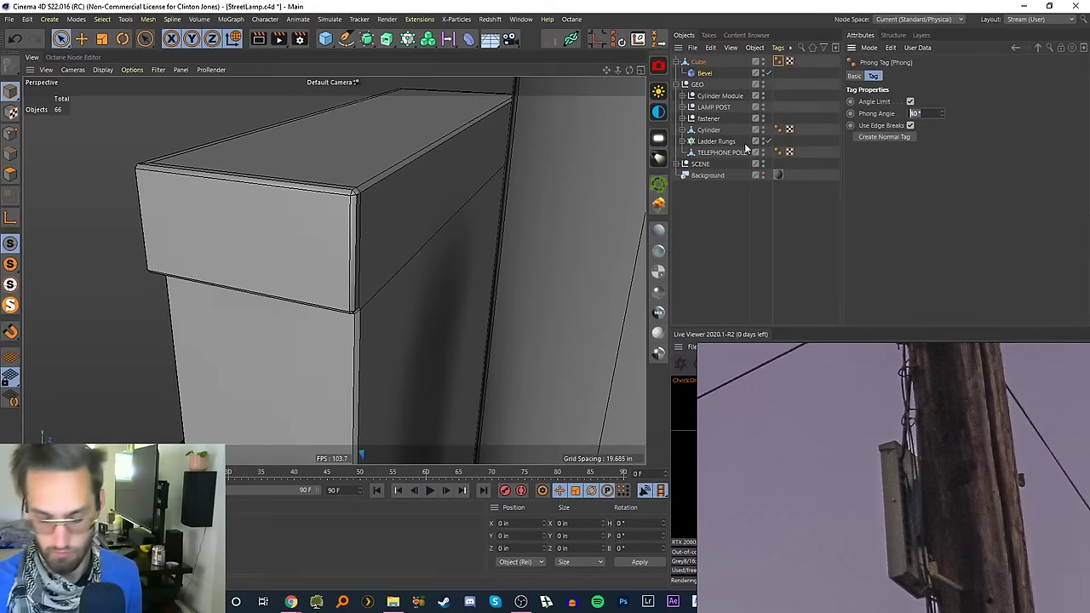
click(697, 62)
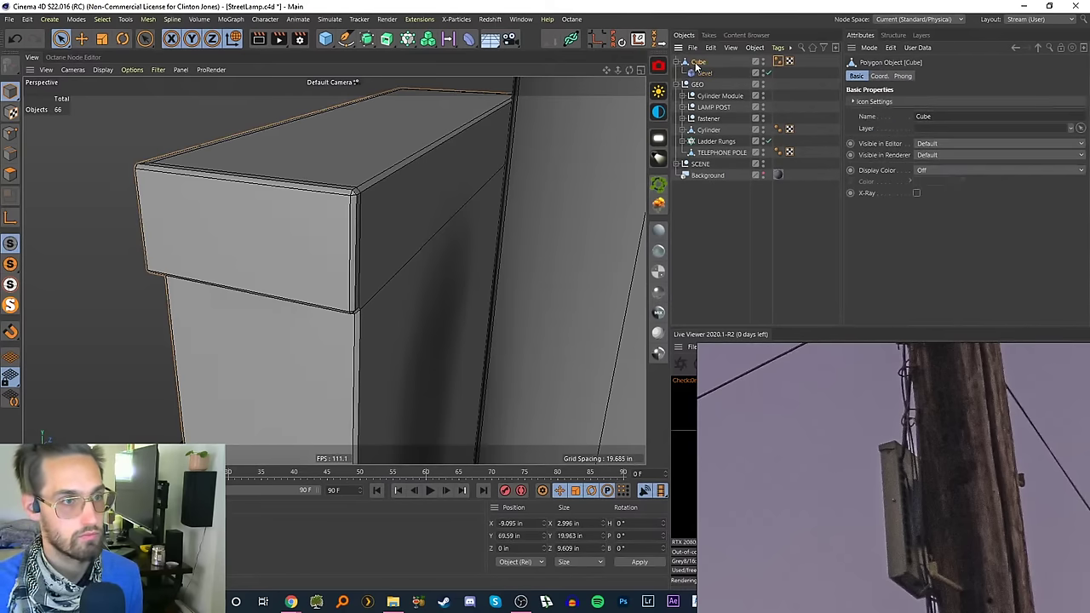
click(705, 74)
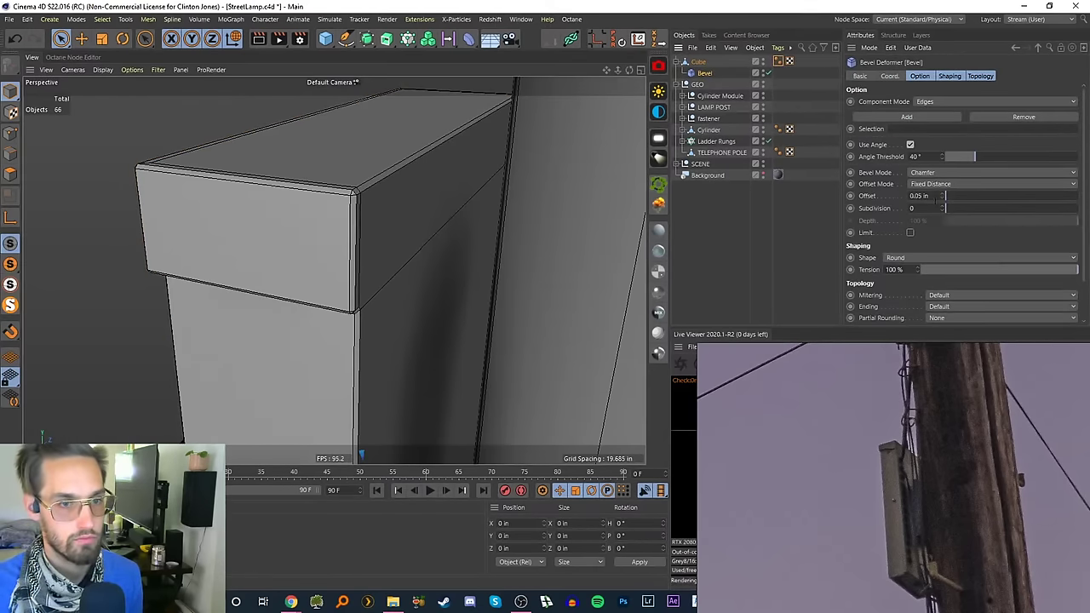
text(2)
key(Return)
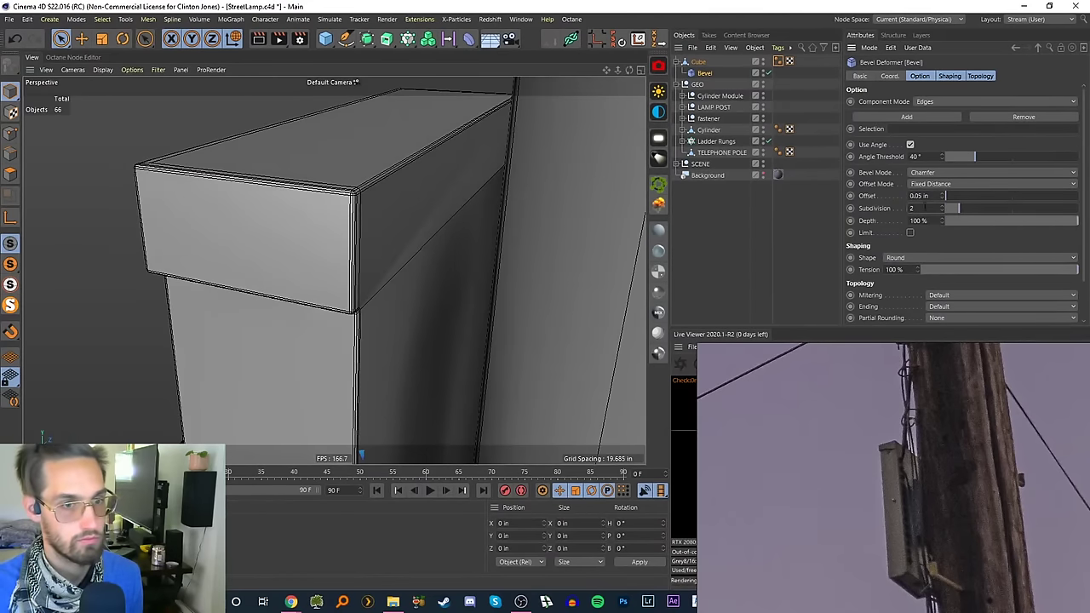
text(3)
key(Return)
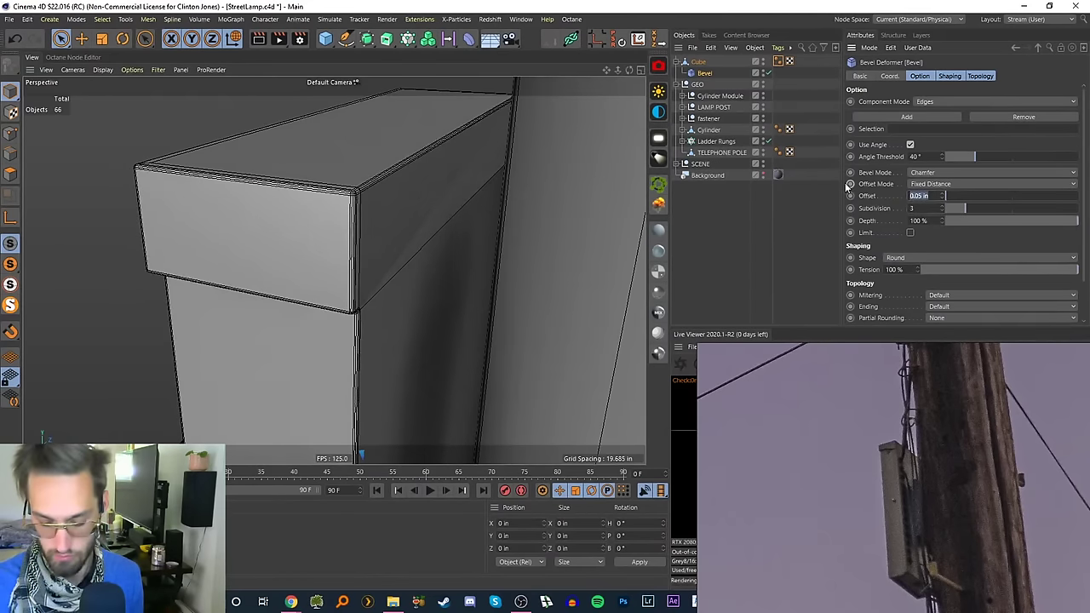
- Lower the Bevel deformer's angle threshold to 0°
alt+right_drag(391, 219, 383, 272)
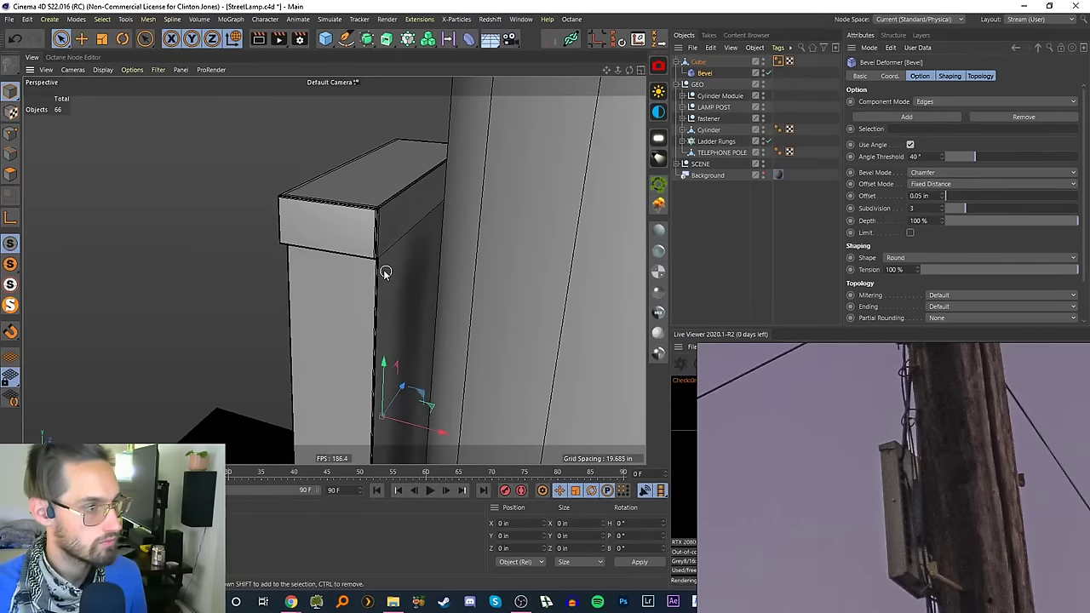
alt+drag(376, 246, 394, 247)
drag(971, 156, 936, 157)
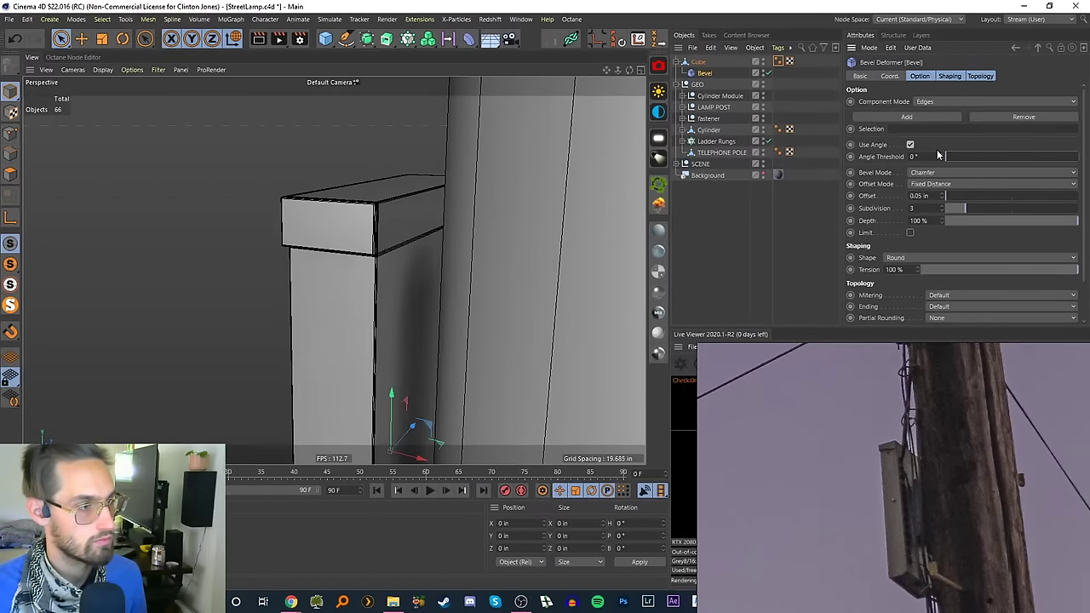
- Add a Cylinder primitive at the utility box's position and move it out of the box's hierarchy to the top level
mouse_move(379, 234)
alt+right_down()
mouse_move(426, 170)
mouse_move(377, 225)
alt+right_up()
alt+drag(377, 225, 350, 213)
alt+middle_drag(349, 214, 355, 69)
alt+right_drag(369, 283, 380, 327)
alt+middle_drag(381, 327, 352, 247)
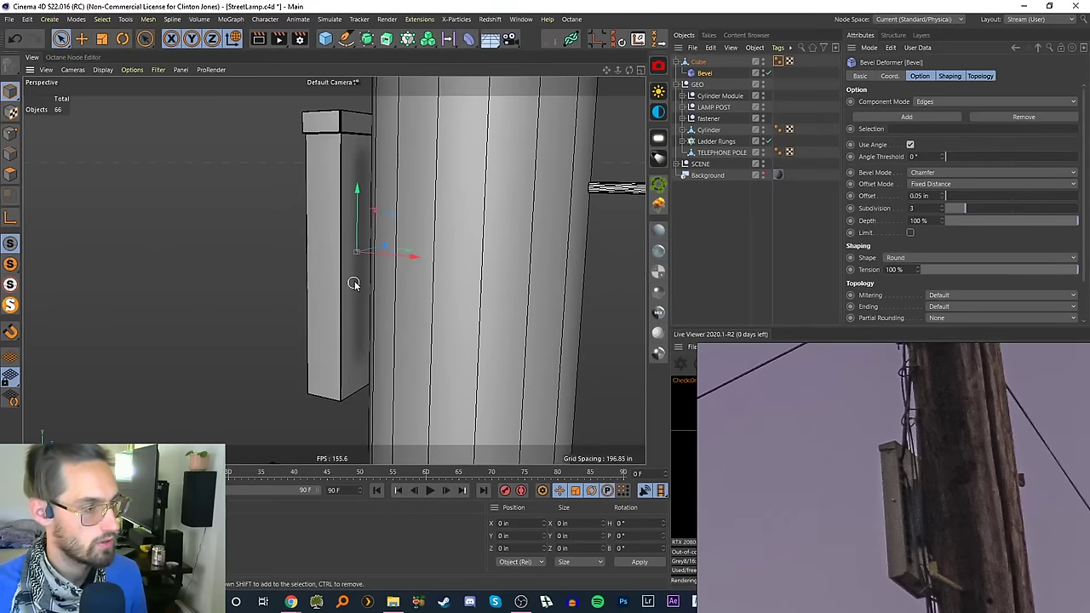
alt+right_drag(352, 282, 360, 273)
alt+middle_drag(357, 265, 377, 297)
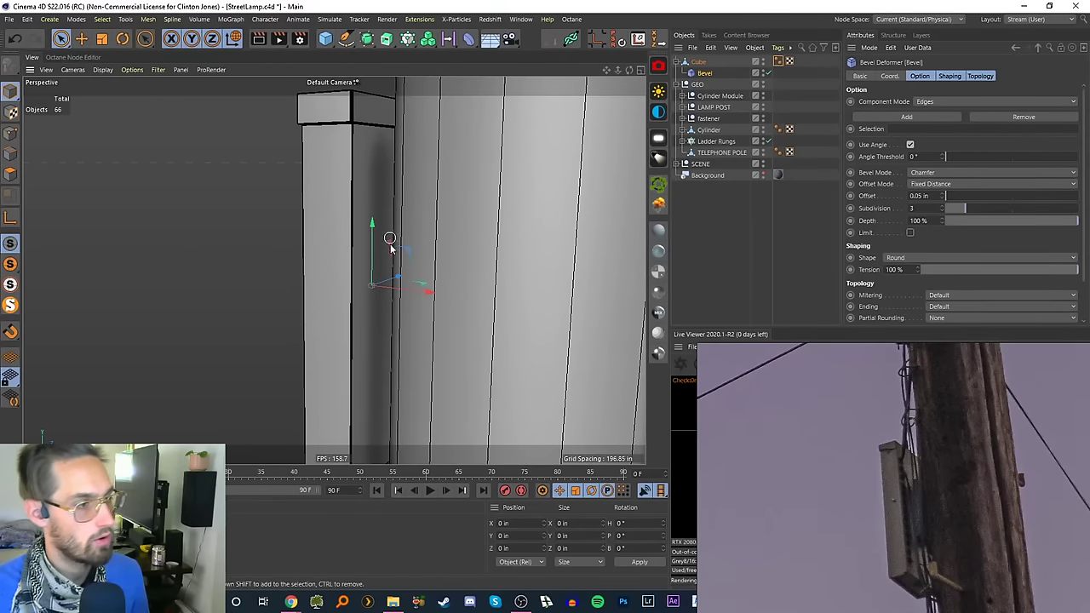
click(326, 39)
click(554, 56)
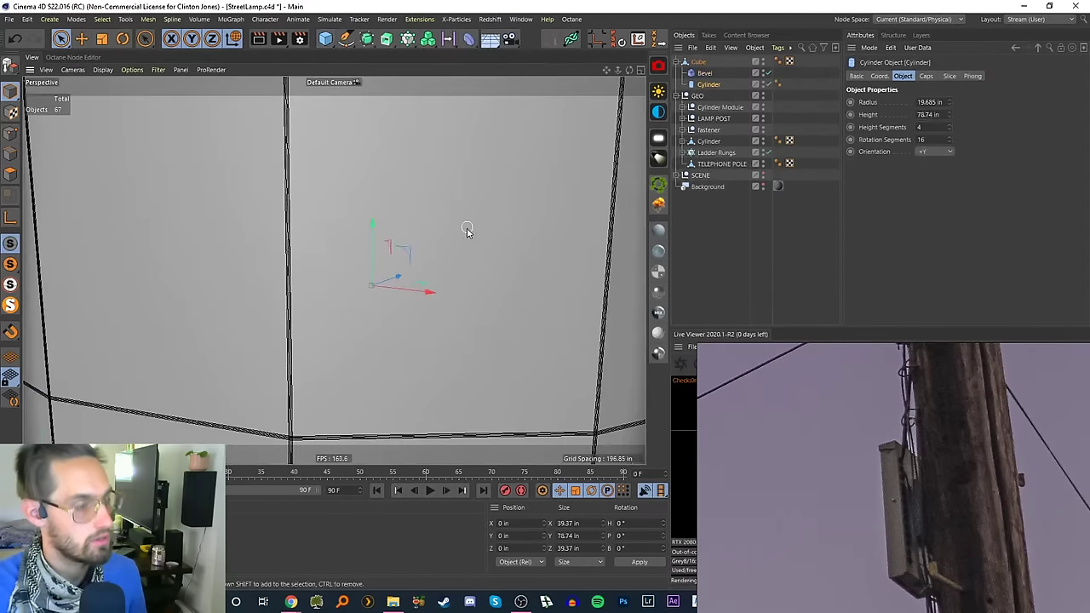
click(706, 236)
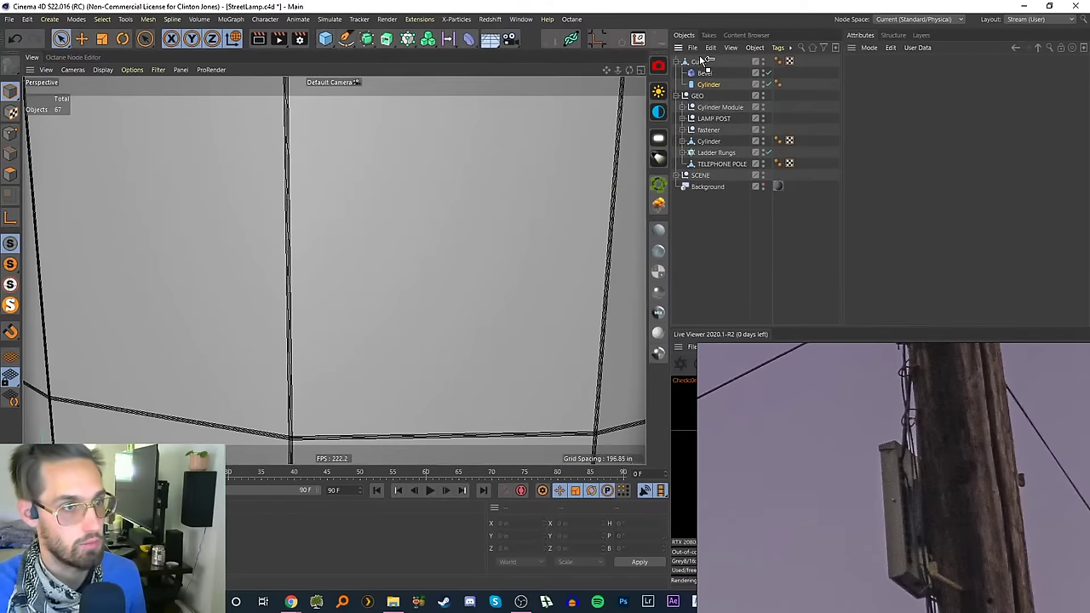
drag(703, 59, 701, 61)
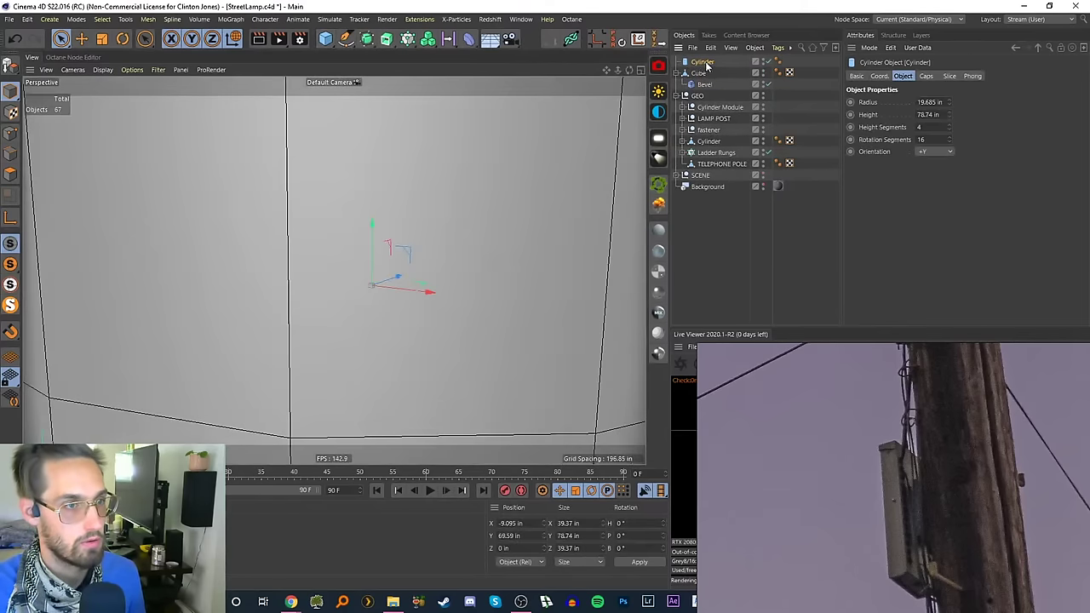
- Scale the new cylinder down to a radius of about 2.835 in and set its orientation to +X
key(t)
drag(469, 230, 215, 371)
key(r)
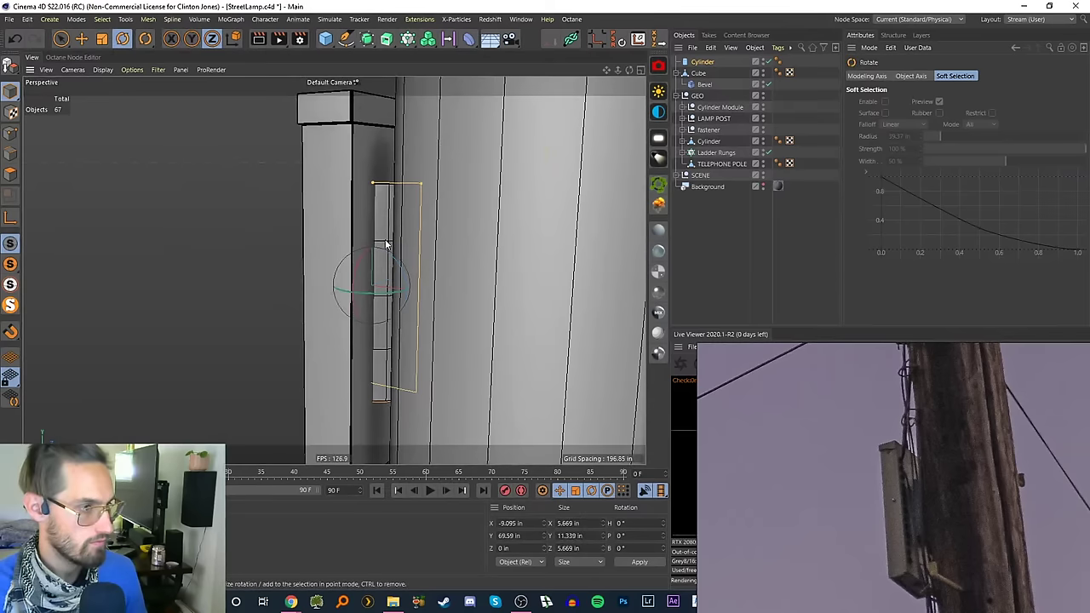
click(704, 63)
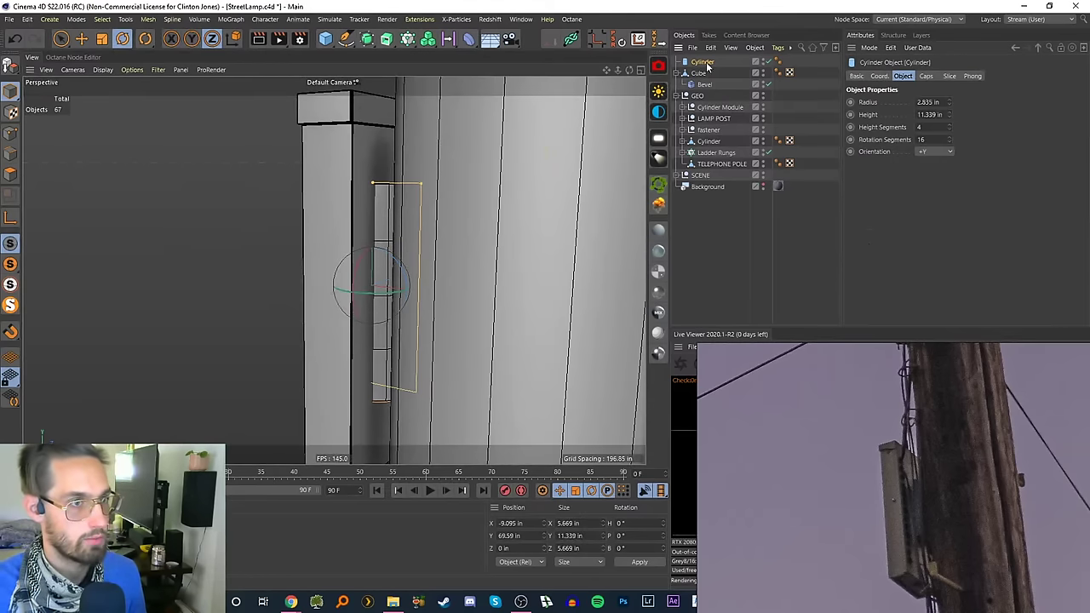
click(921, 151)
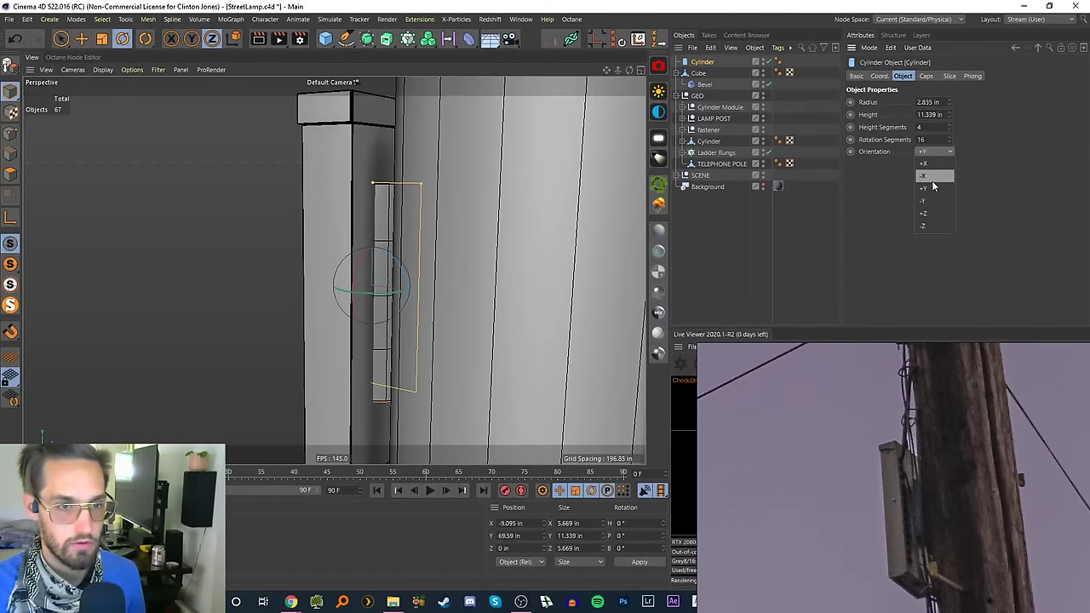
click(931, 164)
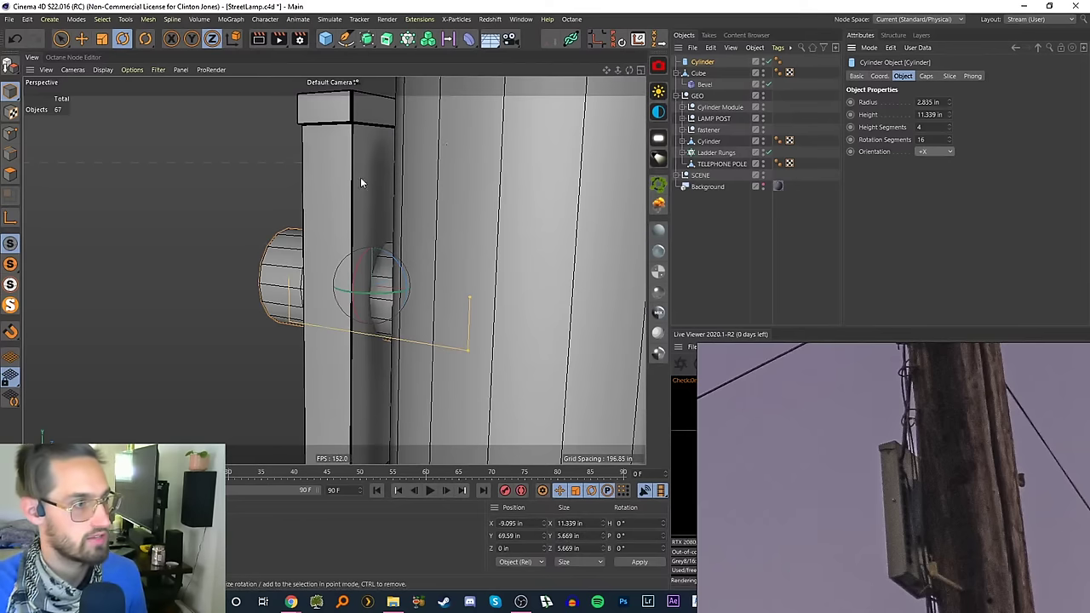
- Isolate the utility box and the new cylinder in the viewport, and reselect only the cylinder
click(11, 305)
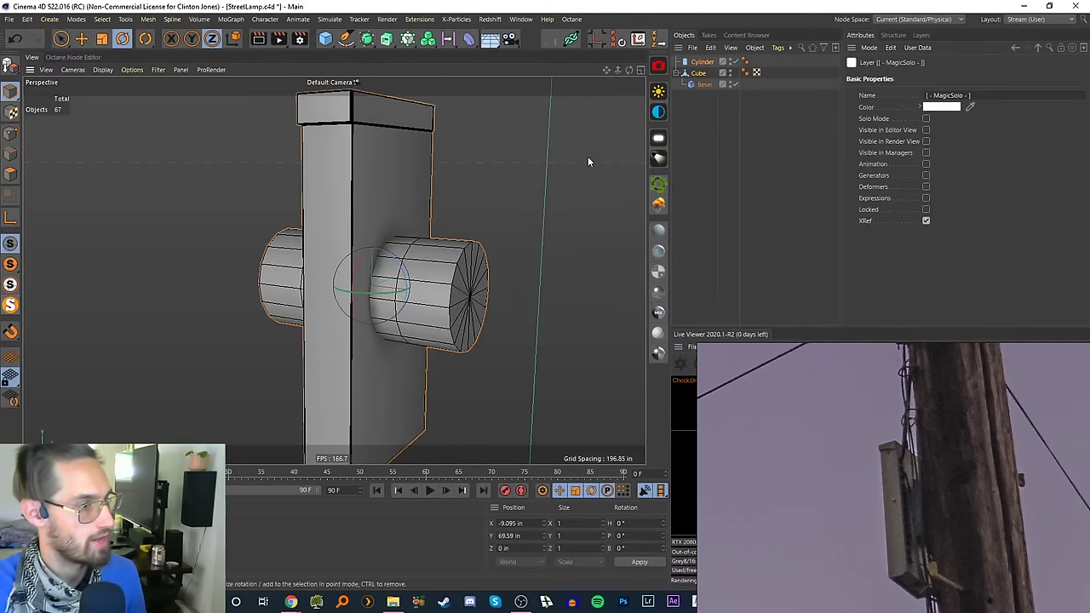
click(713, 114)
click(700, 62)
- Shrink the cylinder to a radius of about 0.664 in and place it on the box's pole-side face near its front vertical edge
key(t)
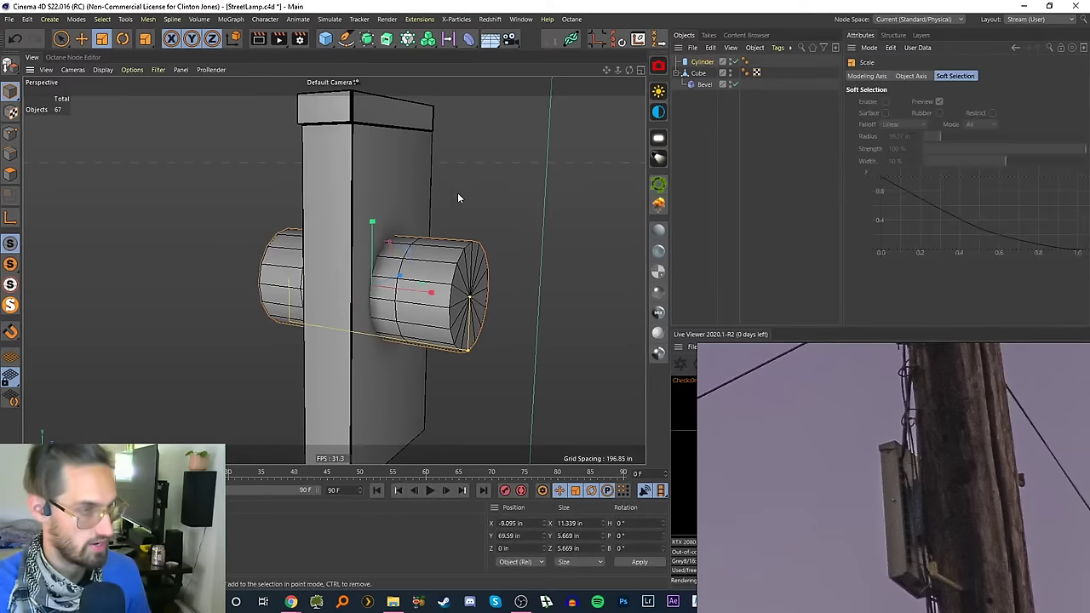
drag(457, 198, 245, 353)
alt+drag(375, 277, 317, 293)
key(e)
scroll(406, 280, up, 3)
drag(418, 274, 362, 282)
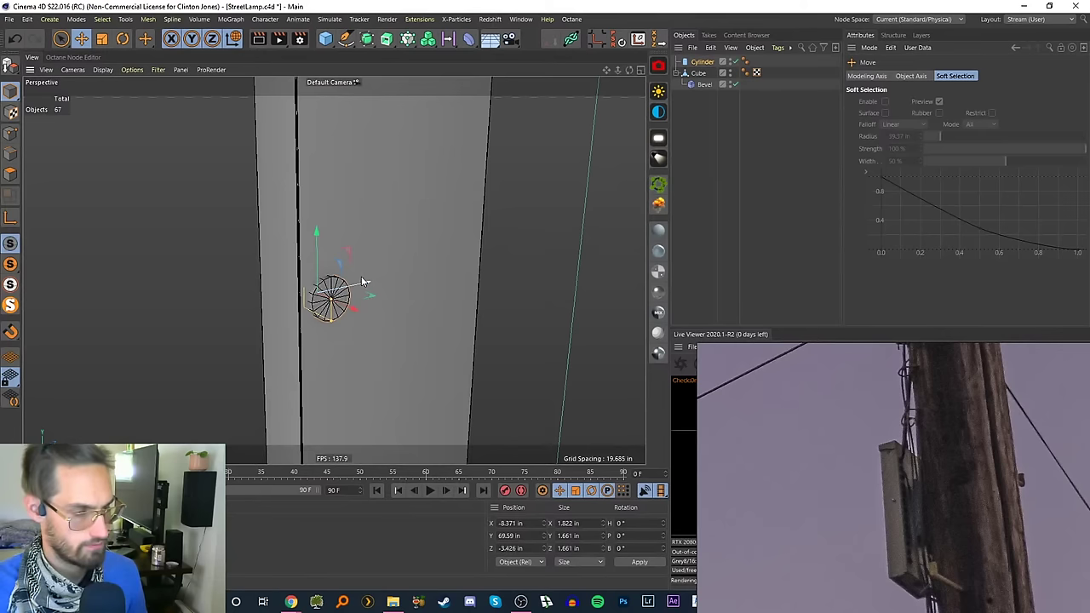
key(t)
drag(422, 231, 343, 215)
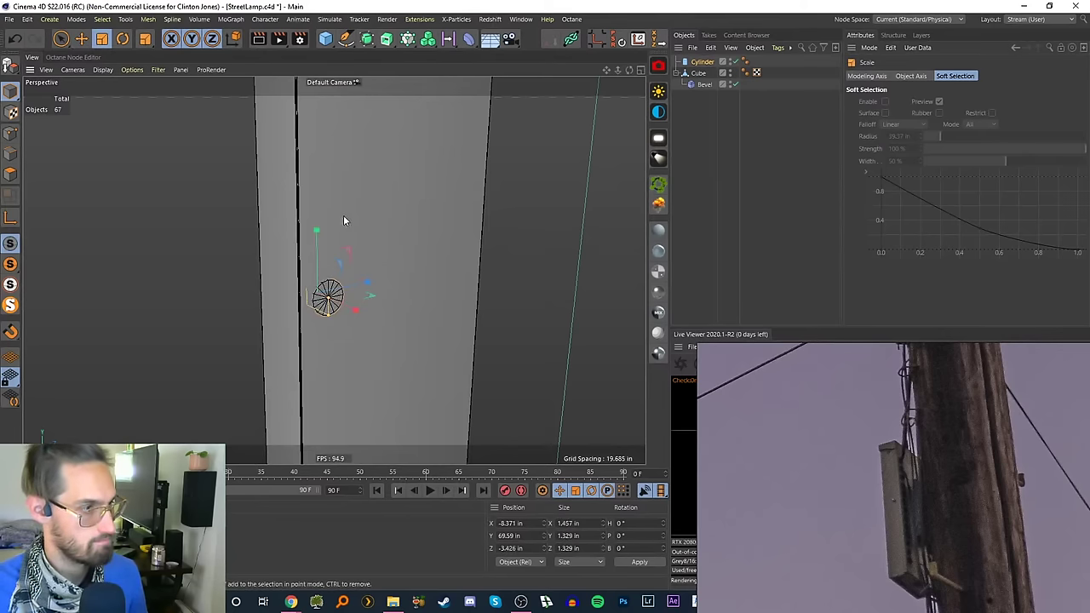
- Enable filleted caps on the small cylinder, with 3 fillet segments and a 0.04 in radius
click(696, 62)
alt+drag(352, 275, 393, 293)
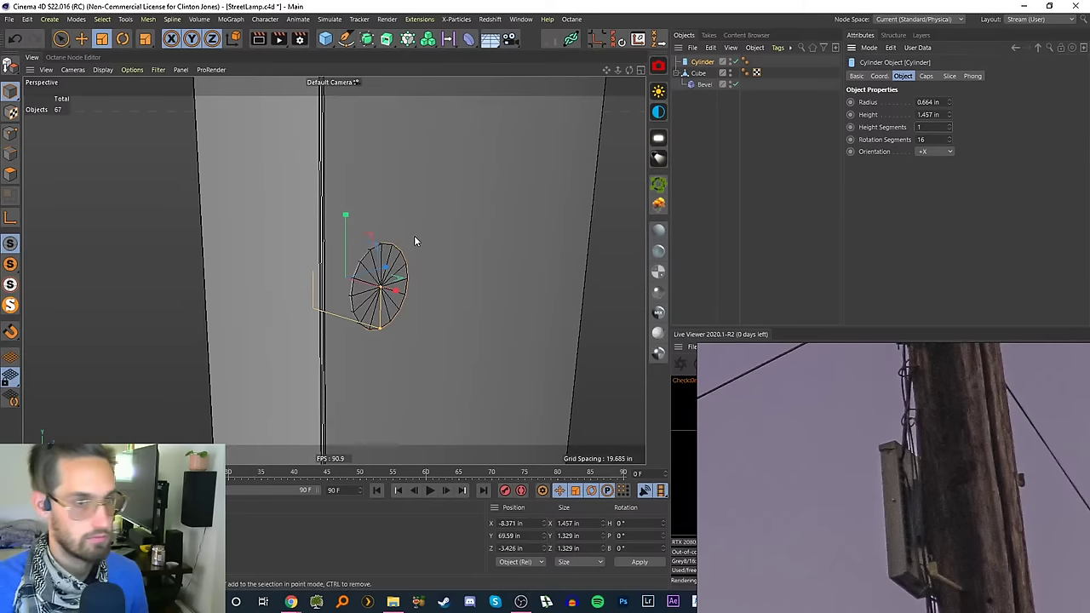
alt+drag(416, 241, 511, 187)
click(926, 75)
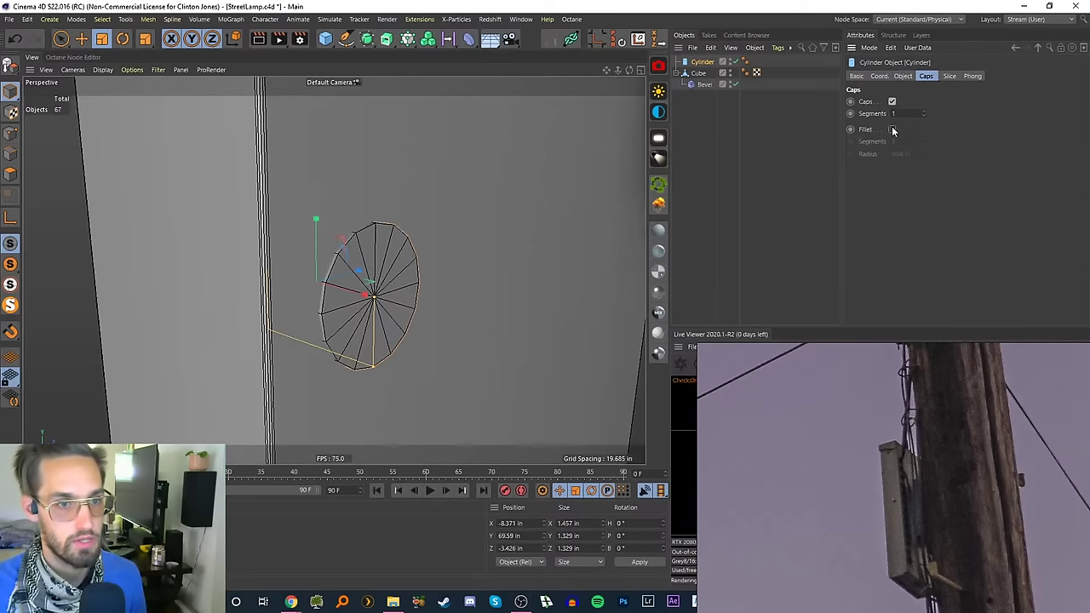
click(891, 129)
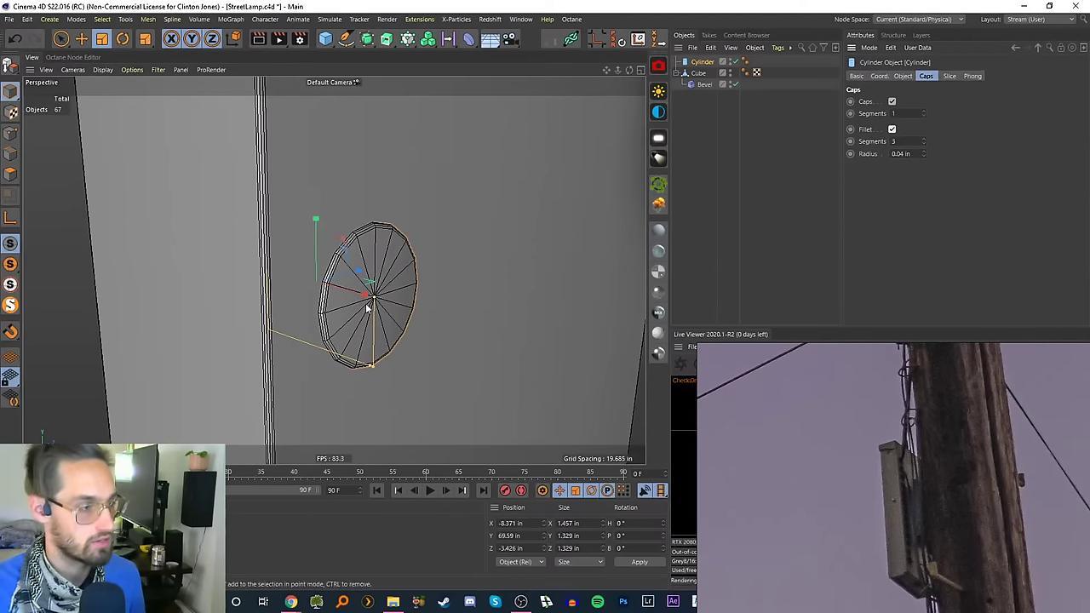
click(679, 136)
click(701, 63)
alt+right_drag(386, 278, 372, 310)
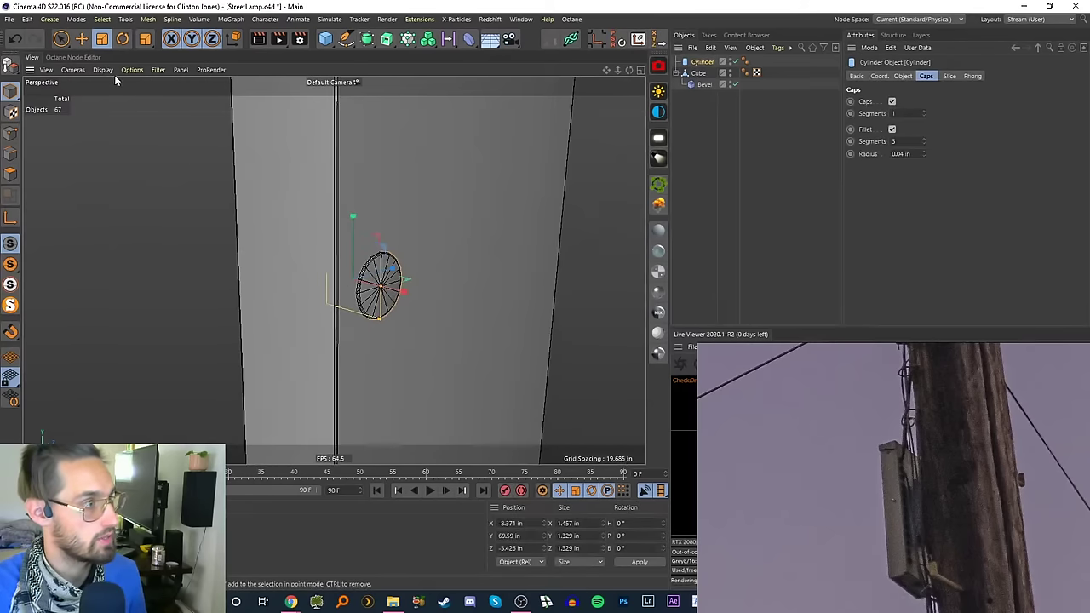
- Move the small cylinder straight down to the lower end of the utility box's side face, at about Y 61.592 in
click(60, 39)
alt+right_drag(373, 256, 380, 293)
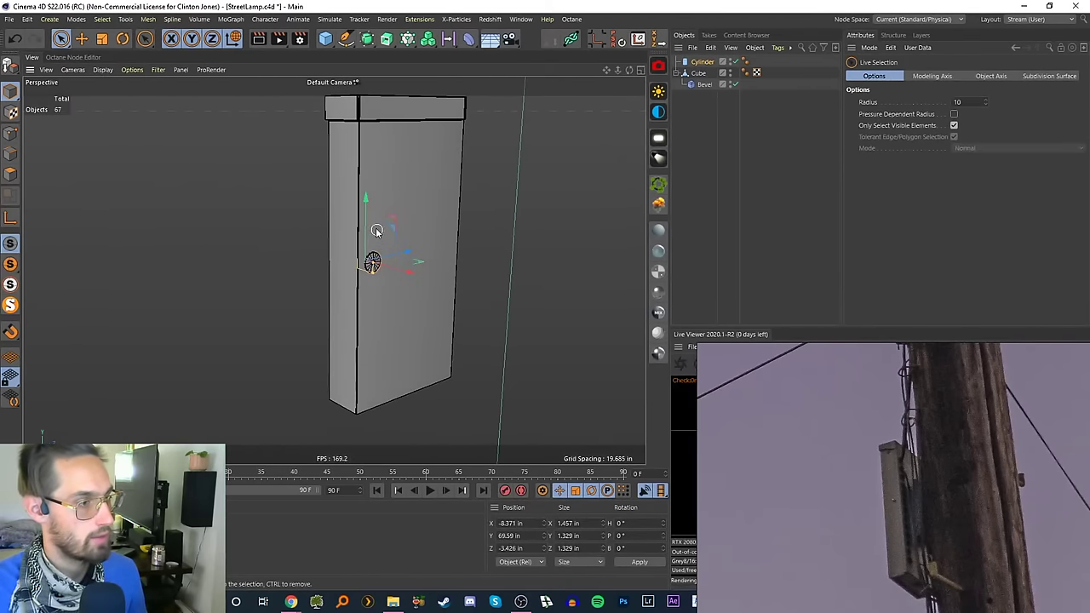
drag(375, 232, 383, 360)
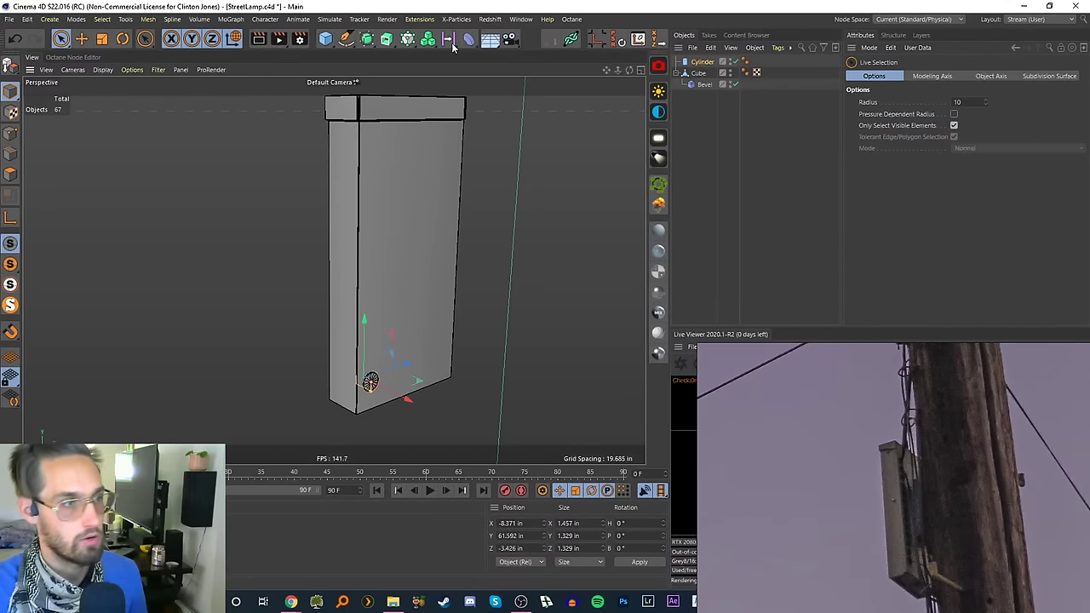
- Put the small cylinder inside a new Cloner and set the Cloner's mode to Linear
alt+click(407, 39)
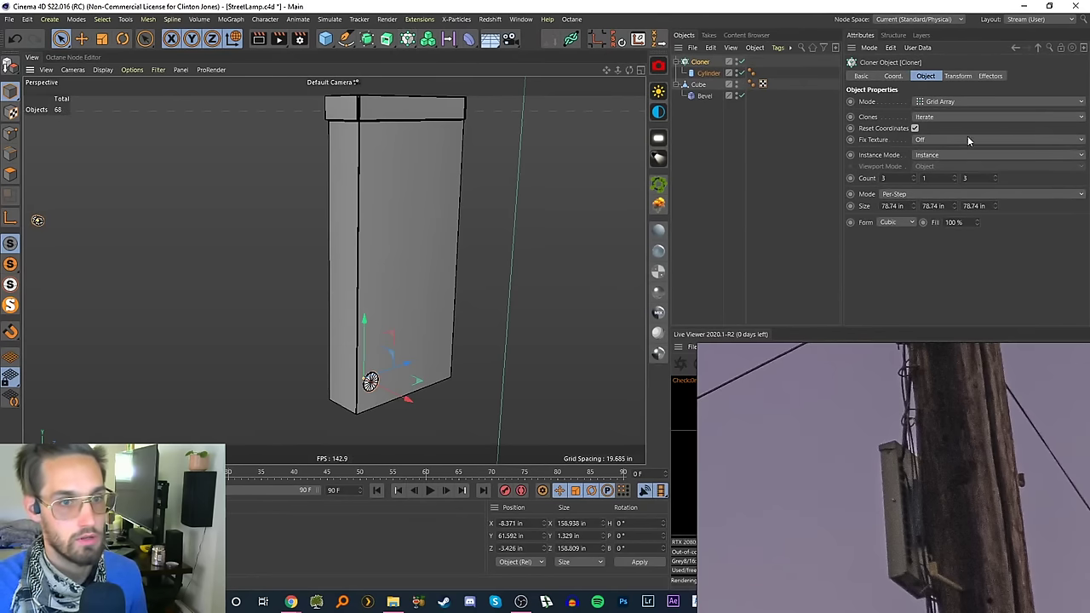
click(927, 102)
click(940, 129)
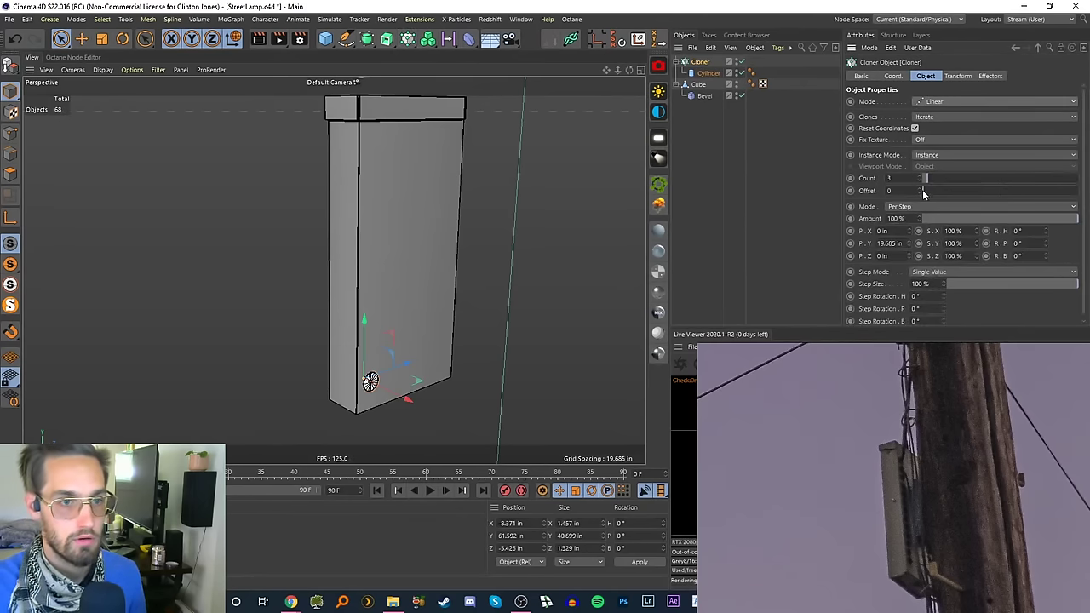
- Set the Cloner's Y step to 1.5 in and its count to 11, then deselect it and compare with the reference
drag(902, 244, 832, 205)
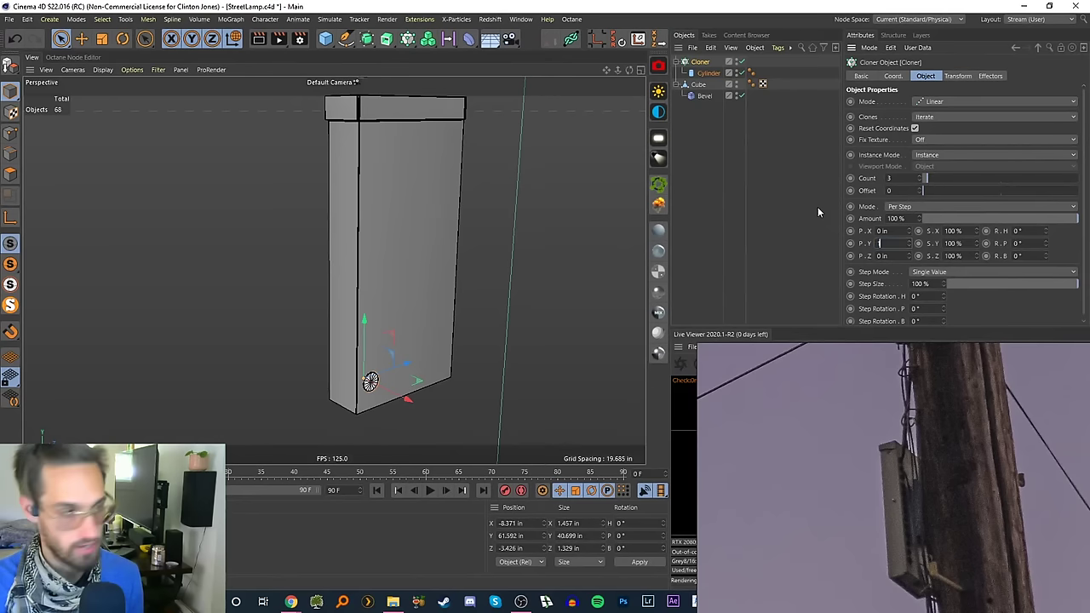
key(Return)
text(2)
key(Return)
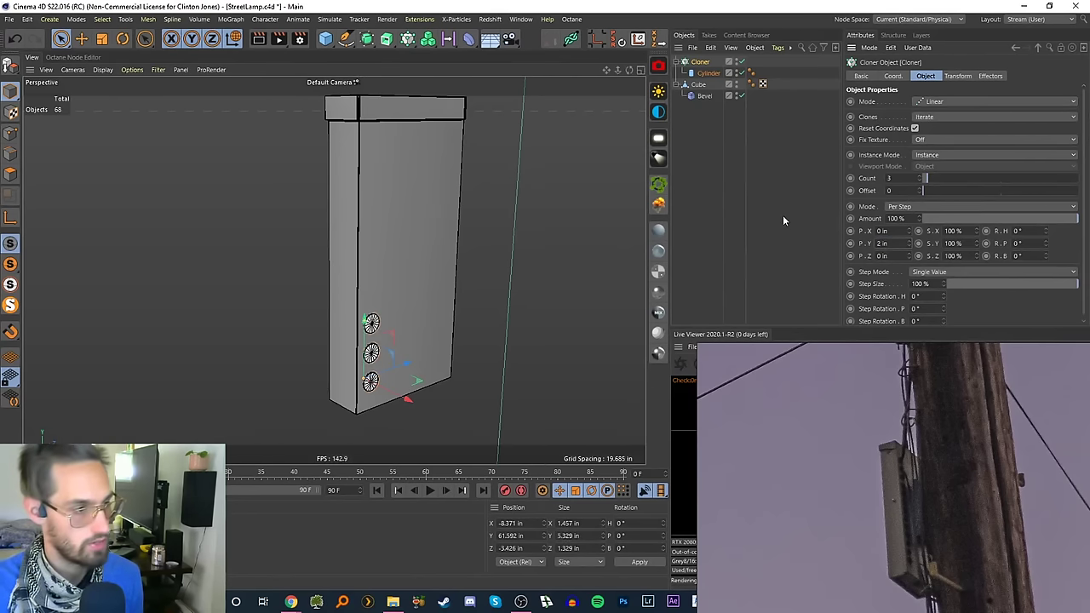
text(1.)
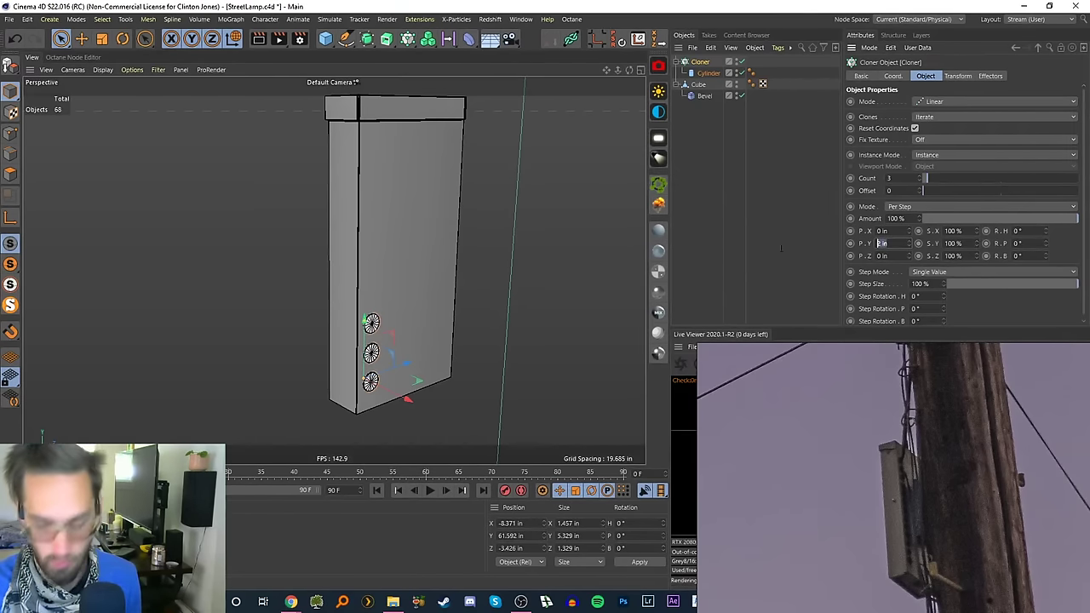
text(5)
key(Return)
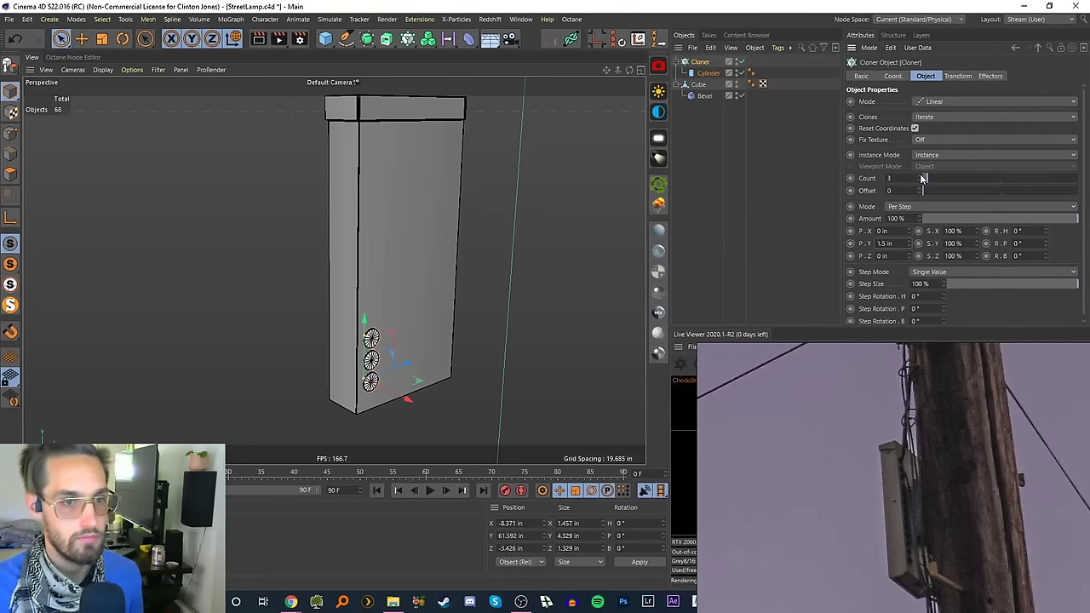
drag(921, 177, 941, 185)
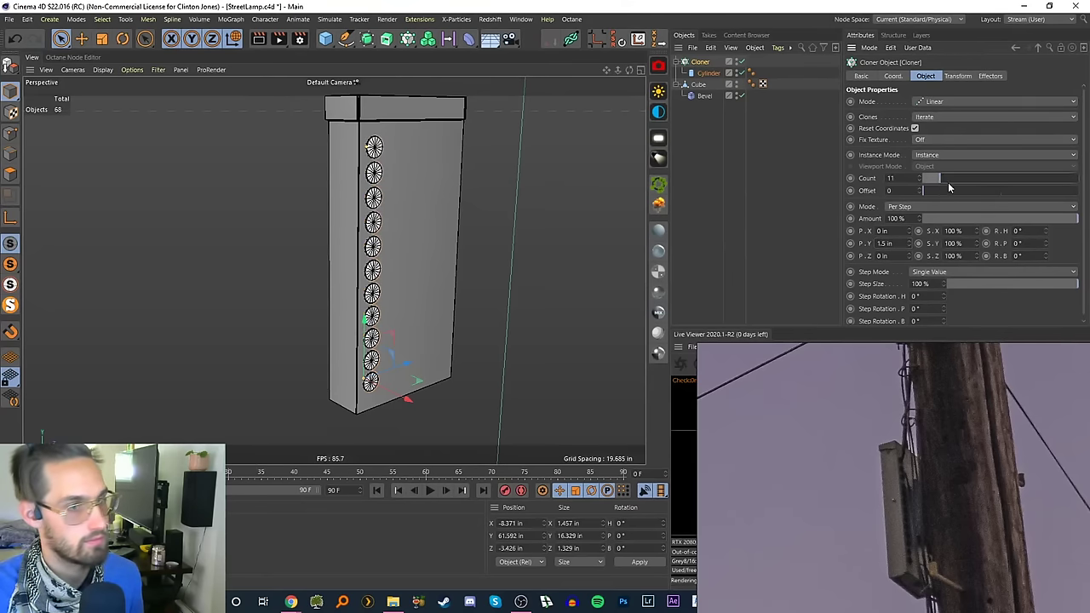
scroll(407, 236, down, 3)
click(677, 206)
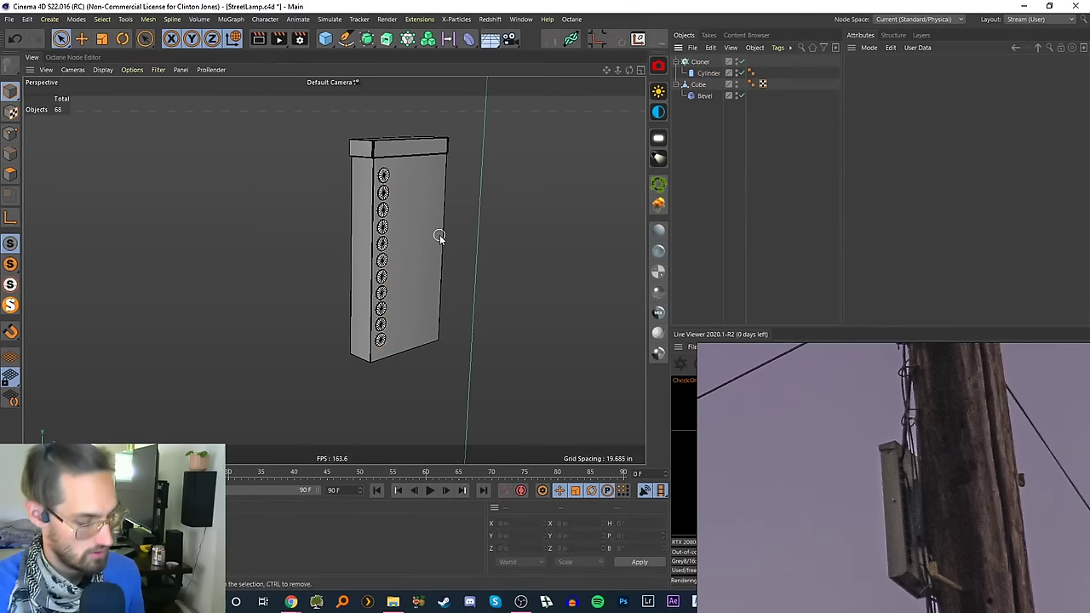
alt+drag(439, 237, 547, 230)
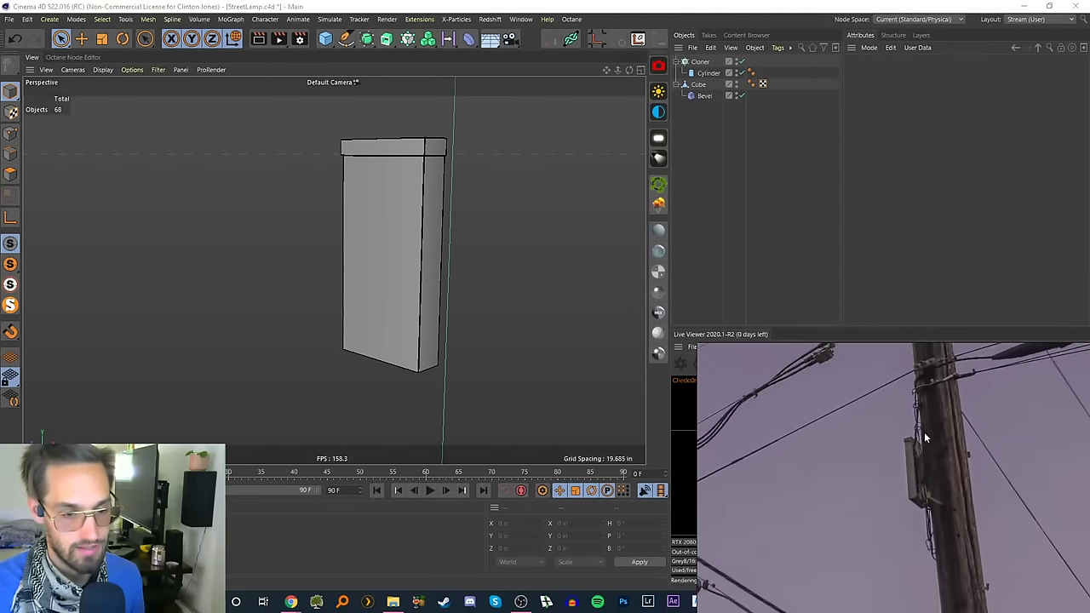
alt+drag(375, 256, 227, 218)
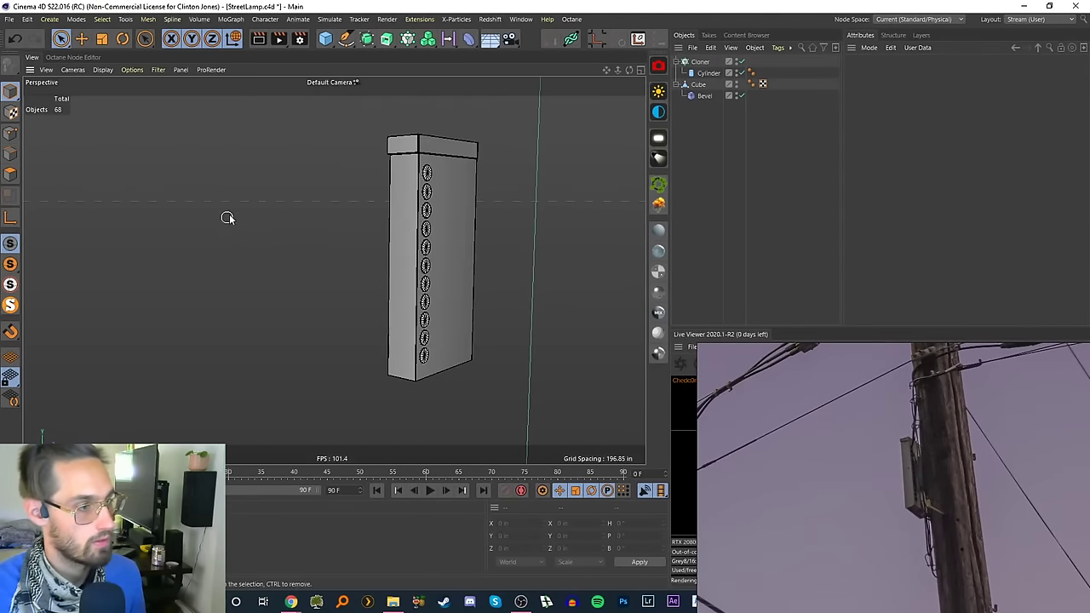
- Group the Cloner and the box's Cube under a null and name it "circuit box"
click(61, 38)
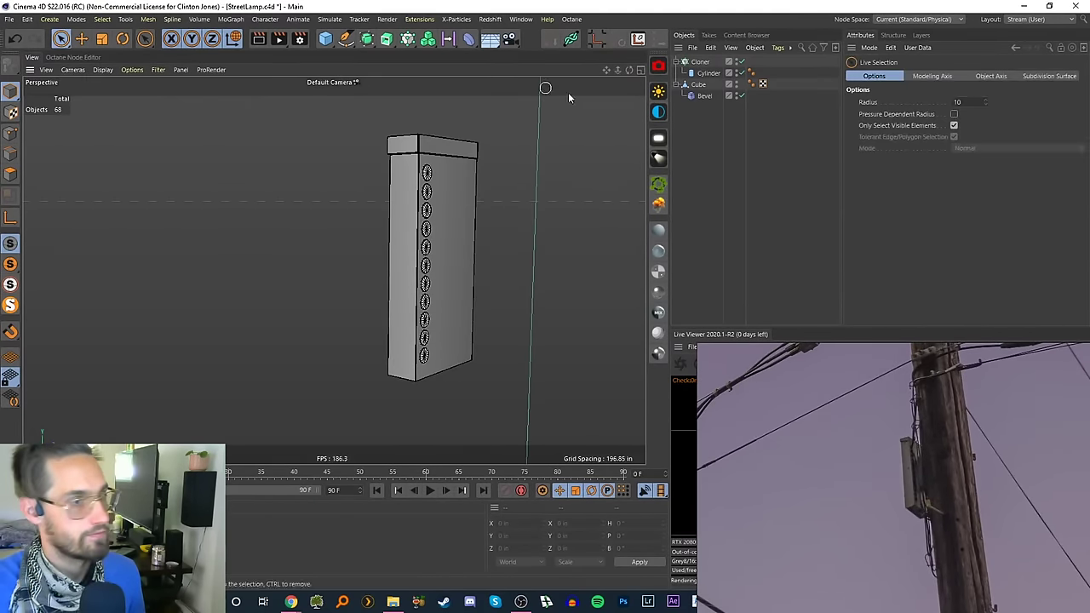
click(676, 61)
click(676, 72)
click(700, 74)
shift+click(700, 62)
key(alt+g)
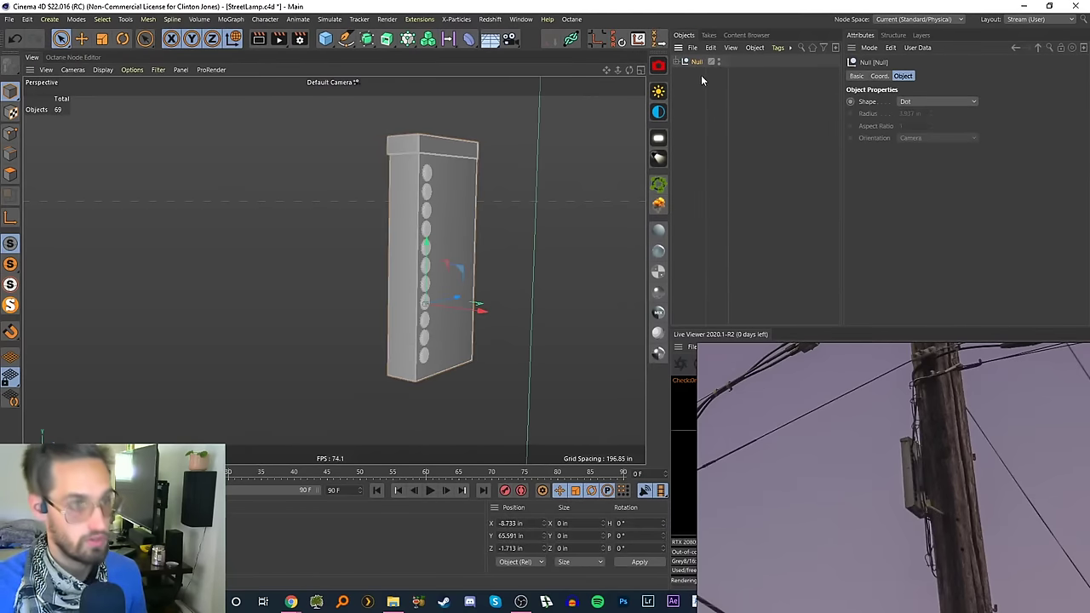
text(circ)
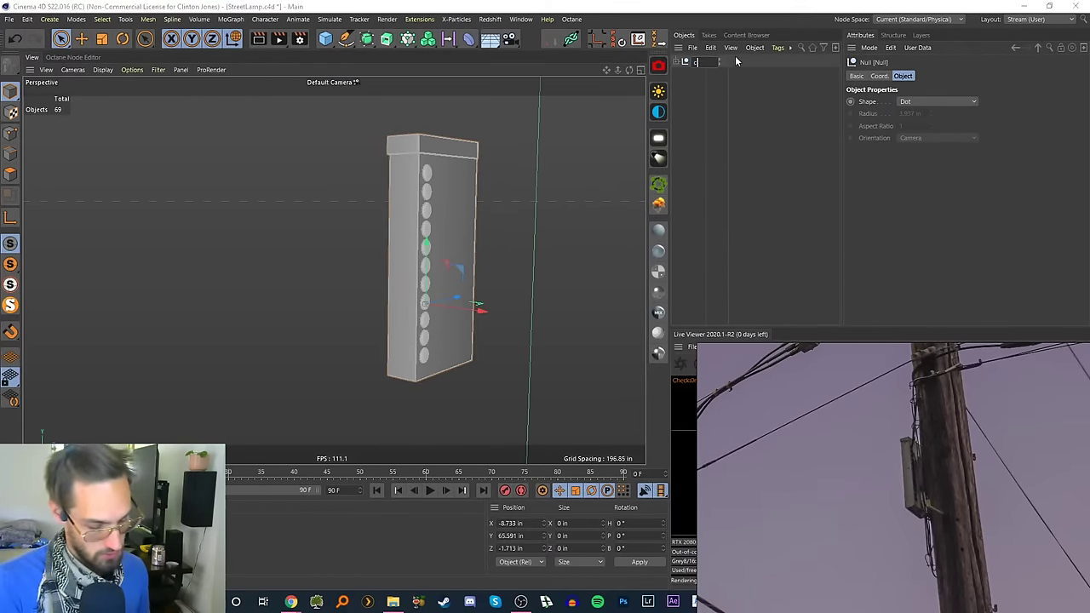
text(uit box)
key(Return)
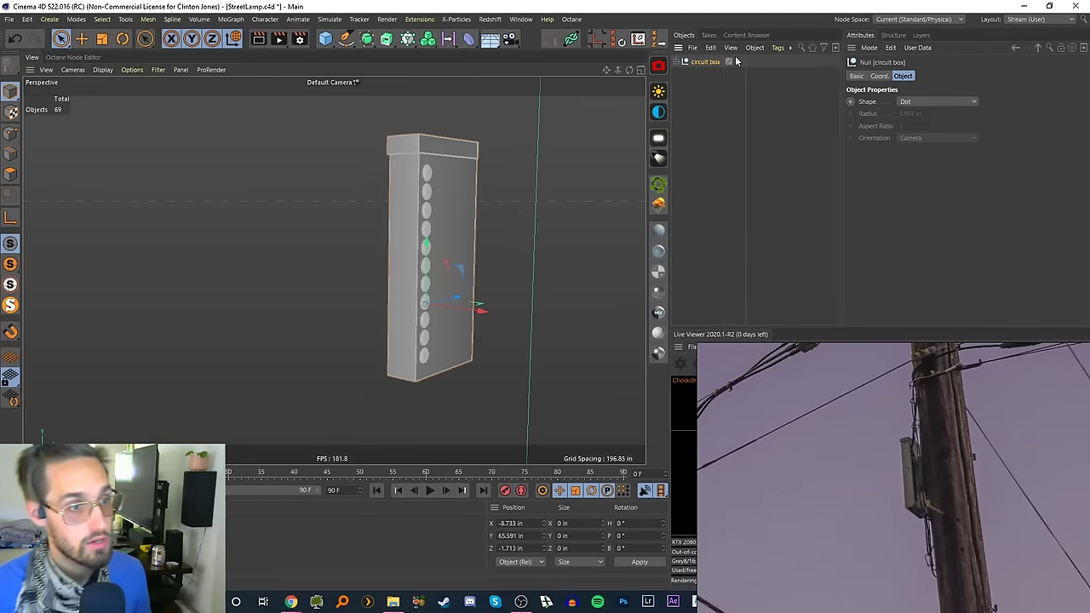
- End the isolation so the whole scene is shown again, and deselect the circuit box
click(12, 306)
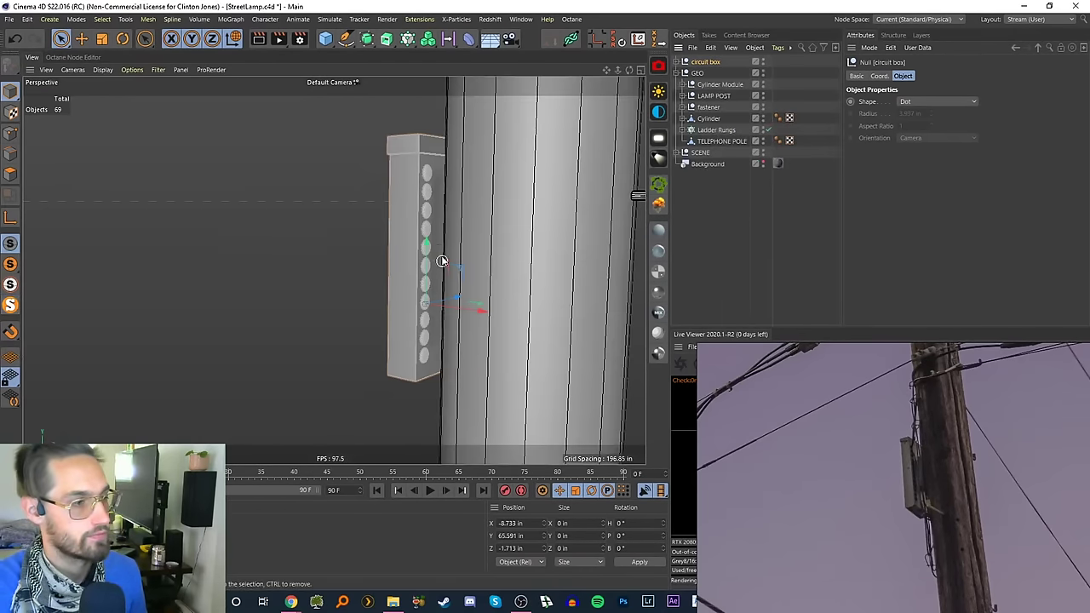
scroll(440, 260, down, 2)
click(705, 227)
- Examine the circuit box's place on the pole, the bent ladder rung up close, and the Sweep generator command
scroll(444, 274, down, 7)
alt+drag(451, 263, 486, 270)
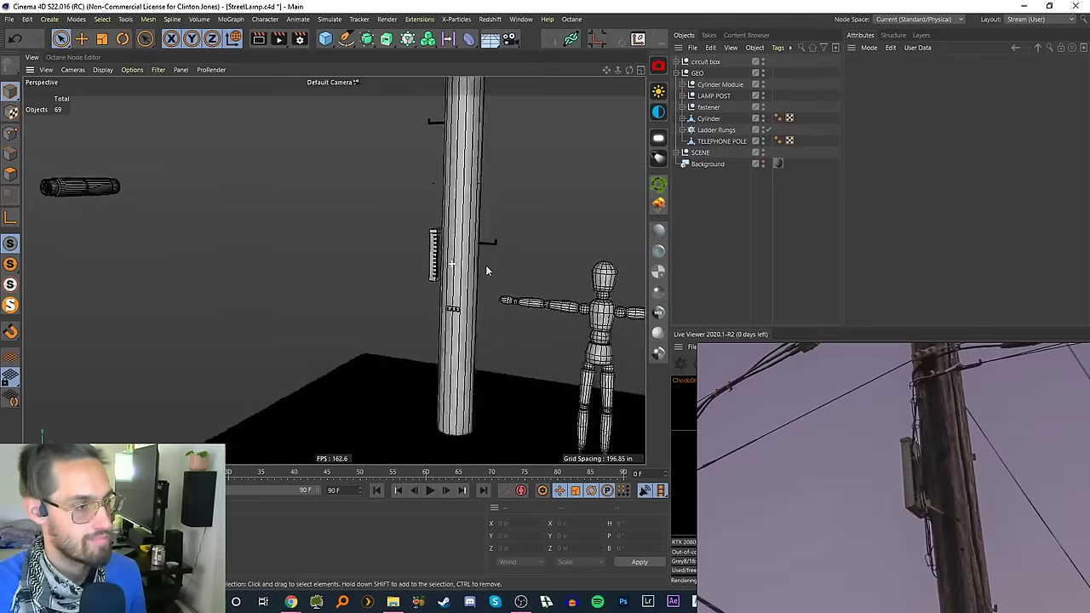
scroll(466, 238, up, 3)
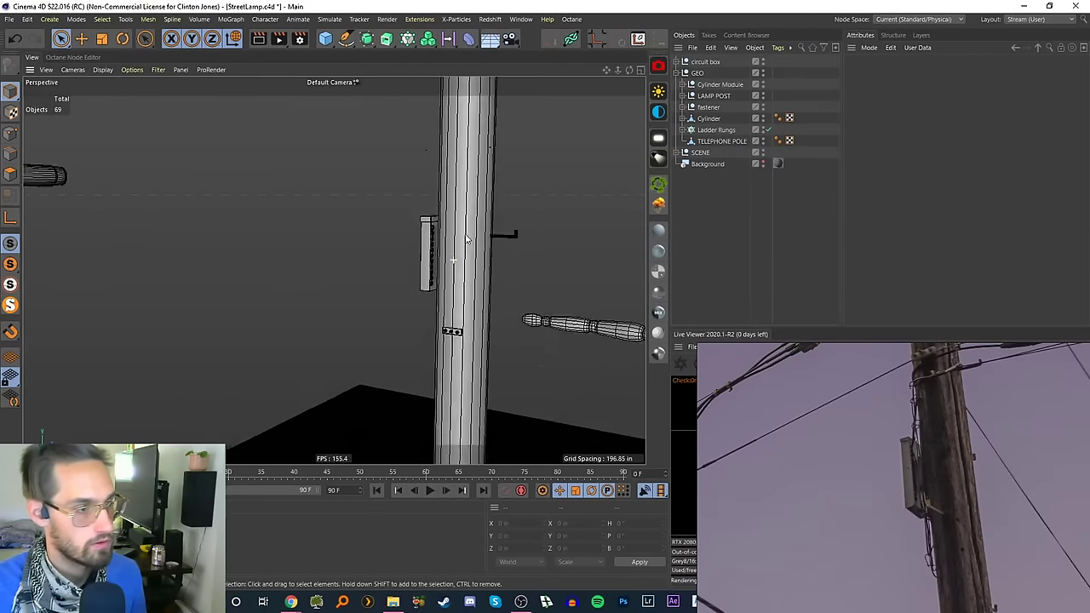
scroll(470, 235, down, 2)
alt+middle_drag(453, 243, 450, 237)
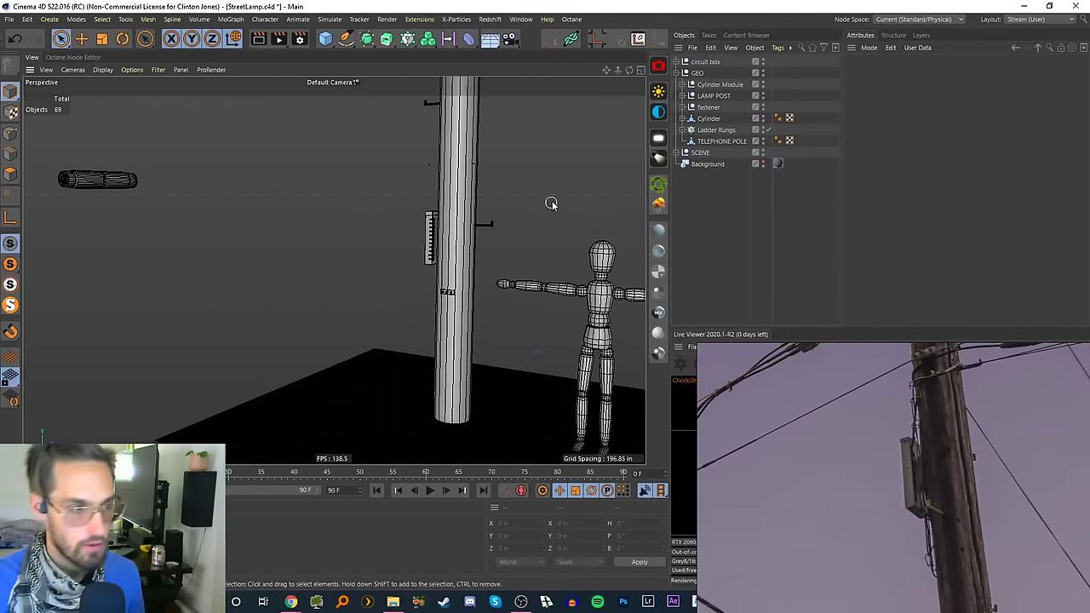
scroll(487, 199, up, 8)
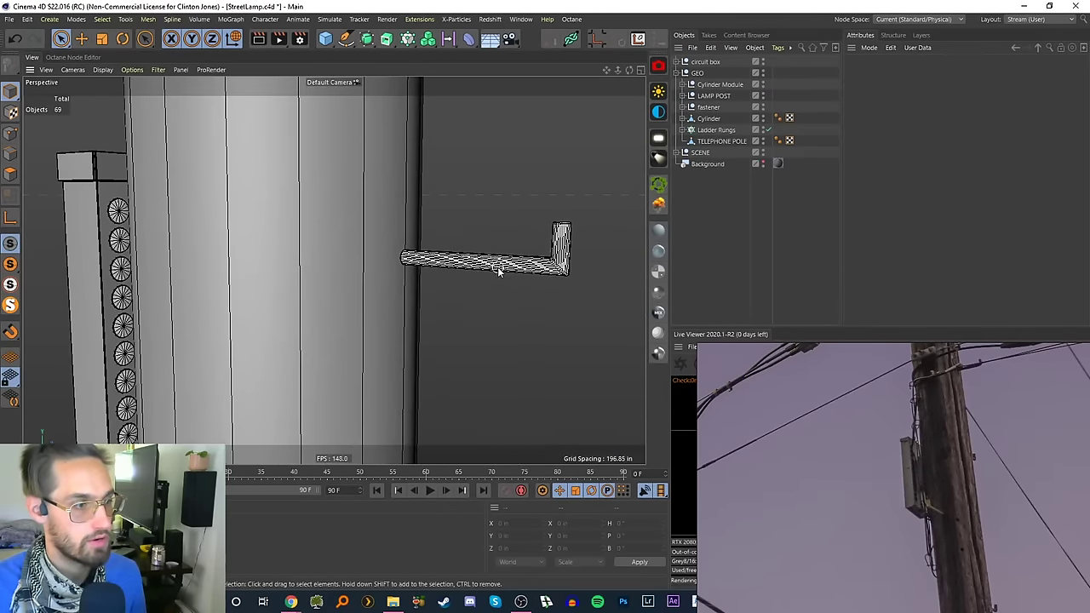
alt+drag(499, 270, 473, 274)
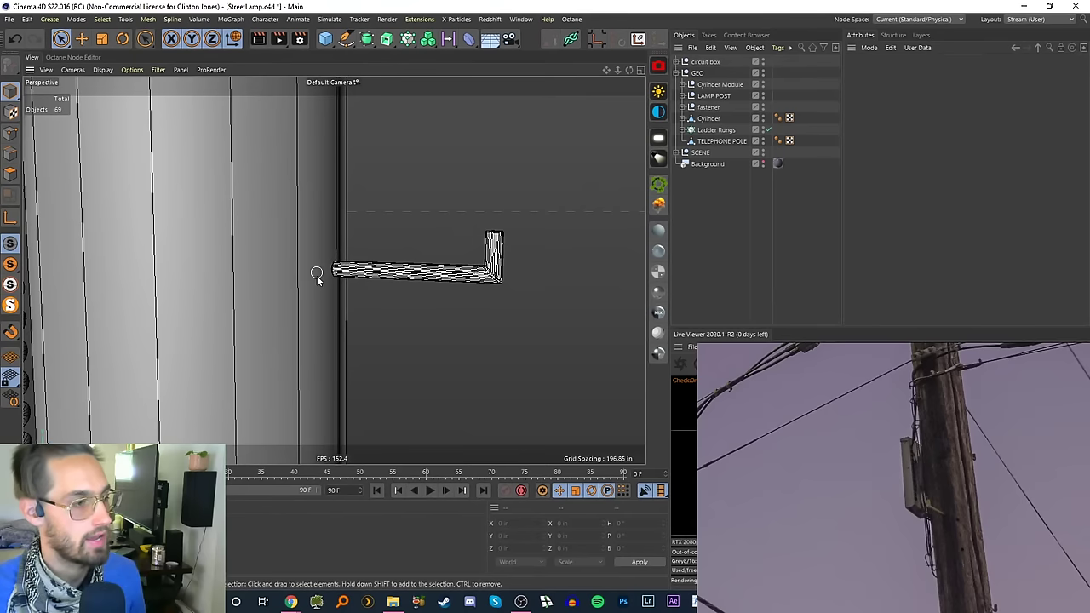
scroll(404, 253, up, 5)
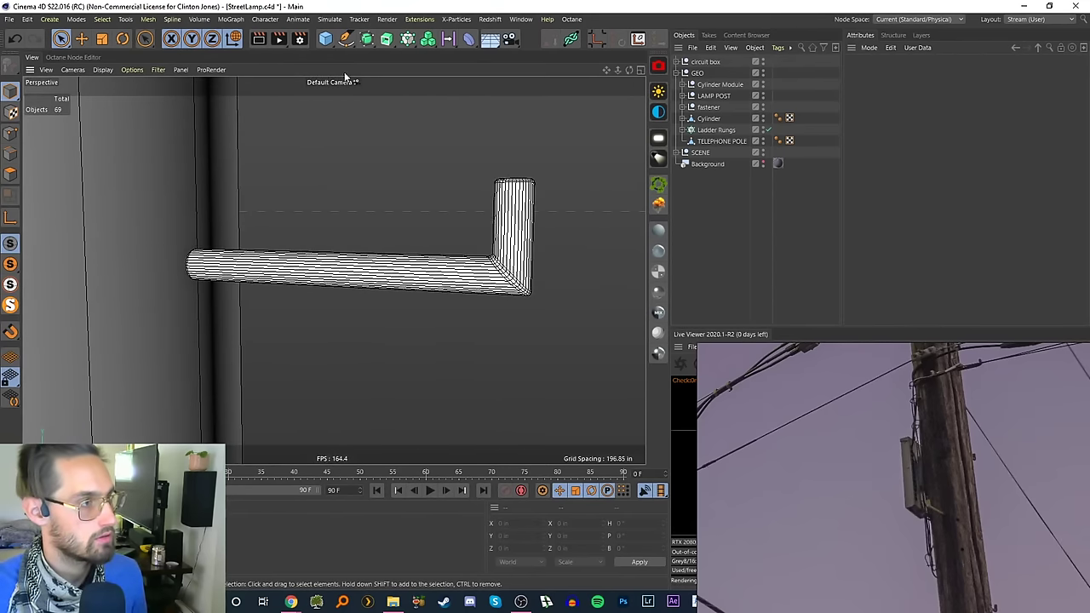
click(345, 40)
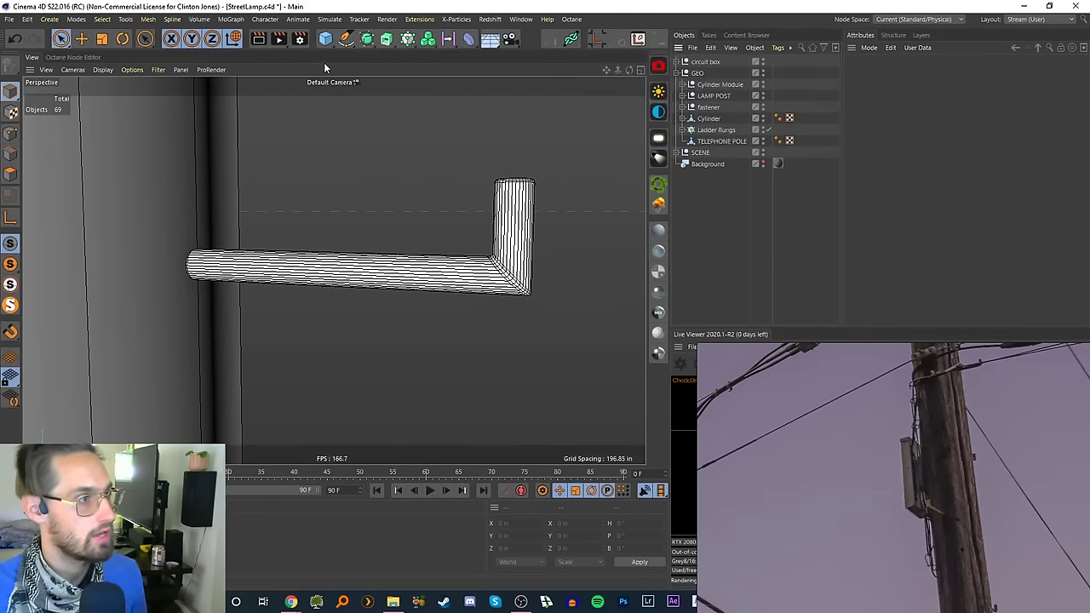
click(369, 39)
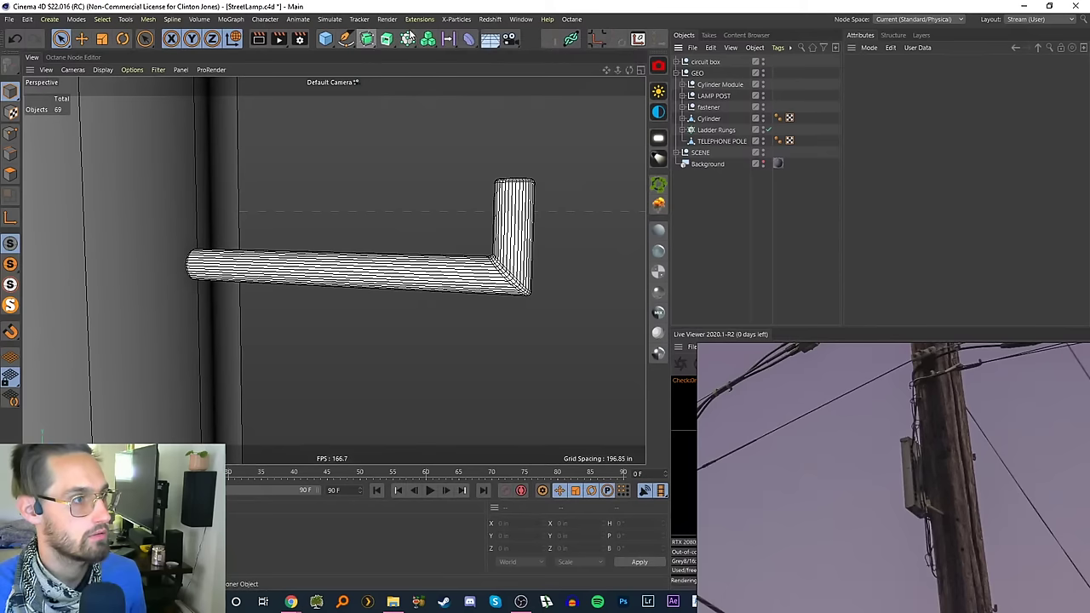
click(386, 39)
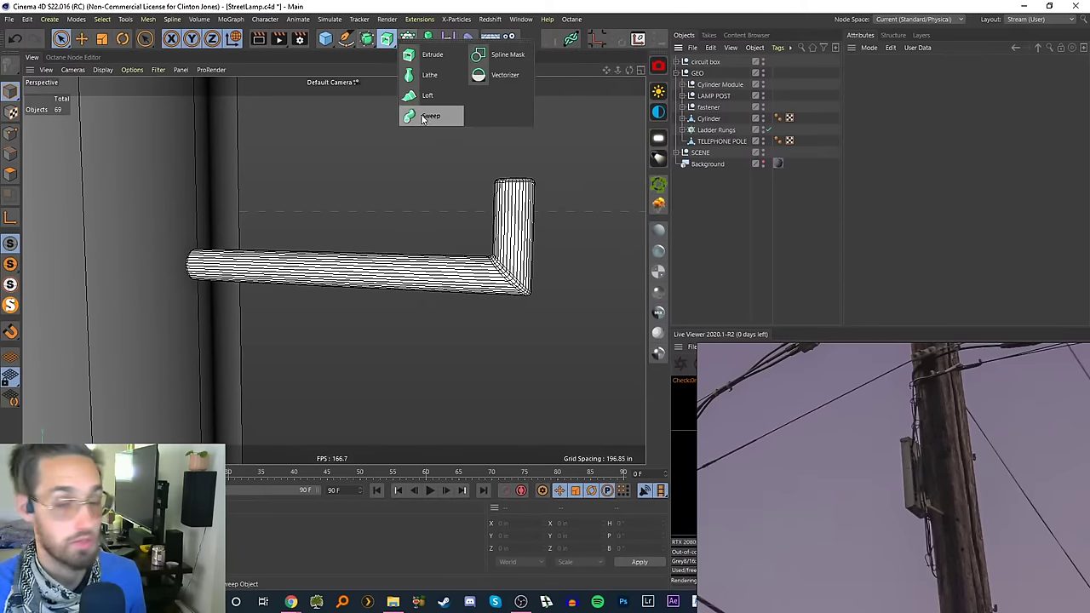
- Examine the bolted fastener plate on the telephone pole up close and the cable connectors in the reference photo
scroll(158, 245, down, 8)
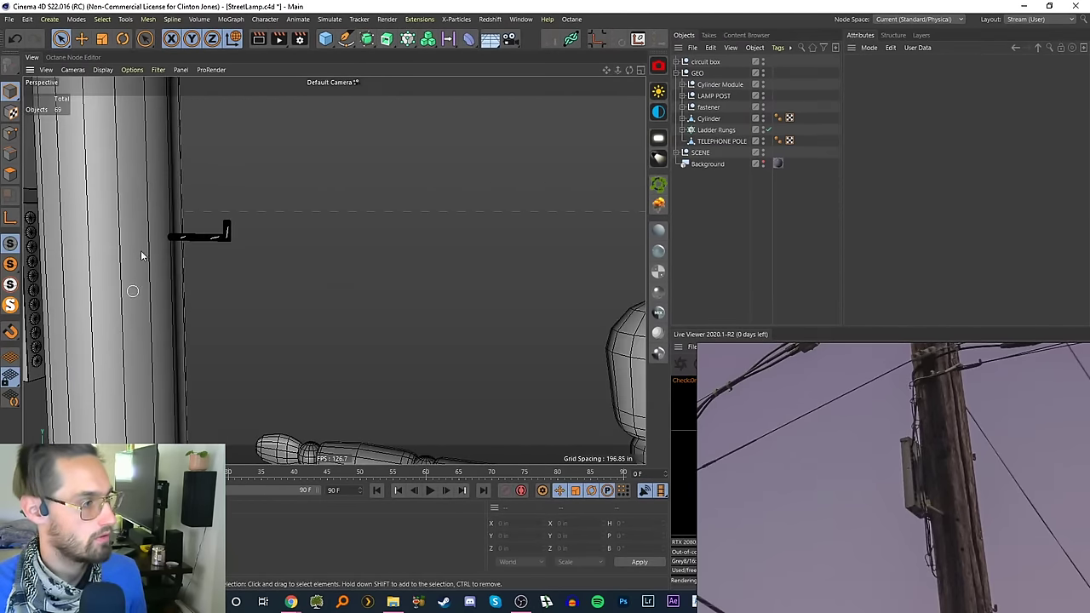
alt+middle_drag(141, 255, 305, 275)
scroll(273, 260, down, 8)
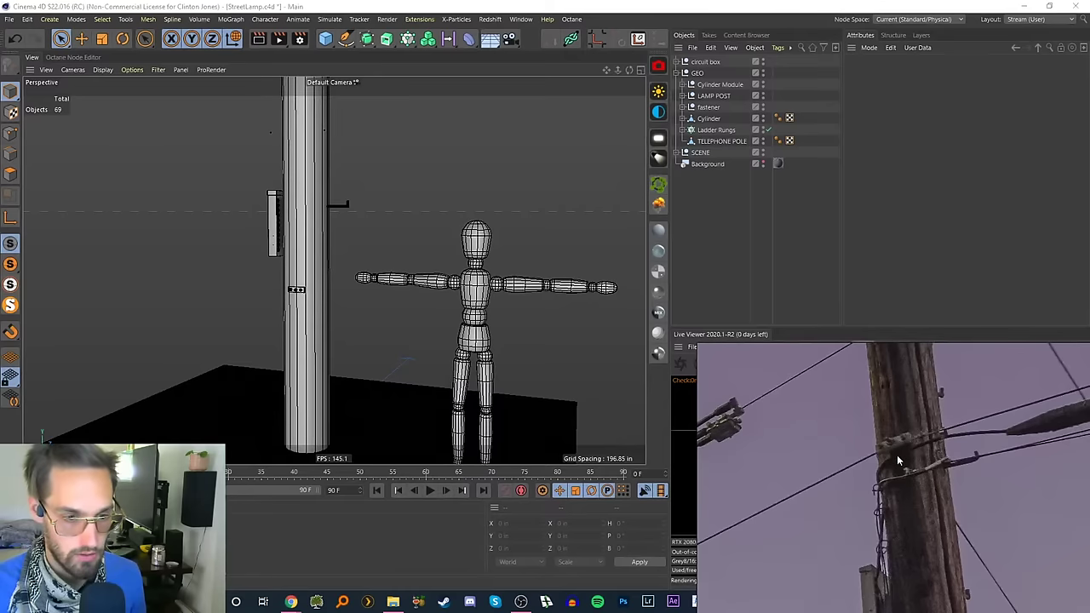
scroll(343, 312, up, 5)
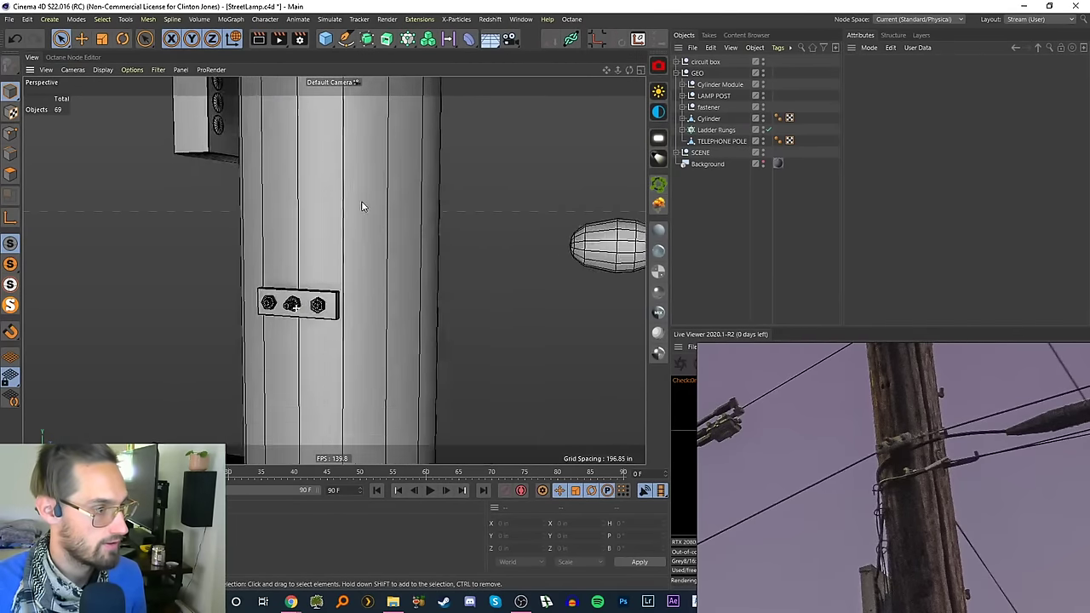
alt+right_drag(361, 206, 443, 196)
alt+drag(332, 316, 309, 352)
alt+right_drag(350, 289, 384, 285)
mouse_move(338, 315)
alt+mouse_down()
mouse_move(302, 321)
mouse_move(328, 302)
alt+mouse_up()
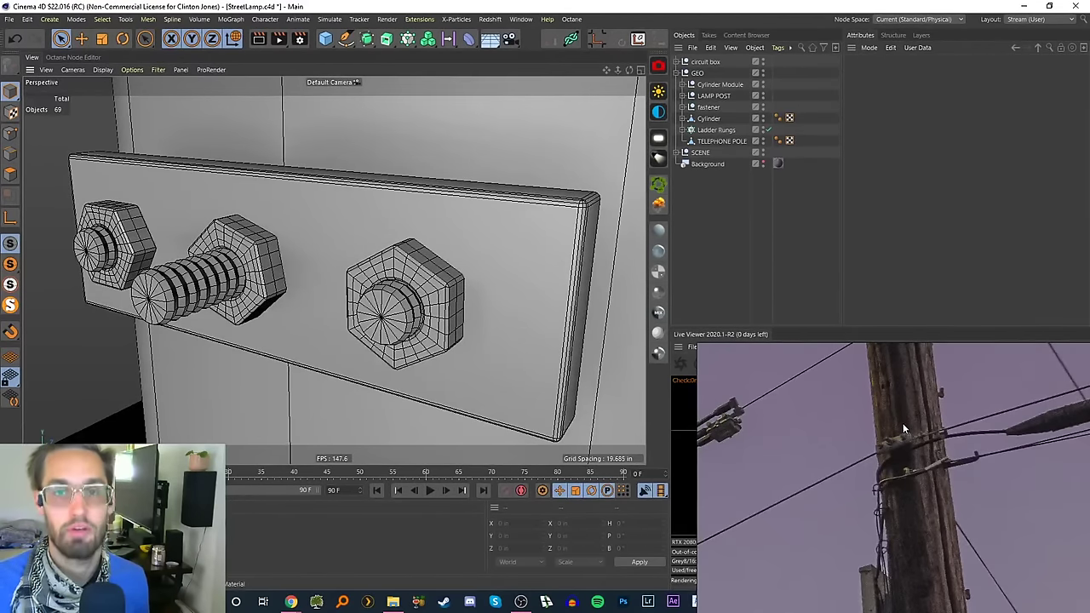
middle_drag(783, 429, 914, 409)
scroll(848, 396, up, 4)
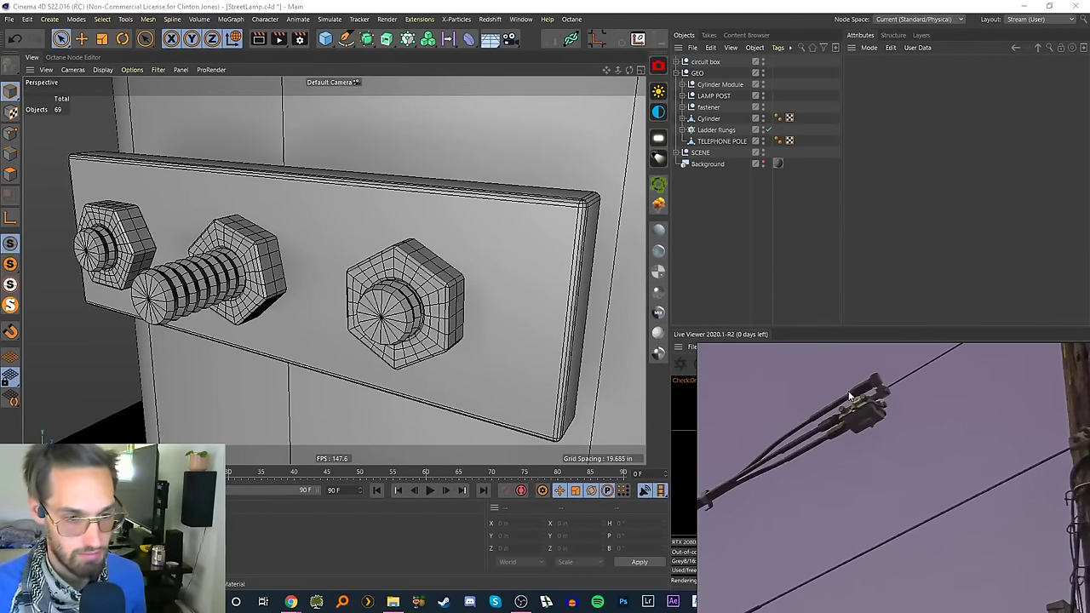
- Add a Cube and move it away from the telephone pole to about X -51.4 in, Y 58.8 in
scroll(879, 429, up, 2)
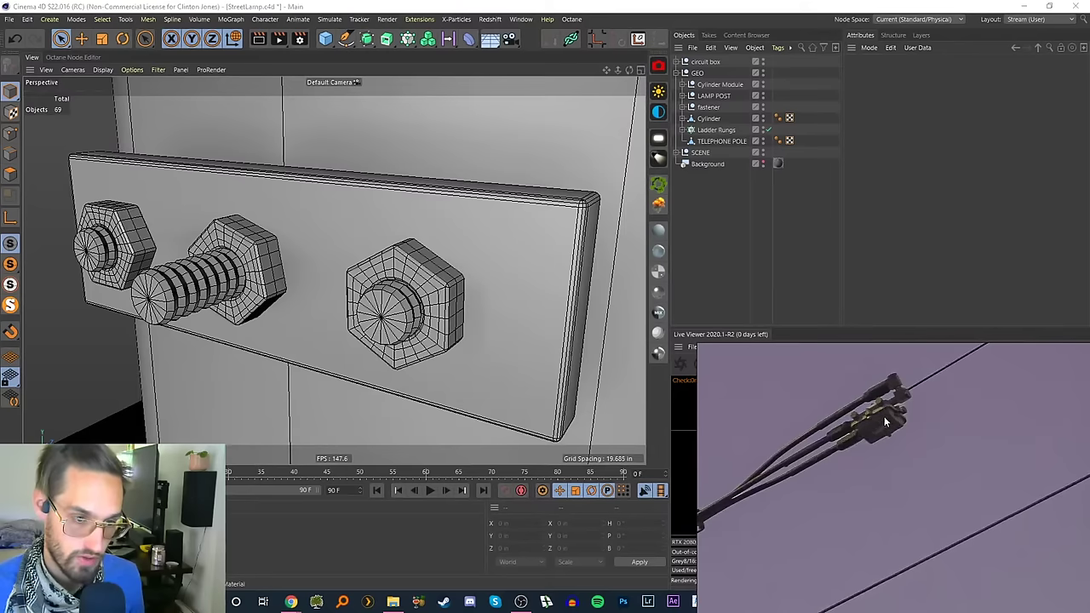
alt+right_drag(349, 306, 290, 430)
alt+middle_drag(354, 250, 367, 301)
alt+right_drag(373, 302, 351, 359)
scroll(351, 358, down, 10)
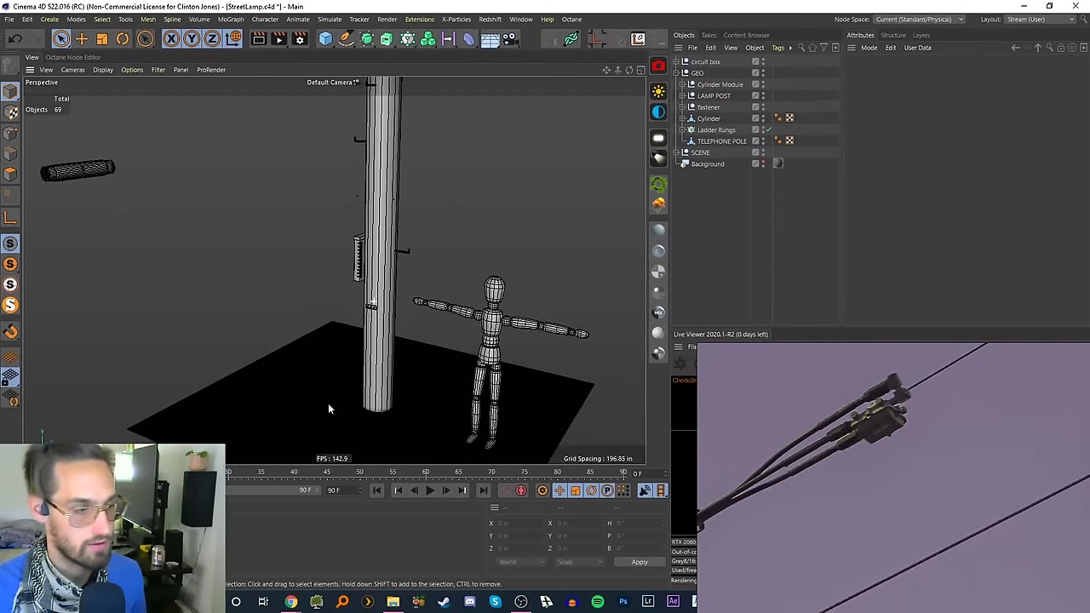
click(326, 39)
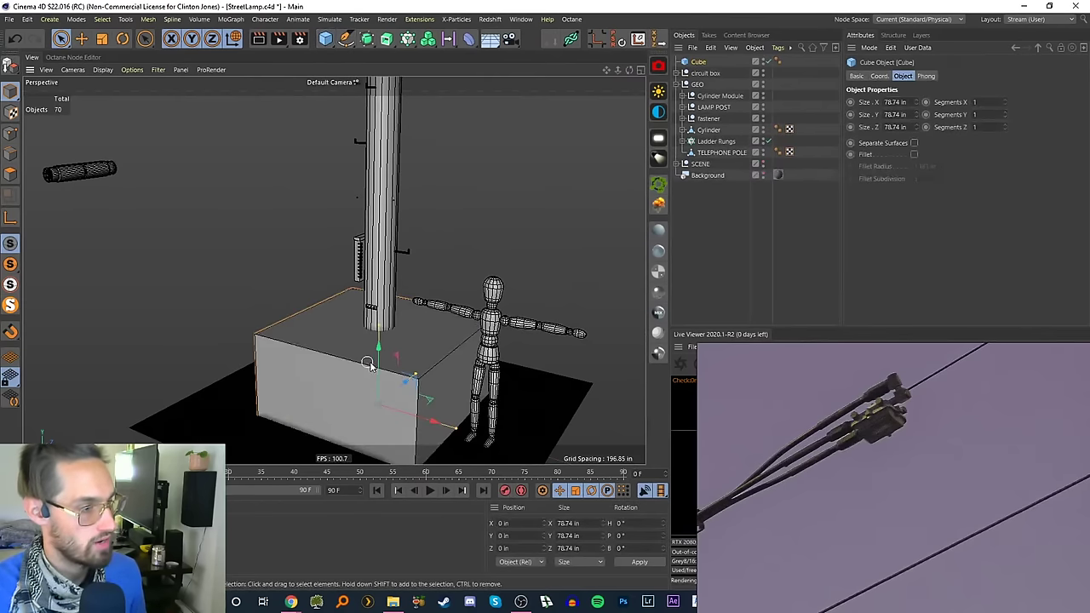
drag(378, 373, 406, 264)
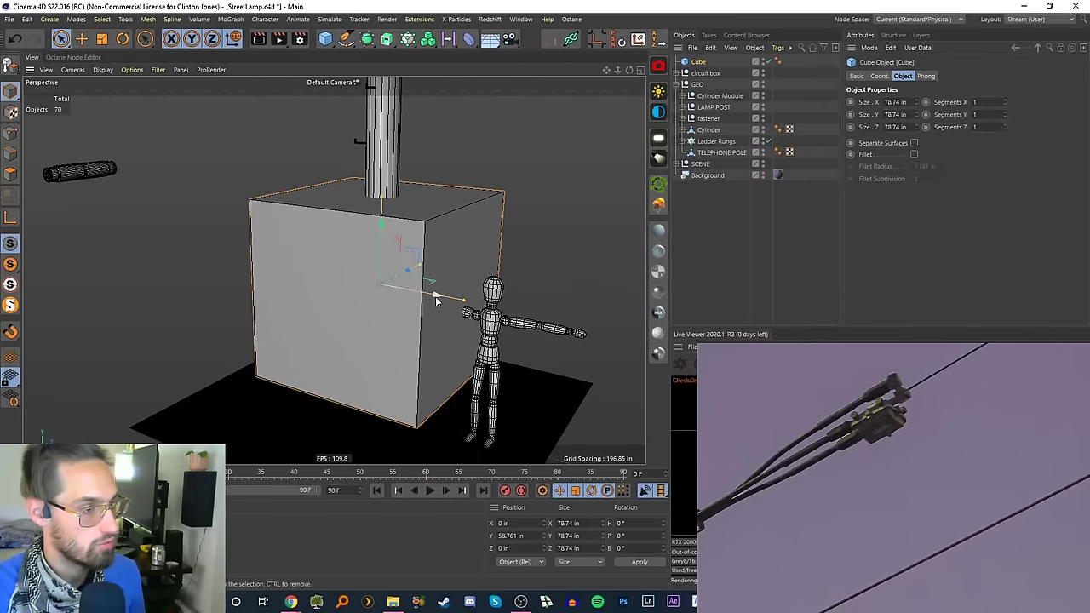
drag(435, 297, 343, 278)
- Scale the cube down to a small box about 5.35 in wide, 1.86 in high and 4.17 in deep
key(t)
drag(410, 180, 126, 384)
key(o)
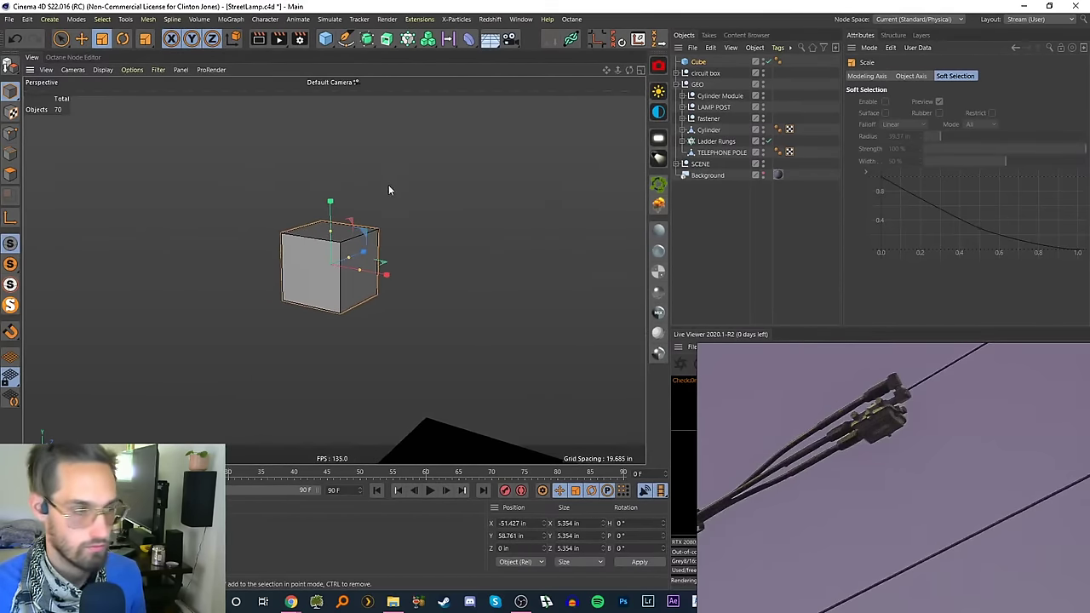
drag(333, 236, 330, 257)
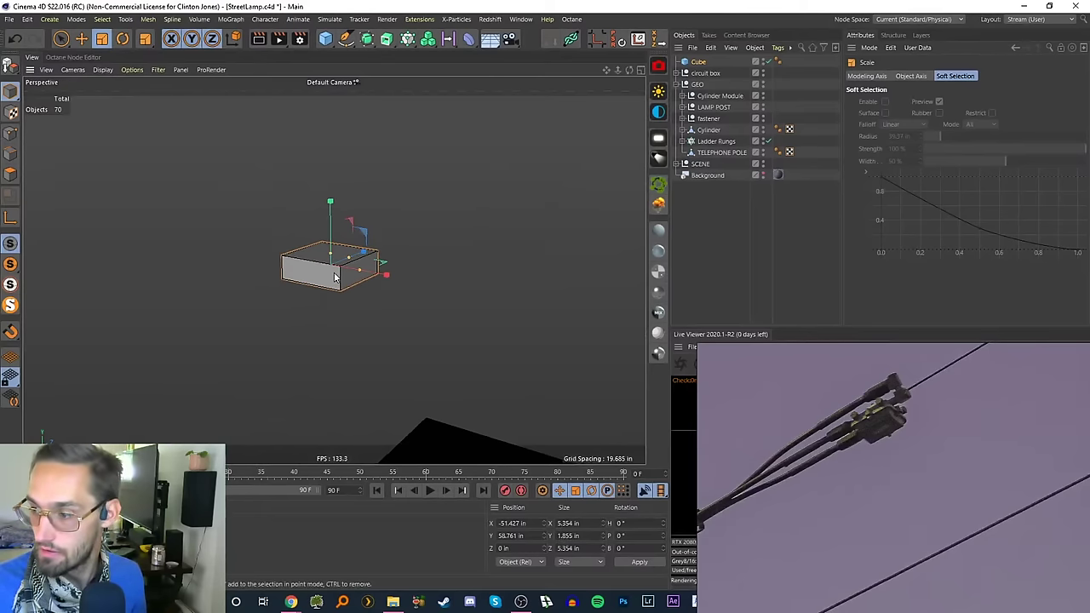
alt+drag(335, 277, 358, 264)
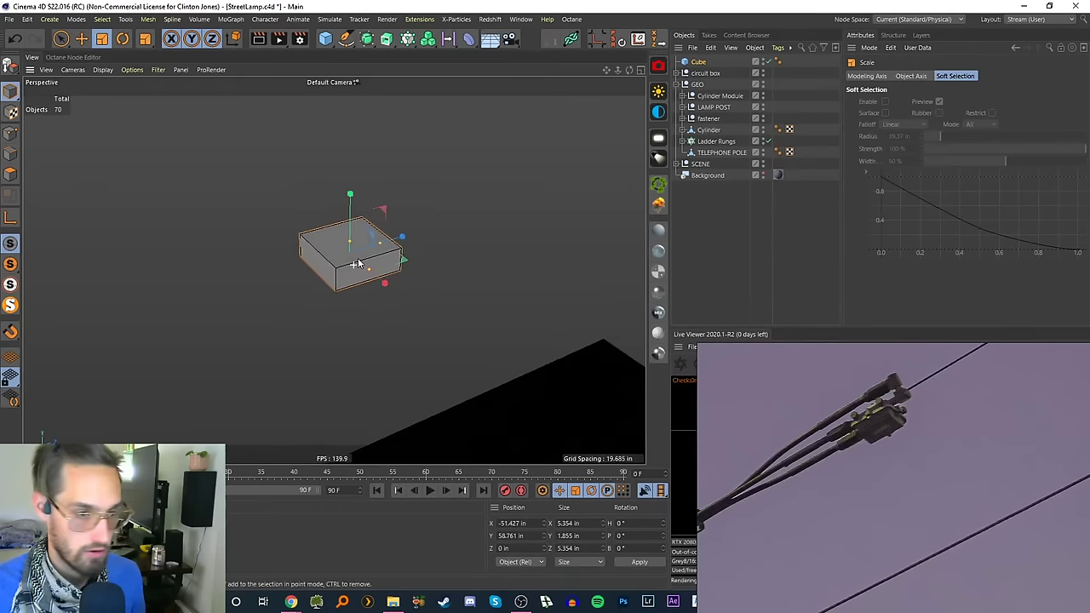
alt+right_drag(358, 261, 376, 254)
alt+drag(377, 254, 338, 275)
drag(401, 233, 369, 270)
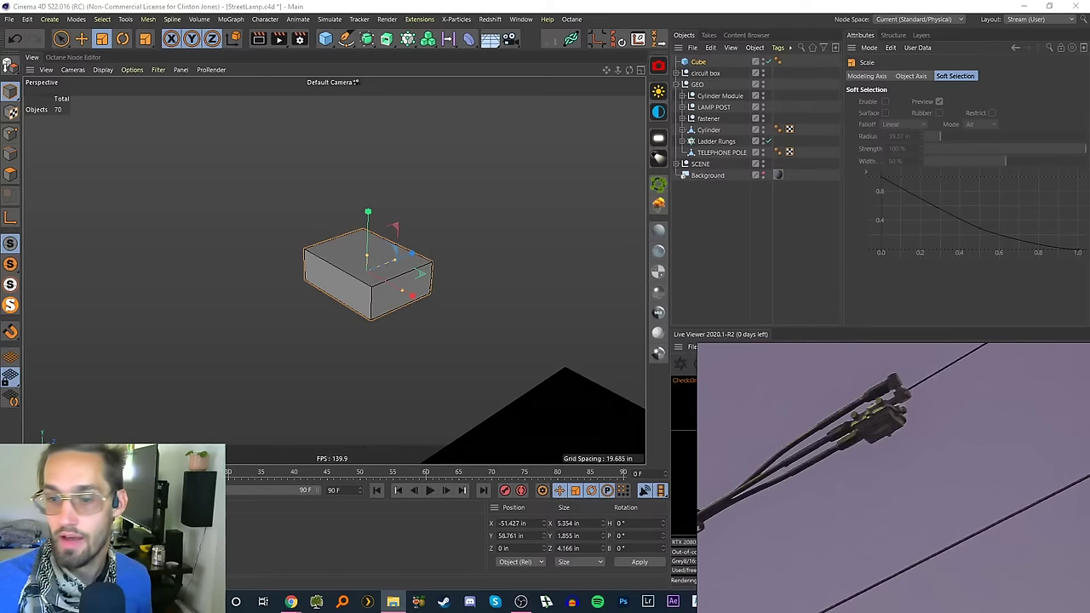
- Flatten the small box into a plate about 0.62 in thick
scroll(385, 291, up, 5)
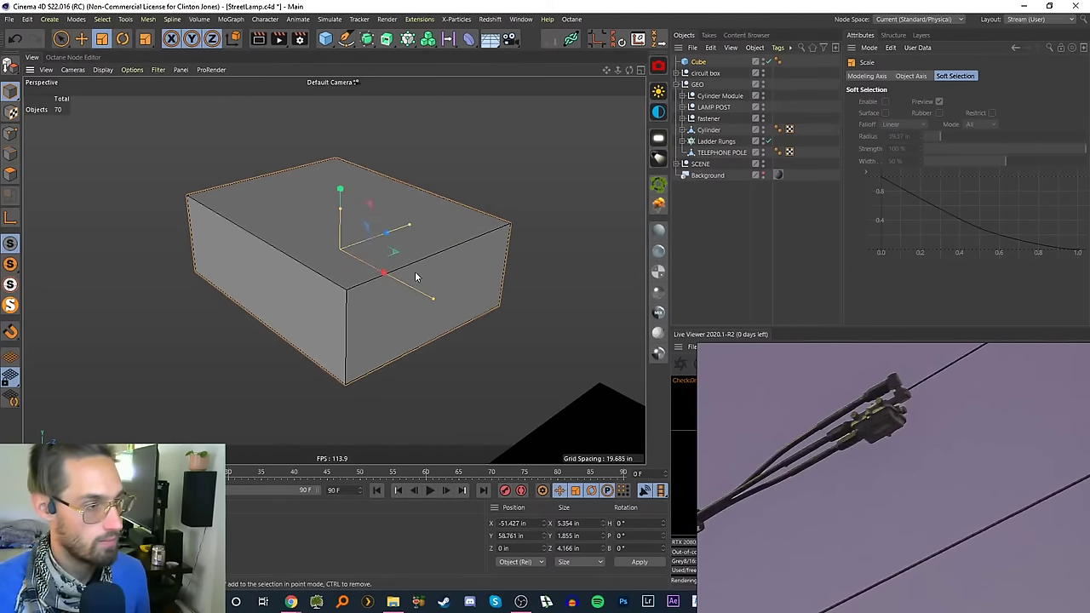
mouse_move(415, 276)
alt+mouse_down()
mouse_move(398, 235)
mouse_move(436, 242)
mouse_move(374, 265)
mouse_move(405, 281)
alt+mouse_up()
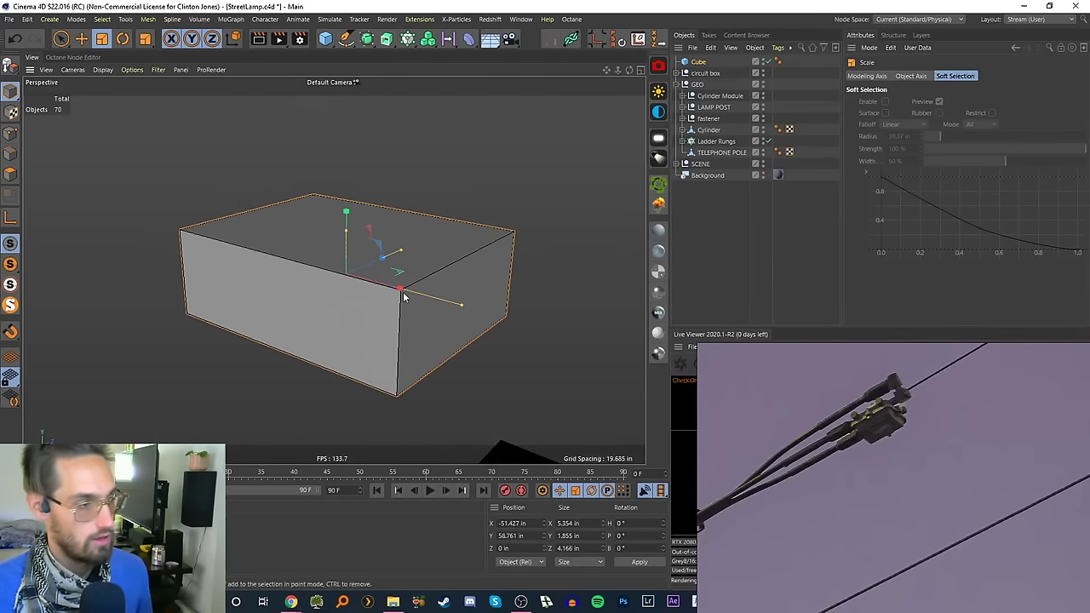
alt+drag(403, 297, 409, 291)
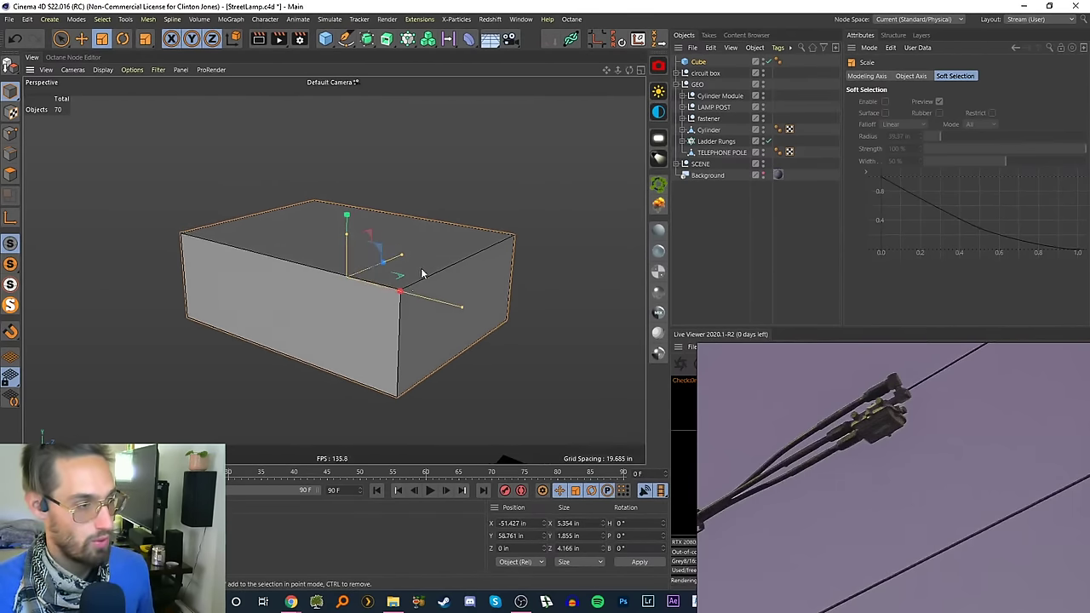
click(60, 38)
click(723, 194)
click(696, 62)
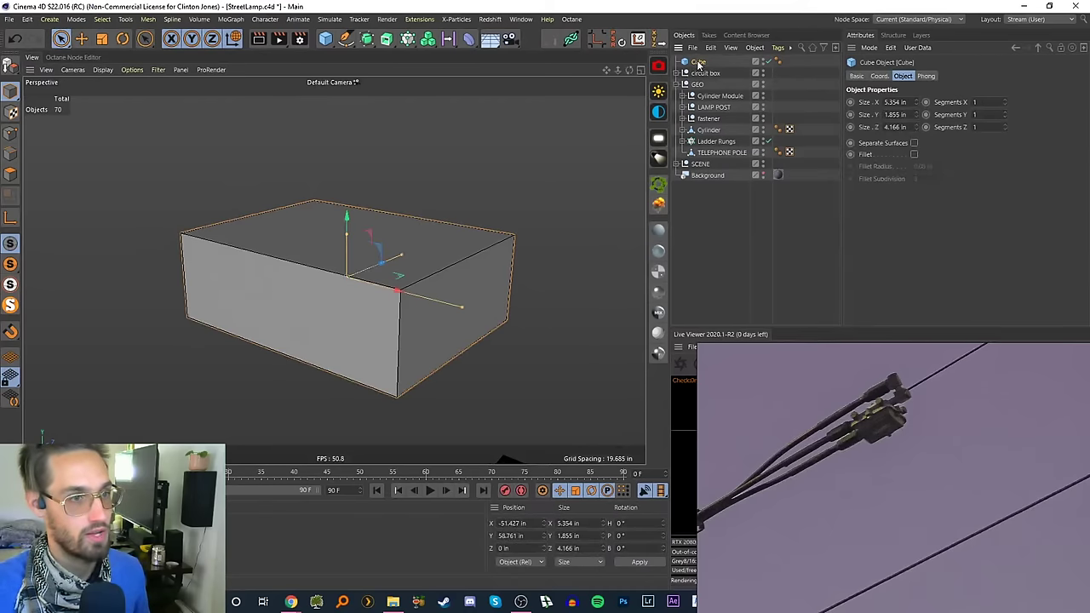
alt+drag(384, 281, 403, 277)
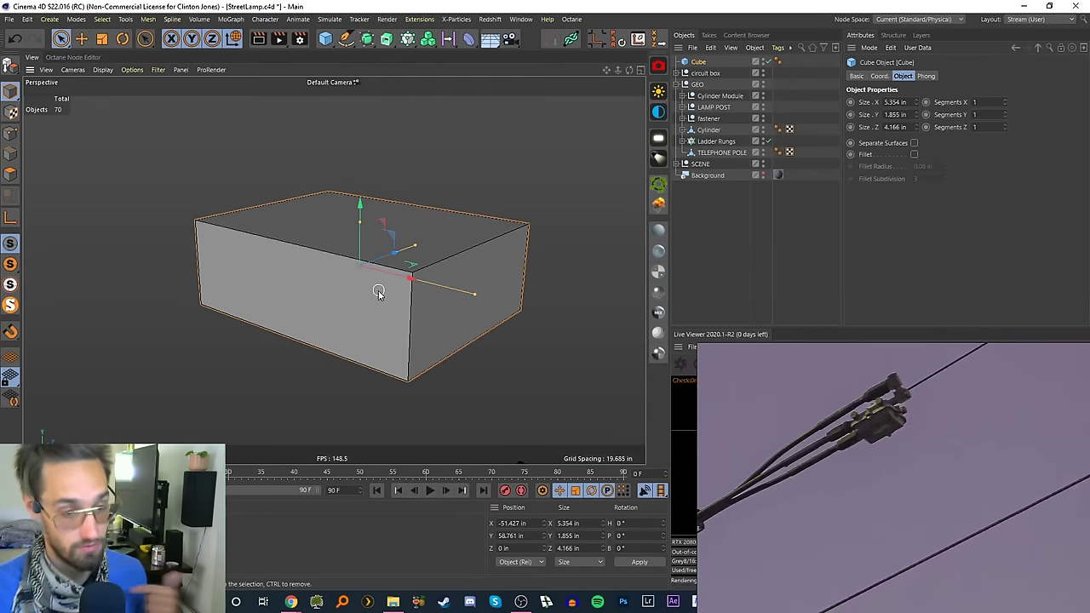
alt+drag(433, 297, 436, 303)
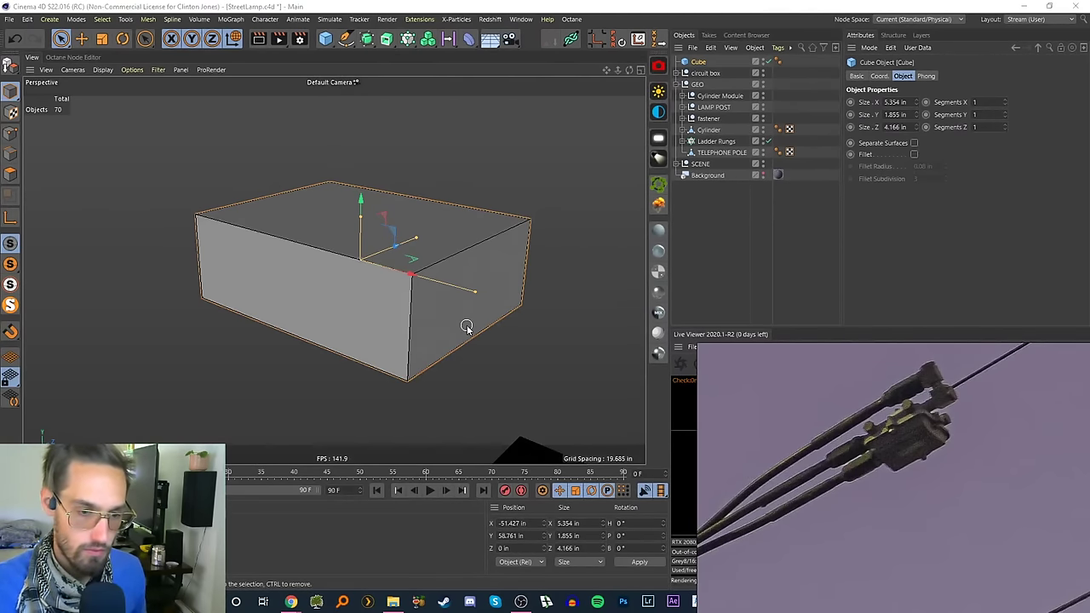
mouse_move(424, 334)
alt+mouse_down()
mouse_move(431, 323)
mouse_move(437, 335)
alt+mouse_up()
drag(349, 219, 349, 247)
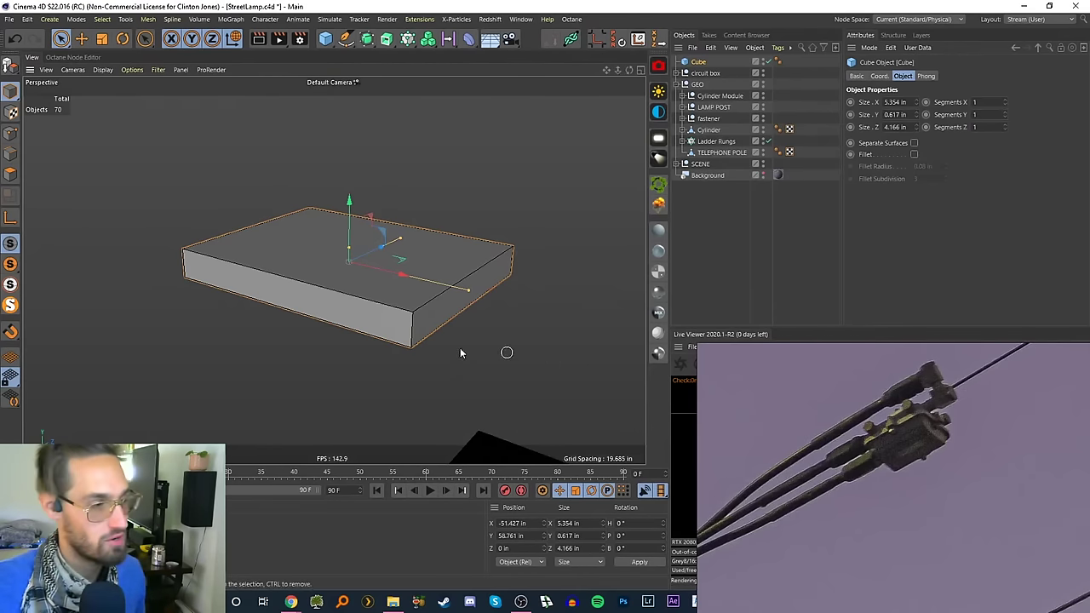
- Make the plate editable and select its upper and lower polygons together
alt+drag(393, 278, 418, 290)
alt+middle_drag(417, 293, 420, 289)
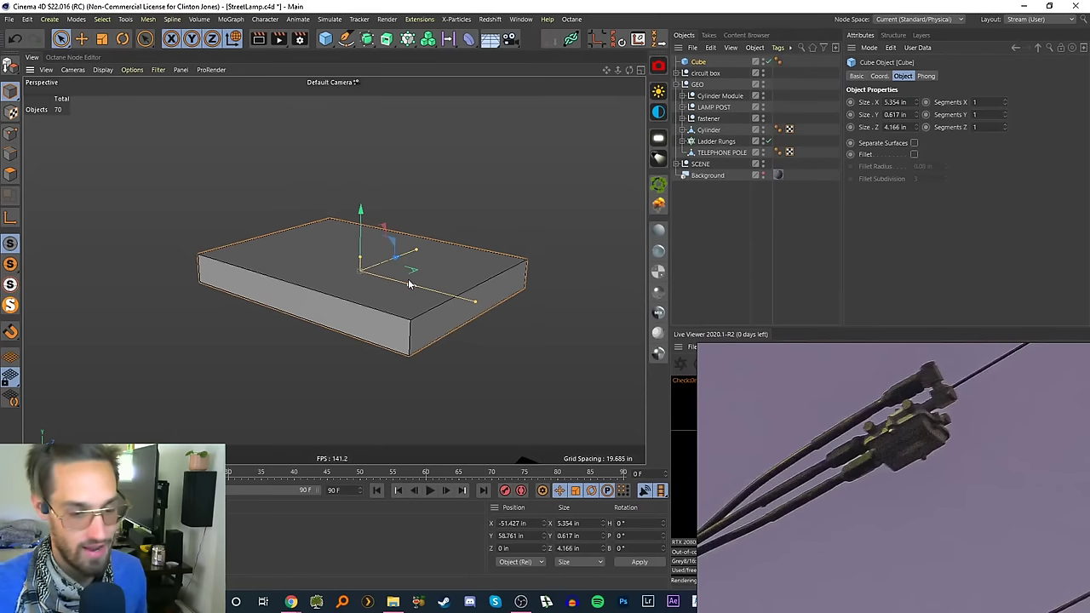
click(708, 204)
click(694, 62)
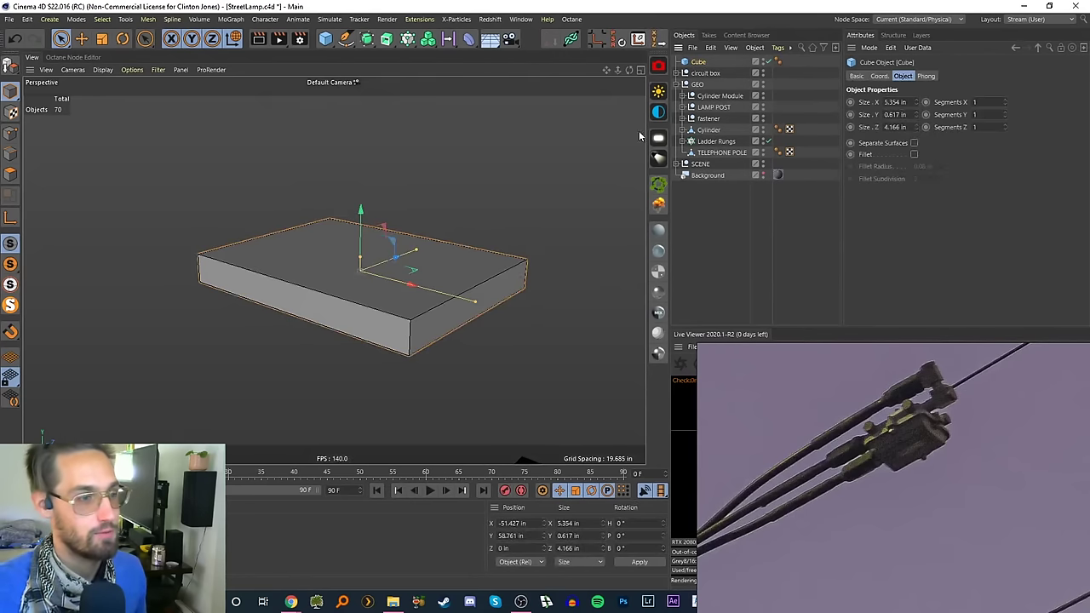
mouse_move(438, 251)
alt+mouse_down()
mouse_move(425, 281)
mouse_move(400, 283)
mouse_move(438, 248)
alt+mouse_up()
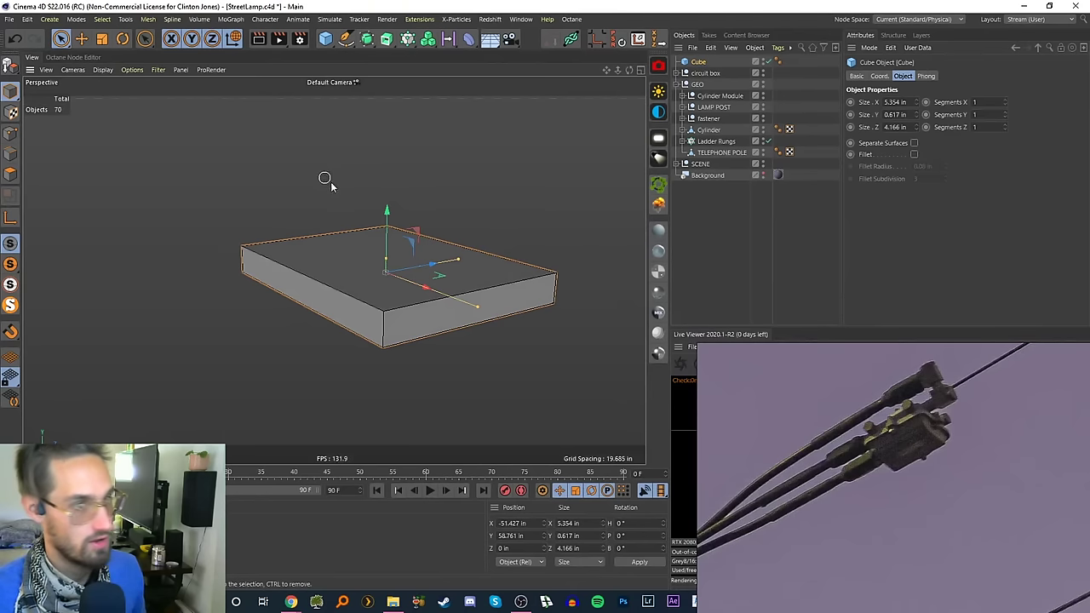
key(c)
click(10, 173)
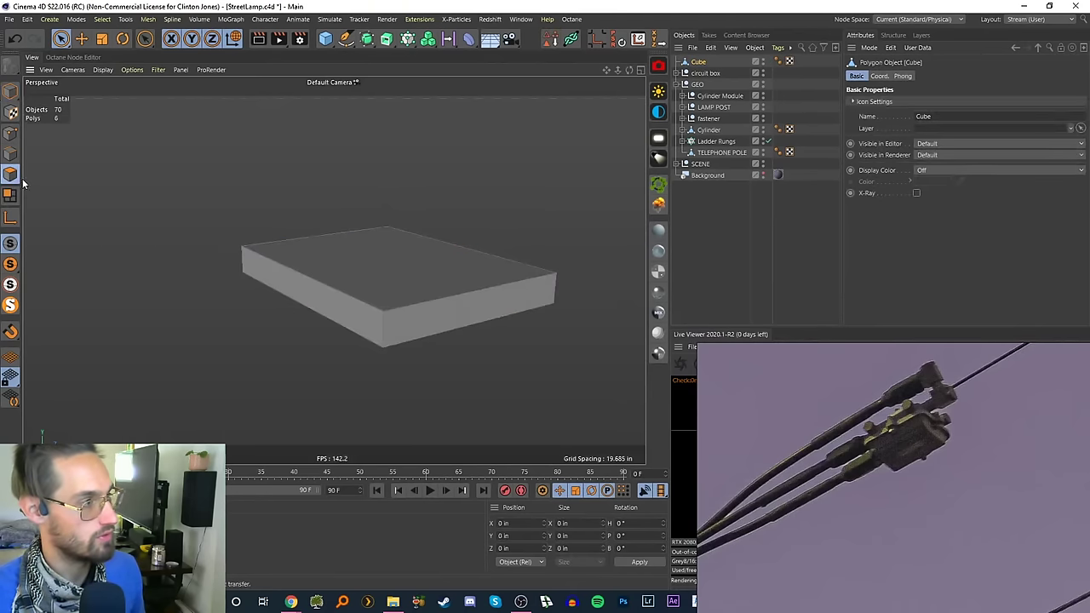
click(394, 271)
alt+drag(395, 301, 430, 206)
shift+click(406, 384)
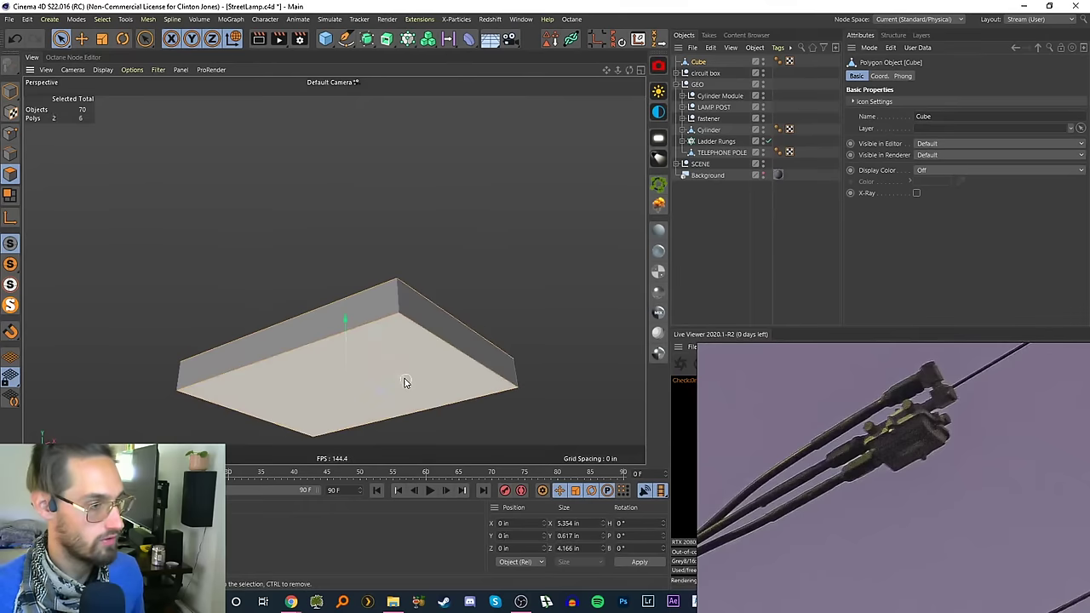
alt+drag(405, 382, 381, 406)
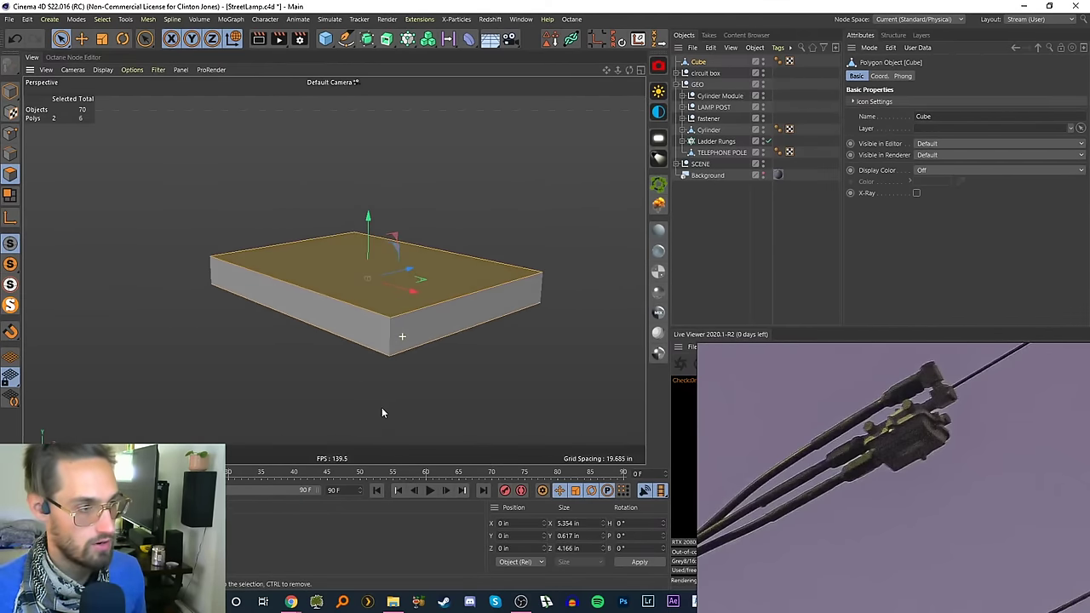
- Inset the plate's selected upper and lower faces by about 0.47 in with Extrude Inner
alt+drag(398, 297, 367, 319)
right_click(417, 265)
key(i)
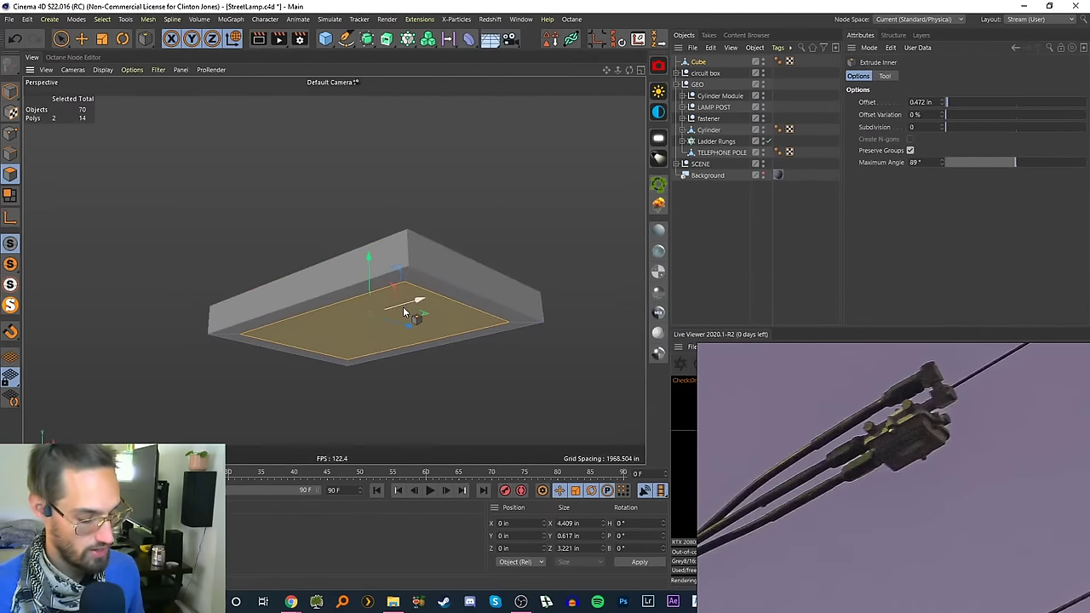
- Raise the two inset faces outward by about 0.67 in using the Bevel tool's polygon extrusion
key(d)
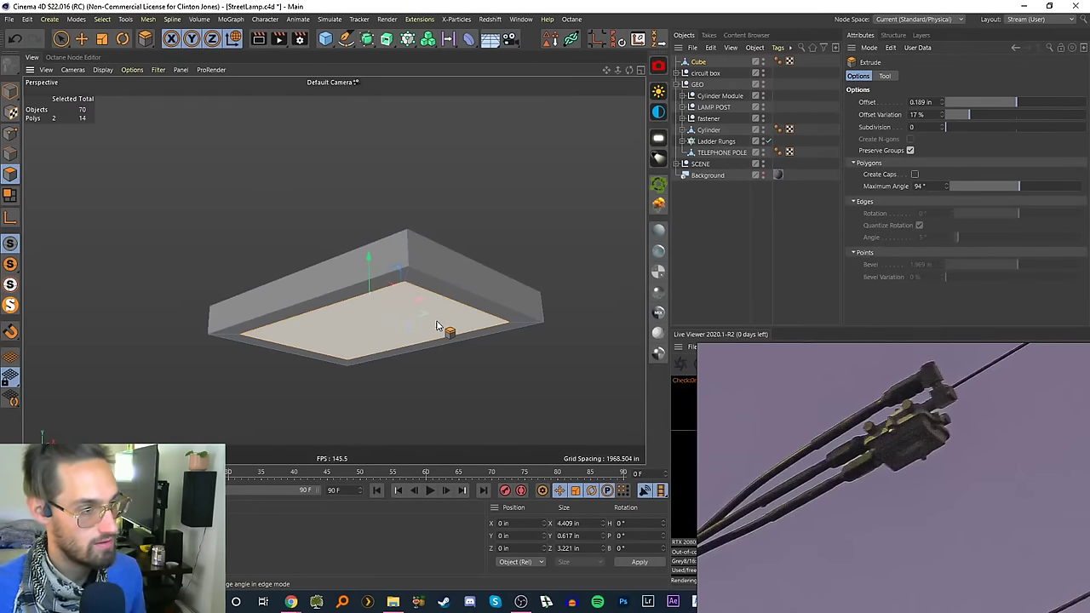
key(m)
key(s)
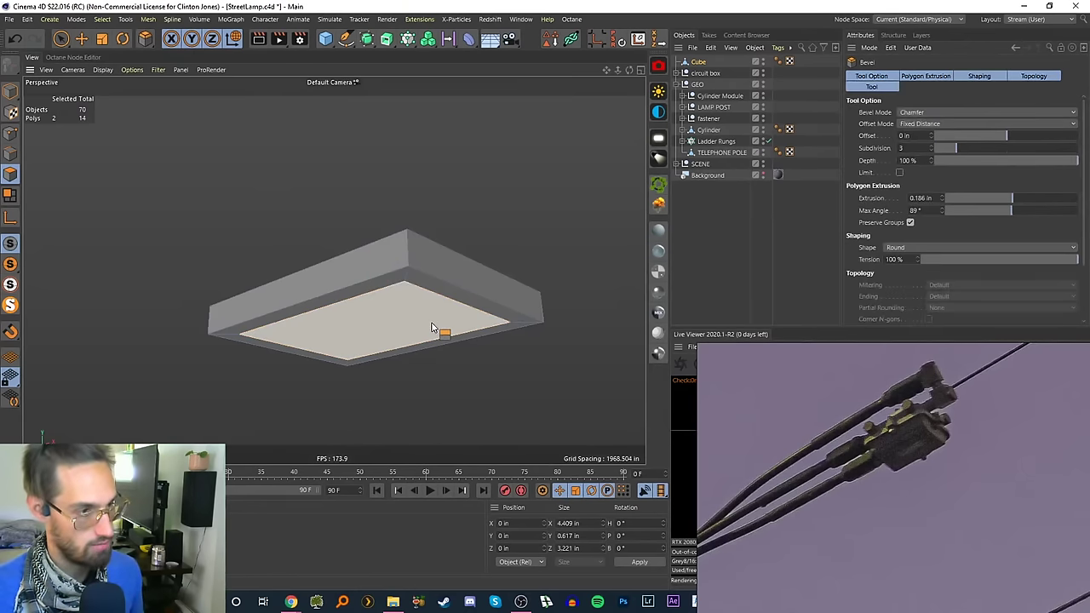
key(i)
key(d)
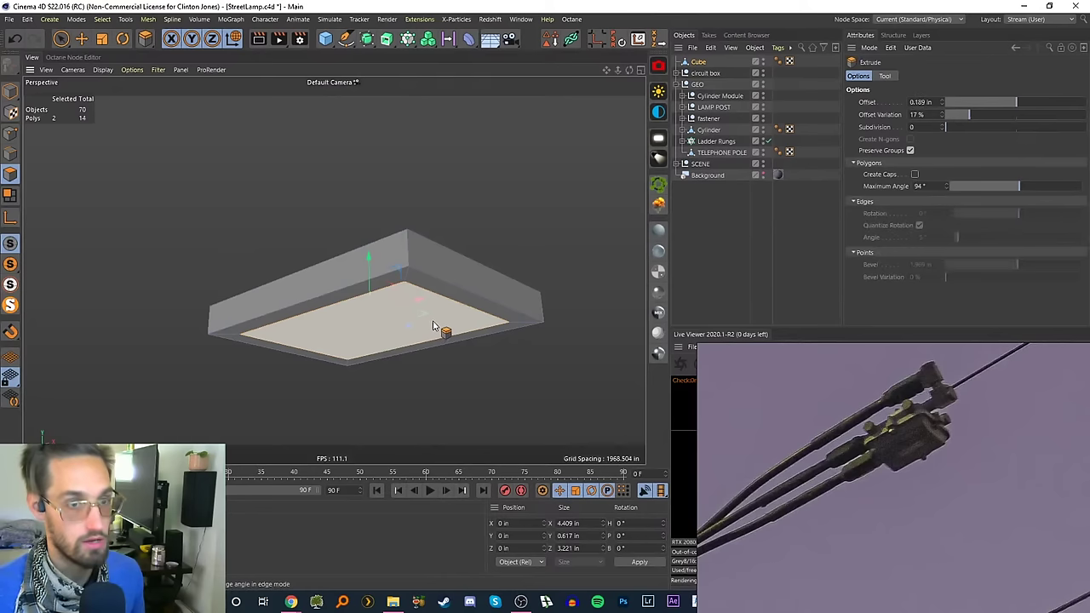
key(m)
key(s)
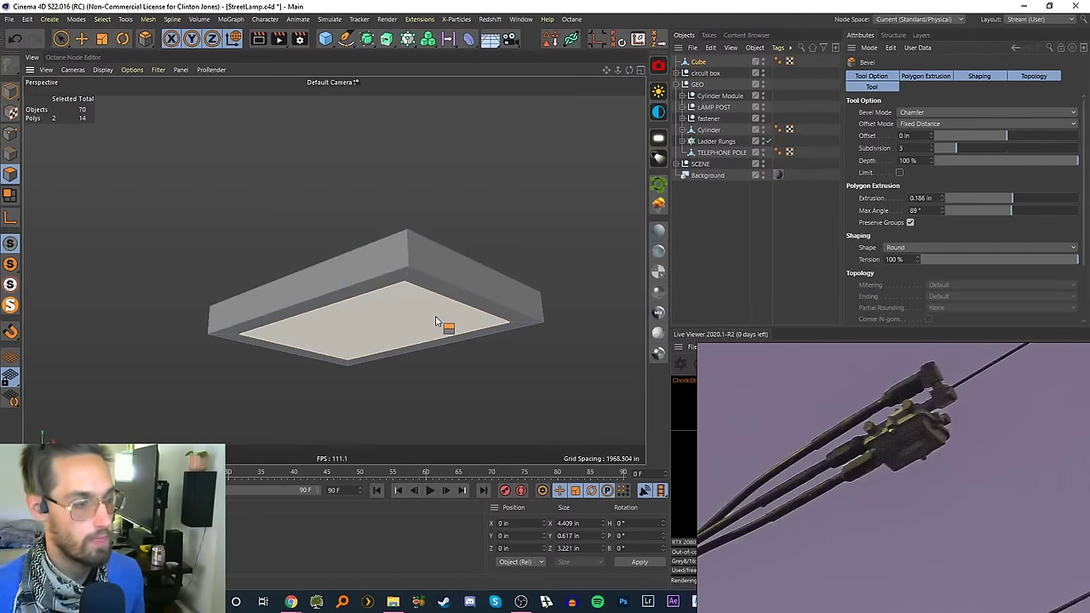
drag(440, 313, 315, 345)
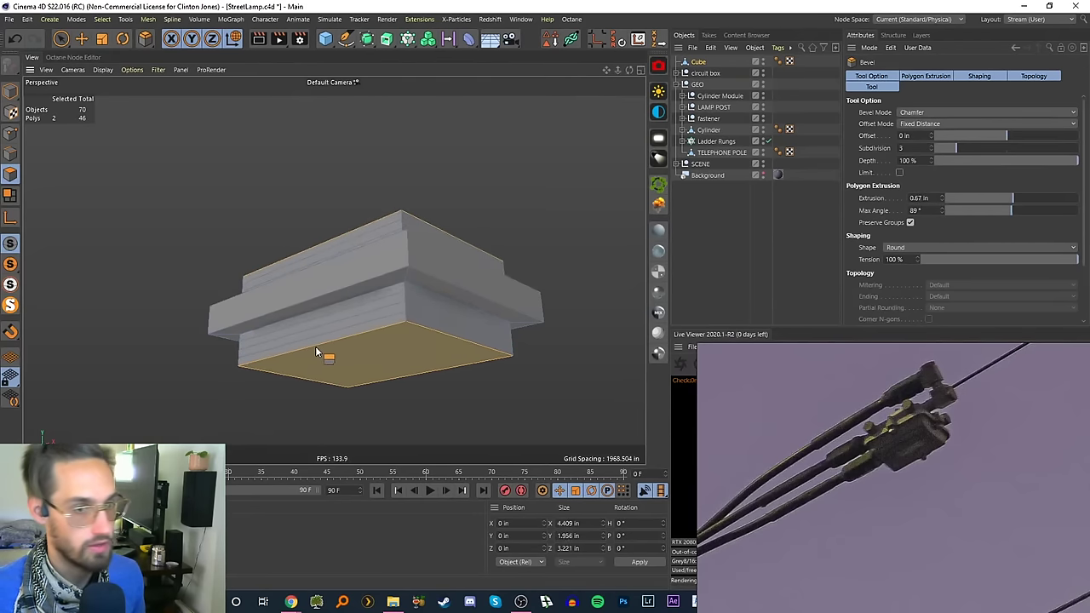
- Taper the raised blocks by setting the bevel to 0 subdivisions, 0.666 in extrusion, 93° maximum angle and 0.394 in offset
drag(955, 148, 934, 150)
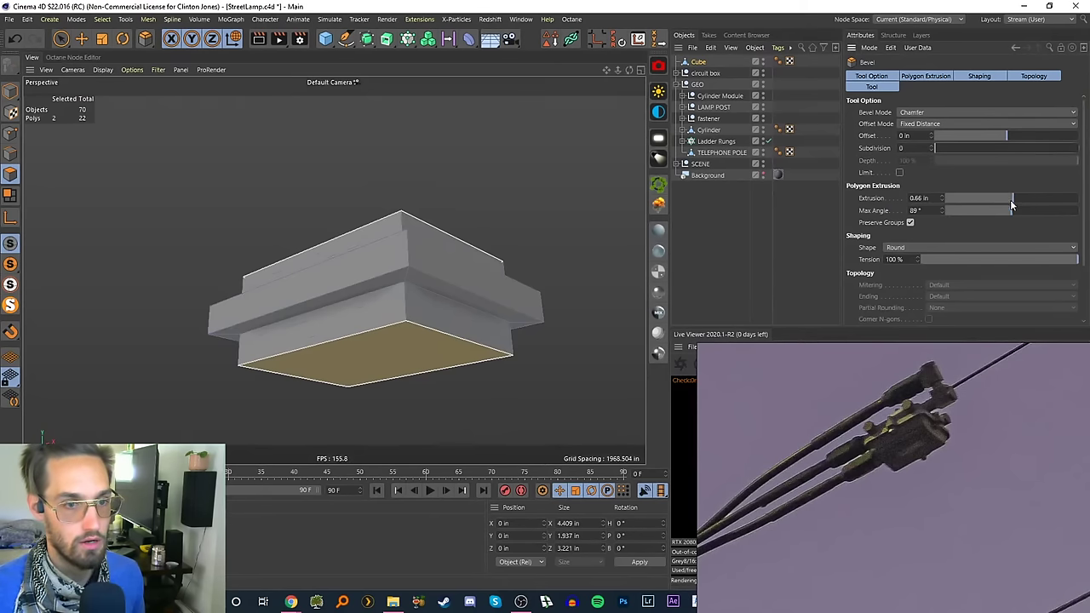
drag(1011, 210, 1023, 190)
drag(402, 298, 274, 350)
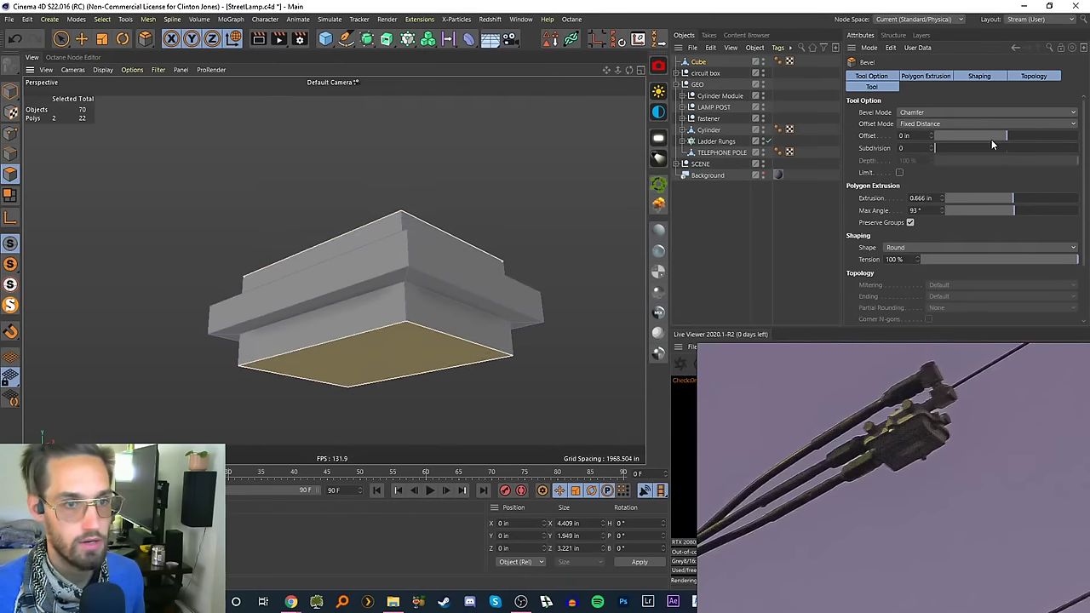
drag(1002, 135, 1007, 134)
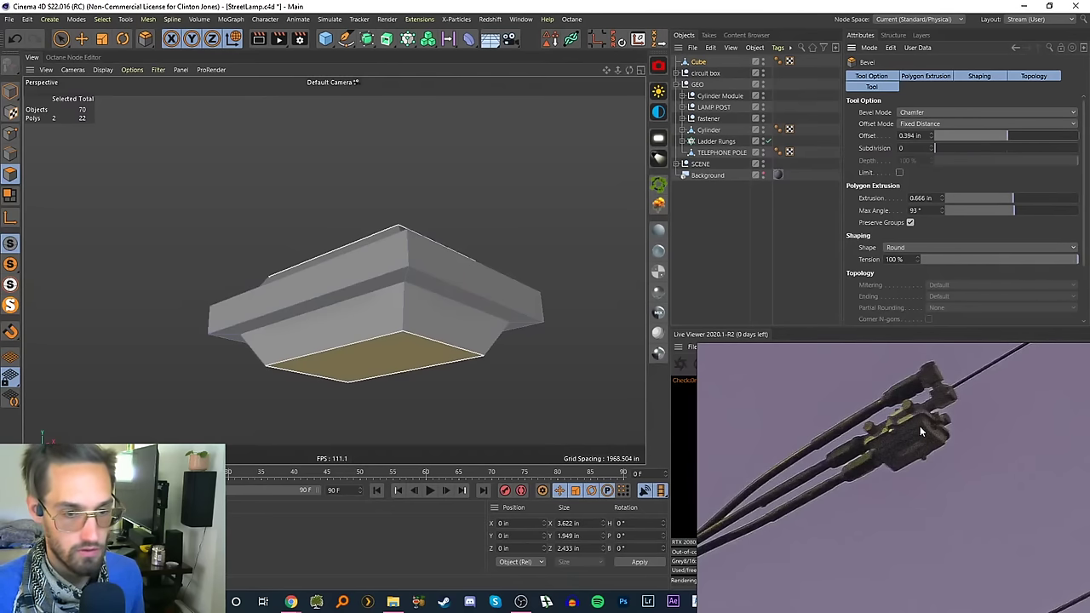
- Grow the polygon selection from the end faces to include the sloped sides of both tapered blocks
alt+drag(366, 298, 377, 257)
click(61, 39)
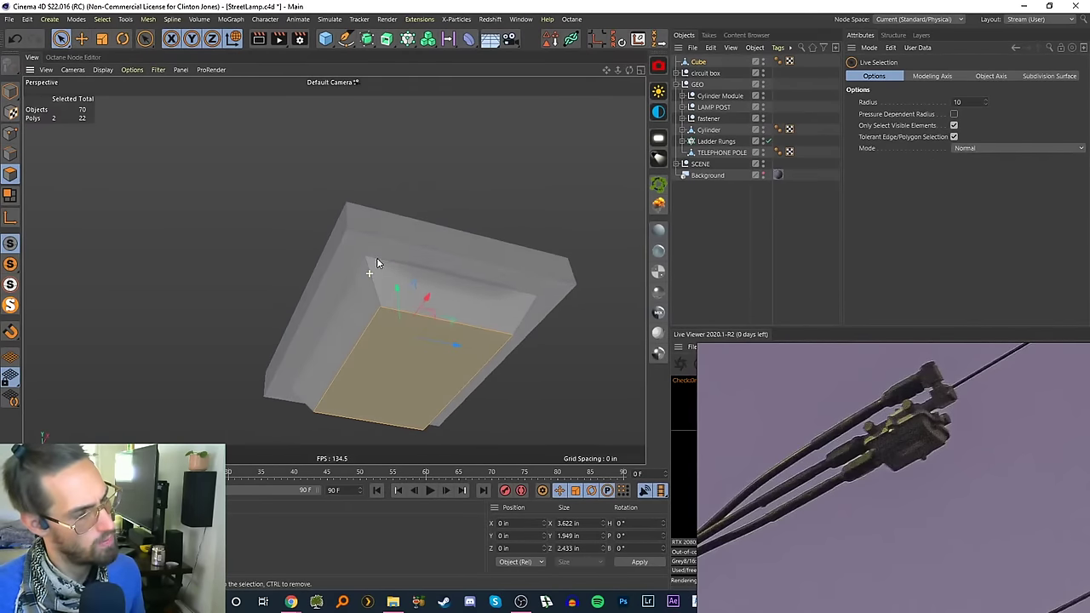
key(u)
key(y)
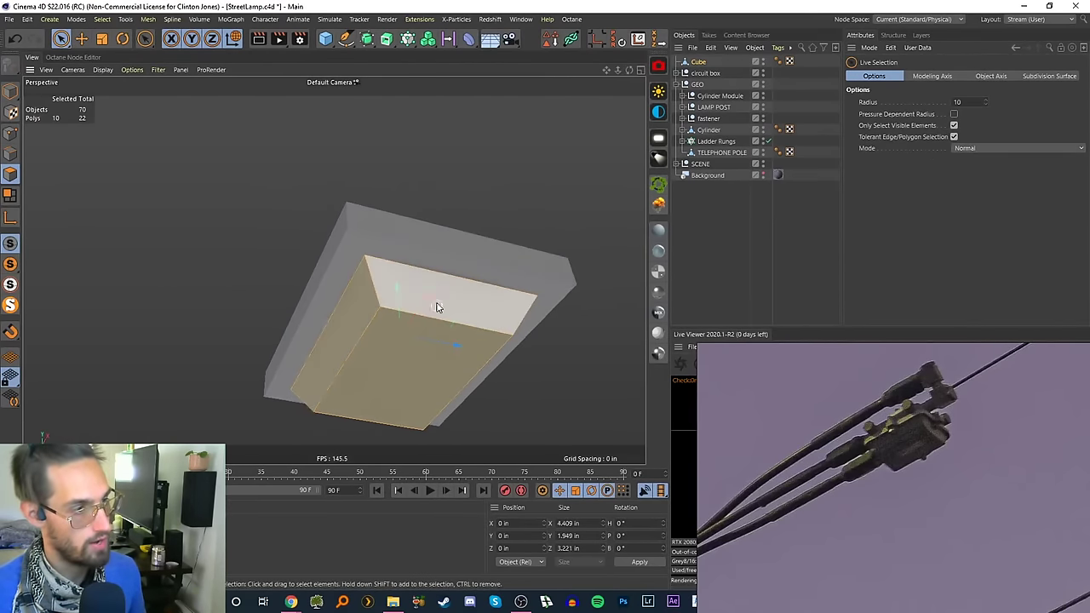
alt+drag(435, 304, 431, 360)
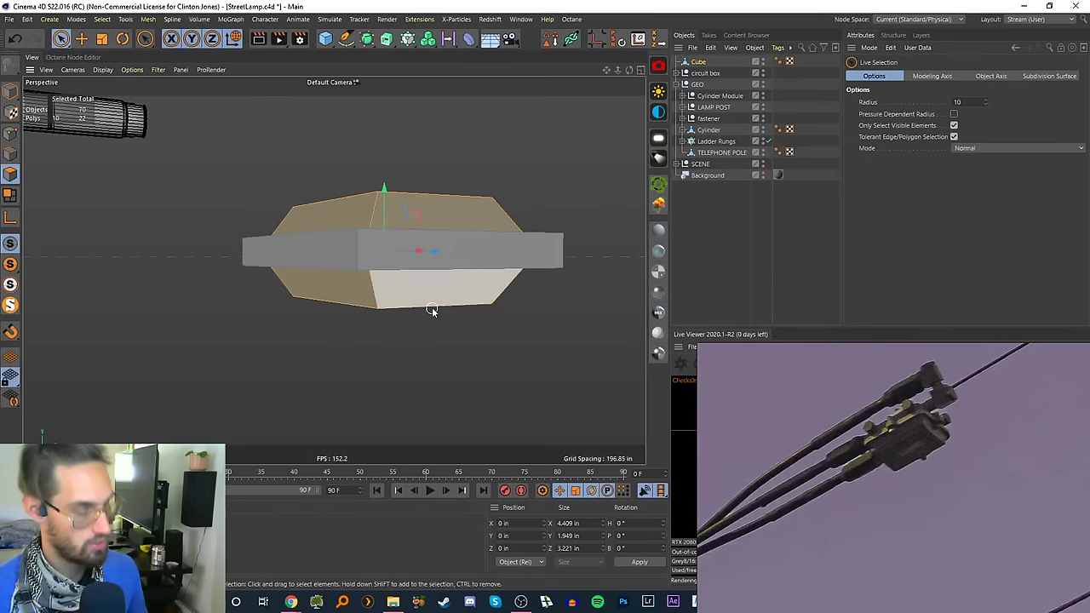
- Try scaling the selected tapered blocks up uniformly toward the plate's outer edges, and undo the scaling
key(t)
alt+drag(420, 308, 400, 261)
drag(383, 243, 423, 234)
alt+drag(378, 258, 330, 296)
alt+right_drag(362, 246, 375, 232)
alt+drag(376, 232, 421, 205)
key(ctrl+z)
drag(342, 296, 433, 269)
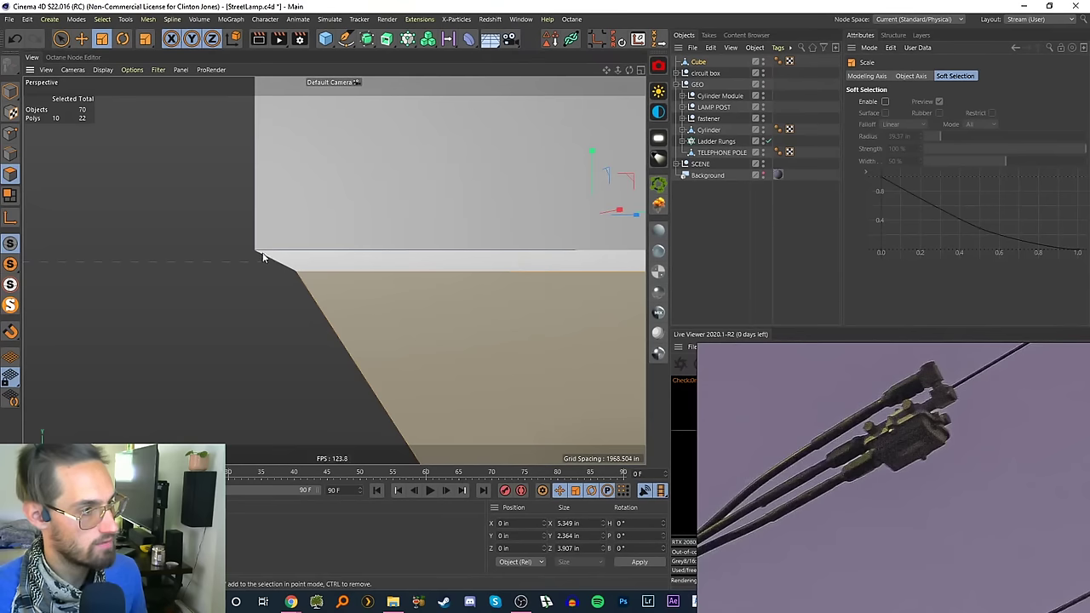
key(ctrl+z)
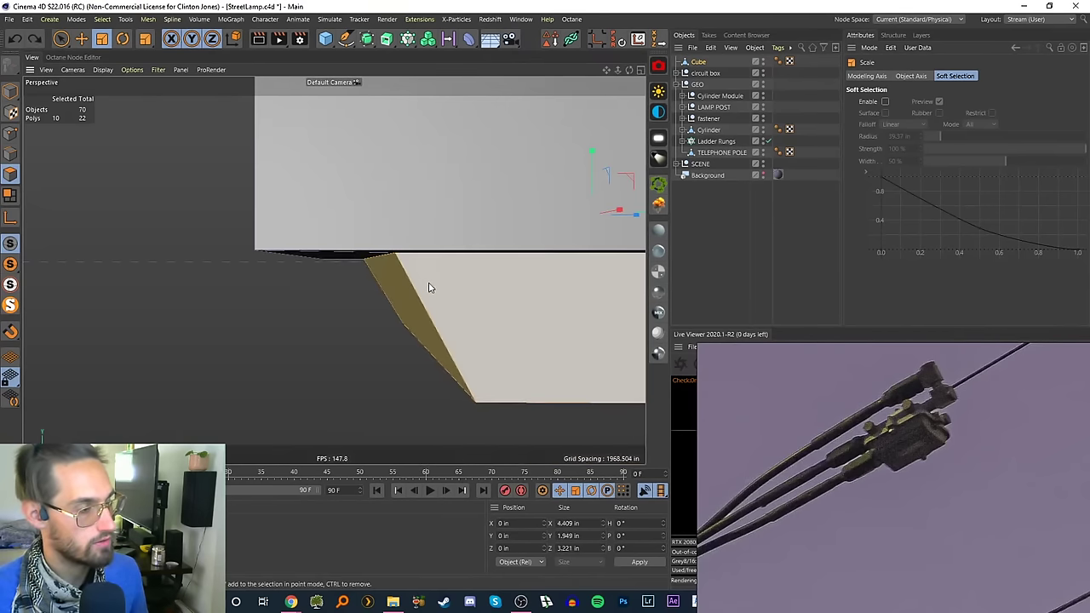
- Try enlarging the selected tapered blocks in X and Z until their bases reach the plate's outline, and undo the attempts
scroll(431, 281, down, 3)
alt+drag(445, 288, 469, 286)
alt+drag(443, 286, 445, 262)
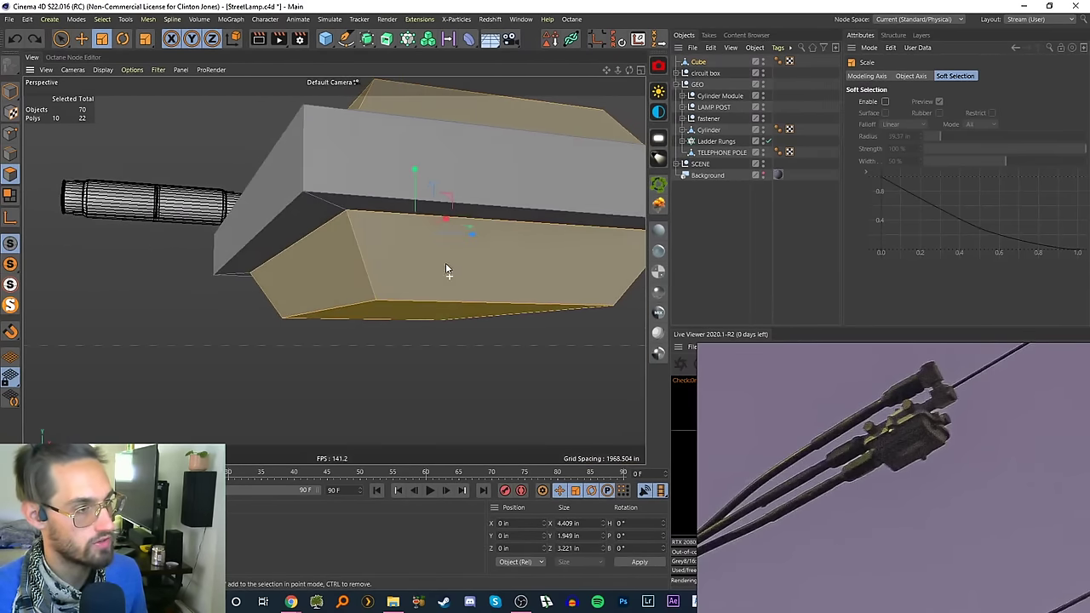
drag(240, 223, 311, 206)
alt+drag(316, 161, 289, 172)
key(ctrl+z)
alt+right_drag(324, 184, 372, 162)
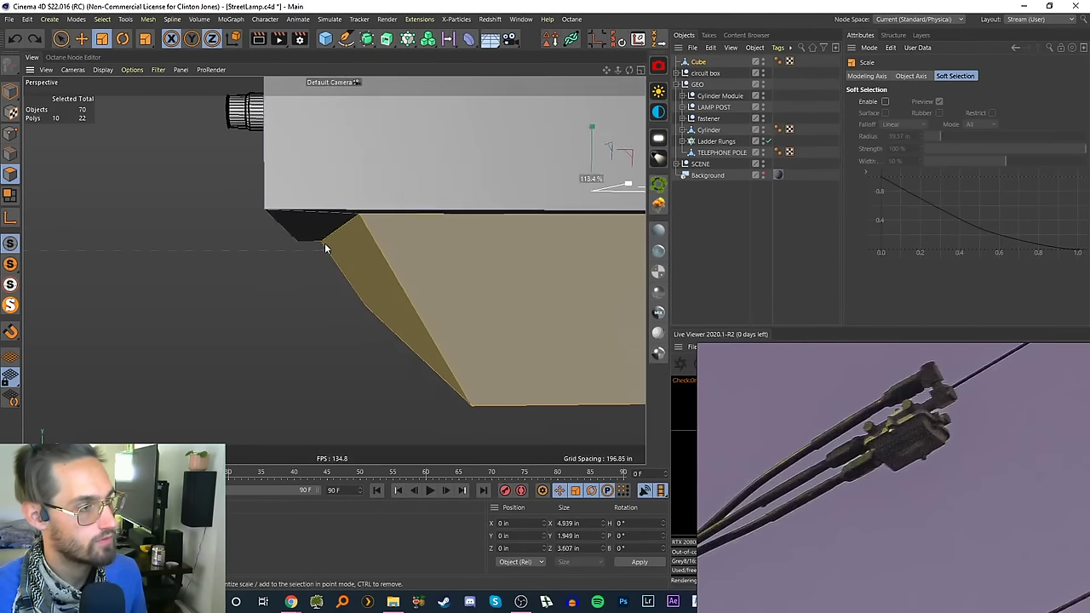
drag(328, 243, 384, 225)
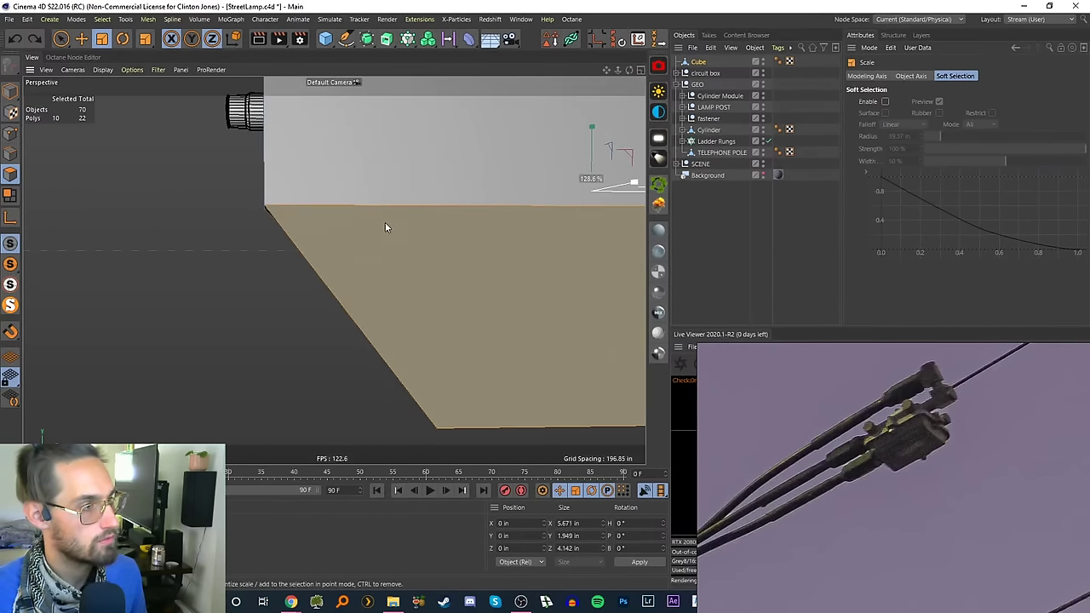
mouse_move(328, 186)
alt+mouse_down()
mouse_move(340, 197)
mouse_move(357, 170)
mouse_move(324, 223)
mouse_move(331, 175)
alt+mouse_up()
key(ctrl+z)
- Scale the tapered blocks up slightly in X and Z, leaving a narrow ledge of the plate around their bases
drag(229, 177, 254, 163)
alt+drag(389, 221, 494, 335)
alt+drag(440, 236, 491, 329)
alt+drag(423, 239, 359, 302)
- Select the flat outer faces of both tapered blocks and inset them by about 0.756 in with Extrude Inner
click(60, 39)
click(368, 280)
alt+middle_drag(397, 136, 371, 276)
shift+click(396, 183)
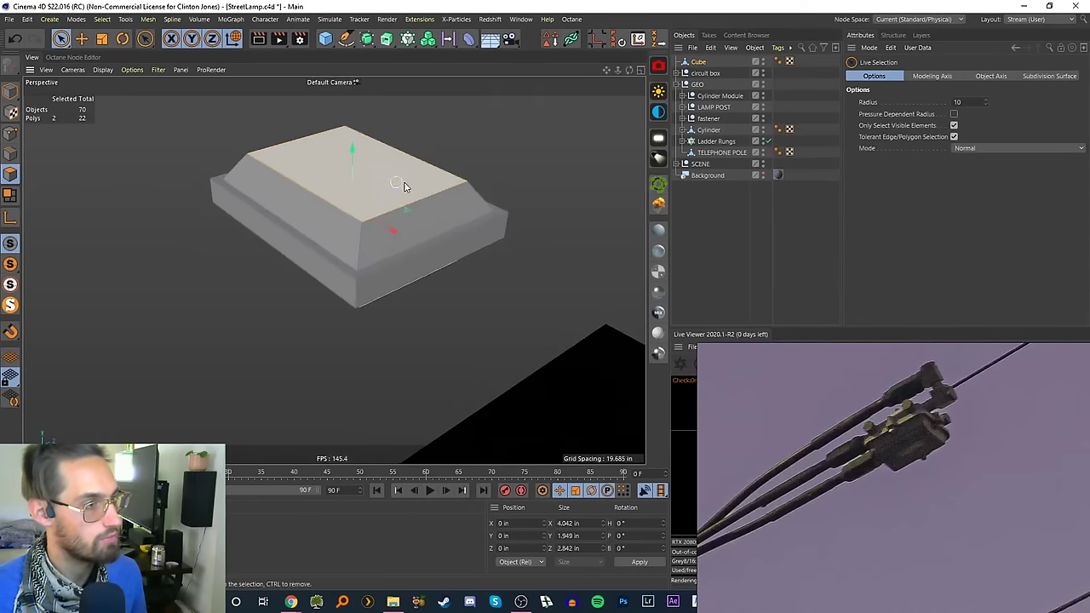
key(m)
key(s)
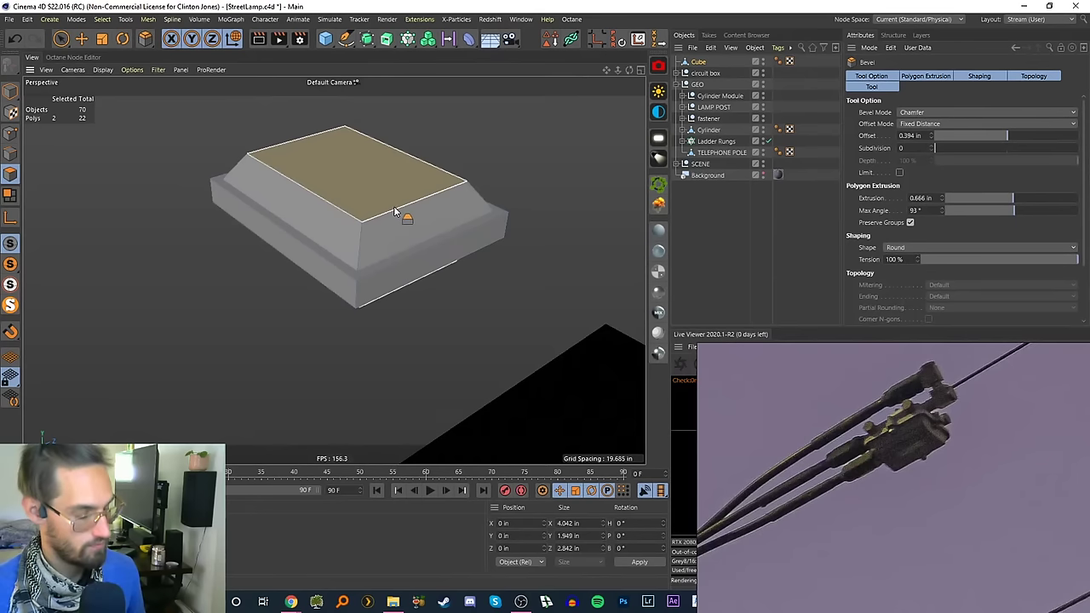
key(i)
drag(394, 208, 312, 232)
alt+middle_drag(379, 173, 359, 222)
scroll(359, 222, up, 3)
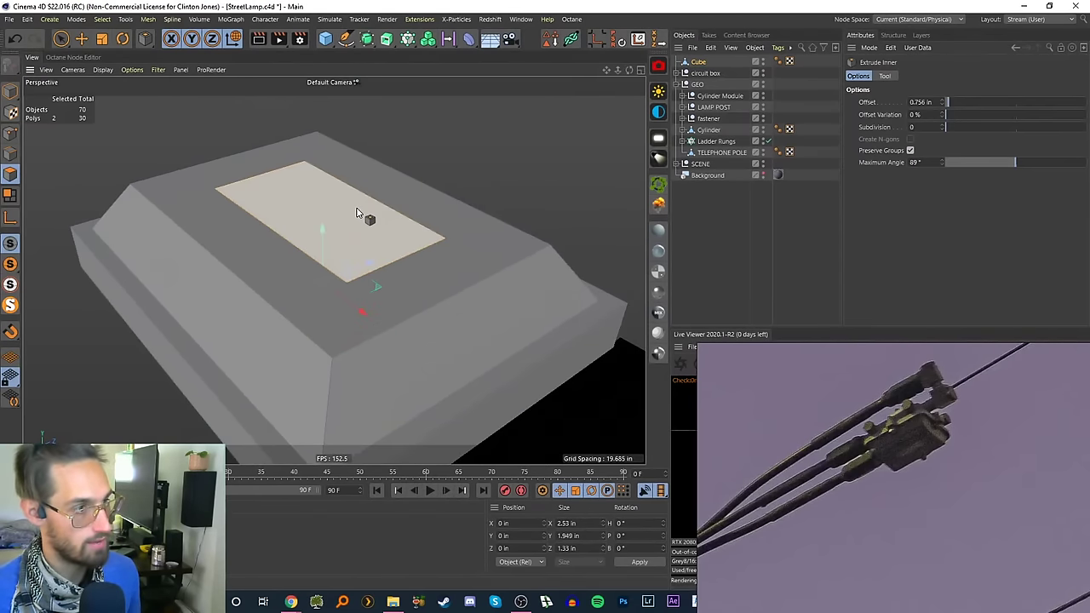
- Sink the two inset faces about 0.241 in into the blocks using the Bevel tool's polygon extrusion with 0 in offset
key(m)
key(s)
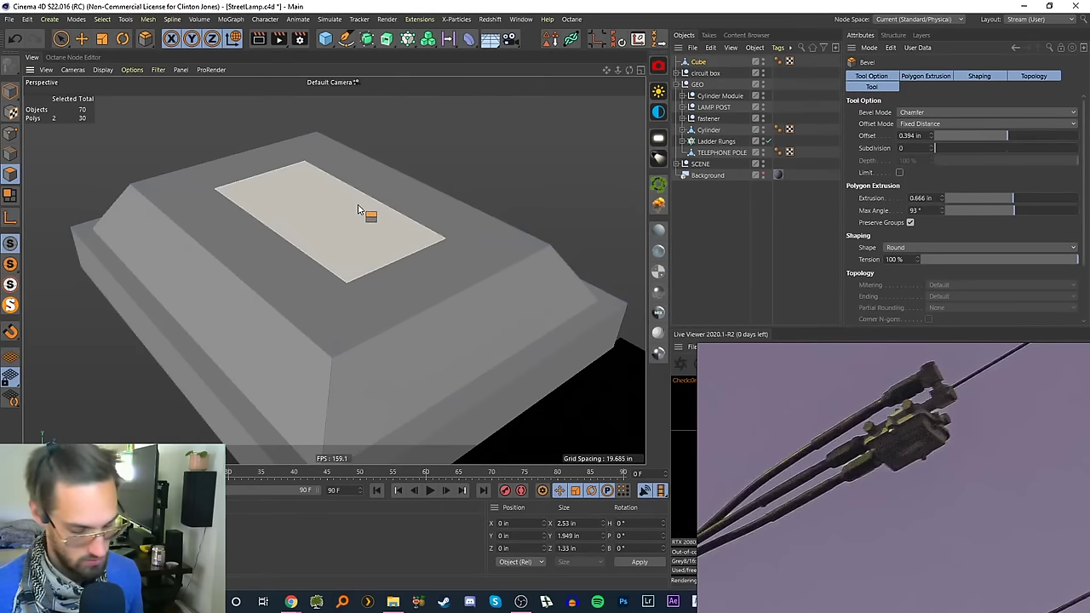
drag(377, 231, 274, 189)
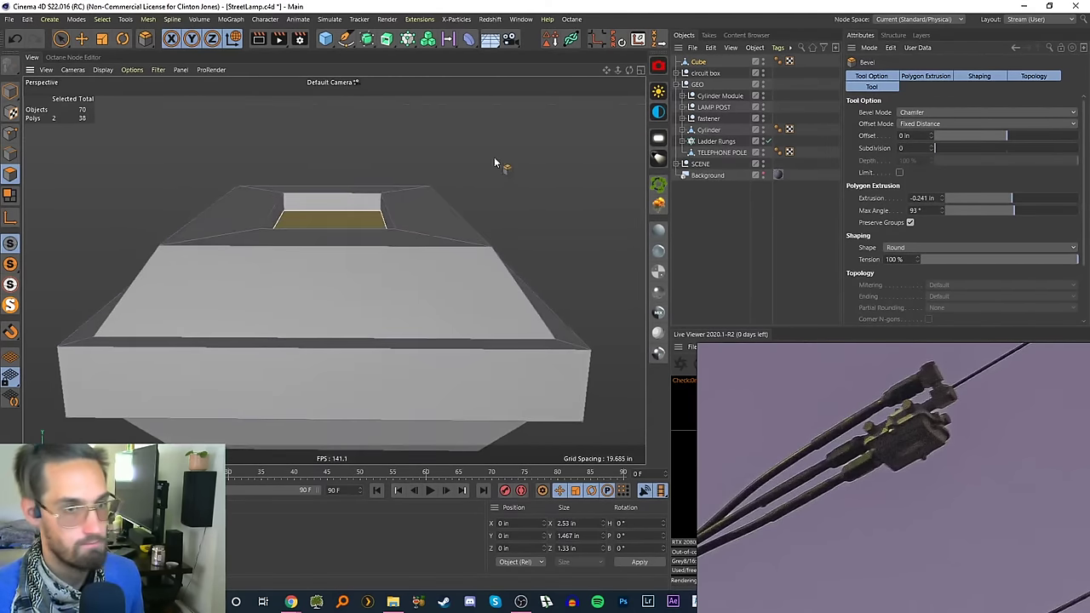
- Slope the walls of the recessed pockets by setting the bevel offset to 0.2 in
drag(1001, 135, 1007, 137)
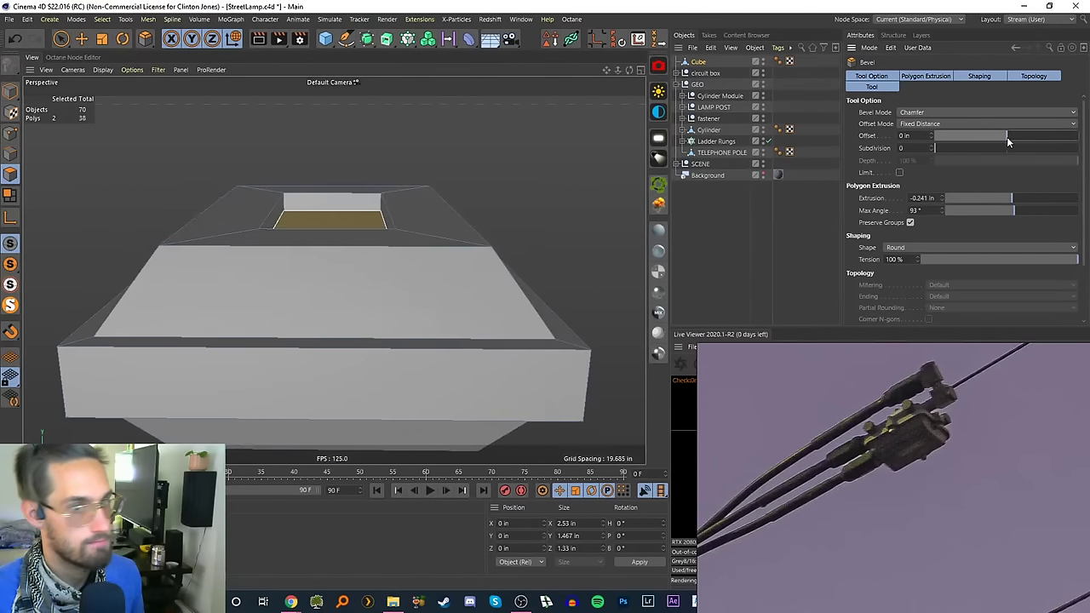
drag(918, 136, 852, 141)
text(0.1)
key(Return)
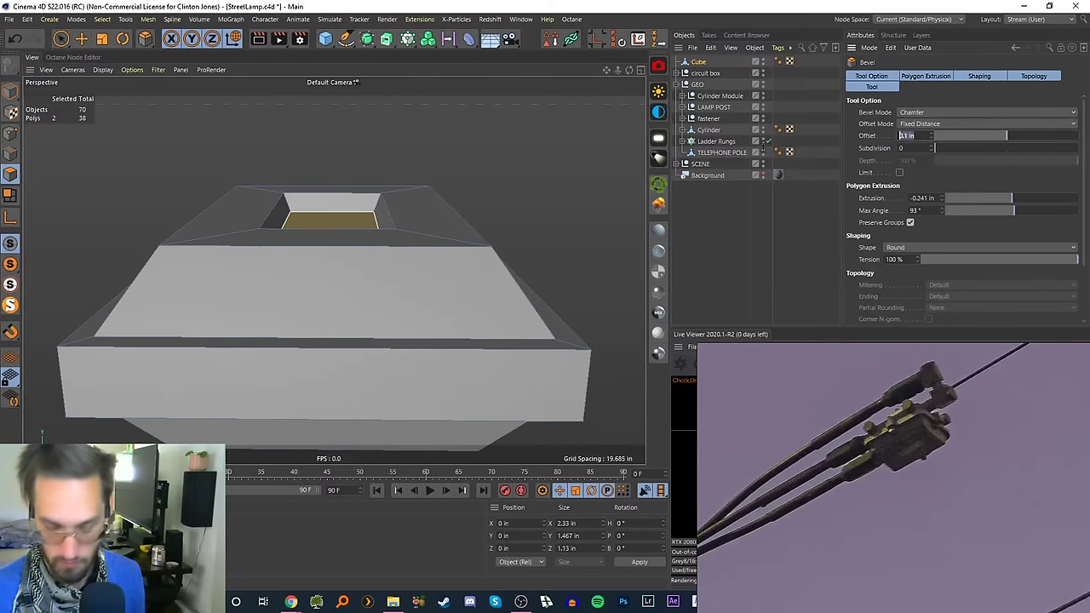
text(0.2)
key(Return)
scroll(343, 281, down, 5)
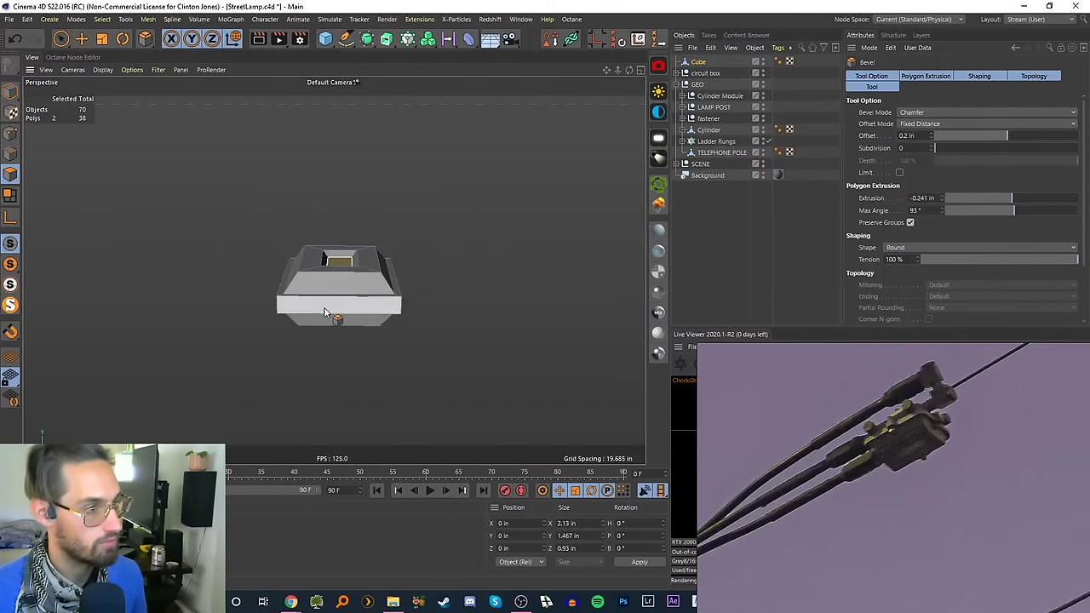
alt+drag(324, 309, 381, 298)
alt+drag(351, 262, 359, 300)
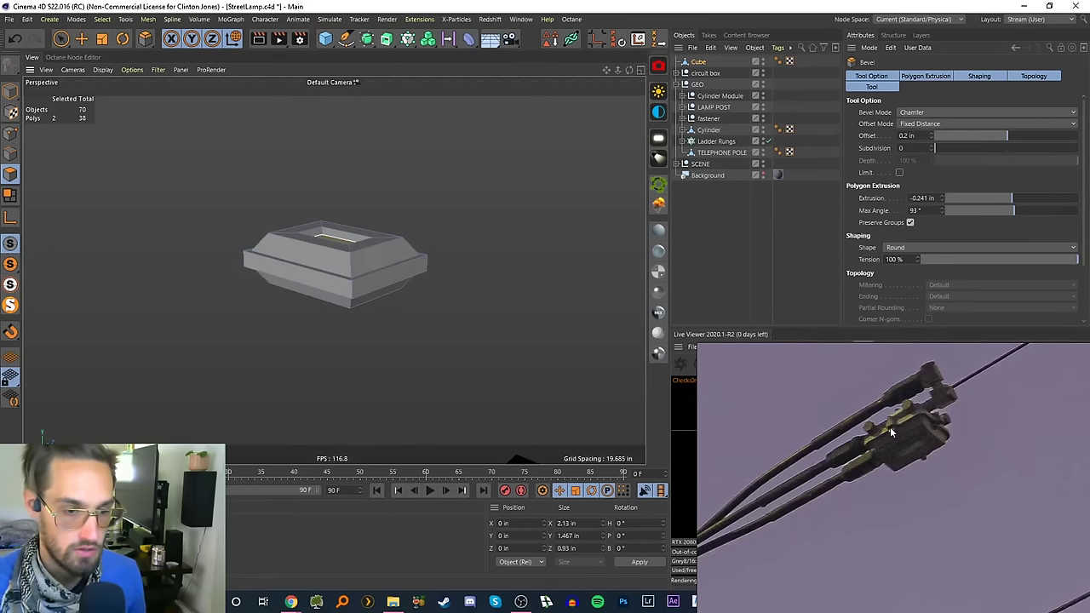
alt+drag(303, 277, 357, 191)
alt+middle_drag(295, 282, 343, 263)
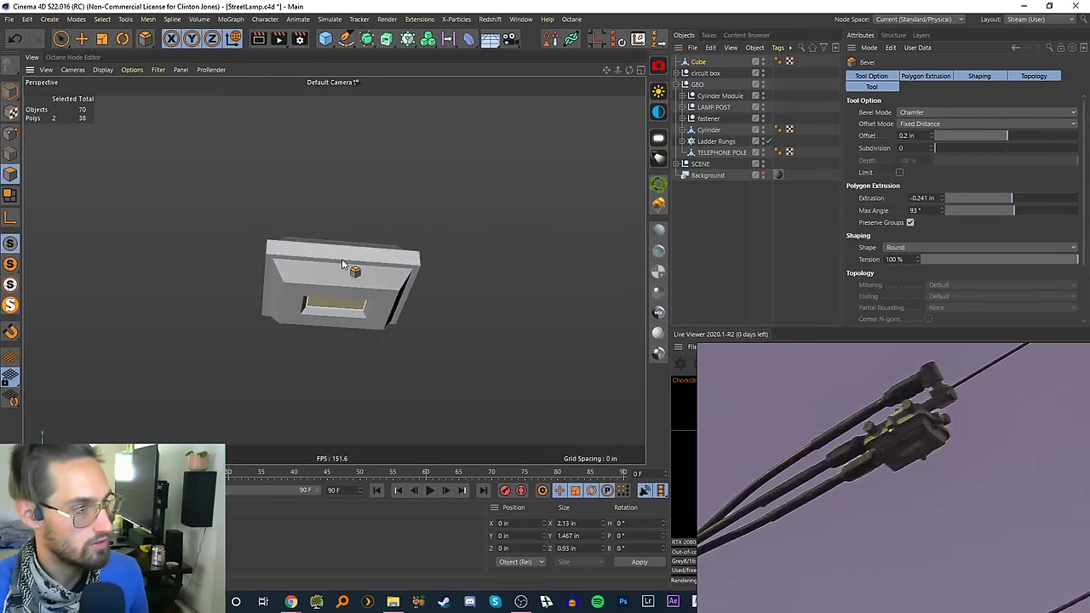
scroll(346, 265, up, 6)
key(k)
key(l)
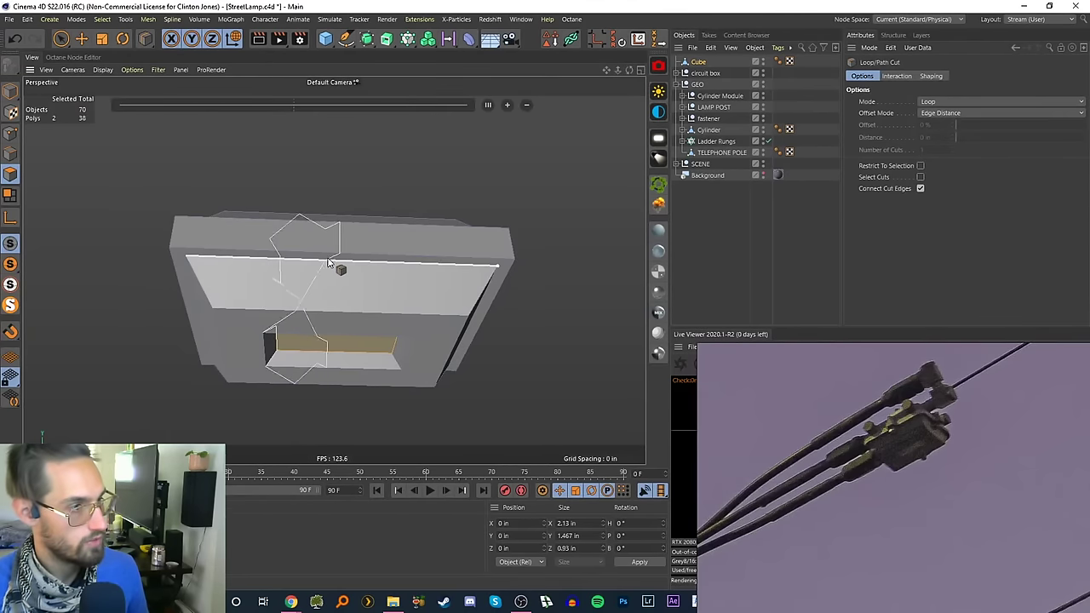
alt+drag(337, 255, 332, 259)
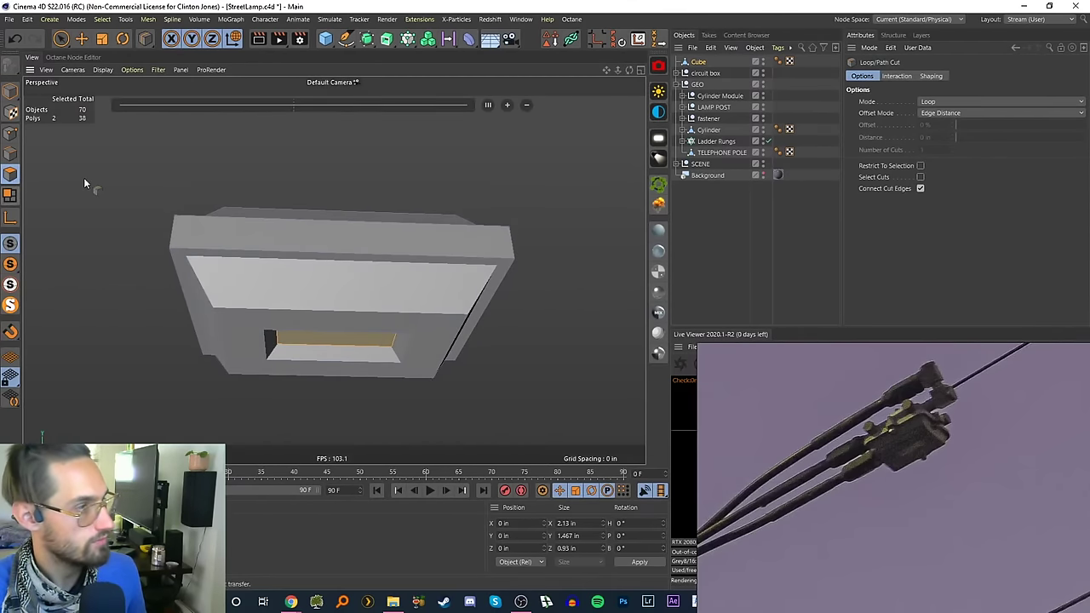
click(947, 113)
click(944, 103)
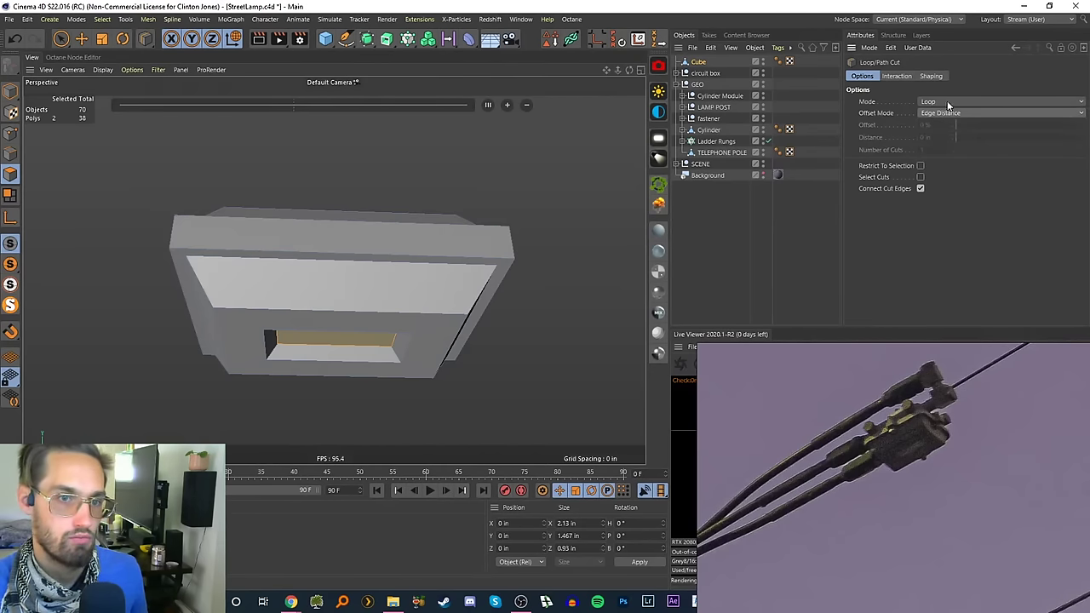
- Make two vertical Line Cuts about 0.55 in apart through the whole box near its middle, working on its edges in the front view
click(639, 69)
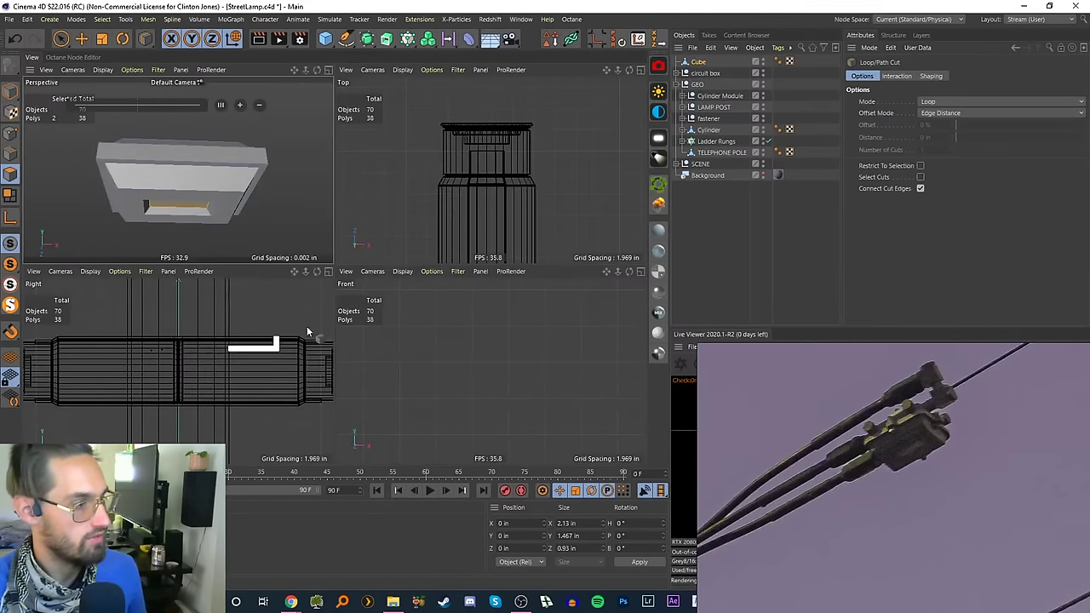
key(o)
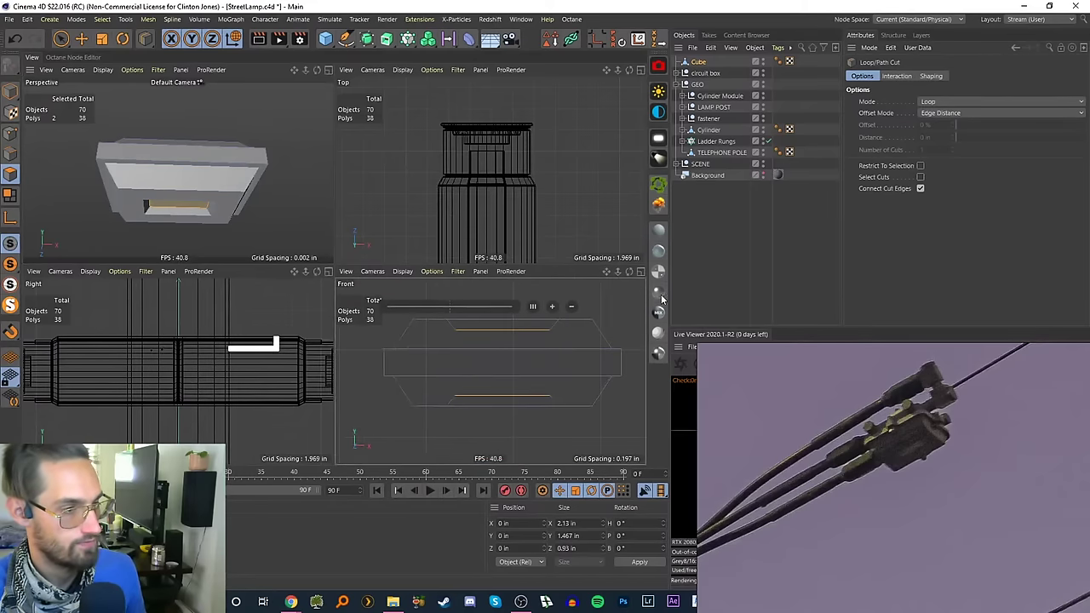
middle_click(503, 322)
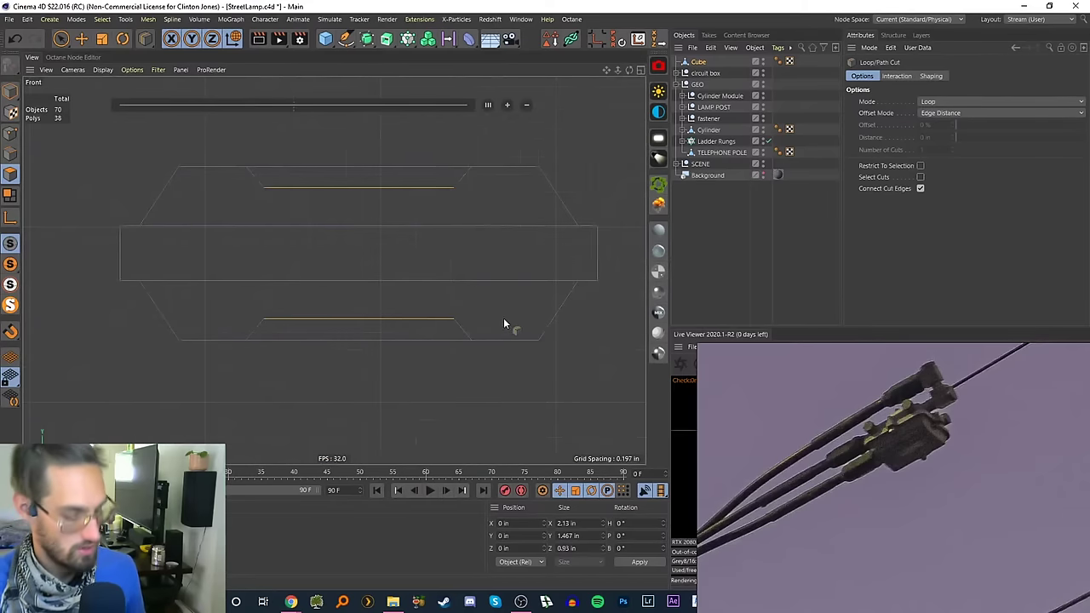
right_click(384, 269)
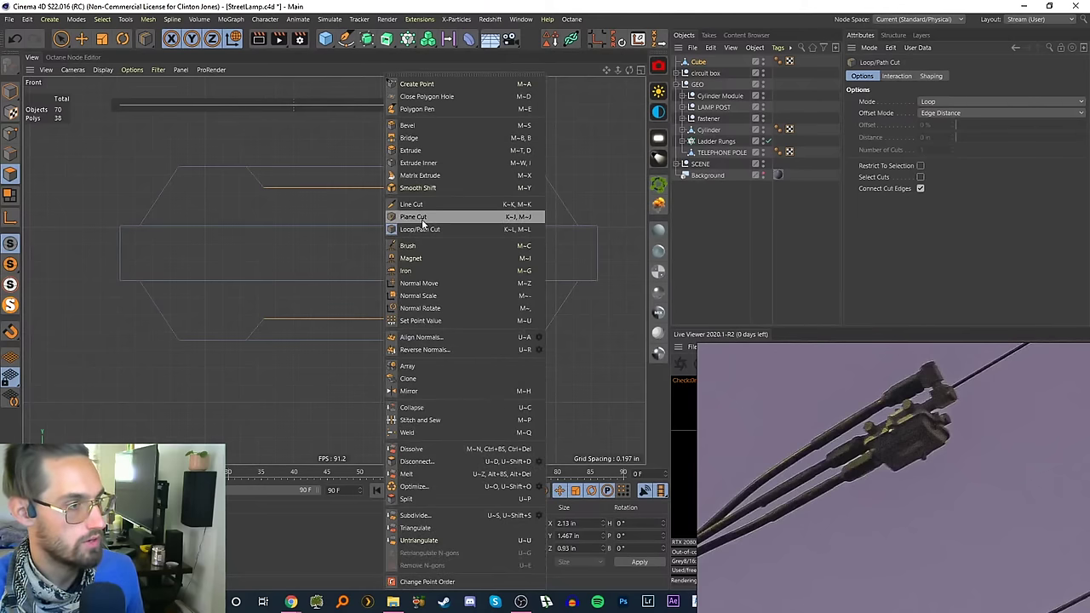
click(10, 154)
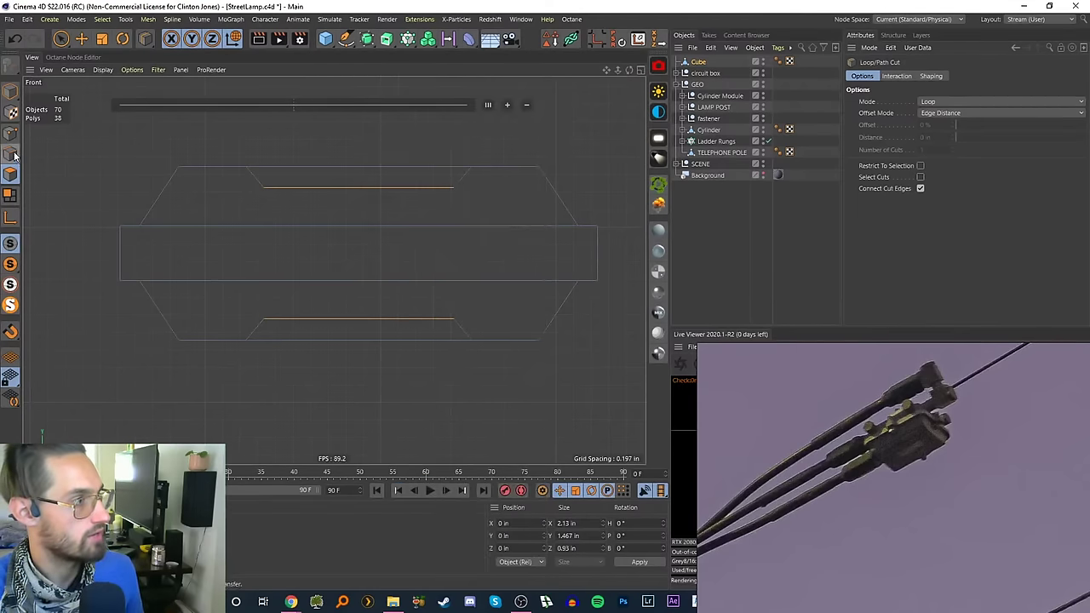
right_click(335, 274)
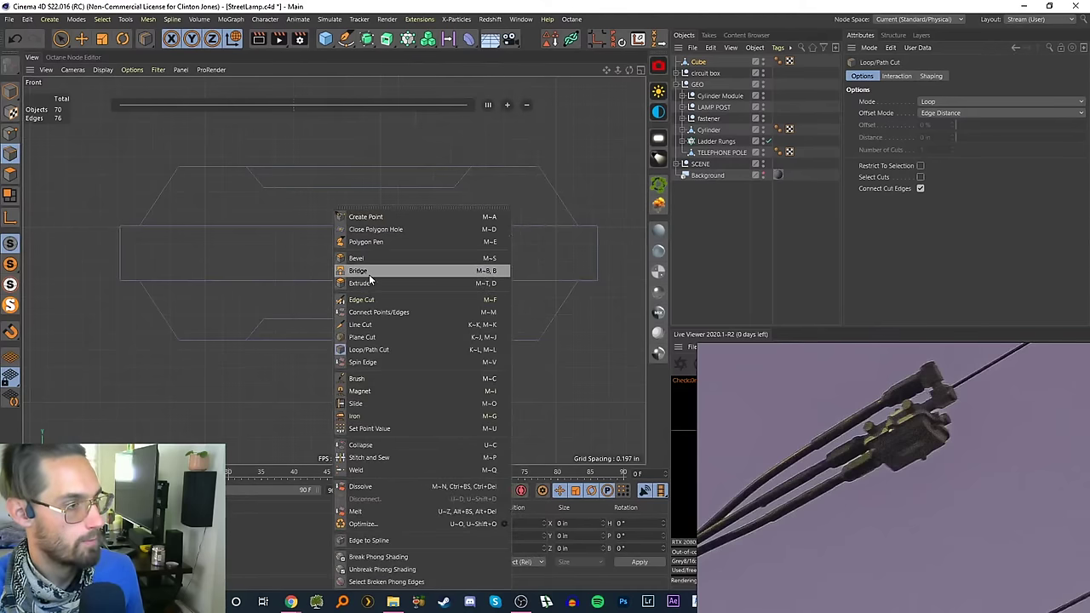
click(372, 327)
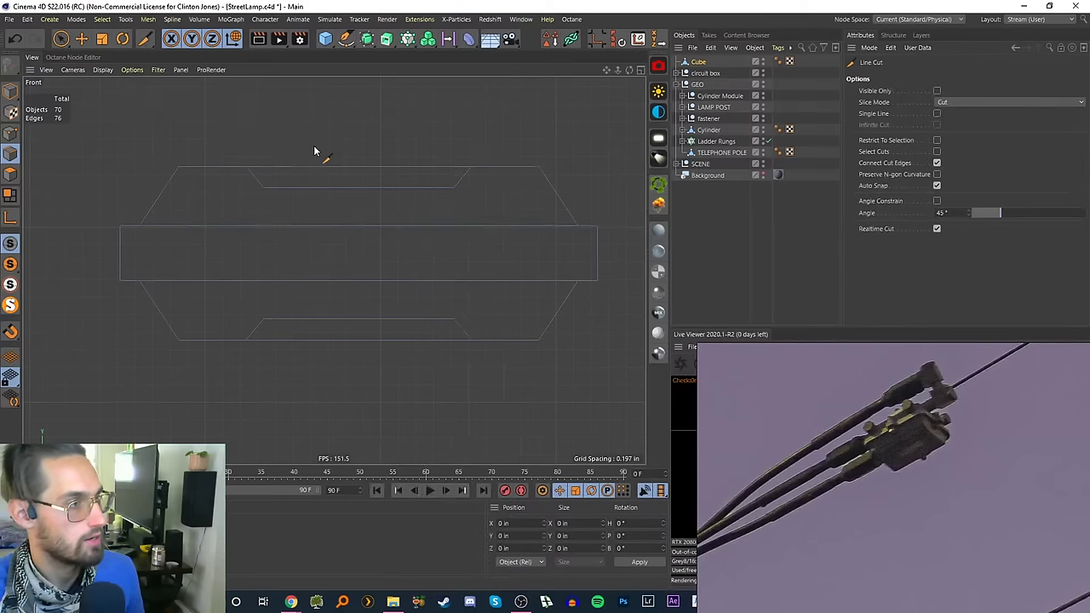
drag(320, 141, 316, 366)
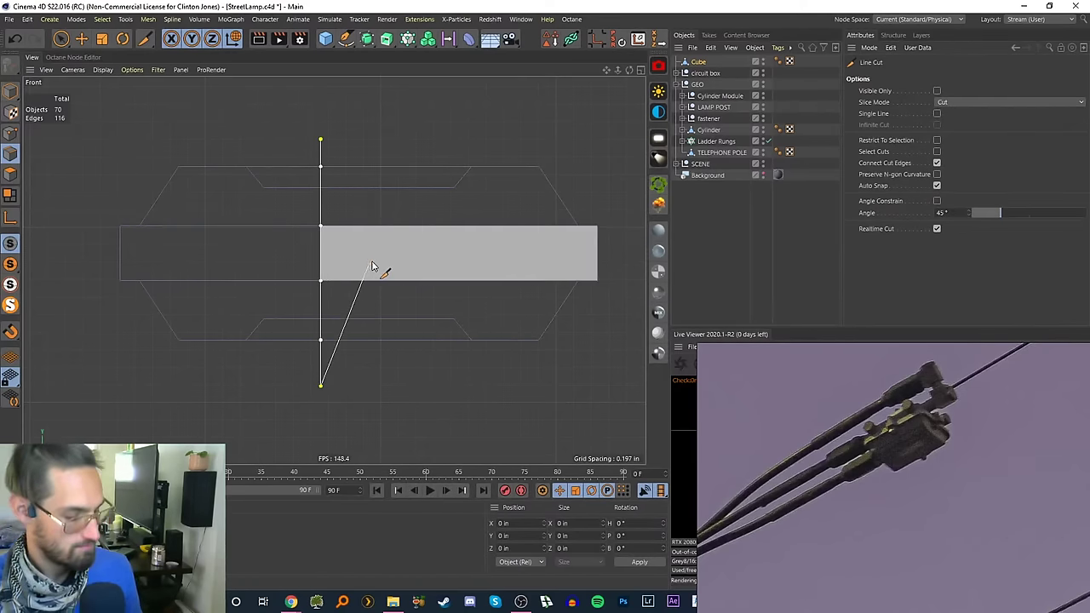
key(Escape)
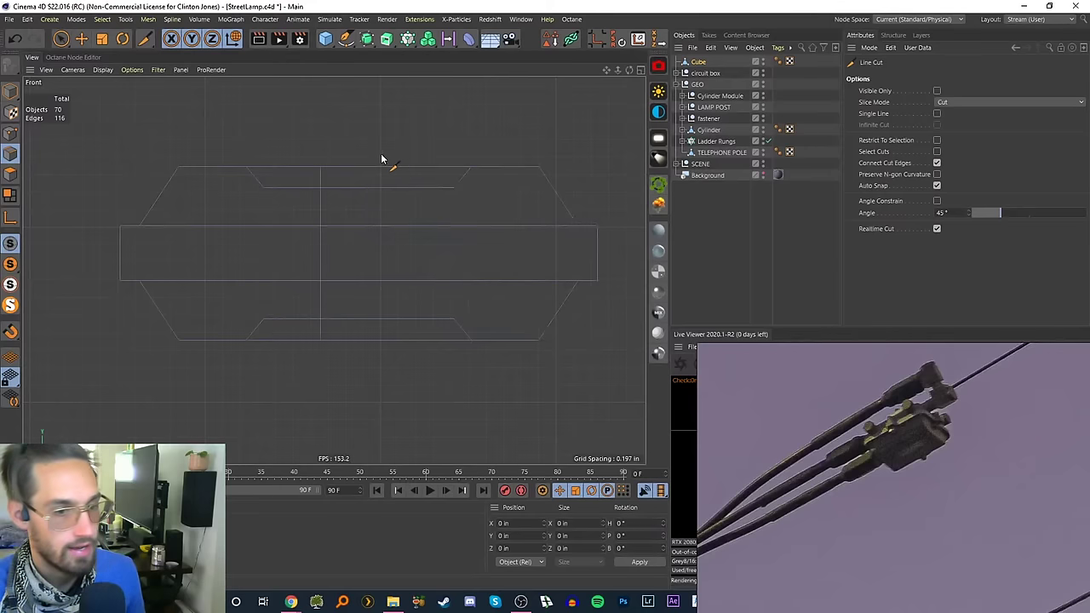
drag(370, 147, 370, 385)
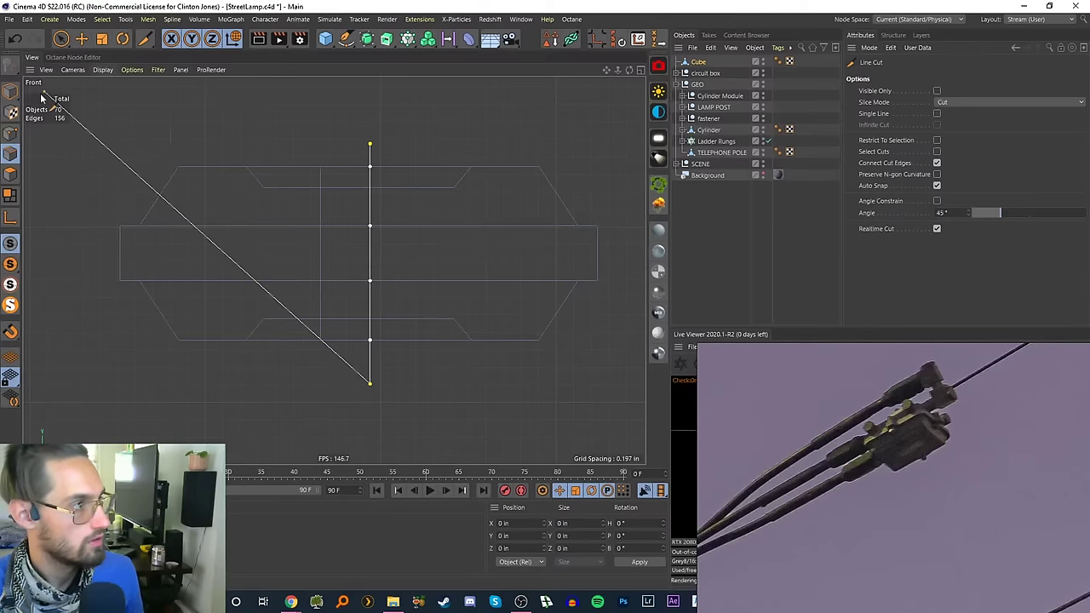
key(Escape)
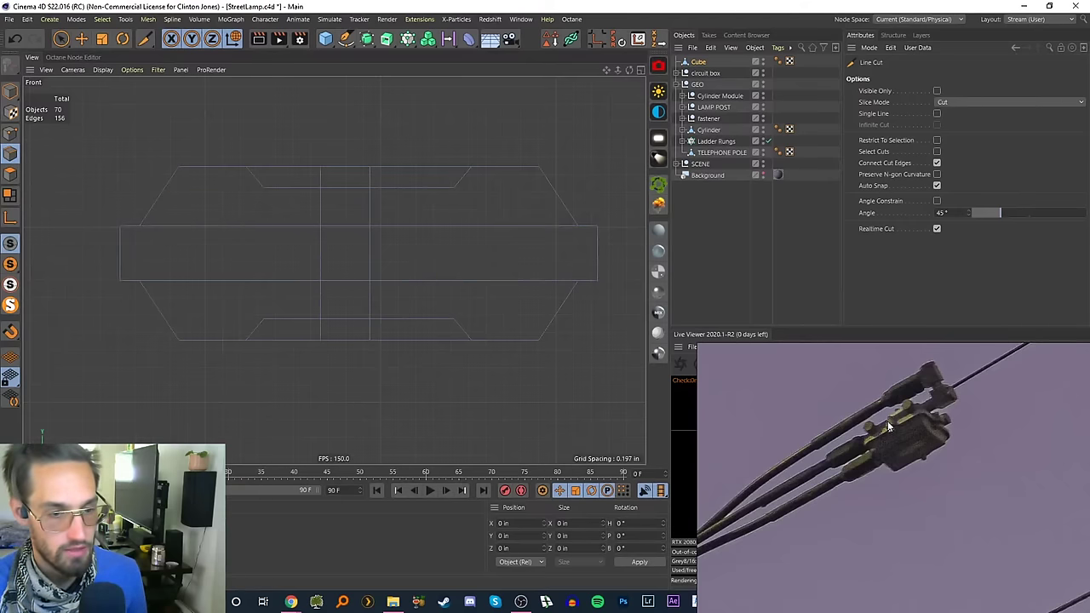
- Loop-select both new cut edge loops and move them about 0.14 in along X toward the box's centre
key(u)
key(l)
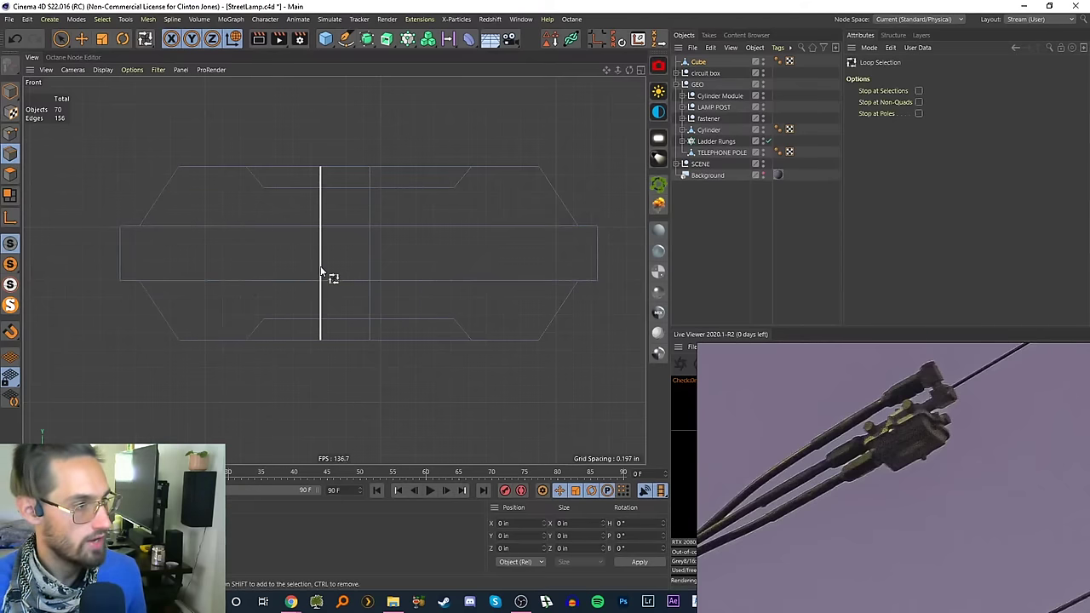
click(321, 272)
shift+click(371, 274)
key(e)
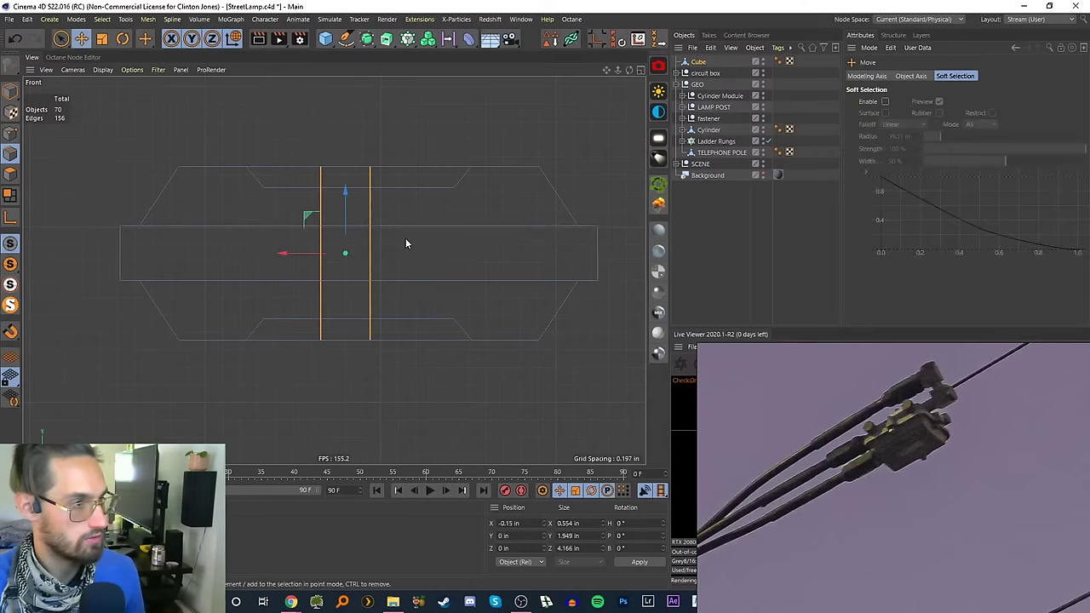
drag(299, 254, 316, 258)
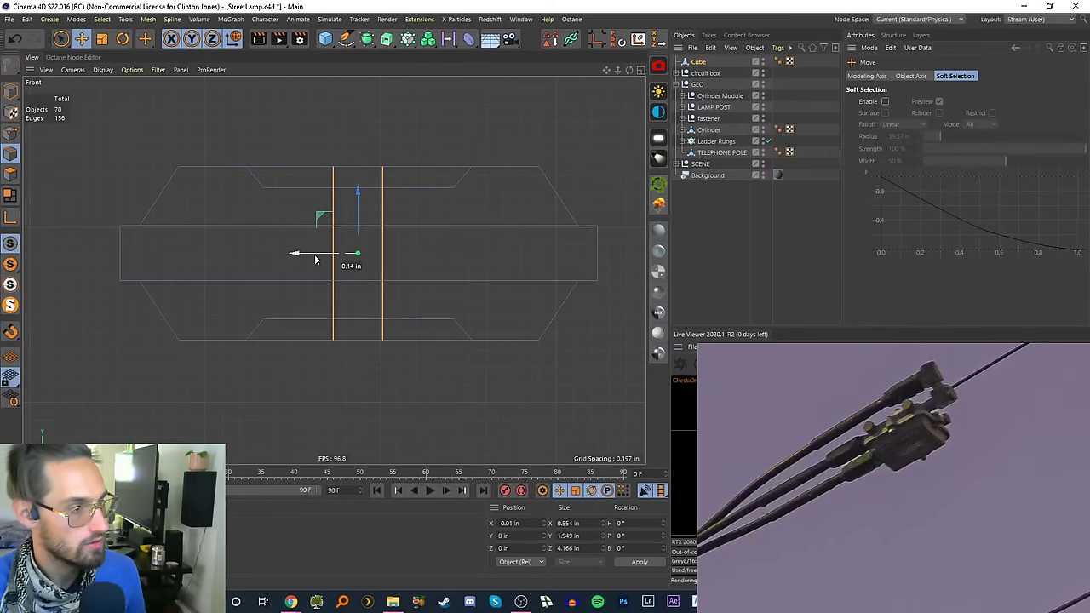
- Scale the two edge loops closer together along X to a spacing of about 0.483 in
key(t)
drag(421, 253, 360, 249)
click(640, 69)
click(328, 69)
alt+right_drag(350, 252, 383, 223)
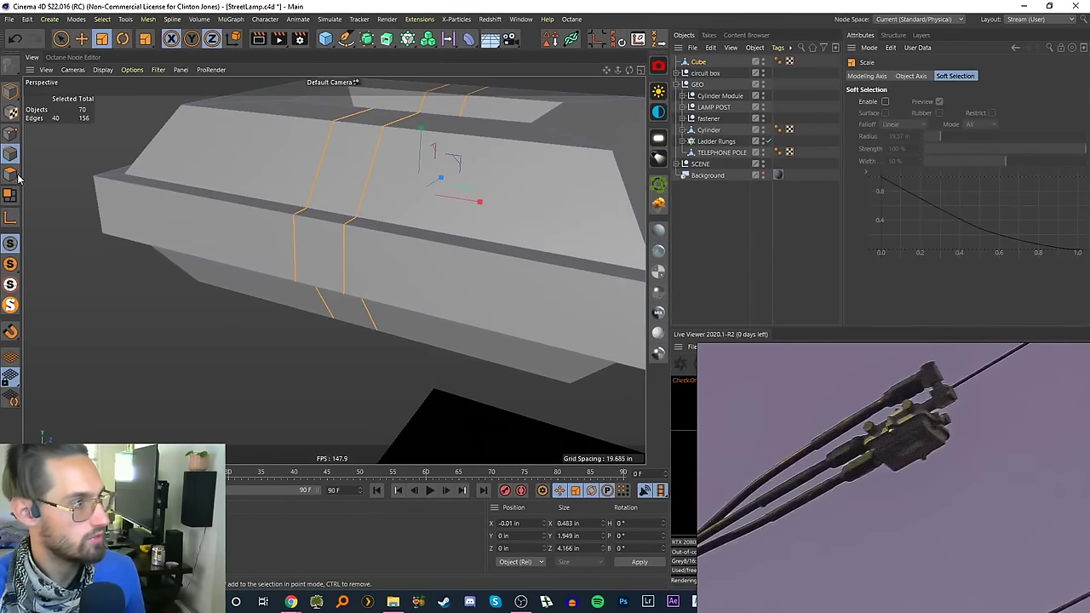
- Select the narrow polygon between the two cuts on both opposite long sides of the plate
click(11, 174)
click(320, 246)
scroll(441, 236, down, 5)
alt+drag(489, 212, 457, 252)
shift+click(456, 253)
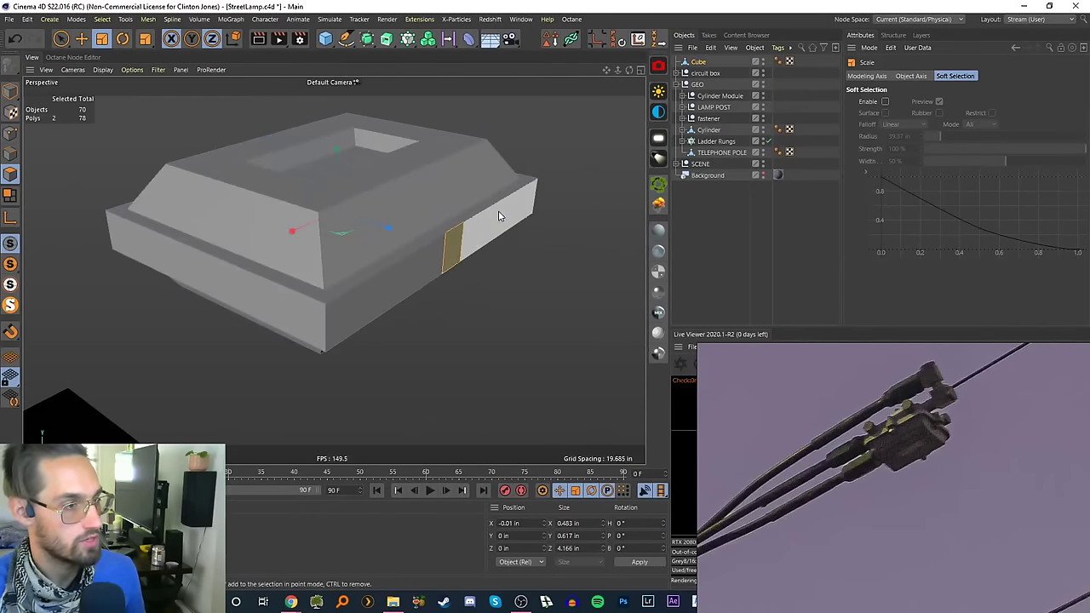
alt+drag(499, 213, 443, 247)
alt+drag(294, 263, 383, 255)
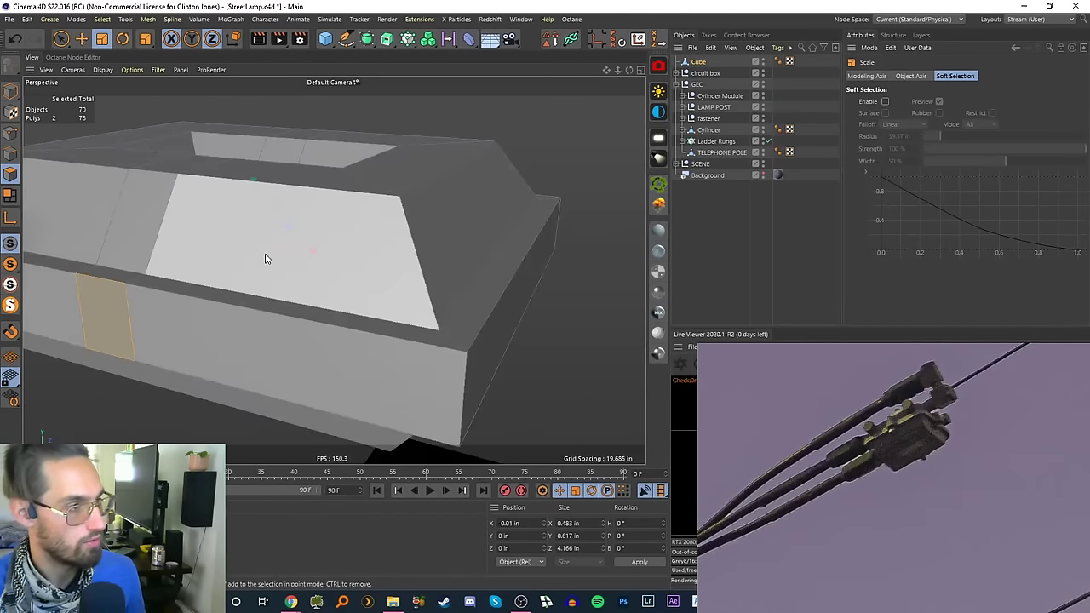
alt+middle_drag(267, 258, 446, 235)
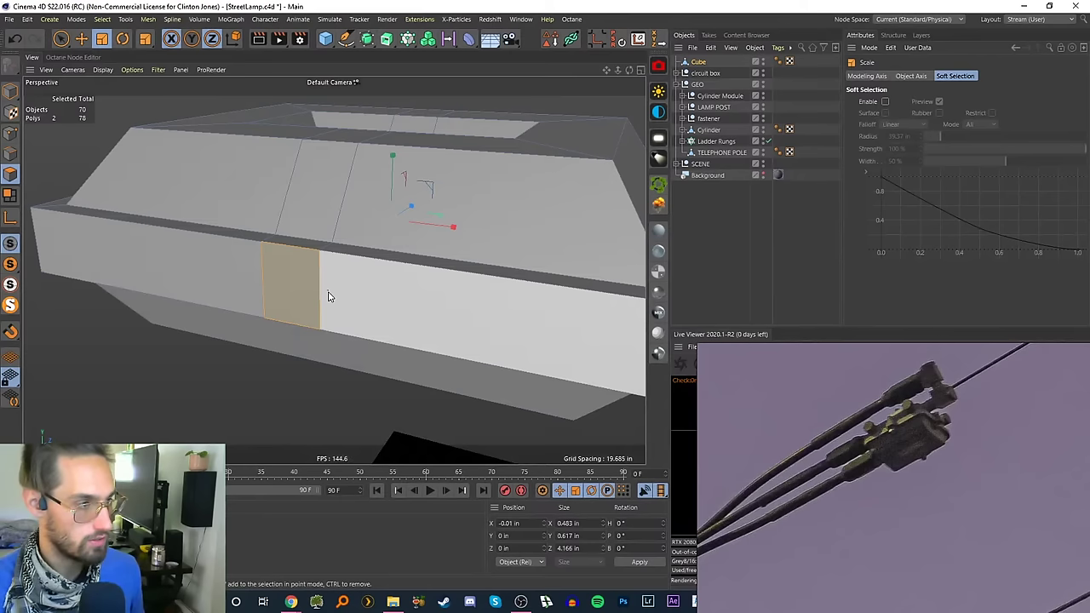
alt+drag(366, 302, 375, 243)
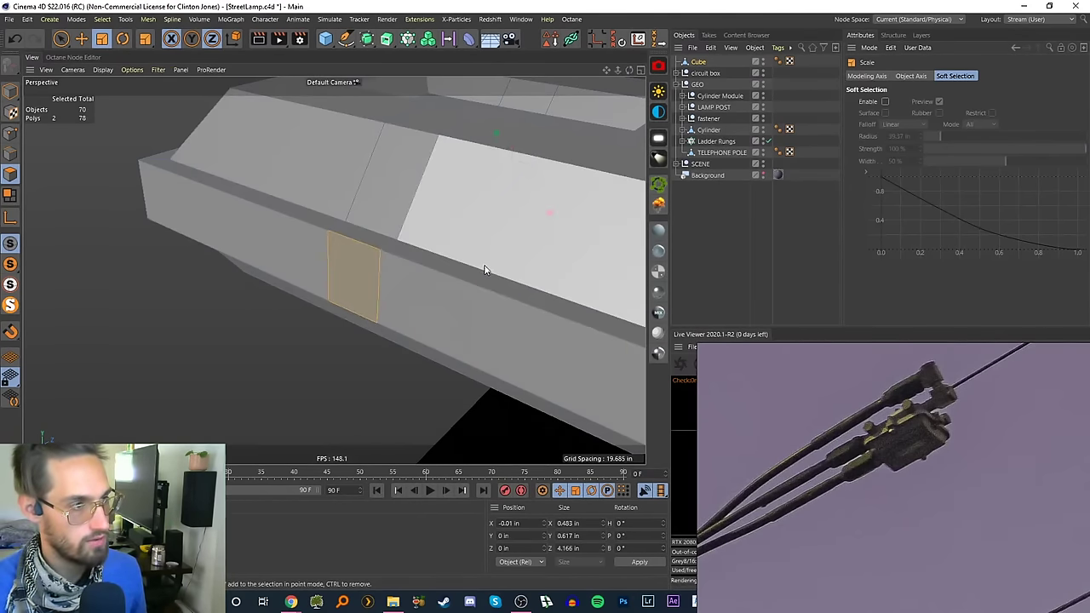
- Extrude the two selected side polygons outward about 0.33 in each to form square tabs on the box's long sides
key(d)
drag(359, 279, 378, 255)
click(60, 38)
scroll(457, 255, down, 5)
click(686, 247)
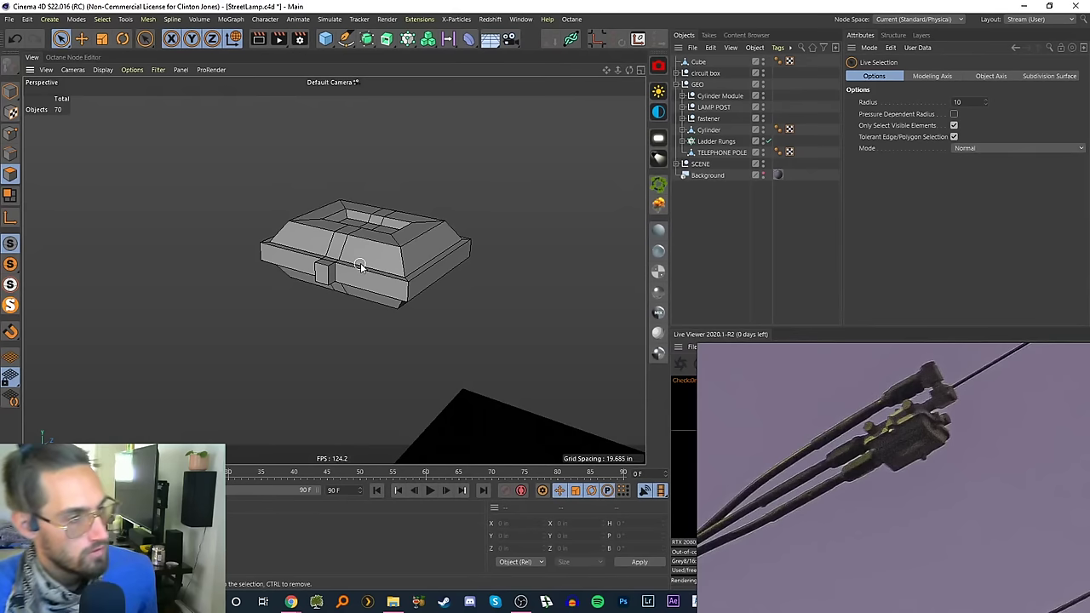
scroll(328, 273, up, 4)
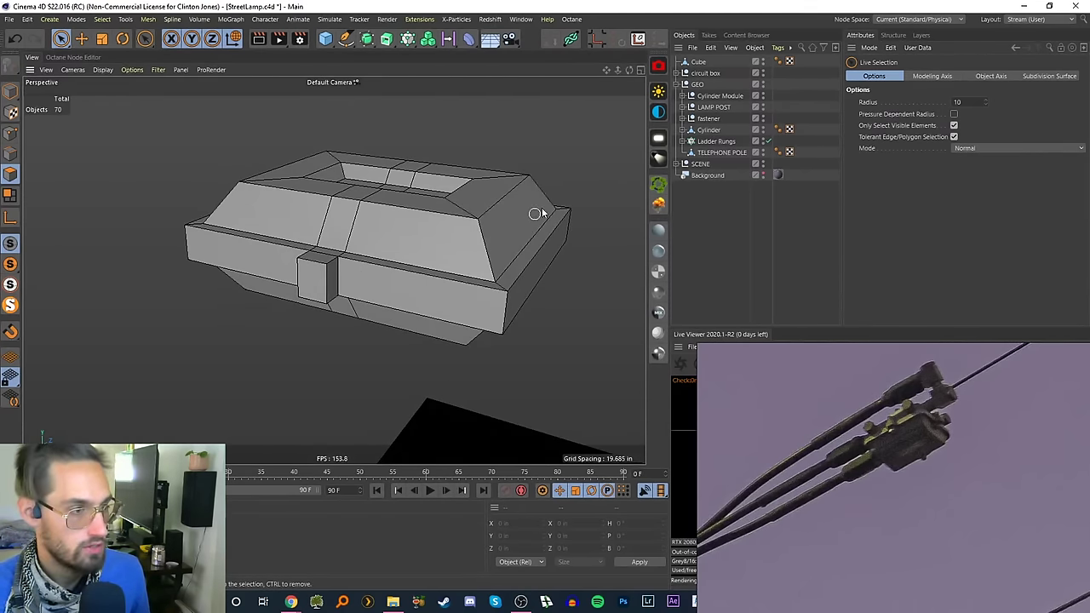
click(315, 277)
alt+drag(450, 286, 461, 268)
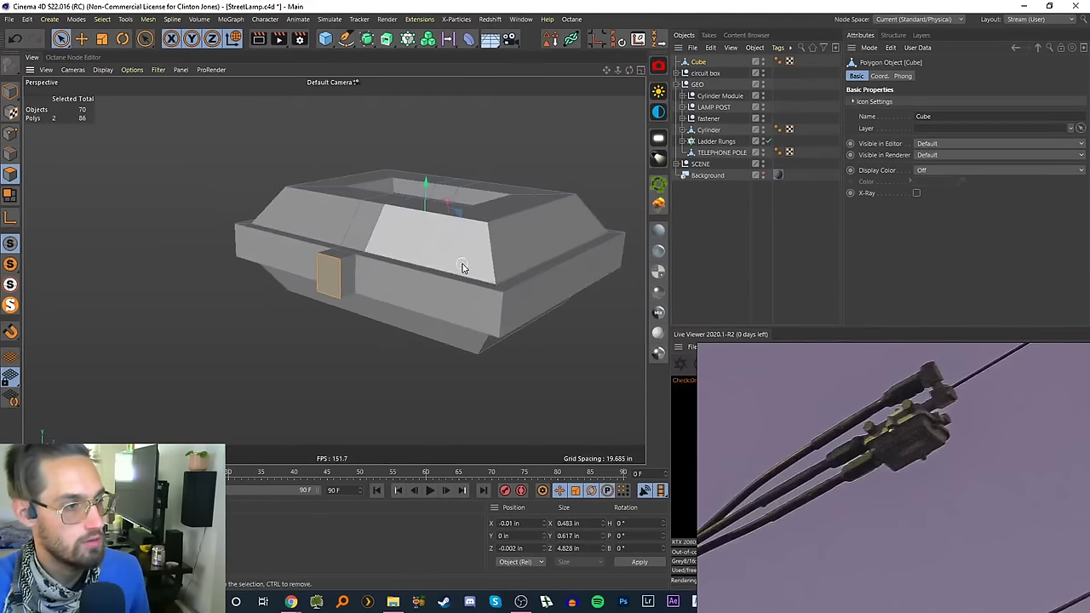
alt+middle_drag(462, 267, 411, 244)
- Ring-select all the vertical edges around the box's middle plate, including those of the side tabs
click(10, 153)
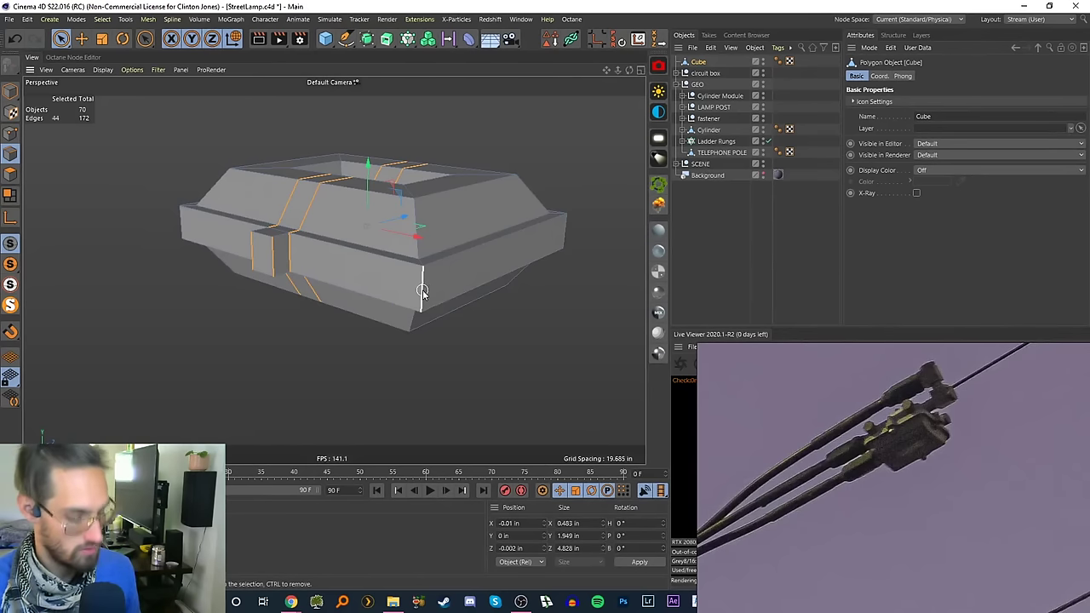
key(u)
key(l)
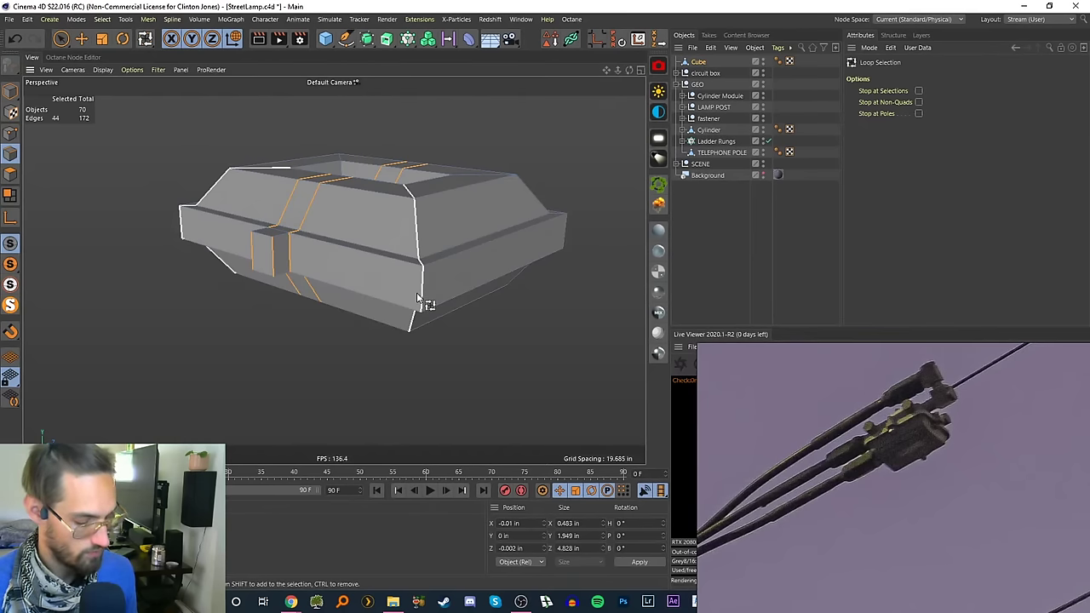
key(u)
key(b)
click(422, 288)
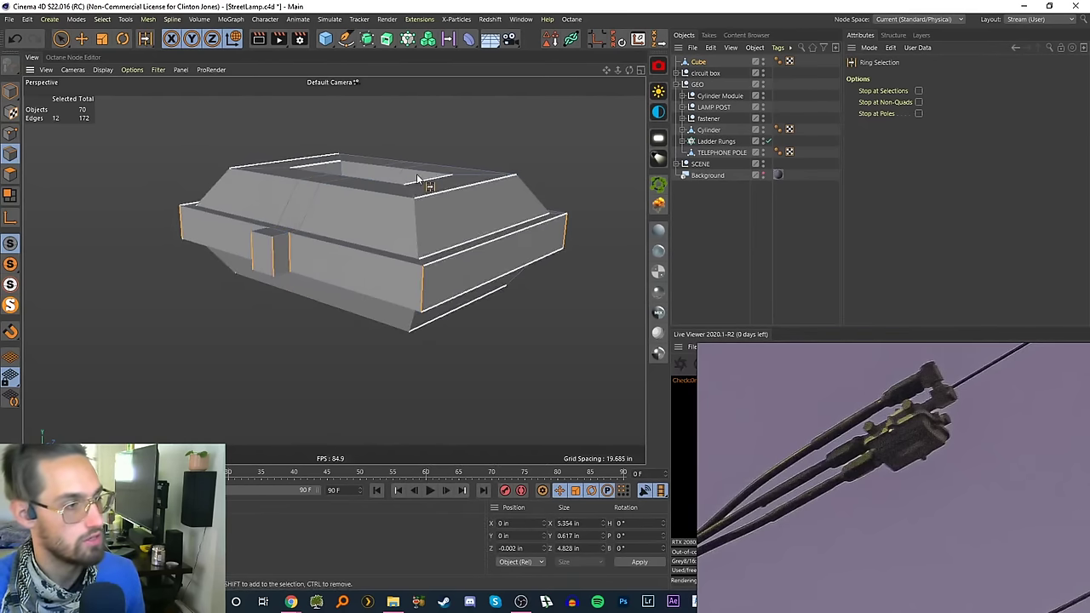
- Deselect the inner vertical edges where both side tabs meet the plate, keeping the plate corners and outer tab edges
click(59, 40)
scroll(264, 241, up, 4)
ctrl+click(301, 268)
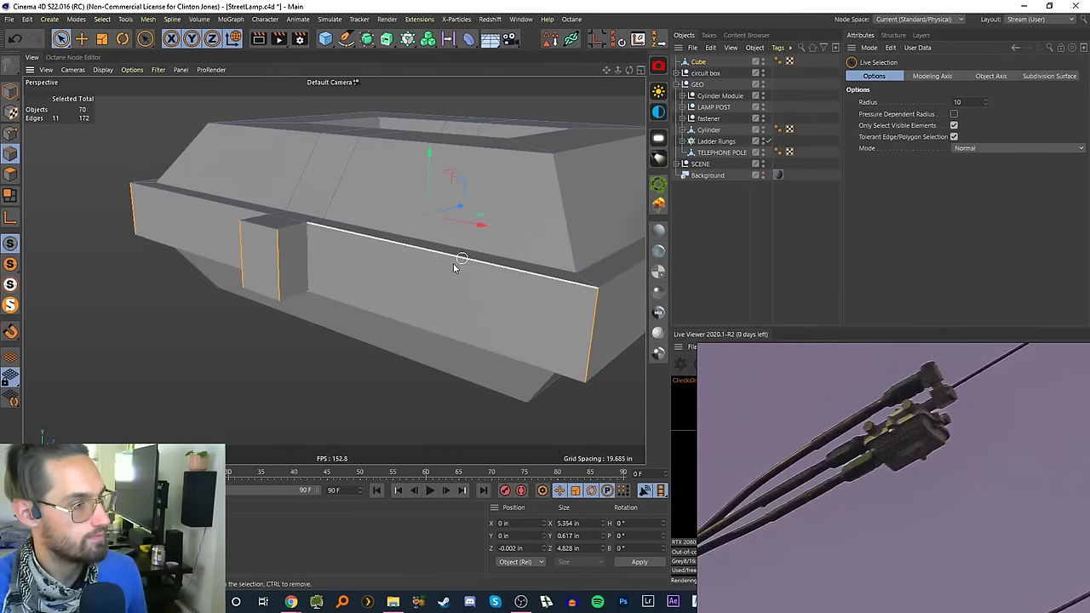
scroll(290, 247, down, 3)
alt+drag(264, 245, 445, 243)
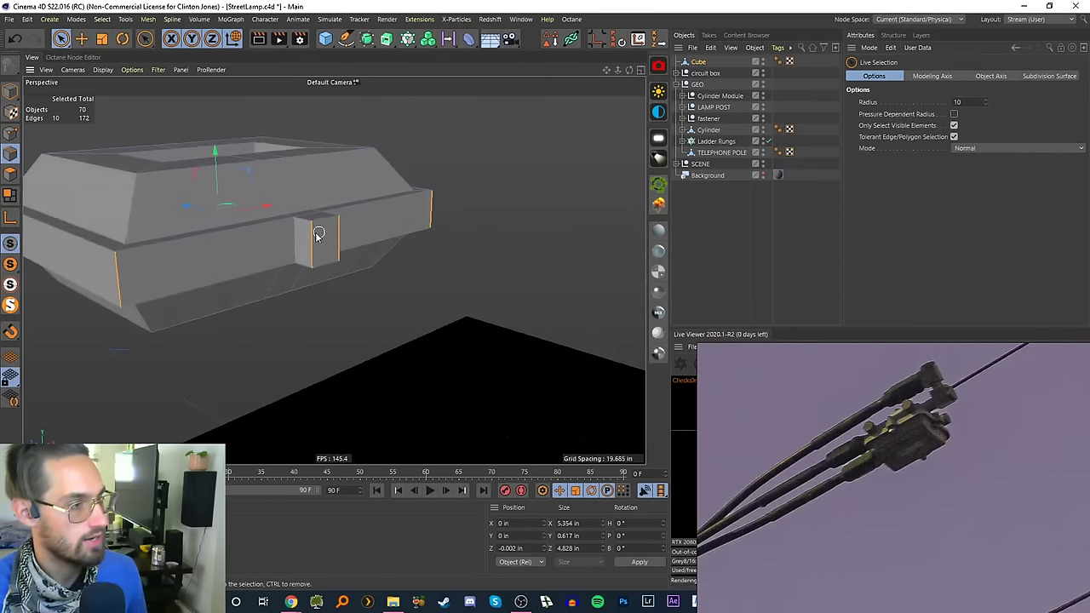
mouse_move(316, 235)
alt+mouse_down()
mouse_move(576, 255)
mouse_move(360, 238)
mouse_move(292, 241)
mouse_move(375, 241)
mouse_move(194, 261)
mouse_move(409, 242)
mouse_move(319, 248)
alt+mouse_up()
scroll(349, 256, up, 2)
ctrl+click(260, 255)
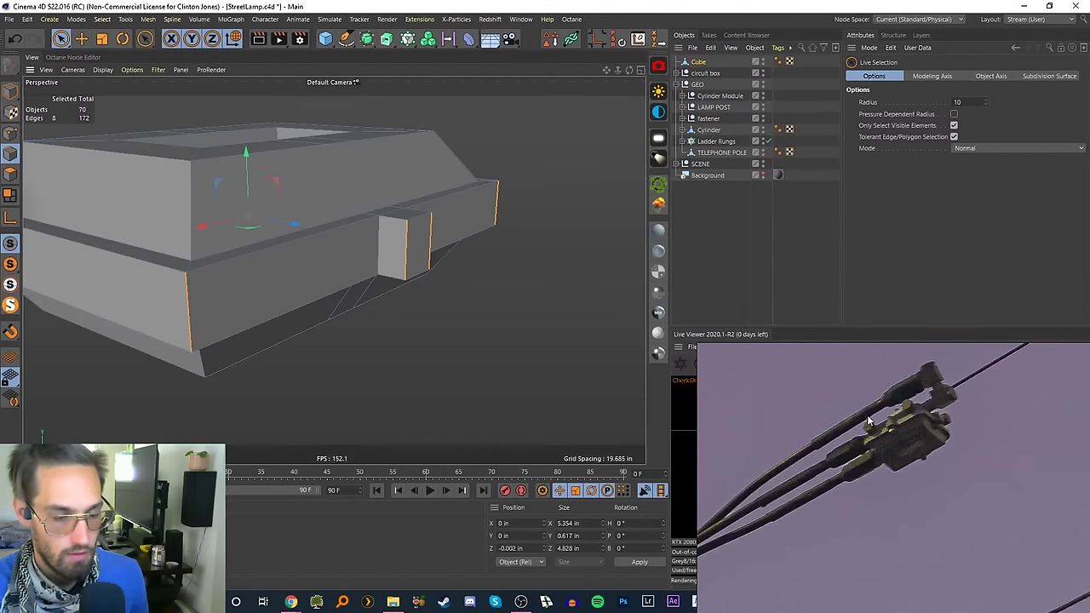
alt+drag(285, 278, 316, 178)
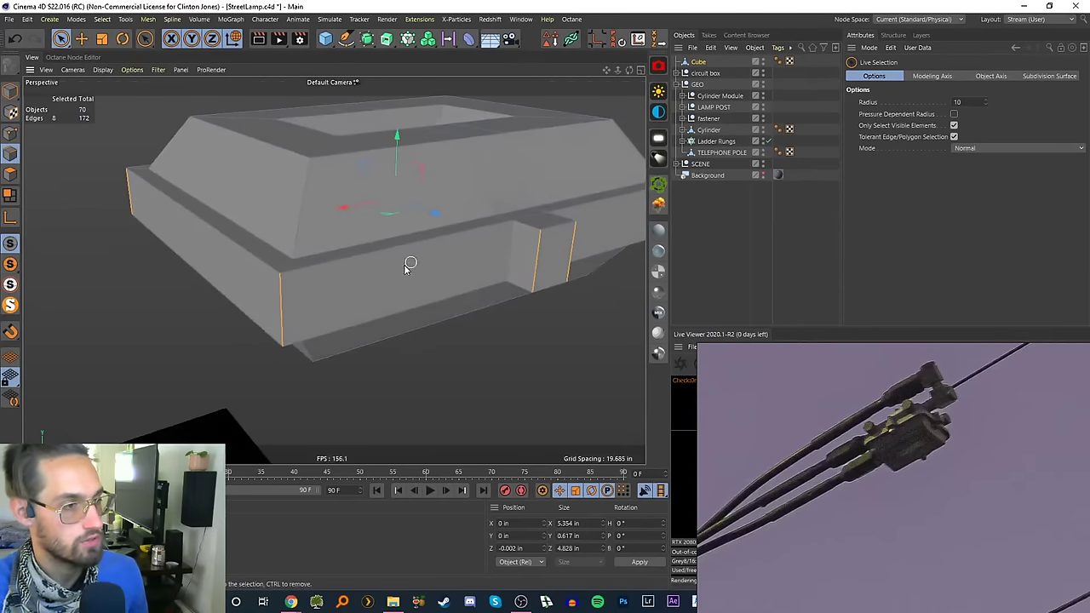
alt+drag(404, 263, 344, 294)
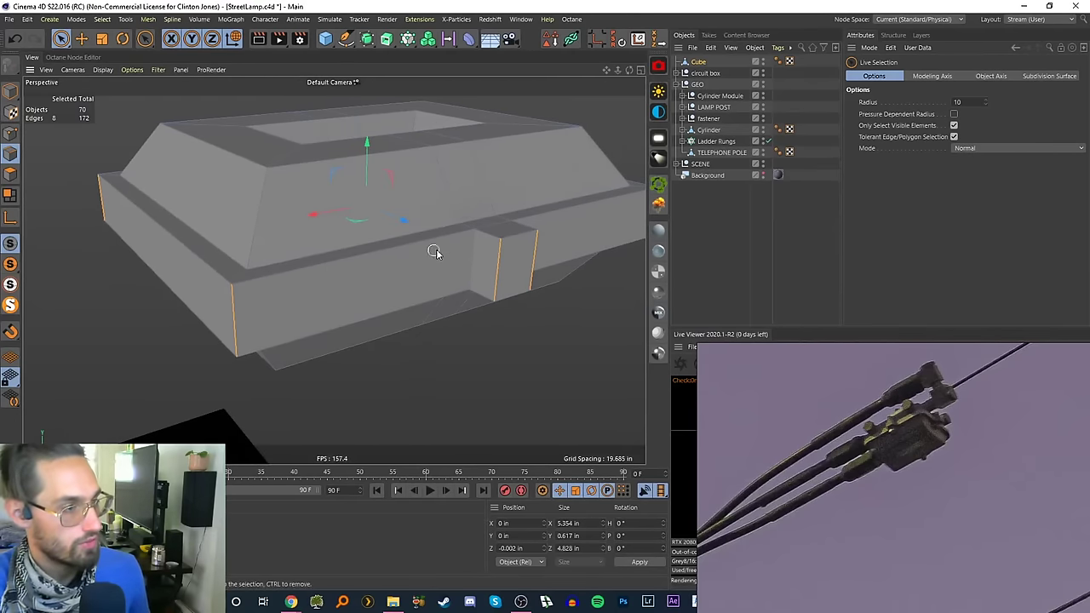
- Store the selected corner and tab edges as an edge selection on the Cube using Set Selection
click(550, 39)
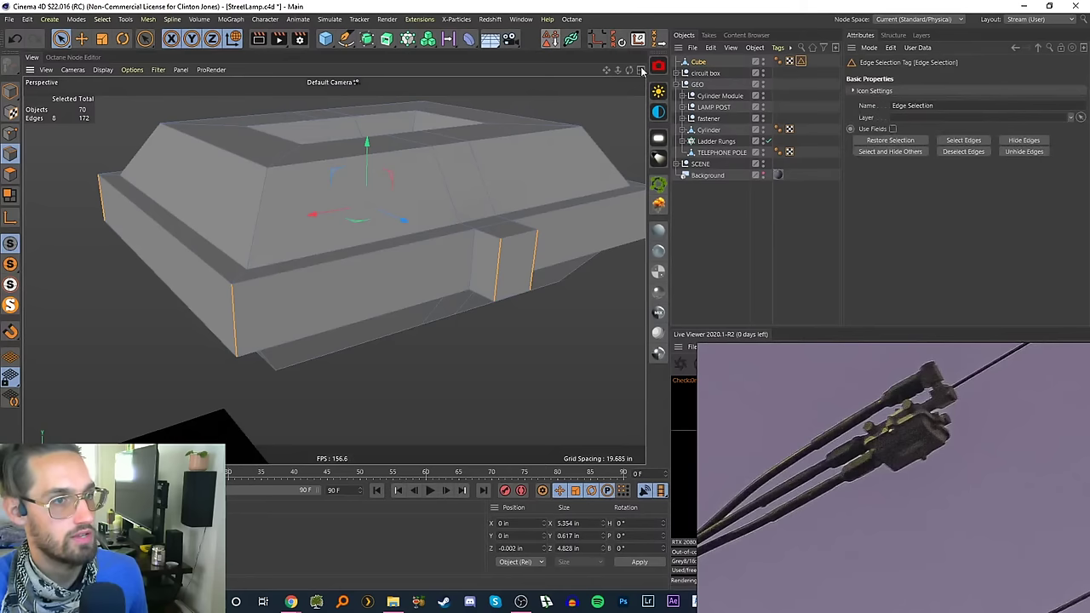
click(48, 23)
mouse_move(77, 23)
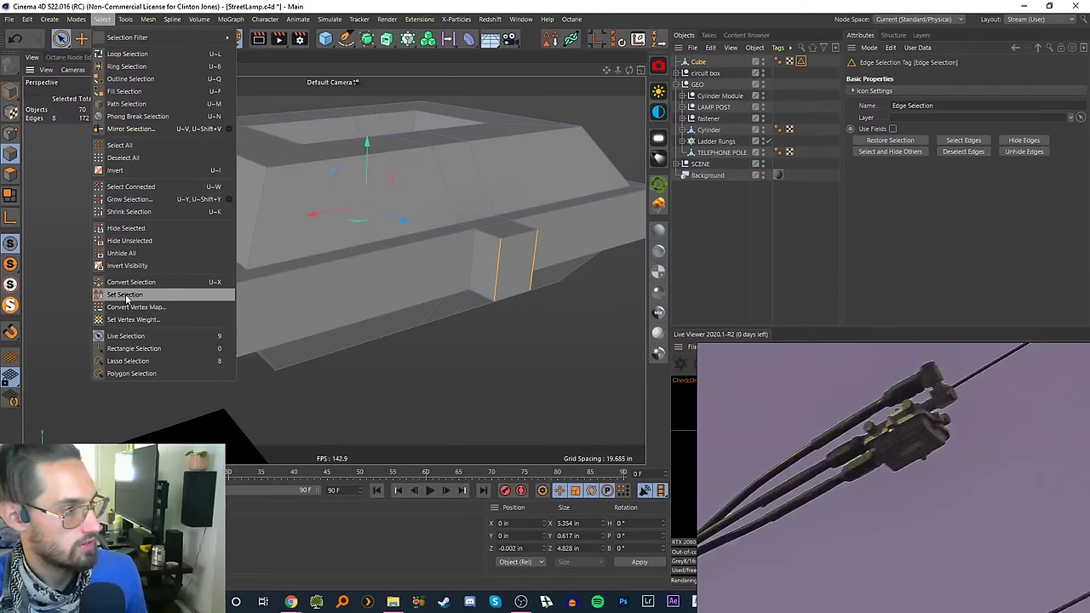
click(732, 232)
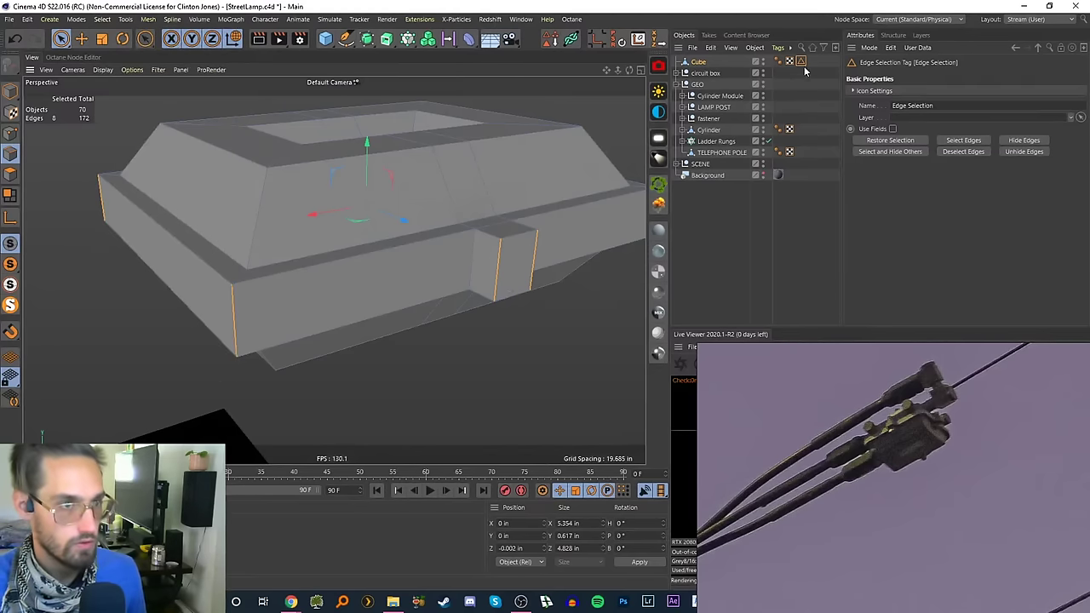
- Add a Bevel deformer as a child of the Cube and restrict it to the stored edge selection
click(700, 63)
click(468, 39)
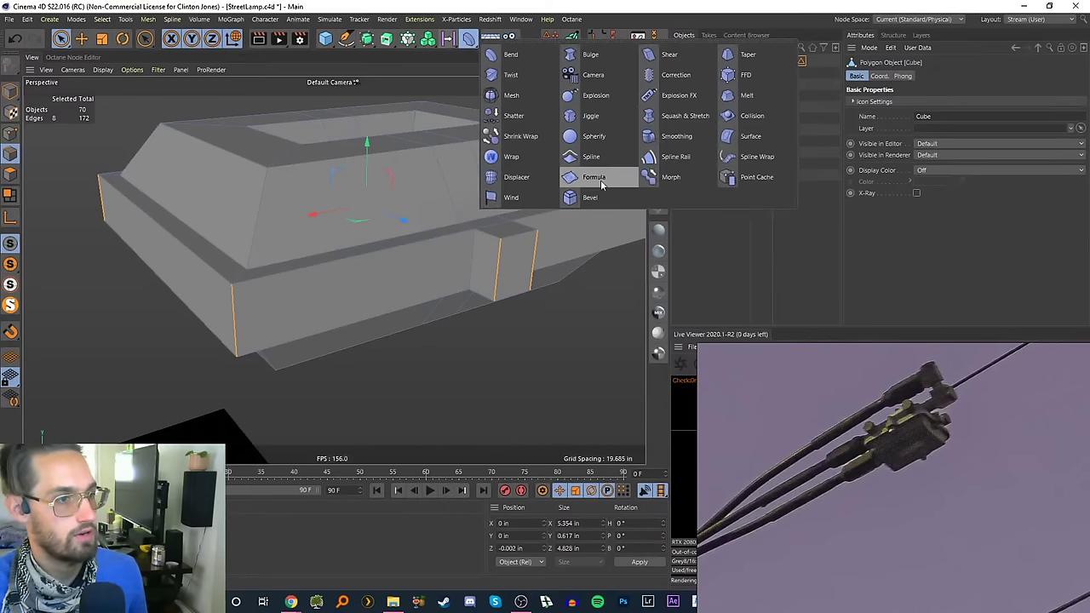
shift+click(606, 198)
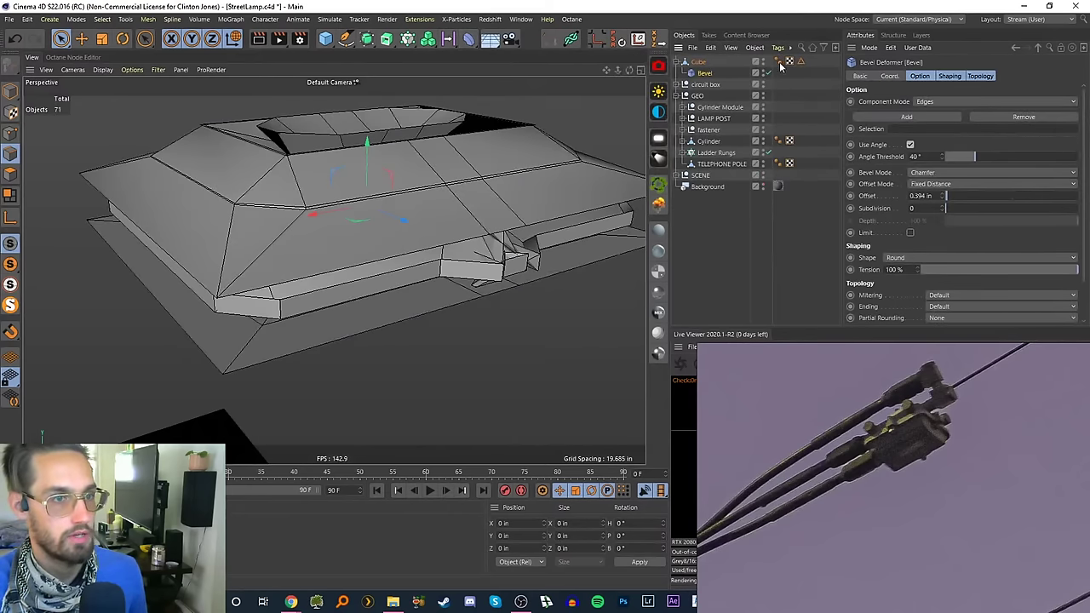
drag(801, 63, 907, 128)
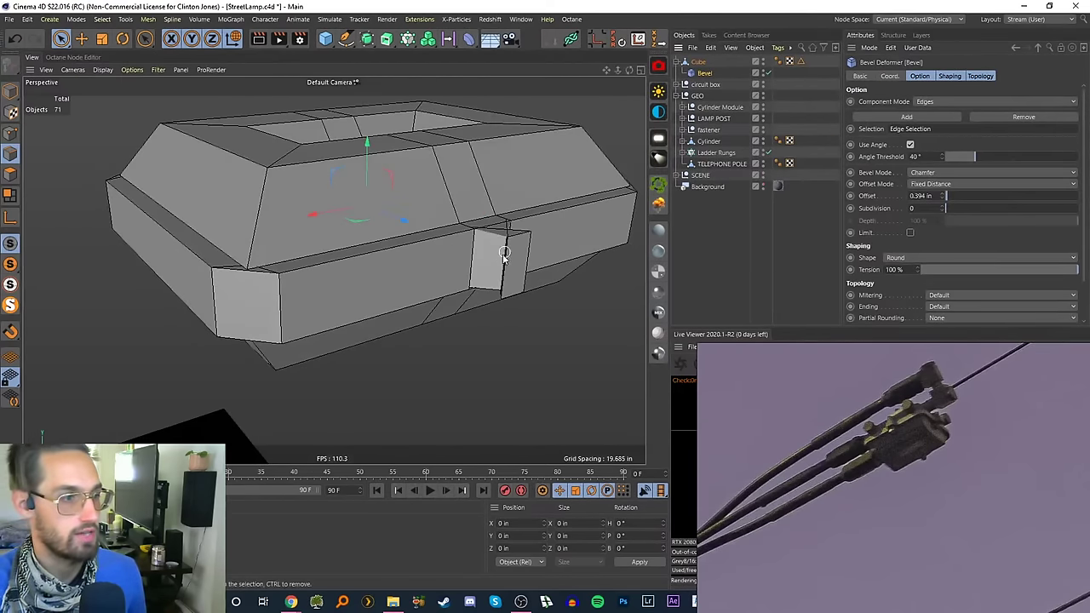
- Try bevel offsets of 0.1 in and 0.2 in on the plate corners and side tabs
scroll(396, 283, up, 5)
alt+drag(397, 285, 366, 225)
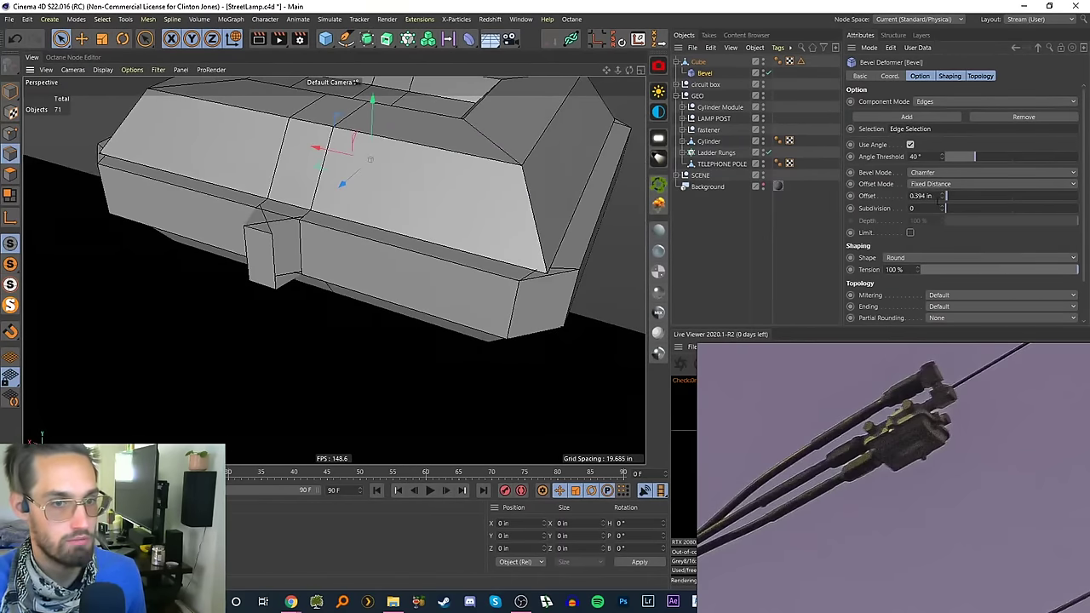
click(937, 195)
double_click(931, 195)
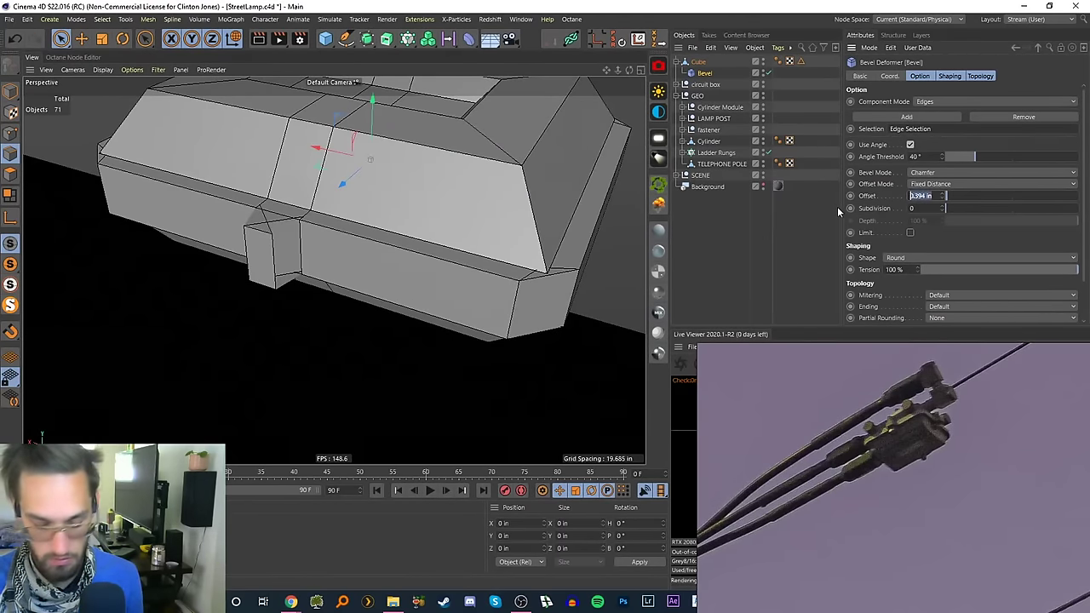
text(0.1)
key(Return)
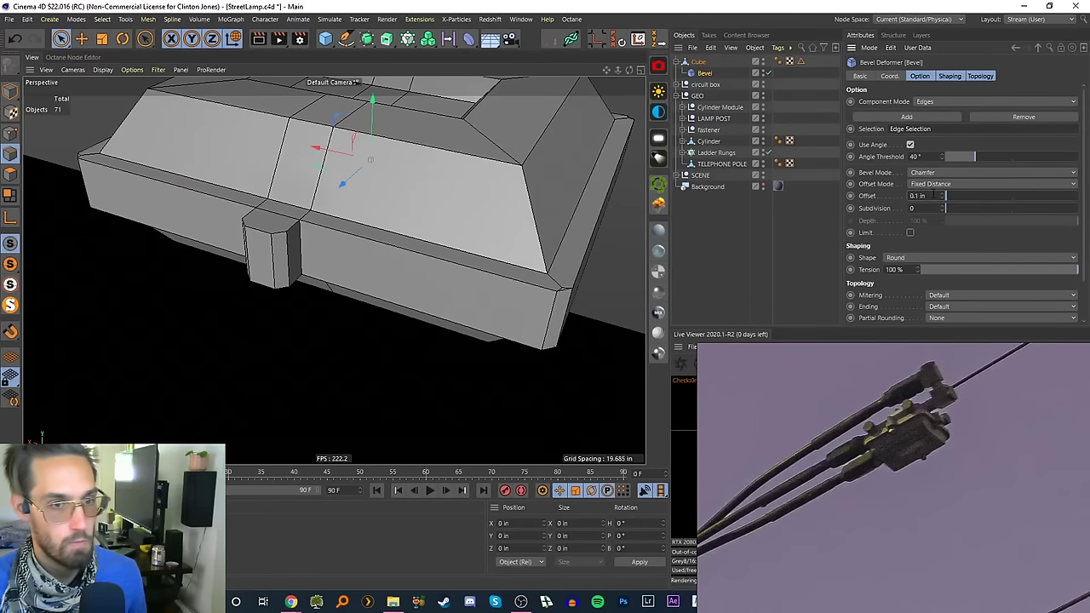
drag(933, 194, 774, 206)
text(0.2)
key(Return)
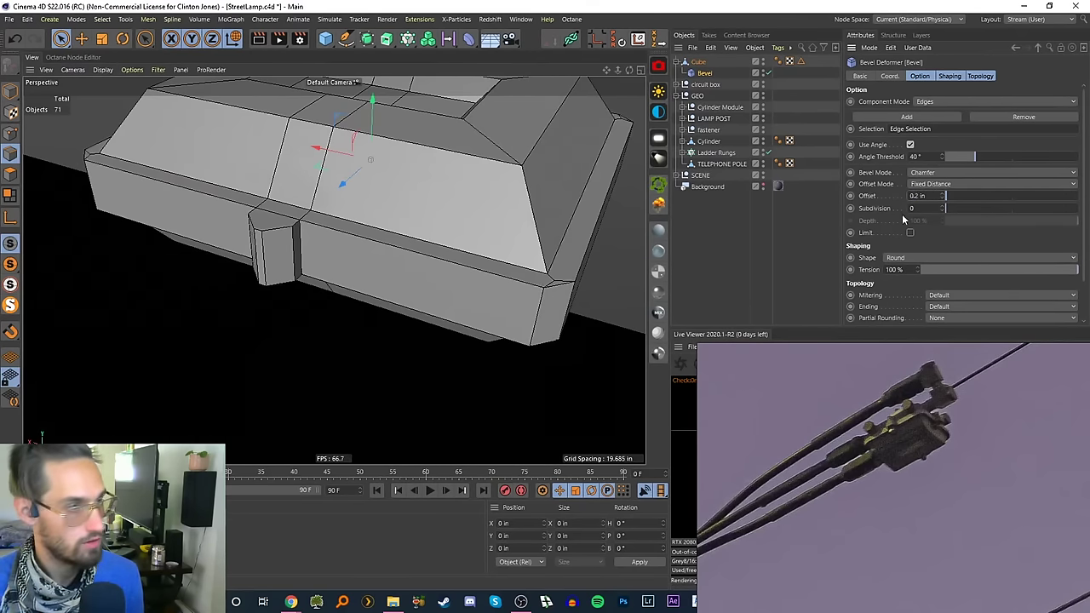
- Set the Bevel deformer's offset to 0.1 in and its subdivision to 3
drag(932, 195, 839, 206)
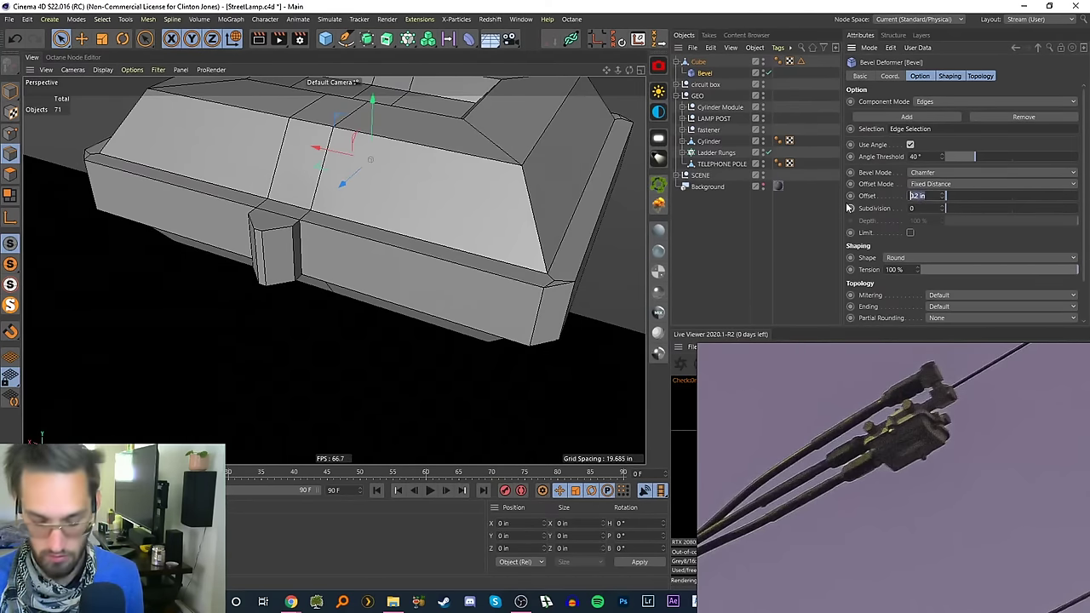
text(0.1)
key(Return)
text(3)
key(Return)
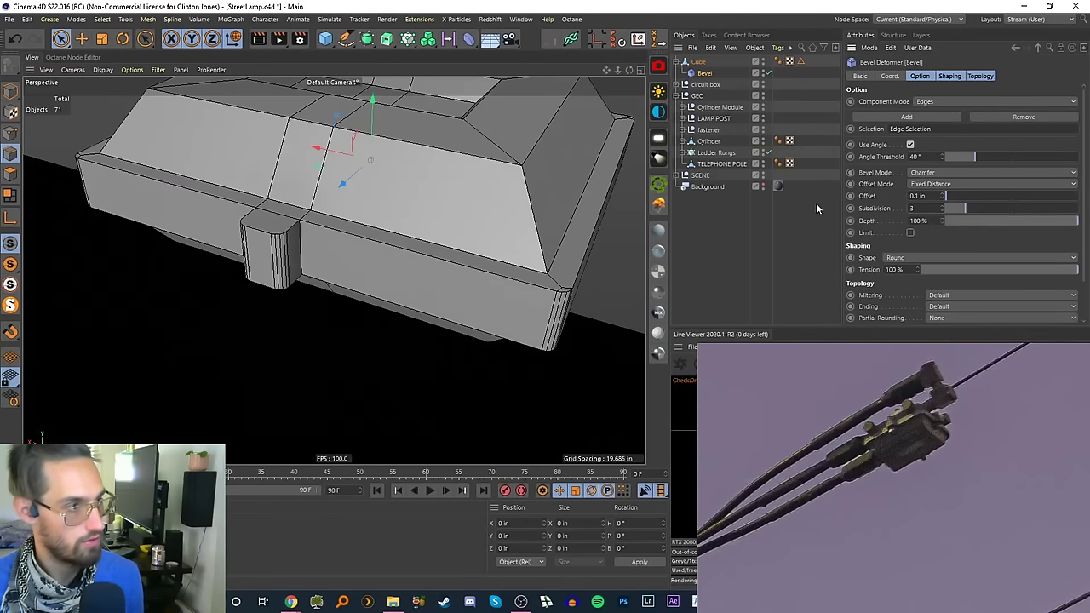
- Try a wider 0.2 in offset on the subdivided bevel
drag(930, 195, 767, 220)
text(0.2)
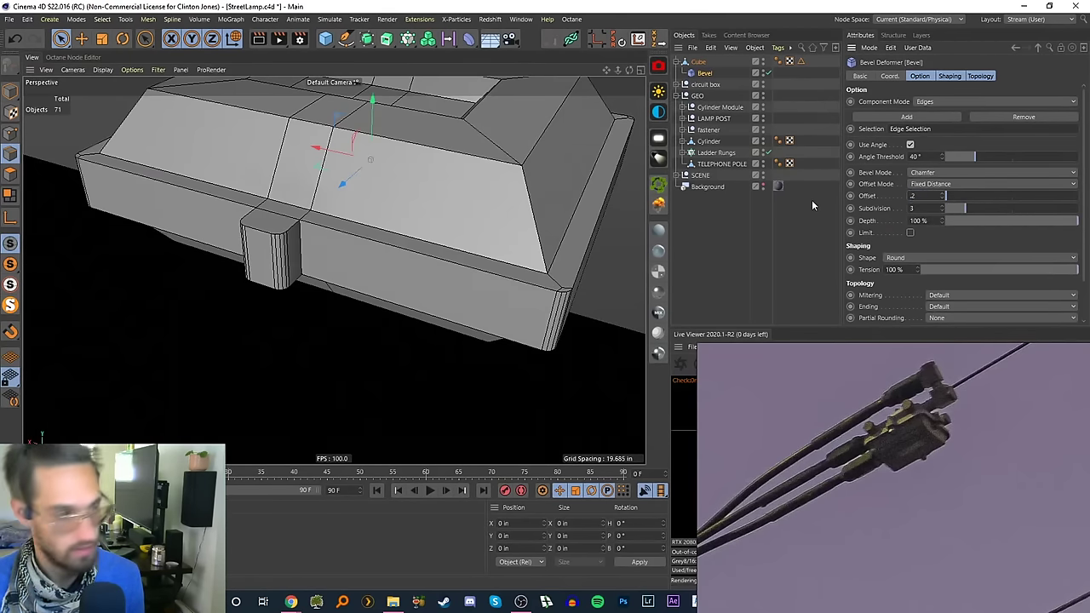
key(Return)
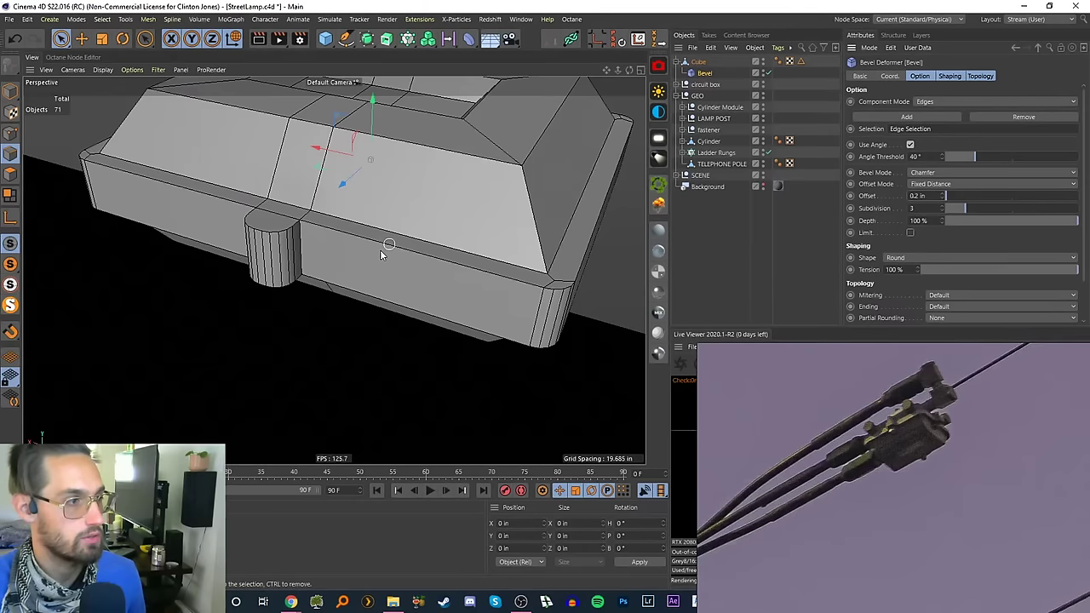
- Set the Bevel deformer's offset to 0.15 in and save the scene
alt+drag(382, 253, 460, 260)
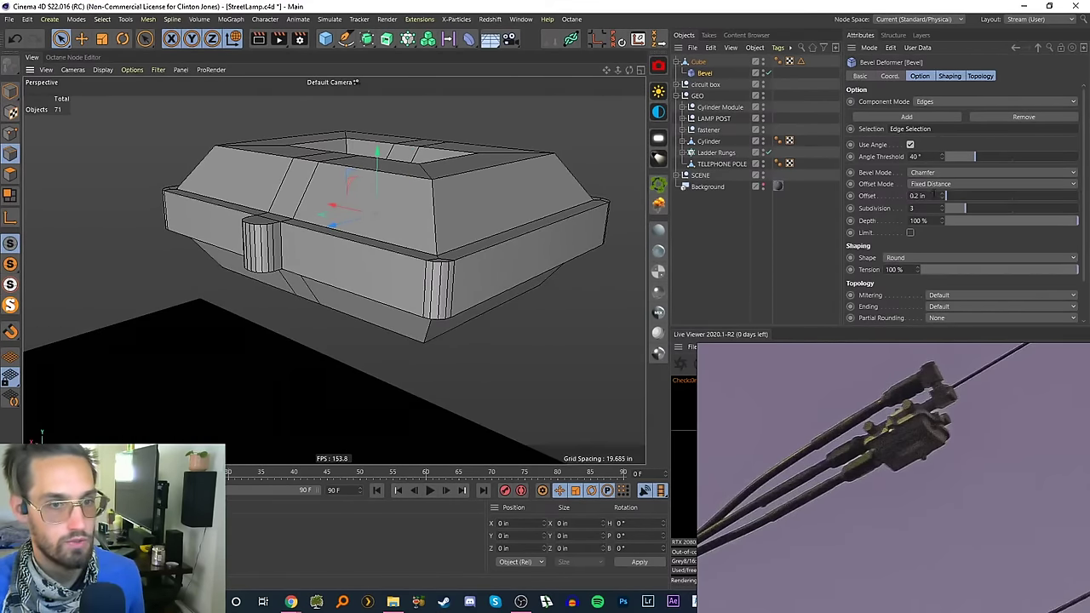
drag(934, 194, 749, 205)
text(.15)
key(Return)
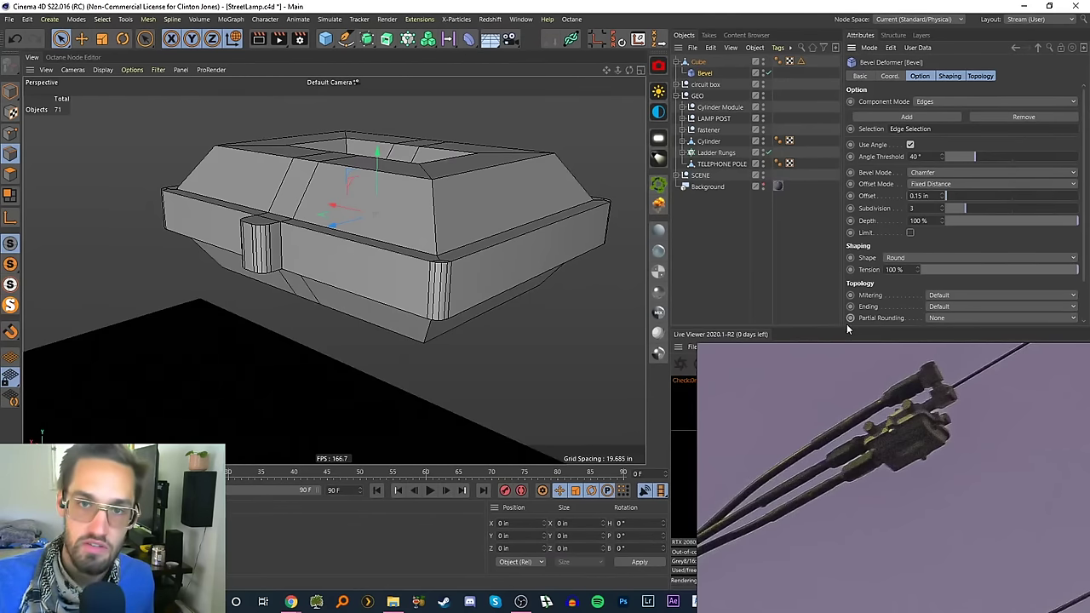
key(ctrl+s)
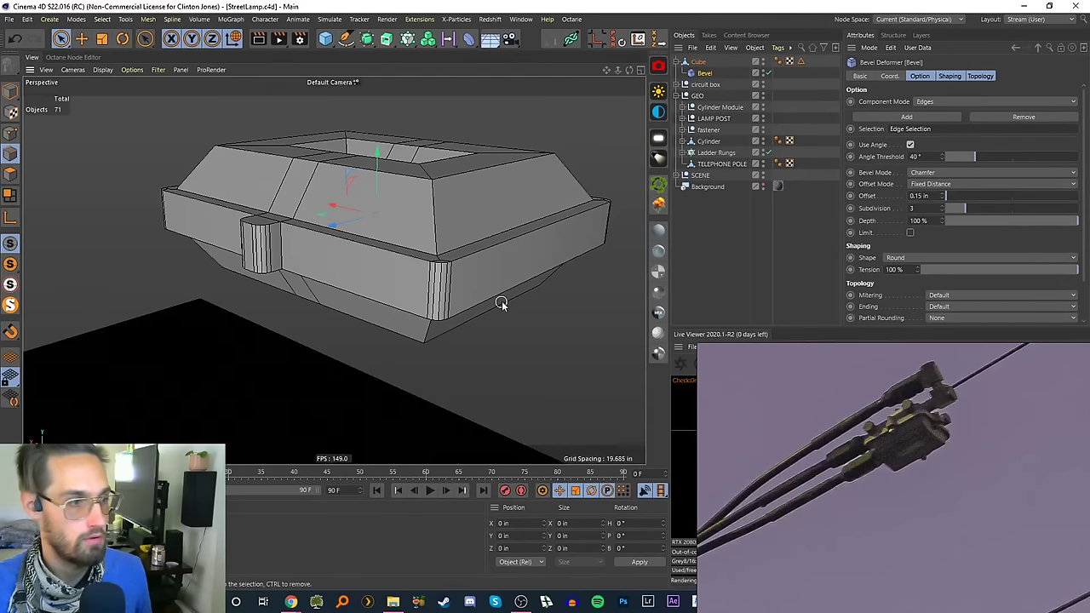
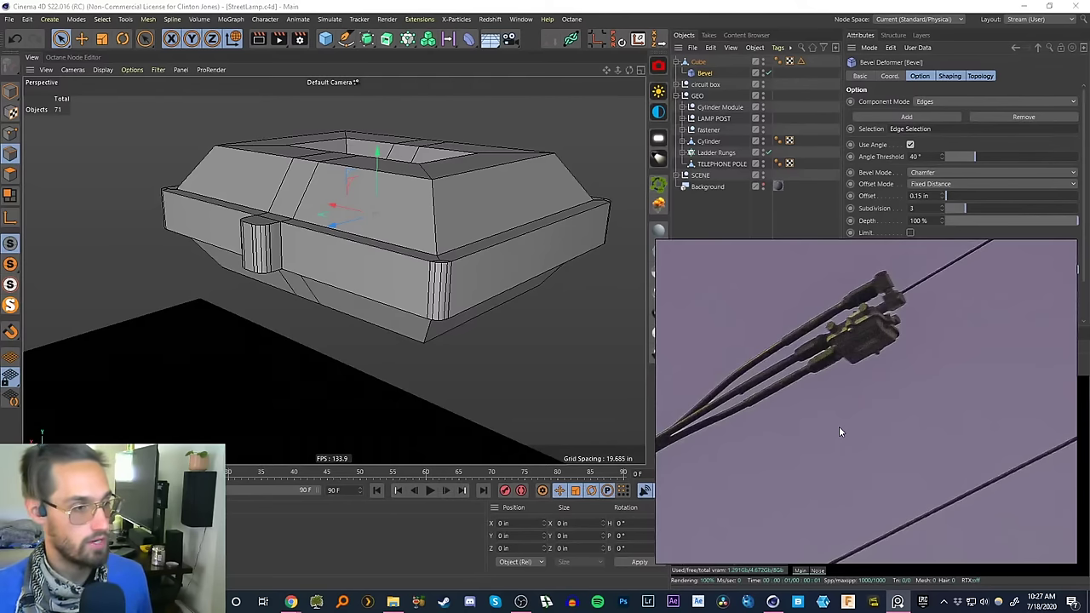
- Examine the rounded side tab and plate corners of the box from several angles against the reference photo
alt+drag(443, 296, 269, 260)
alt+middle_drag(269, 260, 333, 271)
mouse_move(333, 271)
alt+right_down()
mouse_move(335, 246)
mouse_move(354, 272)
alt+right_up()
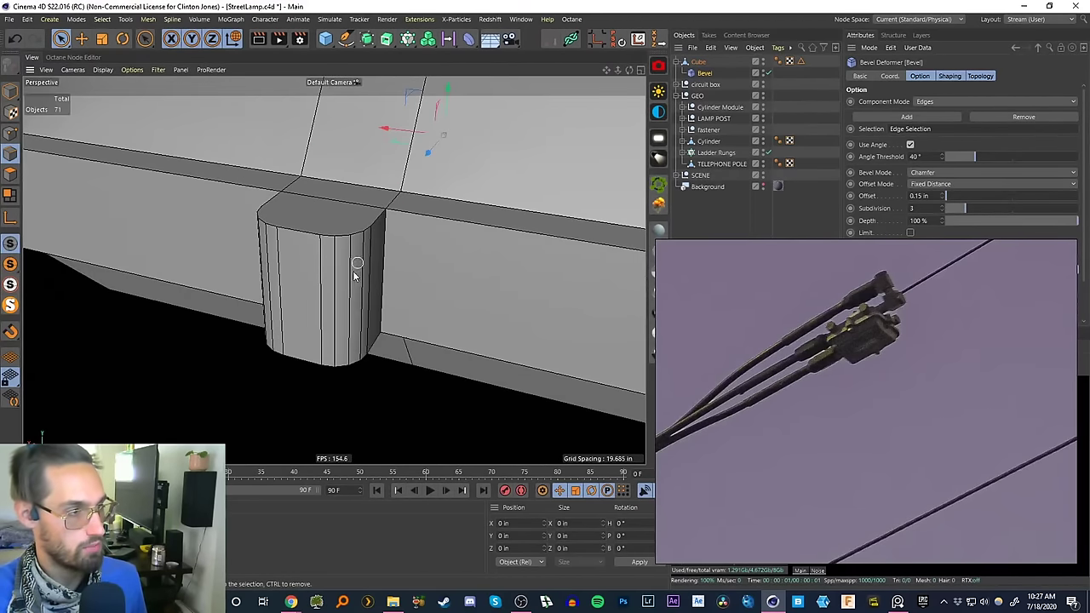
scroll(356, 272, down, 6)
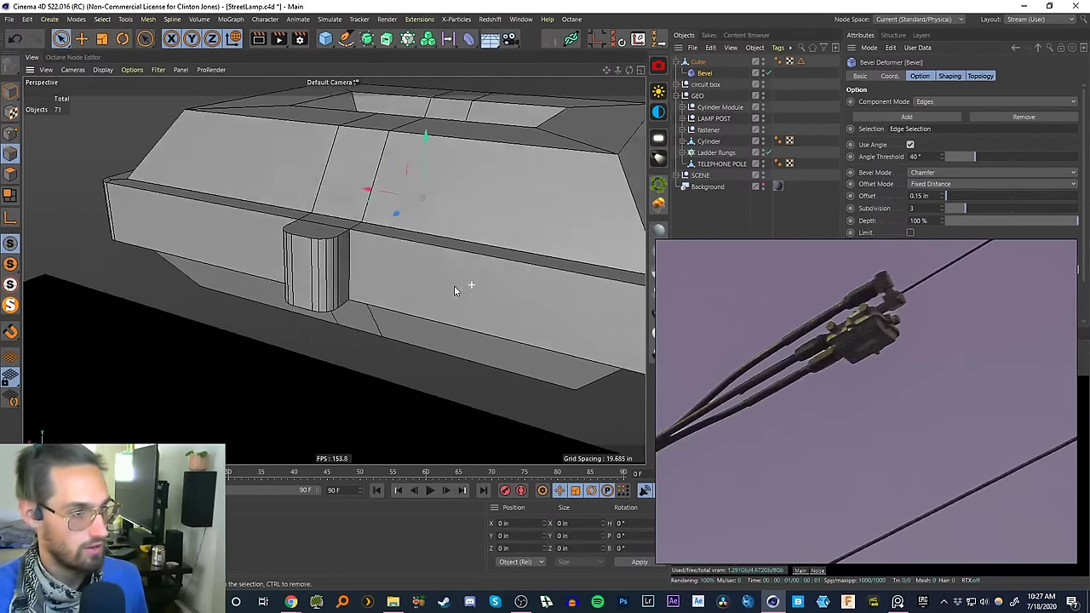
alt+drag(453, 285, 513, 161)
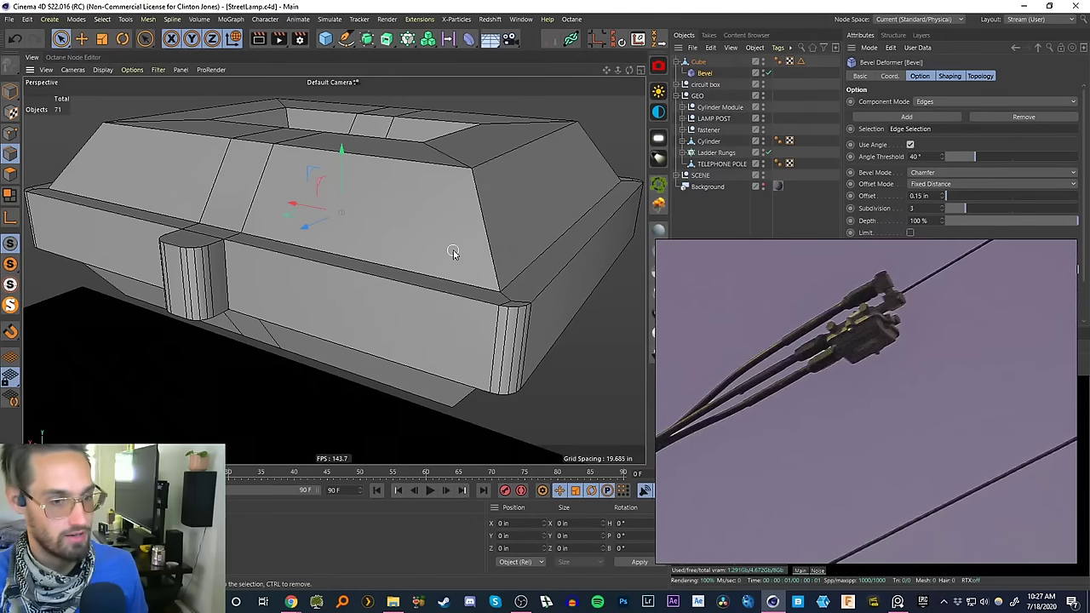
alt+drag(474, 274, 504, 242)
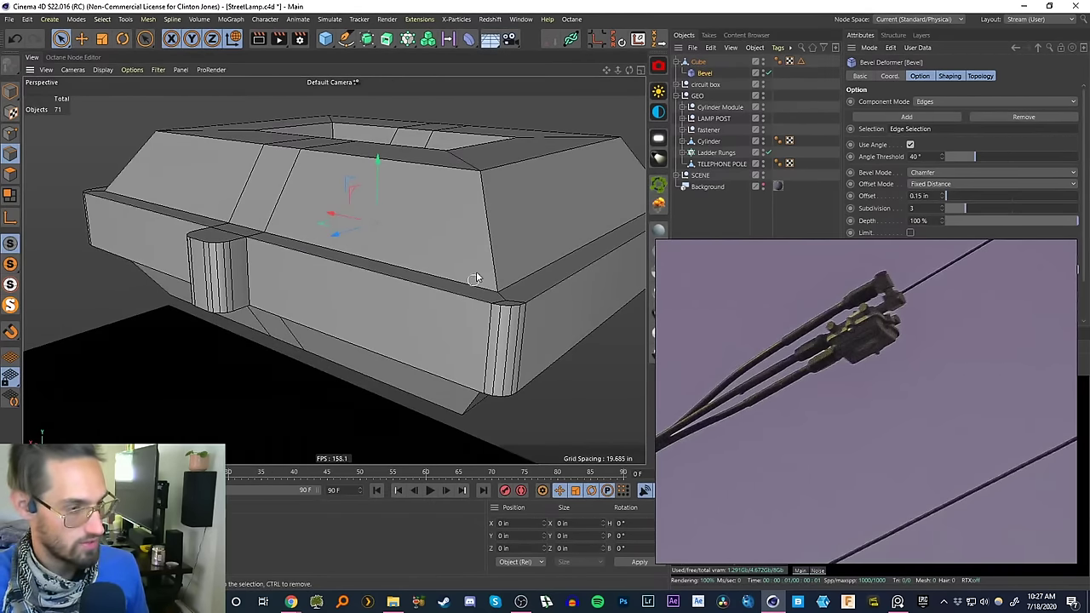
alt+drag(474, 275, 533, 251)
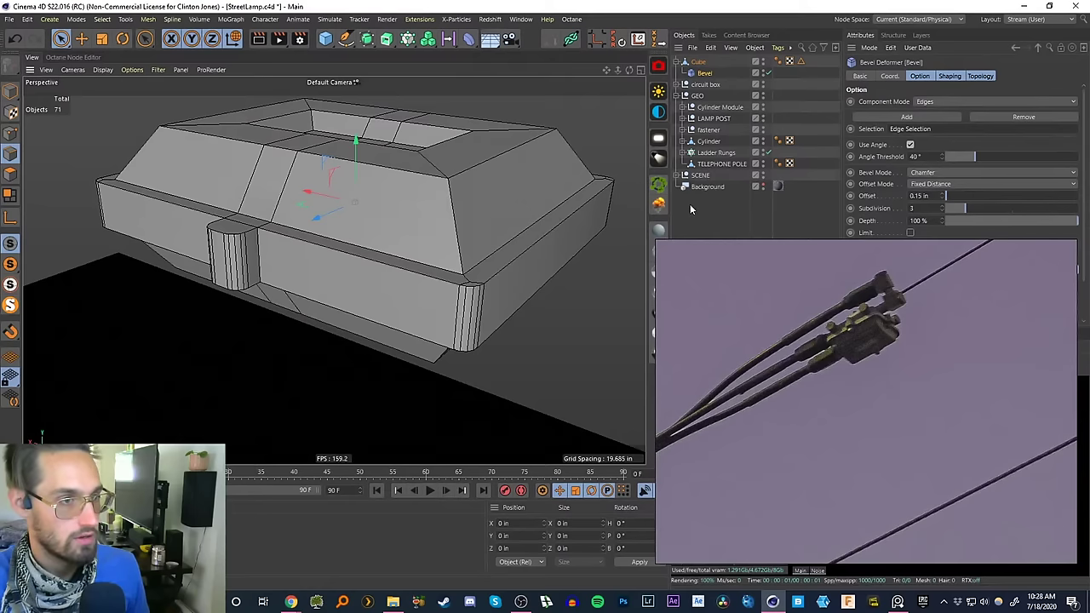
- Remove the four side-tab edges from the box's edge selection, keeping only the four vertical corner edges of the plate
click(698, 61)
ctrl+click(235, 262)
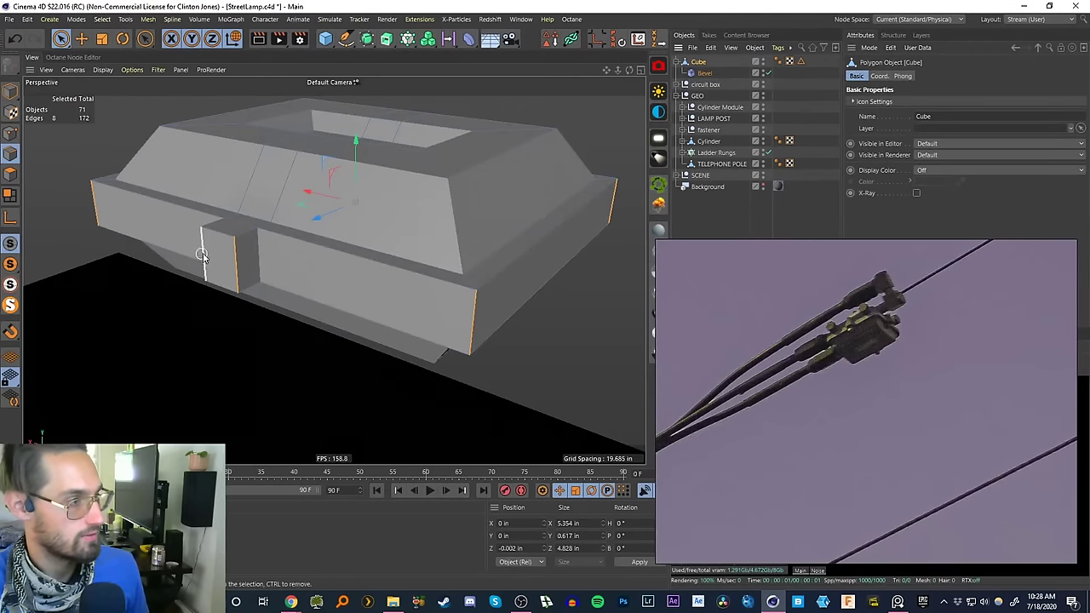
ctrl+click(203, 255)
alt+drag(438, 226, 406, 222)
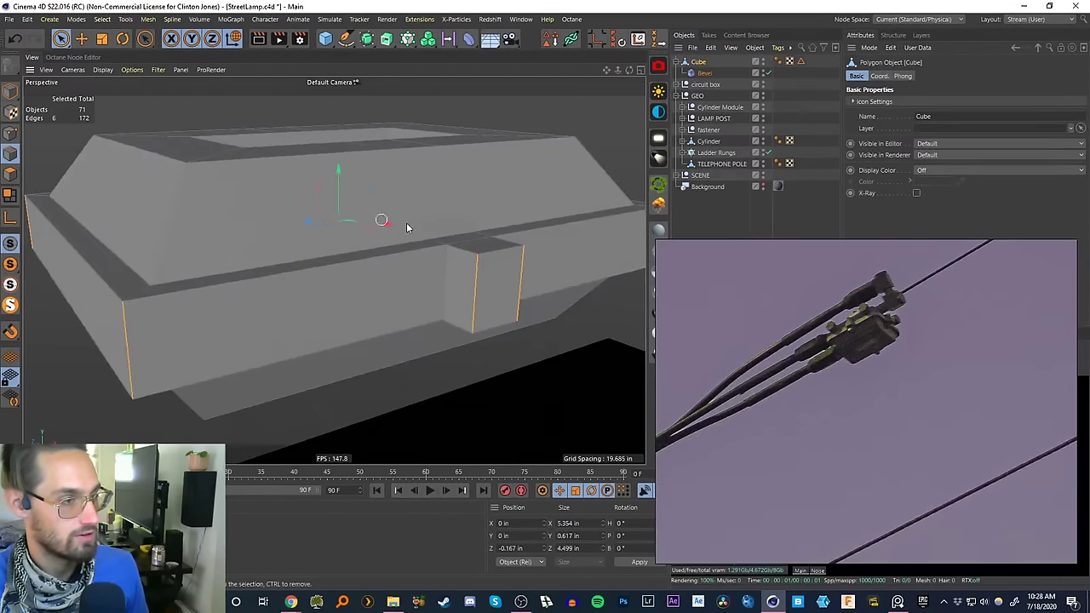
ctrl+drag(458, 287, 521, 280)
alt+drag(511, 281, 374, 248)
alt+middle_drag(378, 248, 436, 248)
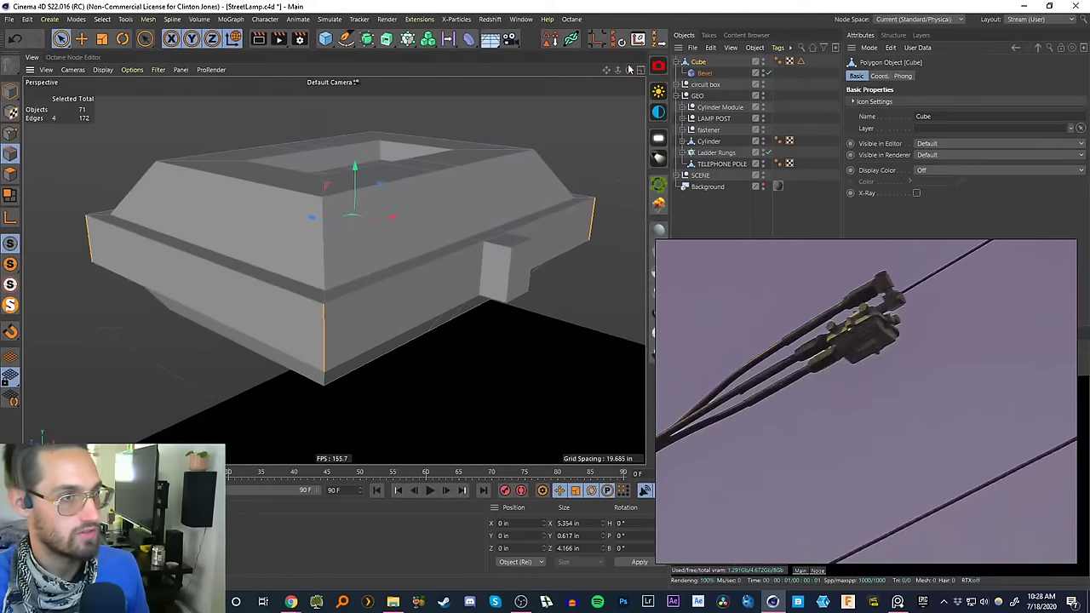
- Store the plate corner edges as a second edge selection and link it to a duplicate of the Bevel deformer
click(550, 40)
click(702, 73)
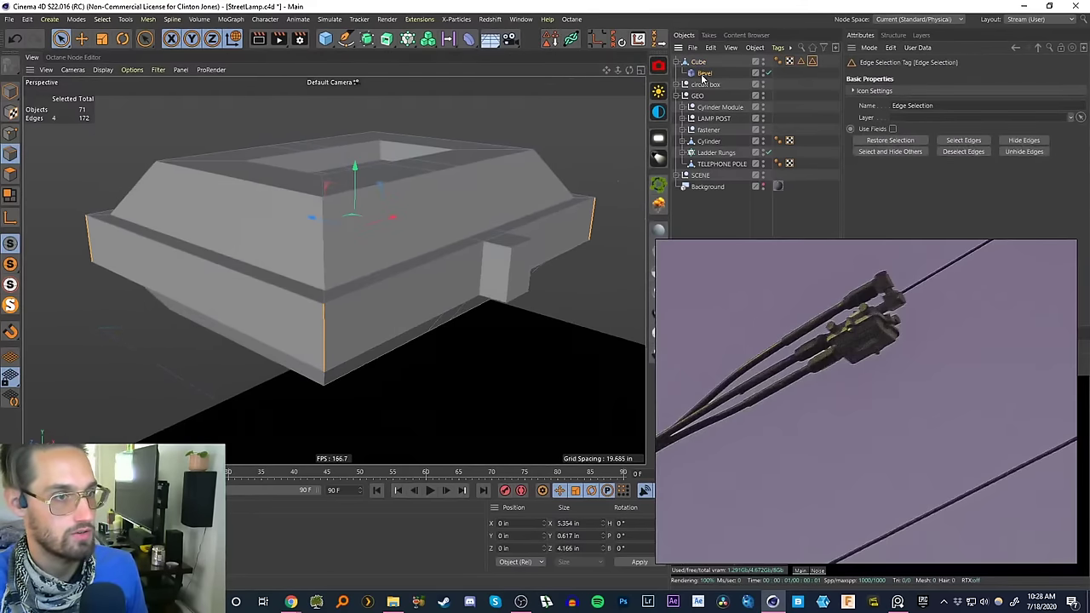
ctrl+drag(706, 72, 708, 78)
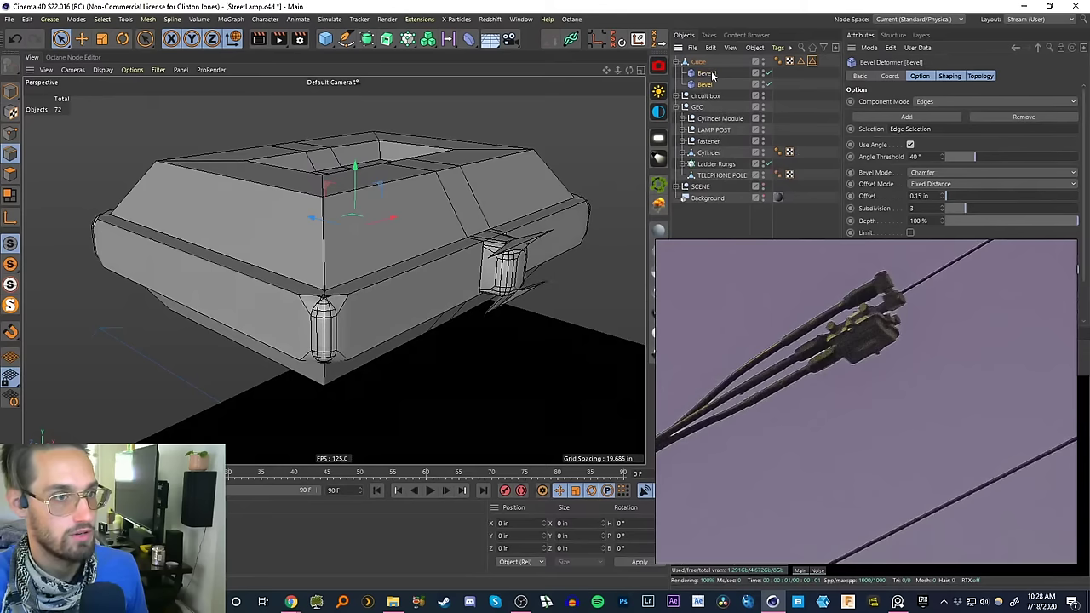
drag(812, 64, 909, 132)
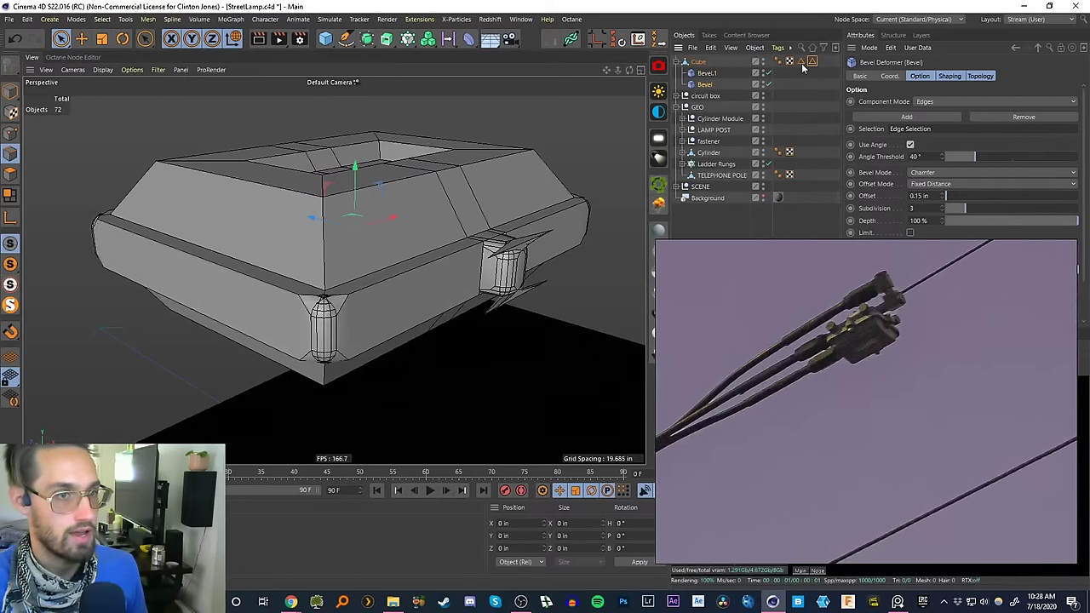
- Reload the first stored edge selection and deselect the four plate corners, keeping only the side-tab edges selected
double_click(801, 62)
ctrl+click(319, 320)
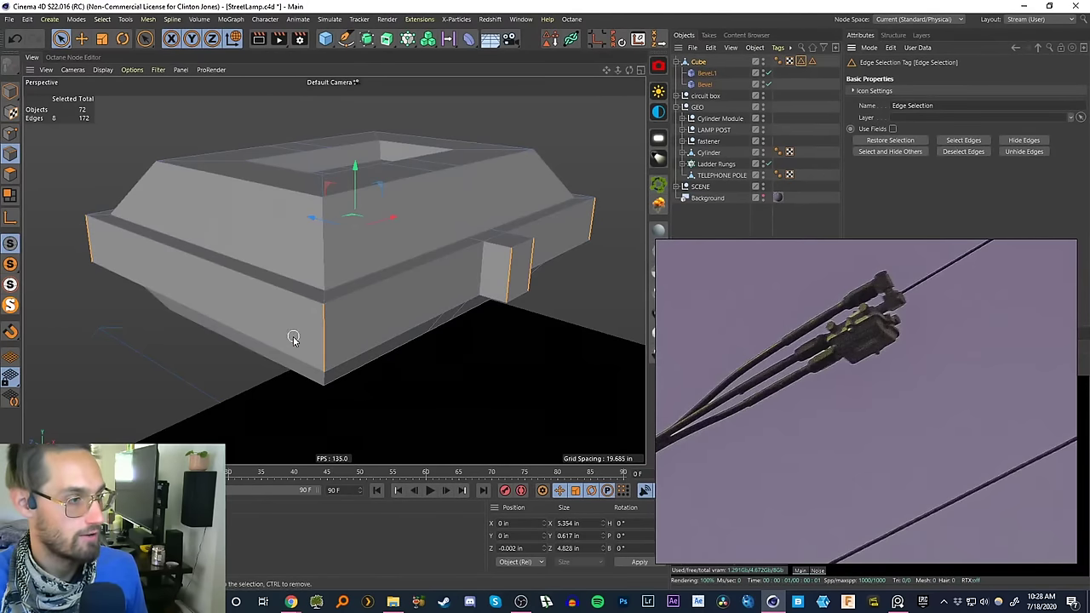
alt+drag(476, 264, 224, 224)
ctrl+click(427, 268)
ctrl+click(428, 269)
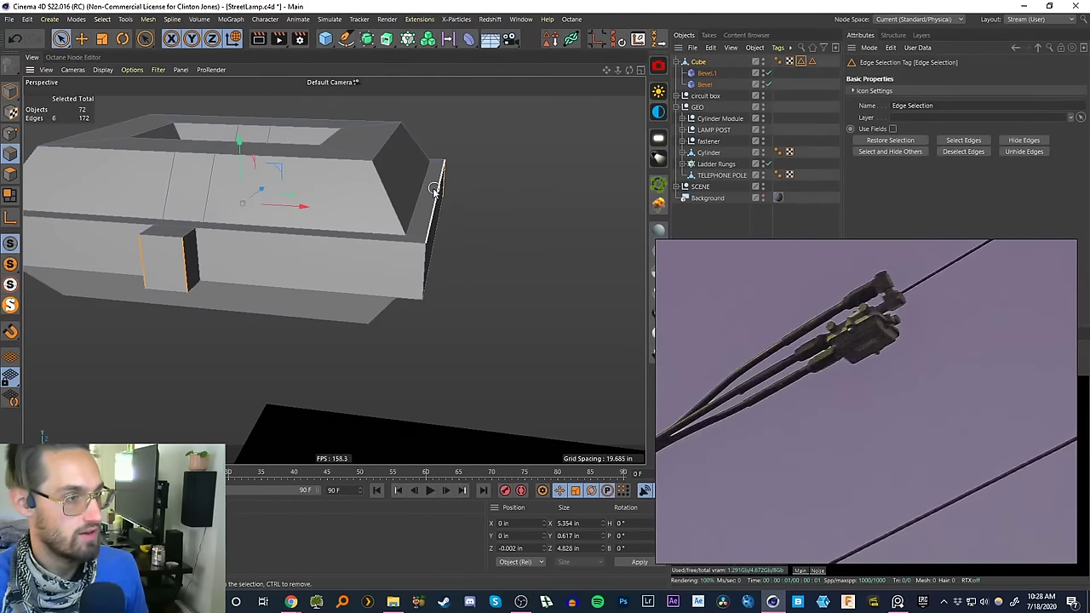
alt+drag(465, 168, 475, 193)
ctrl+click(560, 189)
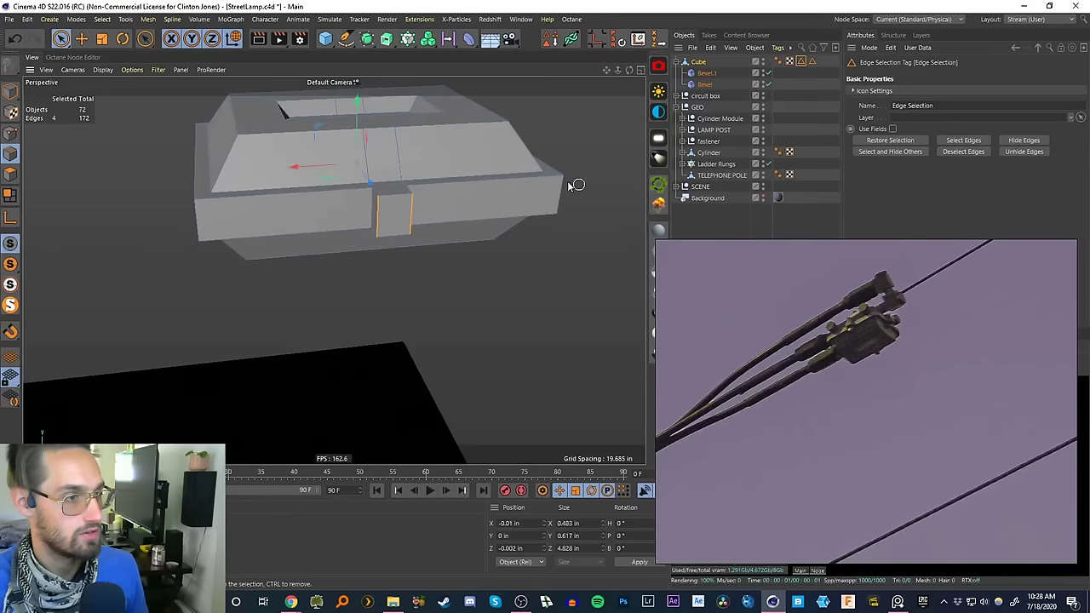
alt+drag(577, 182, 567, 161)
alt+drag(405, 219, 523, 155)
- Disable the original Bevel deformer to test the duplicate on its own
click(700, 229)
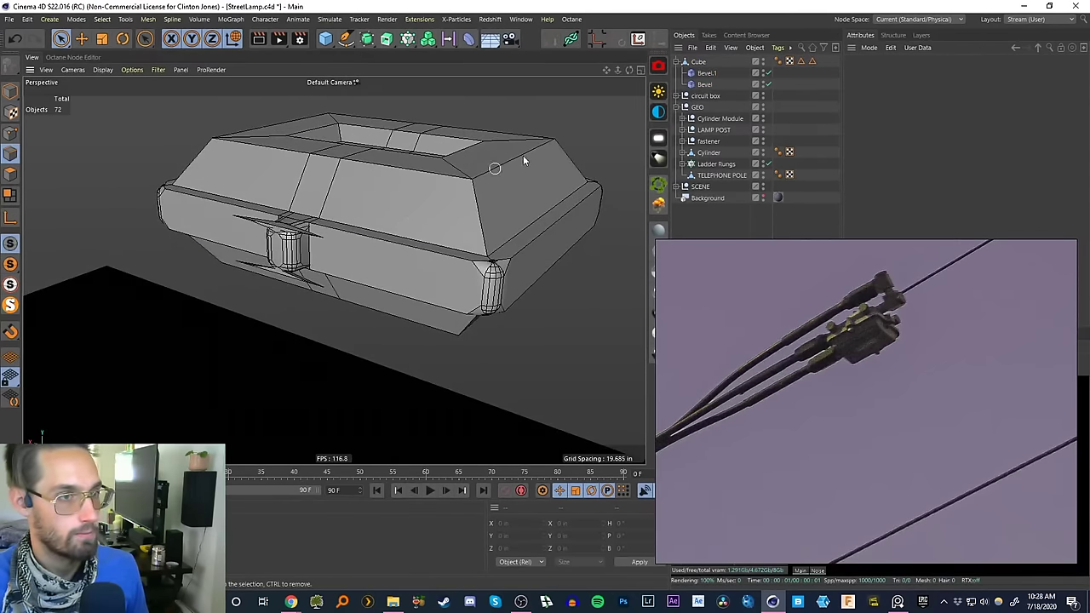
click(706, 73)
mouse_move(707, 86)
mouse_down()
mouse_move(714, 72)
mouse_move(706, 83)
mouse_up()
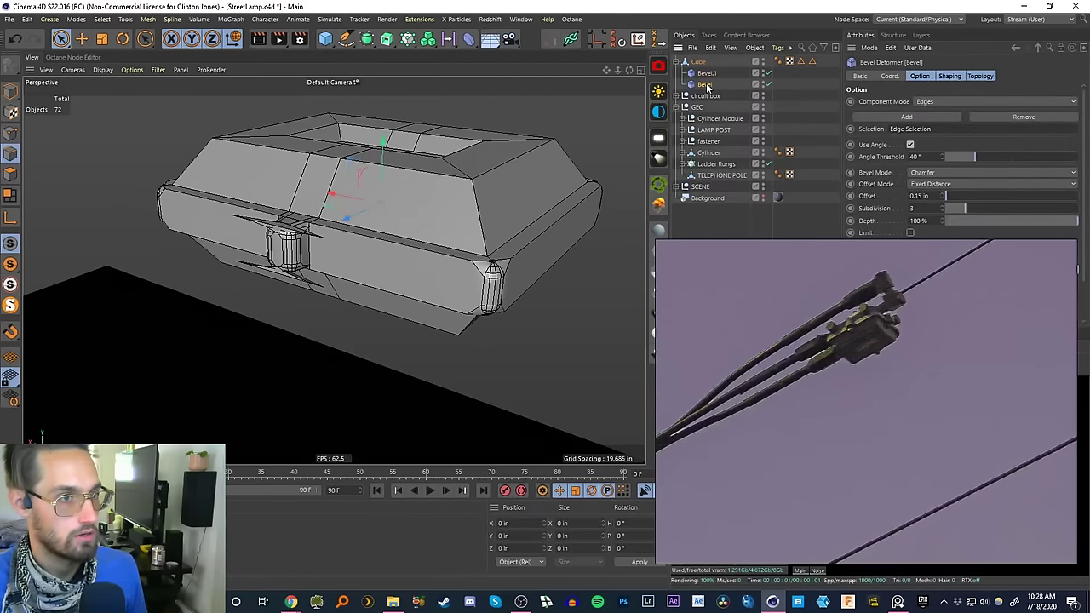
click(770, 75)
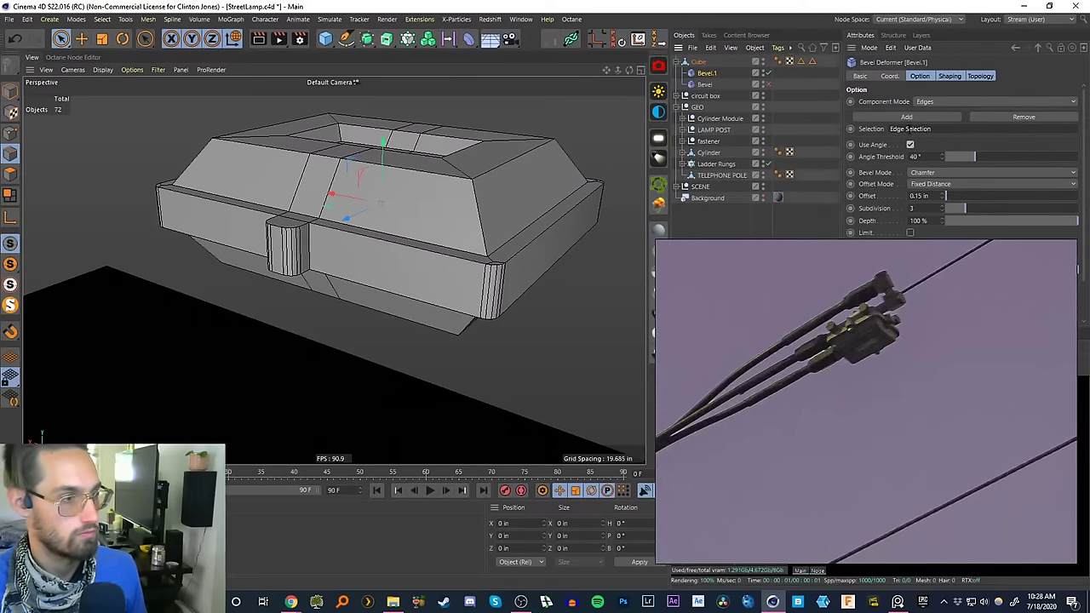
- Reload the first edge selection tag, and enable the original Bevel deformer in place of the duplicate
double_click(801, 63)
mouse_move(506, 224)
alt+mouse_down()
mouse_move(486, 222)
mouse_move(513, 223)
alt+mouse_up()
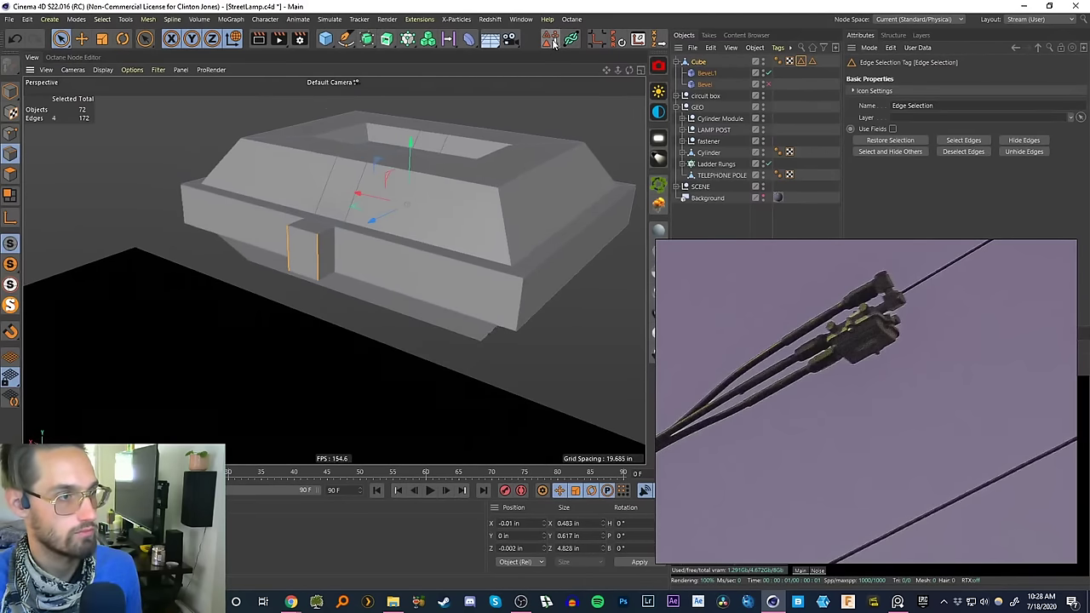
click(707, 74)
click(706, 85)
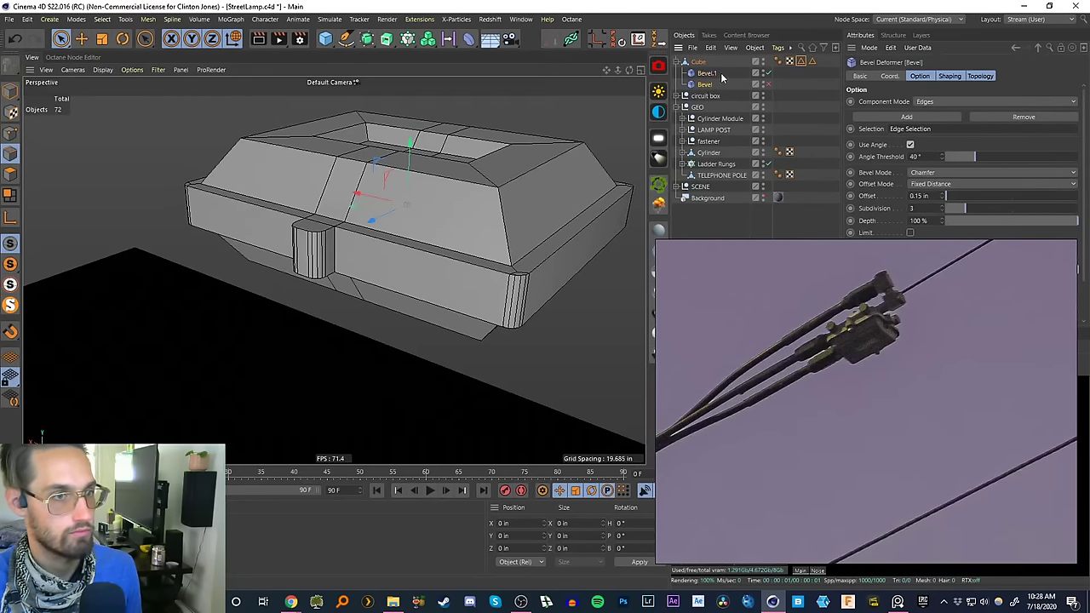
click(768, 73)
click(768, 85)
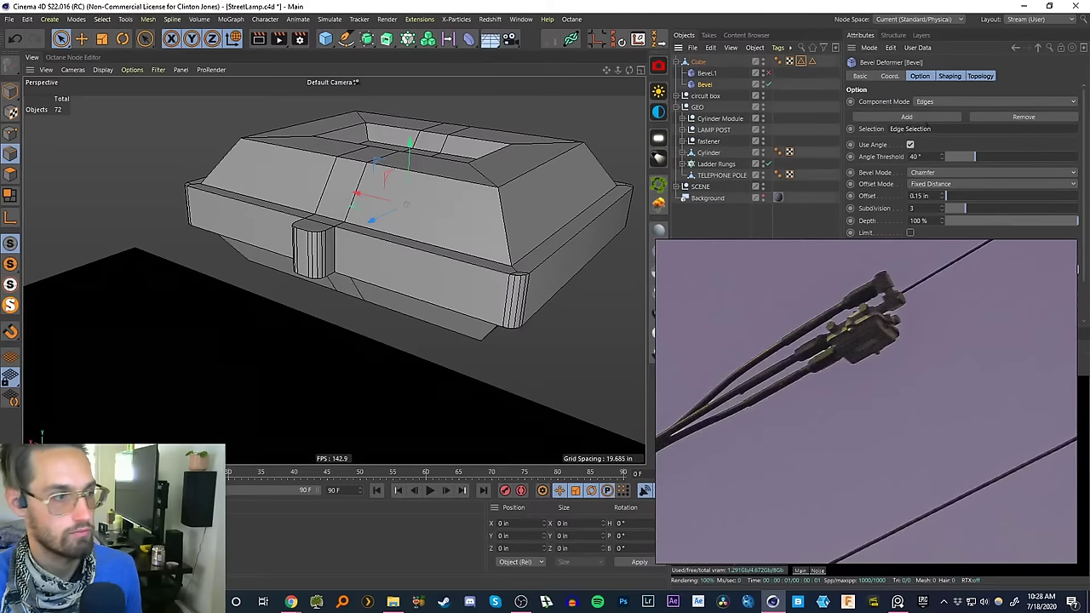
- Delete the first edge selection tag and store the four side-tab edges in a new one for the original Bevel
click(799, 62)
key(Delete)
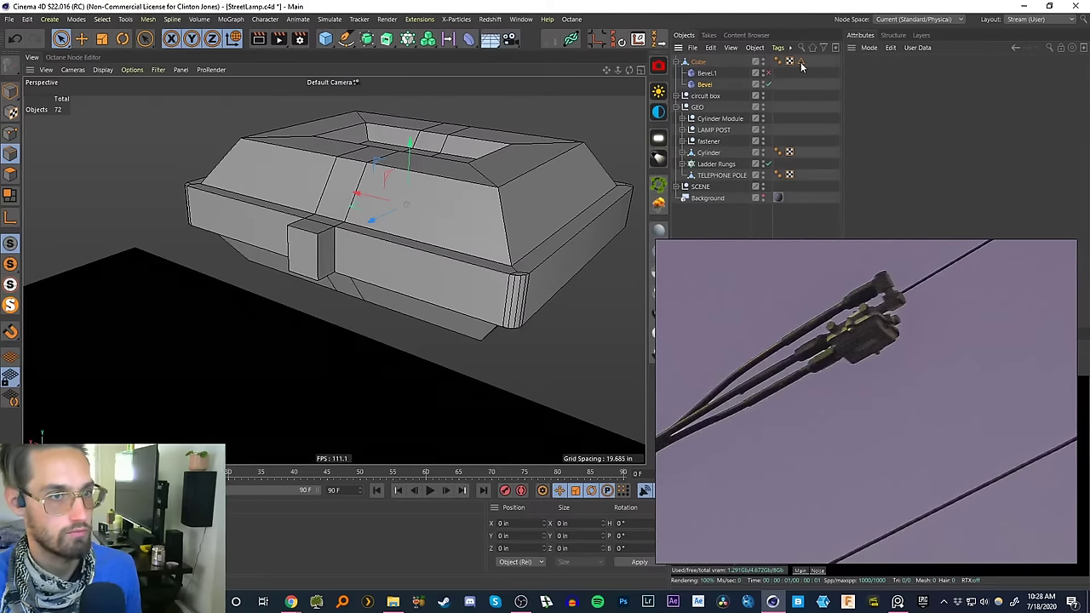
click(705, 86)
click(699, 64)
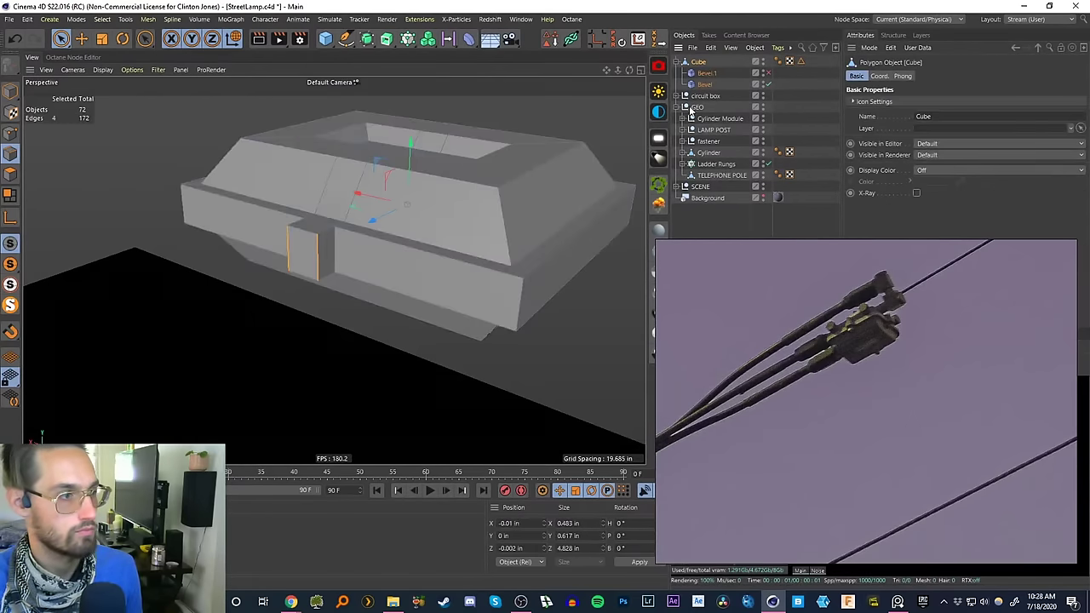
click(709, 85)
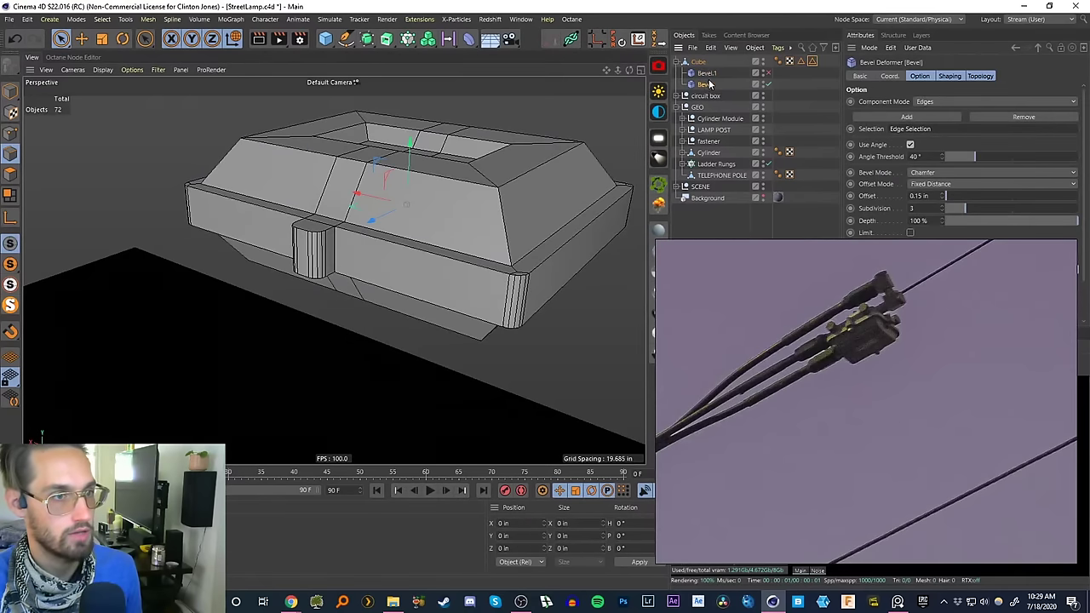
- Toggle each Bevel deformer to compare their effects, and move the original Bevel above the duplicate
click(768, 73)
click(768, 73)
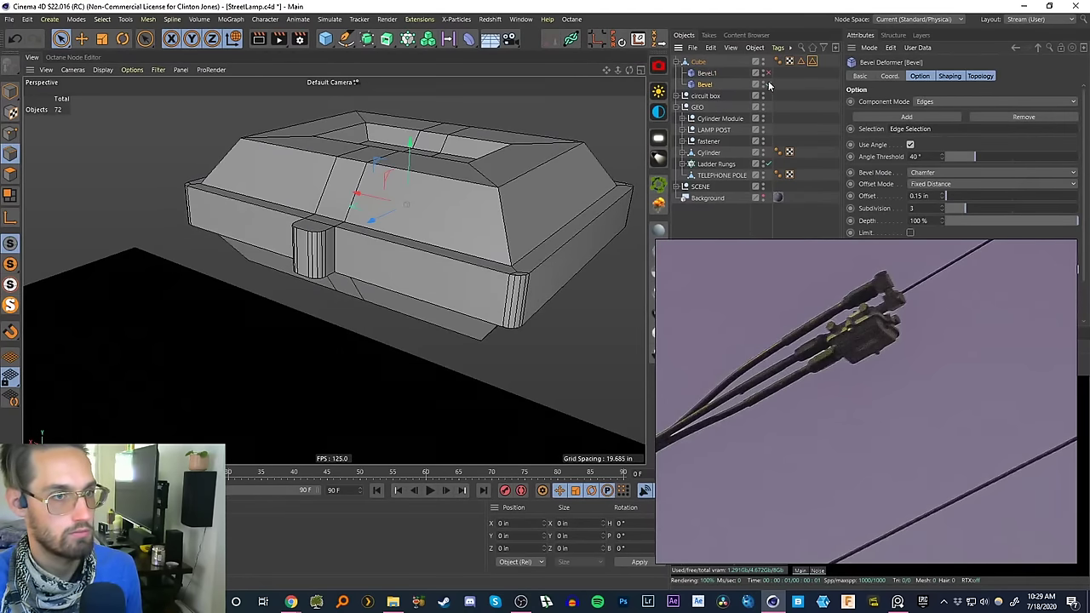
click(768, 84)
click(768, 85)
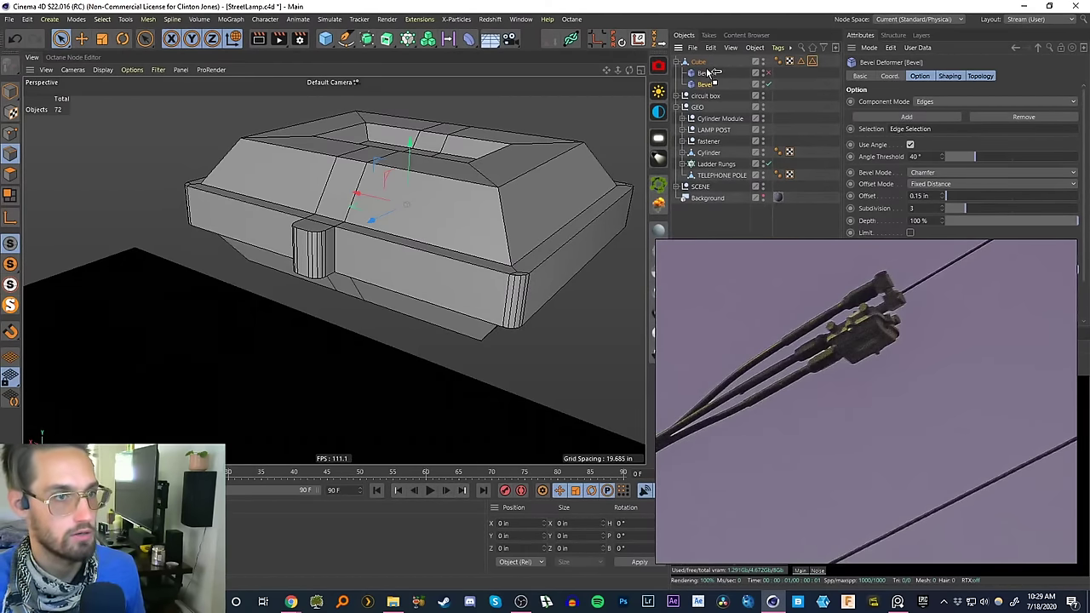
alt+drag(430, 219, 490, 200)
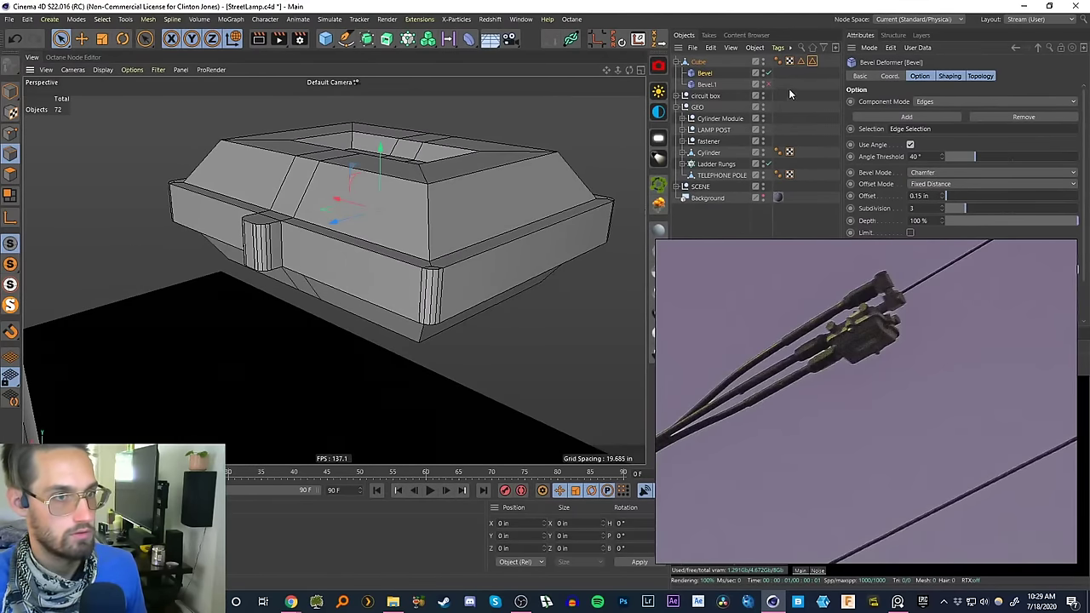
- Delete both edge selection tags from the Cube and remove the extra Bevel deformer
click(789, 89)
drag(800, 67, 806, 75)
key(Delete)
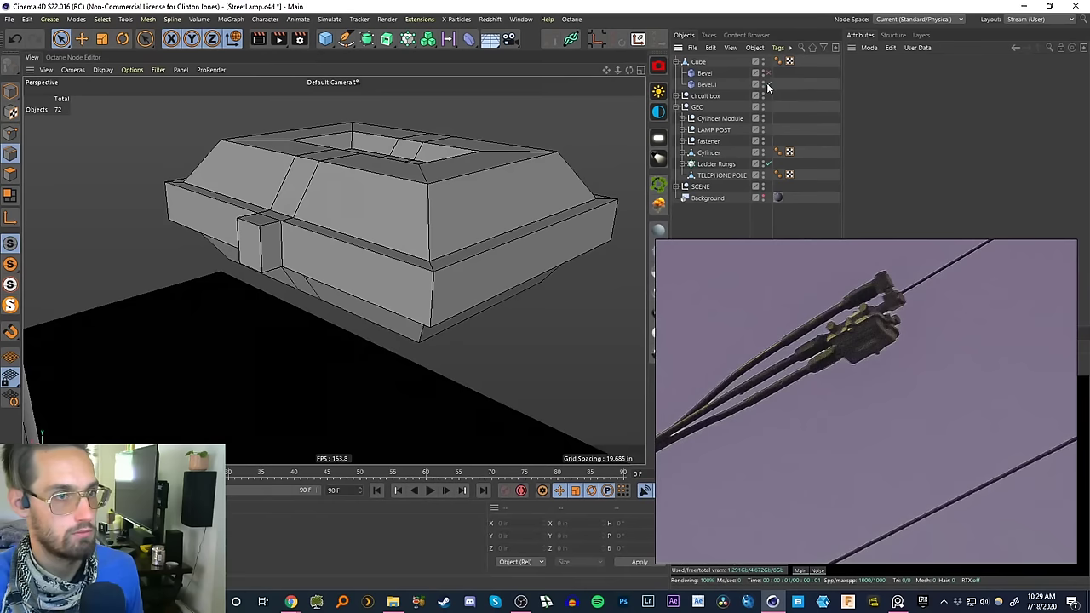
click(769, 73)
click(715, 75)
key(Delete)
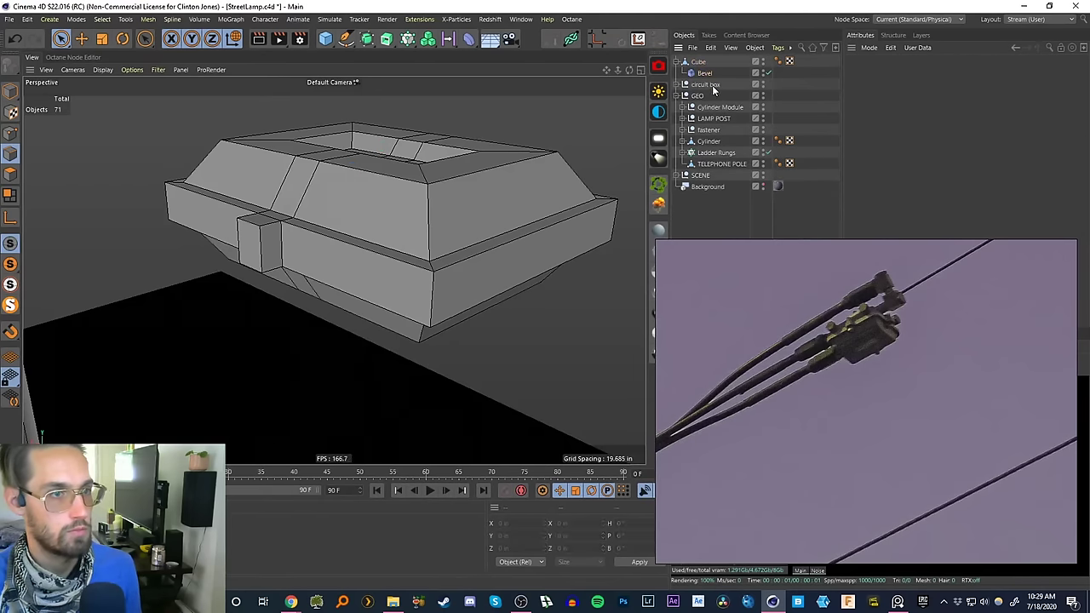
- Store the four side-tab edges as a new edge selection on the Cube and assign it to the Bevel deformer
click(697, 63)
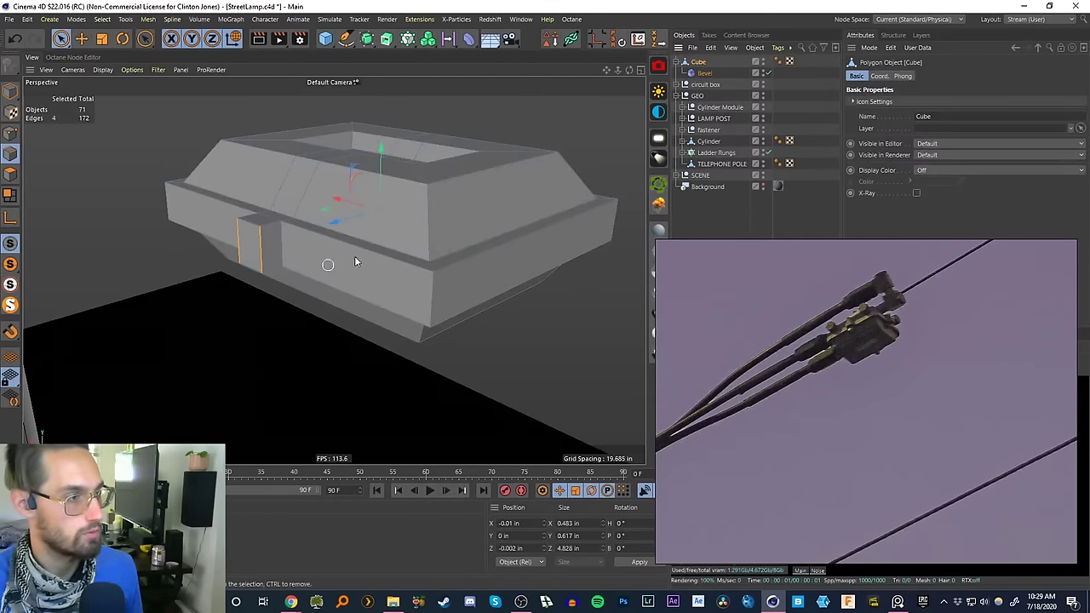
alt+drag(355, 261, 596, 153)
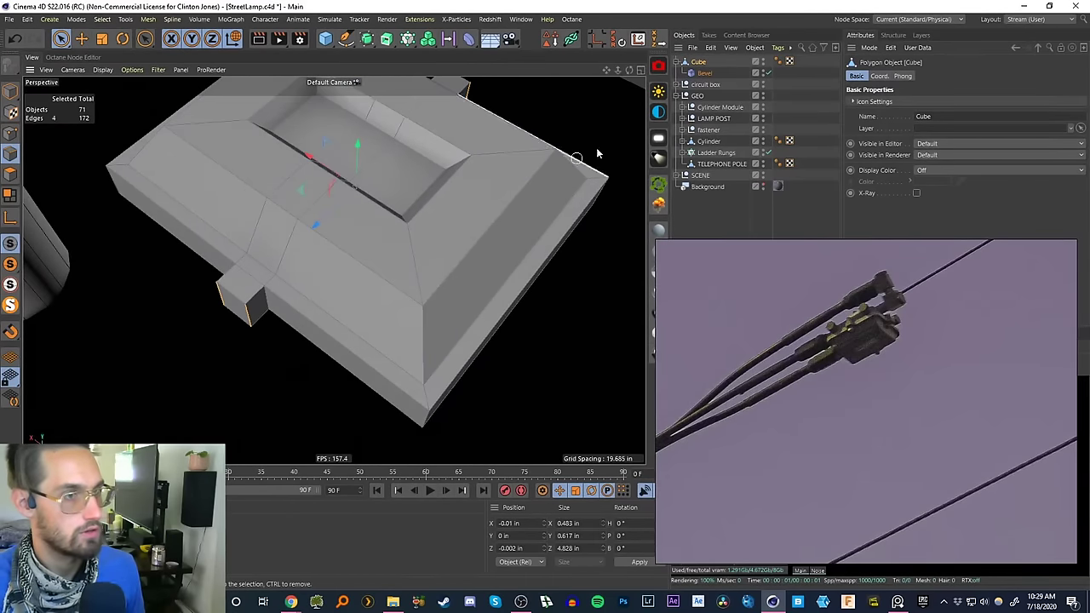
click(550, 39)
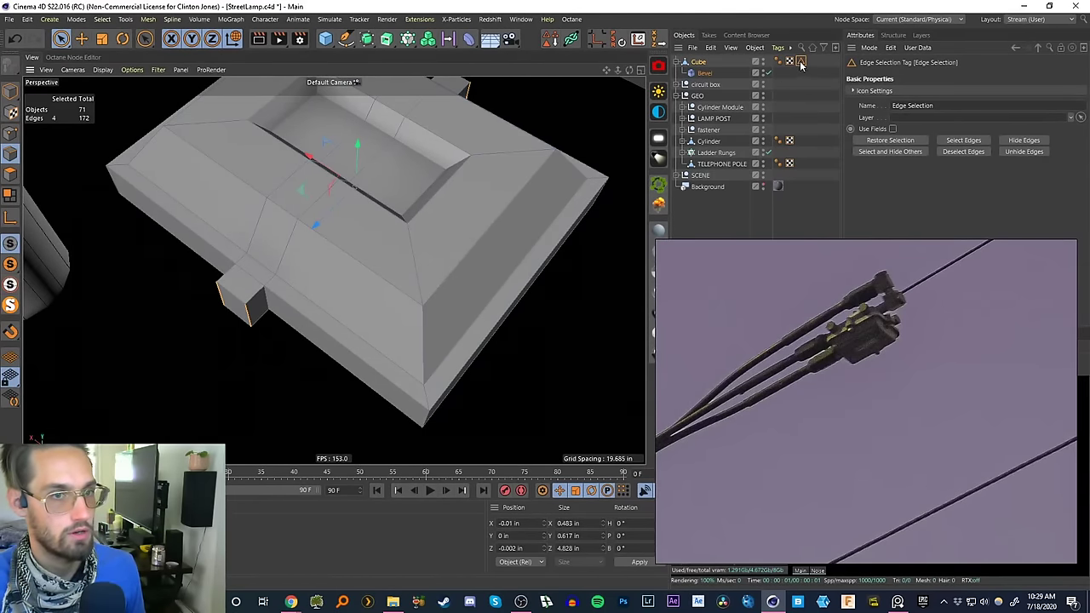
click(703, 73)
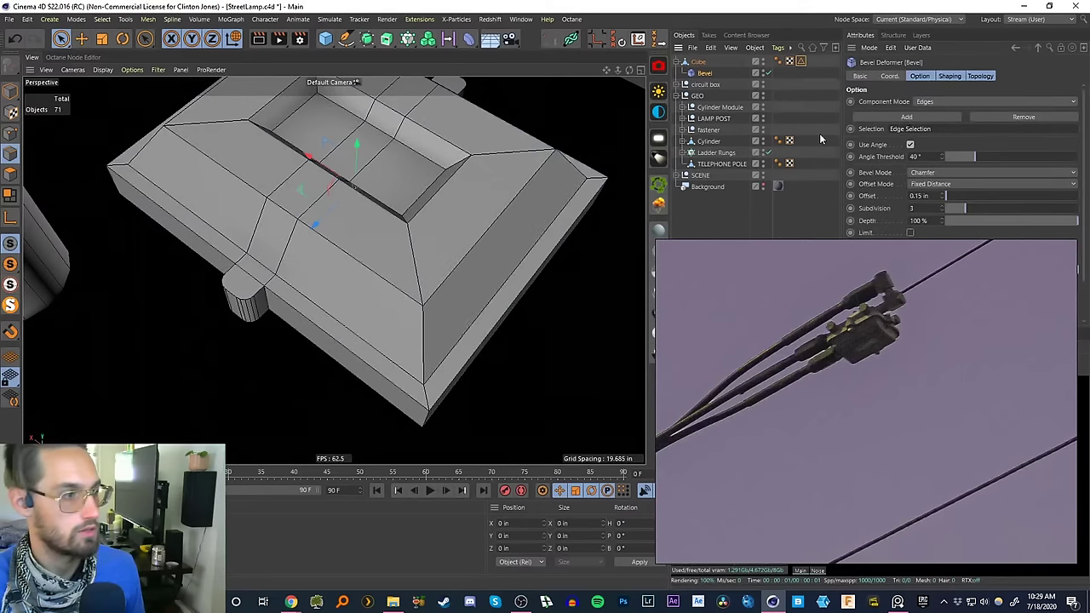
alt+drag(383, 281, 460, 228)
- Select the four vertical corner edges of the Cube's protruding plate
click(708, 89)
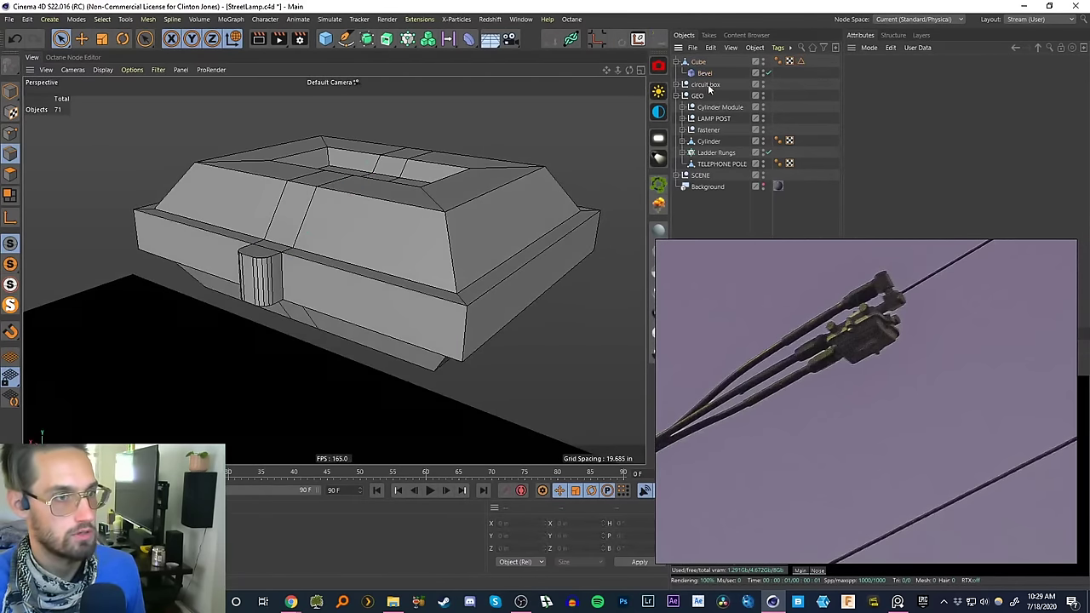
click(698, 61)
click(468, 323)
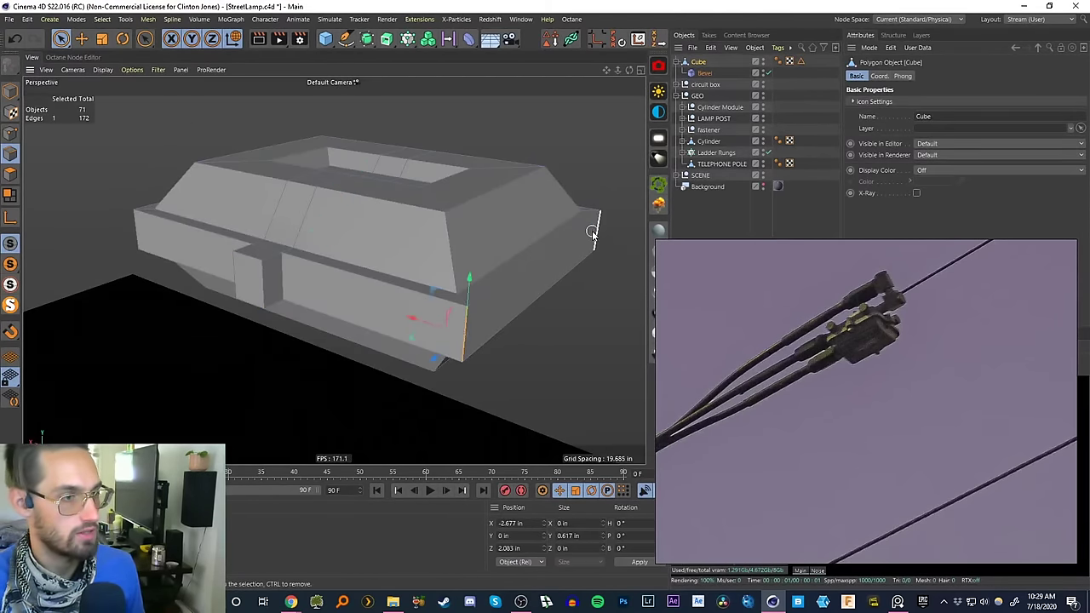
shift+click(593, 232)
mouse_move(292, 227)
alt+mouse_down()
mouse_move(384, 225)
mouse_move(293, 217)
alt+mouse_up()
shift+click(283, 220)
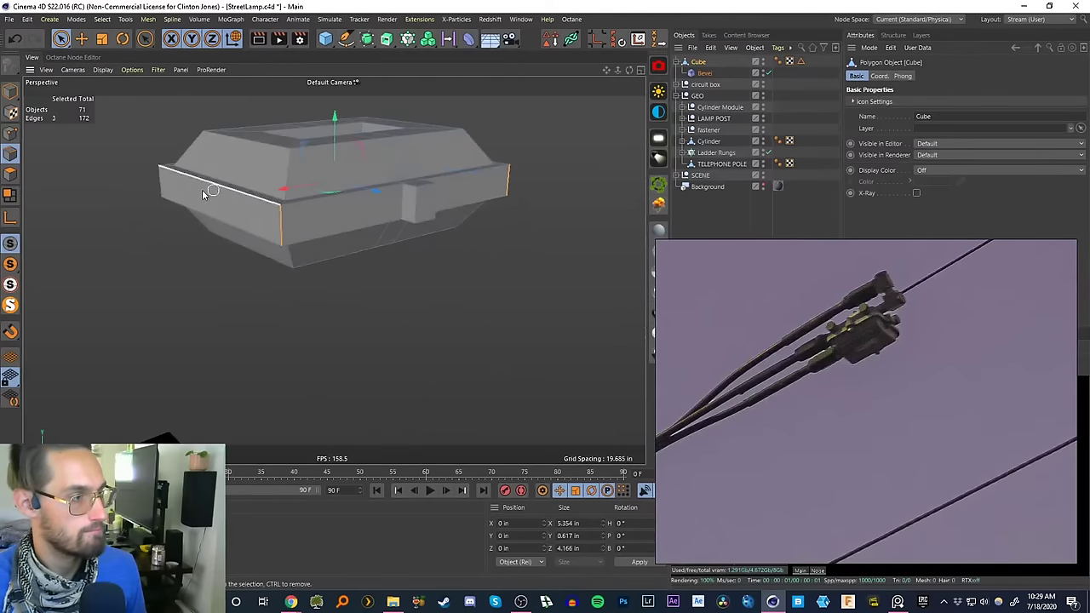
shift+click(160, 182)
alt+middle_drag(361, 239, 324, 281)
drag(370, 247, 234, 238)
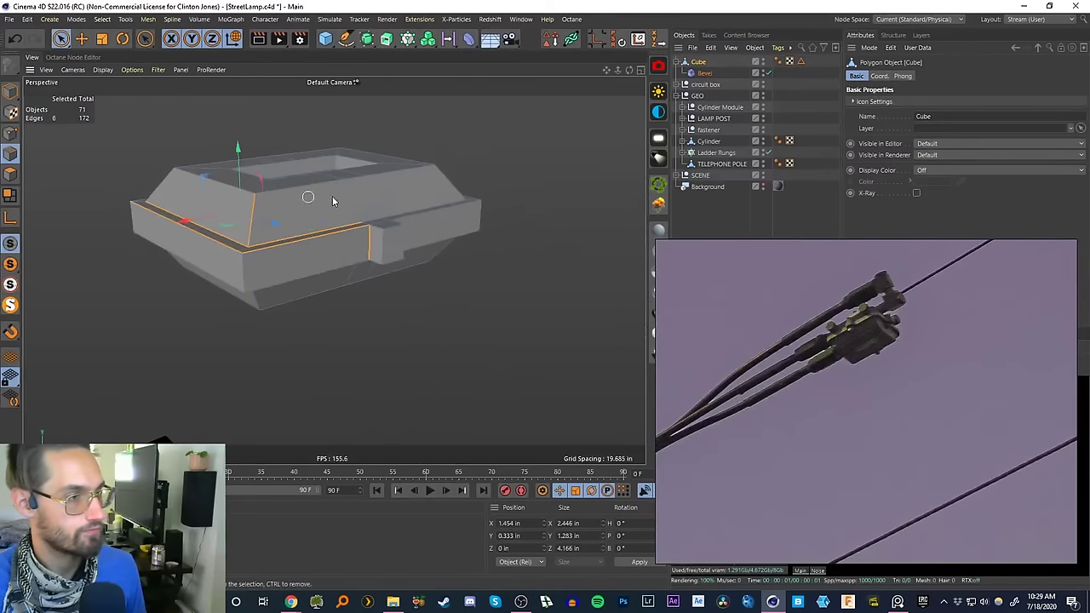
click(244, 264)
shift+click(132, 214)
shift+click(479, 210)
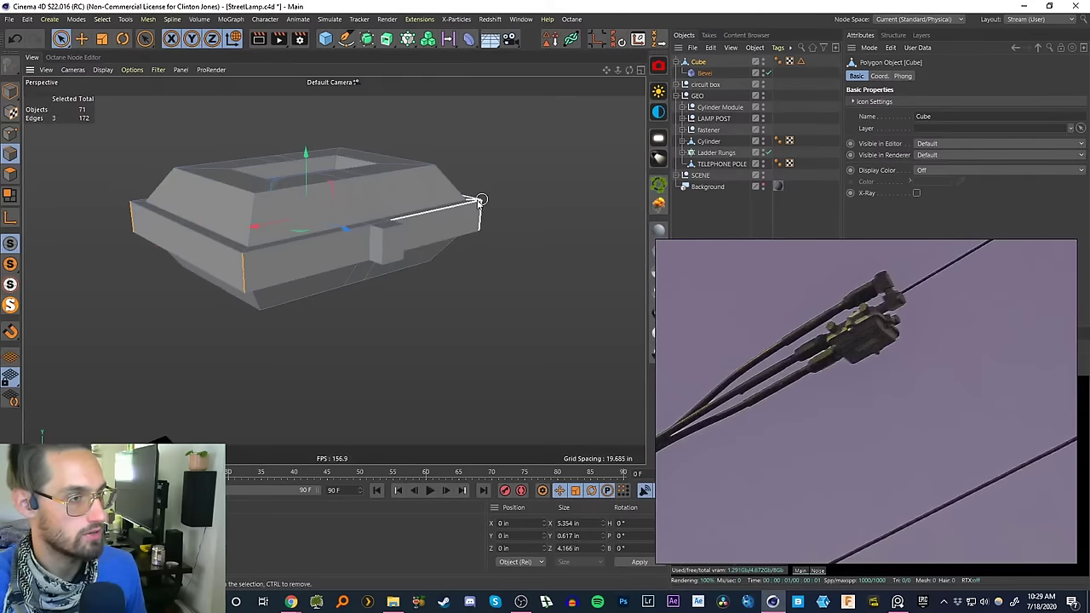
alt+drag(480, 200, 428, 199)
alt+right_drag(399, 192, 424, 153)
alt+drag(424, 153, 451, 183)
shift+click(429, 201)
scroll(357, 204, down, 4)
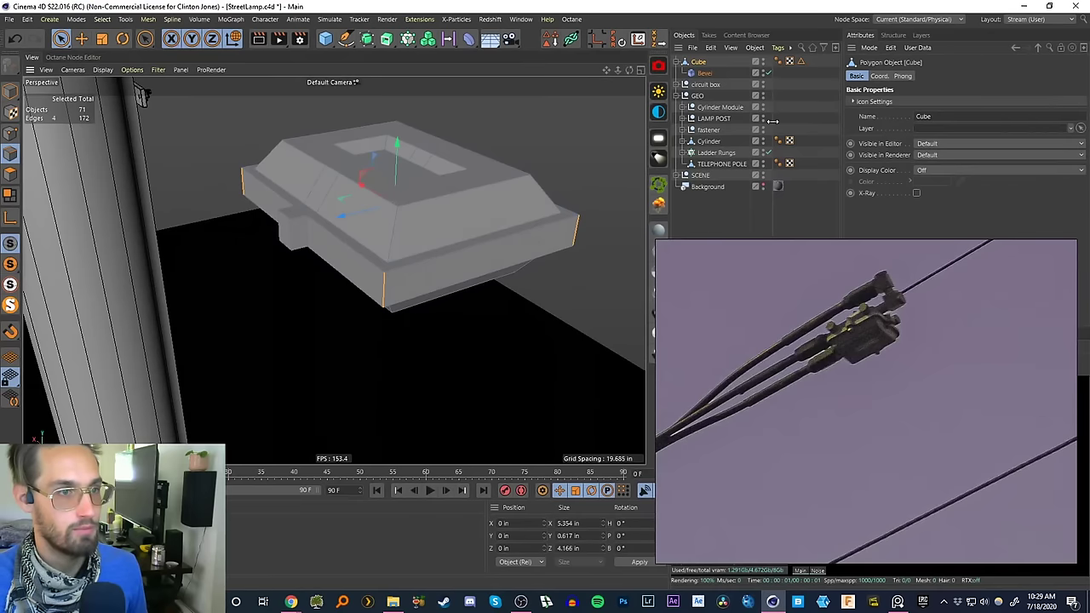
- Store the plate corner edges as a second edge selection and add another Bevel deformer under the Cube
click(551, 42)
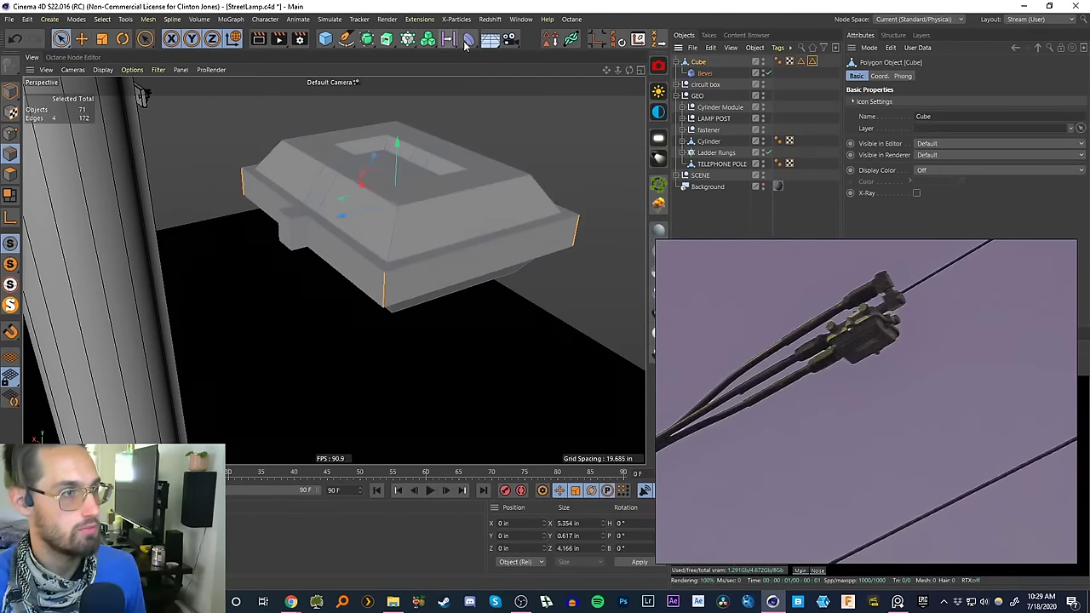
click(467, 46)
click(594, 201)
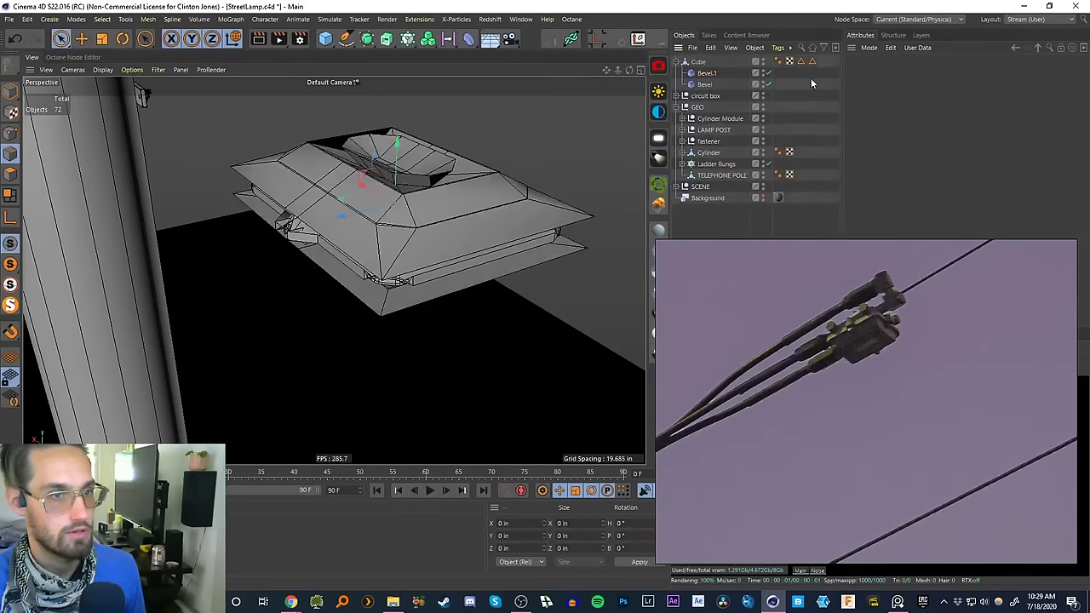
- Assign the plate corner edge selection to the second Bevel deformer and set its offset to 0.1 in
click(722, 73)
drag(834, 89, 909, 132)
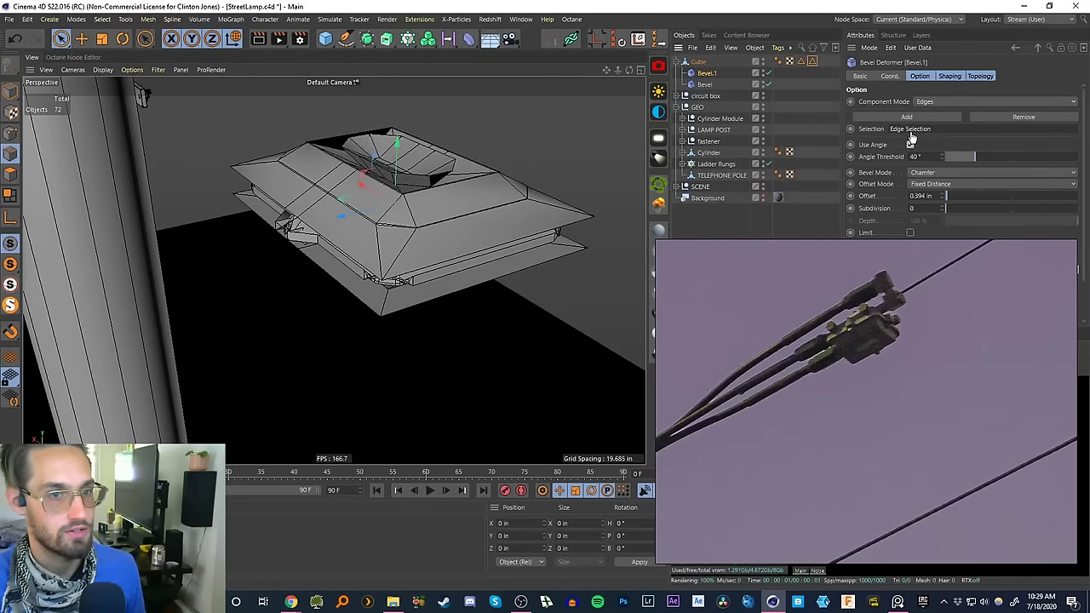
scroll(389, 269, up, 3)
alt+drag(418, 269, 494, 277)
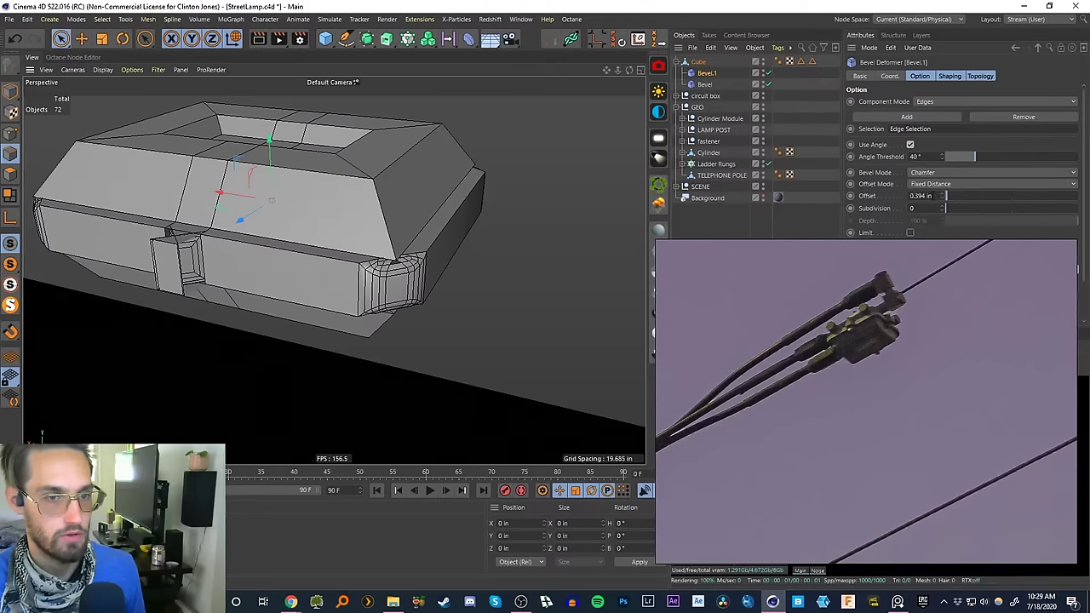
drag(934, 195, 857, 190)
text(0.1)
key(Return)
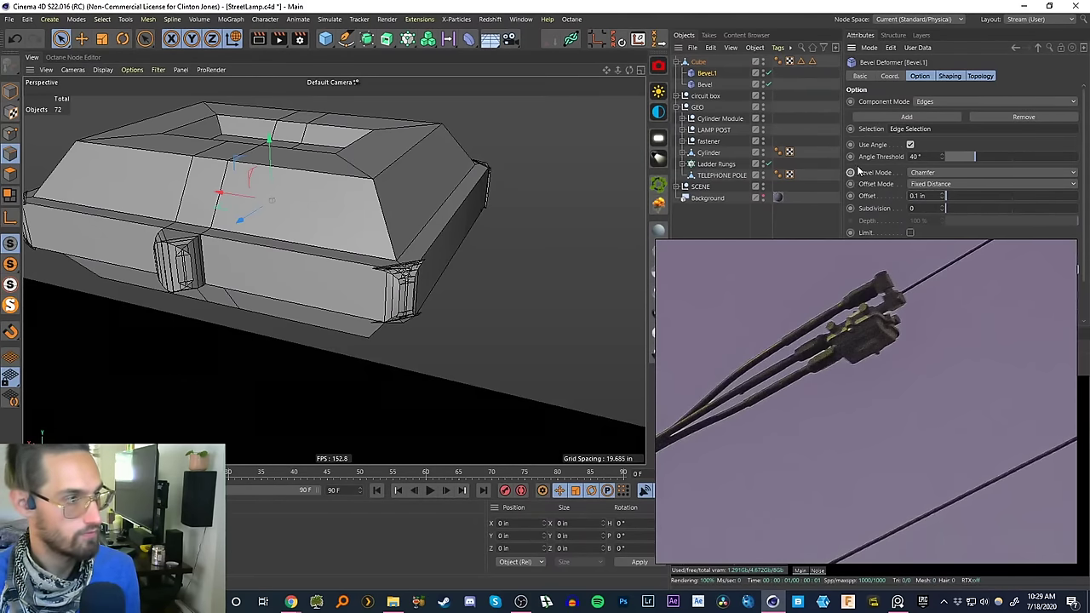
- Move the original Bevel deformer above Bevel.1 and toggle each one to compare which edges it affects
click(767, 84)
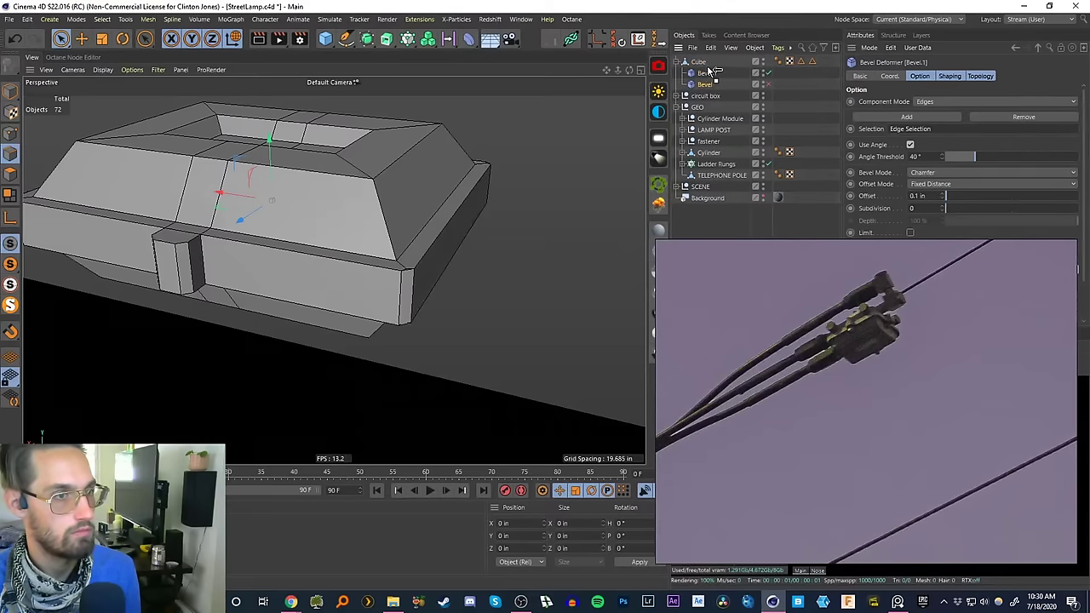
drag(709, 69, 709, 72)
click(710, 84)
click(768, 84)
click(768, 74)
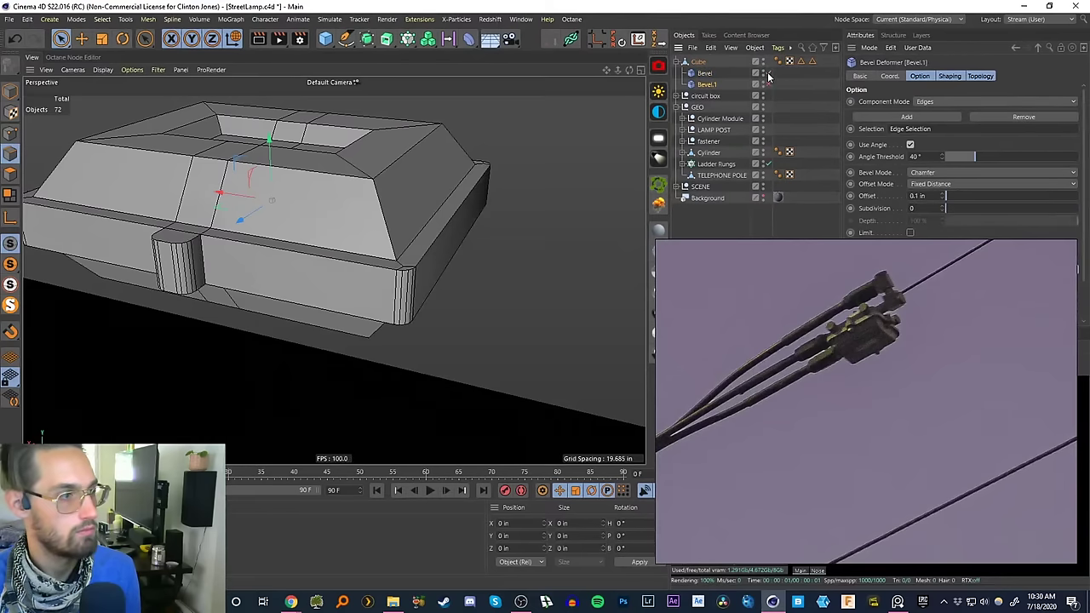
click(768, 73)
click(768, 84)
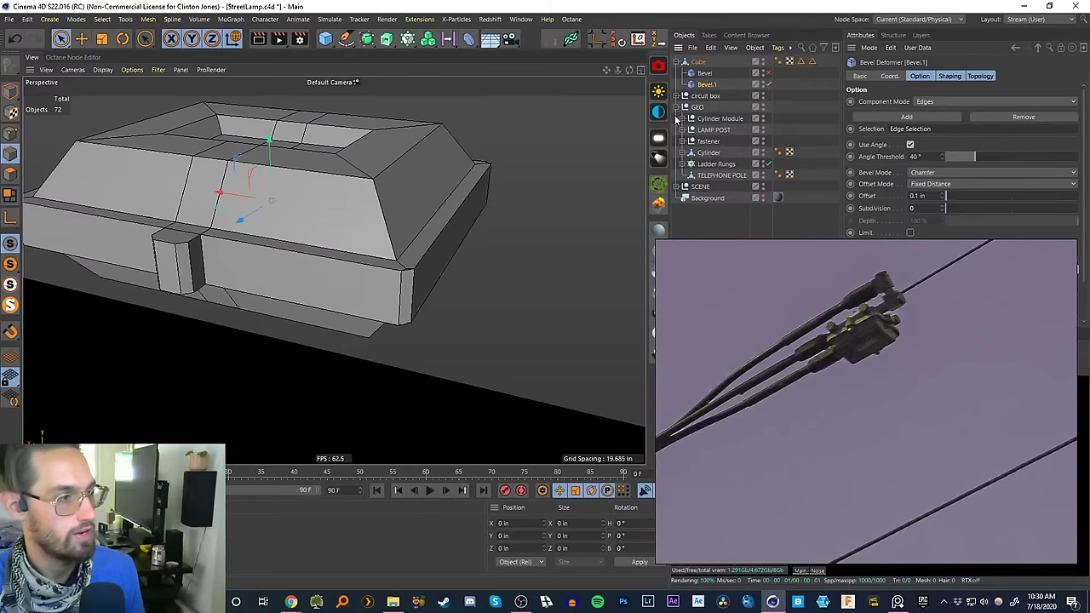
alt+drag(370, 219, 414, 253)
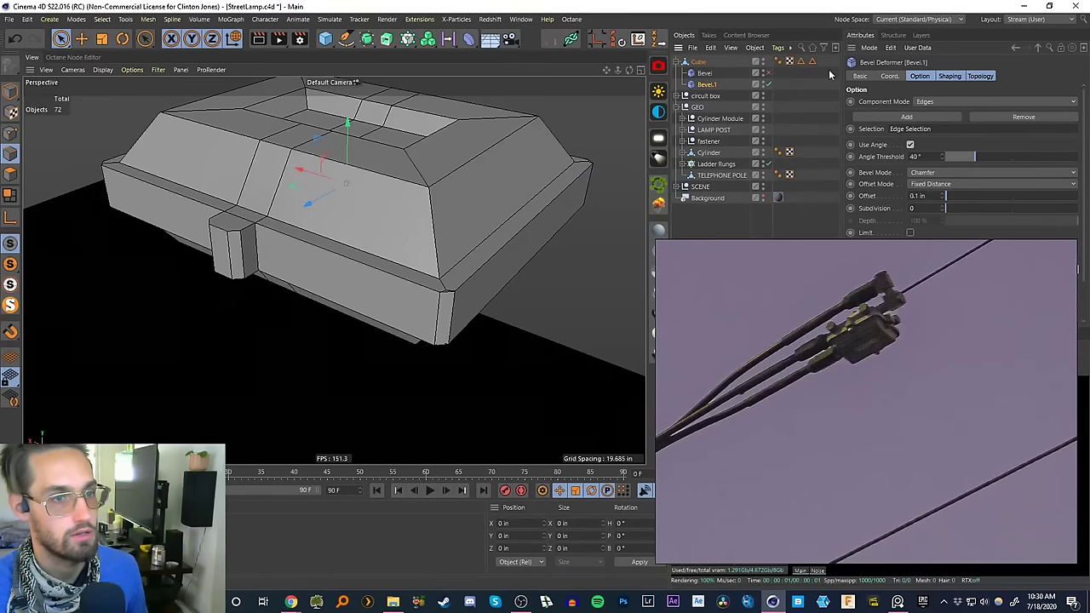
- Rename the Cube's tab edge selection tag as center and its plate corner edge selection tag as outside
click(800, 62)
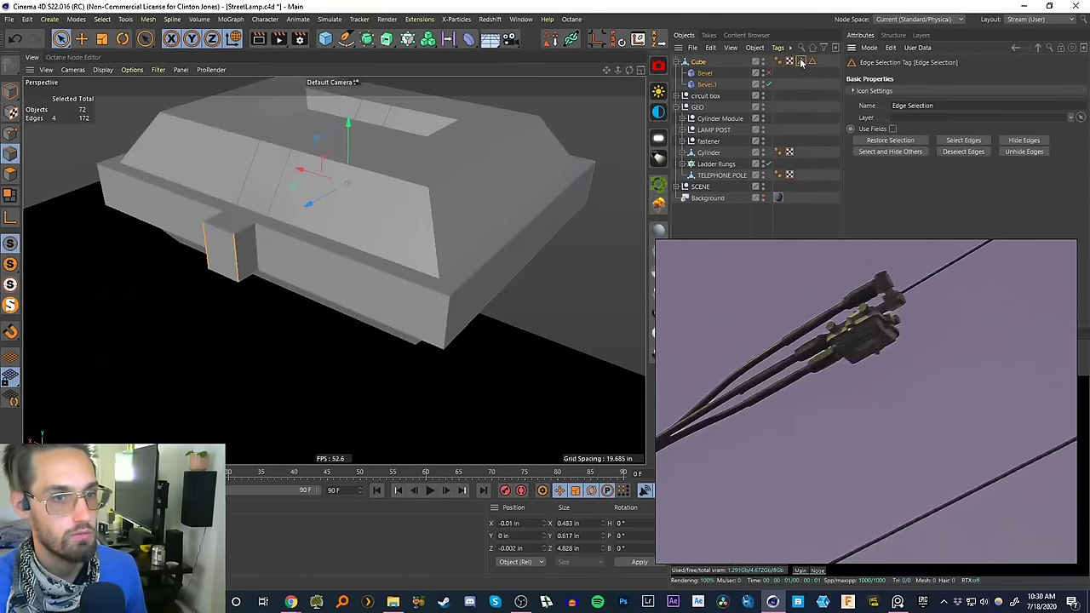
click(933, 105)
text(center)
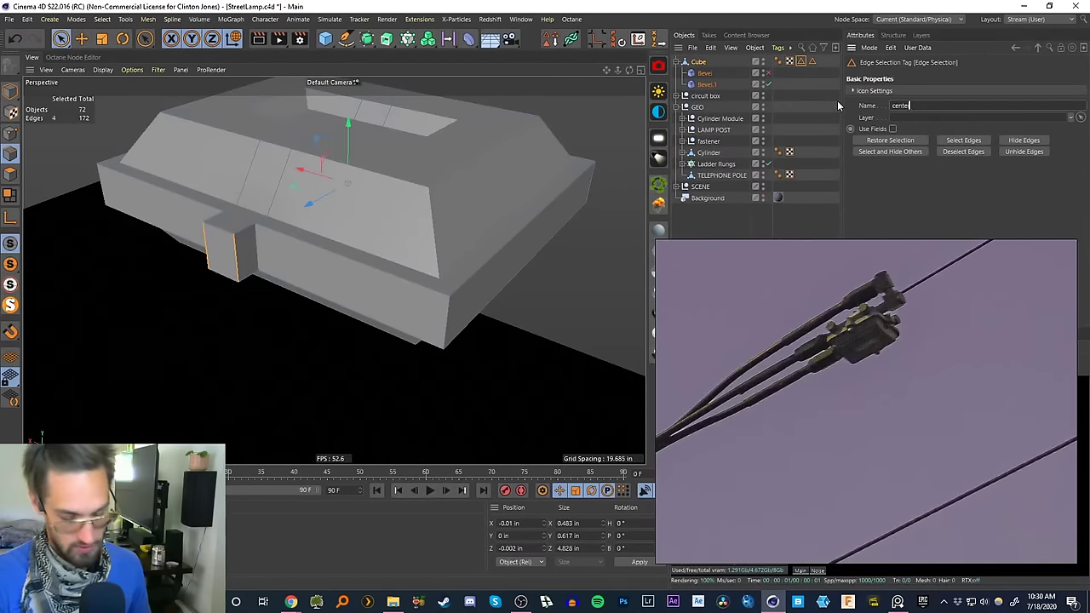
key(Return)
double_click(812, 62)
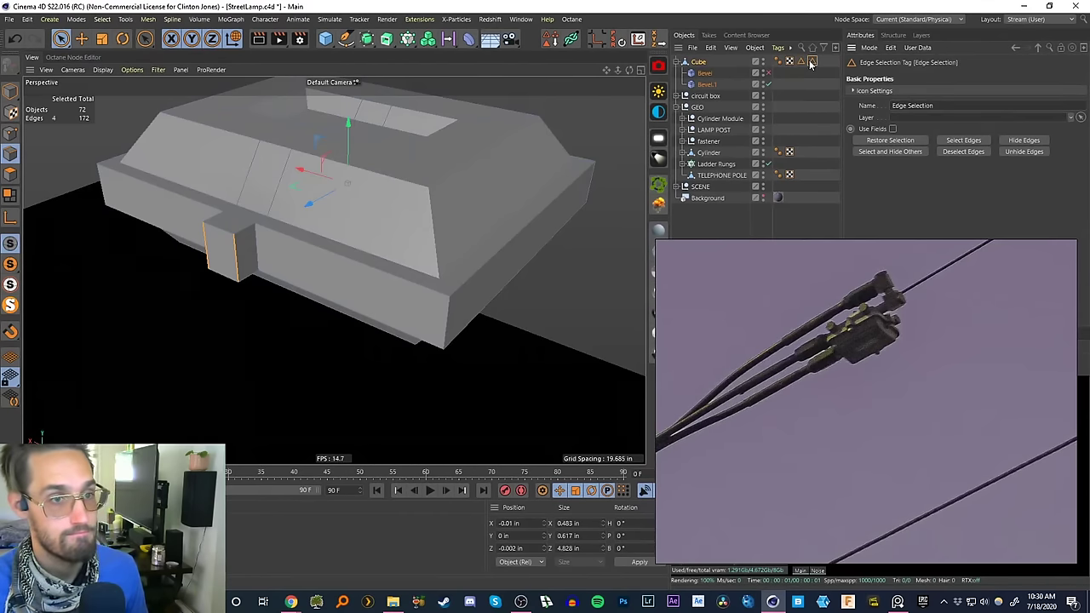
click(907, 106)
text(cuts)
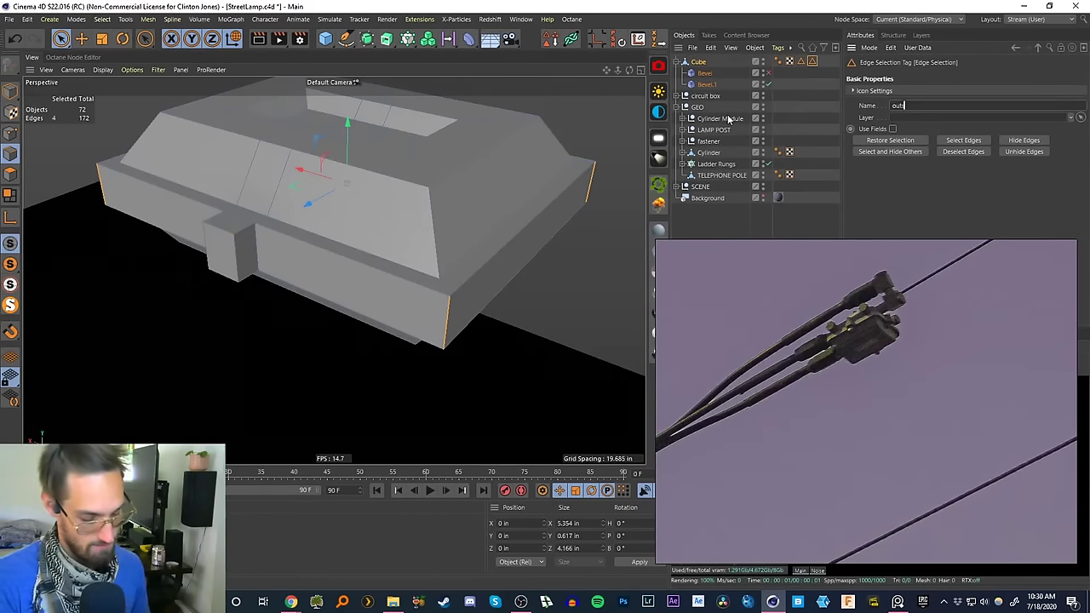
text(ide)
key(Return)
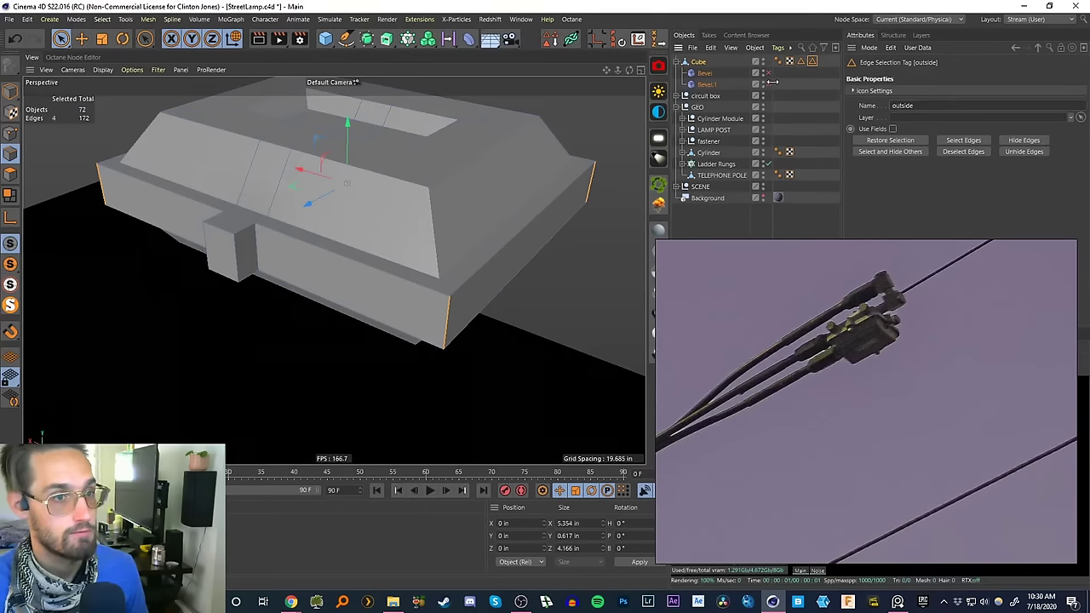
- Enable only the original Bevel deformer and assign the center edge selection to it
click(712, 75)
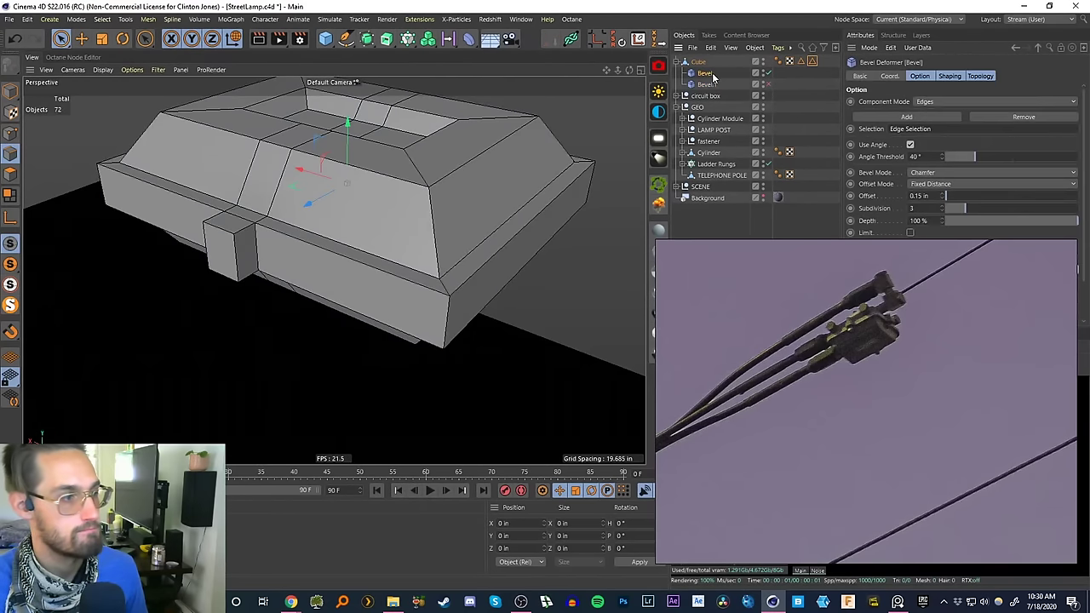
click(799, 62)
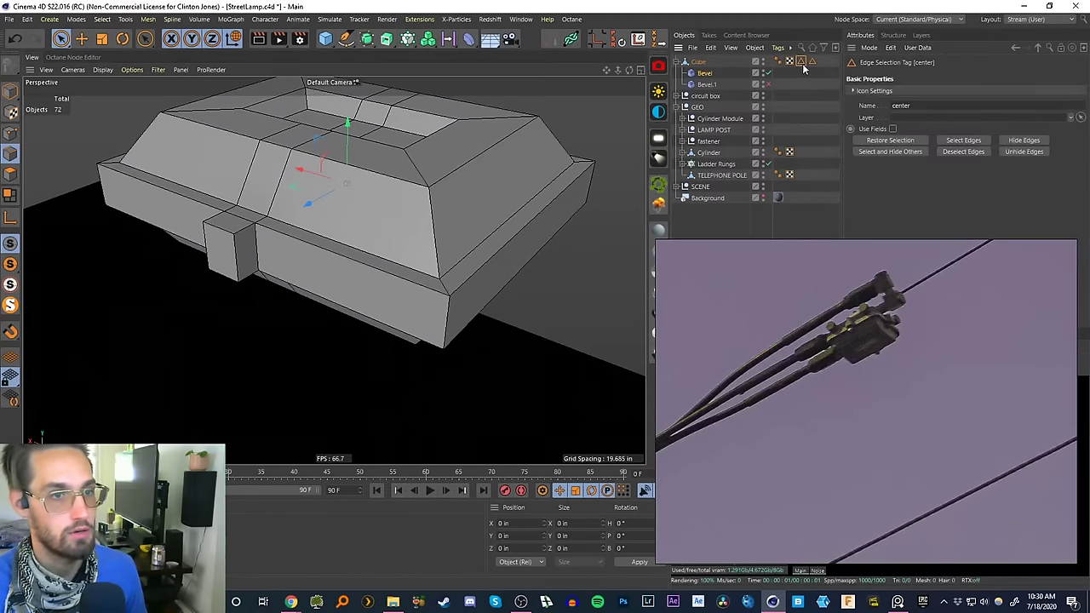
click(705, 75)
drag(800, 62, 900, 129)
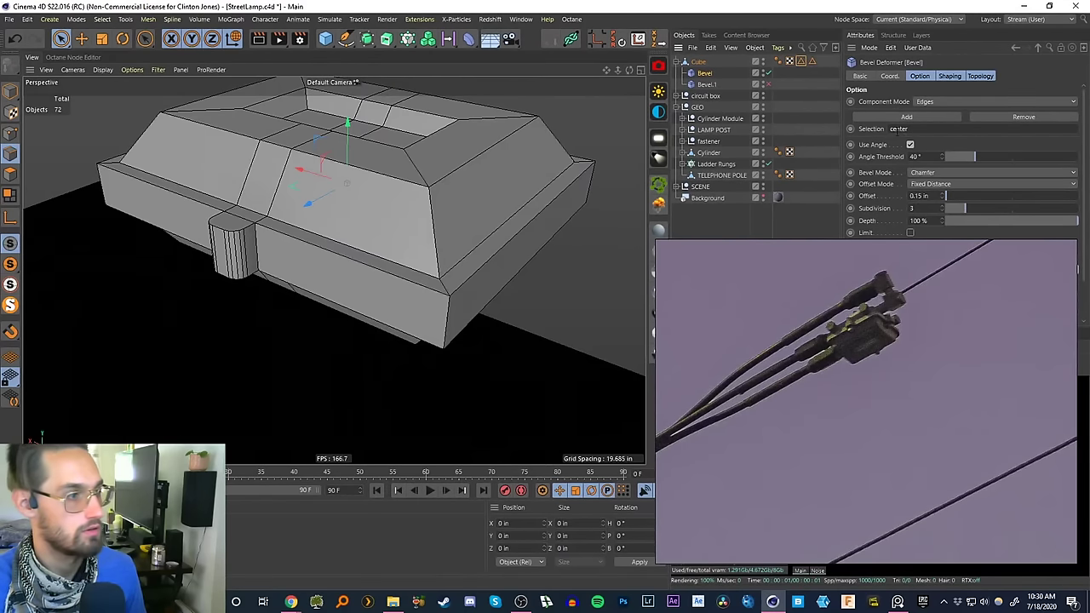
- Enable only the Bevel.1 deformer and assign the outside edge selection to it
click(705, 85)
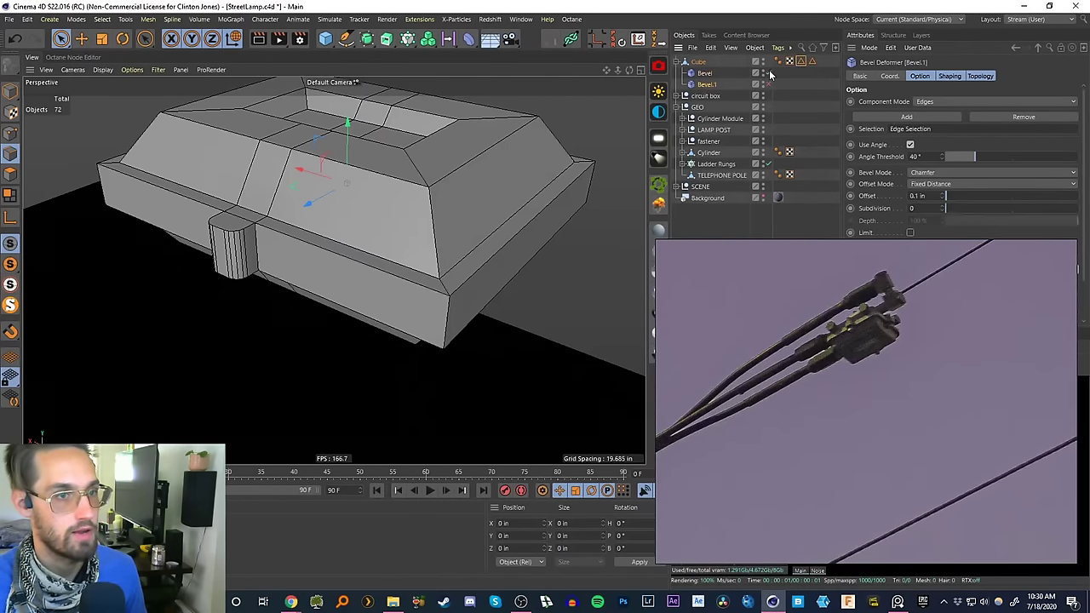
click(769, 84)
click(810, 62)
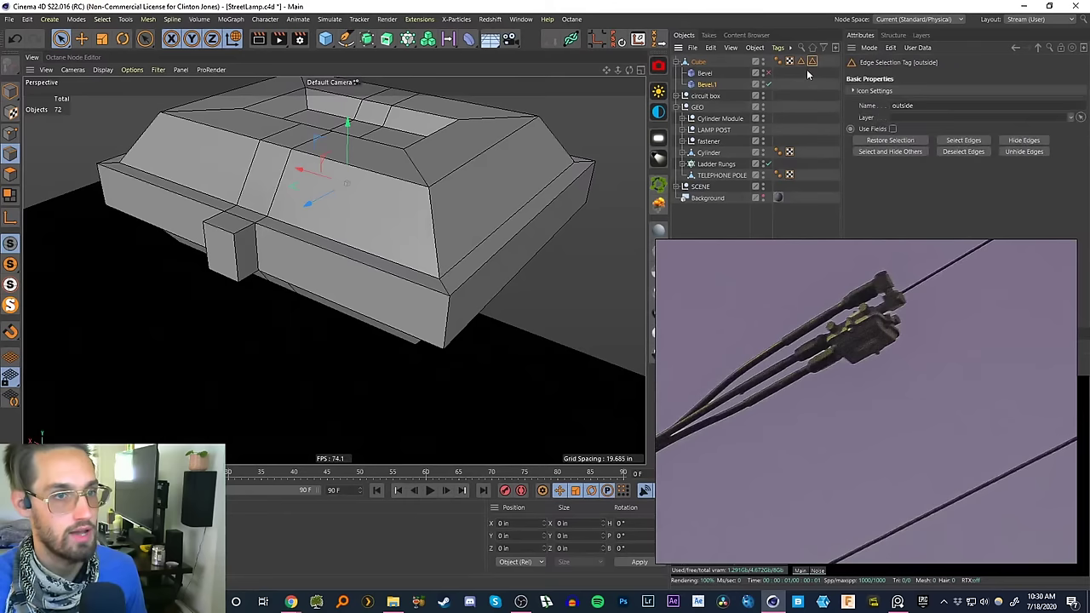
click(705, 85)
drag(810, 62, 916, 130)
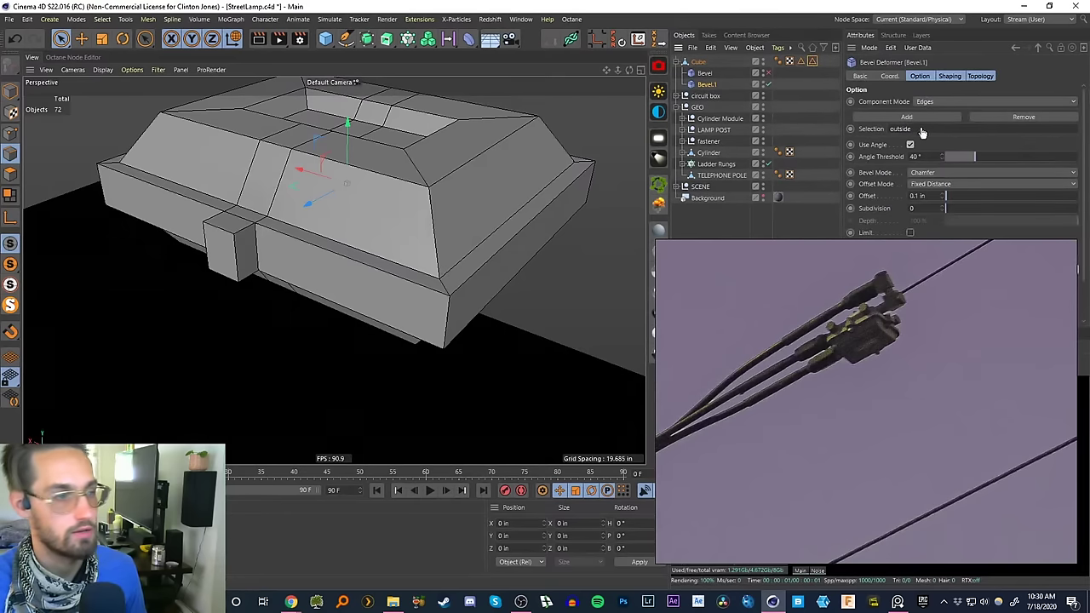
- Set the Bevel.1 deformer's offset to 0.3 in and its subdivision to 3 to round the plate corners
alt+drag(491, 299, 431, 263)
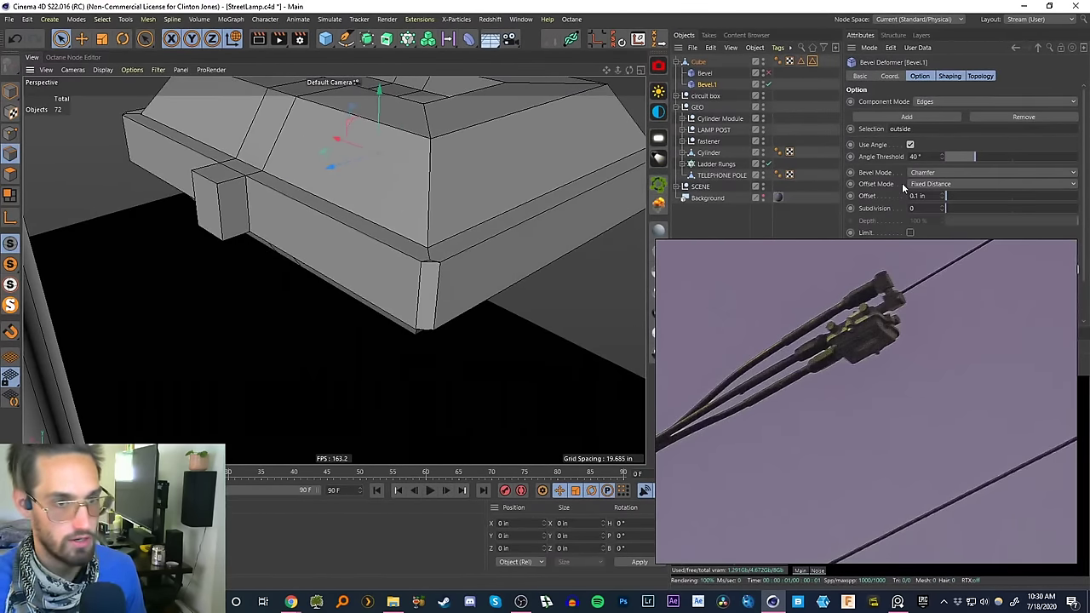
drag(936, 195, 815, 195)
text(.3)
key(Return)
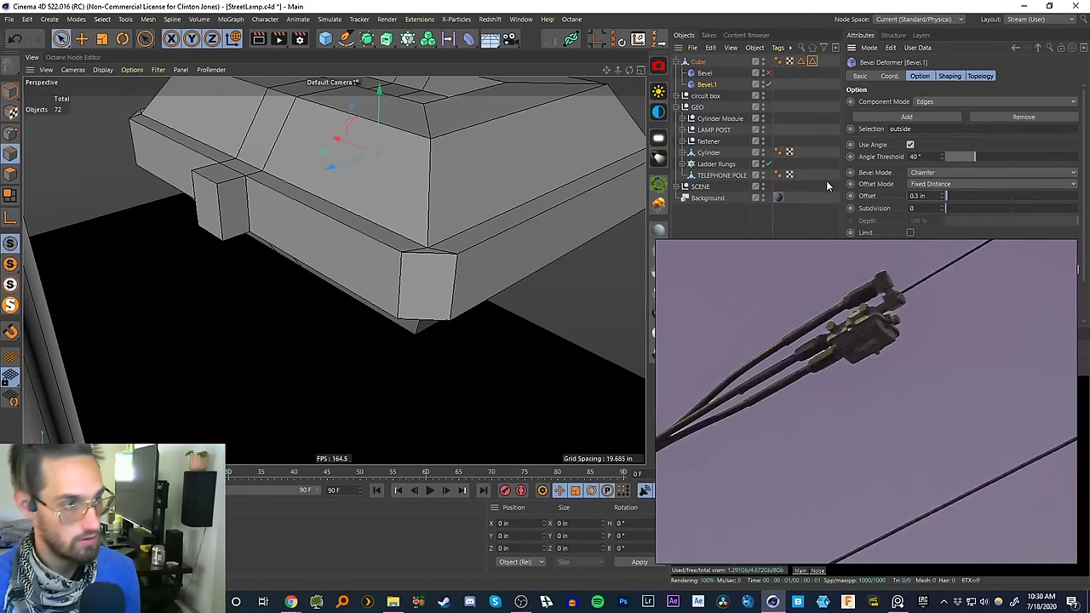
text(3)
key(Return)
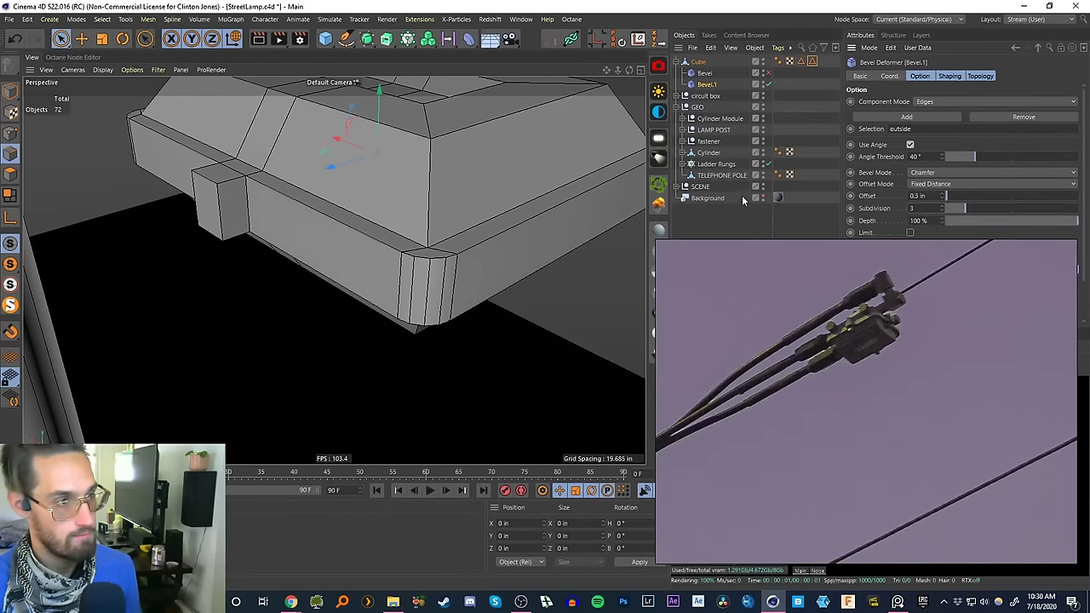
- Try an offset of 0.4 in on the plate corner bevel, and undo the change
alt+drag(476, 283, 440, 304)
double_click(921, 195)
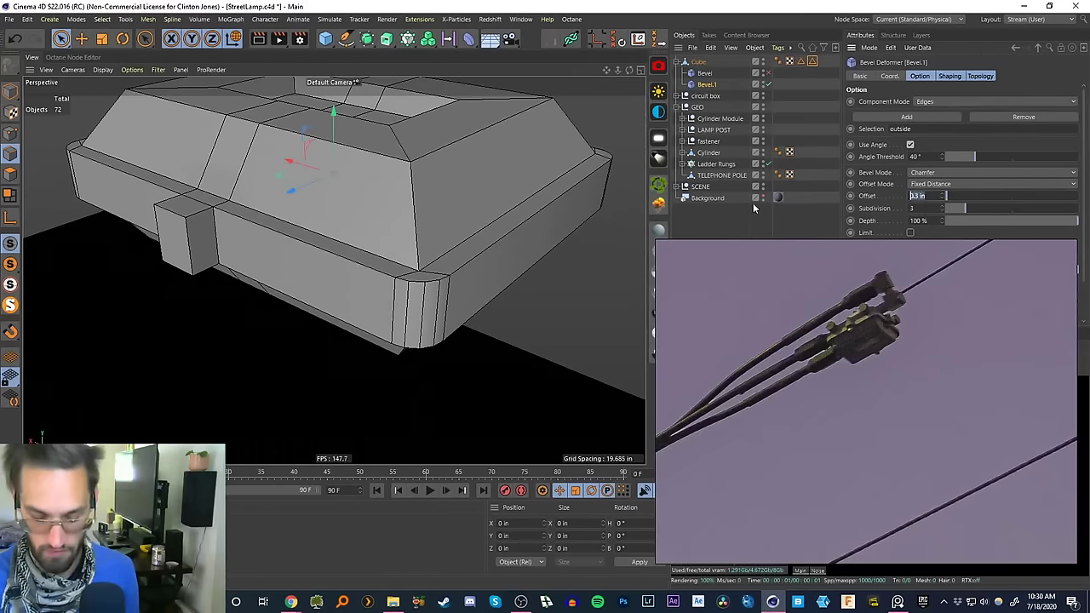
text(.4)
key(Return)
key(ctrl+z)
- Set the Bevel.1 deformer's offset to 0.28 in
alt+drag(528, 263, 462, 294)
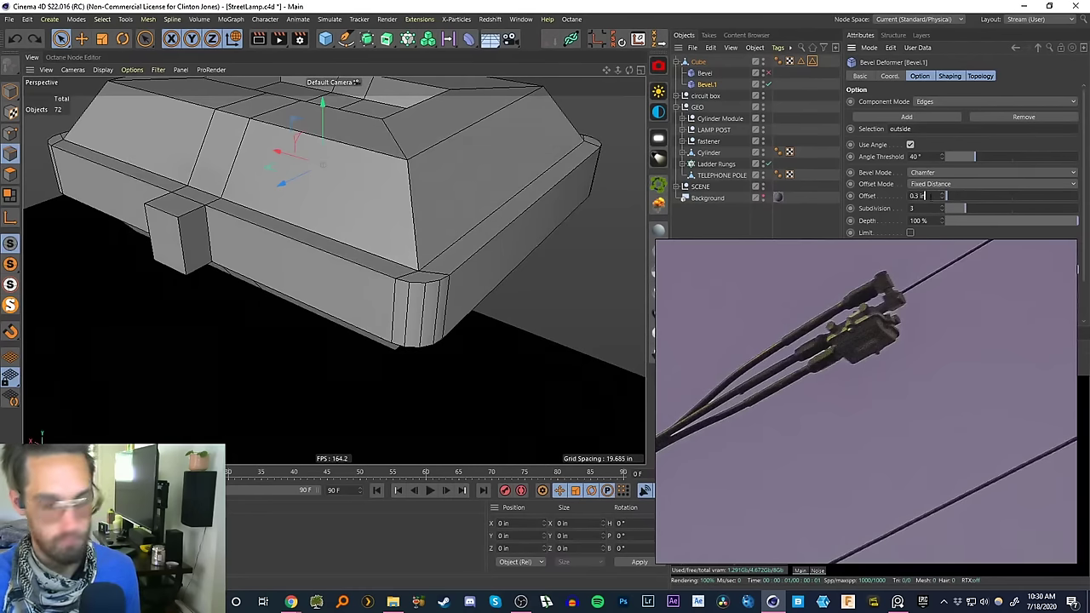
text(0.28)
key(Return)
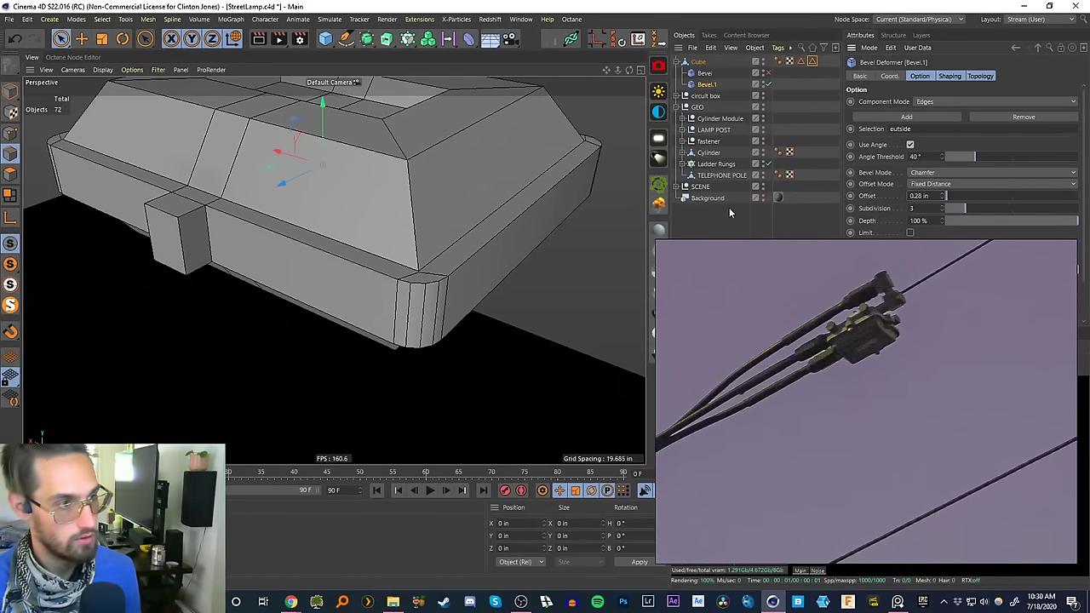
- Enable the center-edge bevel deformer on the cube alongside the outside-edge bevel and inspect the rounded box
click(768, 77)
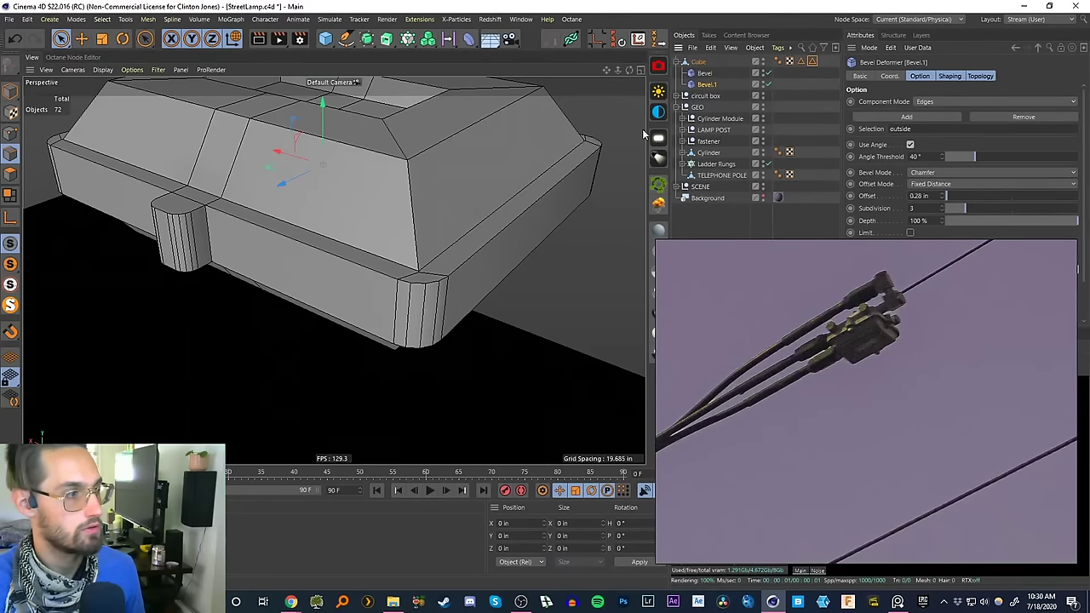
alt+drag(448, 251, 434, 216)
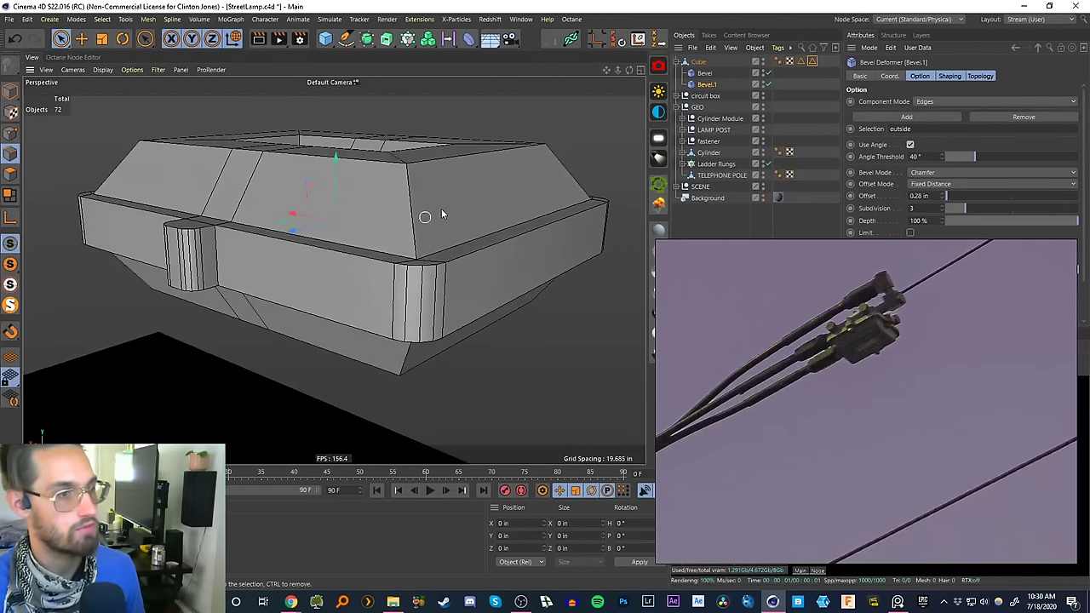
alt+middle_drag(434, 216, 490, 218)
click(698, 220)
- Add a third bevel deformer to the box's Cube object and set its offset to 0.1 in
click(698, 62)
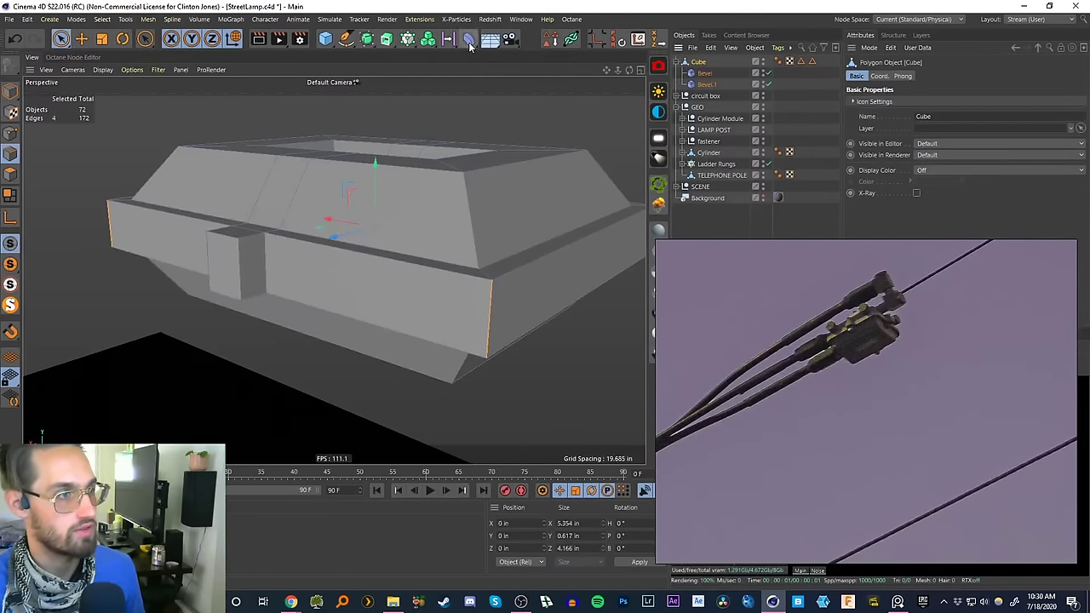
shift+drag(469, 47, 604, 192)
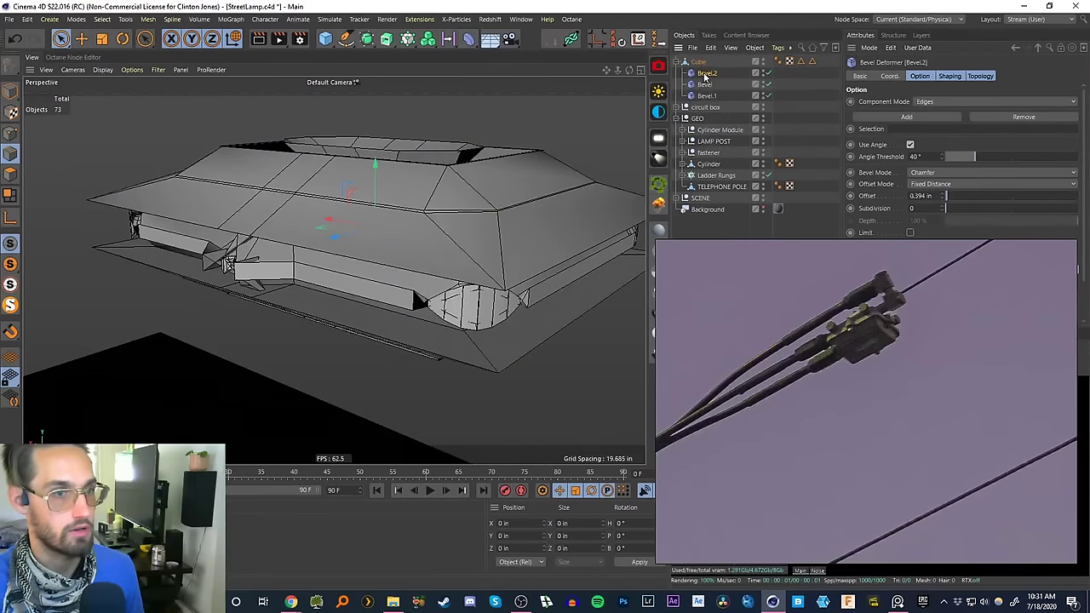
drag(932, 195, 909, 195)
text(0.1)
key(Return)
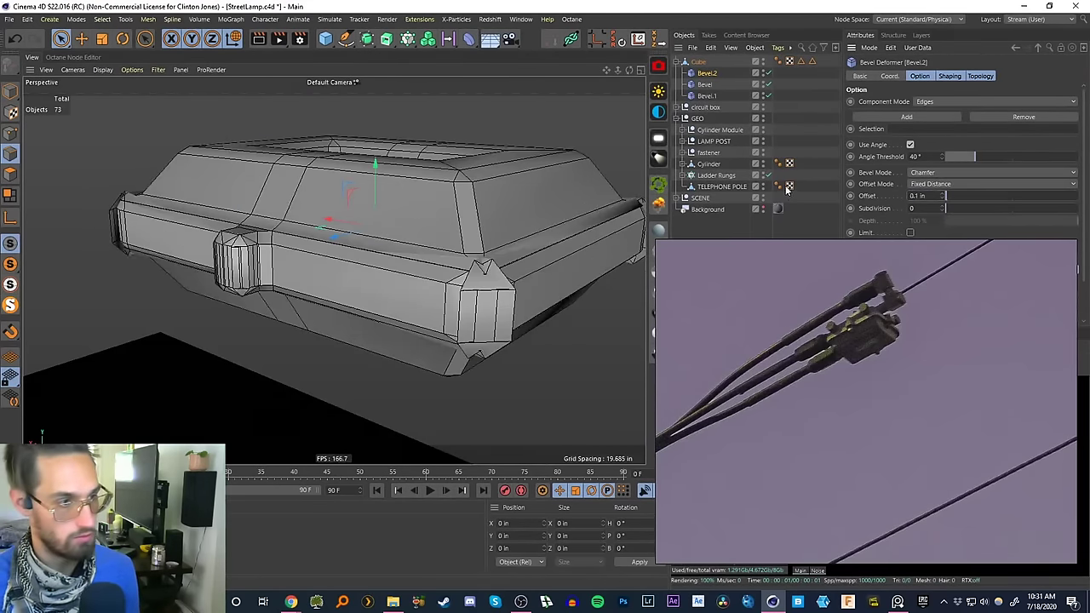
- Reorder the new bevel deformer below the other two under Cube, and disable those two
drag(704, 75, 708, 100)
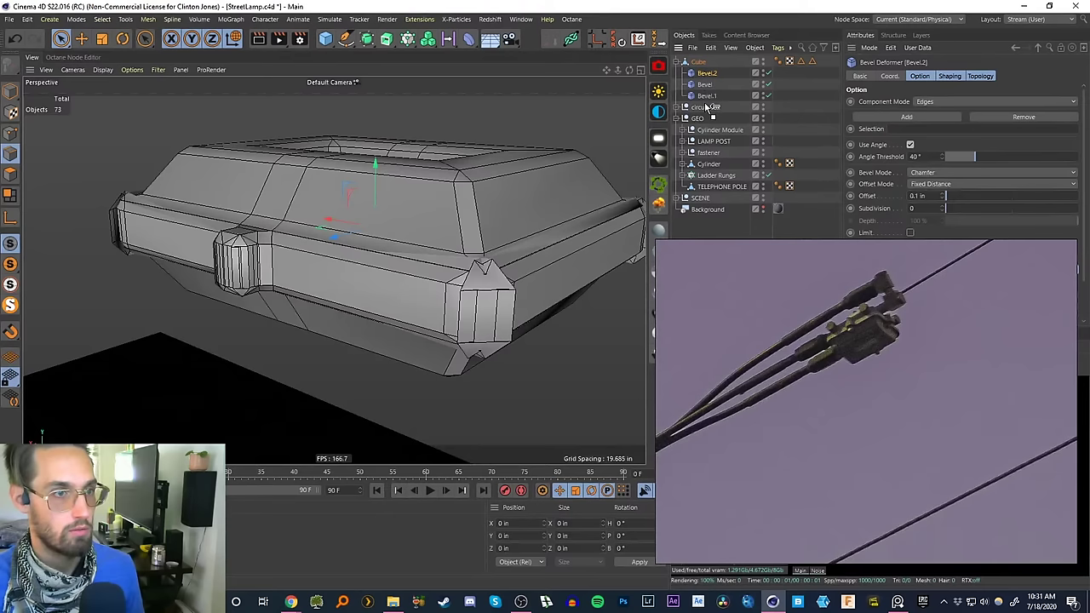
click(705, 108)
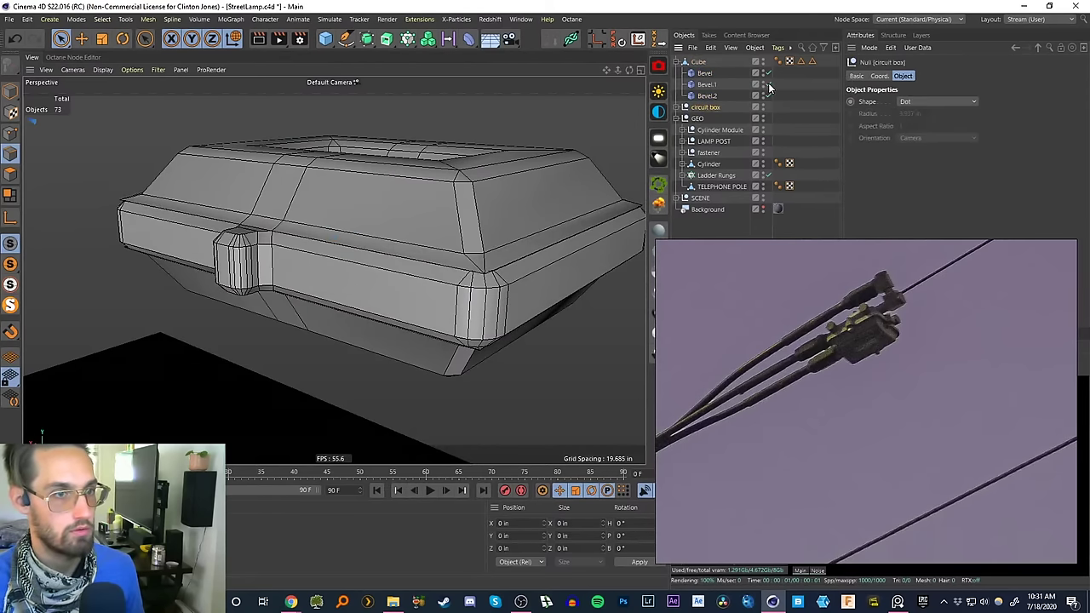
alt+drag(496, 278, 503, 275)
scroll(503, 275, up, 2)
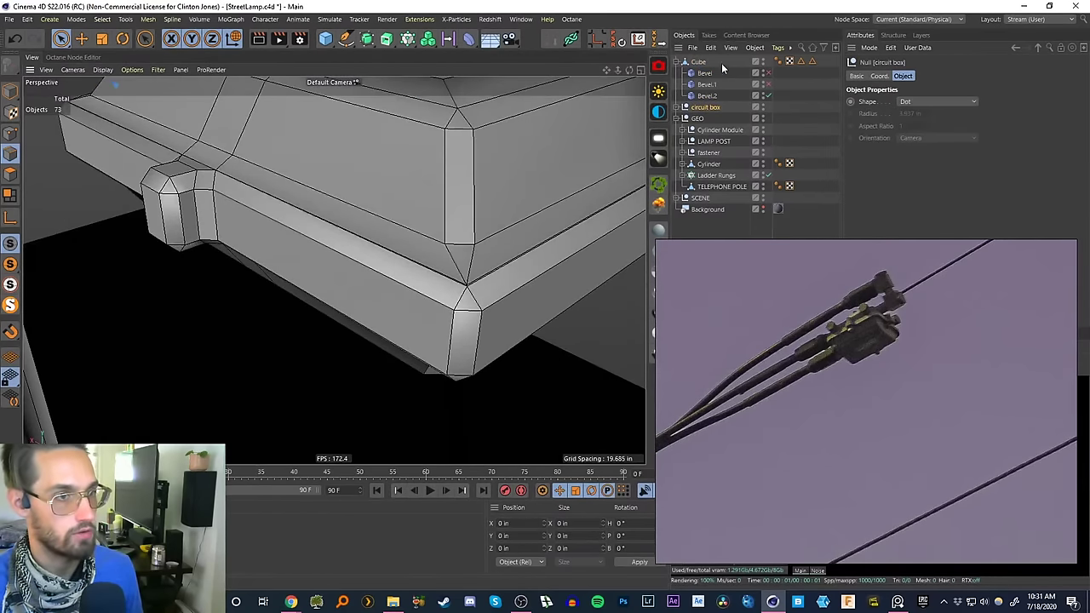
scroll(606, 155, up, 2)
- Set the third bevel deformer's offset to 0.025 in and its subdivision to 2
click(714, 97)
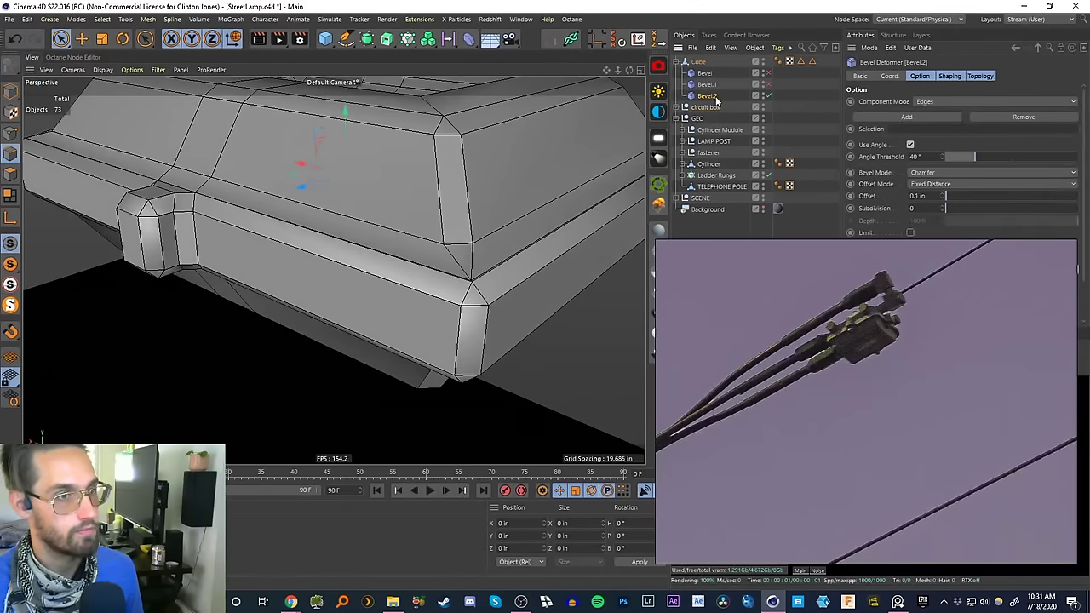
text(.01)
key(Return)
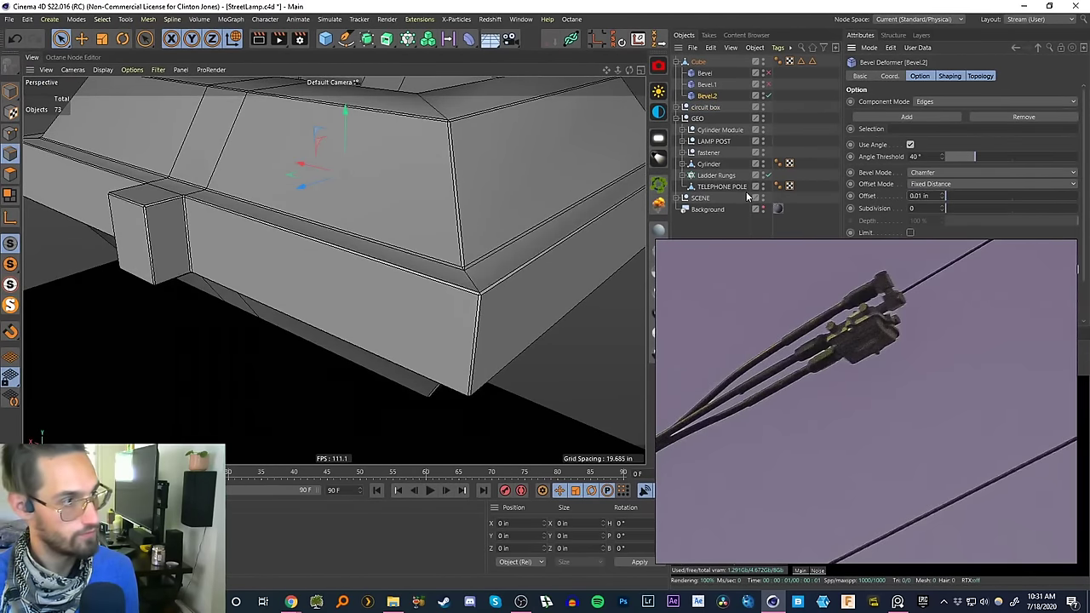
text(0.025)
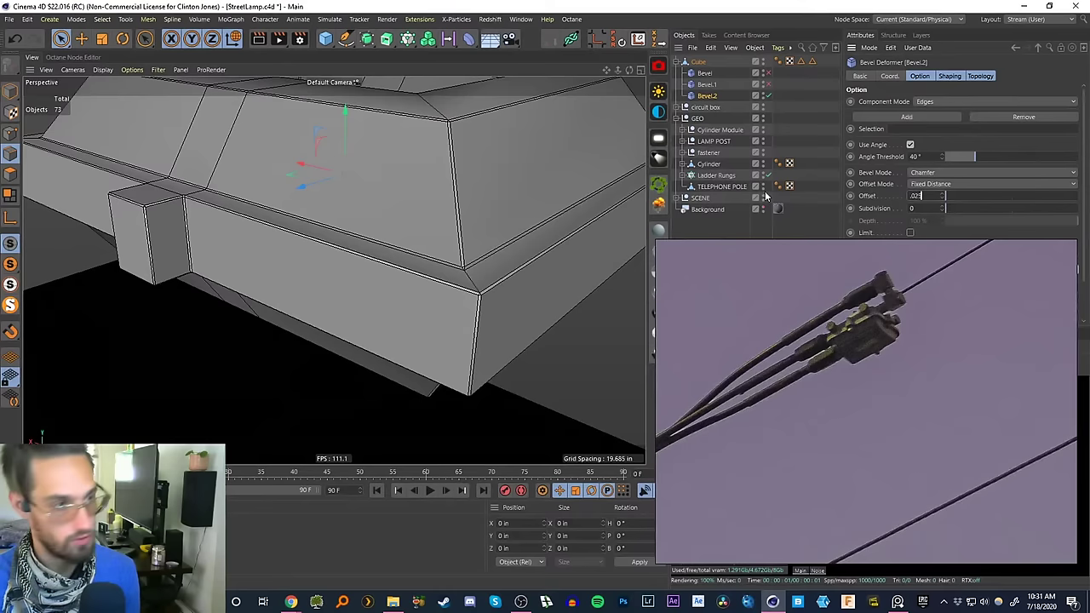
key(Return)
text(2)
key(Return)
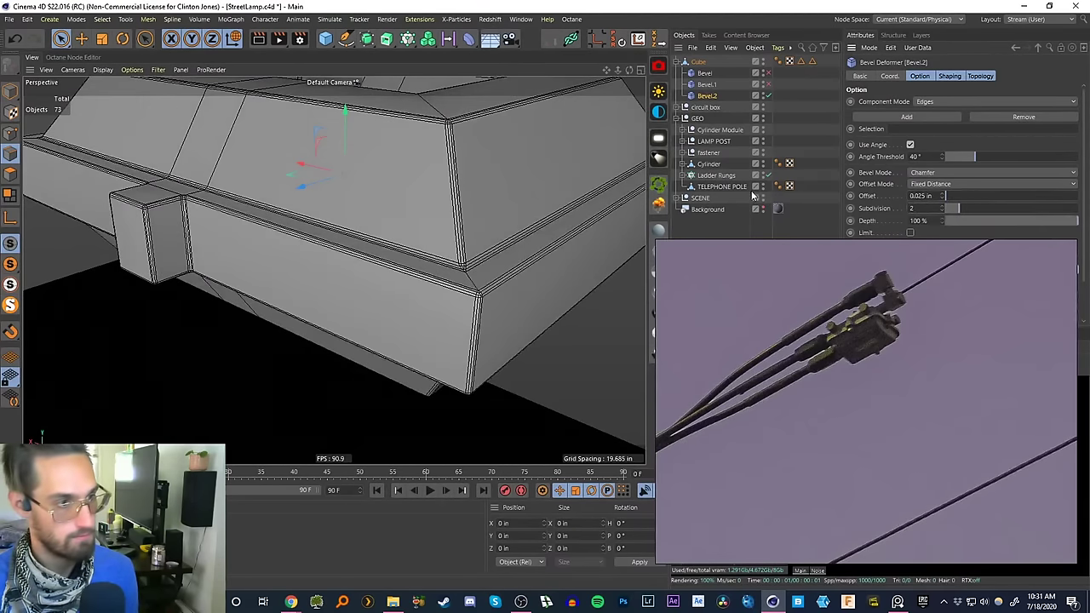
- Re-enable the outside and center bevel deformers on the cube
scroll(434, 213, down, 4)
mouse_move(471, 221)
alt+mouse_down()
mouse_move(440, 188)
mouse_move(478, 212)
mouse_move(495, 141)
mouse_move(470, 219)
mouse_move(476, 231)
alt+mouse_up()
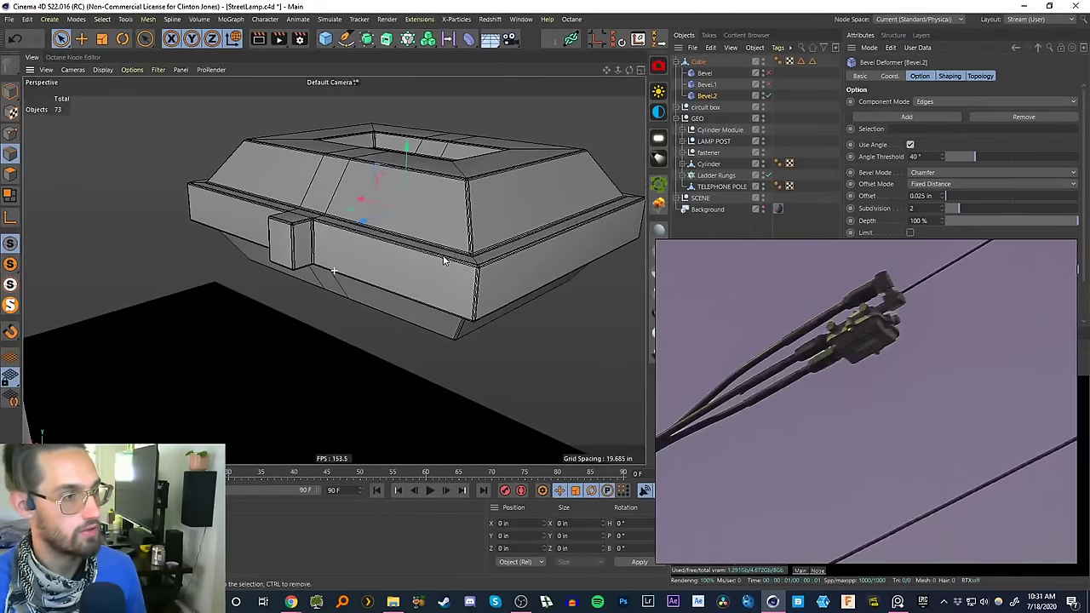
click(769, 85)
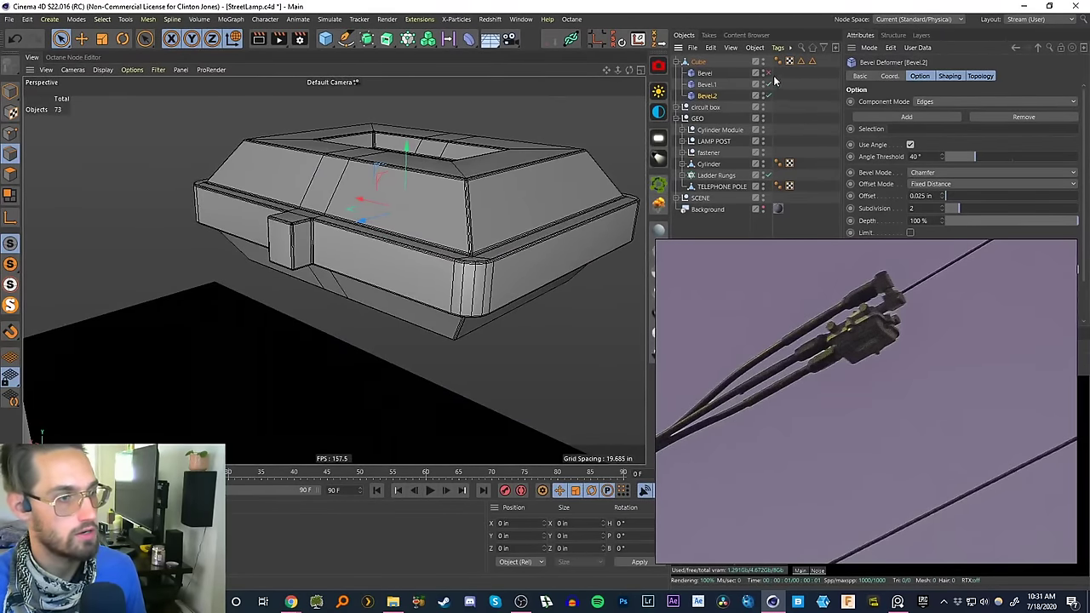
click(767, 75)
- Check the bevels meeting at the box's corner and set the outside-edge bevel's offset to 0.25 in
click(693, 221)
scroll(491, 253, up, 4)
alt+drag(491, 223, 450, 235)
click(706, 95)
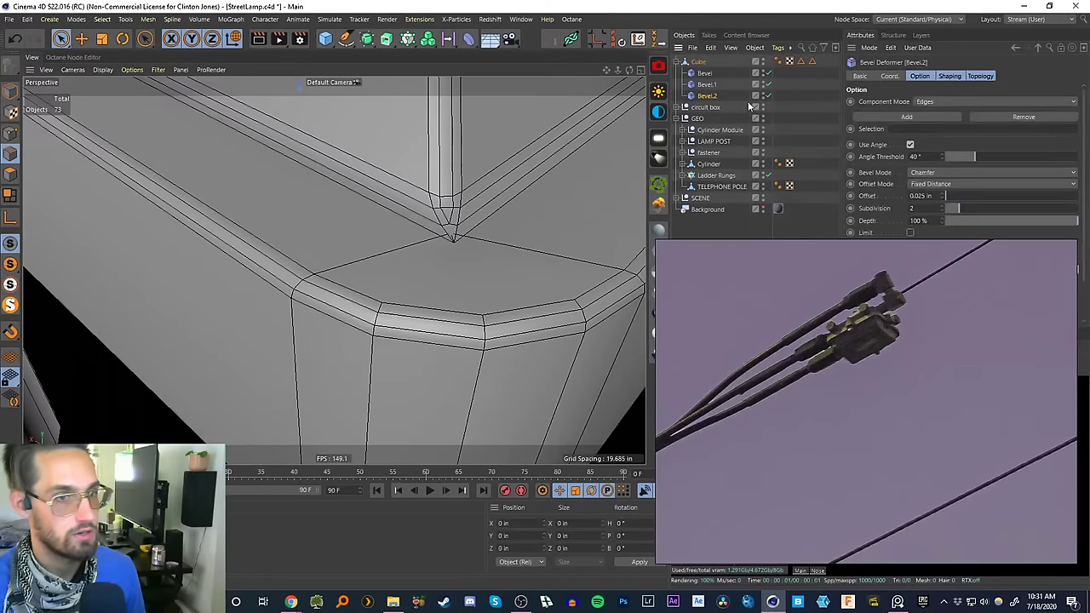
click(705, 73)
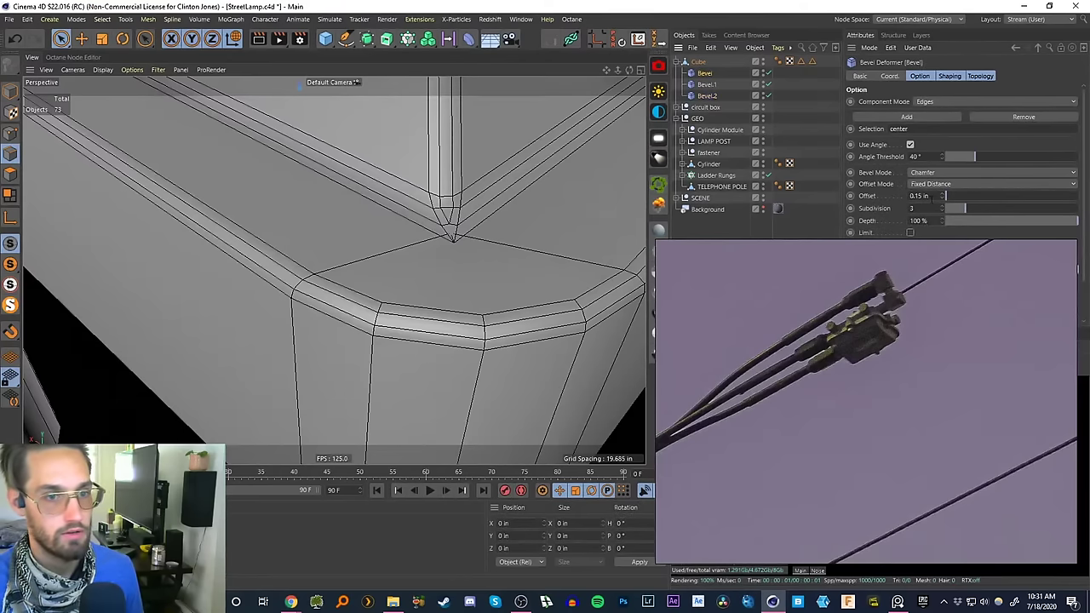
click(705, 85)
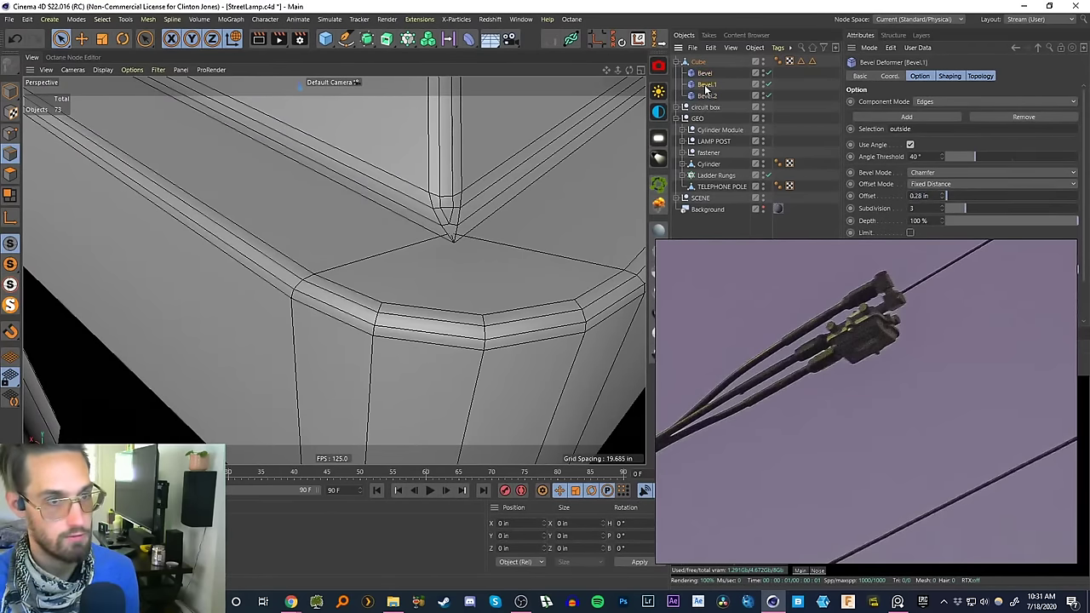
double_click(926, 195)
text(0.25)
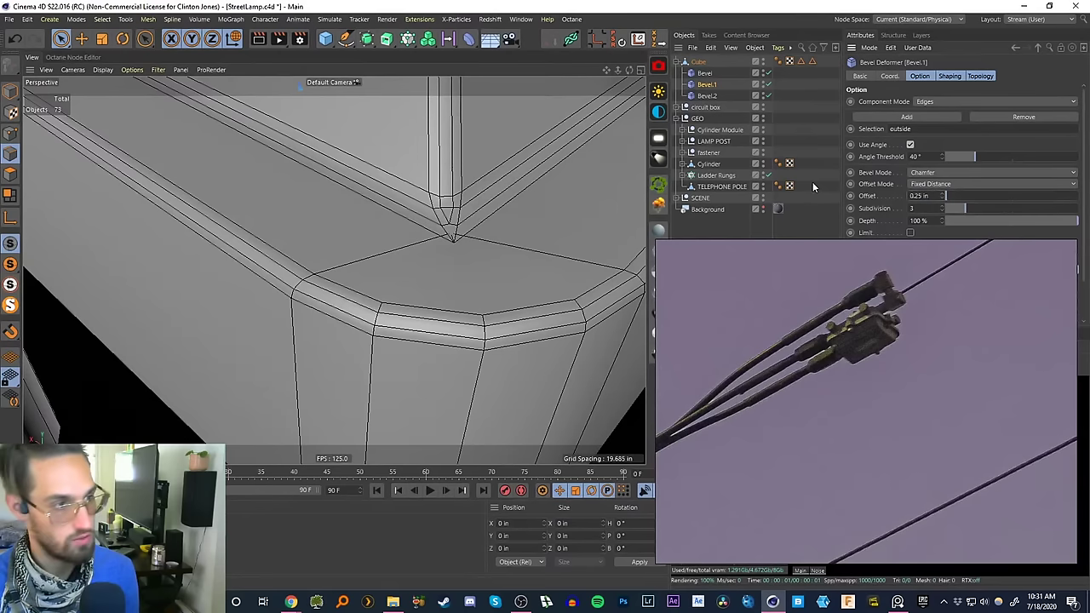
key(Return)
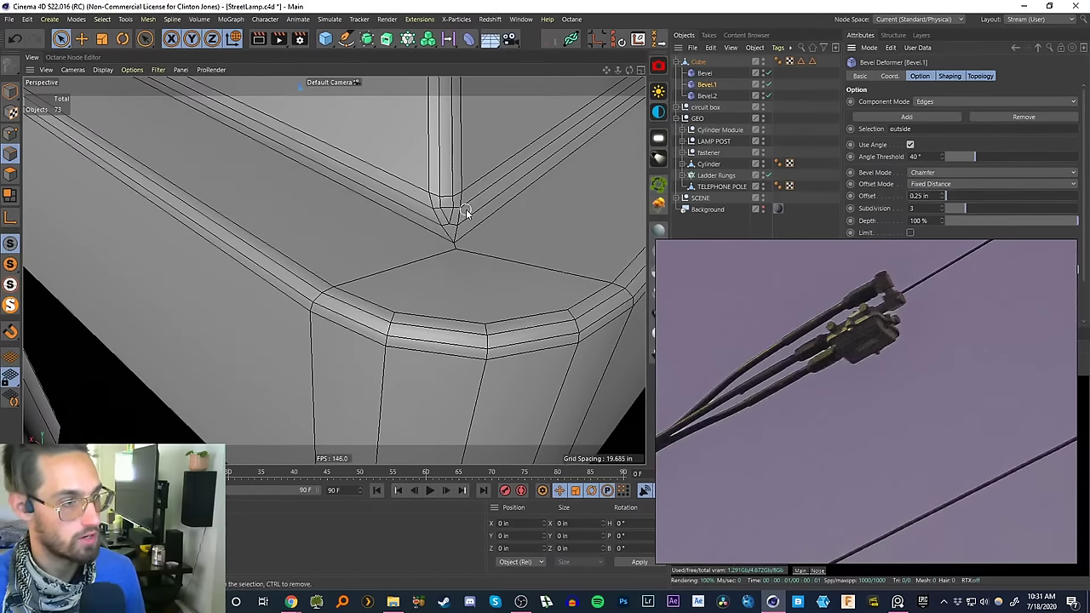
- Copy nut+bolt.2 from the fastener group to the top level of the object hierarchy
scroll(465, 210, down, 6)
alt+drag(465, 332, 424, 197)
scroll(446, 227, down, 5)
alt+drag(473, 222, 411, 246)
scroll(419, 240, down, 6)
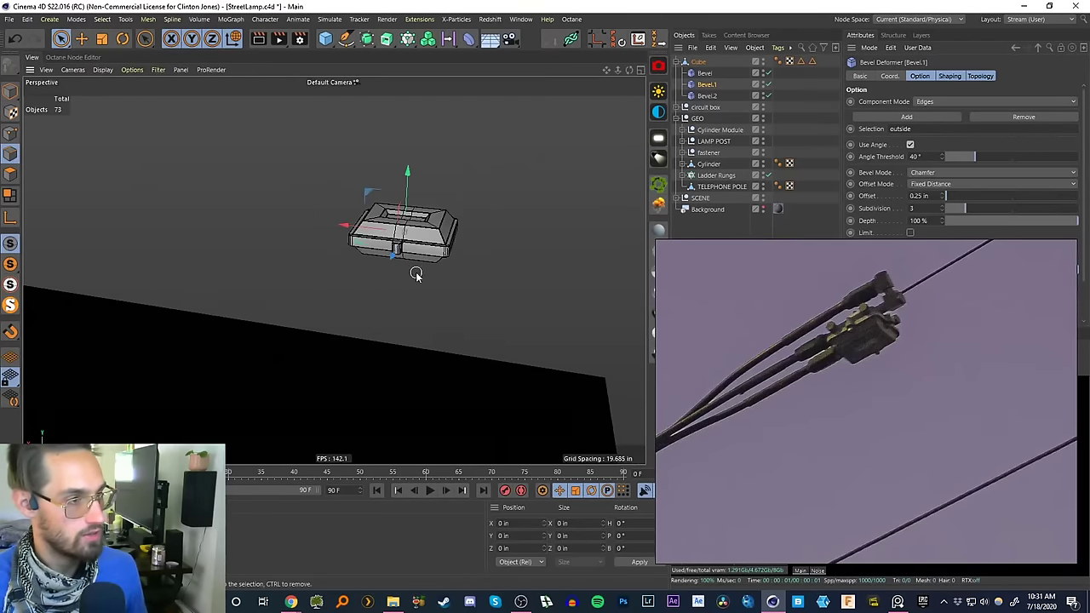
alt+middle_drag(416, 273, 360, 186)
click(724, 219)
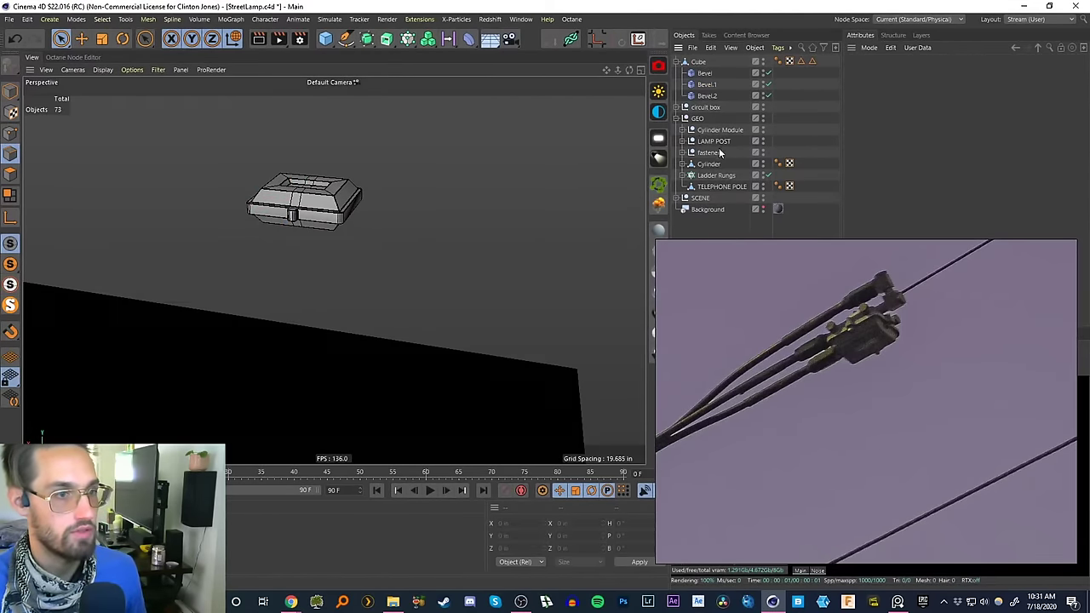
click(686, 152)
click(717, 164)
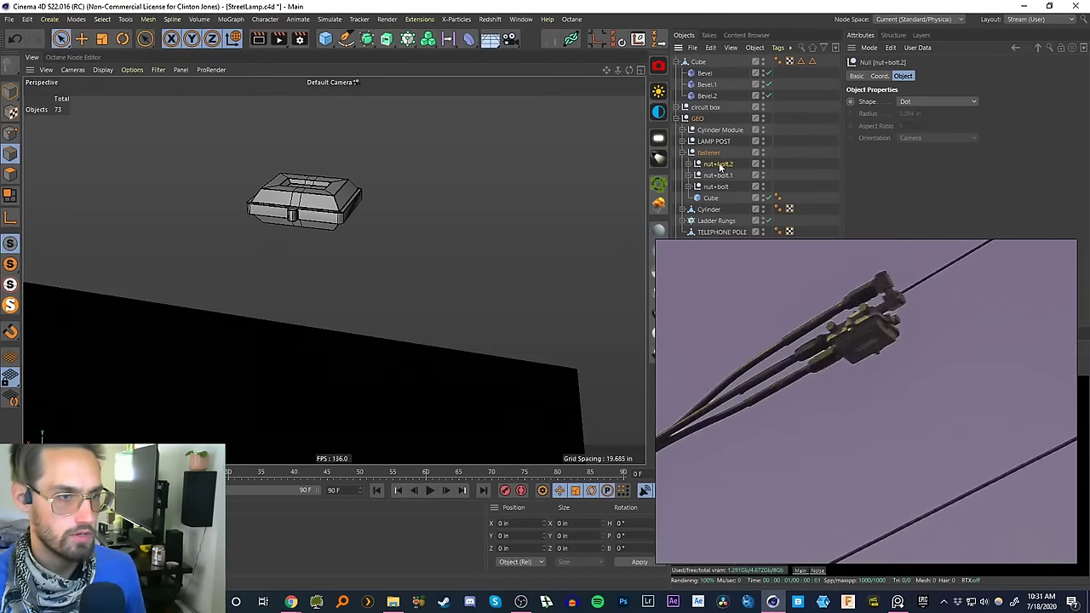
click(697, 163)
click(697, 164)
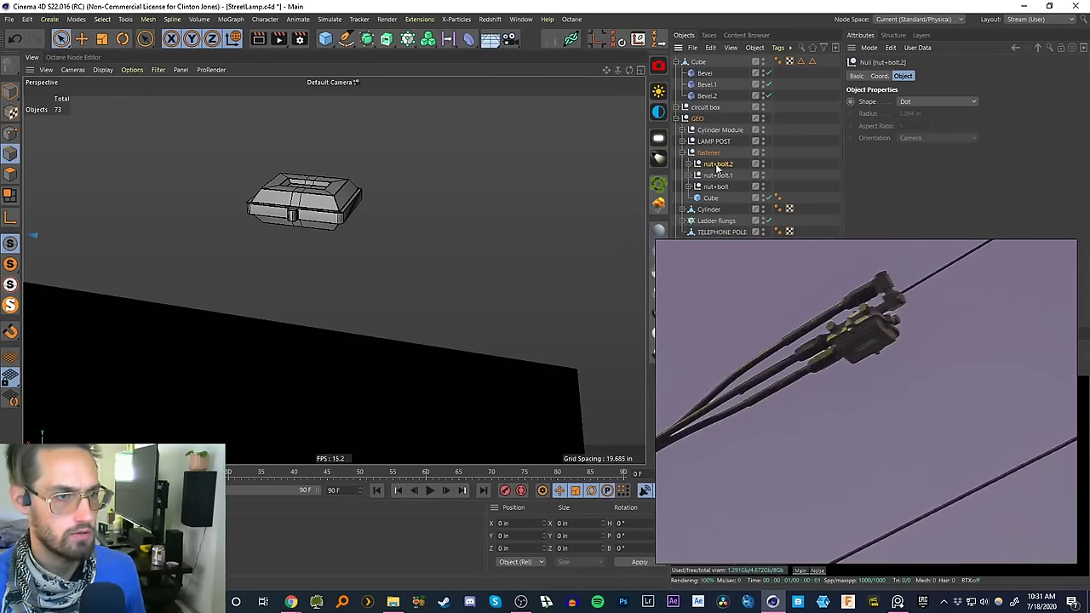
ctrl+drag(715, 65, 715, 66)
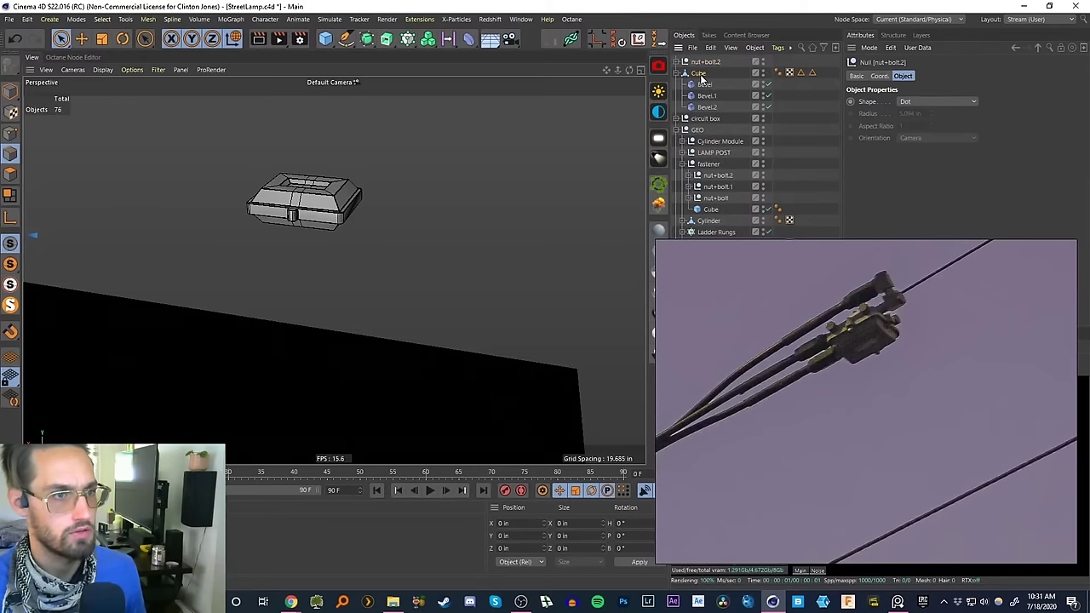
- Transfer the copied nut+bolt.2 group to the Cube's position and switch to model mode
scroll(315, 174, up, 3)
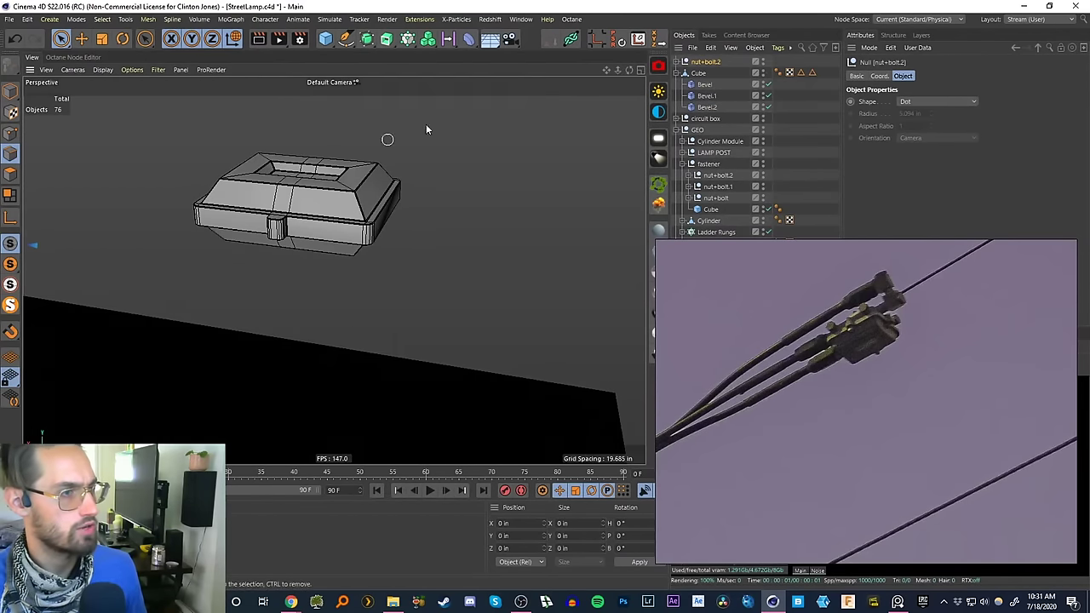
click(624, 40)
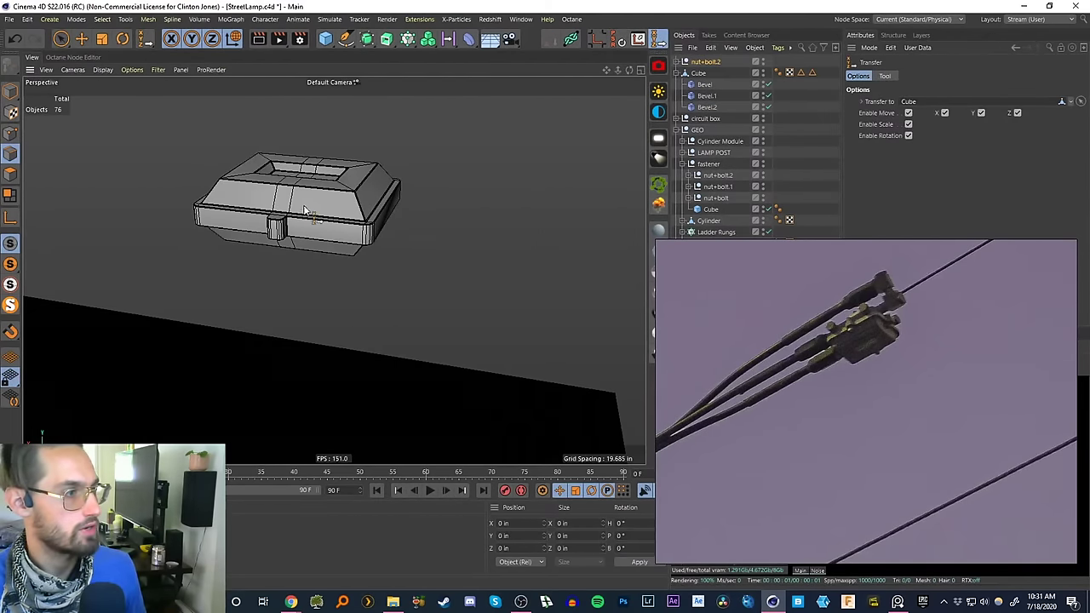
click(10, 111)
click(702, 63)
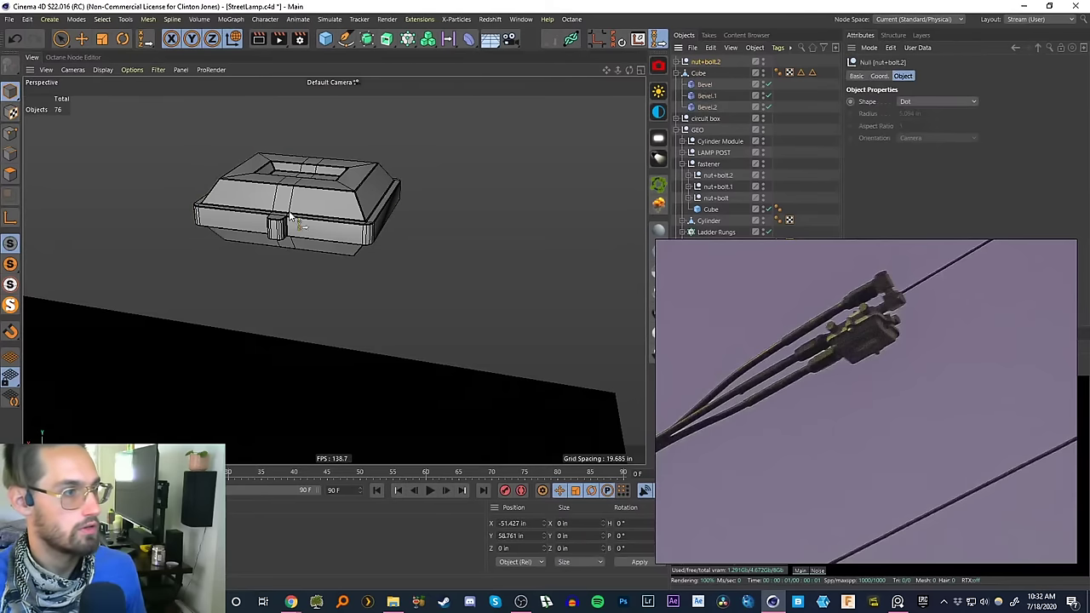
click(60, 39)
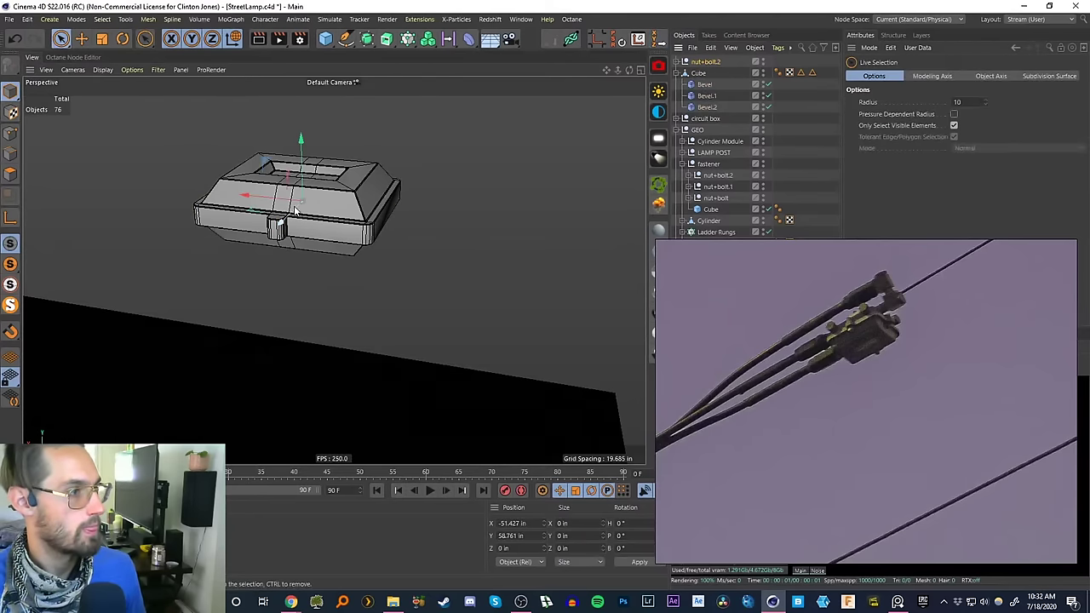
- Move the nut and bolt group outward along Z to about 3.7 in, in front of the box's small front block
drag(284, 218, 158, 274)
scroll(281, 217, up, 7)
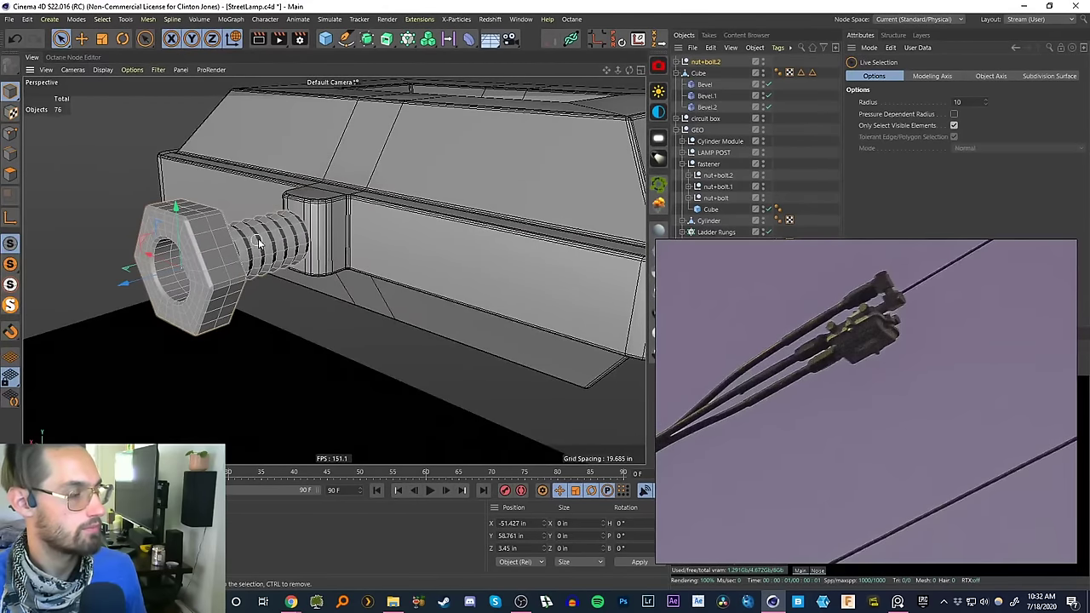
scroll(253, 245, down, 4)
click(677, 63)
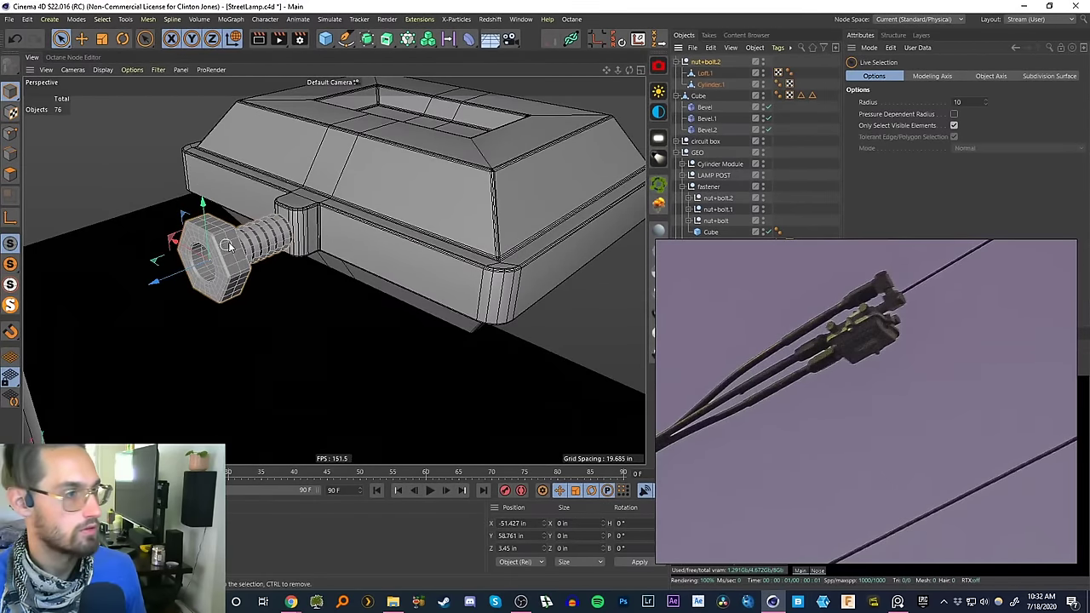
drag(184, 273, 163, 281)
alt+drag(202, 258, 255, 233)
- Slide the Loft.1 nut back along the bolt to about -0.744 in on Z
click(205, 274)
scroll(255, 258, up, 5)
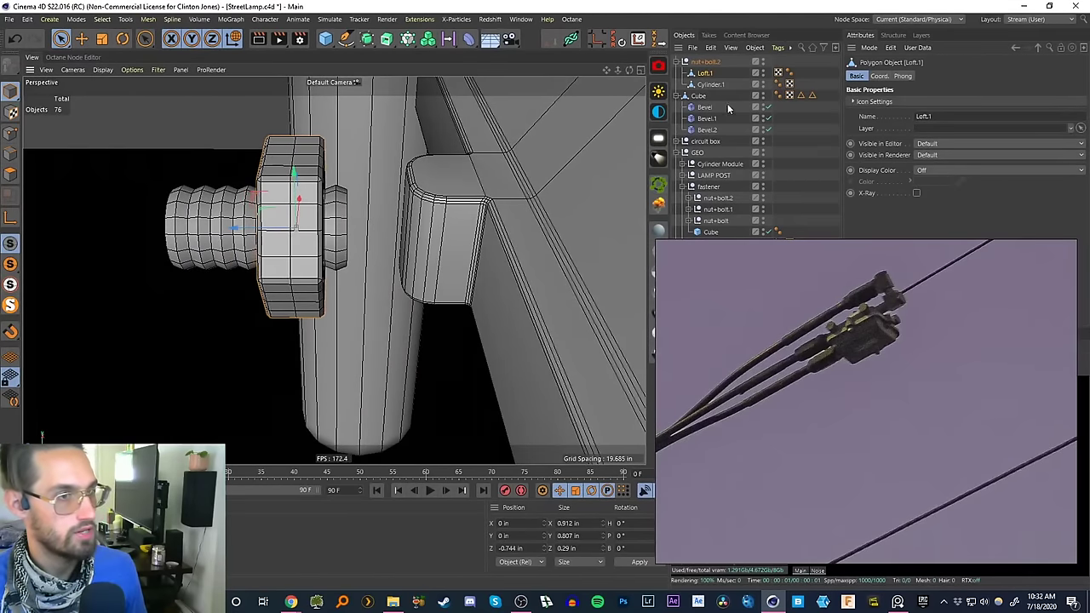
click(702, 84)
click(677, 62)
- Center the copied nut+bolt.2 group's axis on its geometry using Axis Center with Points Center enabled
click(705, 62)
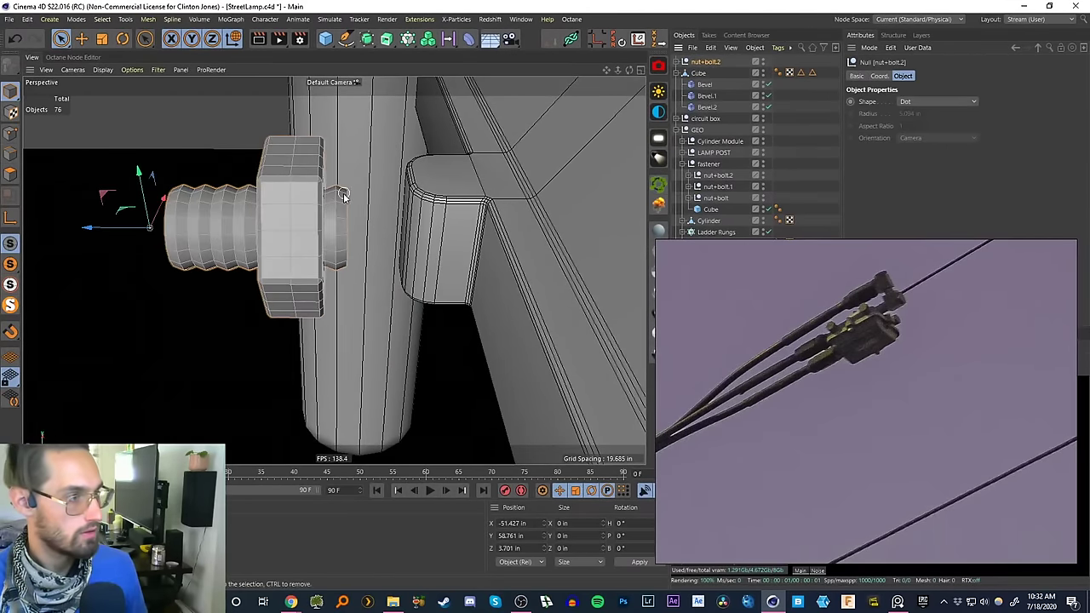
alt+drag(322, 210, 615, 96)
click(637, 38)
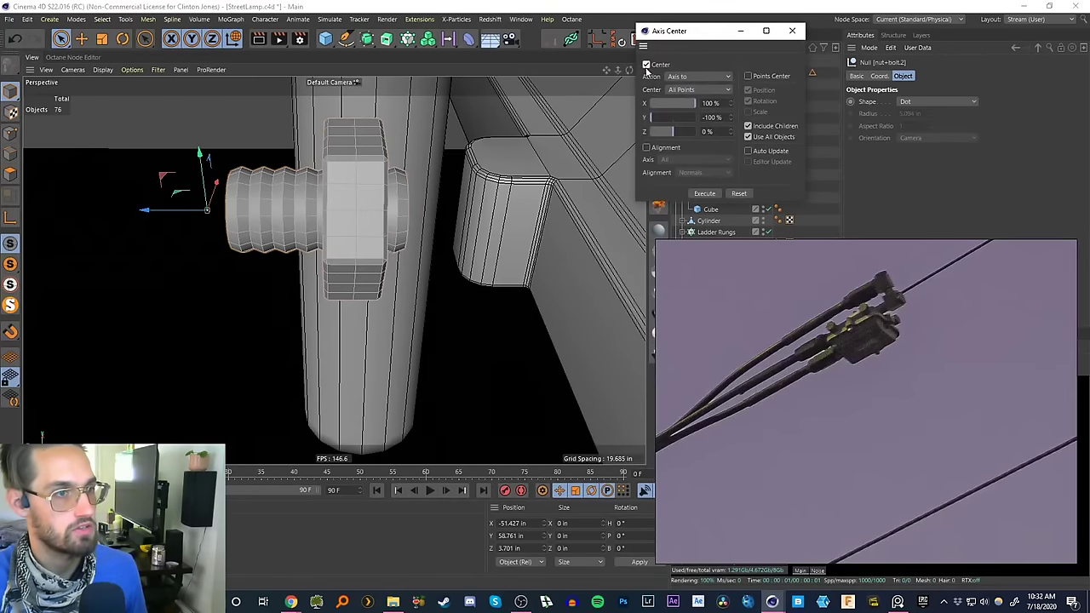
click(704, 192)
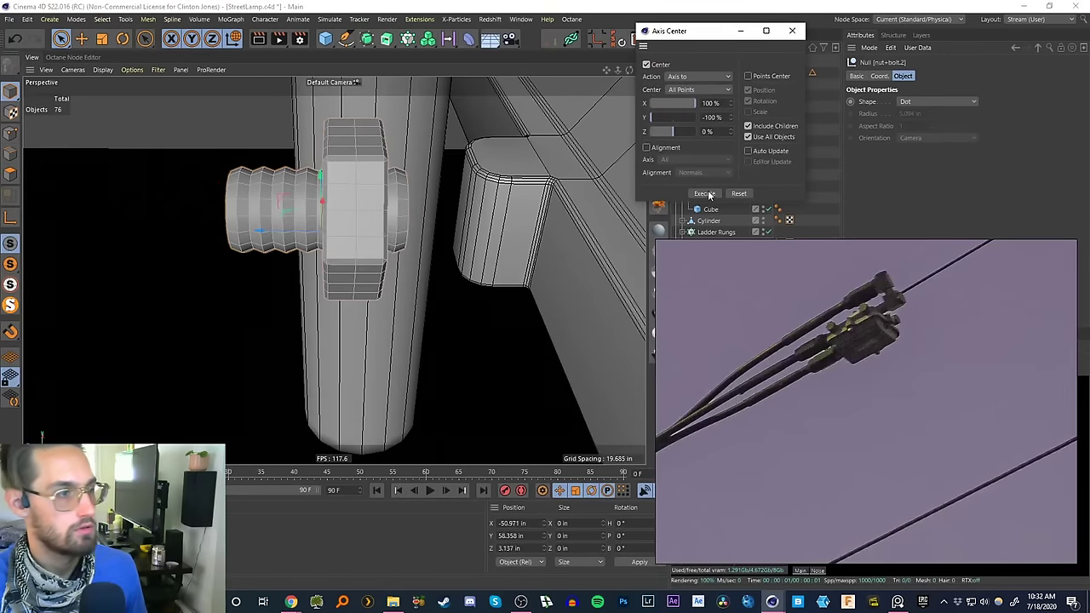
alt+drag(319, 230, 486, 178)
click(747, 76)
click(706, 194)
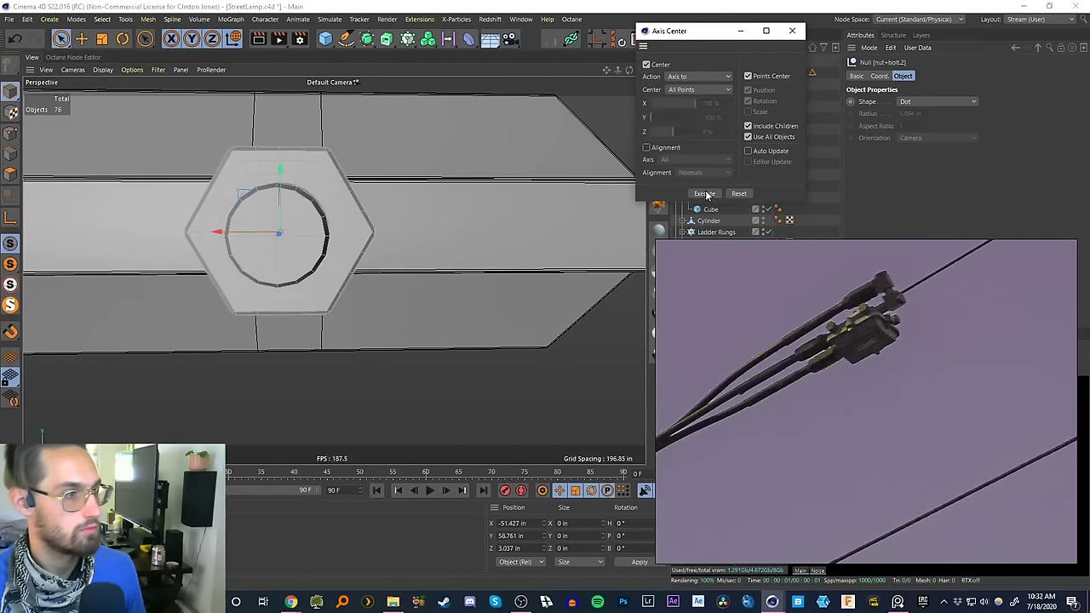
- Rotate the nut+bolt.2 group to -90° pitch so the bolt stands vertically, at about 2.017 in on Z
alt+drag(357, 230, 324, 221)
alt+right_drag(324, 221, 370, 236)
key(r)
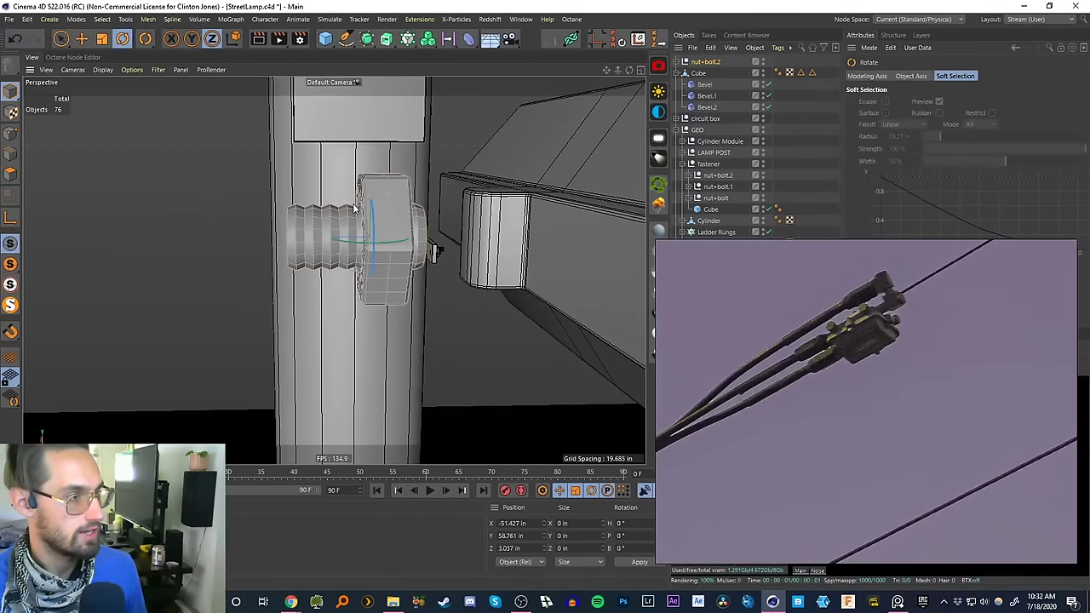
drag(354, 209, 431, 259)
key(e)
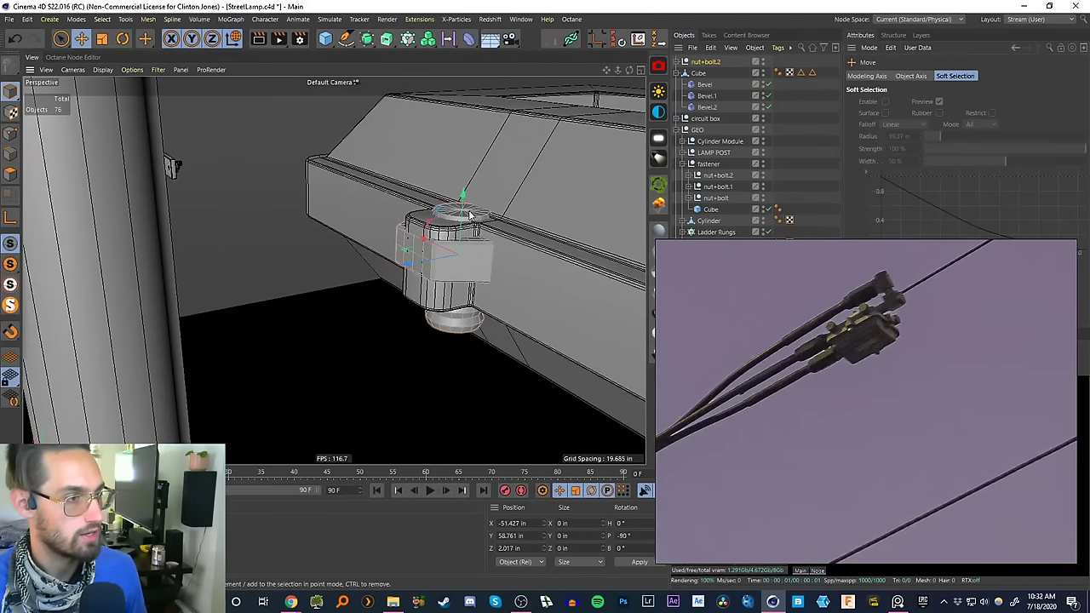
- Raise the nut+bolt.2 group above the box's small front block and scale it down to fit the block's top face
drag(467, 209, 467, 140)
key(t)
drag(548, 174, 396, 250)
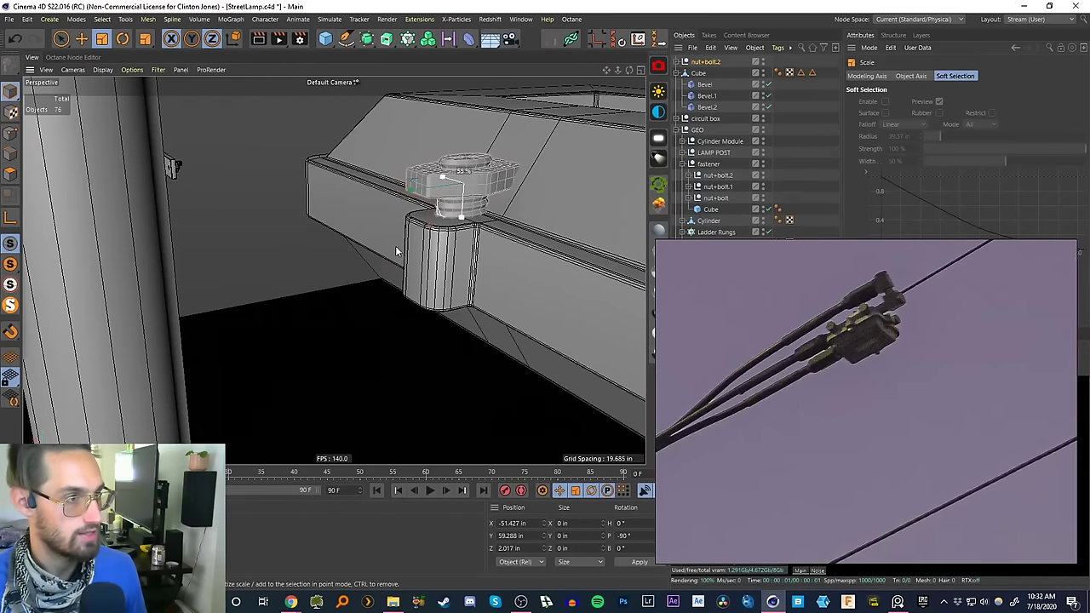
key(ctrl+z)
drag(562, 220, 430, 256)
scroll(468, 196, up, 3)
alt+drag(474, 182, 498, 227)
drag(541, 164, 480, 147)
- Lower the nut+bolt.2 group onto the block's top face, to about 59.093 in on Y
alt+drag(441, 189, 436, 148)
key(e)
drag(438, 111, 454, 141)
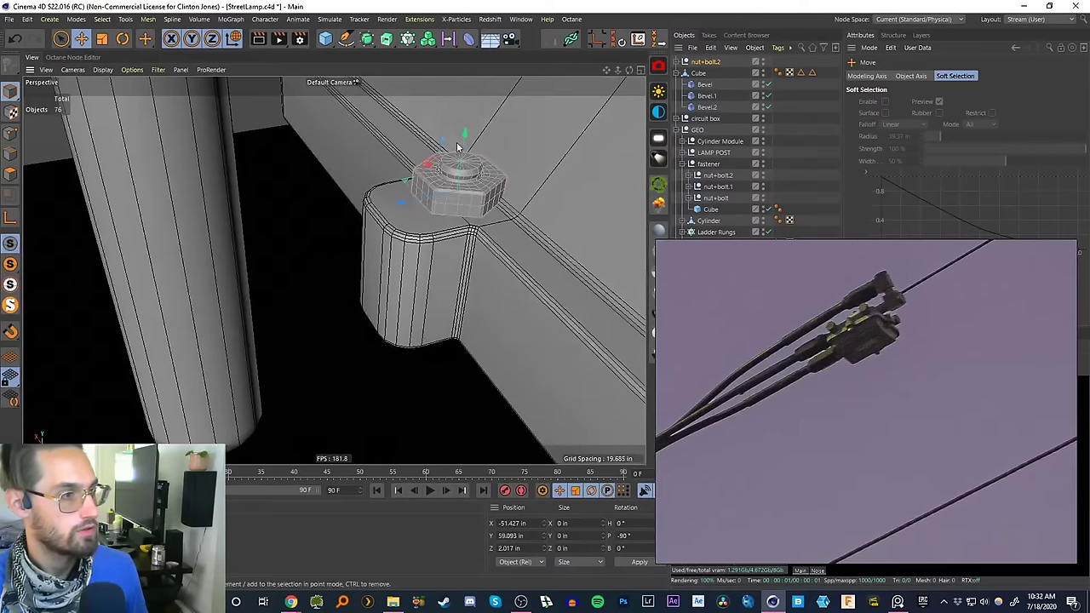
- Duplicate the nut and bolt, flip it to 90° pitch and -180° bank, and place it under the block at about 58.425 in on Y
alt+drag(422, 198, 377, 199)
key(r)
key(e)
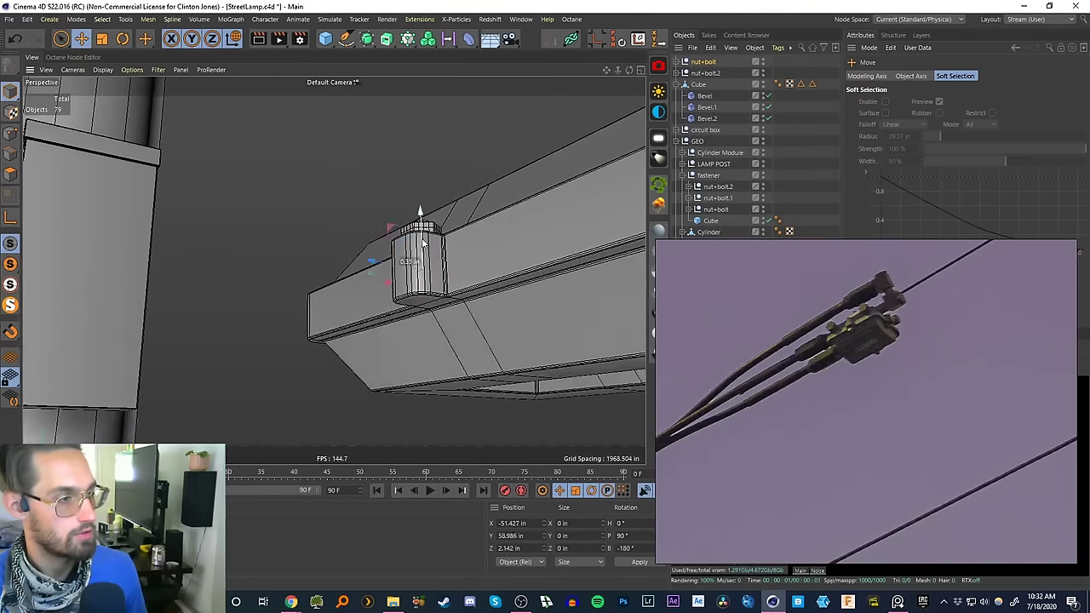
drag(422, 242, 435, 279)
scroll(417, 303, up, 5)
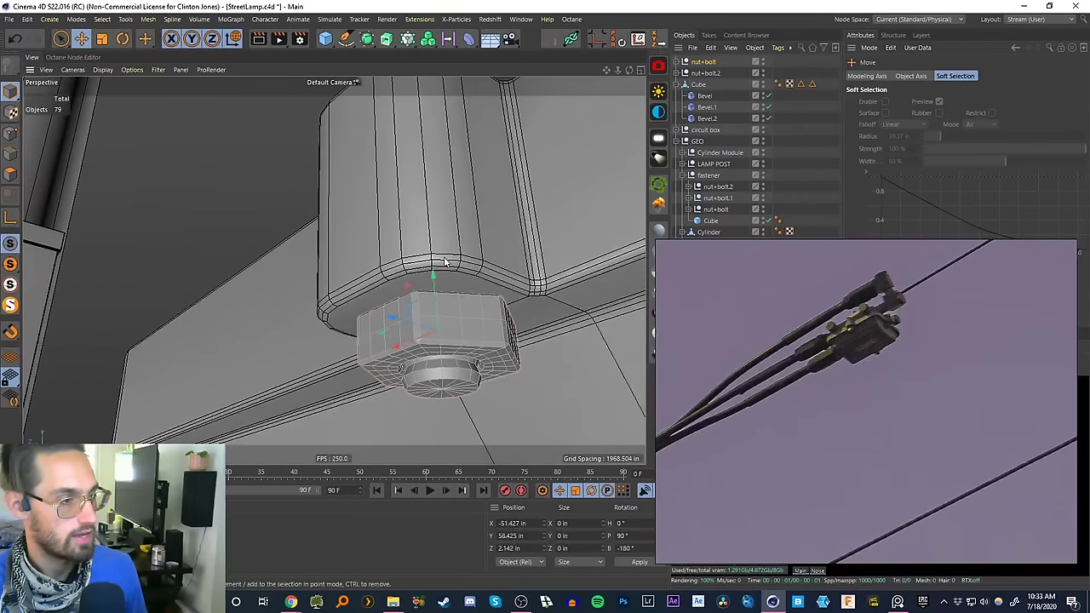
scroll(438, 255, down, 5)
alt+drag(443, 237, 440, 260)
- Duplicate both nut and bolt groups along Z to the block on the box's opposite side, at about -2.144 in
ctrl+click(702, 73)
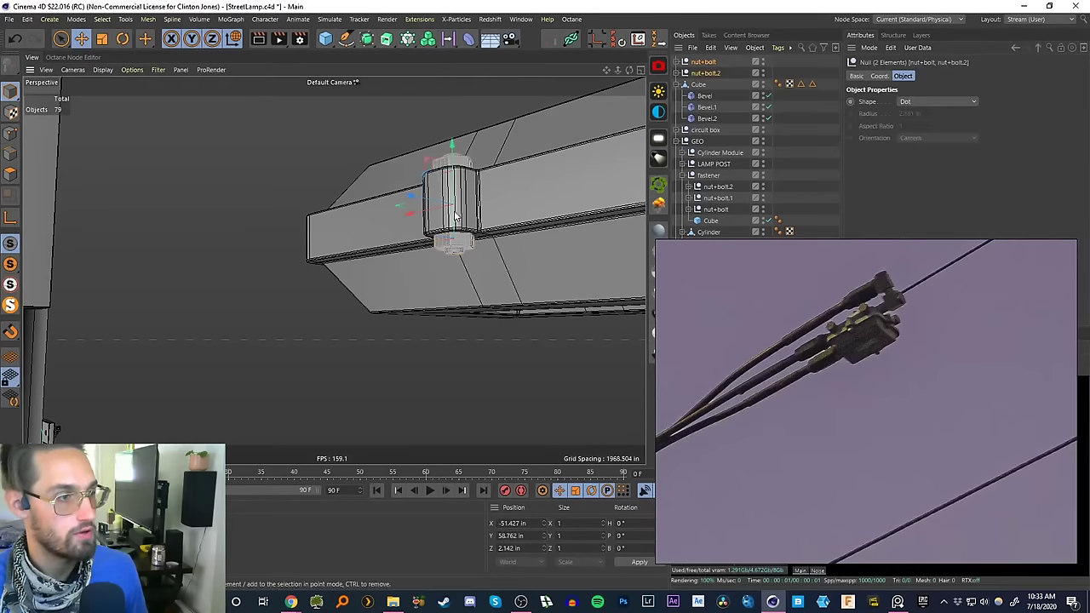
alt+drag(455, 207, 334, 281)
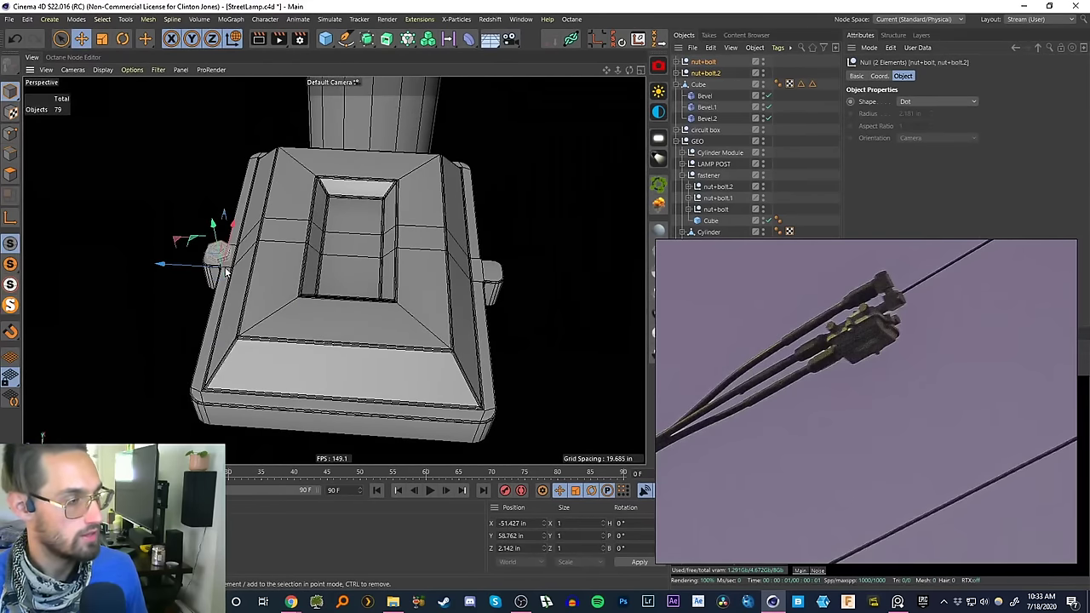
ctrl+drag(176, 269, 448, 294)
scroll(482, 260, up, 8)
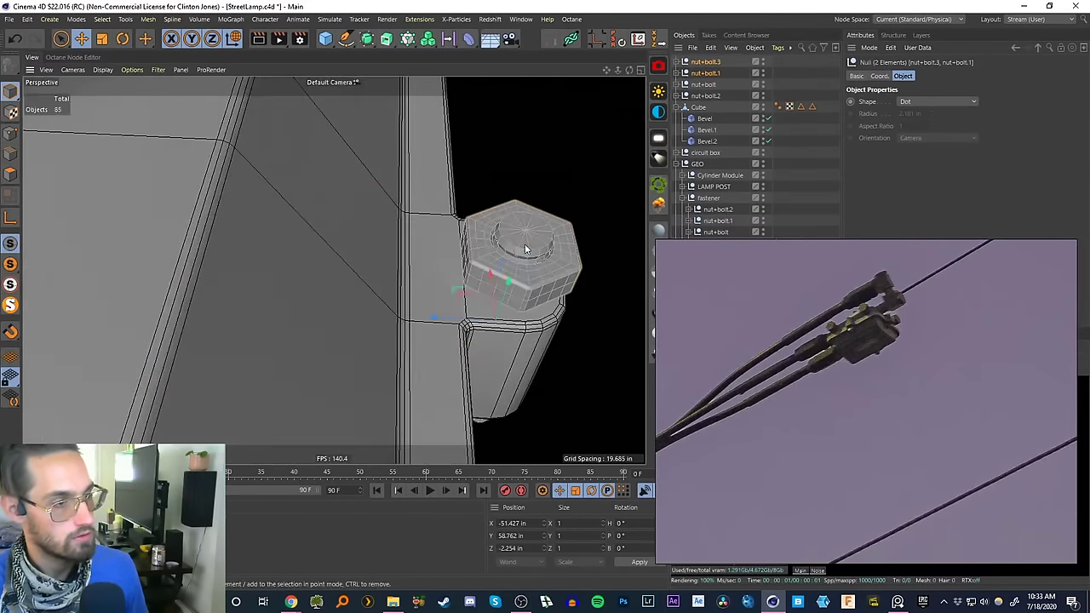
alt+drag(525, 248, 451, 205)
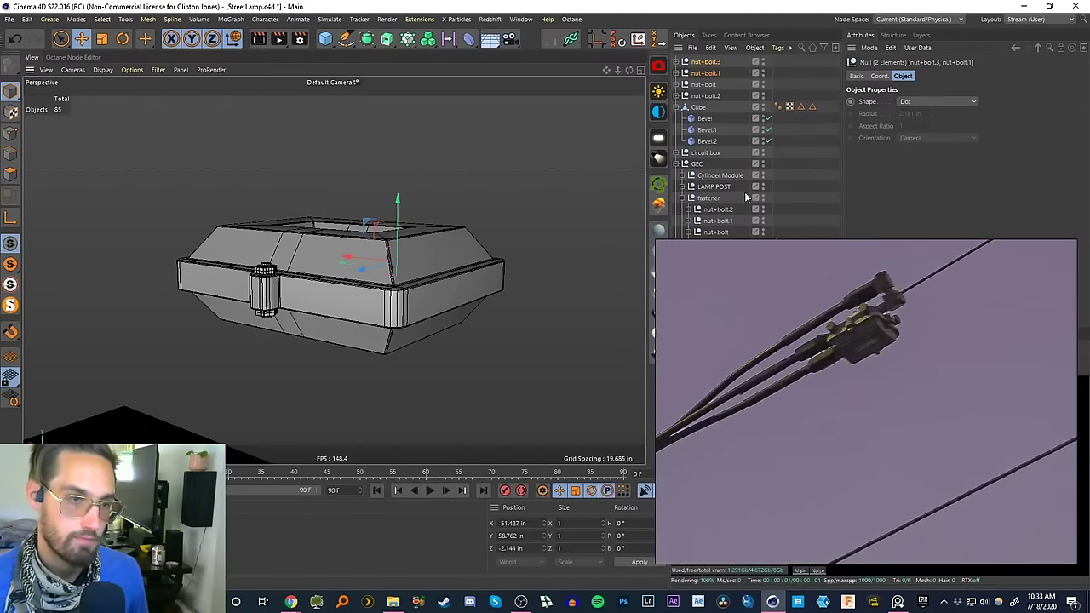
- Collapse the Cube and GEO hierarchies and deselect all objects
click(676, 107)
click(676, 130)
click(681, 191)
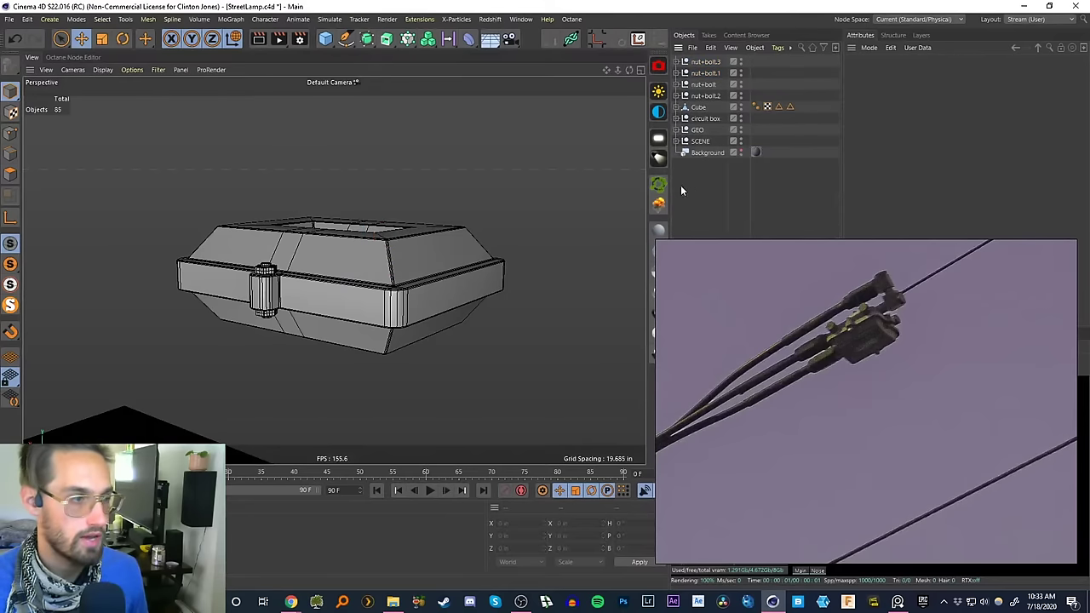
- Switch the viewport to Gouraud shading without lines and inspect the finished box beside the lamp post
mouse_move(366, 282)
alt+mouse_down()
mouse_move(360, 214)
mouse_move(381, 267)
mouse_move(325, 189)
mouse_move(380, 200)
mouse_move(498, 263)
mouse_move(360, 275)
alt+mouse_up()
key(n)
key(a)
scroll(371, 235, up, 5)
scroll(434, 272, down, 6)
alt+drag(434, 273, 370, 356)
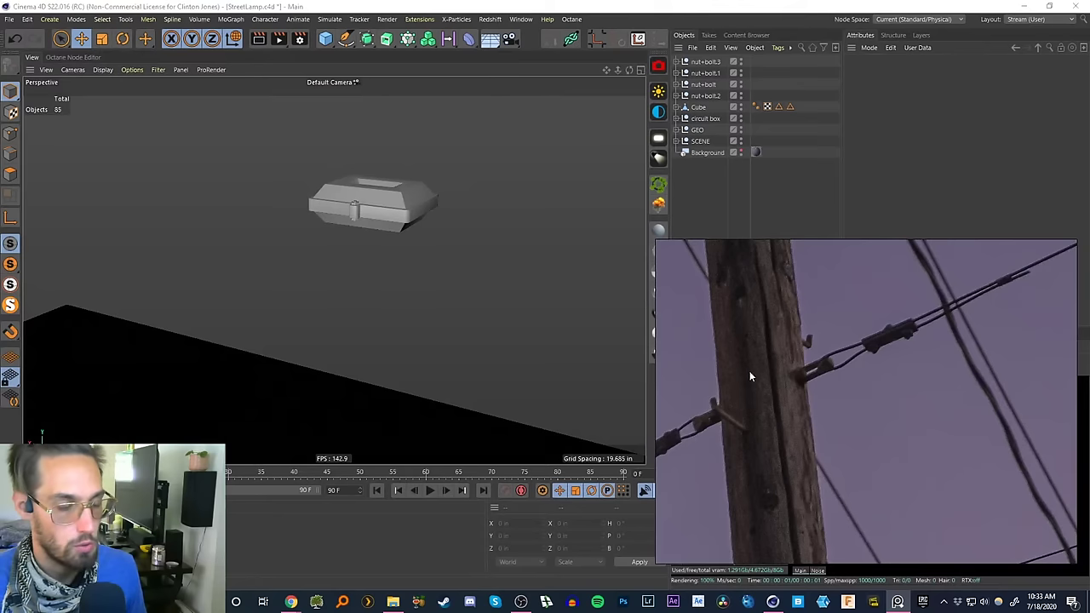
alt+right_drag(407, 194, 357, 292)
- Group the Cube and its four nut and bolt groups under a null named "wire box"
click(698, 106)
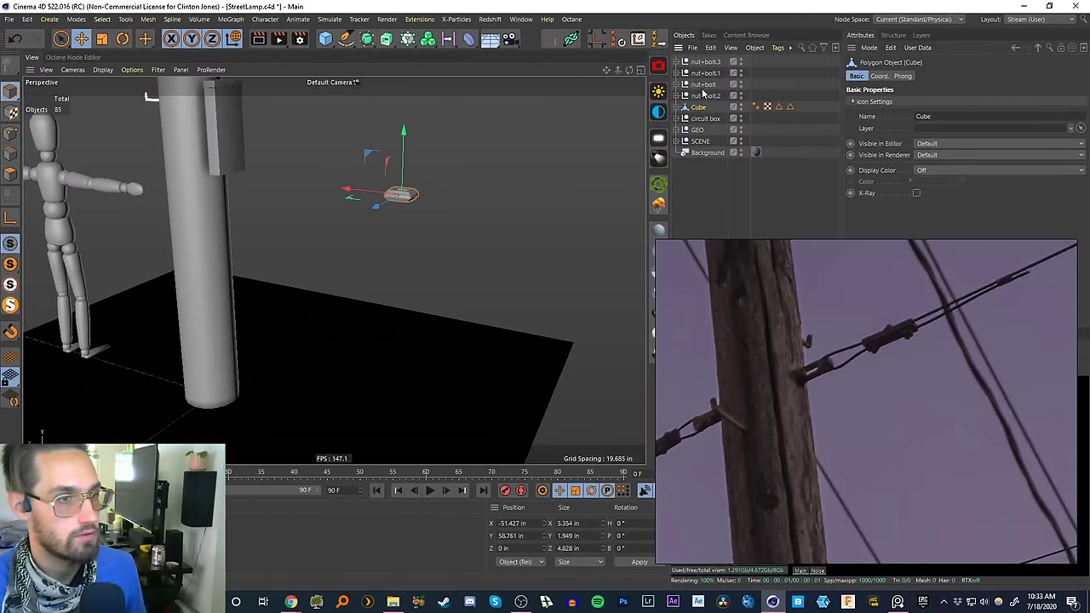
shift+click(705, 62)
key(alt+g)
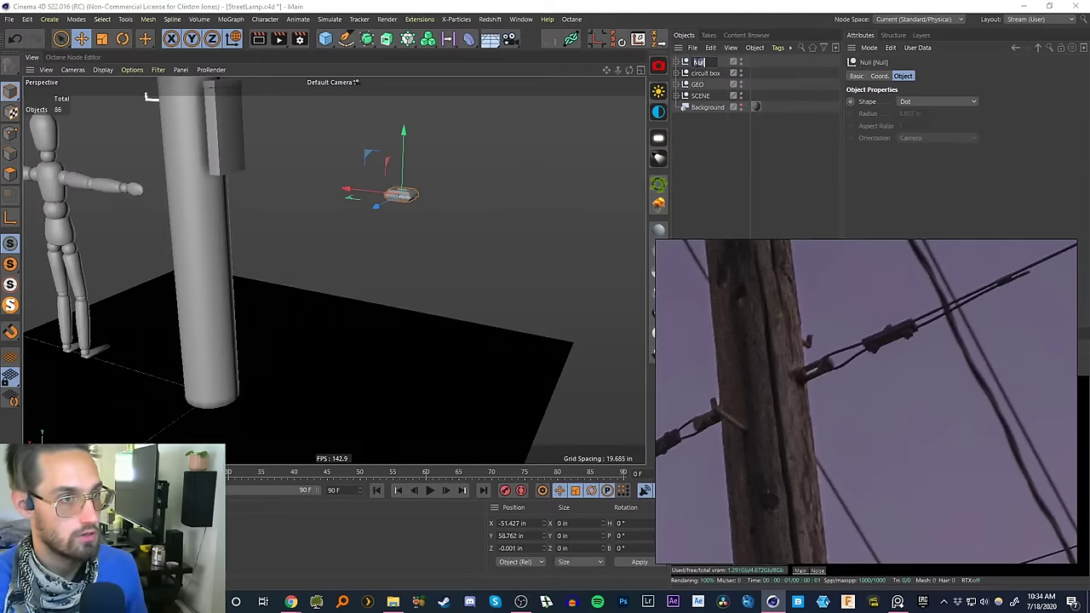
text(wire)
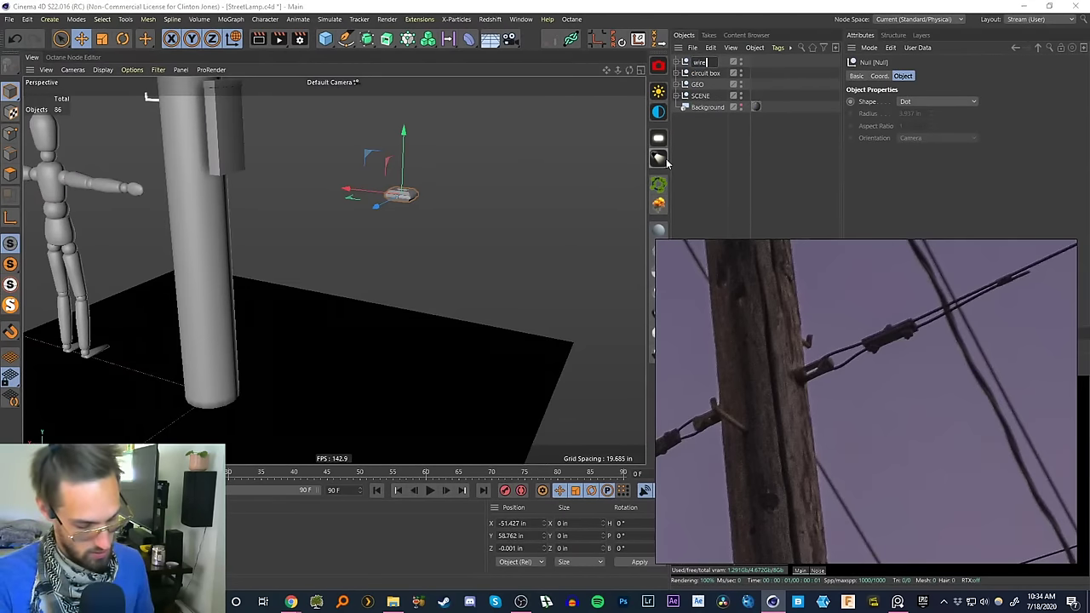
text( box)
key(Return)
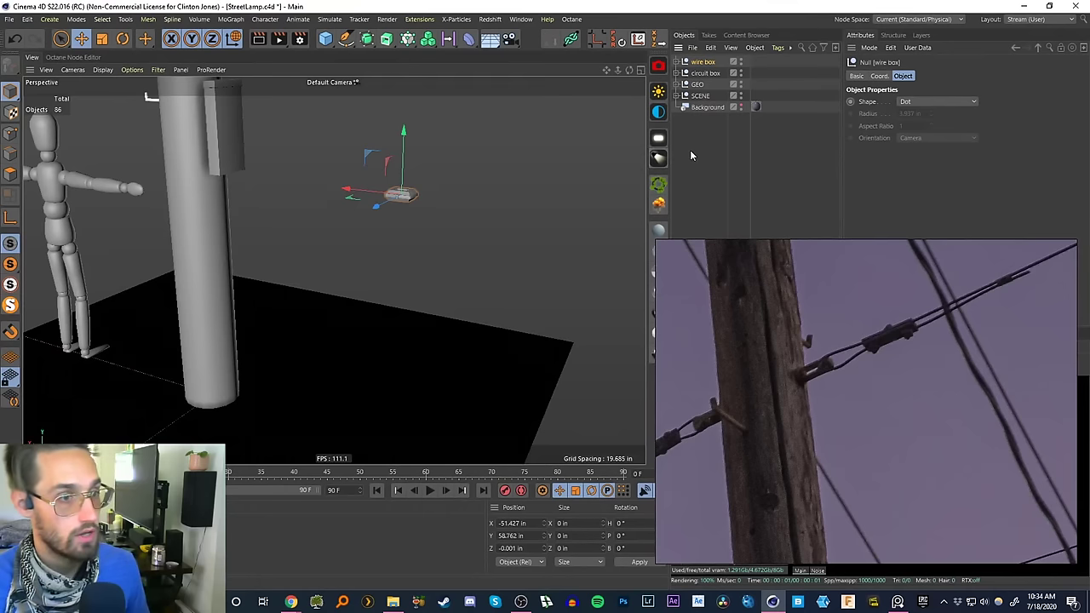
- Add a Cylinder primitive at the base of the lamp post and set its orientation to +X
click(280, 200)
alt+drag(279, 199, 242, 285)
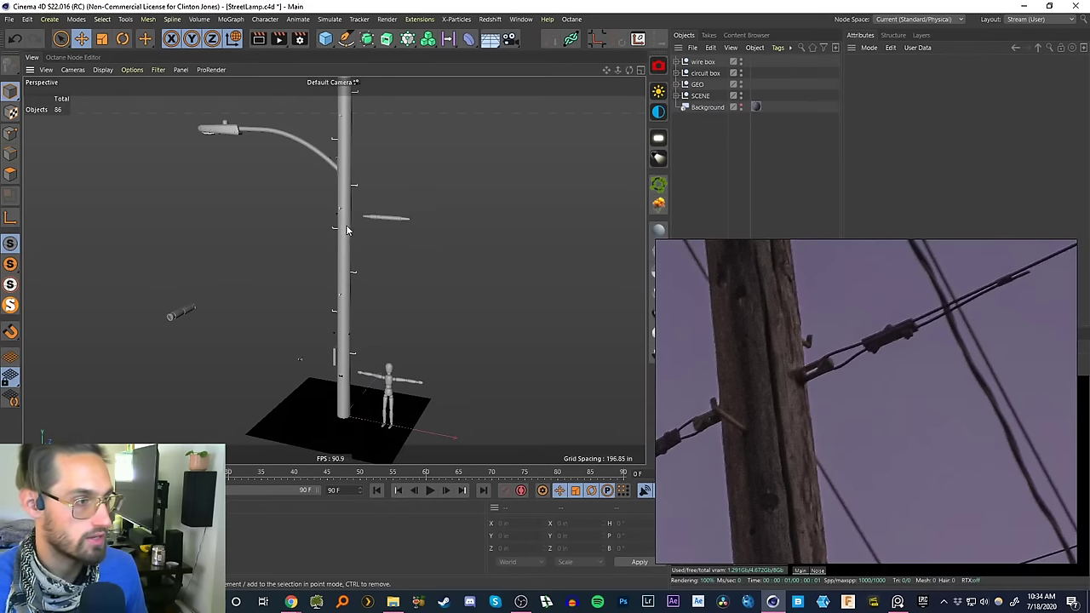
scroll(346, 230, up, 4)
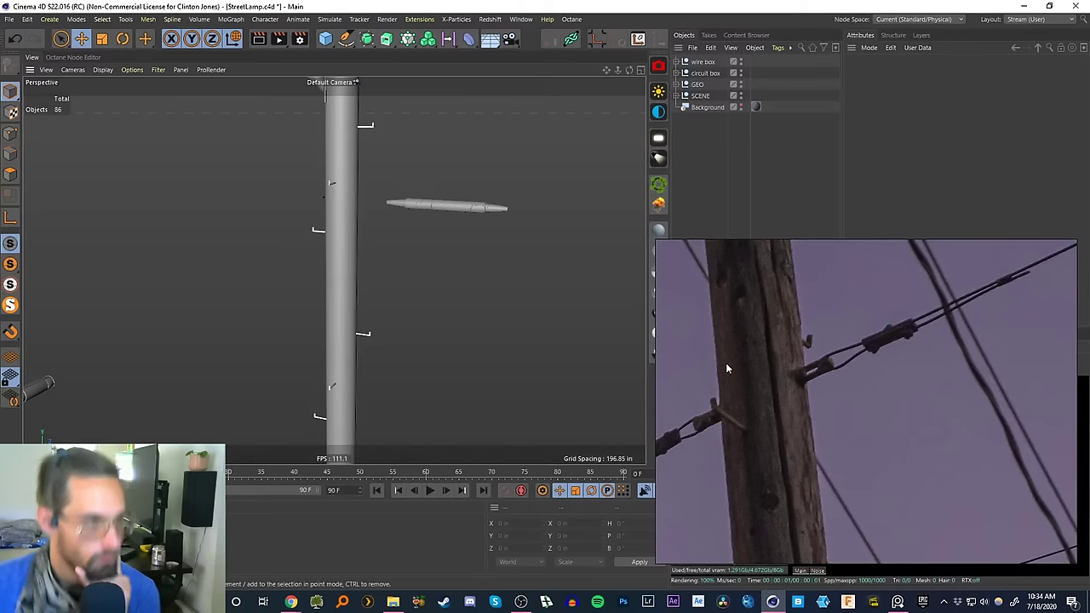
click(325, 38)
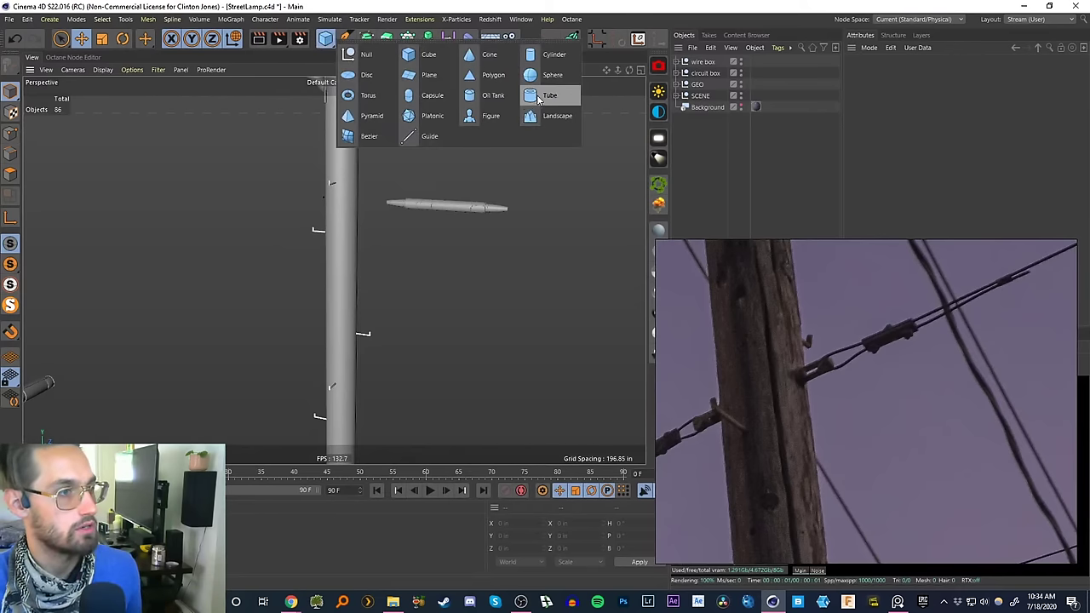
click(545, 55)
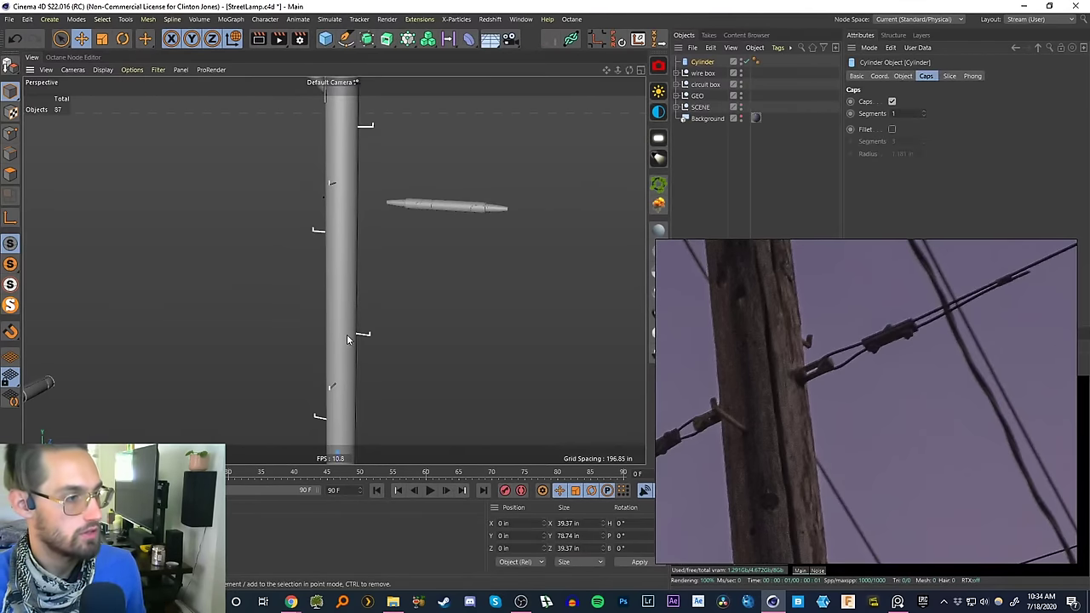
scroll(334, 372, down, 3)
alt+middle_drag(334, 371, 338, 271)
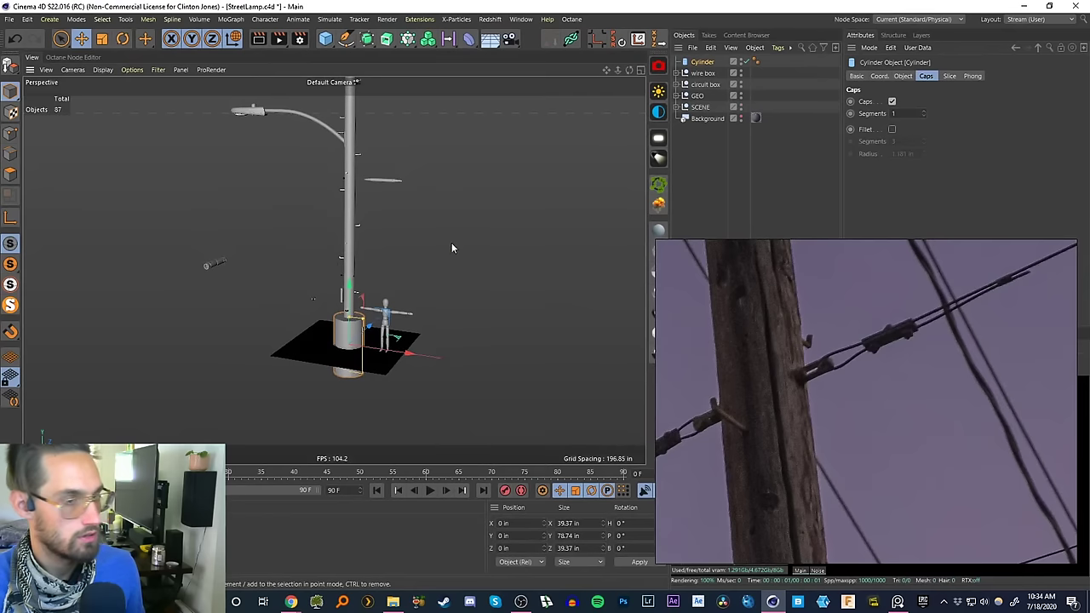
click(902, 76)
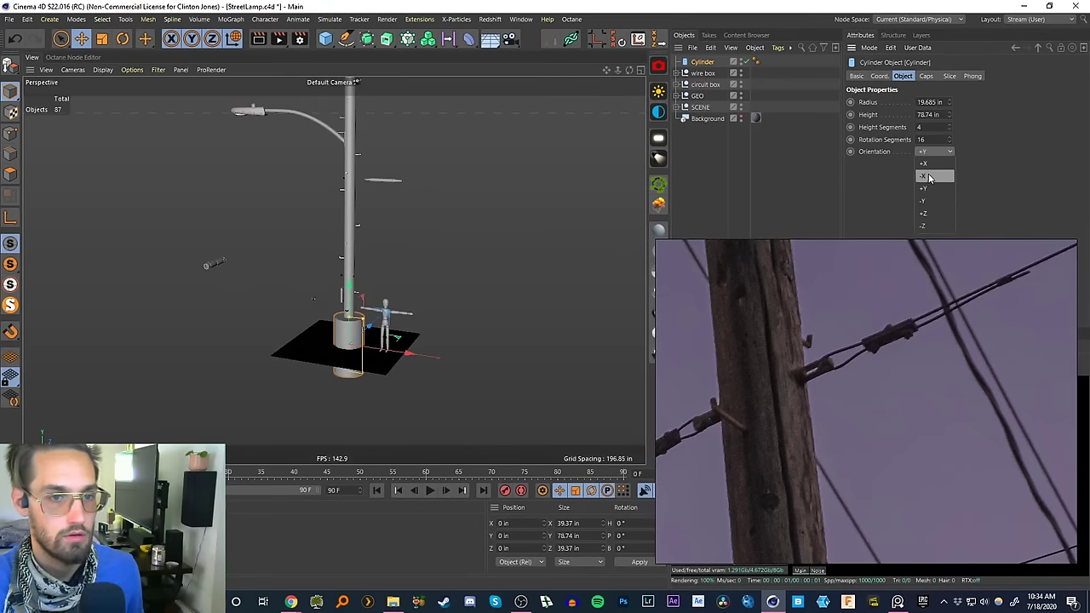
click(919, 163)
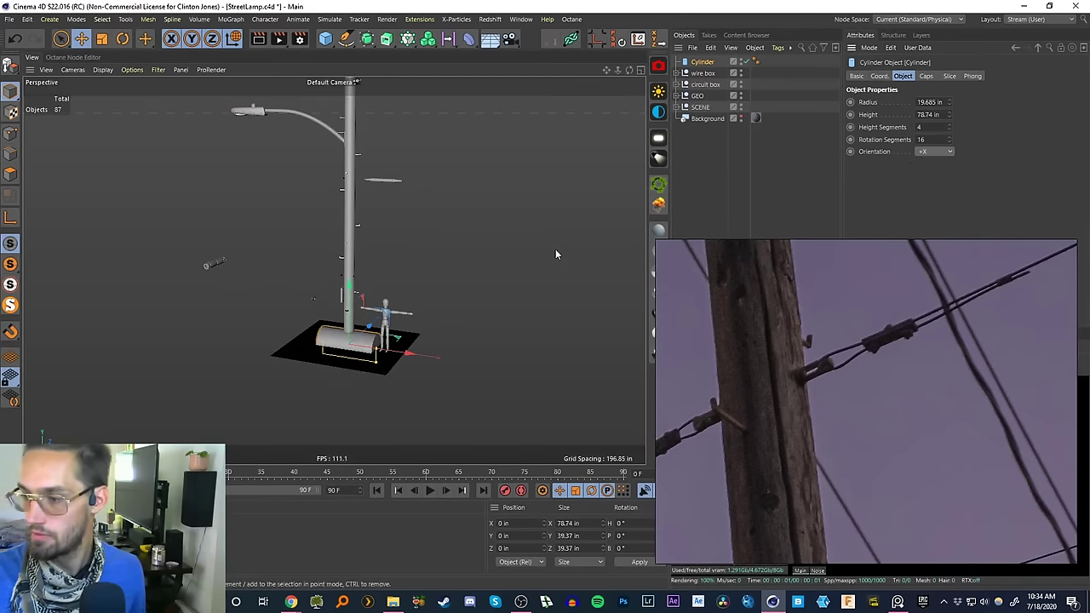
- Raise the cylinder up the lamp post to about 200 in on Y and scale it down to about 4.337 in in diameter
drag(350, 288, 371, 135)
alt+right_drag(363, 181, 412, 104)
alt+middle_drag(356, 217, 369, 244)
key(t)
drag(391, 274, 229, 304)
alt+right_drag(365, 241, 403, 159)
drag(404, 190, 204, 298)
key(e)
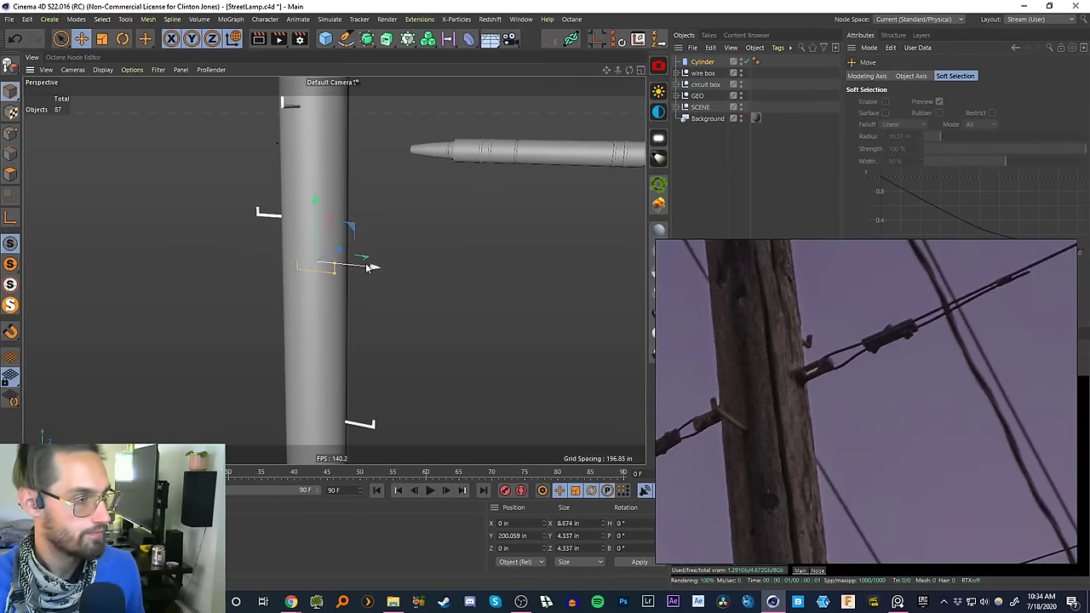
- Position the cylinder on the pole's side at about X 6.942 in, Y 211.545 in, scaled to about 3.166 in in diameter
drag(368, 267, 400, 271)
alt+right_drag(362, 248, 378, 226)
key(t)
drag(419, 222, 347, 168)
key(e)
alt+middle_drag(328, 170, 343, 232)
alt+right_drag(343, 232, 360, 191)
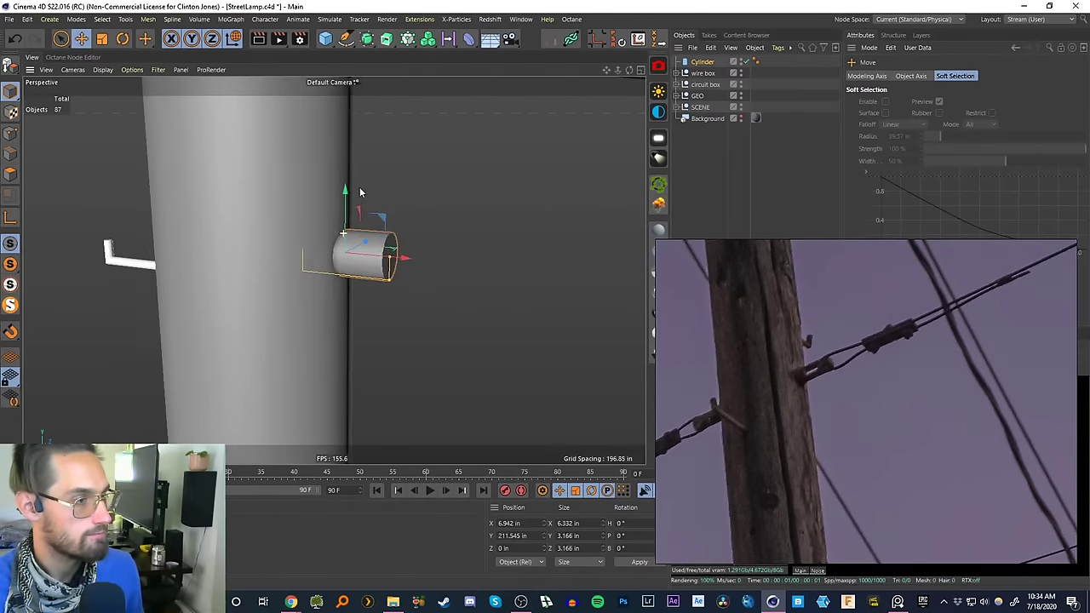
- Flatten the cylinder into a disc about 1.237 in thick and place it at about 7.215 in on X
drag(390, 255, 356, 259)
alt+right_drag(355, 249, 374, 232)
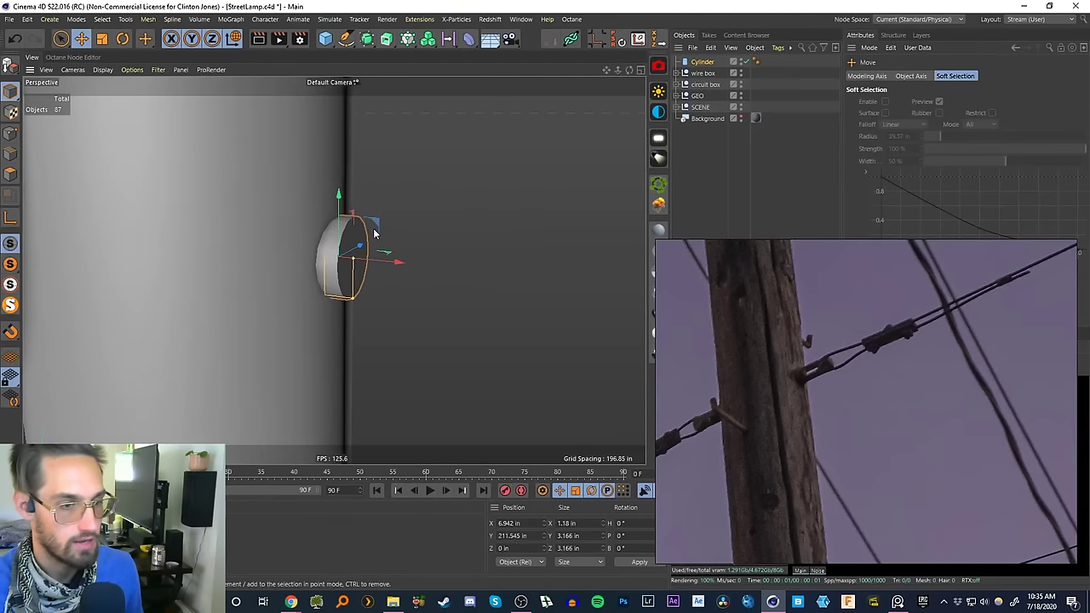
mouse_move(350, 258)
alt+mouse_down()
mouse_move(406, 266)
mouse_move(389, 263)
mouse_move(403, 260)
mouse_move(390, 278)
mouse_move(344, 266)
mouse_move(360, 258)
alt+mouse_up()
scroll(352, 251, up, 3)
- Set the cylinder to 32 rotation segments and 1 height segment, with the viewport in Gouraud shading with lines
click(703, 63)
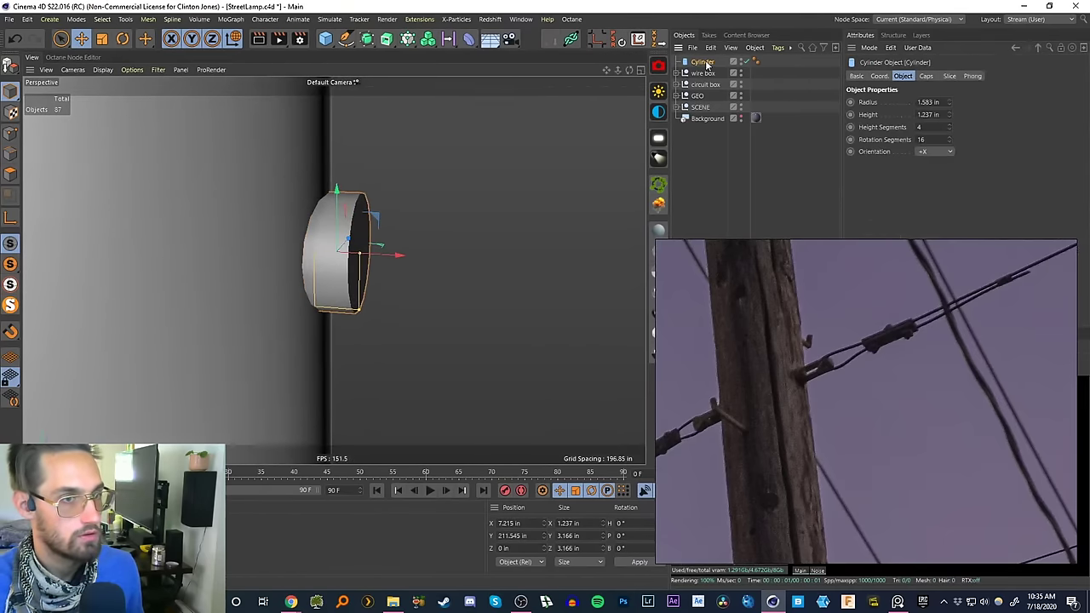
text(32)
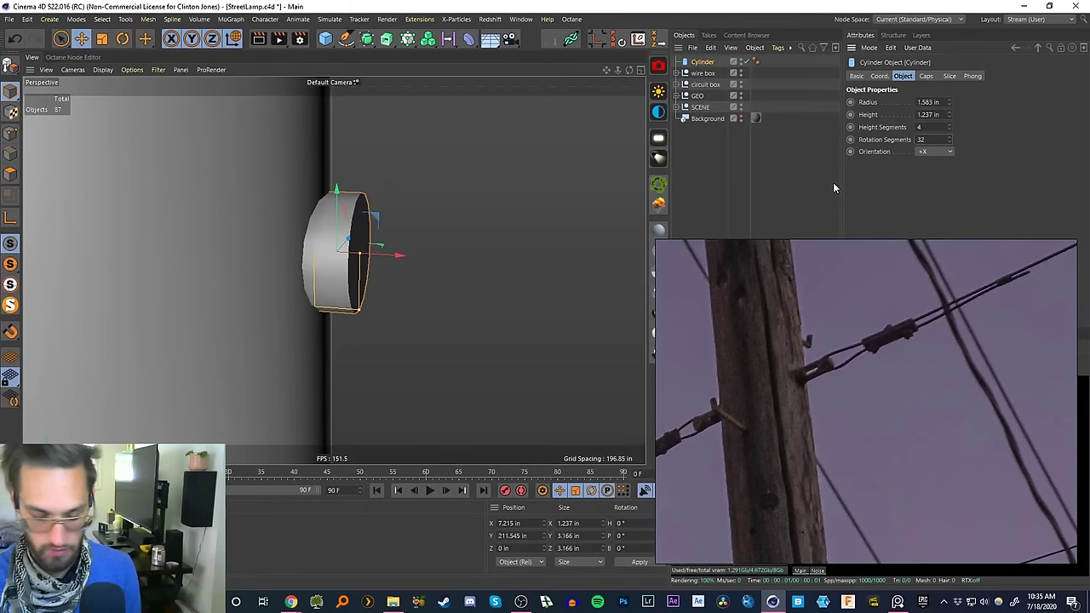
text(nb)
mouse_move(350, 260)
alt+mouse_down()
mouse_move(328, 259)
mouse_move(339, 259)
alt+mouse_up()
text(1)
key(Return)
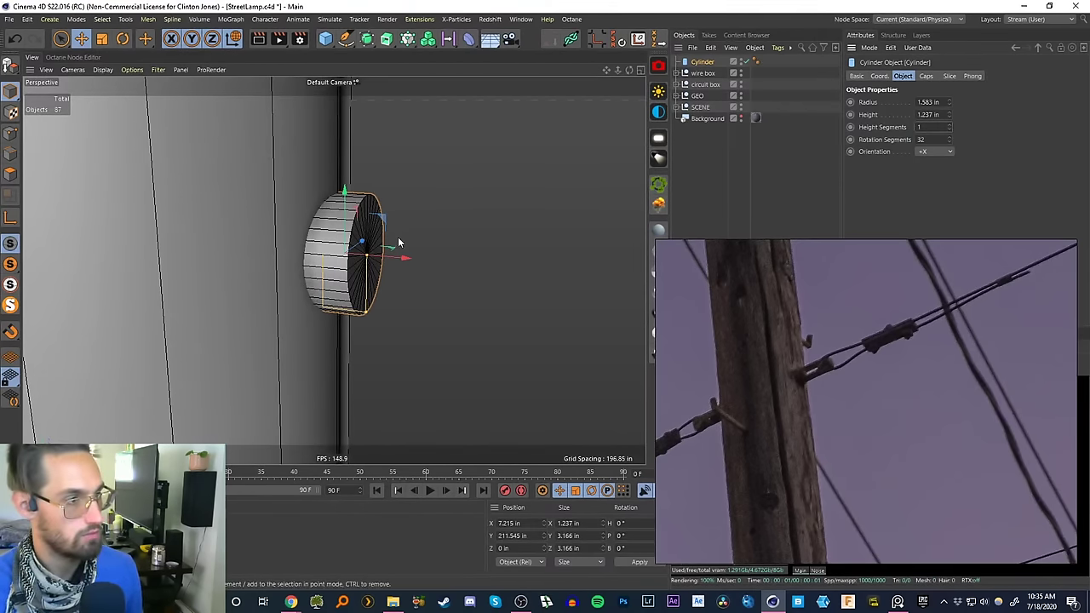
- Convert the disc cylinder on the pole into an editable polygon object
alt+drag(372, 224, 402, 222)
key(c)
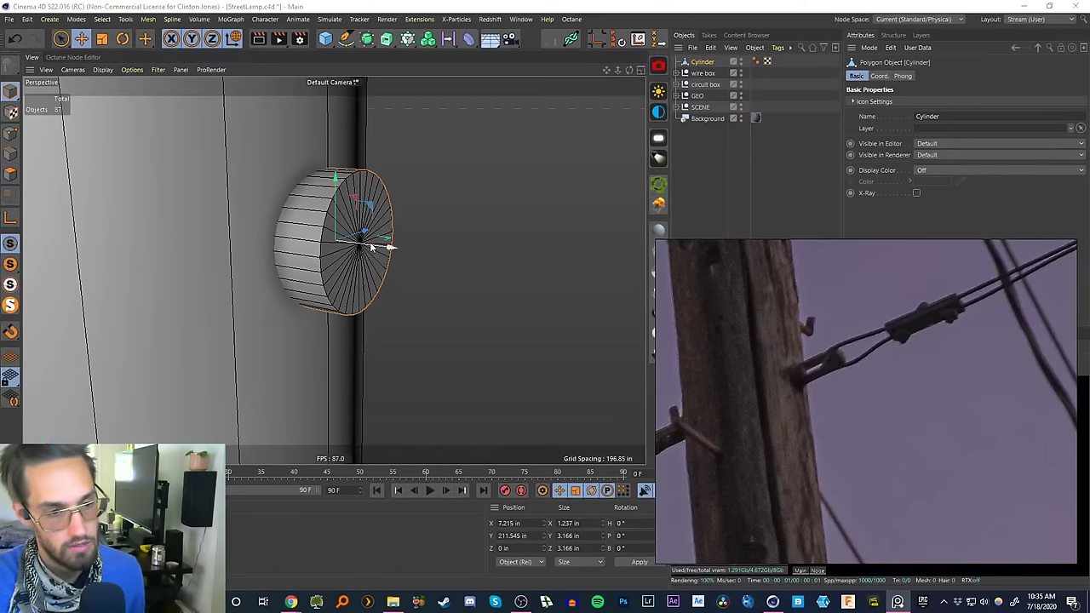
scroll(345, 267, down, 3)
alt+middle_drag(346, 267, 296, 274)
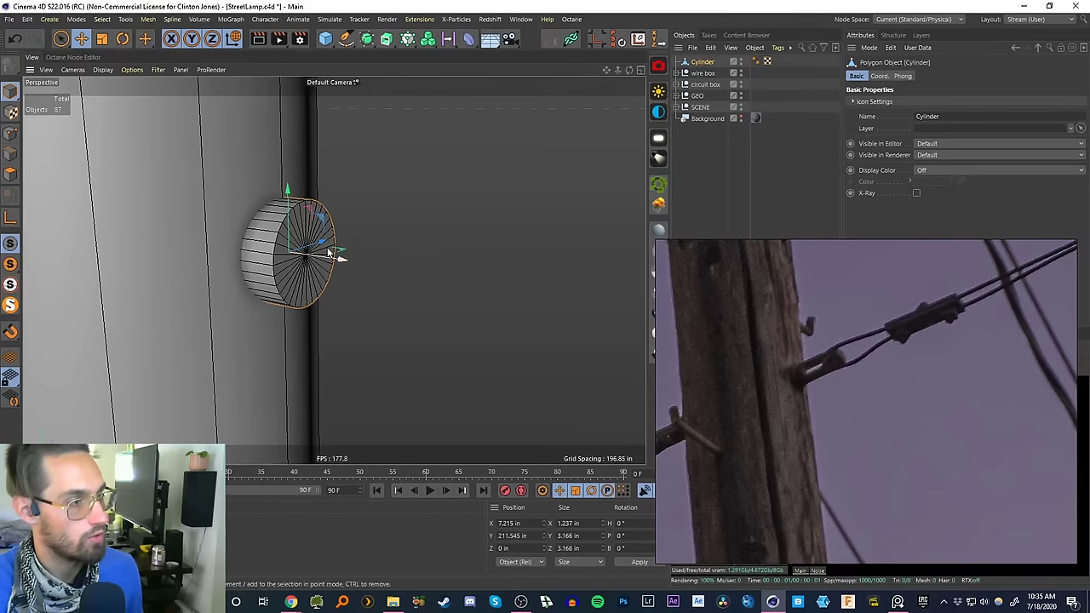
mouse_move(328, 253)
alt+mouse_down()
mouse_move(299, 252)
mouse_move(329, 255)
alt+mouse_up()
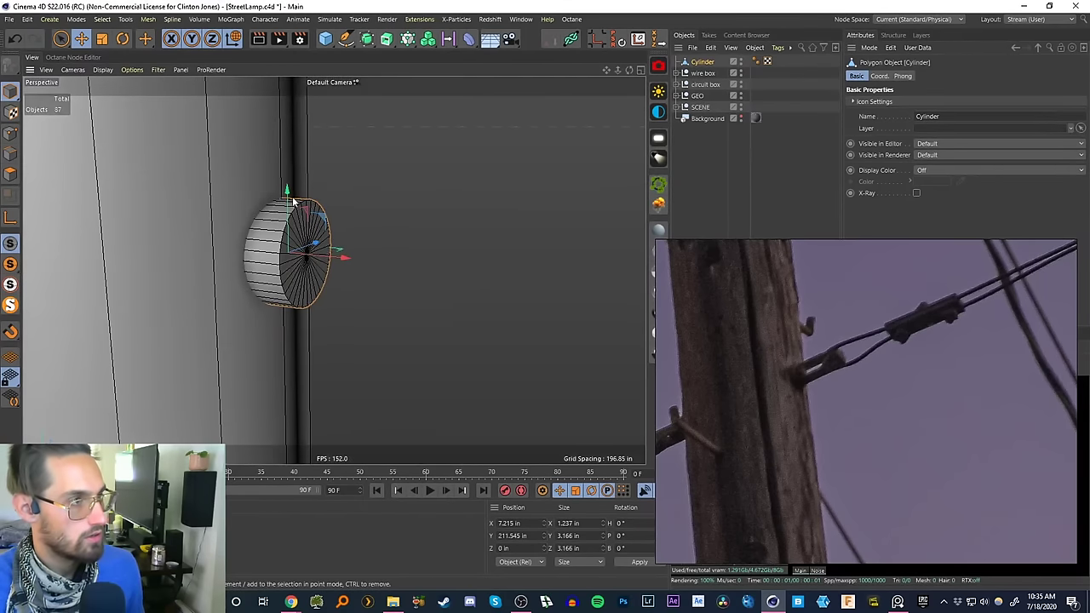
- Add a cube at the disc's location, scale it to about 2.441 in, and move it outward to about 12.326 in on X
click(325, 39)
key(t)
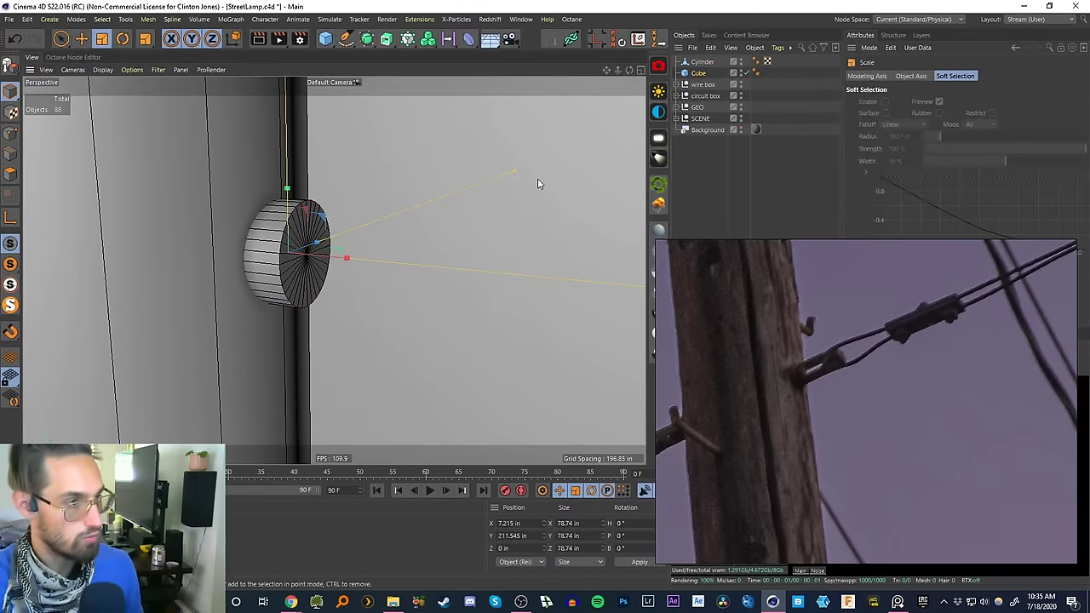
drag(540, 182, 165, 365)
key(e)
drag(337, 259, 511, 289)
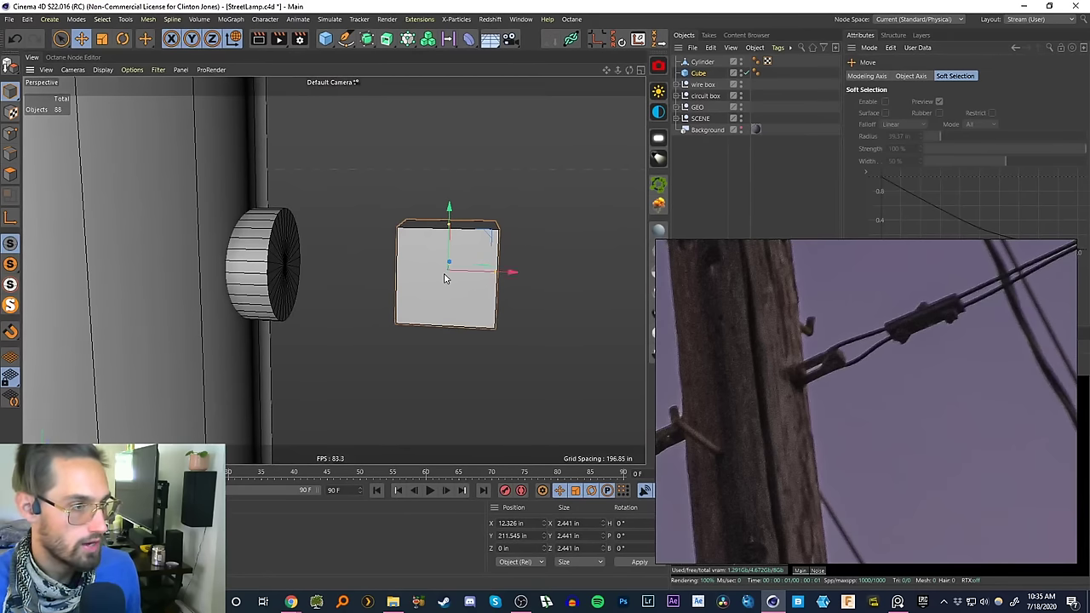
alt+drag(445, 272, 469, 252)
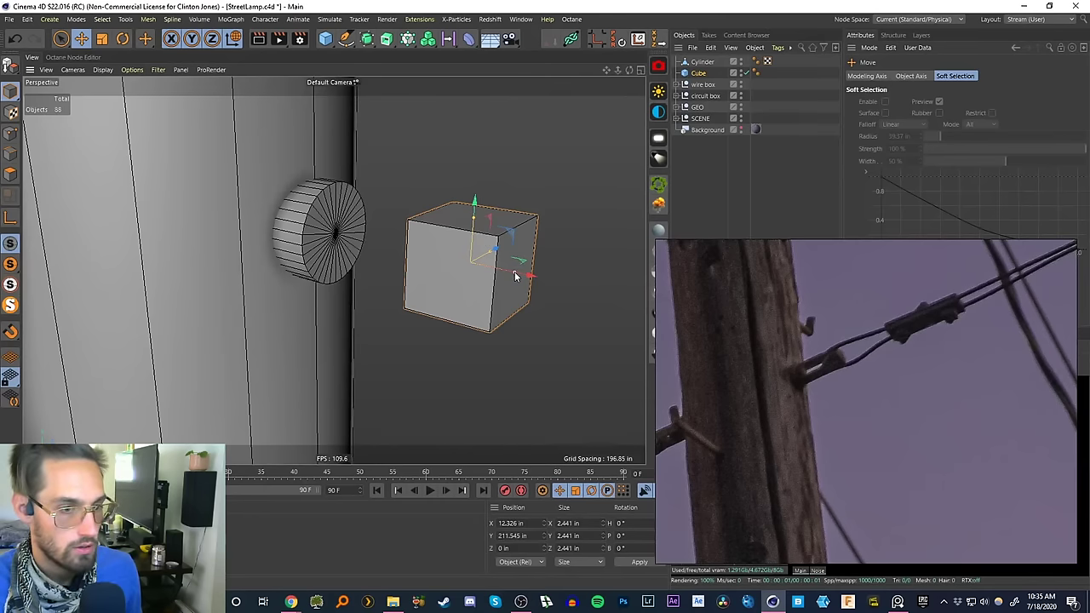
- Scale the cube to about 0.736 in wide and 1.076 in deep, and convert it into an editable polygon object
drag(514, 274, 482, 261)
mouse_move(482, 261)
alt+mouse_down()
mouse_move(387, 268)
mouse_move(389, 251)
mouse_move(491, 248)
mouse_move(458, 249)
mouse_move(465, 256)
alt+mouse_up()
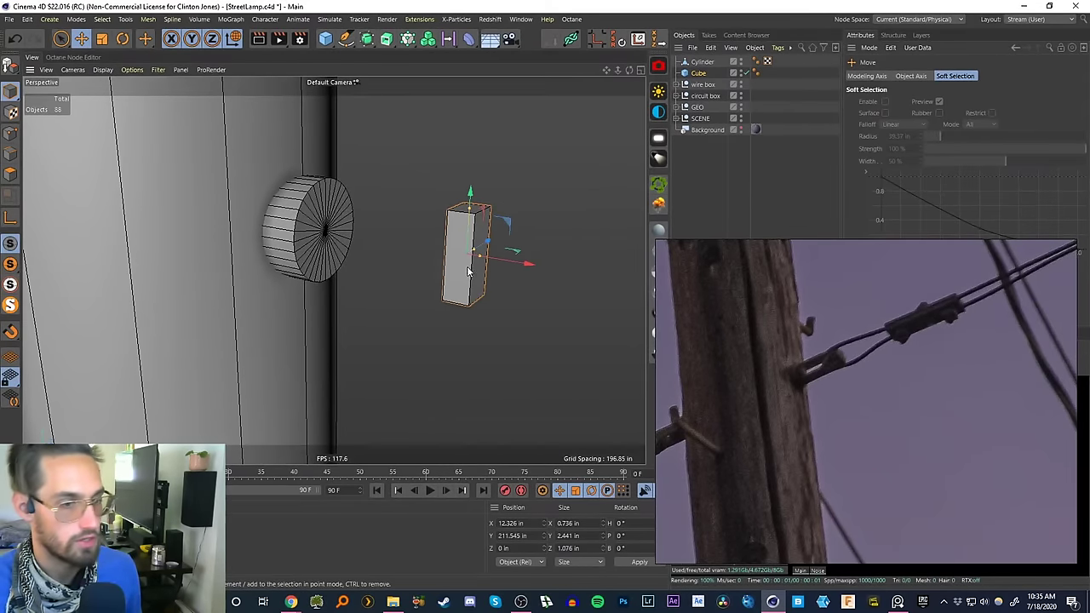
click(474, 243)
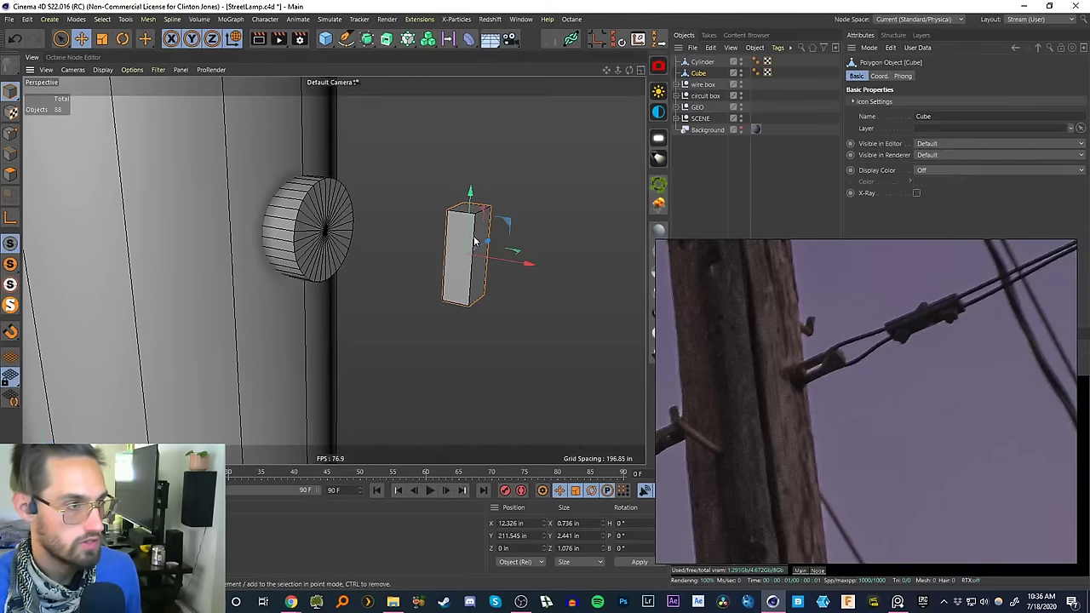
mouse_move(460, 252)
alt+mouse_down()
mouse_move(552, 233)
mouse_move(468, 245)
alt+mouse_up()
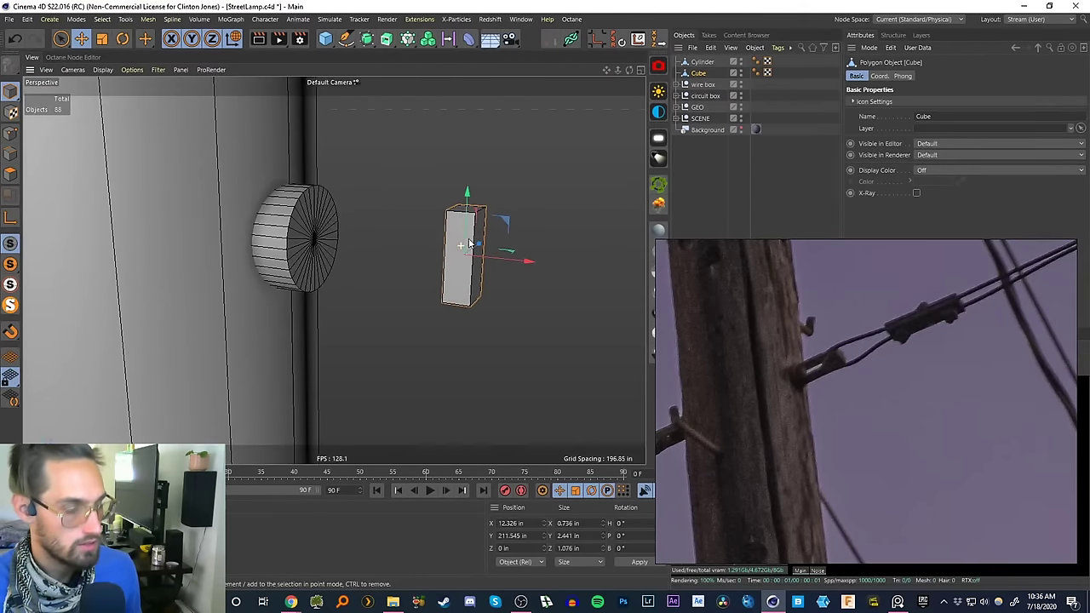
- Add a vertical loop cut through the cube near its pole-facing side at about an 80.321% offset
click(10, 156)
key(k)
key(l)
scroll(446, 308, up, 5)
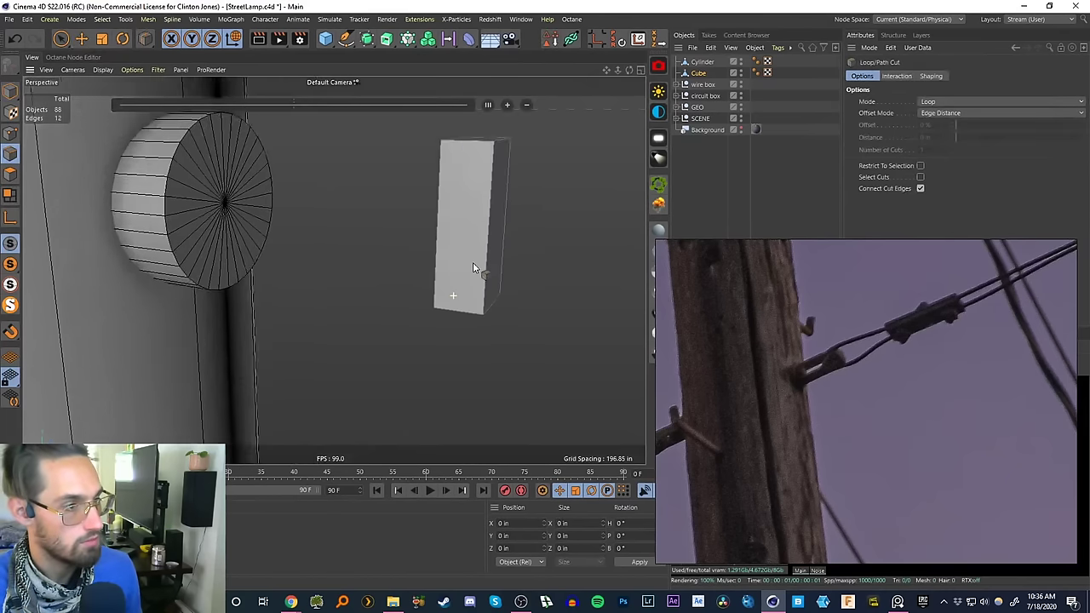
click(439, 315)
scroll(454, 285, down, 2)
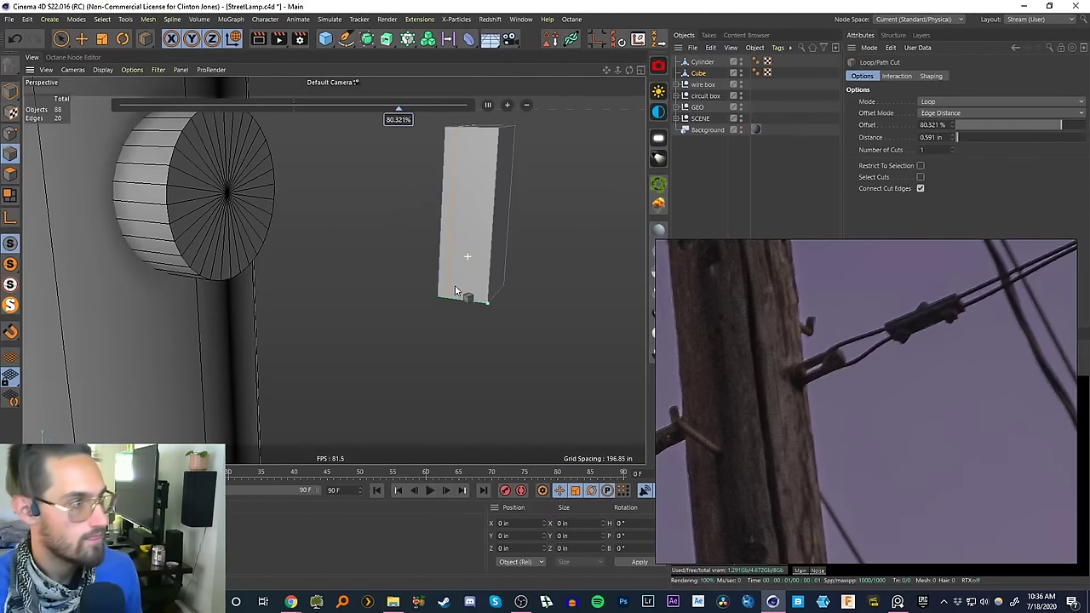
- Select the narrow strip polygons on both sides of the cube and extrude them outward about 0.5 in
click(61, 38)
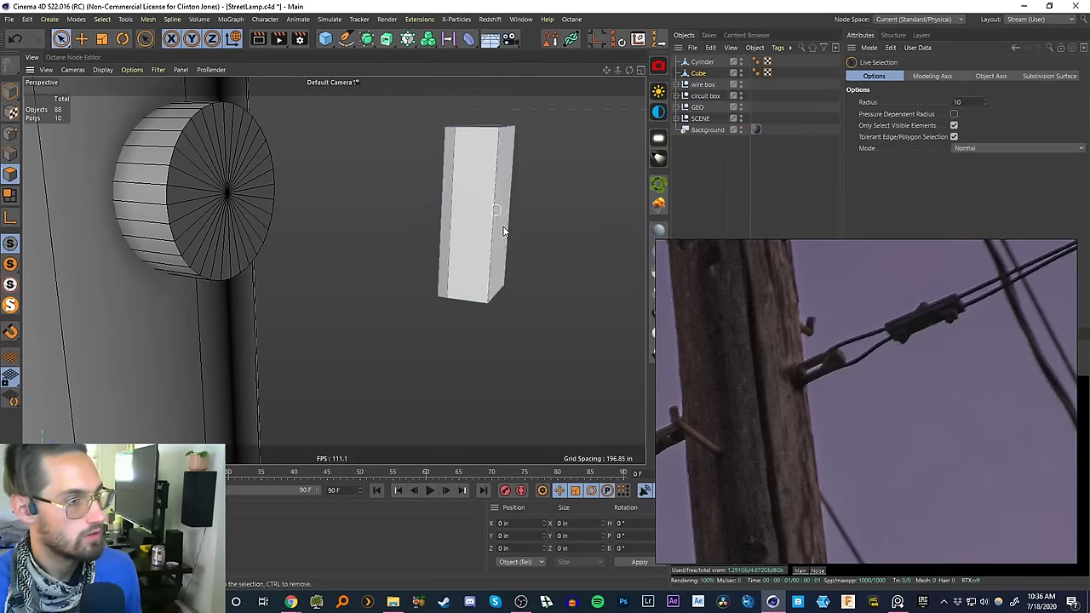
scroll(440, 244, up, 4)
click(432, 249)
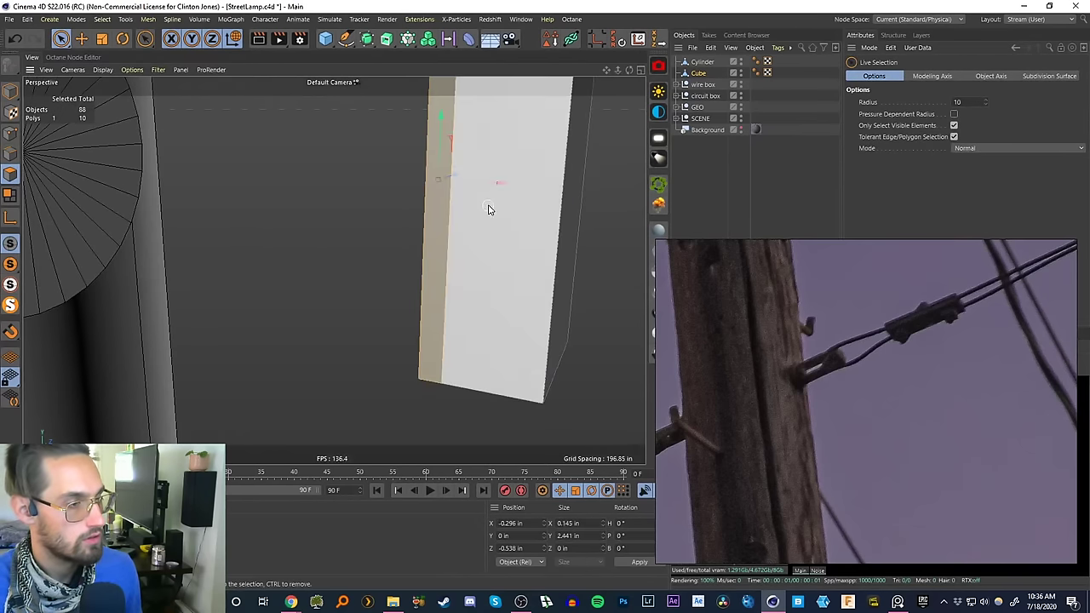
alt+drag(488, 210, 372, 289)
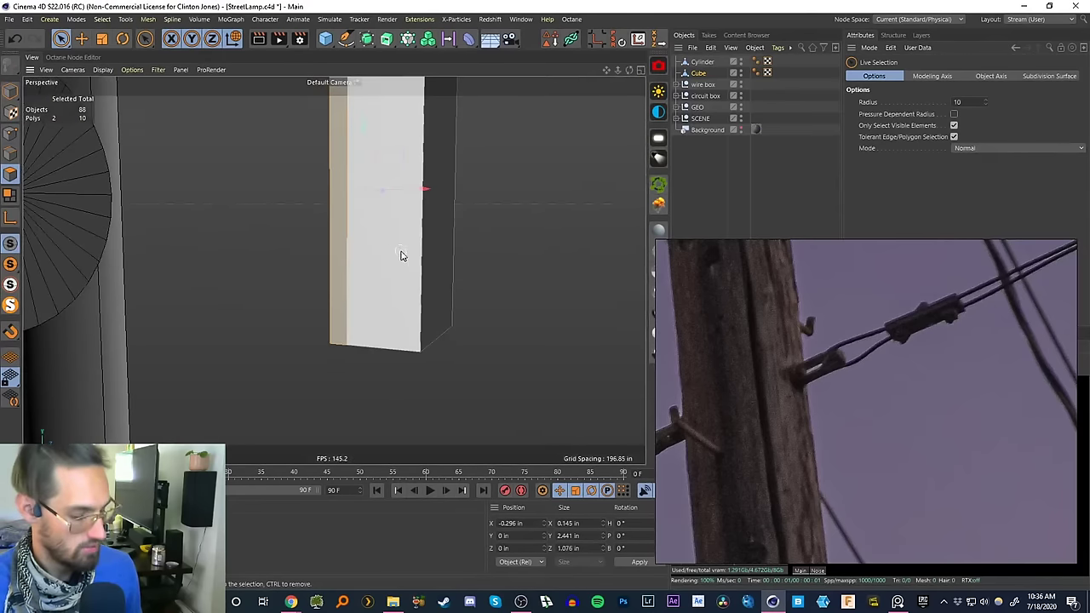
key(d)
alt+drag(389, 251, 480, 289)
scroll(439, 322, down, 5)
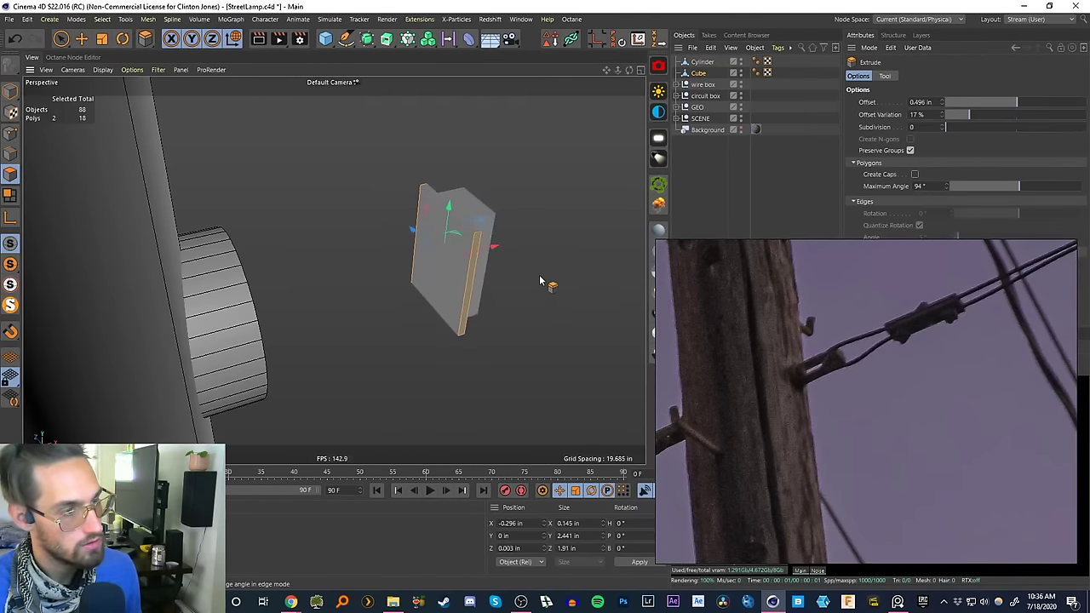
drag(550, 273, 557, 273)
- Shift the extruded faces toward the pole to about -1.071 in on X and reduce their height to about 1.409 in
drag(447, 253, 447, 269)
alt+drag(447, 269, 358, 183)
key(t)
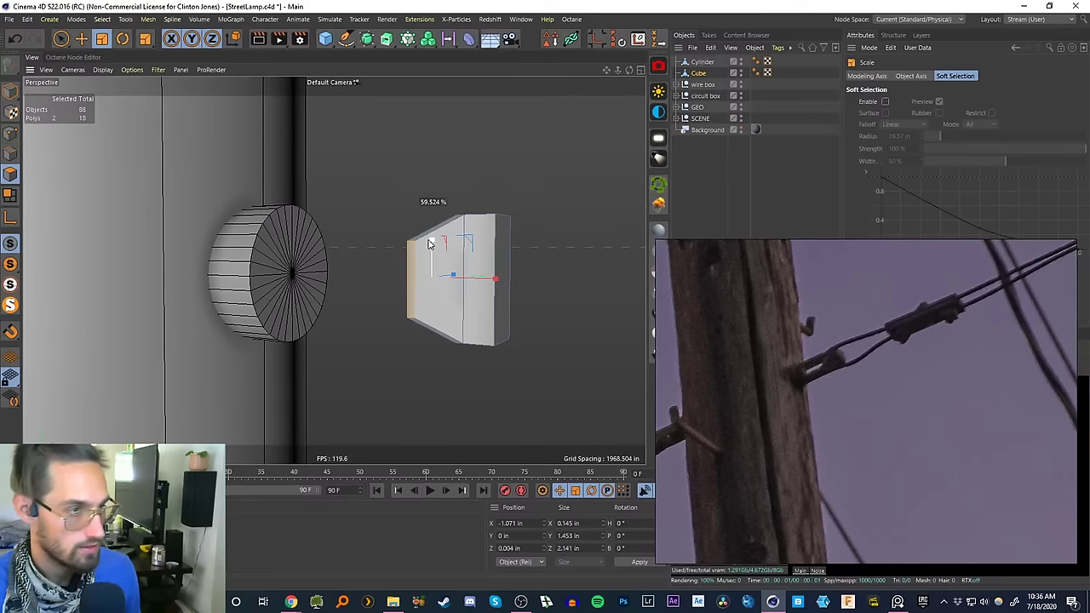
- Try to rotate both extruded end faces together
alt+drag(428, 245, 428, 272)
scroll(427, 267, up, 3)
mouse_move(429, 265)
alt+middle_down()
mouse_move(421, 274)
mouse_move(431, 286)
alt+middle_up()
key(r)
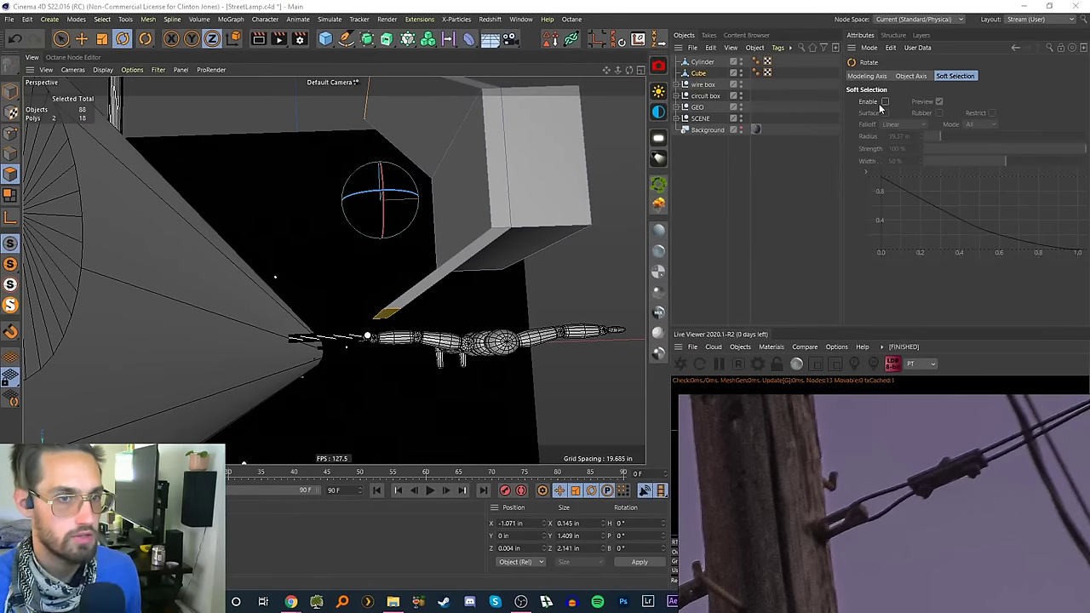
click(910, 76)
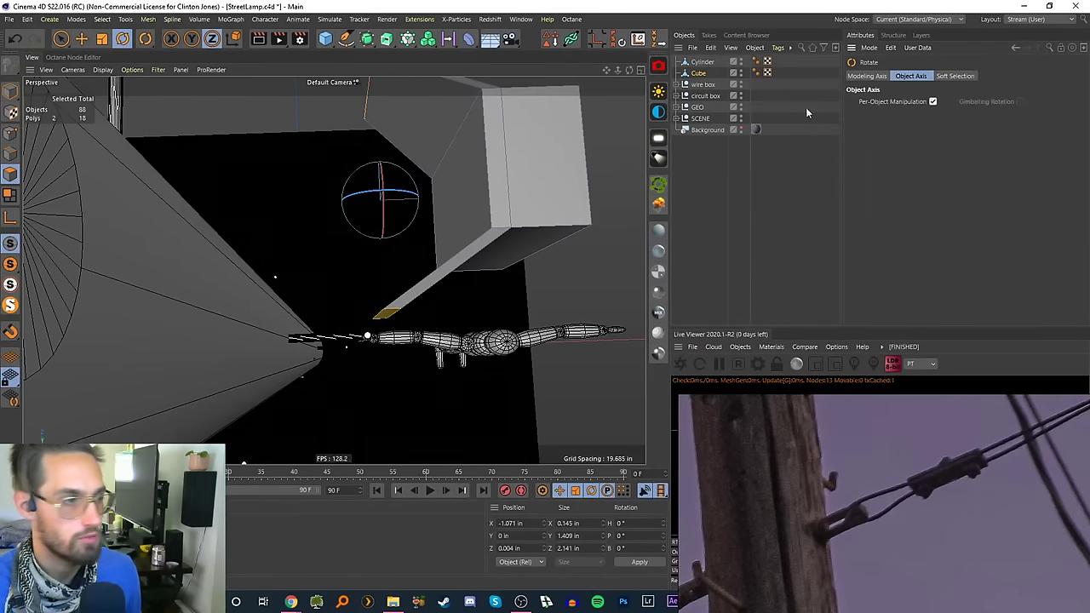
drag(390, 239, 381, 243)
key(ctrl+z)
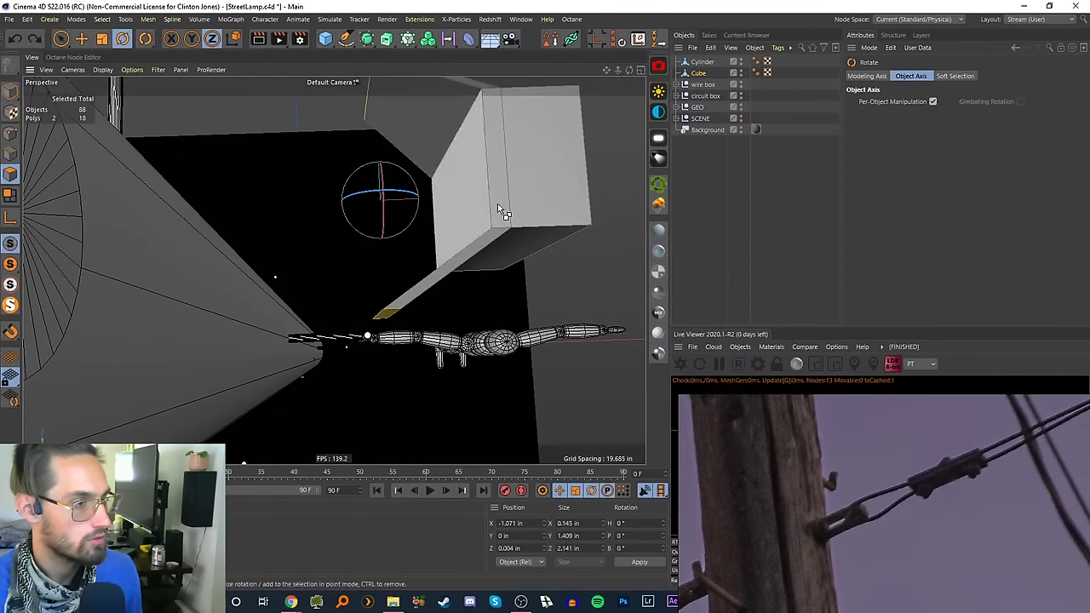
- Rotate each extruded end face separately by 90° so that both face the disc on the pole, and reselect the pair
click(394, 313)
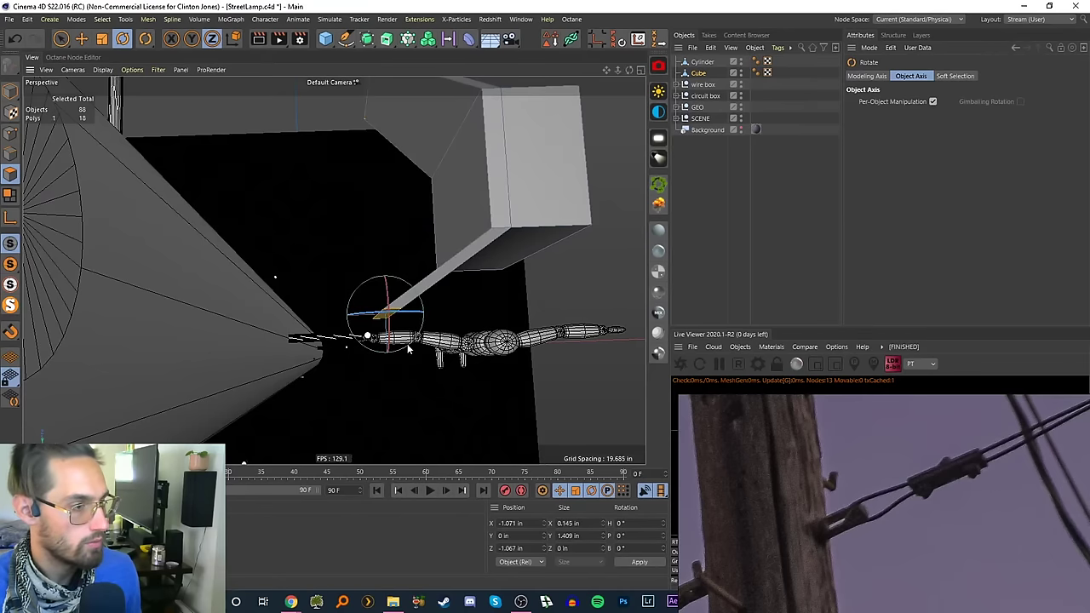
drag(408, 348, 345, 340)
alt+drag(333, 269, 462, 249)
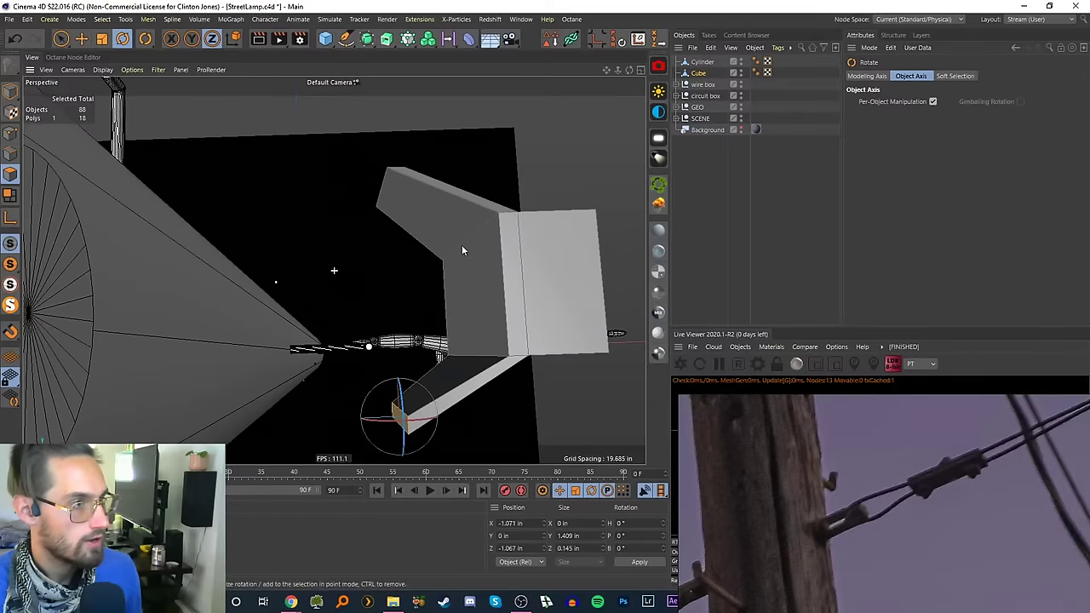
alt+drag(416, 213, 468, 220)
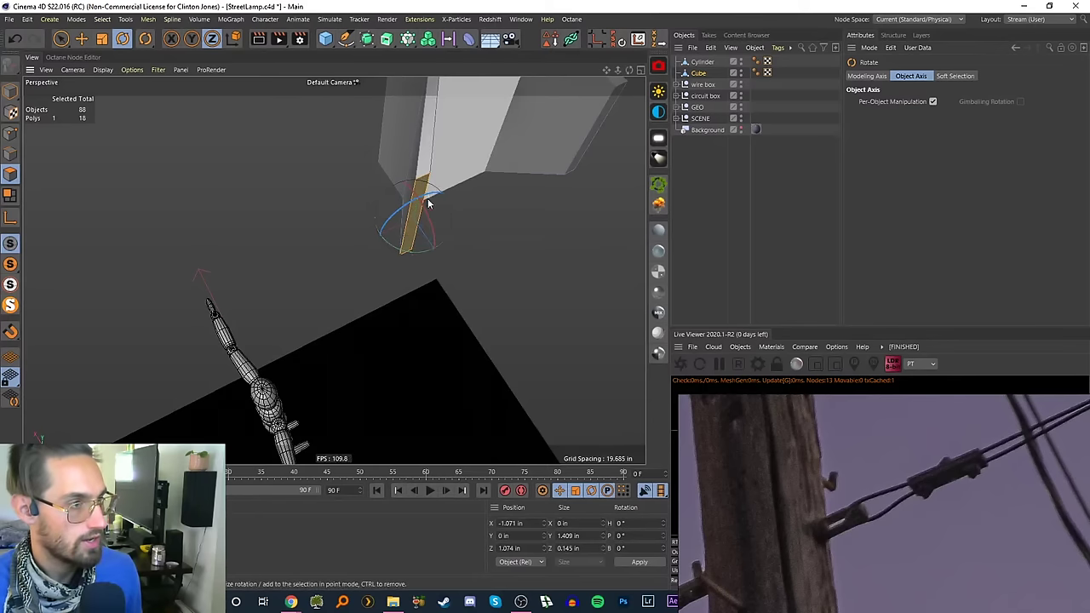
alt+drag(458, 158, 321, 162)
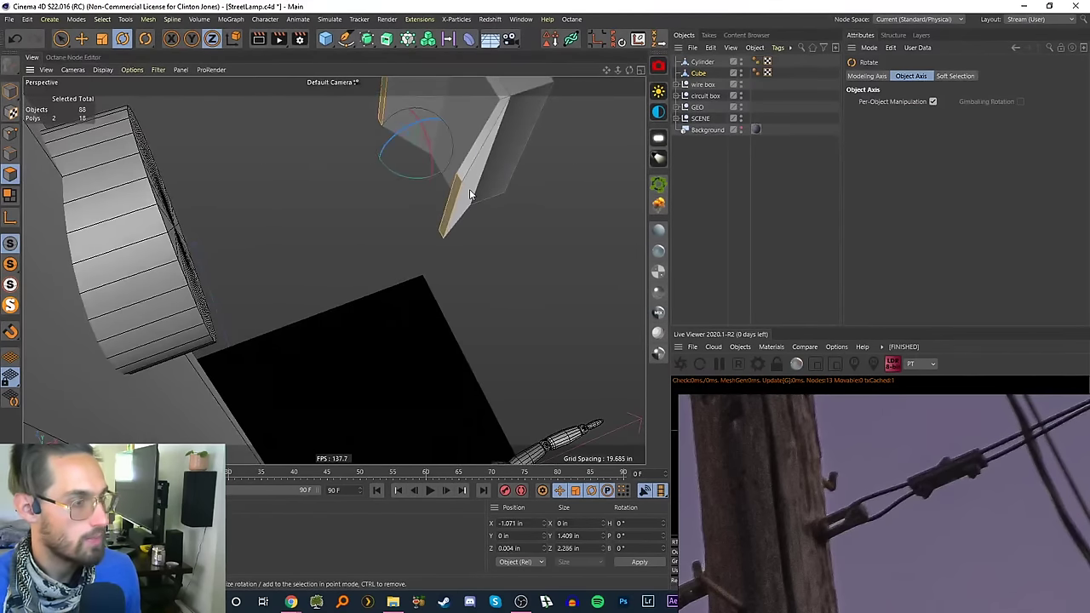
- Extrude the two end faces about 4.189 in toward the disc to form the bracket's long arms
key(d)
alt+drag(459, 195, 1002, 163)
alt+drag(272, 311, 252, 275)
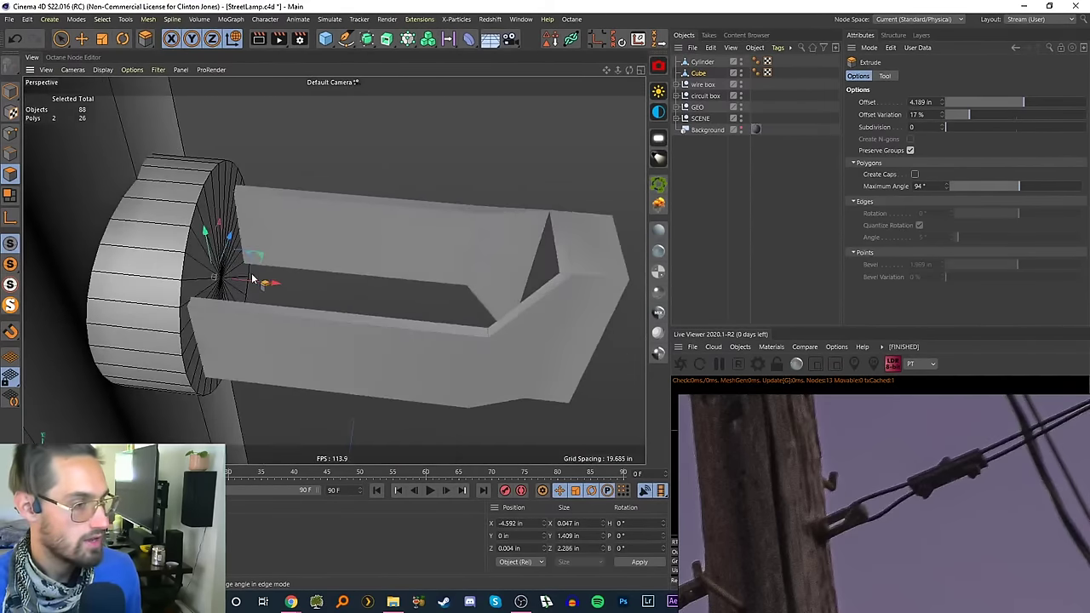
- Extrude the arm ends another 0.587 in toward the disc and bring them closer together to about 1.731 in on Z
alt+middle_drag(332, 298, 381, 256)
drag(320, 247, 504, 252)
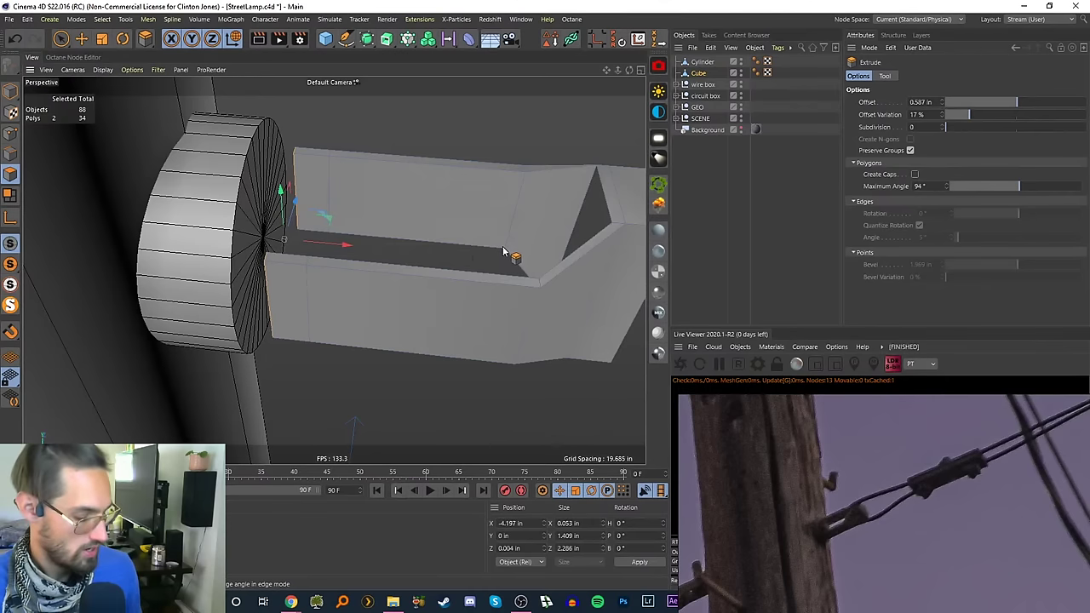
key(t)
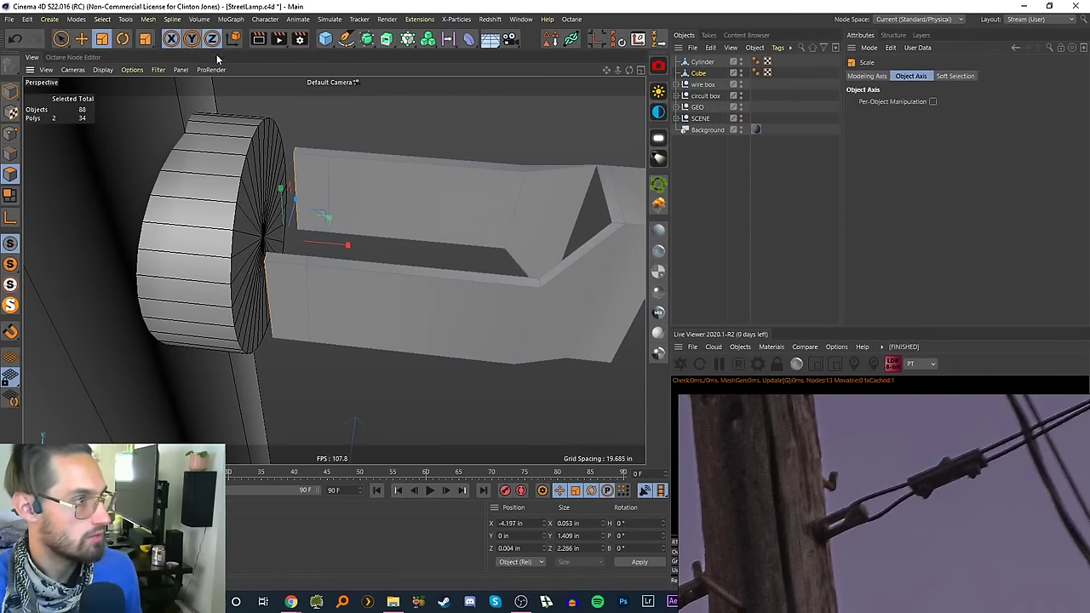
alt+drag(353, 230, 397, 189)
drag(400, 193, 329, 221)
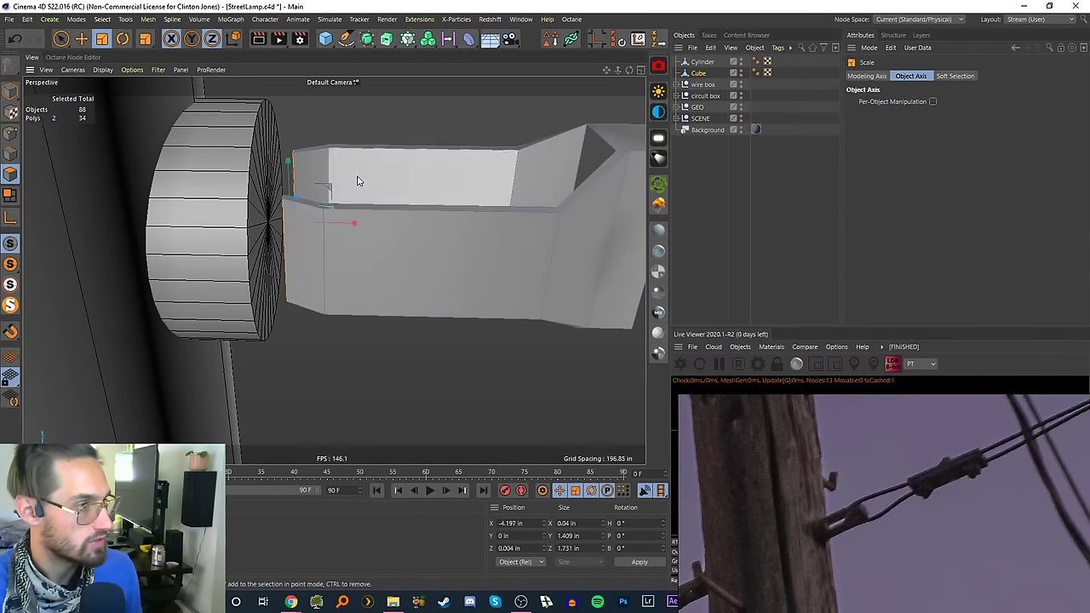
- Examine the bracket's shape and its junction with the disc from several sides against the reference photo
alt+drag(367, 162, 400, 299)
alt+drag(450, 220, 335, 208)
alt+drag(202, 229, 299, 208)
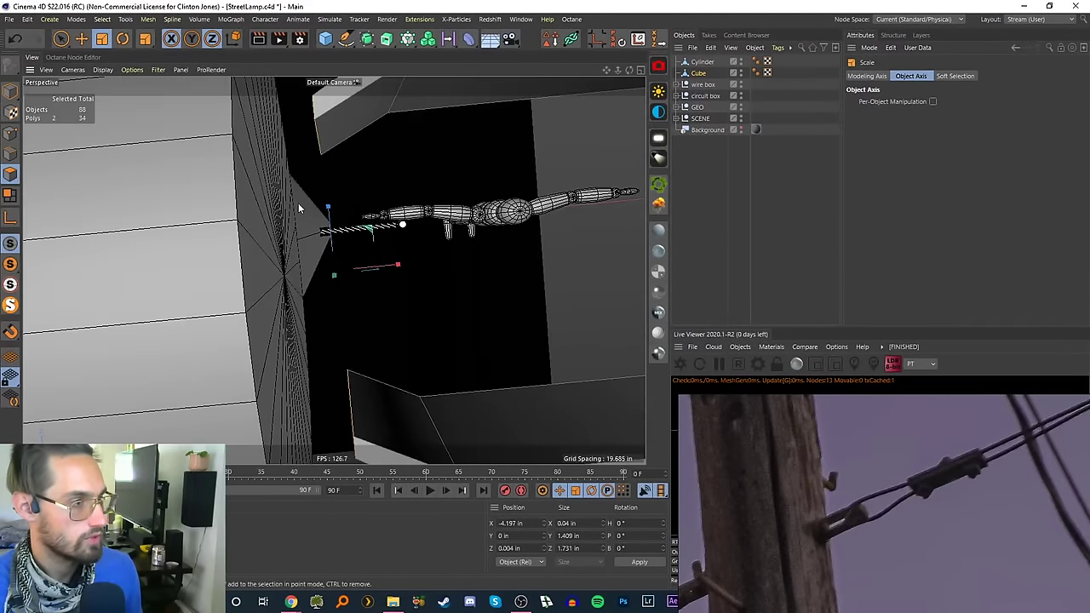
click(683, 155)
click(697, 73)
alt+right_drag(373, 107, 356, 140)
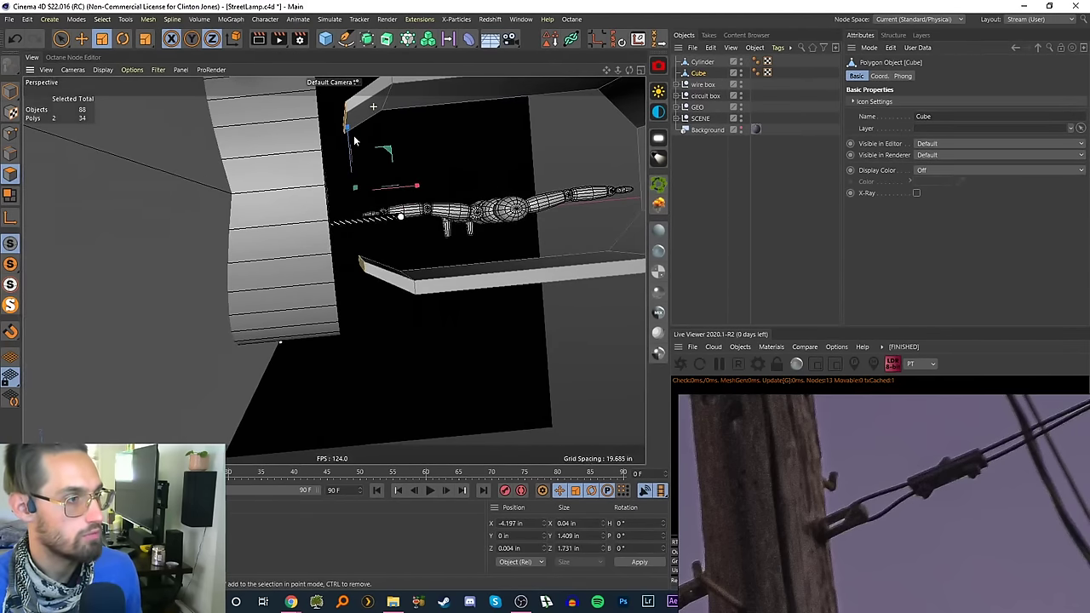
alt+drag(355, 140, 554, 246)
alt+drag(479, 250, 453, 234)
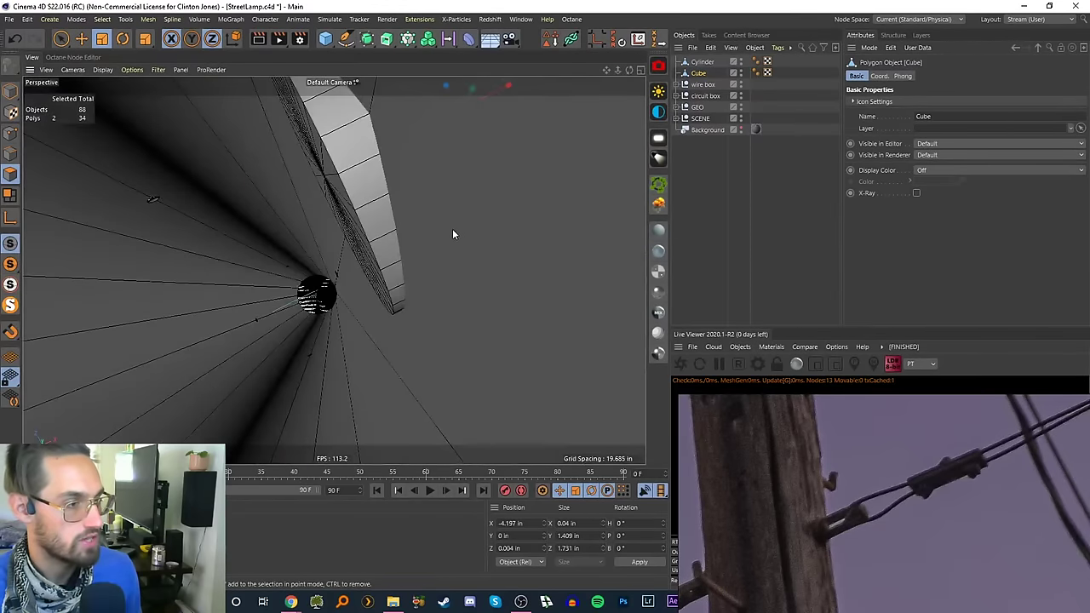
key(ctrl+shift+z)
alt+drag(262, 313, 314, 168)
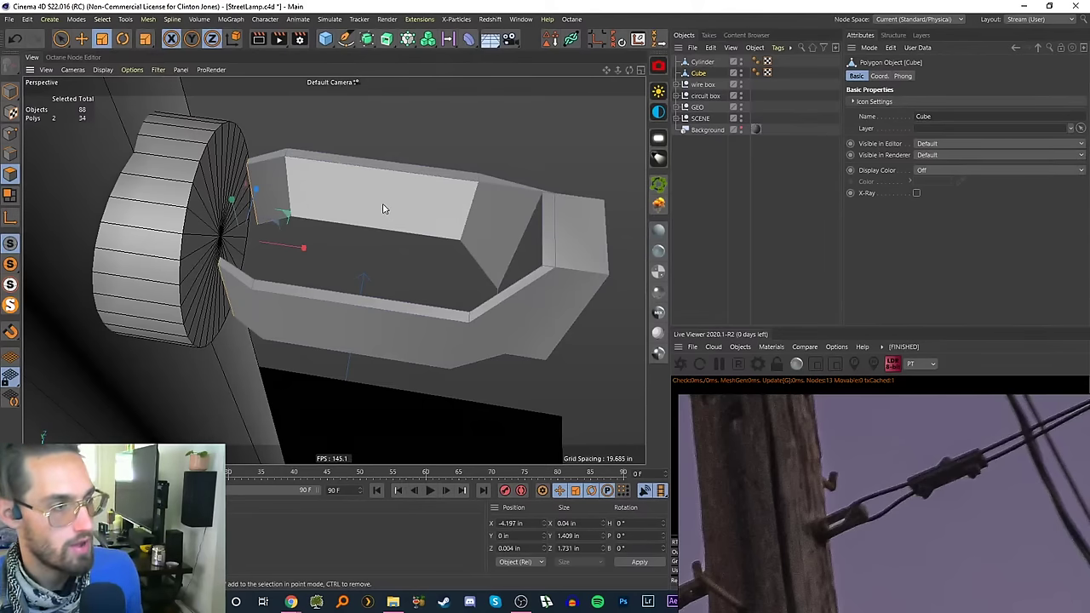
mouse_move(383, 208)
alt+mouse_down()
mouse_move(314, 173)
mouse_move(432, 201)
mouse_move(417, 180)
mouse_move(352, 185)
mouse_move(404, 195)
mouse_move(397, 202)
alt+mouse_up()
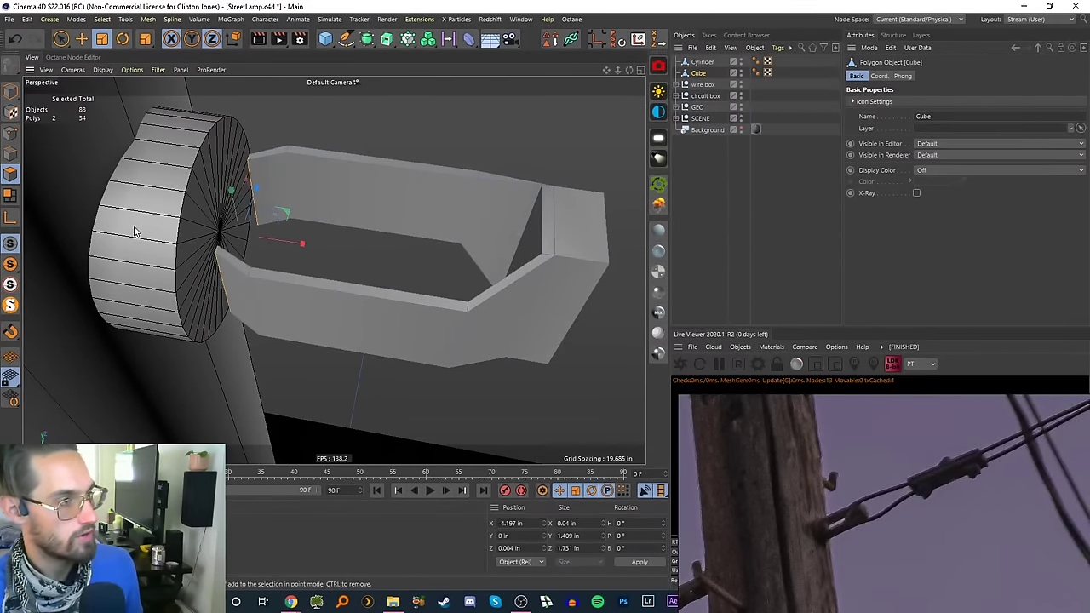
mouse_move(165, 228)
alt+mouse_down()
mouse_move(146, 219)
mouse_move(169, 212)
alt+mouse_up()
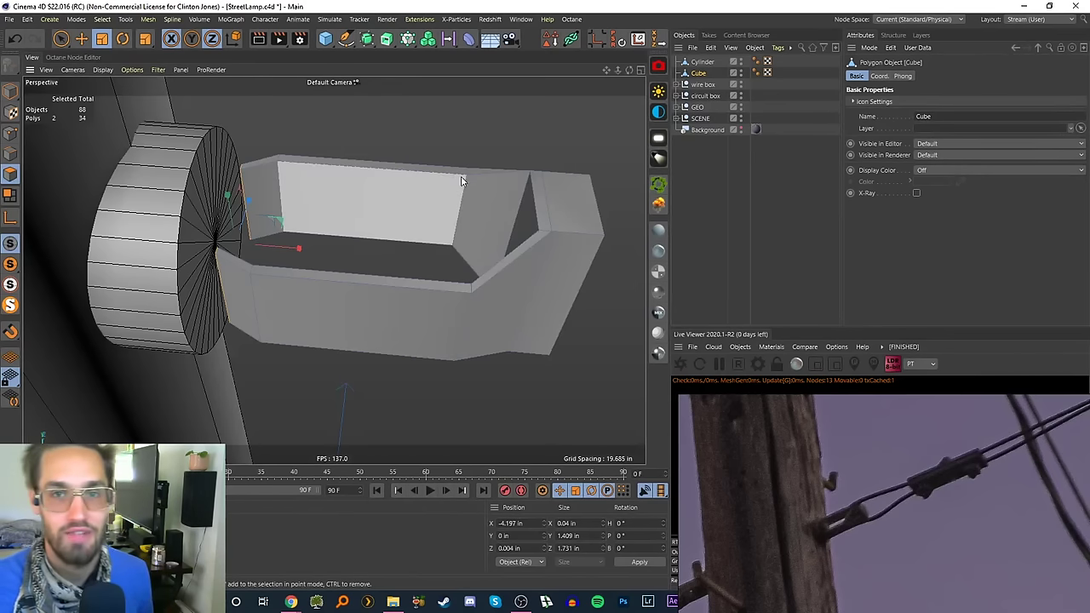
alt+drag(340, 327, 363, 226)
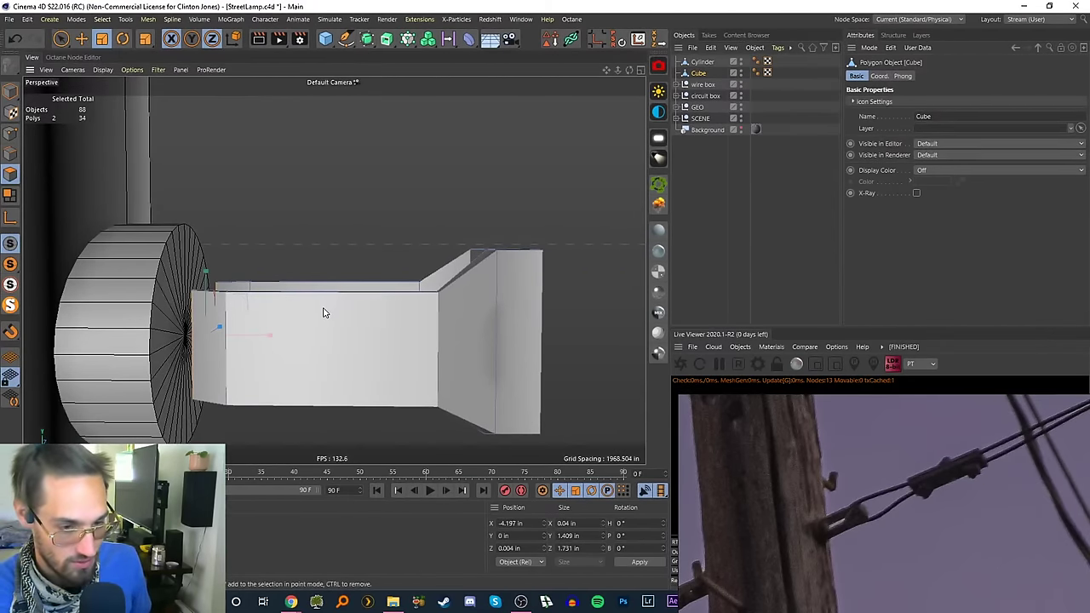
alt+drag(249, 337, 480, 219)
- Widen the whole bracket to about 2.864 in on Z and move it against the disc at about 11.975 in on X
click(703, 63)
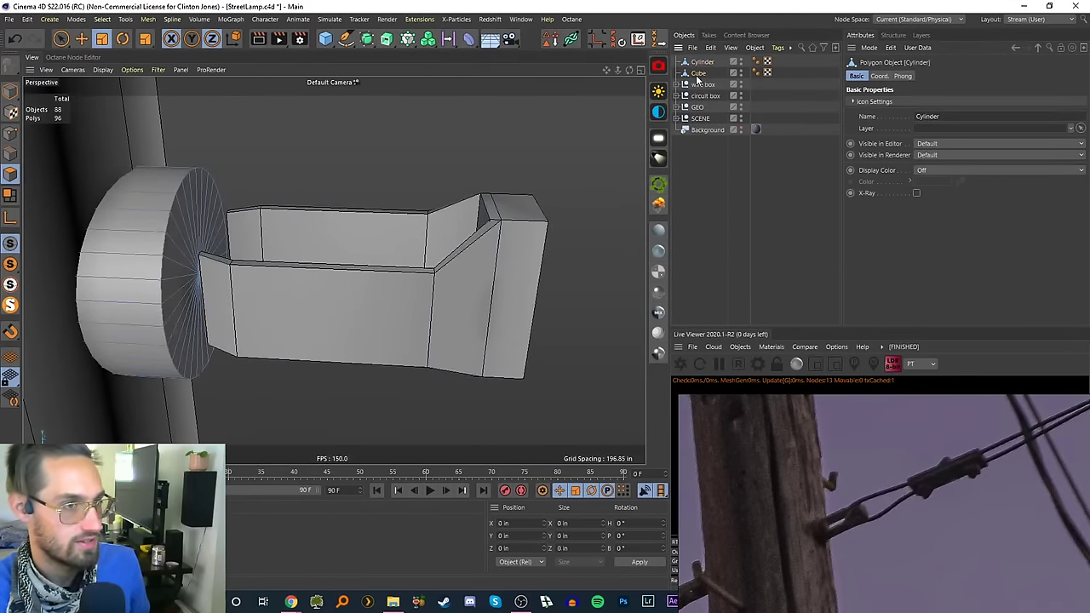
click(698, 73)
click(60, 39)
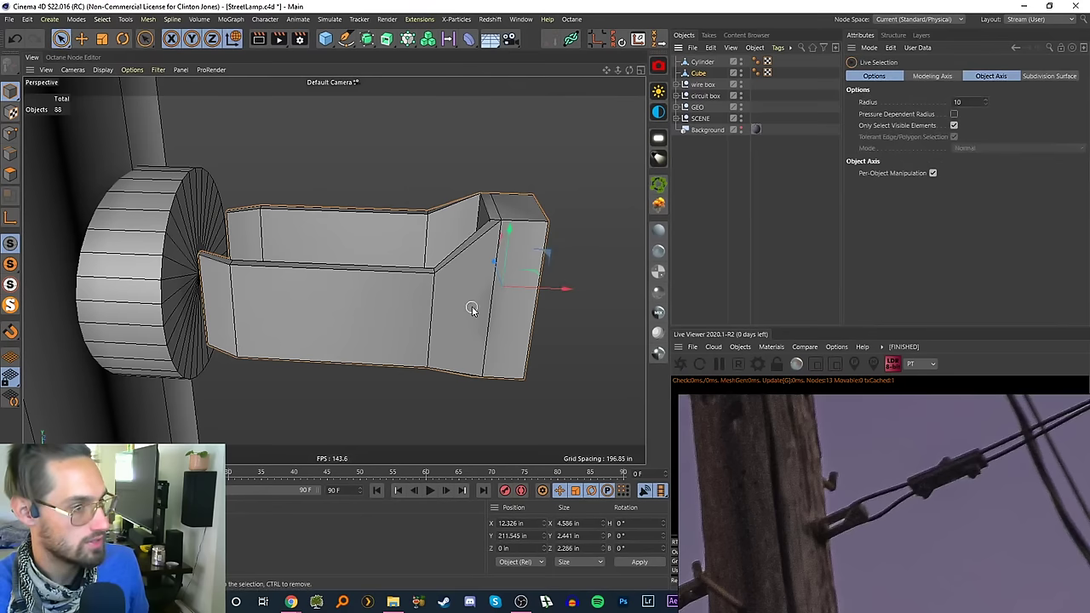
key(t)
alt+drag(463, 314, 516, 328)
mouse_move(490, 285)
alt+mouse_down()
mouse_move(460, 297)
mouse_move(468, 287)
alt+mouse_up()
drag(521, 346, 532, 274)
key(e)
drag(601, 314, 574, 312)
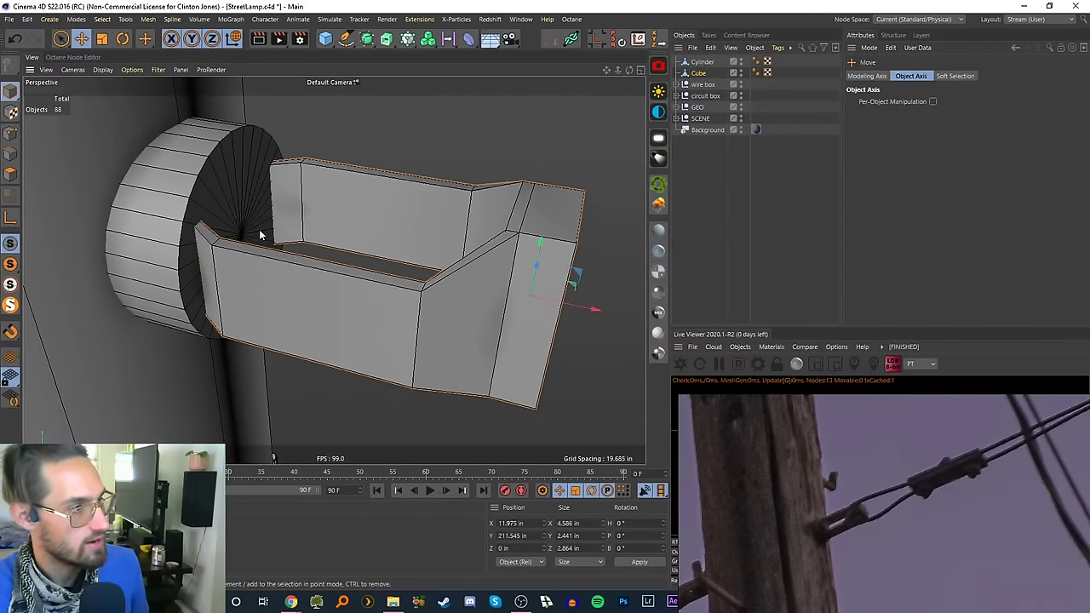
- Copy the nut+bolt.3 group out of the wire box to the top level of the object hierarchy
alt+drag(261, 235, 289, 305)
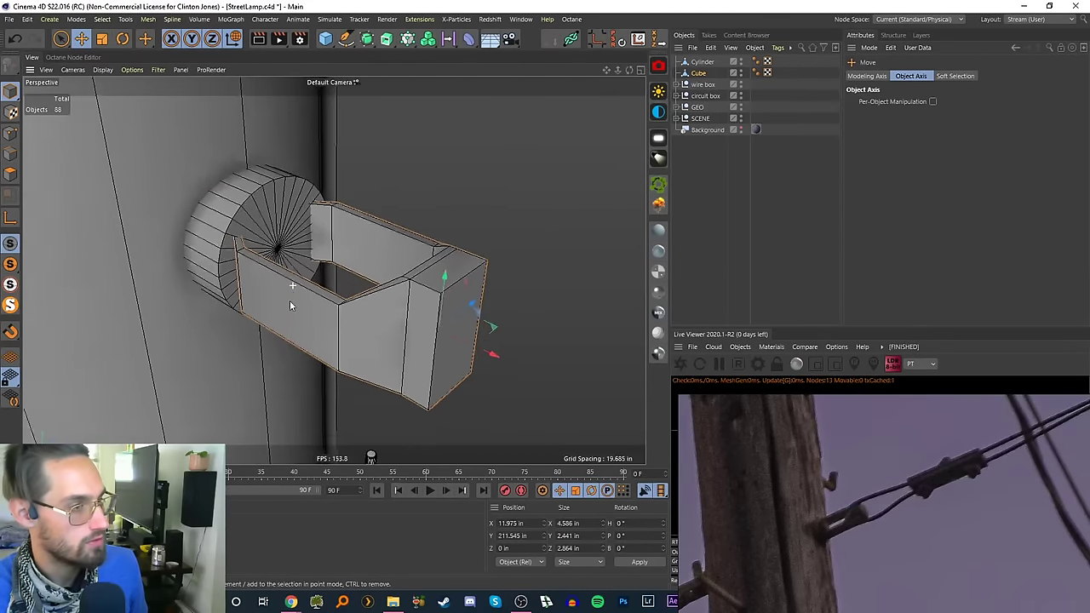
alt+right_drag(290, 305, 271, 350)
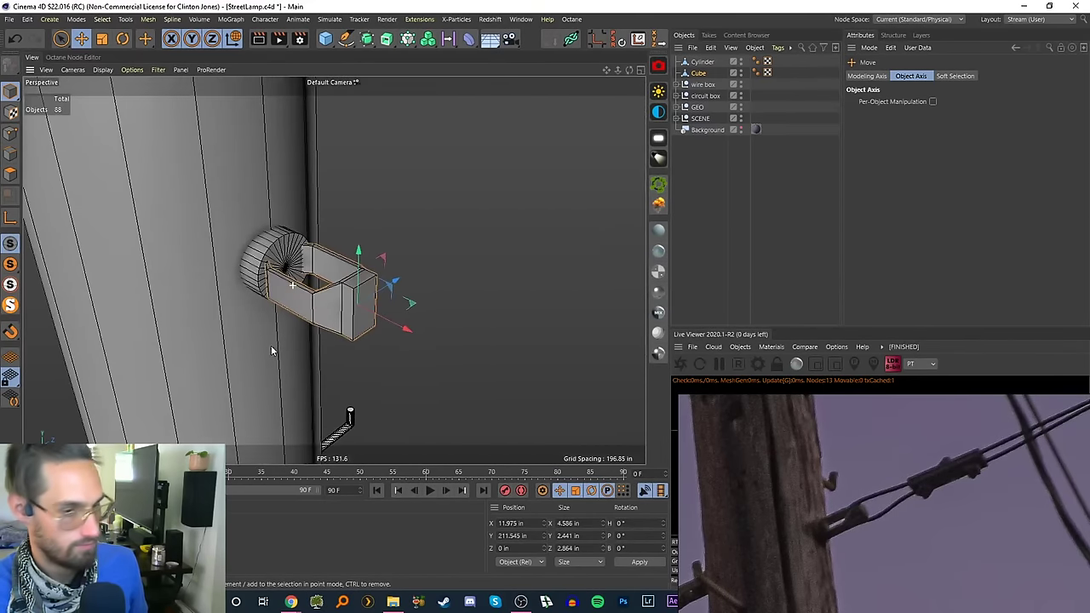
alt+drag(247, 306, 315, 306)
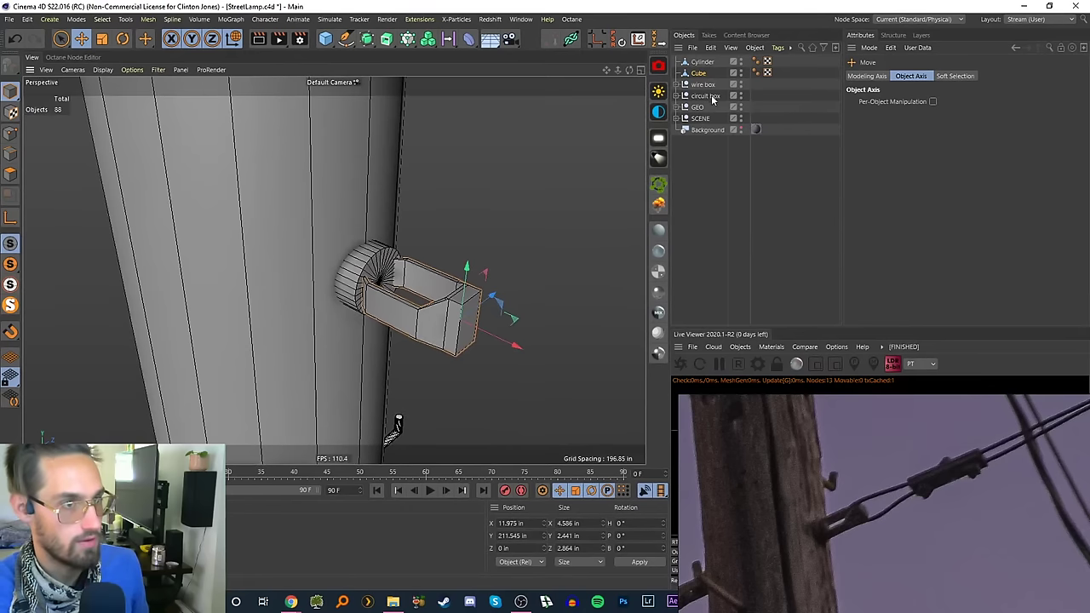
click(678, 85)
click(712, 96)
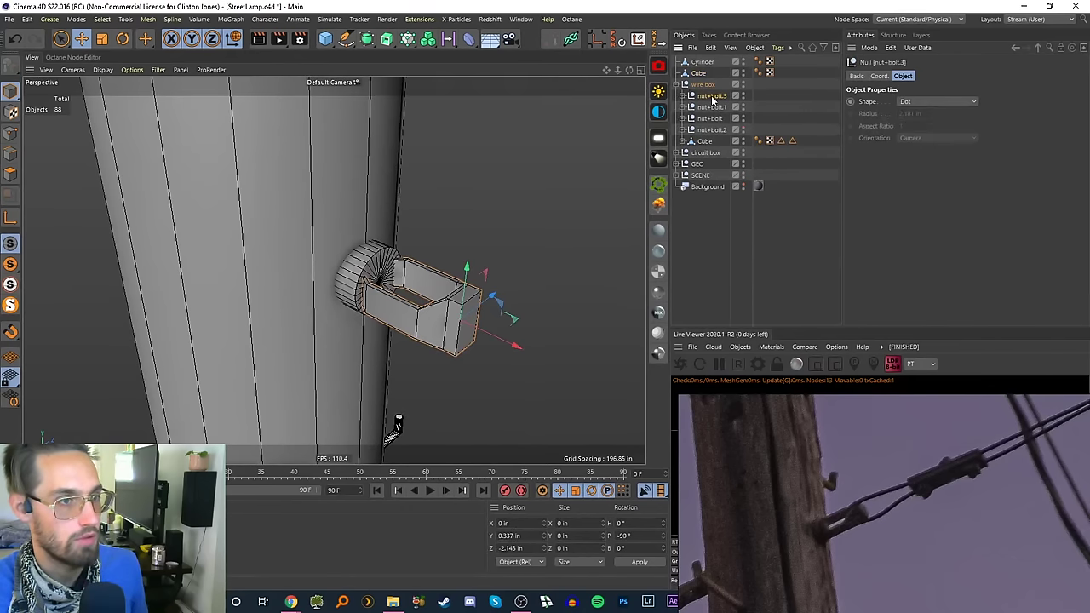
ctrl+drag(715, 63, 724, 69)
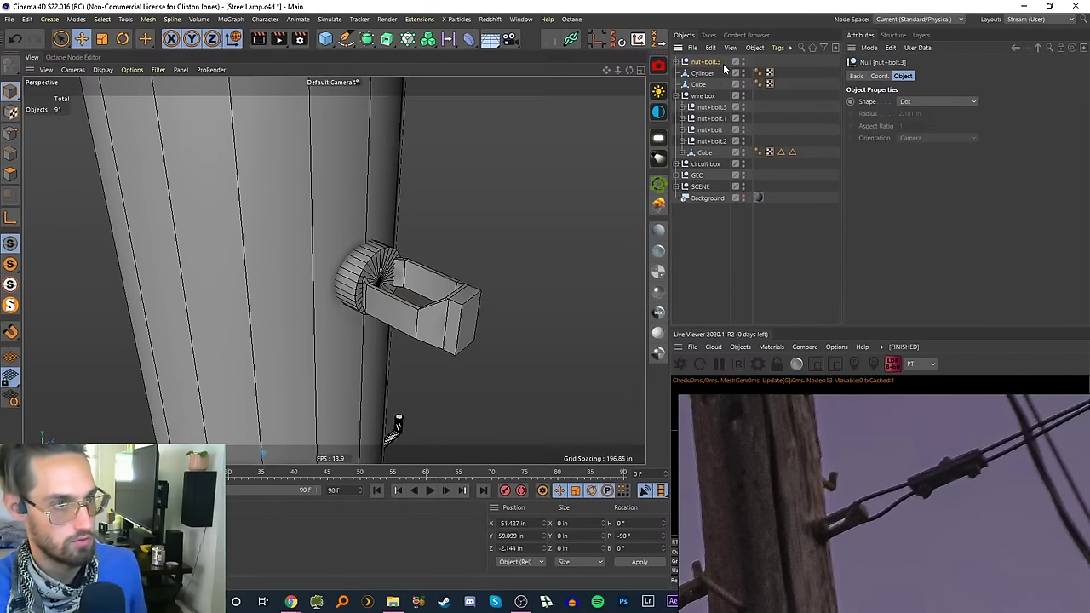
click(684, 95)
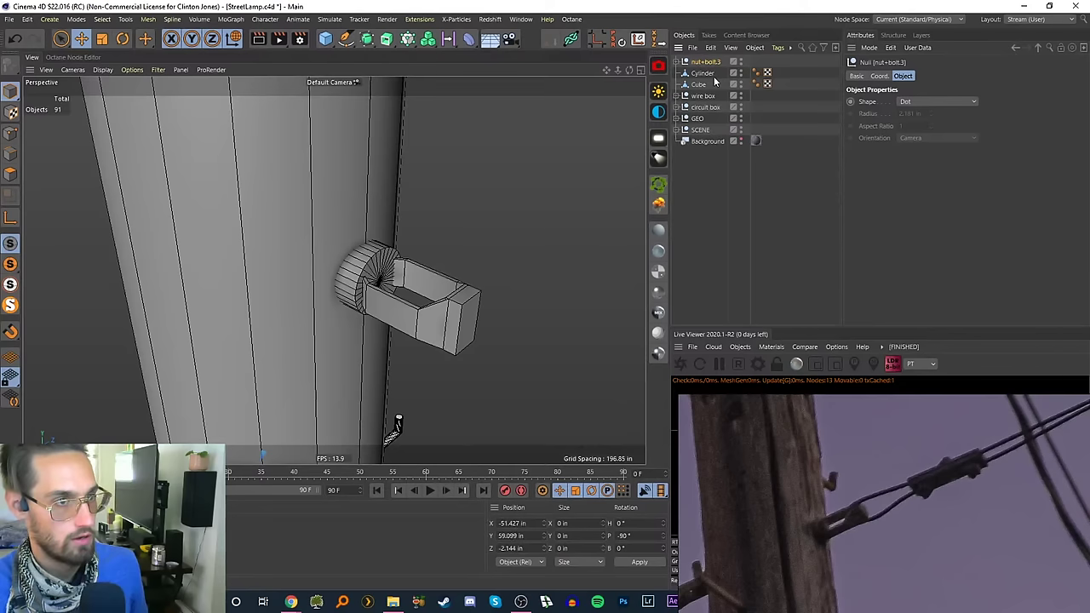
- Transfer the copied bolt to the bracket's position and move it toward the disc at about 8.292 in on X
click(657, 41)
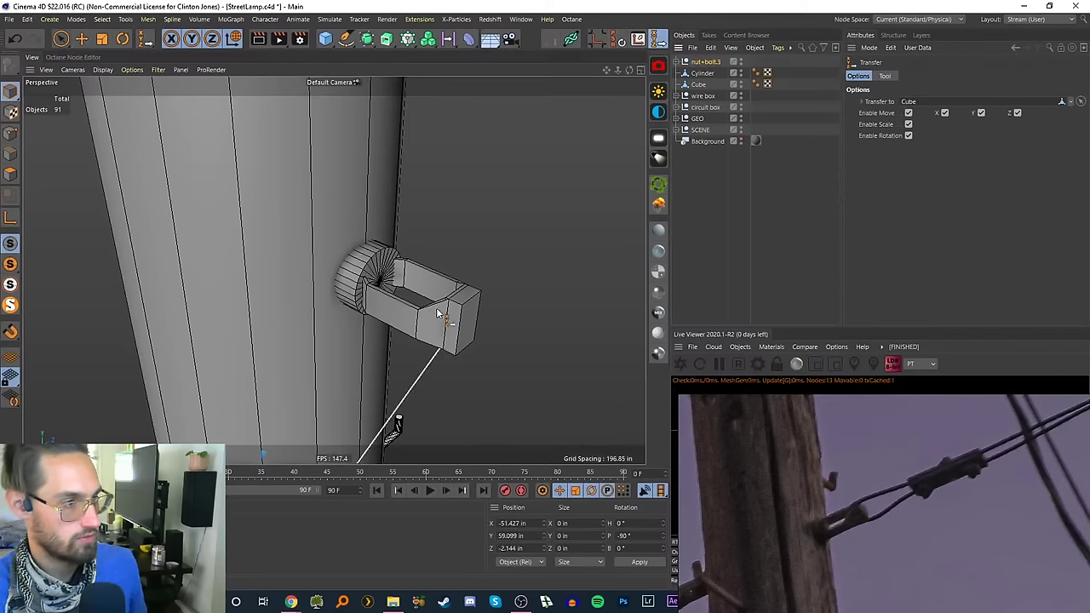
key(e)
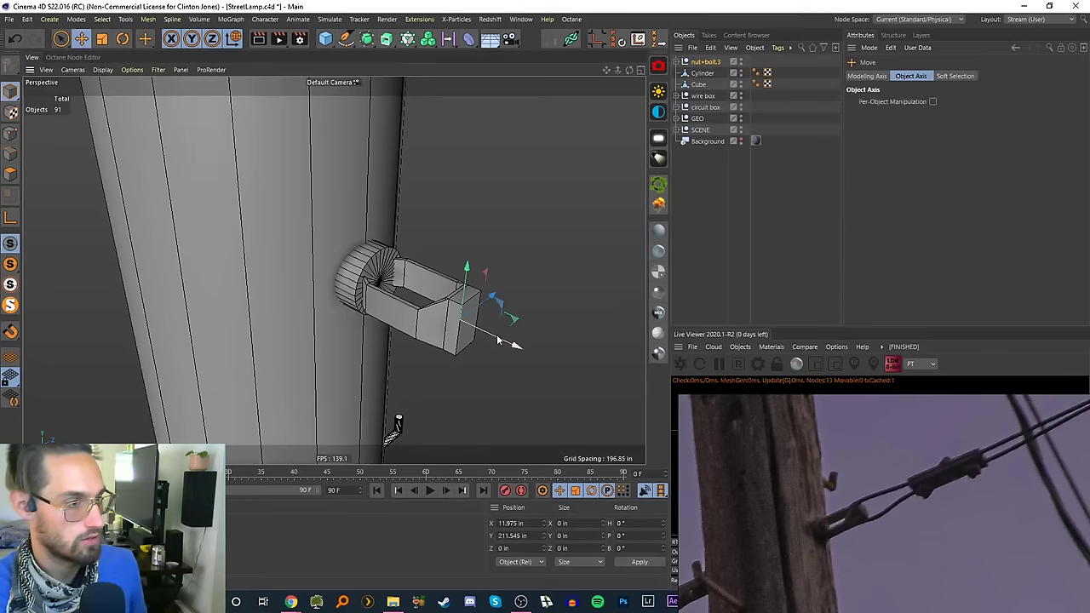
drag(421, 307, 423, 307)
alt+right_drag(390, 277, 445, 323)
- Rotate the bolt to a 90° heading and 0° pitch, and enlarge it uniformly to suit the disc
key(r)
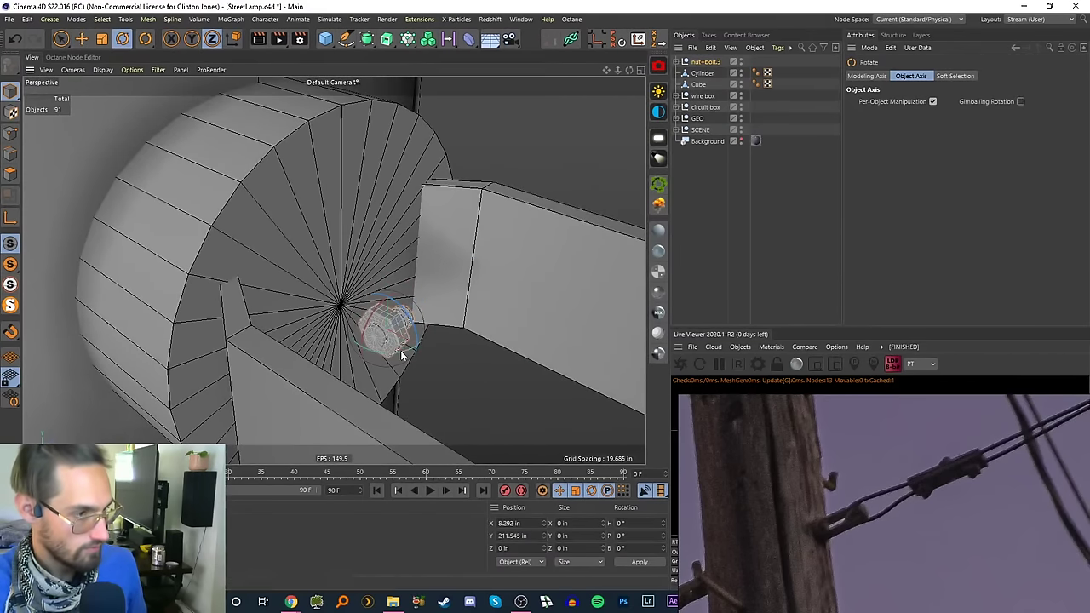
drag(391, 357, 469, 327)
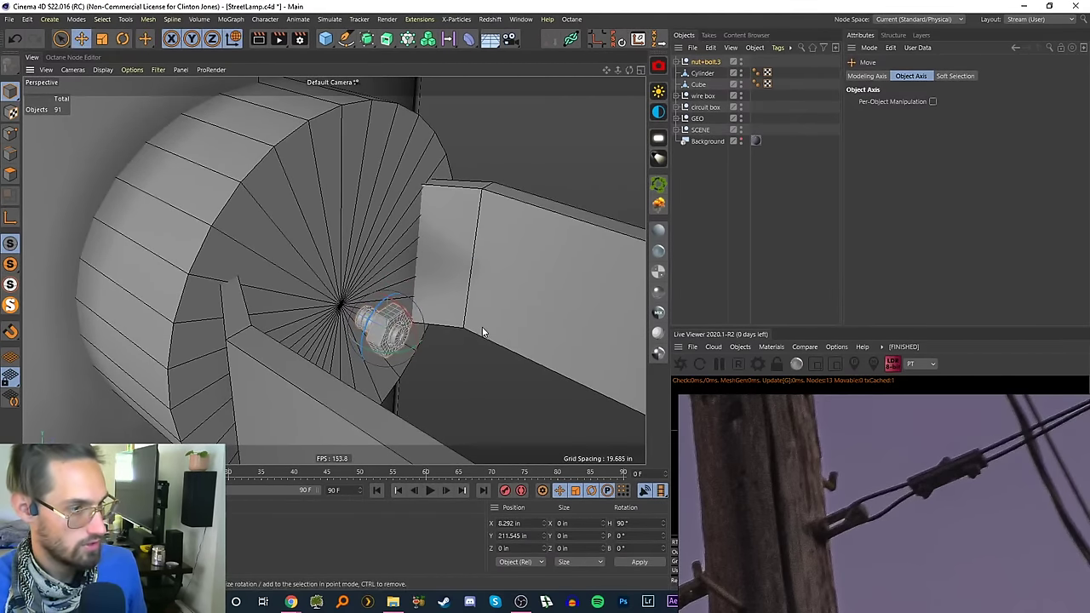
key(e)
key(t)
drag(298, 282, 187, 85)
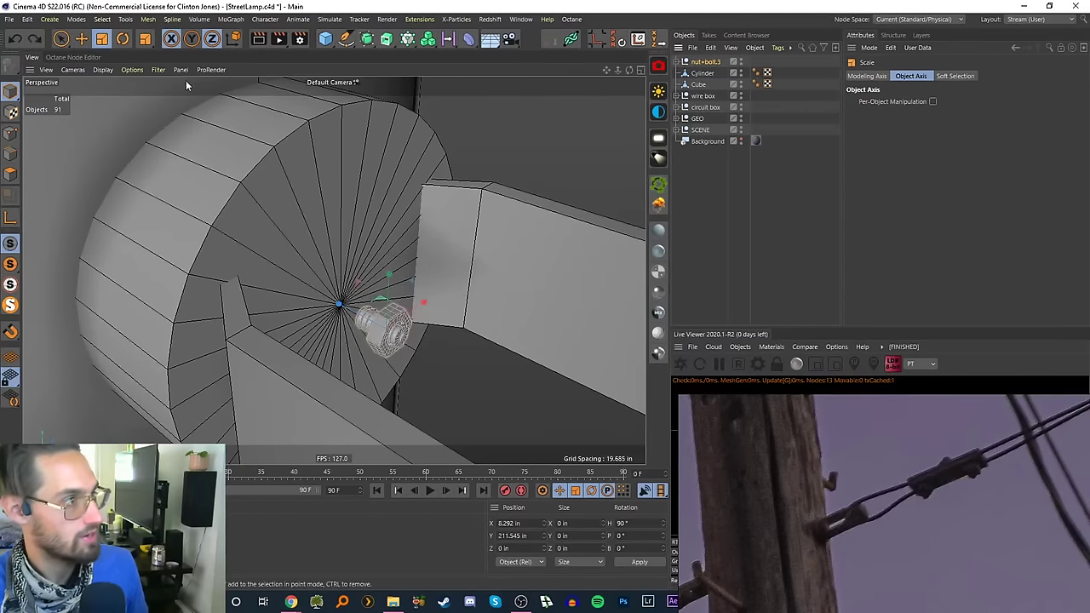
drag(392, 247, 801, 145)
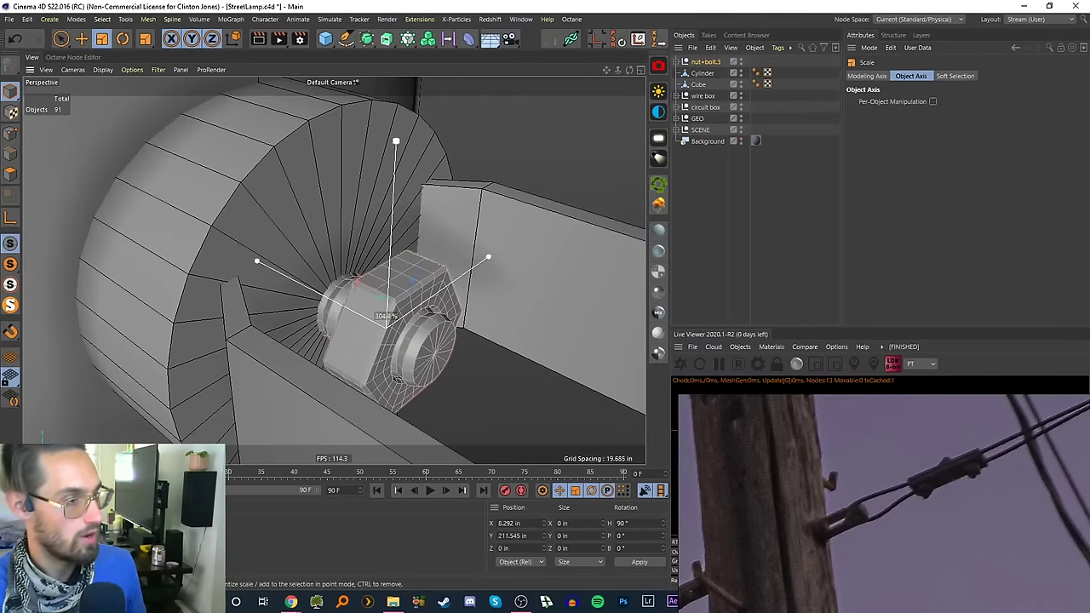
drag(272, 271, 343, 290)
- Move the bolt into the disc's face at about 7.939 in on X and deselect it
key(e)
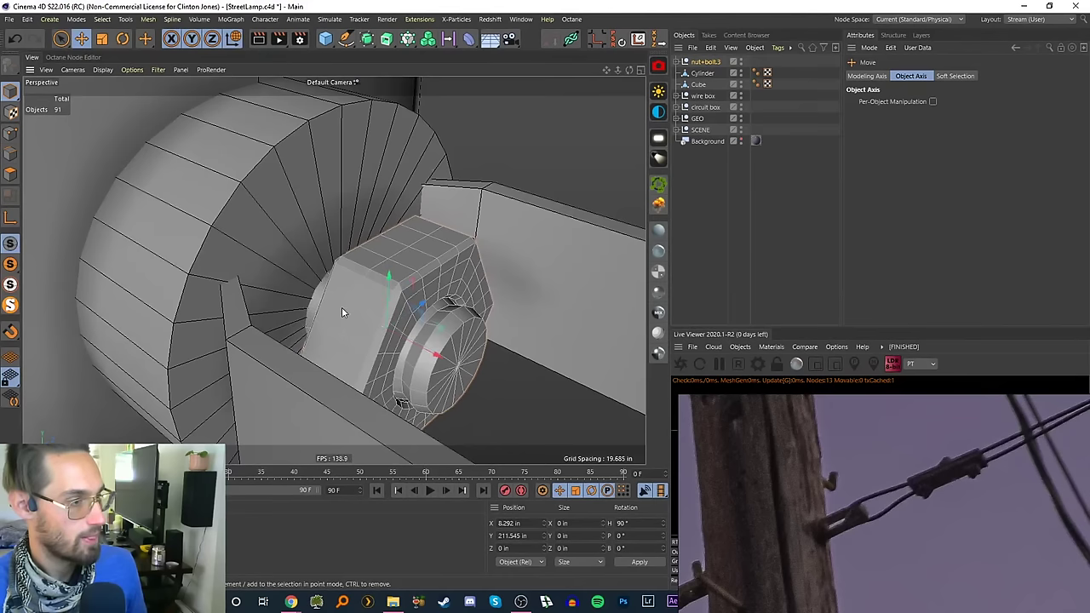
drag(417, 343, 383, 334)
scroll(385, 328, down, 6)
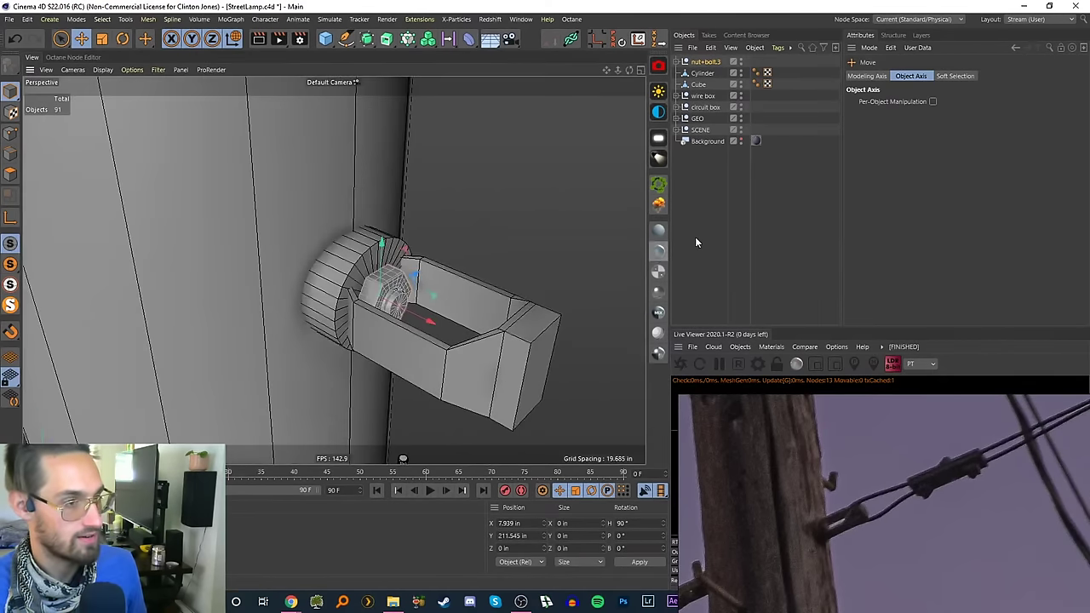
click(696, 241)
- Examine the bolt, disc and bracket assembly from several sides, checking the bracket's corners up close
alt+right_drag(374, 304, 400, 316)
alt+drag(401, 317, 418, 314)
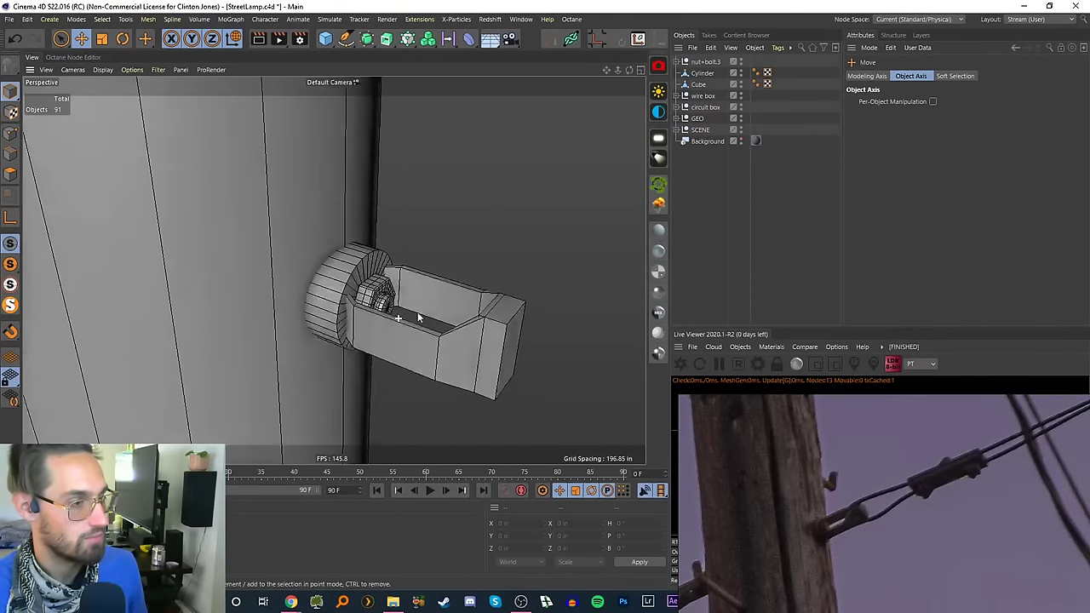
alt+middle_drag(418, 314, 330, 287)
alt+drag(331, 291, 427, 284)
alt+drag(478, 269, 434, 275)
scroll(473, 279, up, 5)
scroll(420, 309, down, 5)
- Select the bracket cube and switch to editing its points around the end corner of the arm
click(703, 73)
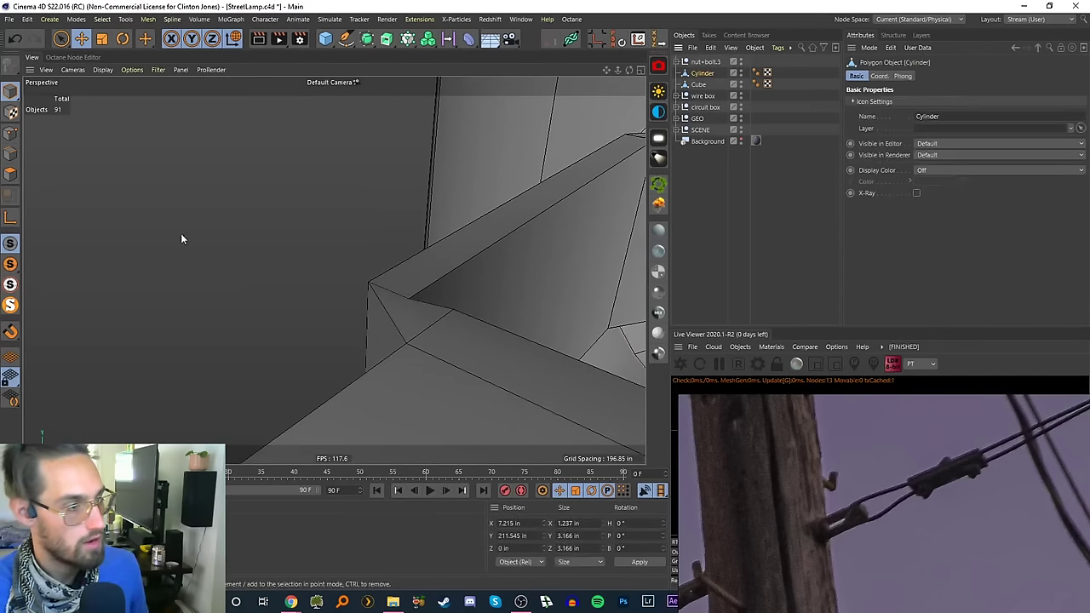
click(10, 155)
click(698, 85)
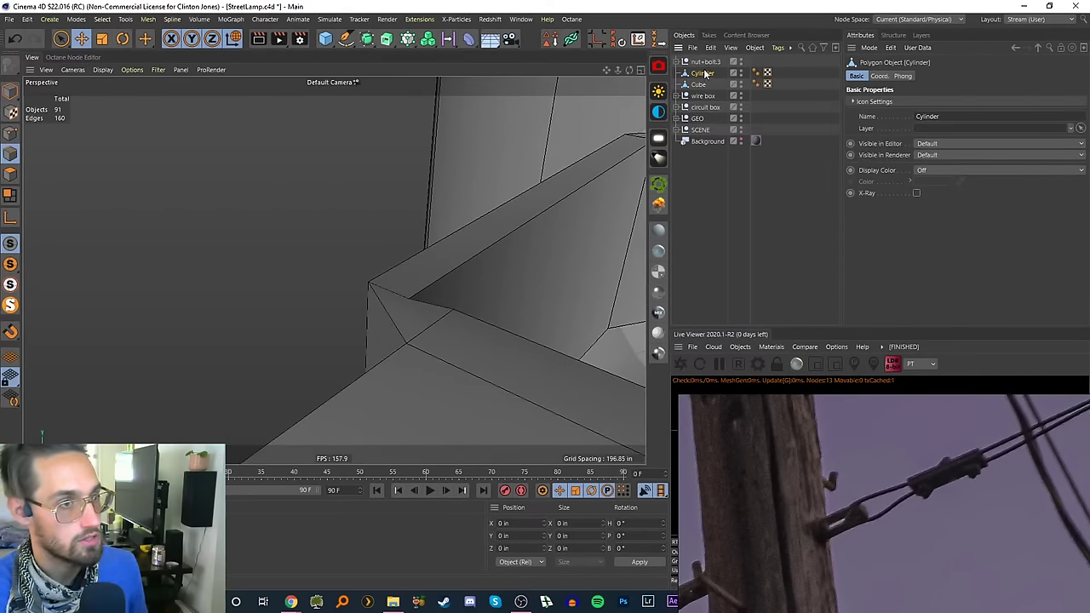
alt+drag(406, 316, 401, 320)
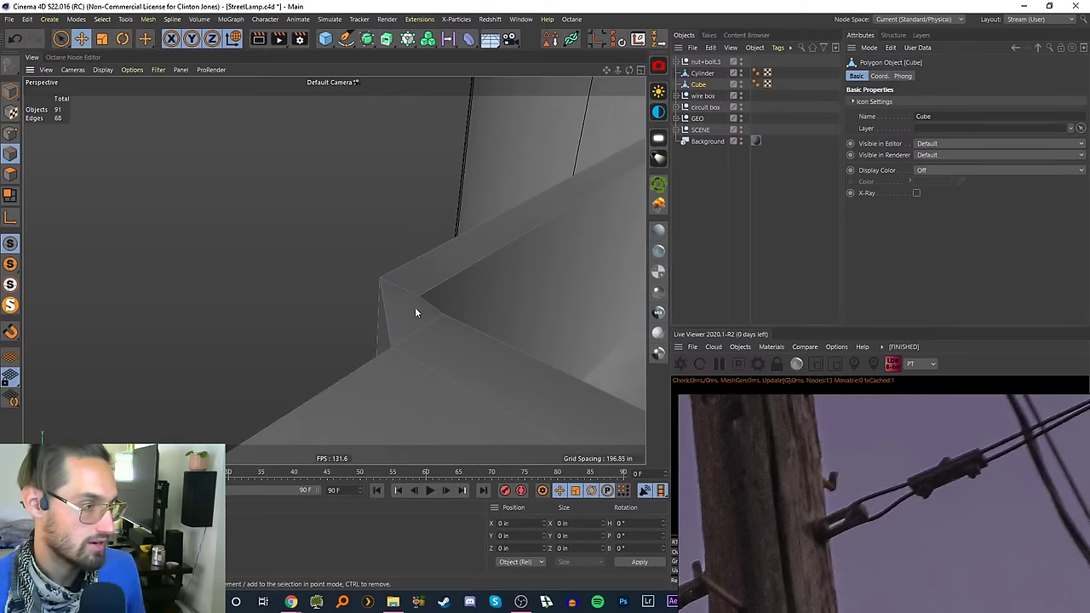
scroll(414, 306, down, 3)
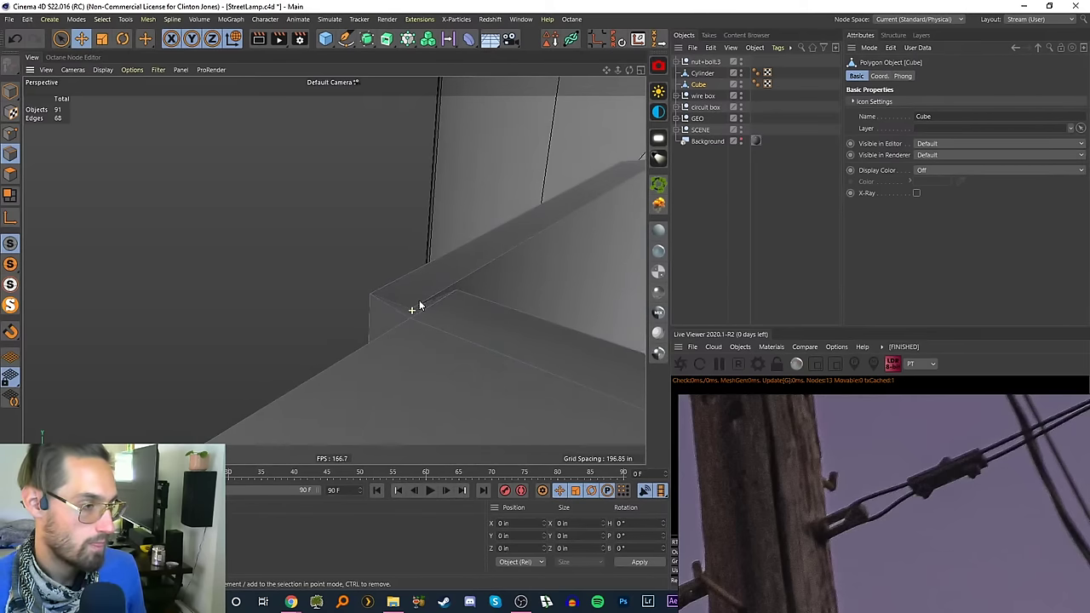
alt+drag(419, 302, 629, 243)
click(10, 133)
- Try to line-cut a diagonal across the narrow end strip of the bracket, joining its two opposite corner points
right_click(386, 389)
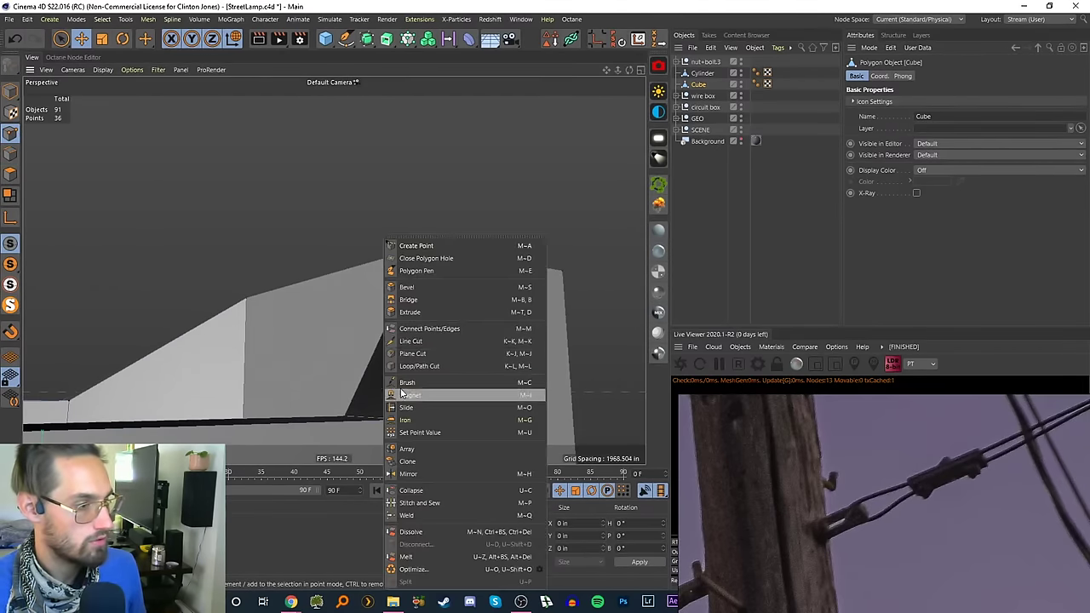
click(417, 342)
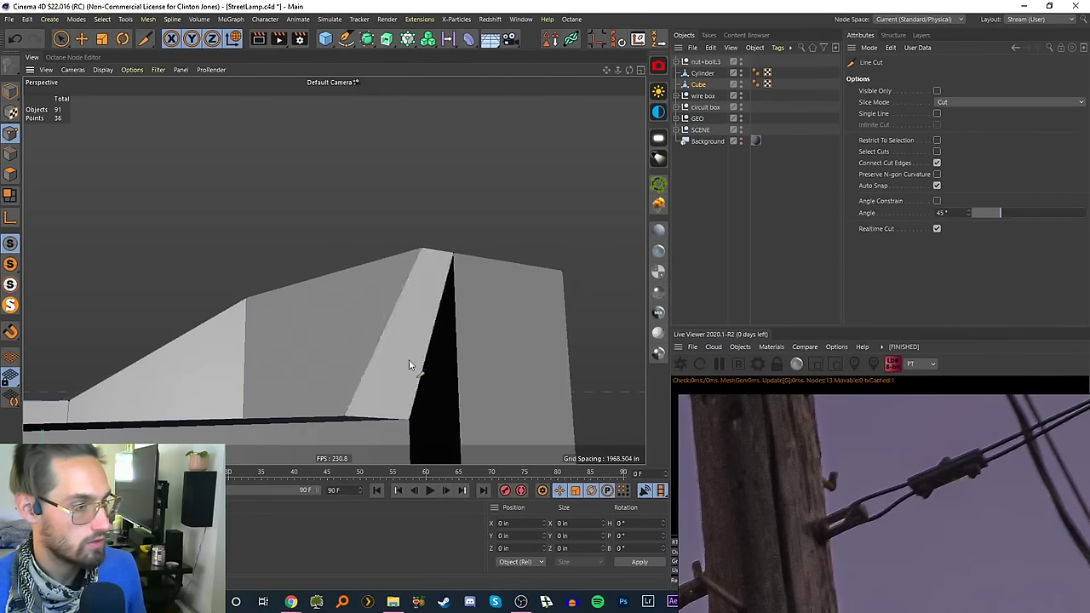
click(344, 417)
click(452, 254)
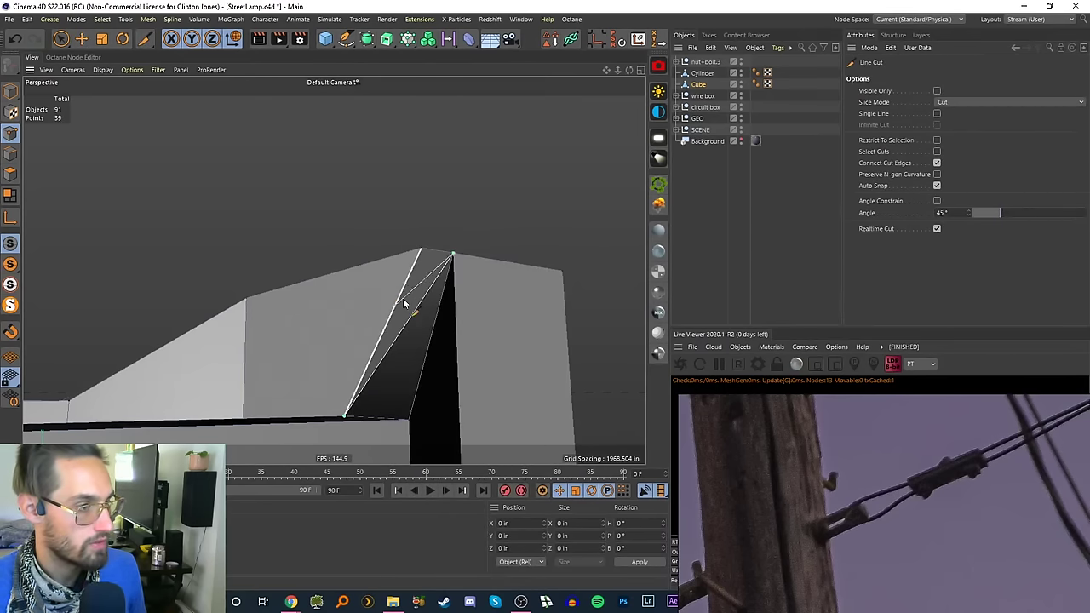
scroll(406, 293, up, 3)
alt+drag(405, 293, 462, 351)
- Try another line cut across the narrow strip at the bracket's other corner
alt+drag(333, 270, 433, 290)
alt+middle_drag(123, 257, 366, 242)
alt+drag(365, 243, 520, 170)
alt+drag(465, 209, 452, 172)
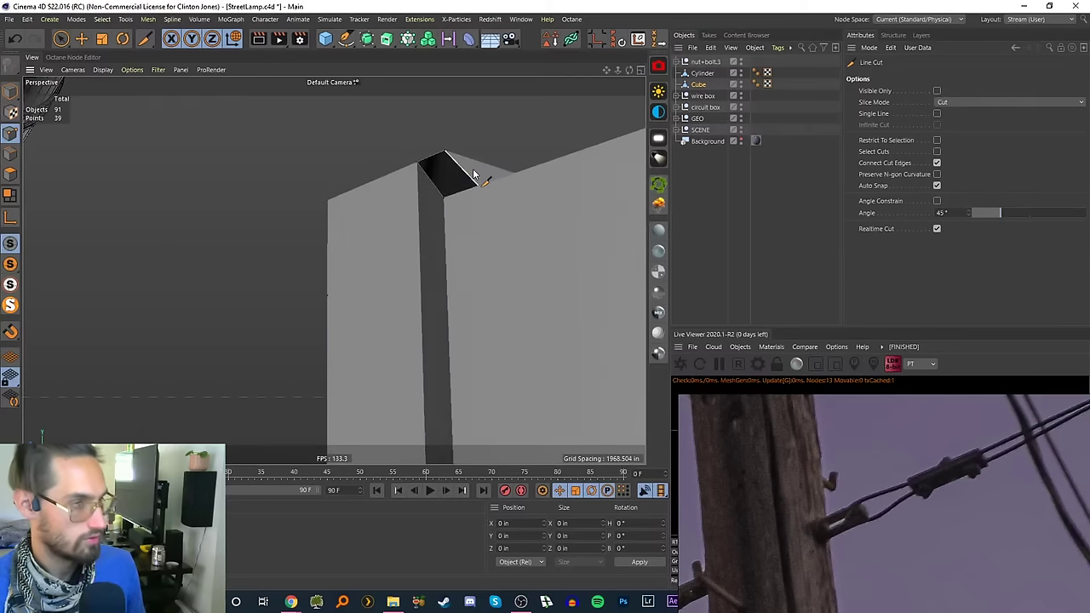
click(461, 193)
scroll(454, 214, up, 10)
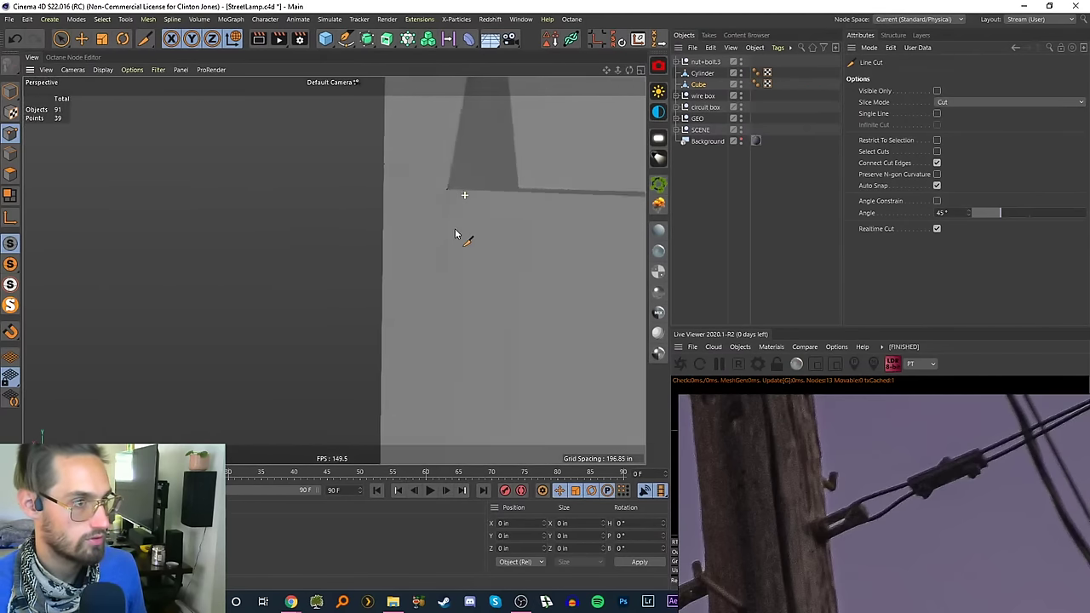
scroll(513, 186, down, 10)
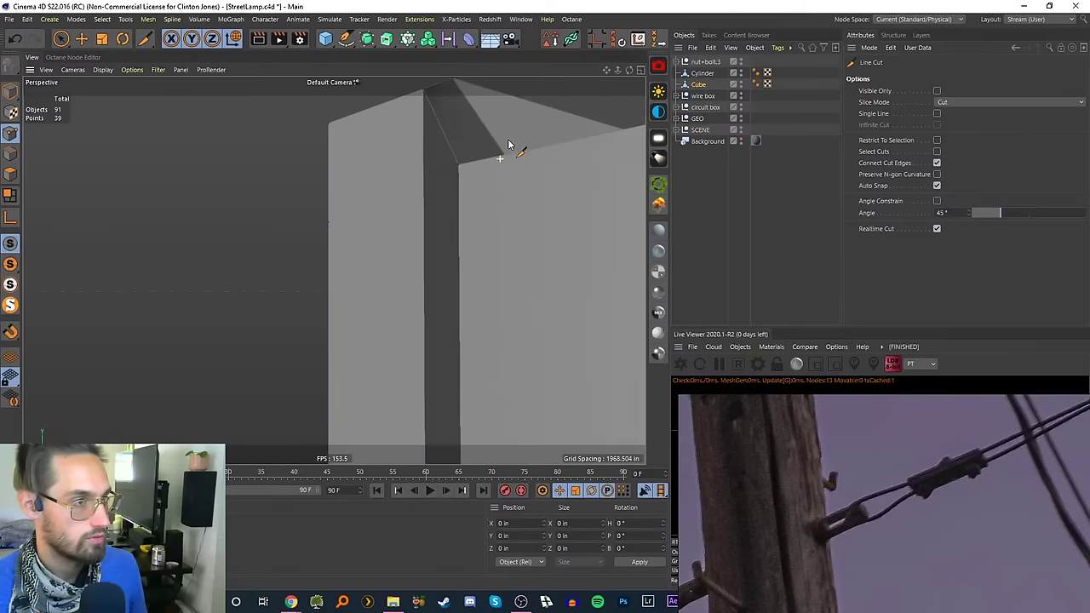
click(427, 123)
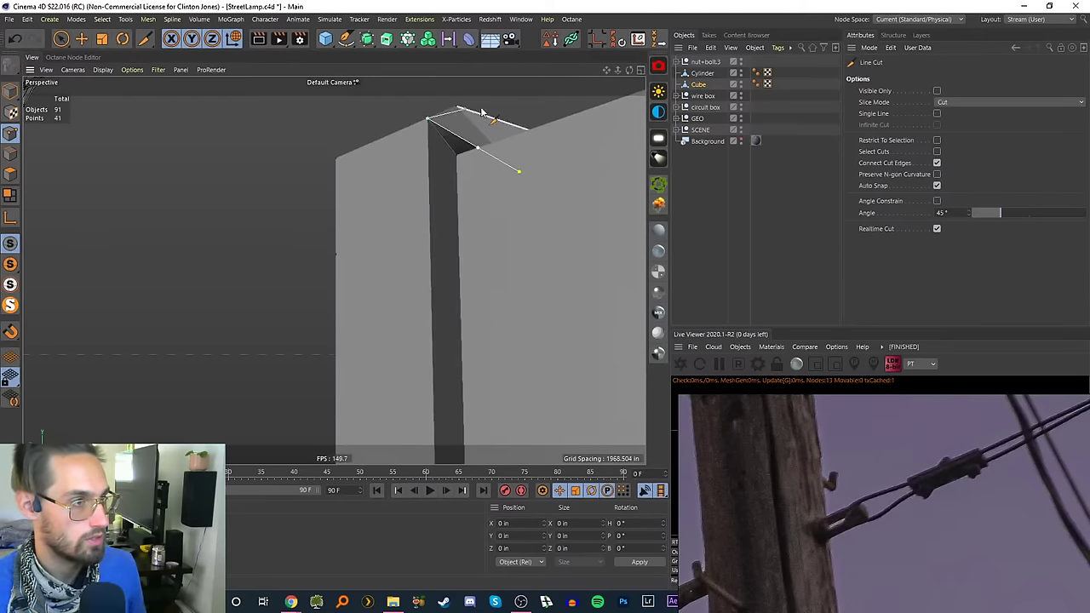
click(61, 39)
- Undo the latest line cut so that the bracket is selected again
scroll(530, 196, up, 10)
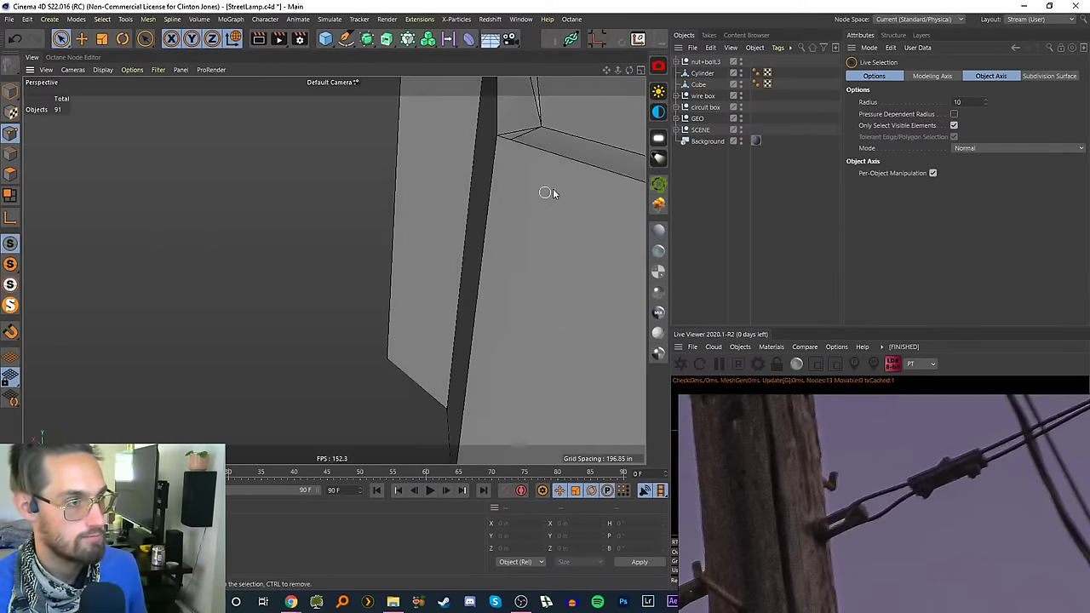
alt+drag(348, 262, 376, 327)
key(ctrl+z)
key(ctrl+z)
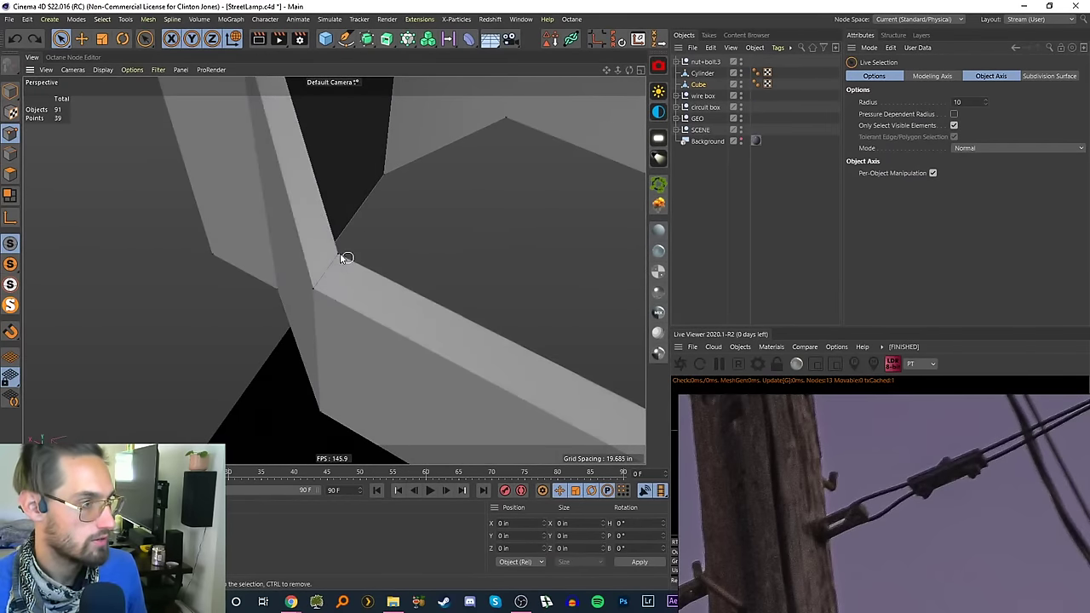
- Try a line cut from the inner corner point of the narrow strip diagonally to the bracket's upper edge
alt+drag(343, 257, 304, 155)
alt+middle_drag(346, 195, 368, 246)
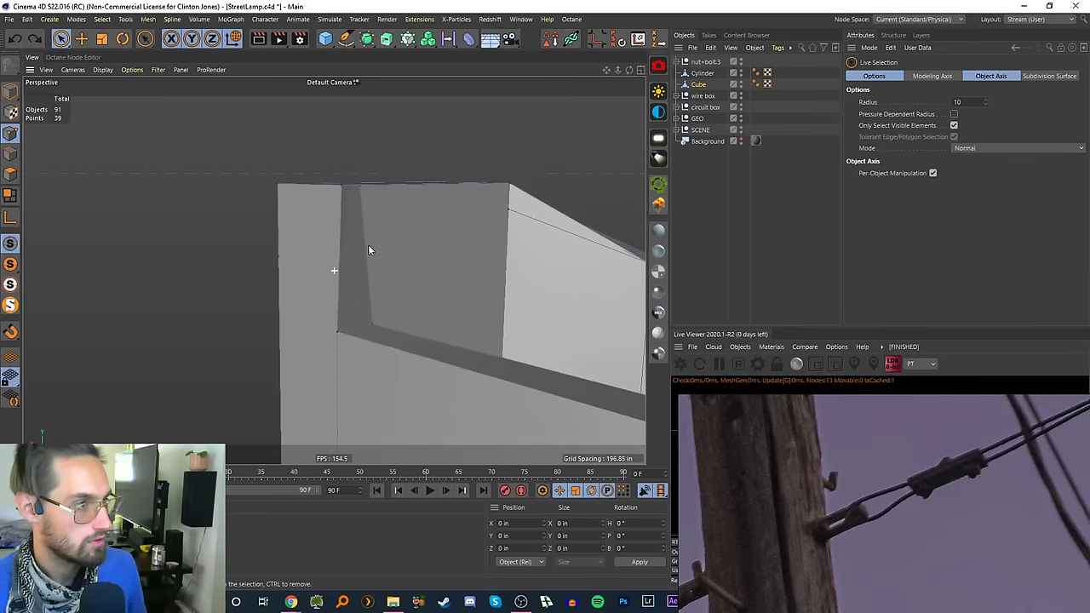
alt+drag(368, 250, 361, 232)
key(k)
key(l)
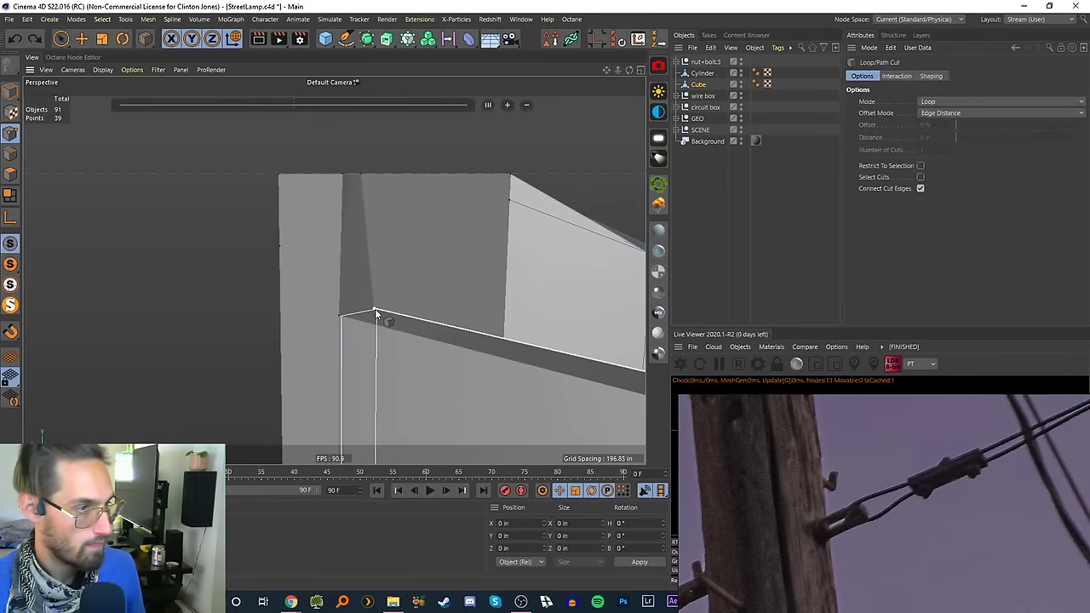
right_click(368, 279)
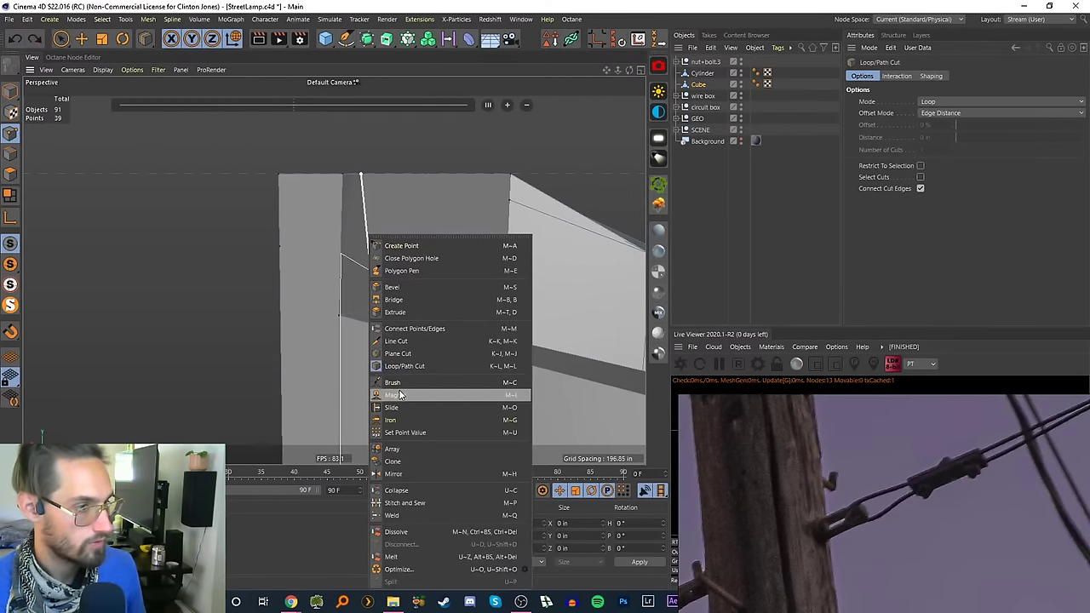
click(392, 343)
click(373, 309)
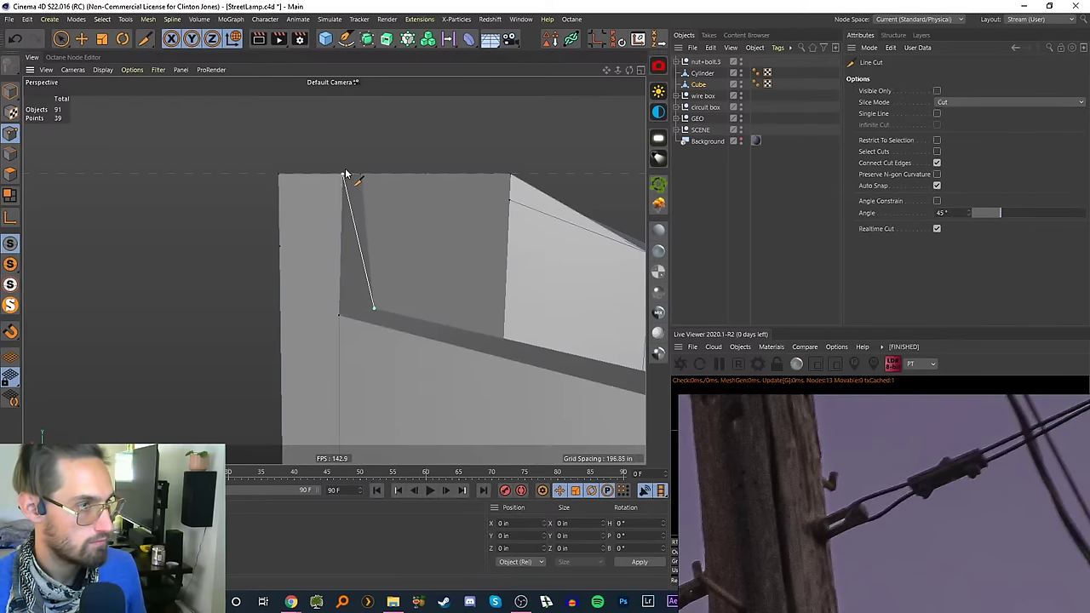
click(342, 176)
click(58, 39)
- Inspect the bracket's inner faces and undo the remaining corner cut
alt+drag(380, 258, 469, 223)
alt+middle_drag(469, 223, 303, 235)
alt+drag(393, 230, 345, 255)
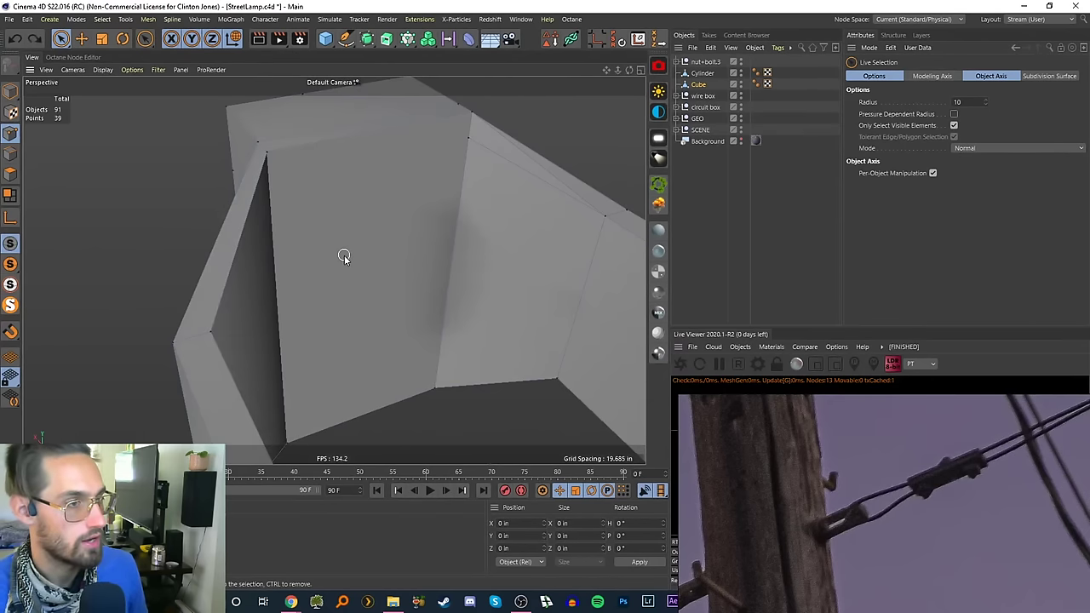
key(ctrl+z)
- Line-cut the narrow strips at both of the bracket's corners between their inner and upper points, with Visible Only enabled and Restrict To Selection off
alt+drag(545, 240, 483, 225)
right_click(453, 232)
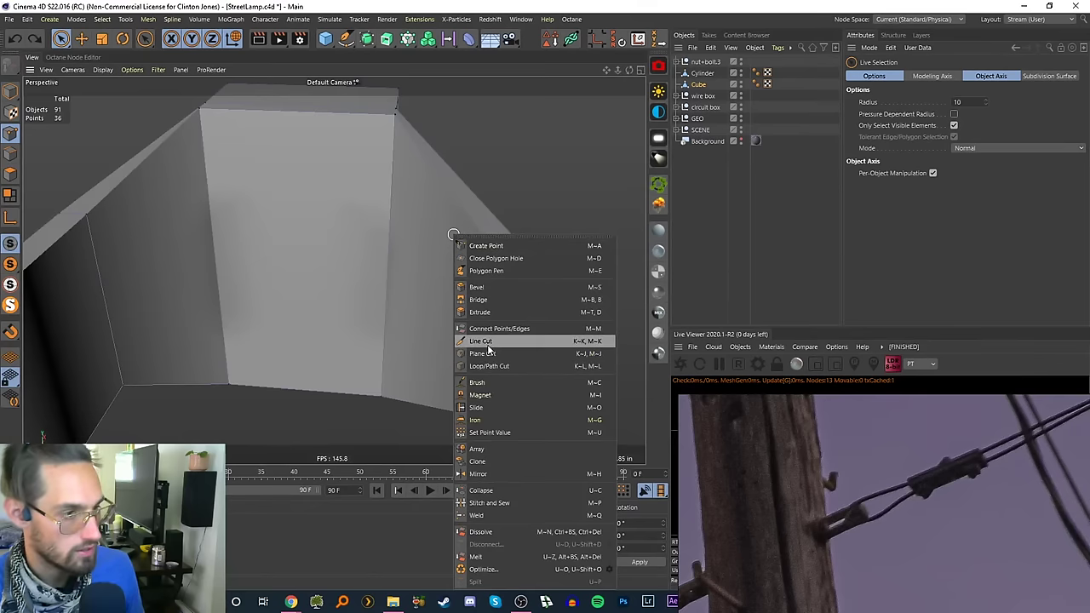
click(495, 352)
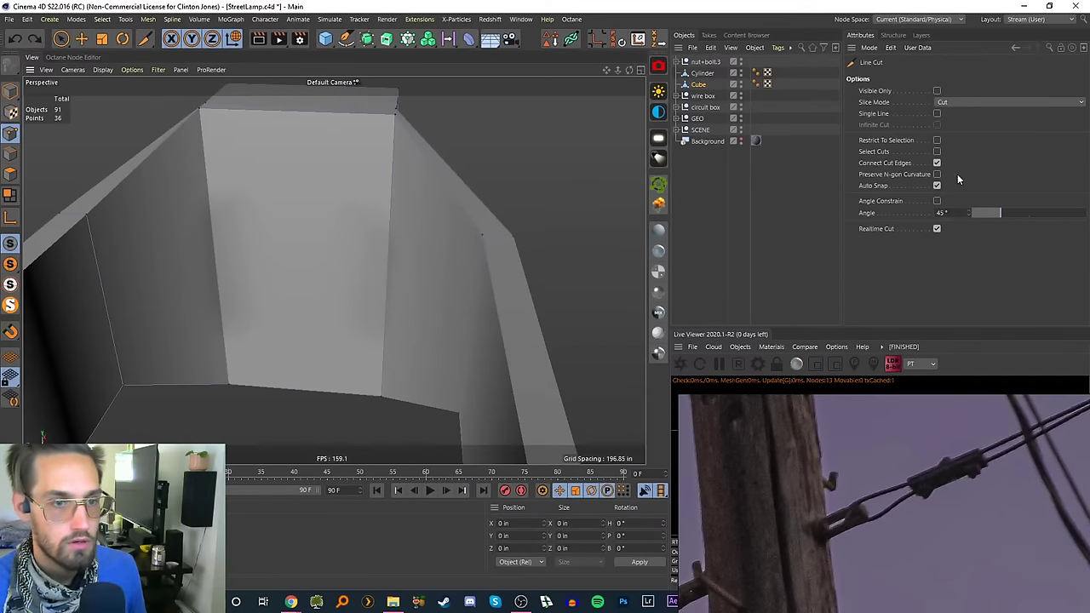
click(936, 141)
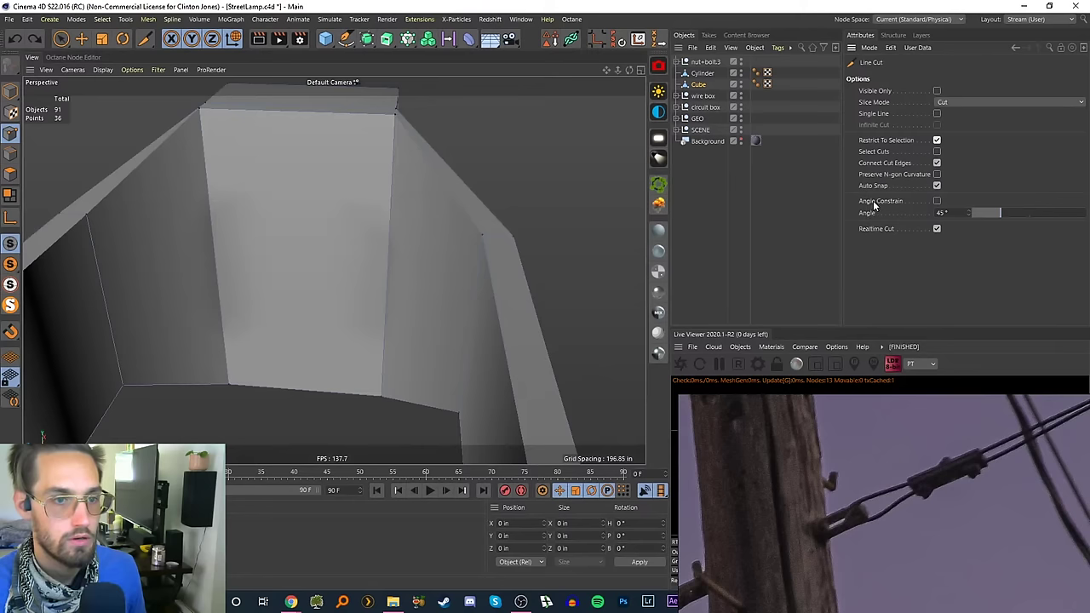
click(935, 91)
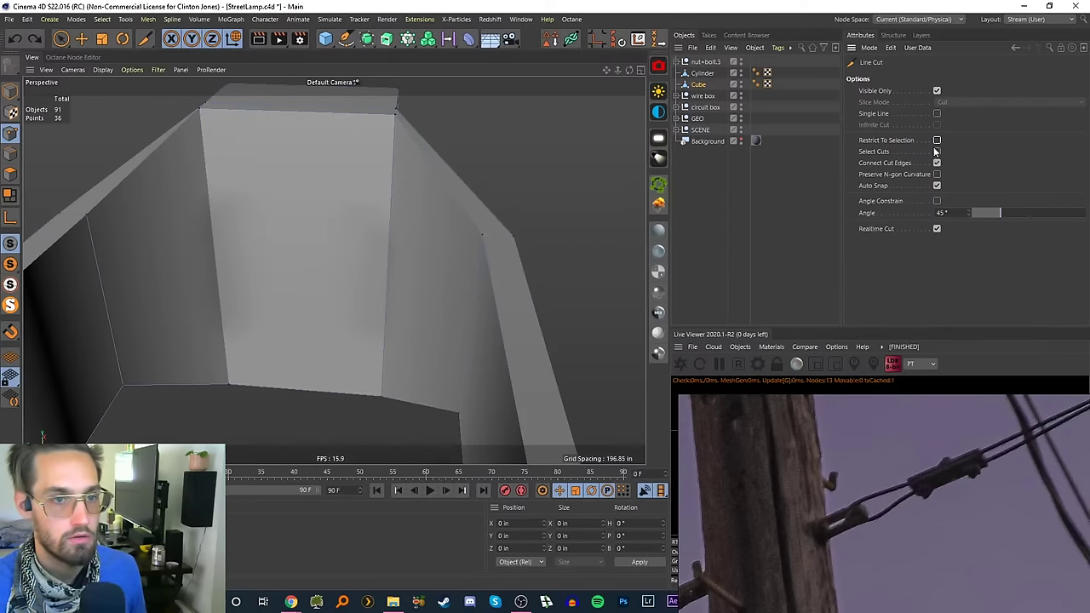
alt+drag(450, 259, 406, 250)
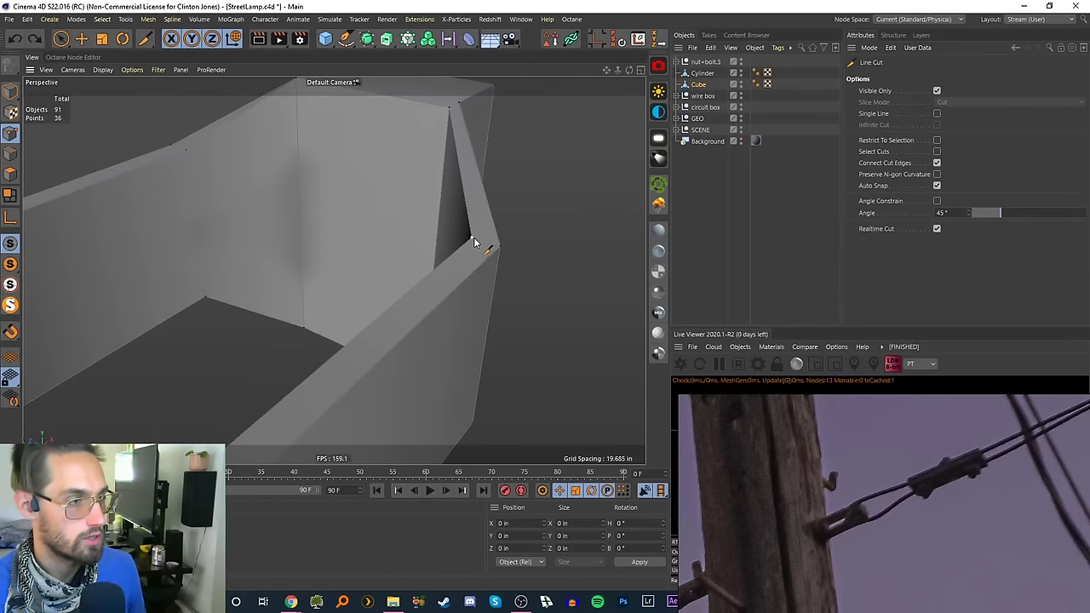
alt+drag(460, 103, 460, 189)
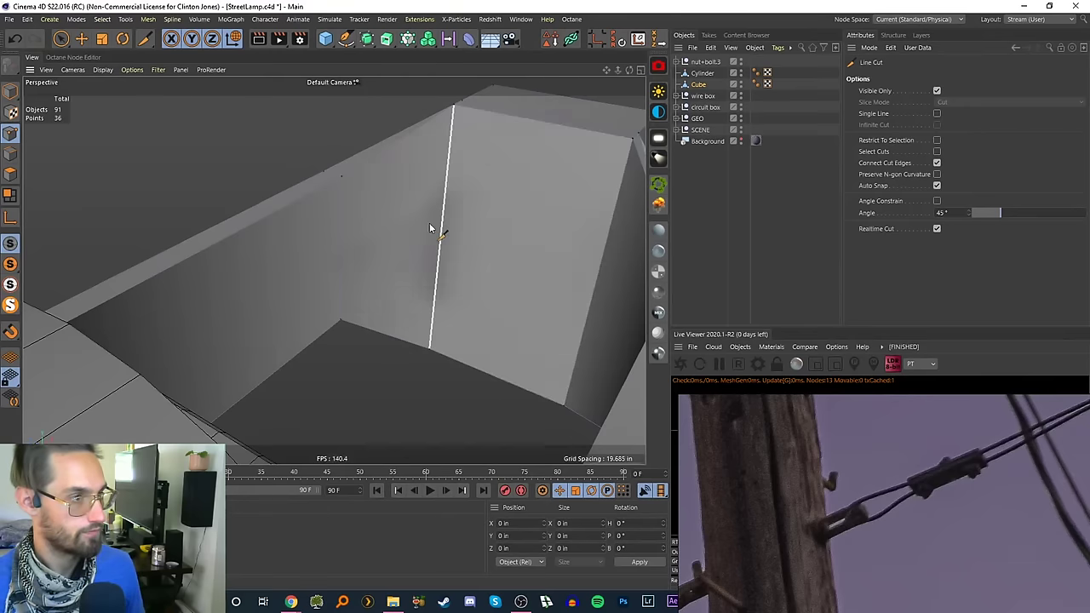
alt+drag(430, 228, 395, 257)
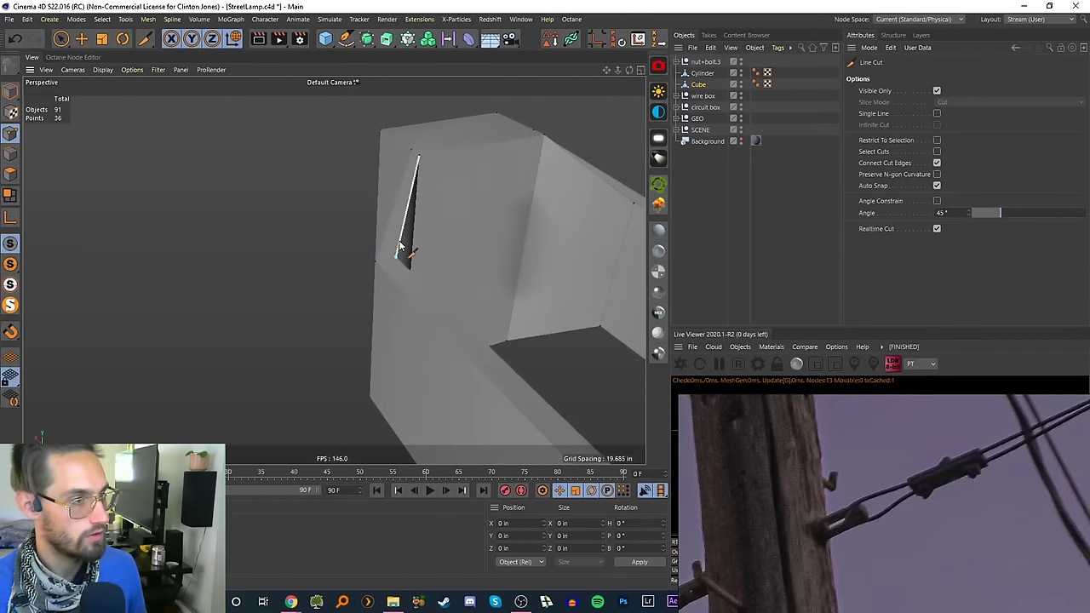
click(410, 151)
click(60, 38)
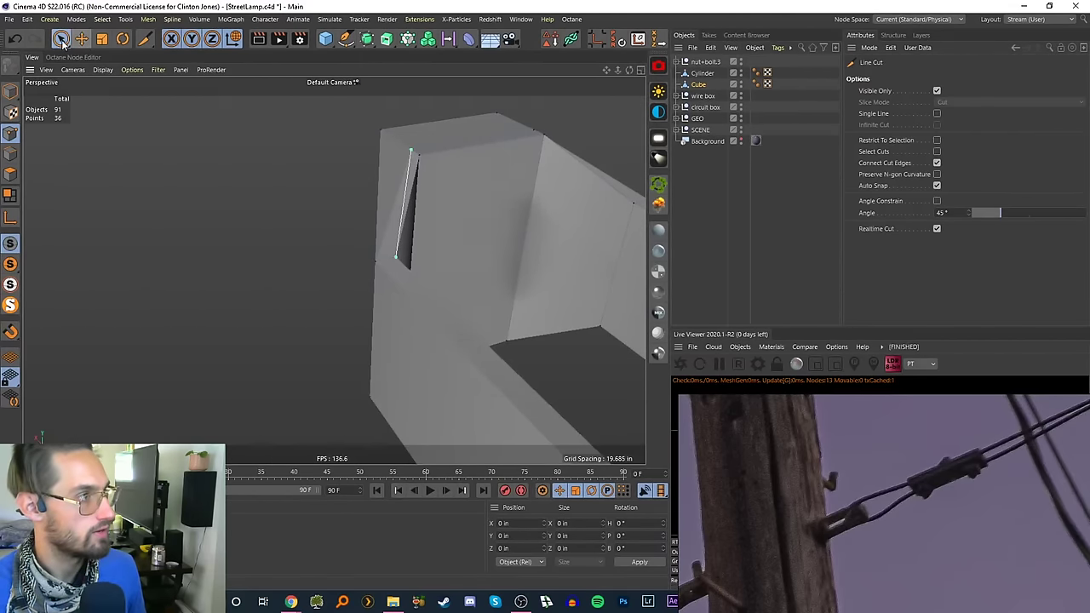
- Try a Bevel deformer under the bracket cube with its offset set to 0.1 in and reduced to 0.02 in
alt+drag(411, 228, 370, 226)
click(717, 87)
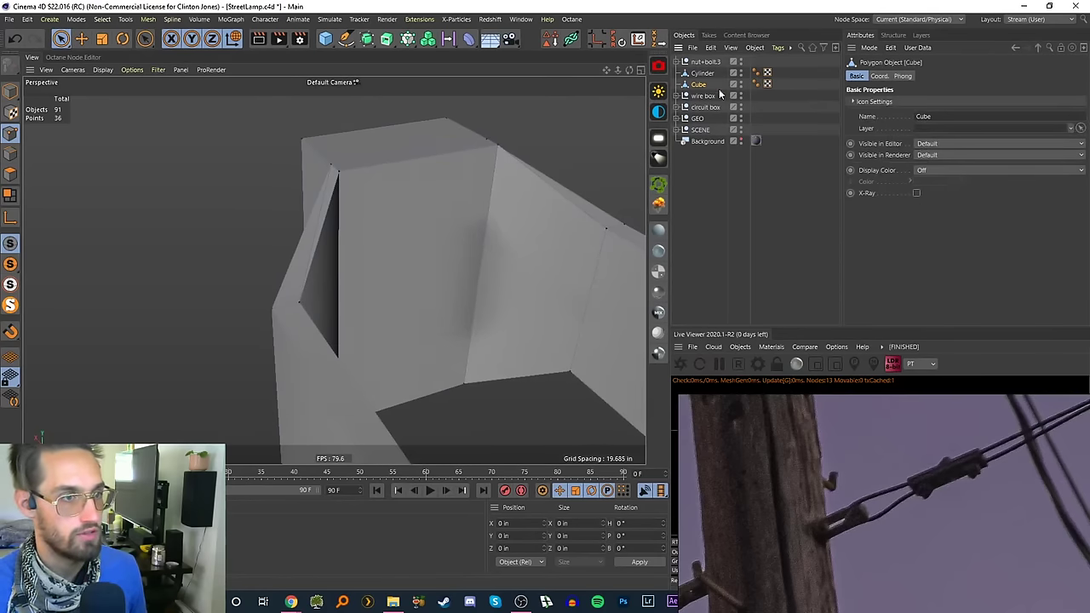
click(451, 42)
click(600, 162)
alt+drag(600, 200, 418, 256)
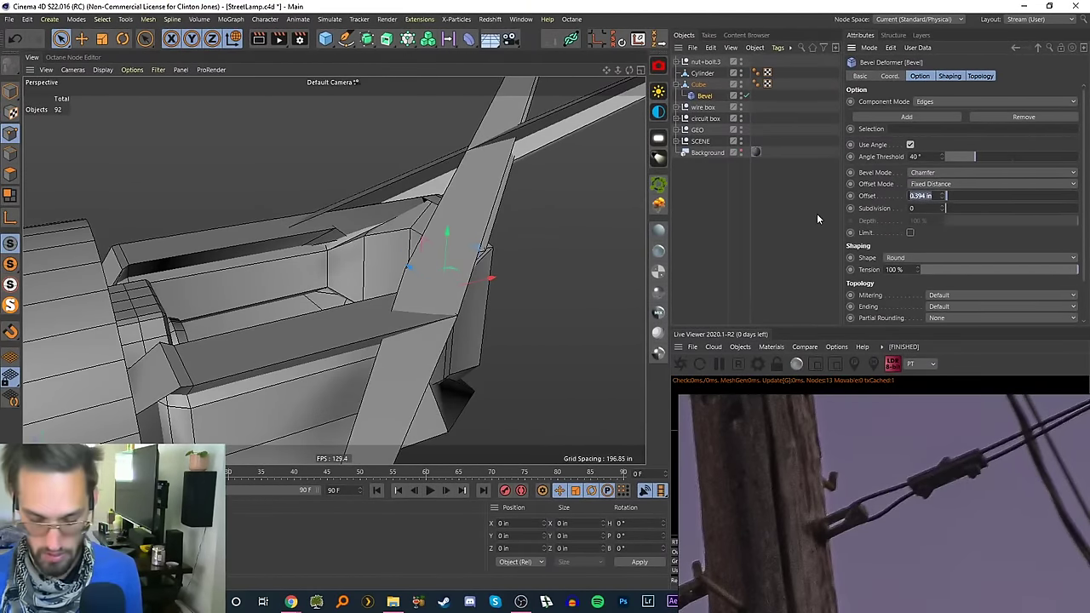
text(0.1)
key(Return)
alt+right_drag(388, 321, 461, 315)
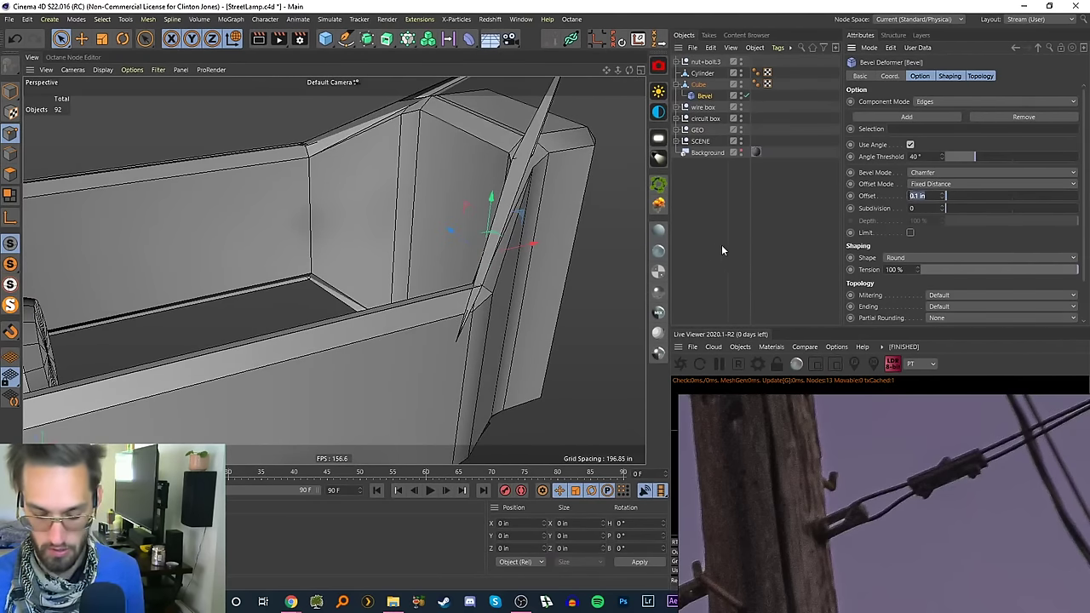
text(0.02)
key(Return)
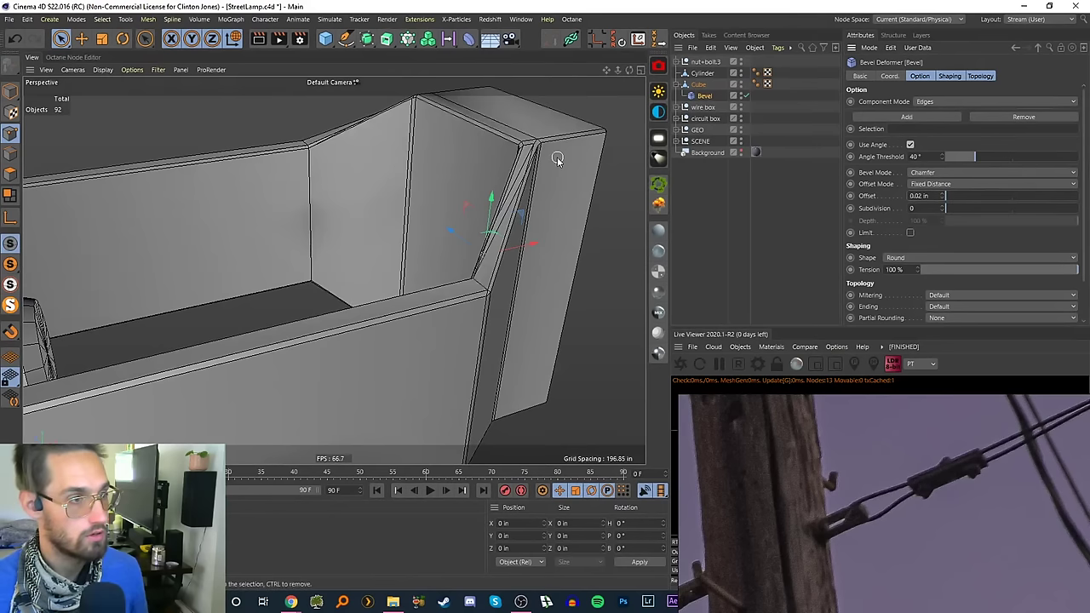
- Try an angle threshold of 82° on the bevel, and remove the deformer from the bracket
scroll(548, 177, up, 5)
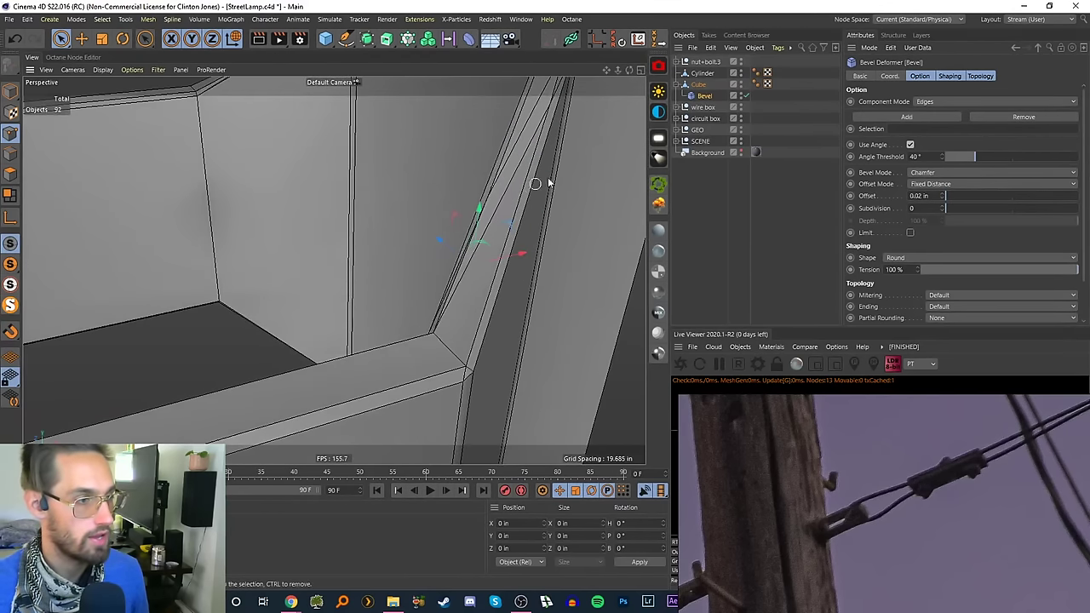
drag(983, 154, 1005, 157)
scroll(438, 272, down, 3)
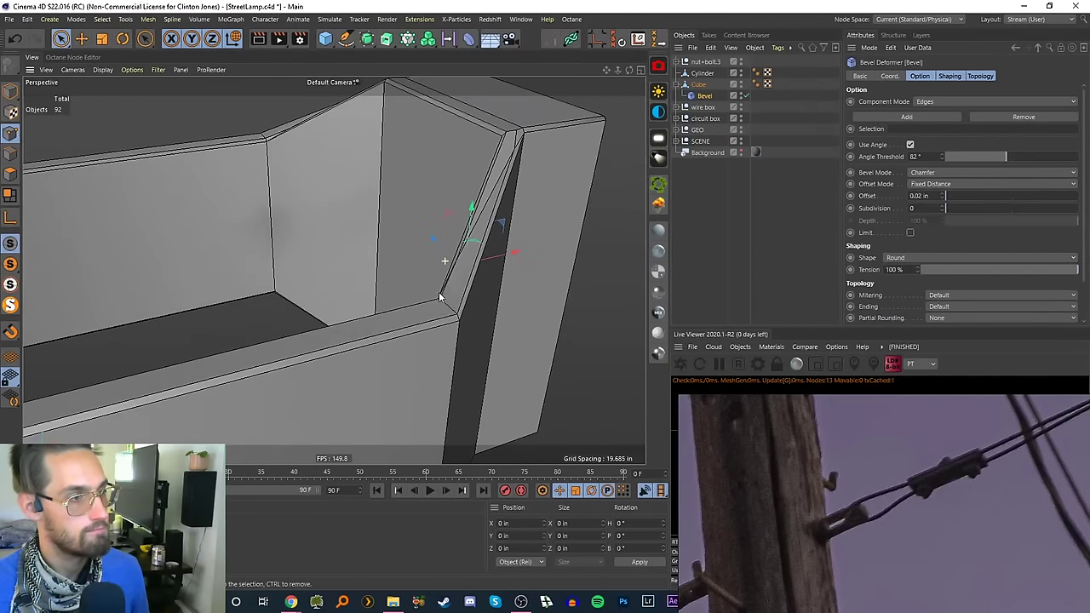
alt+drag(440, 297, 506, 231)
key(Delete)
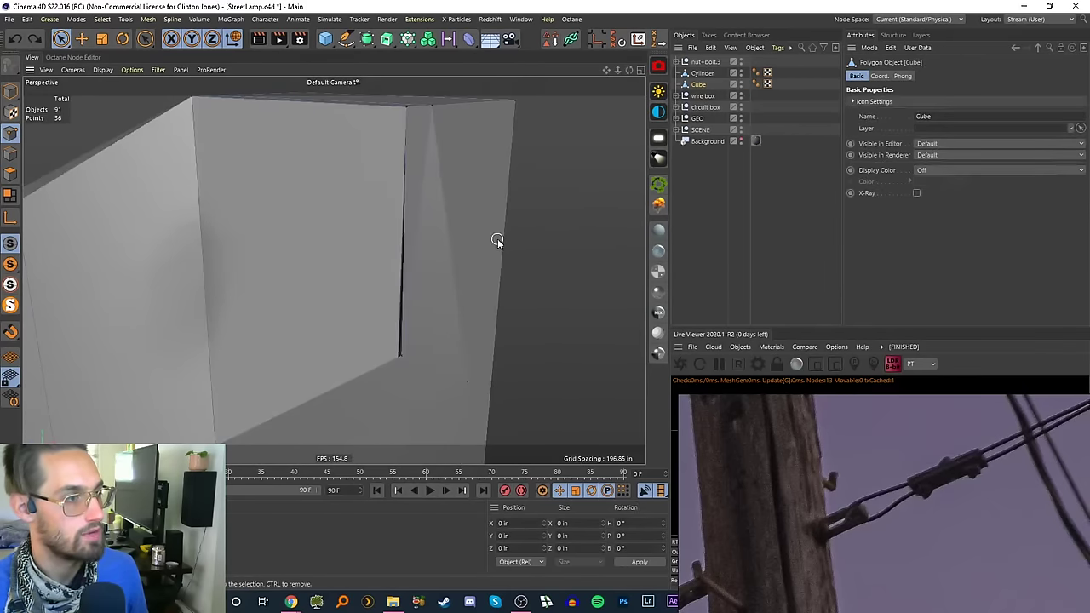
- Add a Bevel deformer as a child of the bracket cube with an offset of 0.02 in
alt+drag(231, 187, 252, 192)
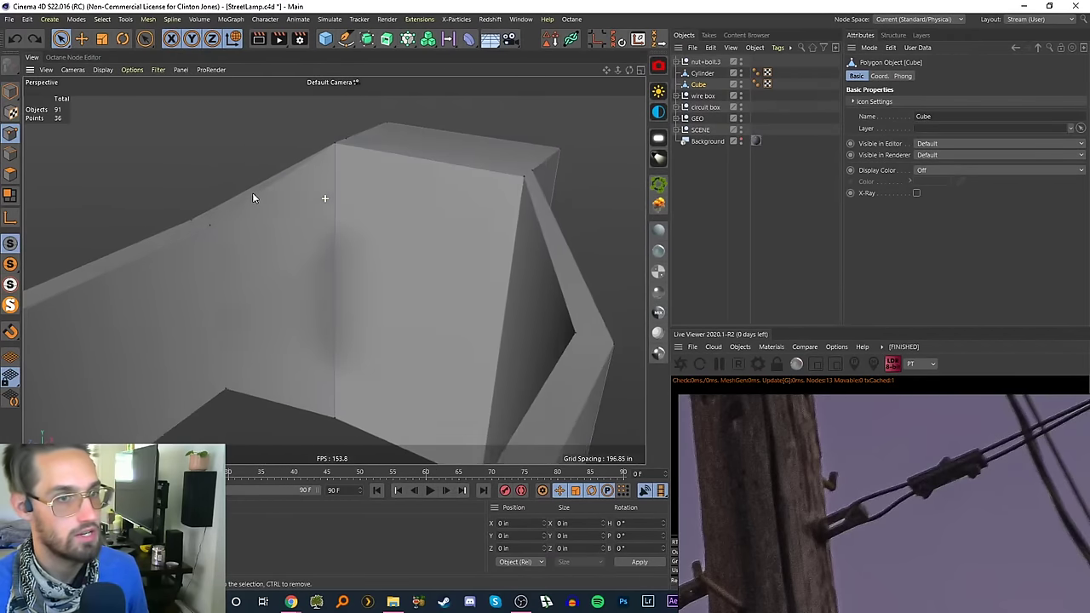
alt+drag(522, 257, 446, 141)
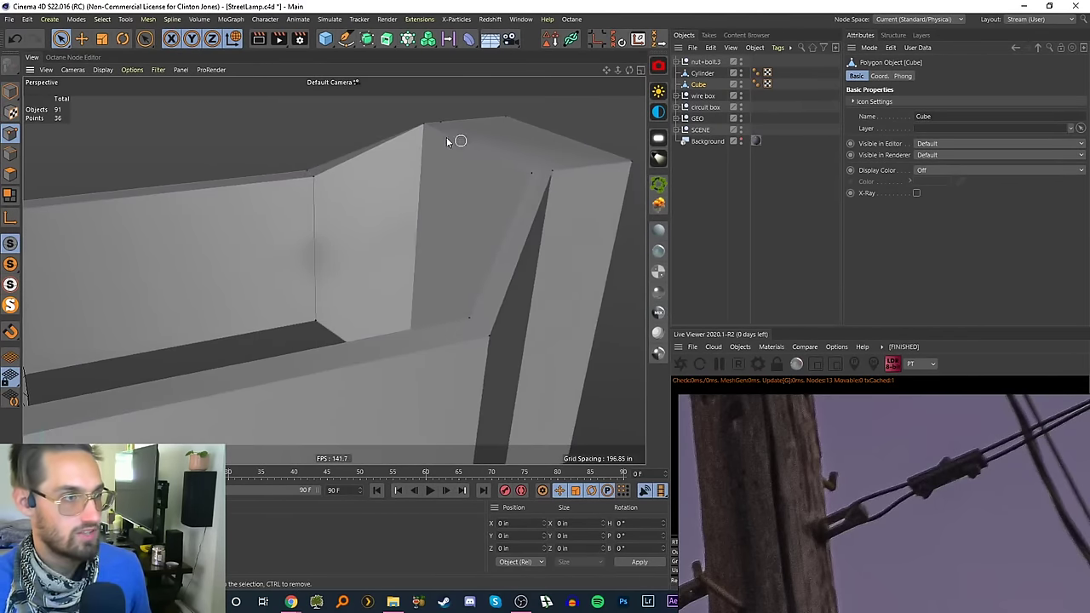
click(471, 41)
shift+click(668, 175)
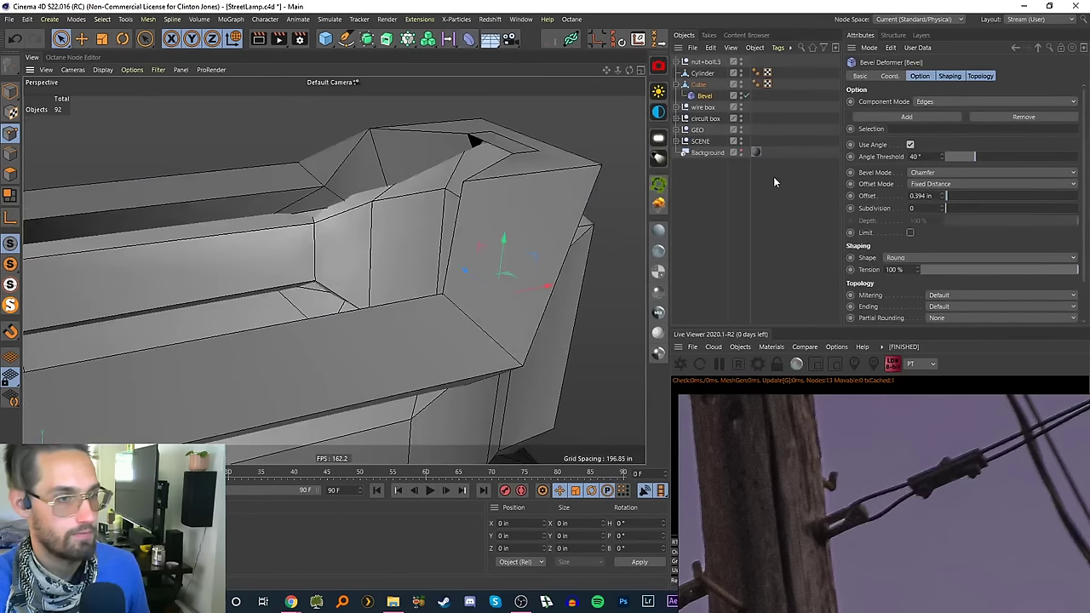
text(0.02)
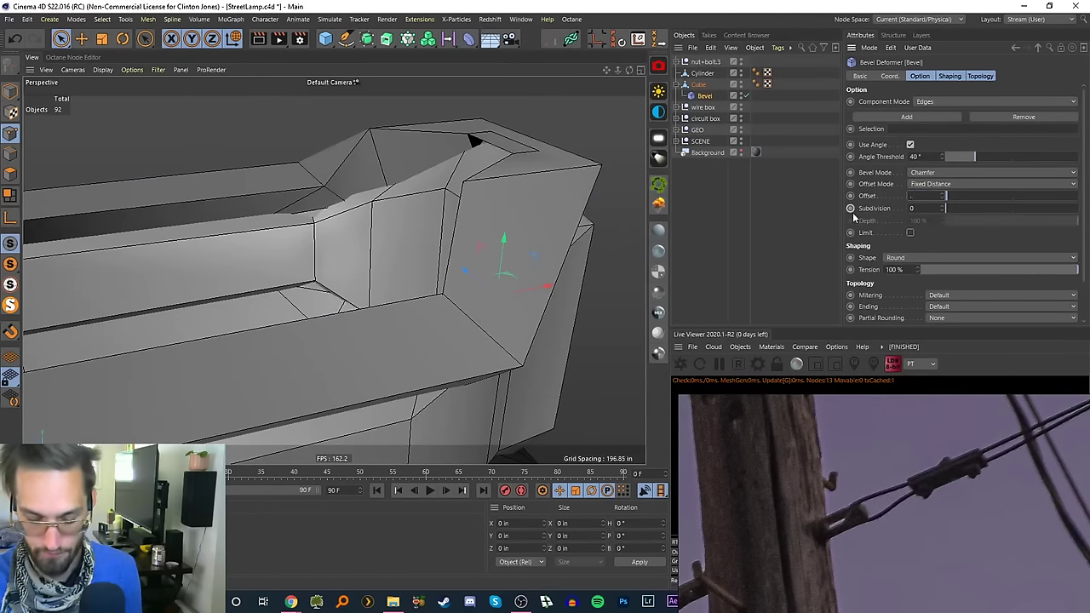
key(Return)
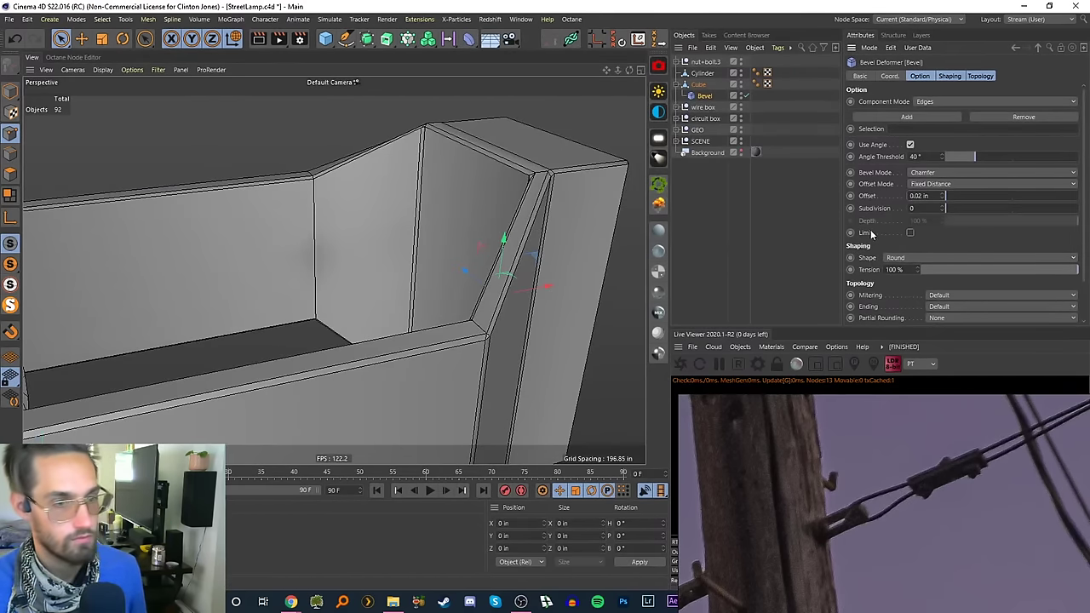
- Set the bracket bevel's offset to 0.03 in and its subdivision to 2
text(0.03)
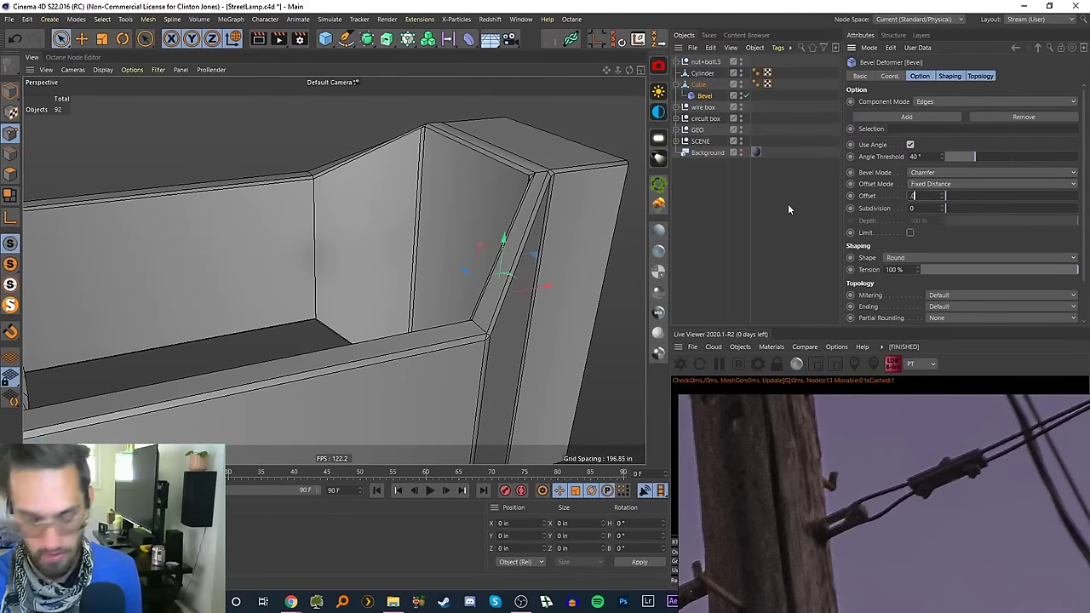
key(Return)
text(2)
key(Return)
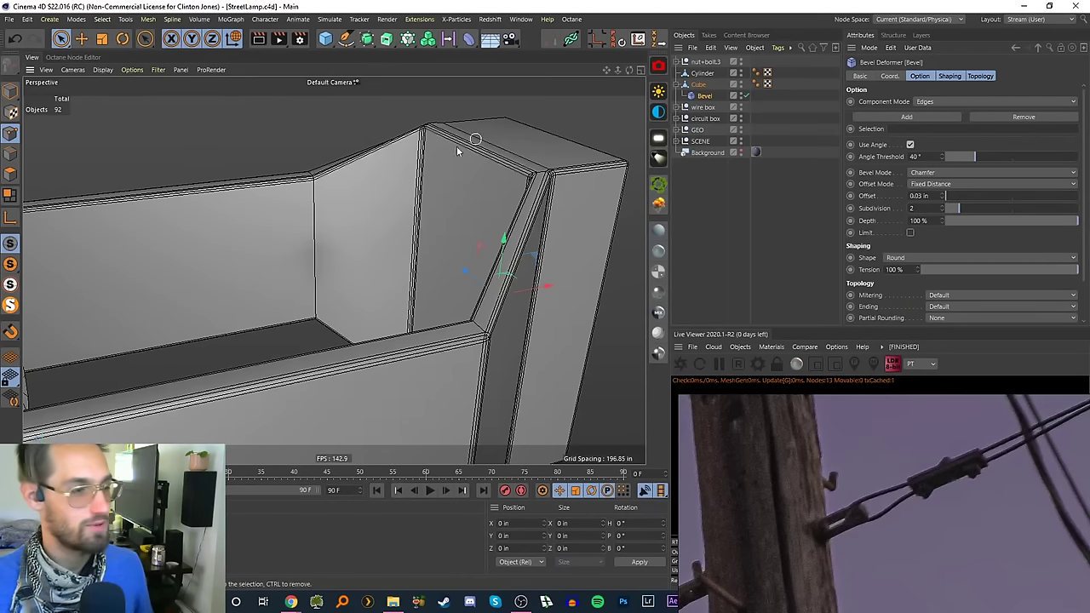
- Deselect the bevel and examine the bracket, disc and bolt from the side and from above
scroll(496, 250, down, 5)
alt+drag(497, 254, 357, 254)
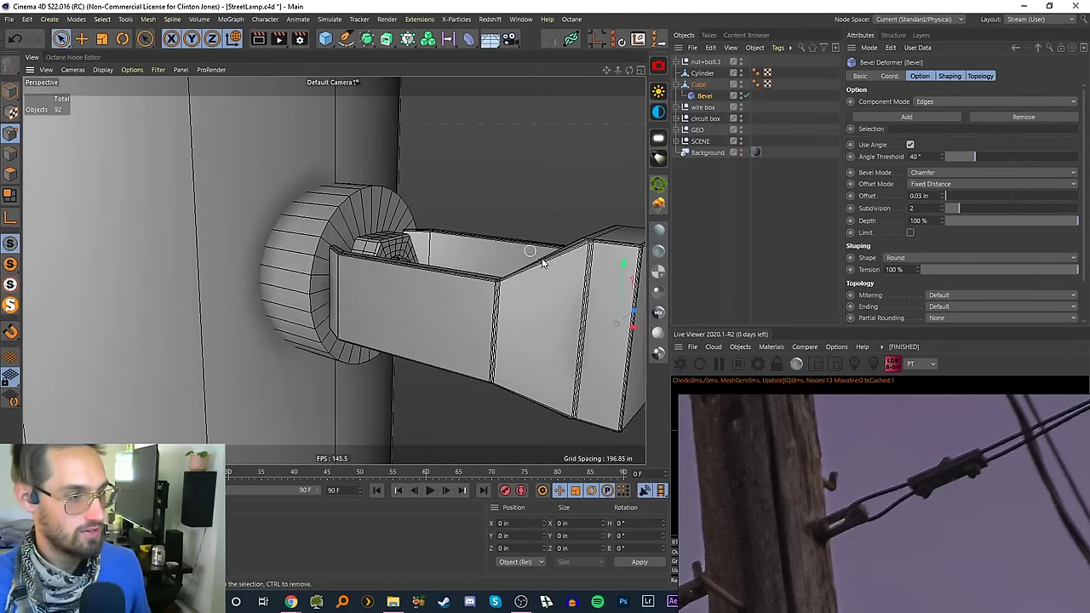
alt+drag(543, 262, 167, 160)
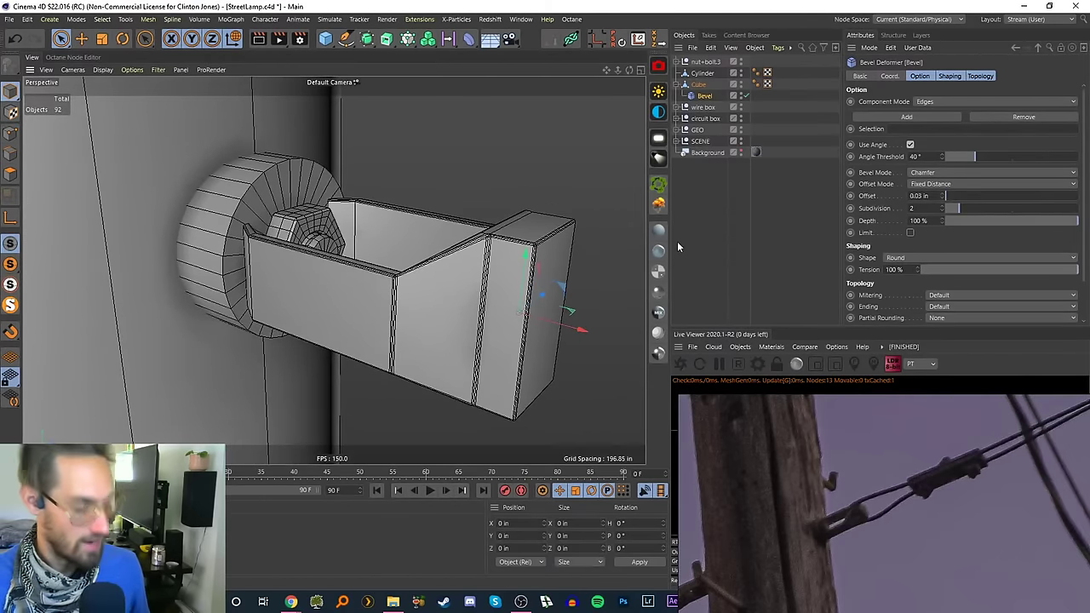
click(699, 224)
mouse_move(481, 303)
alt+mouse_down()
mouse_move(457, 294)
mouse_move(469, 314)
mouse_move(460, 298)
alt+mouse_up()
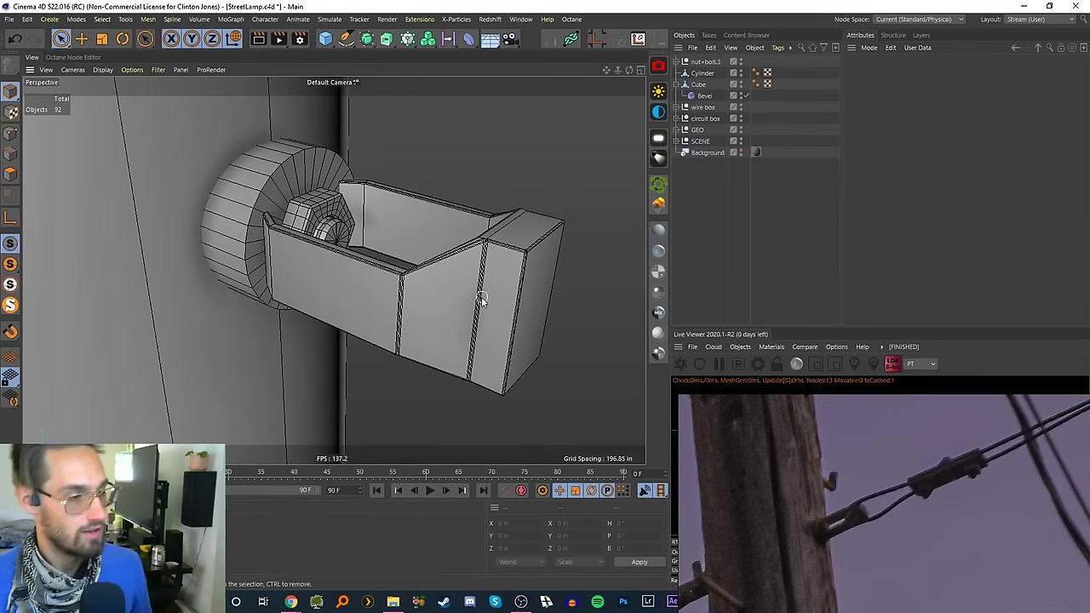
mouse_move(443, 262)
alt+mouse_down()
mouse_move(433, 297)
mouse_move(484, 292)
mouse_move(416, 302)
mouse_move(486, 275)
mouse_move(486, 287)
mouse_move(489, 252)
mouse_move(472, 269)
mouse_move(479, 308)
mouse_move(453, 257)
alt+mouse_up()
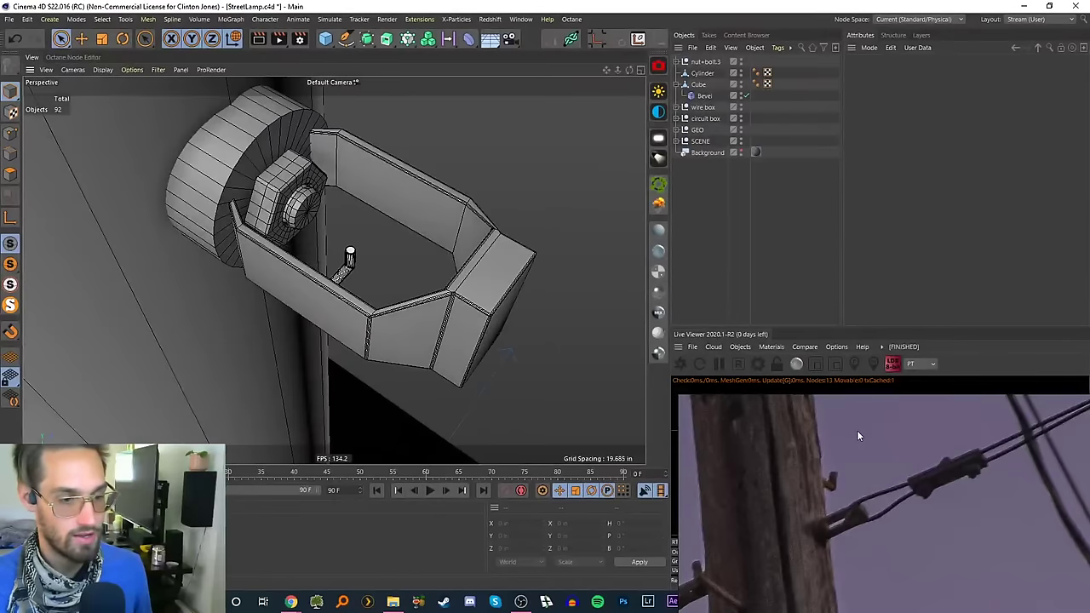
- Examine the street lamp reference photo for the cable attachments on the pole and the cable junctions beside it
right_drag(857, 431, 736, 257)
scroll(756, 338, down, 6)
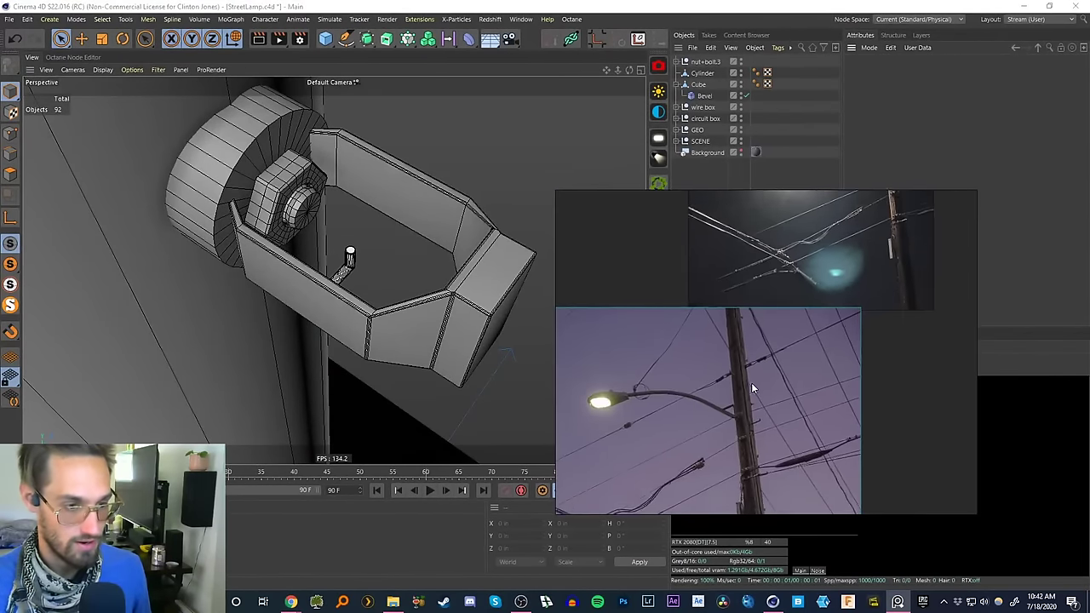
scroll(706, 391, down, 3)
drag(726, 416, 837, 318)
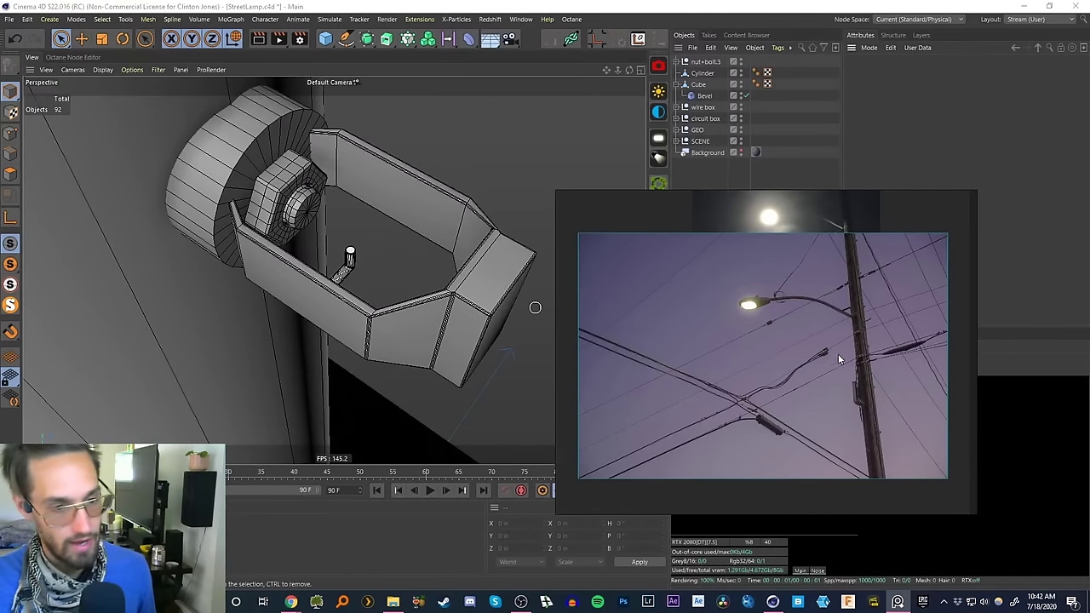
scroll(860, 334, up, 5)
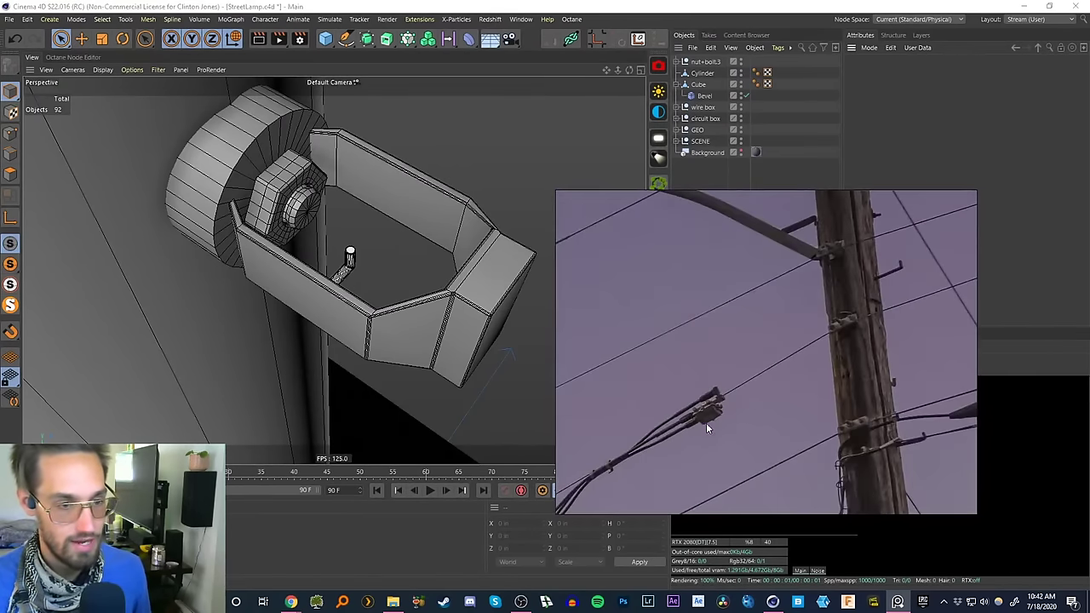
scroll(834, 334, down, 5)
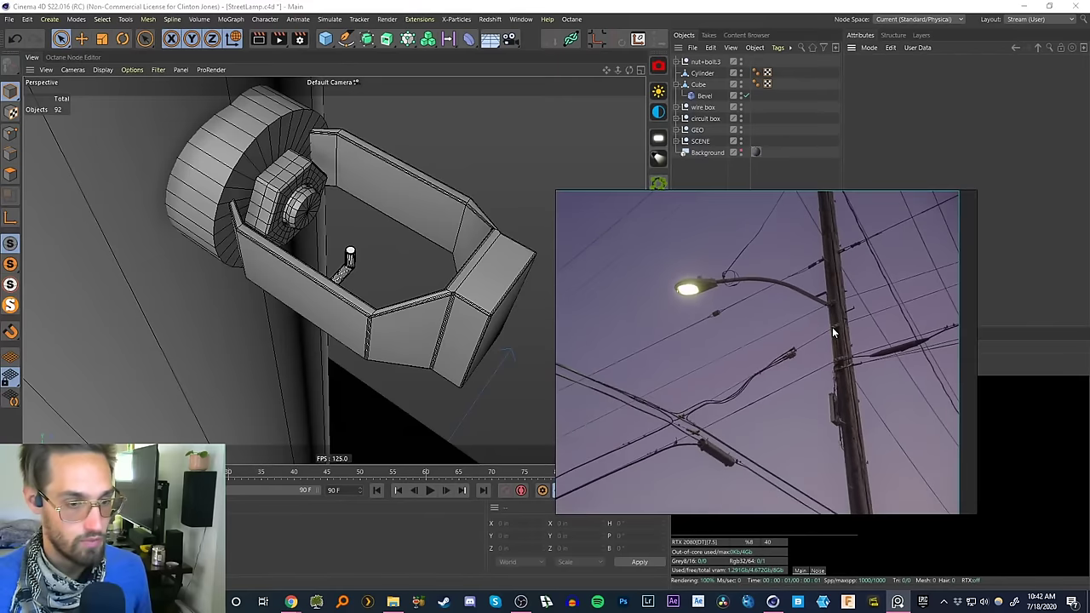
scroll(705, 420, down, 1)
scroll(705, 420, up, 4)
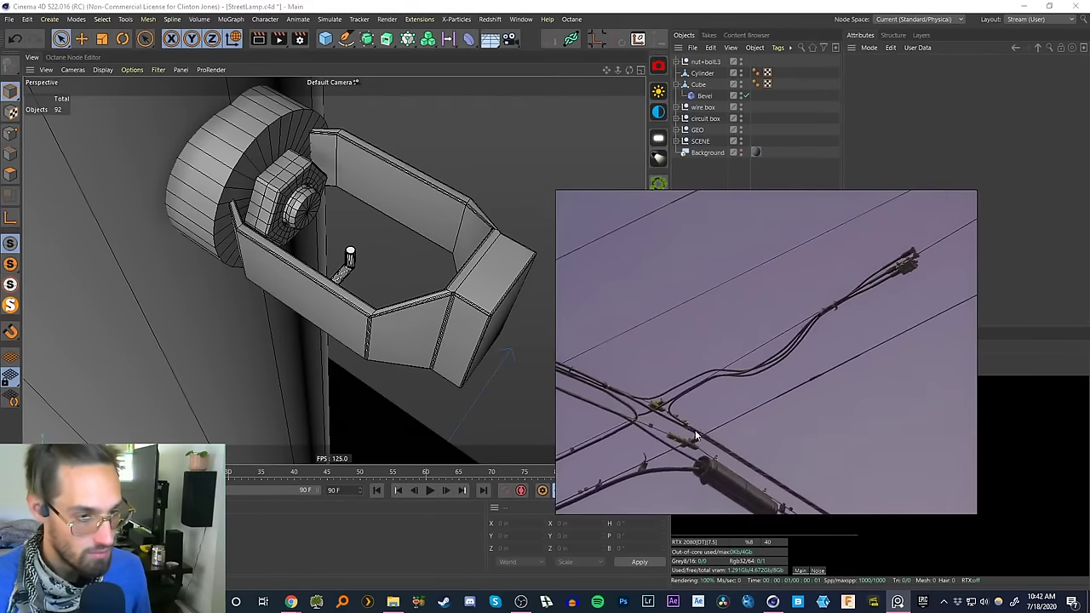
scroll(697, 434, up, 2)
scroll(697, 434, down, 6)
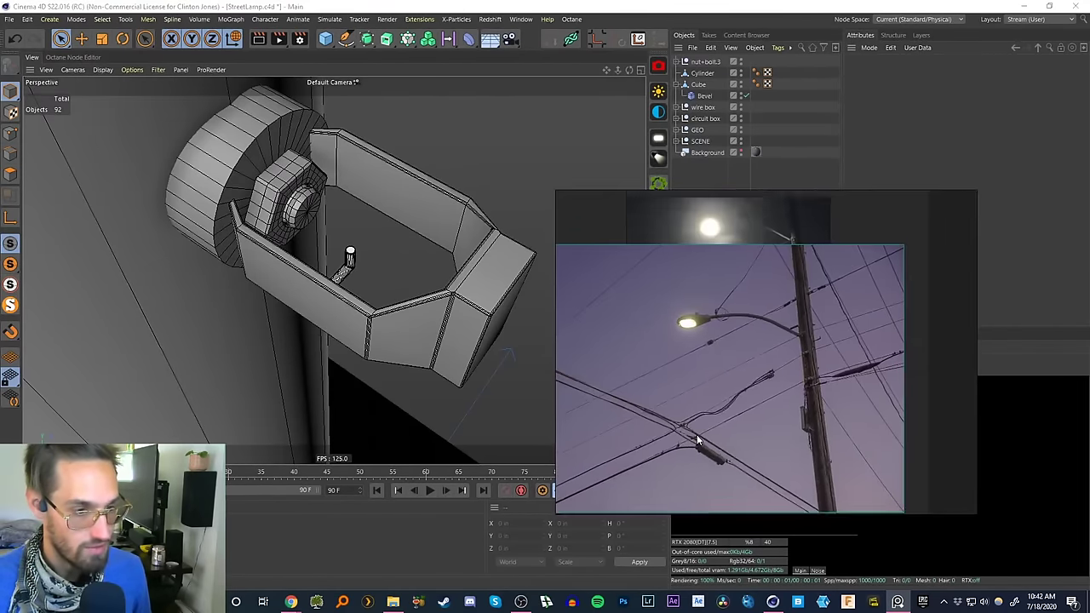
drag(789, 359, 810, 359)
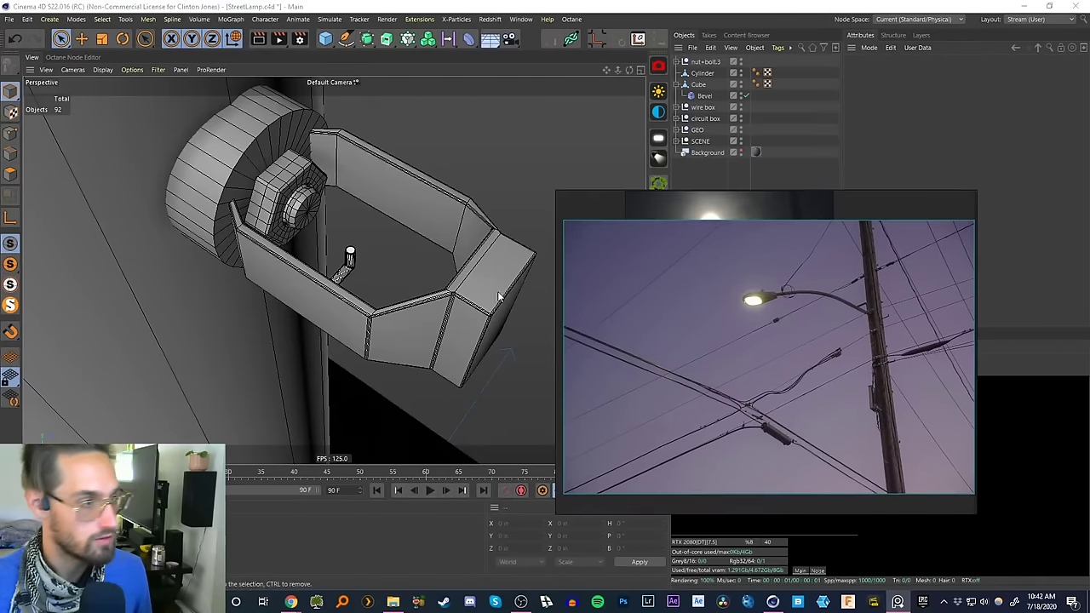
- Move the reference photo clear of the viewport and compare the mount's placement along the whole pole with it
alt+right_drag(205, 202, 172, 333)
alt+drag(172, 333, 203, 196)
alt+right_drag(204, 201, 161, 283)
alt+middle_drag(160, 283, 273, 278)
right_drag(701, 318, 758, 358)
drag(758, 359, 814, 389)
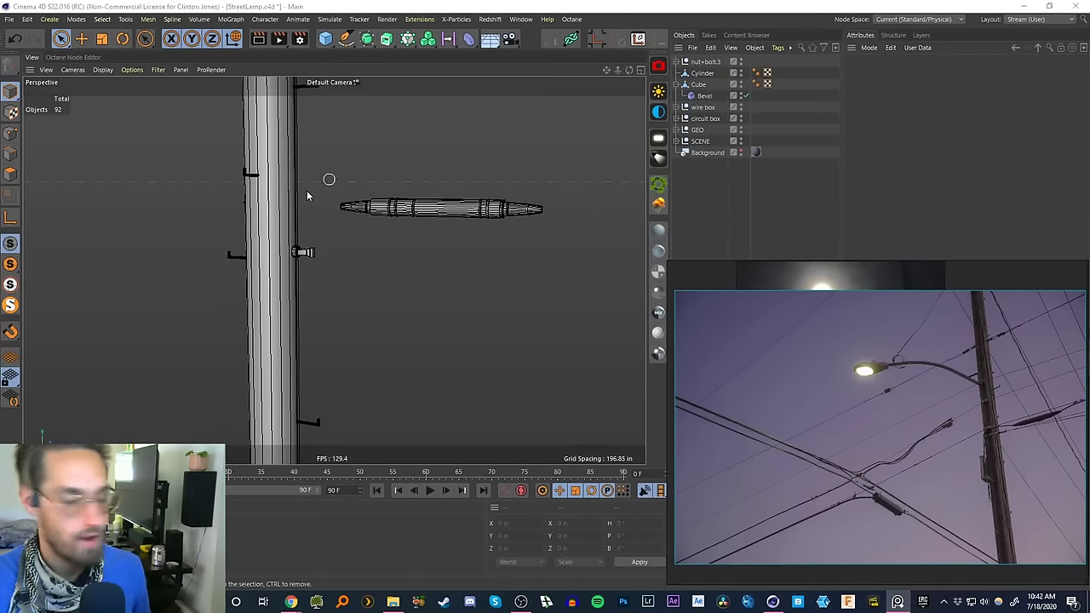
alt+drag(308, 195, 372, 243)
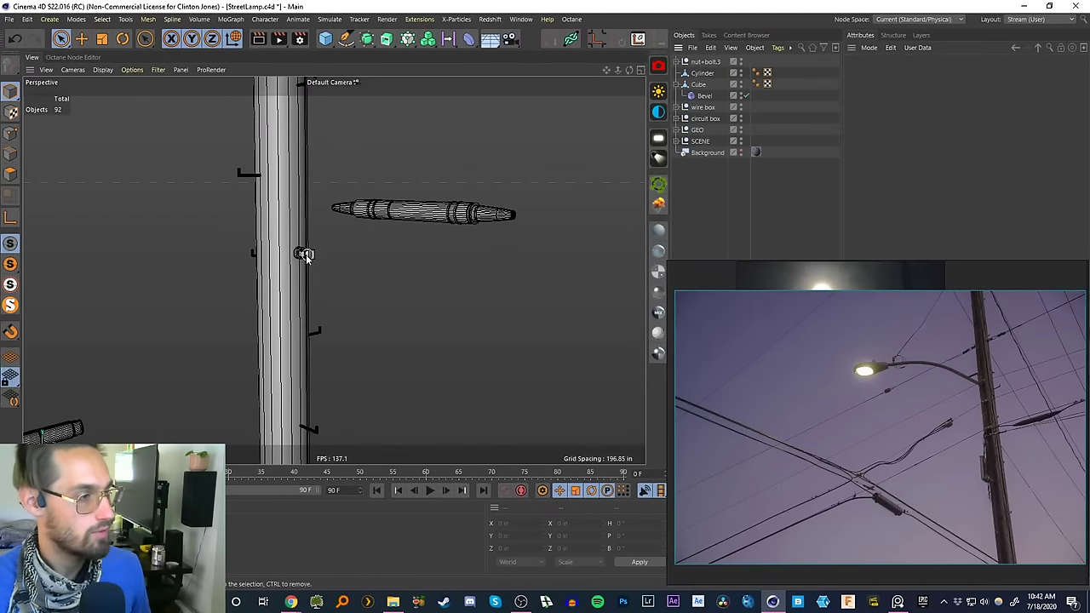
- Compare the whole street lamp, its pole and the cable mount with the reference photo
scroll(306, 254, down, 6)
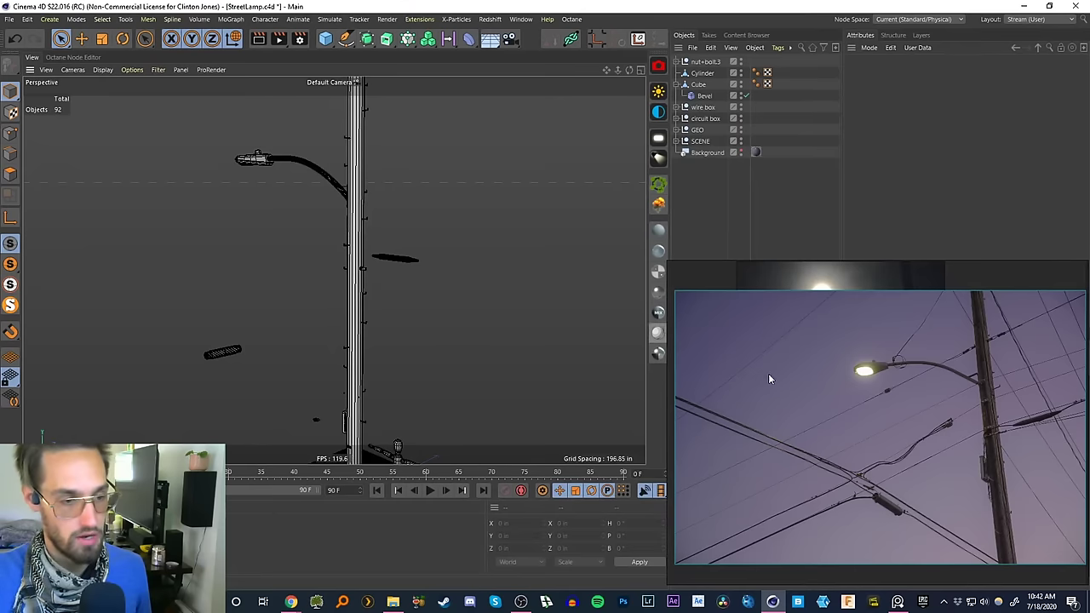
click(819, 382)
scroll(819, 381, down, 3)
scroll(819, 382, up, 5)
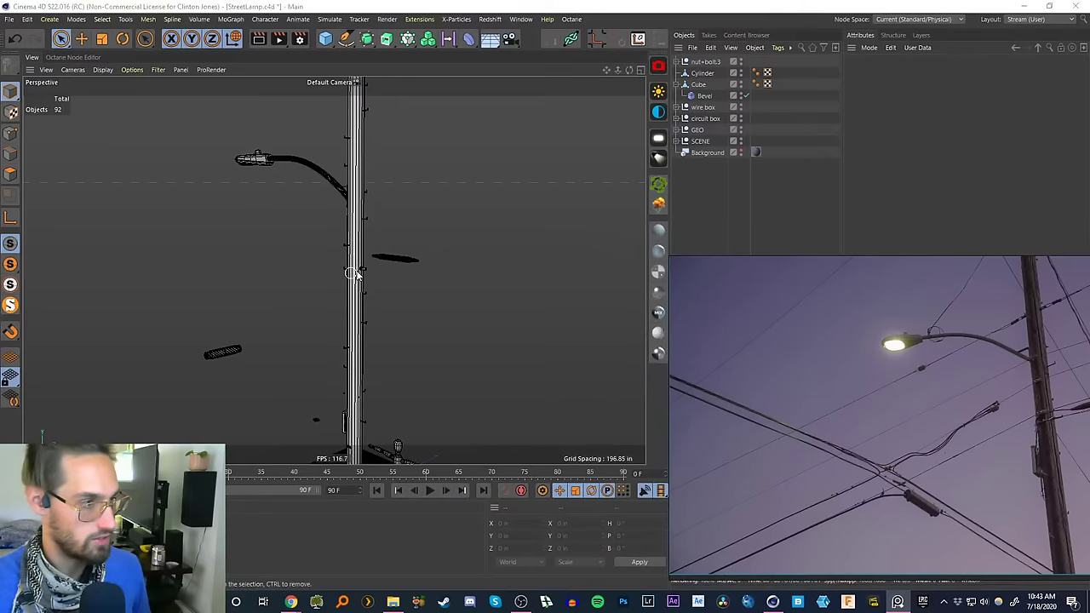
alt+right_drag(355, 274, 350, 316)
alt+drag(349, 315, 357, 328)
alt+middle_drag(358, 328, 390, 281)
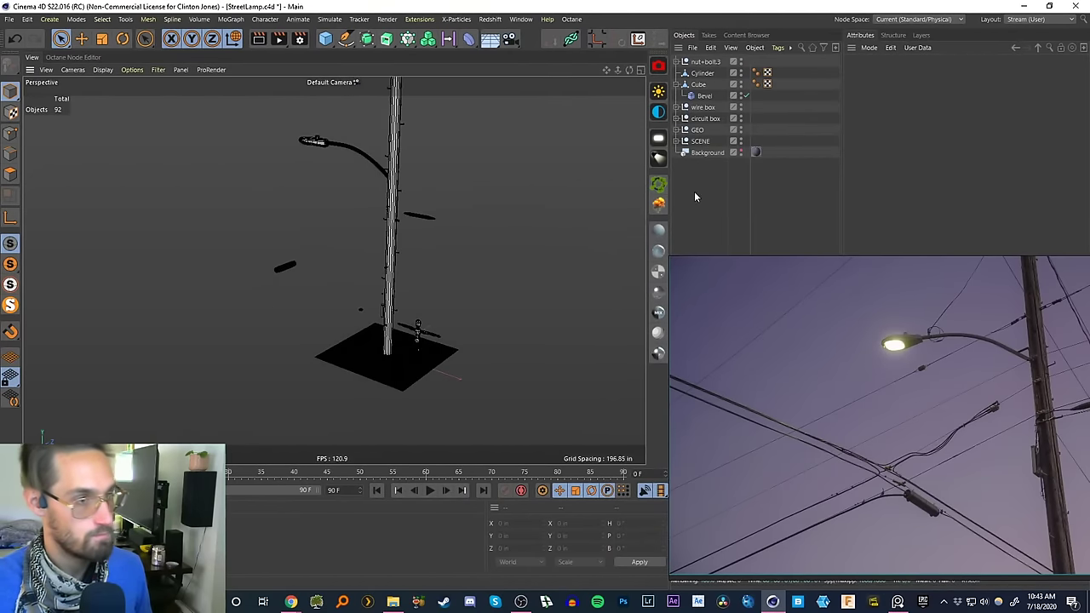
- Select the mount's nut and bolt group and display the viewport in Gouraud shading without lines, framed closely on the mount
click(706, 62)
scroll(396, 217, up, 15)
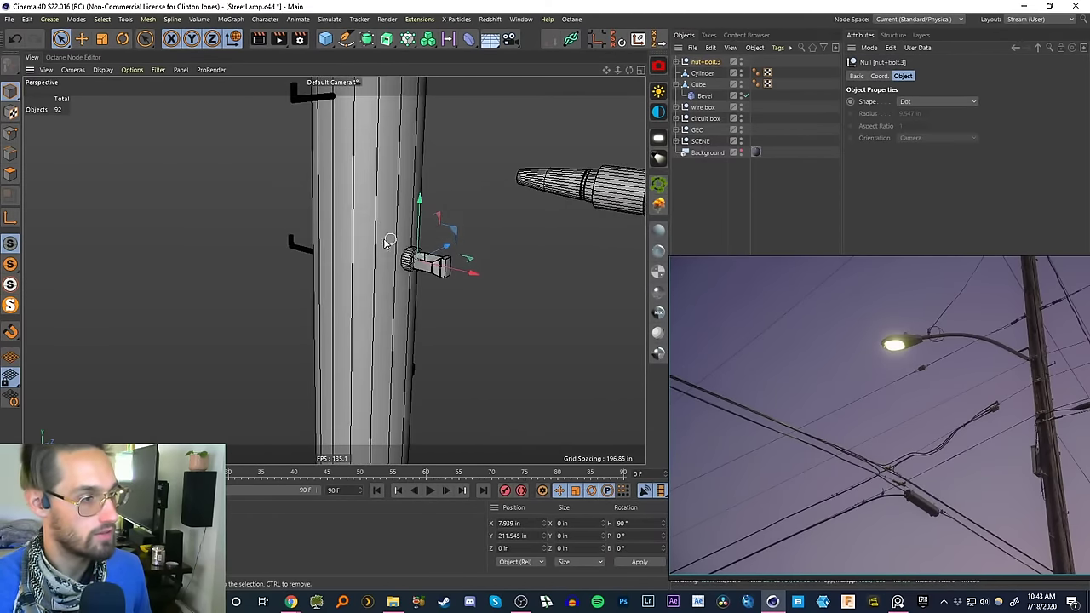
key(n)
key(a)
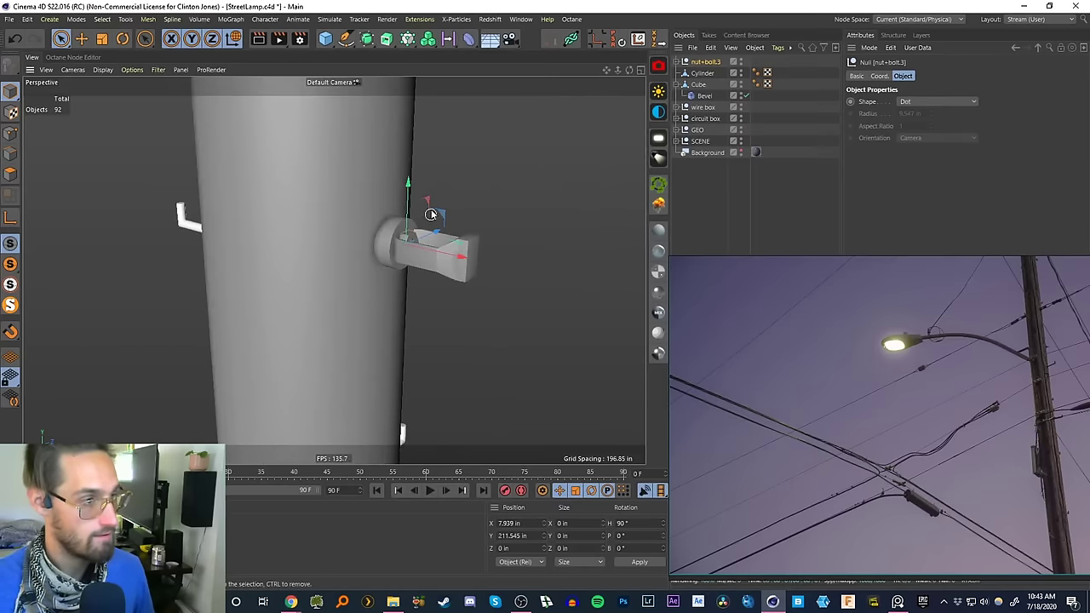
scroll(411, 238, up, 3)
mouse_move(409, 242)
alt+mouse_down()
mouse_move(352, 308)
mouse_move(476, 331)
mouse_move(411, 274)
mouse_move(498, 321)
mouse_move(406, 299)
alt+mouse_up()
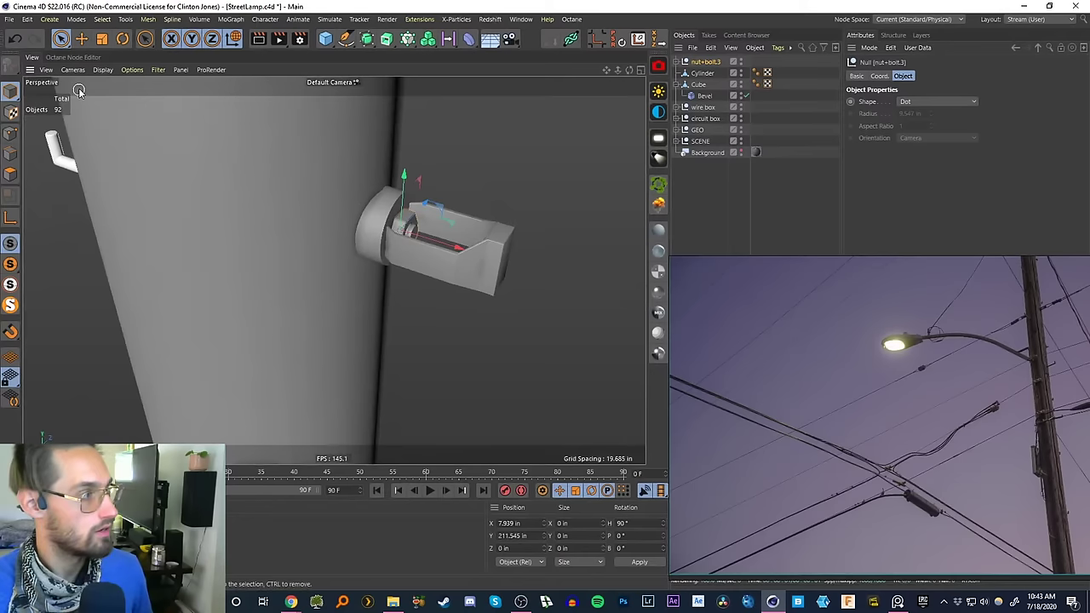
- Group the nut and bolt, disc cylinder and bracket cube into one null named "connector"
click(58, 40)
click(700, 64)
click(704, 74)
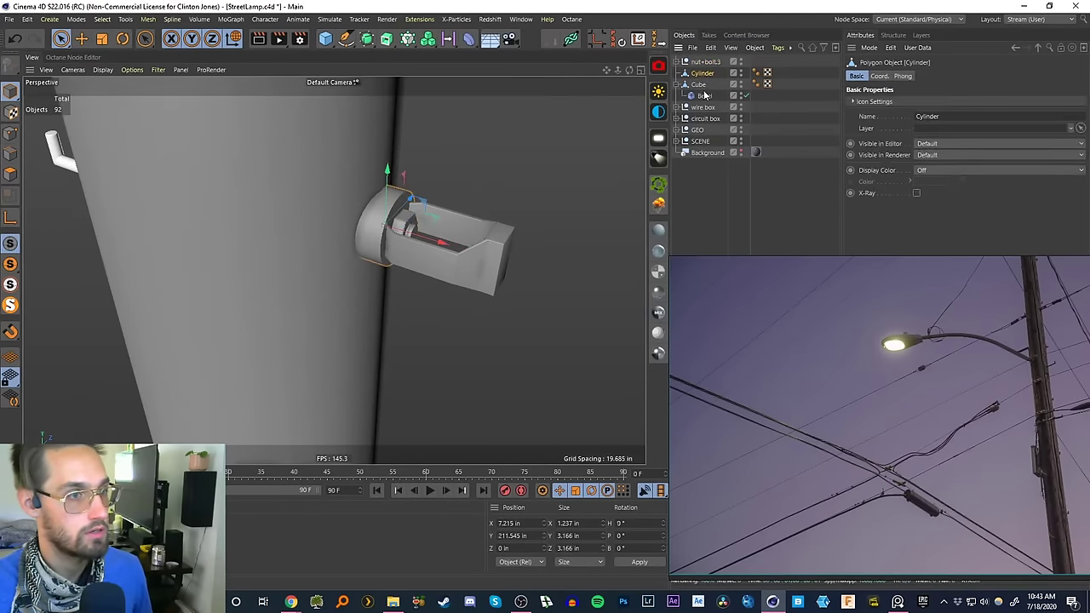
click(700, 87)
key(alt+g)
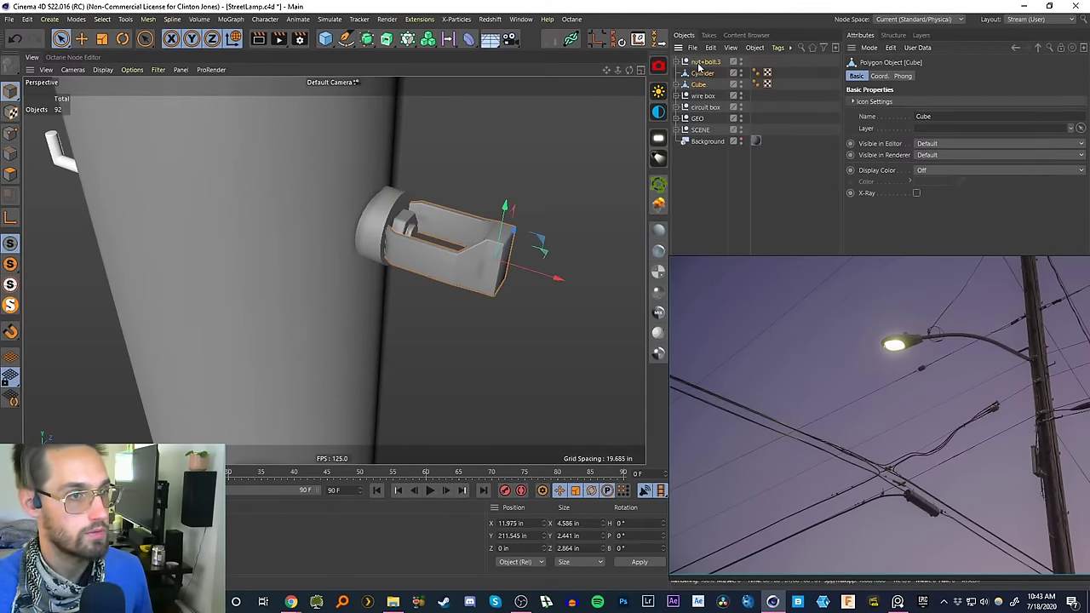
double_click(697, 63)
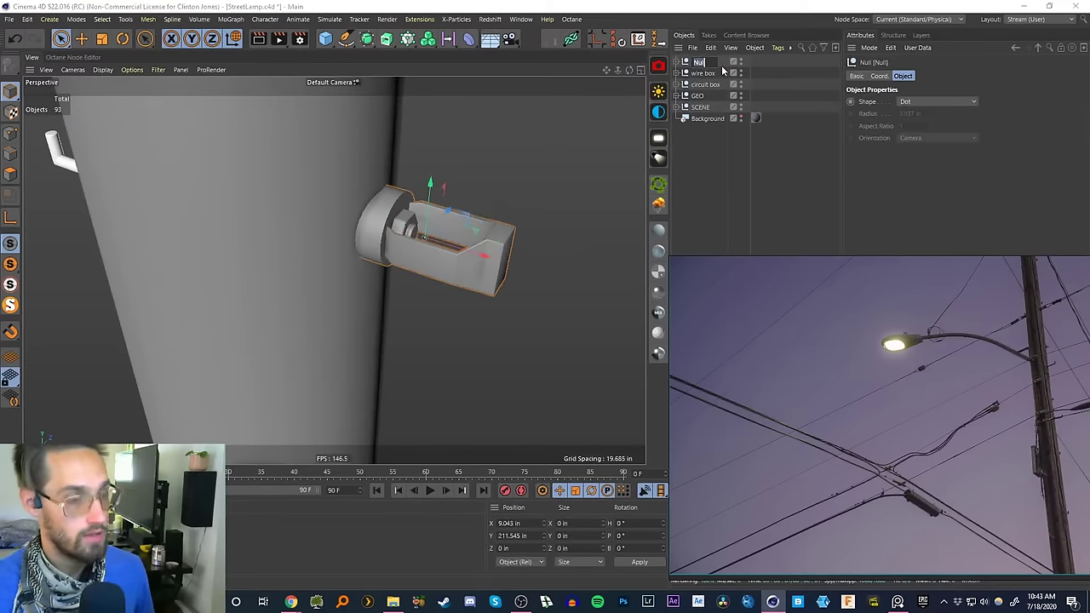
text(connector)
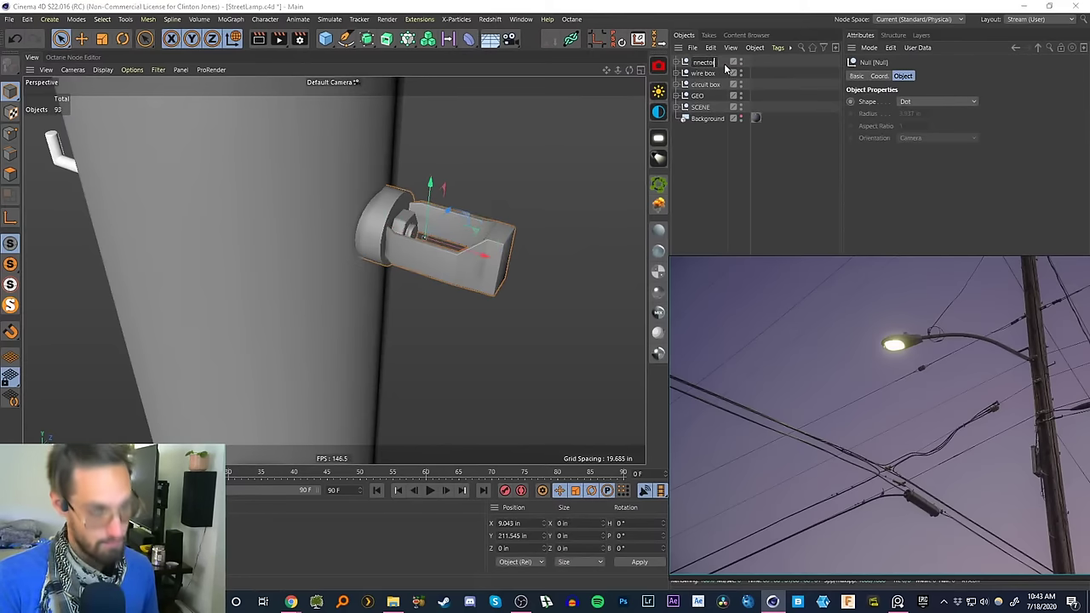
key(Return)
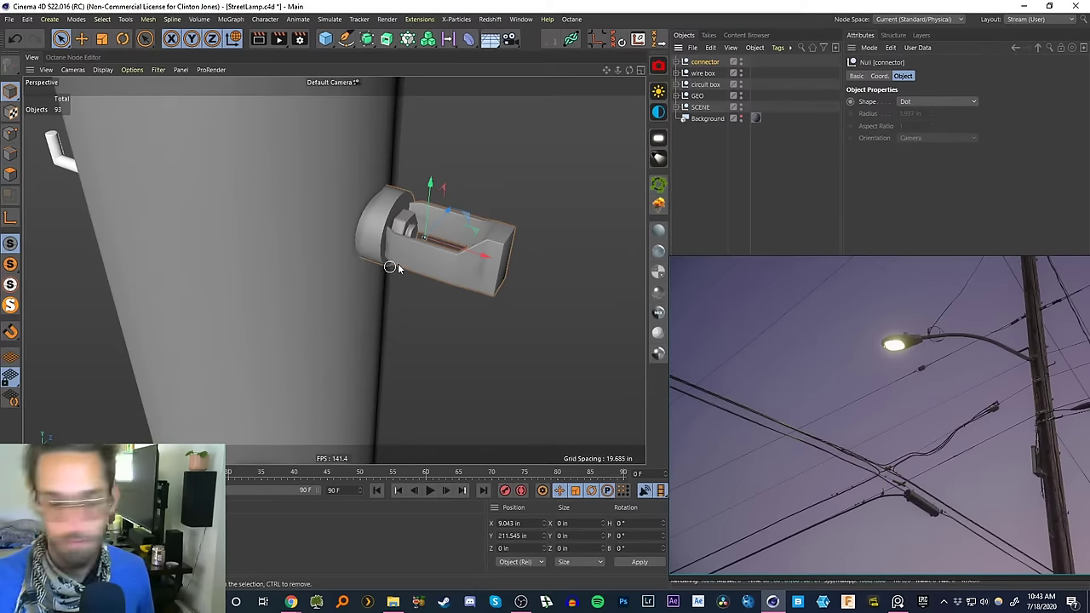
- Deselect the connector and examine the reference photo for the small junctions on the wires and the cable bundle end
alt+right_drag(424, 239, 395, 273)
alt+drag(395, 273, 366, 202)
alt+right_drag(366, 239, 348, 309)
alt+drag(348, 309, 561, 225)
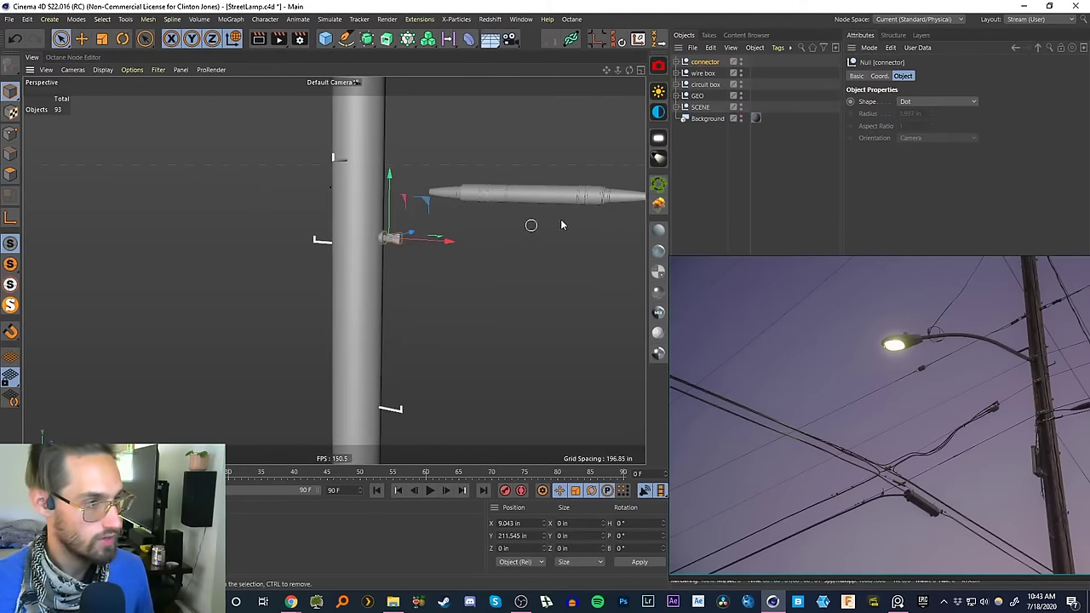
click(699, 194)
alt+right_drag(373, 262, 345, 310)
alt+middle_drag(345, 310, 359, 292)
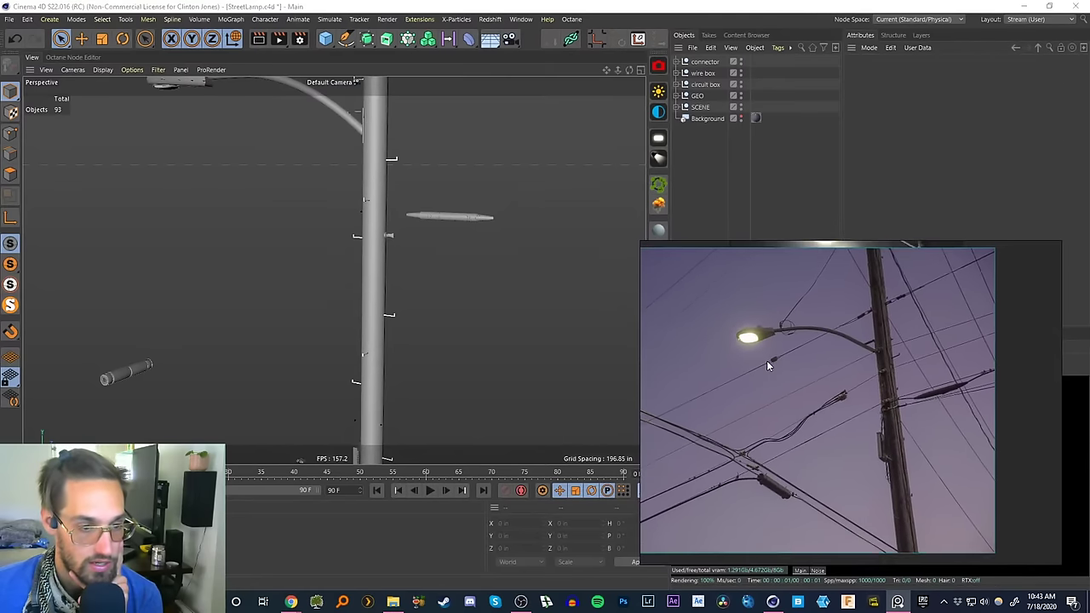
scroll(766, 360, up, 5)
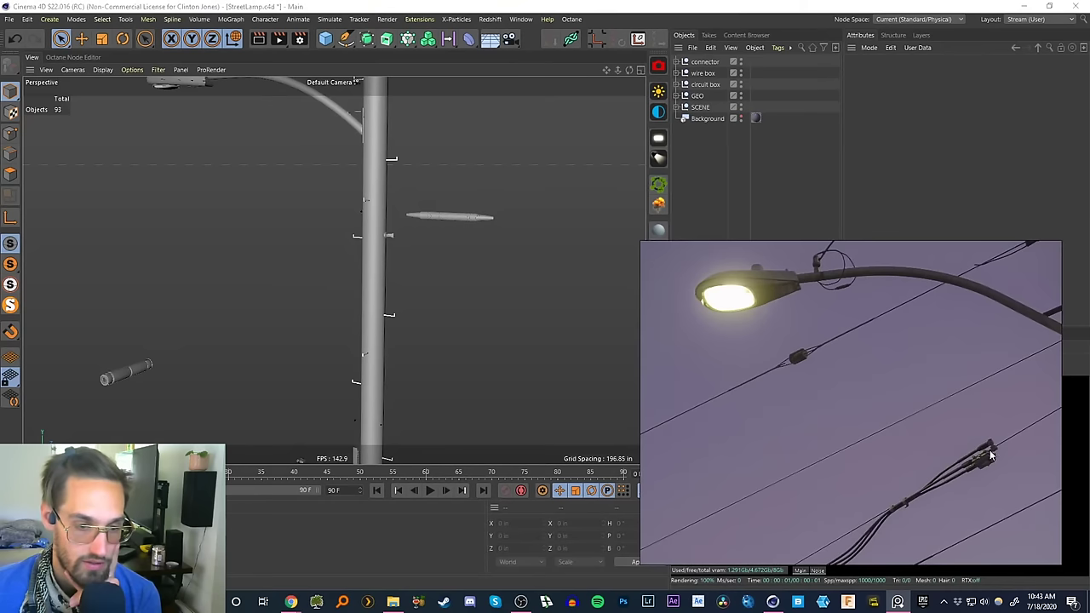
scroll(881, 446, down, 5)
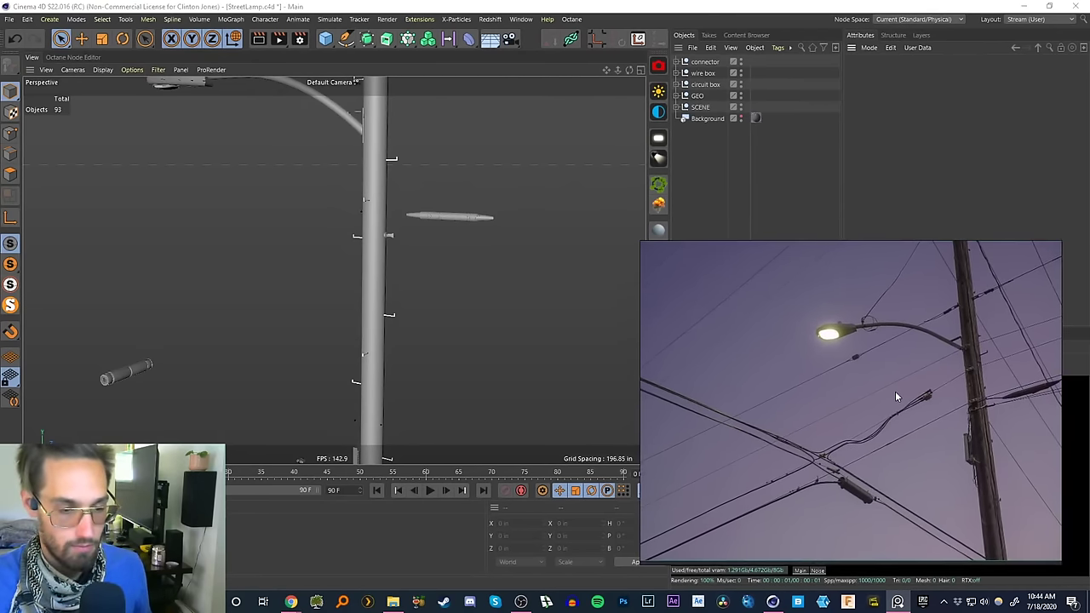
scroll(899, 418, down, 2)
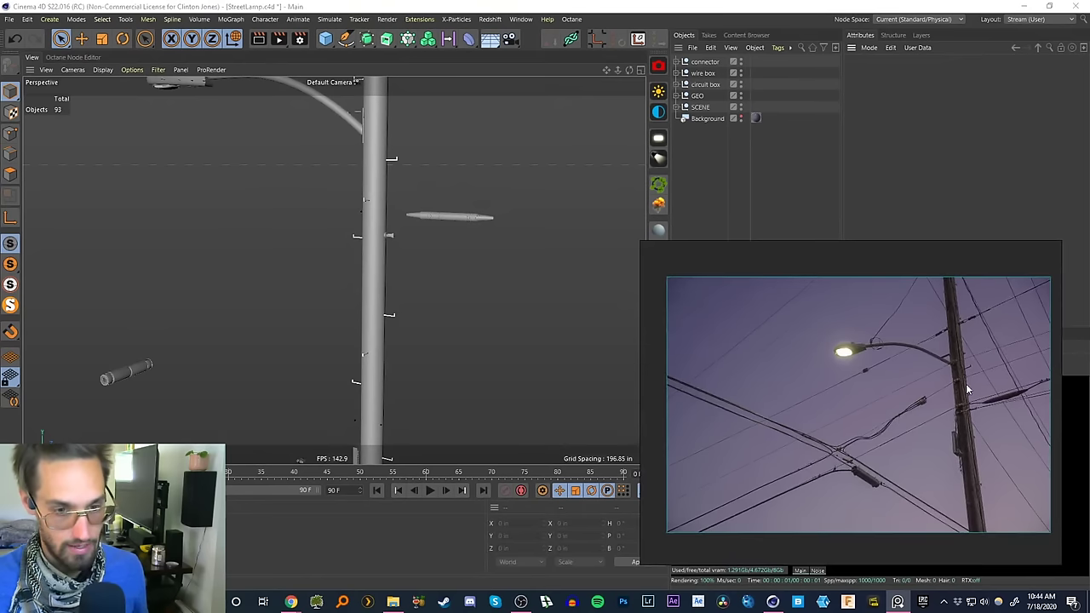
scroll(886, 416, up, 1)
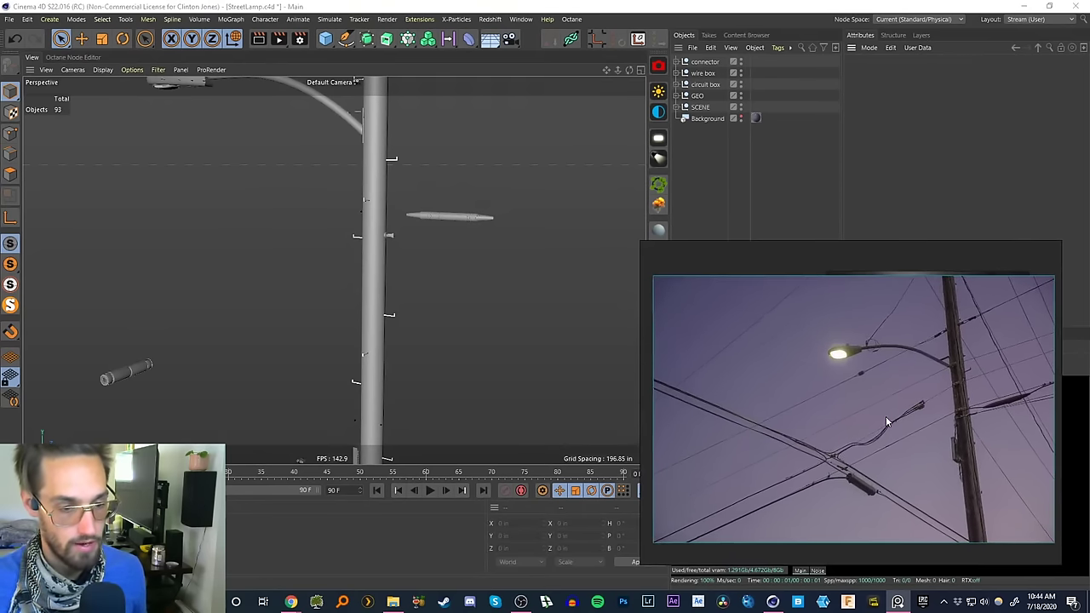
scroll(388, 341, down, 3)
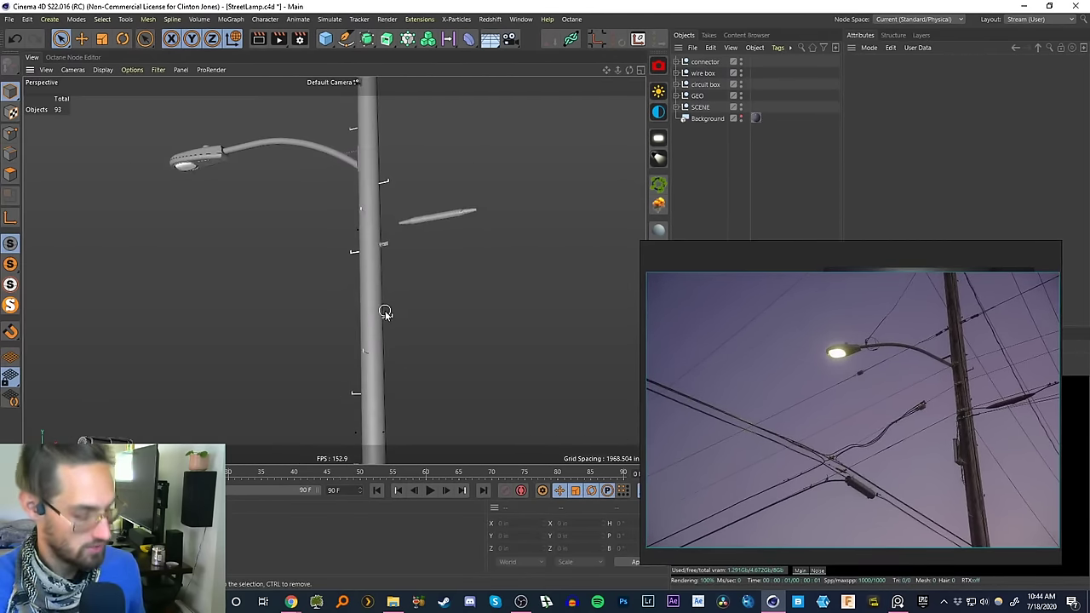
- Examine the full street lamp from low angles, including its base and the mannequin, against the reference photo's perspective
scroll(368, 384, down, 1)
alt+middle_drag(371, 378, 389, 271)
alt+drag(389, 271, 388, 312)
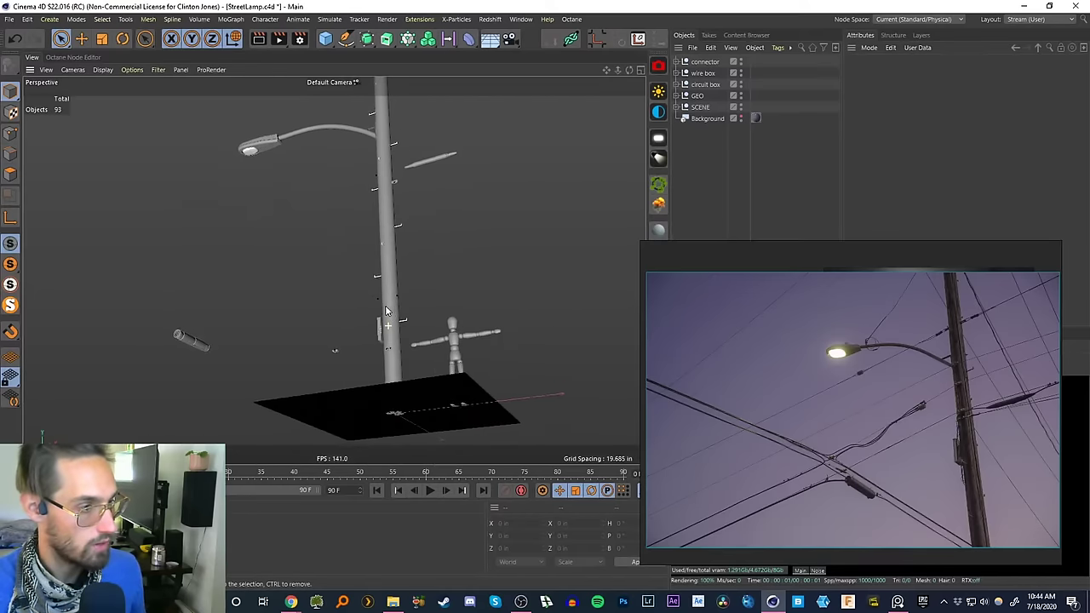
alt+middle_drag(388, 312, 427, 314)
mouse_move(426, 314)
alt+mouse_down()
mouse_move(457, 297)
mouse_move(442, 299)
alt+mouse_up()
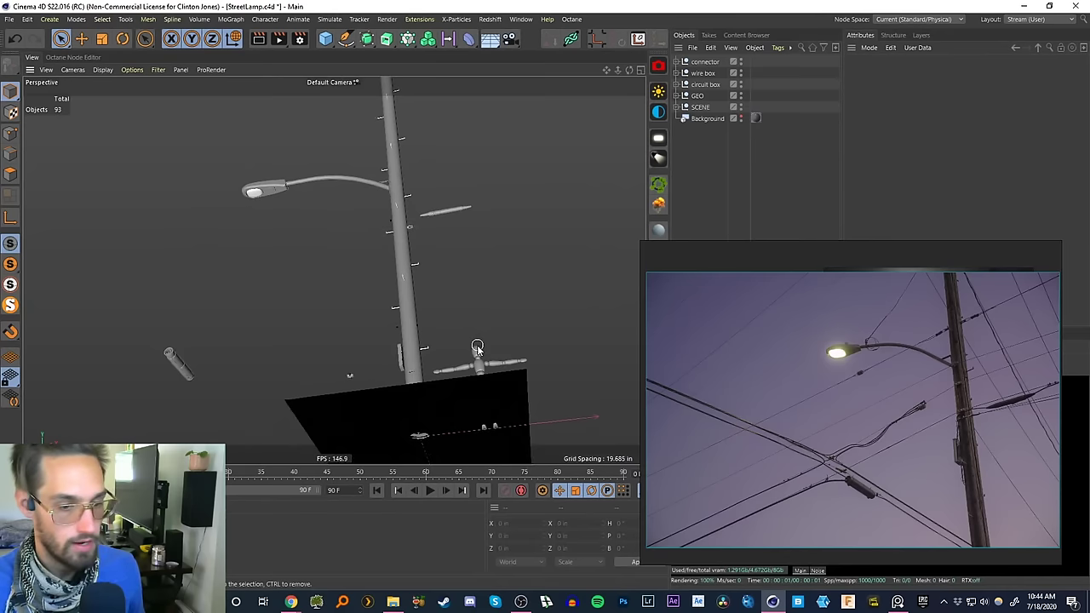
alt+drag(464, 406, 448, 471)
alt+middle_drag(437, 381, 421, 396)
alt+right_drag(415, 366, 395, 443)
alt+drag(395, 447, 417, 351)
- Move the reference photo aside, add a camera and look through it, framing the pole base and mannequin from about 63.6 in high
drag(762, 263, 819, 316)
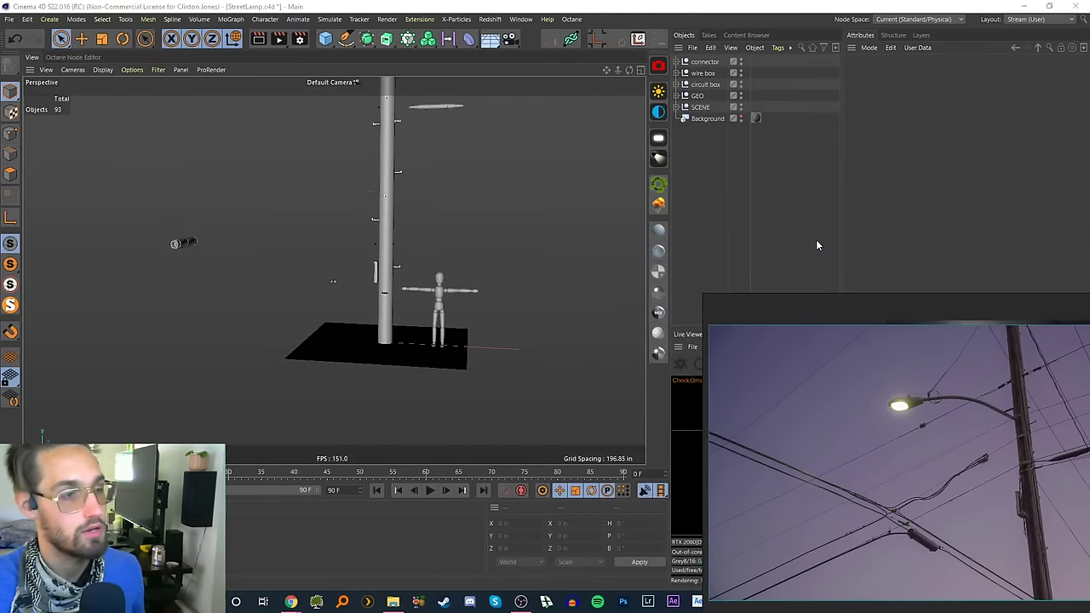
click(510, 45)
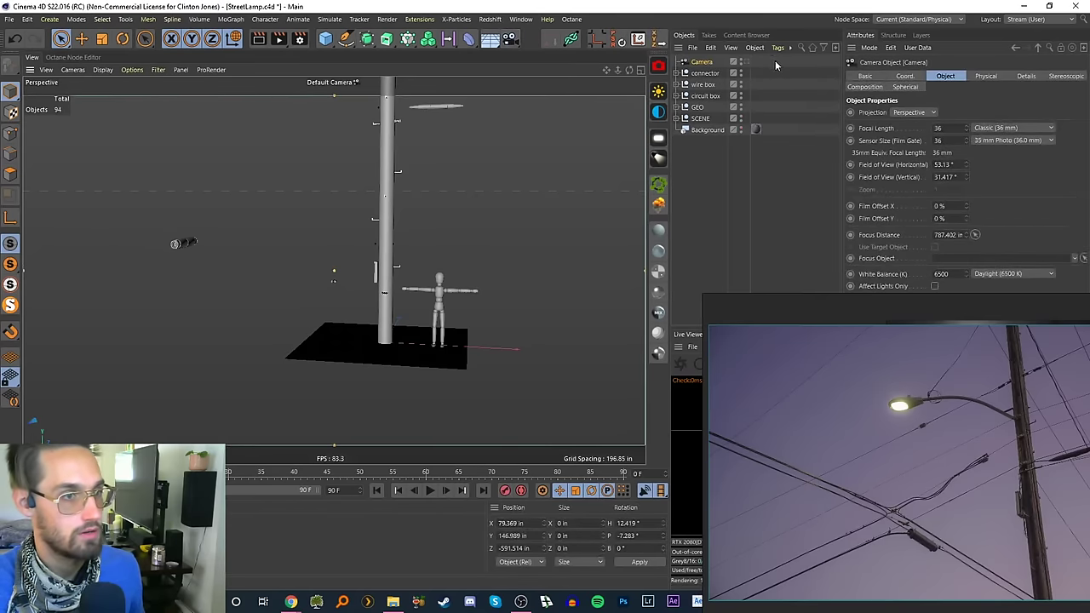
click(745, 63)
alt+right_drag(378, 348, 417, 298)
mouse_move(413, 328)
alt+mouse_down()
mouse_move(376, 326)
mouse_move(396, 328)
alt+mouse_up()
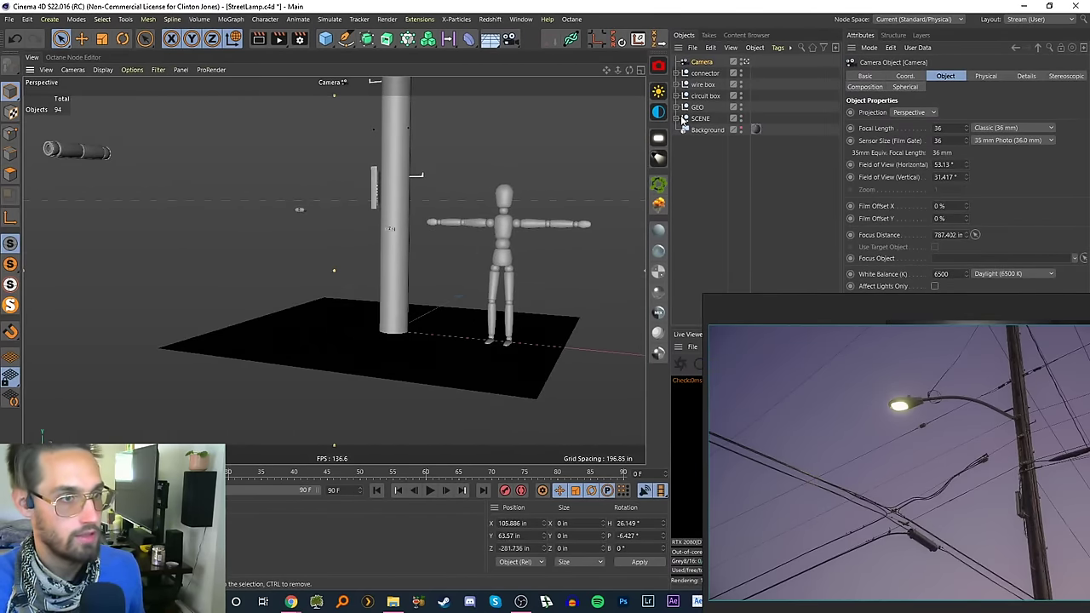
- Add a Protection tag to the camera
right_click(702, 67)
mouse_move(771, 77)
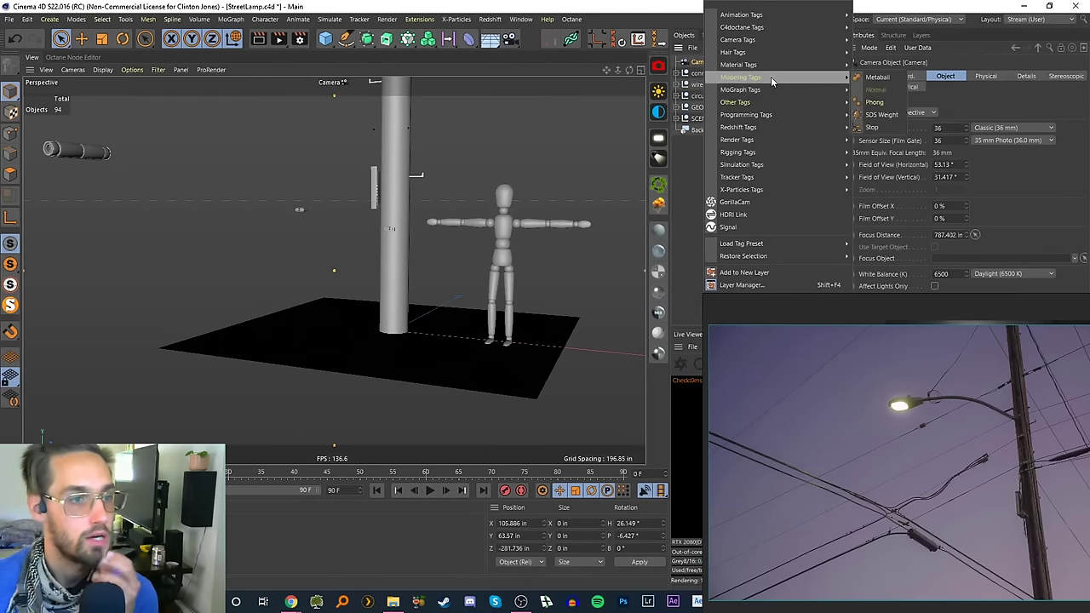
mouse_move(802, 152)
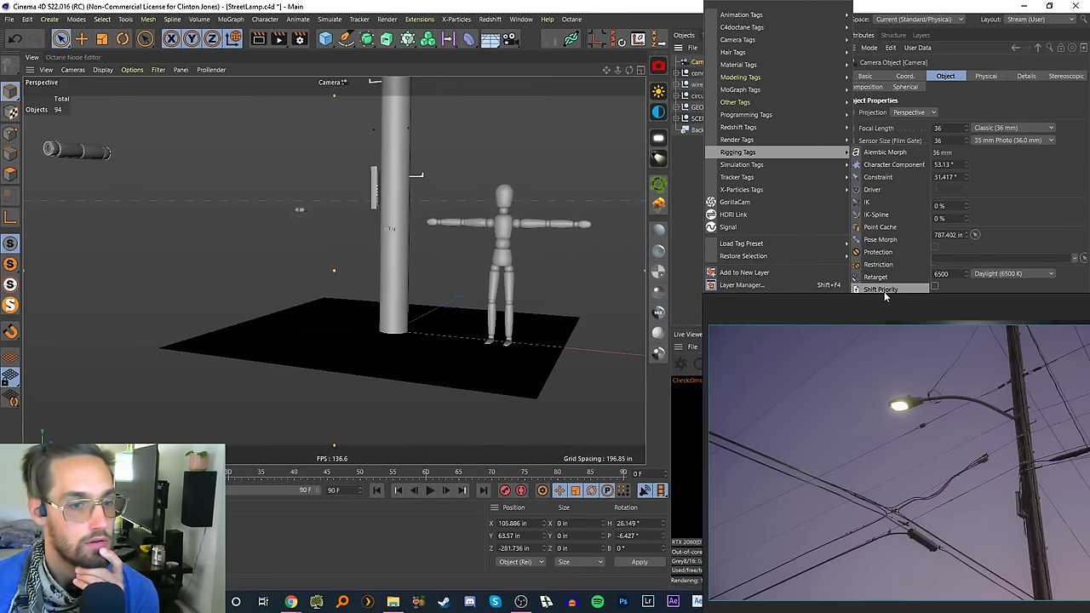
click(877, 252)
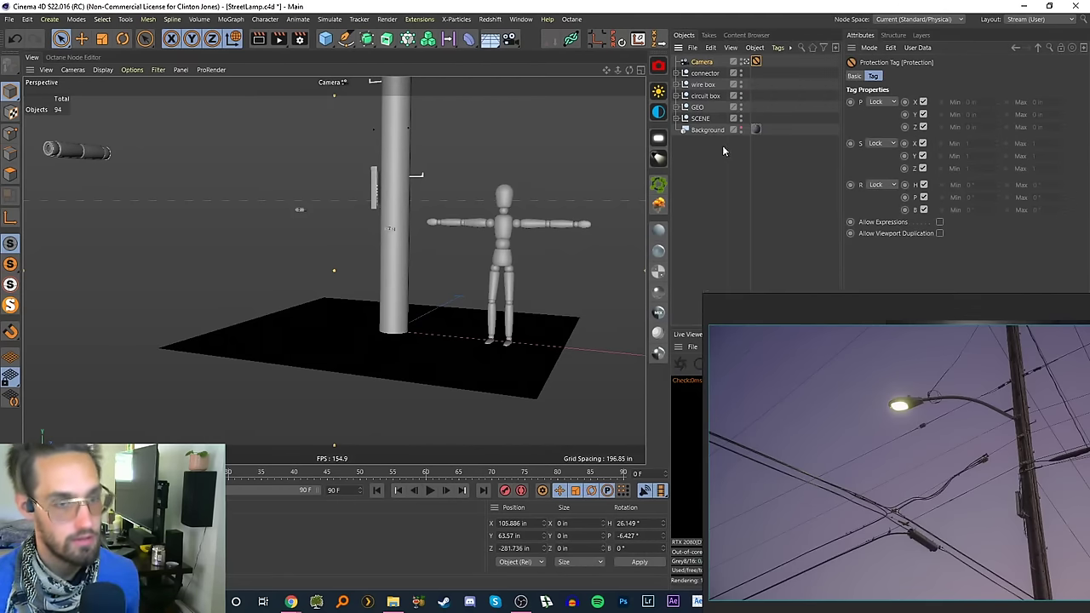
- Unlock X and Z position in the camera's Protection tag, keep Y locked, and set the rotation lock to None
drag(862, 309, 858, 370)
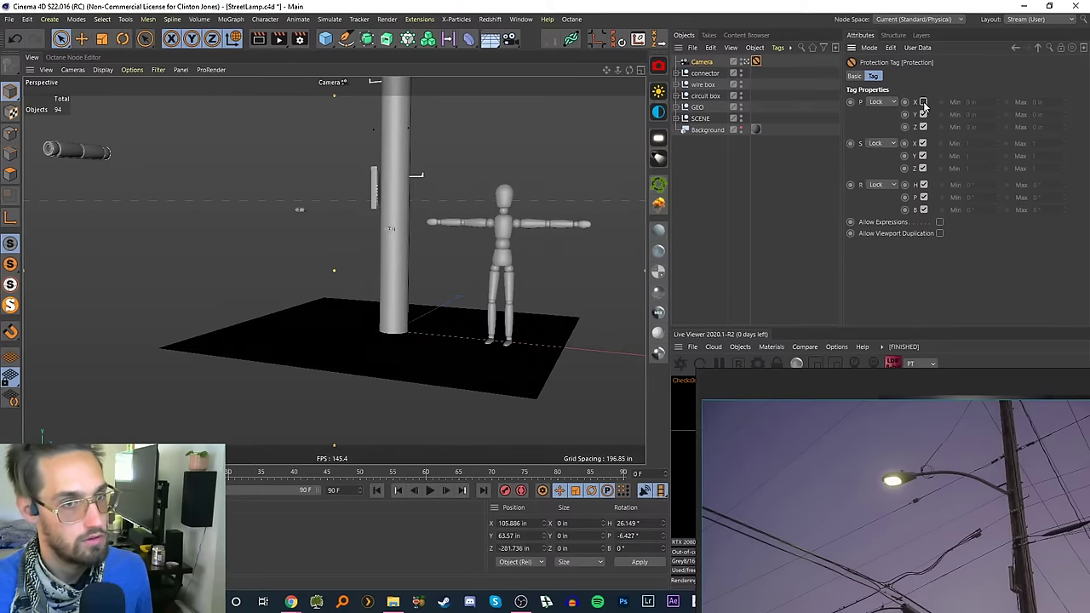
alt+right_drag(394, 324, 419, 331)
scroll(409, 338, down, 3)
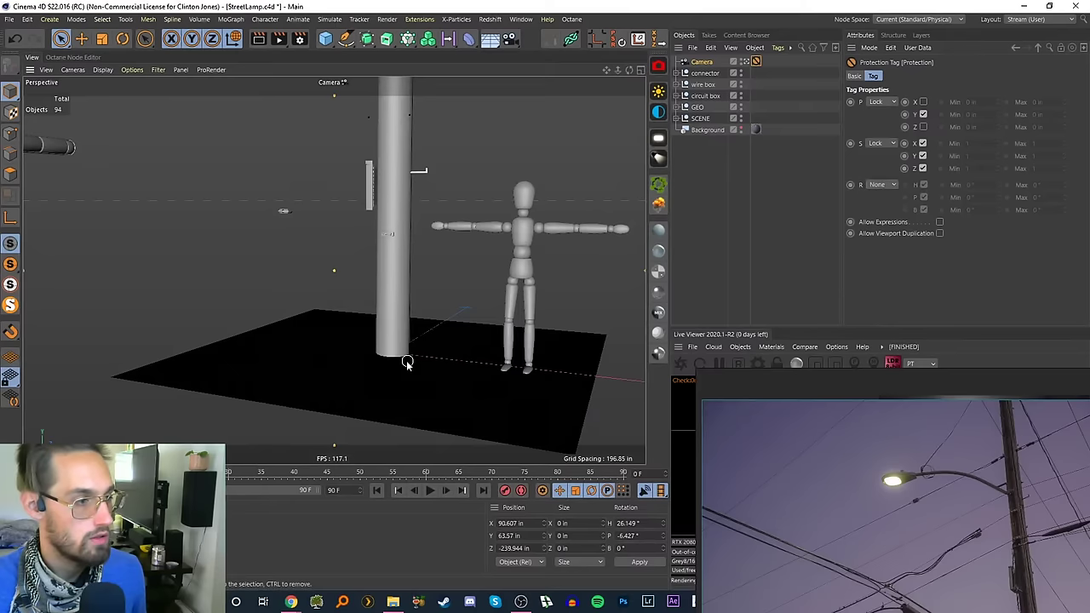
- Aim the height-locked camera up at the lamp arm and upper pole to match the reference photo, then deselect it
alt+drag(407, 361, 419, 294)
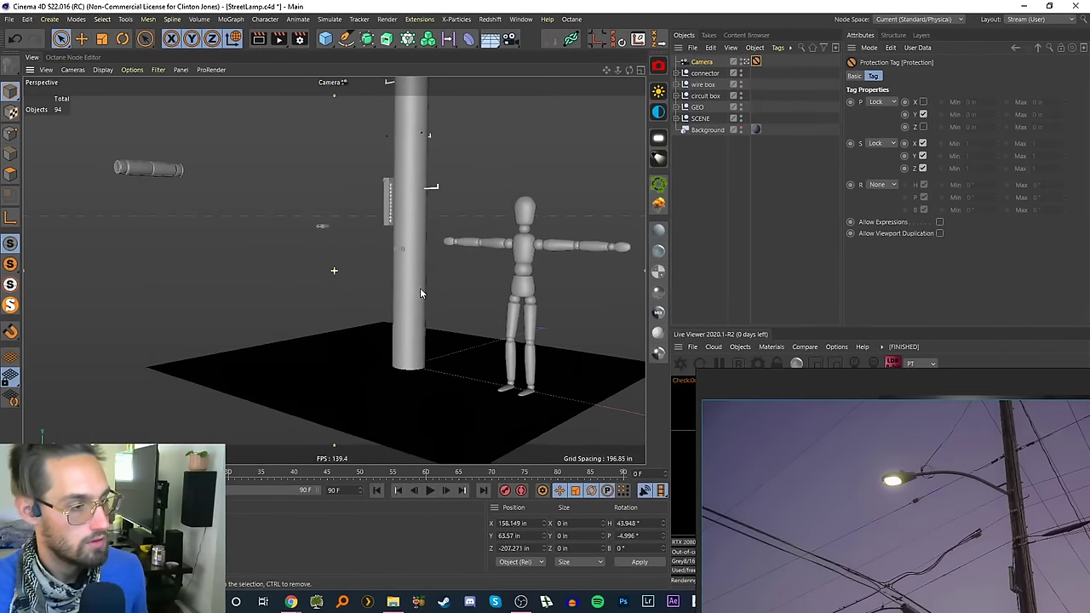
alt+middle_drag(420, 288, 378, 321)
alt+right_drag(378, 336, 407, 330)
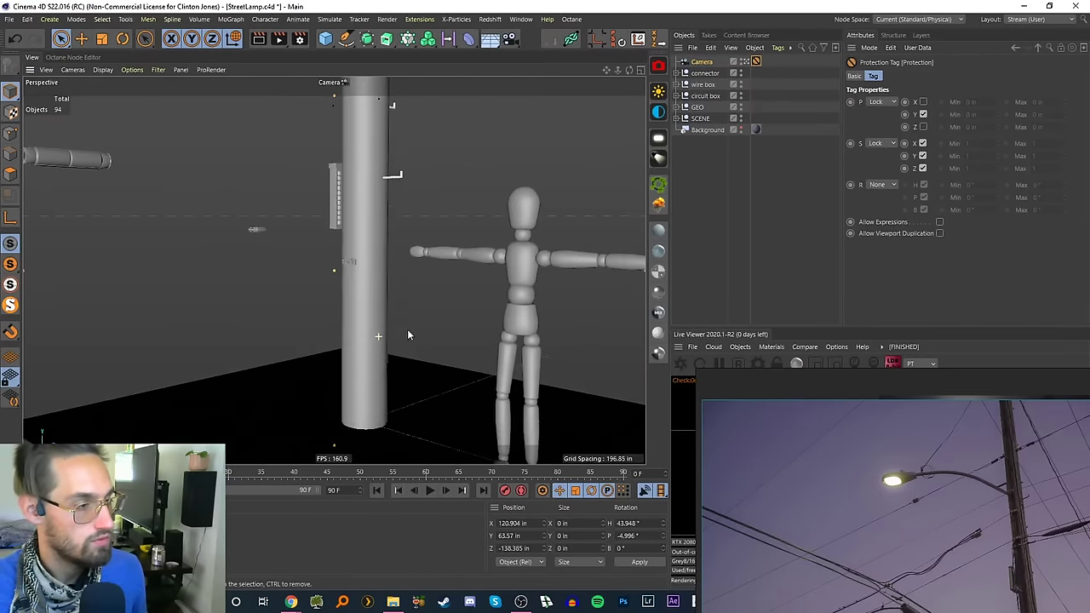
alt+drag(407, 336, 508, 338)
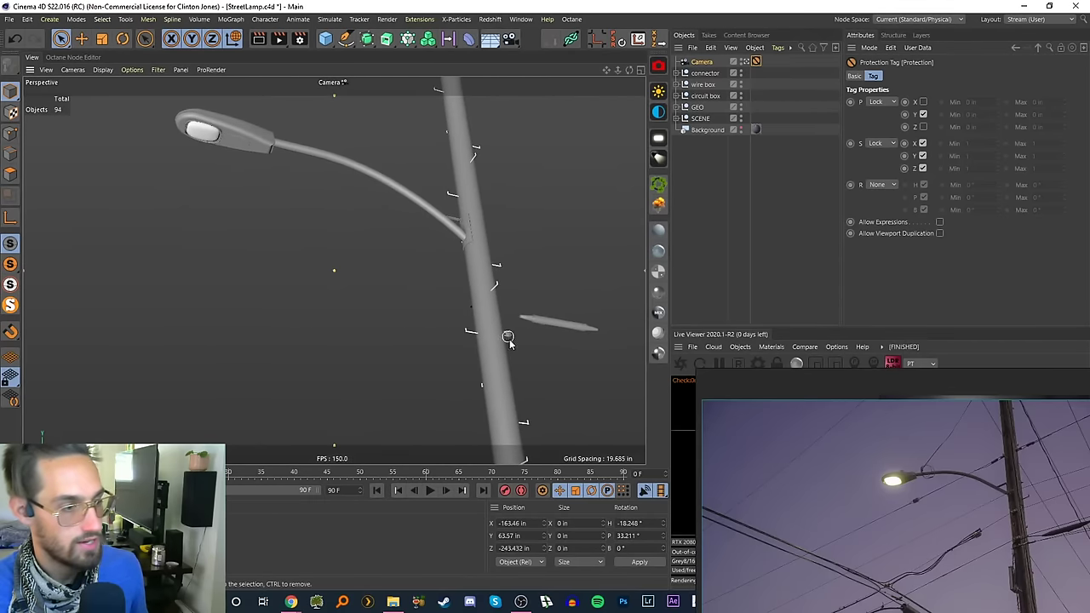
alt+right_drag(487, 355, 491, 396)
alt+middle_drag(491, 397, 448, 107)
click(695, 191)
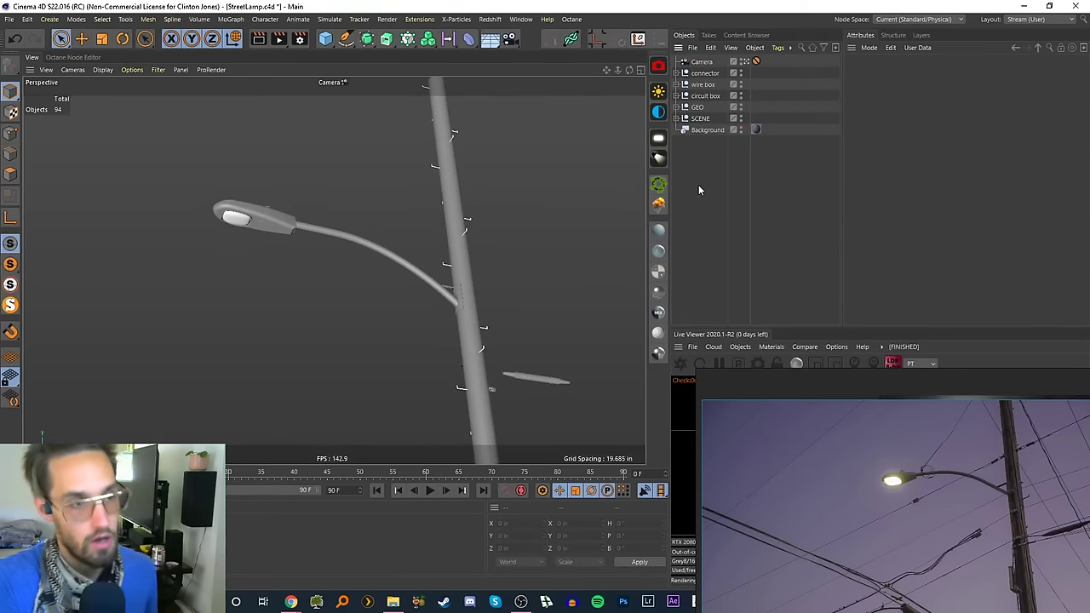
- Set the camera's focal length to 24 mm and reframe the lamp and pole more closely
click(702, 64)
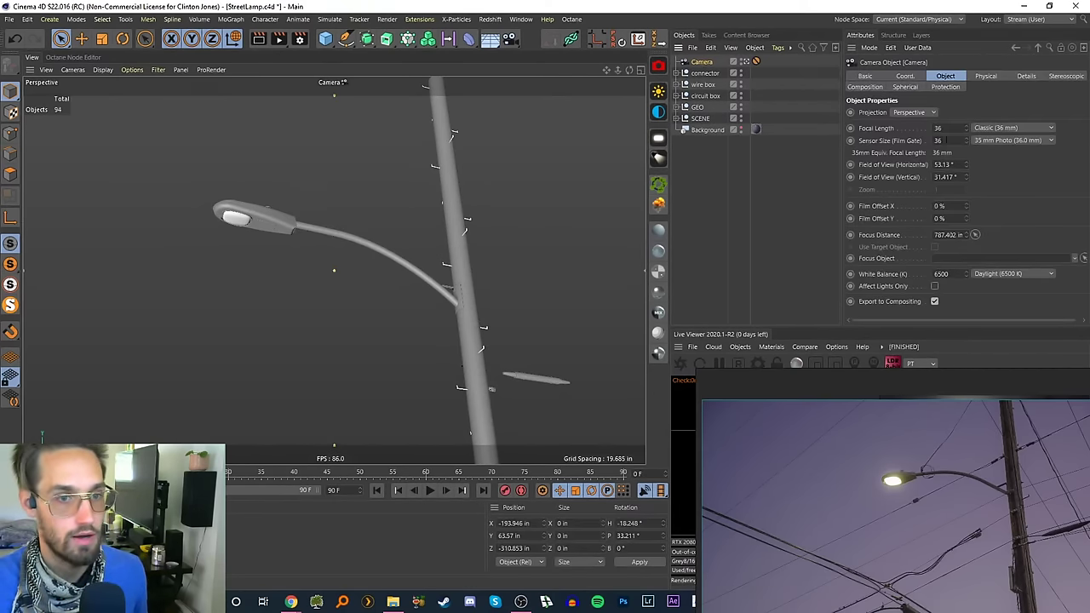
text(24)
key(Return)
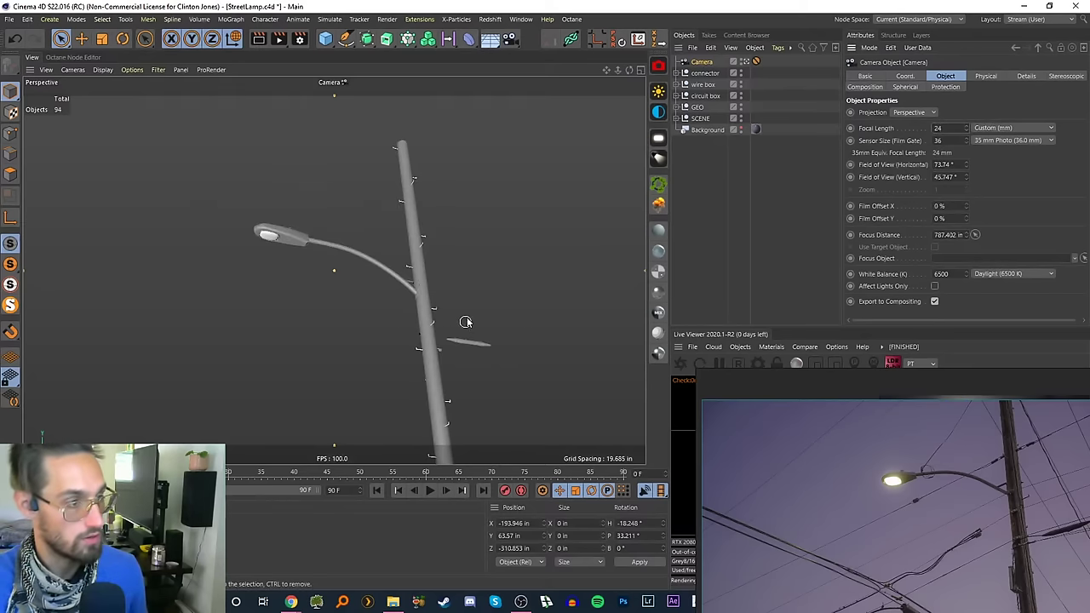
alt+middle_drag(430, 359, 471, 184)
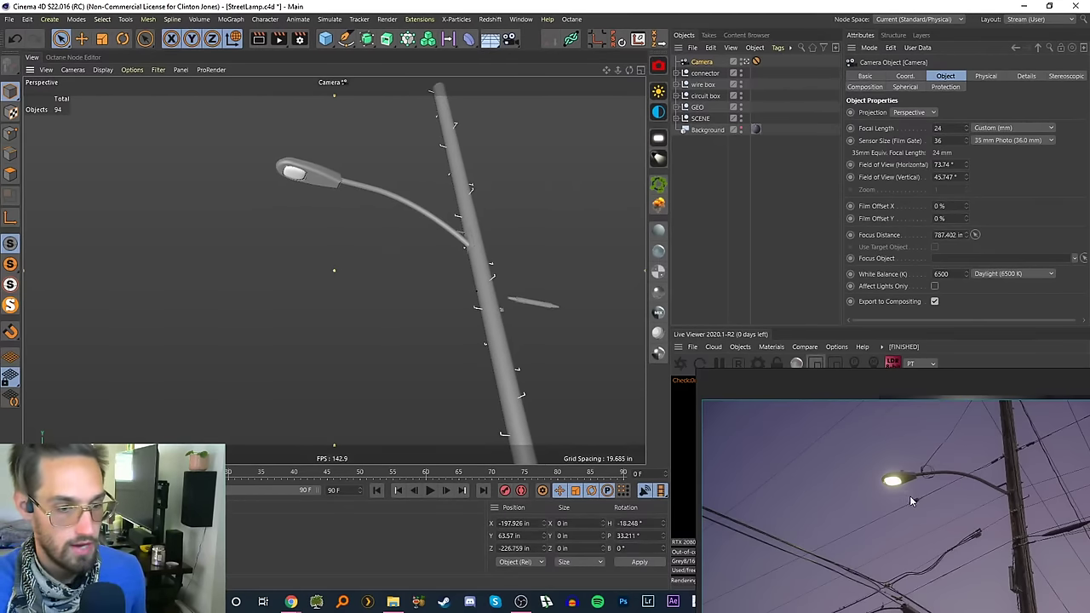
- Reframe the camera on the lamp arm and pole to match the angle in the reference photo
drag(909, 501, 859, 365)
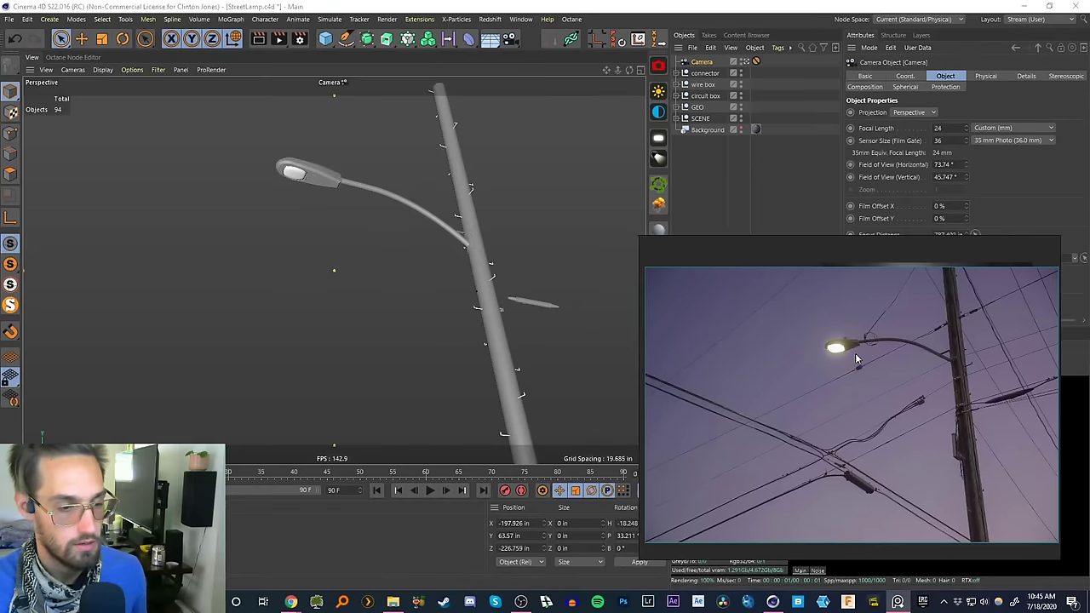
alt+drag(511, 311, 472, 328)
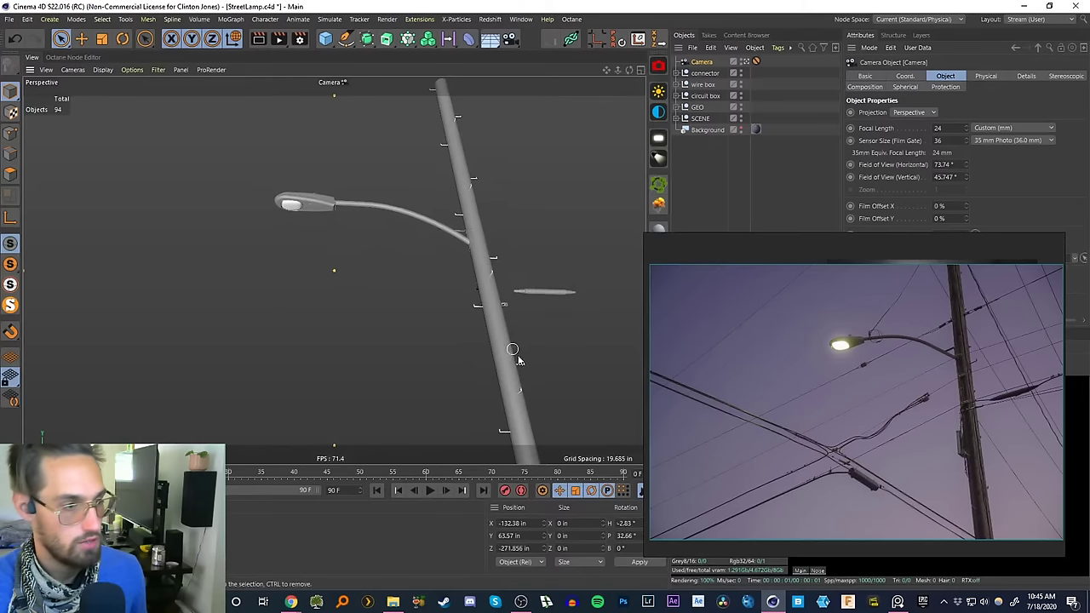
alt+right_drag(516, 354, 482, 388)
alt+middle_drag(481, 388, 432, 330)
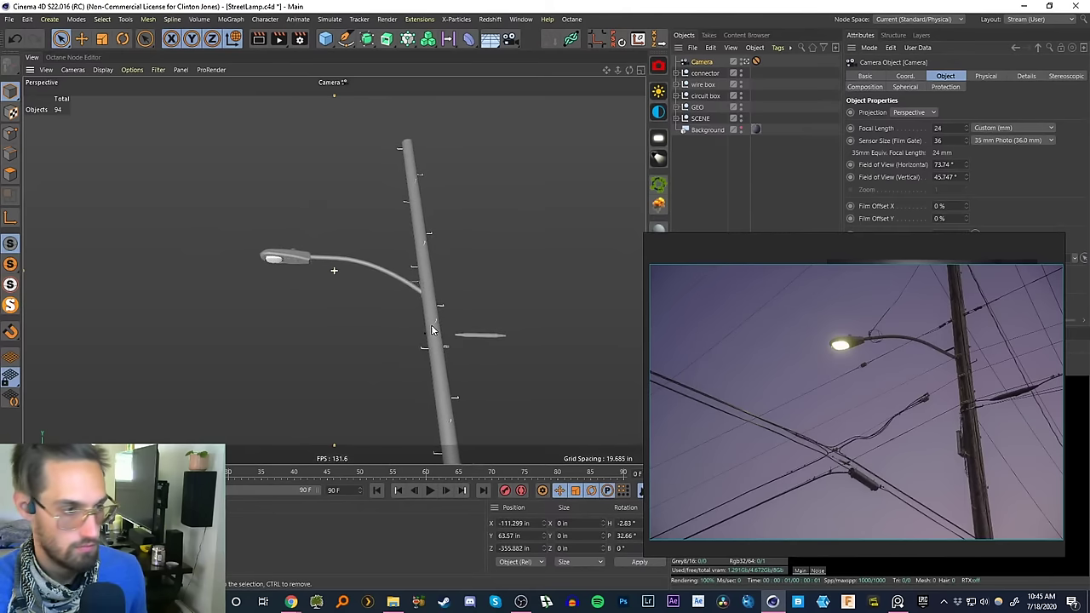
alt+drag(432, 330, 488, 349)
alt+drag(489, 372, 461, 373)
- Try a 35 mm camera focal length and pull back to reframe the lamp and pole
drag(952, 132, 893, 146)
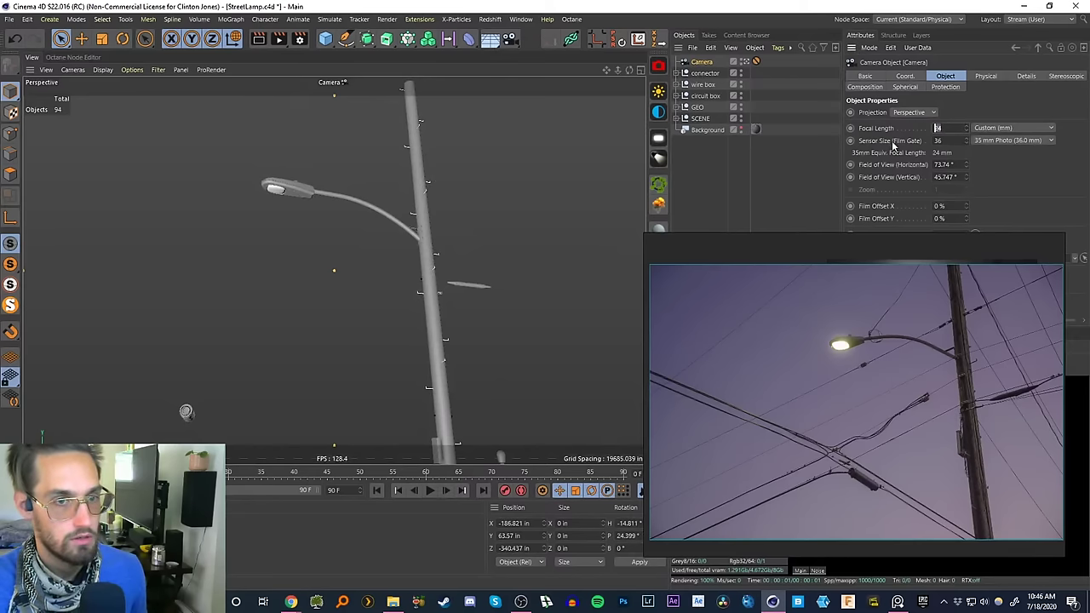
text(35)
key(Return)
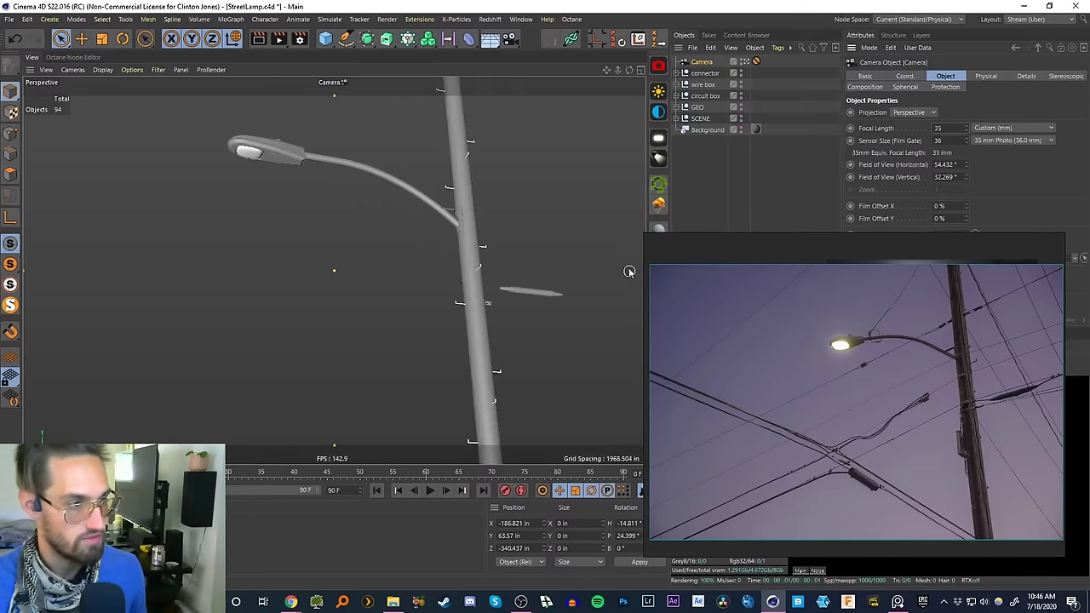
alt+right_drag(480, 316, 502, 111)
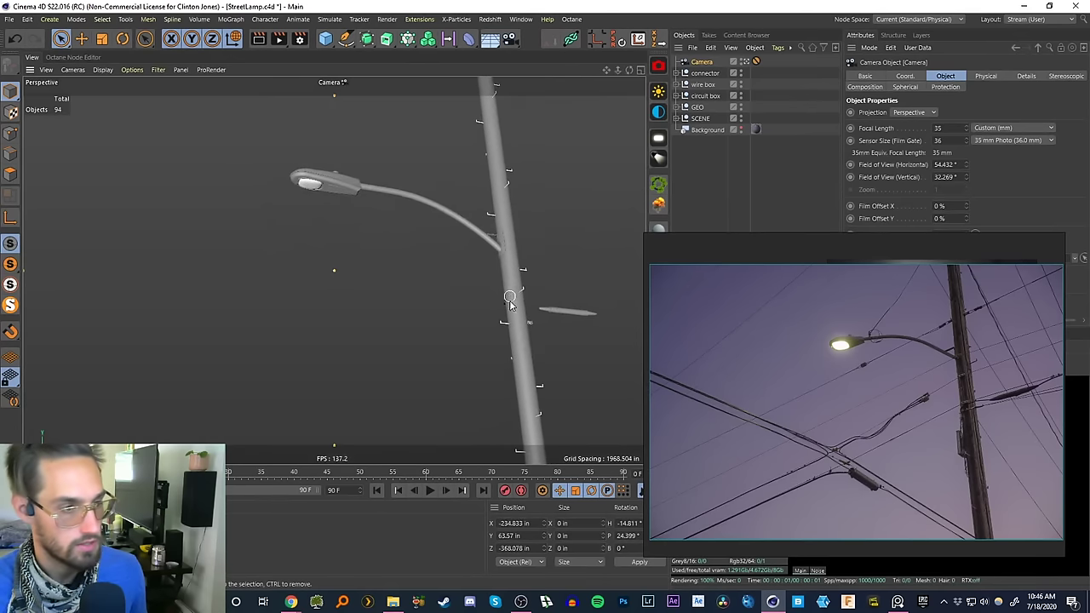
mouse_move(510, 304)
alt+right_down()
mouse_move(520, 326)
mouse_move(521, 313)
alt+right_up()
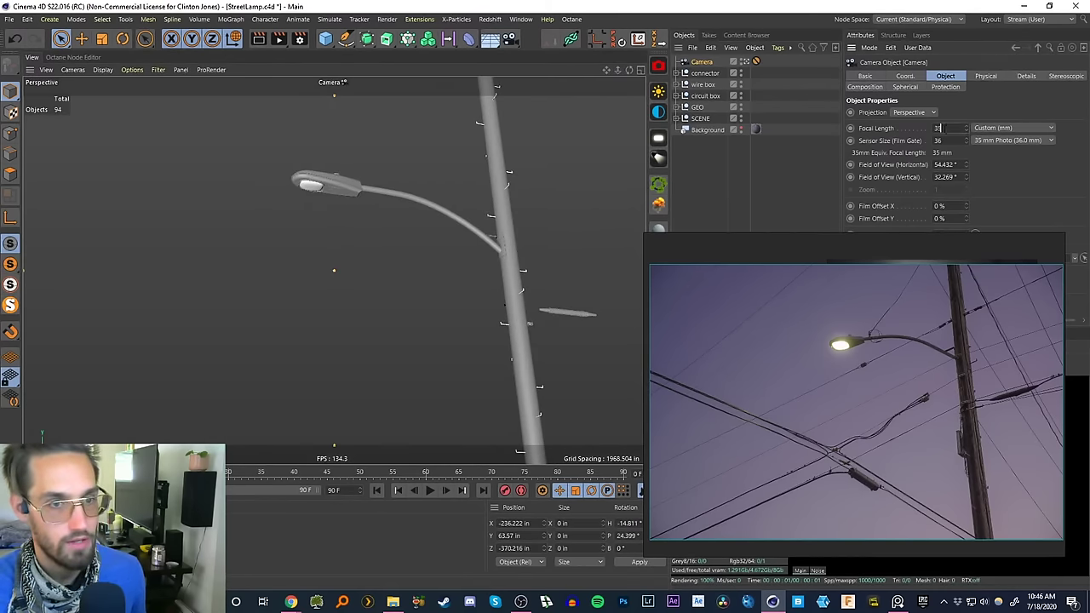
- Set the camera's focal length to 24 mm and reframe the lamp and pole
double_click(941, 128)
text(24)
key(Return)
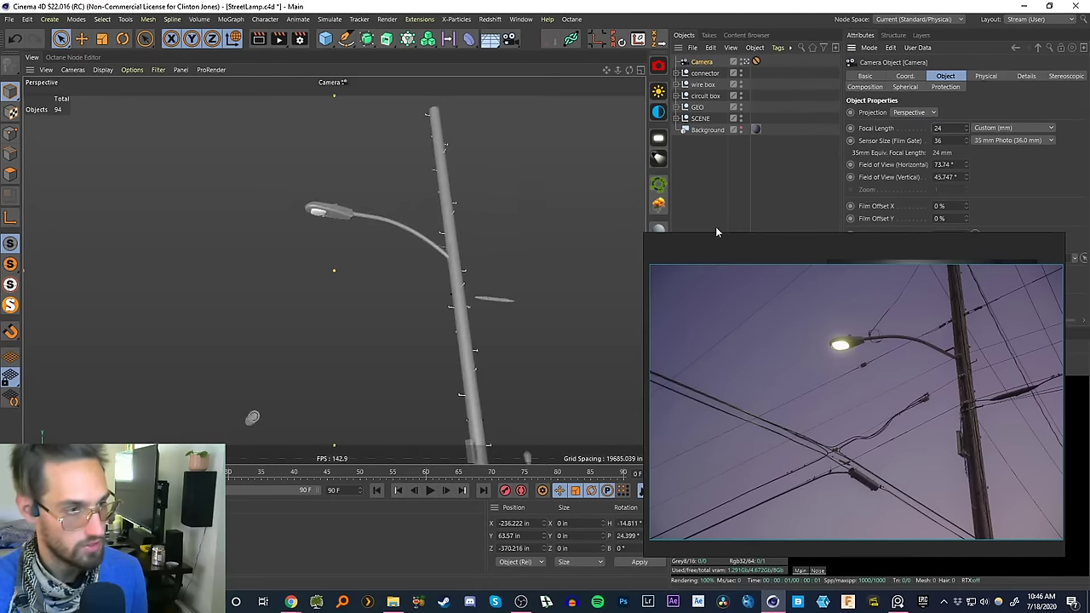
alt+right_drag(468, 369, 475, 360)
alt+drag(475, 358, 484, 343)
- Set the render output size to 900 × 600 pixels
click(299, 39)
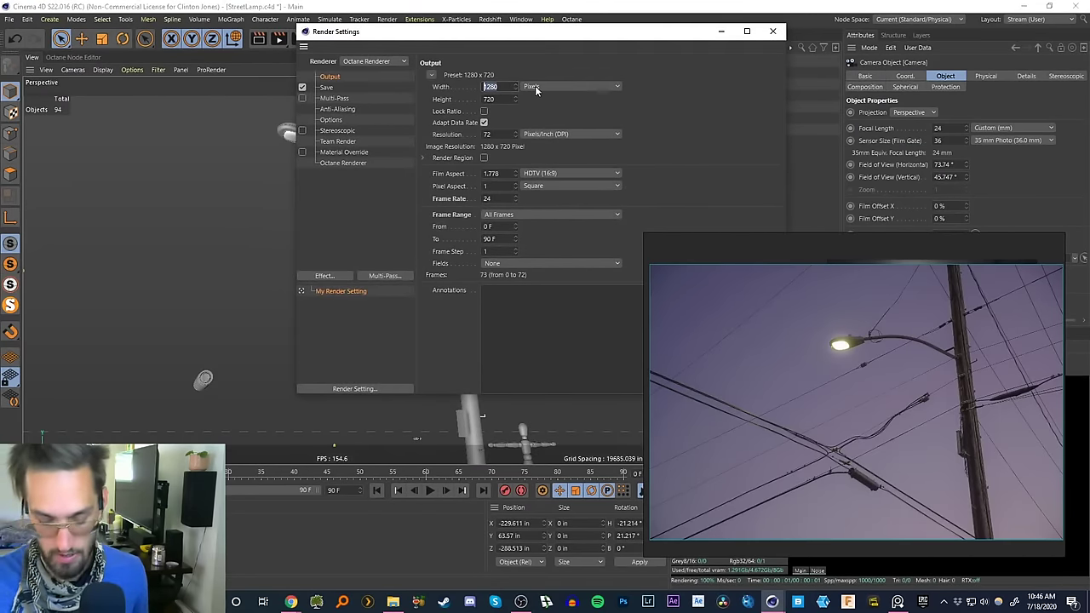
text(900)
key(Tab)
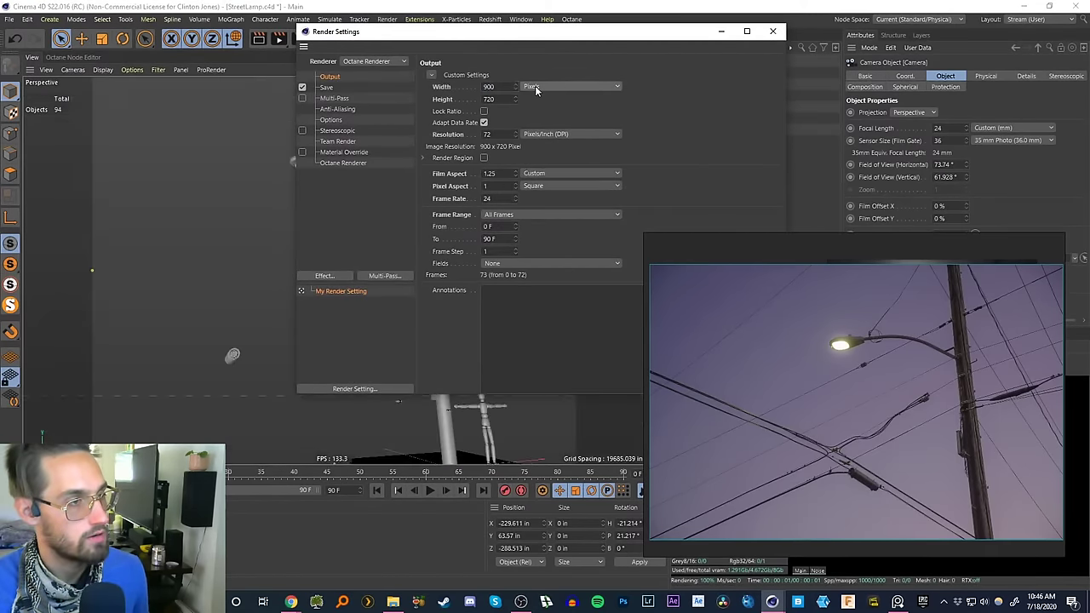
text(600)
key(Tab)
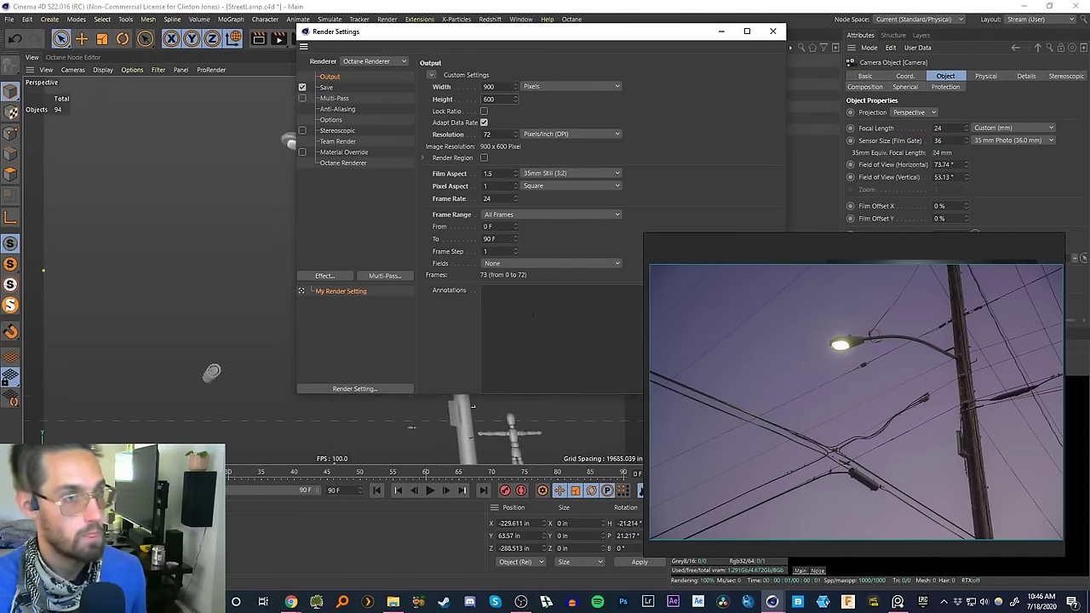
click(772, 30)
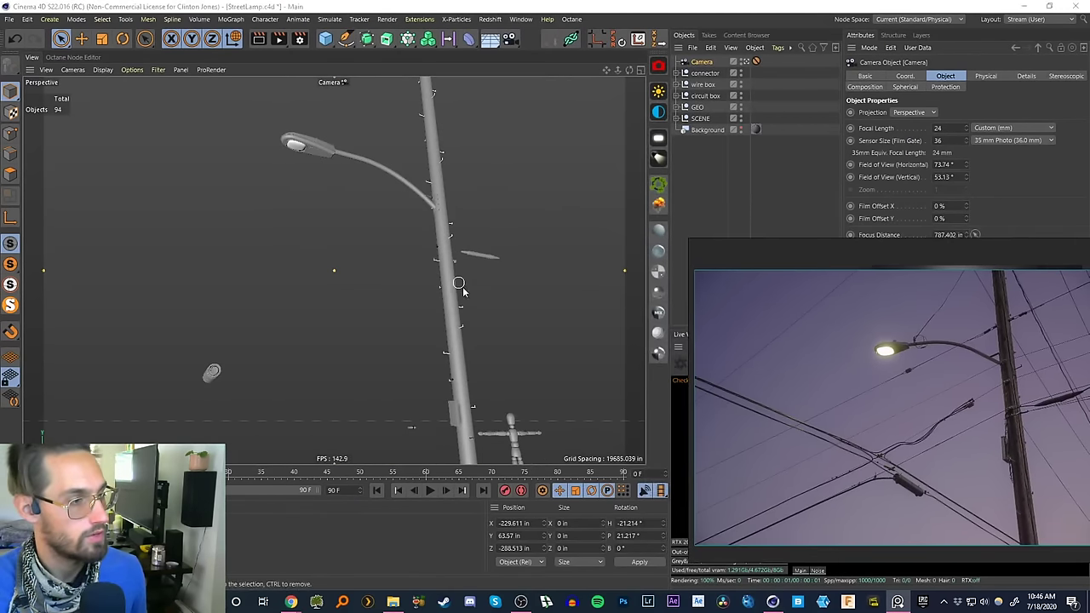
- Compare the framing with the reference photo and orbit the camera around the pole to a heading of about 25°
scroll(457, 298, down, 4)
scroll(460, 302, up, 5)
scroll(451, 309, down, 1)
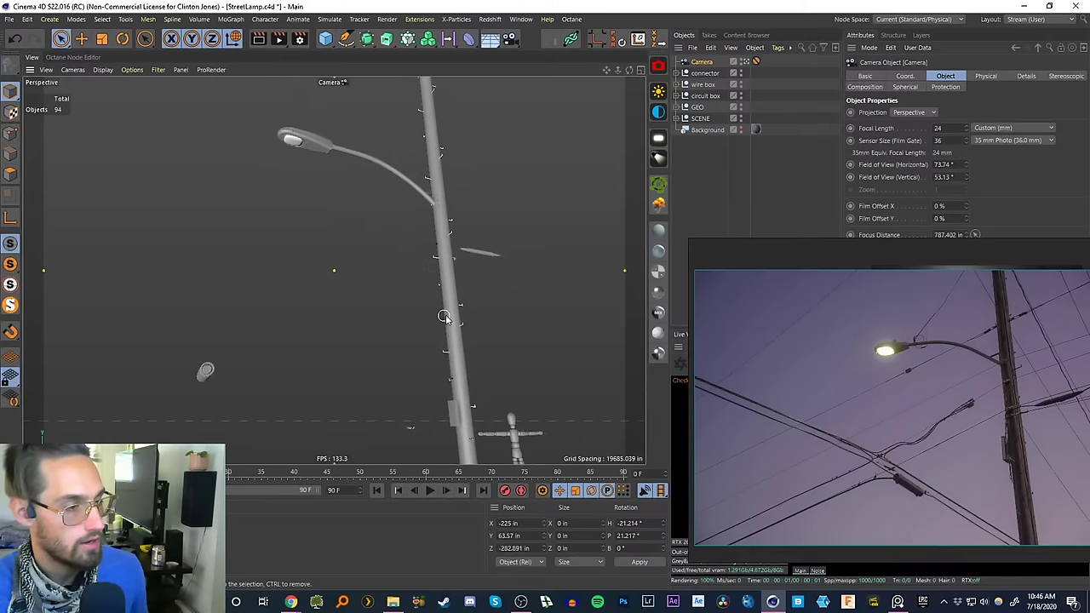
mouse_move(444, 317)
alt+mouse_down()
mouse_move(419, 313)
mouse_move(437, 306)
alt+mouse_up()
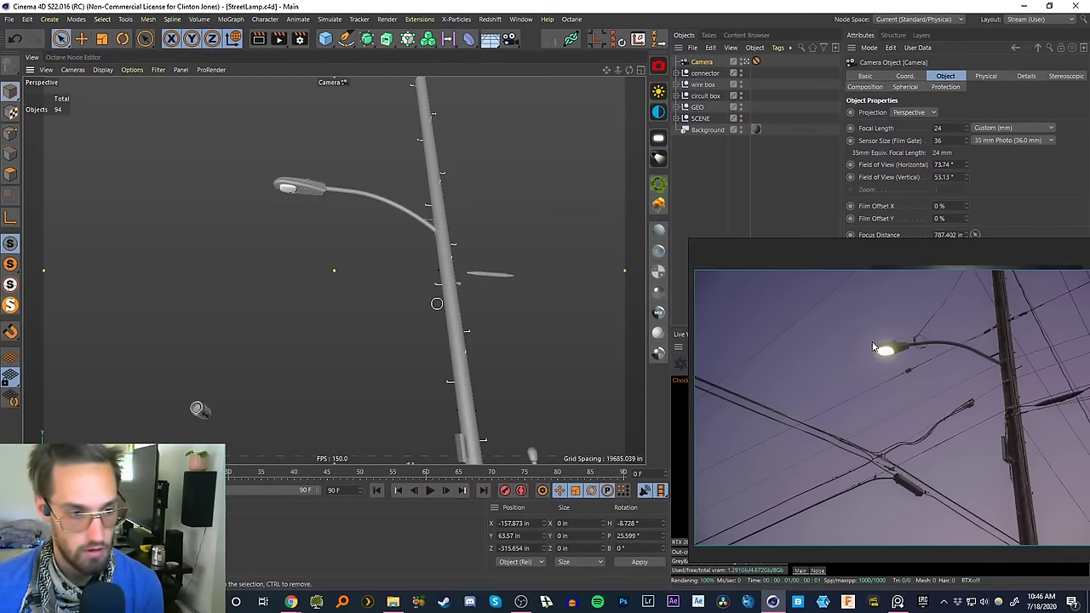
right_drag(875, 378, 834, 376)
drag(833, 381, 839, 373)
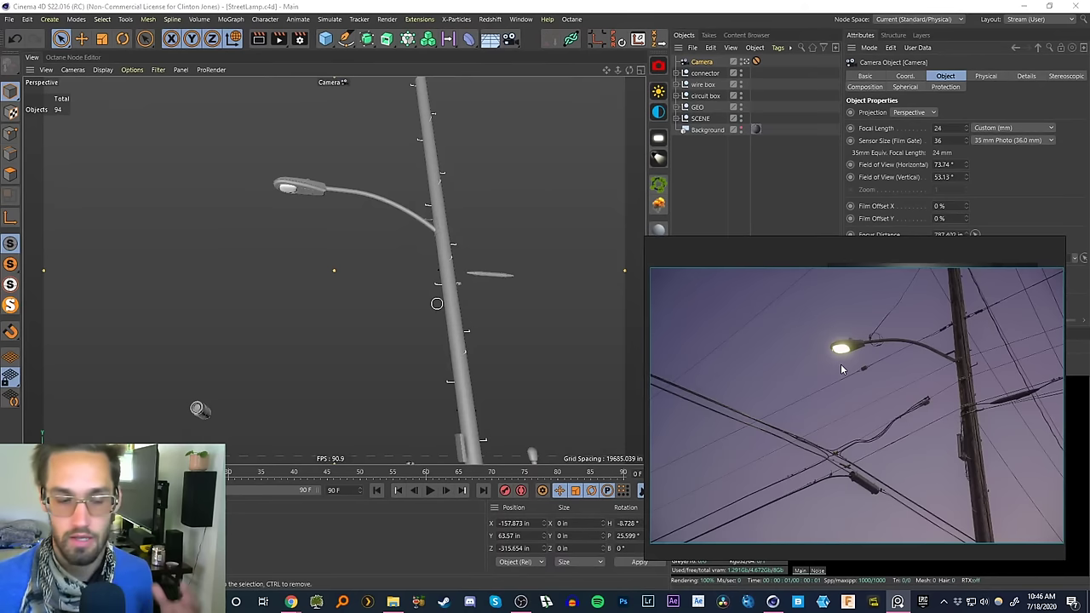
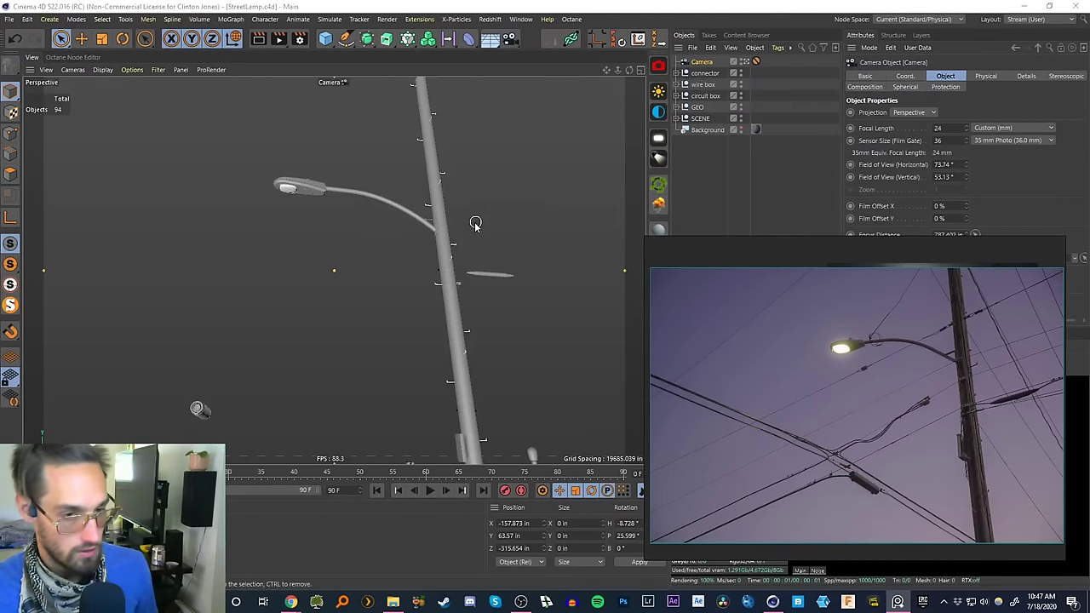
alt+drag(449, 256, 375, 266)
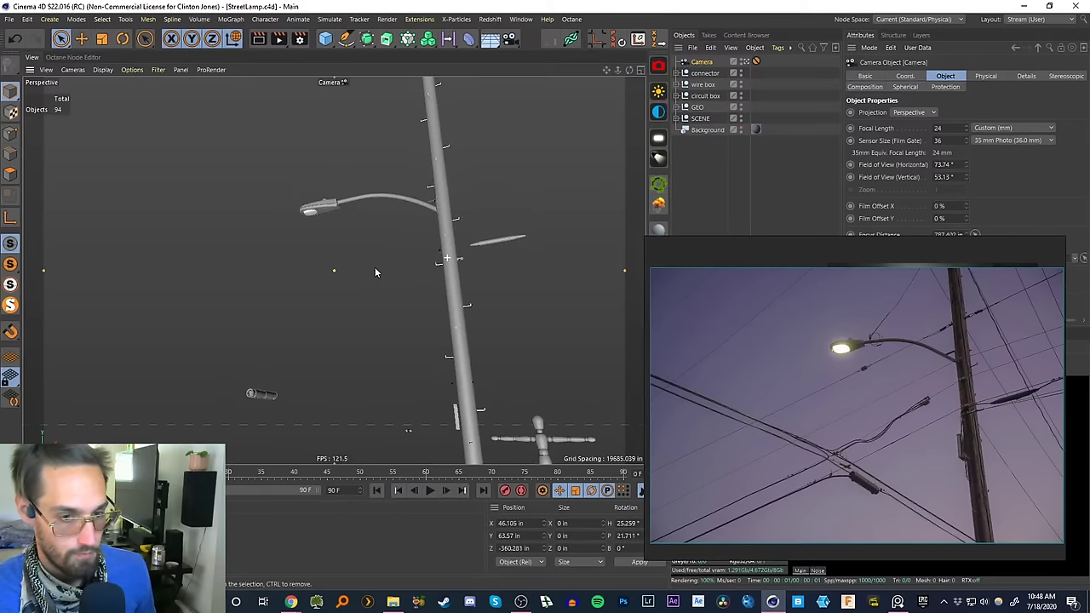
- Raise the whole circuit box group up the pole to a Y position of about 161 in
click(454, 414)
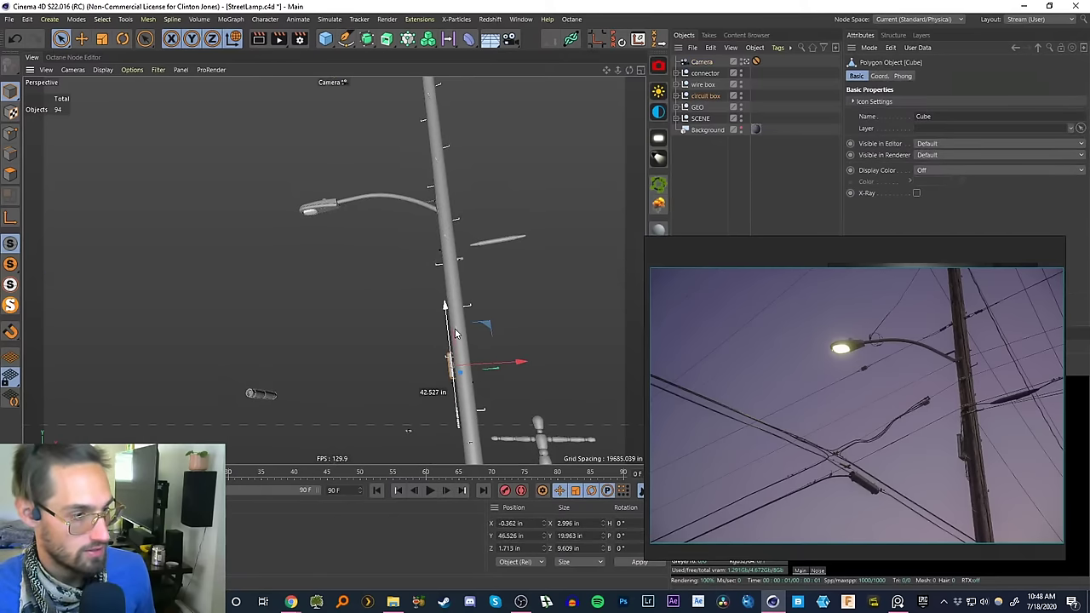
key(ctrl+z)
click(704, 97)
drag(451, 363, 450, 267)
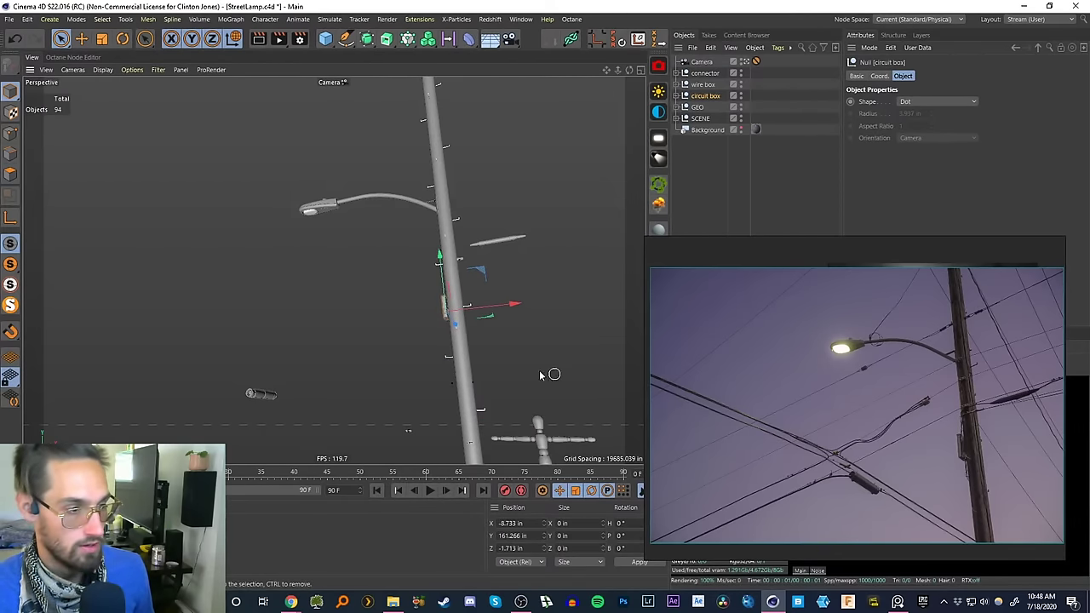
- Move the thin horizontal cylinder beside the pole outward and down to about X 46.5 in, Y 96.7 in
alt+drag(469, 401, 533, 357)
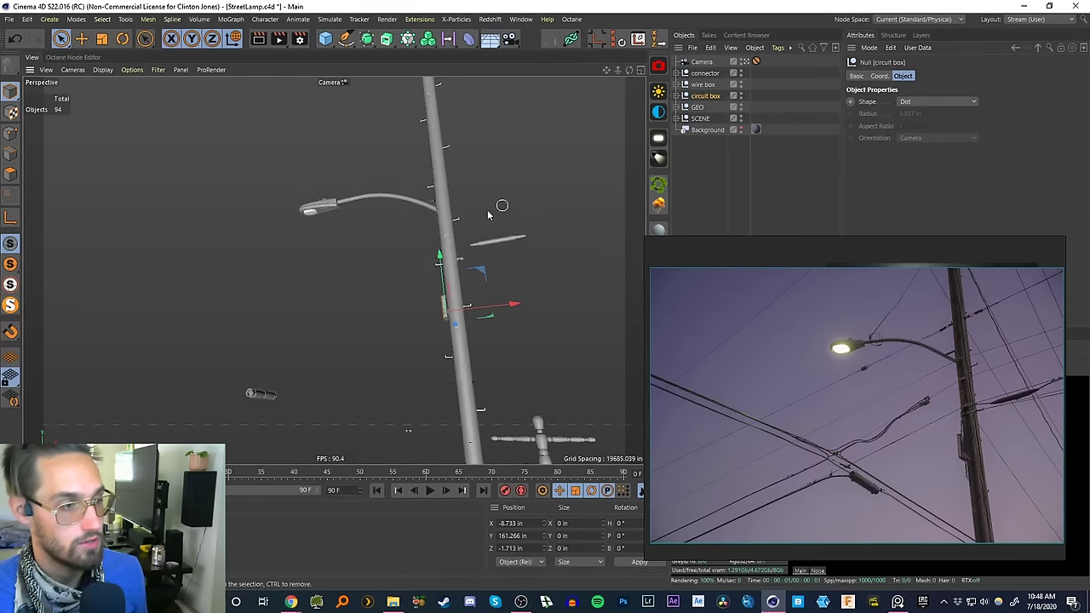
click(498, 238)
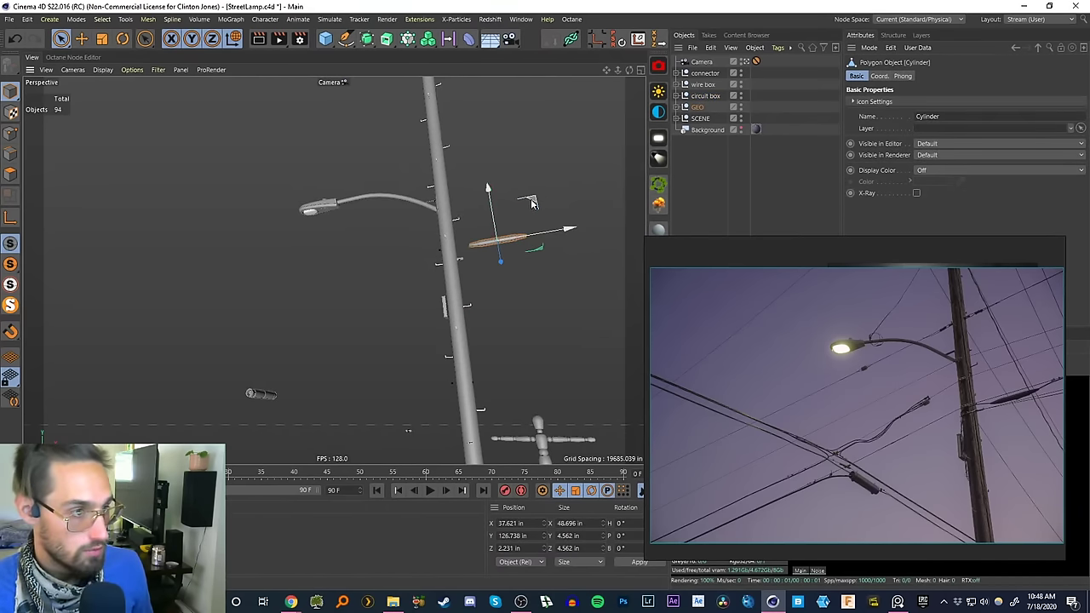
drag(531, 199, 549, 227)
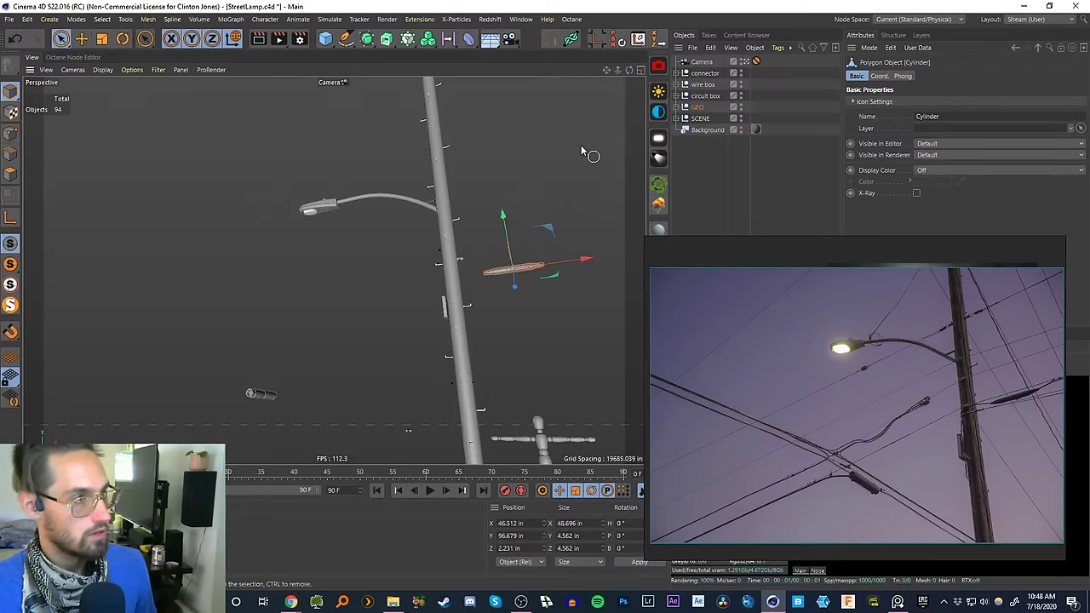
drag(325, 38, 554, 56)
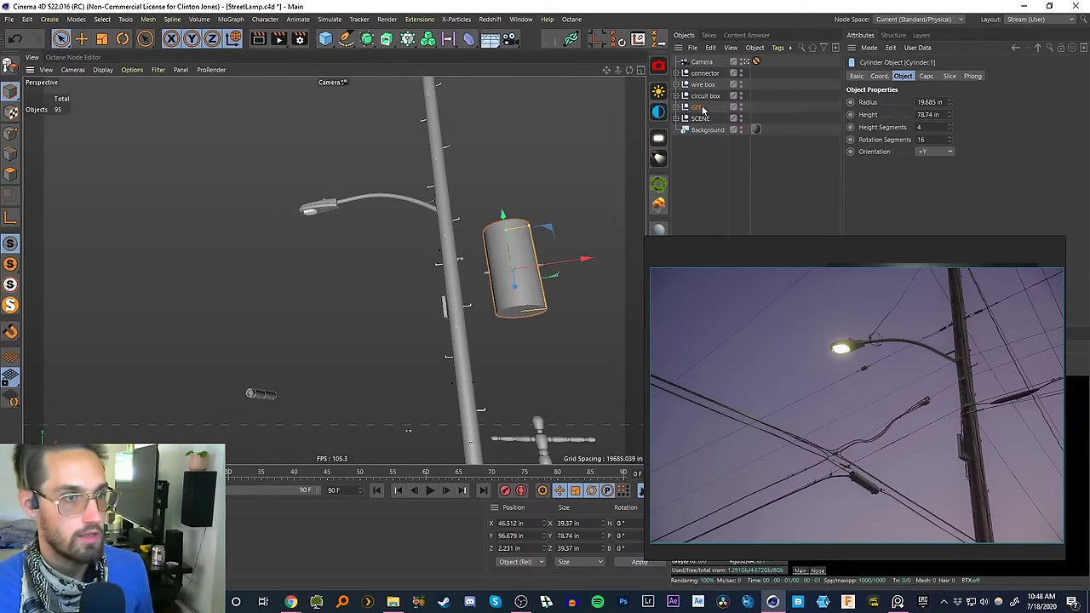
key(ctrl+z)
click(693, 162)
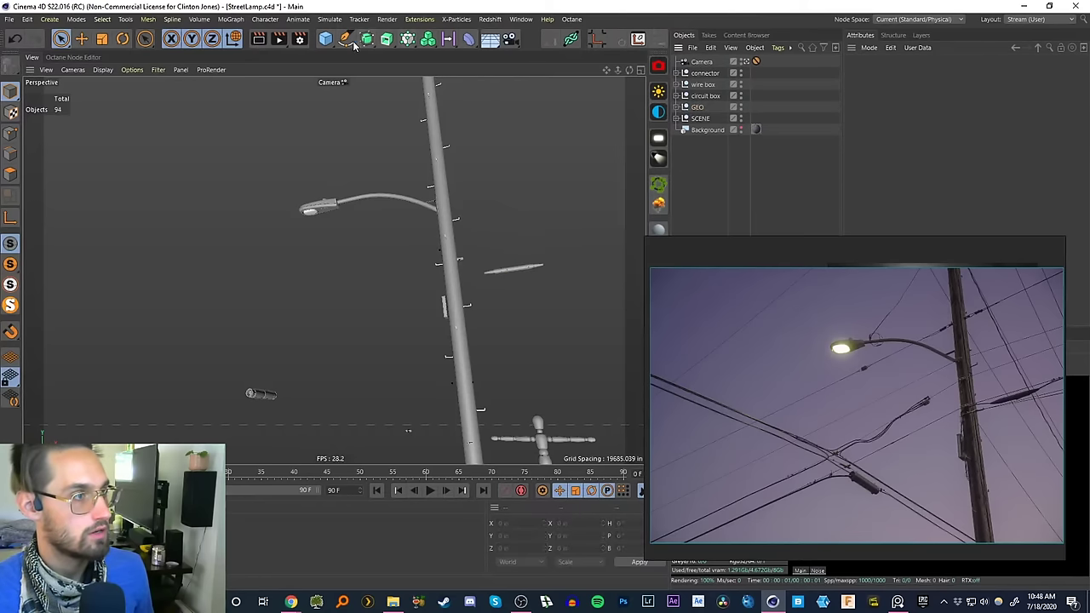
- Add a +X-oriented cylinder to the pole at about Y 225.7 in and resize it into a wire about 1061 in long with a 2.7 in radius
drag(325, 38, 553, 49)
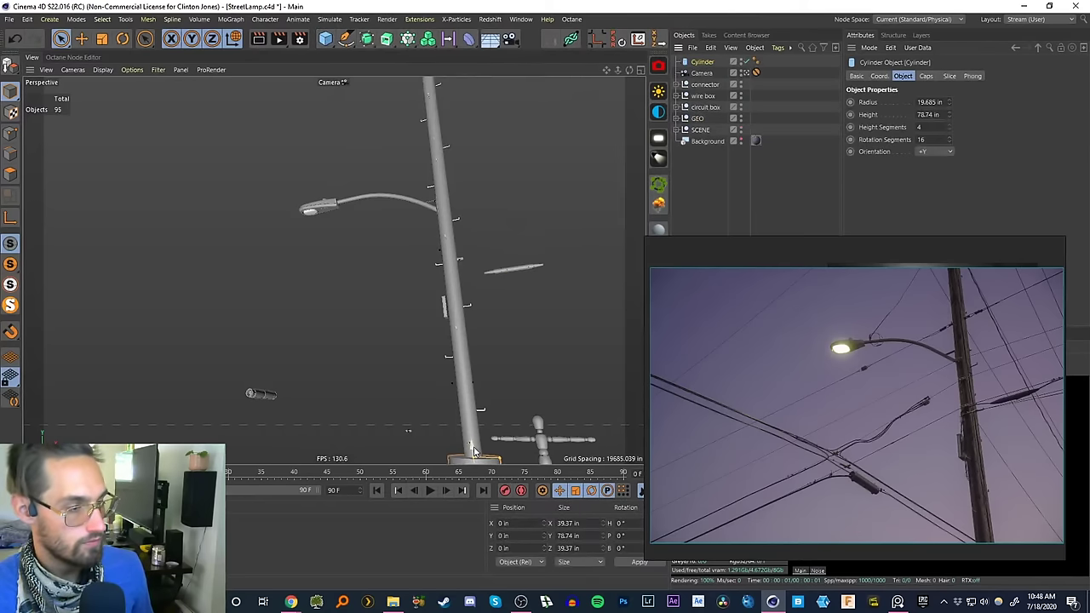
drag(474, 452, 446, 245)
click(934, 151)
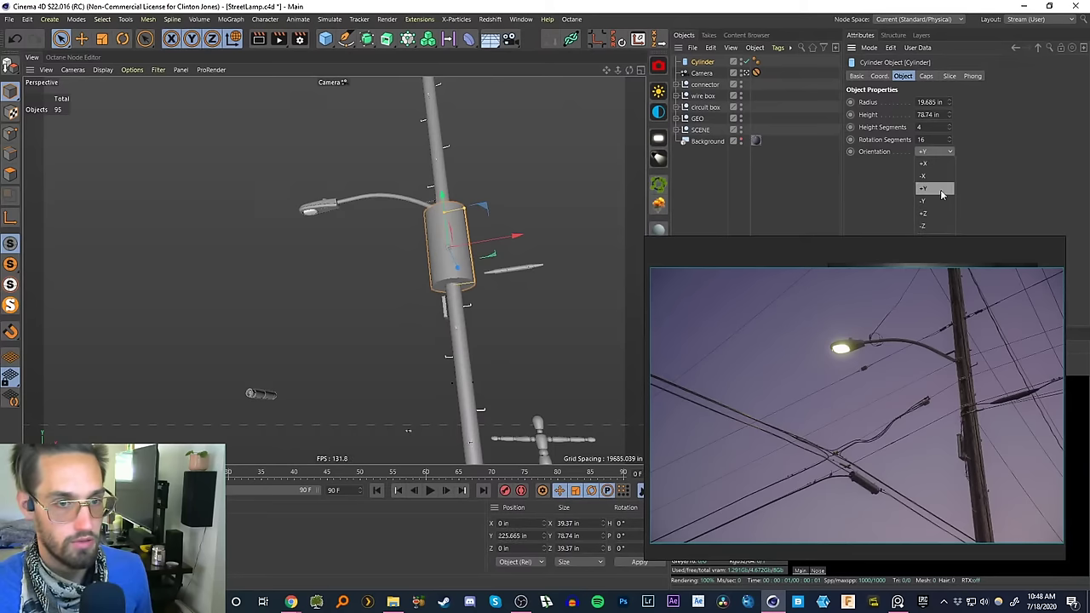
click(930, 163)
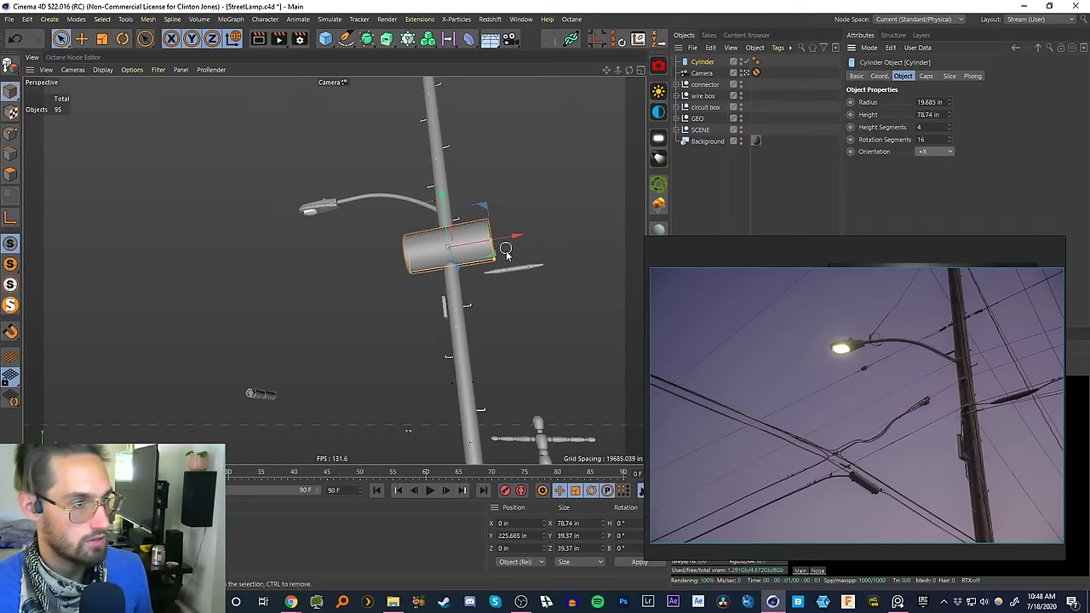
drag(495, 256, 643, 213)
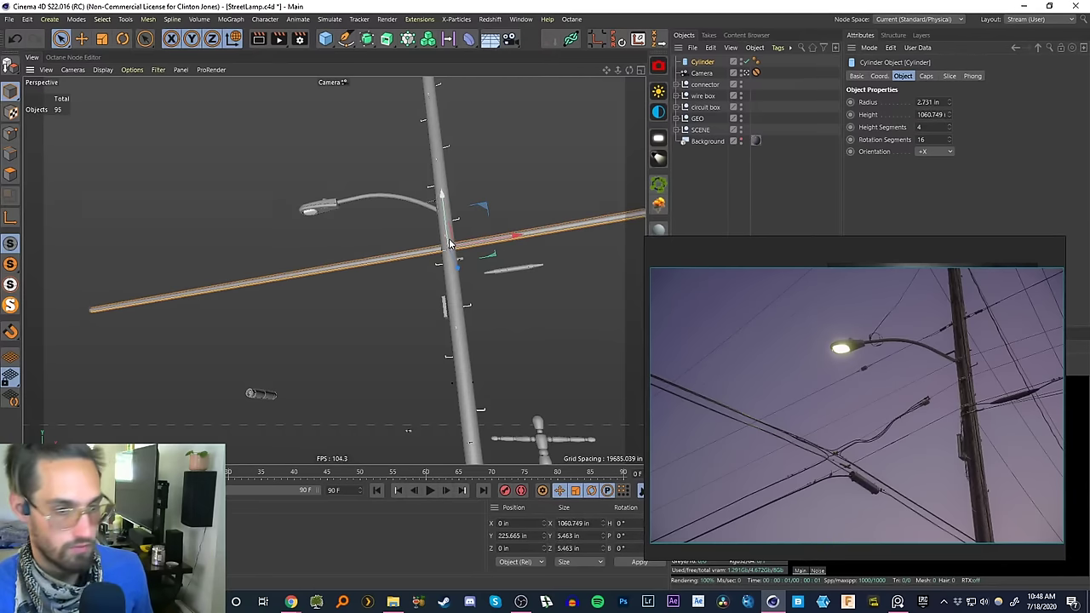
- Create a copy of the wire cylinder rotated to a 70° heading around the pole
key(r)
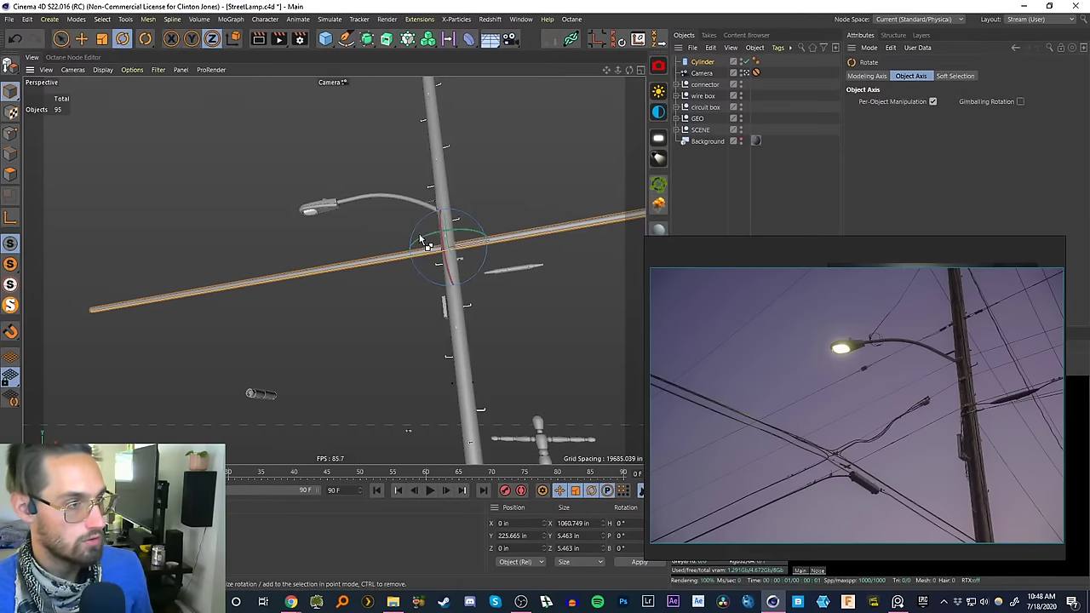
drag(425, 244, 485, 240)
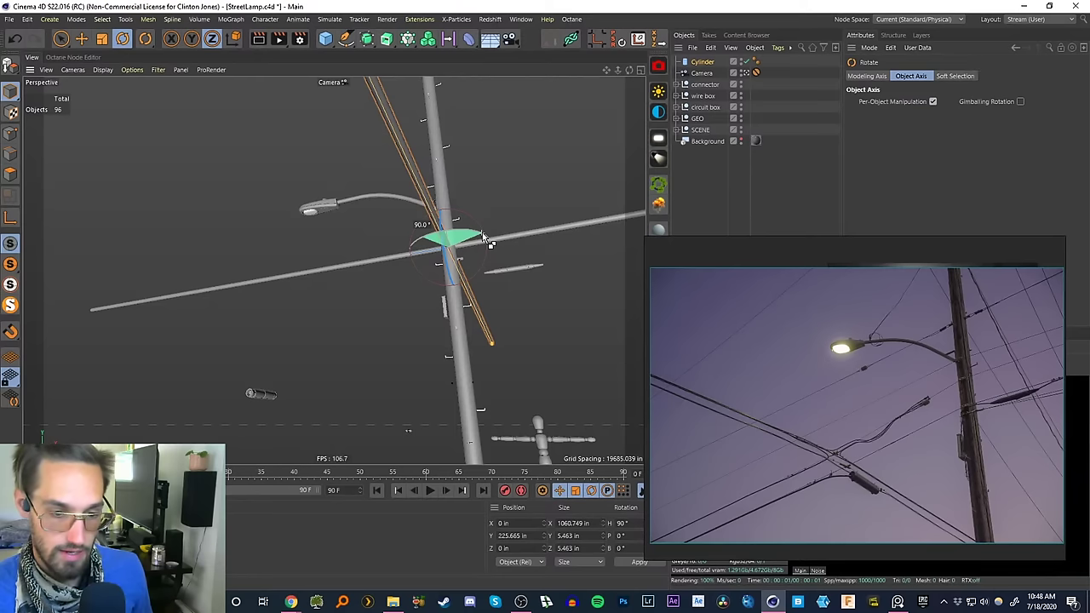
drag(485, 240, 472, 242)
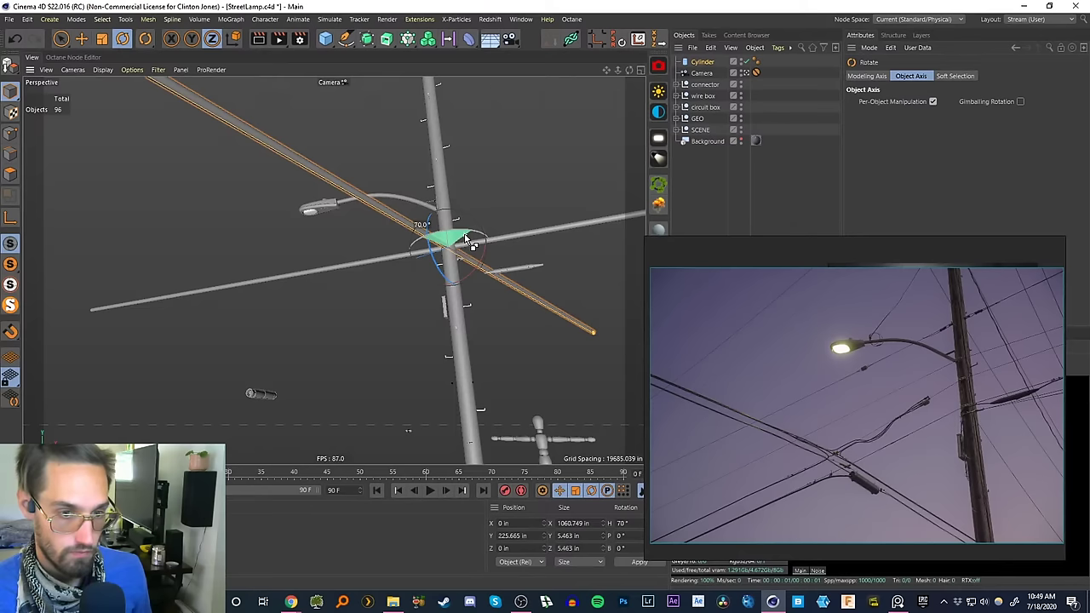
ctrl+drag(465, 235, 470, 239)
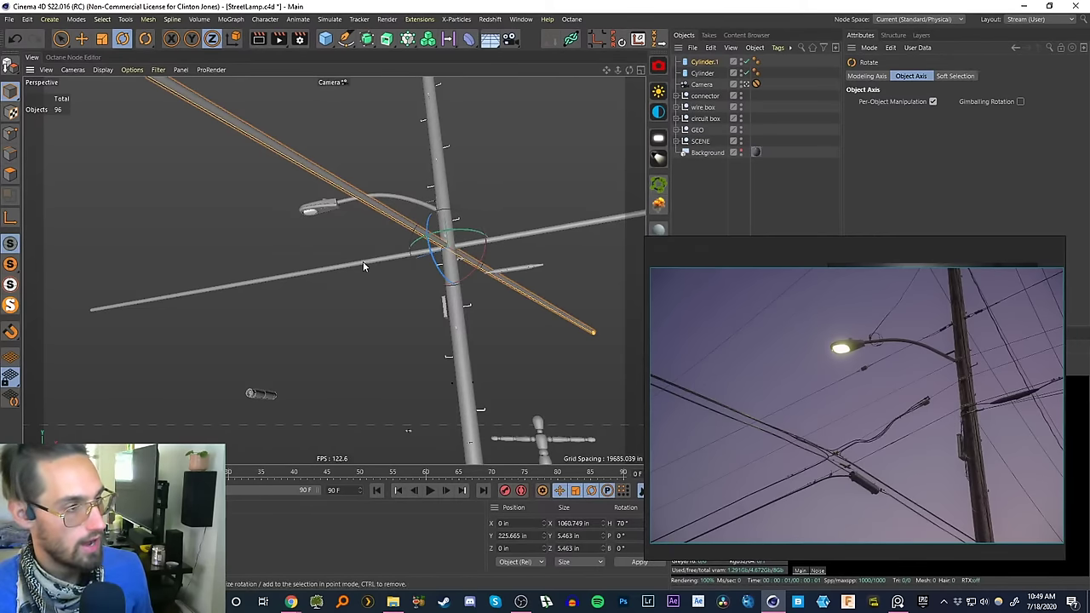
- Create a second copy of the original wire rotated to 90°, move it behind the pole to about Z 538 in, and raise it
click(425, 247)
ctrl+drag(440, 241, 518, 235)
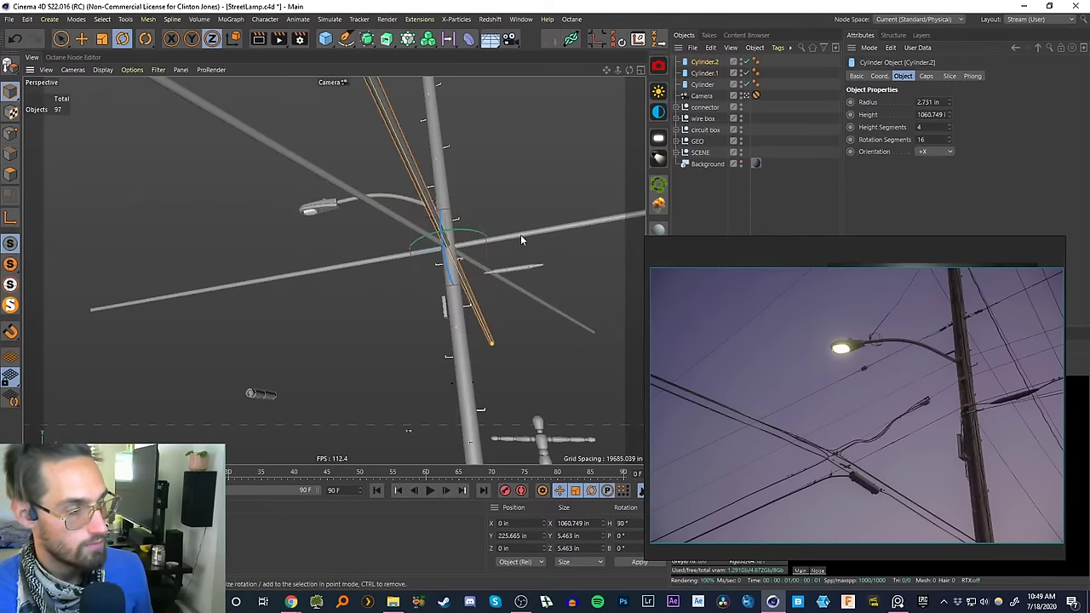
key(e)
drag(453, 269, 518, 346)
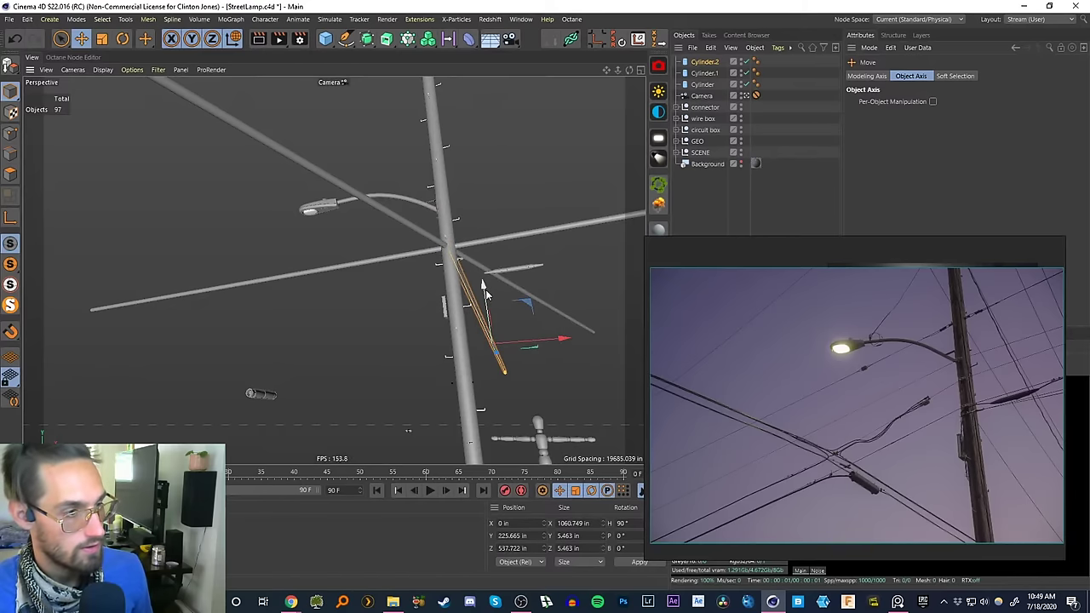
drag(483, 287, 470, 246)
- Deselect the wire cylinder, select the camera, and frame the pole and crossing wires more closely
click(693, 192)
click(700, 96)
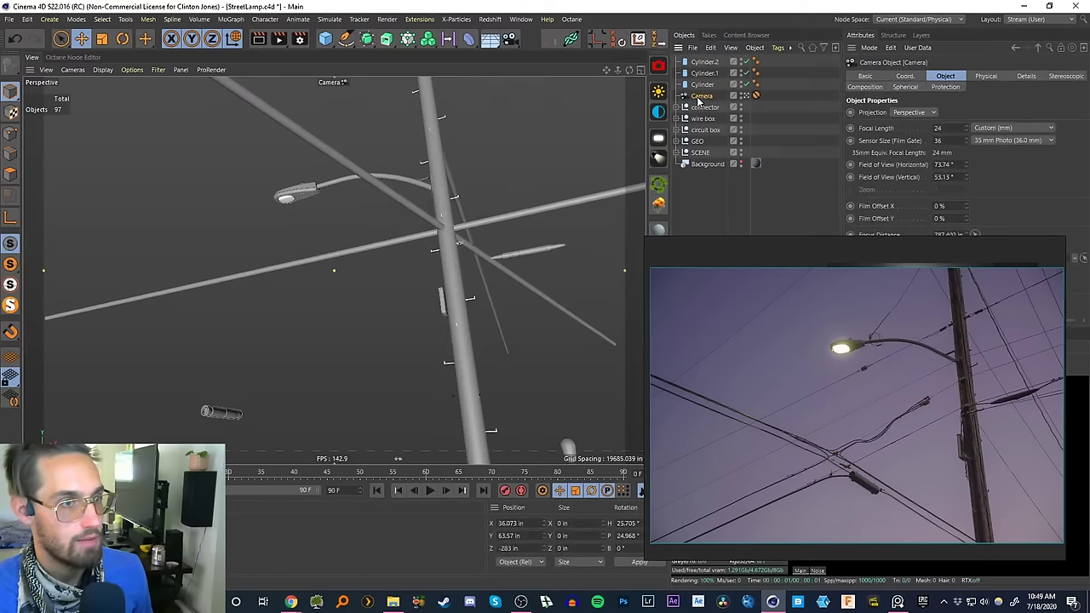
- Set the camera's focal length to 28 mm and reframe the pole and wires to match the reference photo
drag(837, 261, 839, 296)
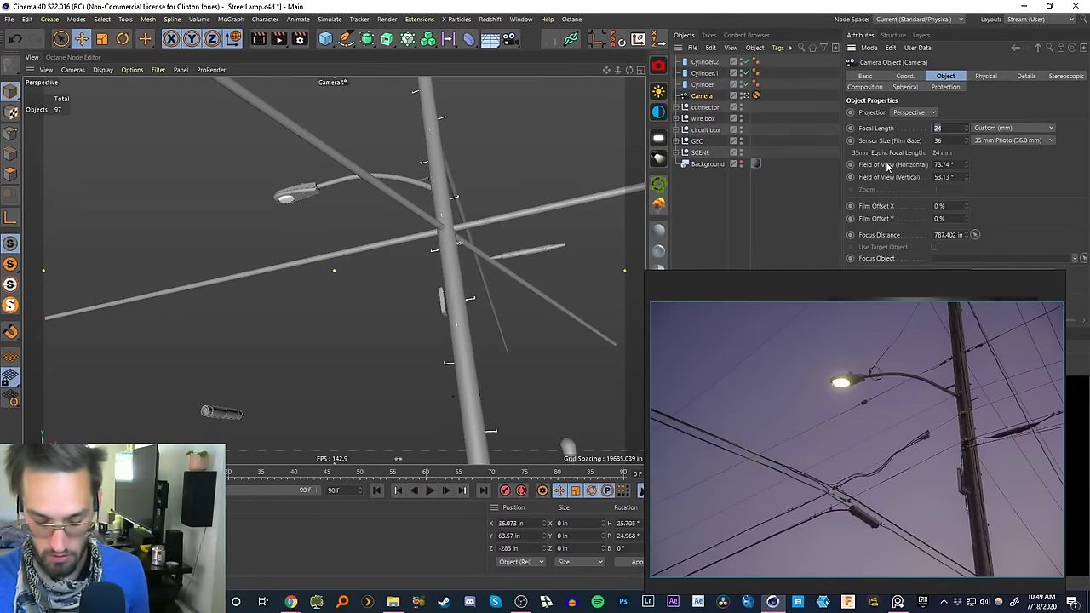
key(Return)
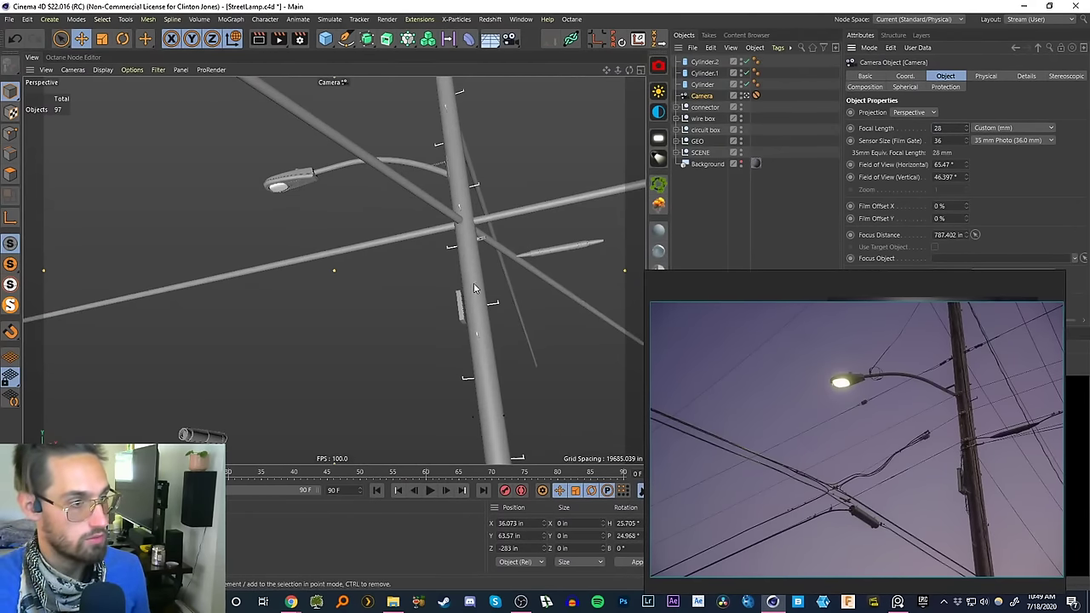
alt+right_drag(480, 291, 480, 297)
mouse_move(480, 296)
alt+mouse_down()
mouse_move(462, 299)
mouse_move(539, 294)
mouse_move(447, 292)
alt+mouse_up()
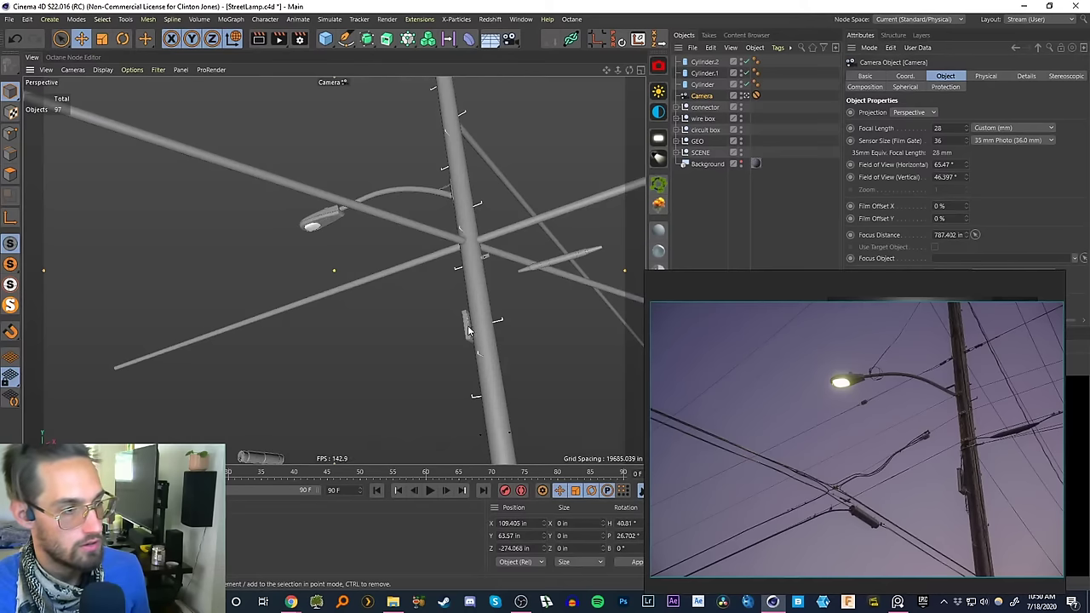
alt+drag(485, 305, 482, 331)
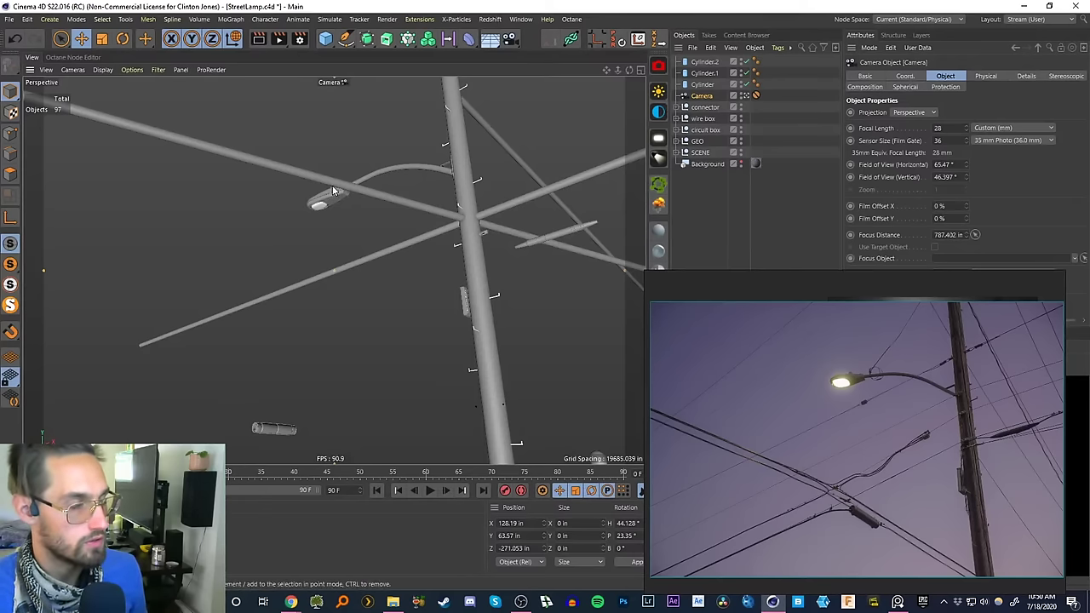
- Leave the camera view and select the LAMP POST object inside the GEO group
click(749, 97)
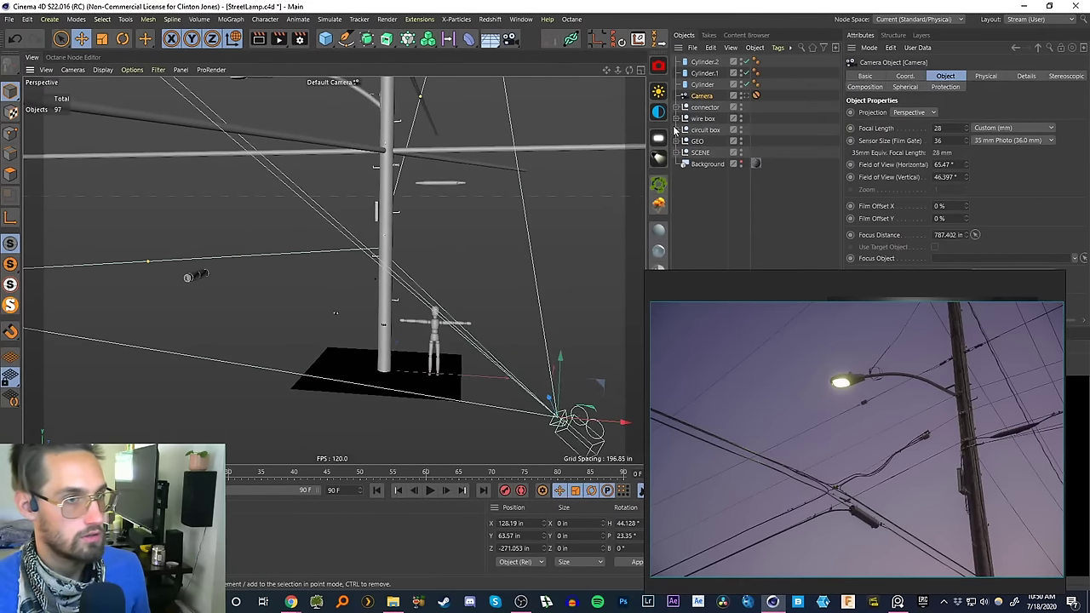
click(741, 95)
alt+middle_drag(333, 209, 365, 349)
scroll(327, 221, up, 4)
alt+drag(362, 213, 505, 173)
click(409, 225)
click(691, 141)
click(679, 141)
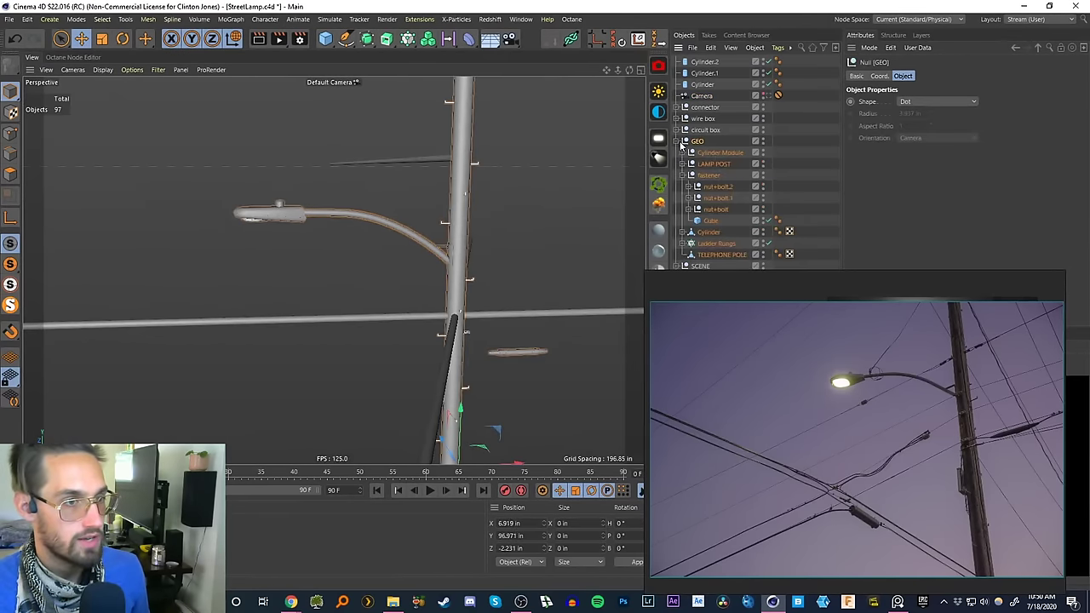
click(685, 175)
click(714, 163)
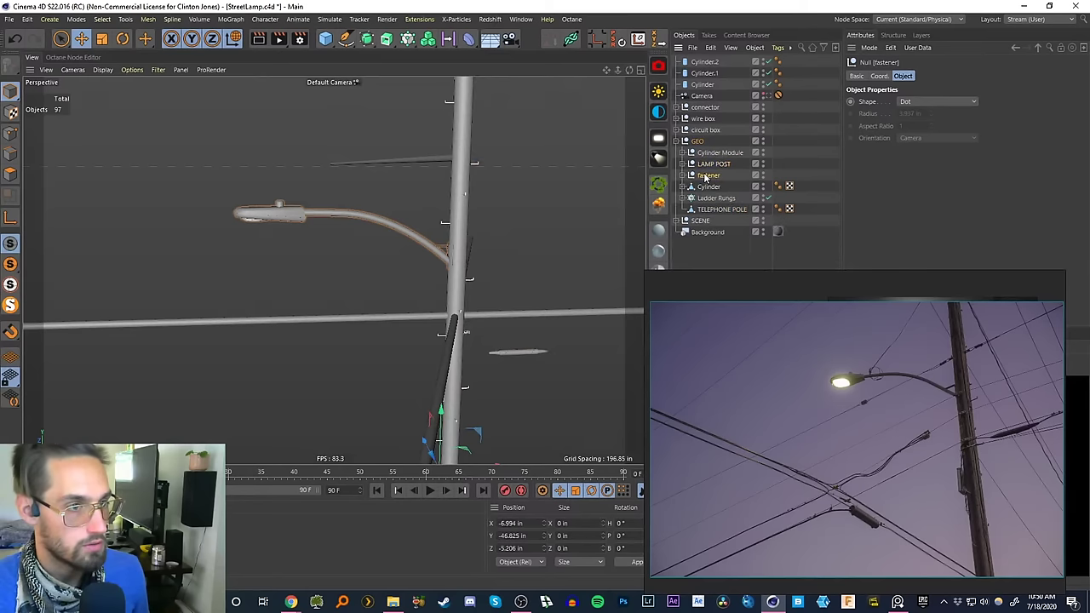
- Try rotating the LAMP POST object, then try centering it on its parent with axis editing enabled
alt+drag(513, 279, 416, 211)
key(r)
drag(376, 373, 383, 200)
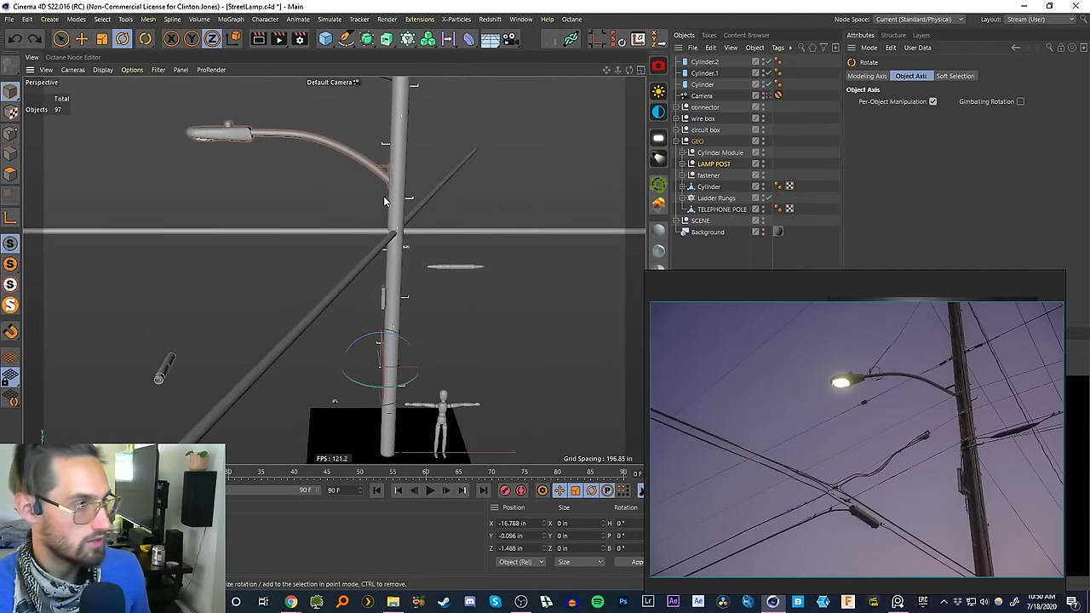
click(11, 217)
click(619, 41)
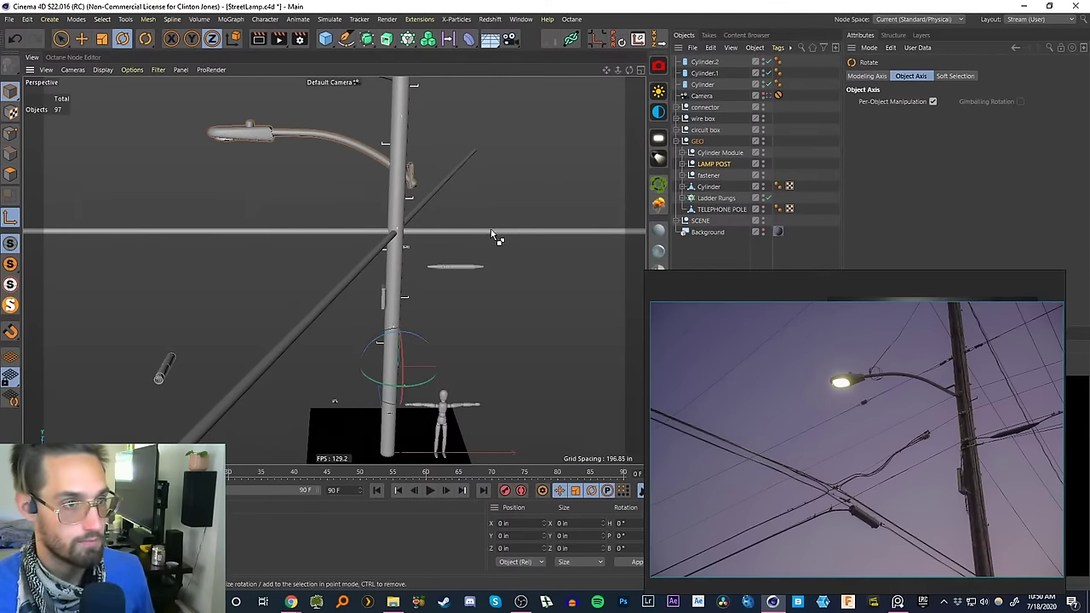
key(ctrl+z)
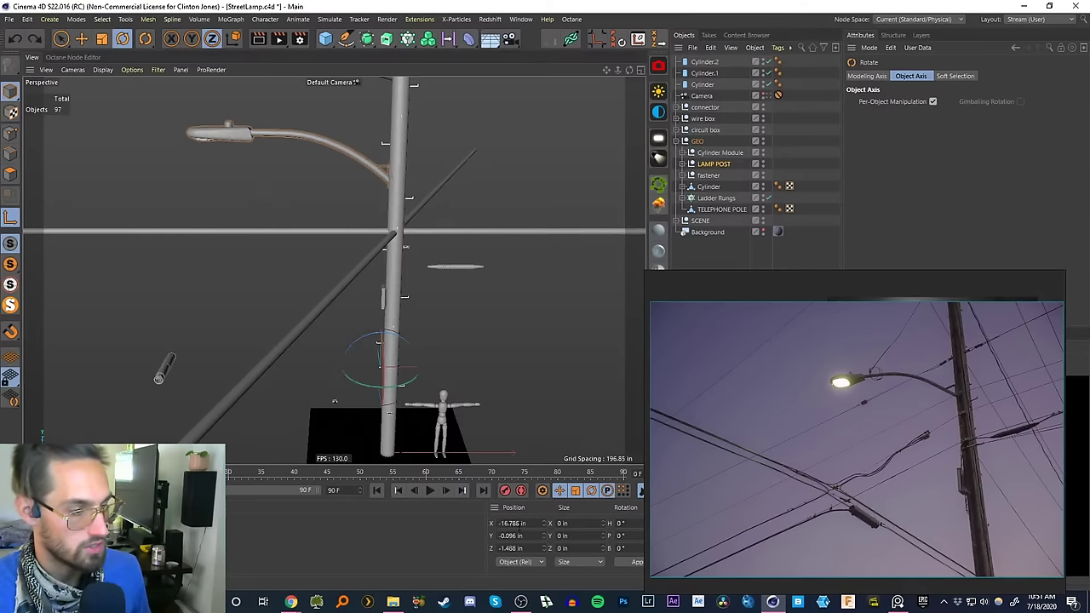
- Set the LAMP POST axis position to 0 in on X, Y and Z
text(0)
key(Tab)
text(0)
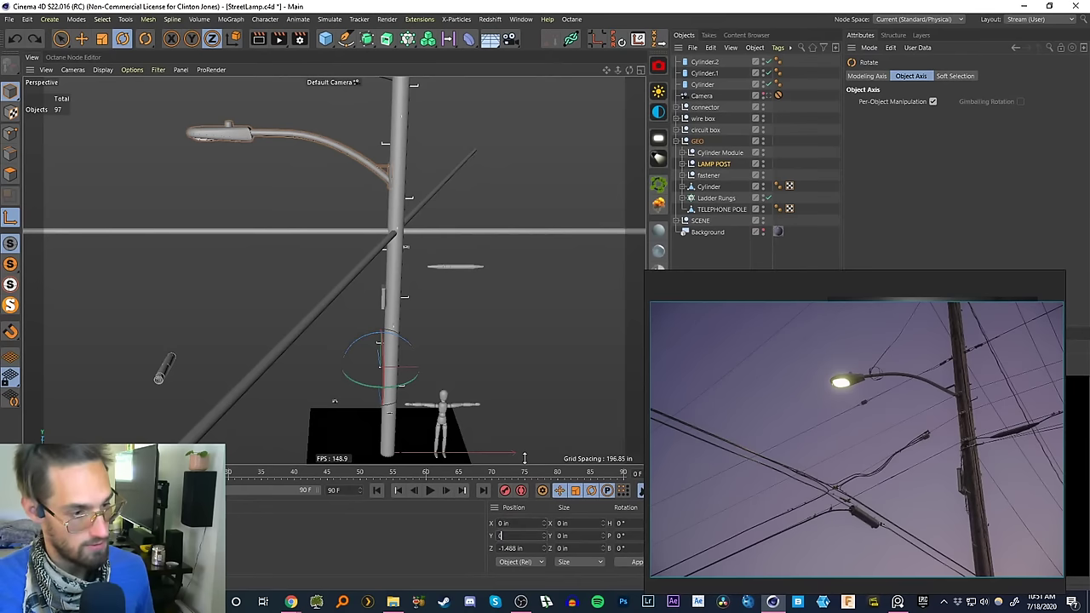
key(Tab)
text(0)
key(Return)
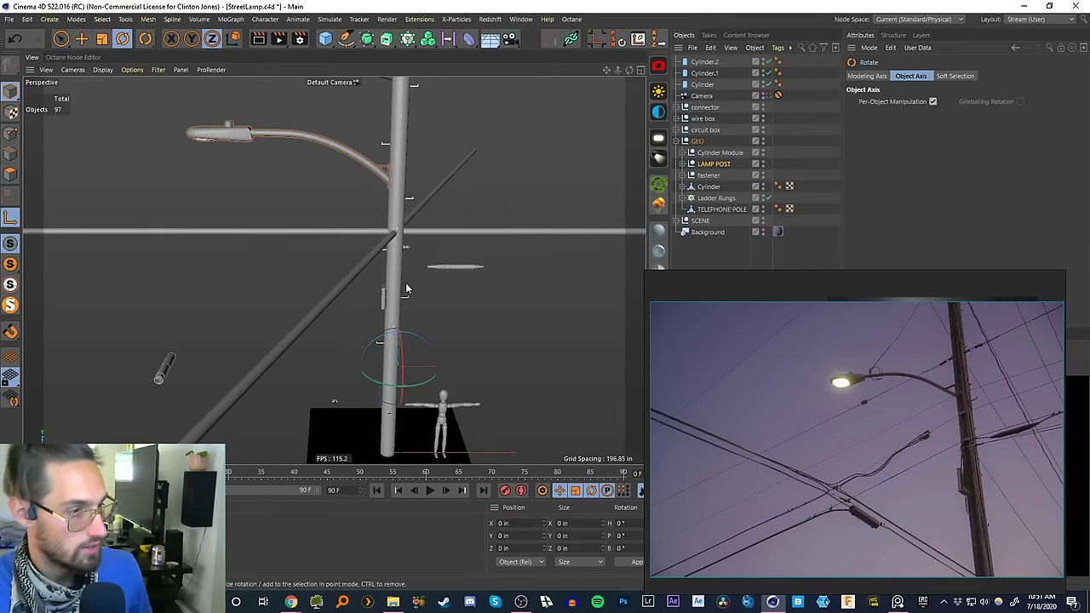
- Try adding a cube at the base of the telephone pole and scaling it to about 20 in wide
alt+middle_drag(406, 289, 363, 212)
alt+right_drag(353, 300, 354, 267)
mouse_move(354, 267)
alt+mouse_down()
mouse_move(346, 341)
mouse_move(357, 272)
alt+mouse_up()
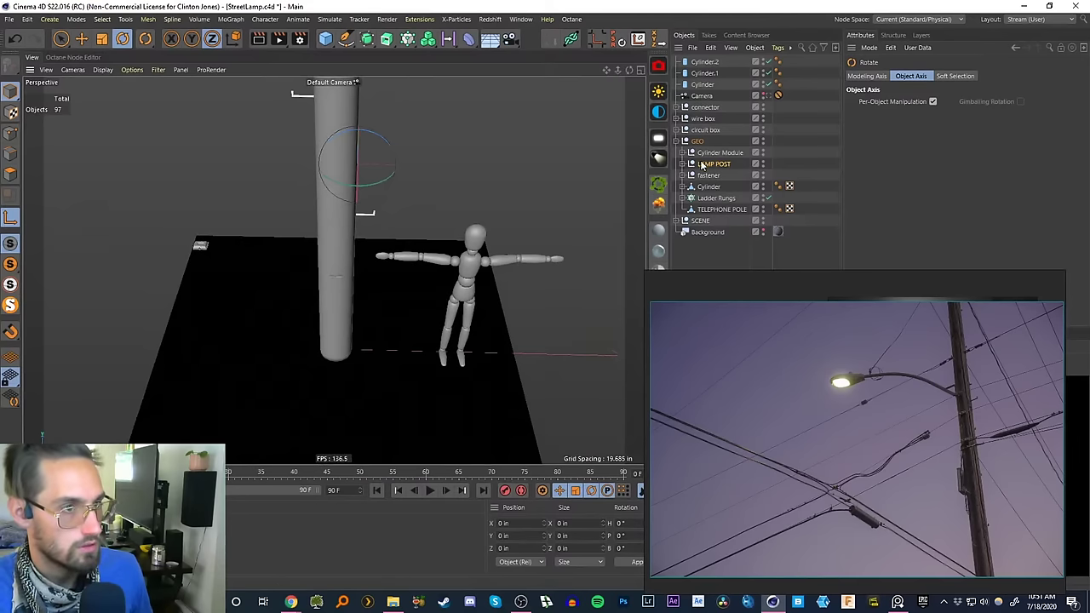
click(326, 266)
alt+drag(327, 265, 344, 171)
click(326, 40)
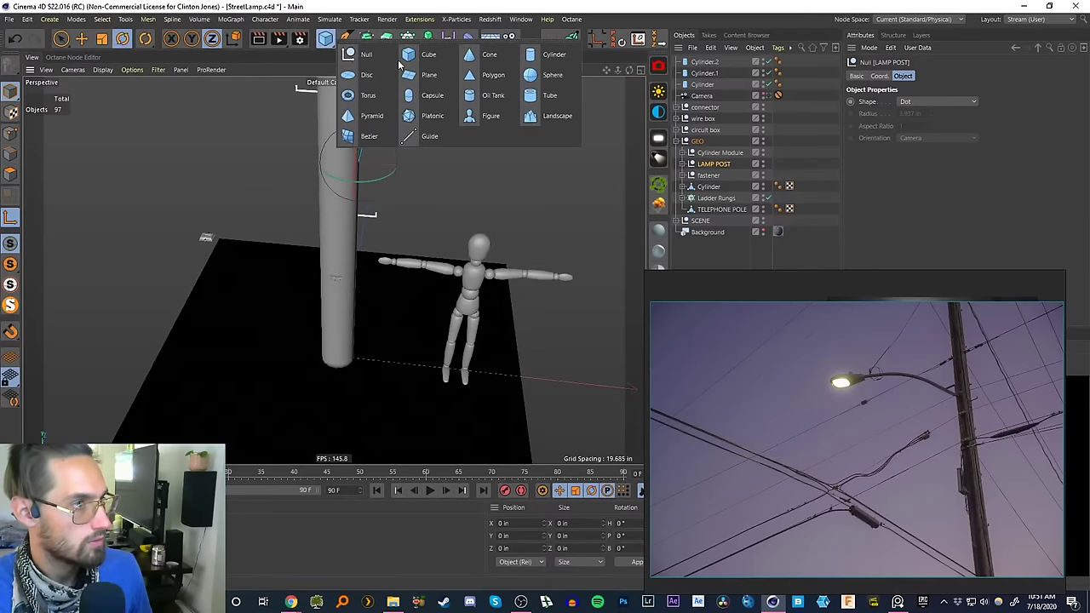
click(438, 54)
key(t)
drag(430, 246, 182, 372)
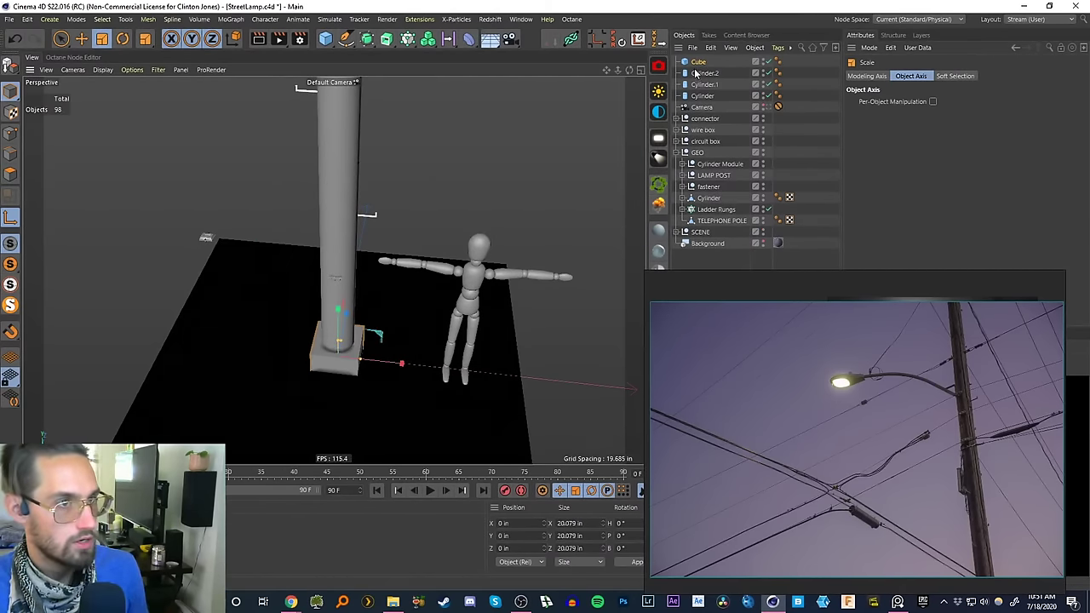
key(Delete)
- Run Axis Center on LAMP POST to move its axis to the center of all points, including children
click(702, 141)
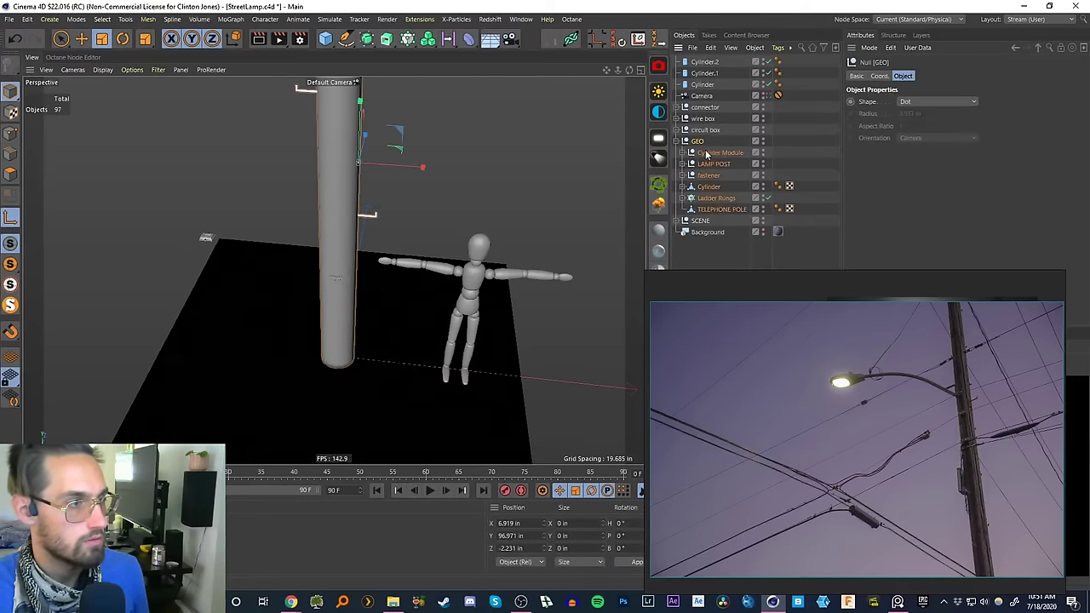
click(712, 165)
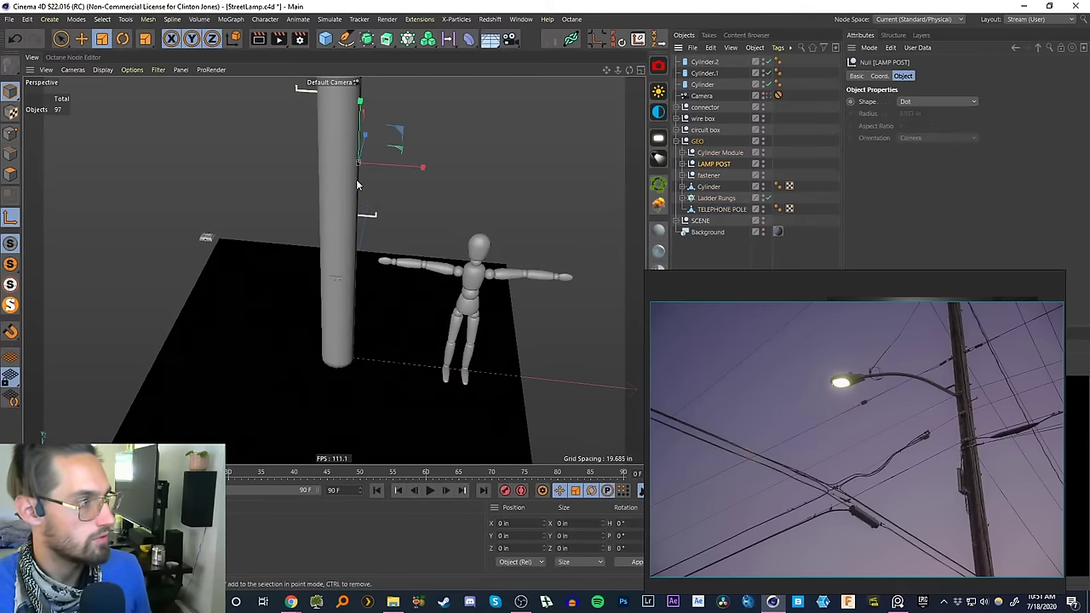
right_drag(774, 413, 828, 388)
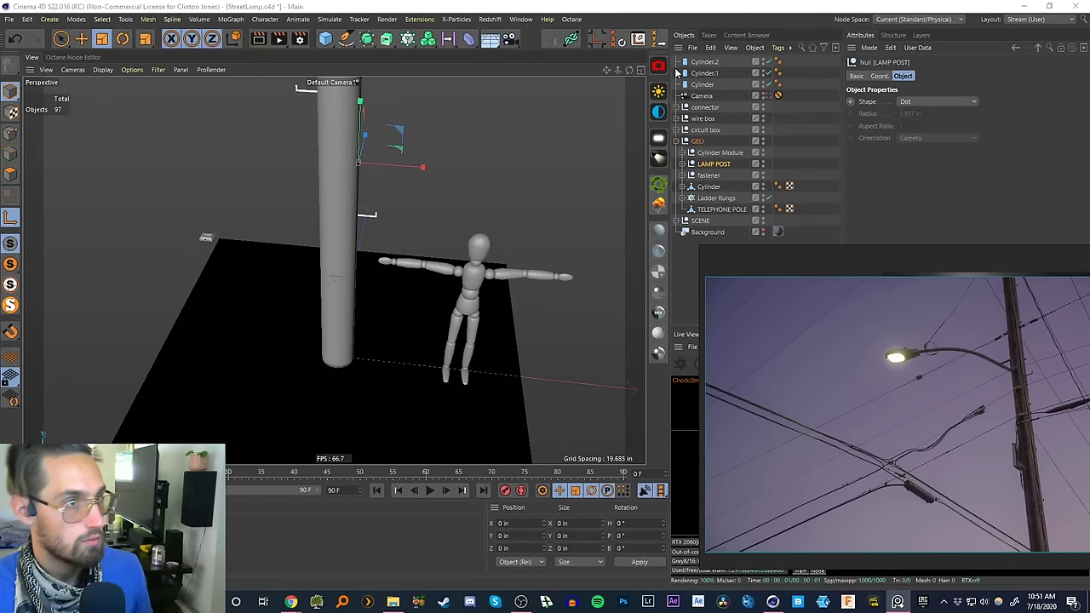
click(637, 39)
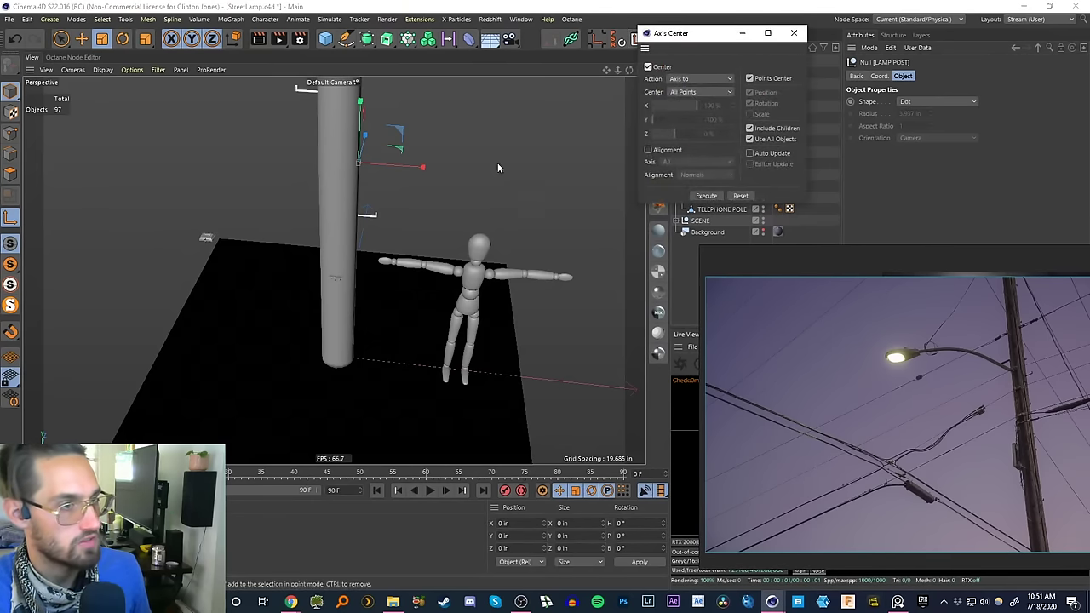
click(713, 196)
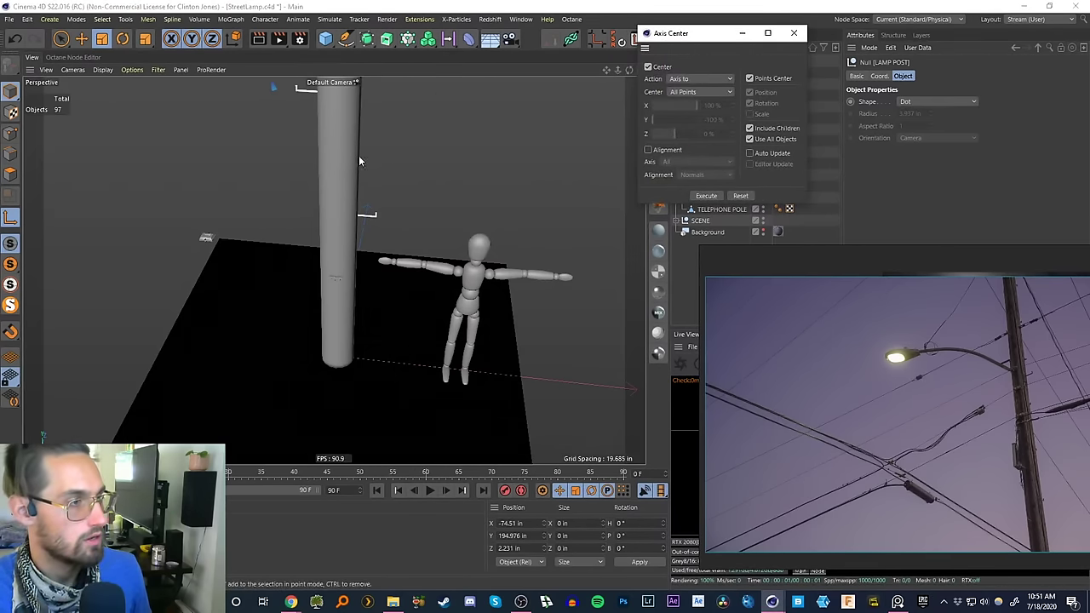
alt+middle_drag(359, 159, 413, 393)
alt+middle_drag(422, 204, 416, 332)
scroll(416, 231, down, 3)
alt+middle_drag(411, 136, 418, 252)
scroll(414, 227, down, 3)
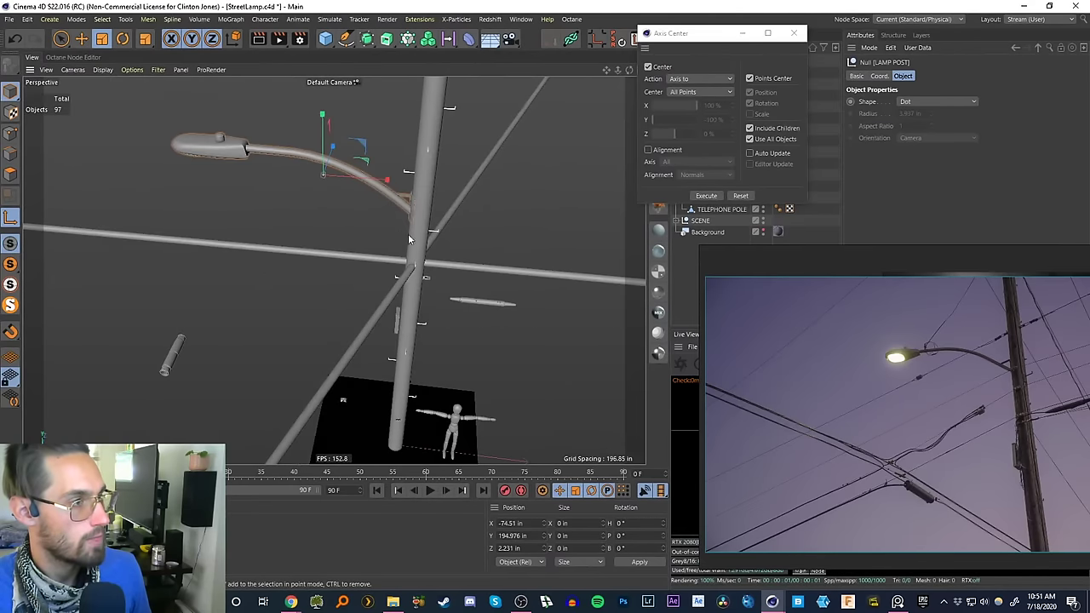
alt+middle_drag(411, 213, 435, 245)
scroll(448, 239, up, 1)
alt+drag(449, 238, 452, 243)
alt+middle_drag(452, 243, 412, 230)
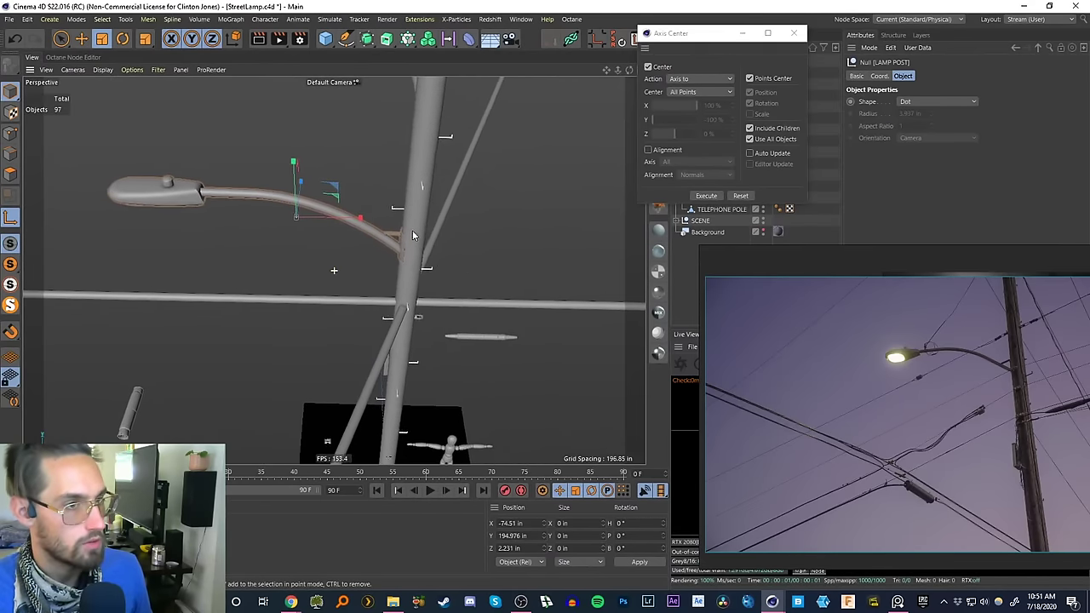
click(356, 217)
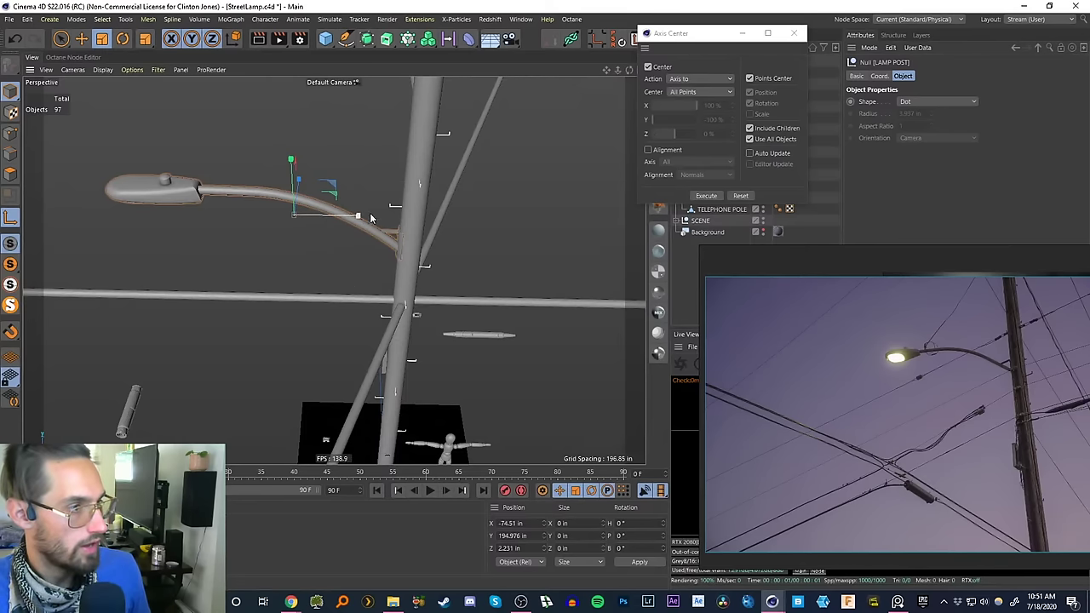
- Rerun Axis Center on LAMP POST with Points Center off and X 100%, Y -100%, Z 0%
click(750, 78)
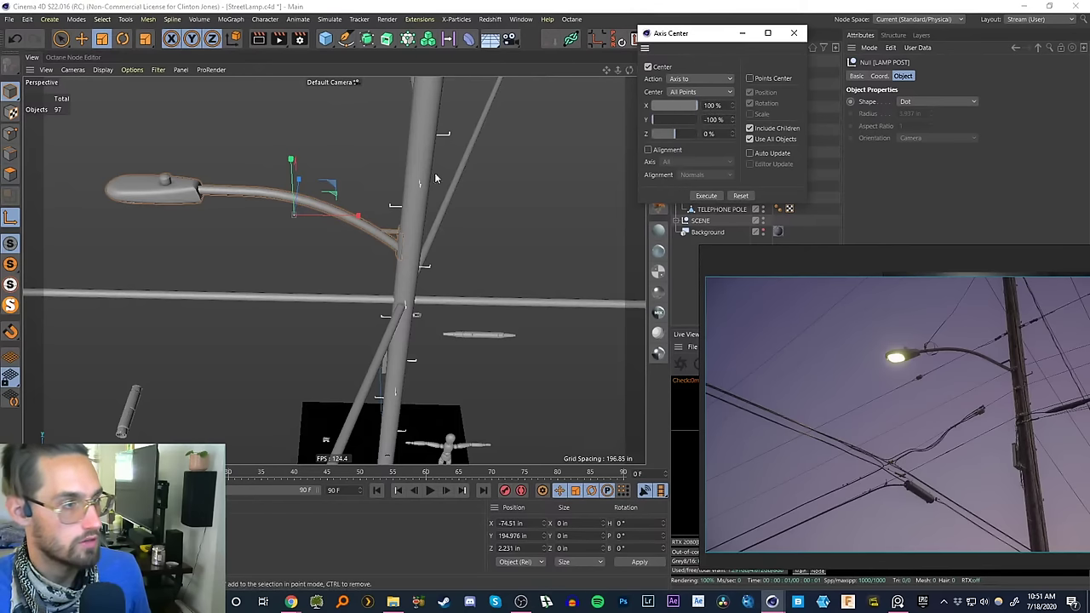
alt+drag(411, 248, 404, 186)
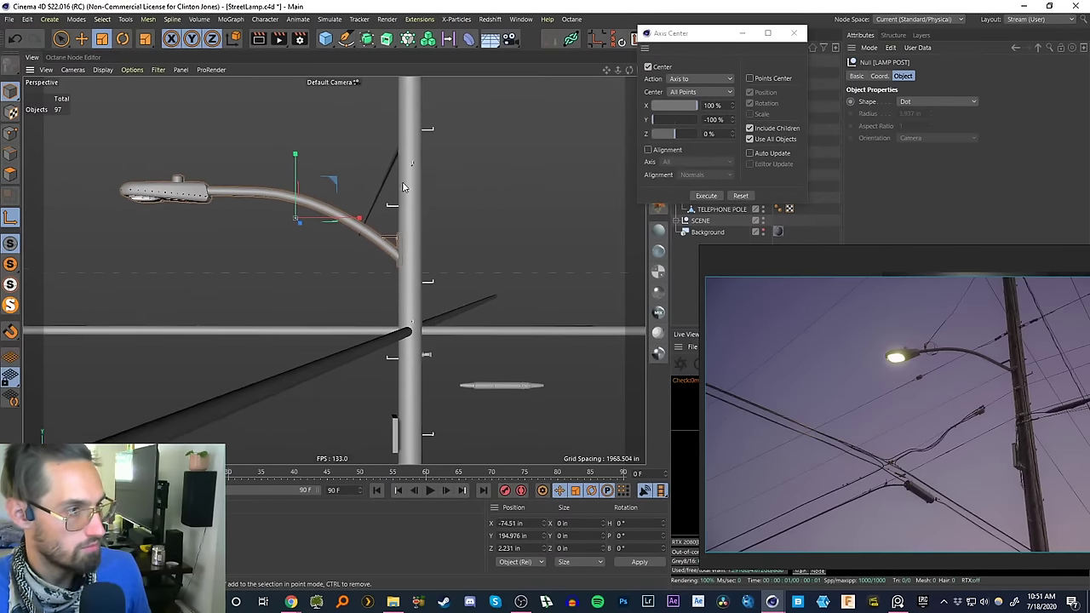
click(705, 194)
alt+right_drag(411, 264, 444, 173)
alt+drag(411, 231, 545, 128)
click(794, 32)
key(r)
key(ctrl+z)
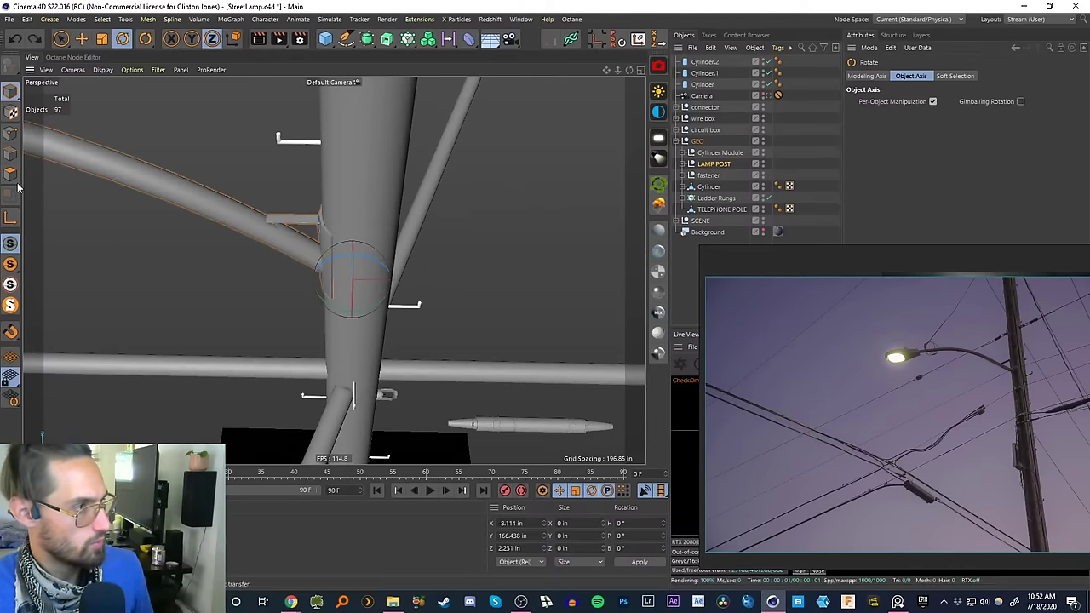
- Try setting the LAMP POST axis X position to 0 in with axis editing enabled
click(10, 217)
alt+drag(377, 364, 285, 256)
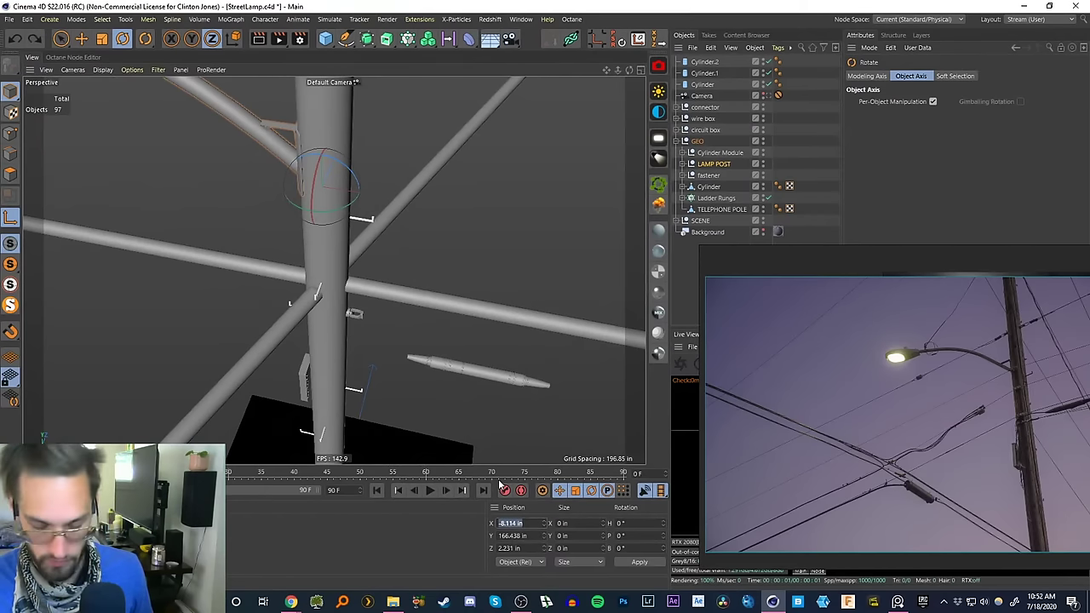
text(0)
key(Return)
alt+drag(336, 193, 365, 202)
key(ctrl+z)
- In the Top view, move the LAMP POST axis along X toward the center of the telephone pole
click(641, 71)
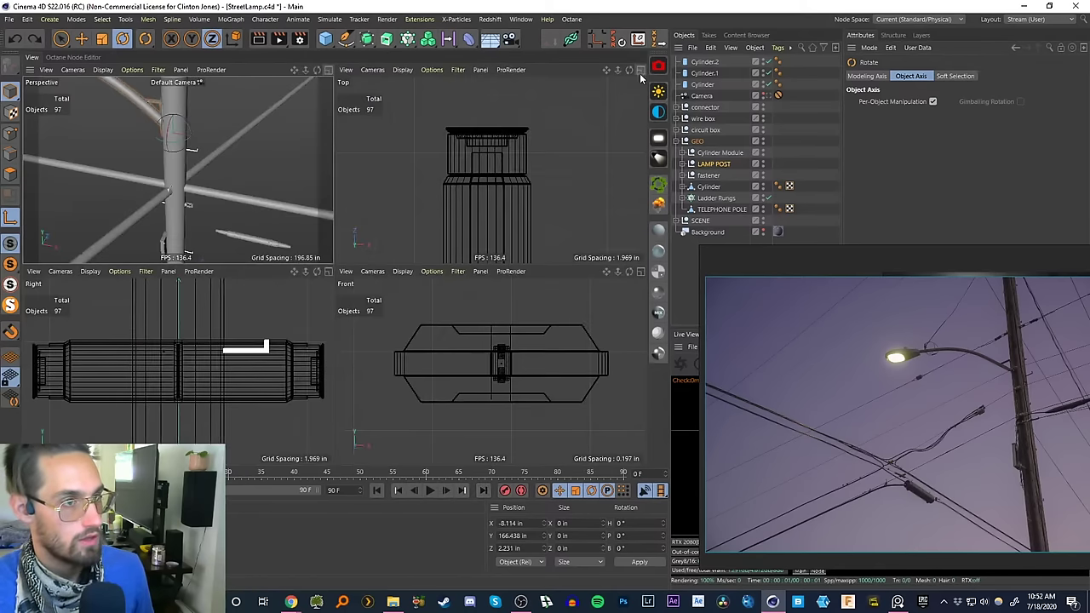
key(s)
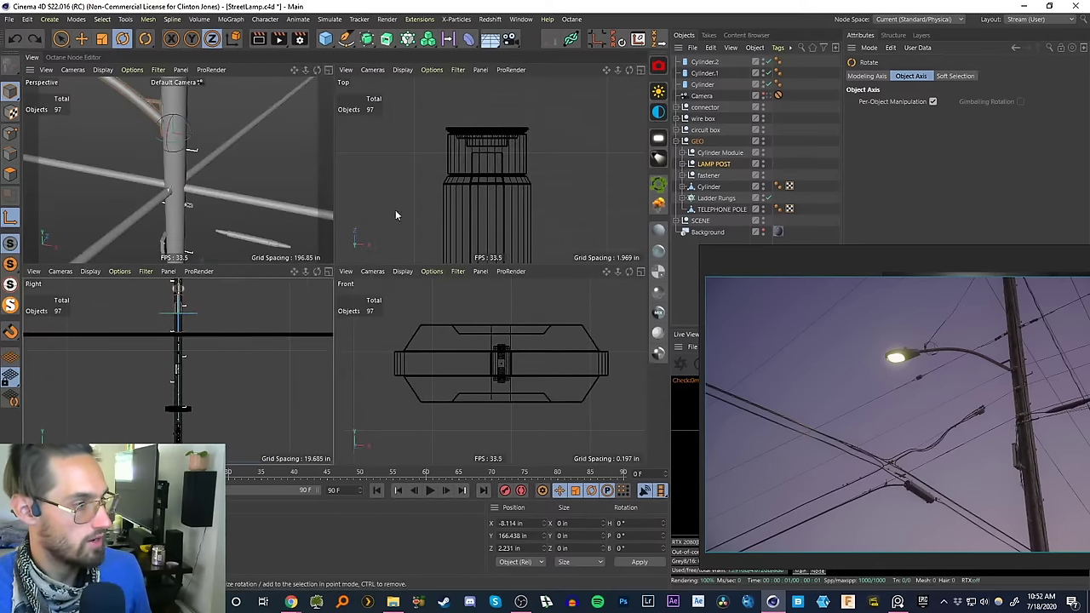
key(s)
click(640, 71)
scroll(502, 257, up, 10)
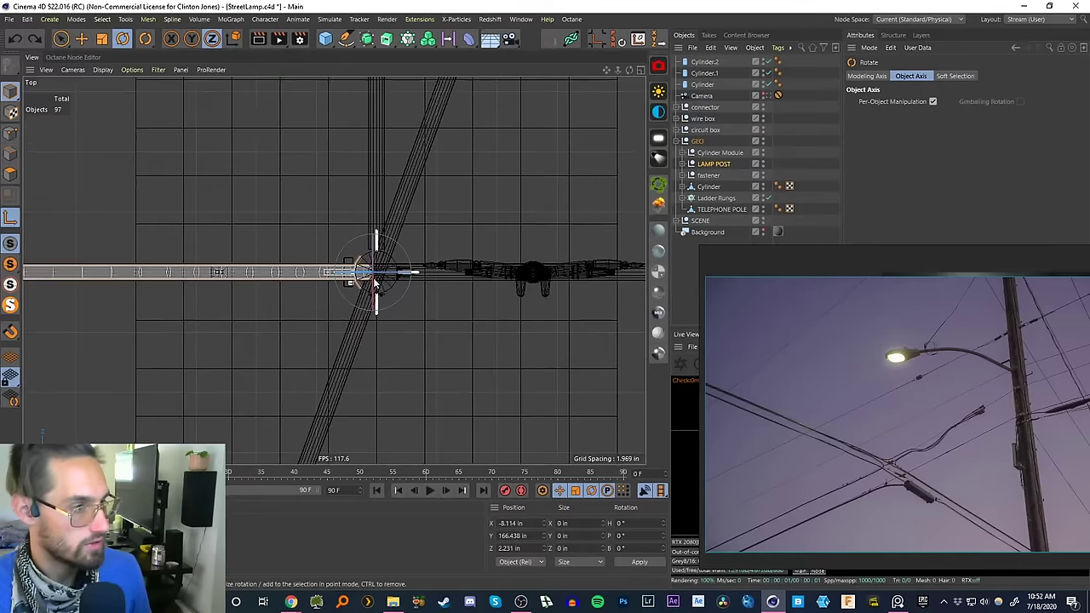
scroll(433, 239, up, 1)
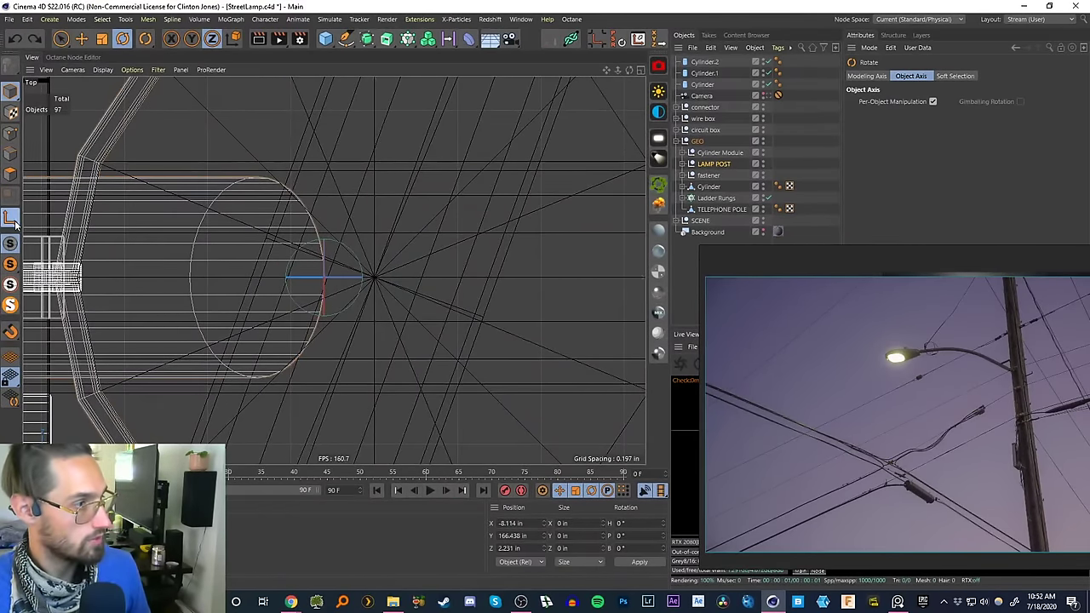
key(e)
scroll(387, 234, up, 3)
alt+right_drag(391, 241, 423, 205)
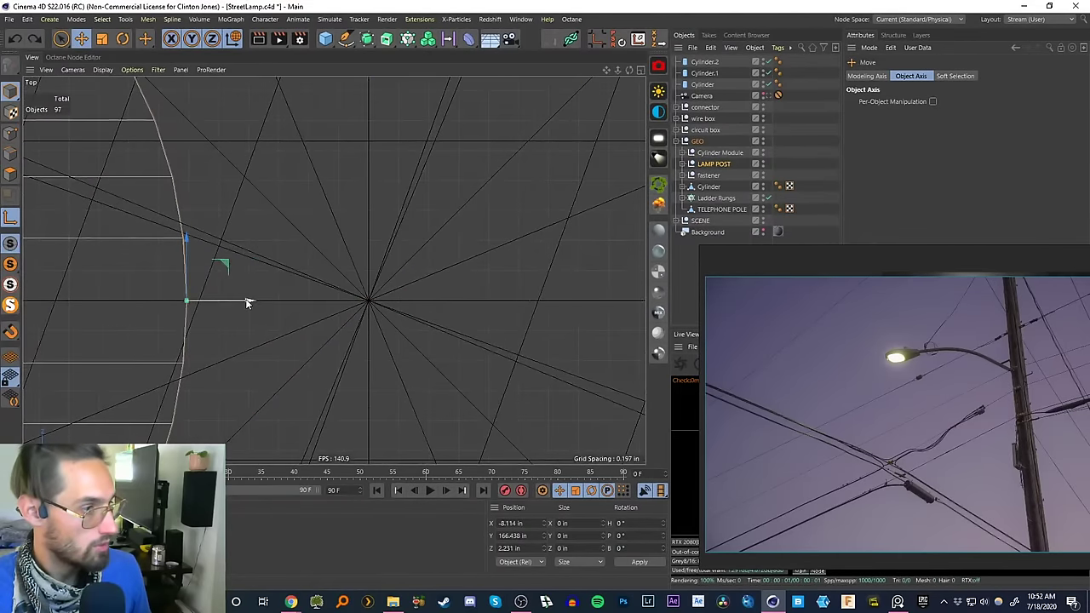
drag(248, 302, 424, 306)
- Fine-tune the LAMP POST axis along X to -6.919 in at the pole's center and leave axis editing
alt+right_drag(394, 303, 466, 213)
drag(255, 291, 280, 294)
alt+middle_drag(286, 292, 365, 309)
alt+right_drag(314, 314, 398, 201)
alt+right_drag(333, 272, 380, 307)
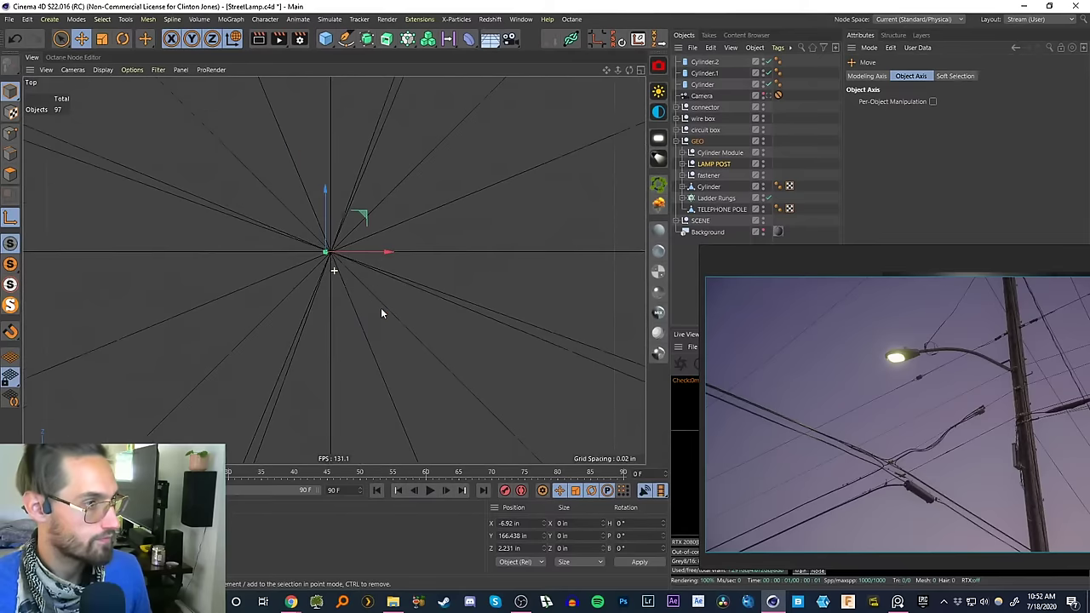
alt+right_drag(339, 346, 351, 327)
drag(369, 321, 374, 326)
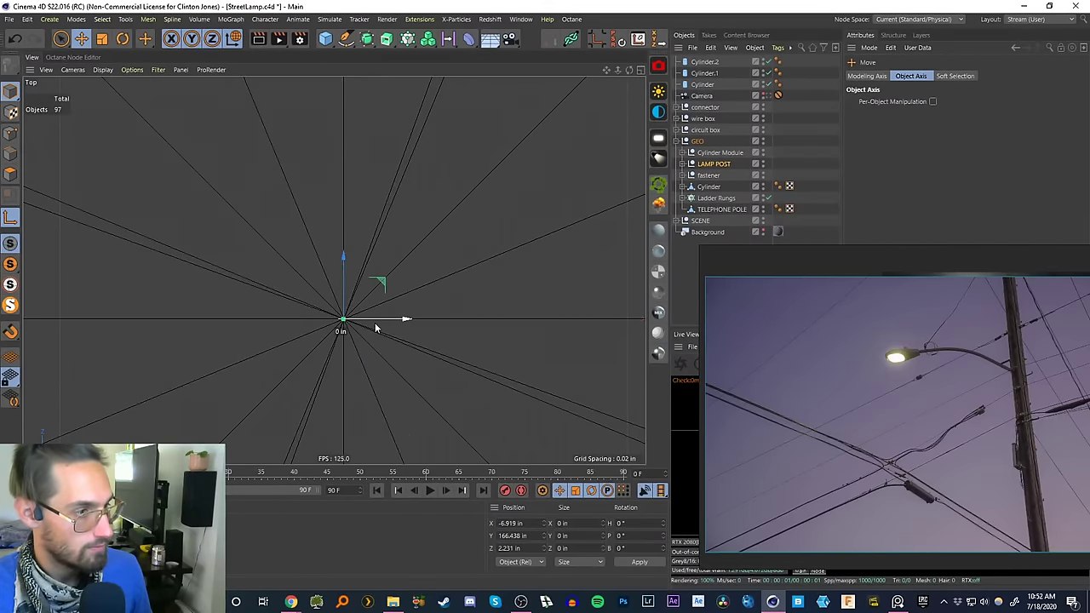
key(l)
scroll(325, 356, down, 15)
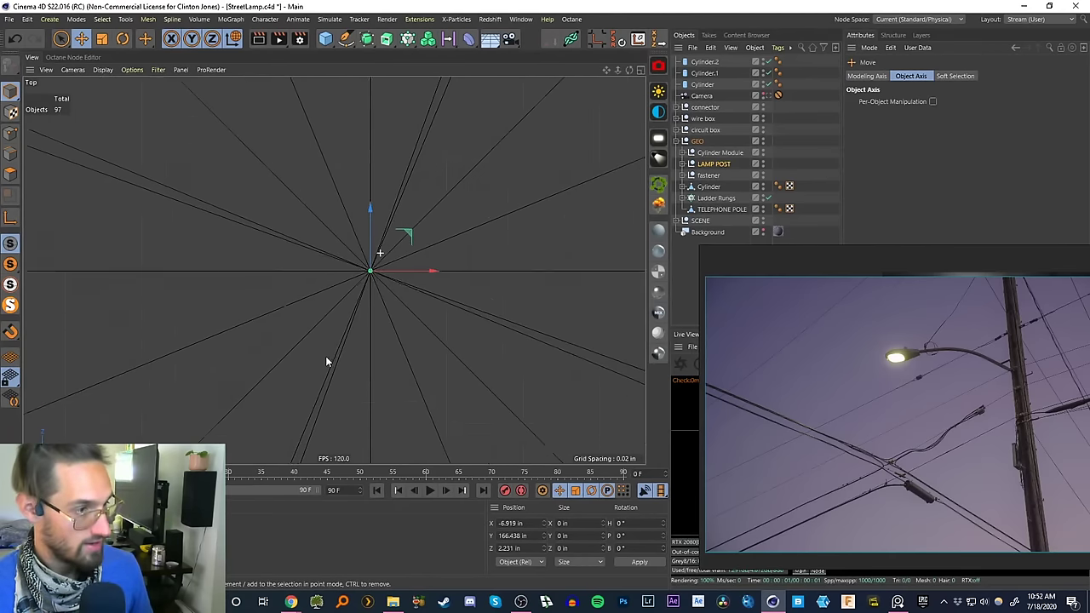
- Try rotating LAMP POST around the pole in the Top and Perspective views, then undo the trial rotations
scroll(340, 362, down, 5)
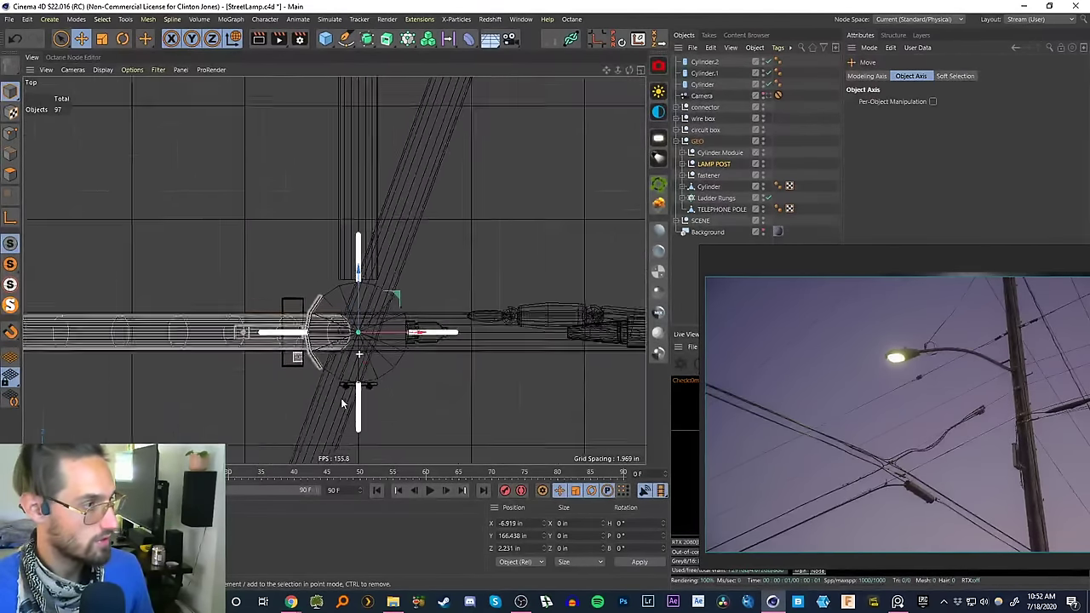
key(r)
mouse_move(334, 312)
mouse_down()
mouse_move(326, 322)
mouse_move(375, 354)
mouse_move(330, 356)
mouse_move(349, 298)
mouse_up()
click(640, 70)
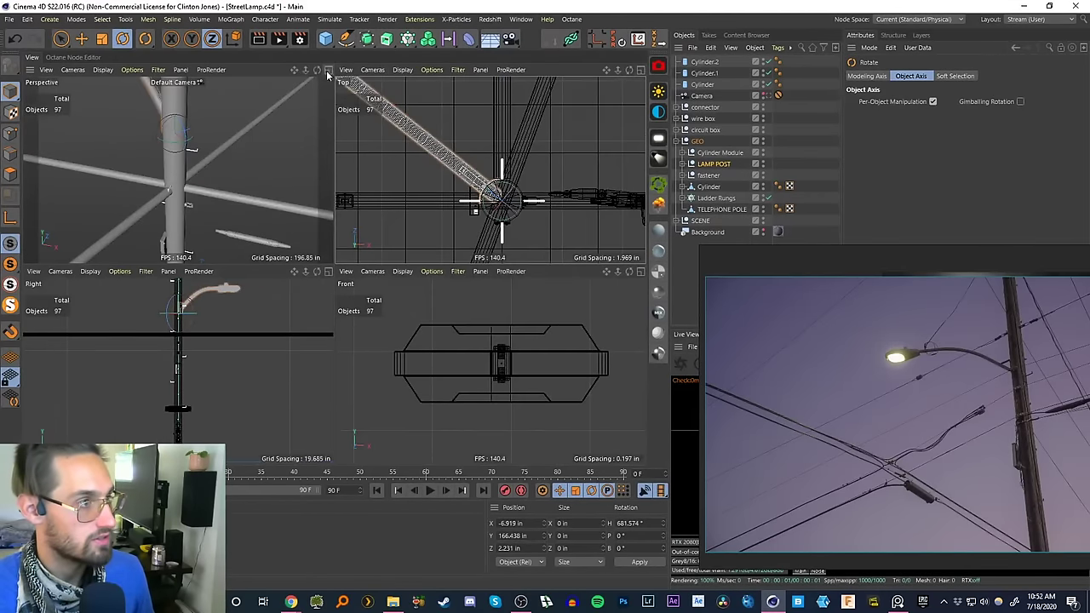
click(326, 70)
alt+drag(400, 184, 402, 220)
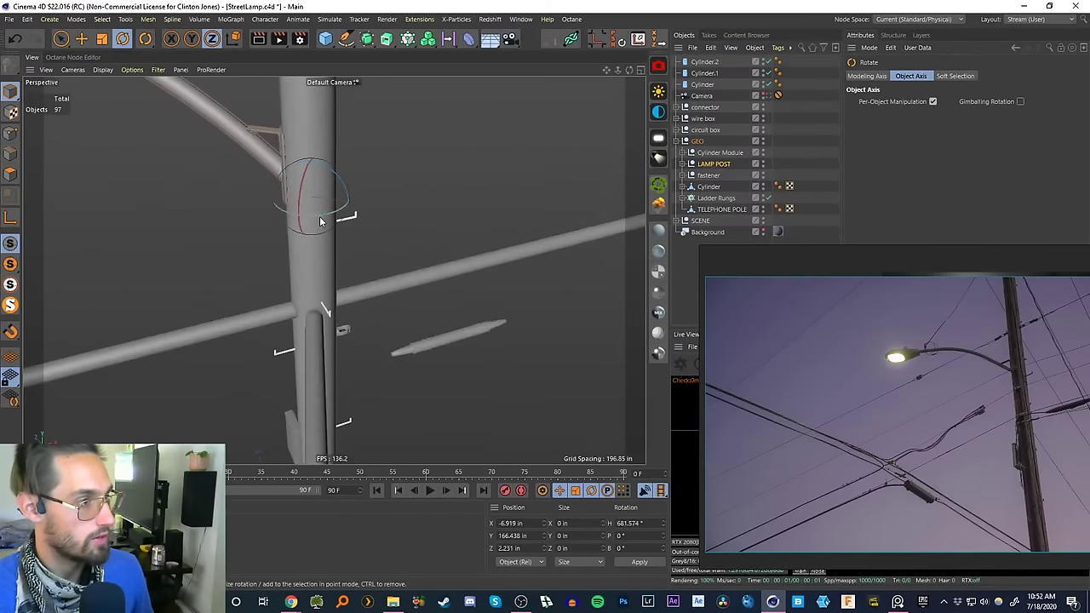
drag(324, 215, 338, 176)
key(ctrl+z)
key(ctrl+z)
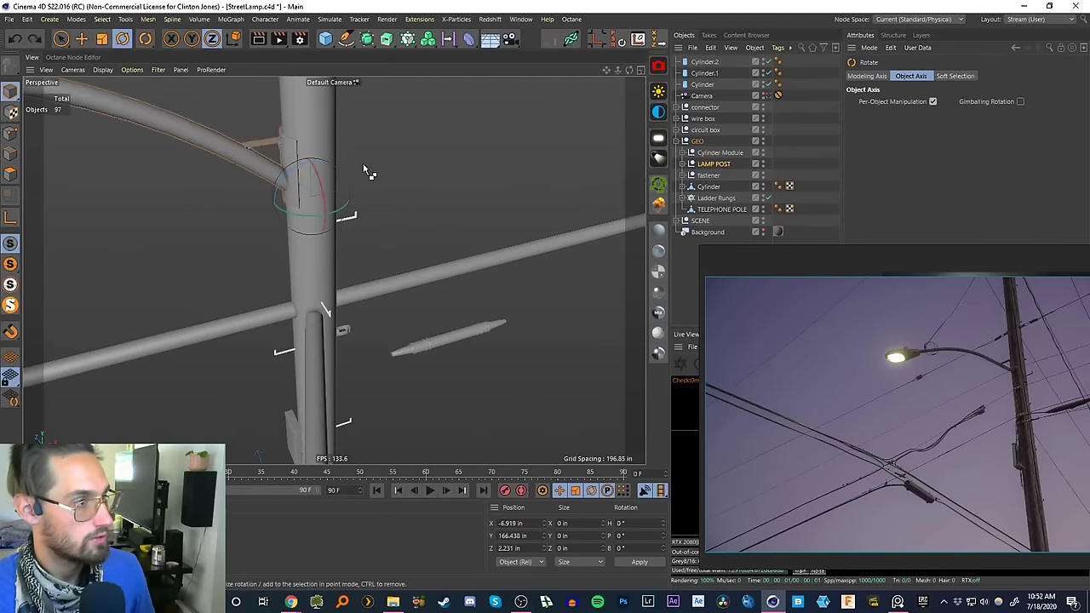
key(ctrl+shift+z)
key(ctrl+shift+z)
- Look through the scene Camera and rotate the LAMP POST heading to 21.433° to follow the reference photo
click(766, 96)
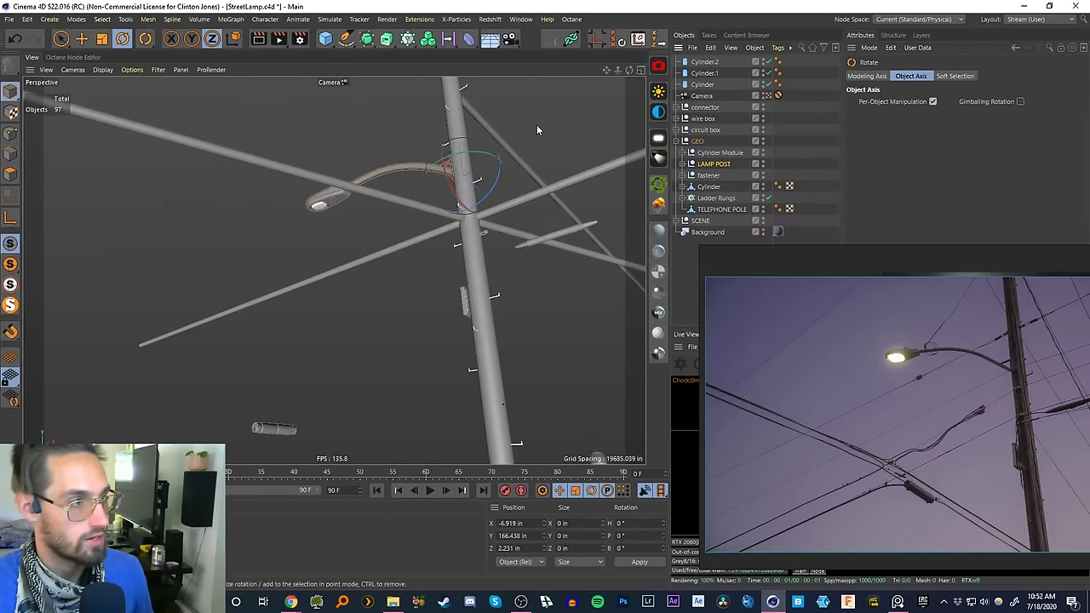
drag(475, 156, 485, 162)
drag(886, 397, 849, 396)
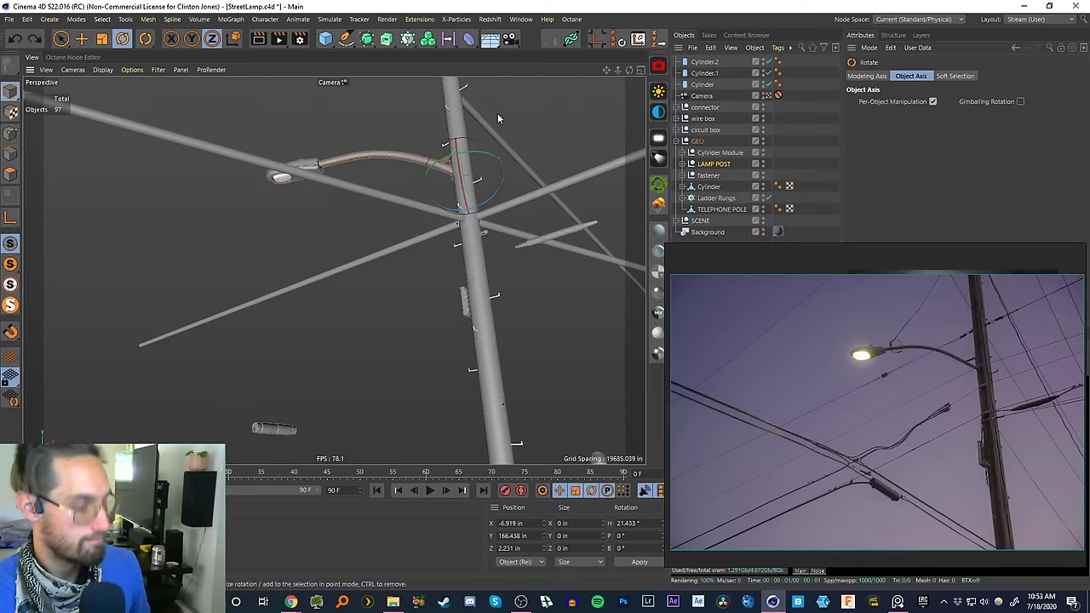
key(t)
drag(538, 115, 570, 111)
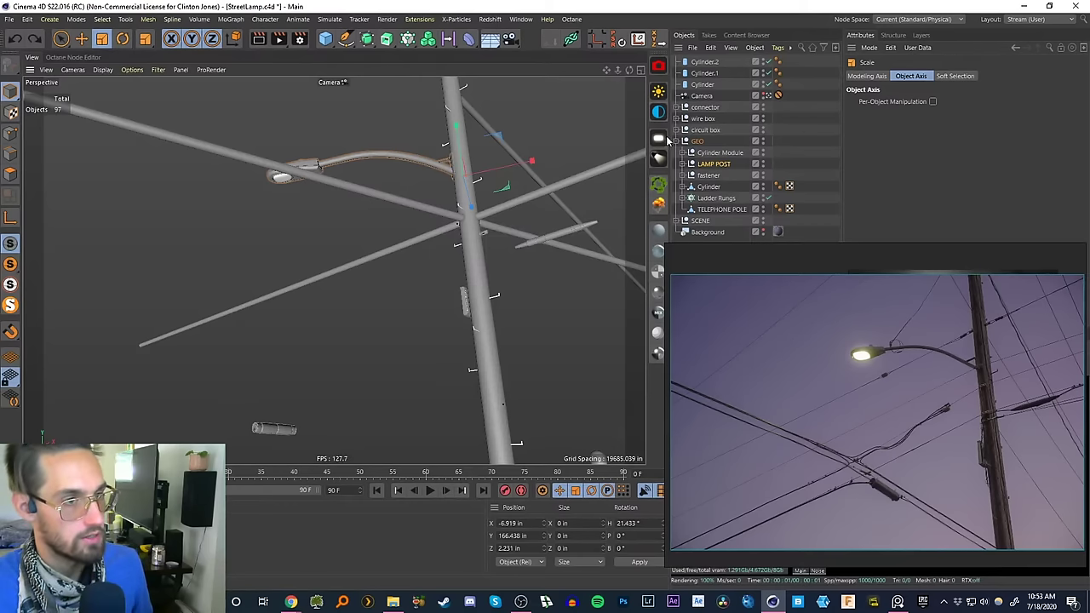
- Group the support and Null objects inside LAMP POST under one new null
click(684, 163)
click(713, 175)
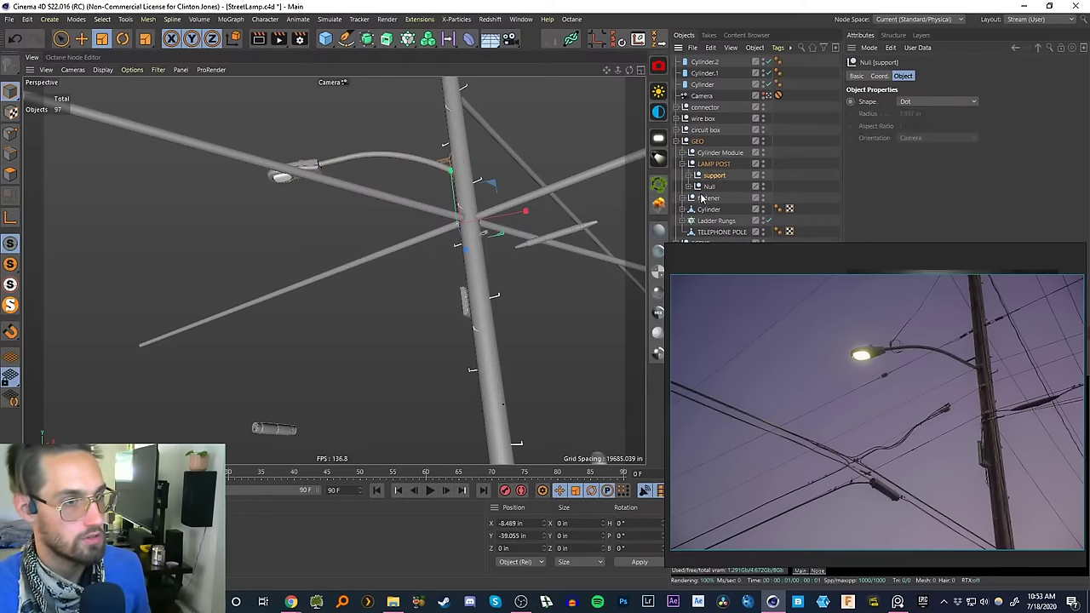
ctrl+click(710, 186)
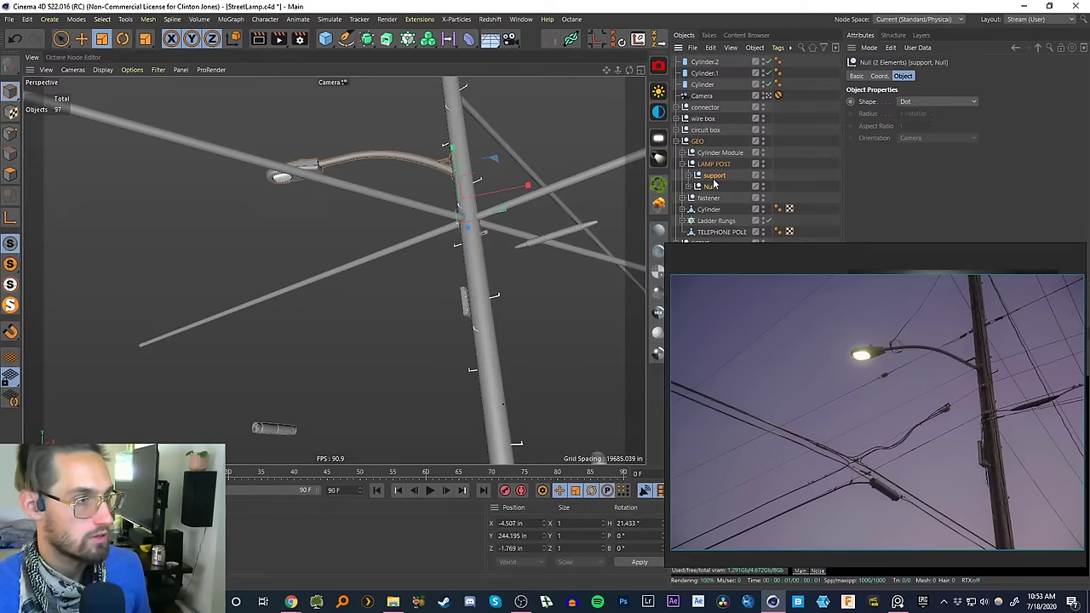
key(alt+g)
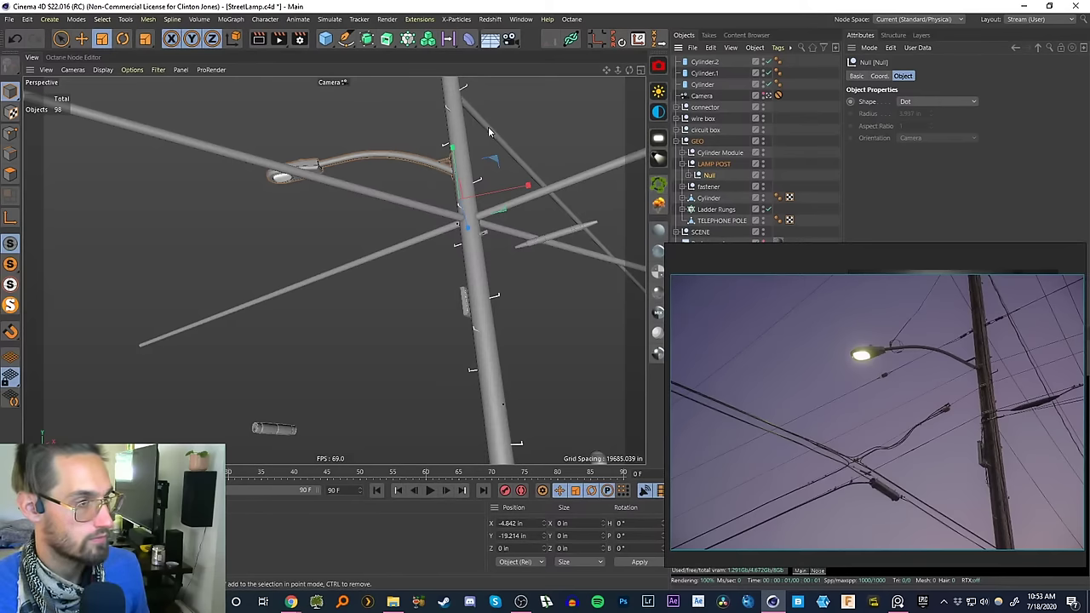
- Leave the camera view and move the new null inside LAMP POST along X to -5.585 in, out from the pole's surface
click(767, 97)
alt+drag(311, 201, 384, 197)
drag(390, 248, 300, 298)
key(ctrl+z)
scroll(372, 228, up, 4)
alt+drag(389, 214, 332, 253)
key(e)
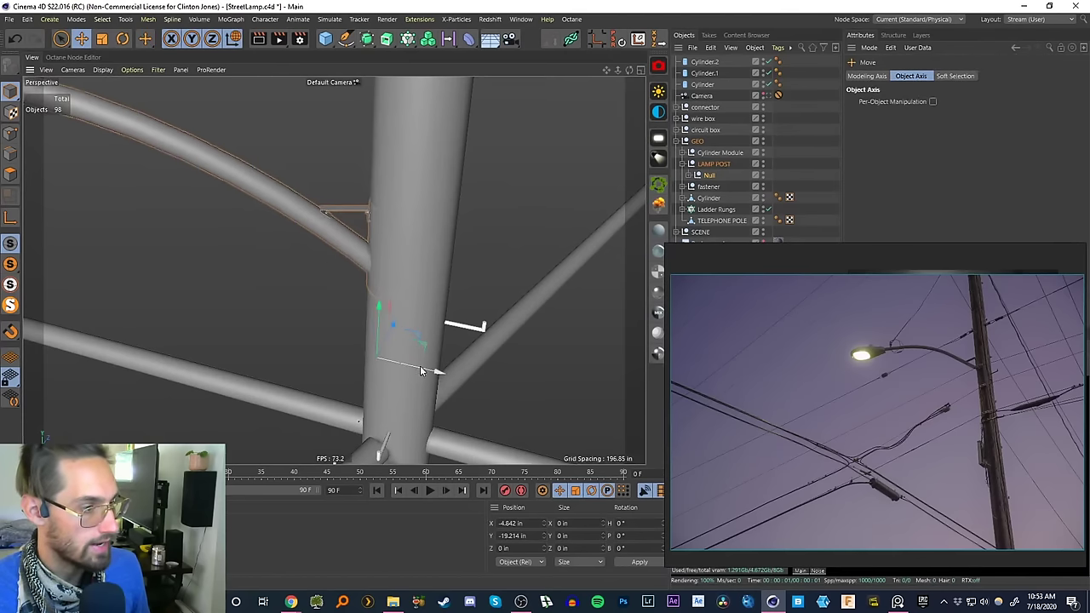
drag(420, 368, 420, 358)
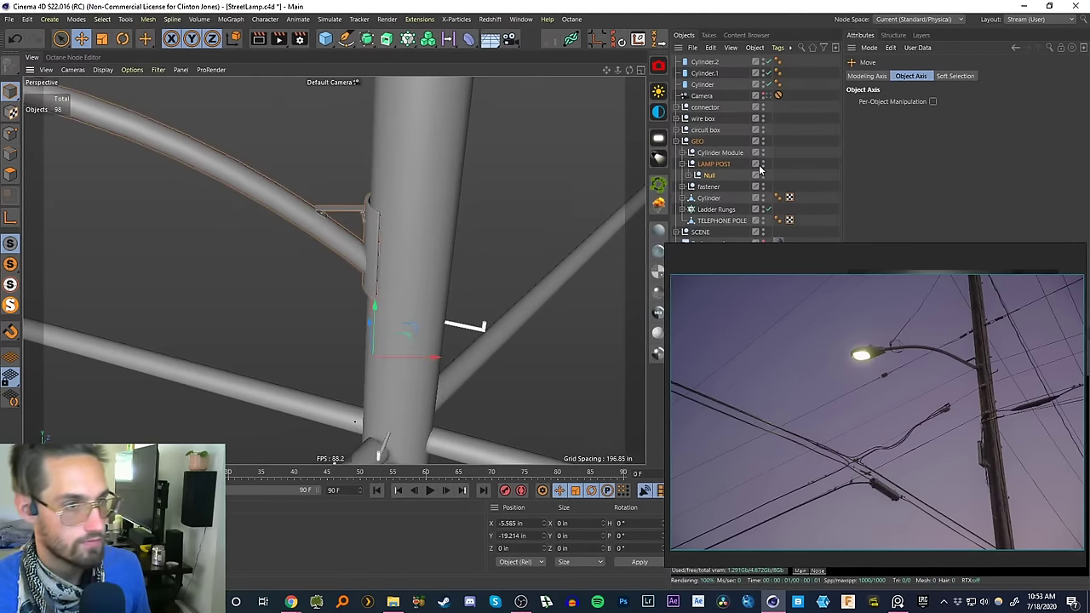
- Return to the scene Camera view and rotate the LAMP POST heading to 29.221°
click(767, 96)
key(r)
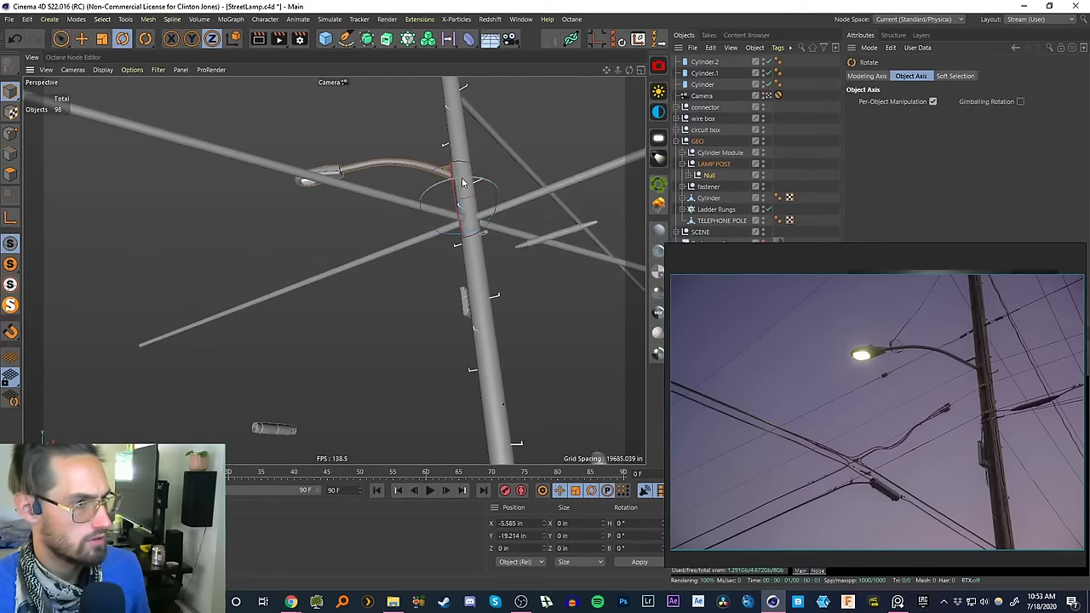
click(709, 174)
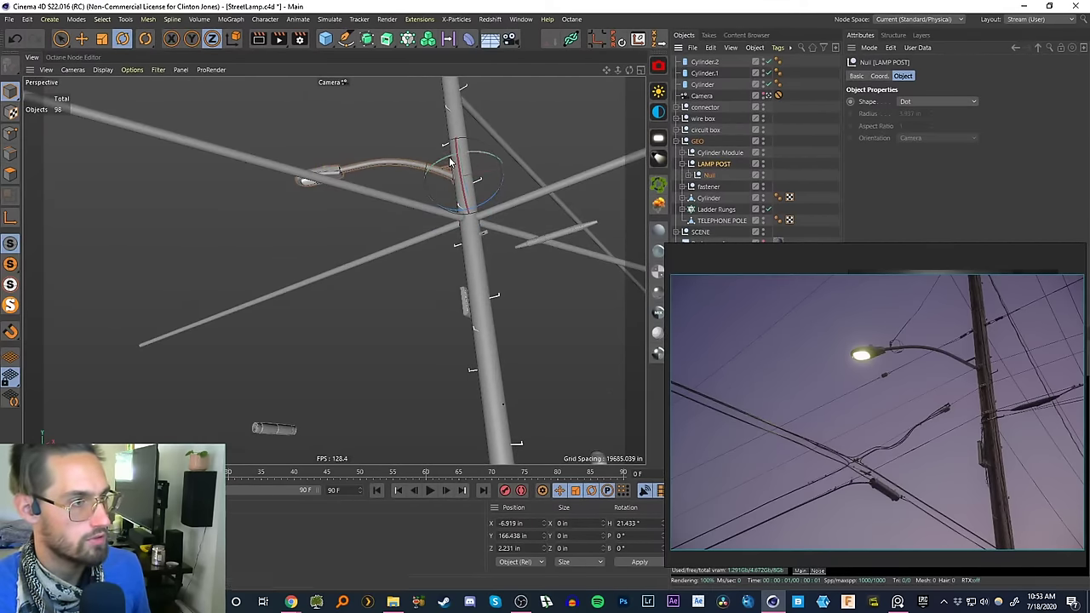
mouse_move(444, 165)
mouse_down()
mouse_move(457, 158)
mouse_move(436, 168)
mouse_move(455, 171)
mouse_up()
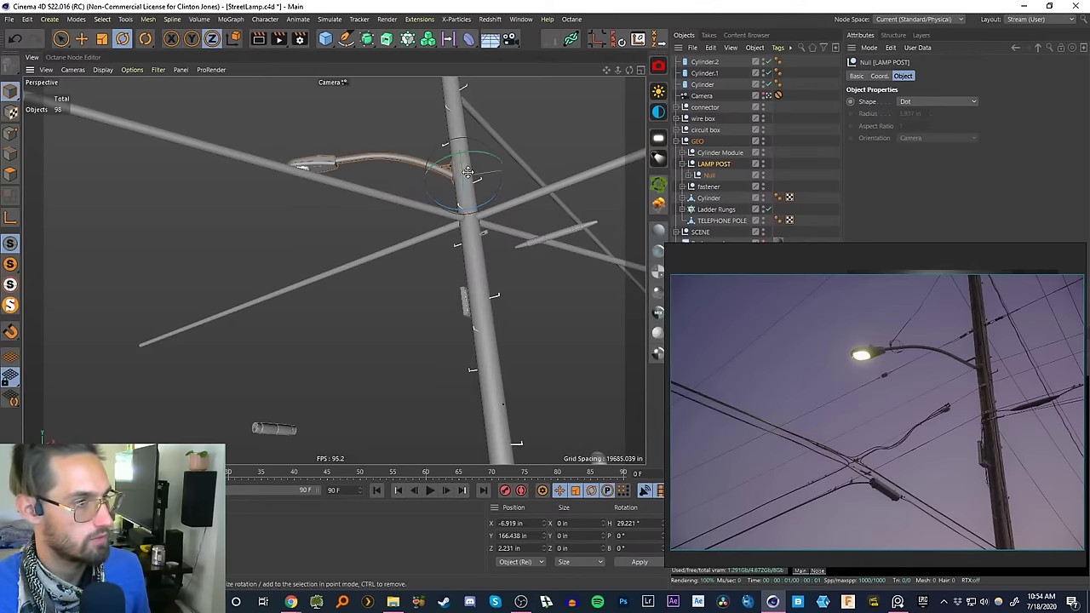
- Delete the three cylinders used to block in the wires
click(420, 206)
shift+click(422, 241)
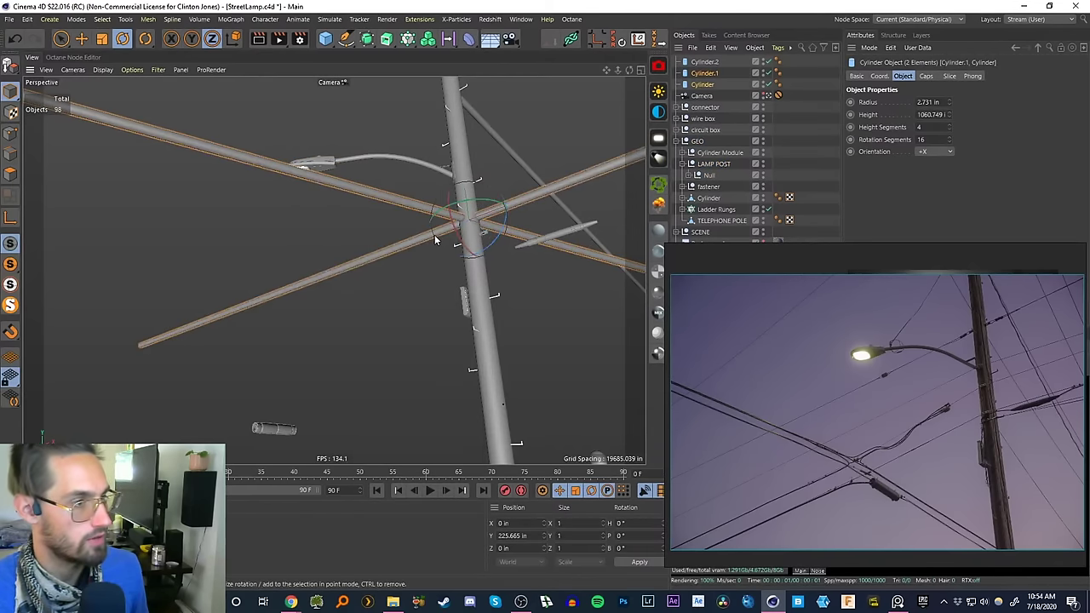
key(Delete)
click(520, 162)
key(Delete)
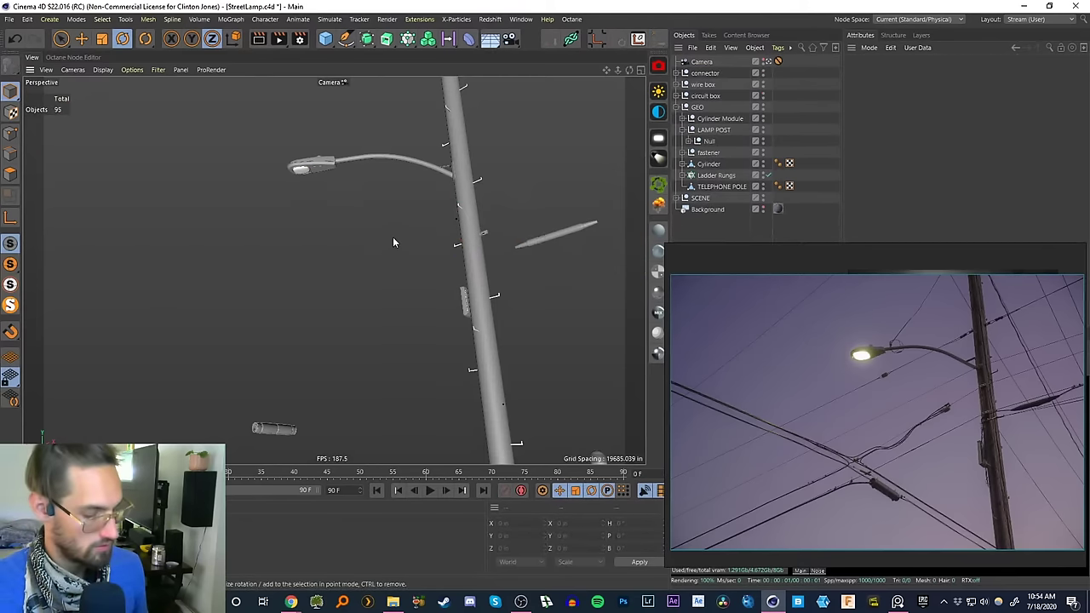
- Raise the connector along Y to 299.876 in, near the upper end of the telephone pole
right_drag(804, 371, 796, 348)
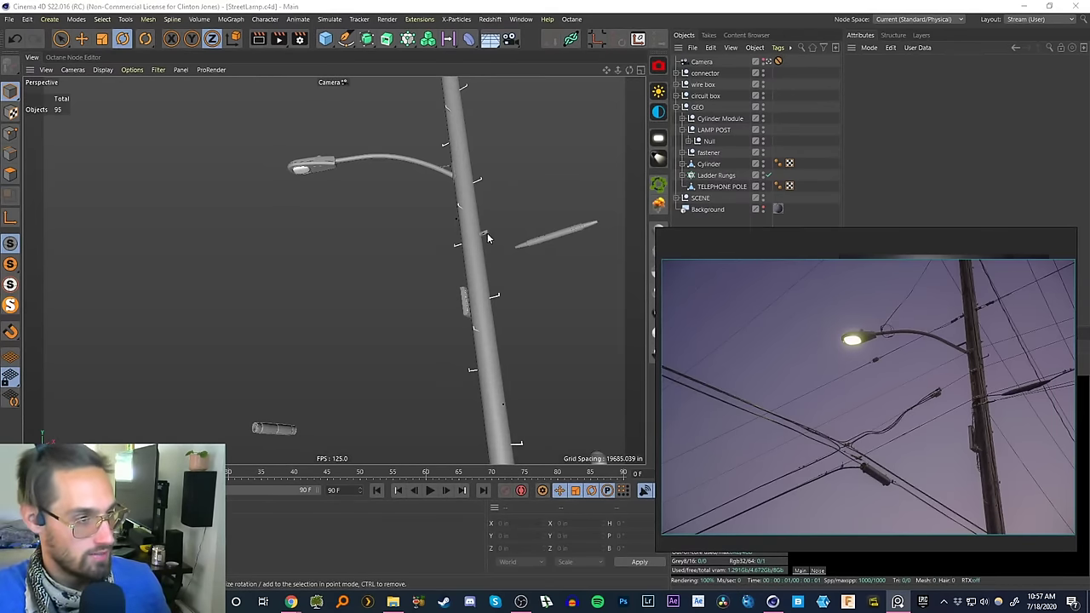
click(703, 75)
key(e)
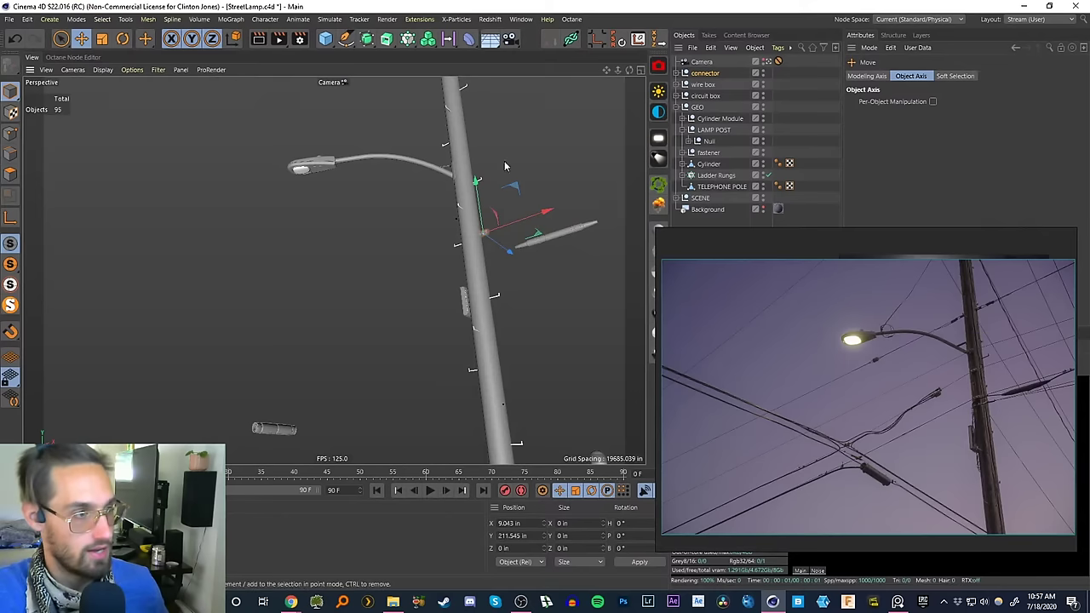
drag(479, 184, 470, 95)
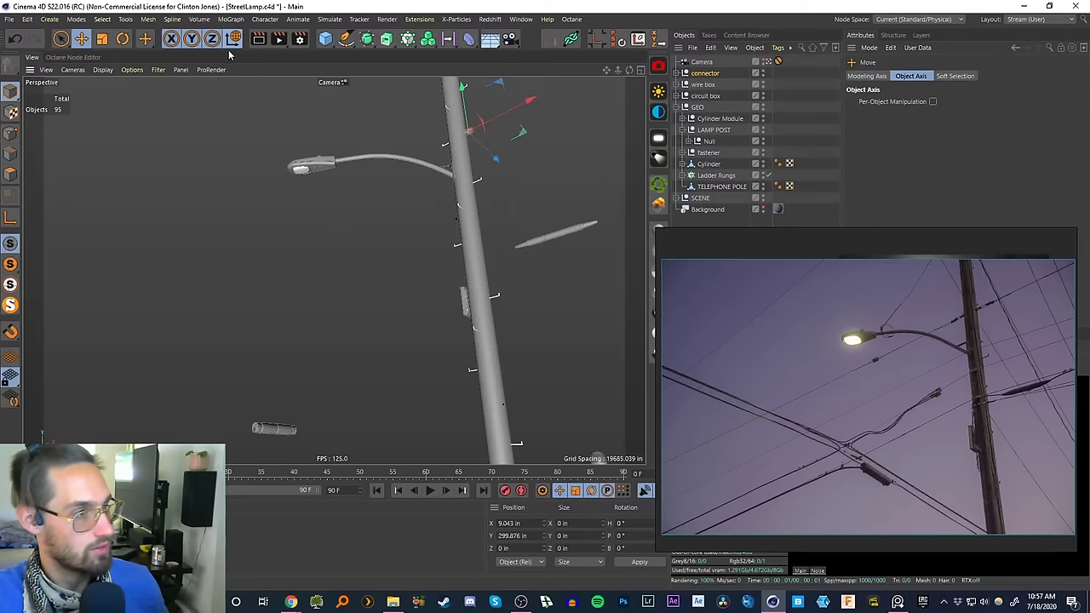
- Set the connector's axis X position to 0 in with axis editing enabled, then leave axis editing
click(509, 523)
text(0)
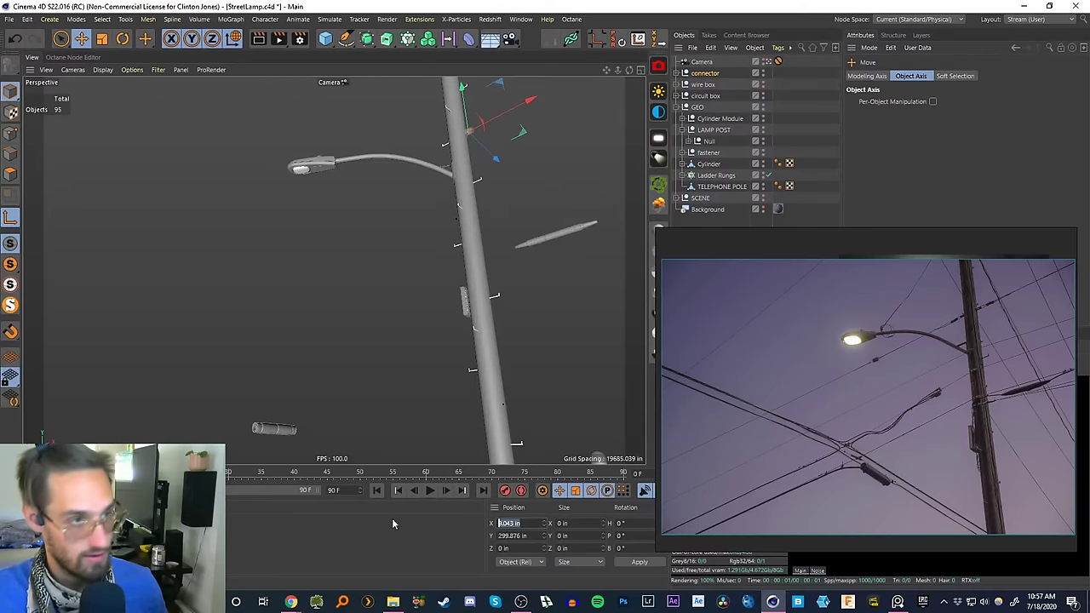
key(Return)
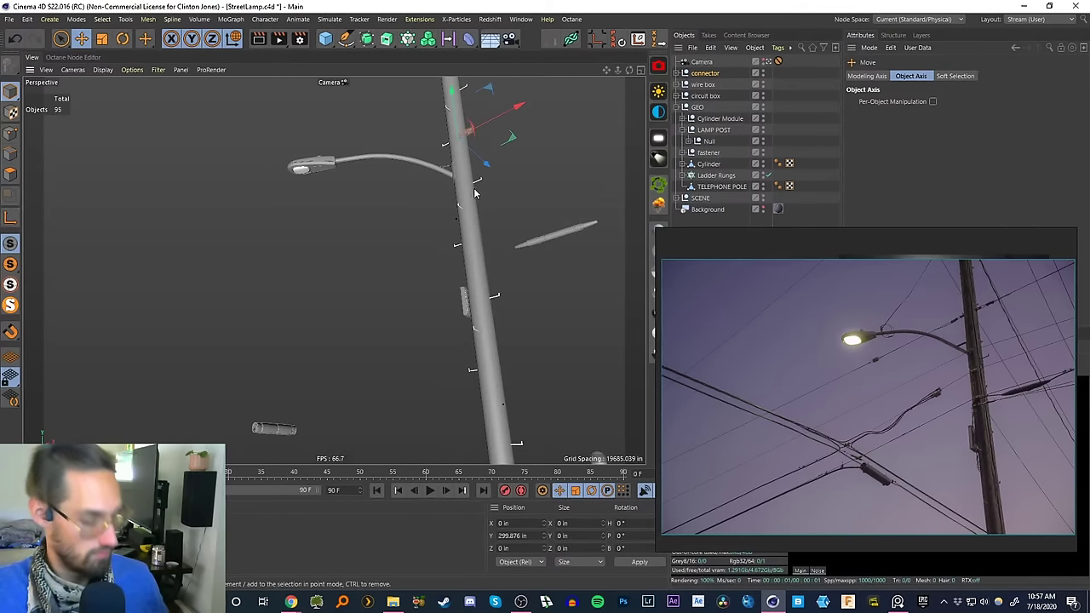
- Try rotating the connector around the pole's center, then undo the rotation and deselect it
key(r)
drag(456, 118, 366, 174)
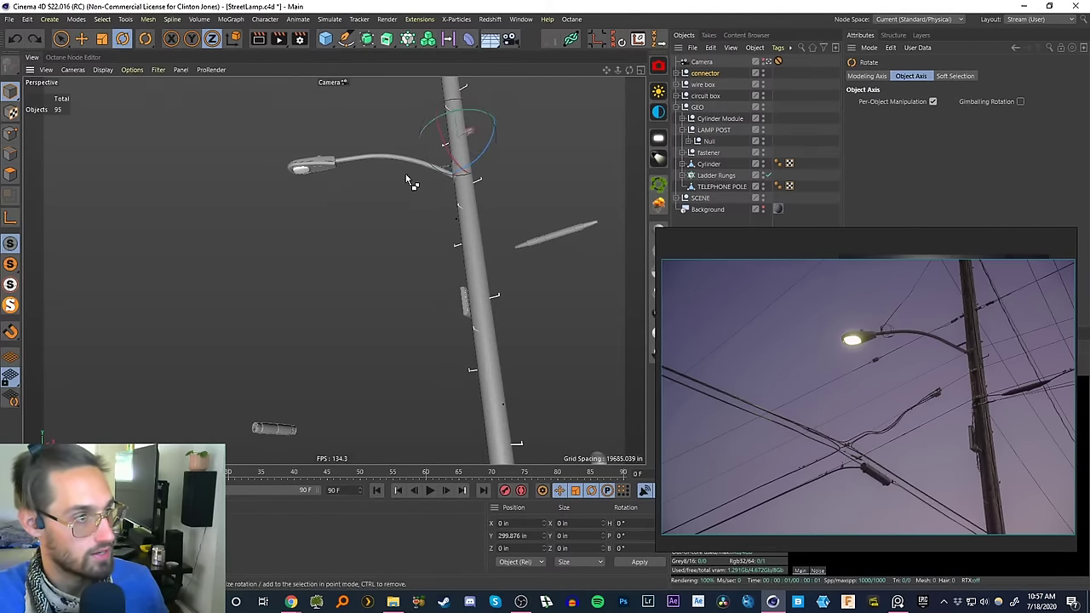
click(703, 218)
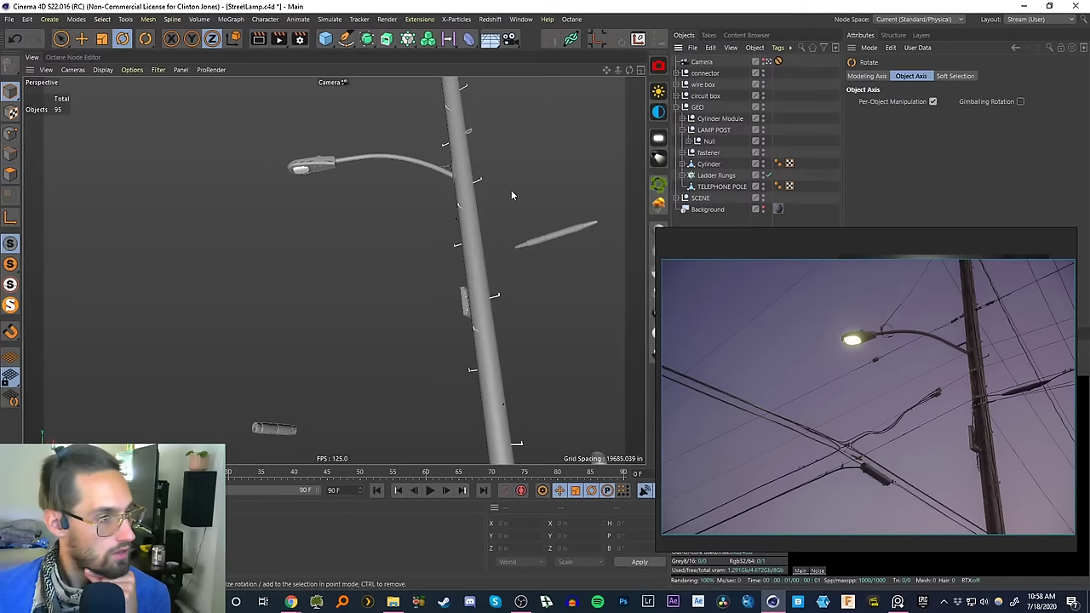
- Switch to the full Top view, collapse GEO, expand SCENE and disable the Figure object
click(640, 71)
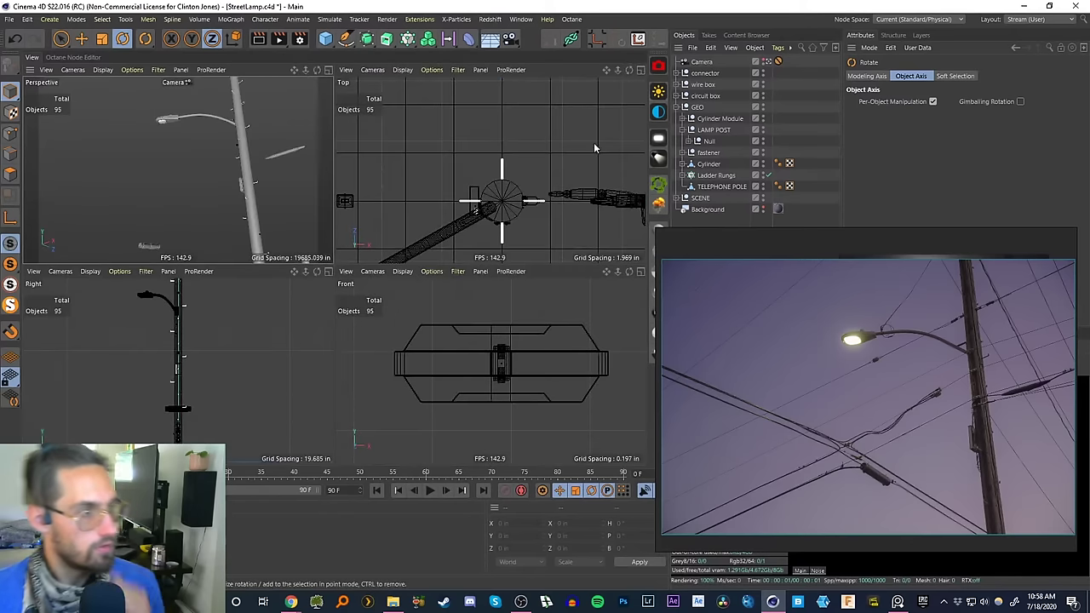
click(635, 72)
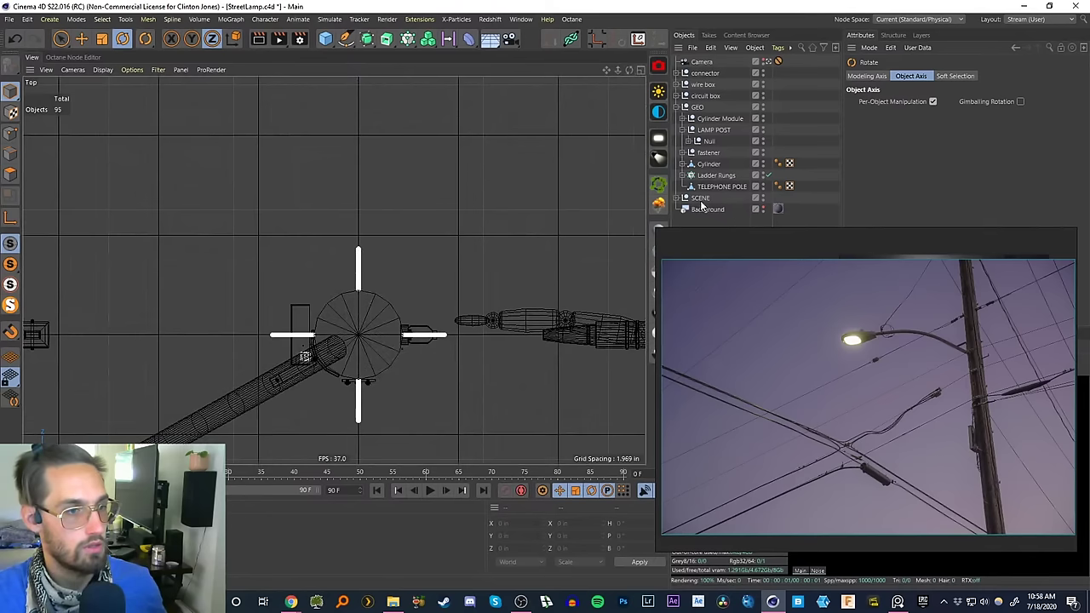
click(677, 107)
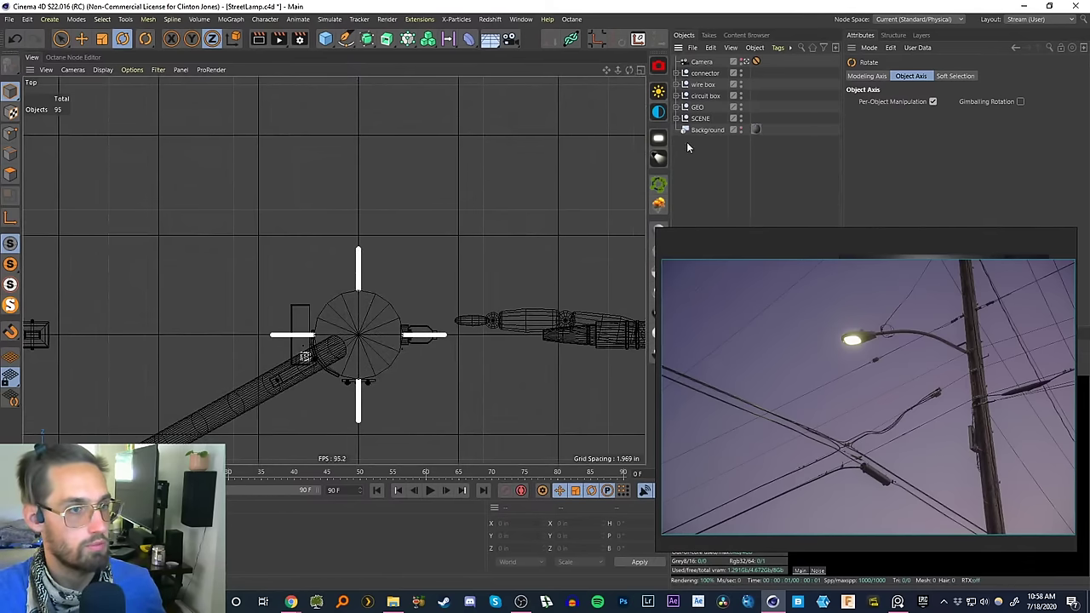
click(679, 119)
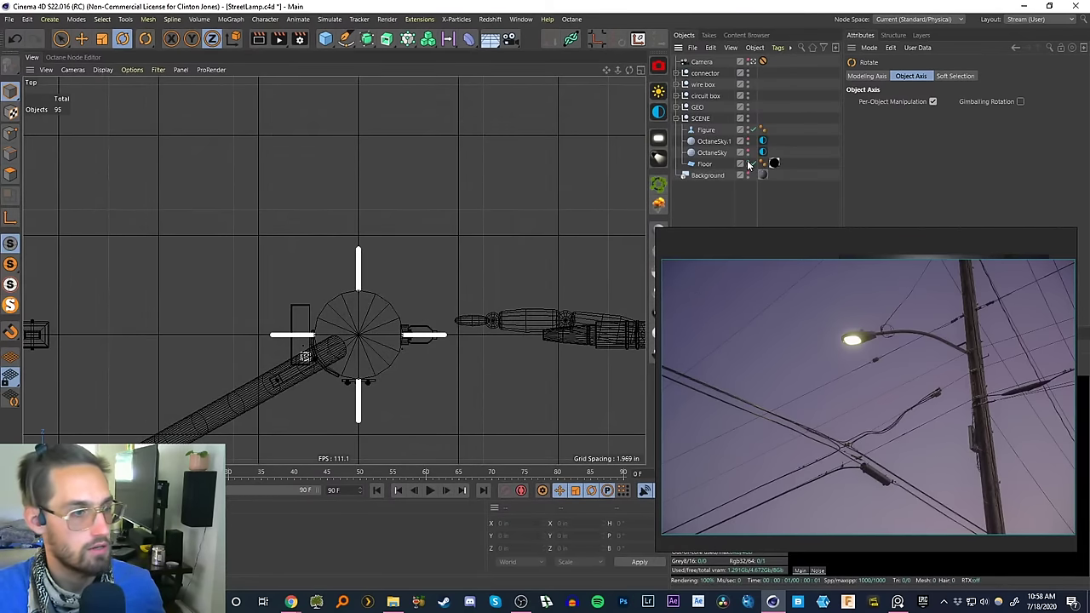
alt+middle_drag(381, 295, 372, 249)
scroll(380, 260, down, 6)
scroll(372, 271, up, 3)
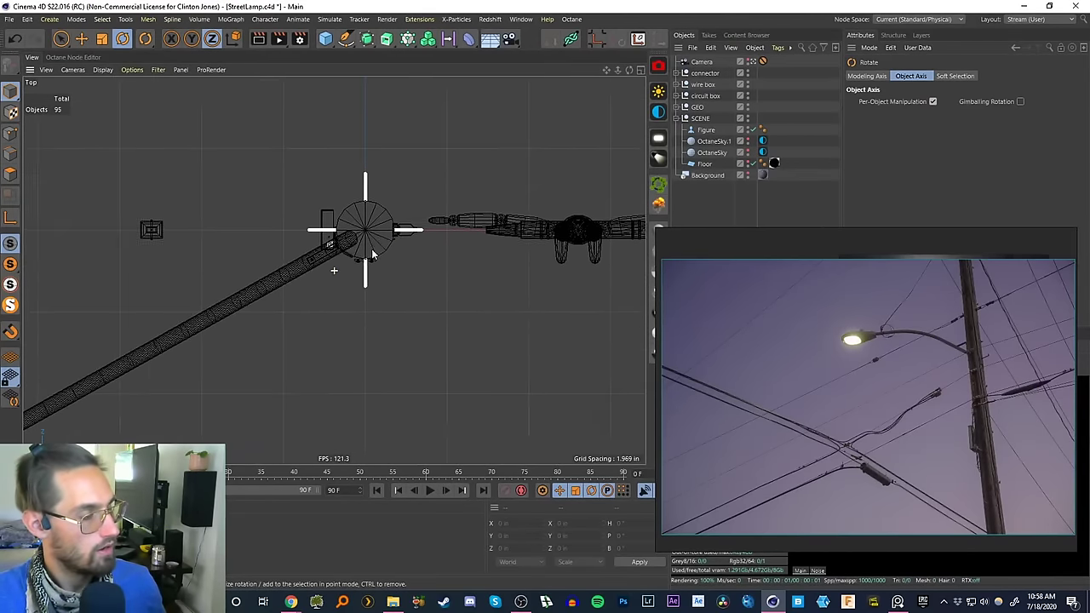
scroll(365, 254, down, 3)
scroll(359, 256, up, 4)
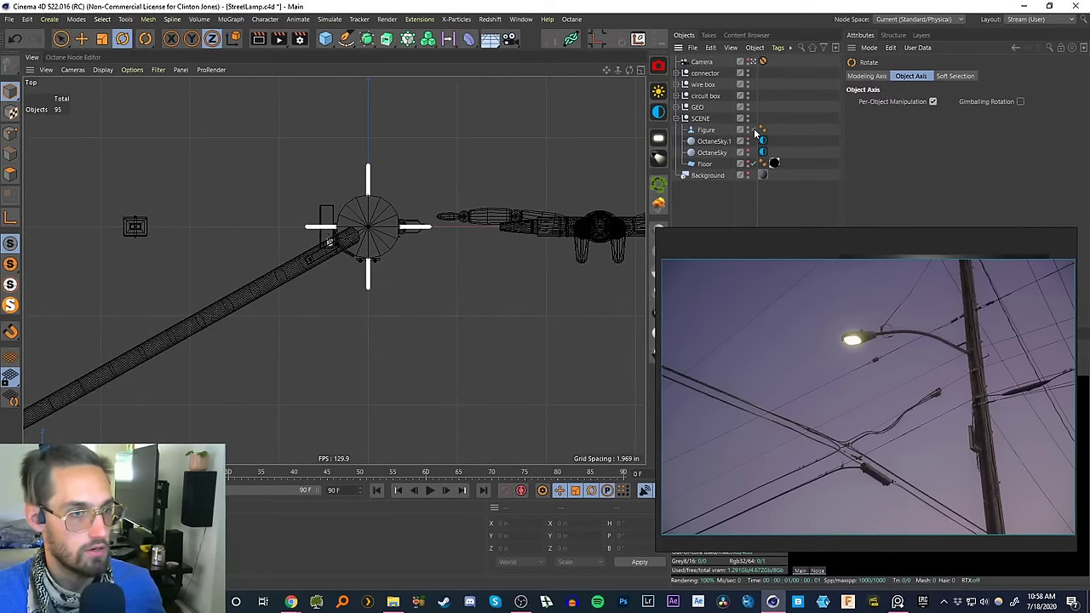
click(753, 129)
- Start the Spline Pen in the Top view and set its spline type to Linear
alt+right_drag(369, 234, 349, 291)
scroll(349, 294, down, 3)
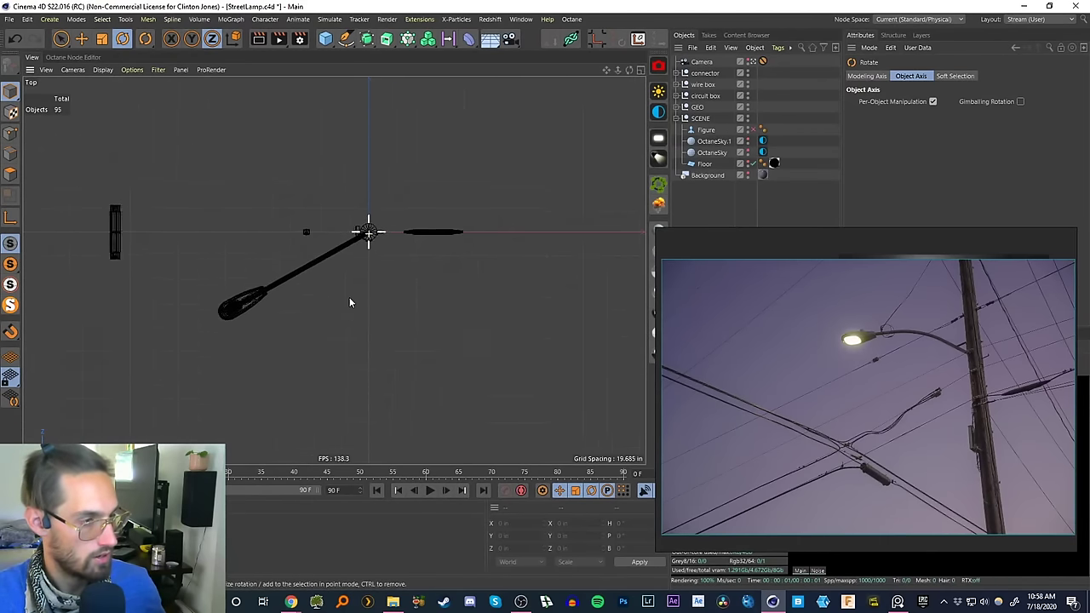
scroll(351, 293, up, 3)
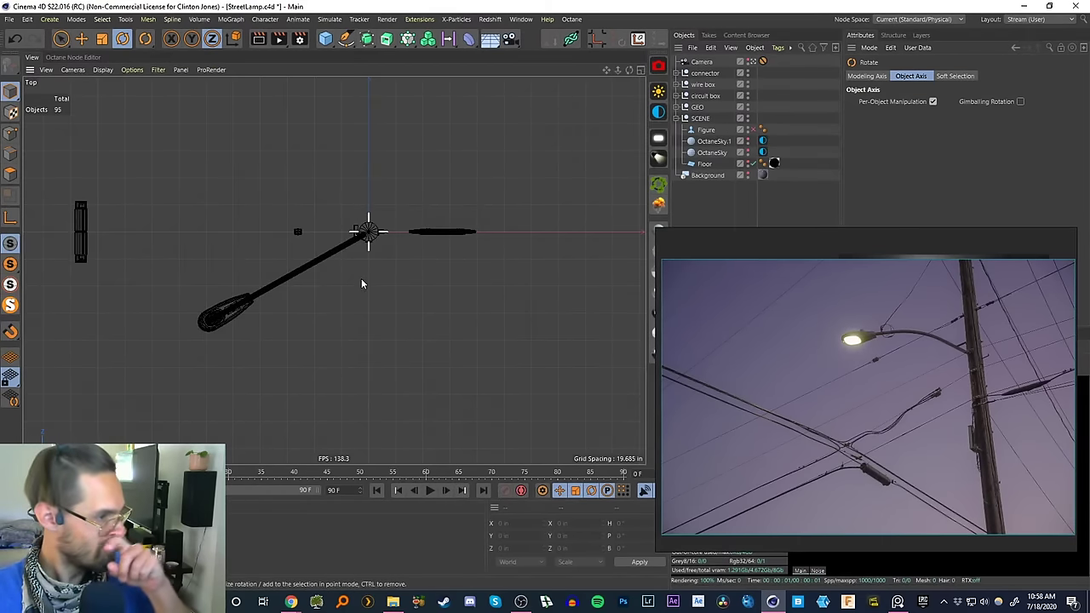
scroll(299, 229, up, 5)
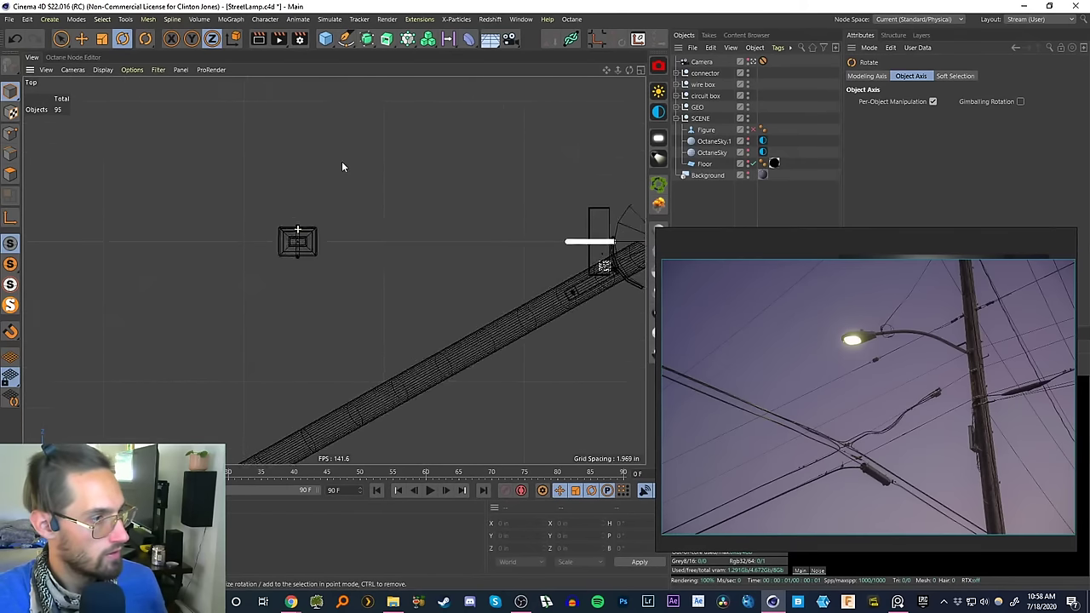
scroll(313, 224, down, 4)
scroll(306, 232, down, 3)
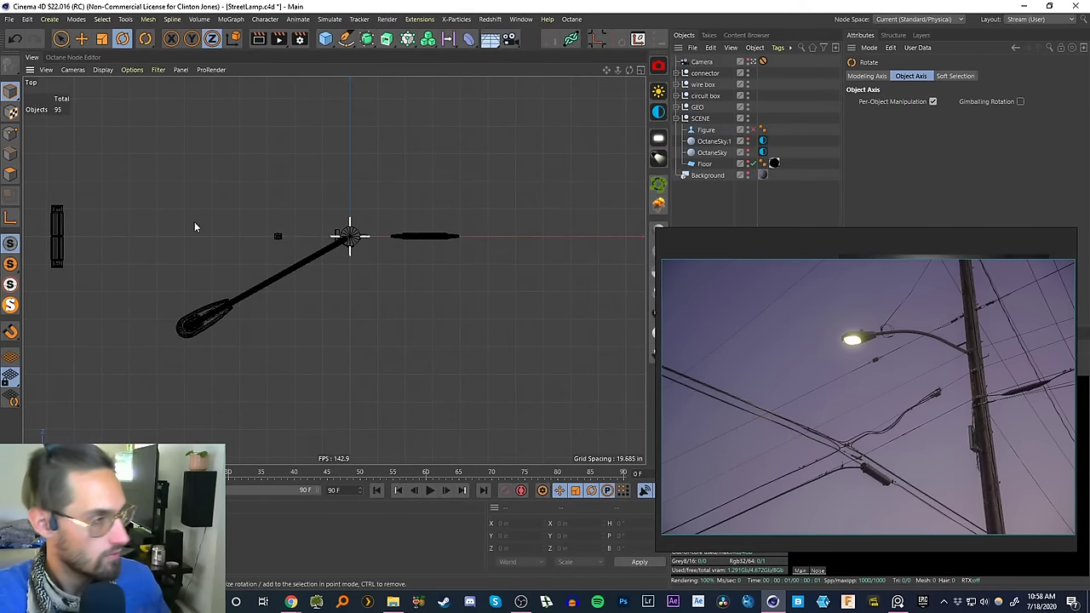
click(345, 39)
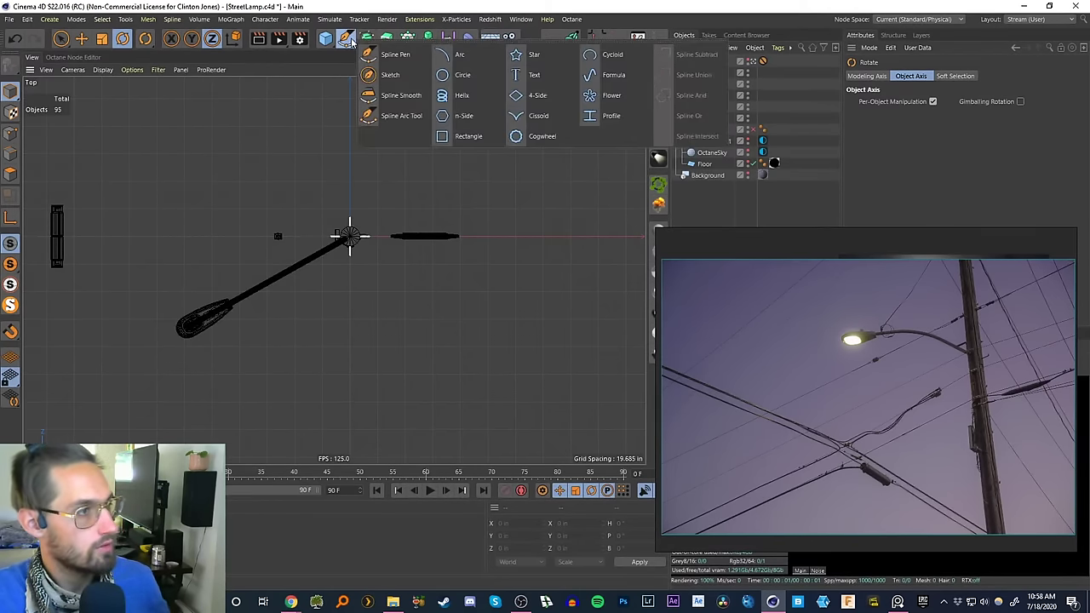
click(395, 56)
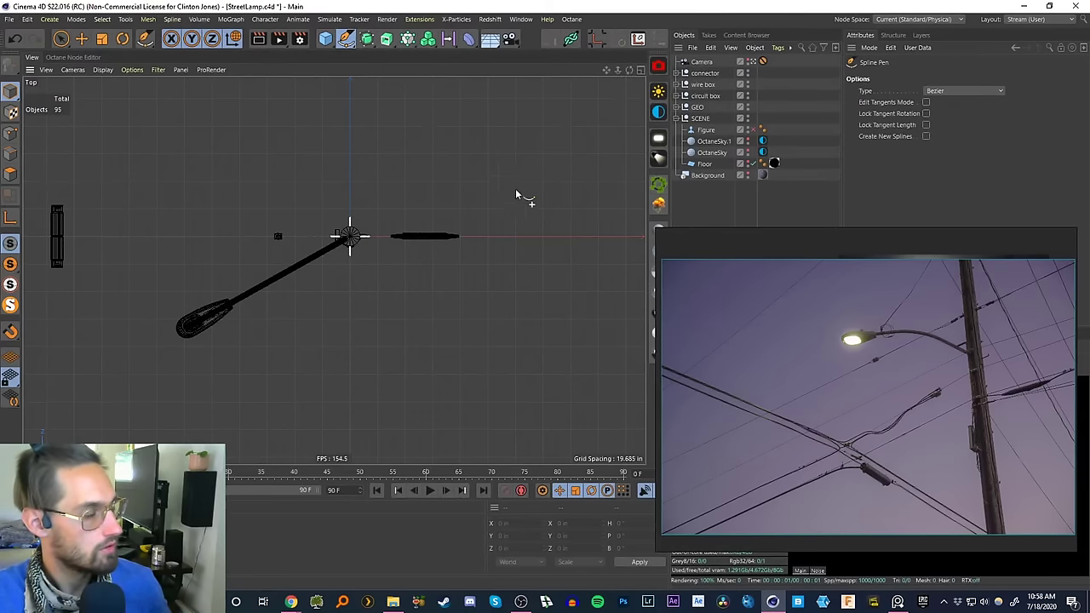
click(346, 40)
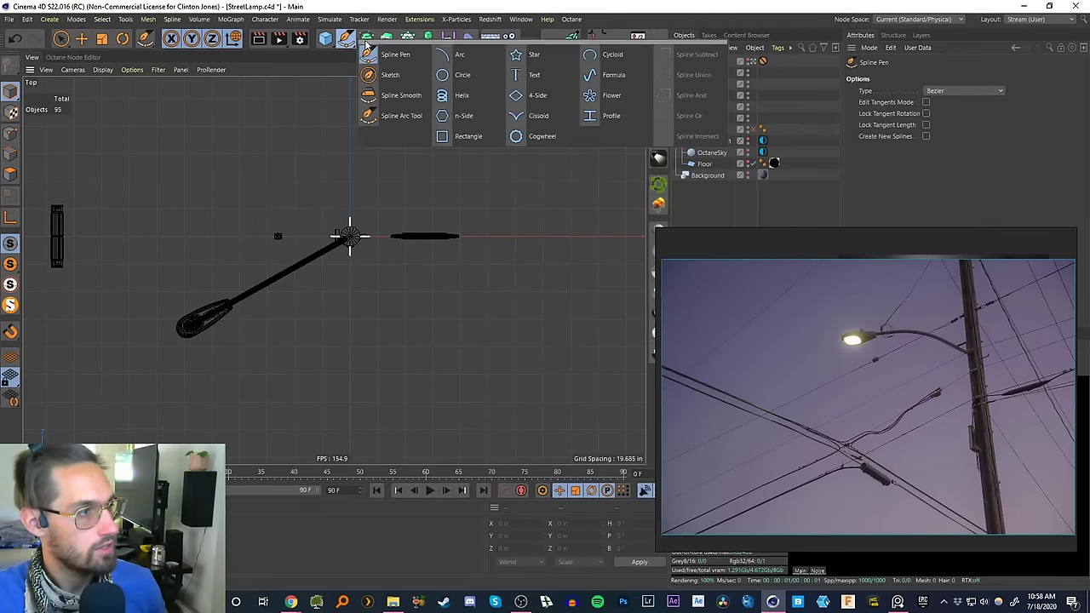
click(347, 41)
click(958, 90)
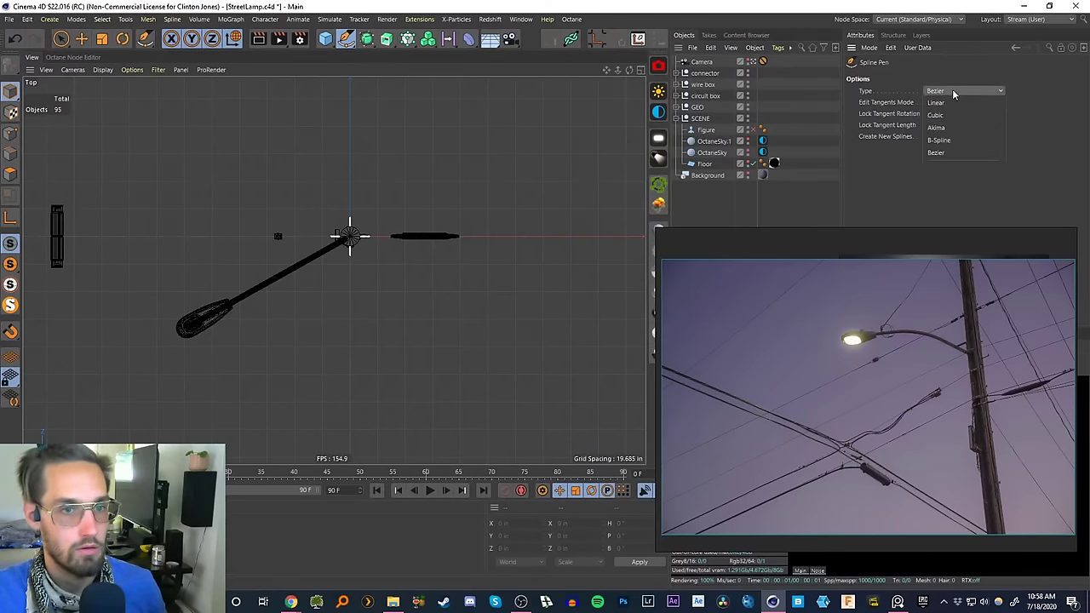
click(947, 103)
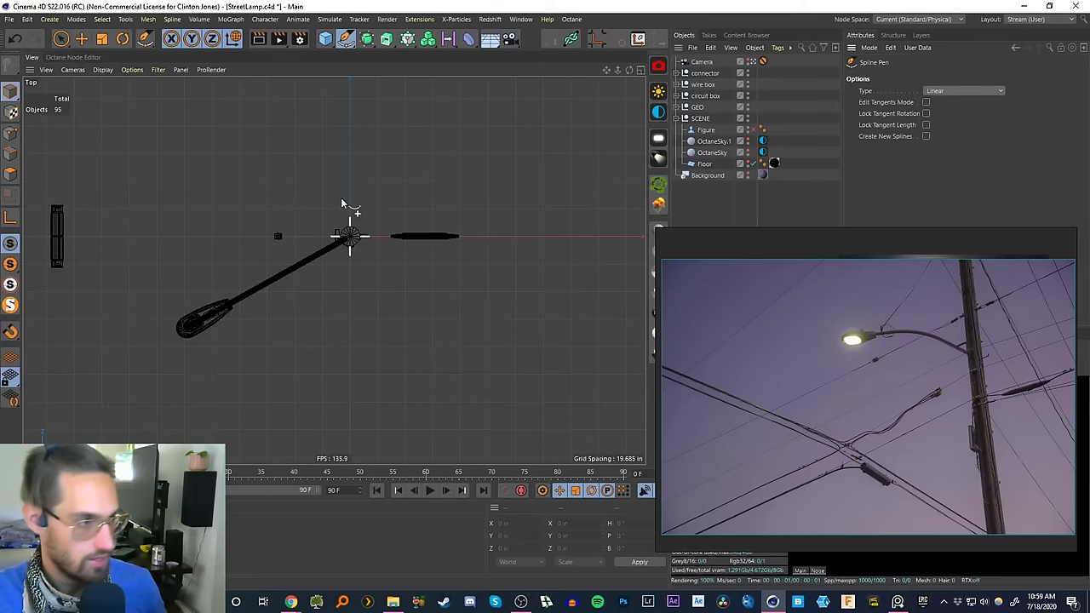
- Draw a straight two-point spline from the telephone pole's center out to about X -503.5 in, Z 40.6 in
scroll(381, 187, up, 3)
scroll(382, 185, up, 5)
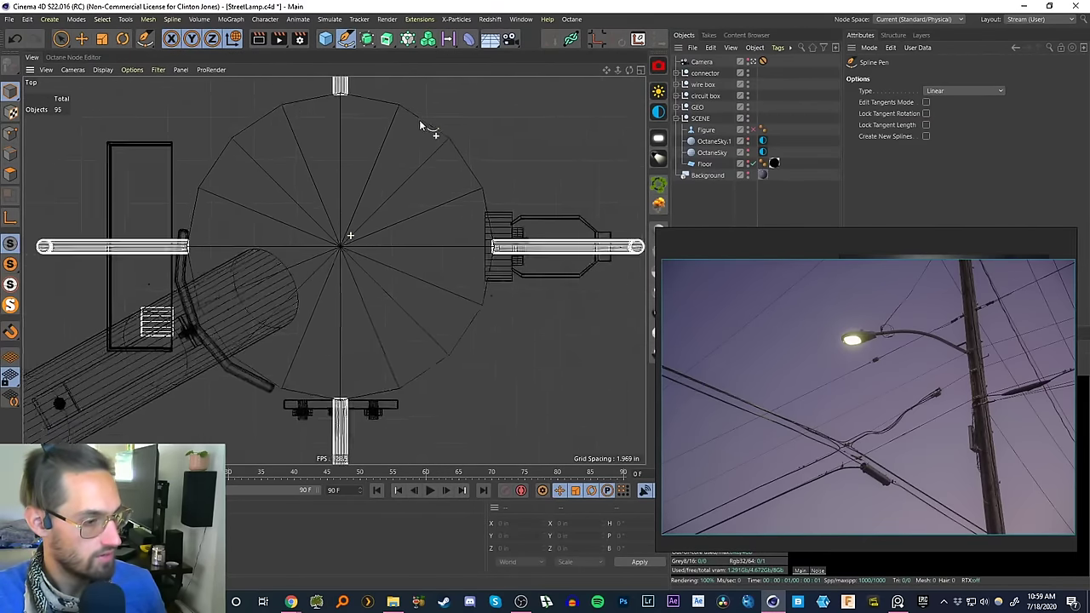
alt+middle_drag(368, 189, 393, 191)
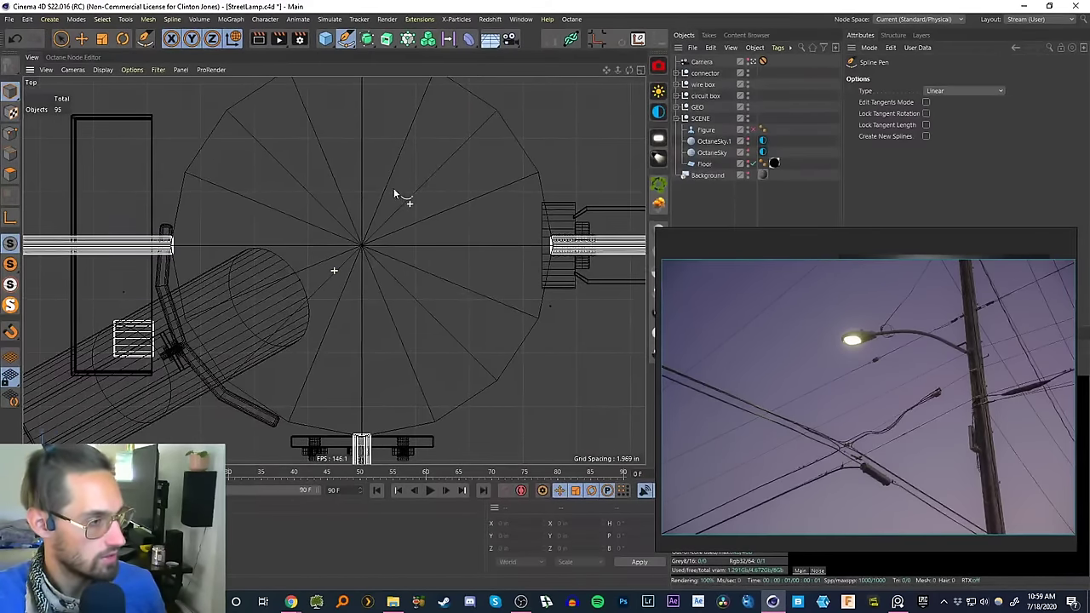
click(360, 244)
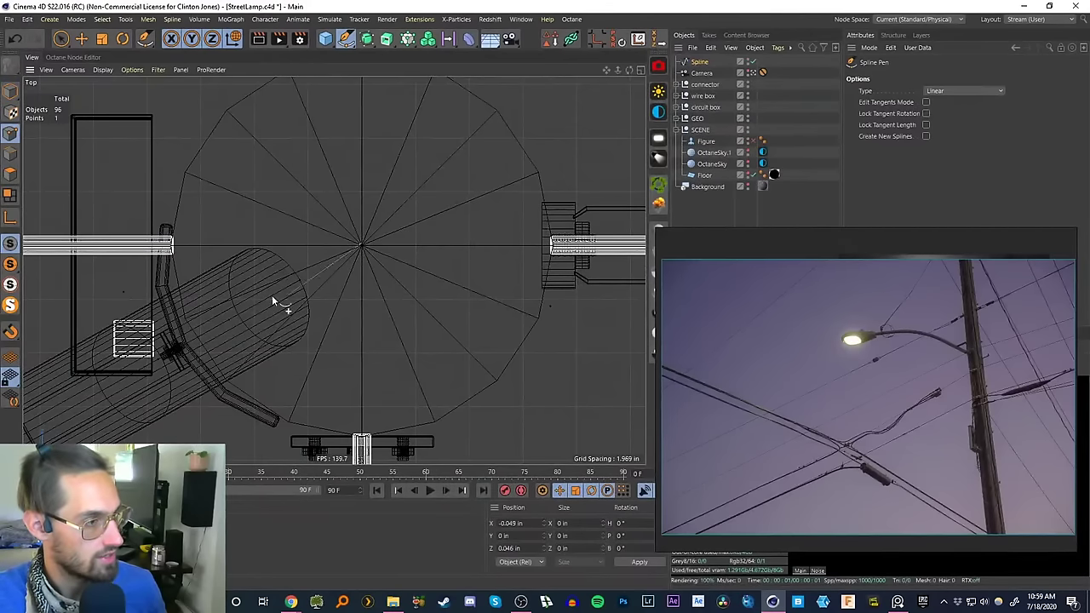
scroll(383, 256, down, 10)
scroll(331, 345, down, 3)
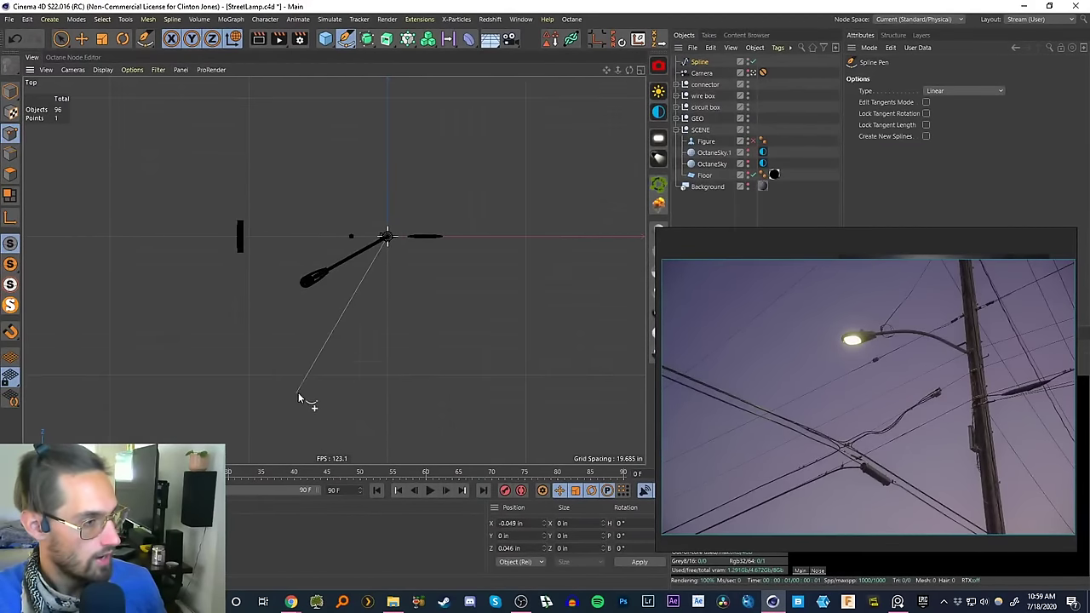
alt+middle_drag(341, 304, 327, 225)
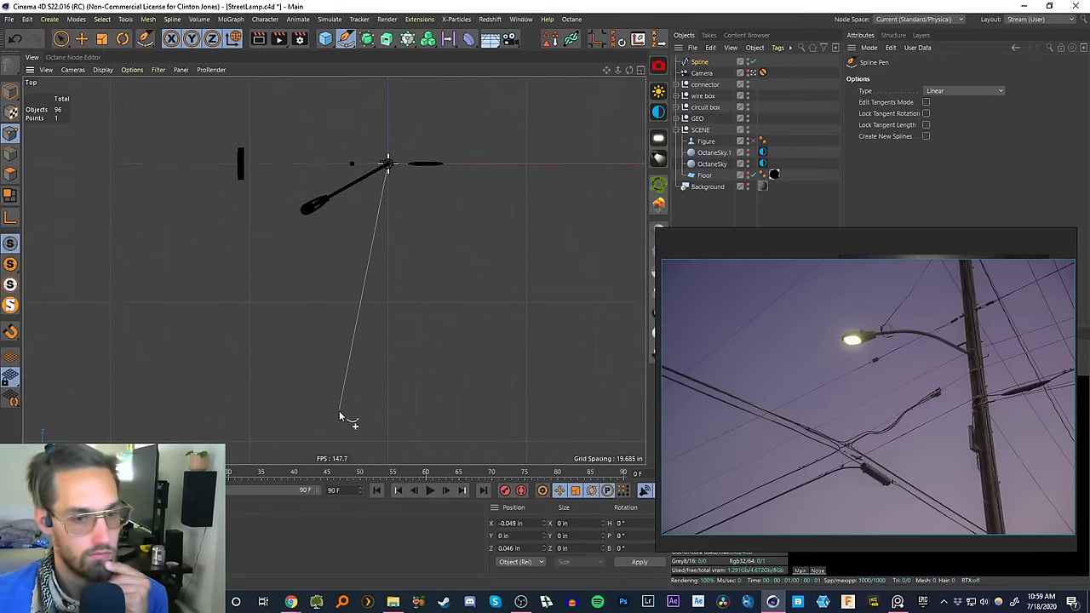
click(32, 135)
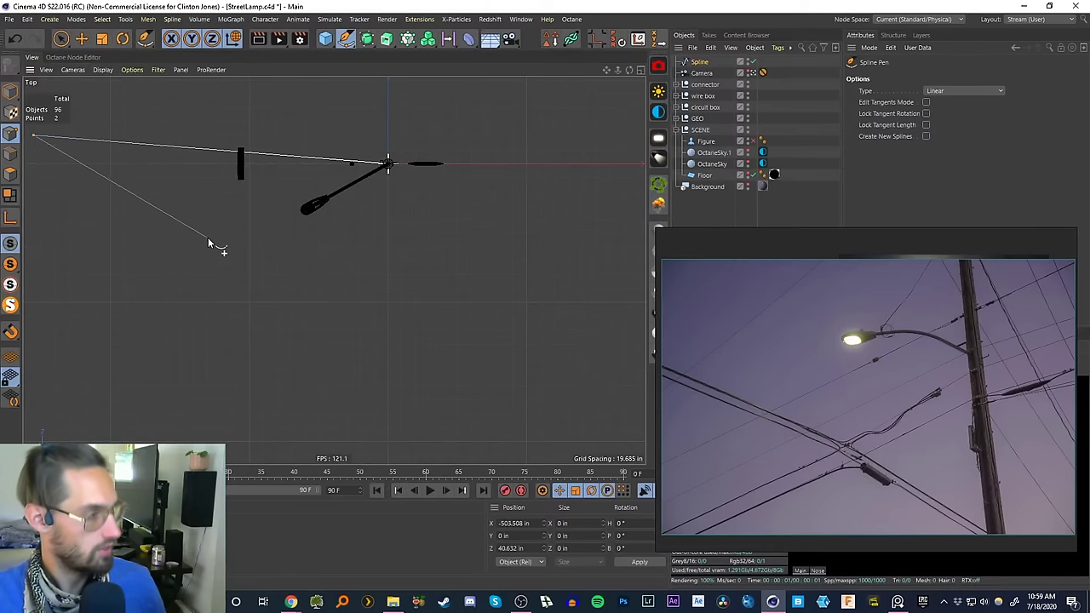
key(Escape)
- Select the spline point at the pole's center and set its X position to 0 in
alt+middle_drag(268, 245, 283, 284)
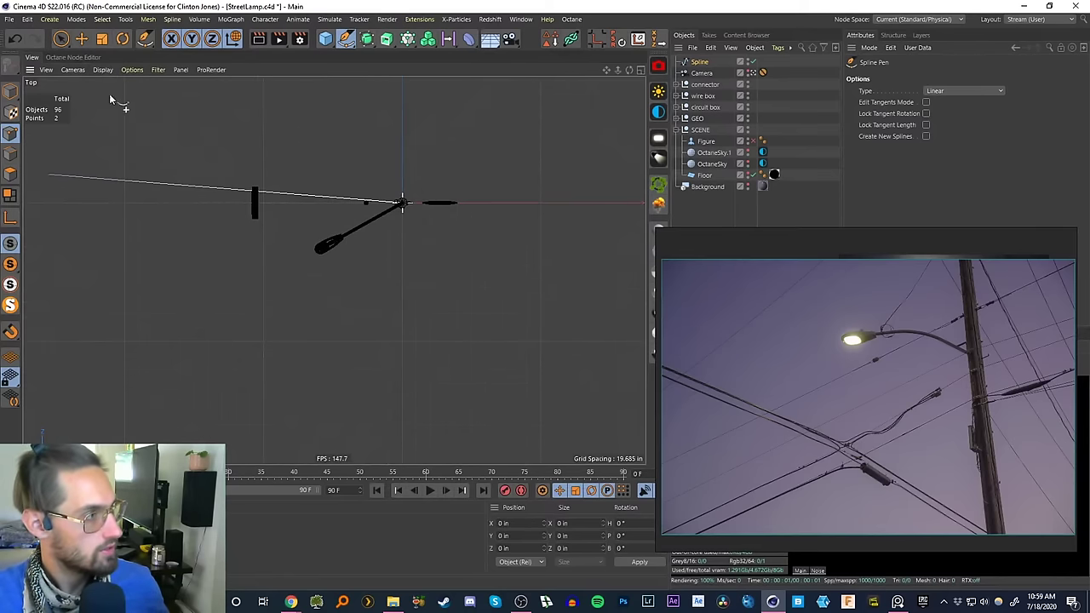
click(60, 38)
click(402, 202)
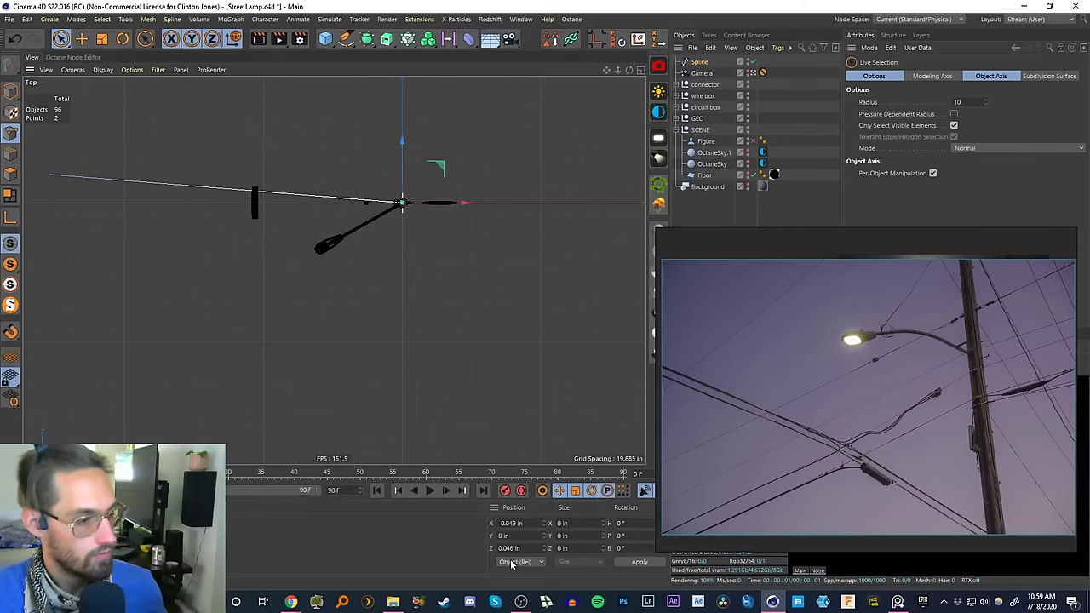
text(0)
key(Return)
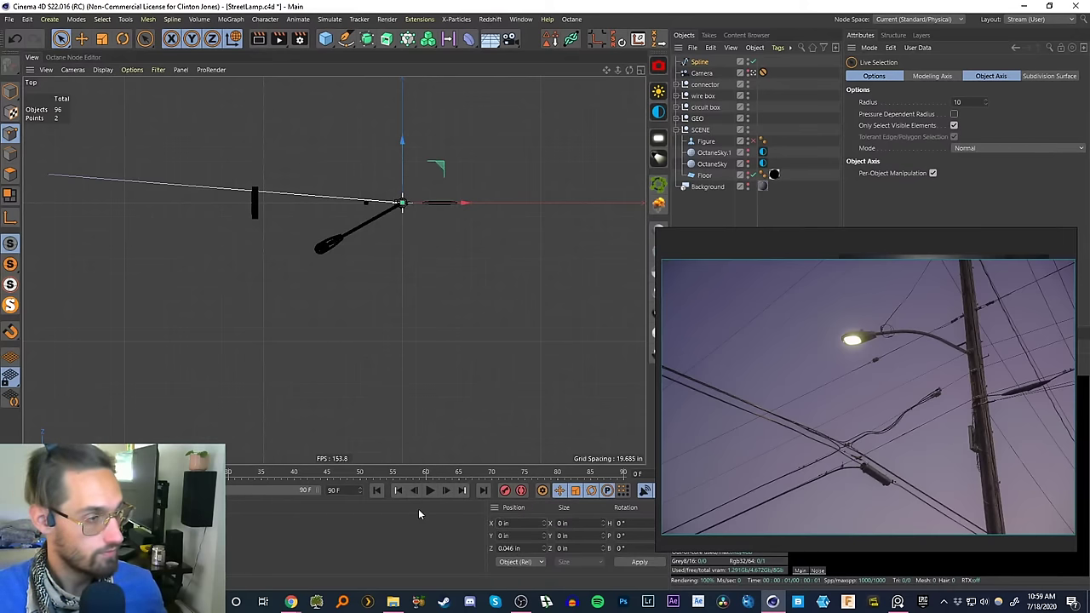
- Raise the whole spline along Y to 245.636 in on the telephone pole and show the full Perspective view
click(640, 69)
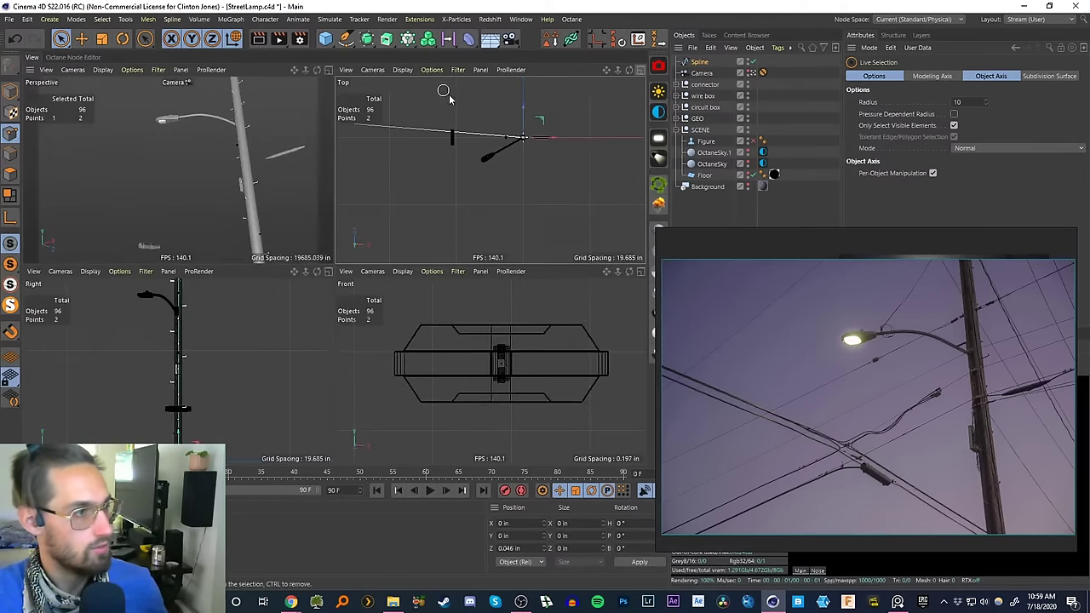
click(328, 69)
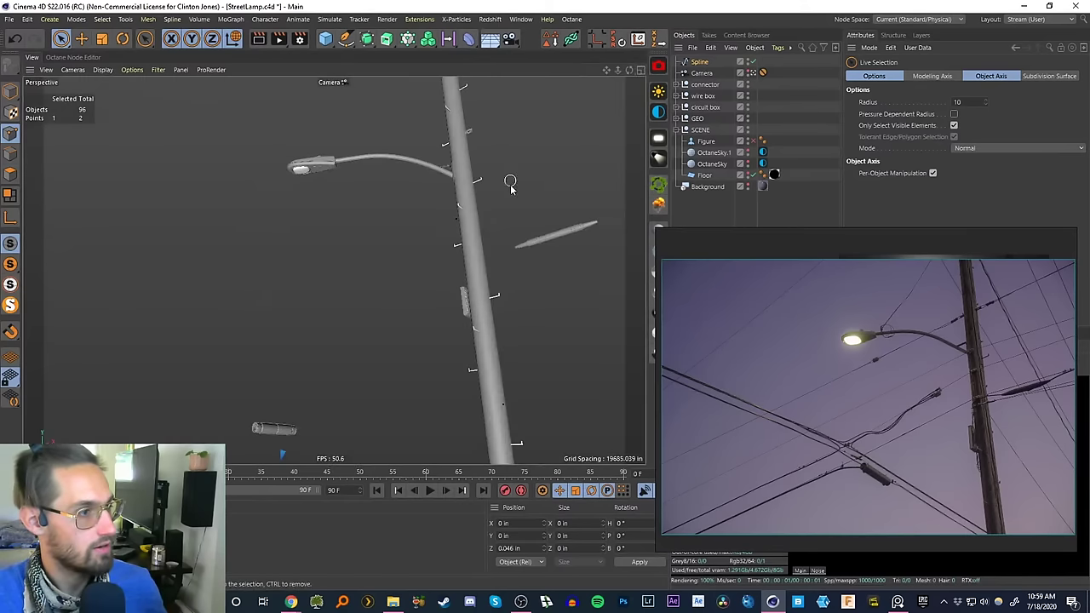
click(701, 73)
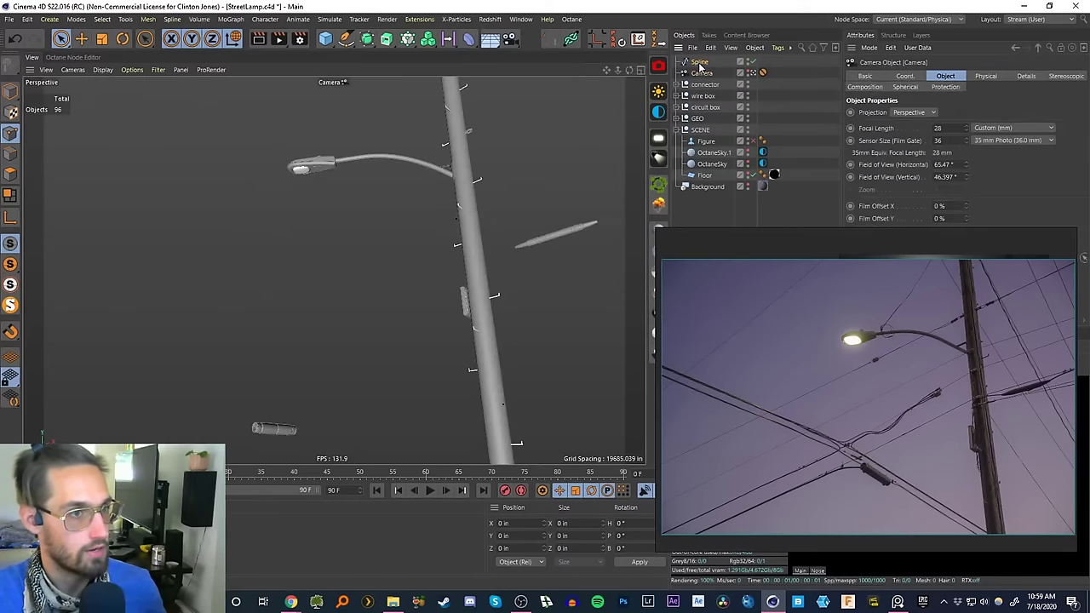
click(700, 62)
click(11, 92)
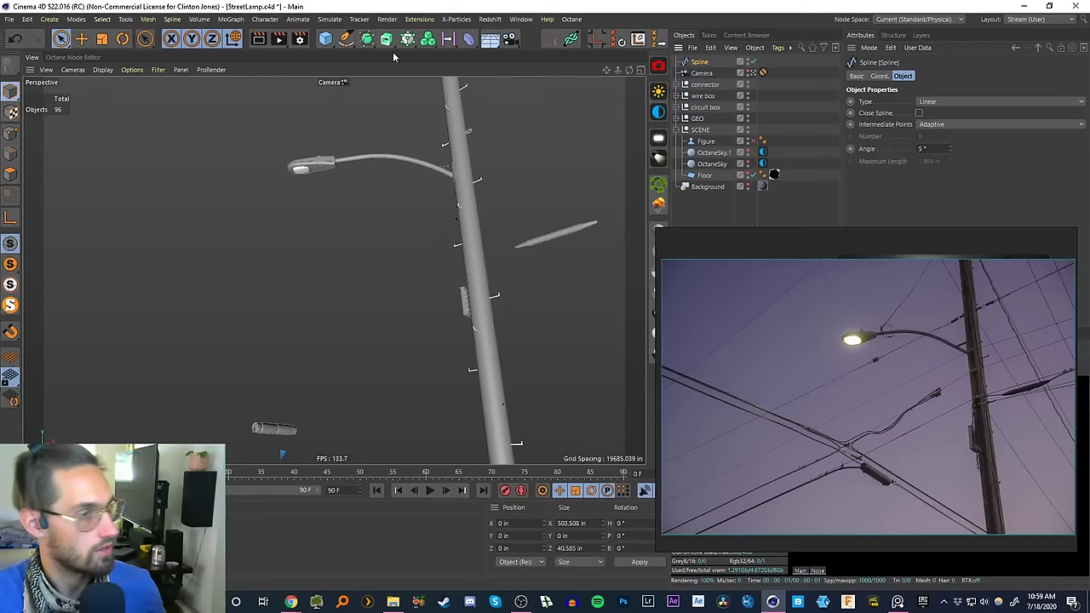
click(641, 70)
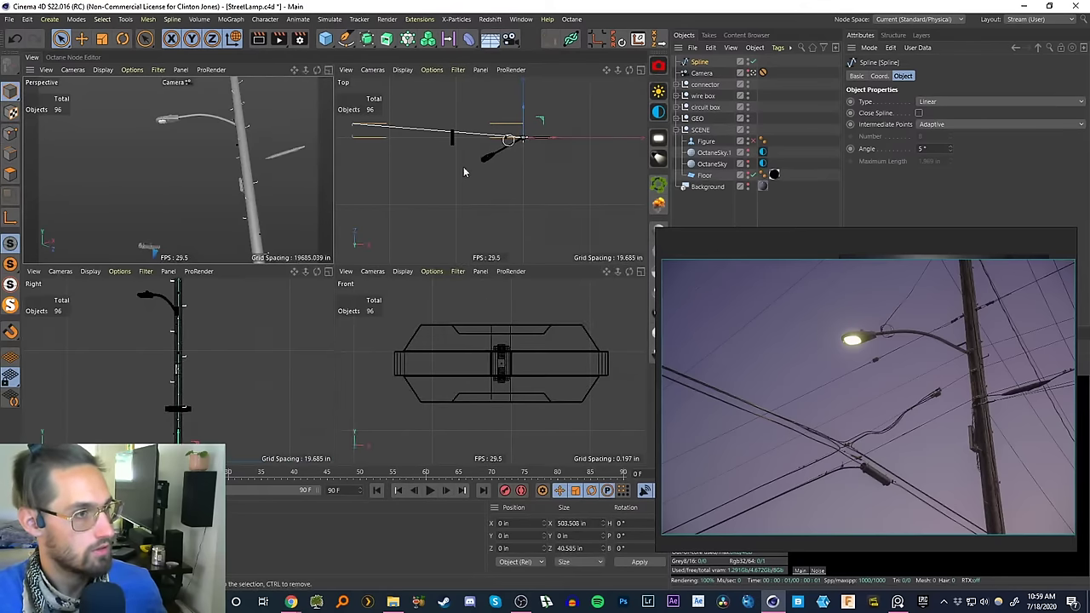
key(s)
alt+right_drag(187, 350, 169, 412)
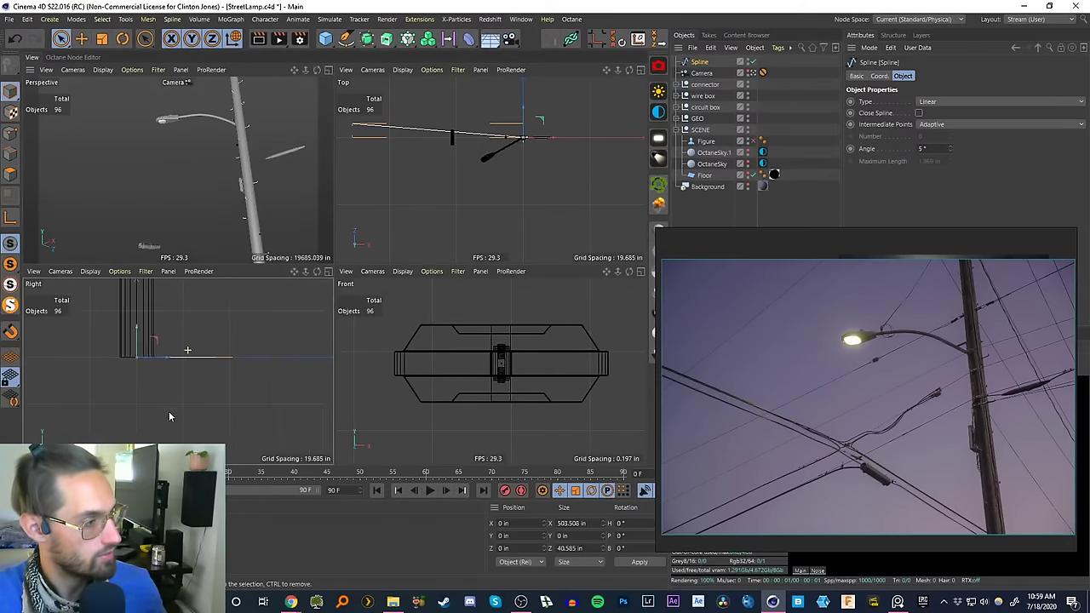
alt+middle_drag(193, 327, 206, 390)
drag(154, 390, 158, 242)
alt+middle_drag(180, 325, 178, 409)
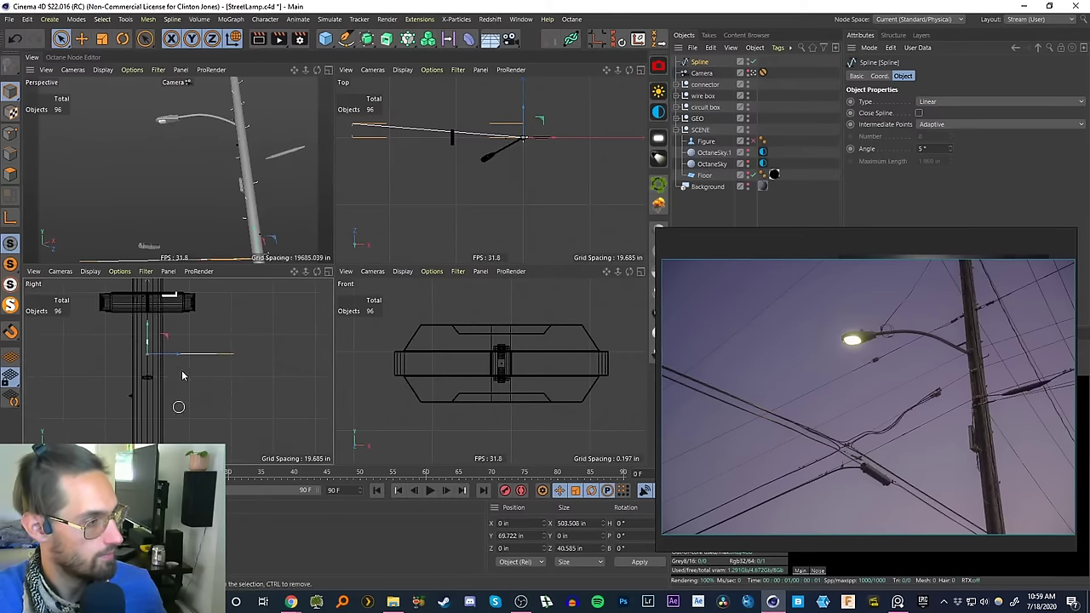
scroll(189, 368, down, 5)
alt+middle_drag(204, 351, 195, 423)
drag(167, 407, 173, 273)
click(329, 69)
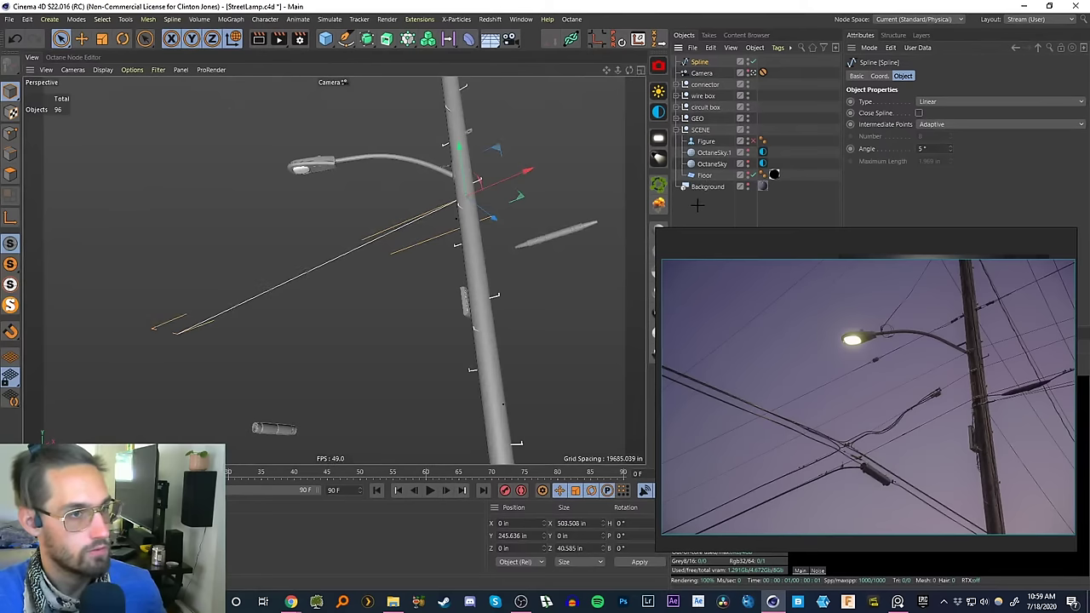
- Move the wire spline's free end point farther from the pole, to X -1651.774 in and Z -178.086 in
click(10, 133)
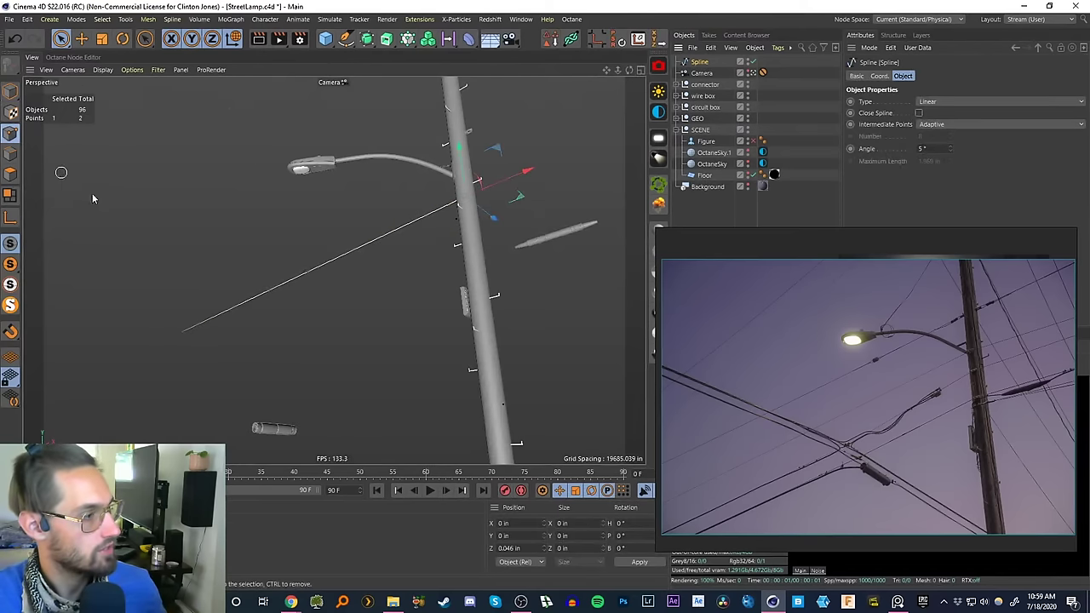
click(180, 331)
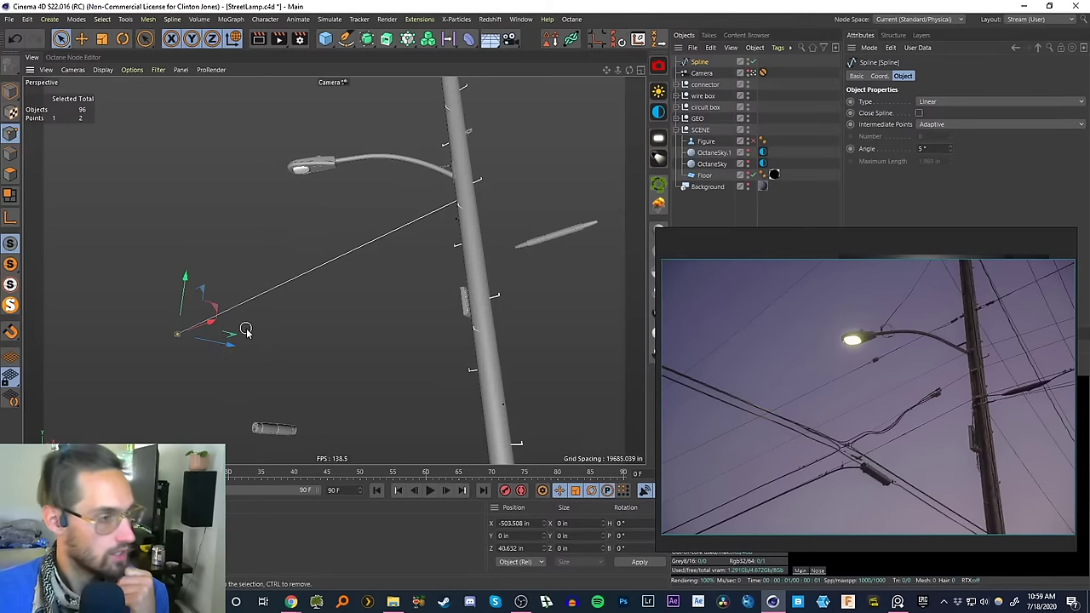
click(641, 75)
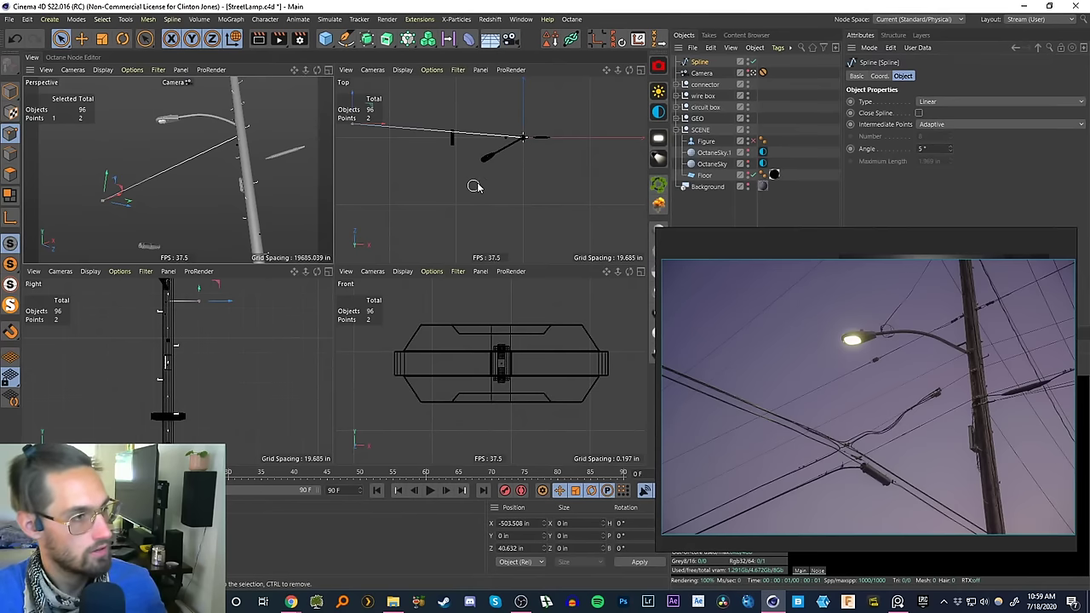
scroll(492, 178, down, 3)
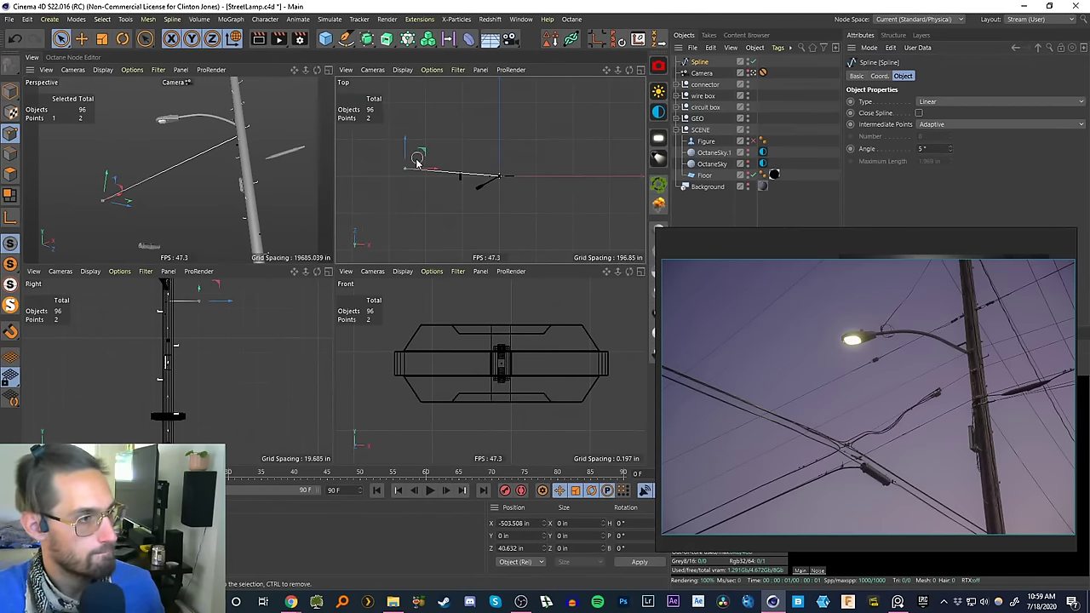
drag(424, 154, 210, 192)
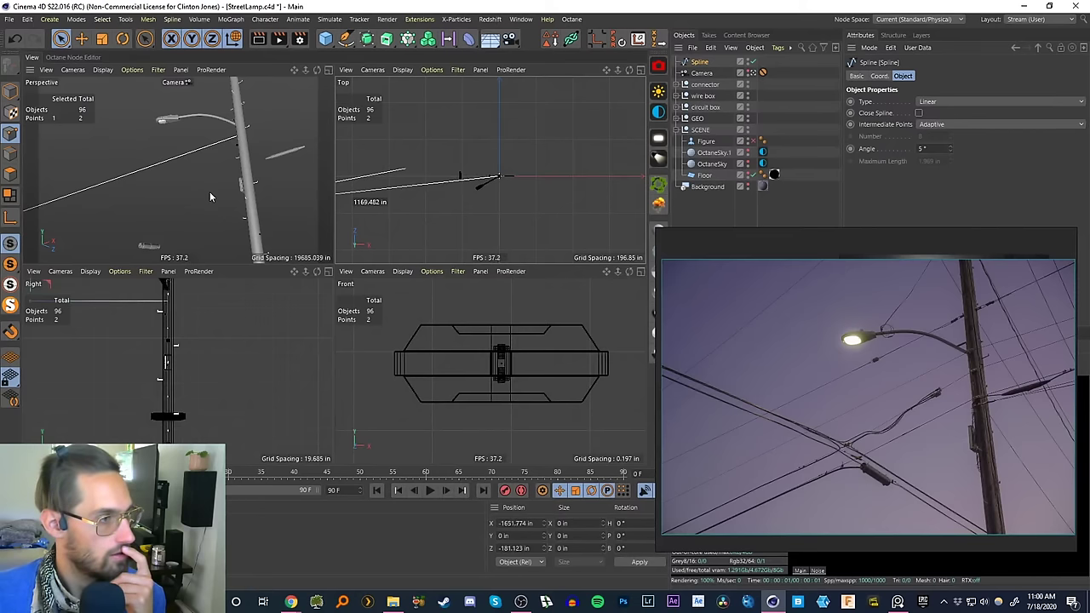
drag(209, 192, 212, 194)
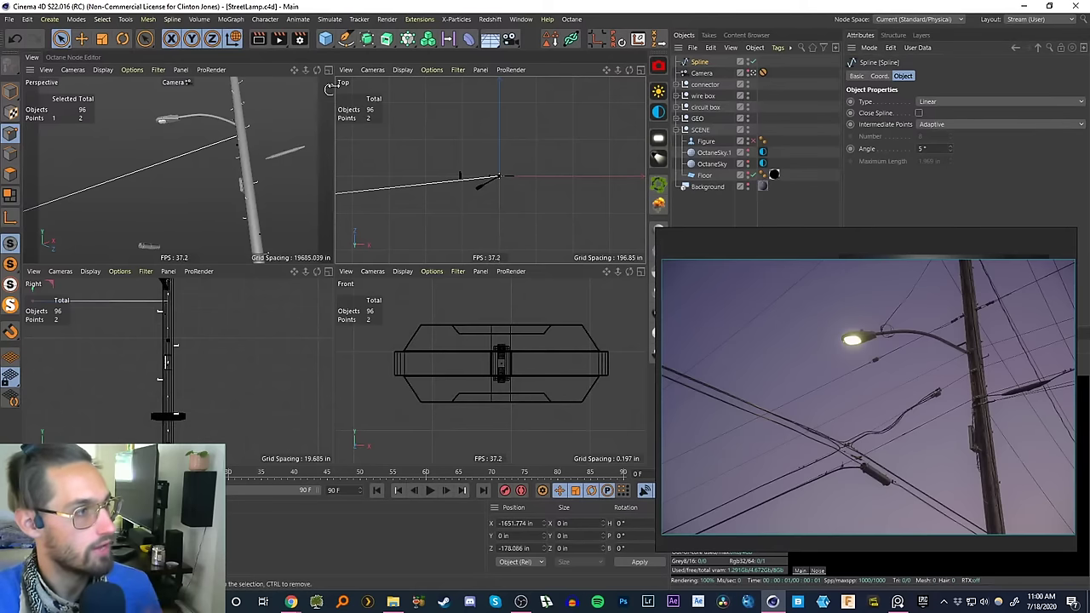
- Maximize the Perspective view, move the reference photo off the Live Viewer and enlarge the Live Viewer upward
middle_click(328, 85)
drag(857, 329, 407, 464)
drag(888, 326, 888, 233)
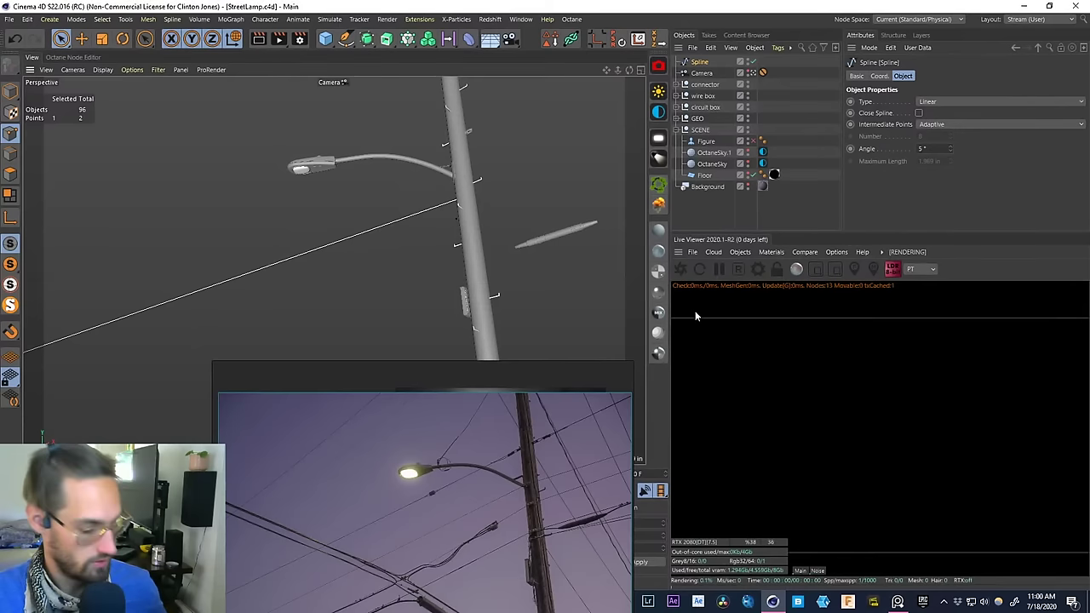
drag(551, 427, 541, 376)
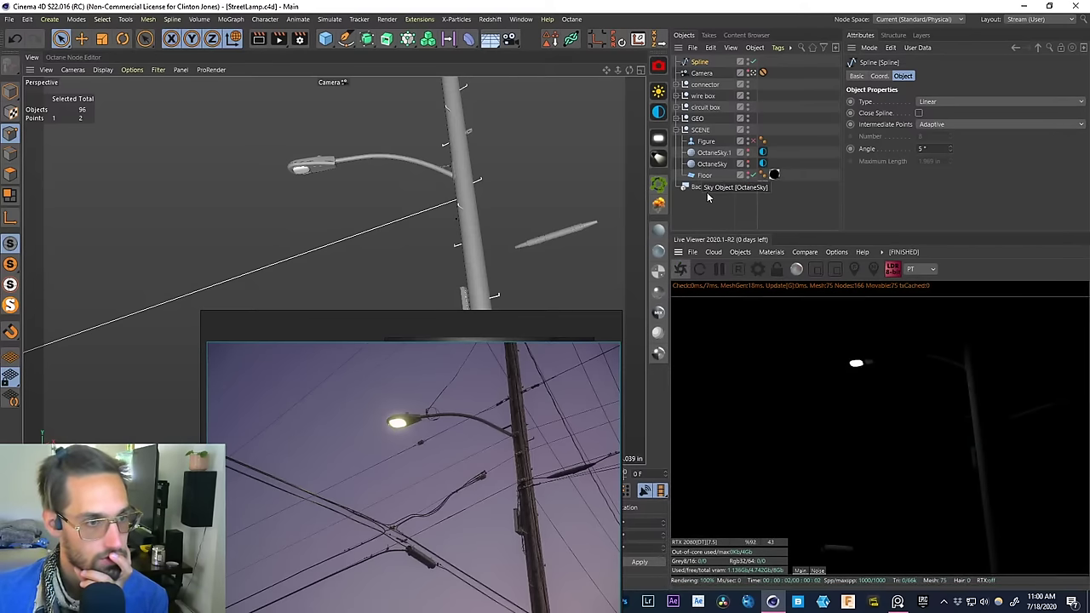
- Load the Sunset_Campus HDR file from the _personal HDRI folder as the OctaneSky environment texture
click(762, 163)
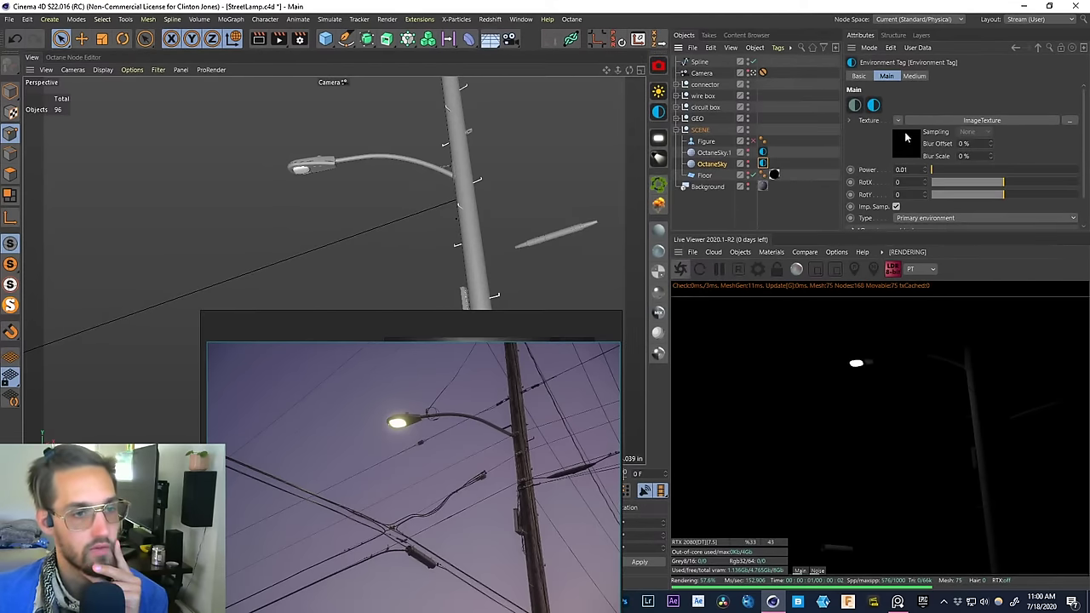
click(907, 143)
click(1069, 101)
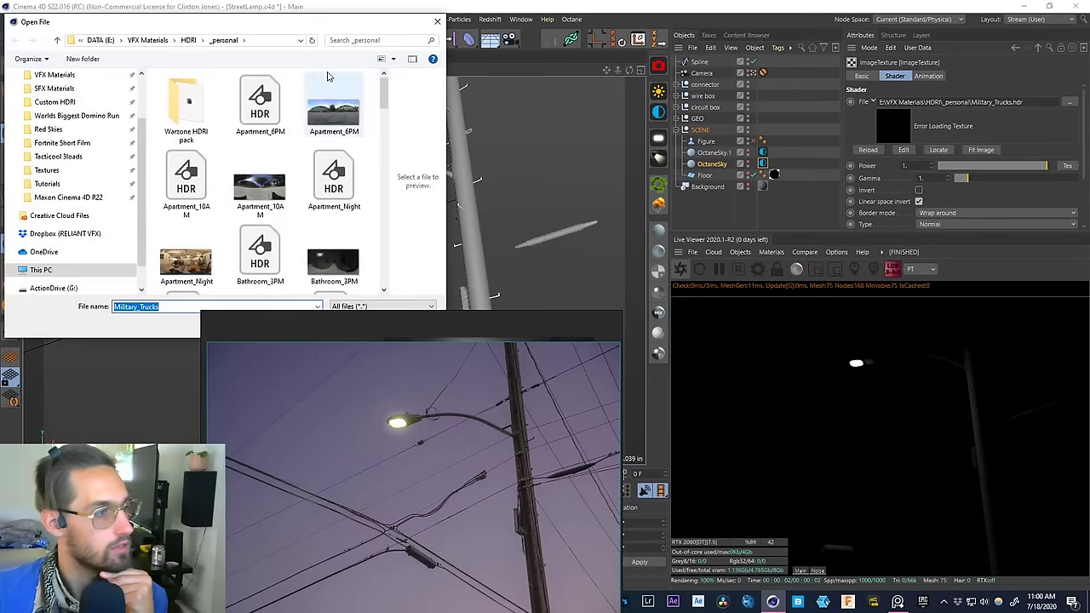
drag(358, 32, 951, 41)
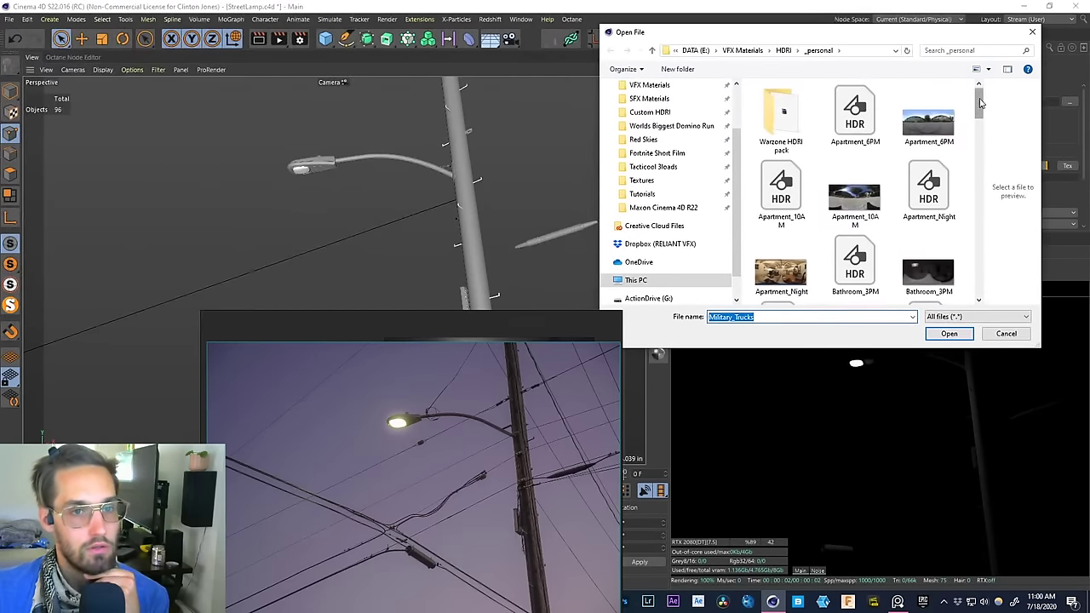
drag(980, 103, 989, 287)
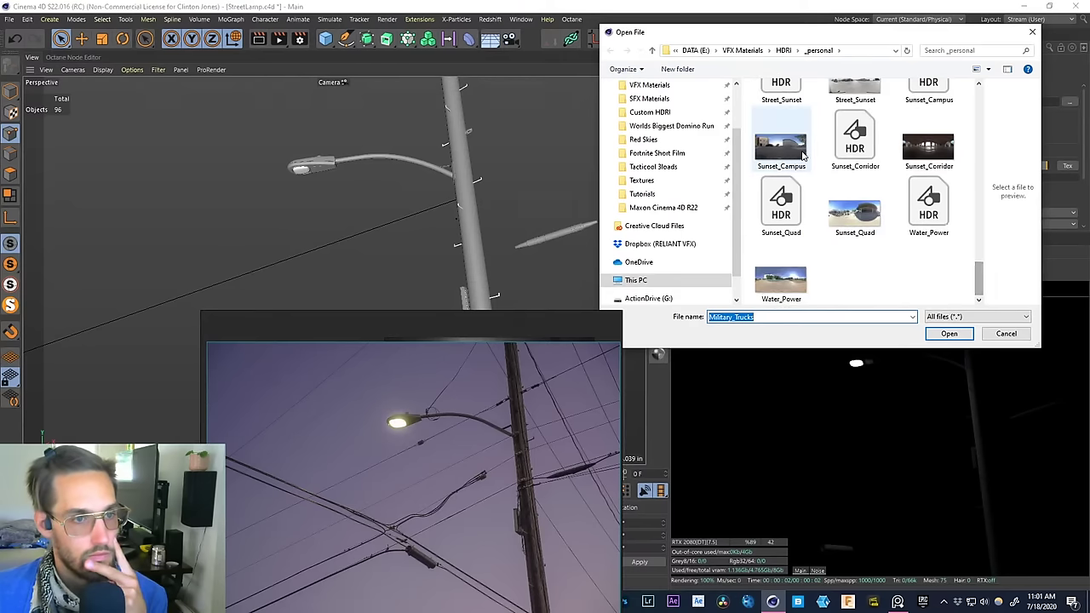
double_click(930, 88)
click(630, 352)
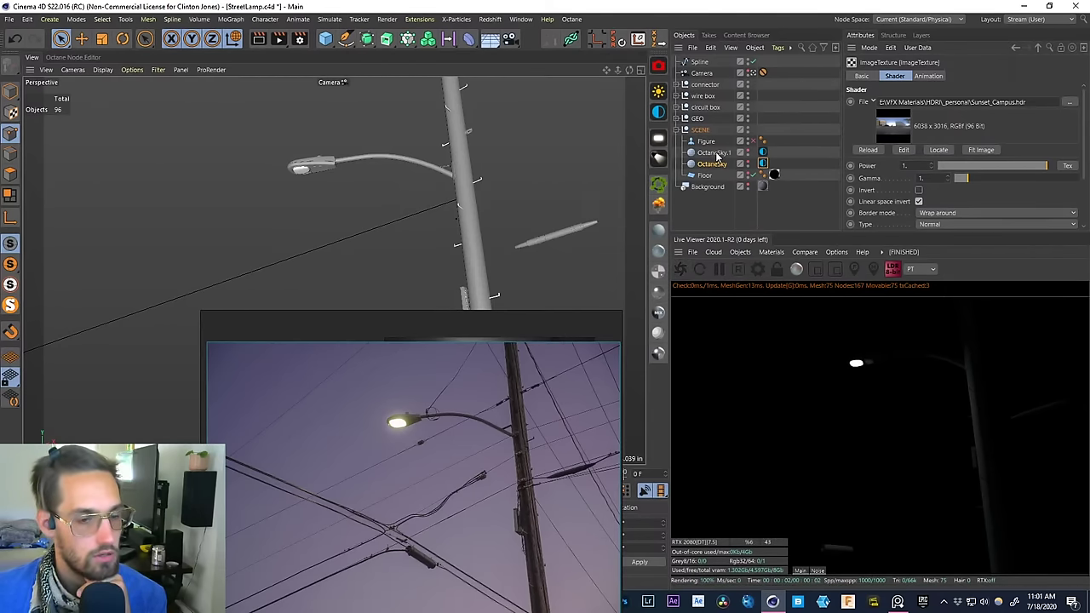
- Sample the purple sky of the reference photo as the RgbSpectrum color of the OctaneSky.1 visible environment
click(713, 153)
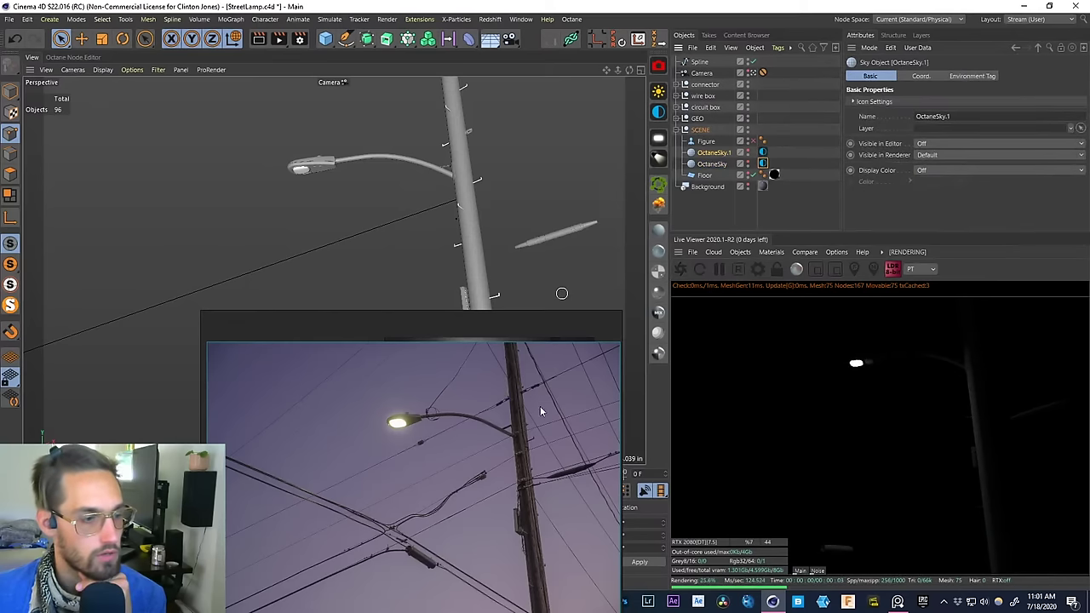
drag(539, 406, 503, 277)
click(763, 152)
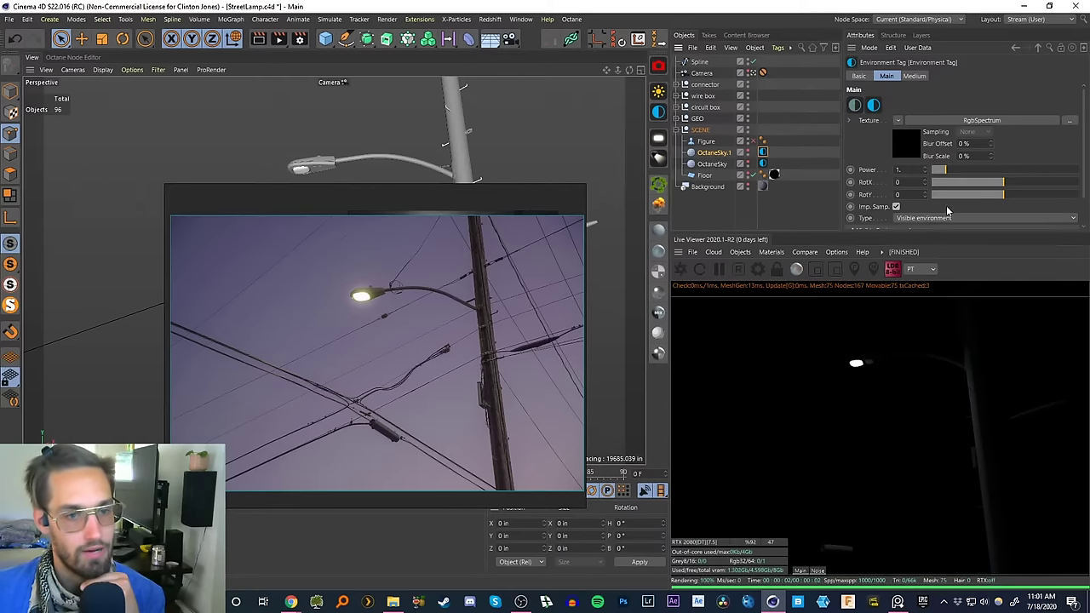
click(909, 153)
click(372, 323)
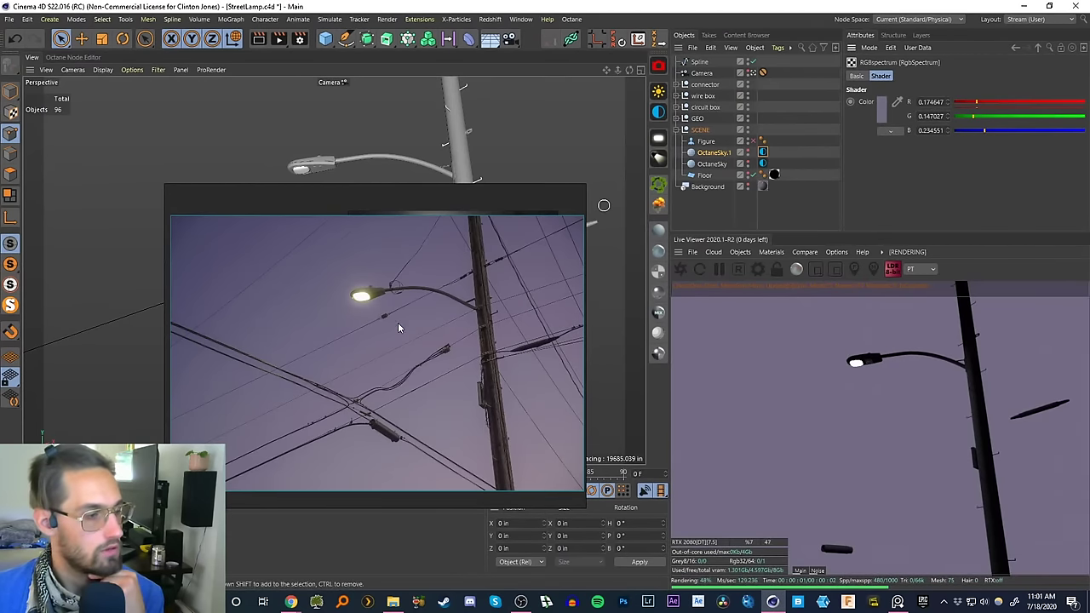
- Turn off OctaneSky.1 in the render to view the OctaneSky HDRI on its own
click(716, 196)
click(711, 163)
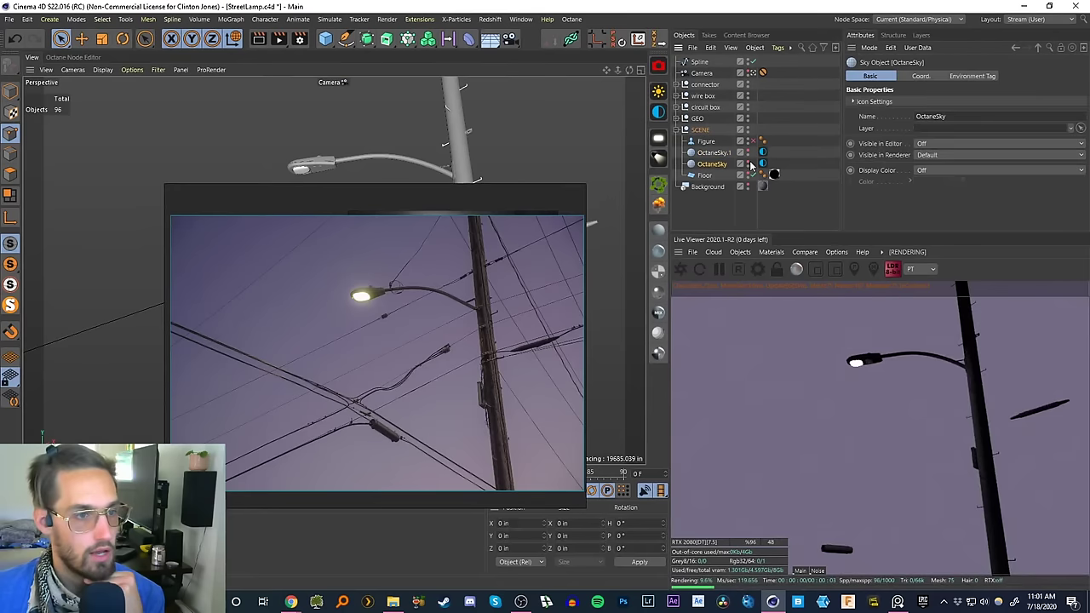
click(761, 164)
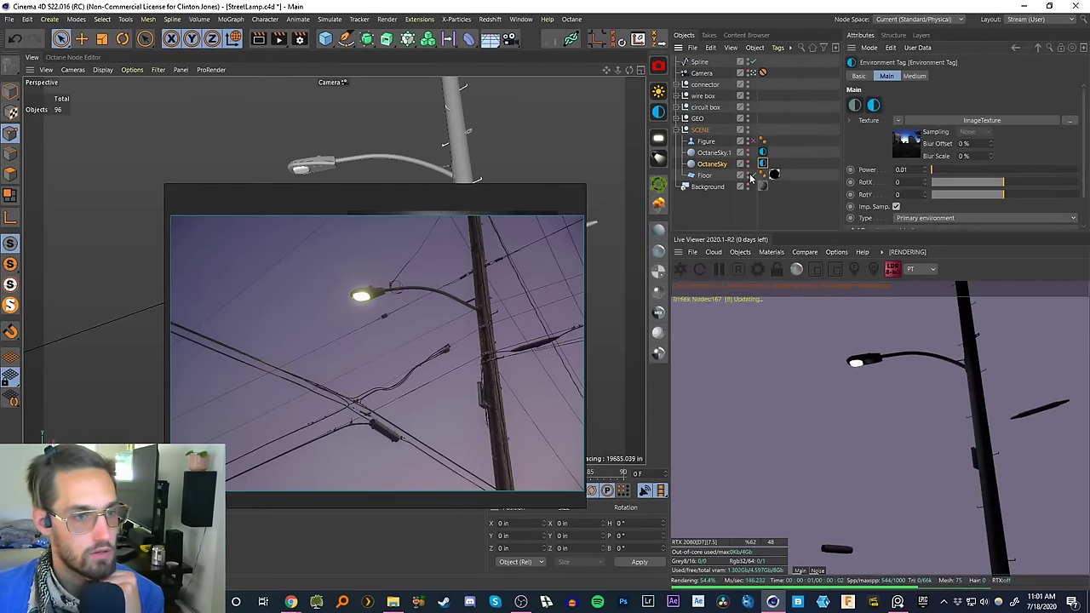
click(761, 153)
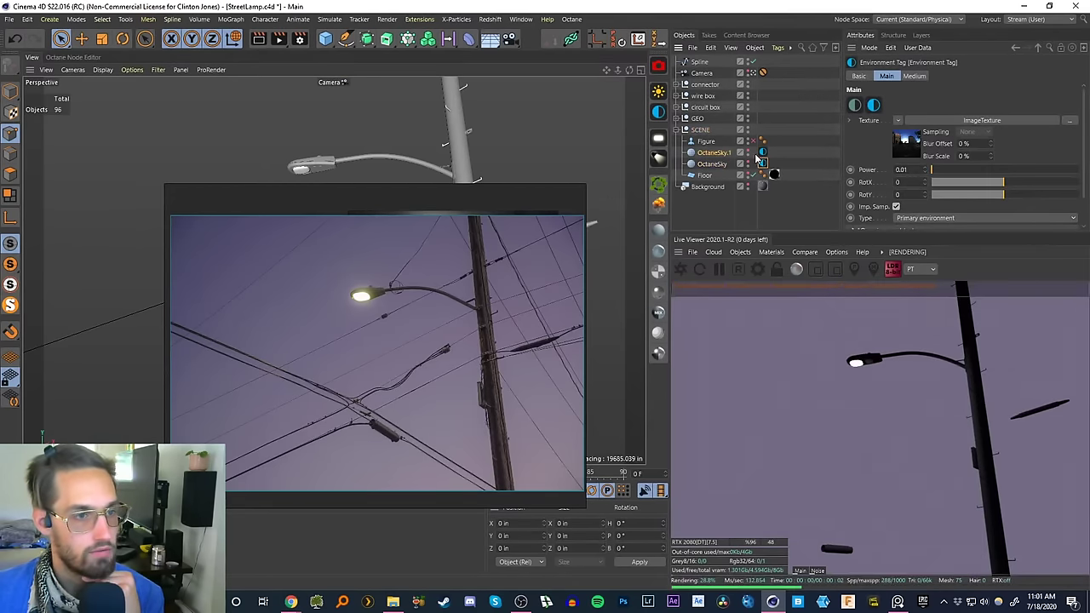
click(749, 156)
click(749, 157)
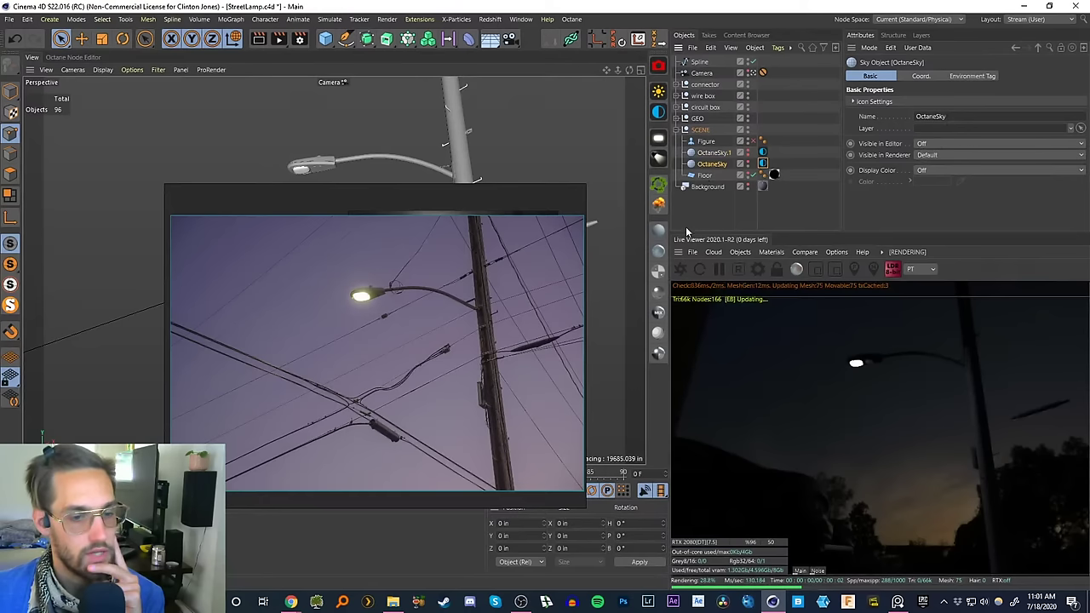
- Set the OctaneSky environment power to 1 and turn OctaneSky.1 back on in the render
click(754, 163)
click(970, 75)
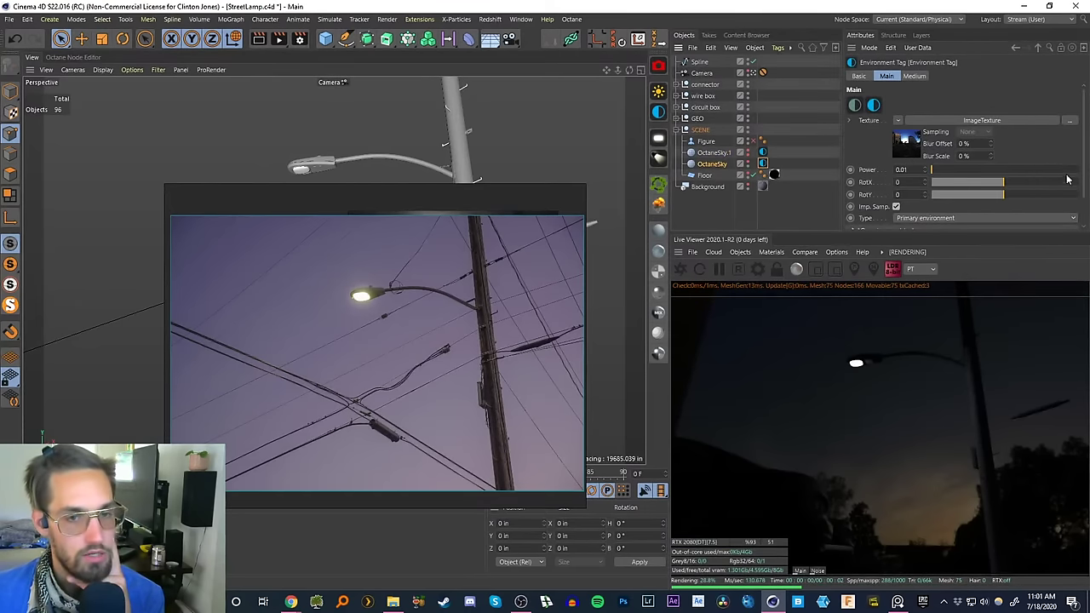
scroll(1065, 180, down, 1)
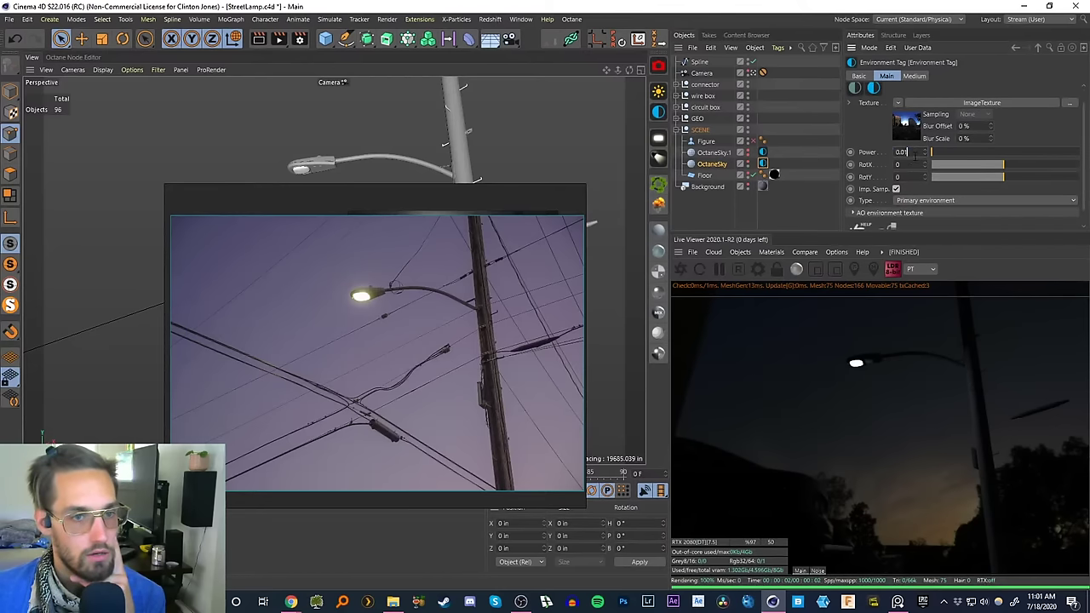
text(1)
key(Return)
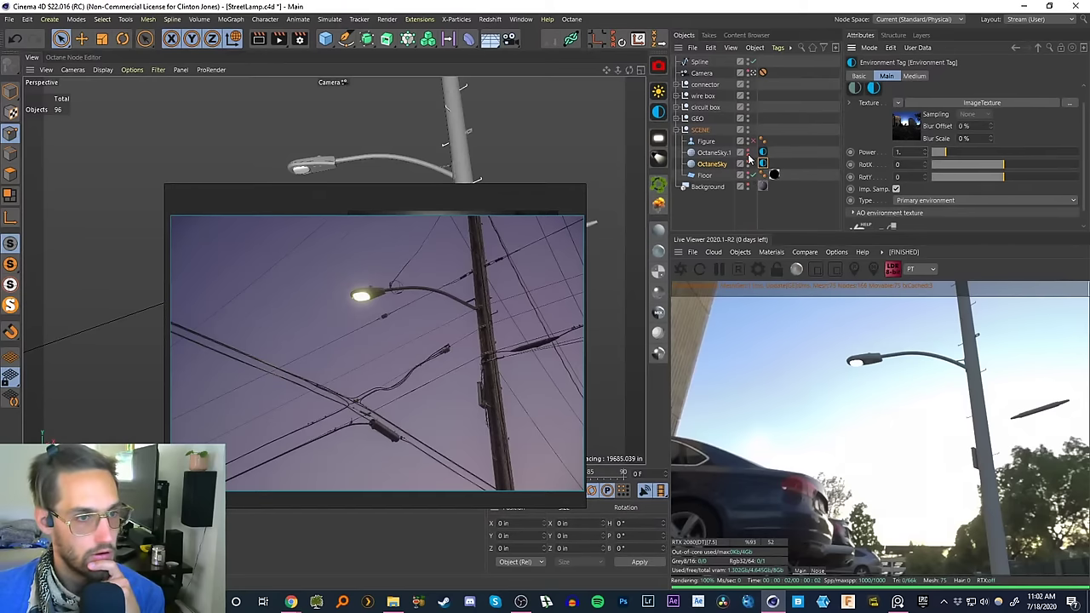
click(762, 187)
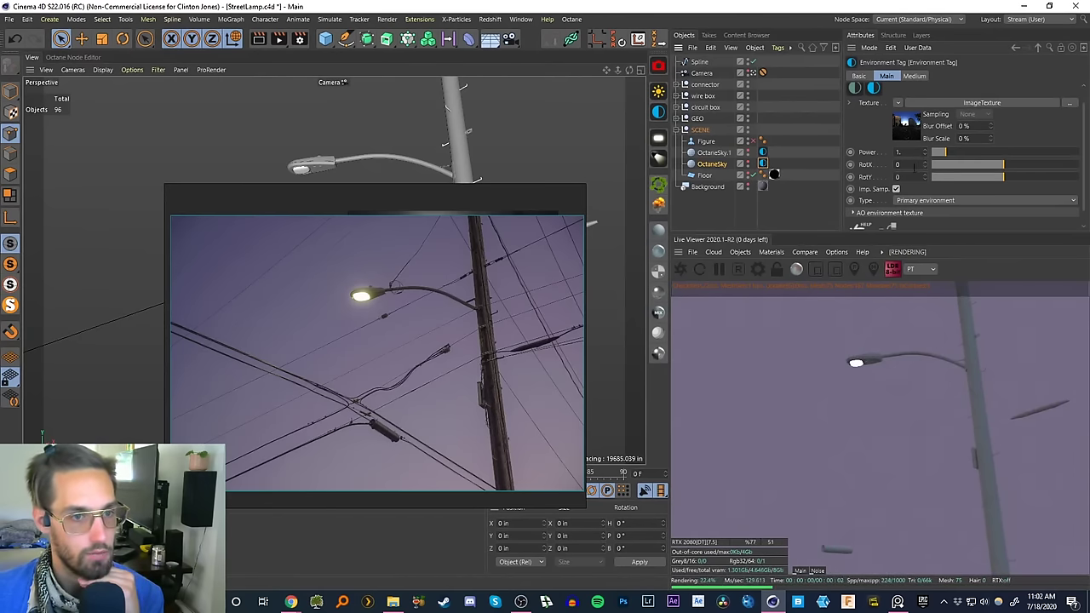
- Try several RotX rotations of the OctaneSky HDRI, including -0.6 and about 0.43, and reset RotX to 0
drag(976, 163, 990, 164)
click(963, 164)
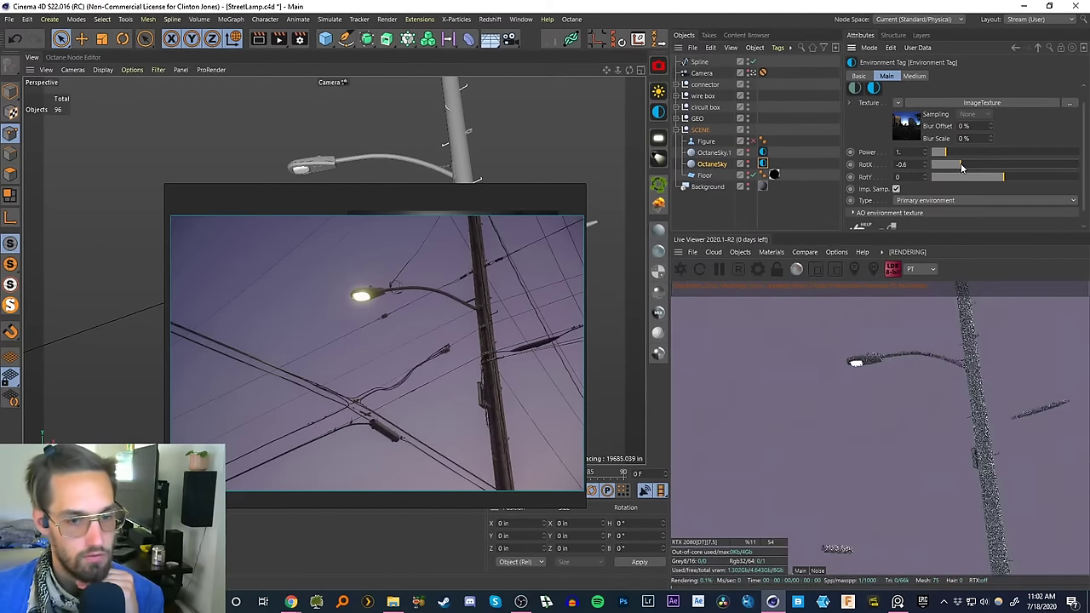
click(1031, 162)
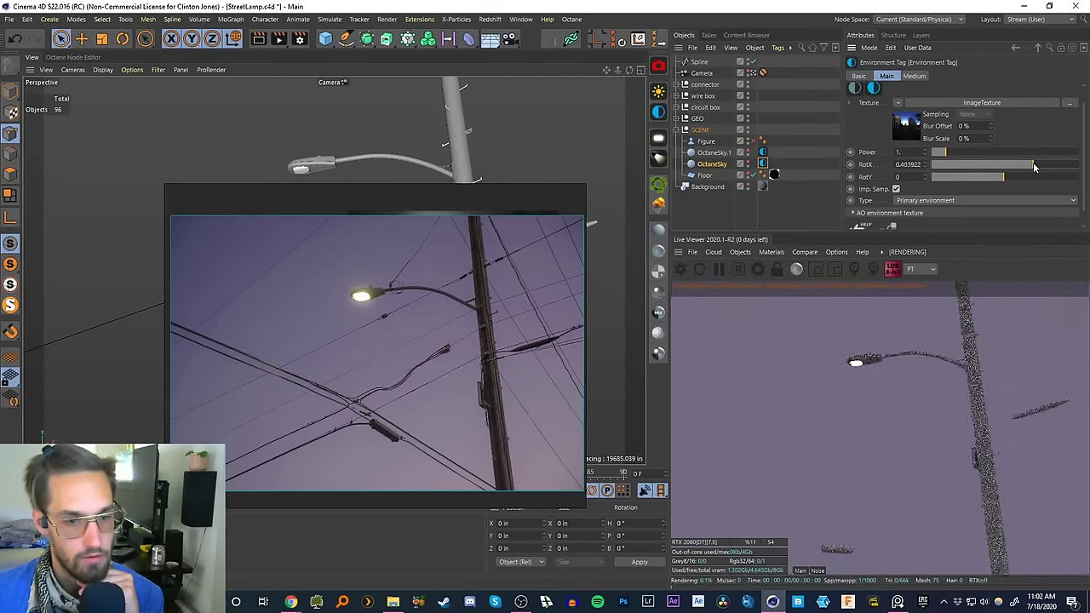
drag(1053, 167, 1062, 166)
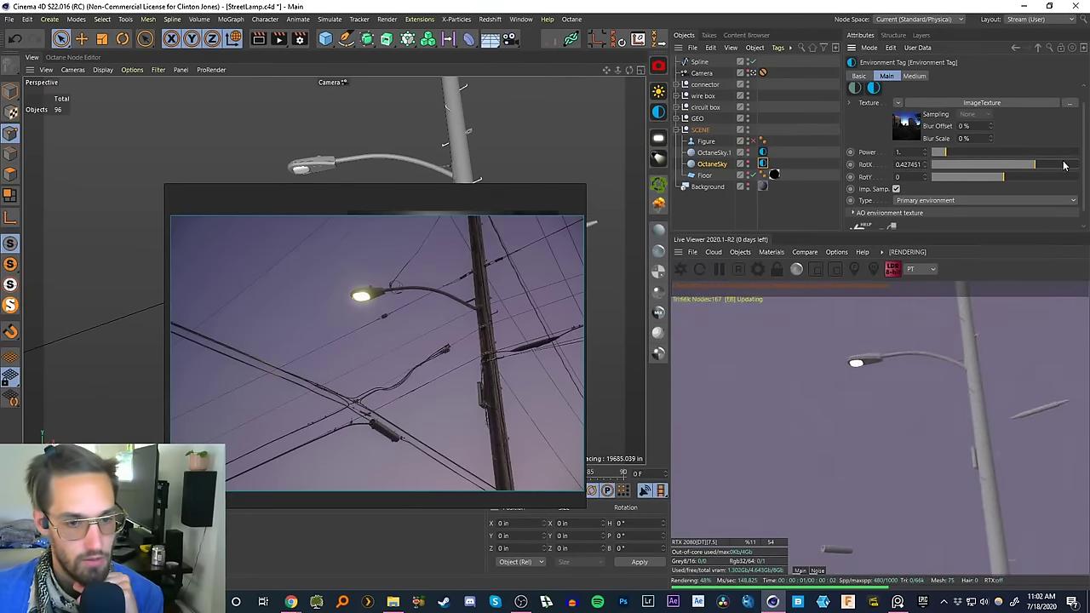
click(1012, 162)
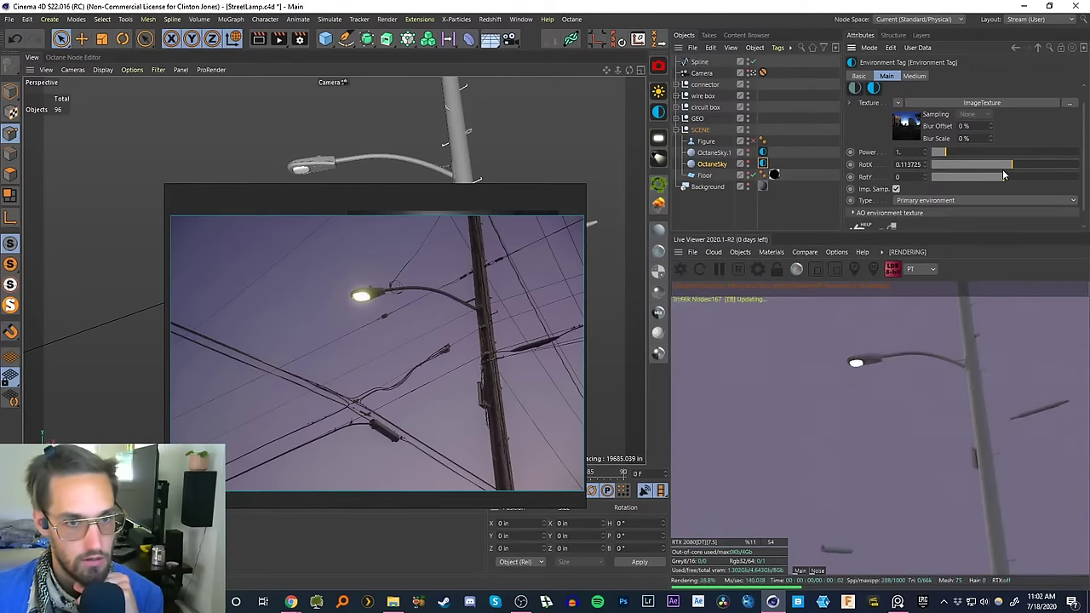
click(1003, 165)
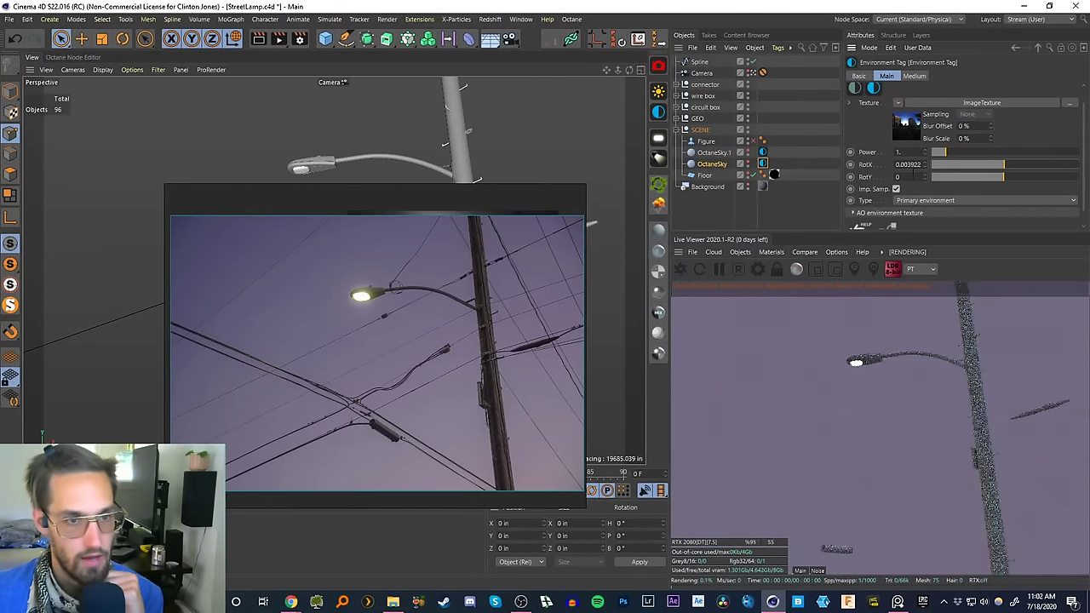
drag(897, 164, 1017, 169)
text(0)
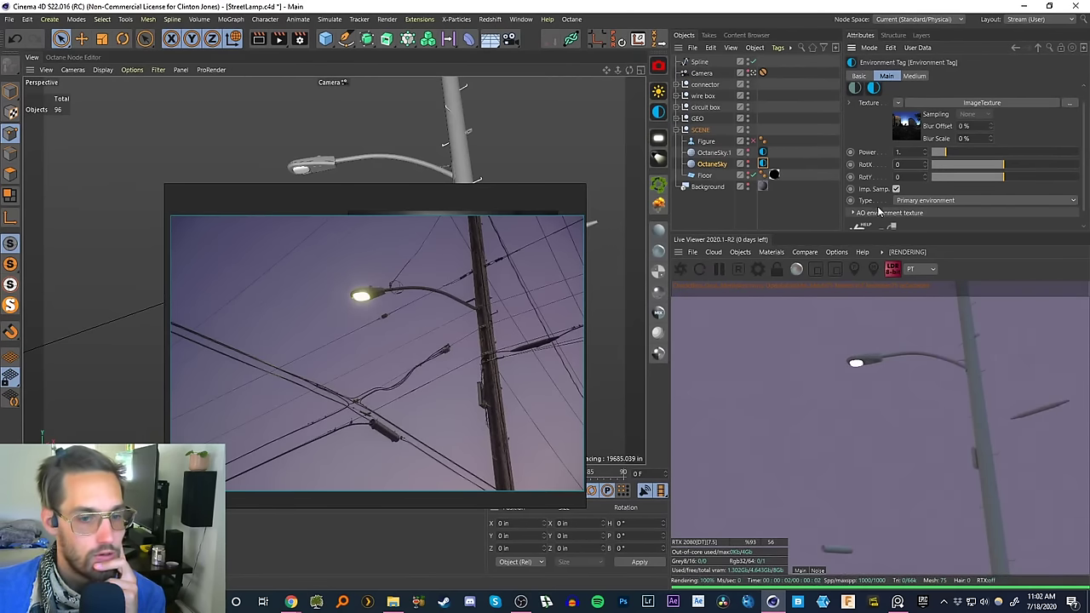
- Toggle the Live Viewer's clay mode on and off, and move the reference photo off the Perspective view
click(794, 269)
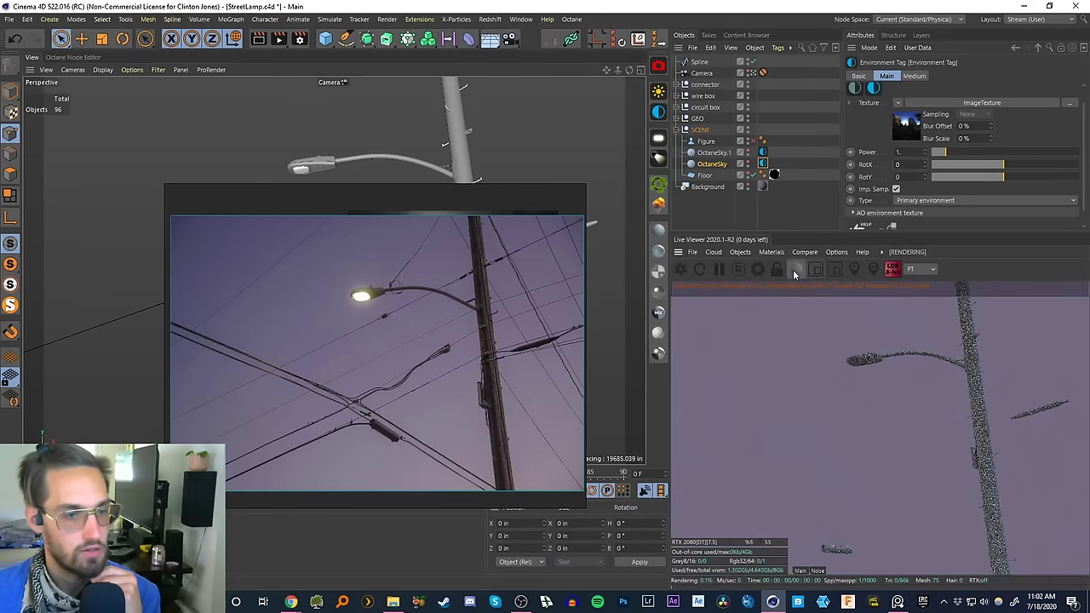
click(800, 271)
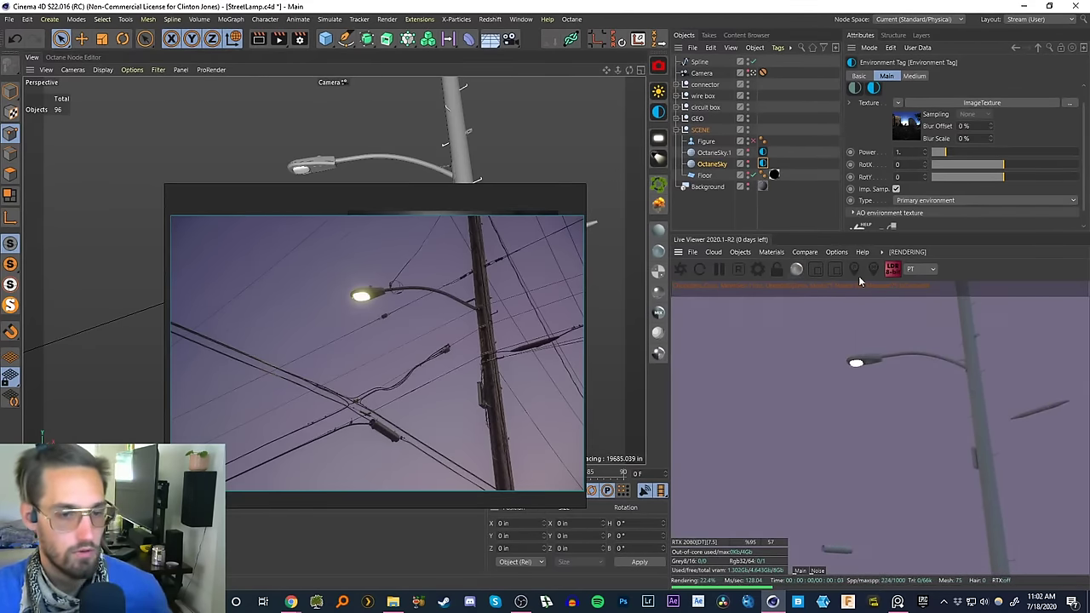
drag(483, 302, 519, 444)
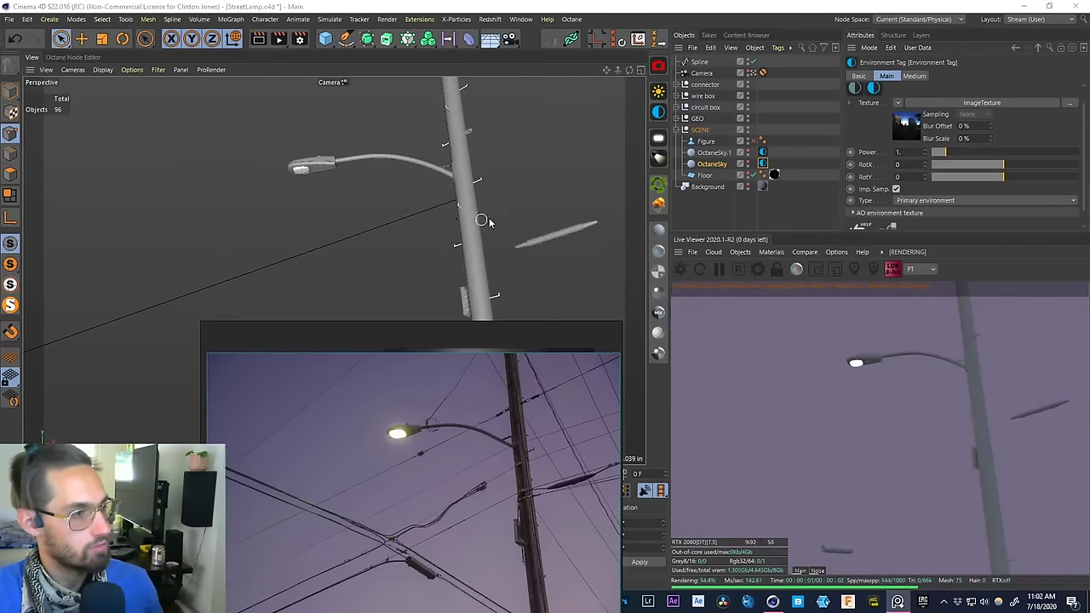
right_drag(454, 444, 0, 347)
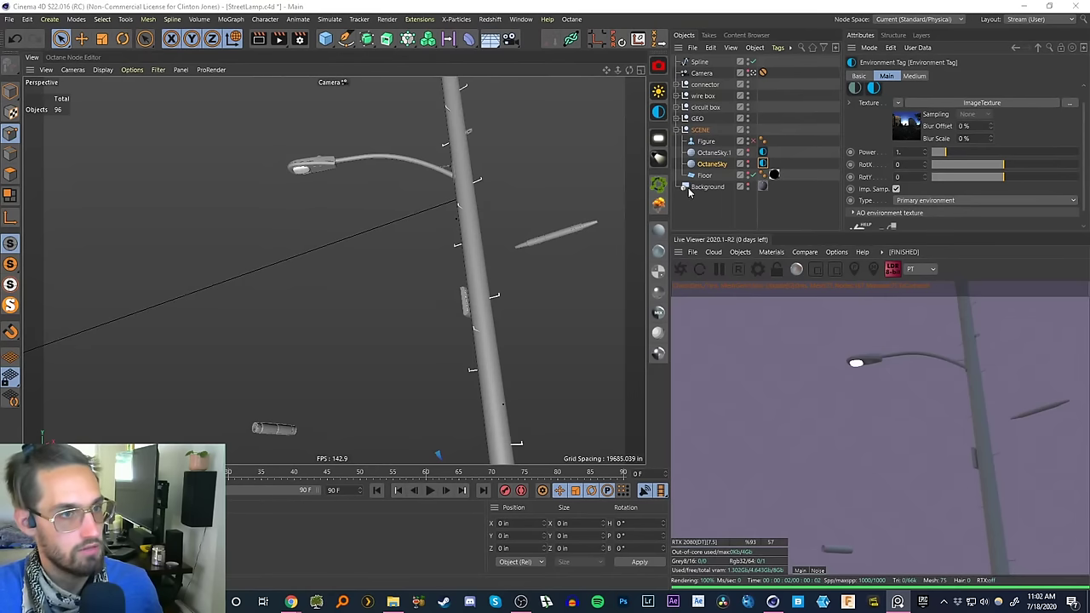
- Add a circle spline to the scene as the profile for the wire spline
click(699, 62)
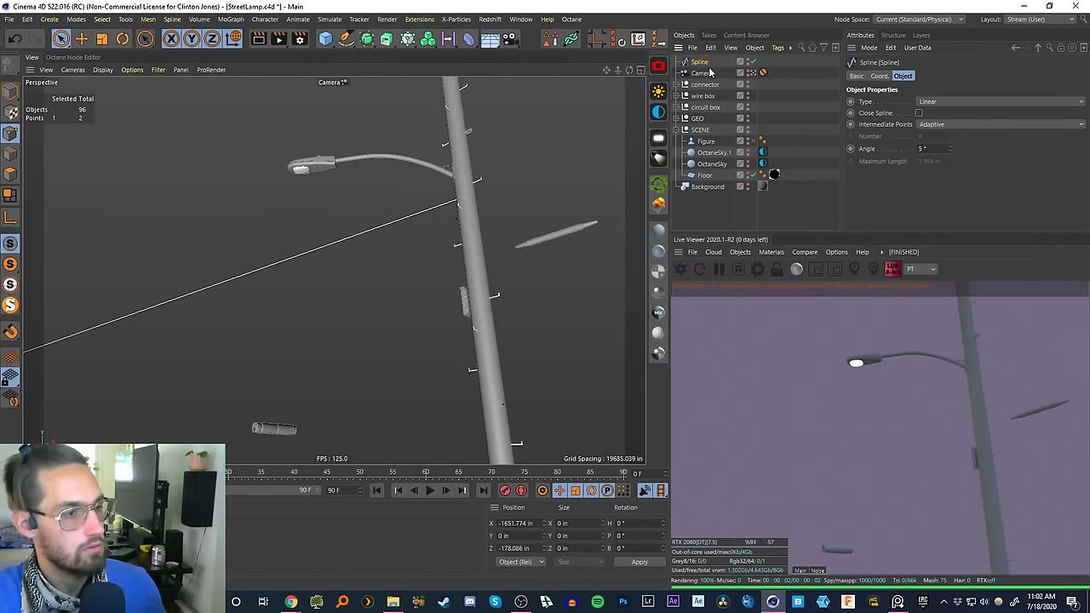
drag(356, 47, 471, 78)
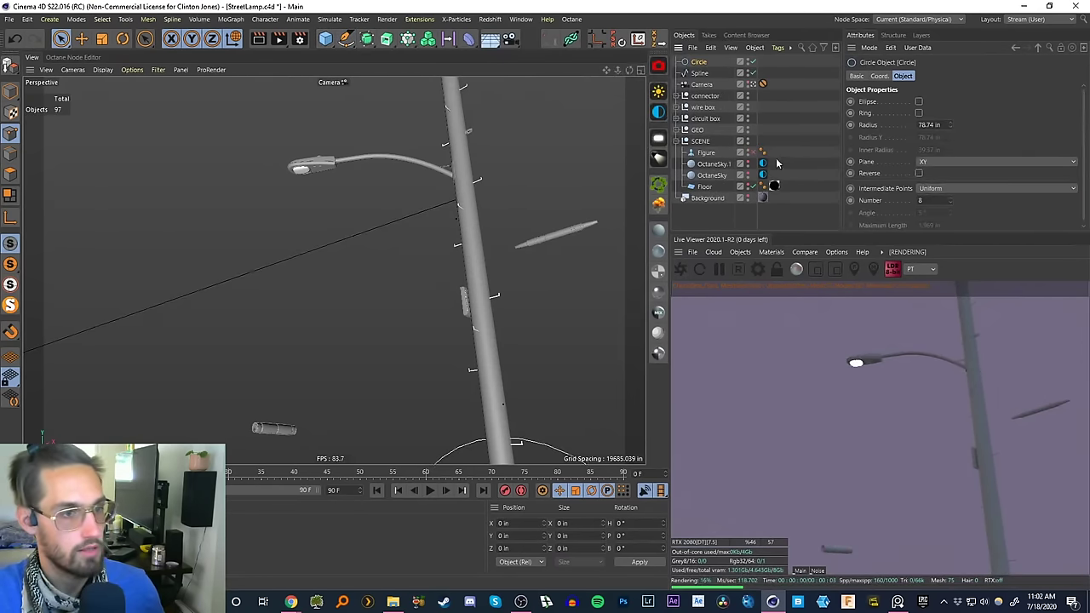
- Turn off Check Camera for the live render and switch the viewport from the scene camera to the default camera
click(751, 84)
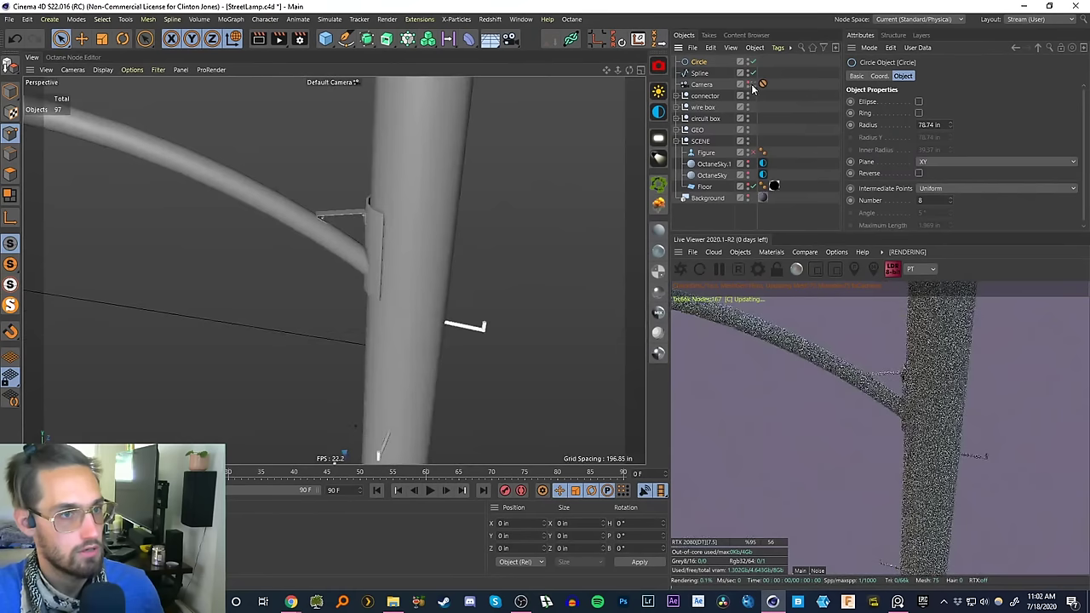
click(751, 86)
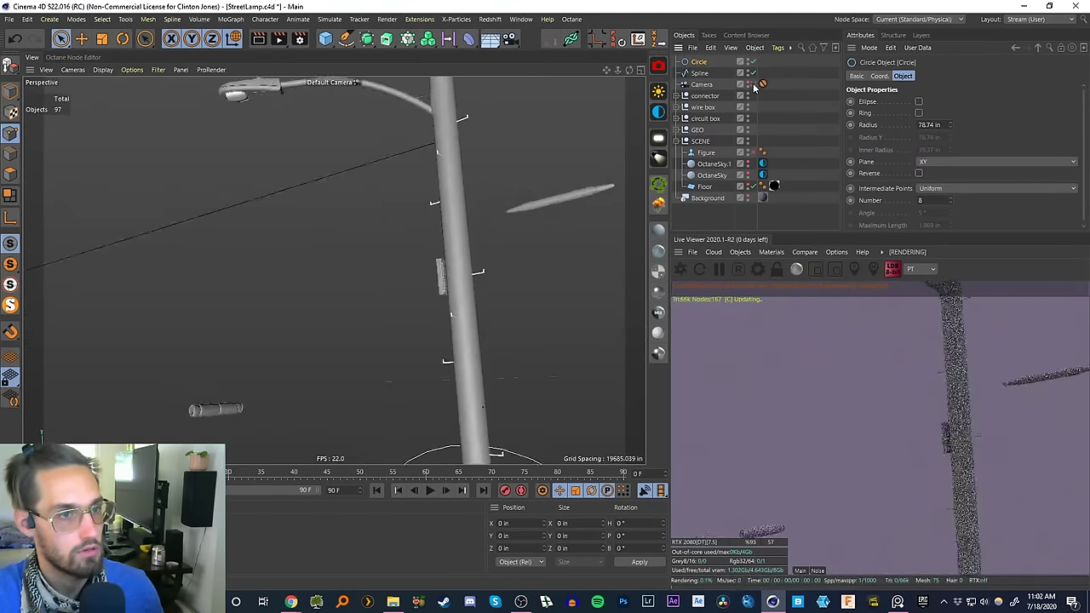
click(837, 252)
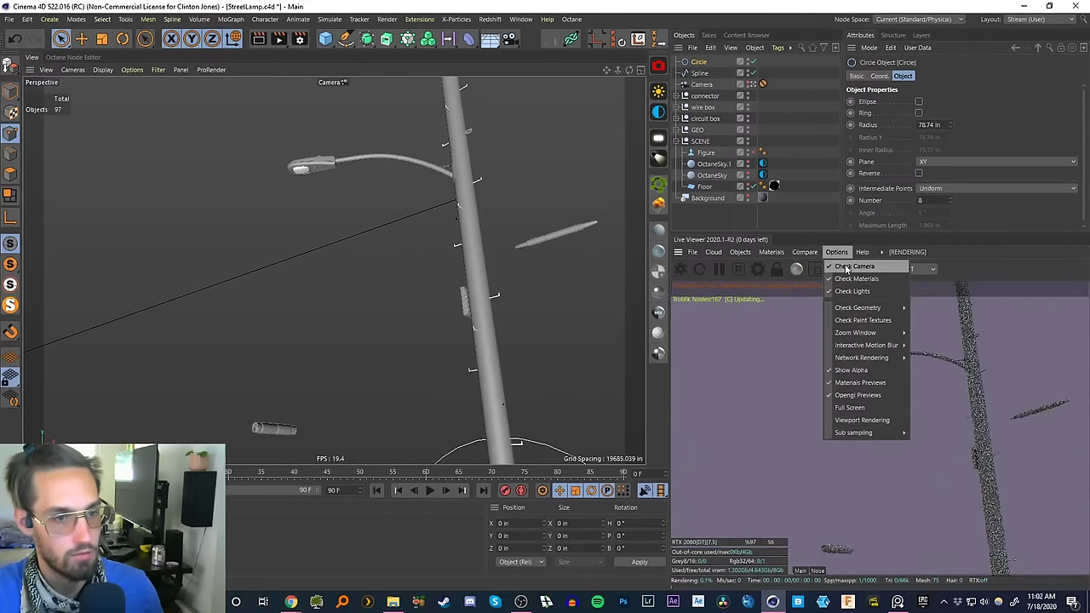
click(843, 267)
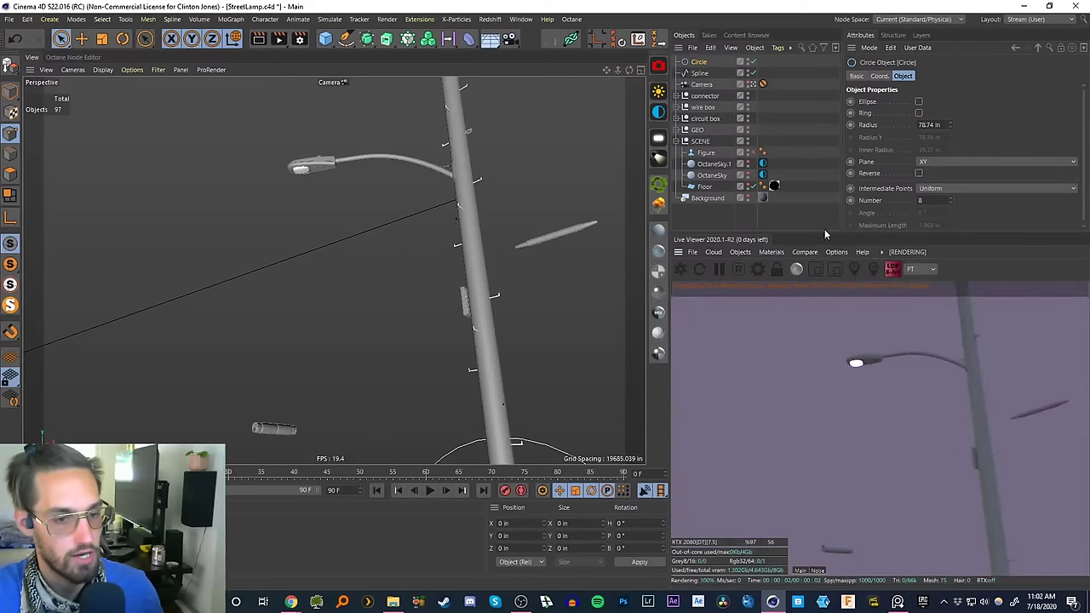
click(751, 84)
- Move the circle up the pole and out beside it, to about X -29.4 in and Y 245.9 in
scroll(470, 250, up, 3)
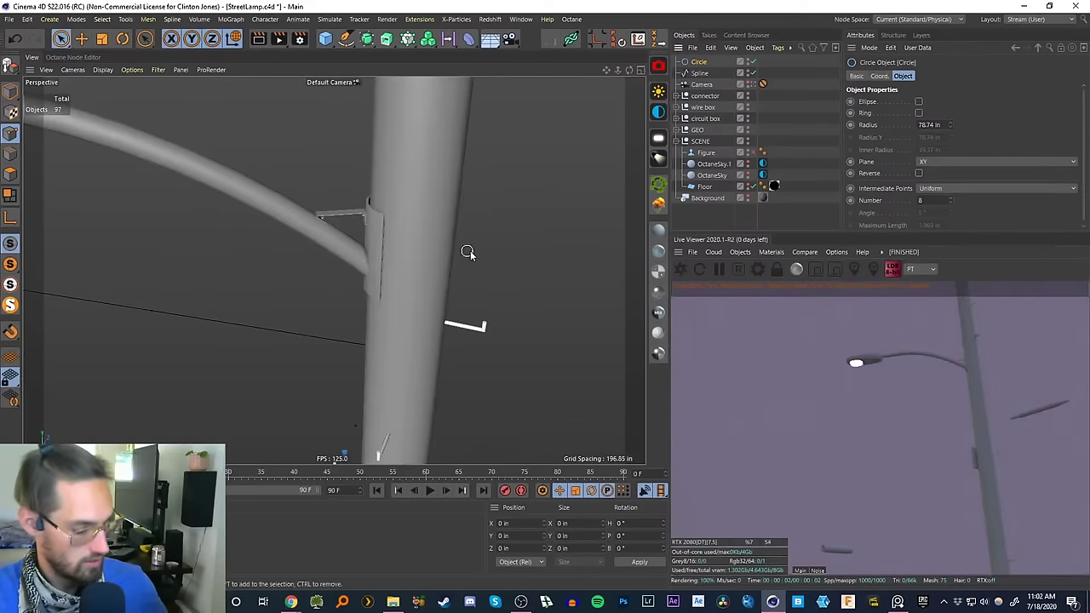
scroll(419, 292, down, 3)
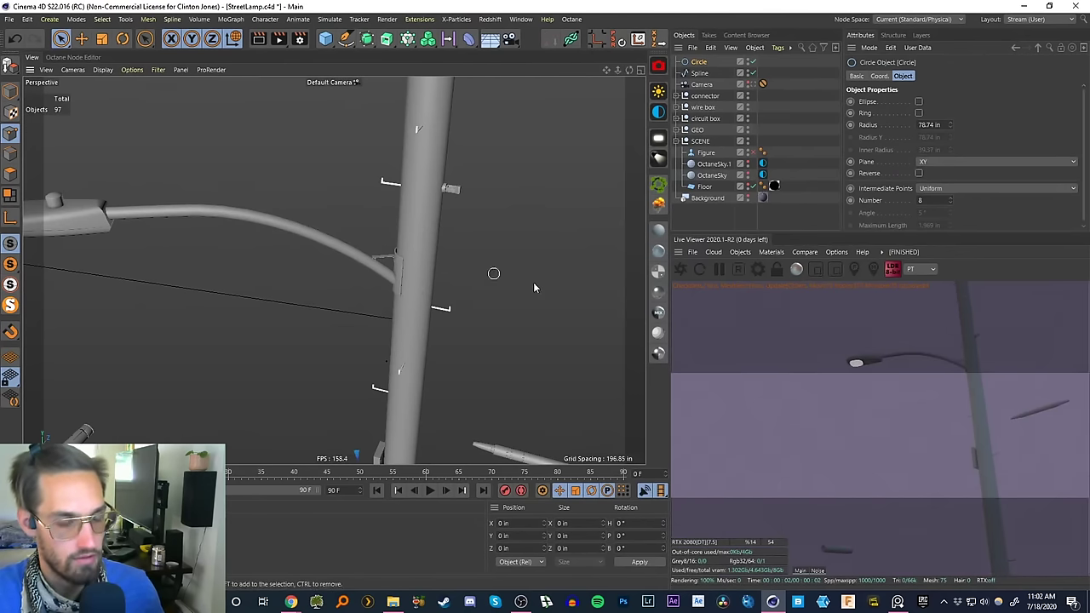
alt+drag(406, 309, 419, 83)
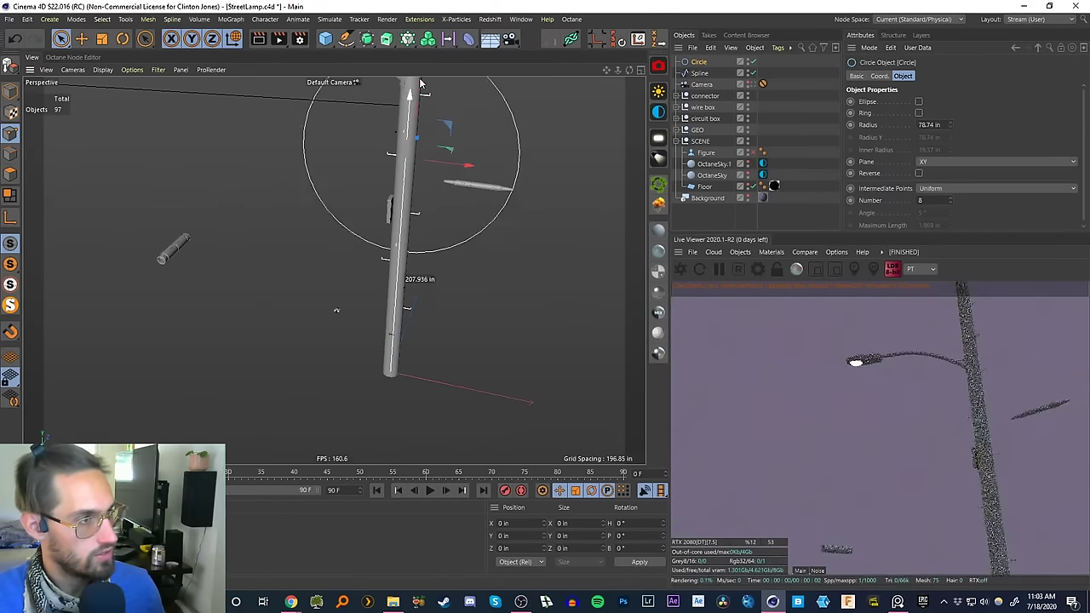
alt+middle_drag(420, 83, 411, 188)
alt+right_drag(411, 187, 431, 153)
alt+drag(406, 203, 488, 181)
drag(400, 220, 403, 159)
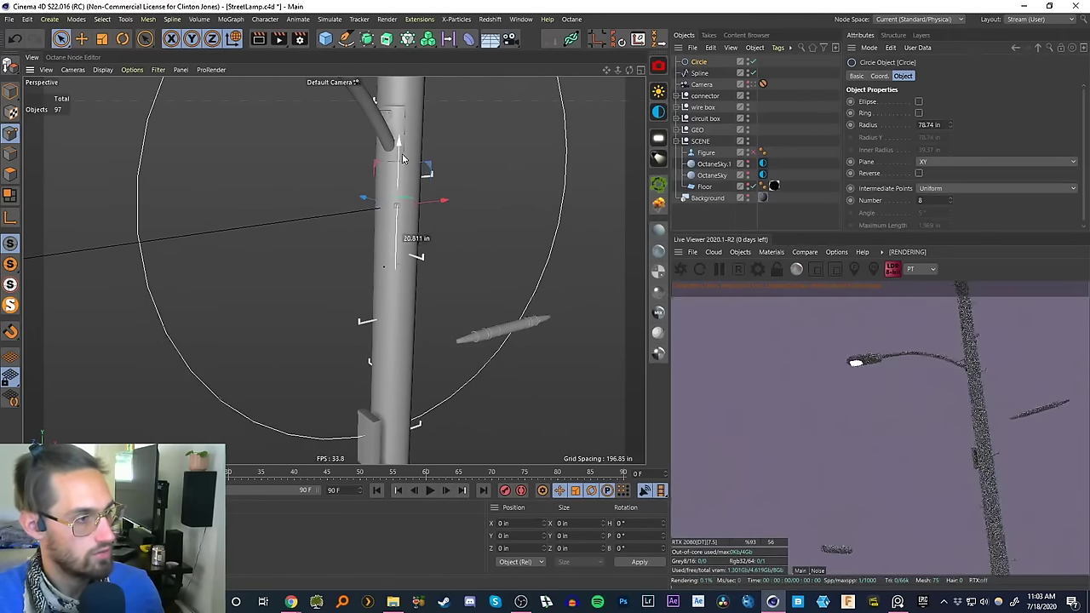
drag(438, 202, 355, 234)
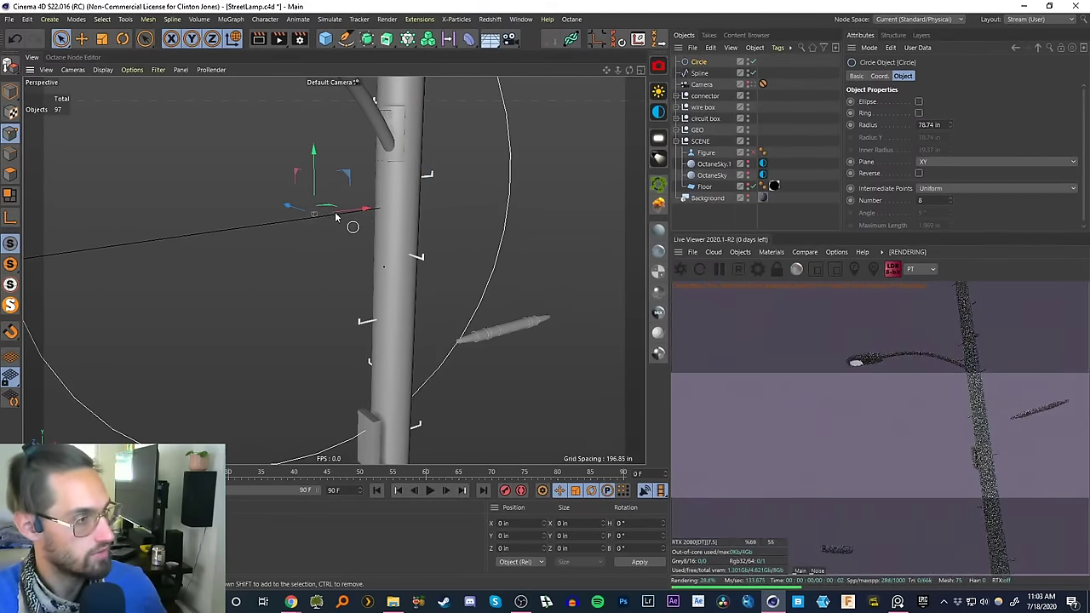
- Pause the live render and rotate the circle to a heading of -90°
key(t)
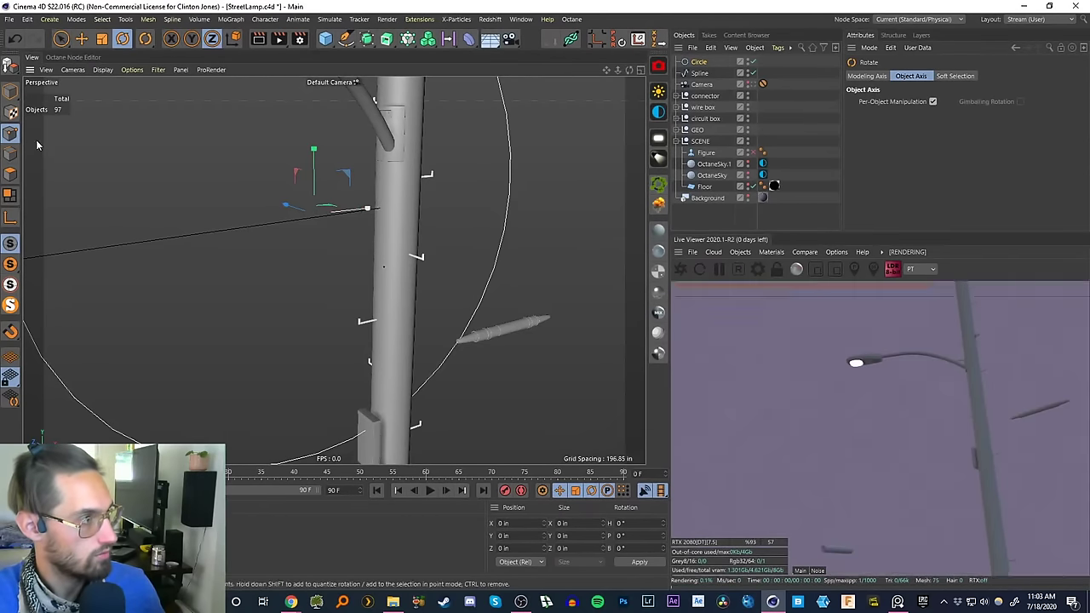
key(r)
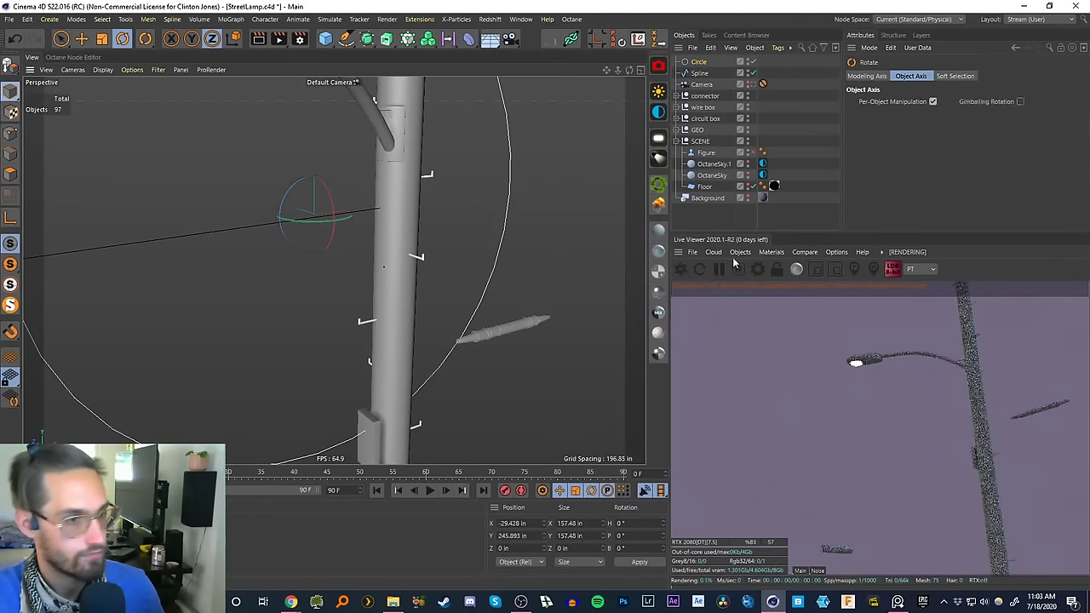
click(717, 269)
scroll(330, 235, up, 3)
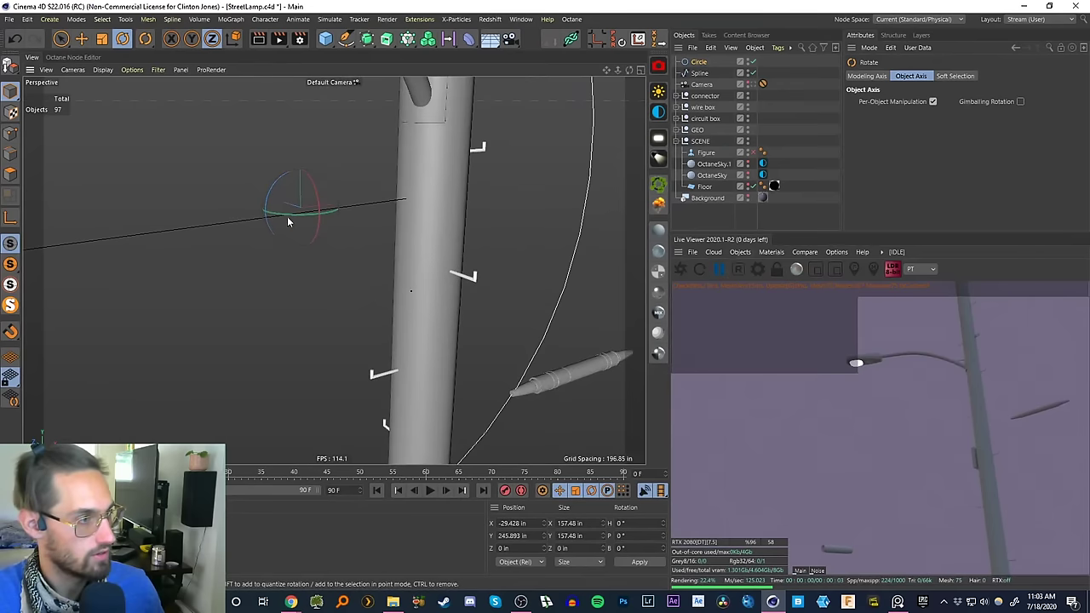
alt+drag(282, 213, 236, 210)
- Scale the circle down to about 5.5 in across and shift it slightly near the wire spline's end
key(t)
drag(432, 236, 161, 358)
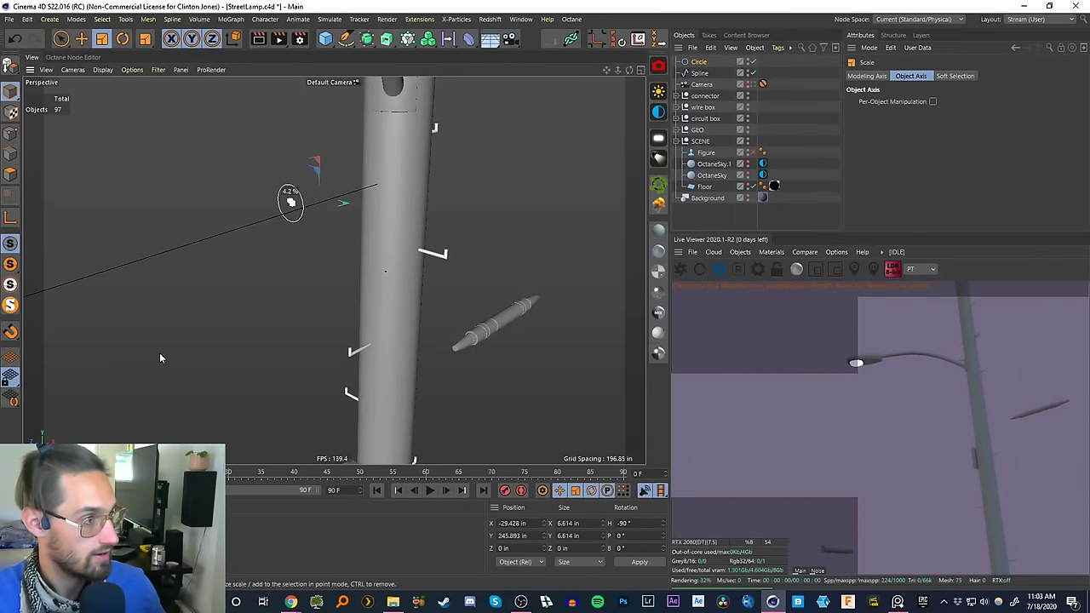
scroll(255, 238, up, 5)
alt+middle_drag(348, 168, 353, 246)
key(e)
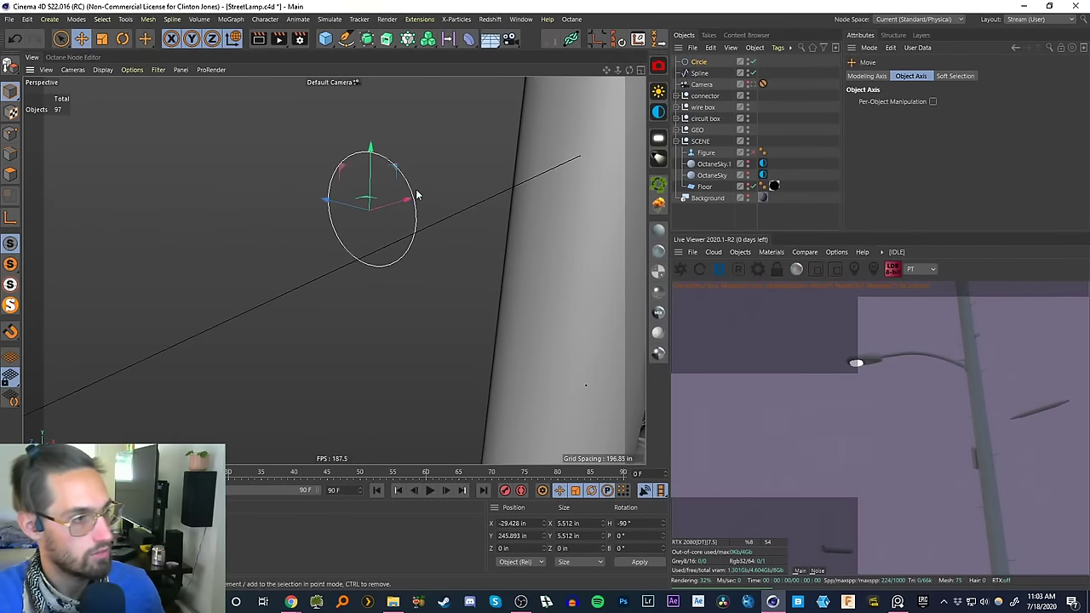
alt+drag(390, 239, 451, 240)
drag(281, 188, 408, 219)
- Sweep the circle along the spline and scale the circle profile down to about 0.38 in across
click(699, 73)
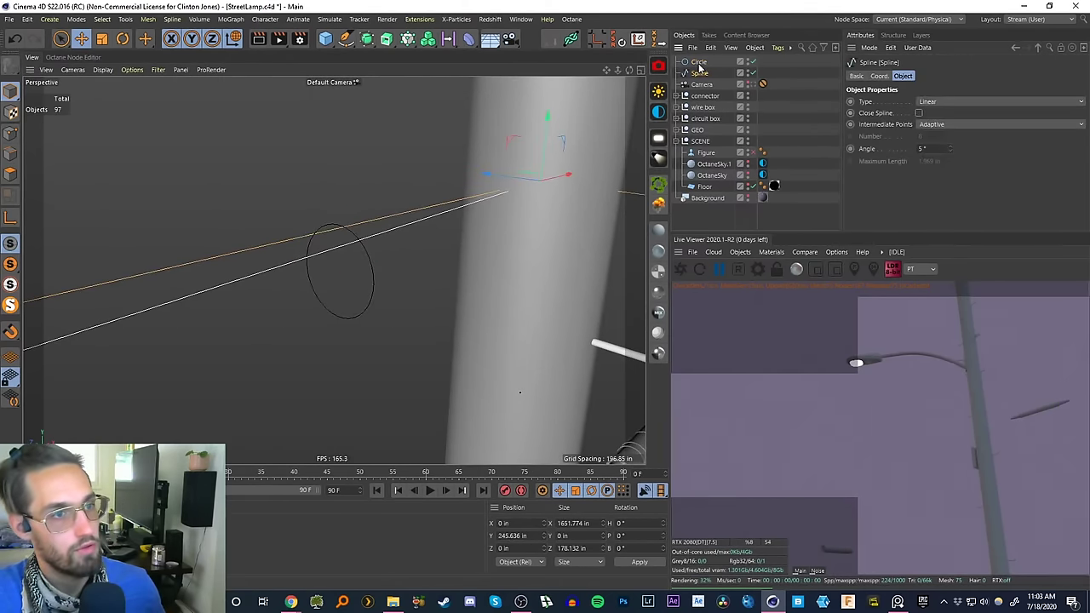
ctrl+click(698, 63)
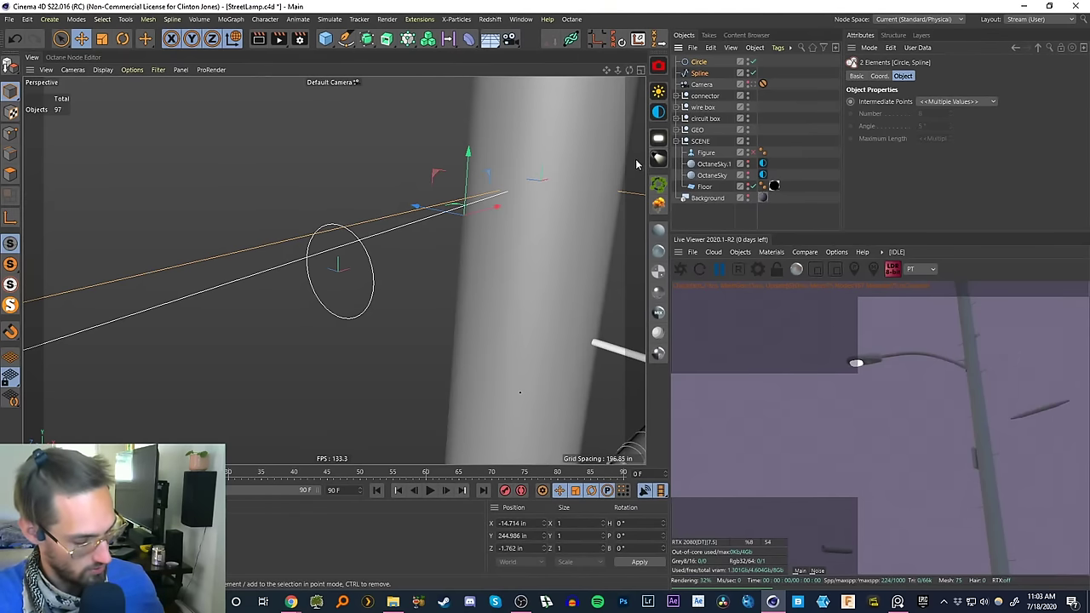
click(385, 39)
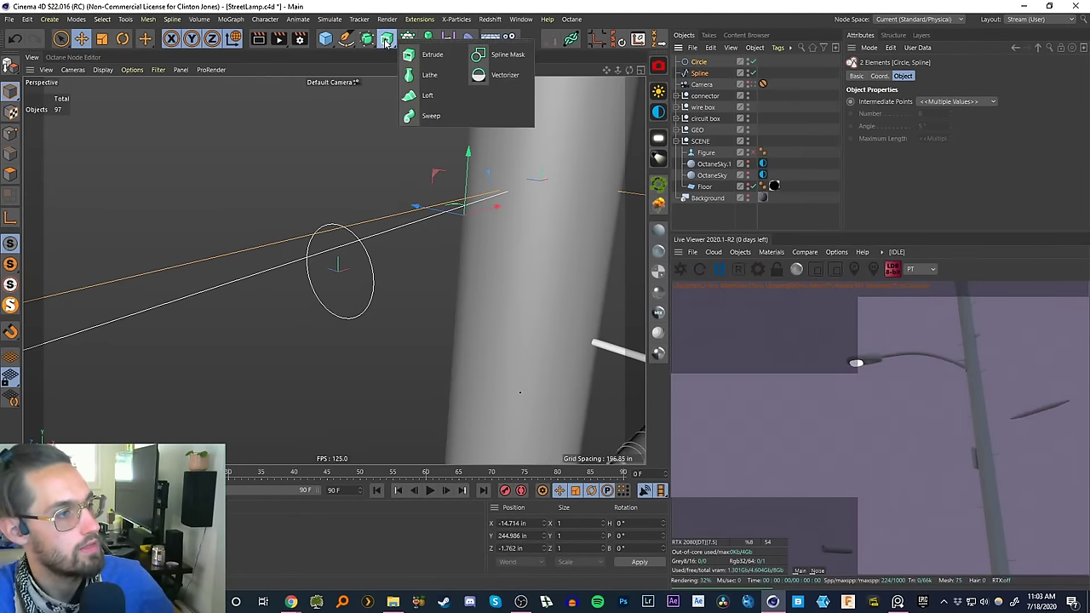
click(431, 115)
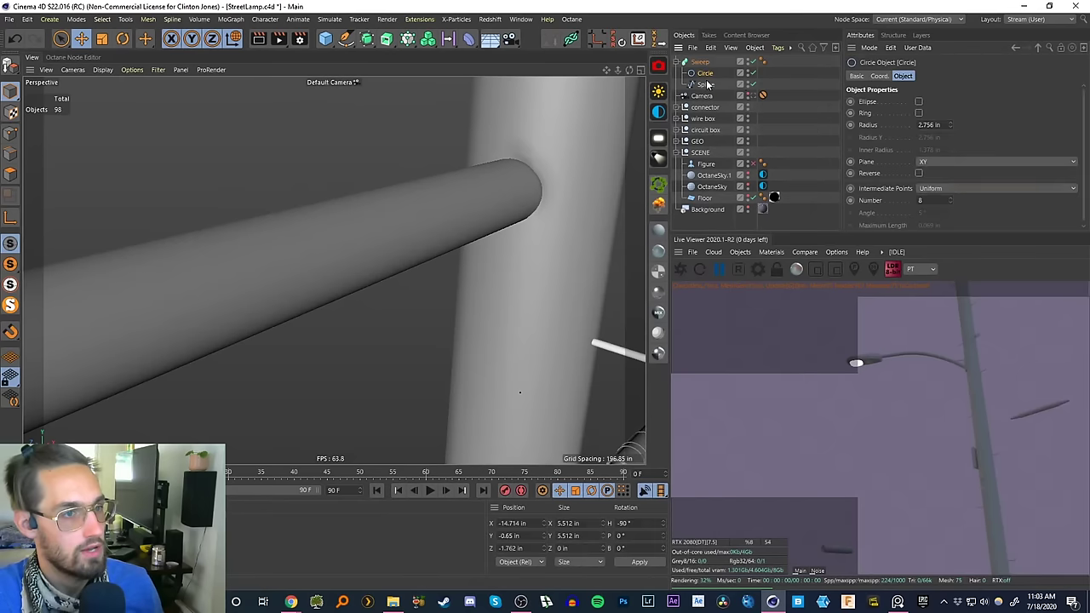
key(t)
drag(502, 269, 136, 388)
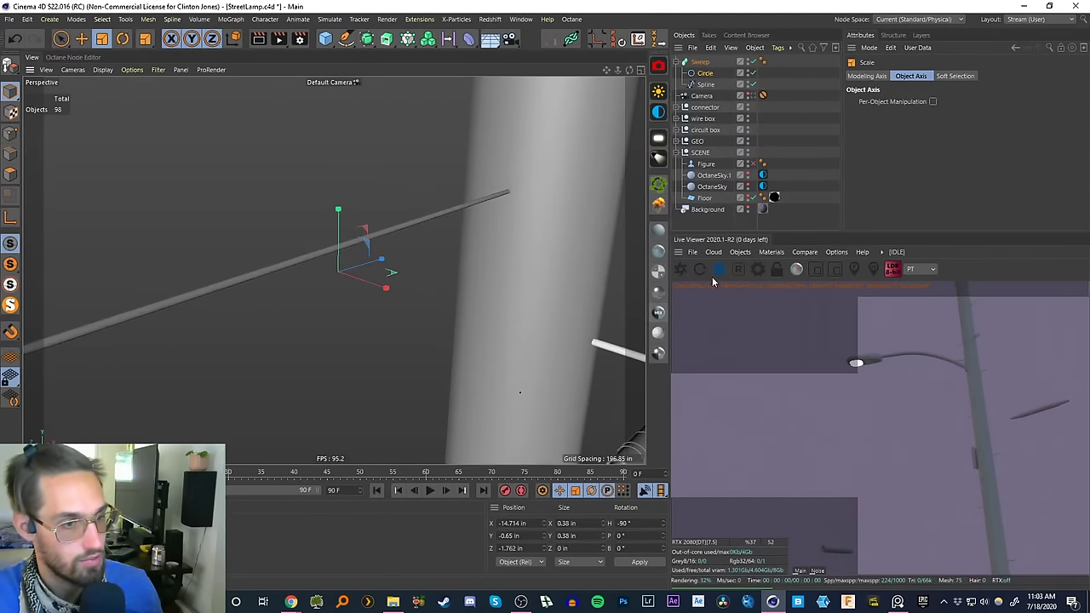
- Resume and refresh the live render to check the thin wire, and return the viewport to the scene camera
click(719, 270)
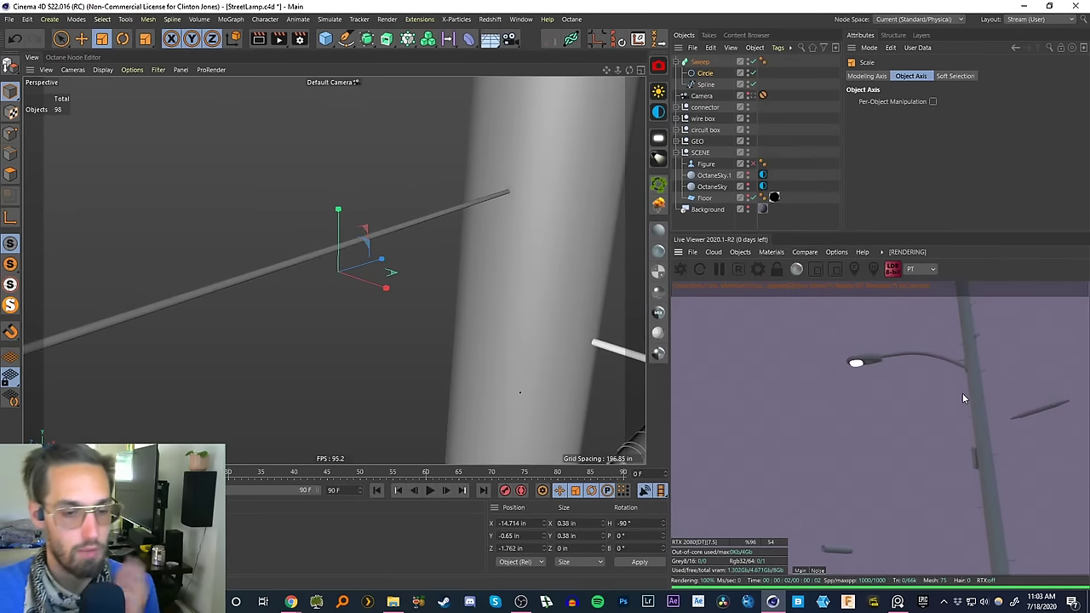
click(682, 273)
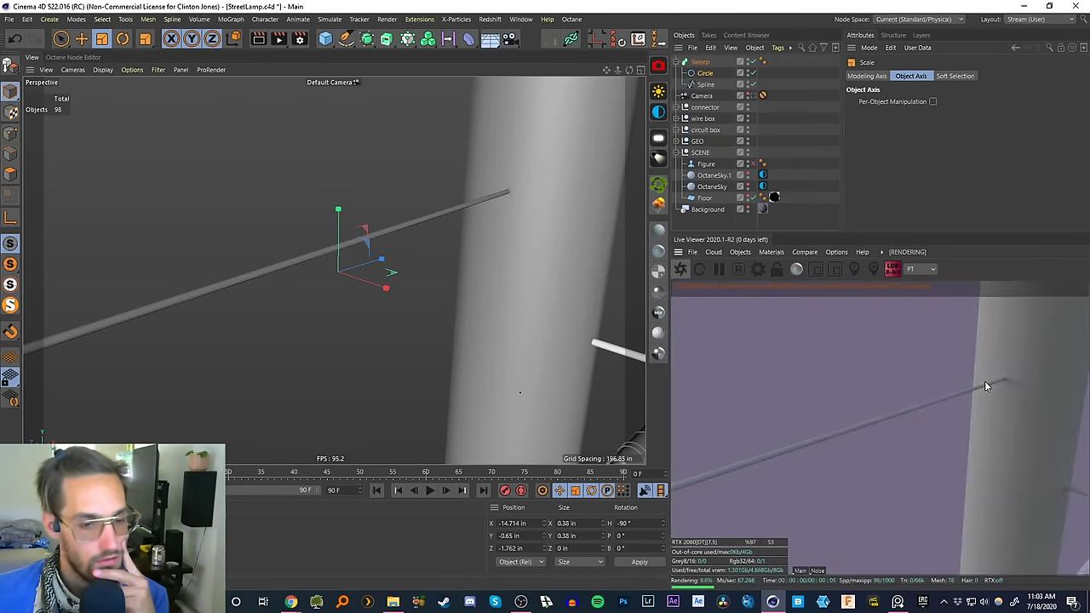
click(752, 99)
click(753, 97)
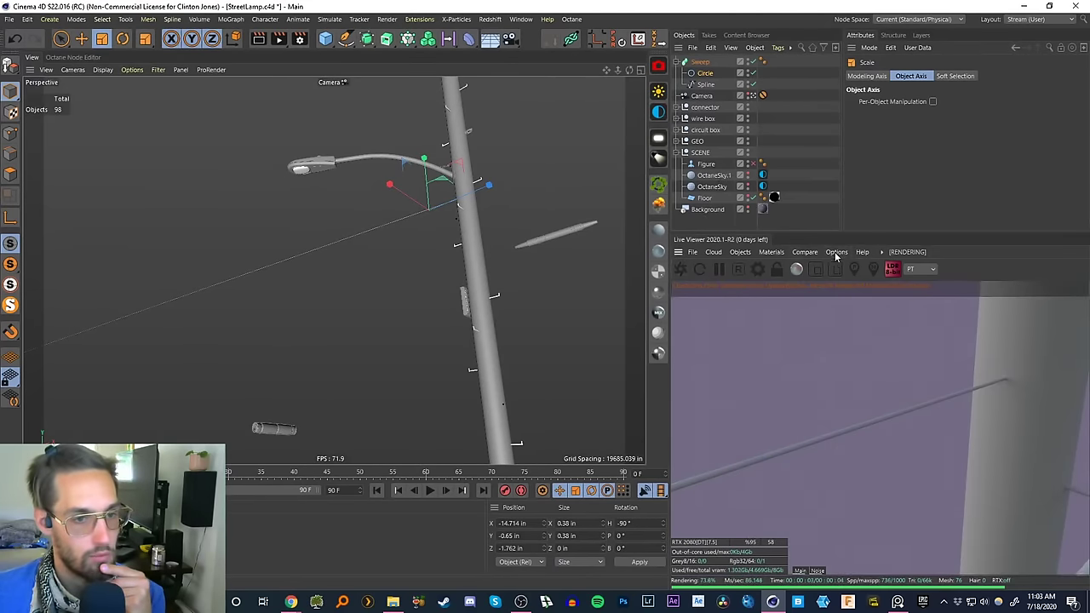
click(755, 97)
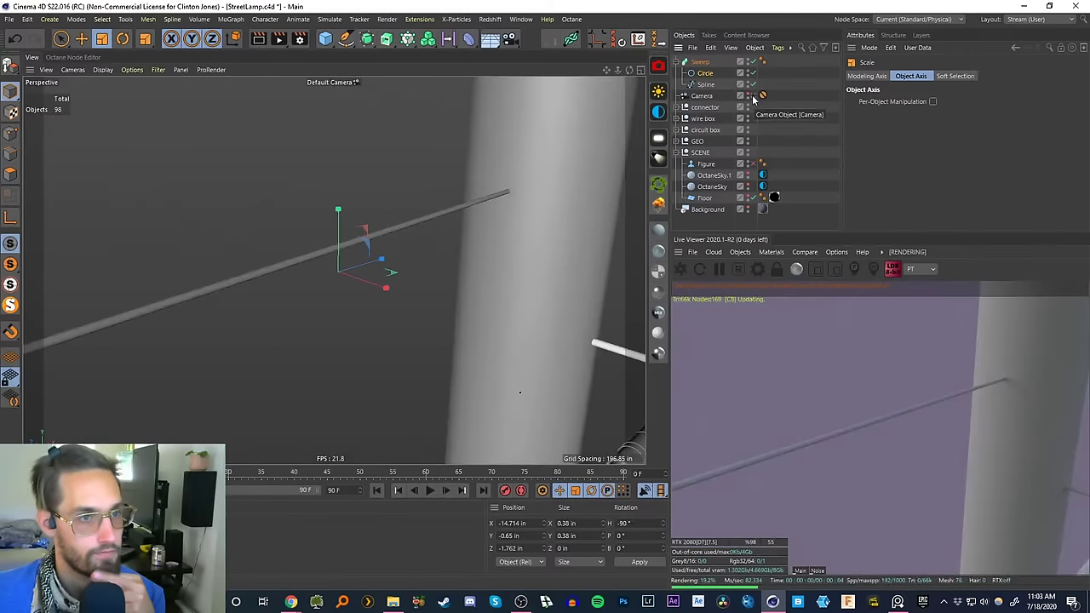
click(755, 97)
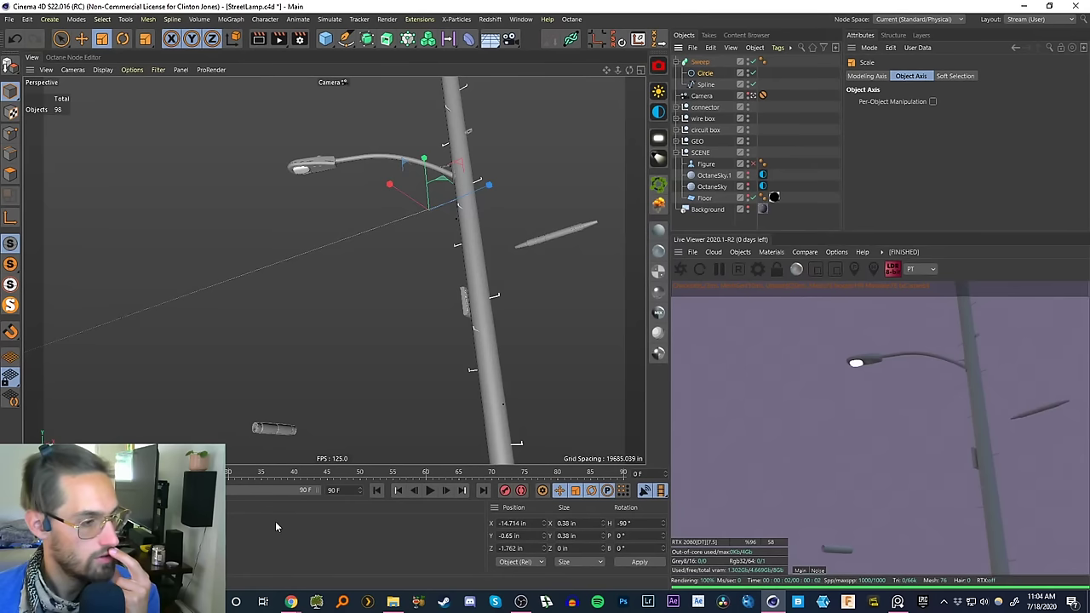
- Create an Octane diffuse material with R, G and B set to 0.1 and apply it to the GEO group
click(659, 235)
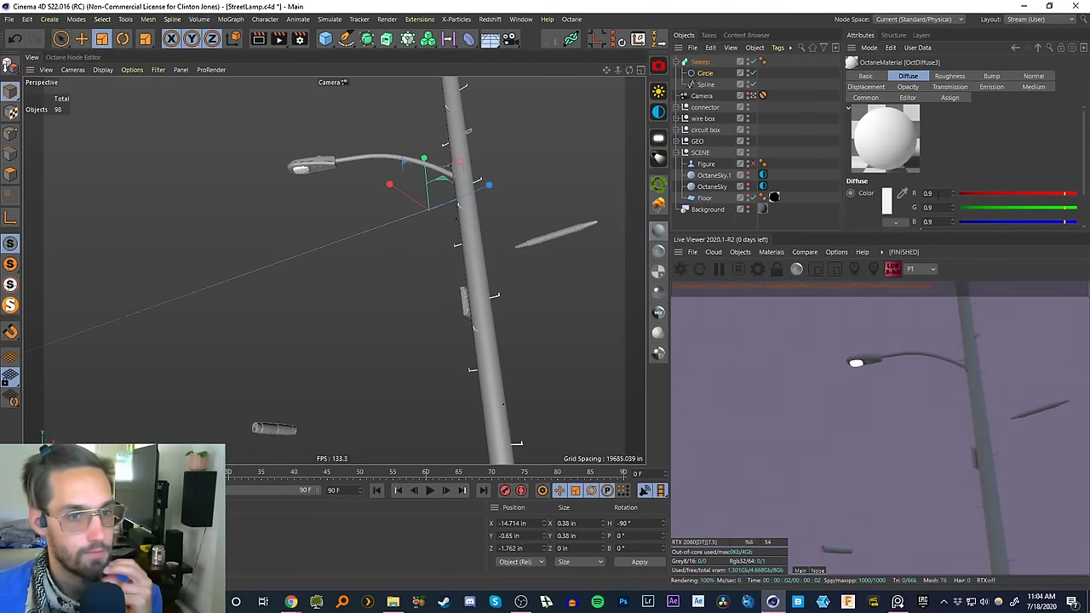
drag(924, 193, 983, 210)
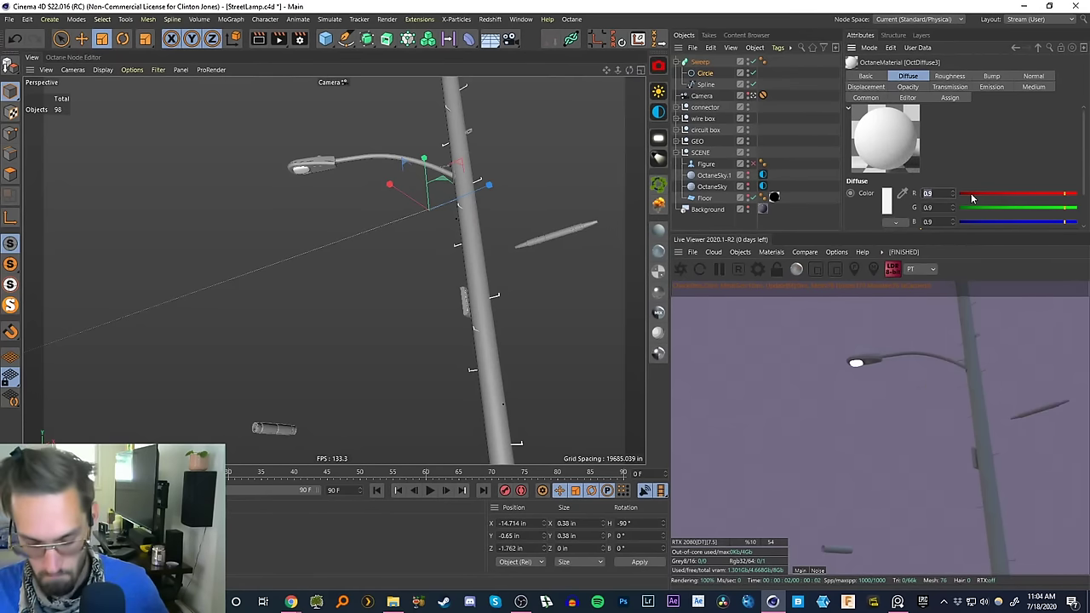
text(0.1)
key(Tab)
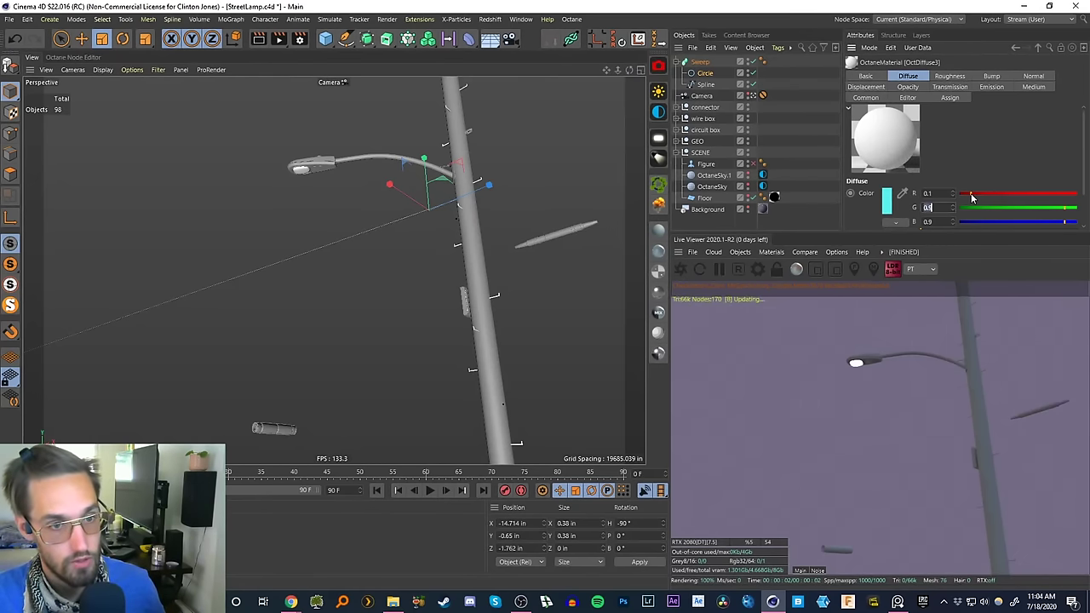
text(0.1)
key(Tab)
text(0.1)
key(Return)
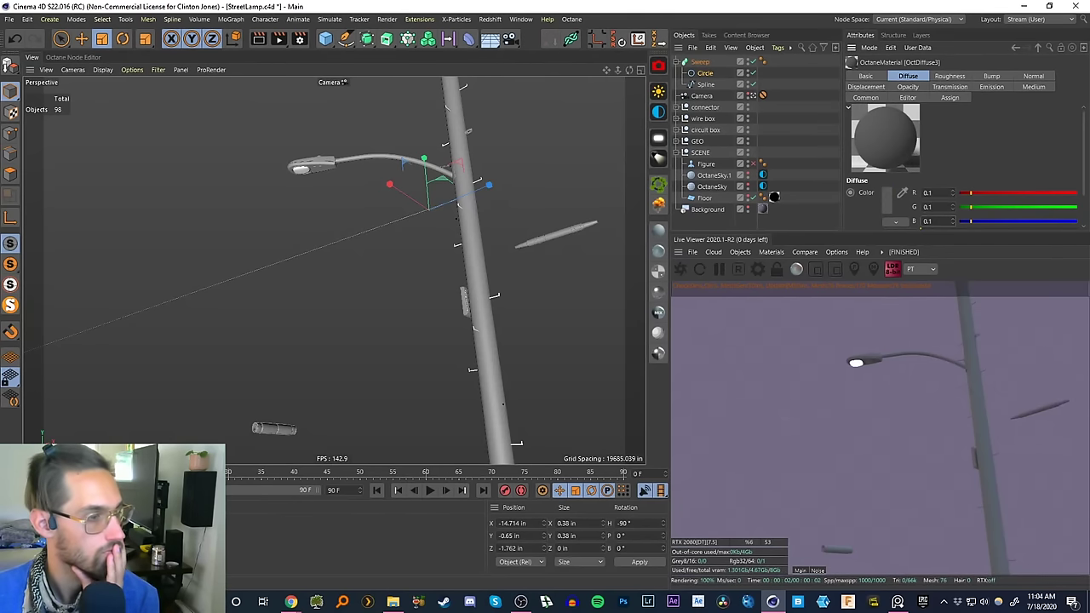
drag(700, 194, 705, 141)
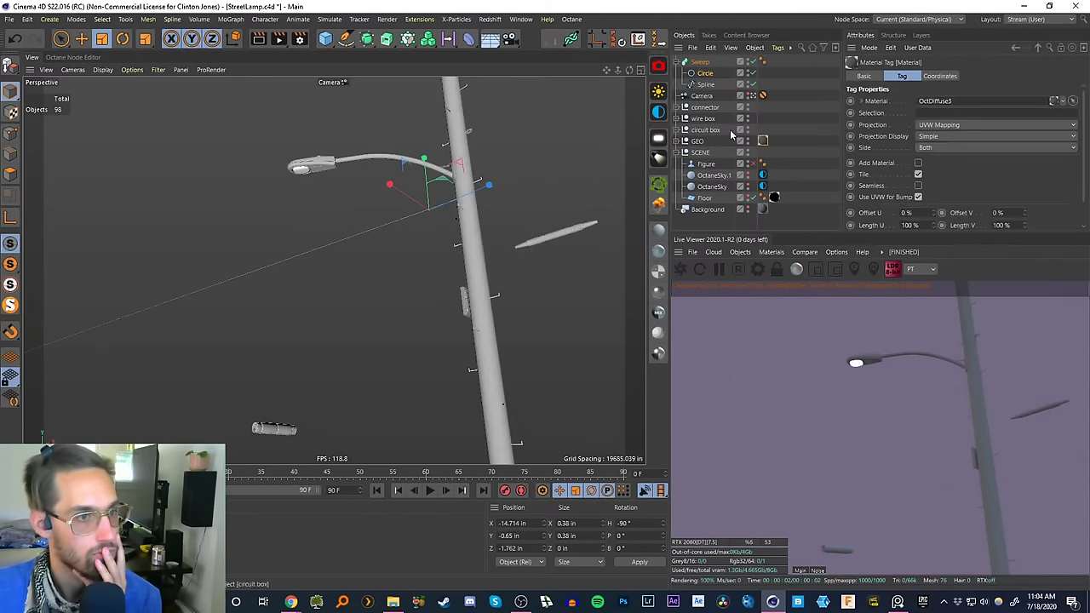
- Move the Sweep, connector, wire box and circuit box into the GEO group, and the Camera into the SCENE group
click(699, 141)
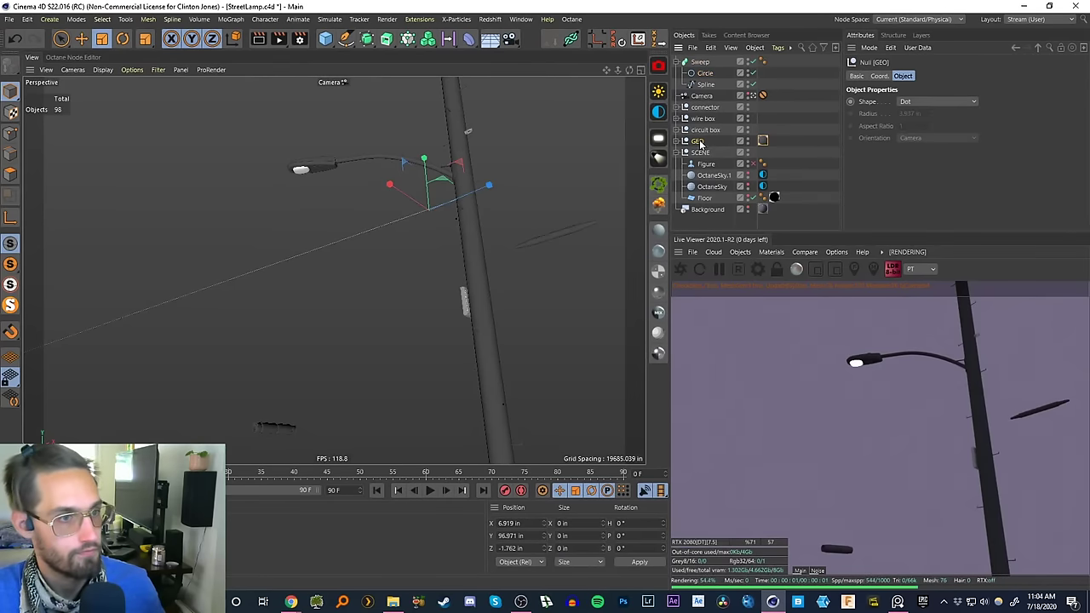
shift+click(704, 109)
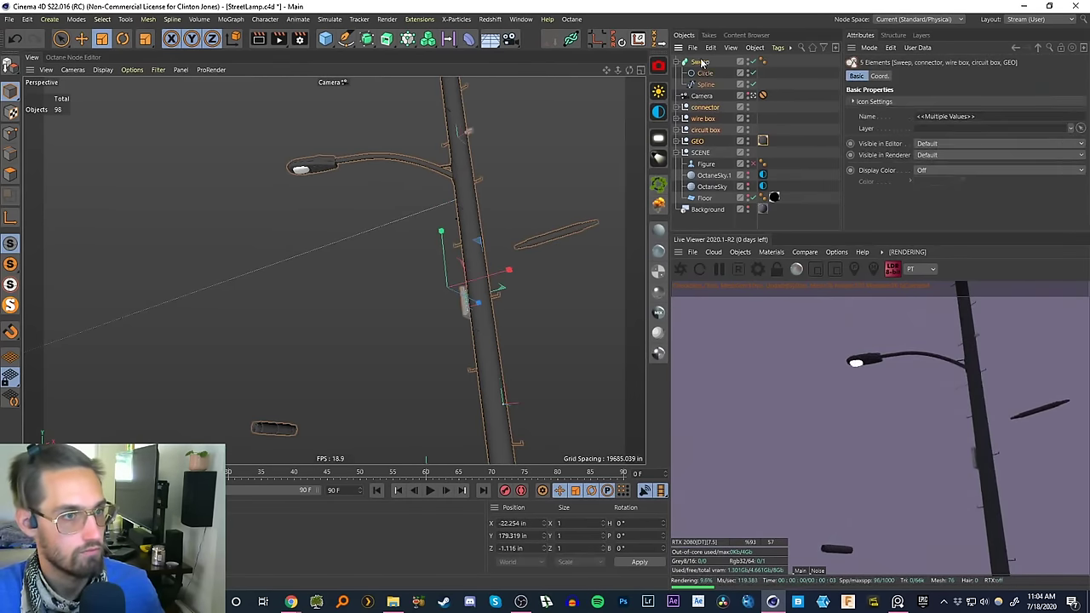
drag(700, 110, 699, 141)
ctrl+click(698, 142)
click(676, 73)
click(699, 160)
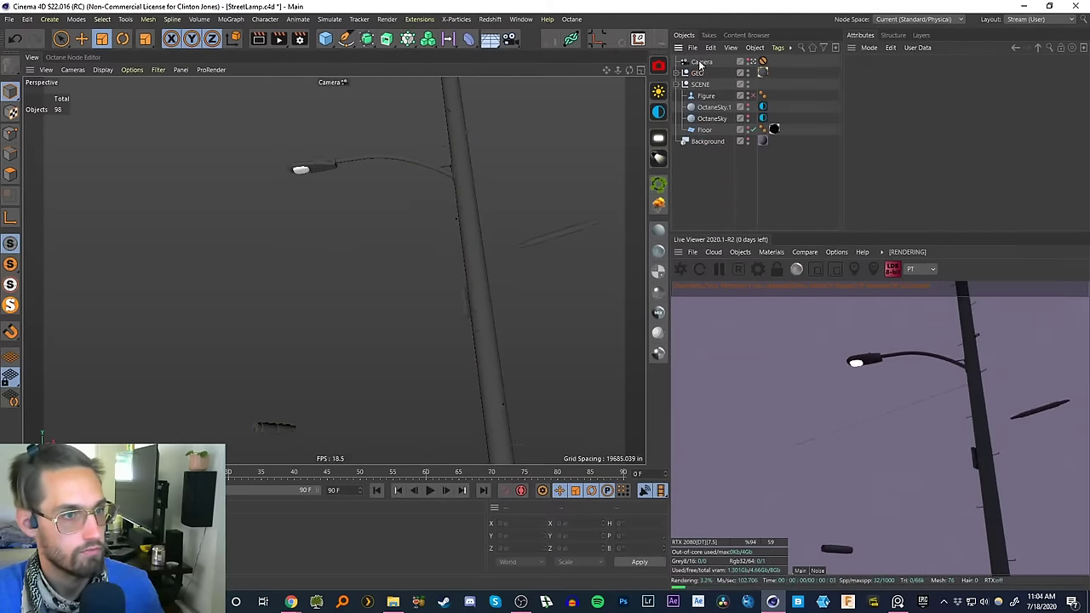
drag(700, 65, 686, 104)
ctrl+click(705, 85)
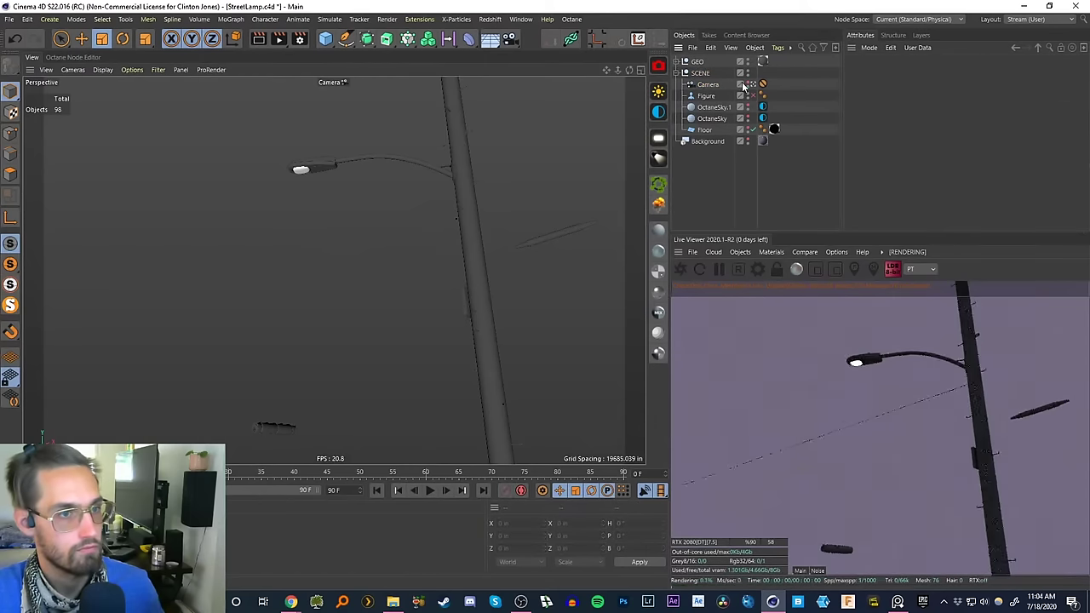
- Collapse the SCENE group, expand GEO, and group the Sweep under a null named WIRES
right_click(701, 84)
click(677, 74)
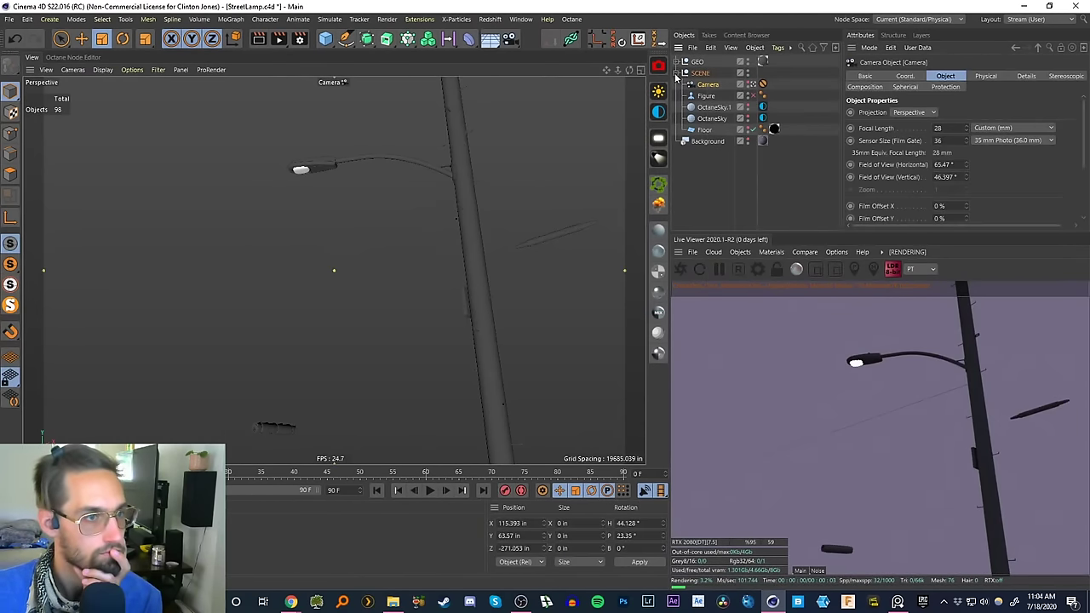
click(676, 72)
click(676, 62)
click(685, 73)
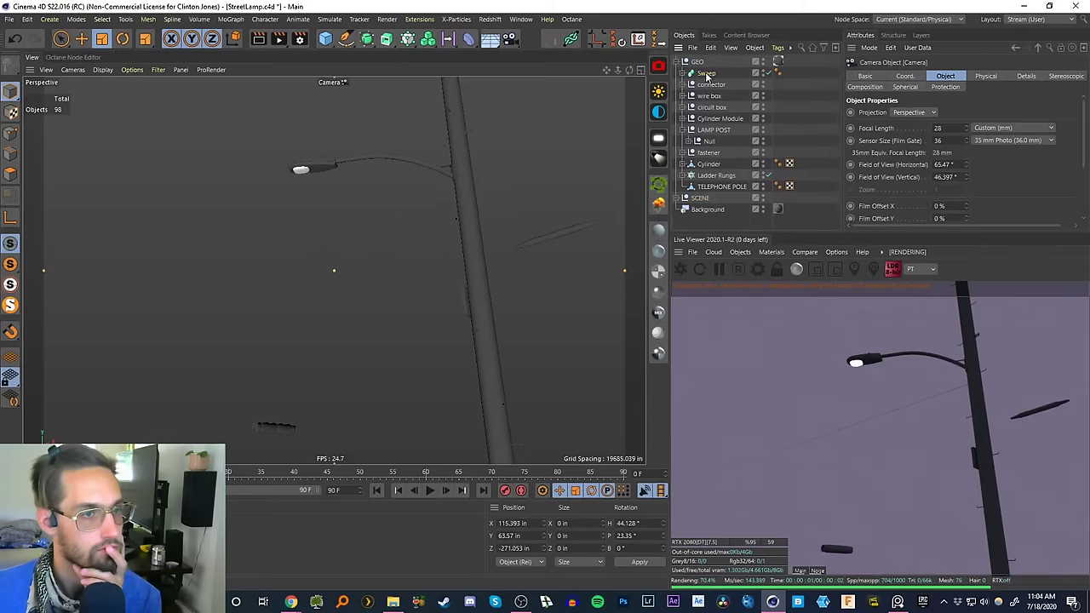
double_click(708, 73)
key(Escape)
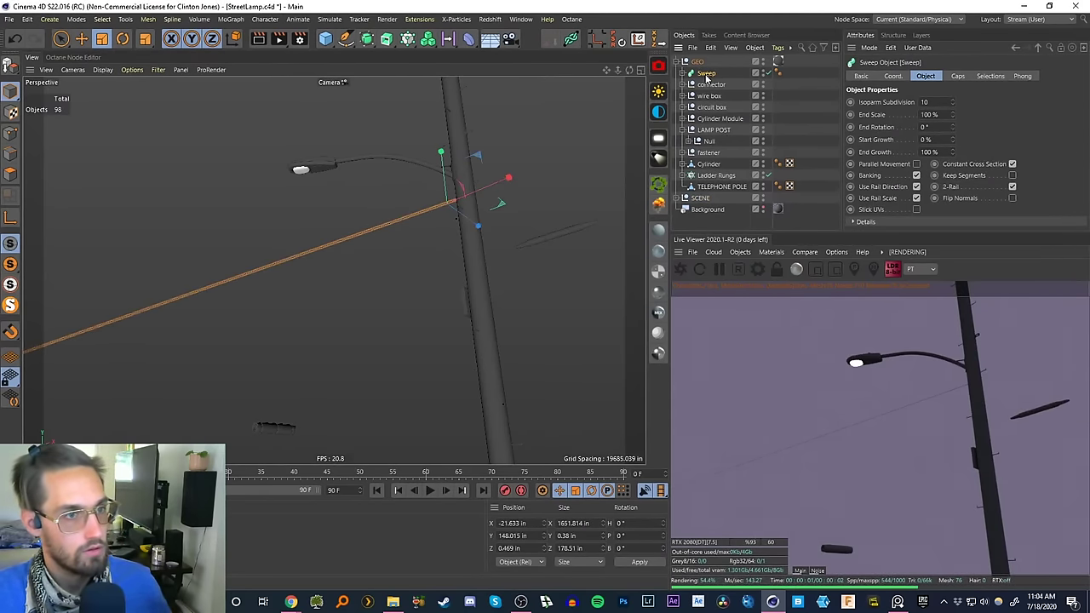
key(alt+g)
double_click(738, 74)
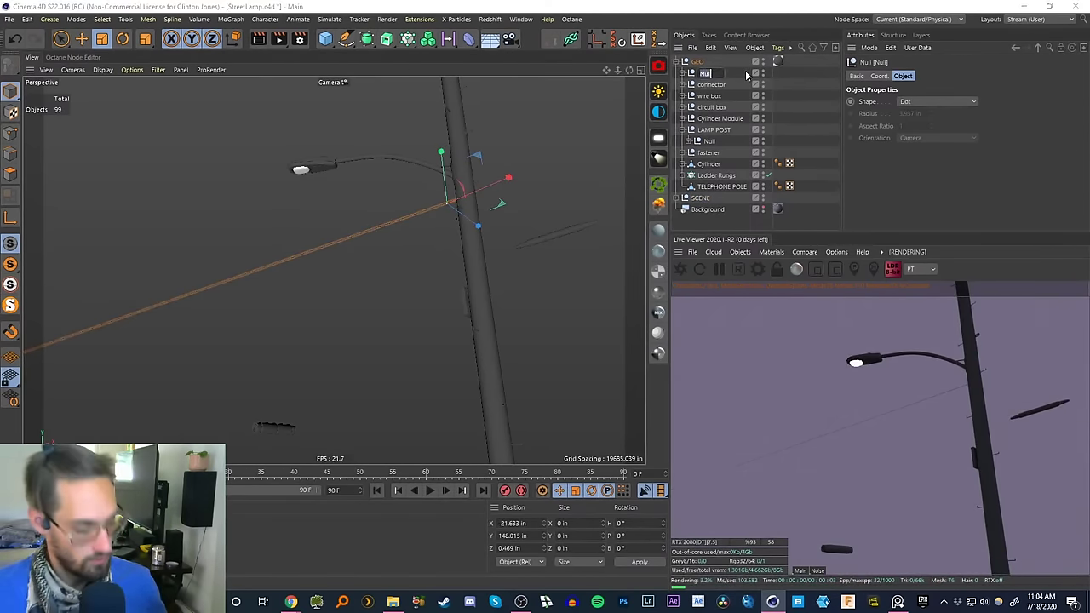
text(wIRES)
key(Return)
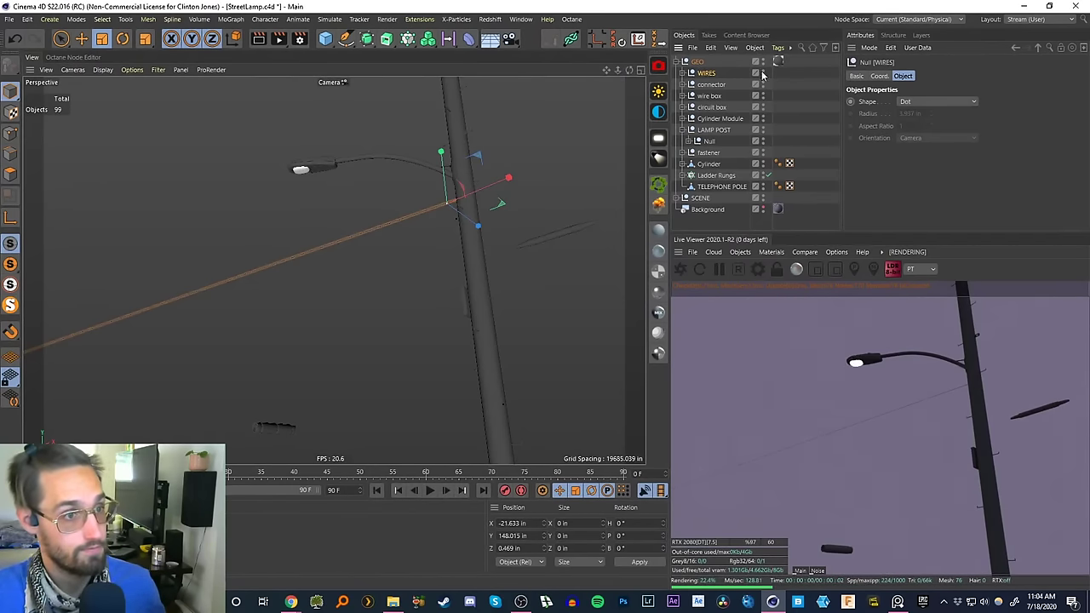
- Group the Sweep inside WIRES under another null named THIN
click(684, 74)
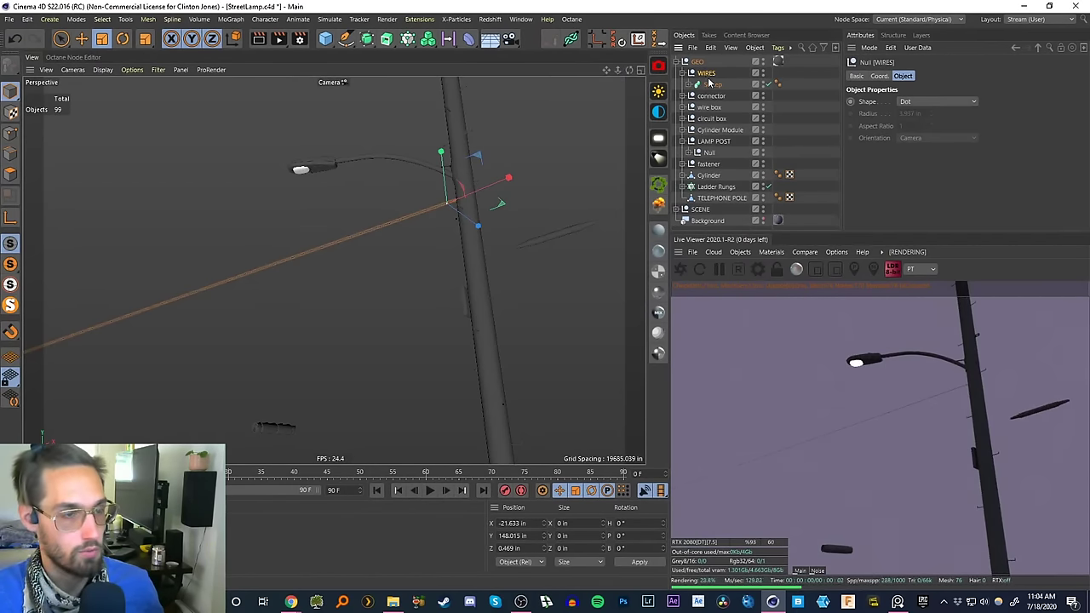
click(712, 85)
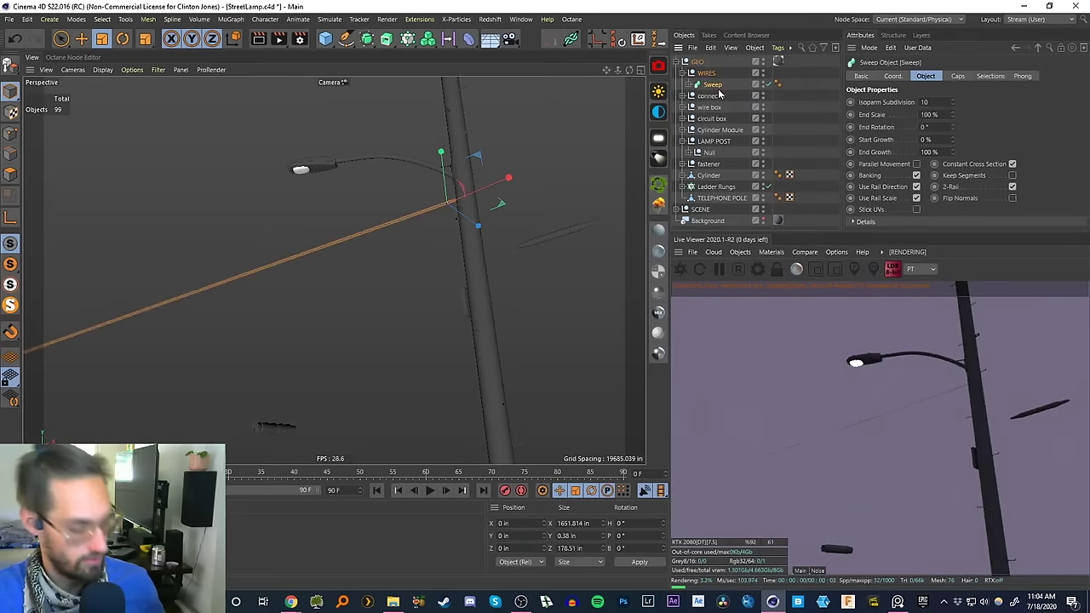
key(alt+g)
double_click(711, 84)
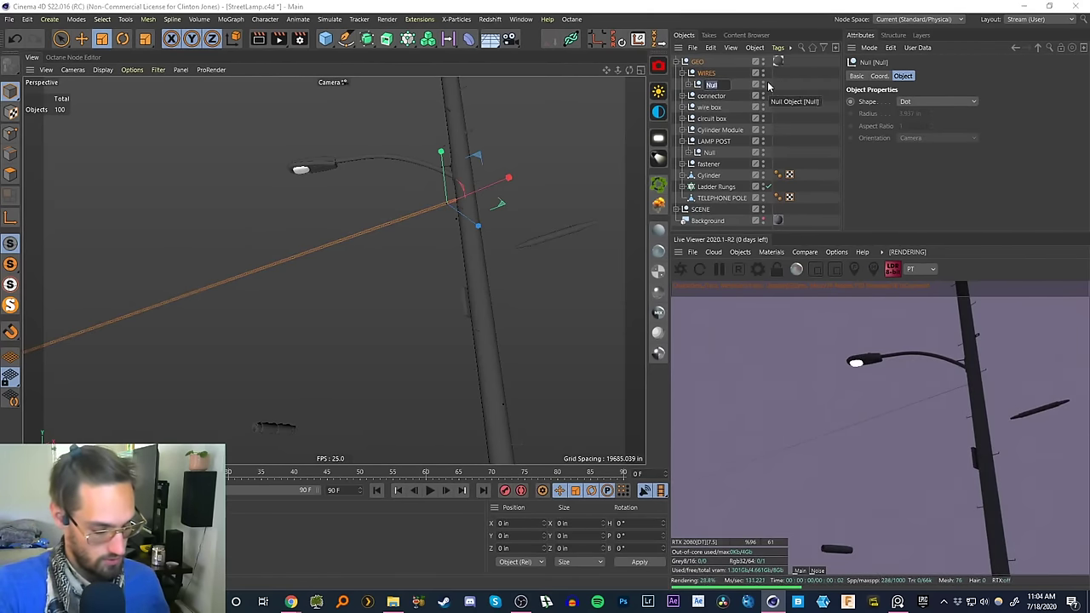
text(THIN)
key(Return)
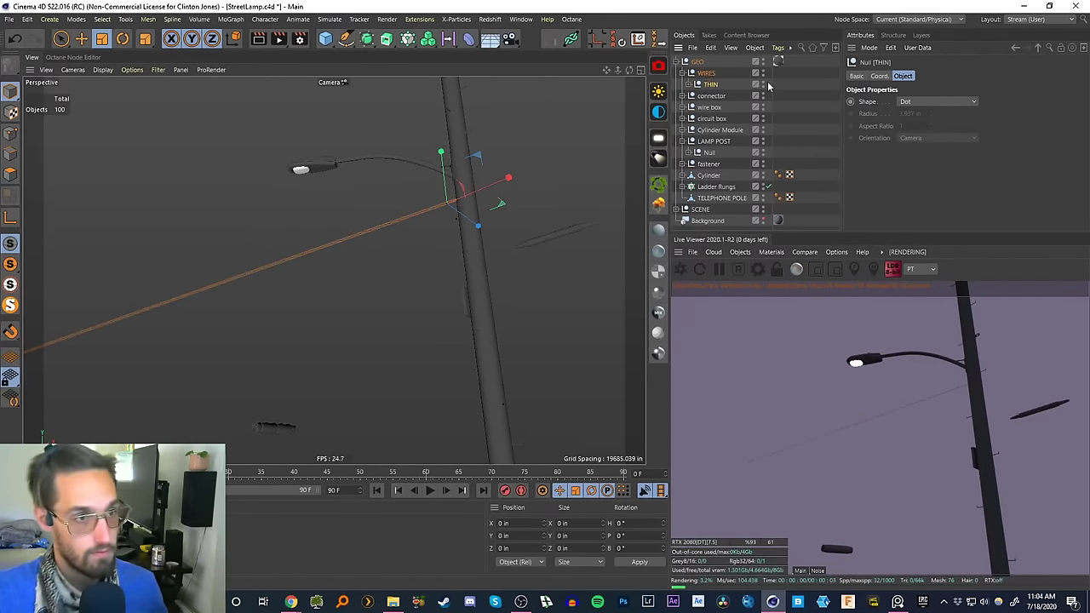
- Group the connector, wire box, circuit box, Cylinder Module, fastener and Cylinder under a null named Detail
click(711, 96)
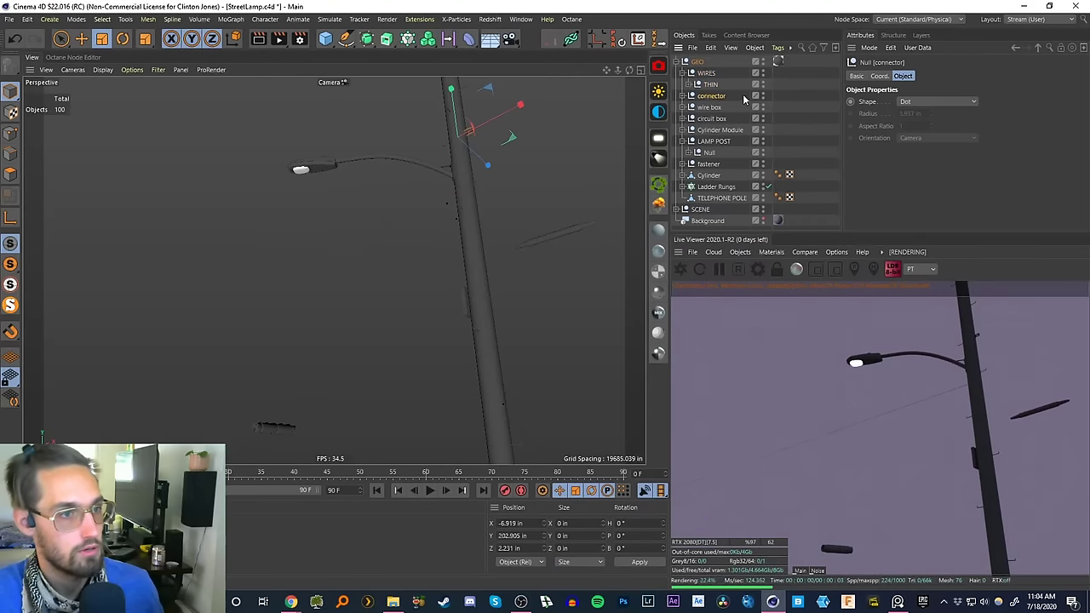
click(690, 140)
click(701, 222)
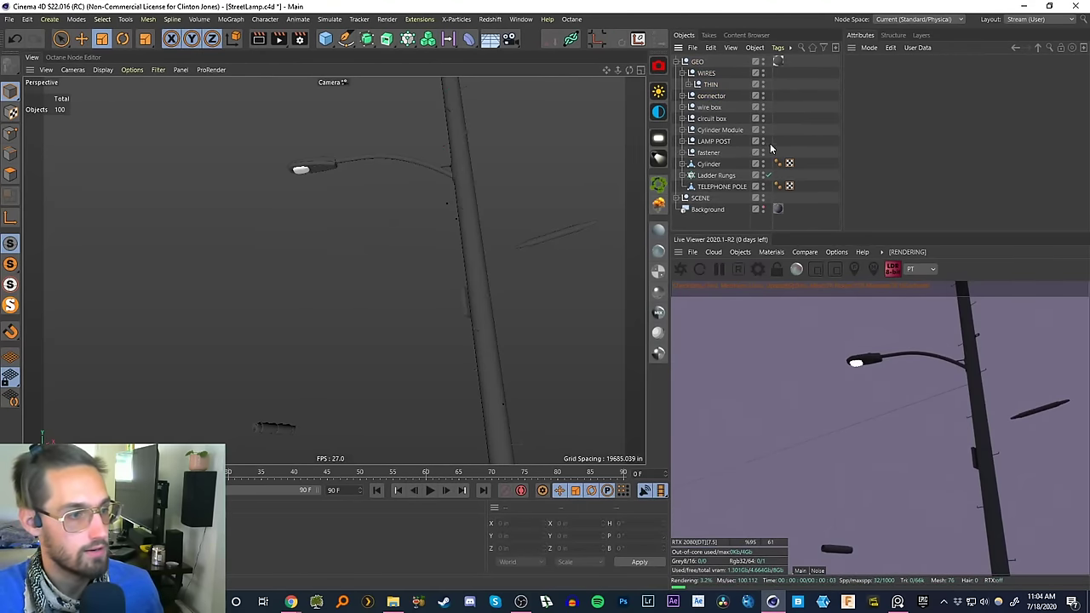
click(715, 129)
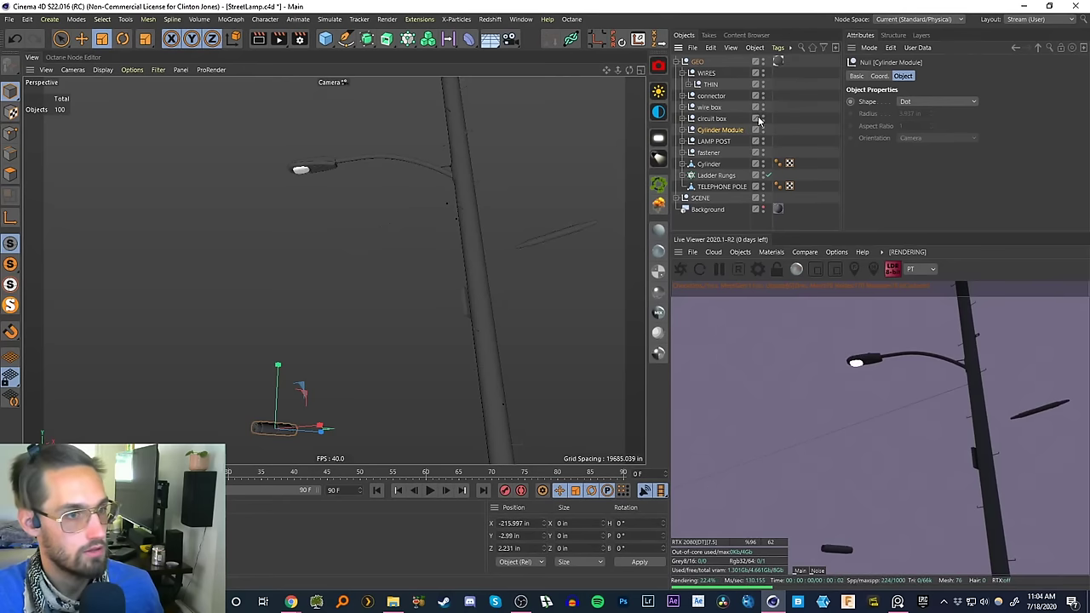
shift+click(714, 108)
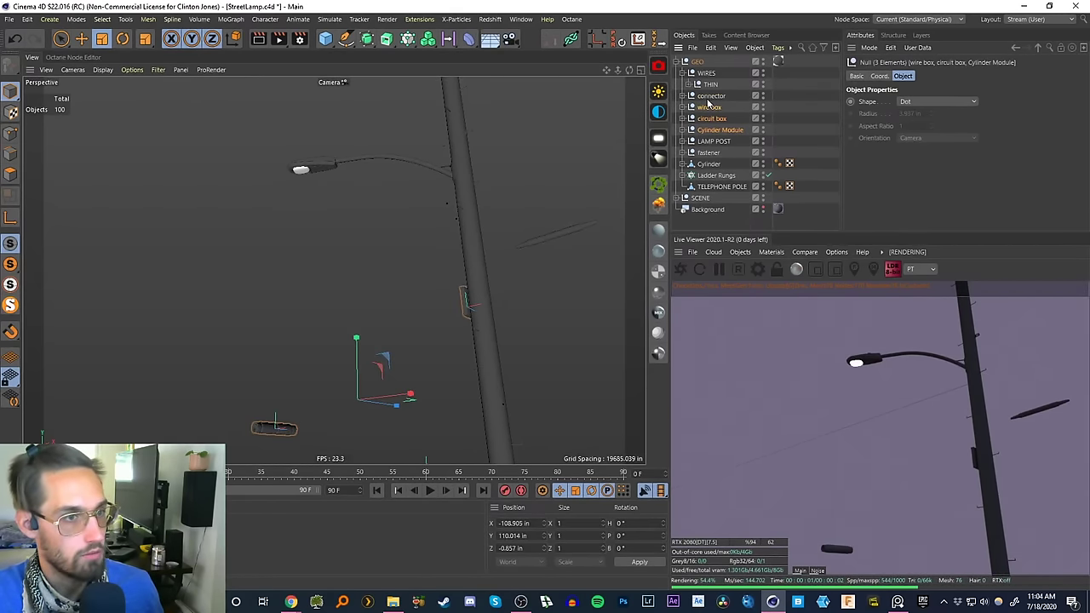
shift+click(711, 96)
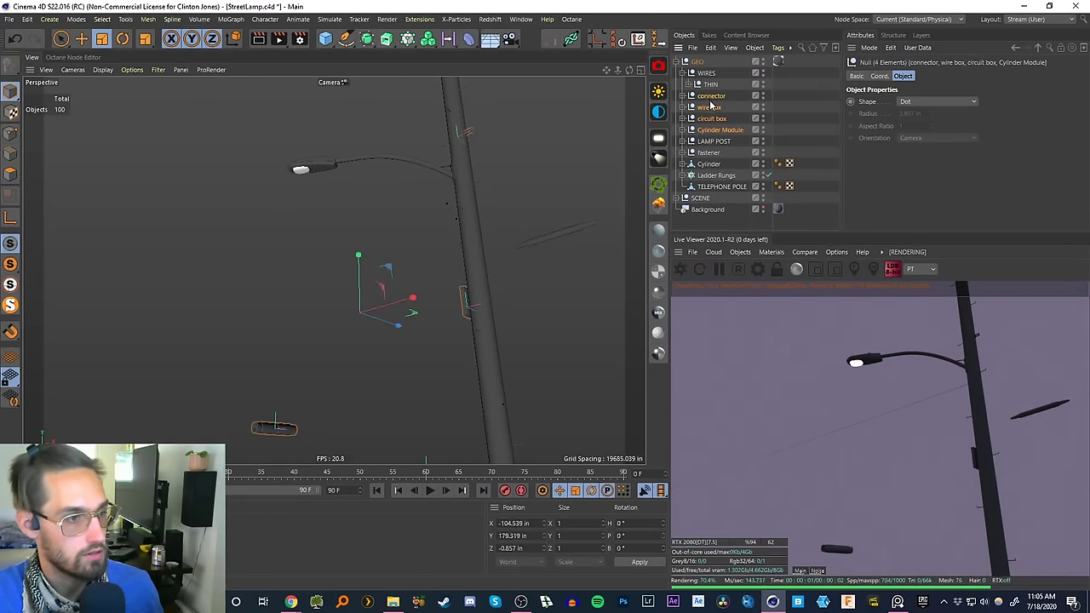
shift+click(710, 152)
shift+click(708, 163)
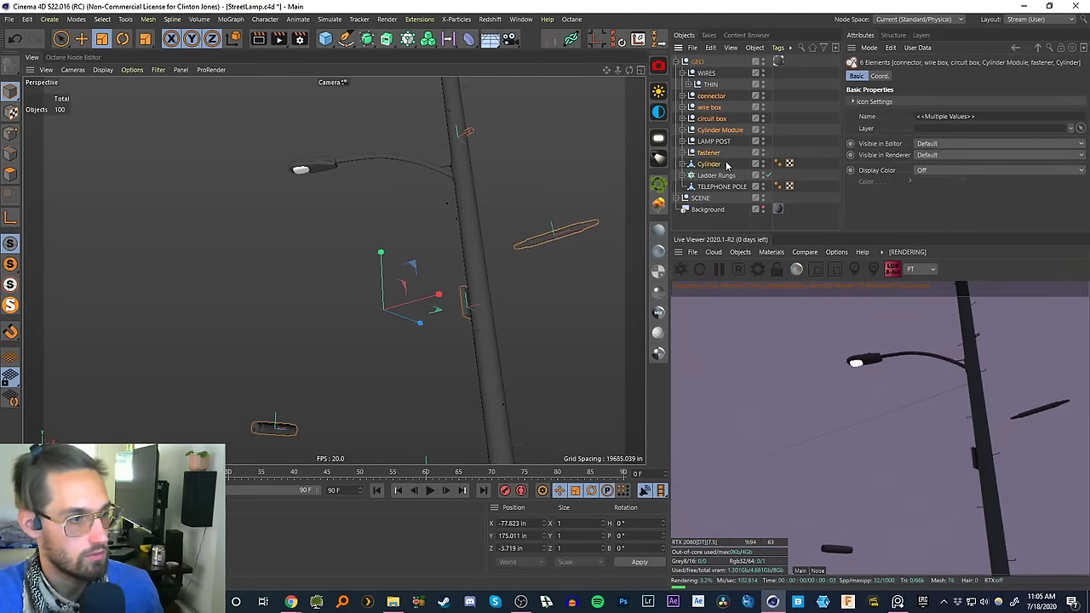
key(alt+g)
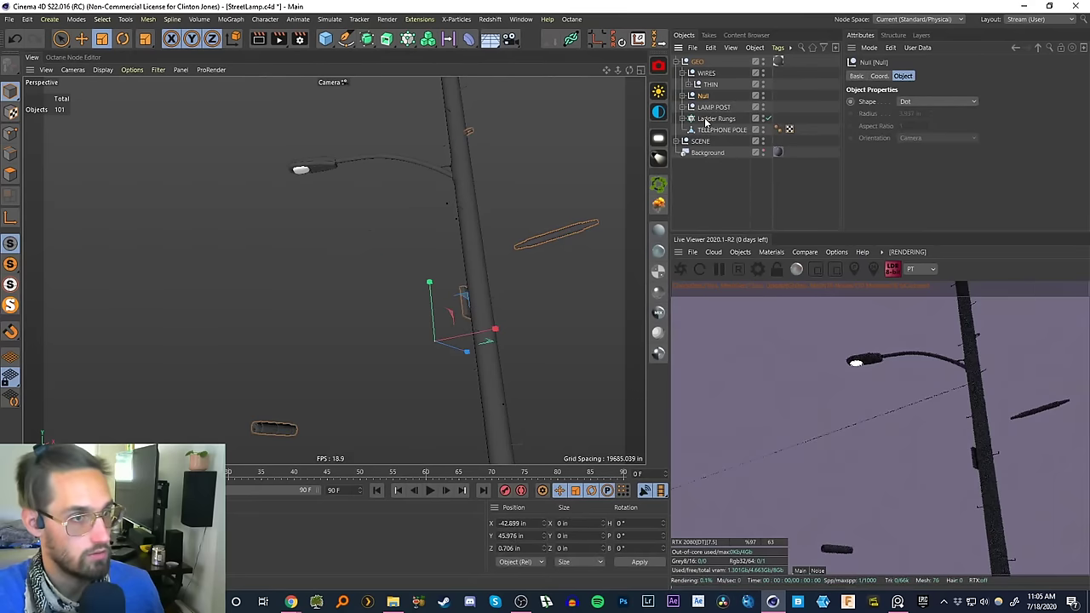
double_click(705, 96)
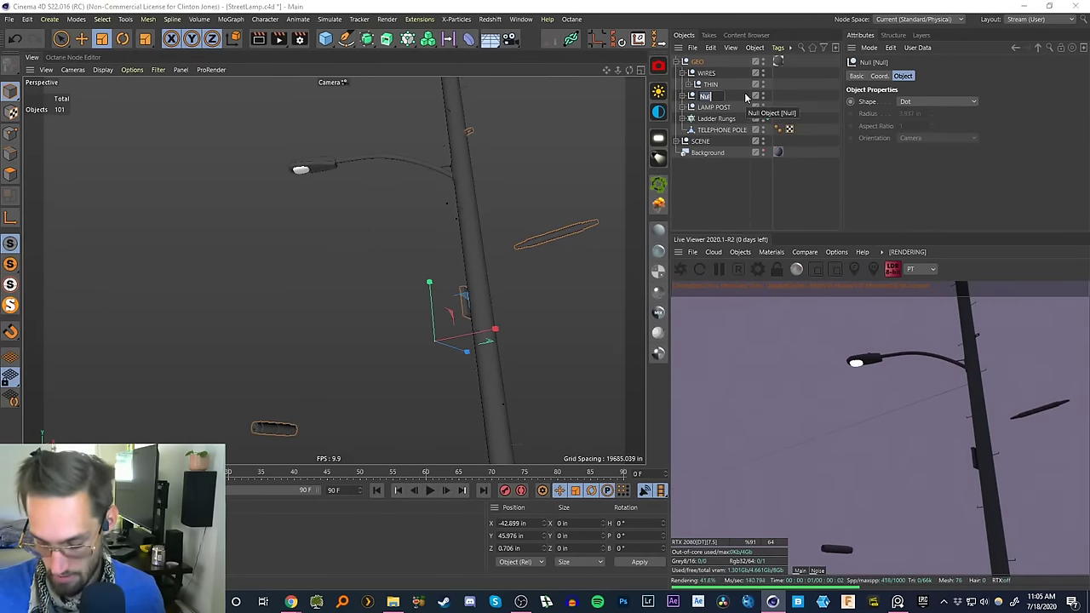
text(Detail)
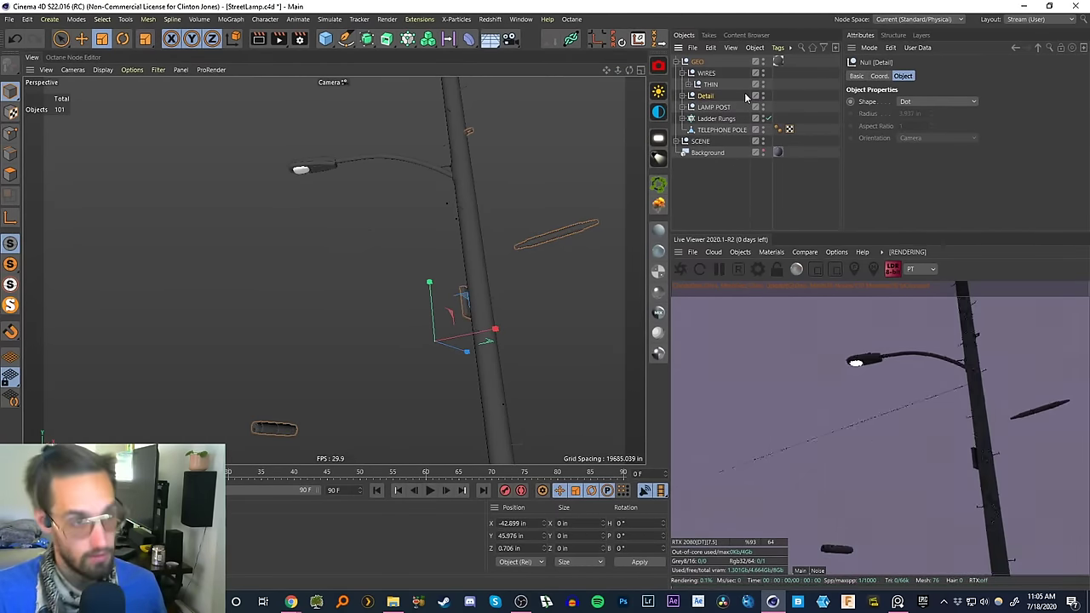
key(Return)
- Move the Ladder Rungs cloner into the Detail group and collapse the group
click(715, 108)
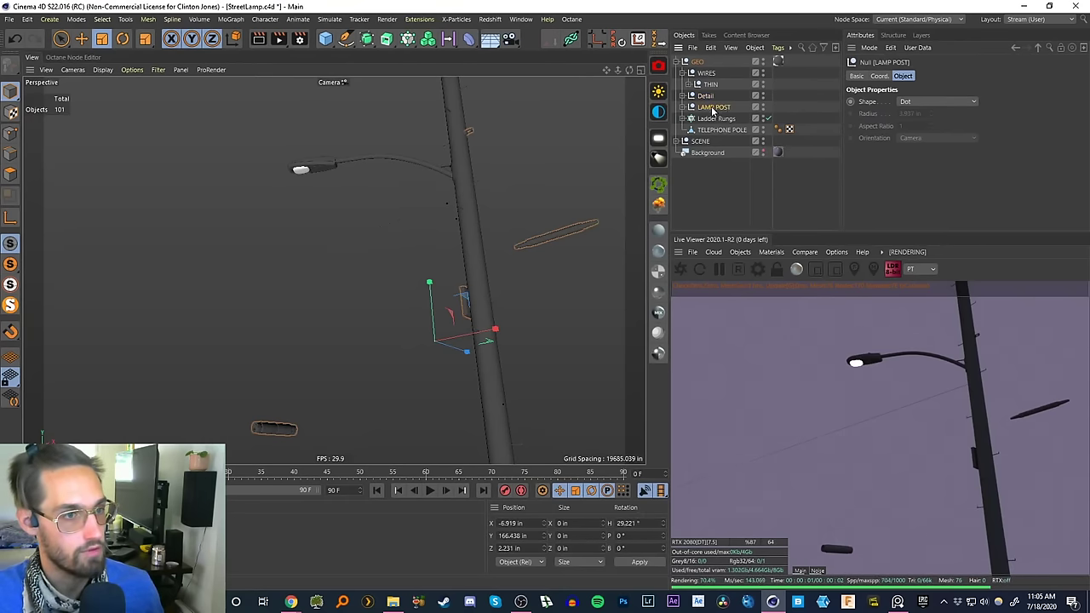
click(722, 130)
click(715, 119)
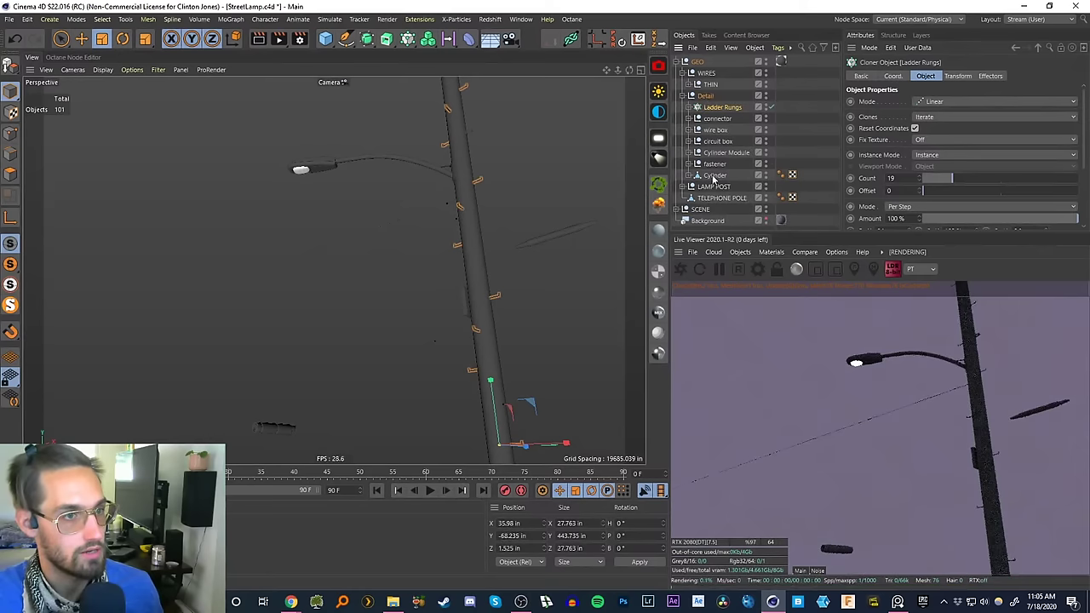
key(Delete)
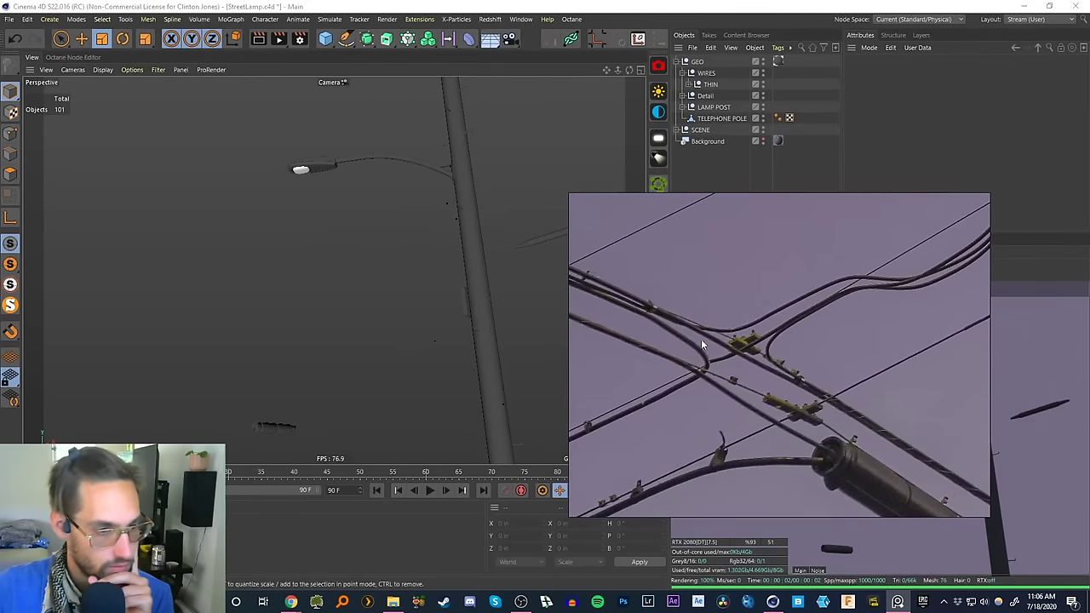
- Examine the wires, clamps and cylinder module in the reference photo, and place the photo over the Live Viewer beside the scene
drag(880, 414, 831, 380)
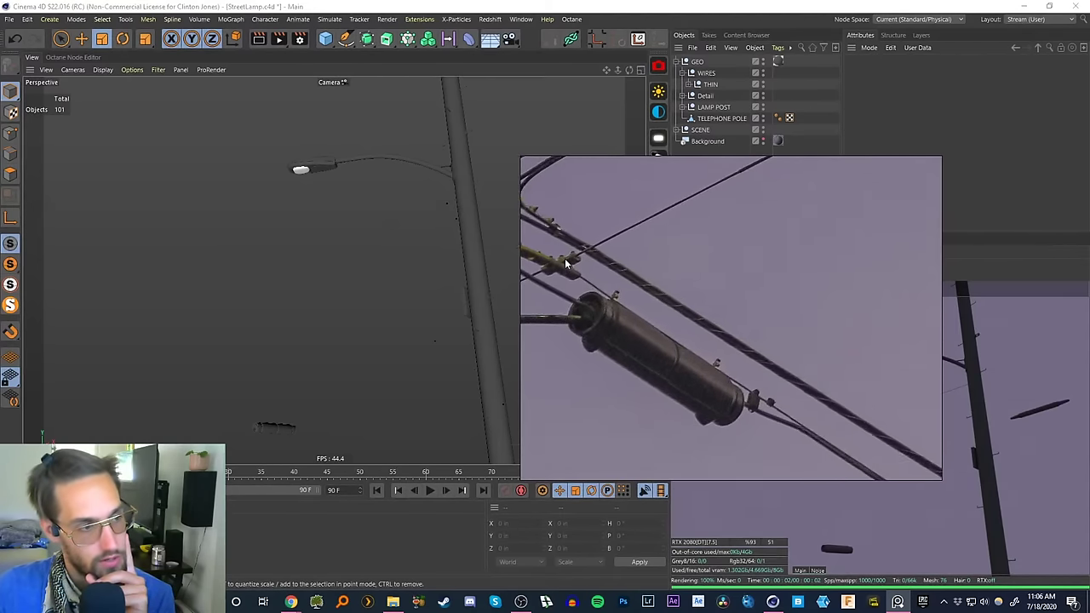
drag(665, 317, 751, 354)
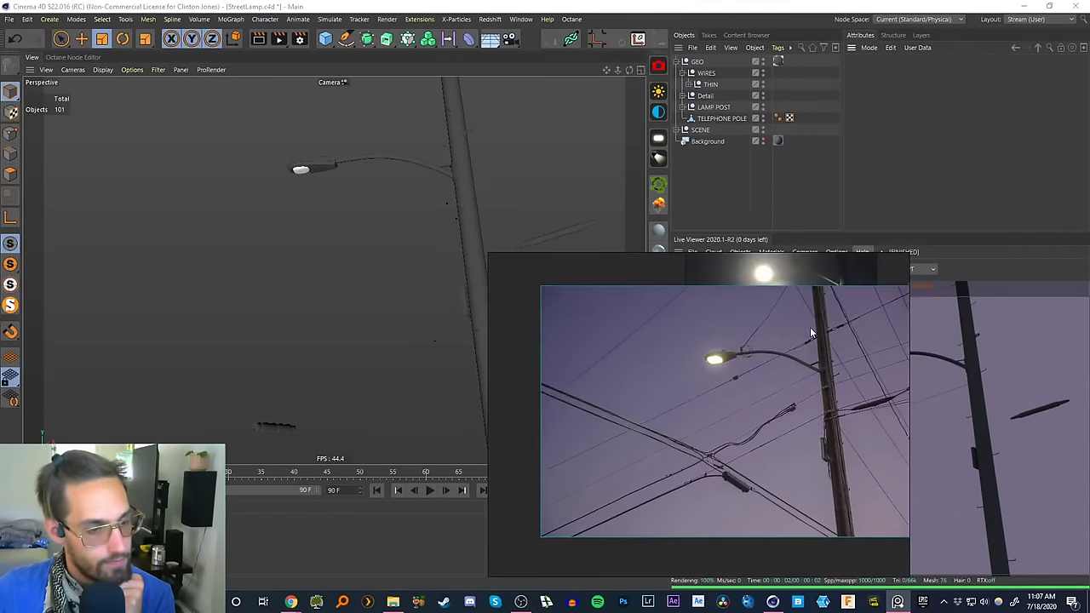
scroll(762, 362, up, 1)
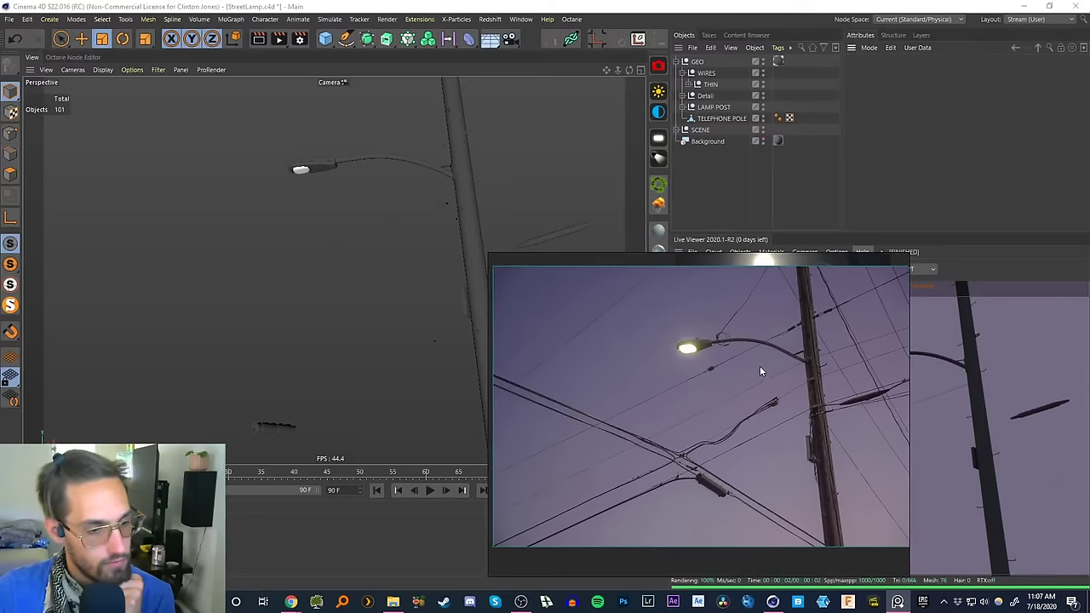
right_drag(761, 383, 881, 383)
drag(882, 389, 911, 395)
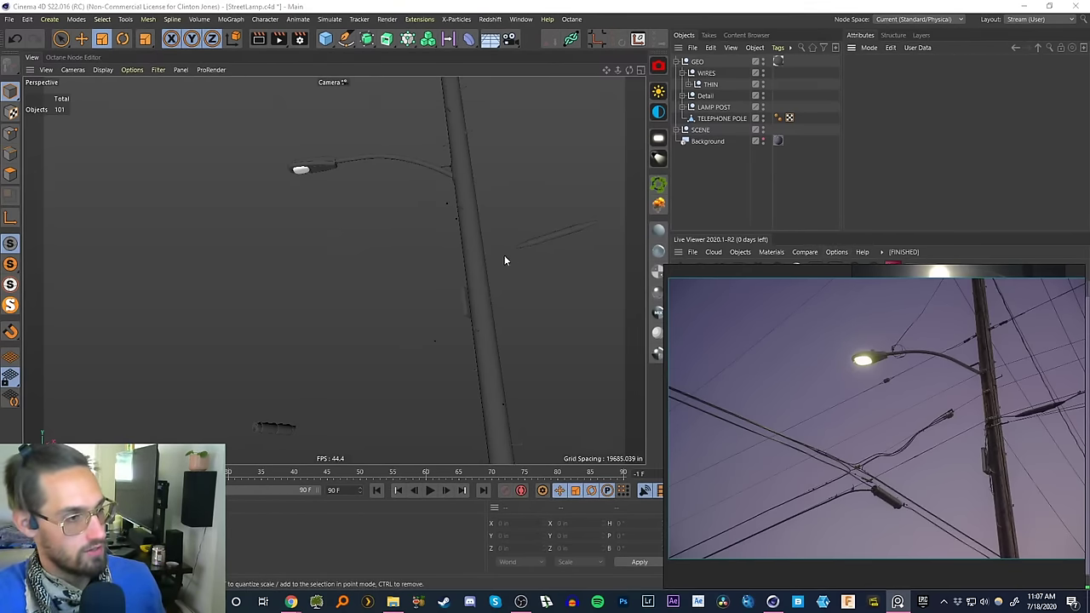
click(470, 219)
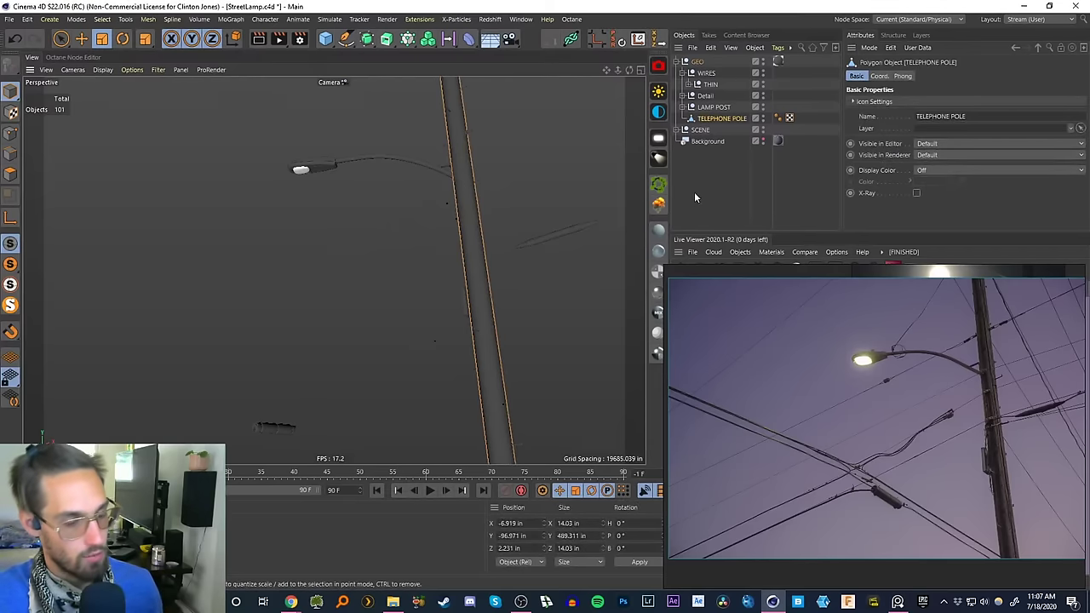
- Switch to the untitled test project with the sphere and plane, and hide its OctaneSky in the viewport
right_drag(862, 375, 839, 359)
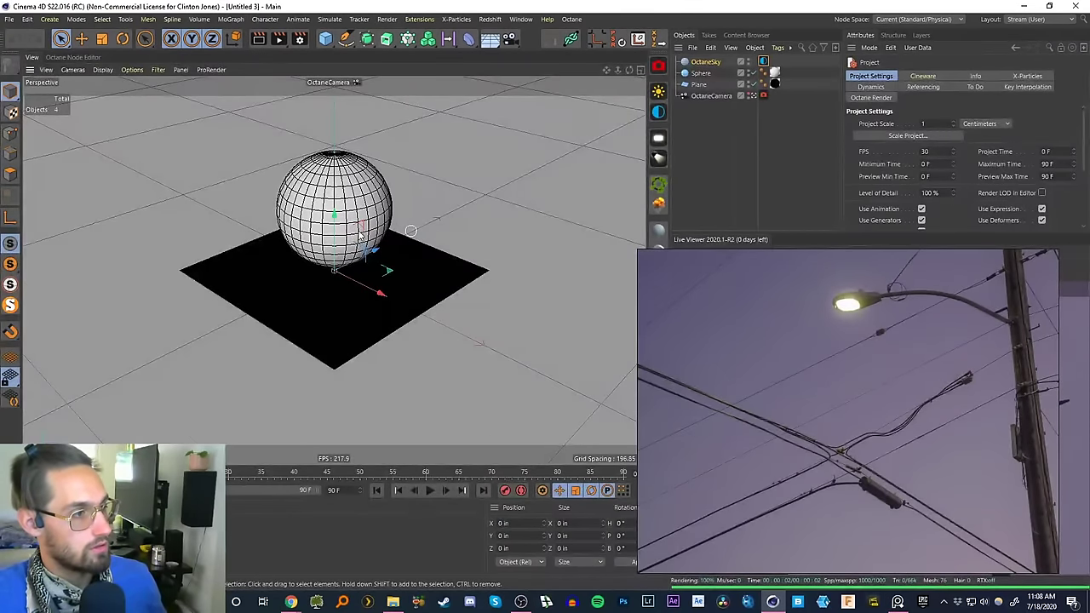
scroll(378, 247, down, 2)
click(386, 243)
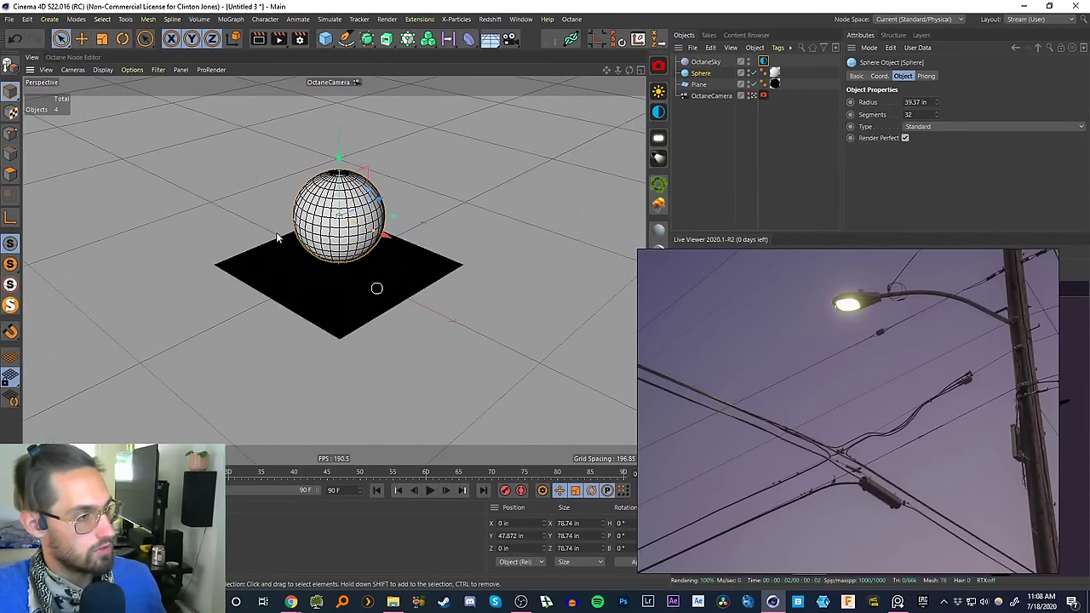
right_drag(734, 315, 757, 324)
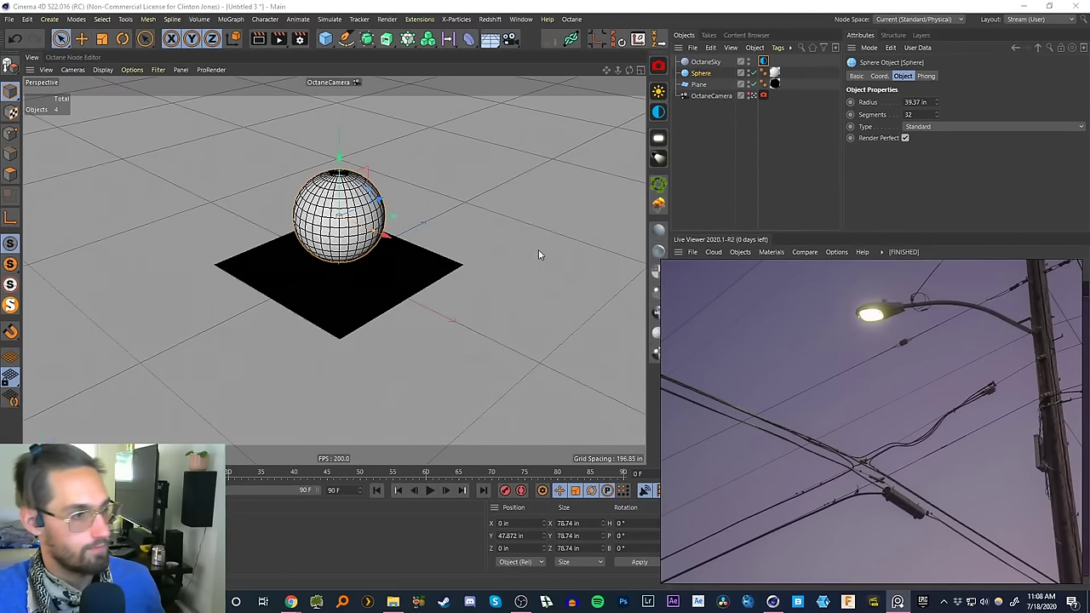
click(350, 275)
click(722, 166)
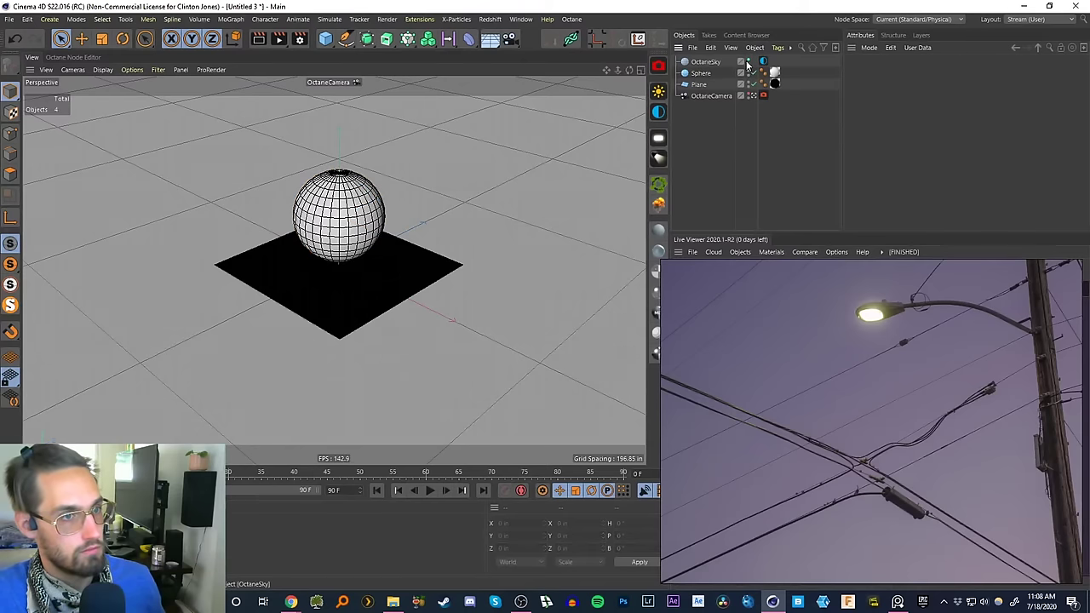
mouse_move(754, 316)
right_down()
mouse_move(799, 482)
mouse_move(807, 426)
mouse_move(759, 311)
right_up()
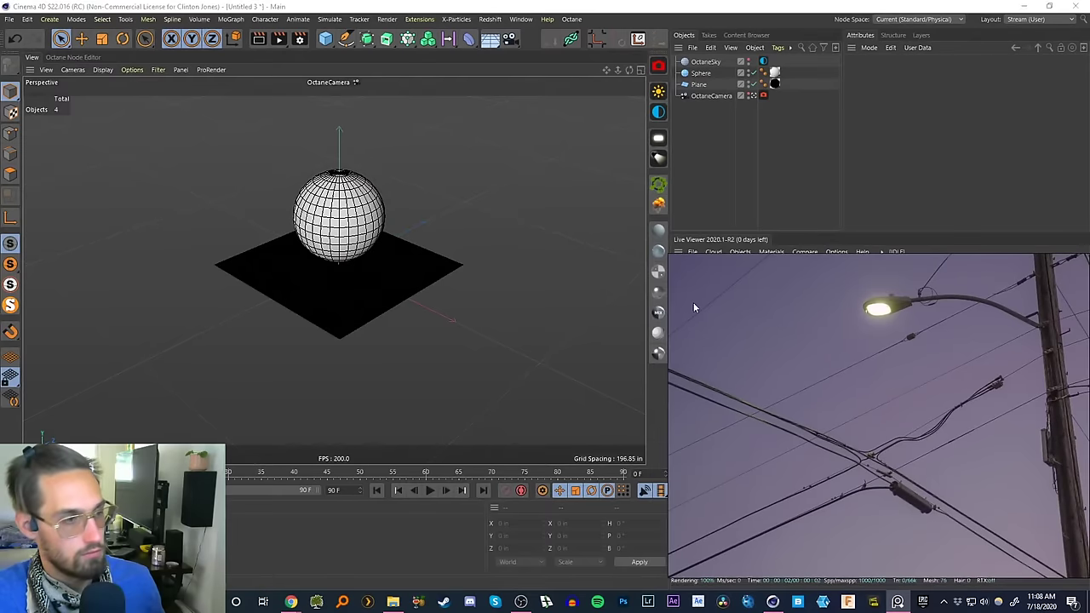
- Duplicate the sphere and place the copy about 299 in away along the X axis
scroll(327, 255, down, 3)
click(344, 208)
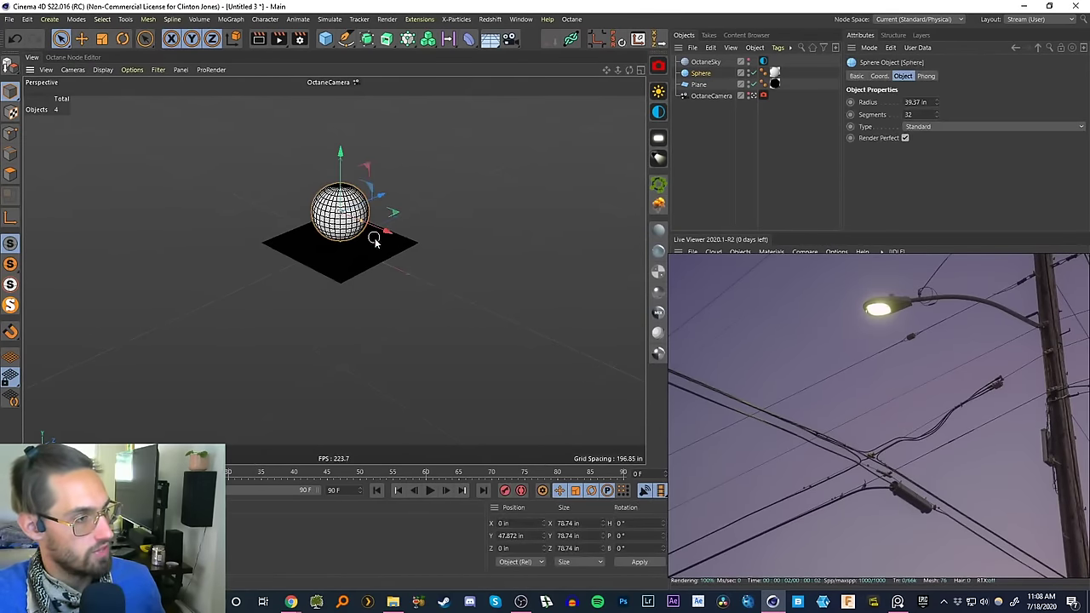
ctrl+drag(372, 237, 575, 320)
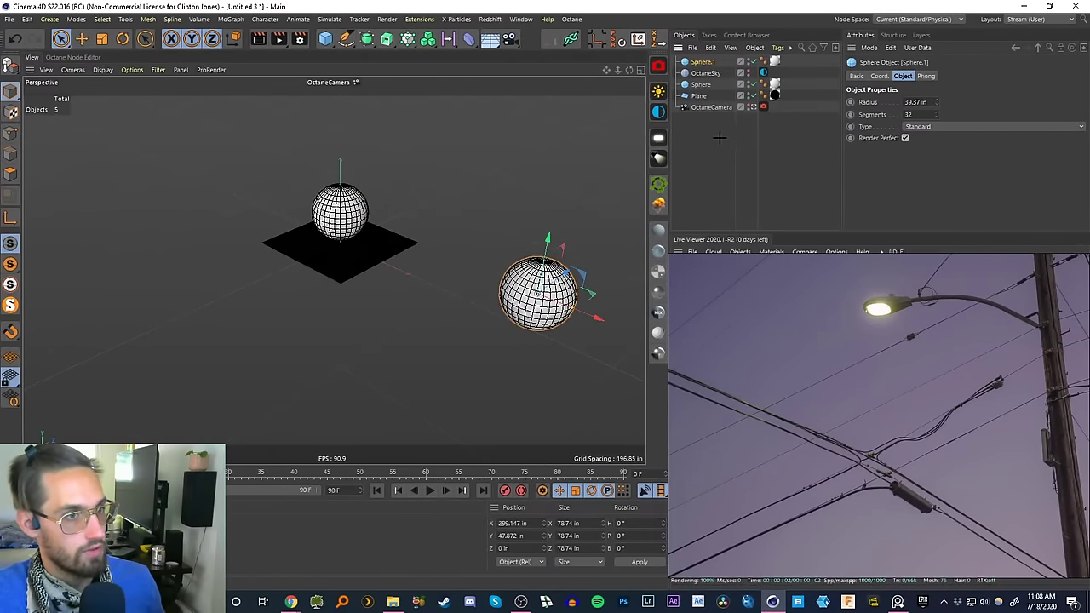
- Add a Topowire object and nest both spheres under it
shift+click(342, 213)
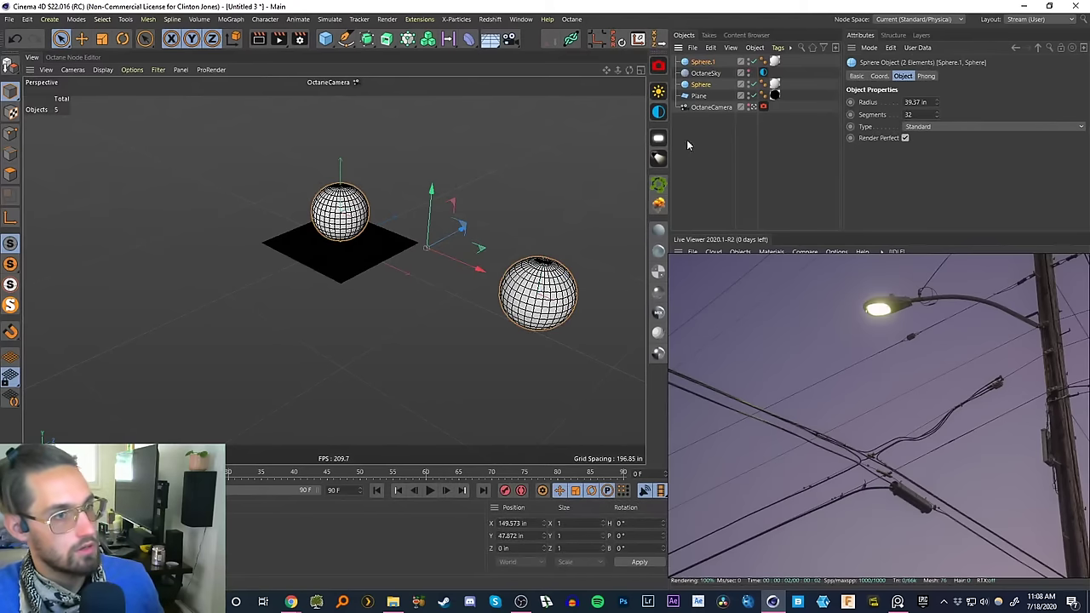
click(388, 129)
click(443, 17)
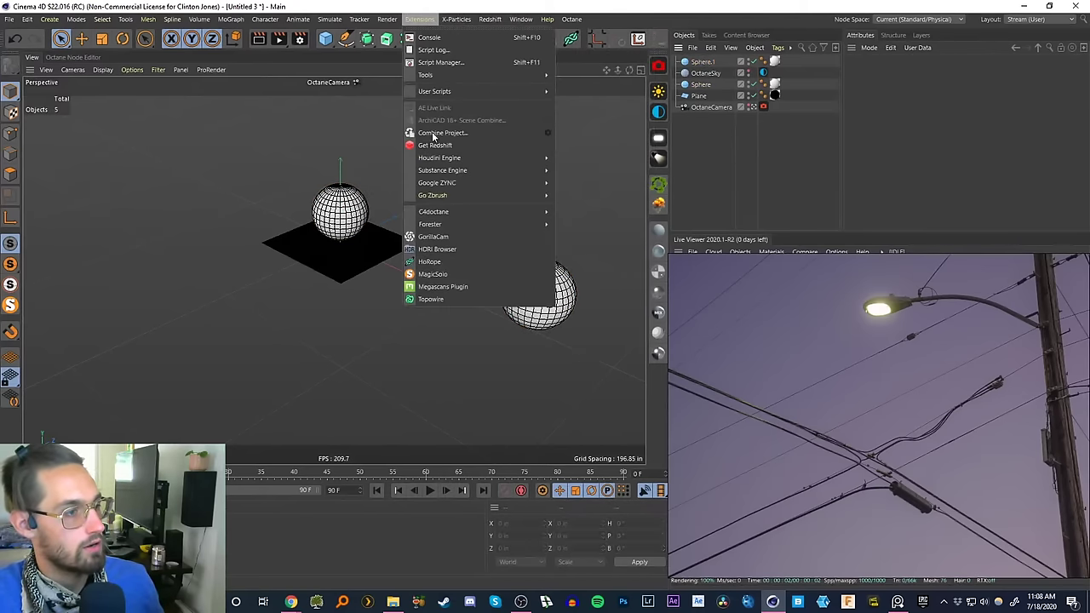
click(451, 297)
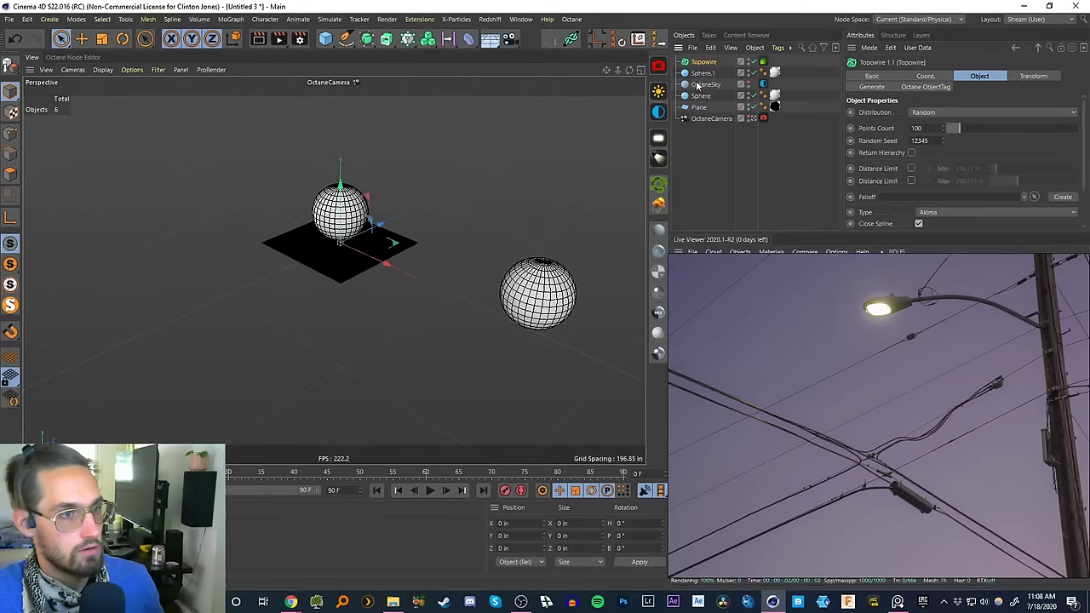
click(701, 96)
shift+click(703, 75)
drag(703, 75, 703, 62)
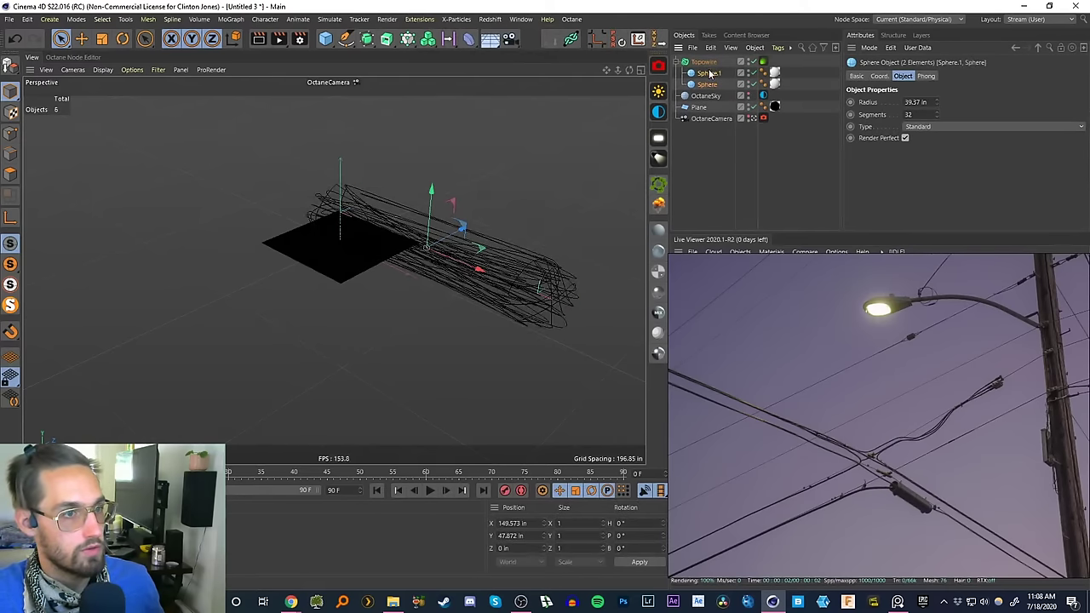
click(707, 148)
- Move the reference photo off the Live Viewer and start a live render of the test project
right_drag(780, 391, 904, 534)
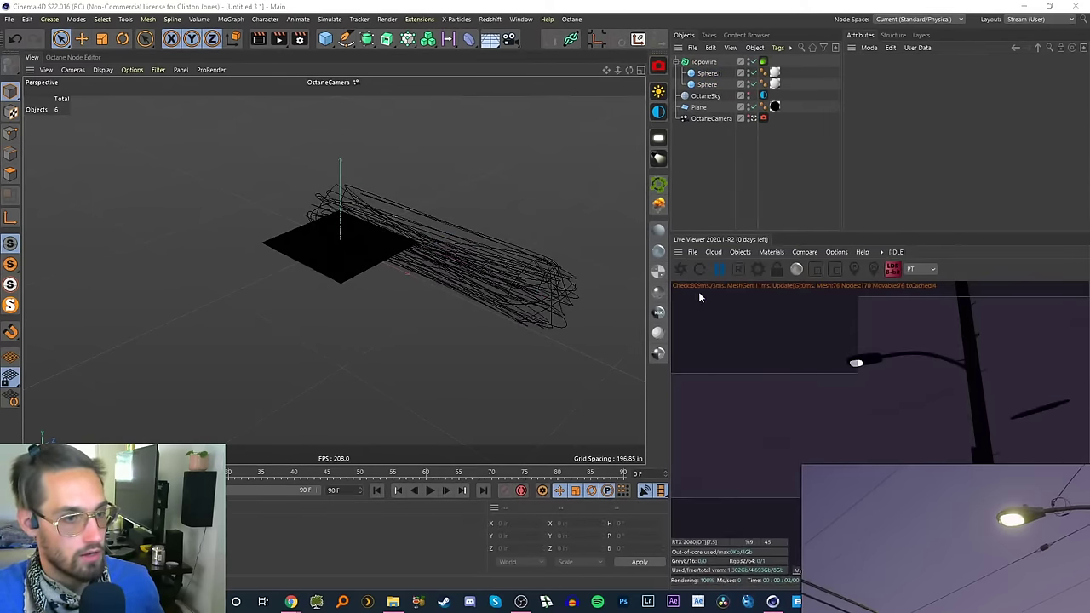
click(680, 269)
right_drag(927, 477, 1089, 444)
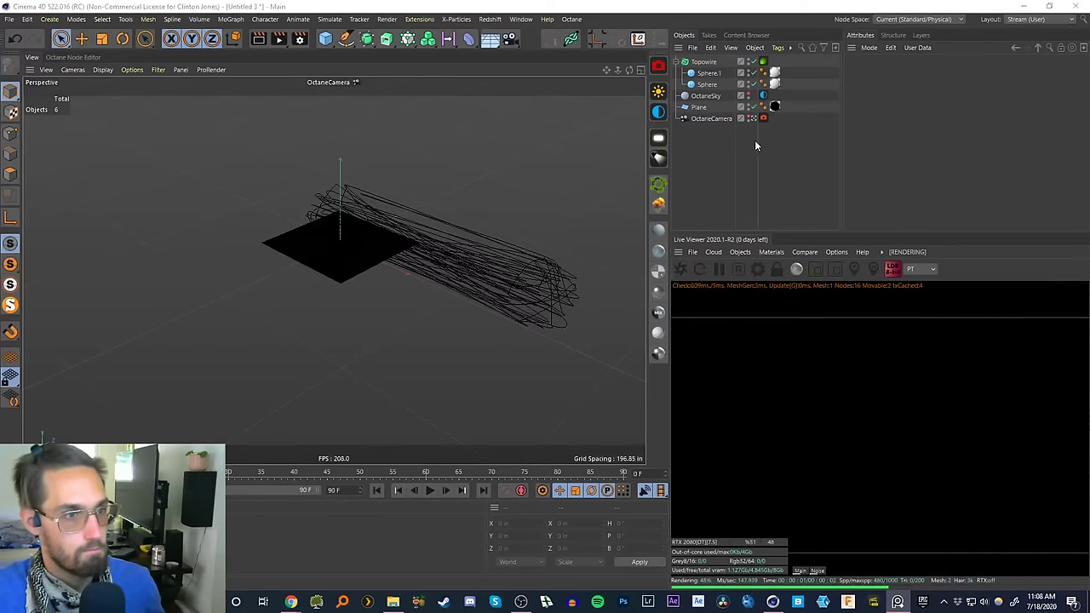
- Delete the OctaneSky and the plane from the test project
click(705, 97)
key(Delete)
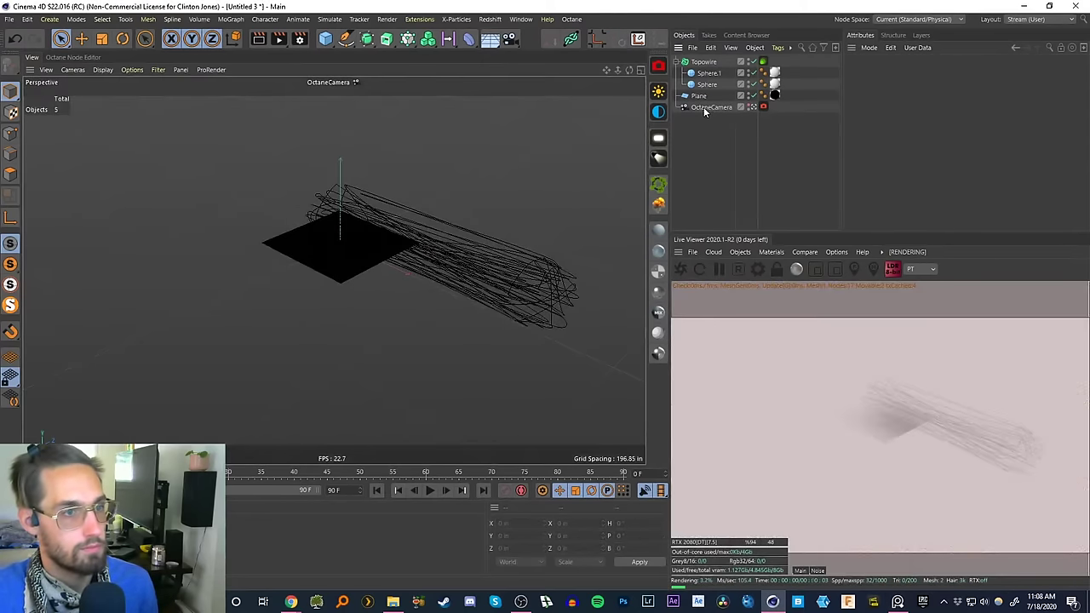
scroll(457, 255, up, 2)
click(324, 275)
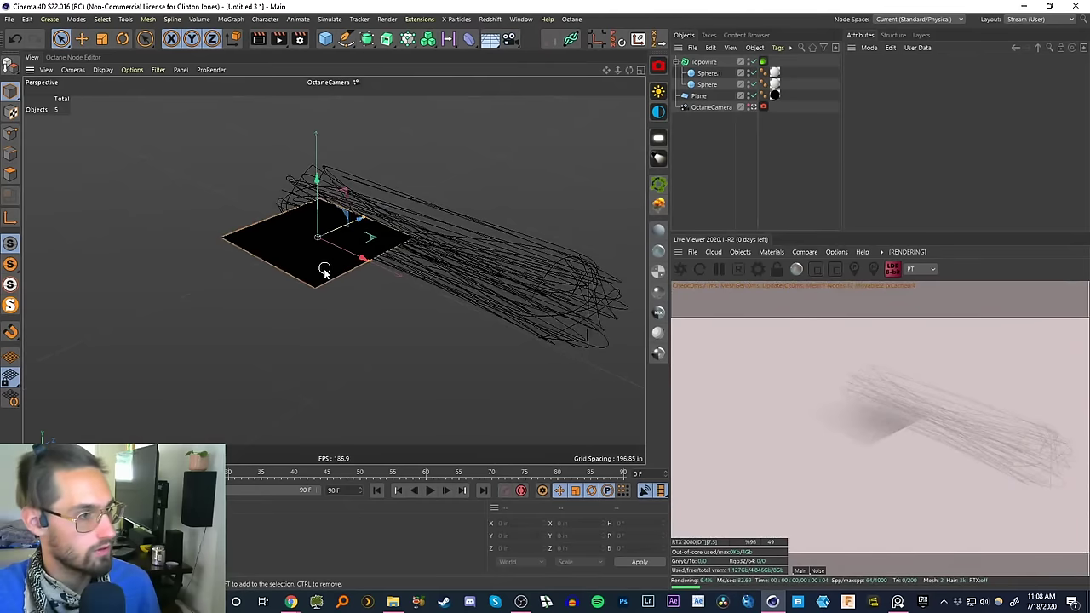
key(Delete)
- Add a new Octane HDRI environment and change the environment type in its tag
alt+drag(435, 264, 409, 256)
click(658, 112)
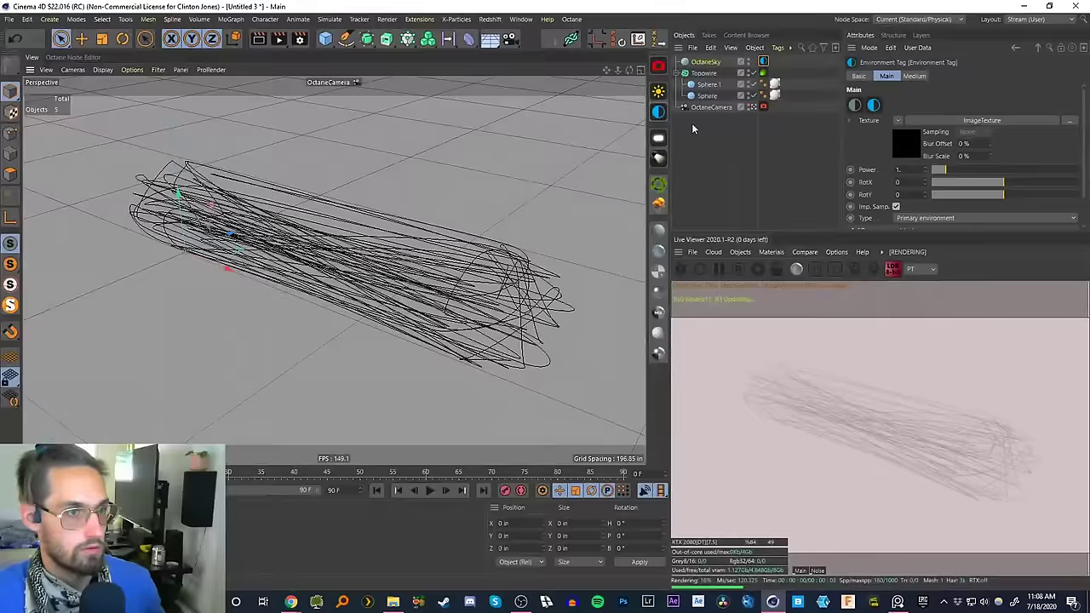
click(691, 124)
click(707, 62)
click(763, 61)
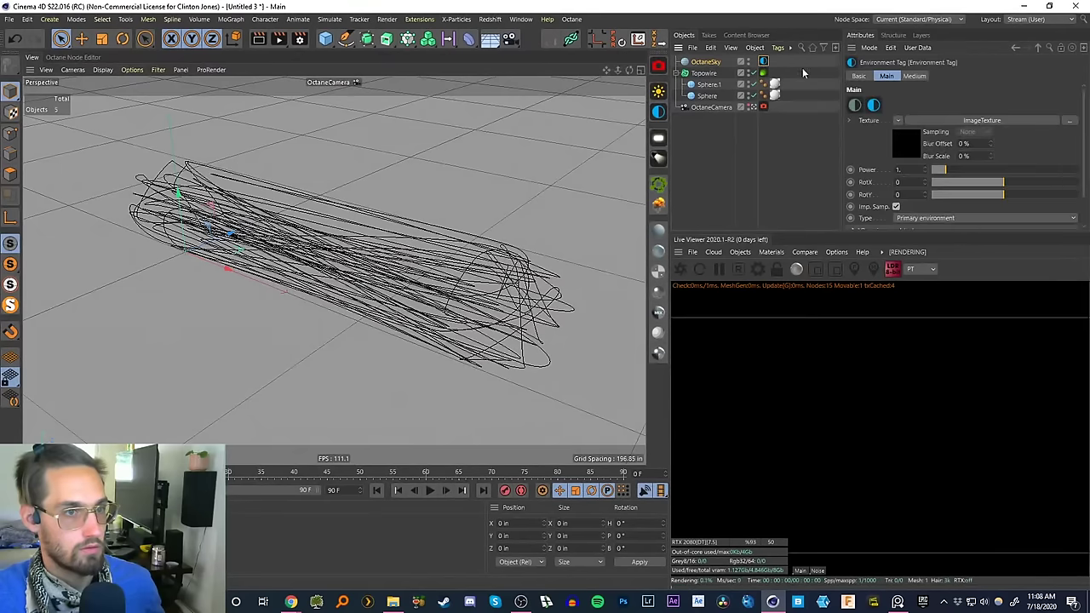
click(914, 219)
click(919, 239)
- Make the Topowire wires sag by setting its transform curvature to about -129 in and direction to about -25.6 in
alt+drag(400, 267, 475, 281)
click(703, 143)
click(705, 73)
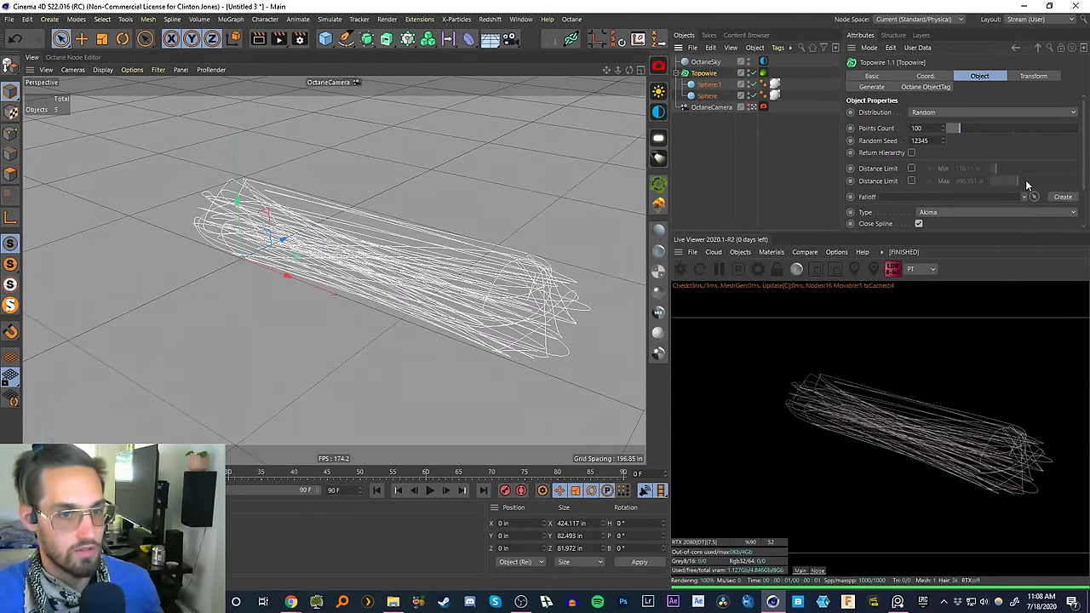
scroll(1082, 164, down, 3)
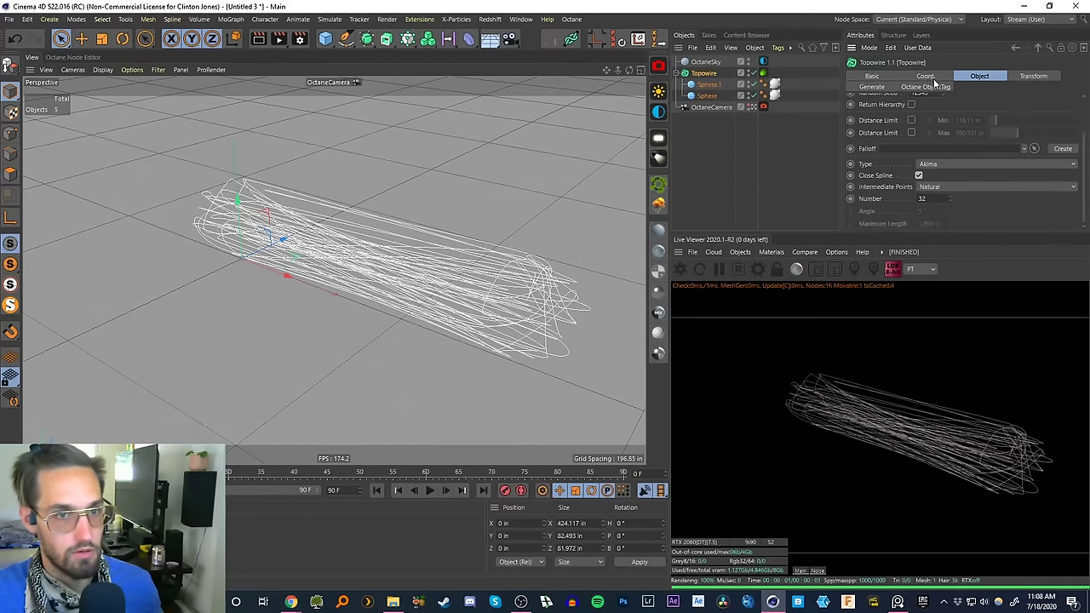
click(1013, 77)
drag(1064, 131, 982, 130)
scroll(462, 294, down, 3)
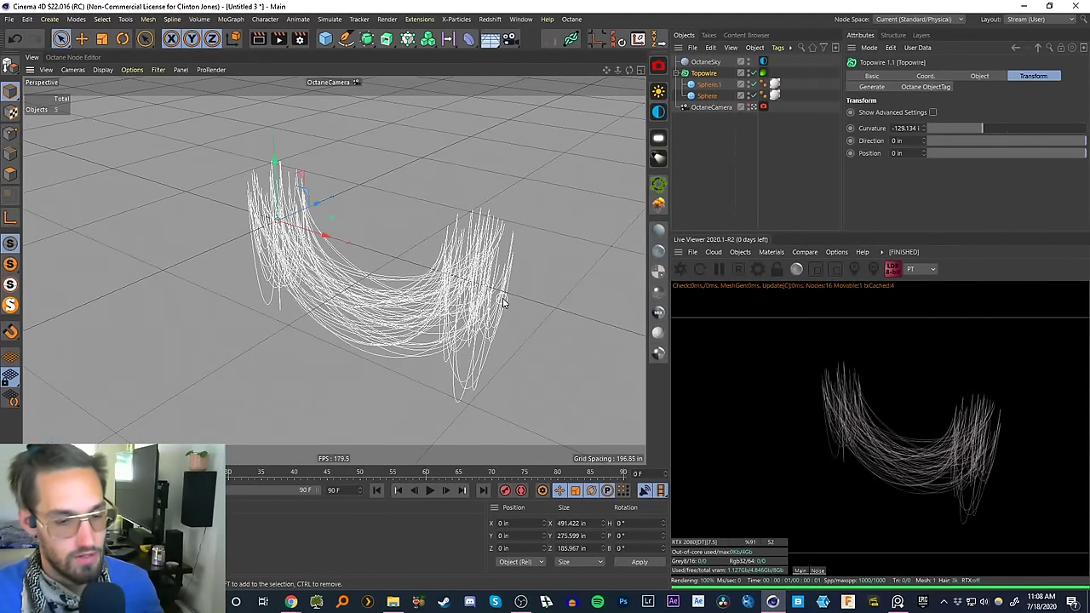
mouse_move(471, 295)
alt+mouse_down()
mouse_move(482, 278)
mouse_move(467, 284)
mouse_move(477, 294)
alt+mouse_up()
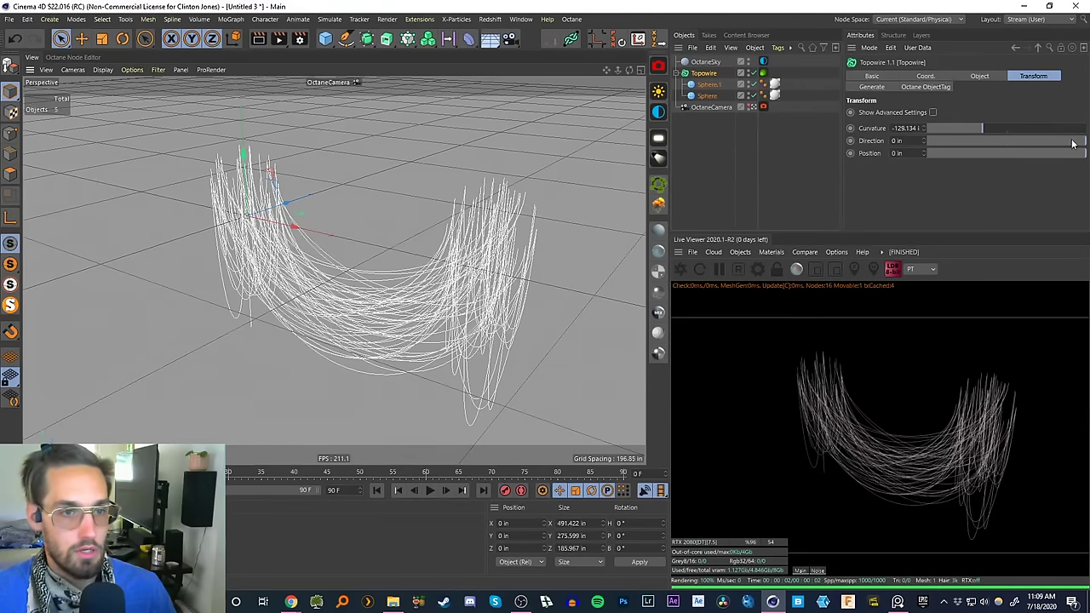
drag(1076, 146, 988, 141)
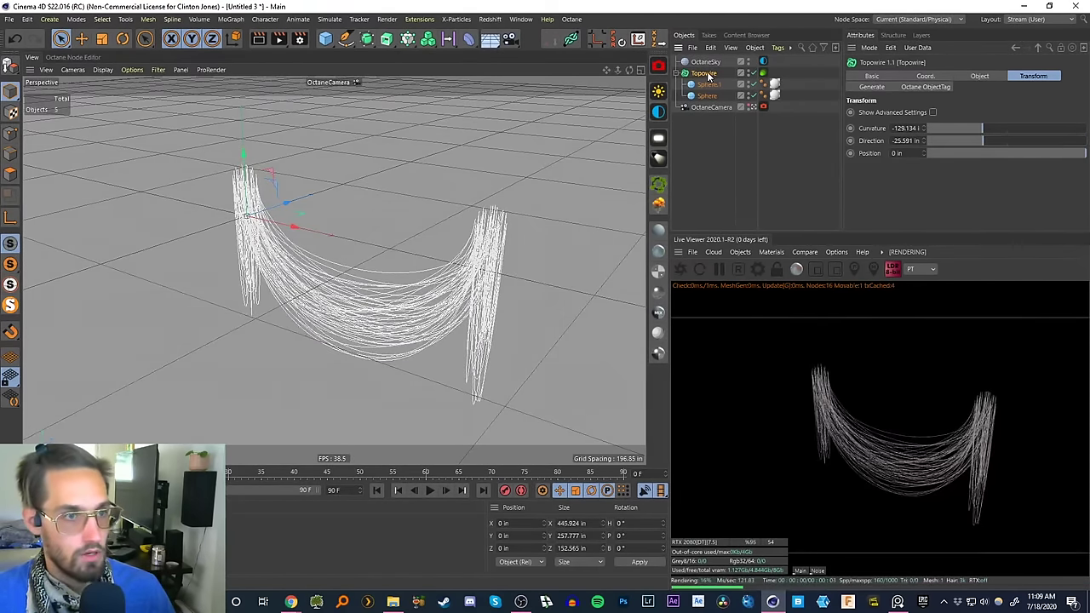
- Reduce the Topowire object's points count to 20
click(971, 76)
drag(953, 130, 948, 129)
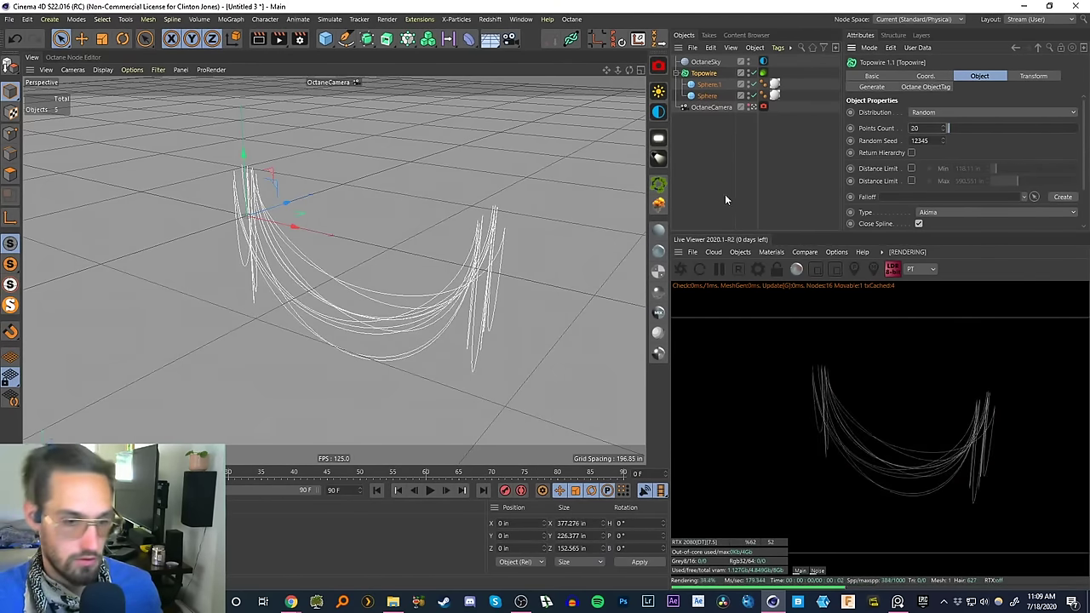
scroll(446, 313, up, 2)
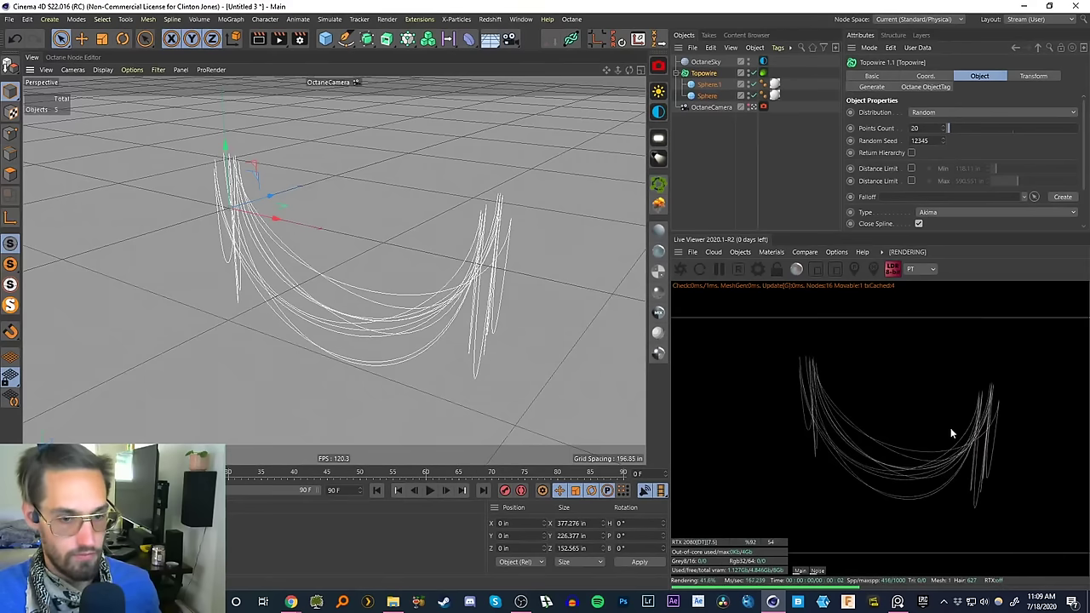
- Enable the Topowire distance limits with a minimum of about 69.7 in and maximum of about 984 in, and turn off Close Spline
click(911, 168)
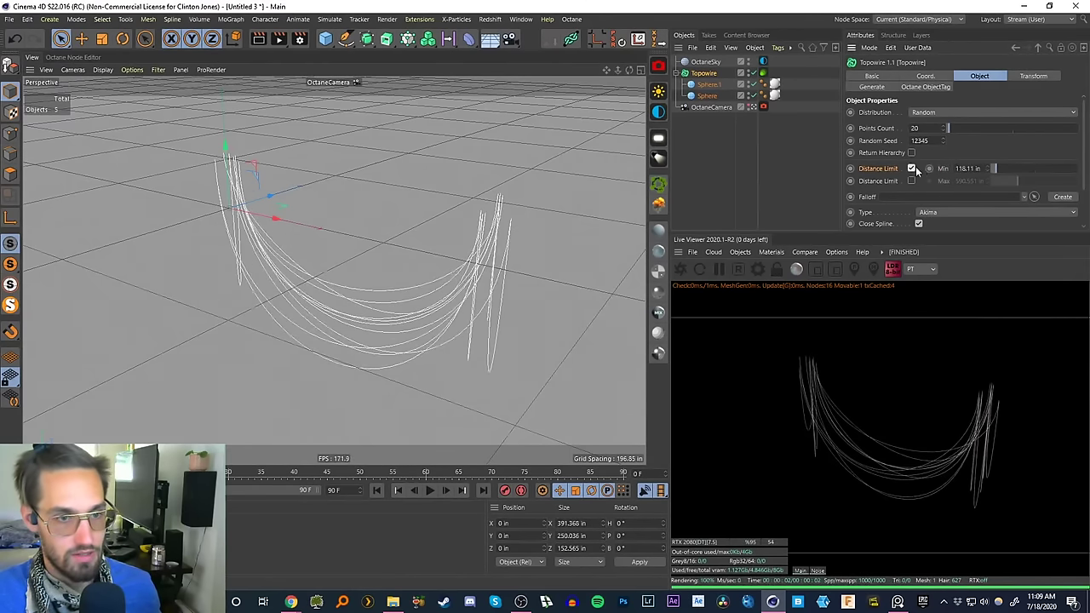
drag(999, 168, 969, 168)
click(911, 180)
click(992, 167)
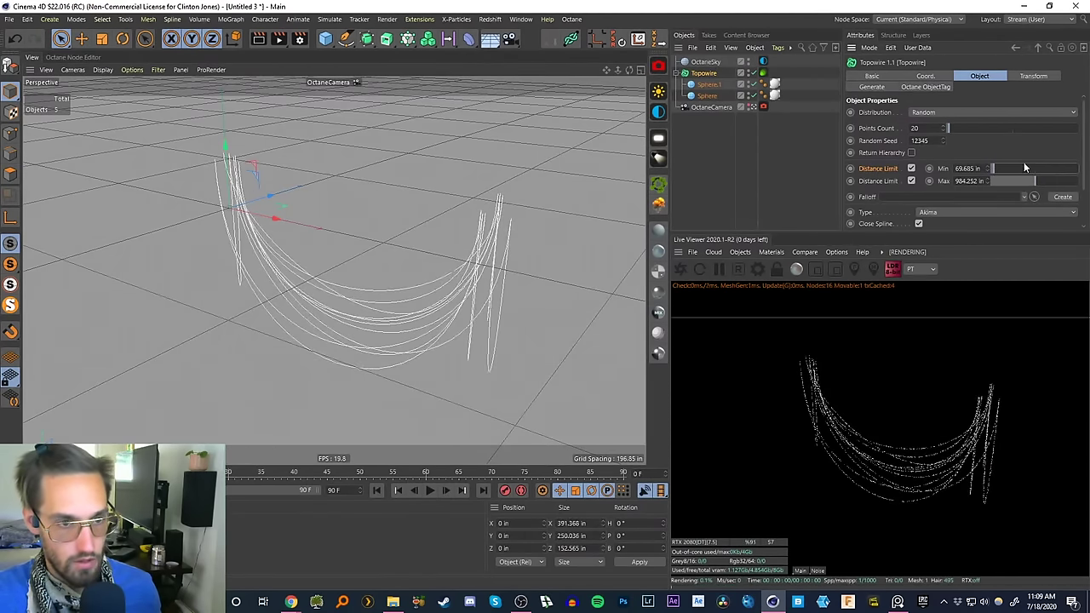
click(918, 223)
click(919, 223)
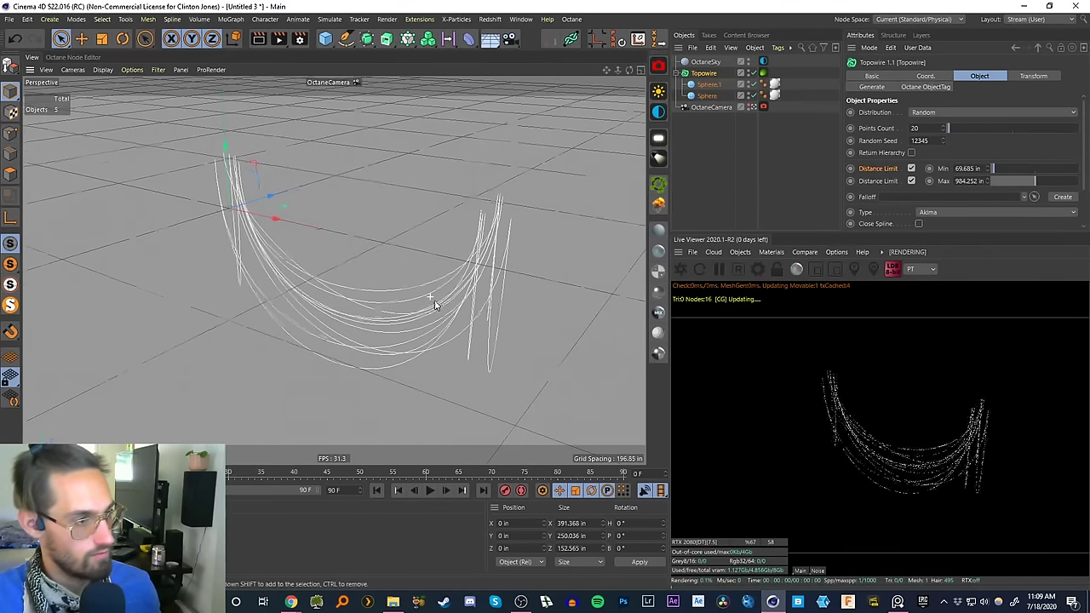
scroll(433, 302, down, 1)
click(703, 63)
click(707, 85)
click(703, 73)
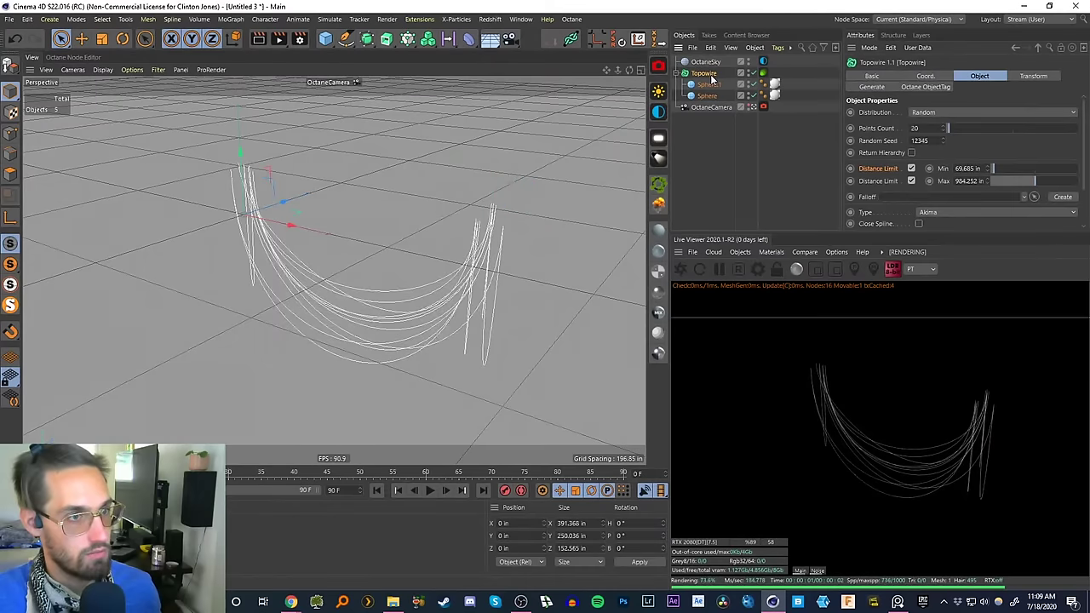
drag(1083, 140, 1058, 111)
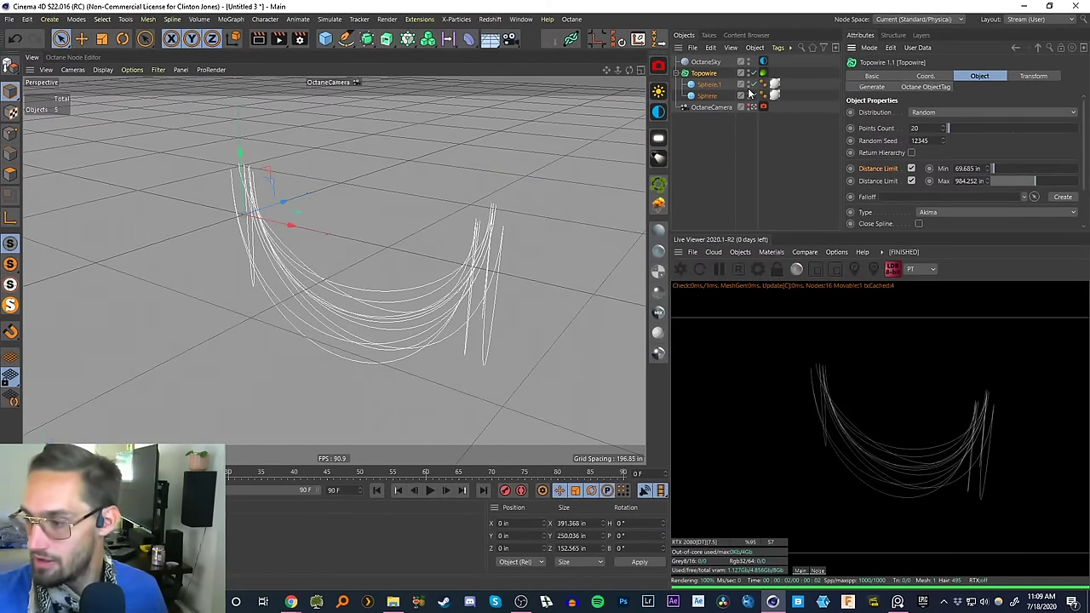
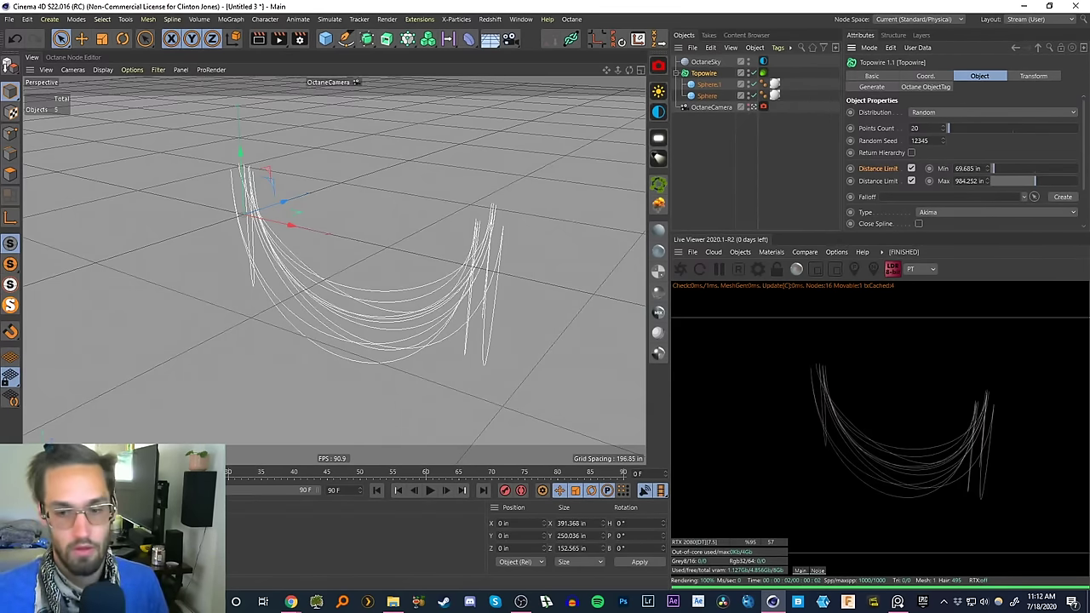
- Bring up the street lamp reference photo, examine how its wires run and hang, and move the photo aside
click(898, 603)
right_drag(866, 327, 841, 348)
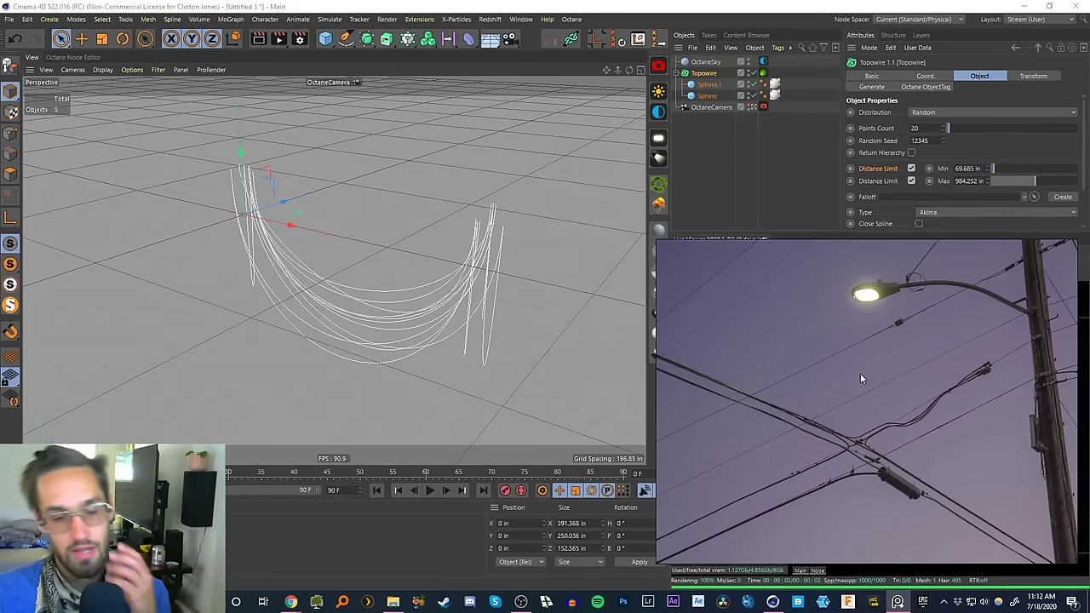
scroll(855, 363, down, 3)
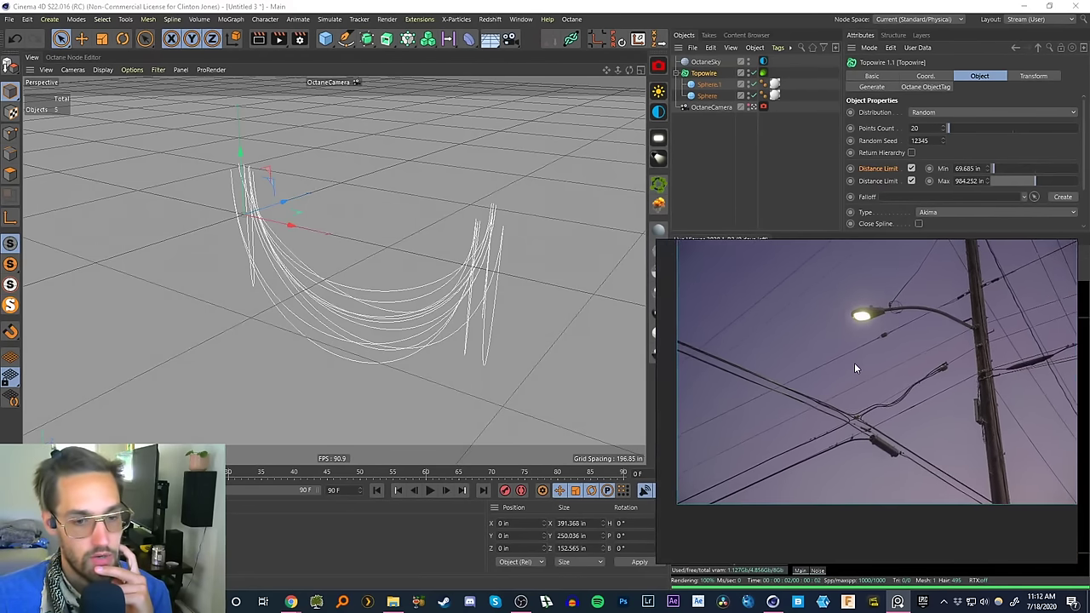
scroll(854, 363, down, 1)
mouse_move(927, 372)
right_down()
mouse_move(928, 388)
mouse_move(933, 372)
right_up()
middle_drag(922, 373, 914, 388)
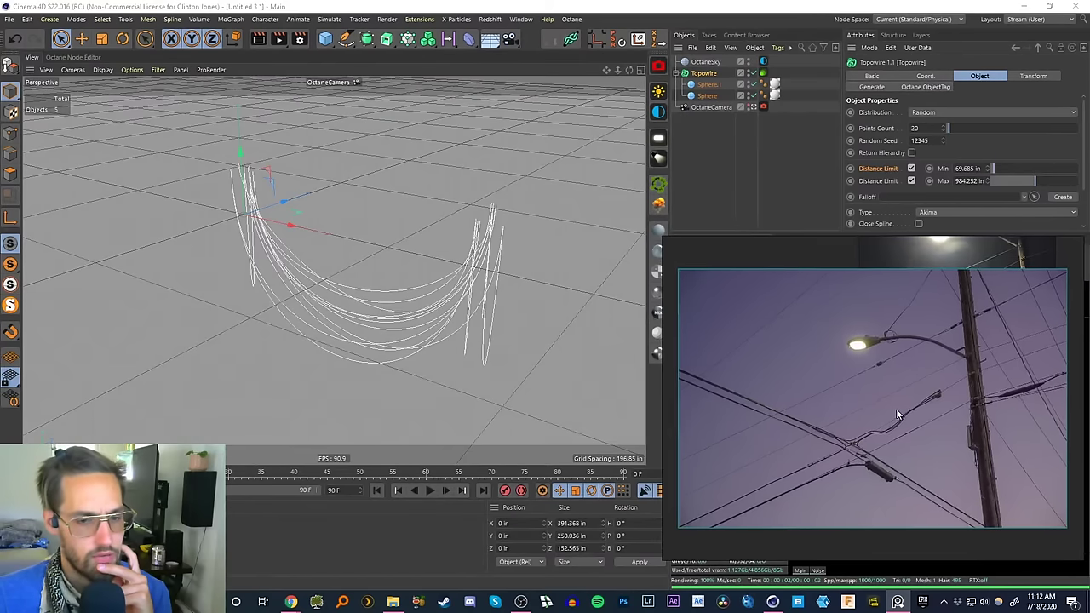
scroll(896, 415, up, 1)
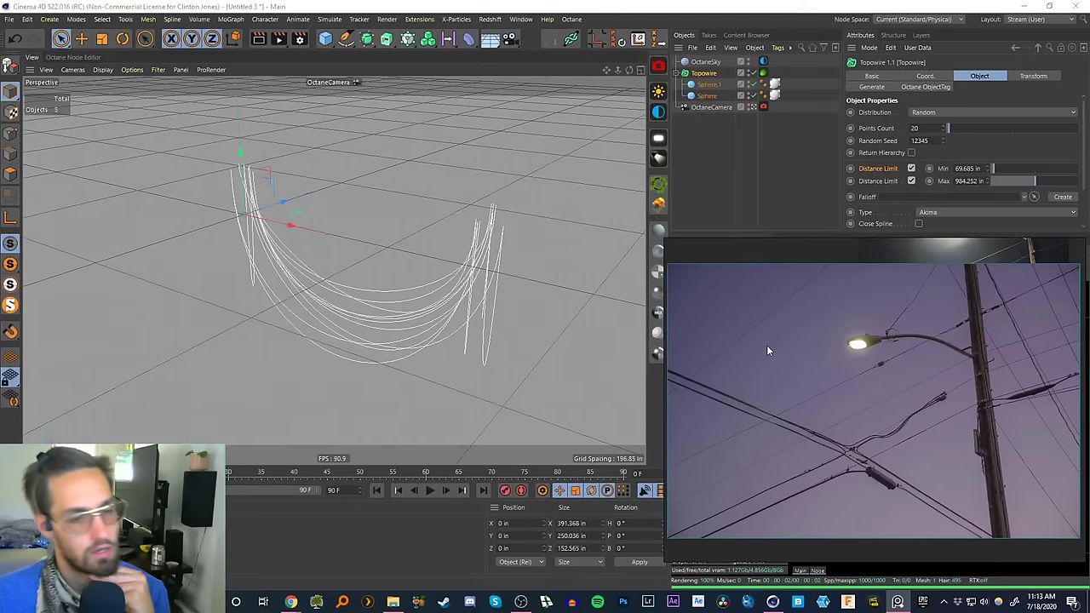
right_drag(790, 367, 1089, 368)
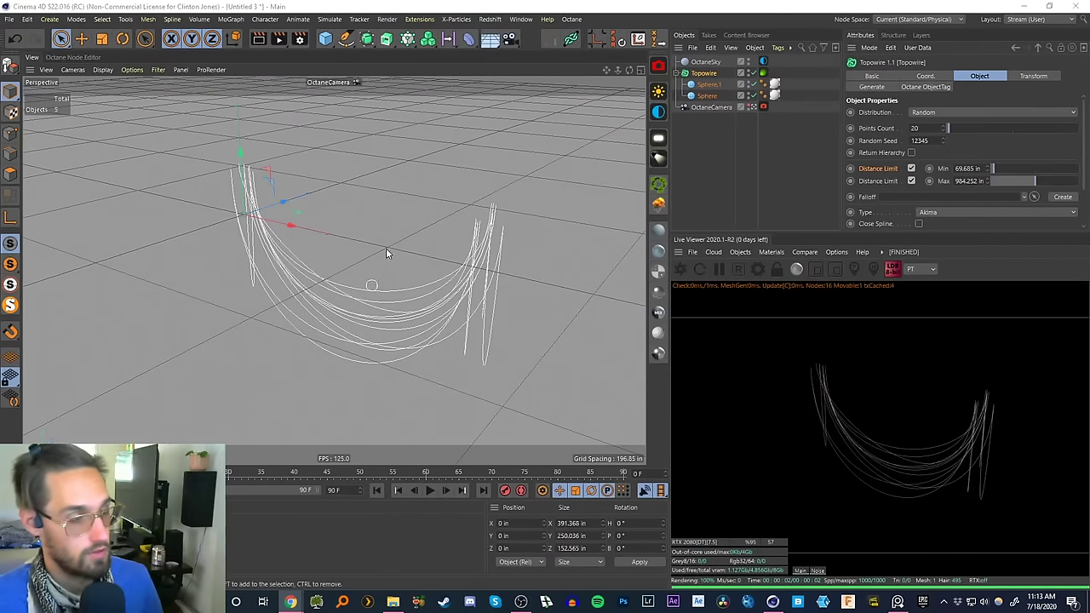
- Switch to the StreetLamp.c4d project, clear the telephone pole selection, and bring the reference photo up beside the scene
click(521, 18)
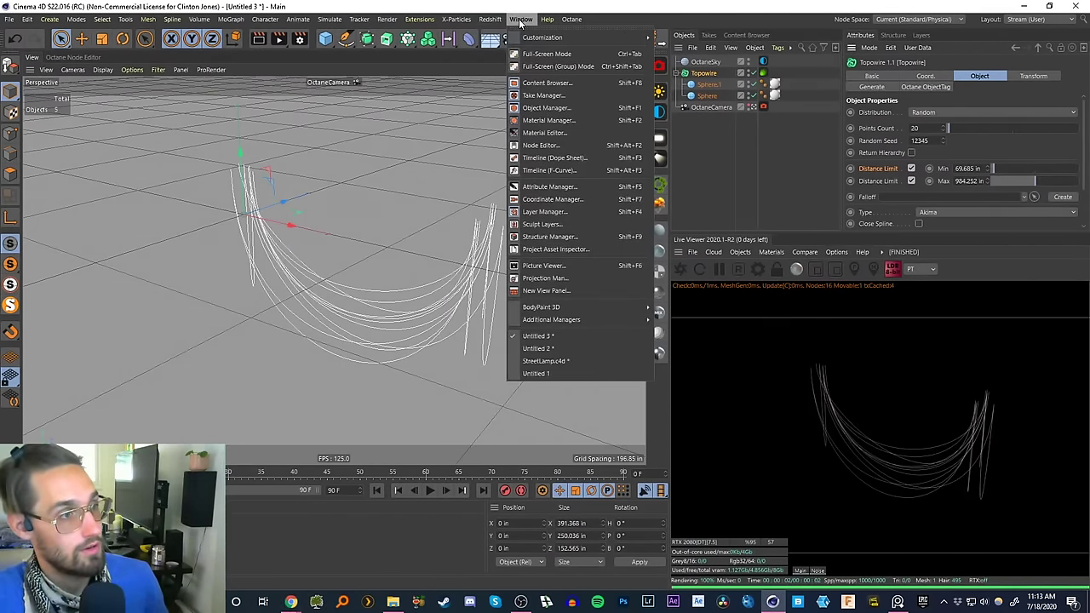
click(538, 361)
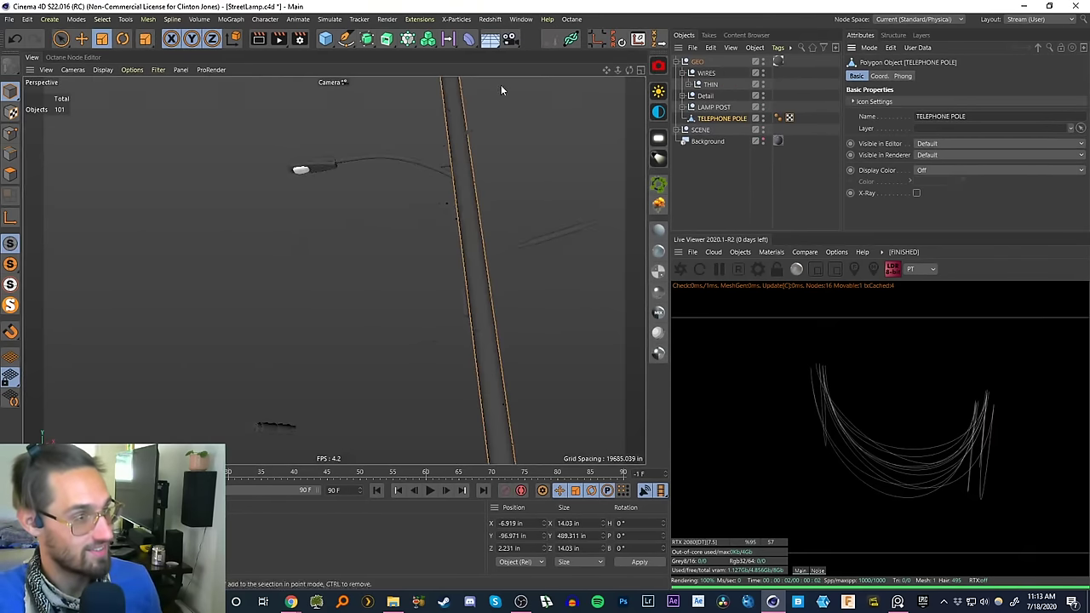
click(683, 167)
click(896, 601)
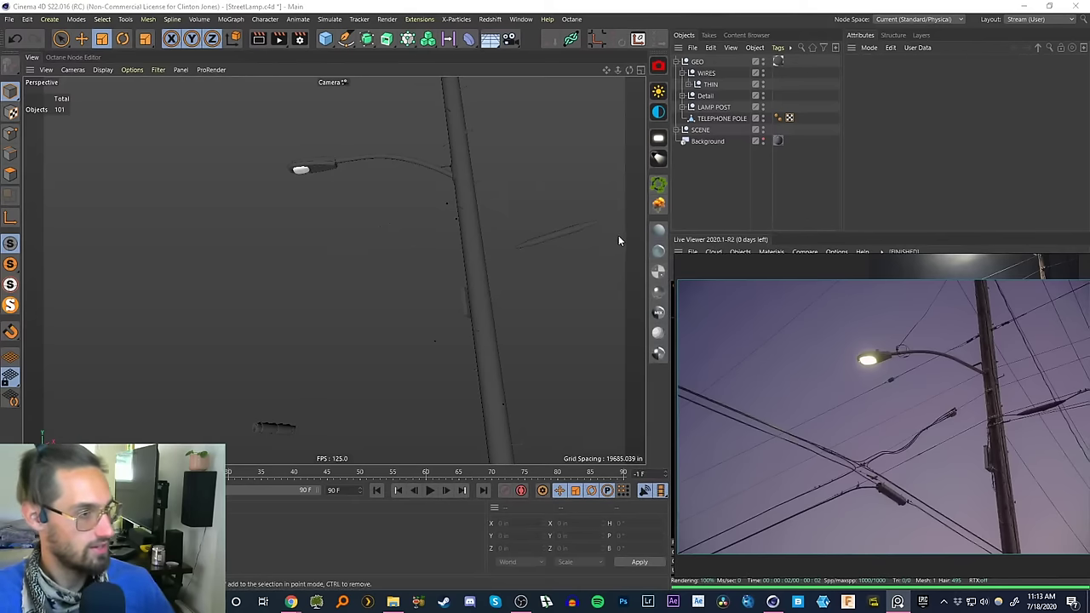
- Turn on viewport visibility for the Background object holding the reference photo
click(707, 141)
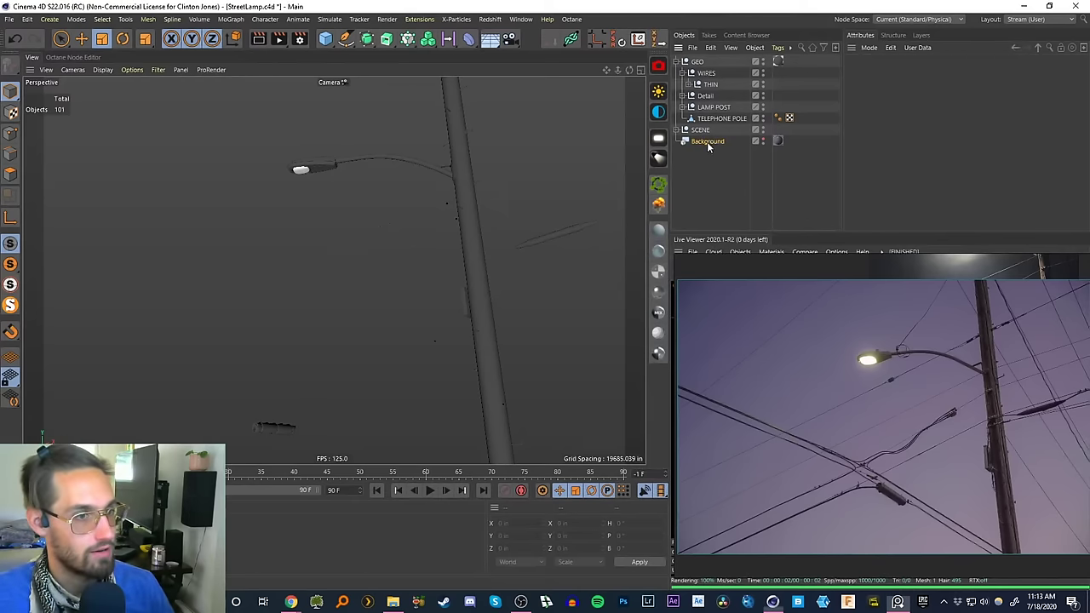
click(763, 140)
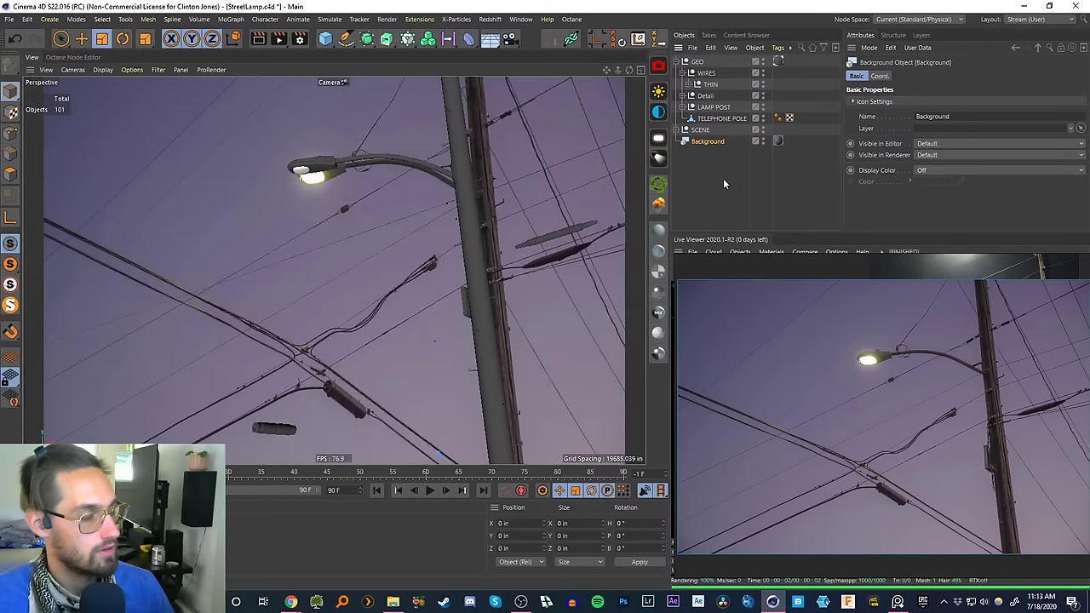
click(726, 181)
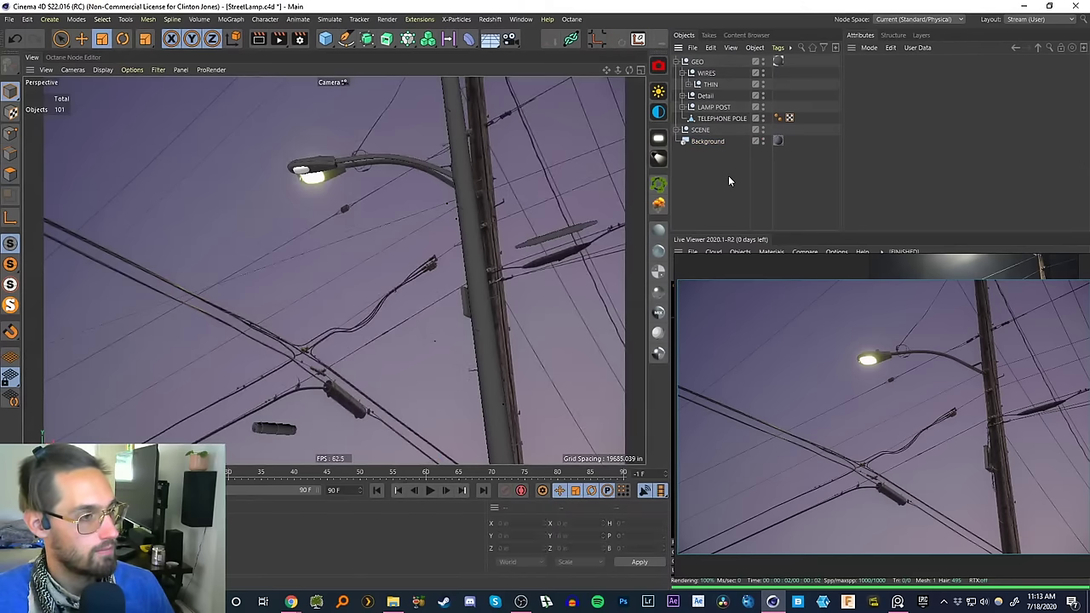
- Assign the plain white material to the Background object and select its DSC00046 material tag
click(778, 142)
drag(128, 536, 701, 143)
click(778, 141)
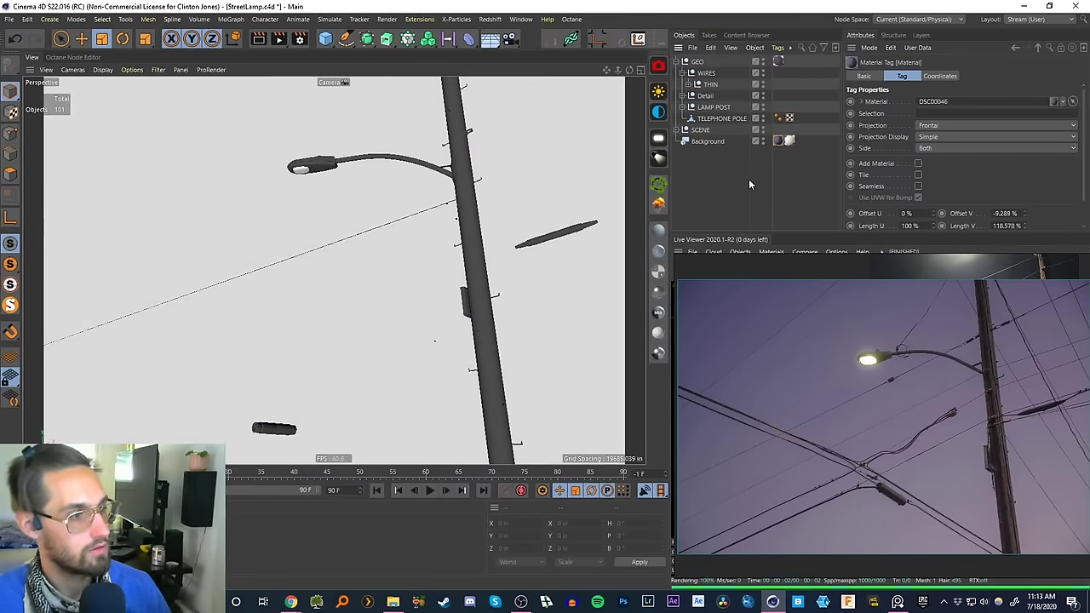
- Darken the Background object's white material to mid grey by setting its diffuse colour to R 0.4, G 0.4, B 0.4
double_click(779, 142)
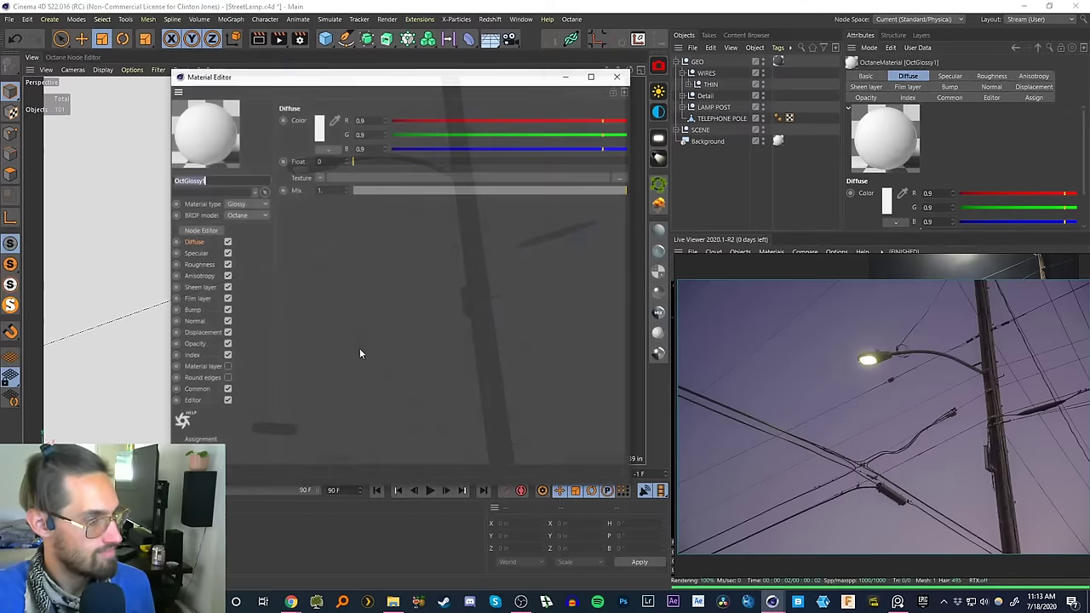
key(Tab)
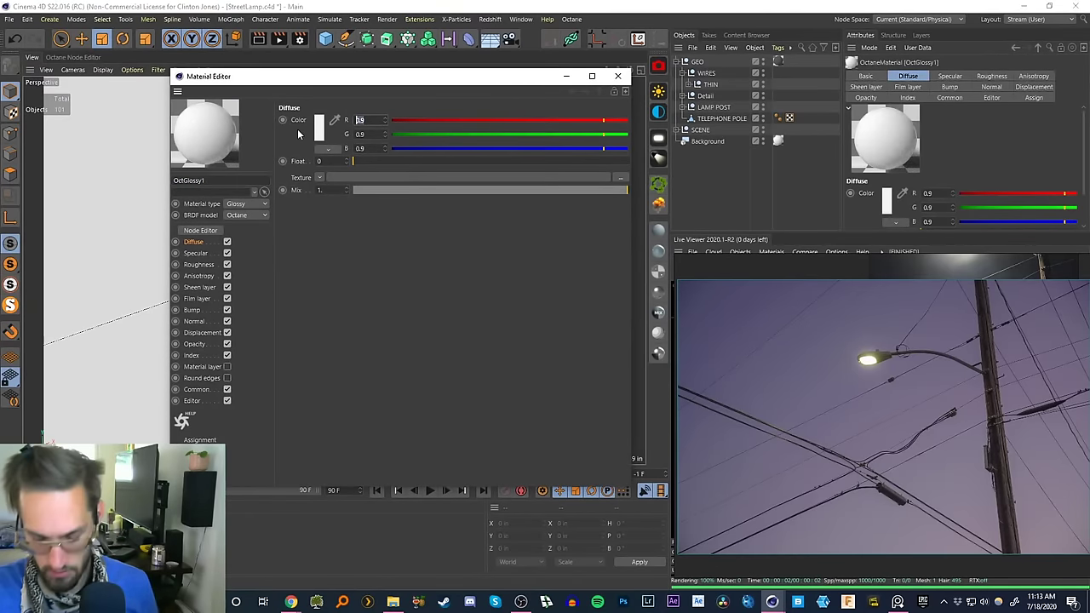
text(.4)
key(Tab)
text(.4)
key(Tab)
text(.4)
key(Return)
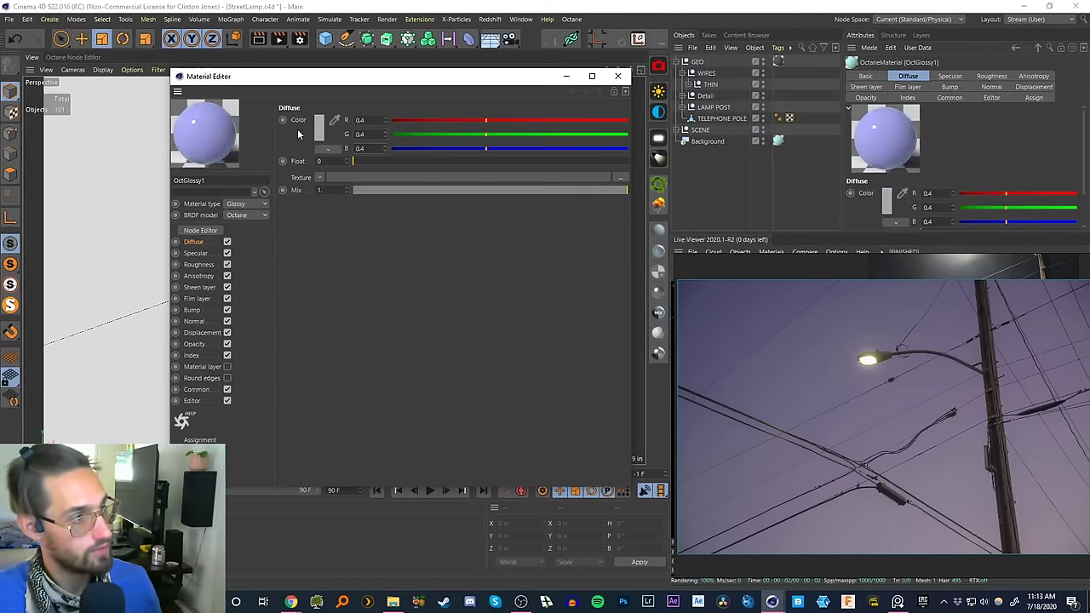
click(619, 75)
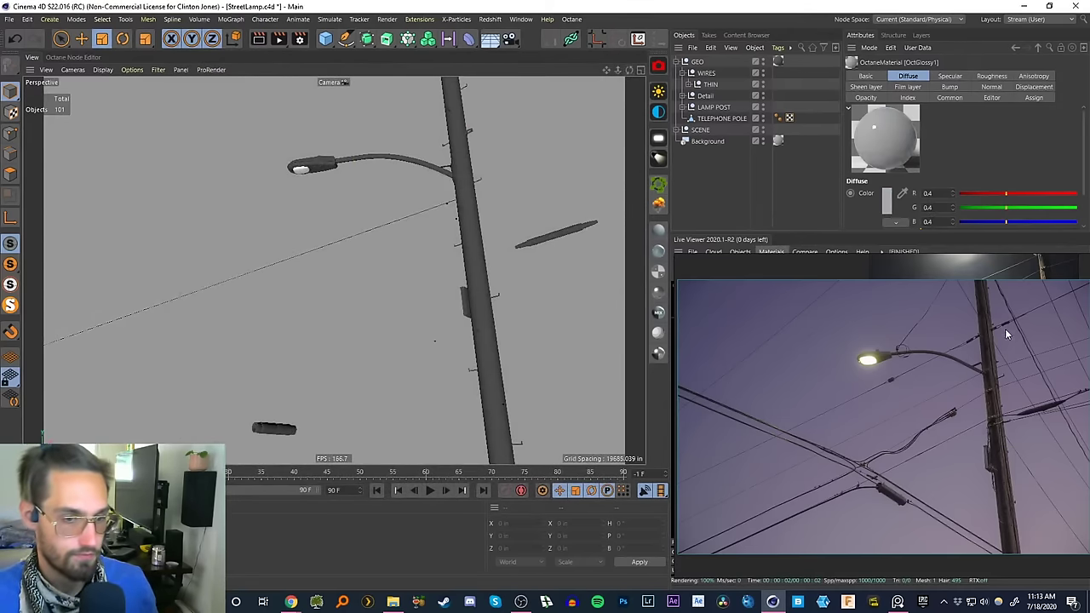
- Expand the THIN group under WIRES and select the Sweep wire inside it
click(691, 84)
click(710, 84)
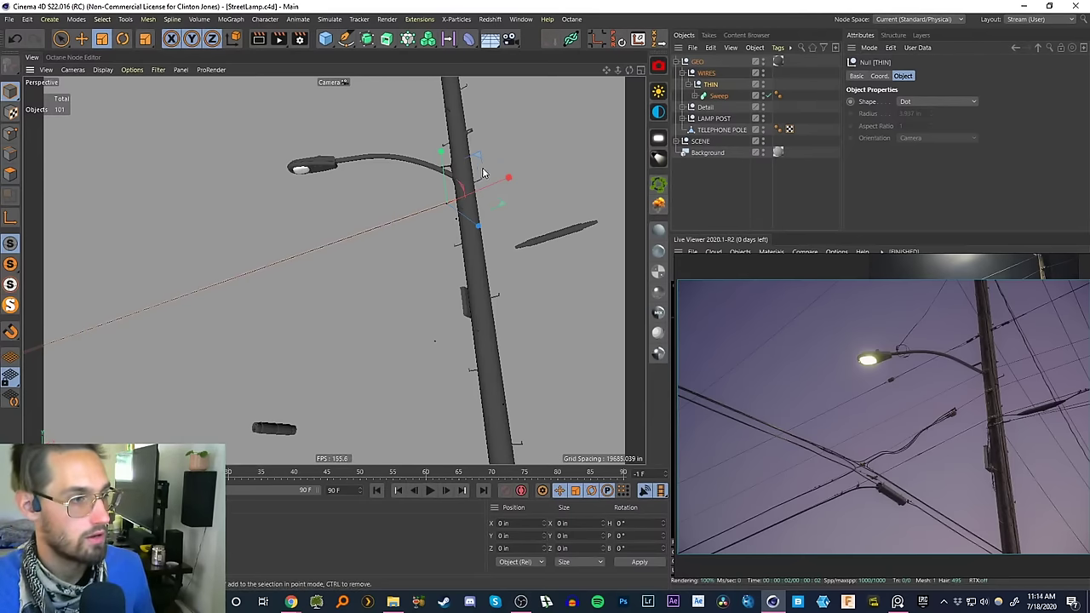
click(710, 197)
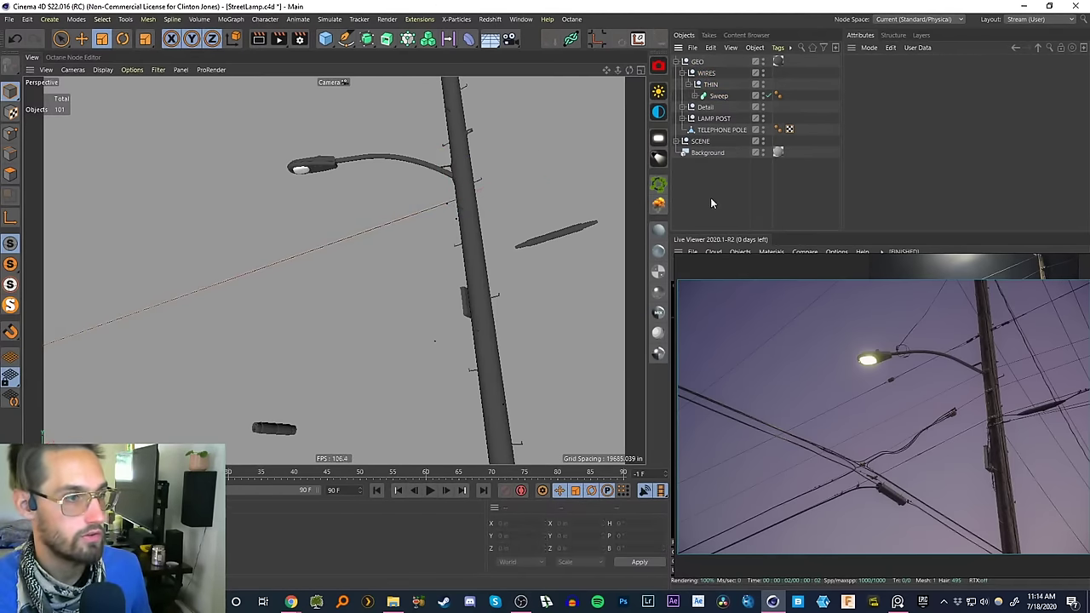
click(710, 85)
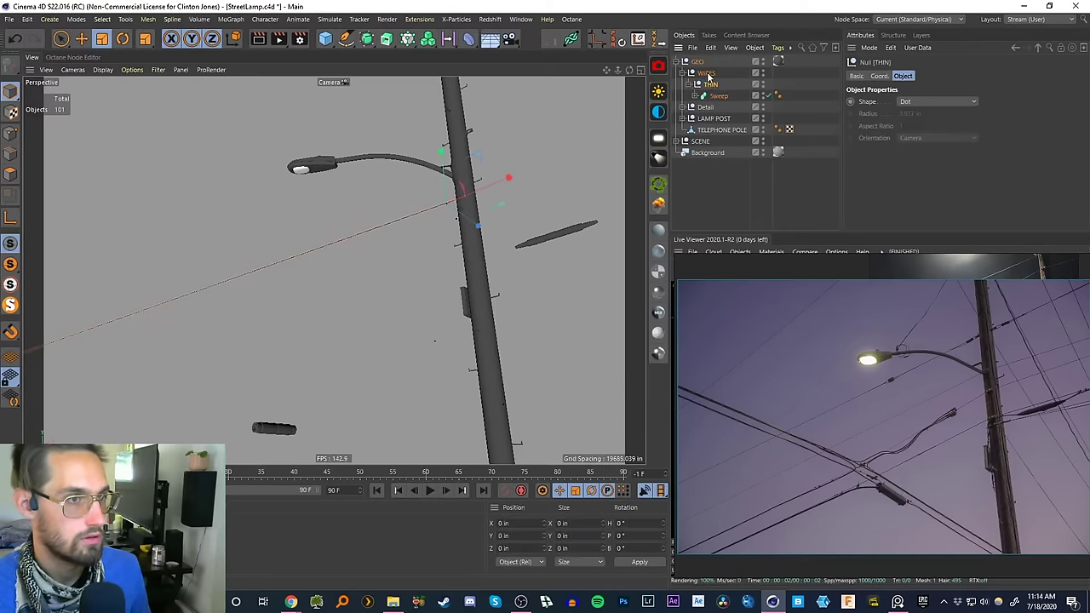
click(715, 96)
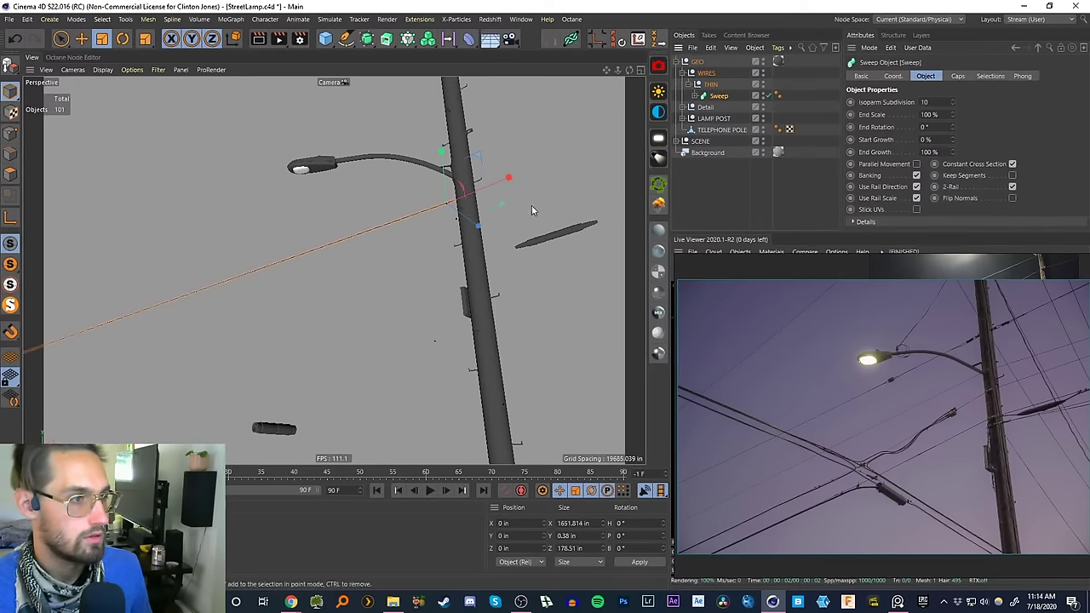
- Try to move the Sweep wire along its X axis
key(e)
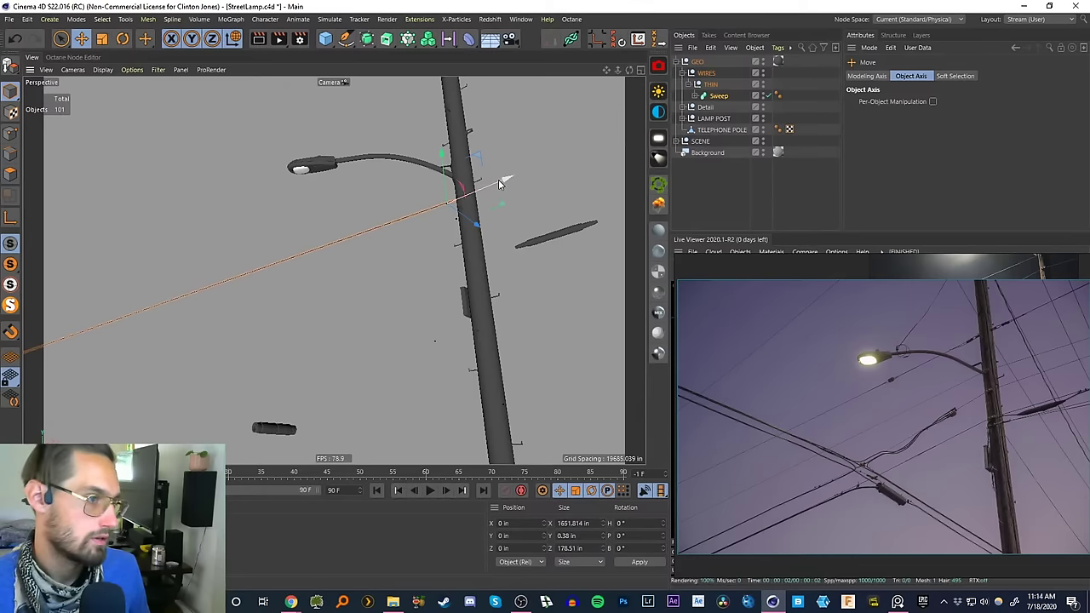
drag(504, 178, 575, 164)
key(ctrl+z)
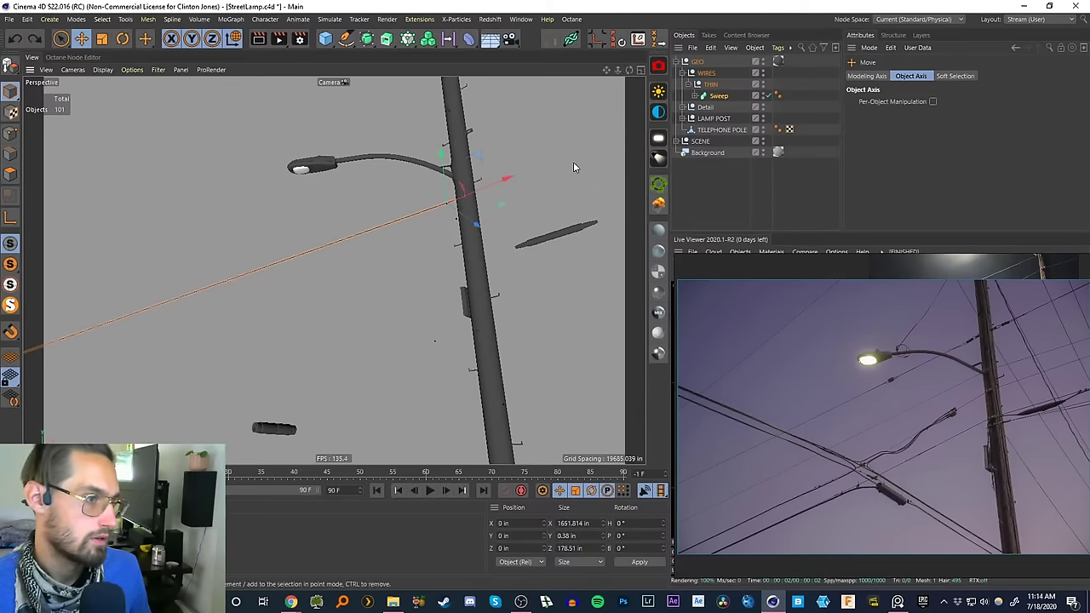
- Using axis editing in the top view, move only the Sweep's axis to the centre of the telephone pole
click(10, 218)
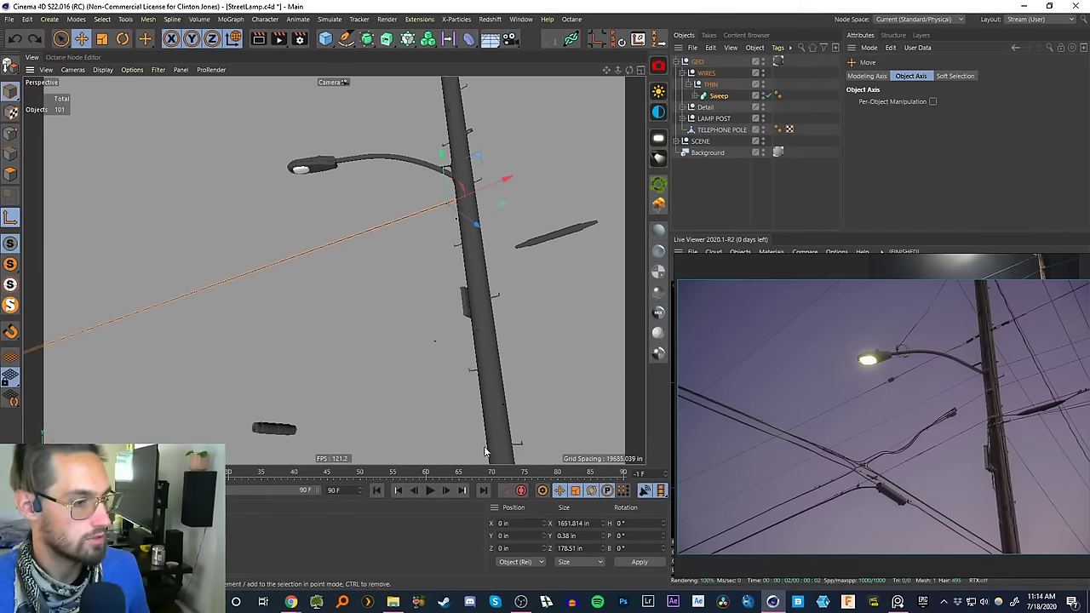
click(720, 96)
click(723, 159)
click(719, 97)
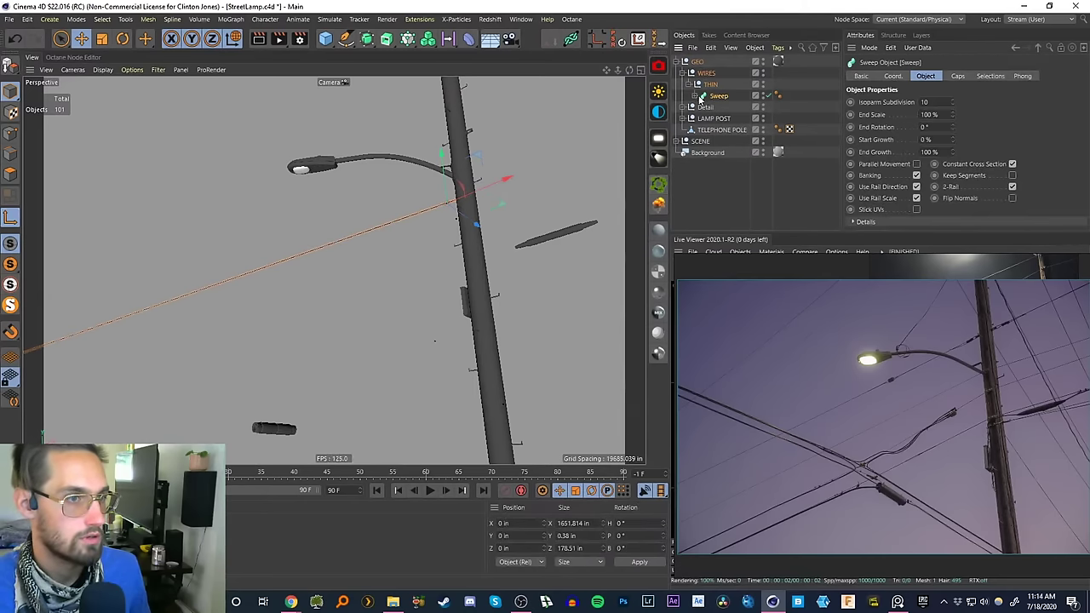
click(695, 95)
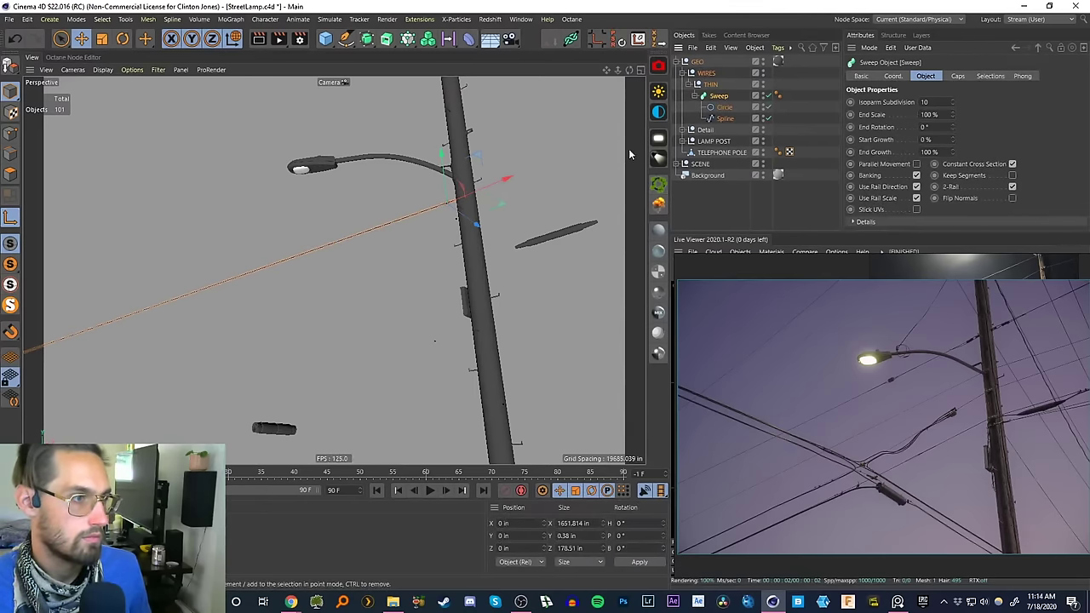
click(713, 189)
click(719, 99)
click(719, 97)
key(F5)
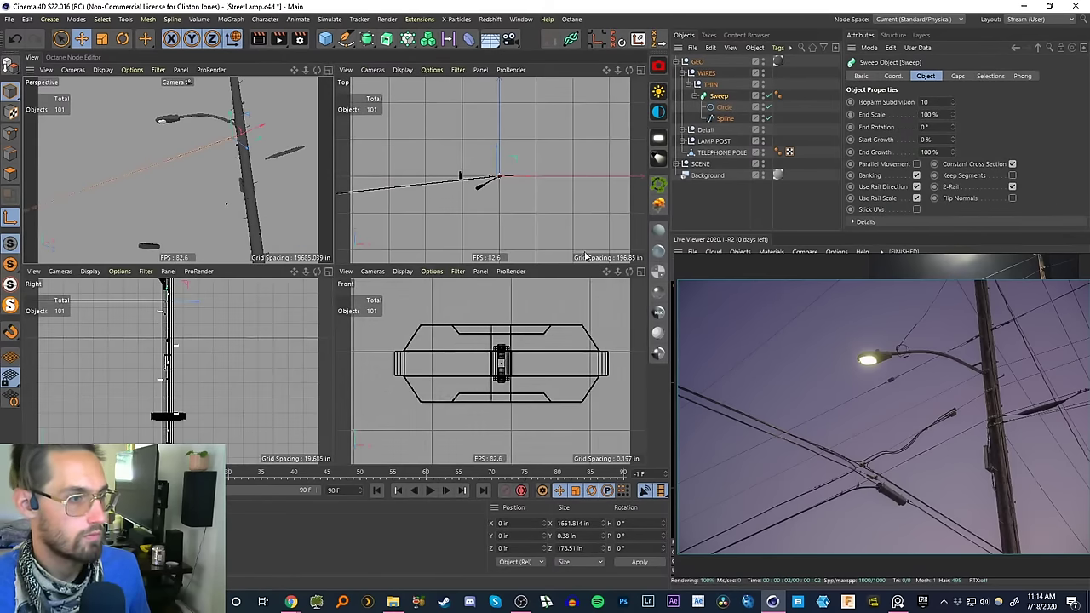
scroll(503, 182, up, 15)
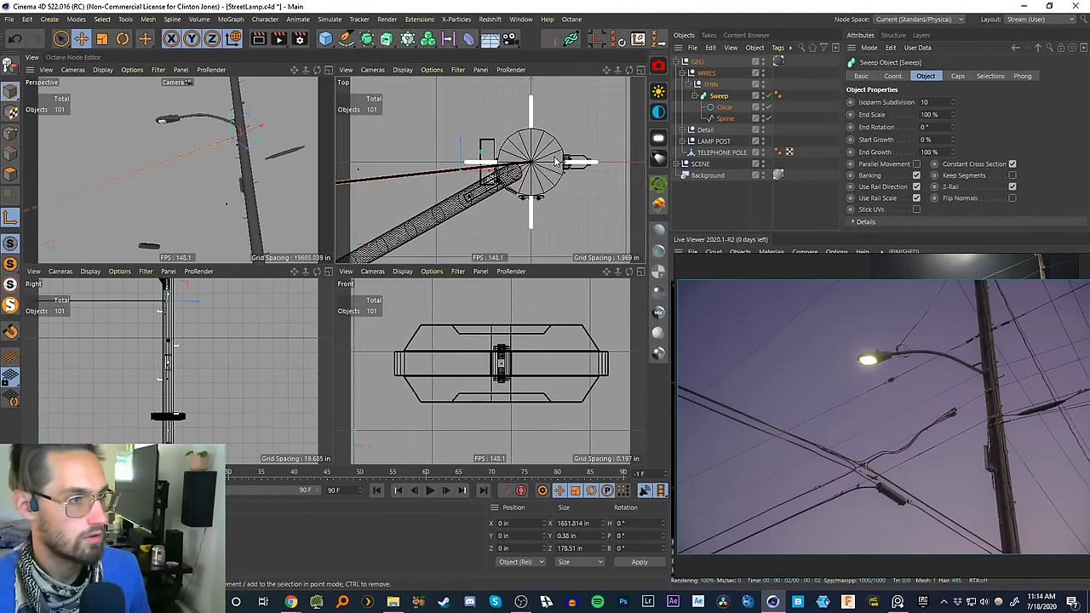
drag(457, 168, 527, 160)
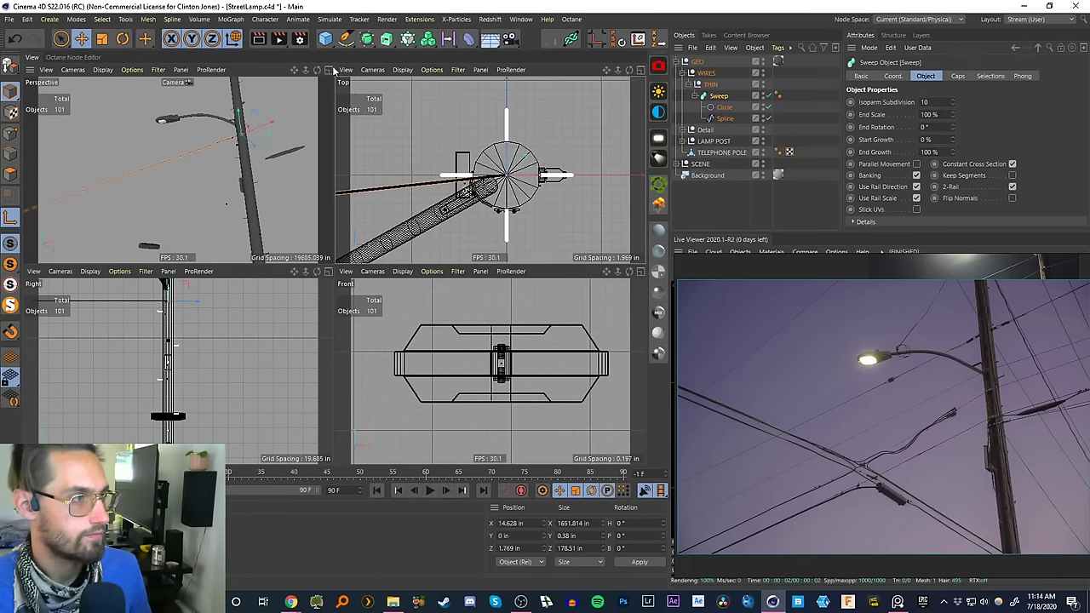
key(F1)
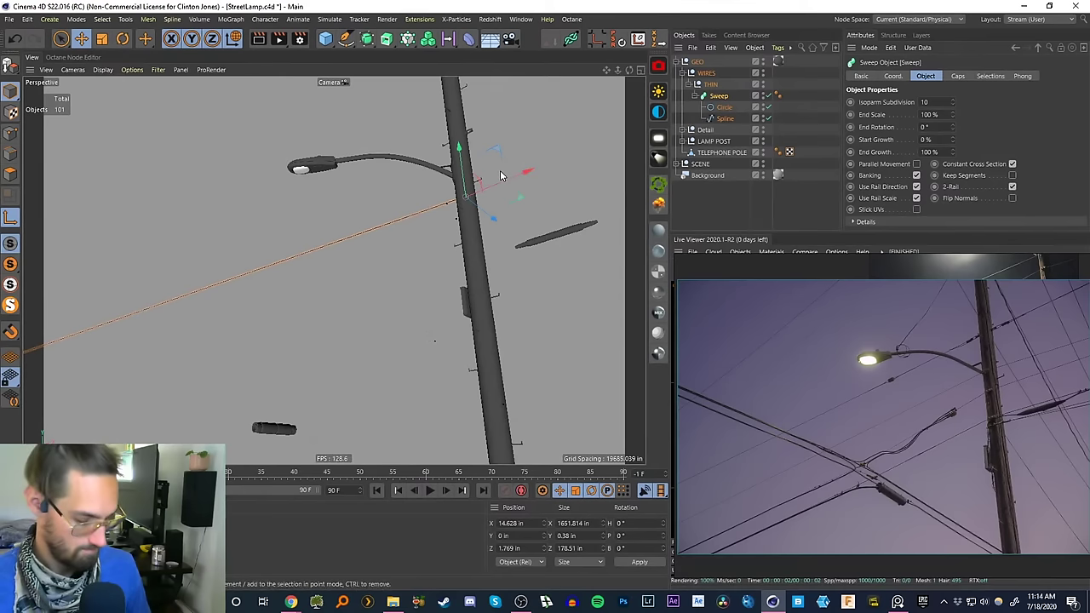
key(l)
- Make two duplicates of the Sweep wire and space the three wires vertically down the telephone pole
click(723, 204)
click(717, 96)
click(700, 96)
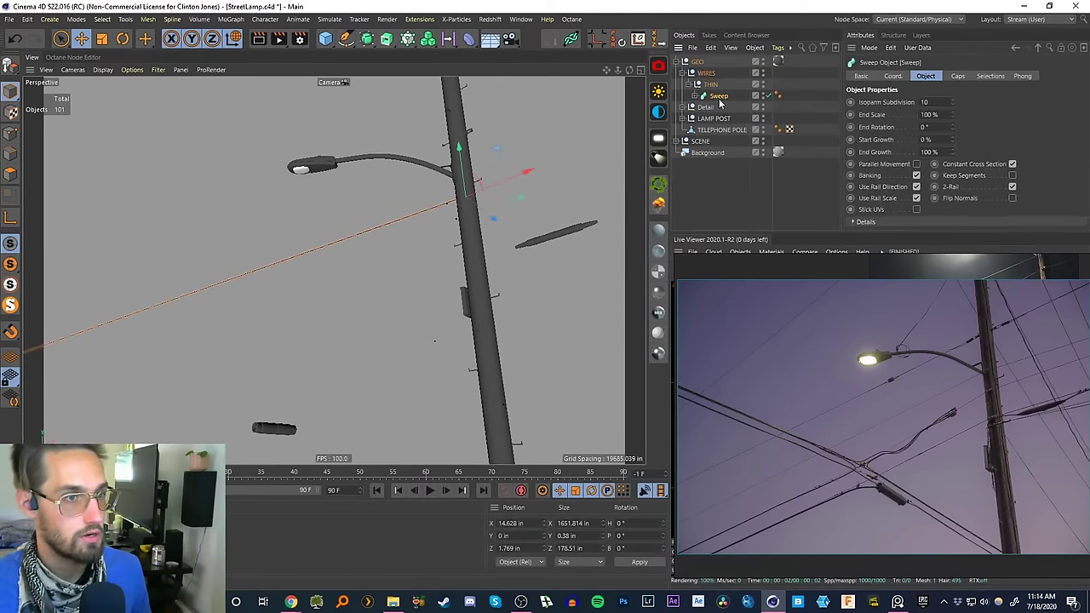
key(e)
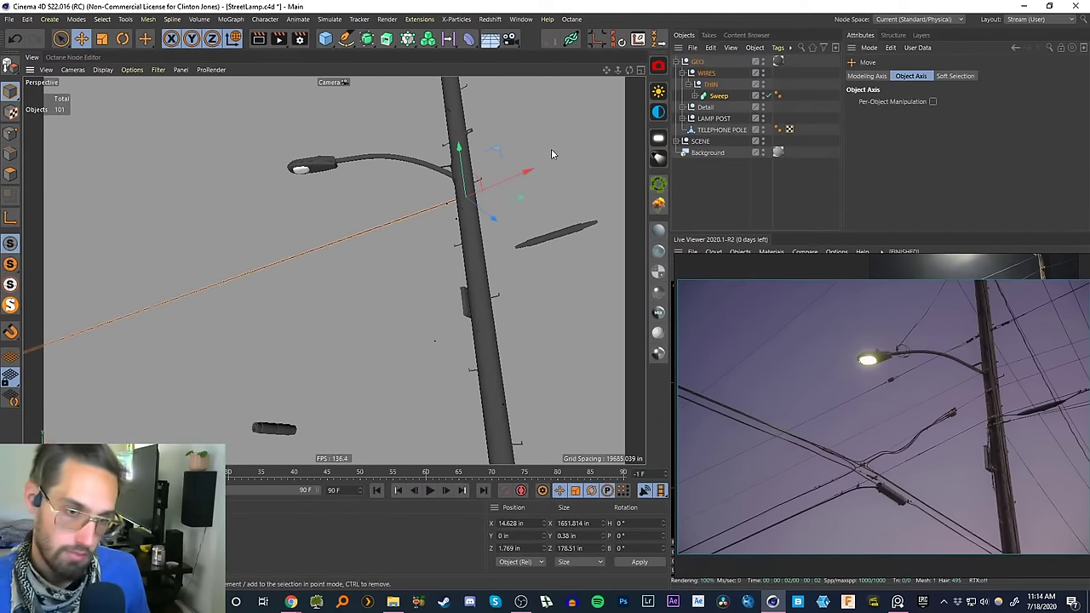
mouse_move(468, 168)
mouse_down()
mouse_move(460, 145)
mouse_move(464, 204)
mouse_move(460, 182)
mouse_up()
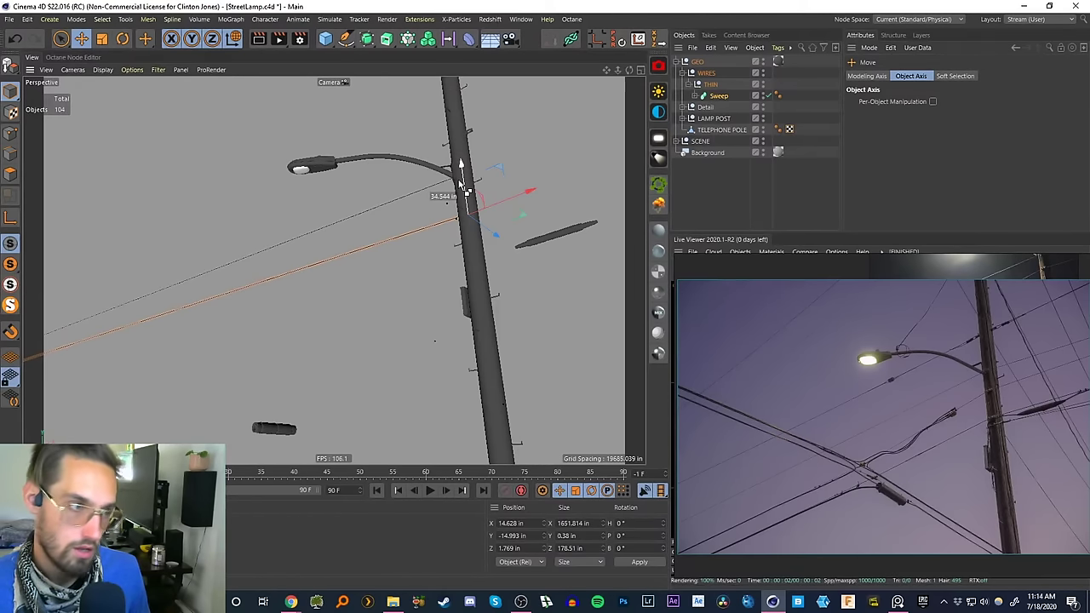
mouse_move(461, 183)
mouse_down()
mouse_move(458, 147)
mouse_move(477, 267)
mouse_move(468, 173)
mouse_up()
key(ctrl+c)
key(ctrl+v)
key(ctrl+c)
key(ctrl+v)
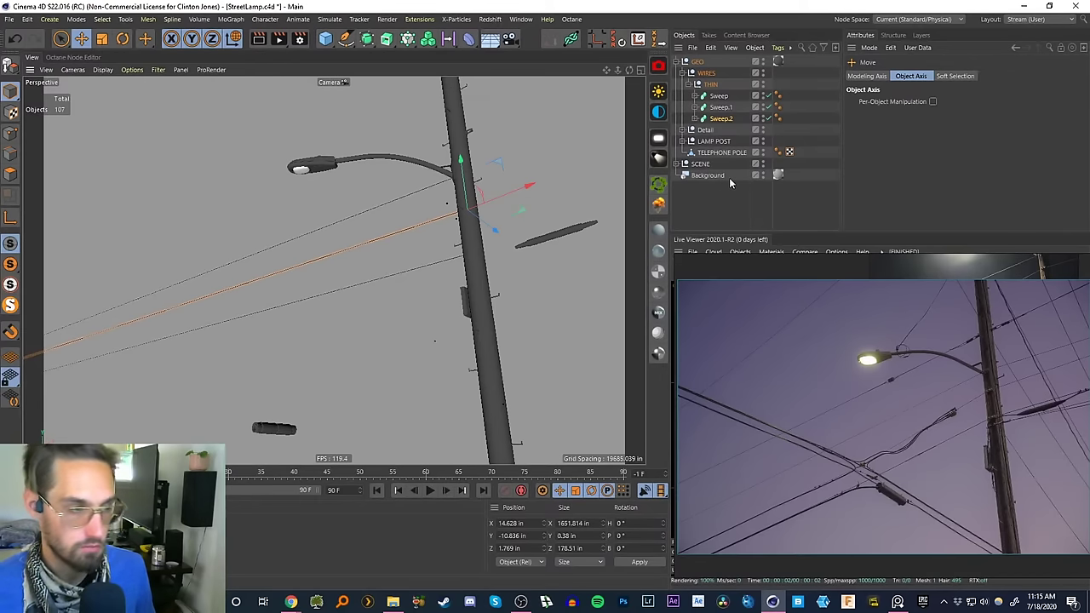
- Expand Sweep, Sweep.1 and Sweep.2 and select all three of their Spline children together
click(696, 118)
click(696, 106)
click(695, 95)
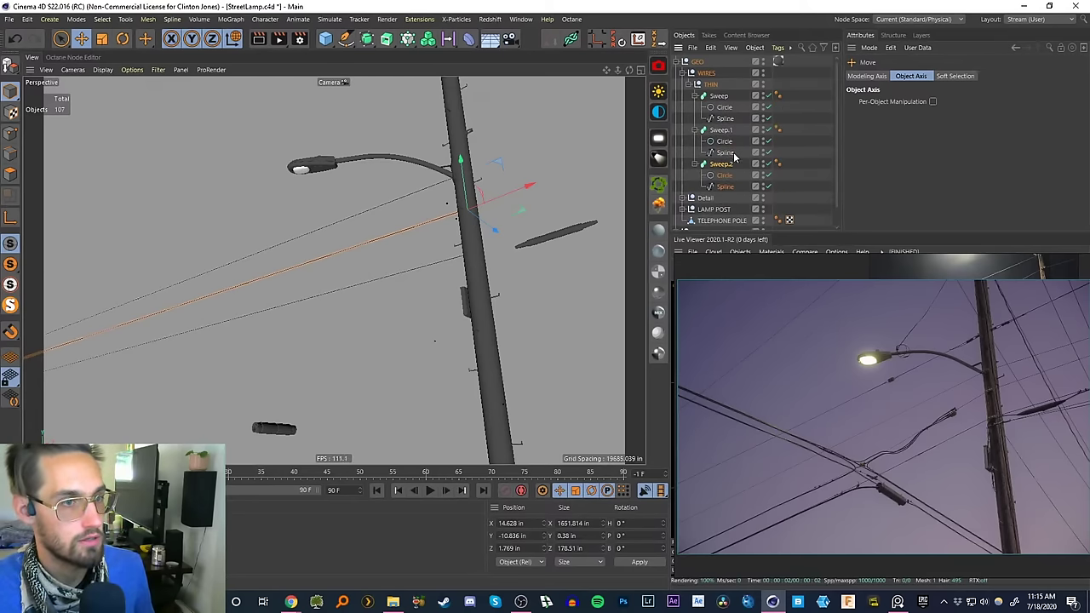
click(725, 186)
ctrl+click(724, 153)
ctrl+click(722, 131)
click(725, 118)
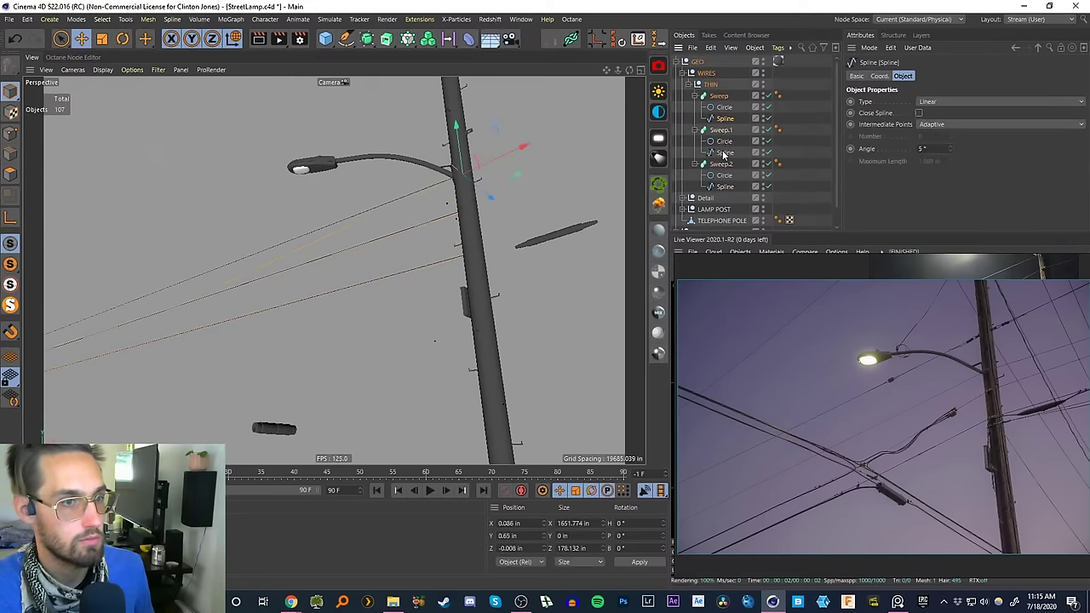
ctrl+click(724, 153)
ctrl+click(725, 186)
- Frame the full length of the wires in an enlarged top view and enter point editing for the three splines
click(640, 70)
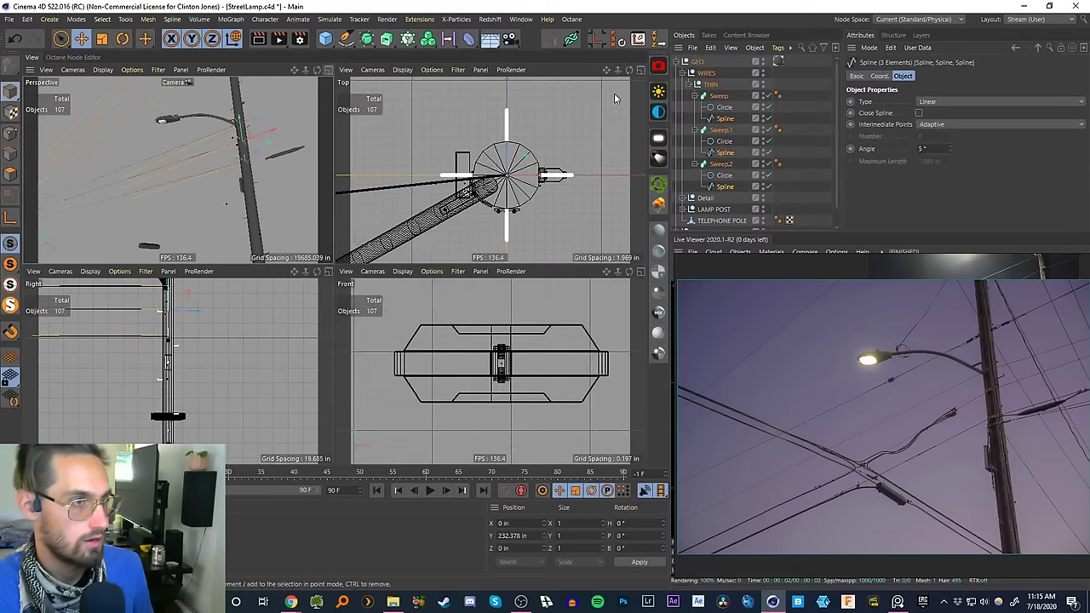
click(637, 69)
scroll(379, 372, down, 5)
alt+middle_drag(128, 341, 465, 239)
alt+right_drag(465, 238, 447, 256)
alt+middle_drag(447, 260, 405, 277)
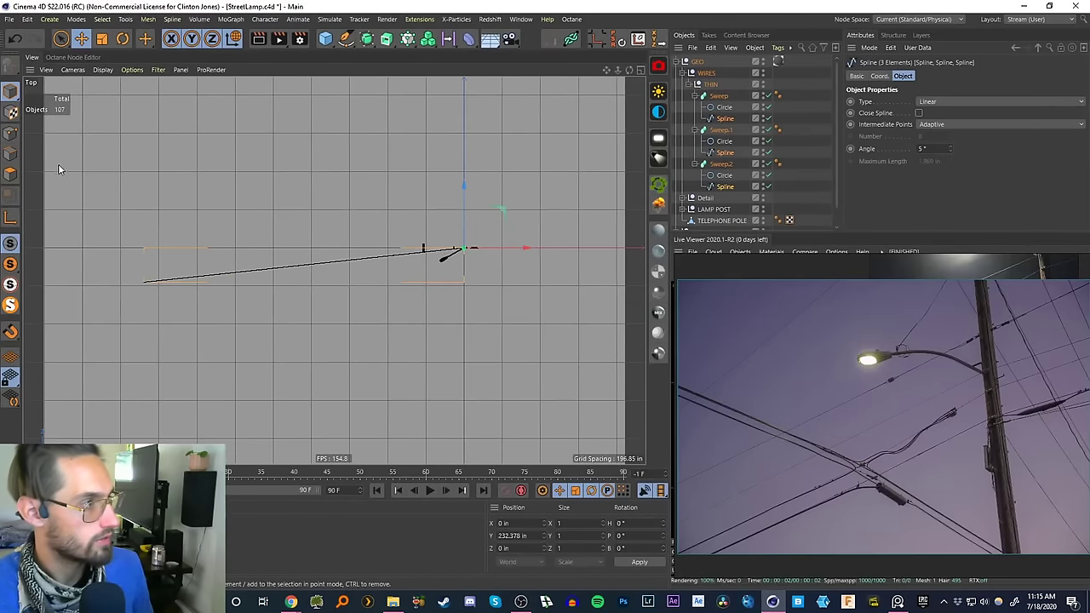
click(10, 133)
- Try to pick the splines' far end with Live Selection and move it
click(60, 39)
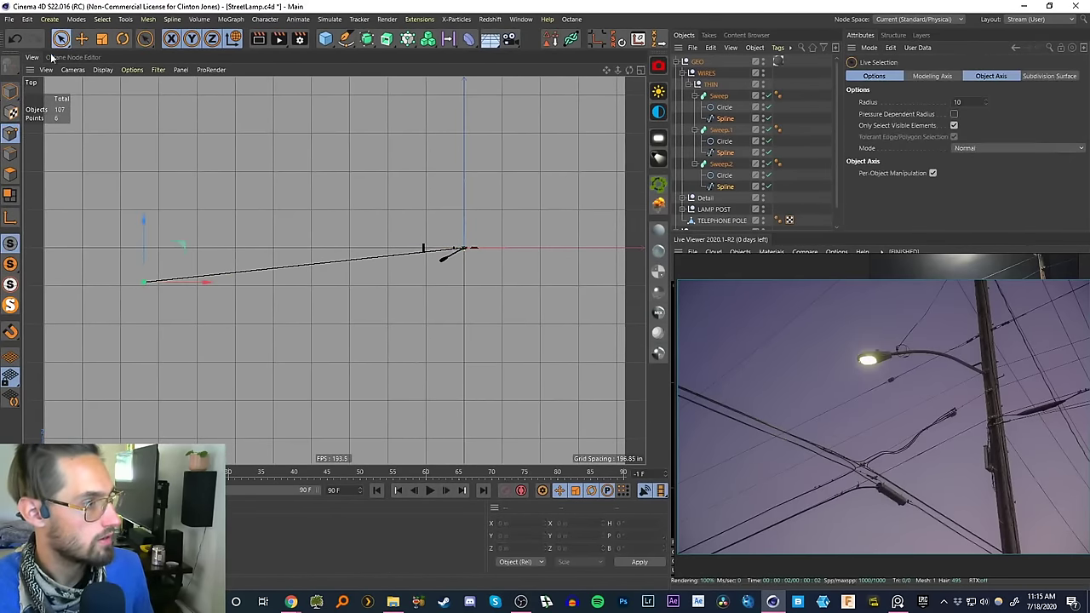
click(145, 282)
drag(190, 242, 229, 276)
key(ctrl+z)
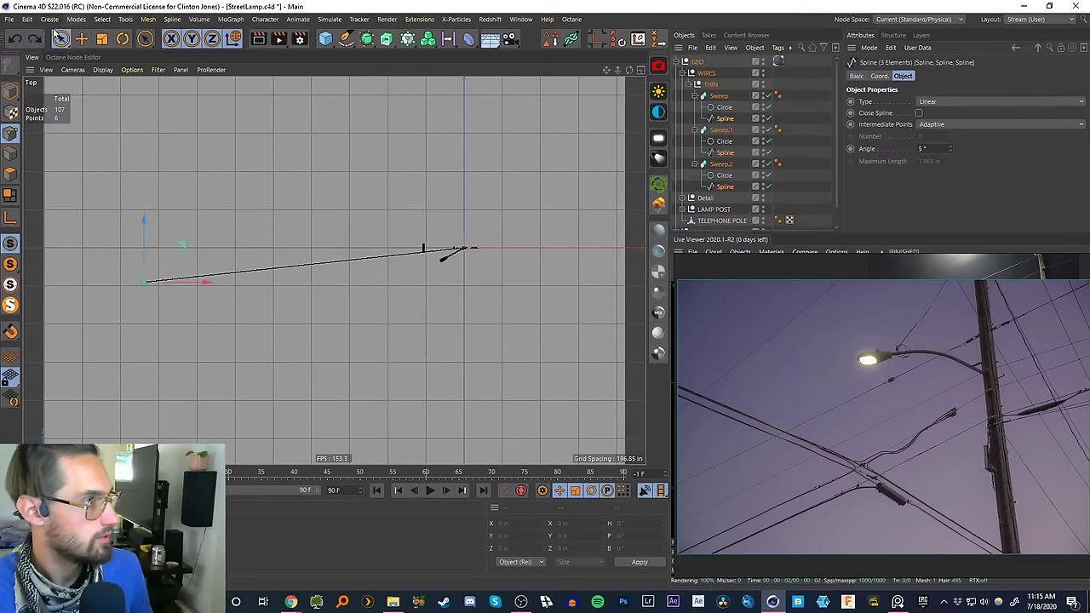
- Rectangle-select the far end points of all three splines and move them toward the pole in the top view, aligned with the lamp arm
mouse_move(61, 39)
mouse_down()
mouse_move(103, 63)
mouse_move(99, 76)
mouse_up()
drag(104, 230, 201, 313)
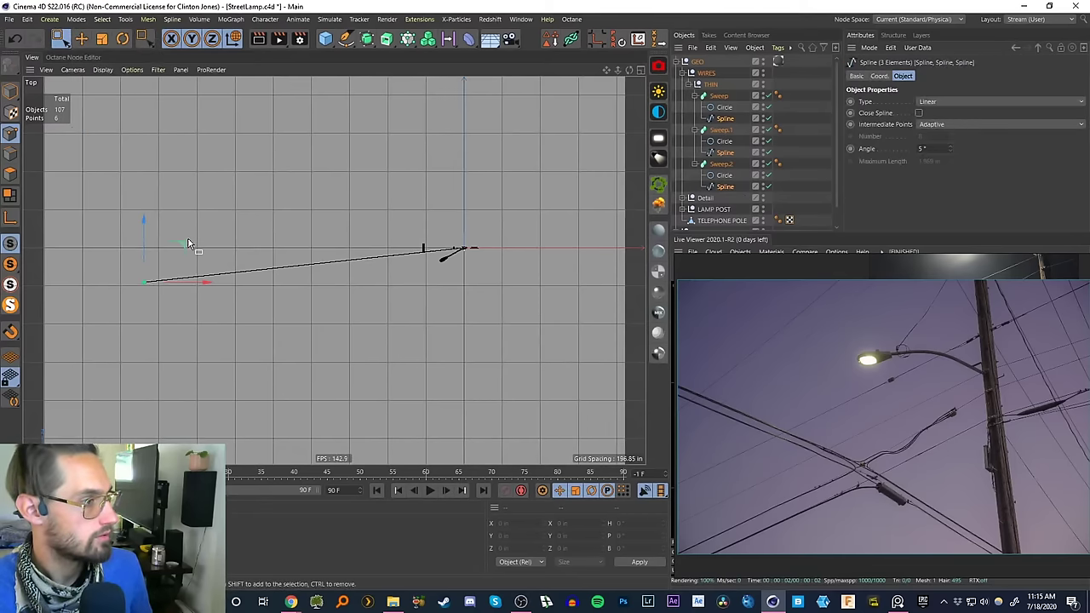
mouse_move(188, 243)
mouse_down()
mouse_move(250, 264)
mouse_move(313, 267)
mouse_up()
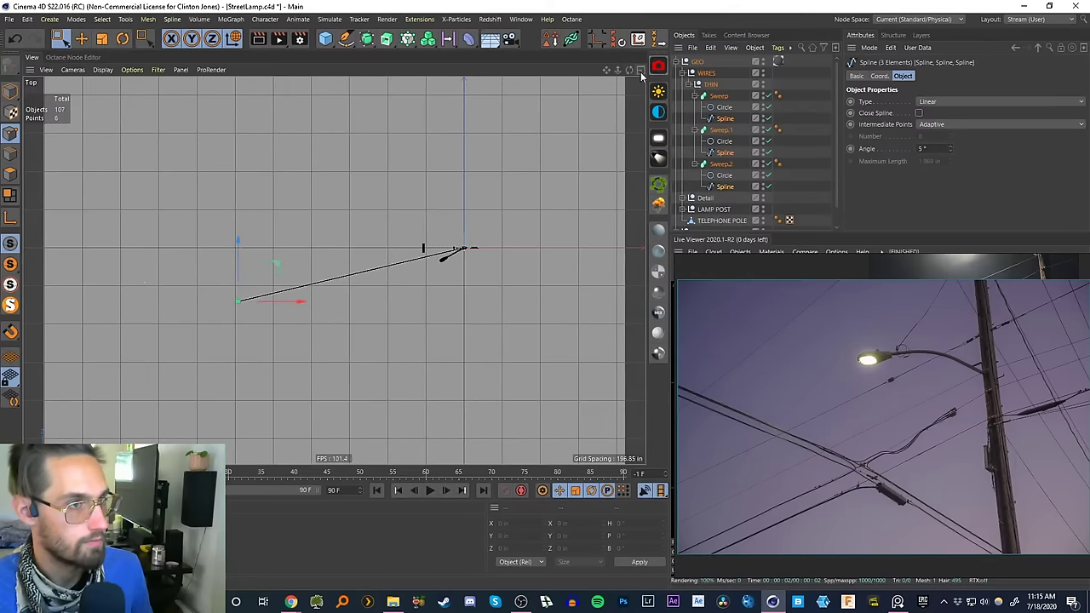
click(640, 70)
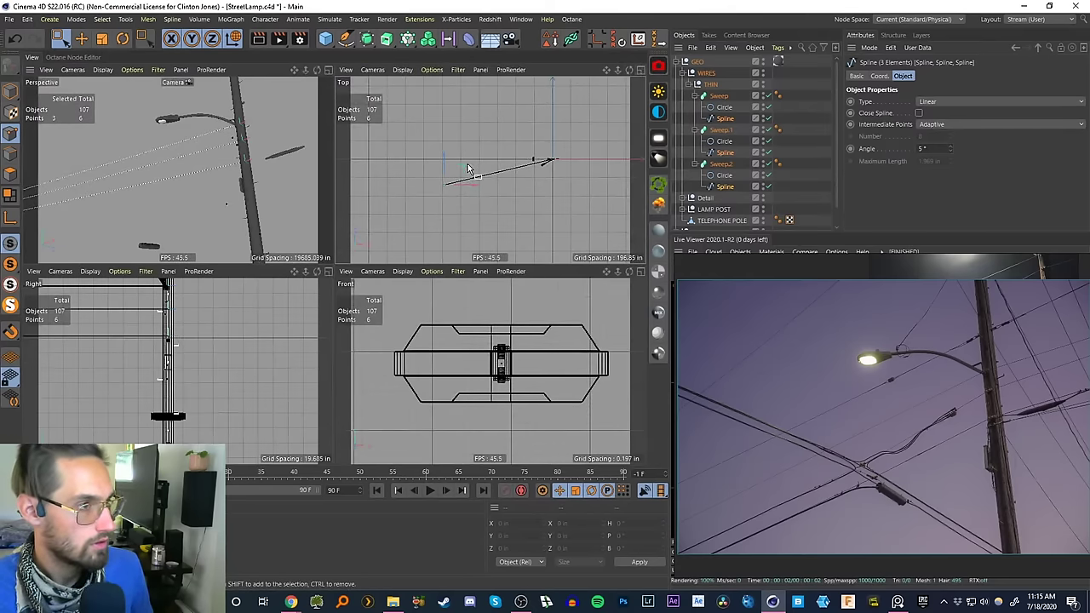
drag(464, 171, 518, 181)
drag(483, 197, 528, 166)
alt+right_drag(551, 184, 523, 141)
alt+middle_drag(523, 140, 506, 178)
alt+right_drag(491, 170, 469, 187)
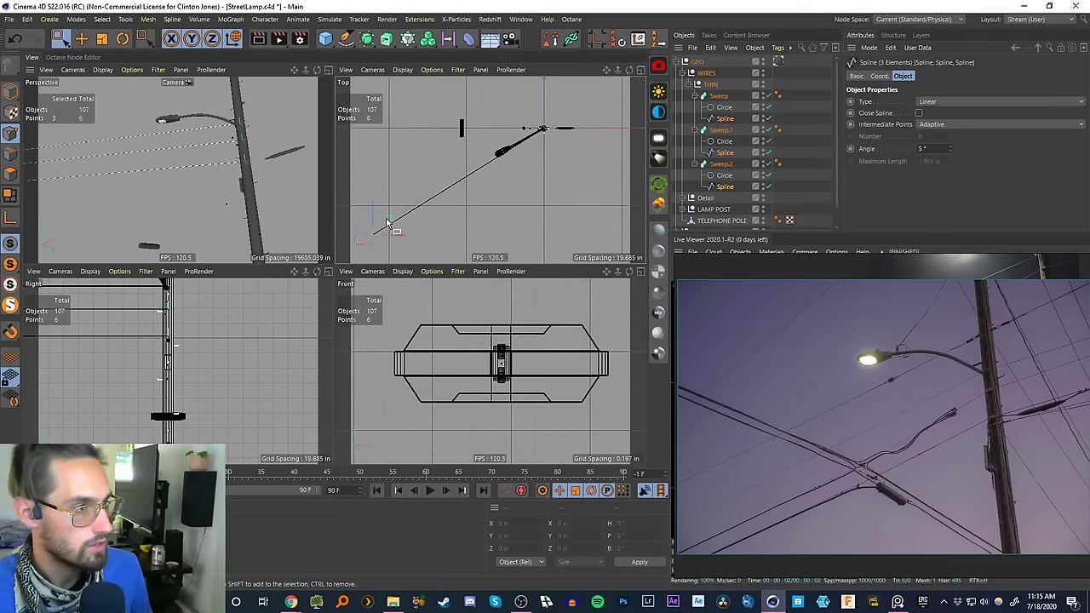
drag(383, 224, 415, 206)
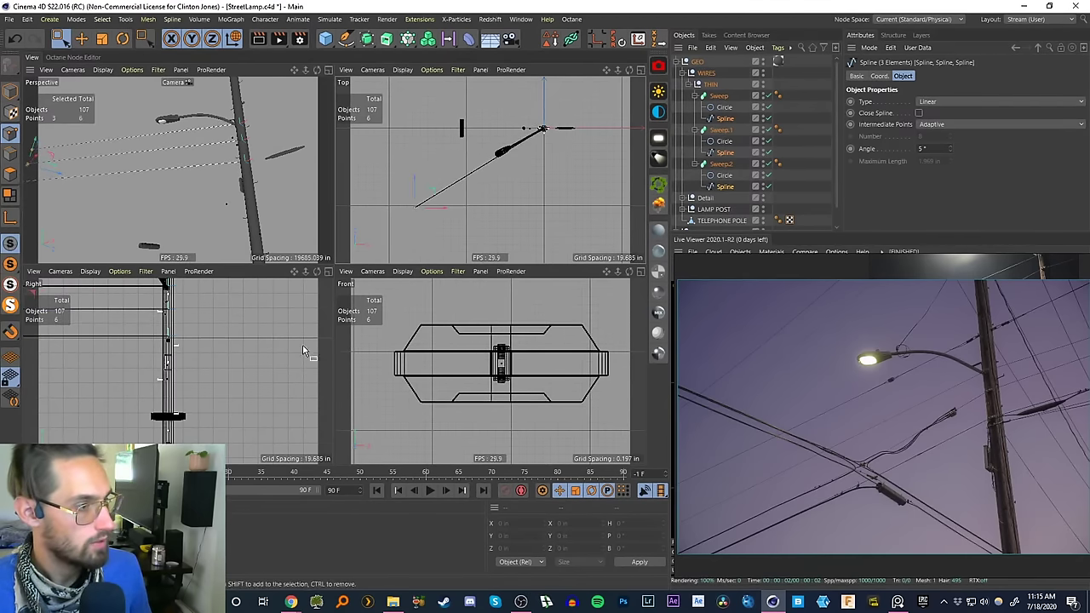
- Lower the three splines' selected end points in the front view so the wires slope steeply down from the pole
scroll(468, 371, down, 10)
scroll(457, 356, down, 6)
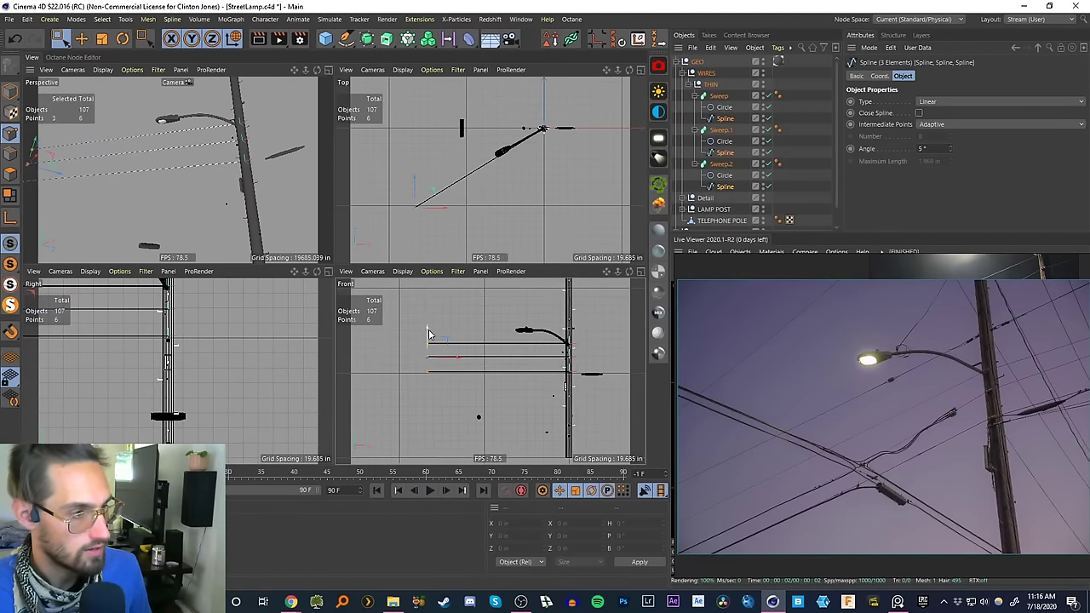
drag(428, 333, 431, 405)
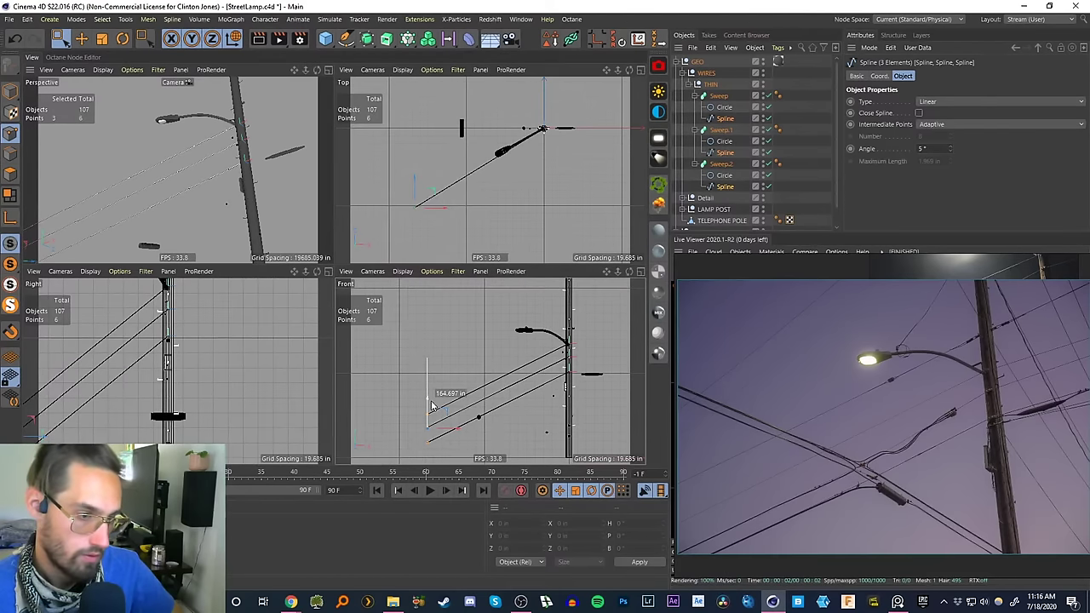
drag(431, 405, 431, 426)
alt+middle_drag(471, 387, 477, 354)
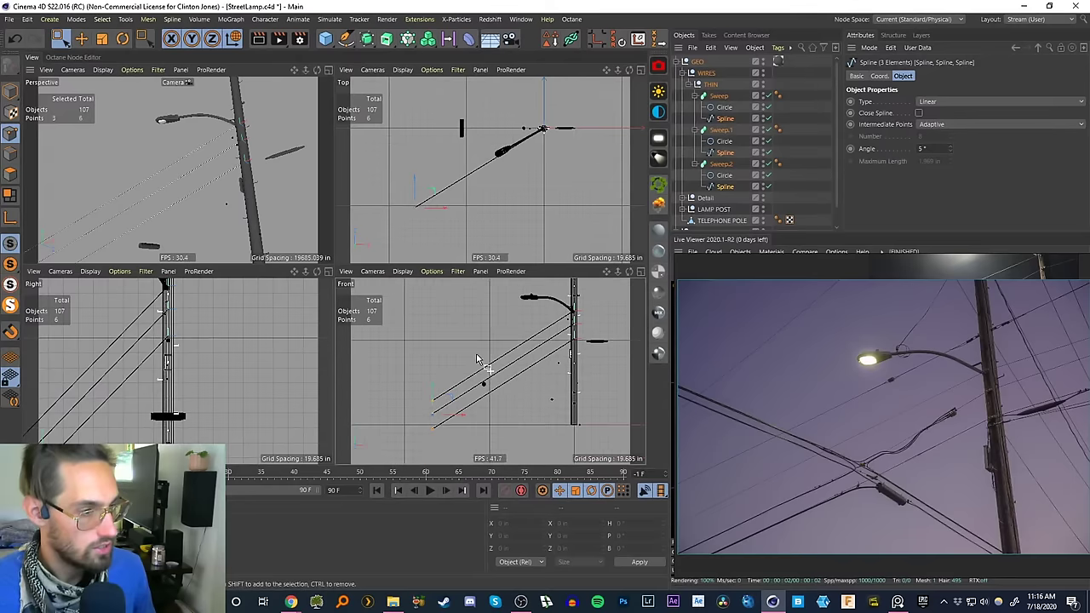
- Adjust the splines' far end points in the front view, raising the top wire's end to spread it from the lower two
scroll(450, 424, up, 3)
alt+middle_drag(449, 424, 463, 384)
click(146, 39)
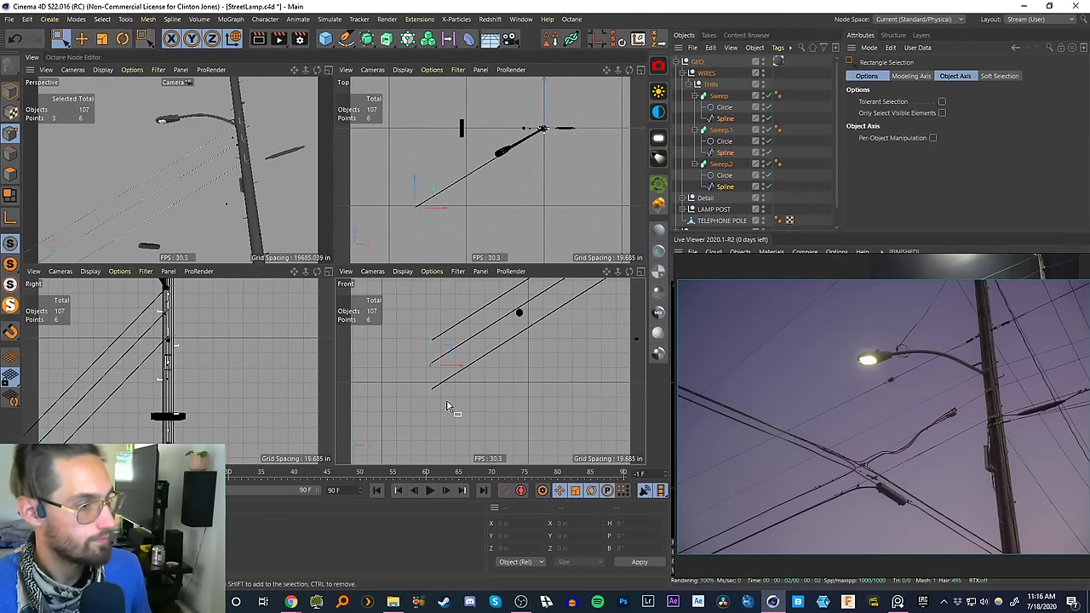
drag(409, 409, 437, 309)
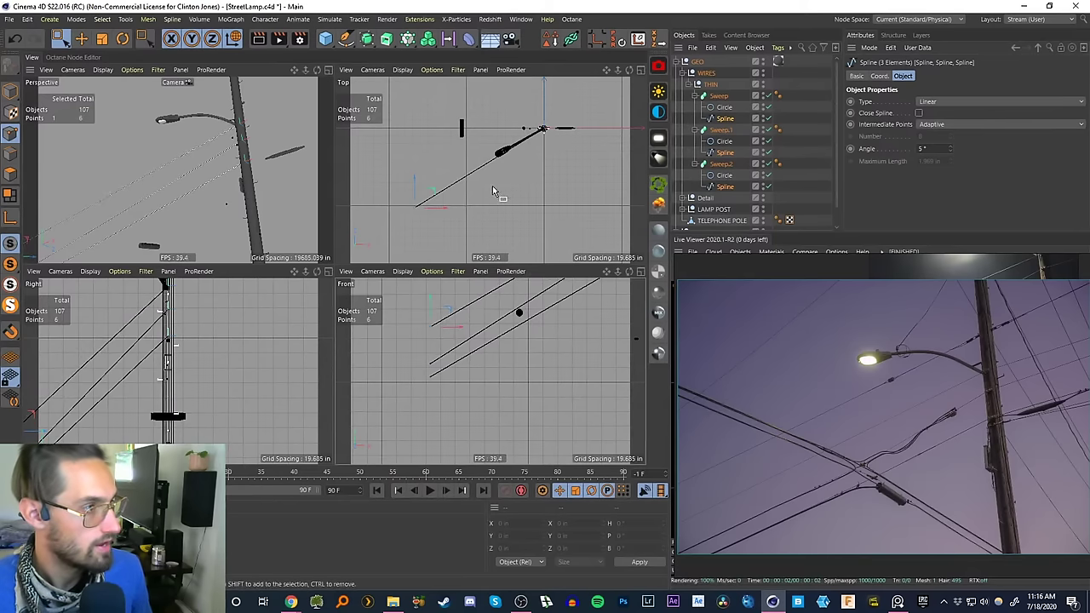
click(328, 69)
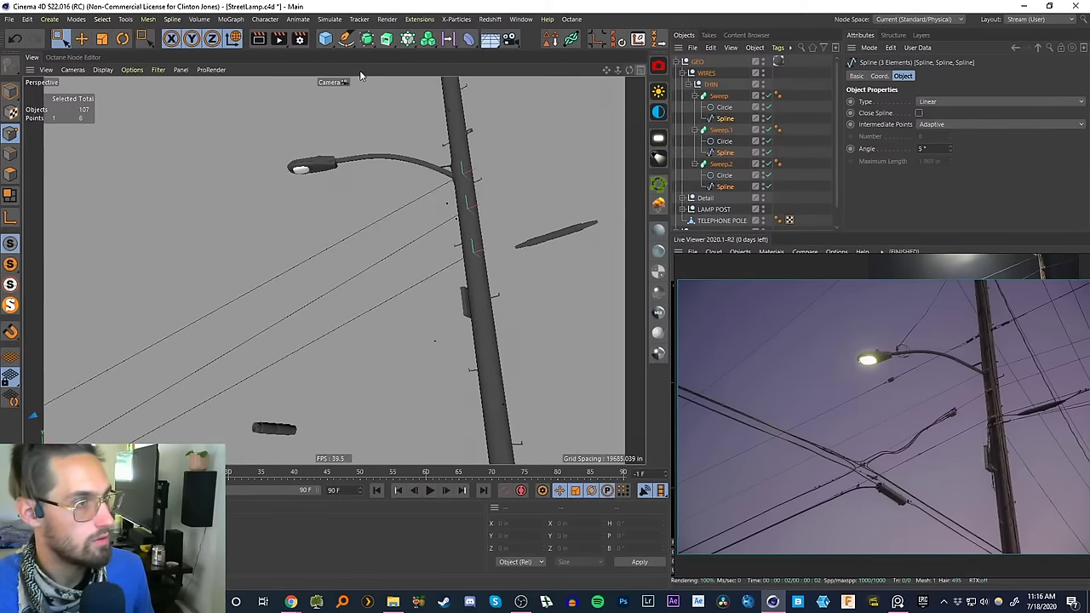
- Collapse the hierarchies of the sweeps inside the THIN group and select all three sweeps
click(695, 85)
click(712, 178)
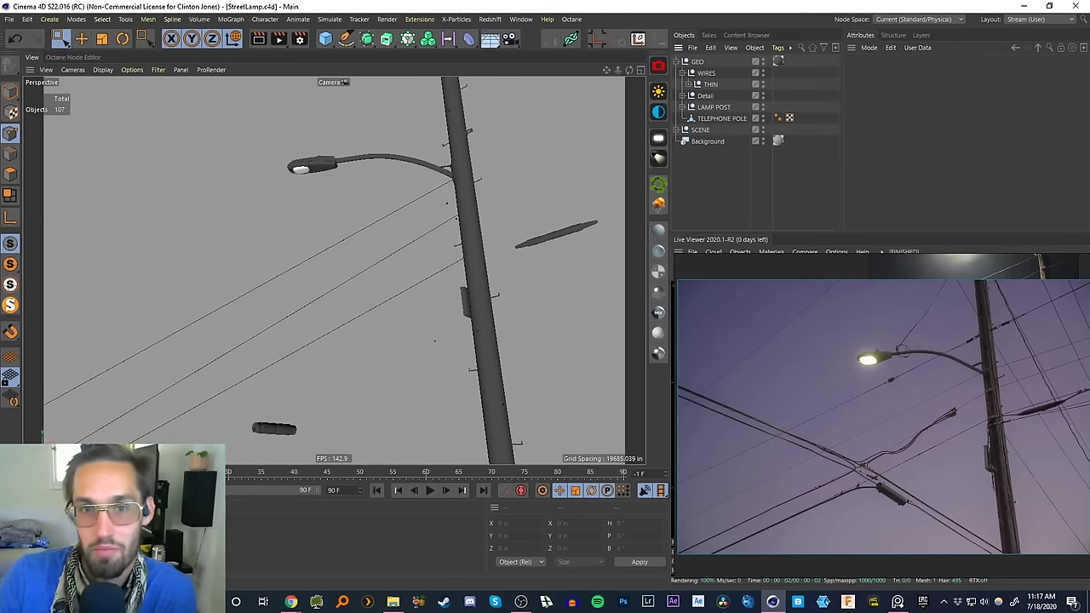
key(alt+Tab)
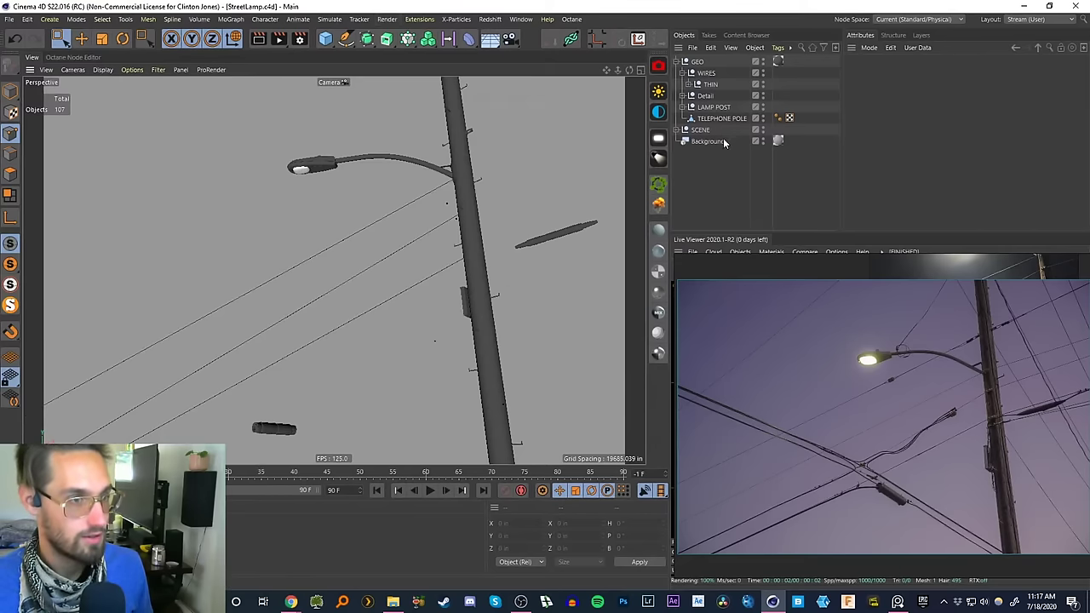
click(695, 84)
click(709, 97)
click(695, 95)
click(695, 107)
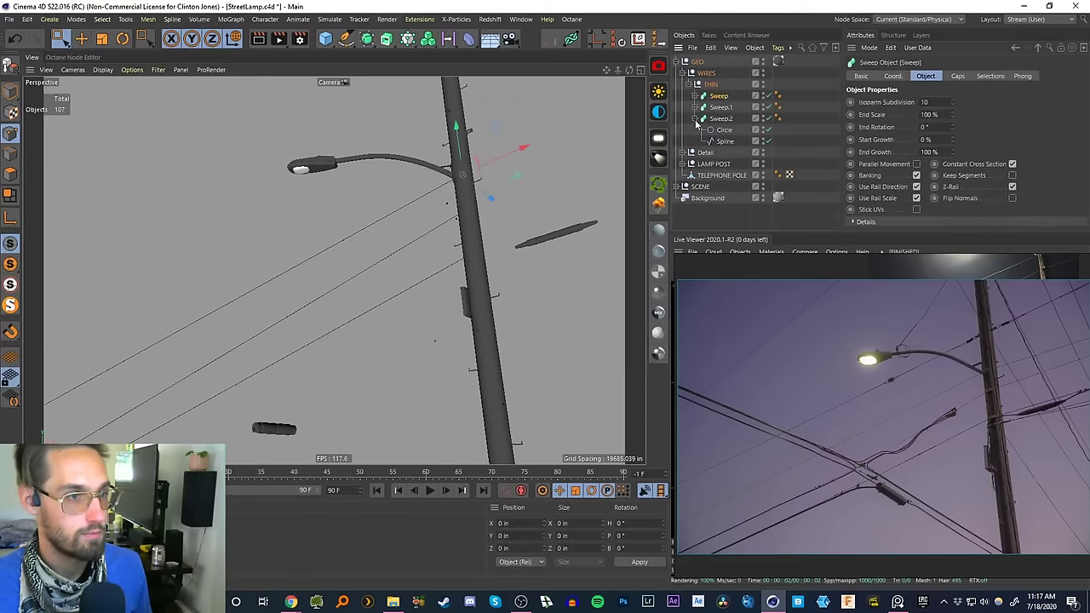
click(694, 118)
shift+click(713, 121)
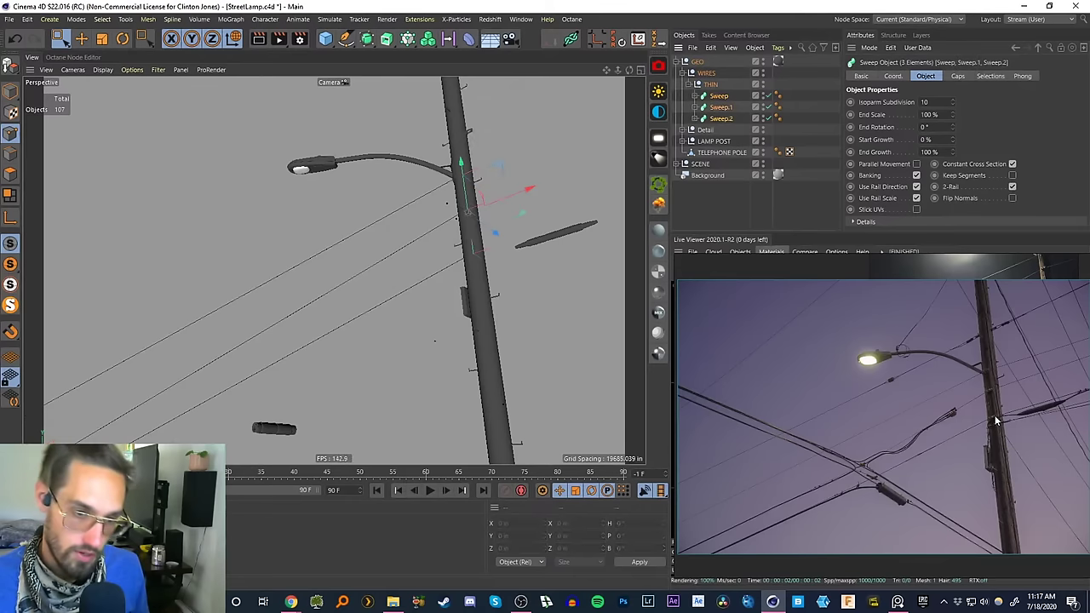
- Duplicate Sweep.2 upward along the telephone pole to add a fourth thin wire above the lamp arm
click(720, 194)
click(724, 118)
key(e)
ctrl+drag(469, 178, 469, 86)
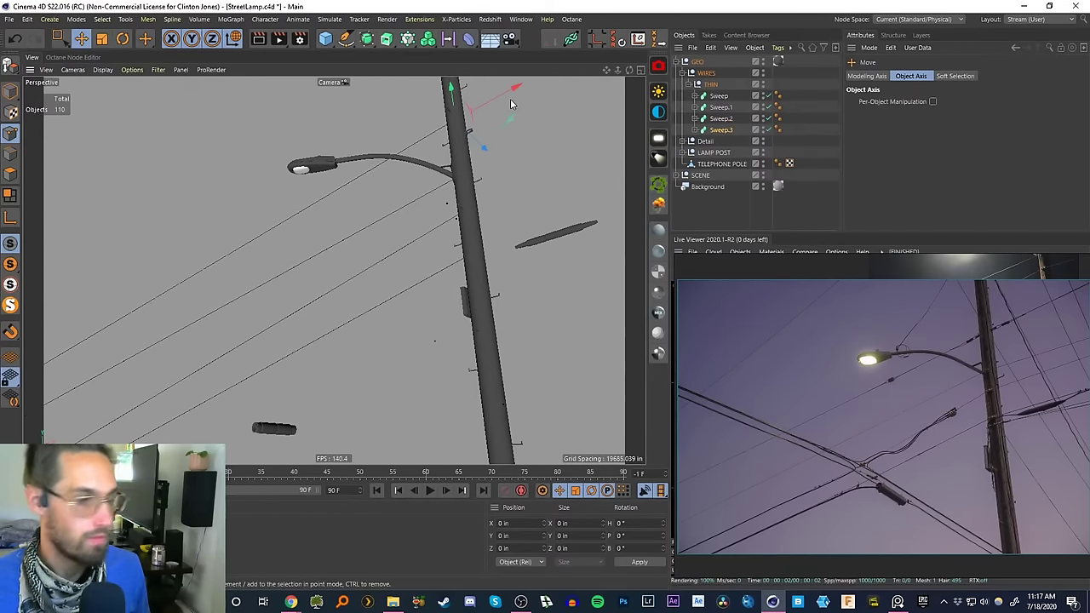
- Select the far end point of Sweep.3's spline and raise it in the front view to about Y -185.8 in
click(641, 70)
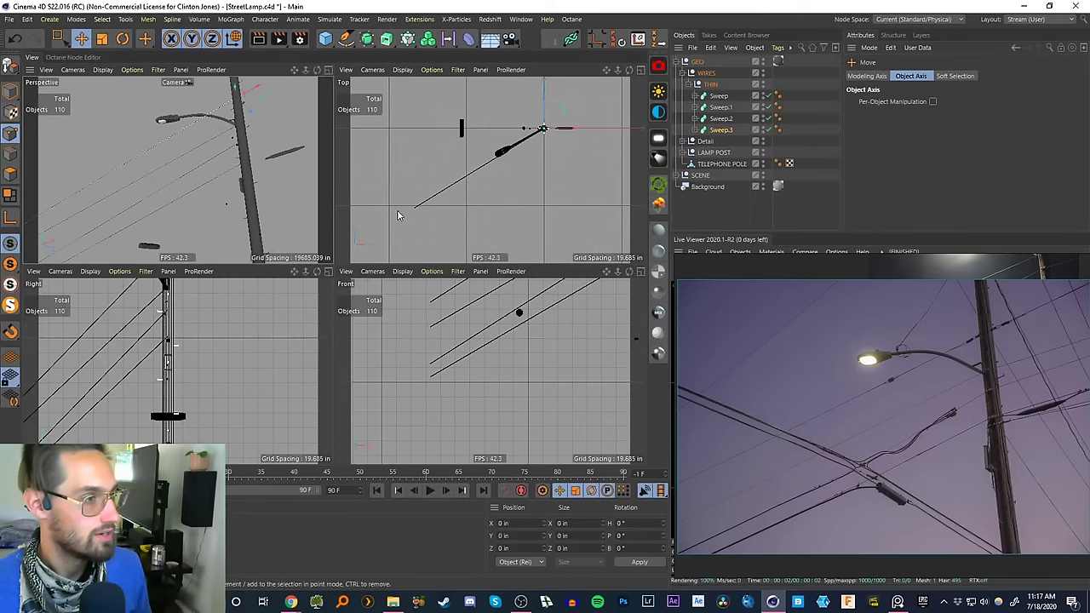
click(61, 38)
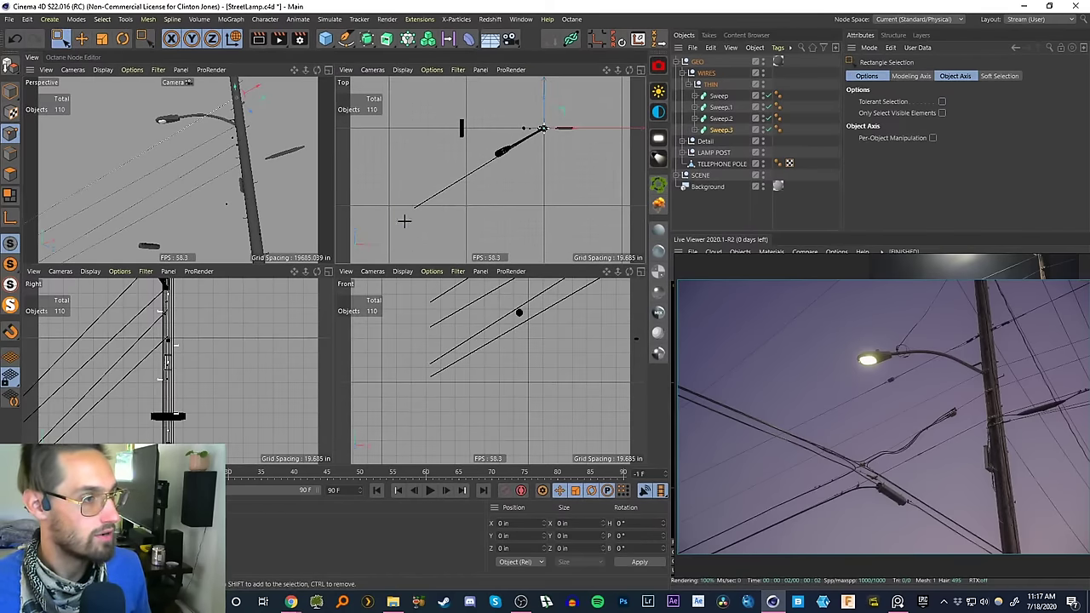
click(695, 129)
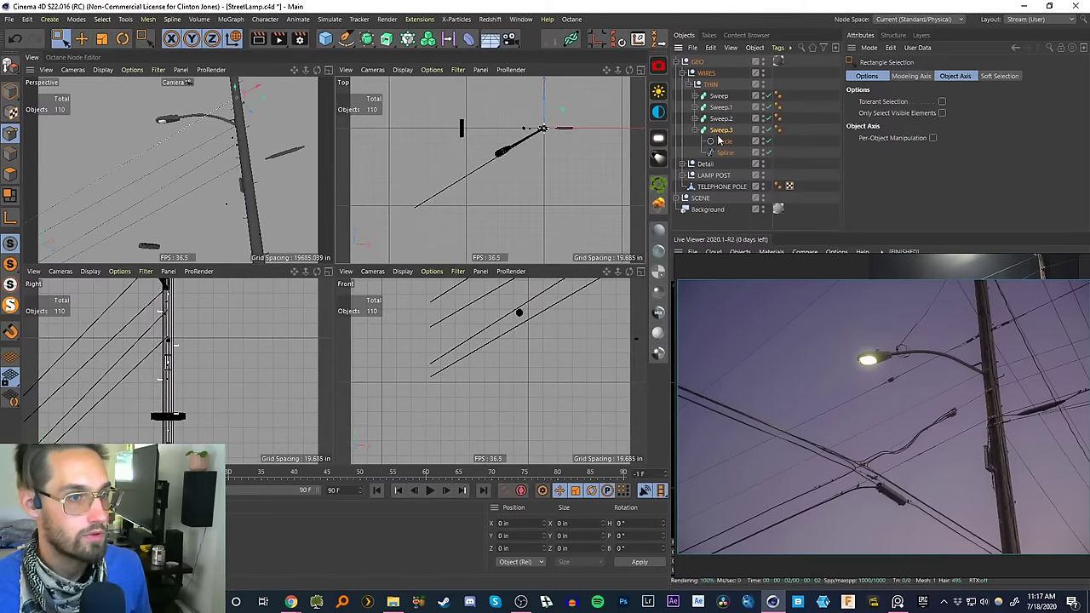
click(724, 152)
drag(401, 215, 432, 182)
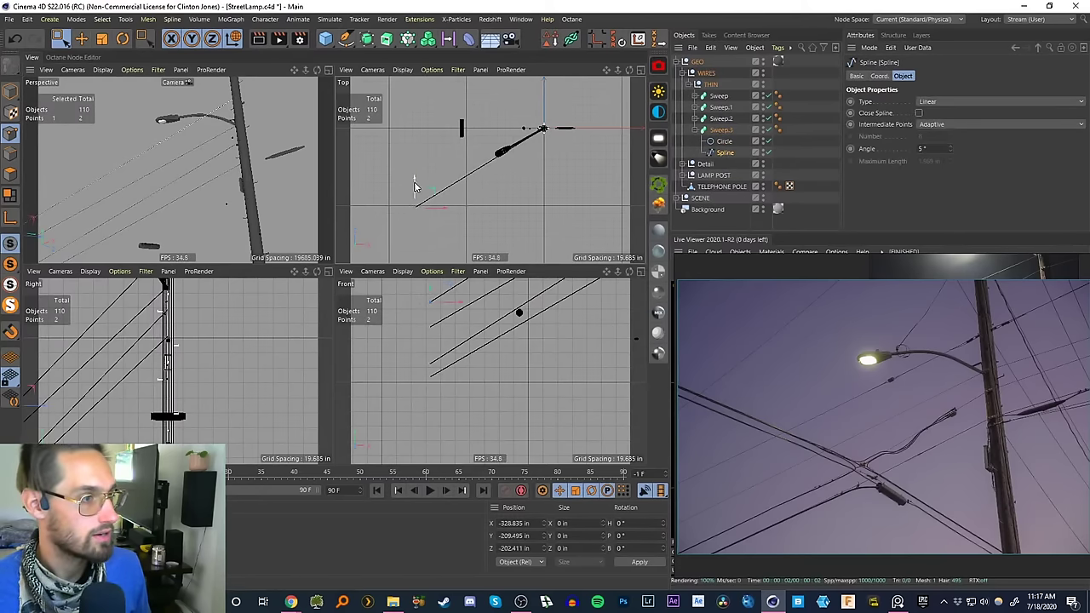
drag(431, 307, 436, 279)
click(328, 70)
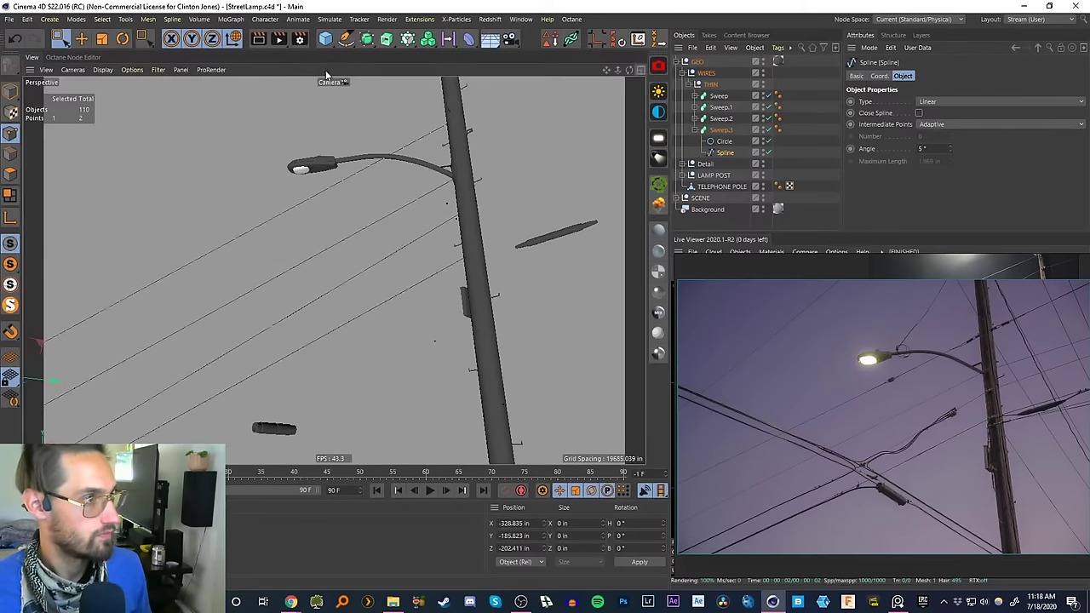
- Move the reference photo aside, run the Octane live render to inspect the wires, and bring the photo back over it
click(700, 224)
right_drag(817, 332, 1075, 336)
click(680, 269)
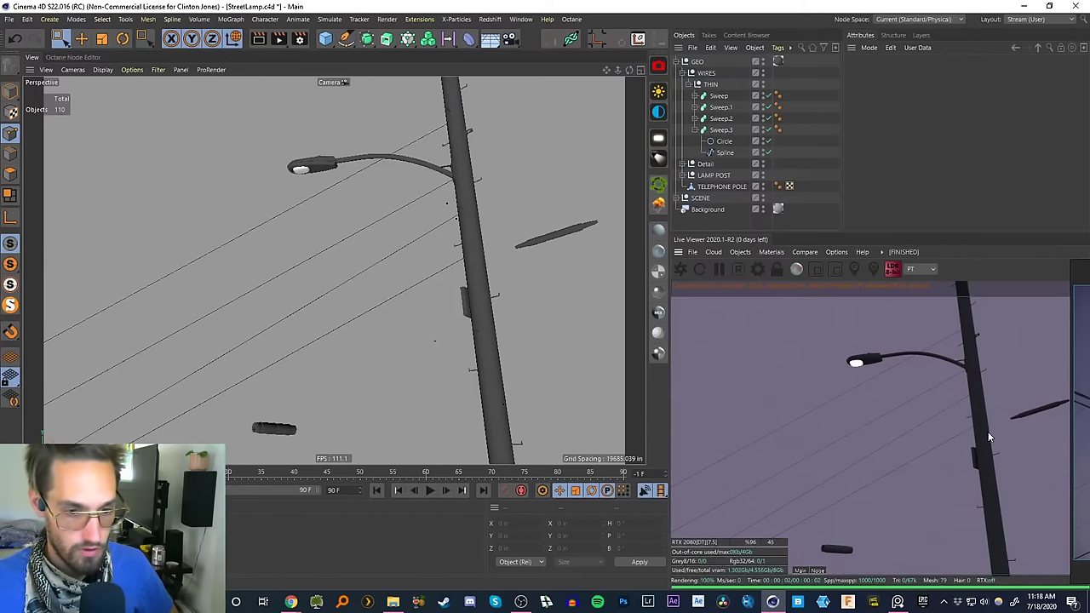
click(720, 272)
right_drag(1088, 336, 967, 341)
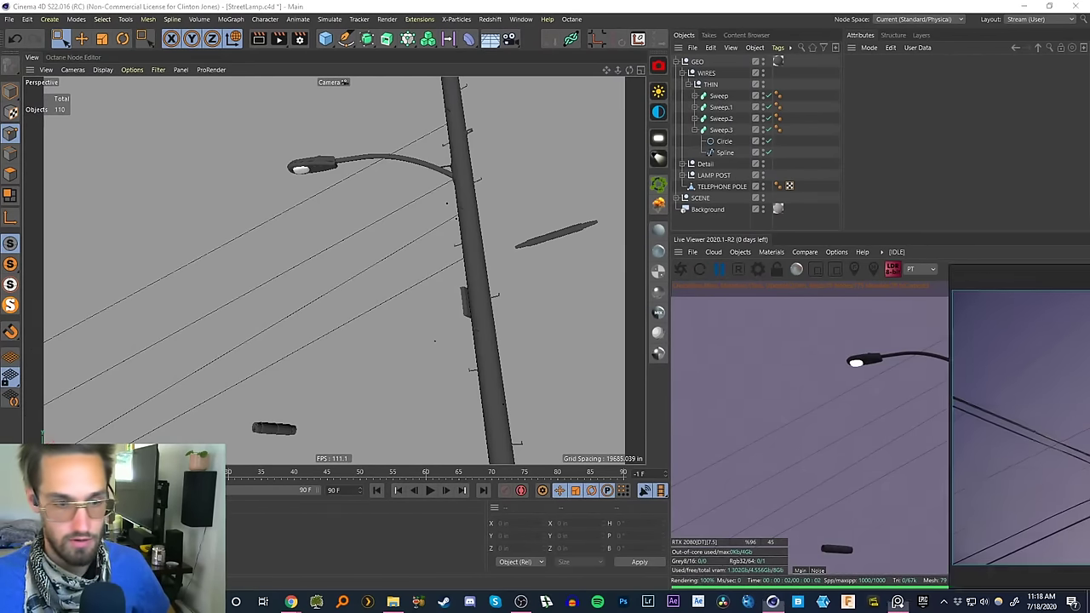
right_drag(1088, 425, 863, 424)
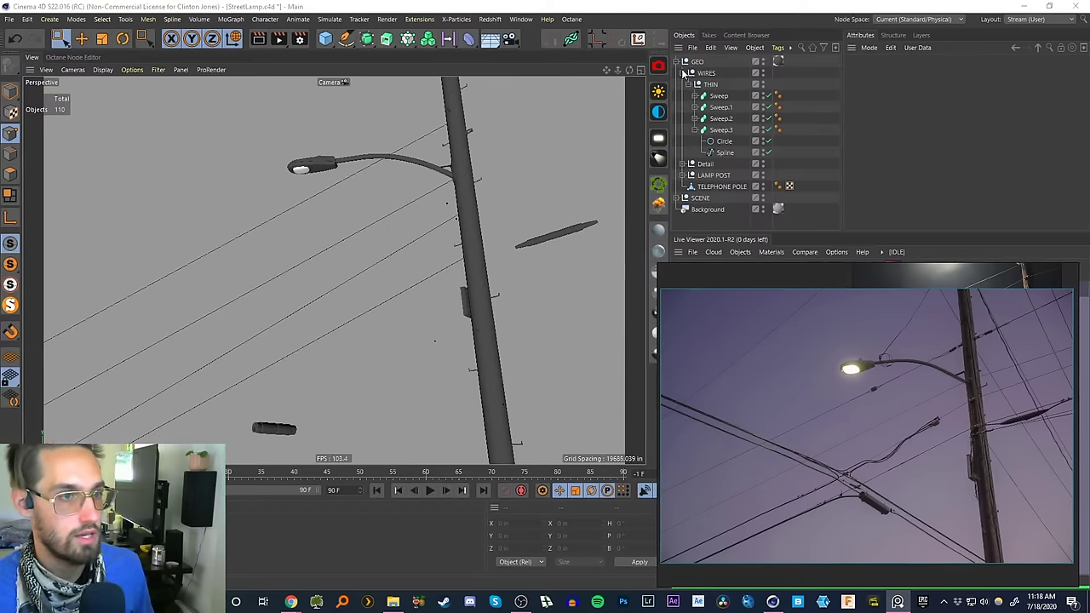
- Leave the scene camera for a wide default view of the whole pole and add a cube at its base
click(677, 198)
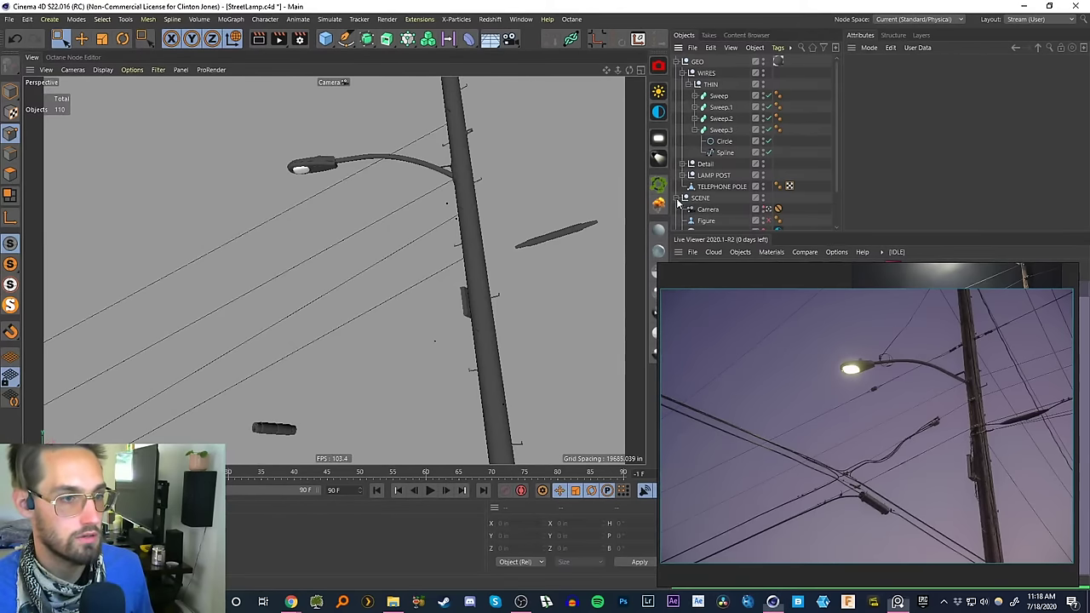
click(768, 208)
scroll(469, 304, down, 8)
alt+middle_drag(469, 304, 397, 297)
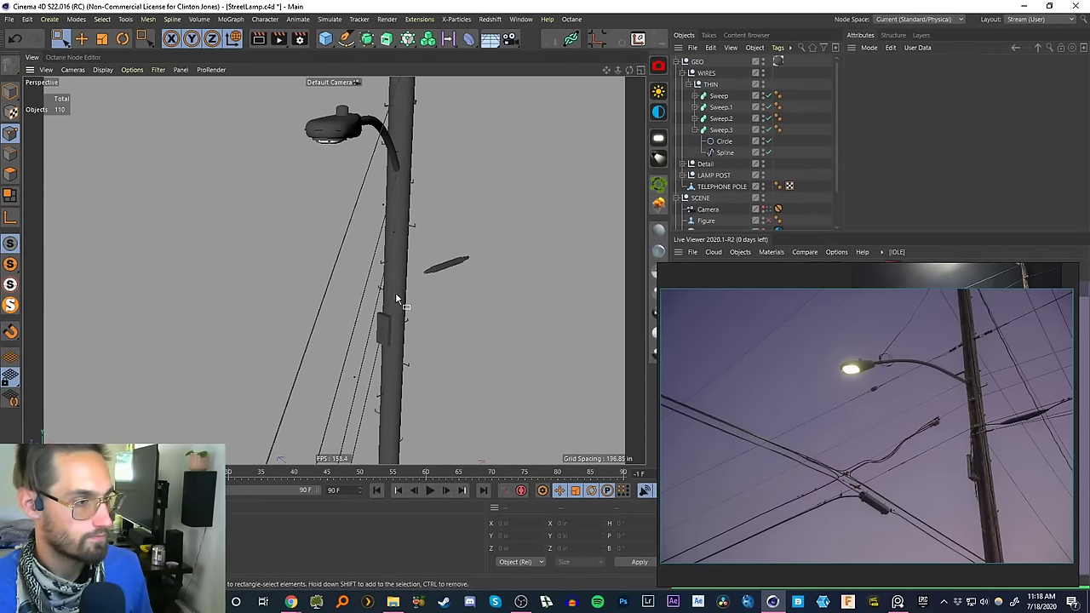
alt+drag(397, 298, 242, 314)
alt+right_drag(242, 318, 128, 315)
drag(60, 38, 86, 55)
alt+drag(264, 286, 475, 170)
click(325, 38)
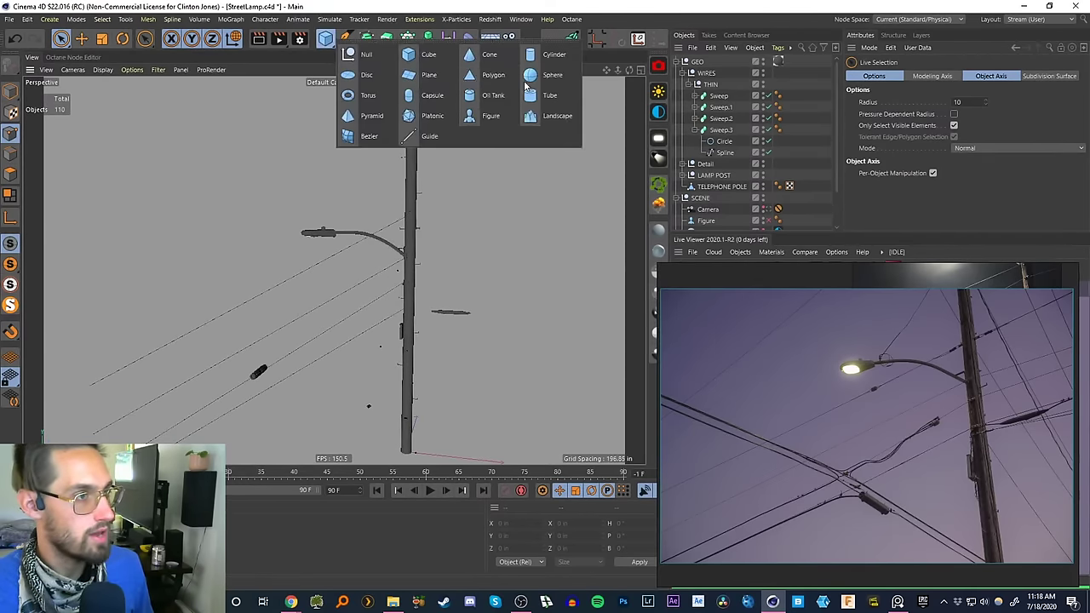
click(430, 58)
alt+drag(434, 281, 449, 224)
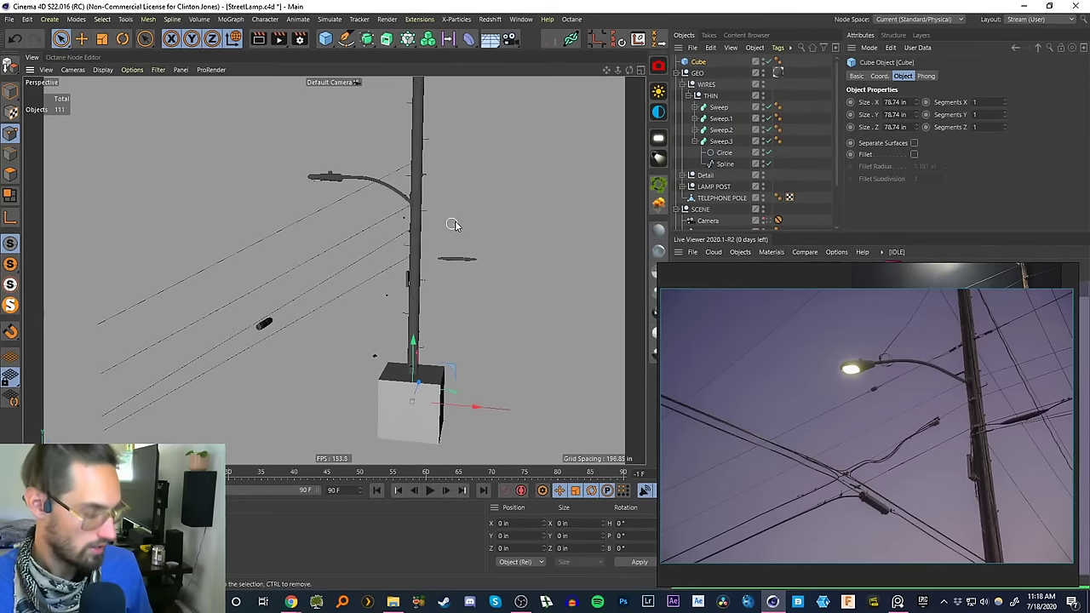
- Move the cube straight up until it sits above the top of the telephone pole
key(e)
drag(412, 360, 427, 112)
alt+middle_drag(433, 145, 431, 287)
drag(411, 234, 421, 66)
- Duplicate the cube diagonally away from the pole and lower the copy slightly below the first cube
alt+right_drag(422, 208, 402, 261)
alt+drag(403, 260, 429, 284)
alt+middle_drag(429, 235, 420, 235)
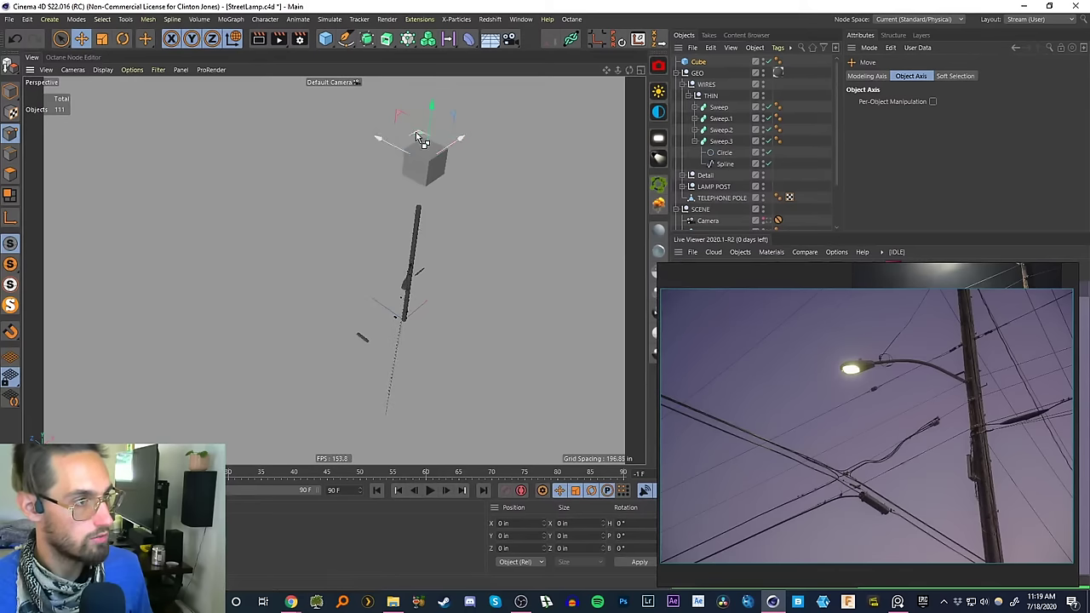
ctrl+drag(418, 139, 393, 320)
alt+drag(403, 296, 253, 233)
drag(226, 114, 230, 174)
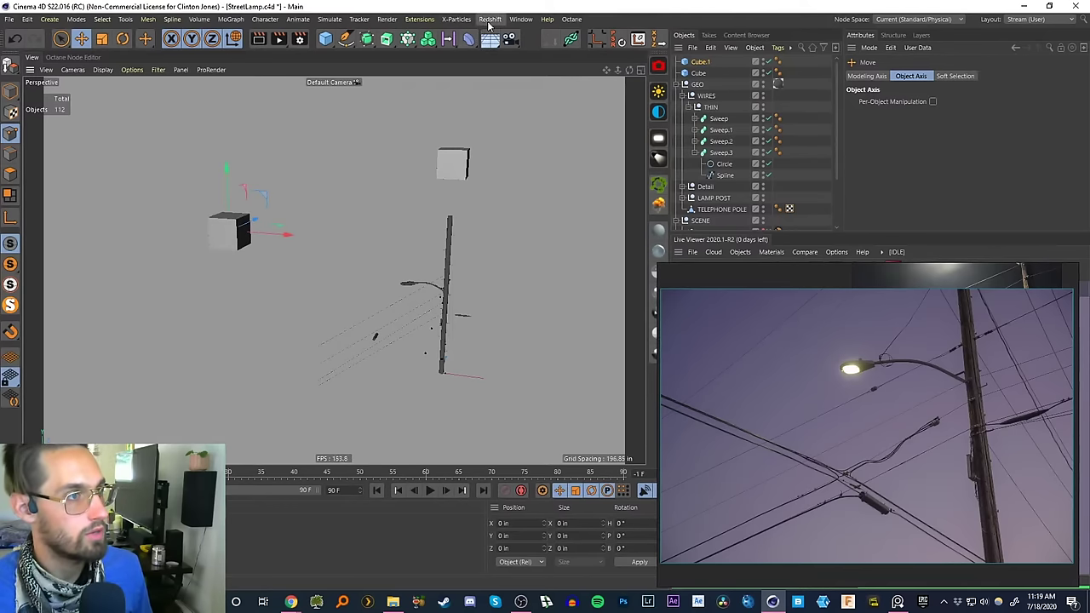
- Add a Topowire generator and place both cubes inside it as children
click(419, 18)
click(432, 299)
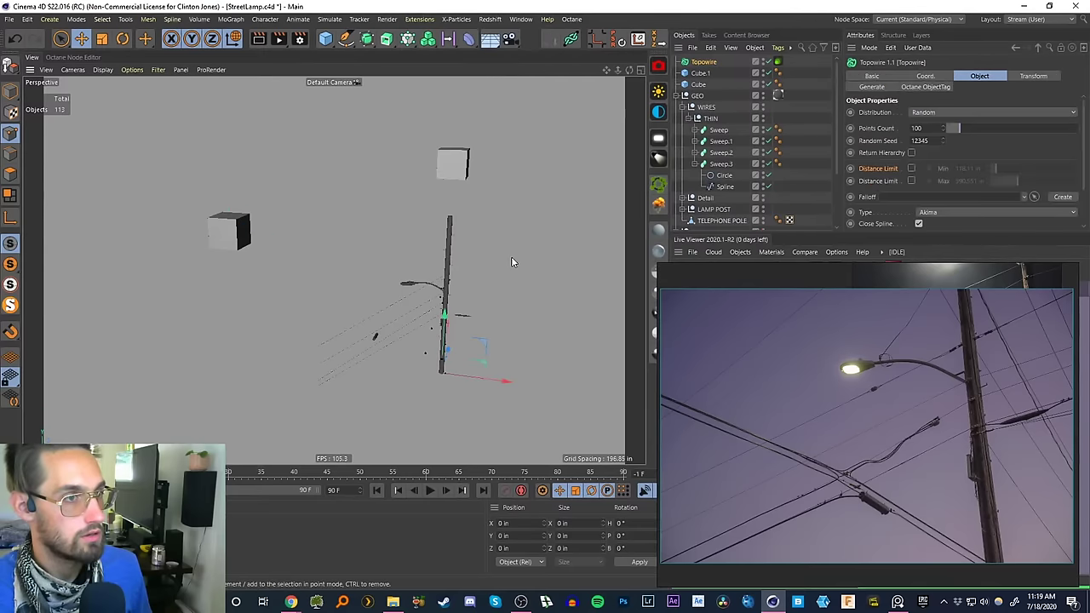
ctrl+click(710, 86)
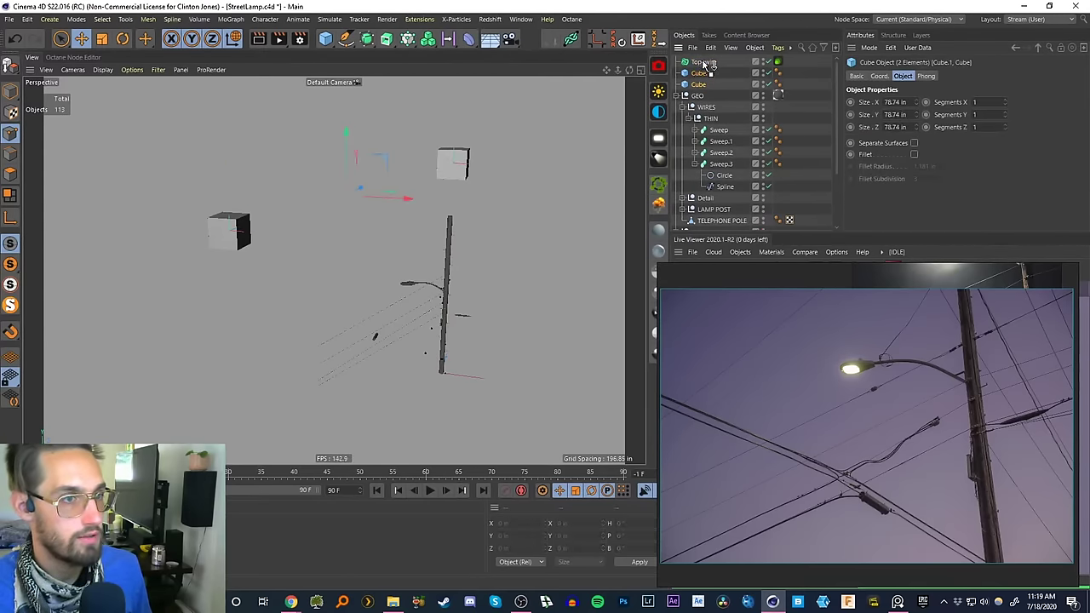
drag(714, 67, 713, 68)
click(704, 98)
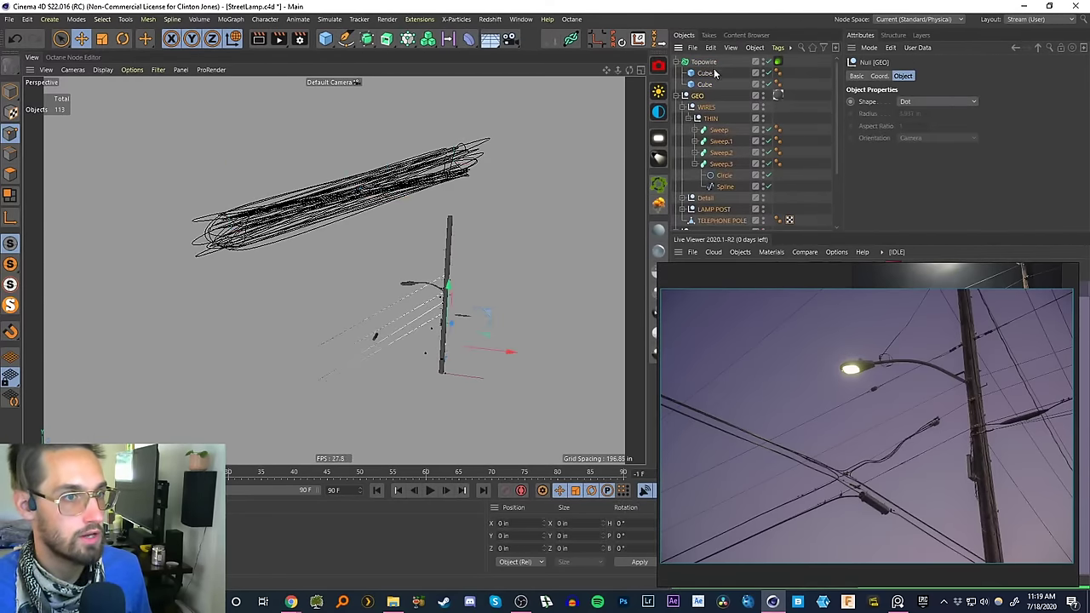
- Set the Topowire's points count to 2 so a single line connects the two cubes
click(706, 64)
drag(921, 128, 879, 132)
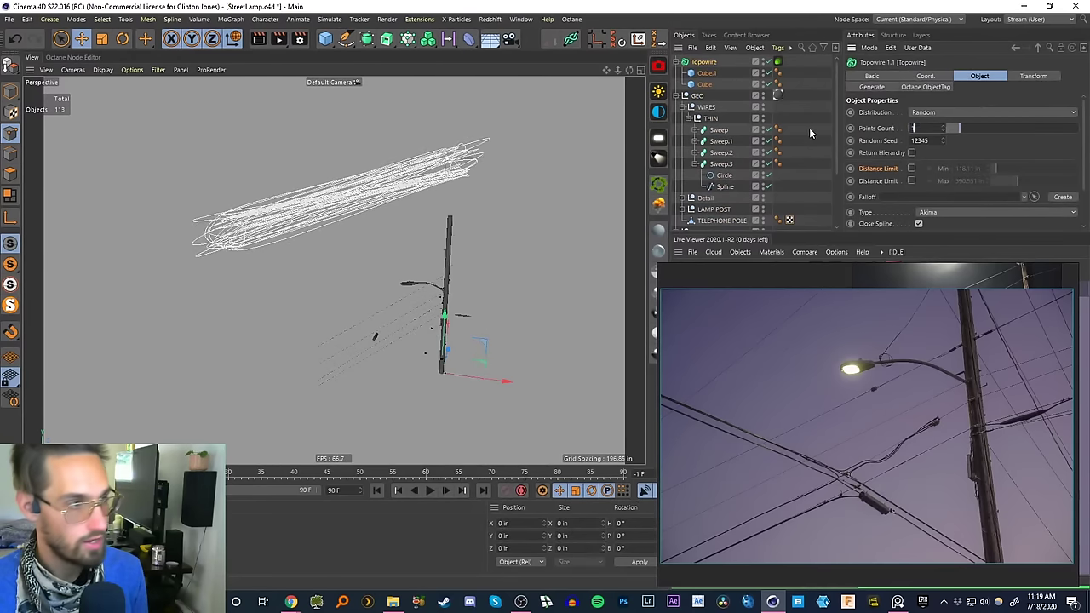
text(2)
key(Return)
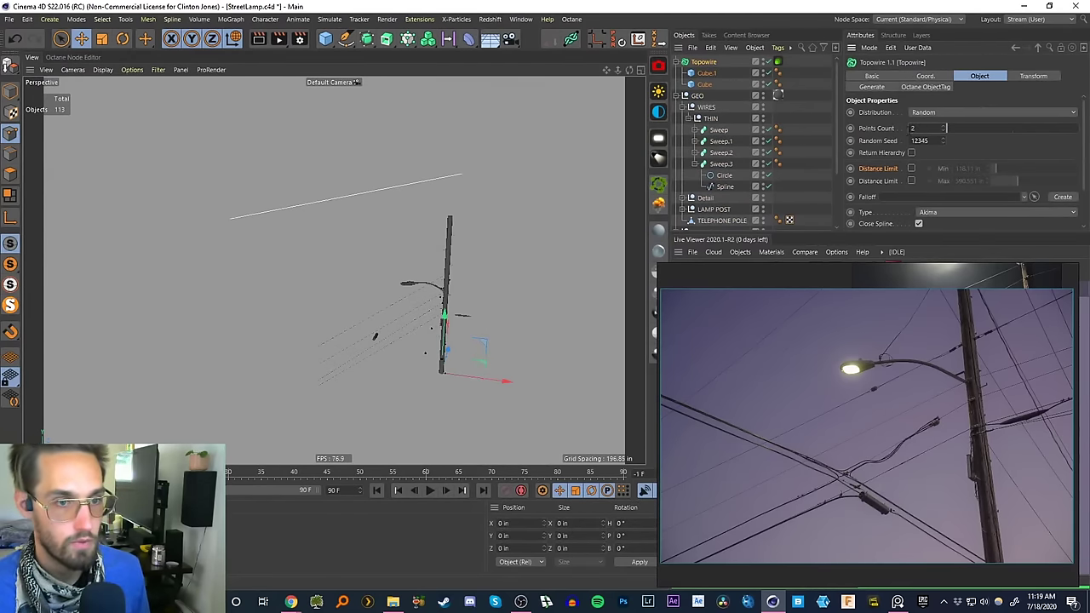
- Set the Topowire's transform curvature to about -86.6 in so the wire sags
scroll(1028, 200, down, 2)
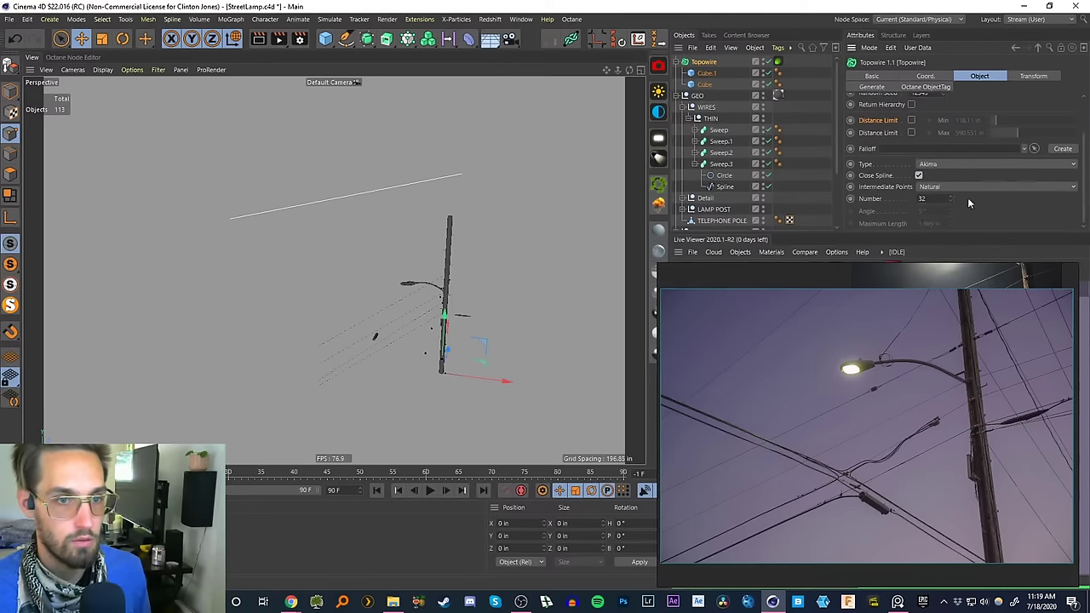
click(1030, 76)
drag(1070, 131, 1019, 131)
- Return to the scene camera and move Cube.1 down in the front view so the sagging wire slopes steeply from the pole
scroll(830, 174, down, 2)
scroll(834, 173, down, 1)
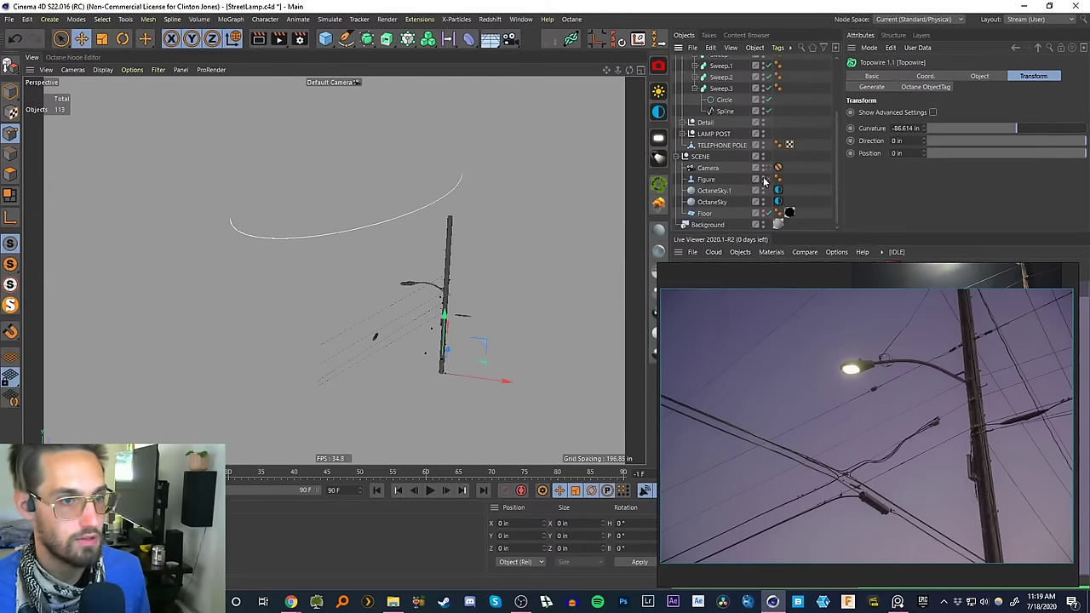
click(767, 167)
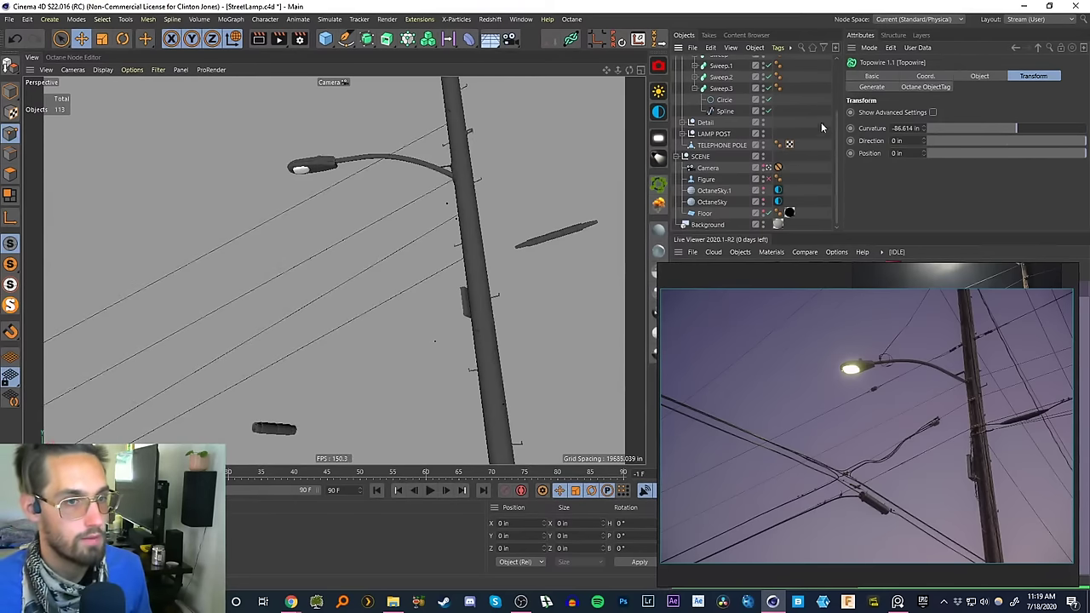
scroll(837, 127, up, 3)
click(706, 84)
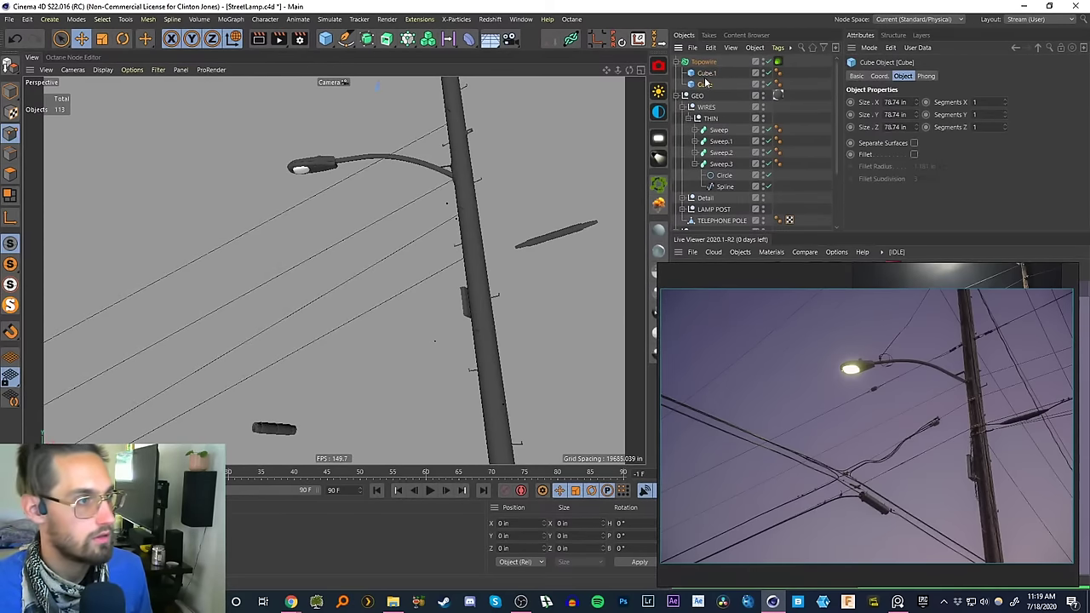
click(706, 73)
middle_click(514, 171)
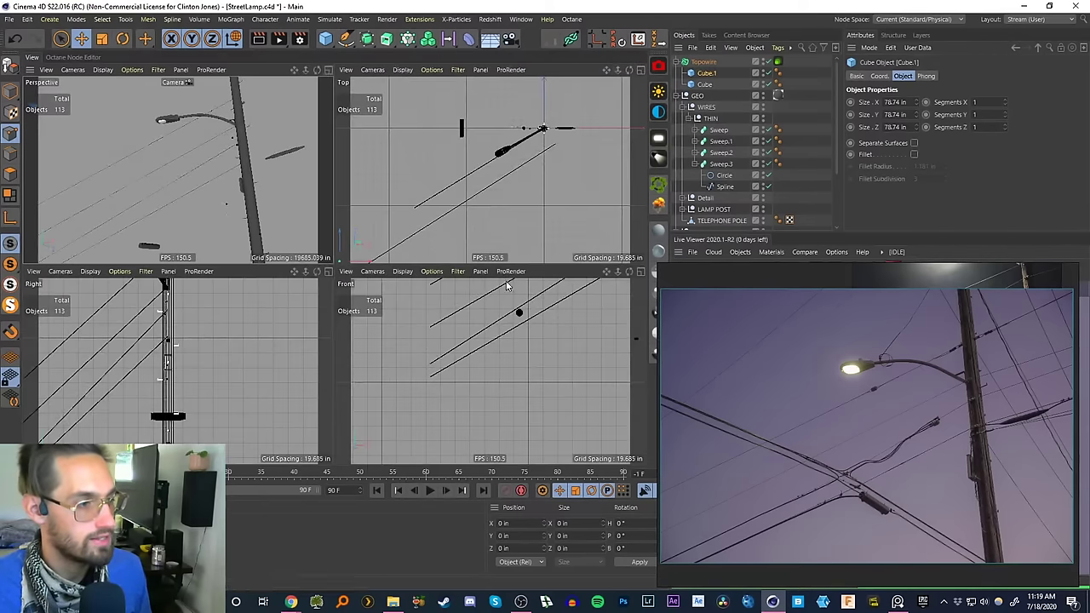
scroll(525, 340, down, 5)
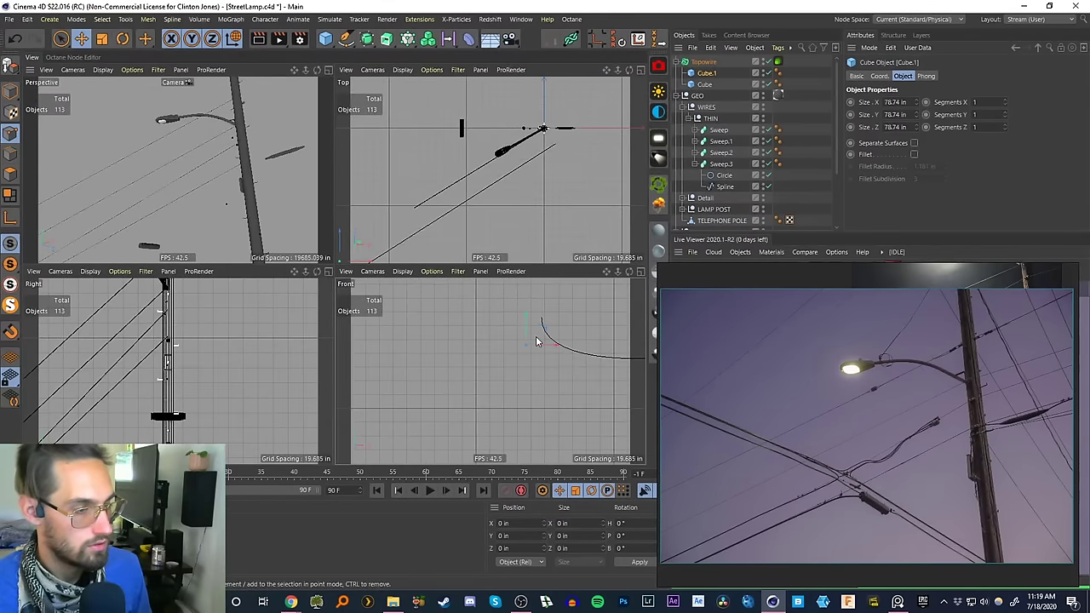
scroll(455, 337, up, 2)
drag(428, 313, 425, 464)
- Reduce the Topowire's sag by setting its curvature to about -83.9 in
click(703, 62)
click(1032, 76)
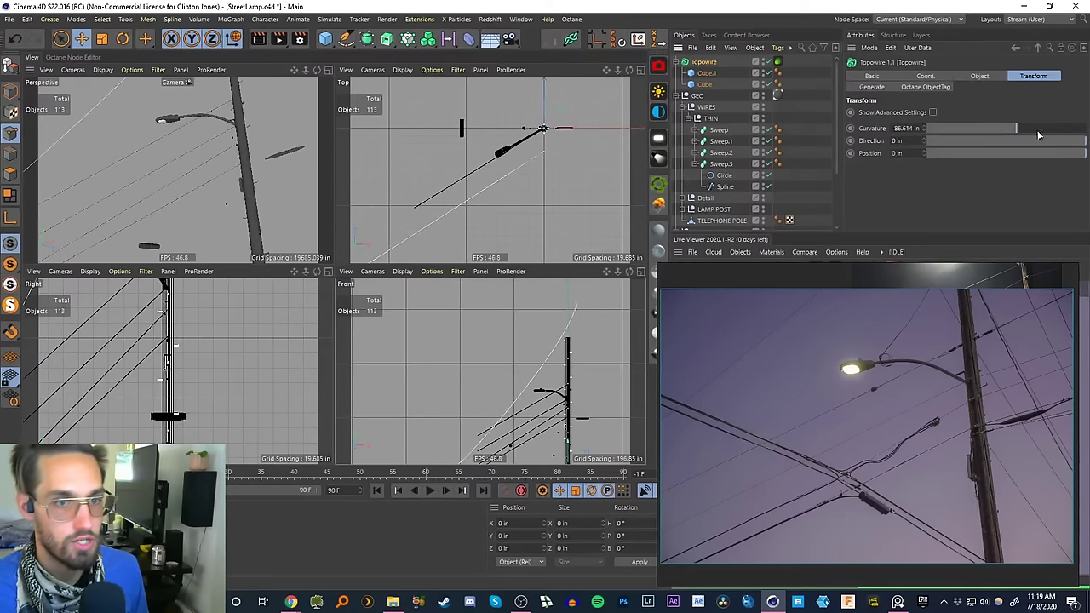
mouse_move(1038, 129)
mouse_down()
mouse_move(946, 130)
mouse_move(1019, 132)
mouse_up()
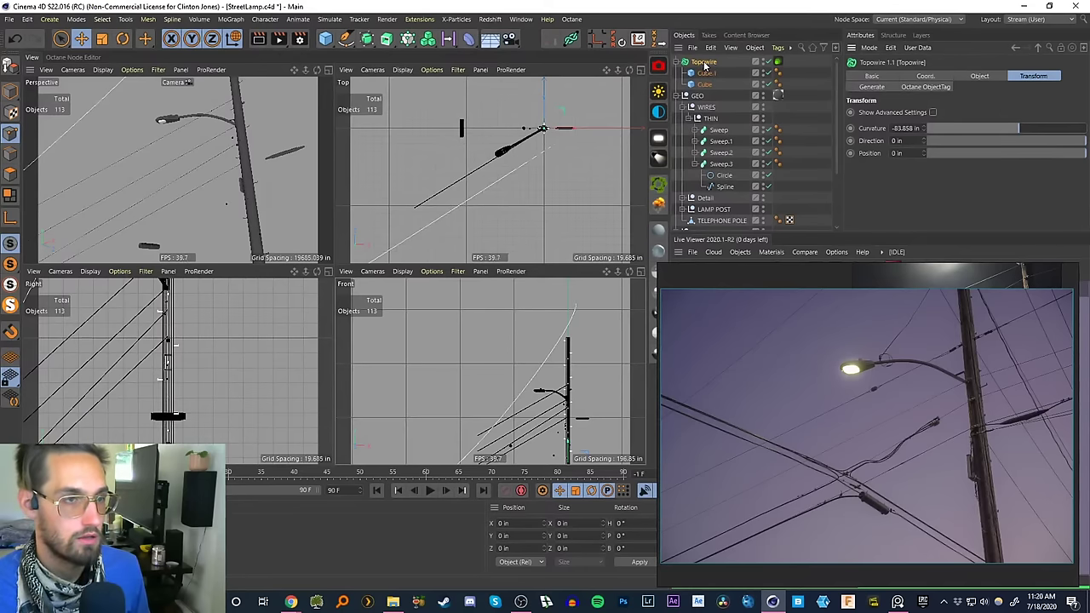
- Render the scene in the Live Viewer and copy GEO's OctDiffuse3 material tag onto the Topowire, moving the reference photo aside meanwhile
right_drag(778, 344, 1089, 347)
click(681, 269)
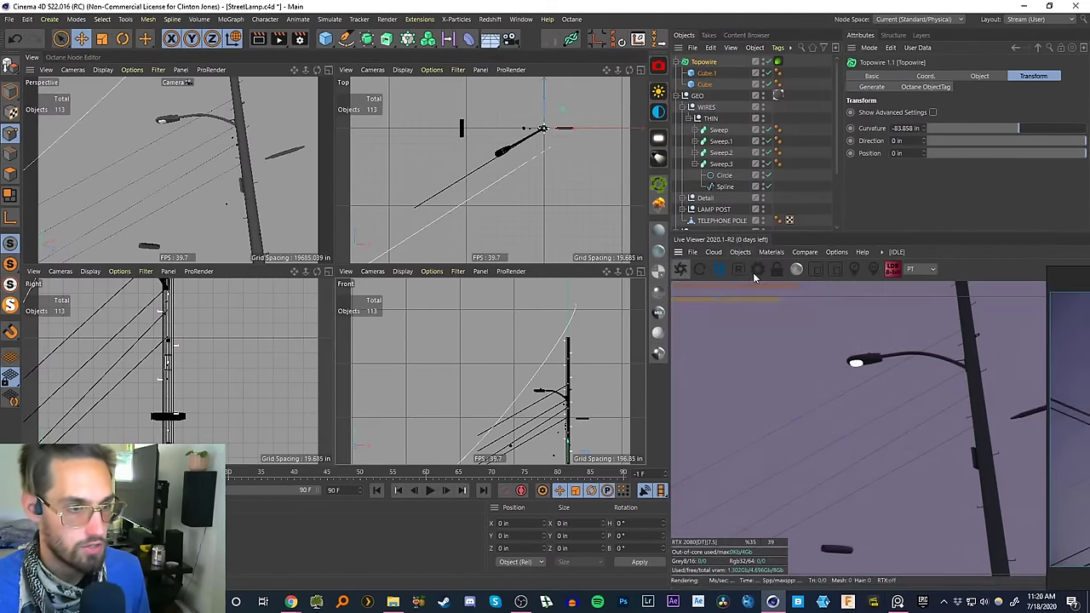
click(852, 422)
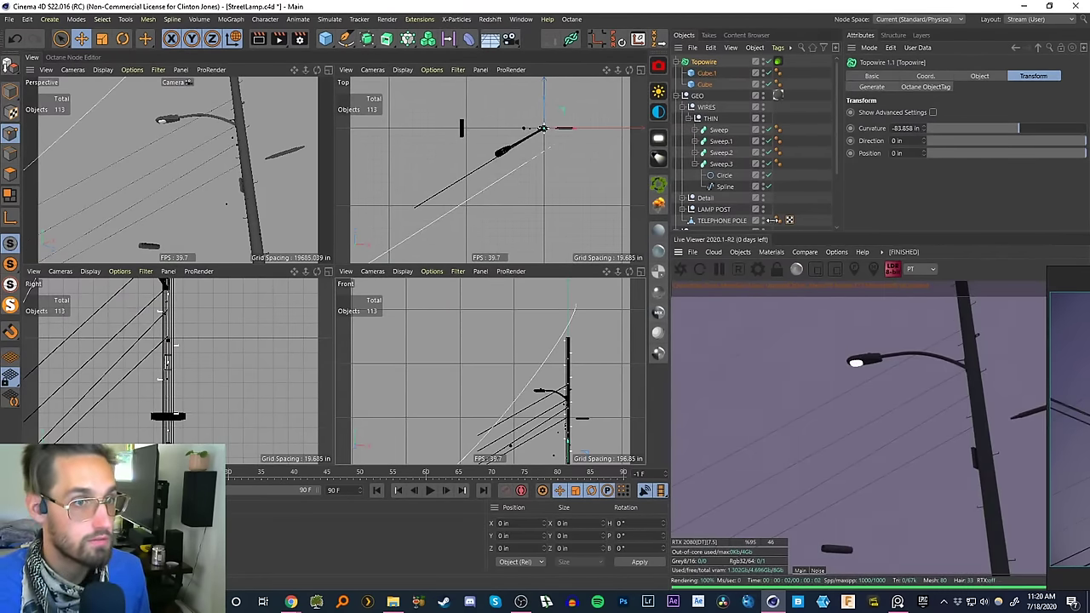
drag(713, 75, 706, 63)
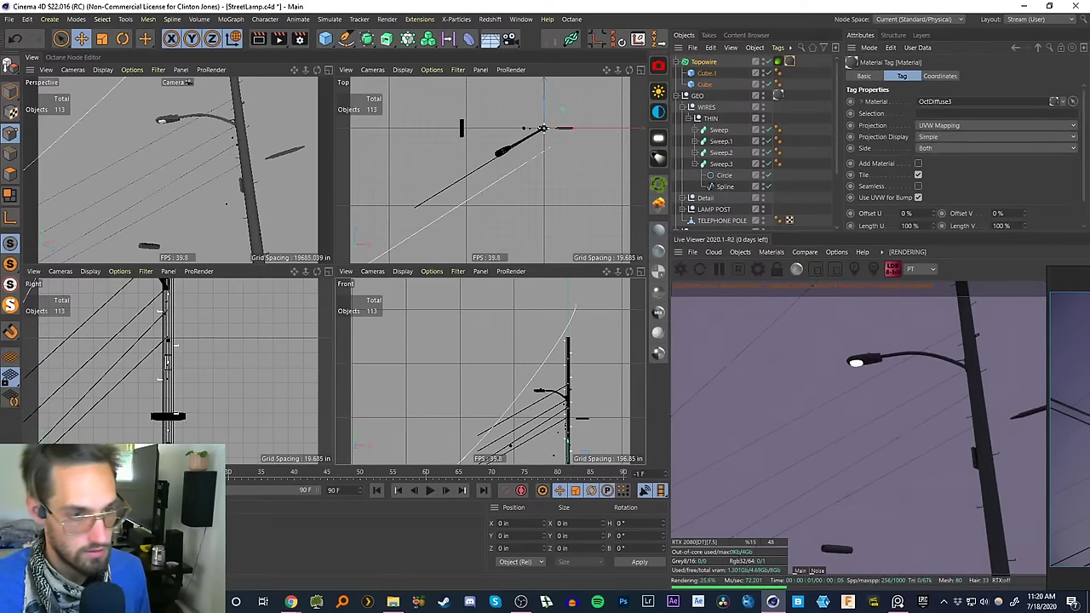
right_drag(1086, 364, 901, 358)
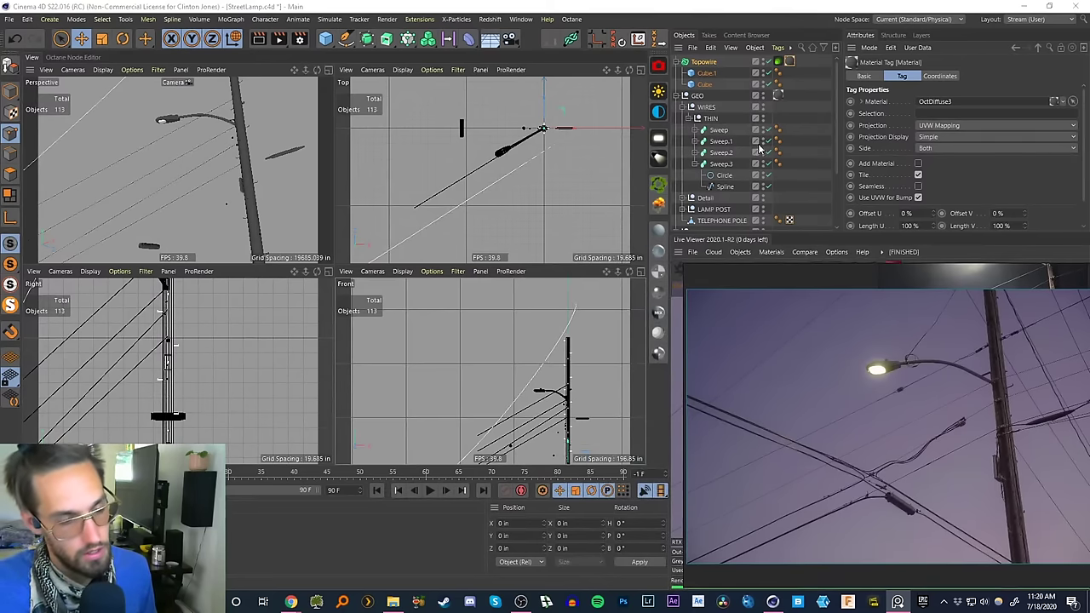
- Duplicate the Topowire's two cubes inside its hierarchy and raise the copies about 141 in in the front view
click(693, 65)
click(708, 73)
shift+click(706, 84)
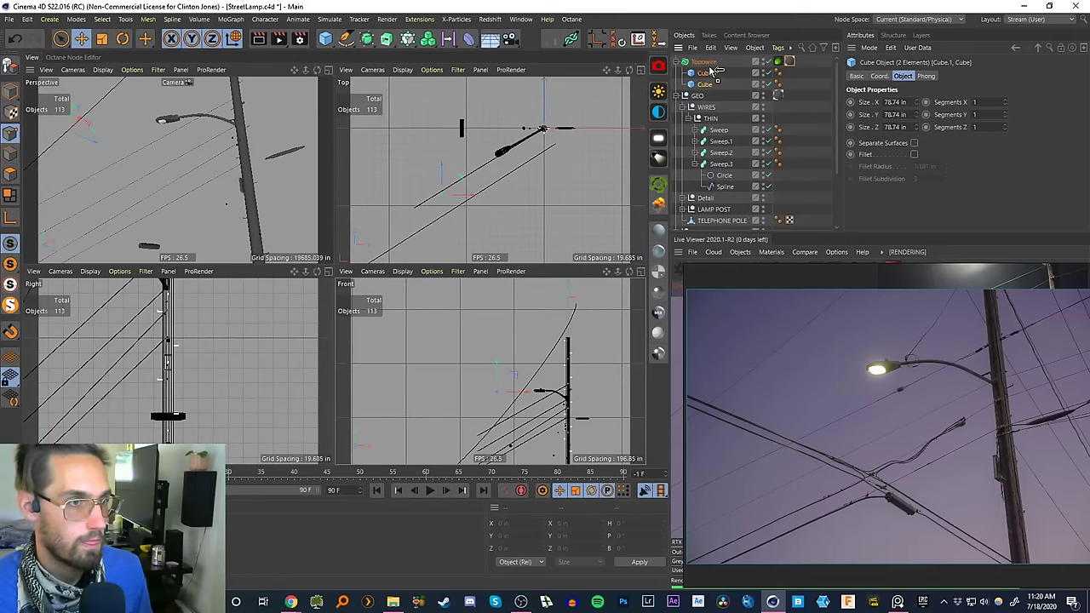
ctrl+drag(708, 65, 708, 66)
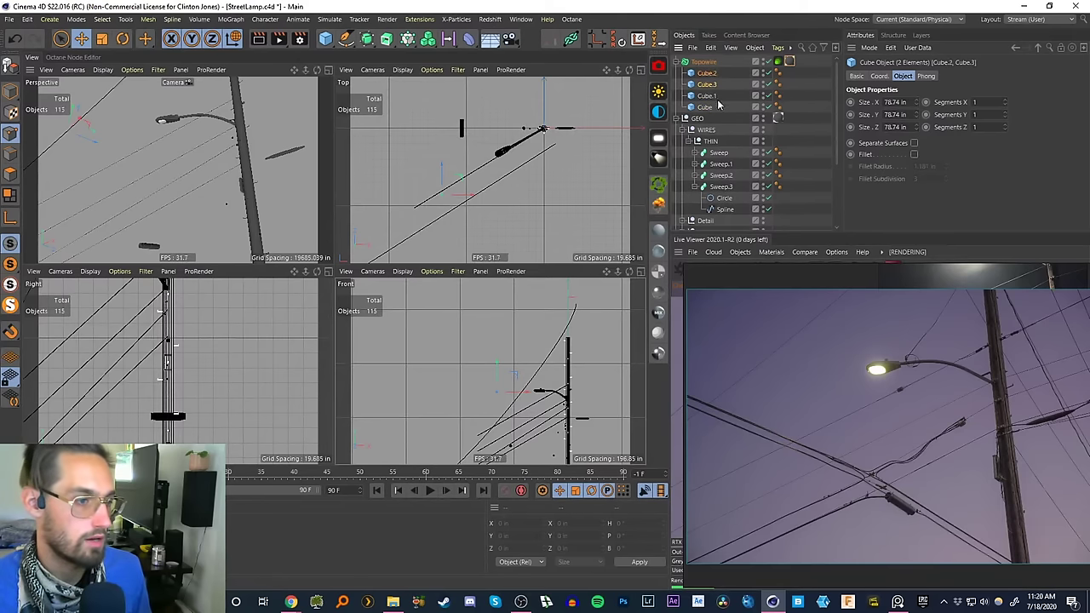
drag(496, 369, 499, 343)
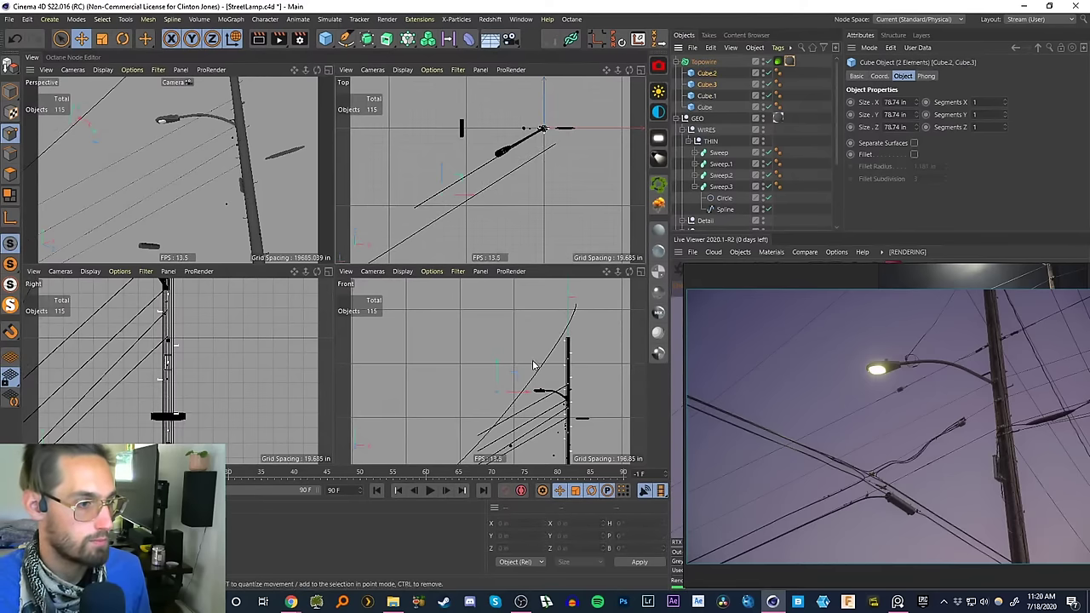
scroll(535, 366, down, 5)
alt+middle_drag(525, 406, 510, 382)
scroll(511, 383, up, 1)
drag(504, 335, 505, 313)
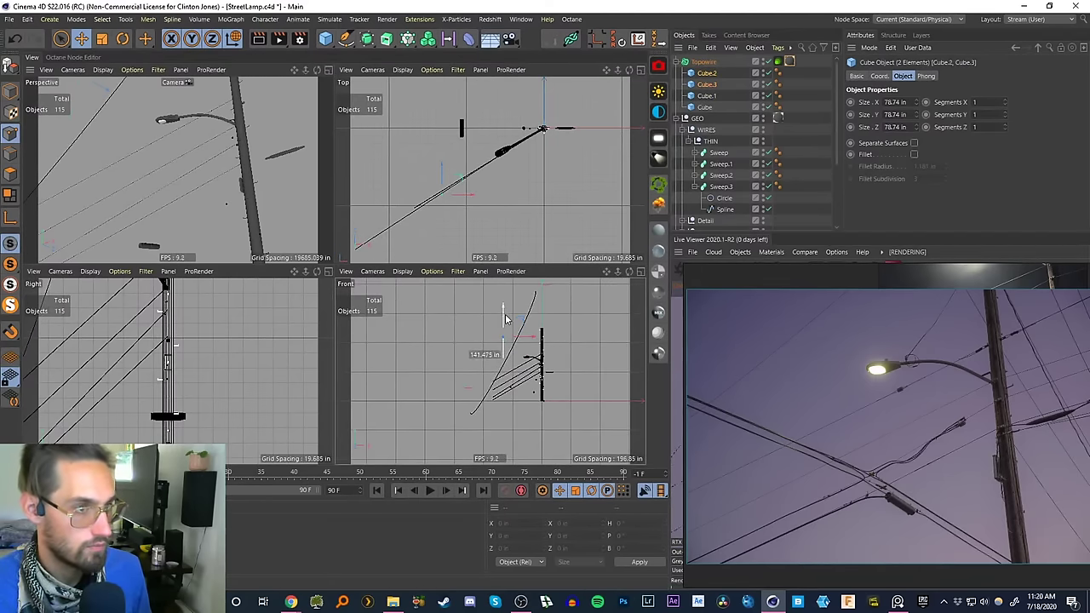
- Enable only the minimum distance limit on the Topowire and lower it to 0 in
click(718, 61)
click(979, 75)
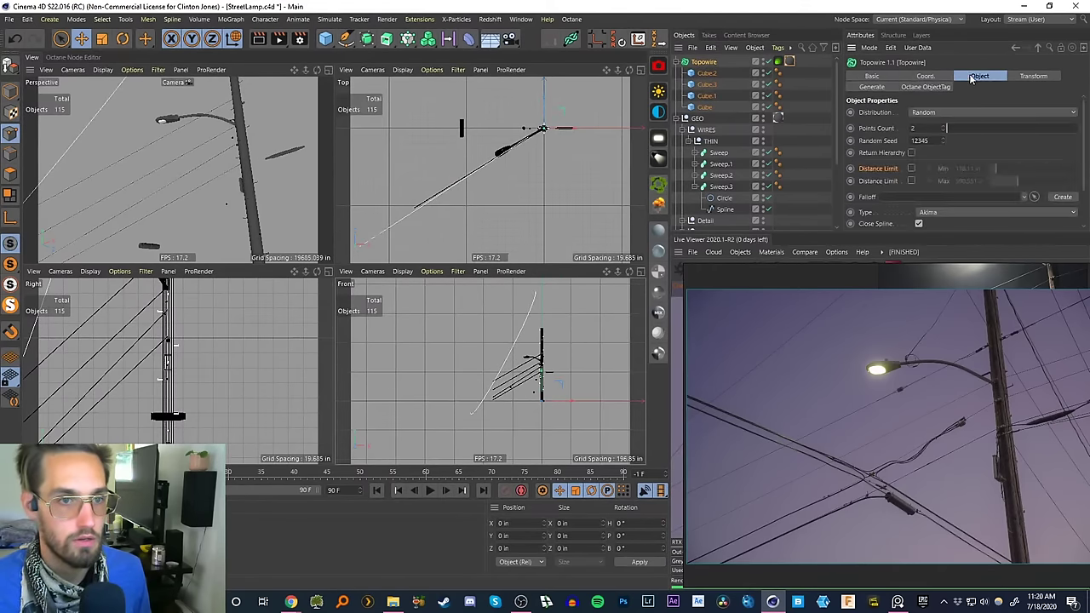
scroll(1022, 142, down, 1)
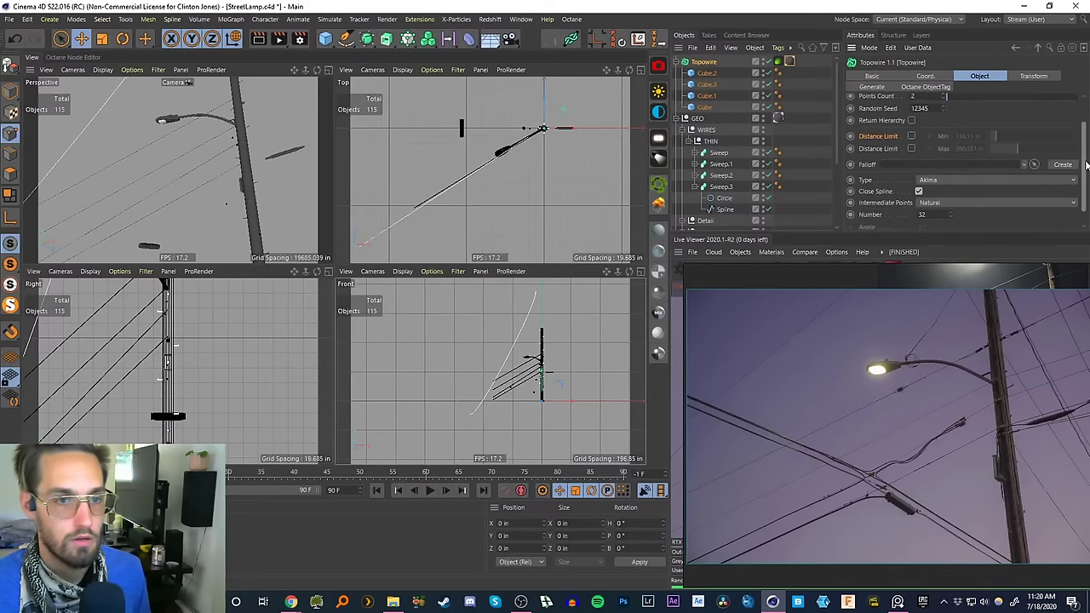
click(911, 163)
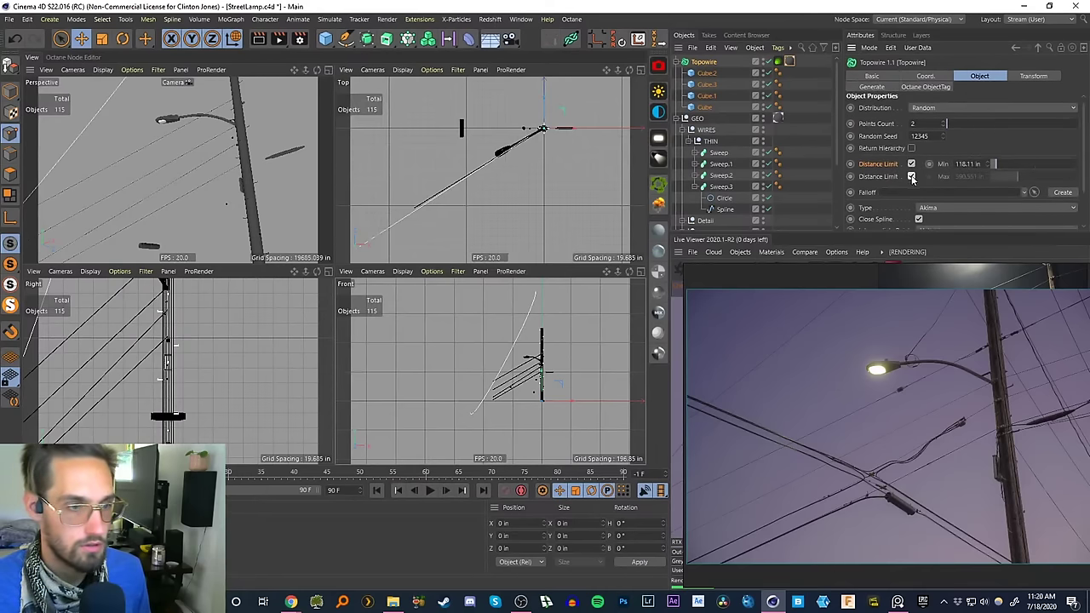
click(912, 177)
click(912, 176)
drag(1001, 163, 1026, 173)
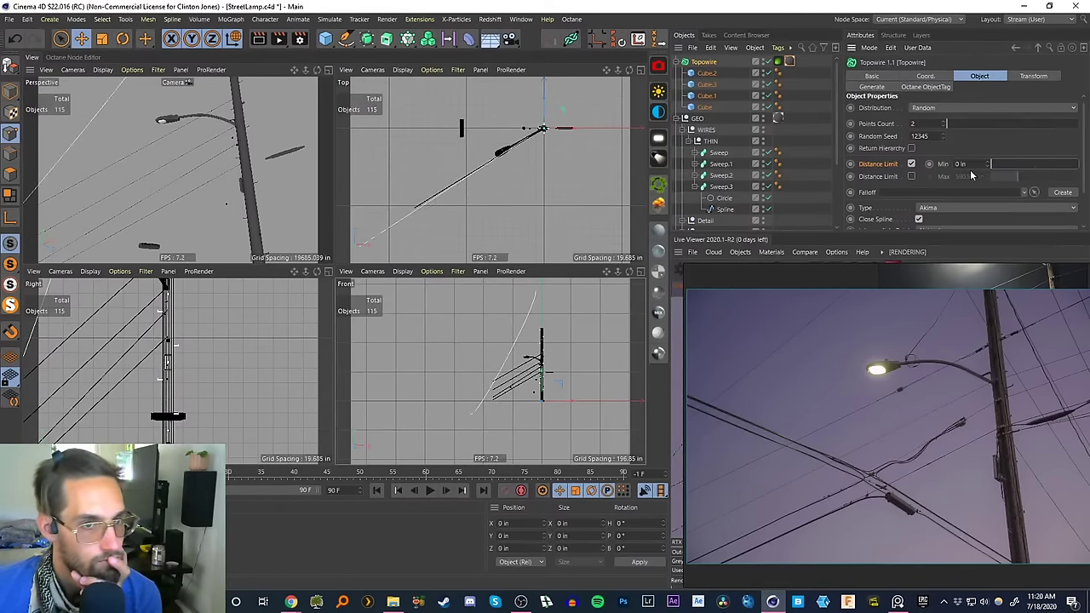
- Set the Topowire's points count to 4 and its minimum distance limit to about 247.6 in
drag(924, 124, 881, 138)
text(4)
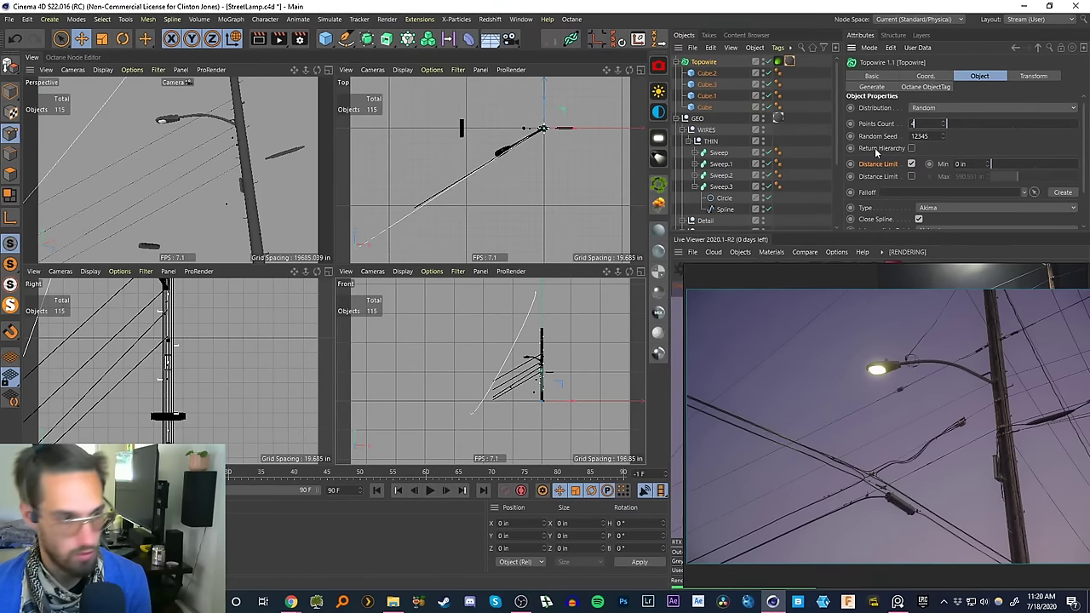
key(Return)
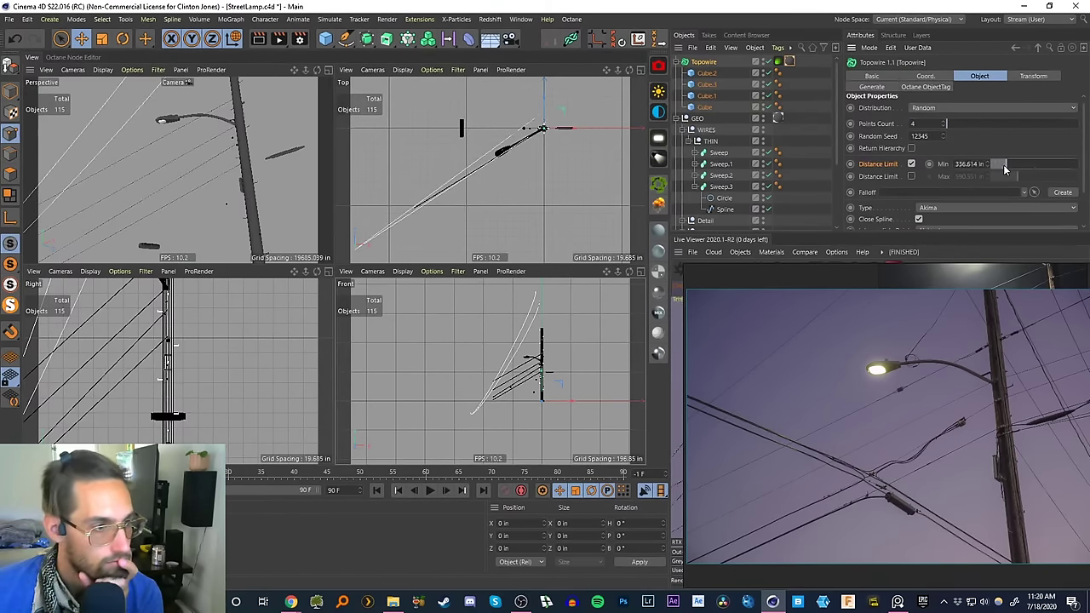
drag(995, 166, 1014, 170)
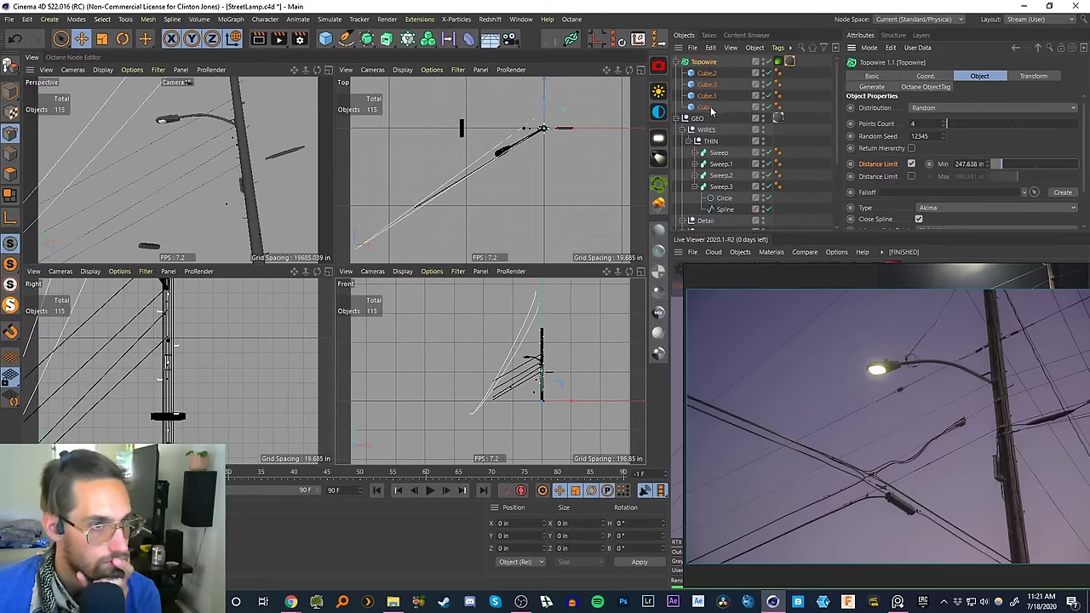
click(711, 74)
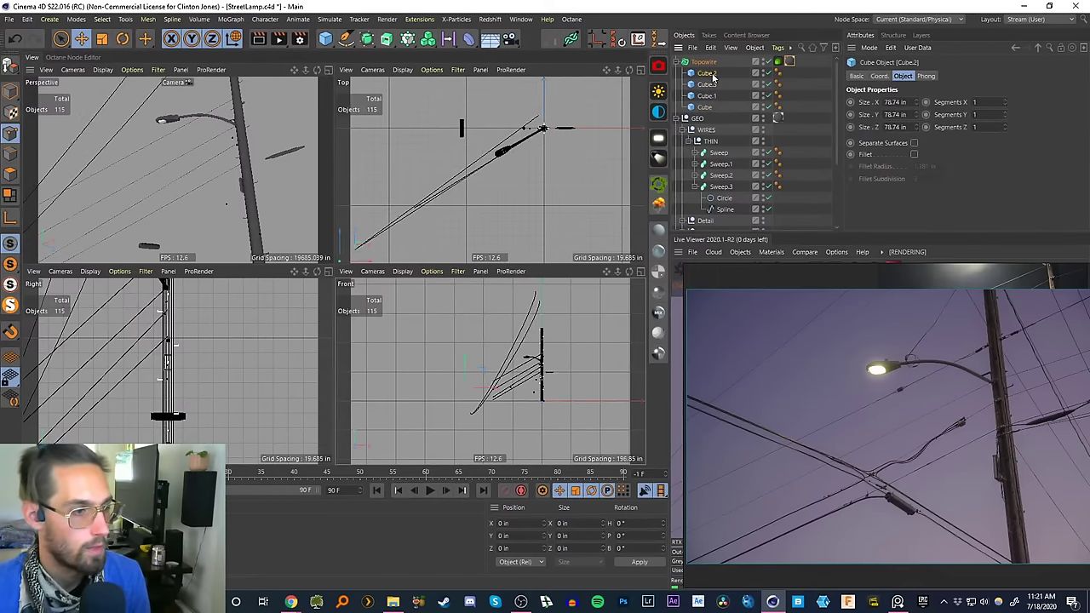
key(Delete)
key(ctrl+z)
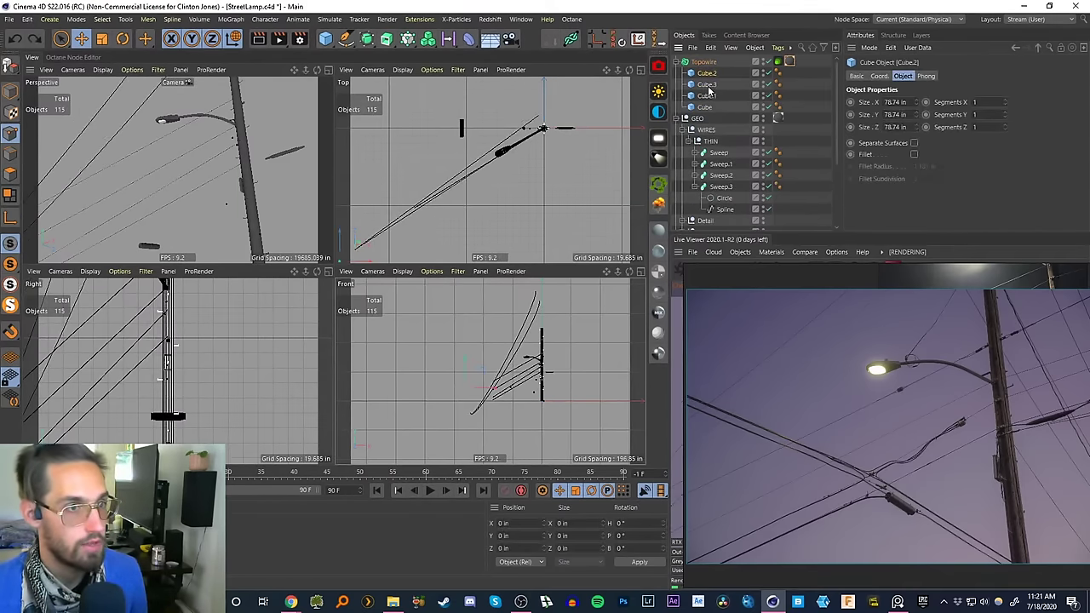
- Duplicate Cube.2 and Cube.3 slightly higher in the front view and place the copies first under the Topowire
ctrl+click(717, 84)
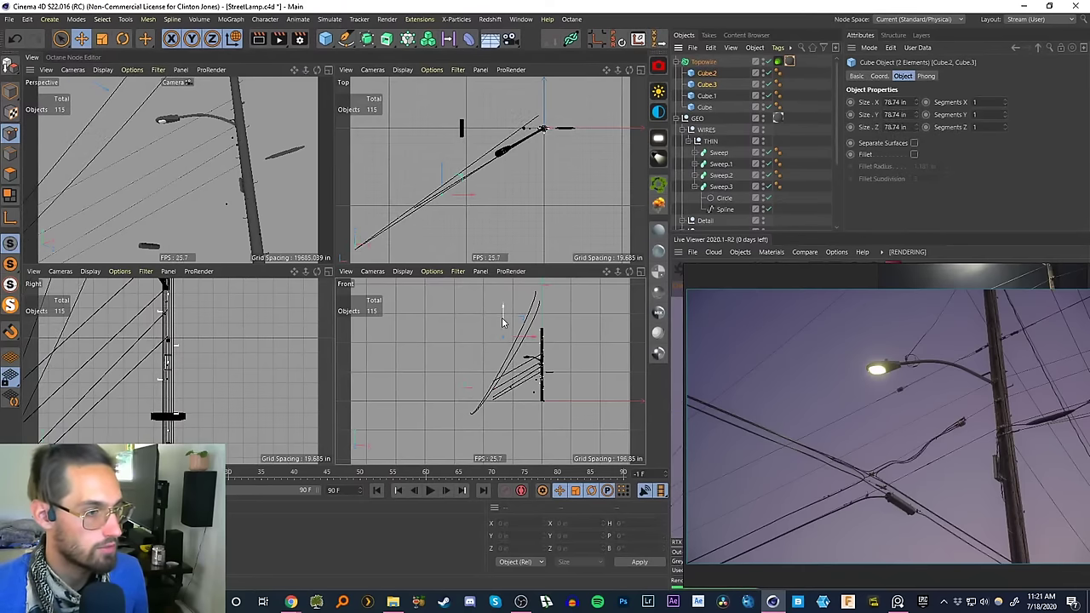
mouse_move(502, 315)
ctrl+mouse_down()
mouse_move(504, 288)
mouse_move(508, 308)
ctrl+mouse_up()
mouse_move(573, 326)
alt+middle_down()
mouse_move(561, 373)
mouse_move(560, 341)
alt+middle_up()
drag(713, 126, 717, 75)
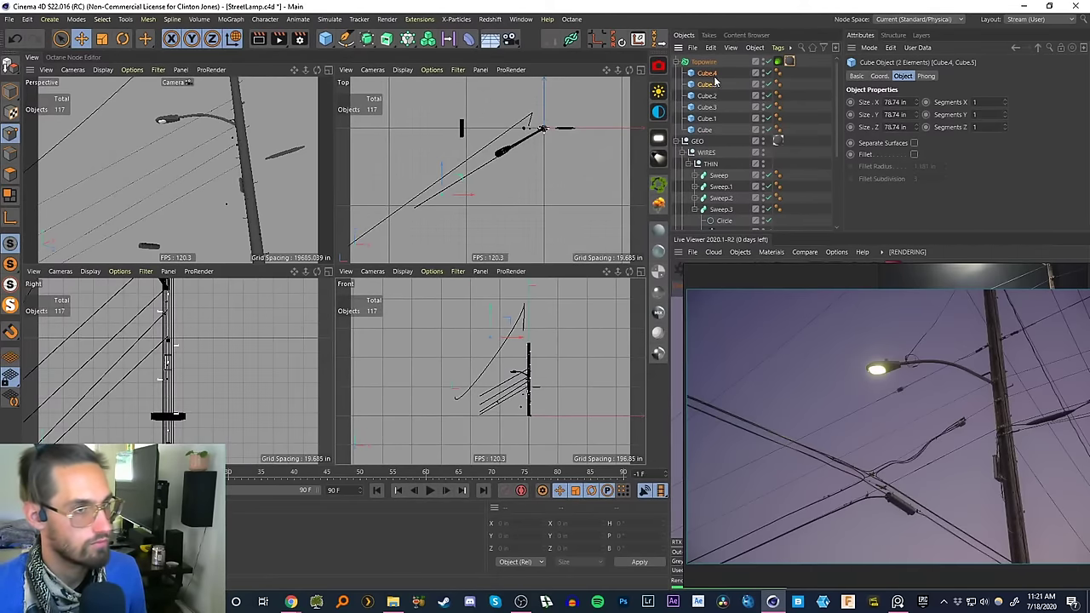
- Set the Topowire's points count to 6 and its minimum distance limit to about 361.8 in
click(704, 63)
drag(927, 128, 856, 140)
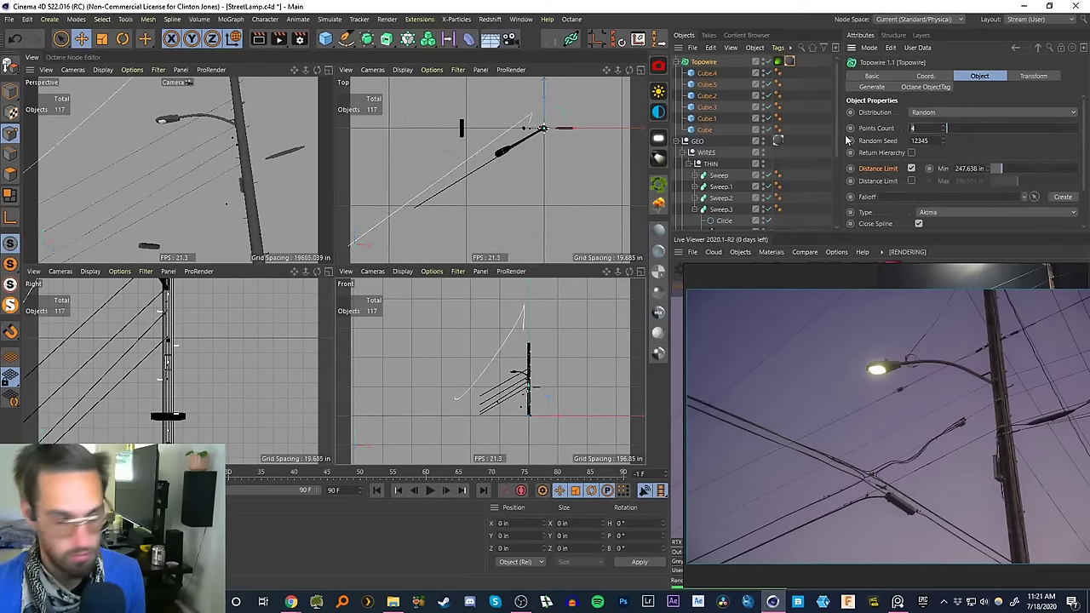
text(6)
key(Return)
drag(948, 128, 944, 136)
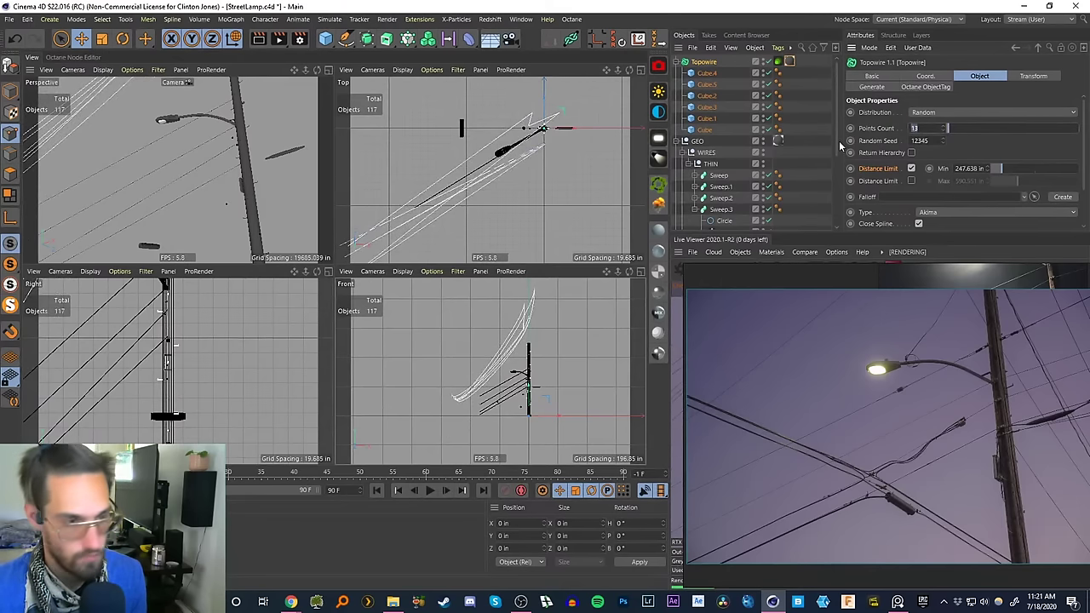
text(6)
key(Return)
mouse_move(1003, 173)
mouse_down()
mouse_move(1055, 173)
mouse_move(1008, 173)
mouse_up()
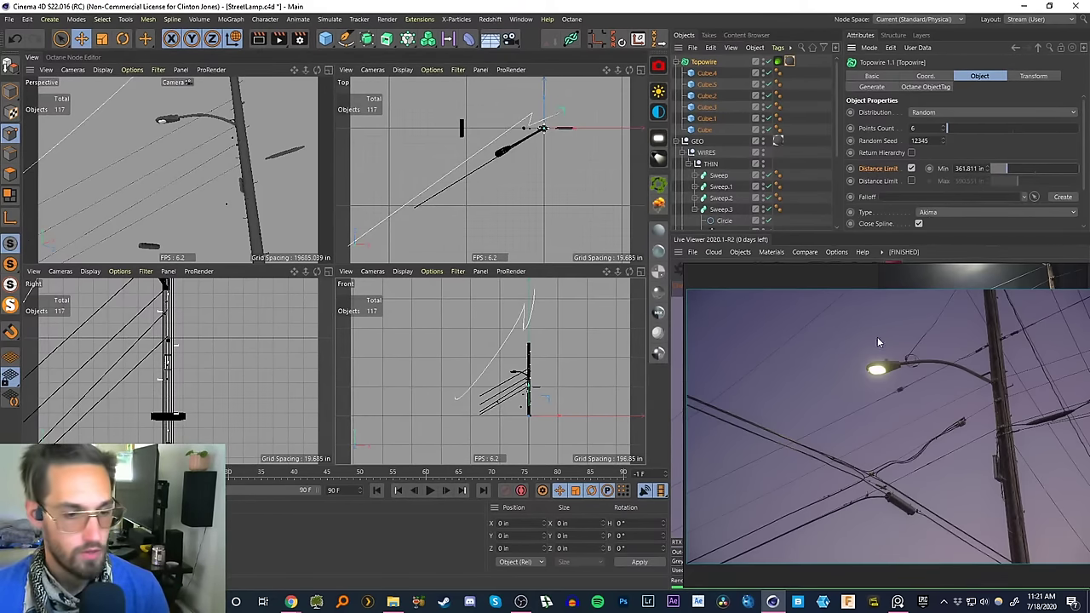
- Reposition the reference photo and delete the extra cubes Cube.4 and Cube.5 from the Topowire
right_drag(909, 365, 894, 363)
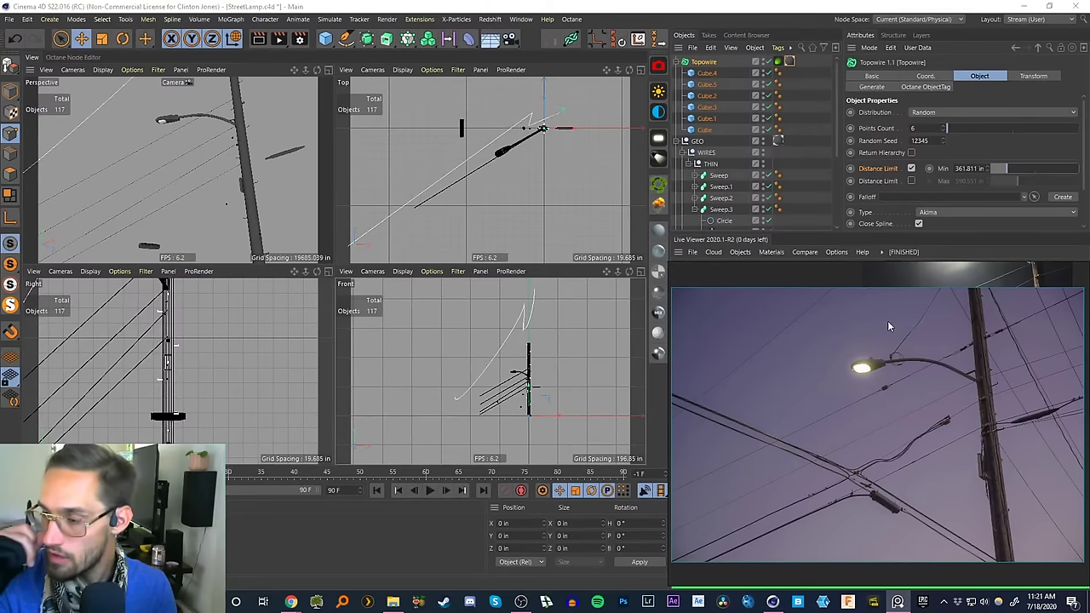
mouse_move(904, 421)
right_down()
mouse_move(860, 377)
mouse_move(896, 421)
mouse_move(917, 408)
right_up()
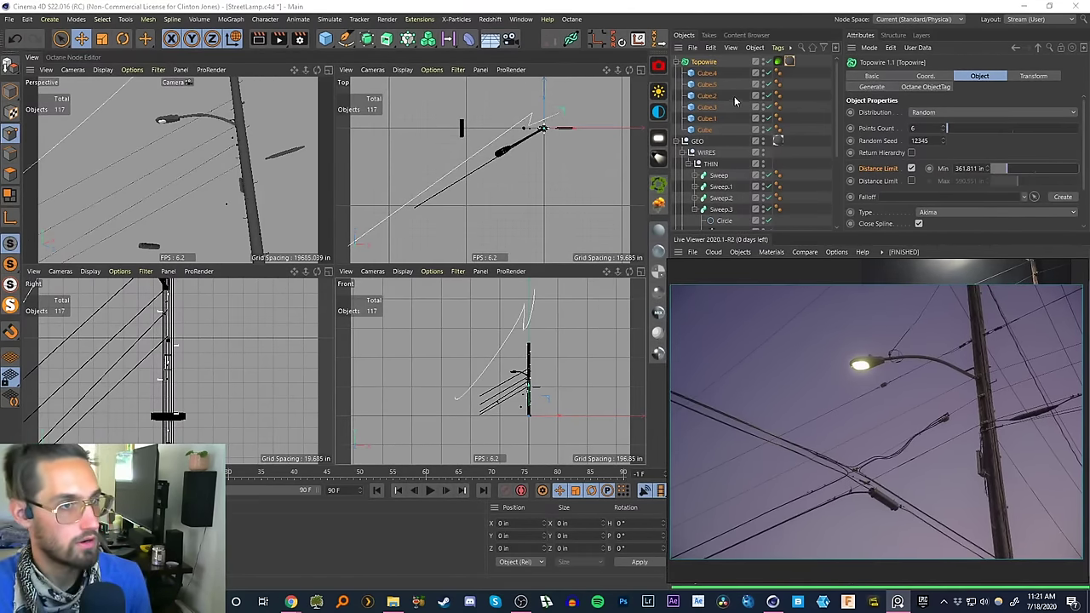
click(712, 85)
shift+click(706, 74)
key(Delete)
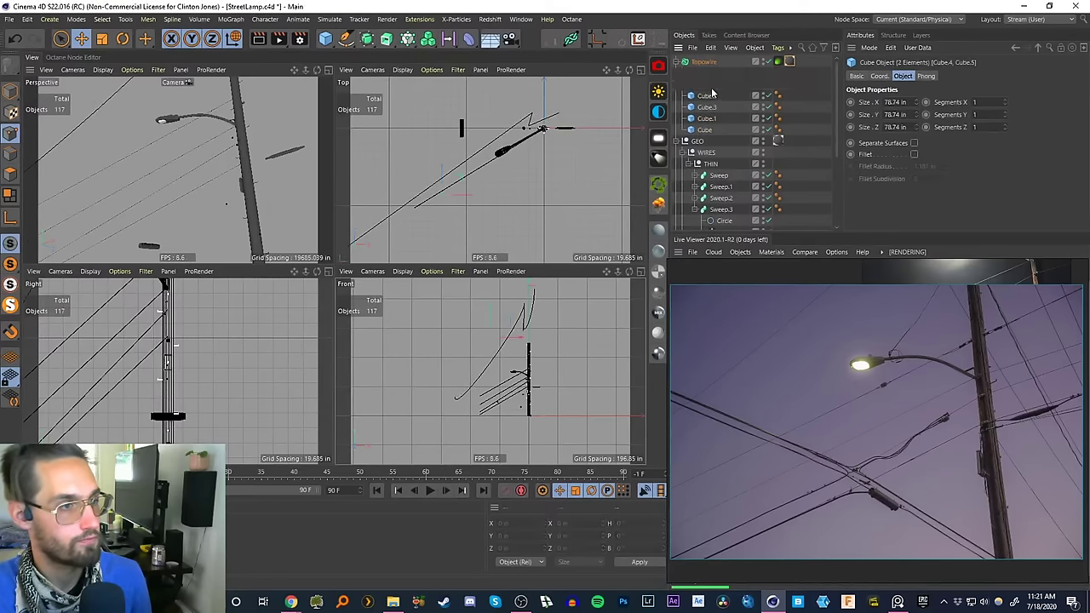
key(Delete)
- Set the Topowire's points count to 4 and its random seed to 12307
click(703, 63)
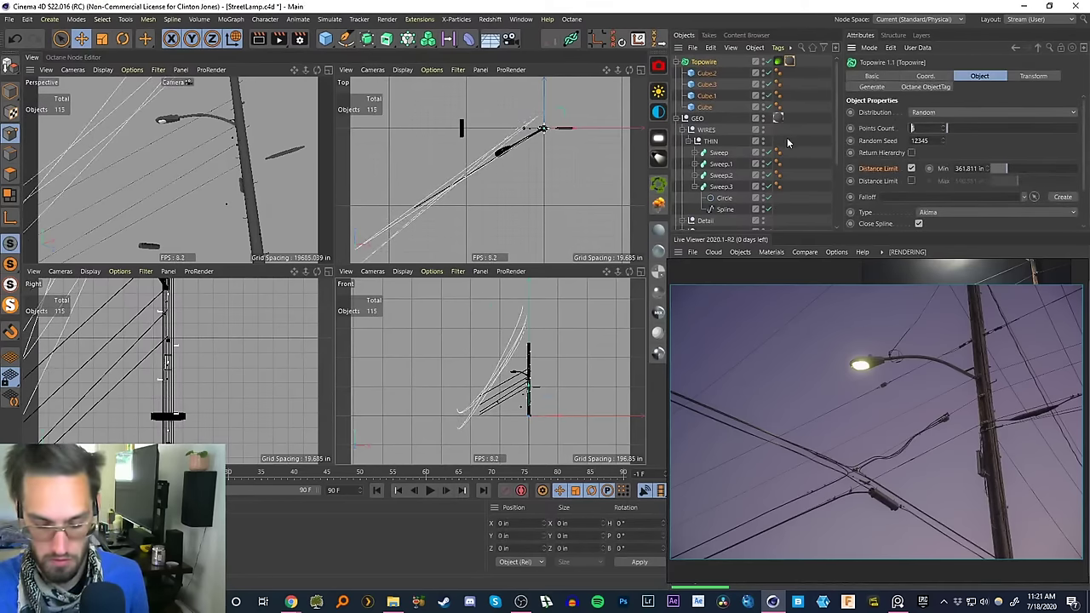
text(4)
key(Return)
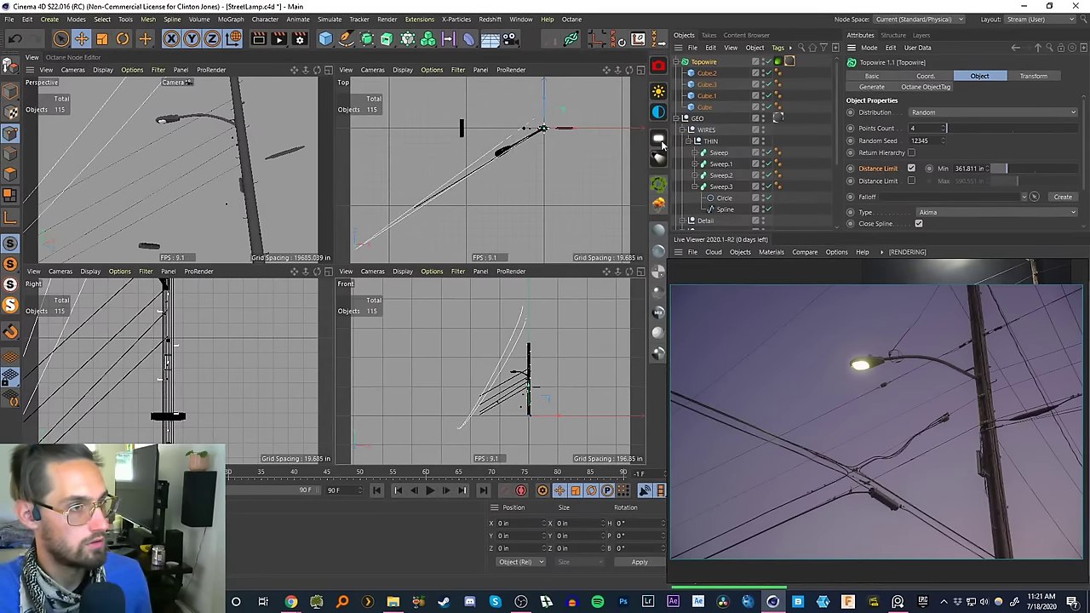
click(942, 138)
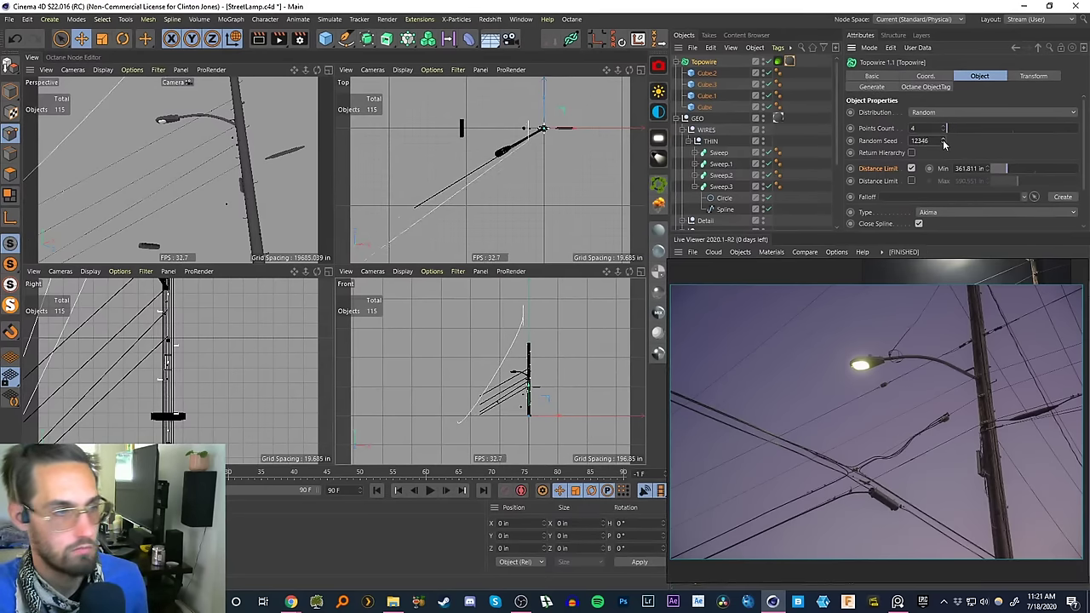
drag(943, 142, 945, 168)
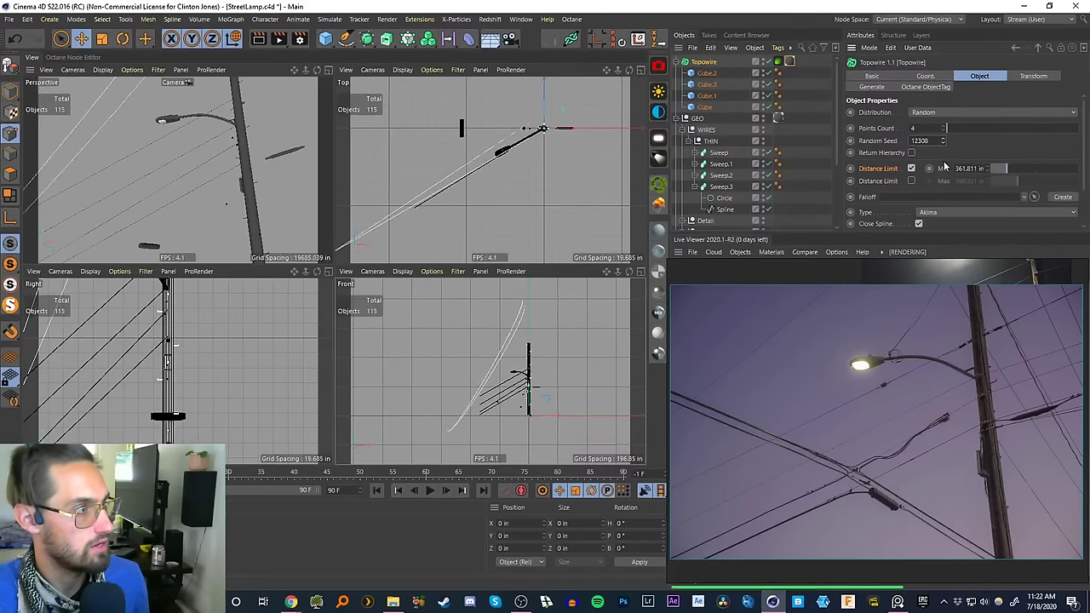
click(944, 143)
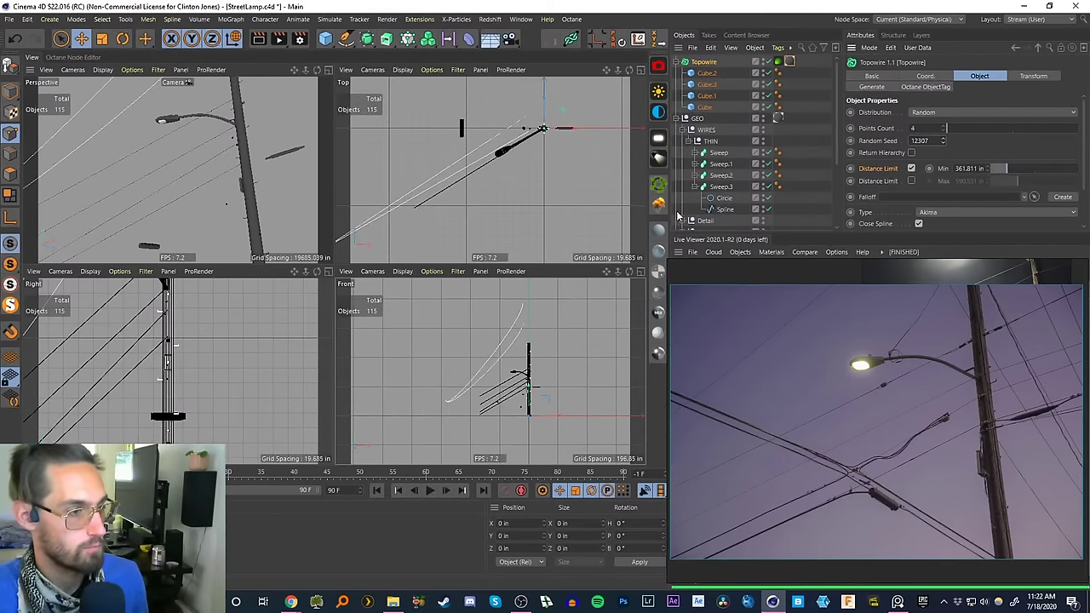
- Check Cube.2 and Cube.3, set the Topowire's points count to 6, and select Cube.1
click(706, 75)
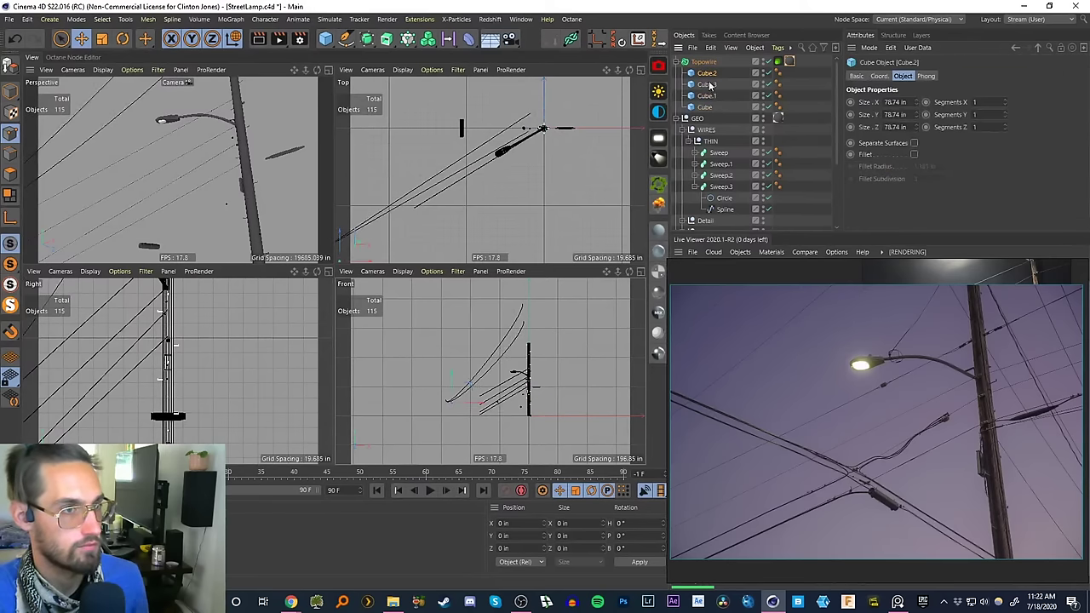
click(707, 84)
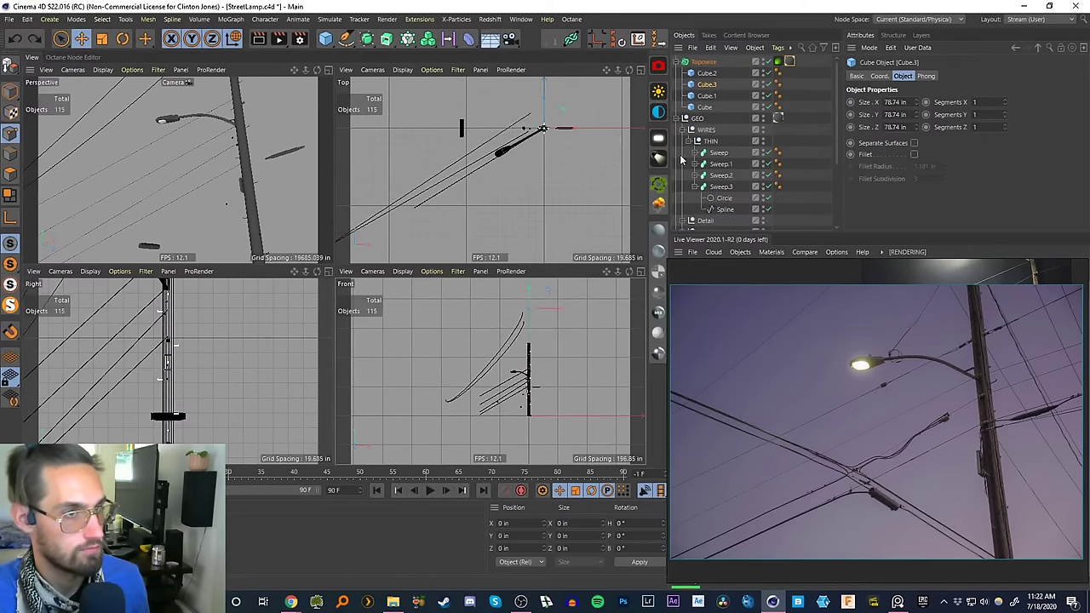
click(704, 63)
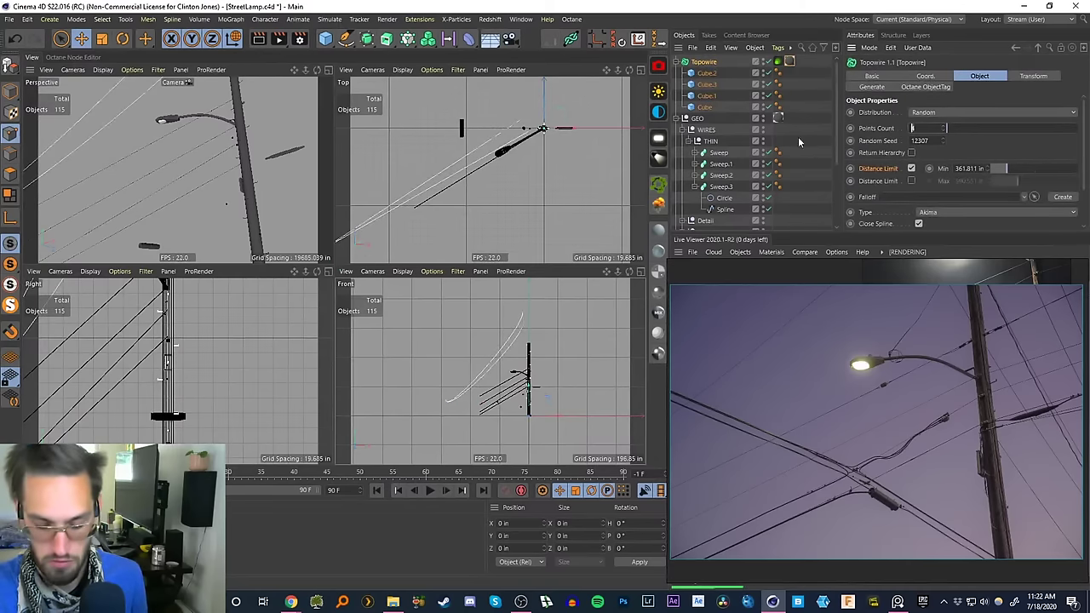
click(944, 126)
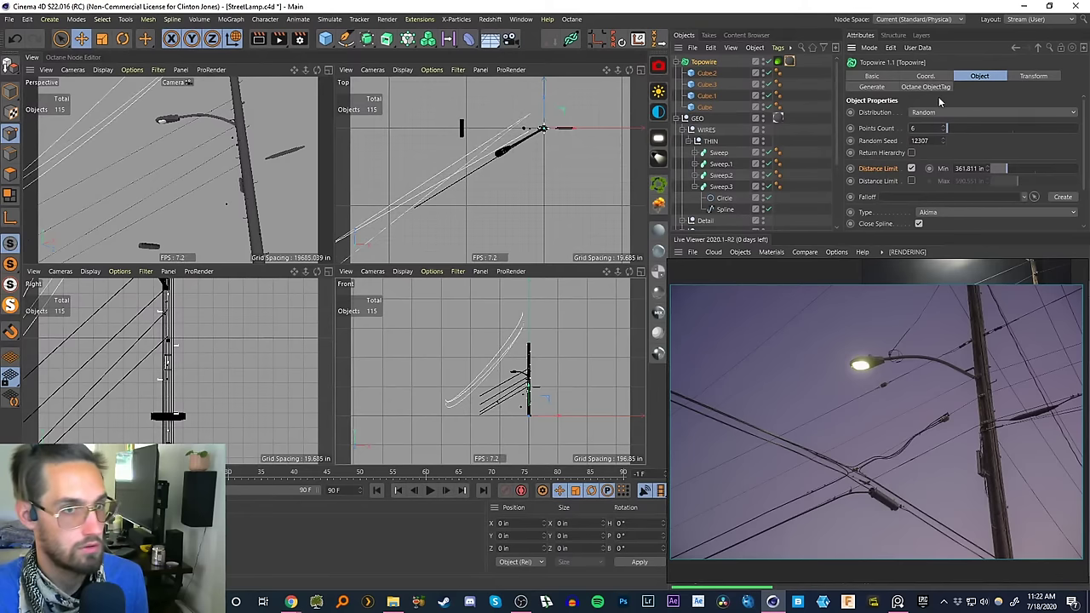
click(707, 95)
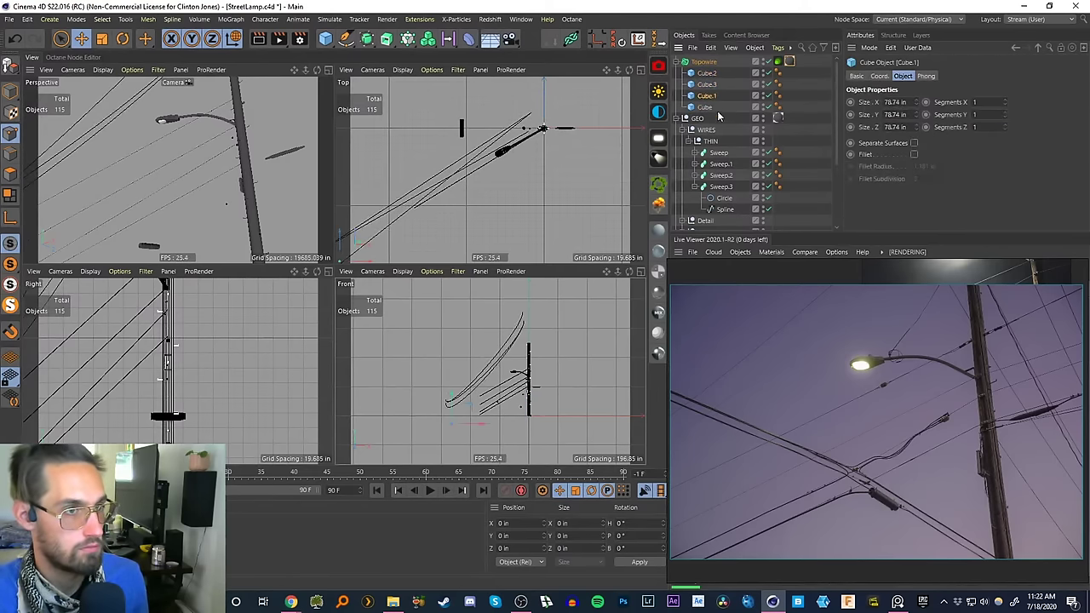
- Raise Cube.3 by about 160.6 in and Cube by about 53.5 in to lift the wires' ends above the pole
click(707, 84)
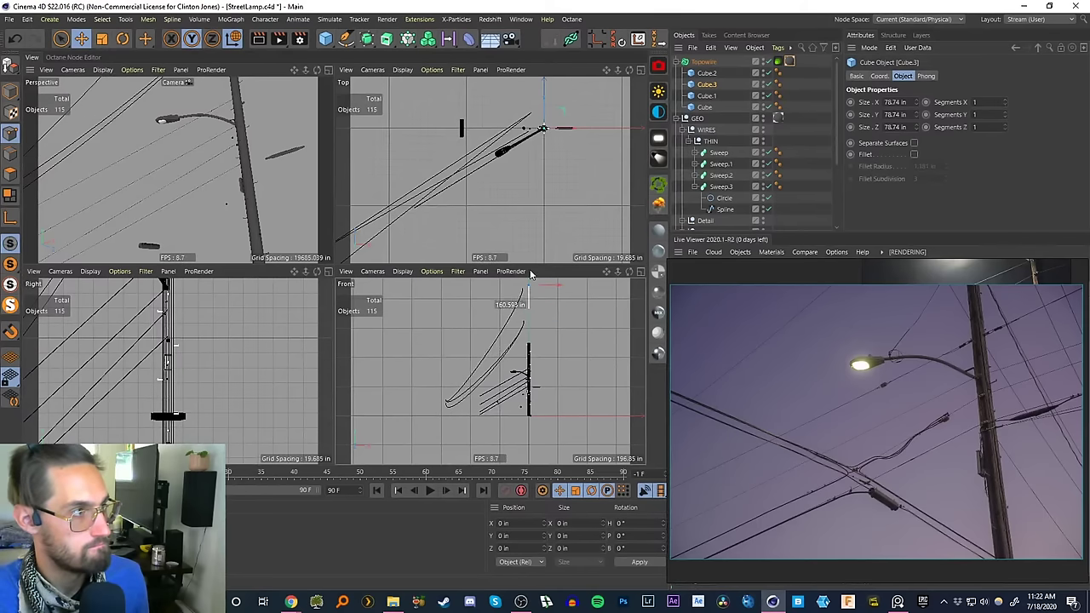
click(705, 74)
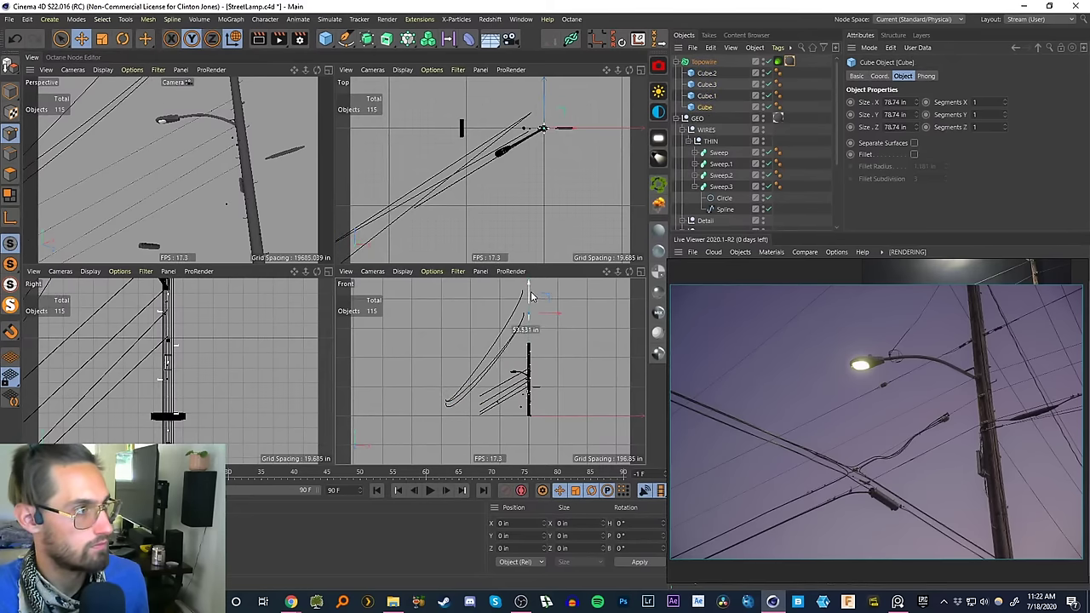
- Try different random seeds for the Topowire and set the seed to 12302
click(703, 61)
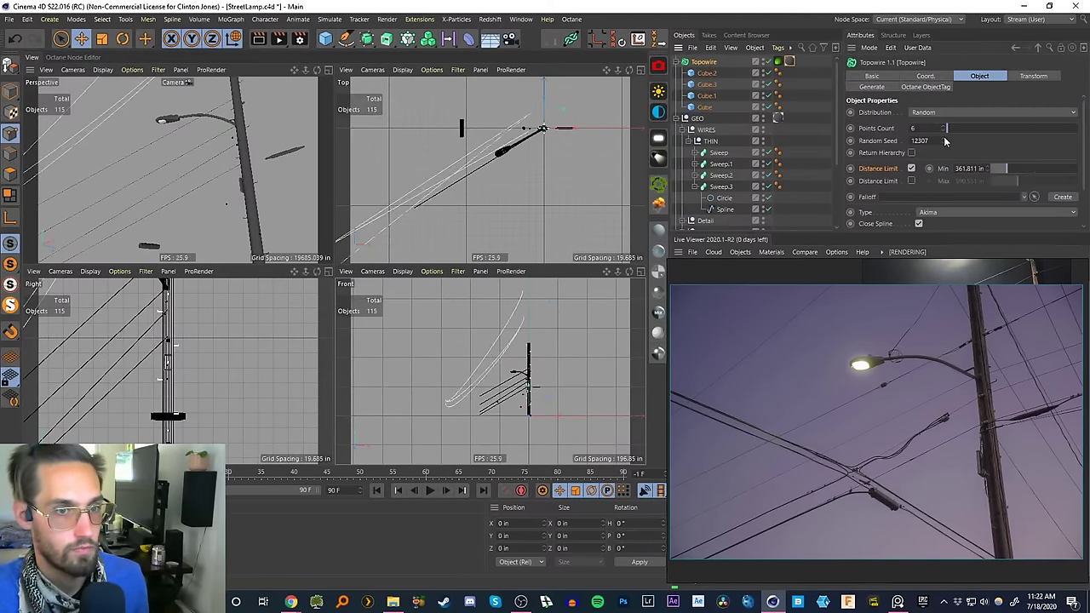
click(942, 140)
click(942, 141)
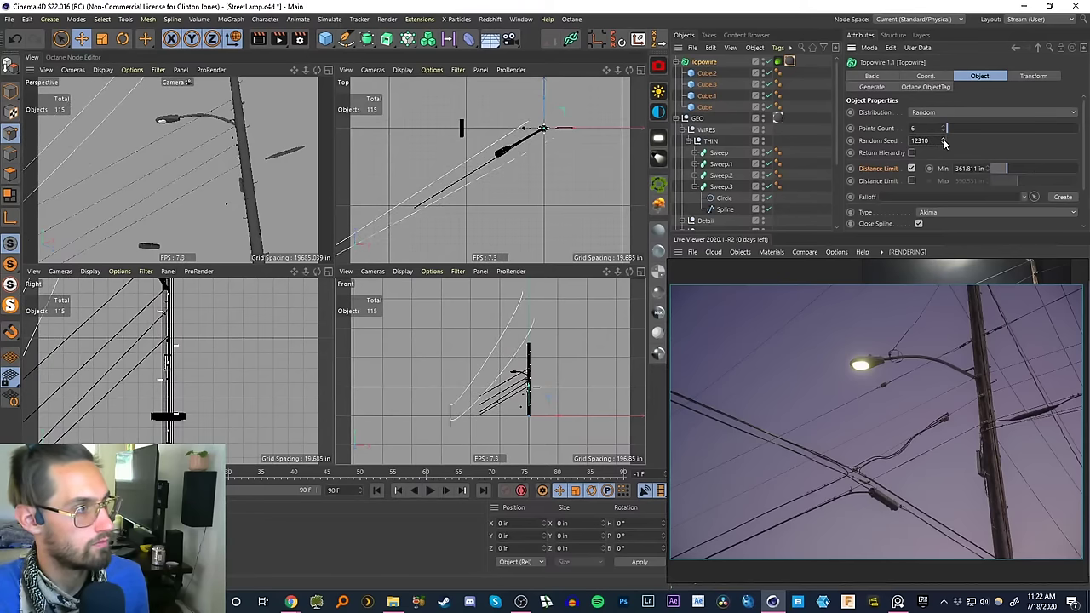
click(943, 144)
click(943, 143)
click(944, 143)
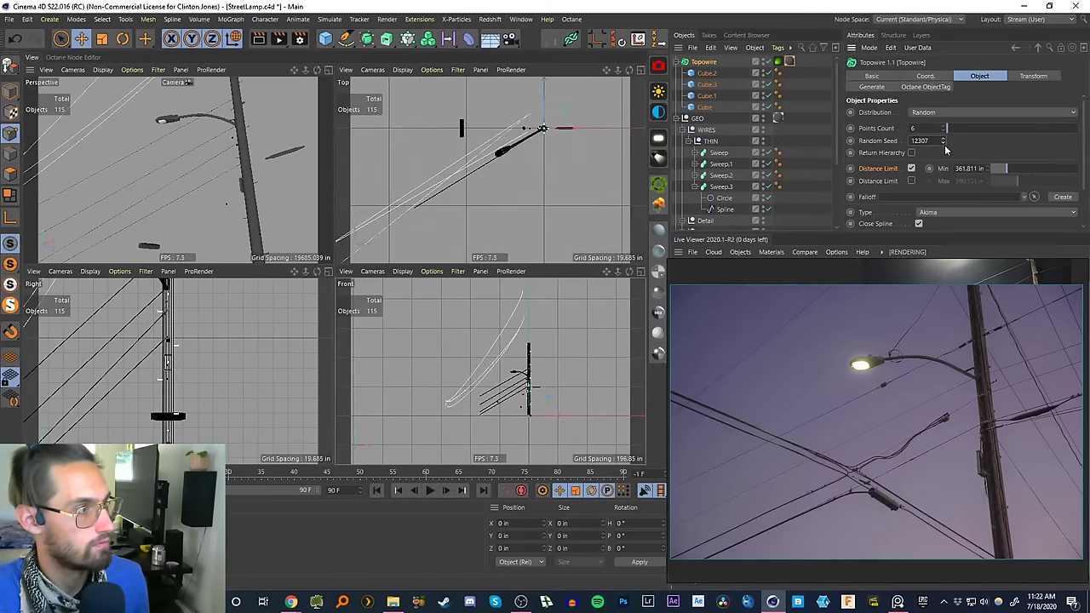
click(943, 143)
click(944, 140)
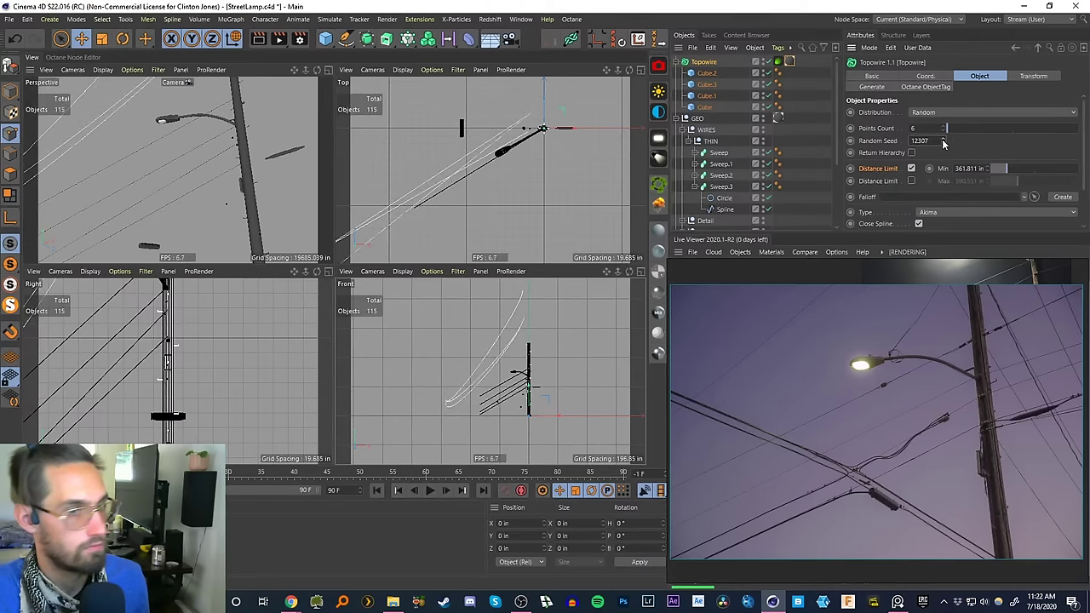
click(943, 147)
click(943, 146)
click(943, 146)
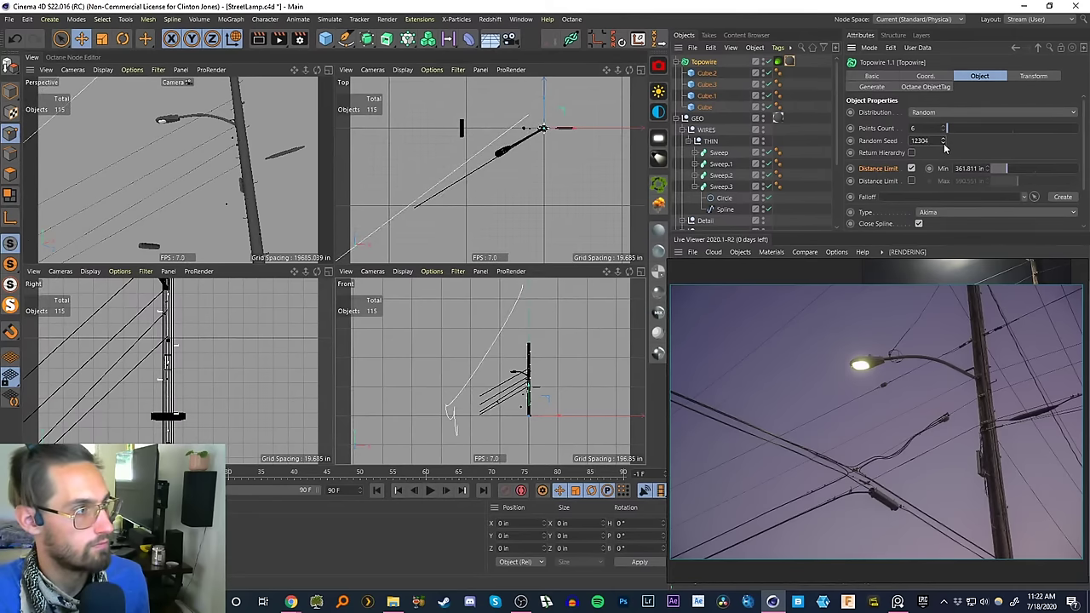
click(944, 147)
click(943, 146)
click(944, 146)
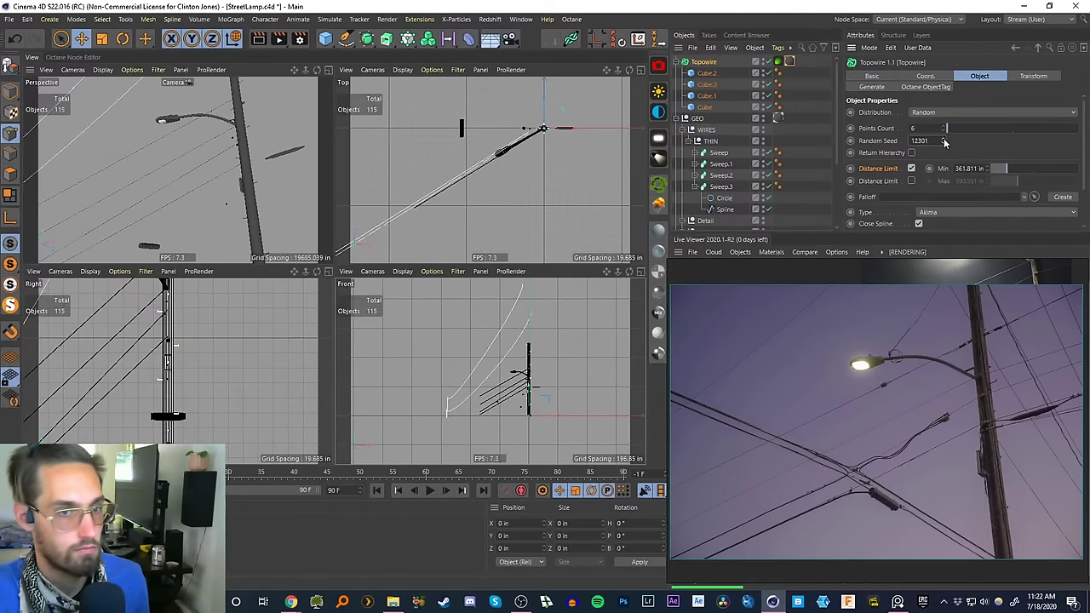
click(943, 141)
click(943, 141)
click(943, 147)
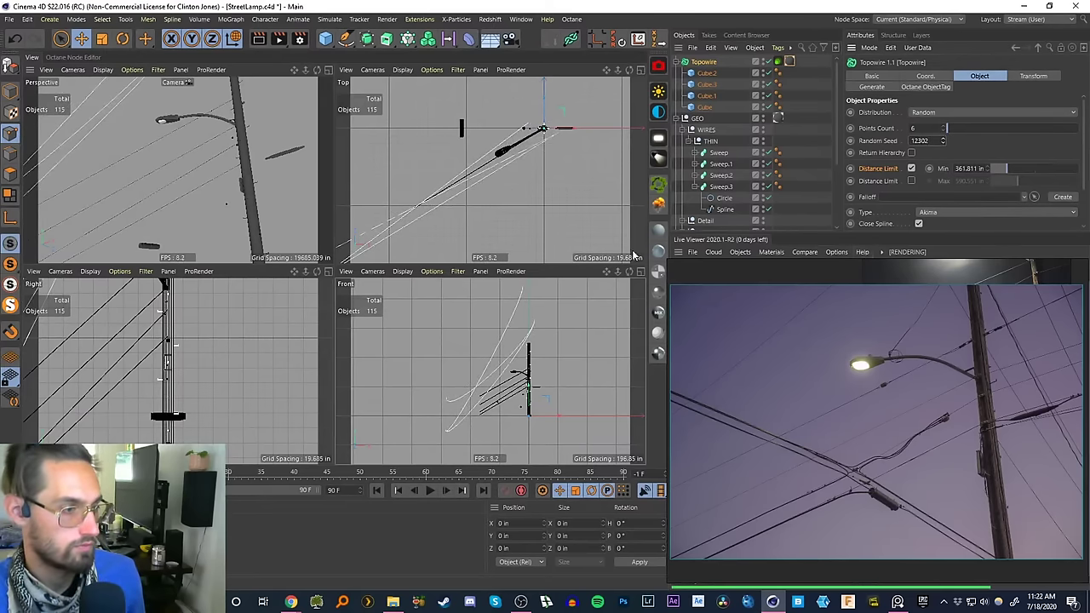
- Shift Cube.2 slightly in the top view to spread the far ends of the wires apart
alt+middle_drag(412, 243, 478, 198)
scroll(530, 182, down, 2)
click(705, 95)
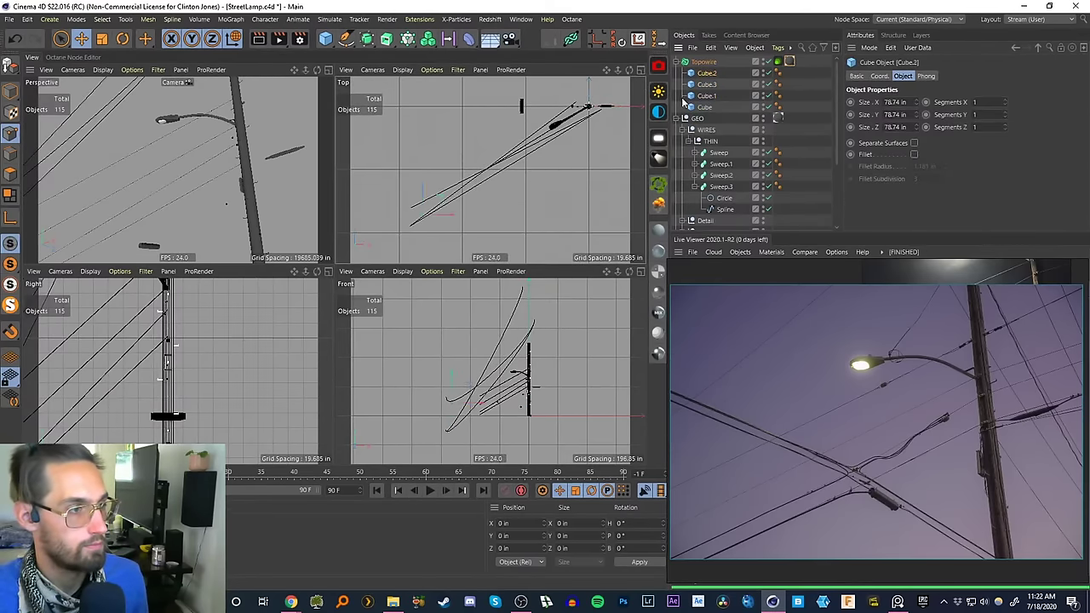
mouse_move(440, 195)
mouse_down()
mouse_move(444, 212)
mouse_move(432, 165)
mouse_move(435, 191)
mouse_up()
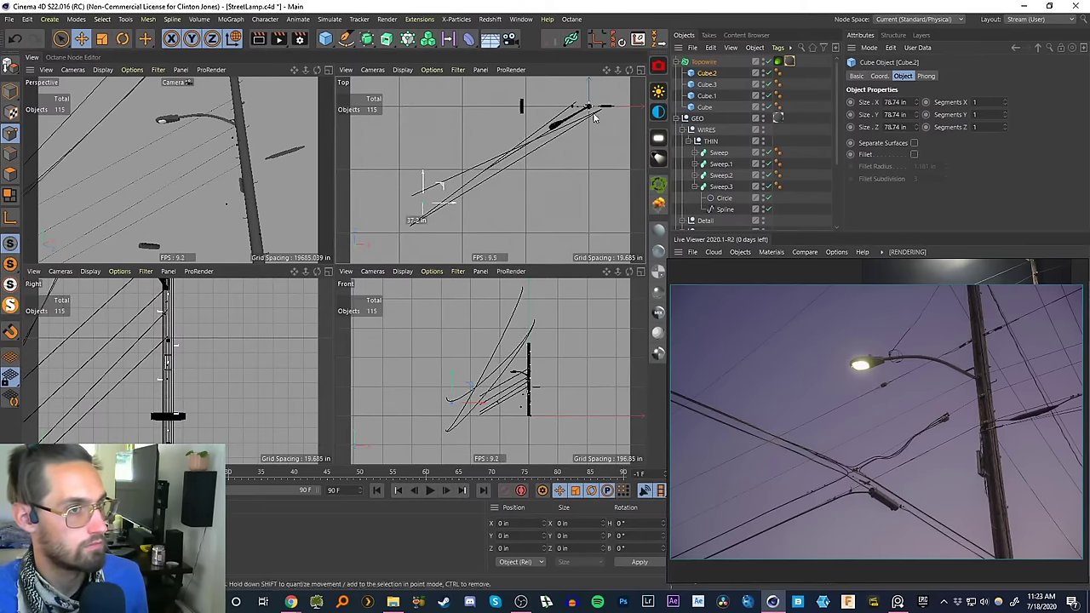
- Move Cube.1 about 95 in away from Cube.2 in the top view, check the perspective, and bring it back about 55 in
click(707, 86)
click(705, 95)
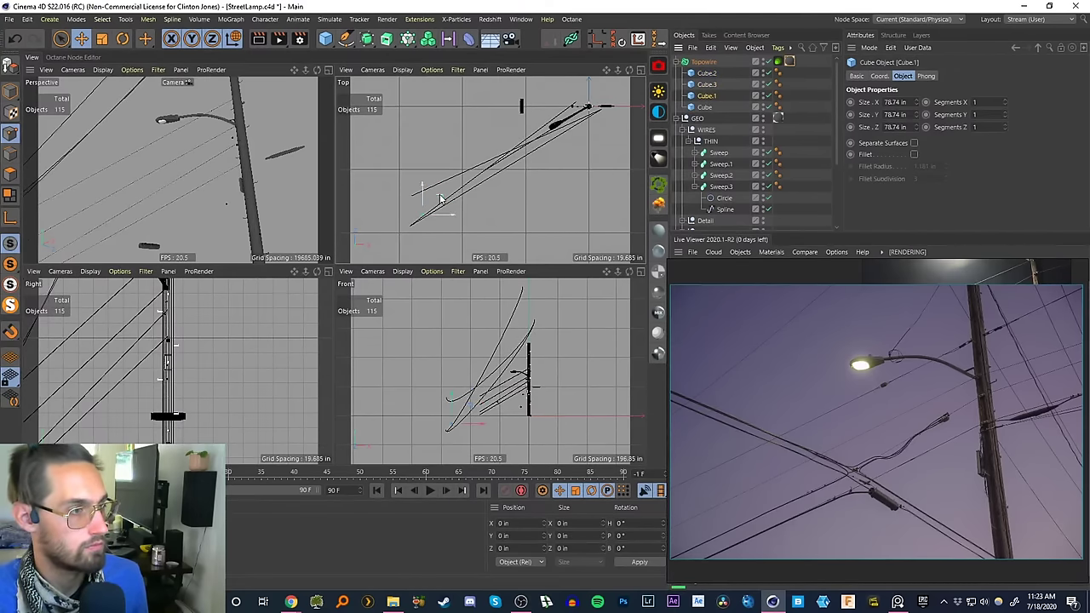
drag(443, 195, 445, 232)
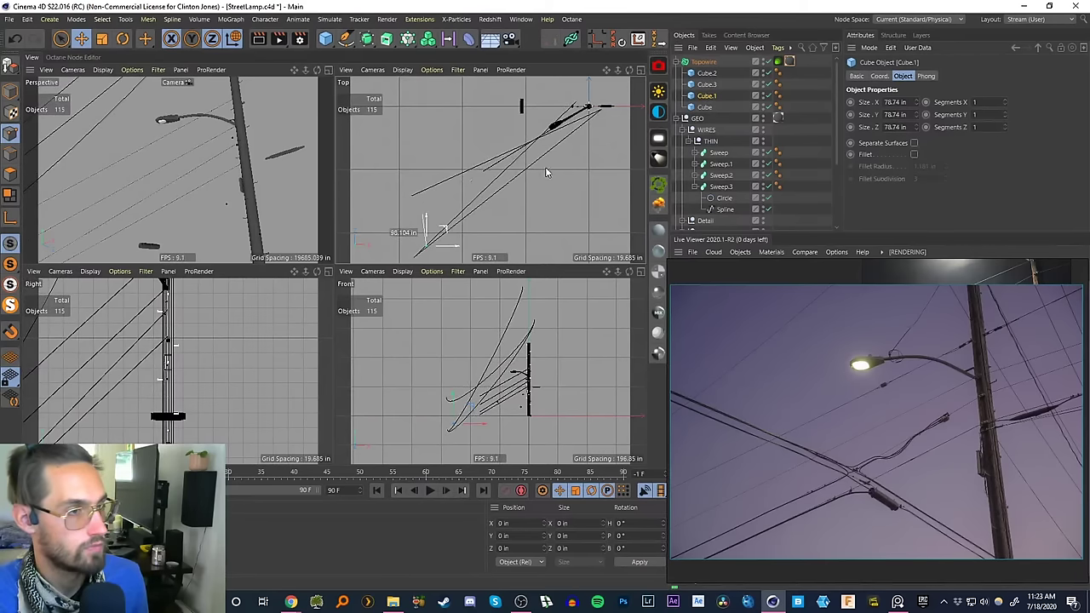
click(328, 69)
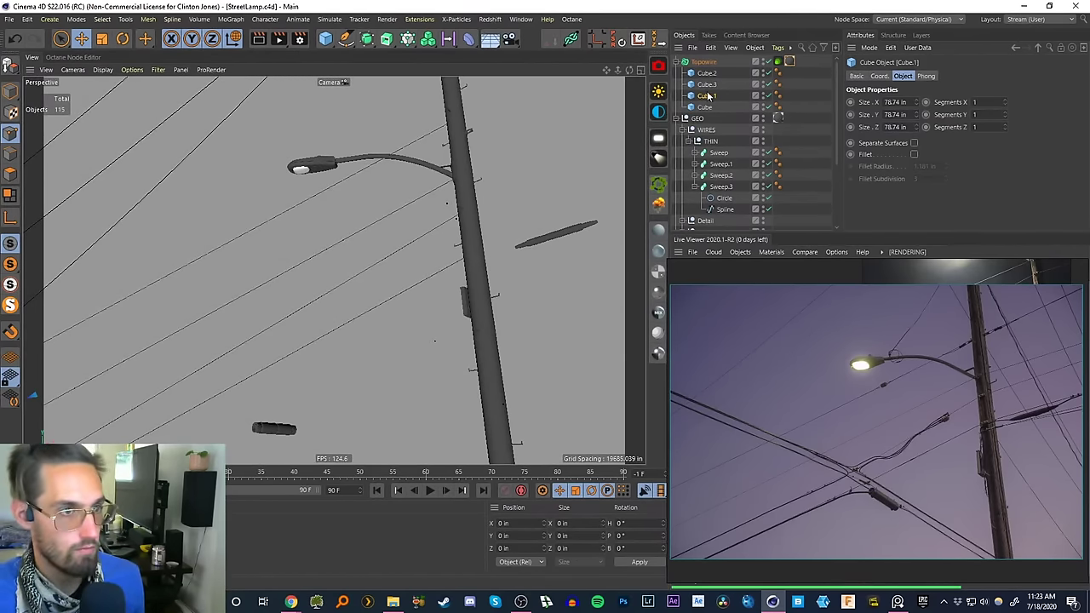
click(639, 72)
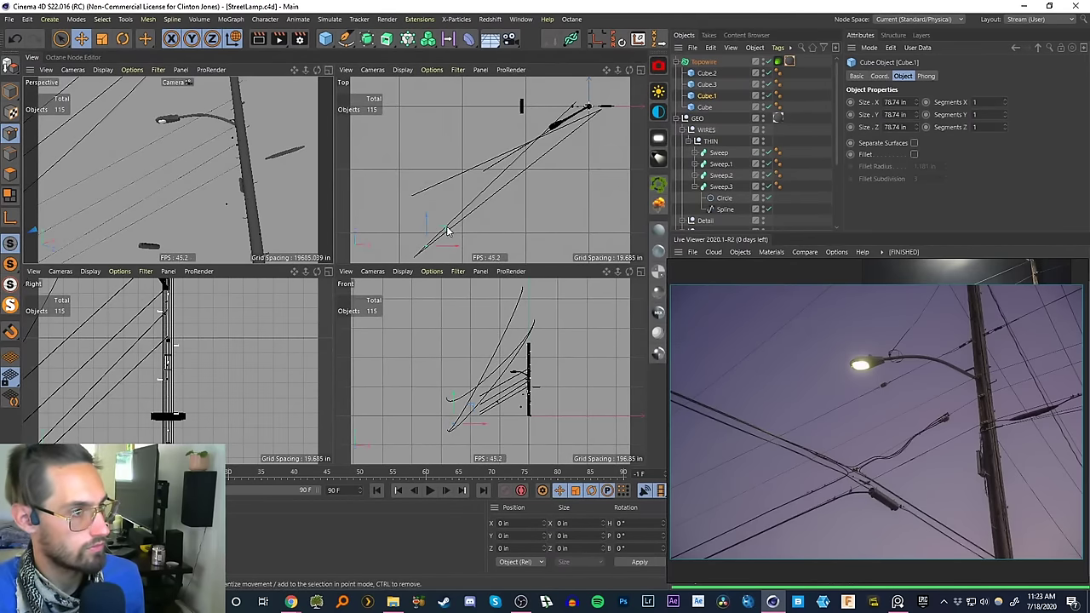
mouse_move(447, 231)
mouse_down()
mouse_move(442, 193)
mouse_move(445, 213)
mouse_up()
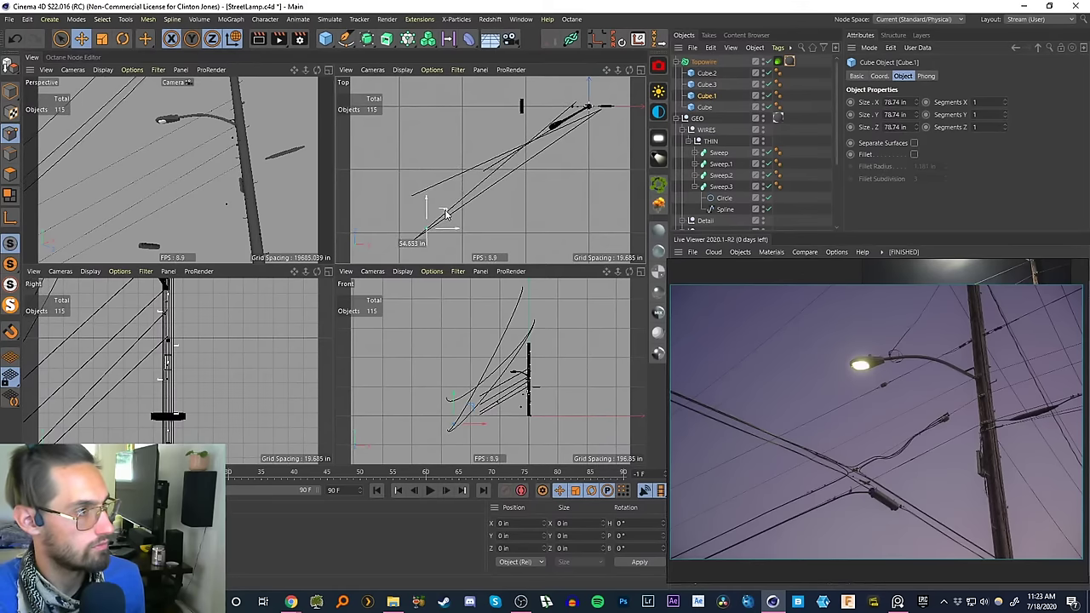
- Collapse the Topowire and GEO hierarchies and view the pole in perspective through the default camera
click(317, 69)
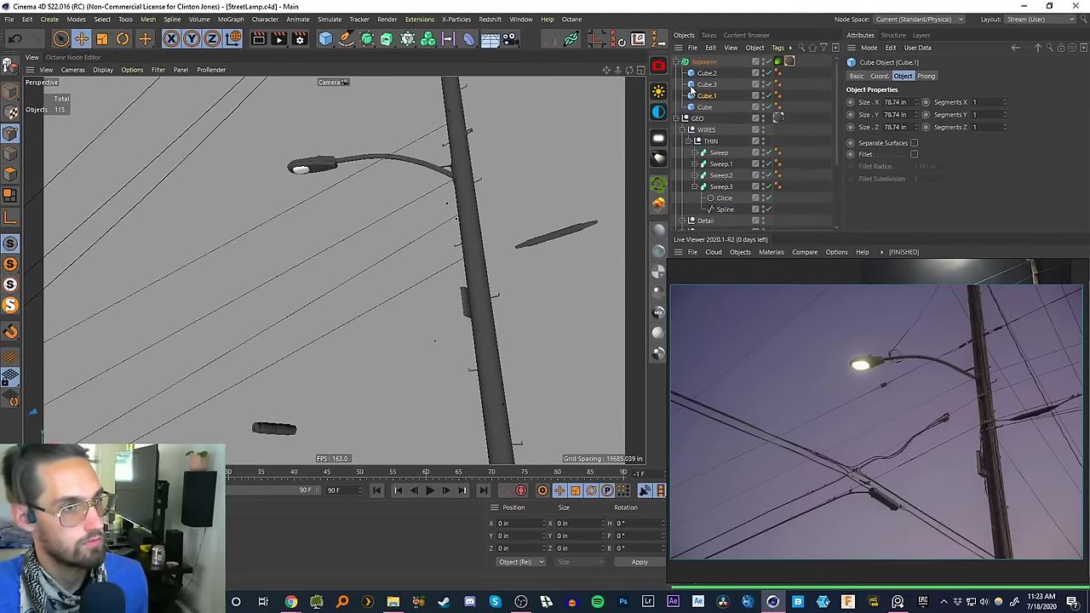
click(675, 63)
click(683, 73)
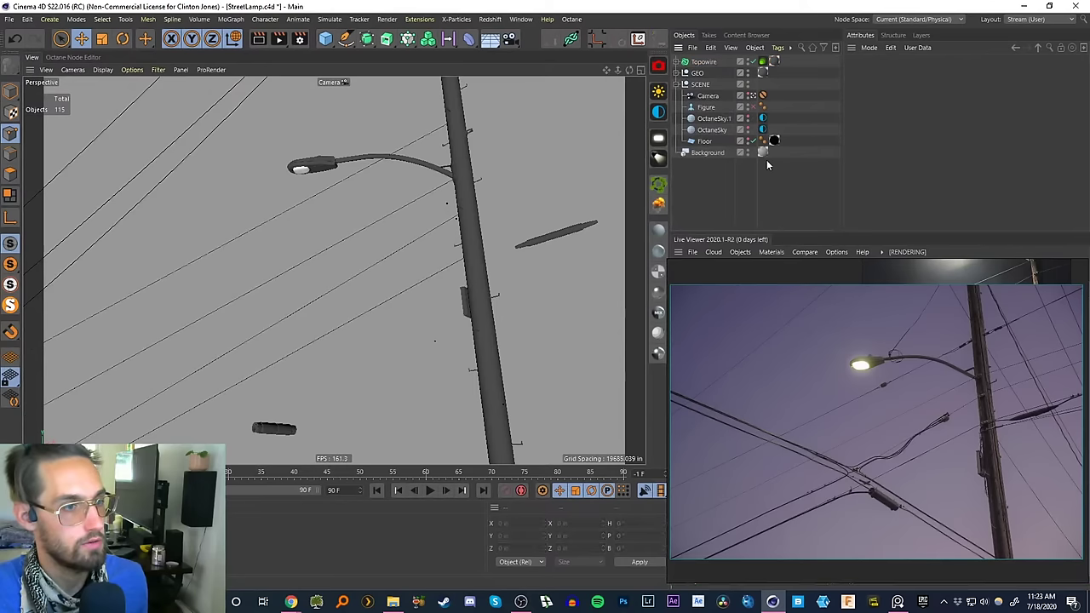
click(753, 95)
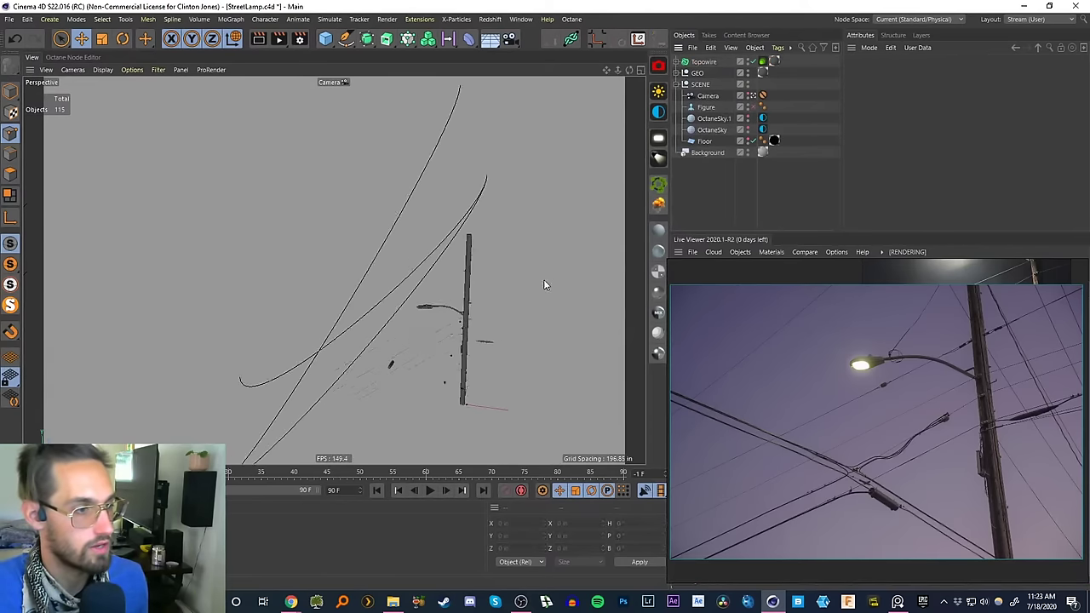
alt+middle_drag(433, 316, 333, 270)
alt+drag(333, 270, 332, 315)
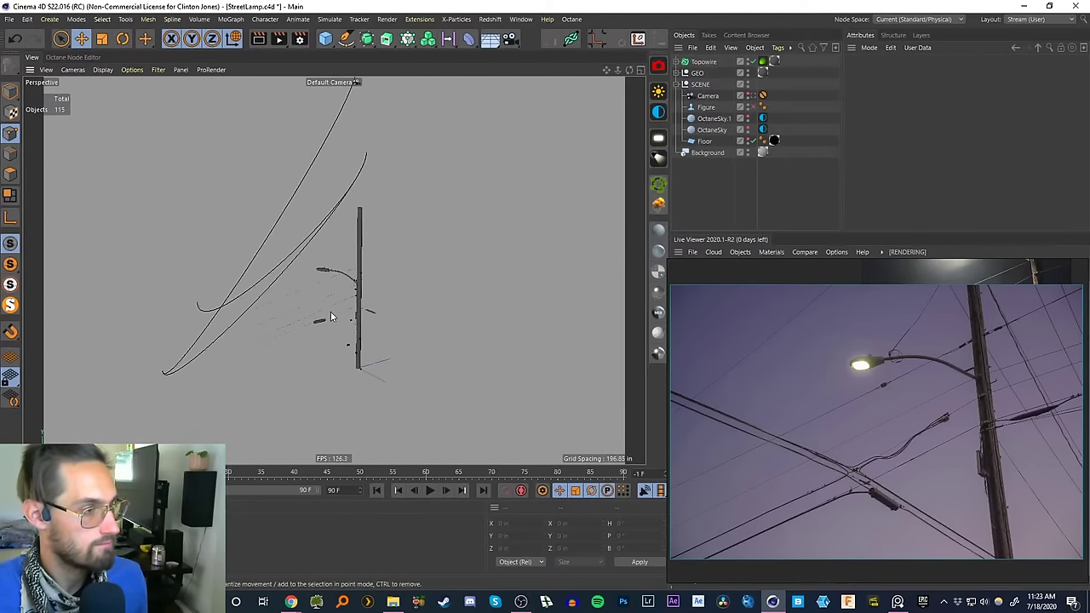
alt+right_drag(332, 316, 367, 290)
alt+drag(367, 290, 367, 281)
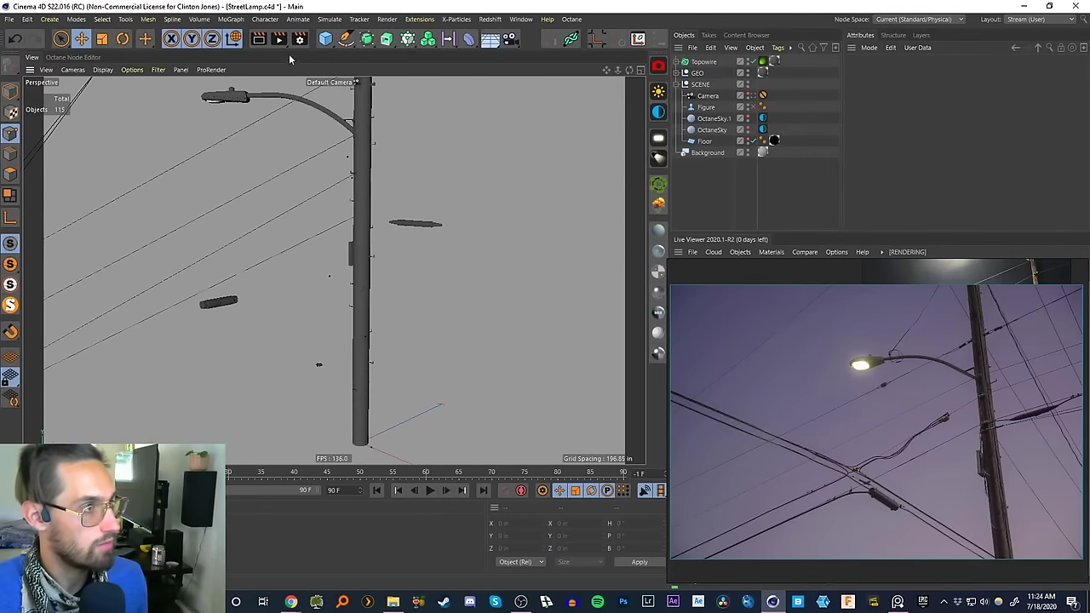
- Add a plane at the base of the pole and rotate it 90° so it stands upright
click(325, 38)
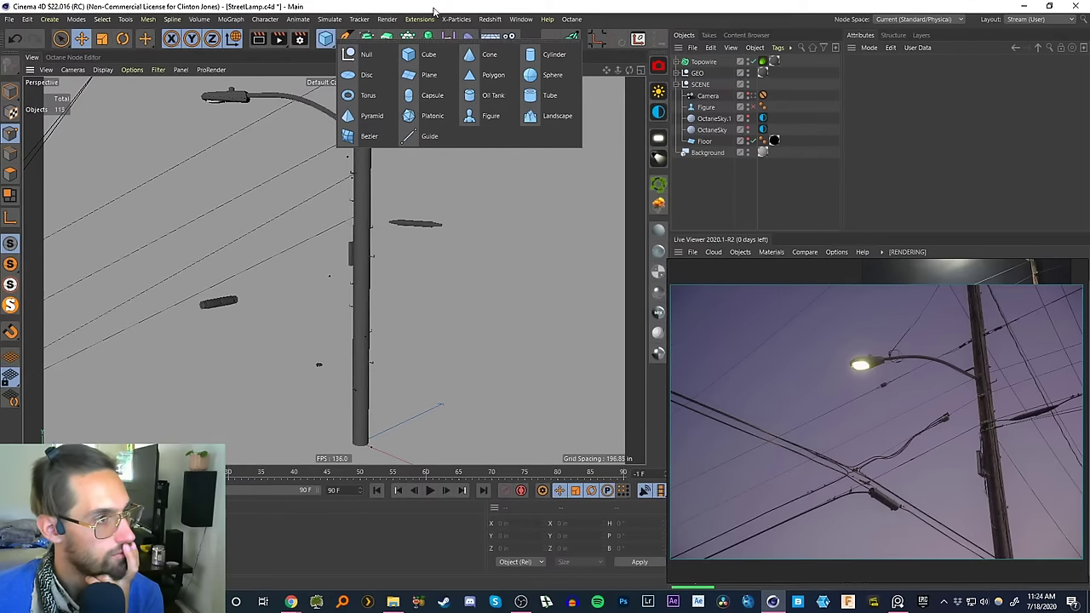
click(426, 77)
key(r)
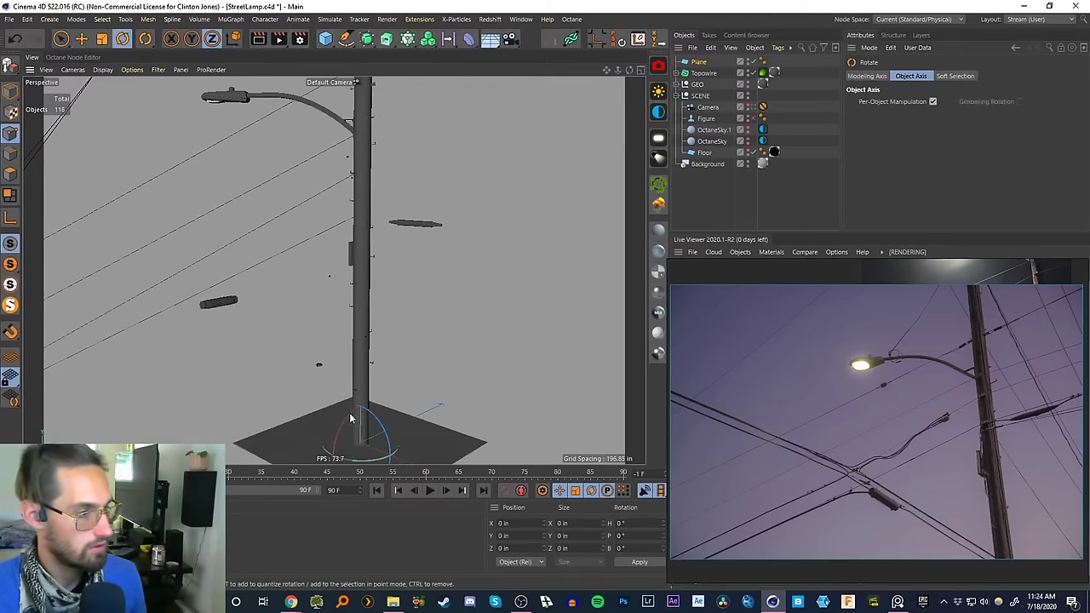
drag(351, 422, 420, 361)
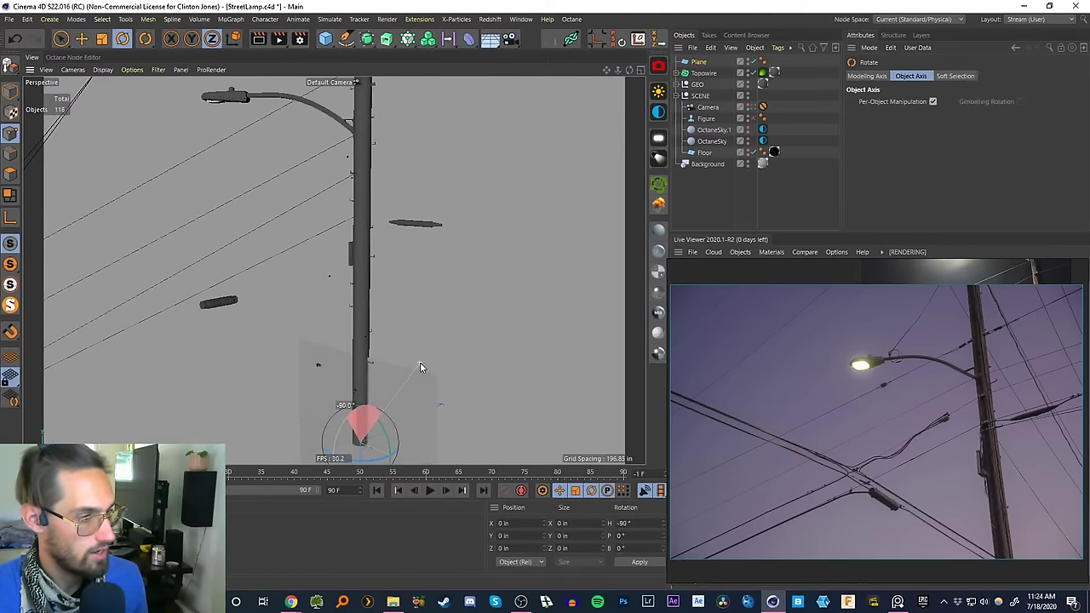
- Narrow the upright plane's width to about 3.25 in
key(e)
alt+drag(427, 322, 340, 319)
key(t)
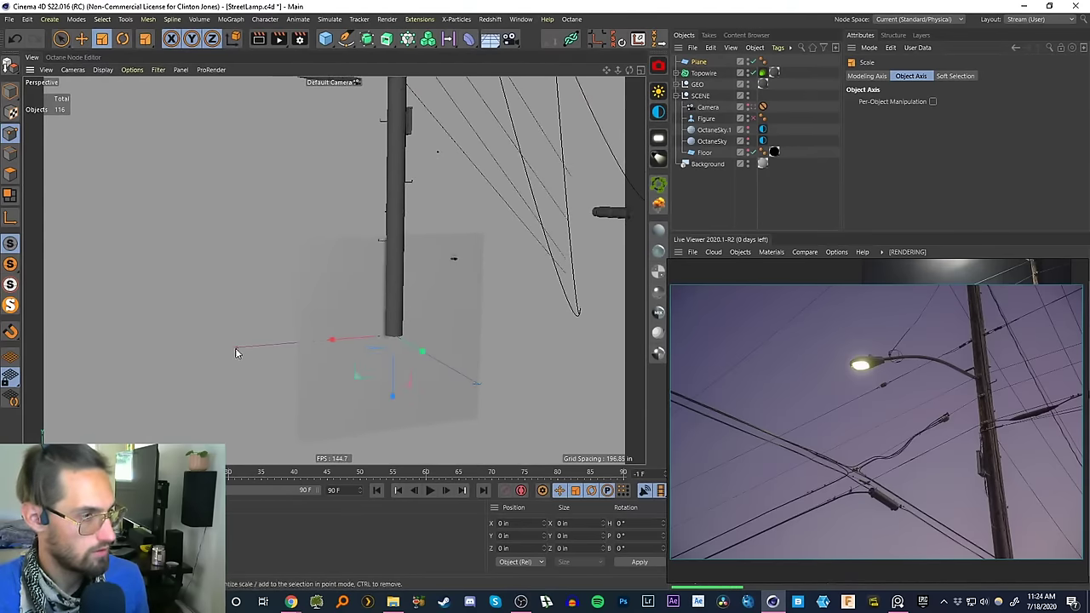
click(10, 91)
drag(296, 346, 496, 312)
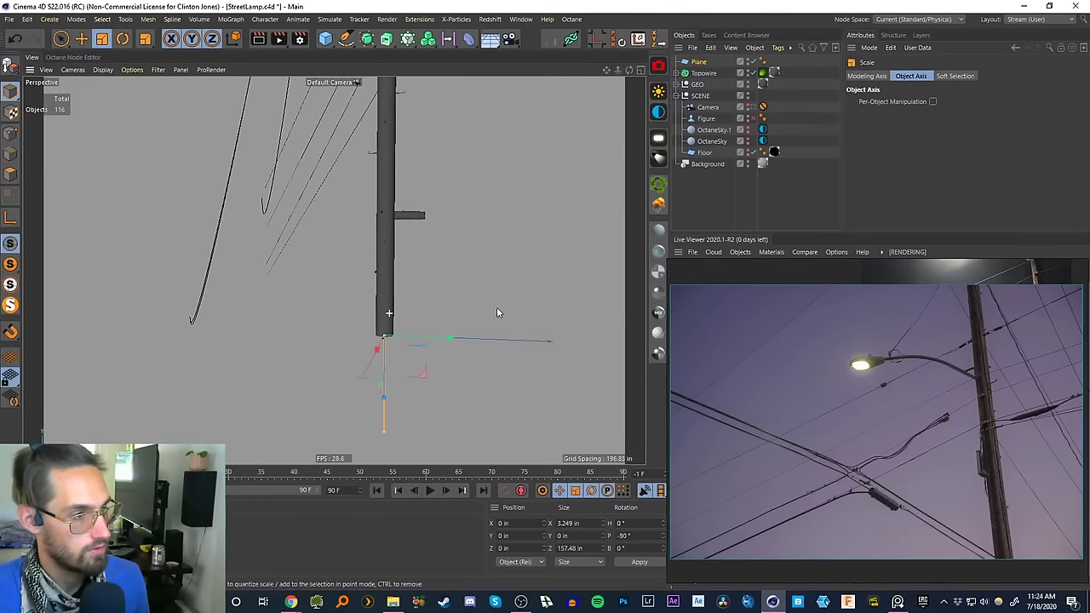
- Undo a misplaced move of the plane and raise it along the pole to about 215 in
key(e)
mouse_move(415, 343)
mouse_down()
mouse_move(437, 343)
mouse_move(429, 327)
mouse_up()
key(ctrl+z)
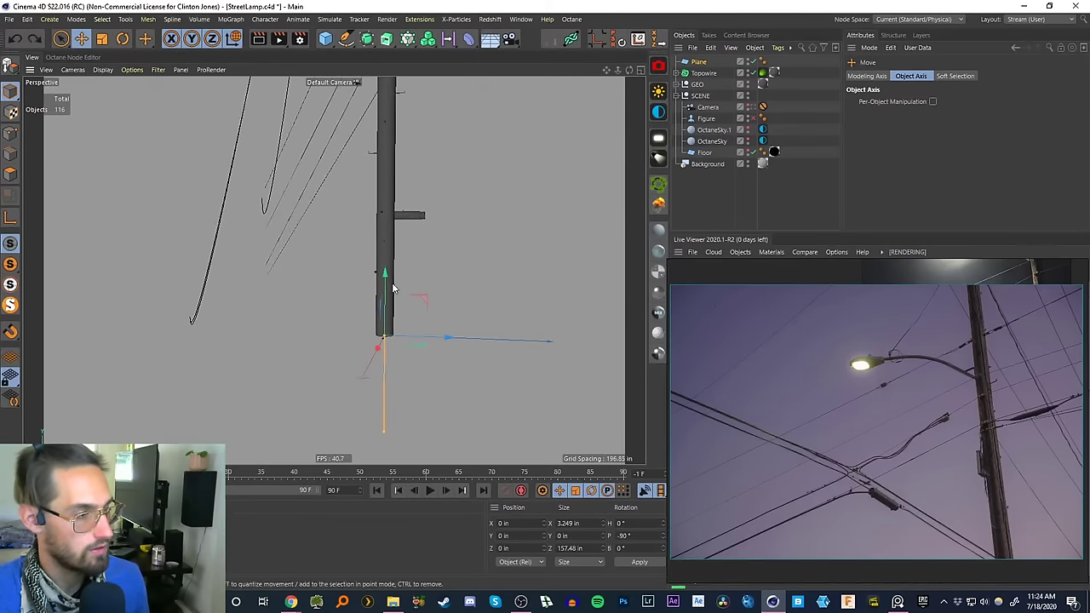
drag(388, 288, 394, 85)
alt+middle_drag(394, 143, 387, 210)
alt+drag(386, 211, 360, 194)
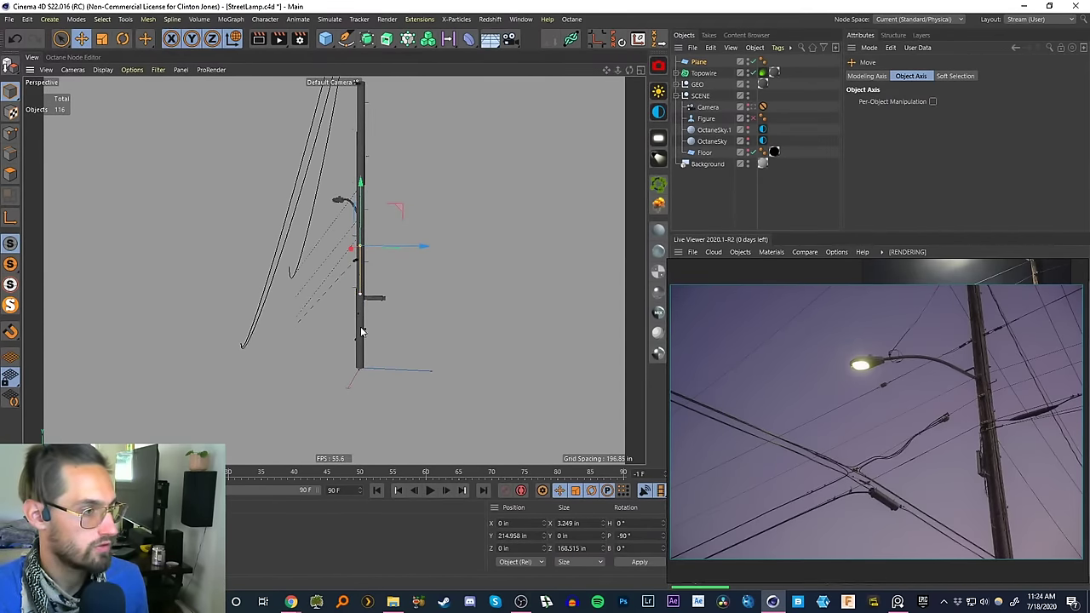
- Raise the plane's centre to about 275 in and stretch it to about 607 in tall, running past both pole ends
drag(359, 294, 361, 368)
scroll(368, 309, down, 2)
alt+middle_drag(390, 275, 375, 314)
mouse_move(350, 223)
mouse_down()
mouse_move(352, 194)
mouse_move(352, 218)
mouse_up()
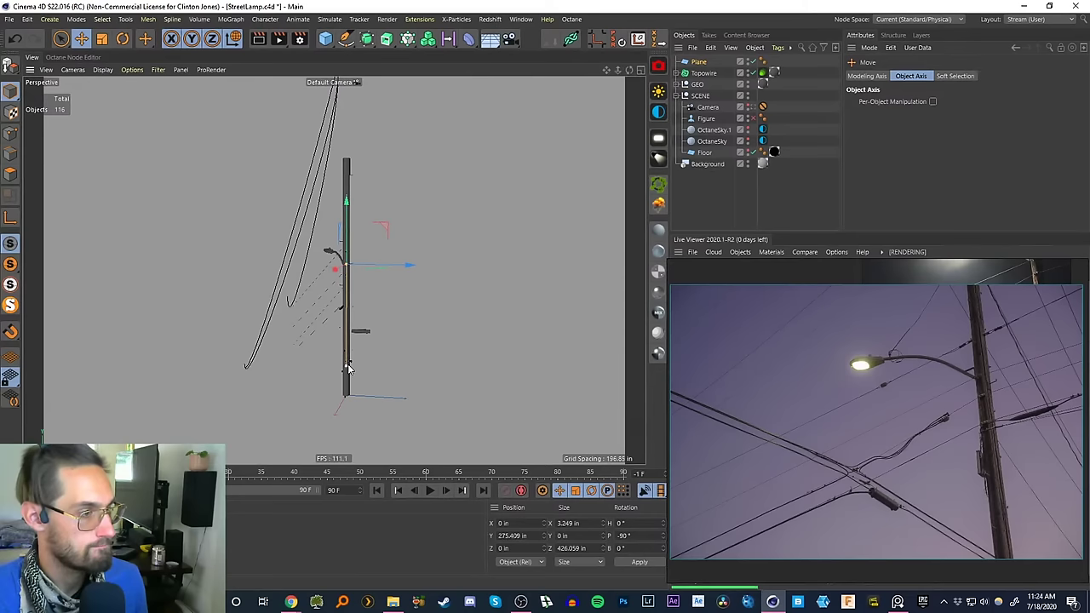
drag(347, 366, 350, 411)
- Set the plane's width and height segments to 1 and make it editable
click(695, 62)
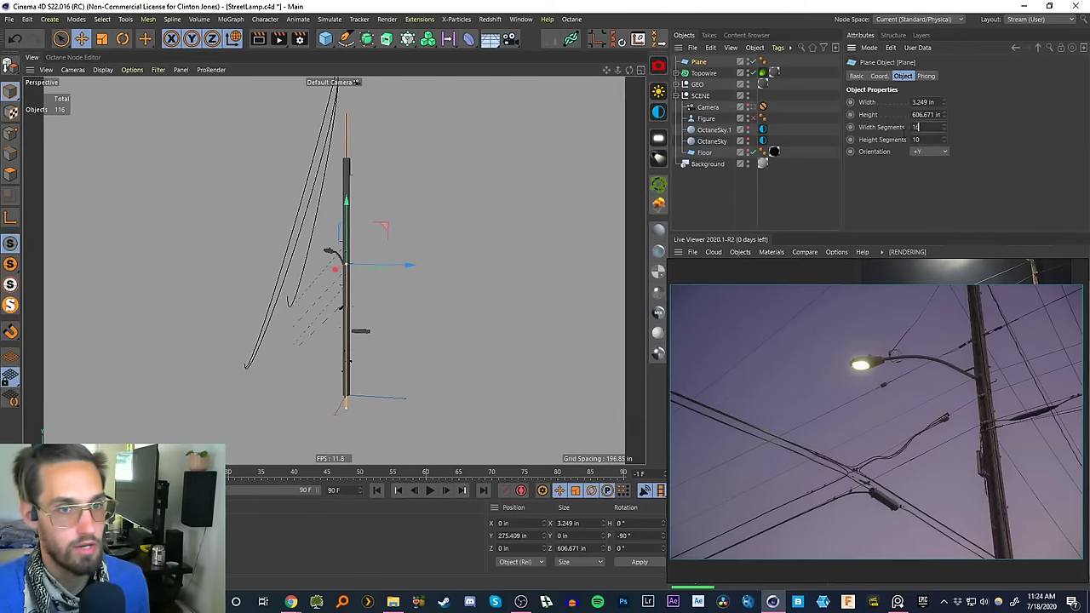
drag(917, 127, 820, 143)
text(1)
key(Tab)
text(1)
key(Return)
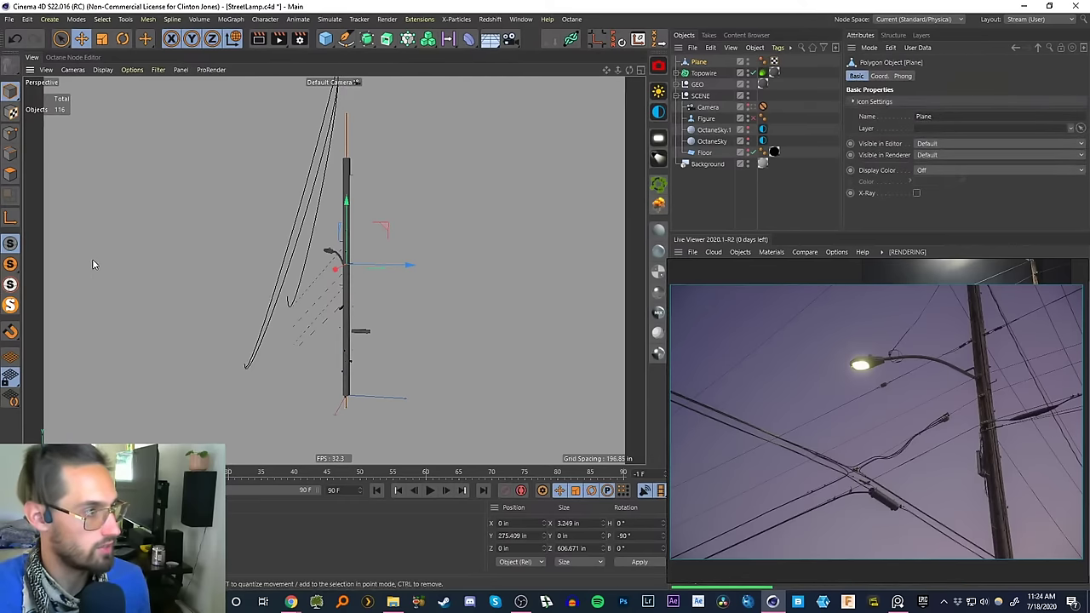
- Isolate the plane with viewport solo
click(11, 306)
alt+drag(345, 325, 263, 288)
click(696, 63)
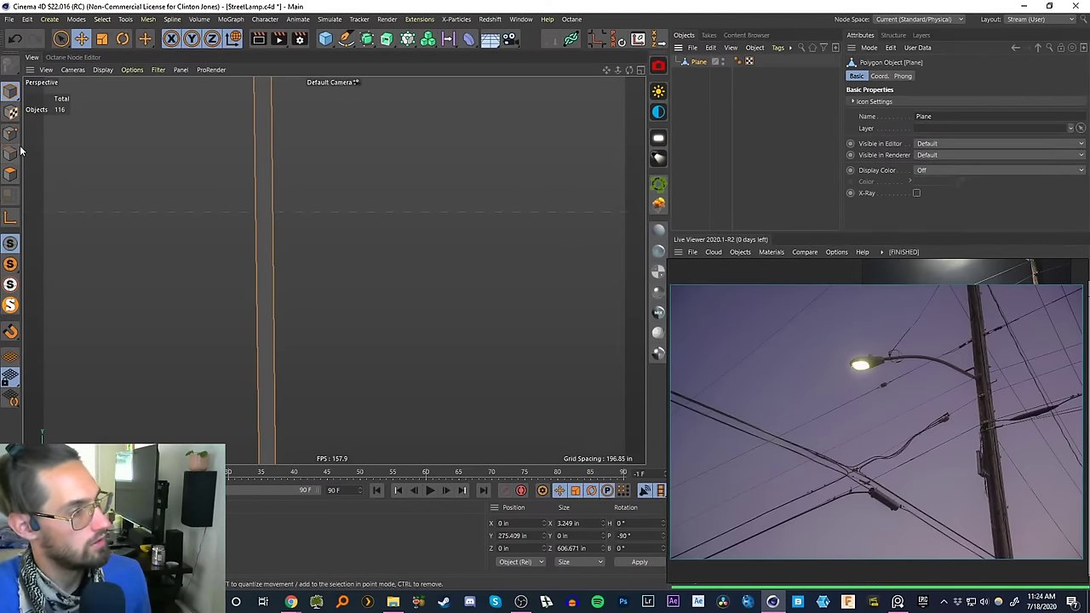
- Duplicate the plane and place the copy about 605 in away along the Z axis
alt+drag(261, 271, 278, 384)
alt+right_drag(278, 383, 265, 423)
alt+middle_drag(265, 377, 255, 363)
alt+right_drag(261, 329, 243, 392)
ctrl+drag(314, 269, 680, 293)
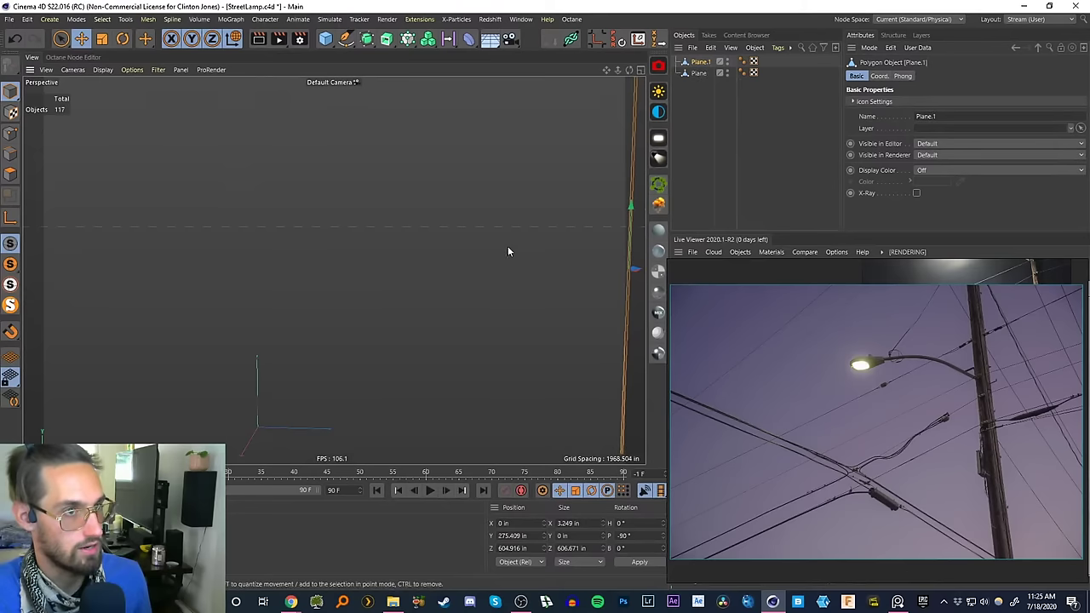
alt+middle_drag(508, 251, 451, 253)
- Add a new Topowire, make Plane and Plane.1 its children, and select the Topowire
click(420, 19)
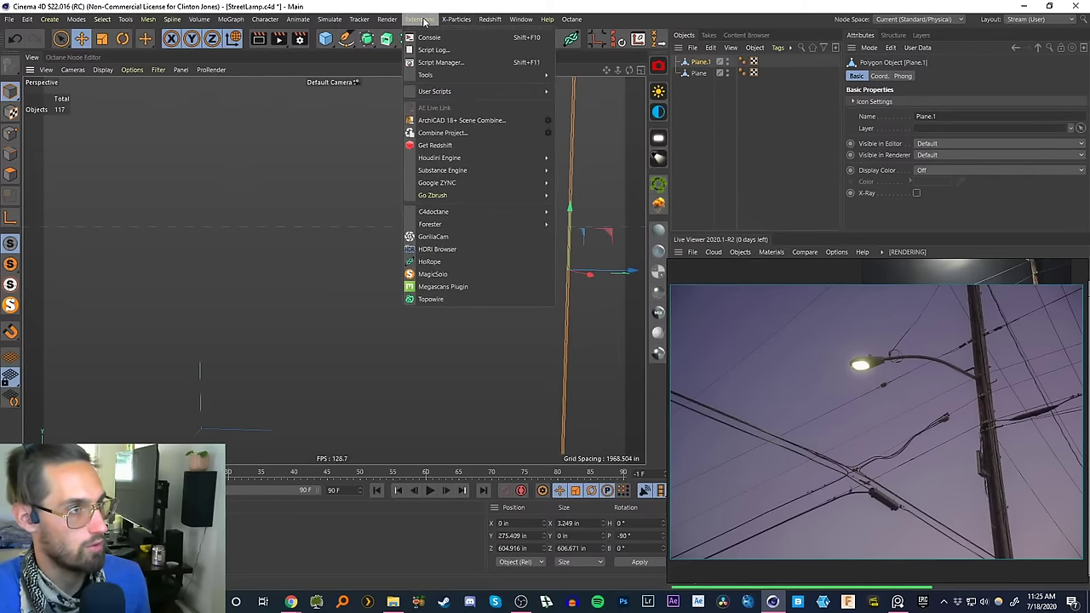
click(452, 300)
drag(695, 73, 695, 72)
drag(696, 74, 703, 63)
click(703, 62)
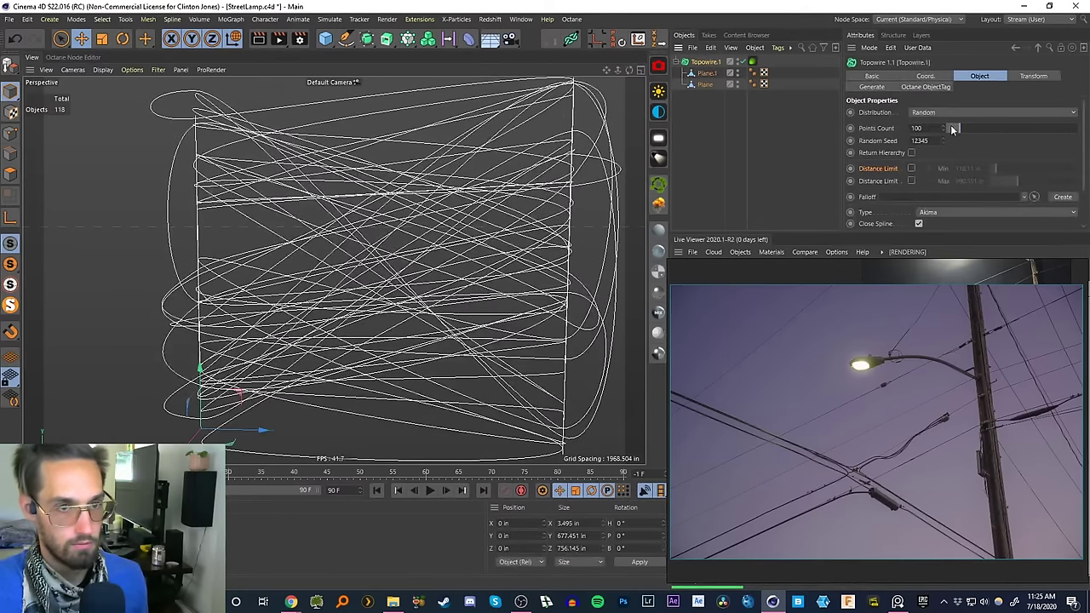
- Set the new Topowire's points count to 8 and try other spline types, ending on Akima
drag(952, 129, 947, 140)
click(956, 214)
click(947, 223)
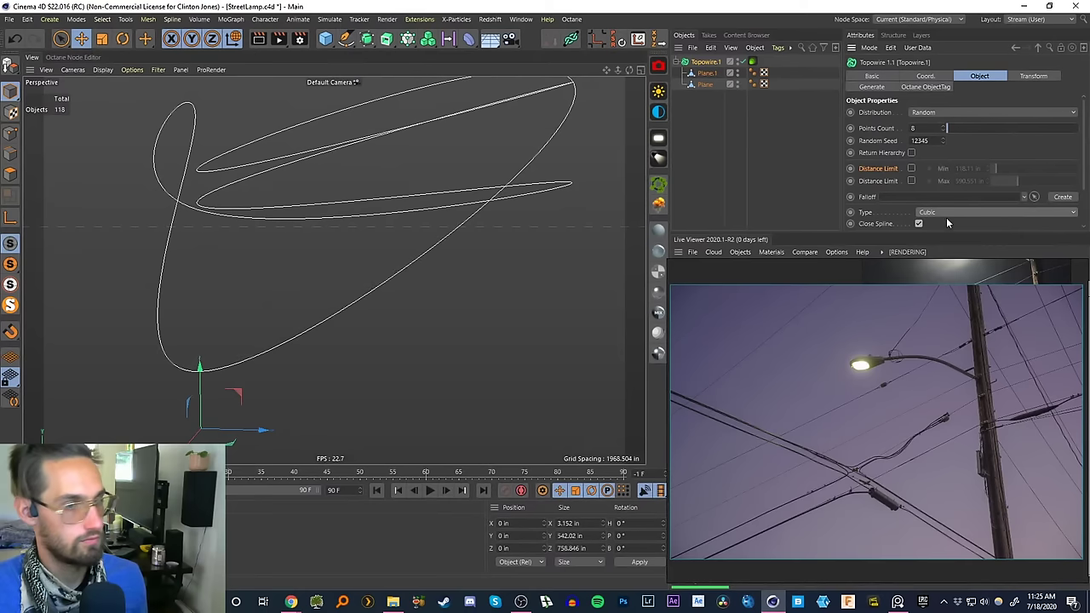
click(941, 214)
click(930, 225)
click(939, 215)
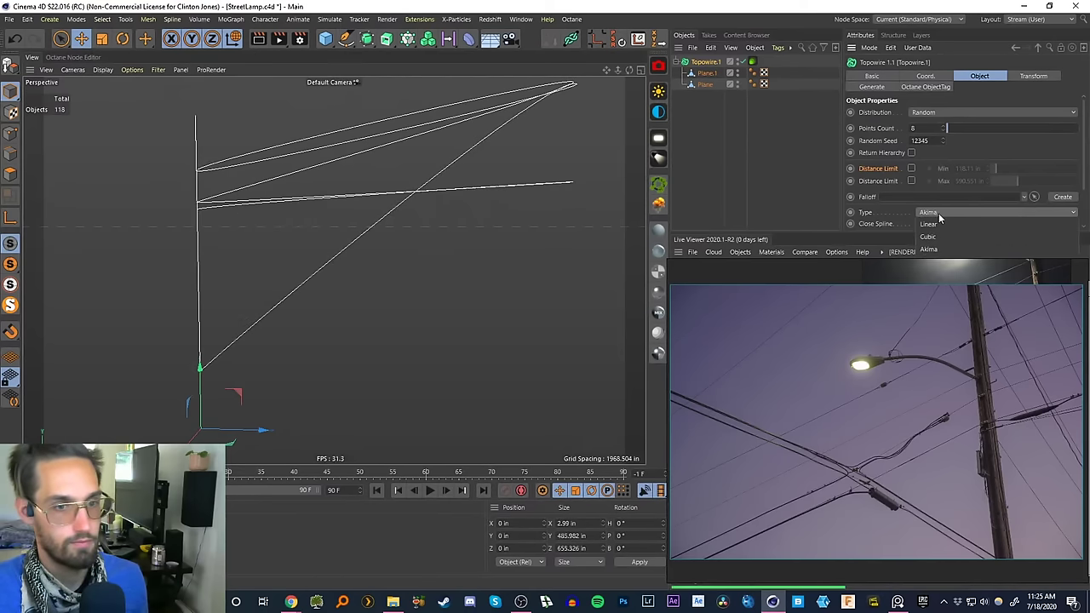
click(939, 217)
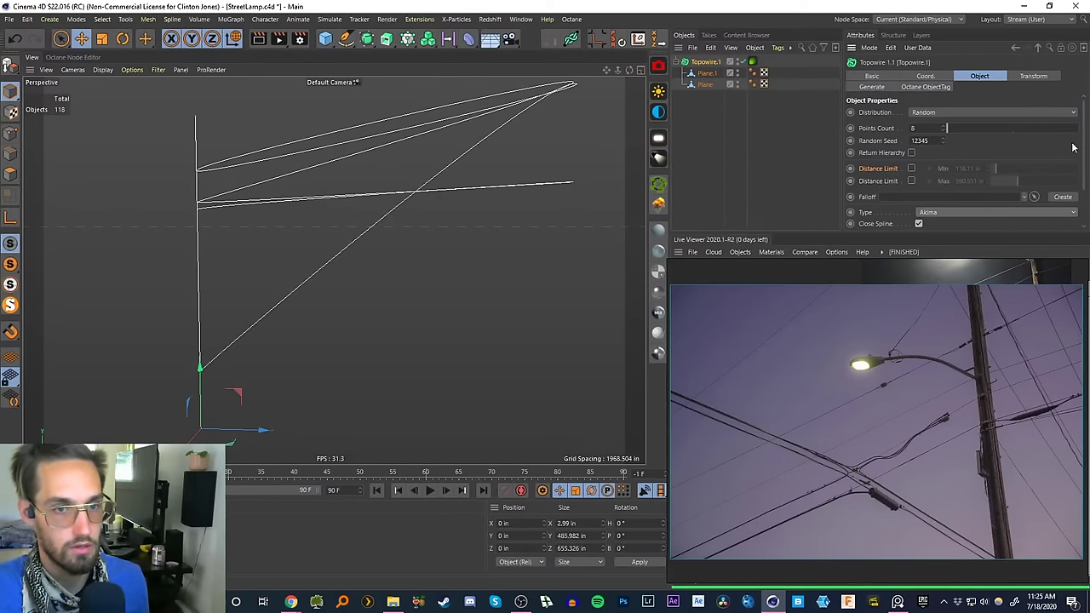
- Turn off Close Spline for the new Topowire
drag(1083, 146, 1080, 151)
scroll(418, 213, down, 3)
scroll(416, 224, up, 1)
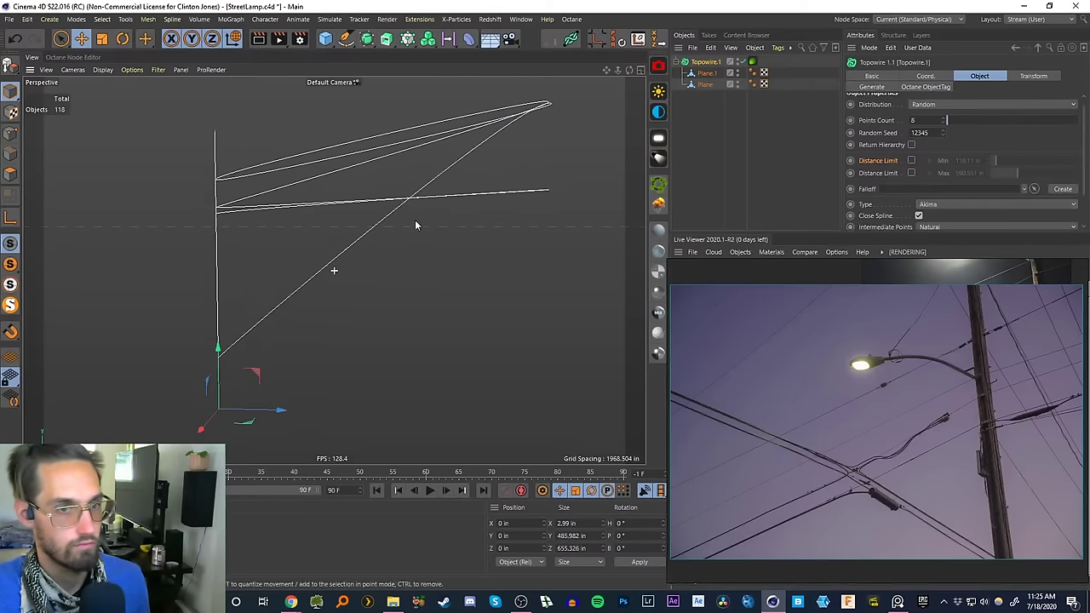
click(918, 216)
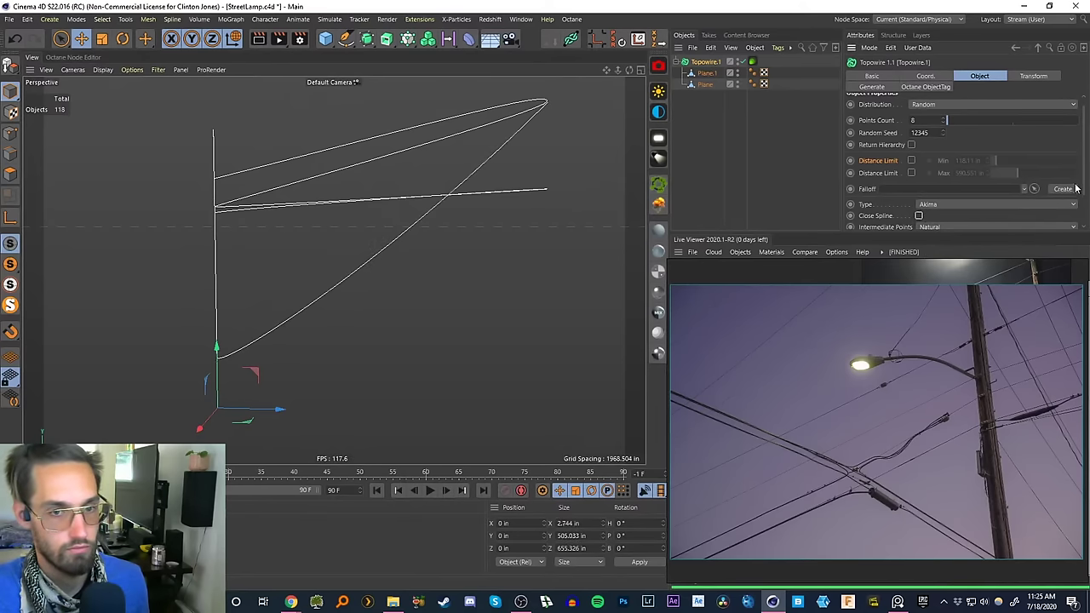
- Change the Topowire's distribution to Vertex
mouse_move(1084, 184)
mouse_down()
mouse_move(1085, 213)
mouse_move(1085, 179)
mouse_up()
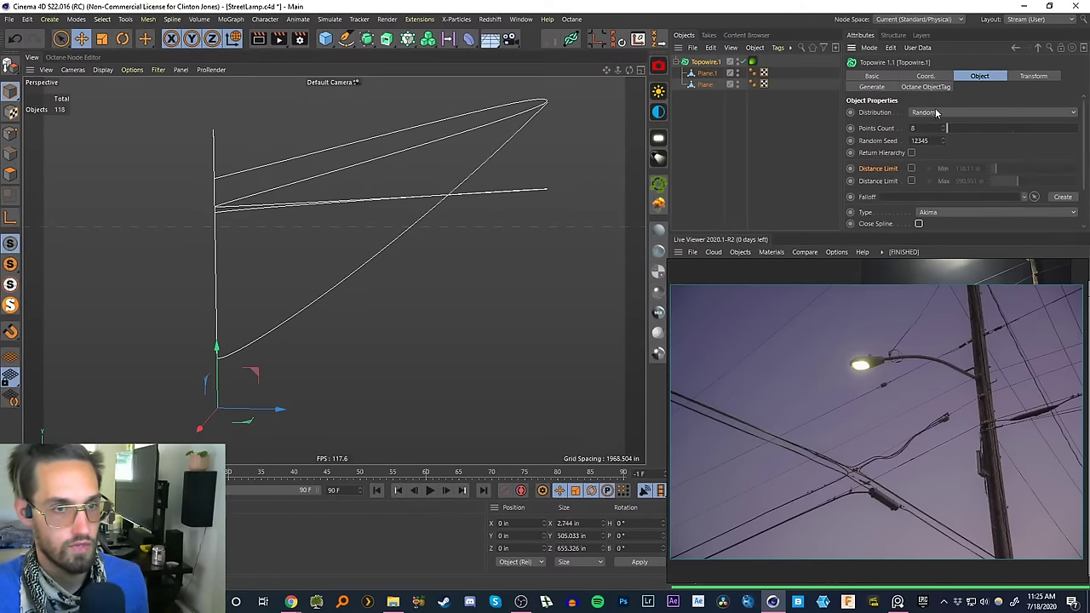
click(935, 113)
click(928, 136)
scroll(412, 273, down, 3)
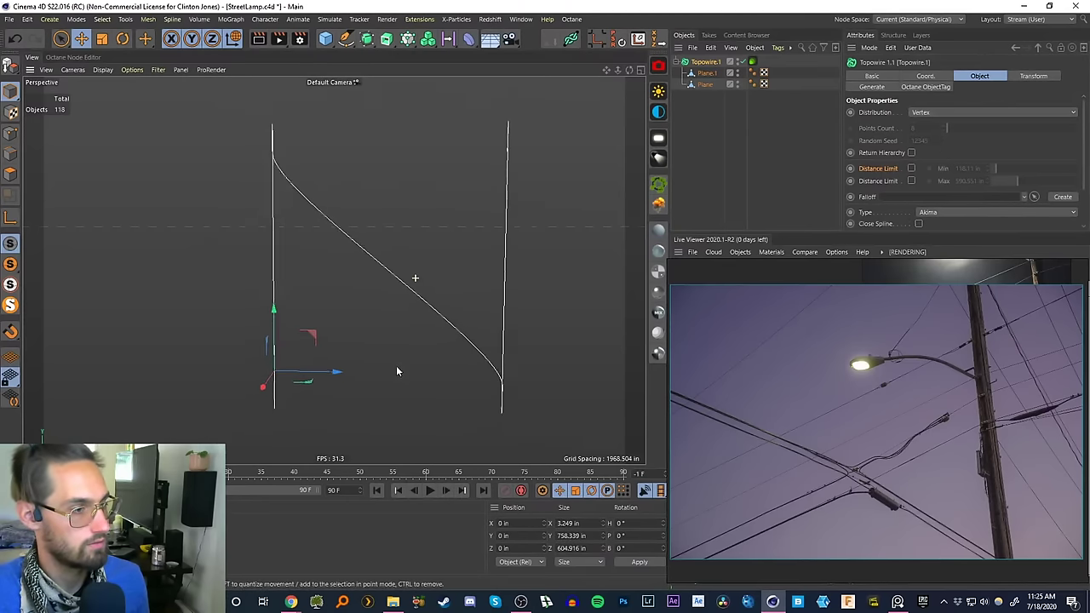
alt+drag(397, 371, 414, 263)
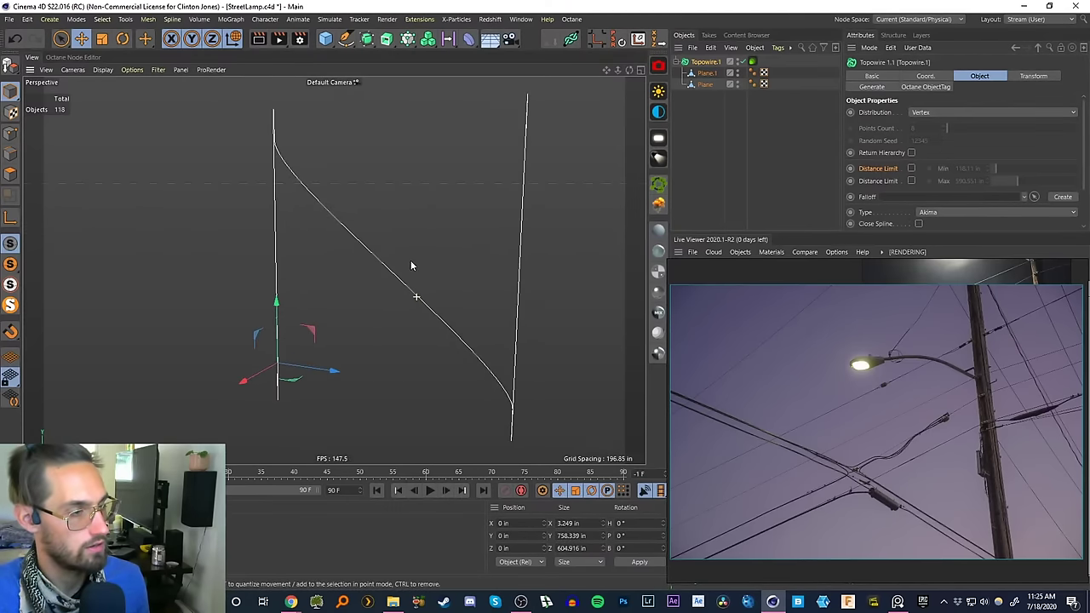
- Disable the Topowire and add one loop cut at about 56% across one of the two planes
click(11, 154)
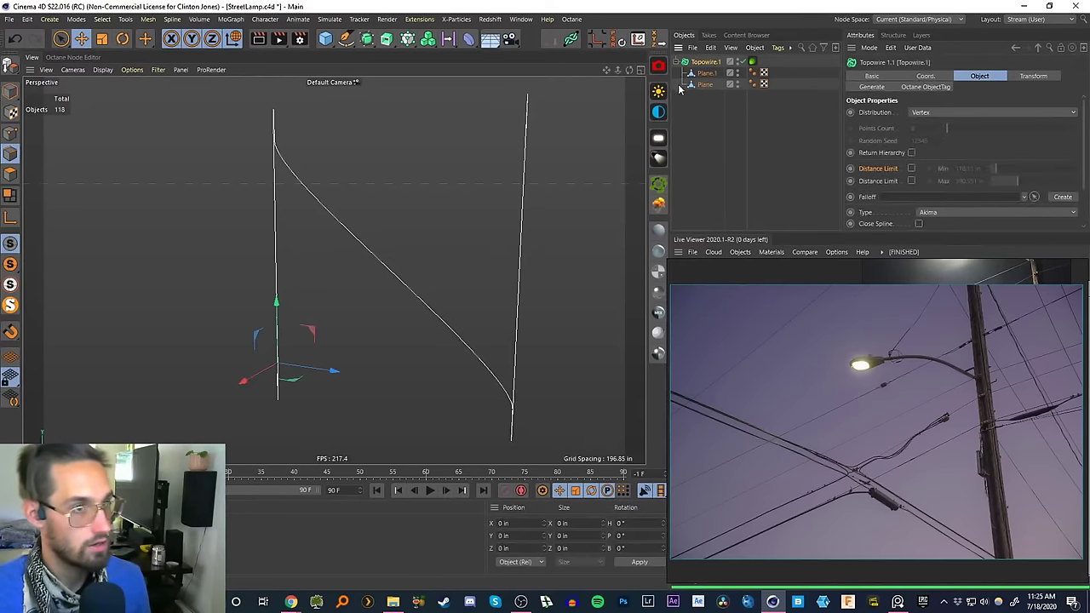
click(710, 74)
click(742, 61)
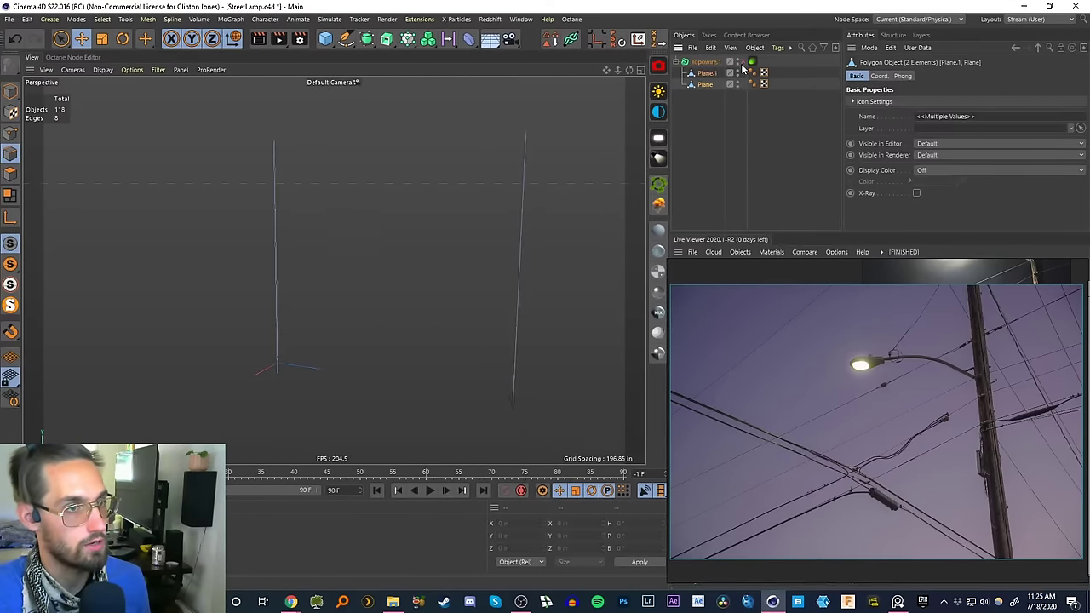
key(k)
key(l)
scroll(275, 247, up, 5)
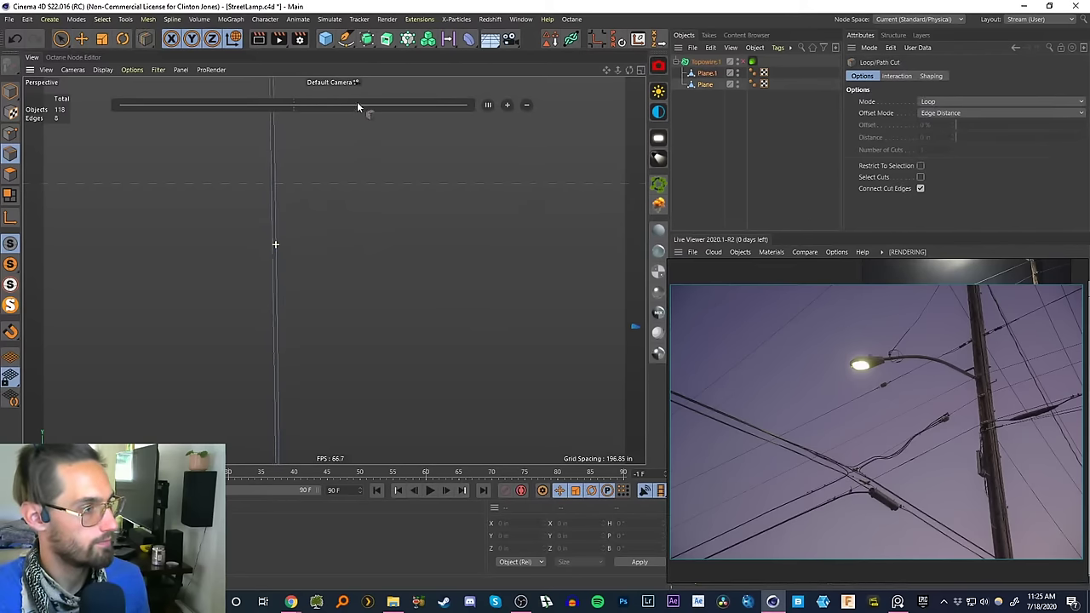
drag(265, 264, 316, 341)
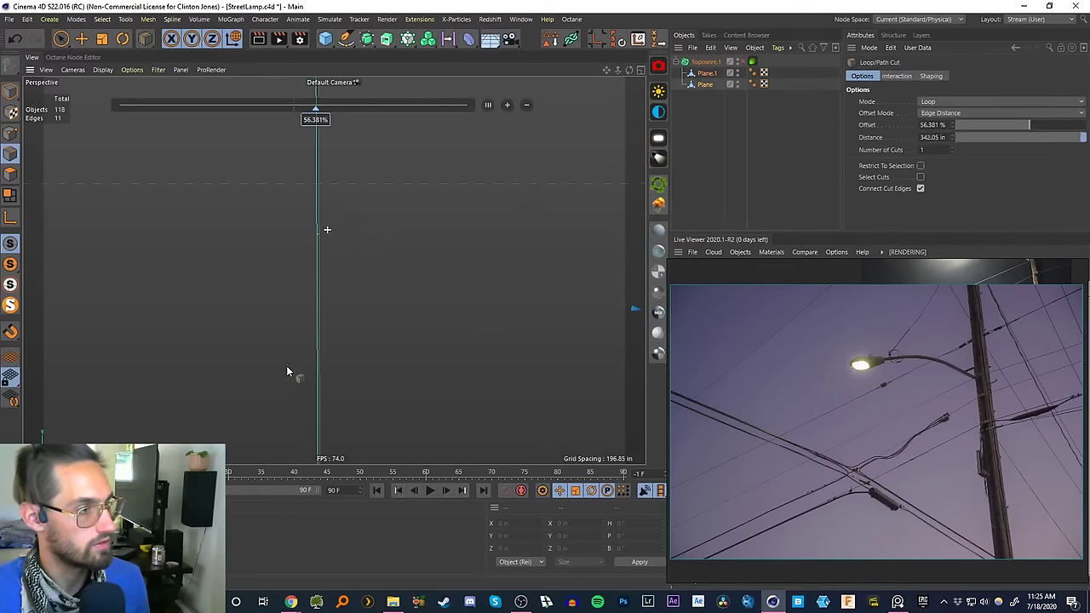
click(694, 146)
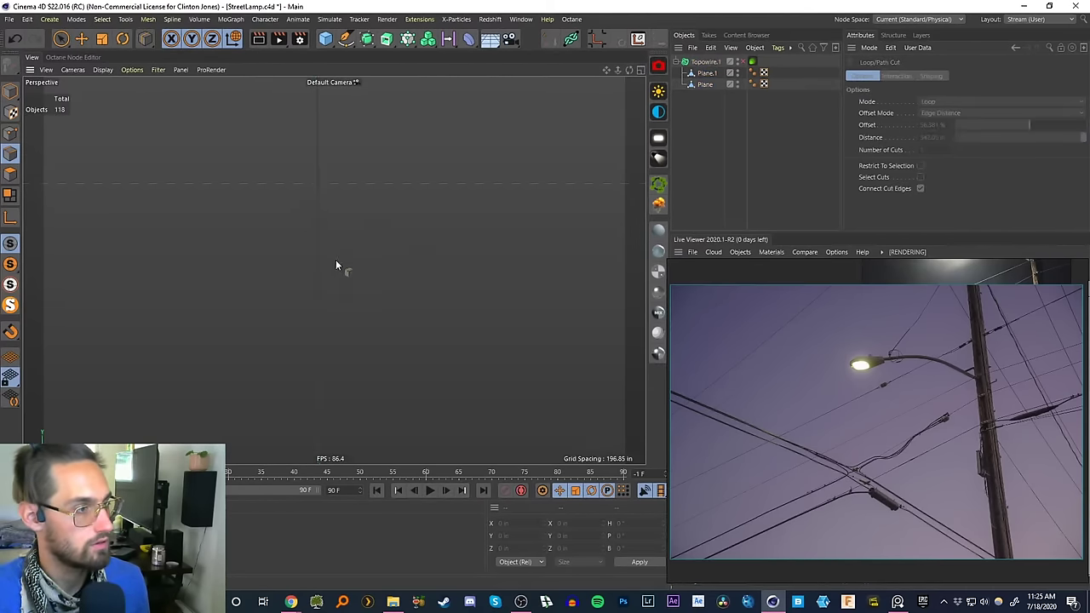
- Re-enable the Topowire and examine how its wire connects the two planes
click(743, 62)
alt+right_drag(325, 247, 309, 331)
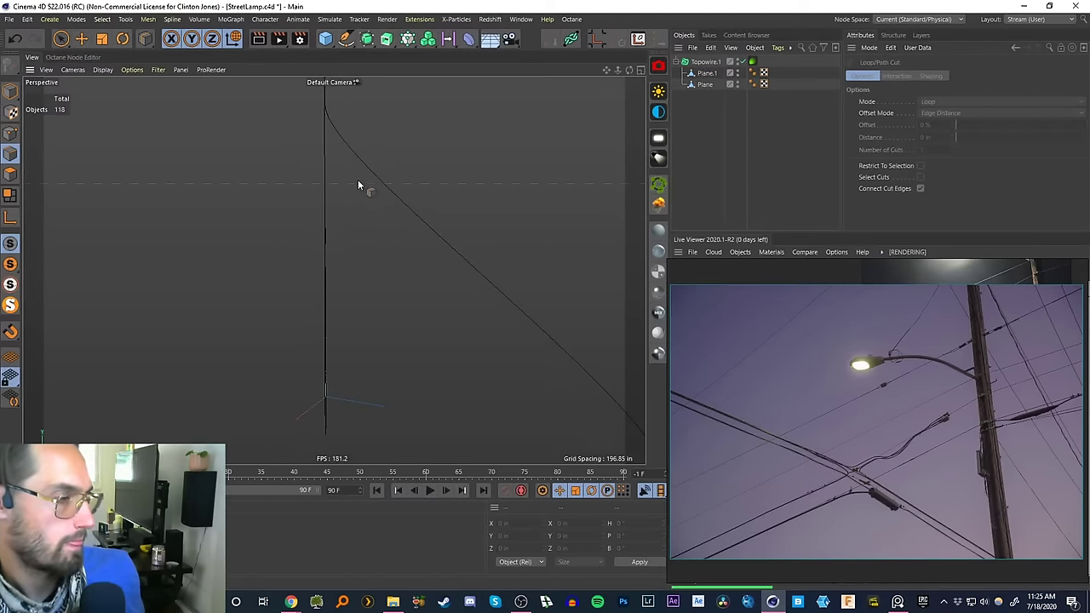
drag(704, 99, 705, 62)
click(703, 108)
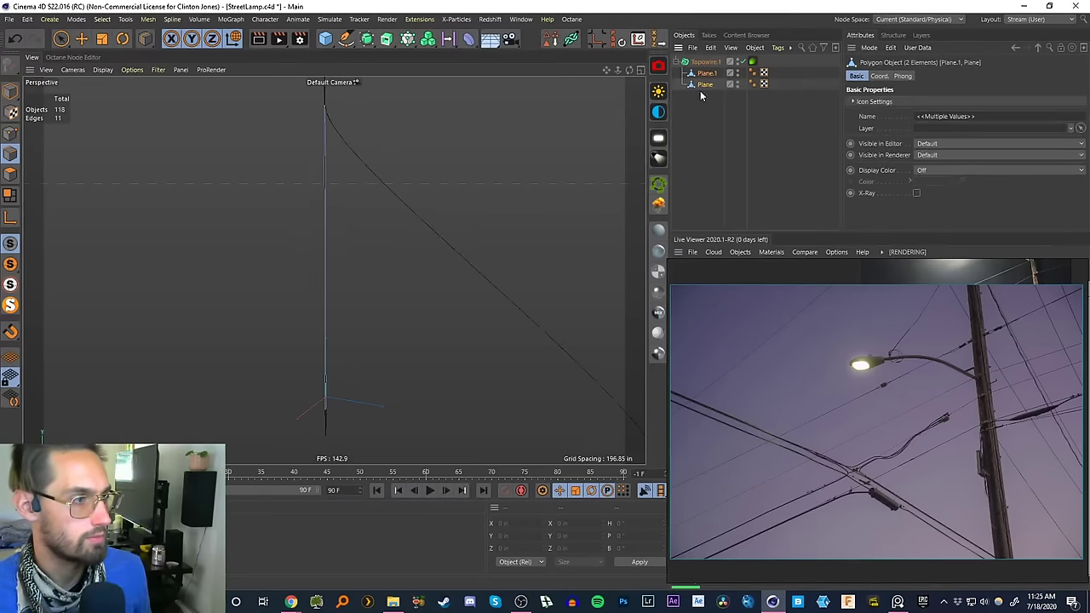
click(705, 62)
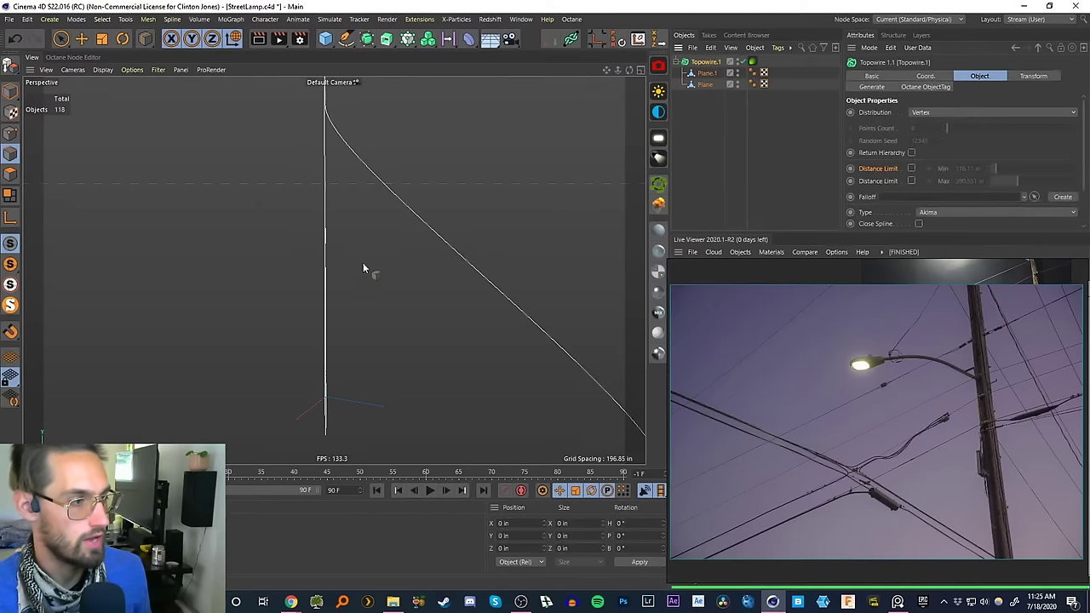
mouse_move(362, 261)
alt+right_down()
mouse_move(357, 333)
mouse_move(358, 273)
alt+right_up()
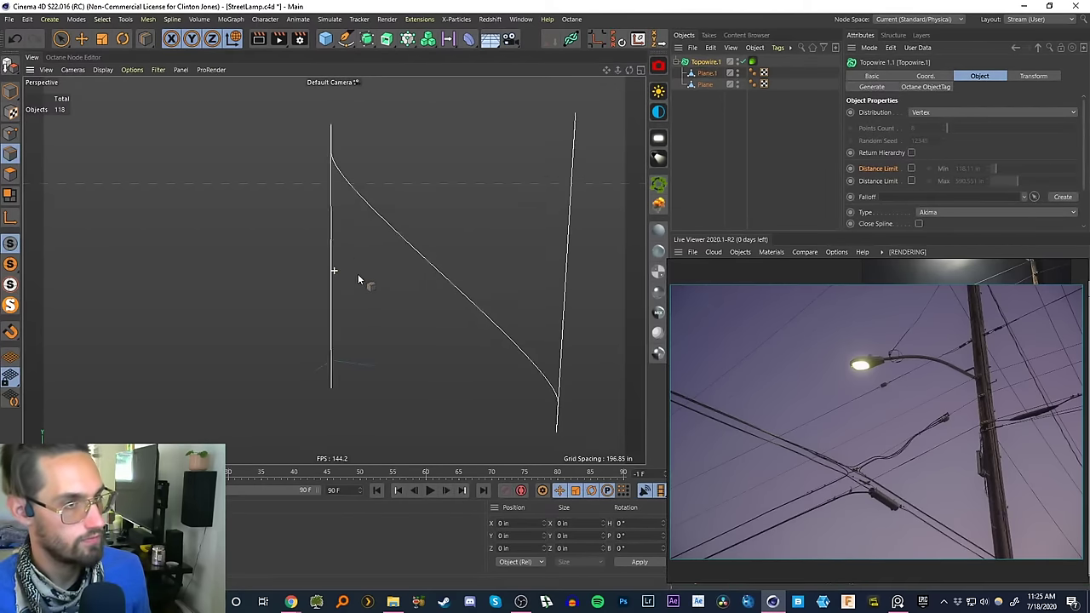
- Delete the new Topowire together with its two planes
alt+middle_drag(358, 273, 330, 276)
drag(715, 121, 703, 61)
key(Delete)
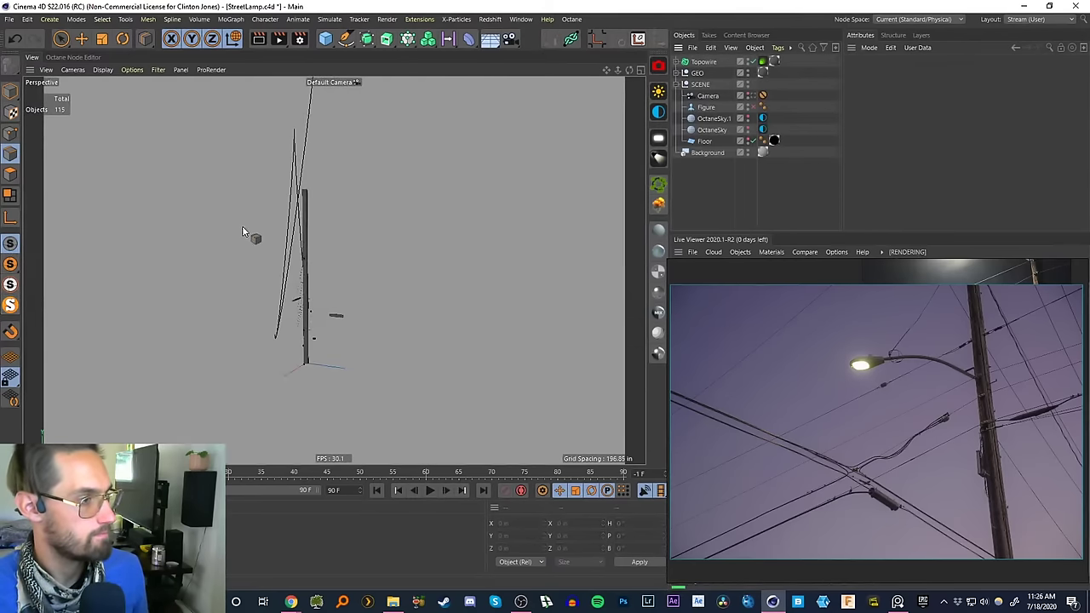
- Duplicate the first Sweep in the THIN wires group and place the copy higher up the telephone pole
alt+right_drag(292, 270, 323, 214)
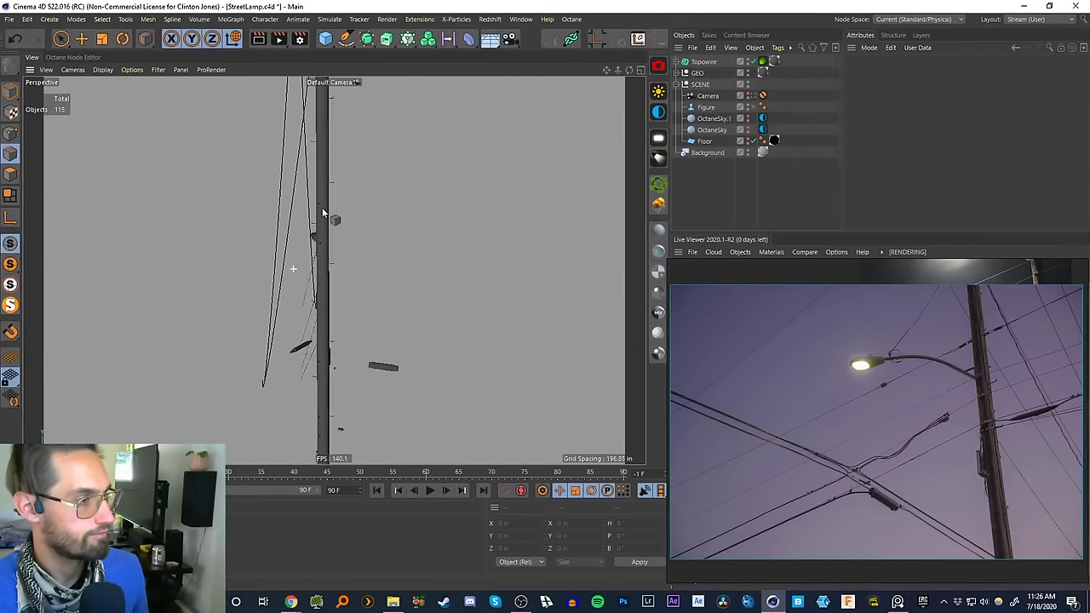
mouse_move(321, 287)
alt+mouse_down()
mouse_move(301, 323)
mouse_move(502, 298)
mouse_move(313, 294)
mouse_move(323, 300)
alt+mouse_up()
drag(60, 39, 101, 53)
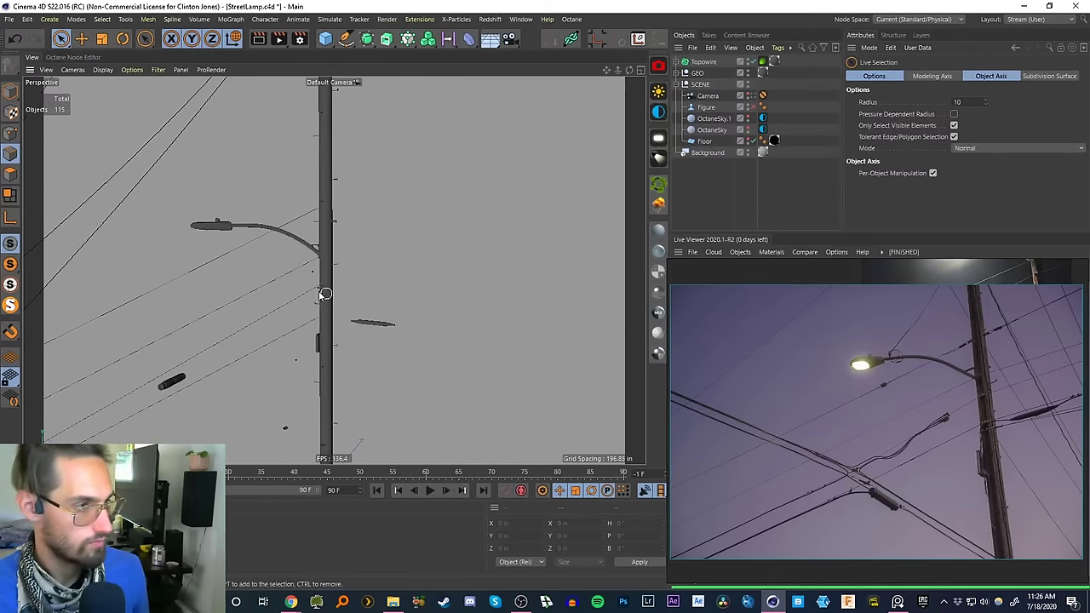
alt+drag(324, 293, 379, 233)
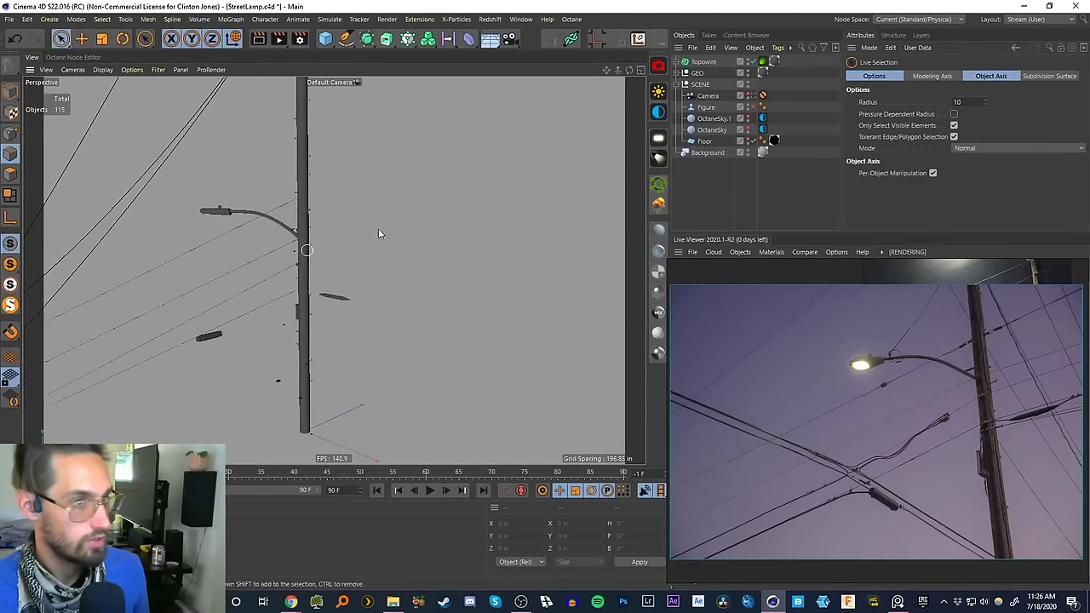
click(676, 72)
click(676, 73)
click(676, 72)
click(682, 84)
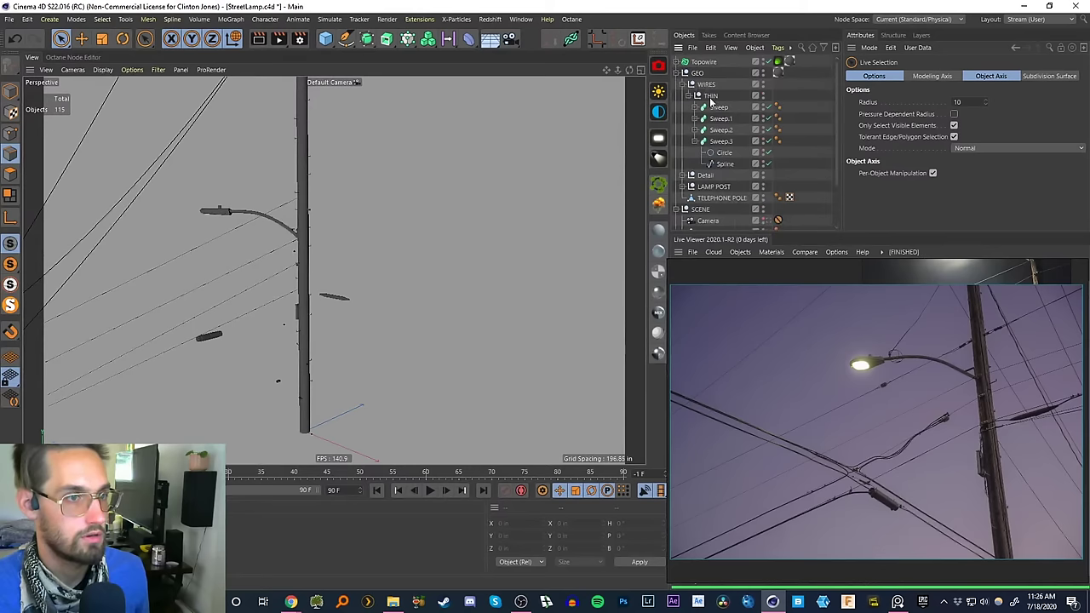
click(697, 141)
click(717, 109)
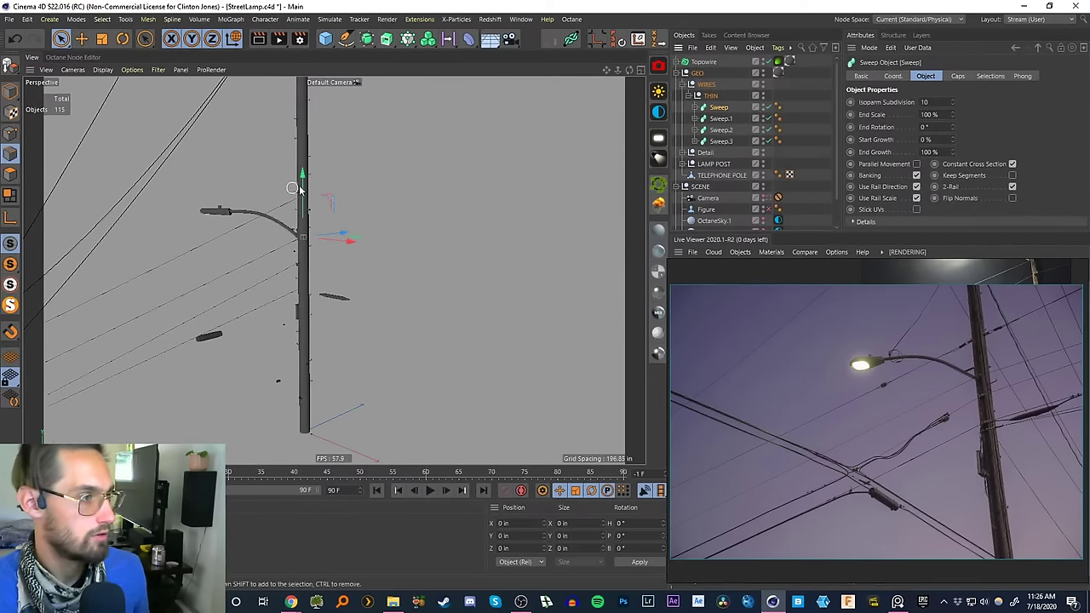
ctrl+drag(304, 185, 315, 114)
- Rotate the duplicated wire about the pole so it runs off toward the opposite side
key(r)
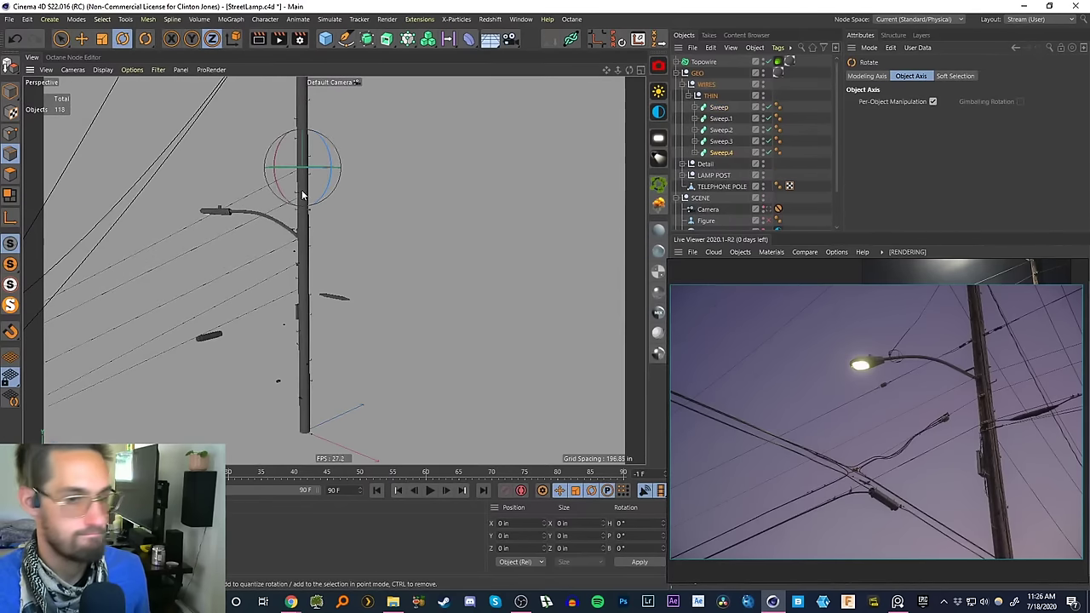
alt+drag(311, 189, 171, 148)
alt+drag(351, 134, 442, 239)
- Select the spline inside the duplicated sweep and switch to point editing at its far end
click(696, 152)
click(722, 166)
click(725, 176)
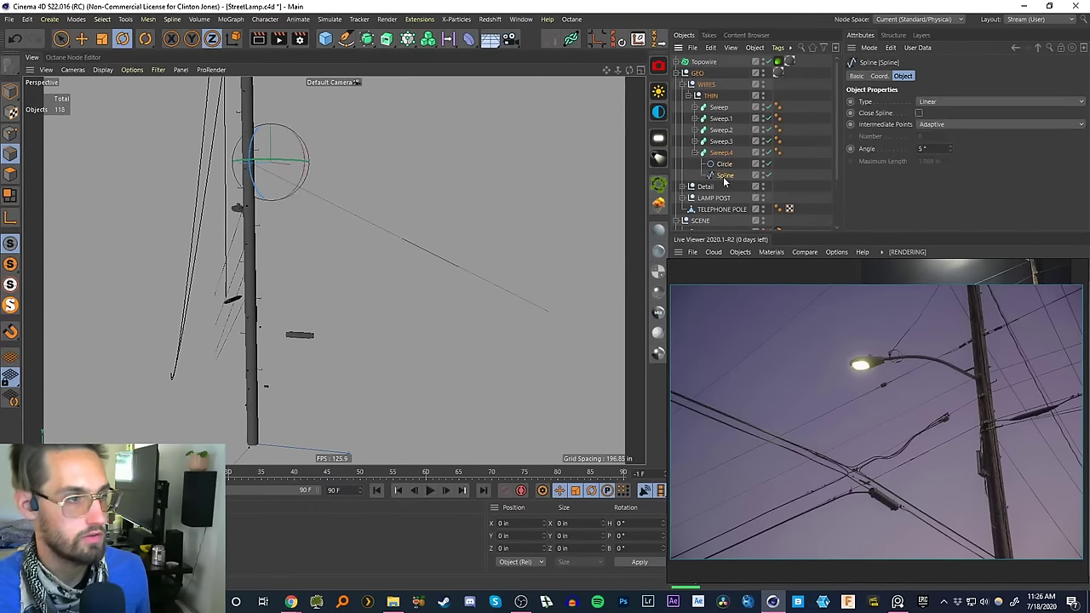
click(10, 133)
alt+drag(407, 198, 429, 284)
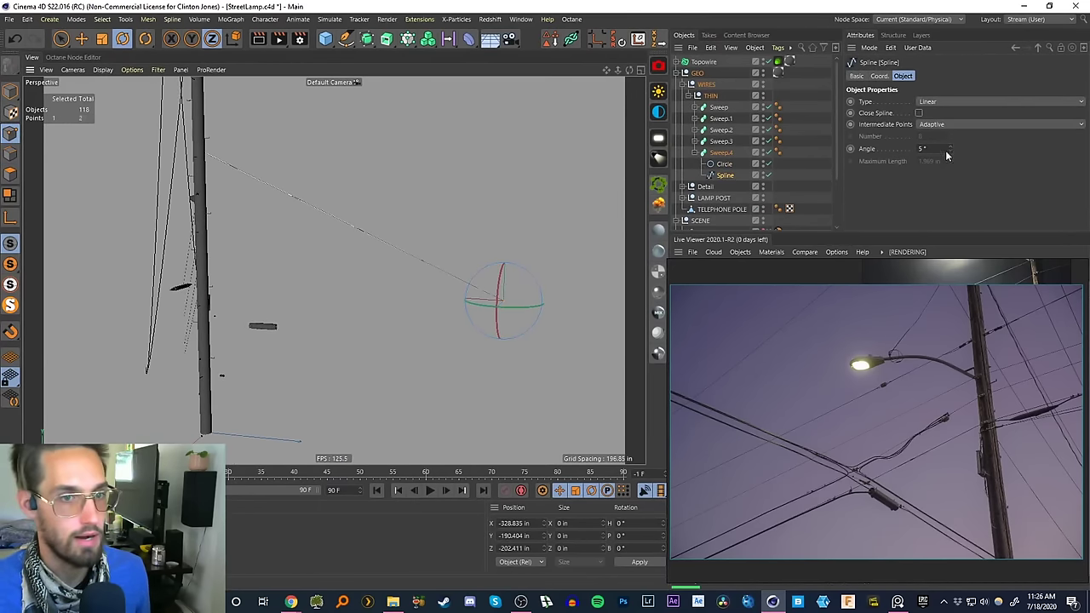
- Change the duplicated wire's spline type from Linear to Bezier
click(941, 124)
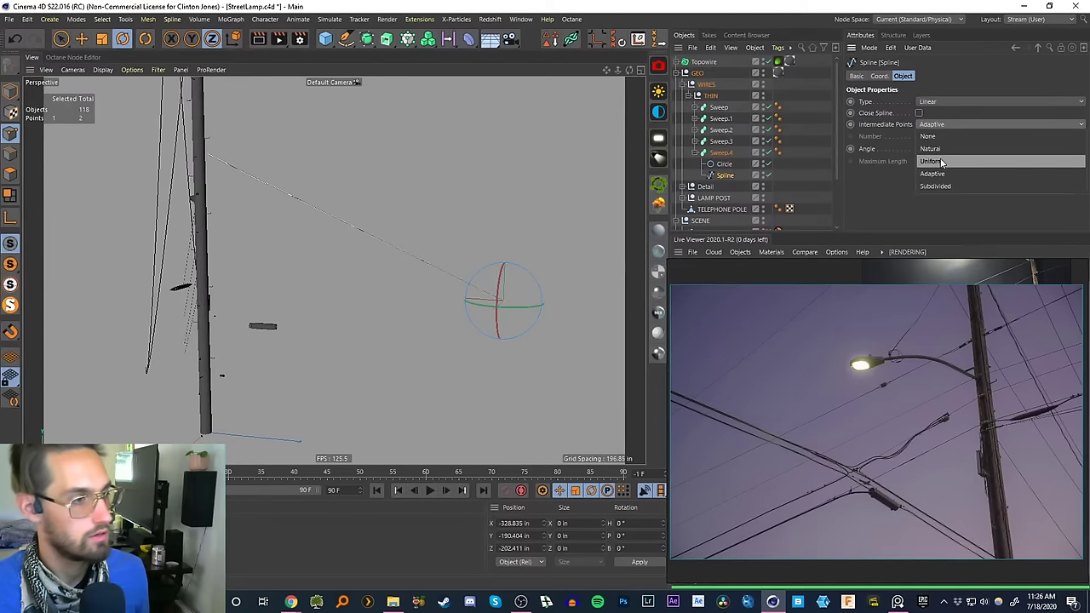
click(818, 205)
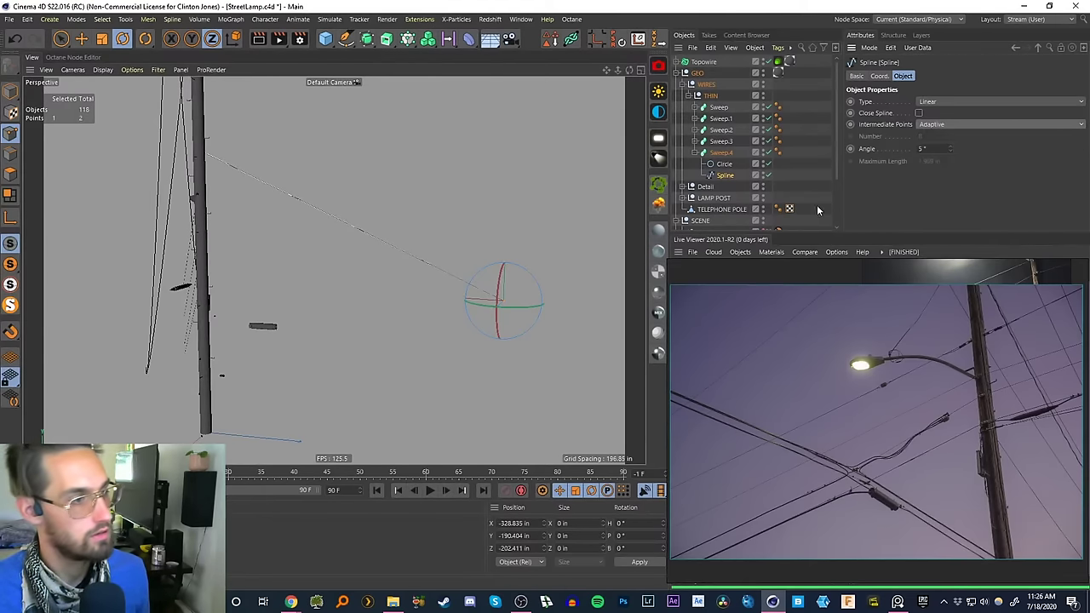
scroll(373, 230, up, 2)
alt+drag(378, 232, 370, 236)
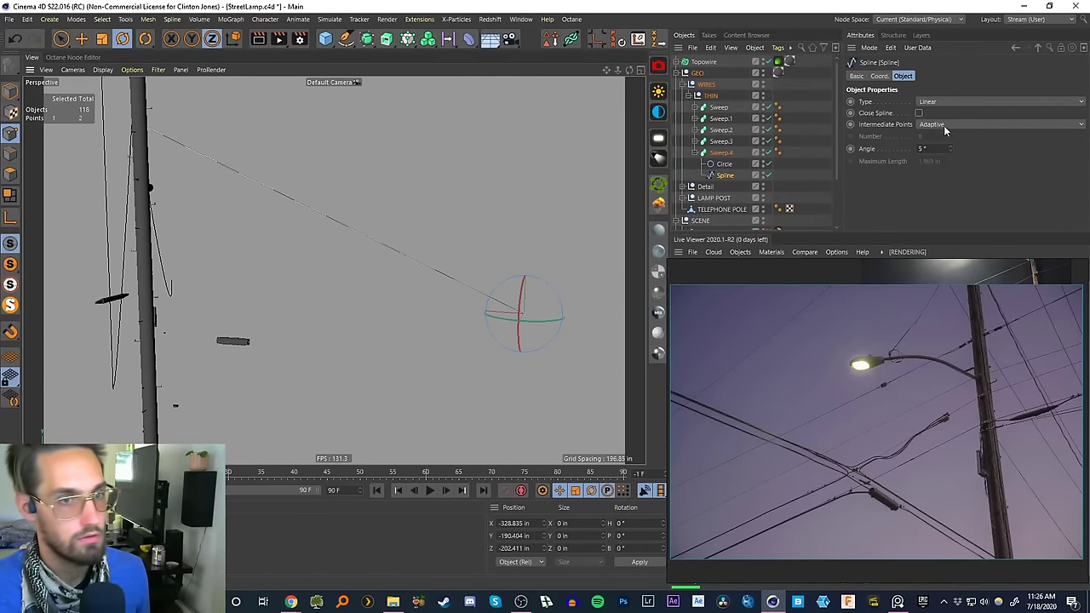
click(941, 100)
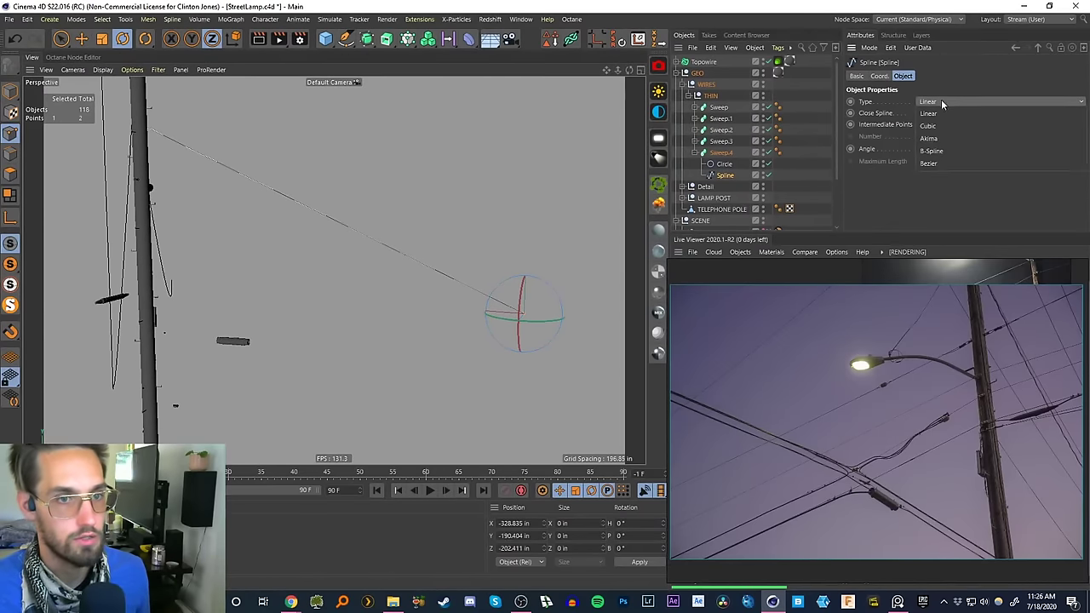
click(936, 163)
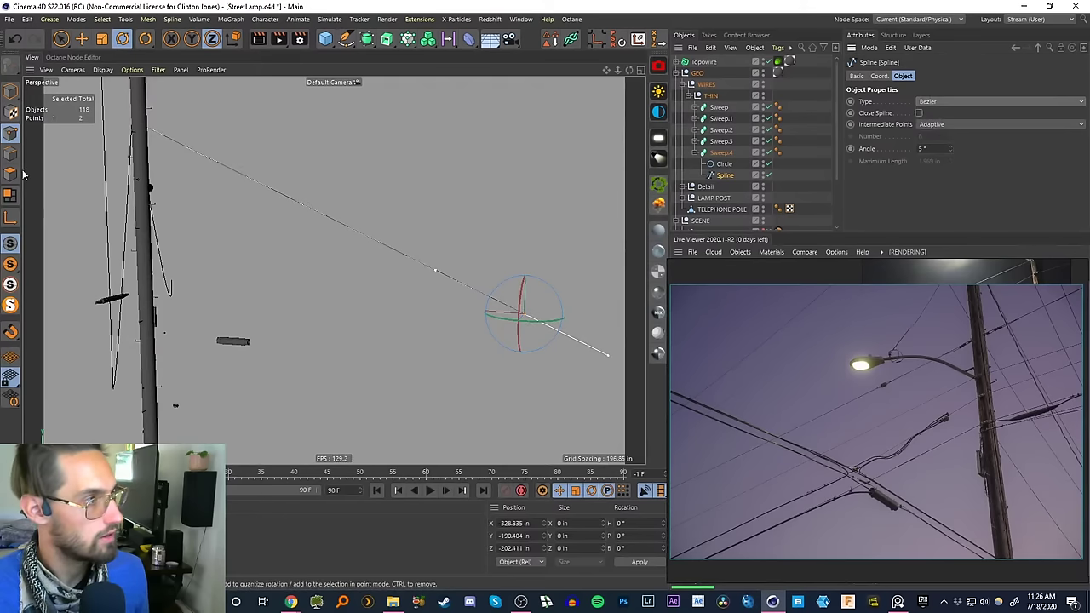
- Pull the far-end tangent handle of the duplicated wire's spline to make it sag, and set its intermediate points to Uniform
key(e)
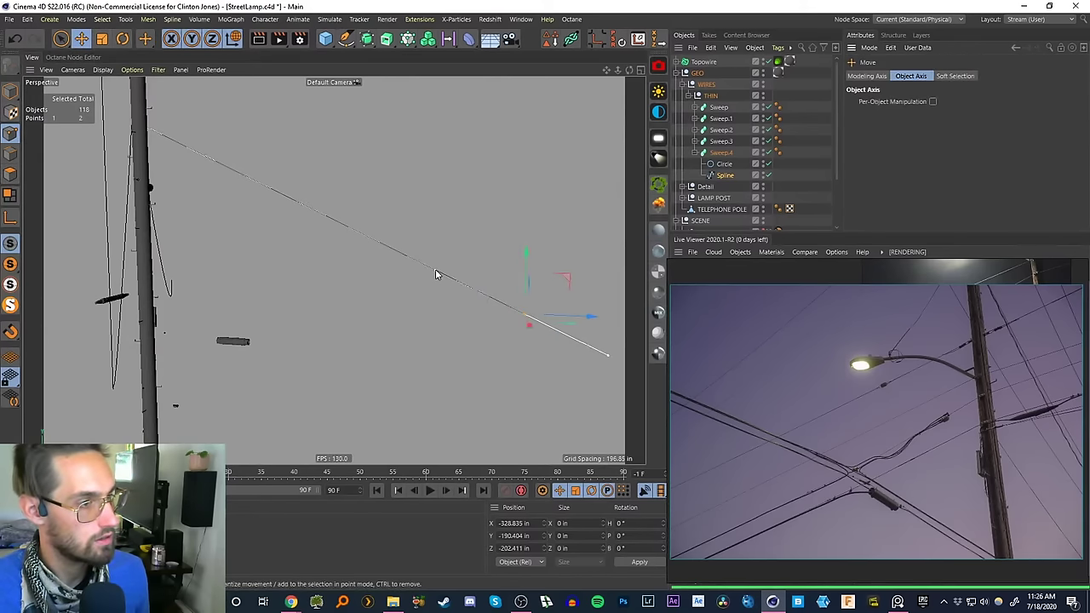
drag(436, 272, 400, 273)
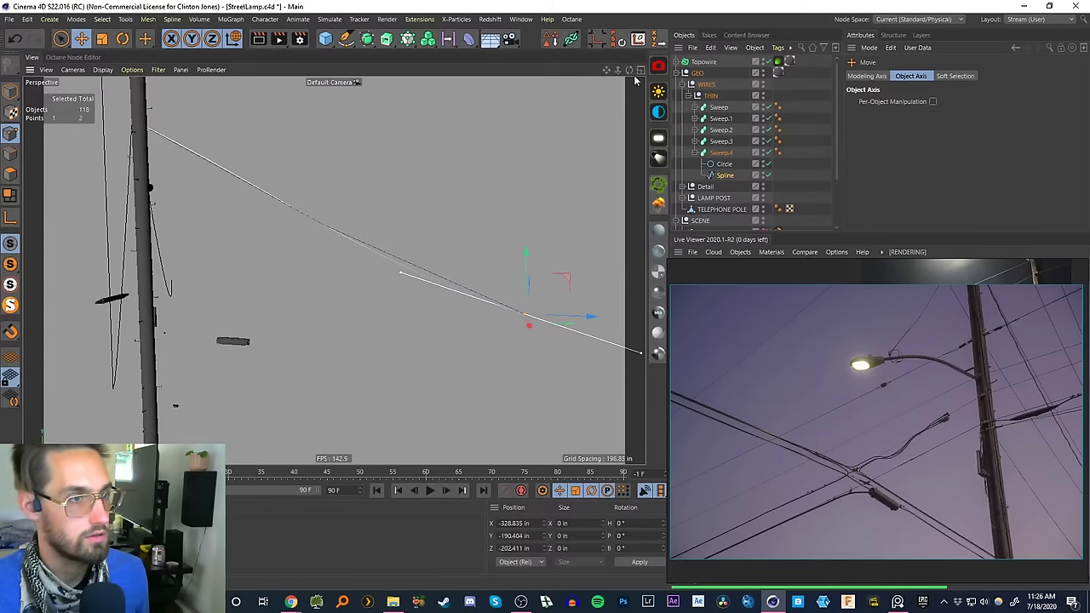
click(640, 70)
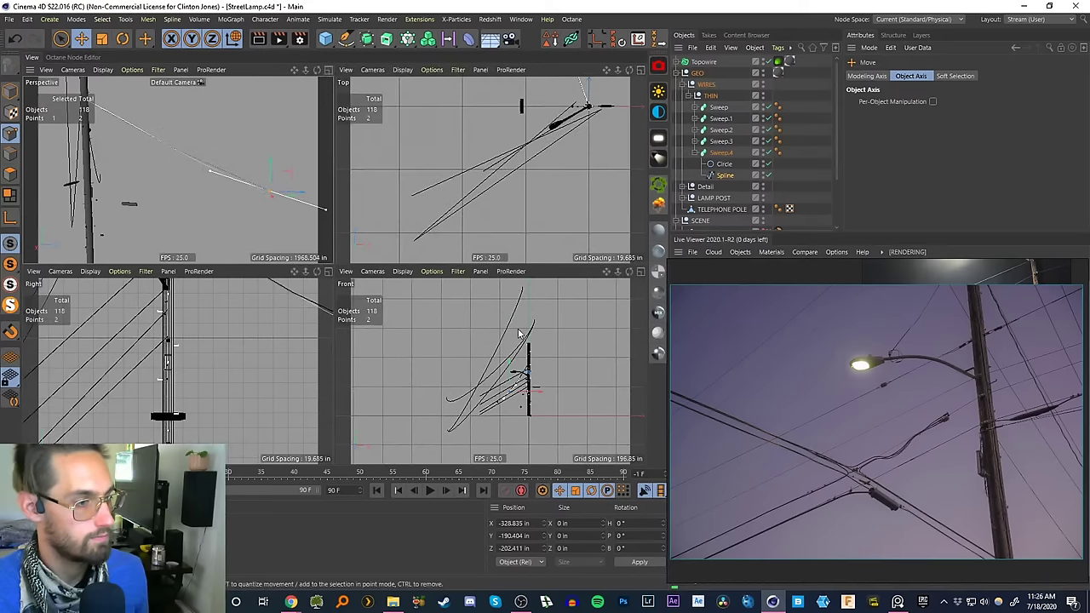
key(s)
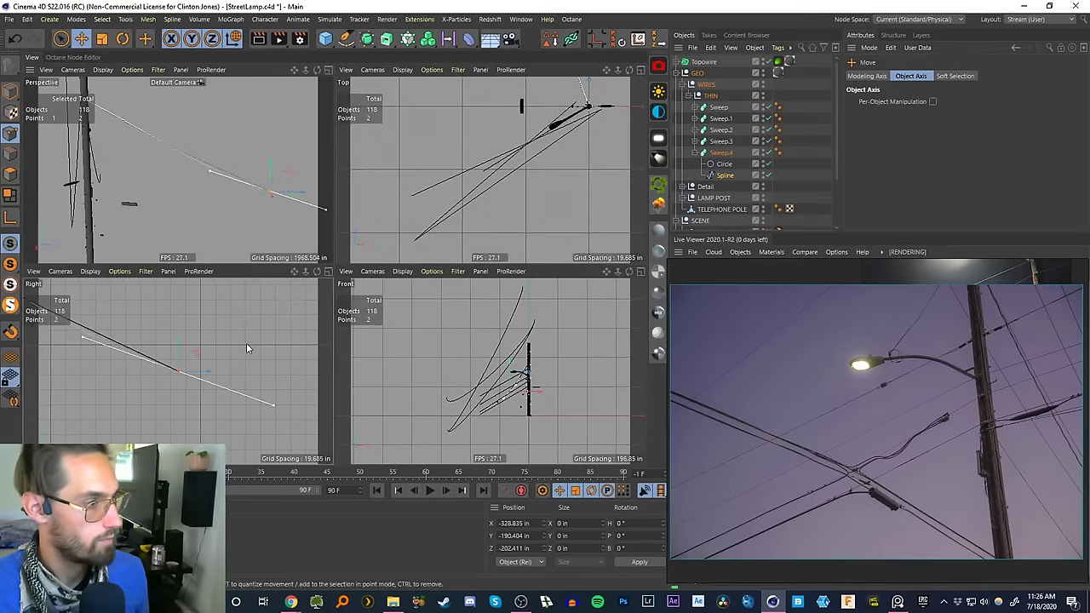
click(329, 272)
alt+right_drag(374, 246, 309, 236)
alt+middle_drag(309, 236, 530, 316)
alt+right_drag(454, 291, 477, 263)
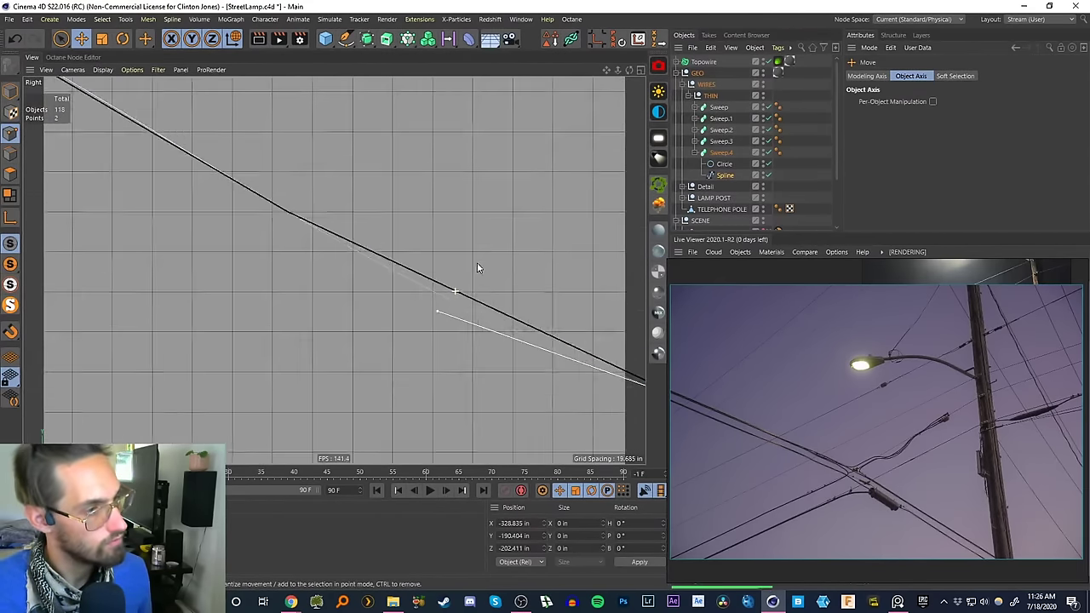
scroll(480, 260, down, 3)
scroll(467, 276, up, 2)
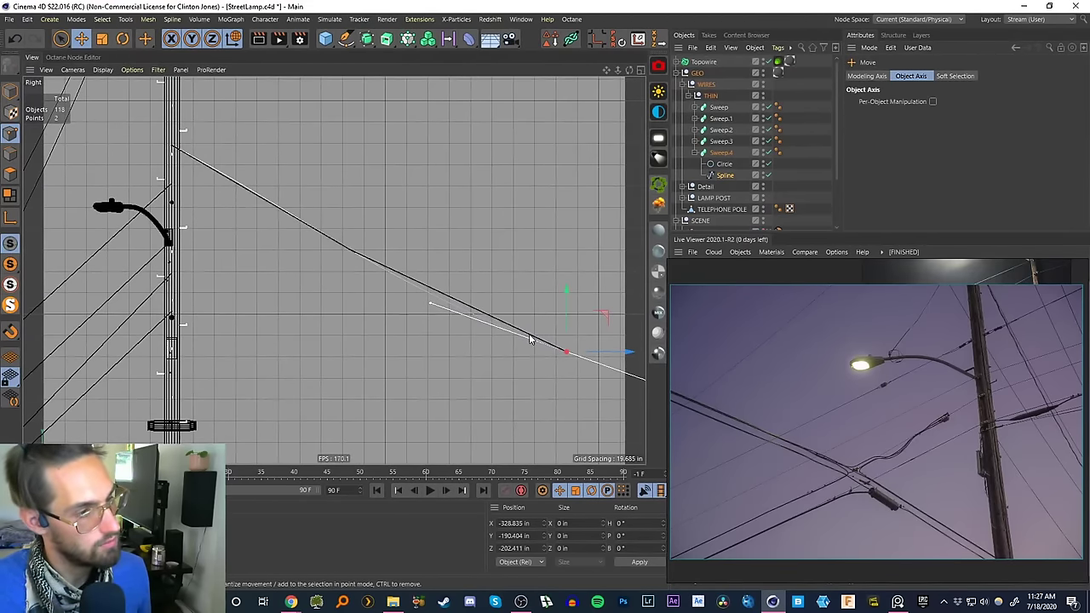
click(725, 177)
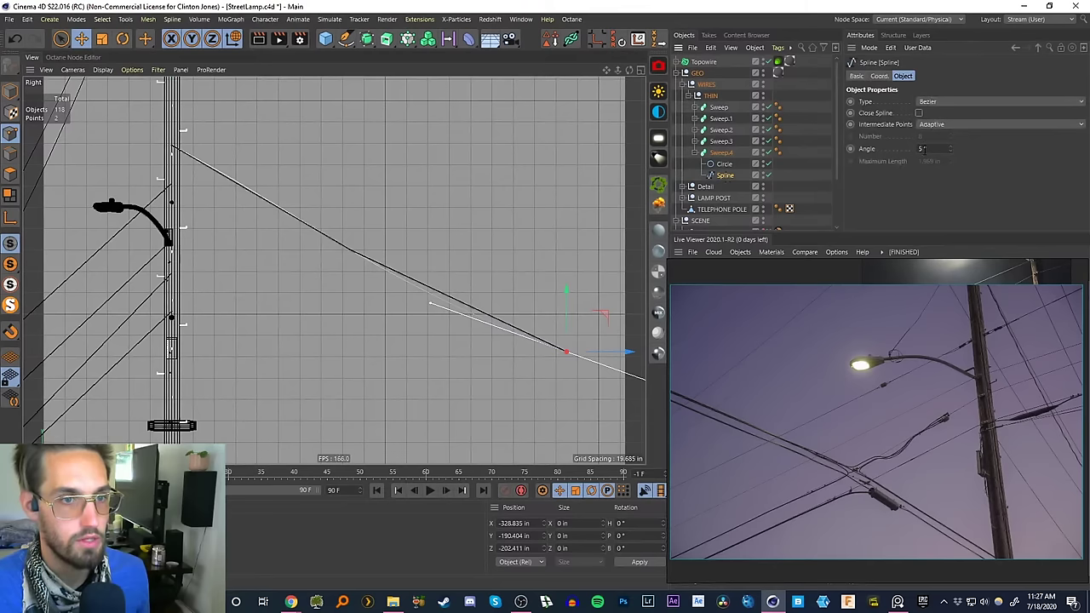
click(932, 124)
click(932, 148)
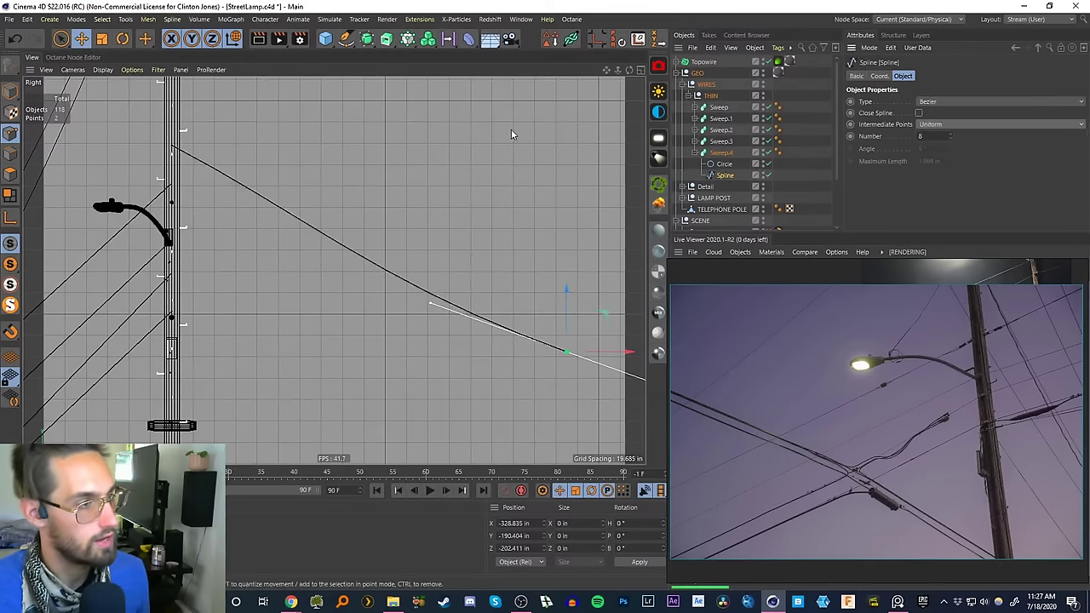
- Return to the single perspective view and look through the scene's Camera
click(640, 70)
click(329, 69)
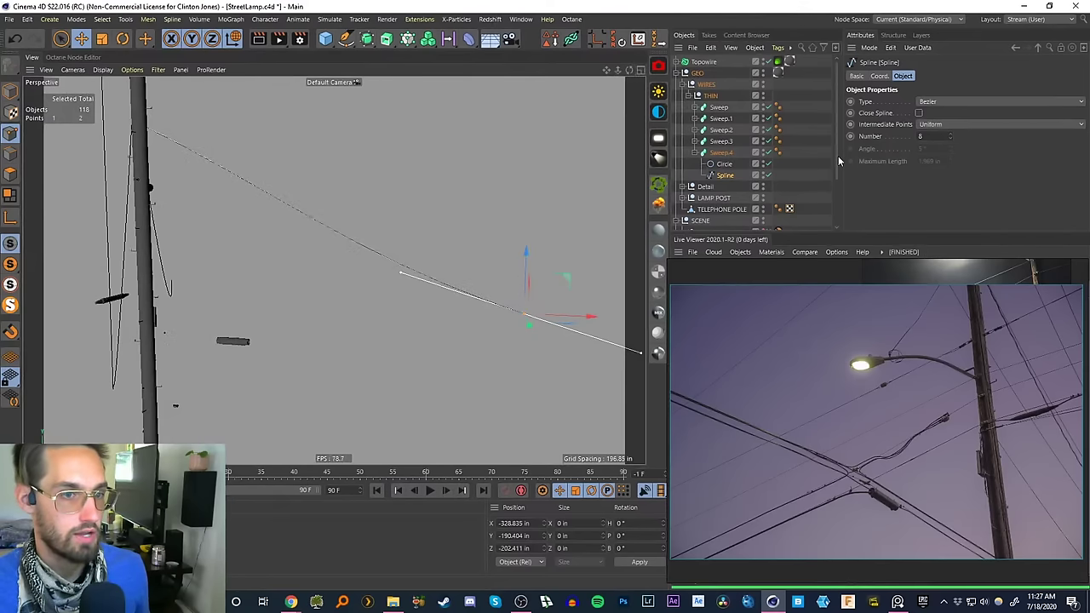
scroll(752, 198, down, 3)
click(775, 168)
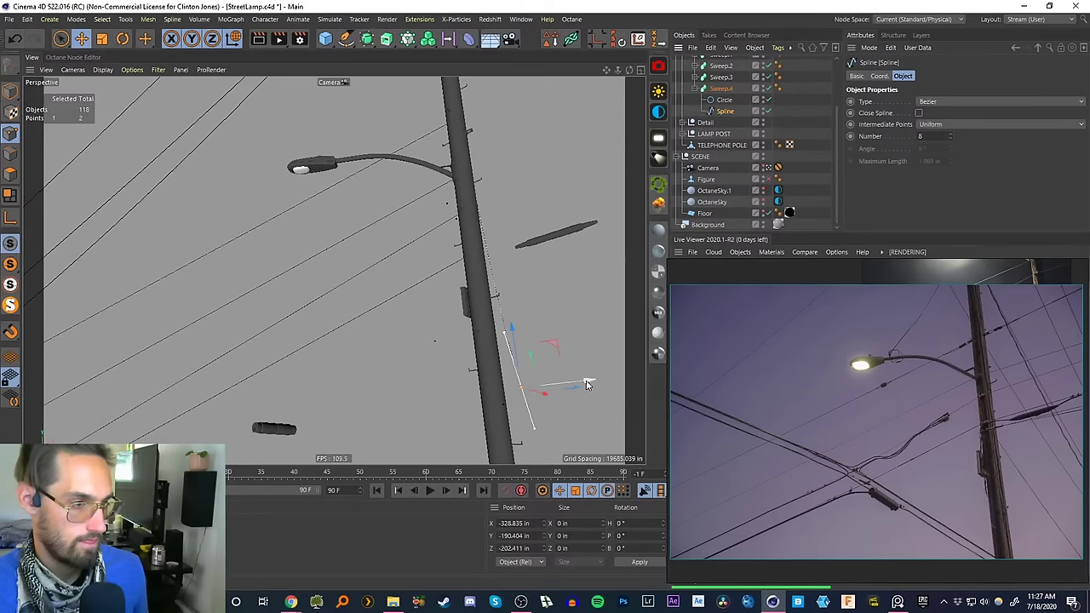
- Rotate the sagging wire's sweep about the pole so it runs out diagonally on the side opposite the lamp
click(61, 39)
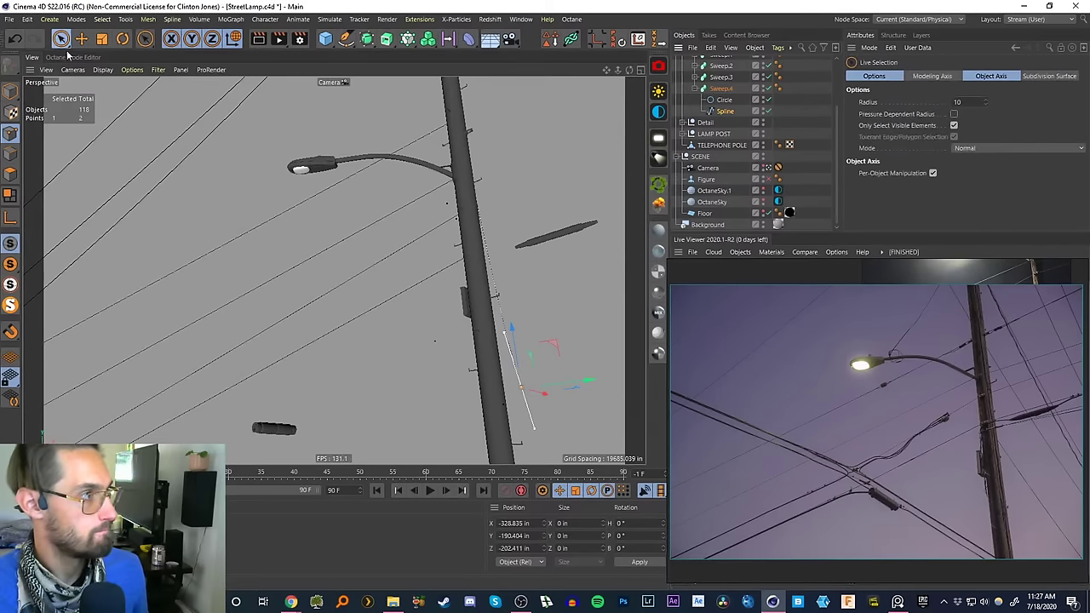
click(11, 90)
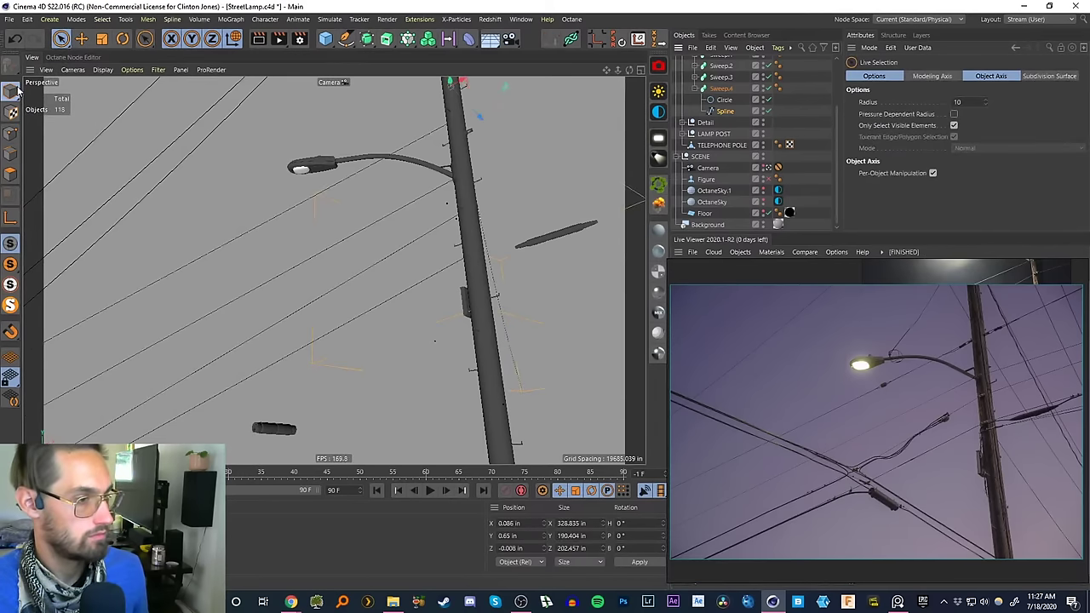
click(723, 112)
key(Return)
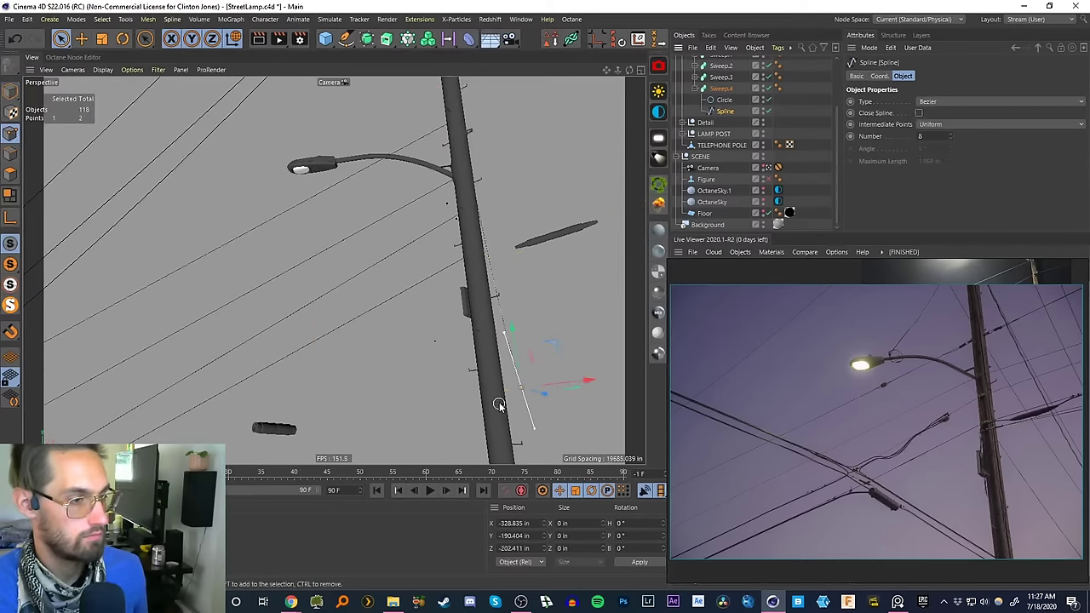
click(725, 90)
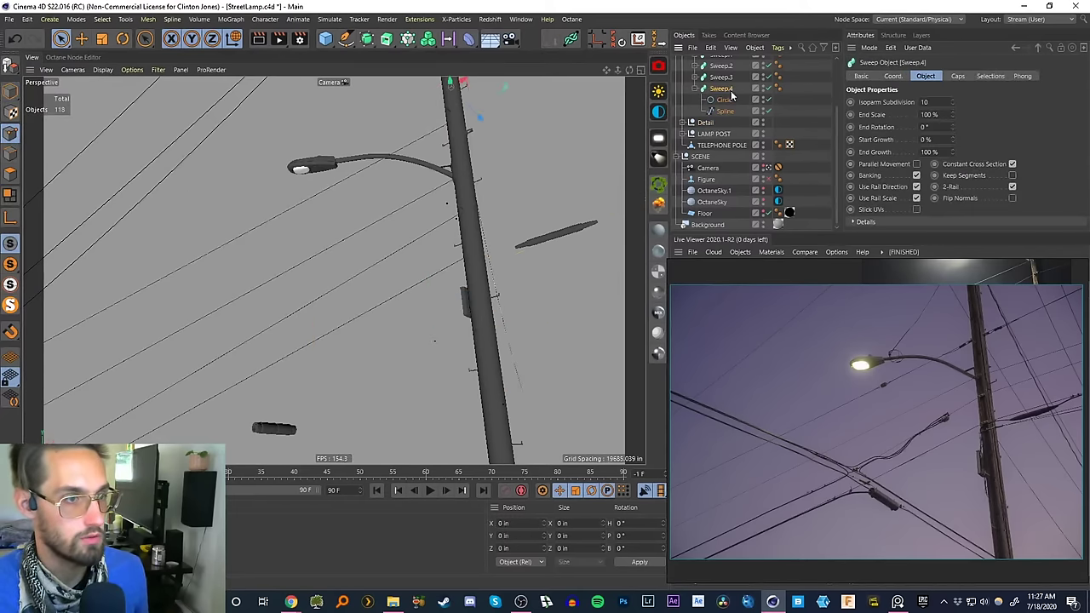
key(r)
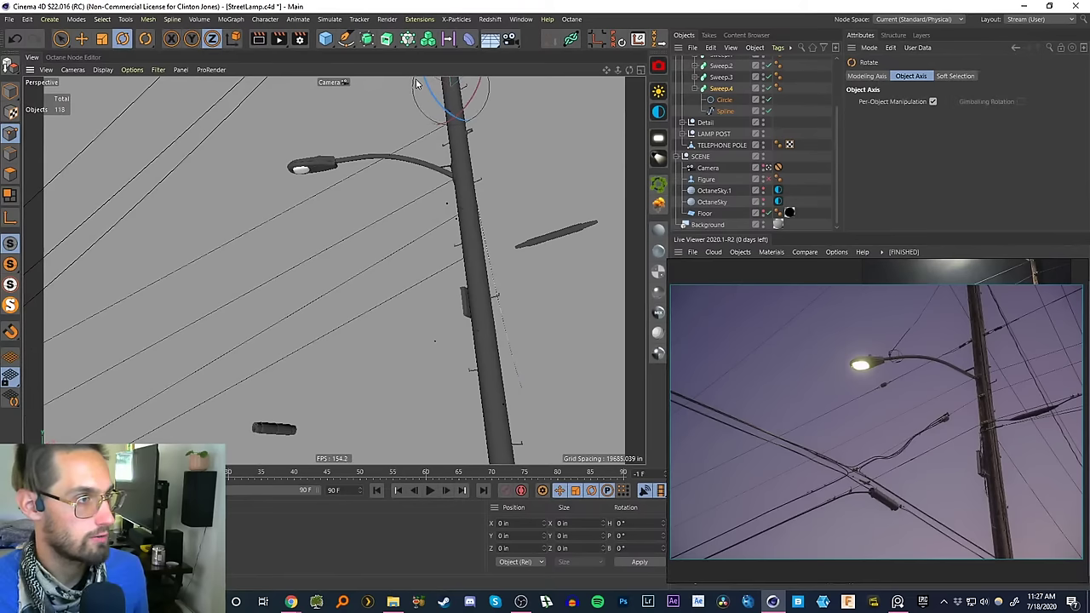
drag(420, 81, 411, 97)
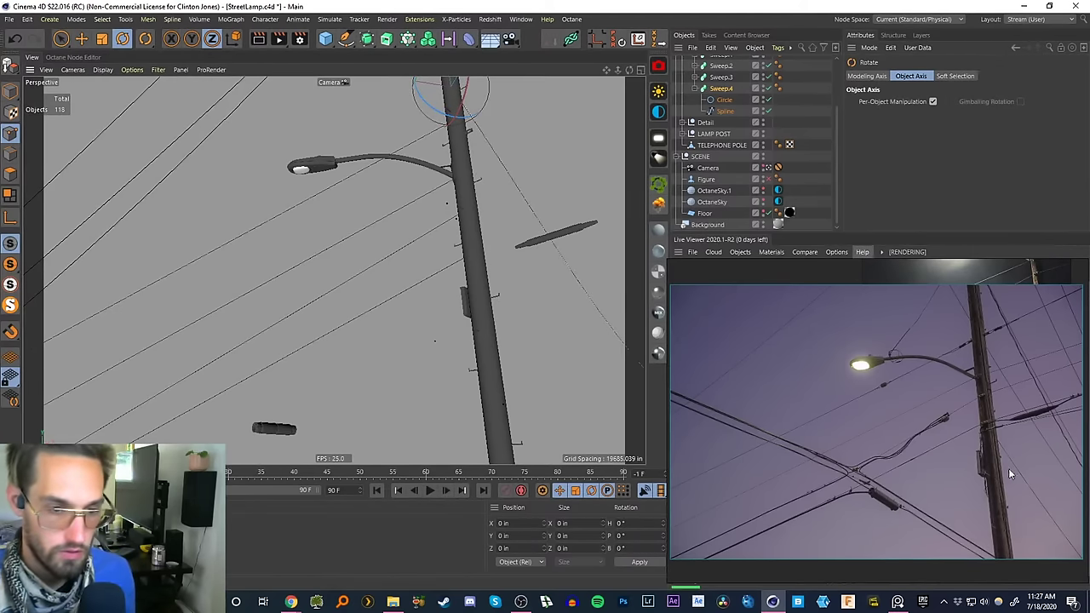
- Lower the sagging wire to below the lamp arm and duplicate it back up near the pole's top
key(e)
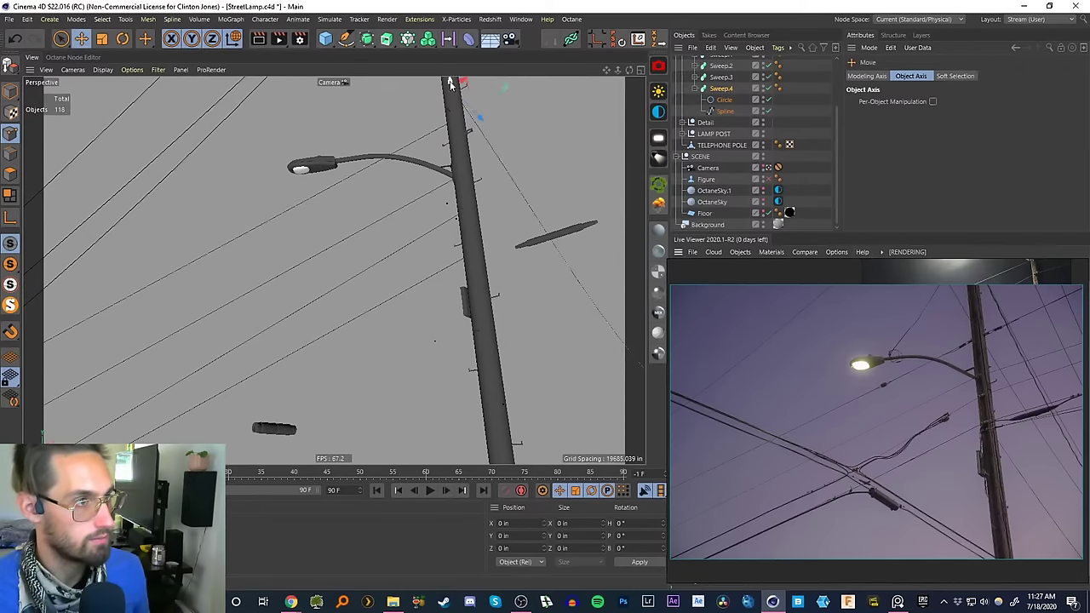
drag(452, 88, 466, 265)
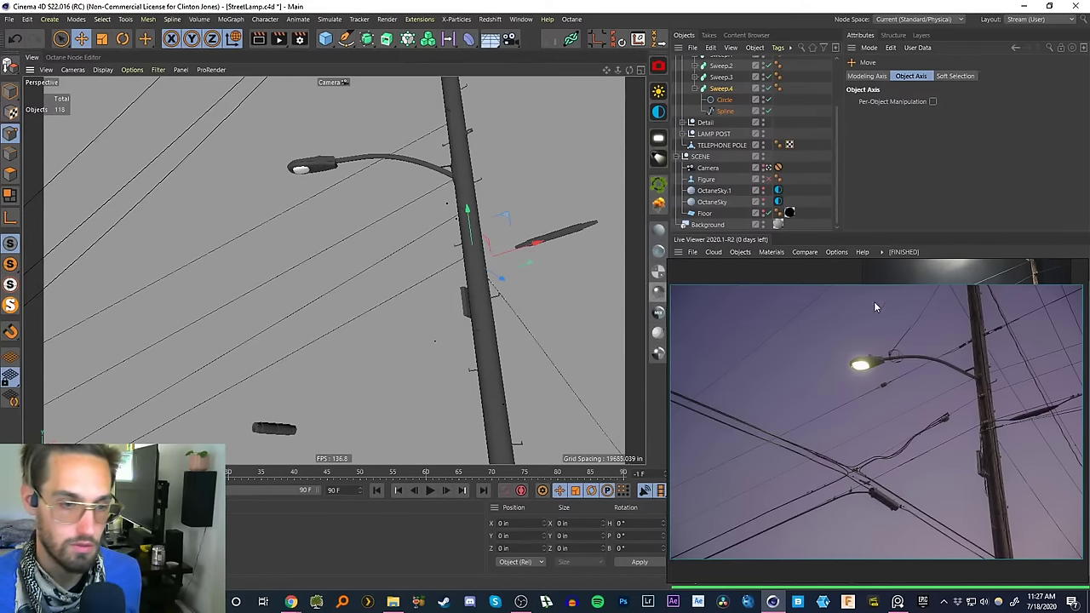
ctrl+drag(471, 229, 458, 100)
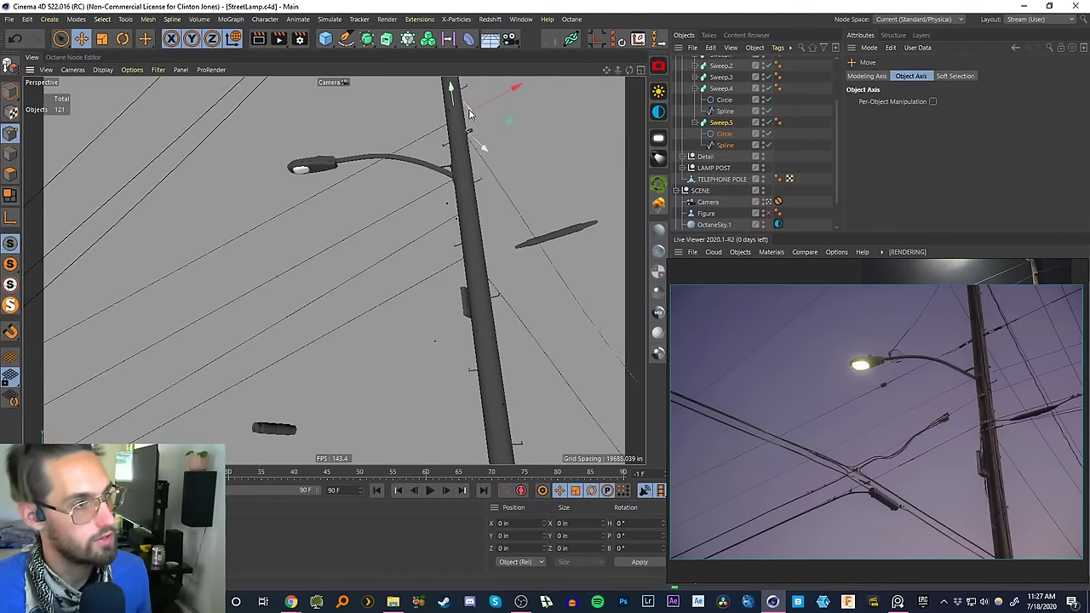
- Shift the upper duplicate along its depth axis so its start sits slightly off the pole
drag(469, 105, 411, 49)
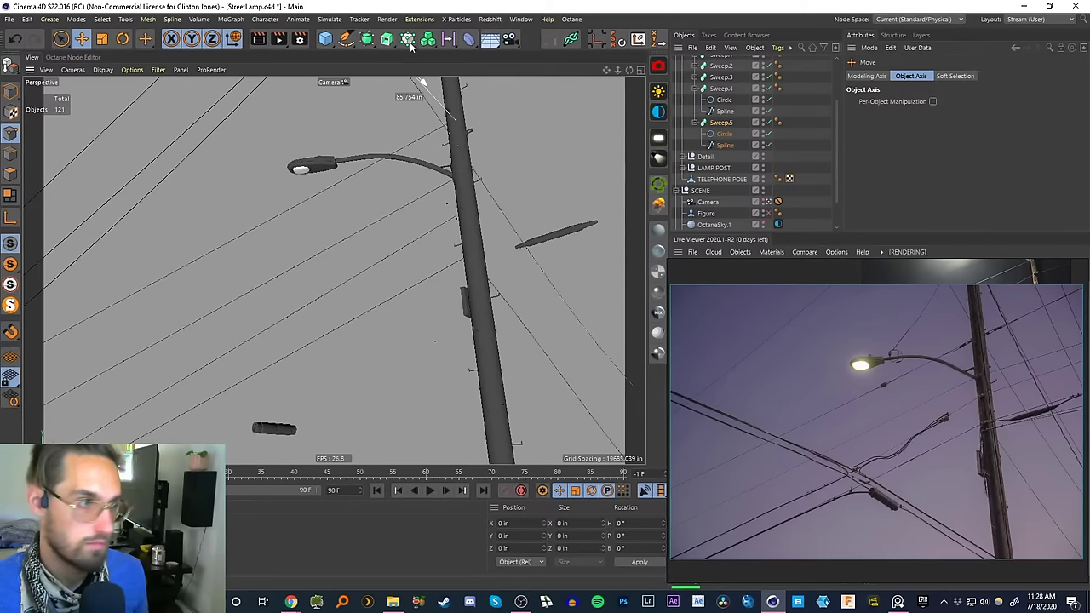
drag(411, 48, 442, 61)
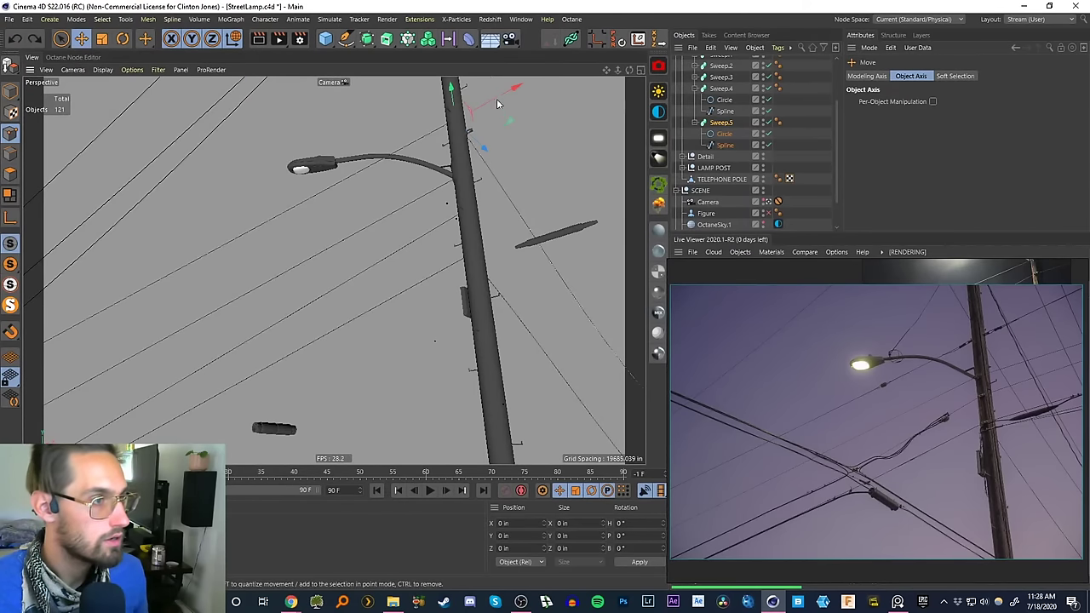
drag(497, 99, 452, 56)
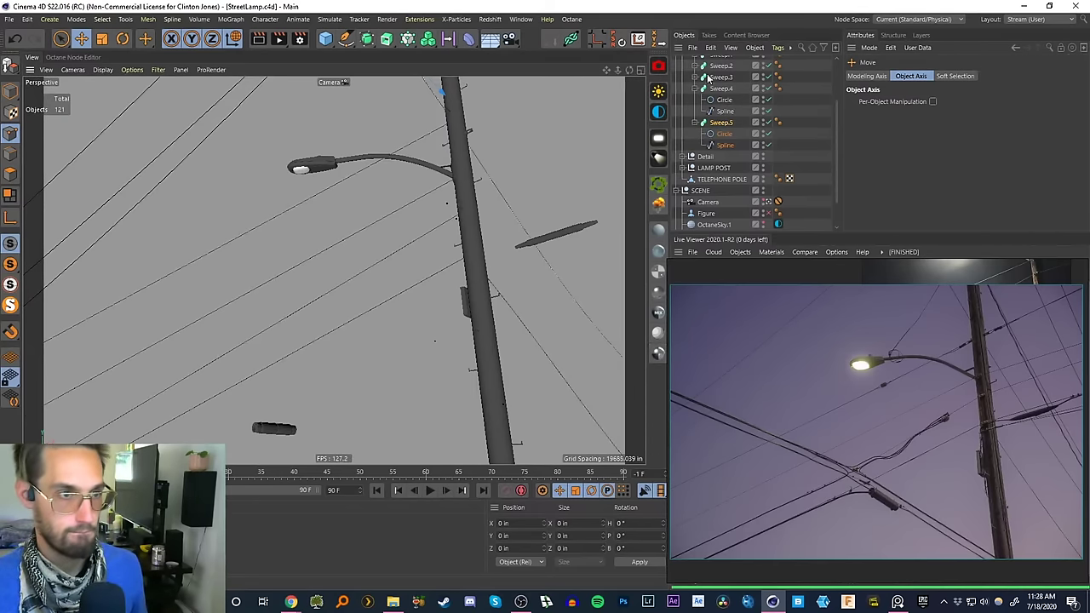
- Examine the upper duplicated wire's placement relative to the pole in the Front and Right views
click(721, 124)
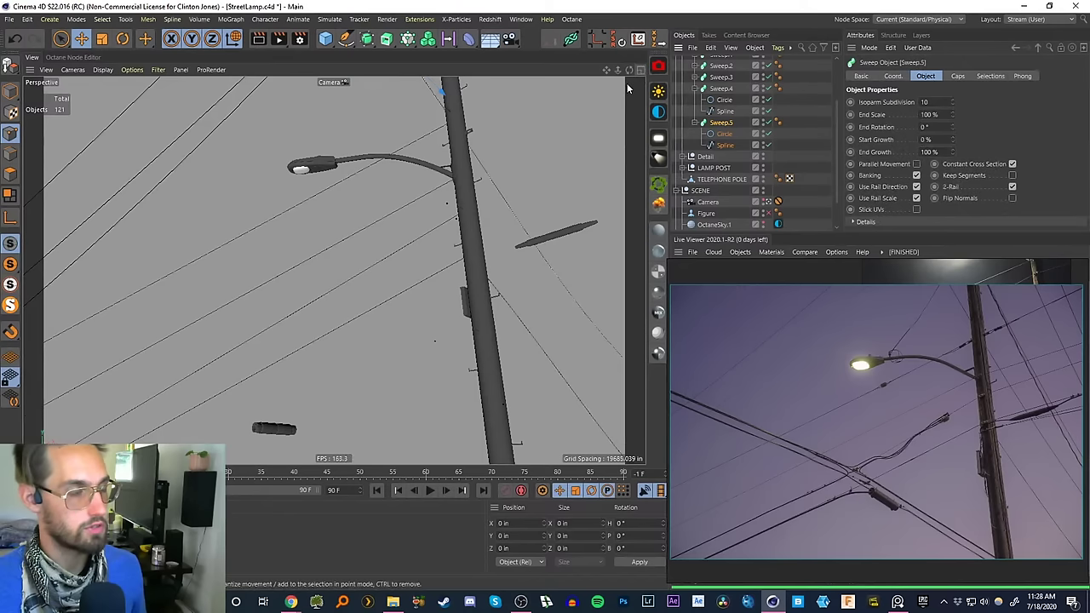
click(641, 72)
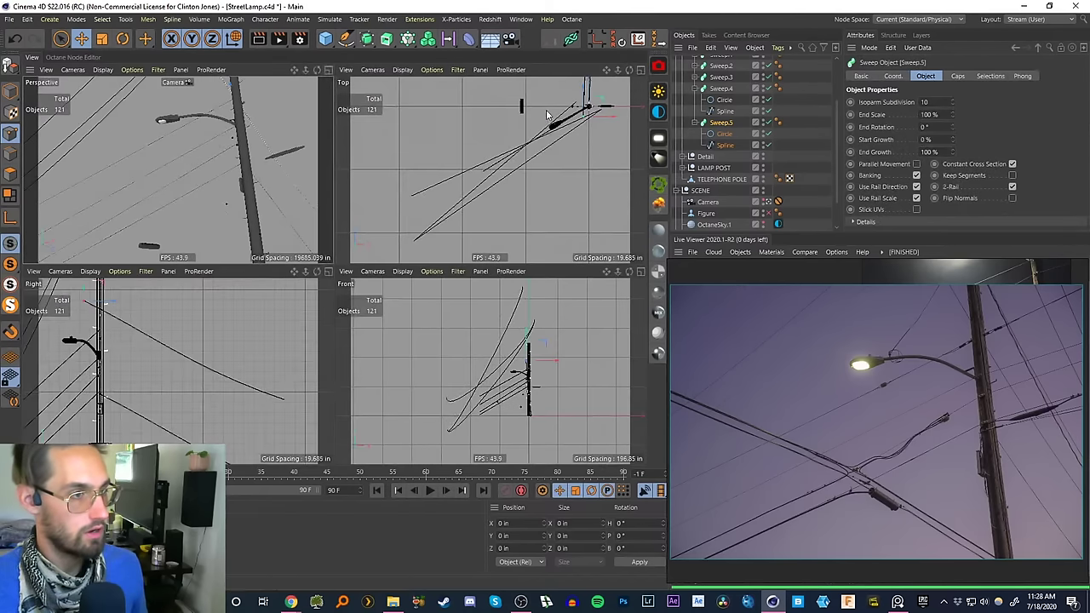
middle_click(449, 324)
scroll(371, 255, up, 5)
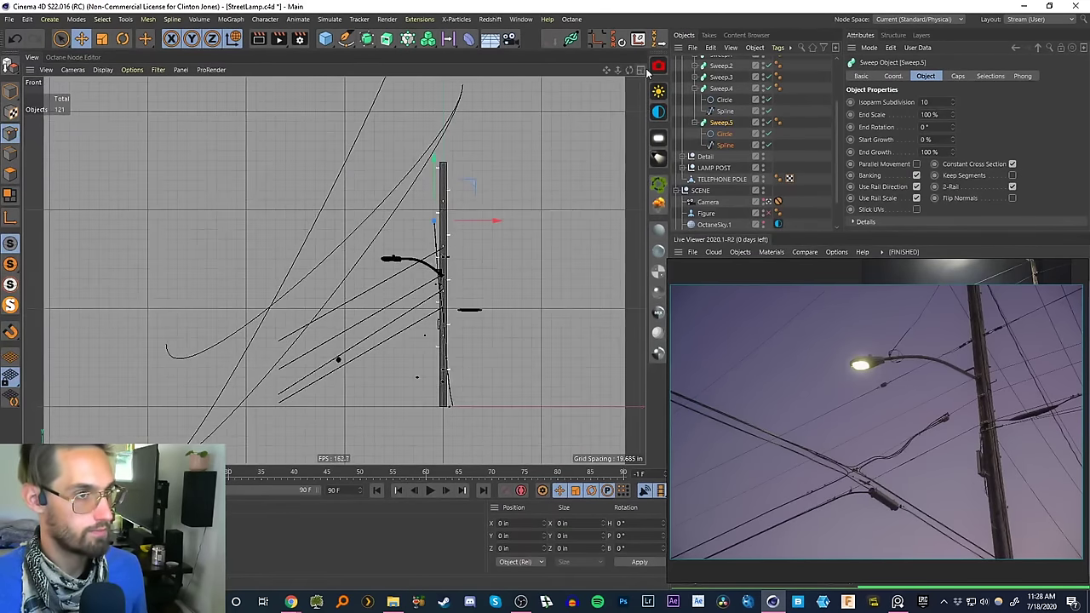
middle_click(300, 236)
middle_click(320, 288)
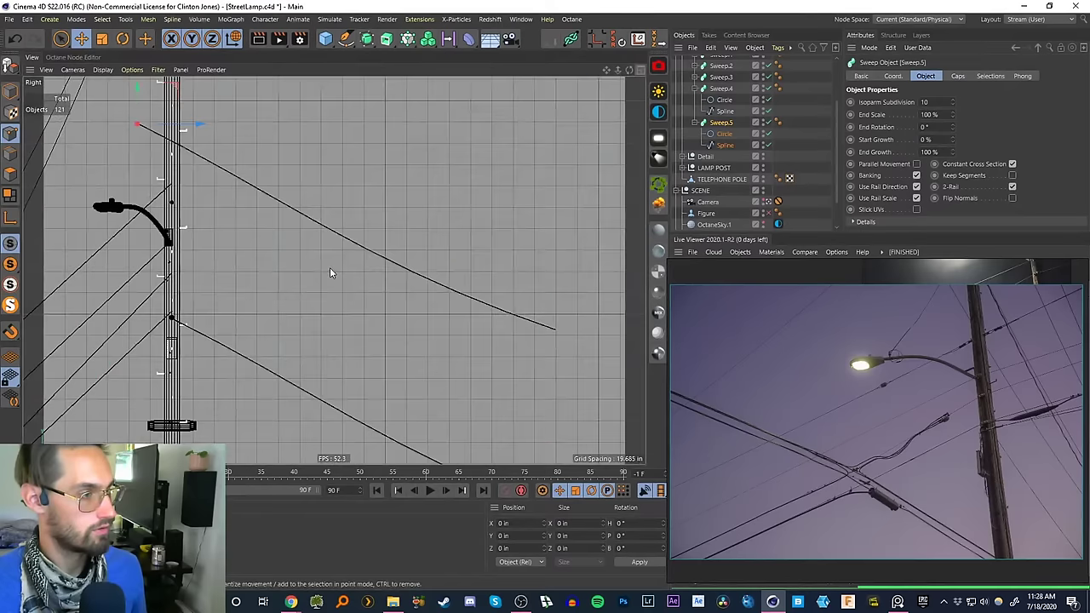
scroll(282, 286, down, 3)
alt+middle_drag(272, 324, 396, 297)
scroll(396, 297, down, 4)
scroll(358, 292, up, 3)
scroll(372, 270, up, 1)
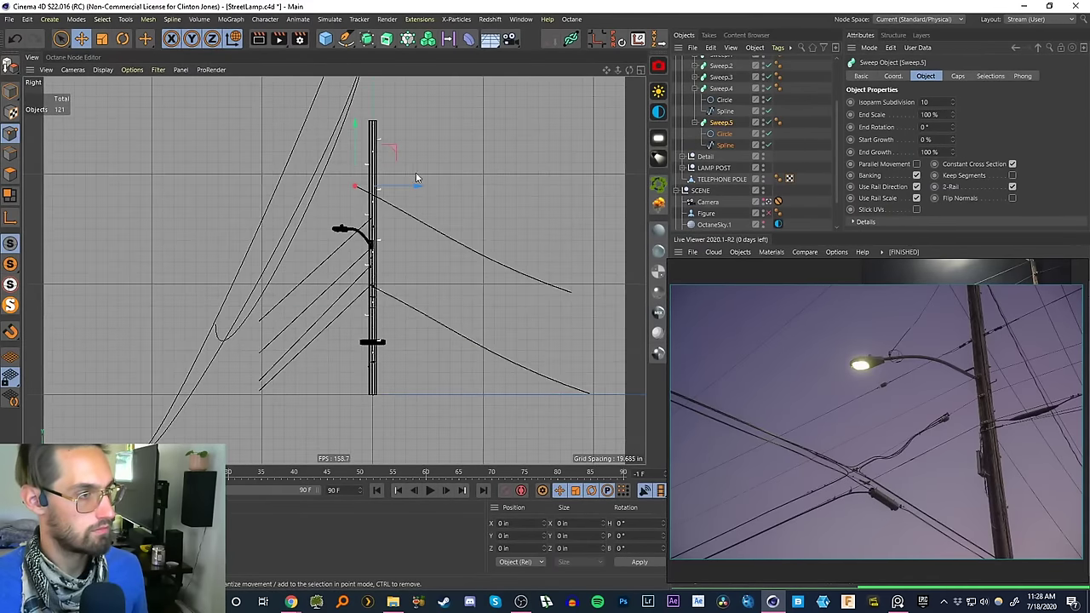
- Duplicate the upper wire in Model mode and place the copy higher up the pole in the Right view
drag(354, 159, 354, 149)
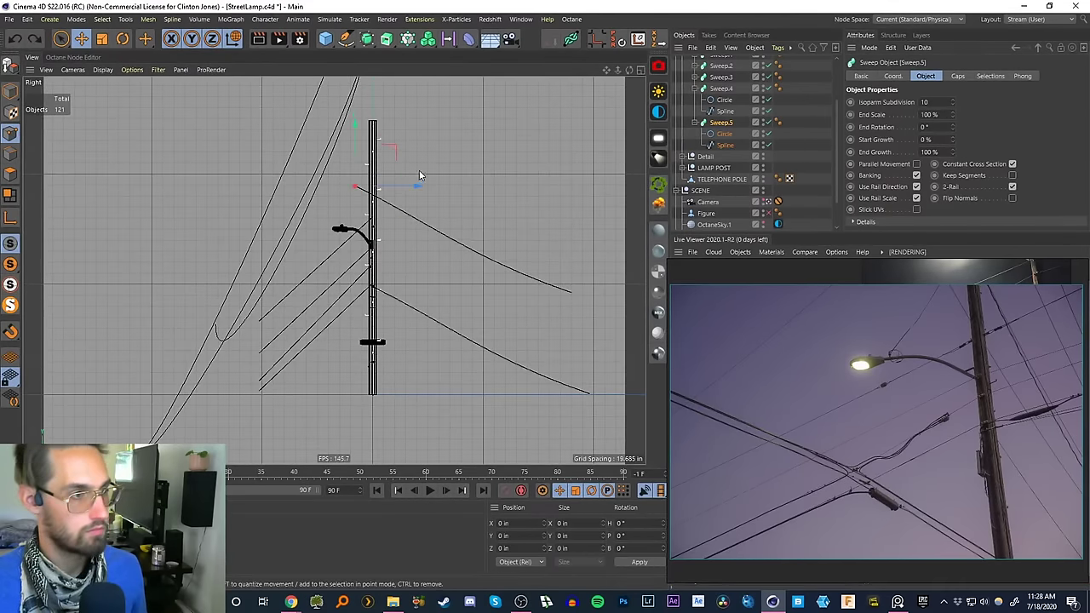
middle_click(417, 175)
scroll(214, 342, up, 5)
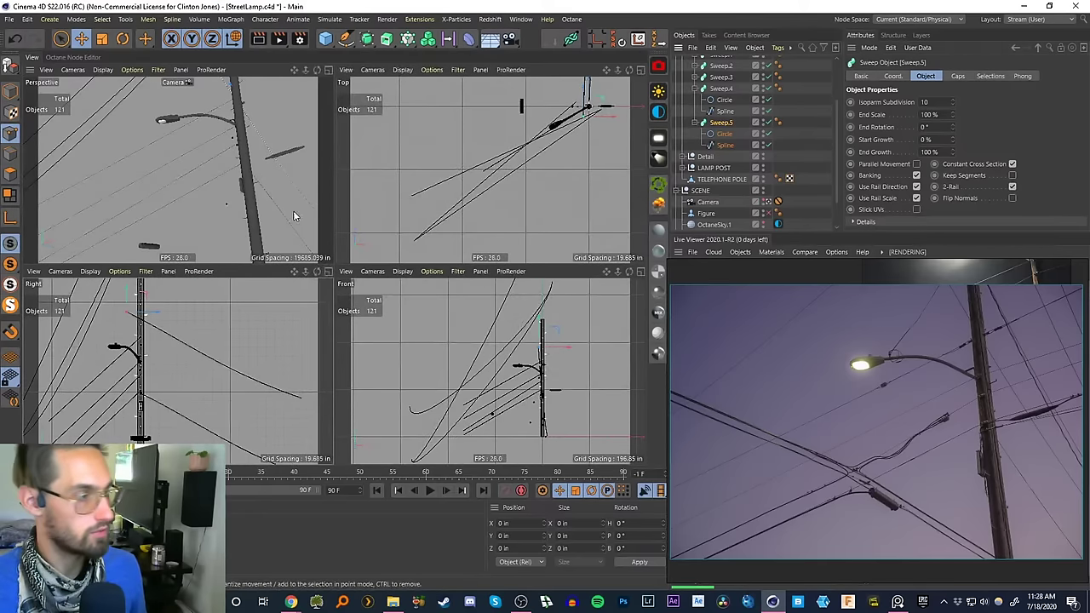
click(10, 92)
ctrl+drag(125, 295, 133, 263)
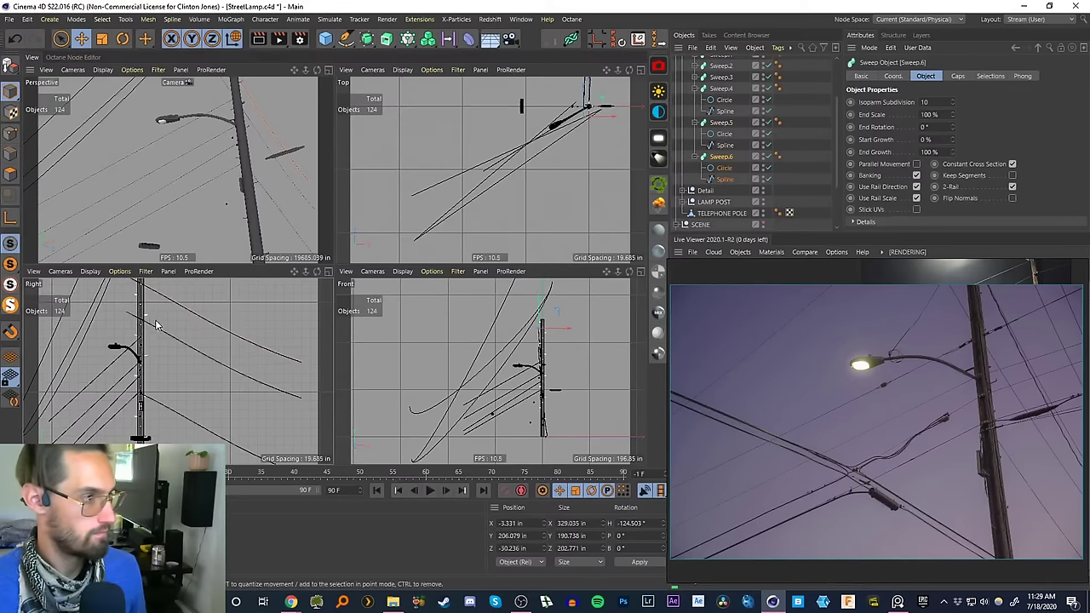
alt+middle_drag(156, 323, 126, 346)
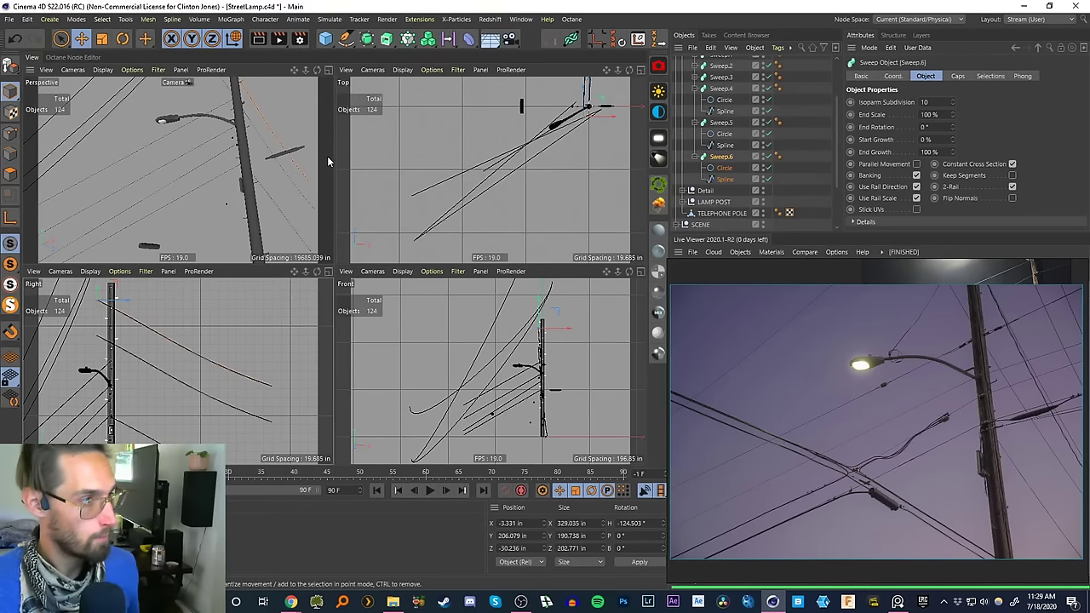
middle_click(323, 100)
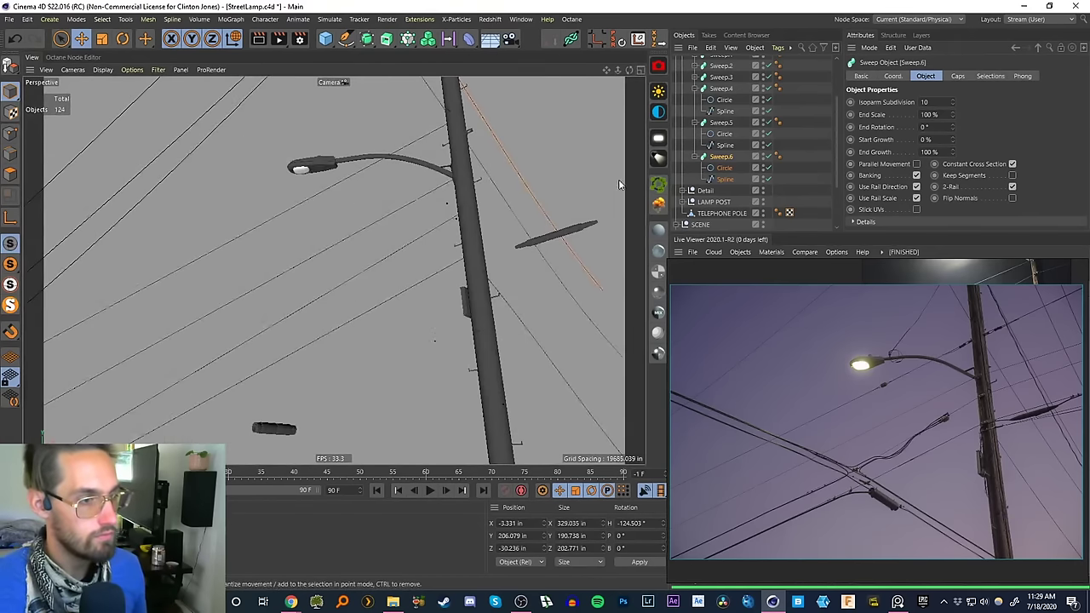
- Extend the Sweep.5 wire by moving its spline's far end point outward to about X -361, Y -197, Z -225 in
click(724, 145)
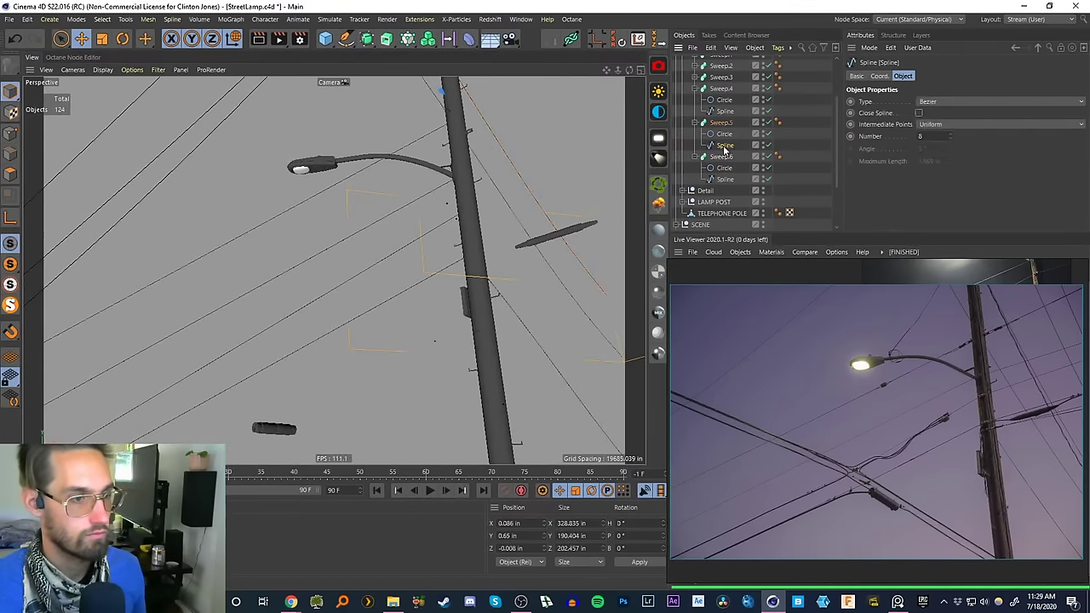
click(10, 133)
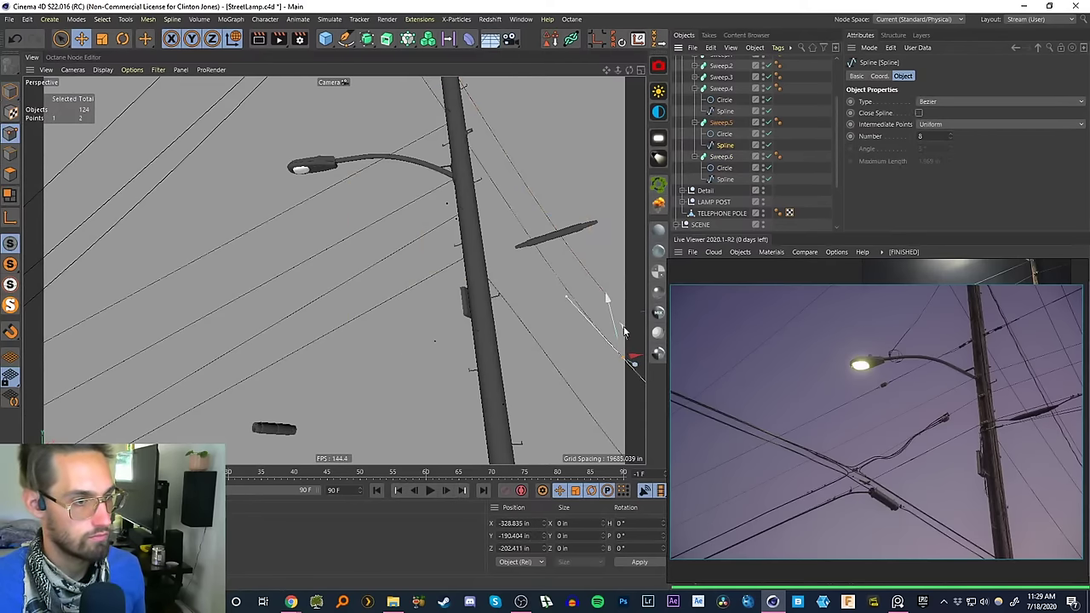
drag(621, 331, 635, 344)
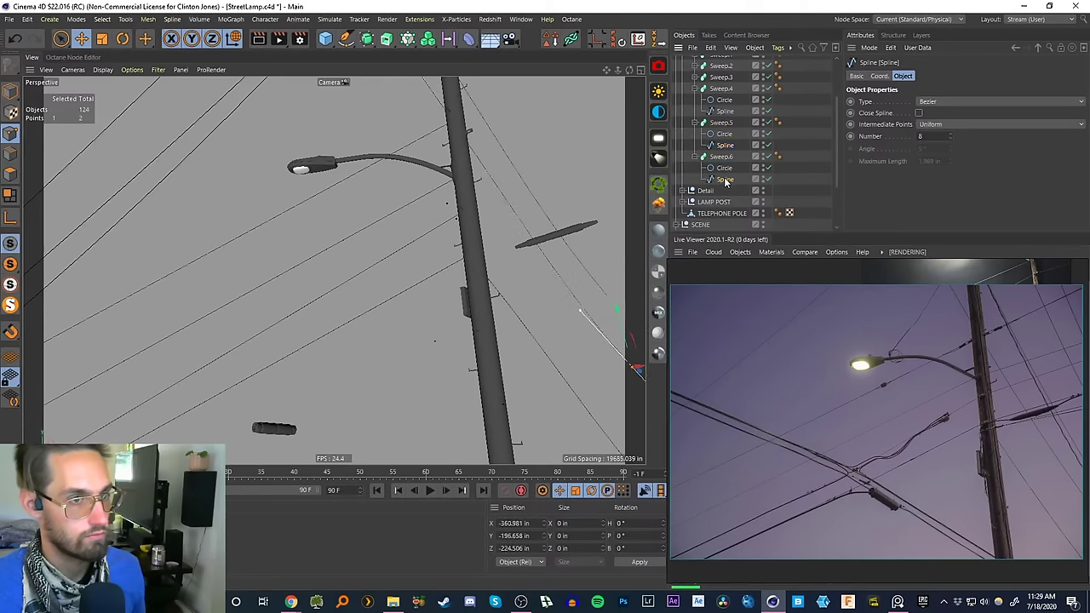
- Move the far end point of the Sweep.6 spline outward and set its circle radius to 0.35 in
click(725, 180)
drag(610, 274, 657, 298)
click(723, 168)
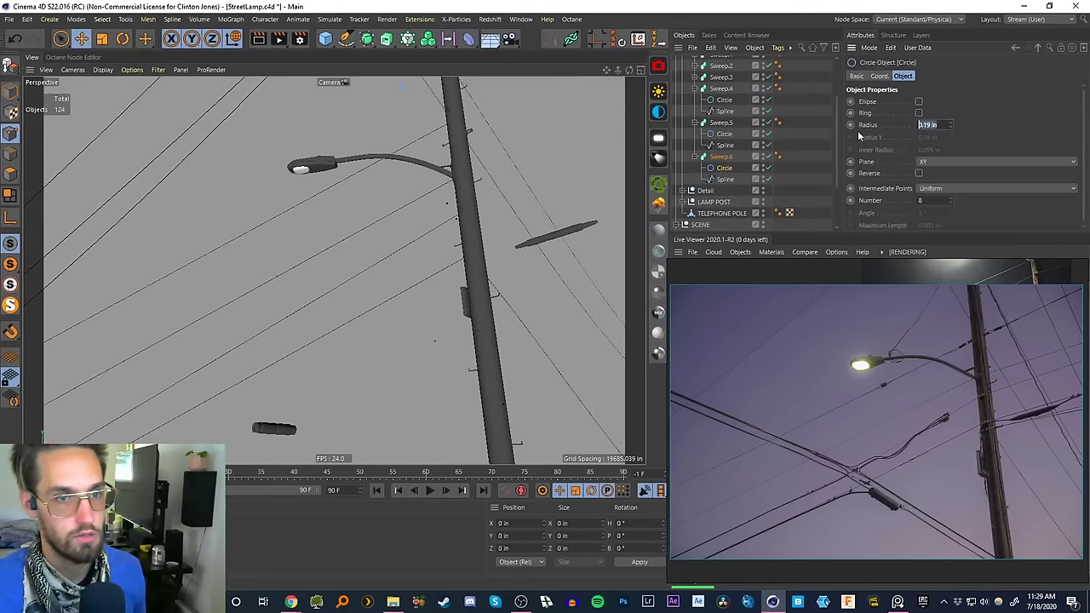
text(0.35)
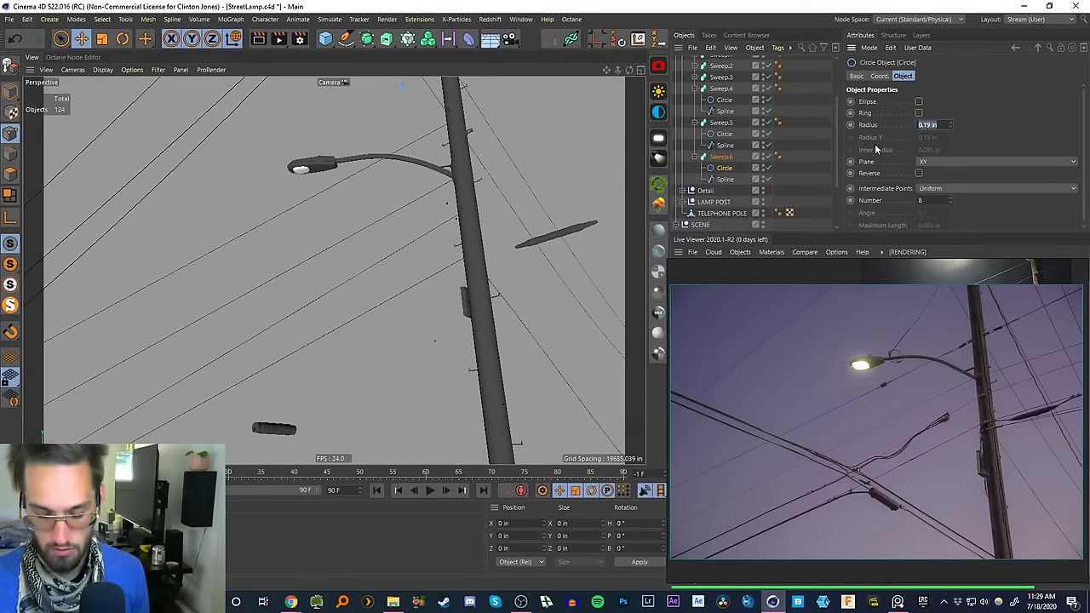
key(Return)
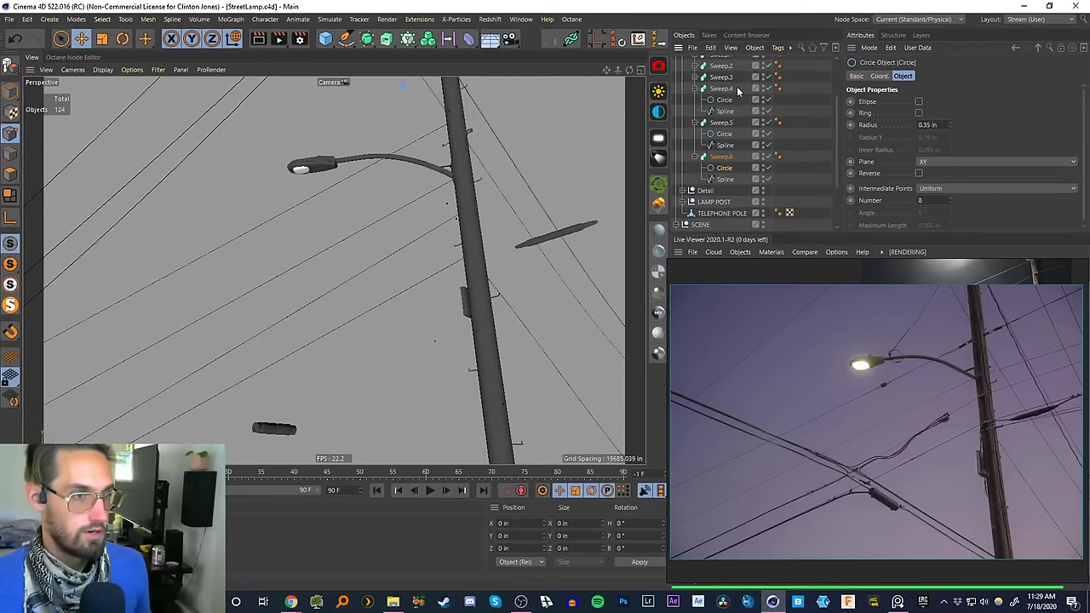
- Shift the whole Sweep.6 wire along its depth axis in the Right view so it starts at the pole
click(720, 156)
click(639, 70)
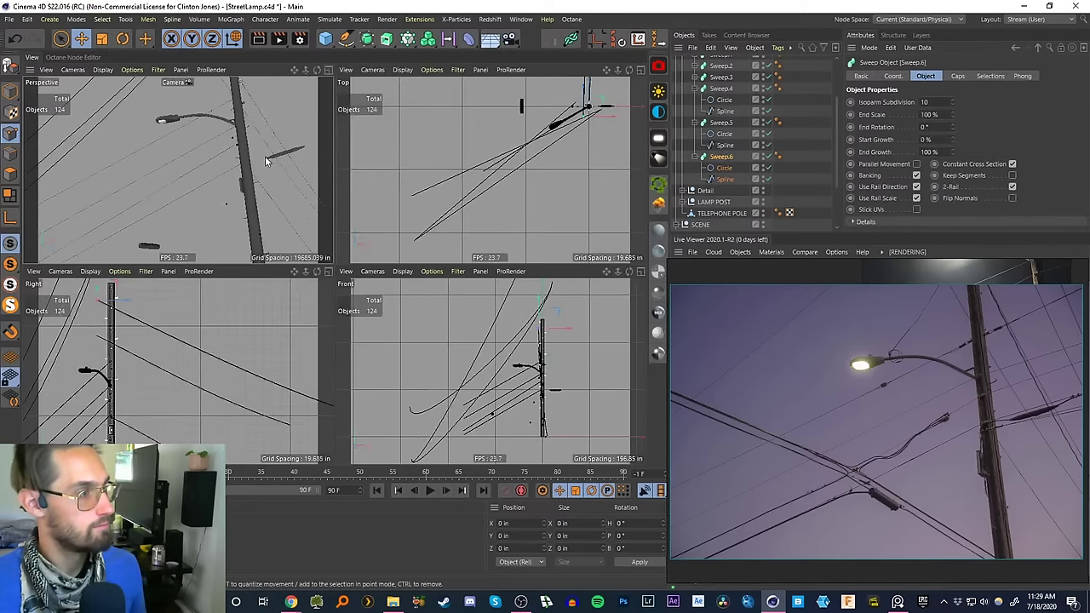
alt+middle_drag(136, 326, 148, 337)
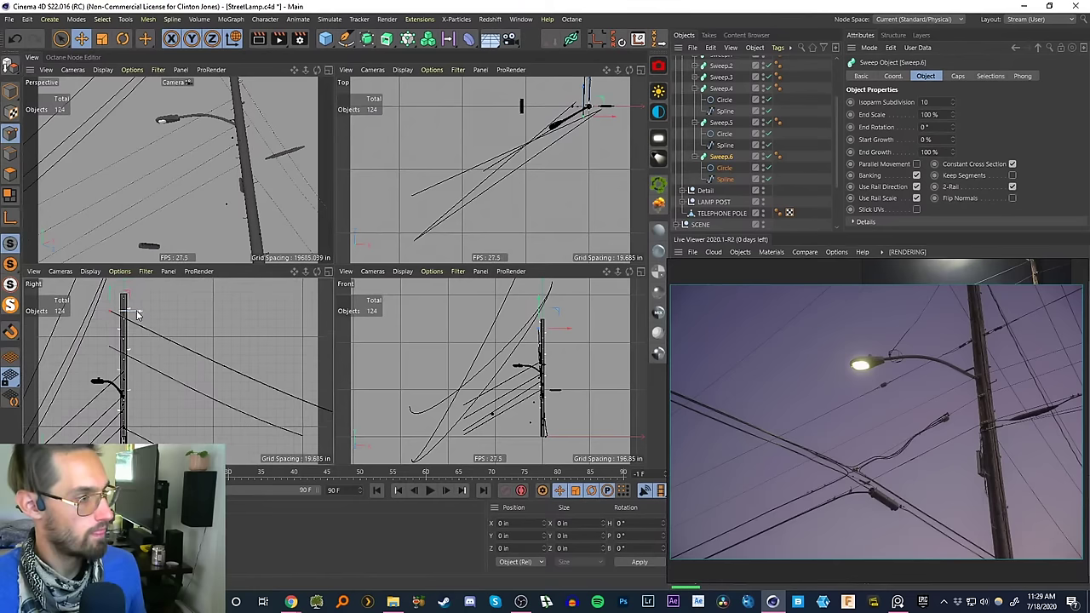
drag(137, 312, 154, 318)
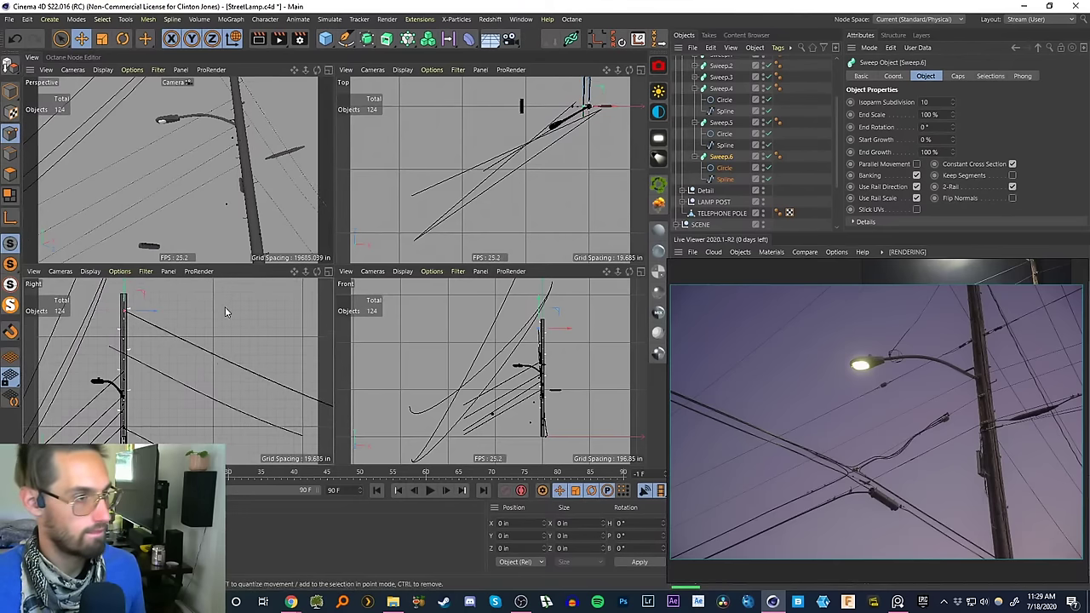
- Rotate the Sweep.6 wire slightly about its vertical axis in the Top view
key(r)
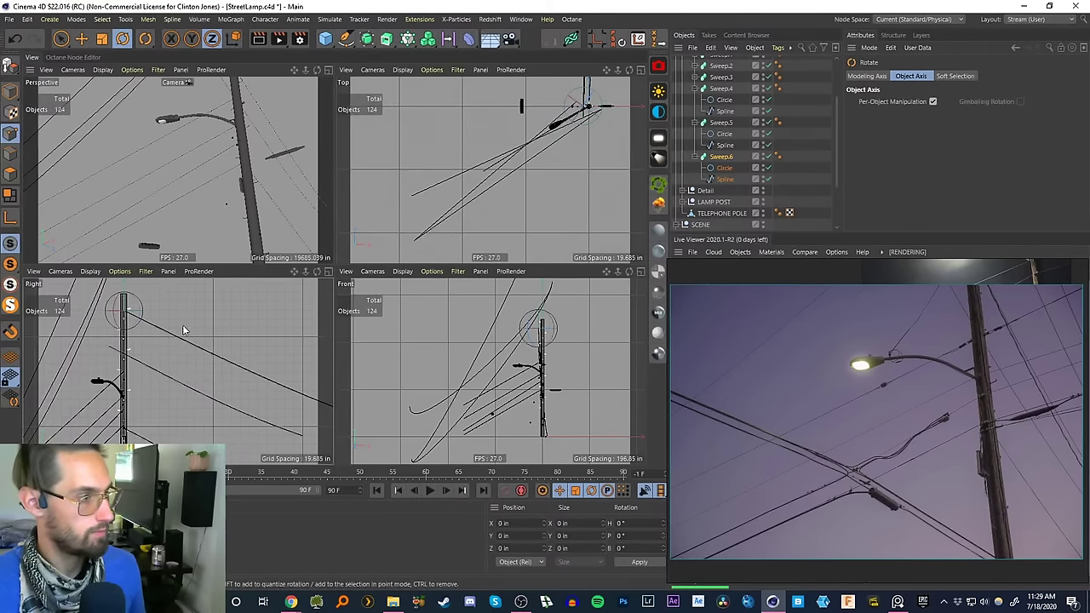
click(585, 98)
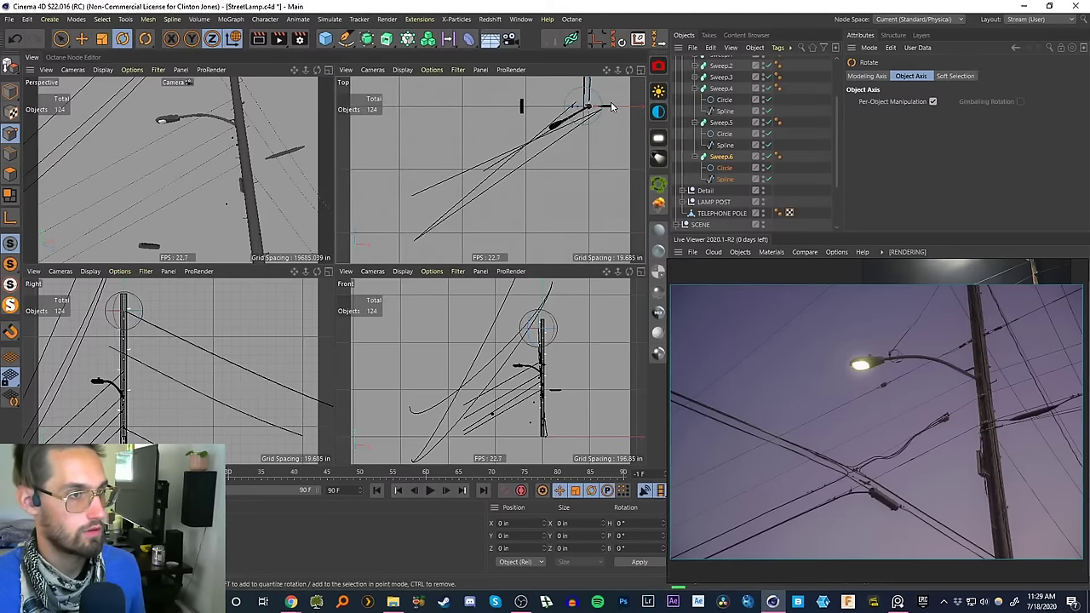
drag(584, 96, 585, 96)
- Duplicate the Sweep.6 wire slightly higher up the pole and tilt the copy more steeply downward in the Right view
key(e)
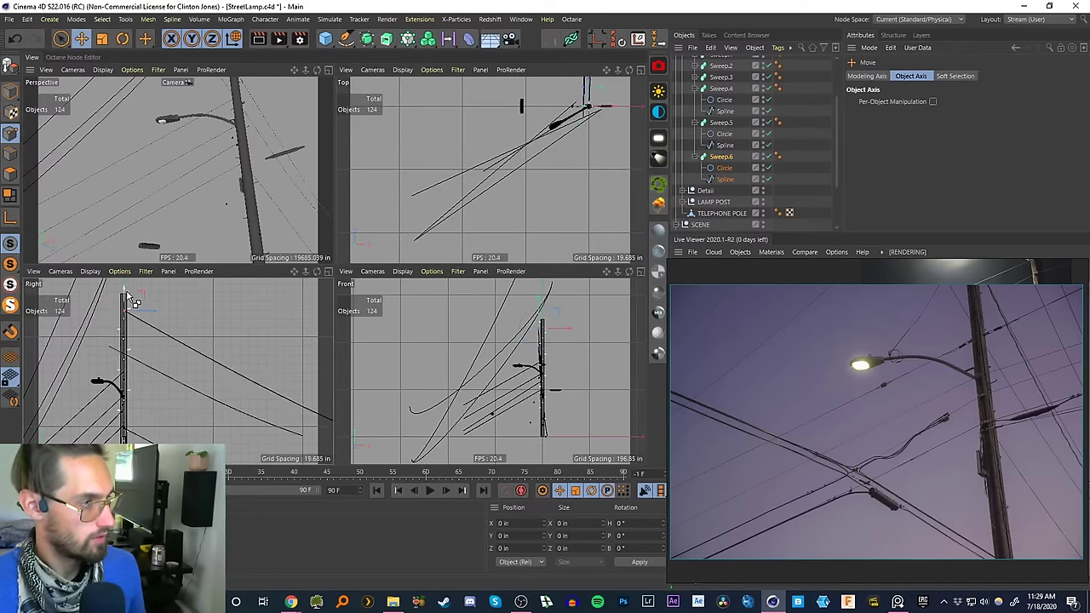
ctrl+drag(131, 296, 129, 283)
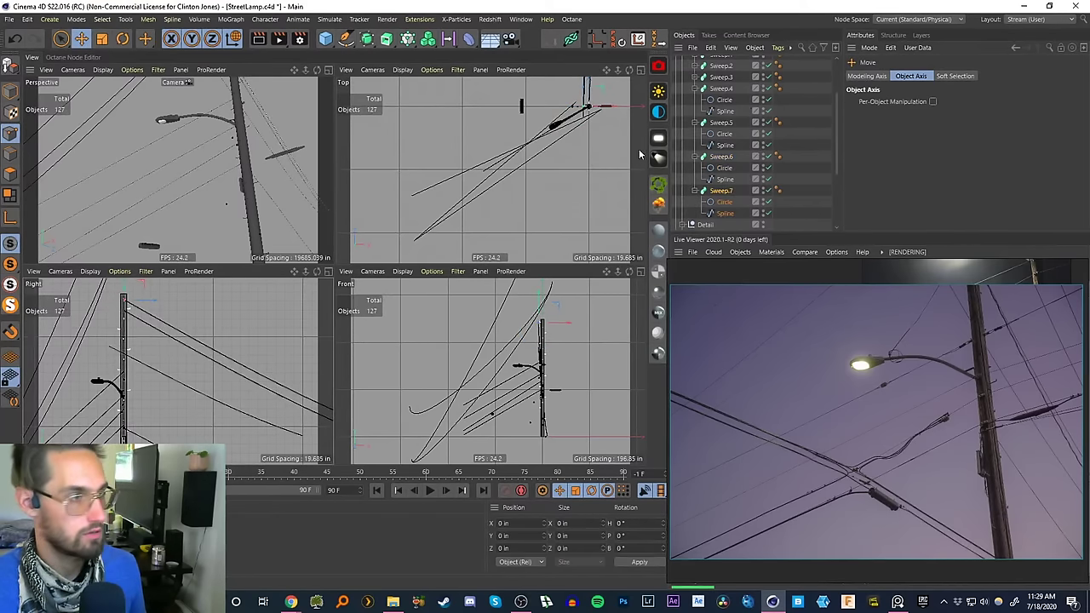
key(r)
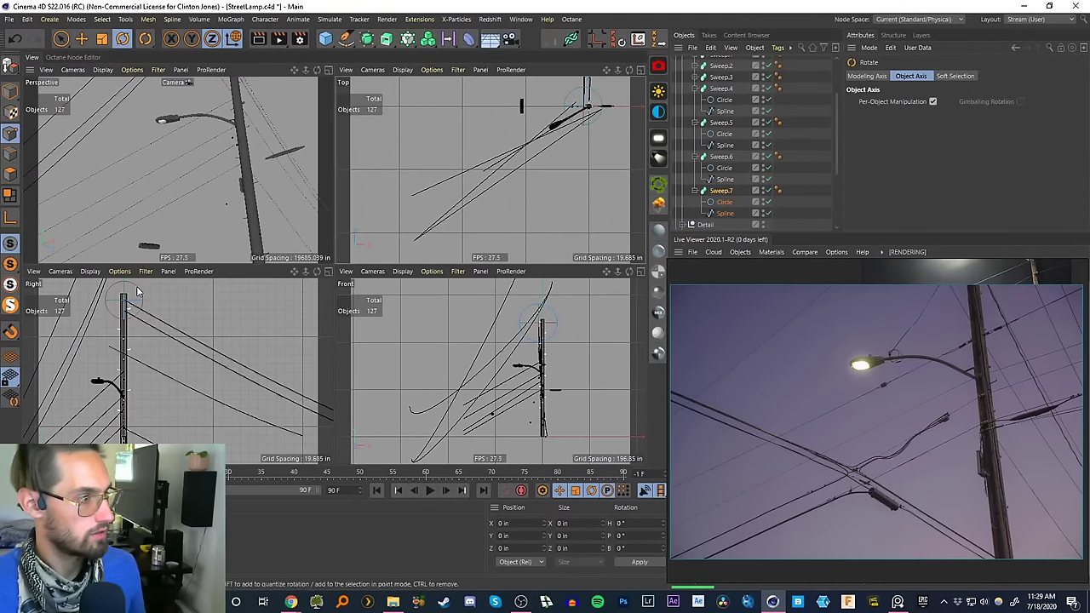
drag(136, 291, 141, 292)
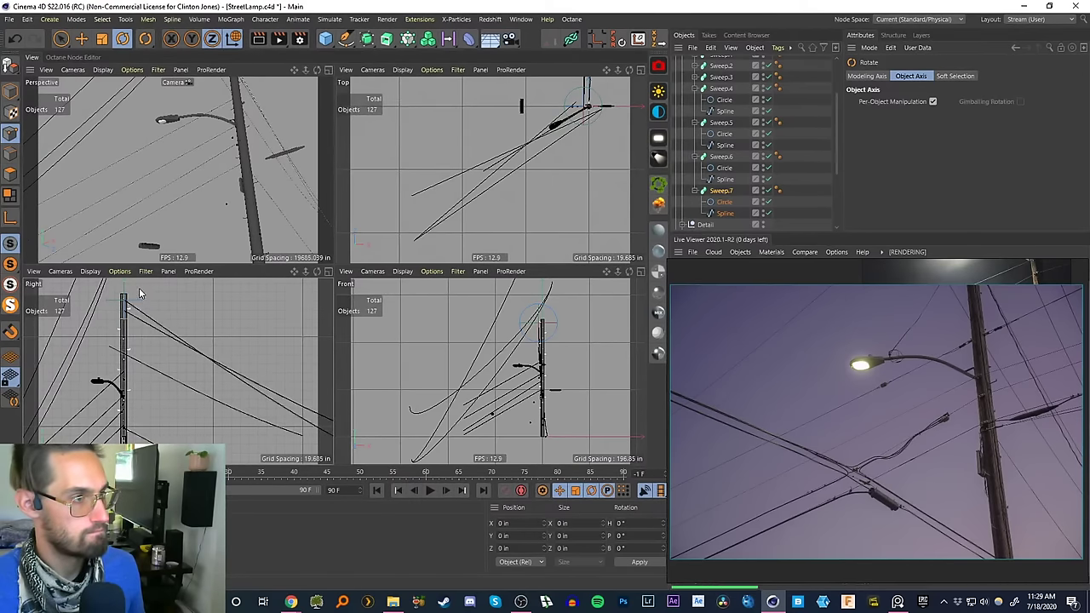
- Nudge the tilted duplicate slightly along X in the Front view and check it through the camera
key(e)
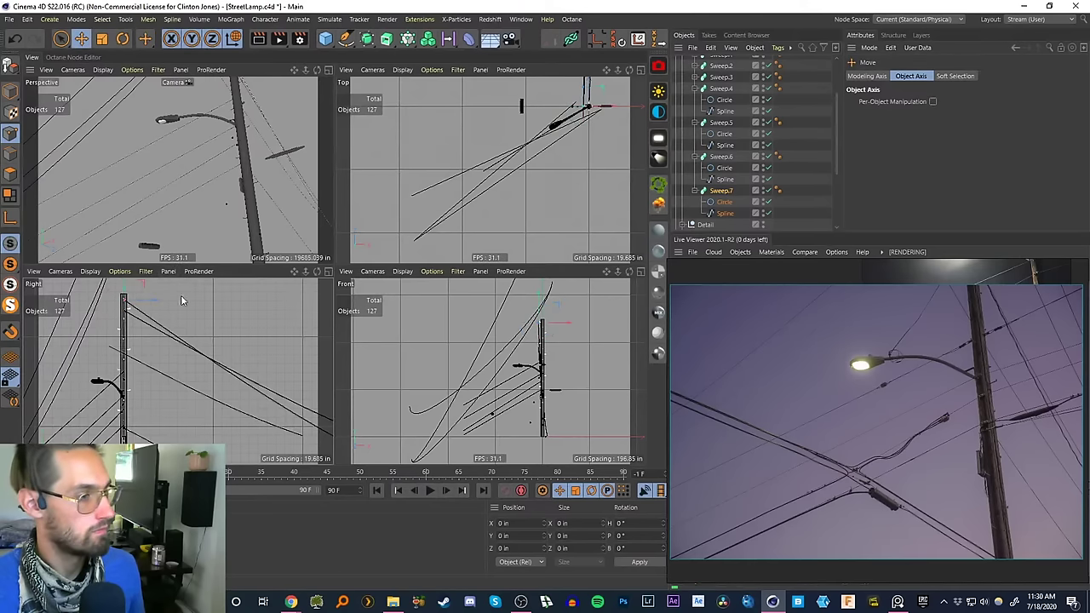
drag(564, 322, 564, 326)
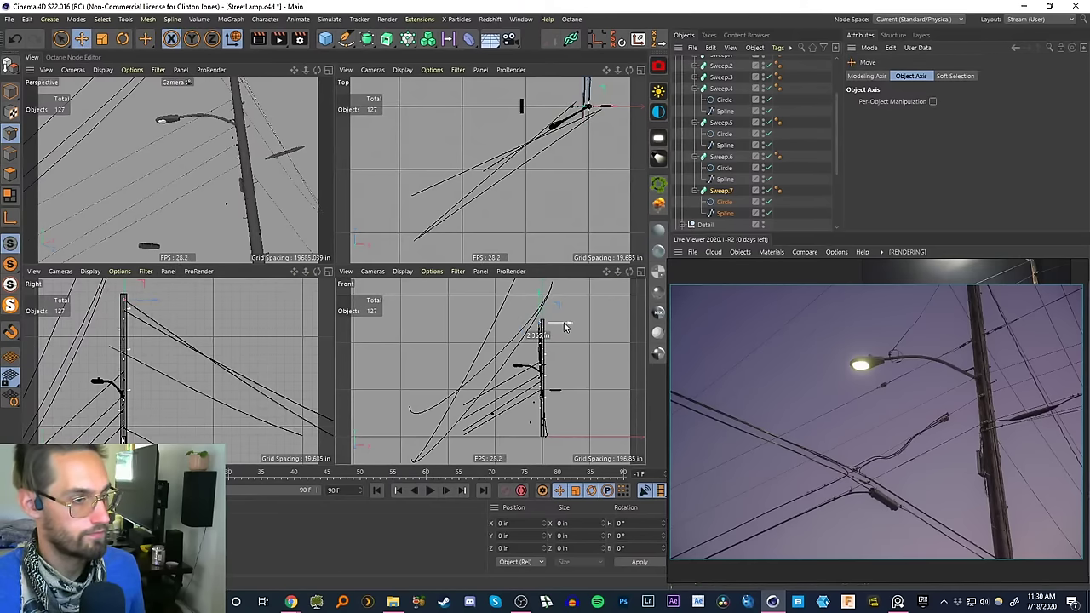
key(F1)
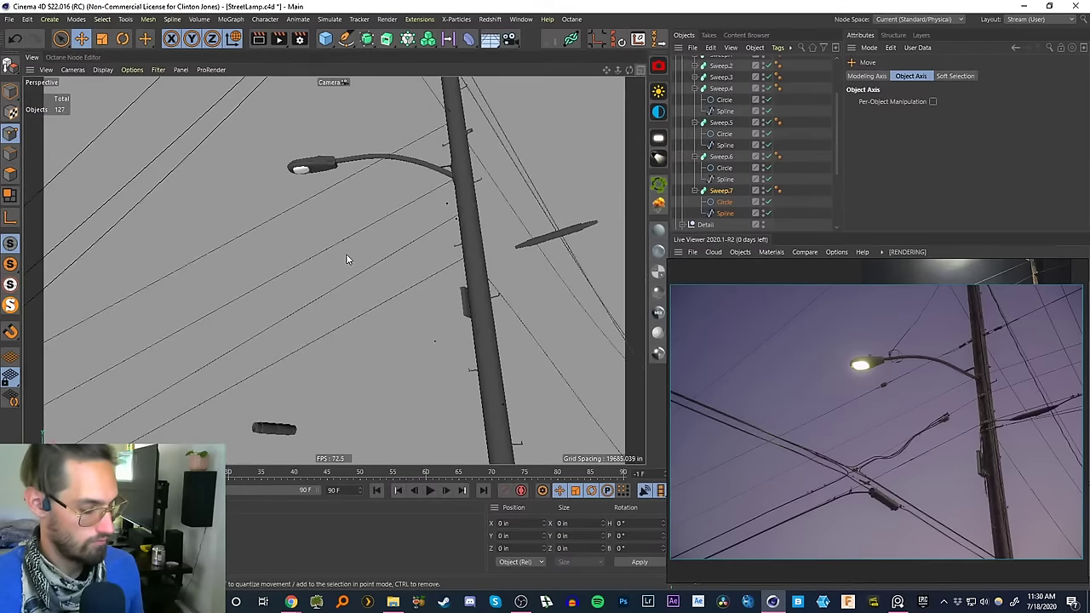
- Set the circle radius of the Sweep.7 wire to 0.19 in
click(723, 202)
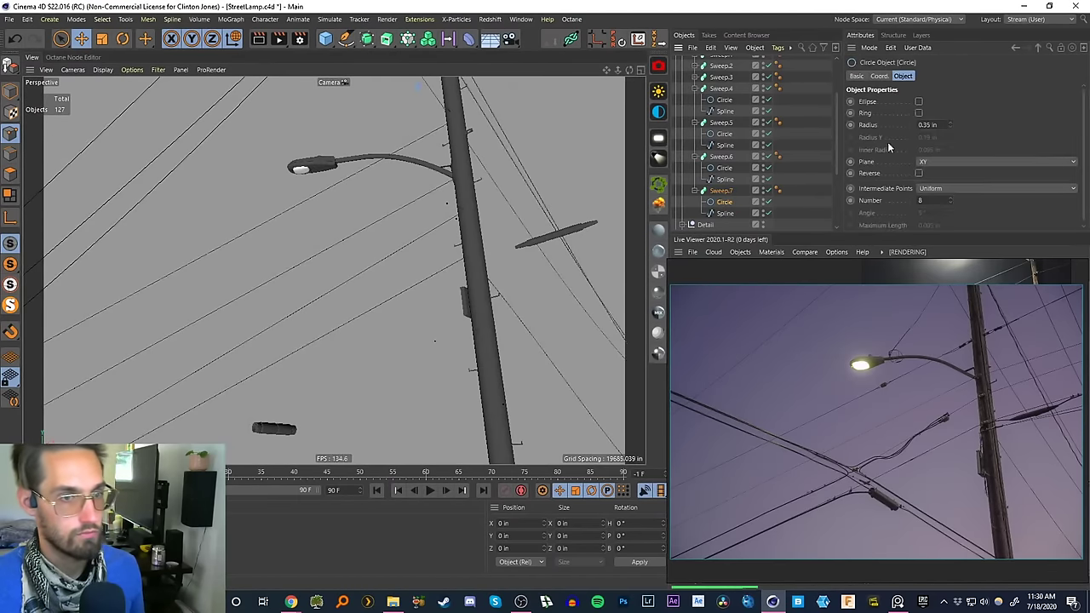
click(942, 125)
key(BackSpace)
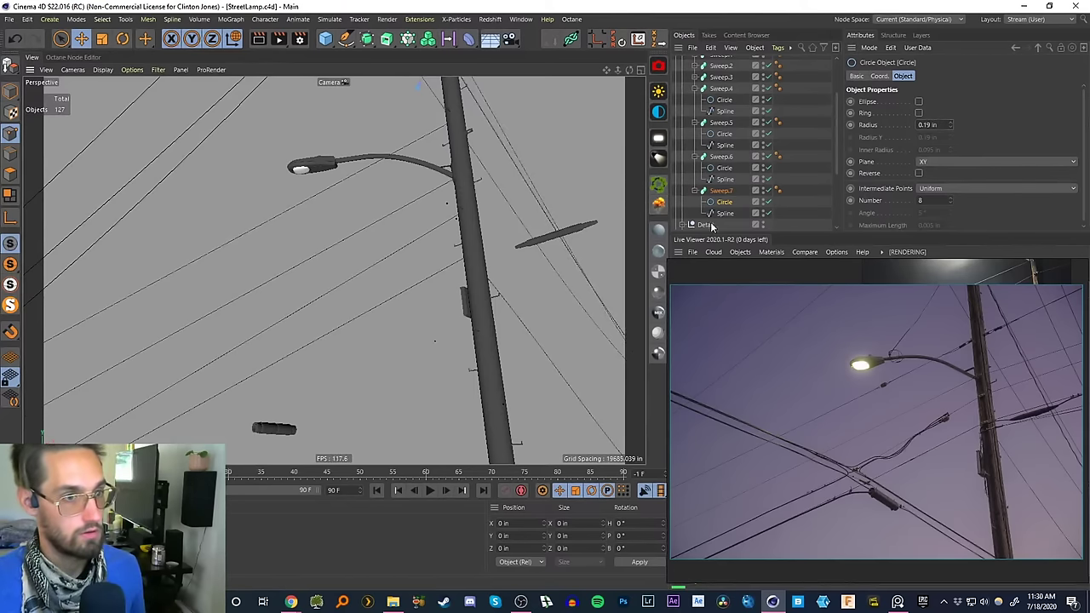
- Select the Sweep.7 wire and collapse Sweep.4, Sweep.5 and Sweep.6 in the object hierarchy
click(718, 191)
click(695, 157)
click(695, 123)
click(695, 88)
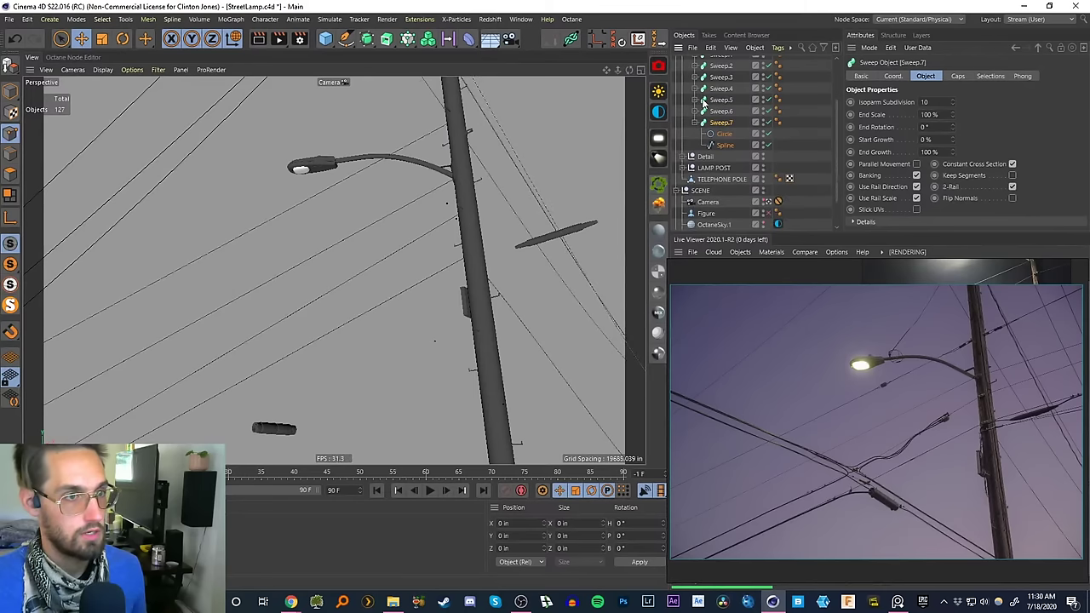
- Duplicate the Sweep.7 wire twice upward in Model mode in the Right view, rotating the copies to vary their slopes
click(10, 91)
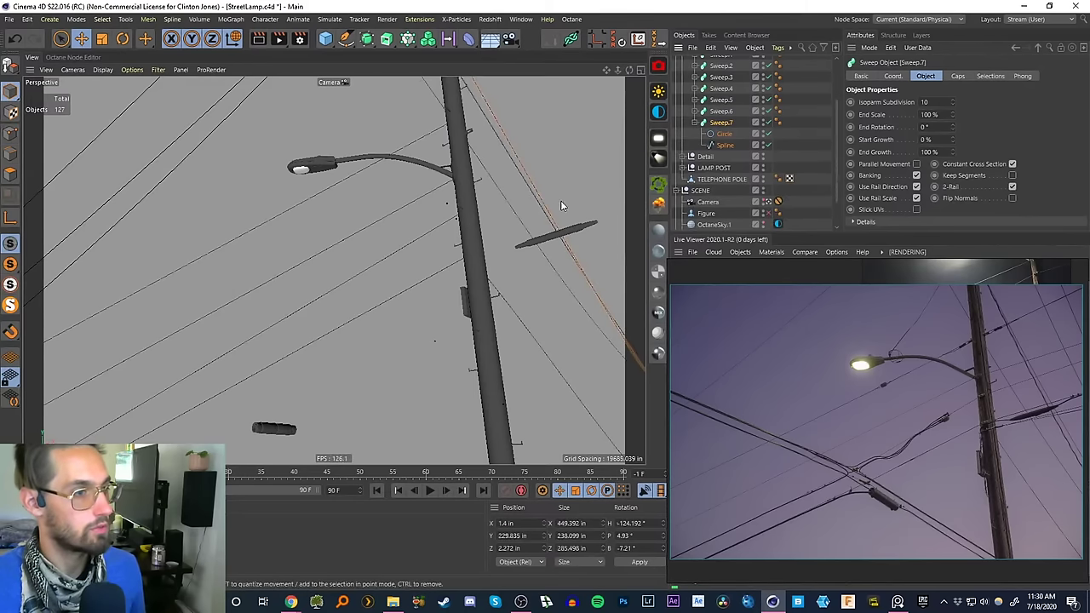
click(641, 70)
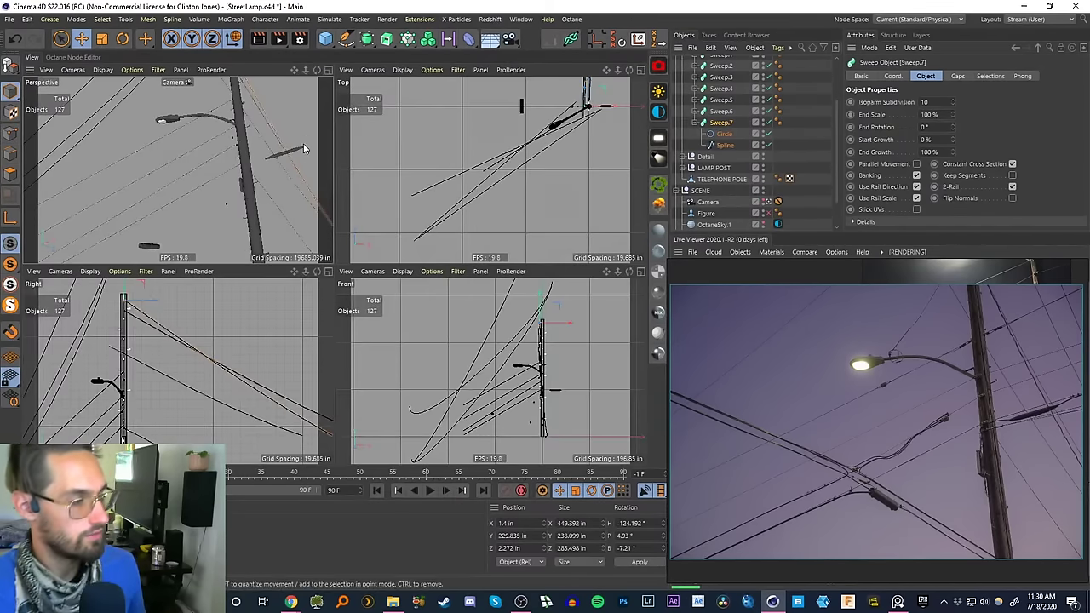
click(329, 270)
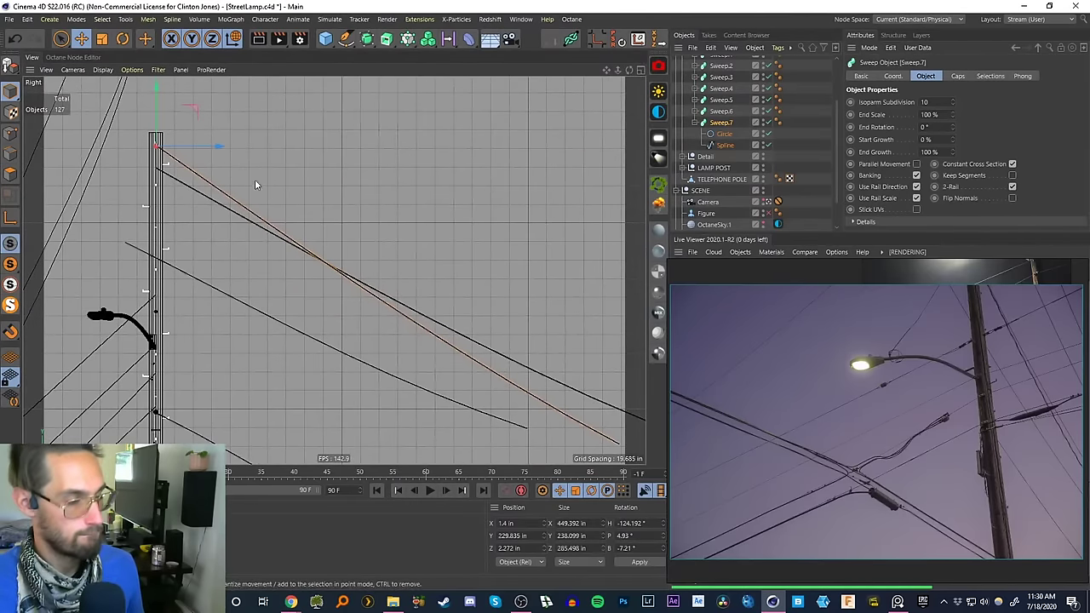
scroll(225, 231, down, 2)
alt+middle_drag(254, 232, 214, 230)
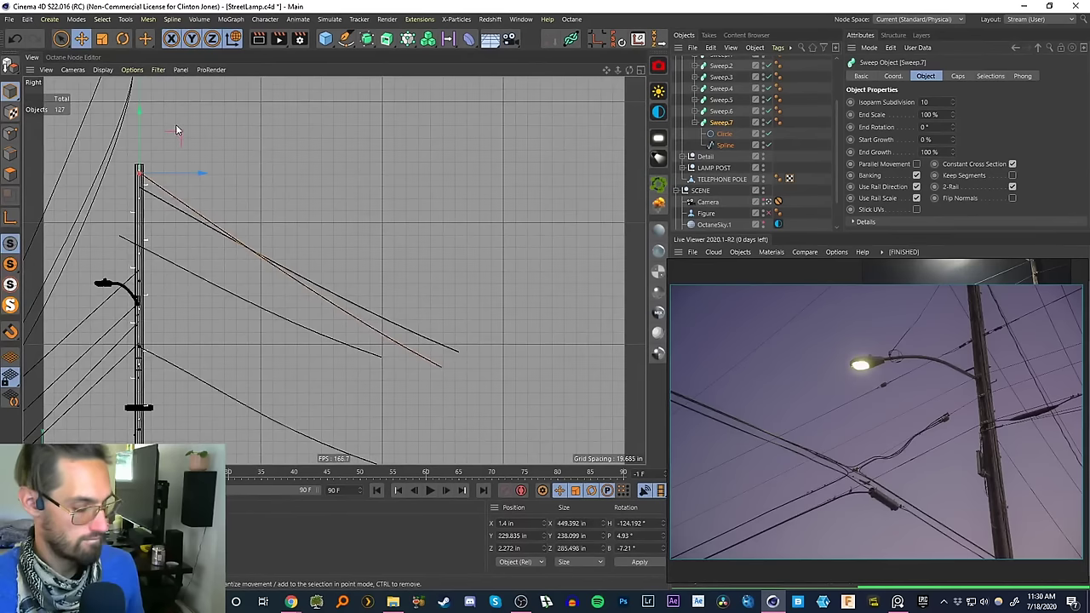
key(r)
drag(169, 155, 172, 99)
key(e)
key(r)
key(e)
key(r)
click(640, 70)
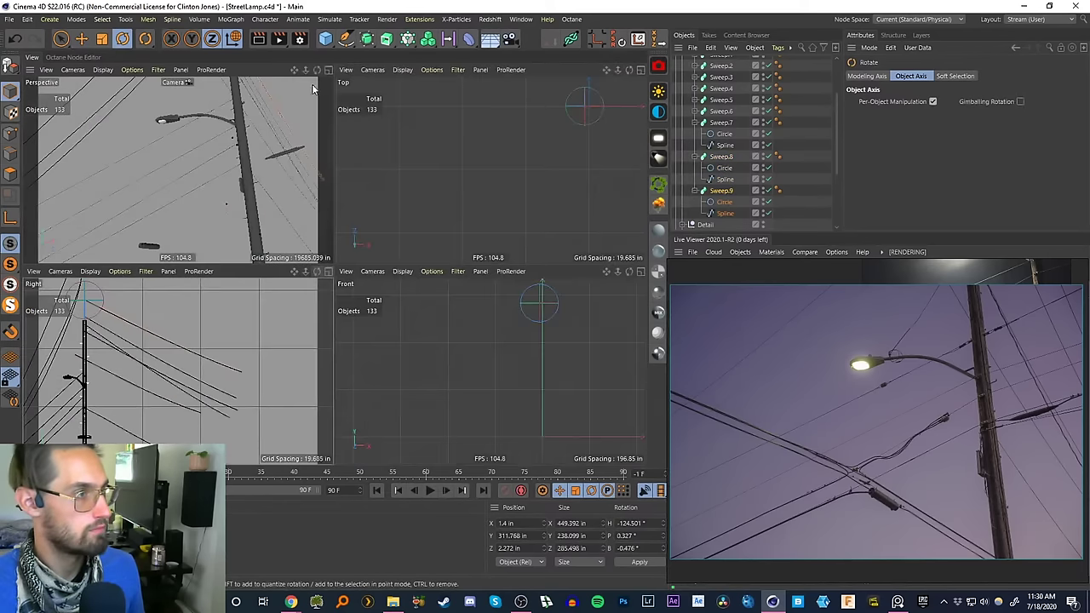
click(321, 70)
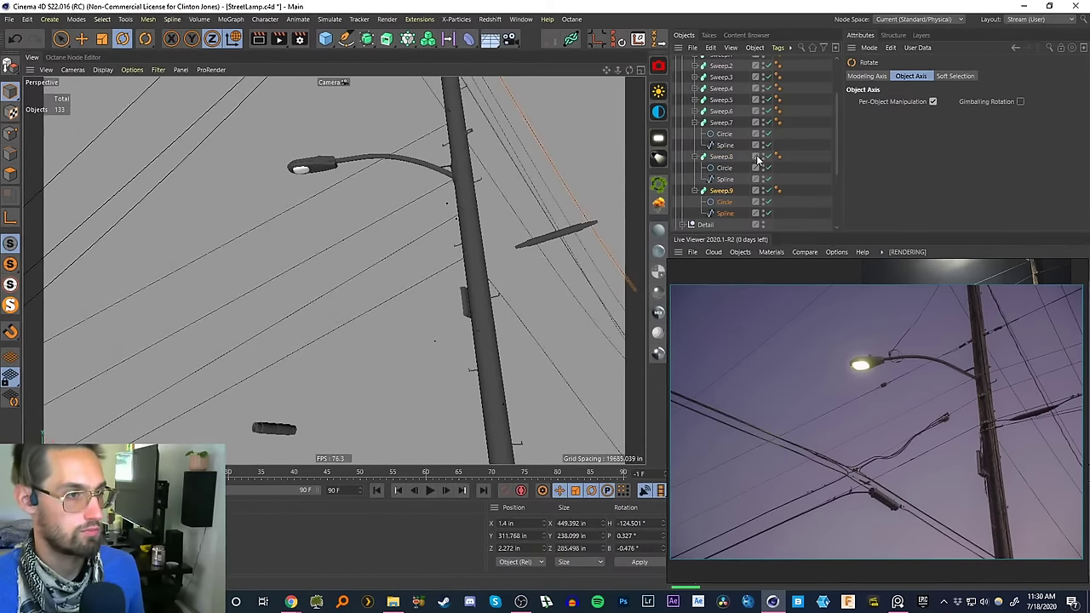
- Collapse the WIRES, GEO and SCENE groups in the object hierarchy
scroll(836, 139, up, 3)
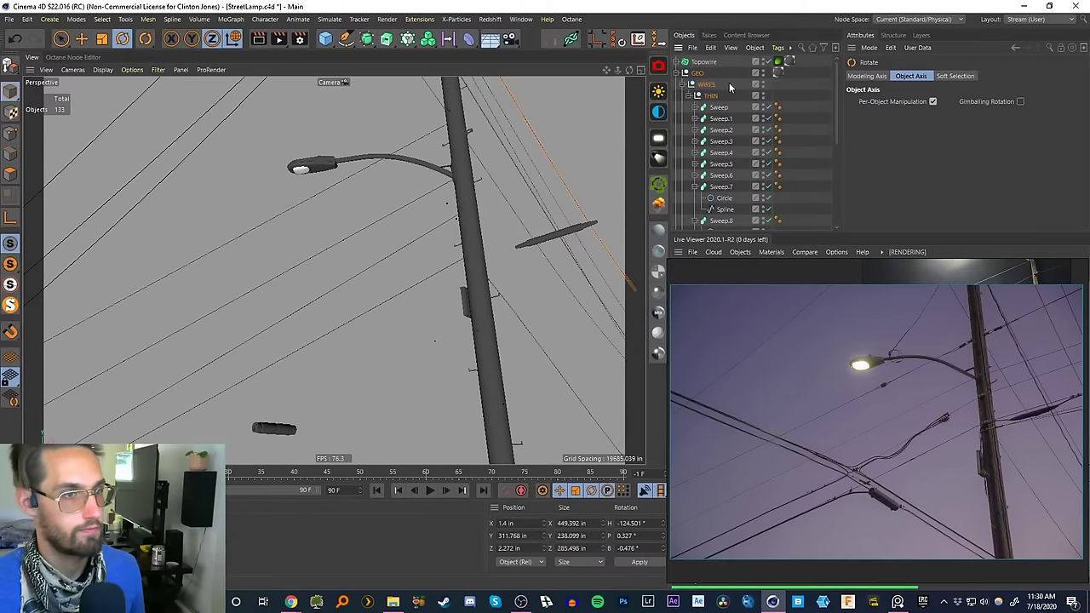
click(682, 84)
click(677, 73)
click(684, 84)
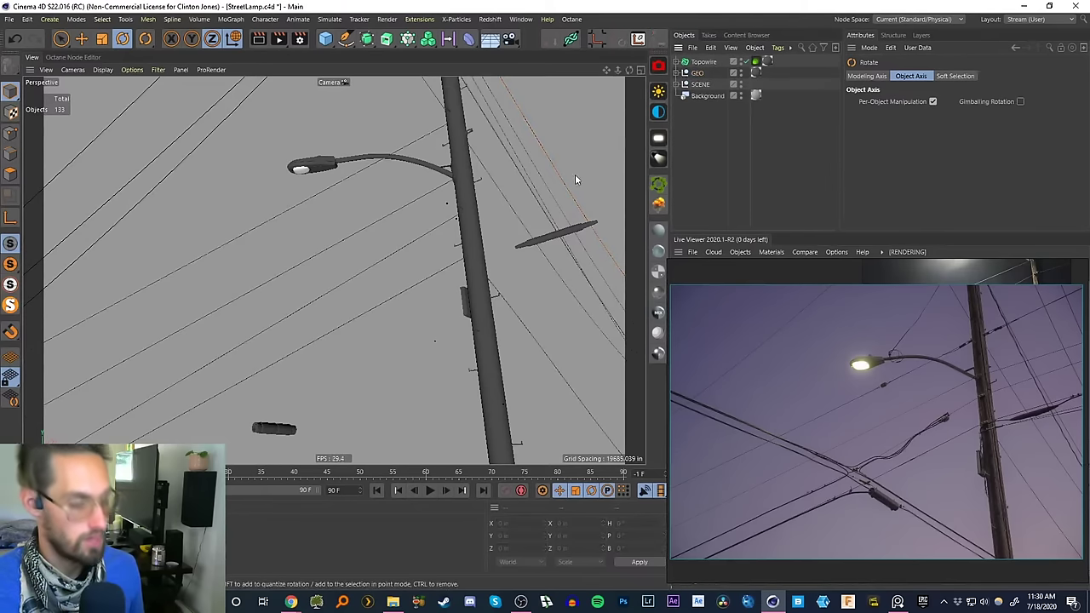
- Place the Topowire object inside the WIRES group and collapse the THIN, WIRES and GEO groups
click(684, 74)
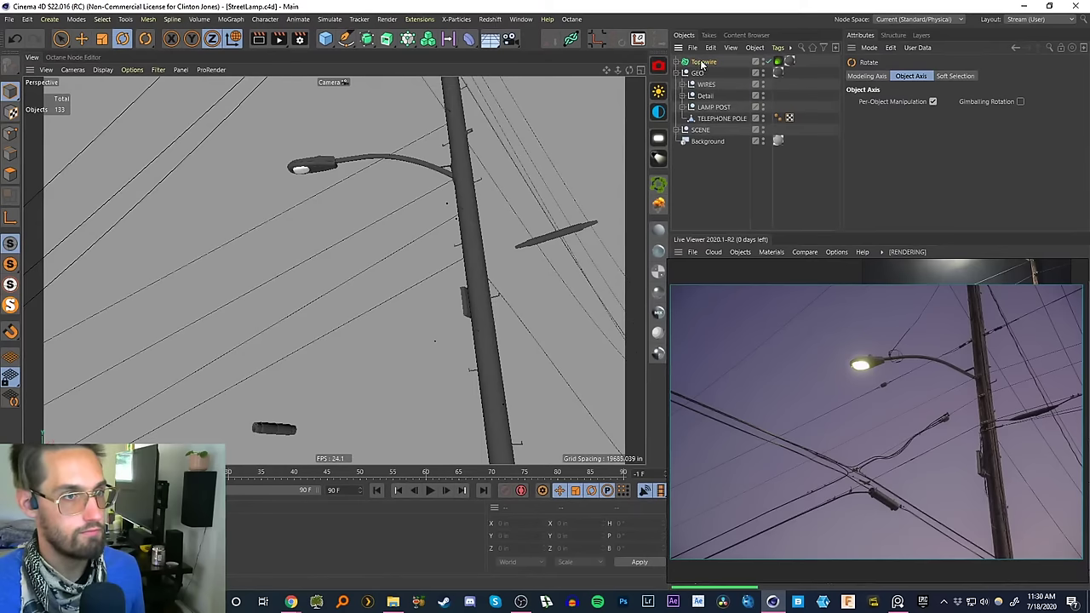
drag(707, 87, 705, 86)
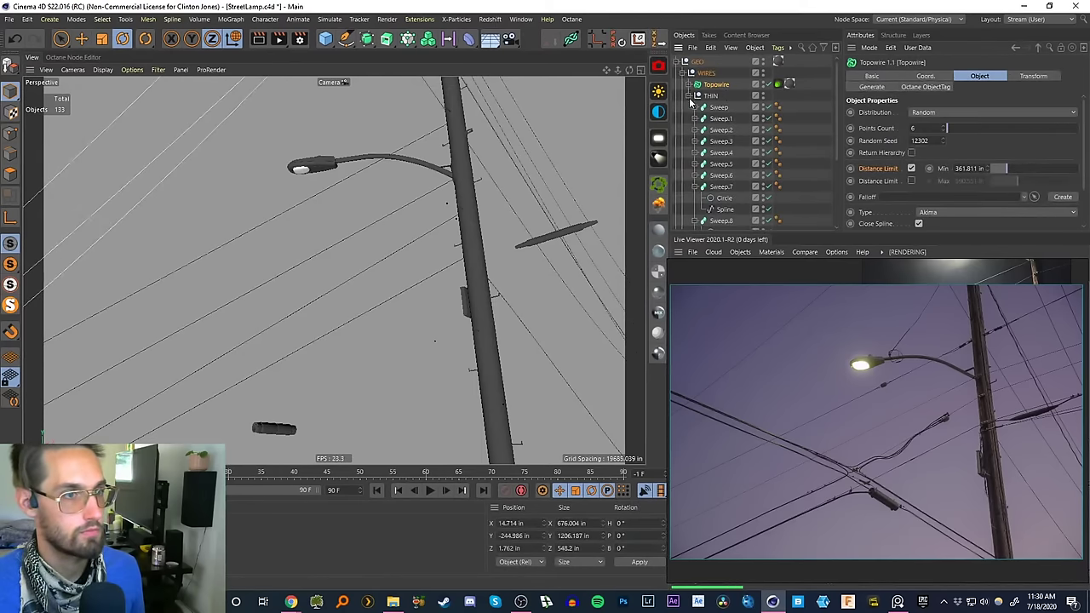
click(689, 96)
click(682, 73)
click(675, 61)
click(697, 129)
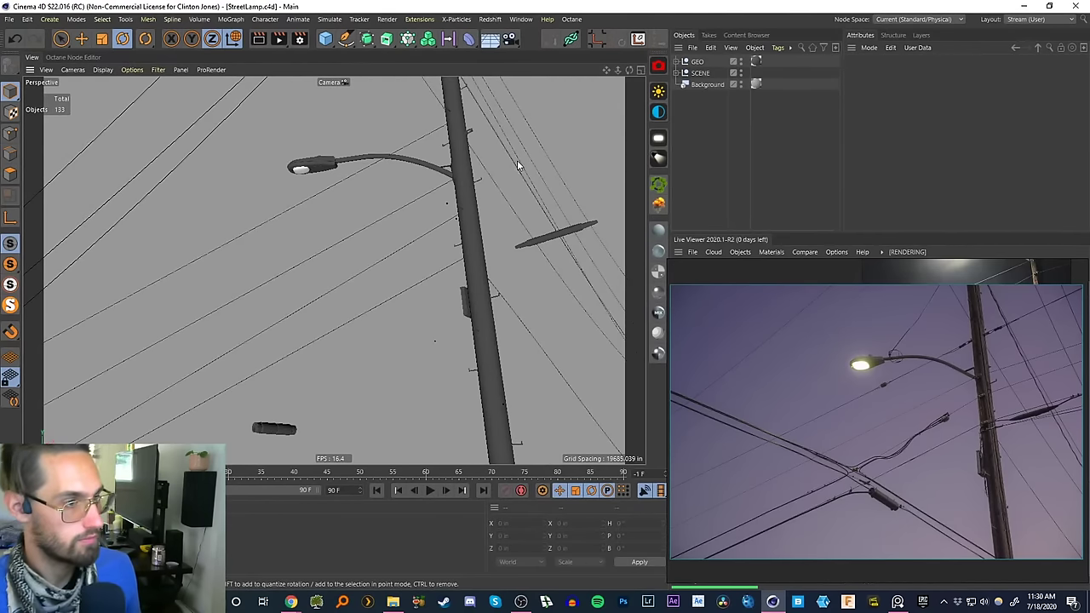
- Bring up the live render and reposition the reference photo window to compare the wires with it
click(804, 251)
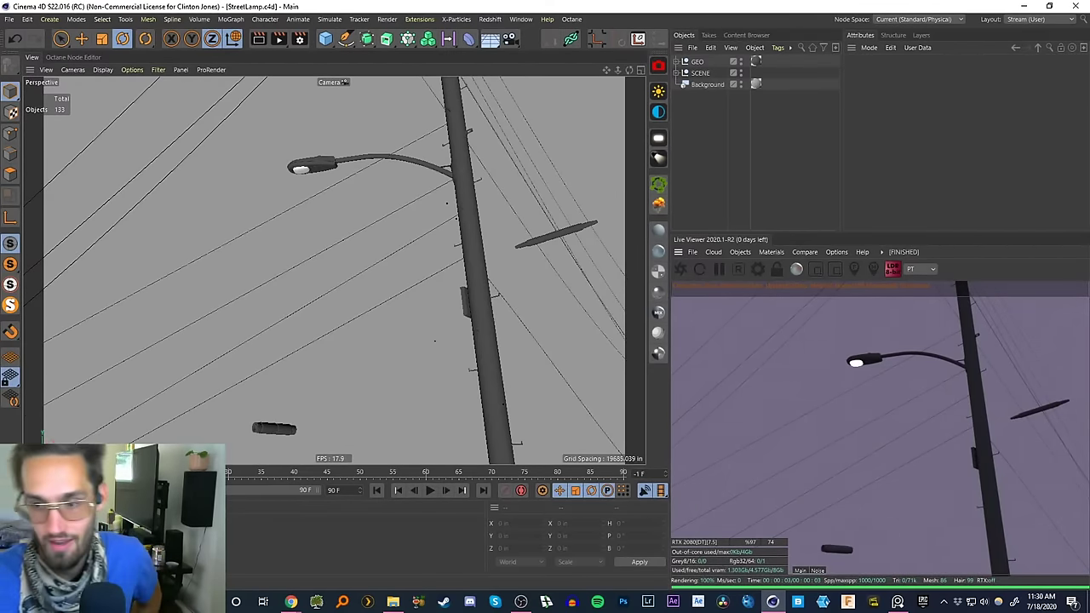
click(897, 602)
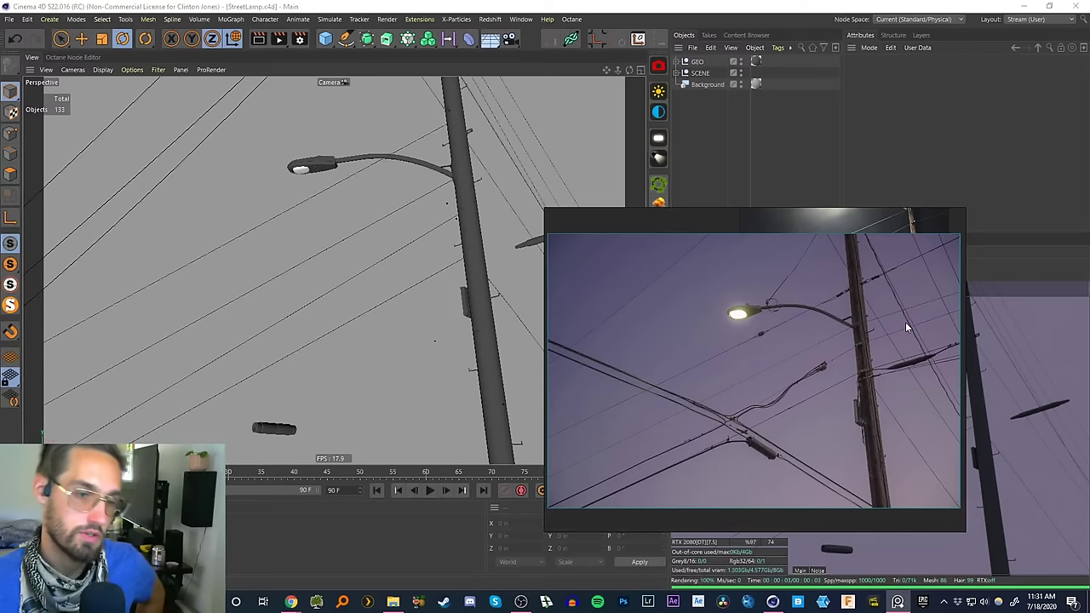
drag(871, 322, 861, 387)
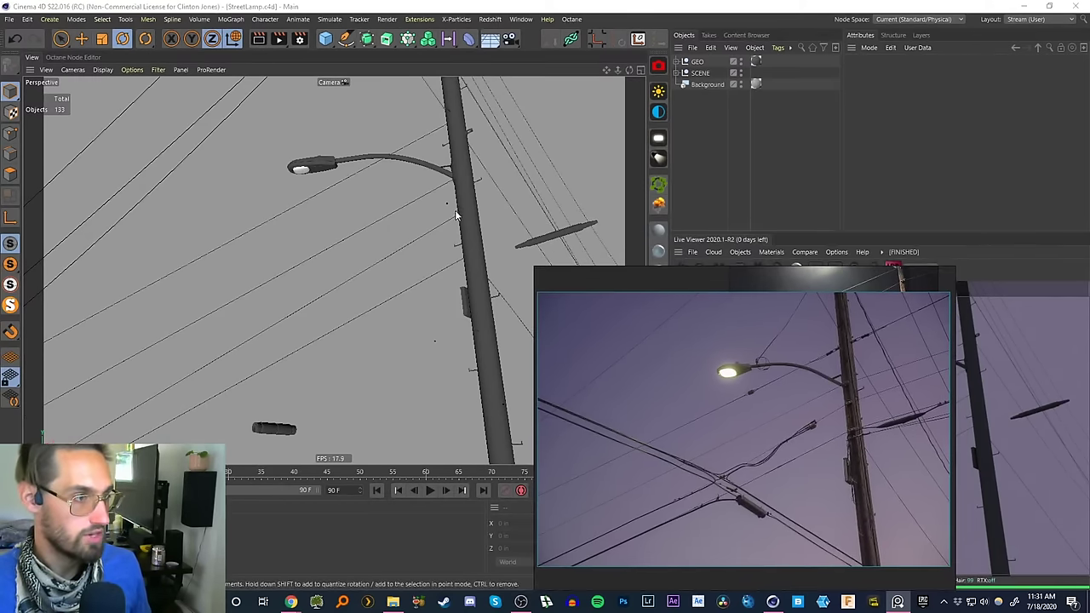
- Duplicate the two lamp-side wires Sweep and Sweep.2, turning the copies to a 180° heading on the pole's opposite side
click(405, 203)
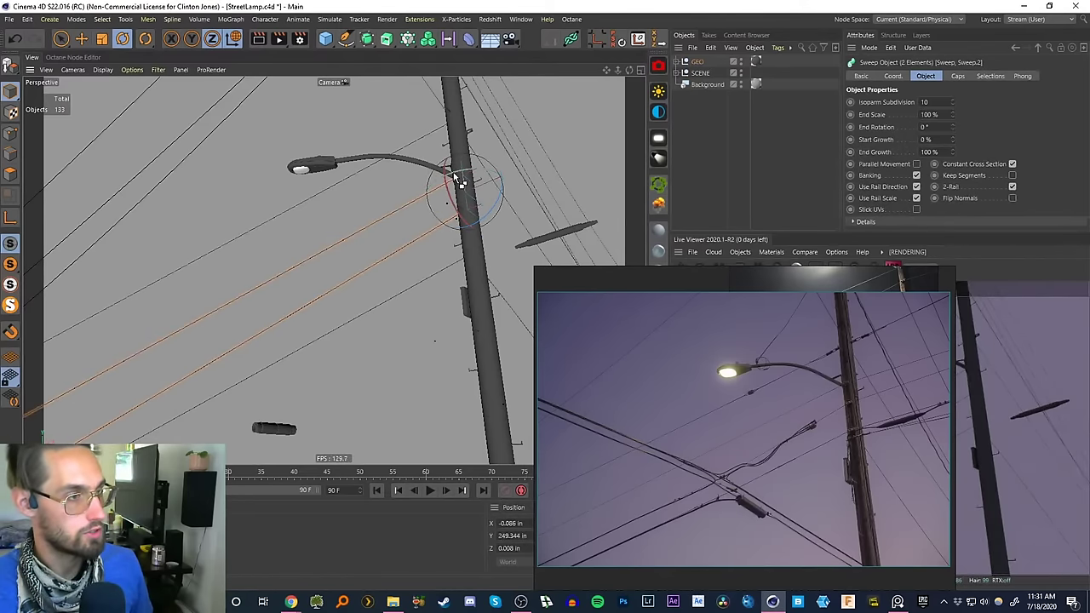
ctrl+drag(457, 180, 584, 389)
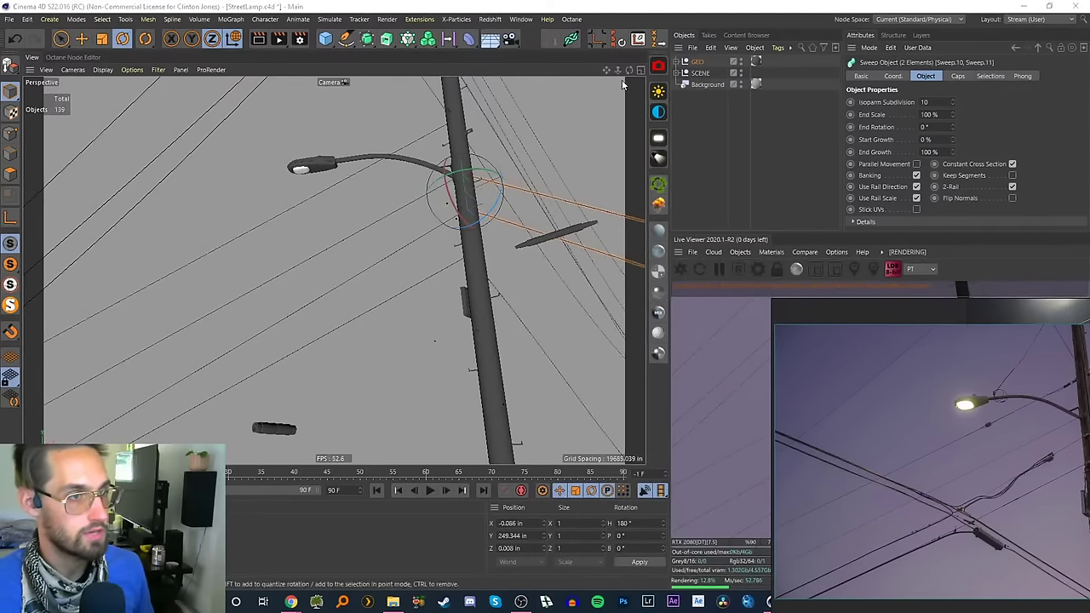
- Expand the GEO, WIRES and THIN groups and select the splines inside Sweep.10 and Sweep.11
click(685, 62)
click(691, 73)
click(692, 96)
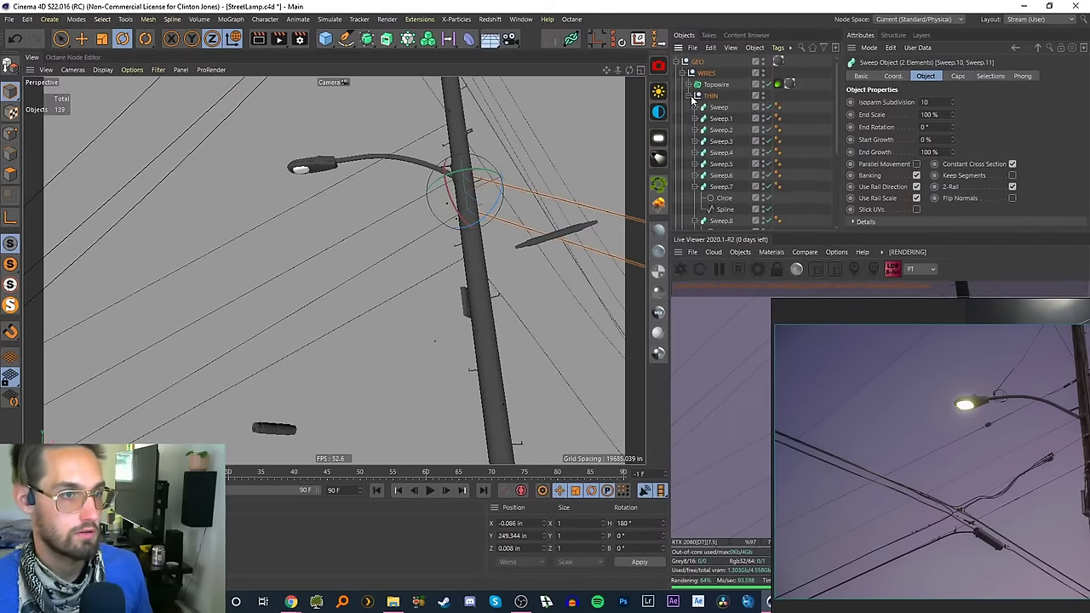
scroll(766, 145, down, 3)
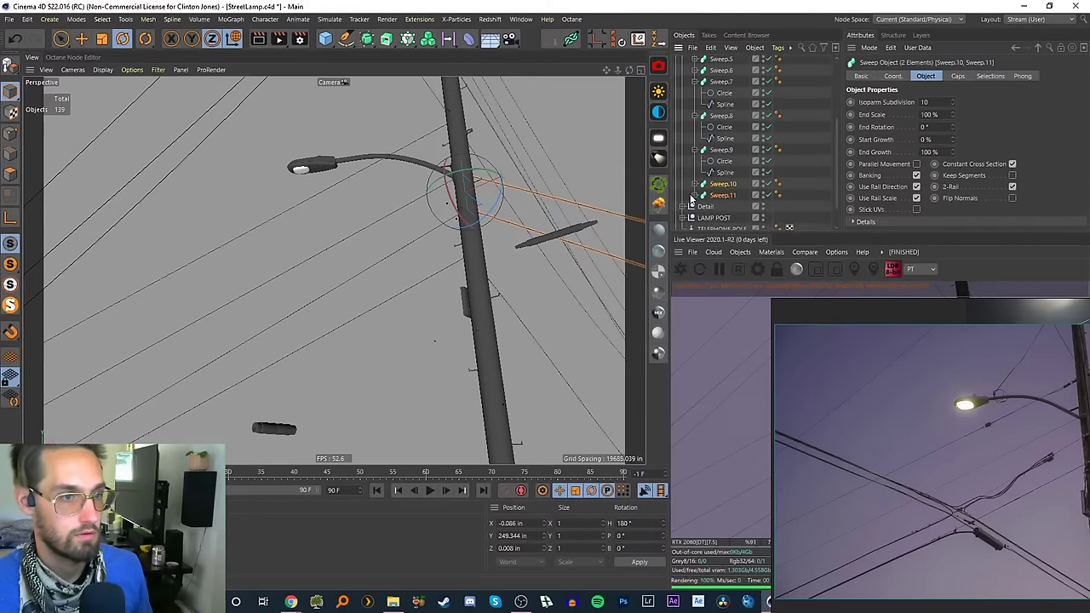
click(725, 207)
scroll(729, 185, down, 2)
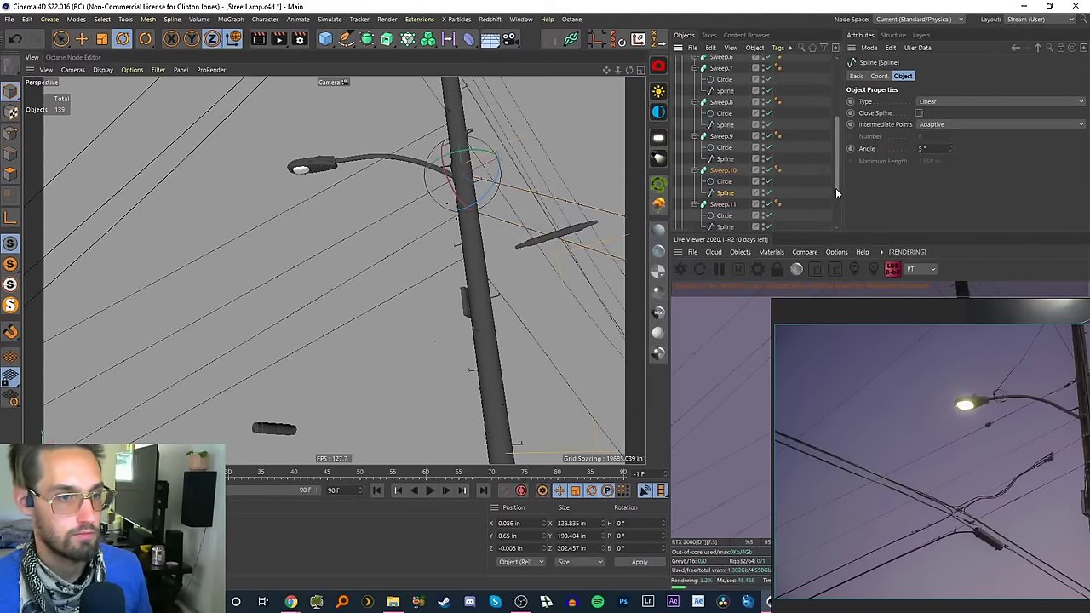
ctrl+click(725, 193)
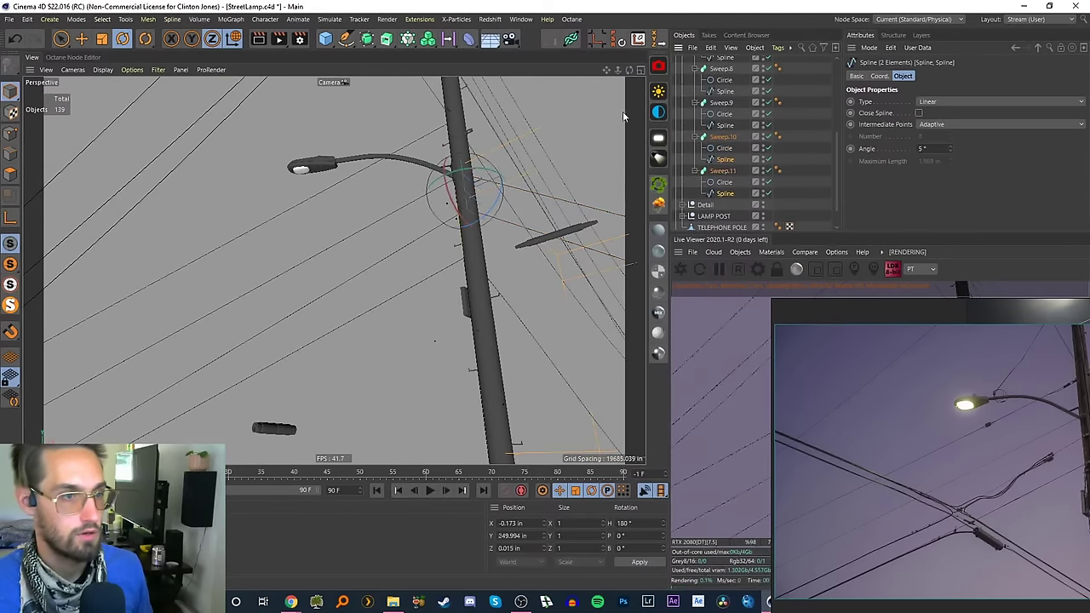
- Show all four views and select the far end points of both splines in the top view, using point mode
click(640, 71)
scroll(573, 143, down, 10)
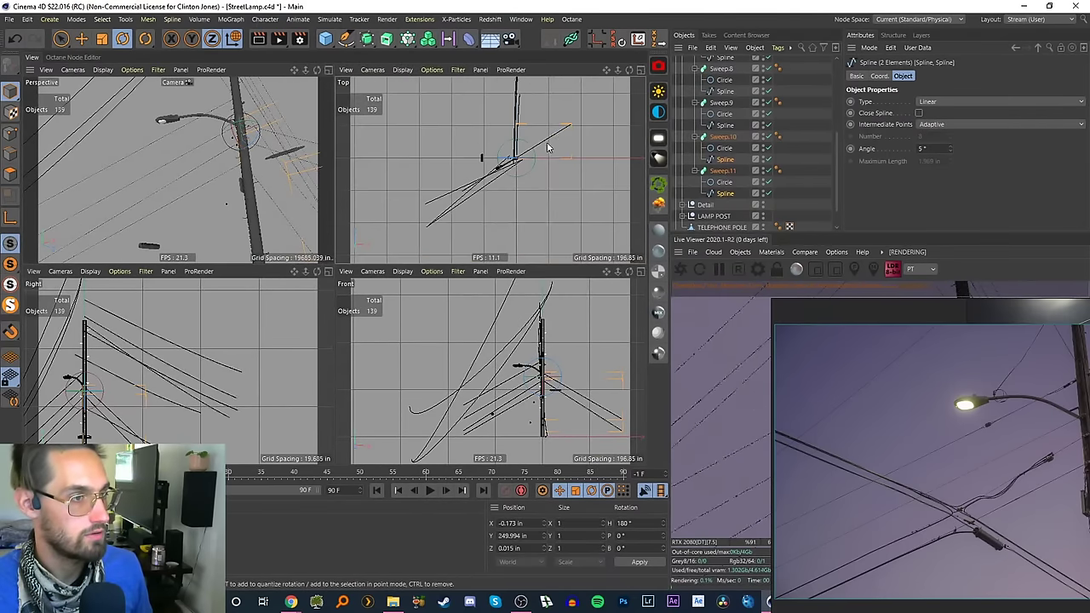
drag(61, 38, 100, 68)
drag(590, 106, 555, 158)
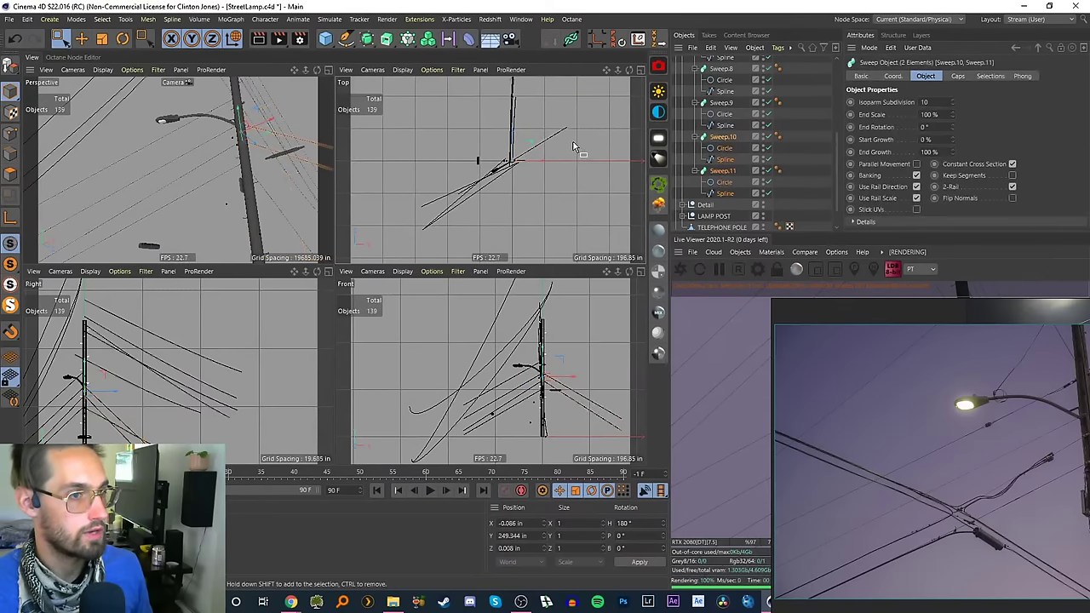
click(725, 193)
ctrl+click(725, 160)
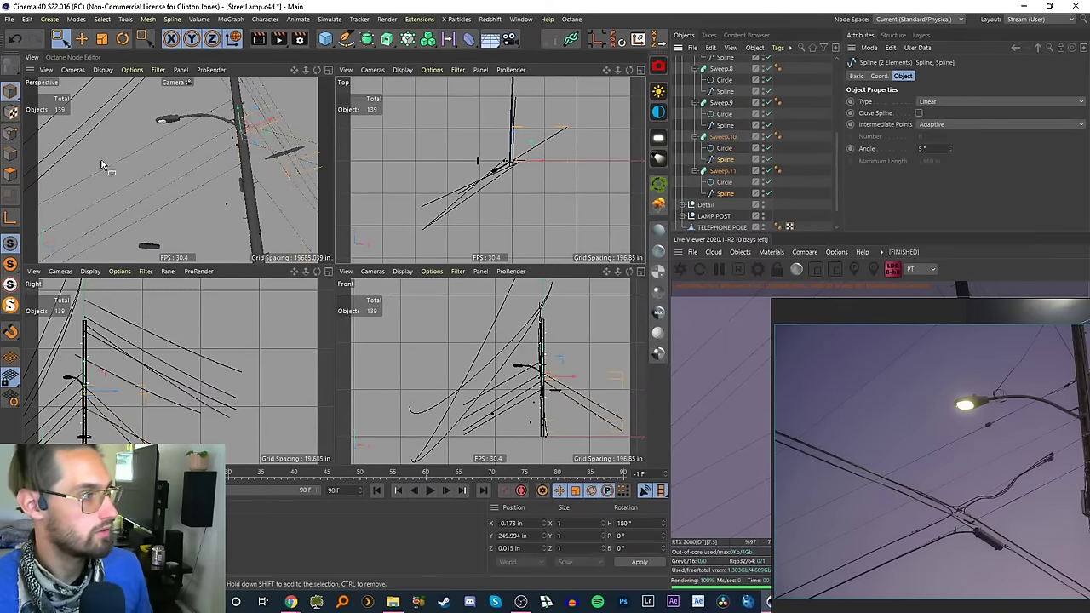
click(10, 133)
drag(571, 127, 584, 141)
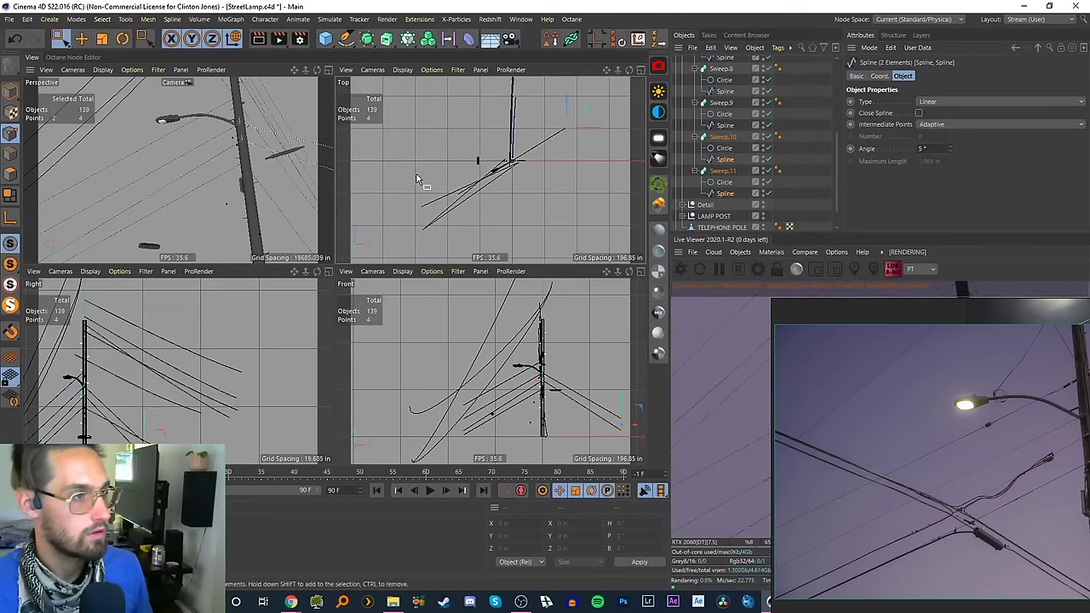
- Raise the far end points of the two wires in the front view so they slope upward from the pole, matching the reference photo
drag(623, 405, 626, 310)
drag(770, 301, 548, 233)
right_drag(694, 335, 767, 331)
right_drag(707, 300, 767, 299)
drag(622, 294, 621, 338)
- Collapse Sweep.10 and Sweep.11 in the hierarchy and return to the full perspective view with the Live Selection tool
click(720, 138)
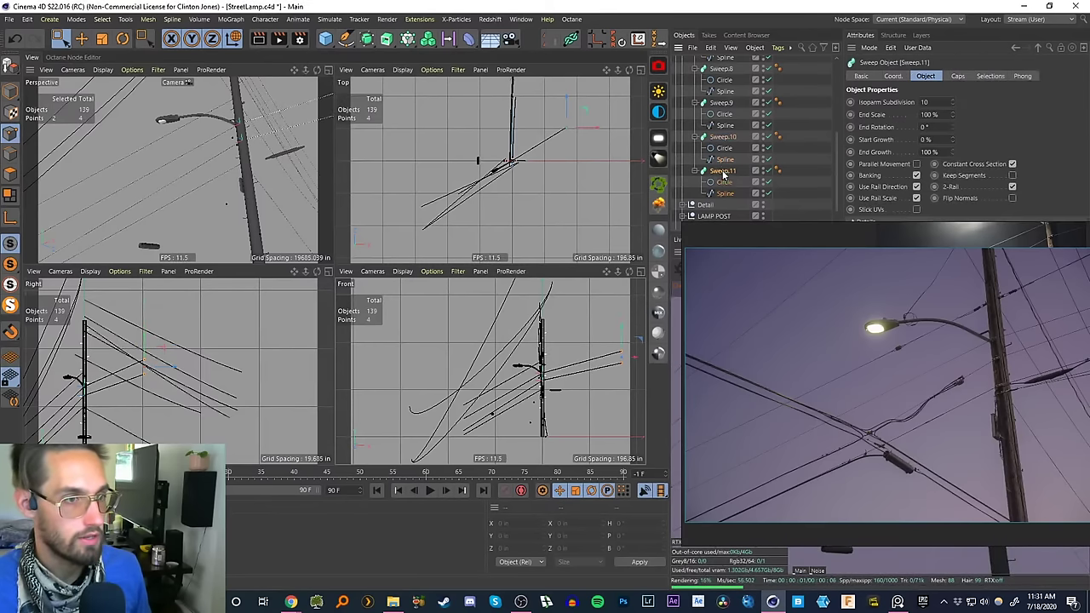
click(695, 137)
click(695, 148)
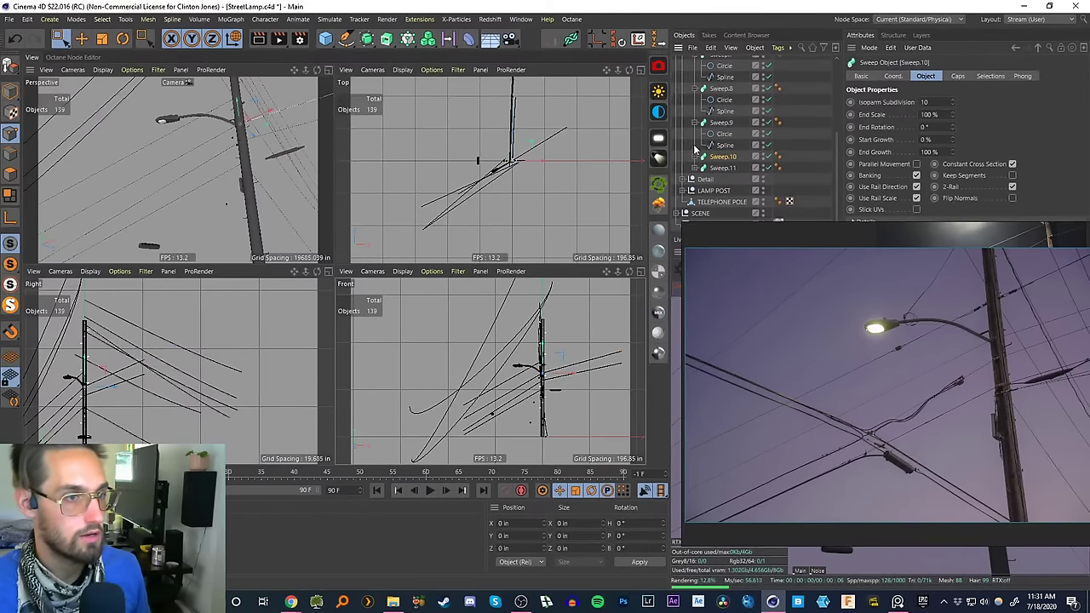
click(327, 70)
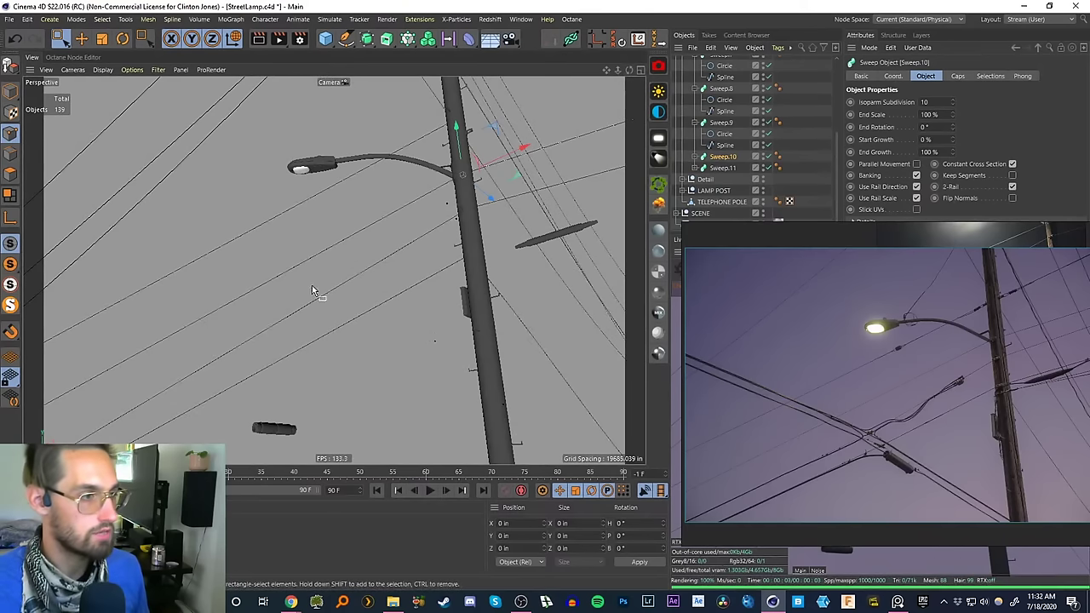
click(61, 38)
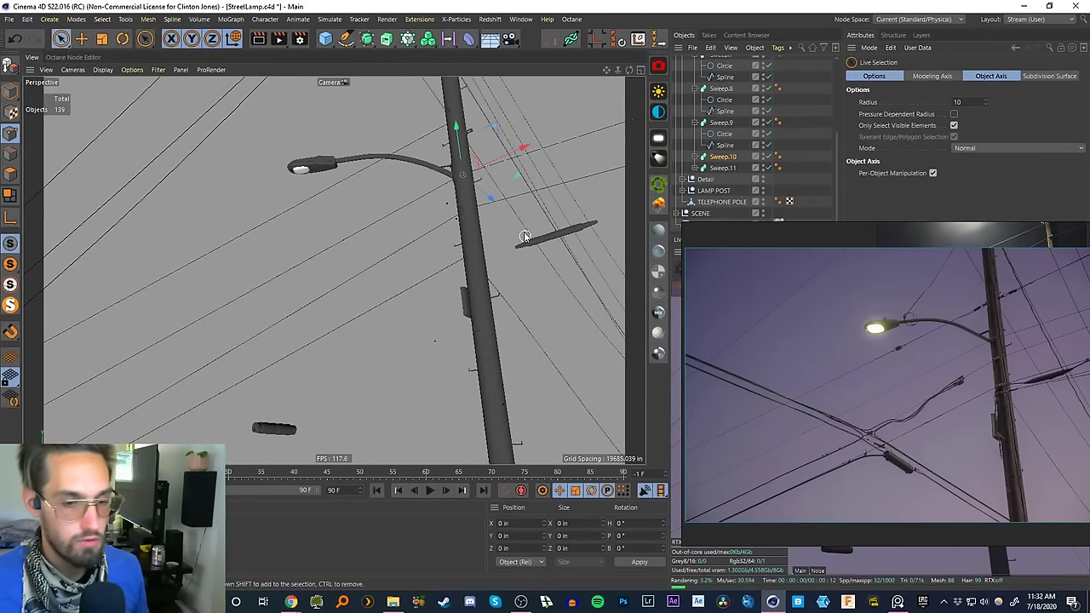
- Examine in the reference photo how the wires and fittings attach to the telephone pole, keeping the photo beside the viewport
scroll(590, 362, up, 5)
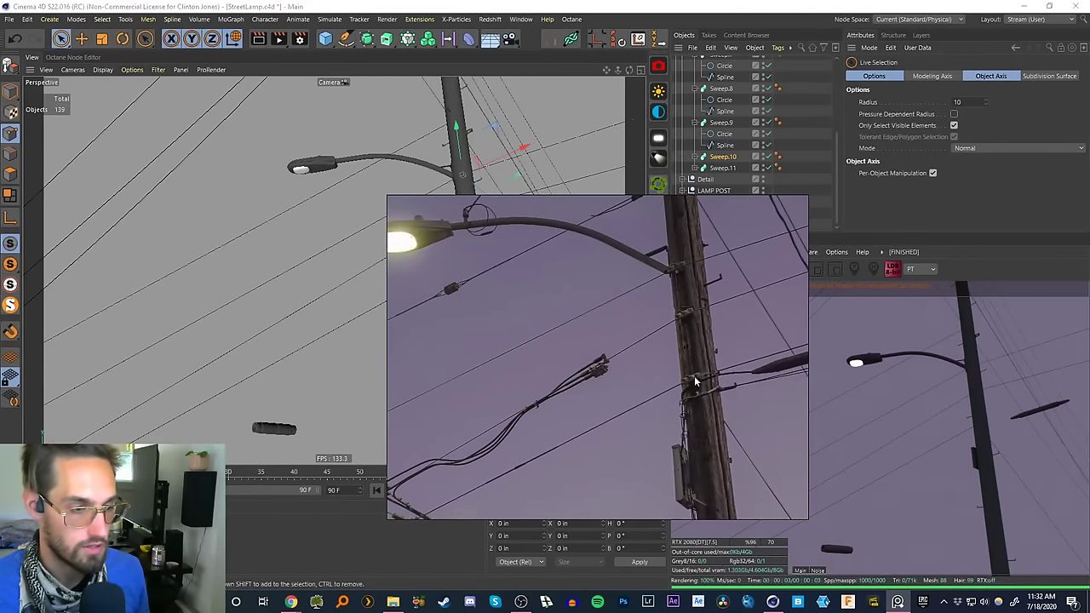
scroll(691, 382, up, 2)
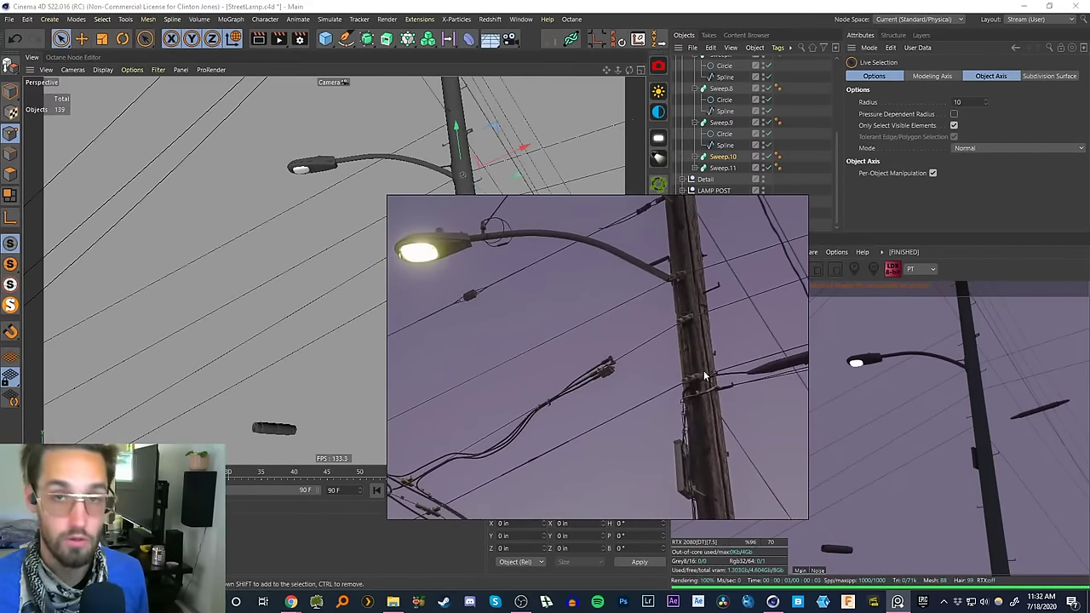
scroll(691, 384, down, 3)
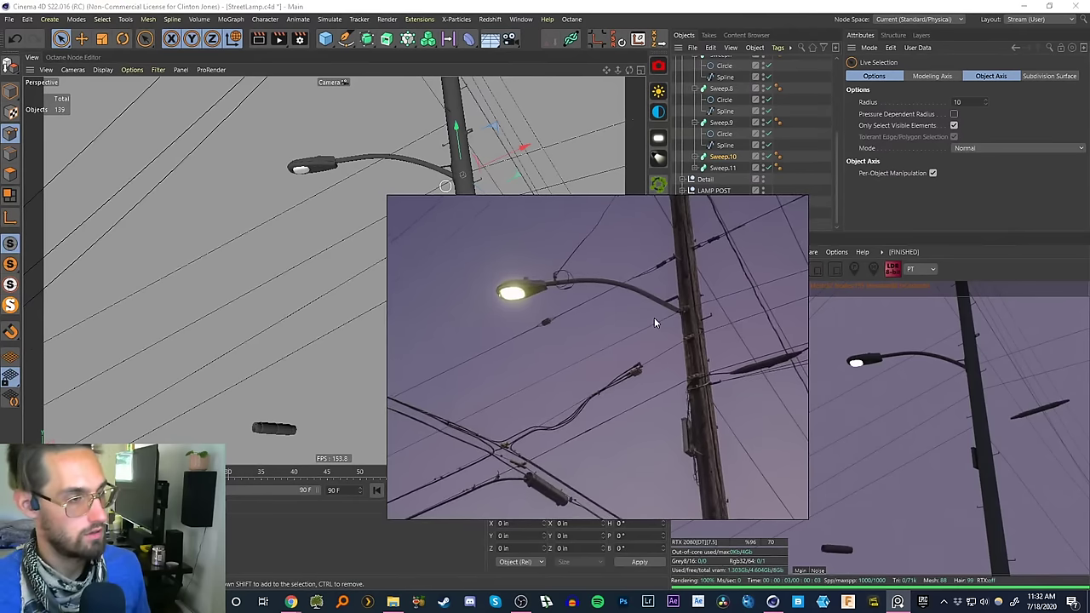
drag(632, 309, 809, 290)
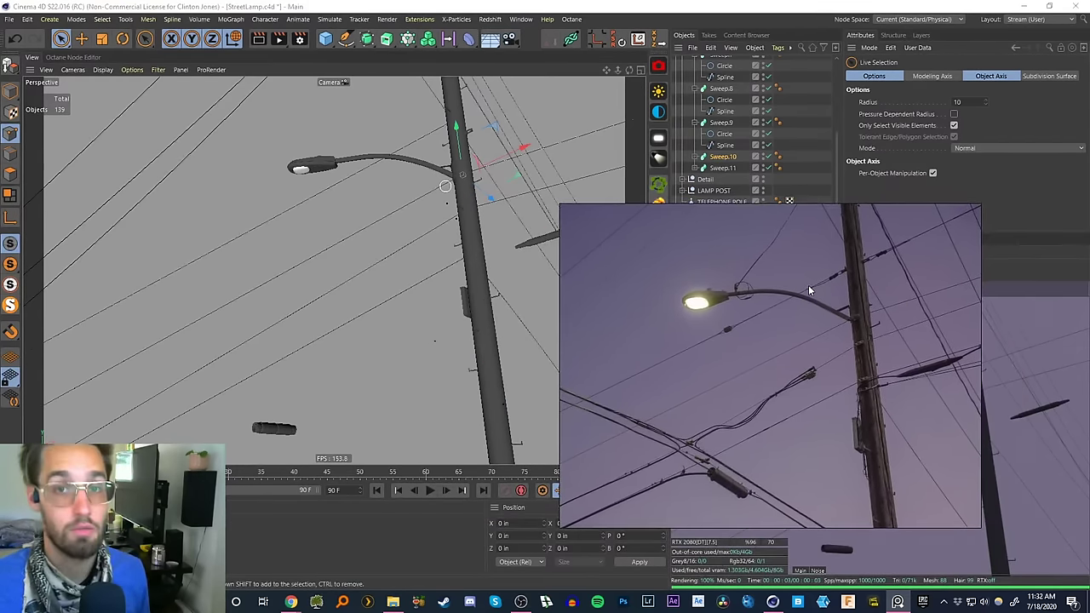
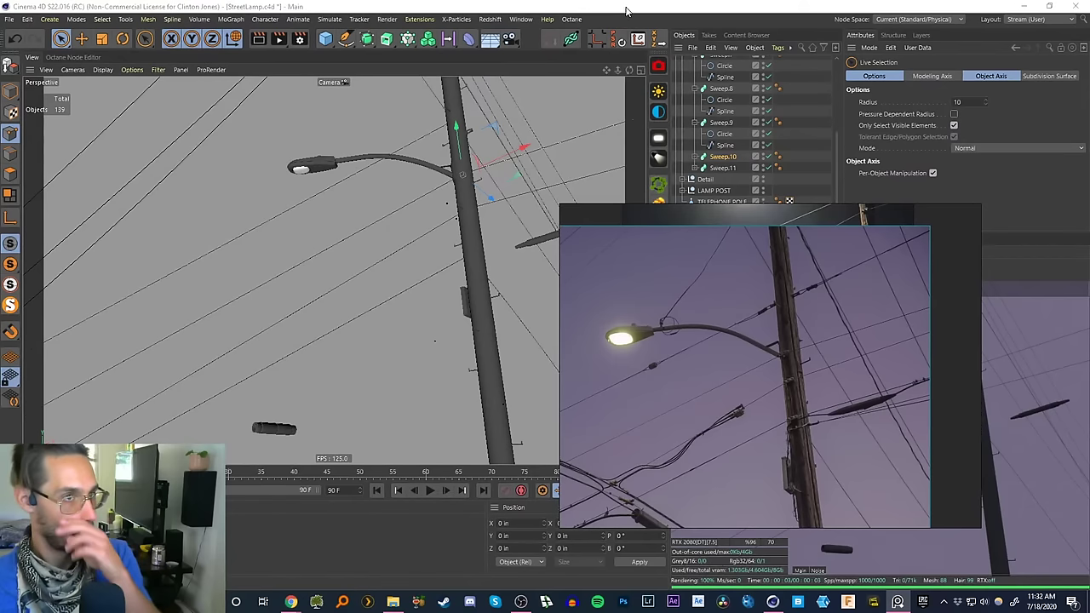
drag(755, 223, 841, 262)
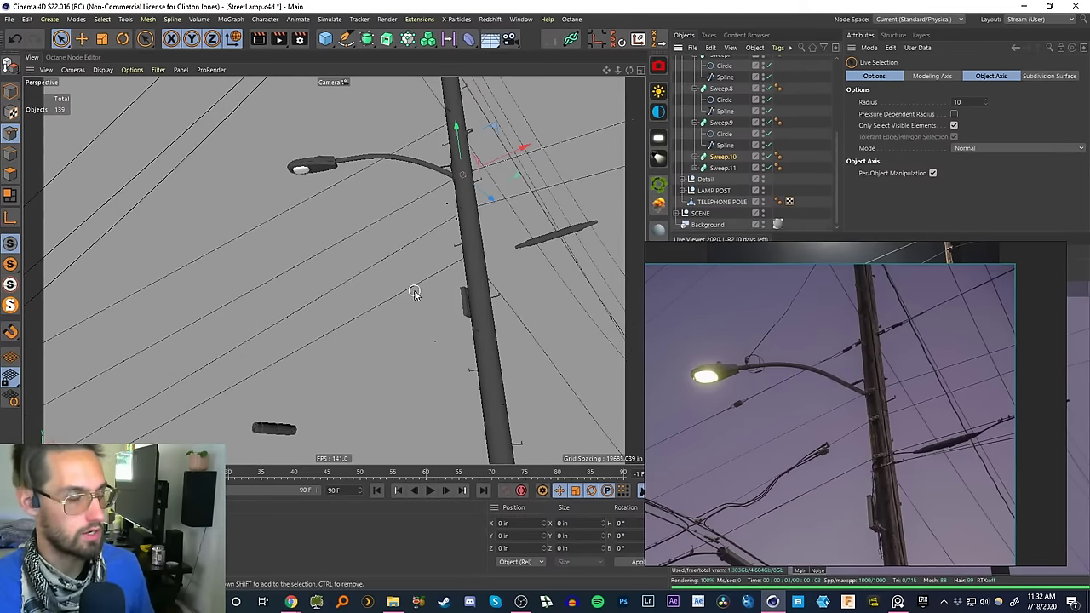
- Start a new project and delete its sphere, keeping the plane, OctaneSky and OctaneCamera
key(ctrl+n)
right_drag(754, 332, 1089, 345)
click(723, 271)
scroll(361, 234, down, 3)
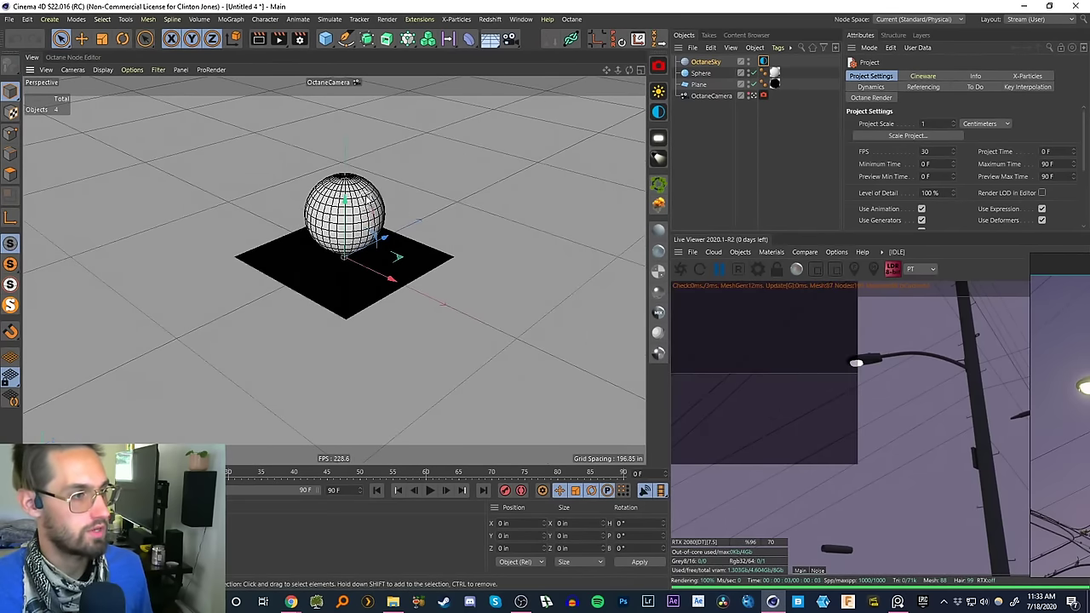
click(359, 195)
key(Delete)
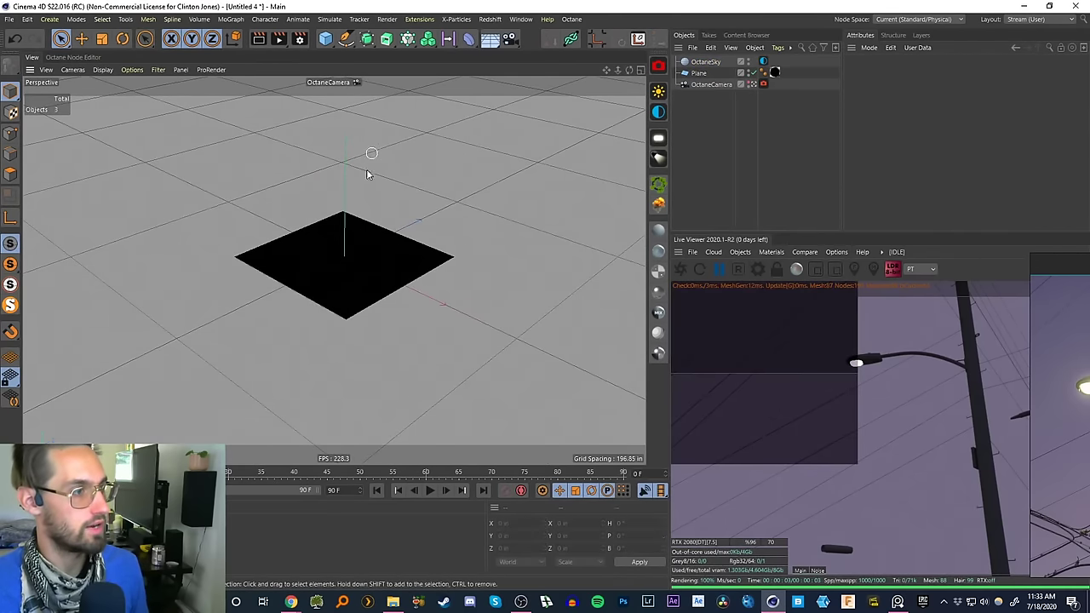
click(744, 63)
alt+drag(358, 252, 385, 257)
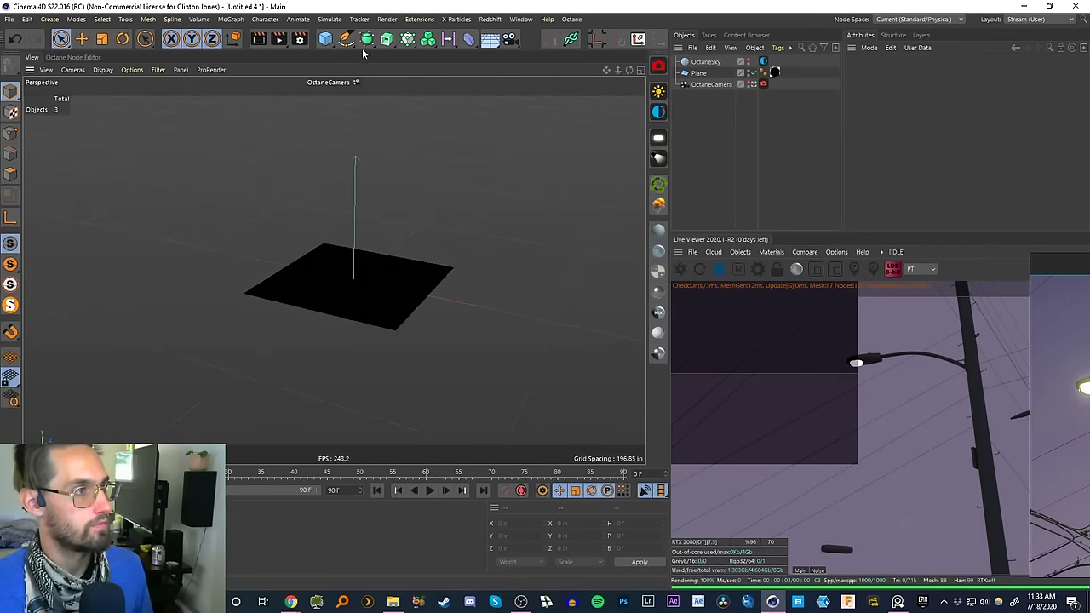
- Add an arc spline to the scene as the sweep path, keeping its default 78.74 in radius
click(345, 38)
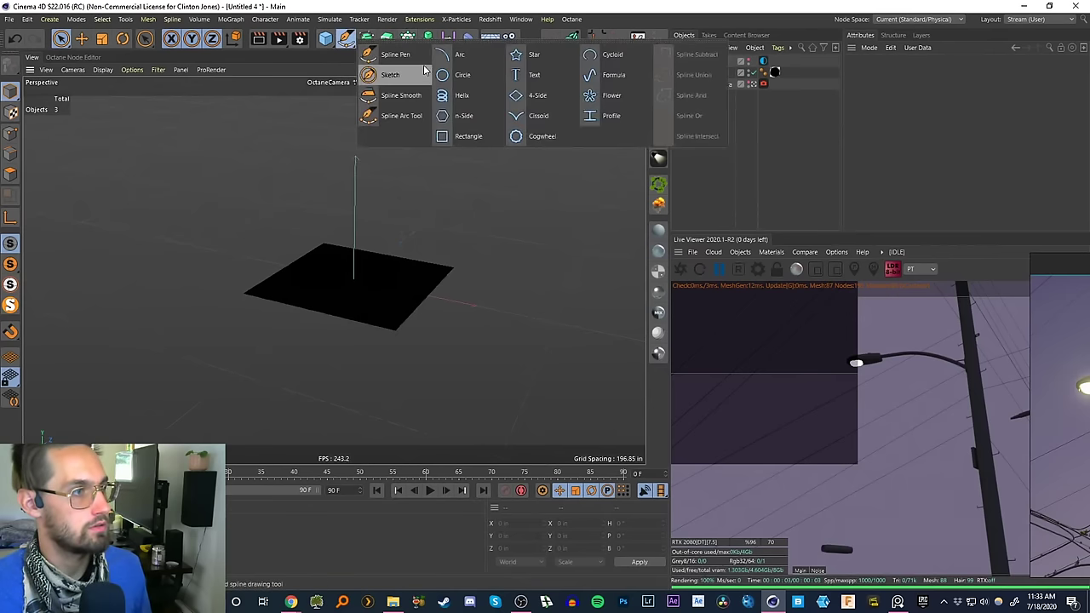
click(469, 56)
scroll(421, 260, up, 4)
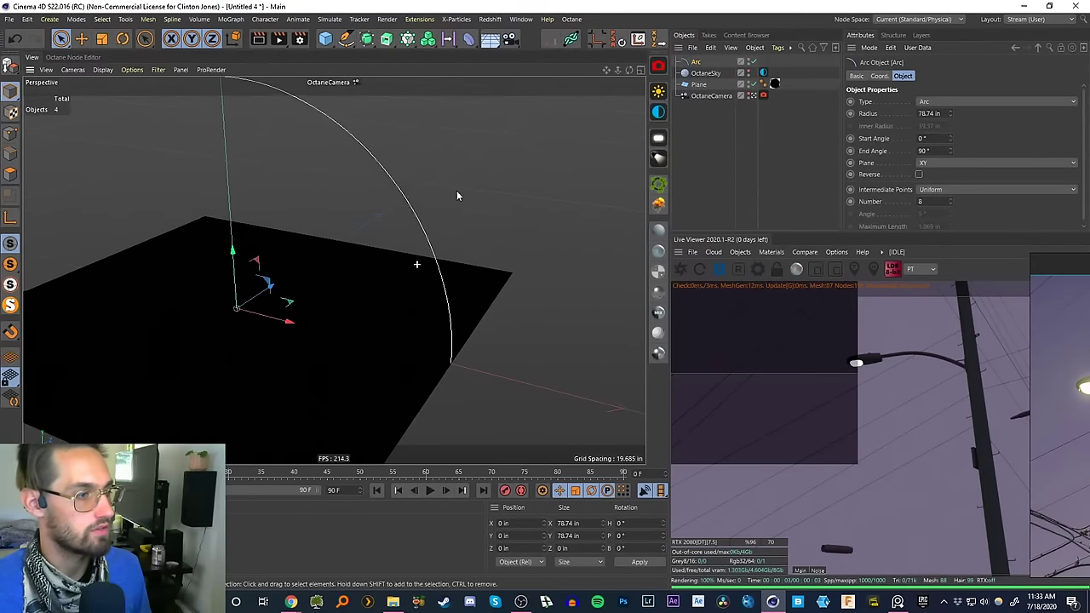
scroll(408, 158, up, 1)
- Add a circle spline at the origin and scale it down to about 39 in across
click(325, 38)
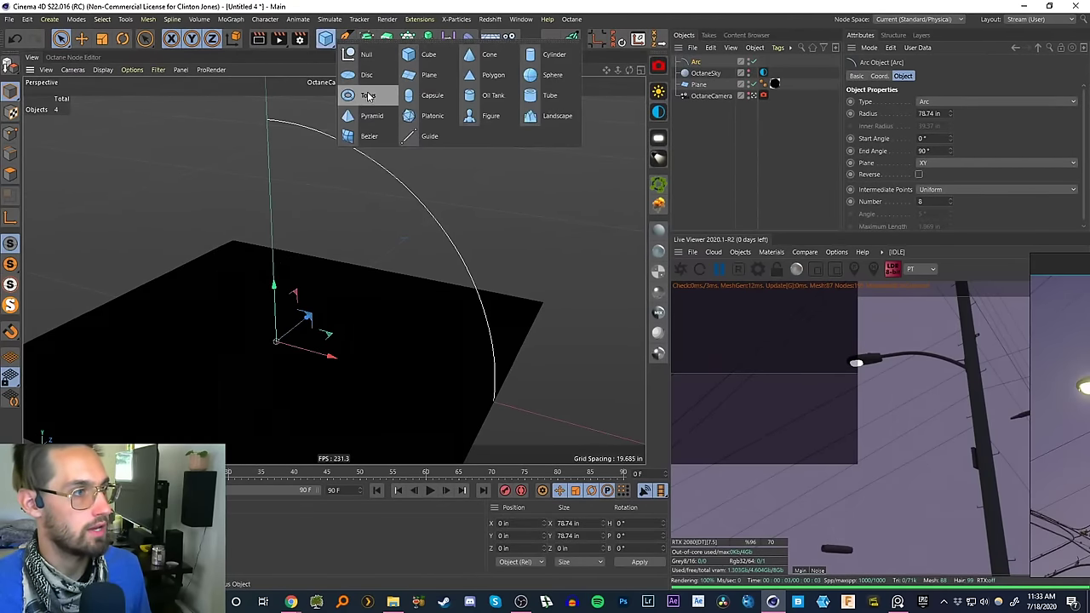
click(345, 39)
click(469, 75)
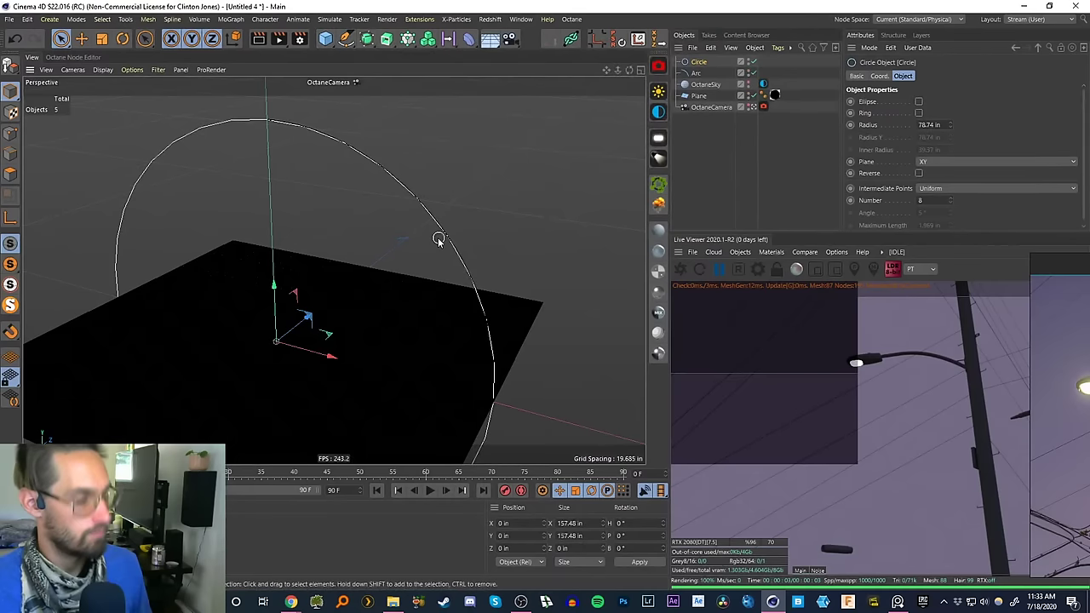
key(t)
drag(538, 178, 312, 263)
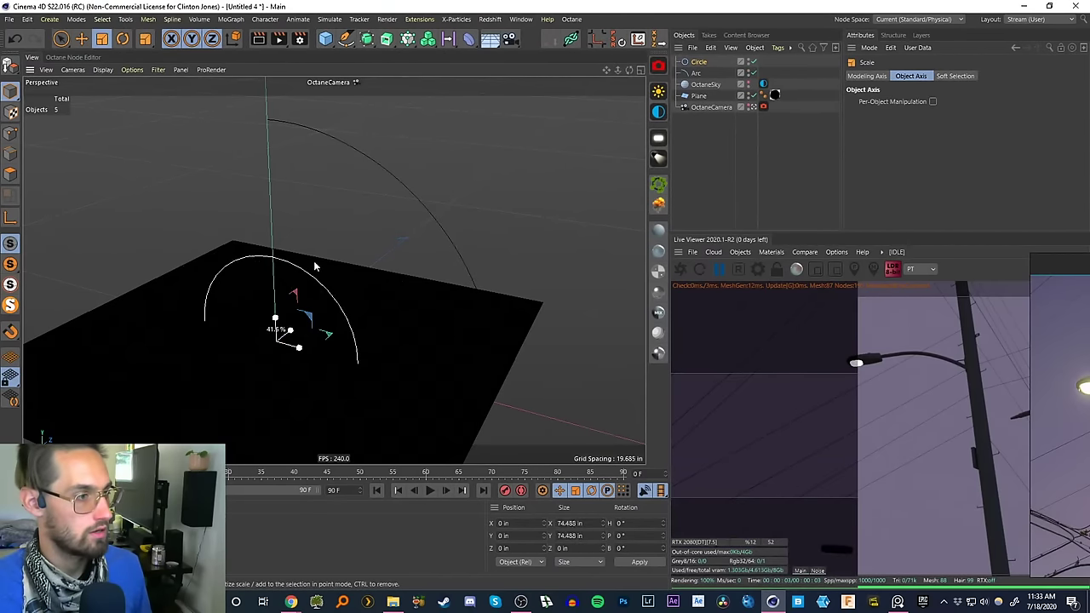
- Sweep the circle profile along the arc using both splines as children of a Sweep object
ctrl+click(695, 73)
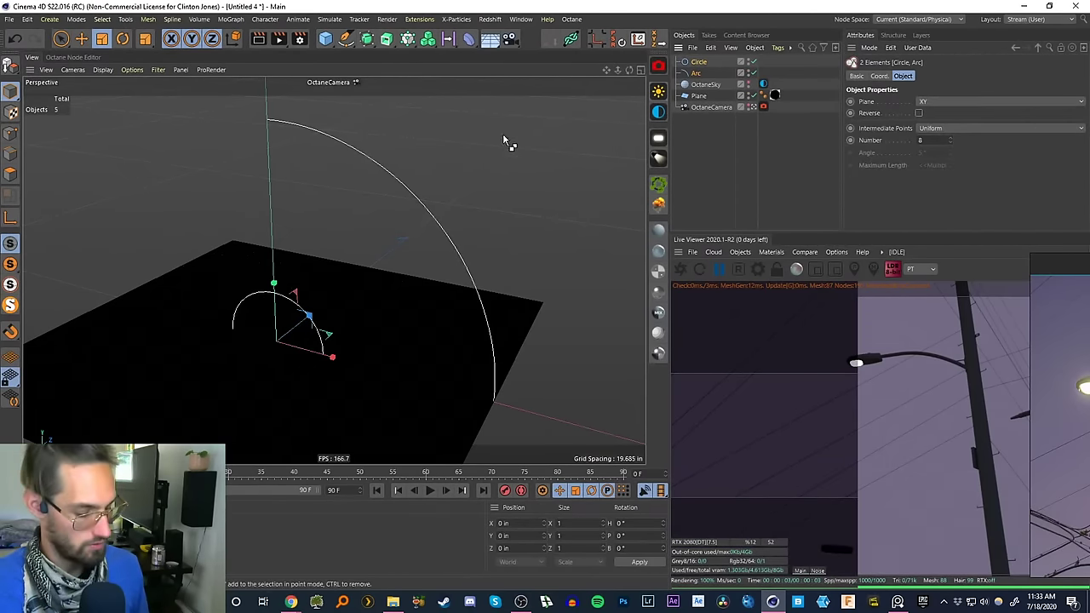
click(386, 39)
click(447, 116)
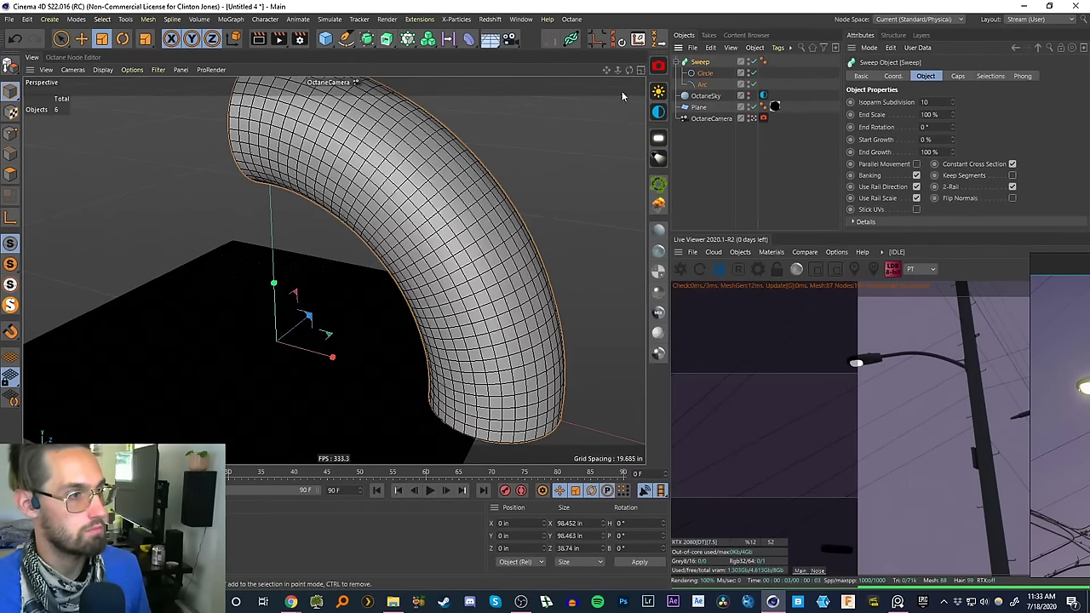
- Scale the circle profile down to about 5.4 in across to slim the swept tube
drag(491, 201, 193, 344)
click(702, 162)
click(700, 62)
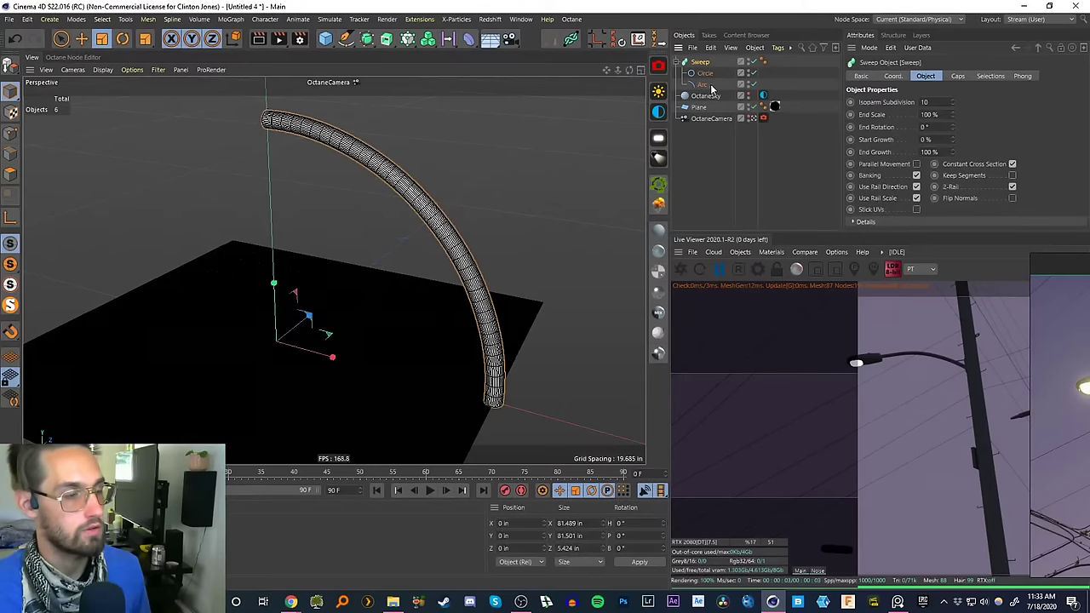
alt+drag(414, 214, 477, 183)
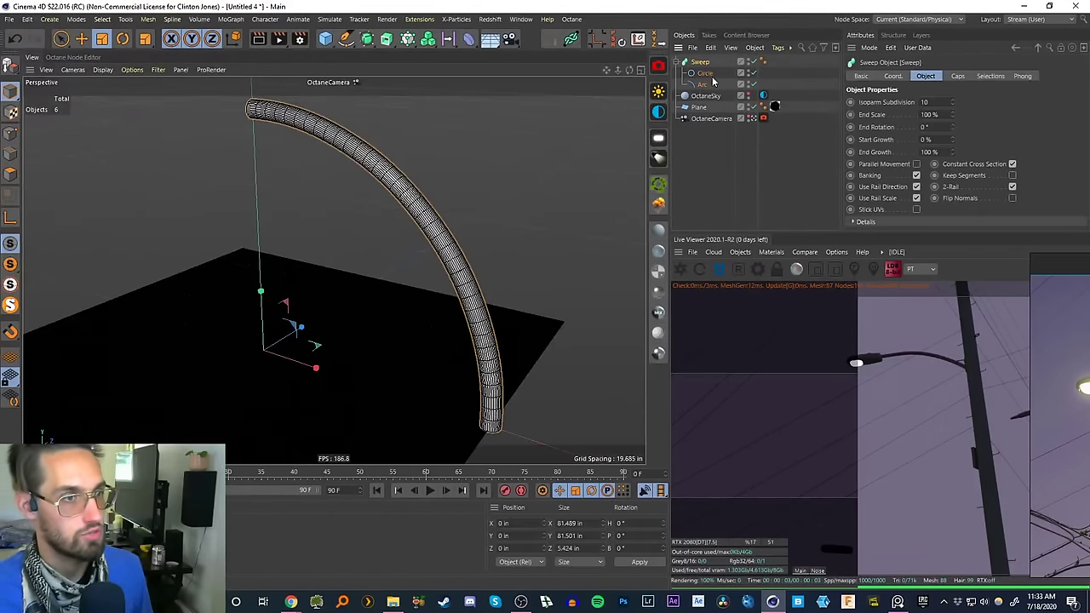
- Reposition the street light reference photo to show the lamp and its arm, and collapse the Sweep hierarchy
drag(1056, 365, 812, 464)
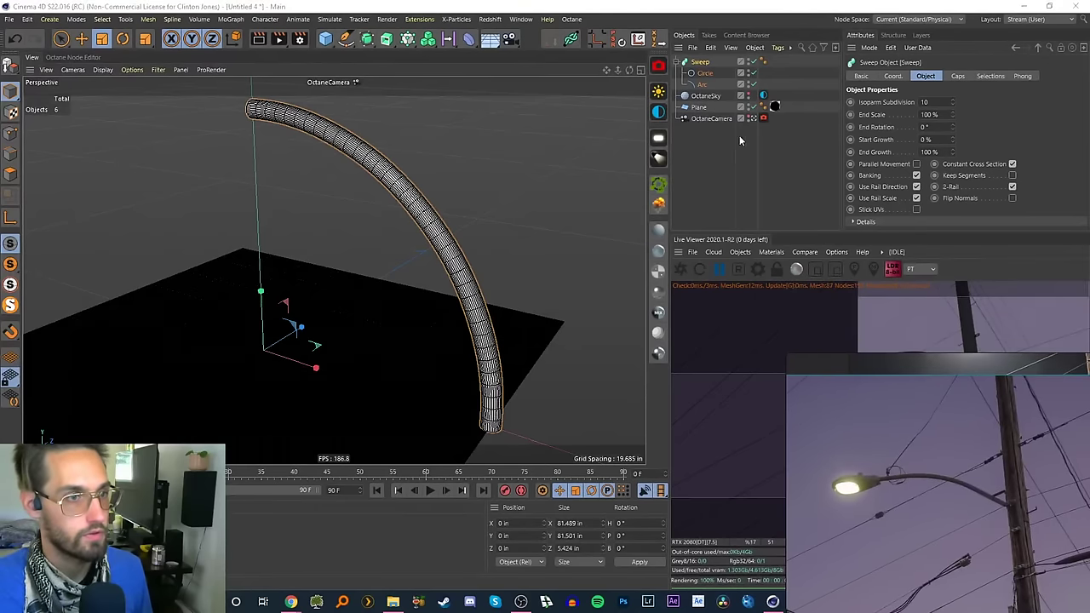
click(739, 136)
click(691, 64)
click(677, 62)
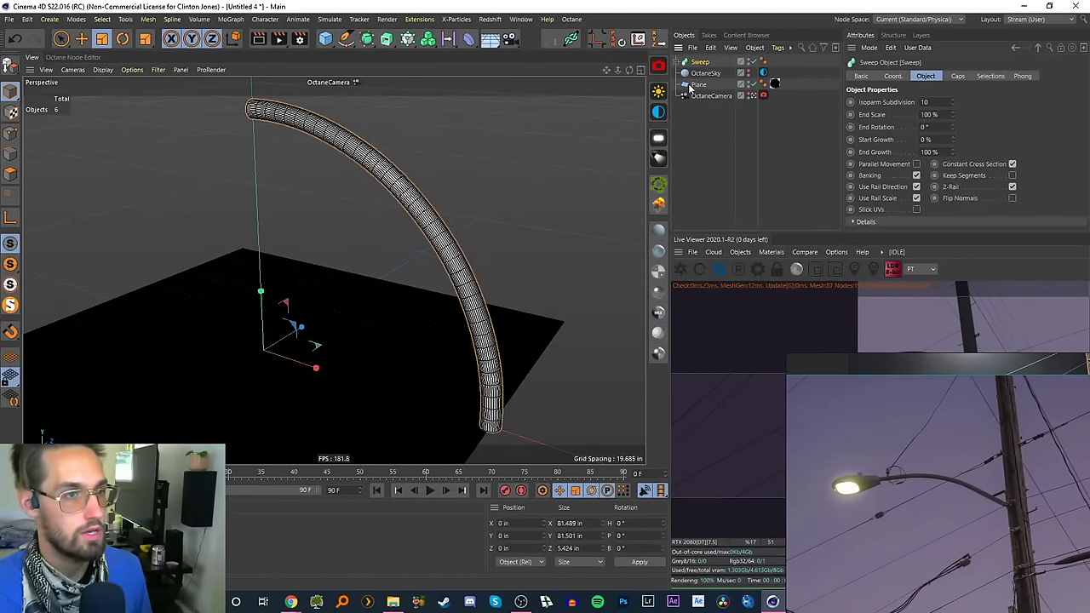
- Add a Displacer deformer and move it out of the Sweep to sit above it in the hierarchy
click(468, 39)
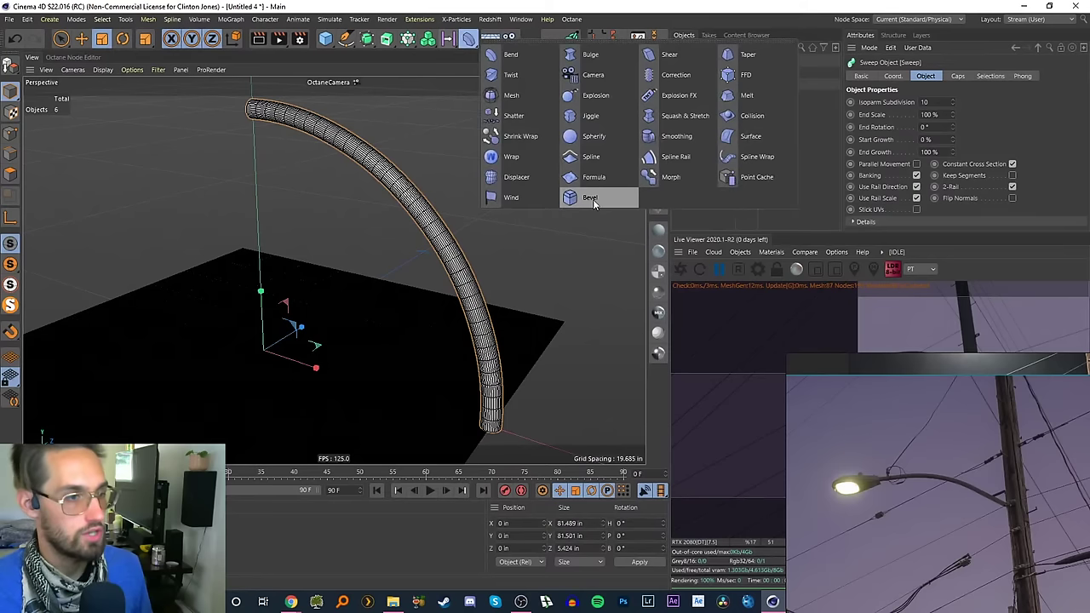
click(518, 177)
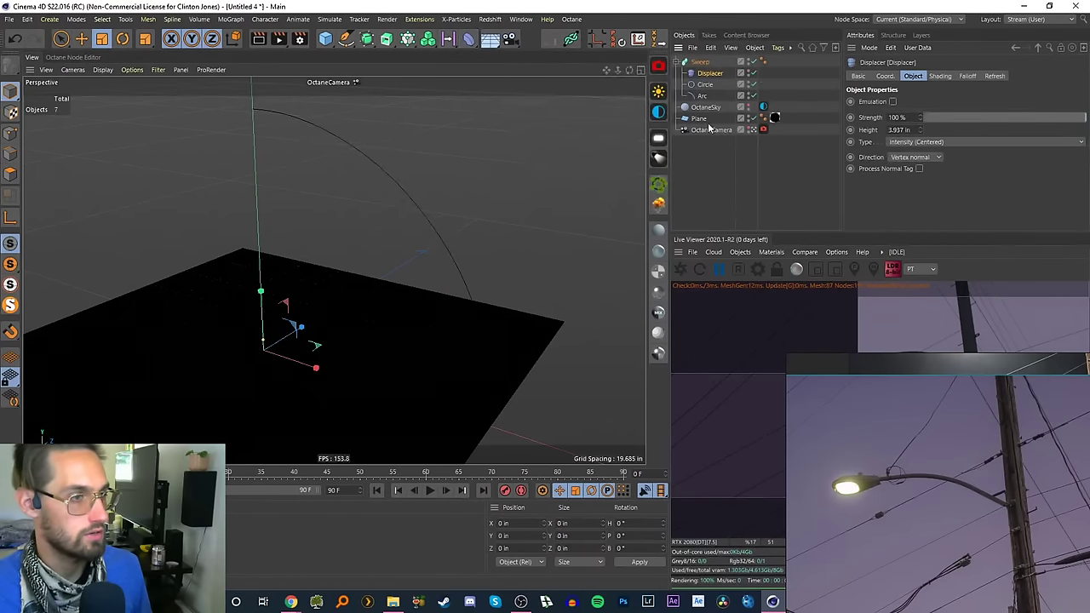
drag(703, 74, 690, 61)
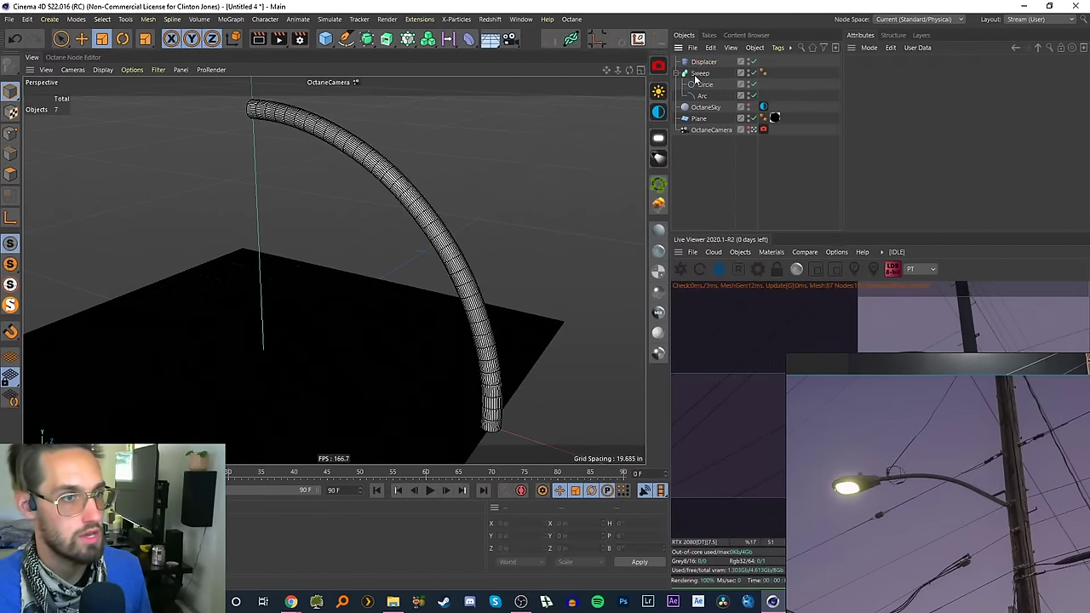
- Group the Displacer and the Sweep under a null, and place the Displacer below the Sweep within it
click(691, 74)
shift+click(703, 63)
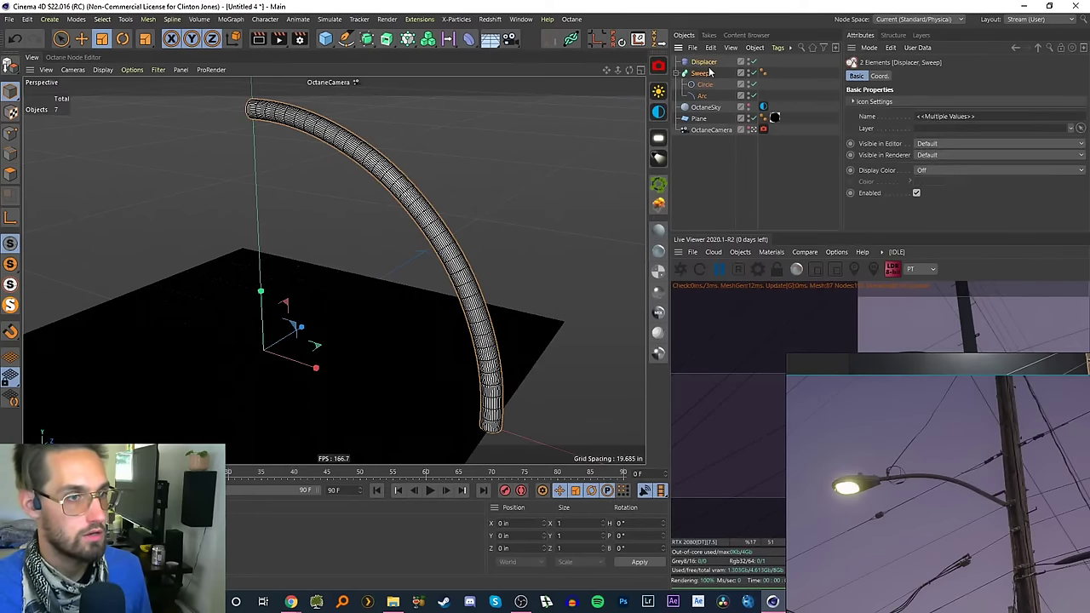
key(alt+g)
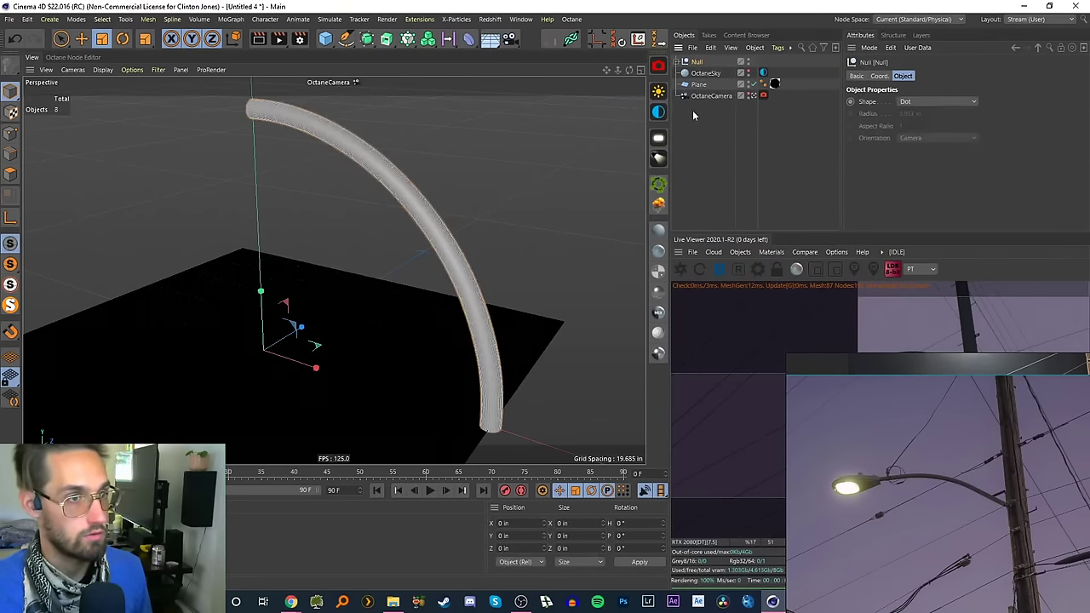
click(692, 109)
click(678, 62)
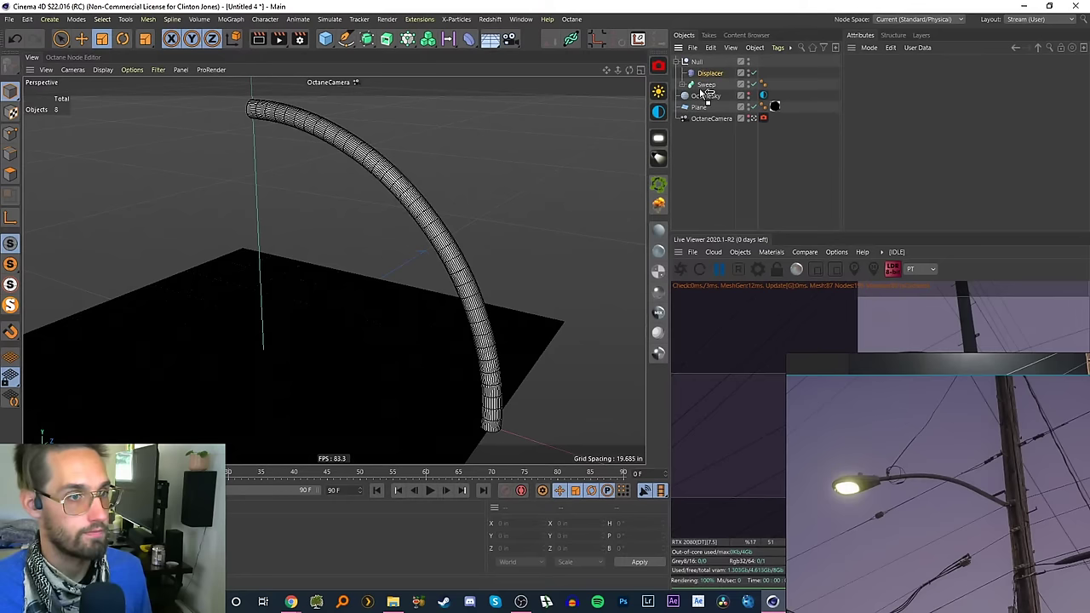
drag(700, 90, 700, 91)
click(703, 149)
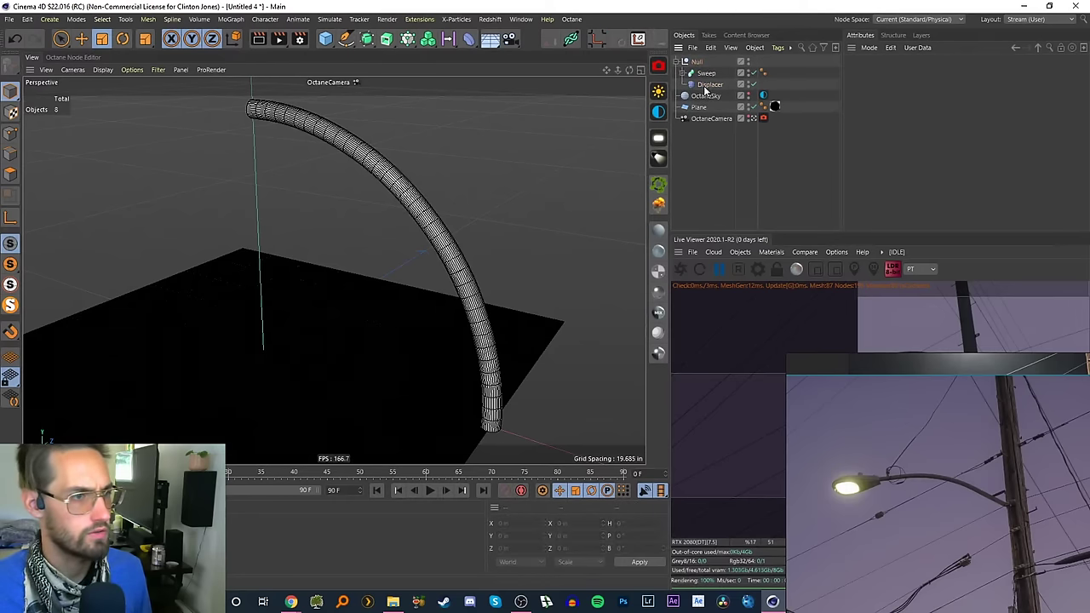
- Load a Noise shader into the Displacer's shading
click(705, 85)
click(940, 76)
click(887, 113)
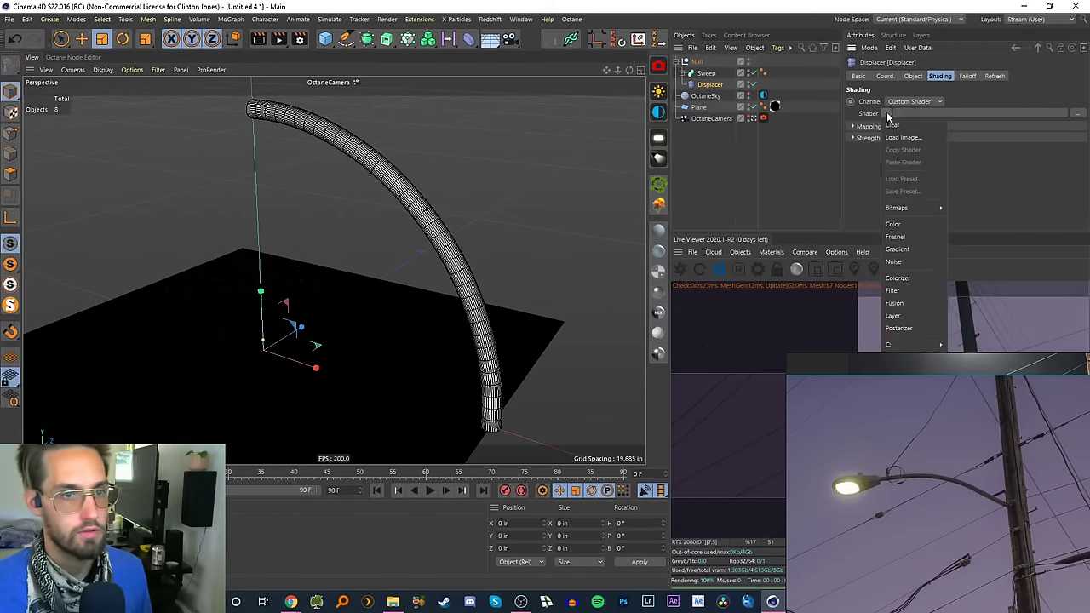
click(899, 262)
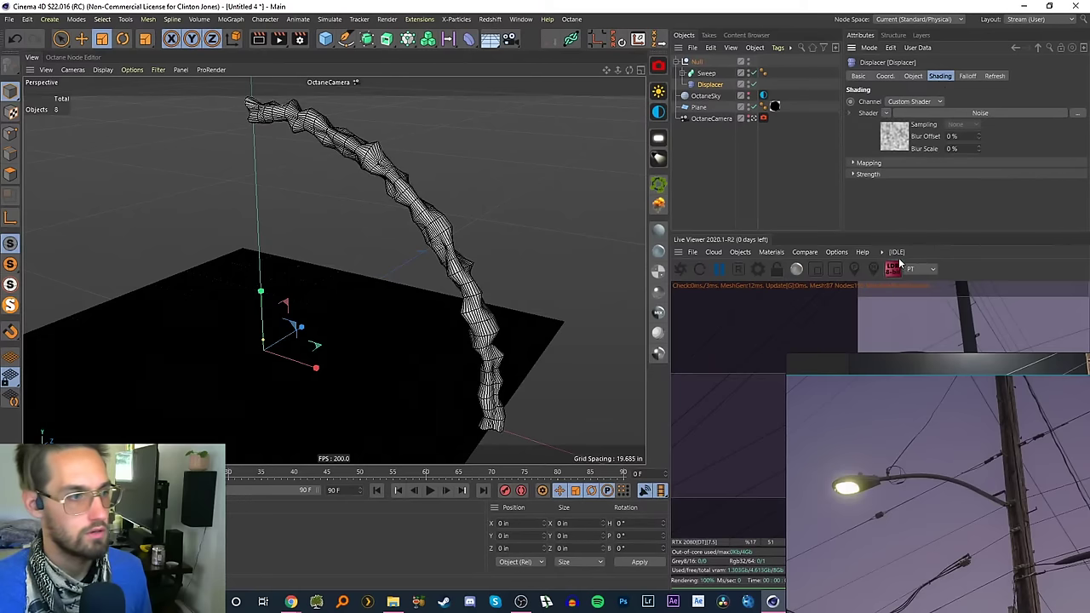
alt+drag(406, 194, 451, 254)
- Set the Displacer's noise global scale to 1000%
click(893, 137)
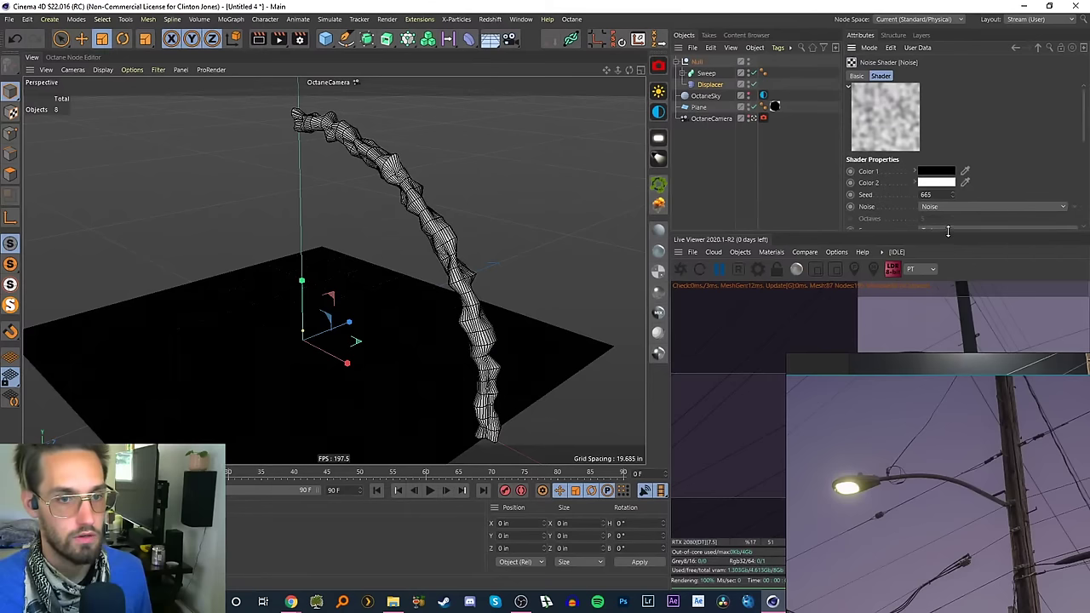
drag(947, 232, 947, 299)
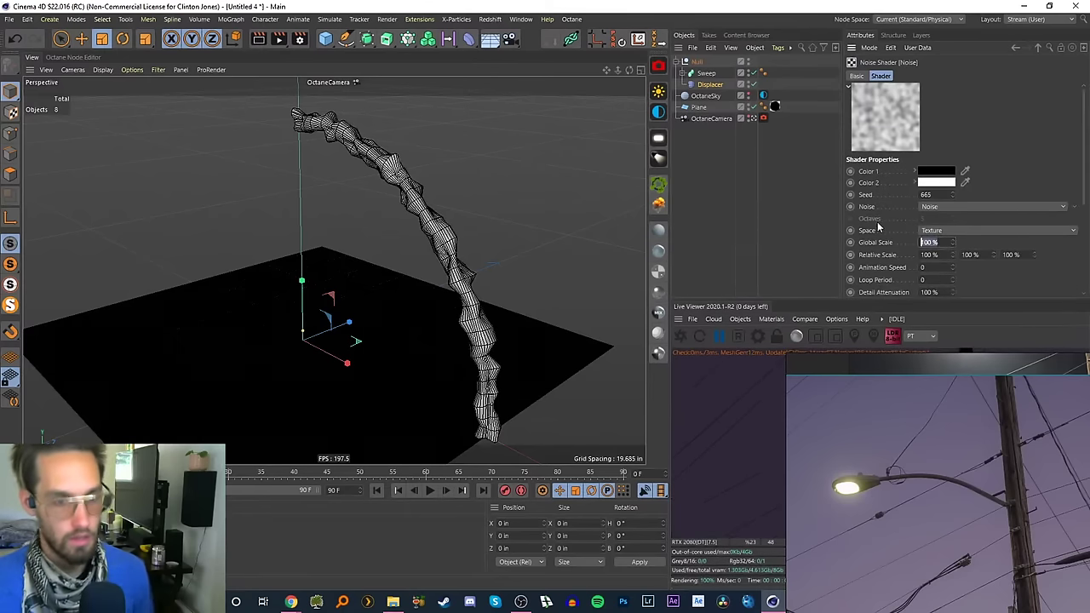
text(1000)
key(Return)
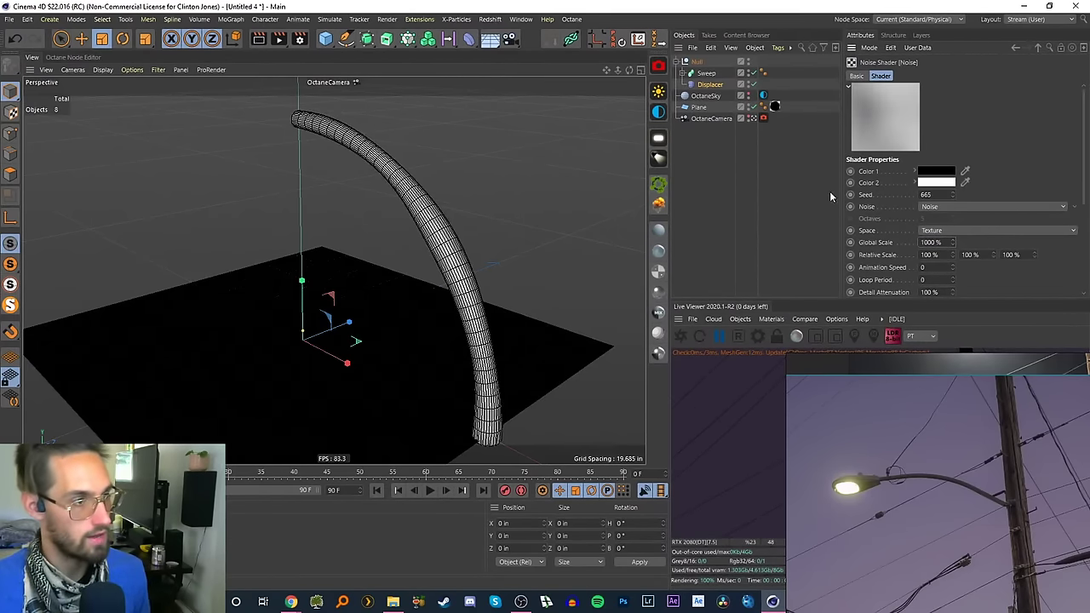
scroll(455, 266, up, 2)
scroll(460, 257, down, 2)
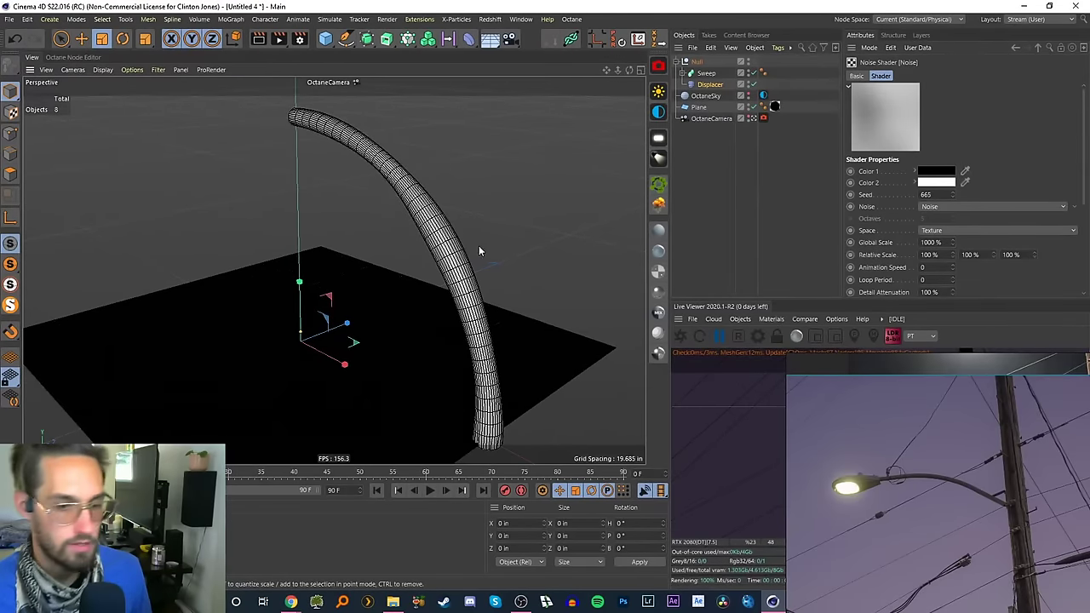
mouse_move(445, 253)
alt+mouse_down()
mouse_move(311, 246)
mouse_move(343, 223)
mouse_move(413, 241)
mouse_move(481, 290)
mouse_move(495, 209)
mouse_move(477, 252)
mouse_move(453, 255)
mouse_move(467, 253)
mouse_move(461, 267)
alt+mouse_up()
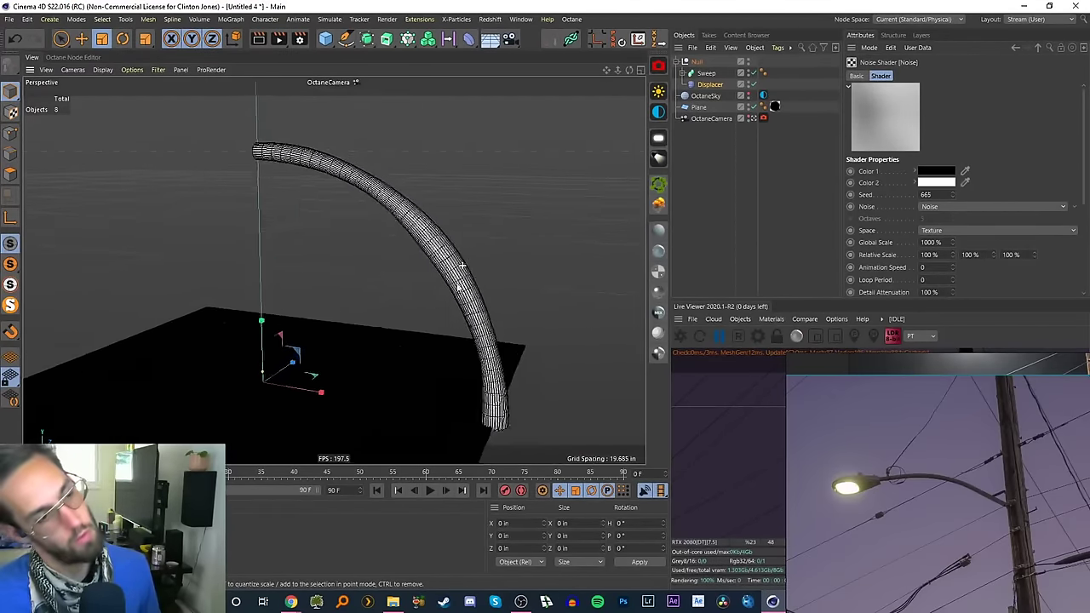
alt+right_drag(461, 267, 470, 291)
- Scale the Sweep's circle profile down to about 2.2 in across
click(683, 157)
click(685, 73)
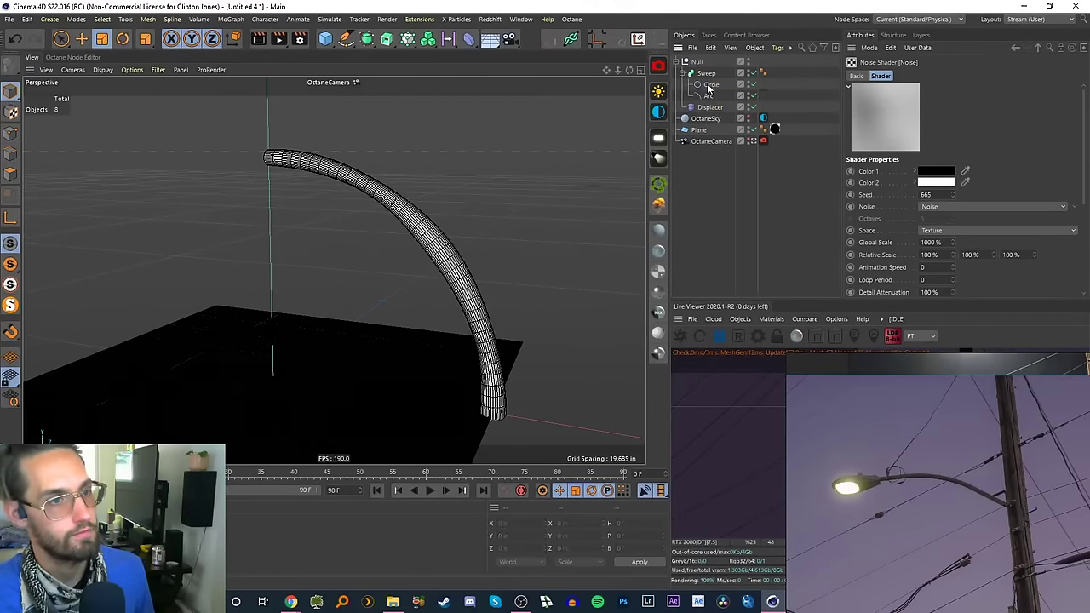
click(711, 84)
key(t)
drag(292, 280, 244, 305)
scroll(435, 242, up, 3)
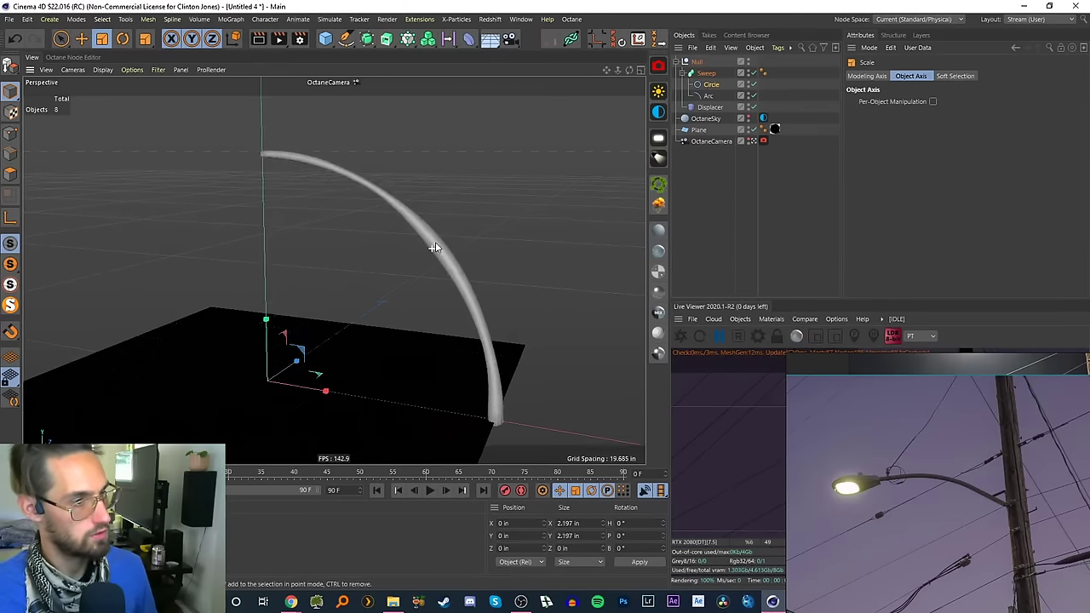
- Set the global scale of the Displacer's noise shader to 200%
click(705, 73)
click(711, 106)
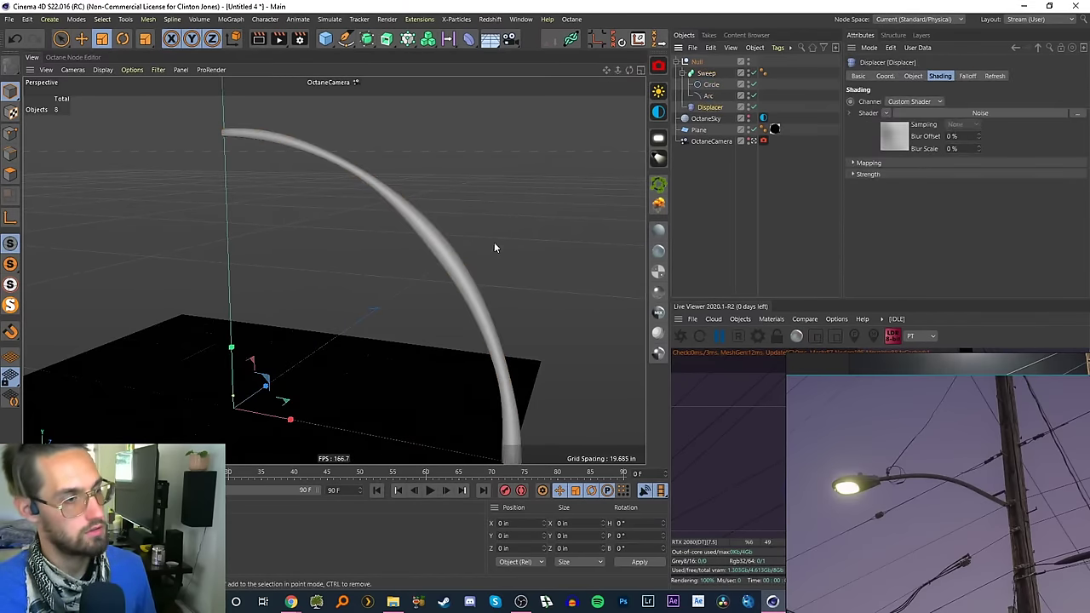
scroll(481, 272, down, 2)
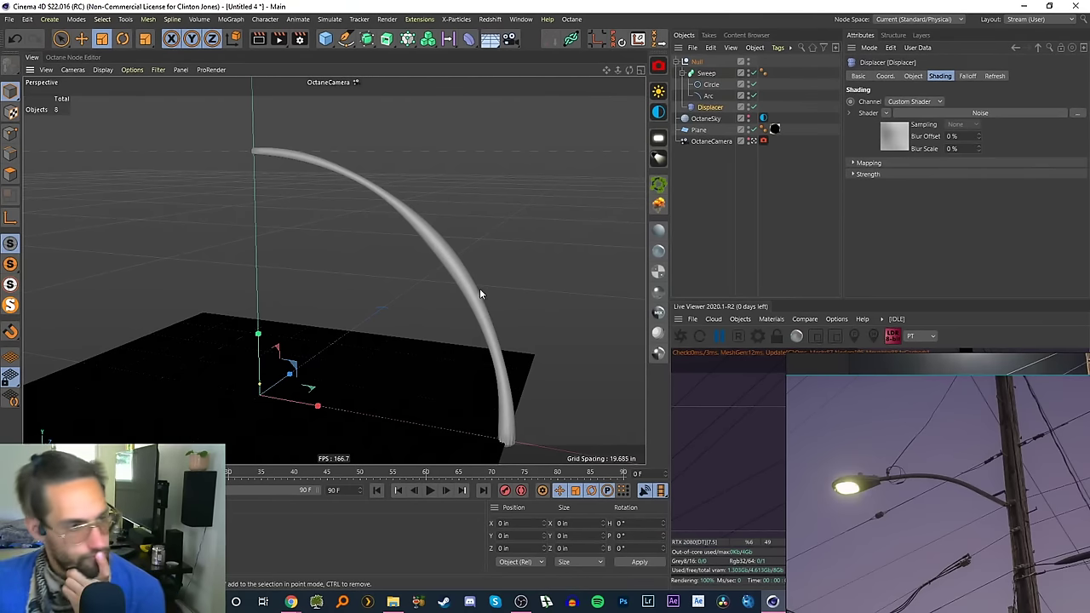
click(894, 142)
click(931, 242)
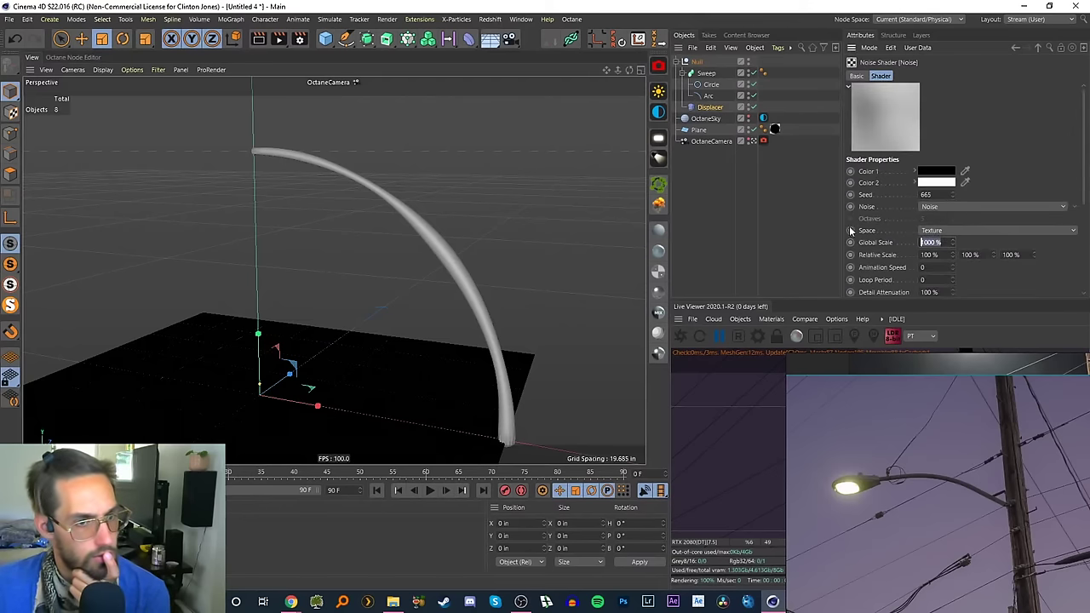
text(200)
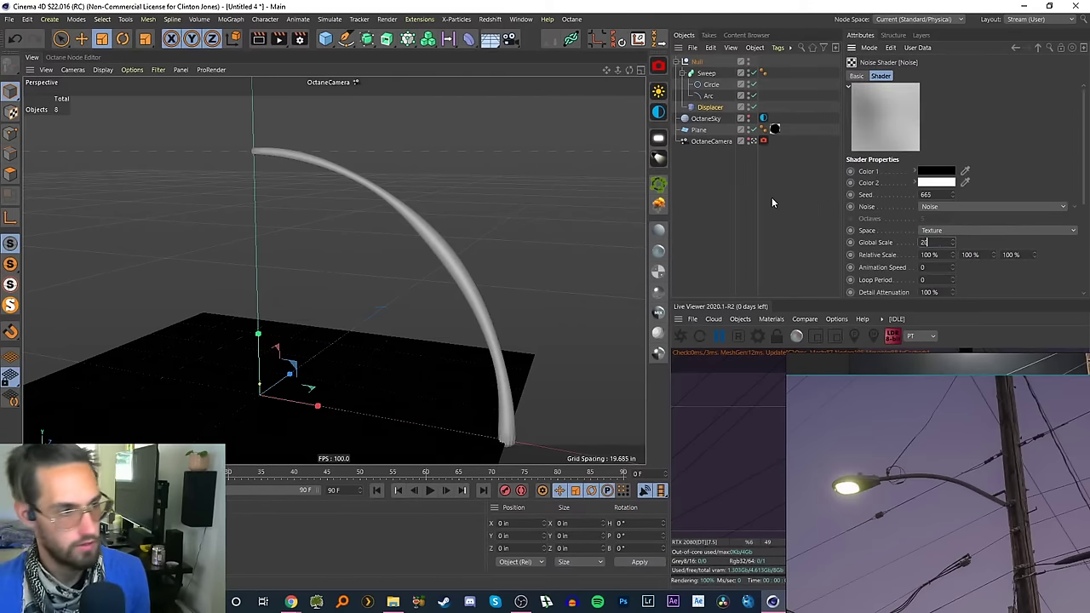
key(Return)
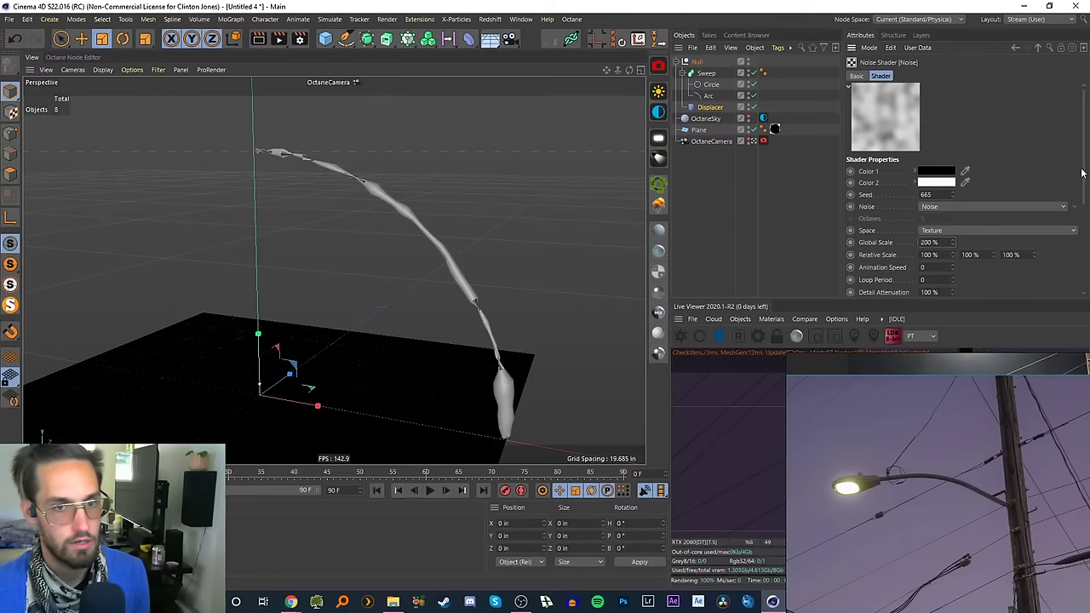
drag(1082, 169, 1070, 135)
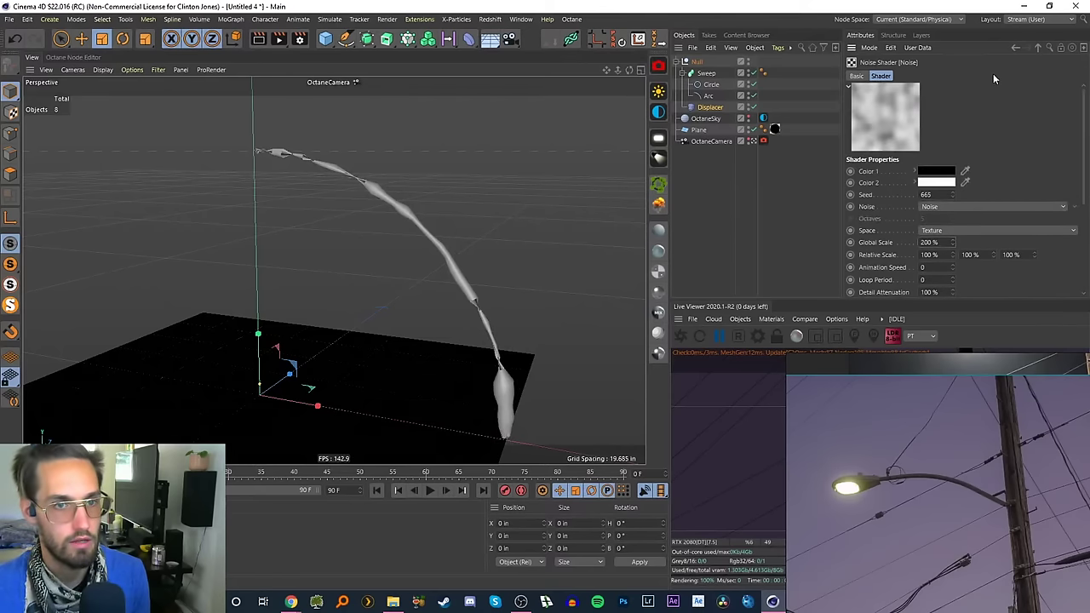
- Set the Displacer's height to 0.2 in
click(1011, 49)
click(912, 75)
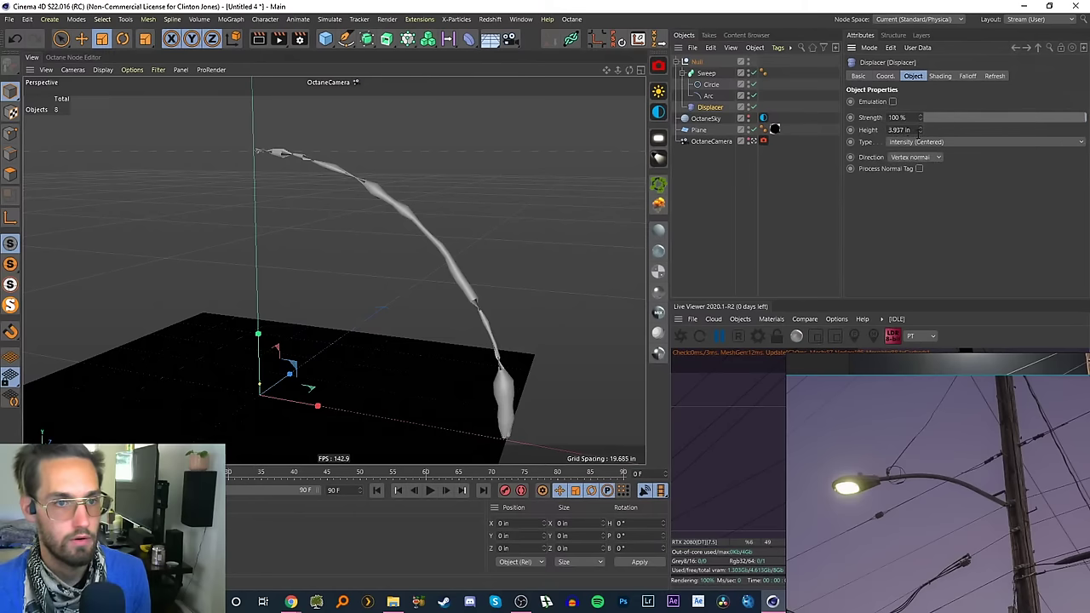
click(911, 129)
text(0.1)
key(Return)
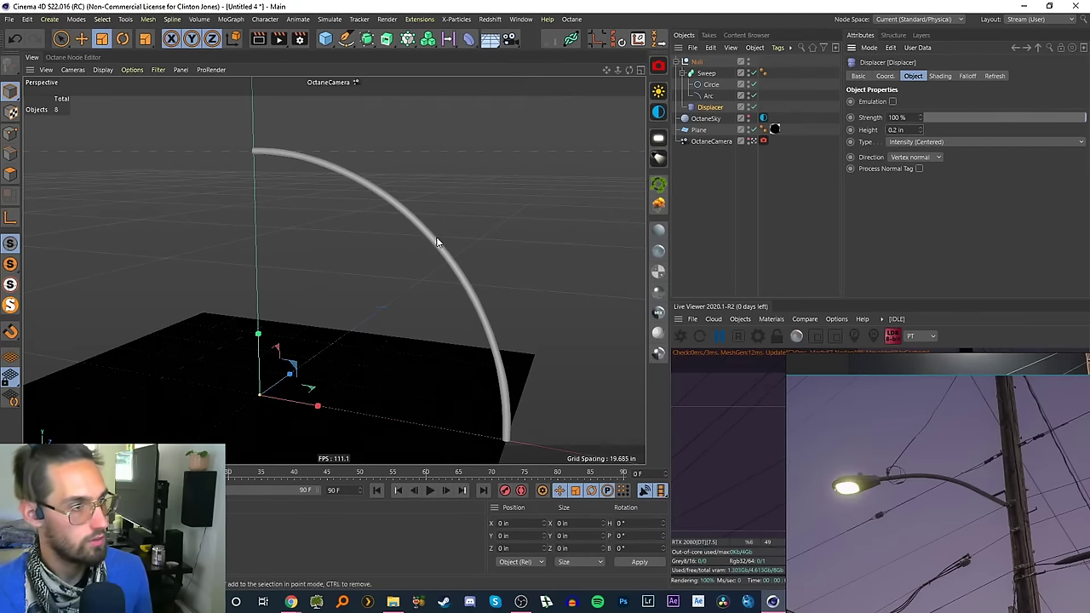
- Set the Displacer's height to 0.5 in
alt+drag(436, 242, 466, 225)
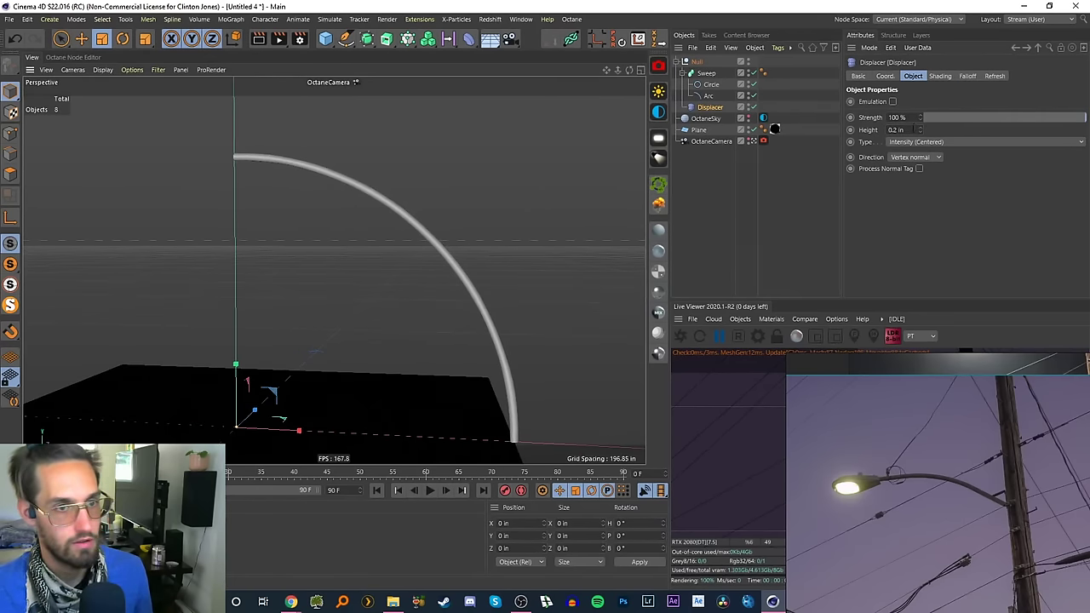
drag(993, 119, 1088, 117)
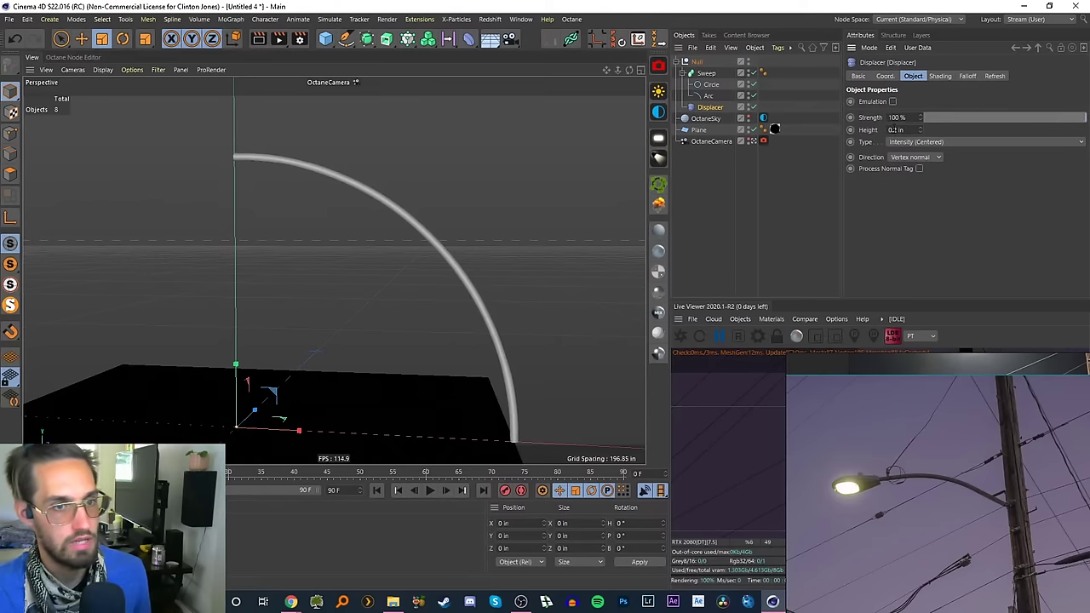
click(895, 129)
text(0.5)
key(Return)
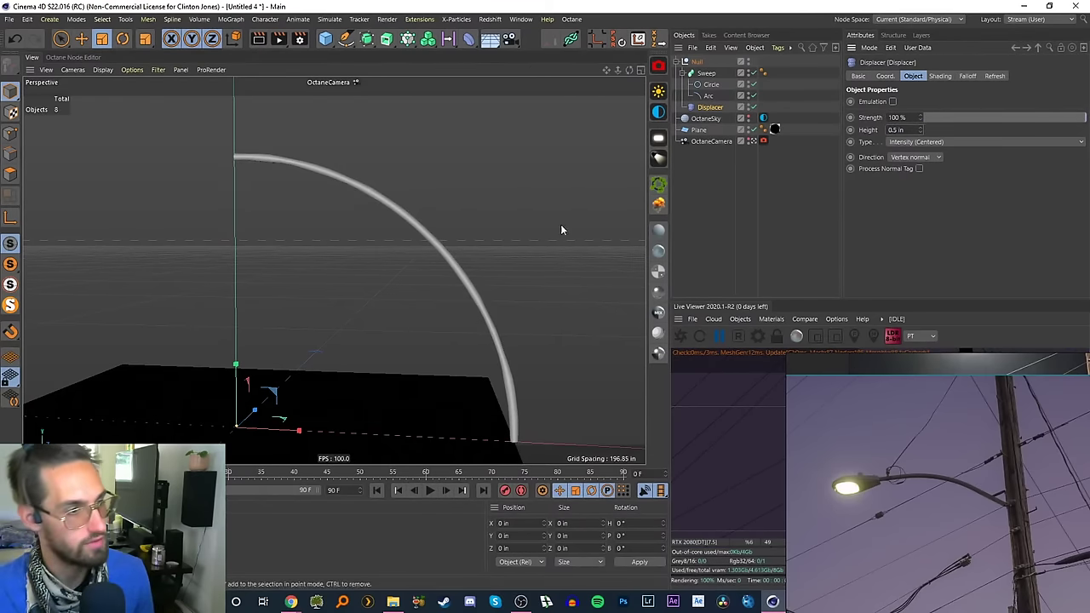
alt+drag(433, 247, 289, 213)
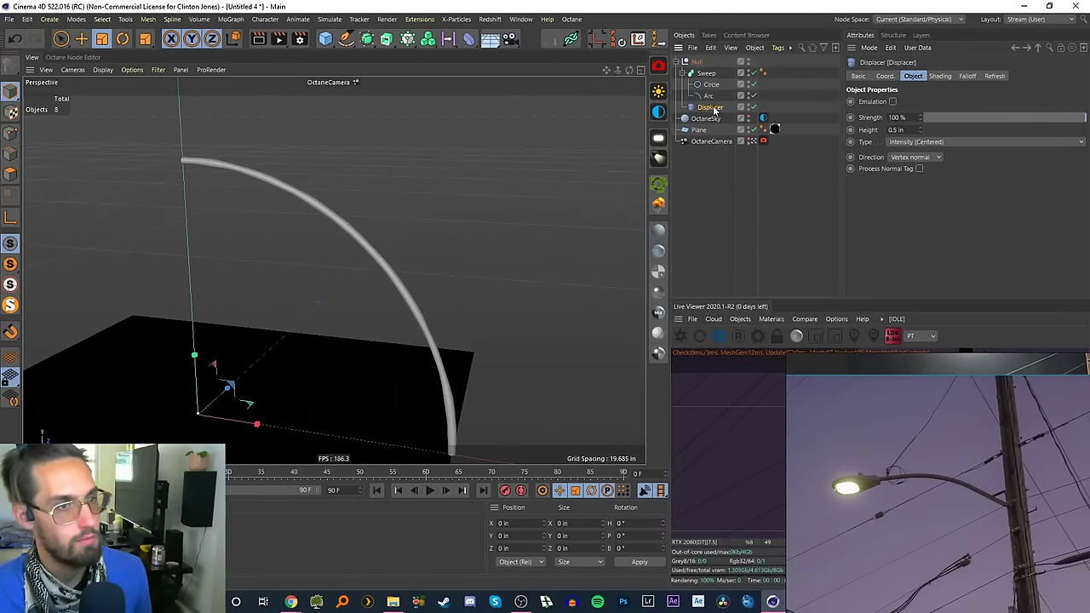
- Try a higher contrast in the Displacer's noise shader and reset it to 0%
click(940, 76)
click(904, 141)
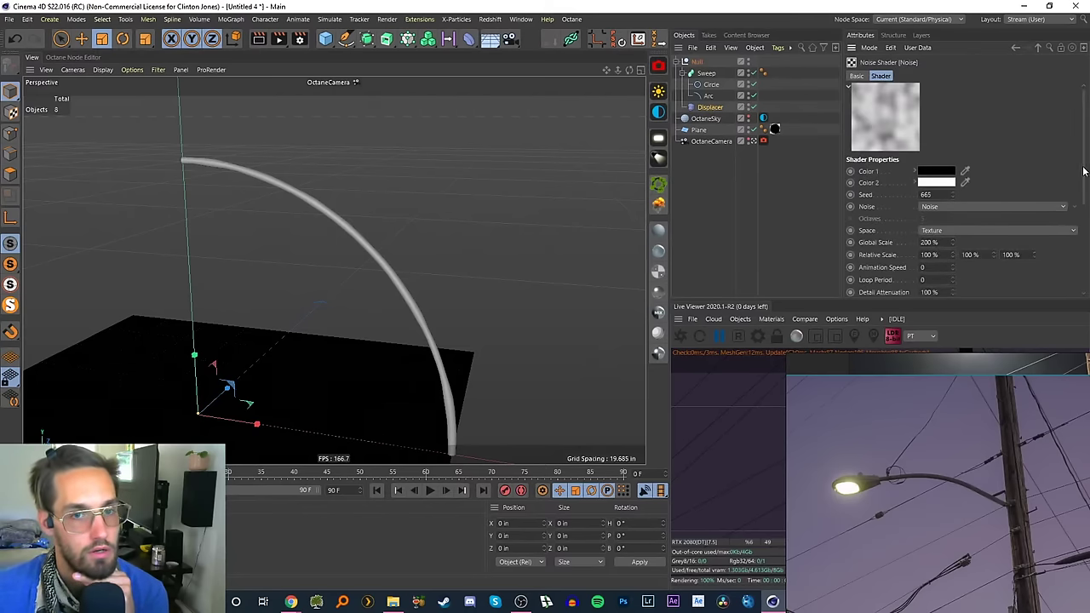
drag(1083, 171, 1031, 259)
drag(954, 262, 944, 266)
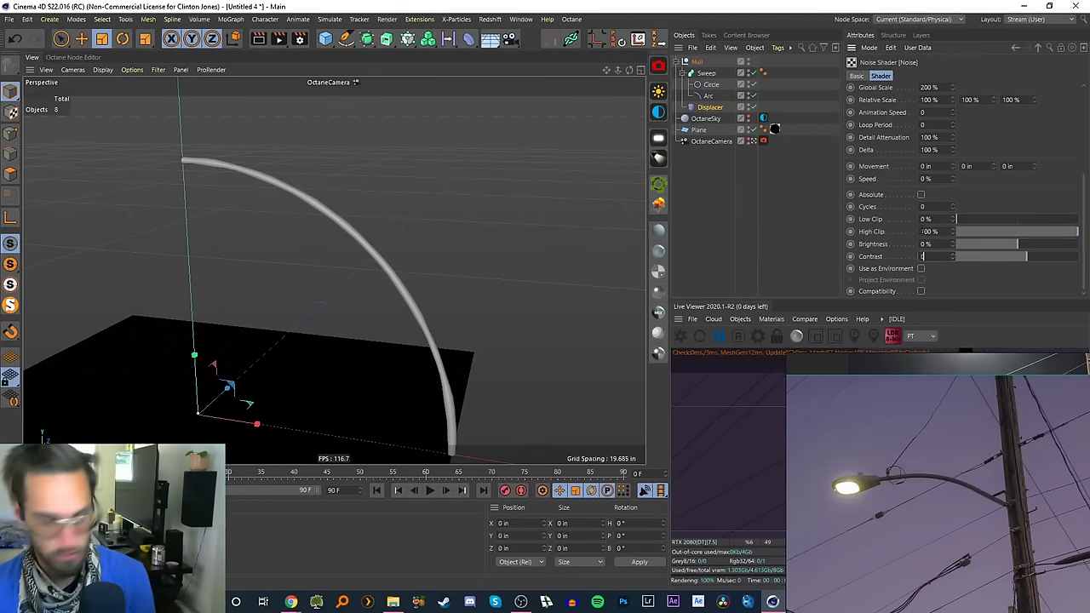
key(Return)
drag(1083, 228, 1077, 125)
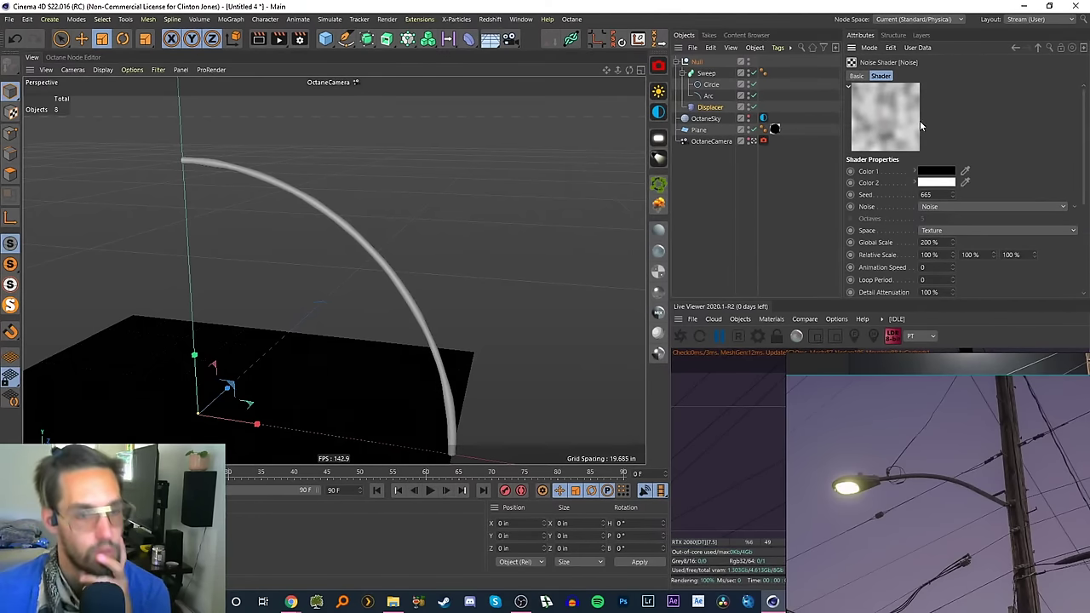
- Try the Box noise type in the Displacer's noise shader
click(955, 207)
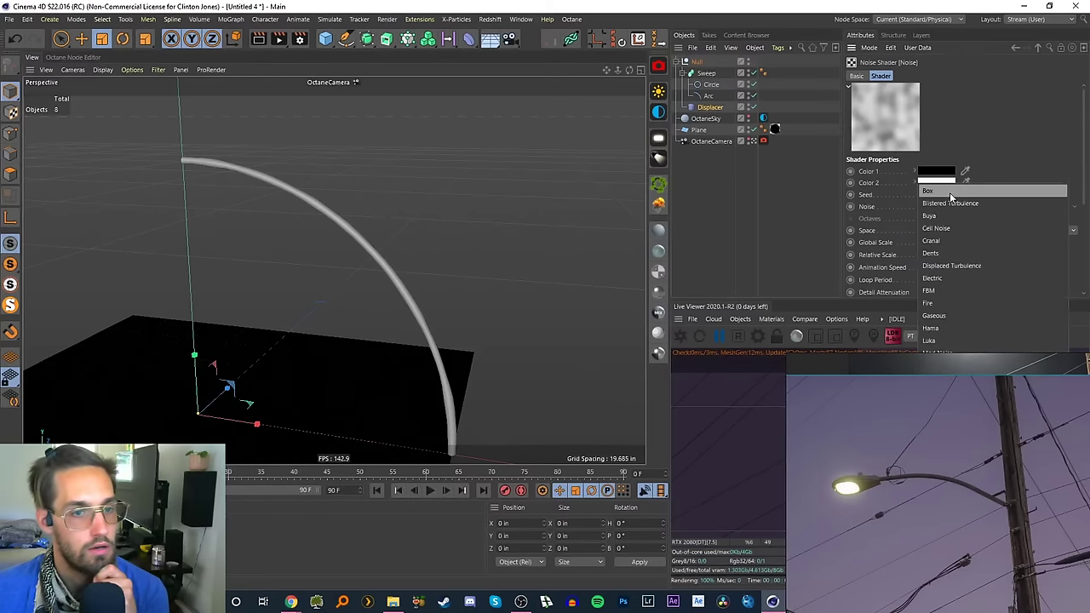
click(950, 192)
key(0)
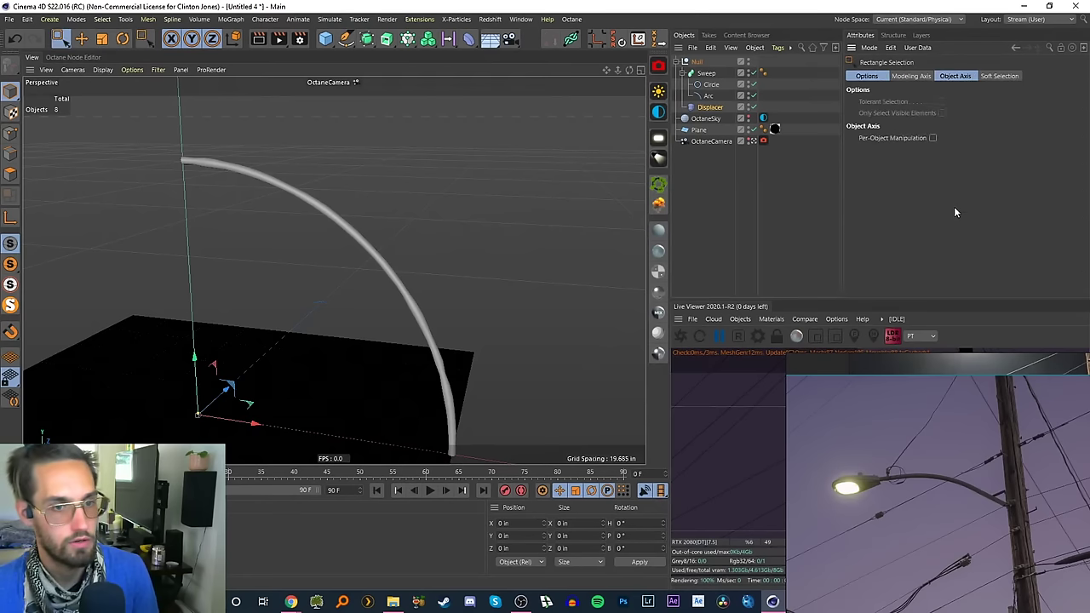
click(714, 106)
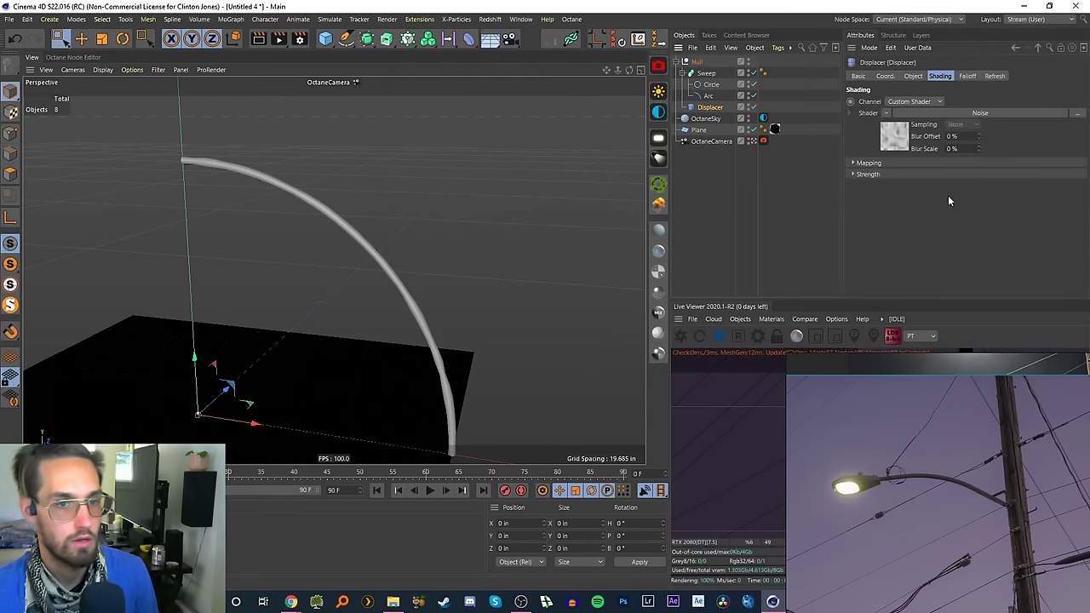
- Try the Cell Noise and Cranal noise types in the Displacer's noise shader
click(898, 138)
click(950, 208)
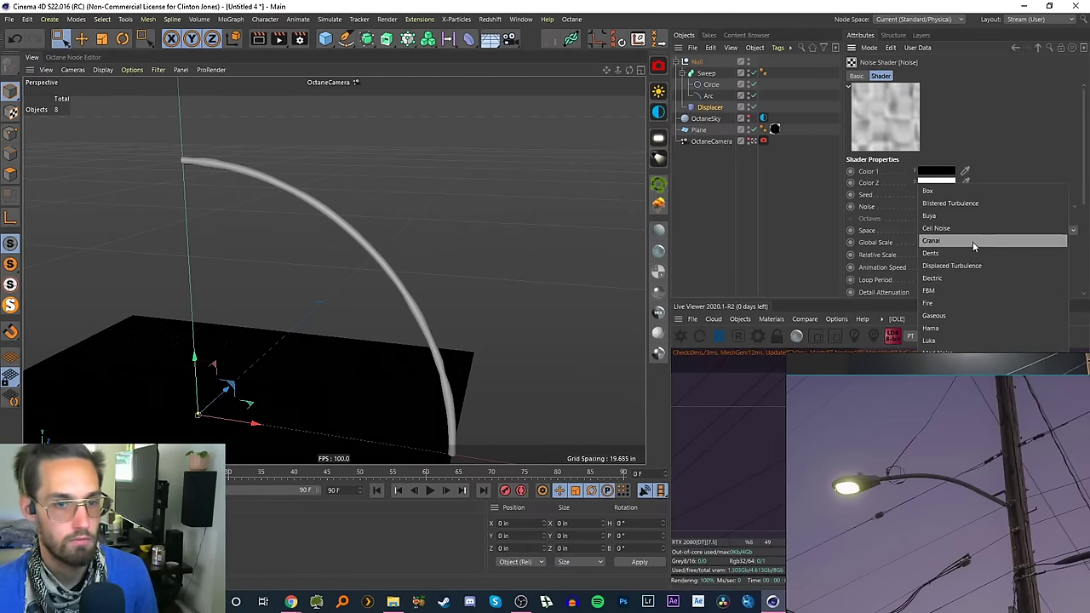
click(936, 228)
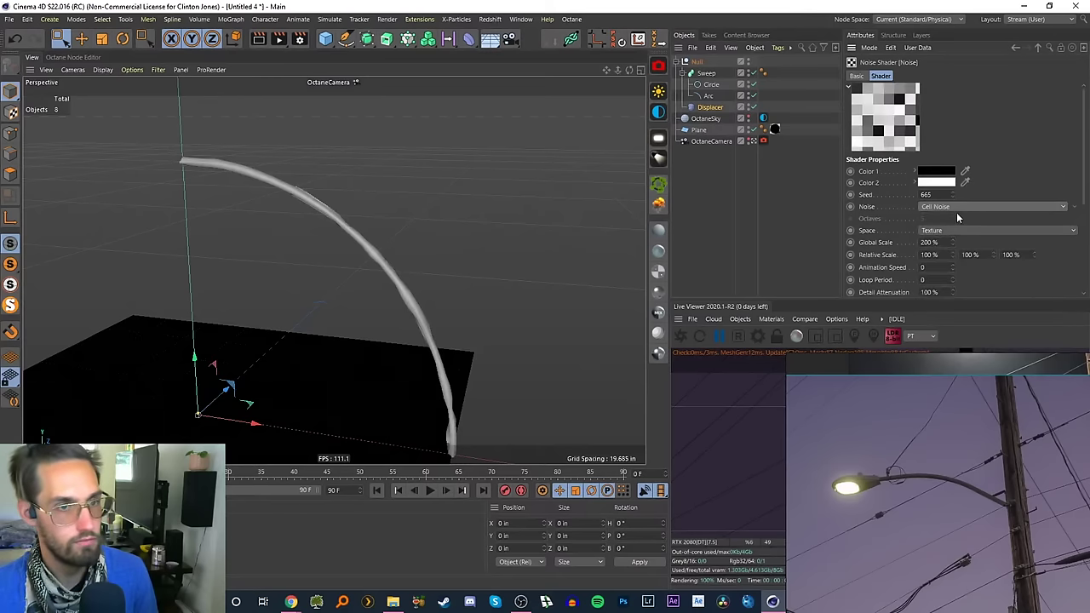
click(953, 210)
click(945, 240)
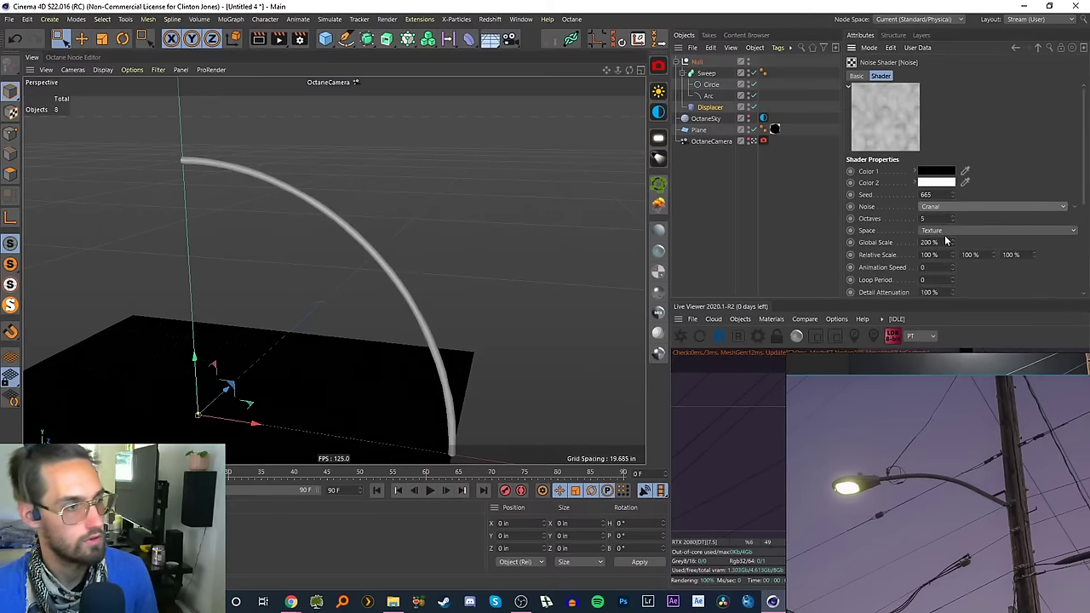
- Try lowering the contrast of the Cranal noise in the Displacer's shader
click(951, 207)
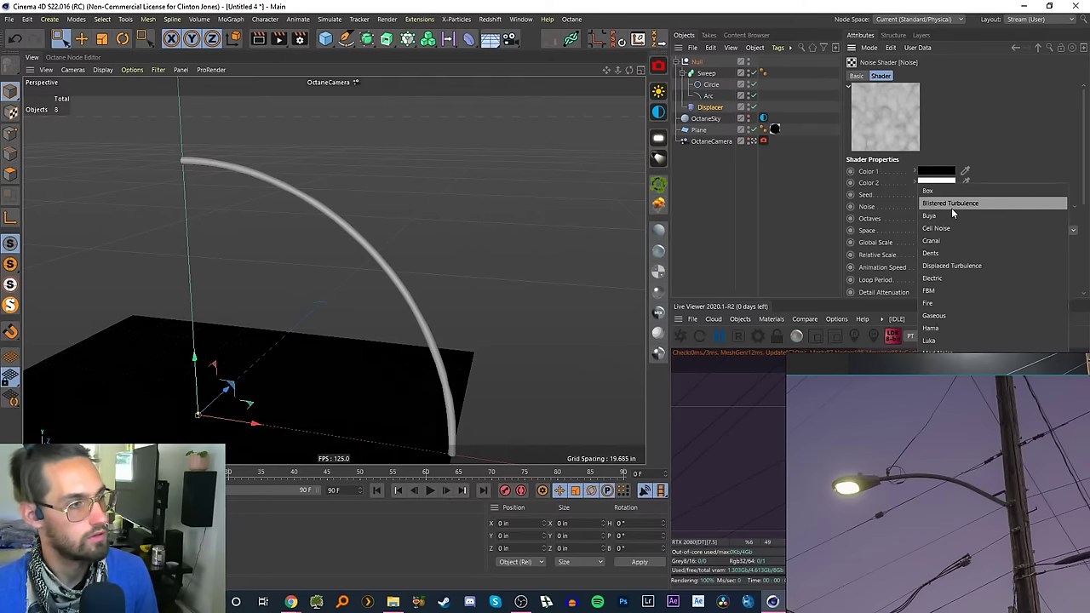
click(972, 159)
scroll(1068, 221, down, 5)
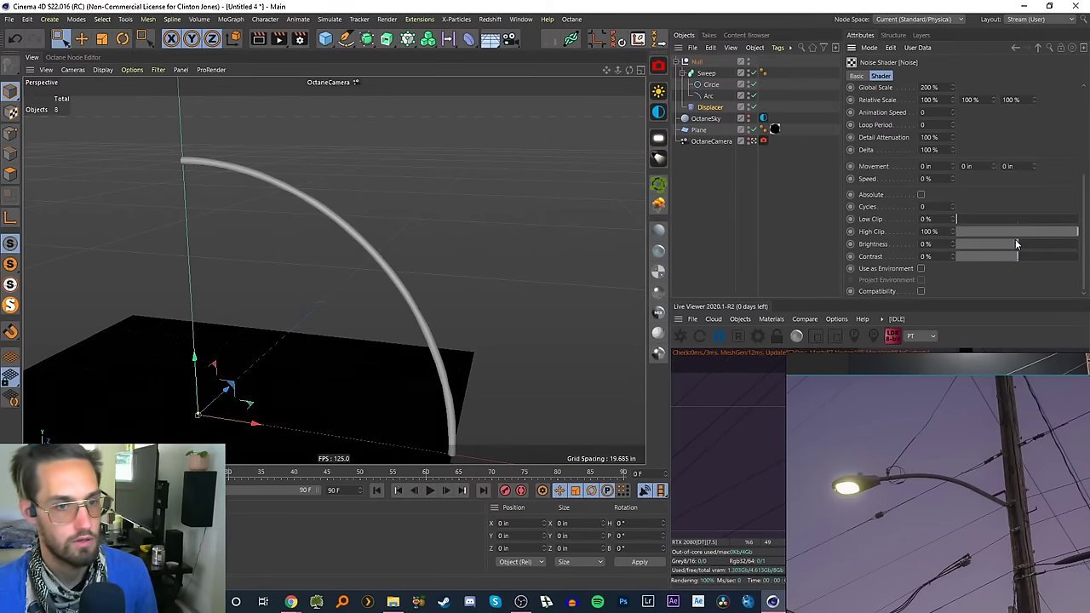
mouse_move(1017, 255)
mouse_down()
mouse_move(1050, 258)
mouse_move(958, 257)
mouse_up()
- Try a Displacer height of 2 in and set it back to 0.5 in
click(1013, 48)
click(912, 75)
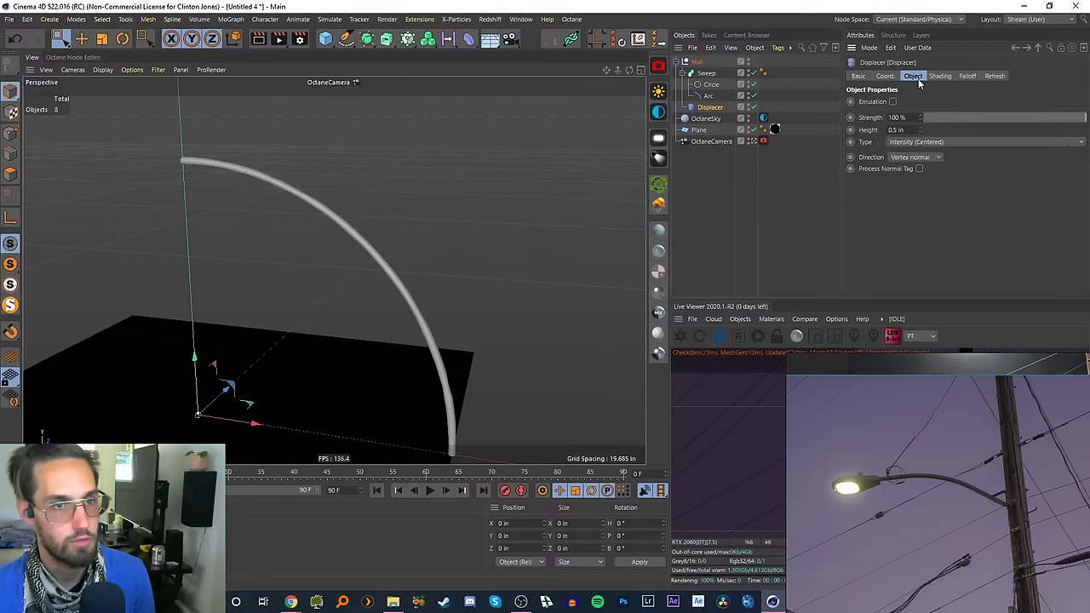
text(2)
key(Return)
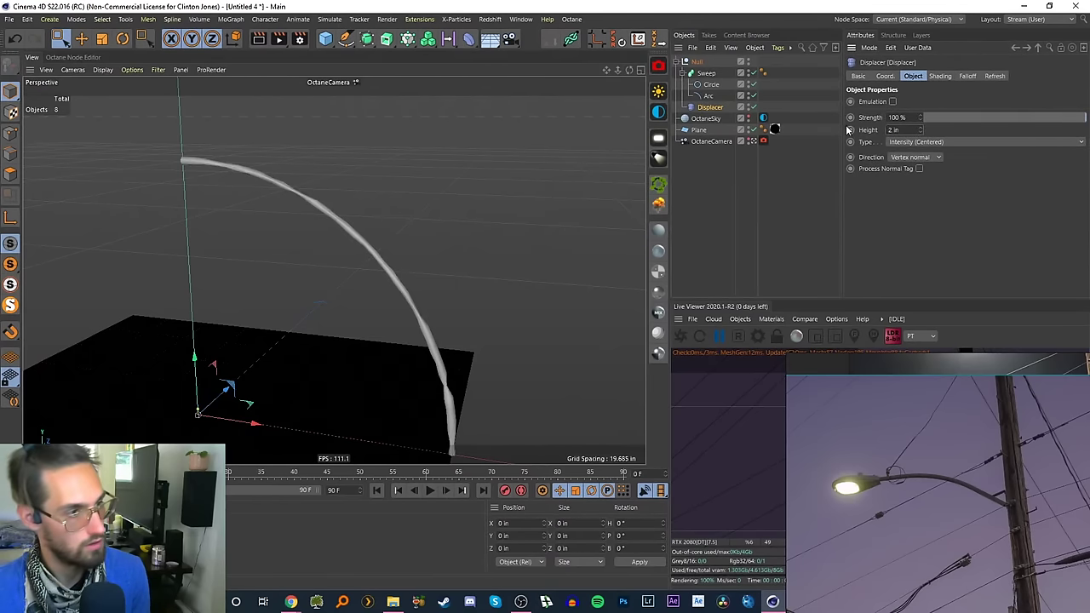
text(0.5)
key(Return)
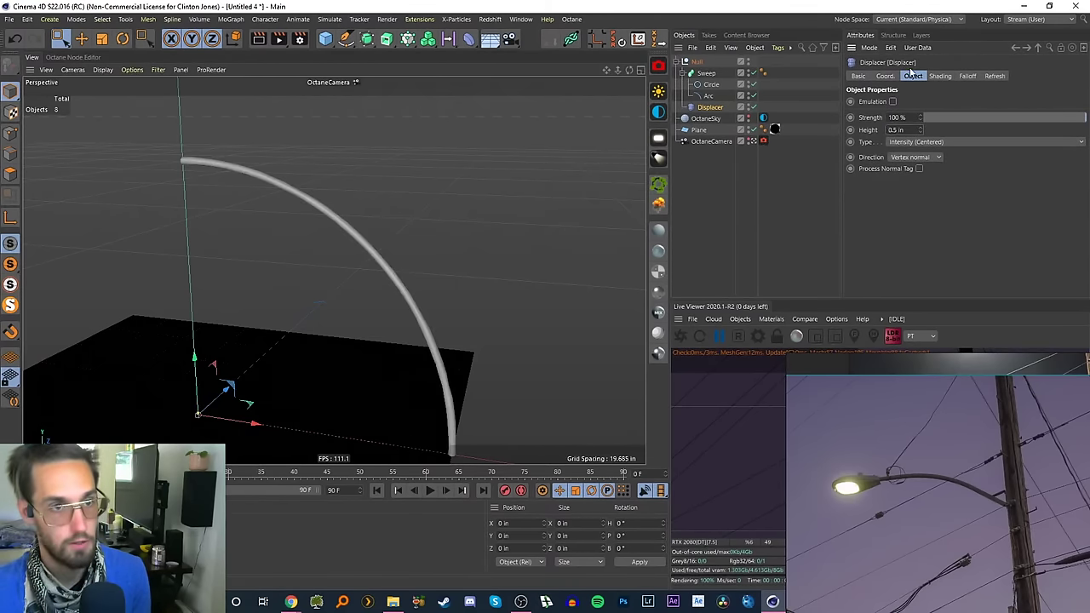
- Set the seed of the Displacer's noise shader to 663
click(939, 76)
click(904, 140)
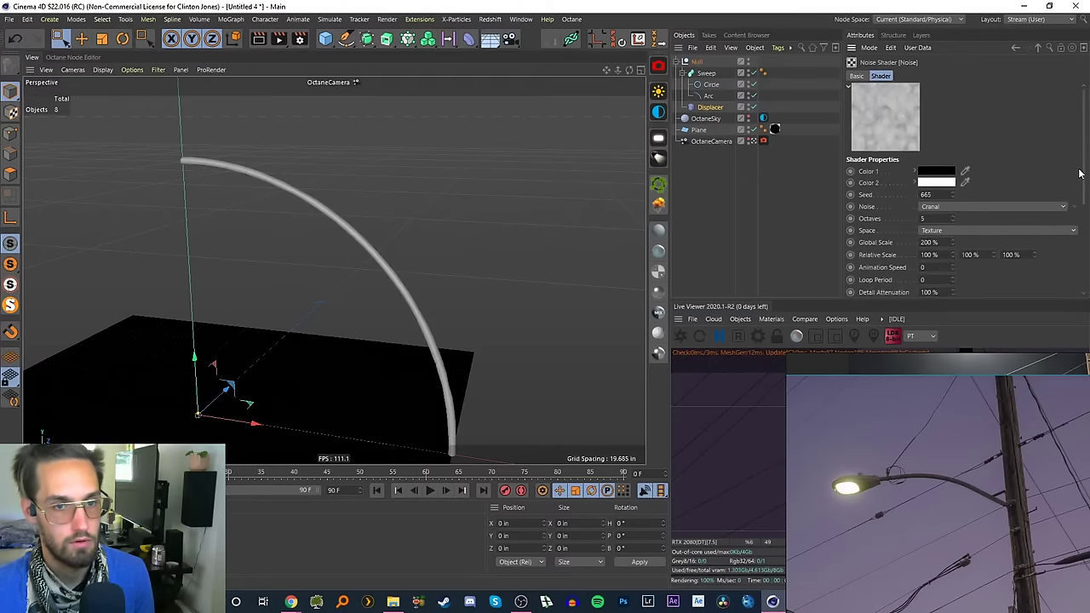
drag(1079, 174, 1061, 157)
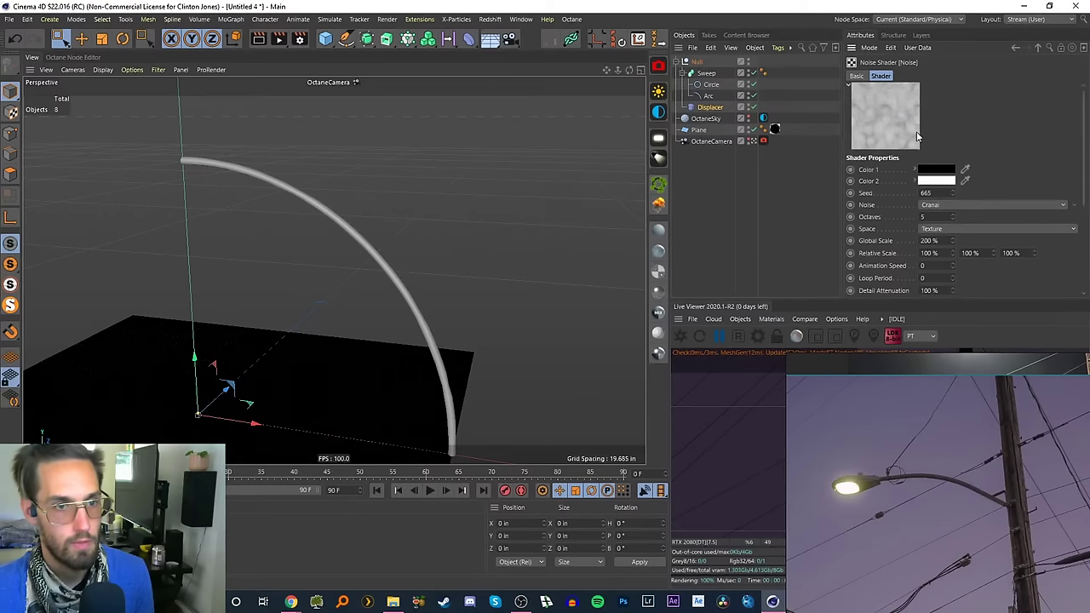
click(953, 196)
click(953, 196)
- Try several noise types, including FBM and Fire, in the Displacer's noise shader
click(957, 205)
click(951, 293)
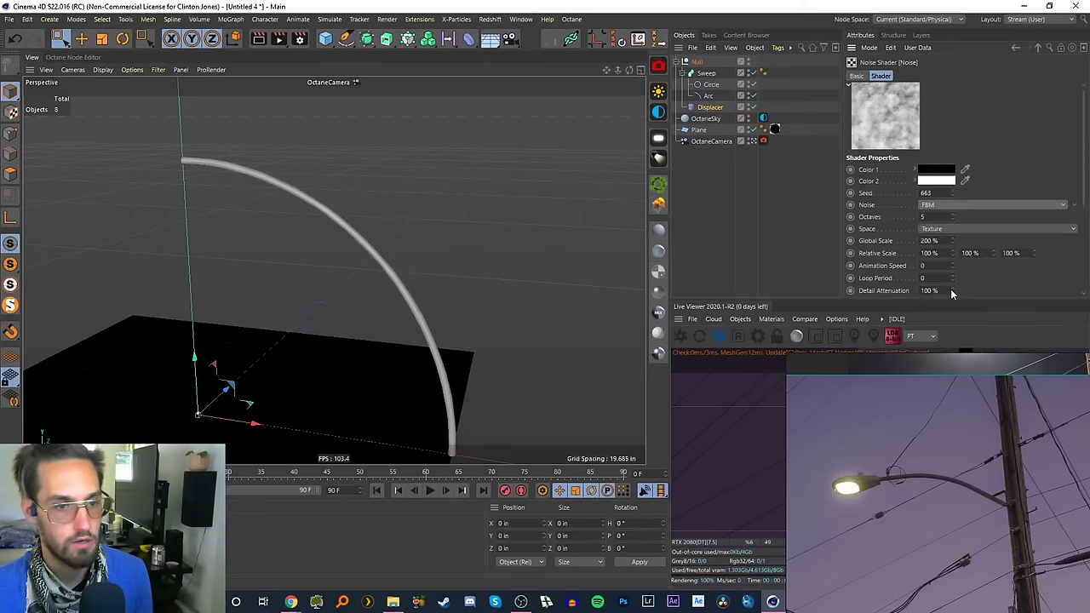
click(951, 211)
click(952, 305)
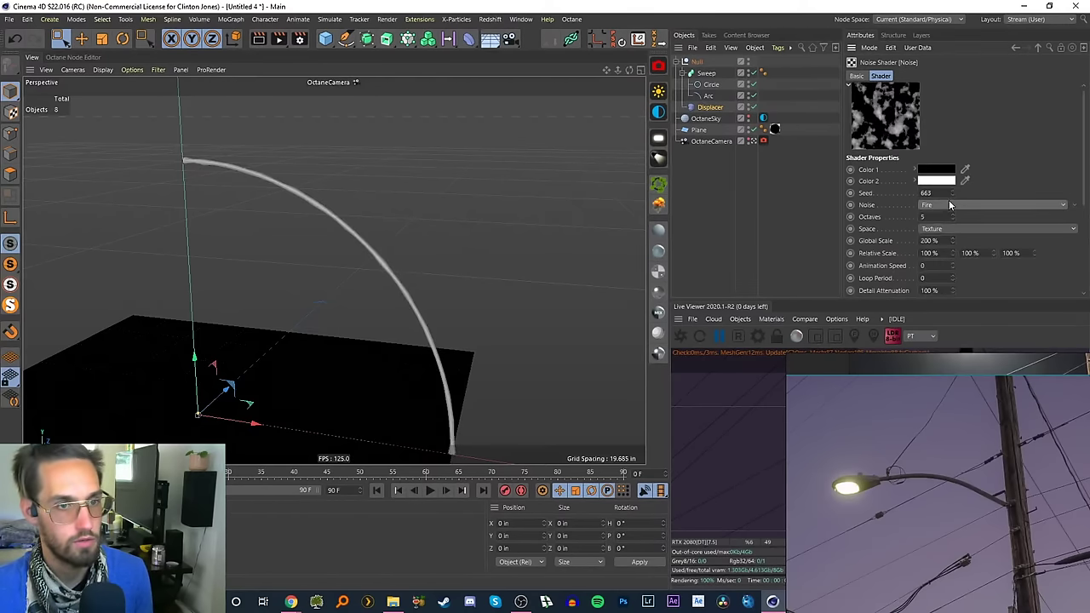
click(952, 205)
click(954, 293)
- Try the Luka, Electric and Wavy Turbulence noise types in the Displacer's noise shader
click(958, 206)
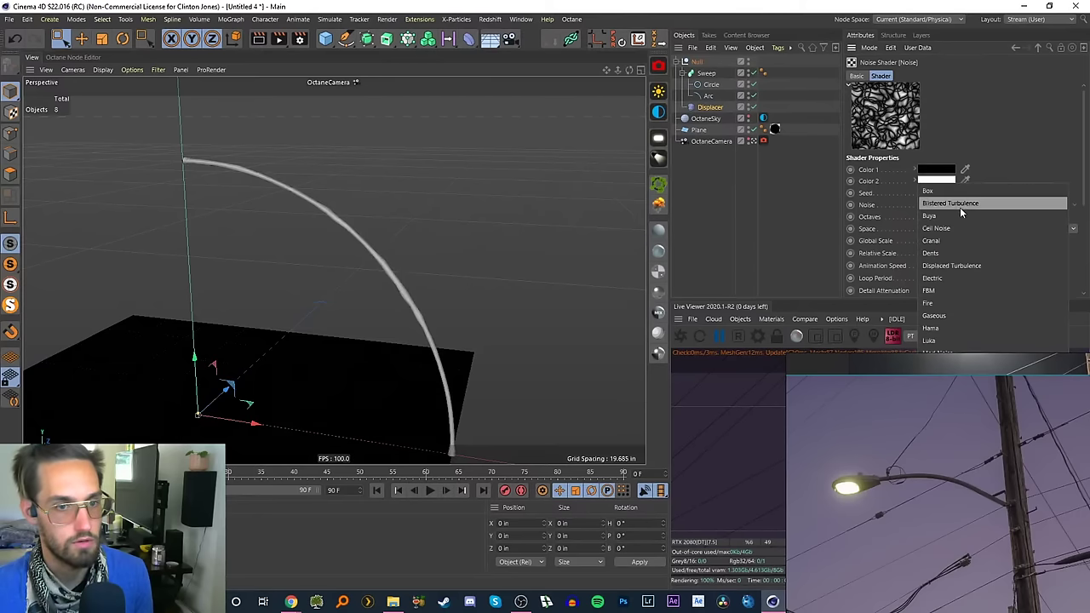
click(959, 352)
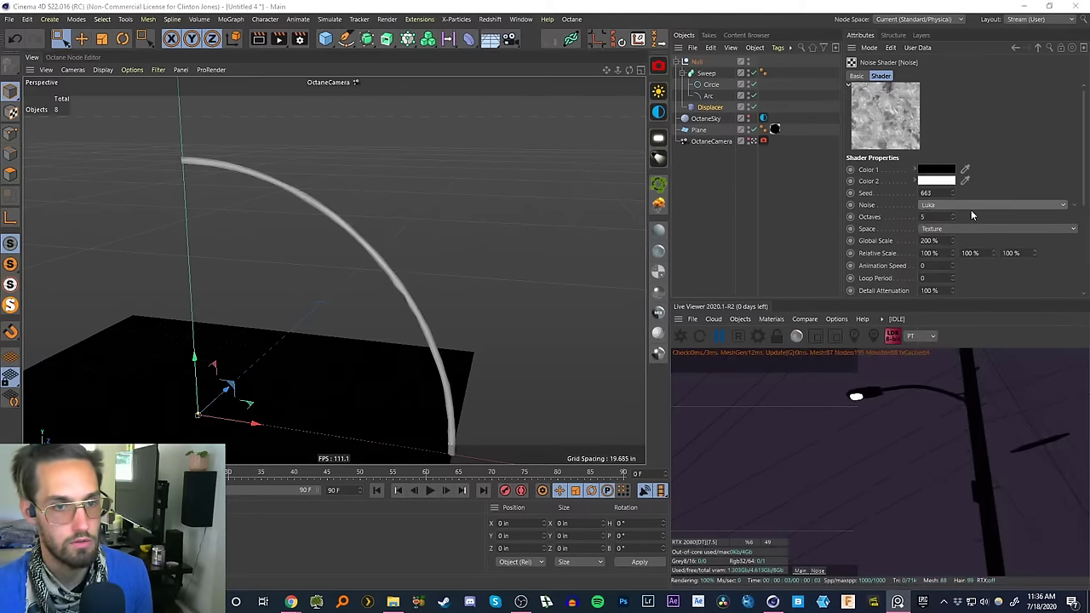
click(971, 207)
click(1006, 282)
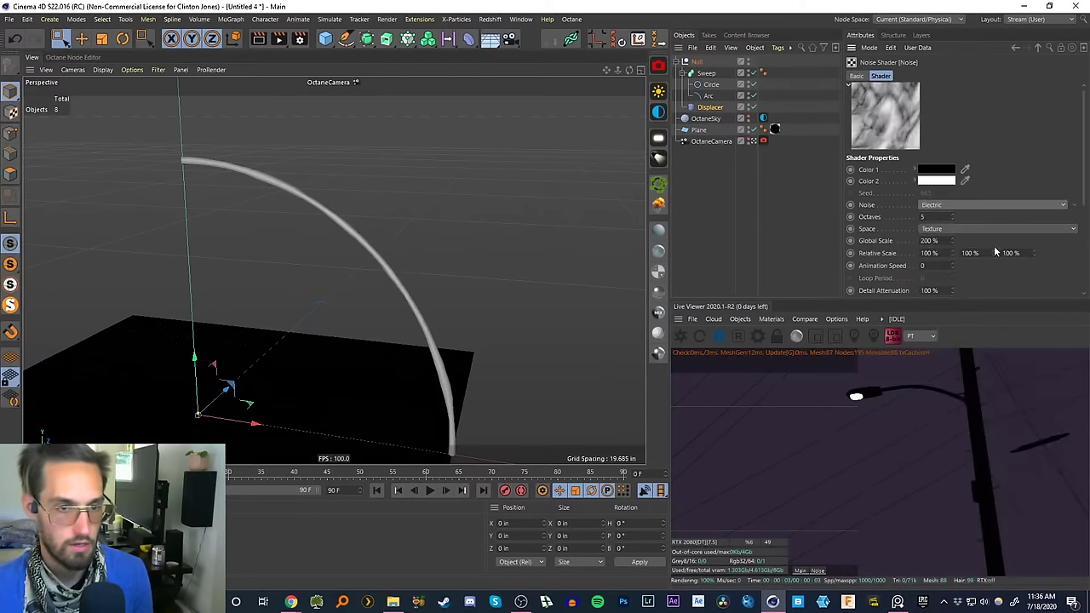
click(954, 209)
click(946, 493)
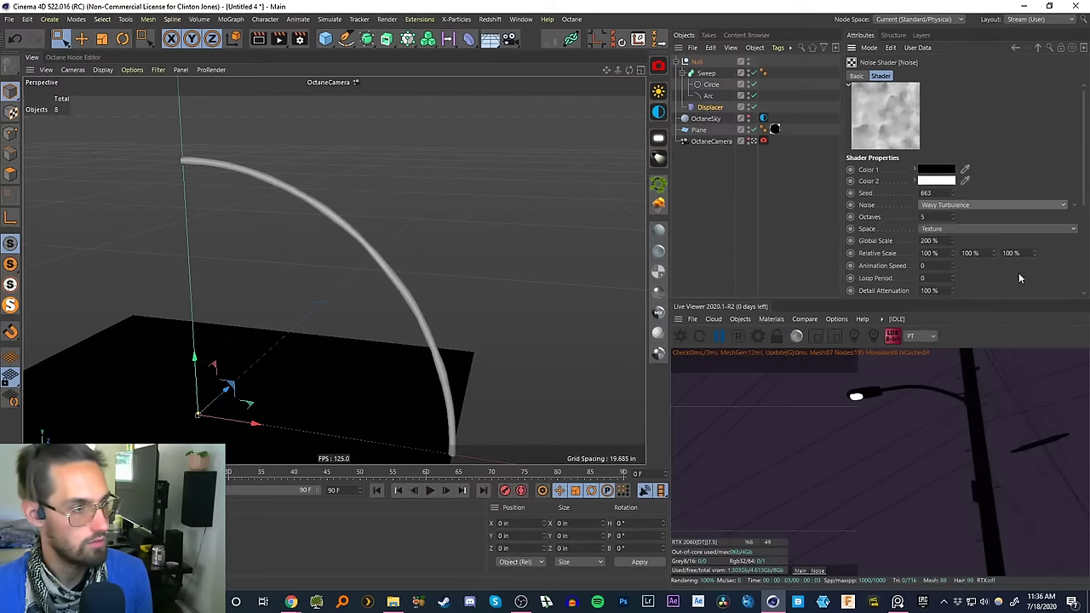
- Set the noise shader's space to World and its noise type to Voronoi 1, trying Zada first
click(949, 230)
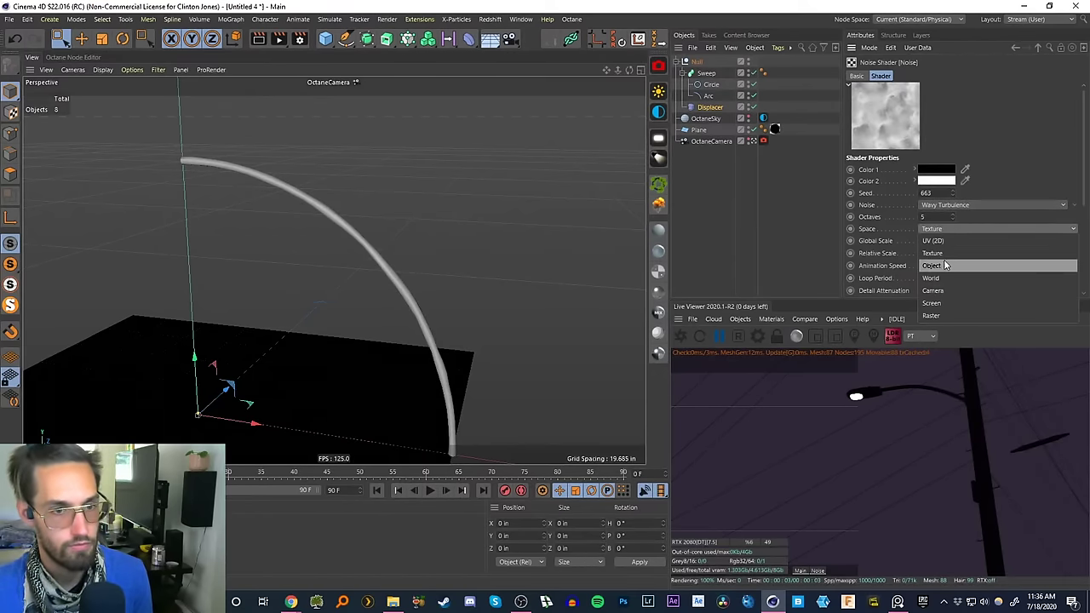
click(936, 278)
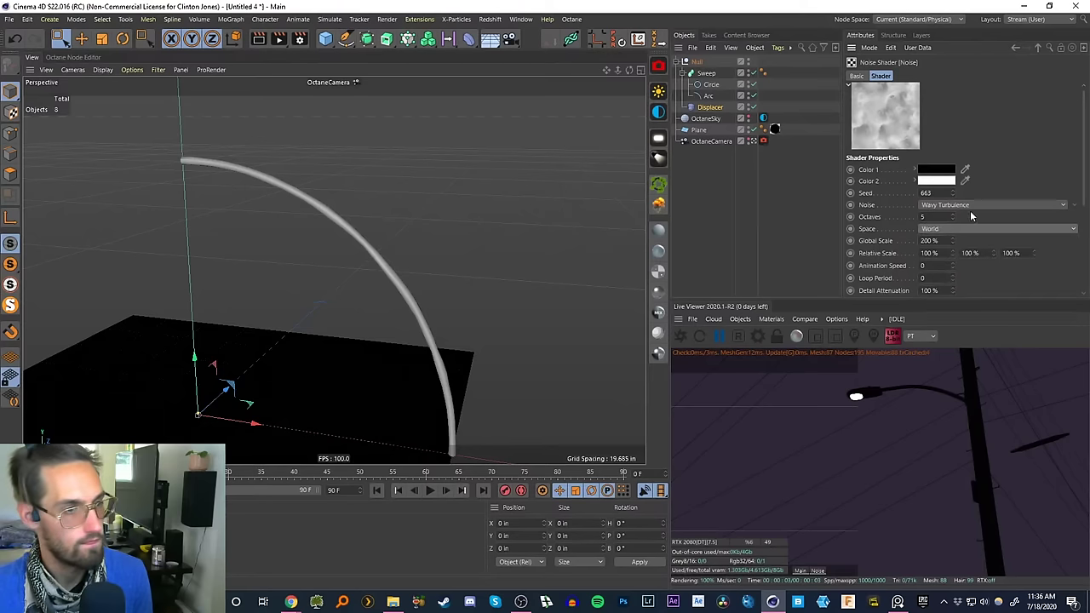
click(970, 206)
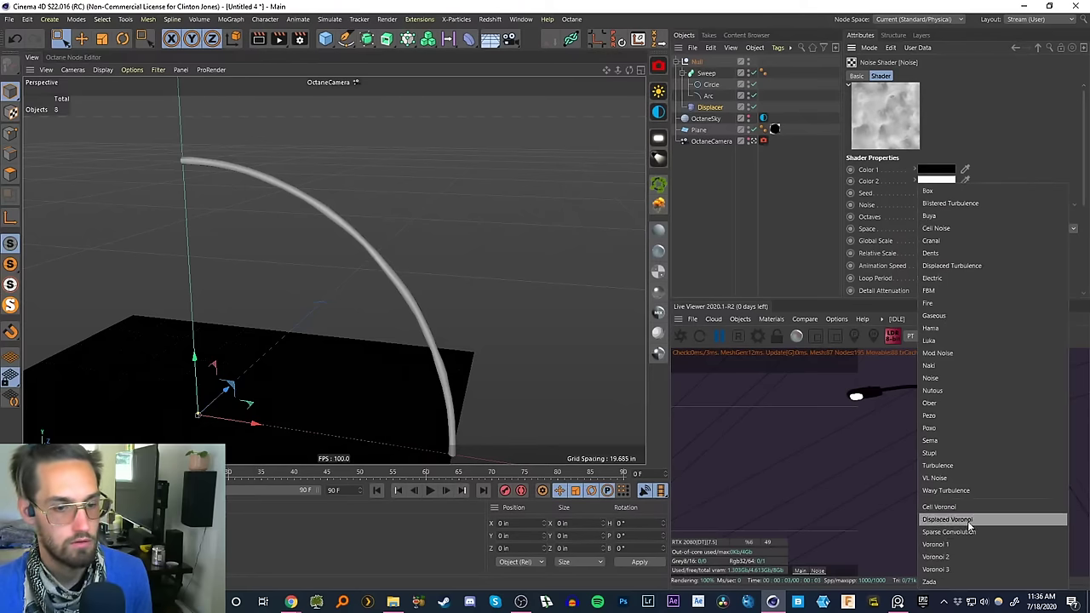
click(943, 582)
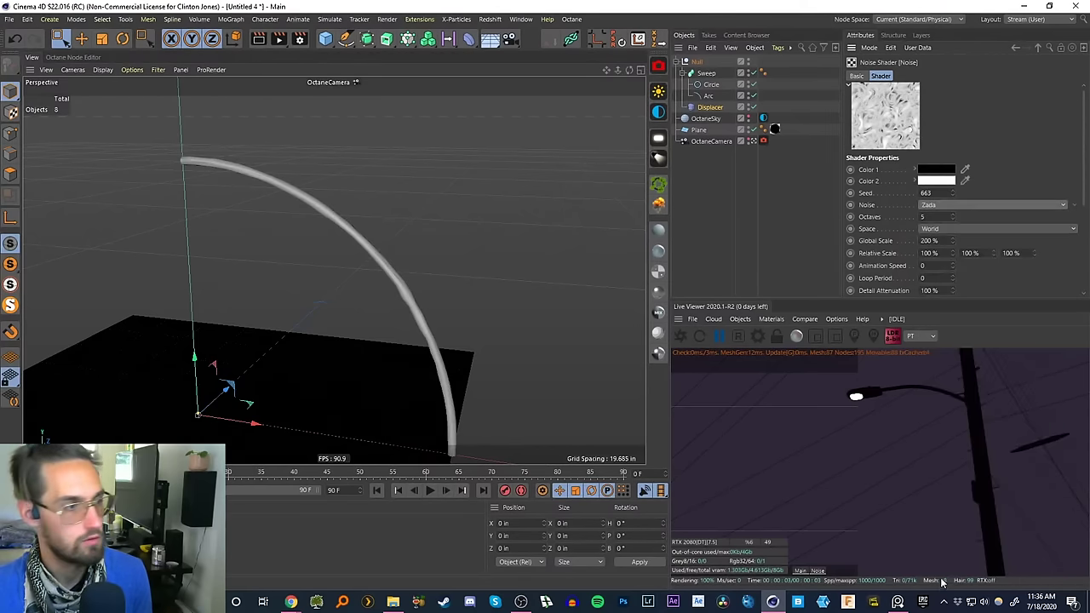
click(973, 208)
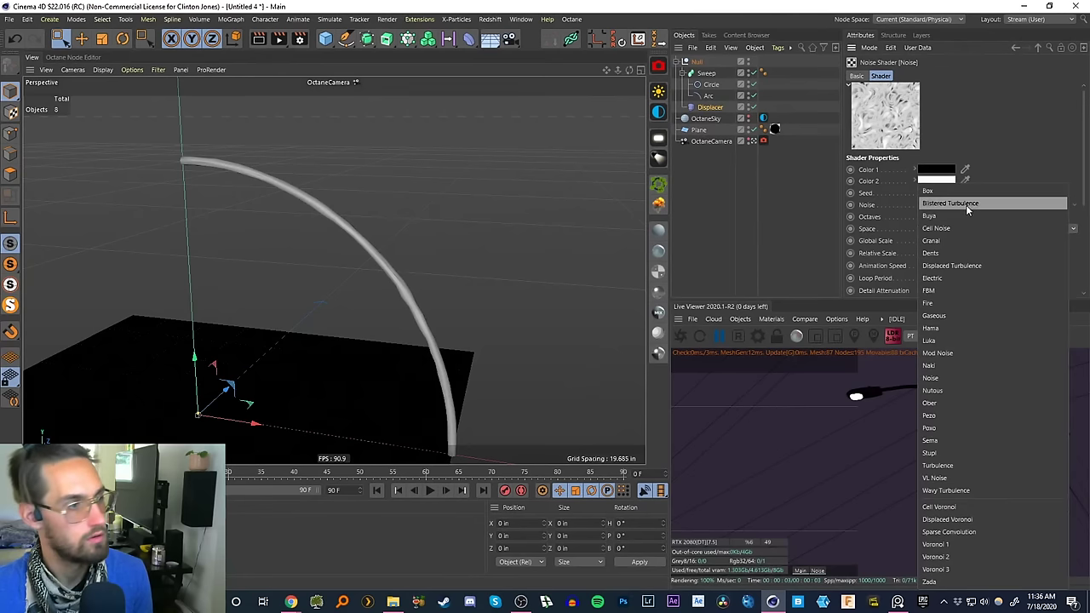
click(953, 544)
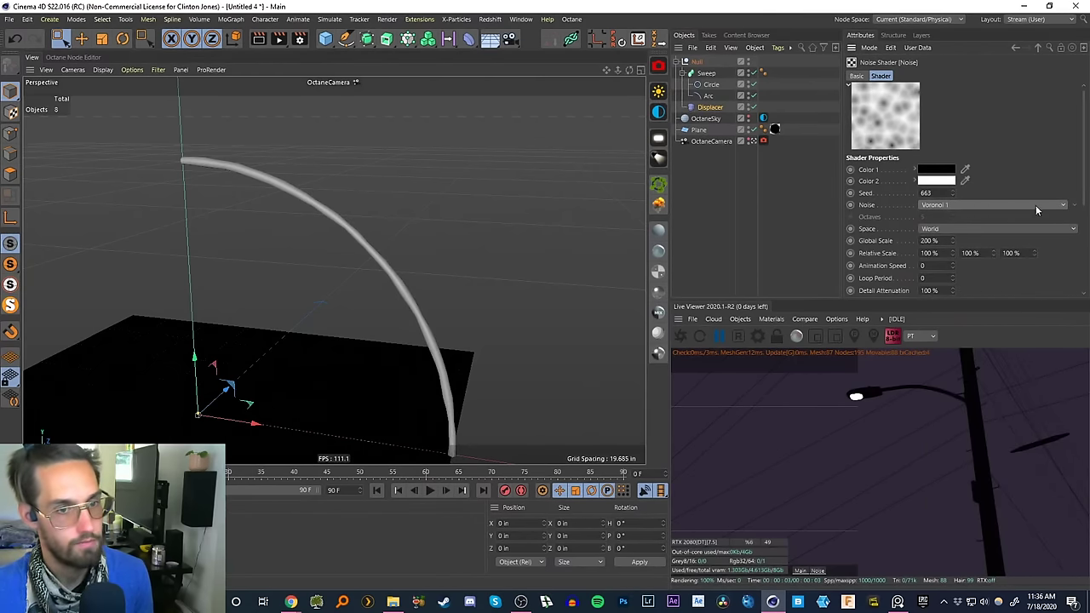
- Set the global scale of the Displacer's Voronoi 1 noise to 300%
double_click(929, 240)
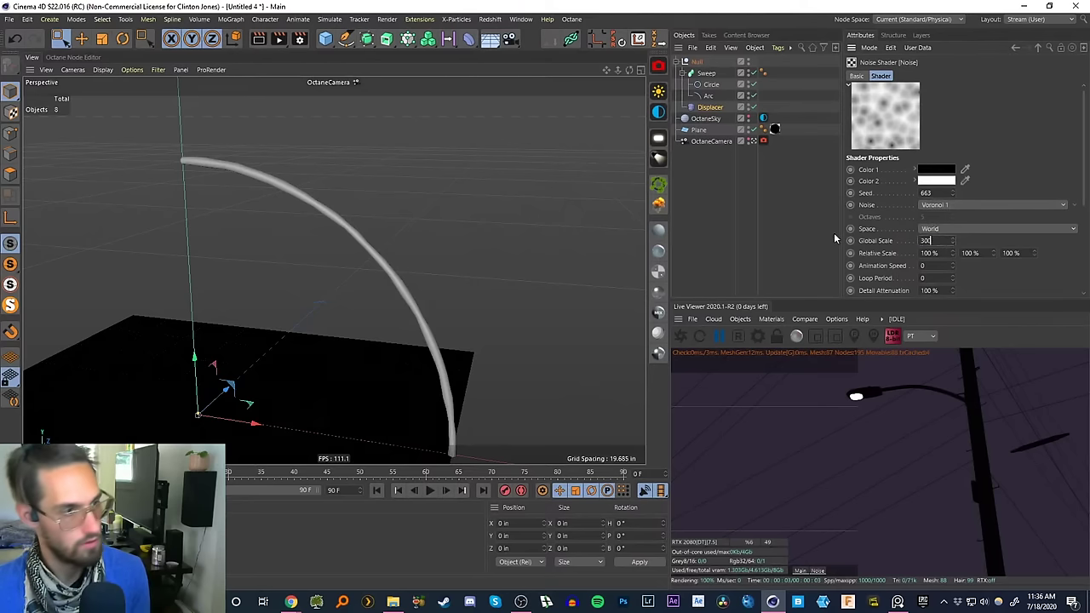
key(Return)
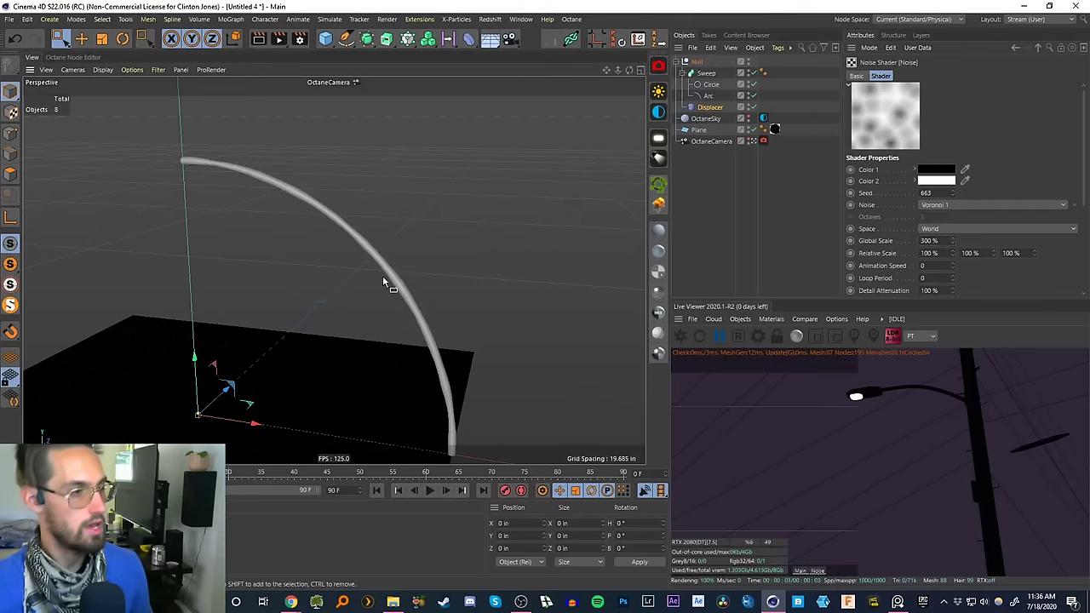
scroll(382, 282, down, 5)
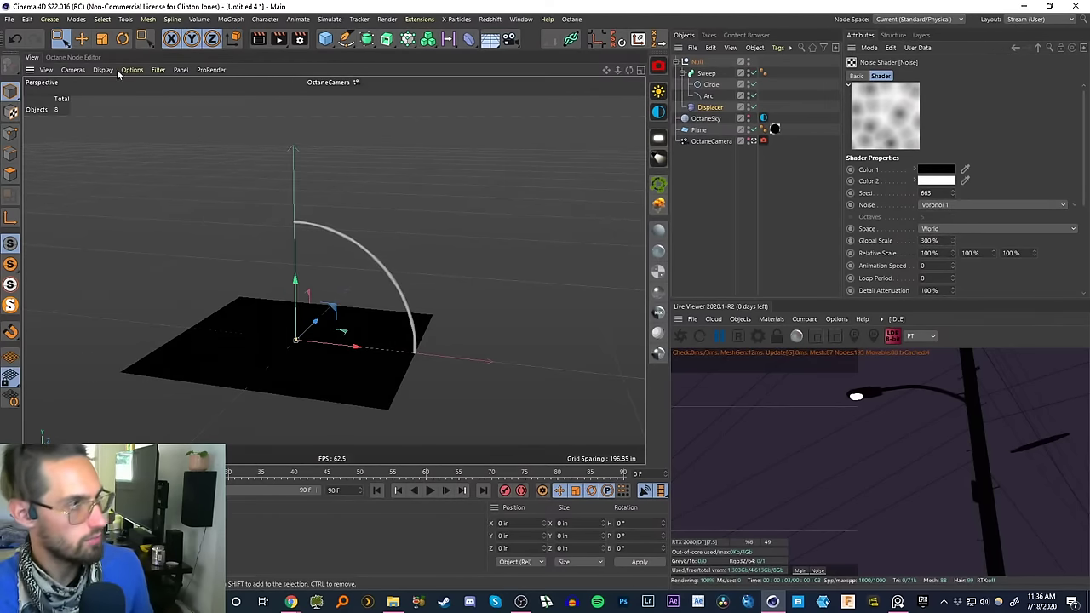
- Bring the street light reference photo into view and switch to the open StreetLamp.c4d project
click(60, 38)
right_drag(1089, 317, 793, 316)
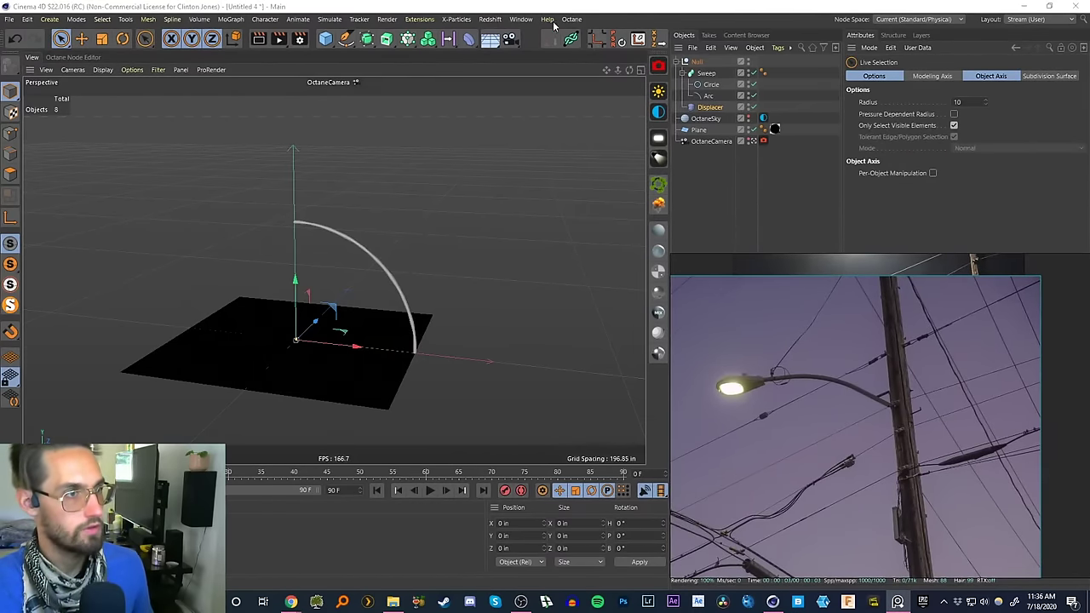
click(520, 19)
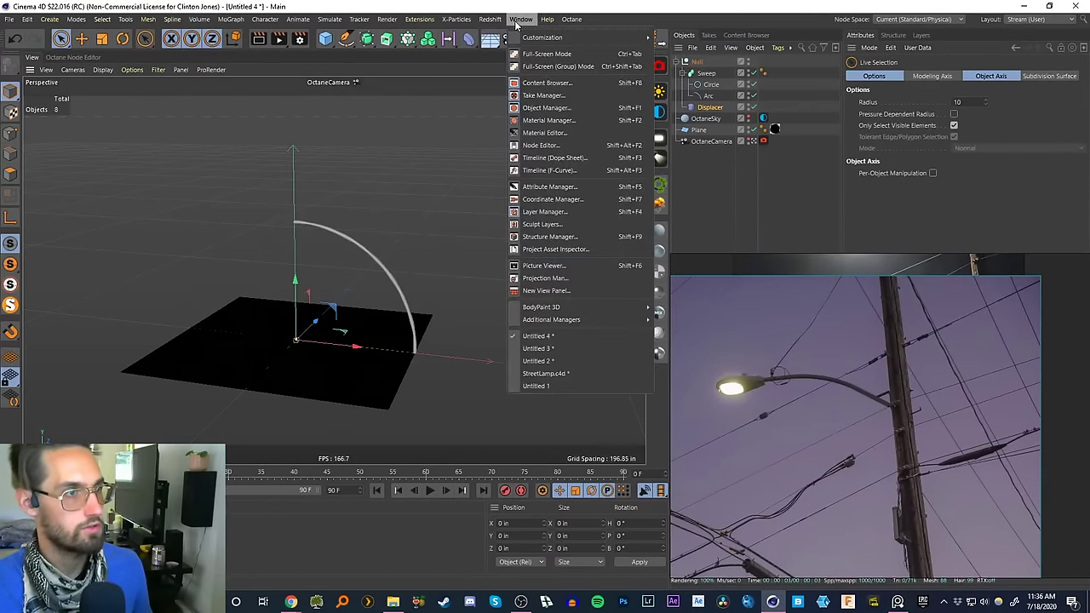
click(532, 374)
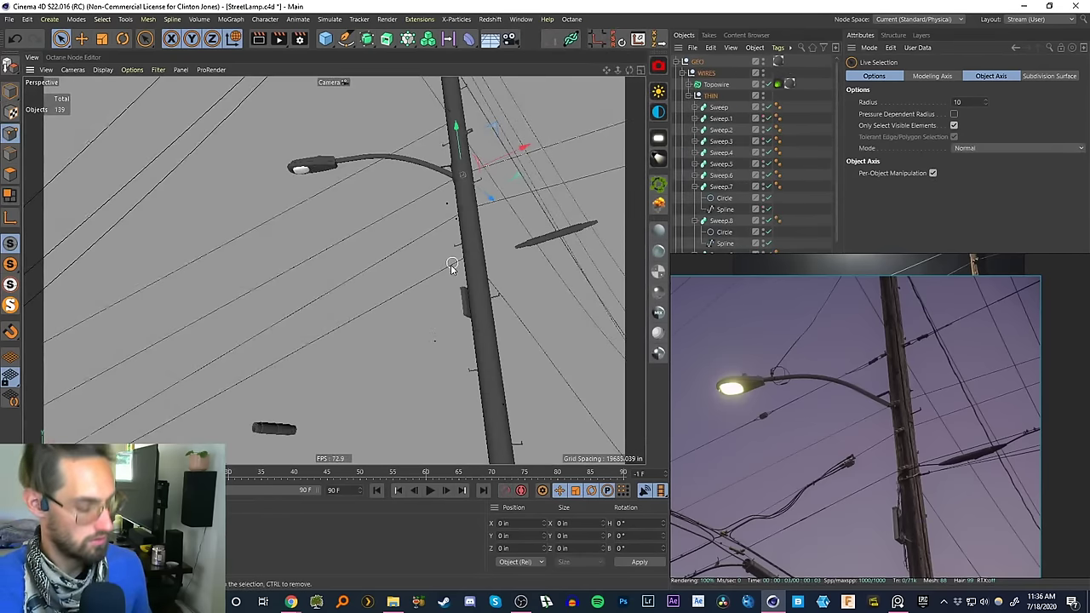
- Examine the reference photo, from the whole pole and its wires down to the lamp arm and the wire looped around it
right_drag(881, 400, 876, 374)
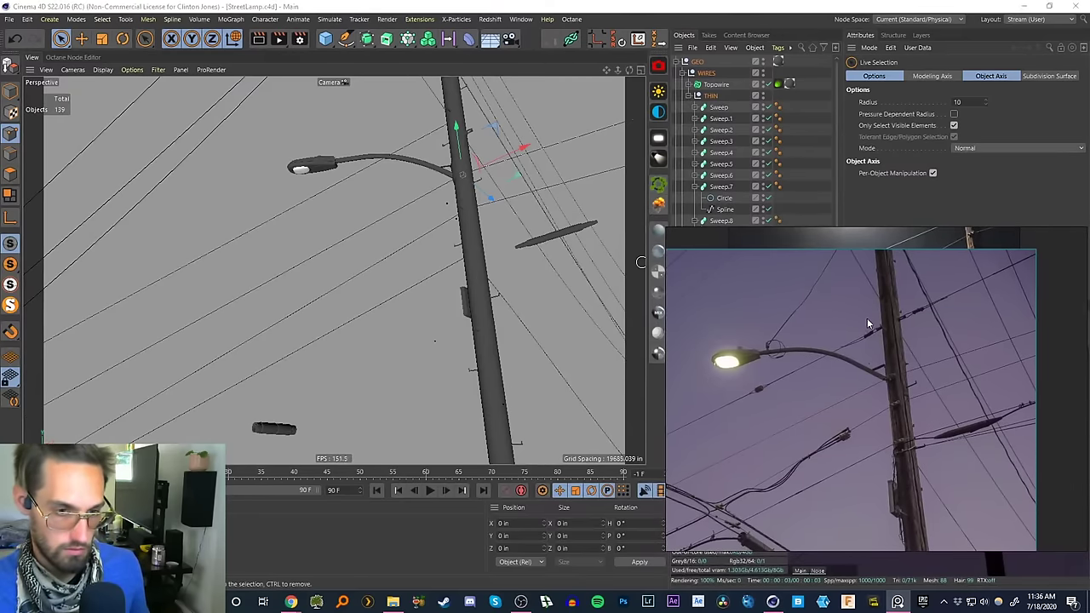
right_drag(863, 378, 880, 382)
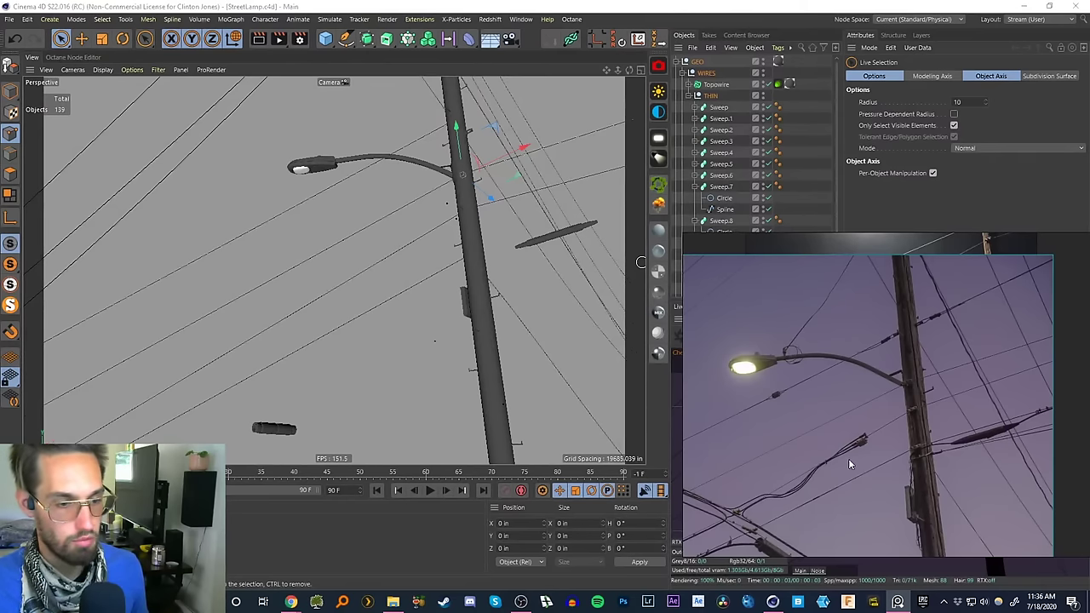
right_drag(780, 507, 865, 406)
right_drag(927, 375, 717, 411)
scroll(717, 408, down, 3)
drag(706, 418, 784, 363)
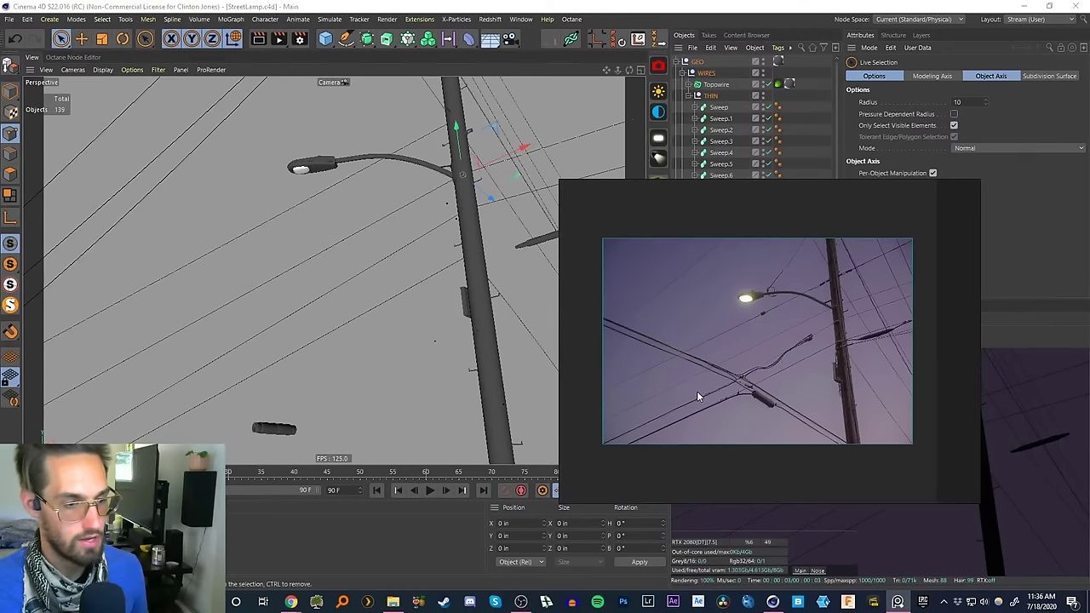
scroll(696, 391, down, 2)
scroll(696, 391, up, 3)
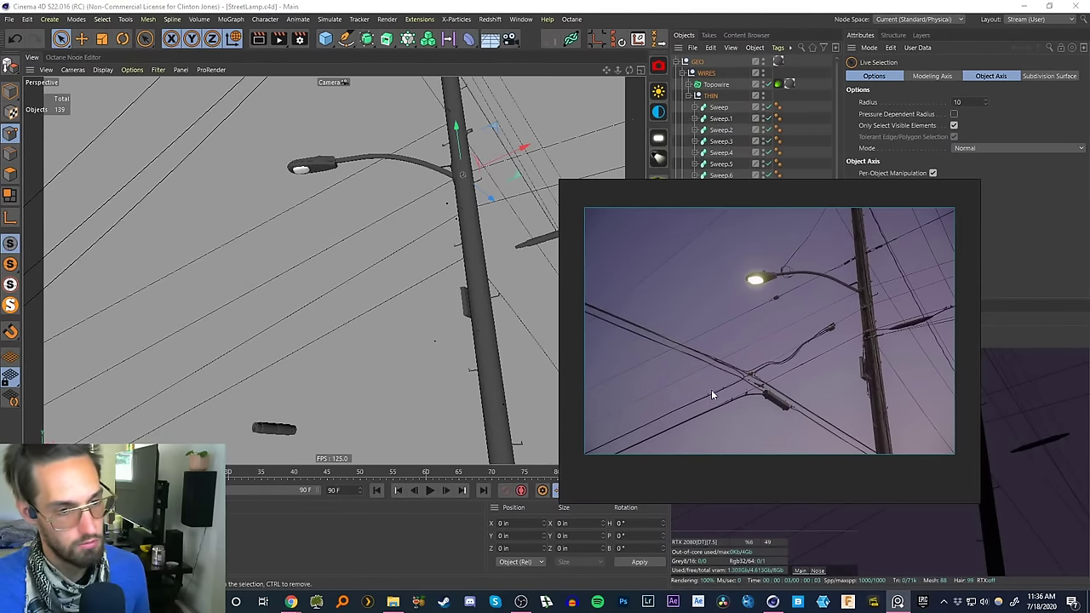
scroll(740, 375, down, 1)
scroll(741, 375, up, 3)
scroll(740, 375, down, 3)
right_drag(786, 348, 724, 399)
scroll(735, 303, down, 2)
scroll(736, 303, up, 6)
right_drag(684, 369, 813, 468)
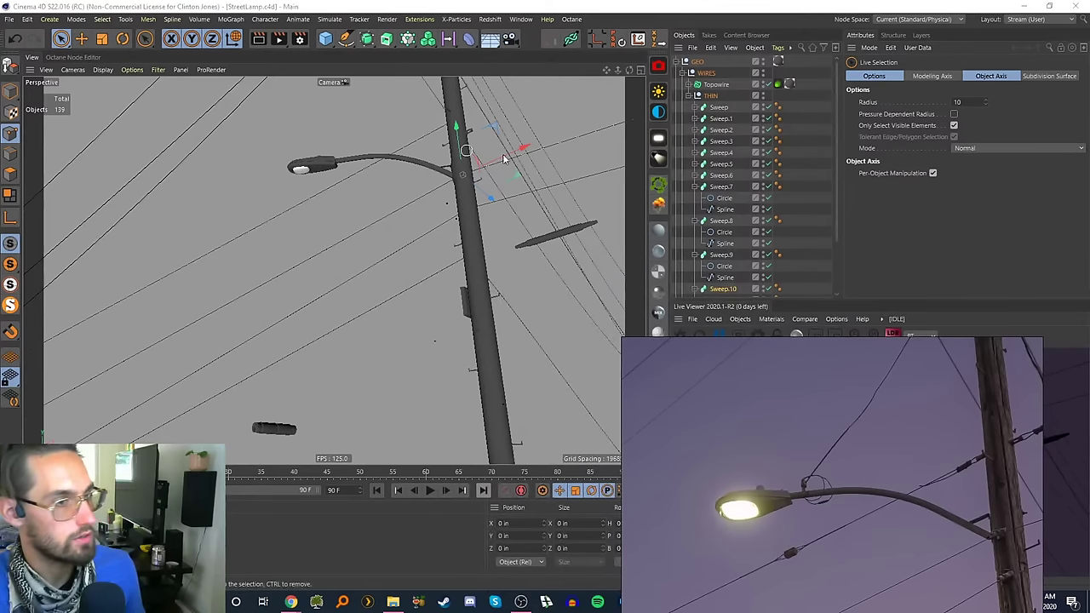
drag(814, 473, 871, 466)
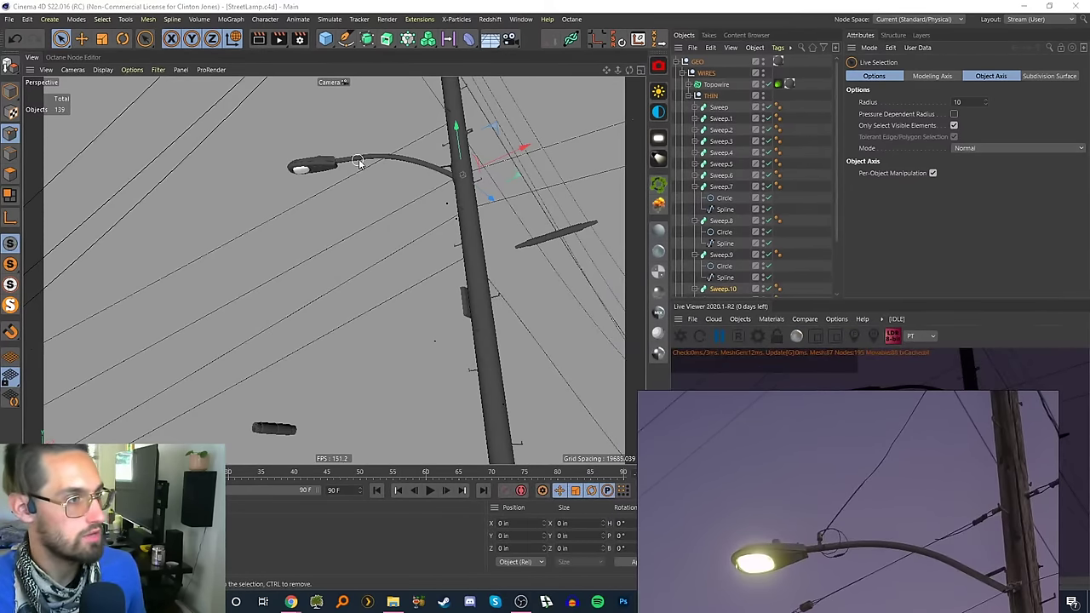
- Select the lamp head's parts in Model mode and add a sphere primitive at their position
click(11, 92)
click(318, 165)
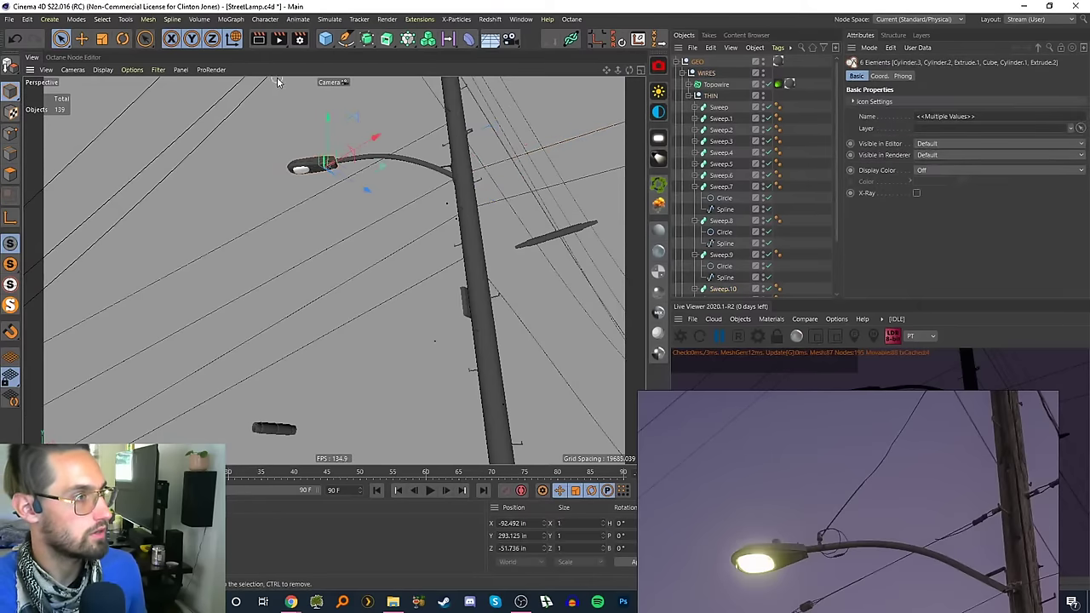
click(325, 39)
click(490, 76)
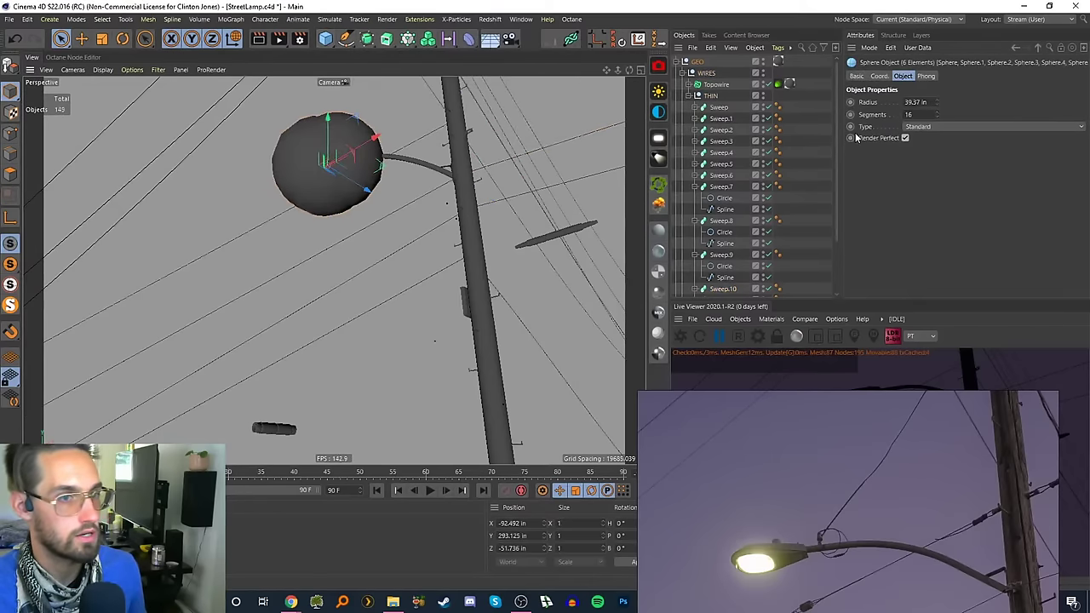
- Delete the surplus spheres Sphere.1 to Sphere.5 from the Light Fixture group, keeping a single sphere
scroll(831, 181, down, 4)
click(684, 257)
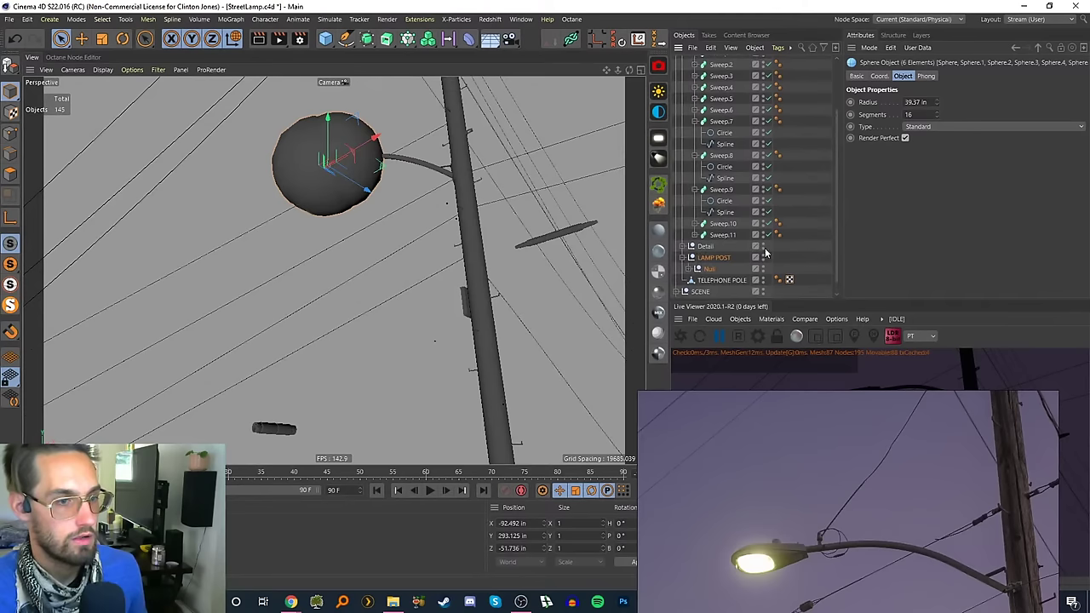
drag(836, 251, 837, 287)
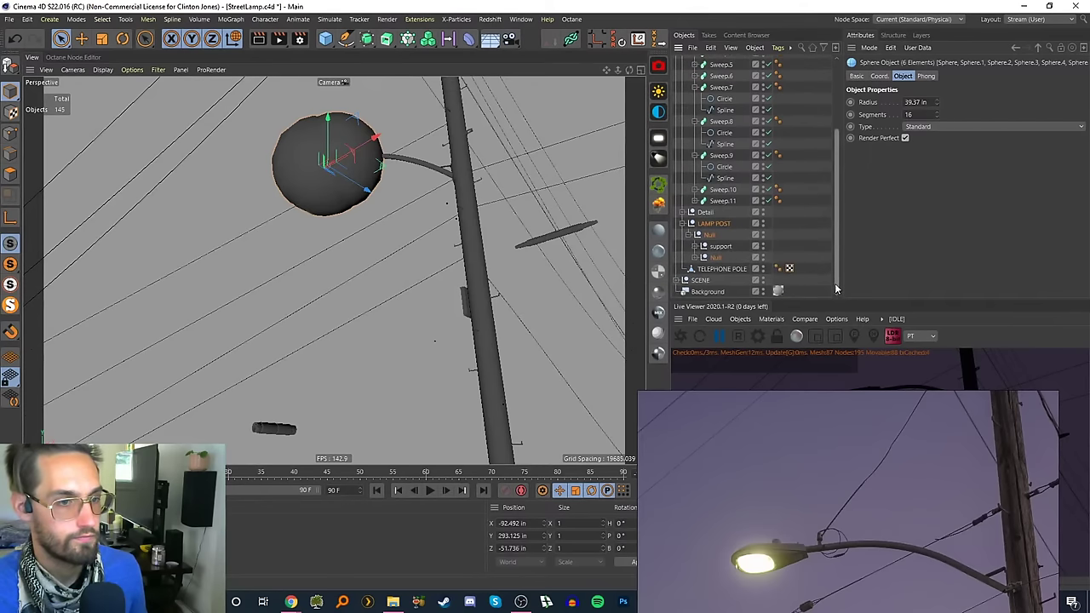
click(695, 258)
drag(836, 195, 839, 259)
click(728, 282)
click(732, 268)
ctrl+click(734, 224)
ctrl+click(733, 225)
ctrl+click(735, 202)
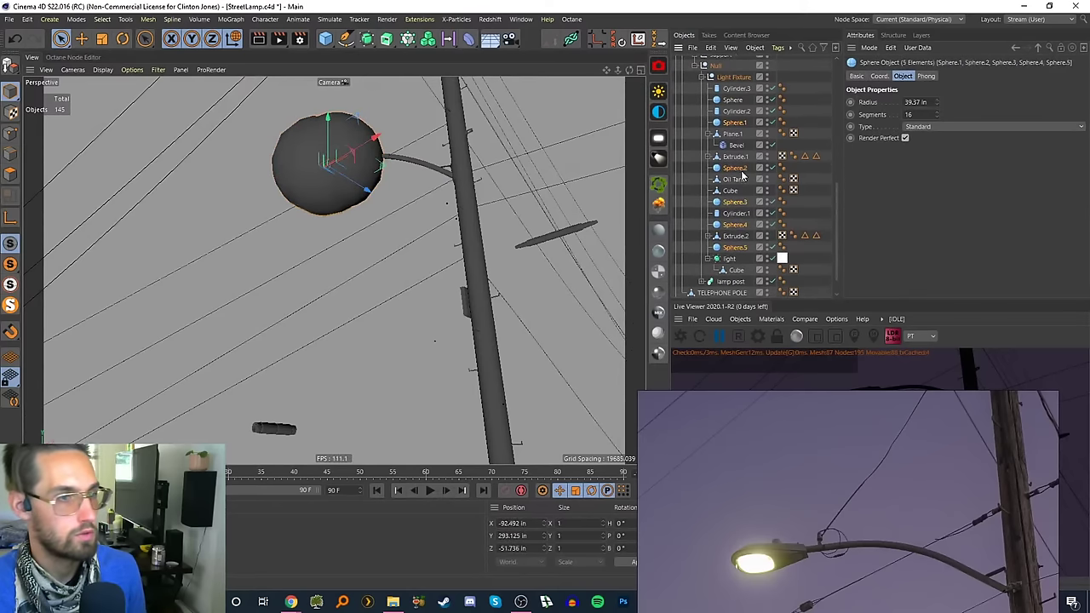
key(Delete)
- Move the remaining sphere out of the Light Fixture group to directly above LAMP POST in GEO, and collapse LAMP POST
click(732, 134)
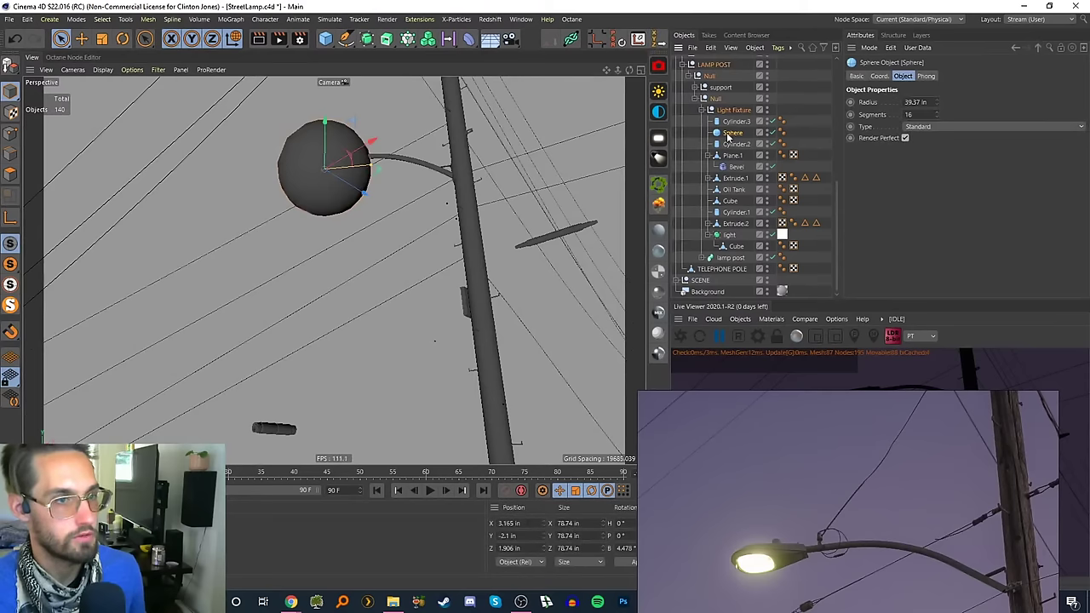
drag(712, 72, 722, 76)
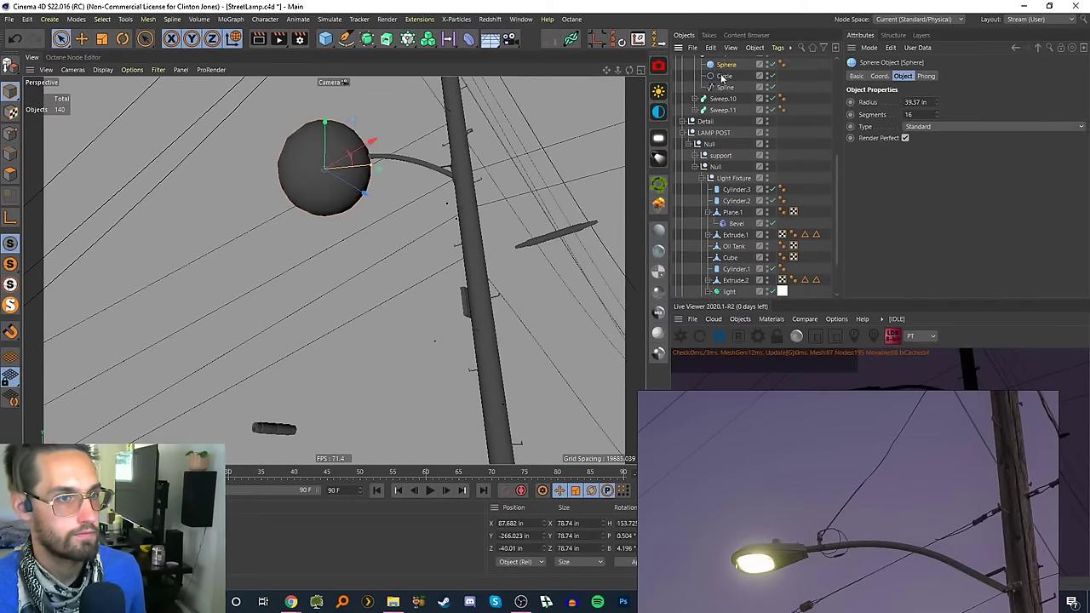
drag(712, 131, 709, 128)
click(706, 134)
click(682, 132)
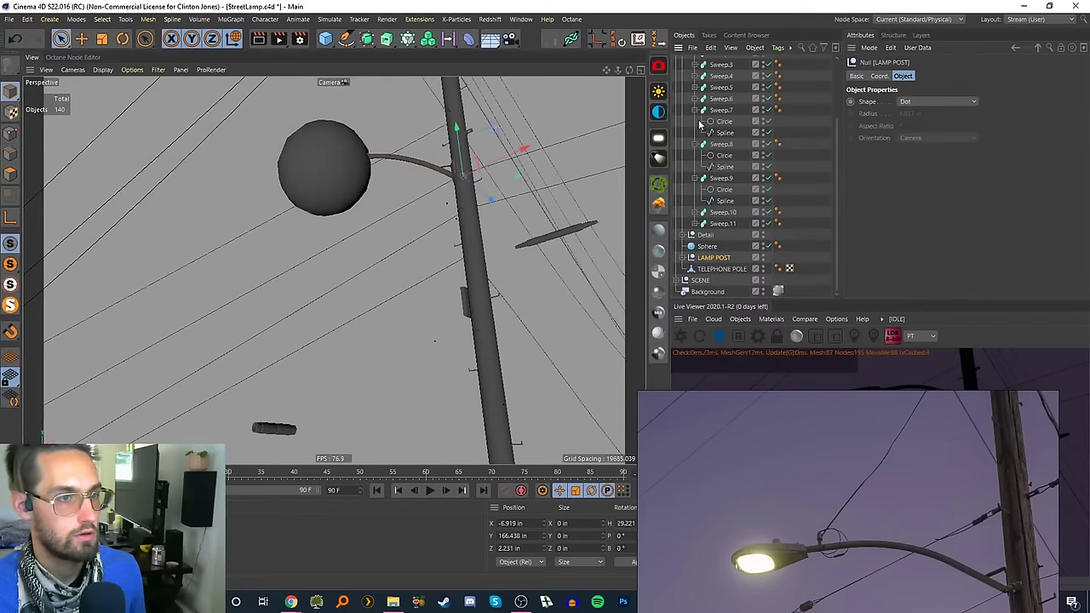
click(707, 246)
key(t)
drag(458, 189, 228, 315)
key(e)
drag(327, 151, 368, 136)
key(ctrl+z)
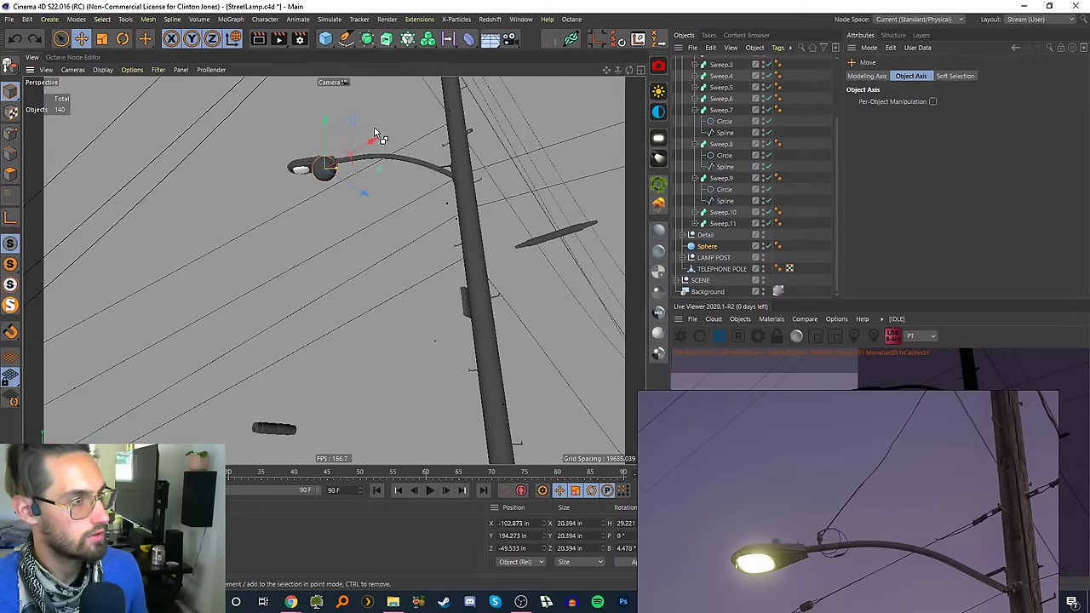
key(ctrl+z)
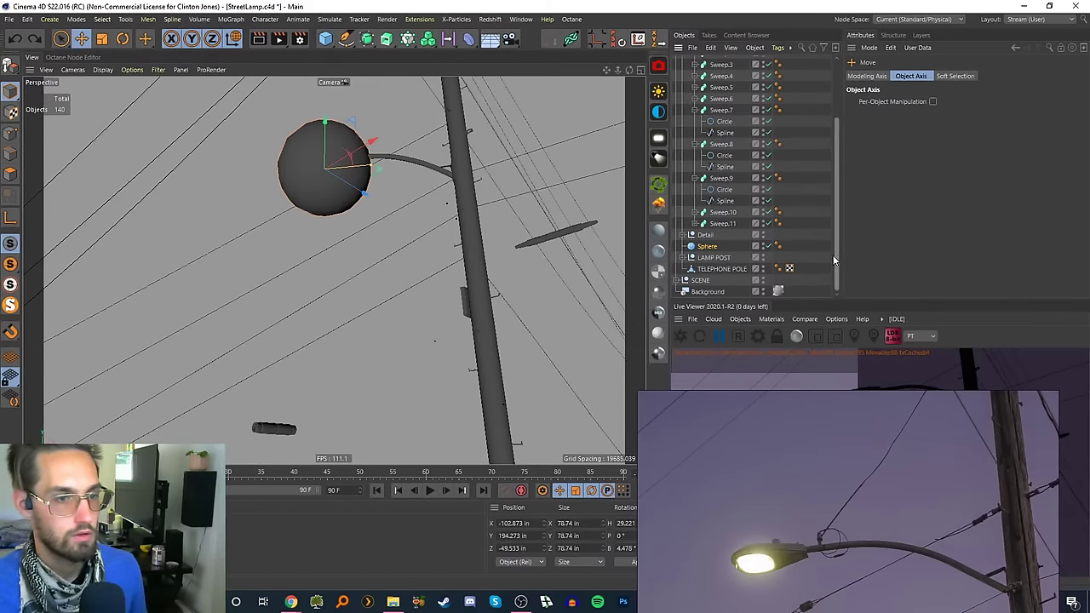
- Collapse the THIN group, expand SCENE, and leave the scene camera to view the lamp from the side through the default camera
scroll(836, 254, up, 5)
click(692, 96)
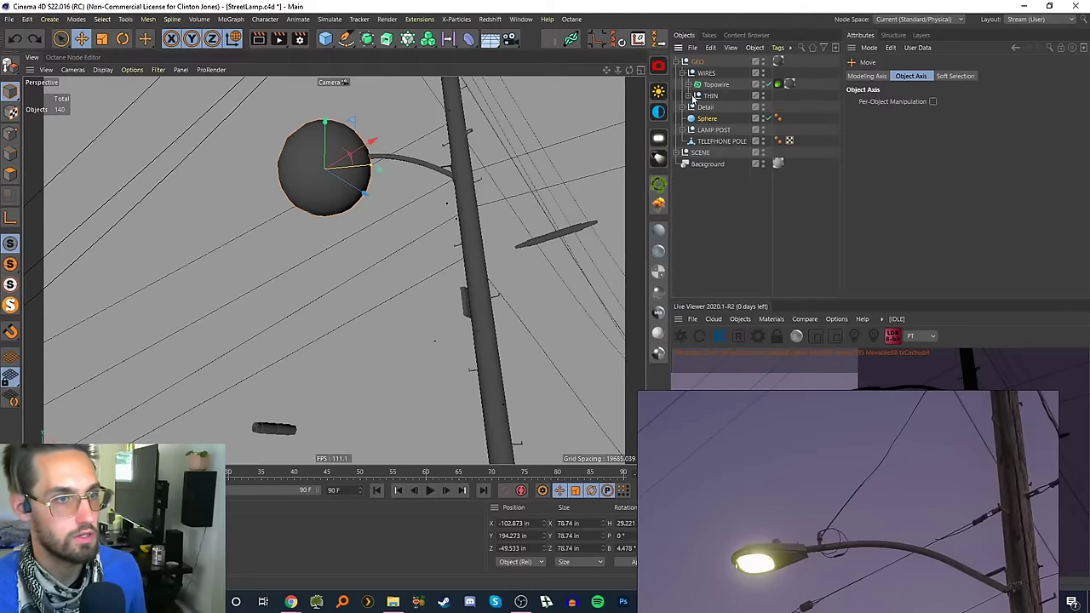
click(684, 152)
click(768, 163)
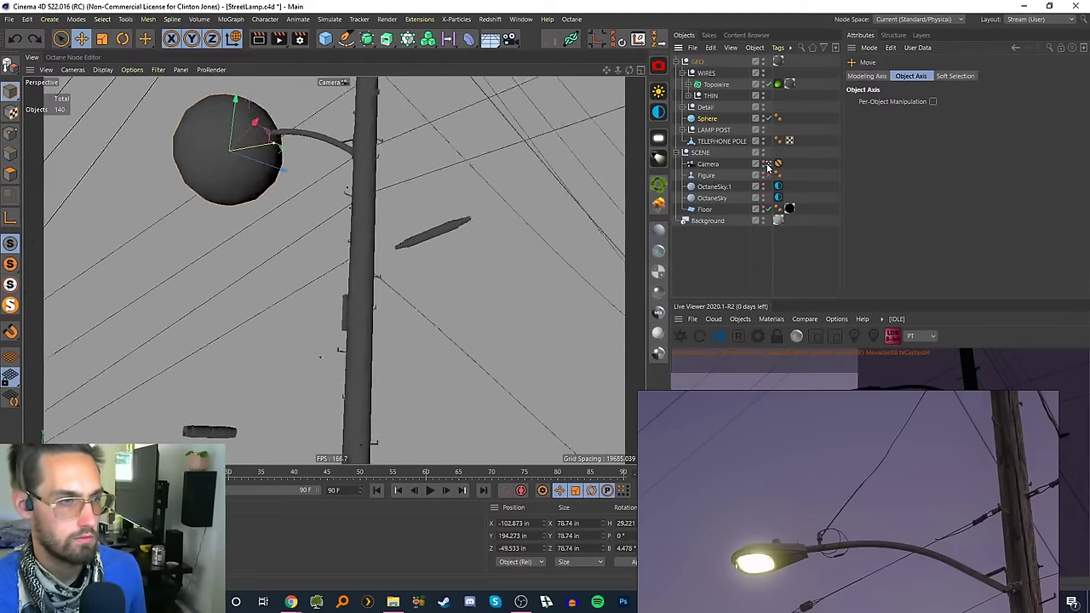
alt+drag(323, 196, 182, 209)
alt+middle_drag(149, 222, 365, 277)
alt+drag(365, 278, 312, 277)
alt+right_drag(309, 278, 360, 225)
alt+drag(397, 245, 300, 262)
right_drag(770, 452, 895, 379)
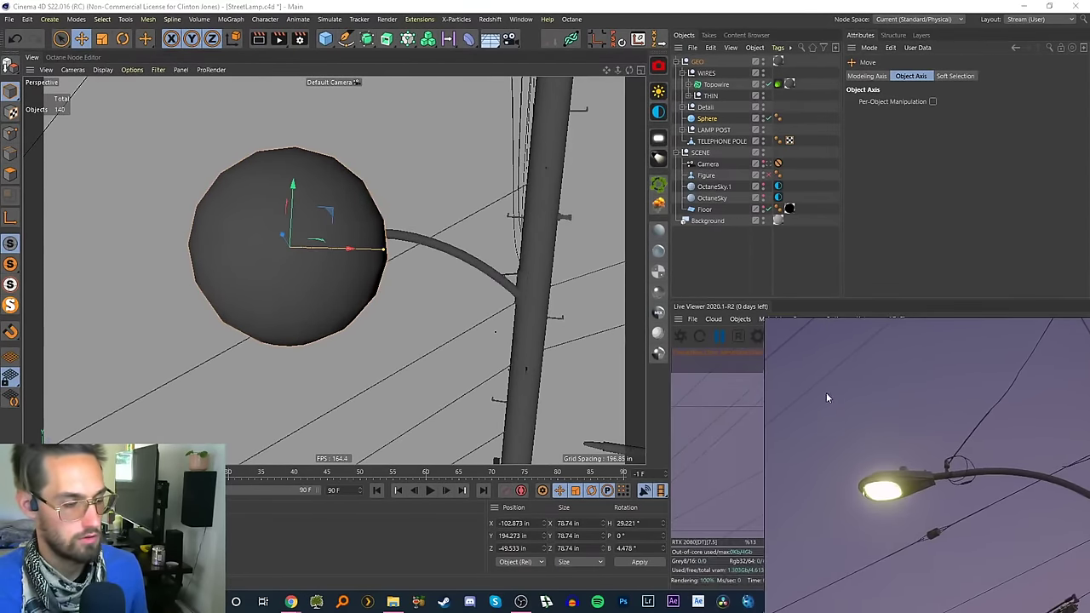
- Reset the sphere's heading and bank rotation to 0°
drag(641, 523, 451, 519)
text(0)
key(Tab)
key(Tab)
text(0)
key(Return)
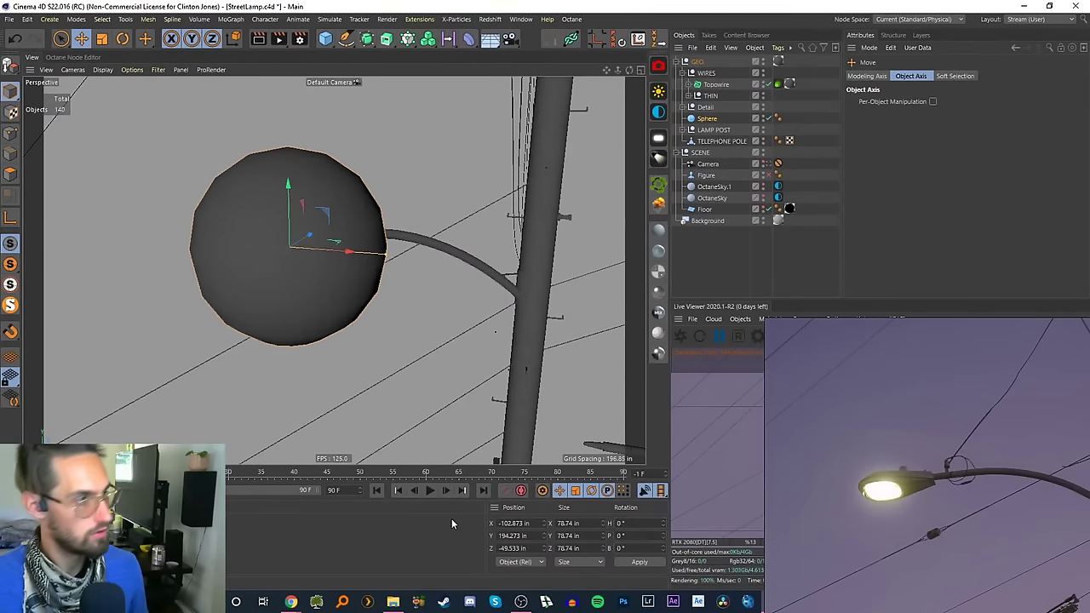
key(w)
key(w)
key(w)
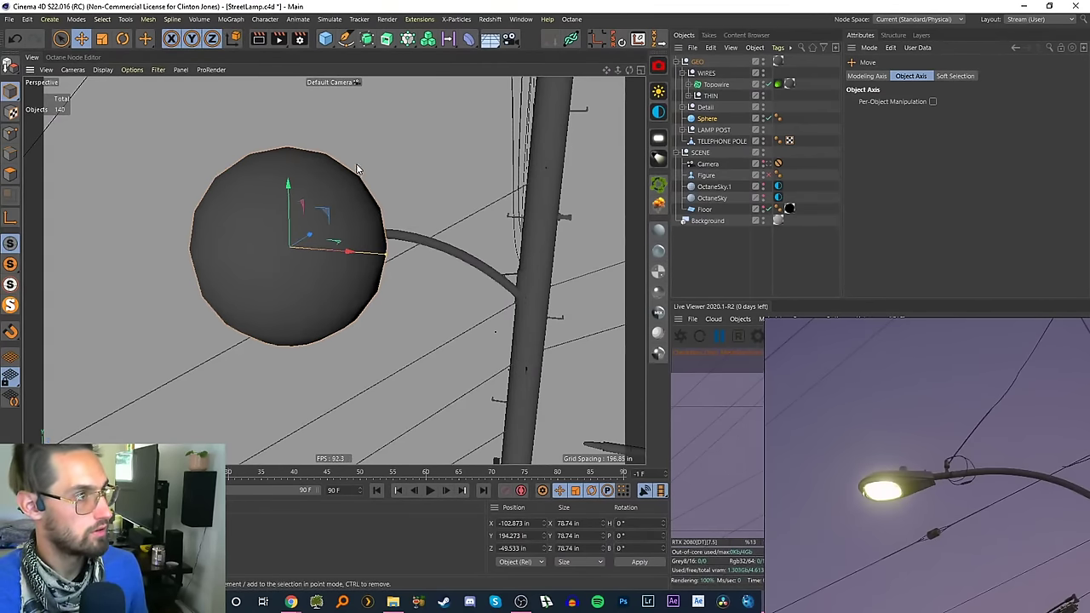
- Place the sphere above the lamp head and scale it down to about 23.5 in across
alt+drag(308, 213, 232, 232)
key(t)
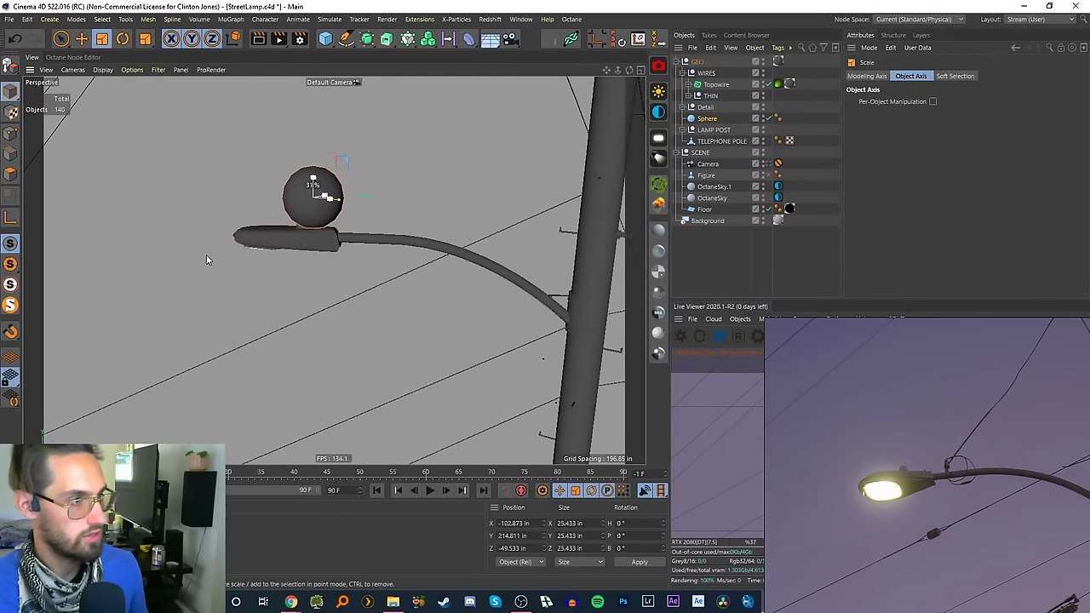
scroll(320, 225, up, 2)
alt+middle_drag(318, 241, 290, 248)
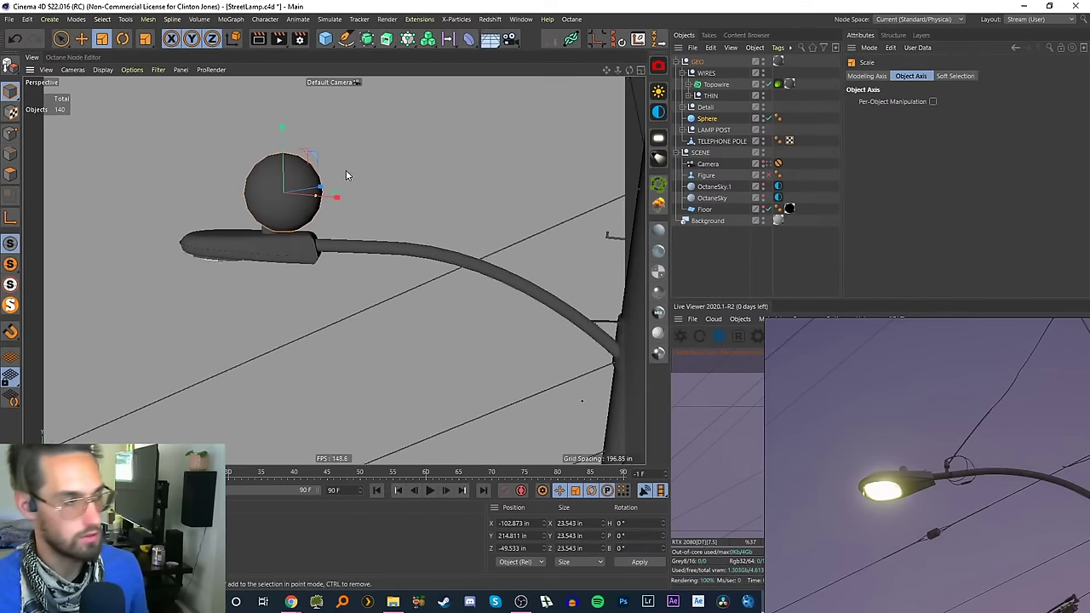
- Move the sphere onto the lamp arm beside the head, at about X -77.7, Y 201, Z -37.1 in
alt+drag(302, 170, 371, 199)
key(e)
alt+drag(344, 238, 423, 254)
alt+right_drag(424, 253, 410, 273)
alt+drag(410, 275, 317, 300)
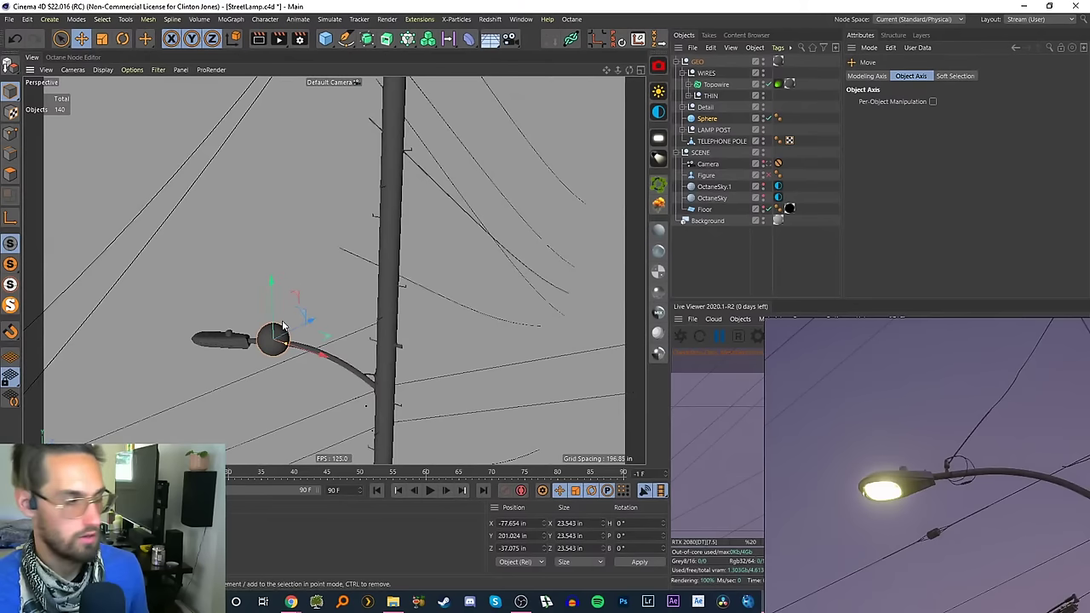
- Duplicate the sphere upward to beside the telephone pole's top and scale the copy to about 15.8 in across
alt+middle_drag(311, 275, 315, 300)
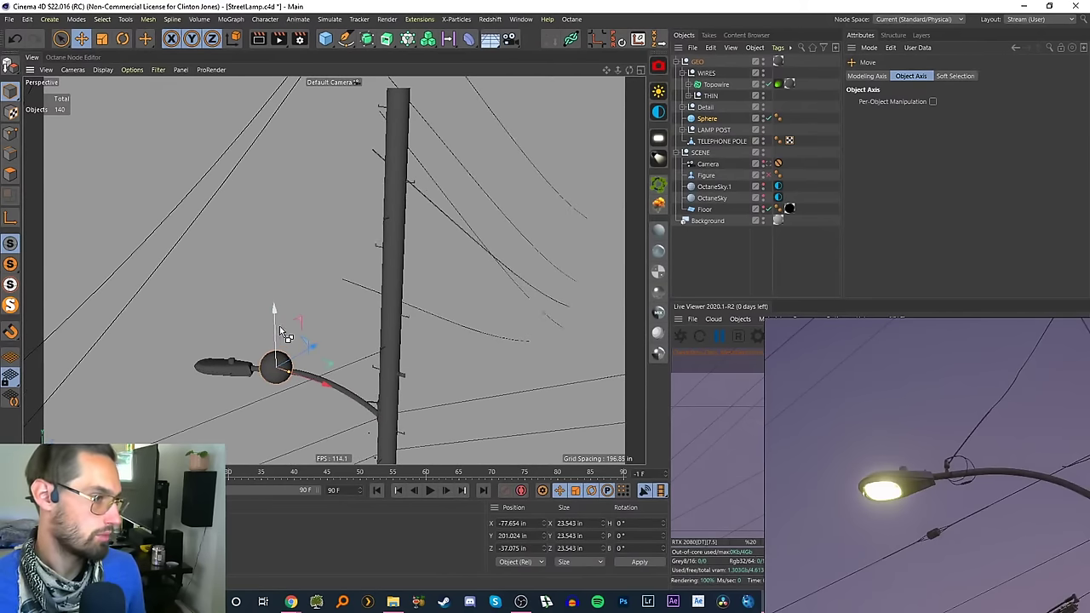
ctrl+drag(281, 339, 254, 249)
drag(312, 218, 389, 253)
alt+drag(344, 269, 380, 189)
alt+middle_drag(362, 240, 386, 192)
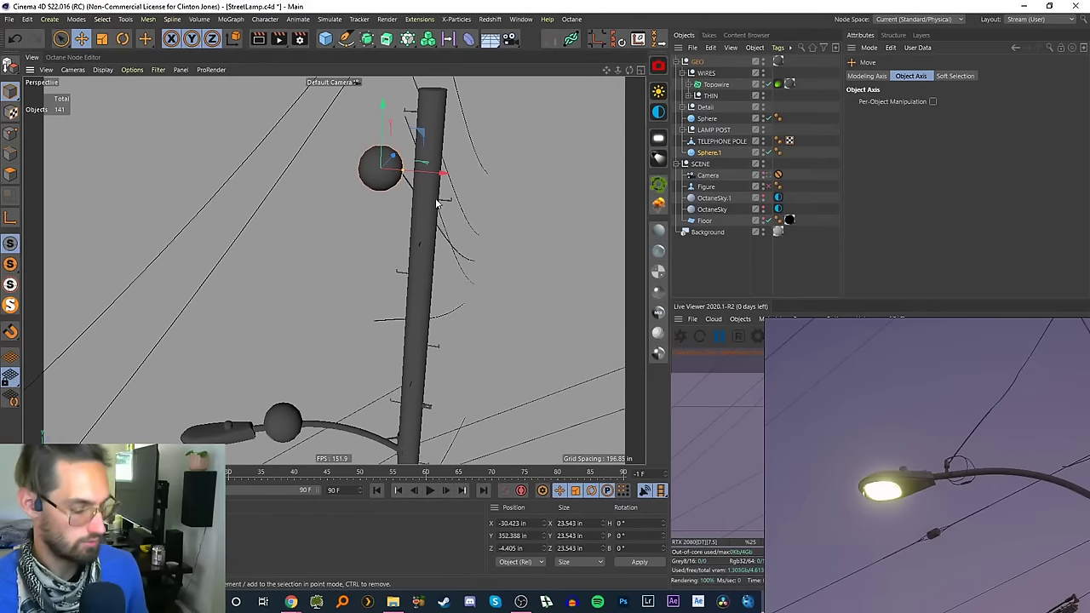
key(t)
drag(581, 189, 462, 273)
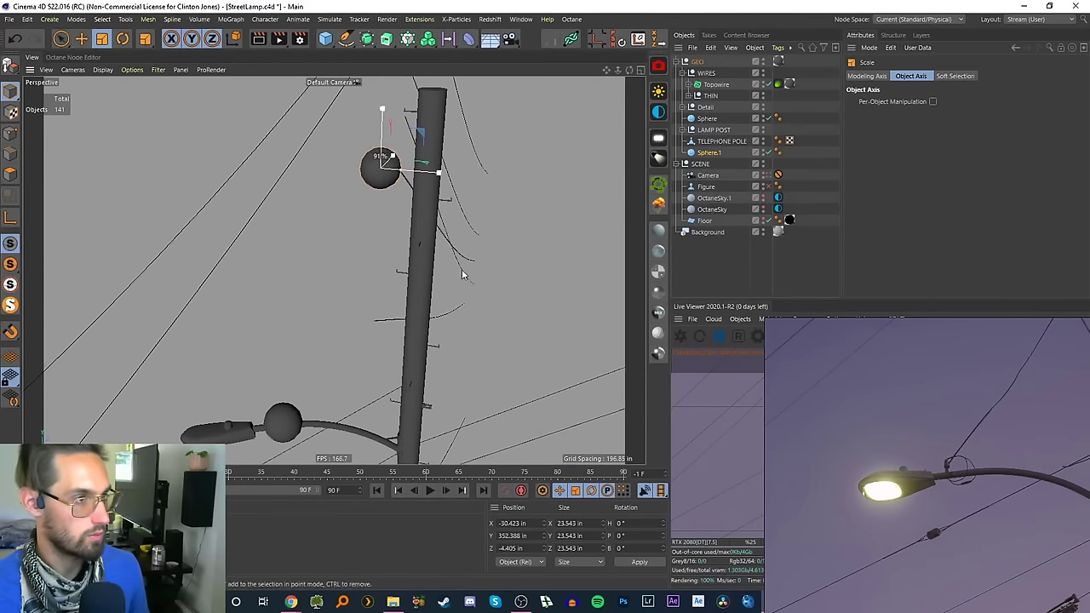
- Create a null at the copied sphere's position near the pole's top and delete that copy
click(325, 38)
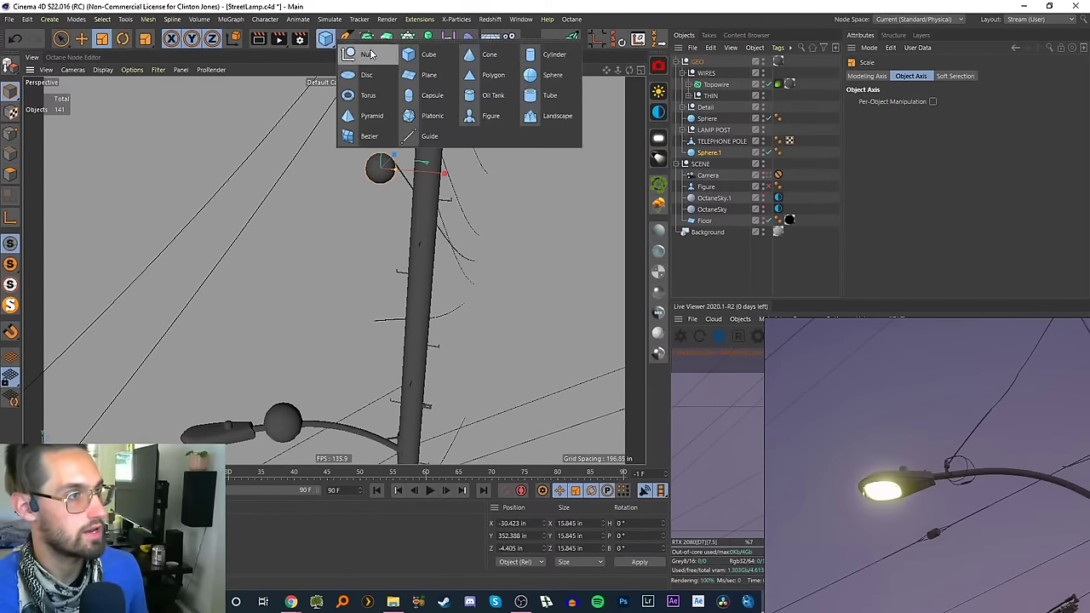
click(358, 49)
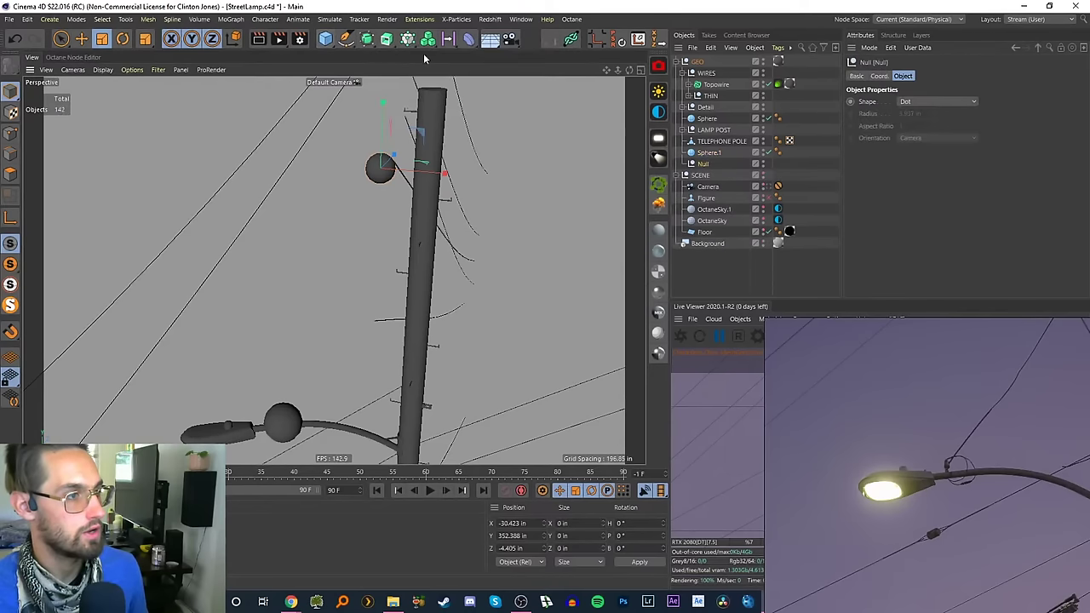
click(705, 153)
key(Delete)
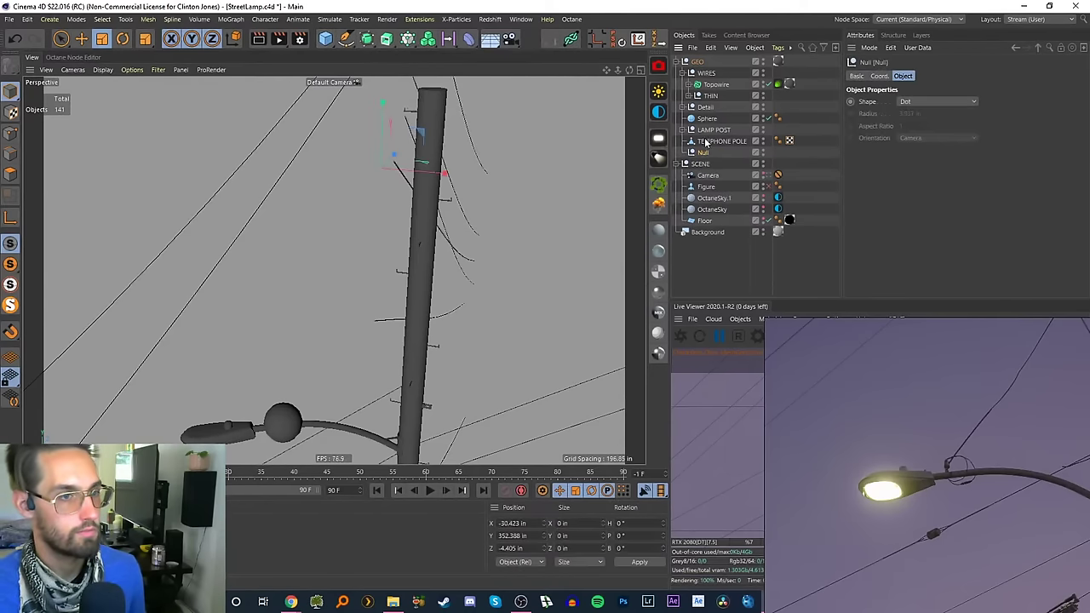
- Place the null directly below the sphere in the hierarchy and create a Topowire from both objects
drag(705, 123, 705, 123)
click(707, 119)
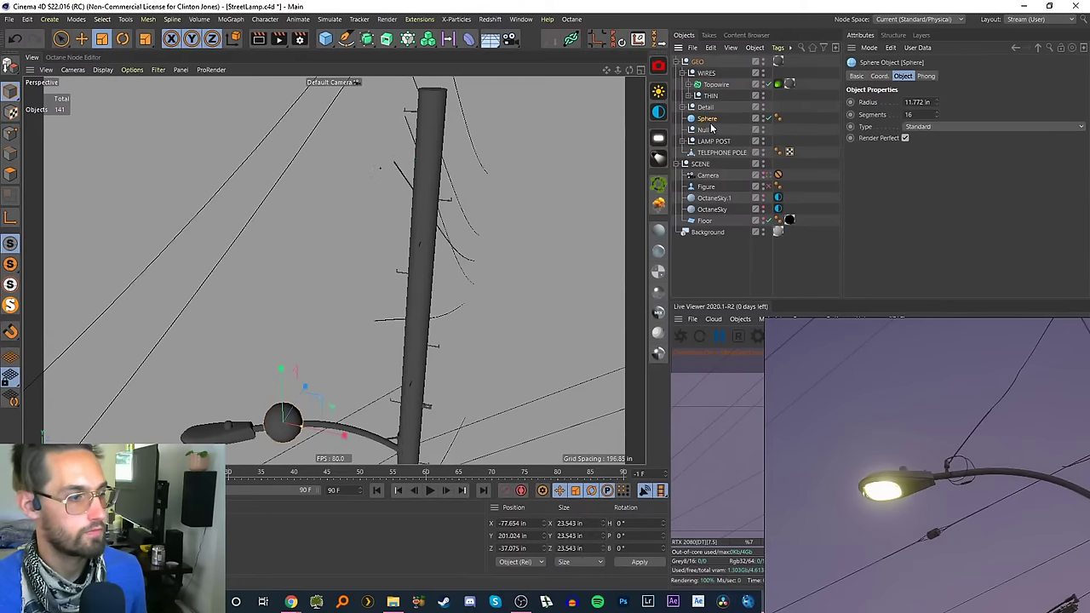
ctrl+click(708, 129)
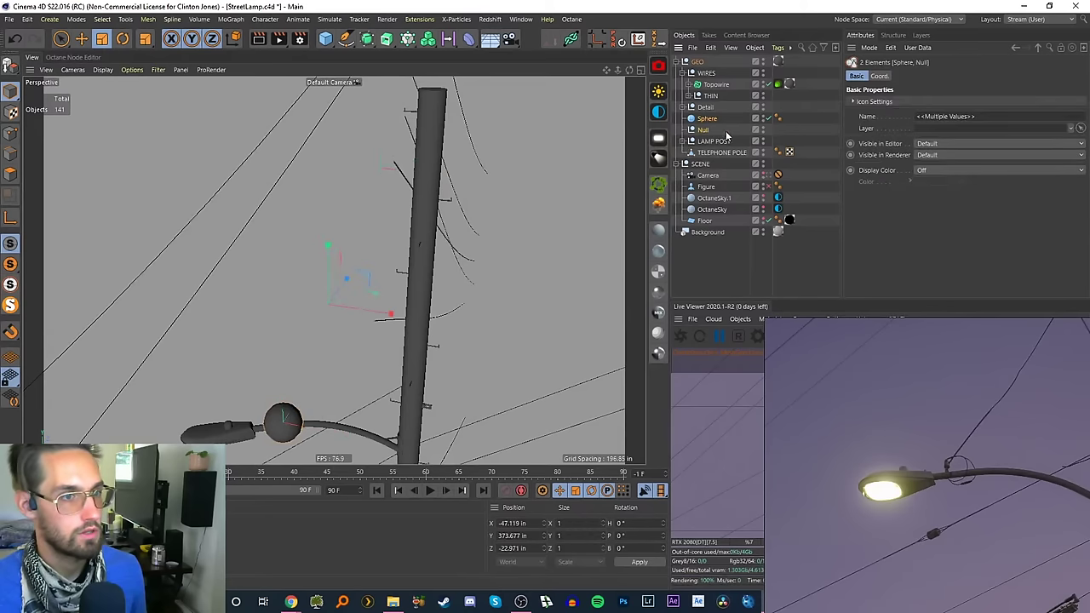
click(443, 25)
click(438, 303)
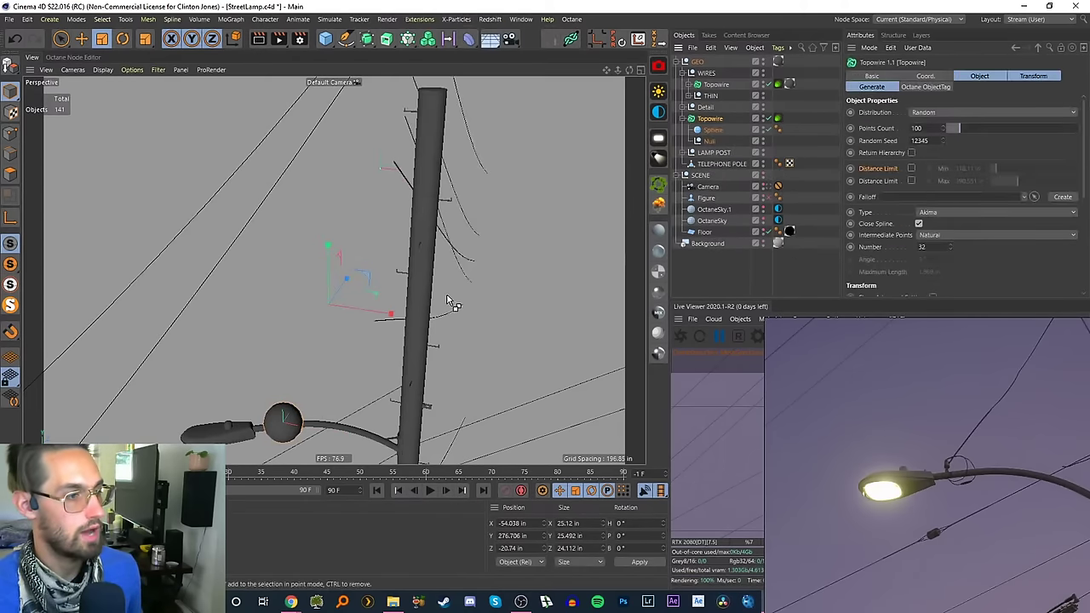
alt+drag(385, 276, 477, 213)
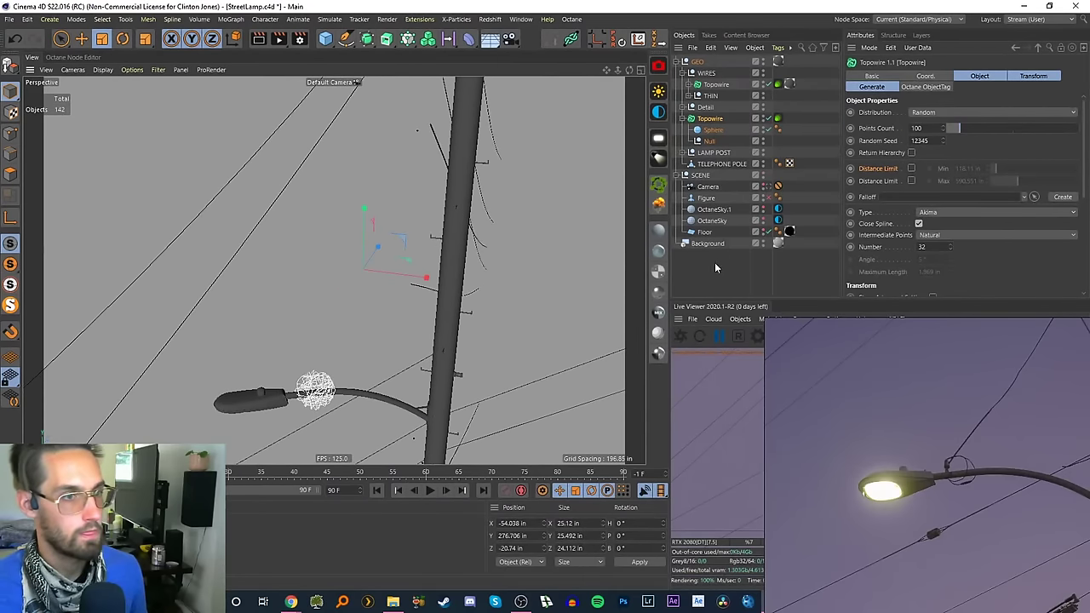
- Add a cube inside the new Topowire at the null's position beside the pole's top
click(709, 140)
click(712, 120)
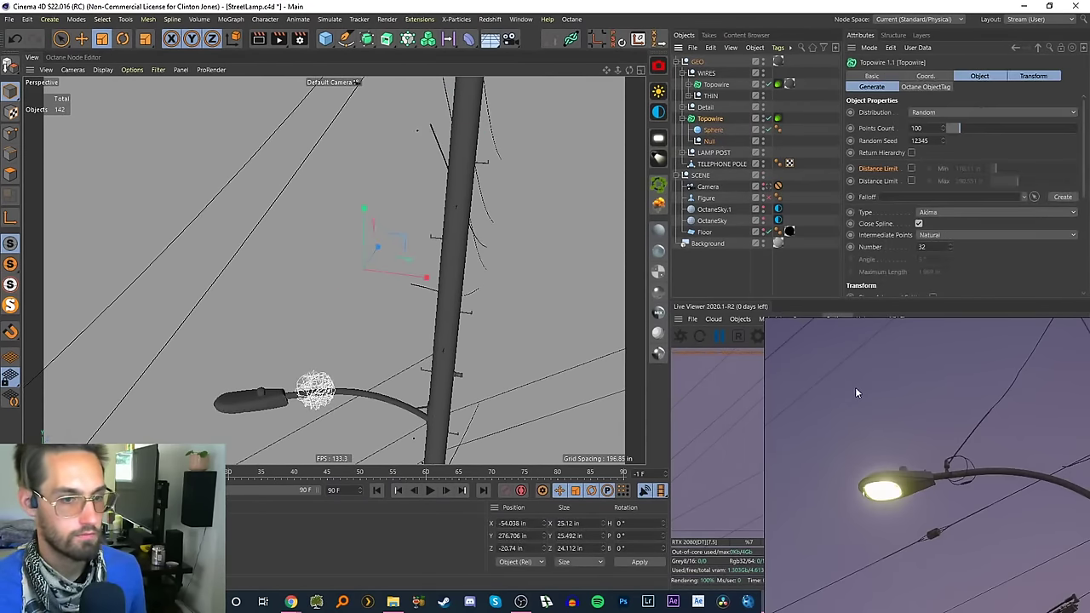
right_drag(855, 391, 793, 484)
click(708, 138)
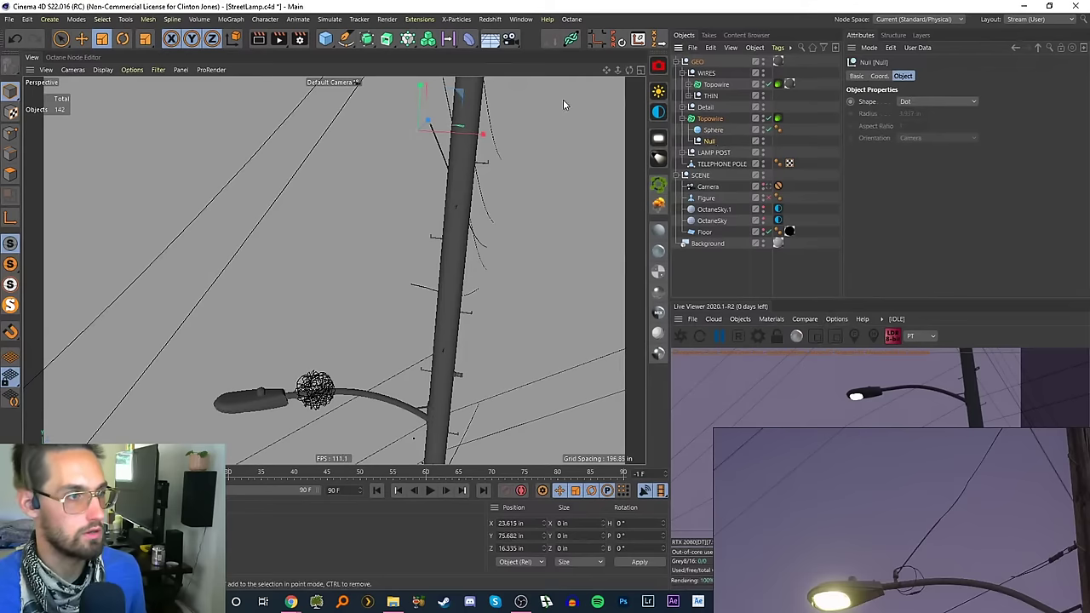
drag(325, 38, 419, 59)
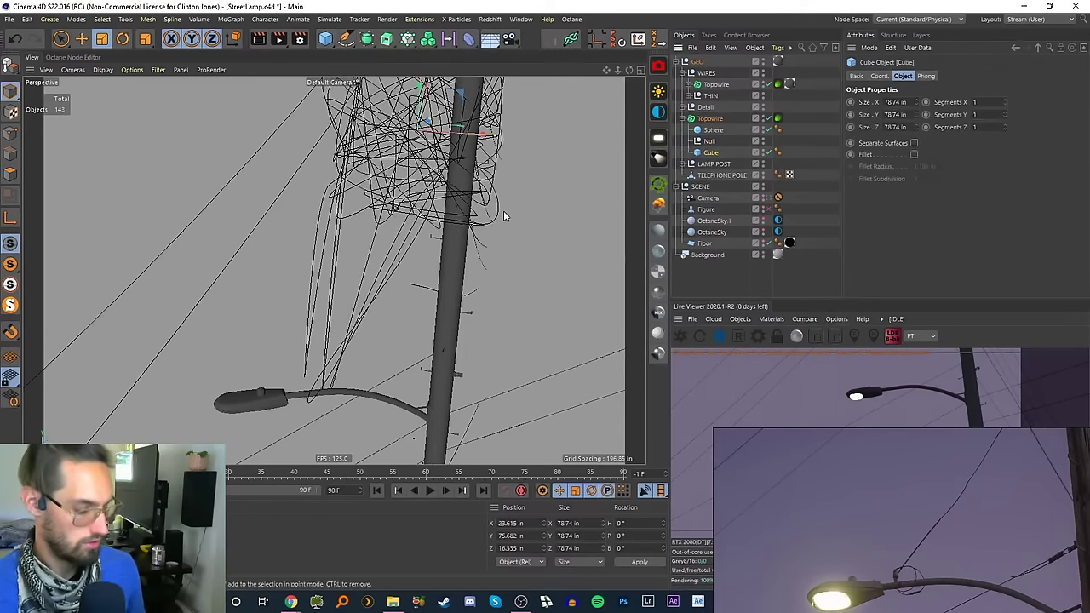
- Scale the cube beside the pole's top down to about 5 in across
key(t)
drag(514, 241, 166, 371)
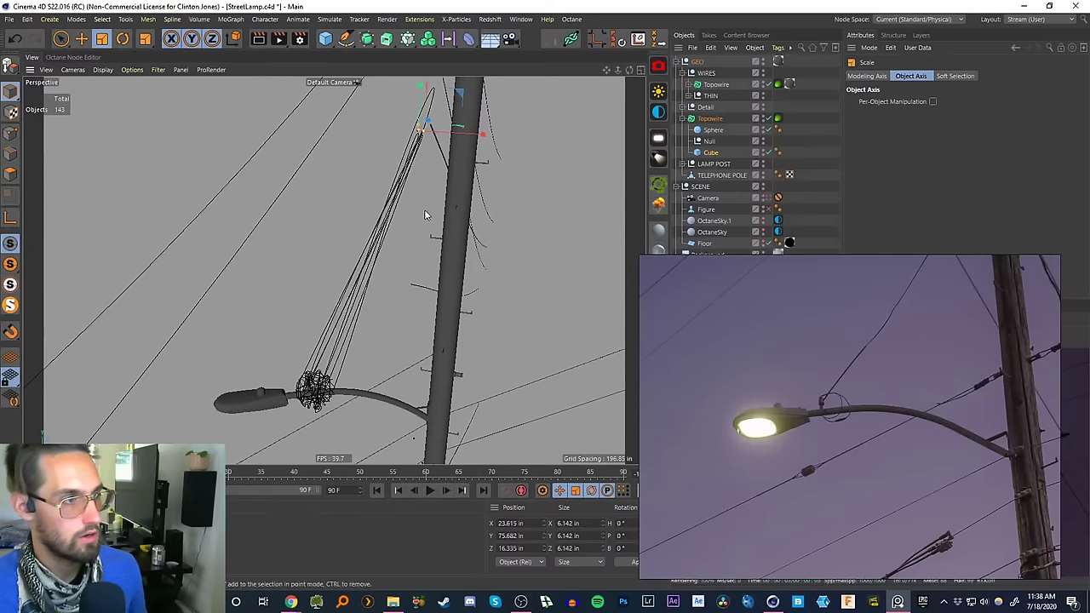
drag(426, 215, 347, 227)
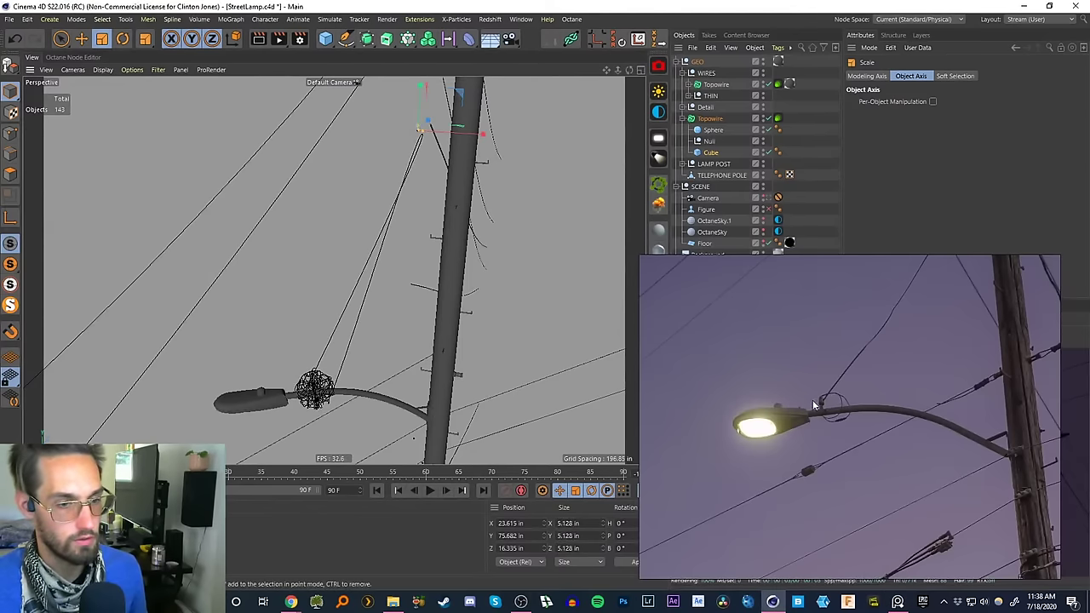
right_drag(705, 331, 710, 384)
drag(411, 298, 453, 277)
- Try points counts of 2 and 10 for the new Topowire
click(710, 120)
click(916, 127)
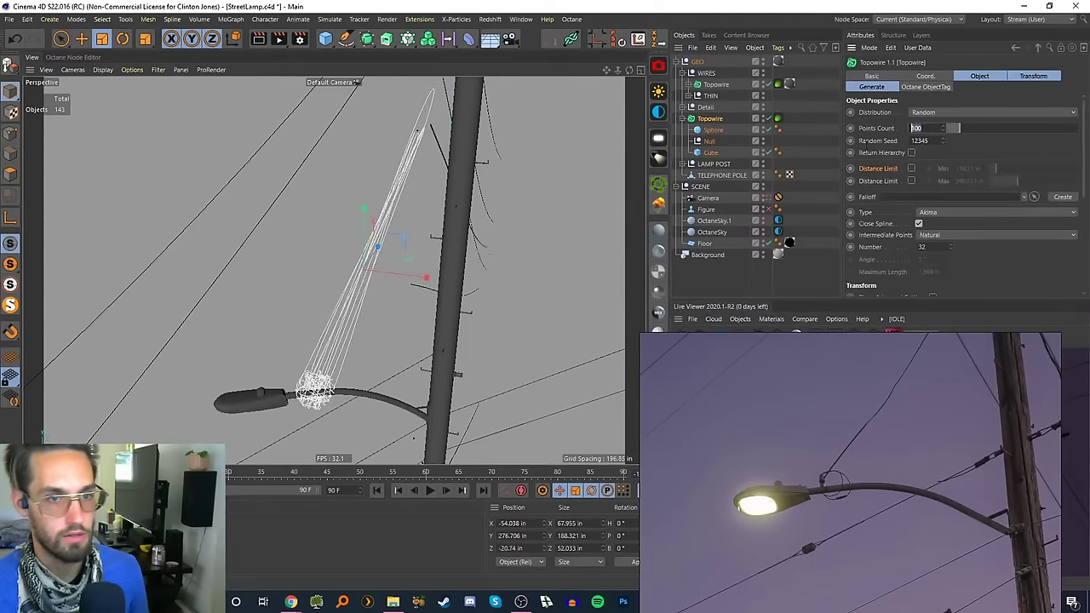
text(2)
key(Return)
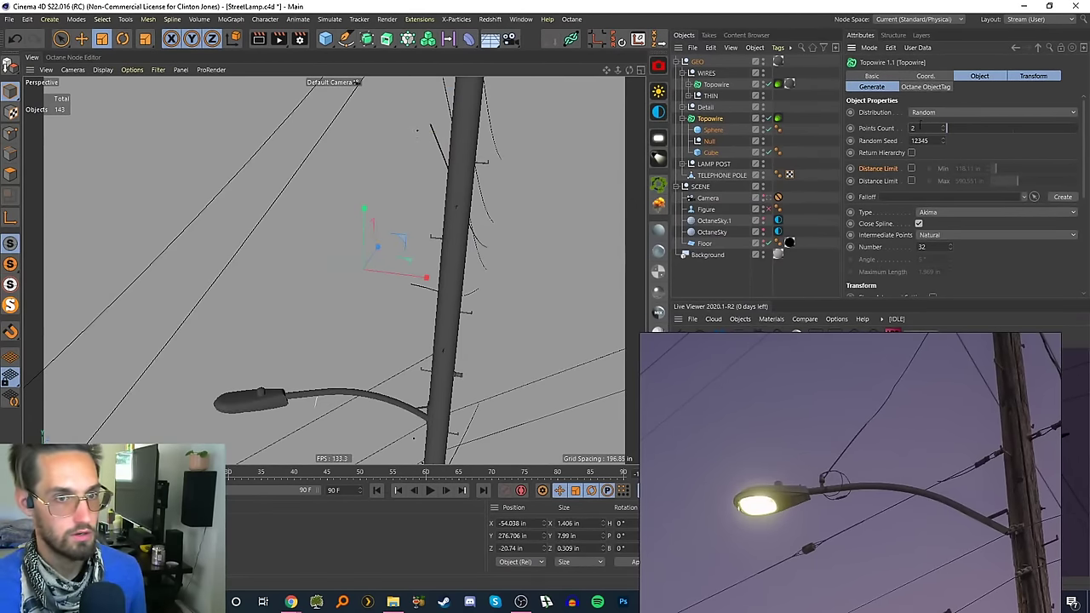
key(Return)
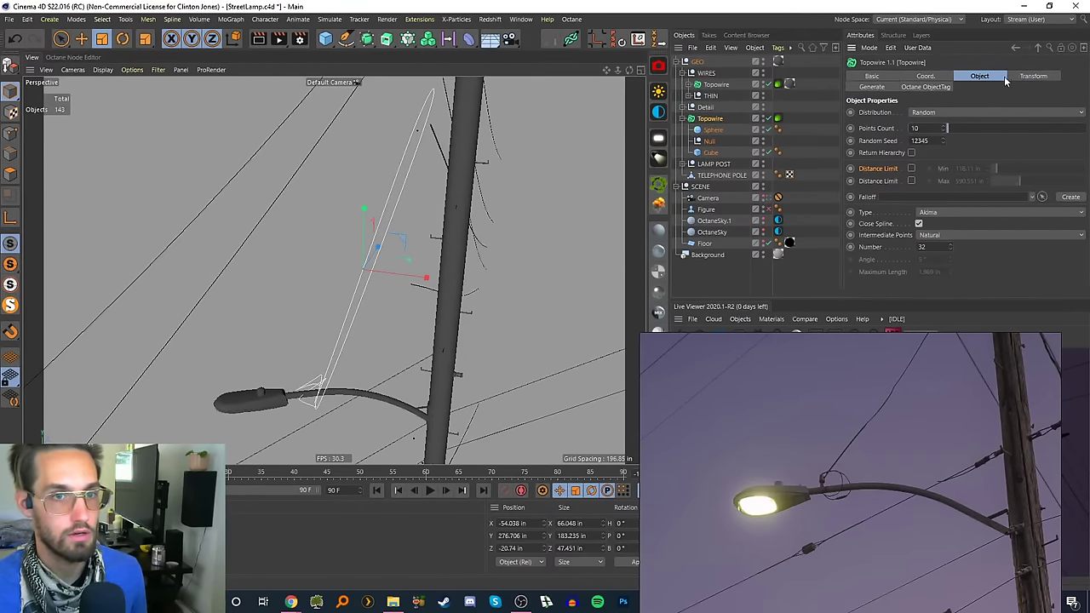
- Set the Topowire's curvature to about -16.5 in and try out direction and position offsets
click(1030, 76)
drag(1073, 128, 1080, 145)
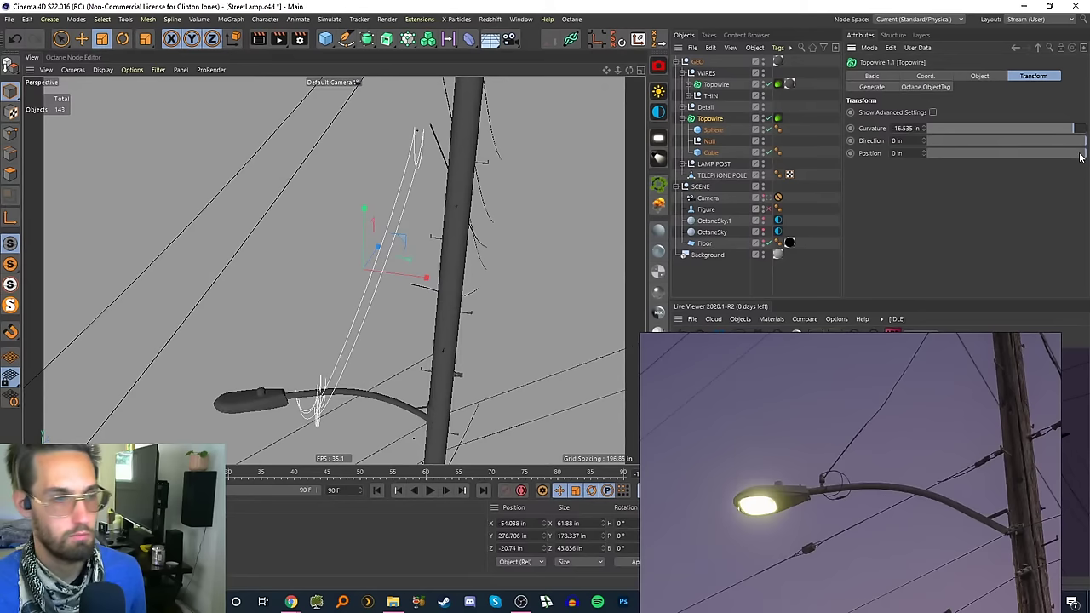
drag(1077, 142, 1045, 151)
drag(954, 149, 1004, 165)
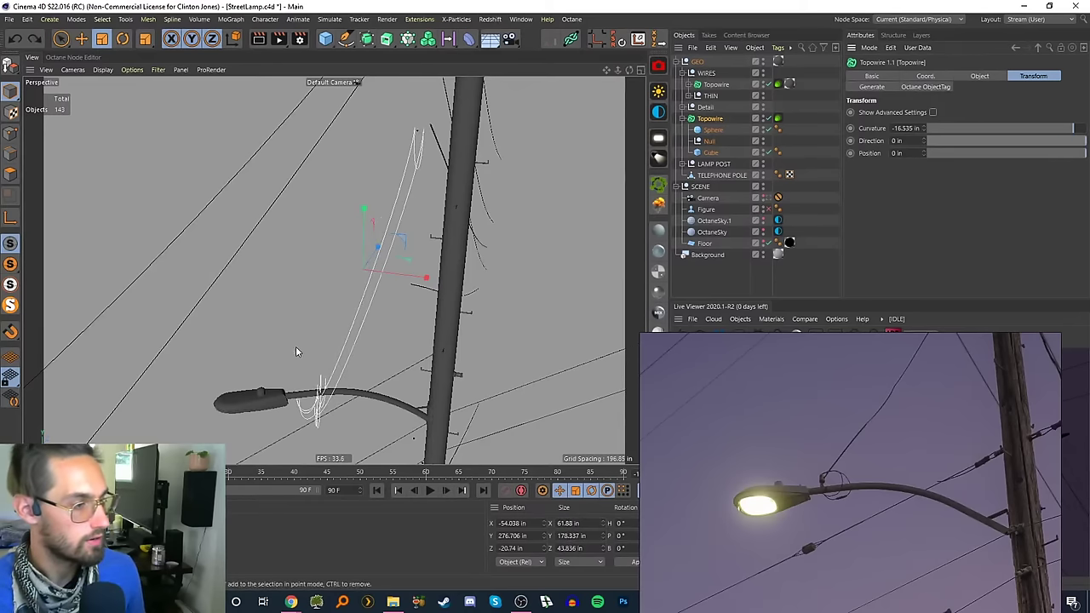
- Enable the Topowire's minimum distance limit and set it to about 110.6 in
alt+middle_drag(347, 355, 352, 310)
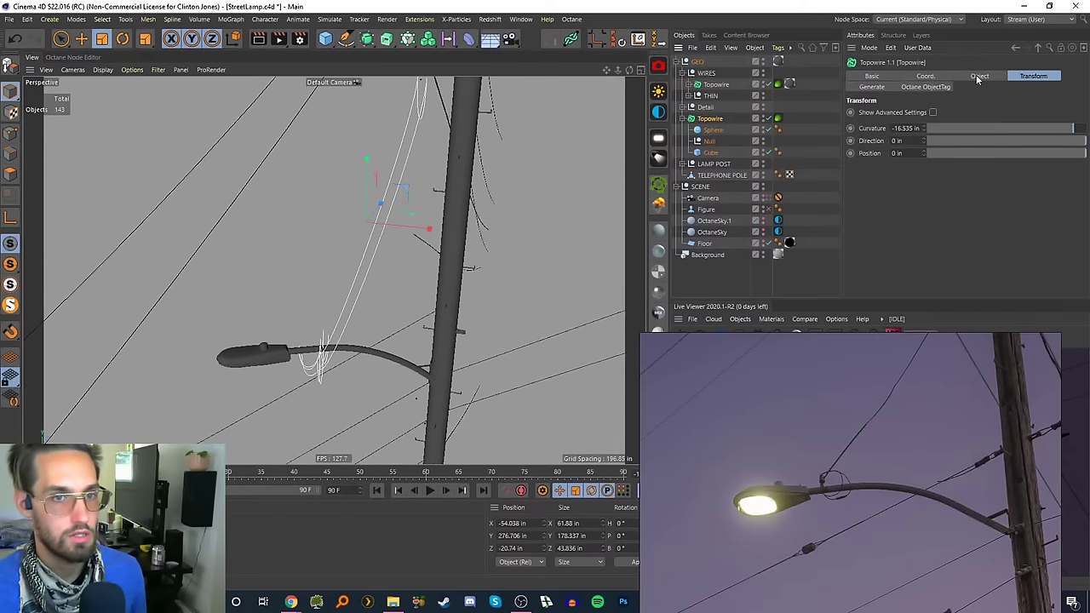
click(978, 76)
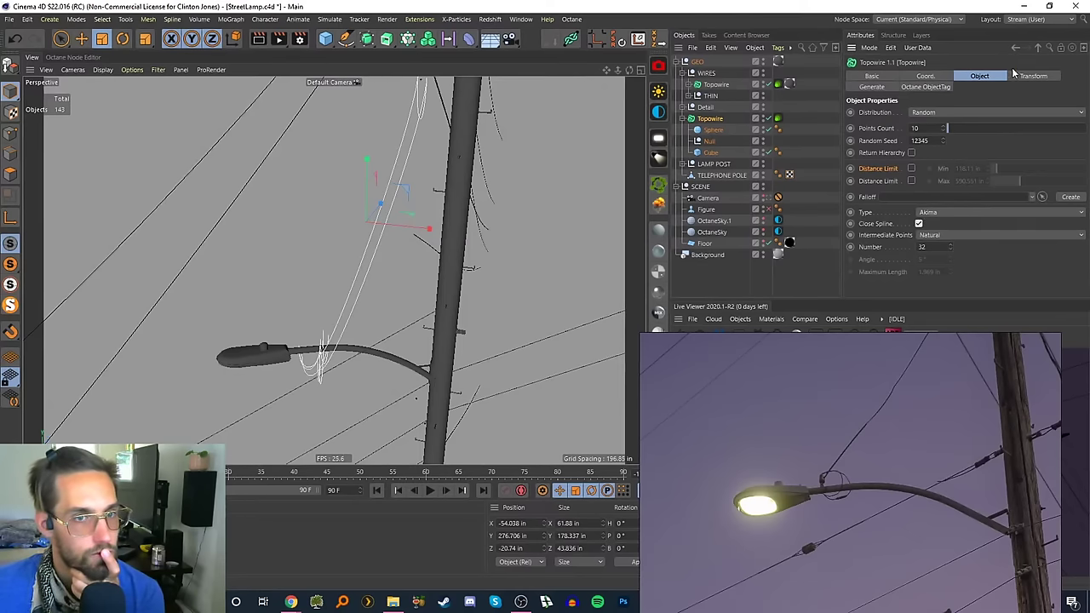
click(911, 169)
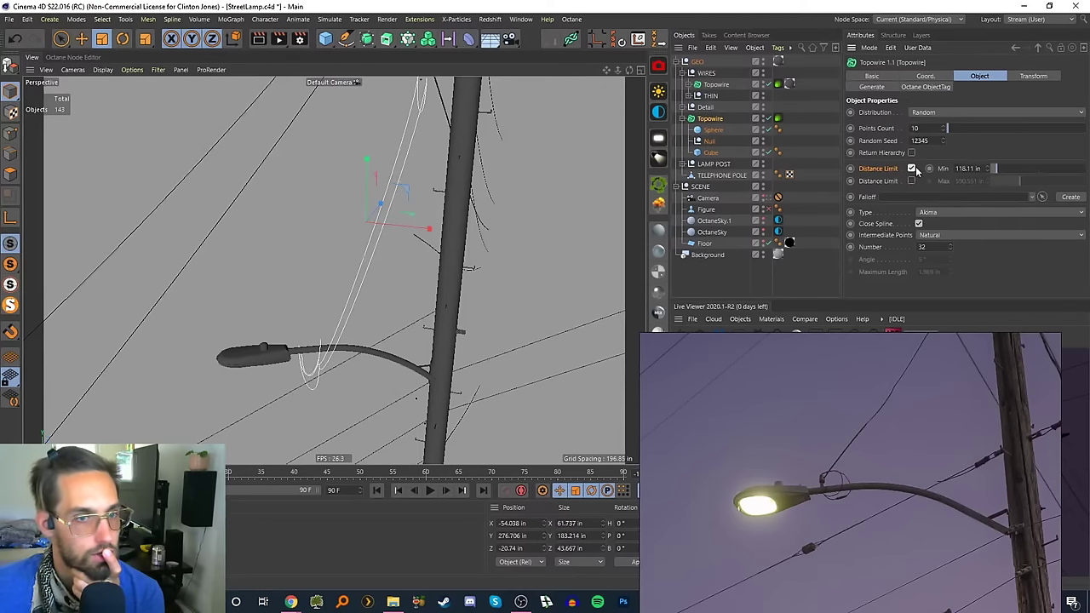
mouse_move(1007, 167)
mouse_down()
mouse_move(993, 165)
mouse_move(990, 174)
mouse_move(1009, 174)
mouse_move(998, 177)
mouse_up()
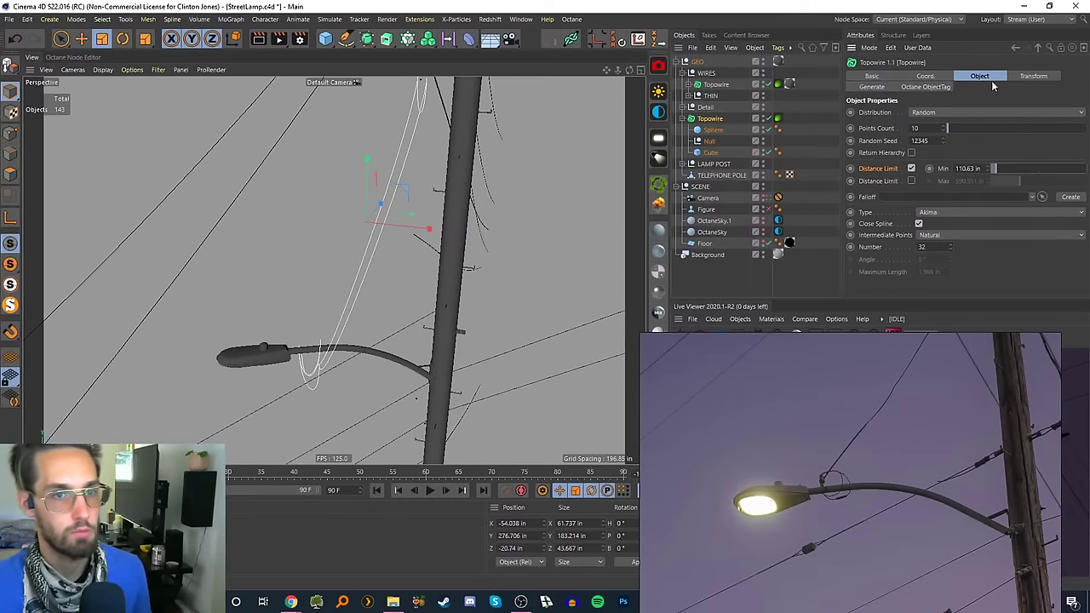
- Set the Topowire's points count to 5
click(941, 86)
click(973, 79)
click(893, 78)
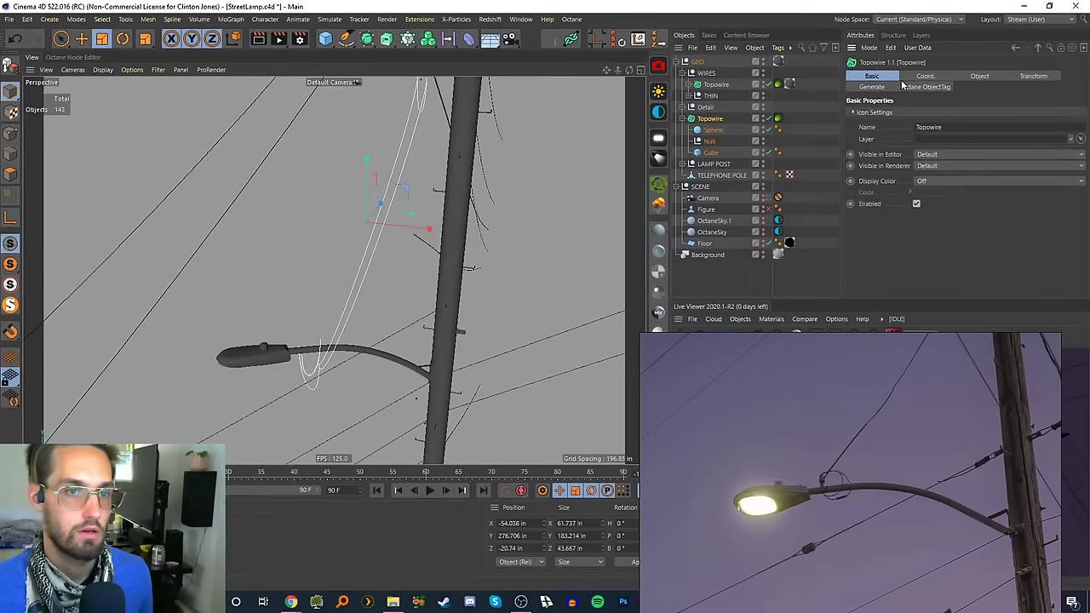
click(928, 78)
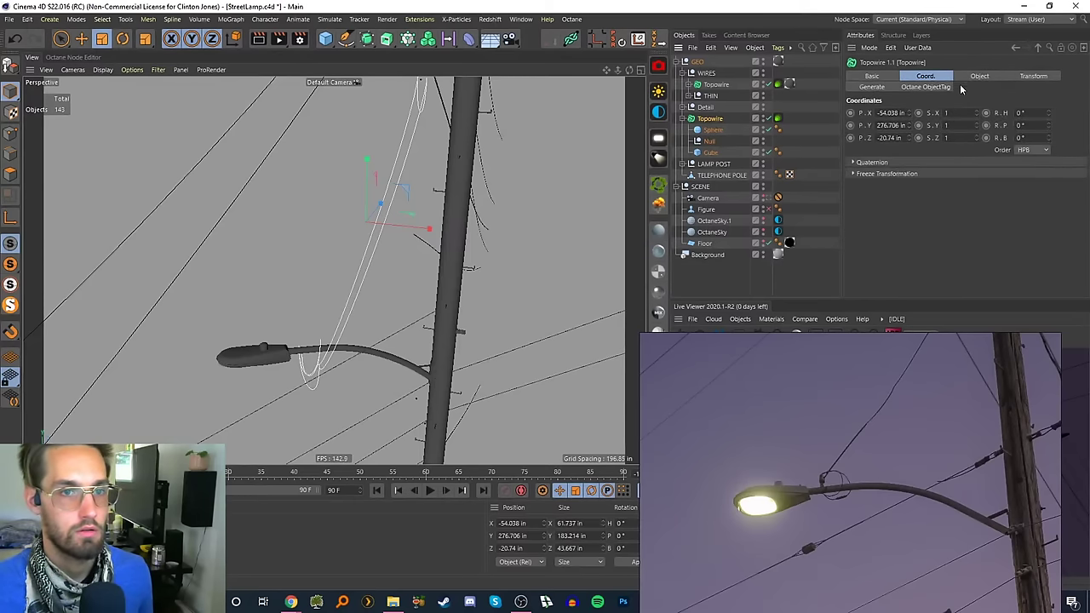
click(978, 79)
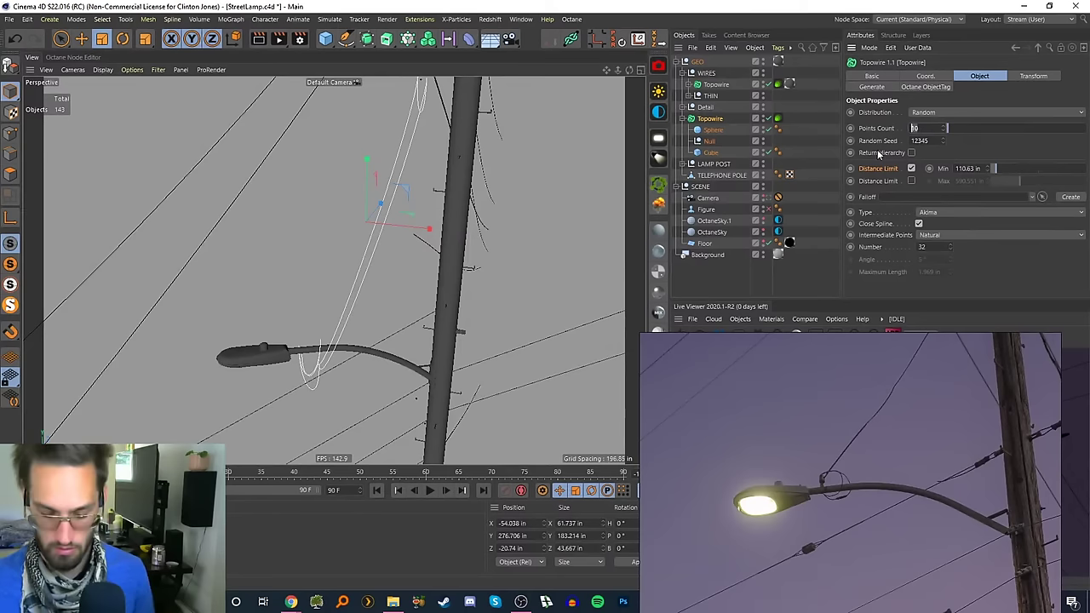
text(5)
key(Return)
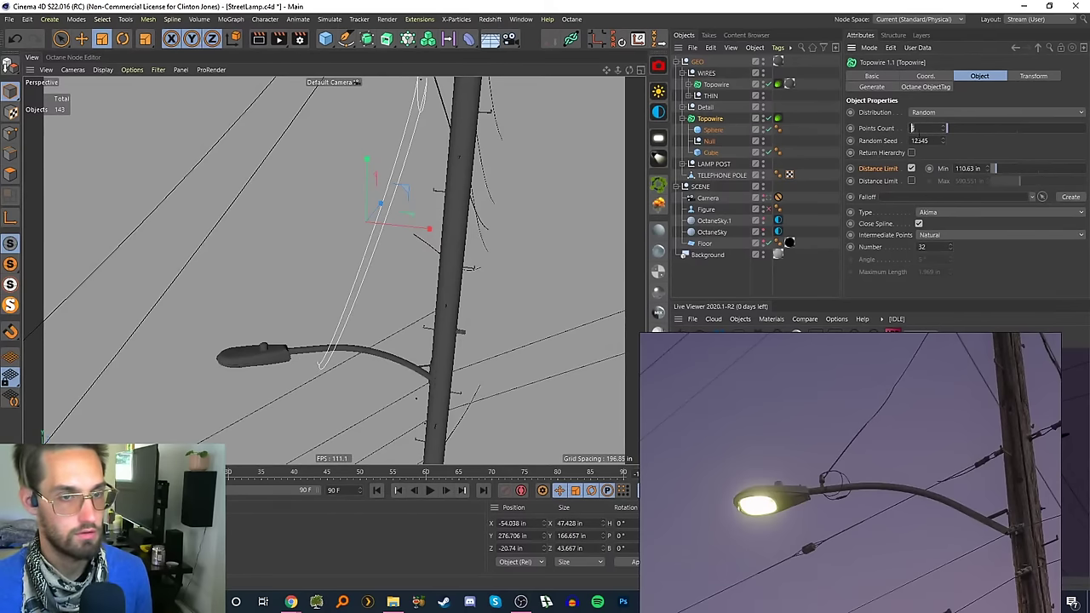
- Scale the cube to about 5.5 in across and delete the null from the Topowire
click(708, 152)
alt+middle_drag(425, 195, 429, 217)
key(t)
drag(436, 235, 409, 239)
click(705, 154)
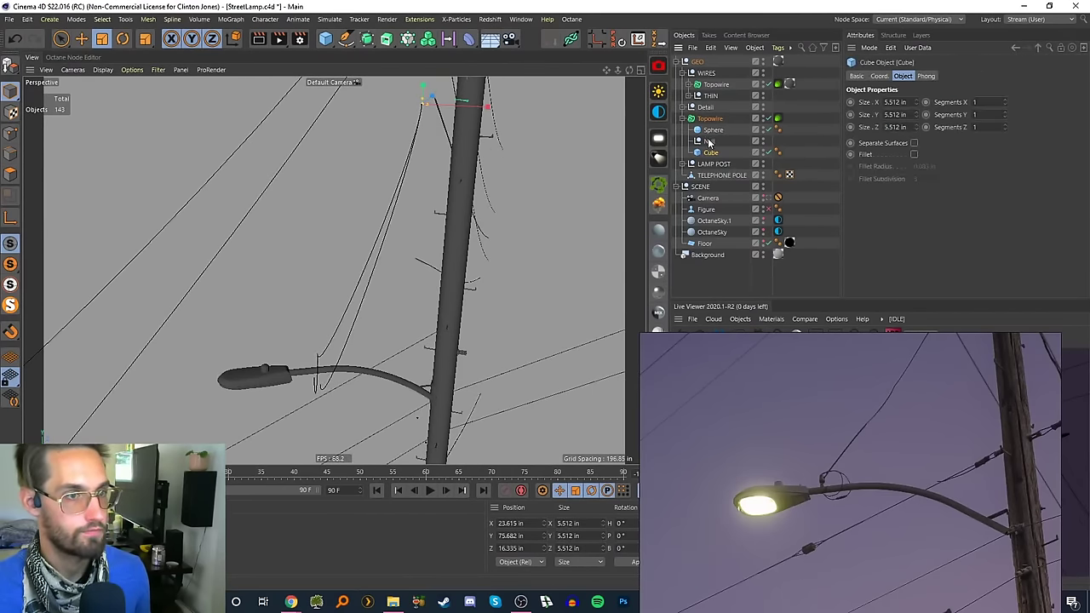
click(710, 142)
key(Delete)
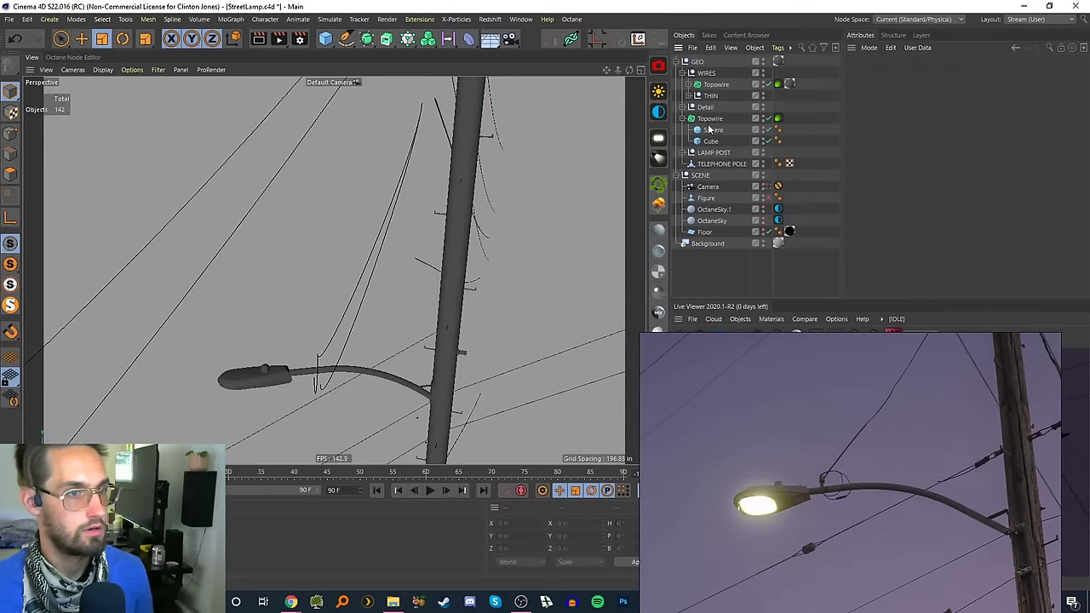
- Set the Topowire's direction to about -9.1 in
click(709, 118)
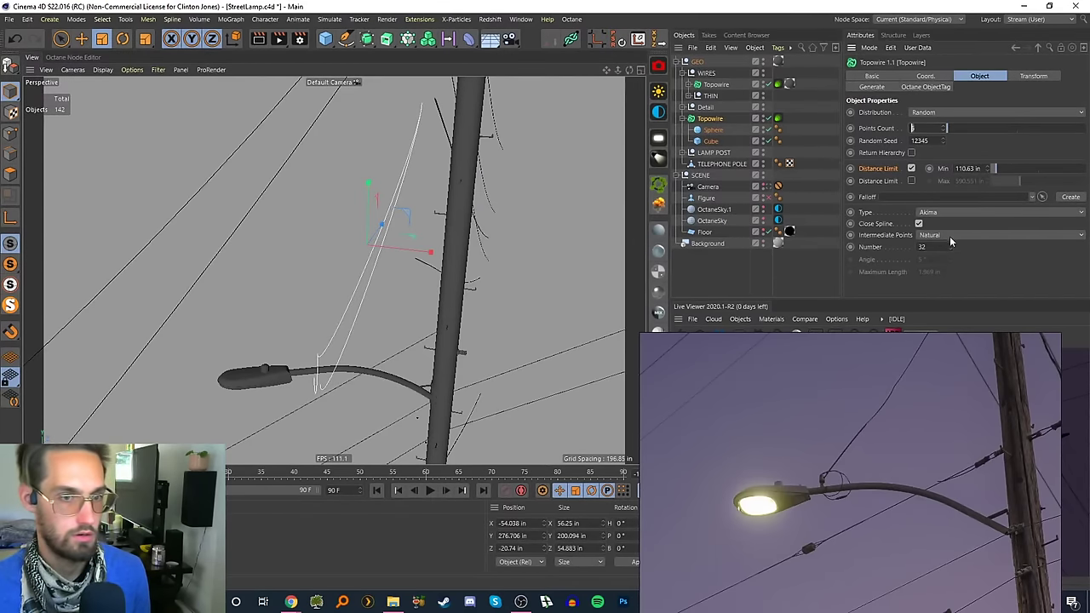
click(1031, 77)
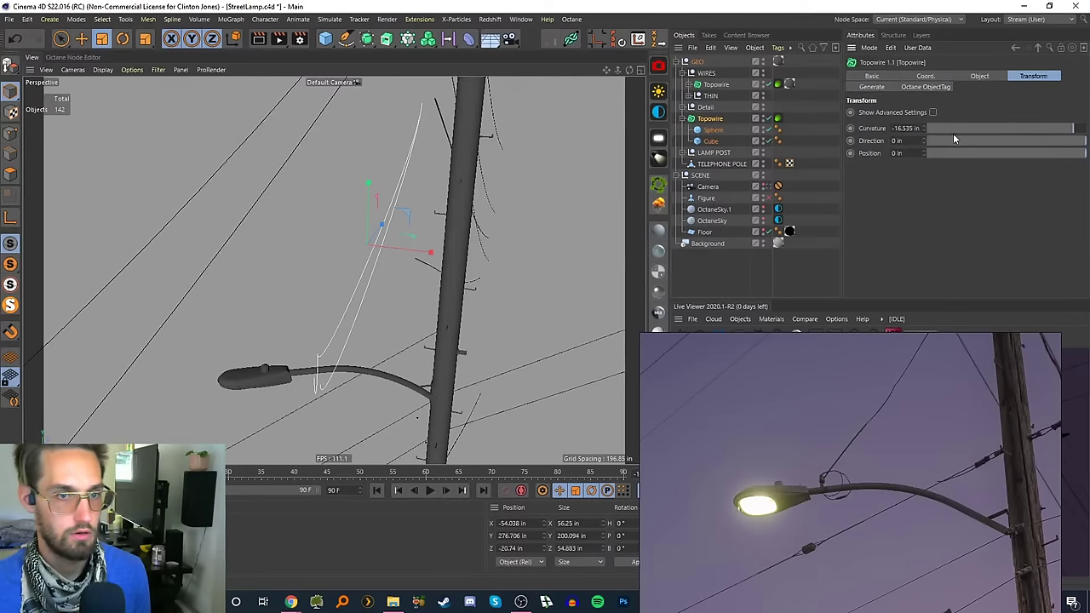
drag(1073, 147, 1049, 148)
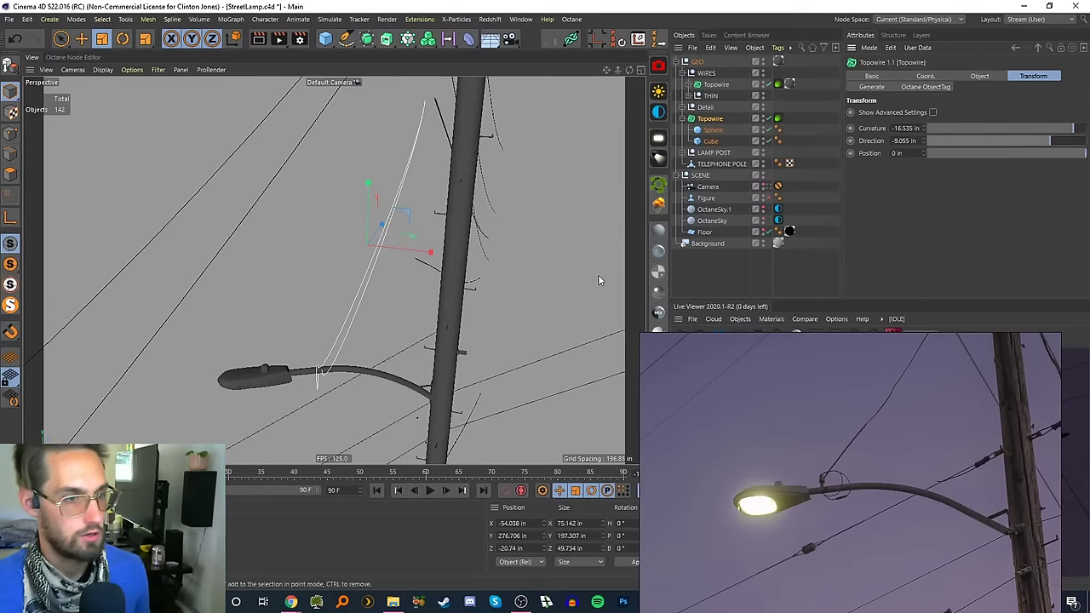
- Move the cube toward the telephone pole, to about X 42, Z 14.4 in
alt+drag(331, 389, 515, 429)
alt+drag(322, 227, 332, 285)
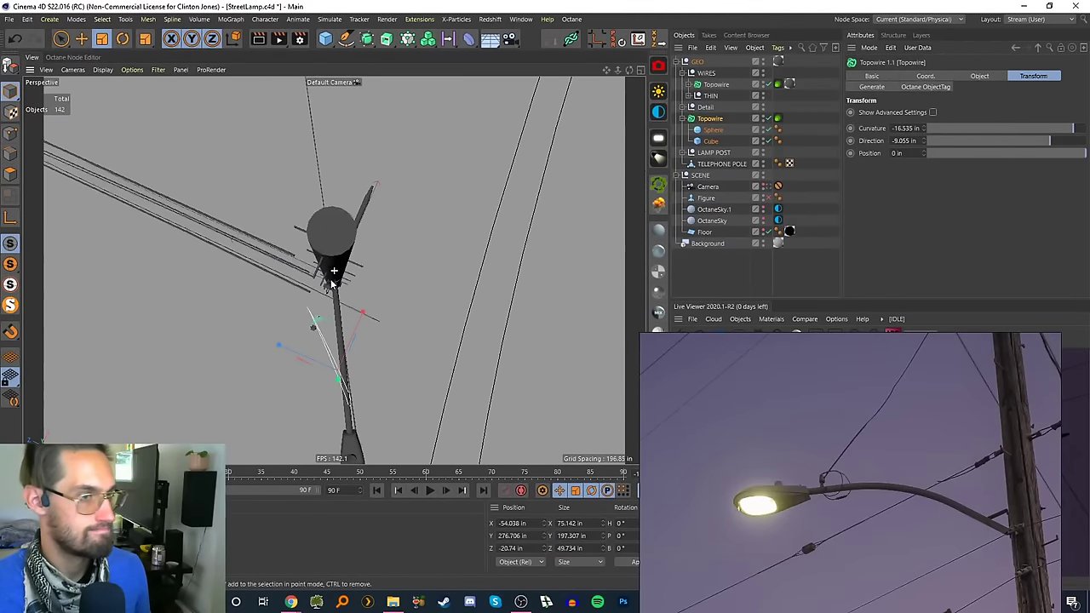
click(712, 131)
ctrl+click(710, 140)
key(e)
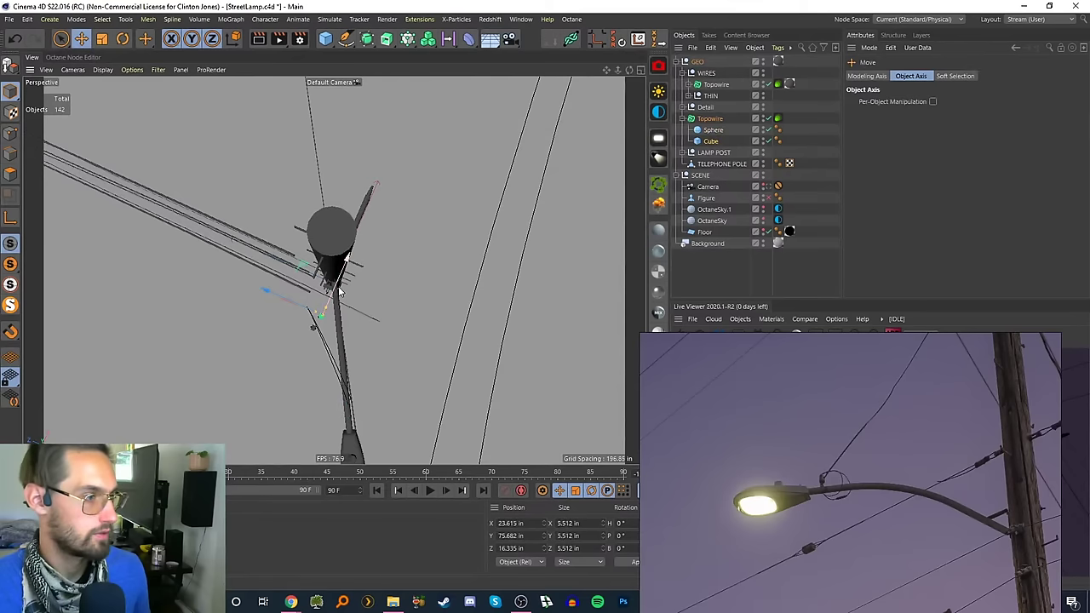
drag(328, 224, 201, 167)
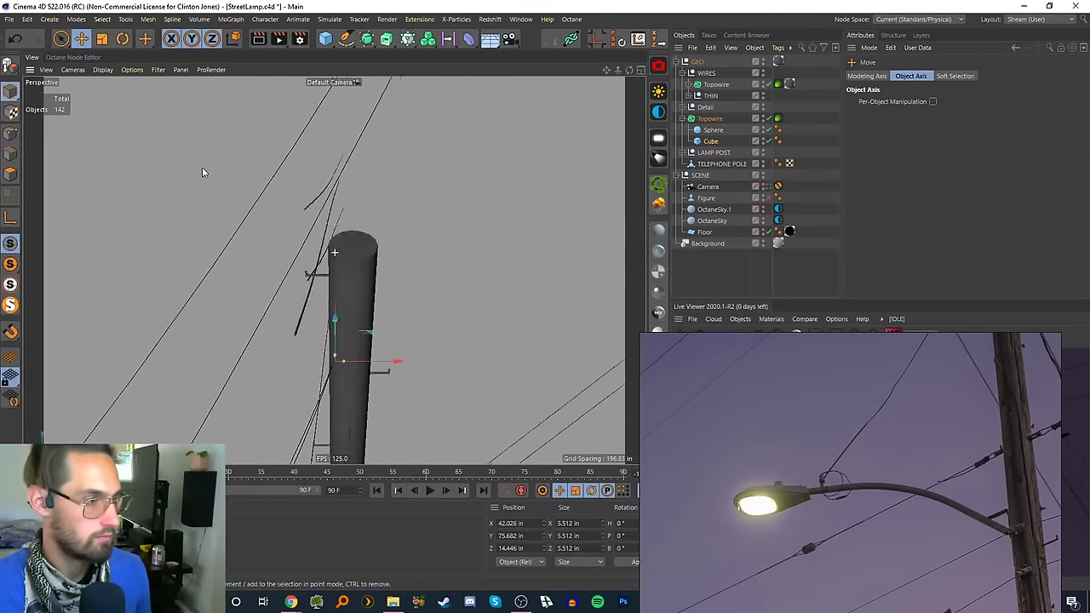
mouse_move(334, 270)
alt+mouse_down()
mouse_move(370, 148)
mouse_move(418, 173)
mouse_move(395, 221)
mouse_move(369, 241)
mouse_move(360, 219)
mouse_move(333, 263)
mouse_move(340, 255)
alt+mouse_up()
- Set the Topowire's curvature to about -7.9 in and enlarge the sphere on the lamp arm
click(710, 119)
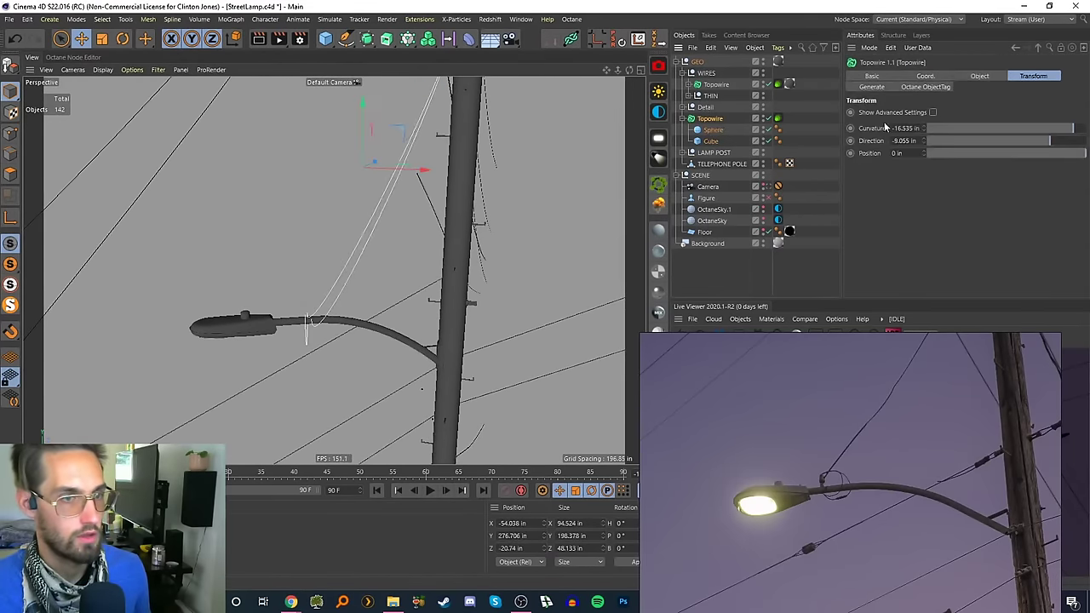
drag(1067, 129, 1081, 132)
click(713, 130)
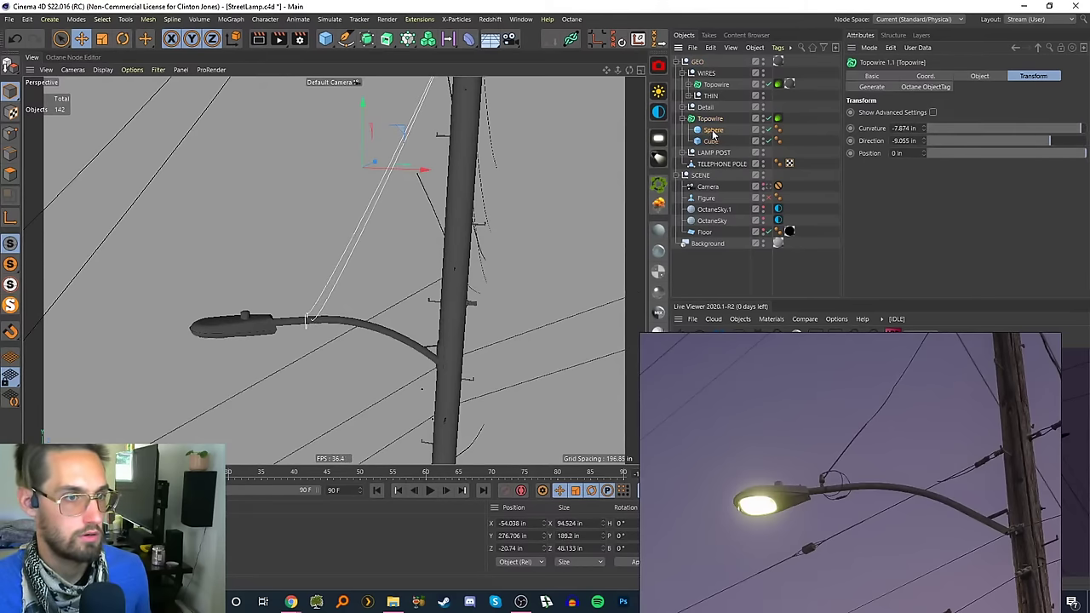
key(t)
drag(428, 184, 712, 128)
- Switch the Topowire's point distribution to Vertex
click(710, 118)
click(977, 77)
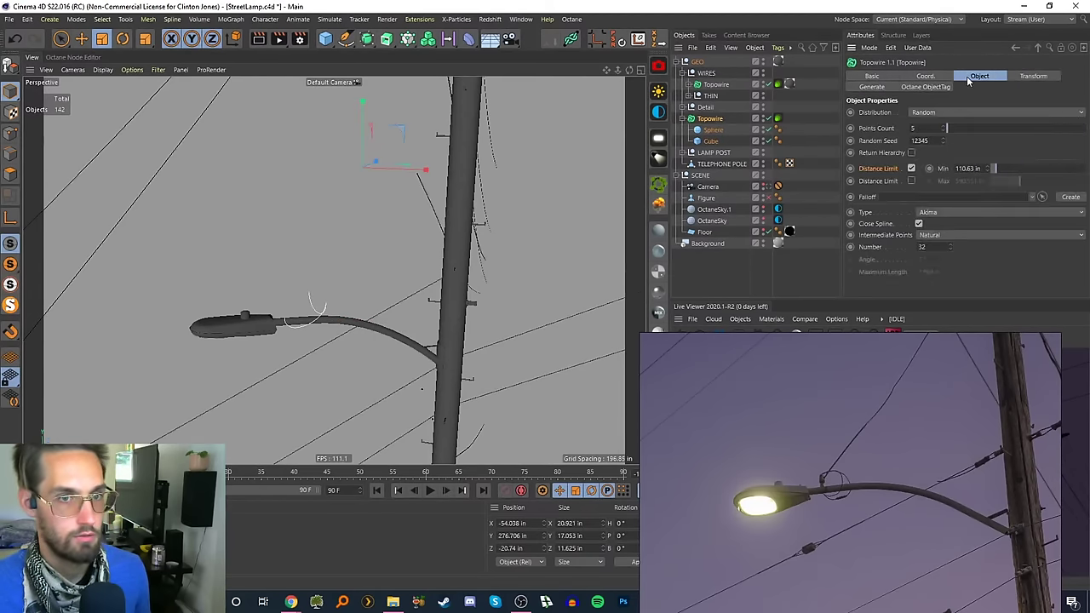
click(931, 114)
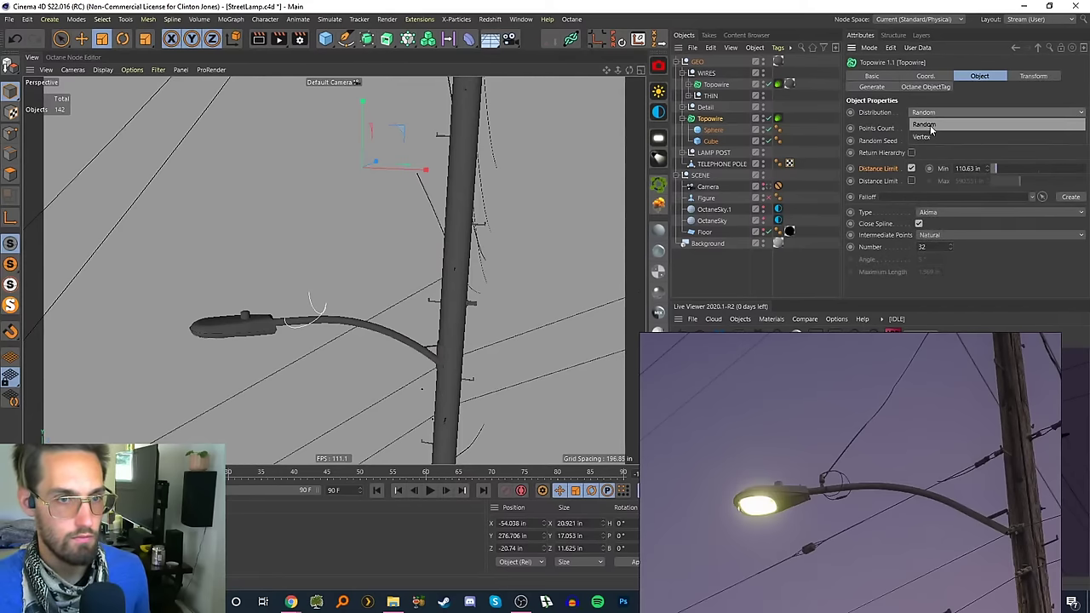
click(930, 142)
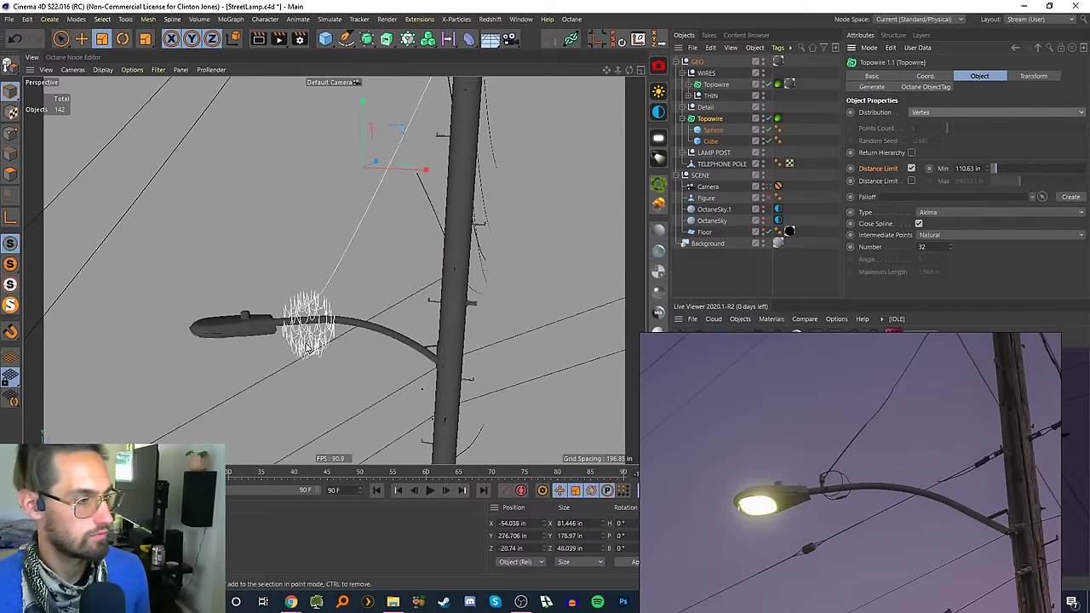
- Switch the Topowire's distribution to Random with a points count of 6 and a random seed of 12330
scroll(309, 344, up, 5)
alt+drag(339, 279, 375, 256)
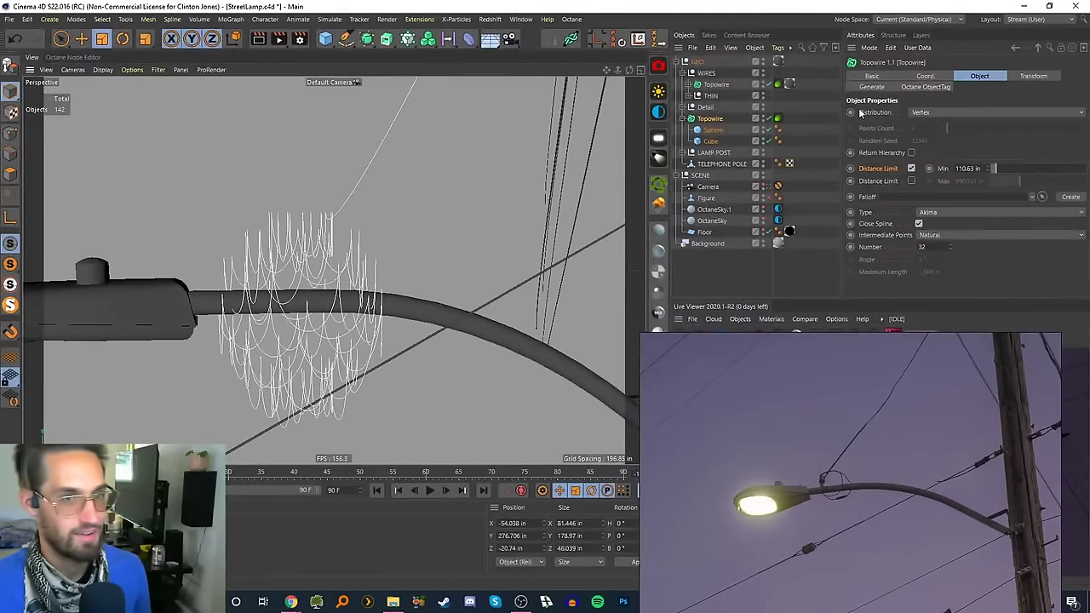
click(924, 114)
click(926, 126)
mouse_move(327, 300)
alt+mouse_down()
mouse_move(326, 313)
mouse_move(340, 301)
alt+mouse_up()
scroll(326, 308, down, 4)
drag(941, 141, 956, 150)
click(934, 127)
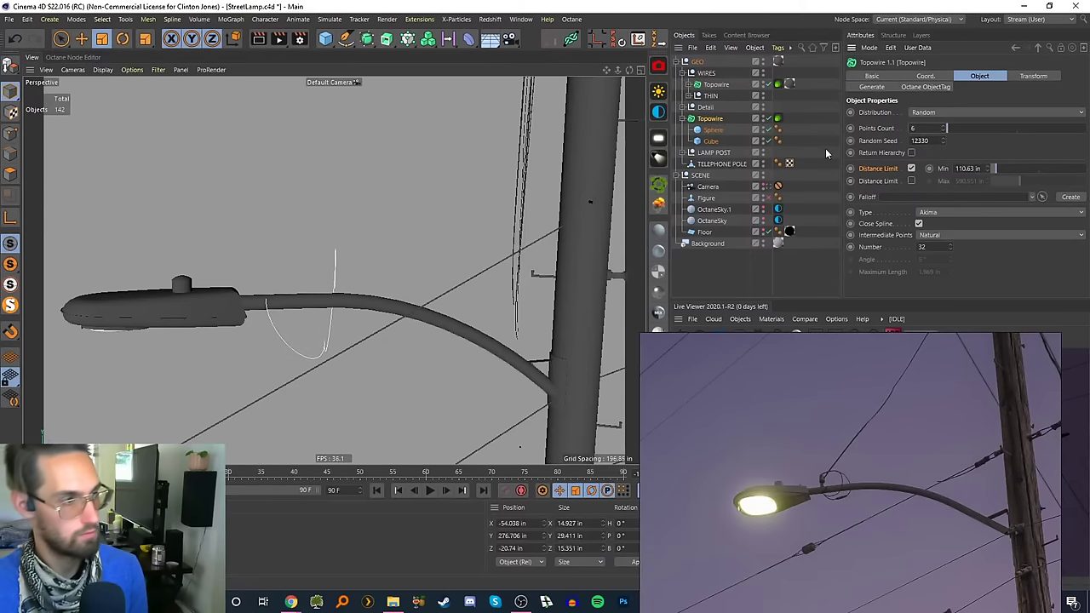
scroll(536, 215, down, 5)
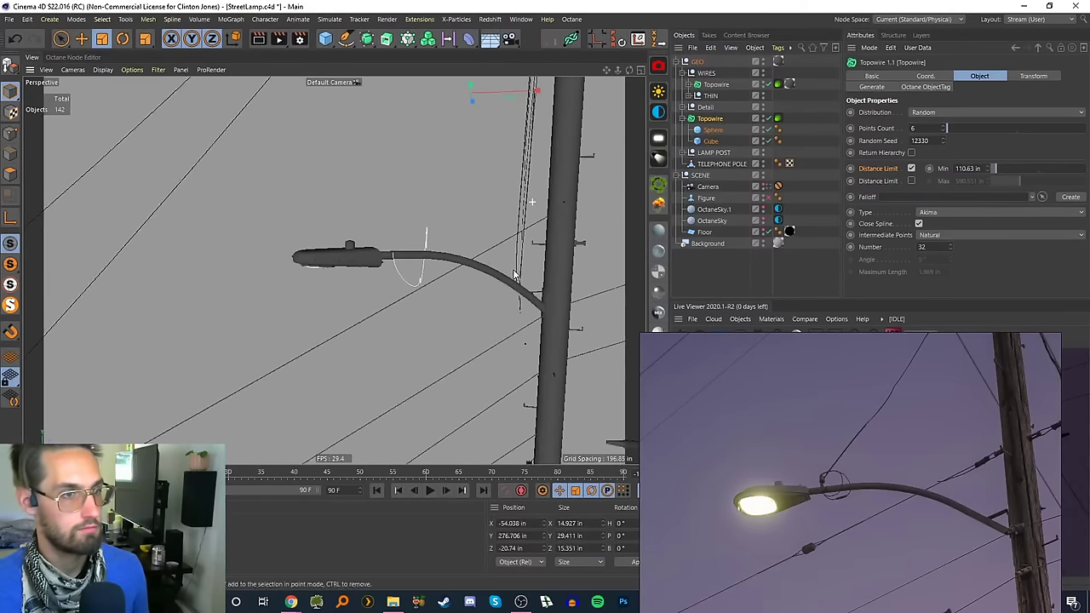
- Scale the Topowire's cube on the telephone pole up to about 7.4 in
click(706, 142)
alt+middle_drag(575, 174, 480, 258)
key(t)
drag(506, 219, 382, 281)
key(ctrl+z)
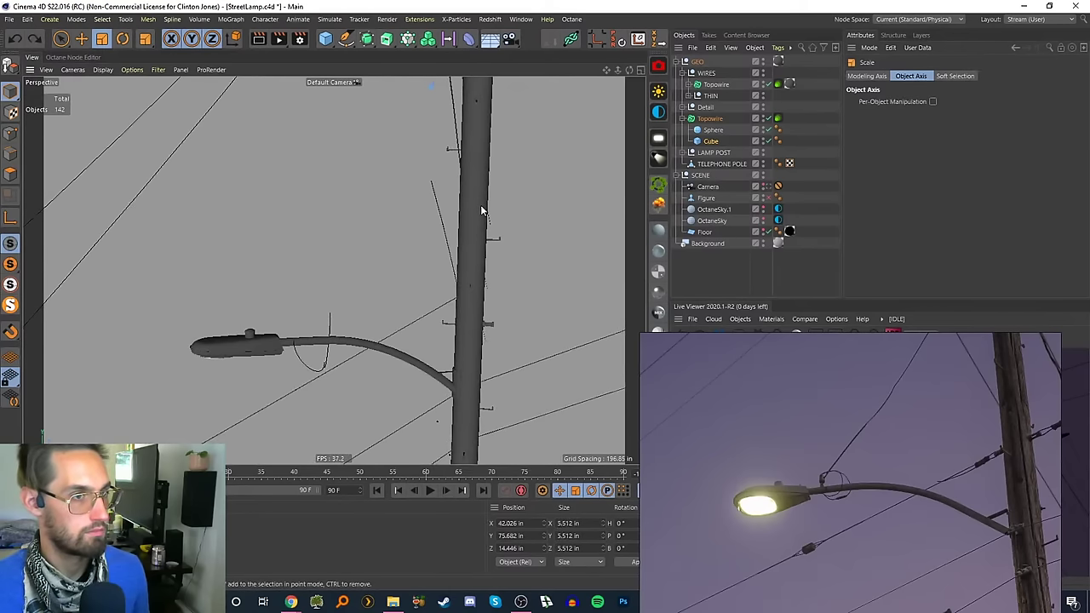
scroll(474, 204, down, 5)
alt+middle_drag(469, 199, 443, 262)
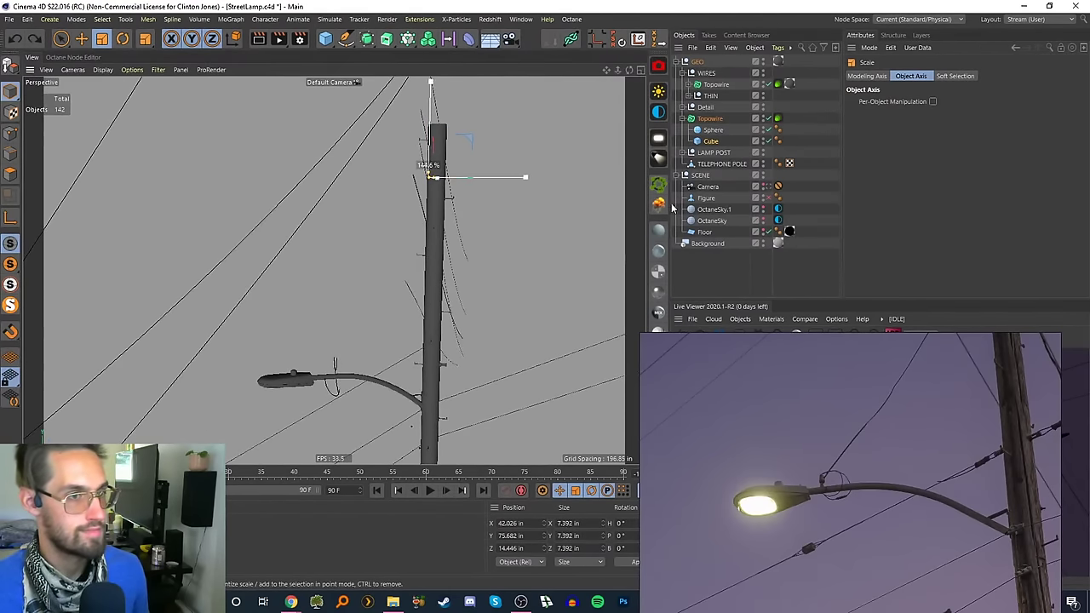
- Set the Topowire's points count to 10 and its random seed to 12336
click(710, 118)
double_click(923, 128)
text(10)
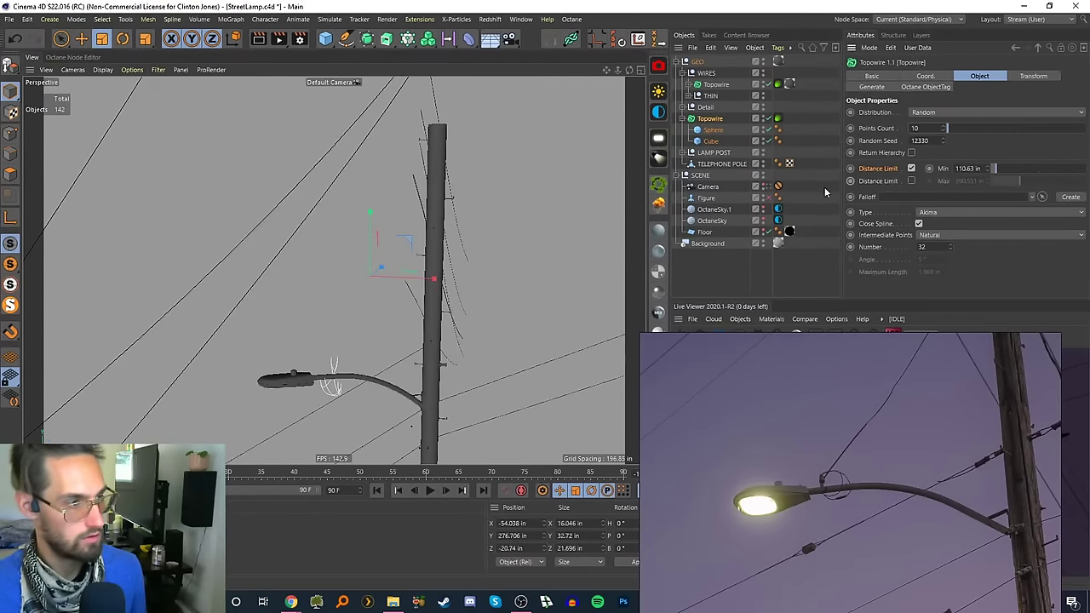
drag(943, 139, 945, 154)
click(944, 137)
click(945, 137)
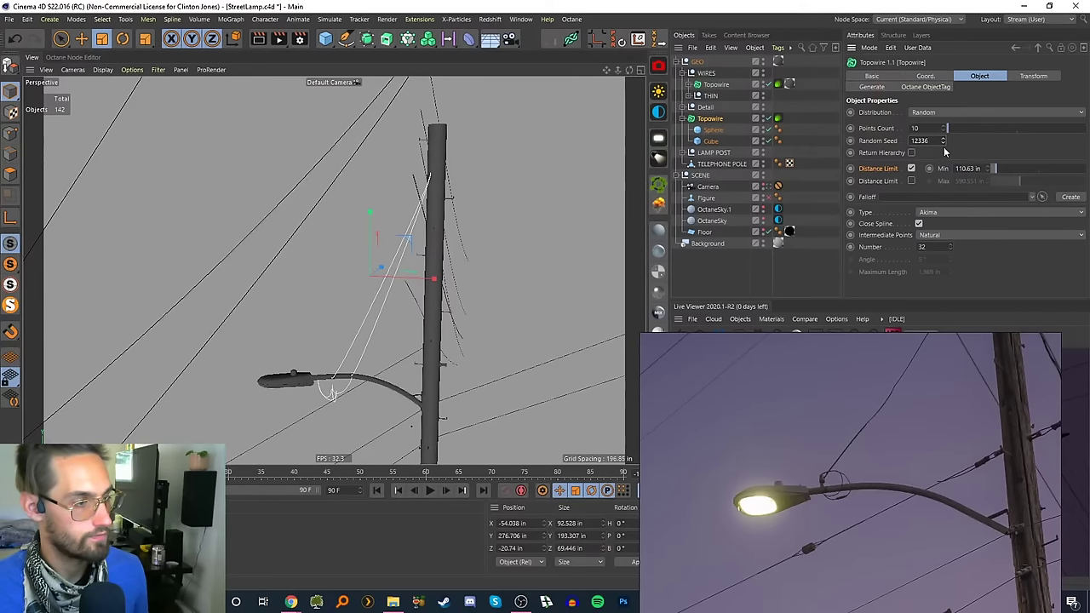
- Through the scene camera, shrink the Topowire's sphere to about 31.5 in and move it to about X -41.2, Y -74, Z -21.8 in
click(767, 186)
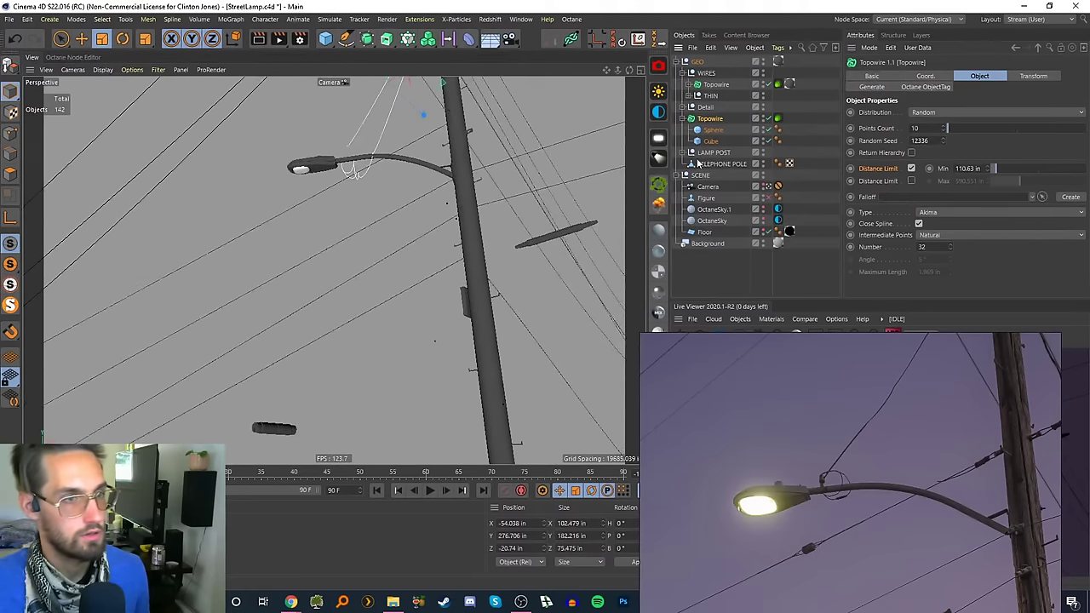
click(713, 130)
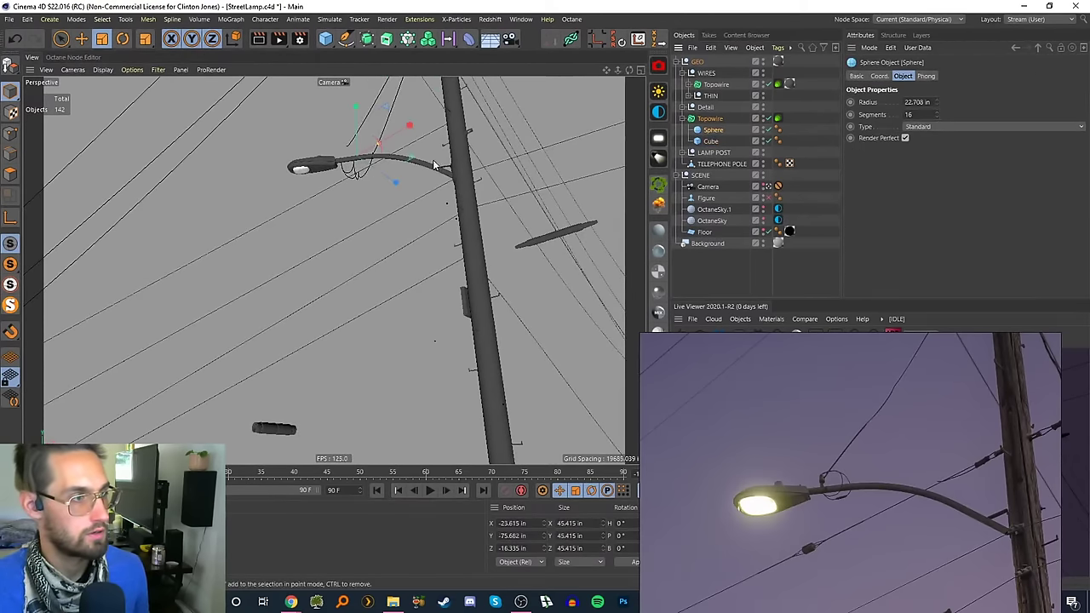
key(e)
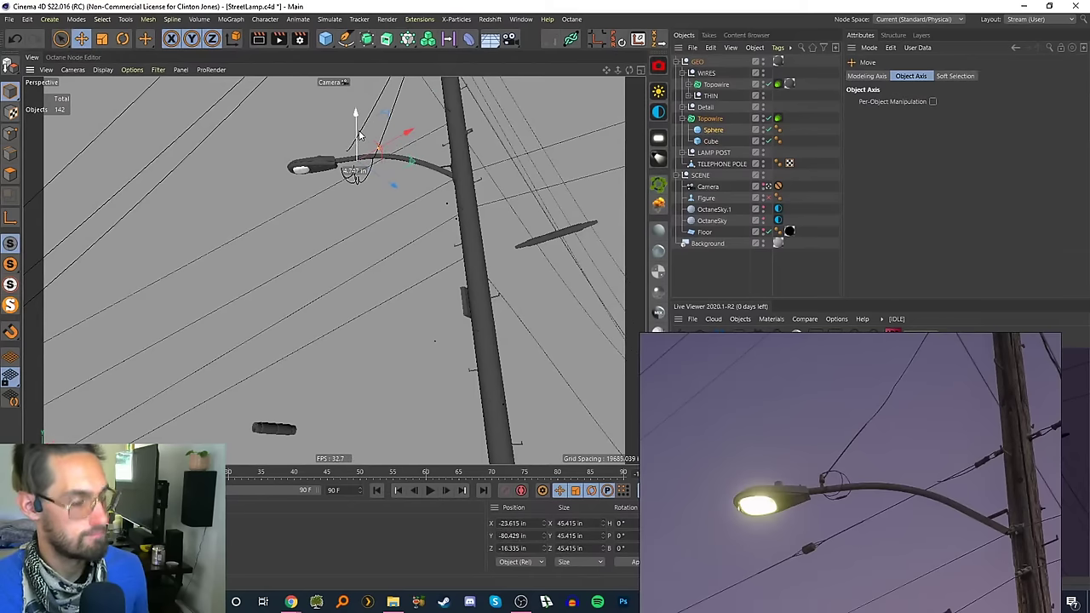
key(t)
drag(359, 129, 385, 165)
key(e)
key(t)
drag(428, 140, 392, 166)
key(e)
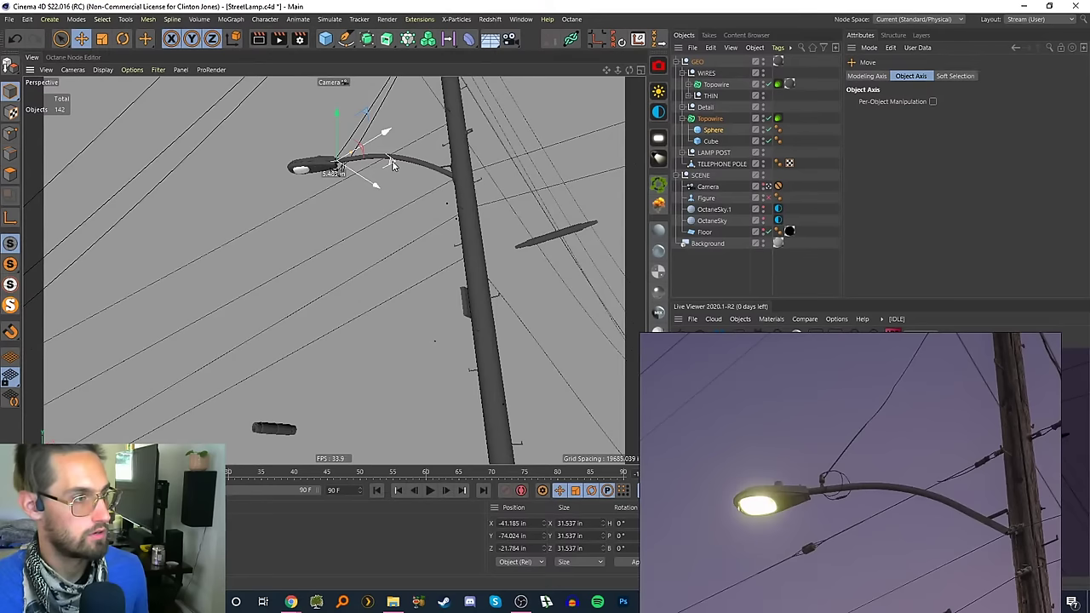
drag(392, 160, 393, 159)
click(729, 266)
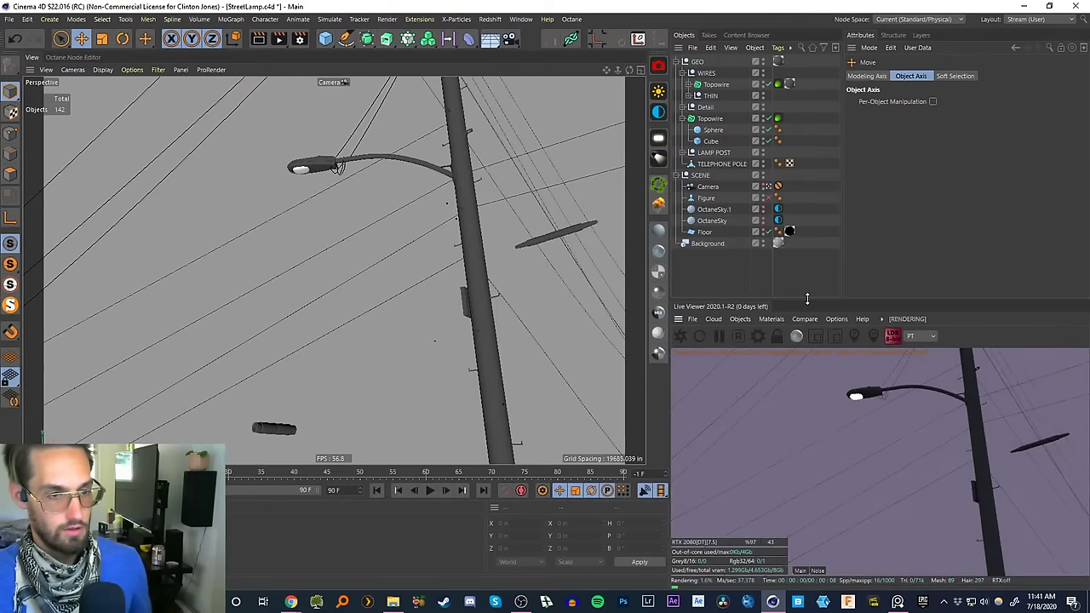
- Enlarge the Live Viewer, lock its render resolution and set the resolution scale to 0.7
drag(807, 295, 803, 220)
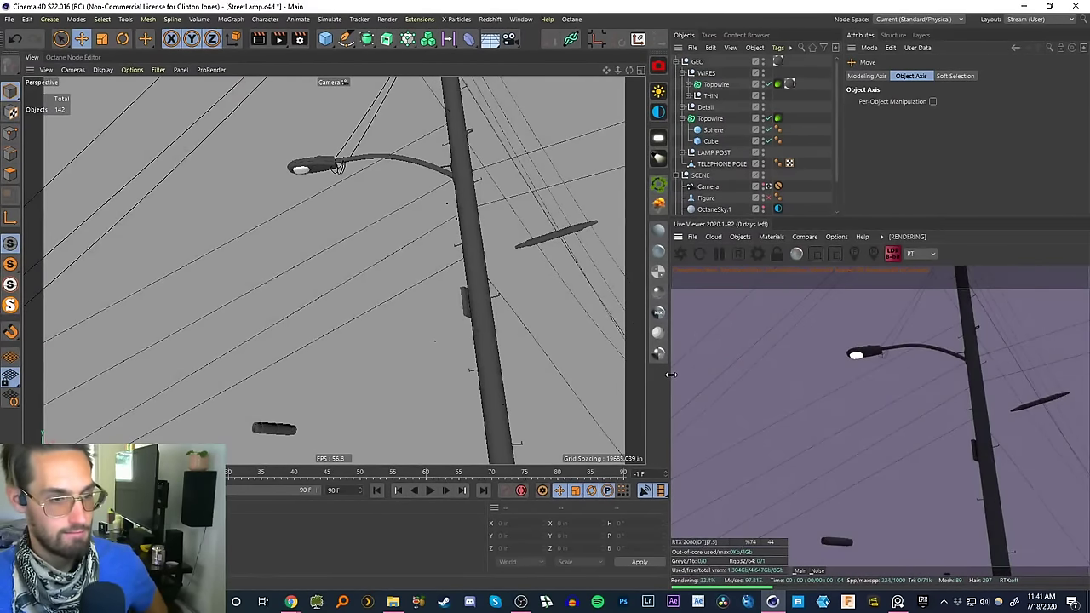
drag(671, 381, 619, 381)
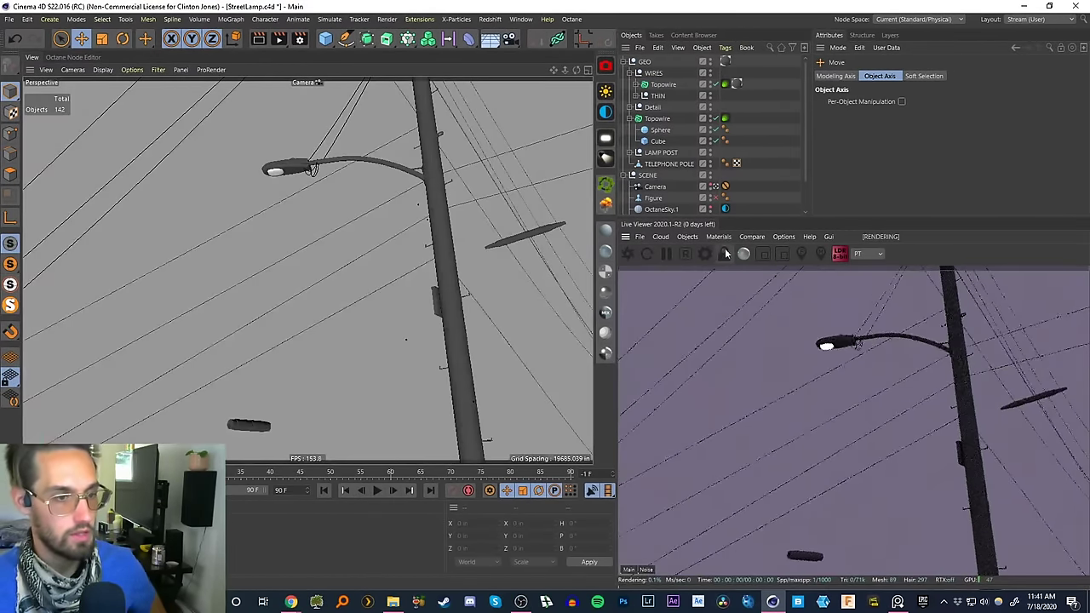
click(724, 255)
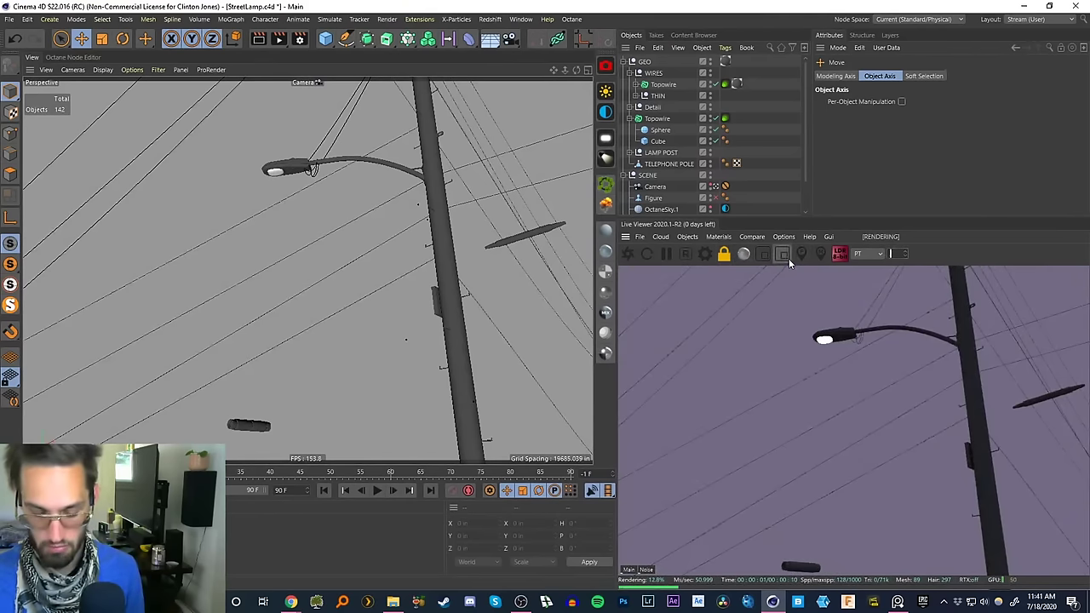
drag(903, 256, 903, 265)
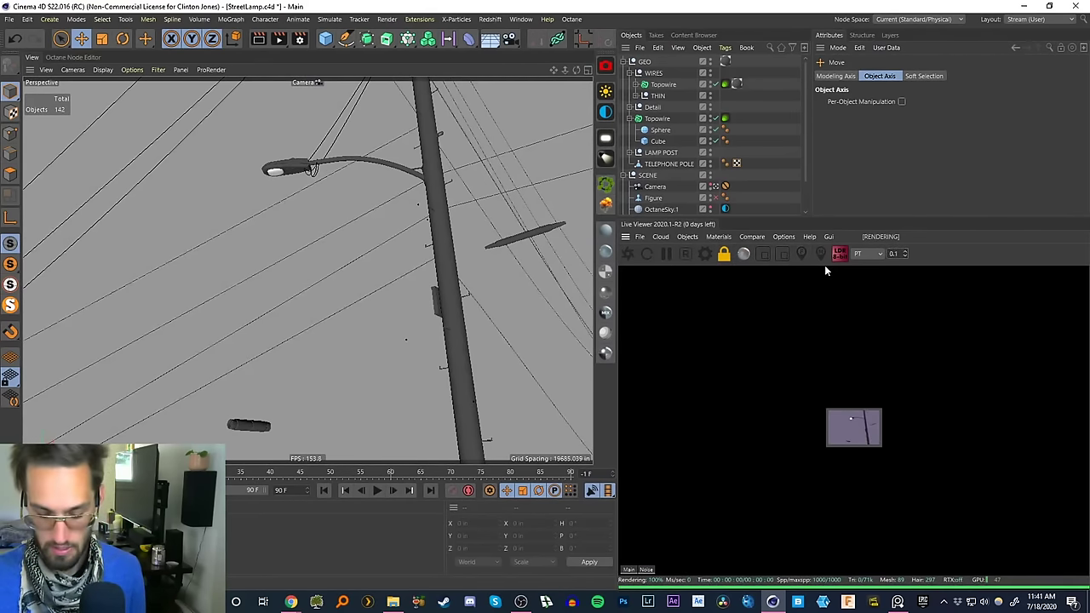
text(0.7)
key(Return)
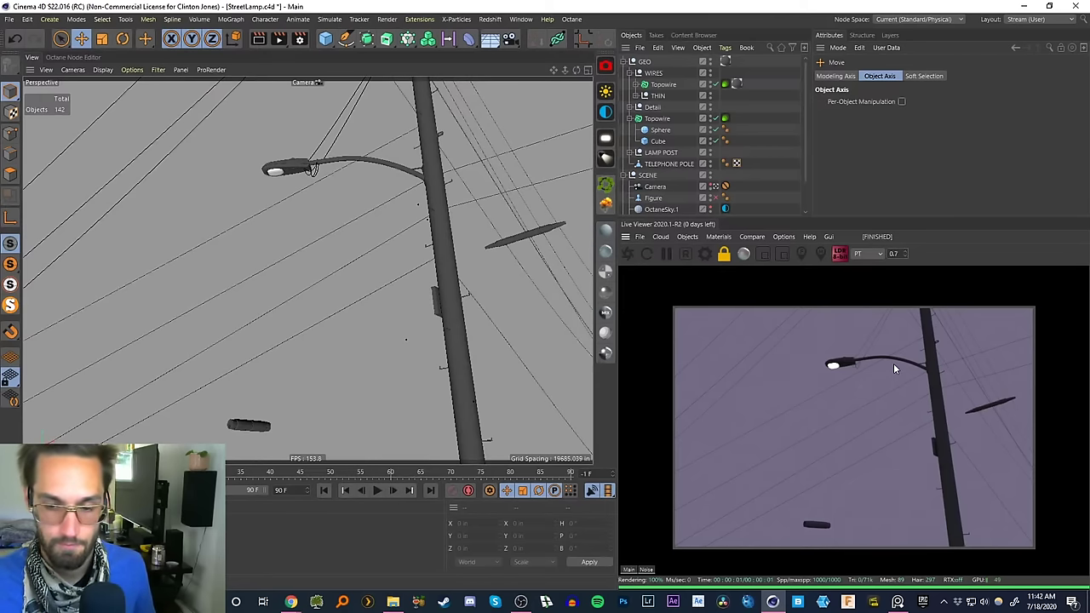
- Set the Topowire's curvature to about -20.9 in
click(661, 119)
click(1007, 76)
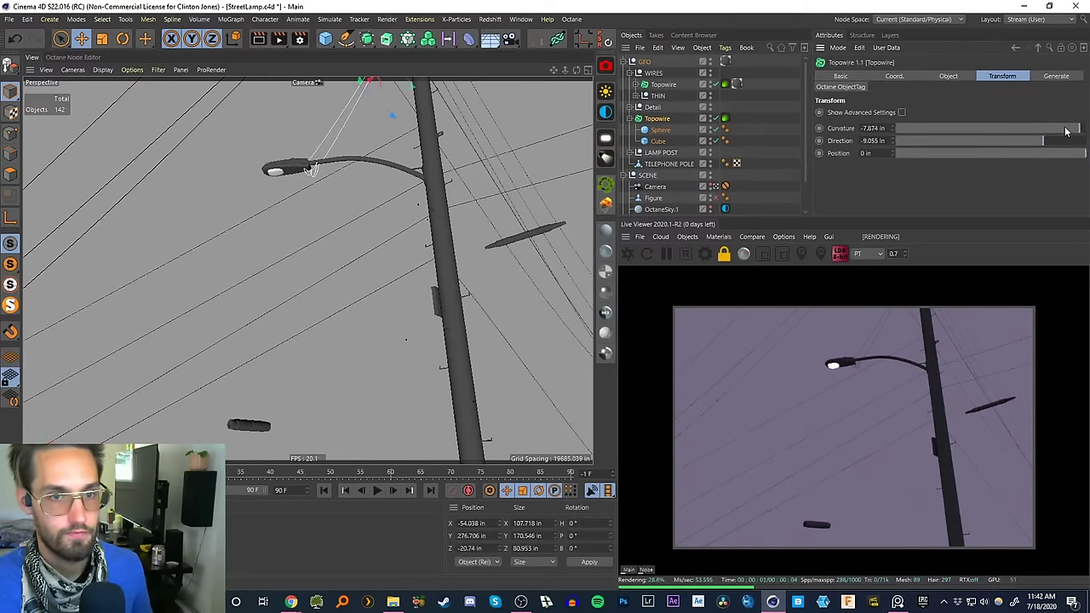
drag(1065, 130, 1063, 131)
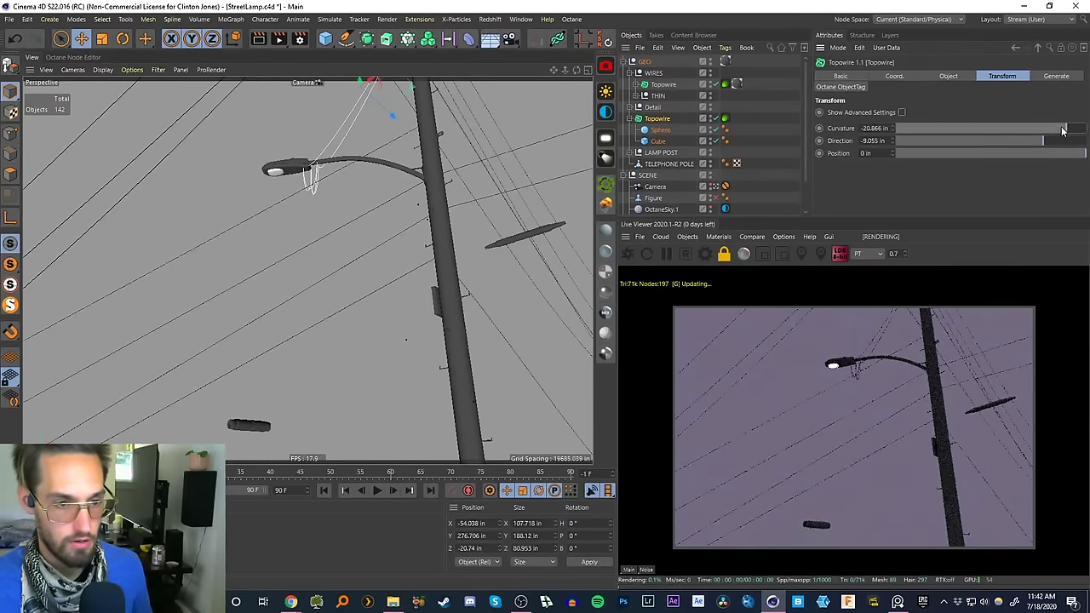
- Bring up the full street lamp reference photo to compare its wires with the render
right_drag(1088, 375, 880, 357)
key(Right)
key(Right)
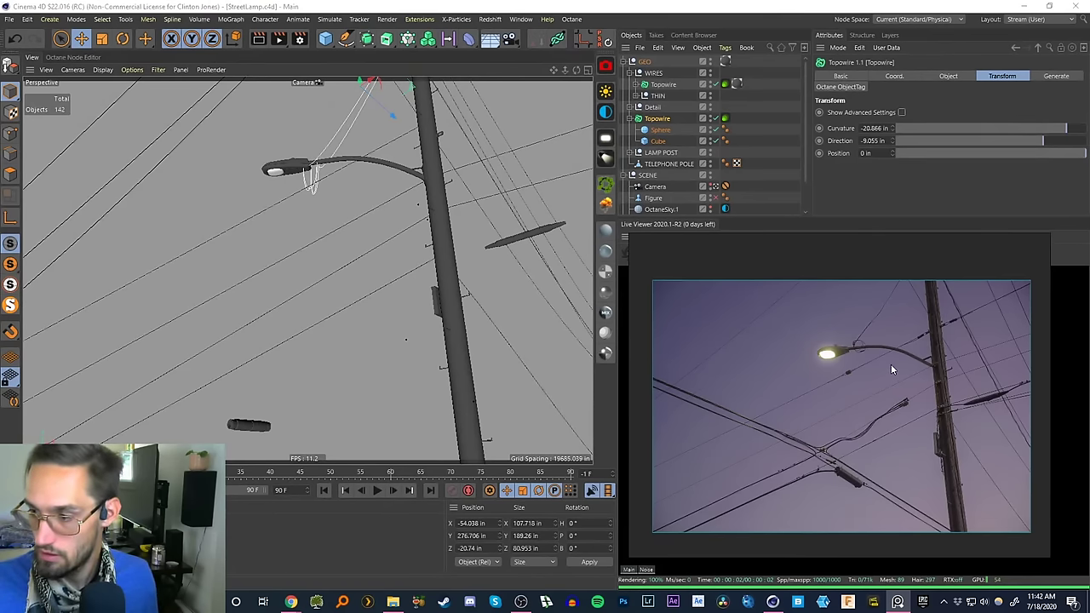
- Sketch a double-loop spline about 17.6 by 17.8 in around the lamp arm in the front view
click(584, 72)
key(s)
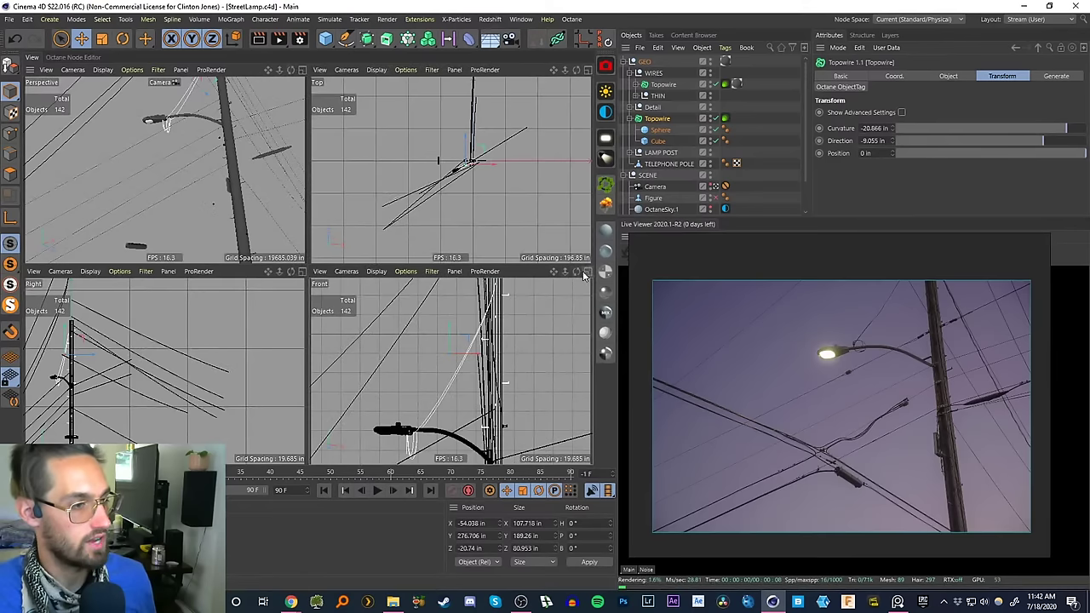
click(585, 272)
scroll(350, 336, up, 8)
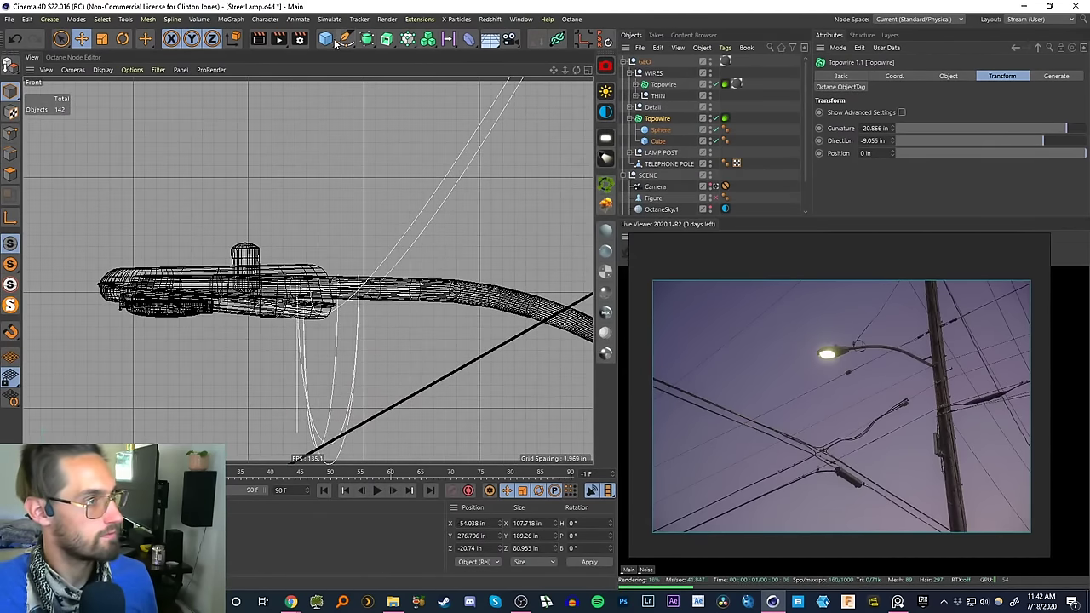
click(345, 39)
click(392, 75)
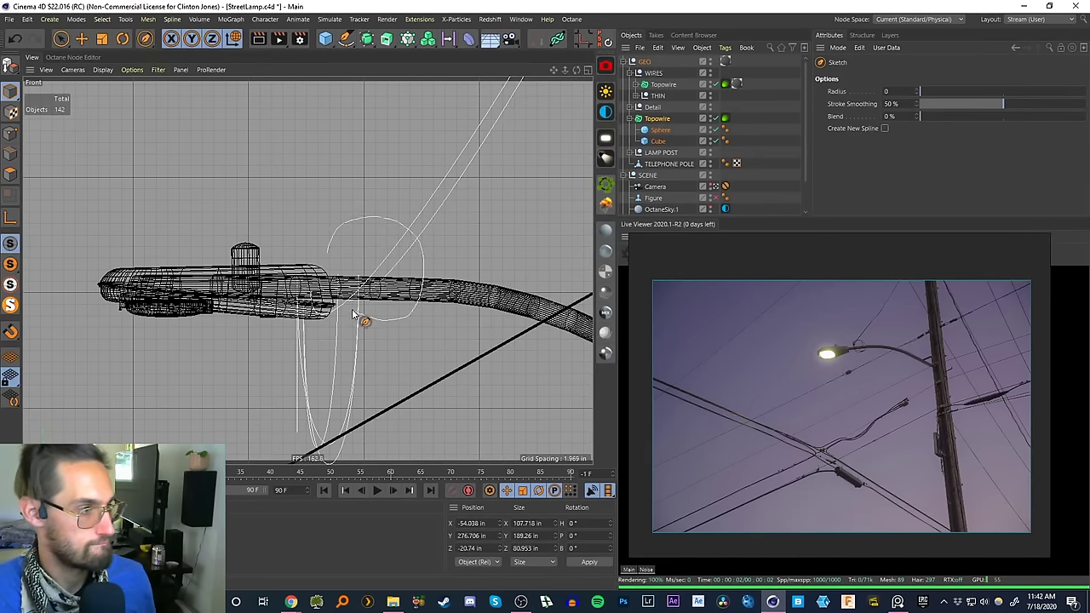
drag(324, 260, 326, 258)
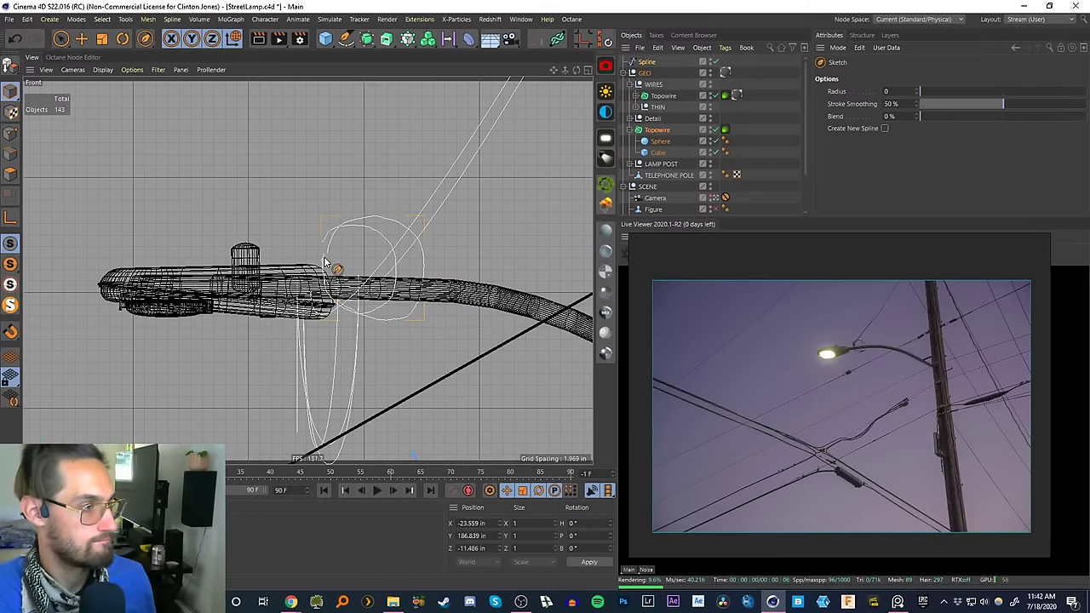
- Leave the scene camera and move the sketched spline onto the lamp arm, to about X -68.8, Y 290.7, Z -49 in
click(588, 69)
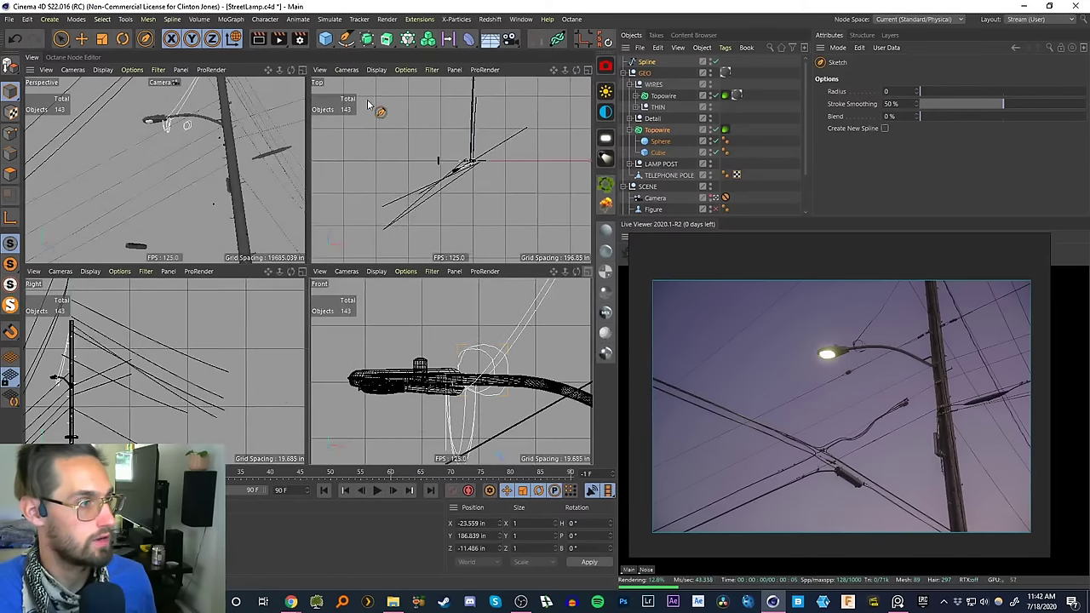
click(303, 70)
click(646, 63)
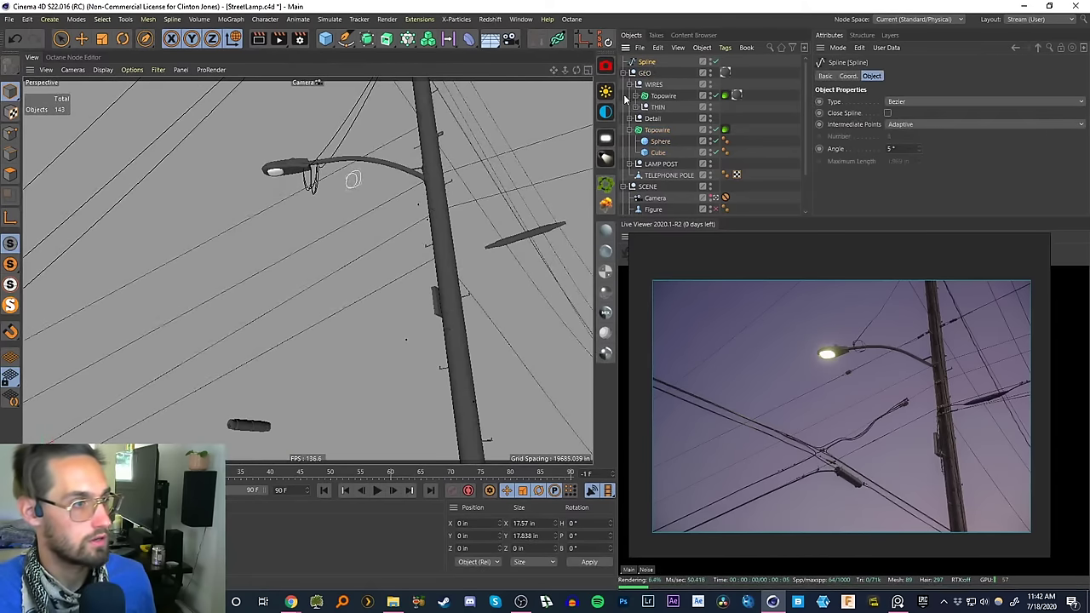
key(e)
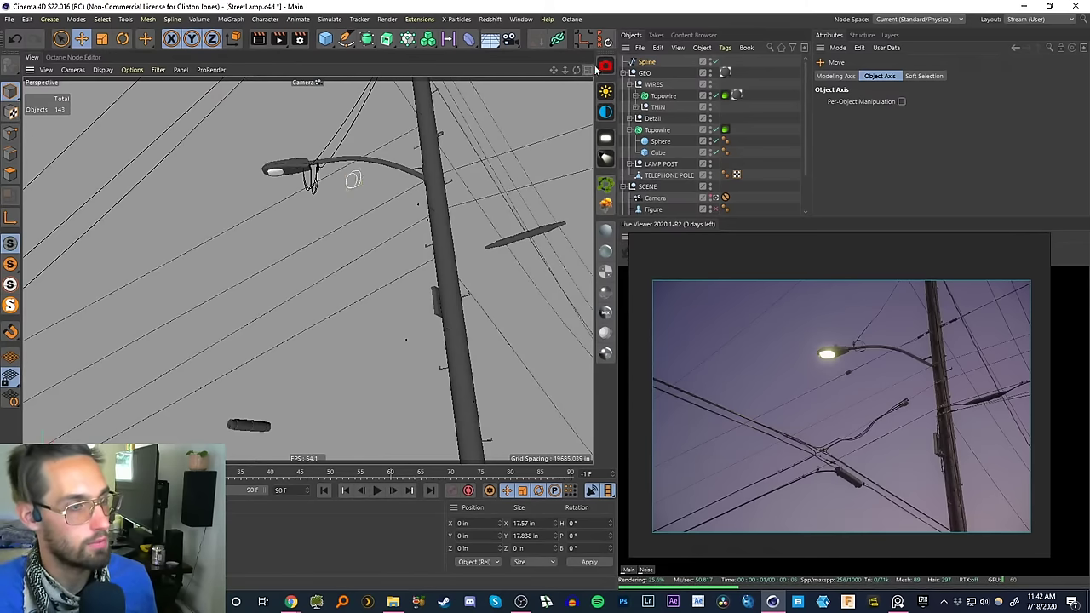
right_drag(749, 258, 773, 336)
click(715, 198)
click(715, 198)
alt+drag(314, 309, 314, 408)
alt+right_drag(288, 377, 314, 300)
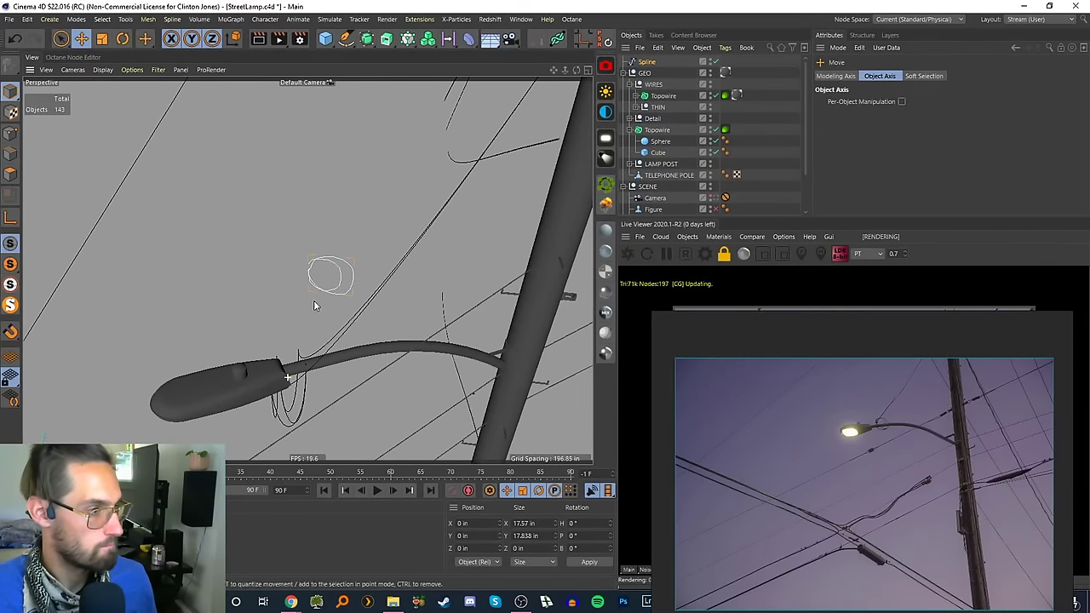
click(647, 62)
click(583, 39)
alt+drag(327, 322, 269, 317)
drag(401, 303, 290, 368)
scroll(281, 366, up, 3)
scroll(322, 298, up, 5)
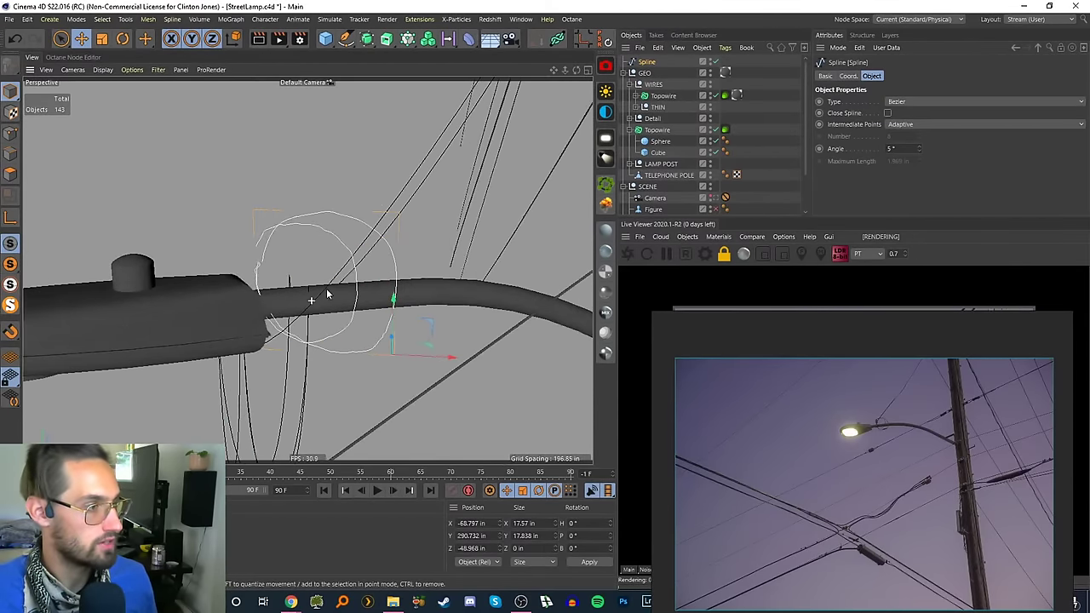
scroll(324, 299, up, 3)
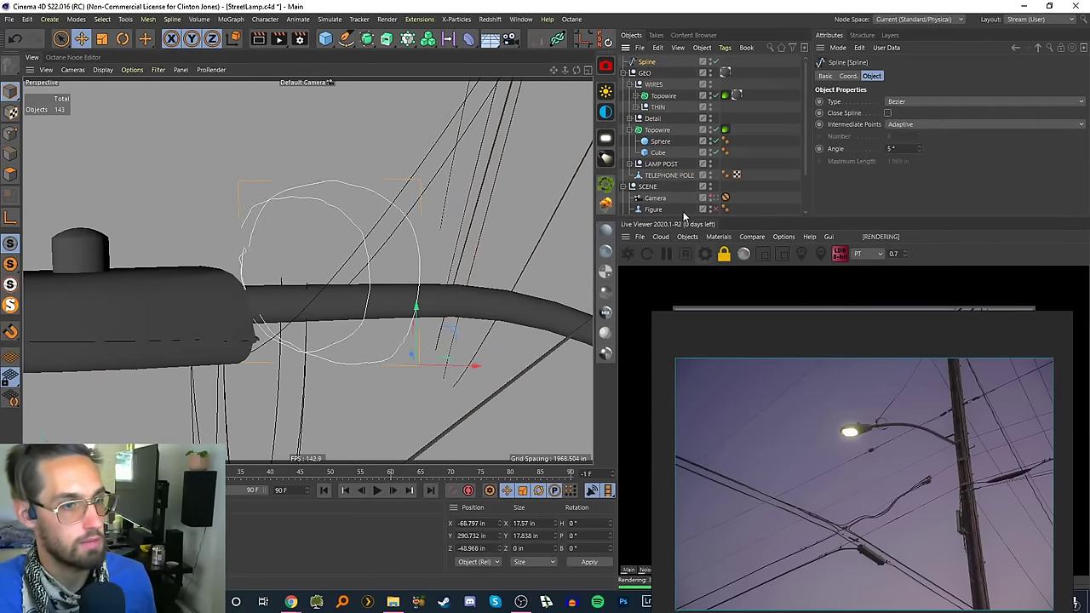
- Add a circle spline and put it with the looped spline into a Sweep
click(344, 39)
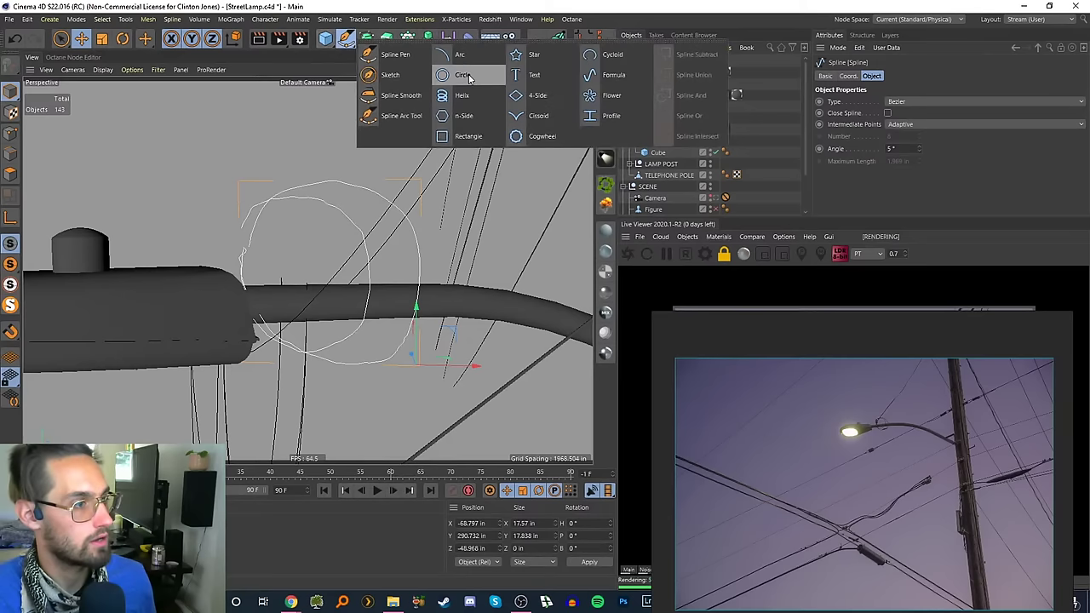
click(467, 75)
key(t)
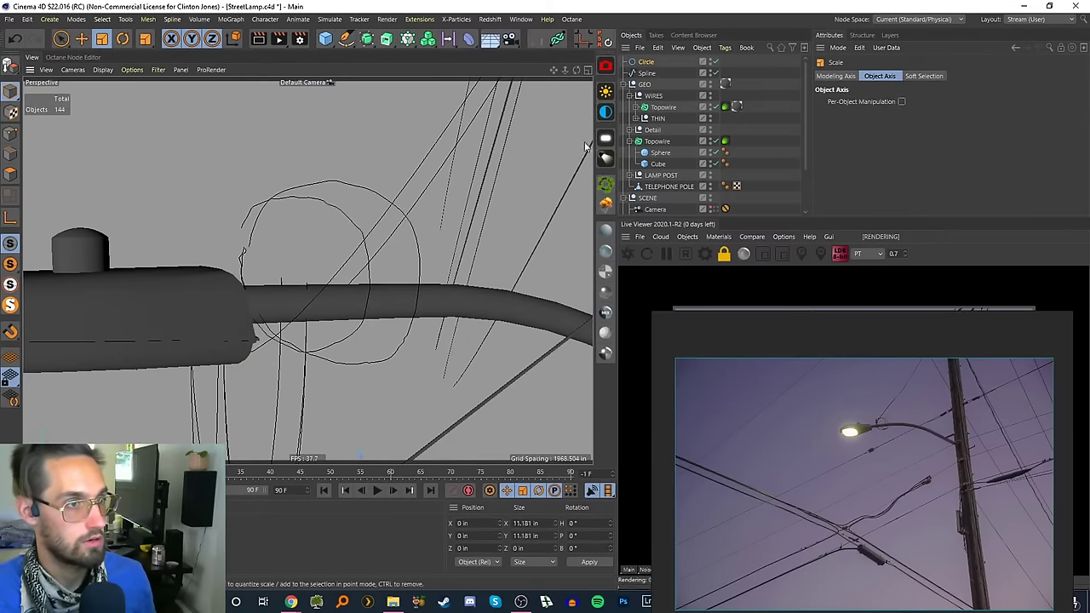
ctrl+click(647, 73)
click(387, 40)
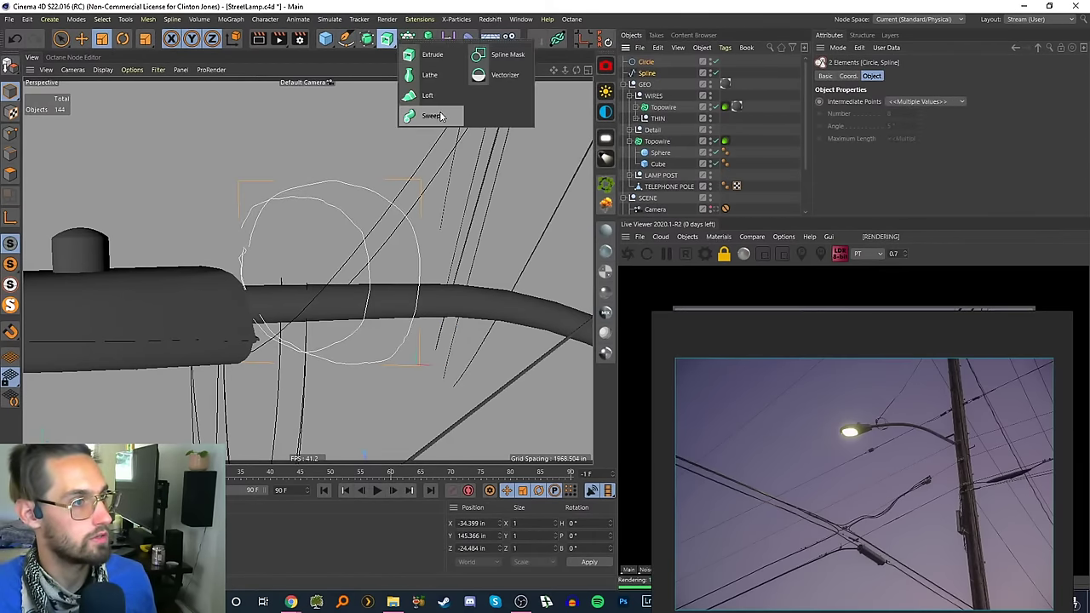
alt+click(426, 111)
- Scale the sweep's circle profile down to about 0.4 in for a thin wire
click(652, 74)
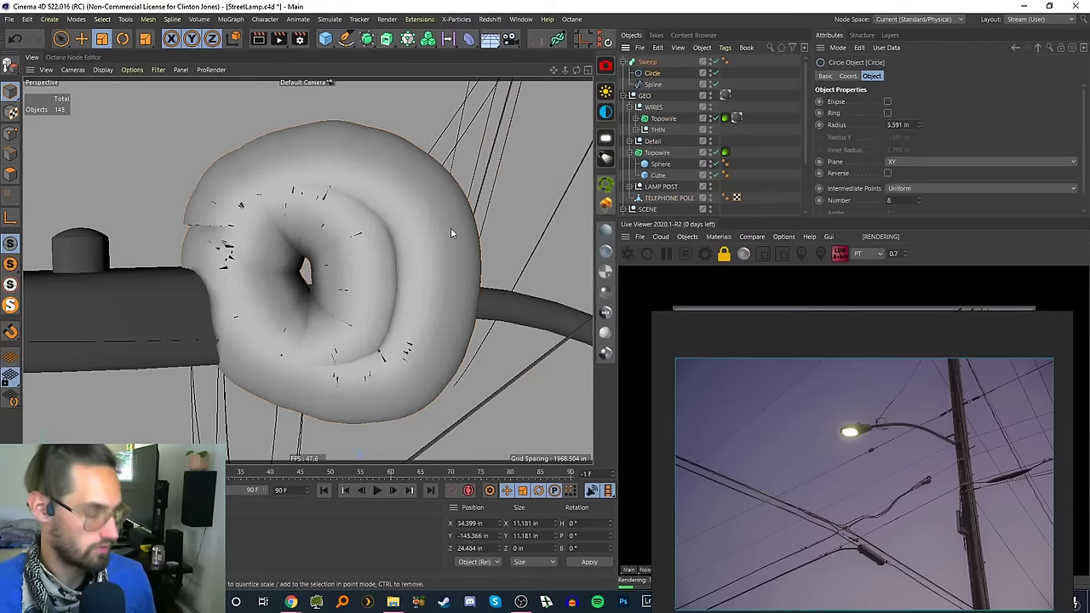
key(t)
drag(450, 227, 144, 337)
alt+right_drag(335, 289, 331, 331)
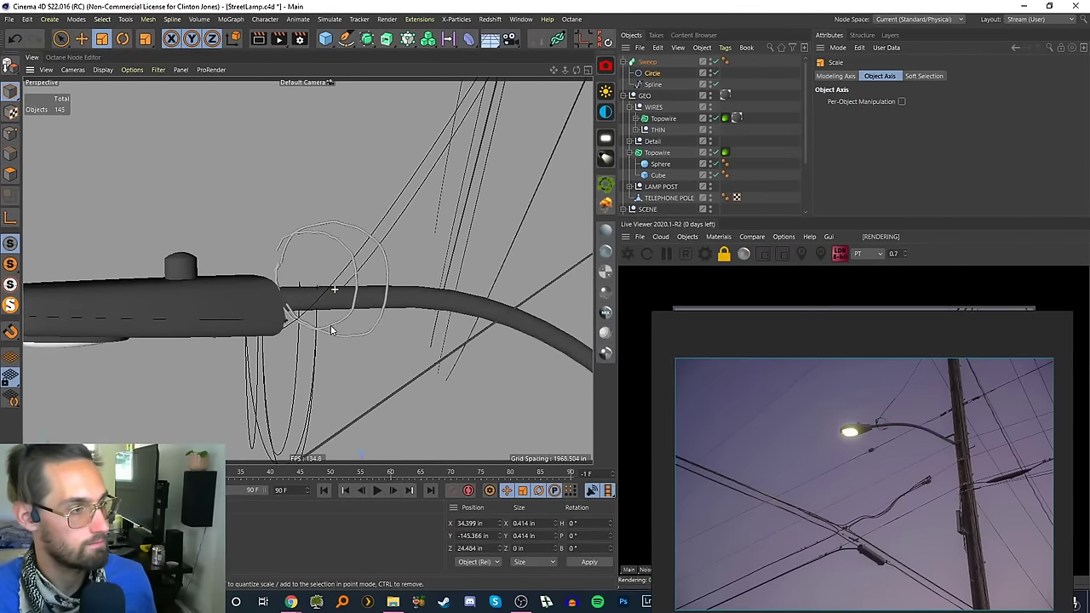
- Fold up the object hierarchy and move the wire-loop Sweep into the WIRES group under GEO
click(652, 74)
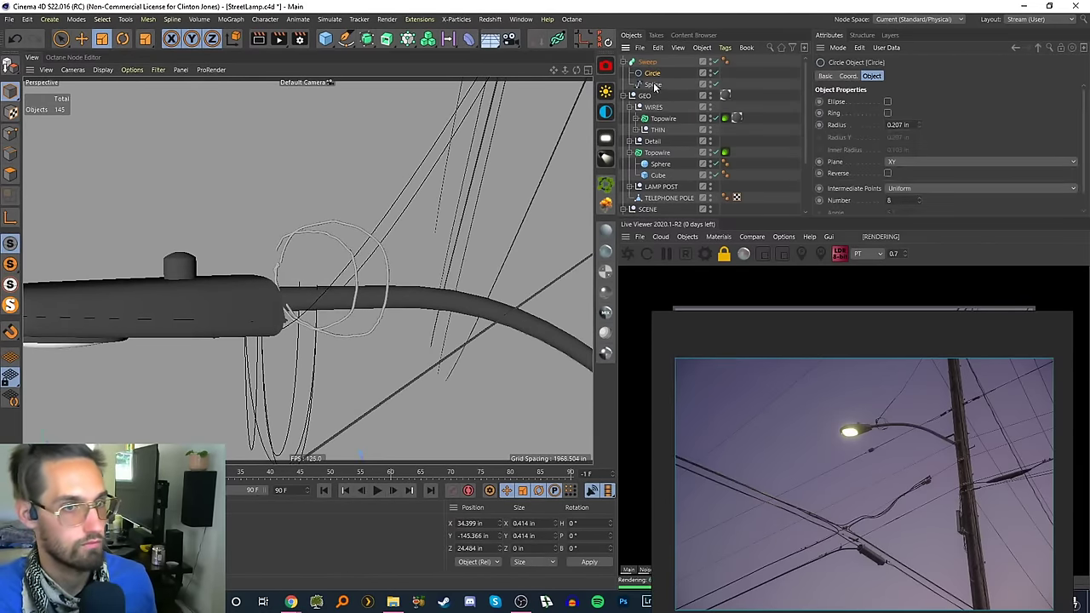
mouse_move(320, 296)
alt+mouse_down()
mouse_move(315, 238)
mouse_move(311, 277)
alt+mouse_up()
click(631, 62)
click(632, 74)
click(631, 85)
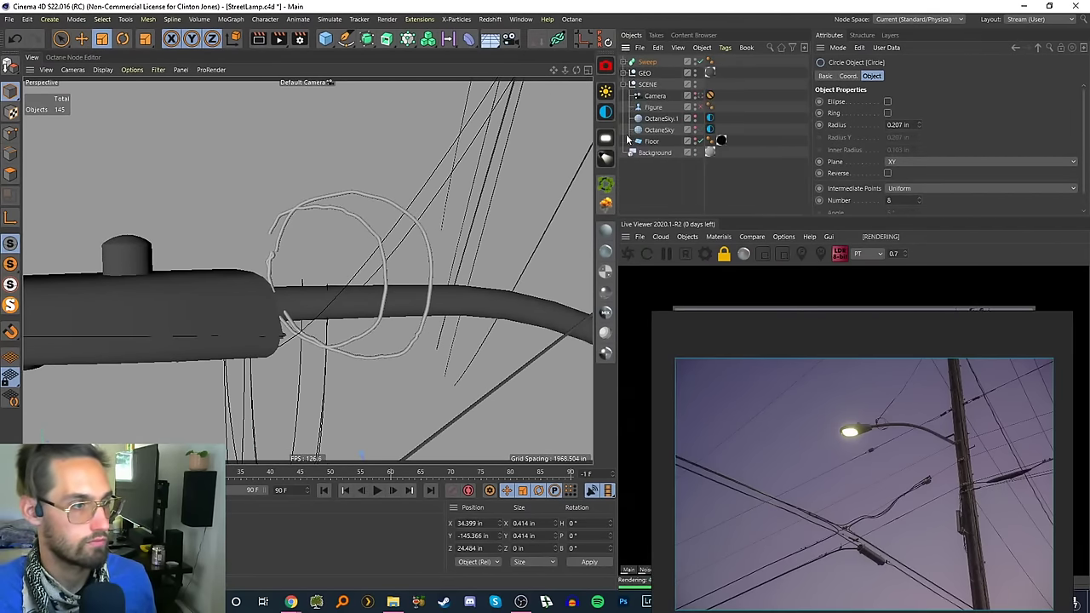
scroll(385, 284, down, 5)
scroll(385, 285, up, 3)
alt+drag(384, 324, 371, 286)
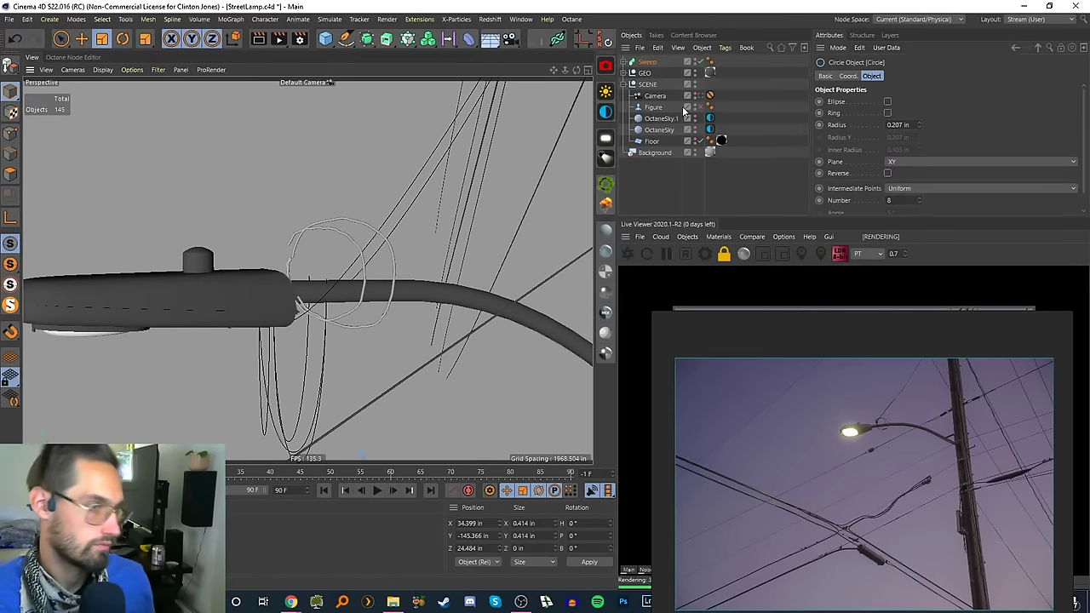
click(625, 73)
click(624, 74)
click(624, 85)
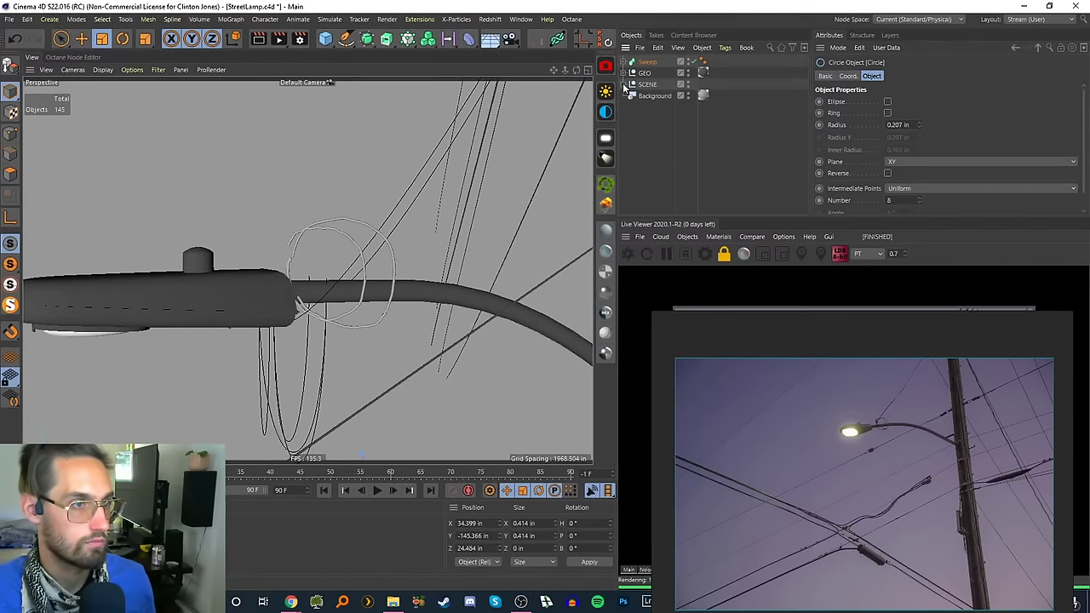
click(624, 85)
click(624, 84)
click(624, 73)
click(653, 84)
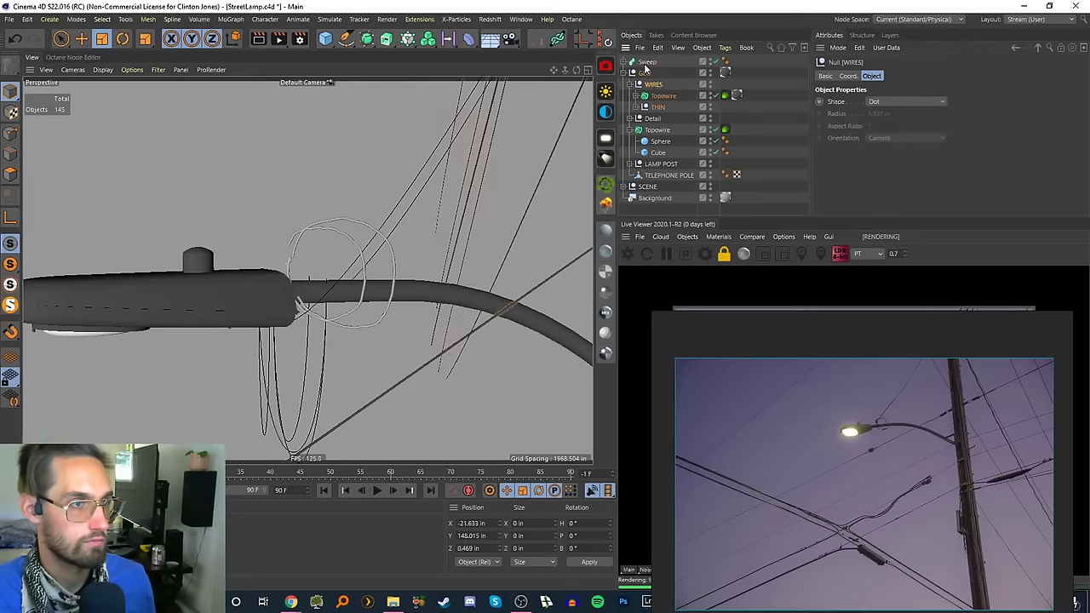
click(661, 85)
click(660, 95)
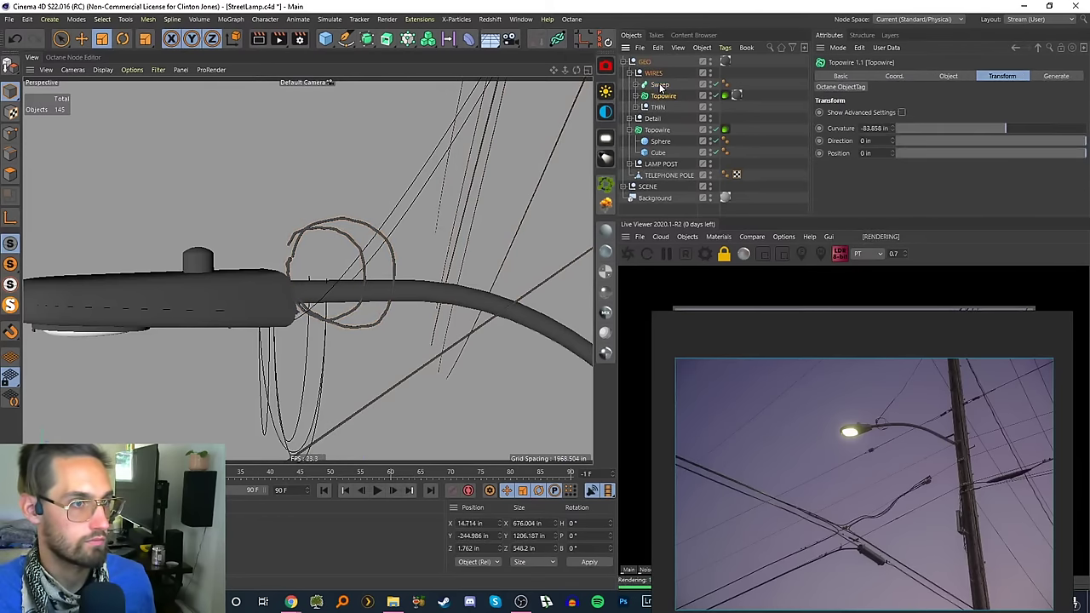
- Remove the separate material tags from the Sweep and Topowire in WIRES, leaving only the GEO group's OctDiffuse3 material
click(660, 84)
mouse_move(660, 84)
mouse_down()
mouse_move(658, 110)
mouse_move(664, 84)
mouse_up()
click(758, 86)
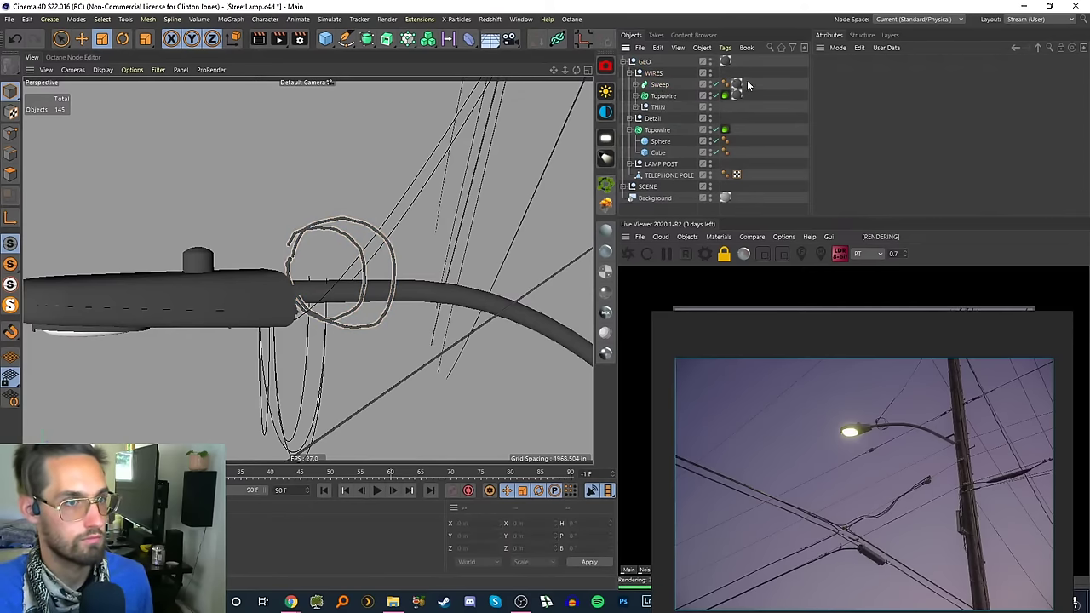
drag(733, 103, 754, 104)
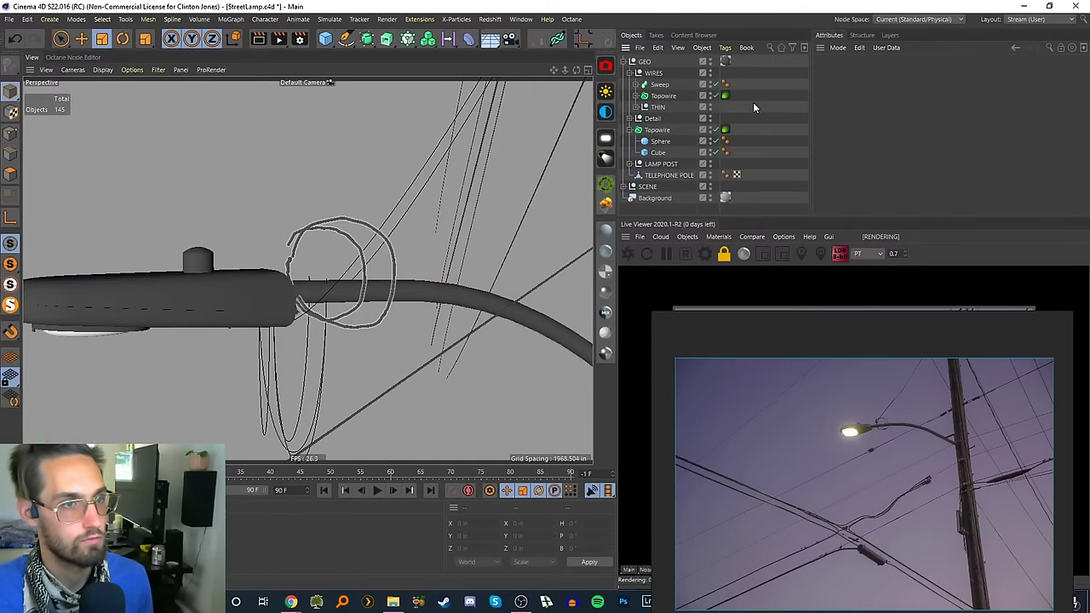
click(723, 65)
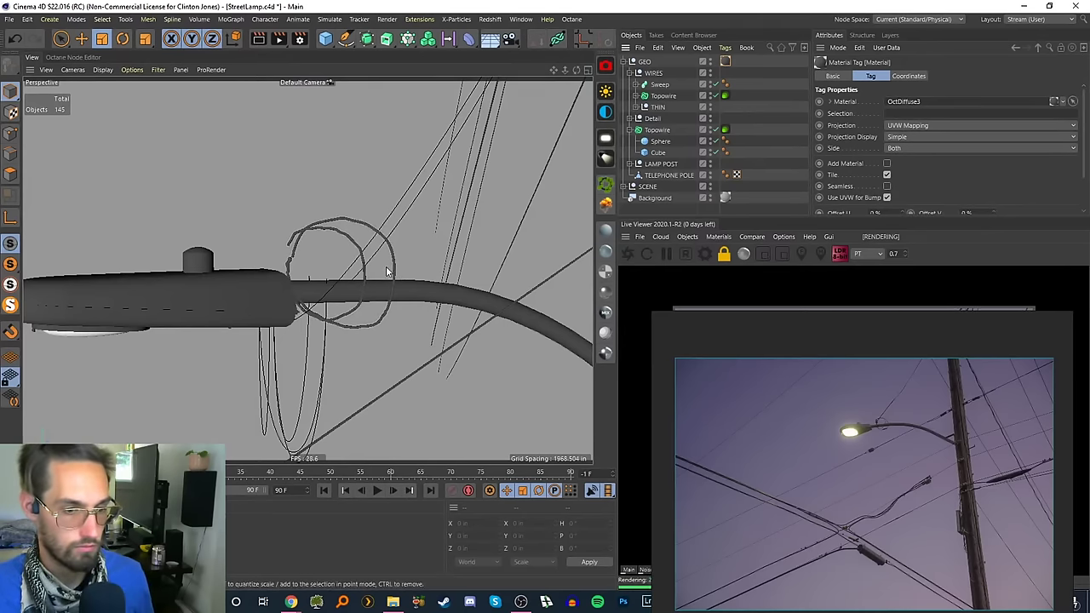
- Set the reference photo aside and look through the scene camera
drag(756, 412, 1088, 362)
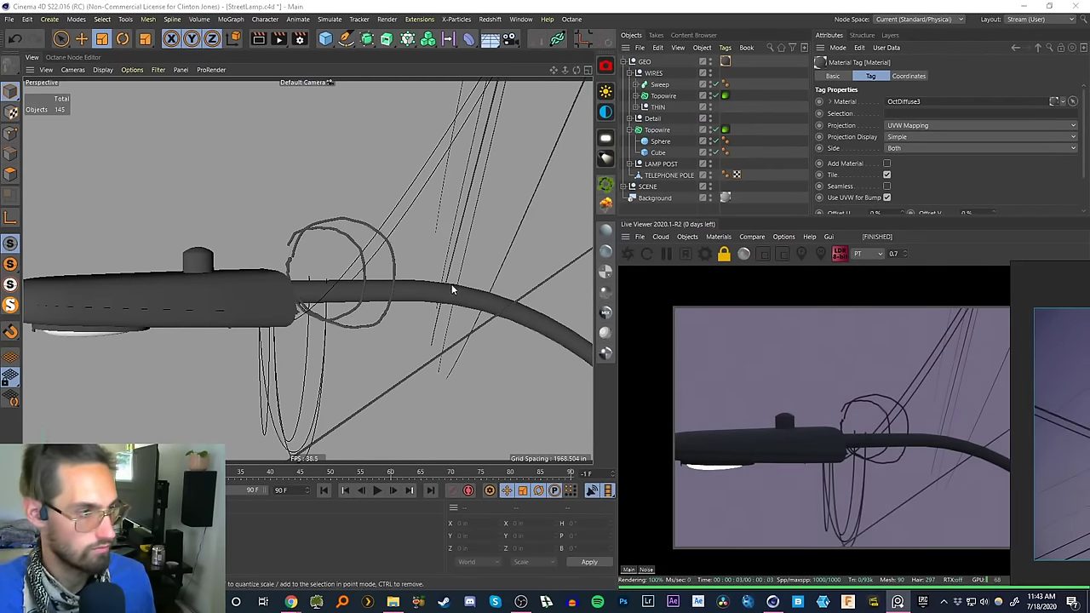
click(631, 186)
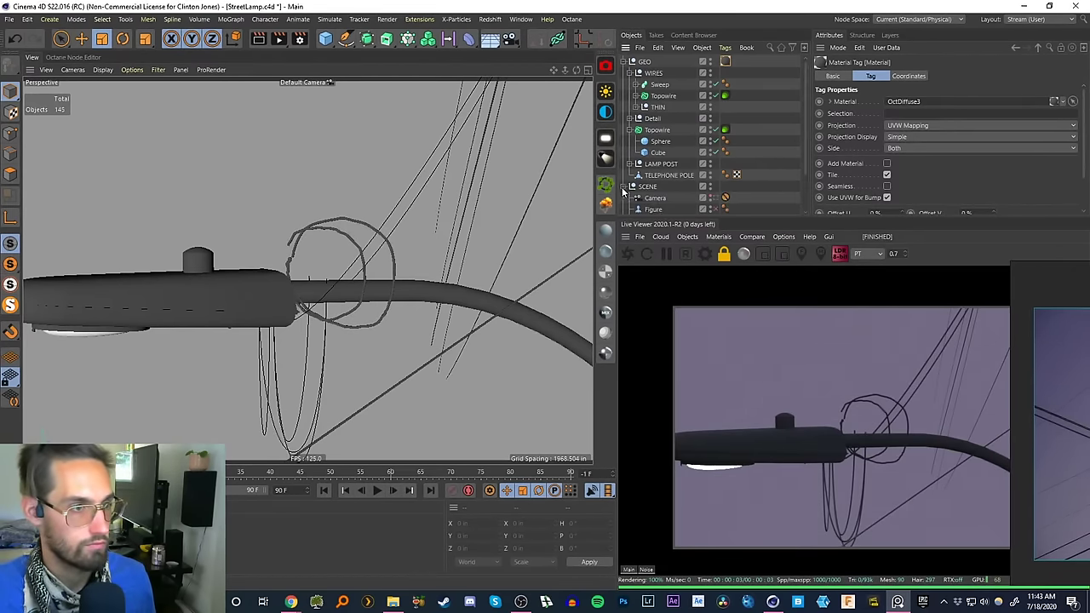
click(713, 197)
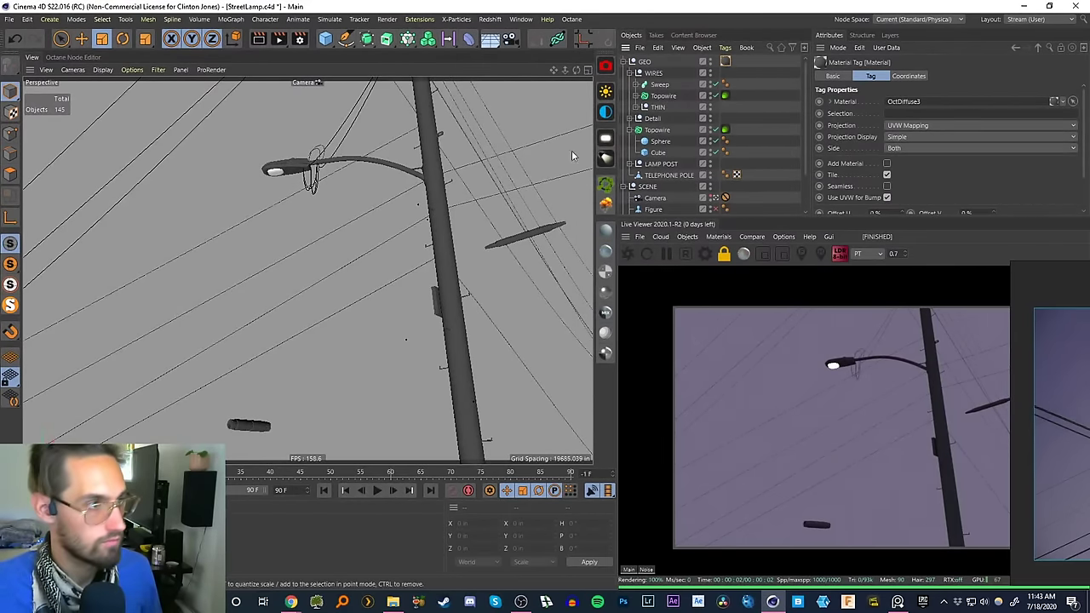
- Centre the Sweep's axis on its geometry and move the loops to about X -51.8, Y 40.8, Z -47.2 in
click(659, 84)
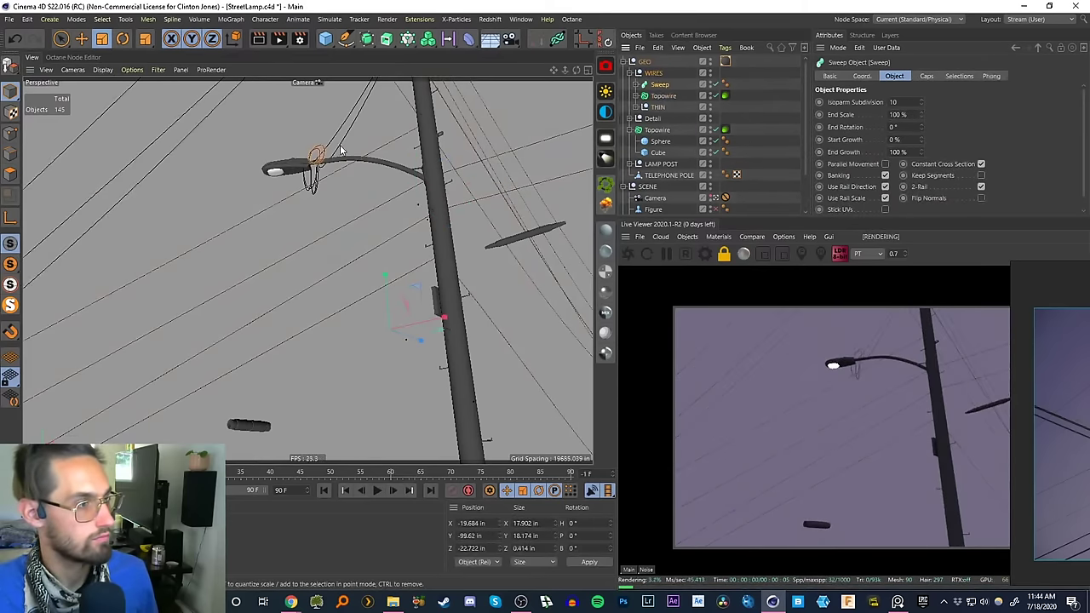
key(e)
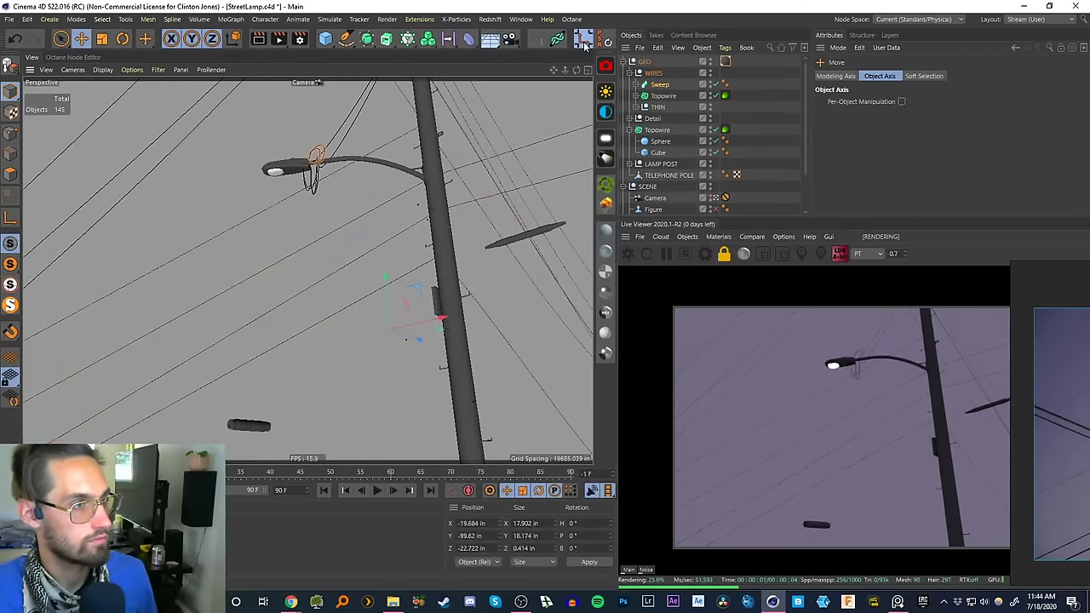
click(583, 39)
drag(326, 139, 326, 145)
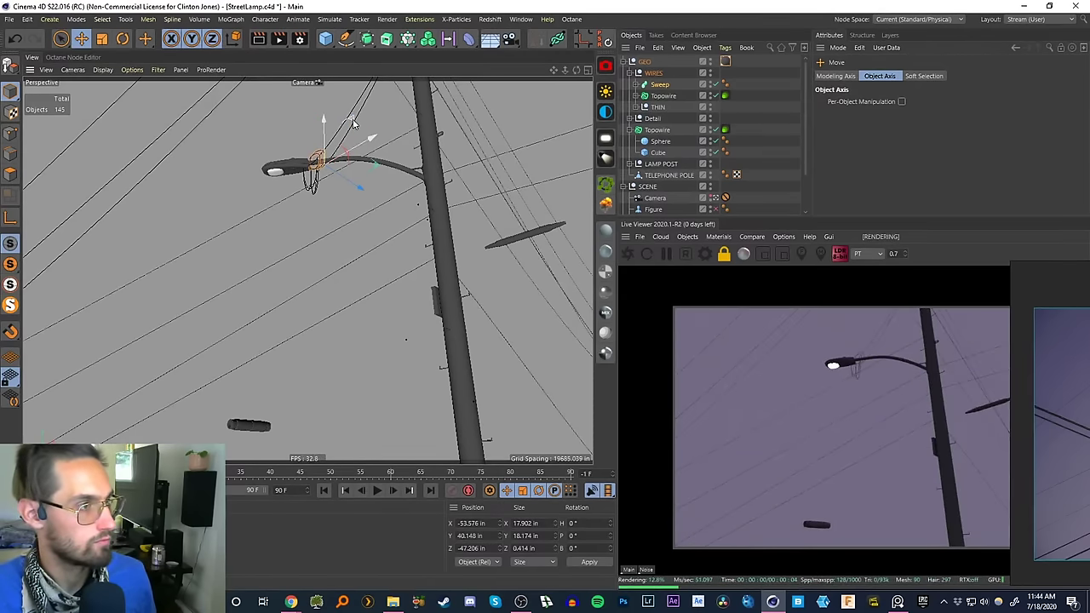
drag(354, 123, 357, 121)
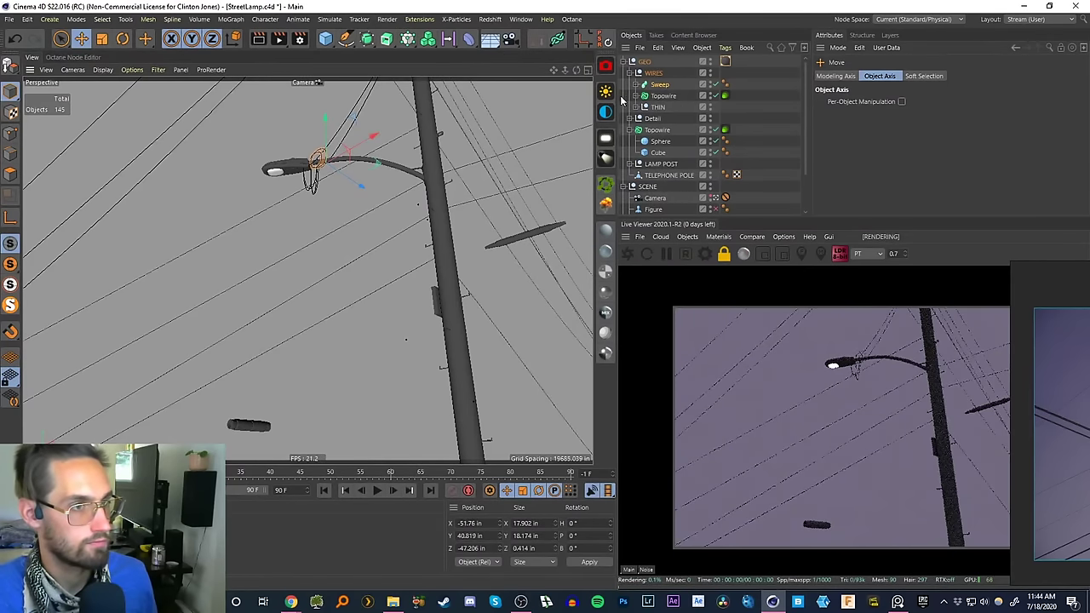
- Scale the pole-top Topowire's sphere down to about 1.9 in and nudge it to about X -38.6, Y -75.5, Z -23.1 in
click(663, 96)
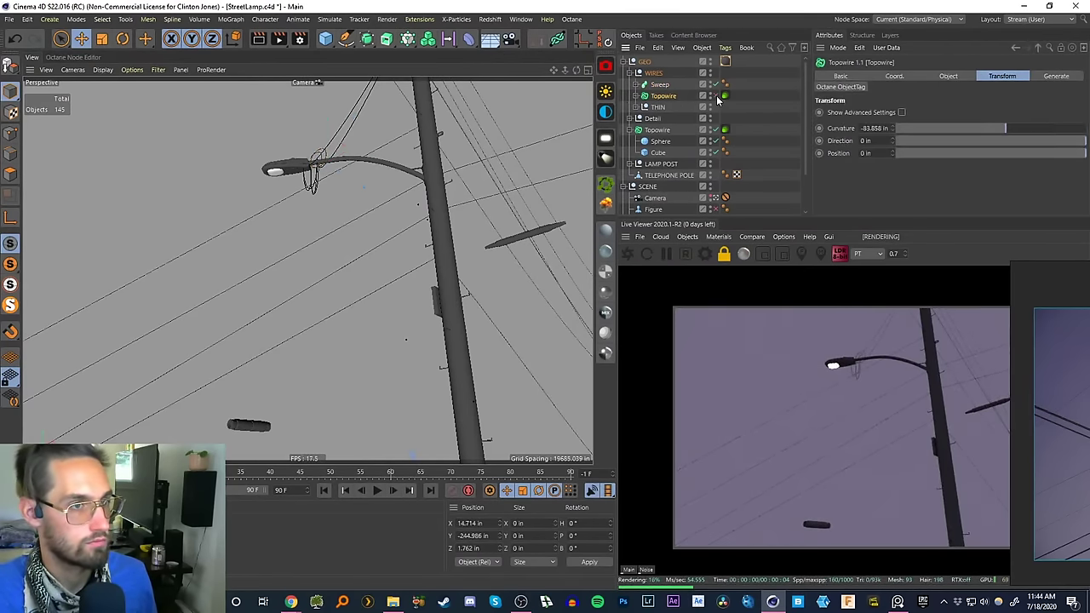
click(724, 129)
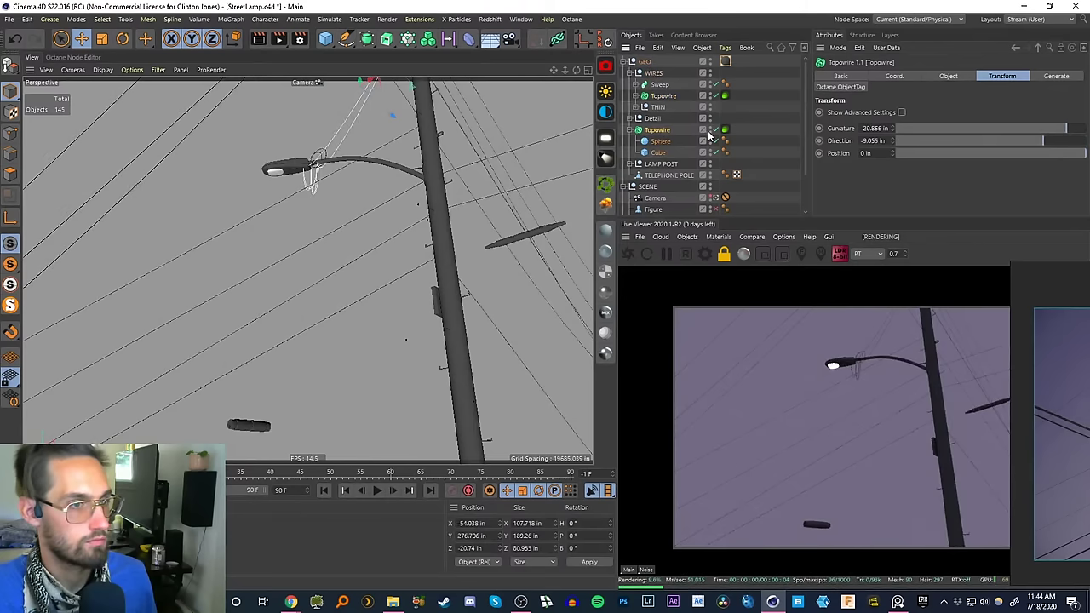
click(659, 142)
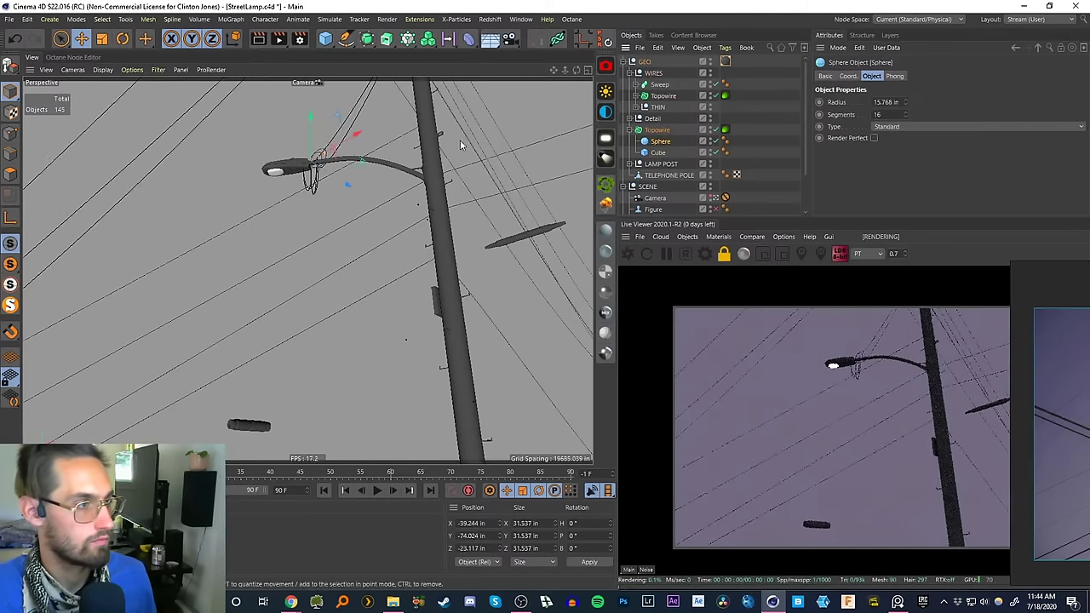
key(t)
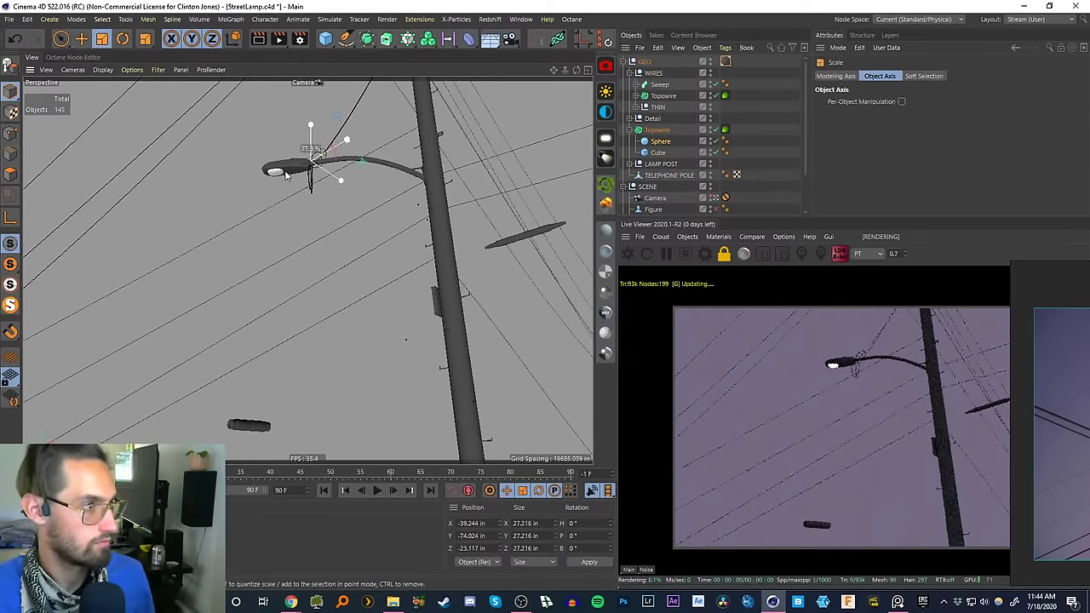
drag(313, 144, 57, 308)
key(e)
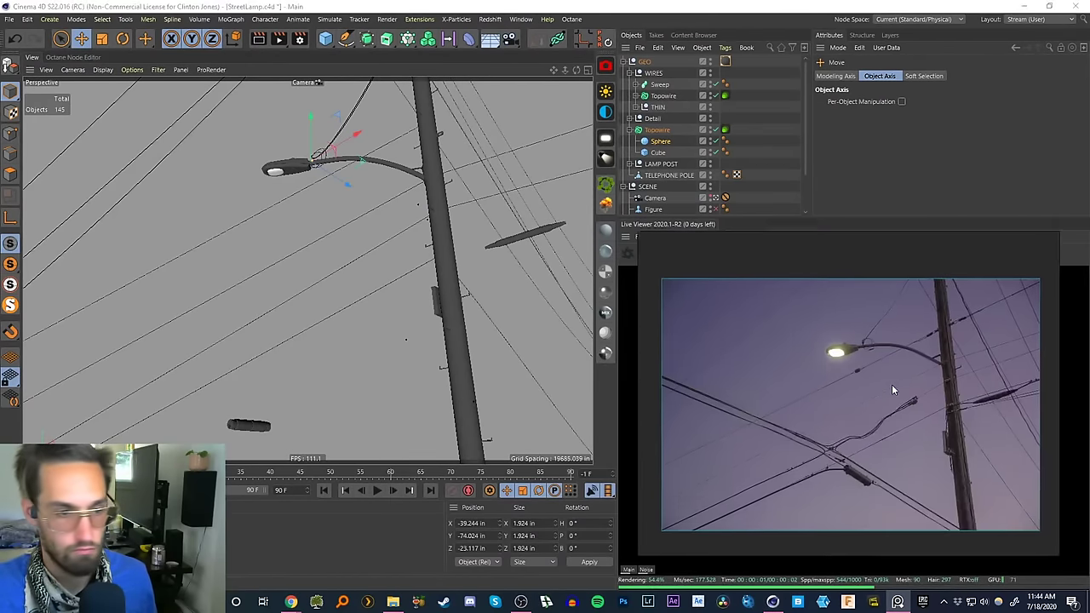
drag(335, 119, 337, 122)
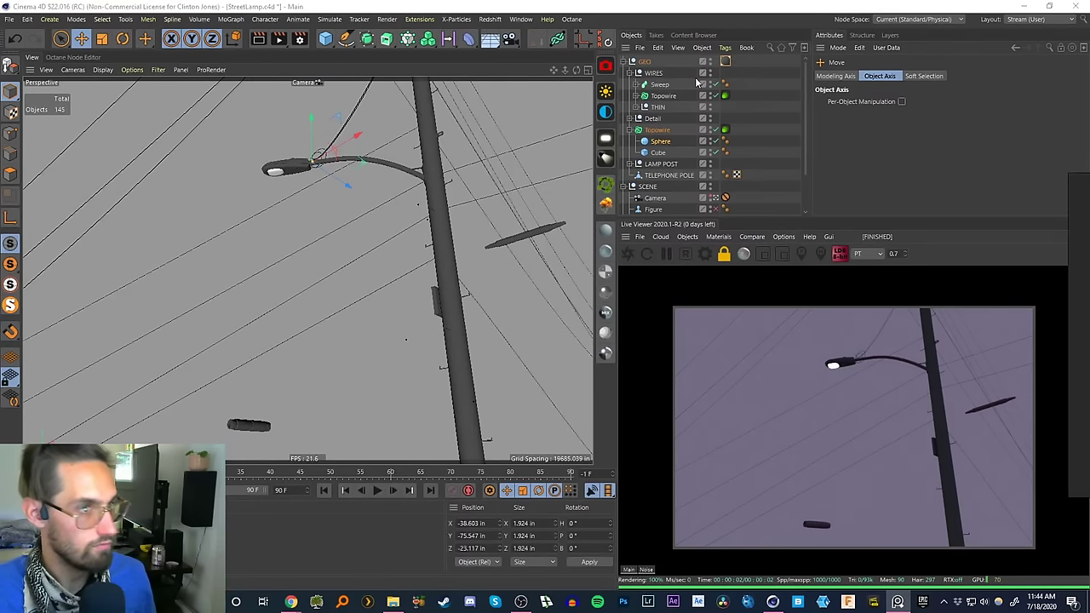
- Set the pole-top Topowire's points count to 5 and its random seed to 12327
click(656, 130)
click(947, 75)
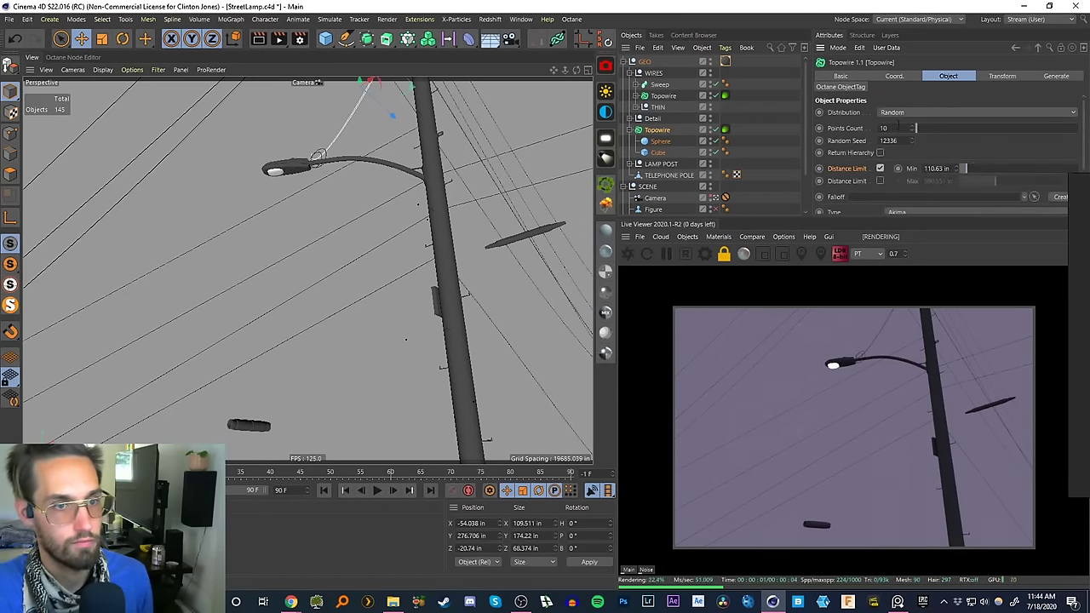
drag(888, 128, 730, 136)
text(5)
key(Return)
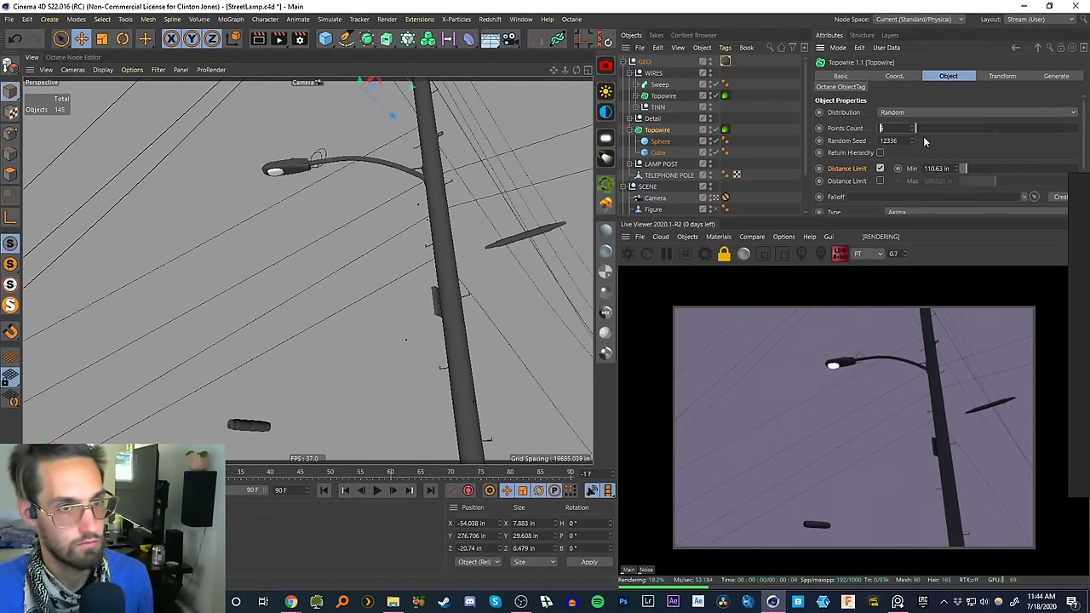
drag(911, 141, 911, 154)
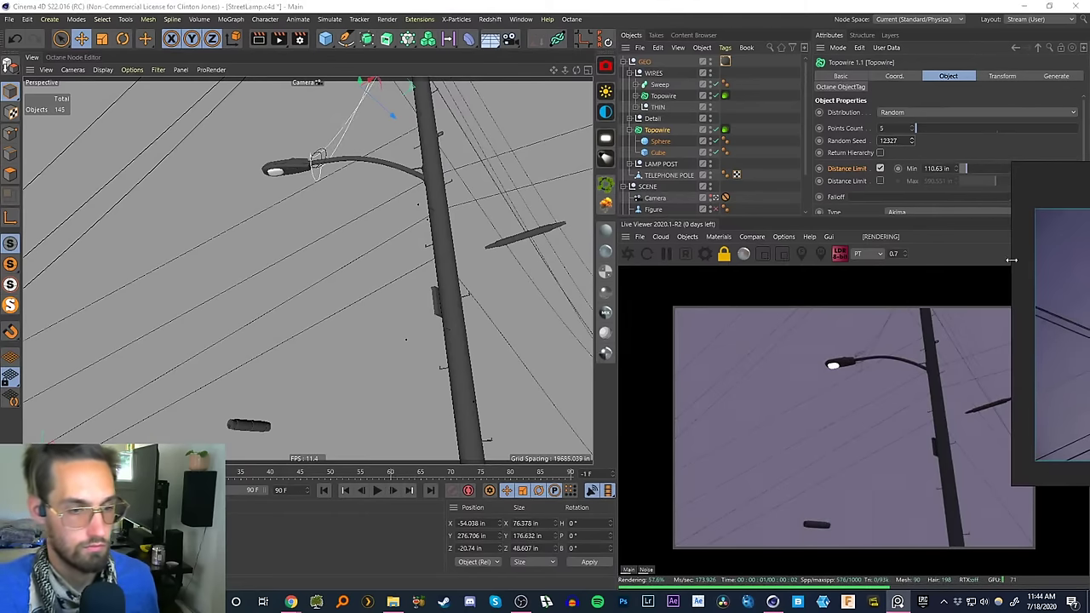
- Set the pole-top Topowire's curvature to about -29.5 in
click(1002, 76)
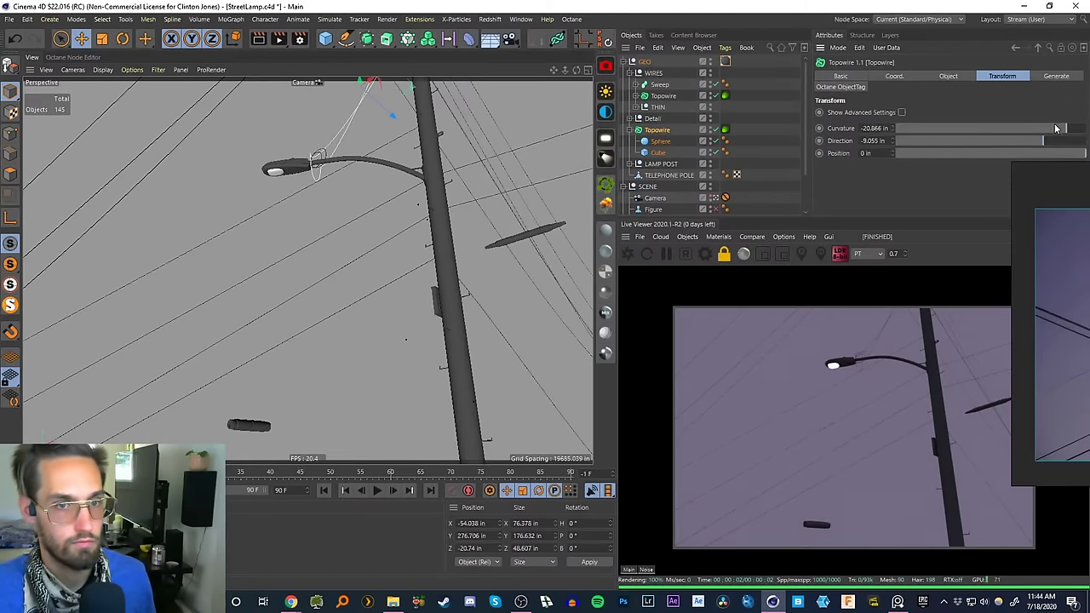
click(1057, 130)
click(1058, 130)
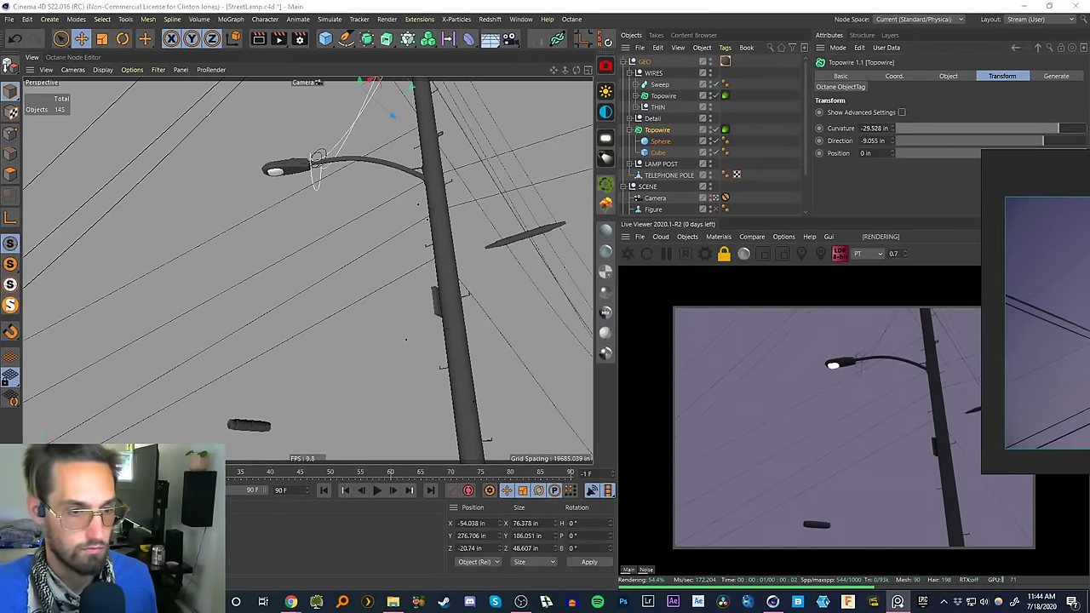
- Rotate the Topowire's sphere to a heading of about -51.9° and move it to about X -34.9, Y -79.9, Z -20.2 in
click(658, 149)
click(660, 141)
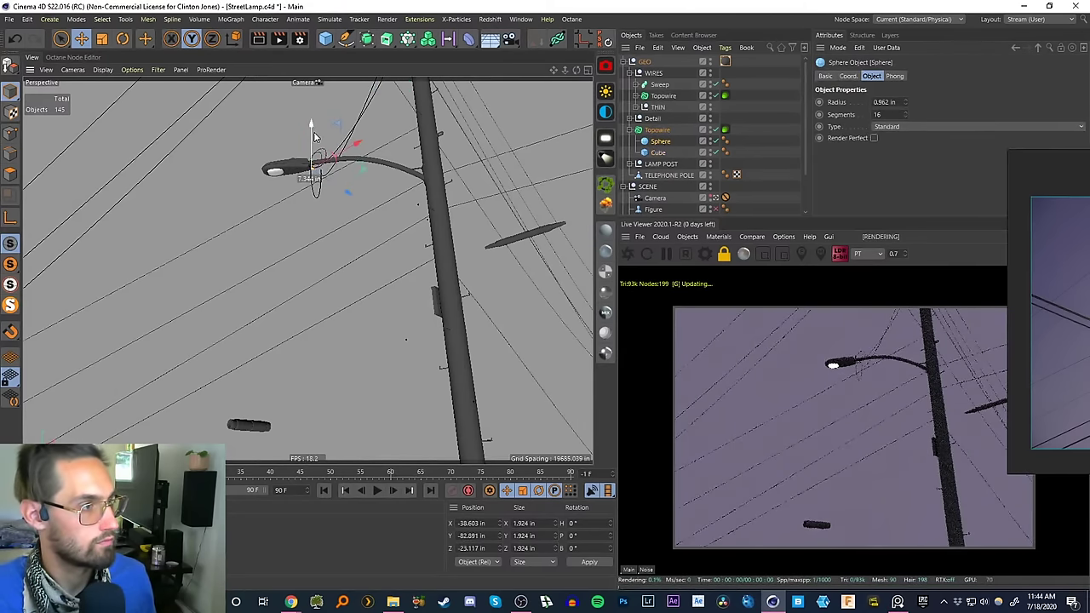
drag(314, 131, 313, 130)
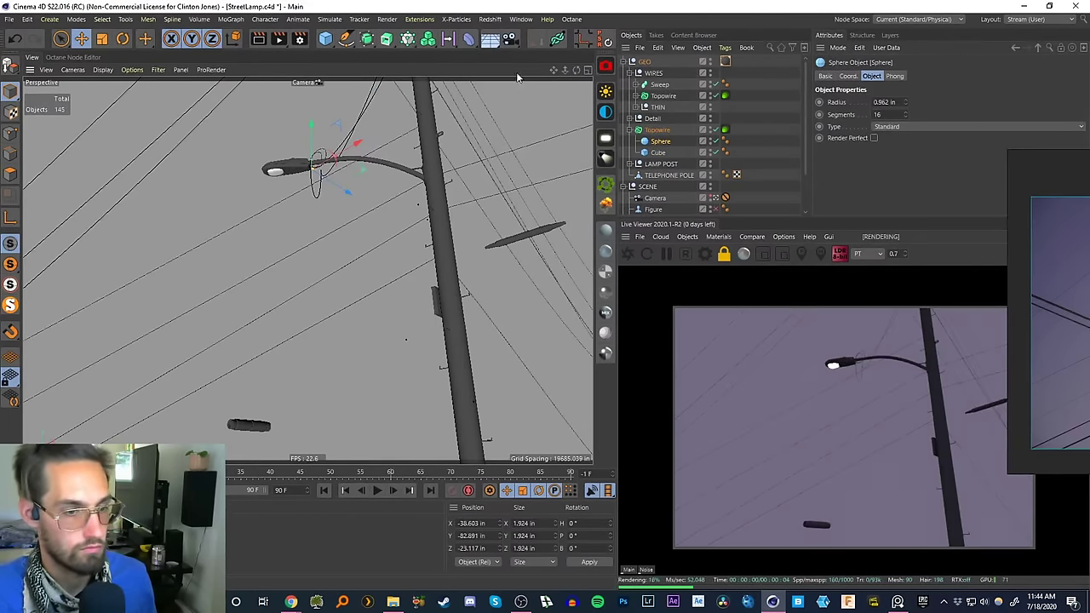
key(r)
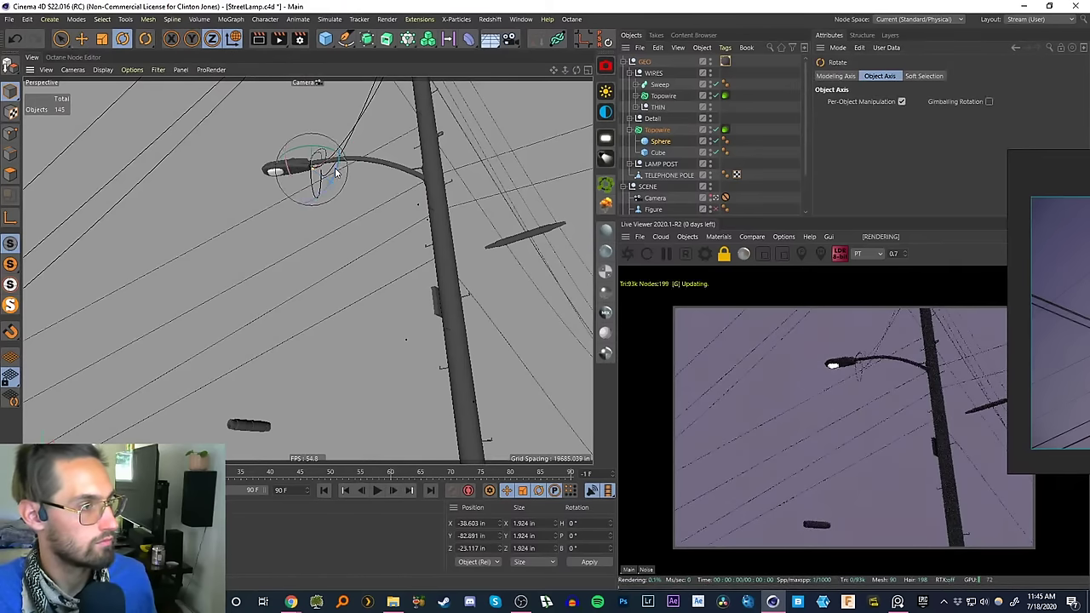
drag(336, 173, 321, 136)
key(e)
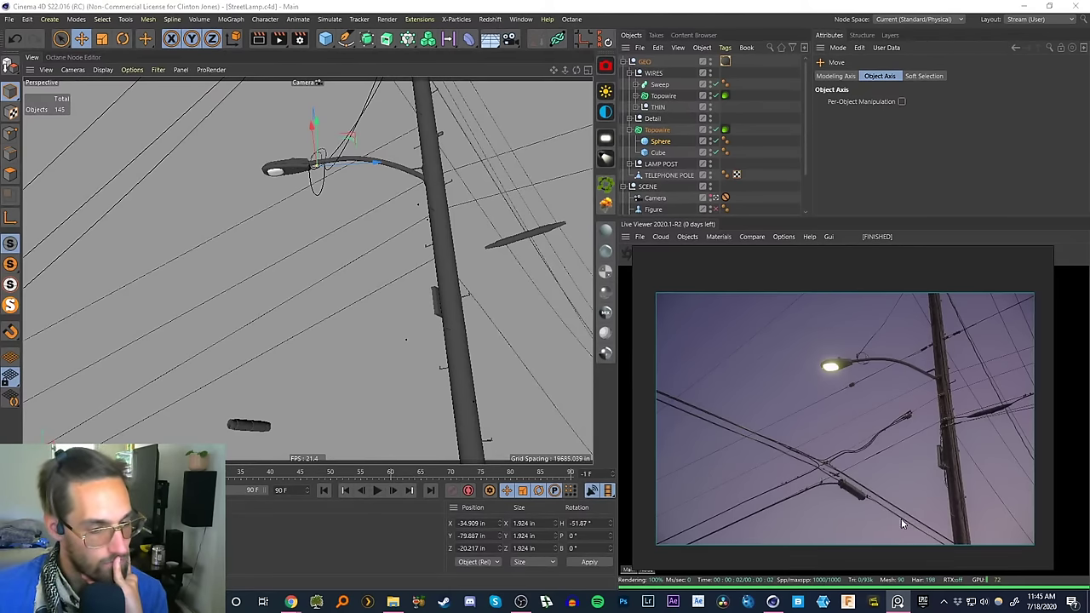
- Switch to the top view around the lamp arm and hide the WIRES group
click(587, 71)
click(587, 71)
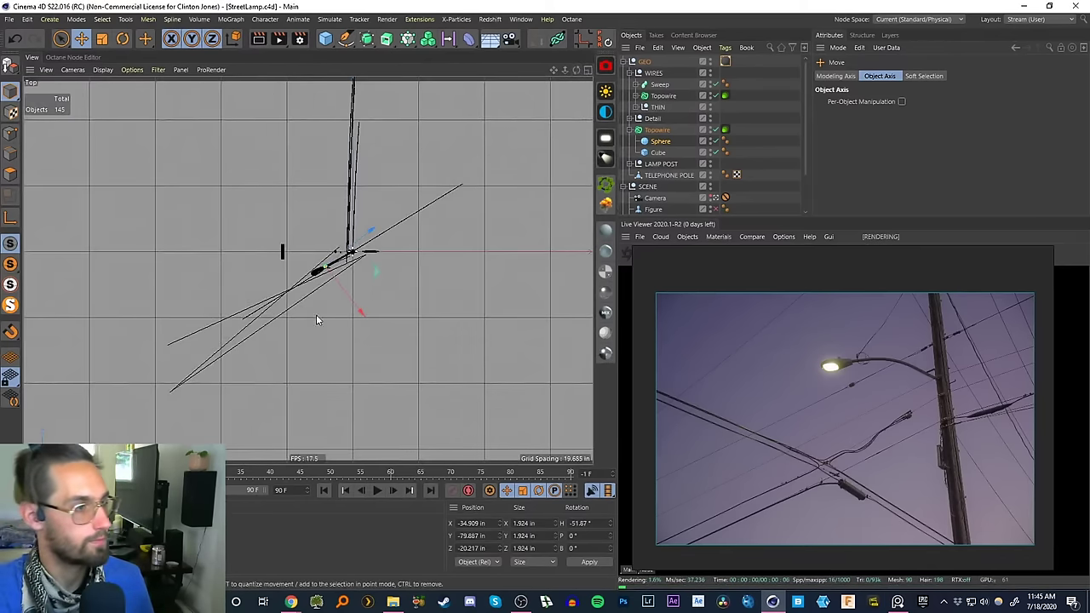
scroll(316, 314, up, 6)
alt+middle_drag(328, 269, 413, 239)
click(629, 129)
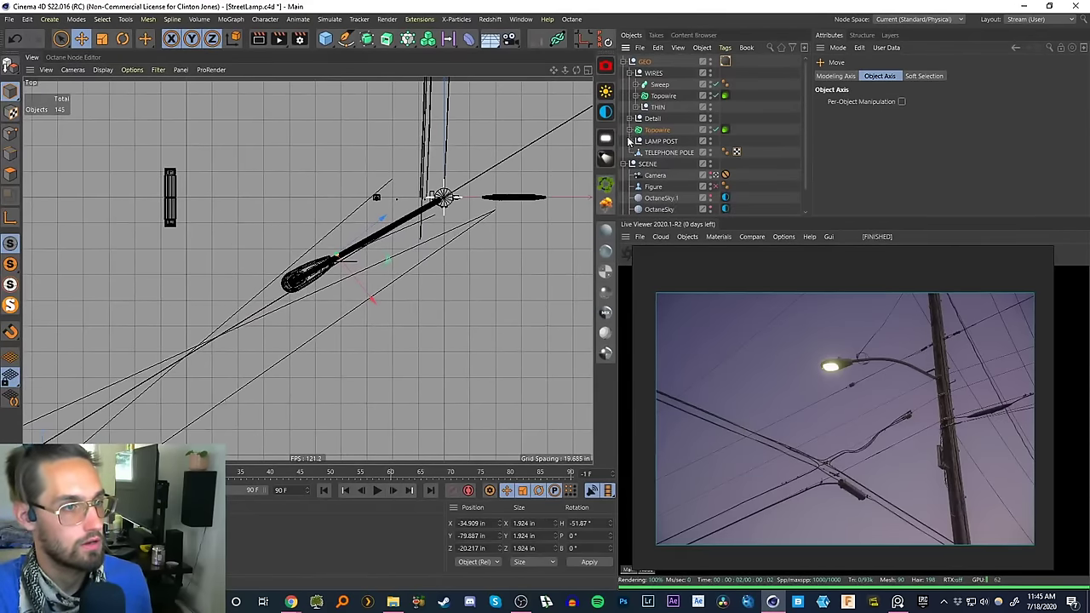
click(630, 74)
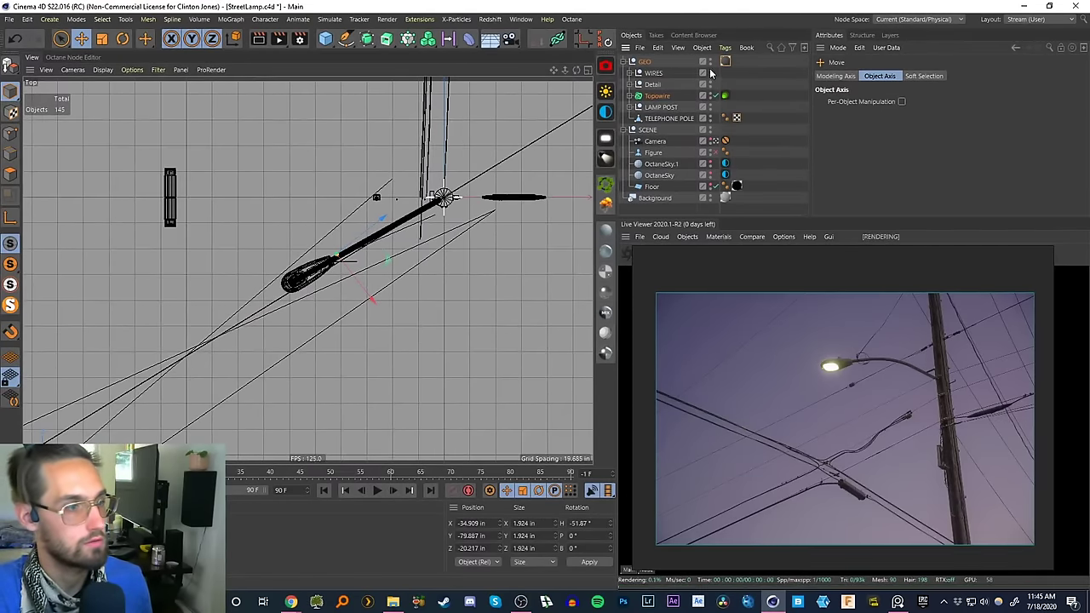
click(710, 71)
alt+middle_drag(442, 213, 405, 248)
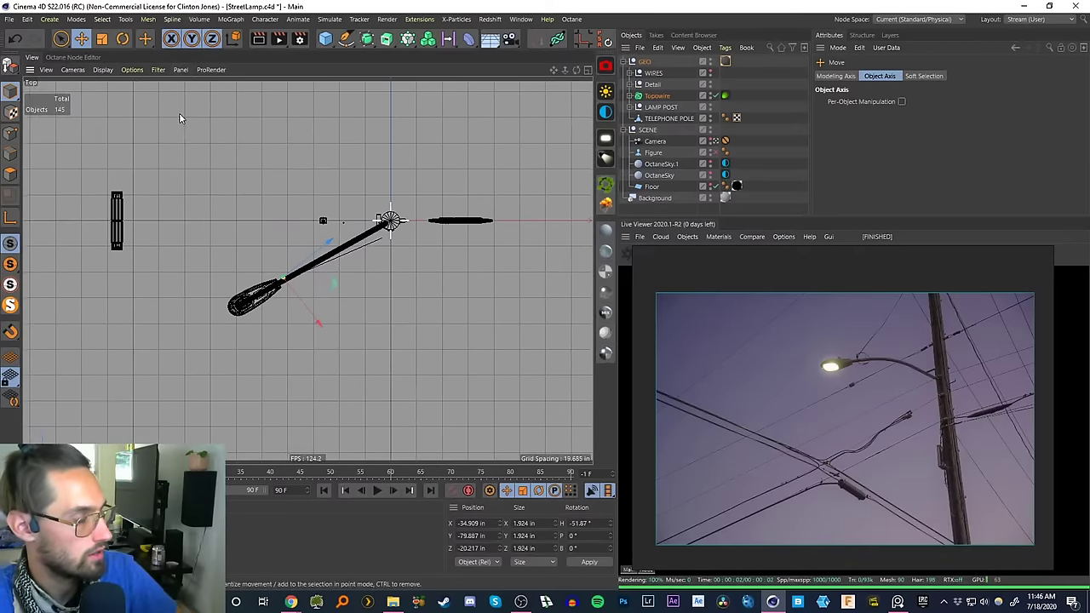
- Turn off the workplane grid display in the top view and hide the Background object in the viewport
click(157, 70)
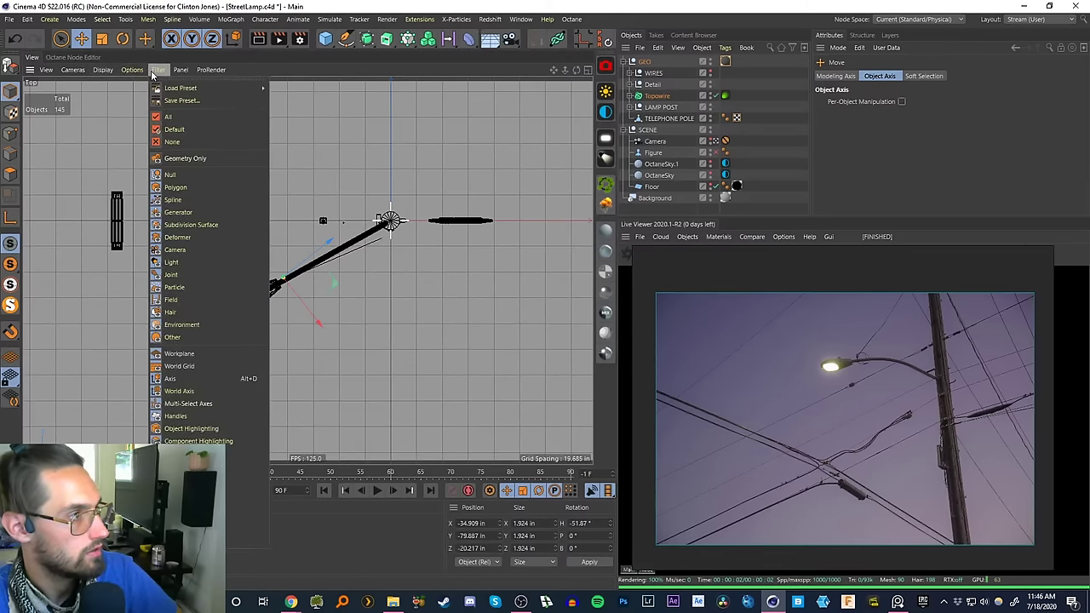
click(179, 356)
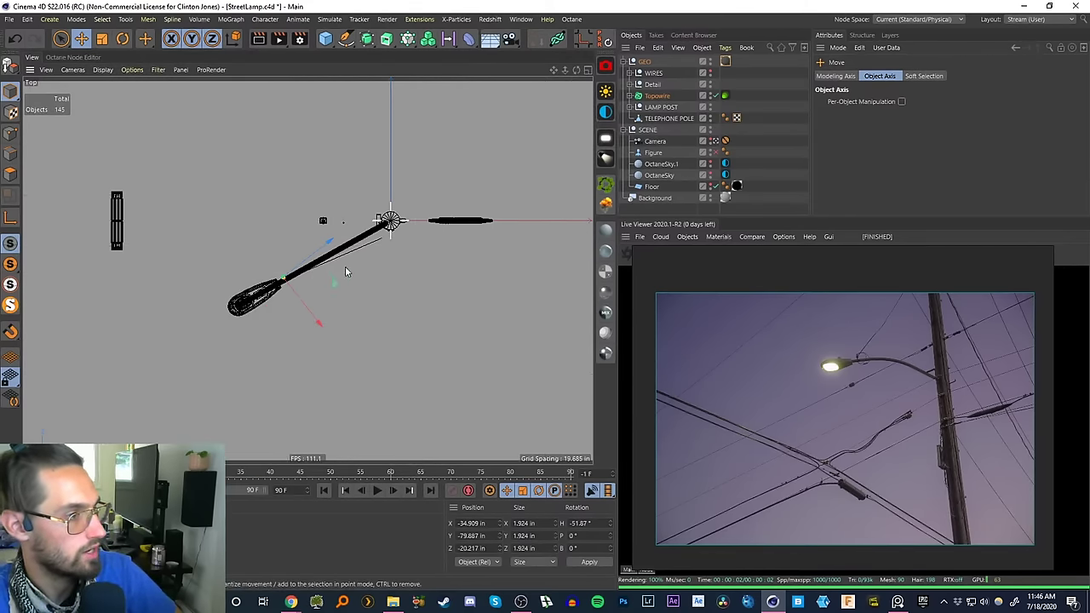
click(710, 198)
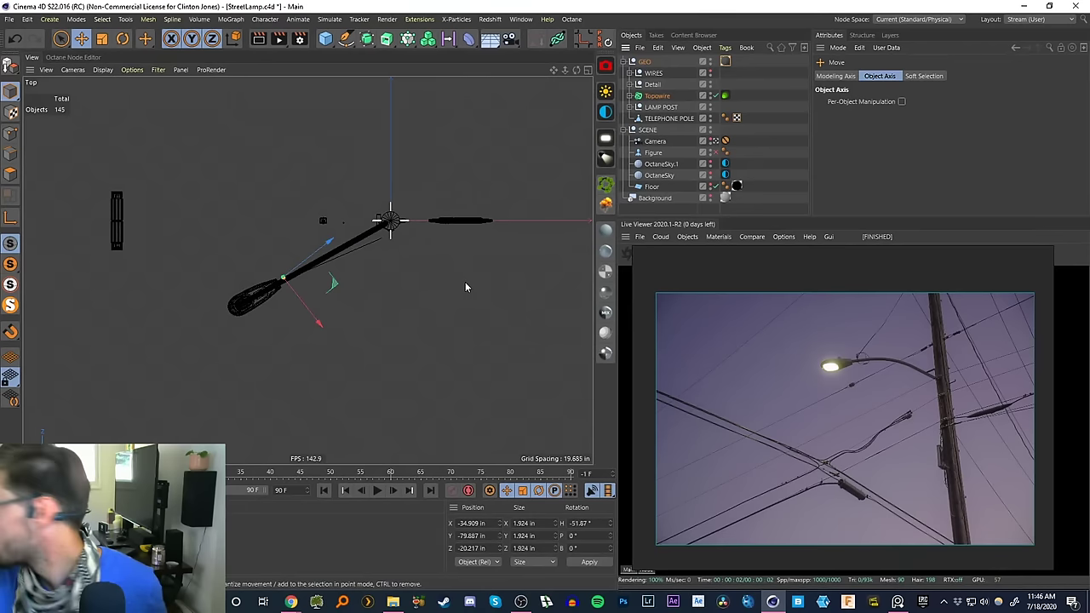
- Collapse the SCENE group and move the loose Topowire under GEO into the WIRES group
scroll(304, 287, up, 6)
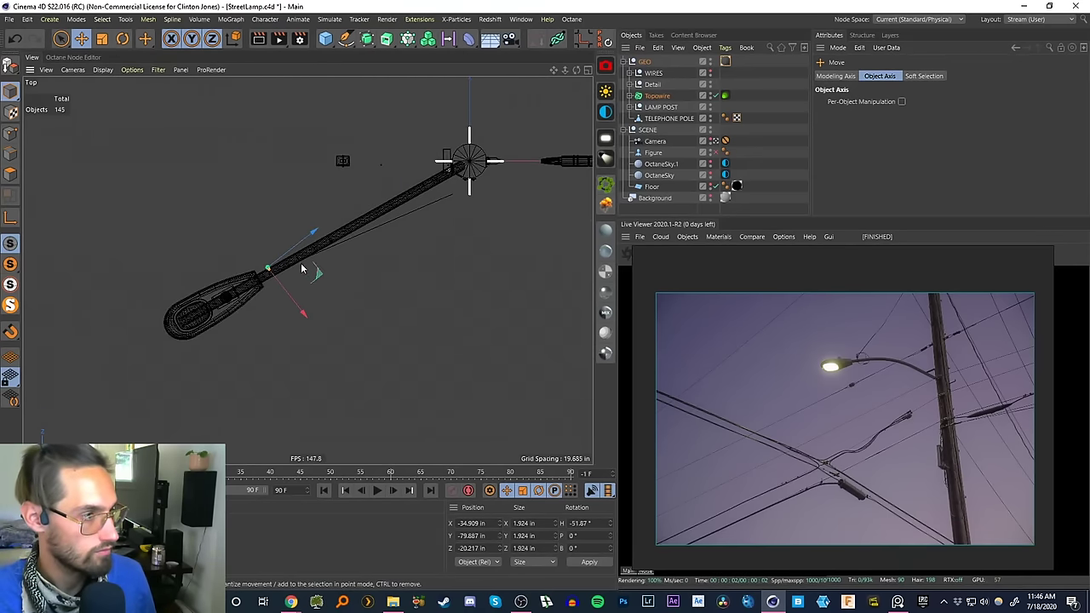
alt+middle_drag(307, 271, 345, 249)
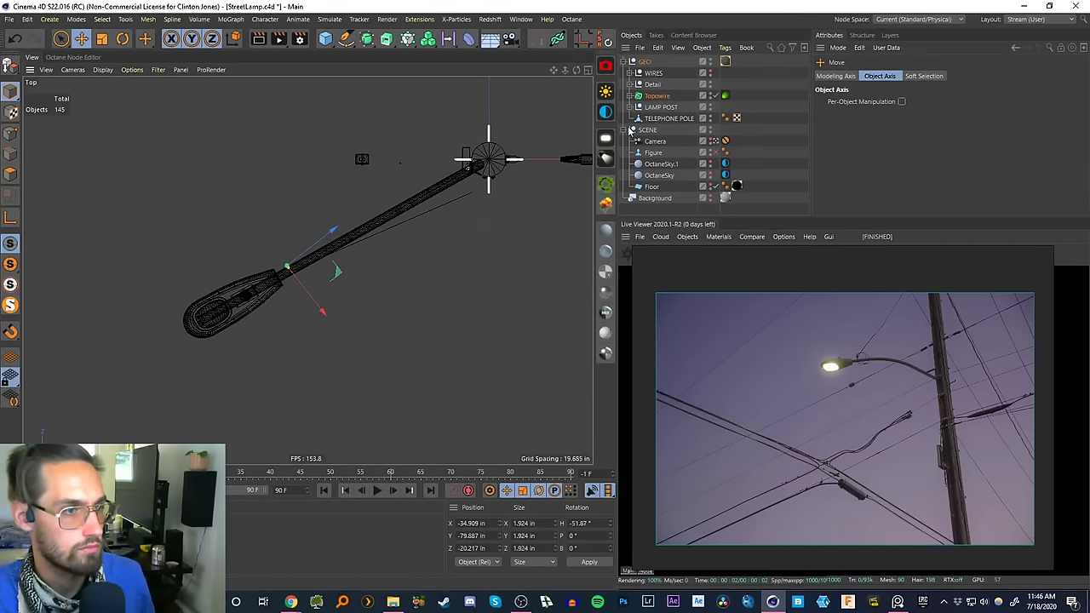
click(631, 130)
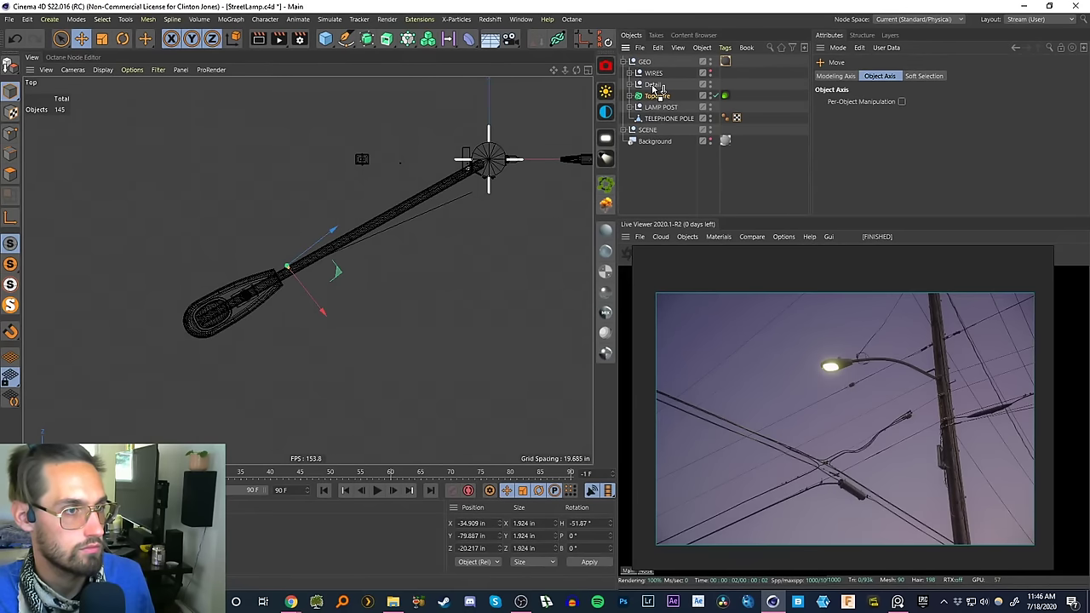
drag(654, 75, 653, 74)
click(629, 73)
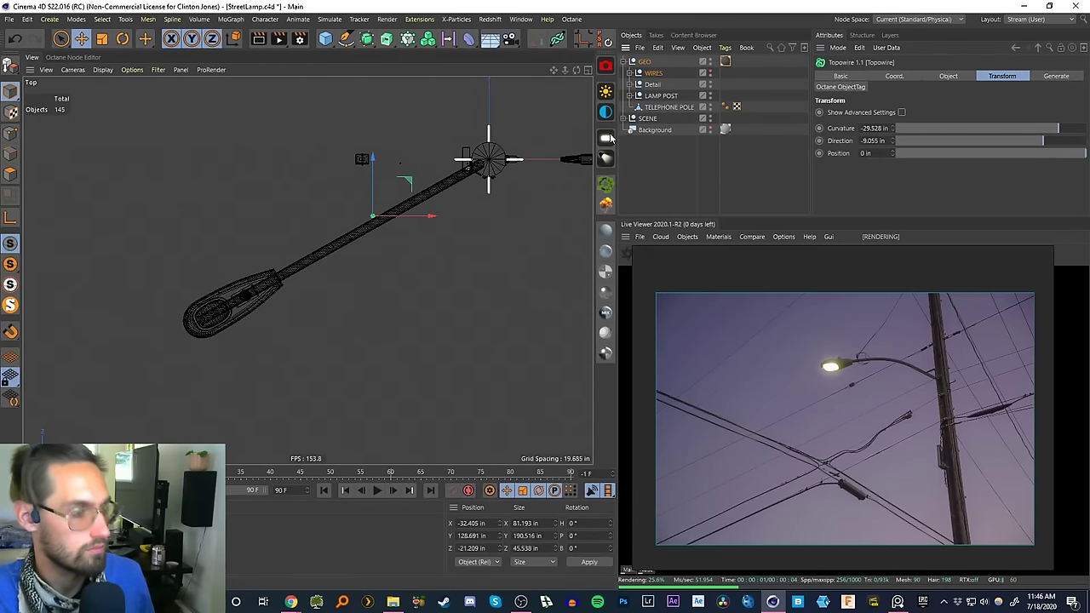
- Examine the reference photo's crossing cables, their junction and the hanging cylindrical splice box
scroll(395, 203, down, 4)
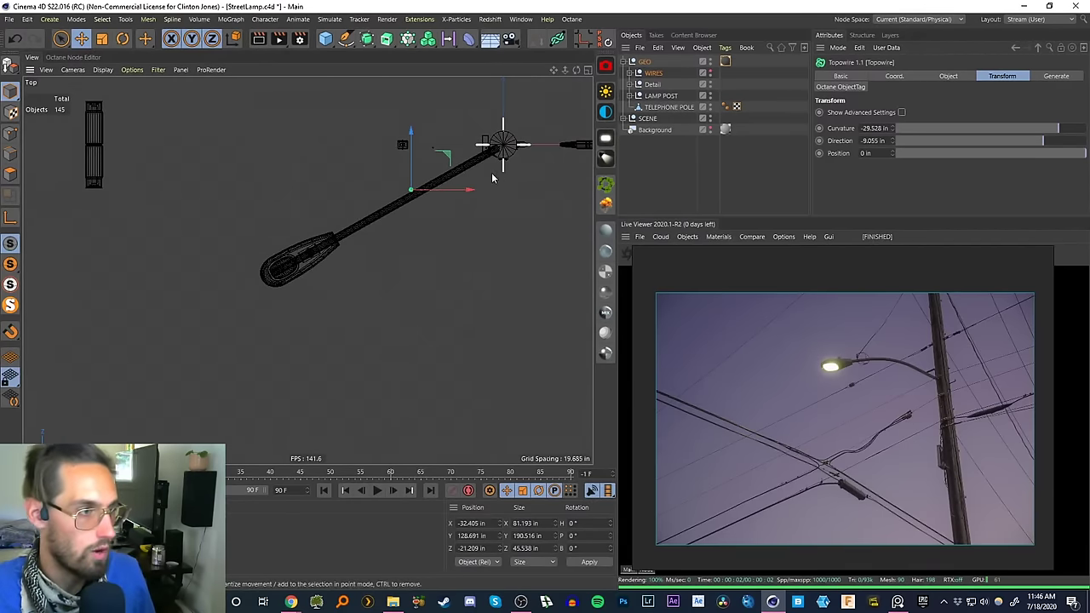
alt+middle_drag(444, 171, 399, 189)
scroll(830, 400, down, 2)
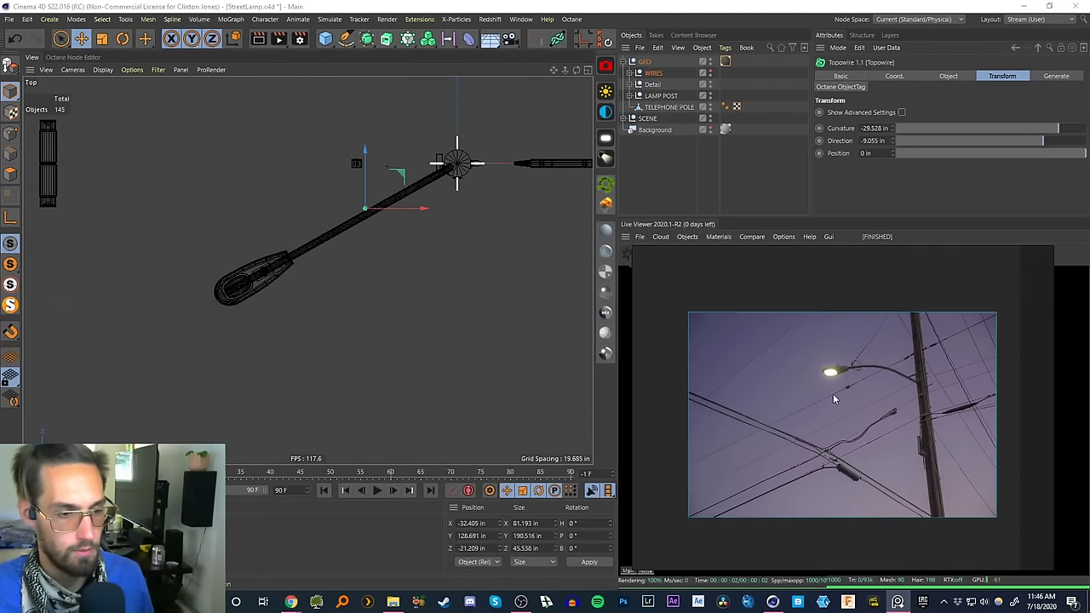
scroll(833, 393, up, 6)
middle_drag(869, 430, 773, 376)
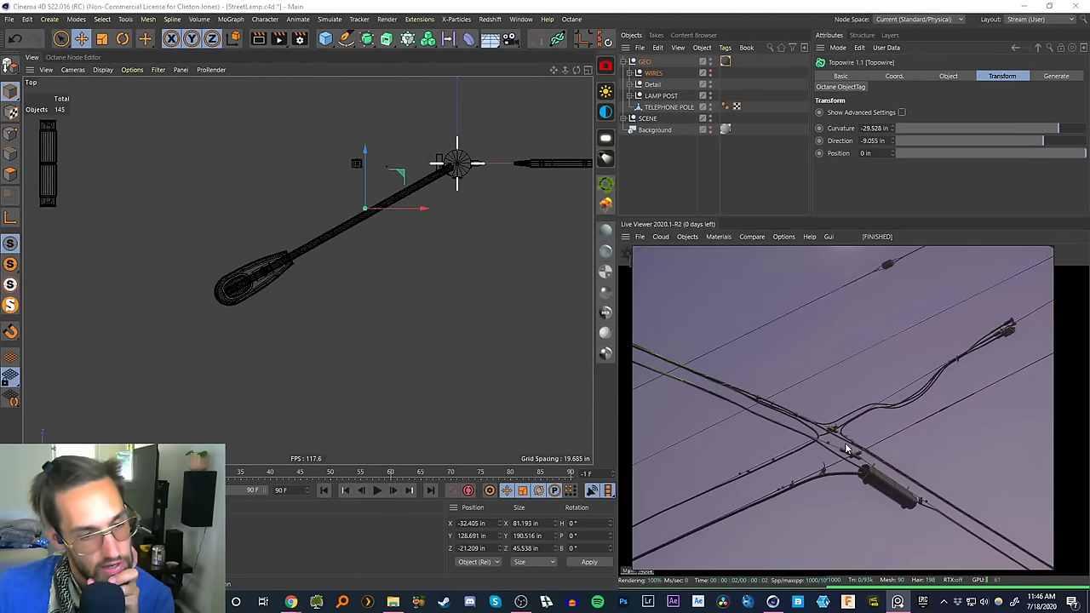
middle_drag(847, 449, 762, 376)
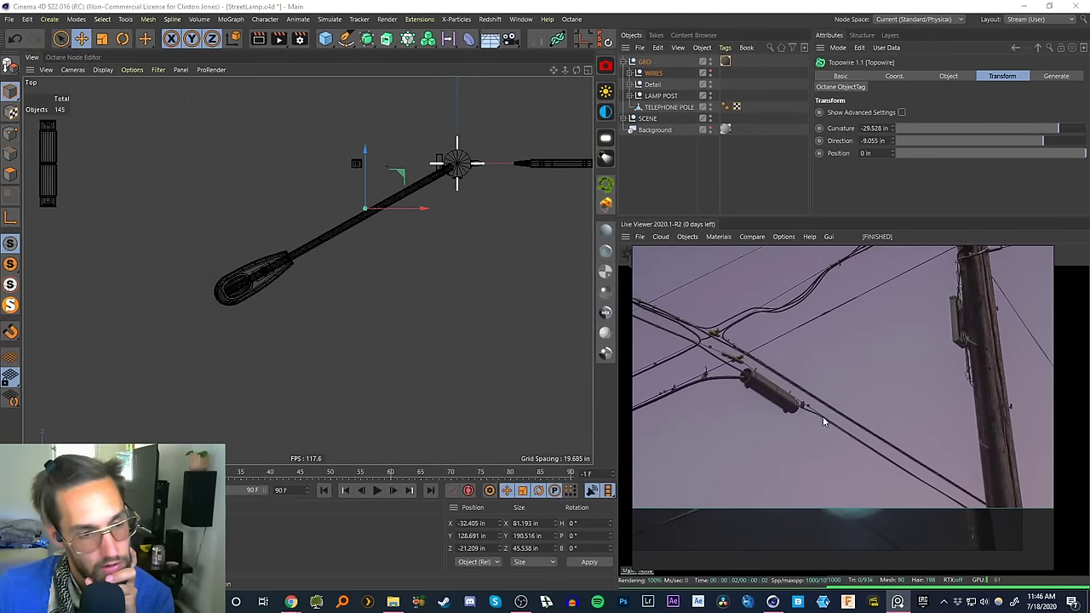
middle_drag(655, 318, 901, 349)
middle_drag(855, 414, 776, 437)
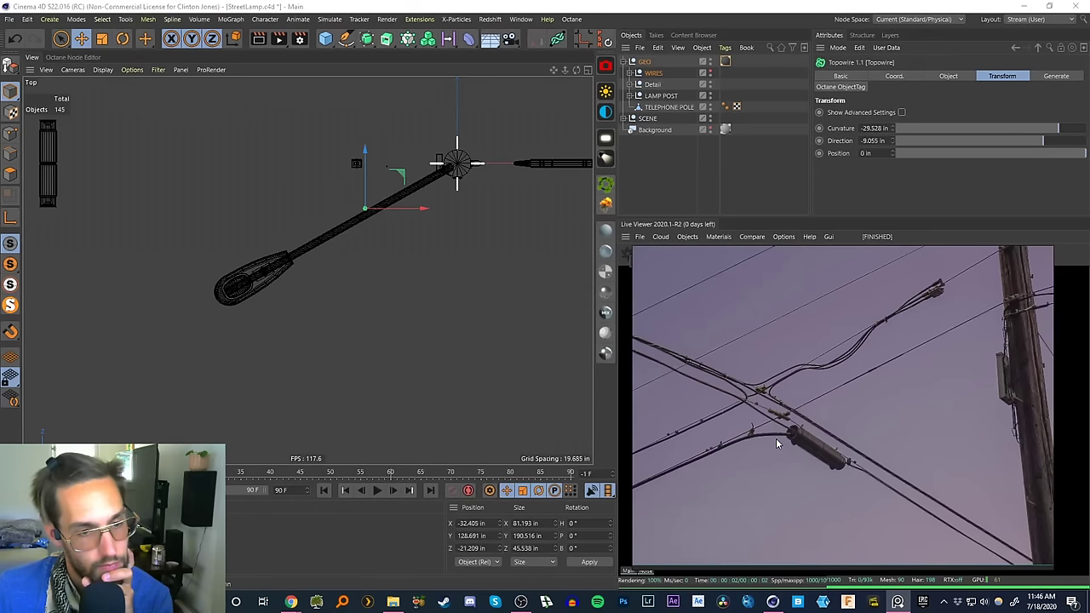
scroll(788, 383, down, 3)
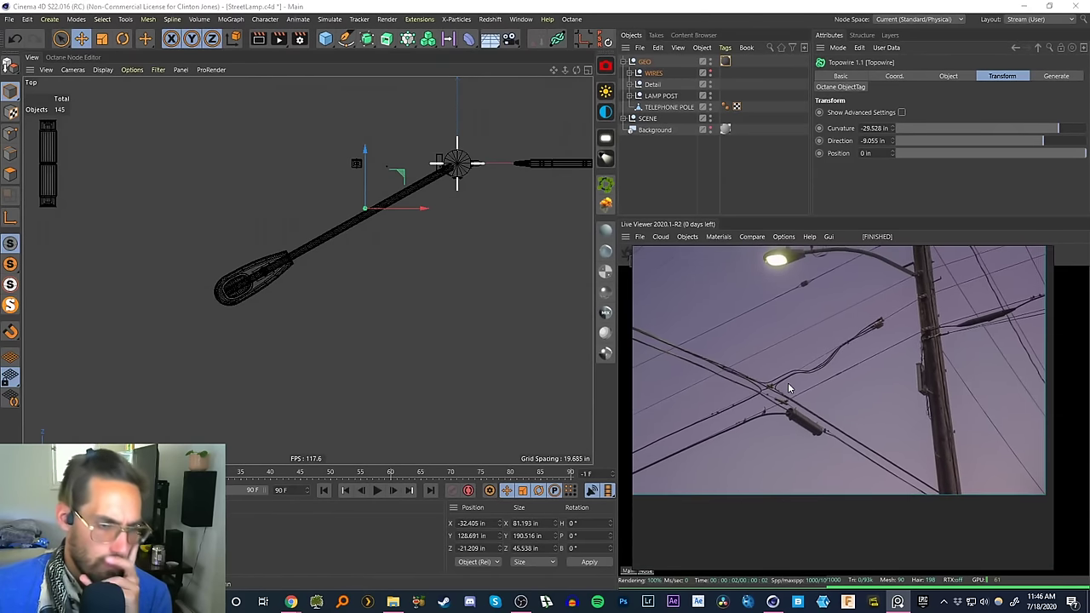
scroll(789, 388, down, 3)
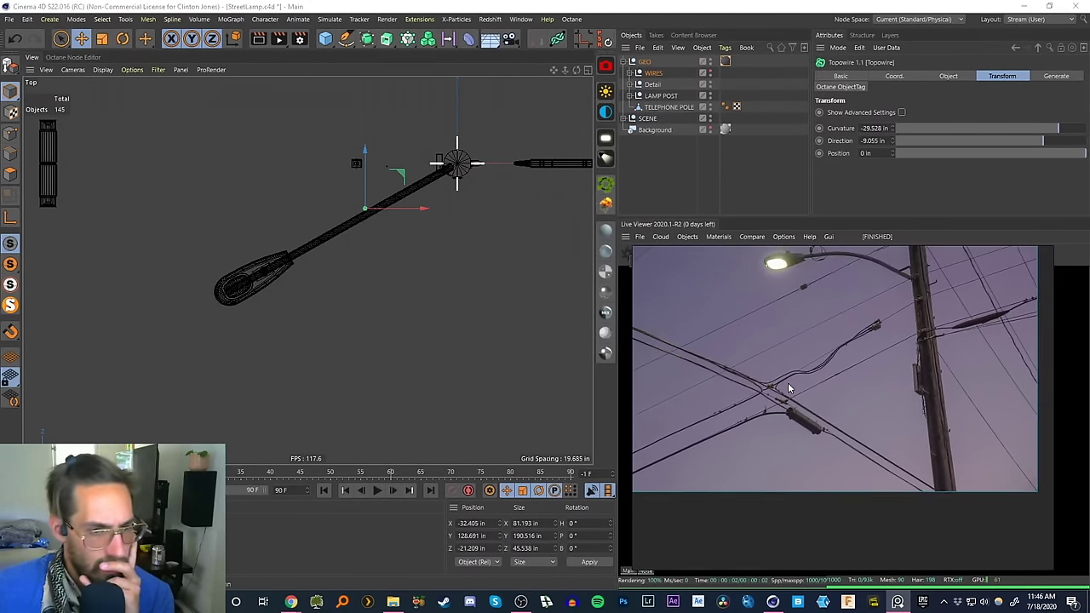
mouse_move(790, 395)
middle_down()
mouse_move(851, 389)
mouse_move(799, 393)
middle_up()
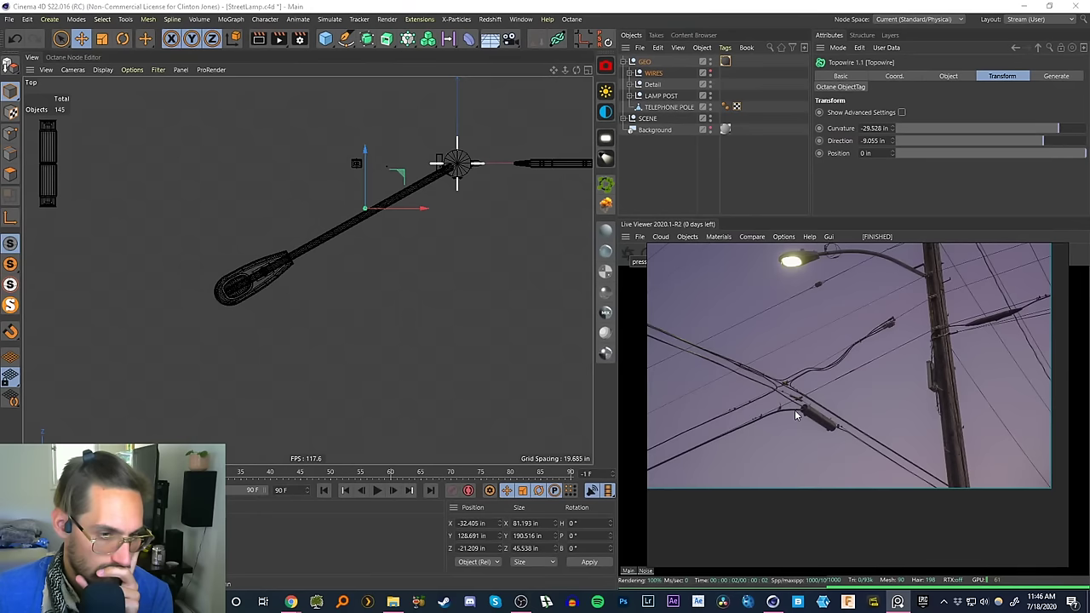
scroll(794, 409, up, 5)
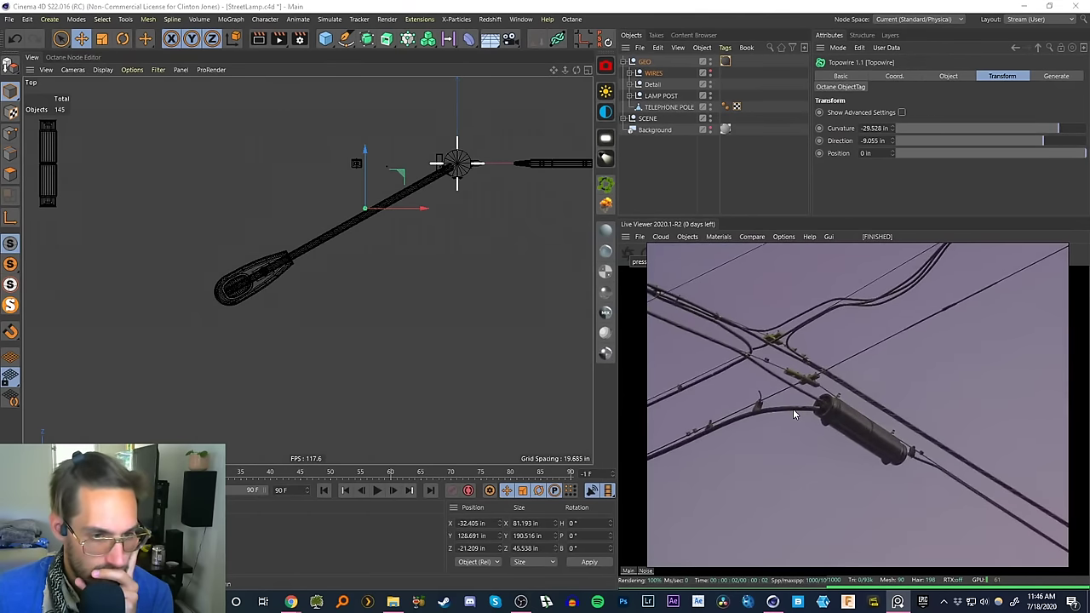
scroll(792, 412, down, 3)
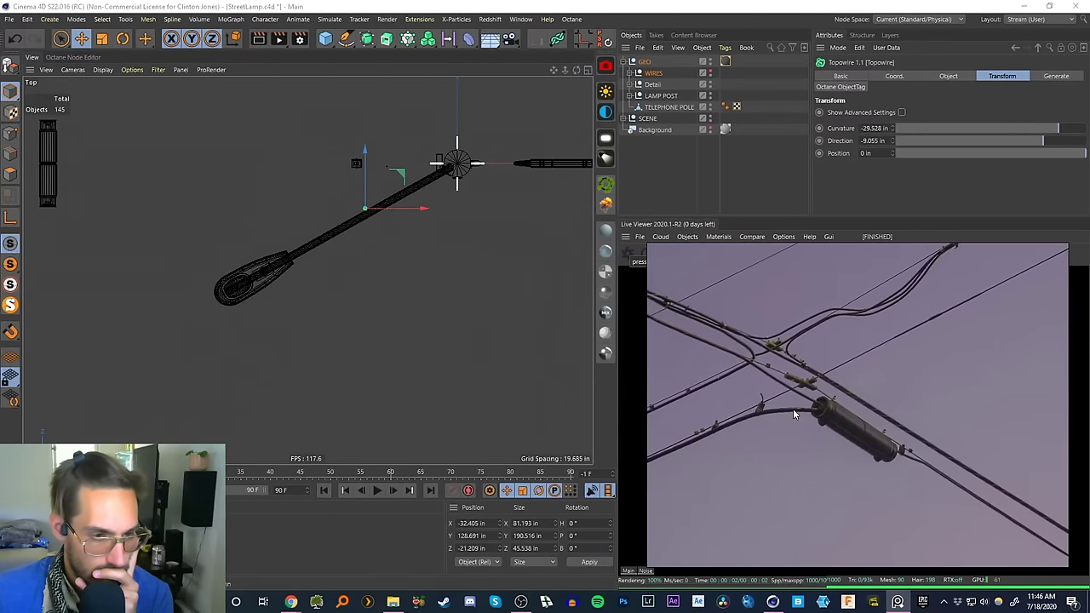
scroll(793, 411, down, 5)
middle_drag(723, 430, 796, 412)
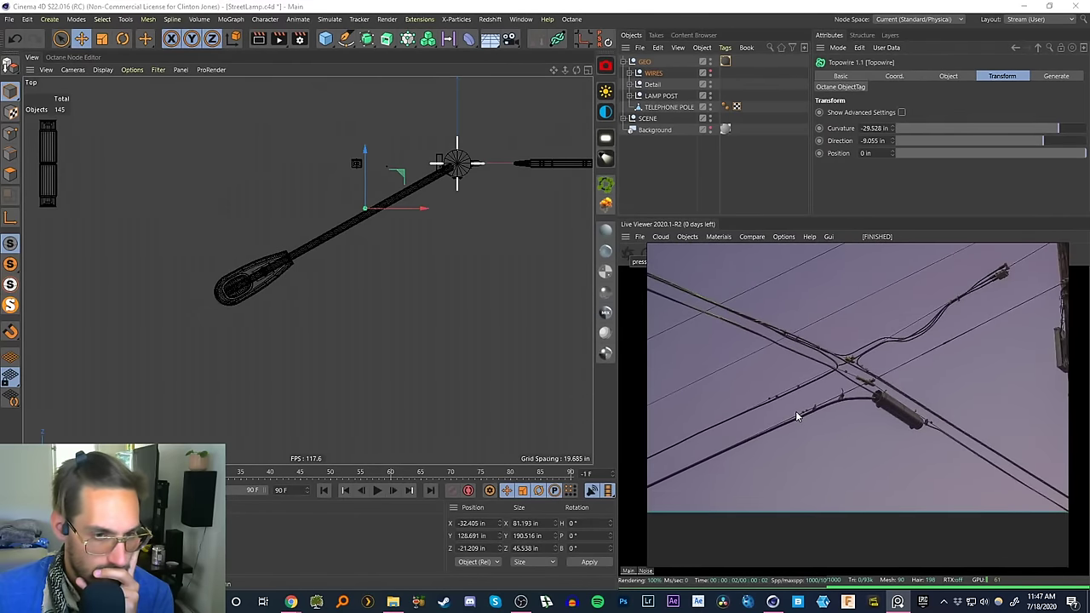
scroll(797, 415, up, 2)
scroll(832, 388, up, 2)
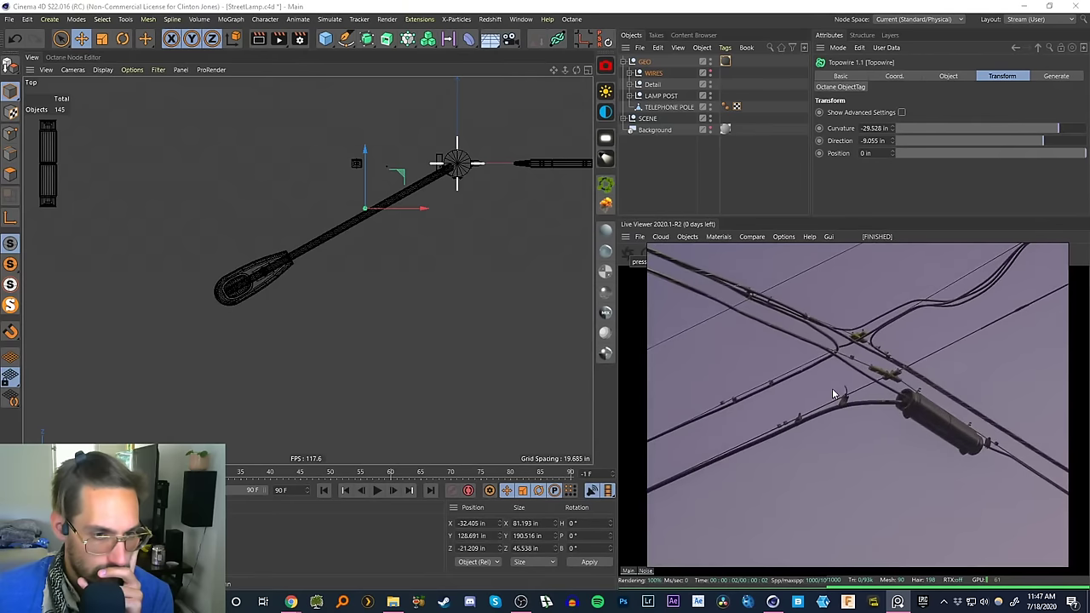
scroll(832, 388, up, 2)
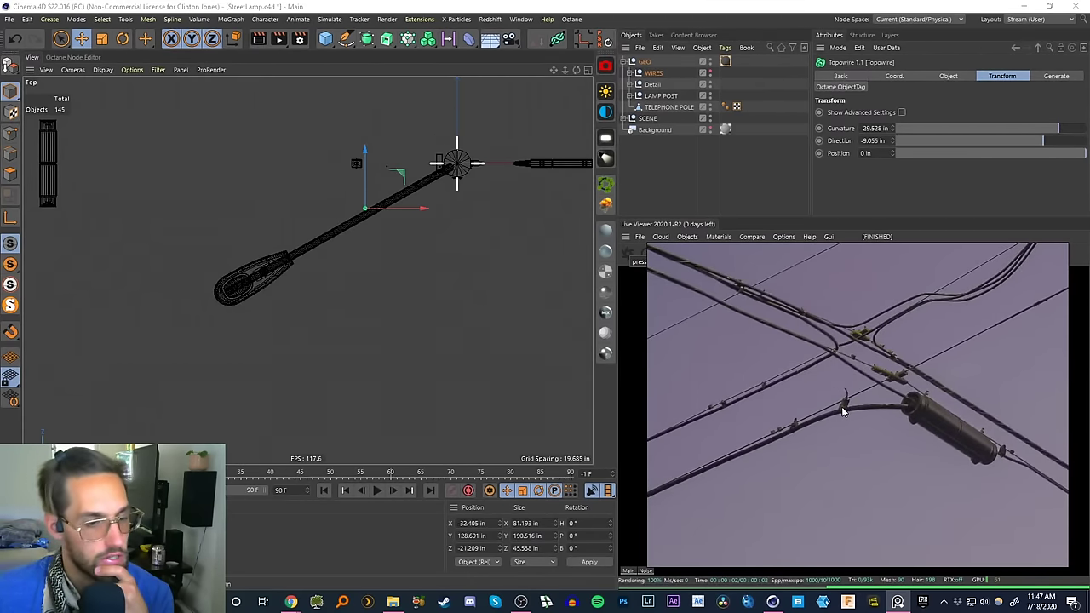
middle_drag(920, 415, 794, 387)
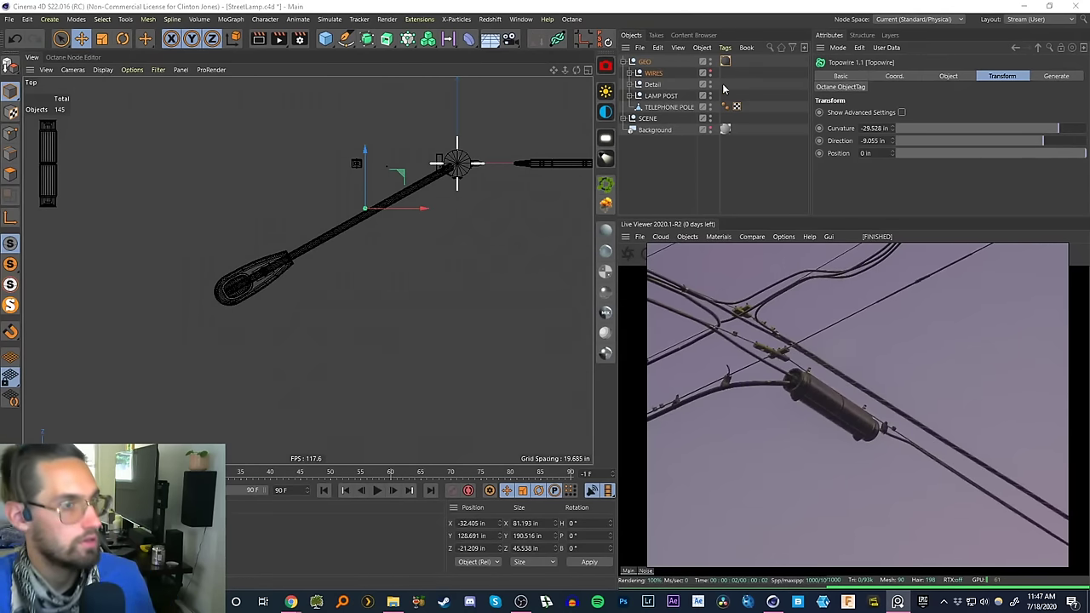
- Copy the first Sweep from the THIN group inside WIRES to the top level of the object hierarchy
click(632, 74)
click(660, 97)
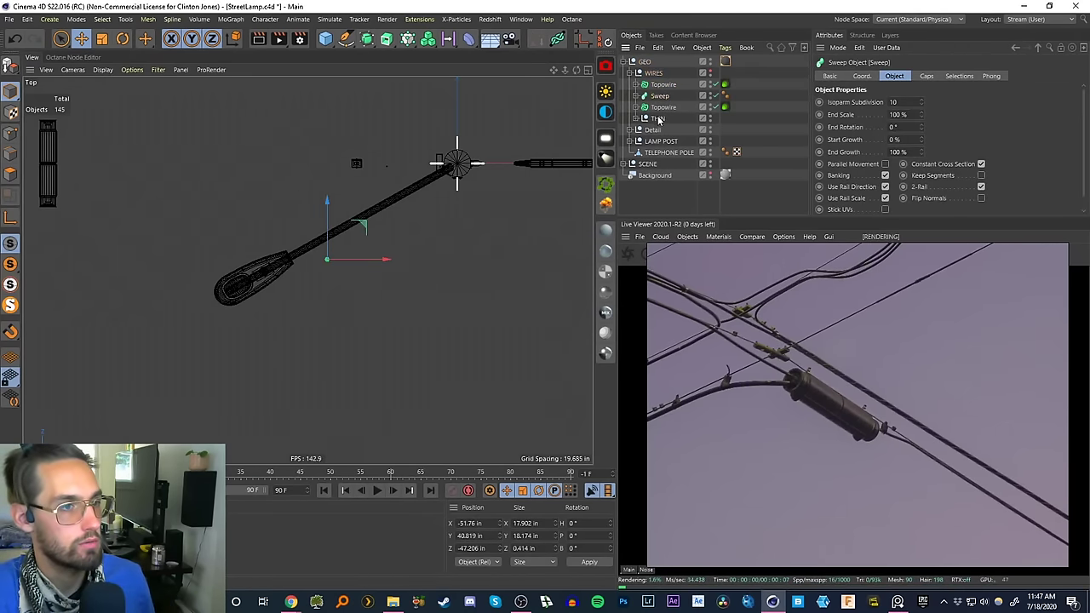
click(656, 118)
click(637, 116)
click(637, 118)
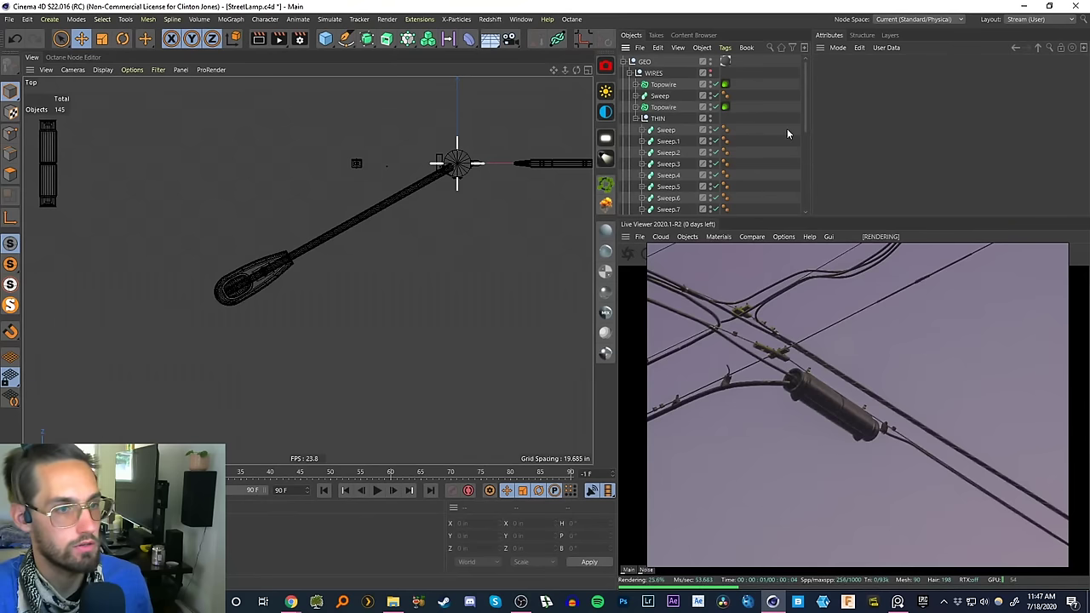
click(664, 131)
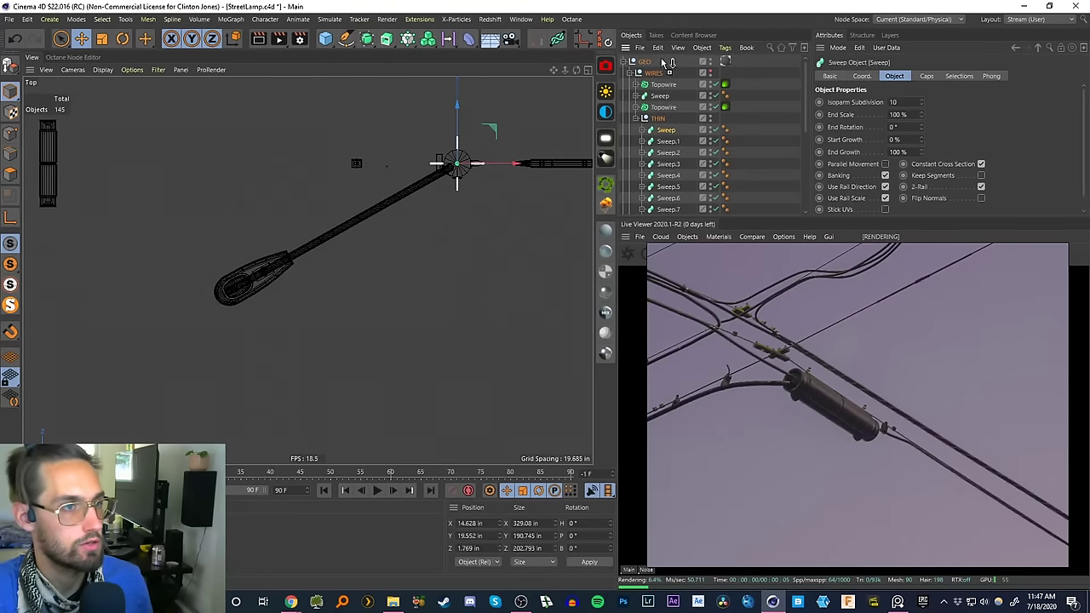
drag(670, 63, 655, 63)
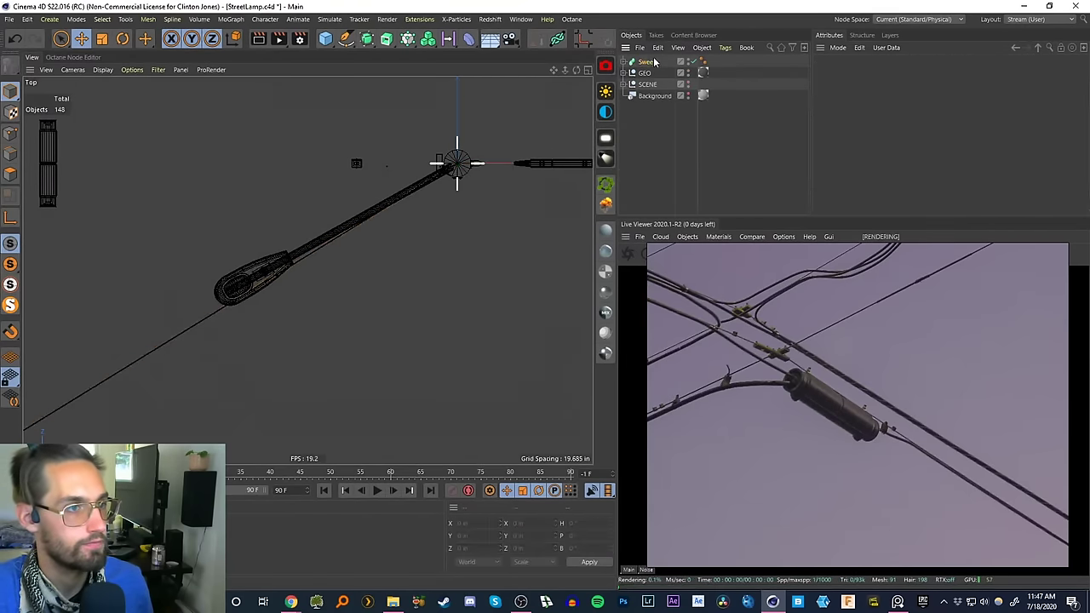
- Move the far end point of the copied Sweep's spline in the top view to about X -90, Z -226.4 in
click(654, 62)
scroll(372, 255, down, 8)
alt+middle_drag(307, 332, 289, 304)
scroll(290, 306, up, 3)
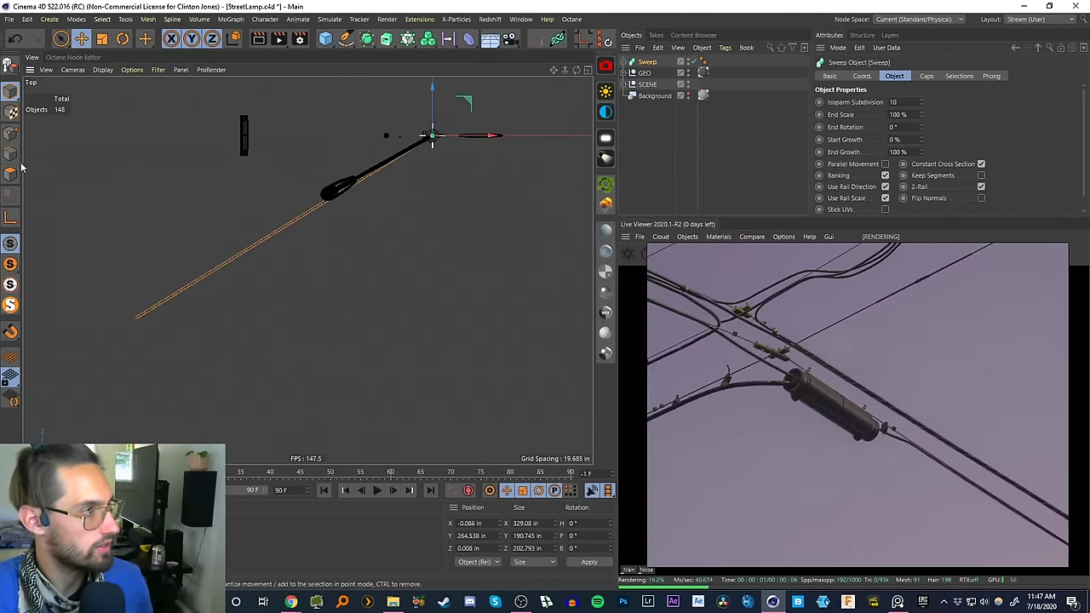
click(10, 133)
drag(60, 38, 85, 75)
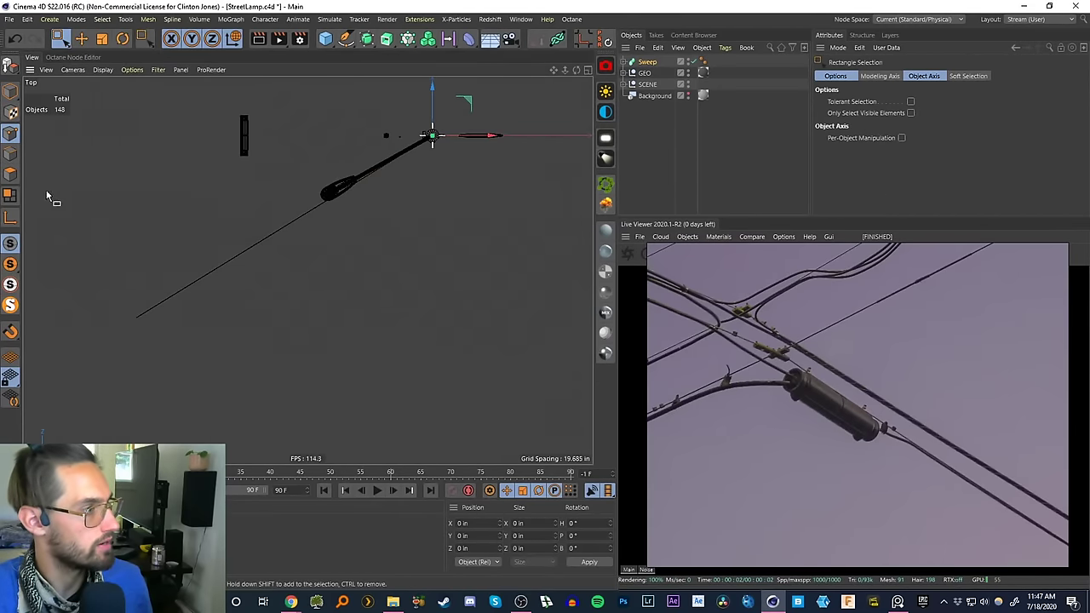
click(624, 61)
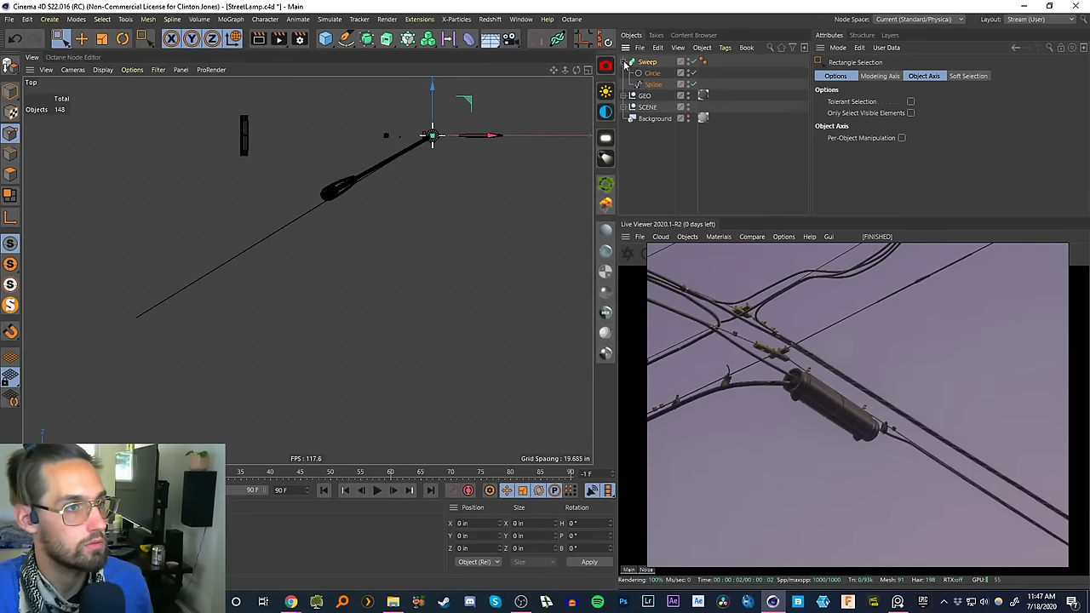
click(652, 84)
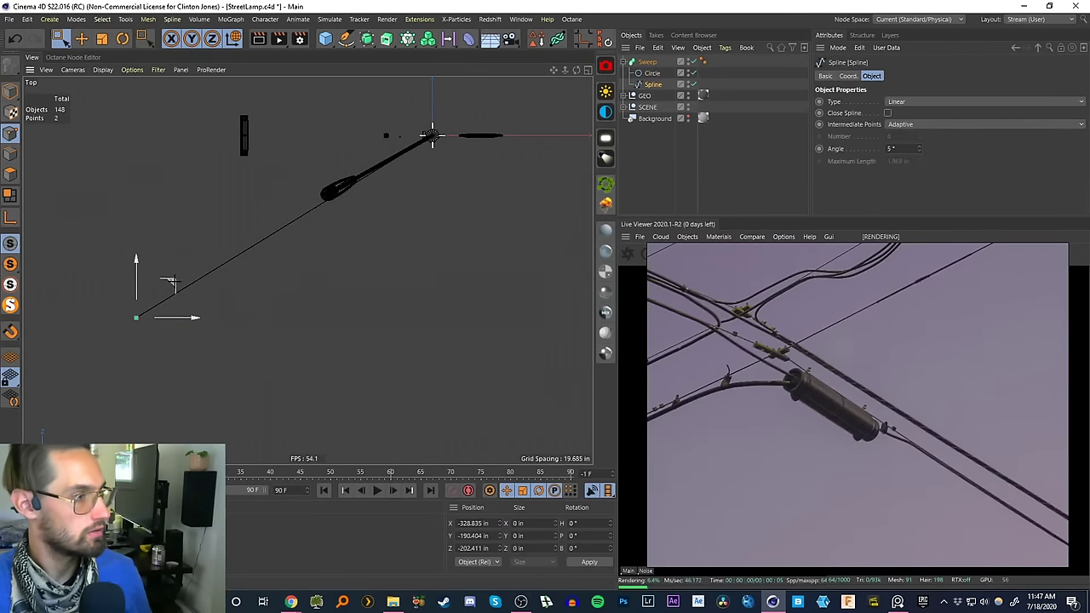
drag(112, 284, 157, 328)
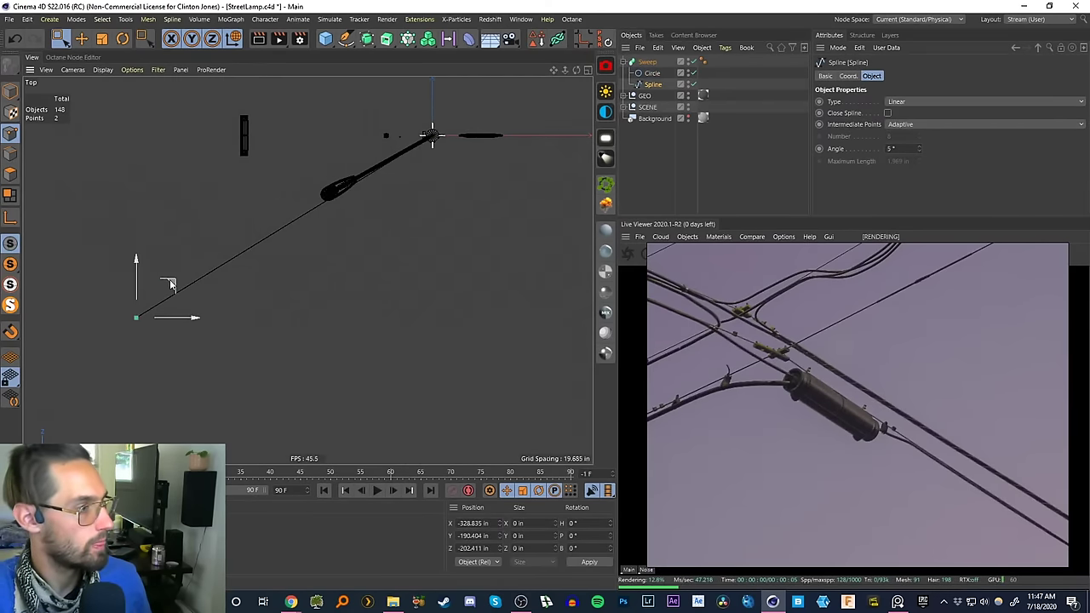
drag(170, 284, 385, 305)
- Lower the spline's pole-end point along the telephone pole to about Y -200.1 in, matching the reference photo's lower cable
click(588, 70)
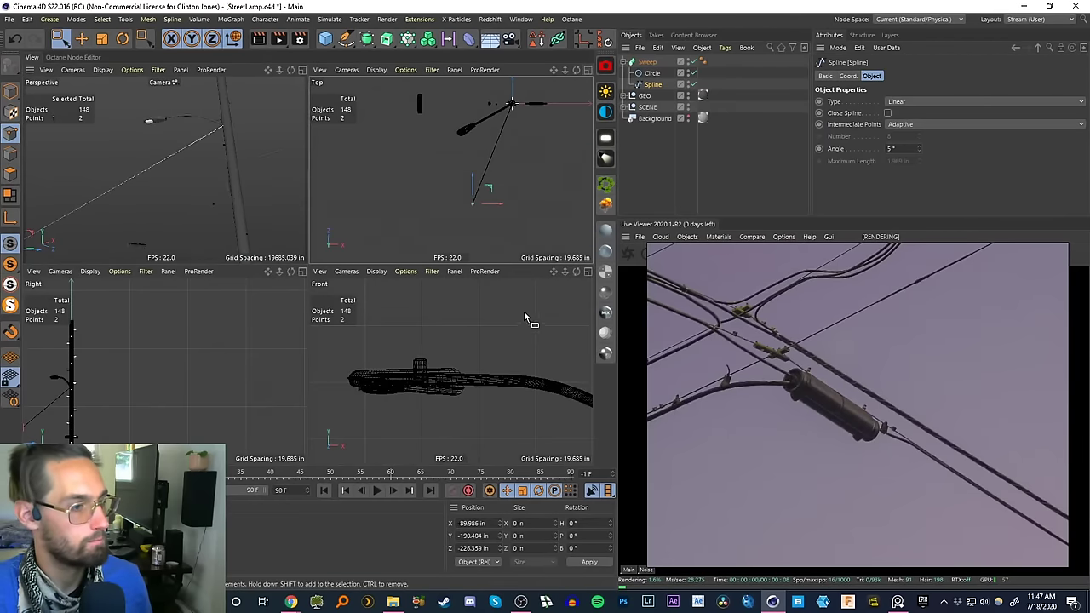
click(302, 69)
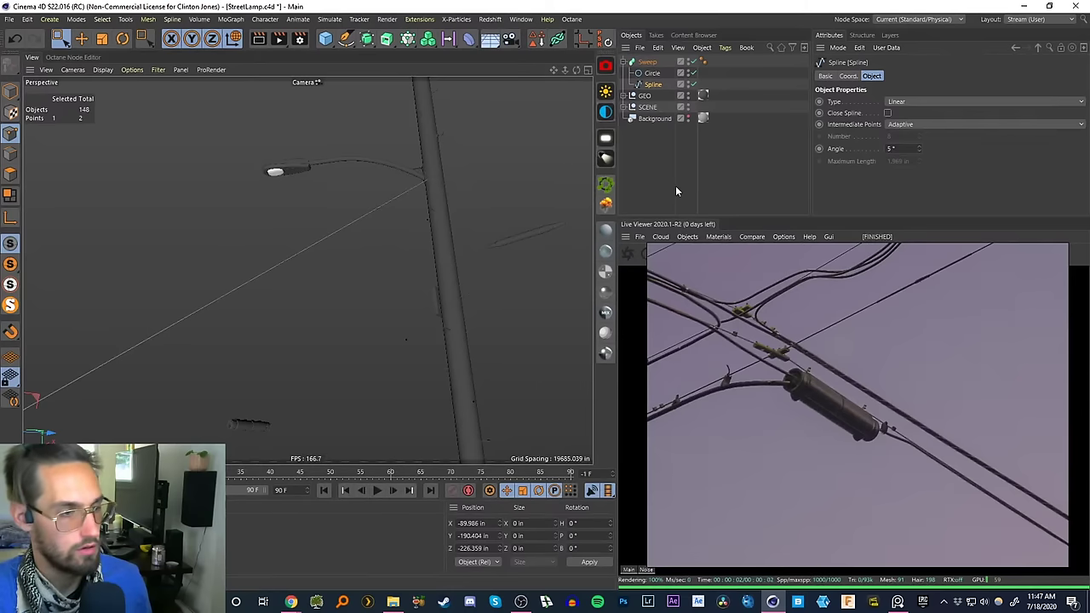
scroll(802, 368, down, 5)
scroll(833, 373, down, 5)
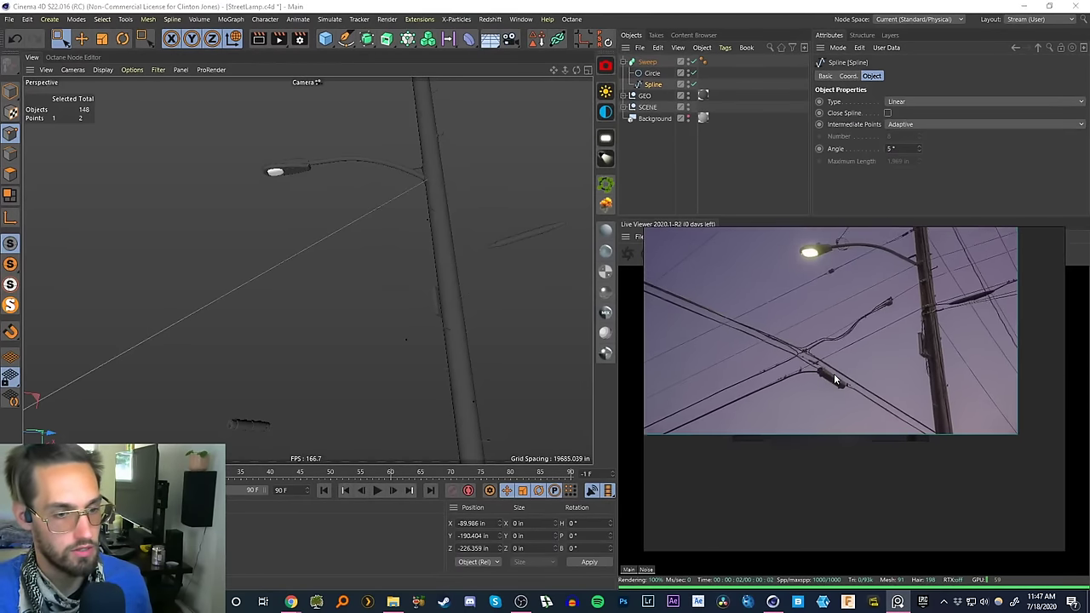
scroll(813, 391, up, 3)
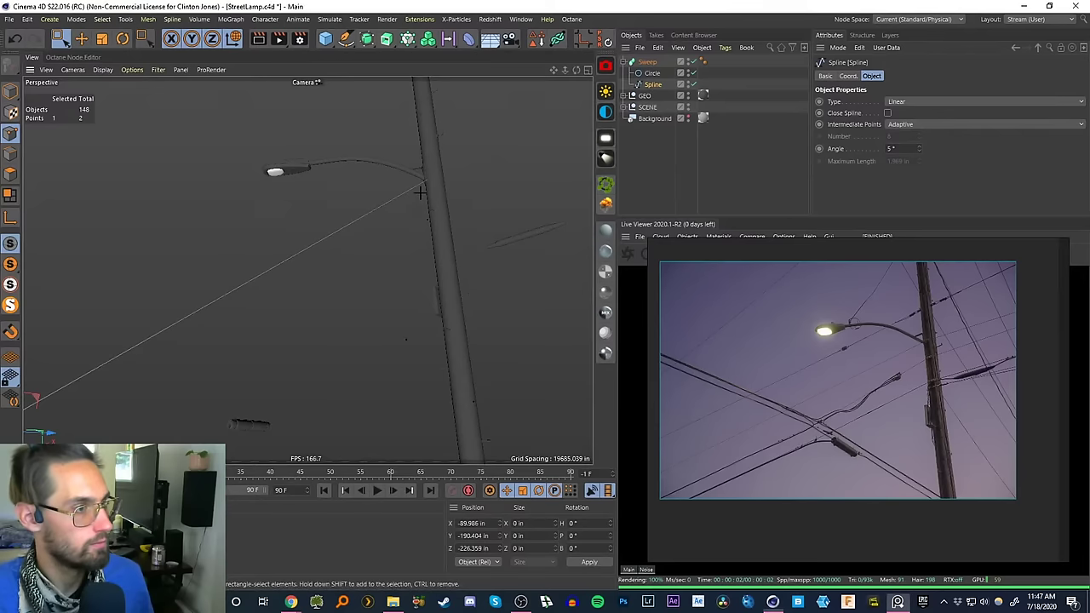
drag(430, 176, 464, 412)
middle_click(536, 162)
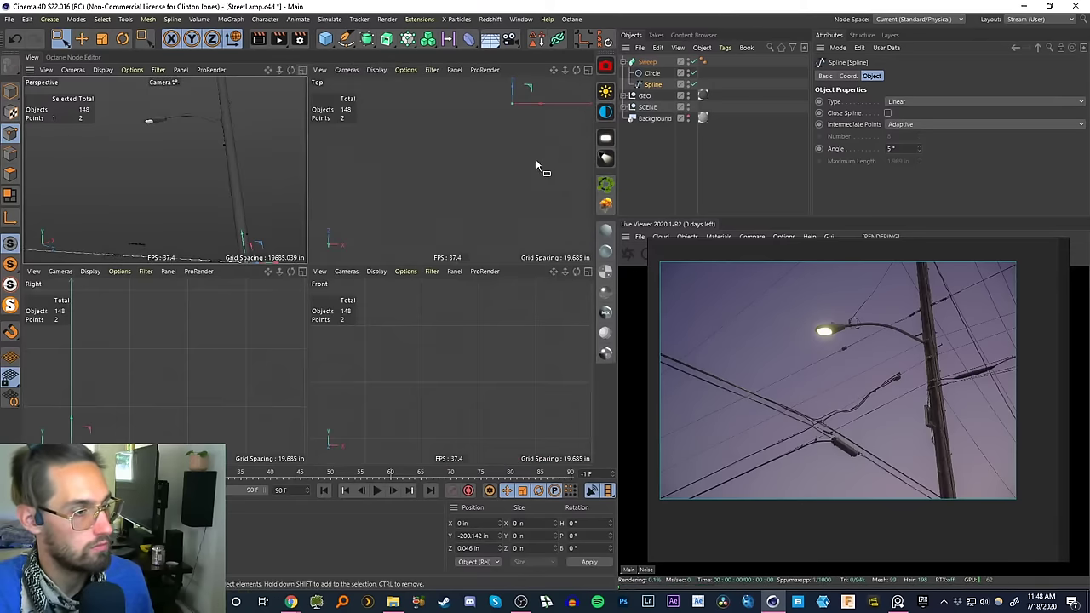
- Move the far end point of the cable spline to about X -139, Y -60.6, Z -233.4 in, following the reference photo's diagonal cable
mouse_move(466, 220)
mouse_down()
mouse_move(515, 160)
mouse_move(477, 144)
mouse_up()
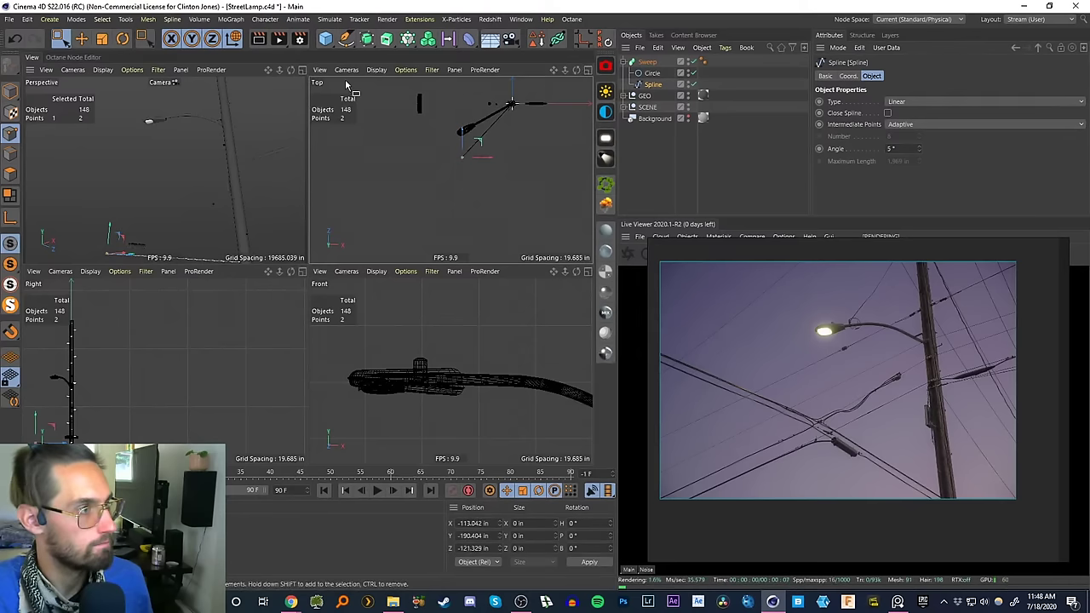
click(302, 69)
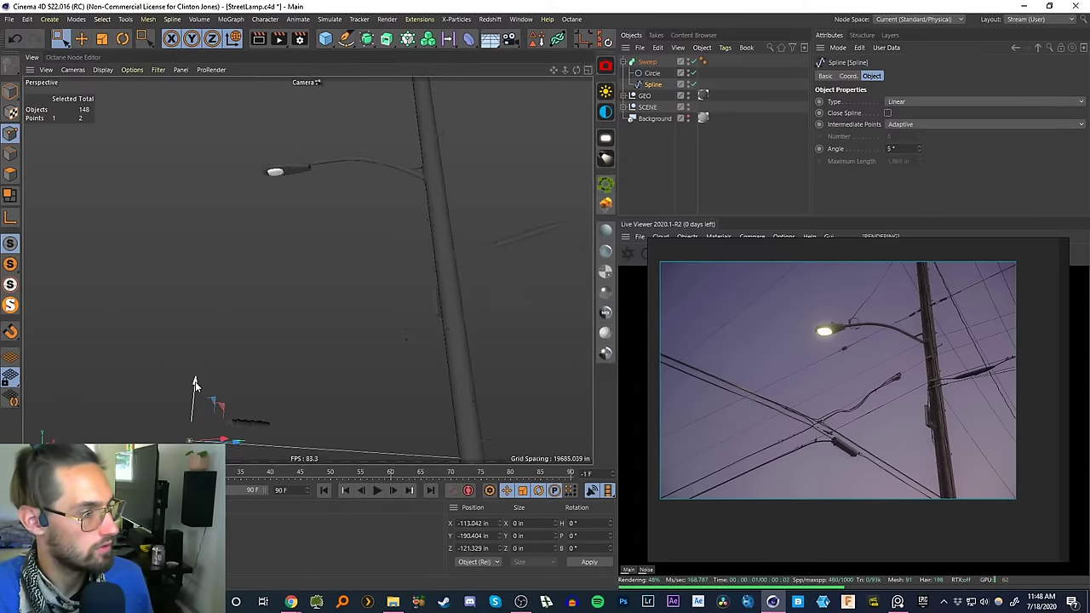
drag(194, 385, 214, 191)
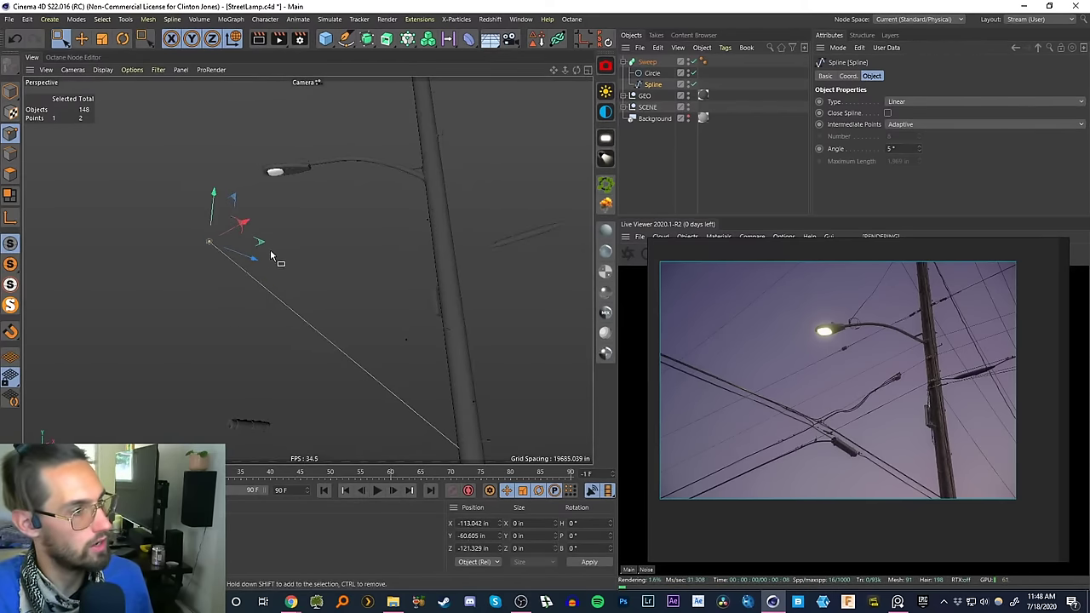
drag(251, 240, 68, 191)
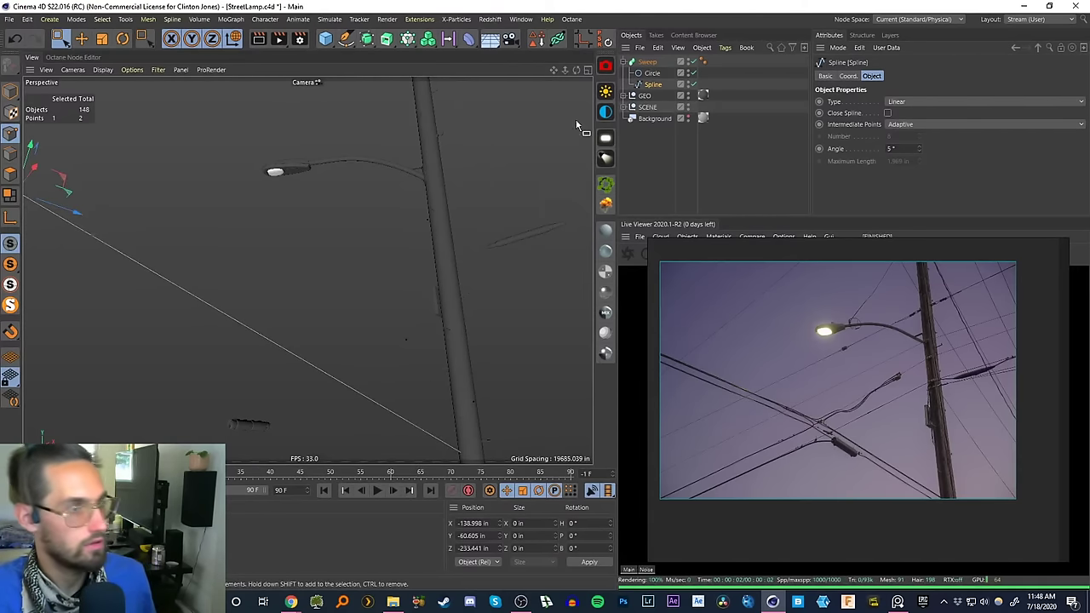
- Duplicate the cable's Sweep slightly higher to form a second parallel cable above it
click(647, 63)
key(e)
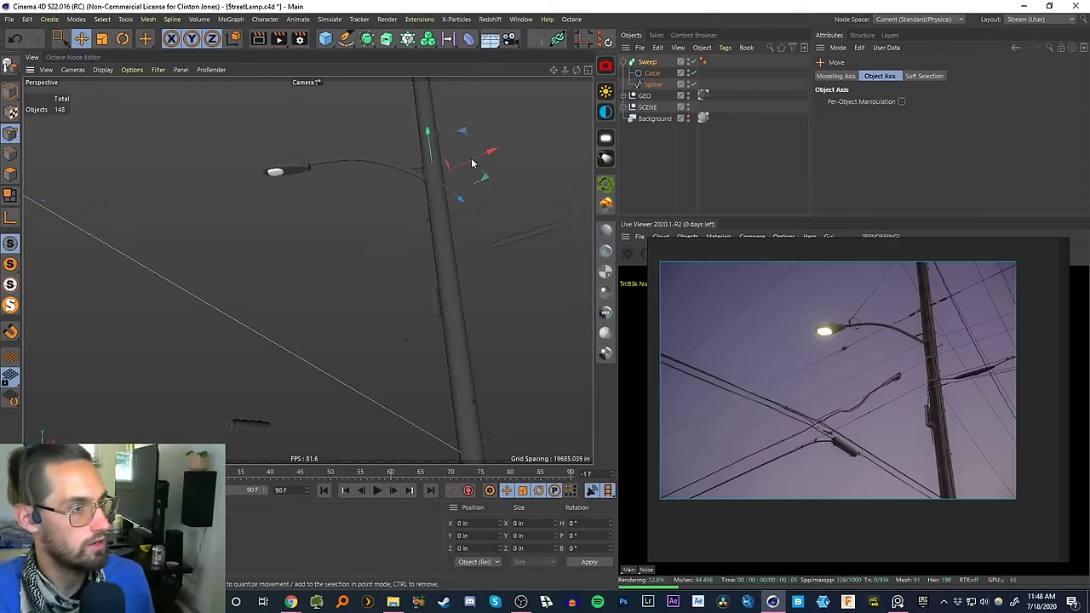
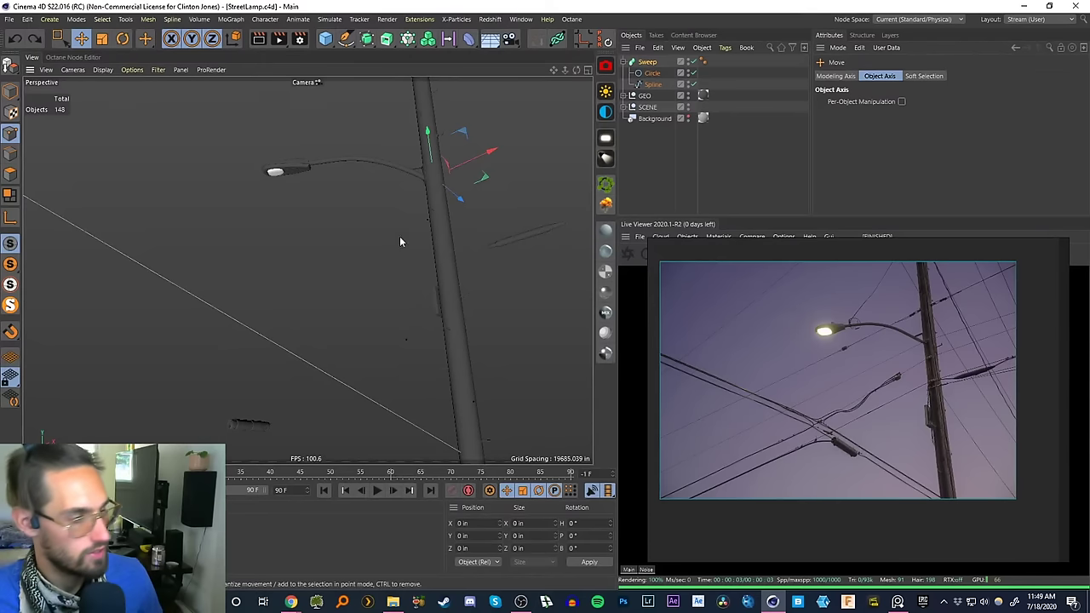
click(647, 63)
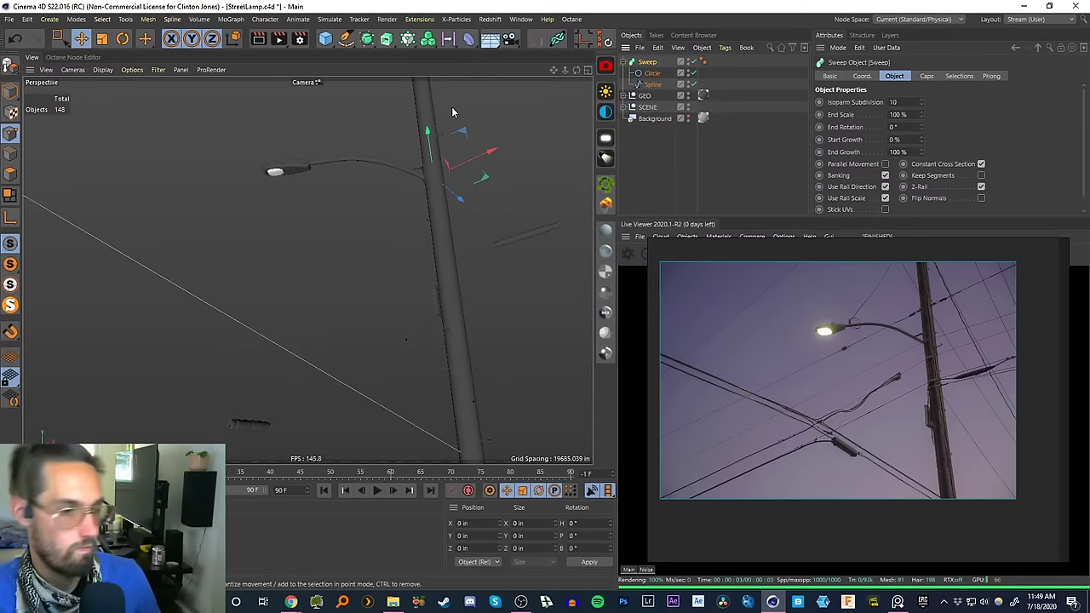
ctrl+drag(430, 146, 430, 124)
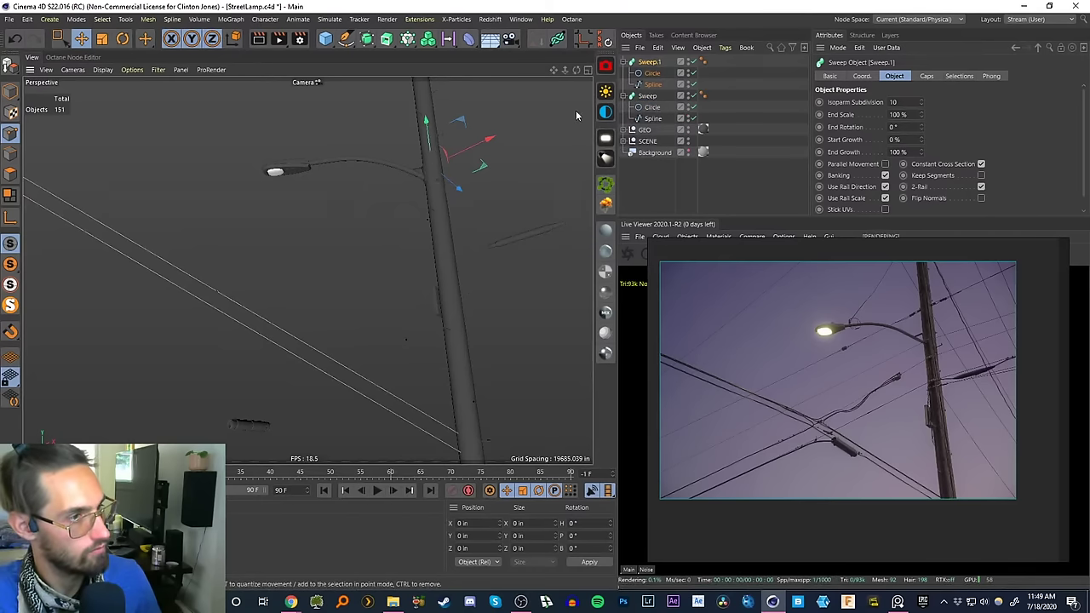
- Thicken the upper parallel cable by setting the circle radius in Sweep.1 to 0.3 in
click(652, 74)
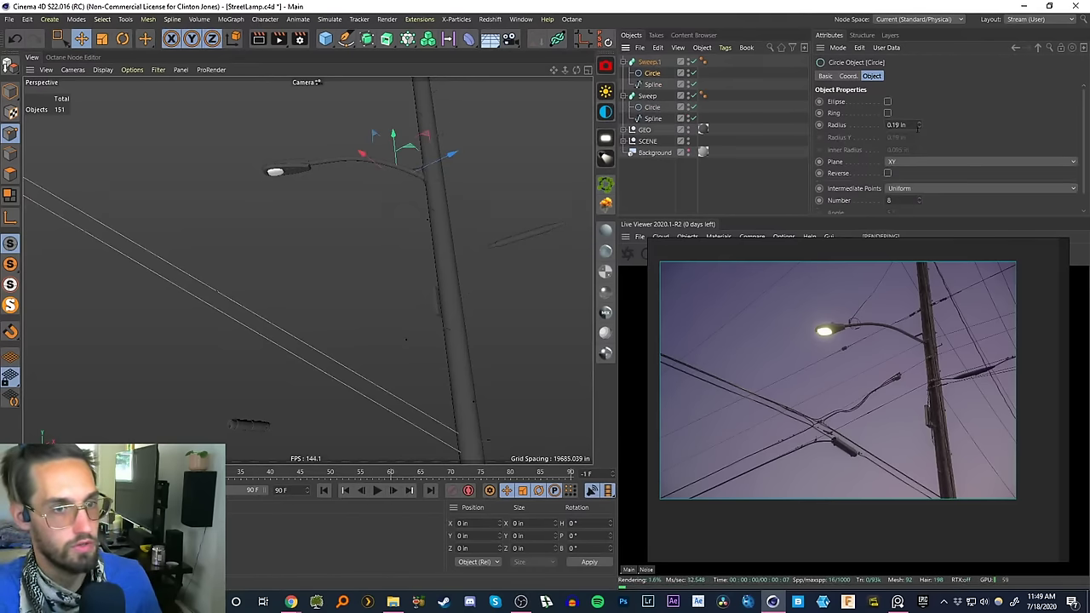
drag(907, 125, 854, 141)
text(0.3)
key(Return)
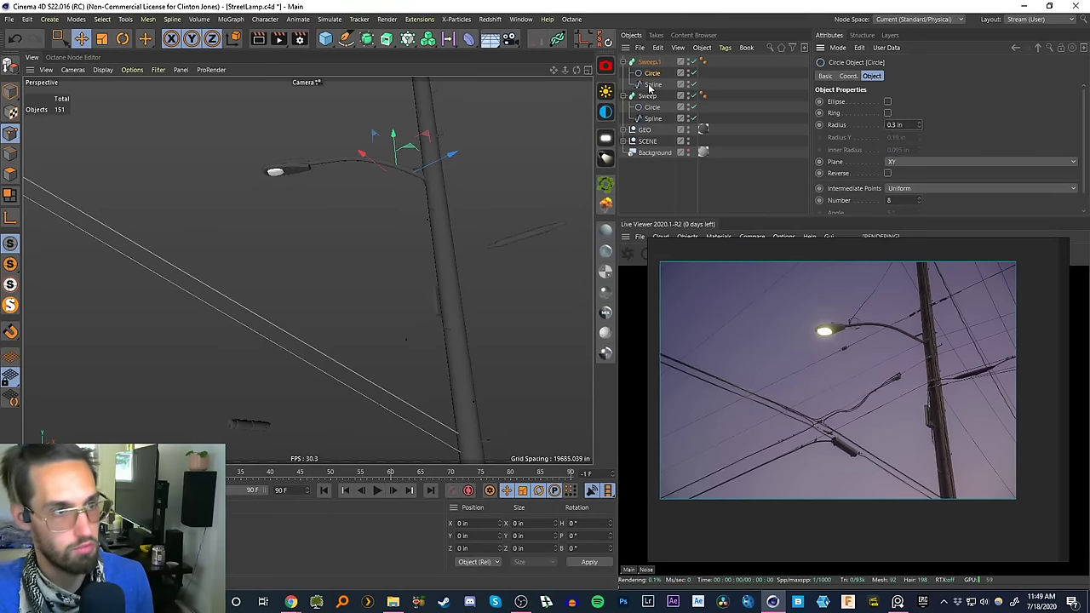
click(651, 107)
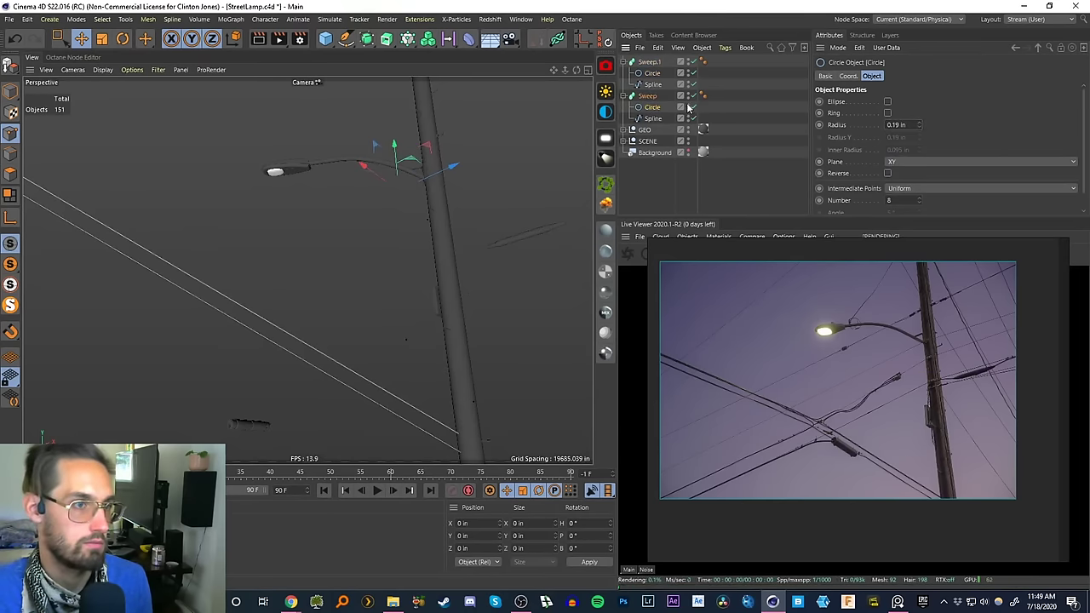
double_click(896, 125)
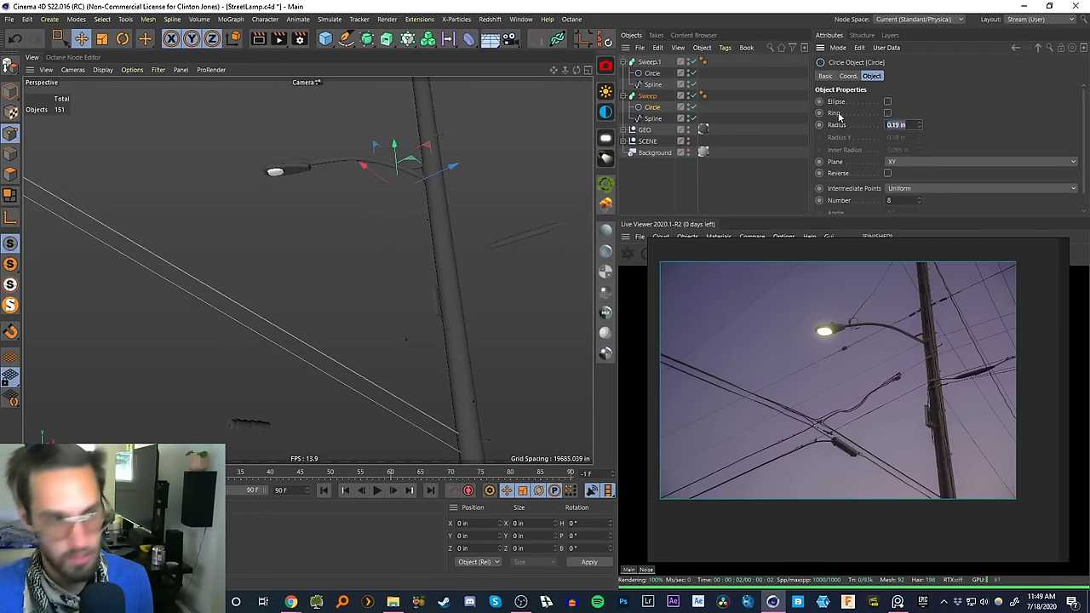
click(653, 74)
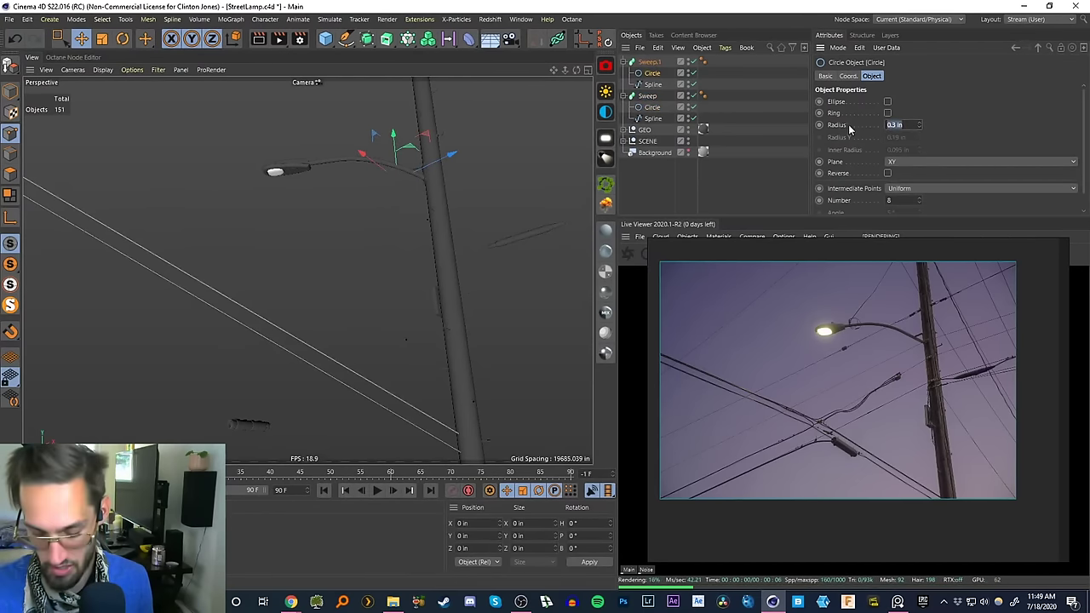
click(649, 196)
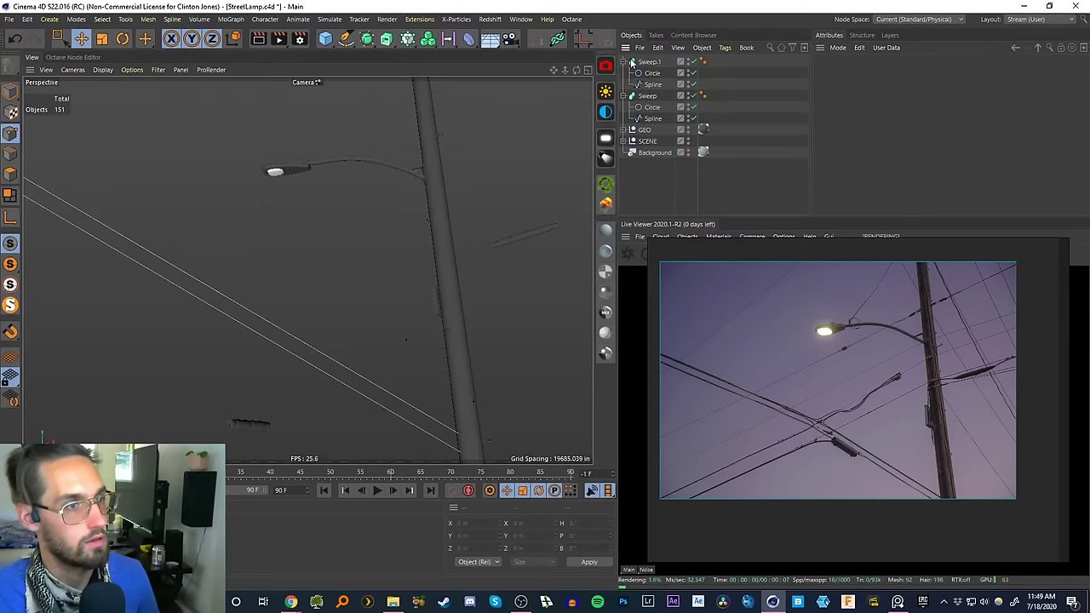
- Duplicate the lower cable's Sweep to the top of the object hierarchy and expand the copy to inspect its spline
click(623, 62)
click(623, 73)
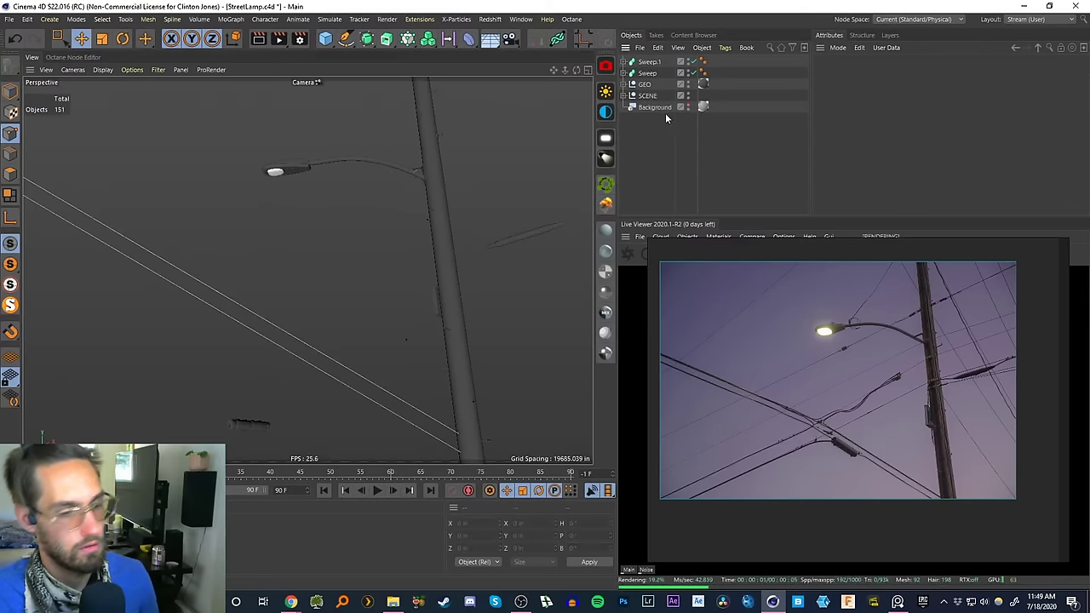
click(647, 73)
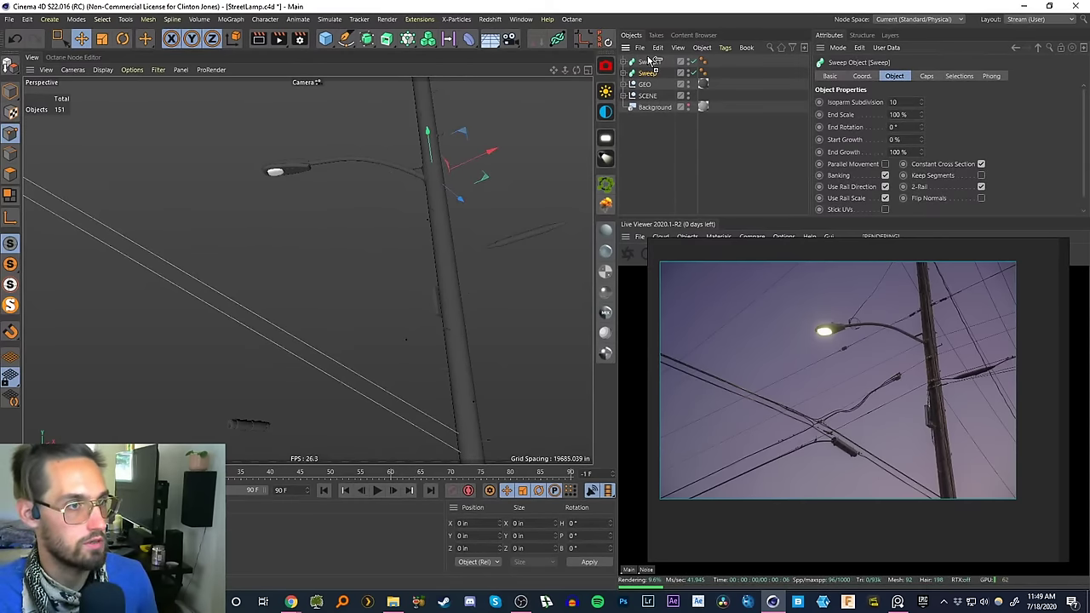
ctrl+drag(649, 59, 649, 57)
click(650, 139)
click(623, 62)
click(651, 62)
click(652, 84)
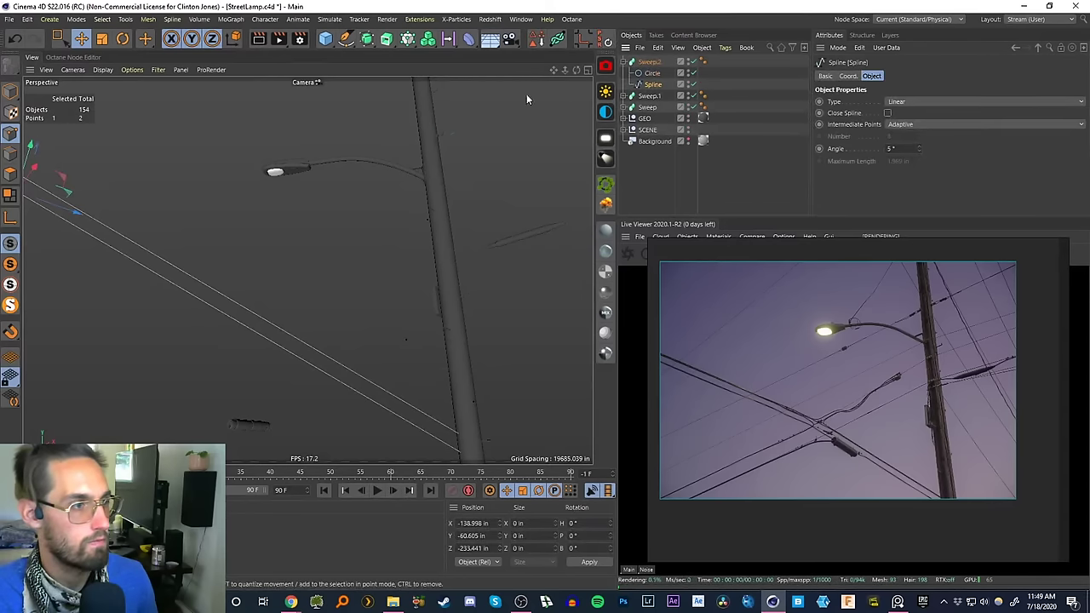
key(0)
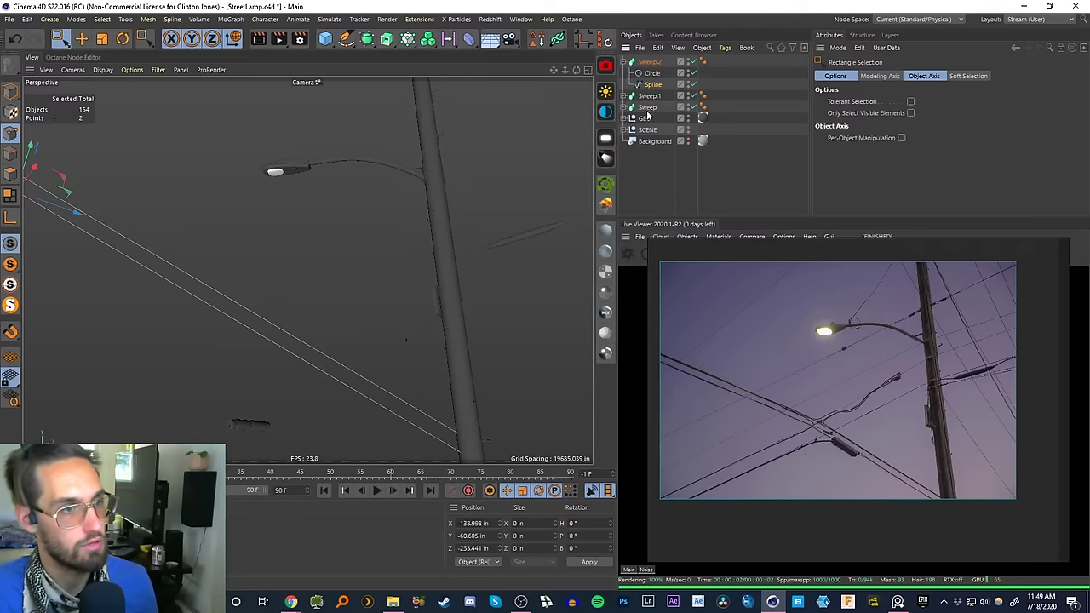
click(653, 177)
click(640, 128)
ctrl+click(640, 128)
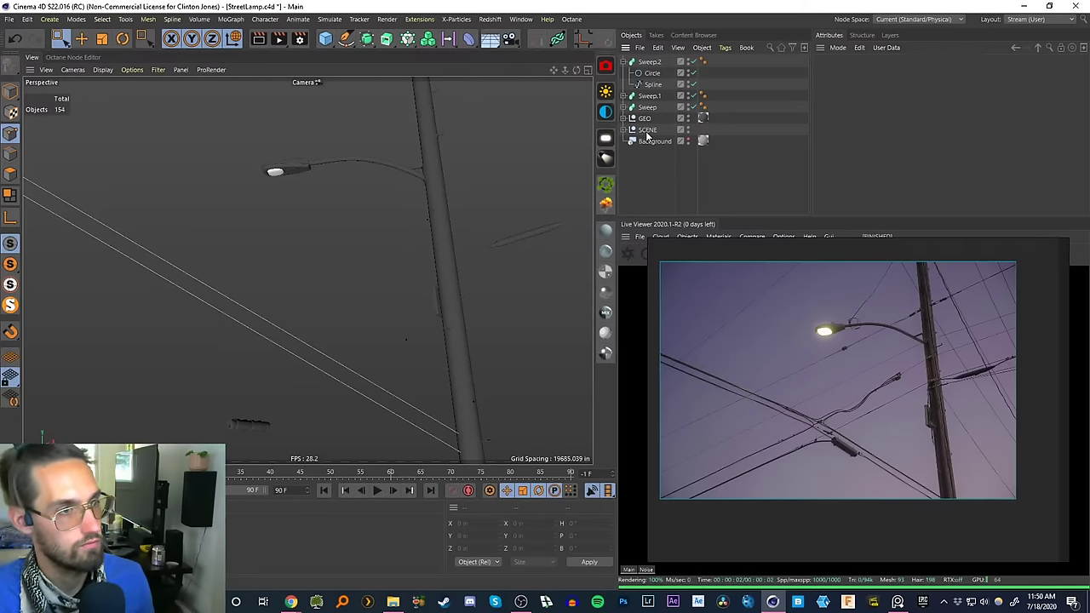
- Show the WIRES group inside GEO in the viewport again and hide the Background object there
click(622, 118)
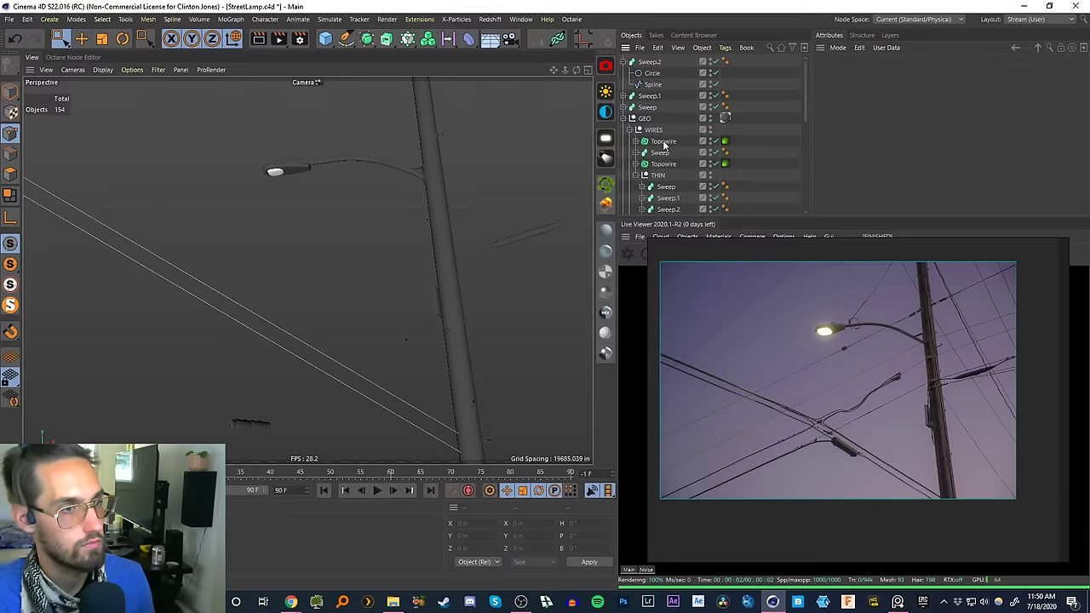
click(630, 129)
click(711, 129)
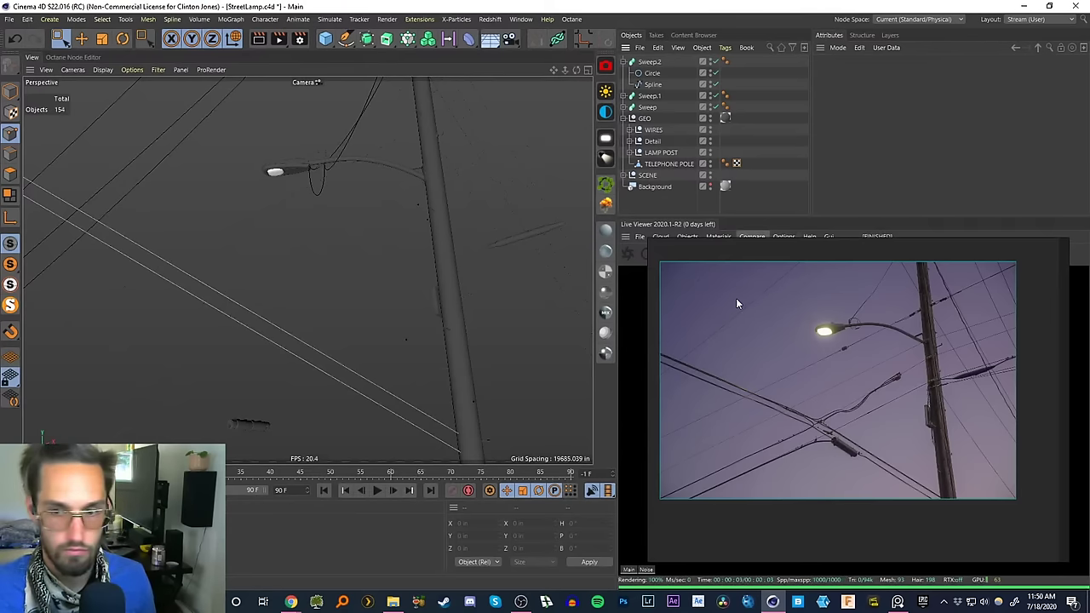
click(711, 187)
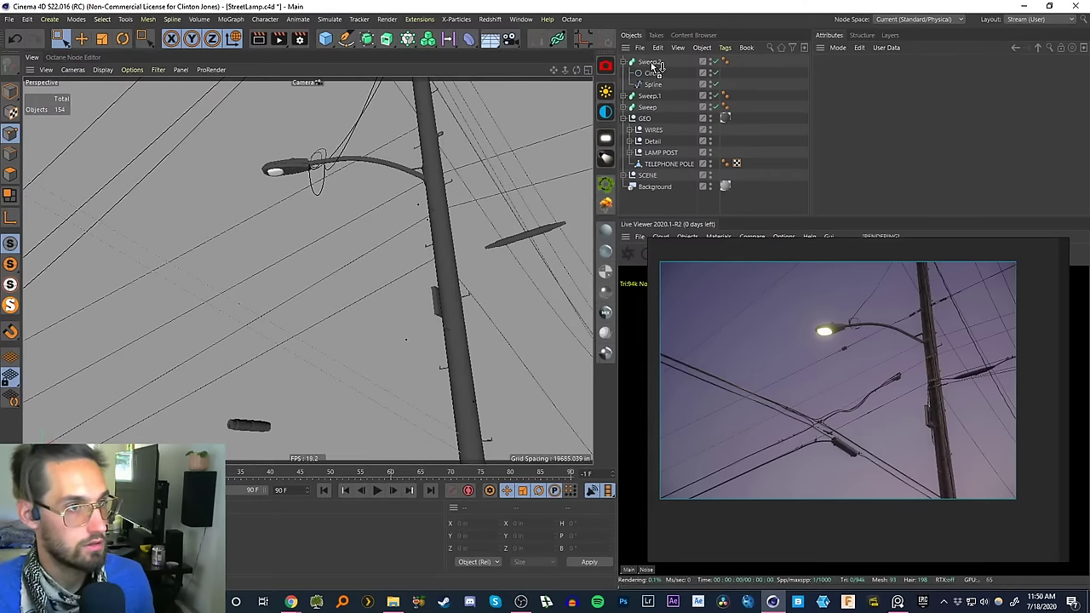
- Delete the material tag from Sweep.2 and move Sweep, Sweep.1 and Sweep.2 into the WIRES group
click(736, 61)
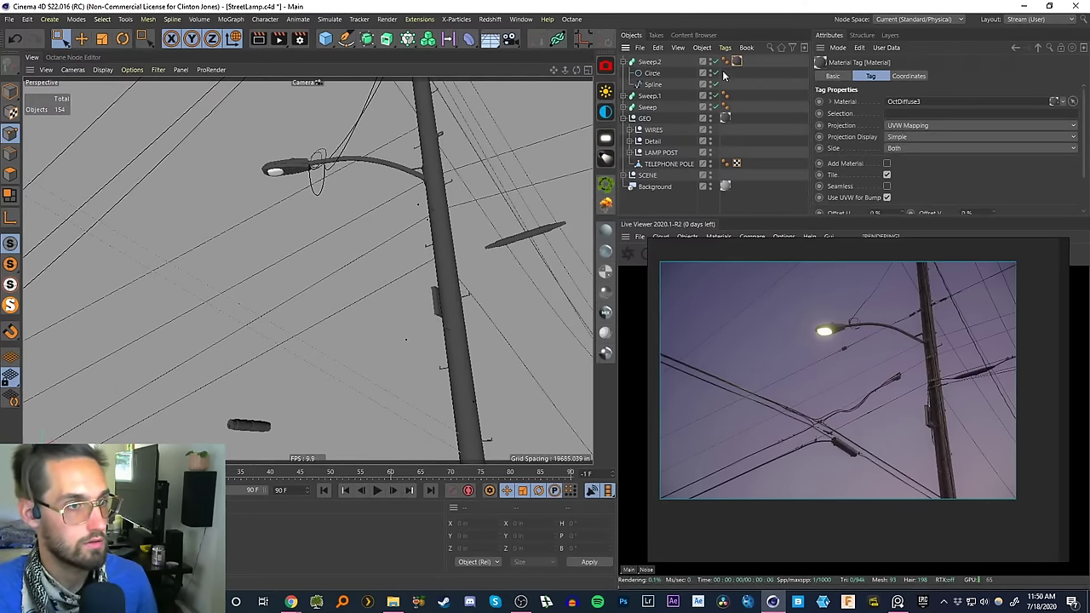
key(Delete)
click(645, 107)
shift+click(646, 95)
click(623, 62)
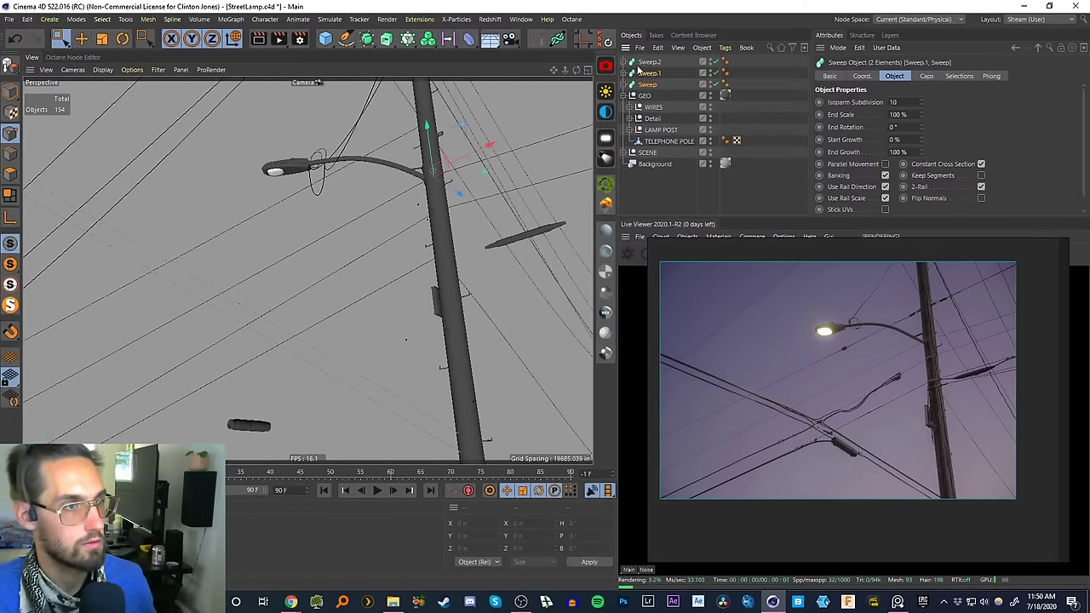
shift+click(644, 62)
drag(655, 111, 654, 108)
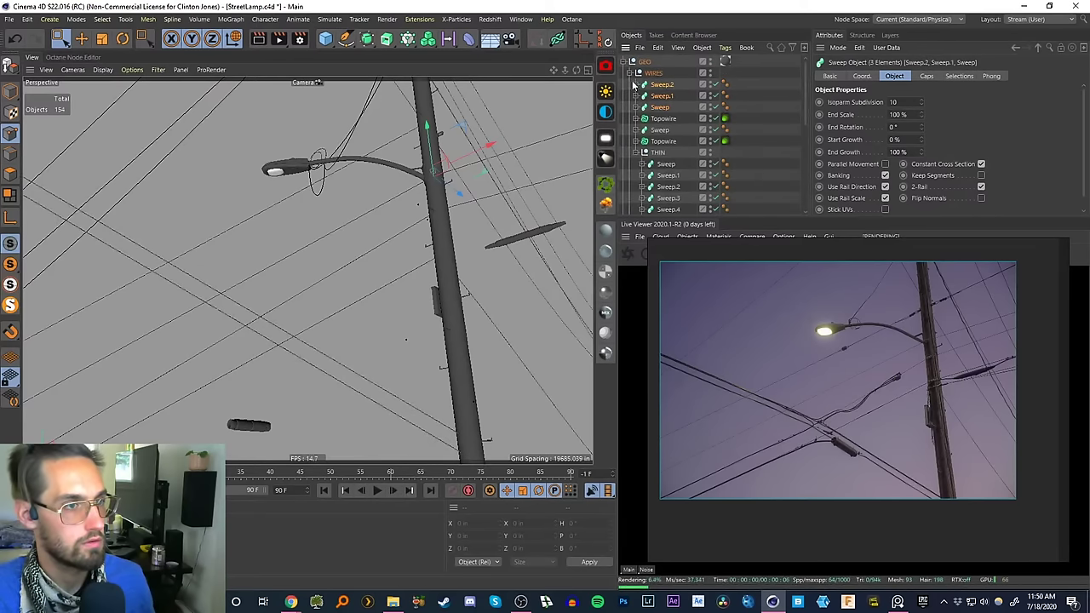
click(748, 134)
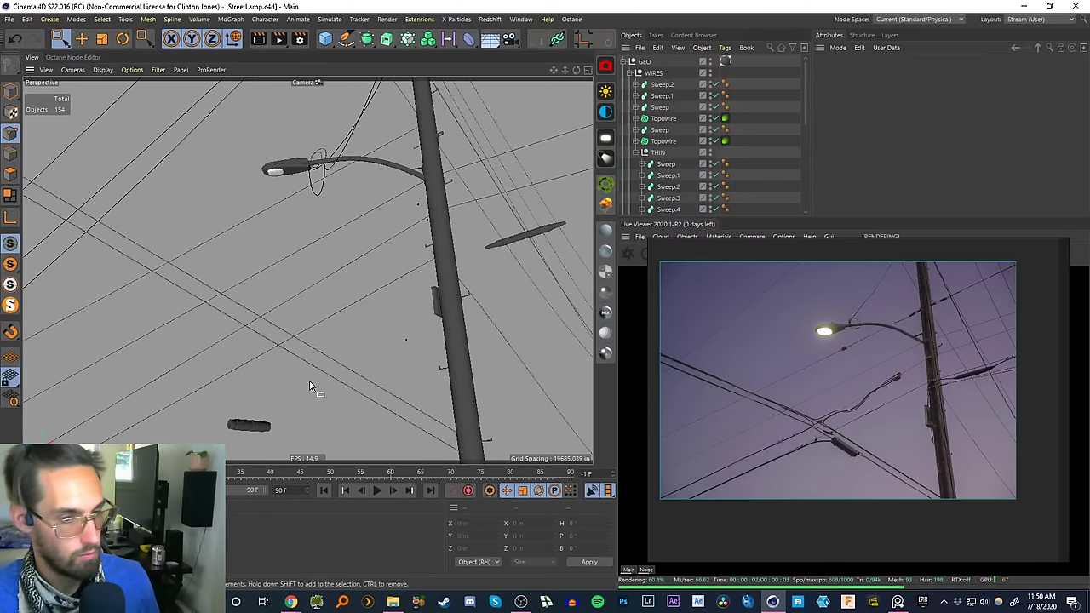
- Select the cylindrical splice box parts in Model mode and raise them to about Y 177.6 in, near the crossing cables
click(13, 91)
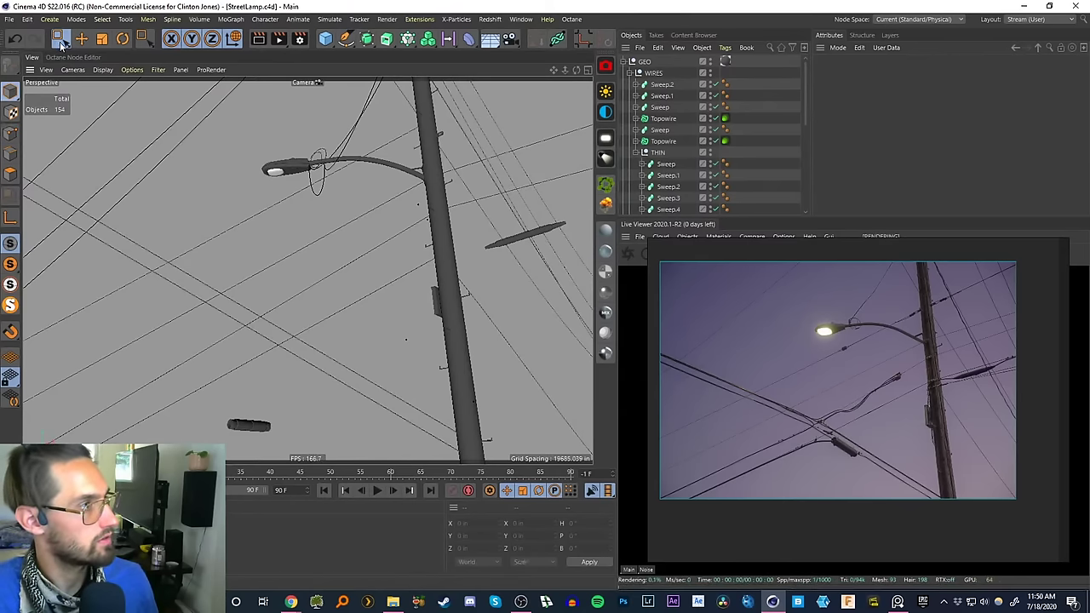
drag(62, 40, 98, 54)
click(248, 427)
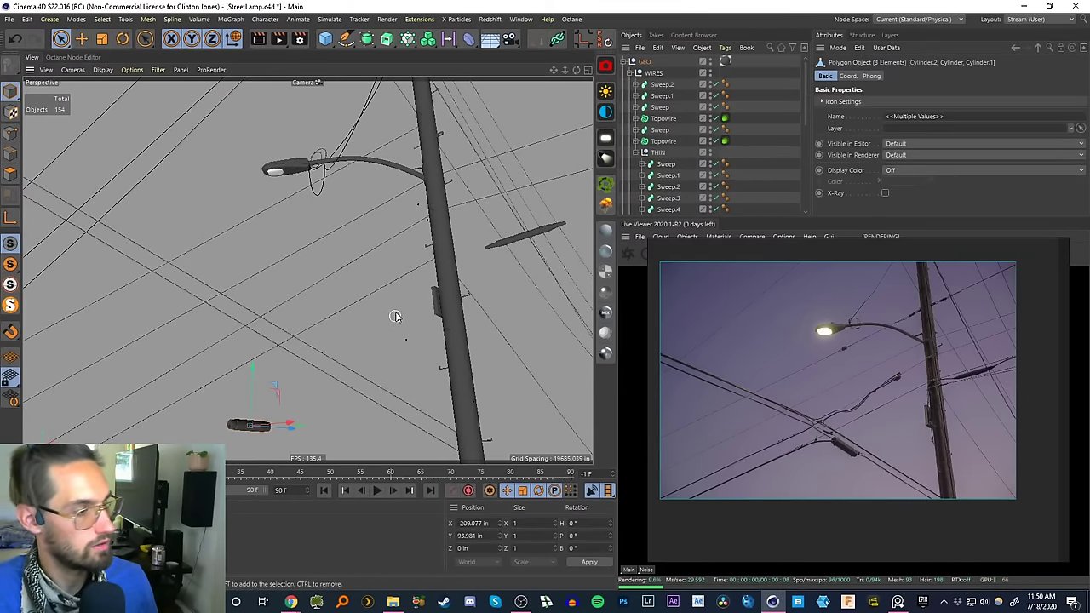
click(625, 62)
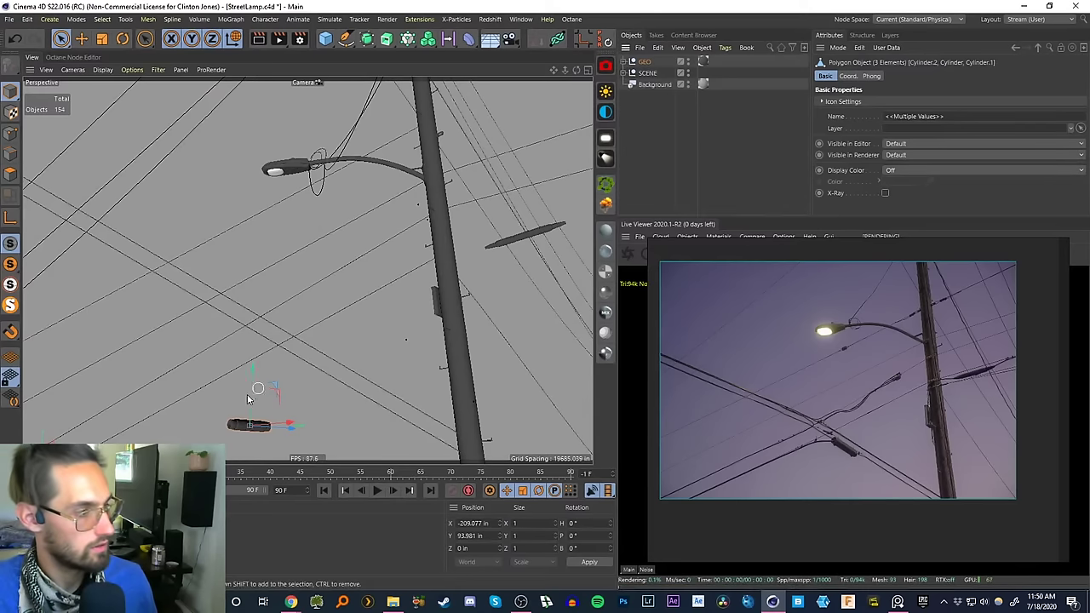
drag(250, 397, 252, 306)
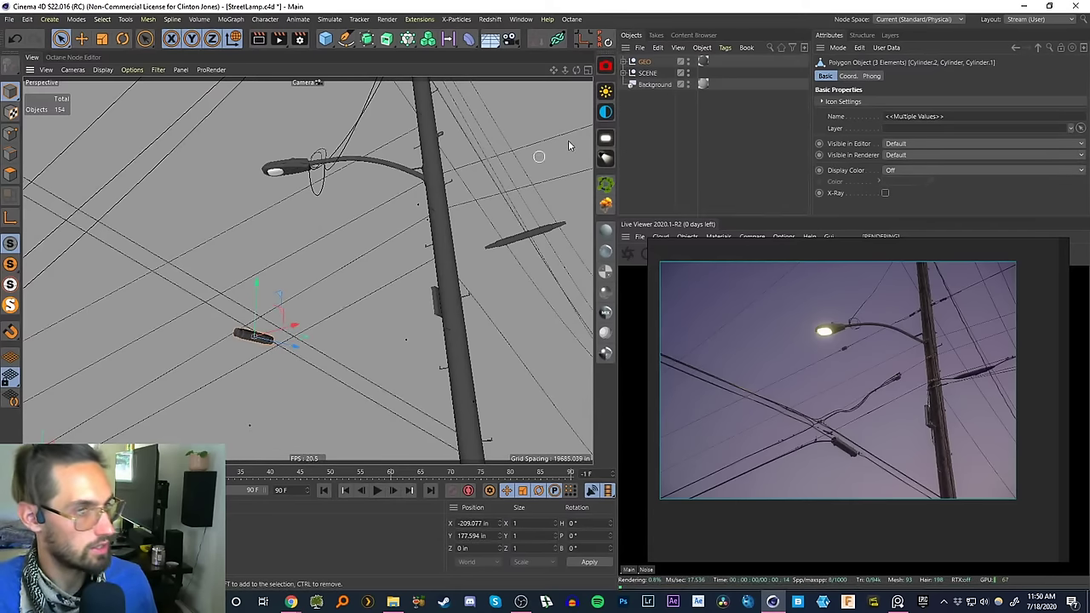
- Leave the scene camera and move the splice box to about X -88.6, Y 140.4, Z -151.4 in near the cables
click(631, 72)
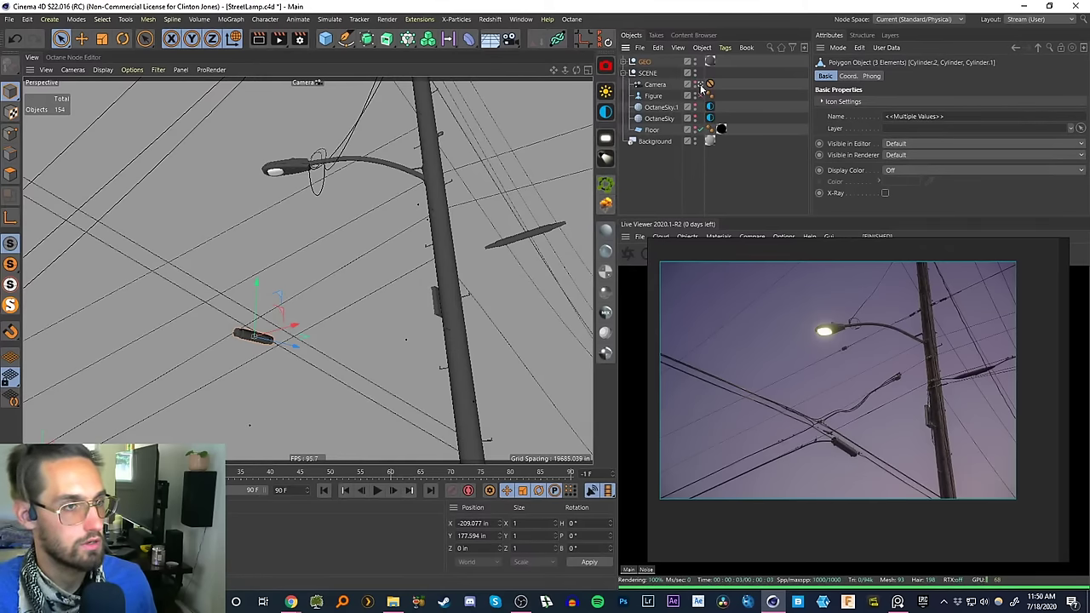
click(700, 84)
scroll(267, 300, down, 6)
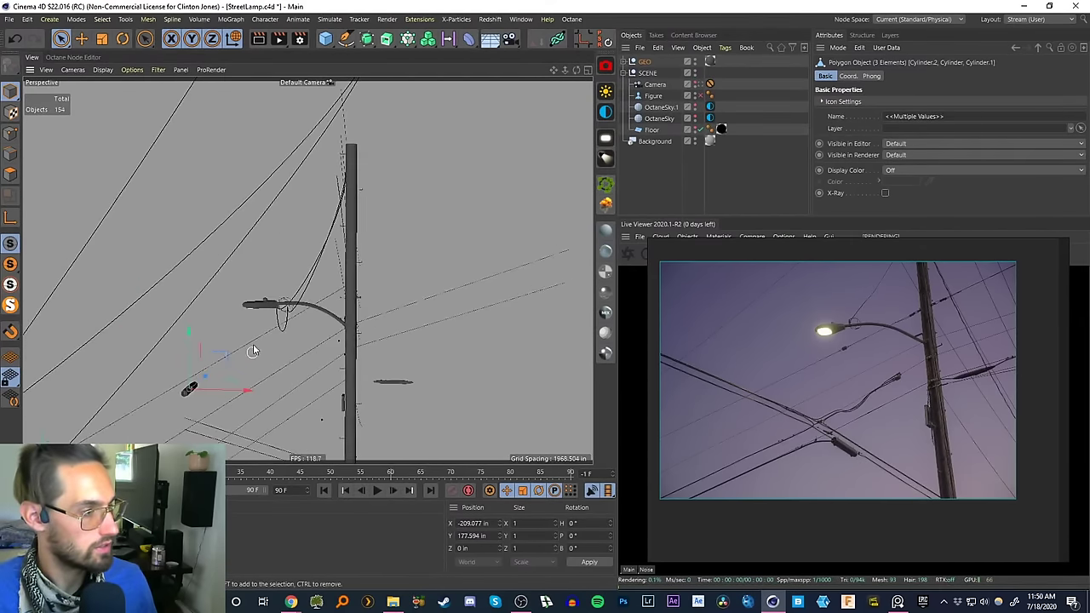
alt+drag(252, 351, 369, 318)
alt+right_drag(328, 331, 359, 258)
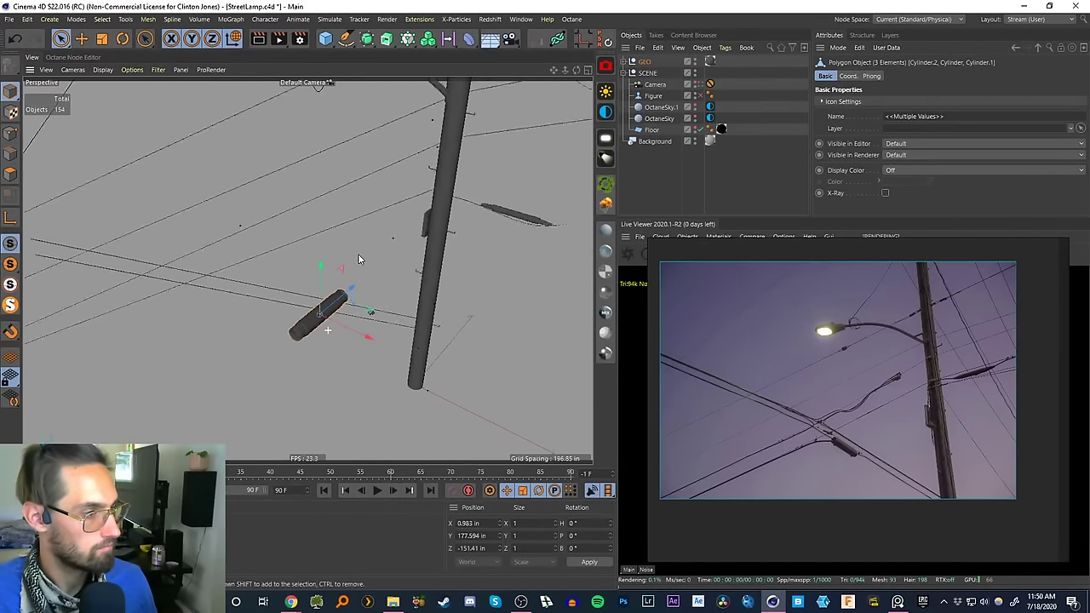
alt+drag(358, 259, 287, 310)
alt+drag(289, 308, 360, 263)
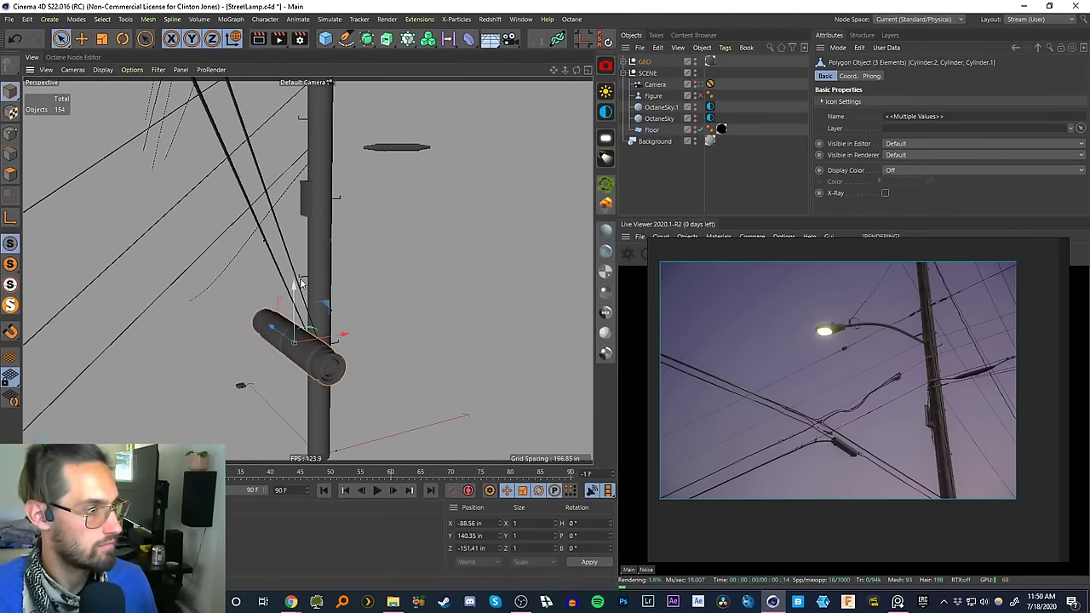
- Raise the splice box toward the cables, positioning it at about X -90.7 in, Y 155.4 in
drag(300, 280, 115, 277)
scroll(333, 289, up, 4)
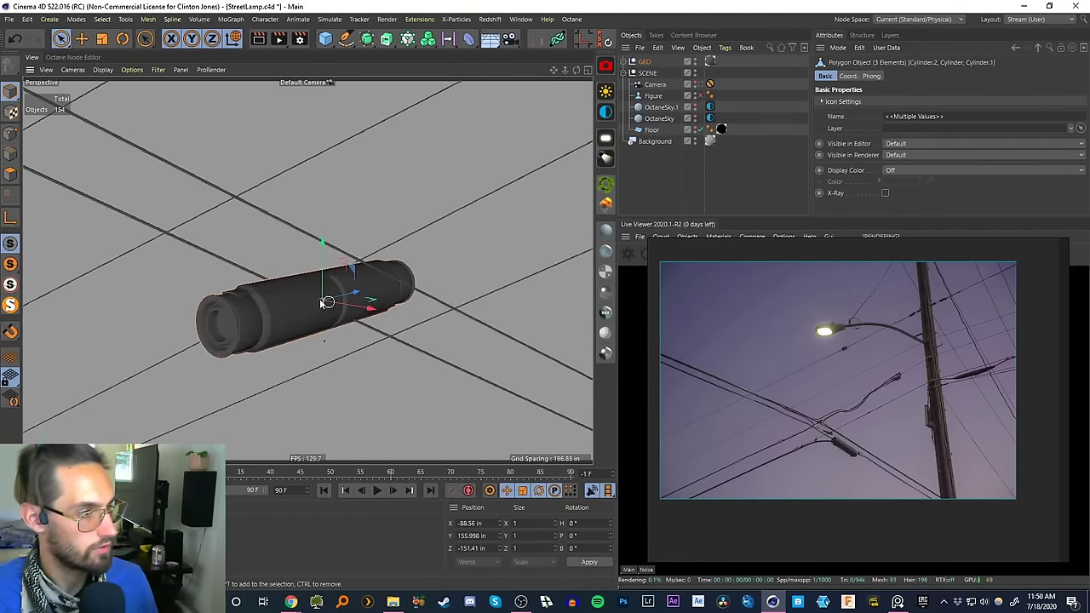
alt+drag(327, 302, 444, 333)
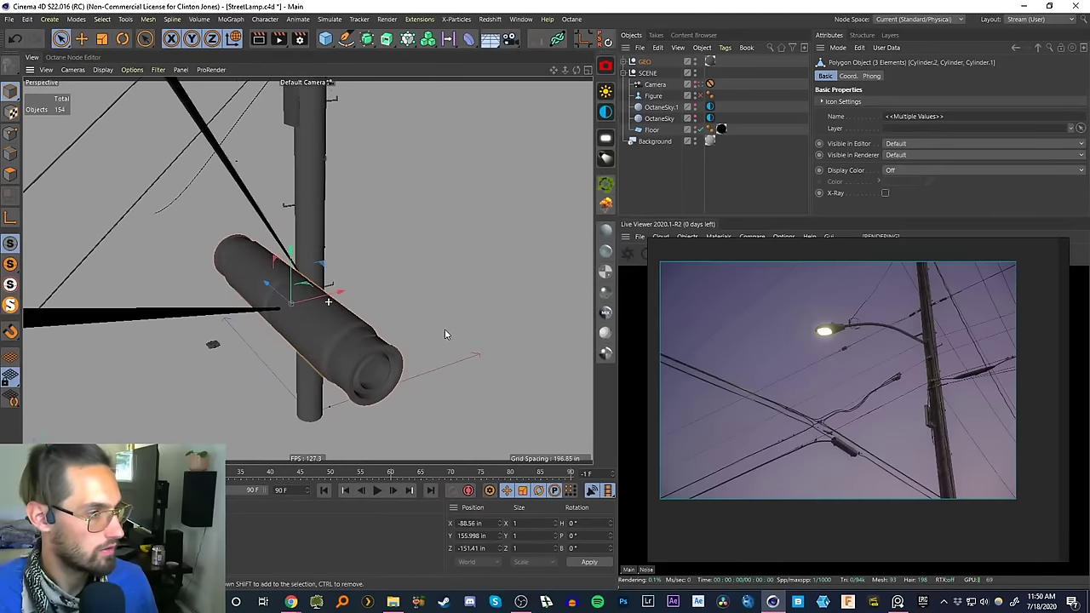
alt+right_drag(263, 287, 341, 280)
drag(339, 278, 319, 291)
alt+drag(284, 324, 300, 353)
- Center the splice box on the cable in the orthographic views at about X -90.26 in, Y 155.56 in
click(587, 70)
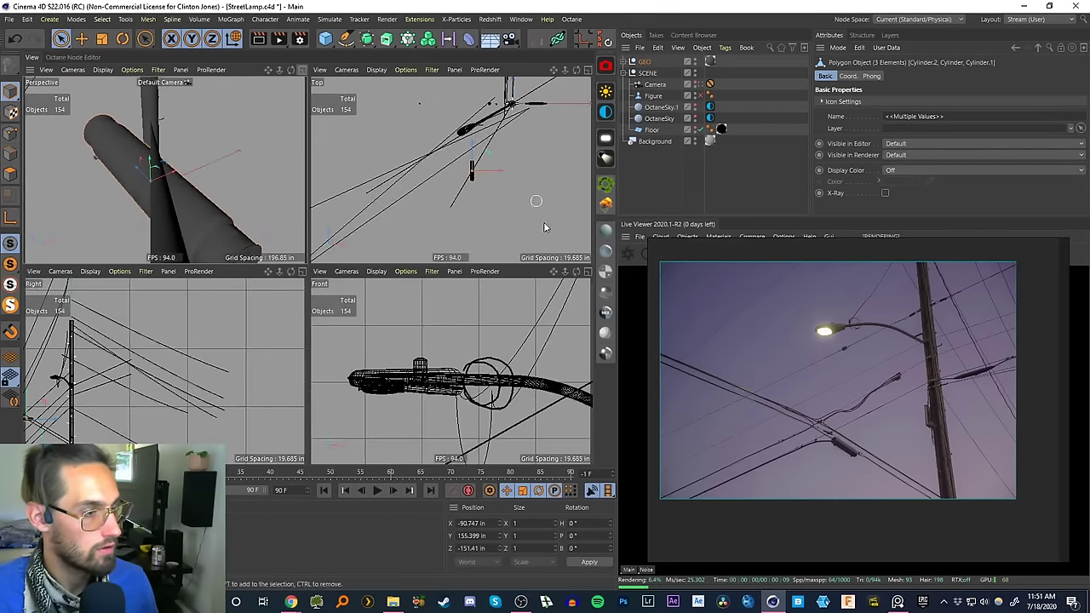
key(o)
drag(468, 358, 475, 350)
key(o)
scroll(458, 170, up, 5)
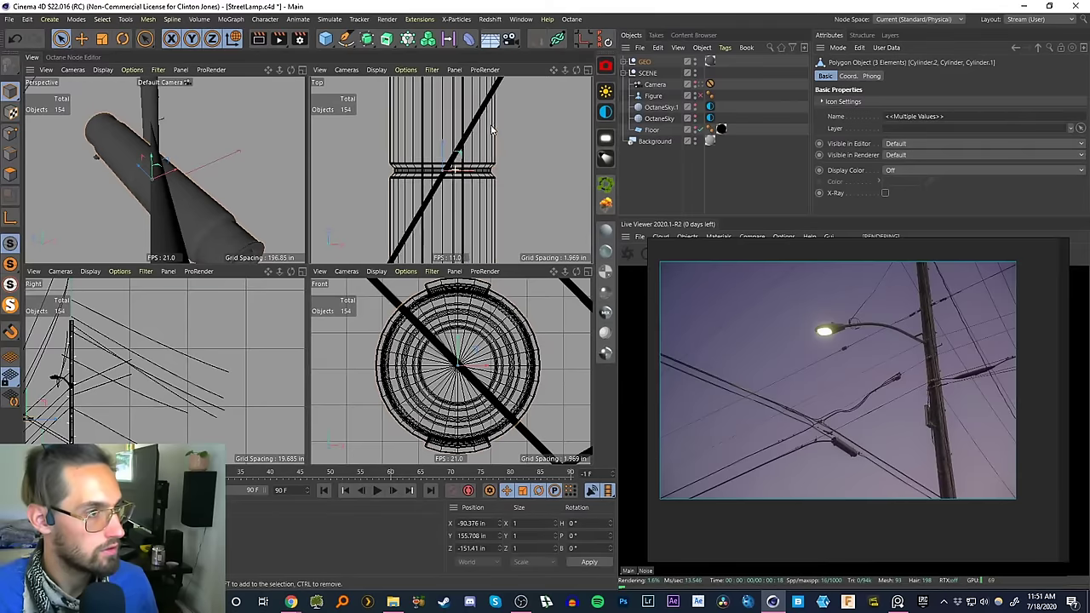
drag(461, 174, 462, 174)
key(o)
scroll(189, 349, up, 3)
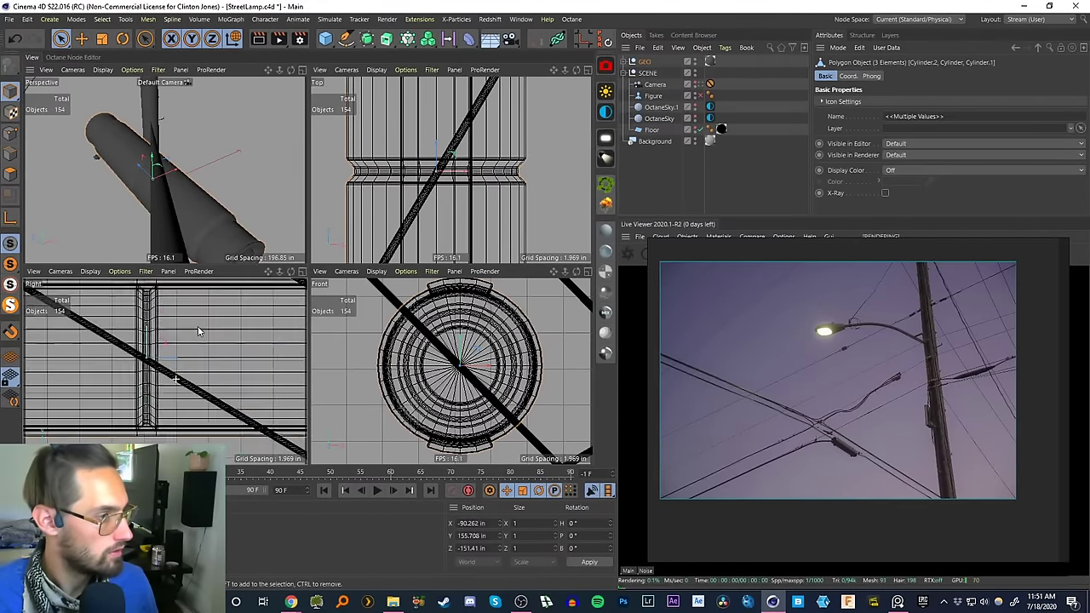
scroll(197, 331, up, 1)
drag(142, 336, 143, 338)
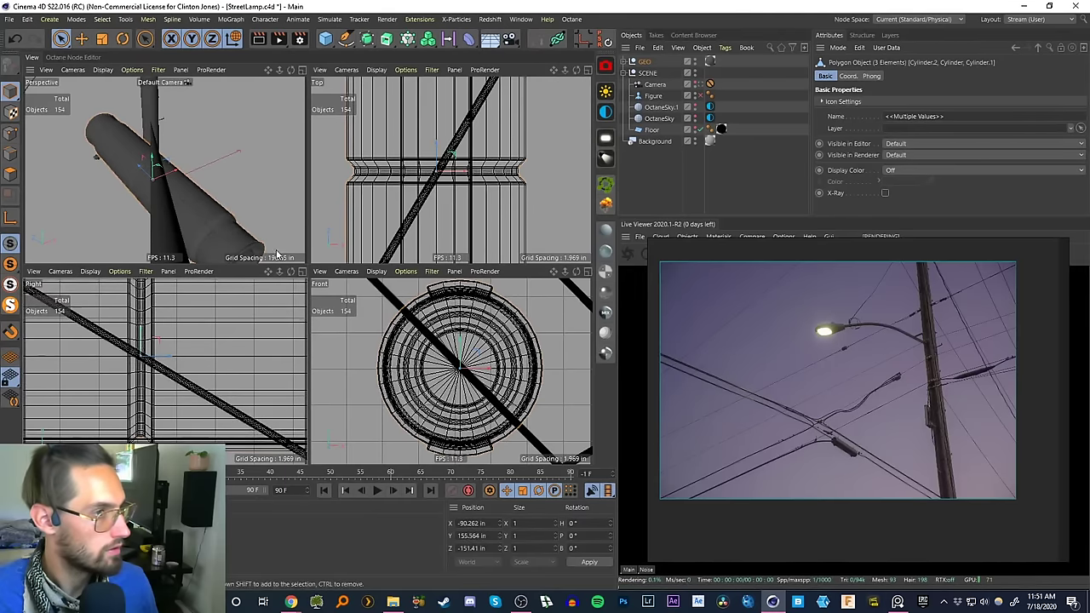
- Rotate the splice box parts to a heading of about 28.4° to follow the cable's direction in the top view
click(302, 71)
key(r)
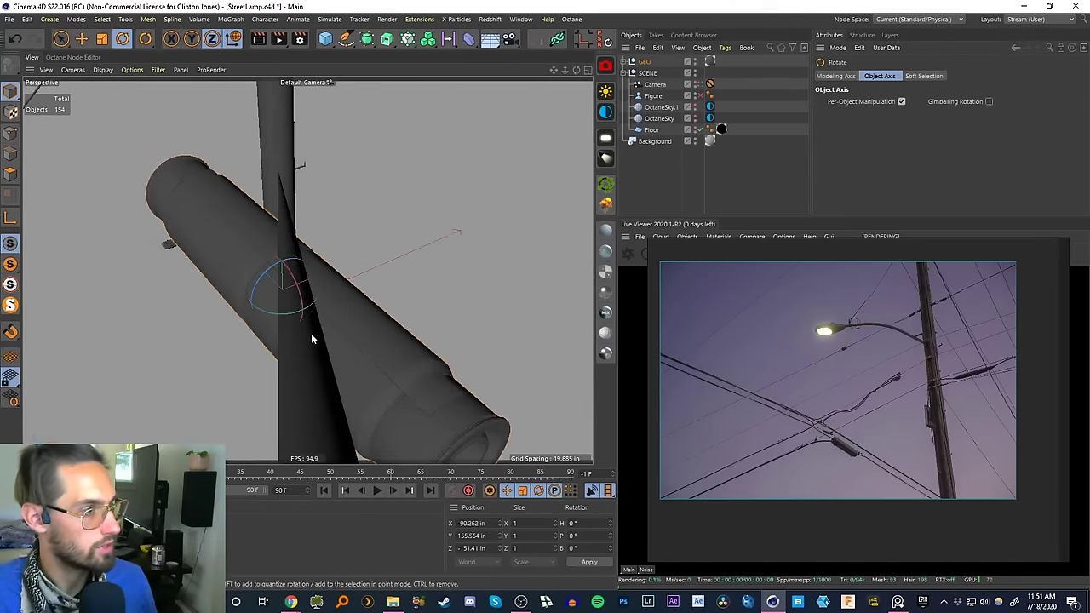
alt+drag(310, 332, 508, 152)
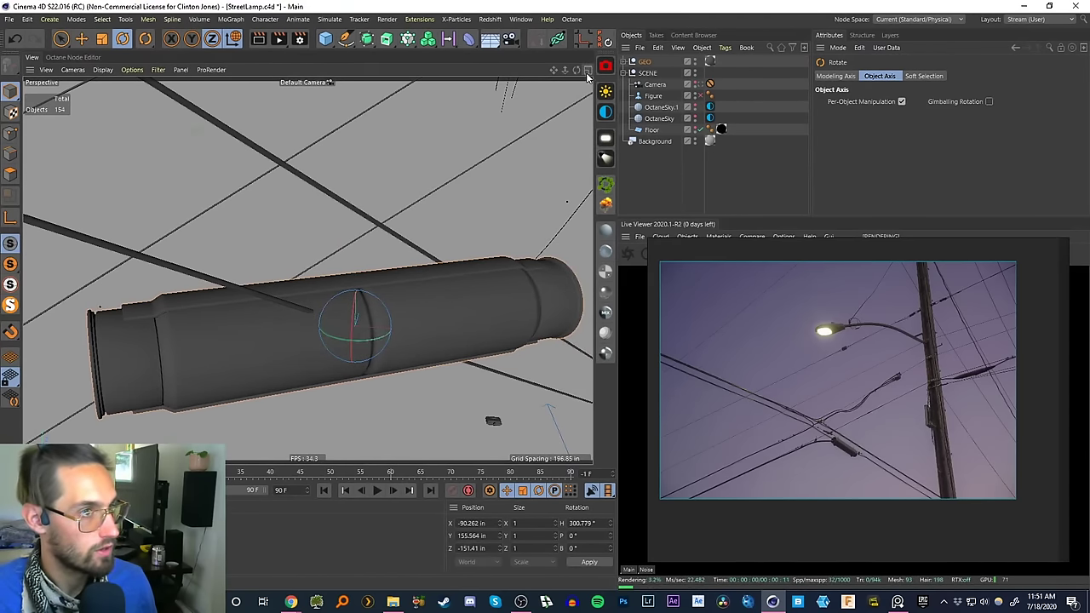
middle_click(513, 370)
alt+drag(513, 370, 496, 338)
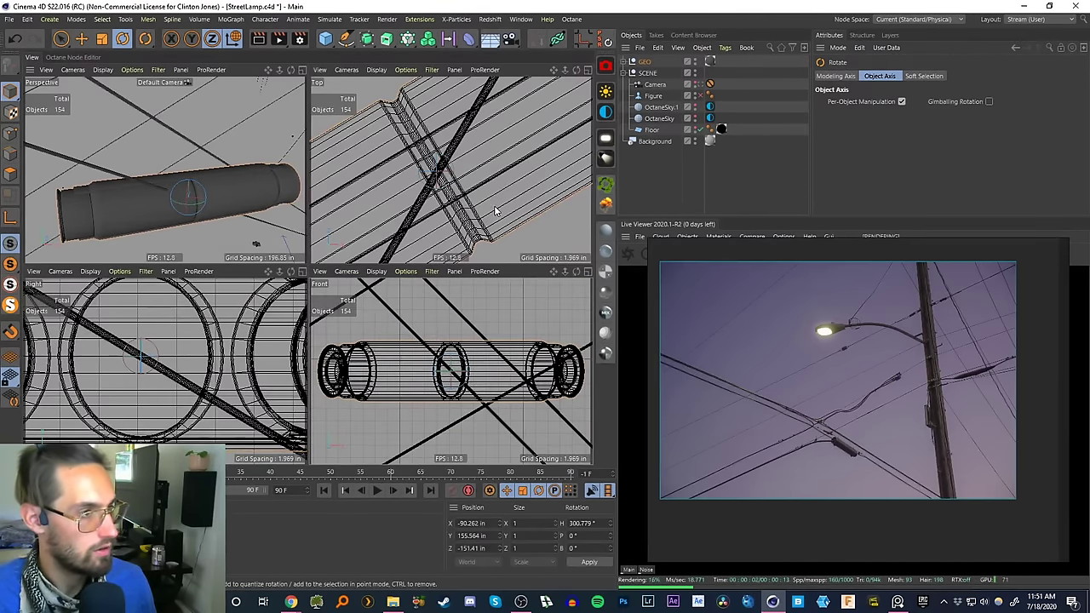
key(s)
drag(466, 189, 460, 155)
key(ctrl+z)
key(ctrl+y)
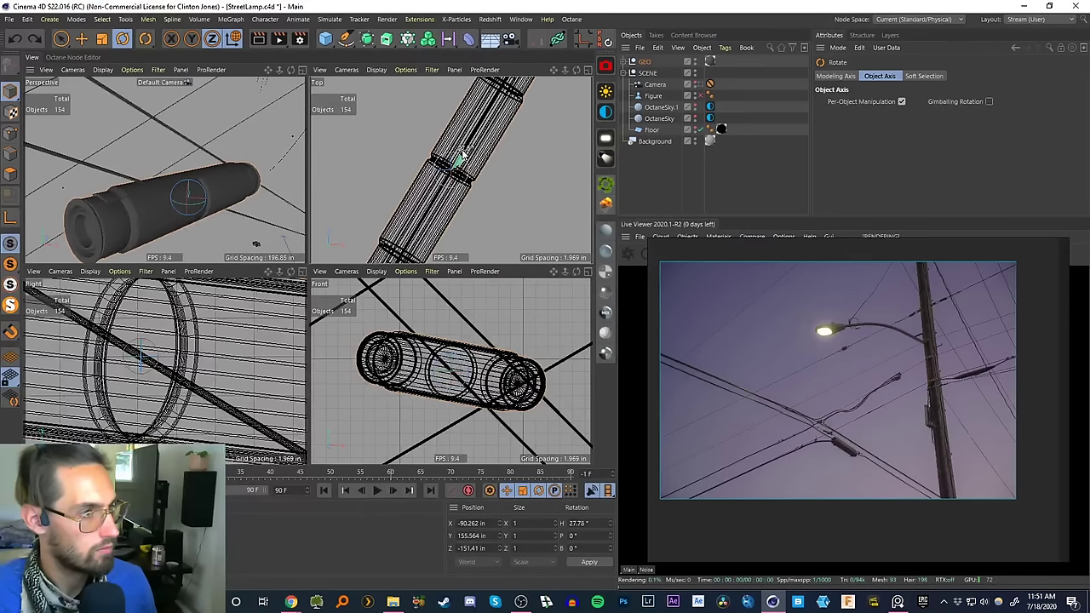
key(h)
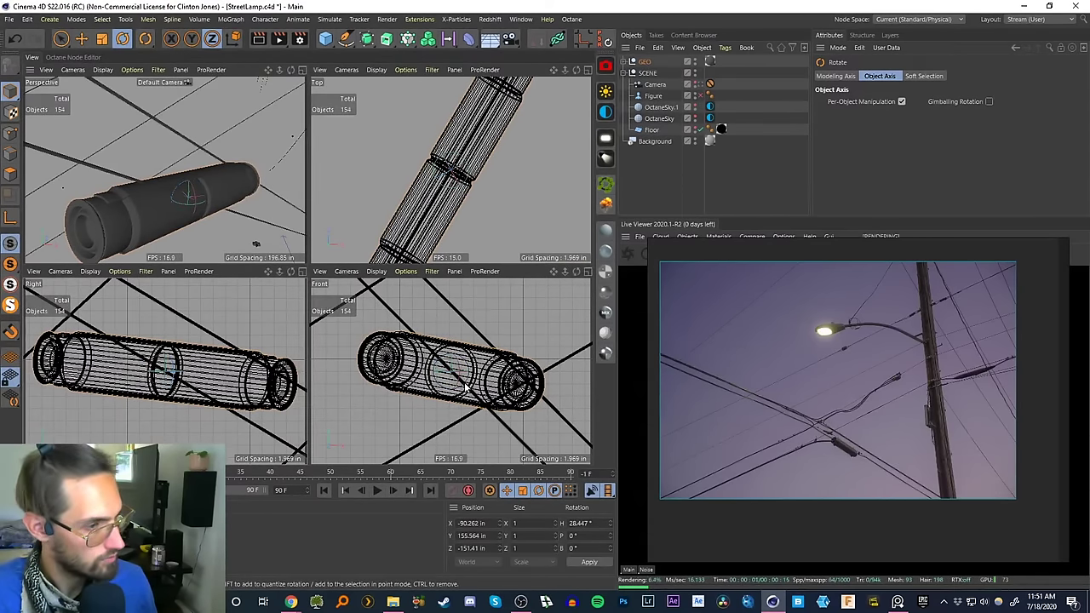
click(302, 70)
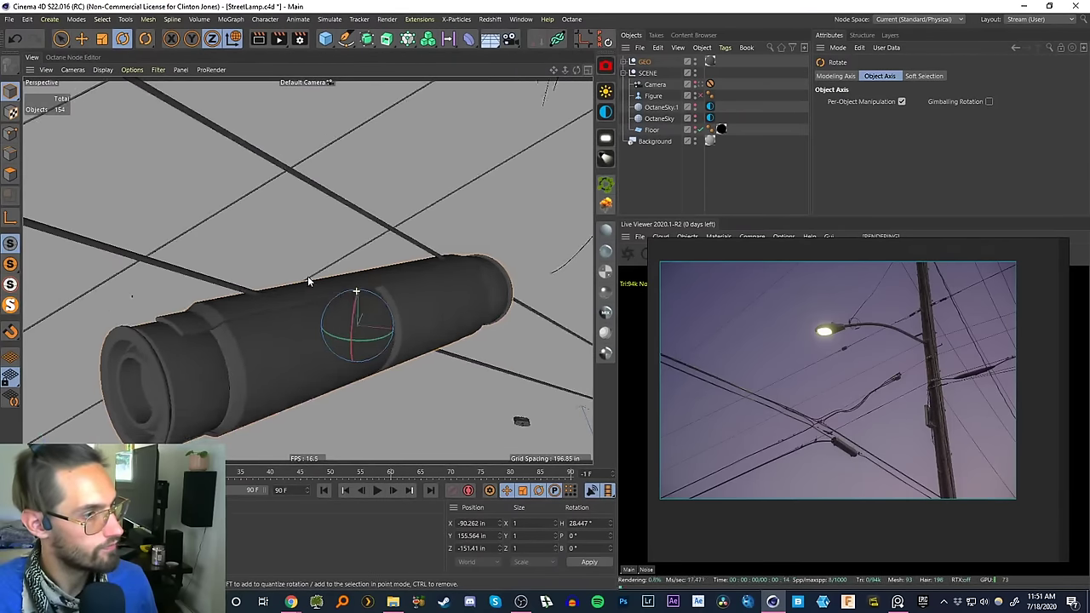
- Redo the undone rotation of the splice box and check its alignment with the cable
alt+drag(308, 276, 449, 368)
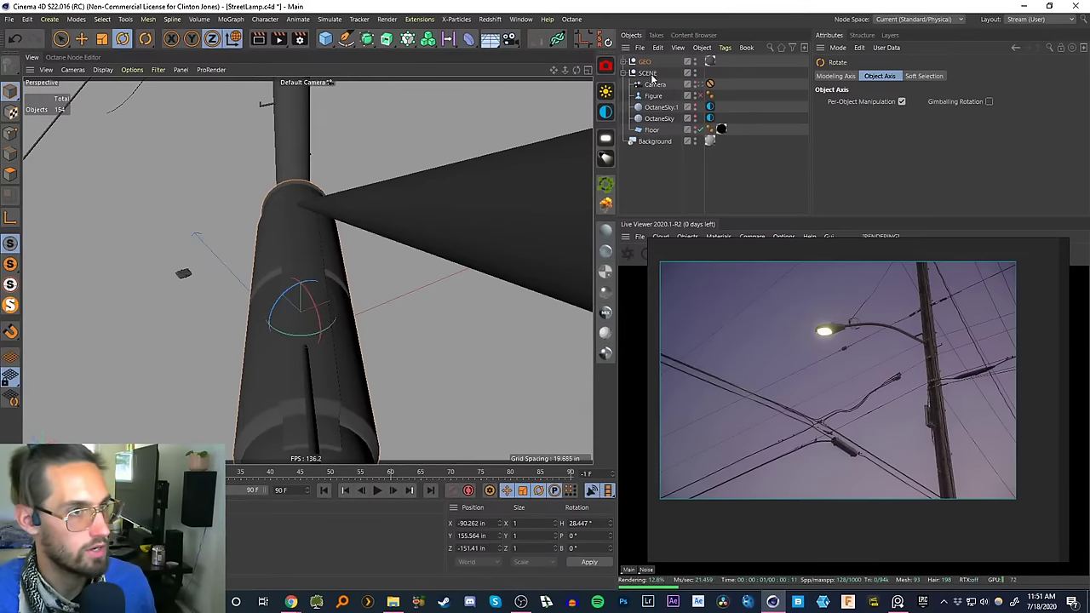
alt+drag(377, 226, 357, 298)
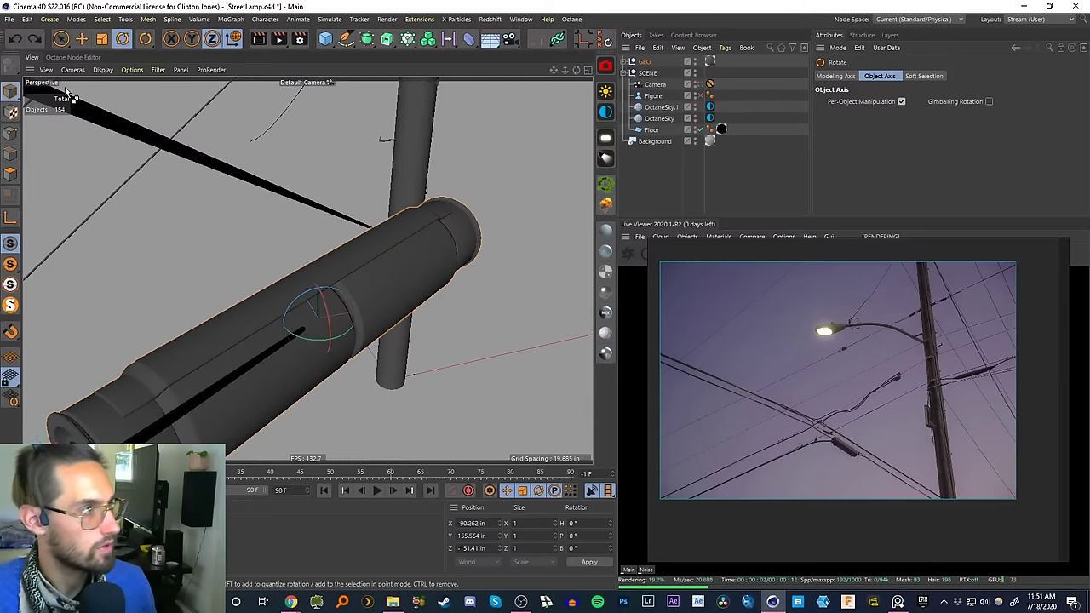
click(35, 40)
click(37, 43)
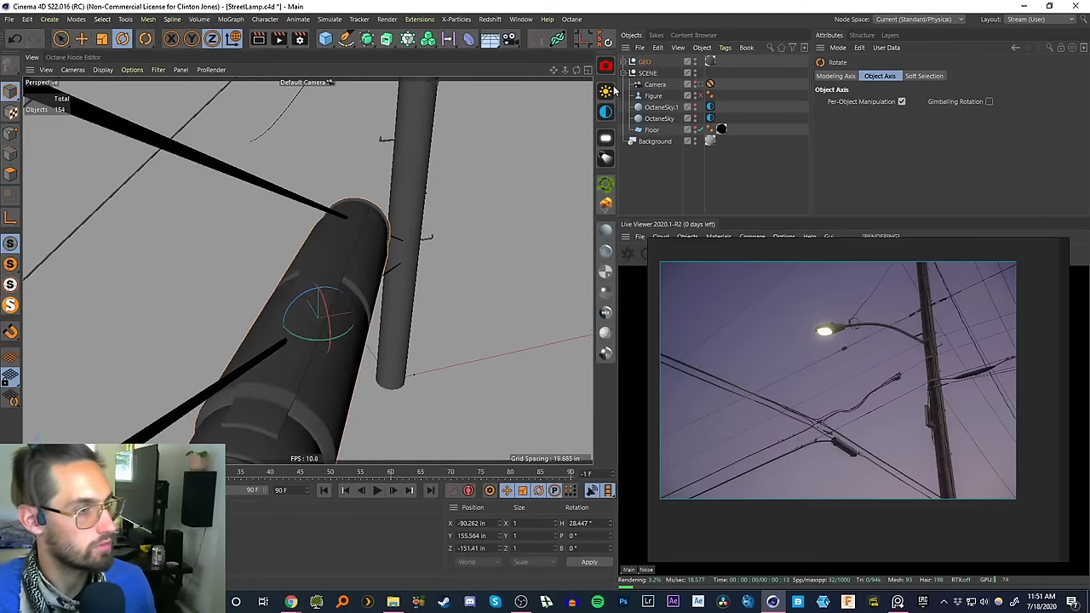
alt+drag(336, 322, 298, 307)
- Expand GEO and select the Cylinder Module null inside the Detail group
click(623, 61)
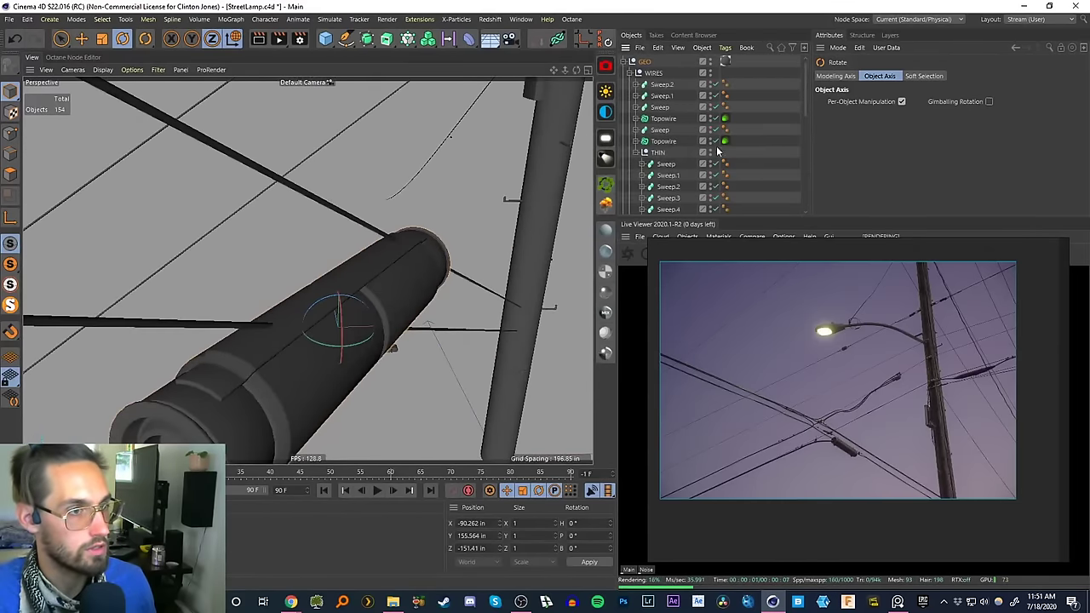
scroll(802, 101, down, 3)
click(262, 400)
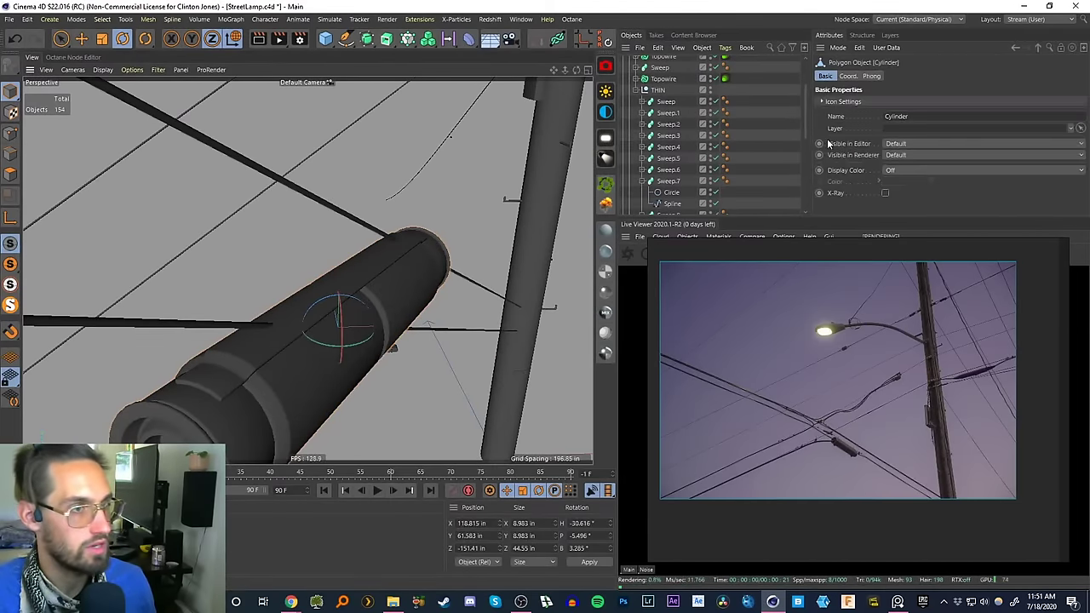
drag(805, 125, 802, 181)
click(639, 142)
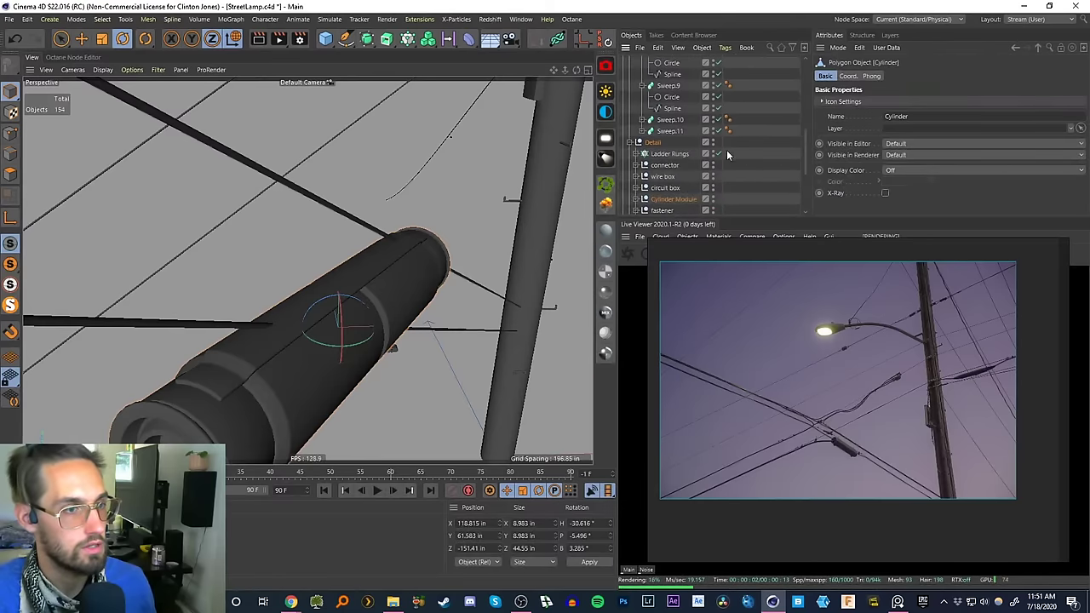
click(674, 198)
alt+drag(298, 322, 256, 302)
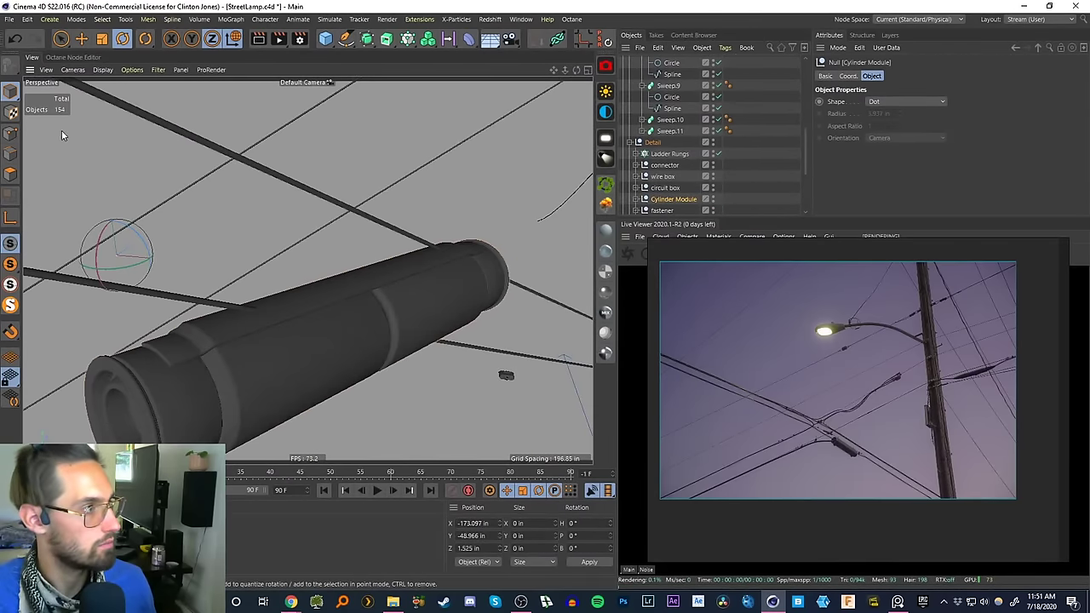
alt+right_drag(378, 331, 396, 374)
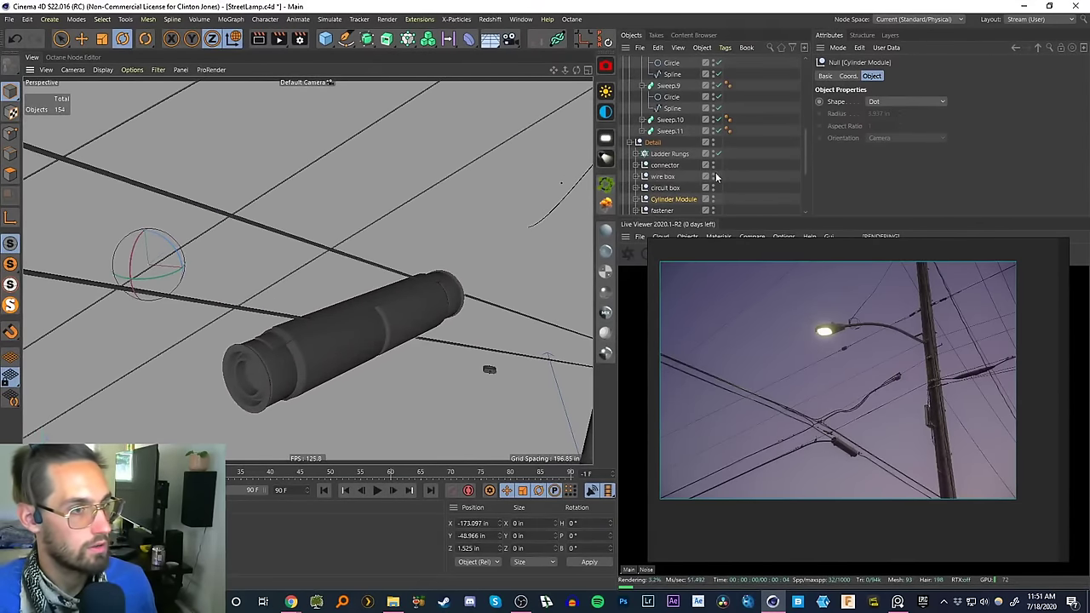
- Widen the viewport area and expand Cylinder Module to show its cylinder parts, keeping the null selected
scroll(776, 155, down, 3)
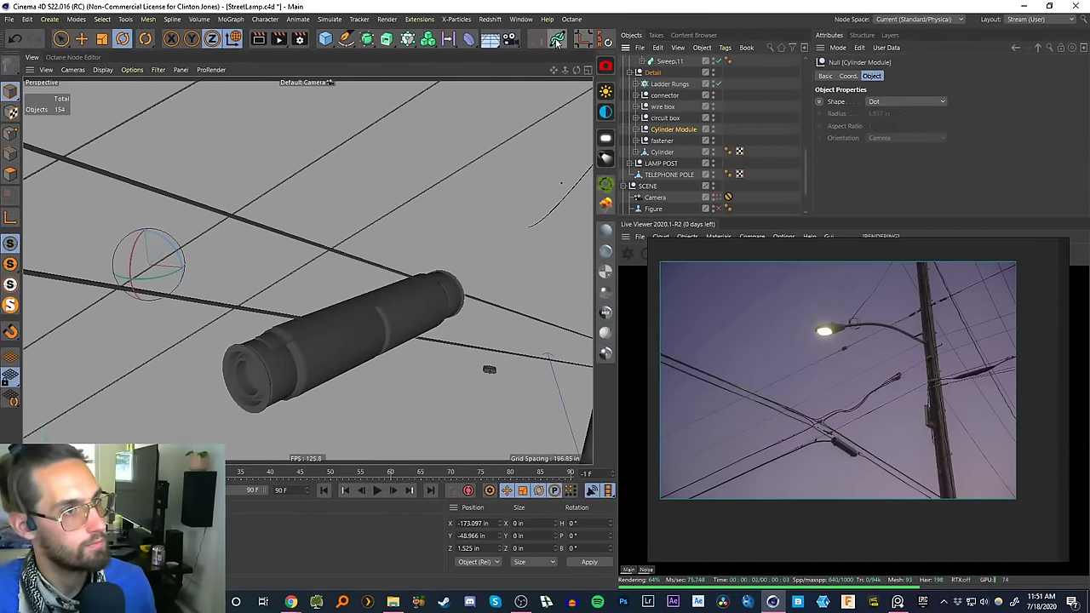
drag(617, 58, 649, 68)
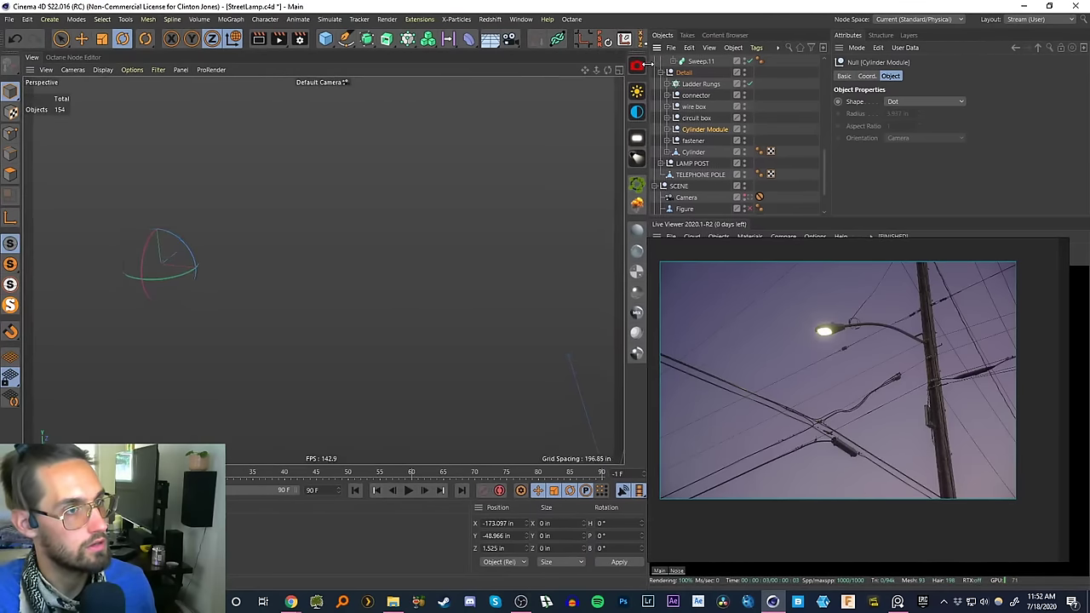
click(675, 130)
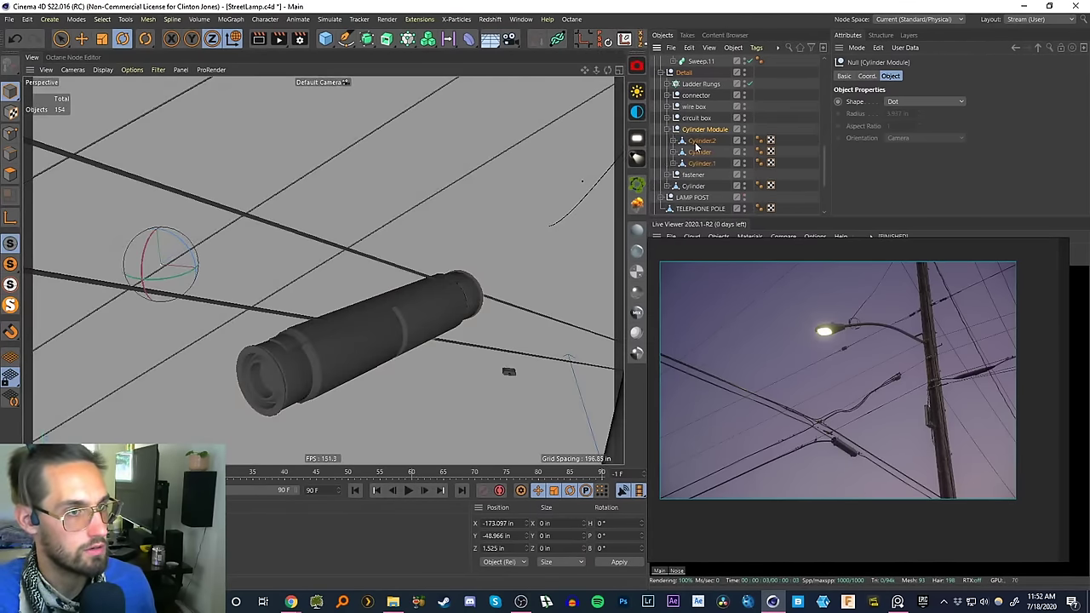
click(700, 162)
click(705, 128)
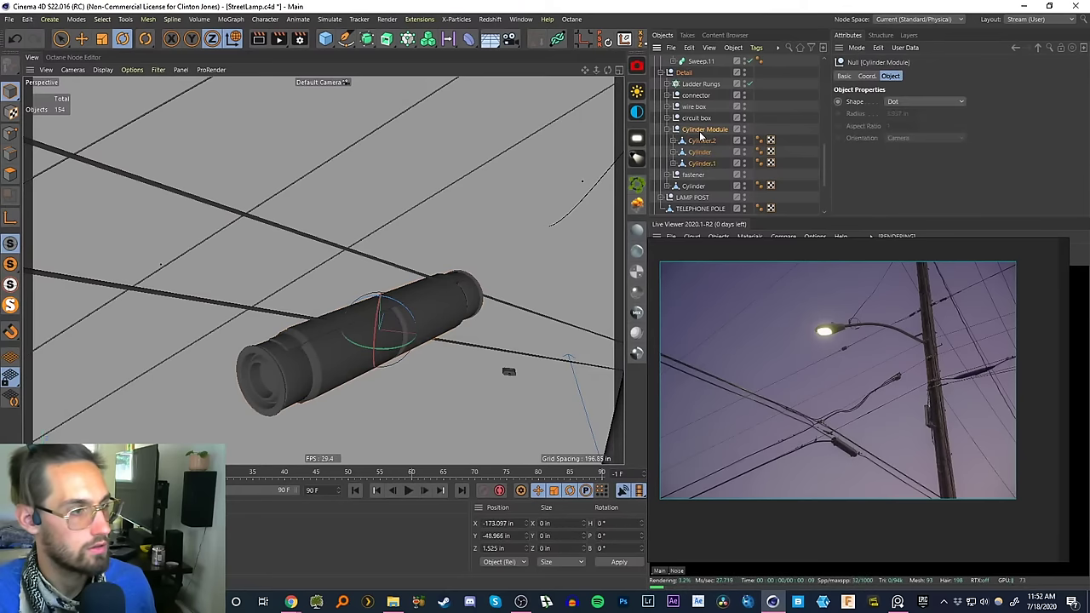
- Center the Cylinder Module axis using reset Axis Center settings with Points Center enabled, and rotate the axis heading to about -25.3°
click(624, 40)
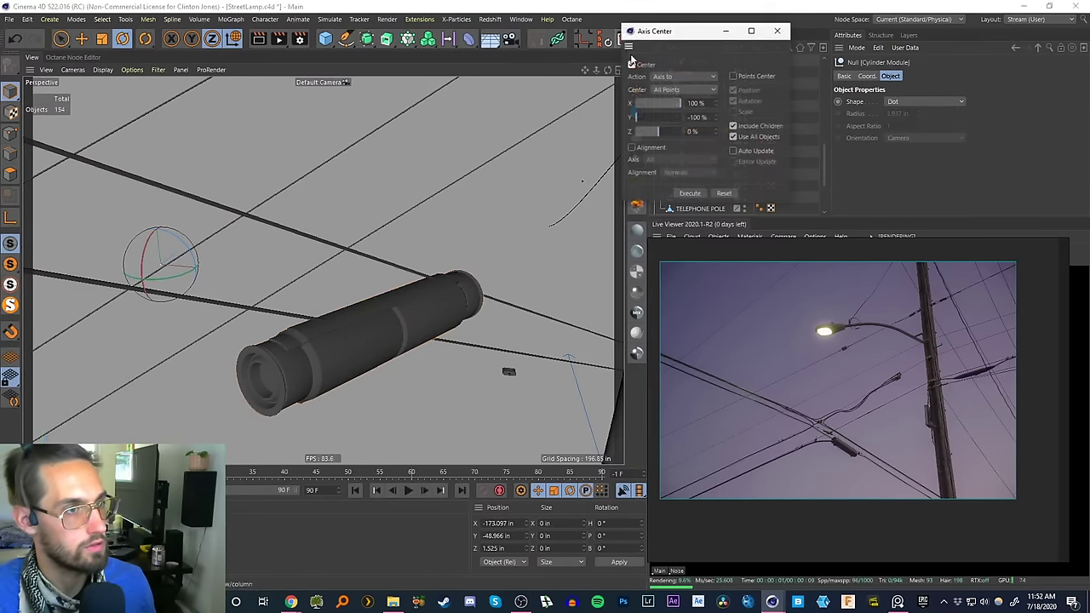
click(723, 194)
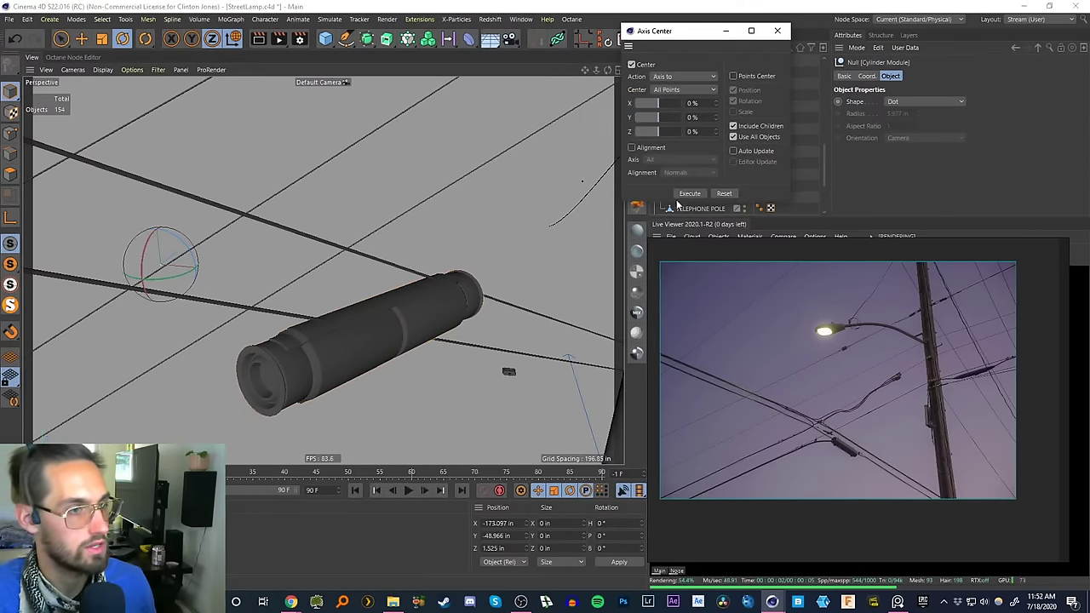
click(732, 77)
click(698, 193)
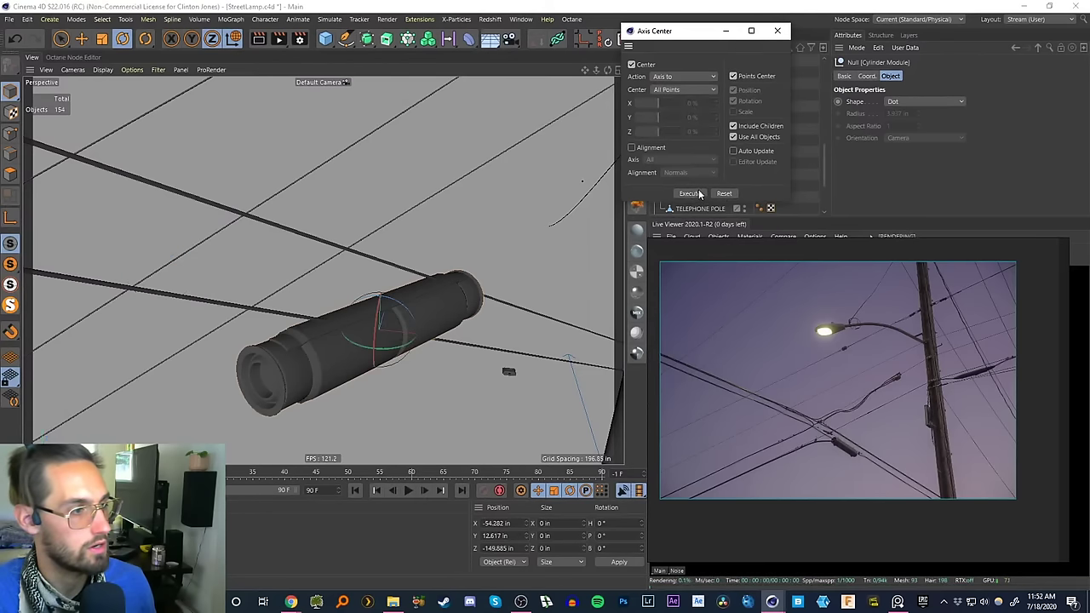
click(778, 31)
alt+drag(412, 302, 407, 229)
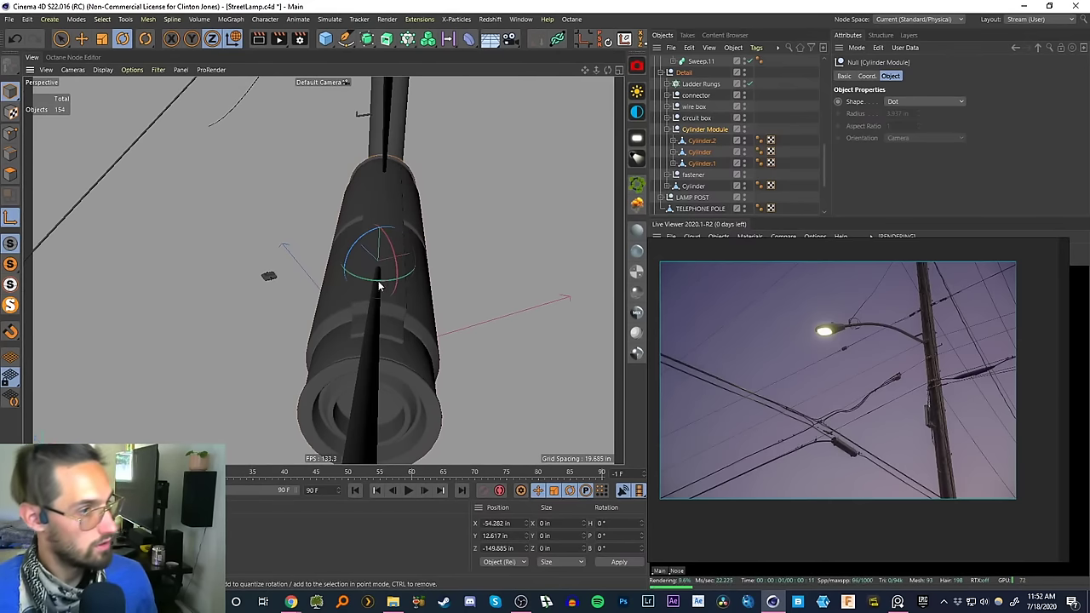
mouse_move(380, 287)
mouse_down()
mouse_move(366, 288)
mouse_move(391, 272)
mouse_up()
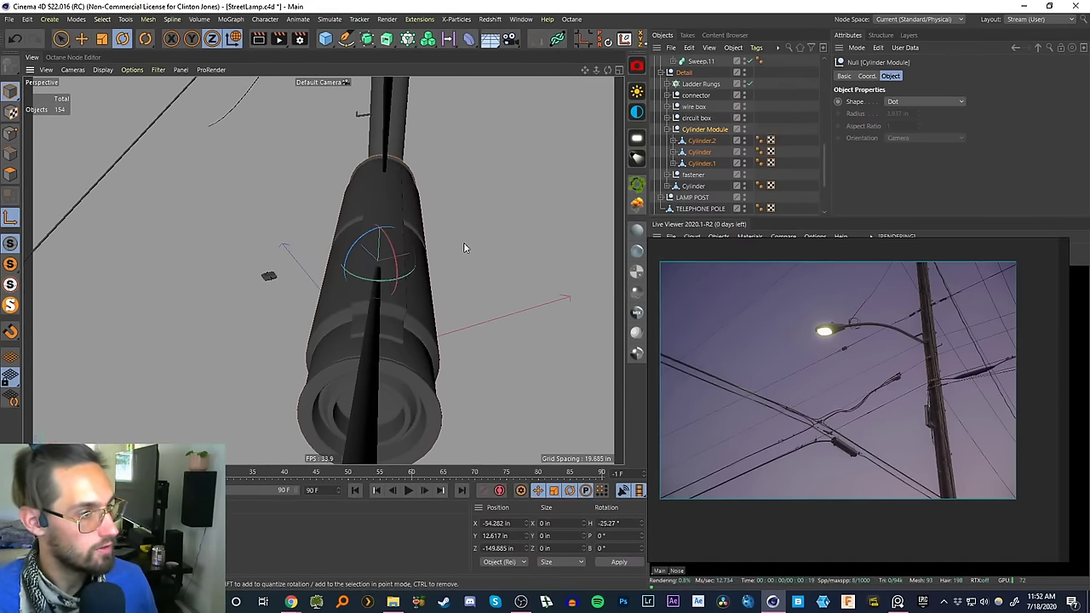
- Rotate the Cylinder Module null to a heading of about -30.2° and pitch of about -20.6°, and show shaded objects with wireframe lines
click(697, 142)
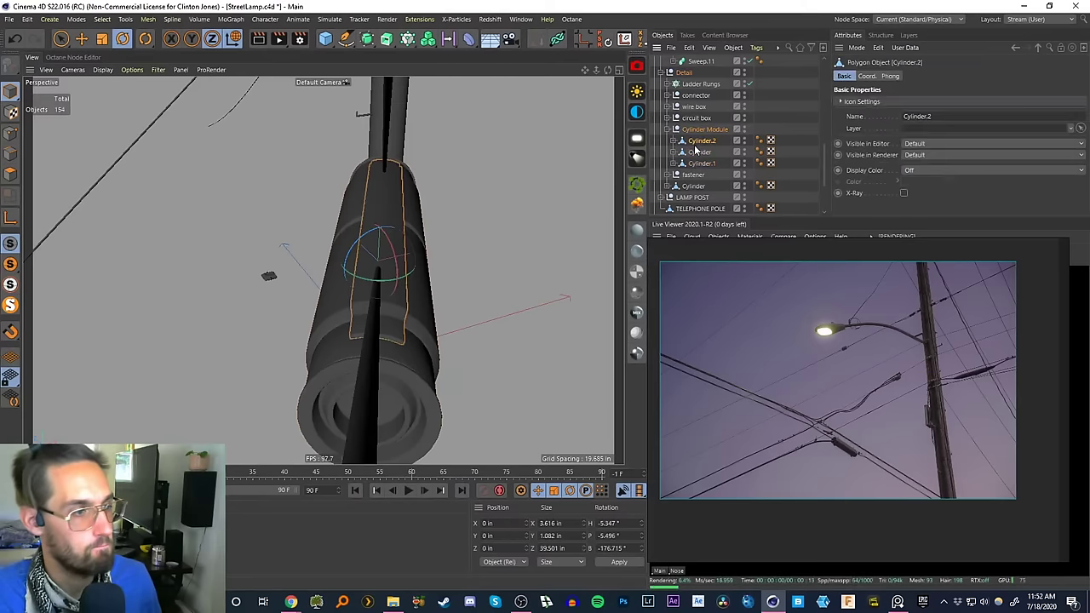
shift+click(699, 165)
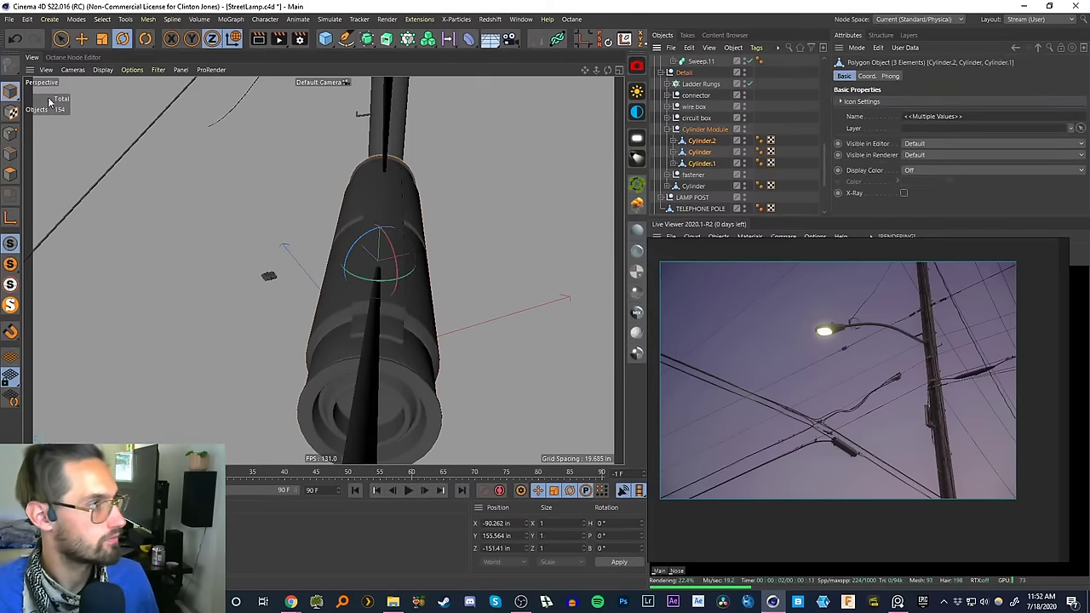
click(704, 130)
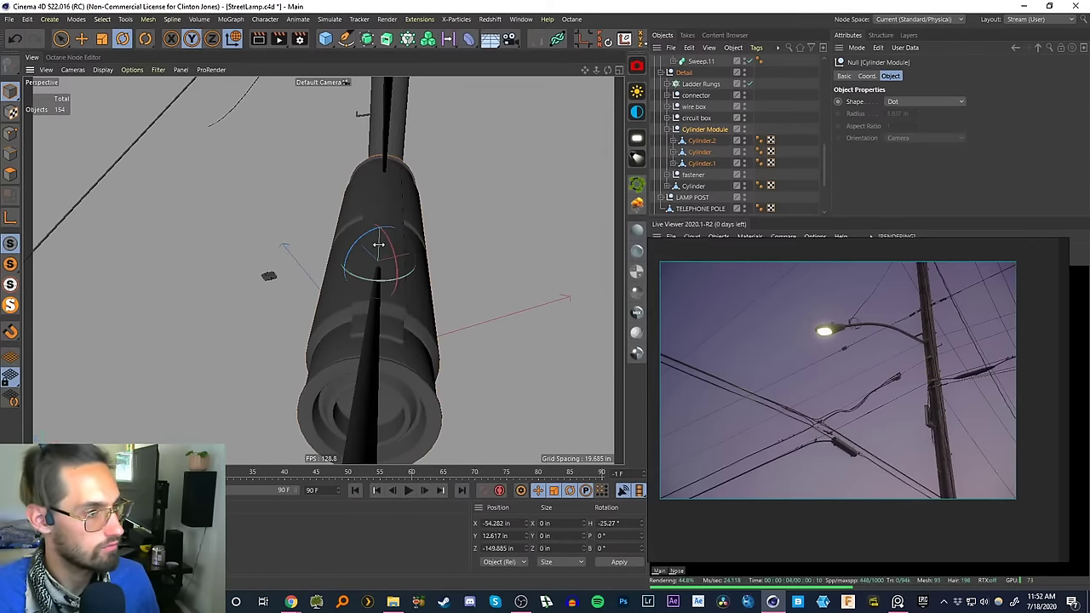
key(w)
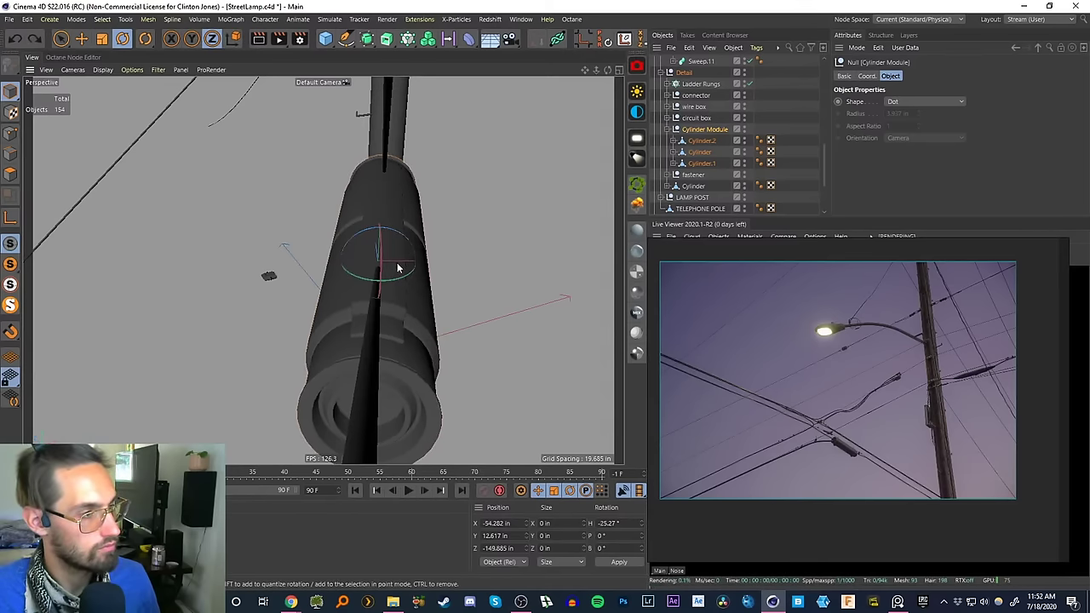
mouse_move(378, 266)
mouse_down()
mouse_move(387, 285)
mouse_move(378, 219)
mouse_move(354, 254)
mouse_move(366, 249)
mouse_up()
key(n)
key(b)
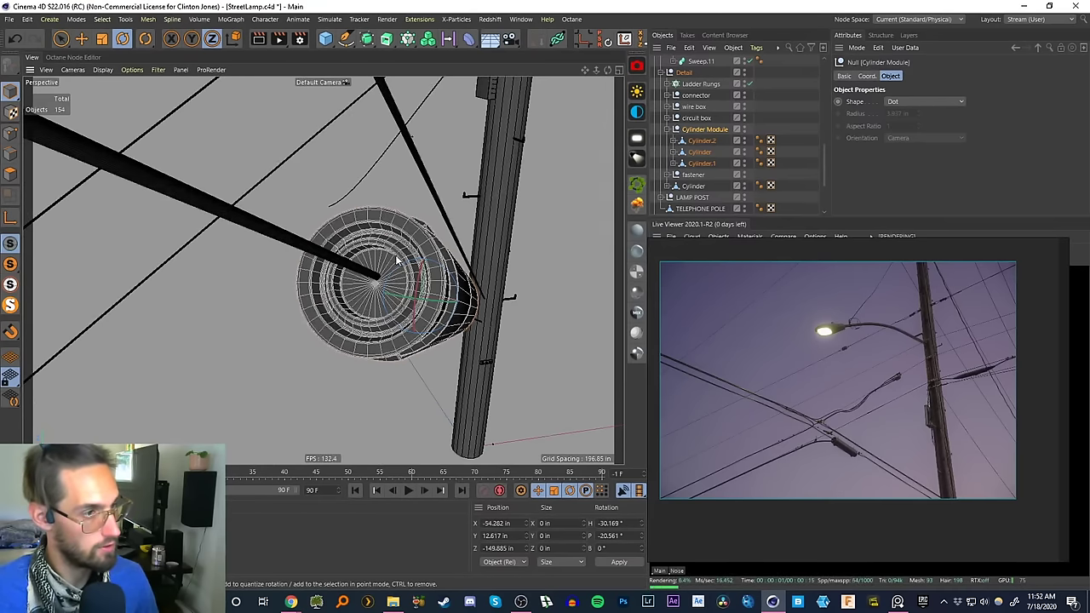
- Fine-tune the Cylinder Module's pitch to about -21.9° so the splice box follows the cable, checking it close up and from afar
scroll(379, 278, up, 1)
mouse_move(422, 292)
mouse_down()
mouse_move(455, 302)
mouse_move(408, 270)
mouse_move(437, 323)
mouse_move(143, 175)
mouse_move(230, 237)
mouse_move(213, 243)
mouse_move(320, 274)
mouse_move(295, 284)
mouse_move(285, 352)
mouse_move(291, 310)
mouse_move(247, 277)
mouse_move(236, 284)
mouse_move(304, 301)
mouse_up()
scroll(267, 266, up, 6)
scroll(304, 302, down, 6)
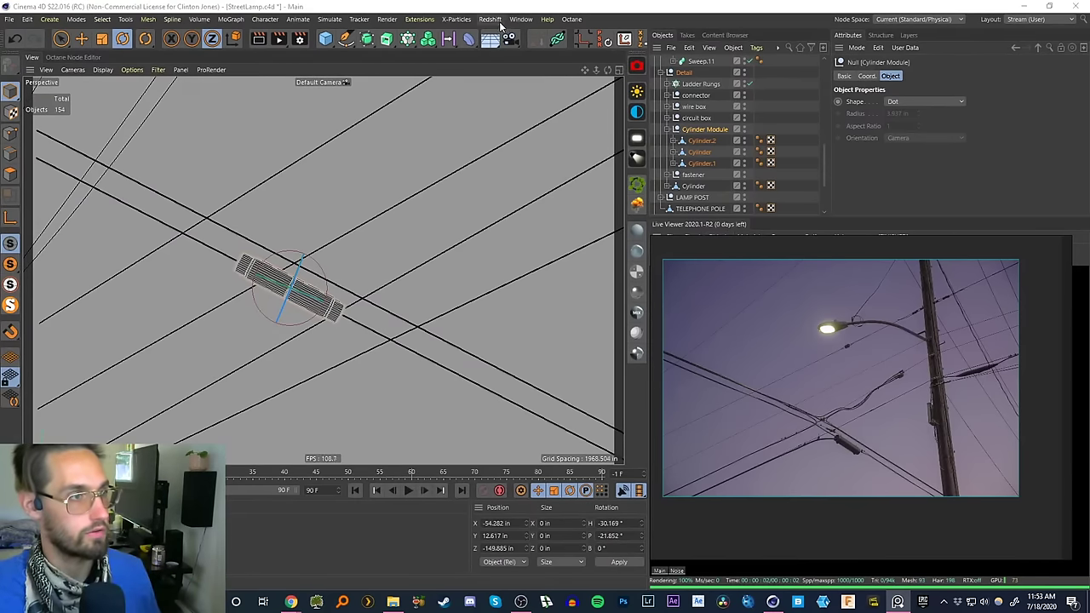
- Activate Live Selection, collapse the Cylinder Module, Detail, GEO and SCENE groups, and save the StreetLamp scene
drag(60, 38, 102, 53)
click(669, 129)
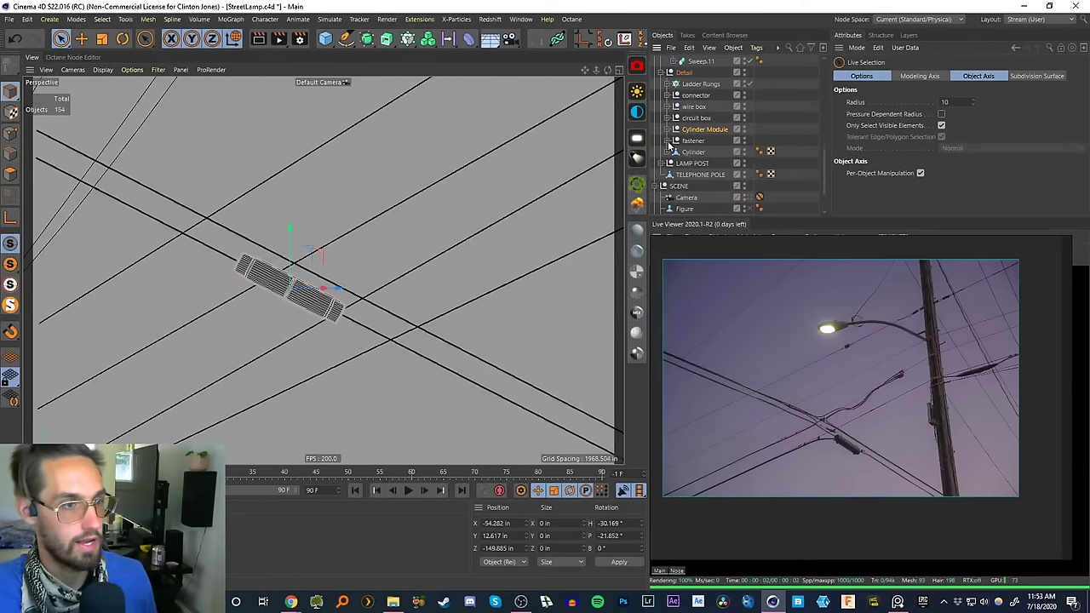
scroll(668, 90, up, 6)
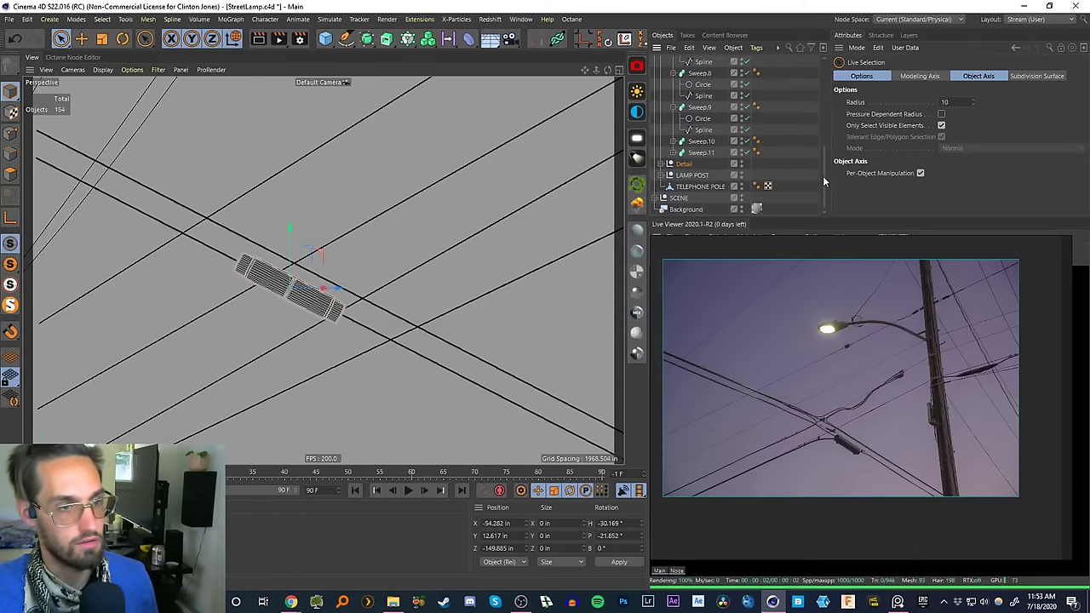
click(664, 62)
click(666, 92)
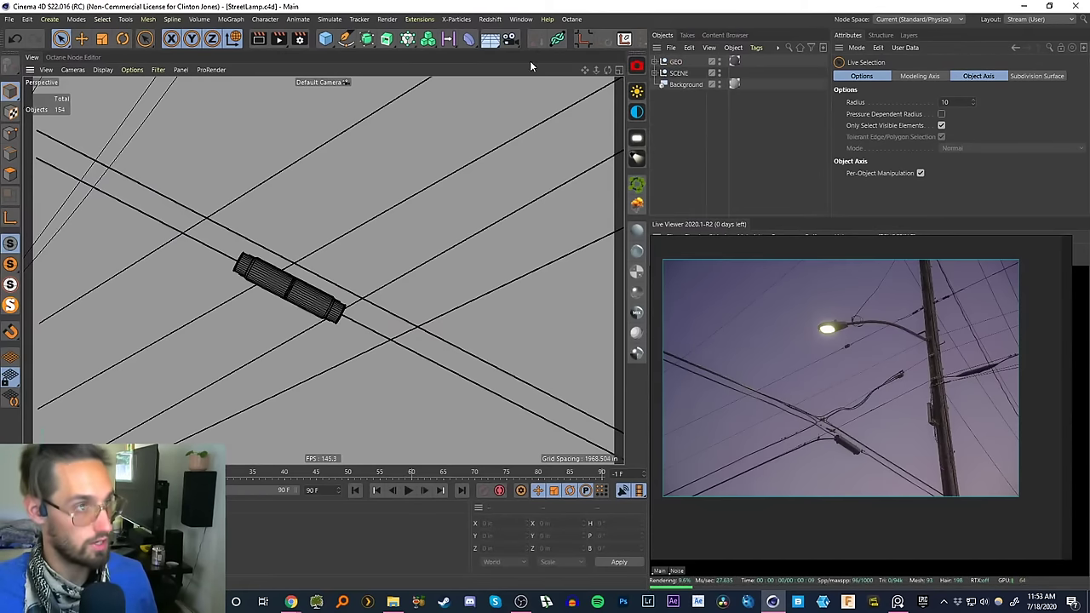
- Switch to the open Untitled 4 project and inspect the swept arc together with its Circle and Displacer settings
click(523, 19)
click(545, 336)
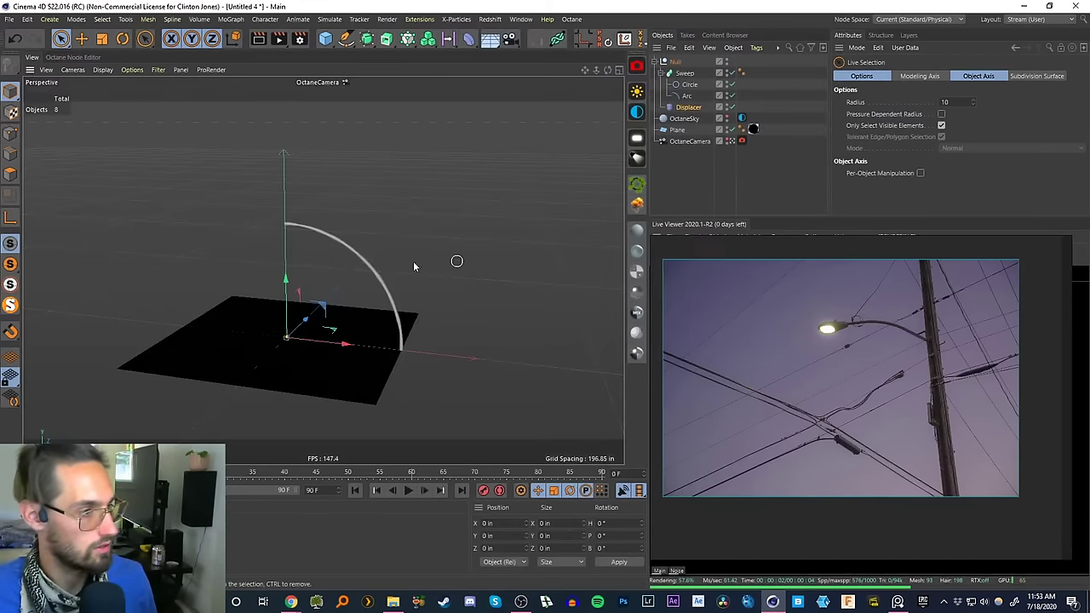
scroll(413, 266, up, 3)
click(688, 84)
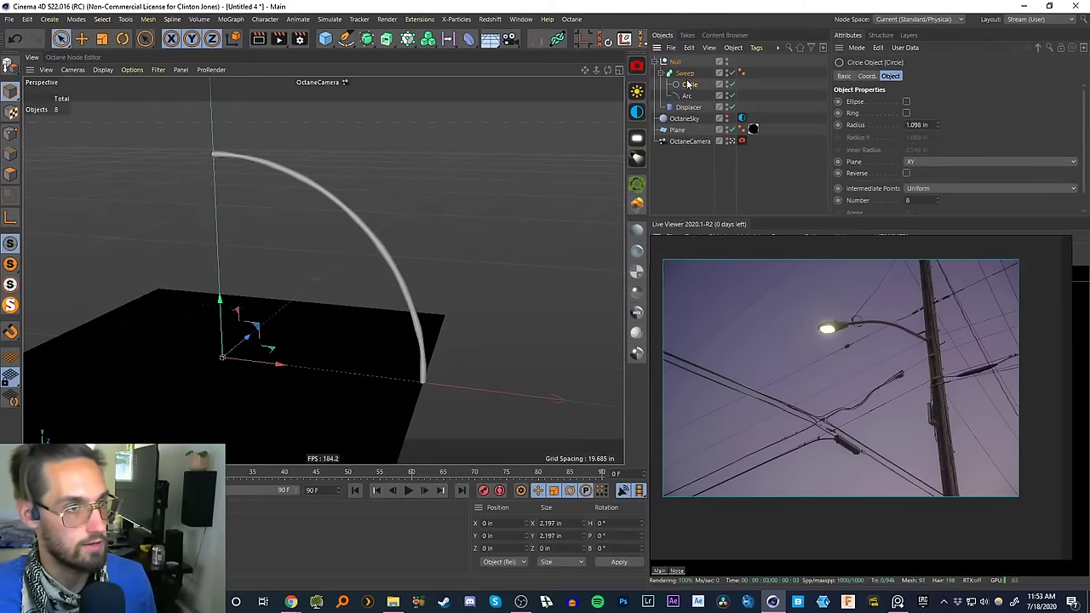
click(688, 109)
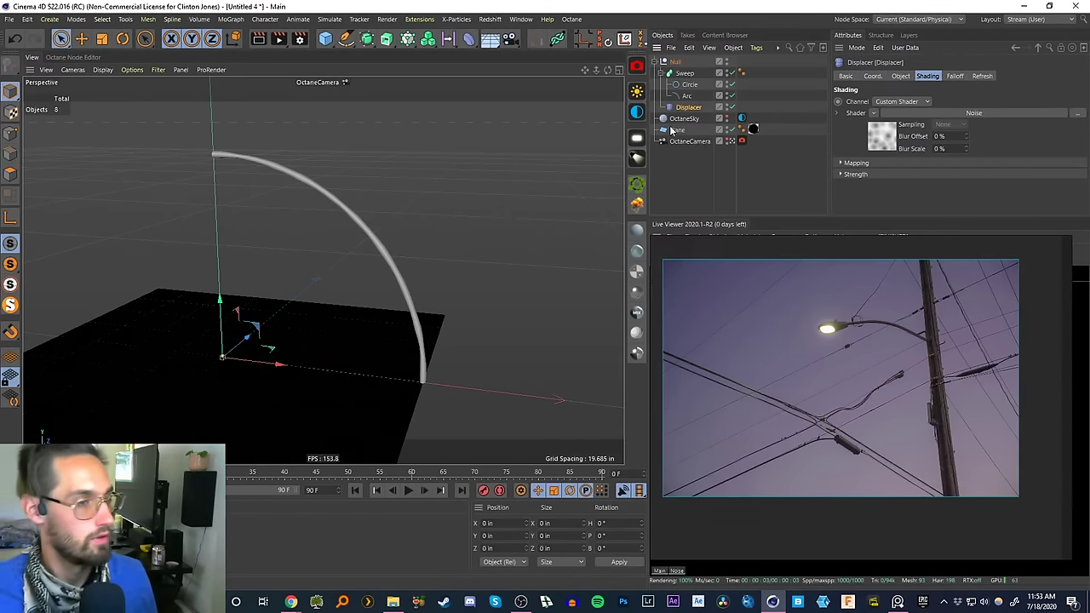
alt+drag(358, 180, 411, 309)
alt+middle_drag(411, 309, 408, 316)
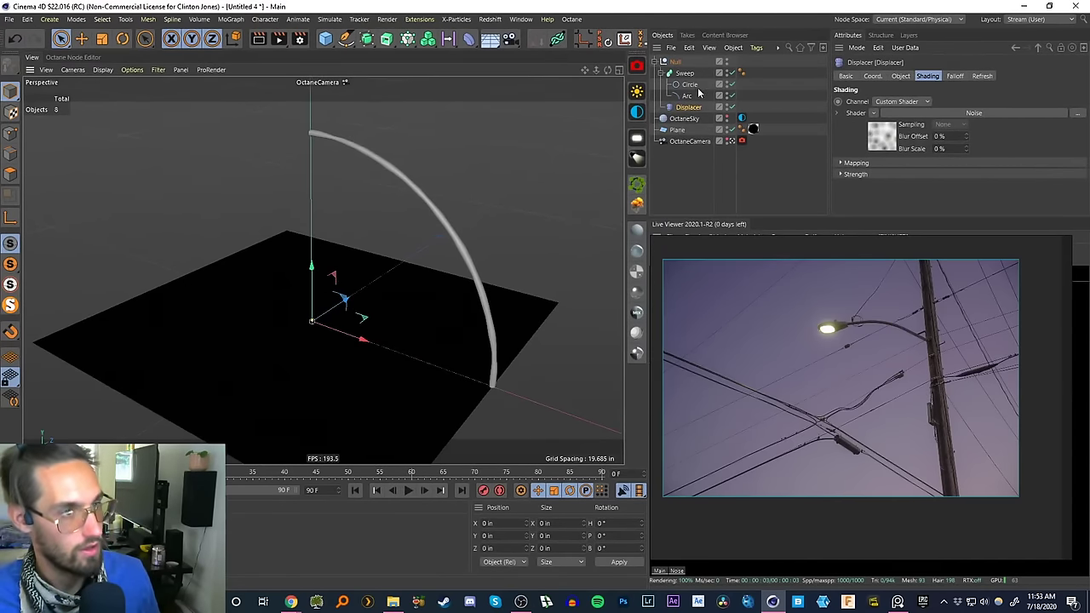
- Make the Displacer a child of the Sweep, placed between the Circle and the Arc
click(692, 180)
click(687, 97)
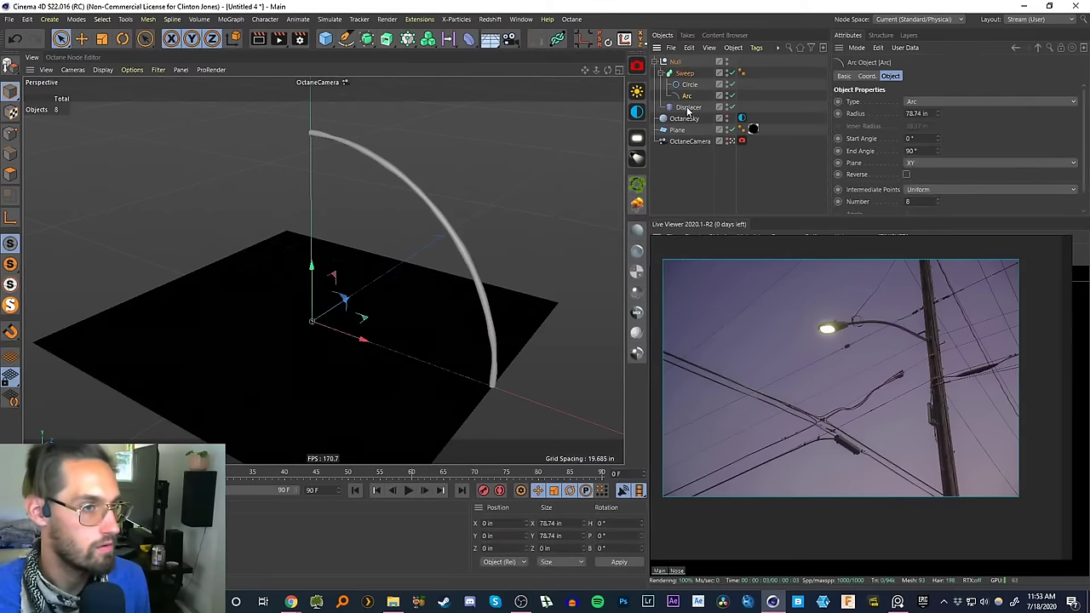
click(687, 106)
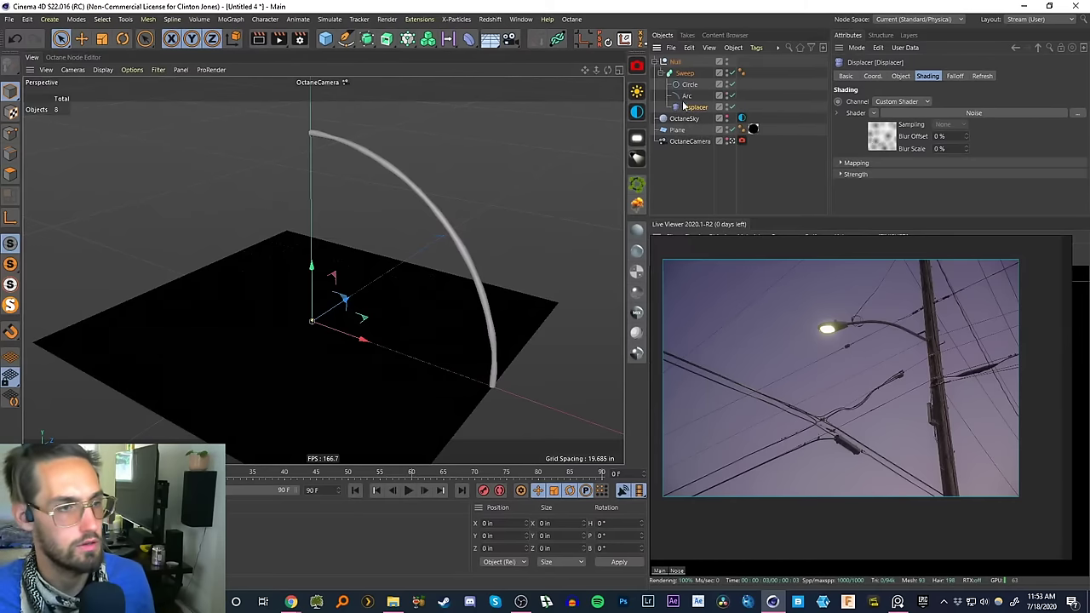
drag(694, 96, 695, 98)
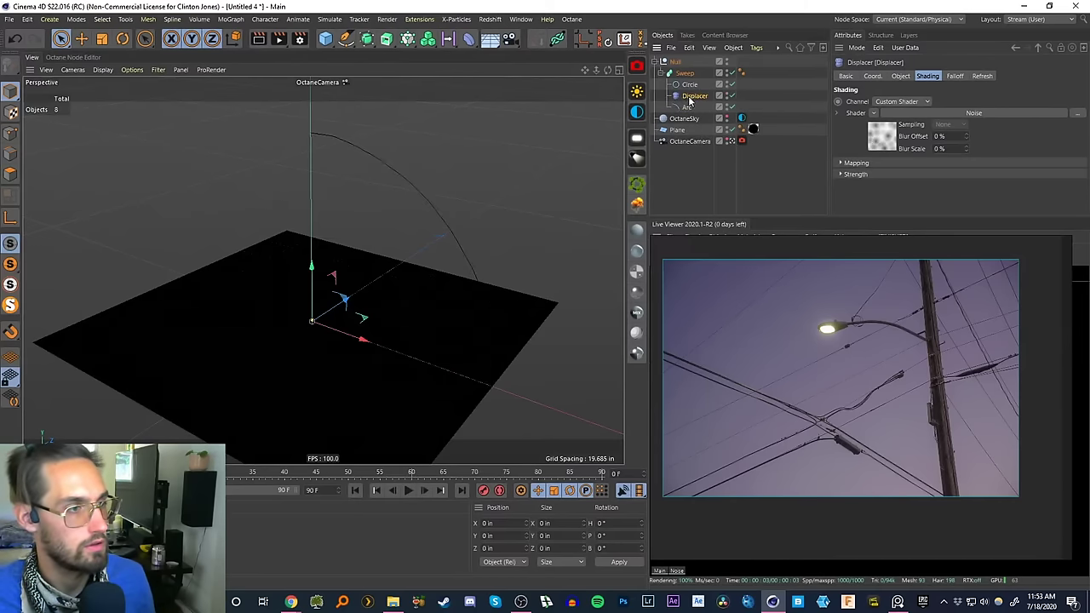
- Open the Displacer's Noise shader and raise its Contrast to 67%
mouse_move(426, 208)
alt+right_down()
mouse_move(465, 143)
mouse_move(414, 206)
alt+right_up()
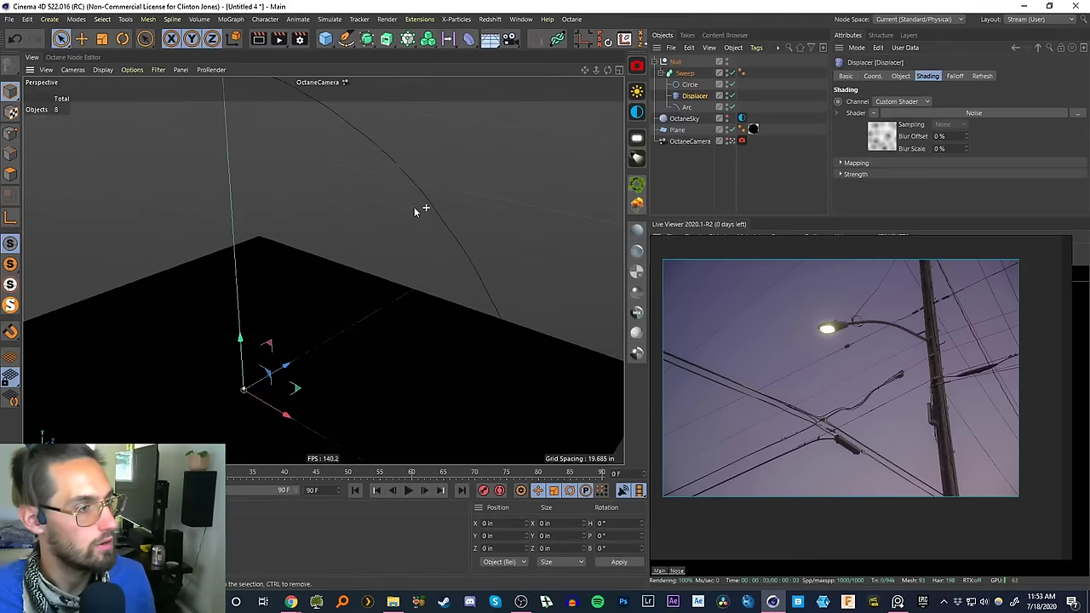
alt+drag(414, 207, 307, 151)
click(973, 112)
right_drag(937, 267, 963, 399)
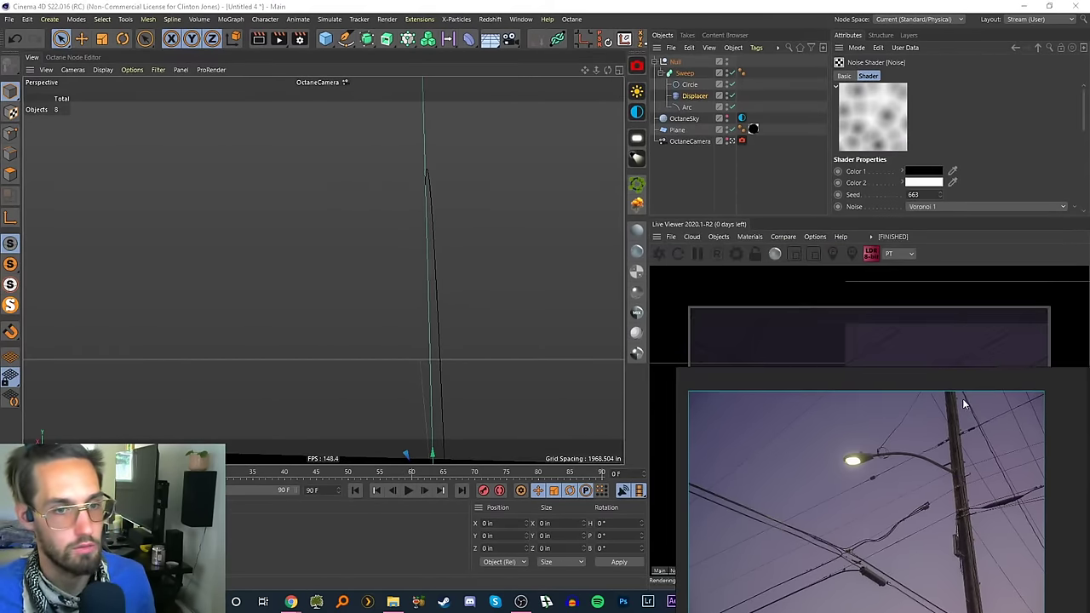
drag(1077, 134, 1074, 207)
drag(1011, 174, 1086, 92)
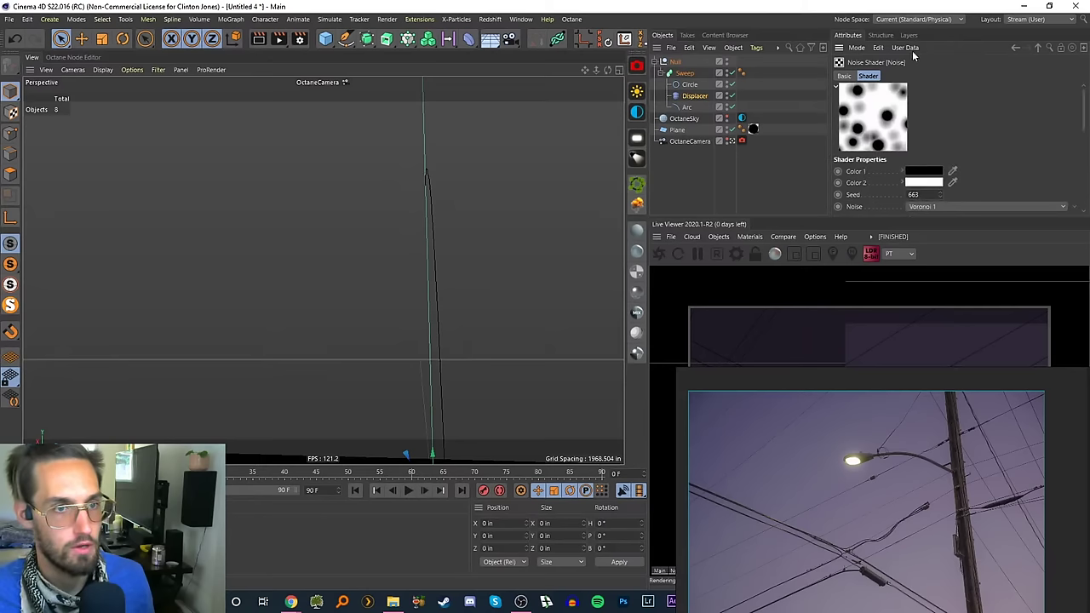
- Set the Displacer's Height to 10.5 in and view the distorted arc from the side
click(1015, 47)
click(899, 76)
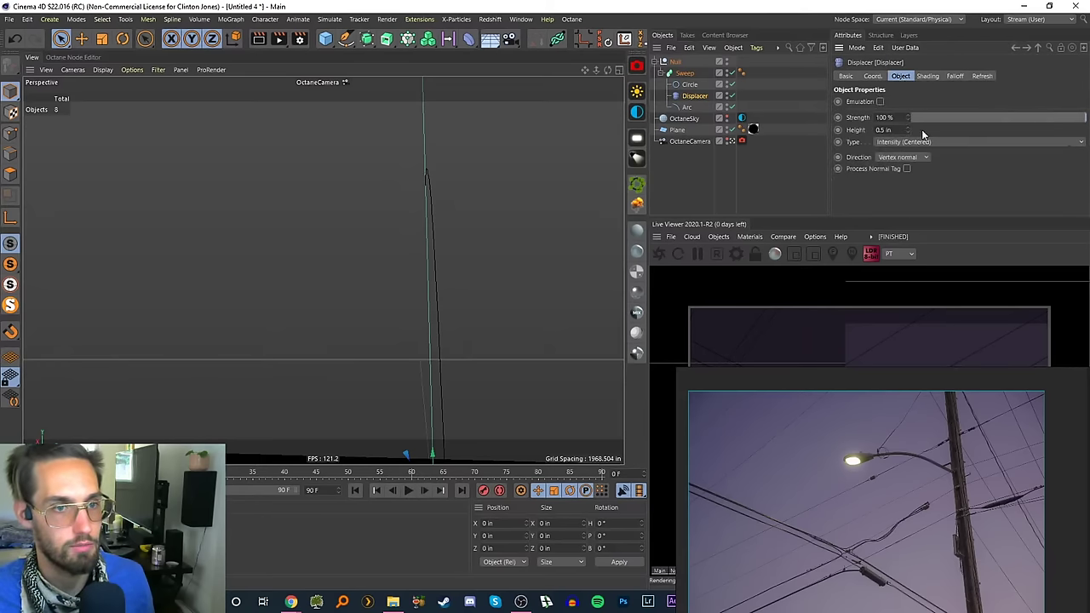
drag(908, 128, 914, 125)
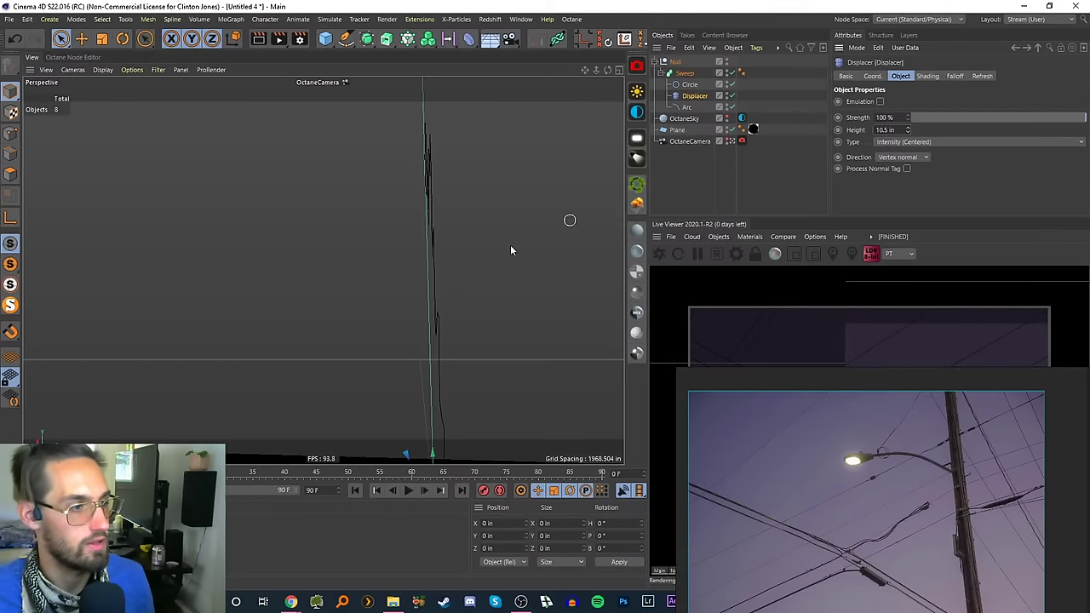
alt+drag(427, 264, 383, 298)
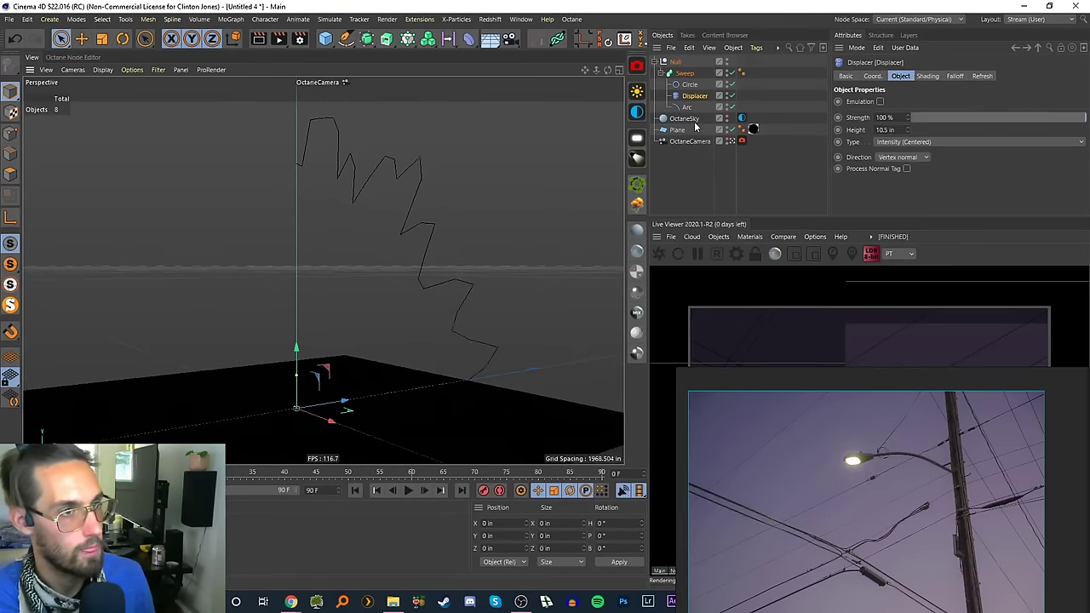
- Try UV (2D) as the Space of the Displacer's Noise shader
click(927, 76)
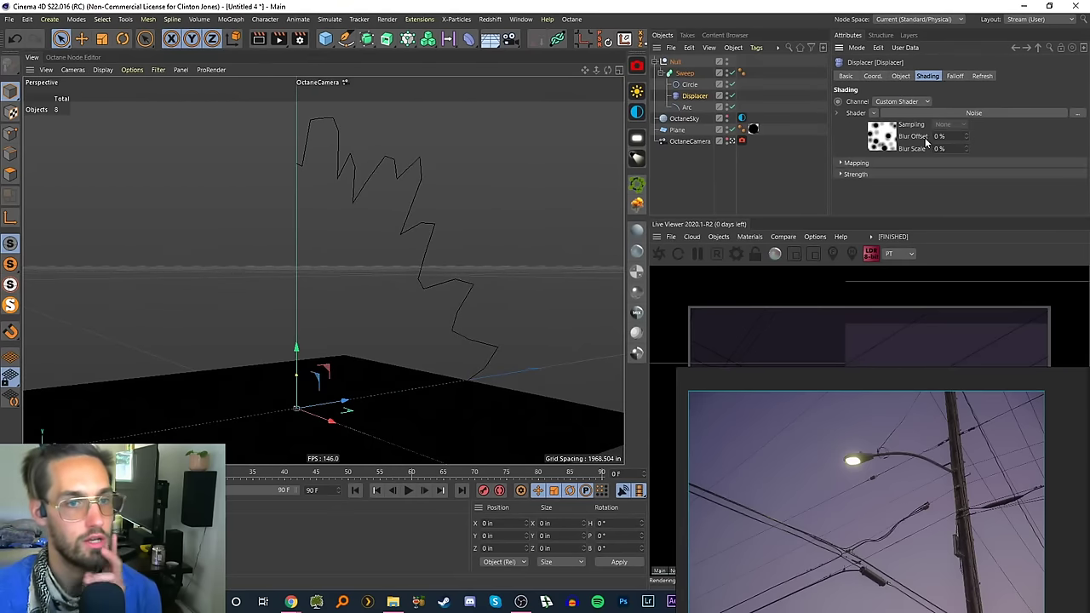
click(882, 136)
drag(1083, 113, 1075, 184)
scroll(979, 154, up, 5)
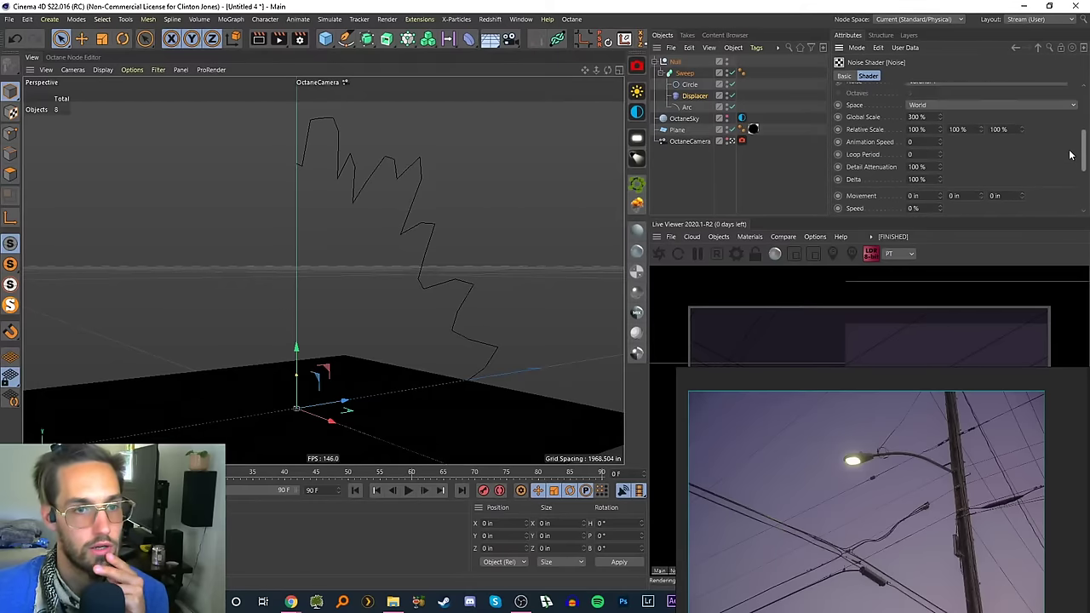
click(971, 132)
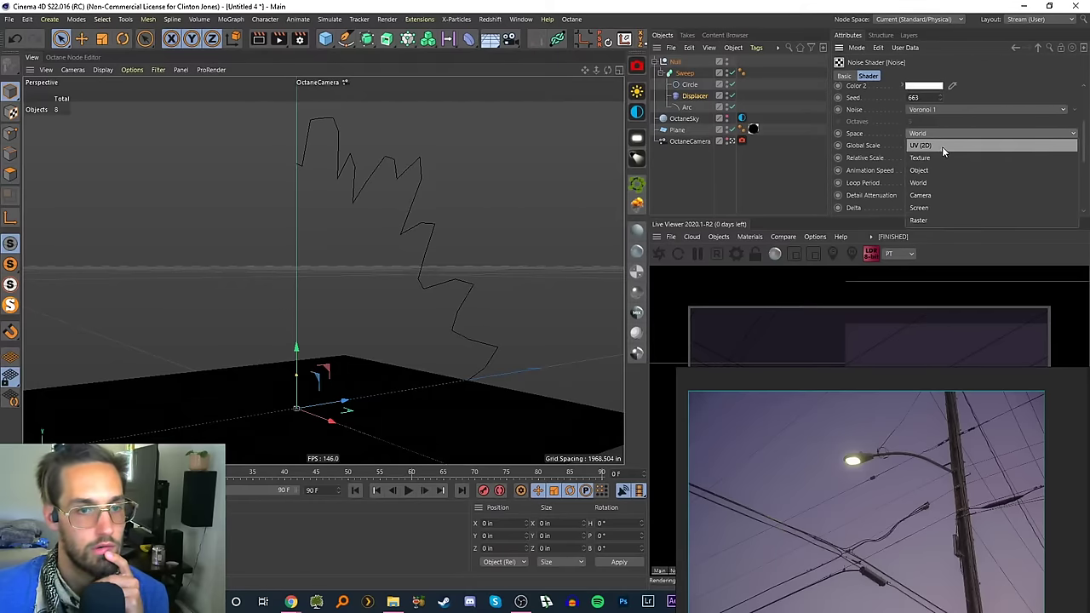
click(943, 145)
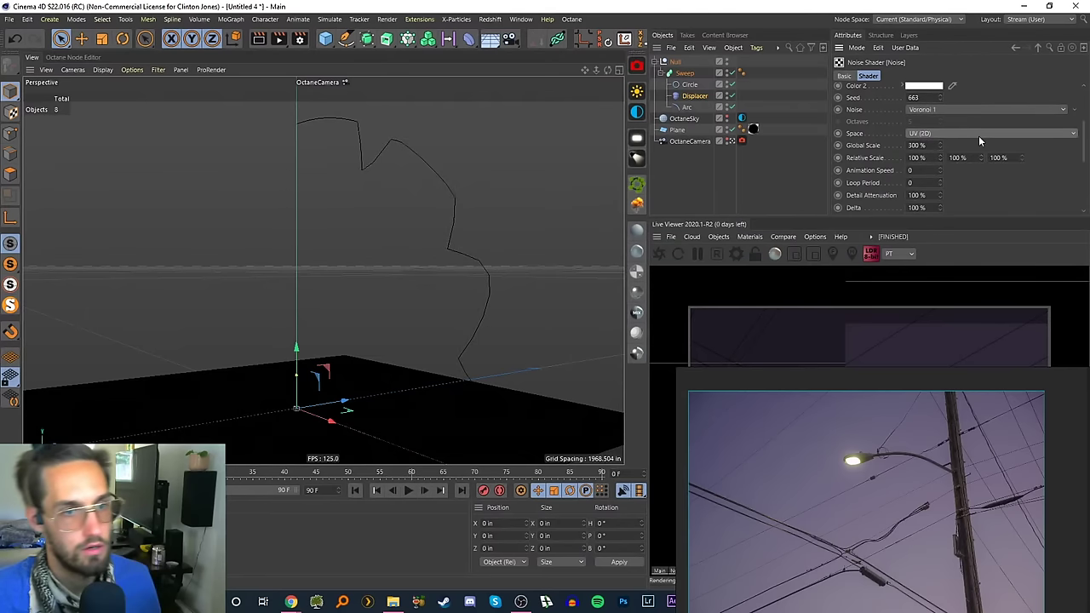
- Try Camera and Object as the Noise shader's Space, and settle on Texture
mouse_move(459, 230)
alt+mouse_down()
mouse_move(425, 260)
mouse_move(377, 257)
mouse_move(450, 255)
alt+mouse_up()
click(938, 133)
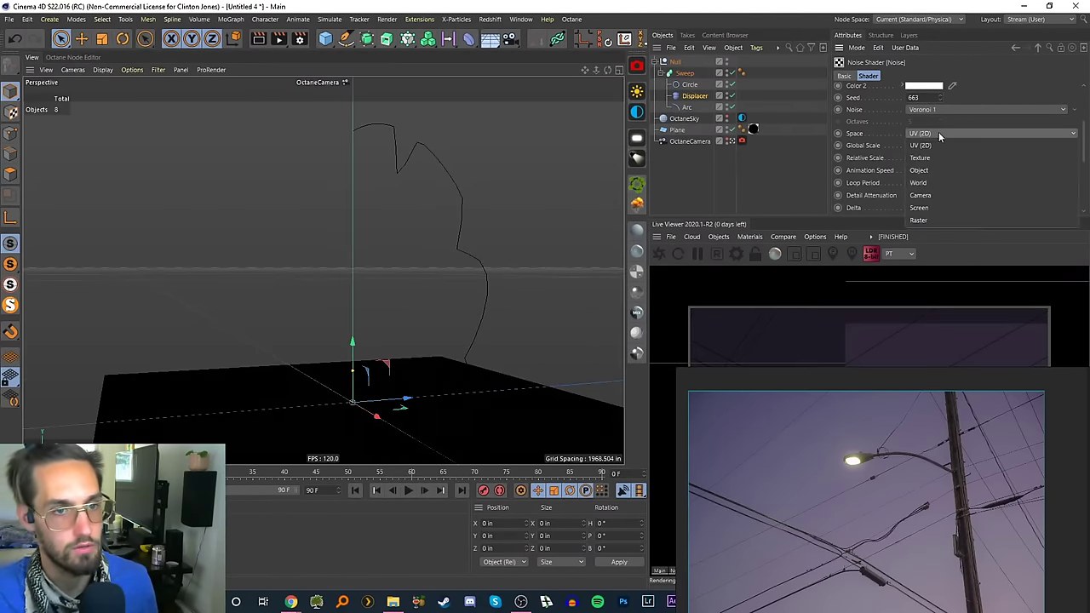
click(920, 195)
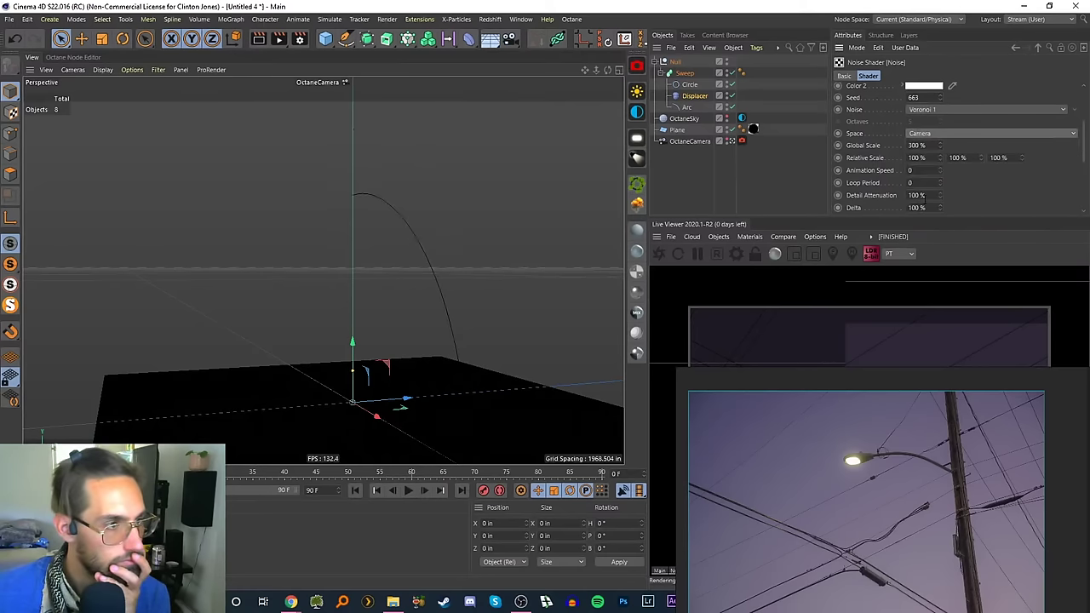
click(937, 133)
click(925, 170)
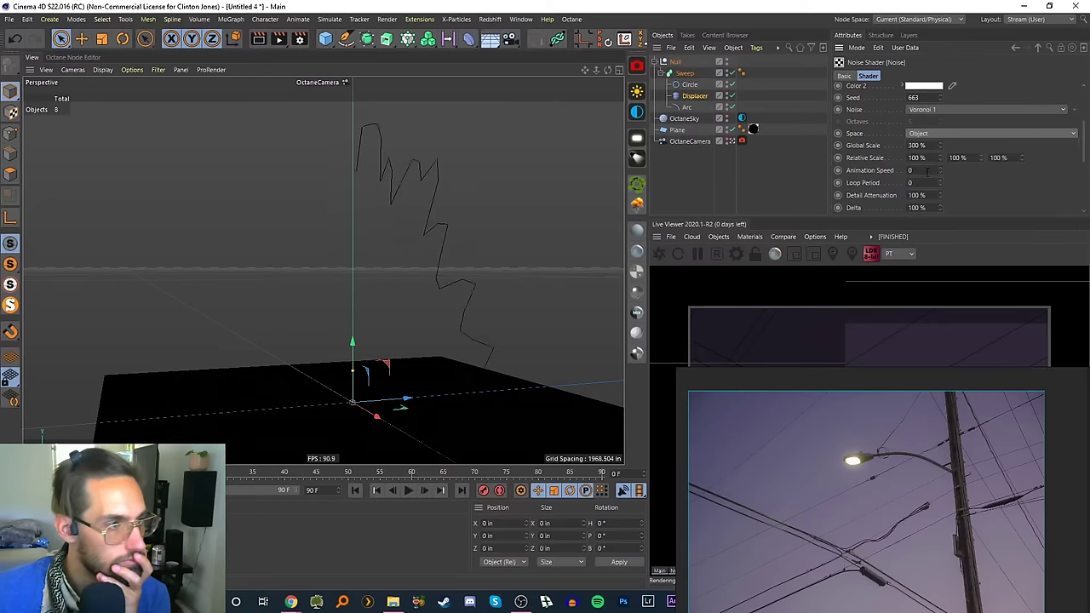
click(932, 134)
click(931, 158)
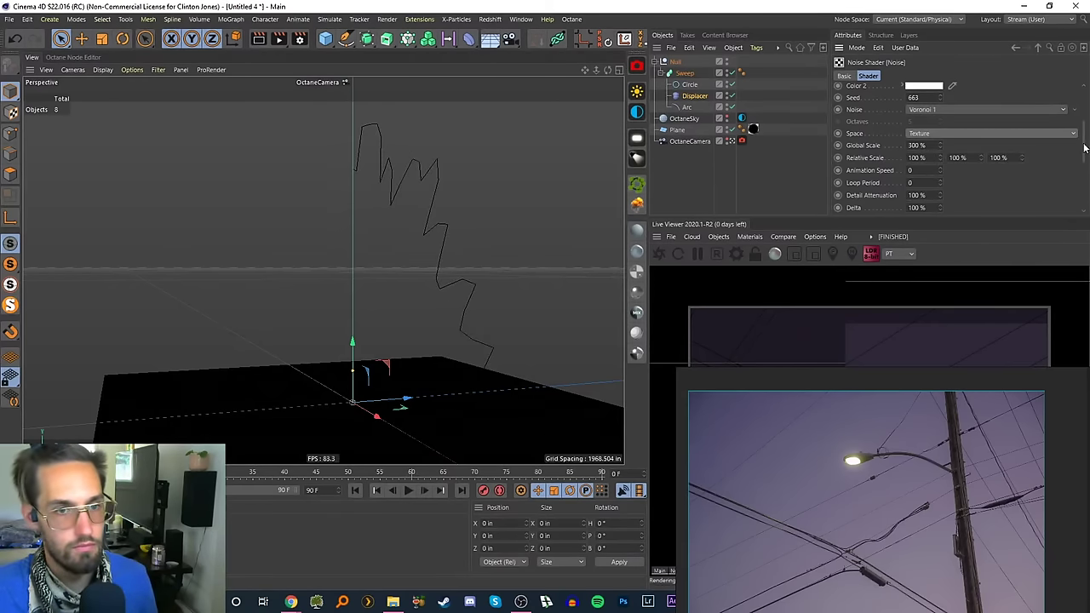
- Review the Noise shader and Displacer Falloff settings against the arc, and lower the noise Contrast to 60%
drag(1084, 149, 1073, 202)
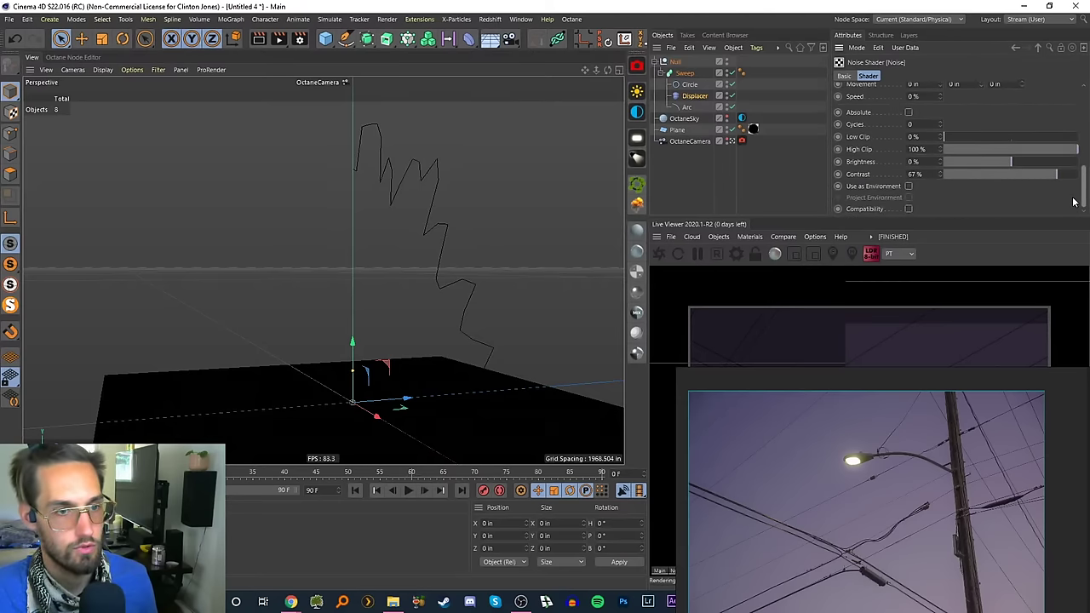
alt+drag(467, 281, 791, 113)
drag(1081, 182, 1081, 98)
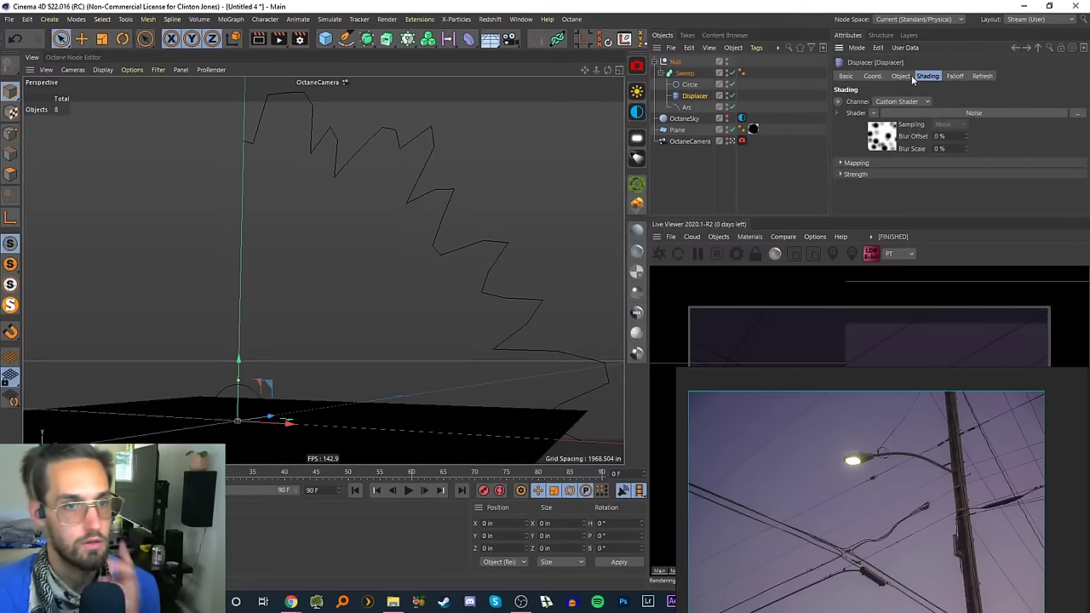
click(1015, 48)
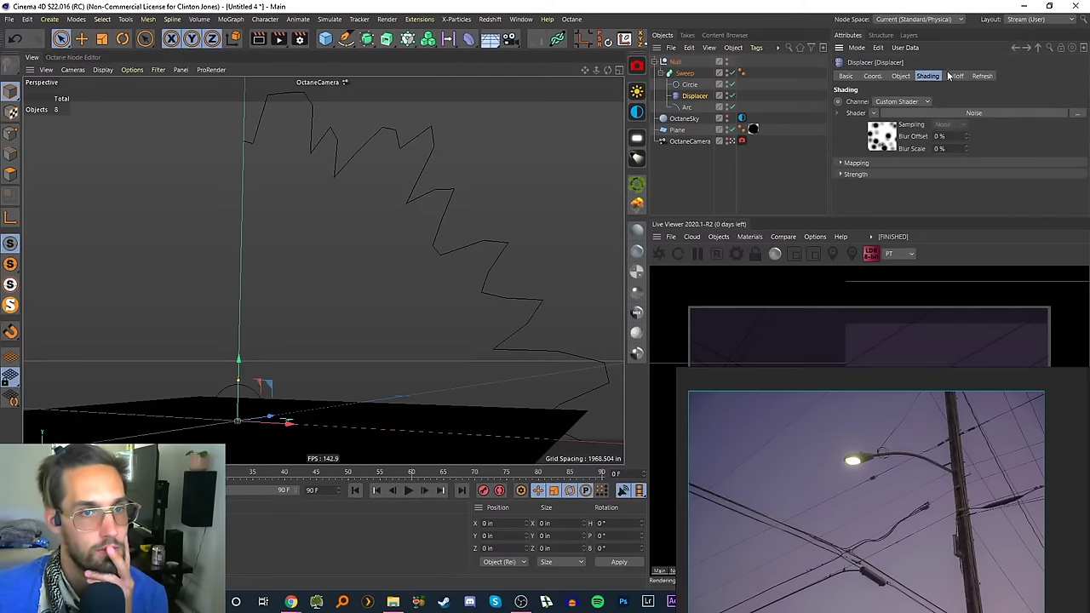
click(954, 76)
click(927, 75)
click(883, 143)
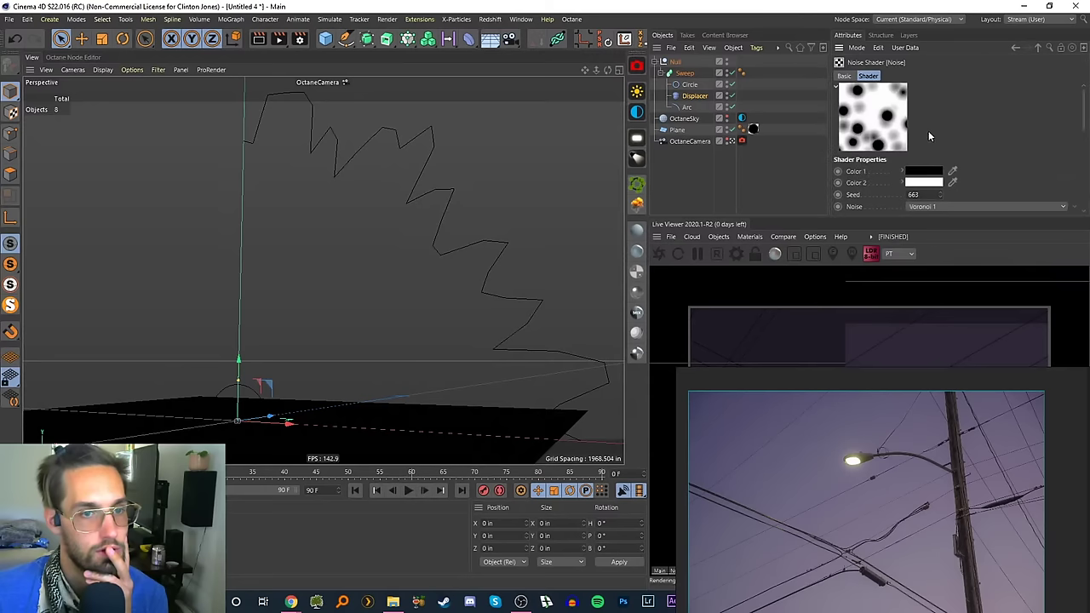
drag(1081, 126, 1084, 211)
drag(940, 175, 866, 187)
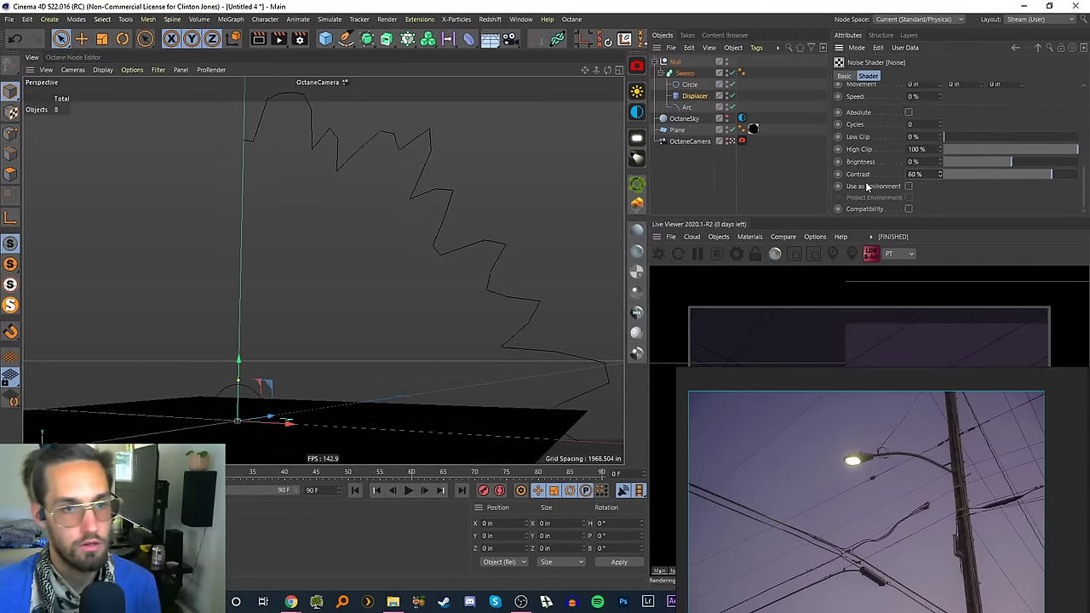
- Set the noise Contrast to 0%, try several noise types on the Displacer, and settle on Box
text(0)
key(Return)
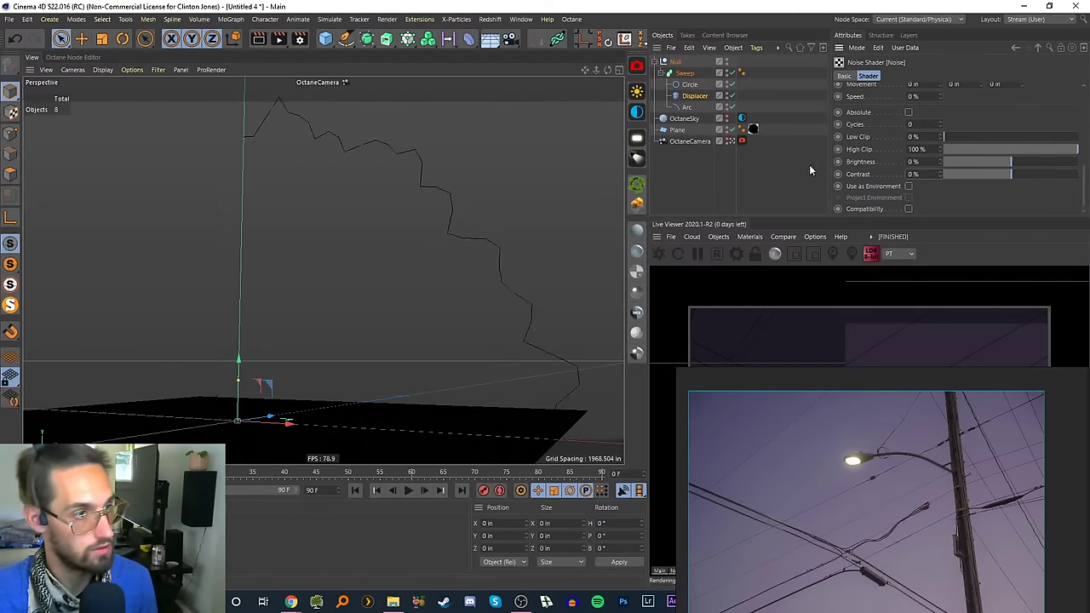
drag(1084, 180, 1083, 94)
click(948, 197)
click(936, 229)
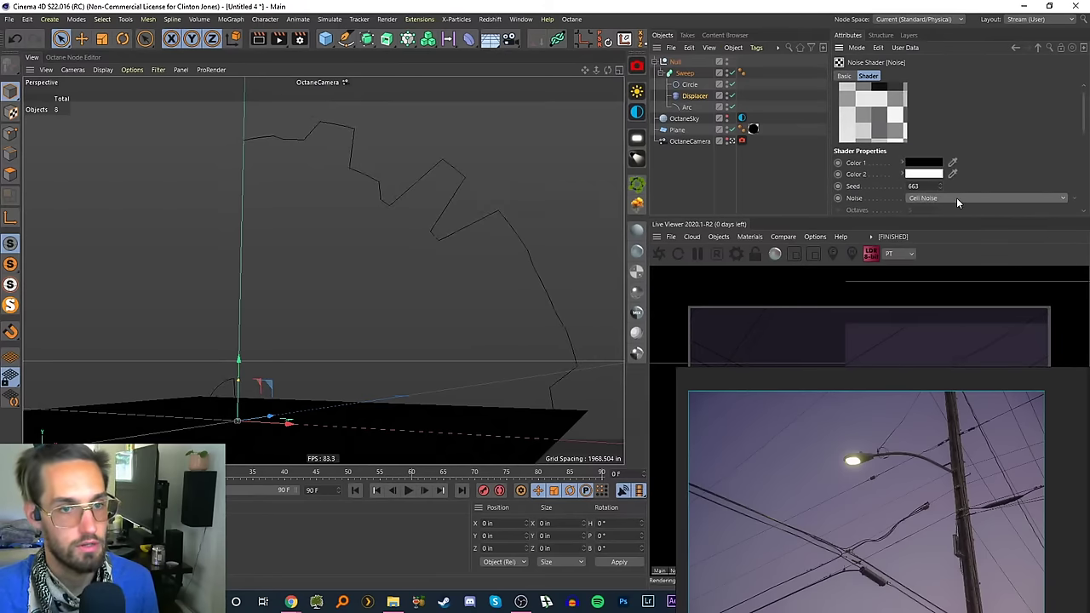
click(956, 199)
click(949, 218)
click(950, 201)
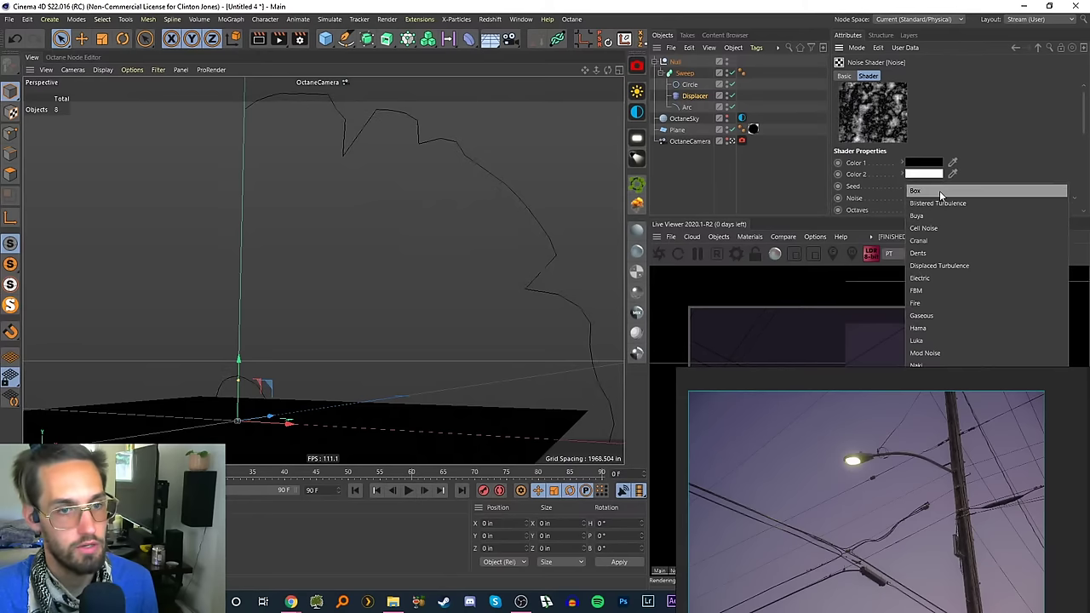
click(945, 193)
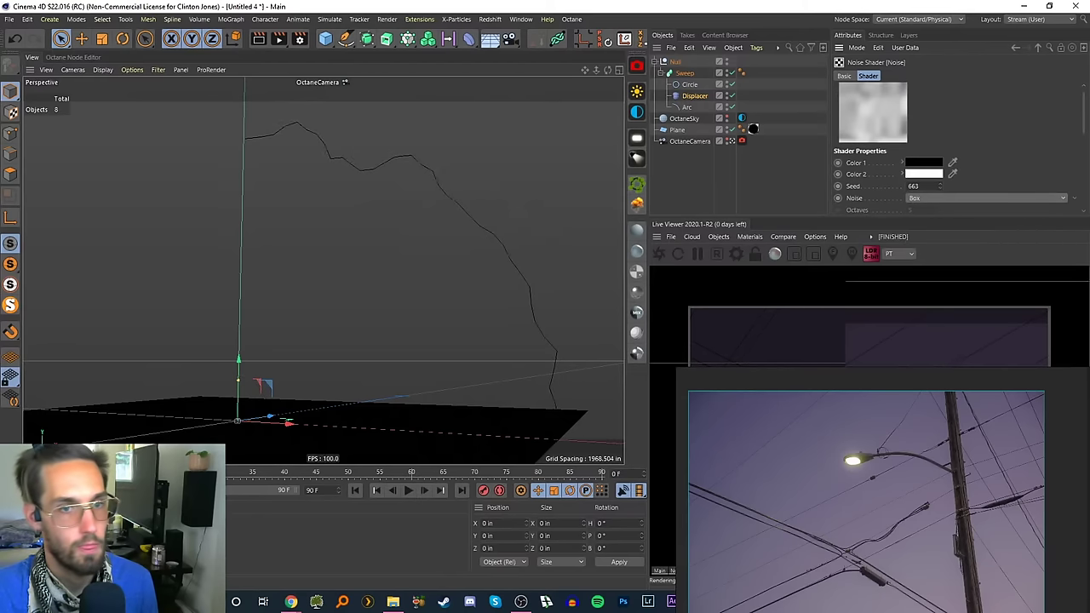
- Set the Box noise's Global Scale to 100%
scroll(1083, 124, down, 2)
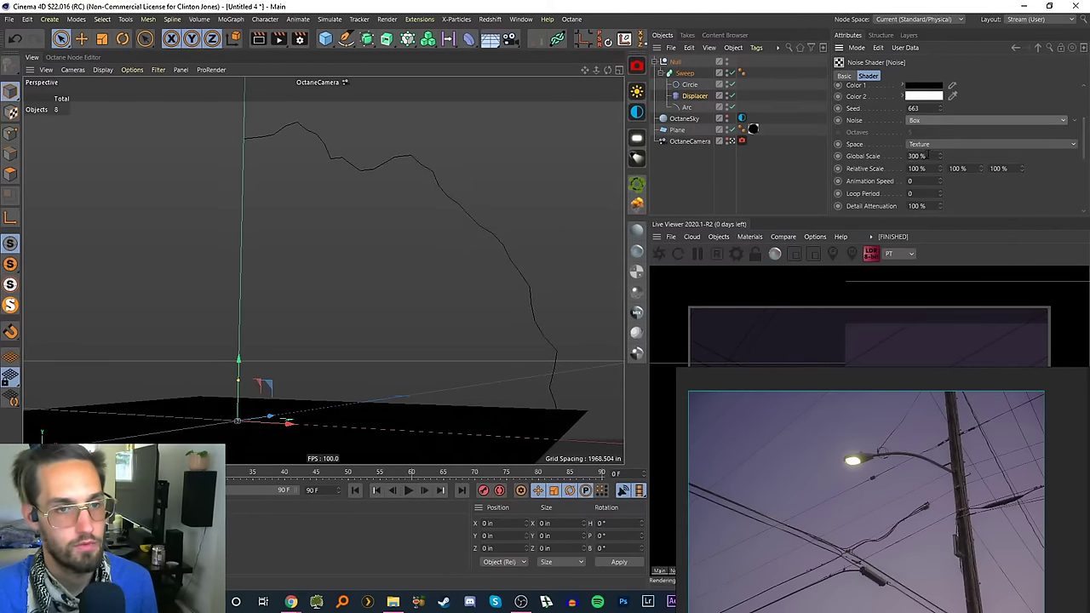
click(916, 155)
text(100)
key(Return)
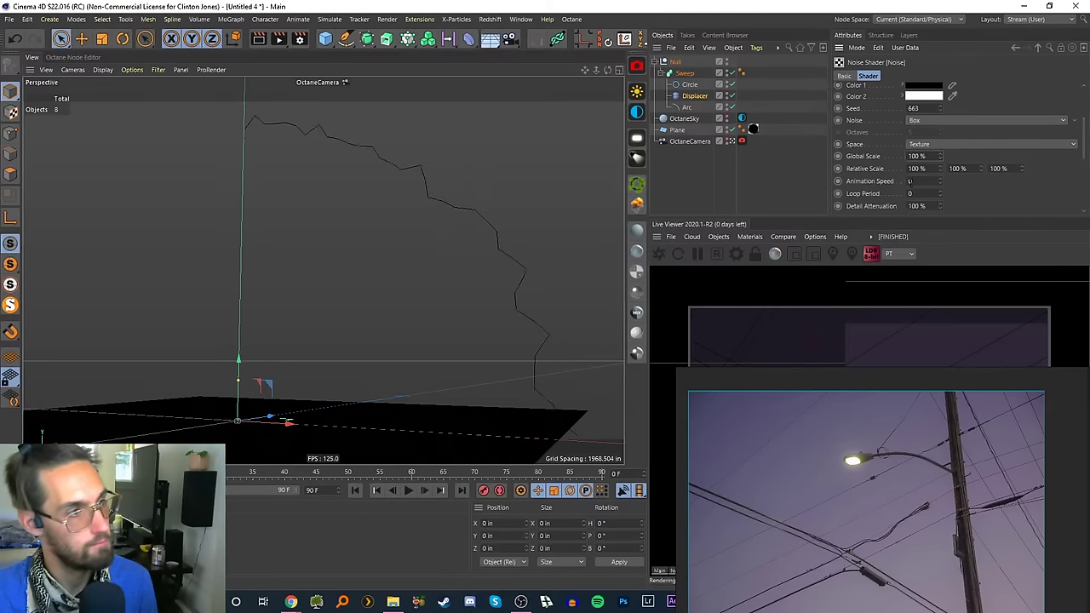
scroll(1083, 145, up, 3)
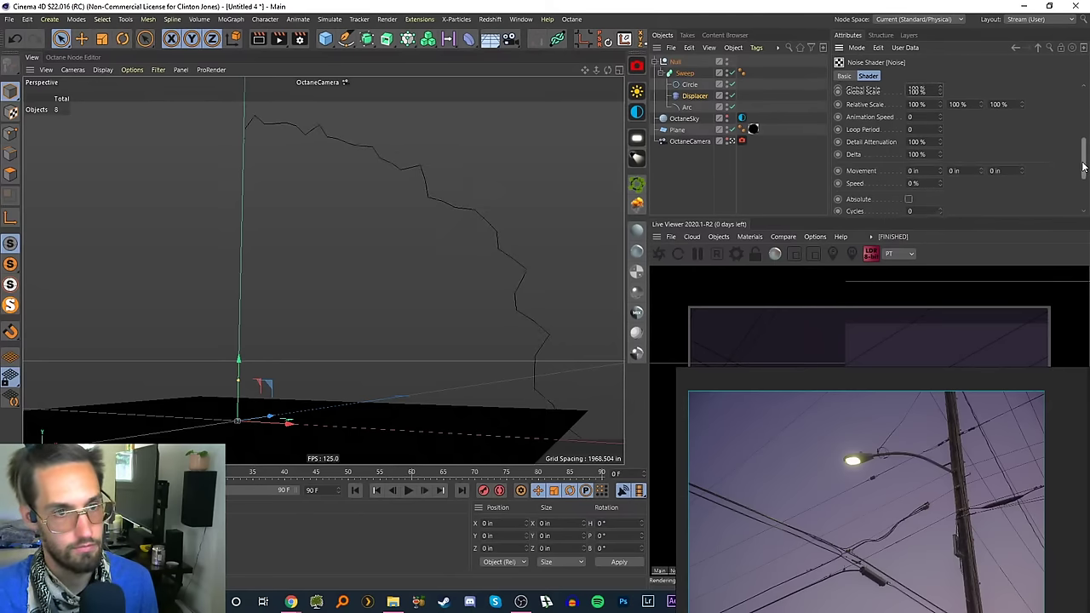
- Set the Arc spline's Number of intermediate points to 36, keeping the Uniform distribution
click(695, 85)
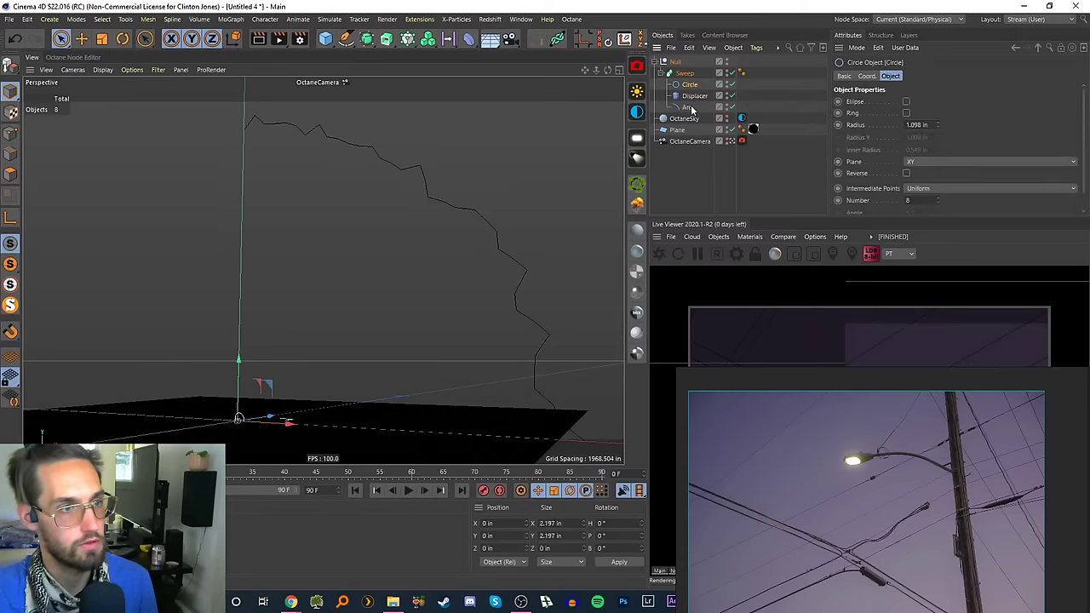
click(686, 108)
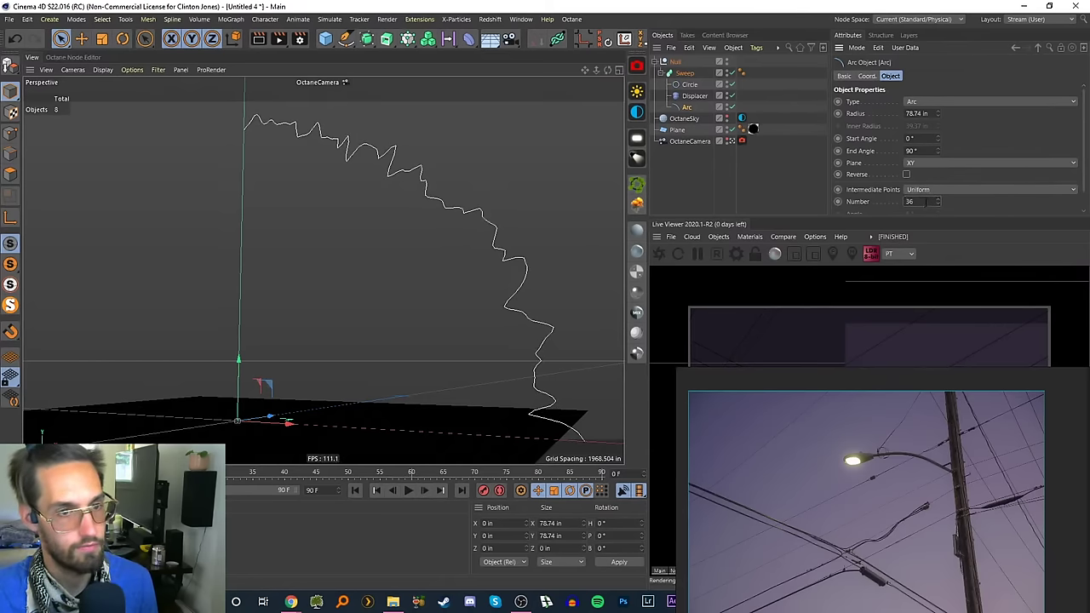
drag(1084, 135, 1084, 155)
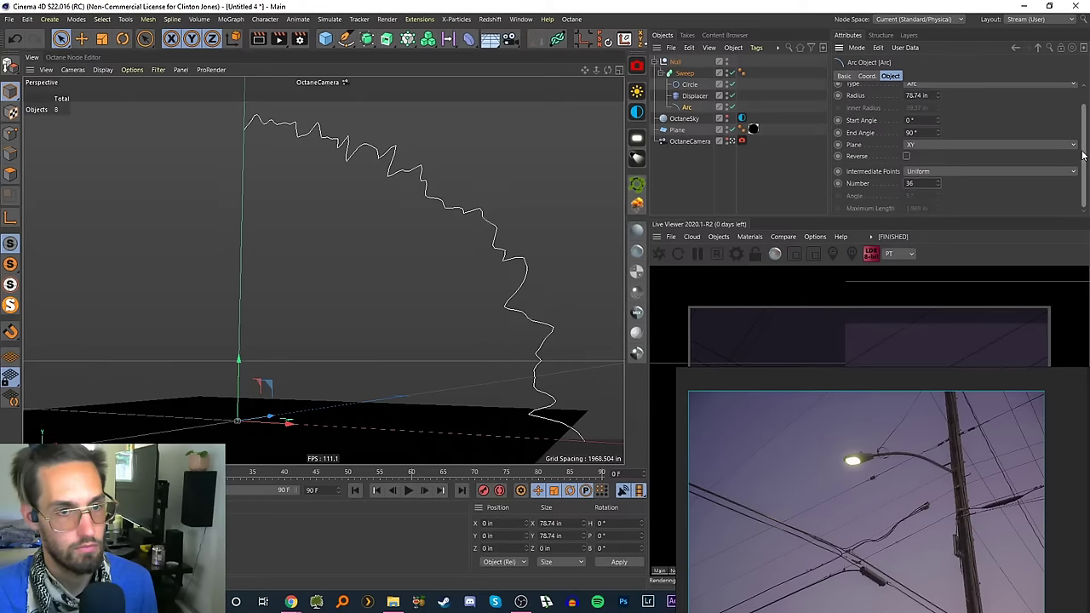
click(919, 173)
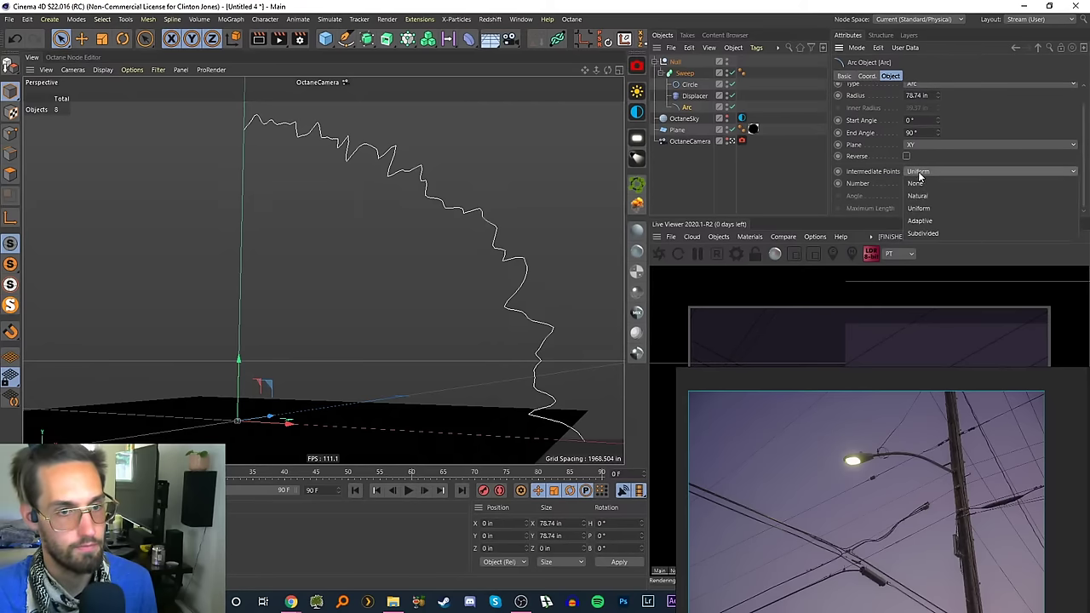
click(758, 194)
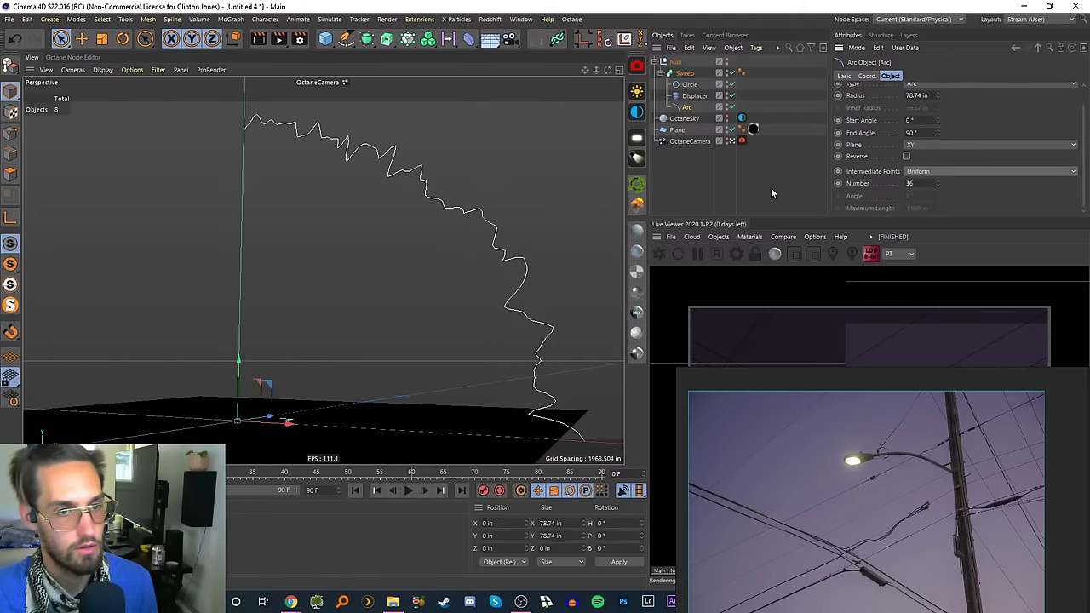
- Reopen the Displacer's Noise shader and try Cranal and FBM as the noise type
click(694, 96)
click(894, 139)
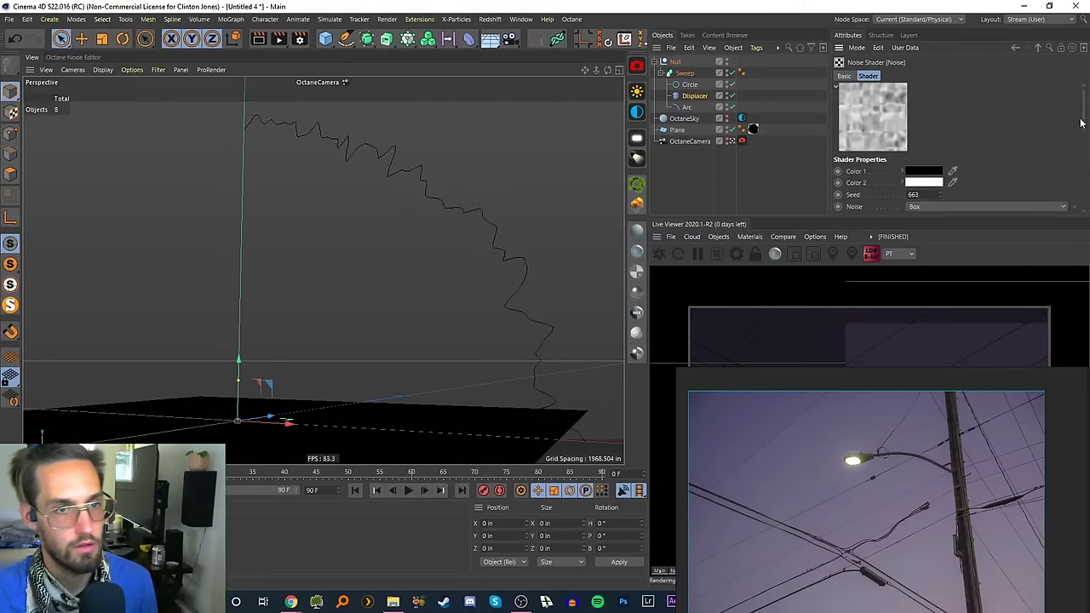
drag(1085, 122, 1085, 138)
click(979, 157)
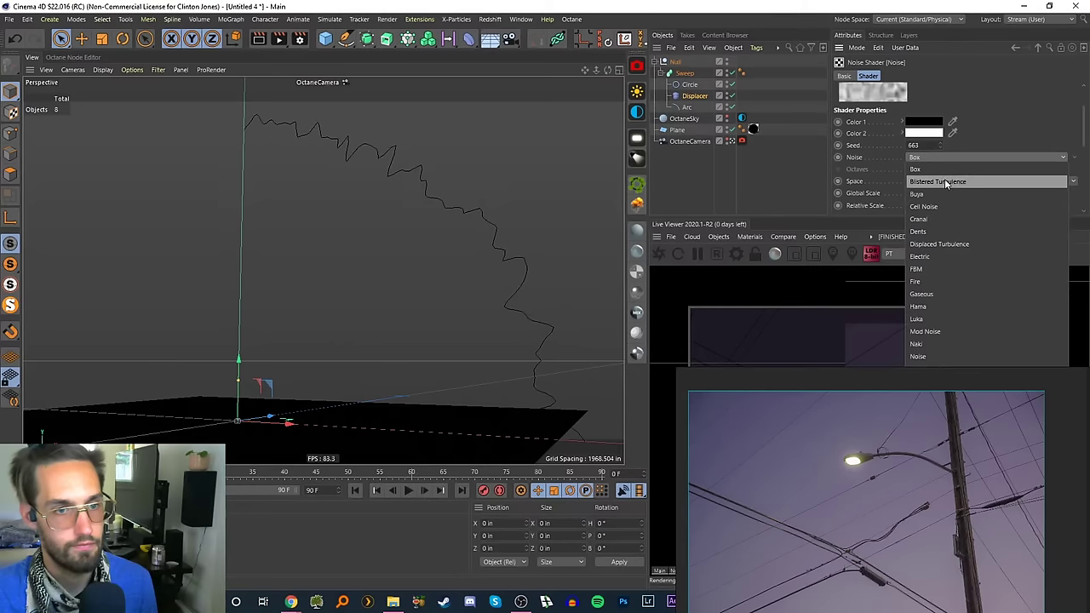
click(955, 218)
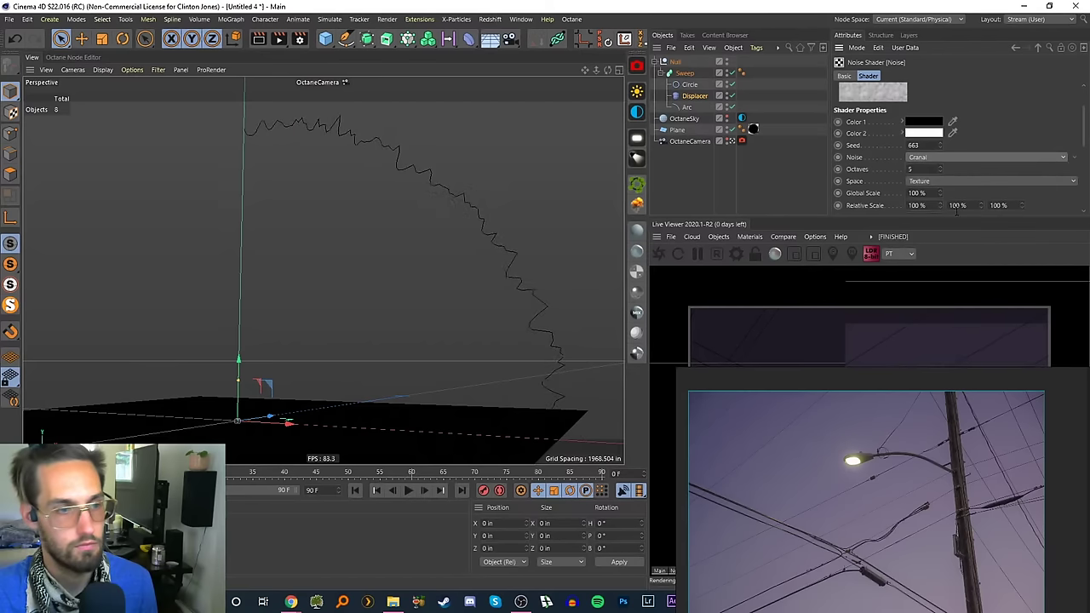
click(955, 158)
click(935, 193)
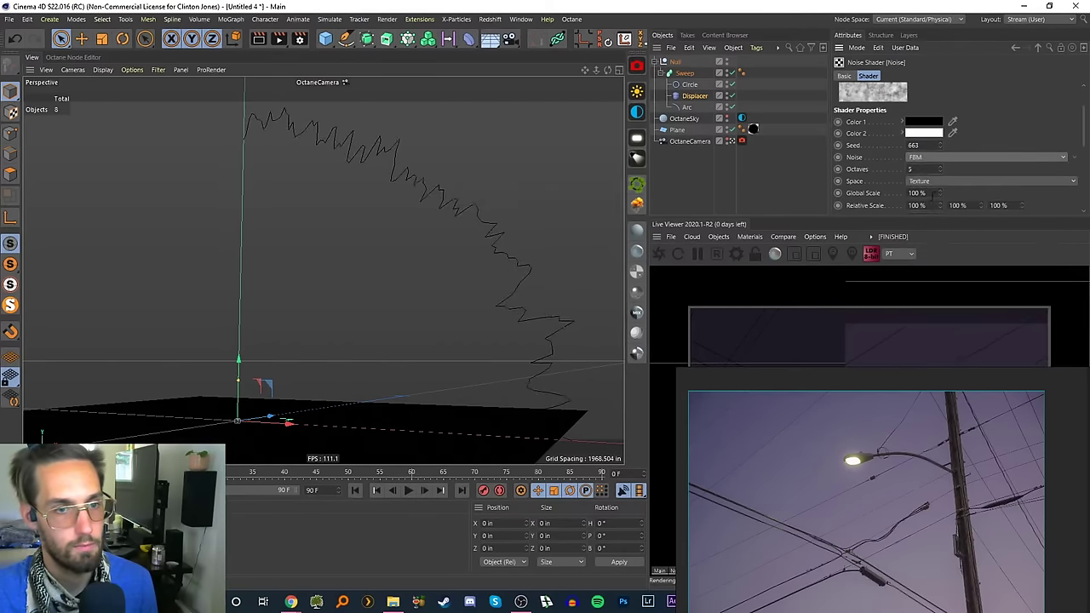
- Try Electric, Fire and Blistered Turbulence as the noise type, and return to Box
click(947, 161)
click(953, 263)
click(947, 162)
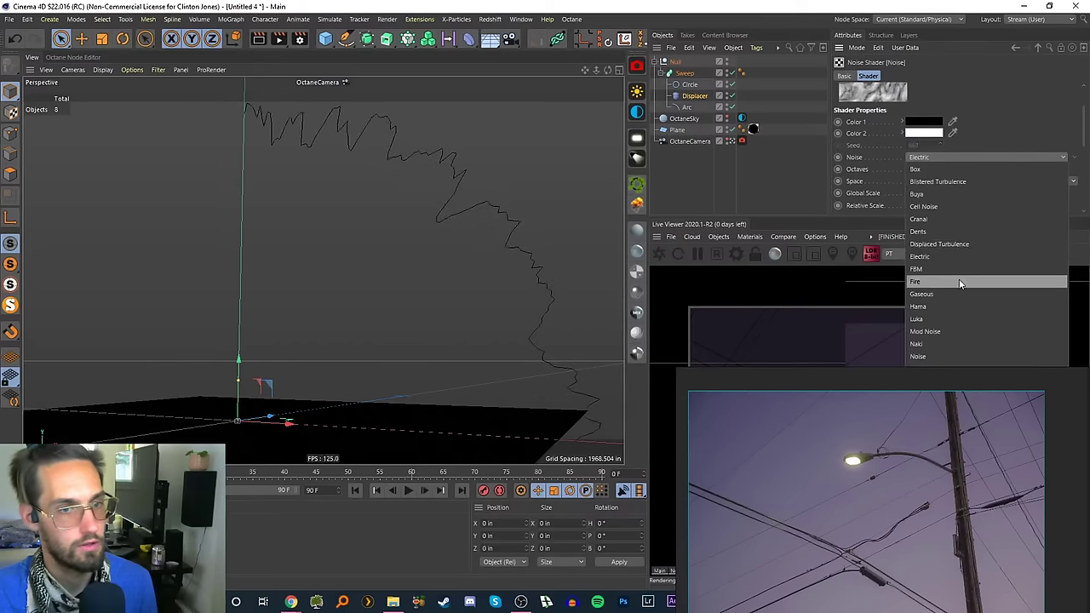
click(959, 284)
click(955, 159)
click(954, 162)
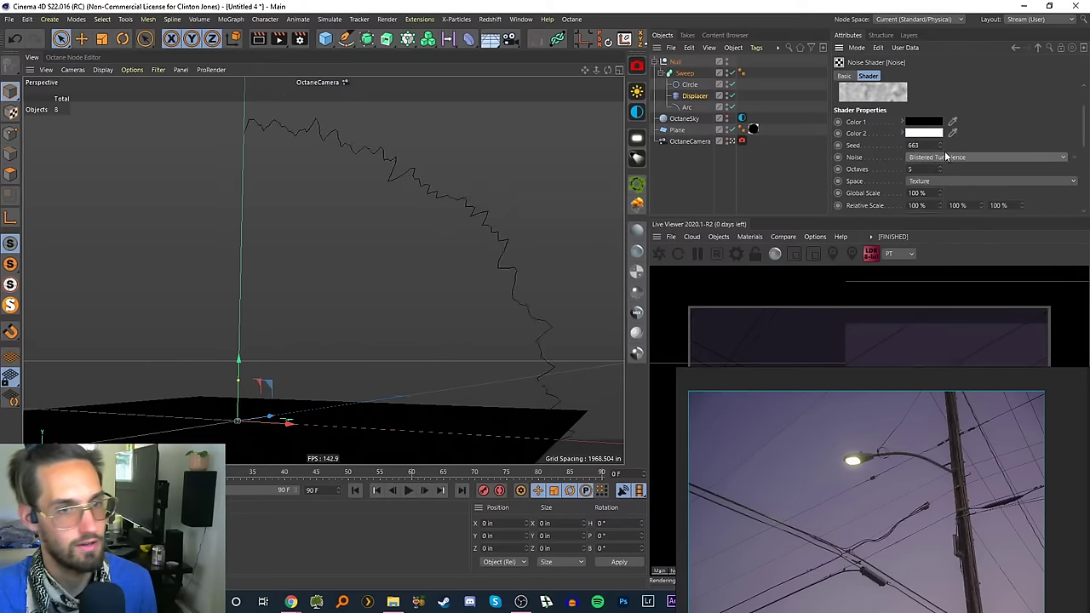
click(945, 157)
click(952, 160)
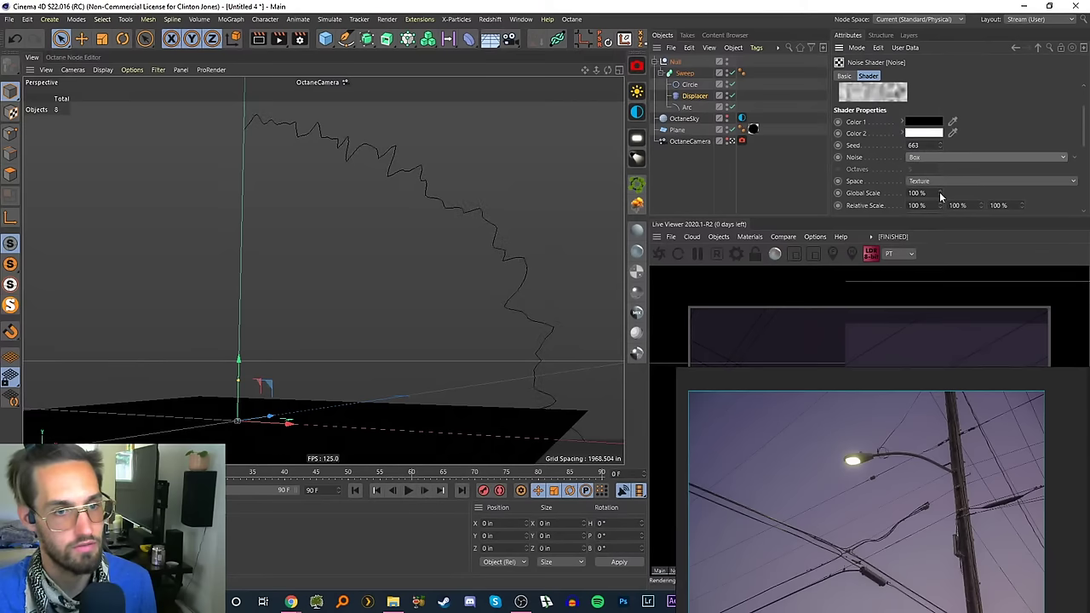
- Try a Global Scale of 268% for the Box noise and undo the change
mouse_move(940, 196)
mouse_down()
mouse_move(945, 205)
mouse_move(945, 195)
mouse_up()
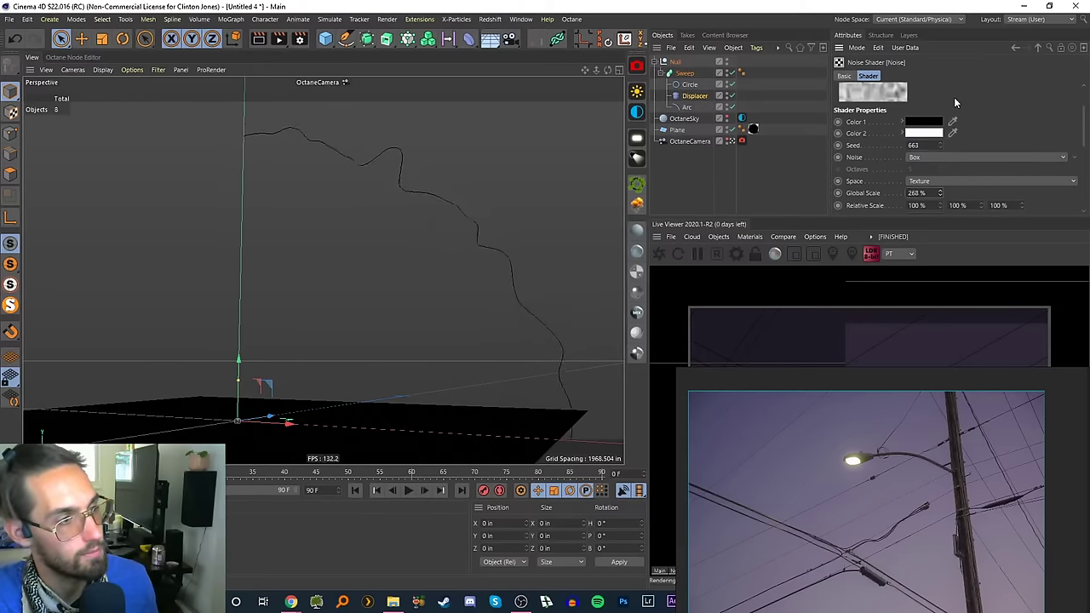
drag(955, 151, 963, 185)
key(ctrl+z)
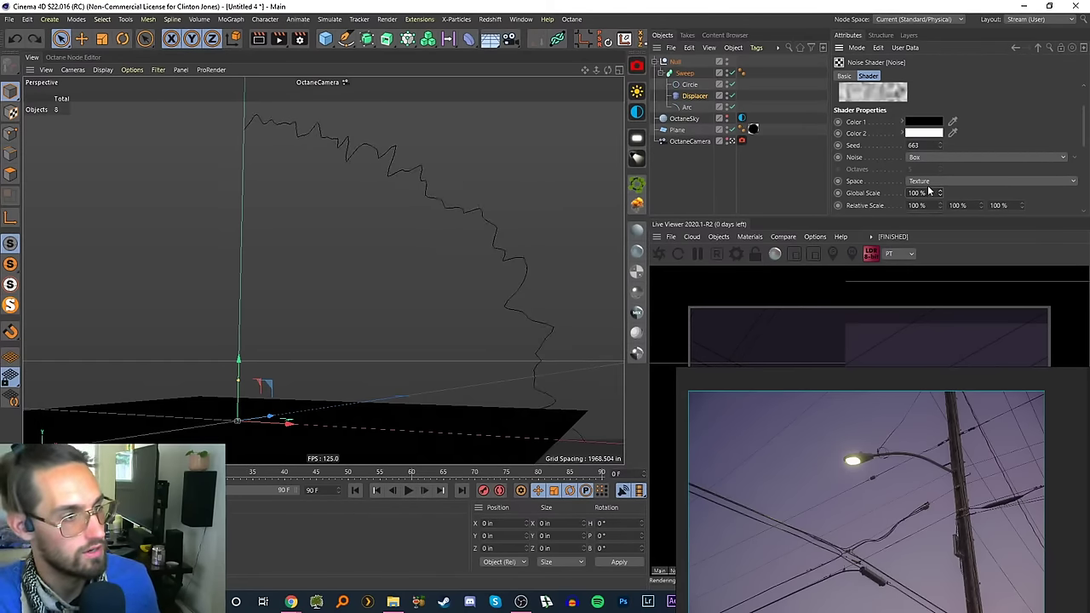
- Reposition the reference photo and make the Displacer a child of the Arc spline so it deforms the sweep path
right_drag(867, 450, 853, 371)
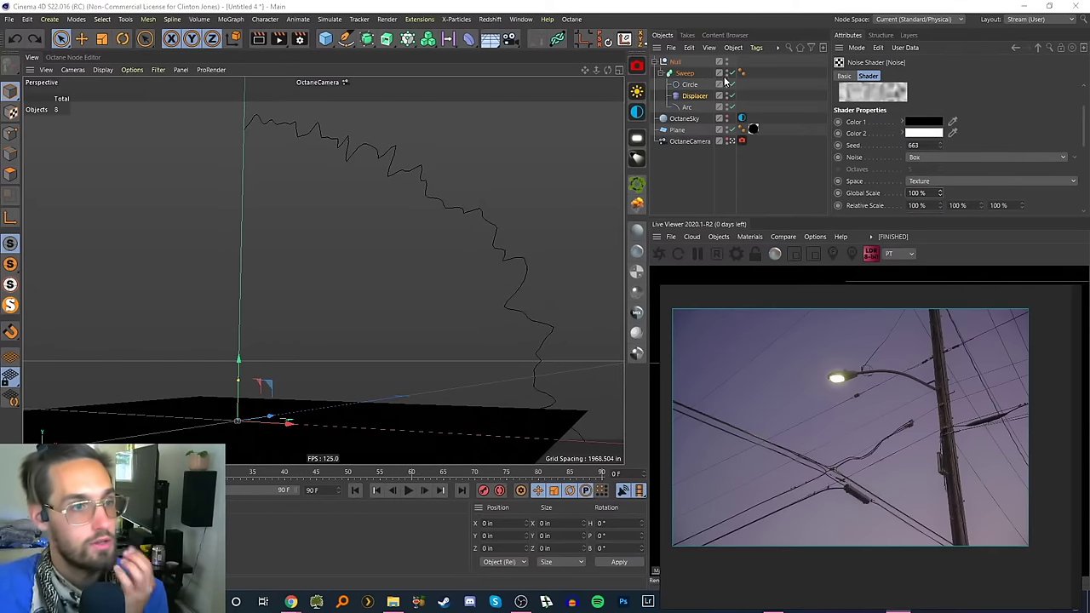
mouse_move(693, 97)
mouse_down()
mouse_move(692, 88)
mouse_move(693, 107)
mouse_up()
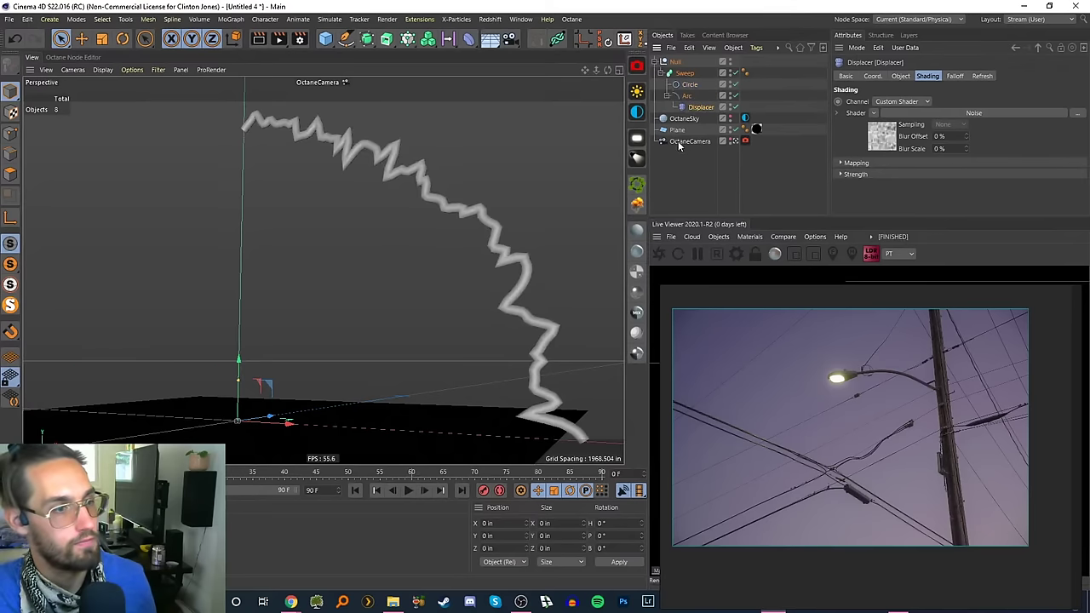
- Scale the Sweep's Circle profile down to about 31 percent, making the displaced wire thinner
alt+drag(511, 268, 544, 272)
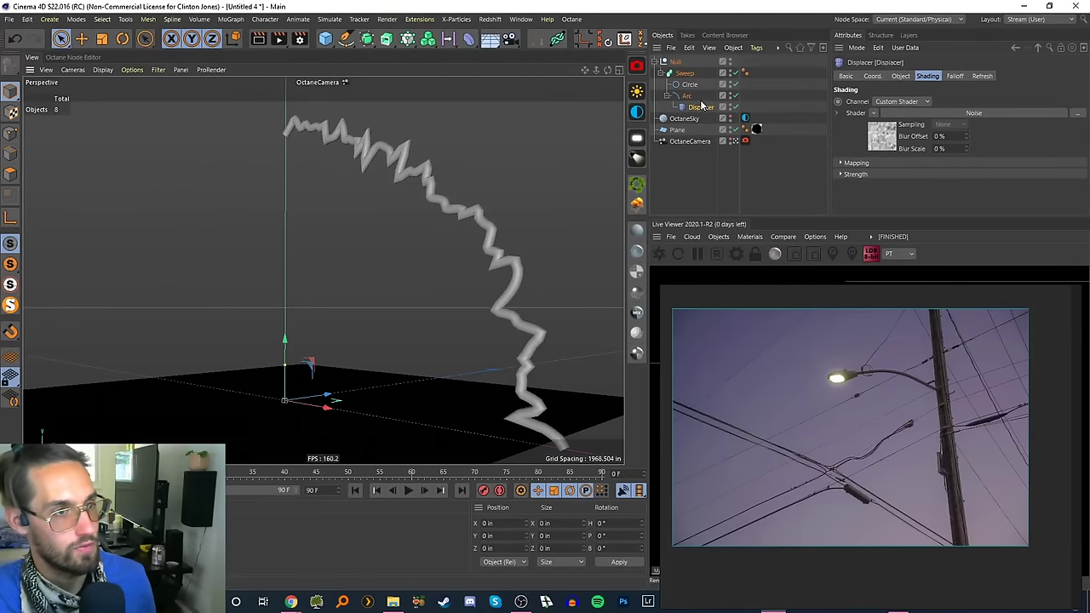
click(889, 143)
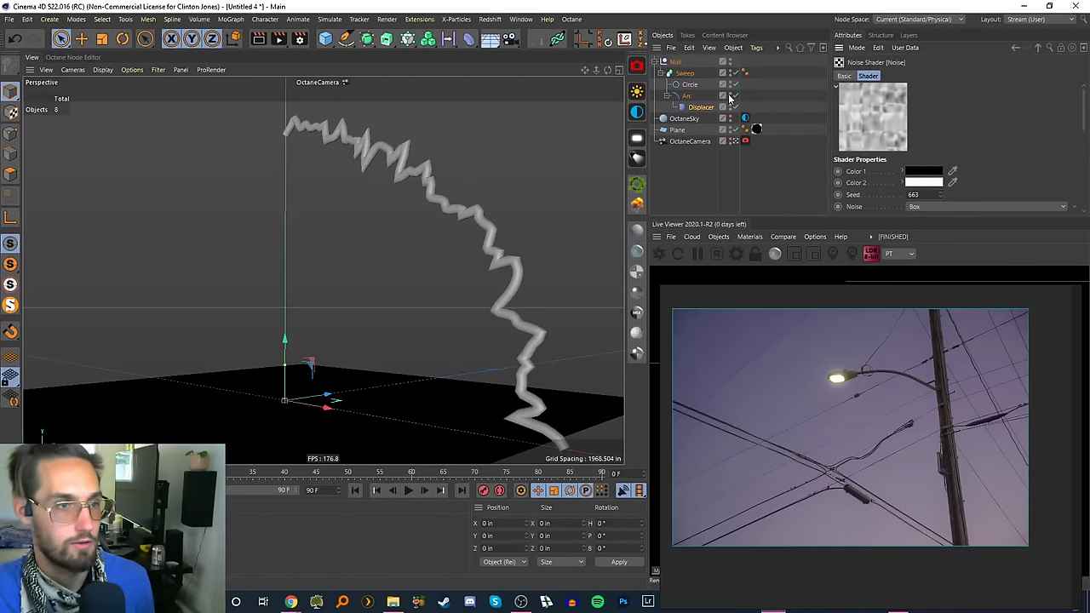
click(690, 85)
key(t)
drag(469, 212, 222, 356)
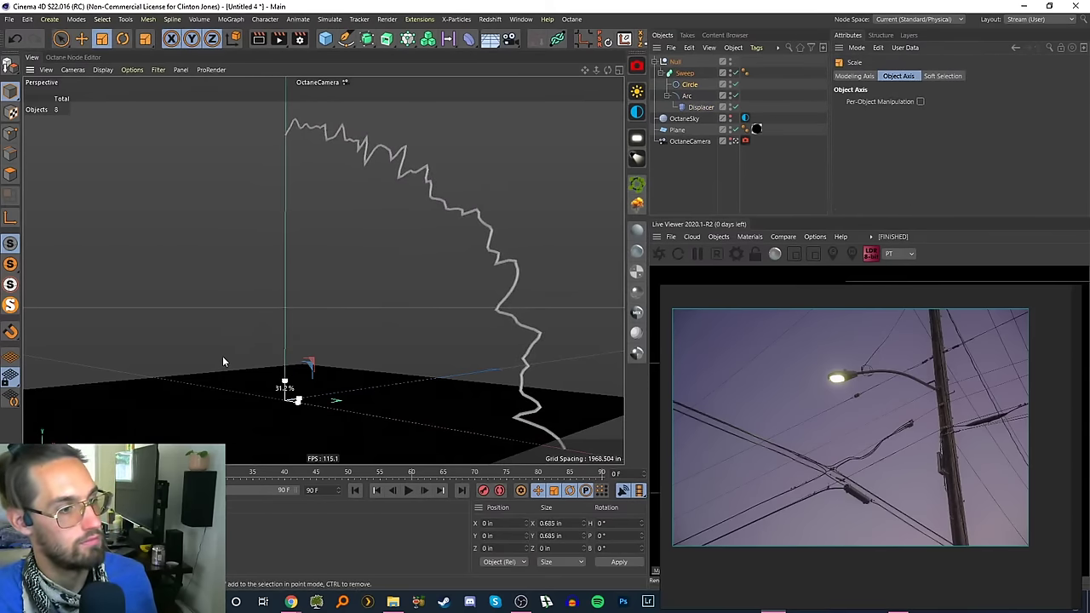
mouse_move(489, 255)
alt+right_down()
mouse_move(503, 236)
mouse_move(498, 248)
alt+right_up()
alt+drag(498, 248, 516, 213)
click(685, 165)
- Switch to the StreetLamp.c4d project and look through the Camera in its SCENE group
click(520, 18)
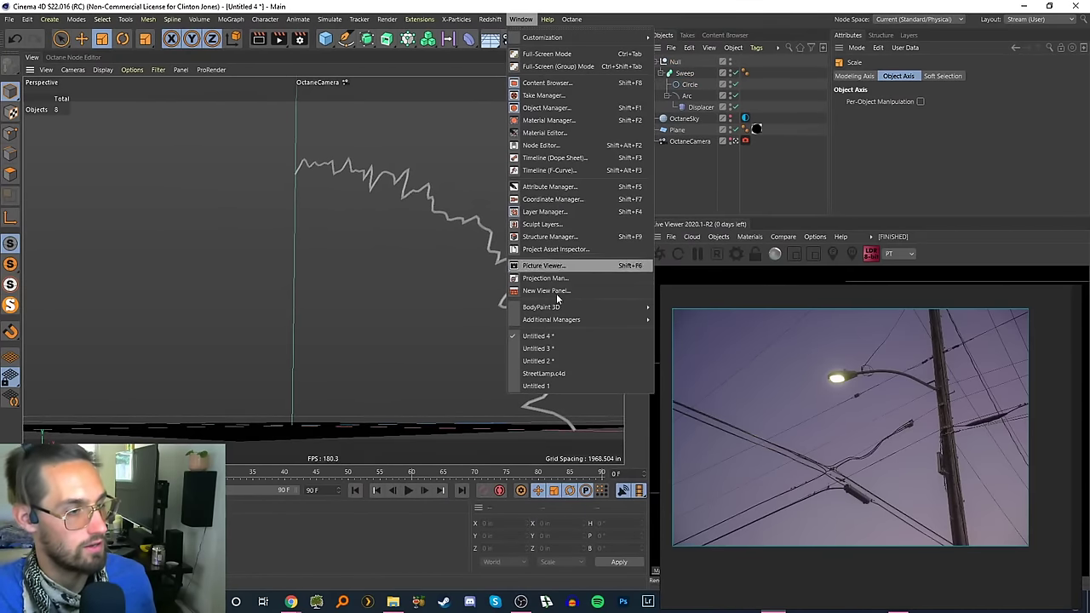
click(537, 374)
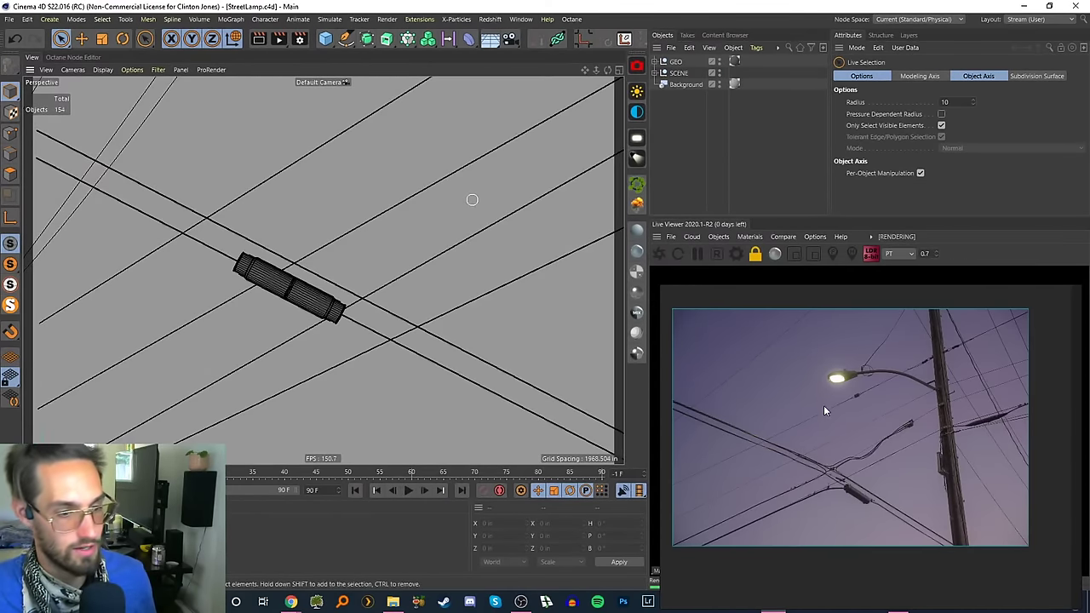
right_drag(823, 407, 813, 391)
scroll(816, 460, up, 3)
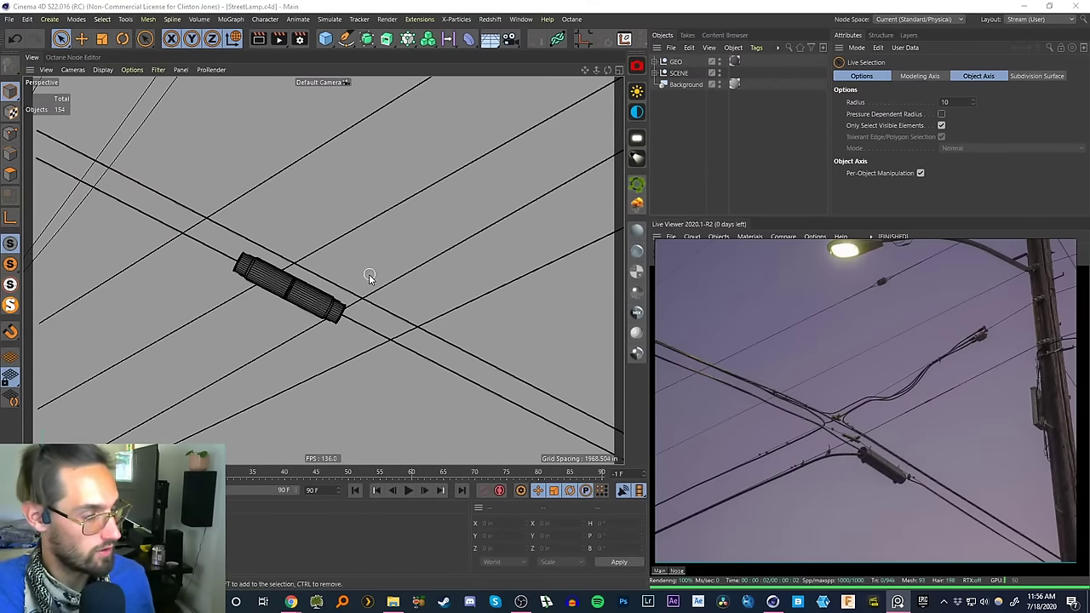
alt+right_drag(294, 308, 298, 355)
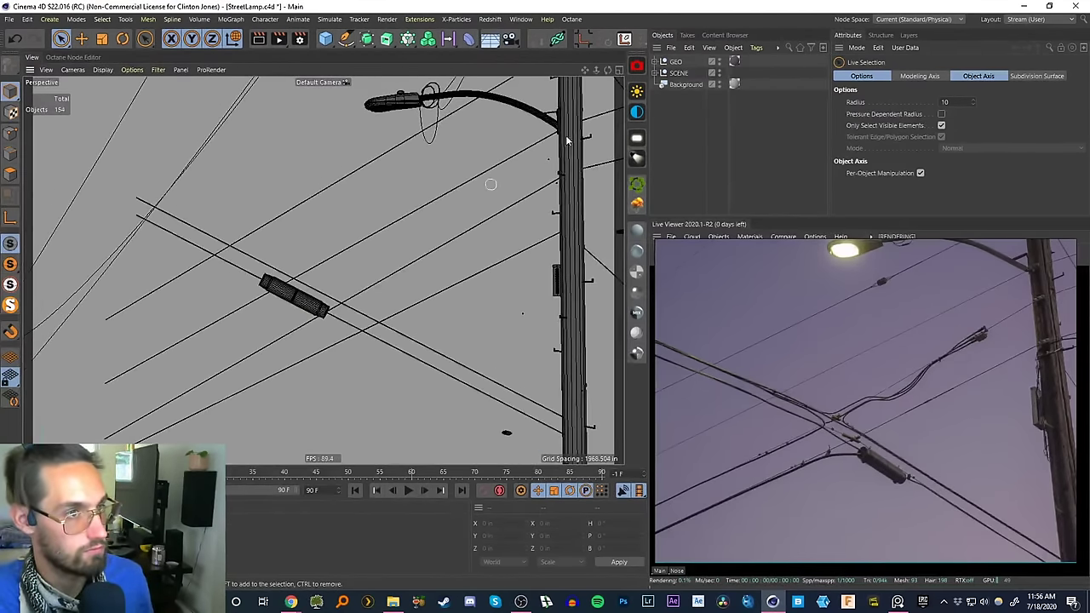
click(662, 72)
click(730, 85)
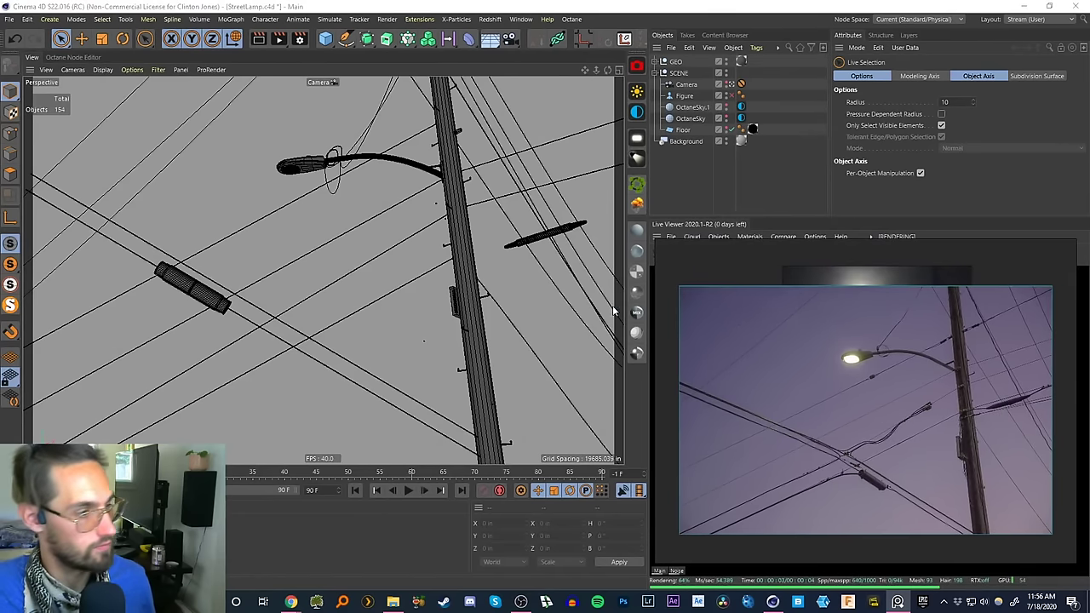
click(204, 298)
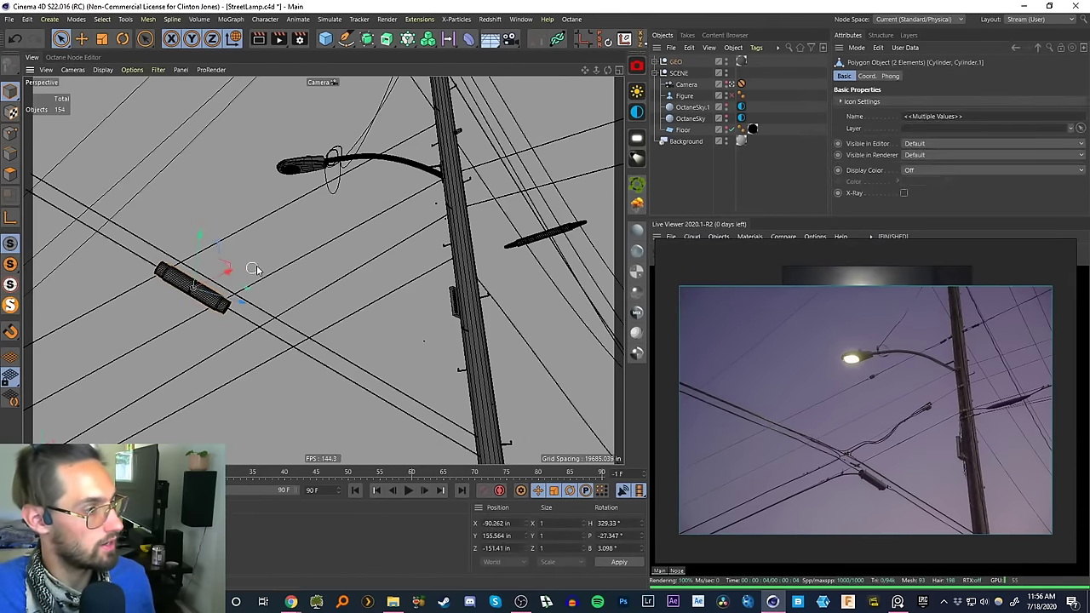
key(w)
drag(243, 320, 377, 386)
key(ctrl+z)
- Select the Cylinder Module null inside the GEO hierarchy's Detail group
click(669, 62)
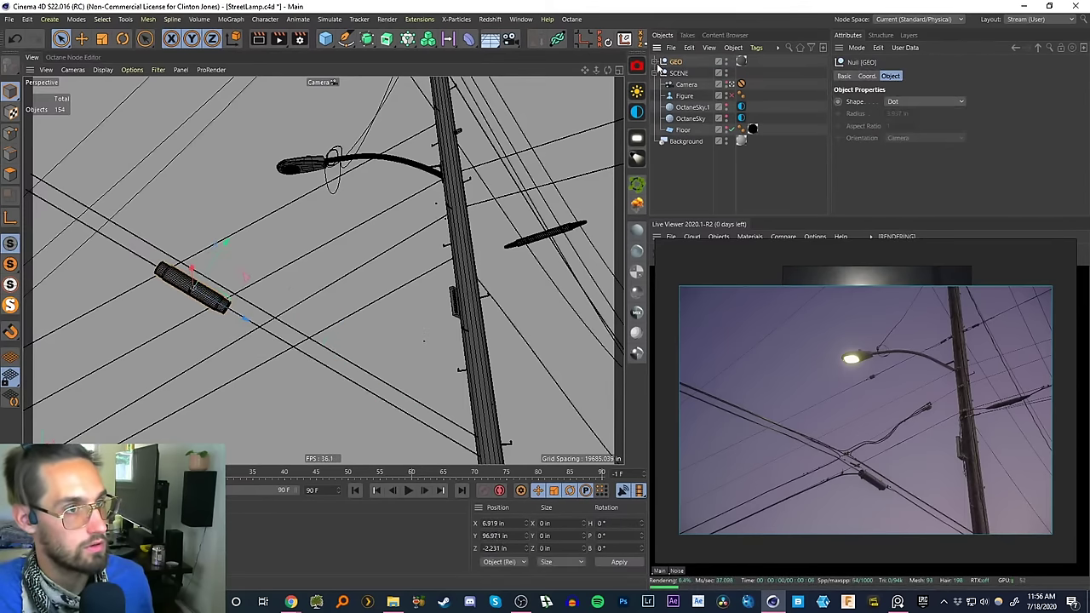
click(199, 289)
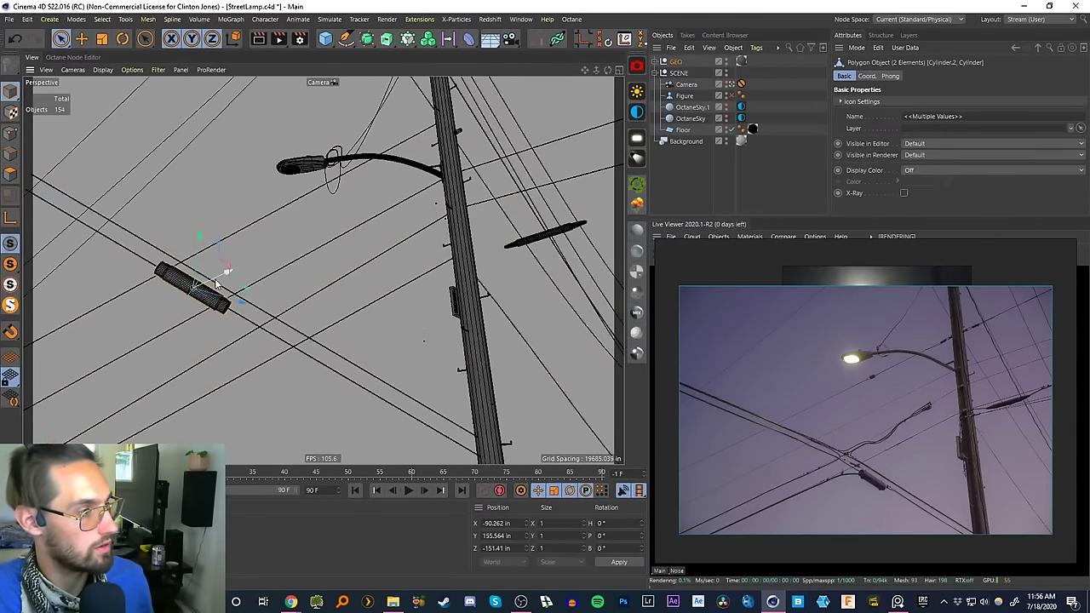
click(654, 62)
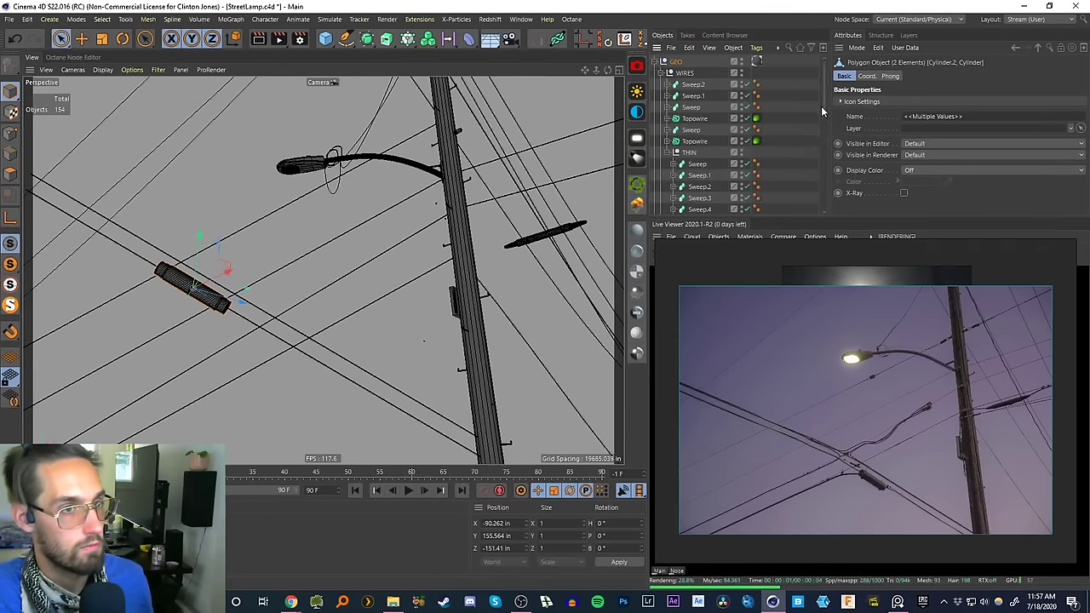
drag(821, 105, 823, 189)
click(662, 107)
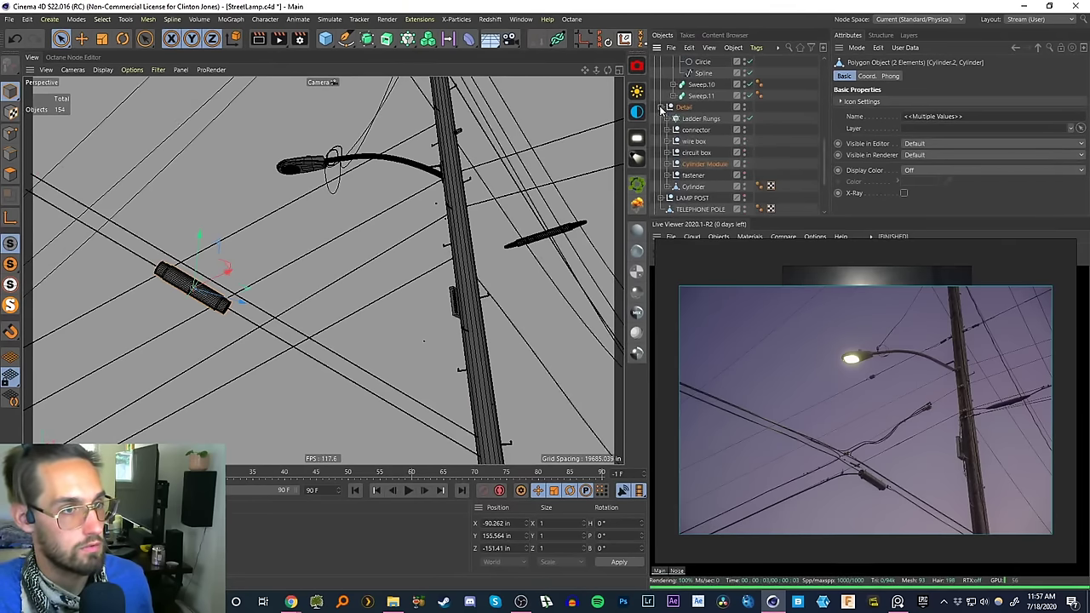
click(703, 165)
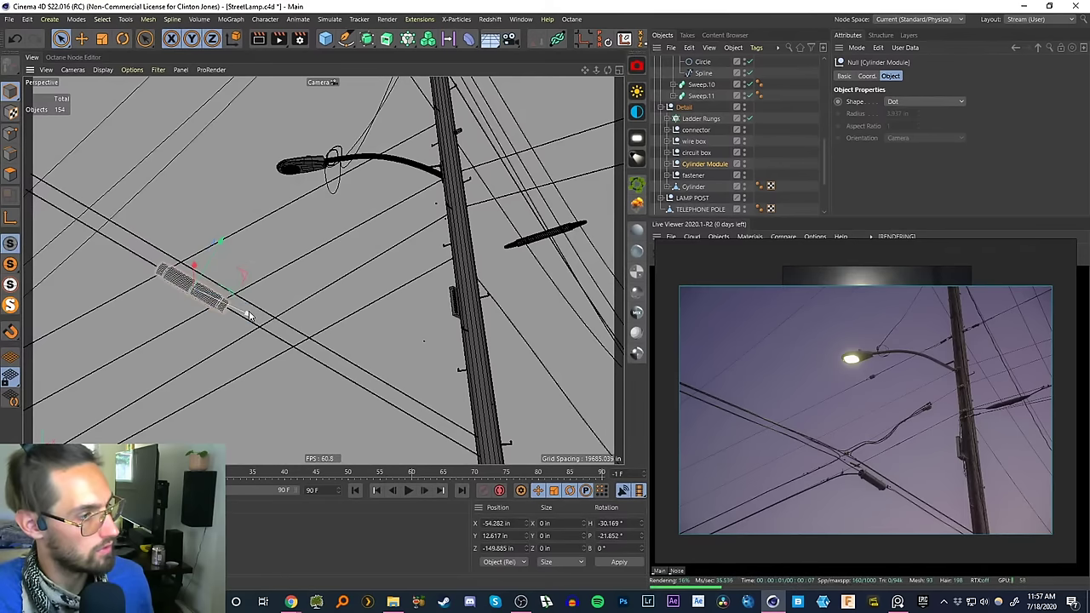
- Move and tilt the Cylinder Module down along its wire toward the pole, scale it to about 65 percent, and save the project
key(l)
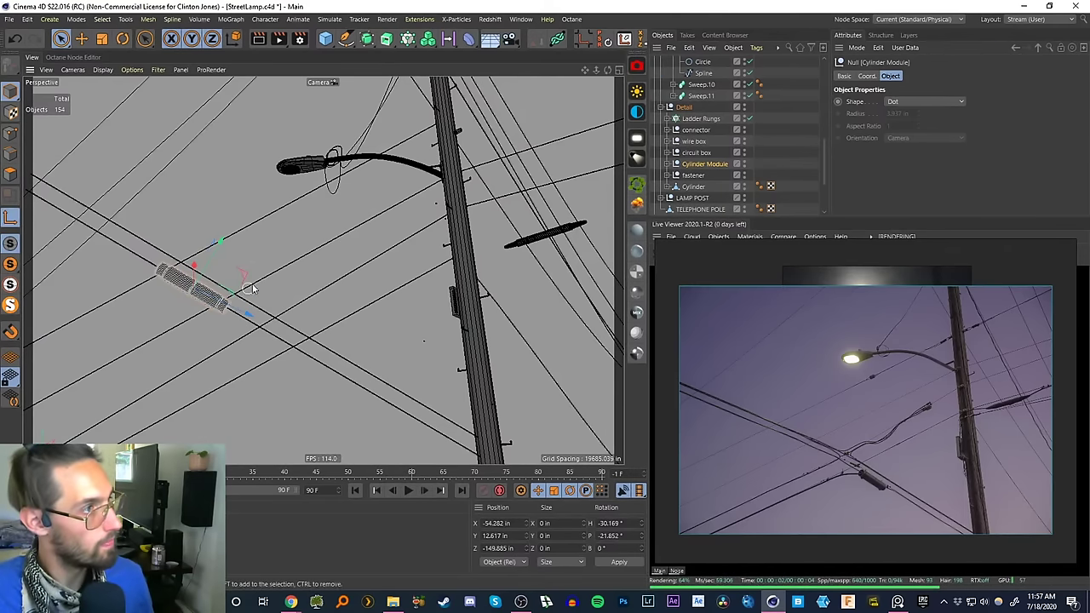
key(r)
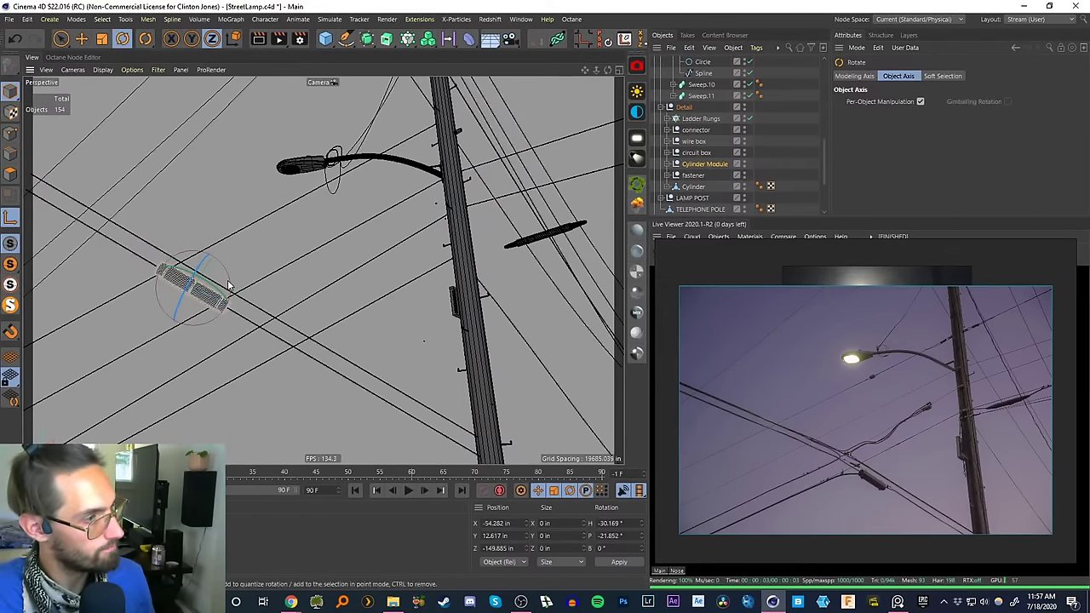
drag(226, 280, 360, 402)
key(ctrl+z)
key(e)
key(t)
drag(421, 296, 213, 393)
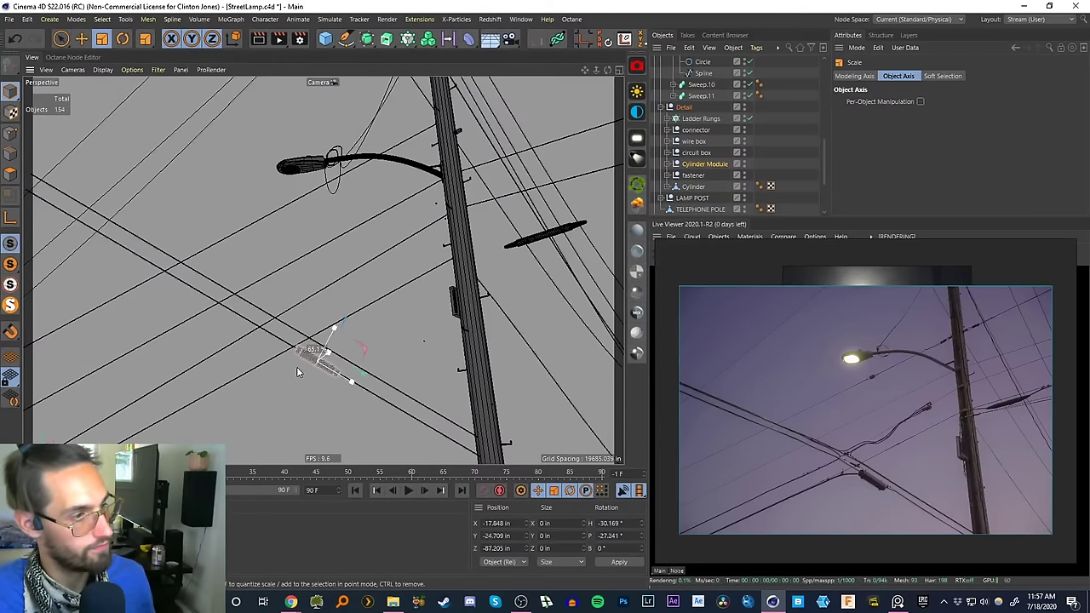
drag(297, 368, 302, 366)
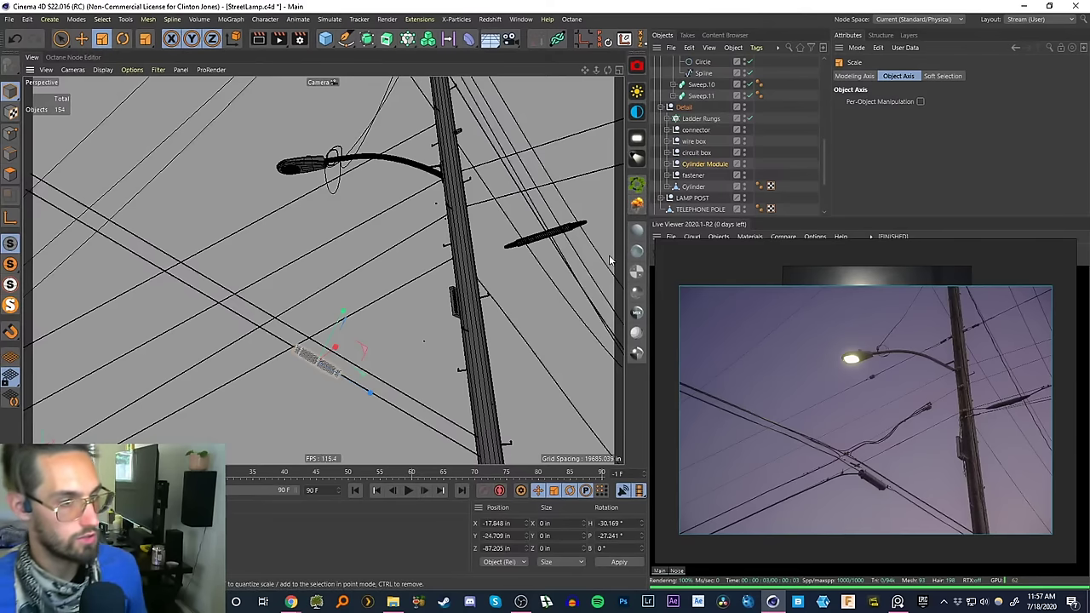
key(ctrl+s)
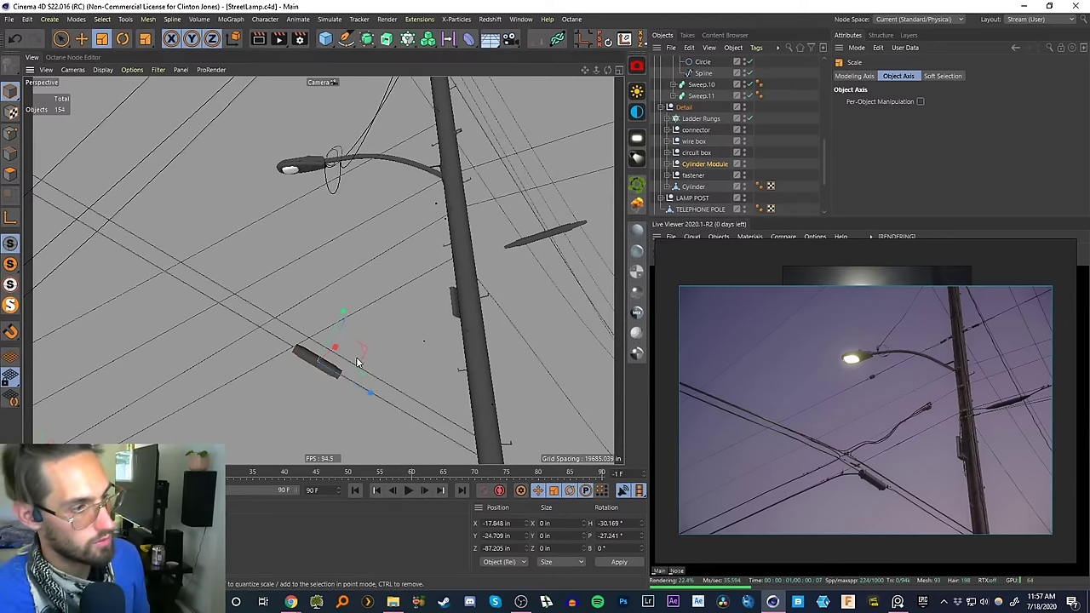
- Examine the cylinder and wire junction in the reference photo and identify the matching wire in the scene
click(851, 468)
scroll(850, 468, down, 3)
scroll(850, 467, up, 6)
scroll(850, 466, up, 2)
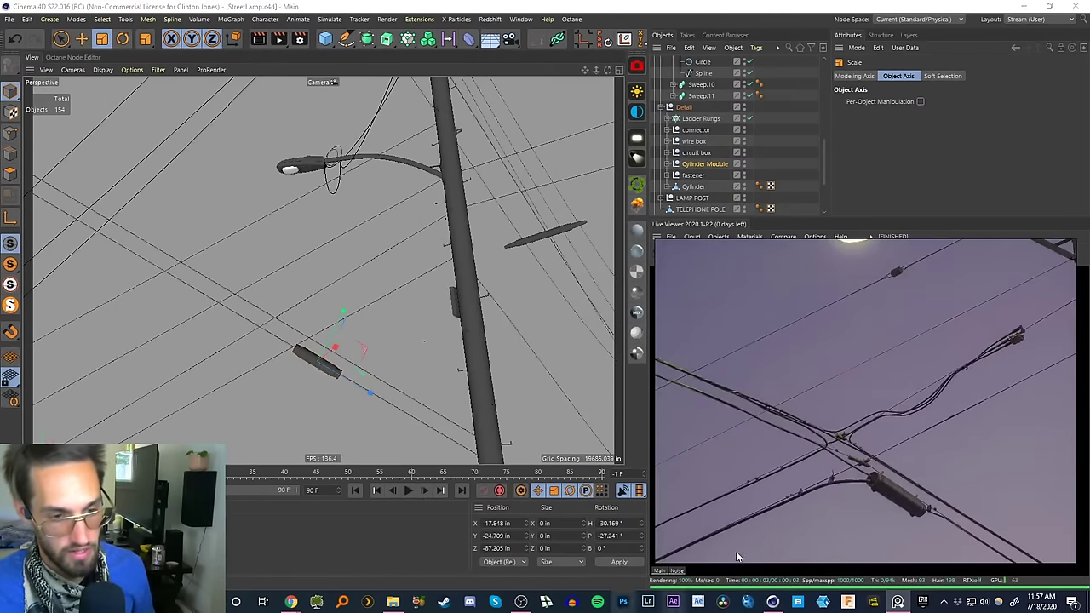
scroll(849, 482, down, 3)
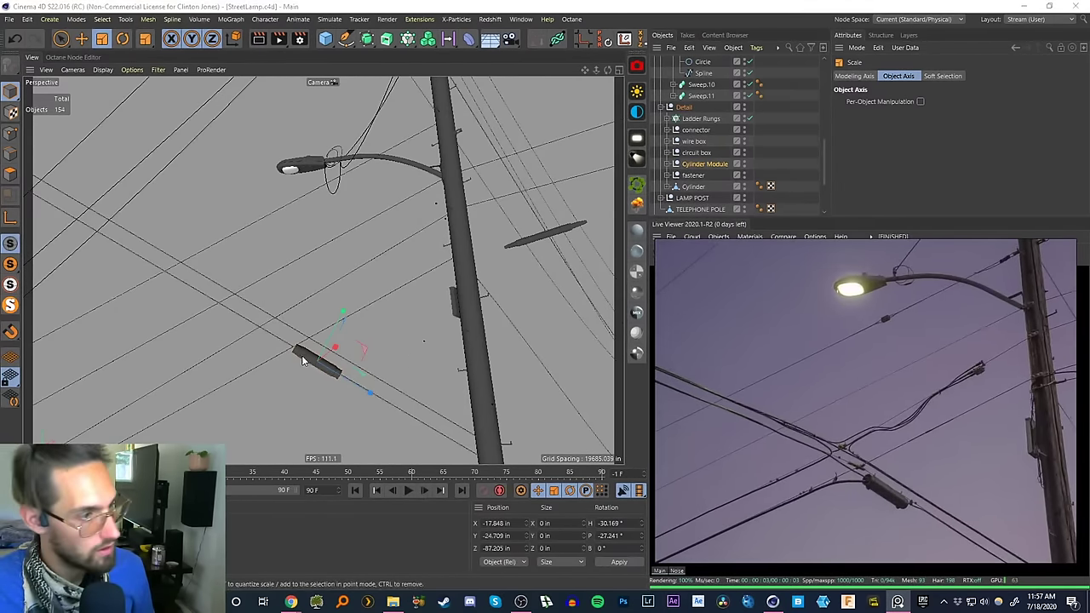
click(132, 252)
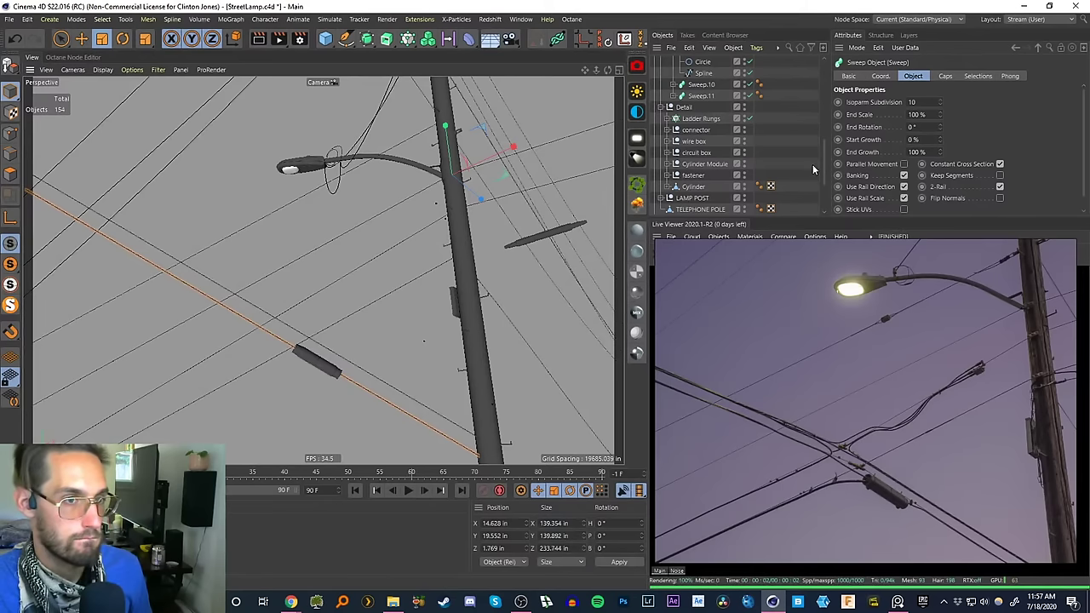
drag(824, 166, 822, 194)
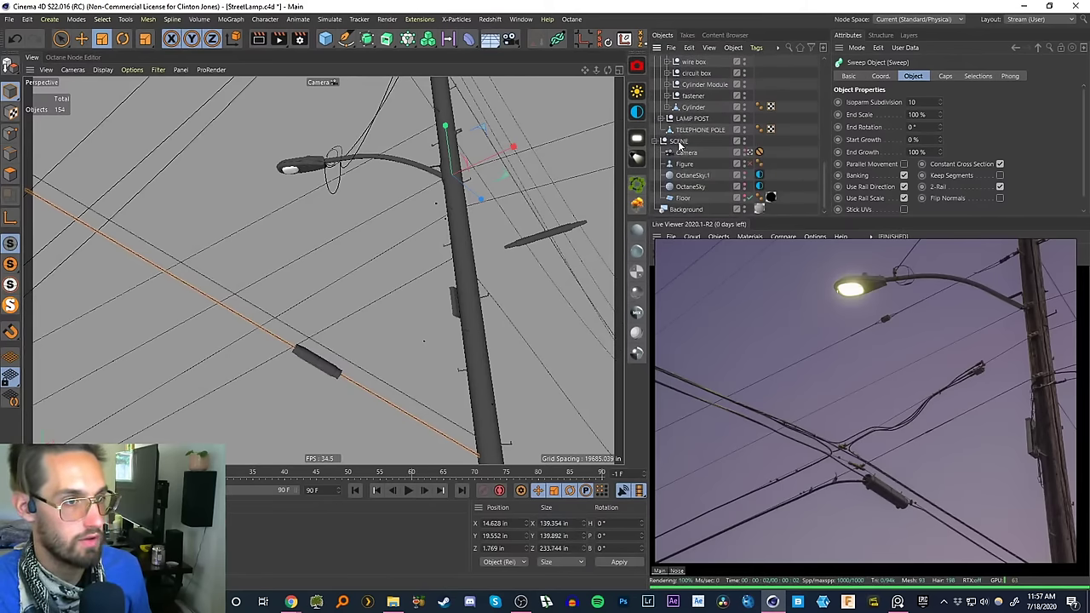
- Move the Cylinder Module out of the Detail group to the end of the THIN wires group
click(314, 364)
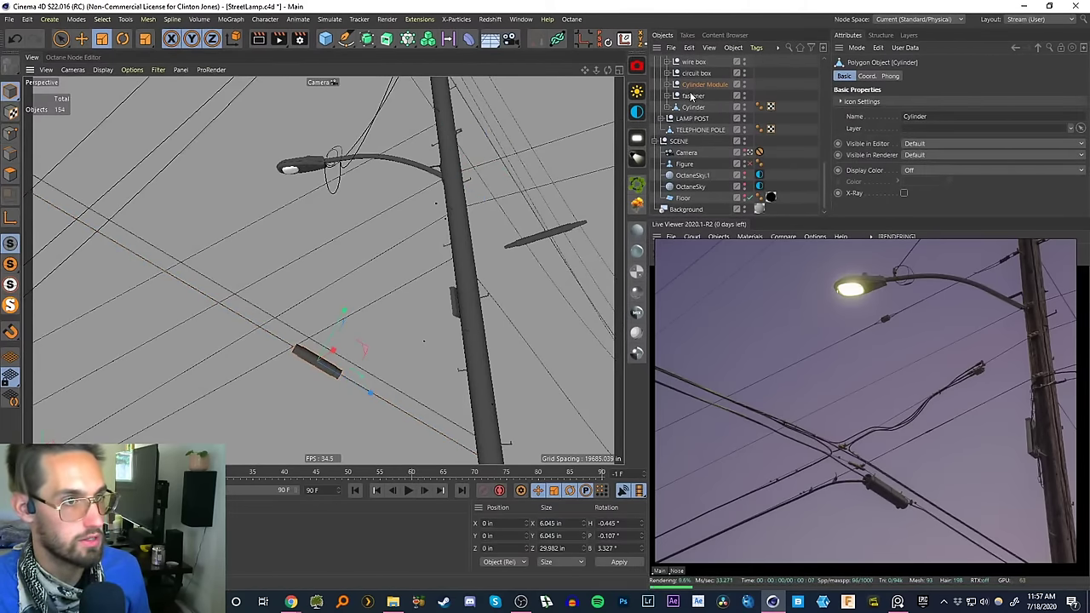
scroll(826, 179, up, 1)
scroll(817, 175, up, 4)
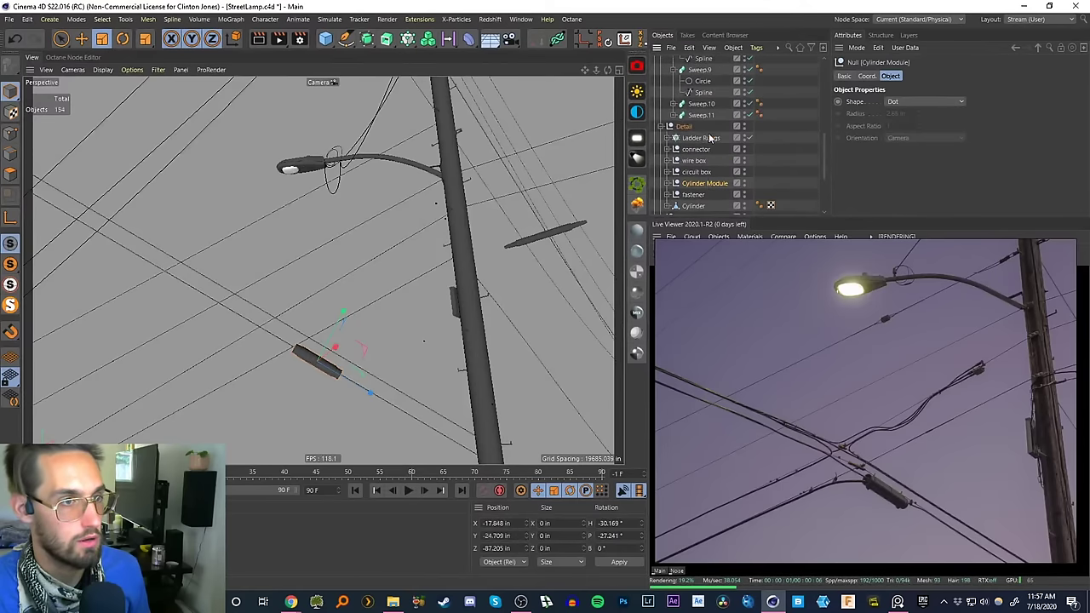
drag(698, 122, 698, 122)
- Collapse Sweep.7, Sweep.8 and Sweep.9 in the THIN group to tidy the object hierarchy
click(700, 114)
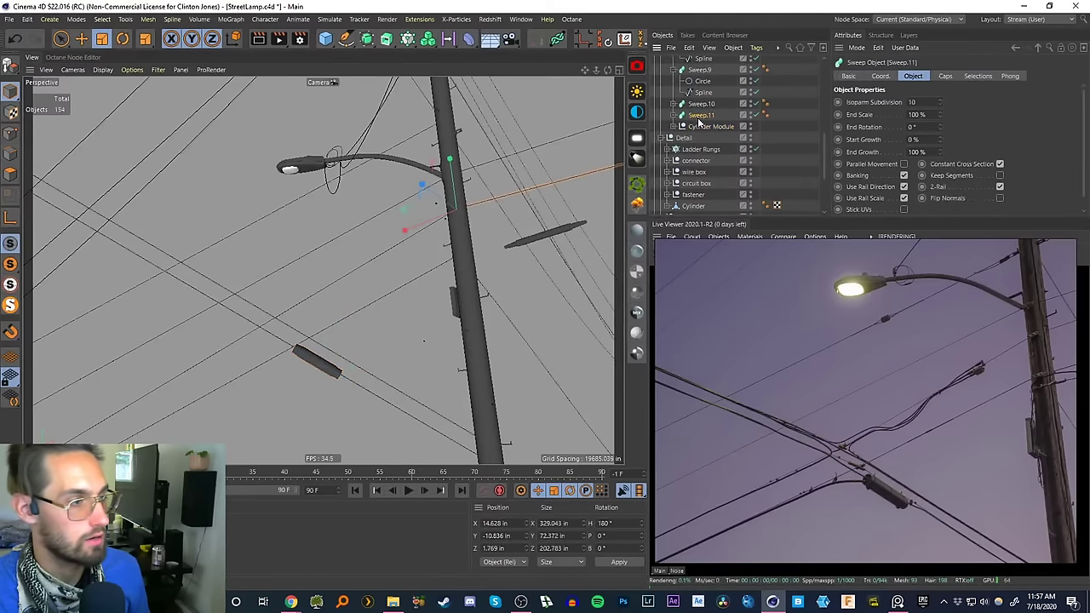
click(700, 104)
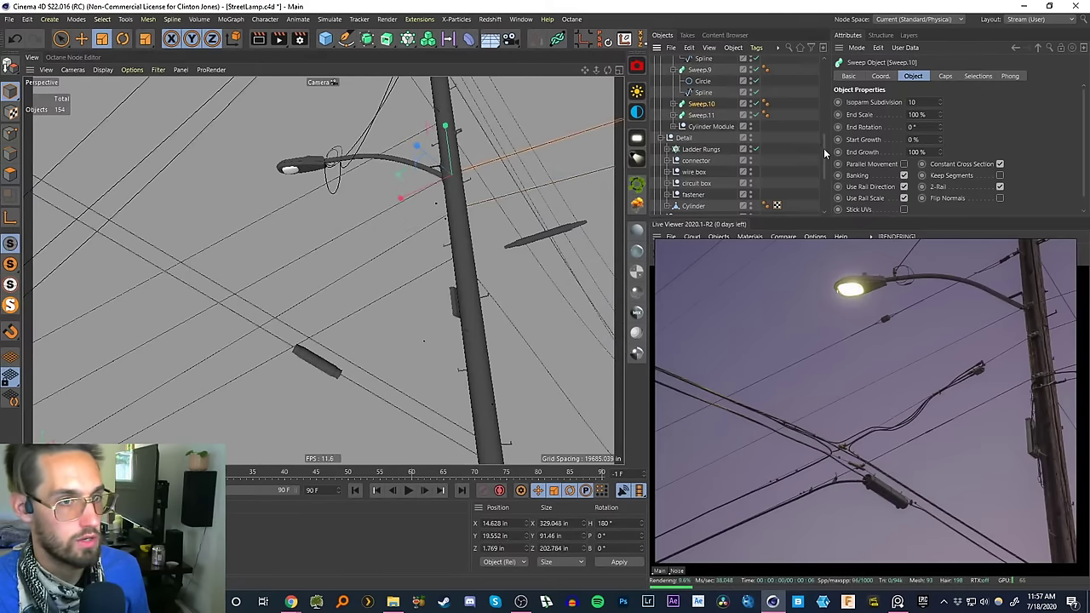
scroll(707, 145, up, 2)
click(673, 146)
click(673, 112)
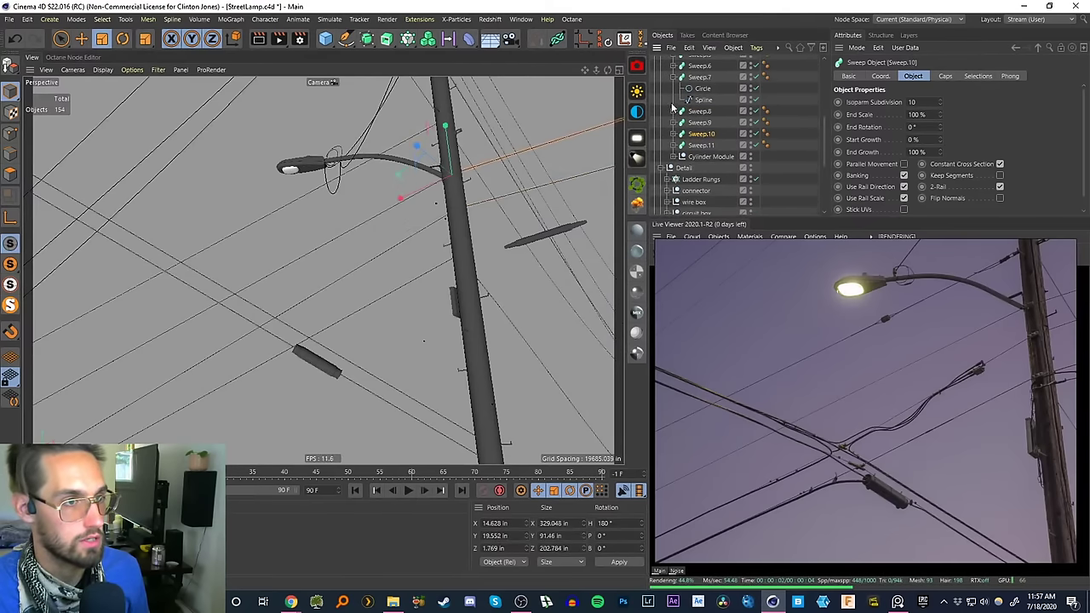
click(674, 78)
drag(824, 135, 824, 79)
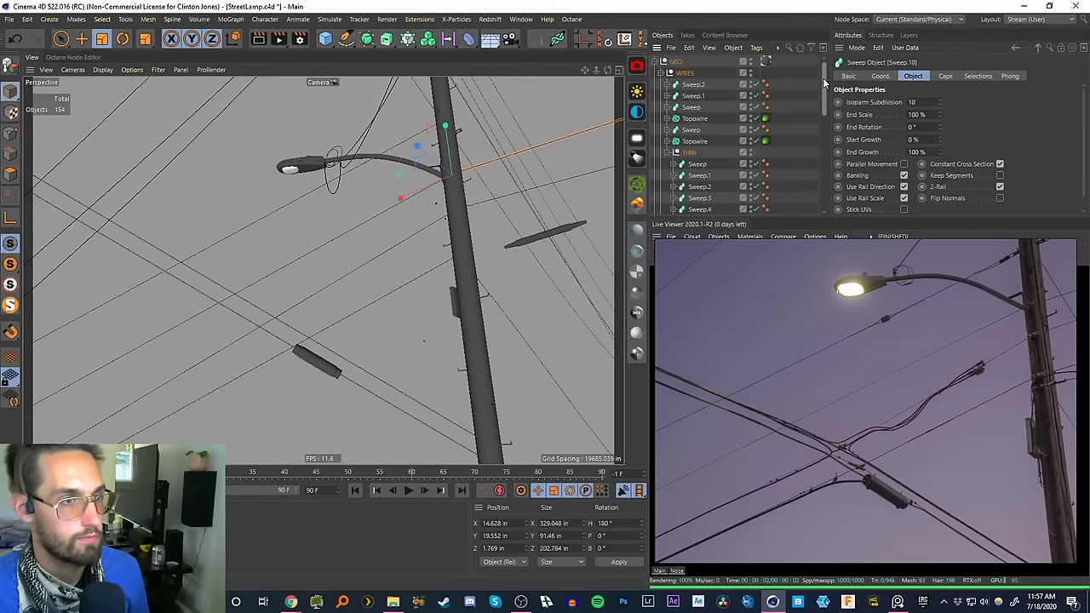
- Identify the two parallel wires at the cylinder and move the Cylinder Module directly below their Sweep in the WIRES group
click(359, 385)
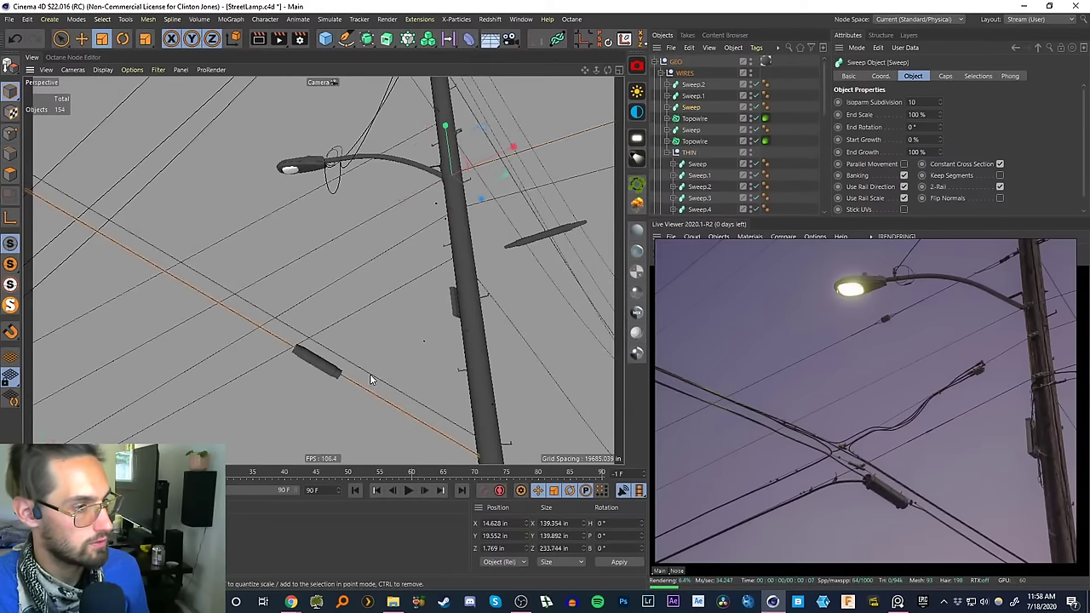
shift+click(370, 377)
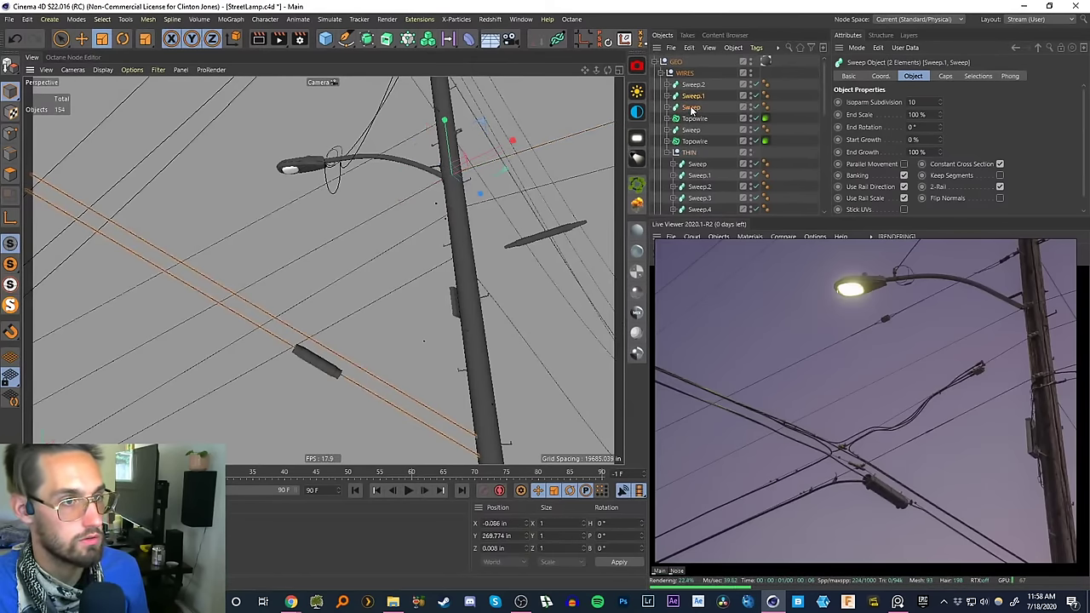
drag(823, 97, 756, 155)
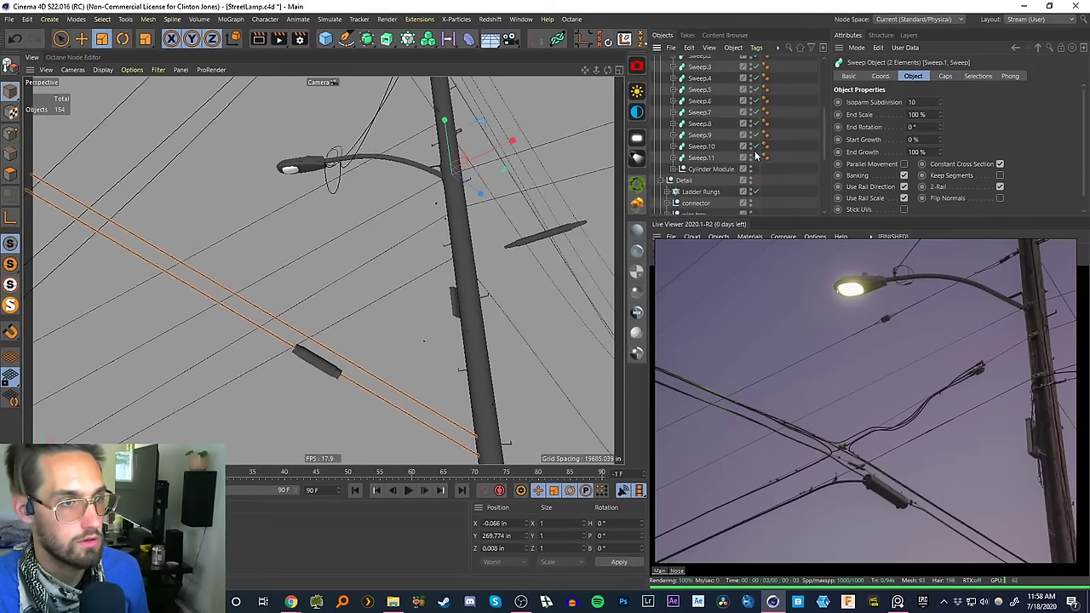
mouse_move(703, 126)
mouse_down()
mouse_move(702, 63)
mouse_move(692, 123)
mouse_up()
- Group Sweep.1, the Sweep below it and the Cylinder Module under one null in the WIRES group
click(692, 108)
click(693, 117)
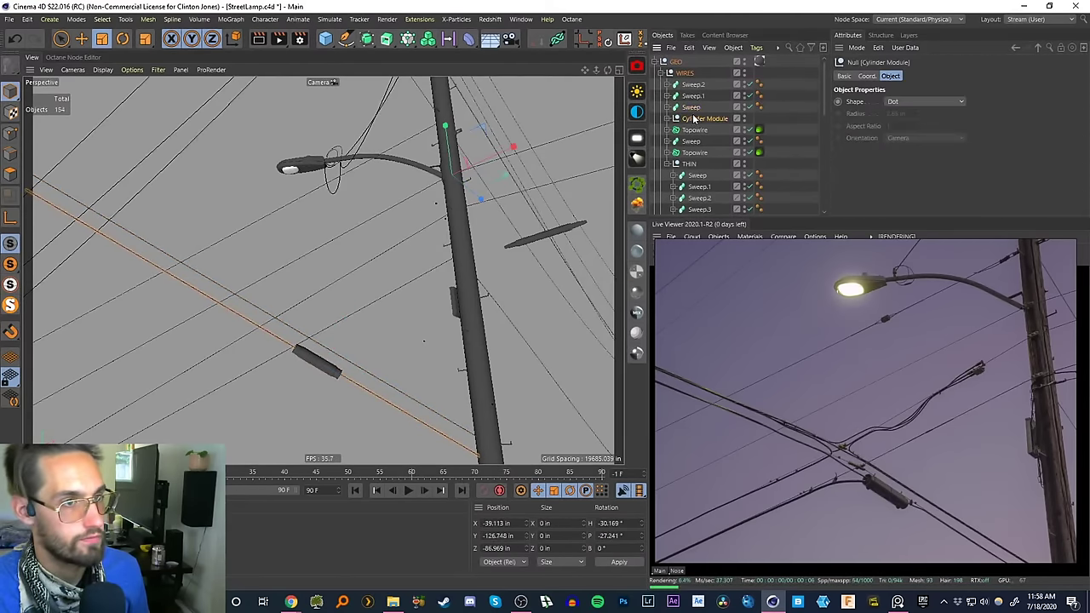
shift+click(691, 97)
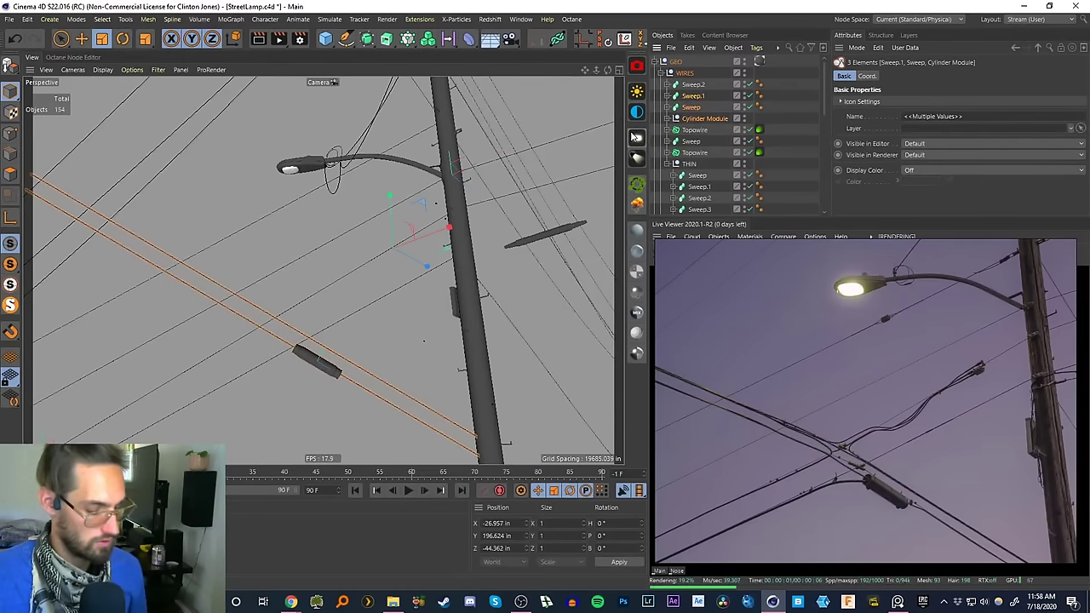
key(alt+g)
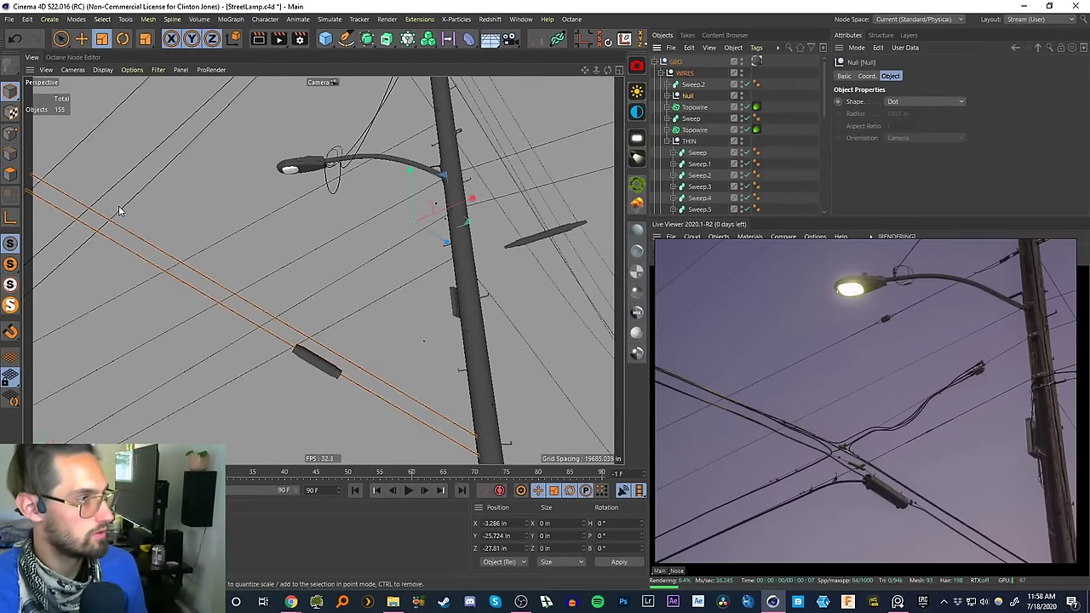
- Enable axis editing for the selected null and set its X and Z position to 0 in
click(7, 223)
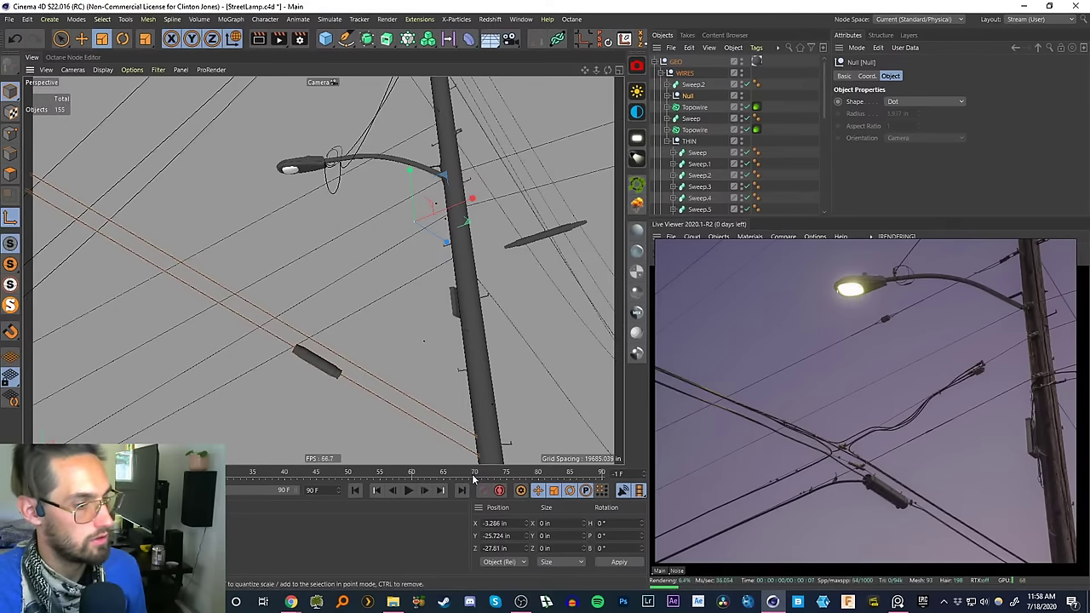
text(0)
key(Tab)
key(Tab)
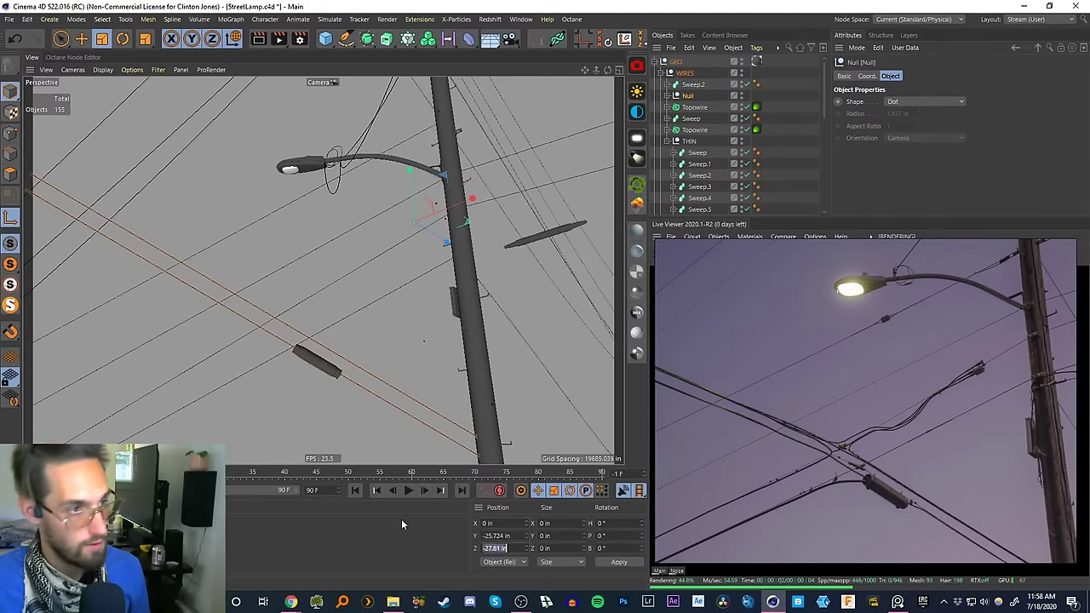
text(0)
key(Return)
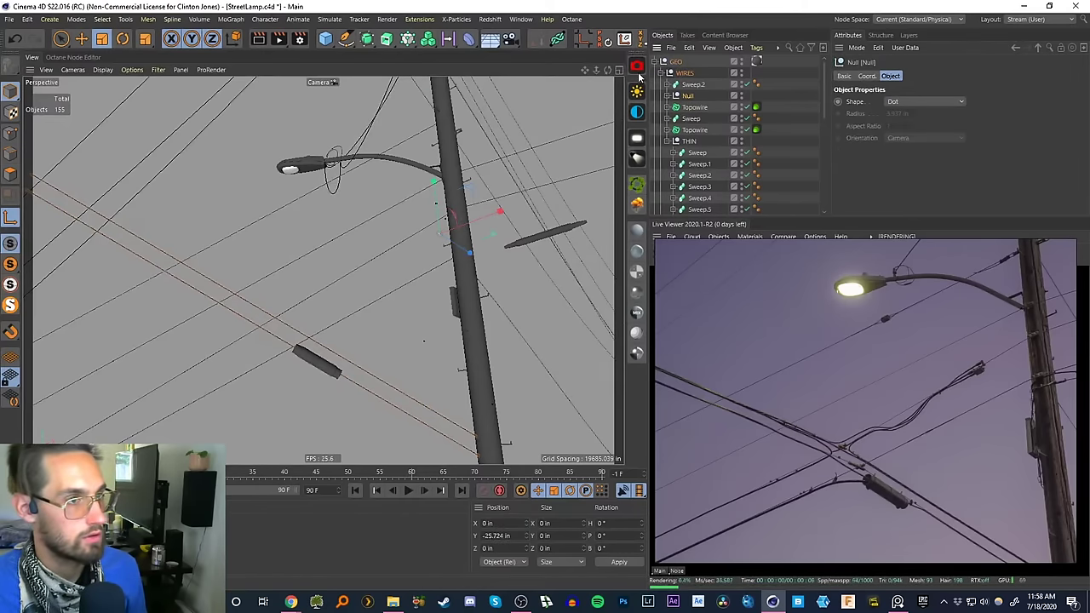
- In the top view, move the null's axis to the centre of the telephone pole, at about X 14.7 in and Z 1.8 in
middle_click(465, 323)
scroll(489, 319, down, 5)
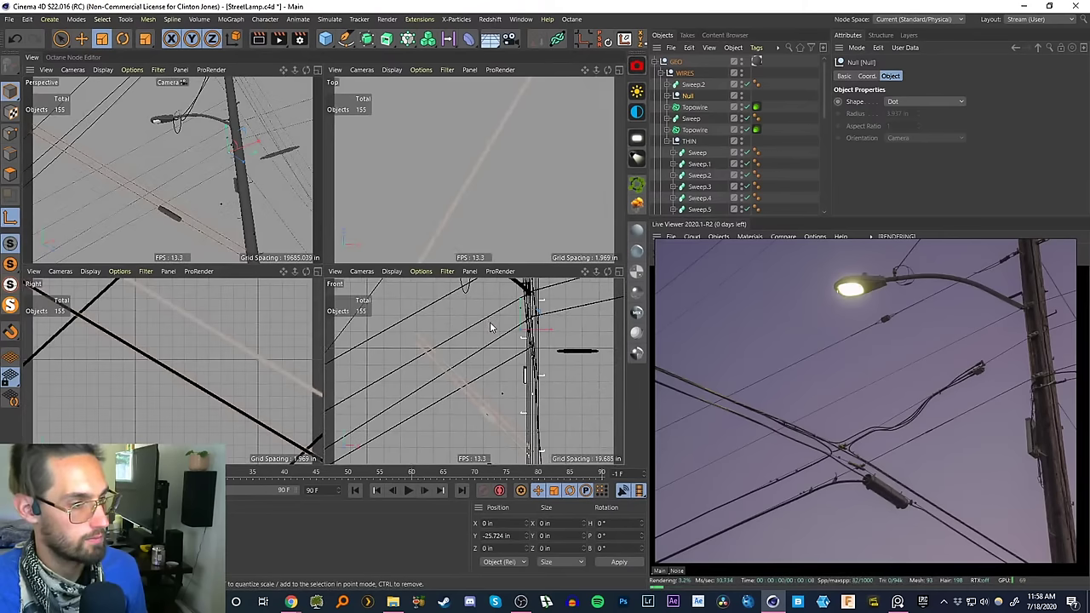
scroll(524, 191, down, 5)
scroll(502, 166, up, 5)
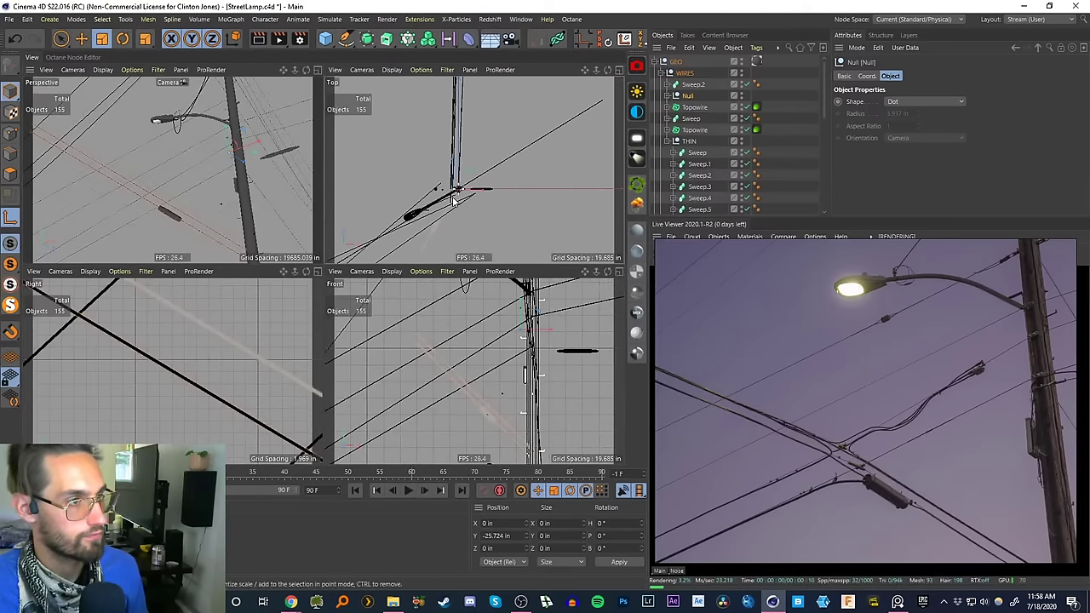
scroll(480, 139, up, 2)
alt+middle_drag(480, 139, 454, 195)
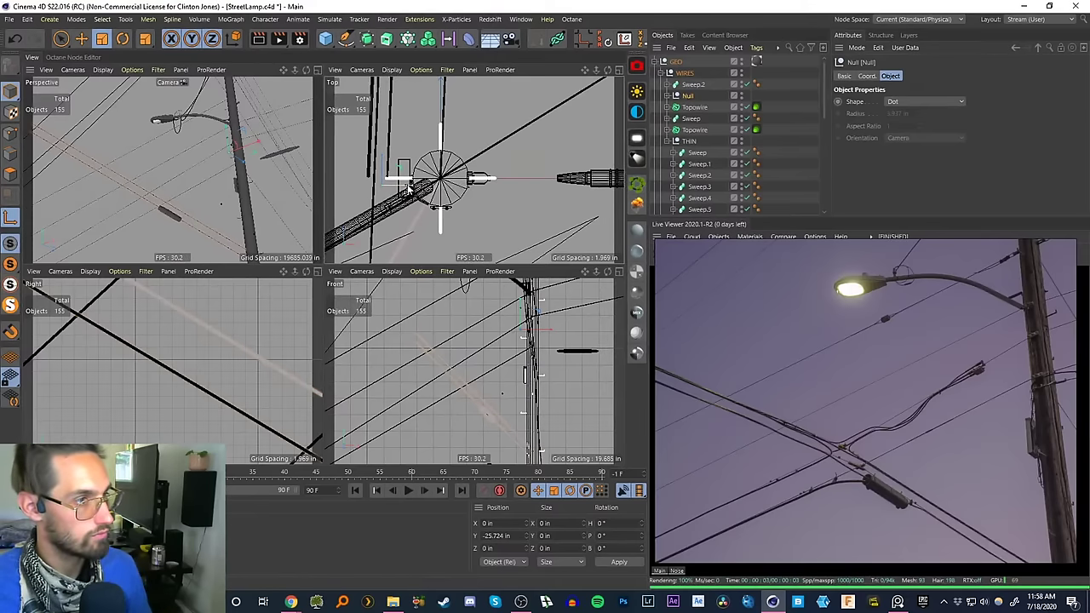
key(e)
drag(412, 187, 416, 160)
scroll(450, 177, up, 5)
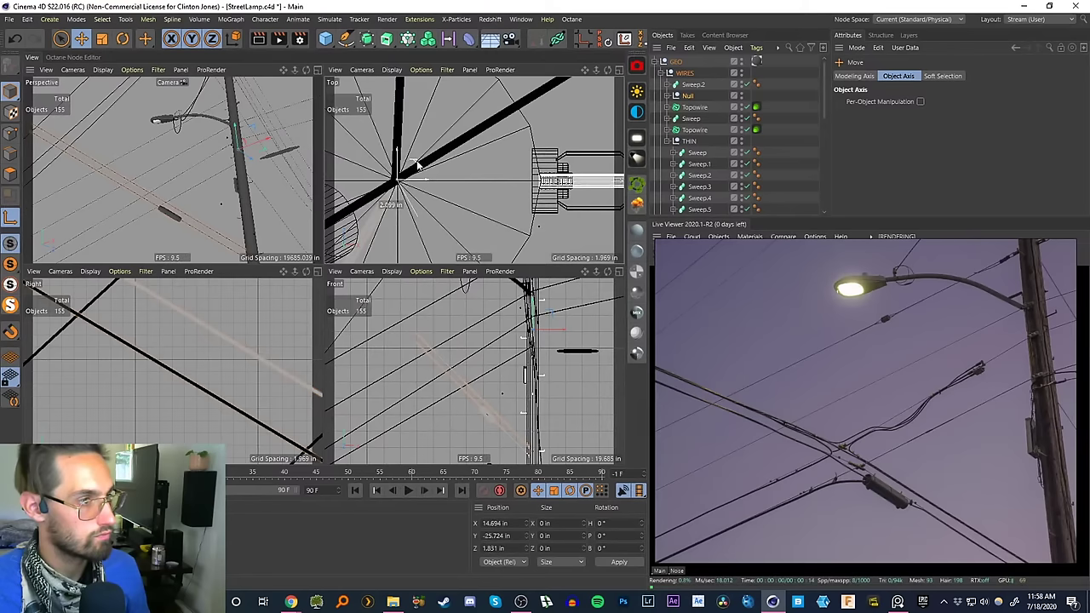
click(316, 69)
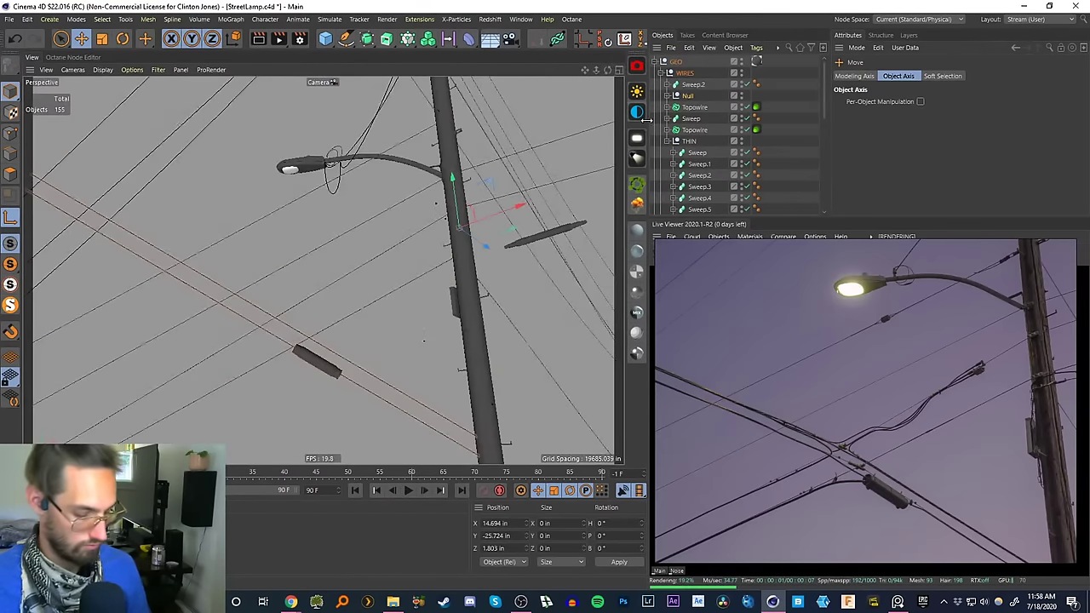
- Leave axis editing and rotate the null around the pole to a heading of about 25.9°
key(r)
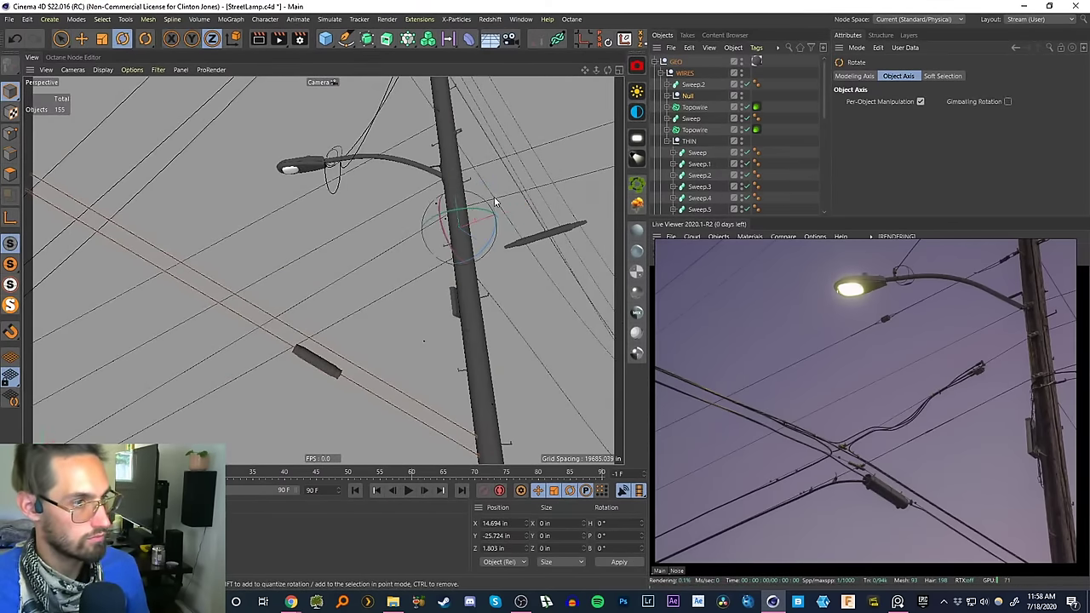
drag(457, 214, 479, 213)
scroll(852, 354, up, 1)
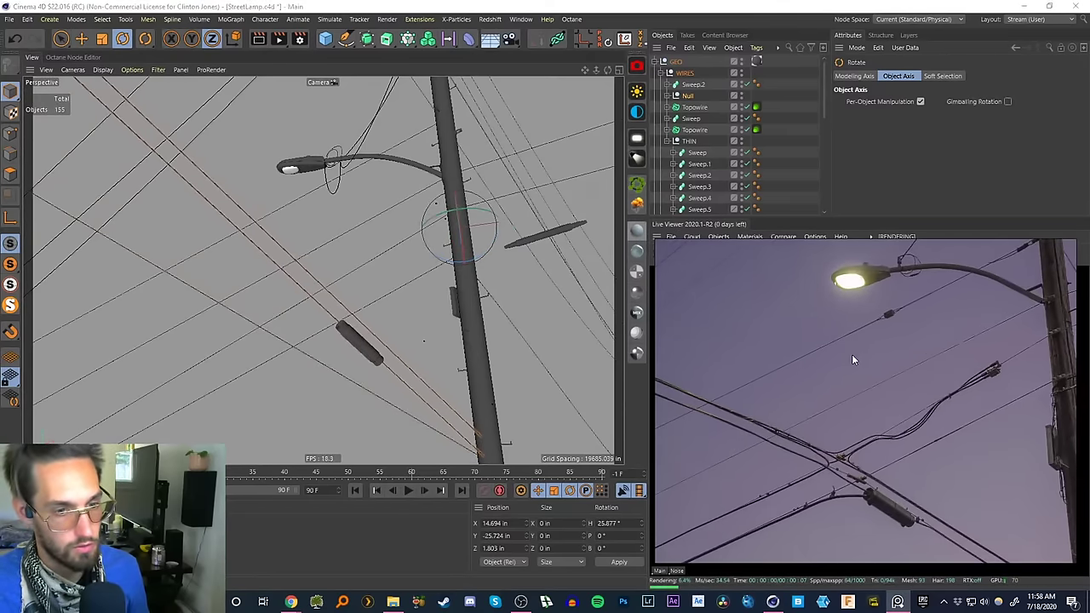
- Reframe the reference photo to show the whole scene, then tilt the null to about H 26.2°, P 8.4°, B -4.1° to match its wires
scroll(851, 354, down, 2)
mouse_move(813, 389)
right_down()
mouse_move(804, 392)
mouse_move(807, 380)
right_up()
scroll(827, 376, down, 4)
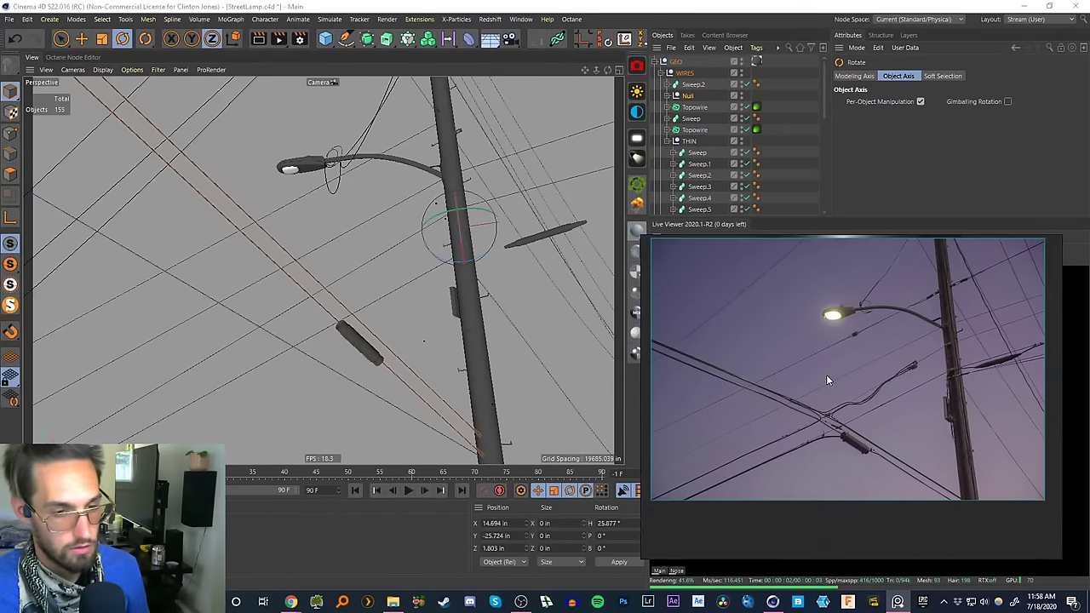
scroll(827, 375, up, 2)
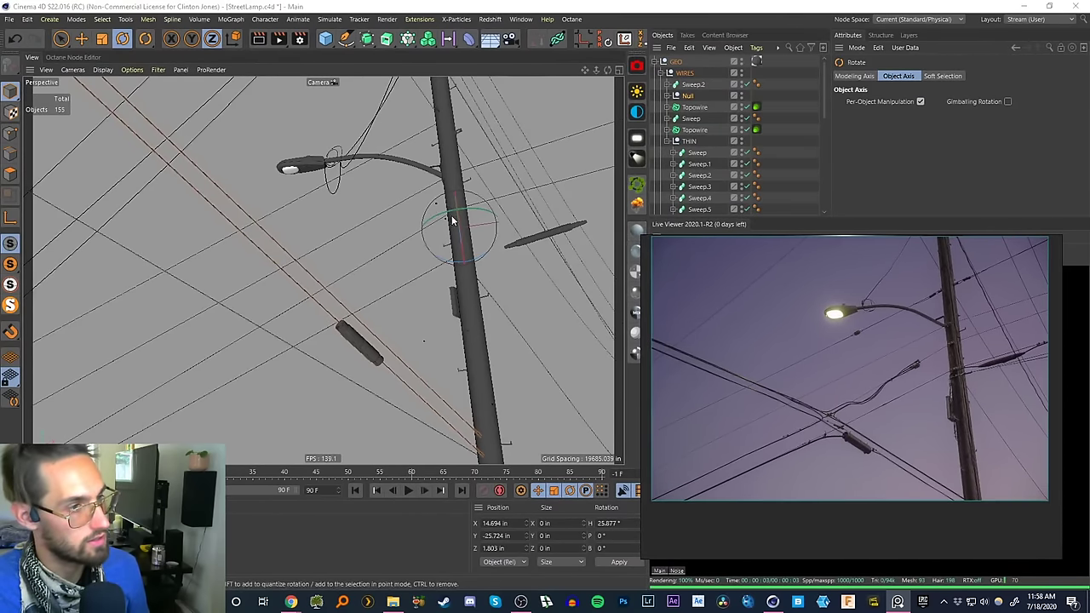
drag(468, 223, 463, 194)
key(ctrl+z)
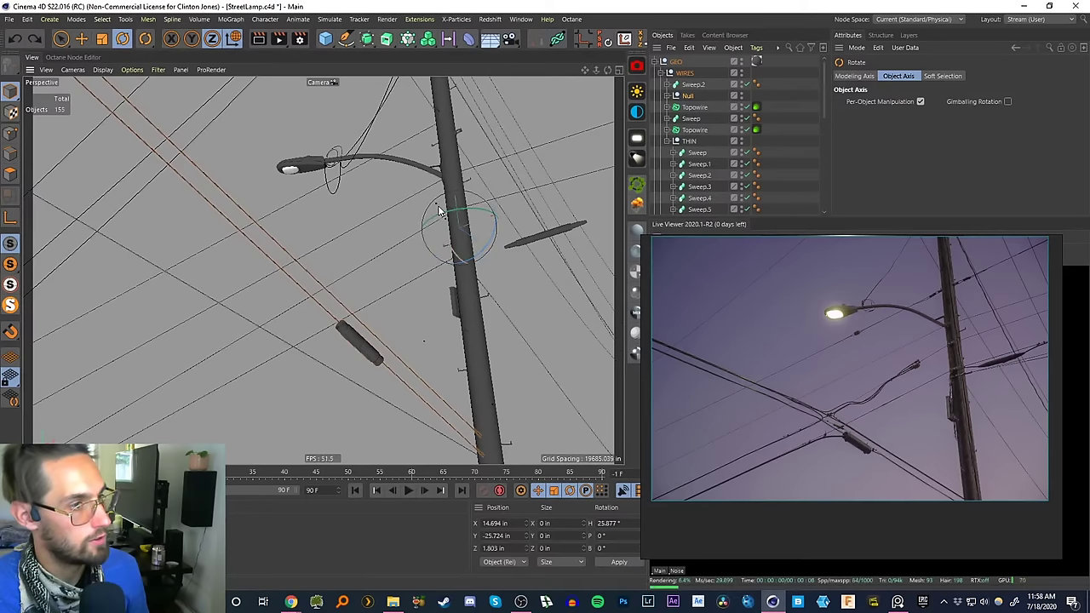
drag(443, 212, 439, 207)
- Move the null with the wire pair to about Z -24.8 in and delete the Sweep.2 wire from the WIRES group
key(e)
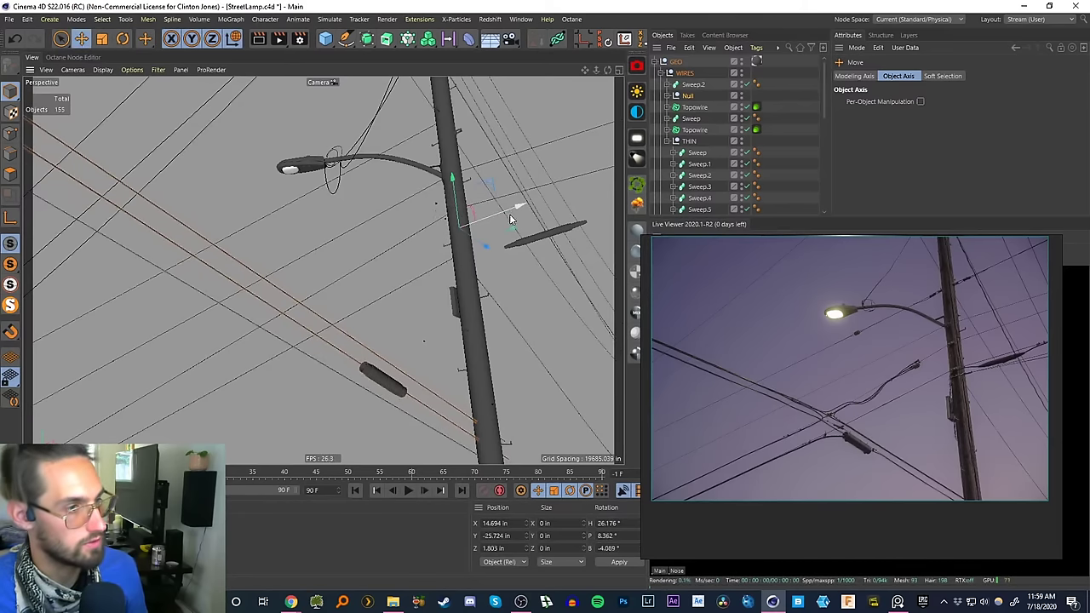
drag(511, 219, 441, 231)
drag(446, 228, 446, 227)
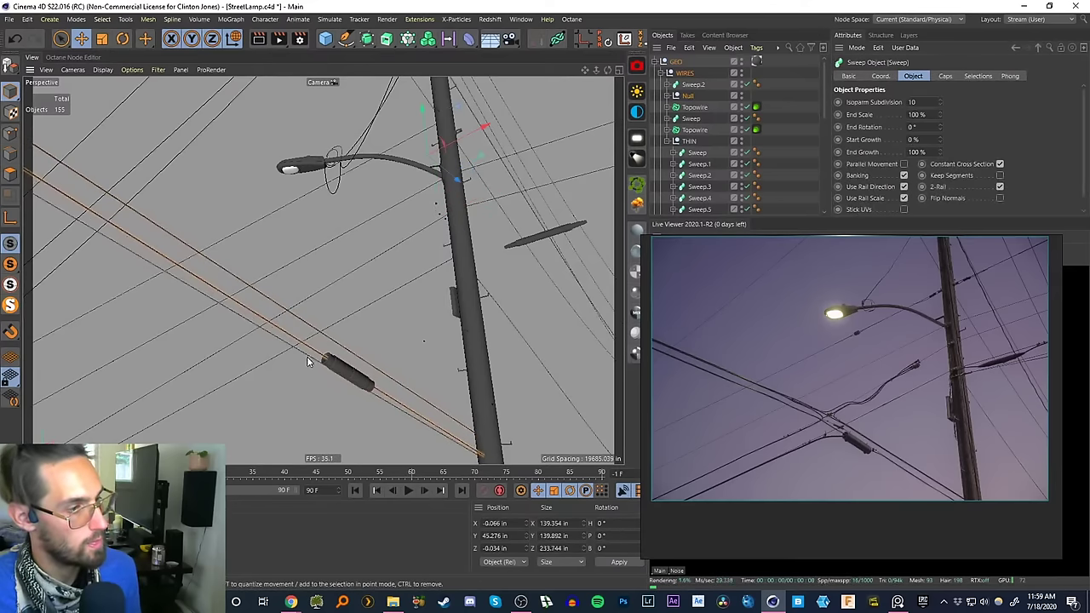
key(Delete)
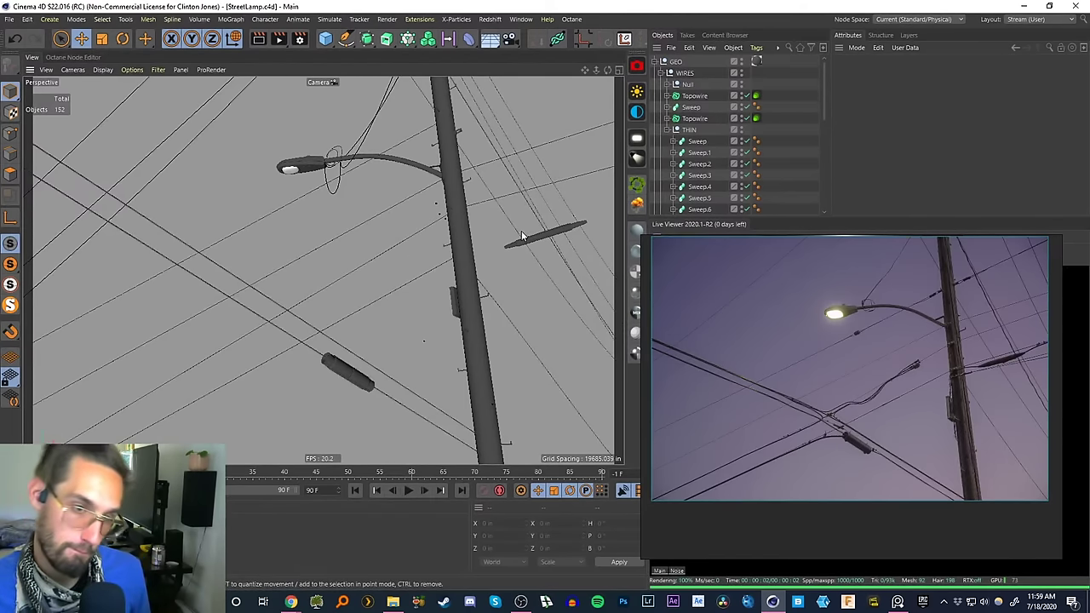
click(438, 268)
key(r)
drag(455, 245, 601, 244)
key(ctrl+z)
- Duplicate the Sweep.11 wire in the THIN group and lower the copy to about Y -46.3 in, in line with the connector beside the pole
click(577, 182)
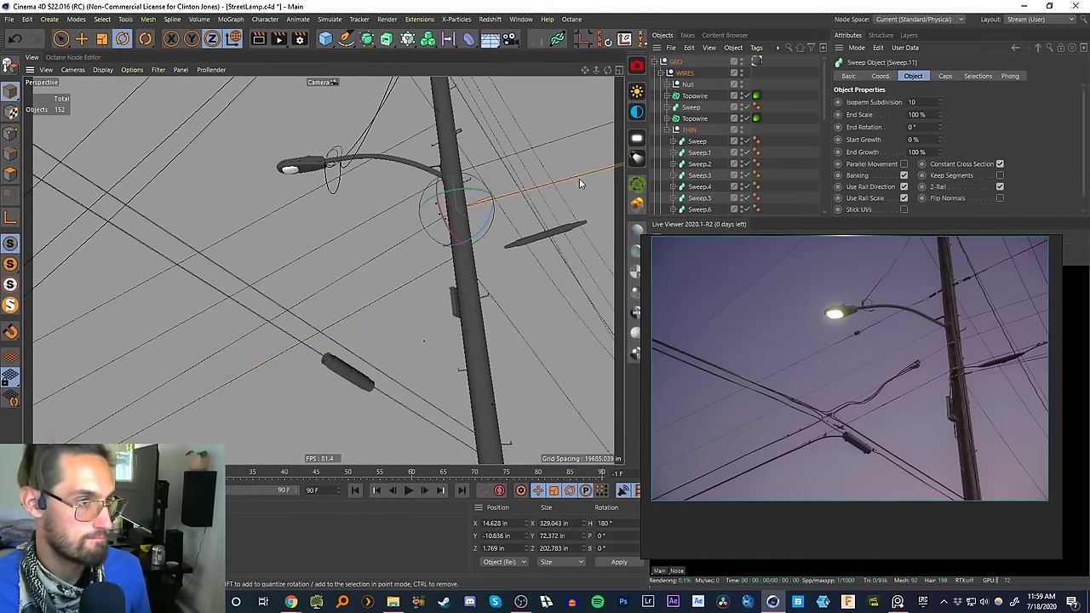
key(e)
drag(452, 199, 458, 214)
- Collapse the THIN, WIRES, Detail, SCENE and GEO groups to tidy the object hierarchy
click(666, 131)
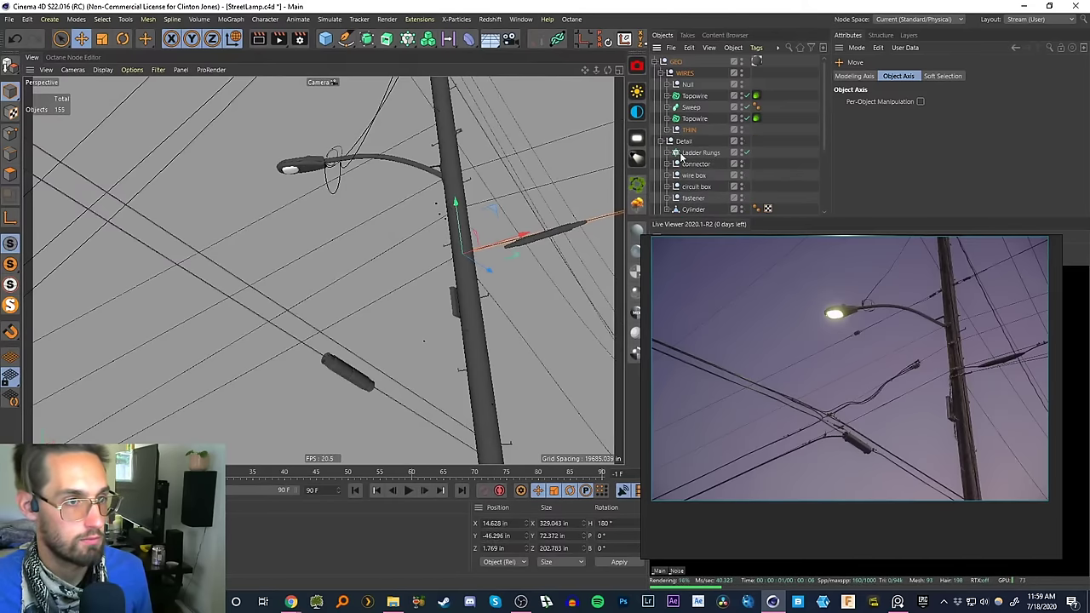
click(786, 147)
click(661, 73)
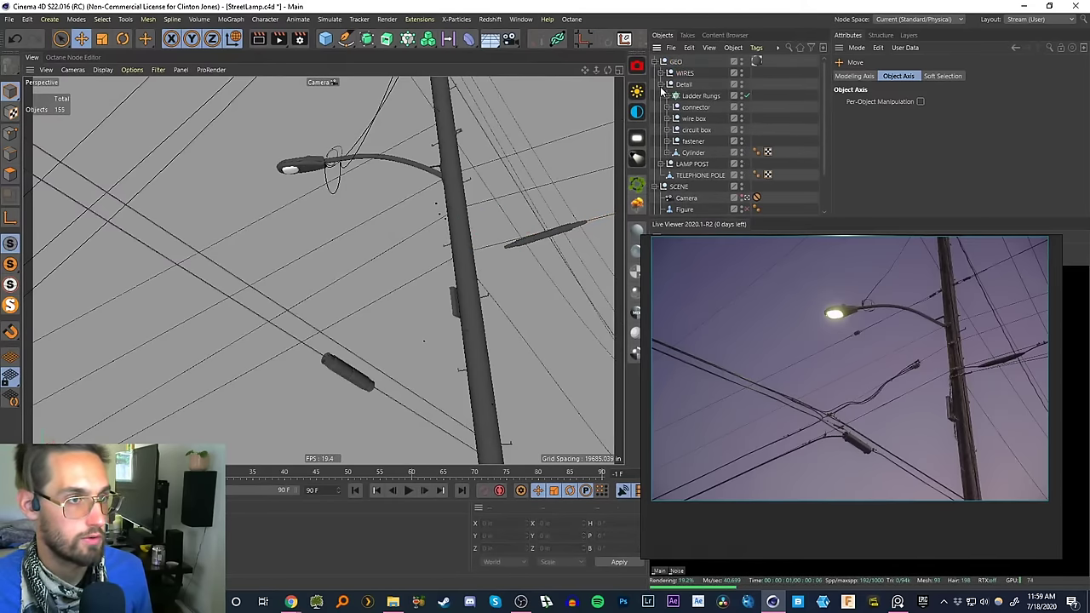
click(662, 84)
click(661, 118)
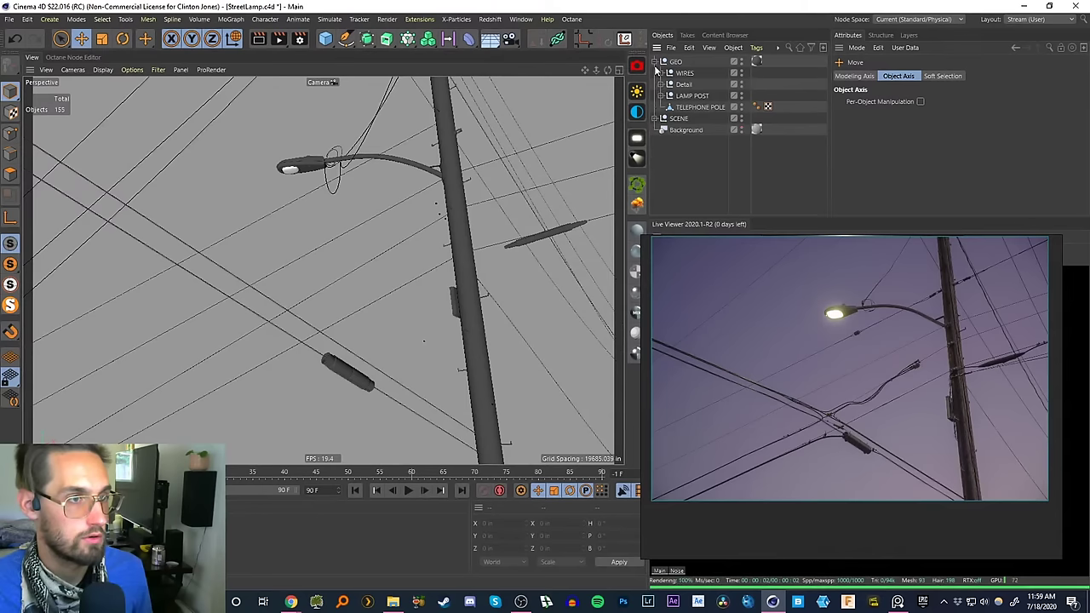
click(661, 61)
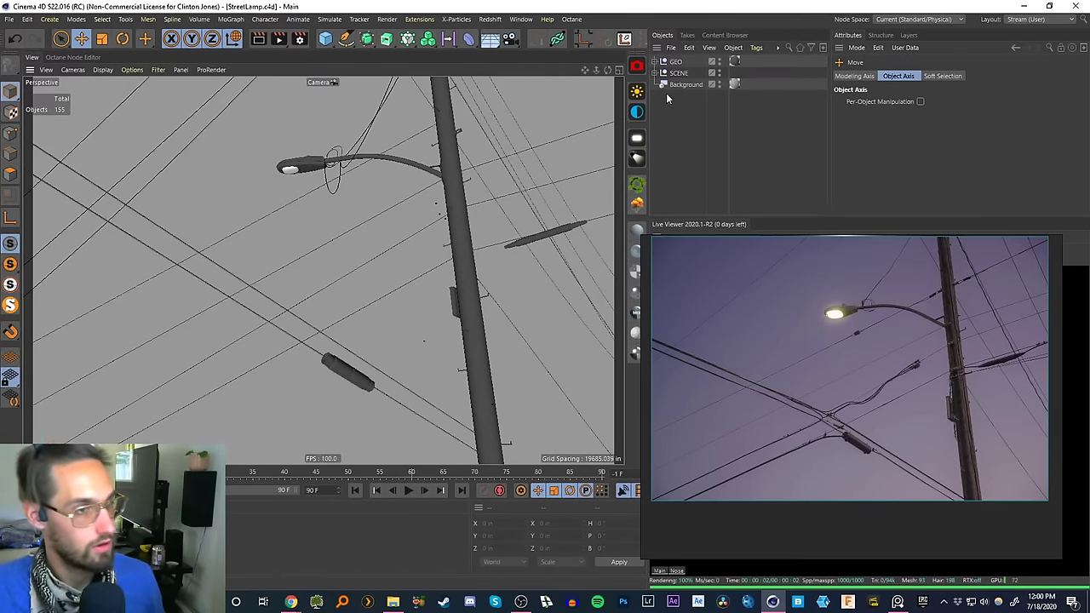
- Select the null holding the cylinder and its two wires in WIRES and rotate it to match the wire slope in the reference photo
click(356, 372)
shift+click(392, 398)
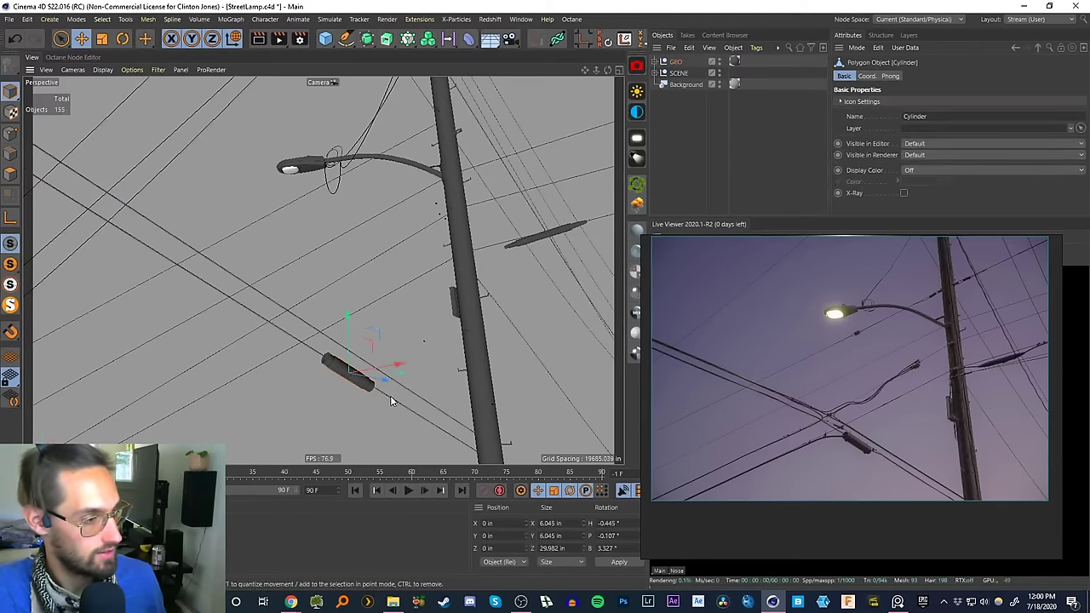
shift+click(418, 377)
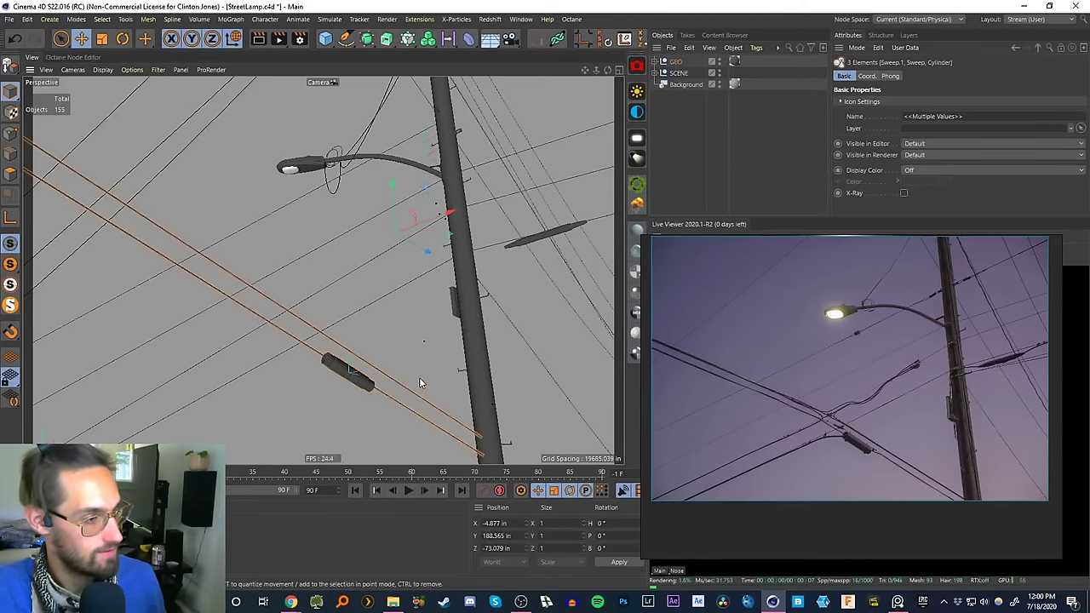
click(664, 62)
click(669, 74)
key(r)
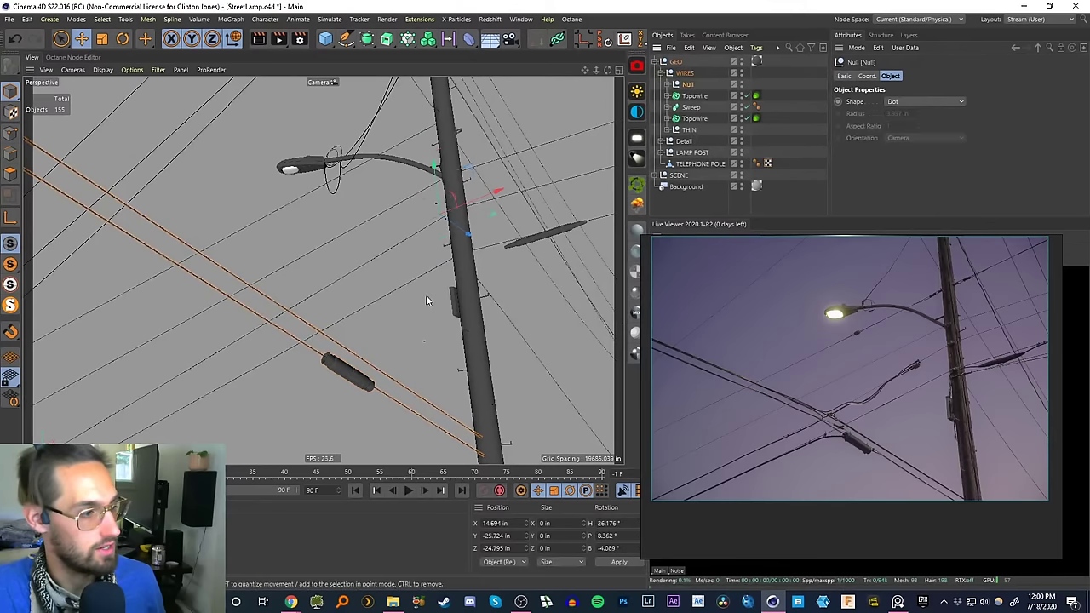
drag(418, 195, 419, 201)
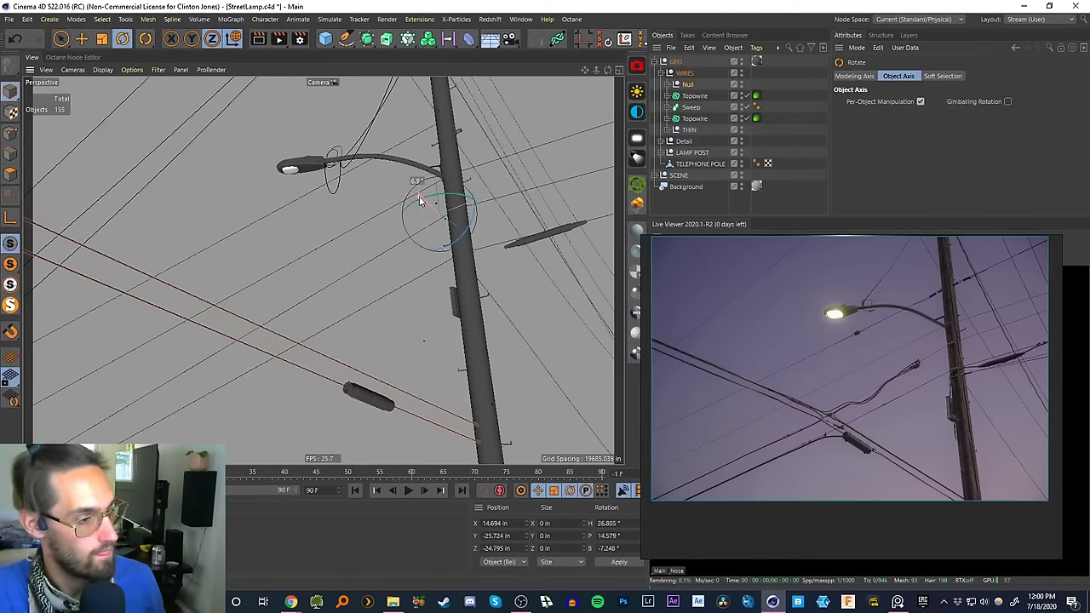
mouse_move(419, 201)
mouse_down()
mouse_move(439, 195)
mouse_move(437, 204)
mouse_up()
- Slide the Cylinder Module up along its wire to about X -65.0, Y -89.5, Z -108.1 in
key(e)
click(379, 414)
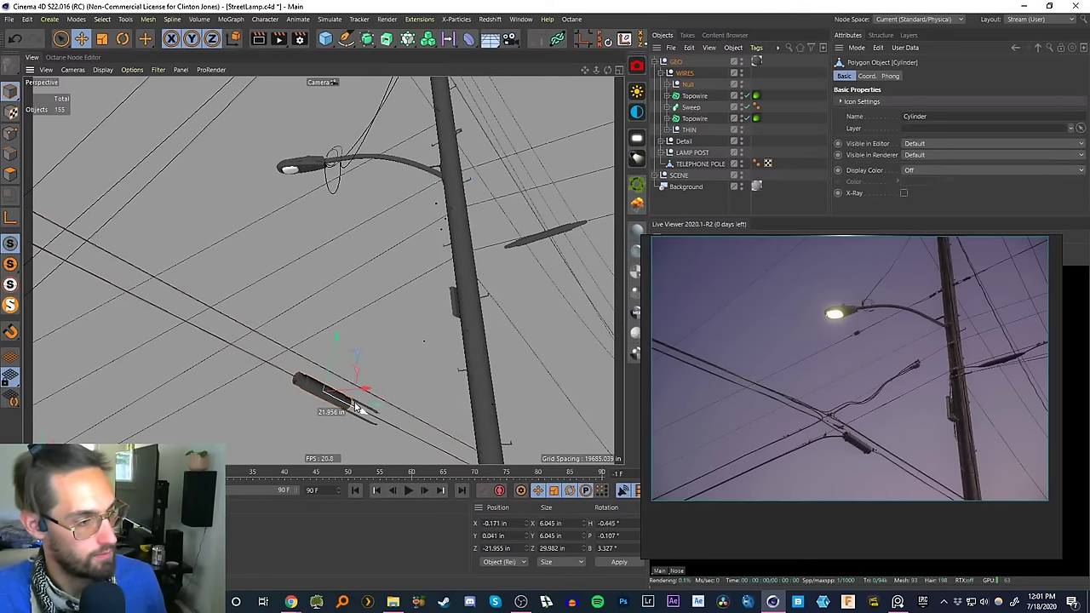
click(670, 84)
click(711, 119)
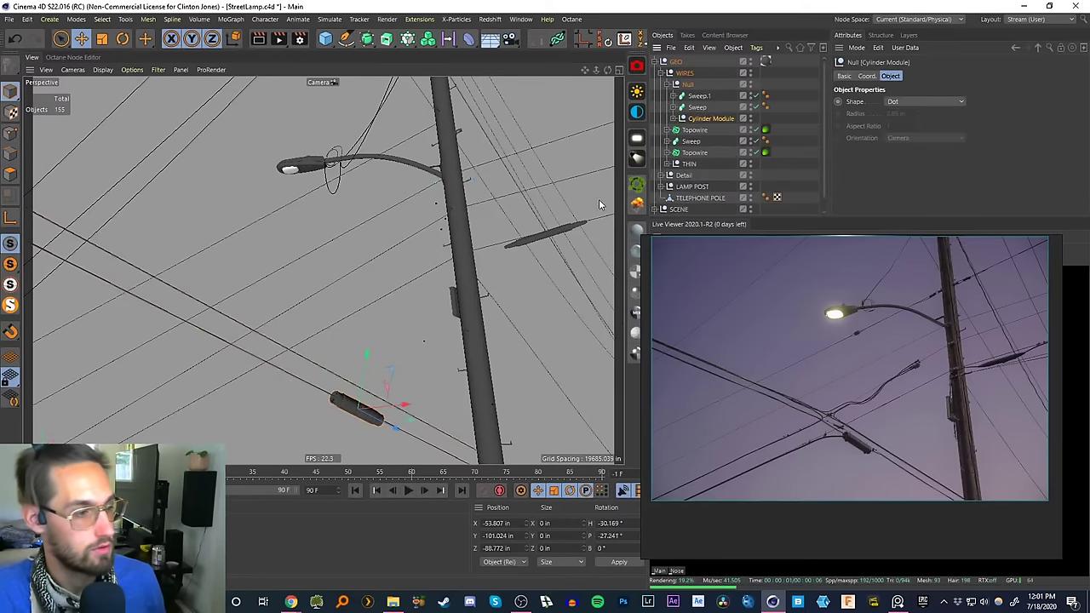
drag(380, 429, 350, 399)
- Scale the Cylinder Module down and shift it along the wire to about X -67.4, Y -87.1, Z -112.1 in
key(t)
drag(418, 304, 293, 357)
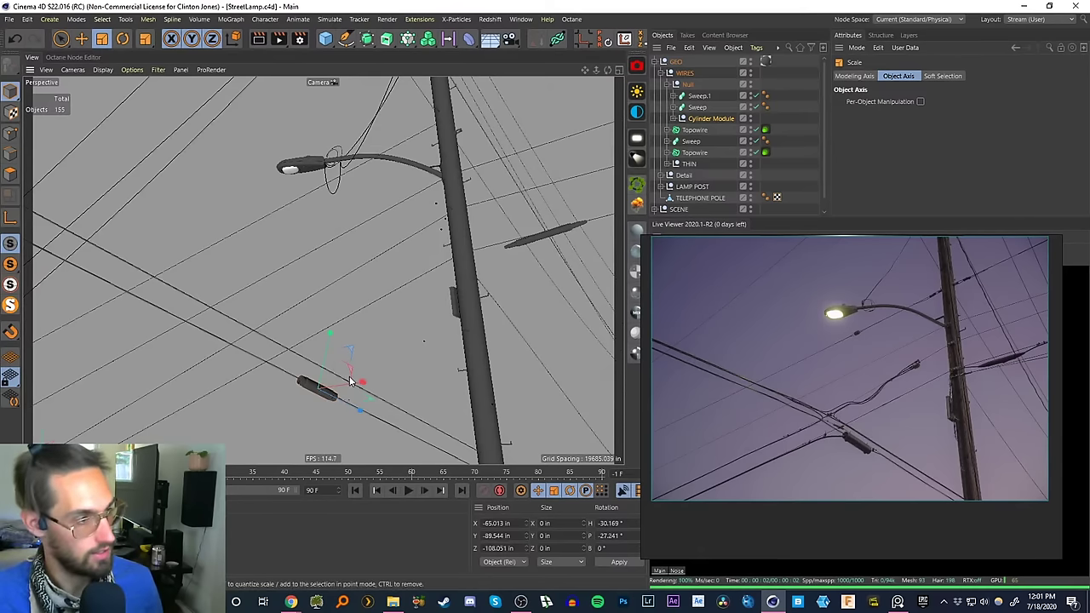
key(e)
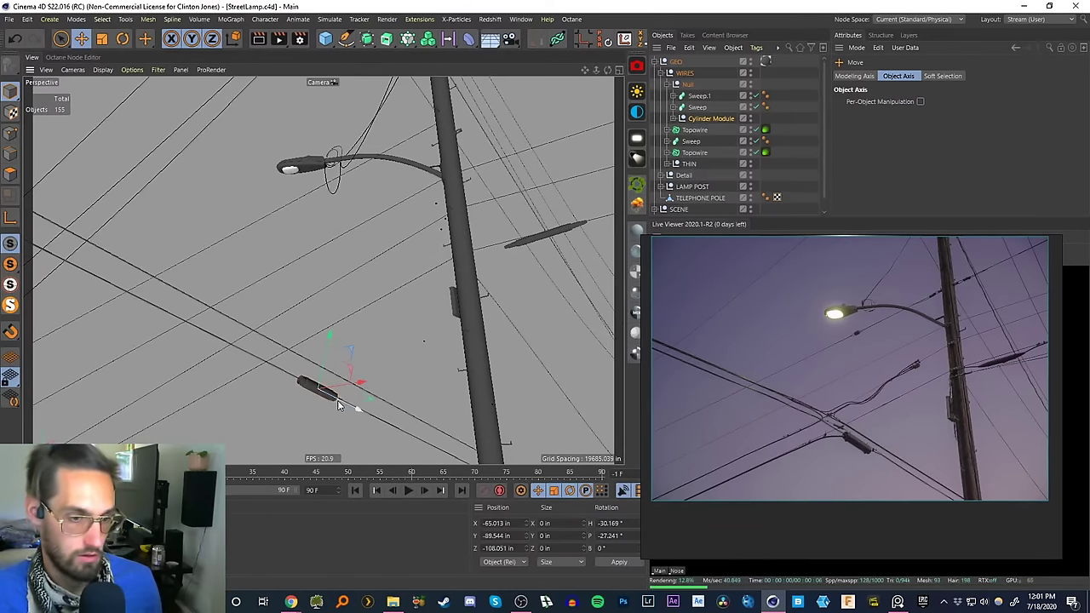
drag(350, 406, 340, 401)
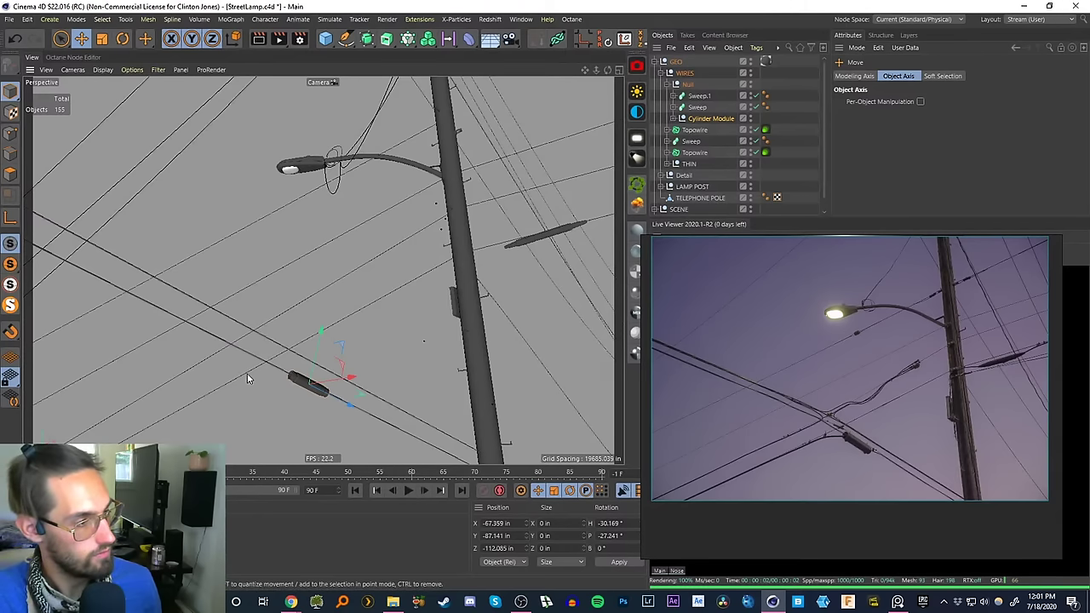
- Lower the Sweep.1 wire to about Y 52.7 in so it runs closer to the cylinder's wire
click(292, 379)
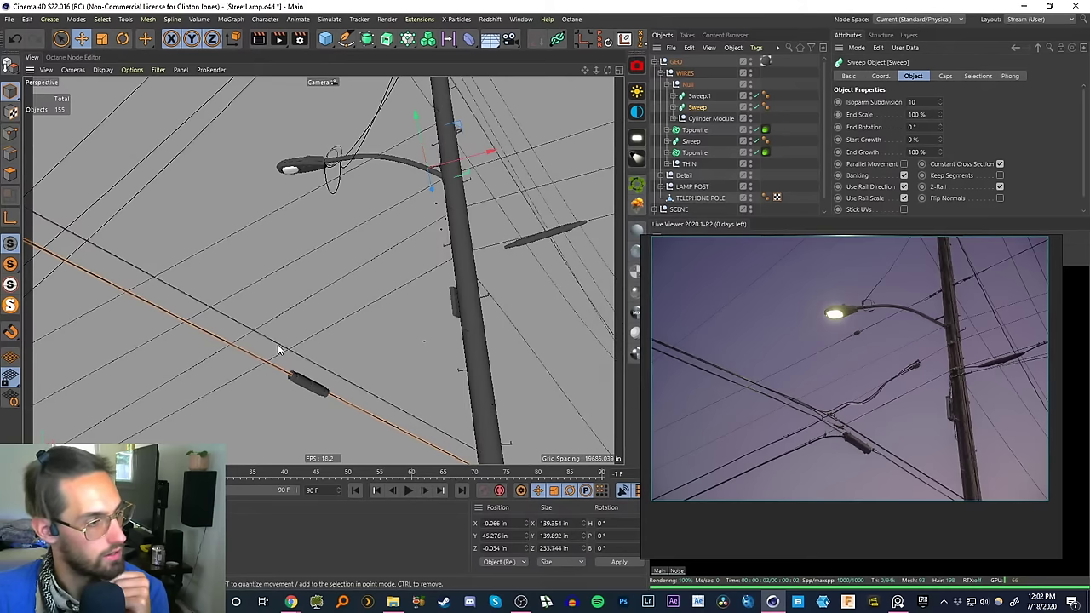
click(301, 337)
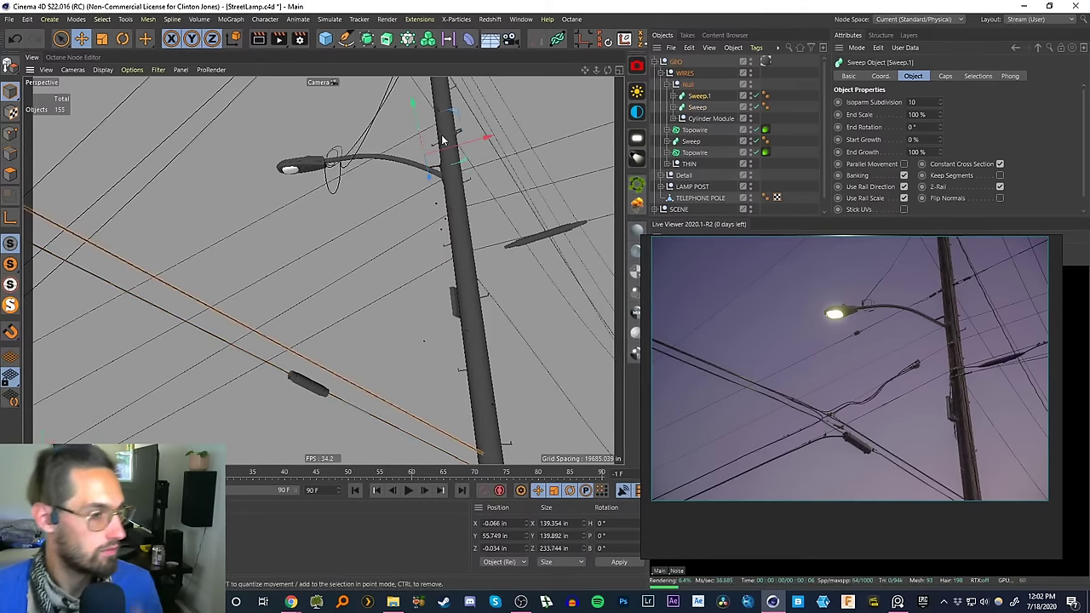
drag(419, 126, 423, 130)
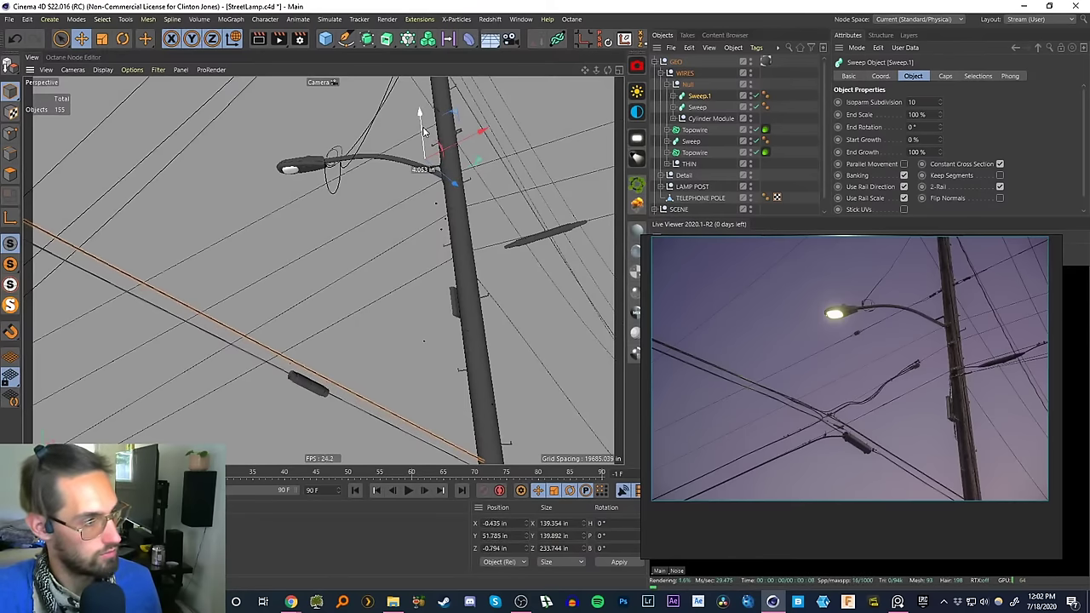
drag(423, 132, 424, 128)
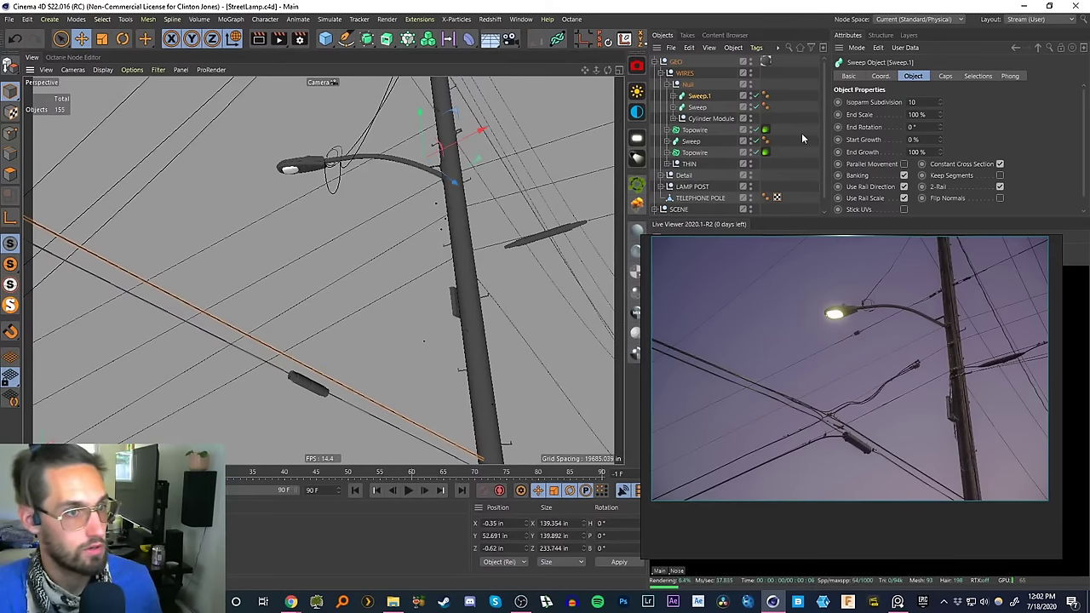
- Leave the scene camera and examine the wire layout around the pole against the cylinder area of the reference photo
scroll(824, 144, down, 1)
click(657, 199)
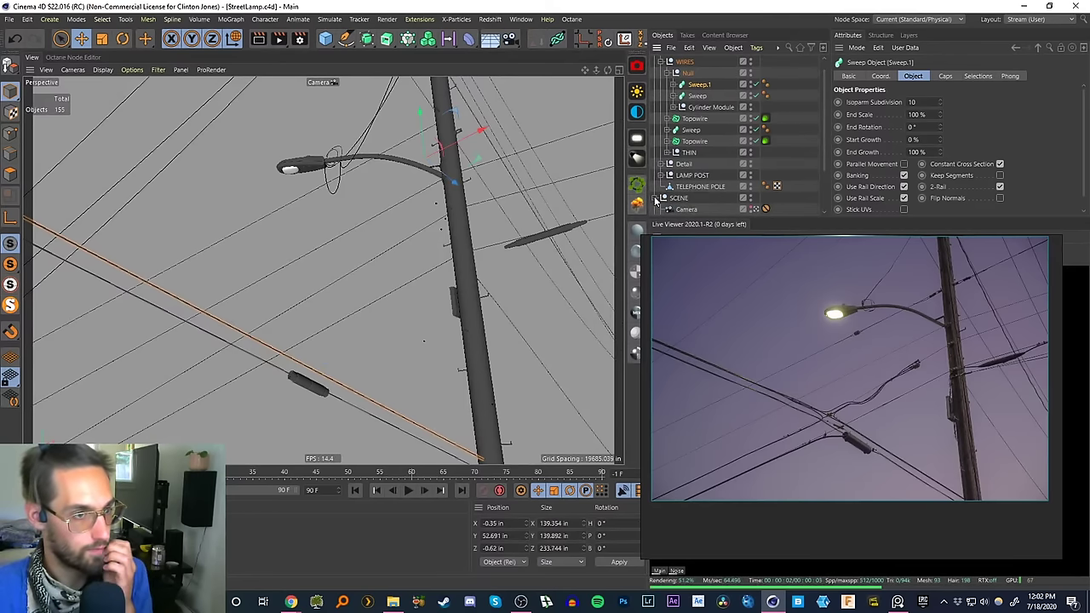
click(755, 209)
alt+drag(324, 343, 446, 349)
alt+drag(403, 328, 411, 324)
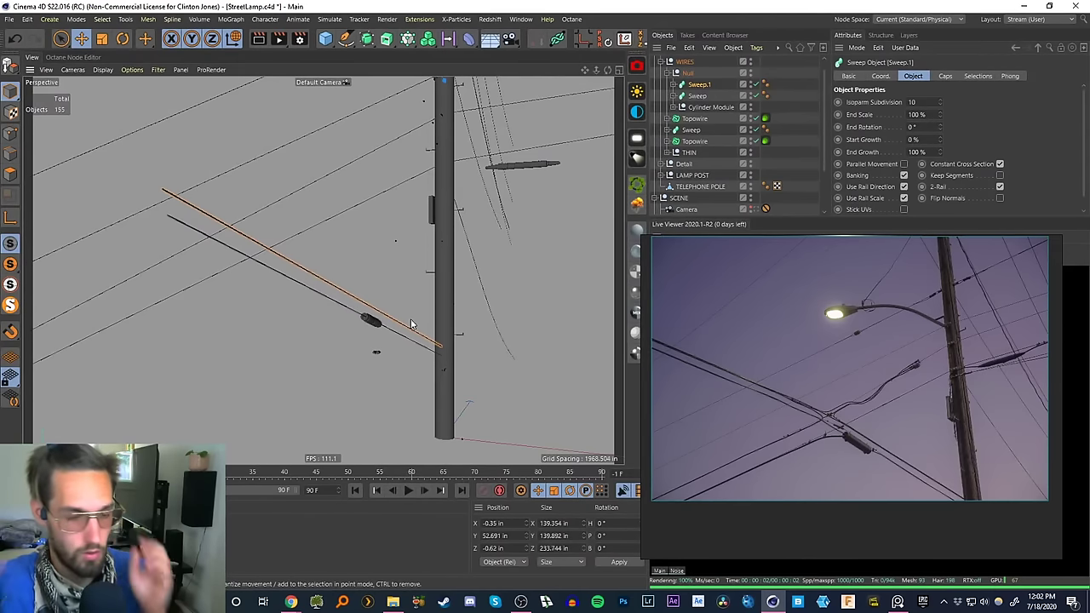
drag(819, 393, 816, 433)
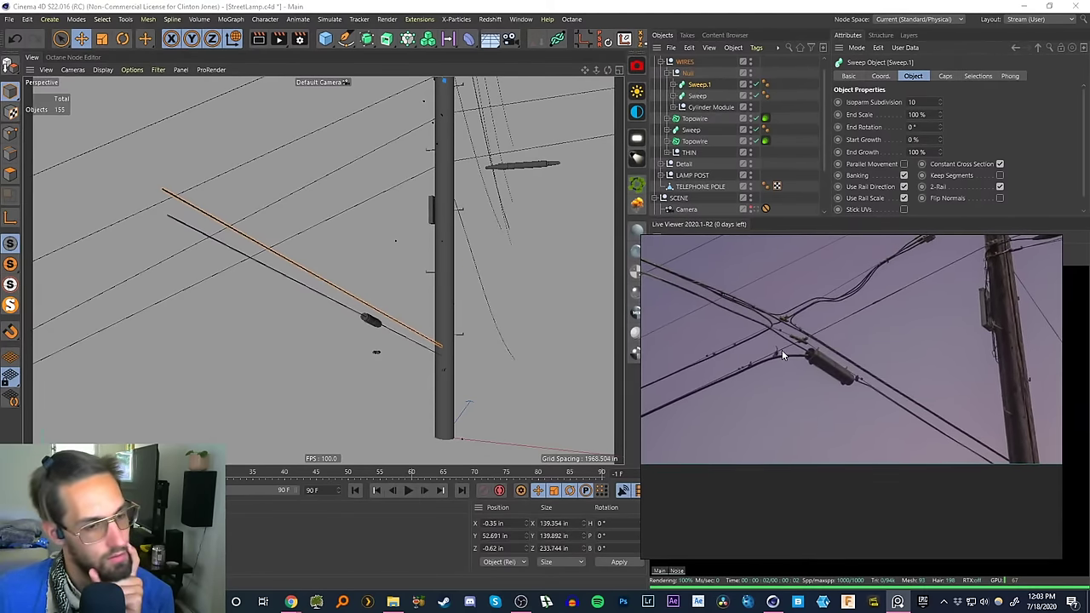
alt+drag(440, 200, 500, 274)
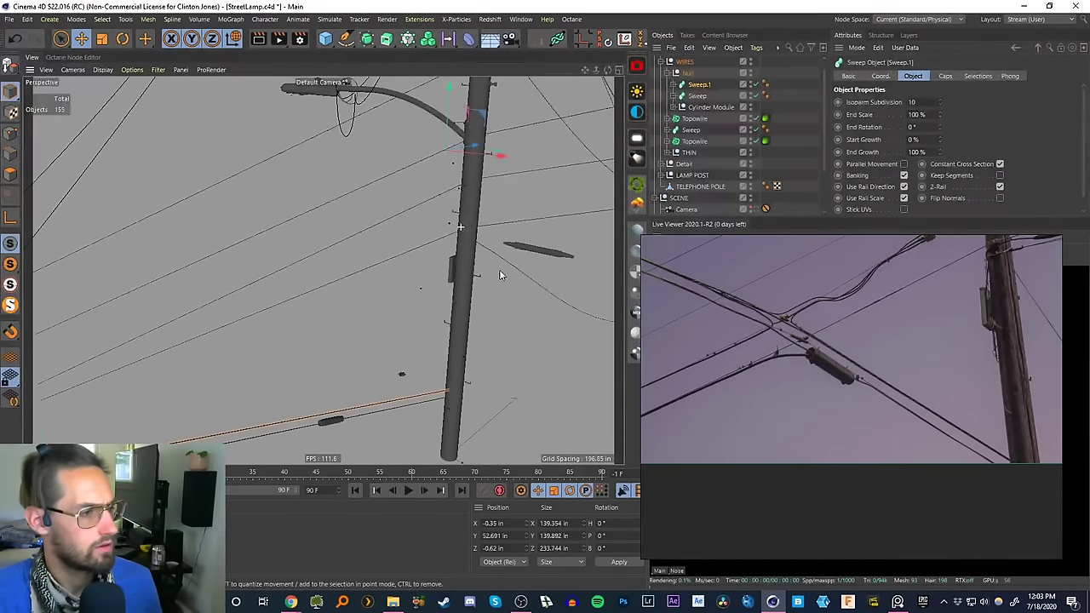
click(239, 318)
alt+right_drag(244, 314, 278, 261)
alt+drag(266, 312, 364, 246)
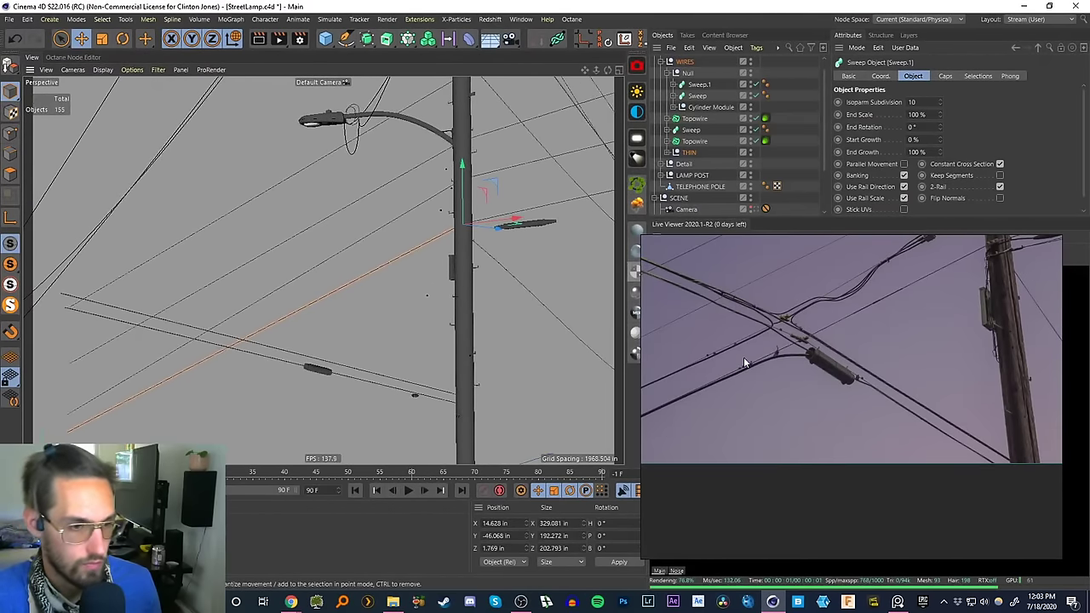
- Inspect the reference photo up close to study how the wires cross and join near the cylinder and pole
click(761, 343)
scroll(761, 342, up, 4)
middle_drag(760, 299, 833, 314)
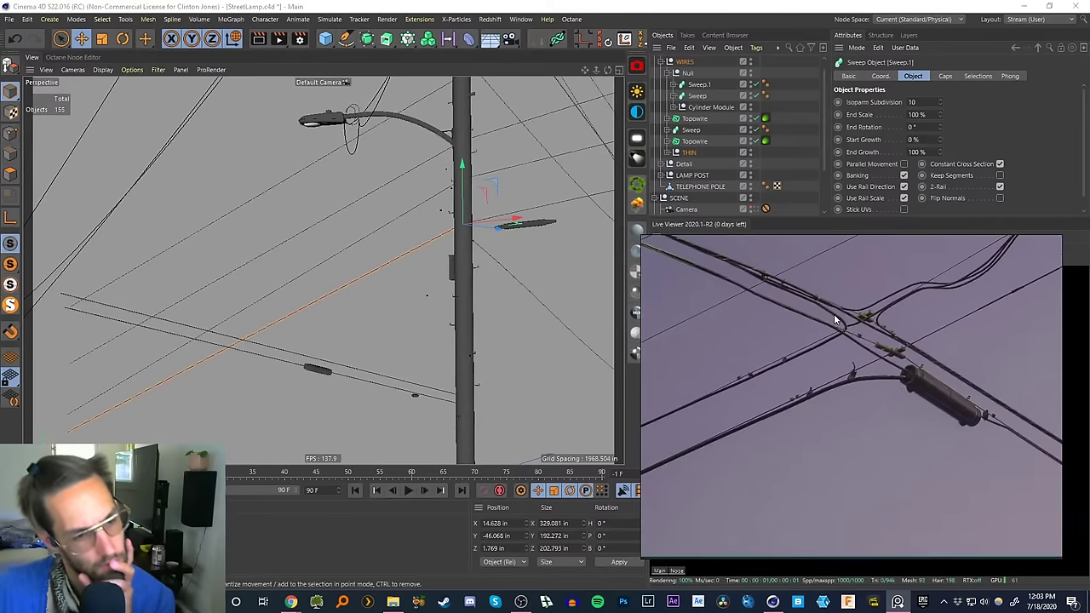
scroll(780, 364, down, 4)
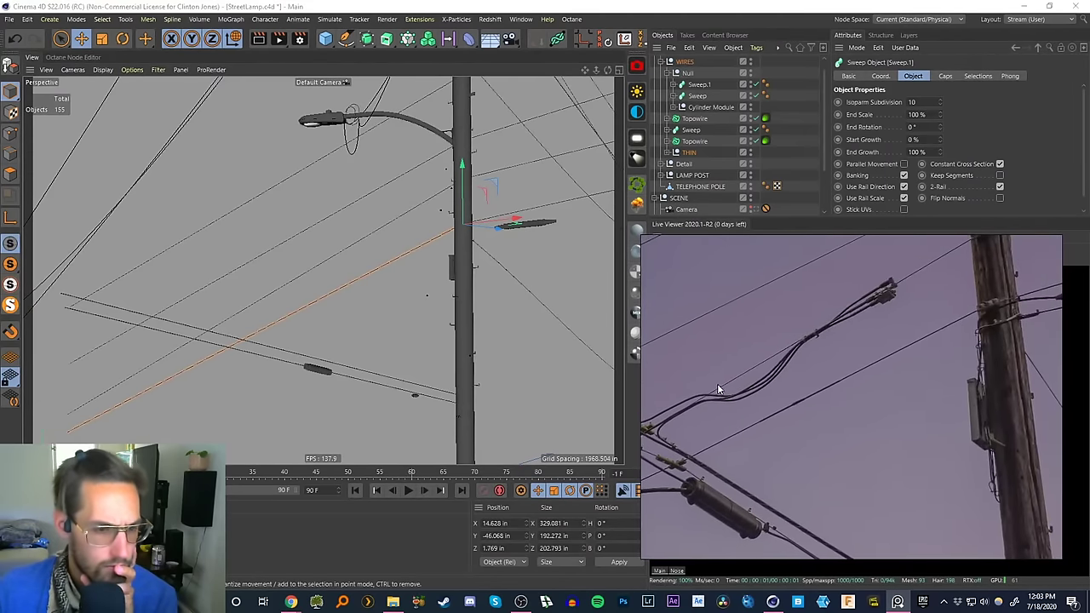
scroll(717, 383, up, 4)
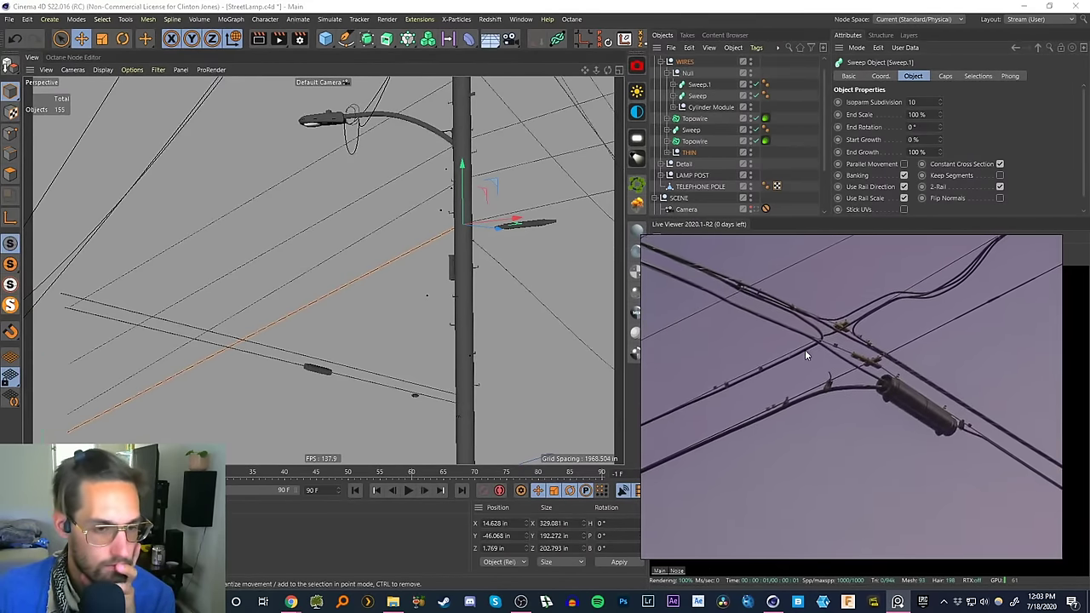
scroll(813, 310, down, 3)
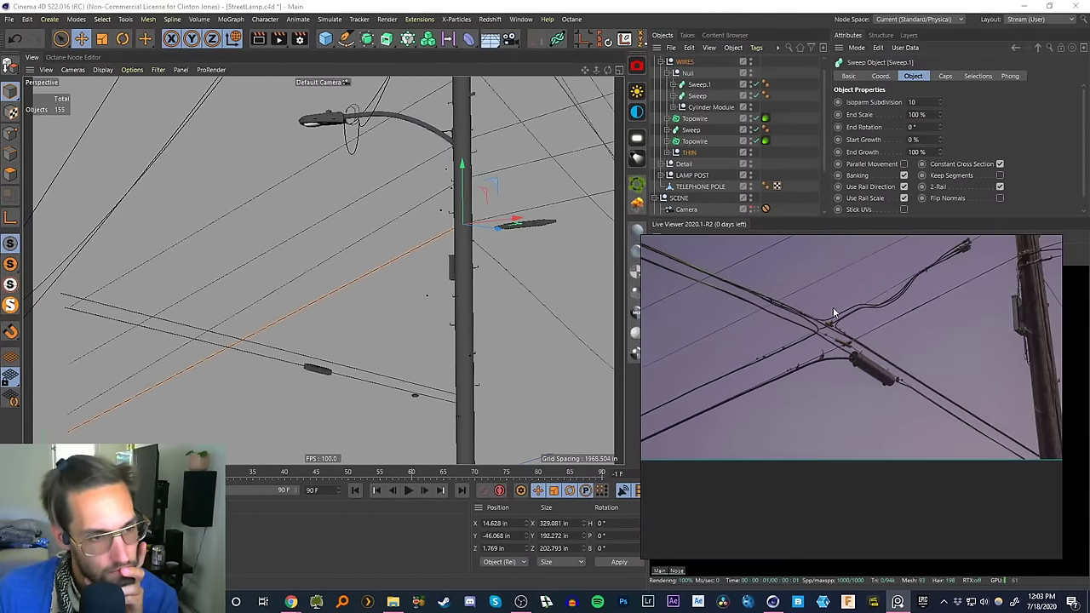
scroll(819, 337, down, 2)
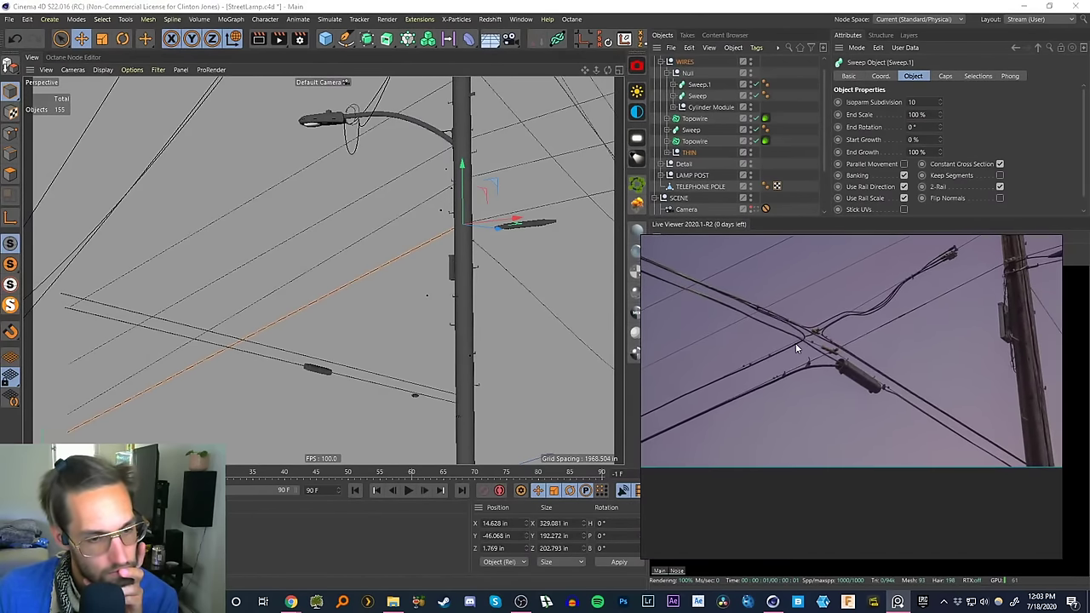
scroll(796, 348, down, 1)
middle_drag(794, 343, 790, 352)
- Select the null holding the cylinder and its two wires in WIRES and center its axis on those objects
alt+drag(298, 320, 359, 311)
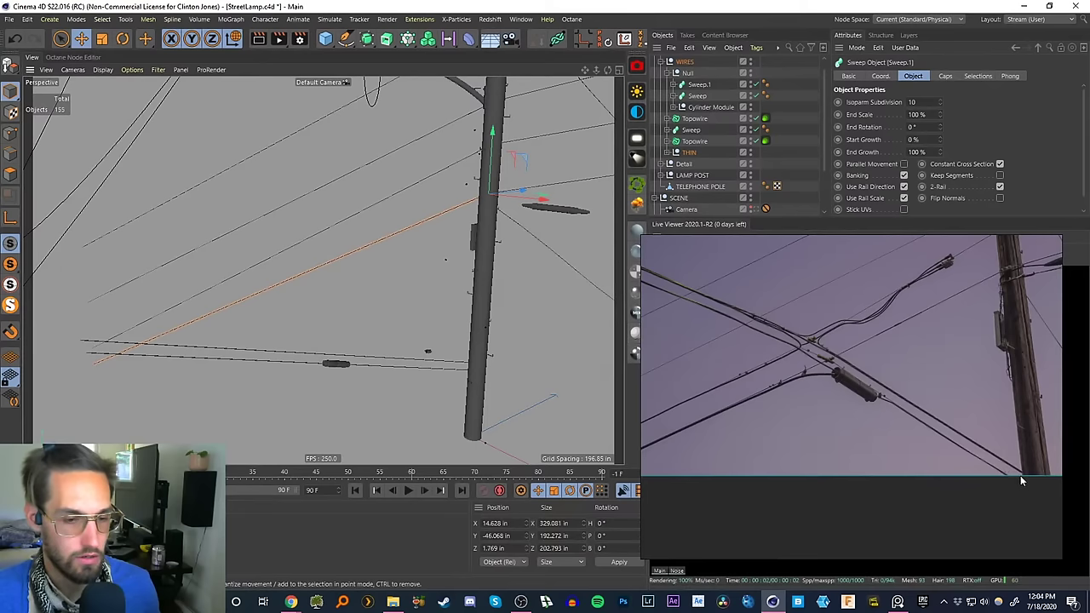
click(337, 365)
scroll(366, 375, up, 5)
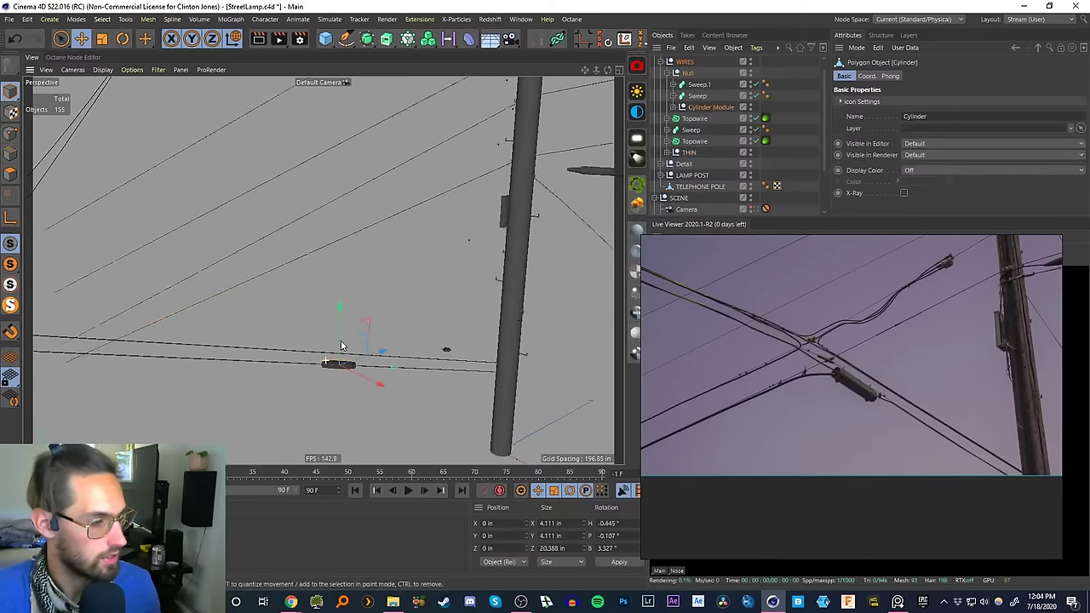
click(687, 73)
click(671, 74)
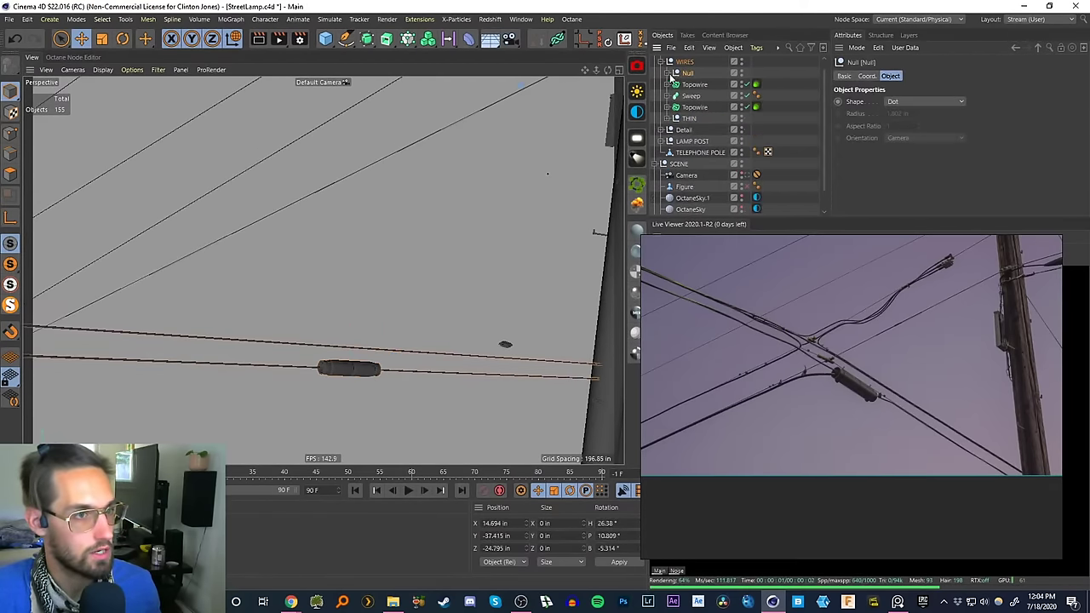
scroll(349, 356, down, 3)
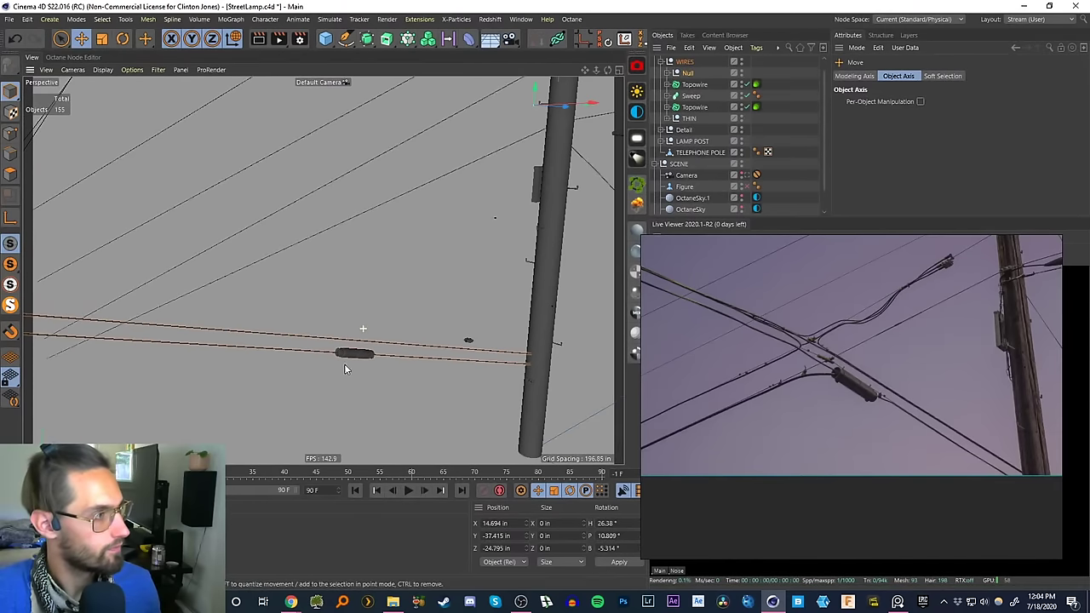
alt+drag(432, 235, 474, 269)
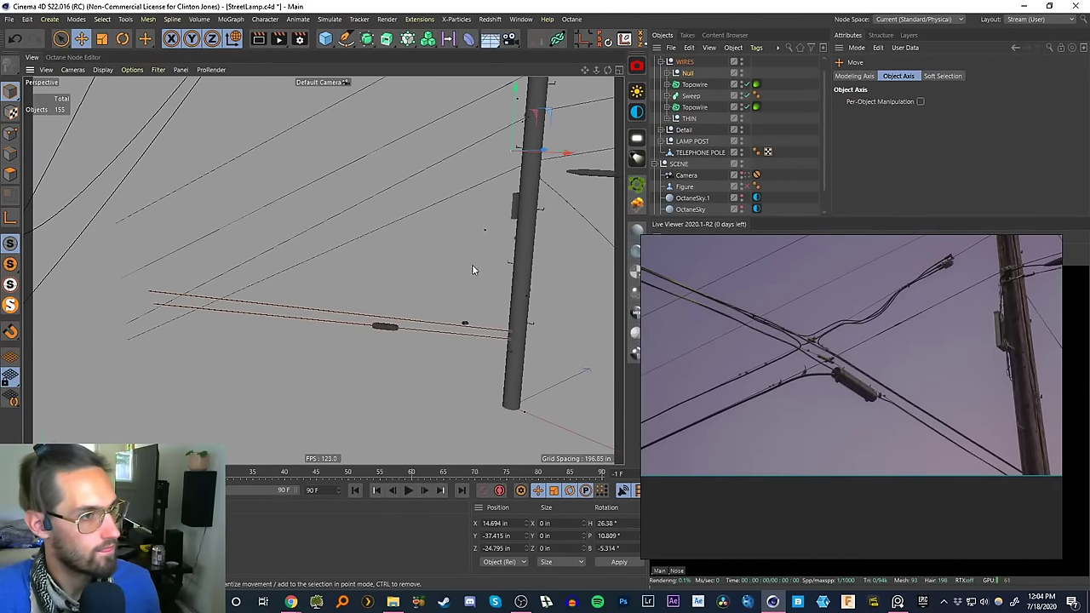
click(581, 44)
scroll(337, 256, up, 4)
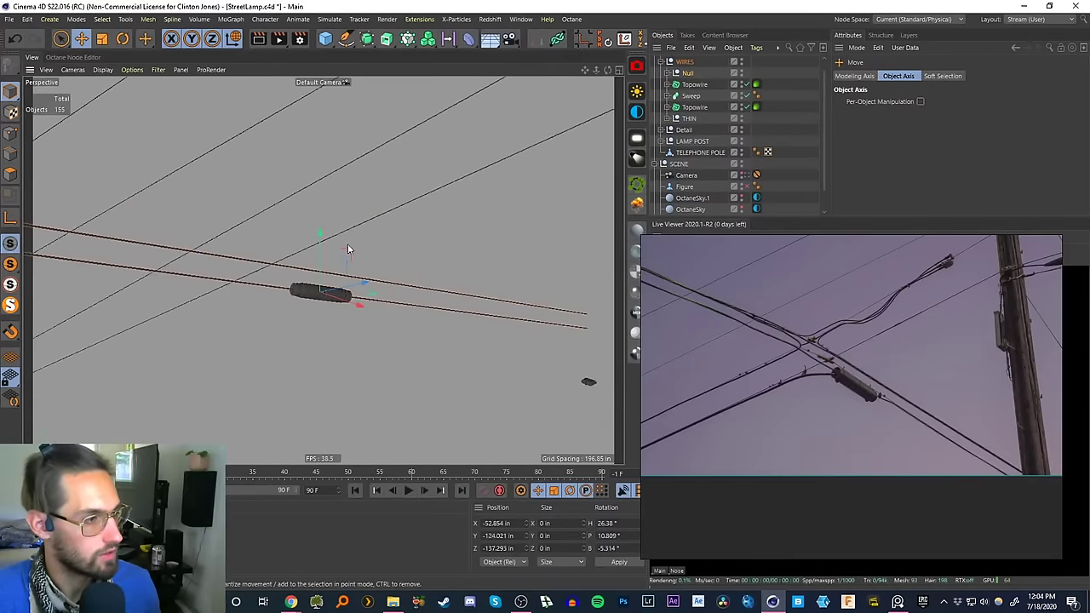
- Move the cylinder and wire null to about X -102.1, Y -124.0, Z -55.6 in, and restore the scene camera view
alt+drag(338, 289, 360, 176)
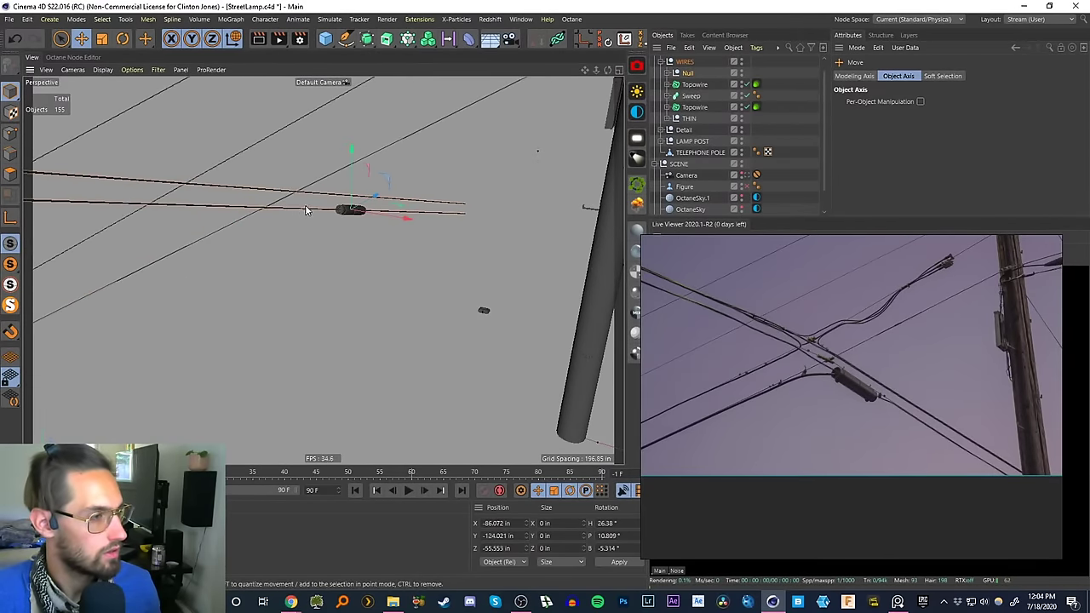
alt+drag(306, 212, 364, 195)
drag(306, 216, 303, 215)
alt+drag(302, 214, 141, 175)
scroll(822, 154, down, 2)
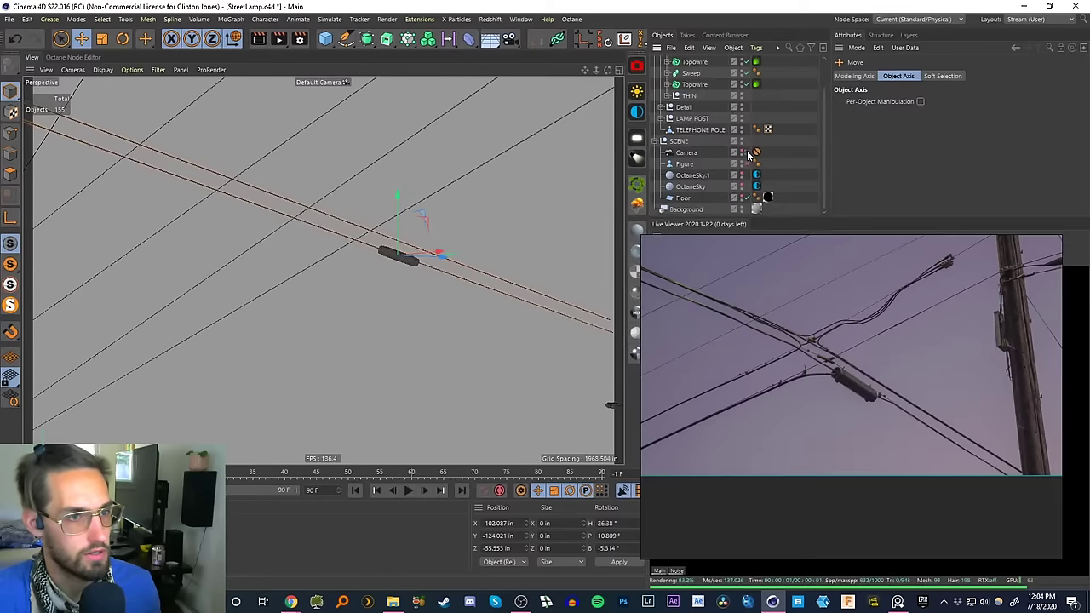
click(746, 152)
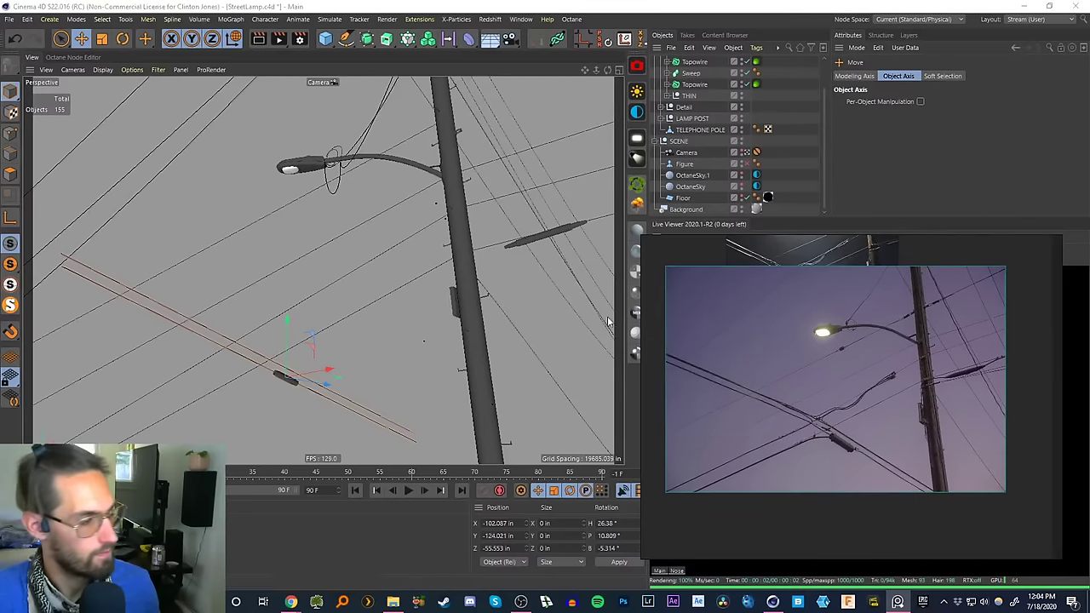
- Undo the trial nudge of the null and scale the cylinder up to about 150%
drag(290, 350, 292, 345)
key(ctrl+z)
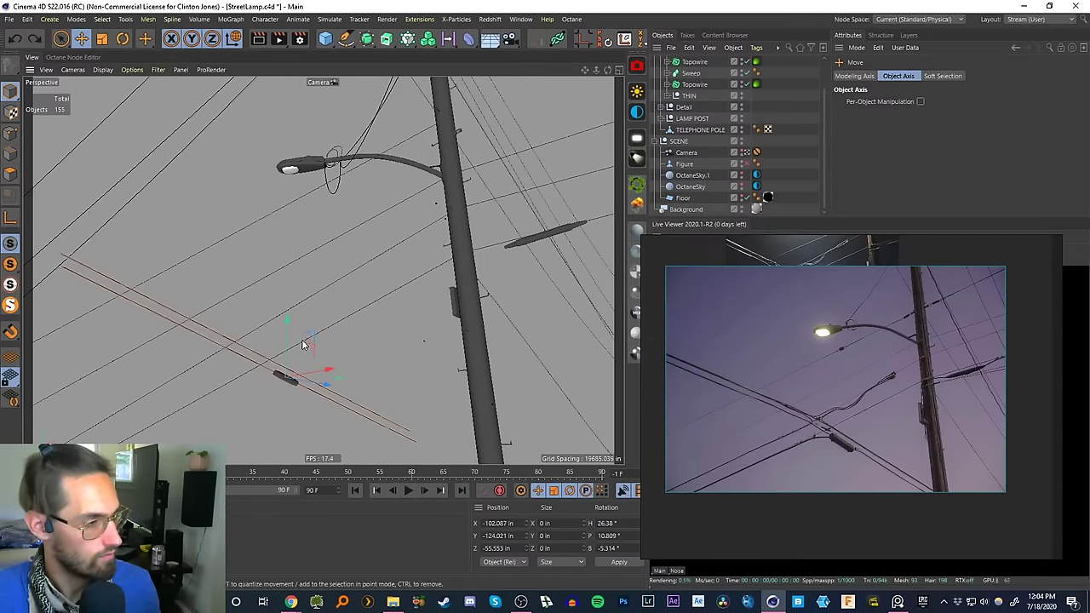
click(294, 396)
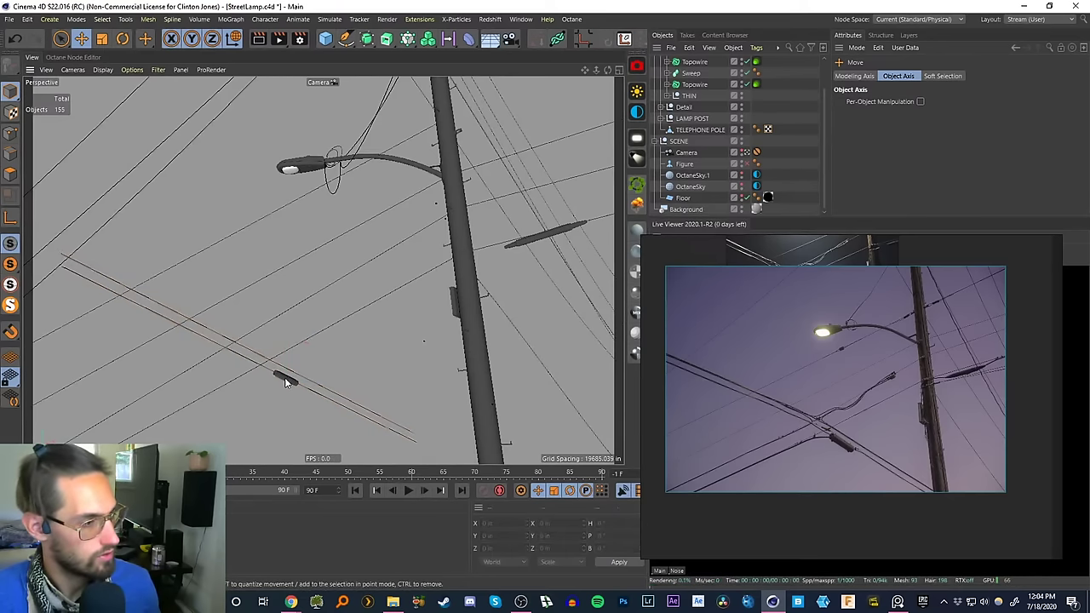
click(285, 384)
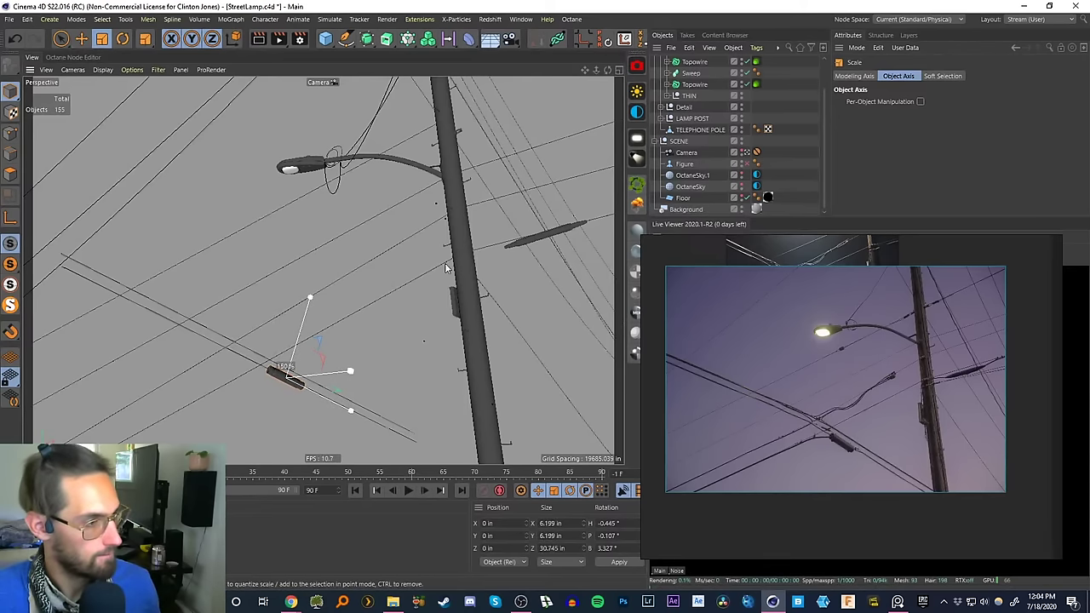
- Raise the Sweep.1 wire to about X 67.4, Y 141.6, Z 112.3 in, checking its spacing outside and through the scene camera
click(338, 399)
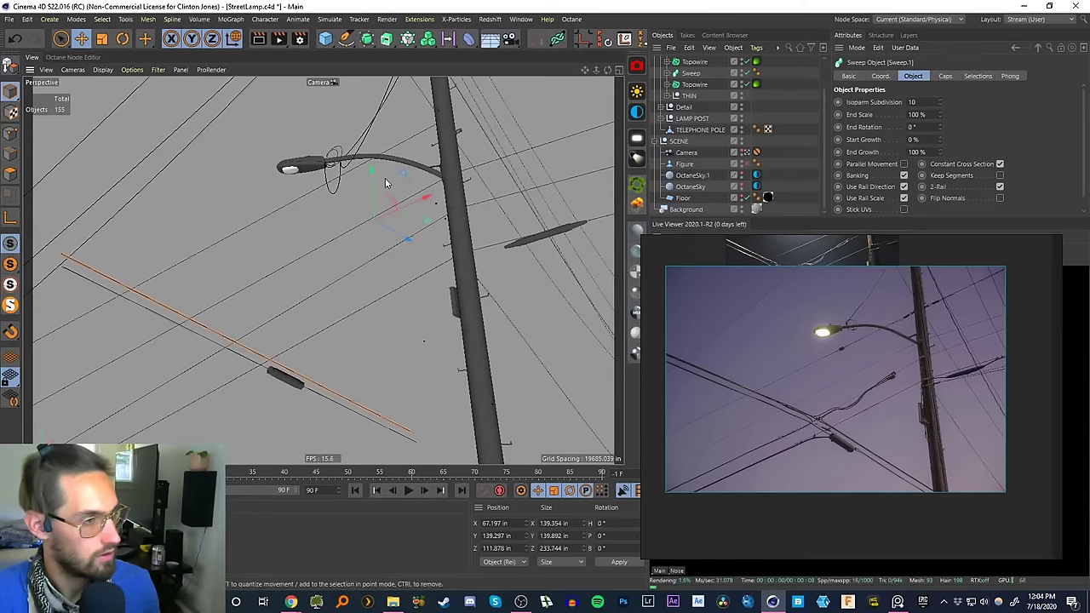
drag(374, 186, 377, 185)
key(ctrl+z)
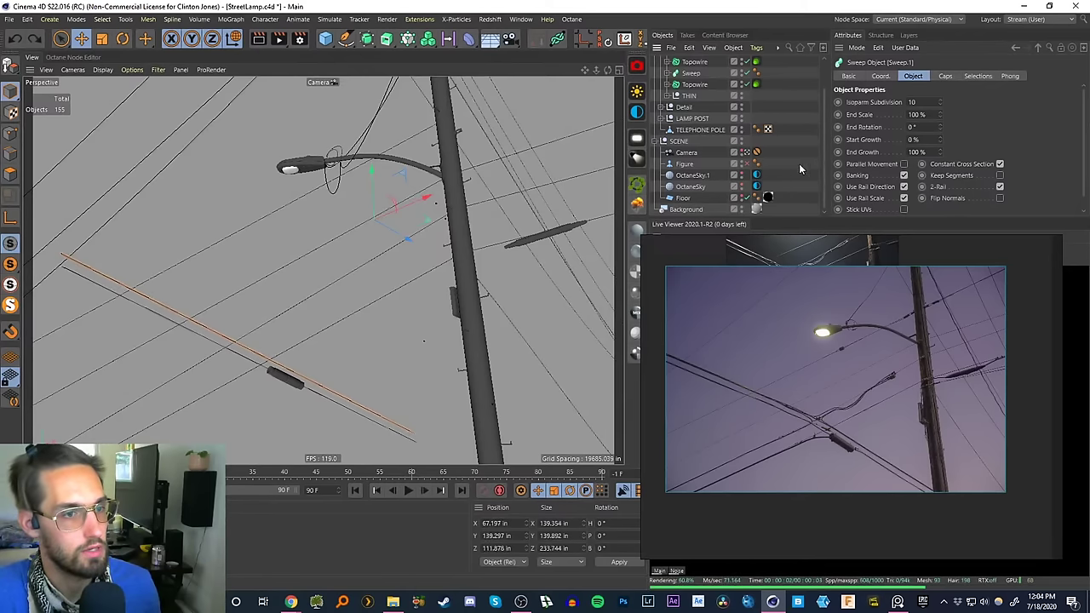
click(747, 152)
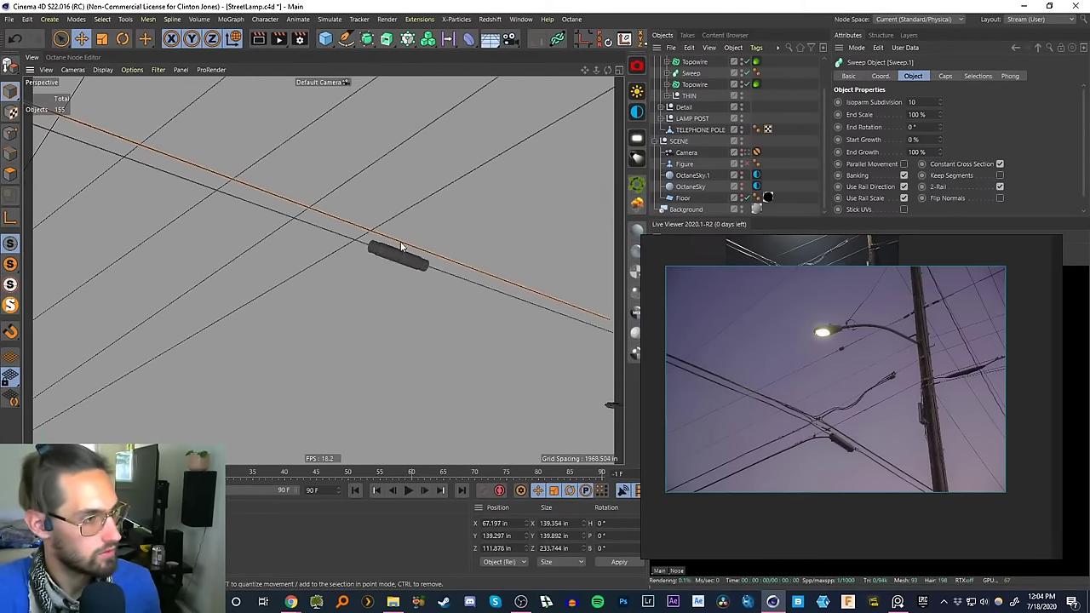
alt+drag(395, 241, 325, 152)
scroll(410, 245, up, 4)
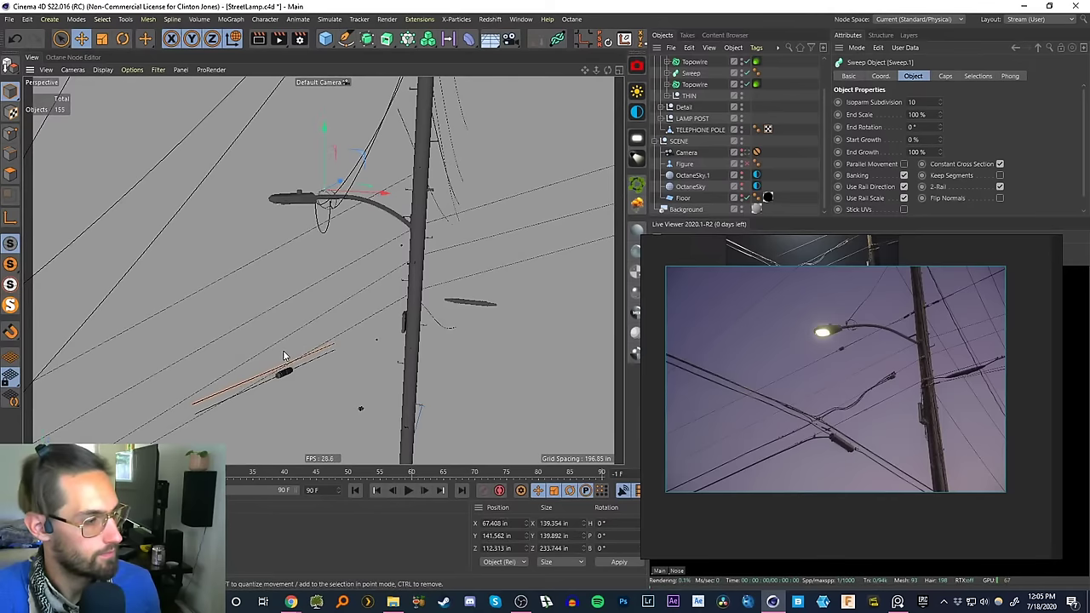
alt+right_drag(281, 384, 365, 232)
key(ctrl+shift+z)
alt+drag(364, 231, 340, 303)
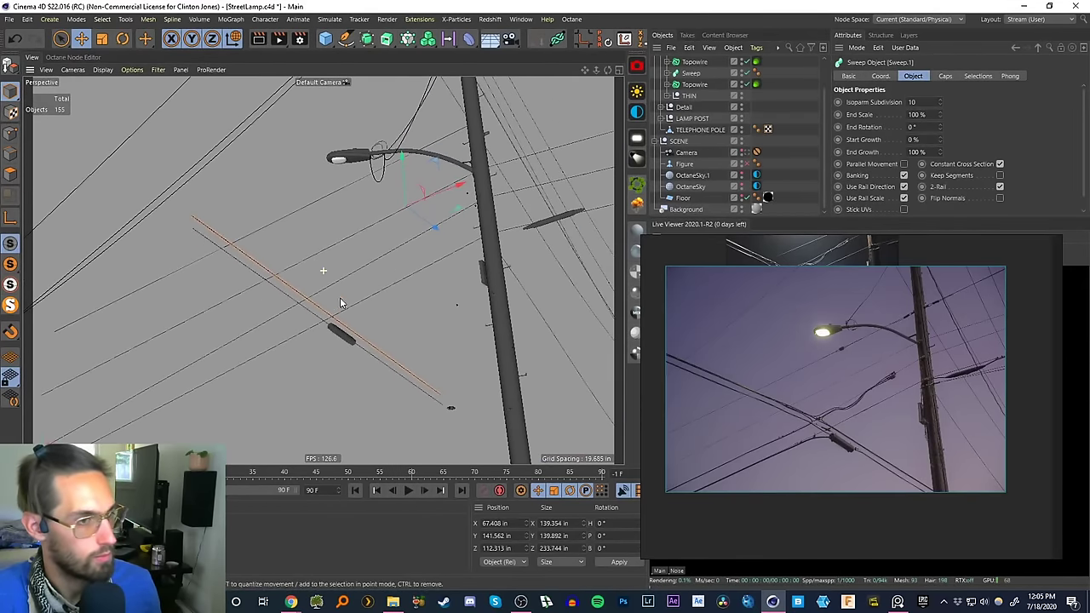
click(746, 153)
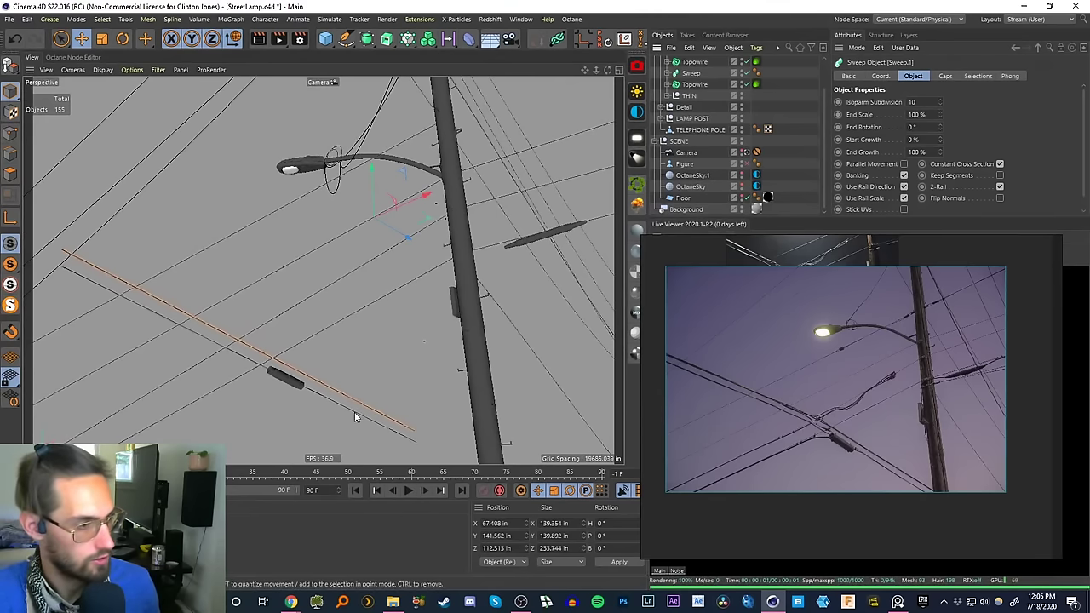
- Set up point editing in the four-view layout with Rectangle Selection, framing the cylinder's wires in the Top view
click(61, 40)
key(F5)
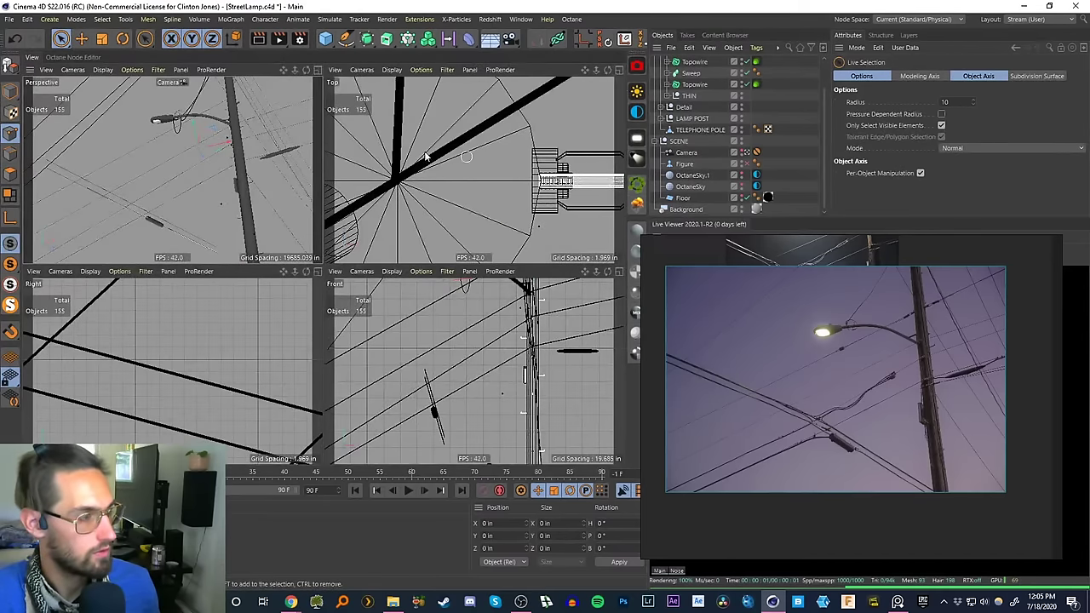
scroll(496, 184, down, 10)
mouse_move(496, 186)
alt+right_down()
mouse_move(496, 225)
mouse_move(499, 185)
alt+right_up()
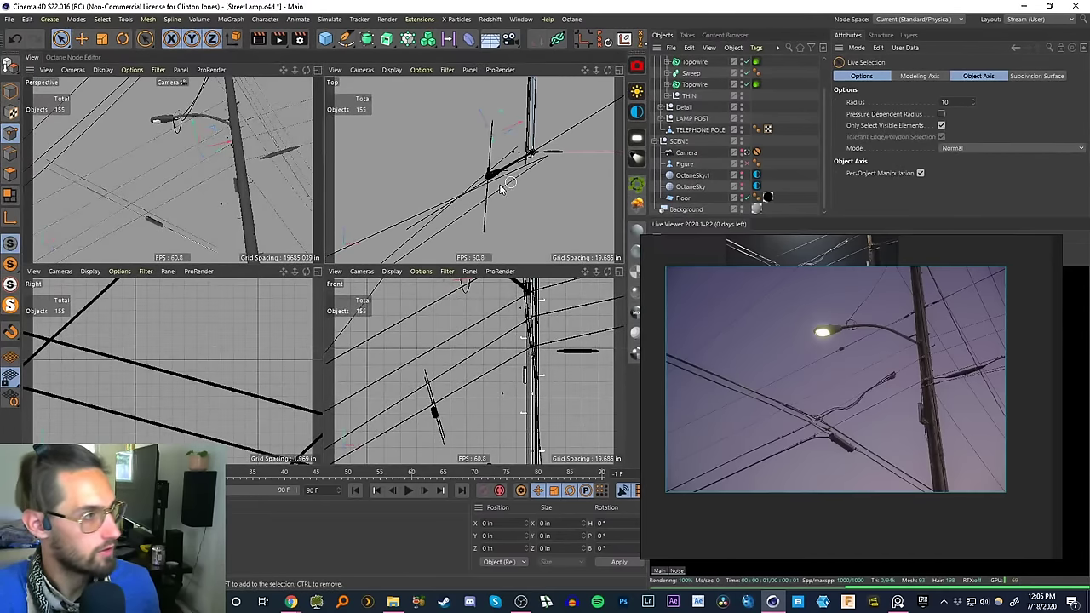
alt+middle_drag(499, 184, 478, 190)
drag(63, 42, 120, 76)
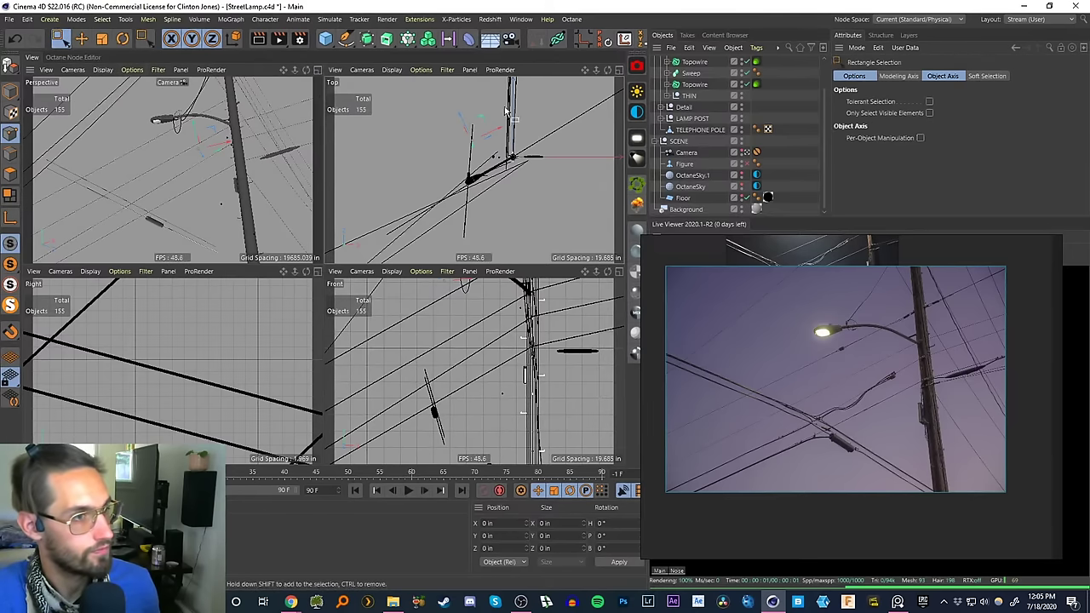
scroll(816, 136, up, 4)
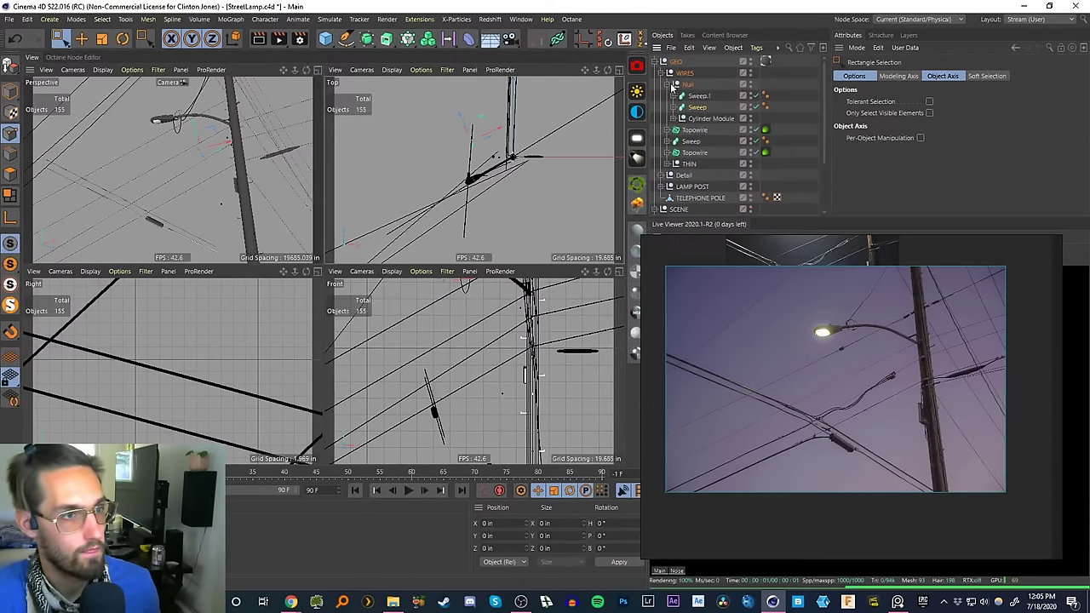
- Select the pole-side end points of both cylinder wire splines and extend them outward past the telephone pole in the Right view
click(698, 128)
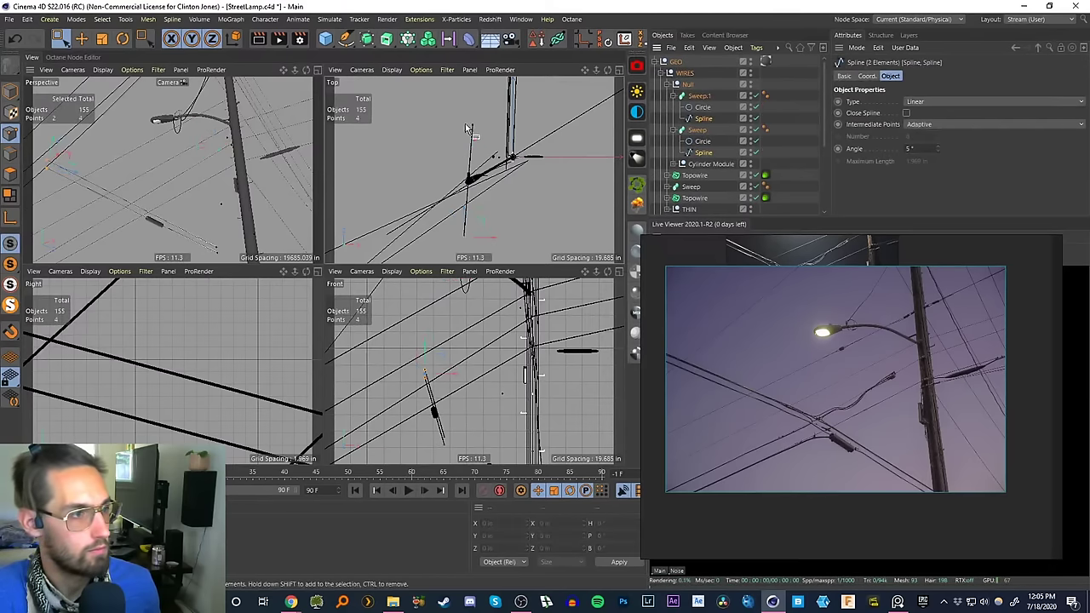
drag(516, 162, 516, 162)
alt+middle_drag(465, 155, 421, 231)
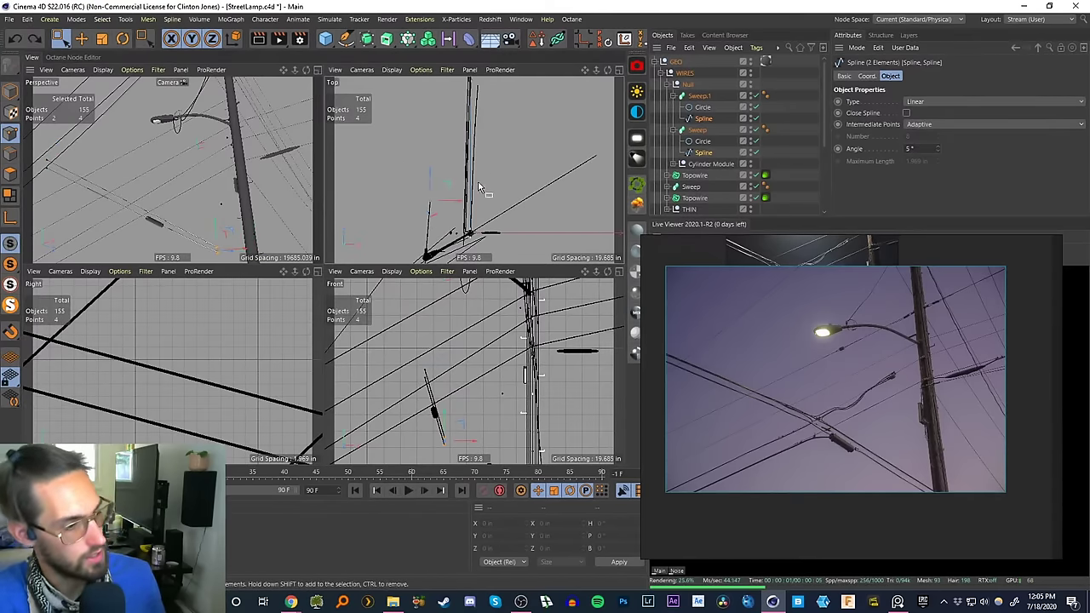
scroll(457, 423, up, 5)
scroll(509, 386, down, 6)
scroll(508, 385, up, 2)
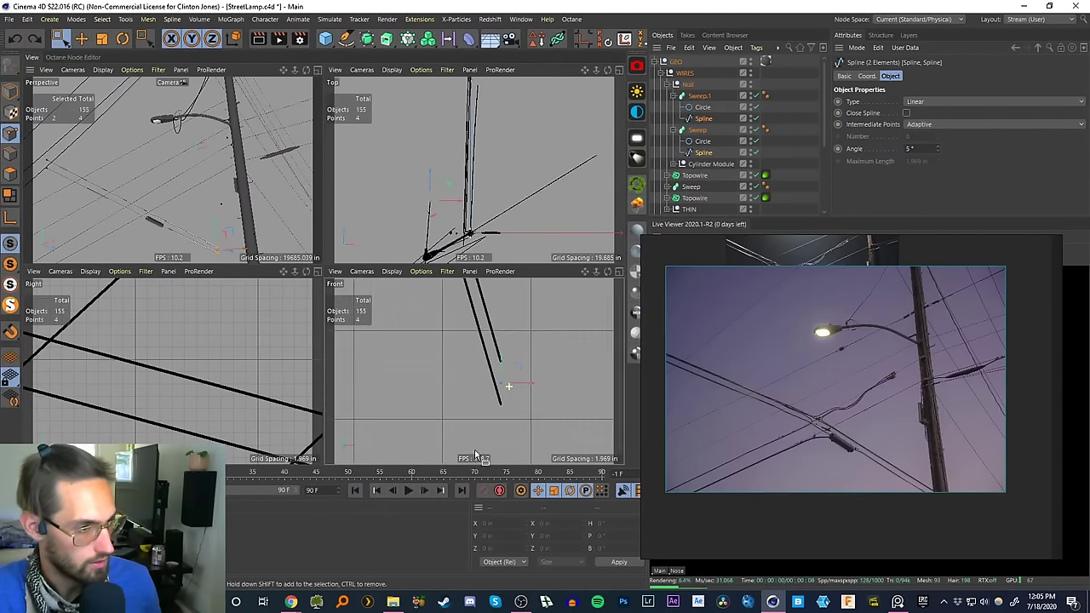
scroll(508, 386, down, 3)
key(s)
scroll(197, 387, down, 5)
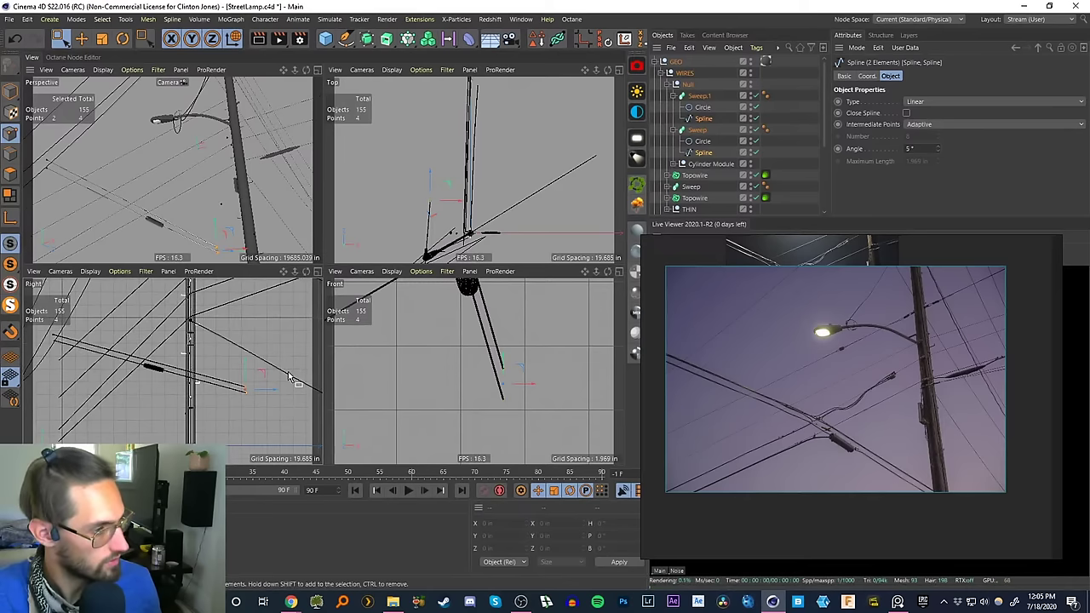
drag(263, 376, 339, 397)
drag(340, 397, 347, 398)
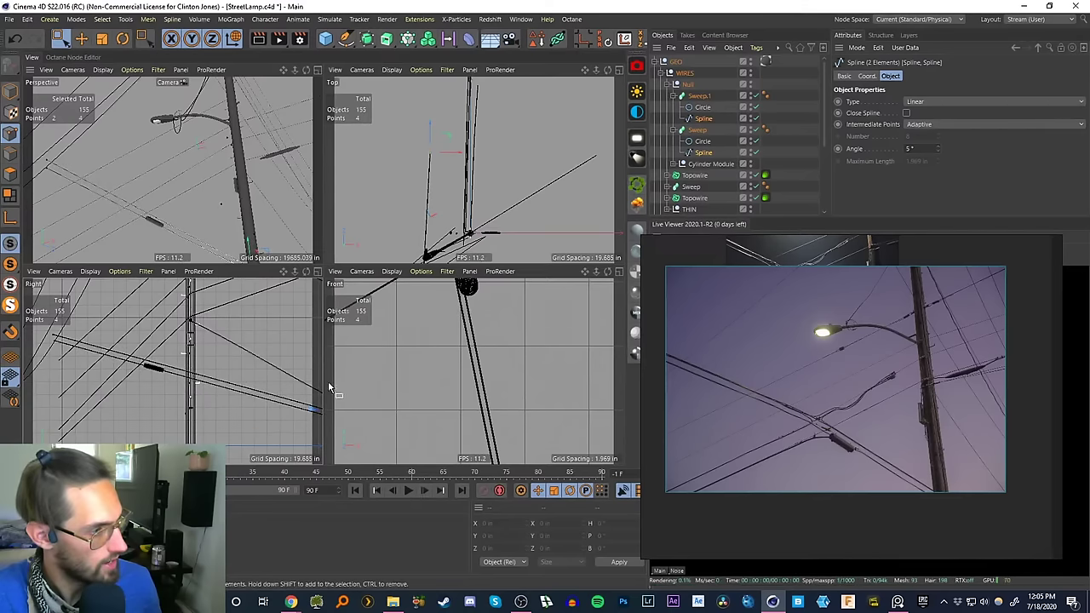
- Extend the wires' opposite end points outward and slightly upward in the Right view, and return to the single camera view
alt+middle_drag(140, 391, 240, 409)
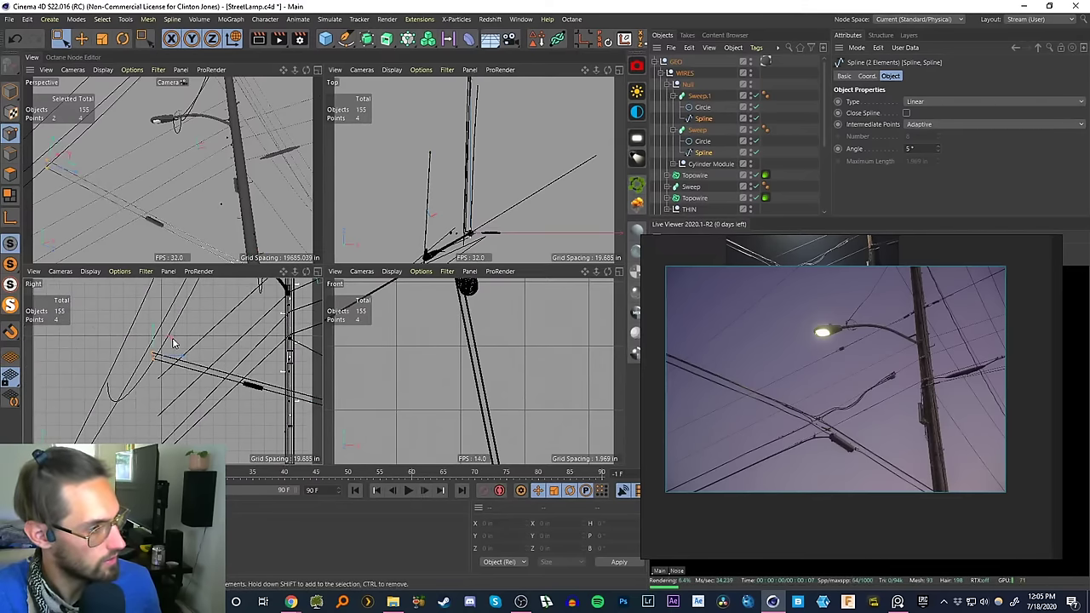
drag(167, 339, 86, 317)
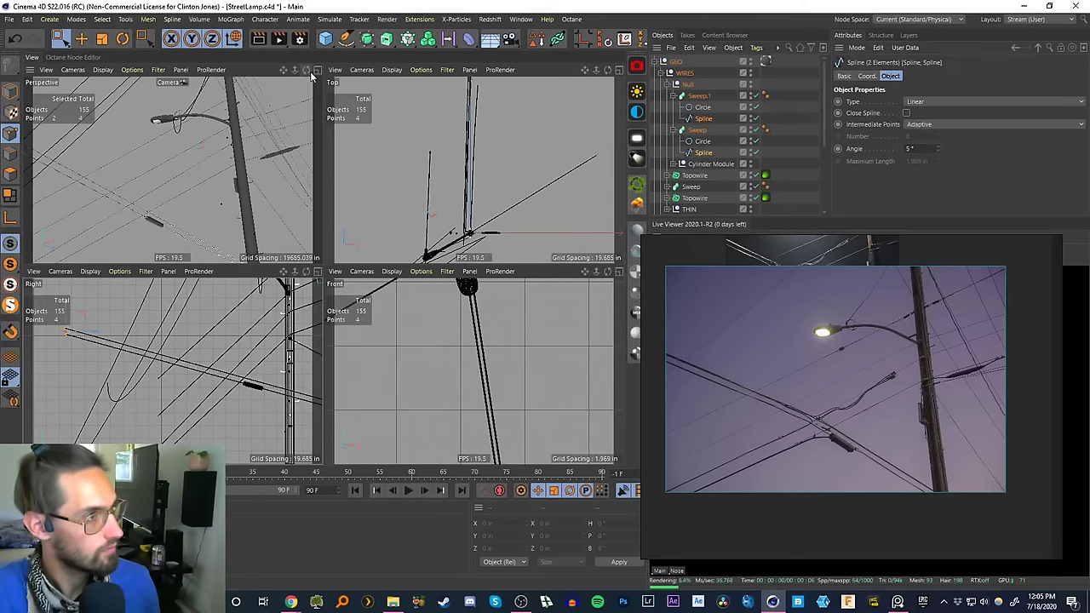
key(F1)
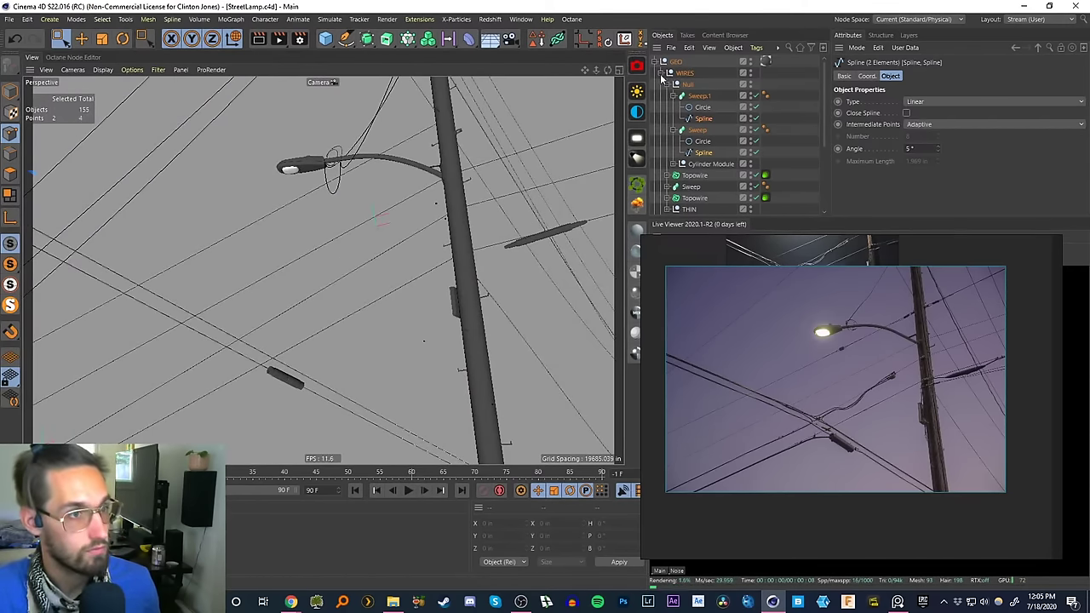
- Collapse the GEO and SCENE groups and move the reference photo aside to check the Live Viewer render
click(663, 61)
click(655, 72)
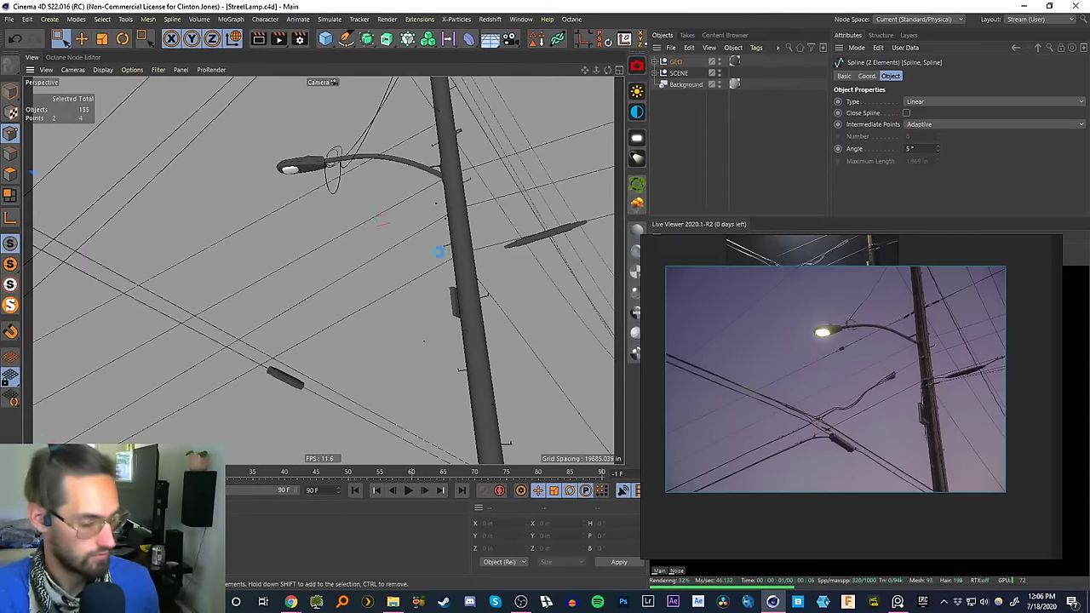
right_drag(784, 366, 1088, 494)
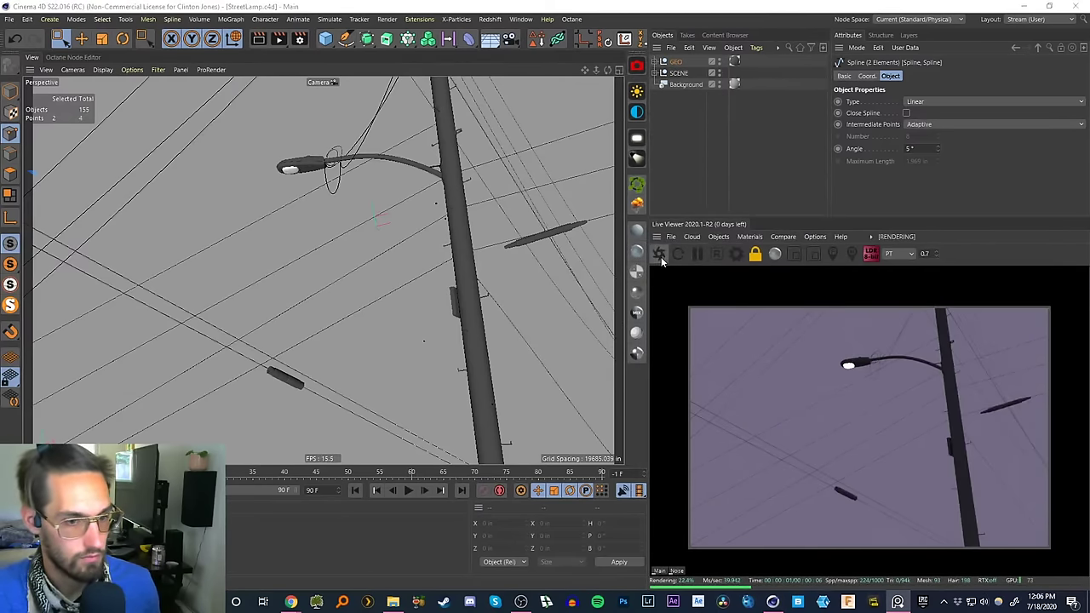
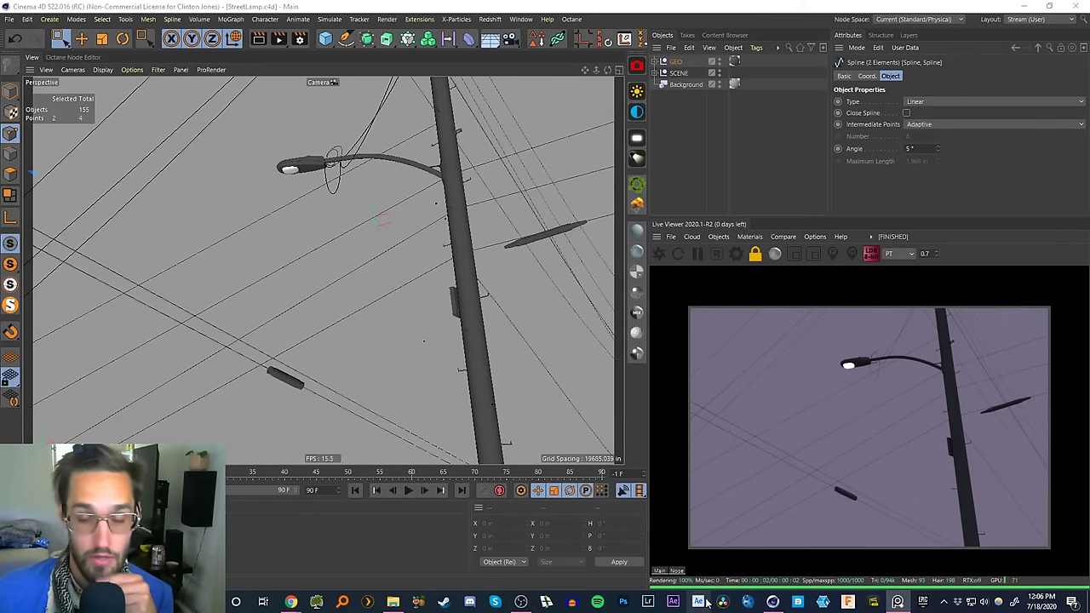
- Bring back the reference photo, switch to Adobe Creative Cloud to view its beta apps, and close it
click(700, 602)
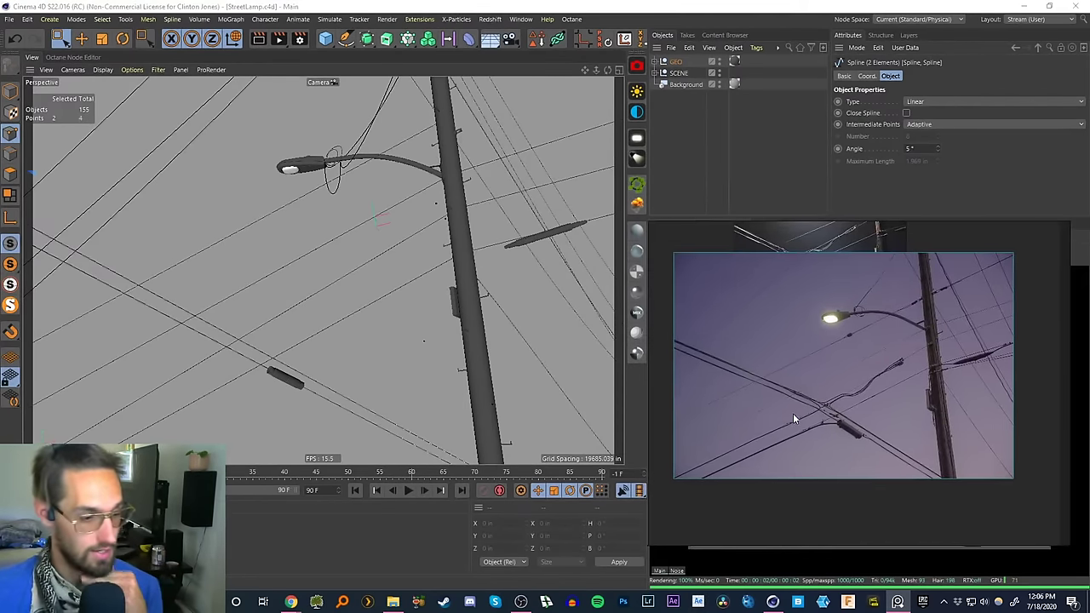
key(super)
text(cre)
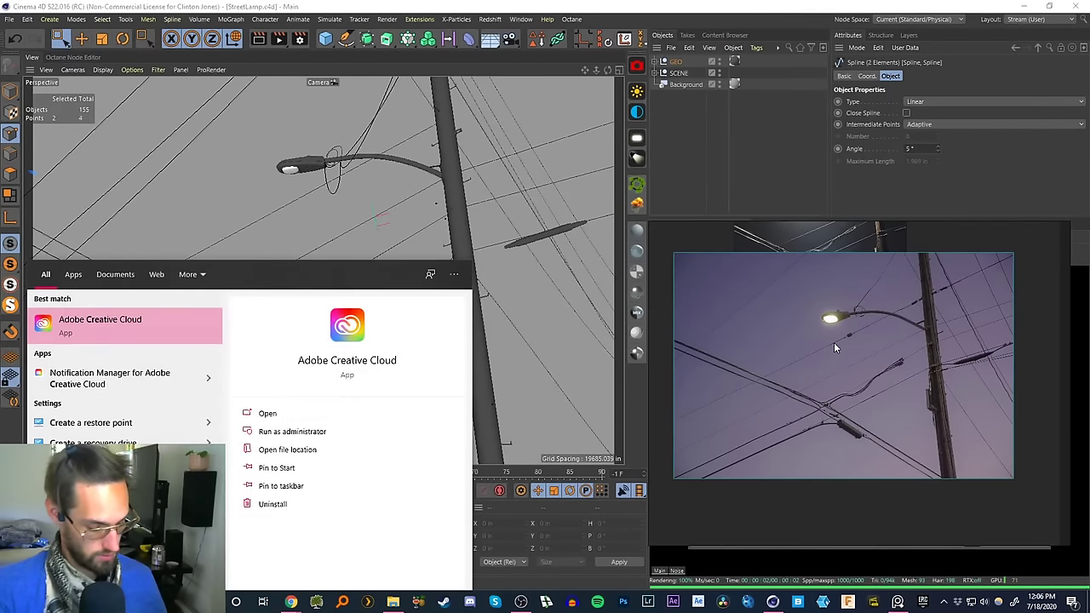
key(Return)
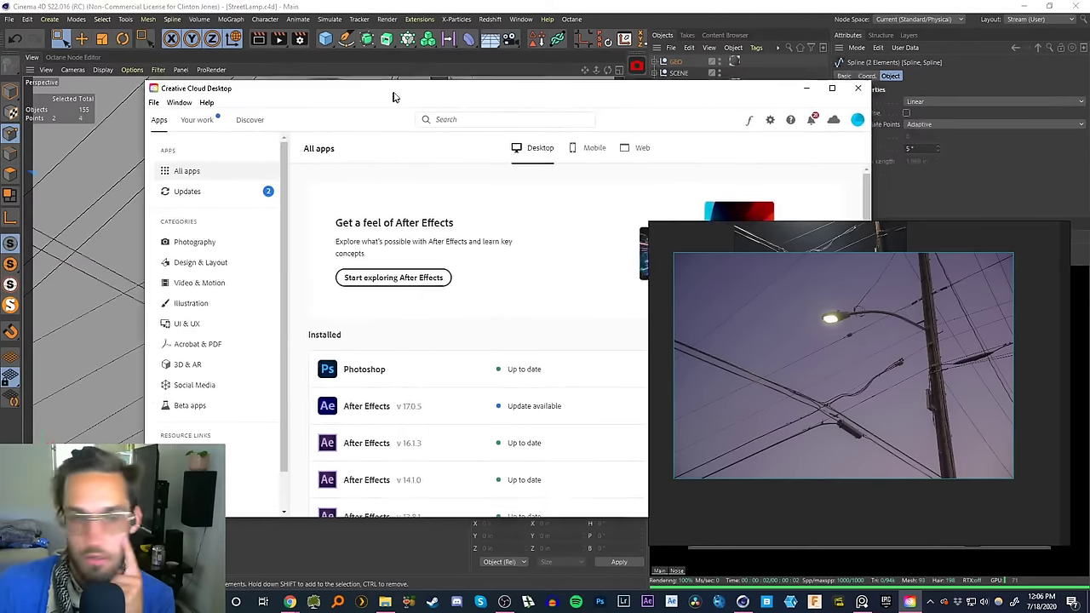
drag(389, 93, 310, 64)
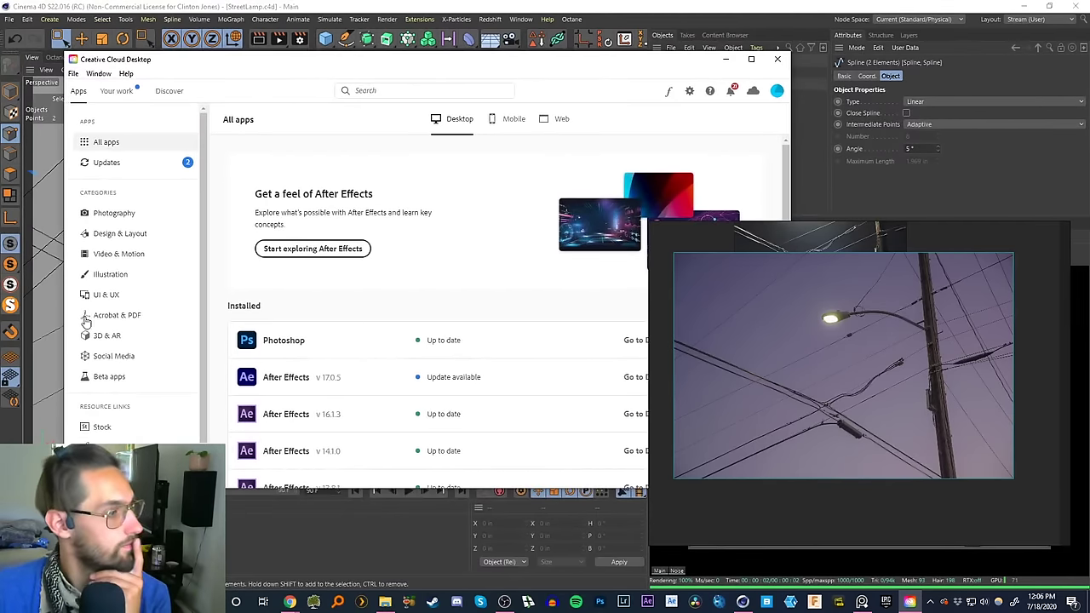
click(108, 378)
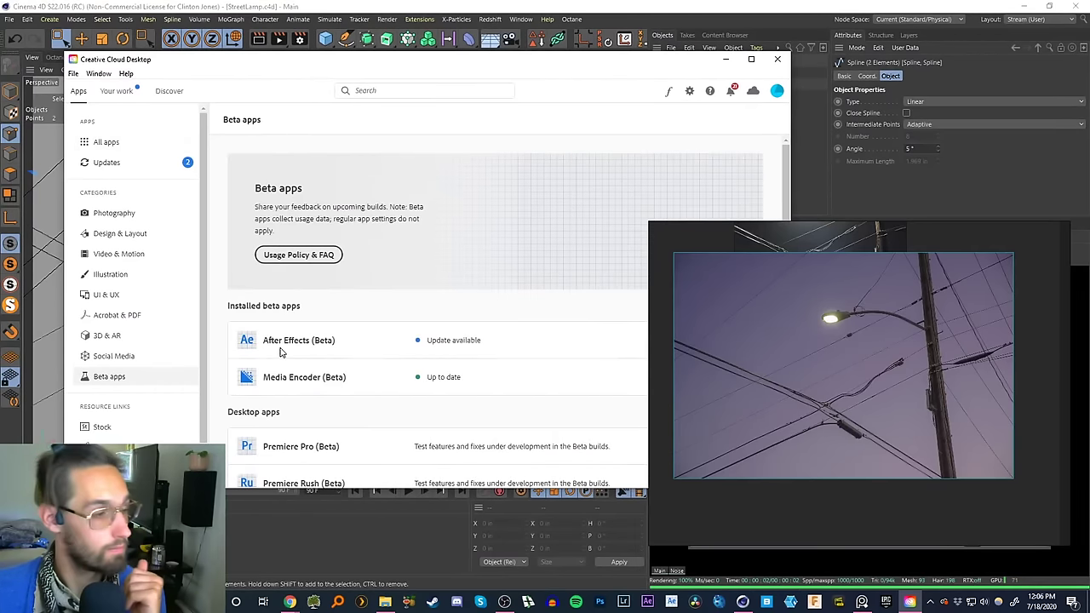
click(778, 60)
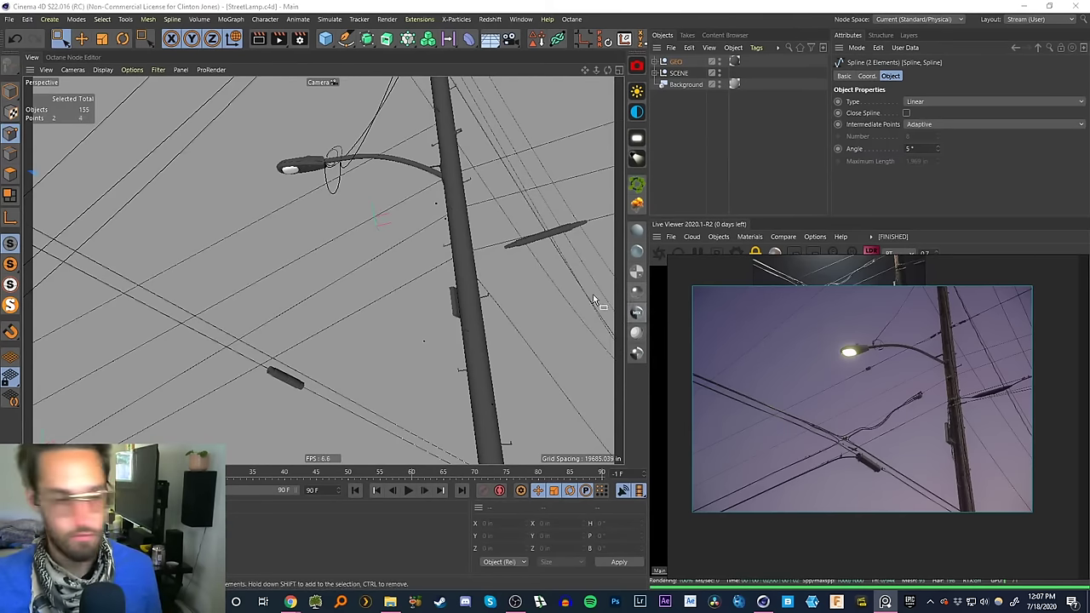
- Reposition the reference photo beside the viewport and enlarge it slightly
right_drag(836, 392, 801, 407)
scroll(784, 401, down, 1)
scroll(784, 401, up, 2)
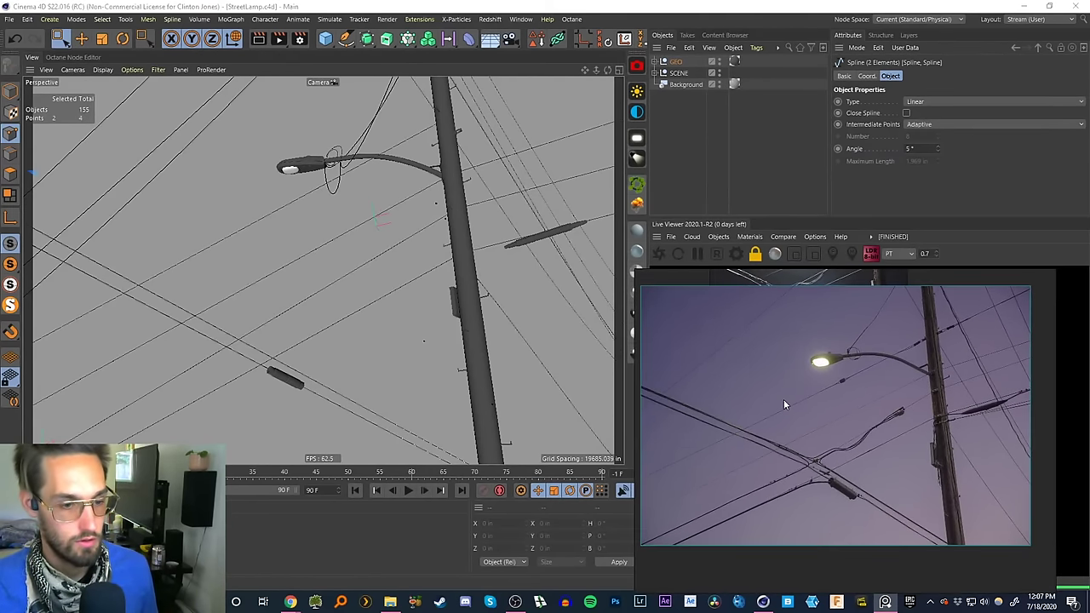
drag(802, 412, 807, 430)
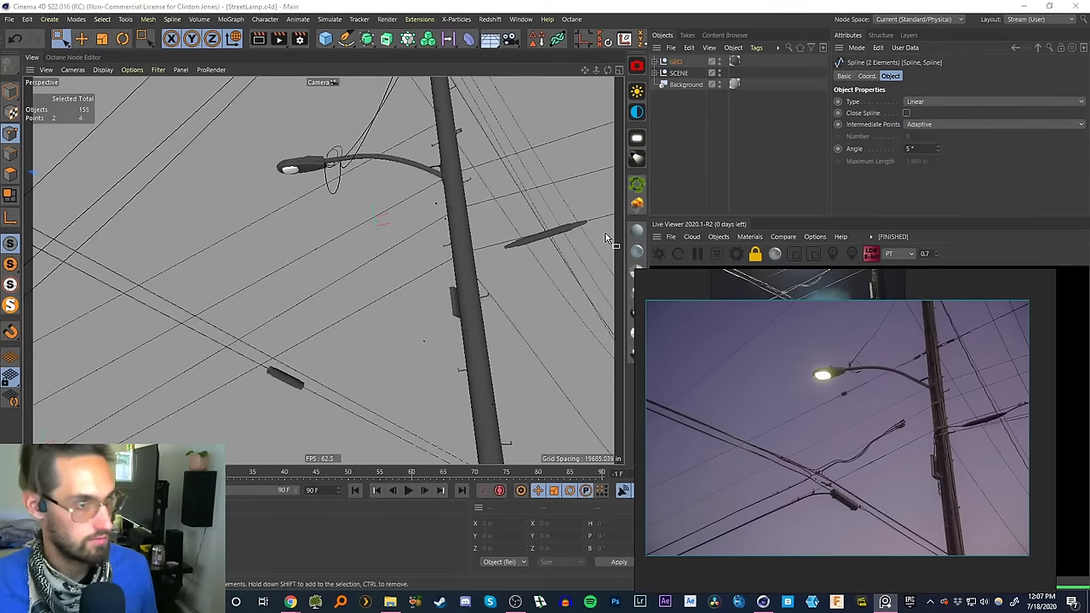
- Expand GEO and SCENE, leave the scene camera to view the cylinder up close, and set Live Selection in Model mode
click(663, 63)
click(661, 119)
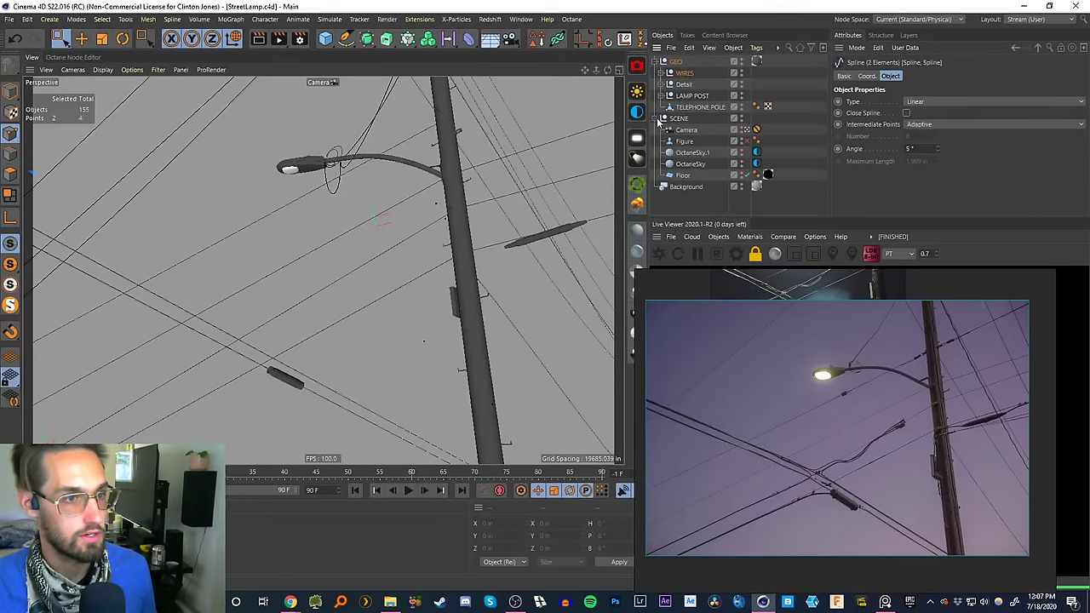
click(747, 130)
alt+right_drag(331, 339, 331, 285)
alt+drag(332, 289, 352, 377)
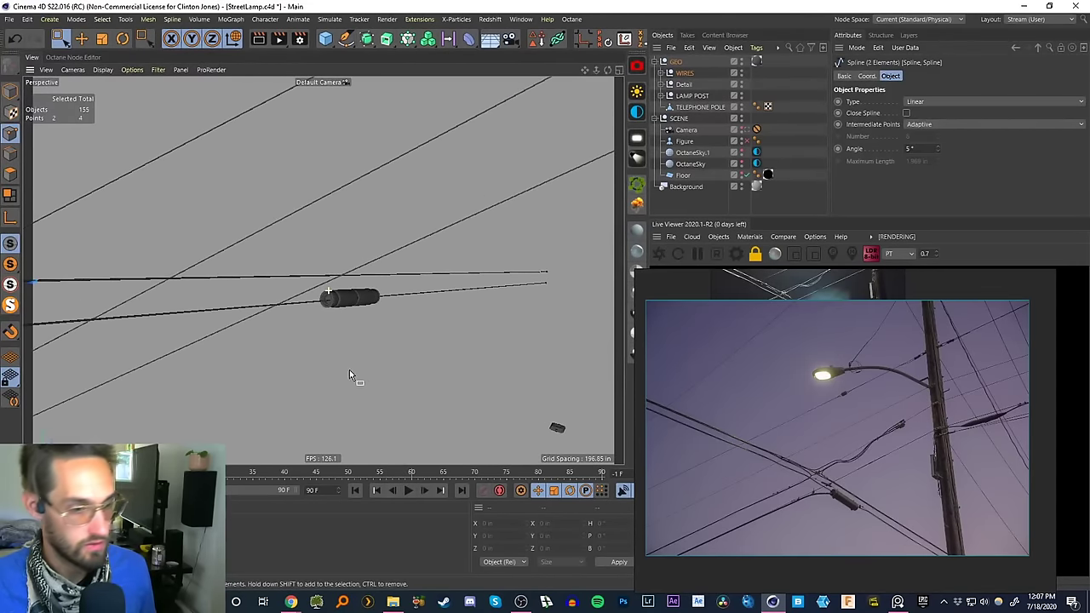
scroll(273, 315, down, 2)
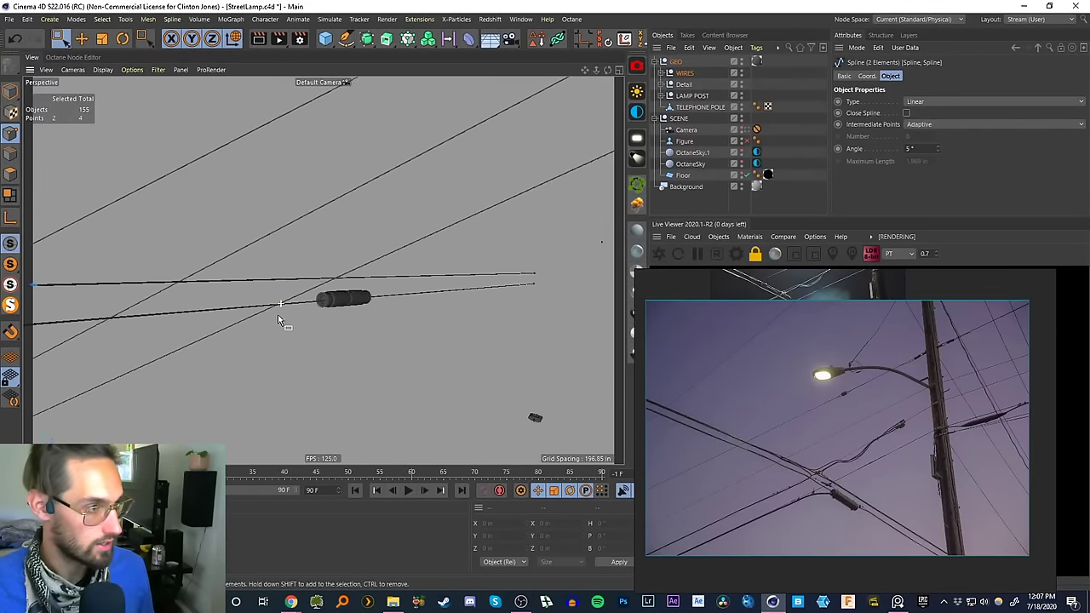
click(60, 38)
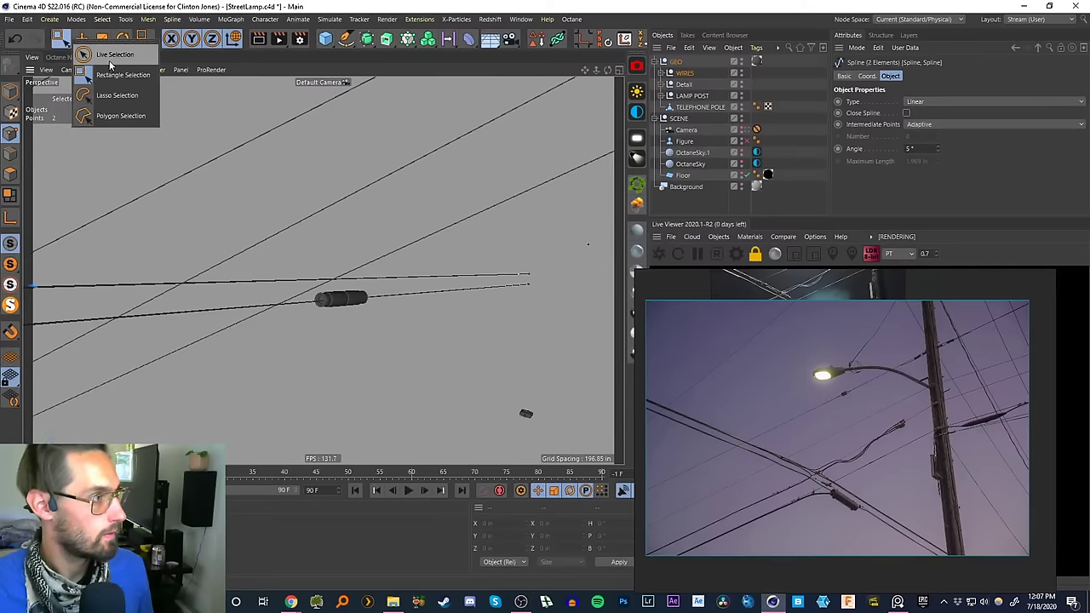
click(107, 56)
click(10, 92)
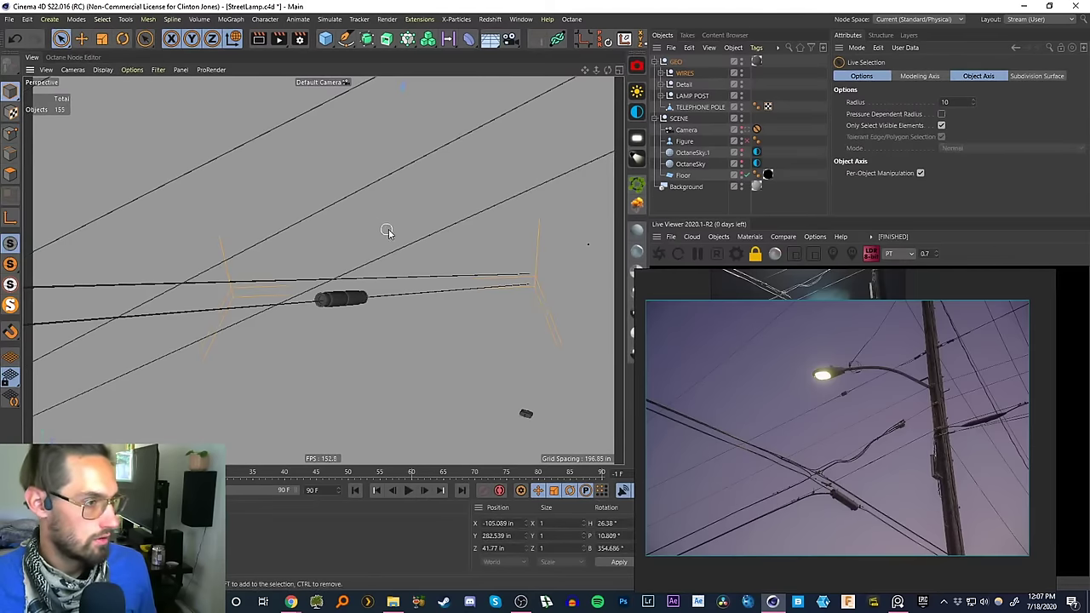
- Duplicate the diagonal thin wire Sweep.1 beside the cylinder, offsetting the copy slightly down to about Y -47.5 in
click(423, 240)
alt+middle_drag(429, 235, 420, 225)
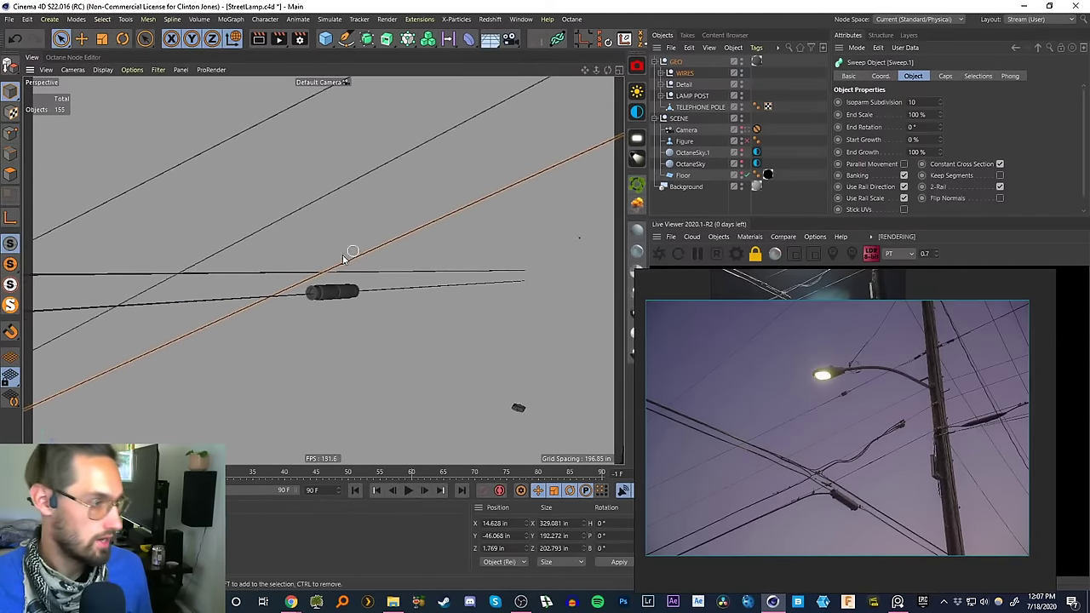
alt+right_drag(400, 238, 365, 275)
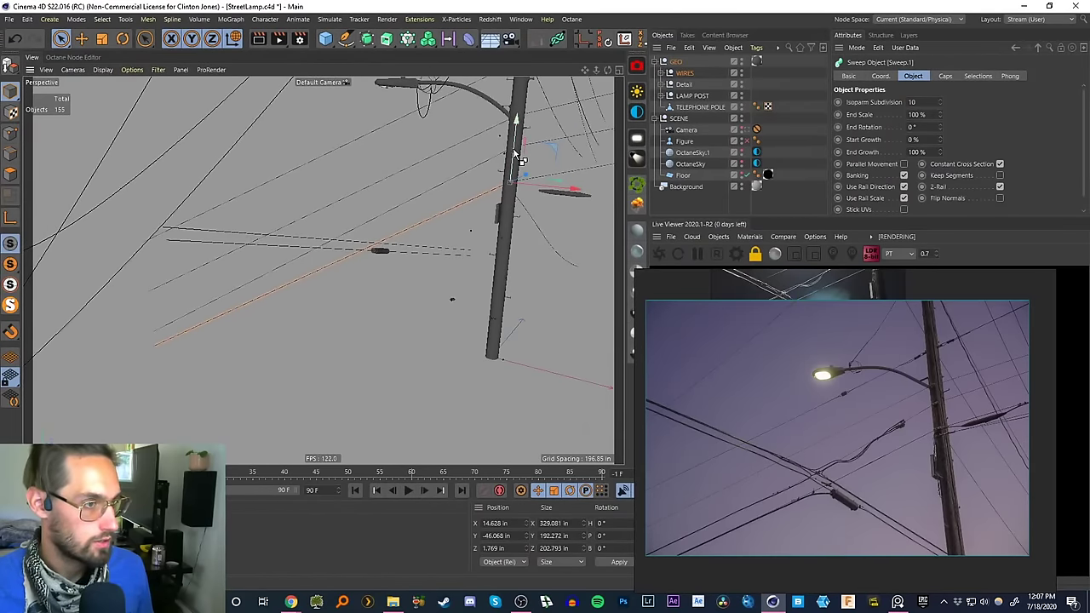
ctrl+drag(514, 152, 521, 164)
alt+right_drag(423, 226, 455, 198)
- Select the duplicated wire Sweep.13 and move it out of the THIN group to directly above it within WIRES
click(682, 73)
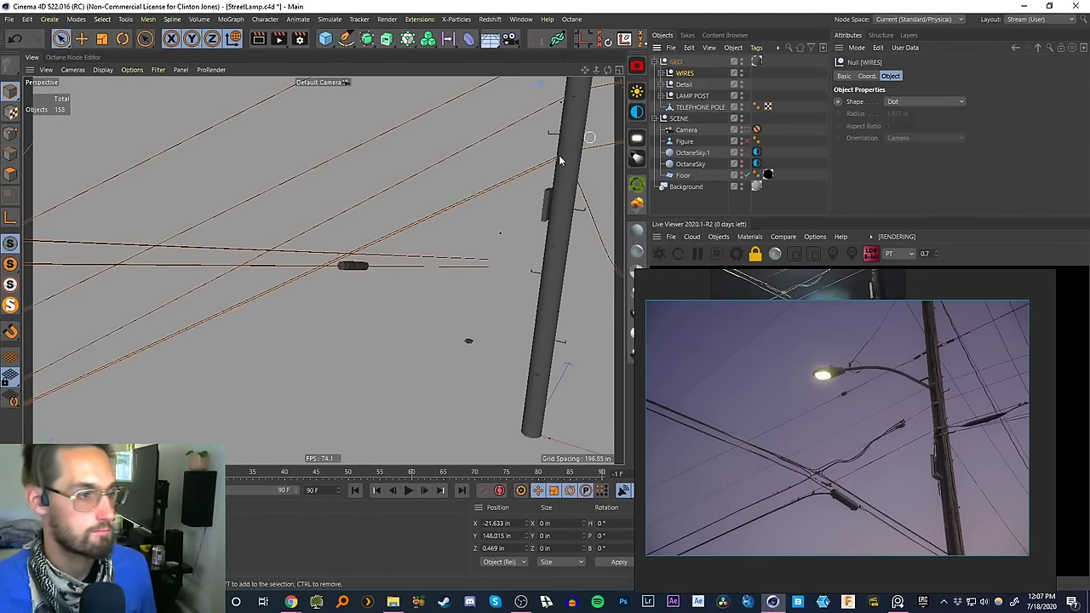
alt+right_drag(388, 233, 422, 228)
click(425, 227)
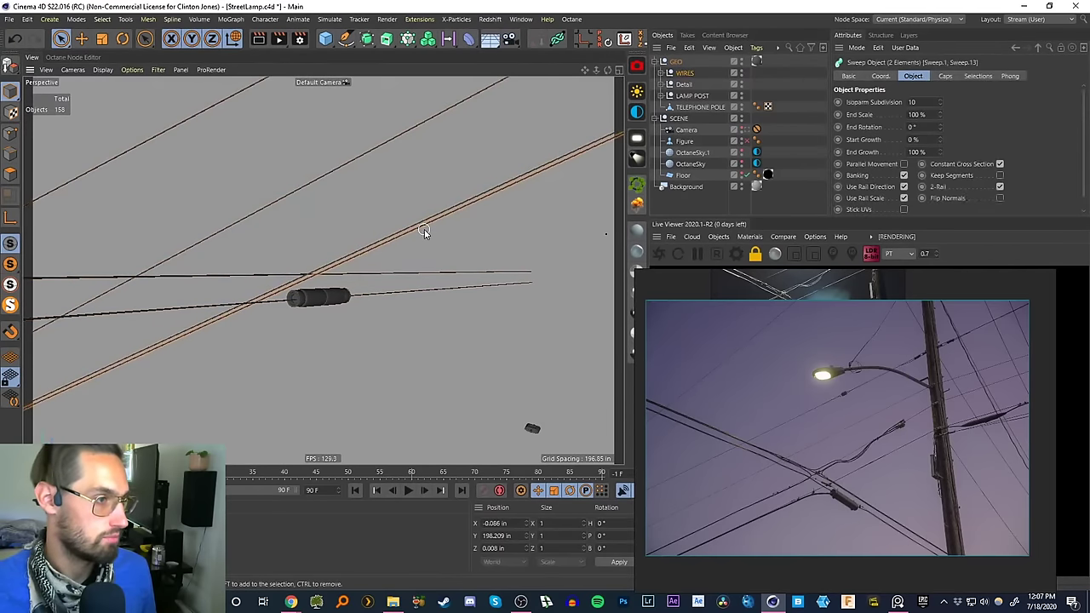
click(424, 229)
click(661, 73)
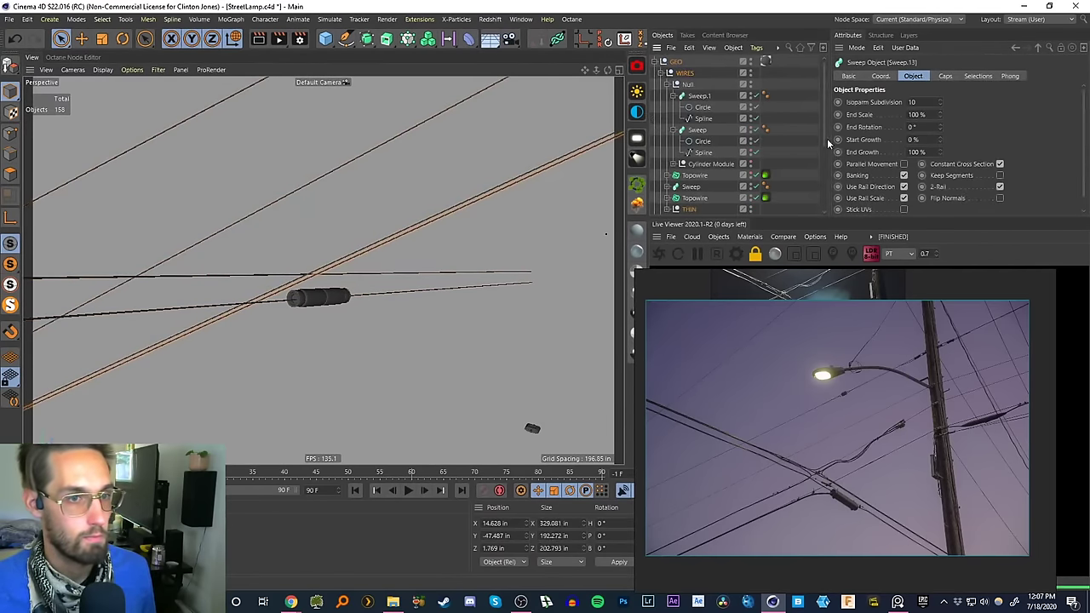
scroll(820, 155, down, 2)
click(667, 176)
scroll(822, 127, down, 4)
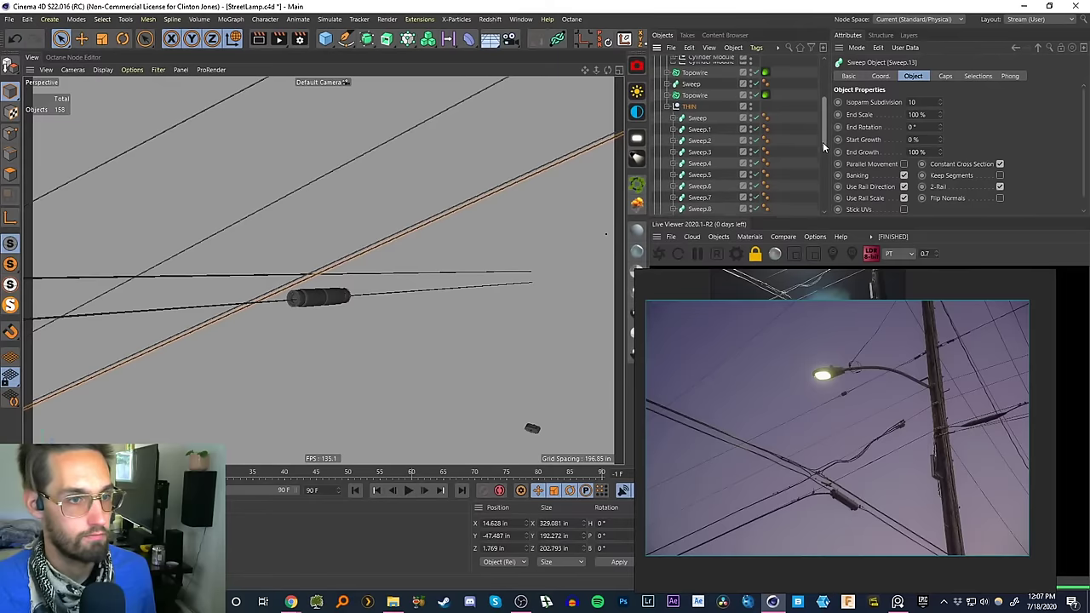
scroll(750, 153, up, 5)
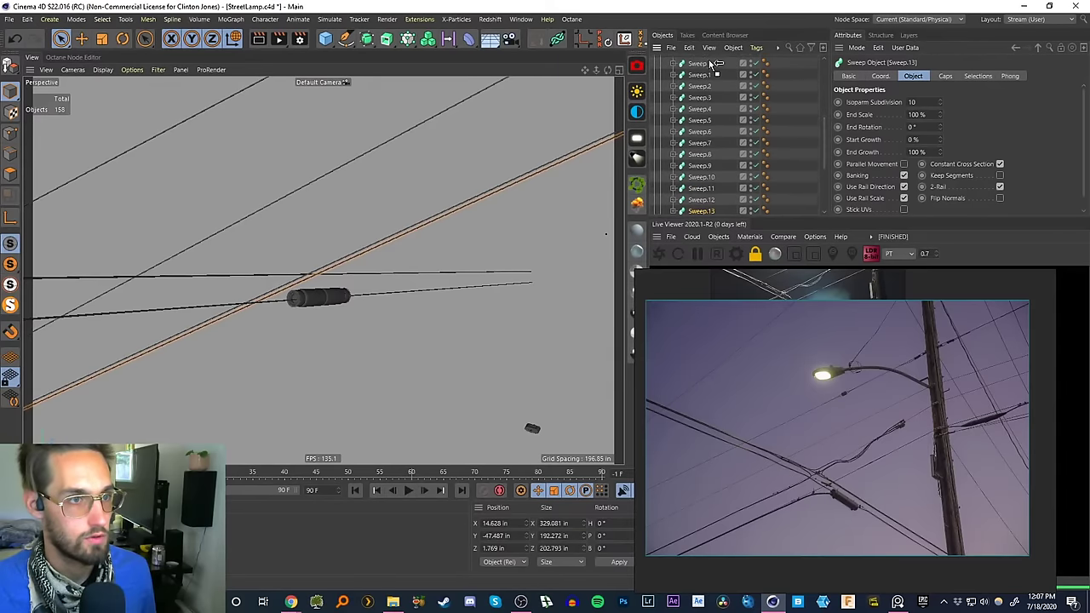
drag(689, 162, 688, 163)
click(667, 178)
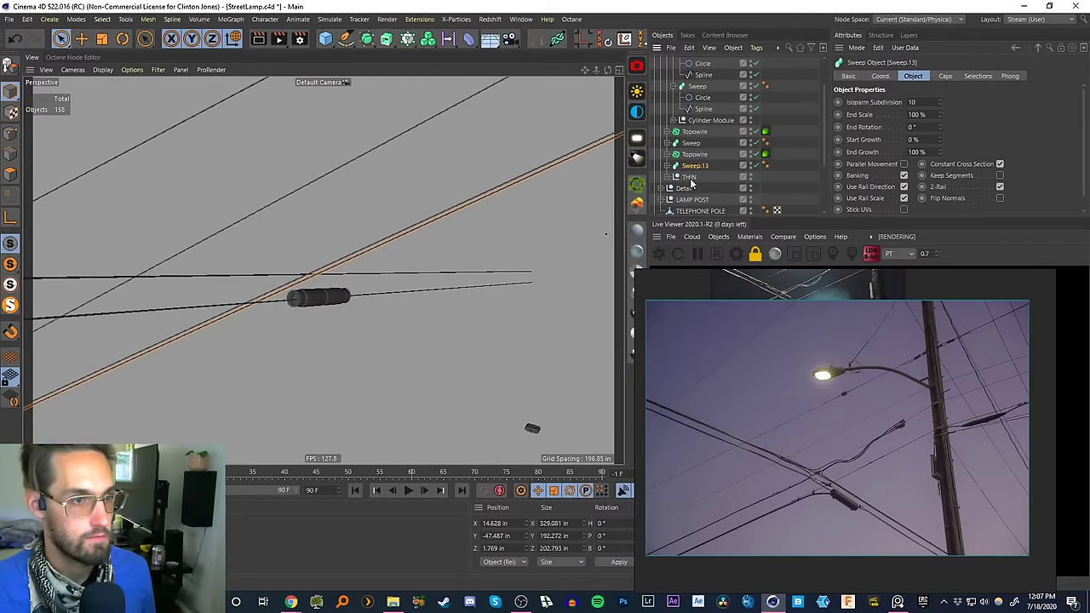
- Group the duplicated wire under a new null and rename the null THICK
key(alt+g)
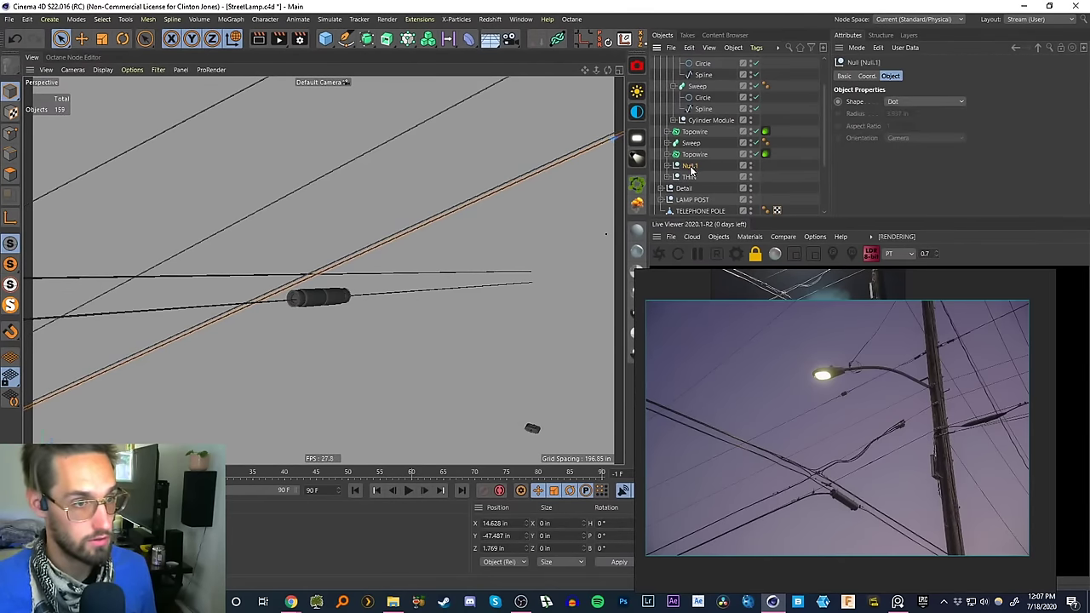
double_click(689, 166)
text(THICK)
key(Return)
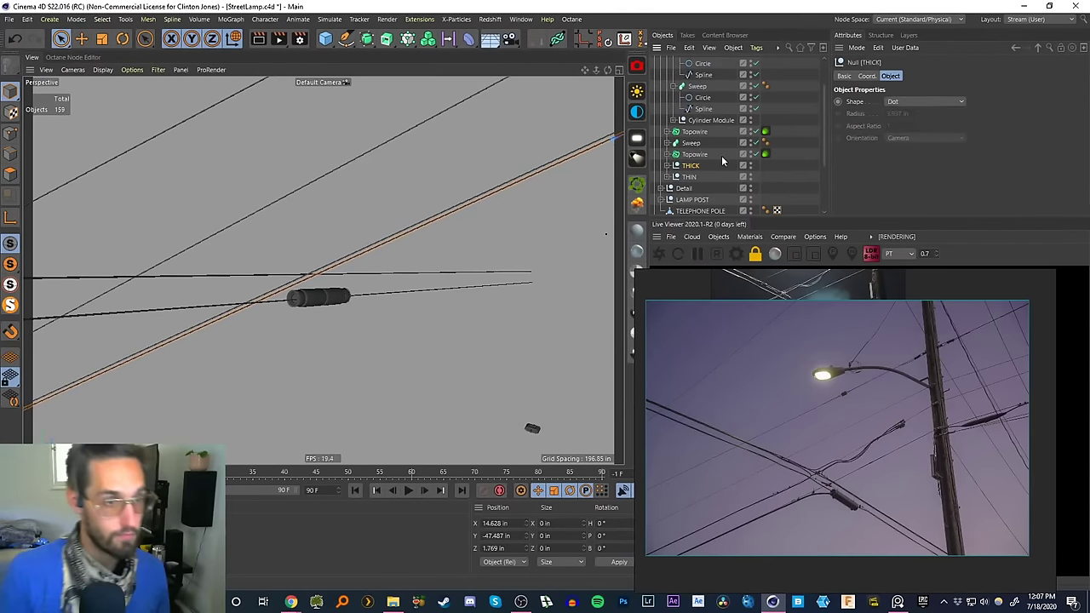
- Expand the THICK group and its Sweep.13 wire, and set the wire's Circle profile radius to 0.6 in
click(670, 165)
click(695, 179)
click(673, 177)
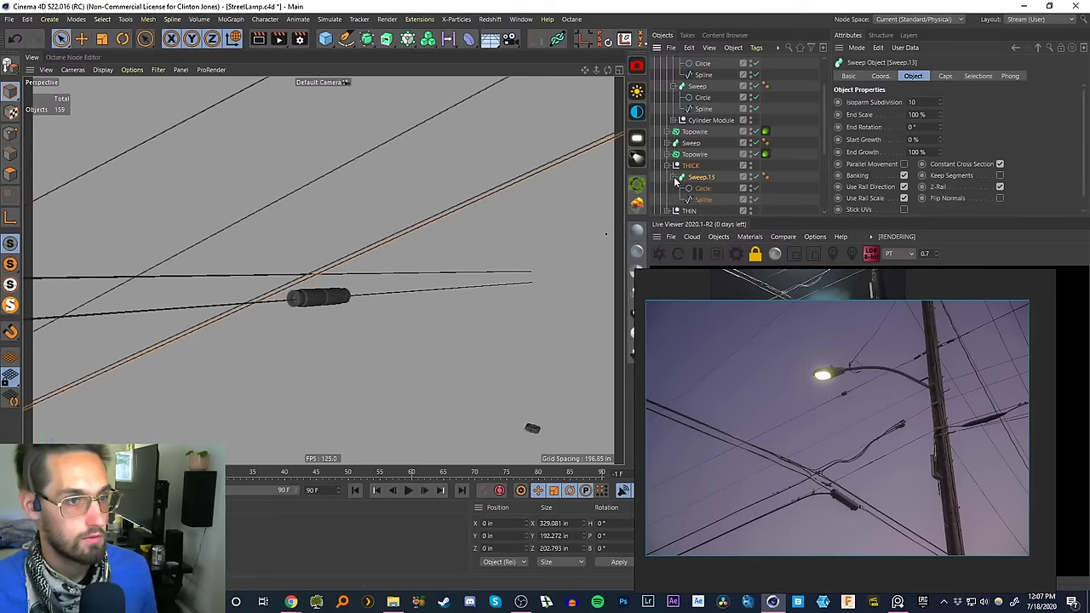
click(702, 189)
drag(928, 125, 823, 142)
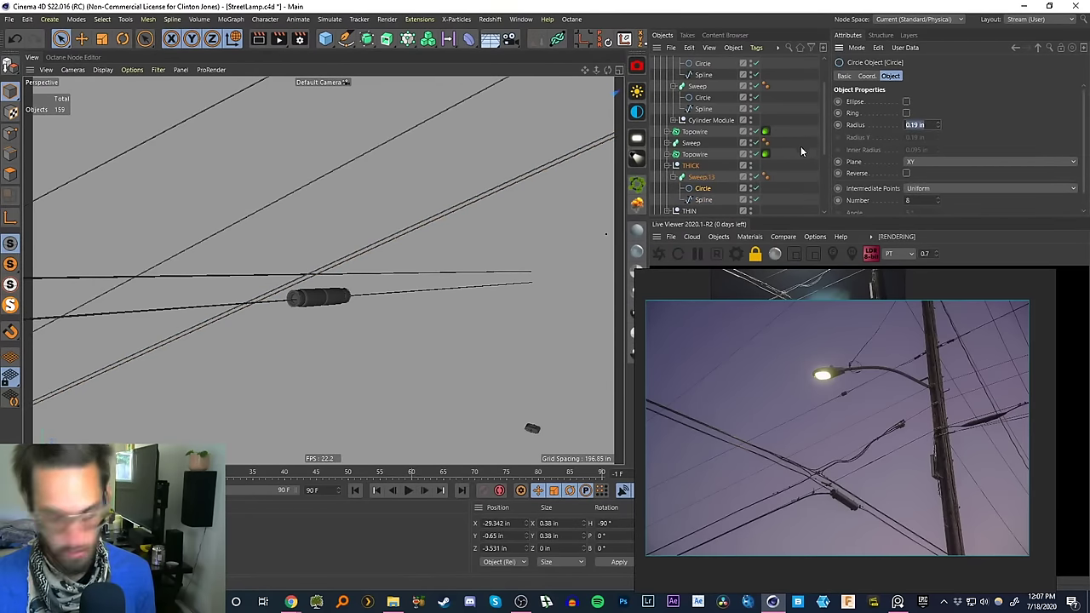
text(.6)
key(Return)
- Select the thick wire spline's end point at the pole and move it in the Front view toward the cylinder, about X -126.5 in, Y -75.1 in
alt+drag(324, 271, 451, 188)
alt+right_drag(373, 213, 404, 185)
mouse_move(404, 184)
alt+mouse_down()
mouse_move(414, 196)
mouse_move(475, 165)
mouse_move(315, 208)
mouse_move(321, 243)
mouse_move(337, 255)
mouse_move(321, 272)
mouse_move(384, 251)
mouse_move(385, 210)
mouse_move(440, 187)
mouse_move(395, 187)
alt+mouse_up()
click(10, 133)
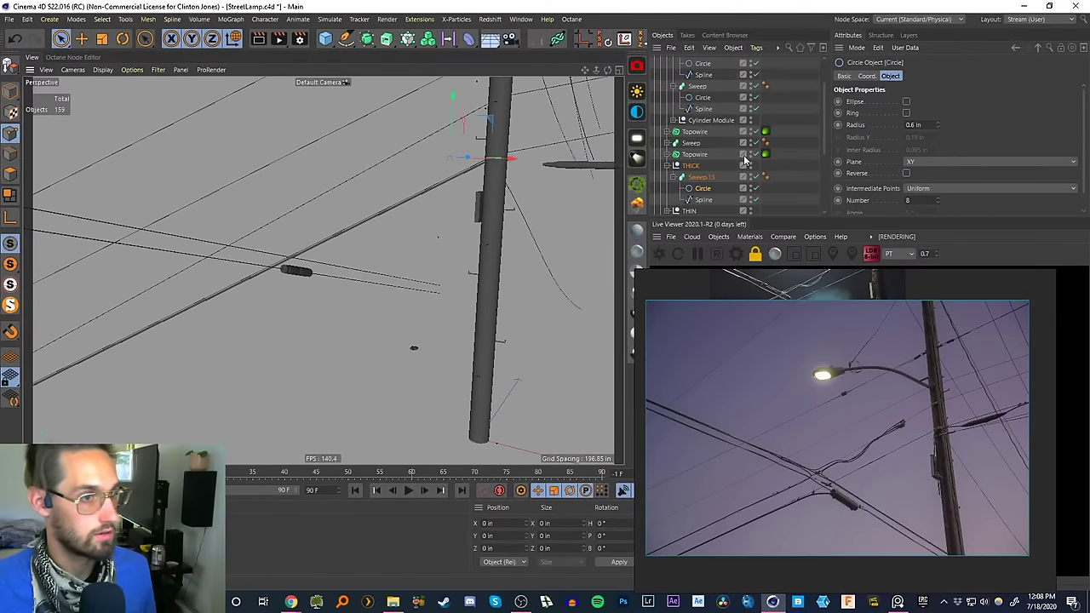
click(697, 201)
click(497, 158)
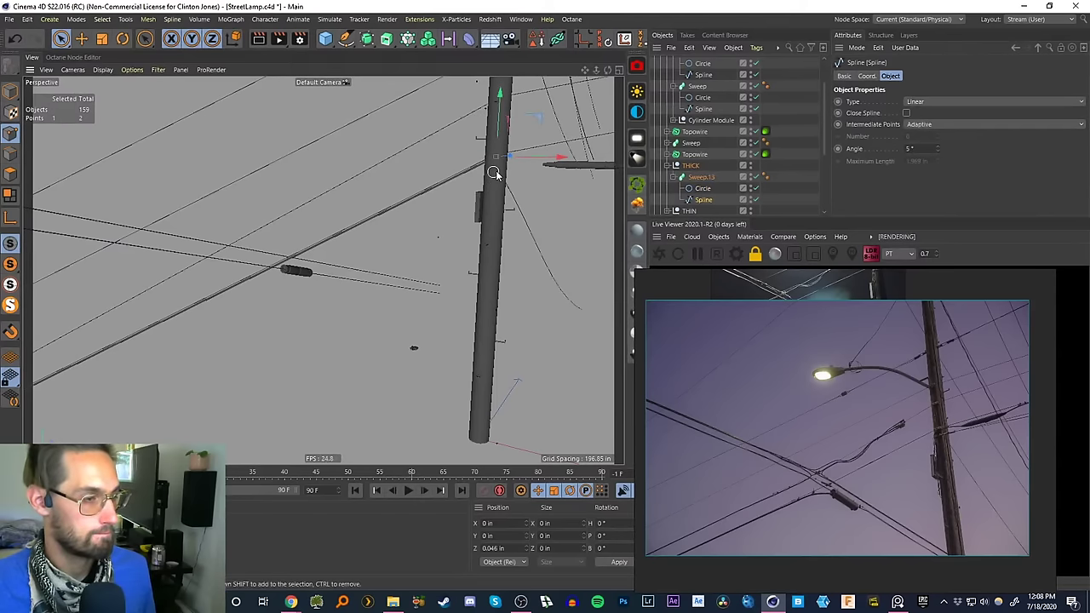
alt+drag(499, 173, 600, 100)
click(618, 70)
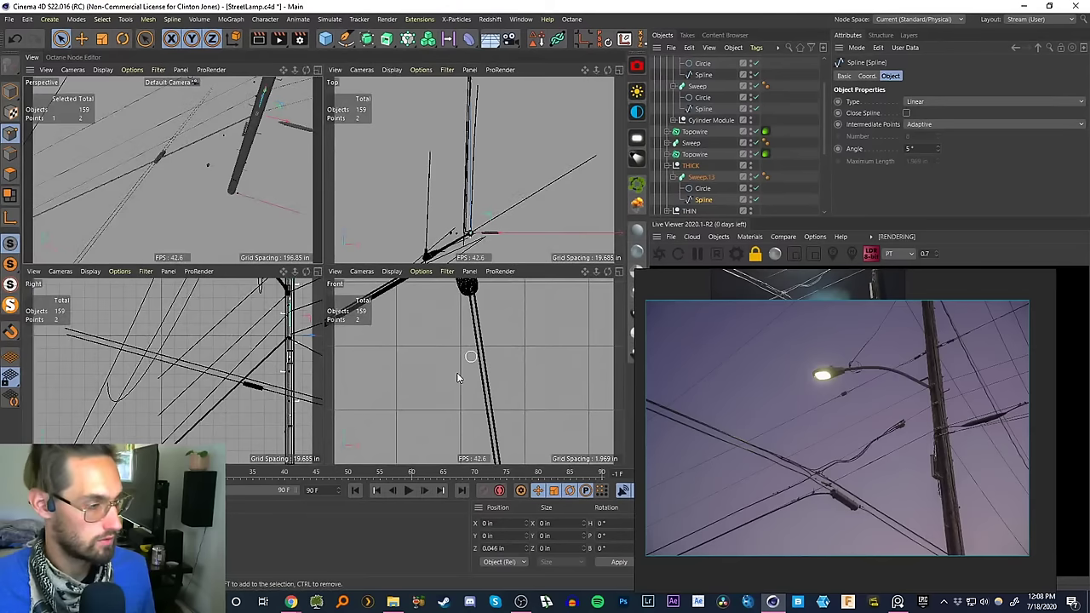
key(s)
alt+middle_drag(257, 375, 139, 412)
alt+middle_drag(476, 235, 482, 172)
alt+right_drag(469, 192, 504, 155)
scroll(503, 153, down, 1)
scroll(500, 336, down, 5)
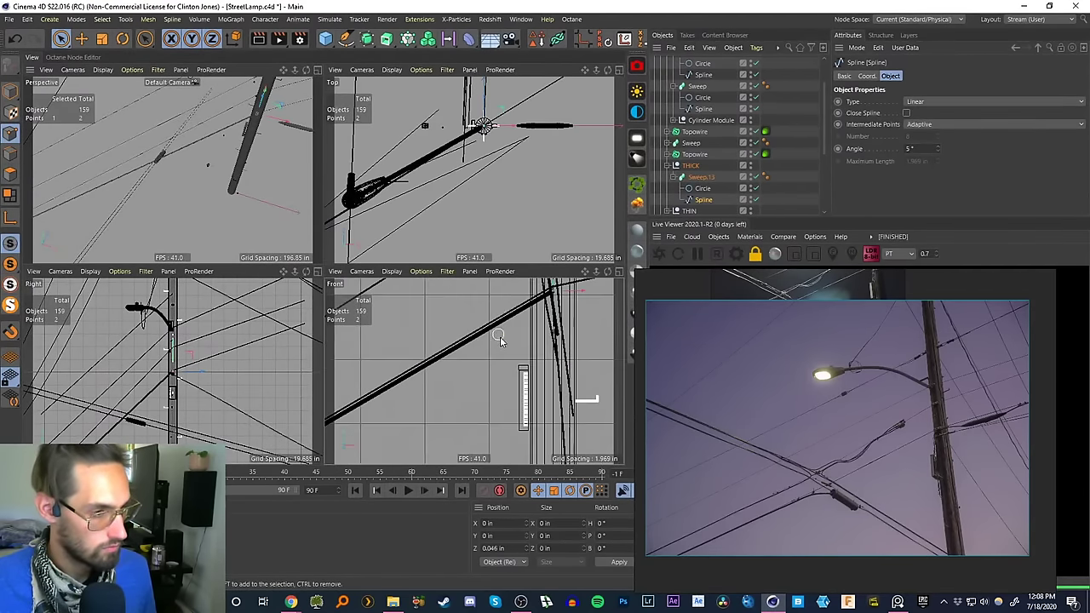
alt+middle_drag(469, 384, 501, 383)
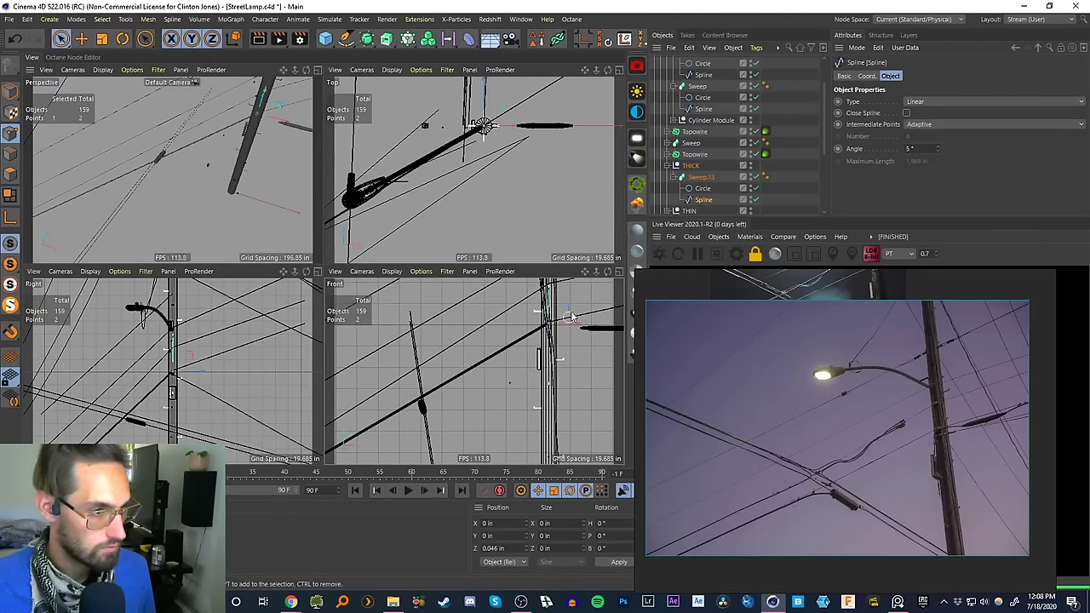
drag(568, 311, 429, 389)
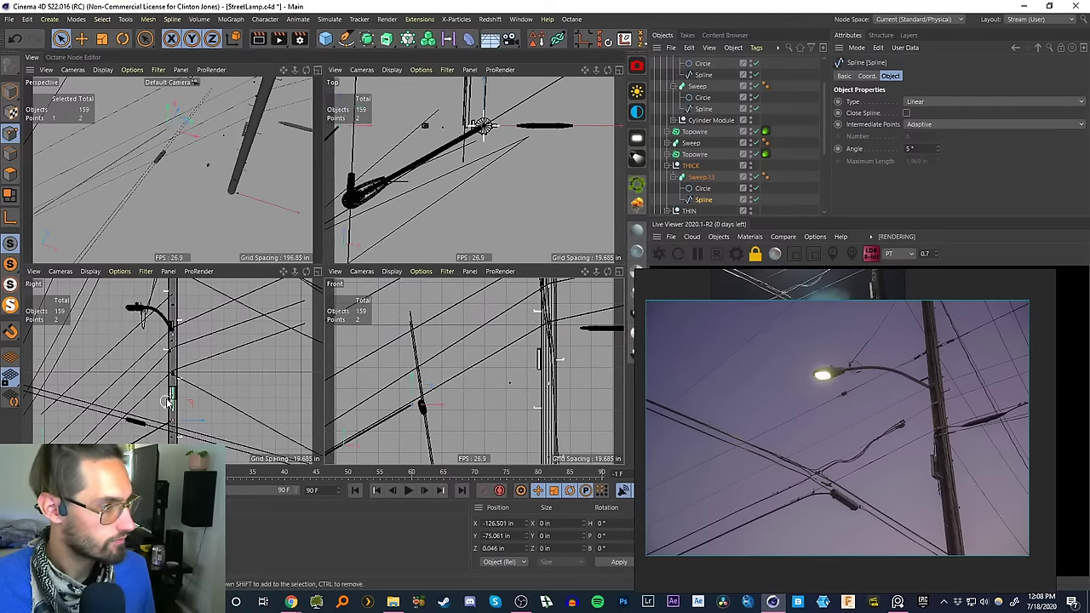
- Move the same end point in the Right view to the cylinder's near end, about Y -76.8 in, Z -79.2 in
scroll(167, 402, up, 3)
scroll(187, 366, up, 3)
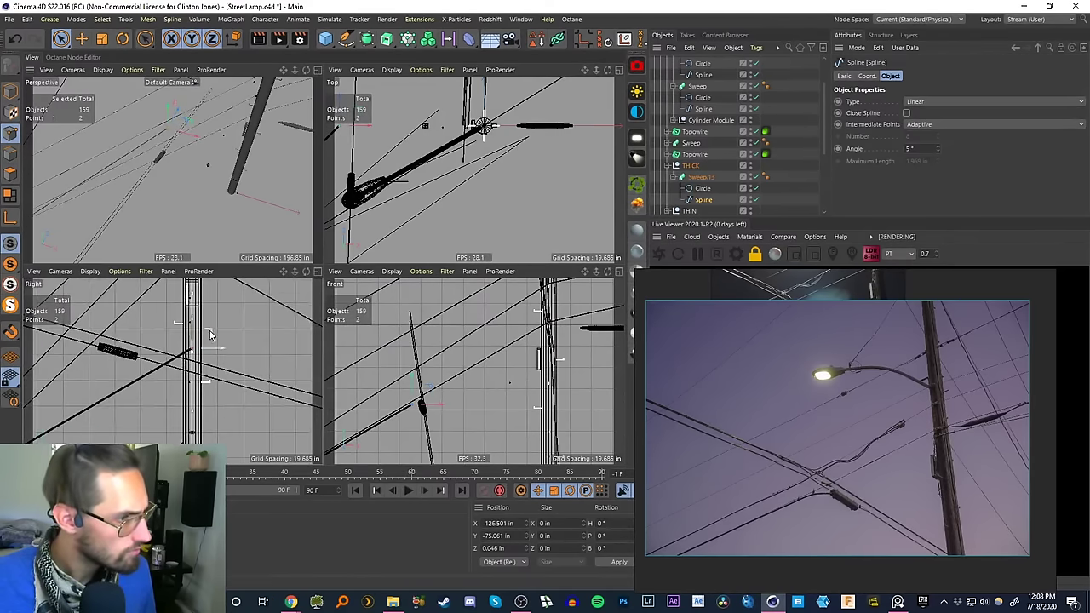
drag(211, 332, 106, 336)
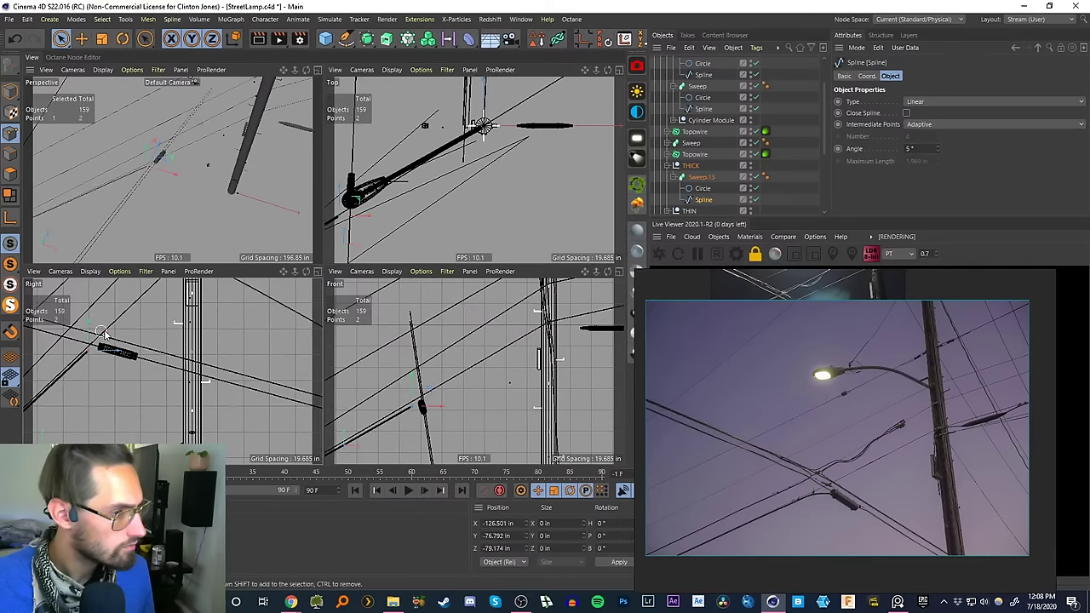
click(316, 69)
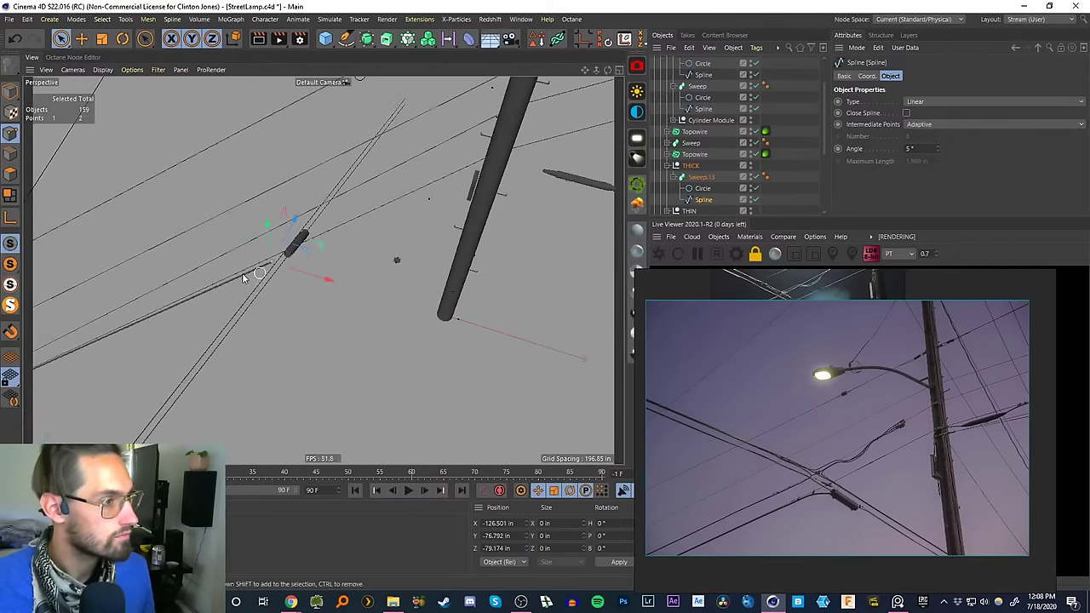
- In Model mode, select the cylinder and shift it about 0.9 in along its X axis
alt+drag(257, 273, 197, 218)
alt+right_drag(272, 297, 318, 204)
alt+drag(323, 270, 437, 253)
scroll(354, 262, up, 5)
click(452, 366)
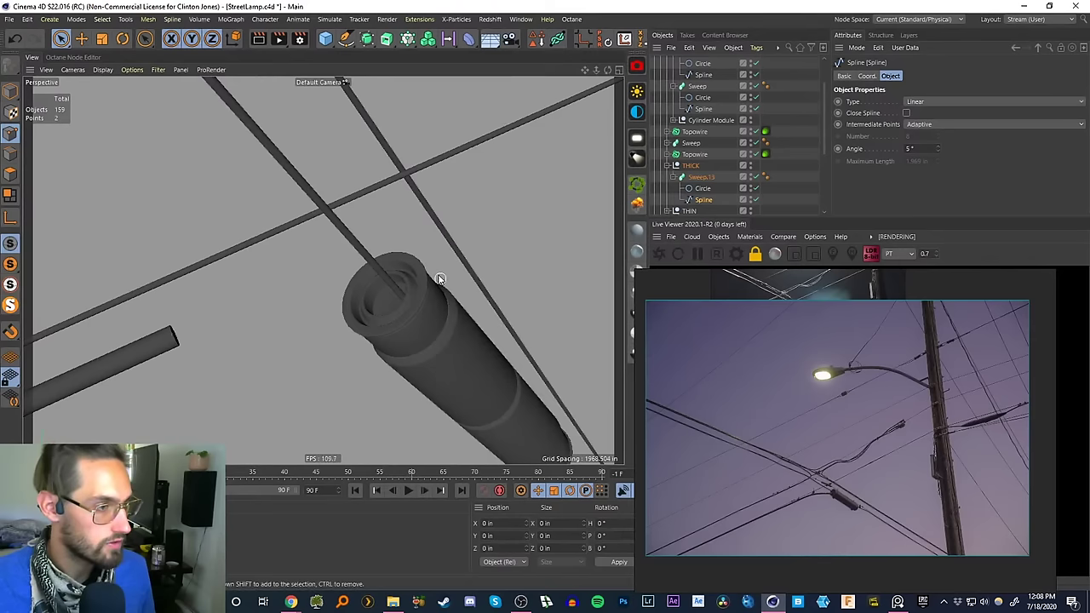
click(10, 112)
click(508, 407)
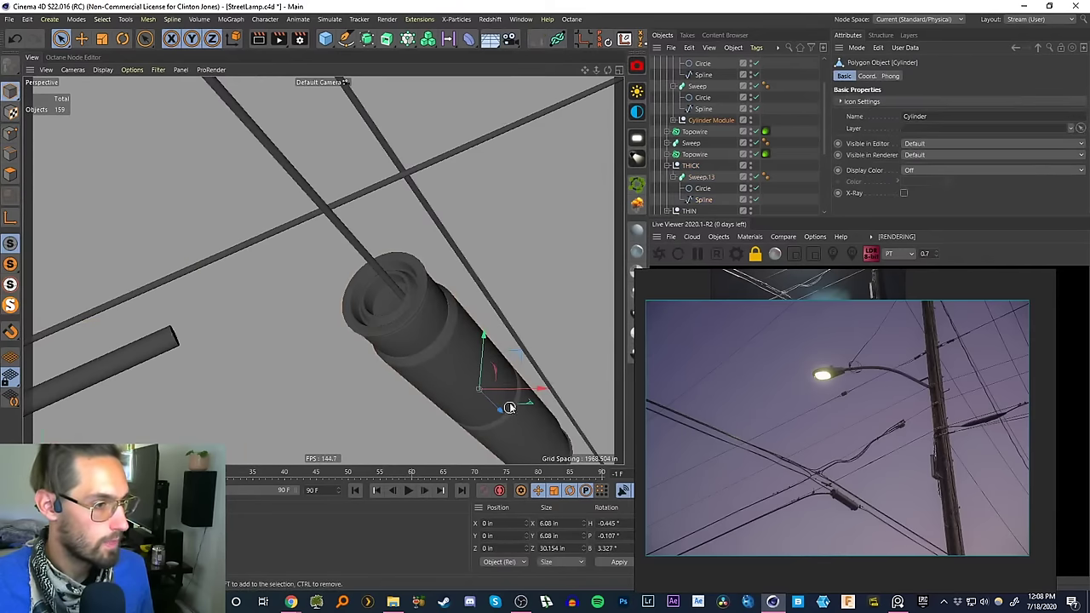
drag(508, 407, 545, 390)
- Extend the thick wire's spline from its end point with a third point near the cylinder's mouth, about X -120.1 in, Z -73.1 in
click(155, 344)
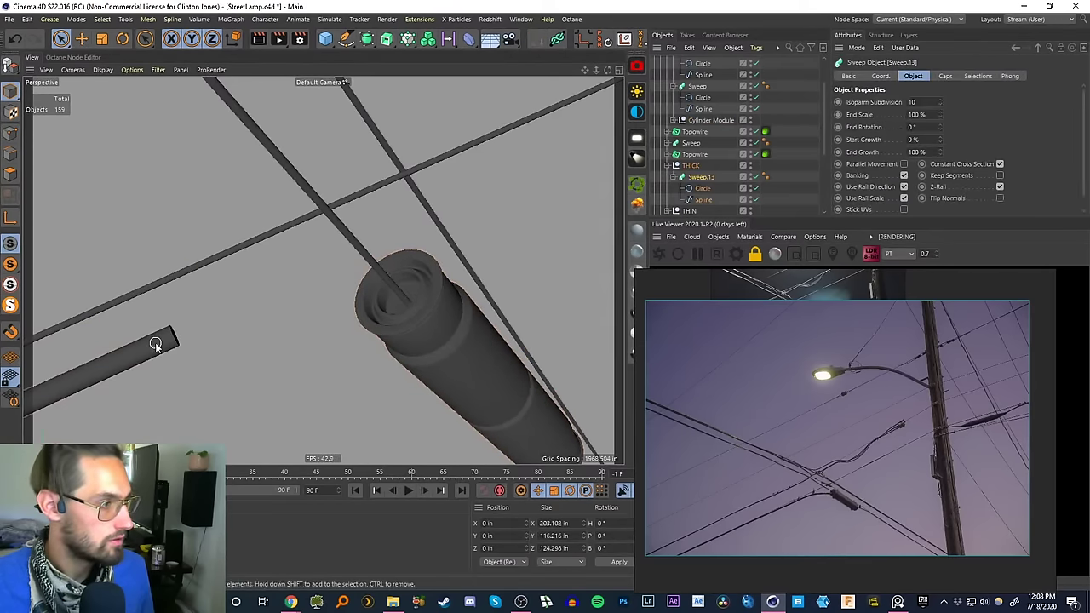
alt+drag(155, 344, 105, 294)
click(15, 134)
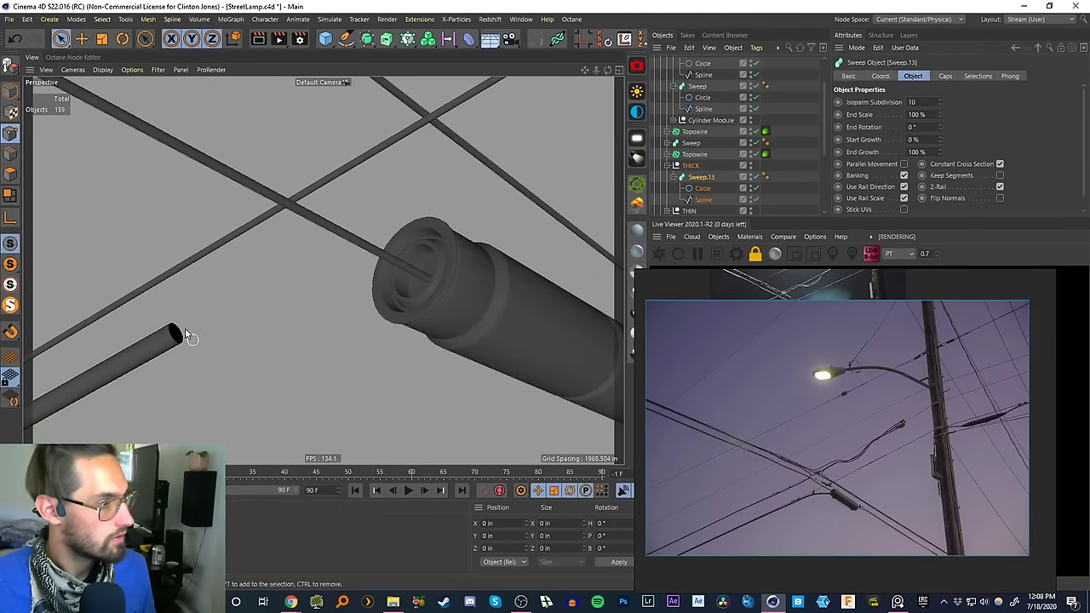
alt+drag(181, 331, 229, 386)
click(695, 202)
click(173, 335)
alt+drag(214, 304, 351, 236)
alt+drag(363, 228, 458, 187)
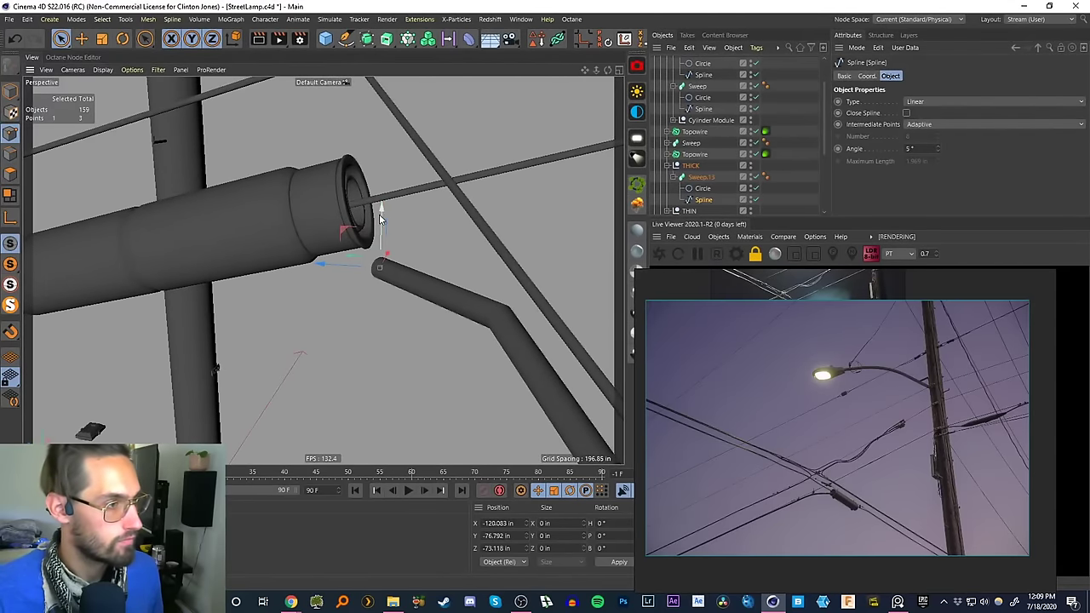
- Raise the new end point to about Y -72.9 in at X -117.7 in, and add a fourth point inside the cylinder at about Z -69.2 in
drag(381, 213, 395, 145)
alt+drag(386, 189, 421, 271)
drag(335, 155, 335, 90)
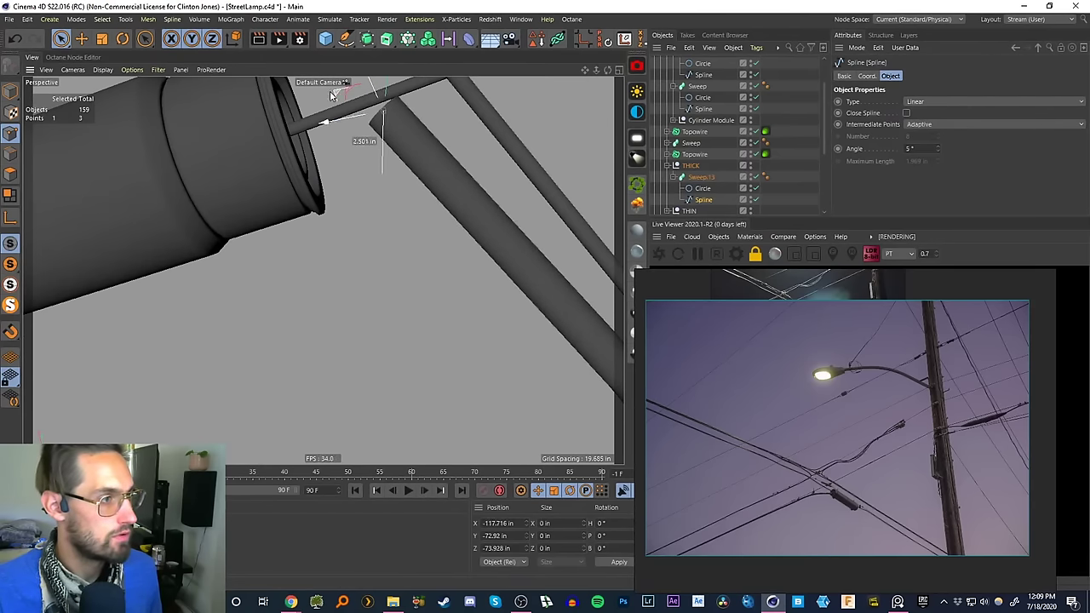
scroll(357, 128, down, 2)
alt+drag(357, 145, 323, 167)
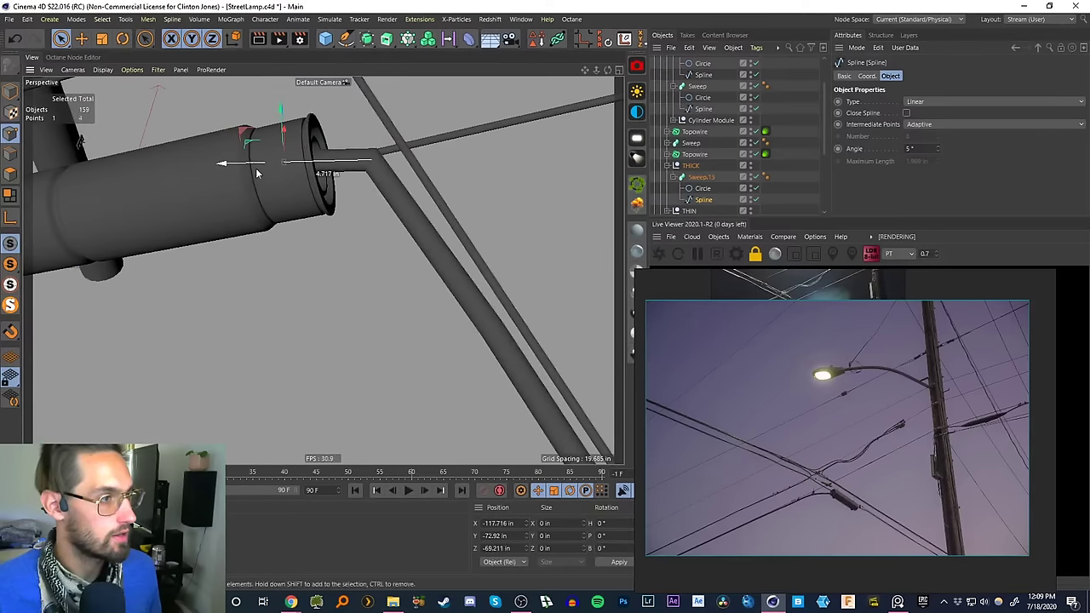
- Adjust the spline's outer bend point to about Y -73.7 in, Z -77.6 in so the wire leads into the cylinder
alt+drag(258, 173, 400, 161)
alt+drag(379, 204, 423, 192)
alt+drag(358, 214, 383, 115)
key(ctrl+z)
alt+drag(341, 138, 522, 136)
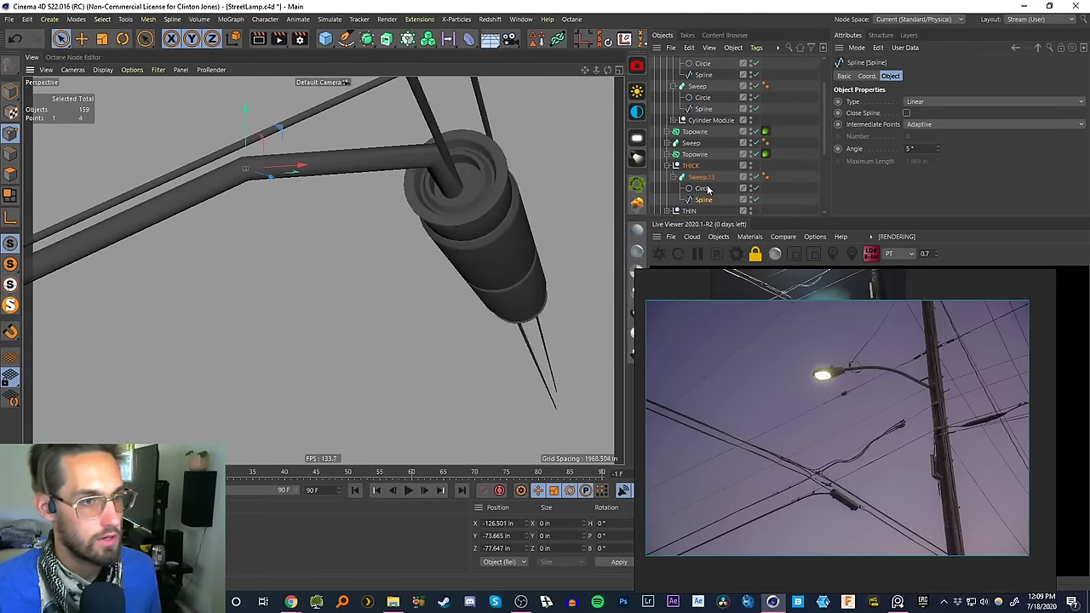
- Select the spline's two bend points and apply soft interpolation to round the wire's corners
alt+drag(273, 178, 343, 127)
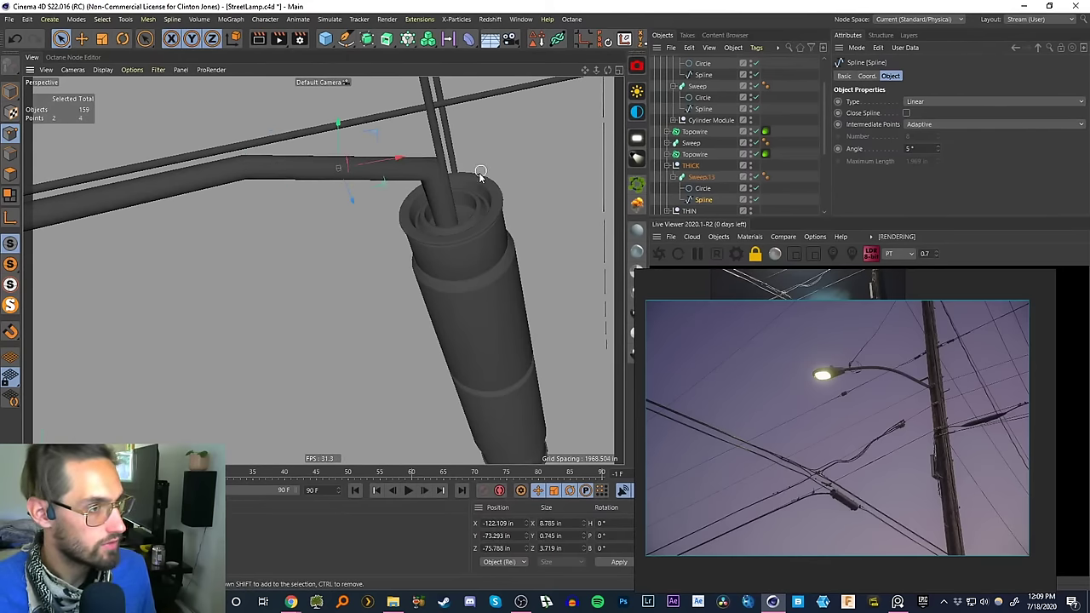
right_click(396, 169)
click(430, 192)
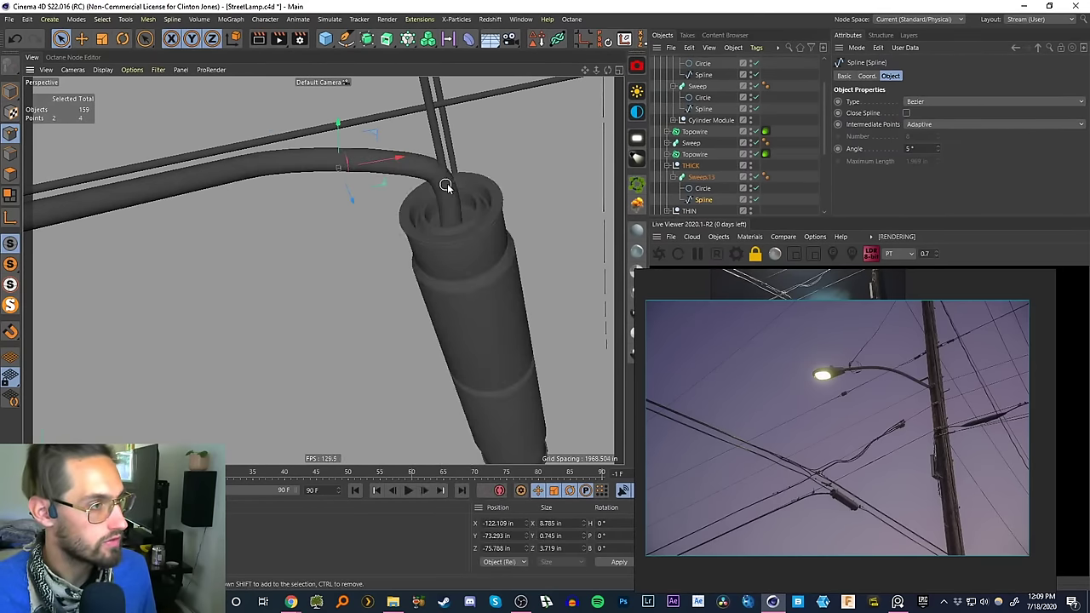
- Reposition the thick wire's end point inside the cylinder's opening, and shift the last two points sideways to center on about X -118.2 in
mouse_move(407, 198)
alt+mouse_down()
mouse_move(482, 202)
mouse_move(507, 269)
mouse_move(469, 307)
mouse_move(440, 301)
mouse_move(443, 204)
mouse_move(419, 208)
alt+mouse_up()
click(390, 205)
key(e)
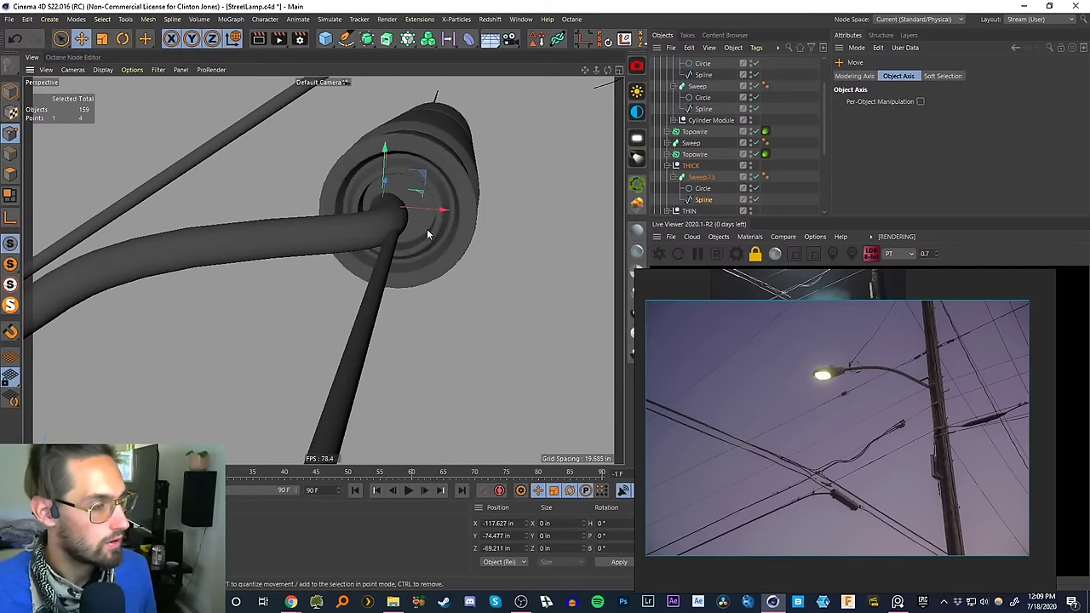
mouse_move(427, 228)
mouse_down()
mouse_move(400, 219)
mouse_move(440, 230)
mouse_up()
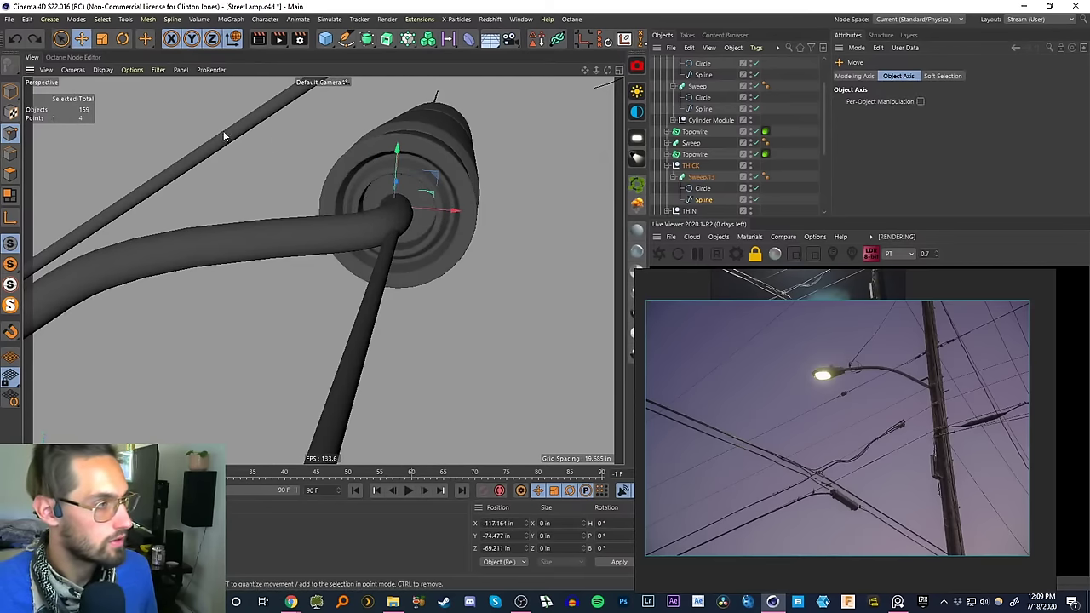
click(60, 39)
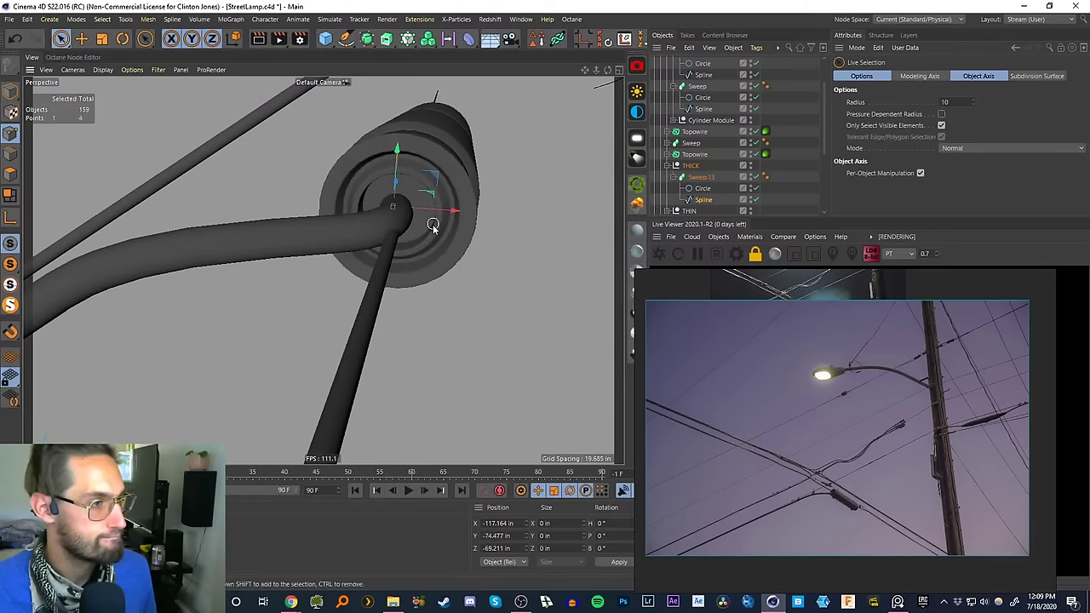
drag(377, 235, 424, 223)
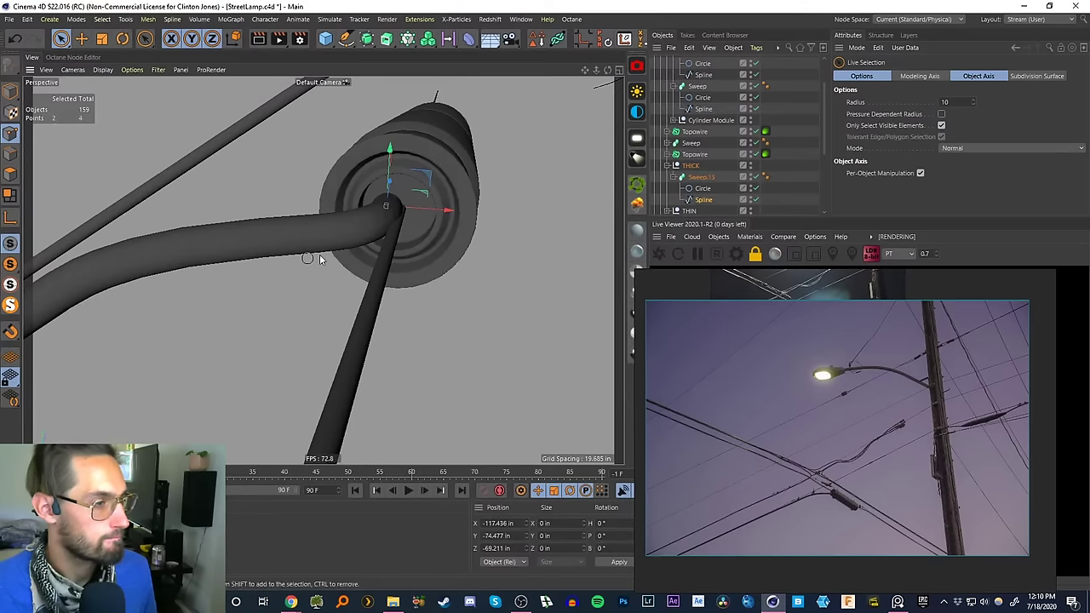
shift+click(362, 223)
drag(426, 223, 414, 219)
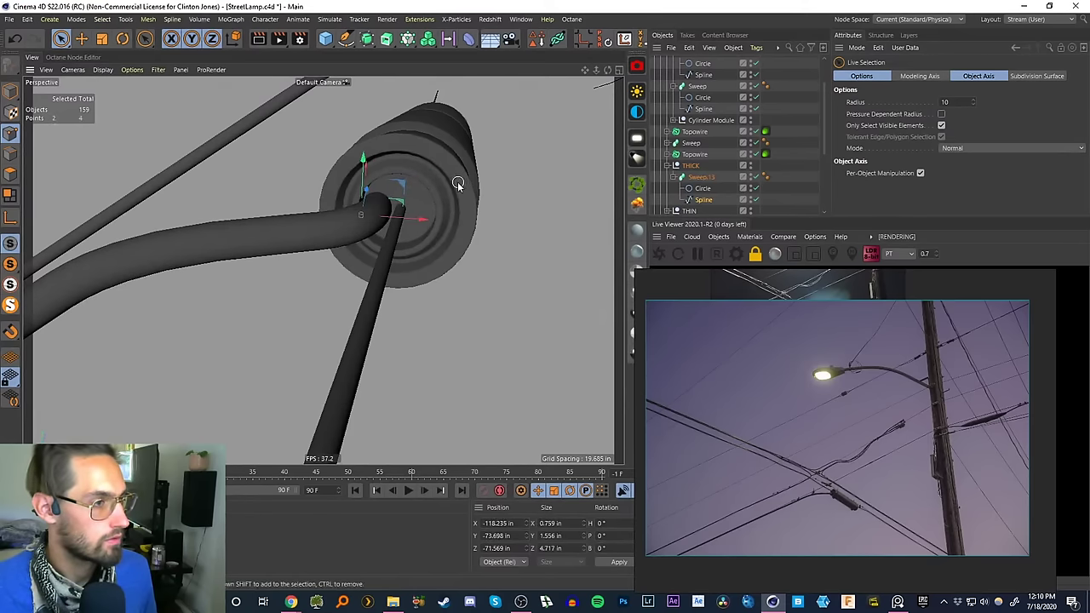
- In Model mode, select the cylinder and move it back along its X axis to about 0.48 in
click(458, 184)
click(6, 95)
click(449, 194)
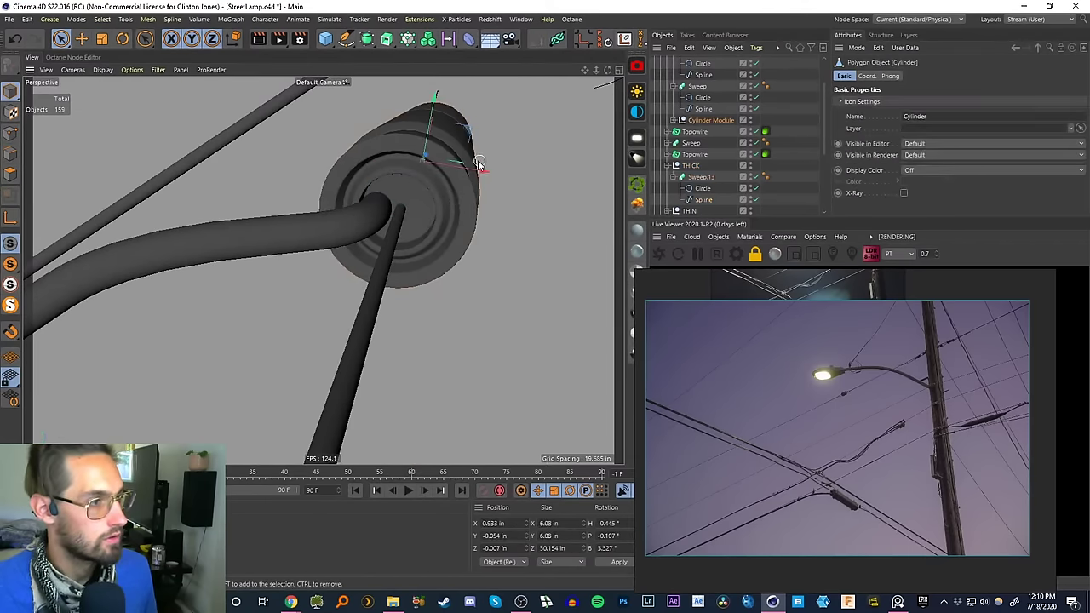
drag(480, 170, 535, 165)
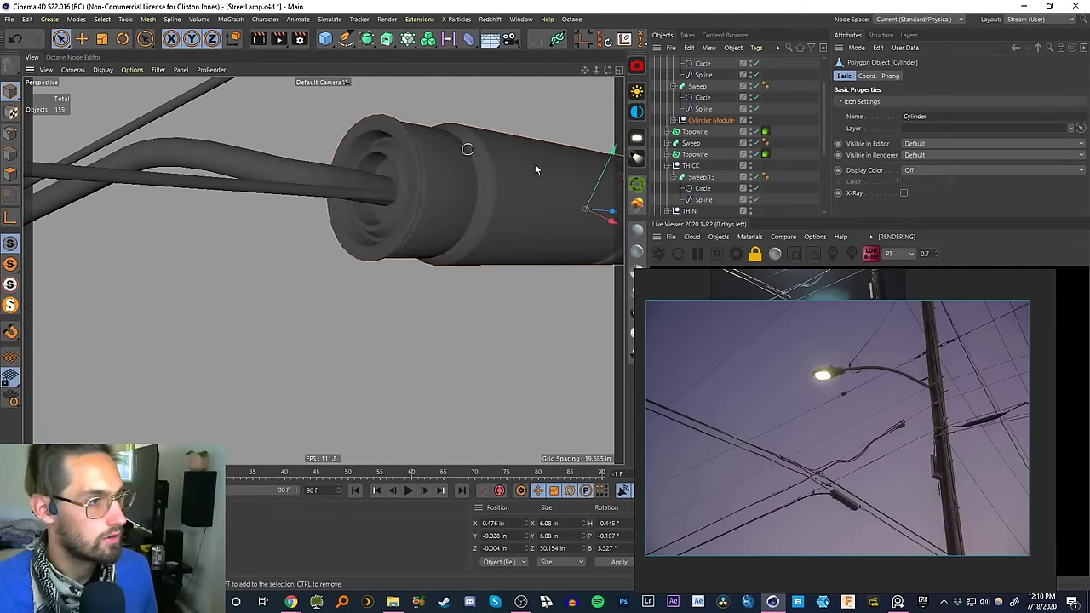
alt+middle_drag(534, 165, 281, 178)
alt+drag(428, 181, 395, 194)
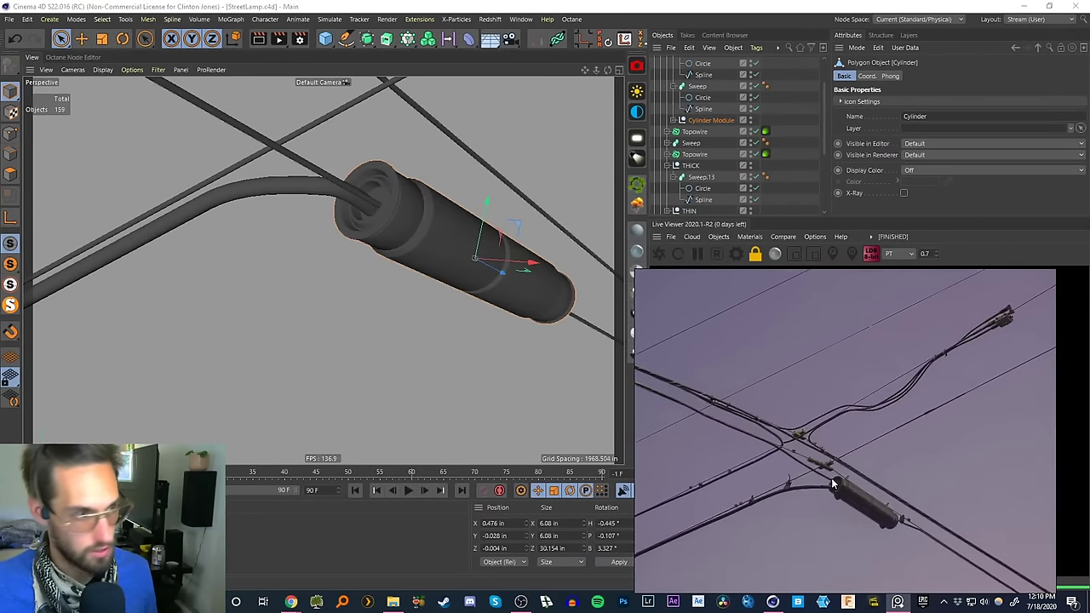
- Select the Sweep.13 spline in the THICK group for point editing
alt+drag(313, 187, 599, 280)
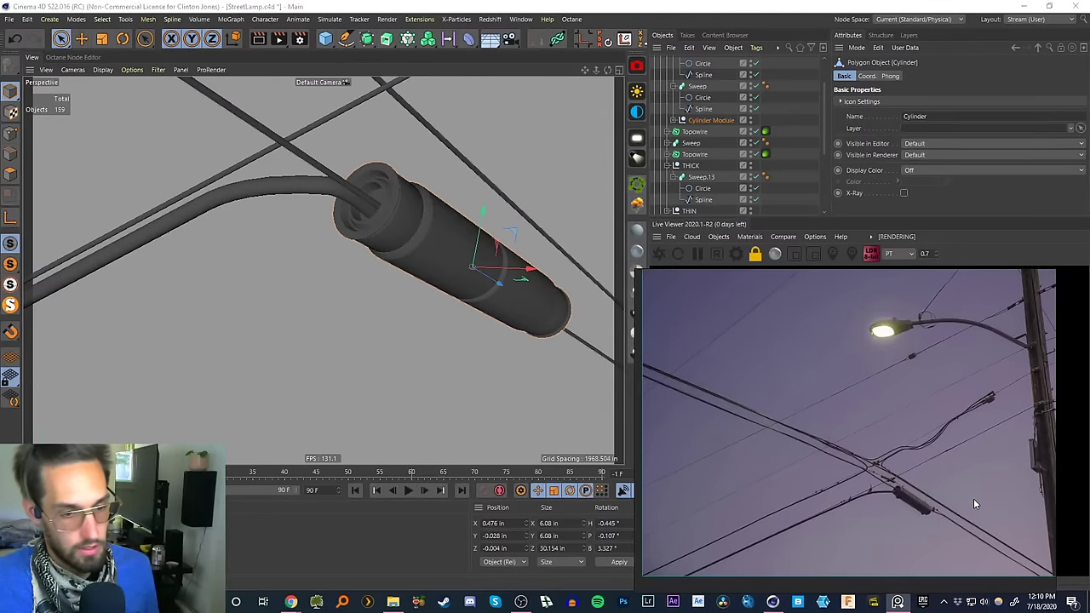
alt+drag(583, 313, 348, 305)
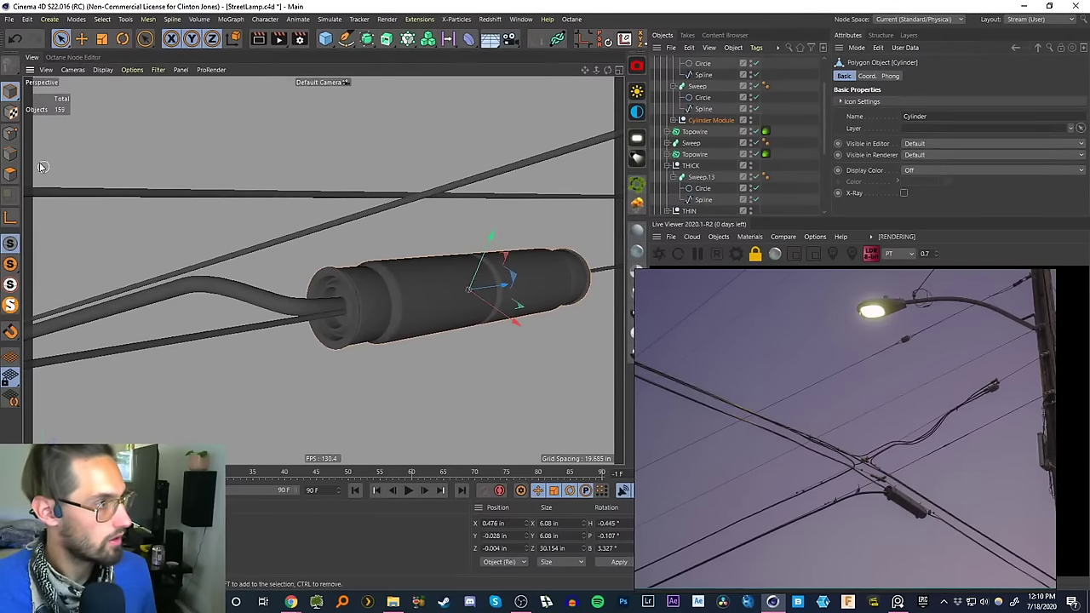
click(10, 133)
click(703, 200)
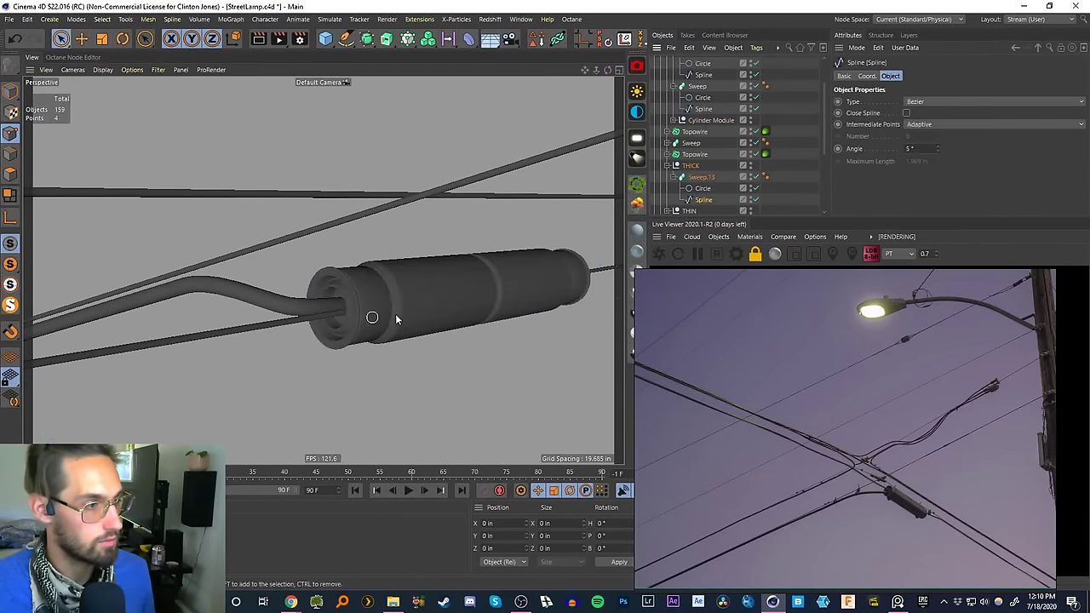
click(10, 91)
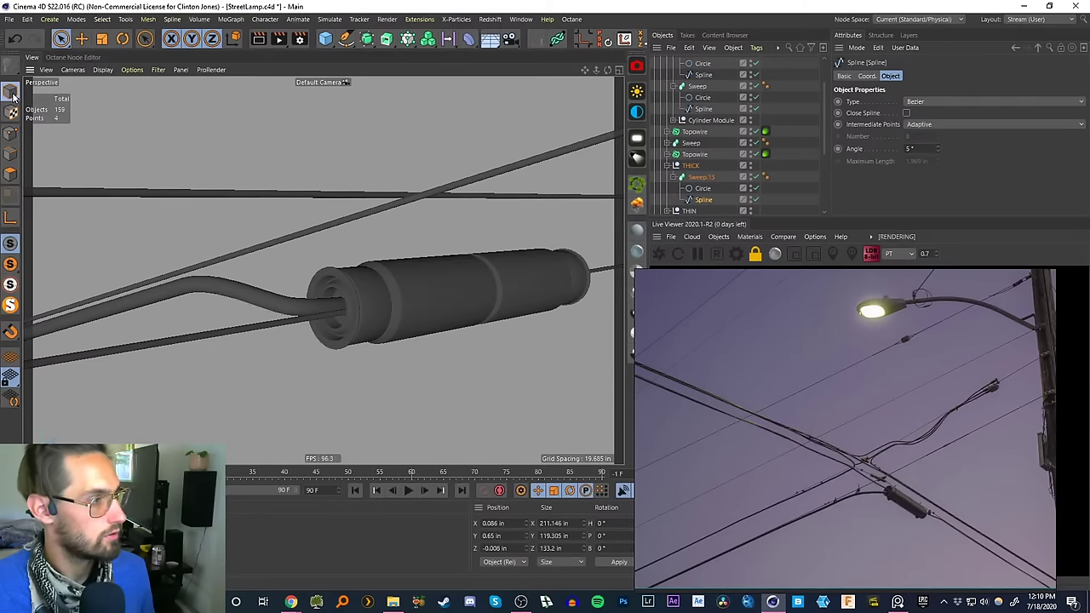
click(255, 291)
click(11, 138)
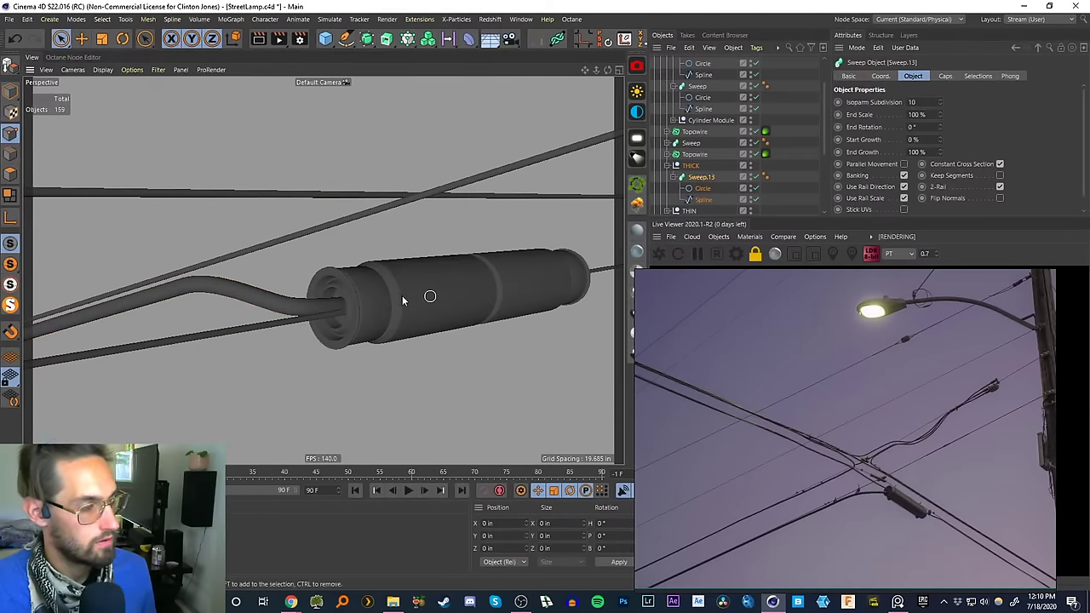
click(702, 199)
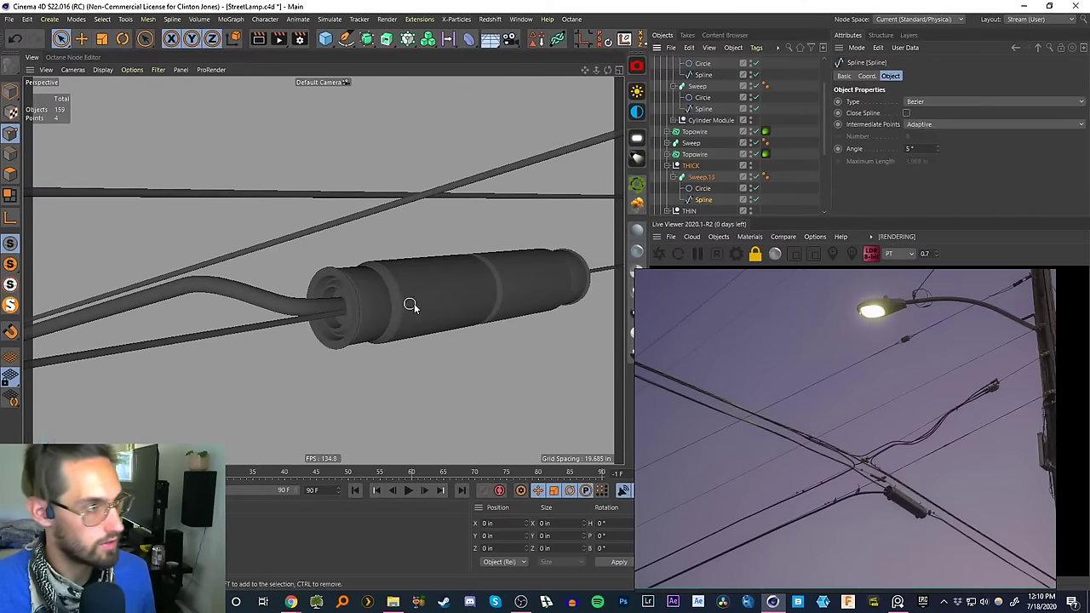
- Extend the thick wire's spline from its end point with a new point beyond the cylinder's far end, at about Y -84.8 in, Z -39.6 in
alt+drag(414, 305, 390, 297)
alt+middle_drag(391, 297, 290, 271)
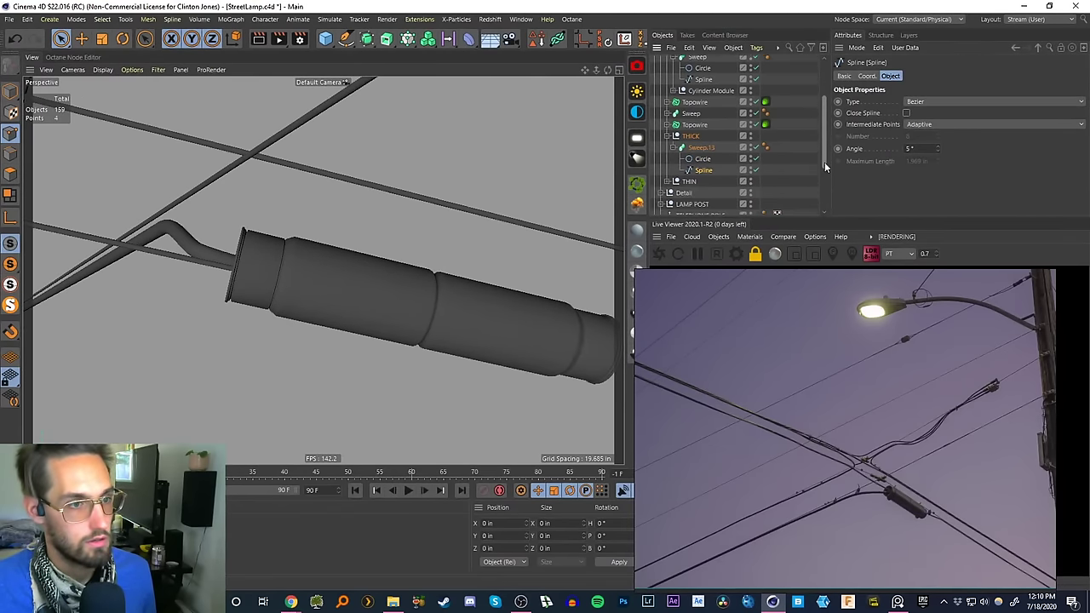
scroll(823, 164, down, 2)
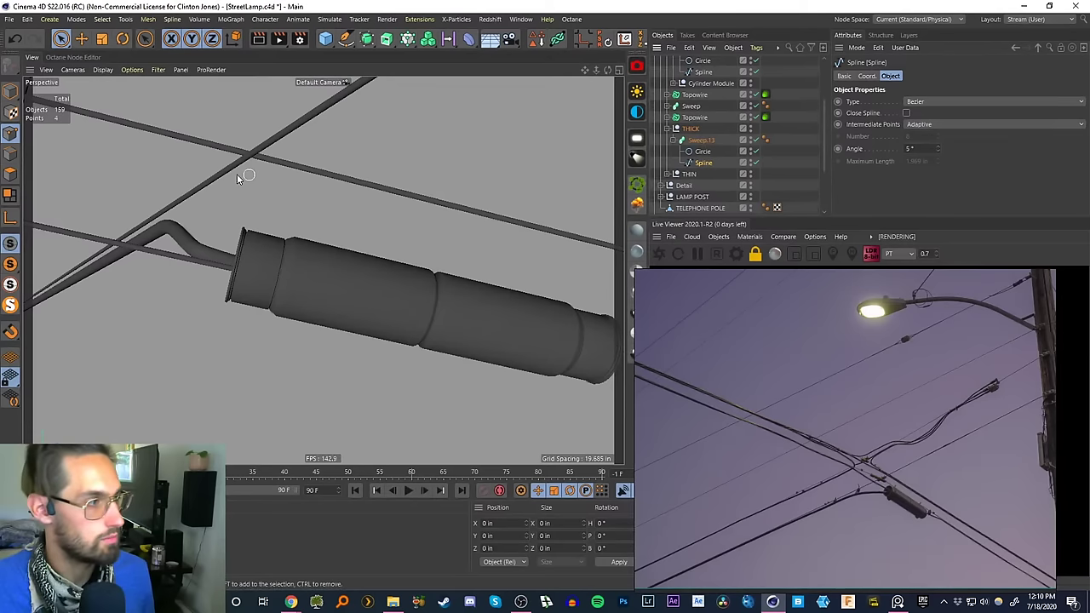
alt+drag(273, 231, 346, 339)
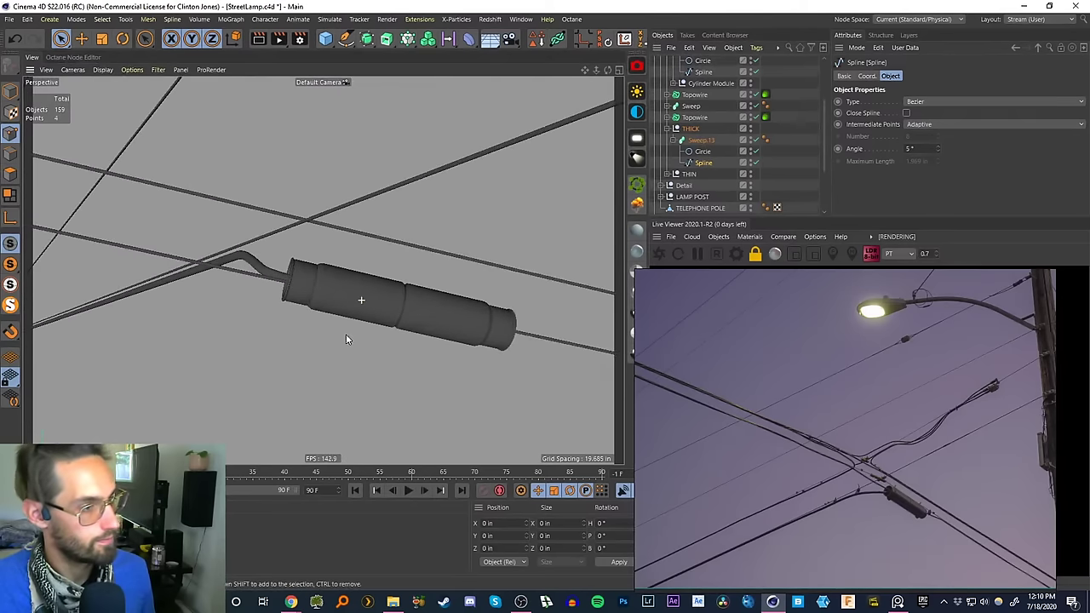
click(408, 306)
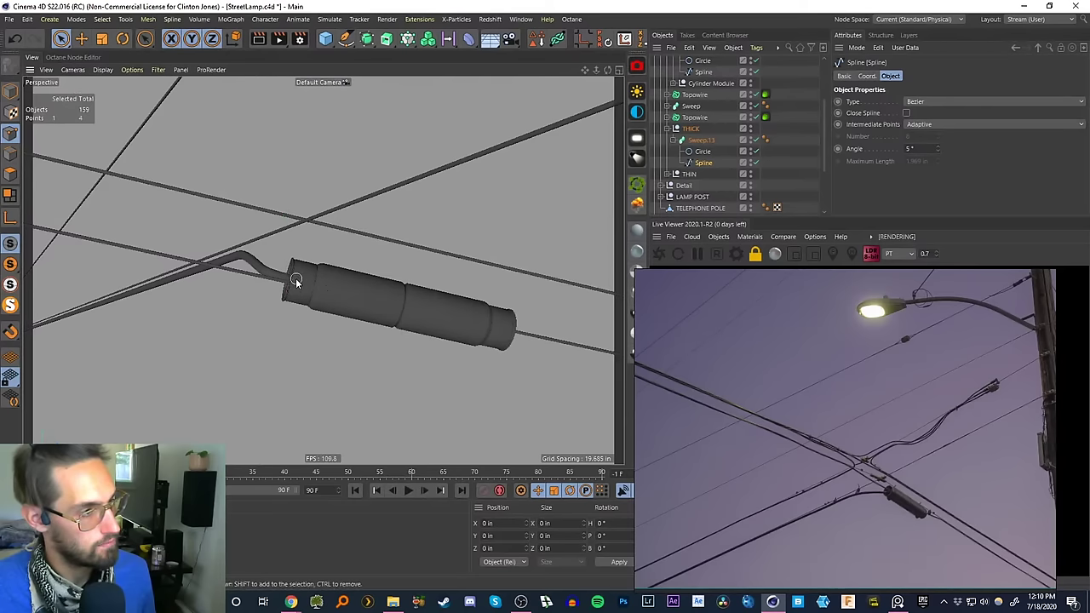
alt+drag(317, 291, 274, 247)
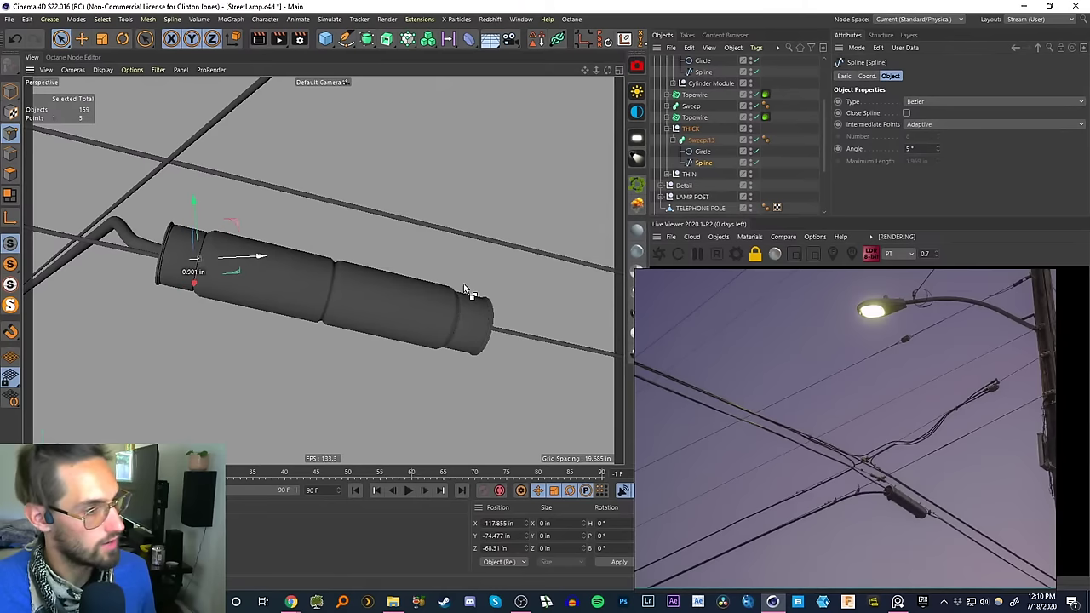
drag(464, 285, 561, 307)
alt+middle_drag(498, 289, 310, 276)
drag(332, 195, 333, 285)
alt+middle_drag(202, 283, 192, 249)
alt+drag(312, 292, 271, 246)
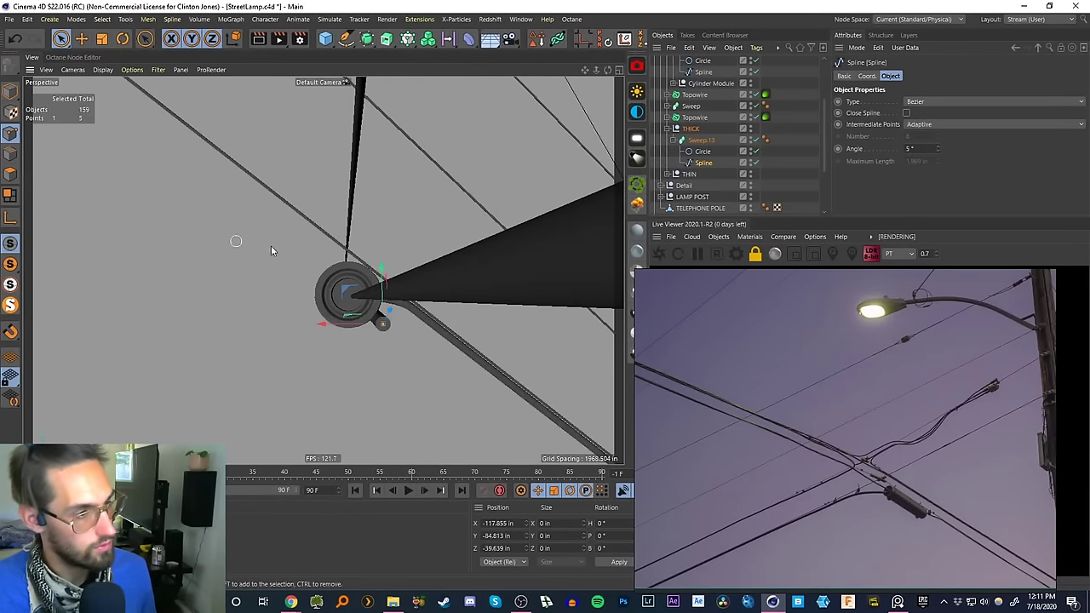
- Shift the new spline point toward the cylinder's far opening, to about X -115.3 in, Y -83.4 in
alt+right_drag(338, 310, 367, 292)
drag(383, 314, 320, 278)
alt+drag(358, 303, 417, 334)
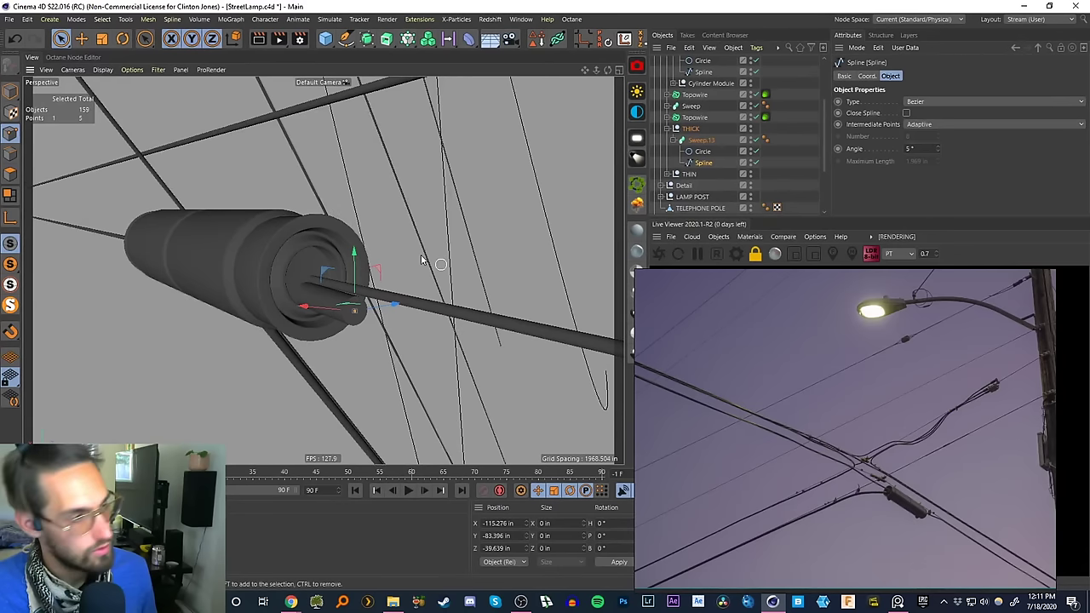
- Pull the spline's end point outward along the neighbouring wire to about Y -162.3 in, Z 227.7 in
alt+drag(215, 249, 233, 230)
alt+right_drag(232, 229, 224, 417)
alt+drag(224, 417, 300, 309)
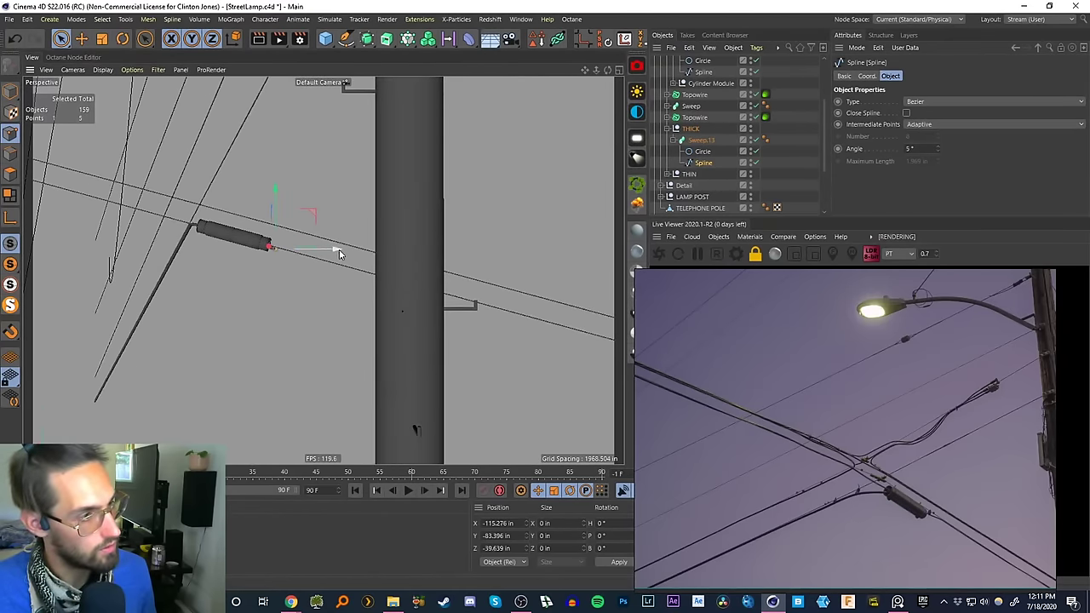
alt+drag(273, 252, 339, 175)
drag(535, 114, 517, 223)
mouse_move(598, 235)
mouse_down()
mouse_move(587, 231)
mouse_move(596, 223)
mouse_up()
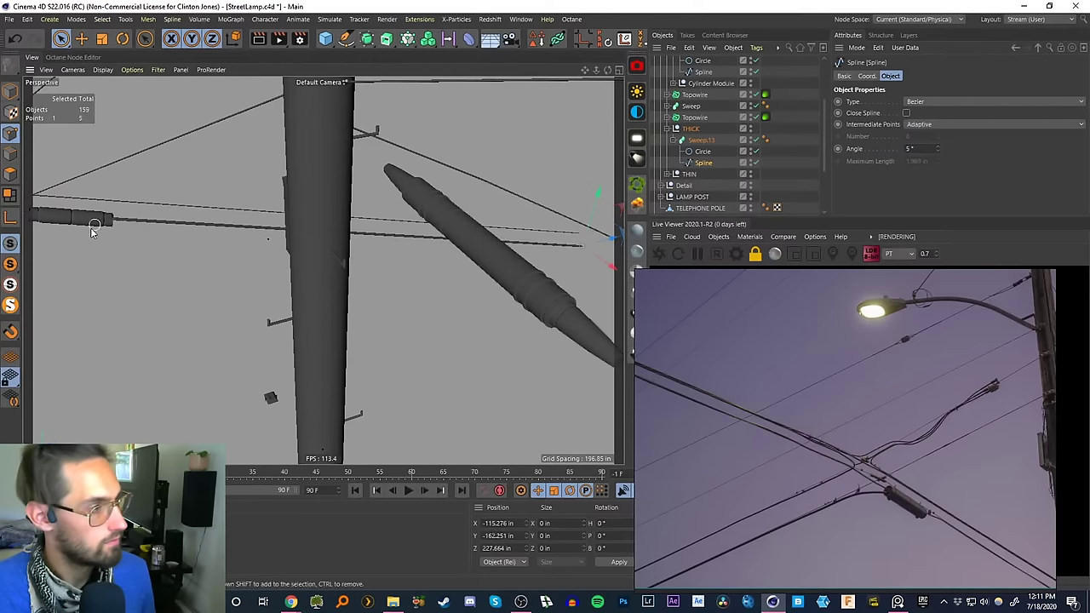
- Line up the thick wire's end point with the neighbouring wire's end at about X -103.4 in, Y -156.9 in
alt+middle_drag(91, 228, 153, 232)
alt+right_drag(158, 228, 218, 131)
alt+drag(187, 221, 465, 311)
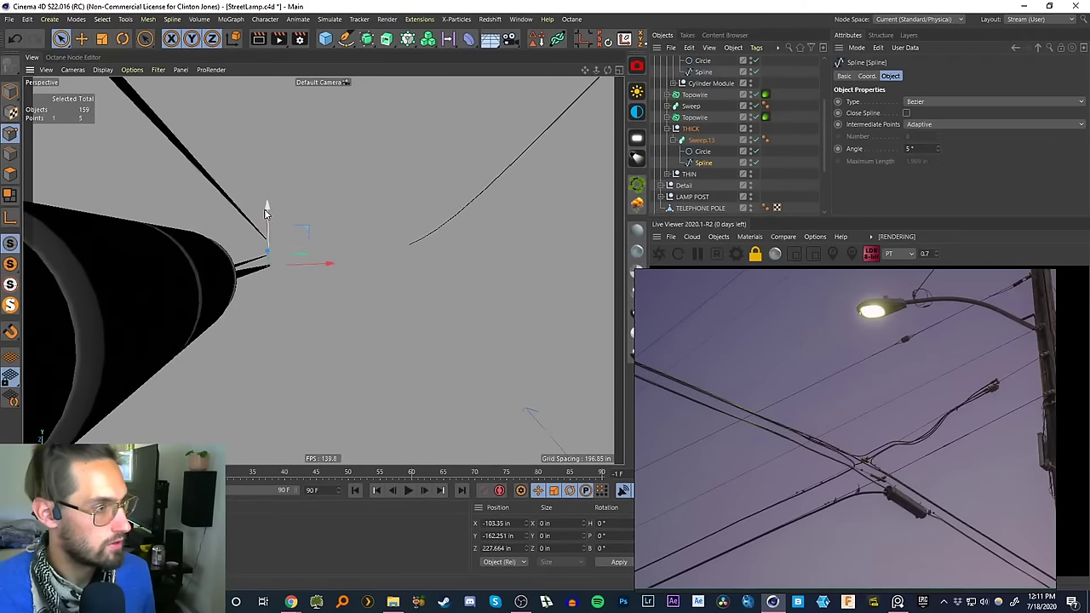
alt+drag(193, 267, 289, 245)
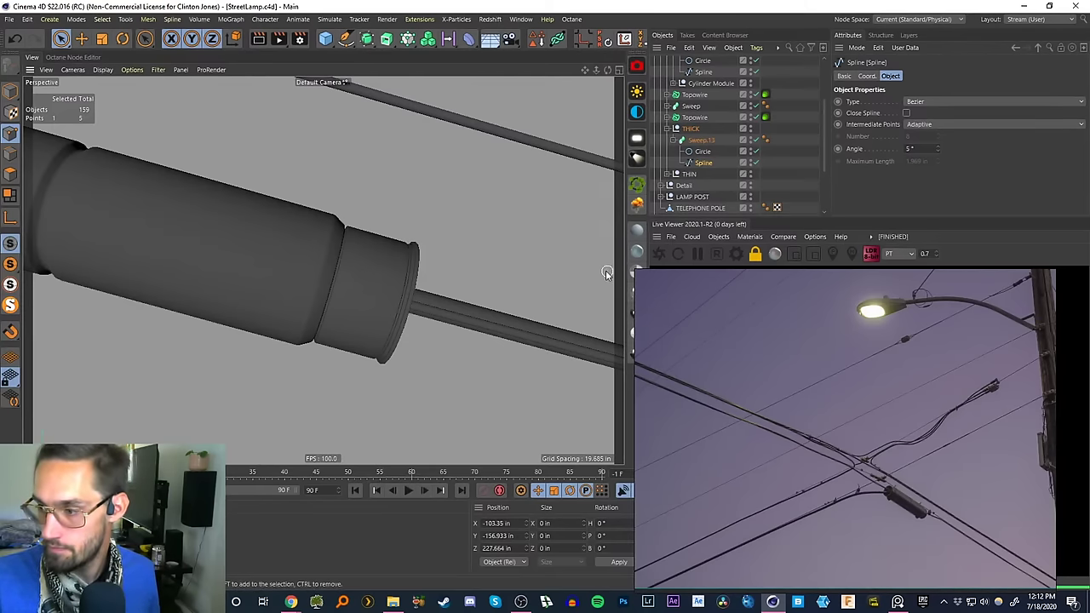
- Examine the extended thick wire and cylinder from several angles against the reference photo
alt+drag(531, 319, 445, 275)
alt+right_drag(275, 243, 243, 366)
alt+drag(292, 245, 302, 195)
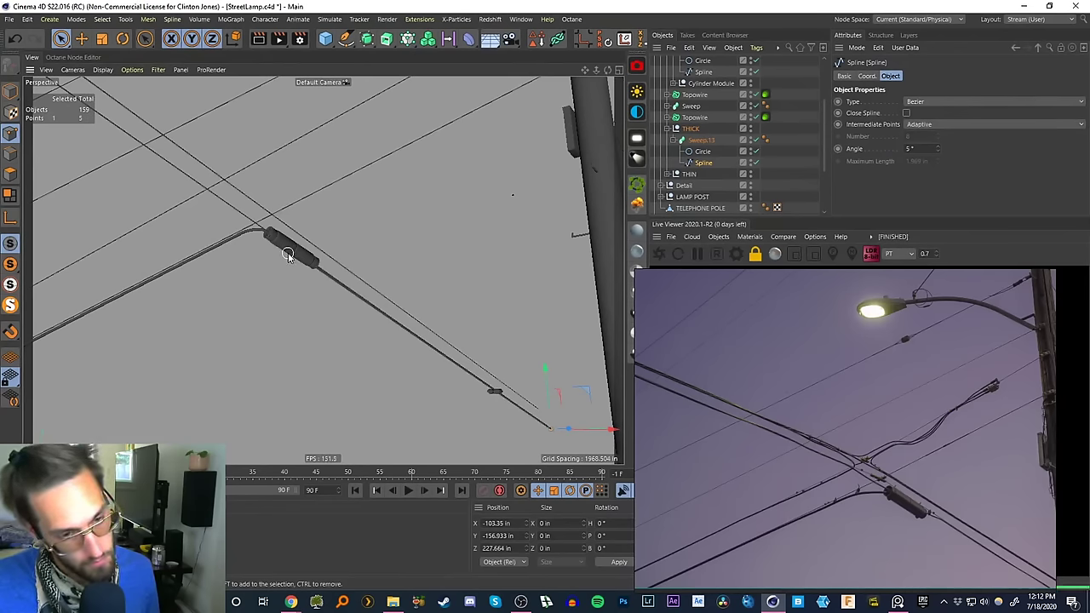
alt+drag(272, 239, 363, 225)
alt+drag(381, 206, 348, 222)
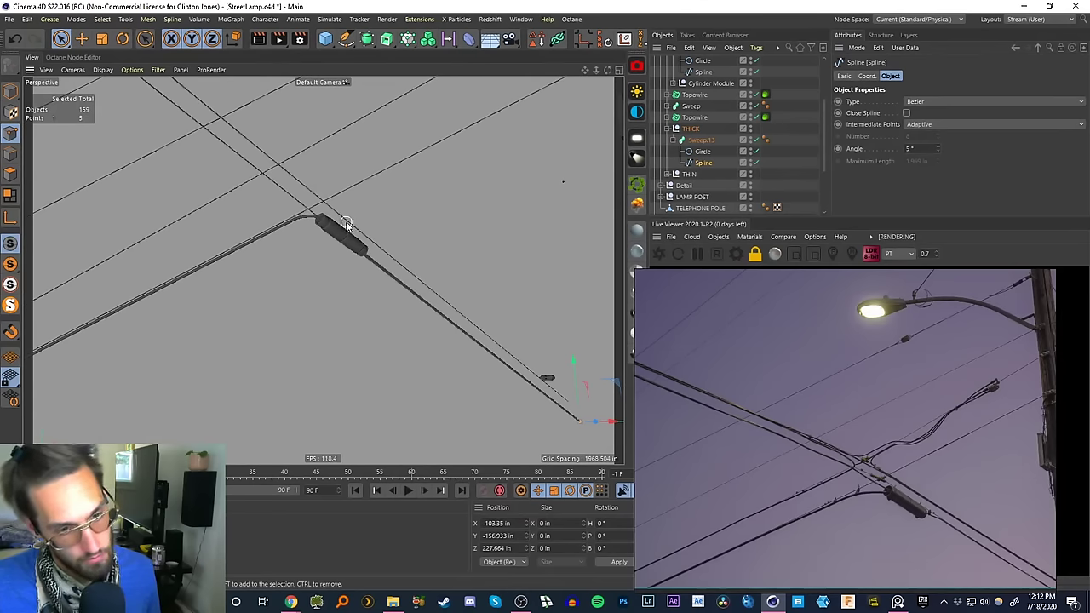
alt+middle_drag(340, 230, 299, 241)
alt+drag(306, 238, 443, 387)
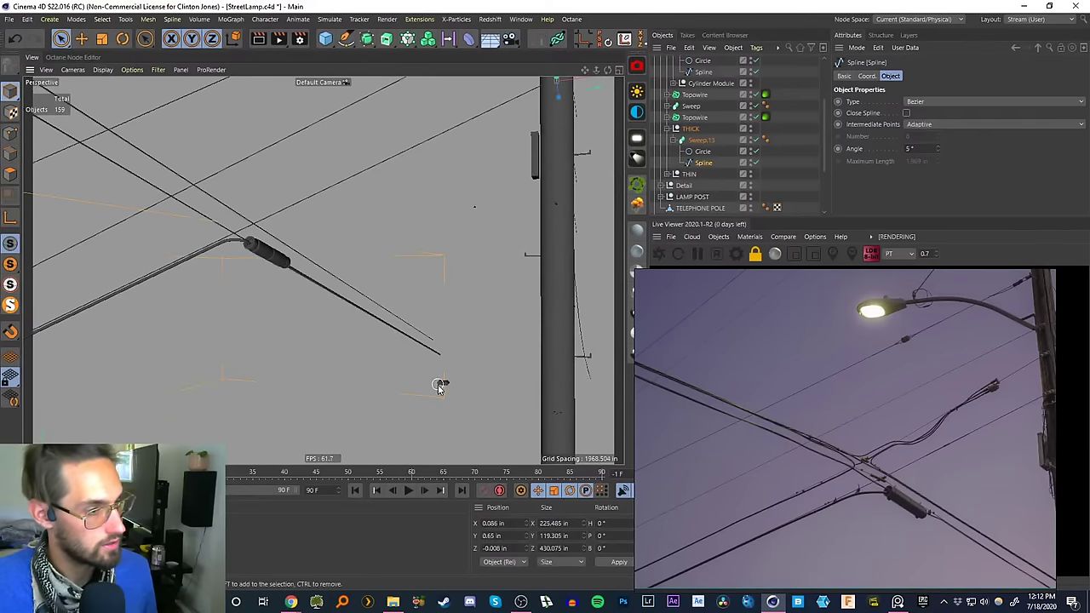
- Select the wire box null in the Detail group and raise it to about Y 36.7 in
click(439, 386)
click(683, 185)
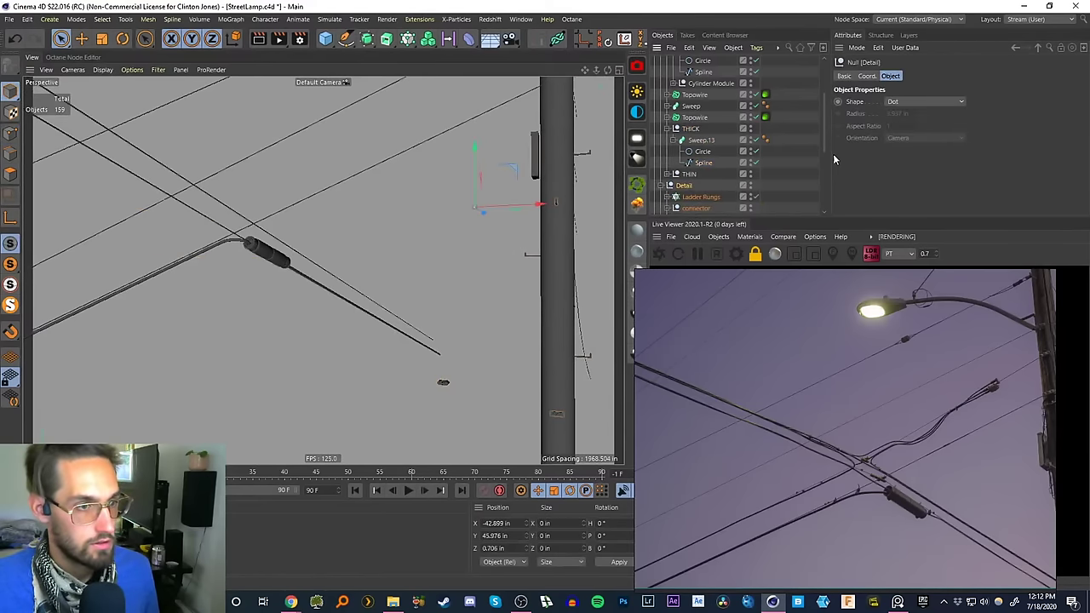
drag(822, 147, 823, 175)
click(694, 178)
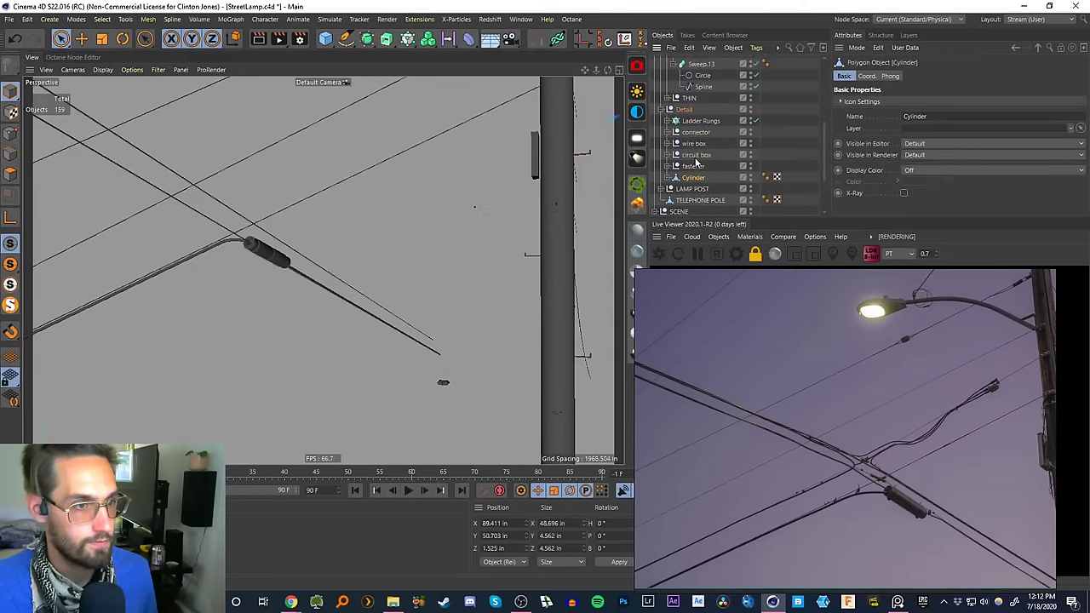
click(694, 154)
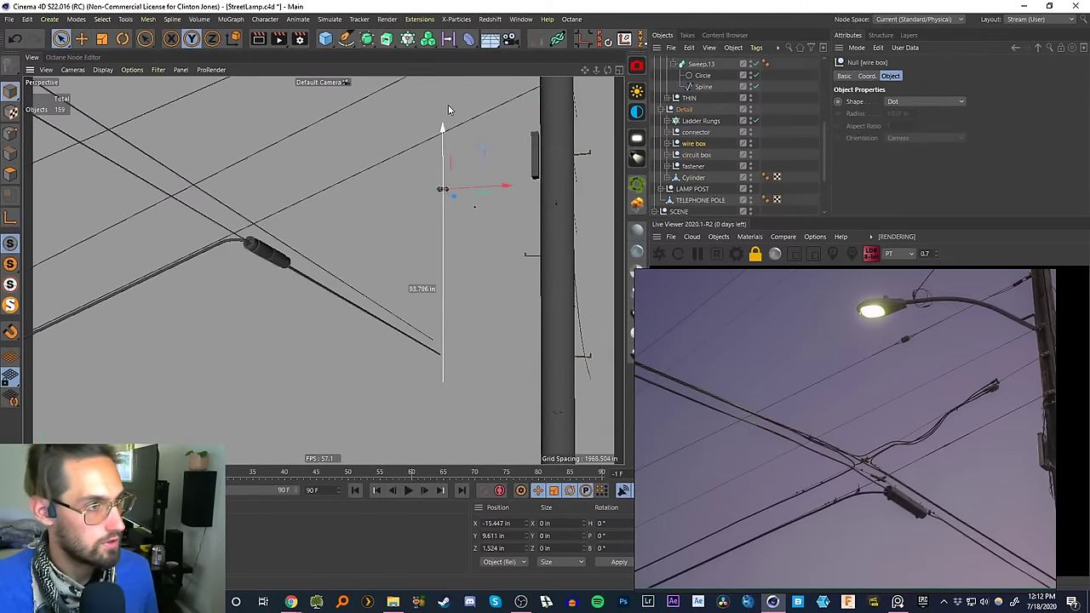
drag(451, 93, 451, 90)
- Move the wire box onto the wires near the cylinder, at about X -4.9 in, Y 33.3 in, Z -23.5 in
alt+middle_drag(436, 166, 411, 209)
alt+right_drag(412, 210, 435, 166)
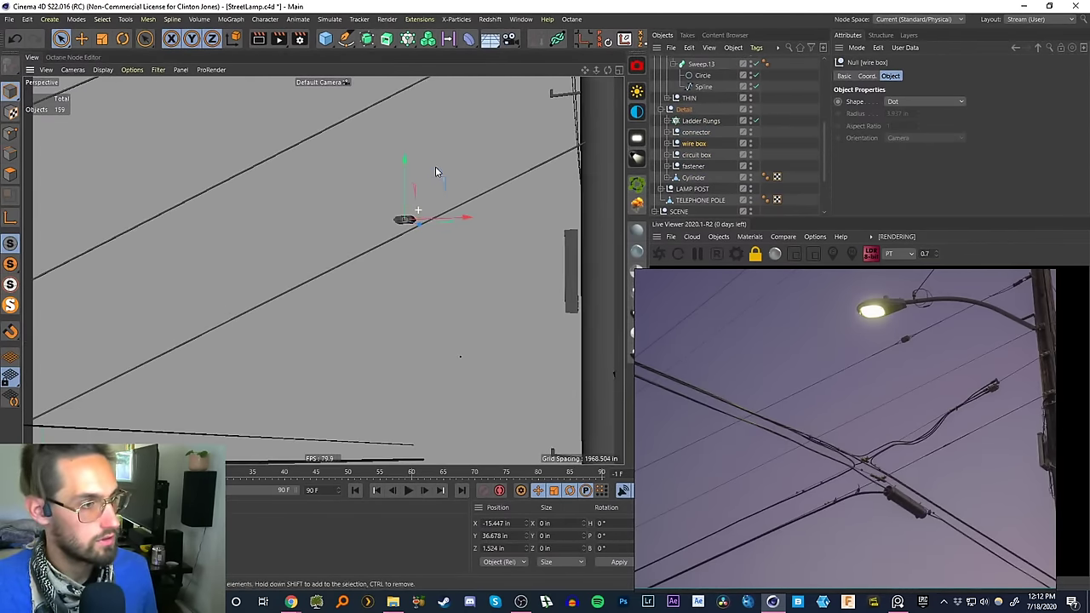
alt+drag(419, 222, 440, 211)
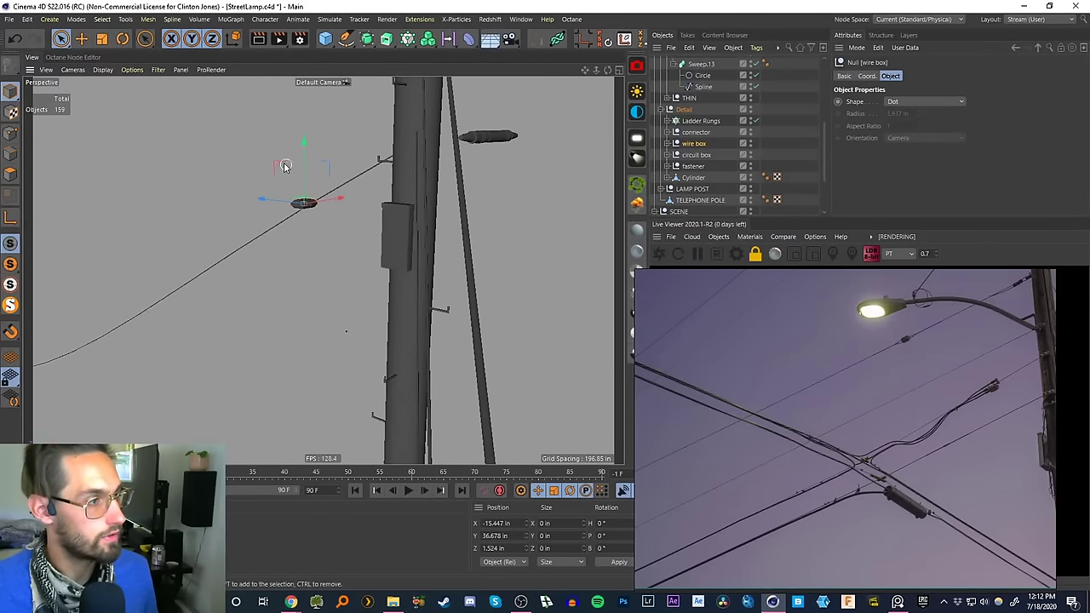
drag(278, 168, 408, 201)
alt+drag(413, 226, 340, 209)
scroll(338, 207, up, 4)
alt+drag(285, 231, 411, 219)
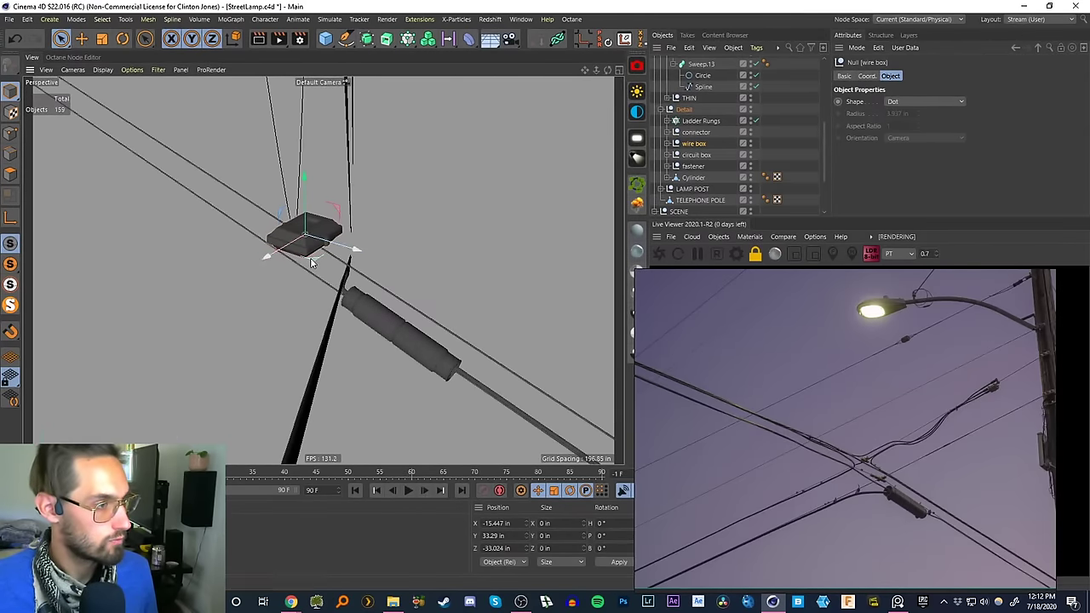
drag(312, 260, 436, 343)
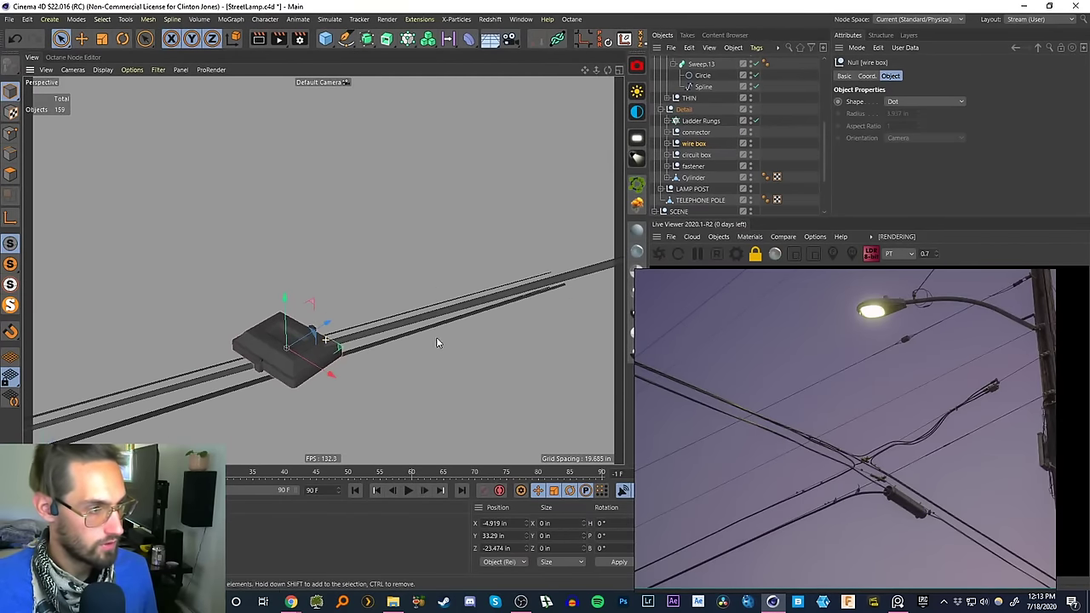
- Rotate the wire box to a heading of about 32.8°, aligning it with the wire as seen from the top
key(r)
drag(309, 377, 336, 362)
alt+drag(336, 362, 540, 181)
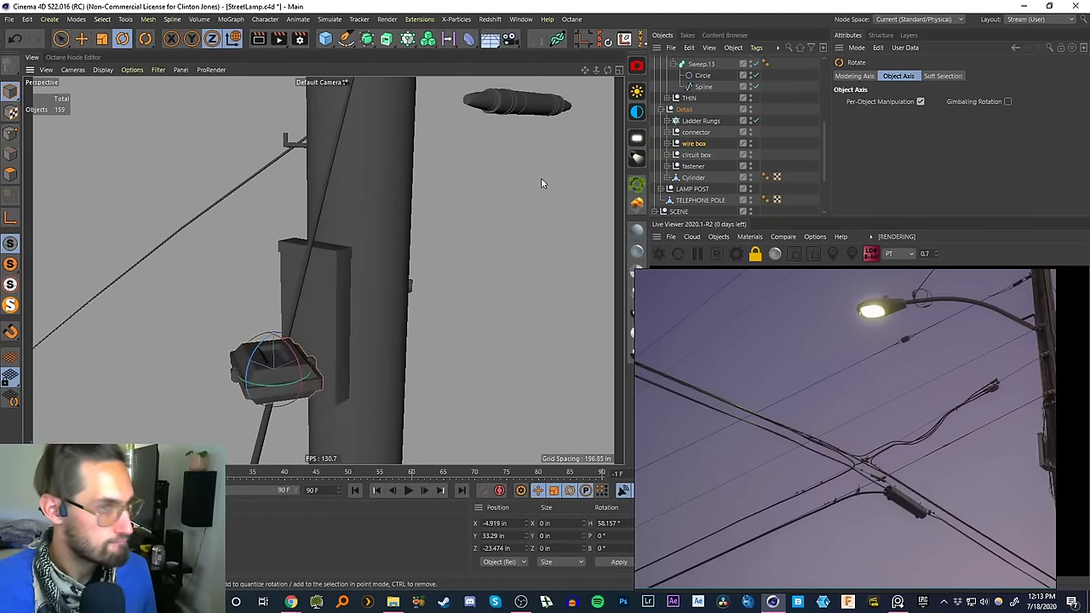
click(620, 69)
scroll(502, 167, up, 5)
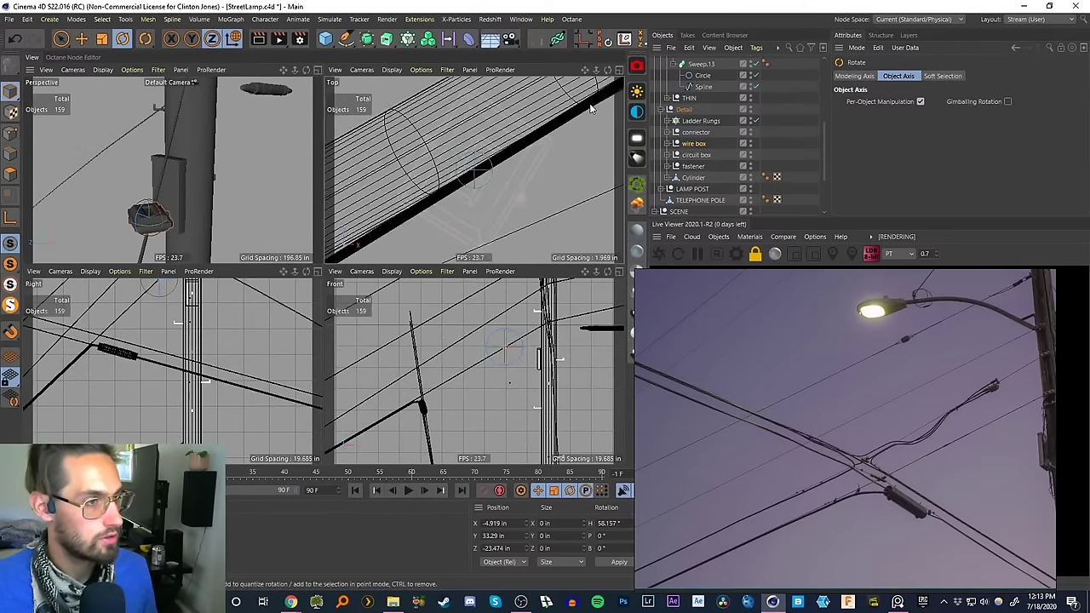
click(619, 69)
scroll(491, 222, down, 2)
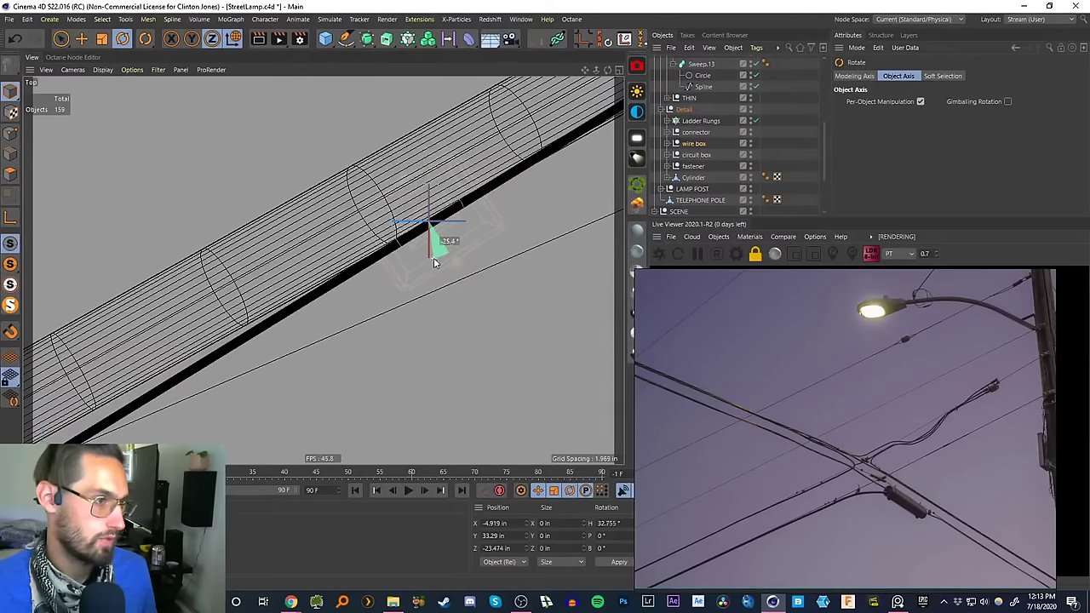
drag(463, 251, 497, 220)
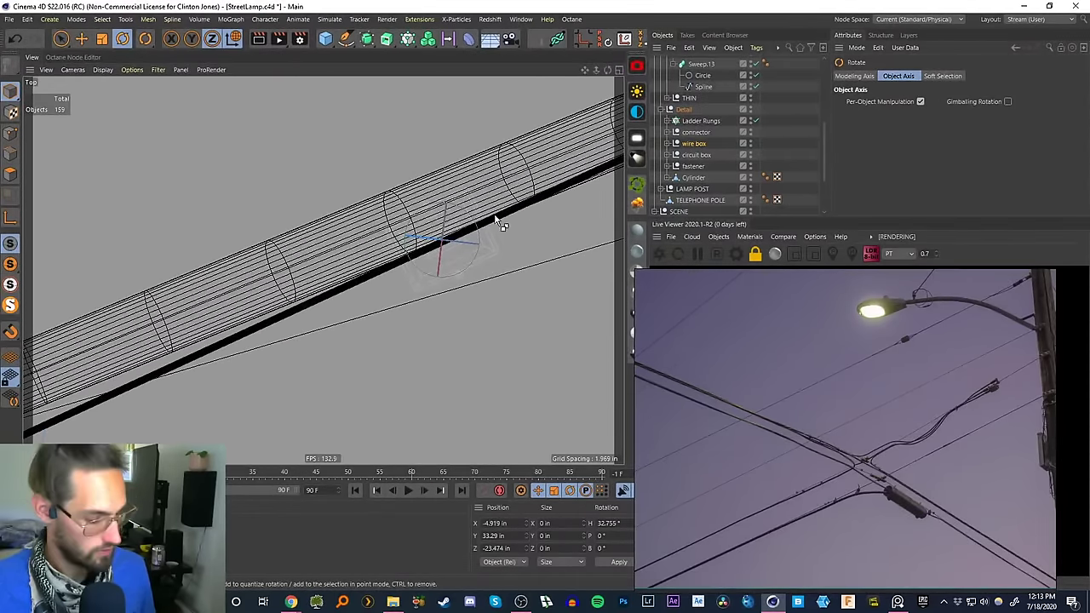
click(617, 71)
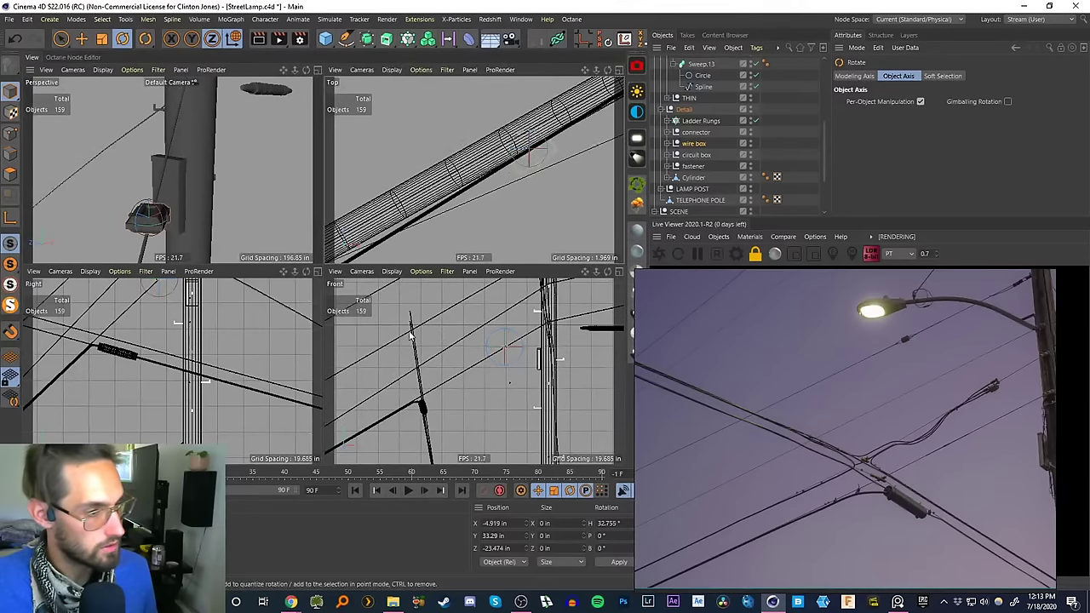
- Tilt the wire box along the wire's slope to about H 29.3°, P -15.3°, B -25.1°, and center it at about X -4.7 in, Y 32.9 in
key(s)
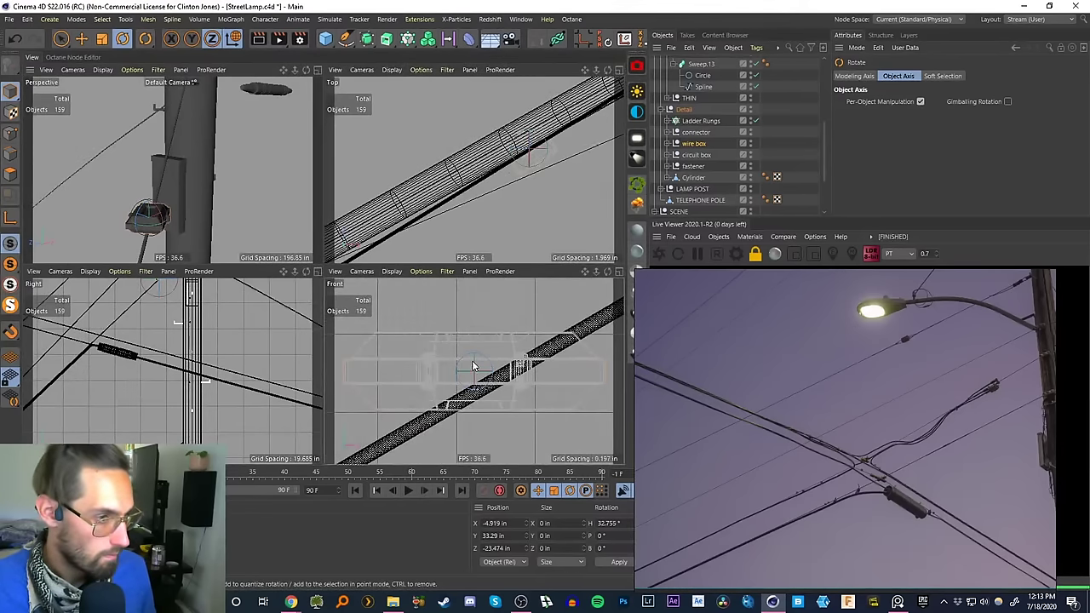
mouse_move(466, 357)
mouse_down()
mouse_move(460, 368)
mouse_move(474, 372)
mouse_up()
key(e)
key(r)
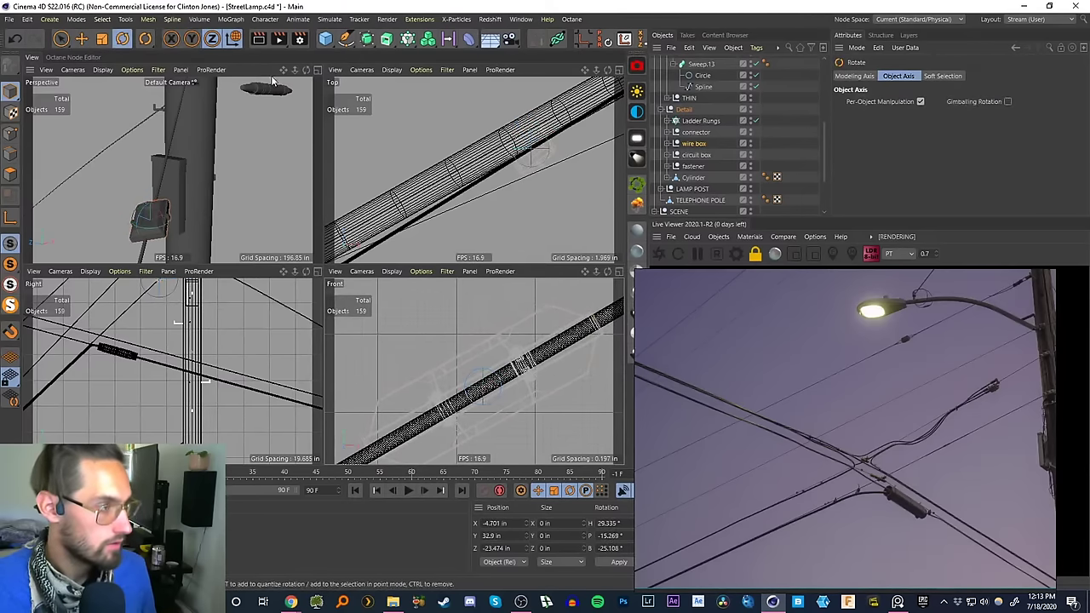
click(316, 70)
scroll(281, 368, up, 5)
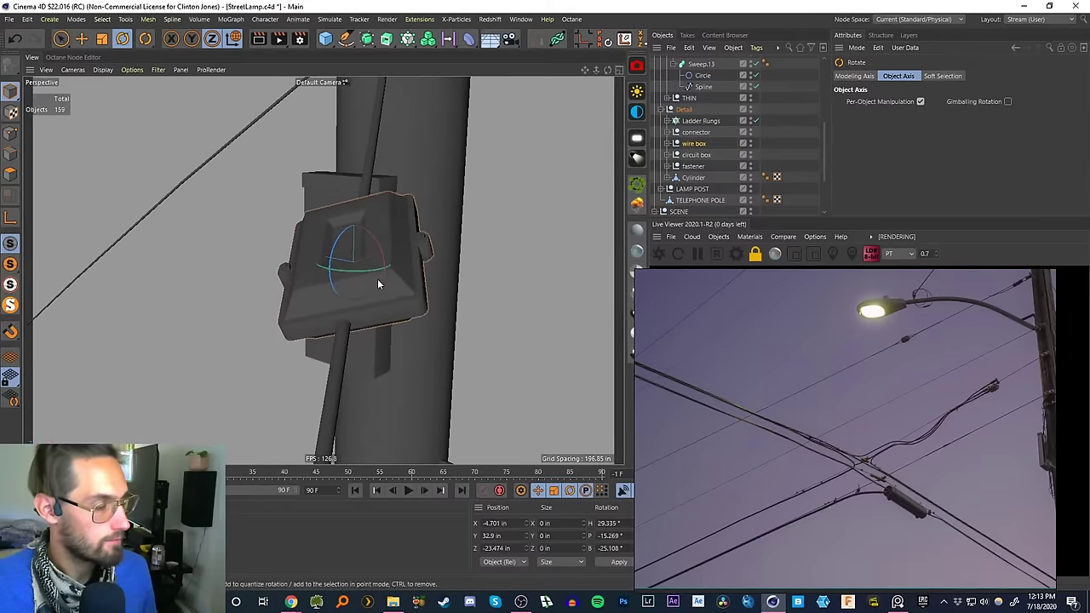
- Fine-tune the wire box's rotation to about H 25.6°, P -13.4°, B -27.2° so it follows the wire
alt+drag(377, 278, 373, 189)
drag(340, 260, 343, 263)
mouse_move(344, 262)
alt+mouse_down()
mouse_move(360, 258)
mouse_move(350, 257)
alt+mouse_up()
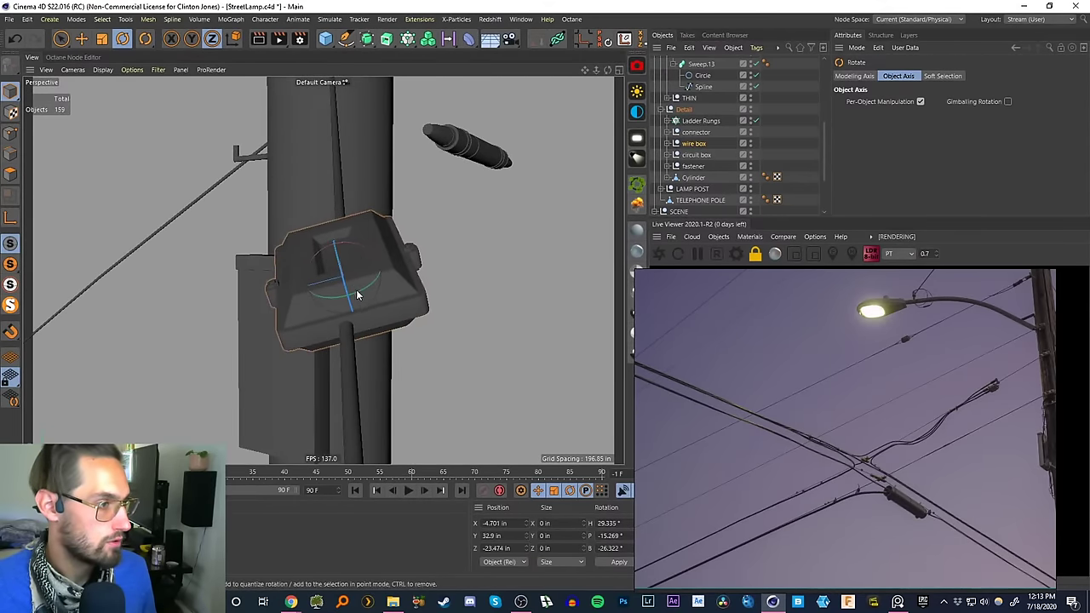
drag(357, 295, 502, 266)
alt+right_drag(502, 261, 451, 403)
alt+drag(494, 265, 525, 285)
alt+right_drag(525, 285, 534, 226)
alt+drag(534, 227, 425, 247)
click(345, 38)
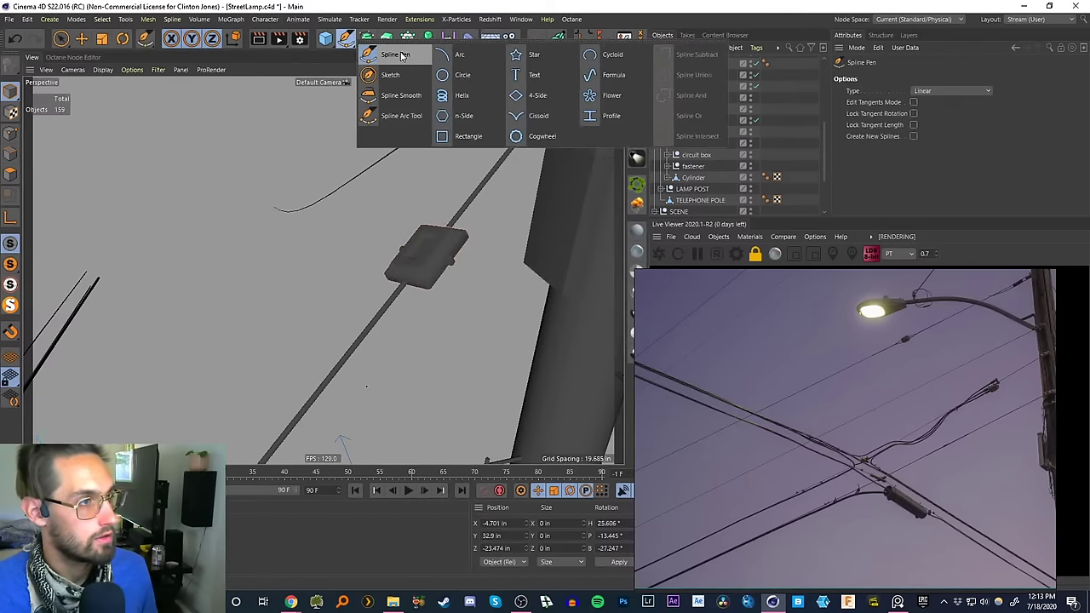
click(731, 142)
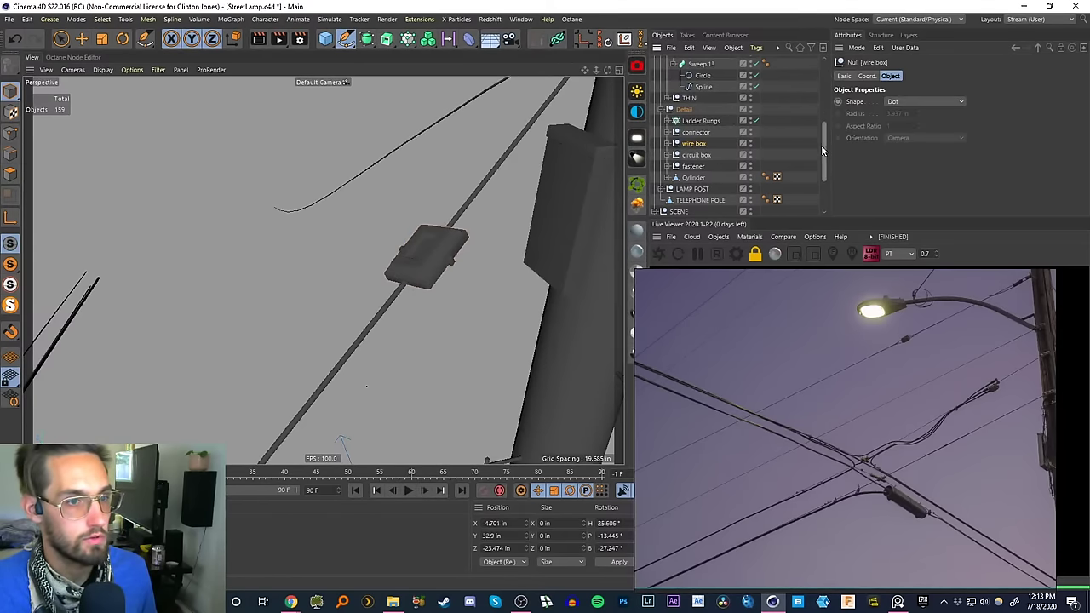
scroll(670, 155, up, 4)
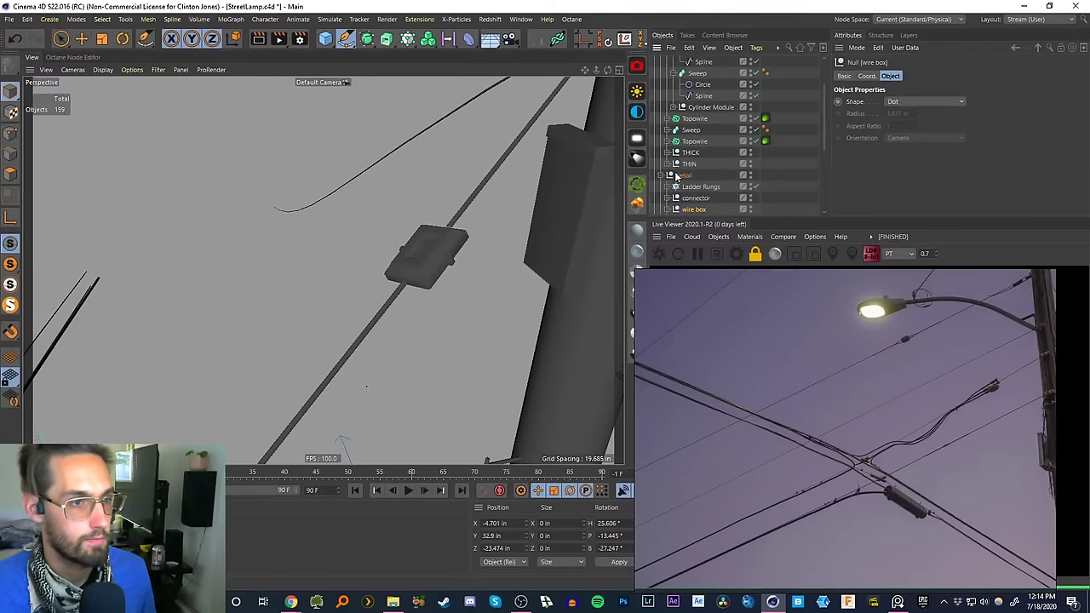
click(695, 176)
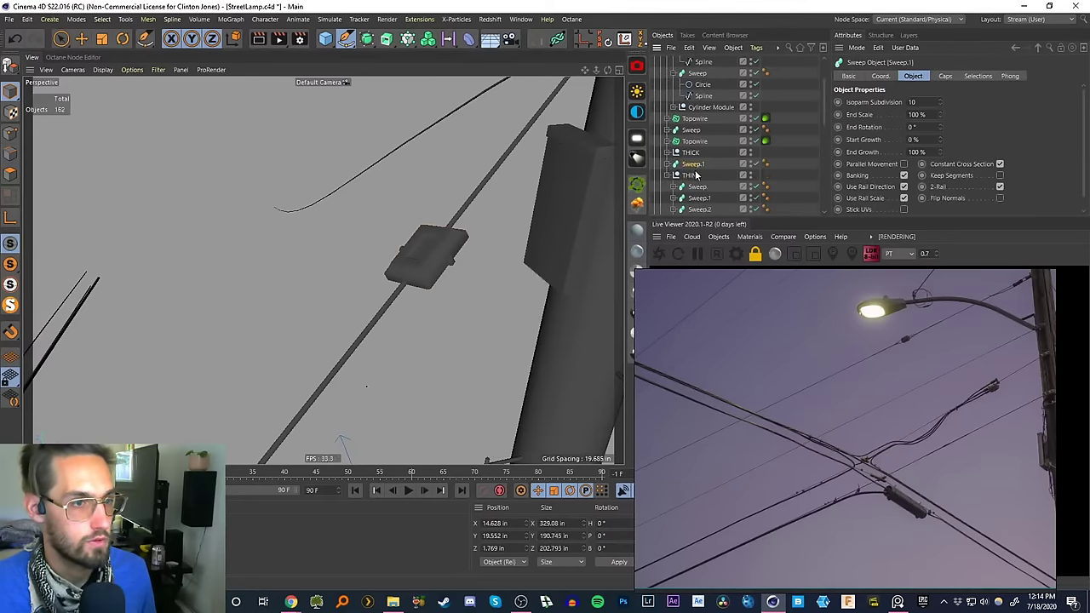
click(688, 175)
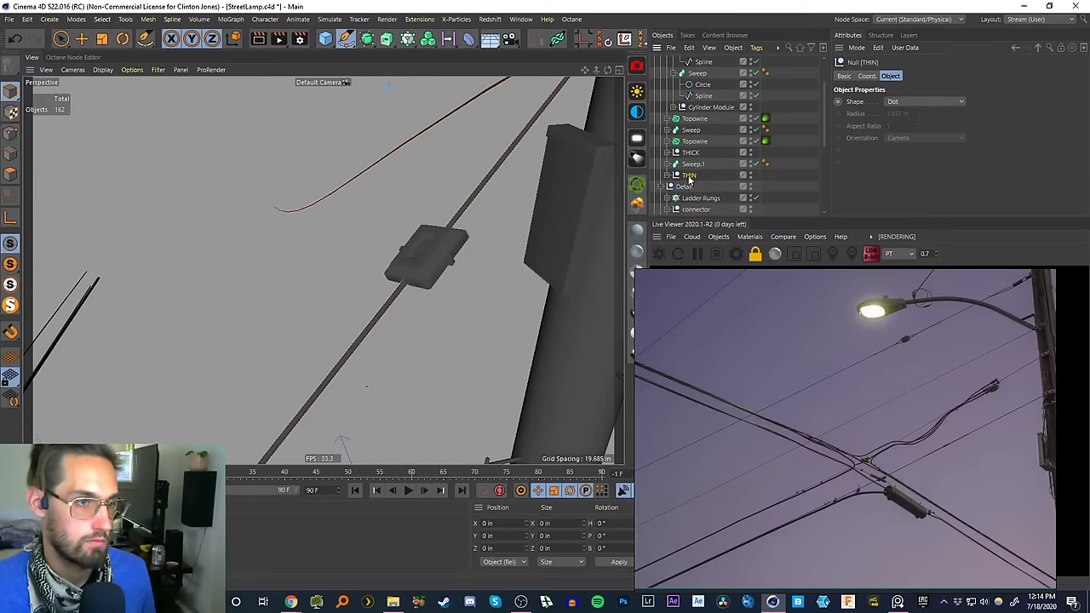
key(ctrl+z)
key(ctrl+z)
key(ctrl+z)
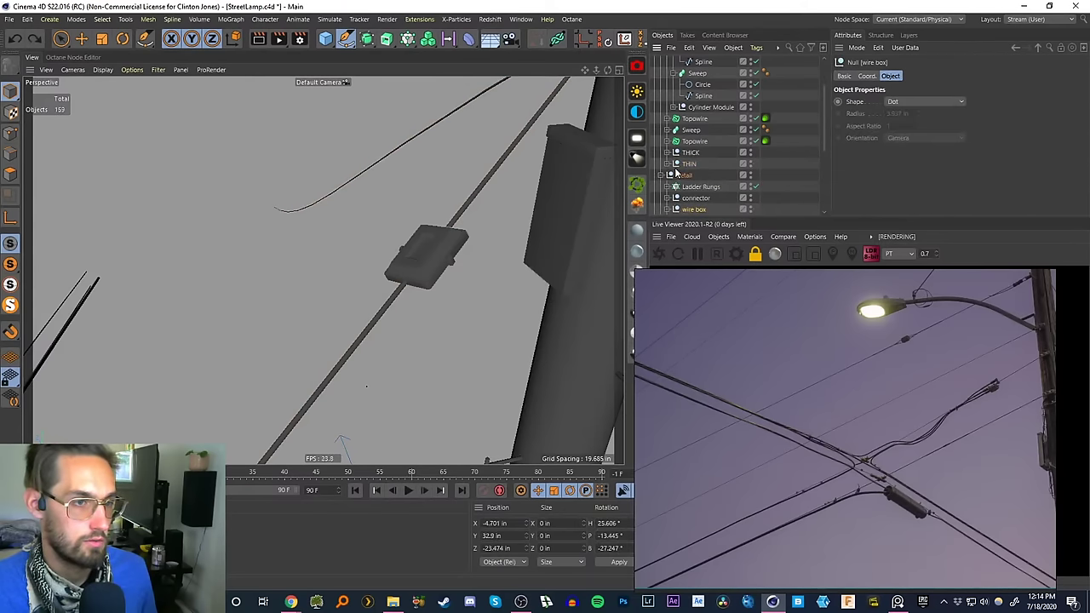
- Duplicate a wire sweep inside the THIN group and activate point editing with Live Selection for the copy, Sweep.13
click(696, 176)
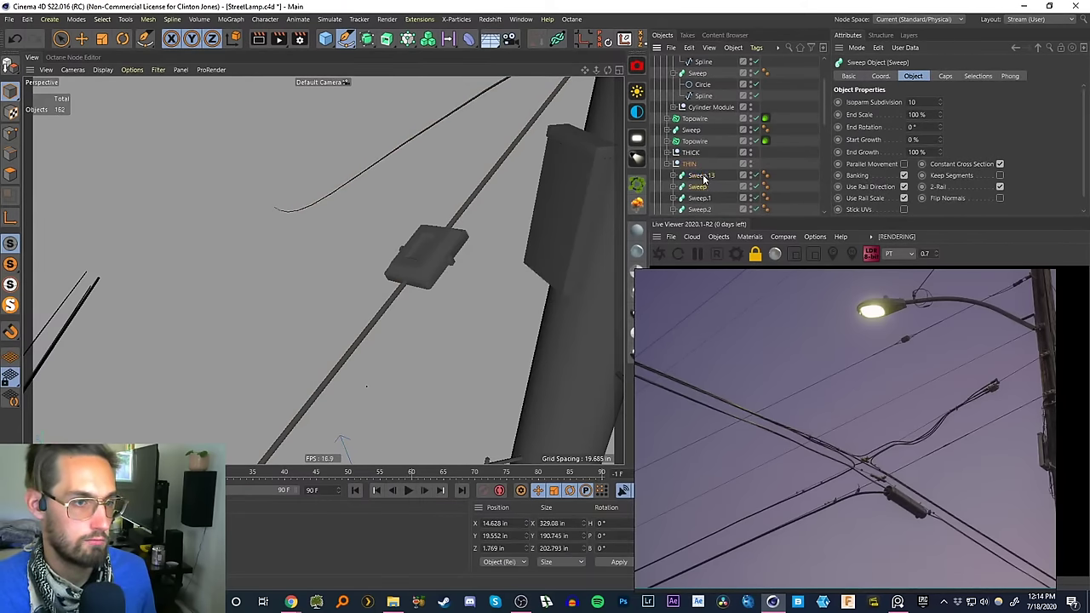
alt+right_drag(406, 265, 344, 433)
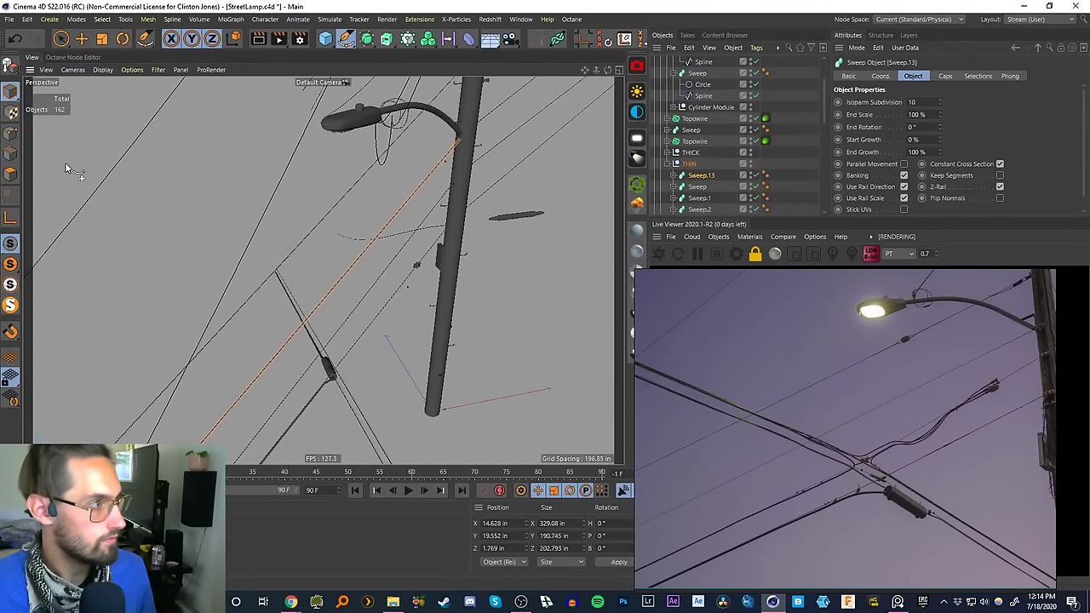
click(10, 133)
click(60, 40)
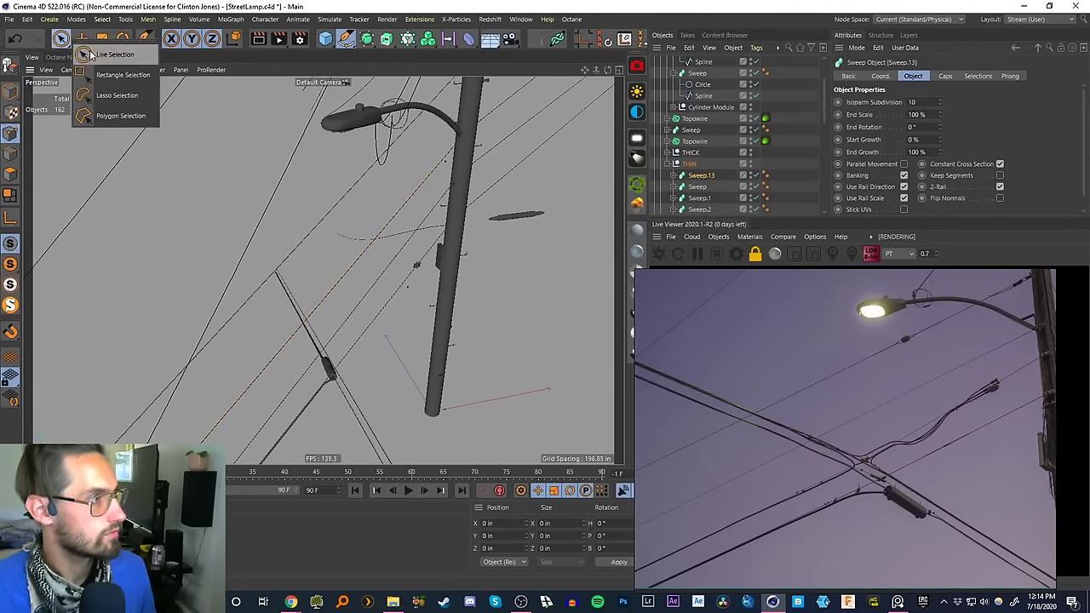
click(92, 55)
- Select the new wire's end point at the pole and transfer it onto the wire box's Cube
mouse_move(467, 144)
alt+mouse_down()
mouse_move(457, 170)
mouse_move(479, 162)
alt+mouse_up()
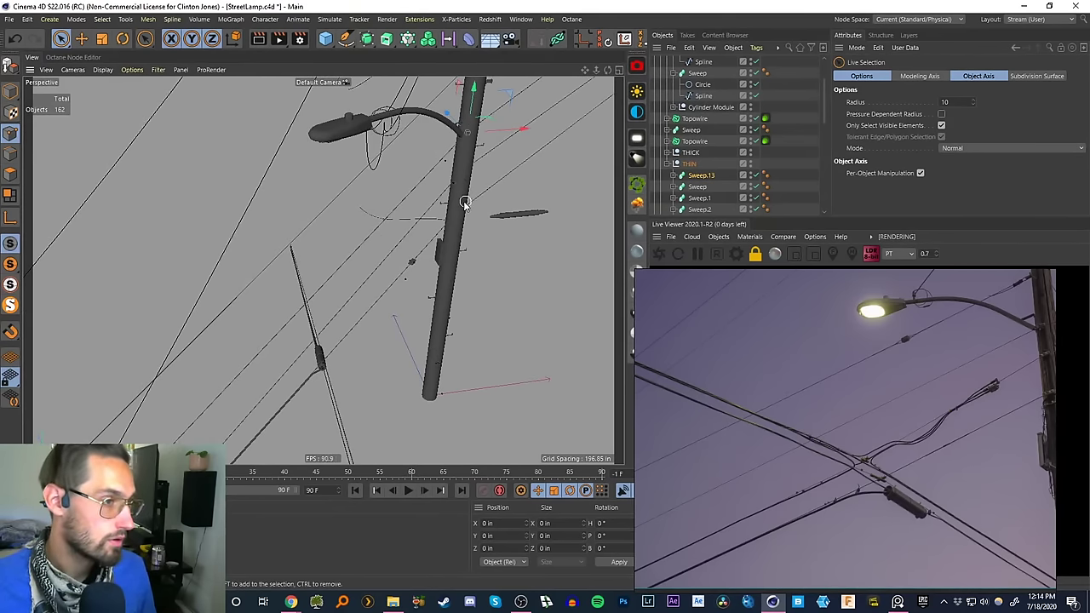
alt+drag(464, 203, 396, 261)
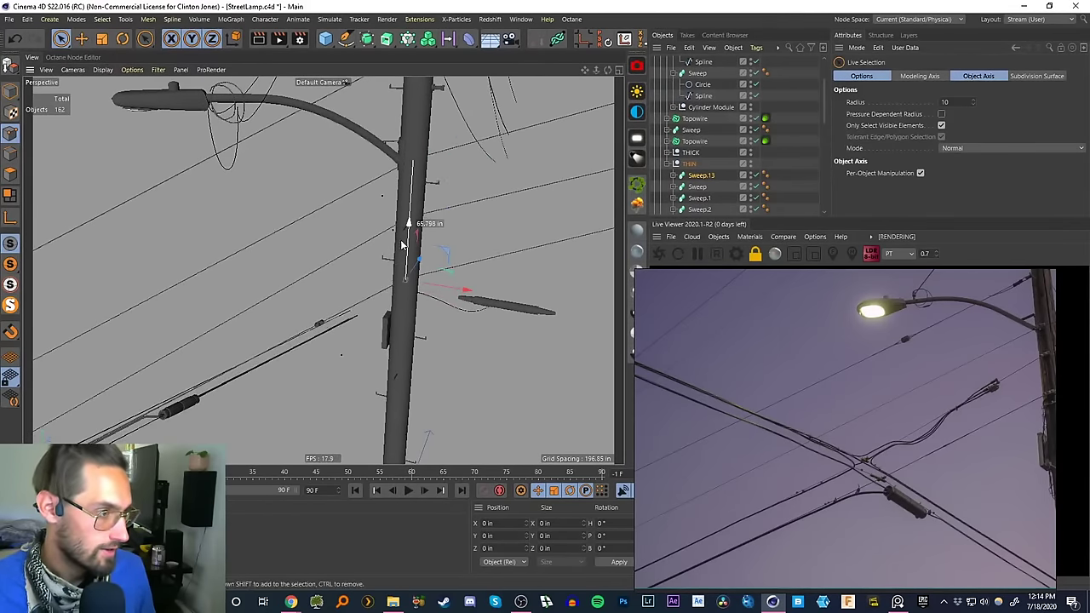
alt+right_drag(303, 328, 352, 280)
alt+drag(352, 280, 413, 262)
click(625, 40)
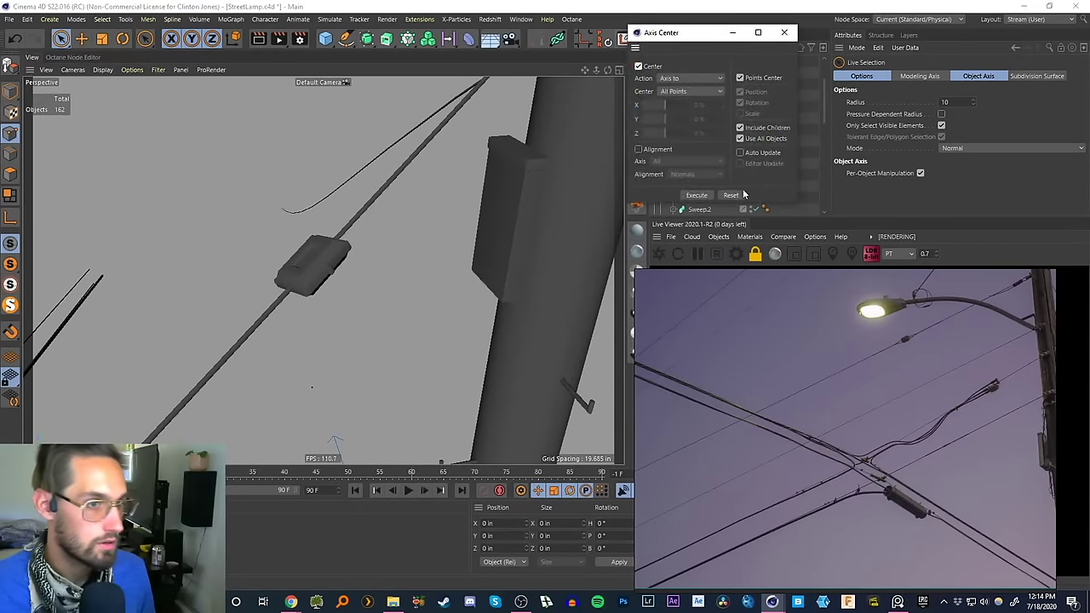
click(784, 33)
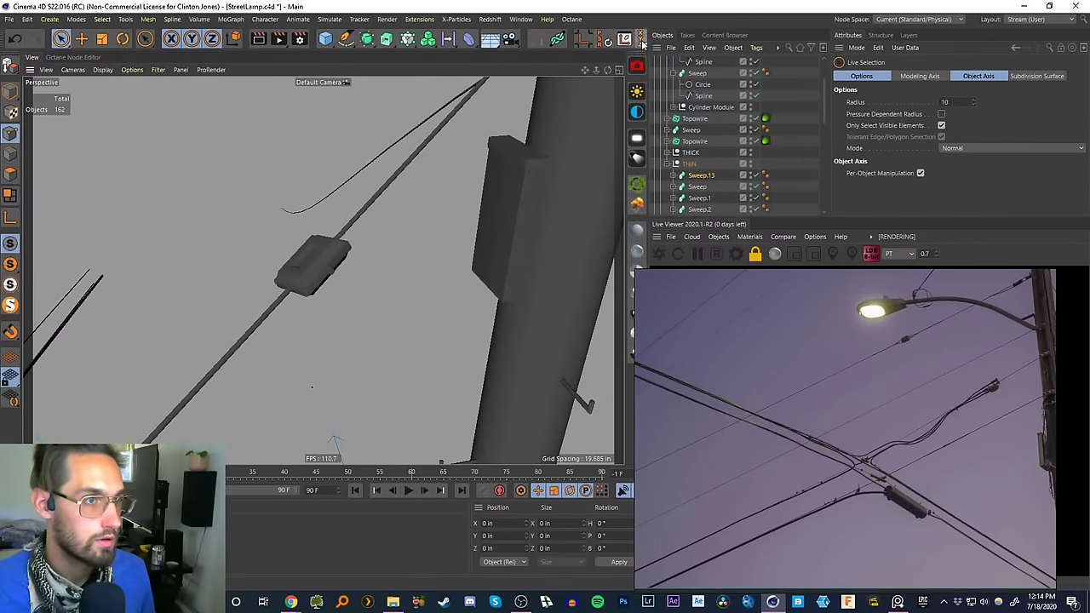
click(643, 42)
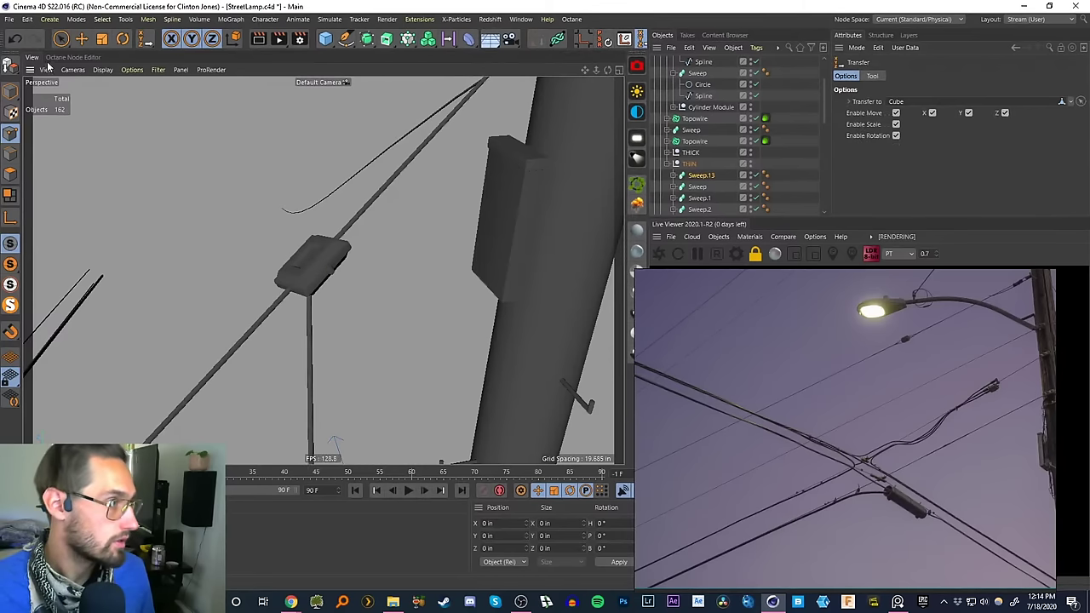
- Select the far end point of the Sweep.13 wire's spline with Live Selection
click(61, 38)
alt+right_drag(312, 275, 294, 356)
alt+middle_drag(294, 356, 356, 248)
alt+right_drag(356, 248, 346, 285)
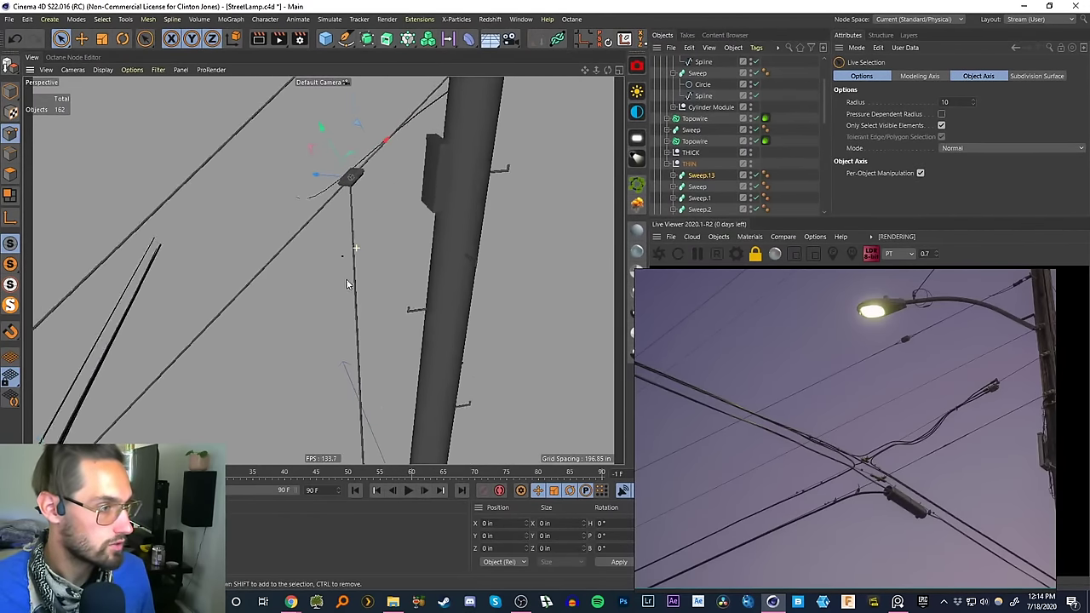
alt+drag(346, 284, 201, 171)
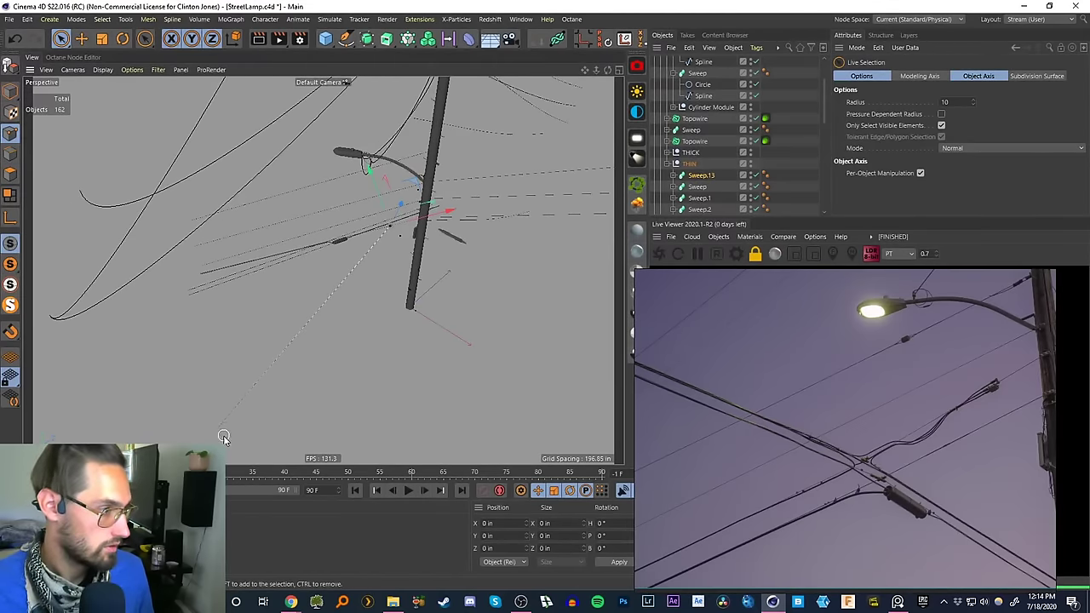
alt+middle_drag(221, 359, 316, 263)
alt+right_drag(299, 292, 393, 191)
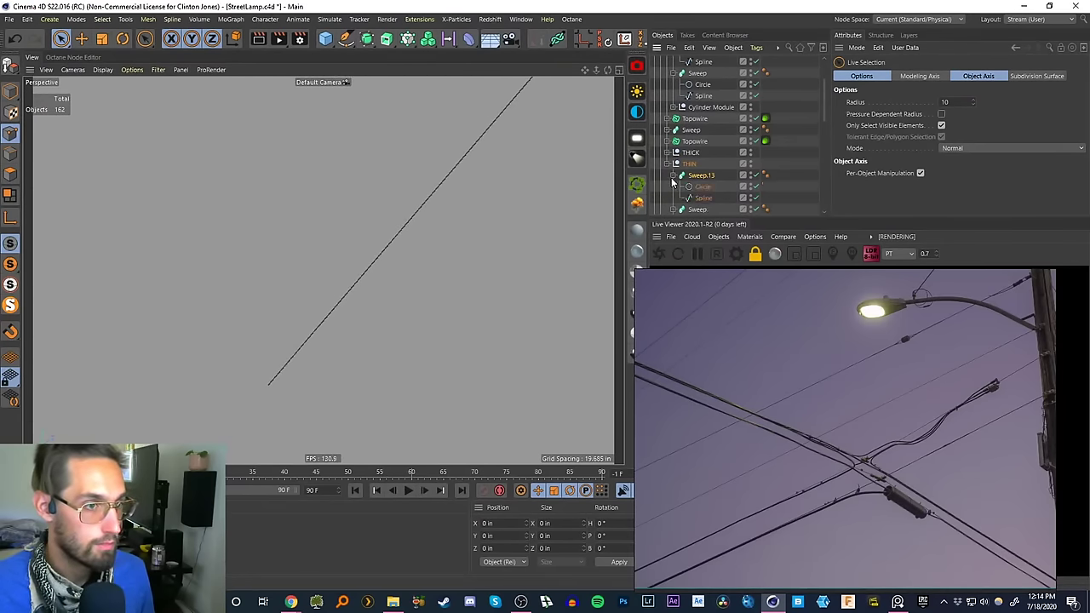
click(700, 198)
drag(250, 403, 271, 379)
alt+right_drag(271, 379, 409, 354)
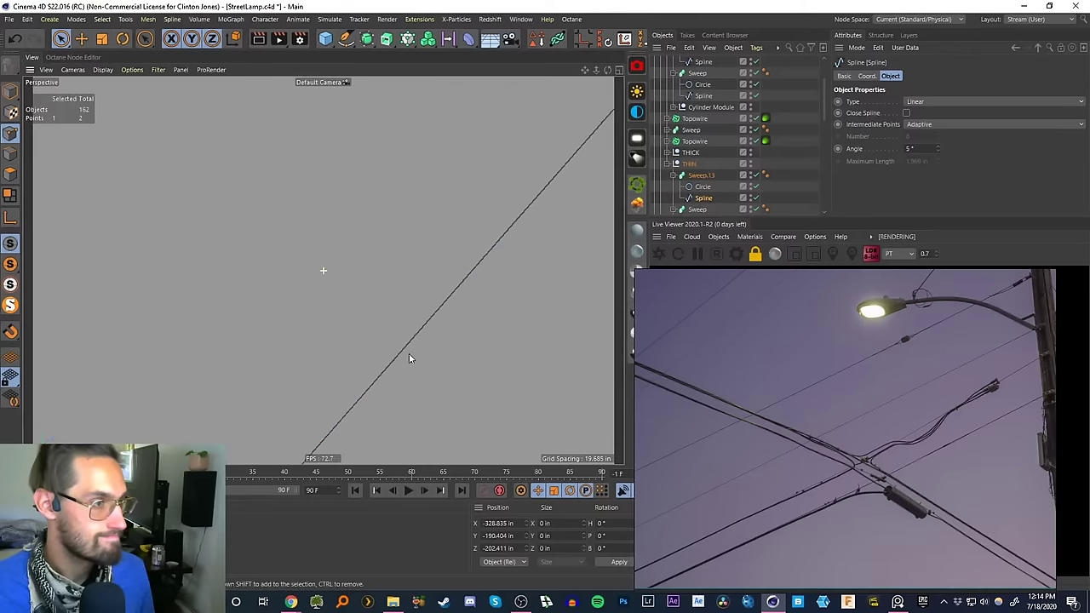
- Examine how the wires meet around the cylinder in the model and in the reference photo
alt+right_drag(476, 219, 431, 316)
alt+middle_drag(430, 316, 346, 379)
alt+right_drag(346, 380, 345, 326)
alt+middle_drag(346, 326, 347, 382)
scroll(420, 258, up, 3)
alt+drag(406, 255, 545, 234)
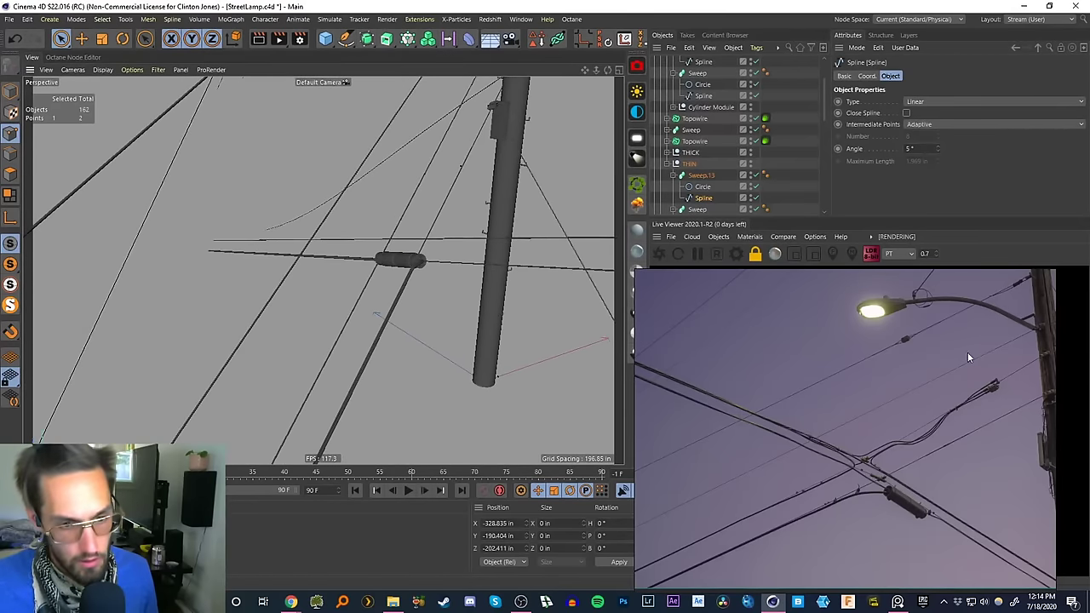
click(990, 392)
scroll(990, 391, down, 2)
scroll(989, 392, up, 4)
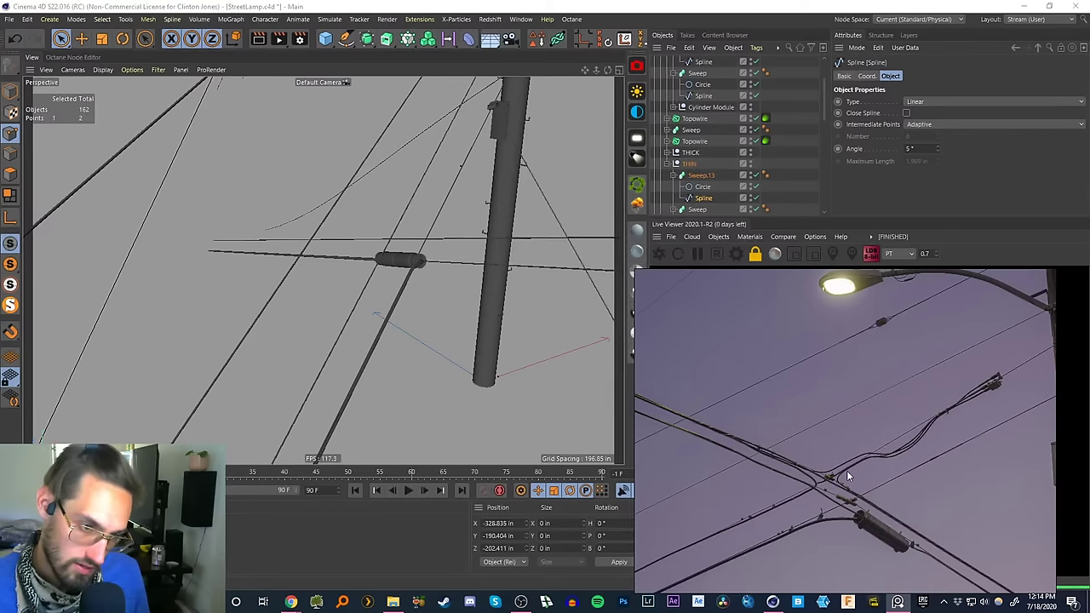
scroll(870, 469, up, 3)
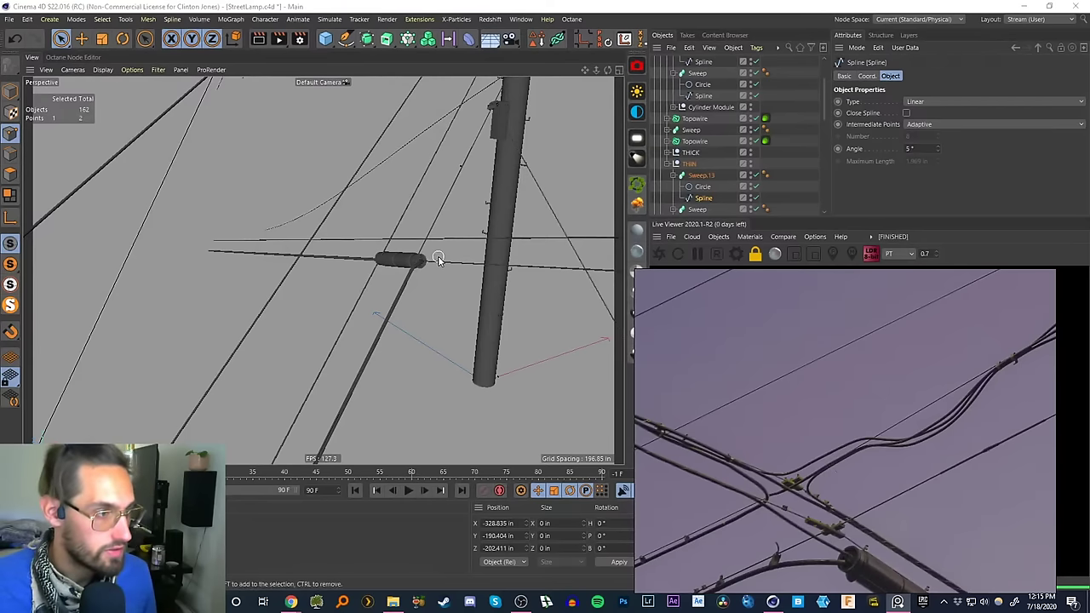
- Move the wire's free end point toward the cylinder, to about X -97.0 in, Y 4.4 in, Z -9.8 in
alt+middle_drag(438, 223, 437, 255)
alt+drag(412, 295, 307, 412)
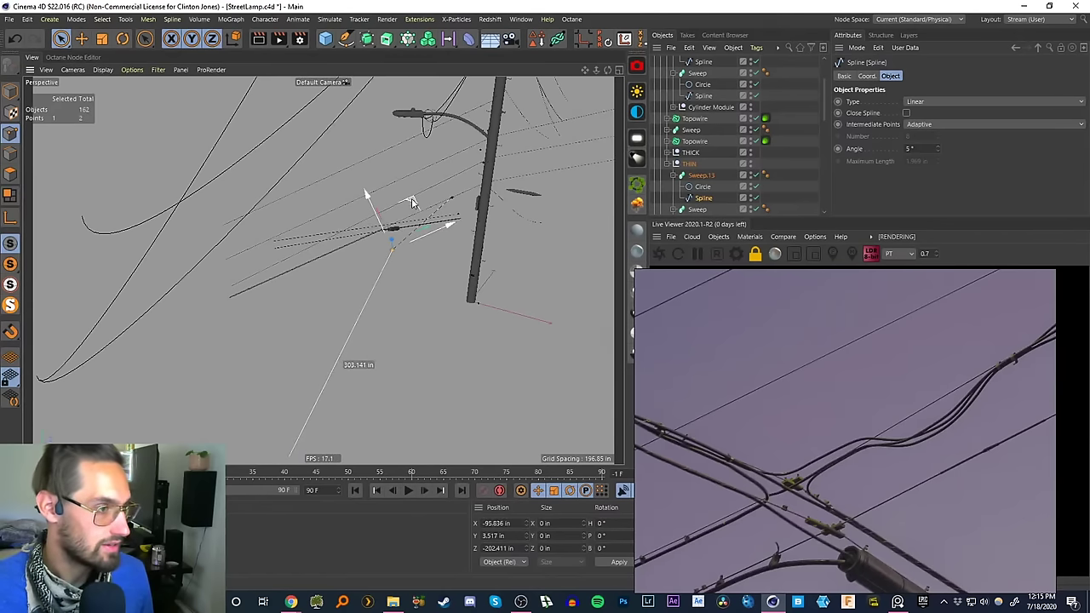
scroll(414, 236, up, 4)
alt+drag(414, 241, 383, 244)
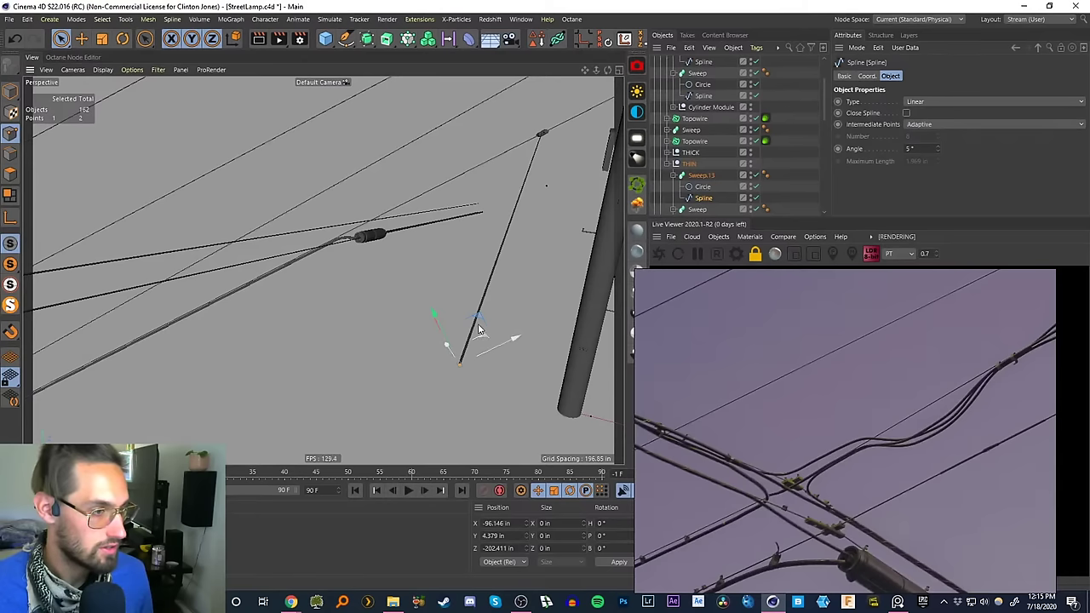
drag(479, 328, 398, 212)
scroll(401, 218, up, 5)
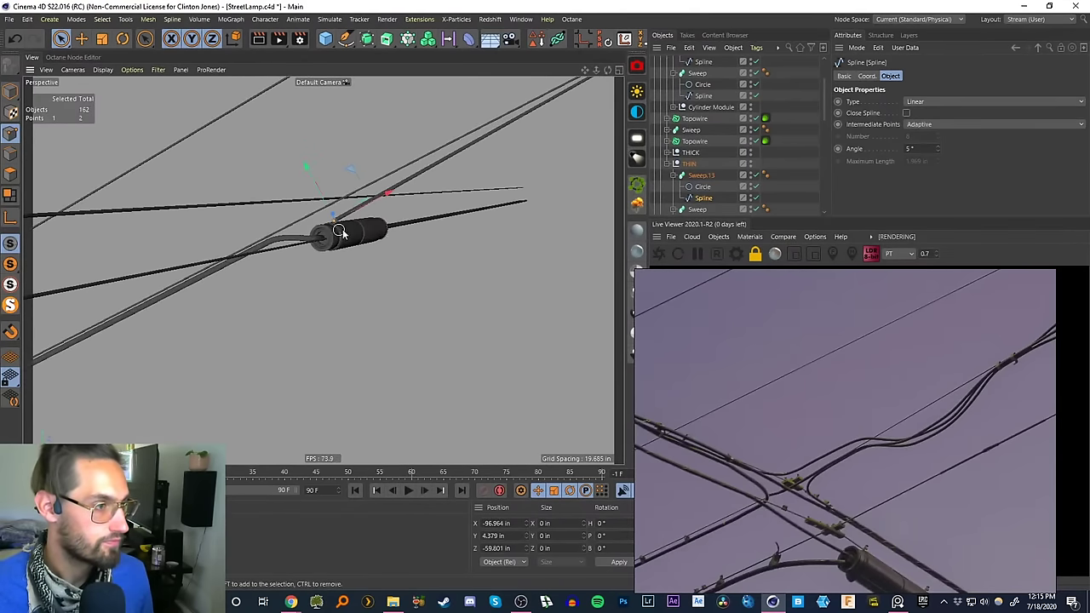
alt+drag(339, 232, 547, 291)
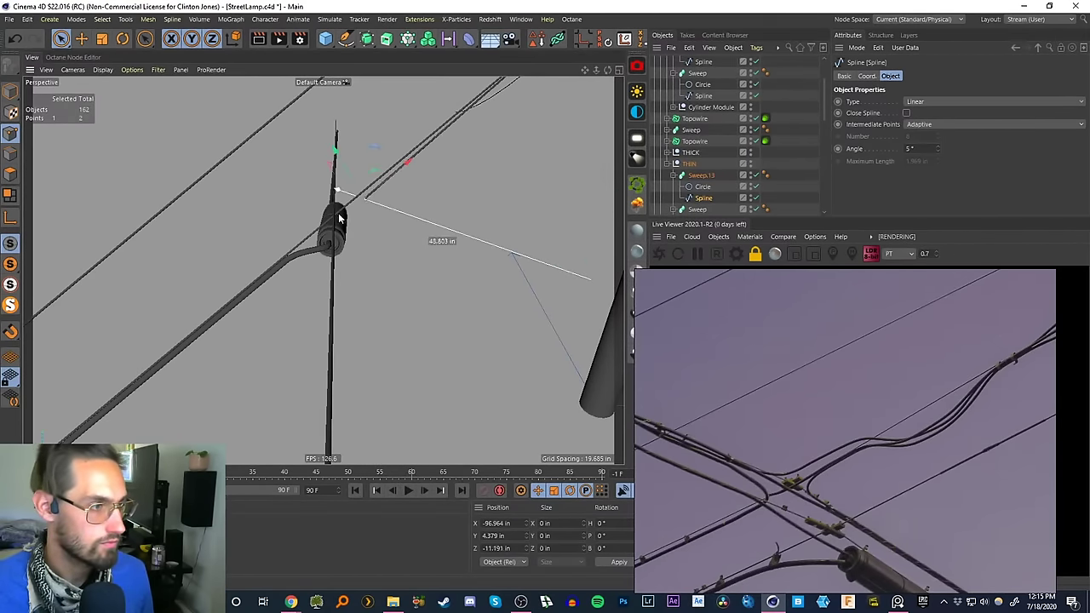
drag(339, 218, 446, 233)
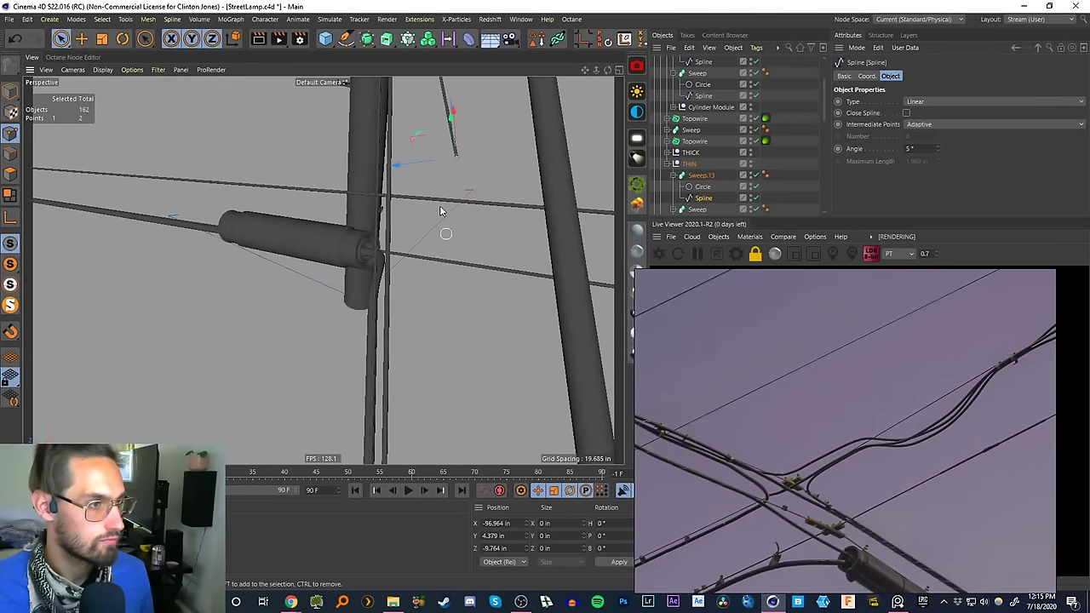
- Reposition the wire's end point beside the cylinder, at about X -96.7 in, Y 0.4 in, Z 1.5 in
alt+drag(417, 146, 269, 212)
drag(314, 241, 322, 245)
scroll(368, 229, up, 3)
alt+drag(388, 201, 401, 144)
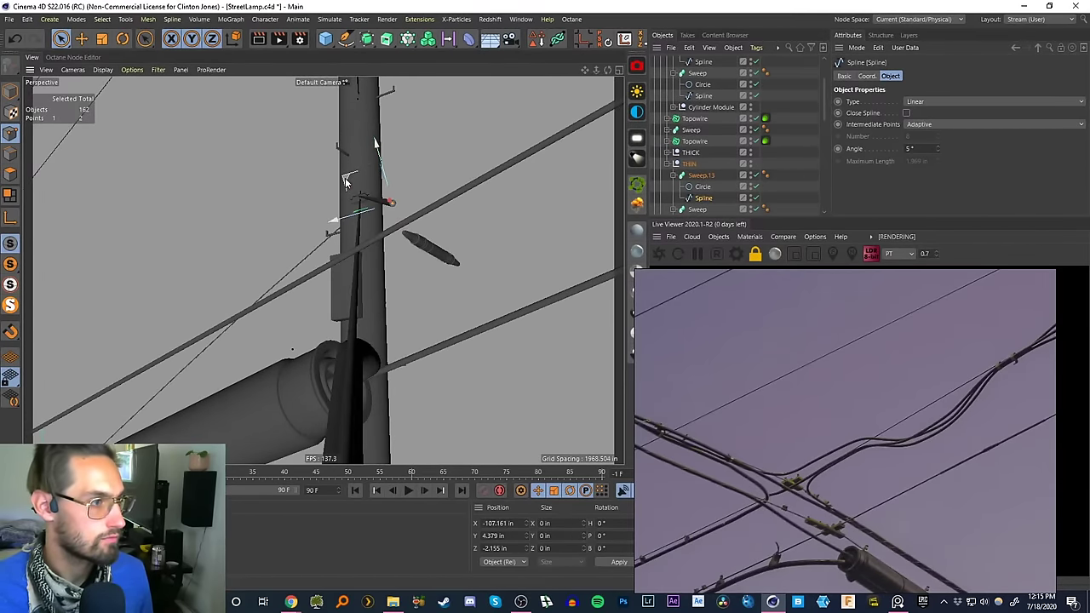
drag(347, 183, 309, 290)
alt+drag(348, 252, 232, 371)
alt+drag(421, 251, 239, 321)
alt+middle_drag(239, 321, 458, 225)
alt+drag(458, 229, 361, 367)
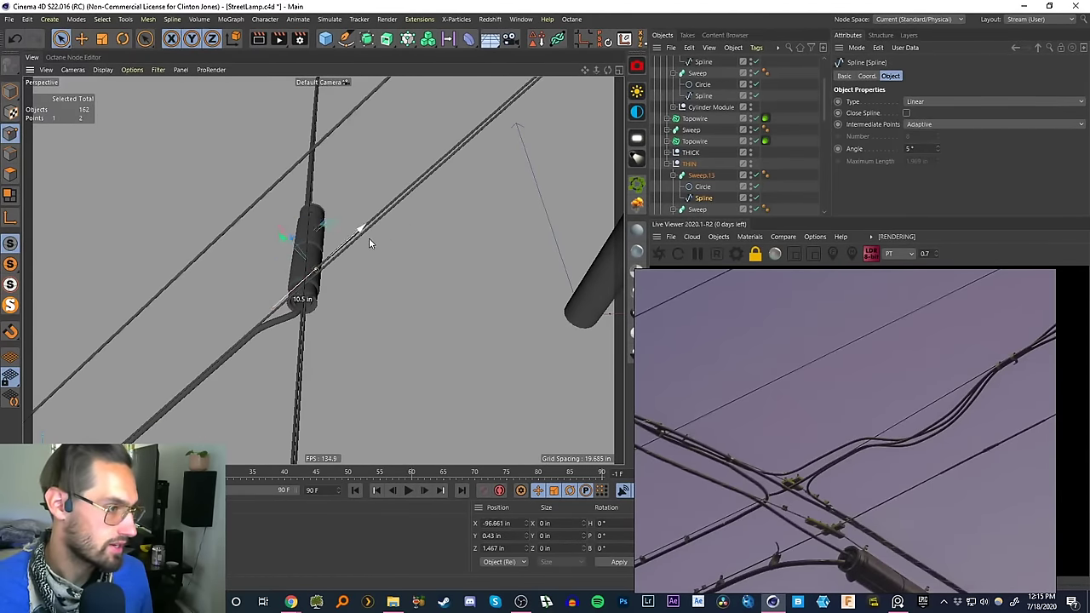
- Pull the wire's end point back along its X axis to about X -93.1 in, clear of the cylinder
alt+drag(347, 247, 338, 213)
mouse_move(318, 217)
alt+mouse_down()
mouse_move(315, 256)
mouse_move(333, 224)
alt+mouse_up()
alt+right_drag(333, 224, 393, 177)
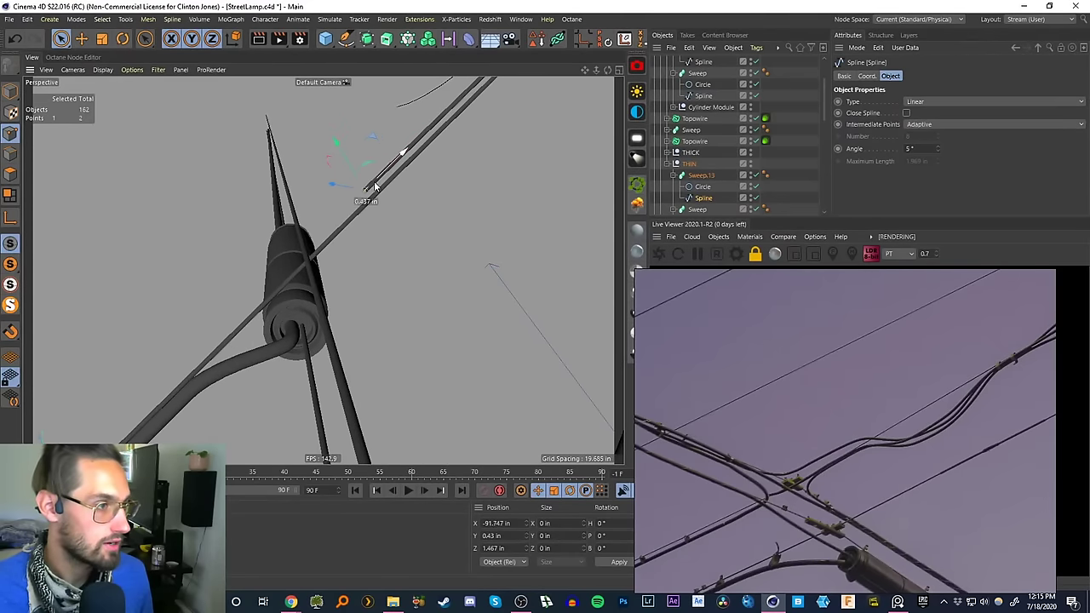
alt+drag(341, 204, 431, 234)
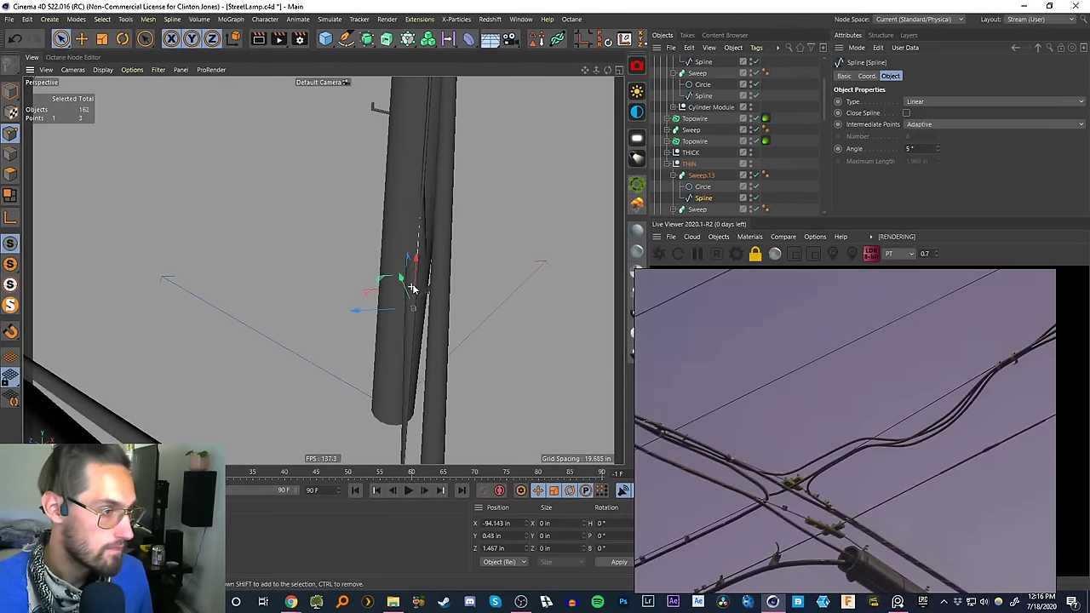
alt+drag(409, 285, 311, 256)
alt+drag(499, 222, 529, 179)
click(490, 220)
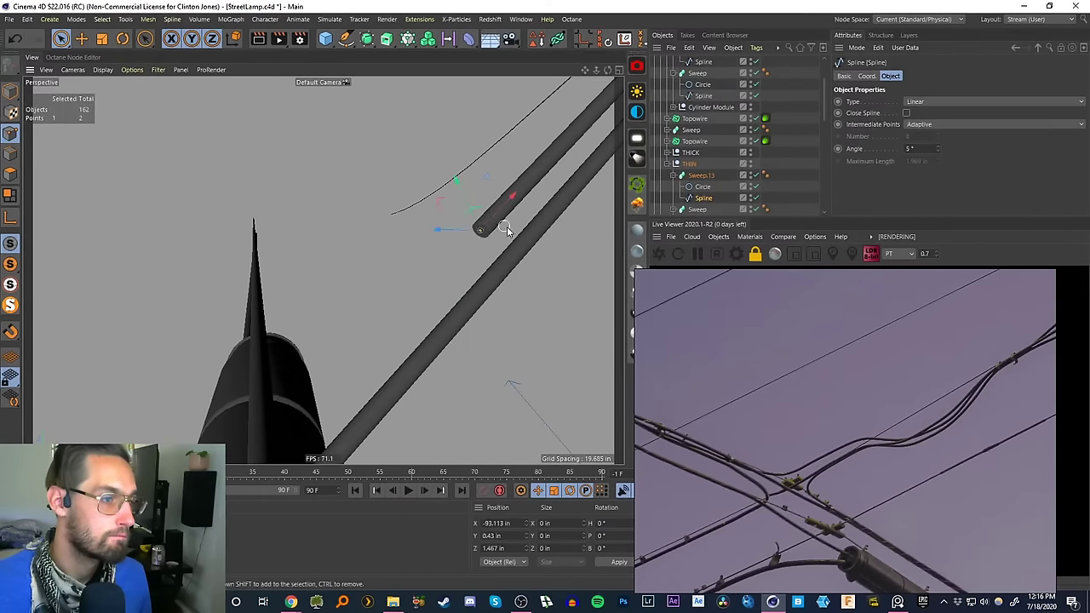
ctrl+drag(494, 223, 405, 312)
key(ctrl+z)
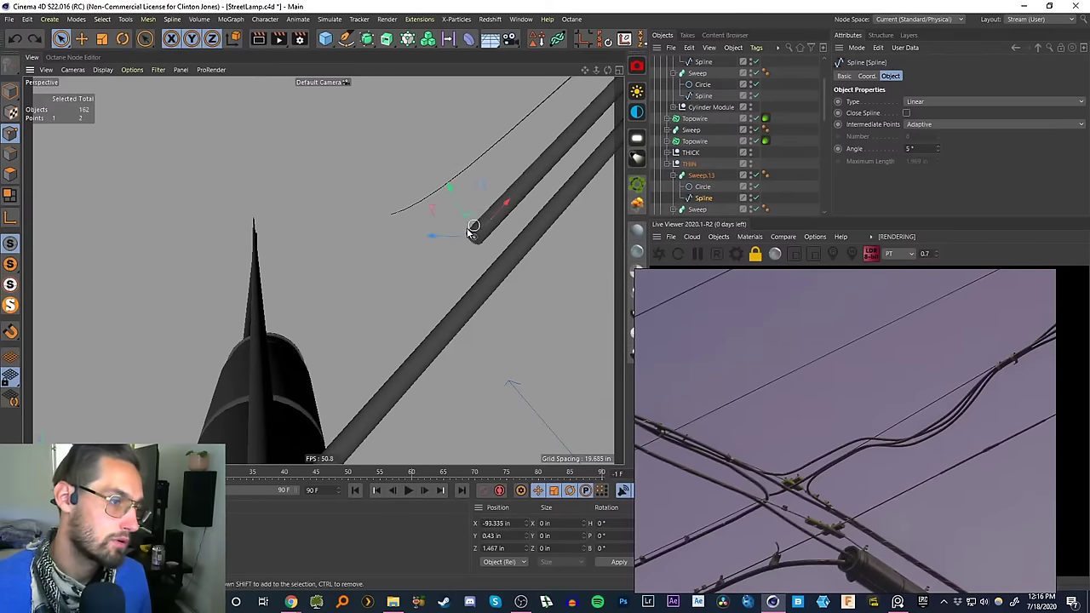
mouse_move(437, 239)
ctrl+mouse_down()
mouse_move(360, 234)
mouse_move(470, 263)
mouse_move(417, 241)
ctrl+mouse_up()
key(ctrl+z)
- Extend the wire with two more spline points that bend it to the cylinder, ending at about X -96.4 in, Y 0.4 in, Z 5.6 in
drag(485, 224, 406, 365)
click(493, 230)
click(473, 237)
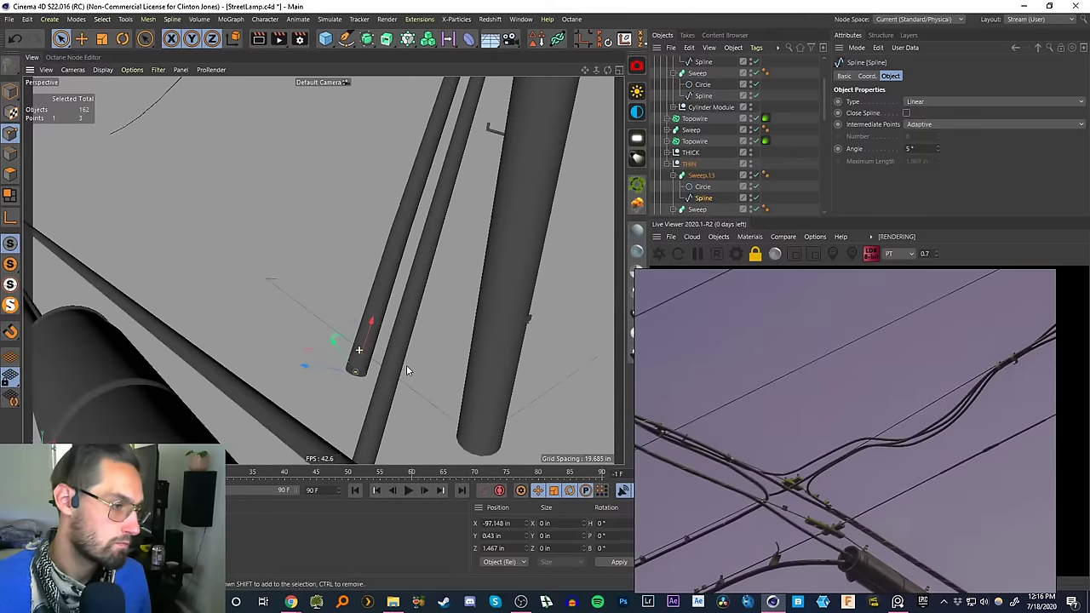
drag(323, 368, 209, 358)
alt+drag(290, 335, 329, 331)
drag(218, 374, 168, 384)
click(244, 370)
drag(224, 330, 247, 304)
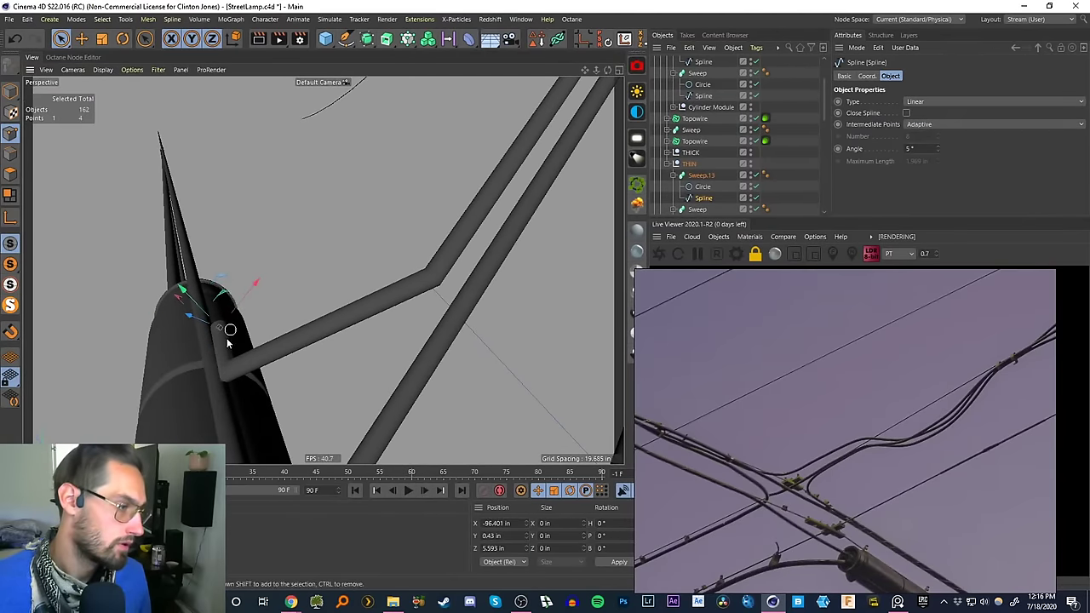
- Lower the wire's end point slightly at the cylinder, to about Y 0.15 in
alt+drag(224, 343, 29, 316)
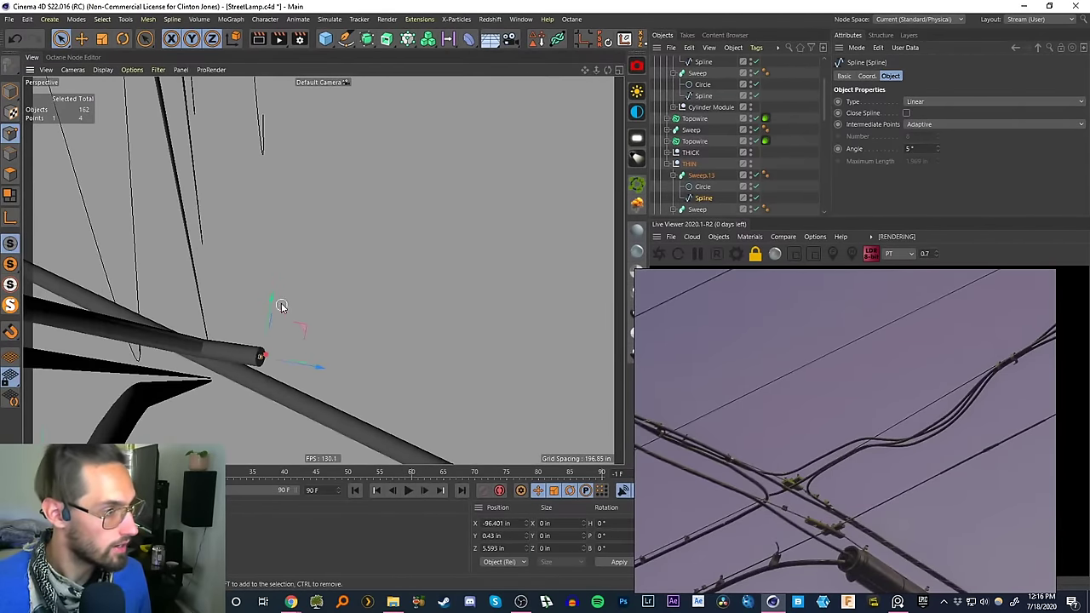
drag(274, 301, 271, 317)
alt+drag(230, 365, 419, 442)
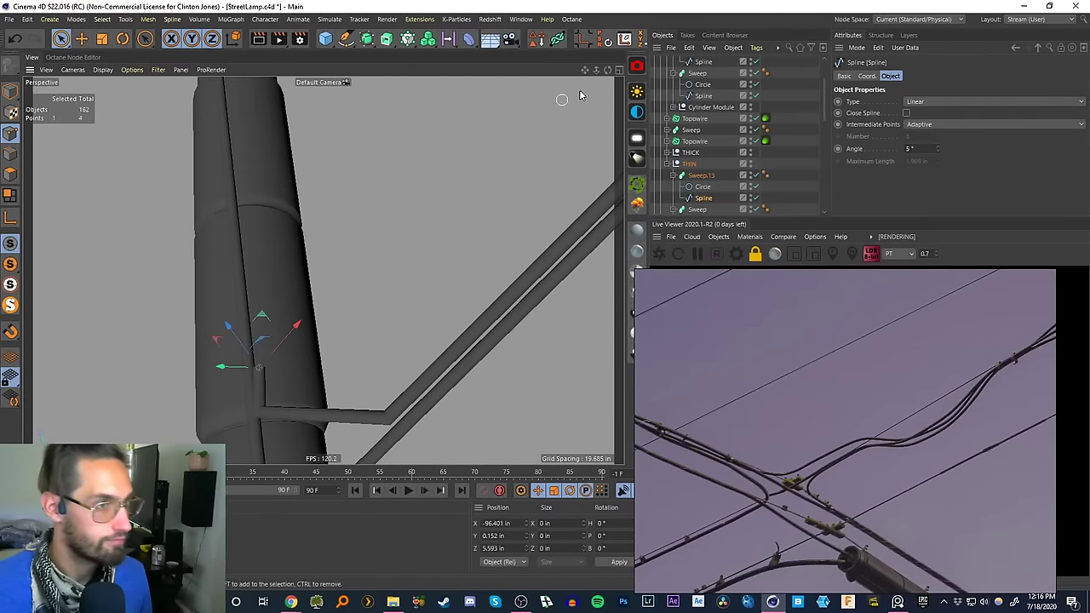
- In the top view, move the wire's end point far beyond the pole, to about X 57.4 in, Z 260.0 in
click(618, 70)
key(s)
key(s)
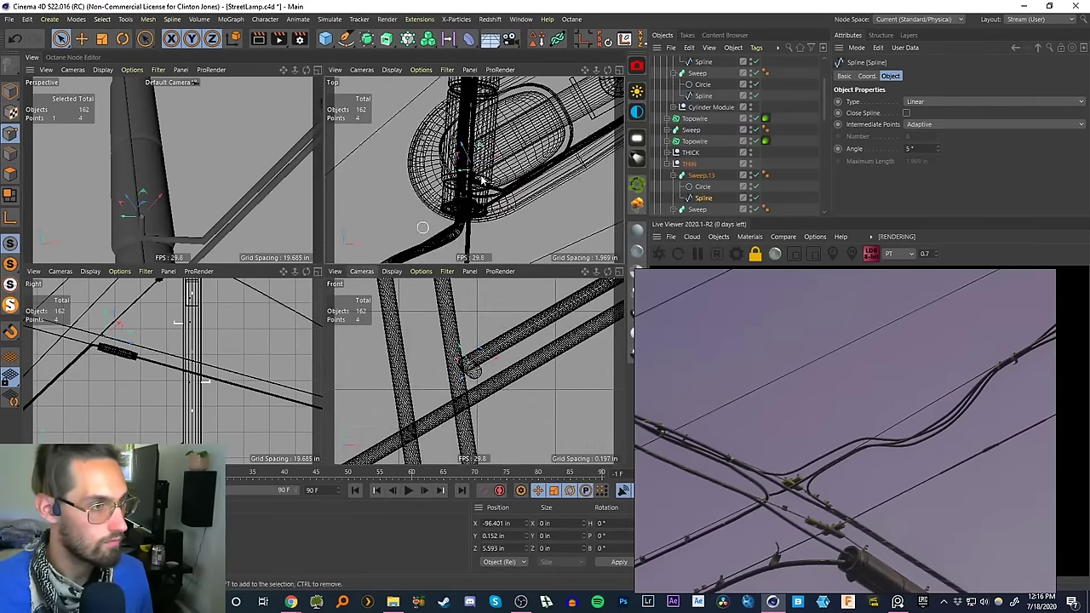
alt+right_drag(524, 152, 484, 222)
scroll(484, 222, down, 5)
alt+middle_drag(472, 170, 454, 275)
click(619, 70)
scroll(364, 308, down, 3)
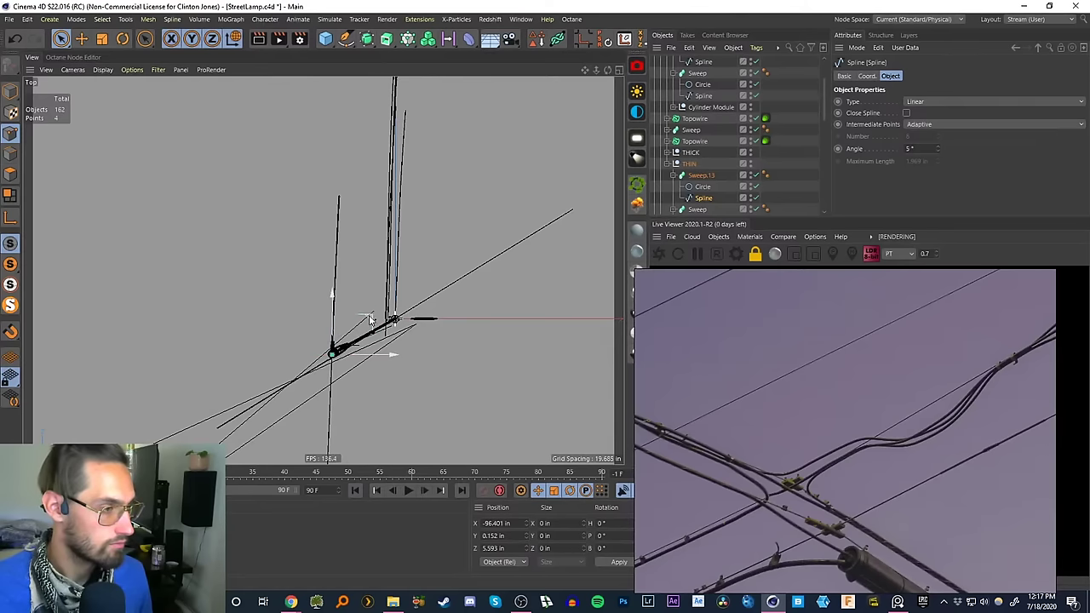
drag(370, 316, 379, 161)
- In the side view, lower the wire's far end point to about X 20.6 in, Y -81.9 in, Z 279.2 in
click(618, 70)
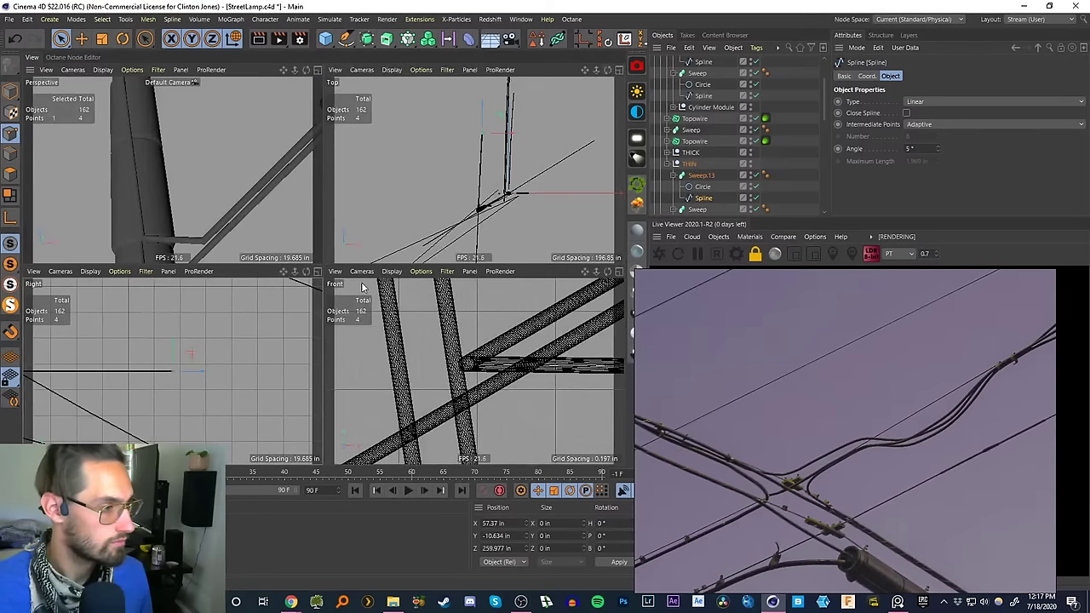
click(316, 271)
scroll(395, 338, down, 3)
scroll(399, 289, up, 3)
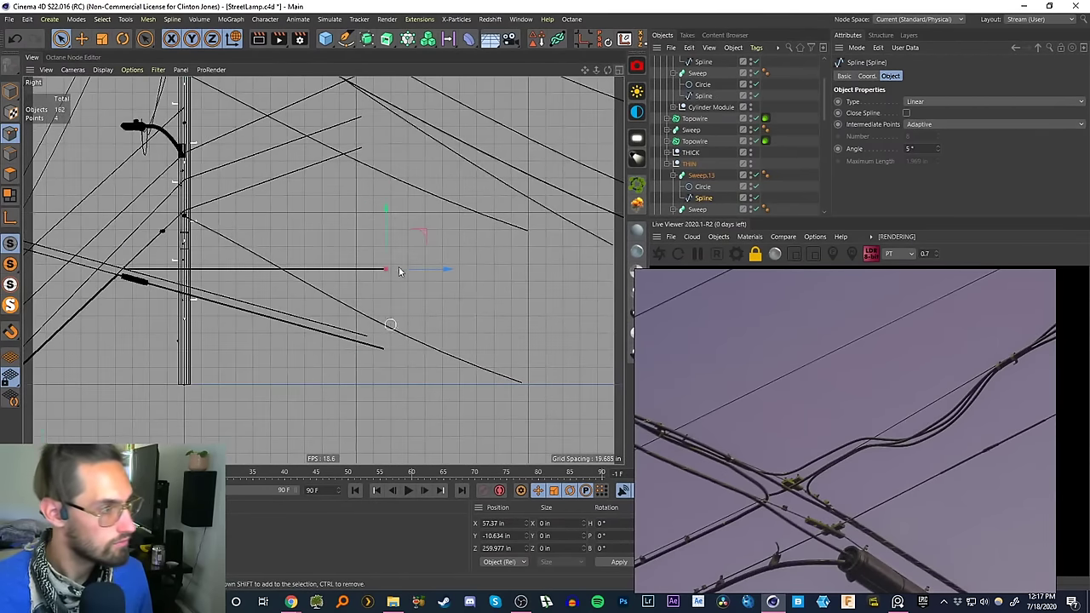
drag(386, 253, 385, 306)
click(618, 70)
click(317, 70)
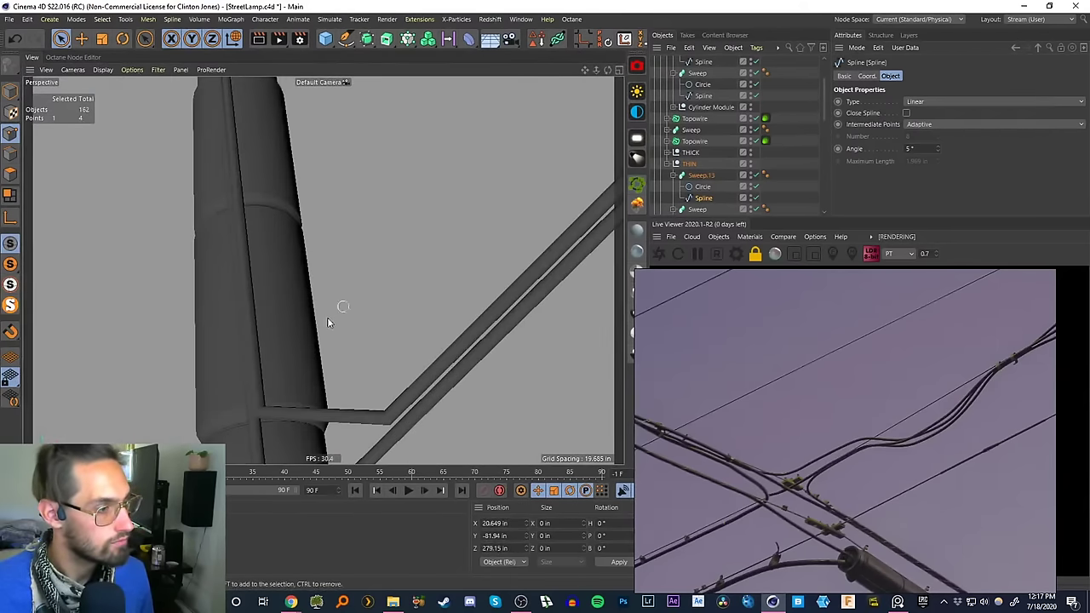
- Try the Cubic, Akima and B-Spline types on the wire's spline and return it to Linear
alt+drag(291, 374, 343, 317)
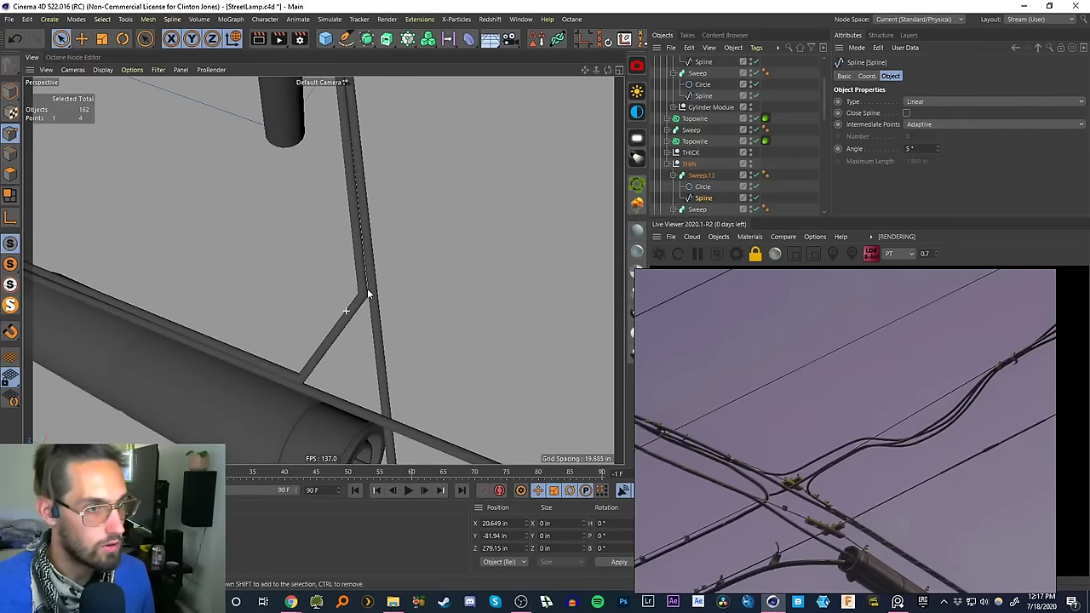
click(920, 125)
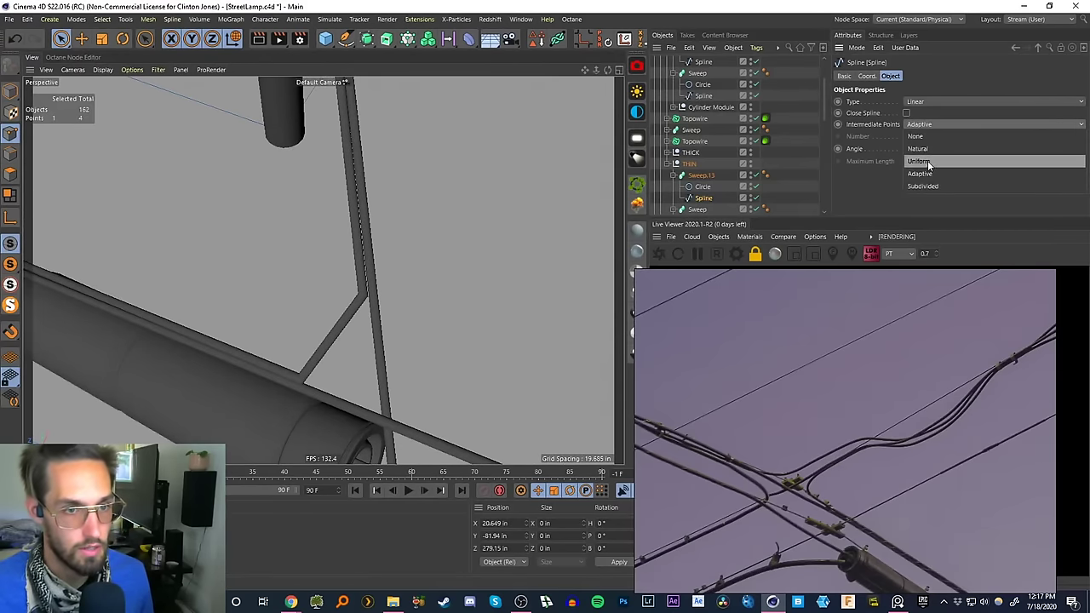
click(919, 174)
click(928, 101)
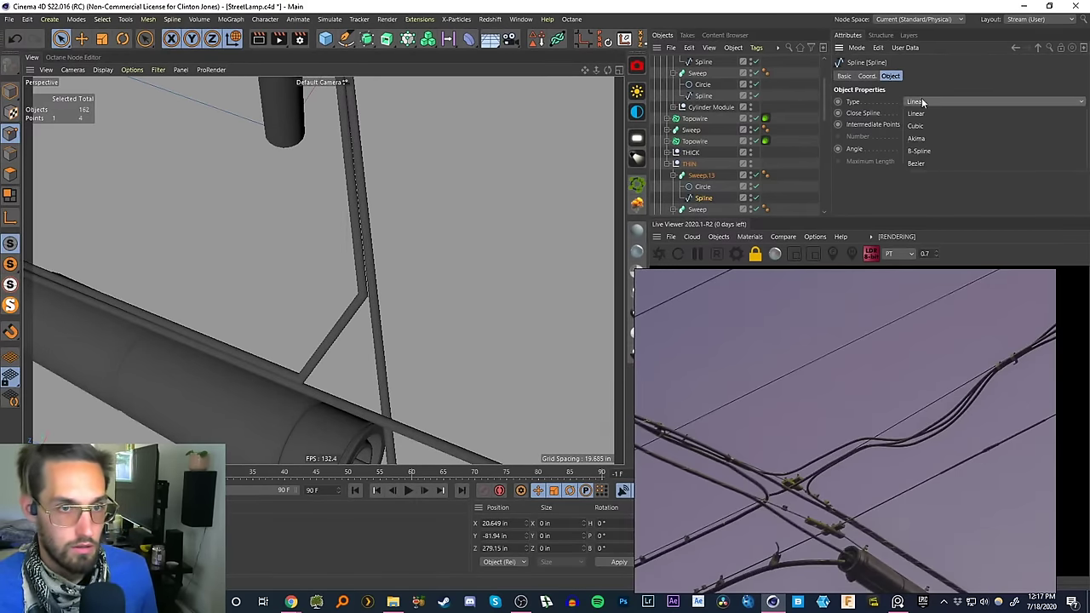
click(930, 128)
click(926, 101)
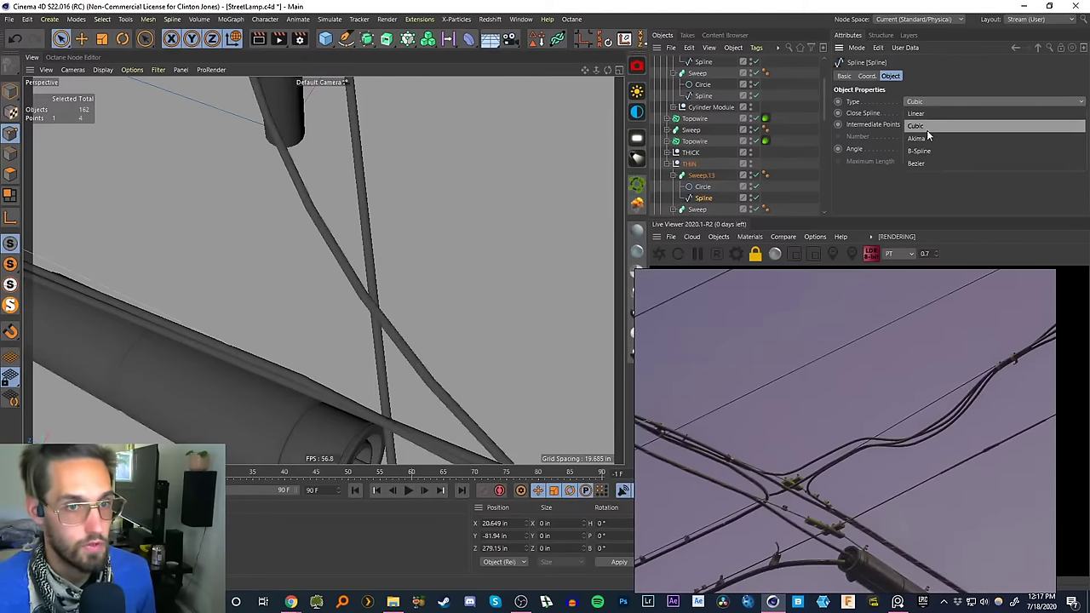
click(918, 139)
click(926, 101)
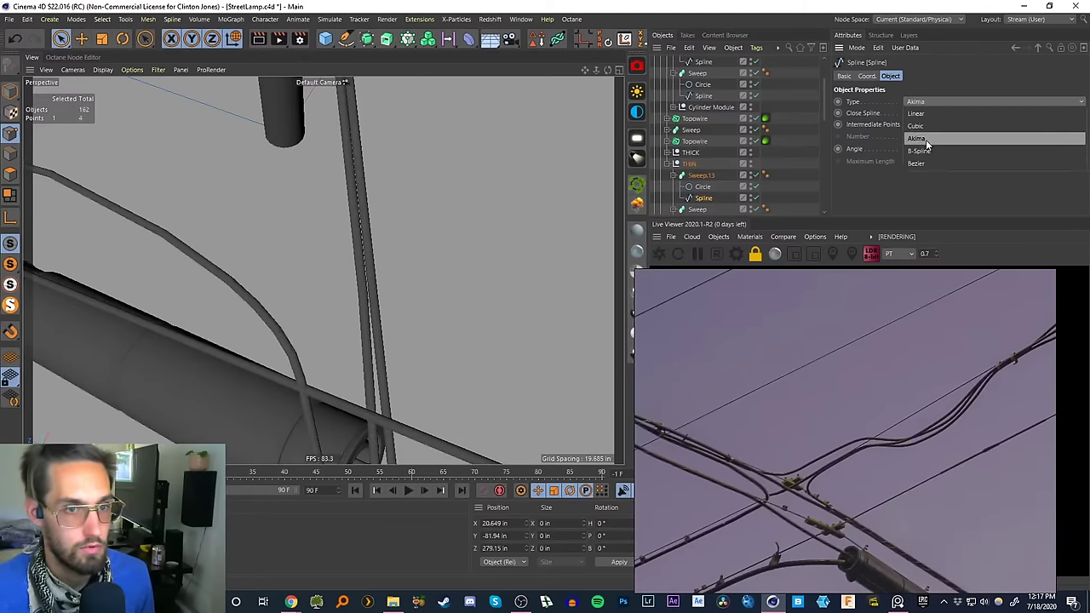
click(918, 151)
click(917, 101)
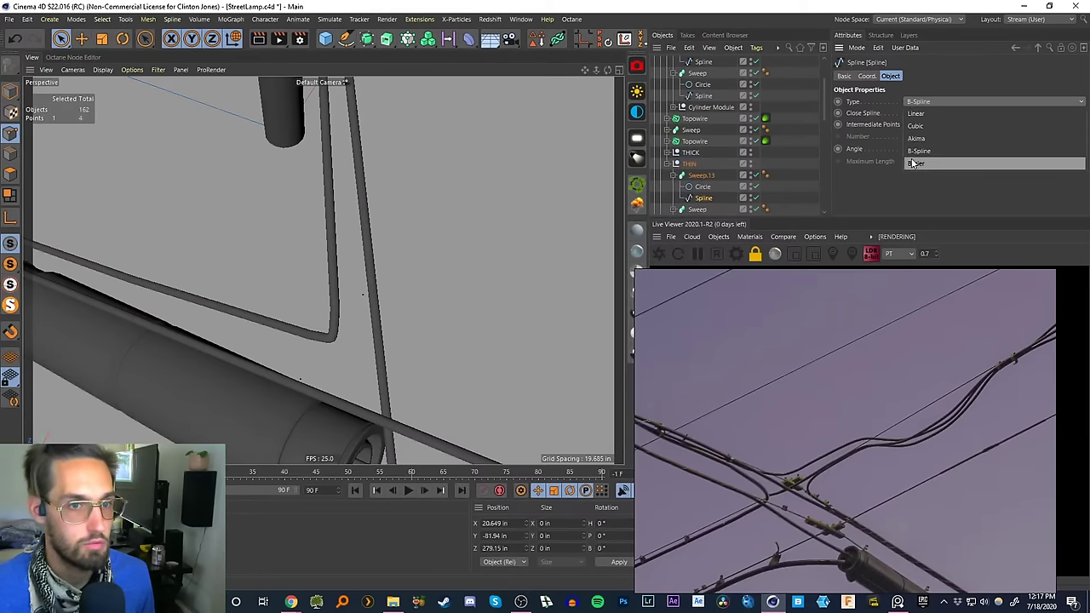
click(896, 167)
click(928, 106)
click(917, 106)
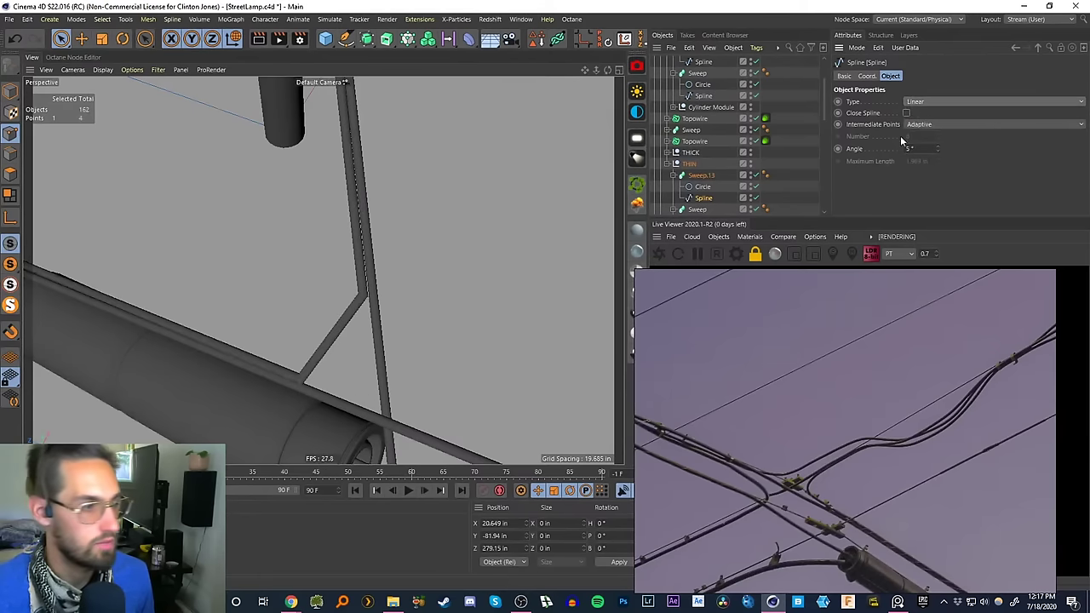
- Apply Soft Interpolation to the two spline points where the wire bends at the cylinder, and deselect the wire
click(323, 372)
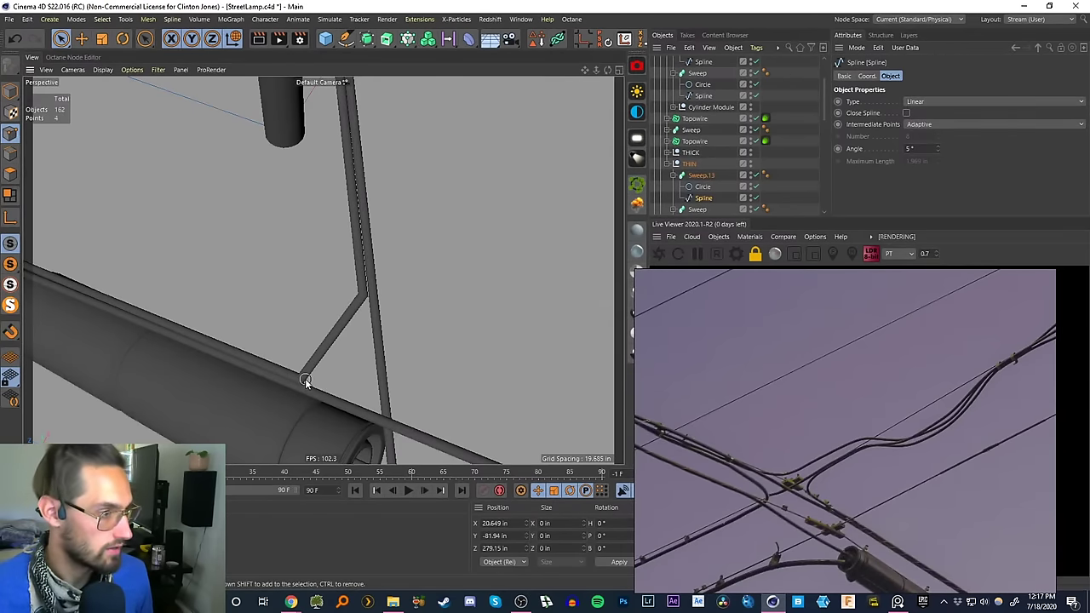
click(304, 379)
shift+click(360, 302)
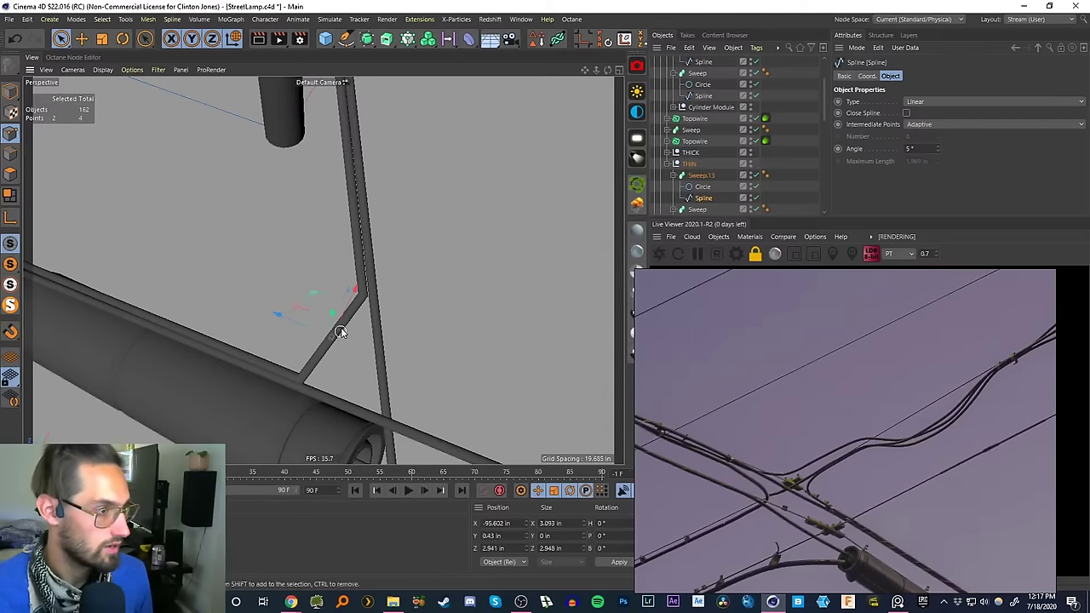
right_click(357, 298)
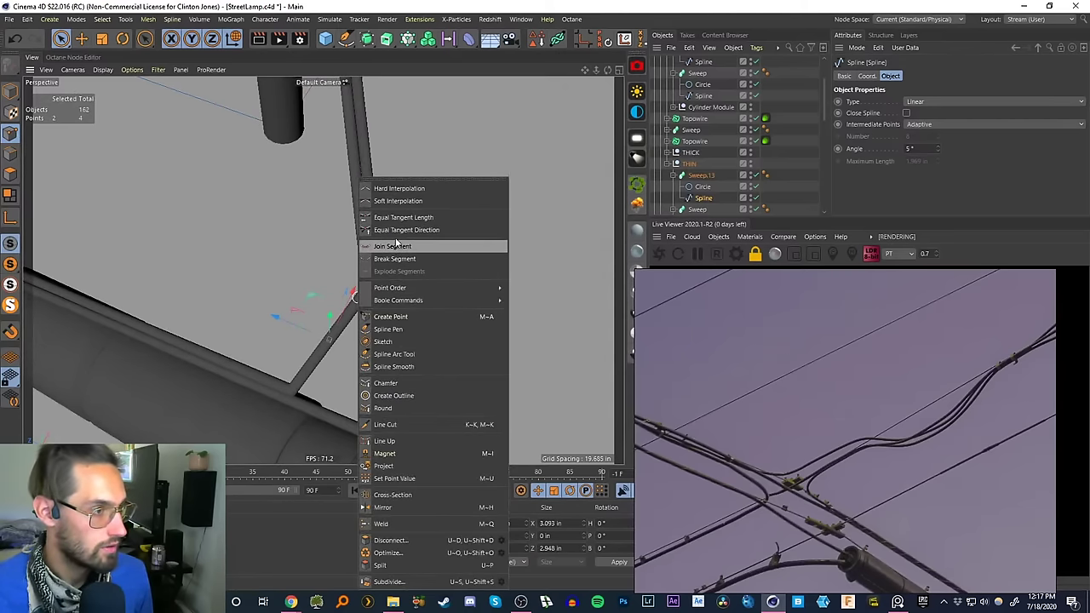
click(398, 201)
alt+drag(349, 352, 272, 256)
click(791, 186)
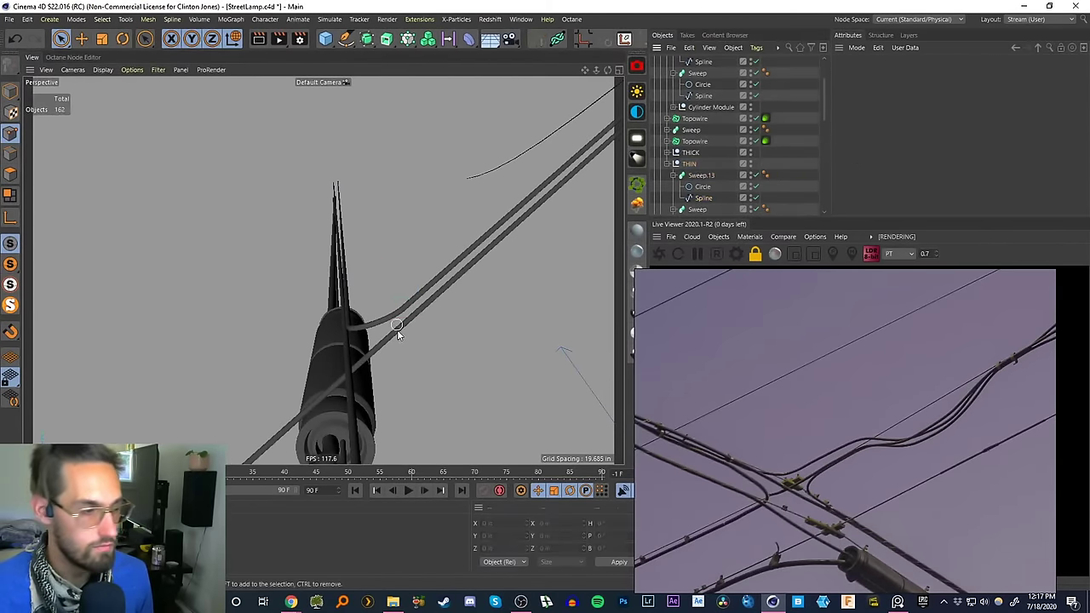
- Switch the perspective view to the scene's Camera
scroll(397, 333, down, 4)
alt+drag(438, 285, 405, 285)
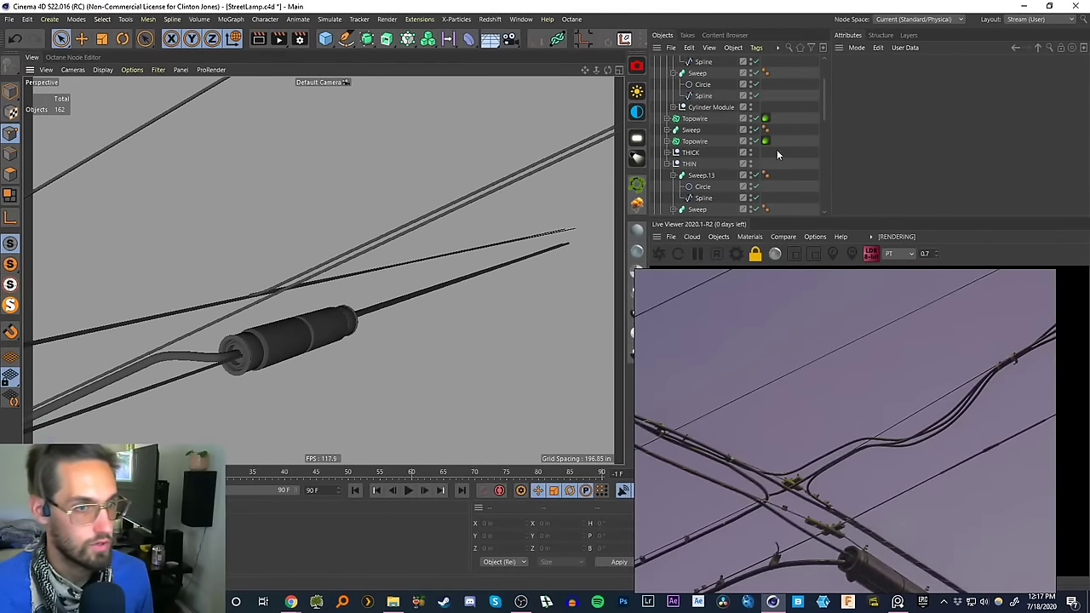
drag(822, 108, 764, 200)
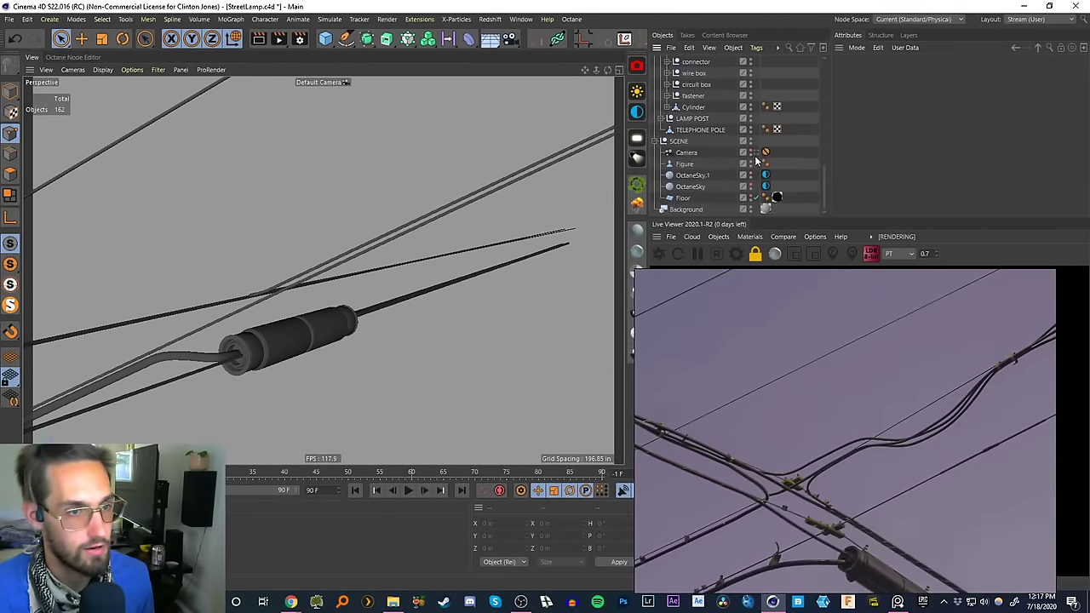
click(754, 153)
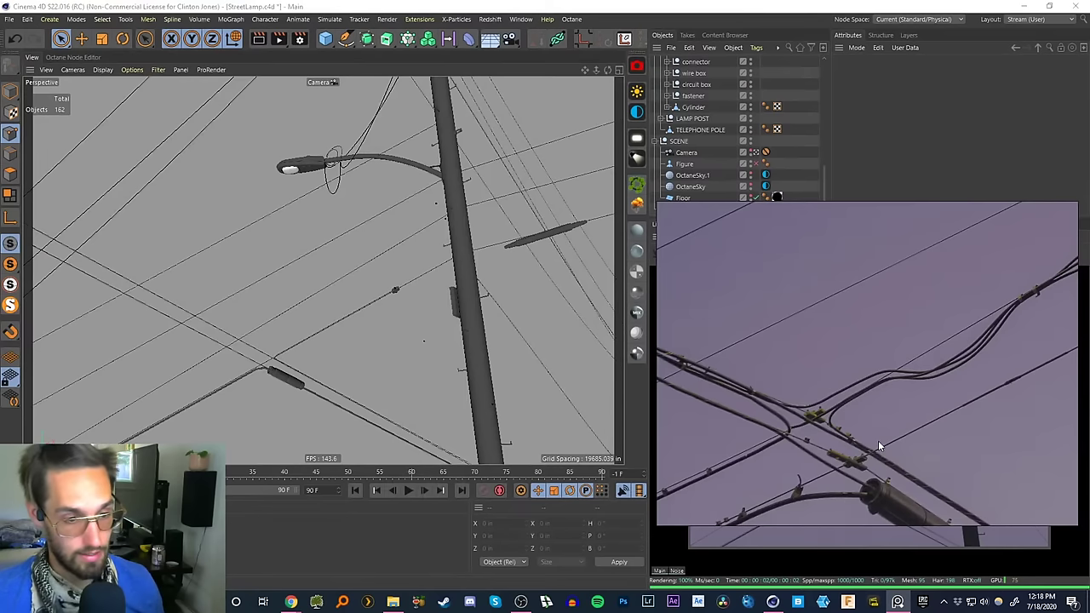
- Show the whole reference photo and place it beside the camera view for comparison
right_drag(841, 427, 816, 452)
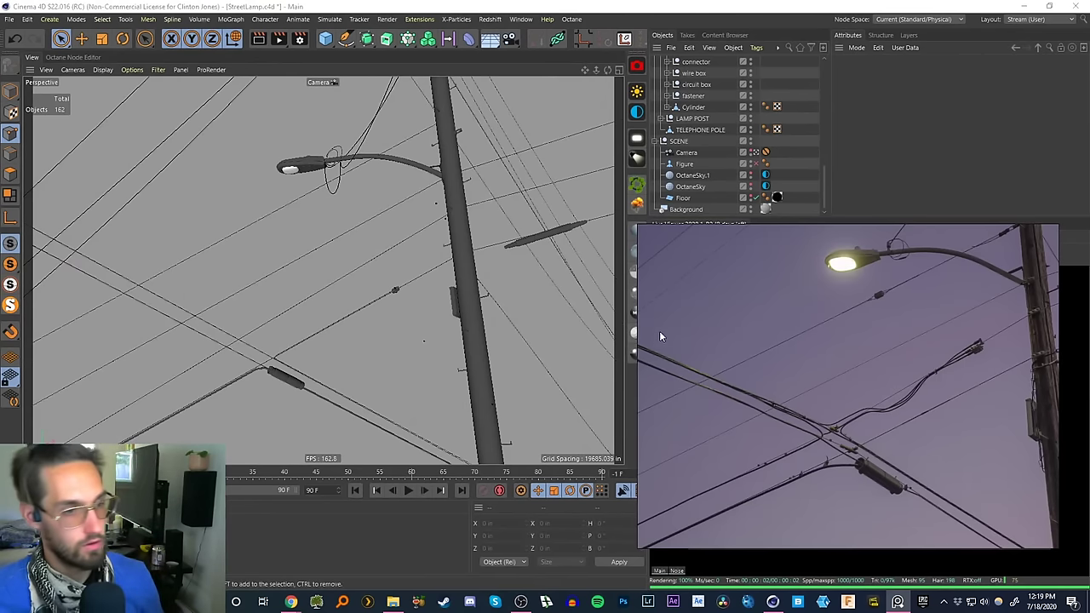
right_drag(796, 323, 782, 352)
drag(781, 351, 835, 384)
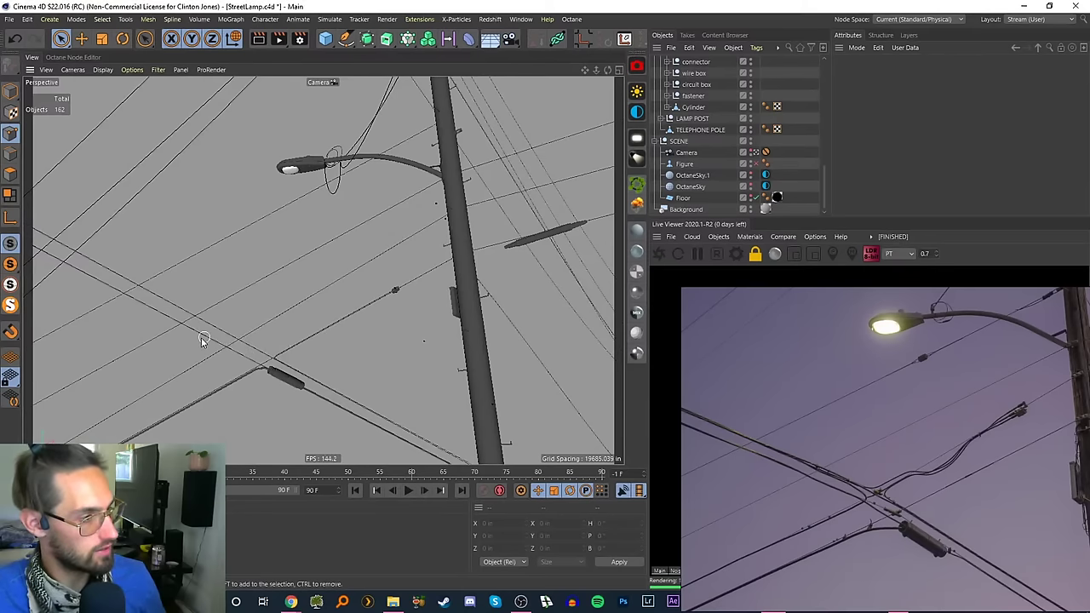
- Duplicate the diagonal thin wire passing above the cylinder, offset the copy upward, and set its circle radius to 0.6 in
click(249, 343)
ctrl+drag(374, 202, 382, 198)
scroll(698, 122, up, 8)
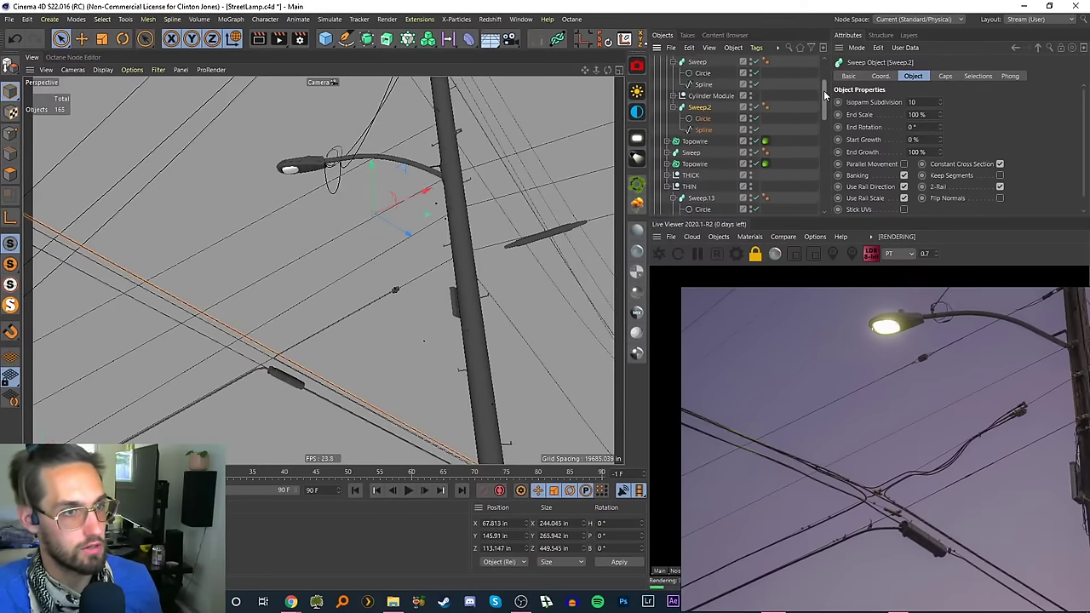
click(698, 121)
click(915, 125)
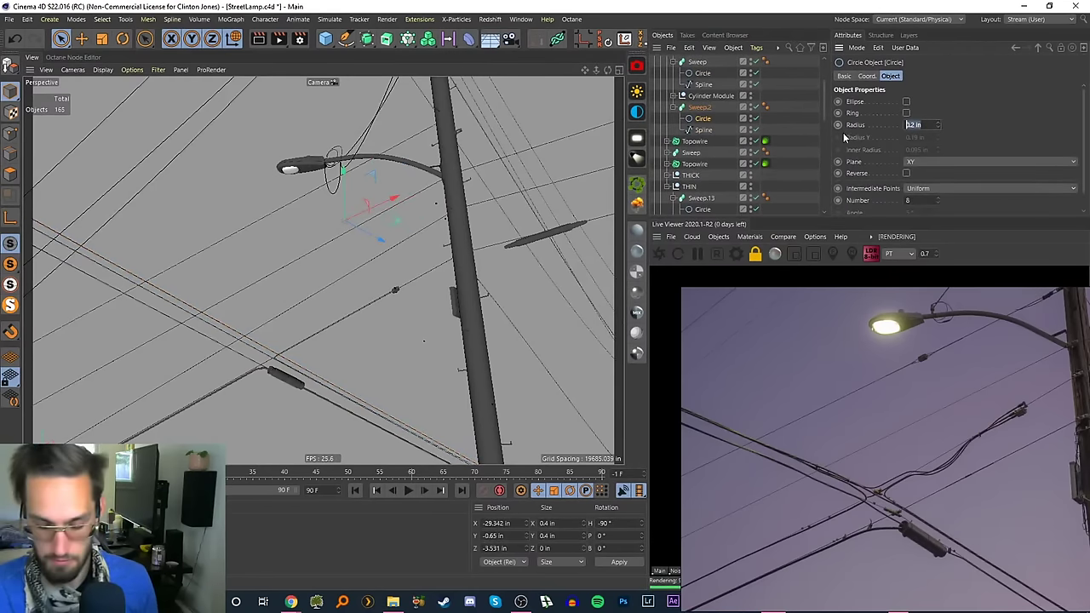
text(0.6)
key(Return)
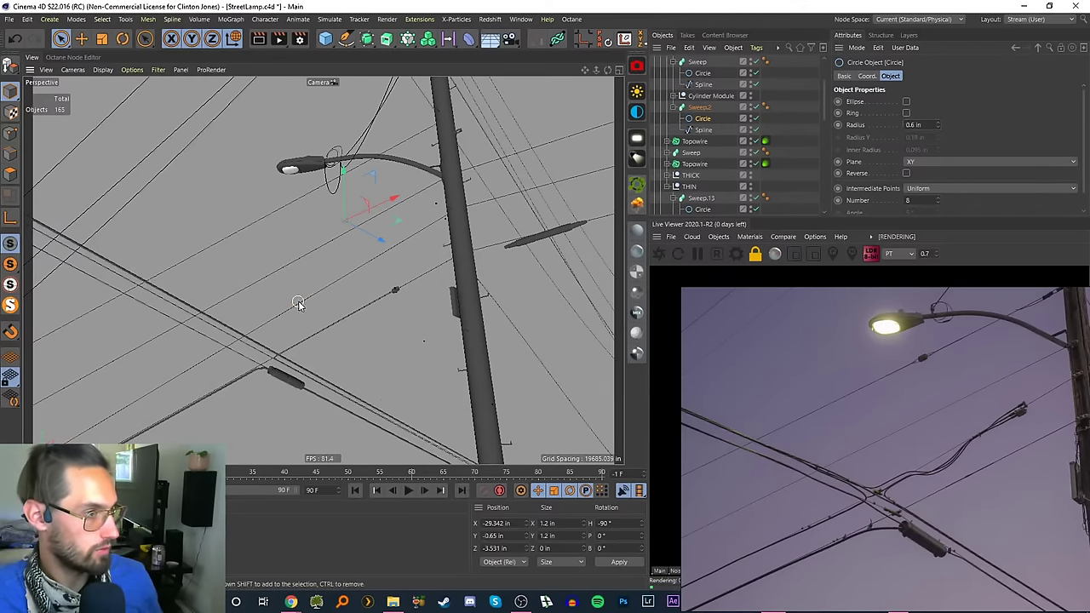
- Duplicate the thin wire running up to the pole below the lamp arm, and set the copy's circle radius to 0.6 in
click(339, 289)
drag(458, 203, 458, 205)
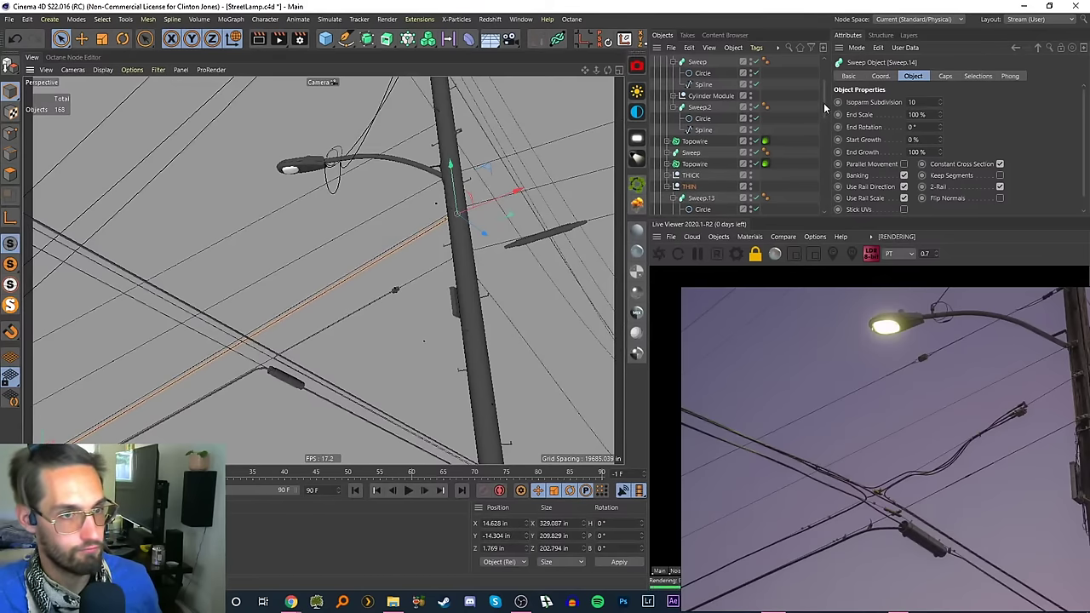
drag(824, 103, 812, 161)
click(673, 168)
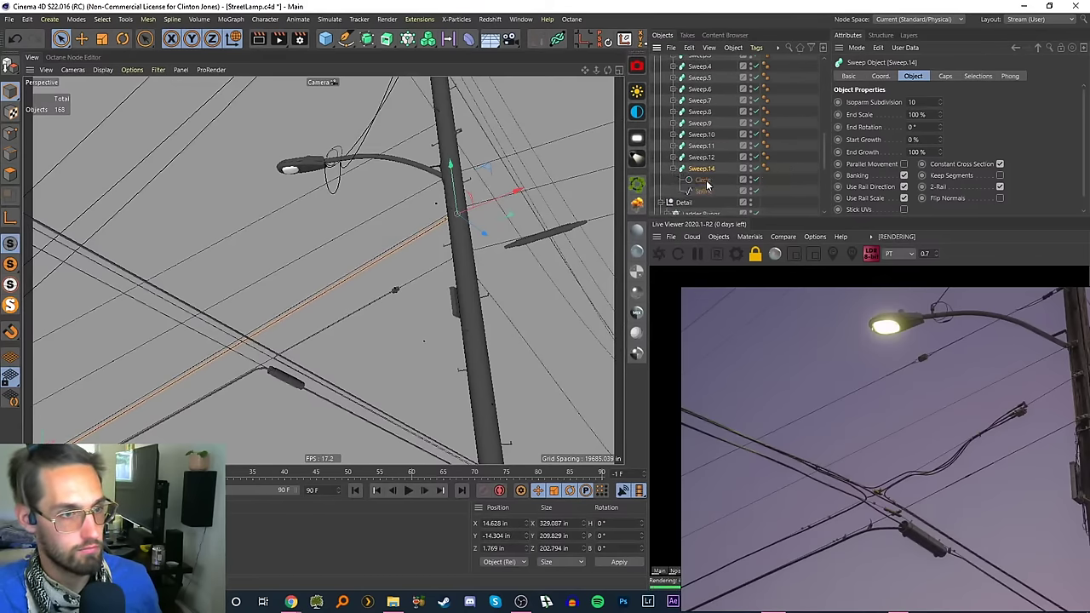
click(703, 181)
text(0.6)
key(Return)
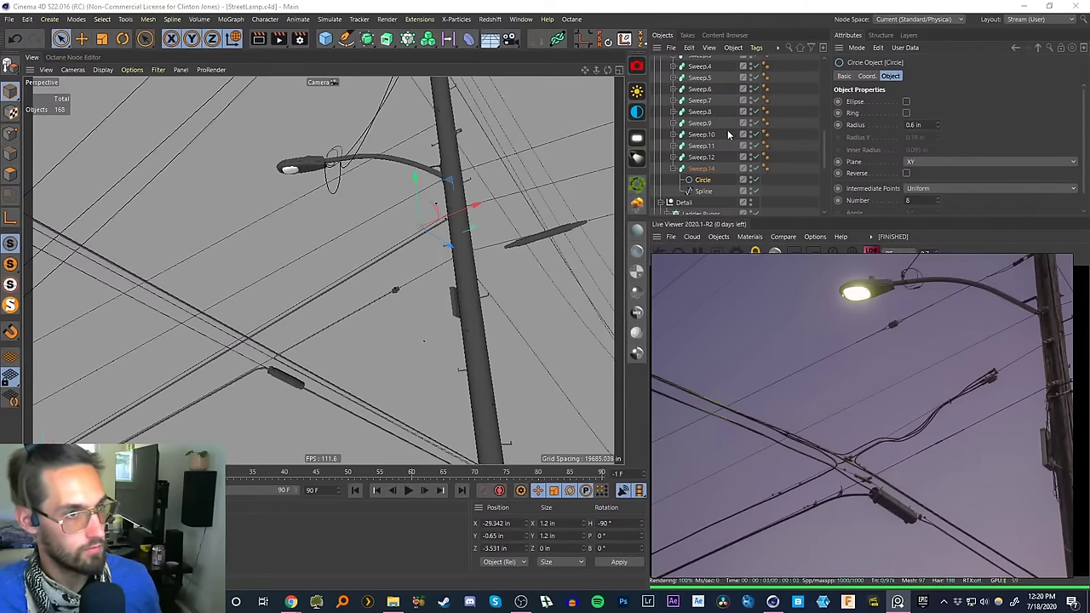
- Collapse the WIRES, GEO and SCENE groups in the object hierarchy and clear the selection
drag(825, 159, 825, 91)
click(667, 84)
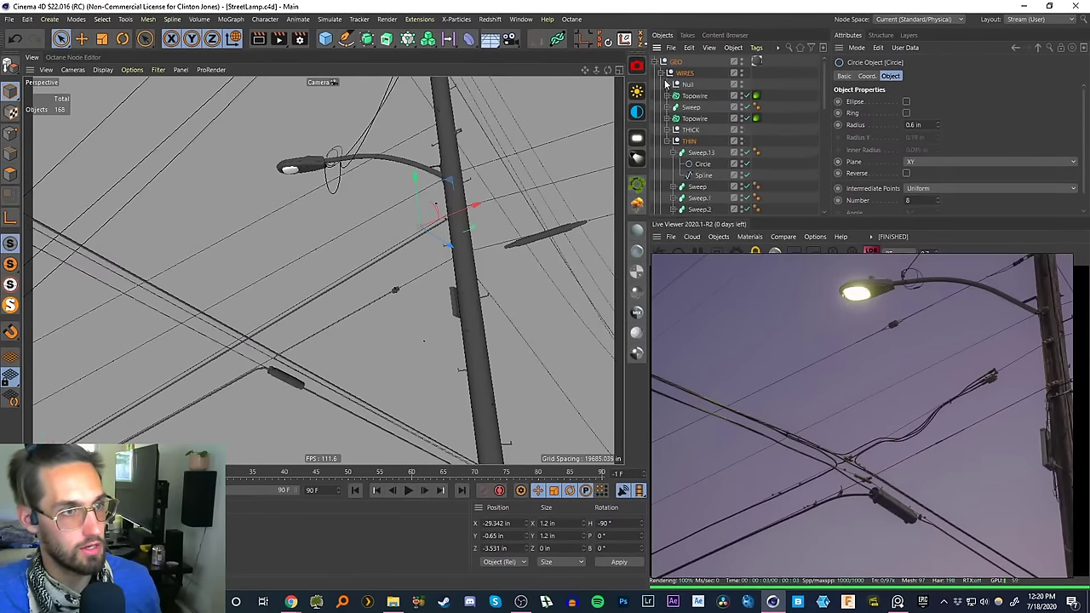
click(661, 73)
click(665, 84)
click(654, 62)
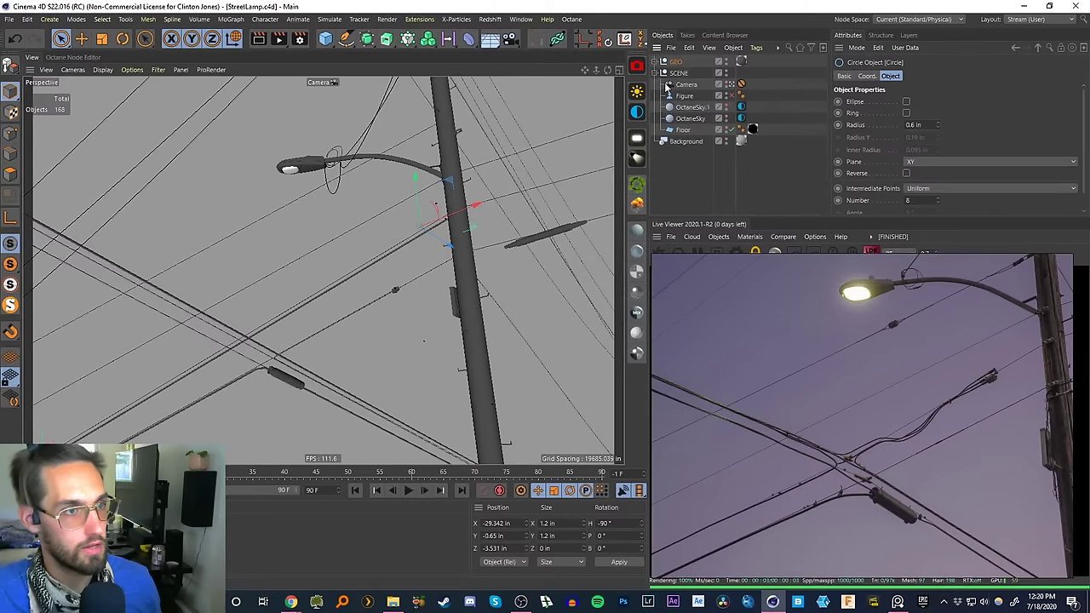
click(654, 73)
click(667, 126)
- Examine in the reference photo how the wires and brackets attach to the telephone pole
right_drag(827, 370, 811, 345)
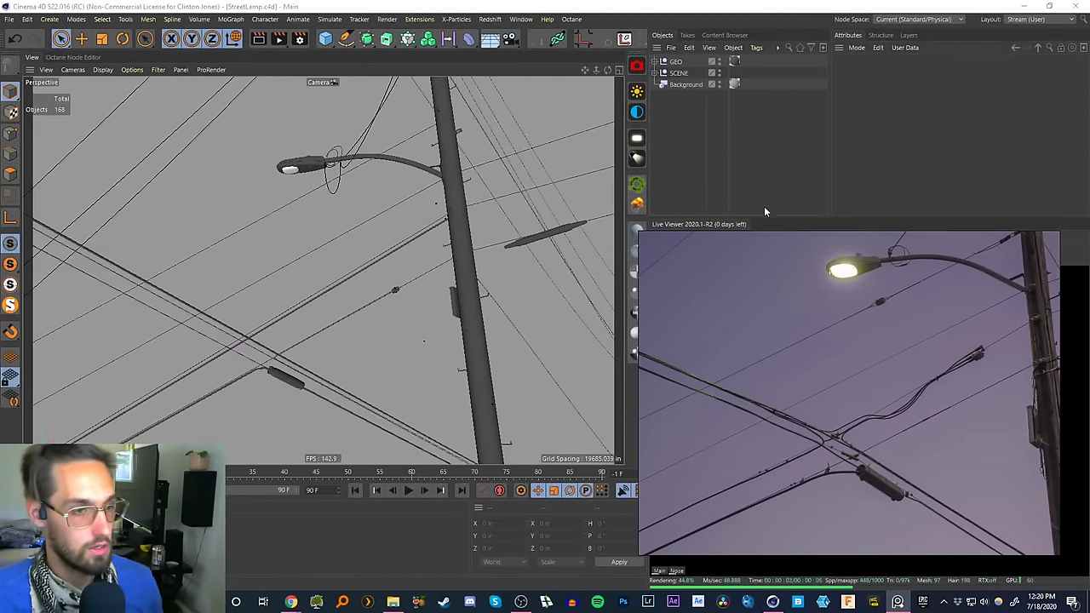
right_drag(834, 297, 750, 284)
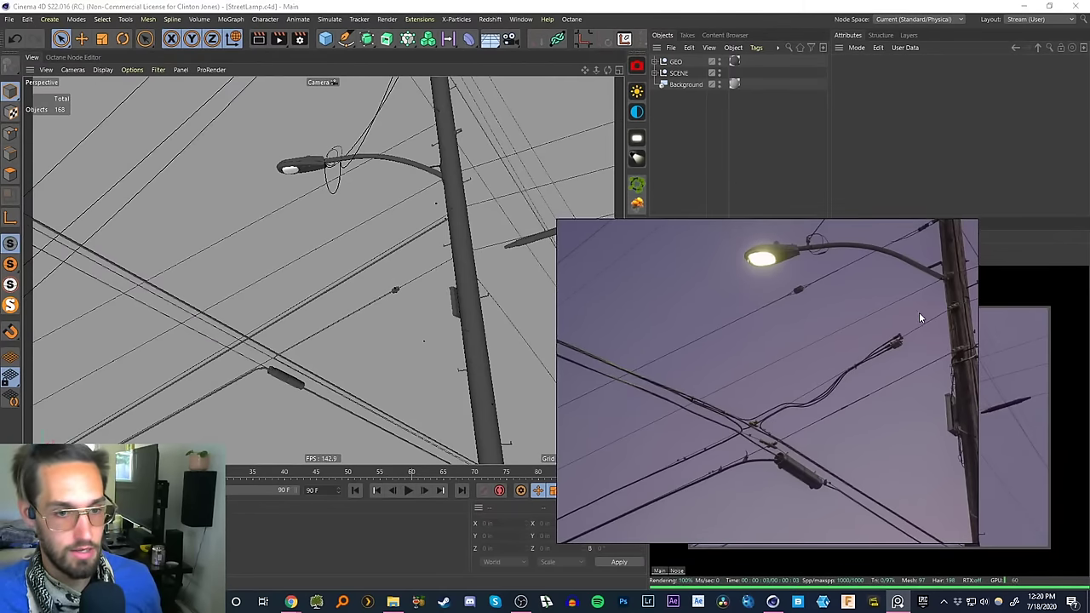
scroll(921, 314, down, 3)
scroll(922, 314, up, 4)
middle_drag(854, 379, 682, 389)
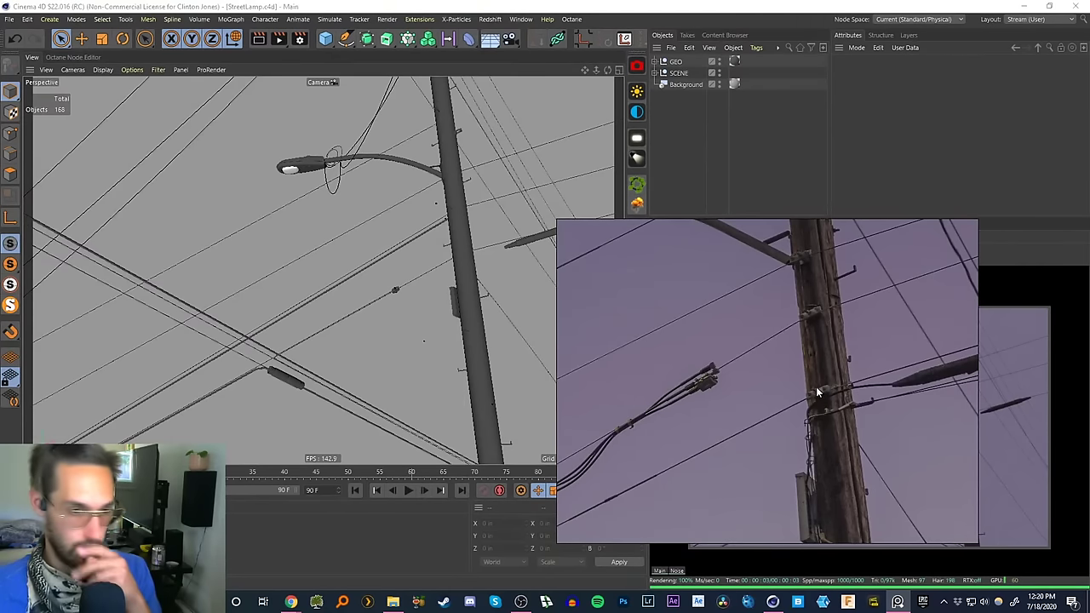
scroll(817, 382, up, 2)
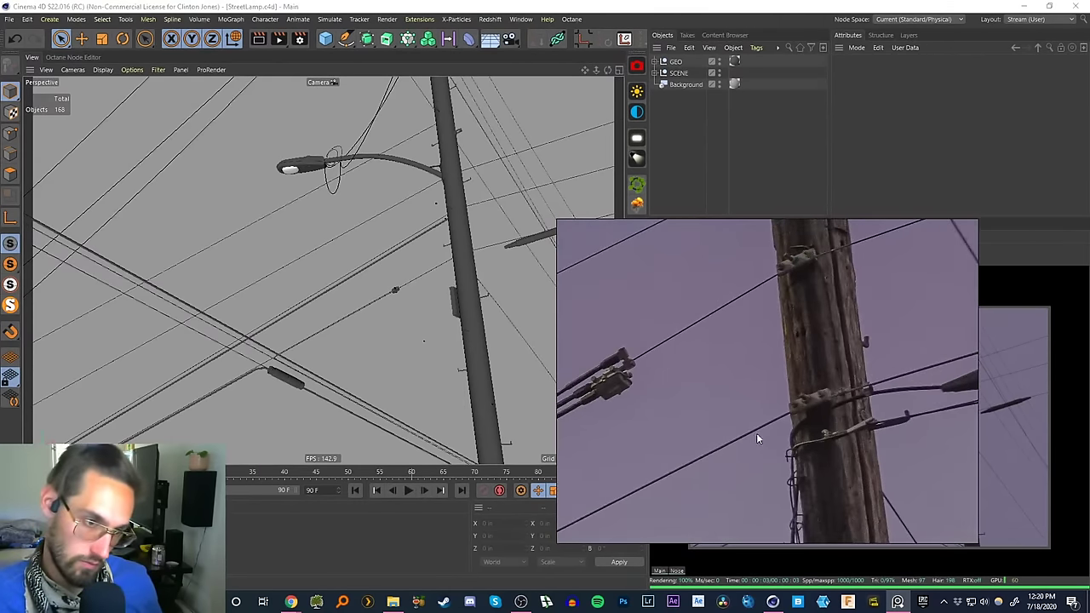
- Reframe the reference photo to compare the pole's brackets, rungs and wire connections with the modelled pole
middle_drag(800, 383, 917, 325)
right_drag(916, 321, 924, 311)
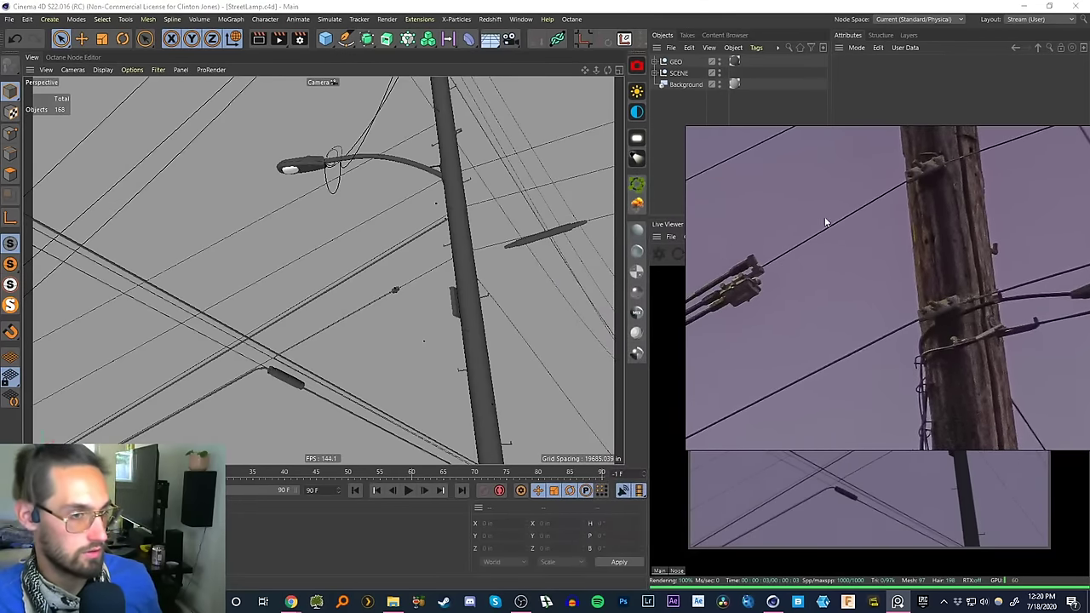
right_drag(812, 239, 785, 316)
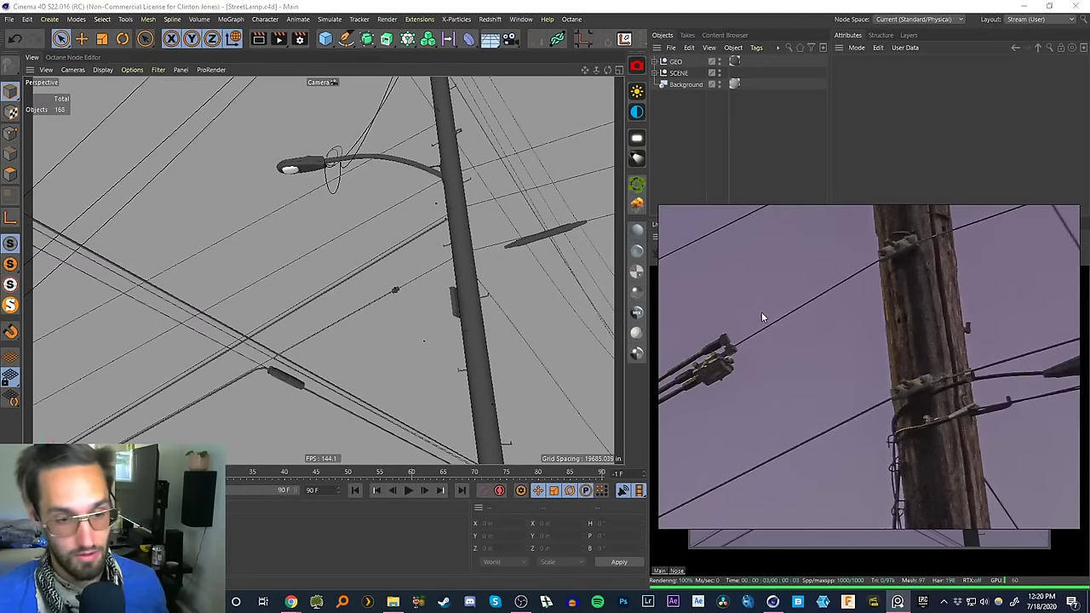
right_drag(857, 304, 860, 350)
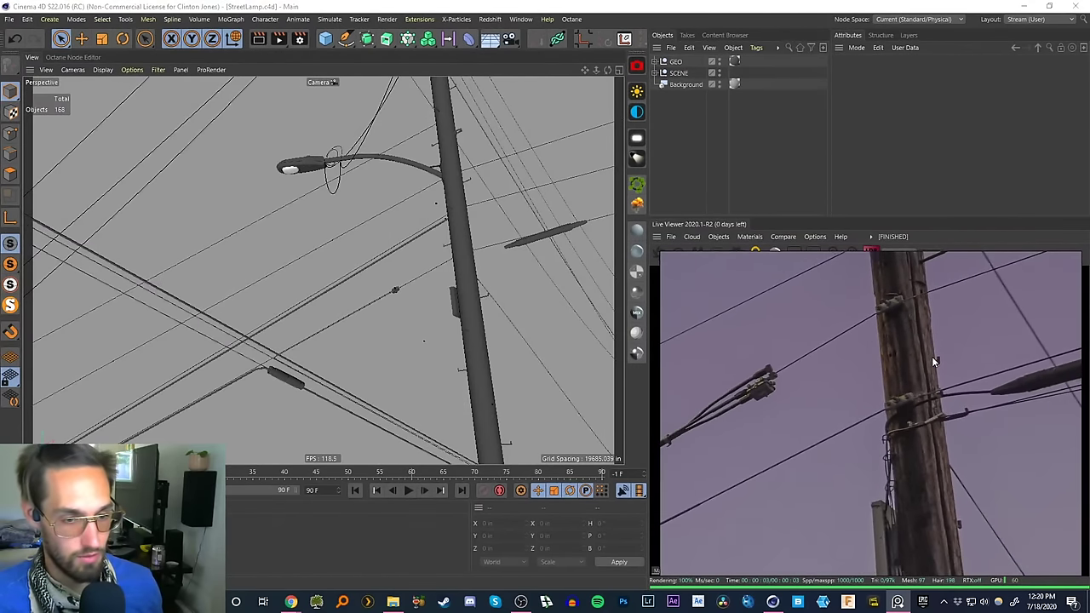
middle_drag(924, 344, 879, 395)
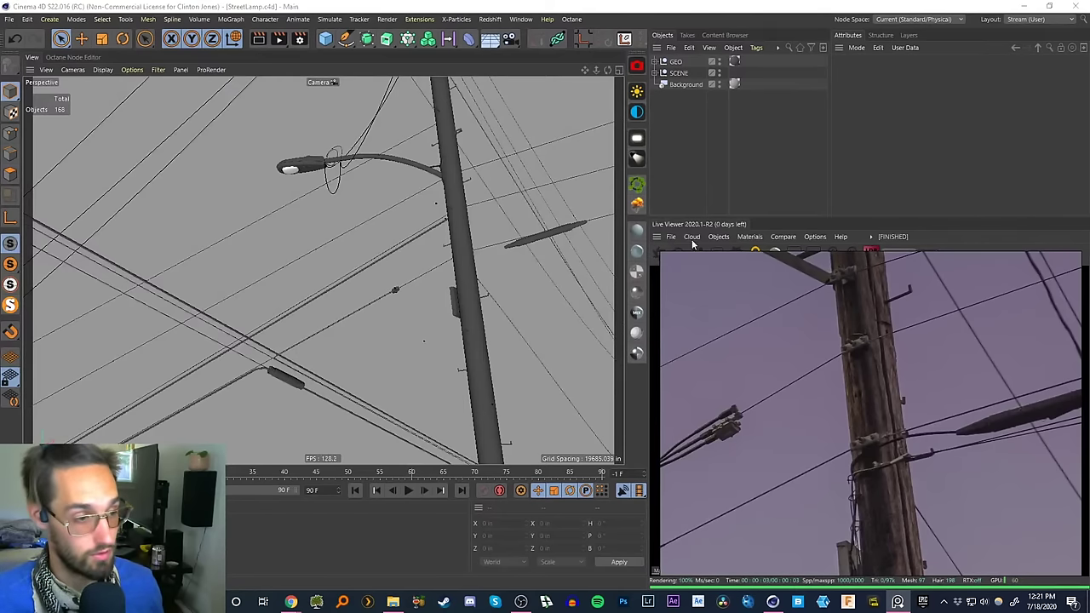
right_drag(794, 364, 791, 357)
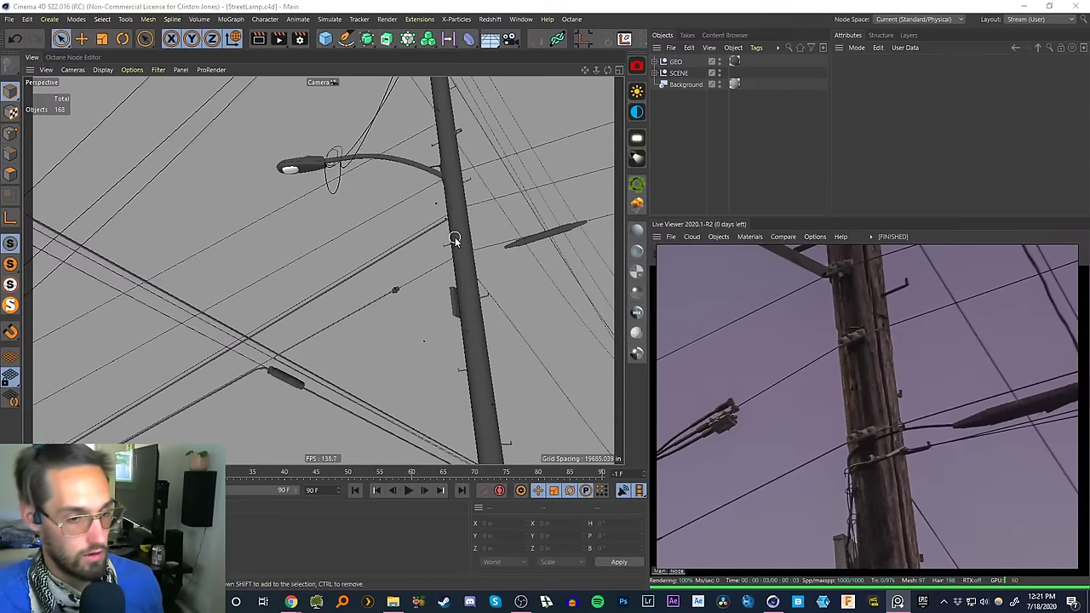
- Find the fastener group among the GEO details and move it up the pole to about Y 53.9 in, just above the circuit box
click(663, 74)
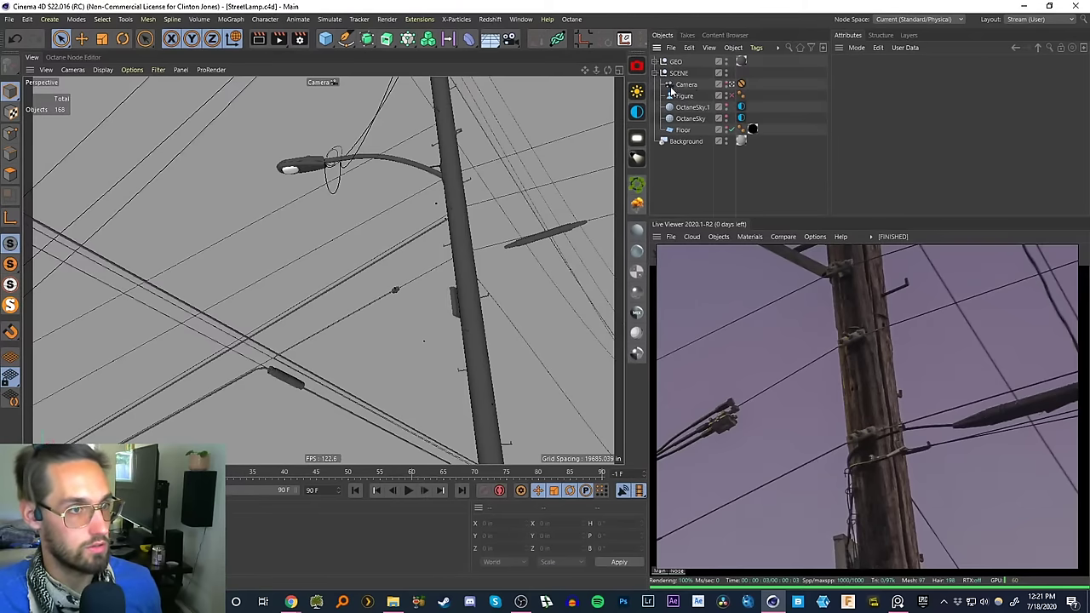
click(657, 73)
click(657, 62)
click(662, 84)
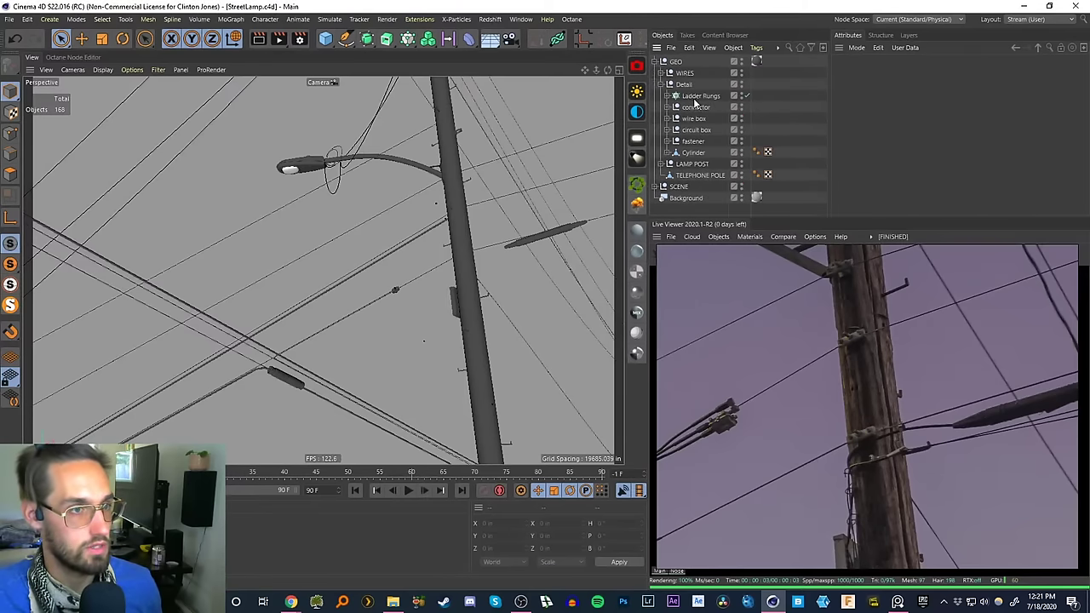
click(694, 152)
click(698, 96)
click(695, 108)
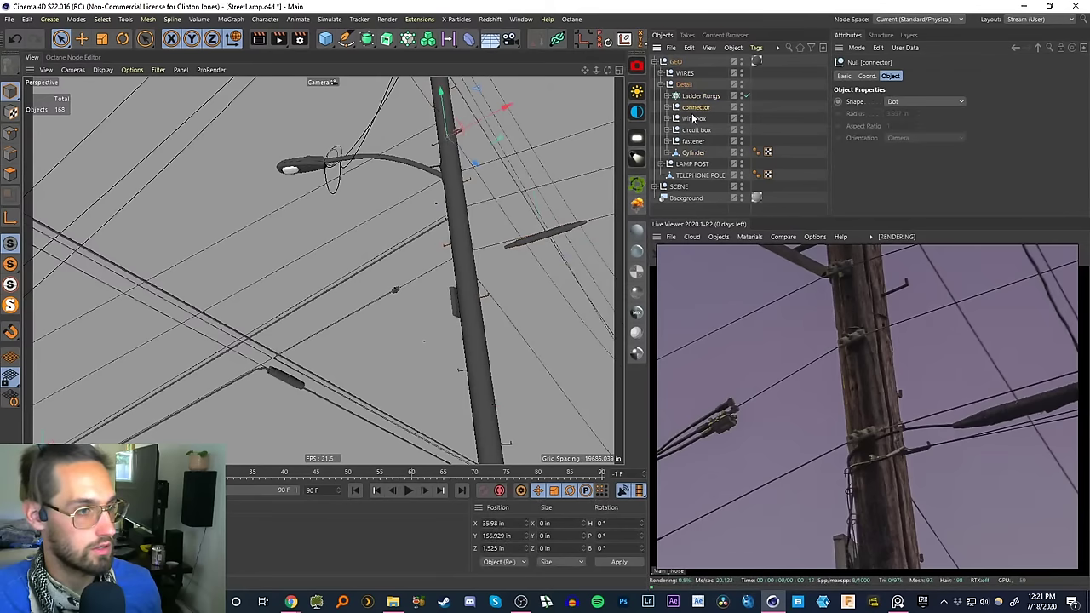
click(692, 118)
click(694, 130)
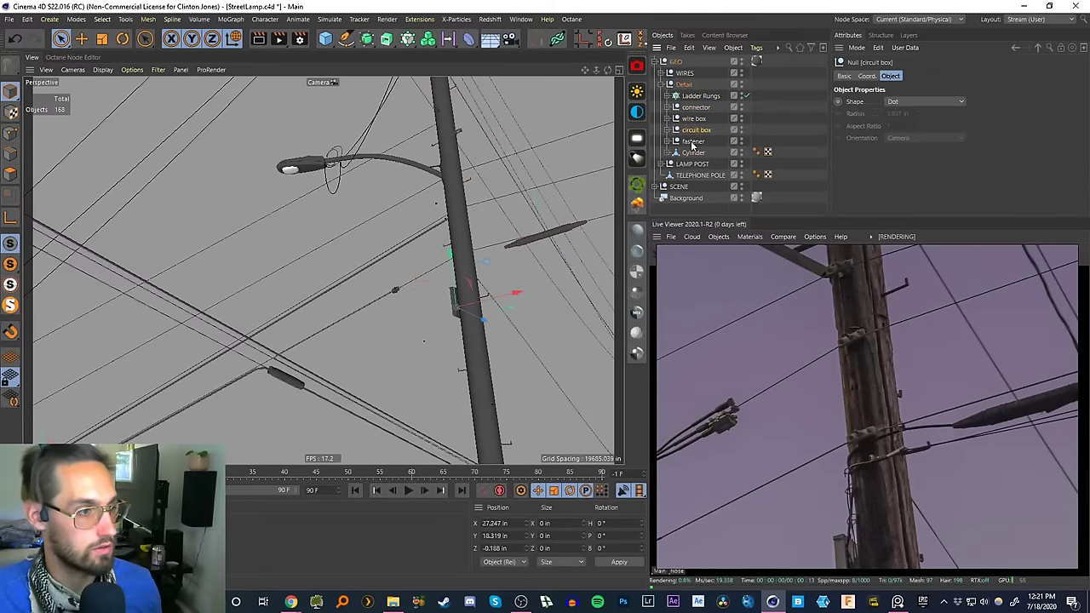
click(694, 142)
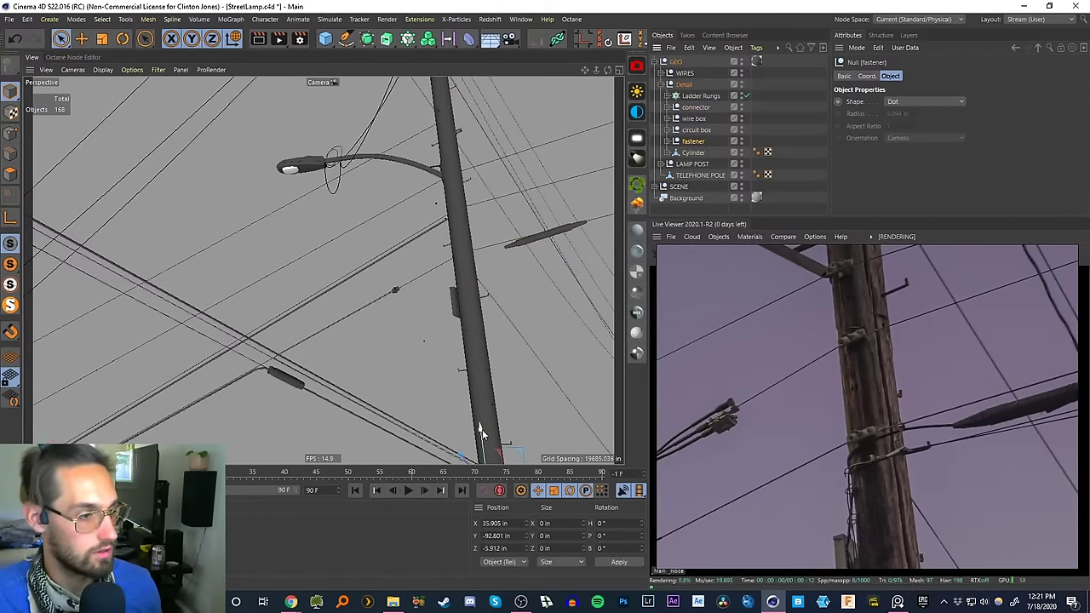
drag(479, 432, 490, 202)
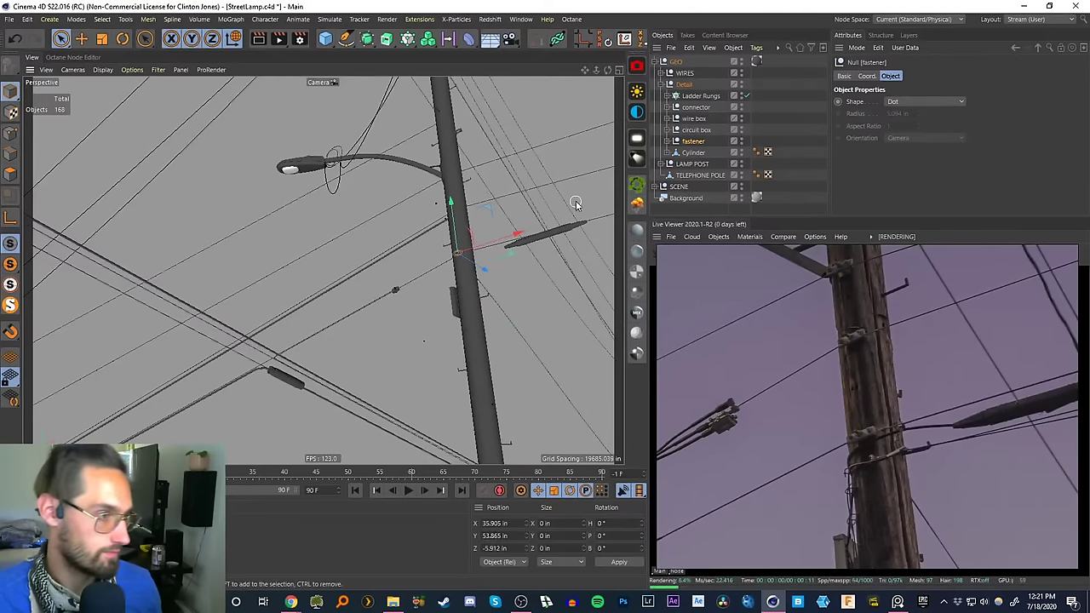
- Leave the scene camera's view and duplicate the fastener on the pole for the neighbouring wire attachments
click(637, 207)
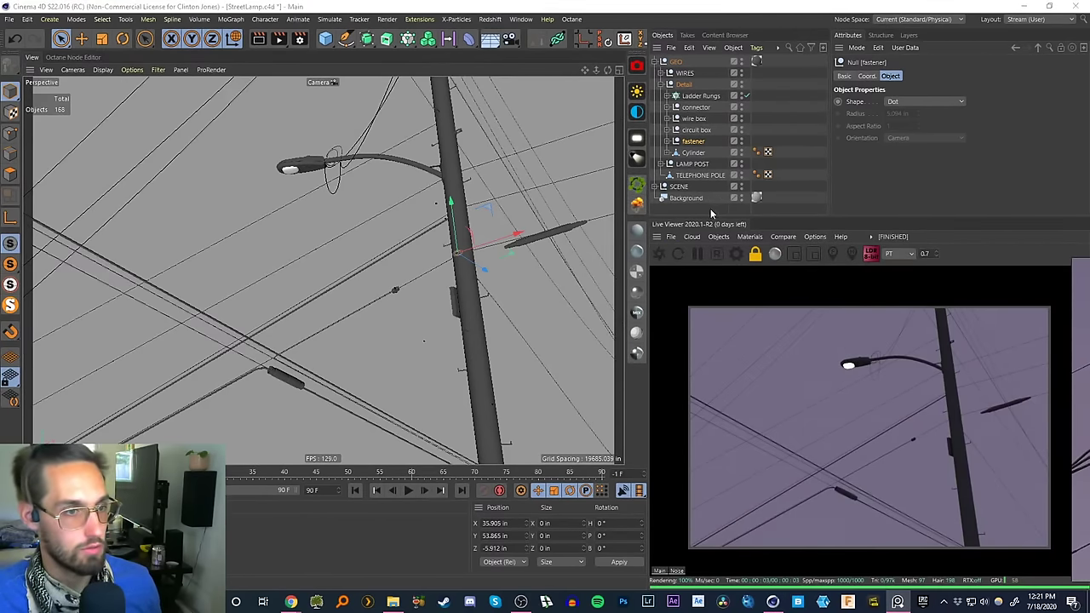
click(655, 186)
drag(823, 161, 823, 205)
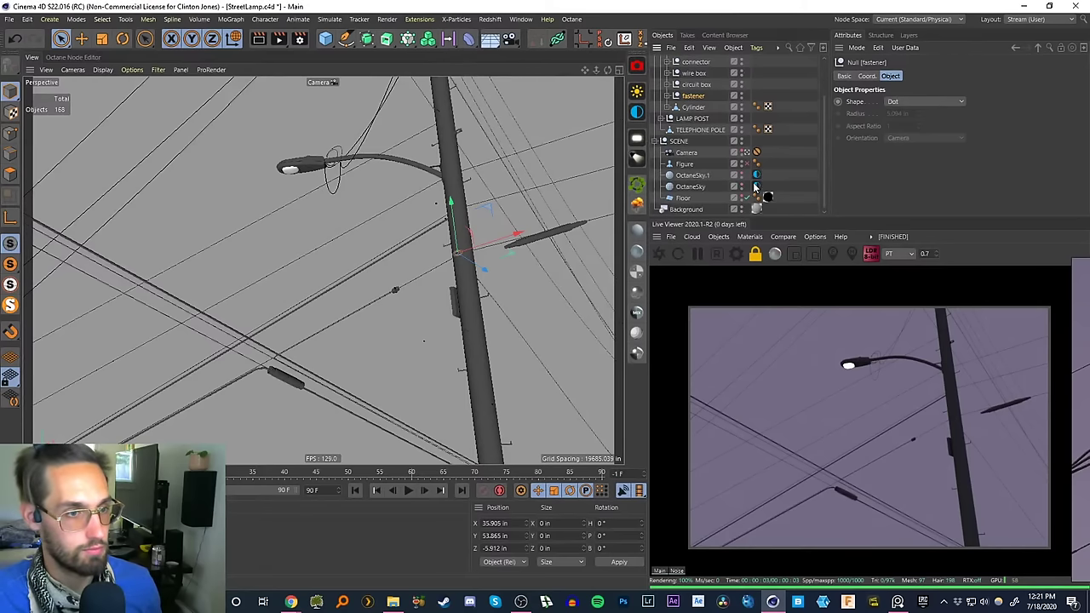
click(746, 152)
alt+drag(568, 184, 415, 216)
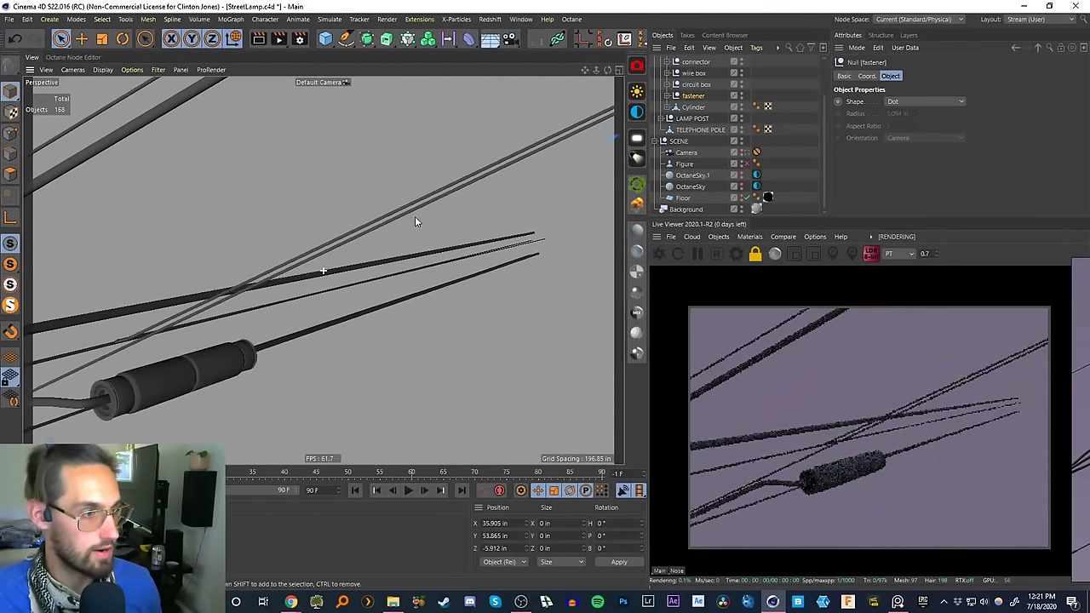
alt+right_drag(470, 161, 435, 223)
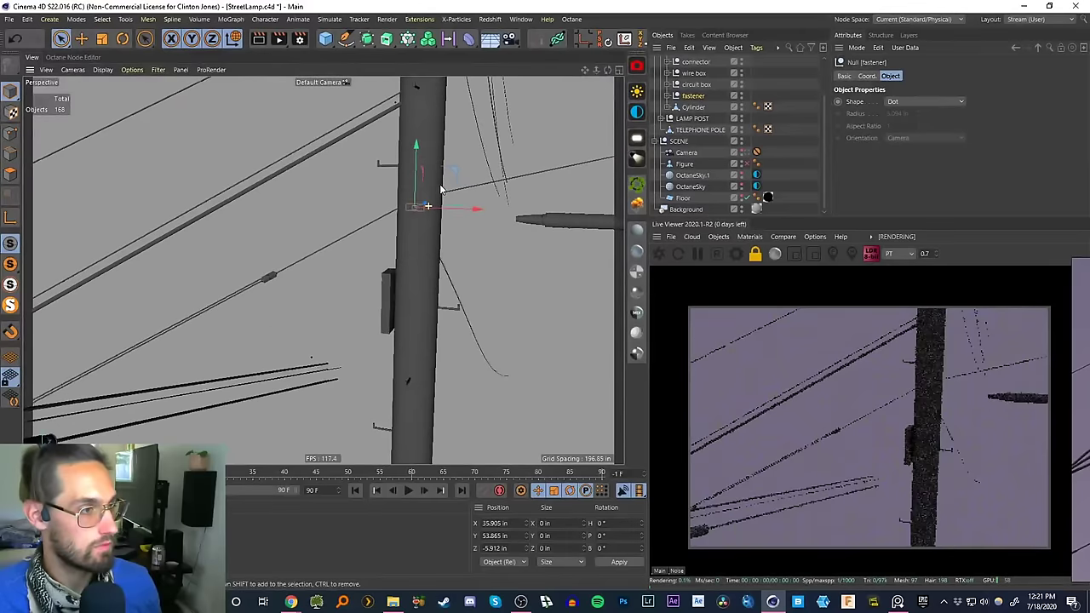
alt+right_drag(442, 176, 468, 176)
alt+drag(416, 182, 378, 157)
alt+middle_drag(379, 199, 372, 308)
ctrl+drag(365, 264, 397, 265)
- Select the spline of the thin wire Sweep.1 that meets the pole beside the fastener above the circuit box
click(280, 279)
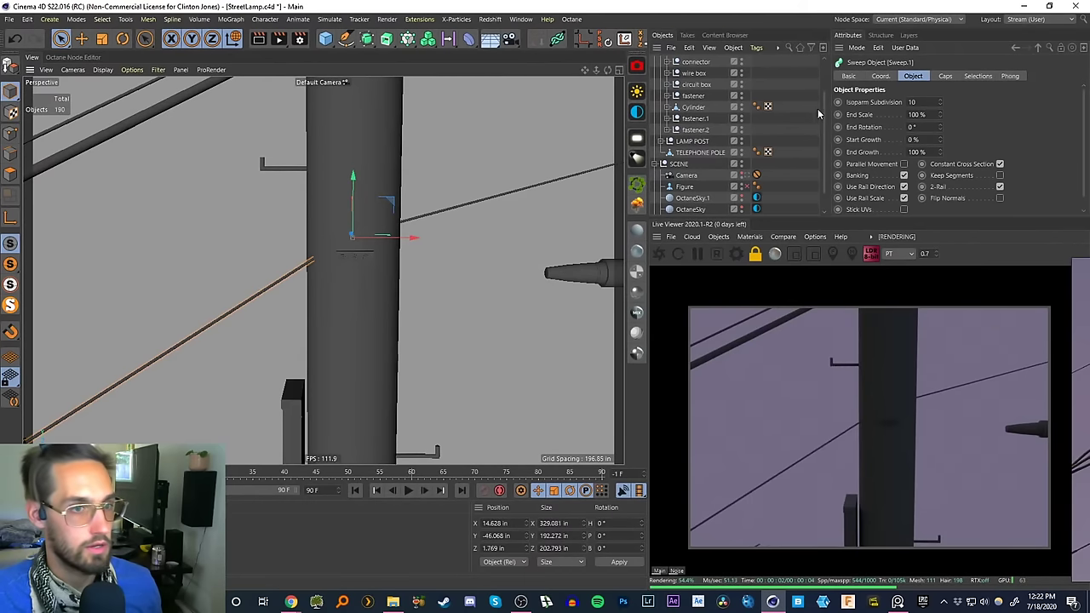
scroll(823, 146, down, 2)
scroll(823, 146, up, 3)
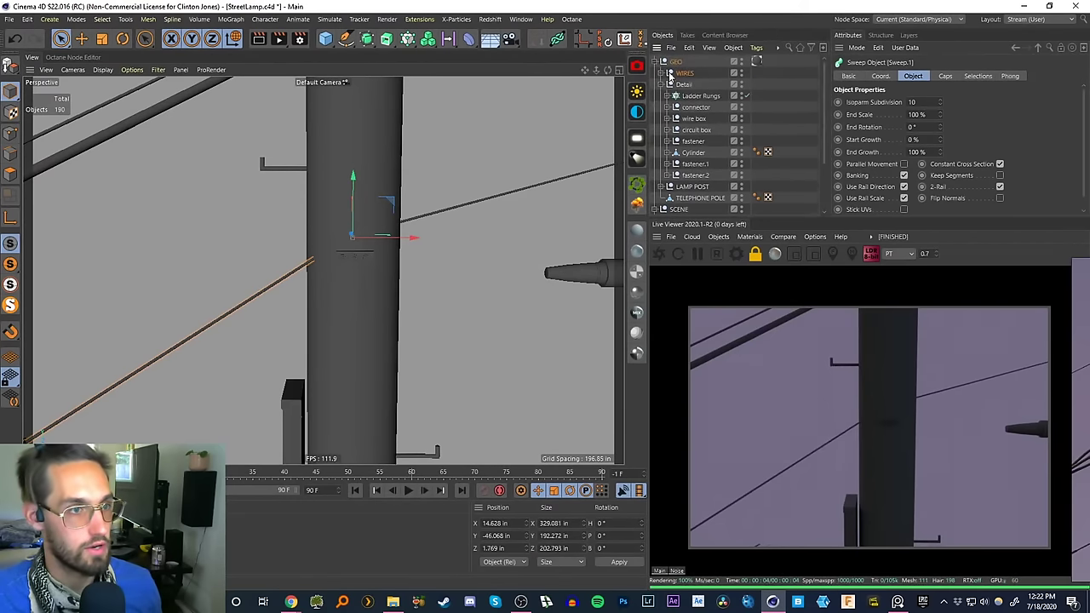
click(669, 73)
click(673, 198)
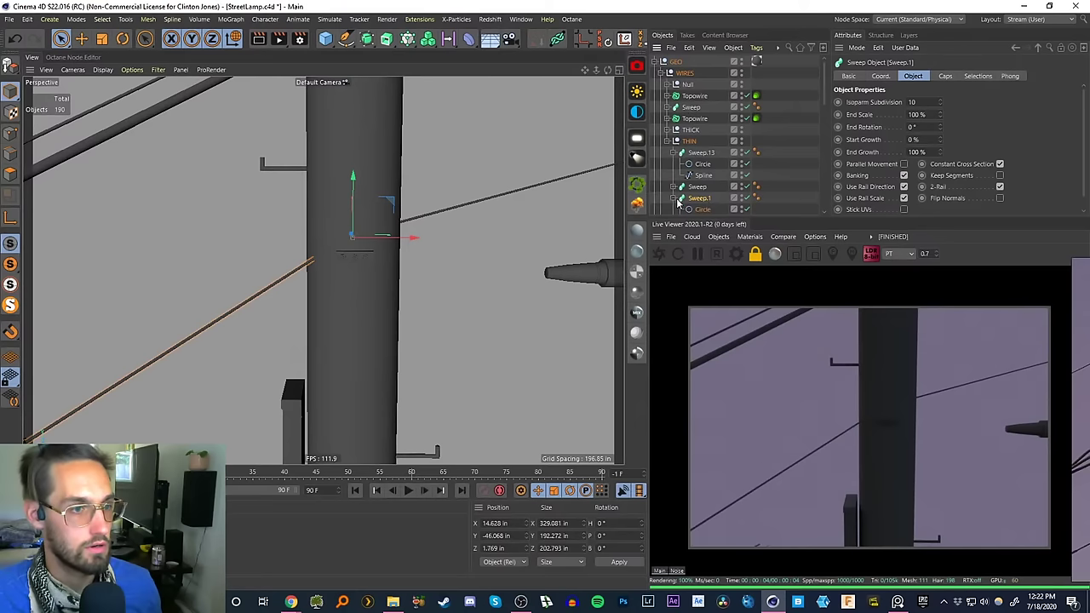
drag(824, 90, 824, 99)
click(700, 188)
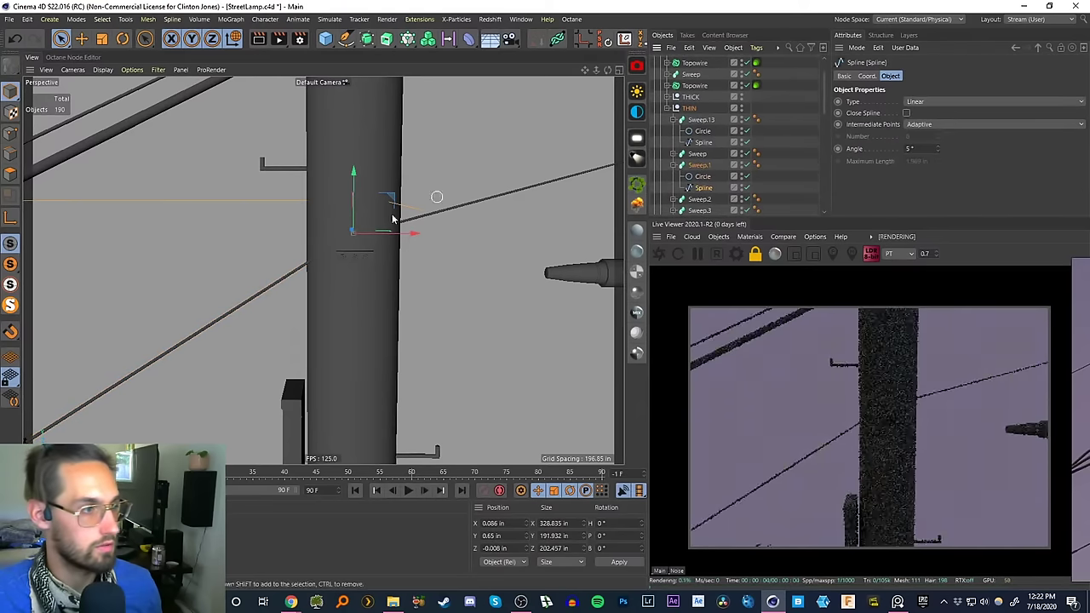
- Move the pole-side end point of the Sweep.1 spline onto the fastener, at about Y -1.9 in and Z -5.1 in
alt+drag(344, 245, 299, 251)
click(335, 231)
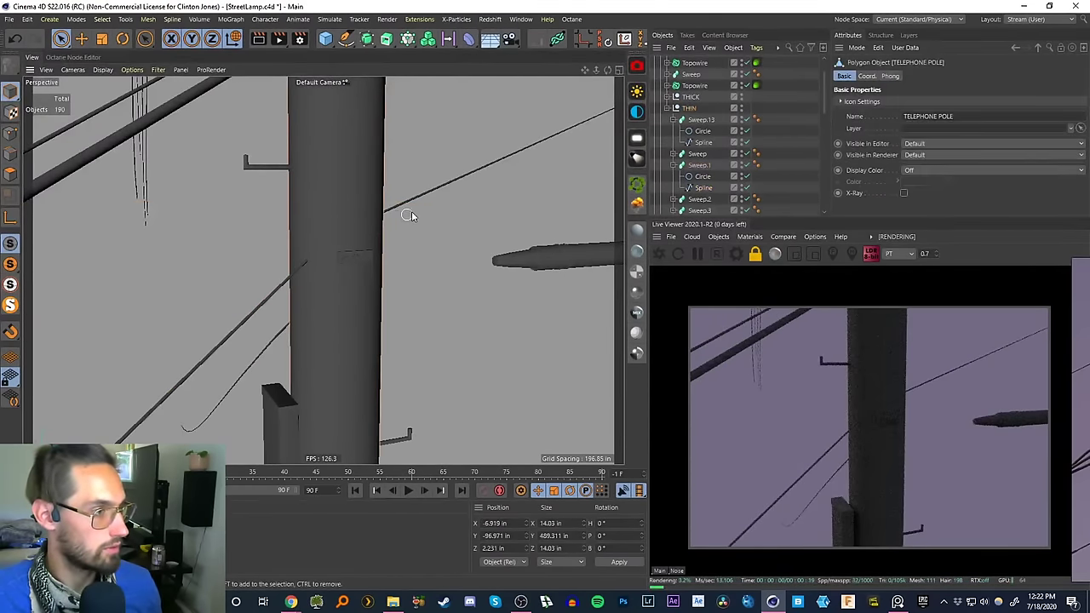
click(10, 133)
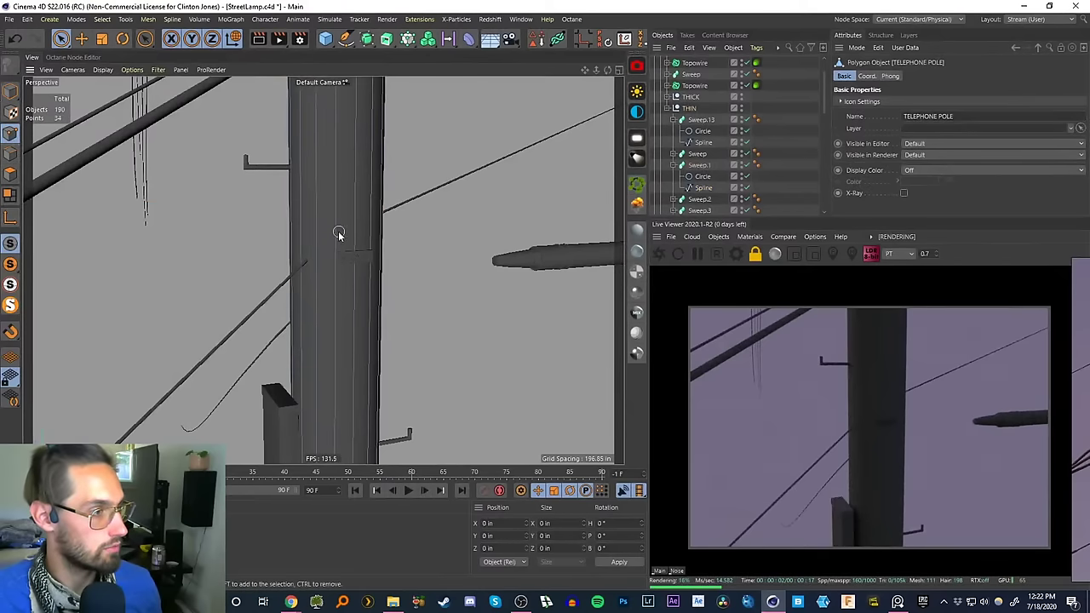
click(699, 187)
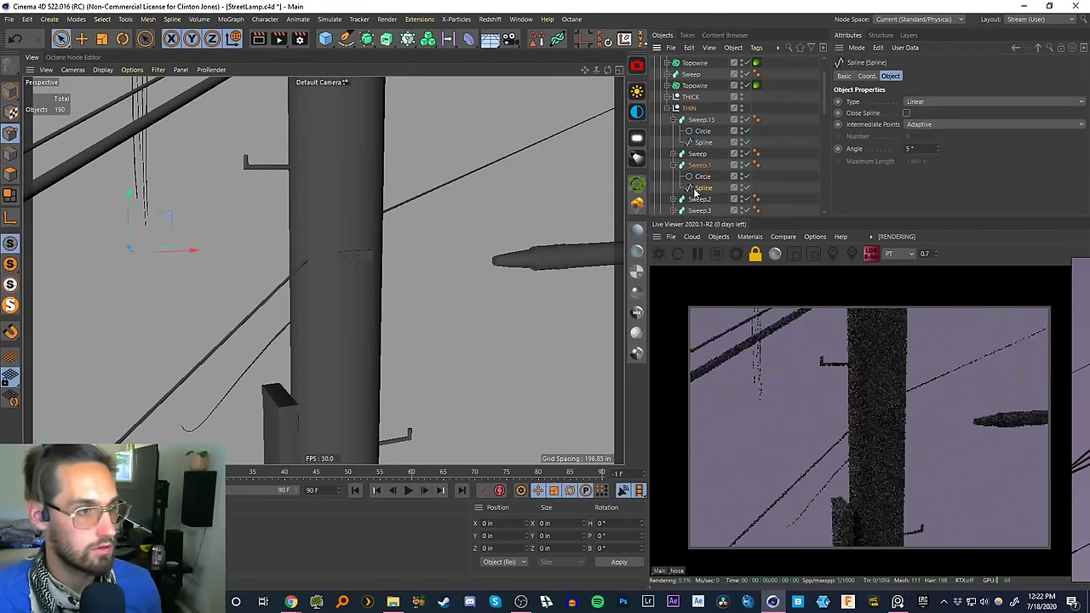
click(336, 232)
alt+drag(338, 253, 422, 256)
drag(229, 219, 282, 230)
mouse_move(339, 247)
alt+mouse_down()
mouse_move(318, 251)
mouse_move(340, 244)
mouse_move(363, 300)
mouse_move(345, 247)
alt+mouse_up()
scroll(340, 248, up, 3)
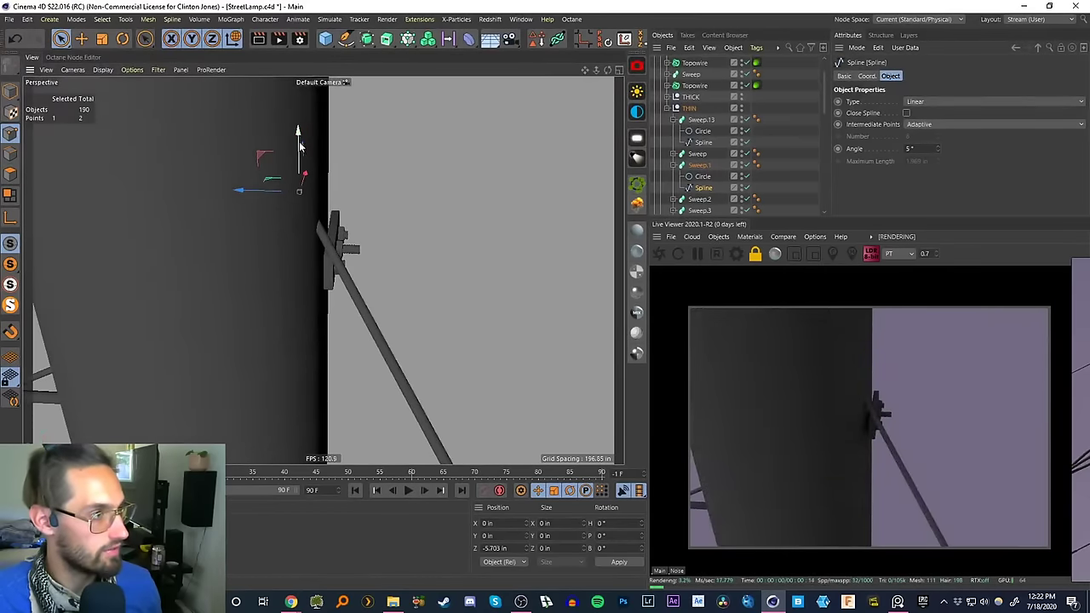
drag(300, 143, 204, 263)
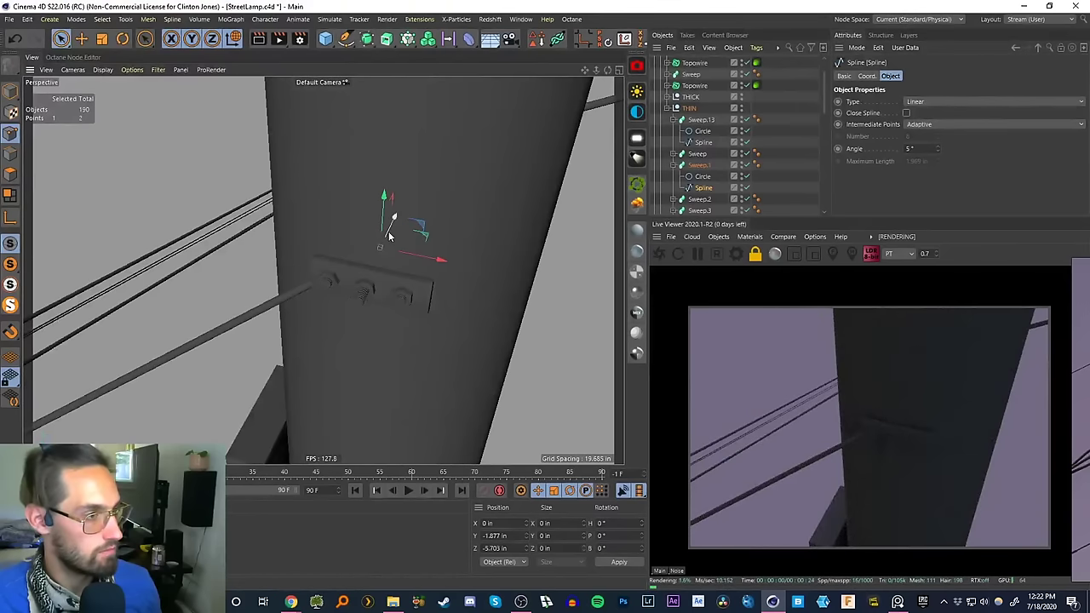
drag(389, 222, 396, 221)
- Examine from several angles where the next thin and thick wires meet the pole near the upper fastener
alt+drag(518, 182, 392, 182)
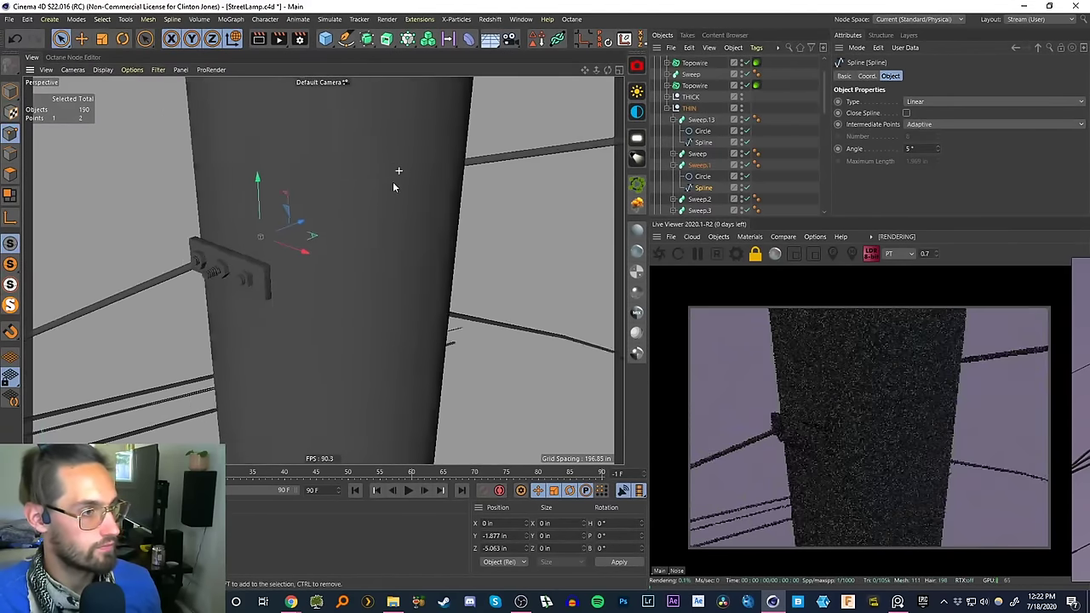
scroll(392, 182, down, 3)
alt+middle_drag(358, 140, 396, 237)
alt+drag(382, 220, 490, 207)
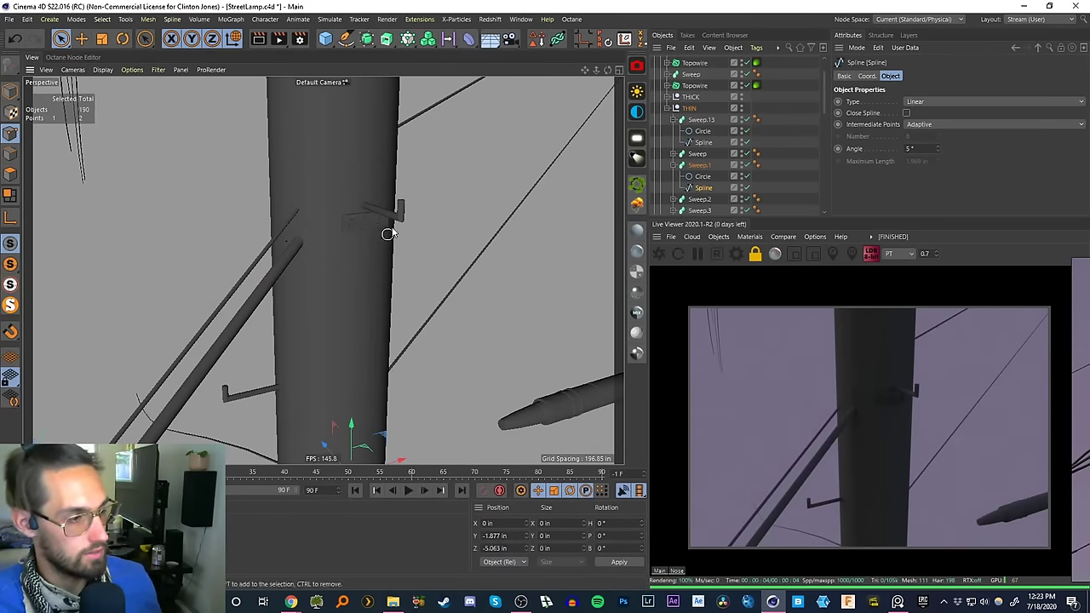
mouse_move(350, 315)
alt+mouse_down()
mouse_move(355, 232)
mouse_move(344, 243)
mouse_move(349, 332)
alt+mouse_up()
click(312, 235)
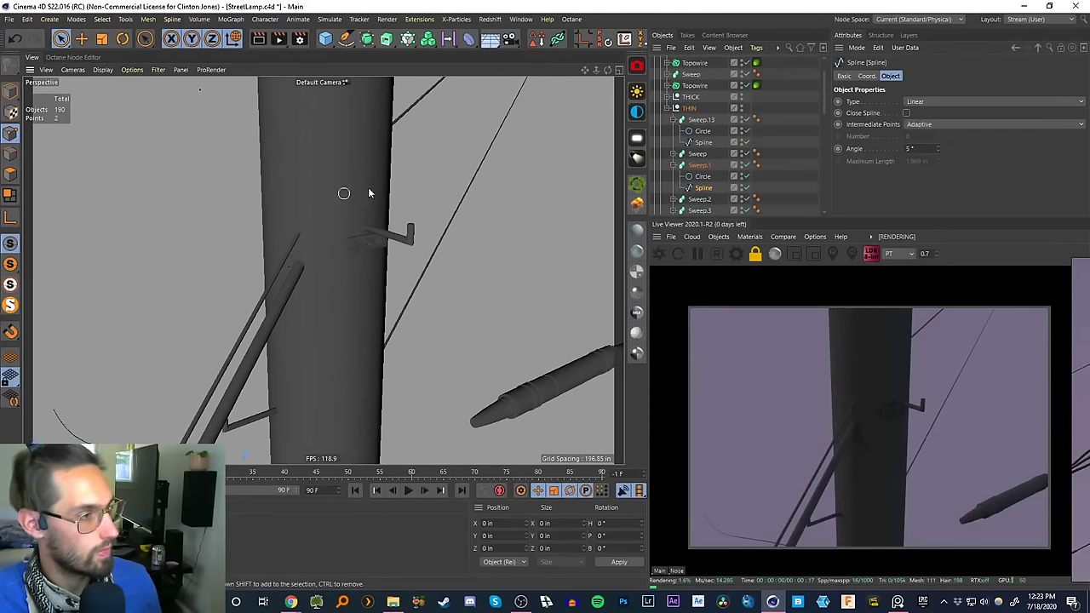
alt+drag(343, 192, 693, 186)
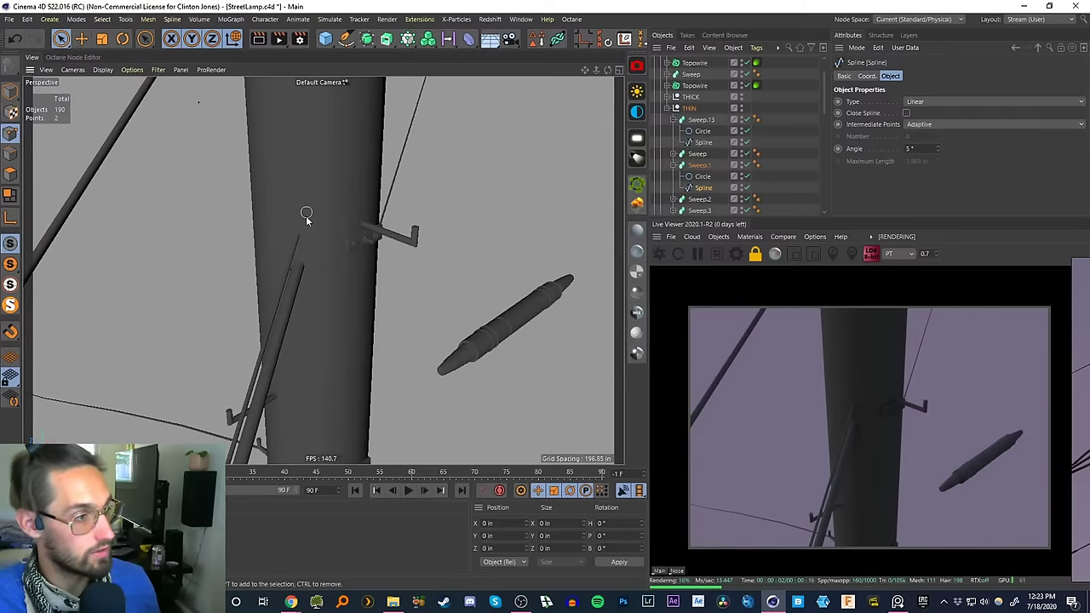
mouse_move(312, 182)
alt+mouse_down()
mouse_move(292, 219)
mouse_move(312, 182)
mouse_move(335, 236)
mouse_move(311, 186)
alt+mouse_up()
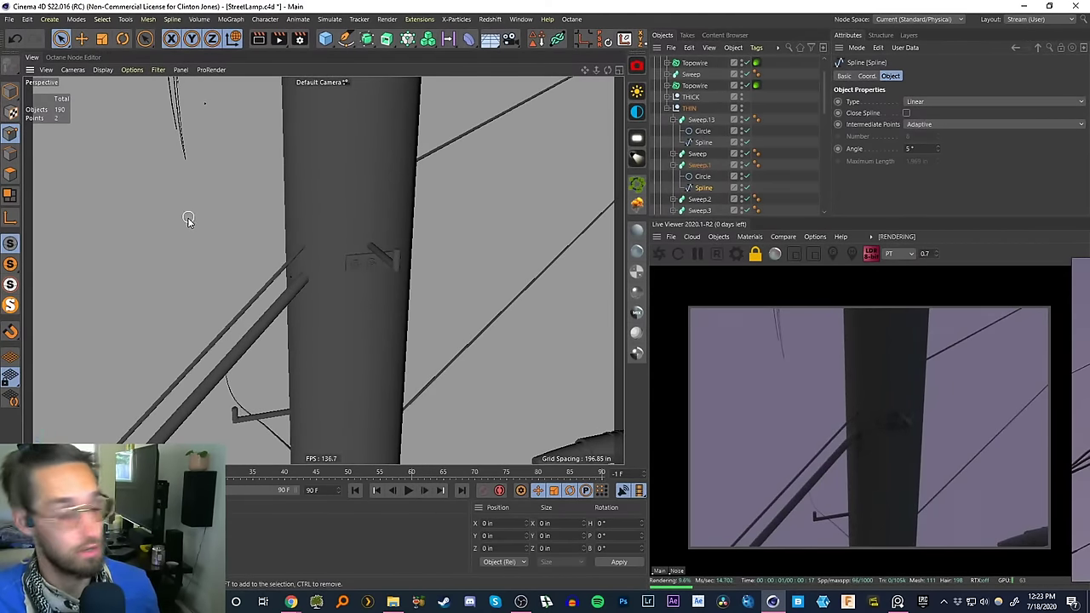
- Select the spline of the next thin wire, Sweep.2, which meets the pole beside the upper fastener
click(692, 198)
click(698, 189)
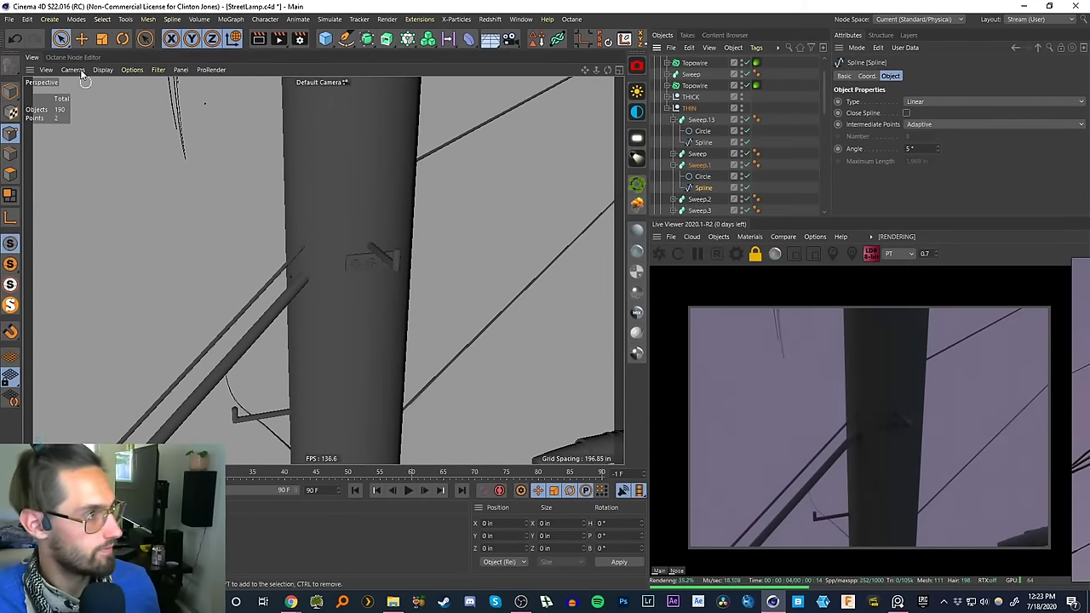
click(265, 279)
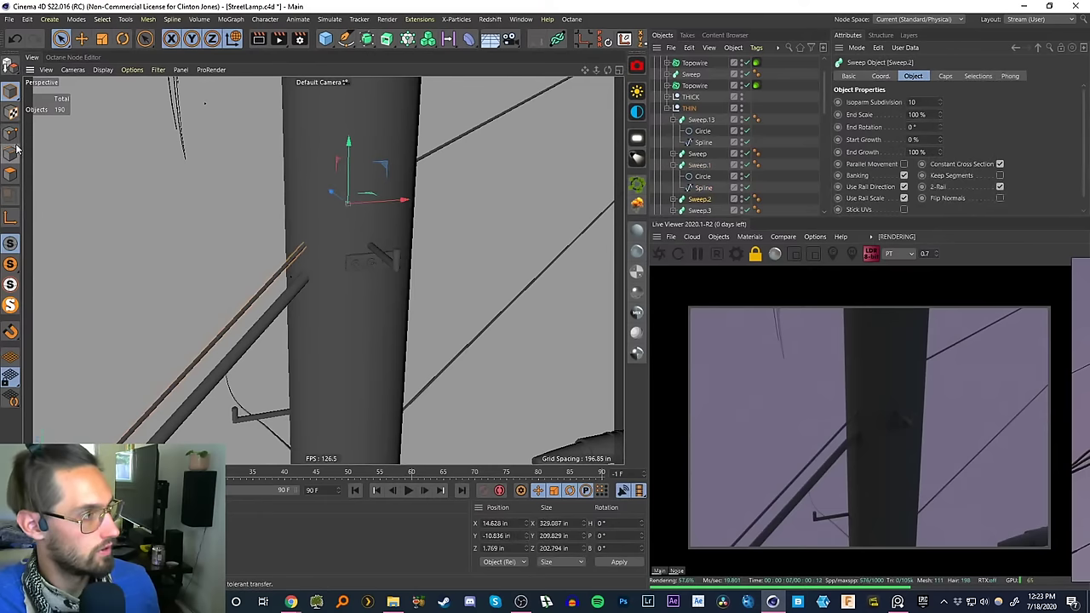
click(674, 198)
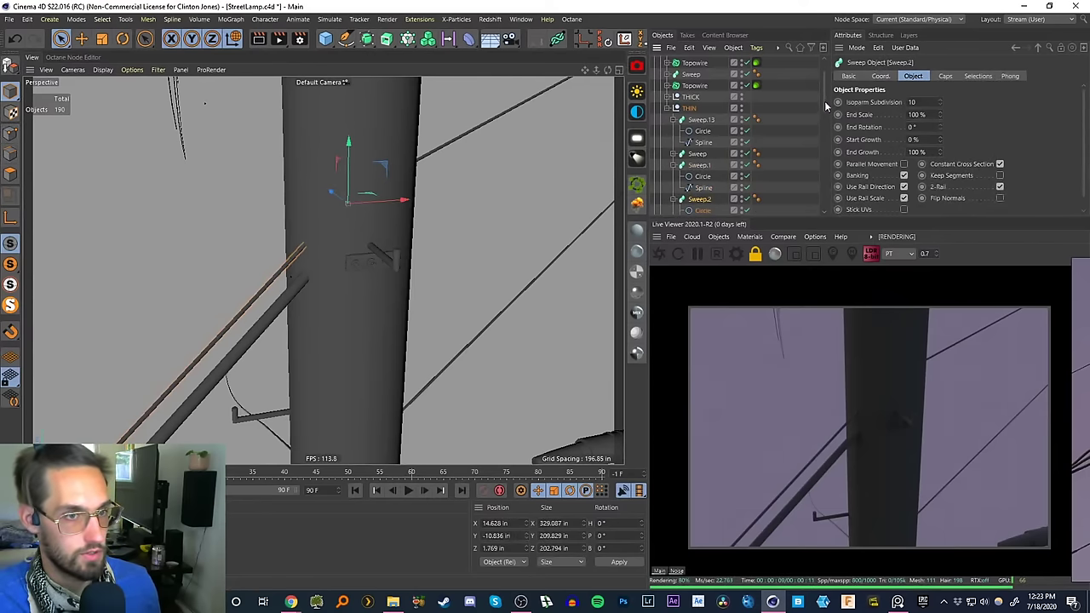
scroll(825, 105, down, 2)
click(703, 174)
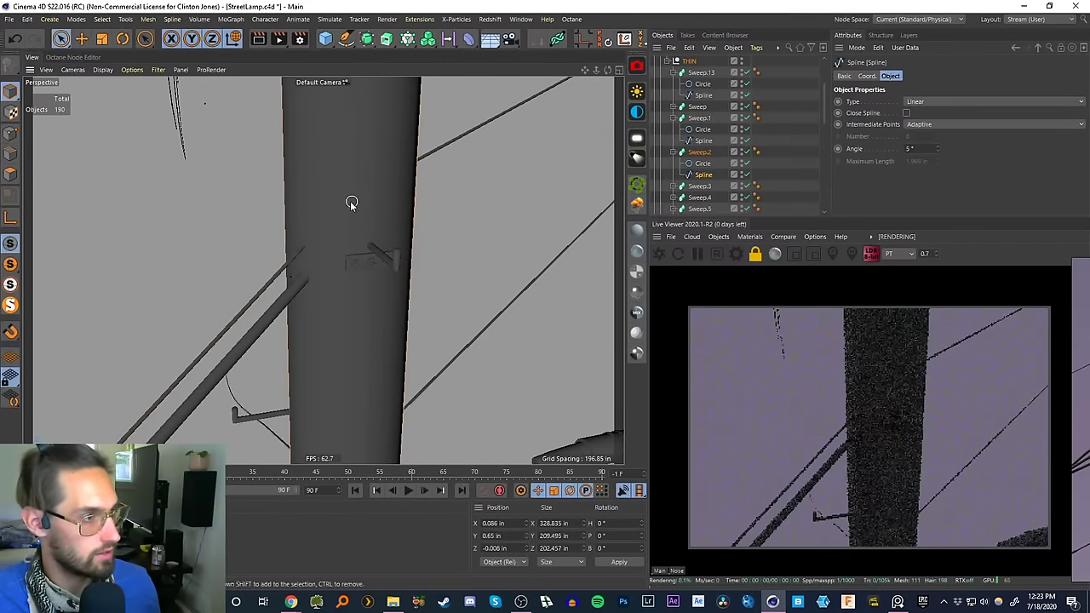
- Move the pole-side end point of the Sweep.2 spline onto the neighbouring fastener on the pole
alt+drag(350, 203, 562, 198)
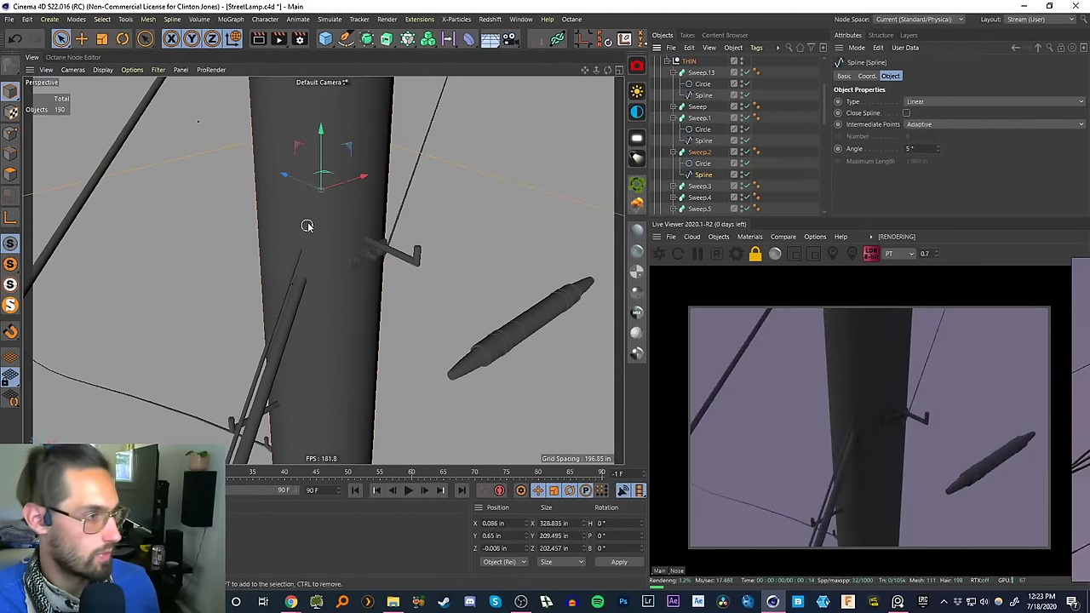
click(324, 194)
click(12, 136)
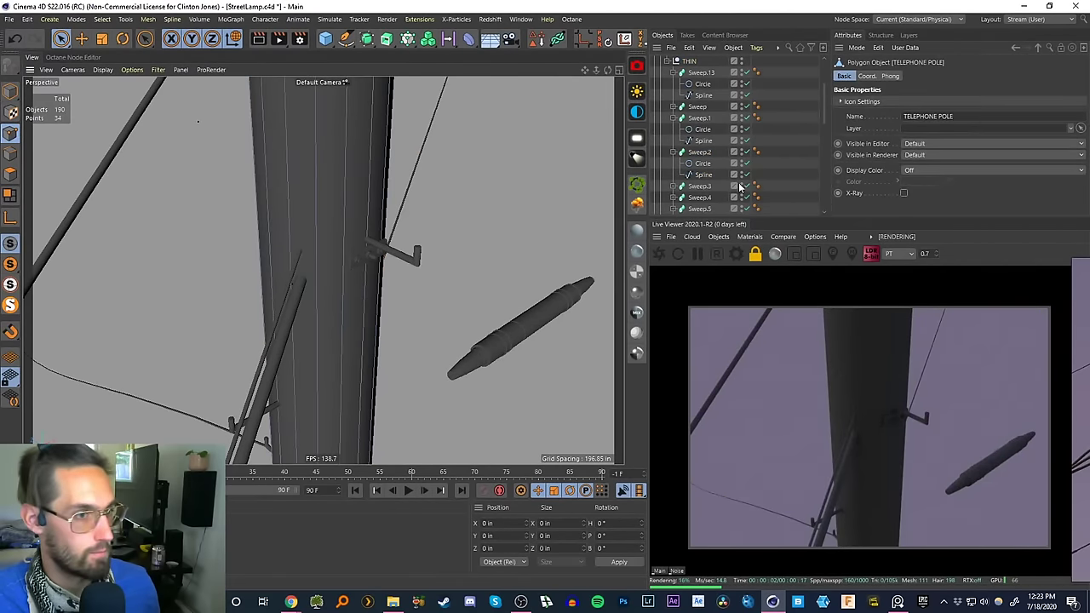
click(703, 174)
click(324, 177)
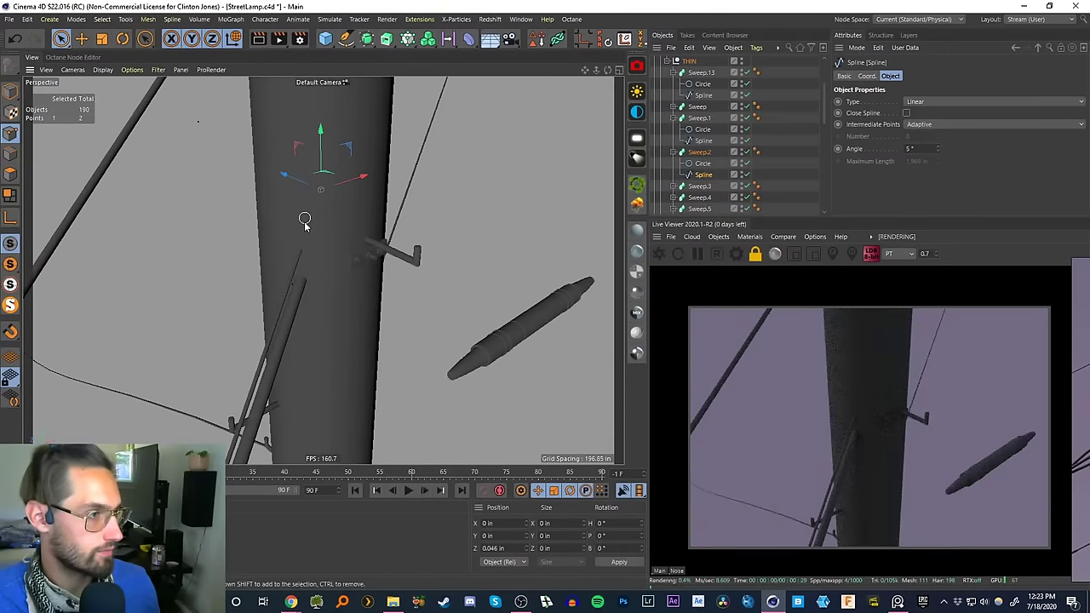
alt+drag(306, 222, 382, 201)
drag(249, 208, 334, 226)
alt+drag(334, 227, 321, 284)
- Move the pole-side end point of the thin wire Sweep's spline onto the fastener below the lamp arm, at about Y -1.7 in and Z -5 in
click(11, 90)
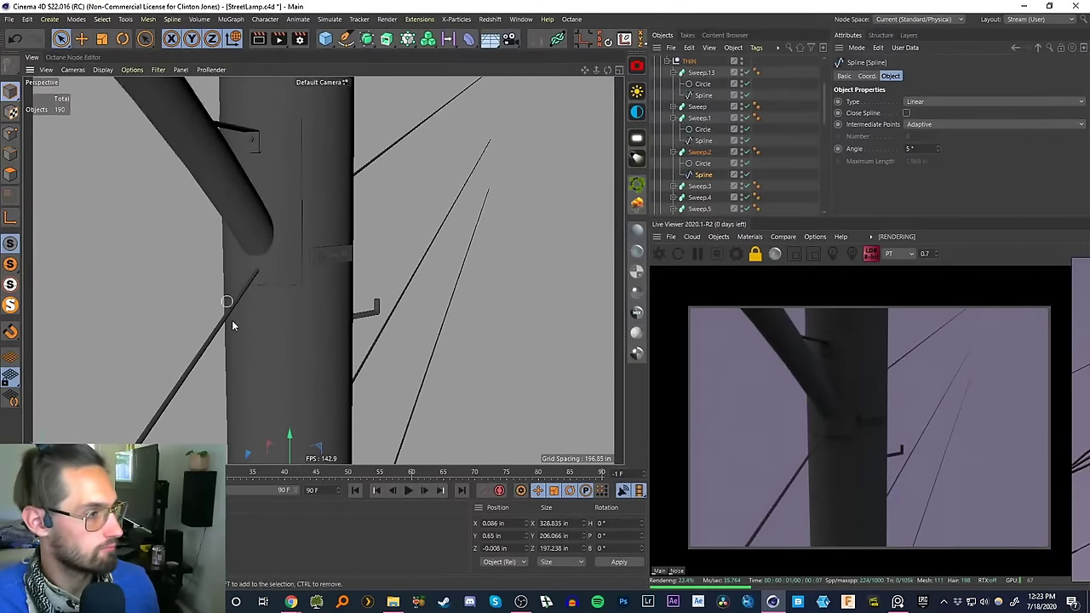
click(204, 347)
click(672, 106)
click(703, 129)
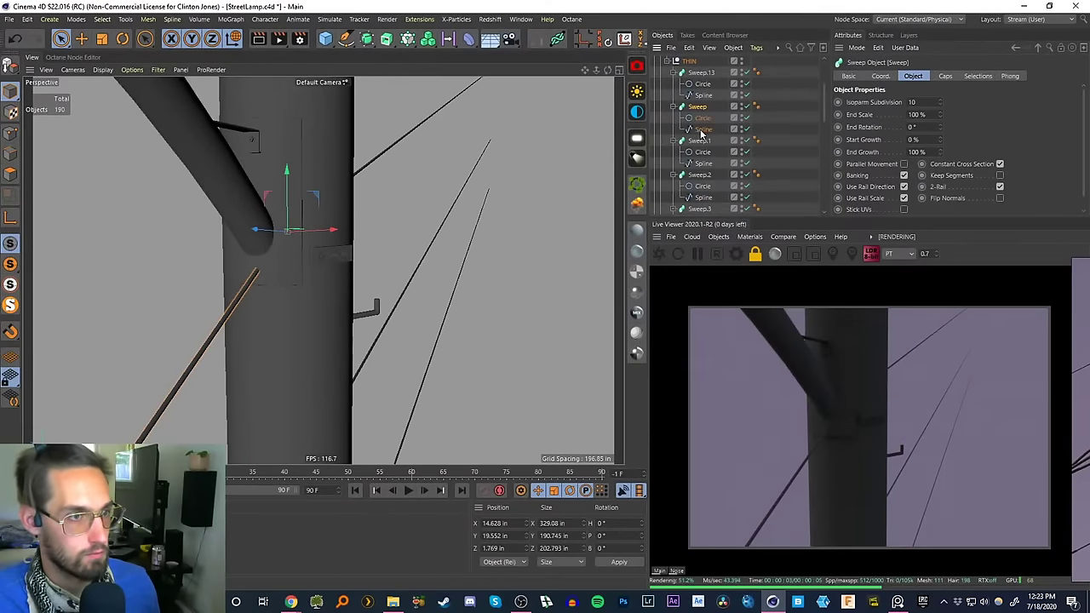
click(12, 133)
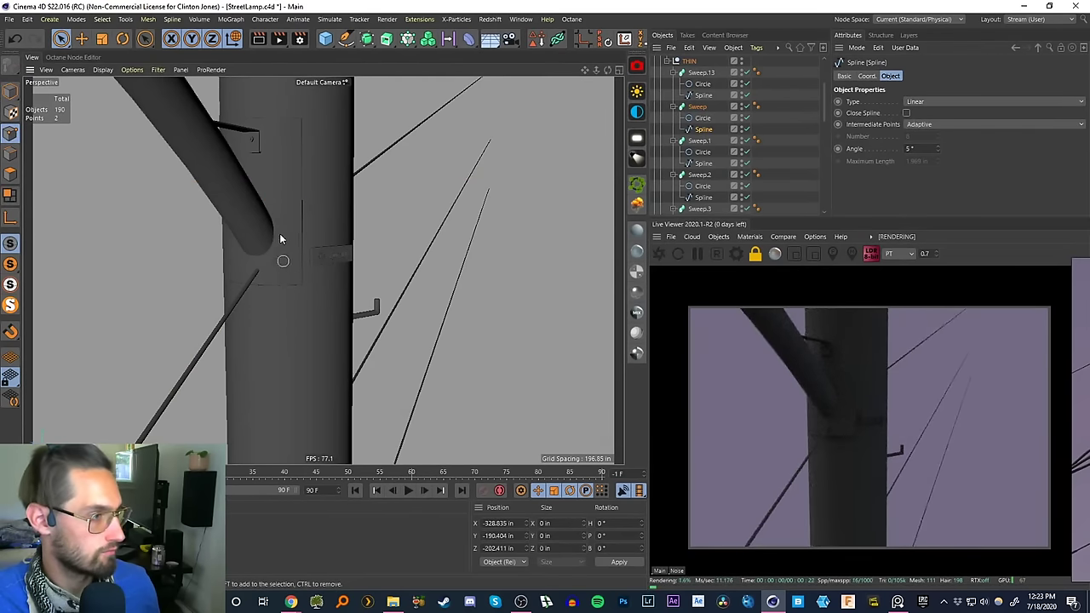
drag(267, 220, 298, 238)
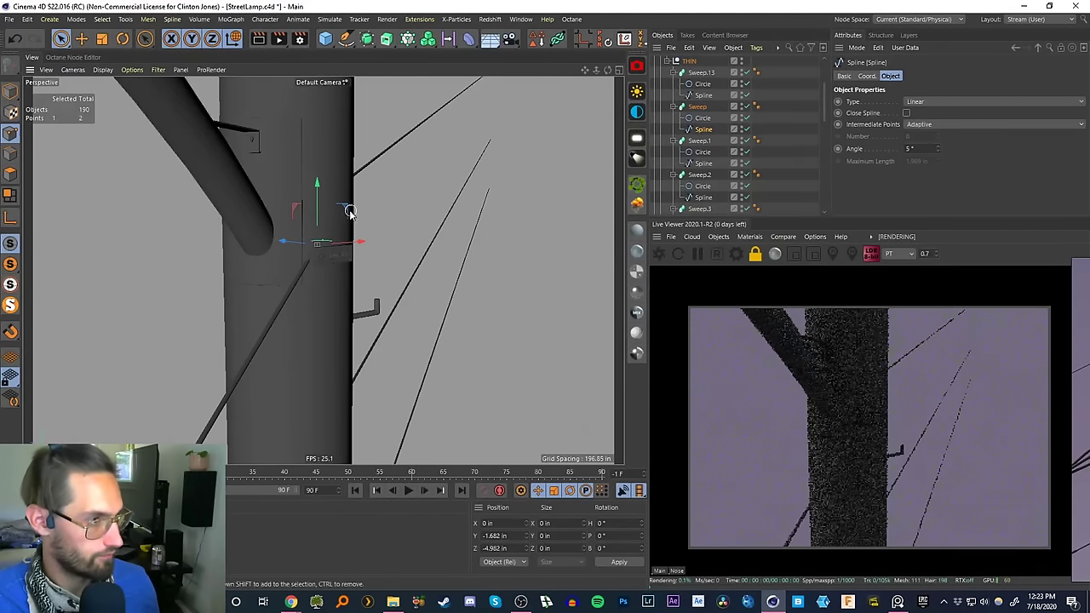
- Select the three thin wires Sweep.10, Sweep.11 and Sweep.12 that leave the opposite side of the pole
alt+drag(349, 268, 252, 303)
scroll(336, 294, down, 3)
alt+middle_drag(338, 338, 349, 220)
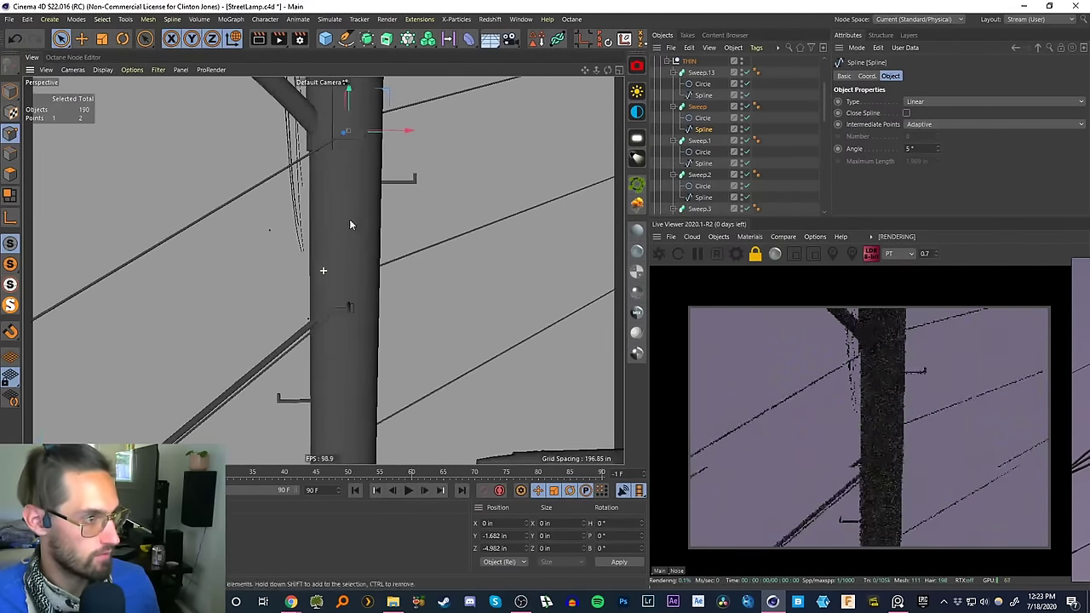
scroll(343, 254, down, 5)
alt+drag(338, 306, 350, 239)
scroll(349, 239, up, 10)
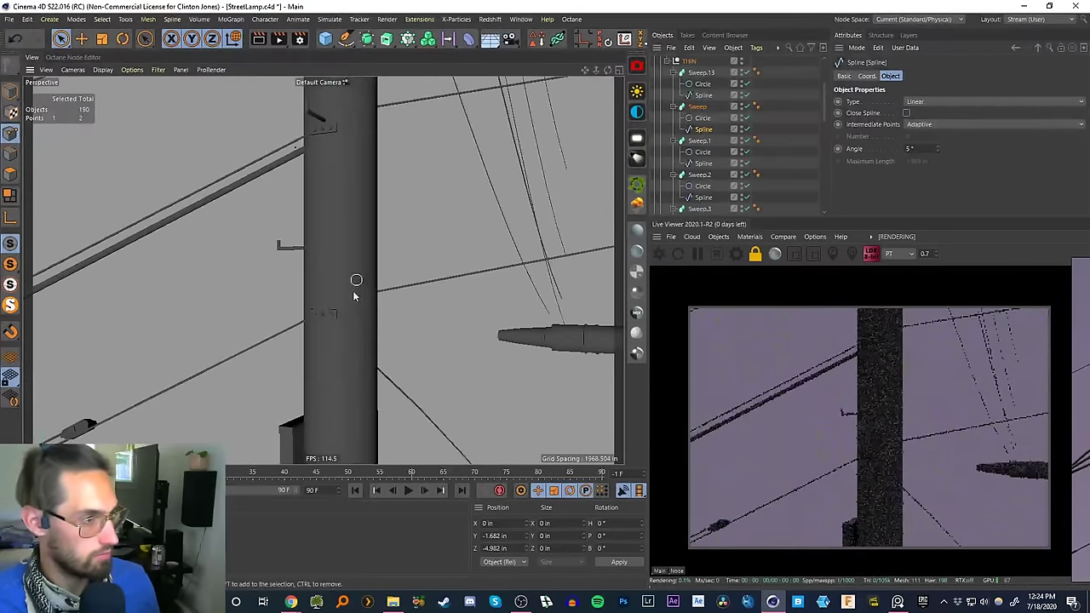
click(10, 90)
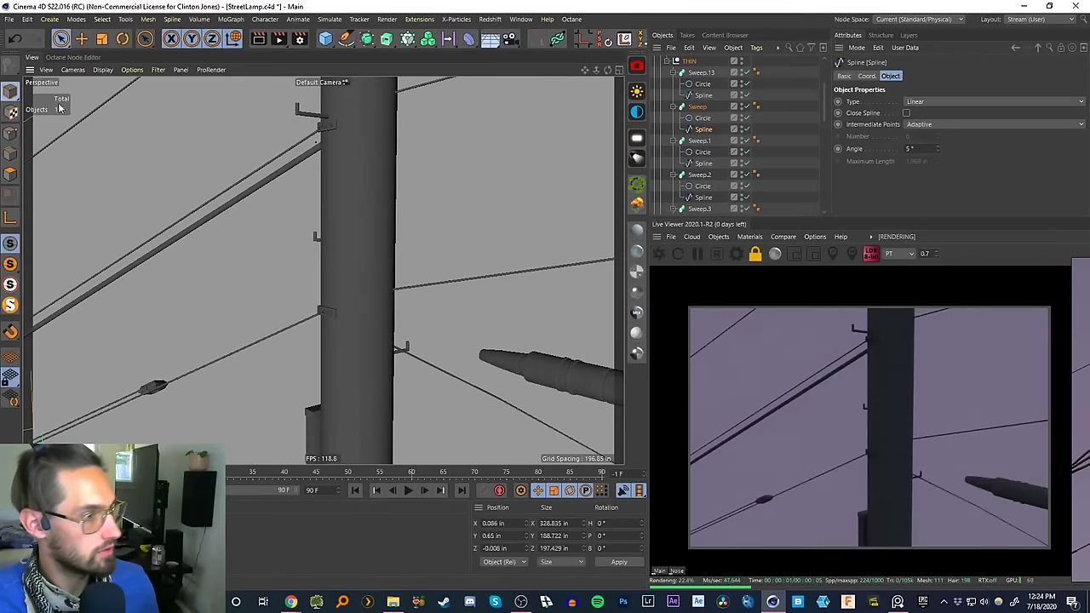
click(434, 281)
mouse_move(323, 271)
alt+mouse_down()
mouse_move(355, 253)
mouse_move(340, 252)
mouse_move(336, 279)
alt+mouse_up()
shift+click(391, 221)
alt+drag(321, 176, 369, 162)
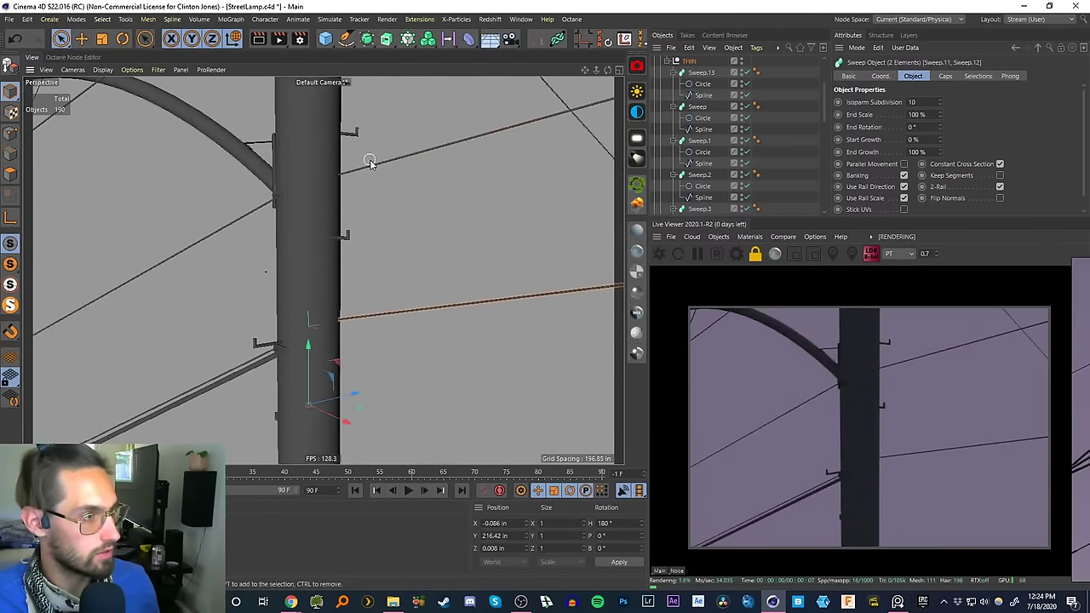
- Select the splines inside Sweep.10, Sweep.11 and Sweep.12 together for point editing
scroll(822, 111, down, 10)
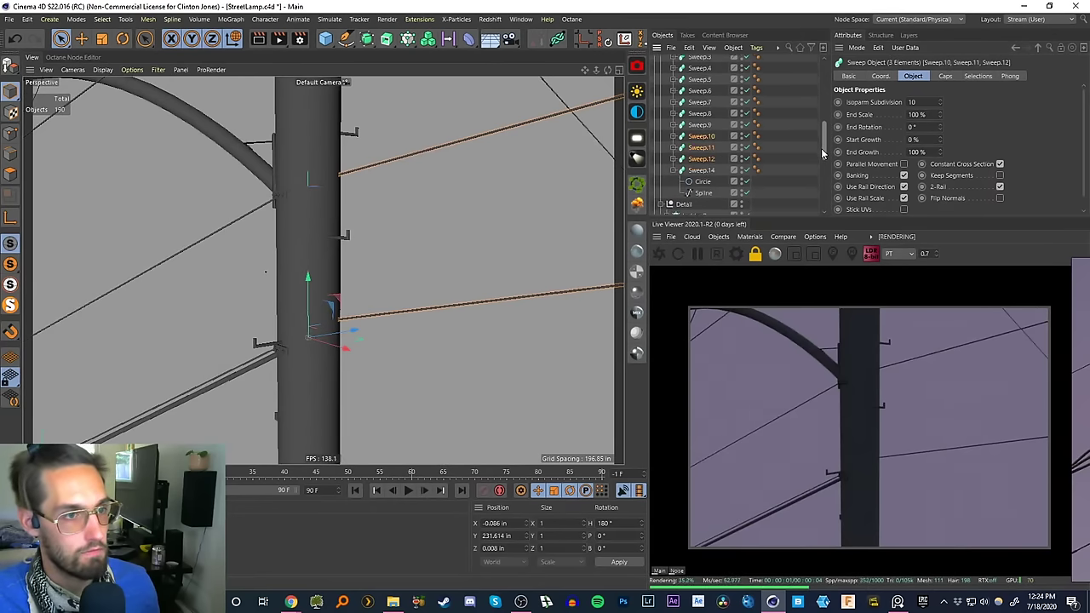
click(705, 157)
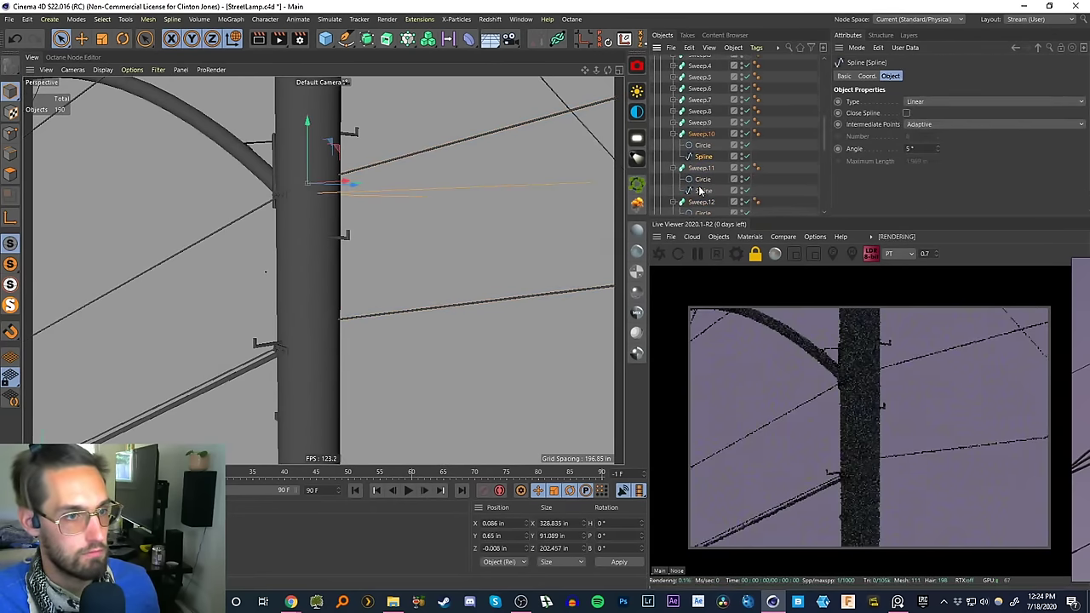
ctrl+click(701, 191)
drag(823, 142, 823, 158)
ctrl+click(703, 158)
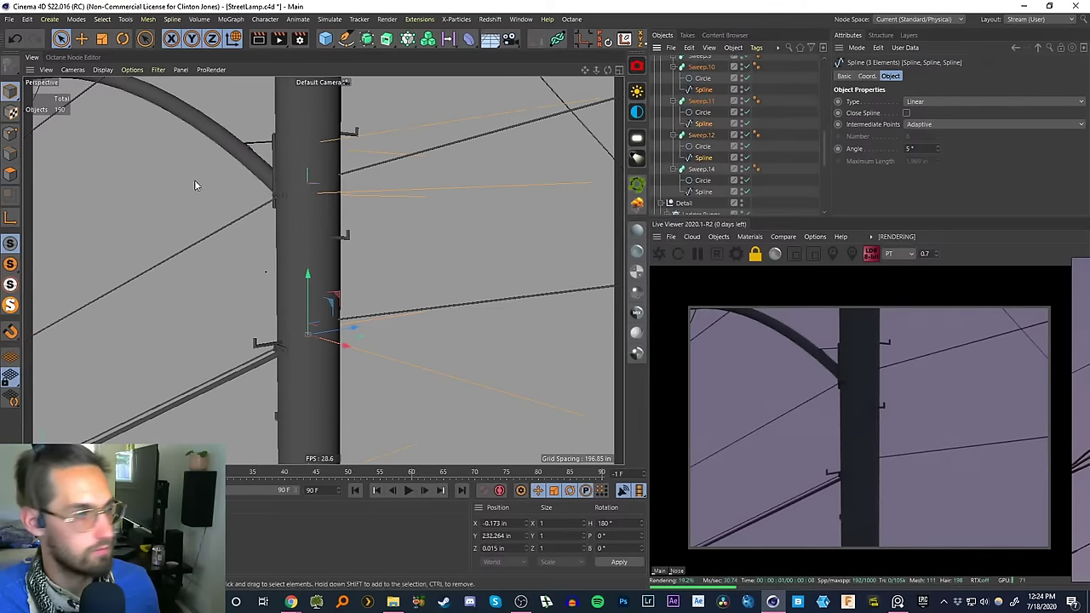
click(10, 133)
- Try to select the pole-side end points of the three splines, checking the Sweep.12 spline on its own
shift+click(307, 320)
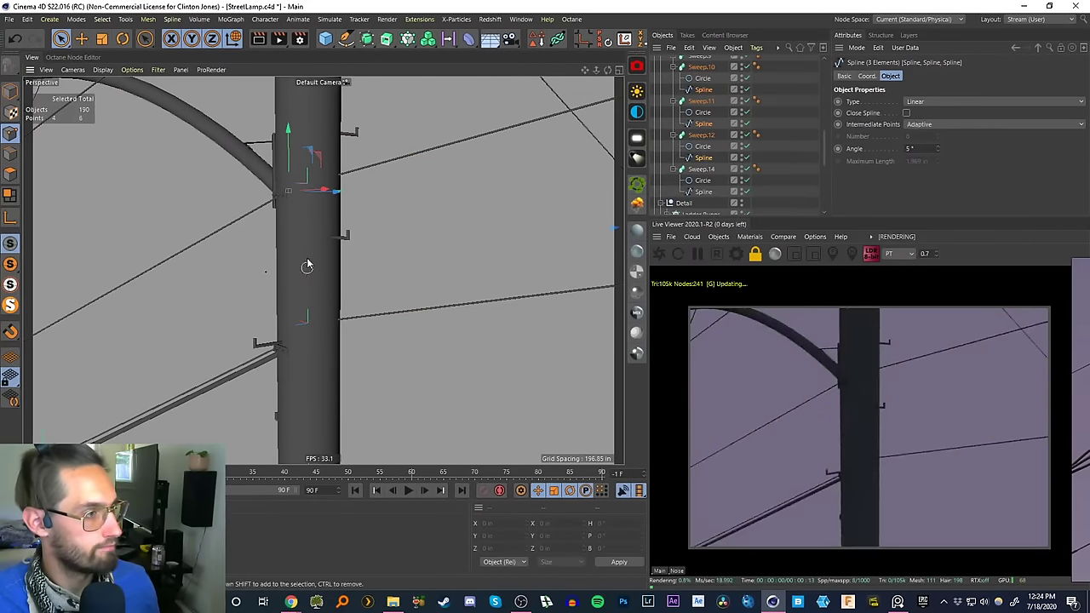
shift+click(321, 179)
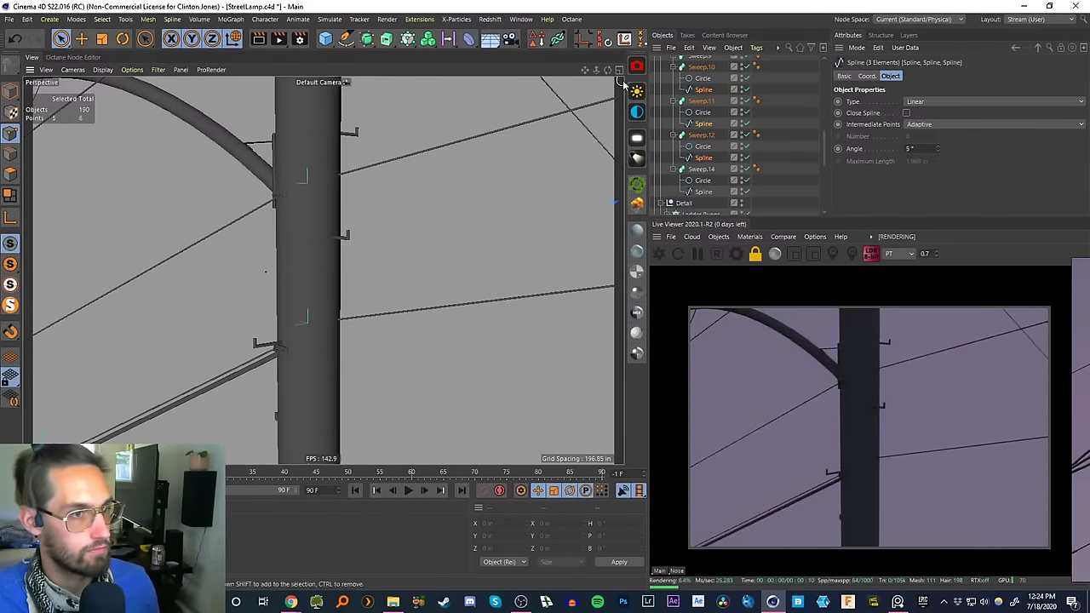
drag(584, 70, 591, 144)
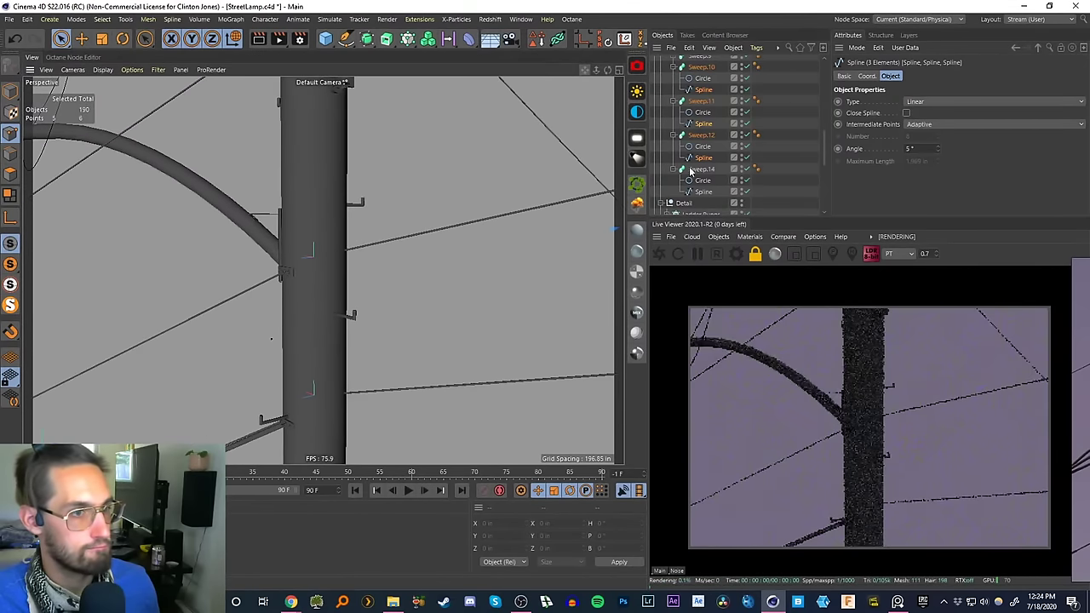
click(704, 158)
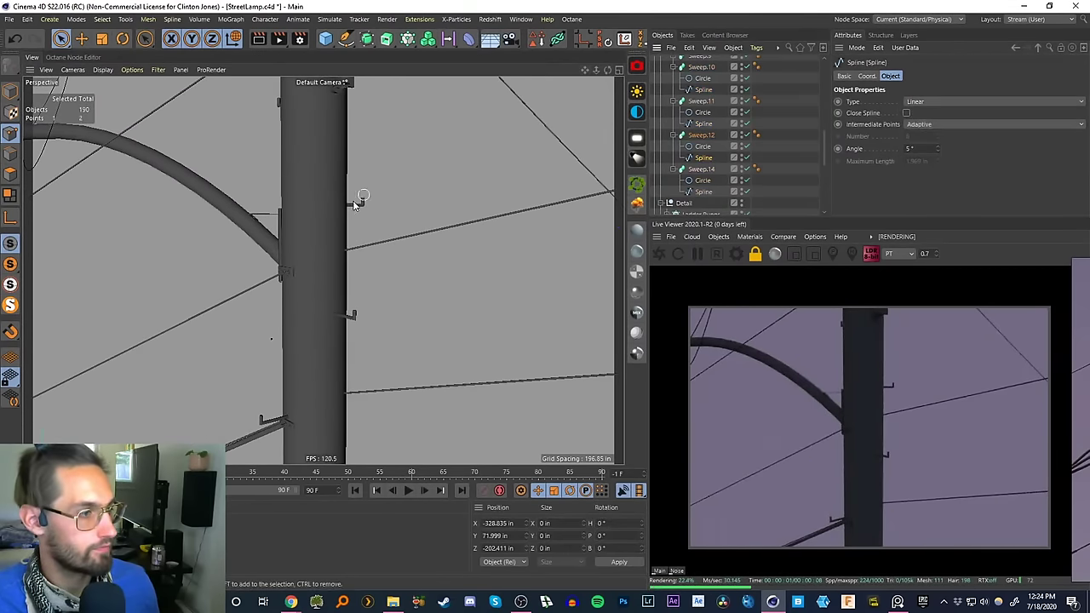
scroll(353, 206, down, 2)
alt+middle_drag(350, 210, 347, 304)
alt+right_drag(355, 259, 345, 323)
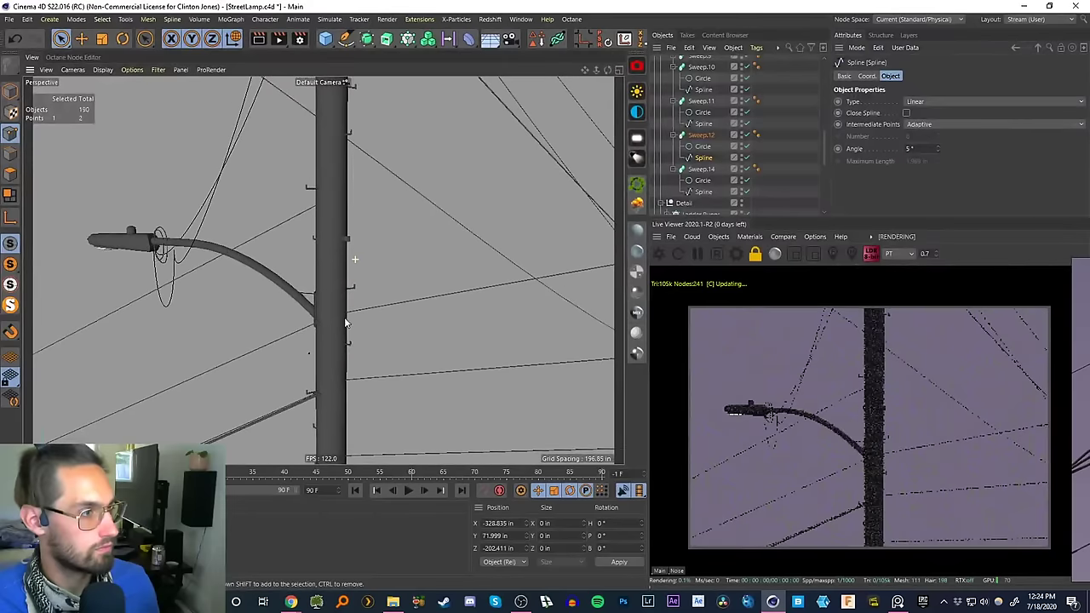
alt+drag(345, 321, 328, 277)
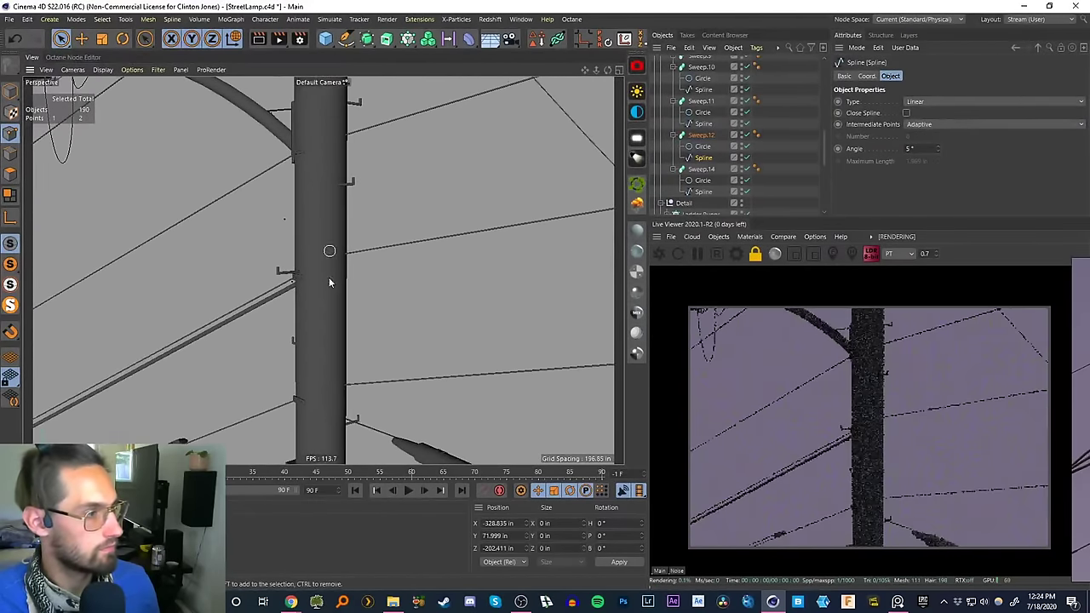
ctrl+click(703, 126)
ctrl+click(703, 91)
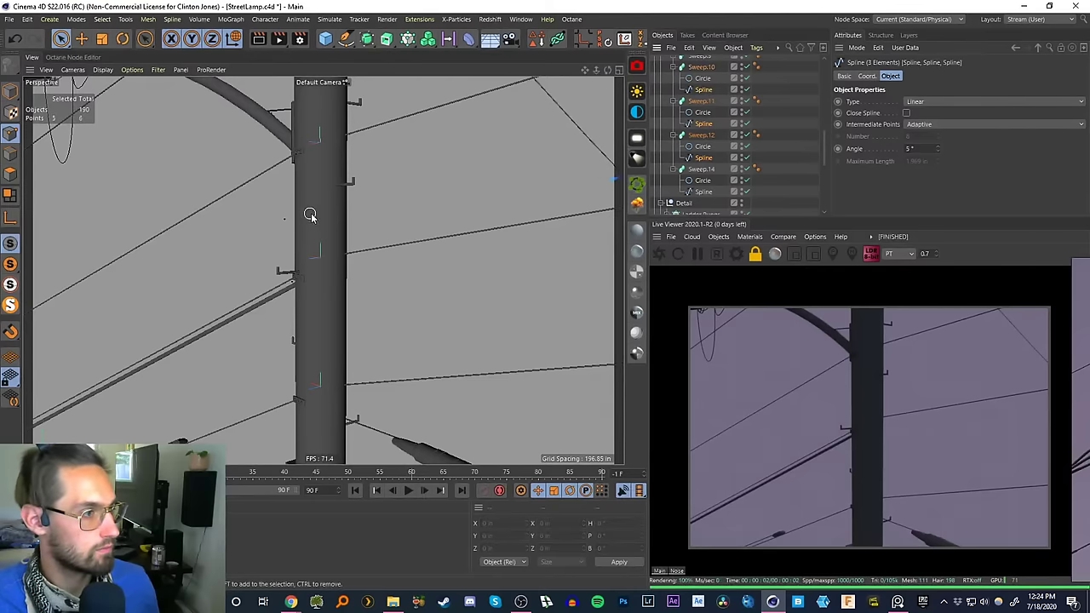
- Select only the three pole-side end points of the Sweep.10, Sweep.11 and Sweep.12 splines and shift them together toward the pole's fasteners
key(e)
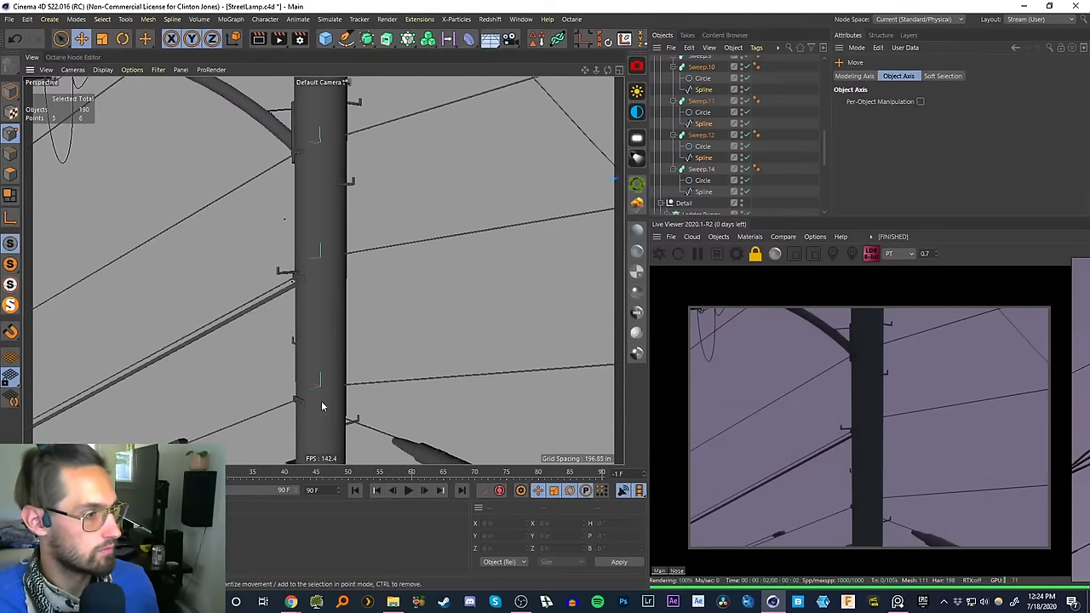
click(60, 39)
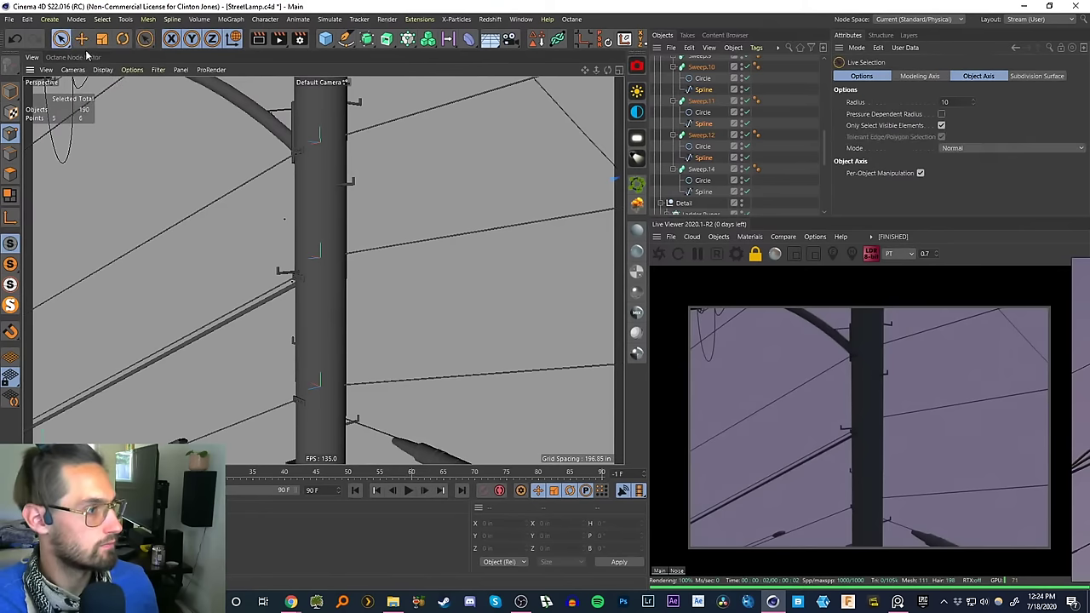
drag(318, 430, 325, 358)
drag(315, 291, 322, 258)
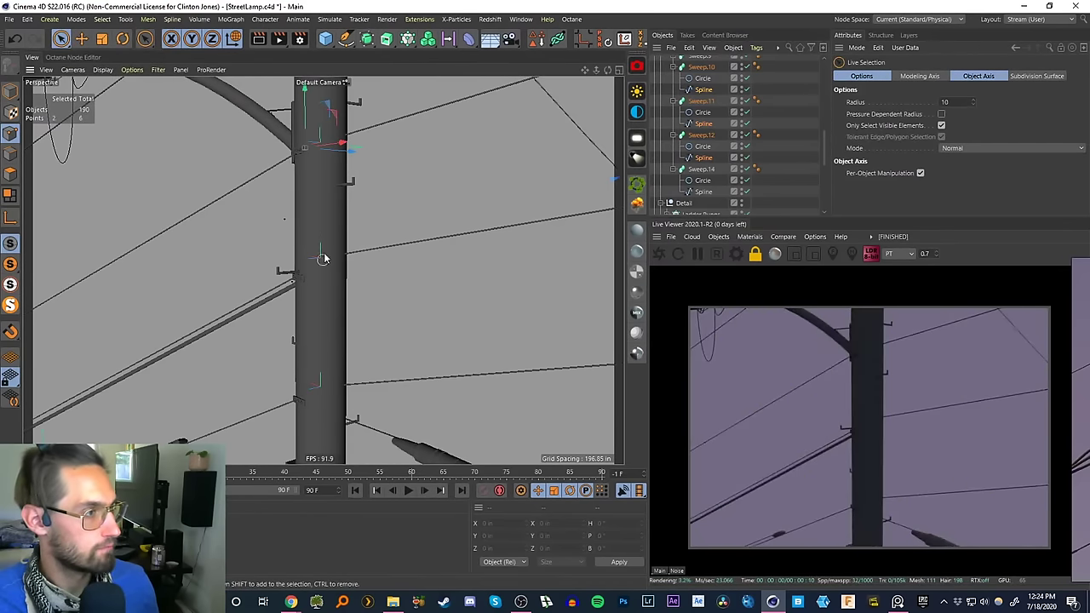
shift+click(314, 142)
drag(321, 216, 320, 225)
drag(345, 279, 354, 258)
scroll(319, 260, up, 4)
mouse_move(301, 219)
mouse_down()
mouse_move(307, 241)
mouse_move(304, 224)
mouse_up()
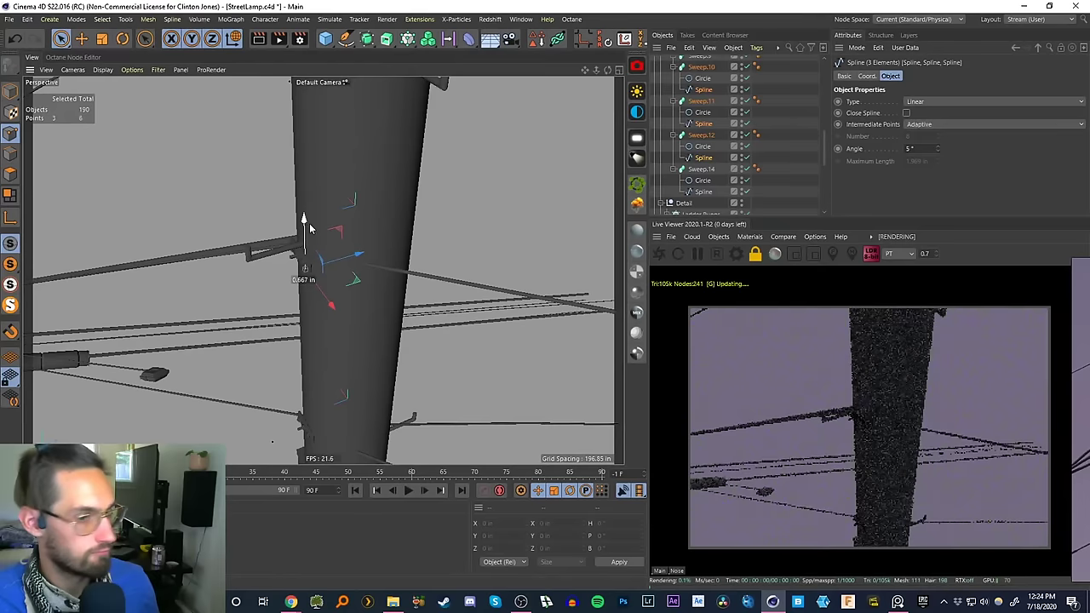
- Select the three far end points of the same splines and shift them together to change the direction of the wires
alt+drag(330, 281, 386, 252)
alt+right_drag(386, 252, 324, 382)
alt+middle_drag(365, 276, 290, 285)
alt+drag(290, 288, 382, 258)
mouse_move(467, 275)
mouse_down()
mouse_move(475, 145)
mouse_move(329, 250)
mouse_move(441, 175)
mouse_move(466, 233)
mouse_move(368, 258)
mouse_move(349, 281)
mouse_move(361, 206)
mouse_move(283, 380)
mouse_move(372, 246)
mouse_move(452, 224)
mouse_move(345, 253)
mouse_move(452, 257)
mouse_up()
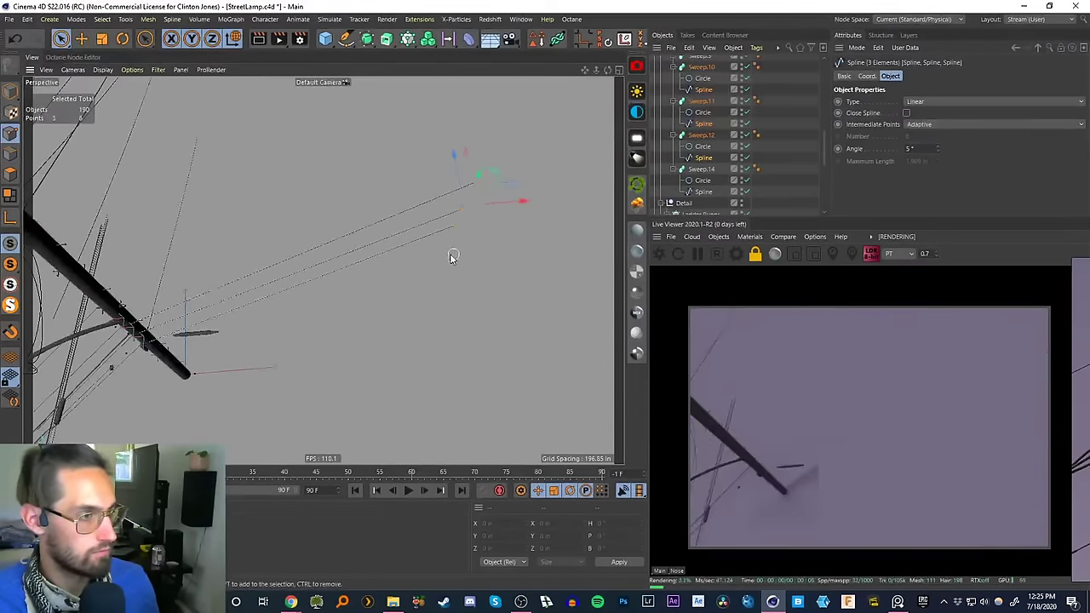
drag(468, 180, 460, 222)
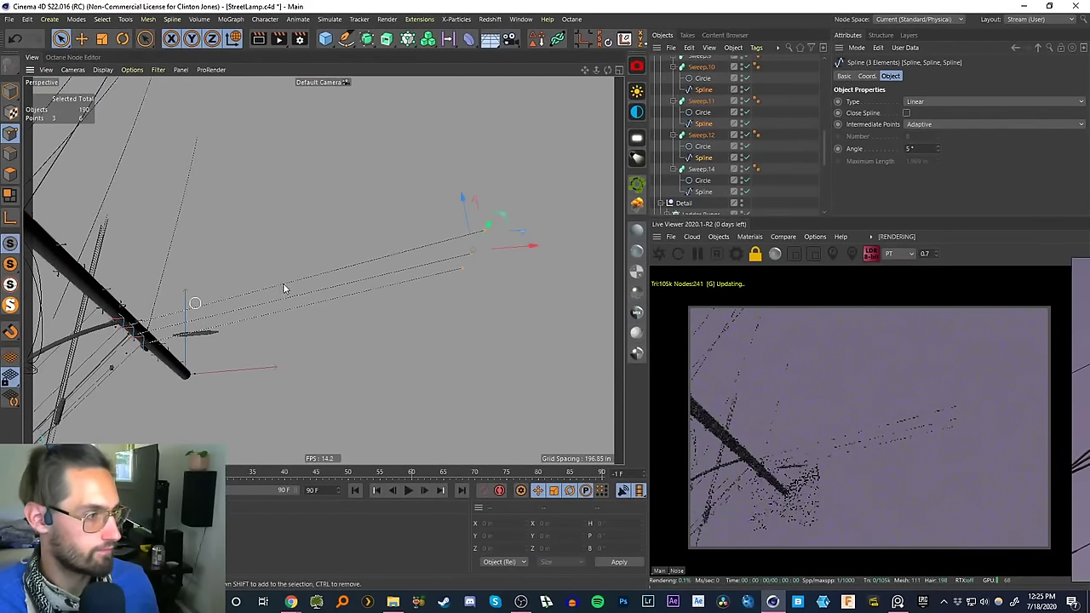
- Select two of the three pole-side end points and adjust their position against the fasteners
alt+middle_drag(161, 339, 272, 298)
alt+right_drag(272, 297, 309, 195)
alt+drag(309, 195, 284, 256)
click(328, 296)
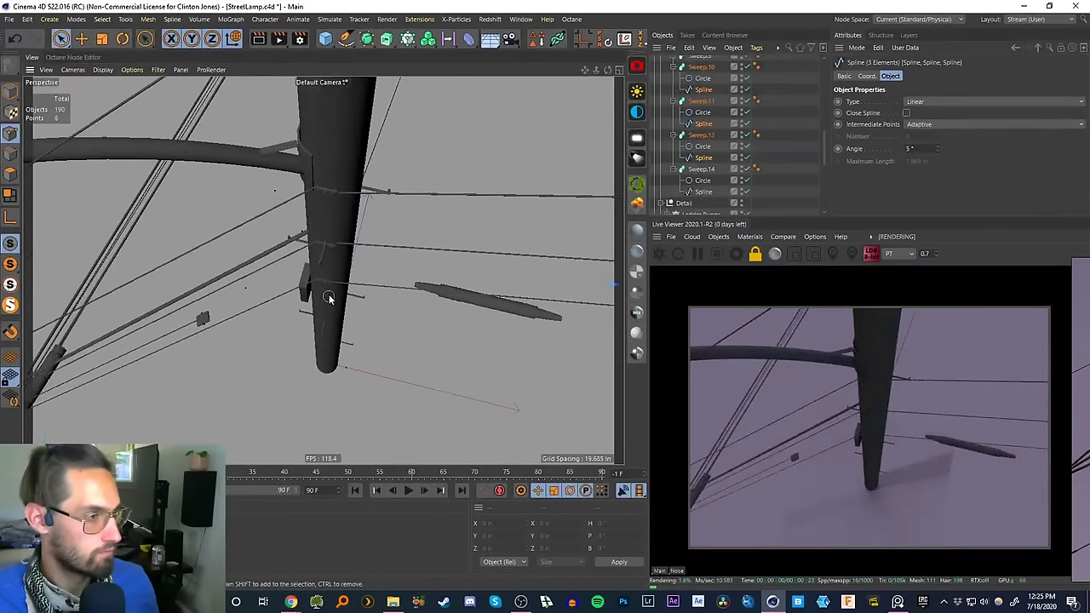
drag(329, 192, 331, 256)
alt+right_drag(345, 241, 337, 178)
drag(313, 121, 310, 128)
alt+drag(339, 284, 326, 187)
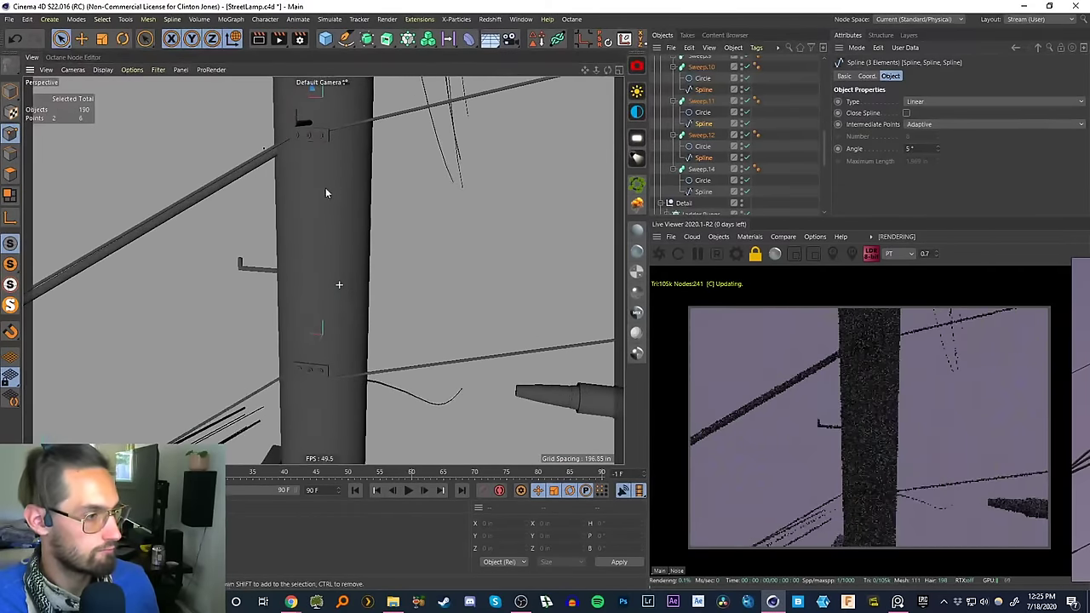
- Nudge the lower wire's pole-side end point about 0.5 in onto its fastener, and adjust the upper wire's end point at the fastener by the lamp arm
click(315, 366)
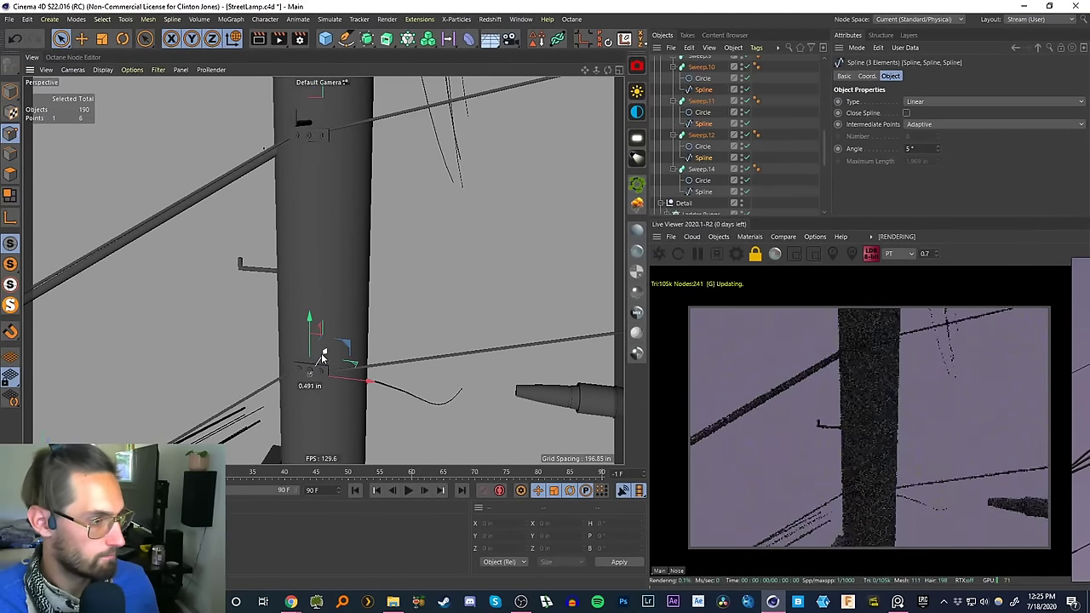
alt+drag(317, 351, 277, 267)
drag(282, 194, 285, 178)
alt+drag(298, 208, 290, 256)
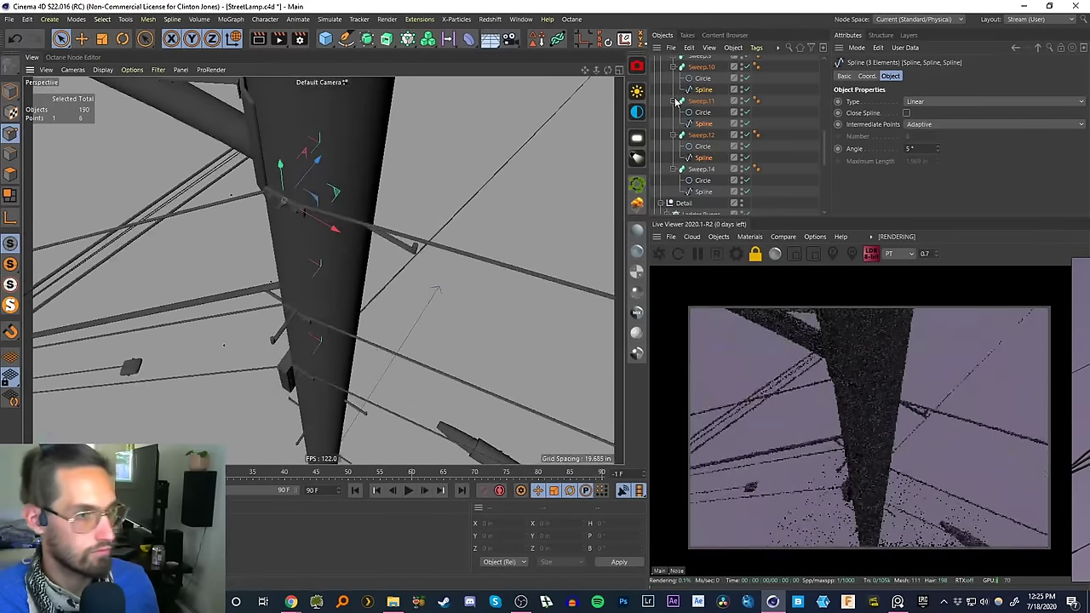
- Collapse the expanded sweeps and the GEO and SCENE groups in the object hierarchy, and clear the selection
click(674, 100)
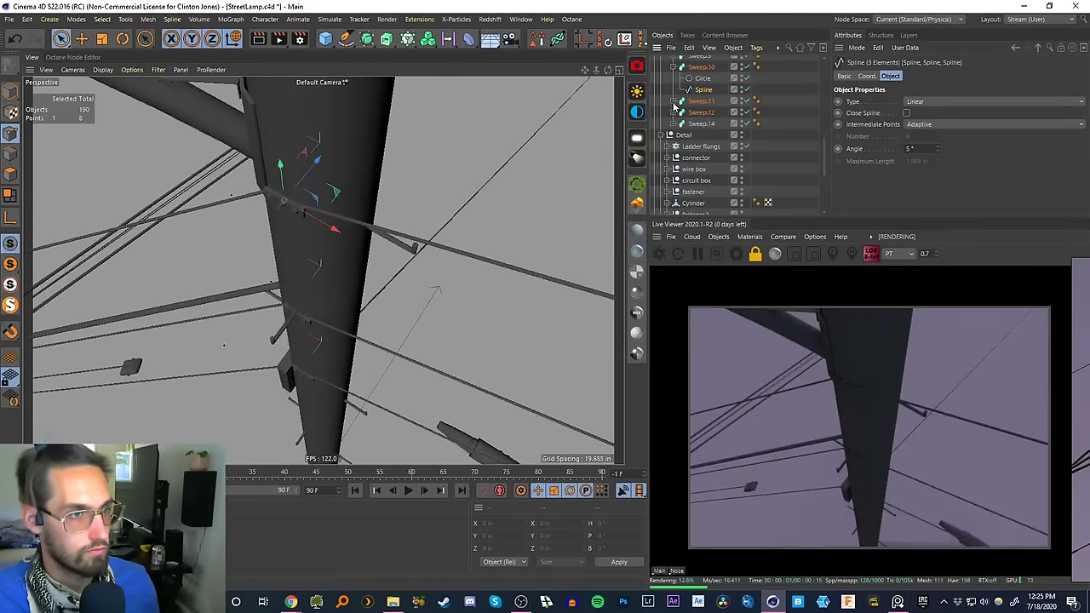
click(674, 67)
drag(823, 154, 822, 54)
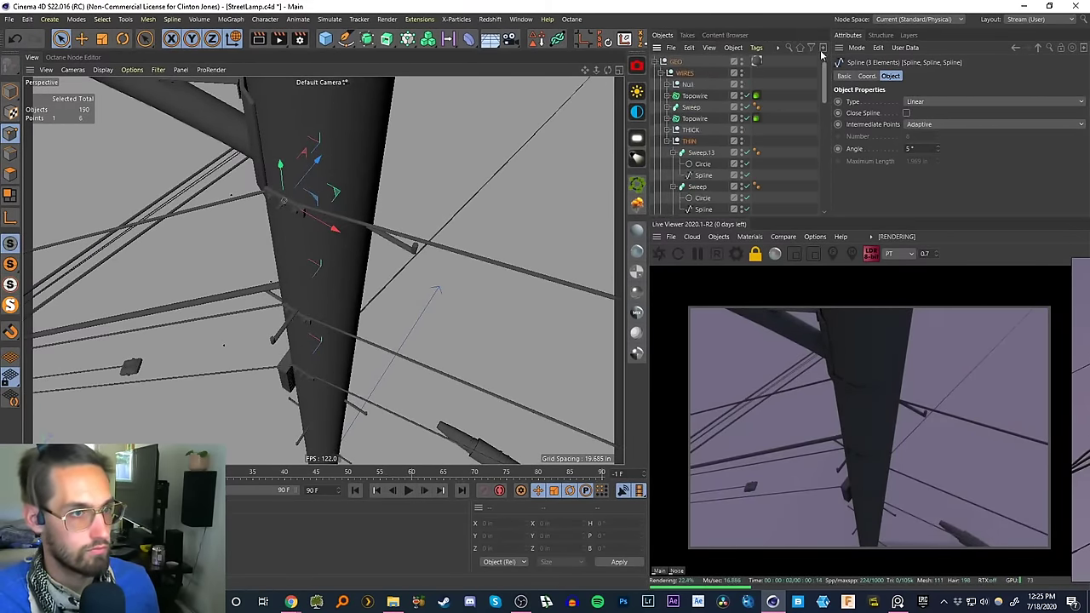
click(654, 61)
click(678, 168)
click(655, 72)
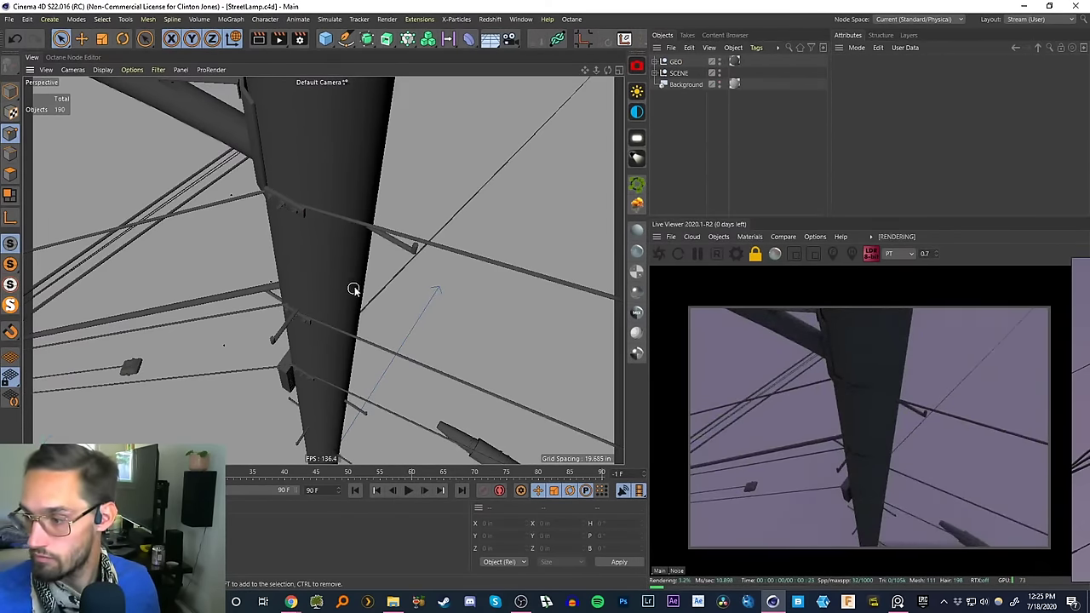
- Inspect the long cylinder connector beside the telephone pole, expand the GEO and SCENE groups, and look through the scene camera
alt+drag(217, 296, 343, 226)
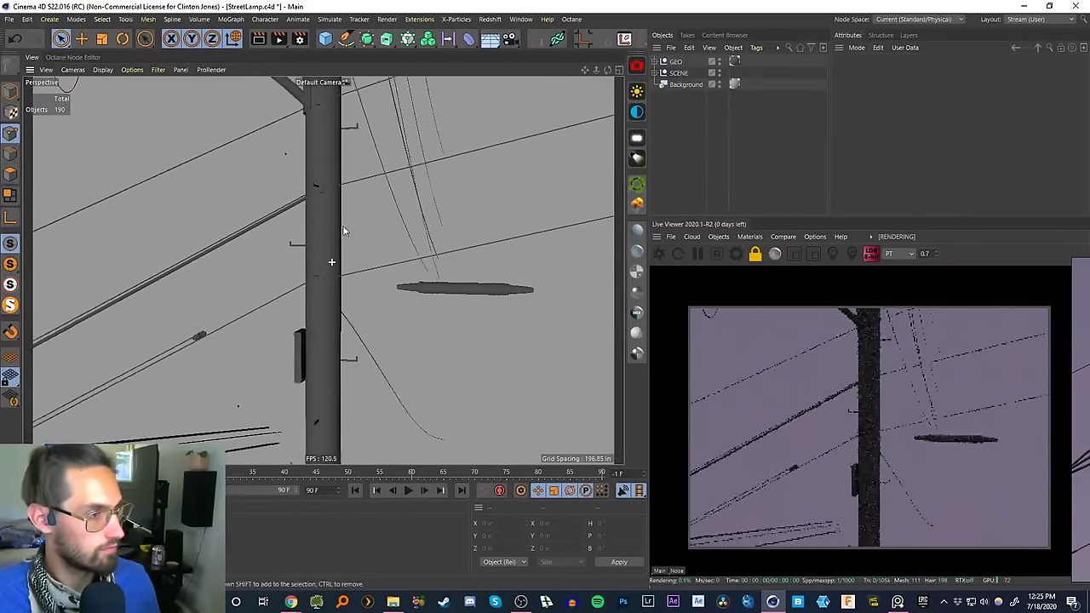
alt+right_drag(467, 292, 511, 286)
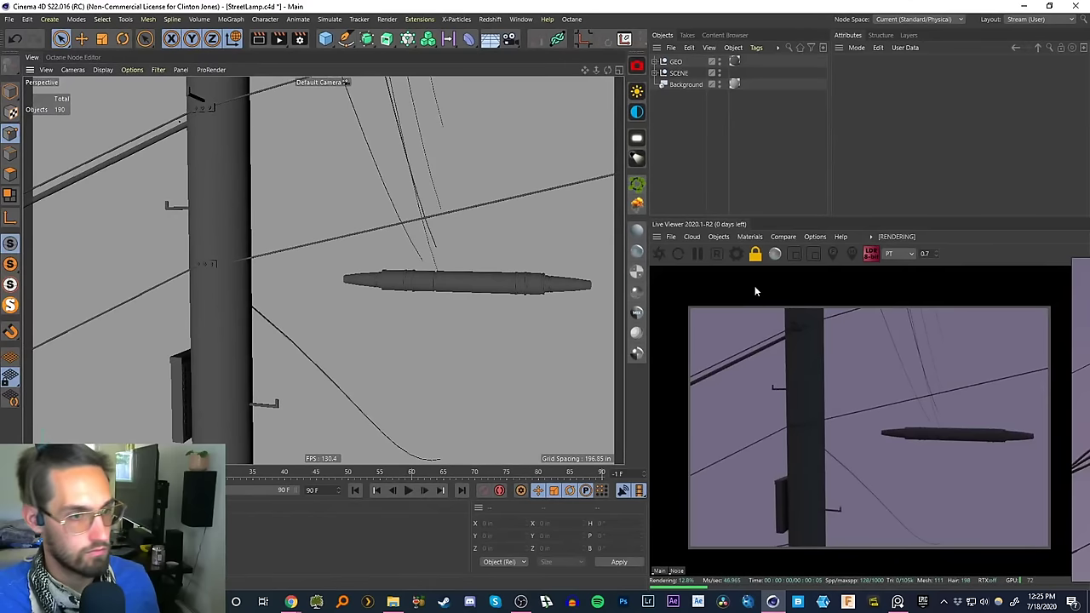
right_click(761, 351)
click(860, 389)
right_click(875, 380)
click(980, 376)
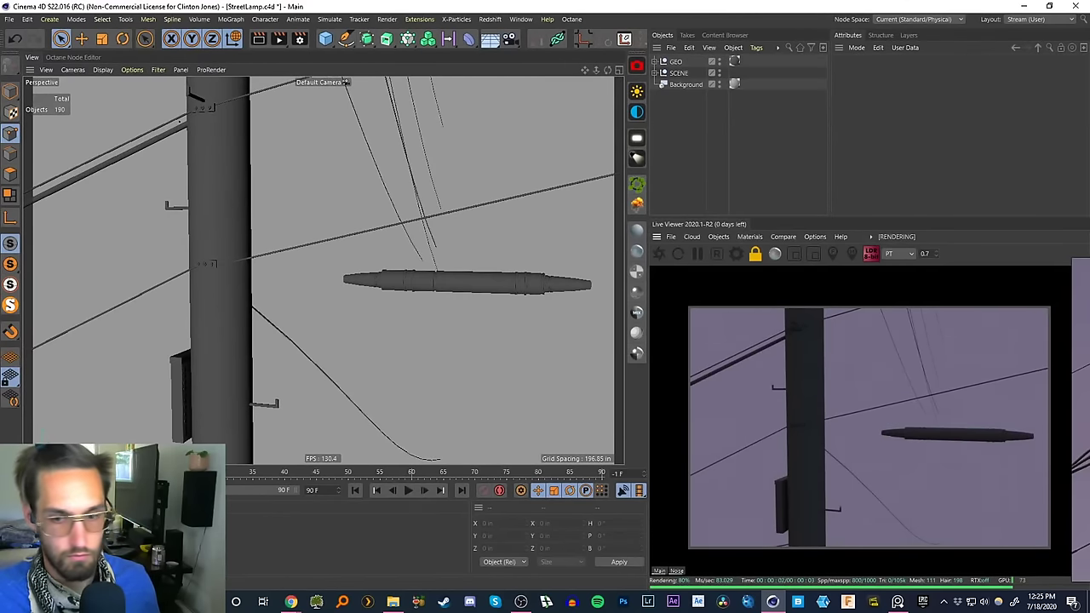
click(664, 62)
click(662, 118)
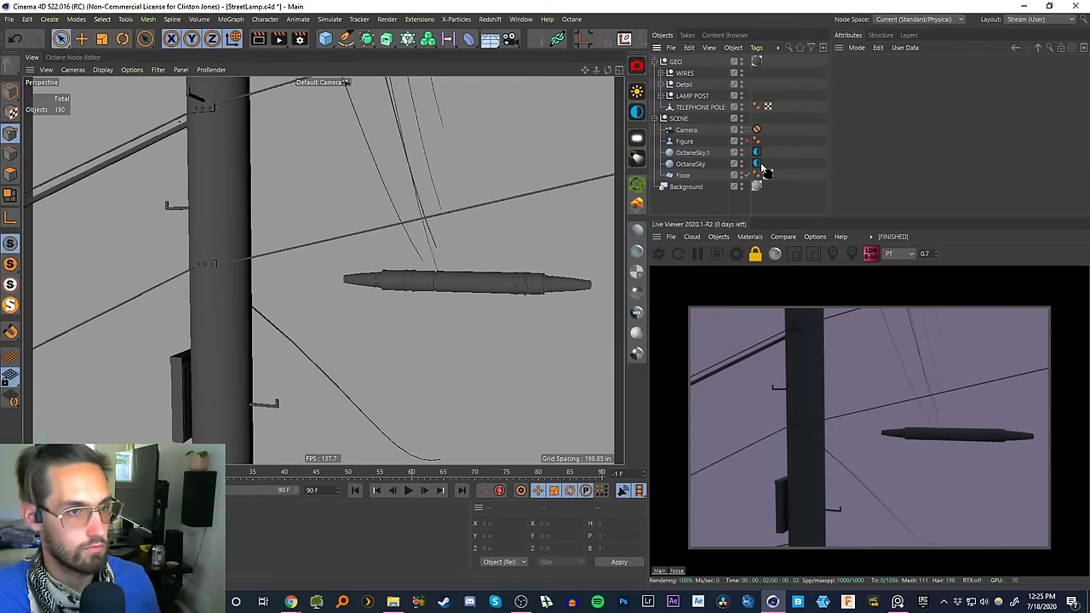
click(744, 131)
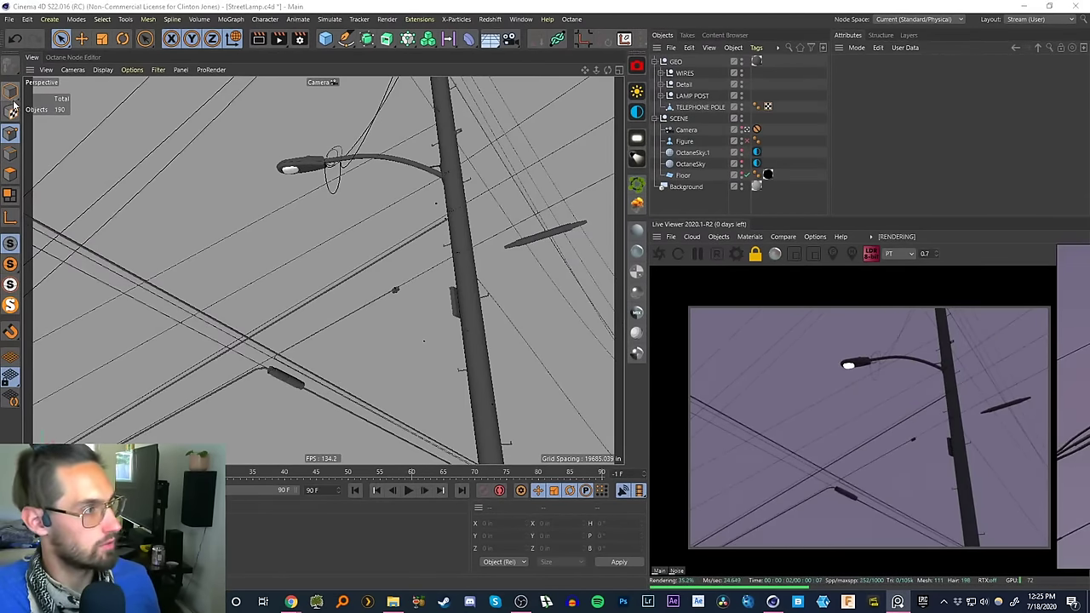
- Select the long cylinder connector beside the pole, leave the scene camera, and frame the connector in all four views
click(528, 239)
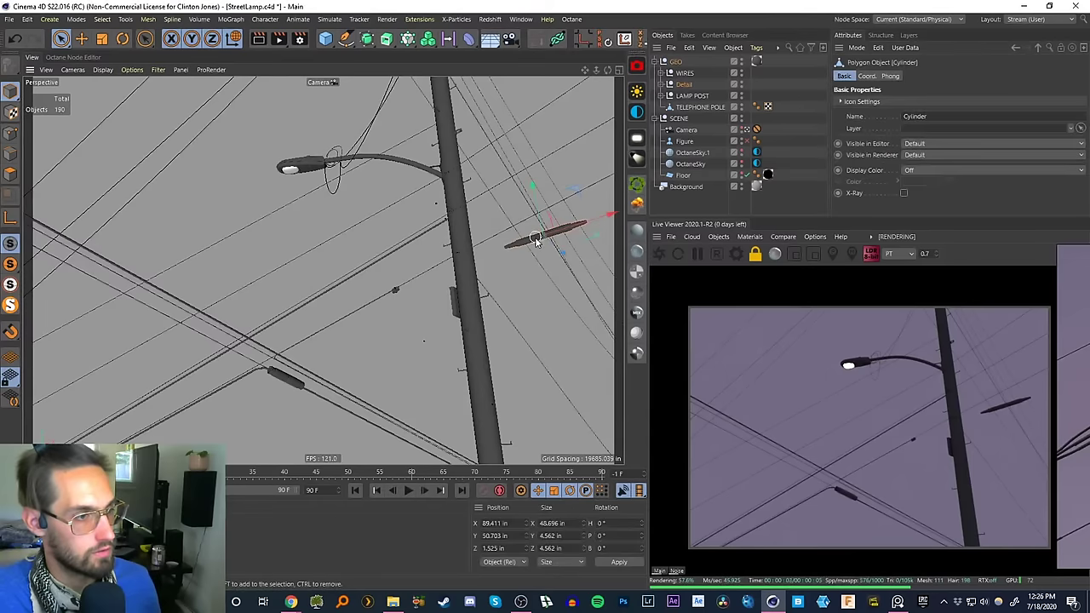
click(747, 129)
alt+middle_drag(449, 184, 414, 260)
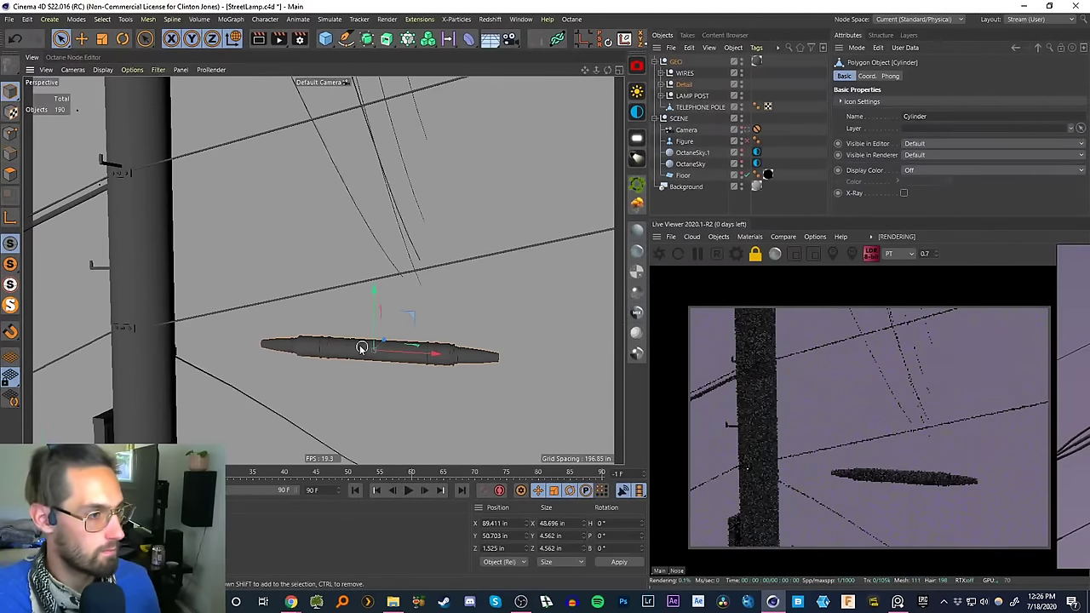
alt+drag(360, 345, 430, 349)
click(619, 69)
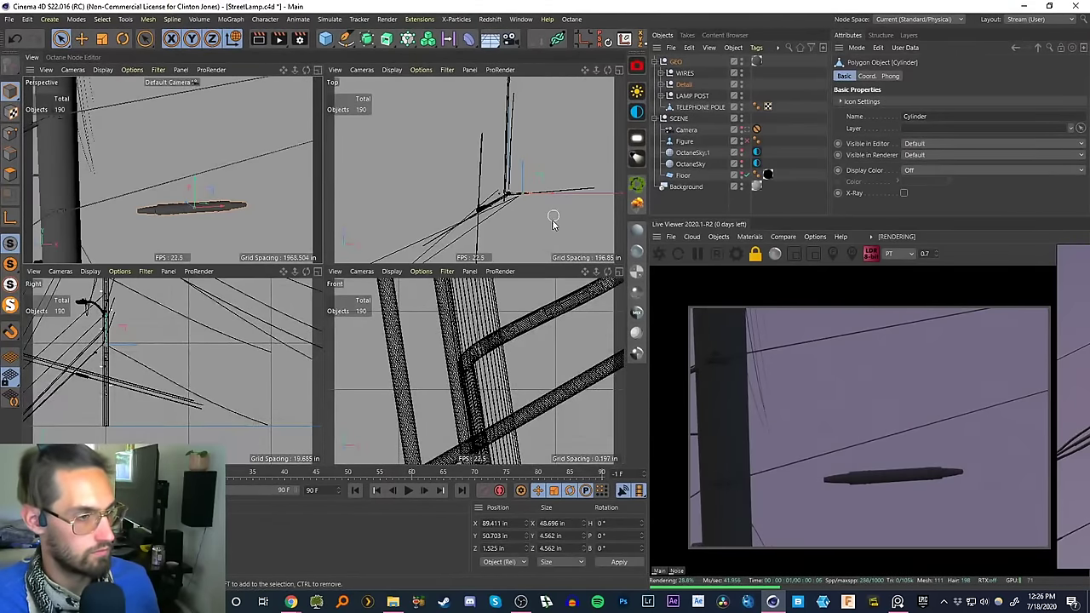
key(s)
key(s)
key(s)
scroll(484, 368, down, 3)
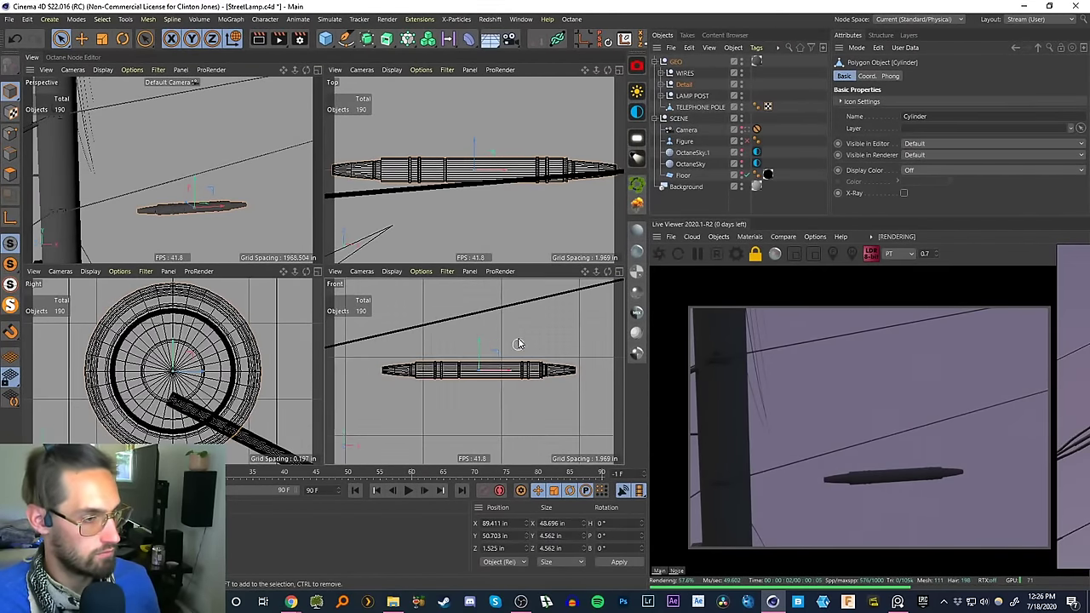
- Raise the cylinder connector about 14.9 in to the wire's height and align it in depth with the wire at about Z -0.8 in
drag(473, 347, 482, 295)
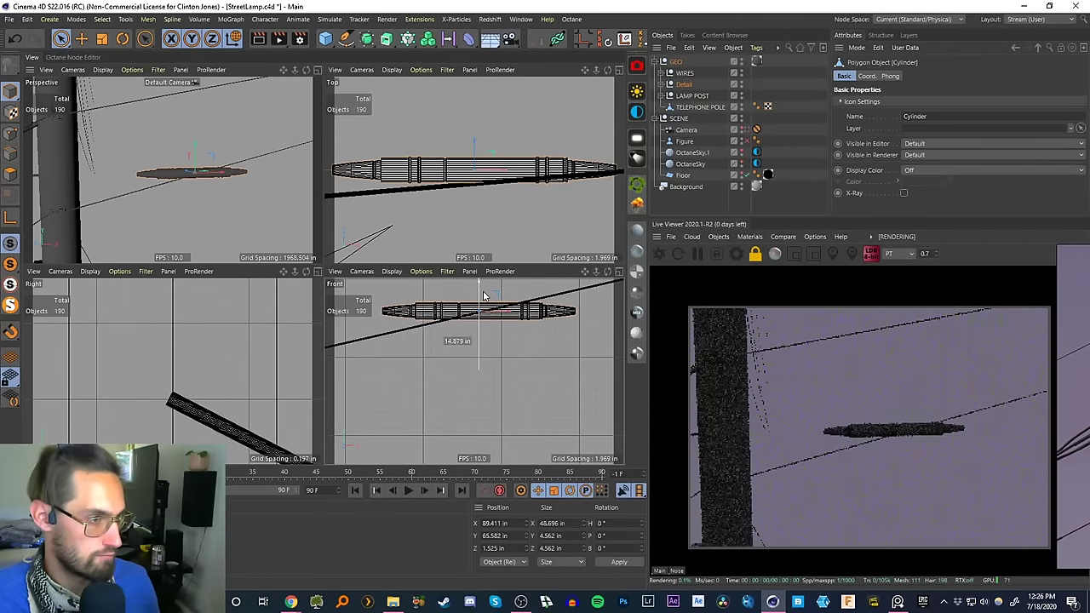
drag(476, 158, 475, 170)
scroll(476, 318, up, 2)
alt+middle_drag(483, 290, 508, 323)
- Rotate the cylinder connector along the wire, to about 5.3° heading and -12.8° bank
key(r)
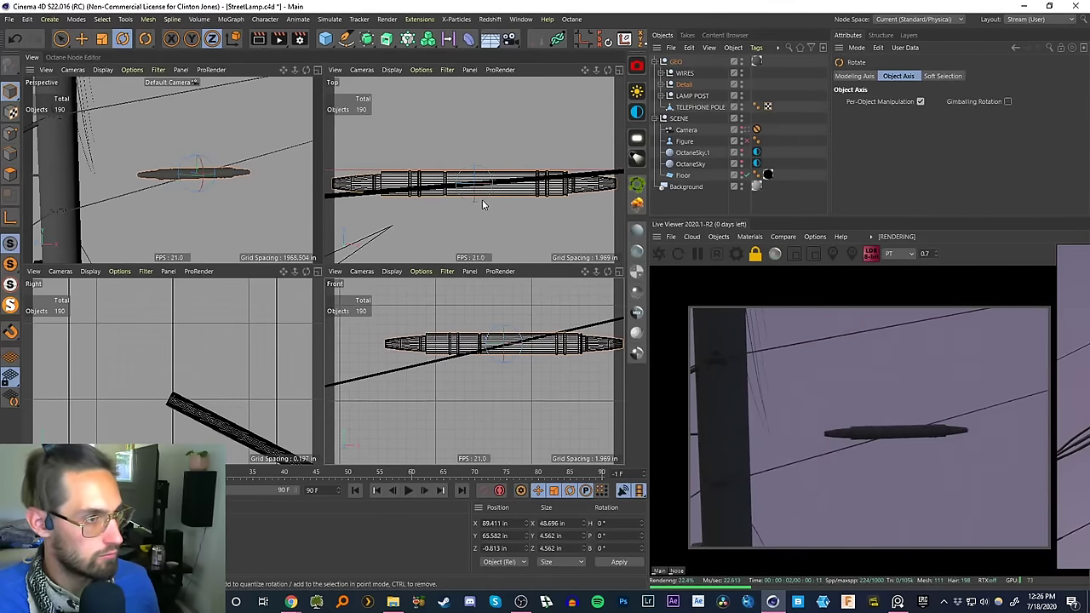
drag(482, 199, 489, 200)
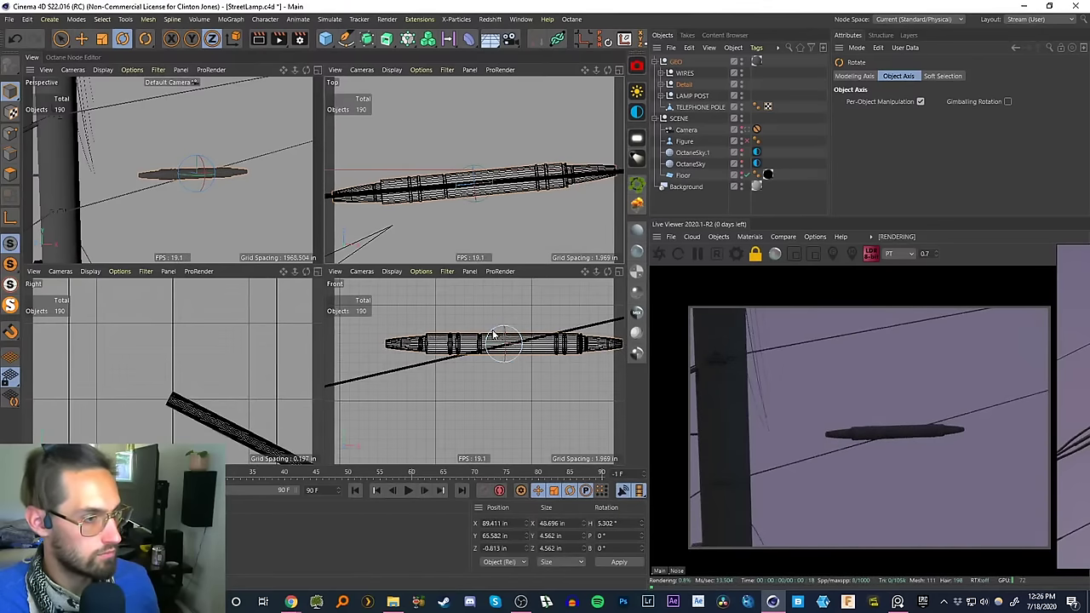
drag(494, 335, 475, 386)
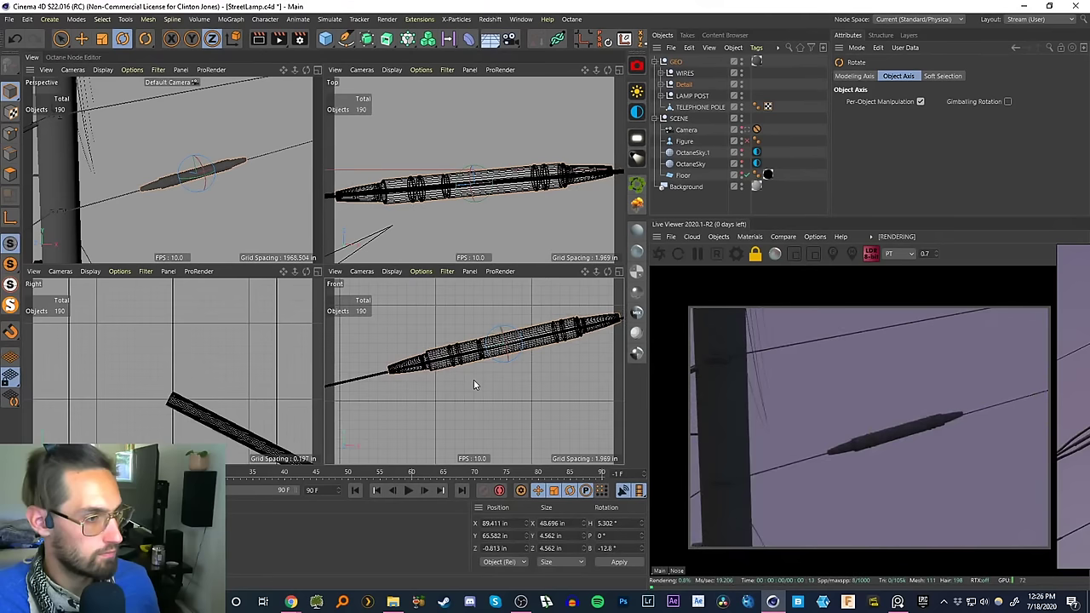
- Nudge the cylinder connector to center it on the wire at about Y 65.2 in and Z -0.5 in, and return to the scene camera
click(317, 69)
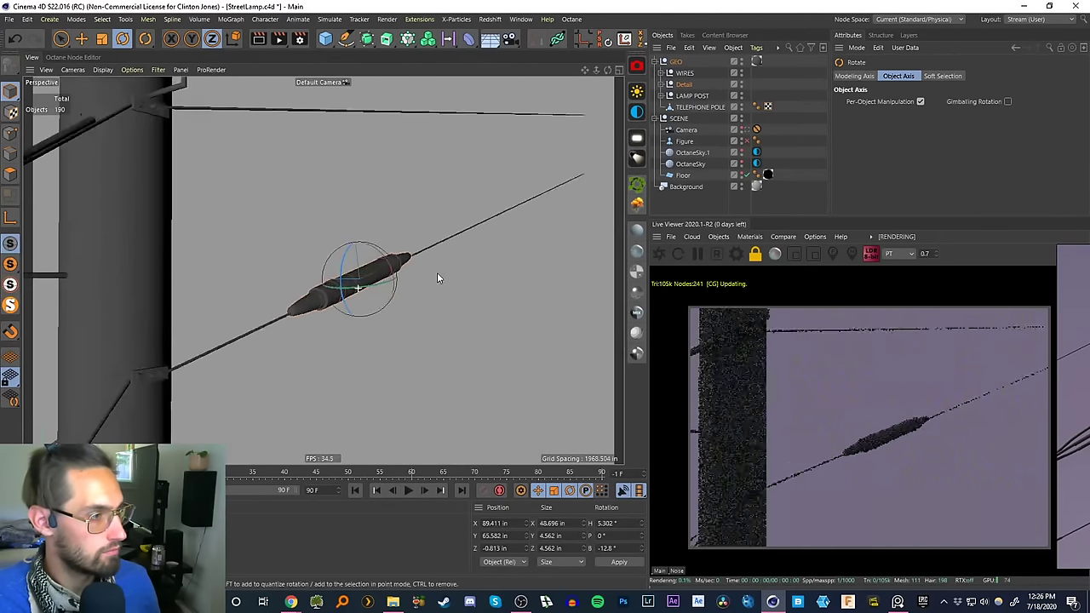
alt+drag(437, 272, 360, 277)
scroll(360, 277, up, 5)
key(e)
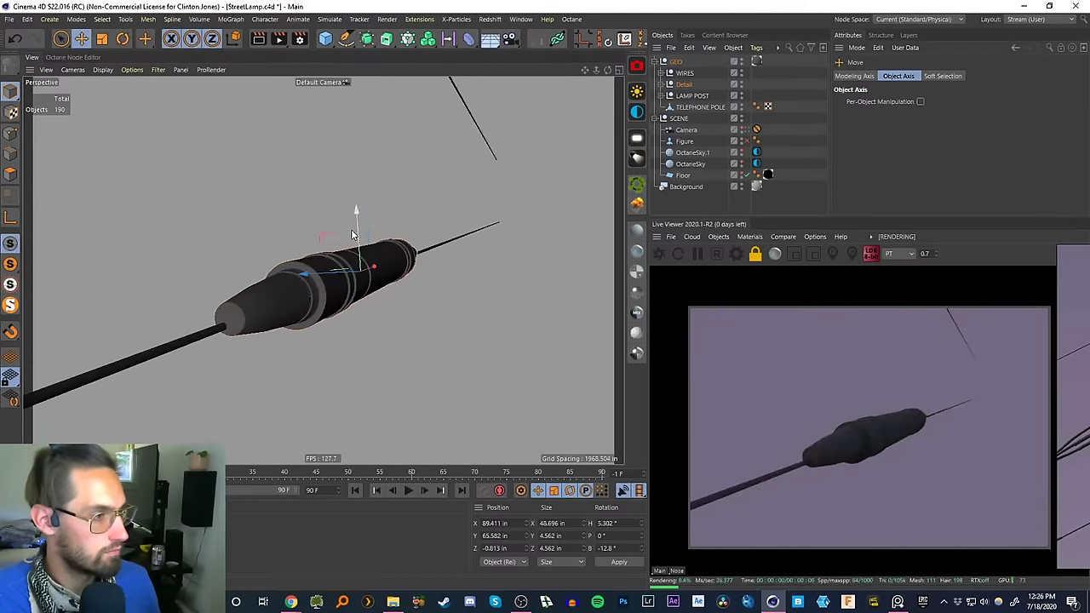
drag(322, 236, 318, 244)
alt+drag(397, 254, 276, 389)
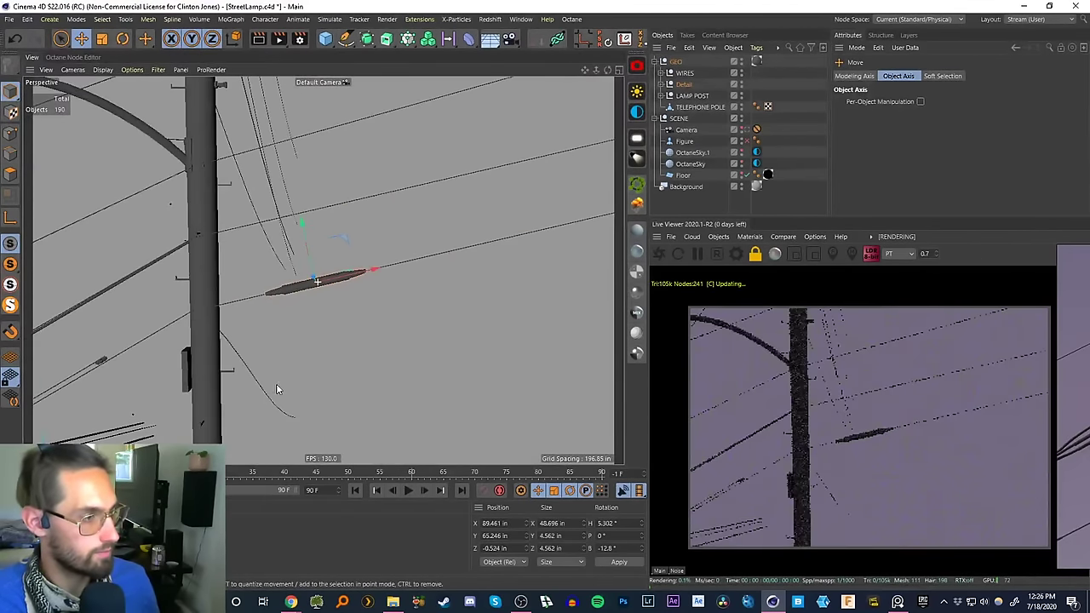
click(745, 130)
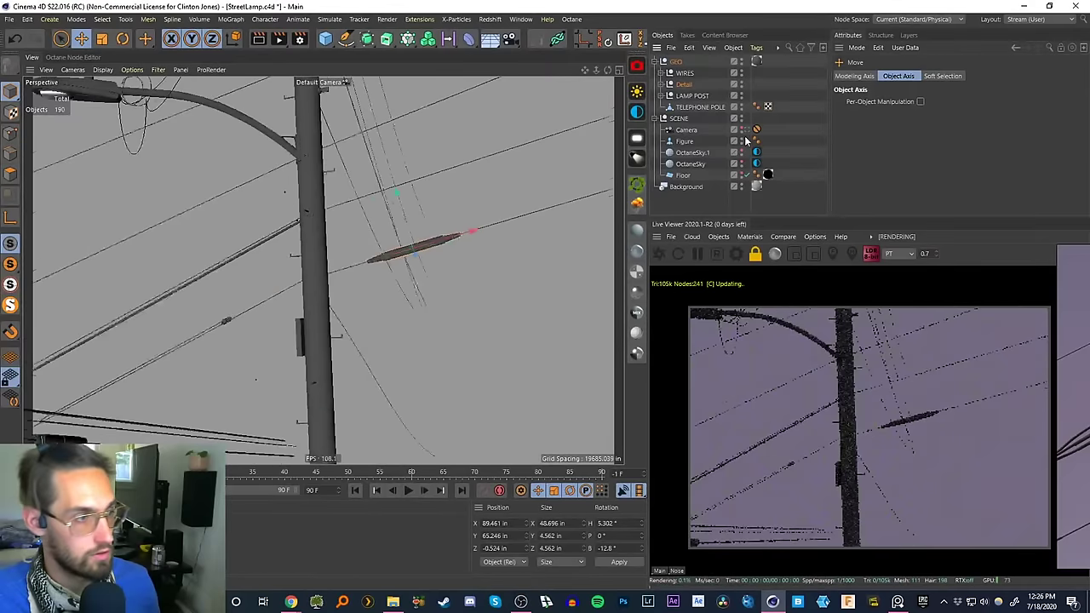
click(755, 130)
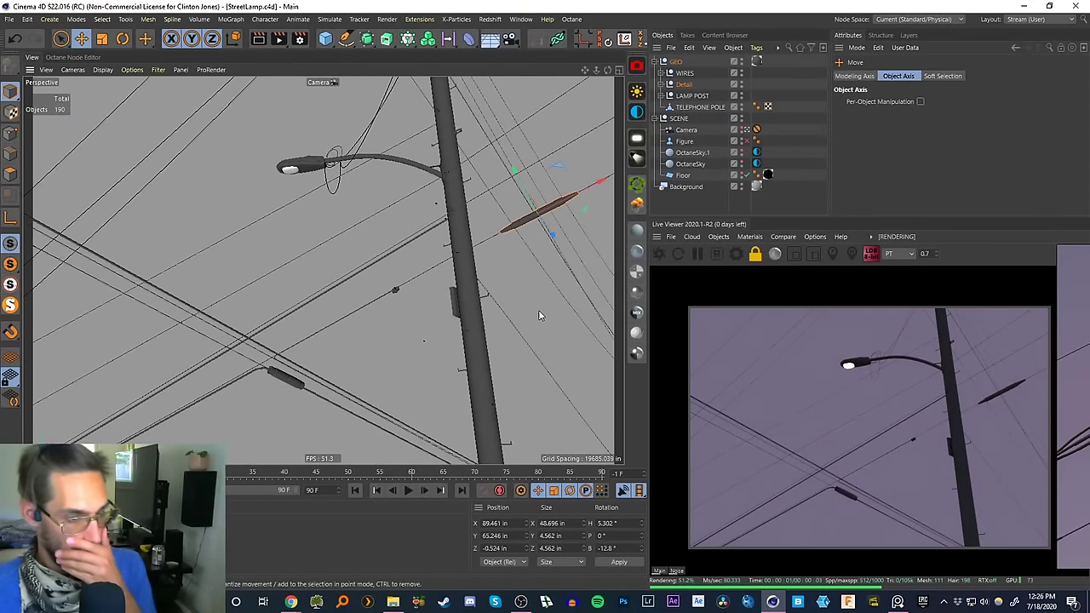
- Bring the reference board into view and examine the pole fasteners and the night photo's wires and connectors
right_drag(1089, 367, 845, 362)
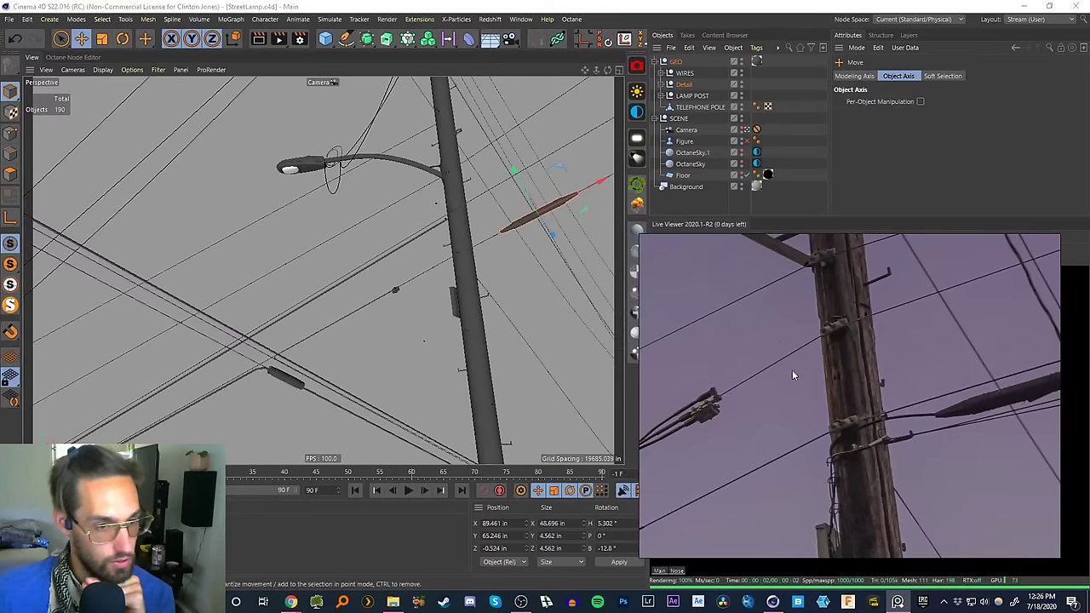
middle_drag(792, 372, 945, 545)
middle_drag(749, 281, 877, 479)
scroll(812, 352, down, 1)
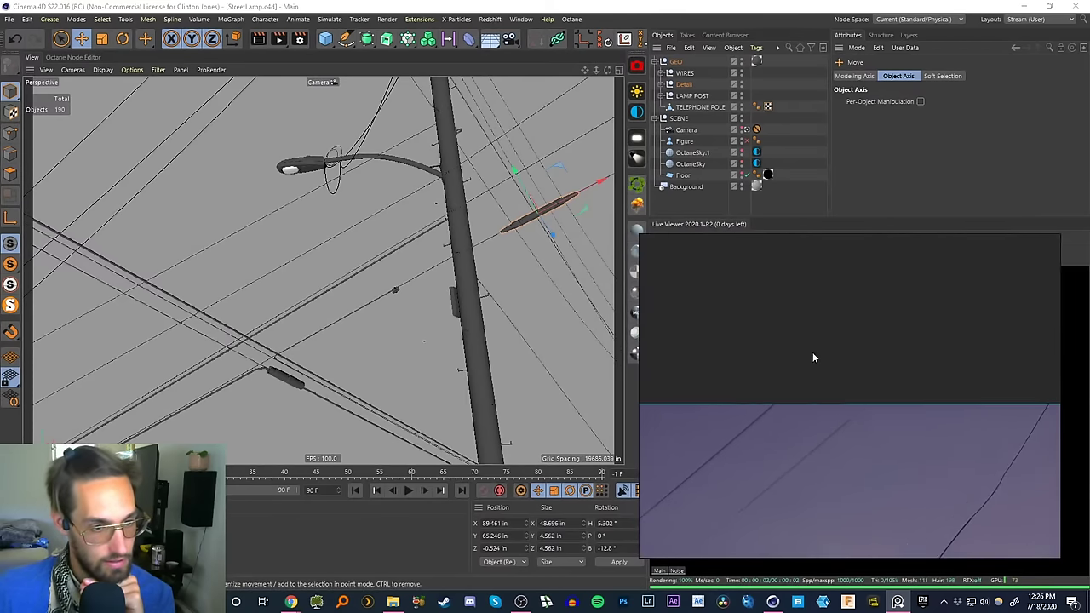
scroll(812, 358, down, 2)
drag(781, 255, 876, 486)
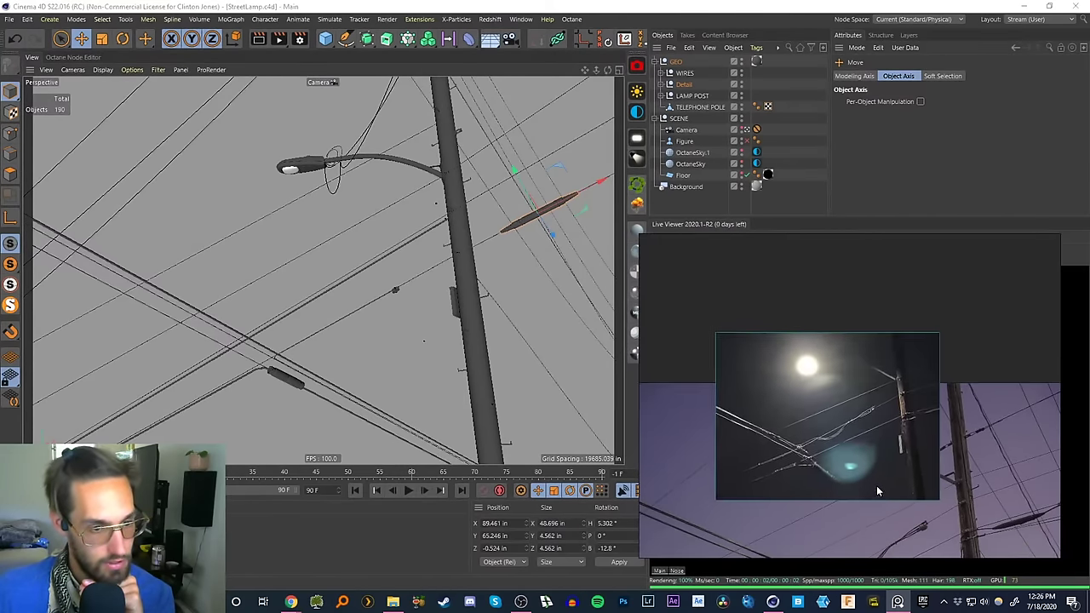
scroll(821, 434, down, 2)
scroll(821, 434, up, 6)
scroll(820, 433, down, 2)
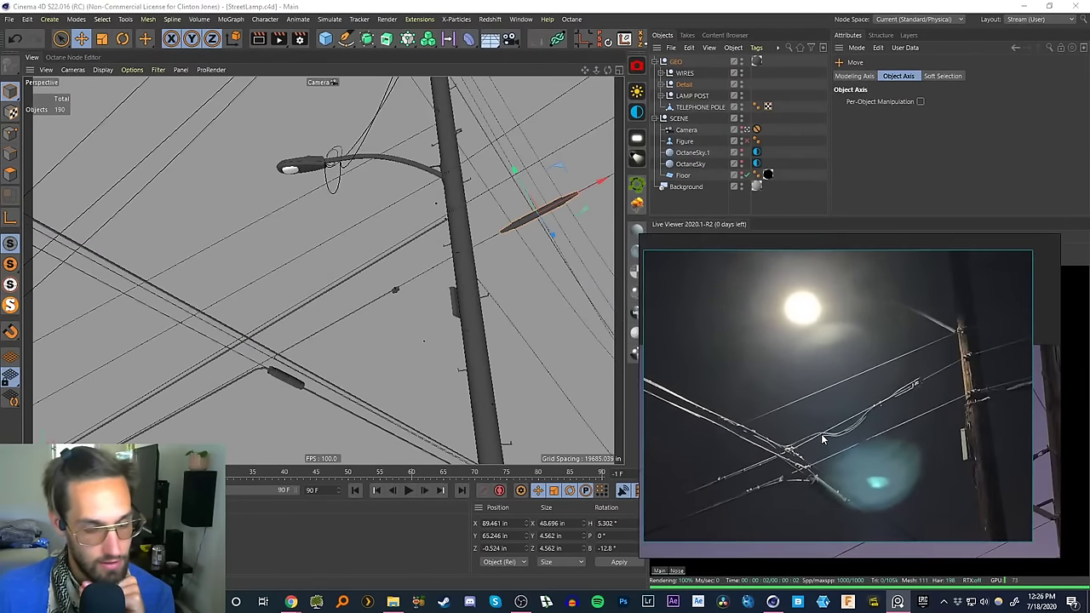
mouse_move(725, 433)
mouse_down()
mouse_move(746, 441)
mouse_move(722, 432)
mouse_up()
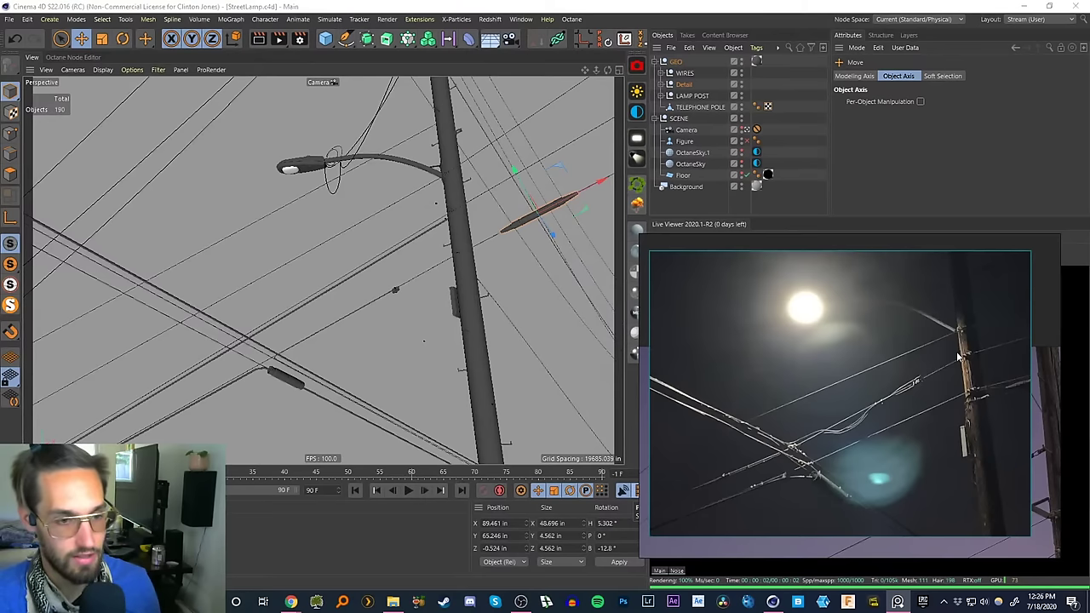
scroll(901, 426, down, 3)
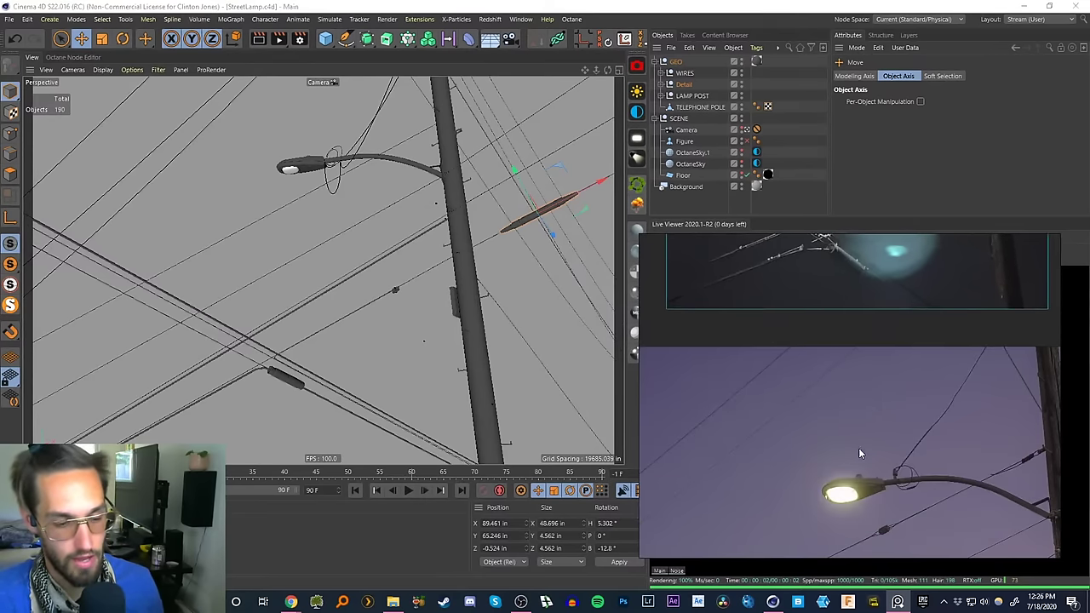
scroll(885, 426, up, 3)
ctrl+scroll(892, 521, down, 1)
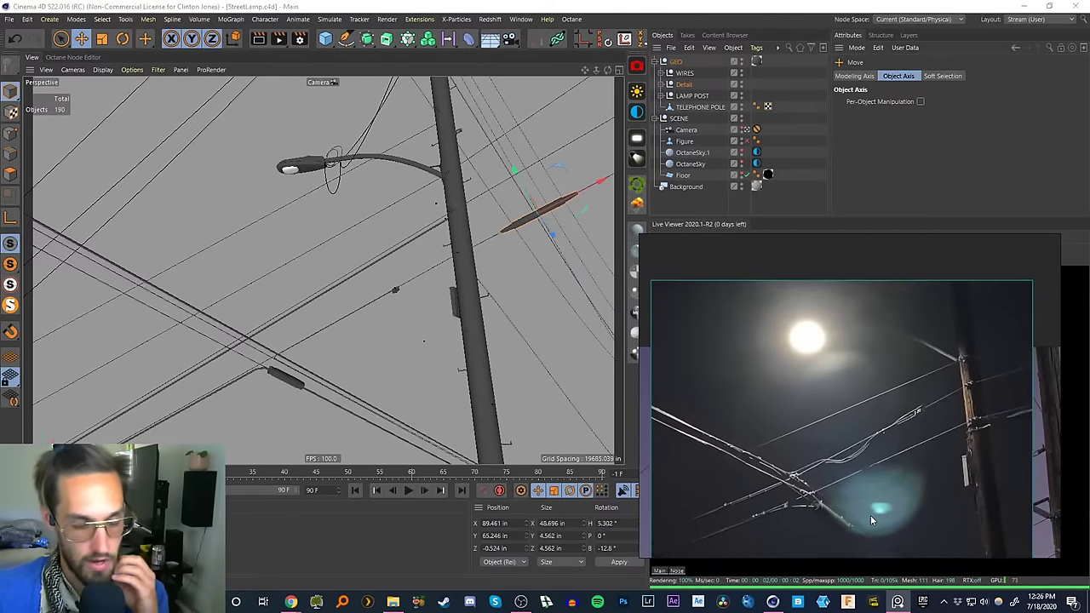
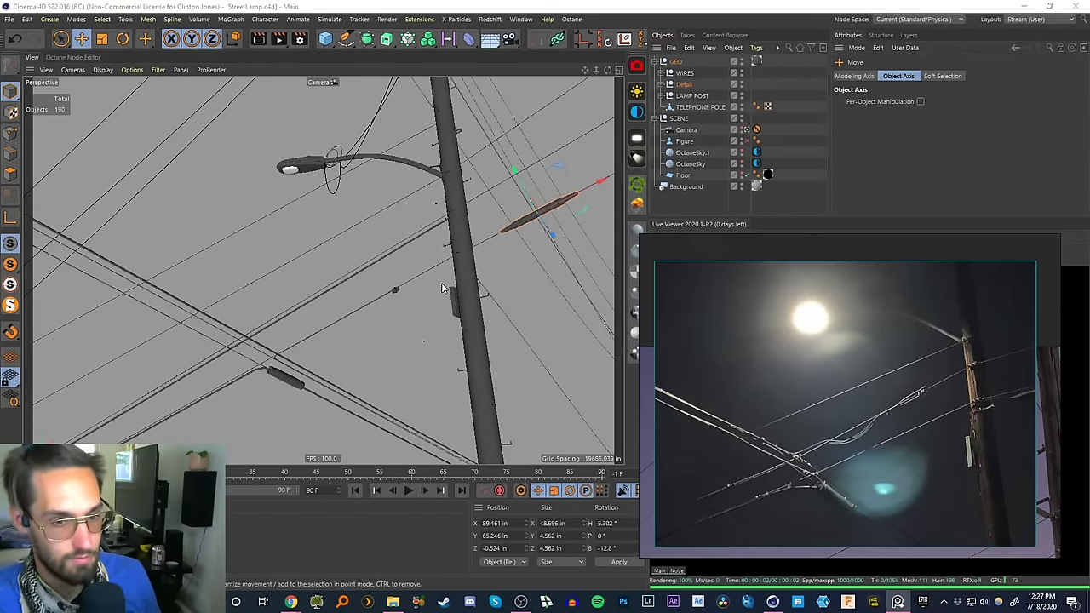
- Switch to Quixel Bridge, postpone its update, and move the reference board out of the way
right_drag(806, 353, 803, 354)
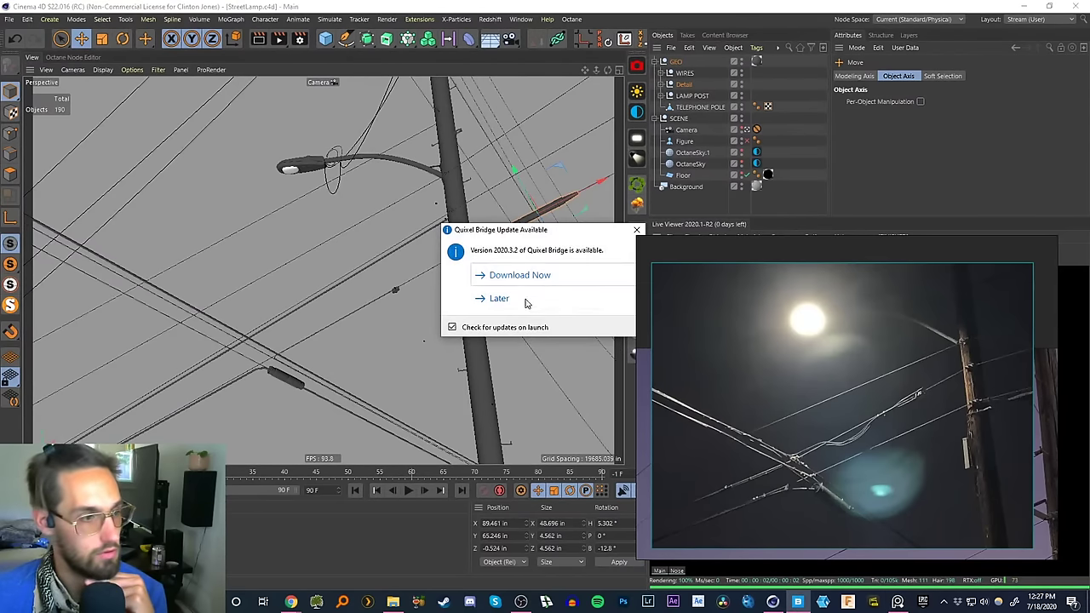
click(526, 302)
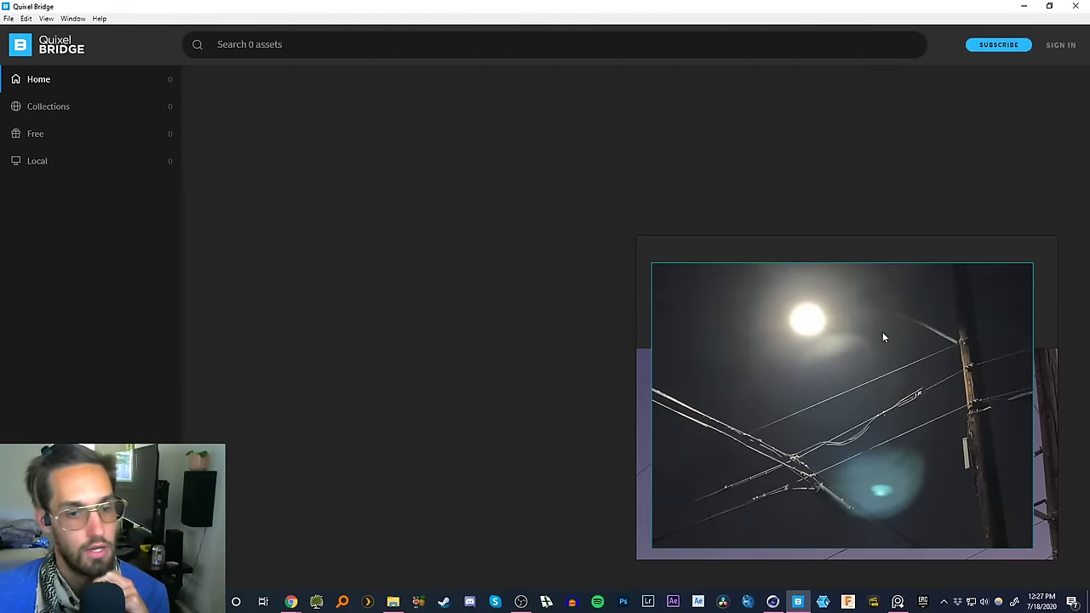
right_drag(882, 333, 1089, 344)
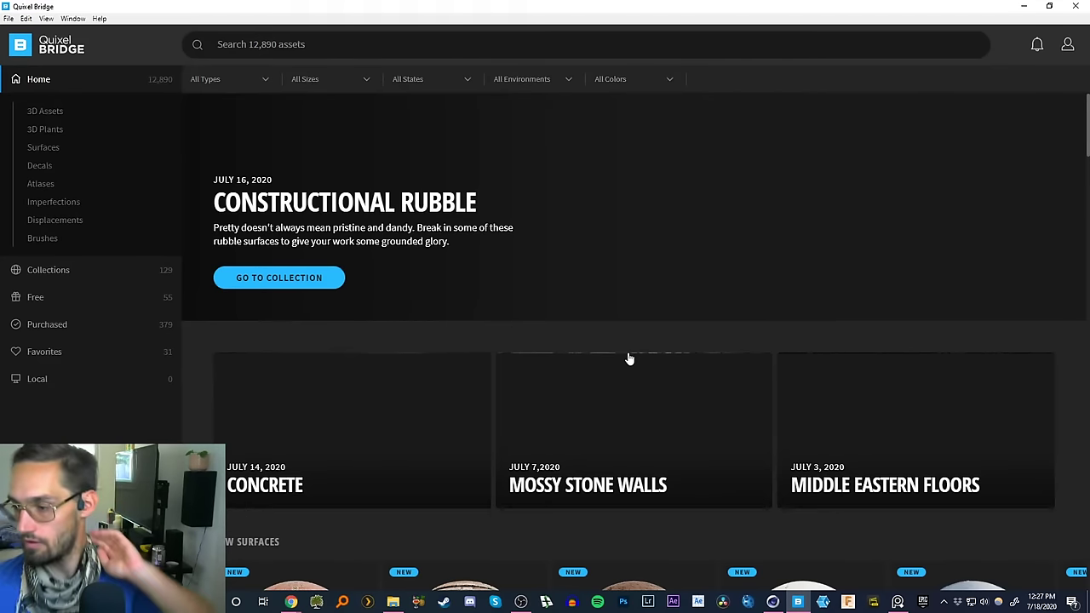
- Preview the Trash Can, Ice Cliff, Ginger and Traffic Cone assets among the new 3D models
scroll(628, 358, down, 5)
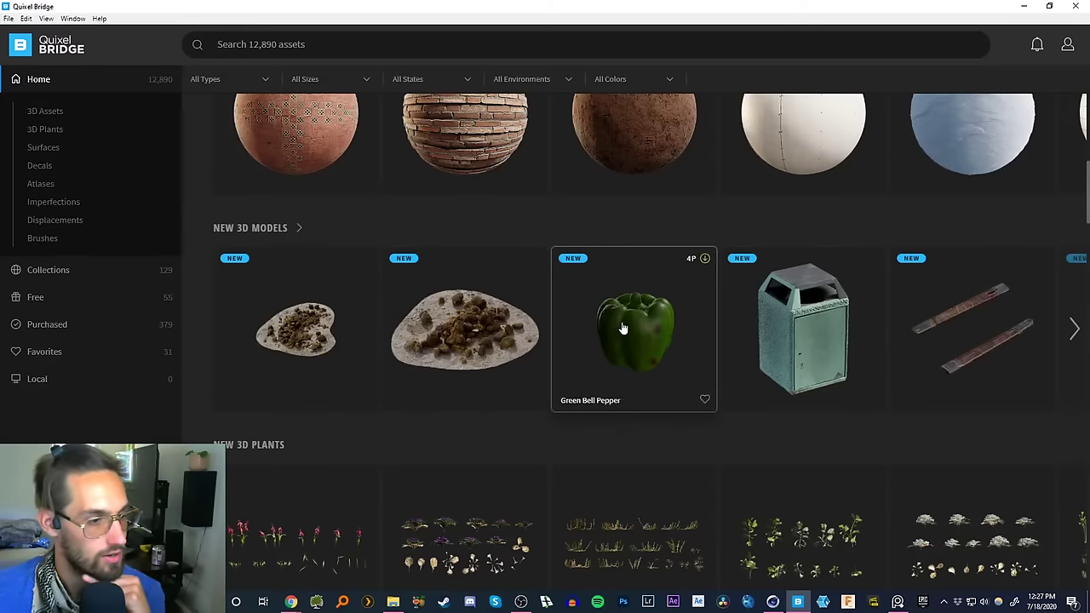
click(808, 336)
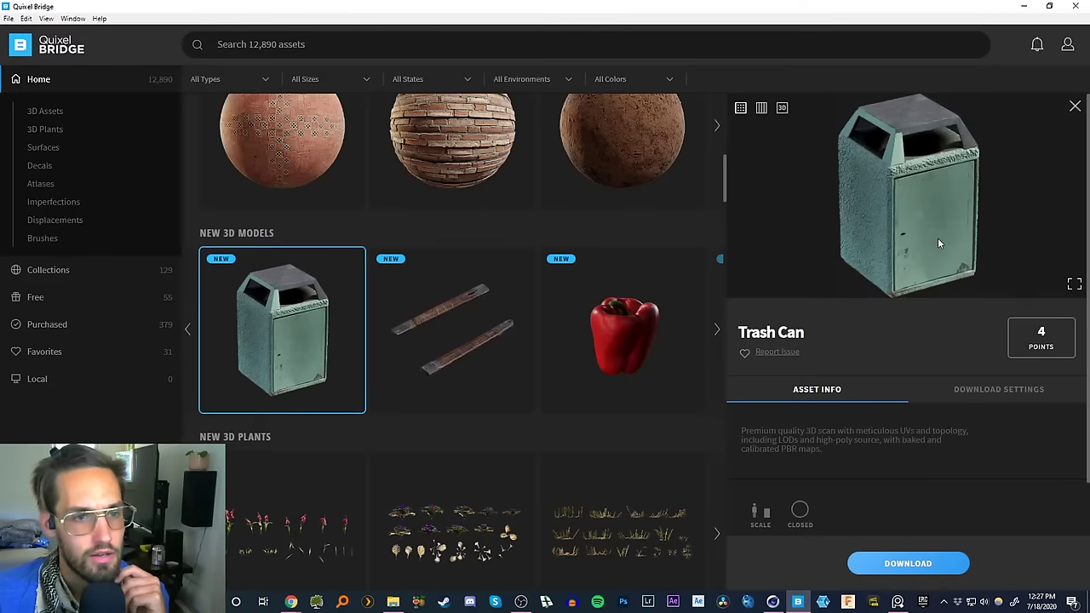
click(717, 332)
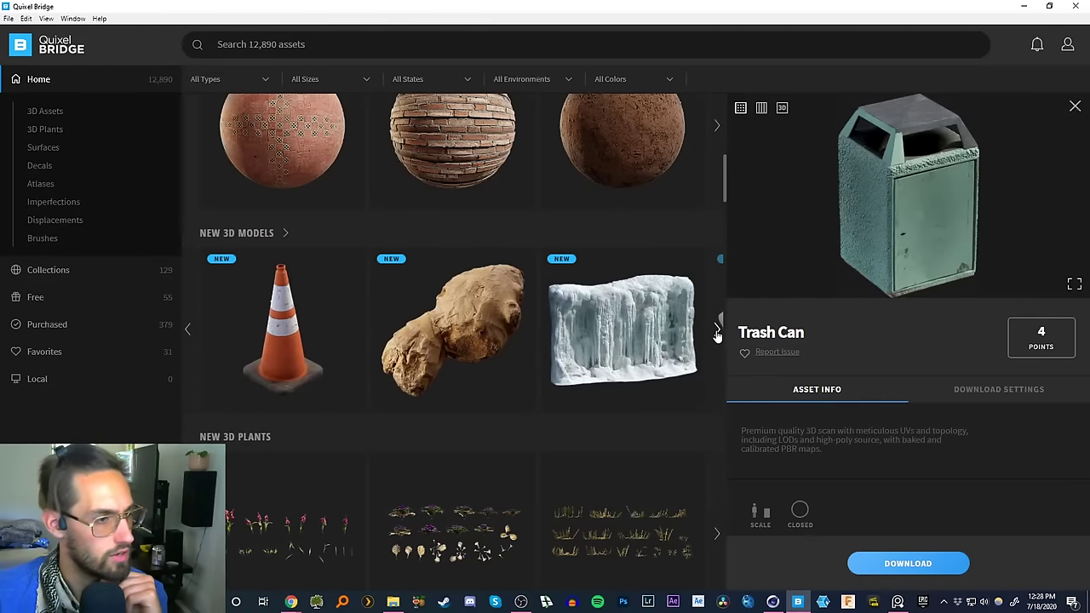
click(613, 335)
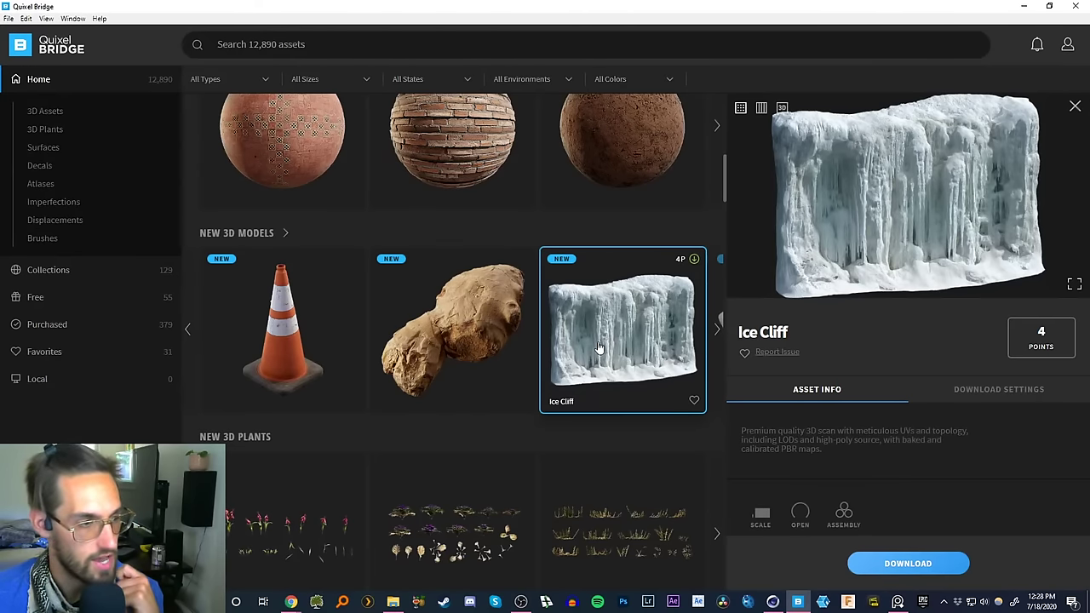
click(455, 350)
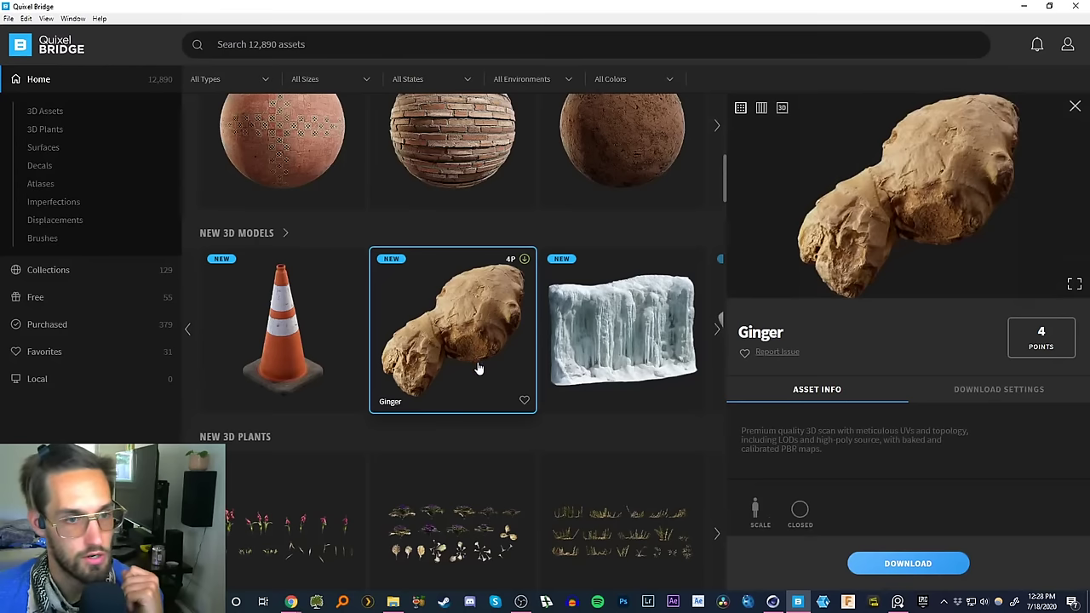
click(299, 337)
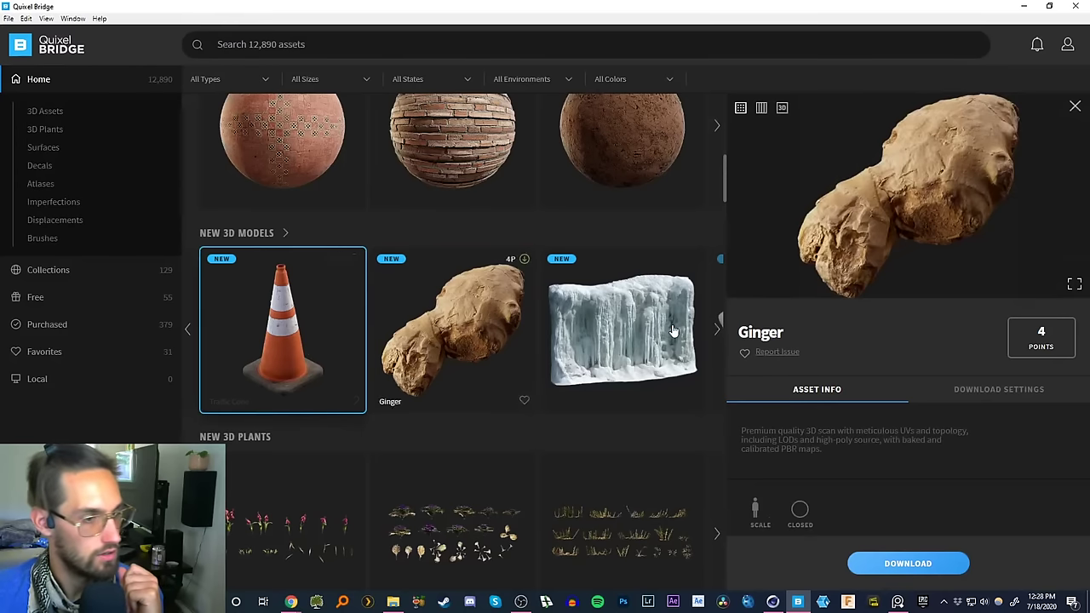
click(672, 333)
- Preview the two Snow Embankments, the rocky Ice Cliff, Modular Snow Road 12 M, Concrete Pot and Eggplant models
click(716, 335)
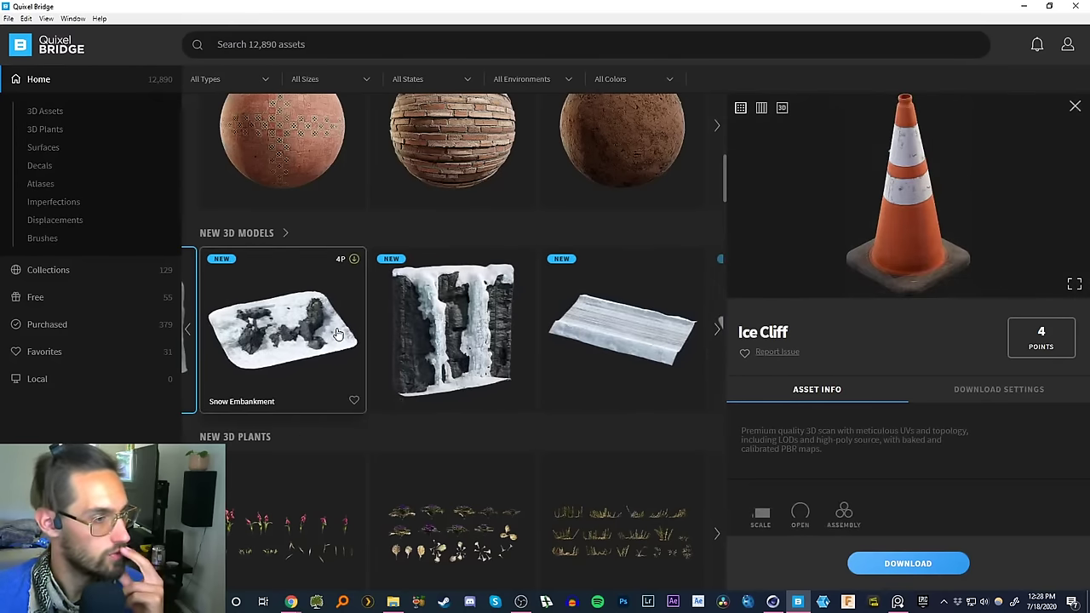
click(336, 337)
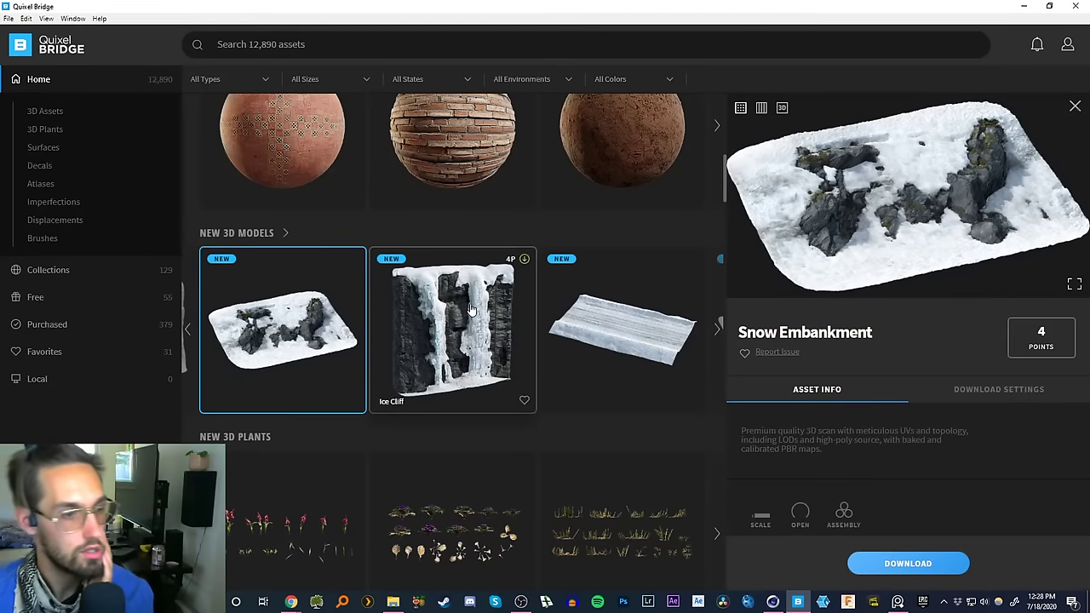
click(474, 339)
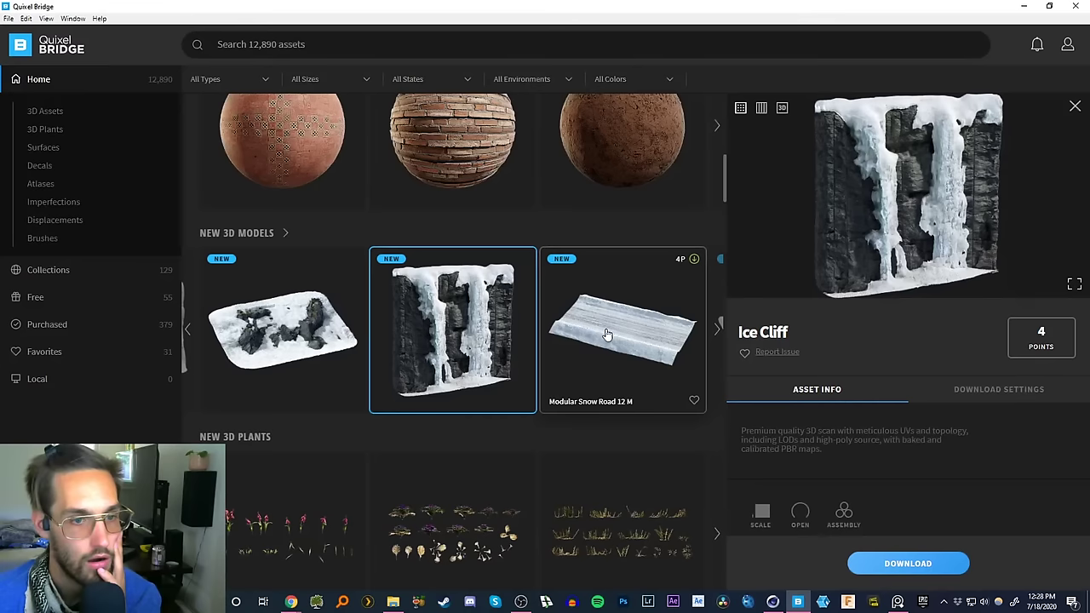
click(601, 336)
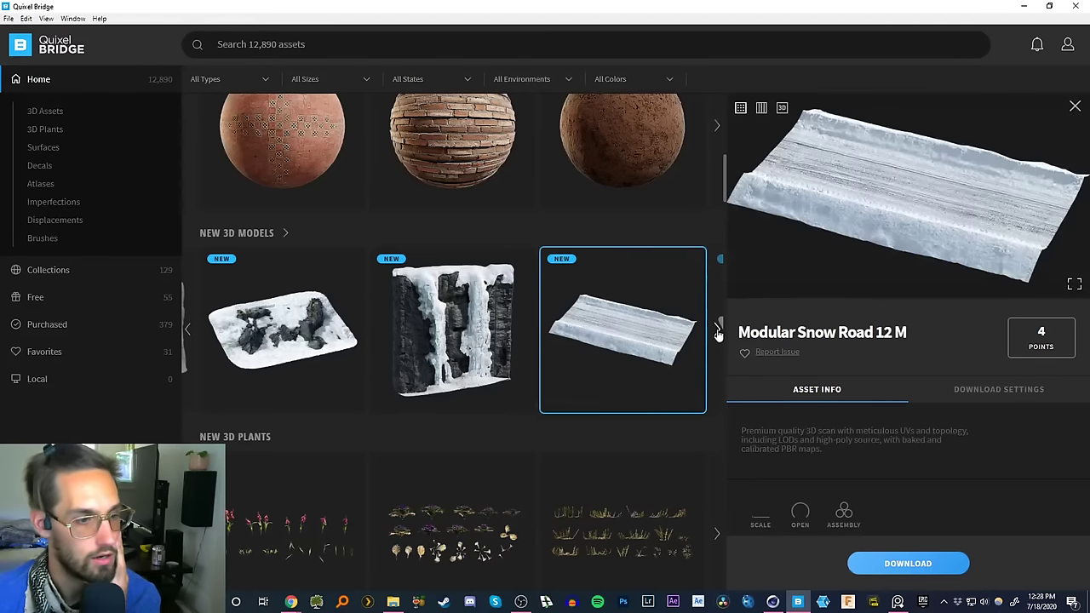
click(717, 332)
click(324, 338)
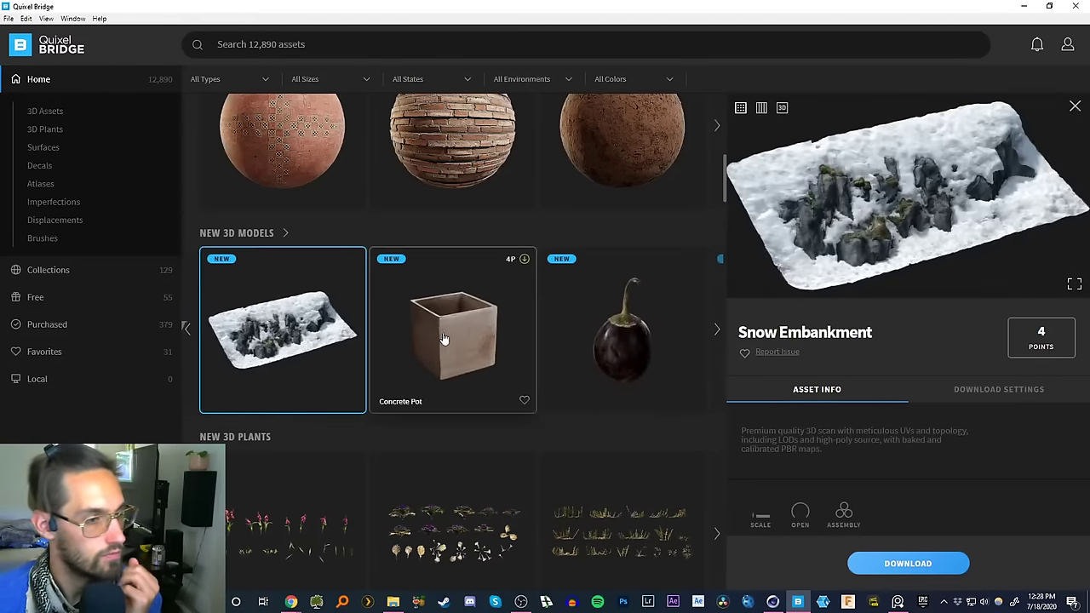
click(461, 357)
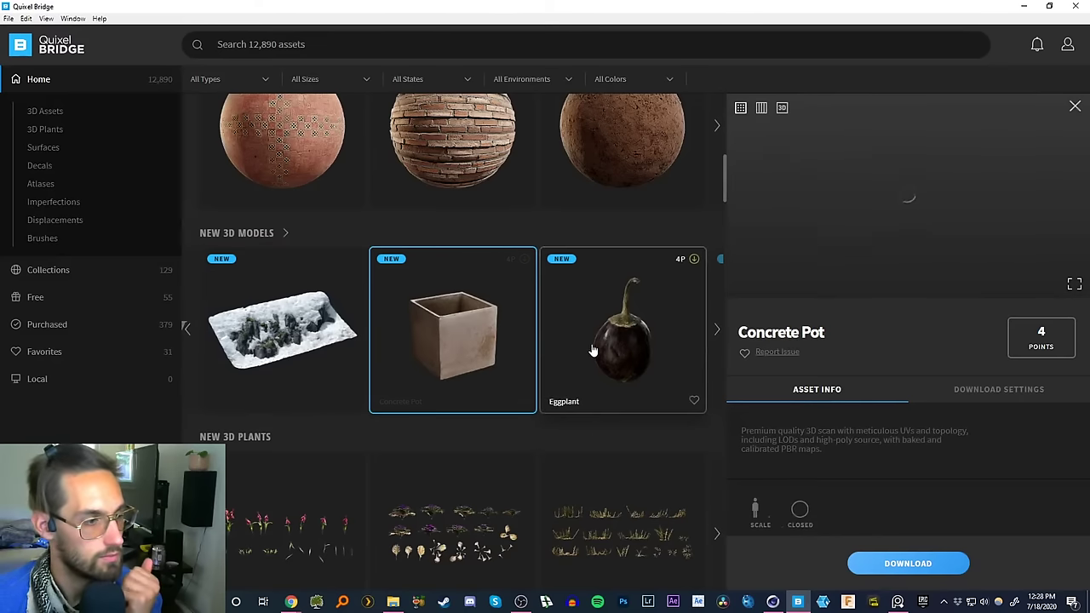
click(613, 350)
- Preview the Bitter Gourd and Dagger models and look through the remaining new 3D models
click(717, 329)
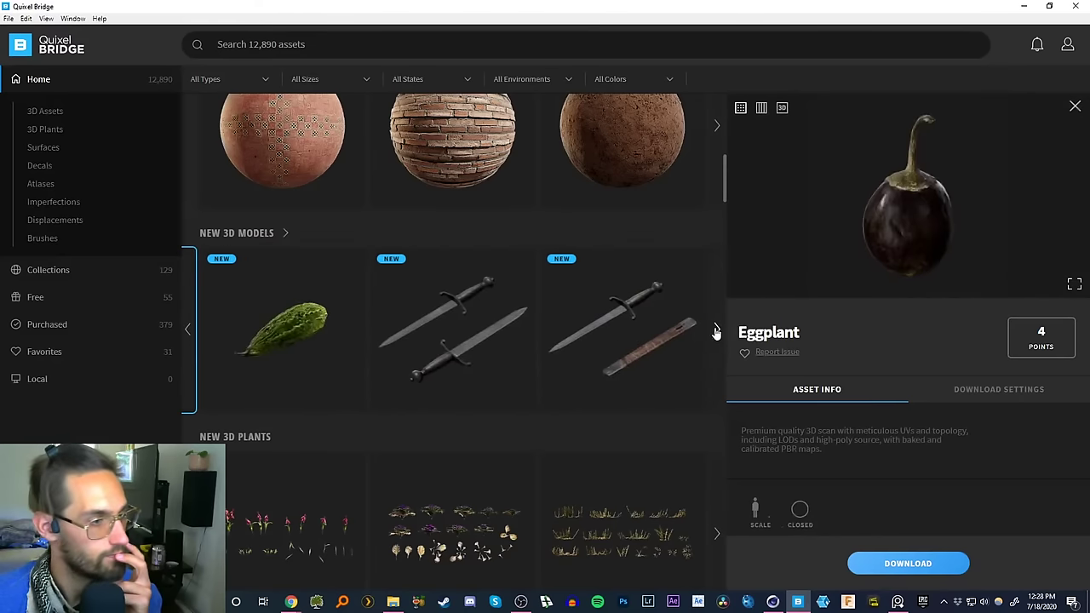
click(342, 340)
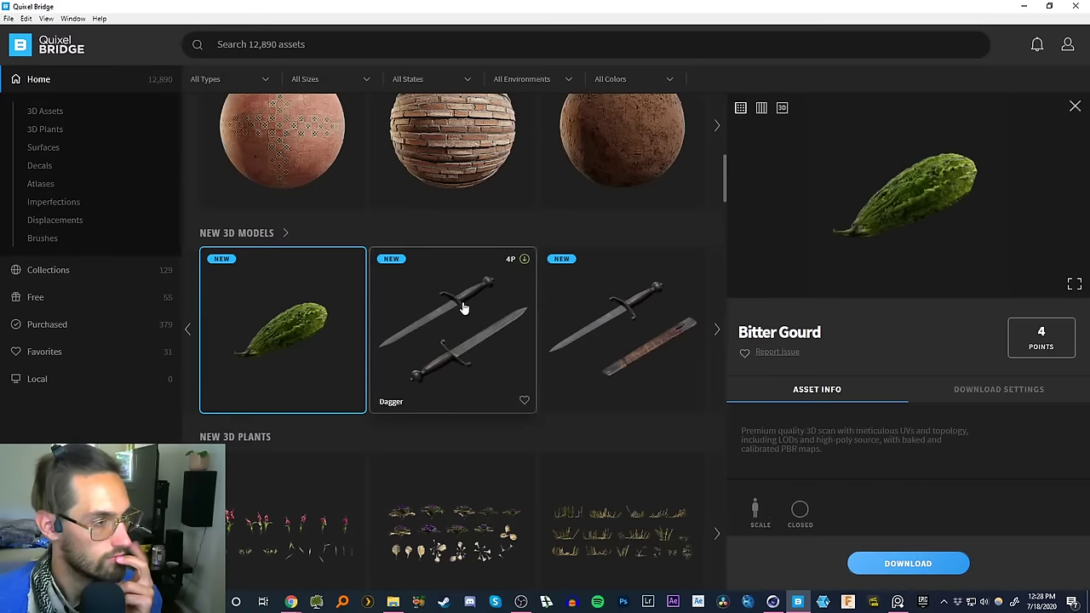
click(492, 343)
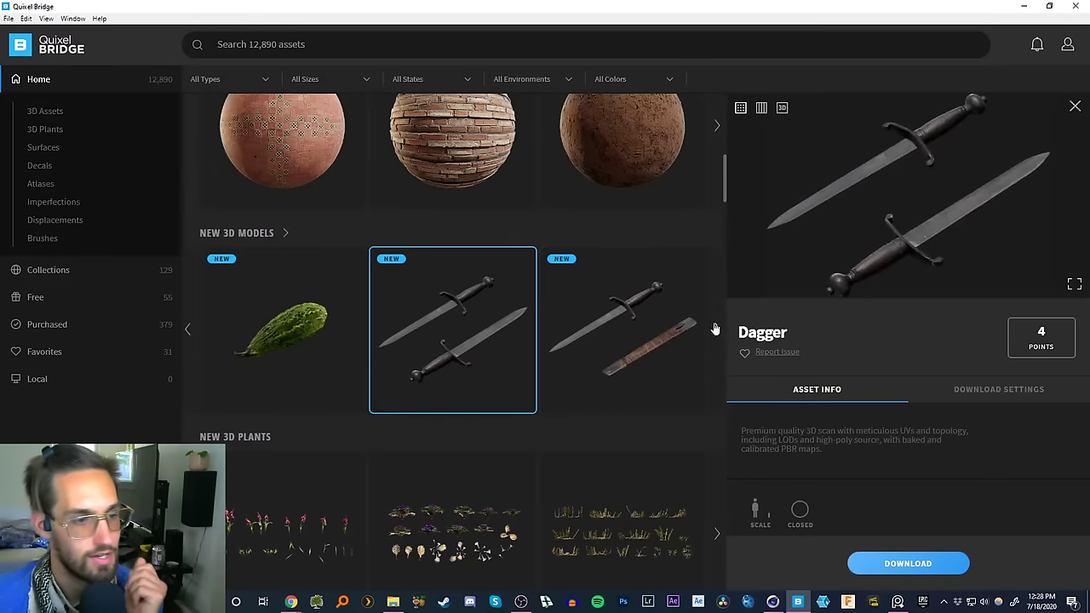
click(716, 331)
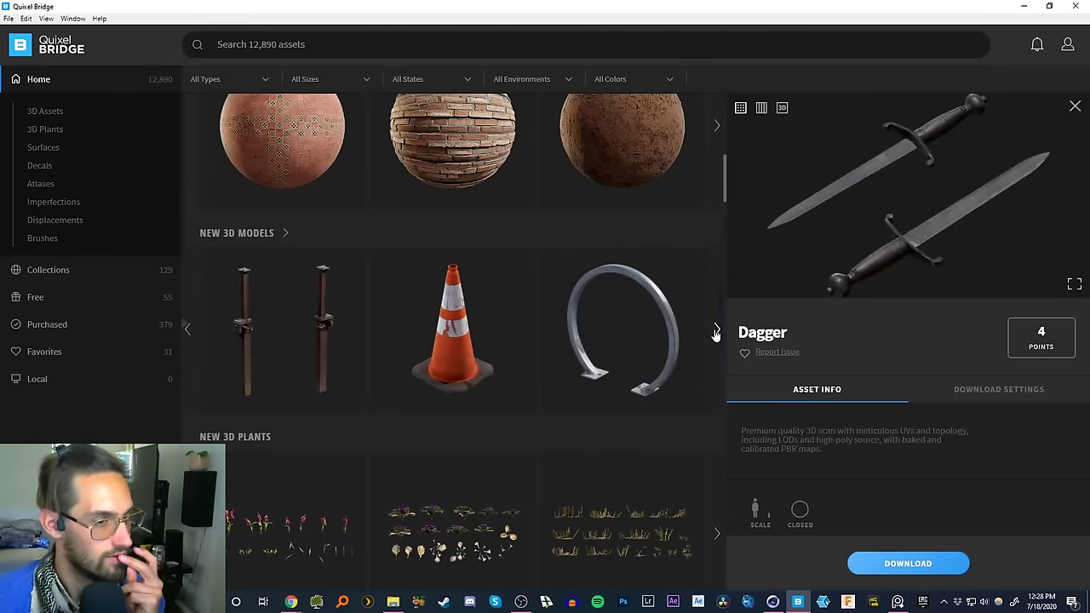
click(717, 332)
scroll(456, 441, down, 1)
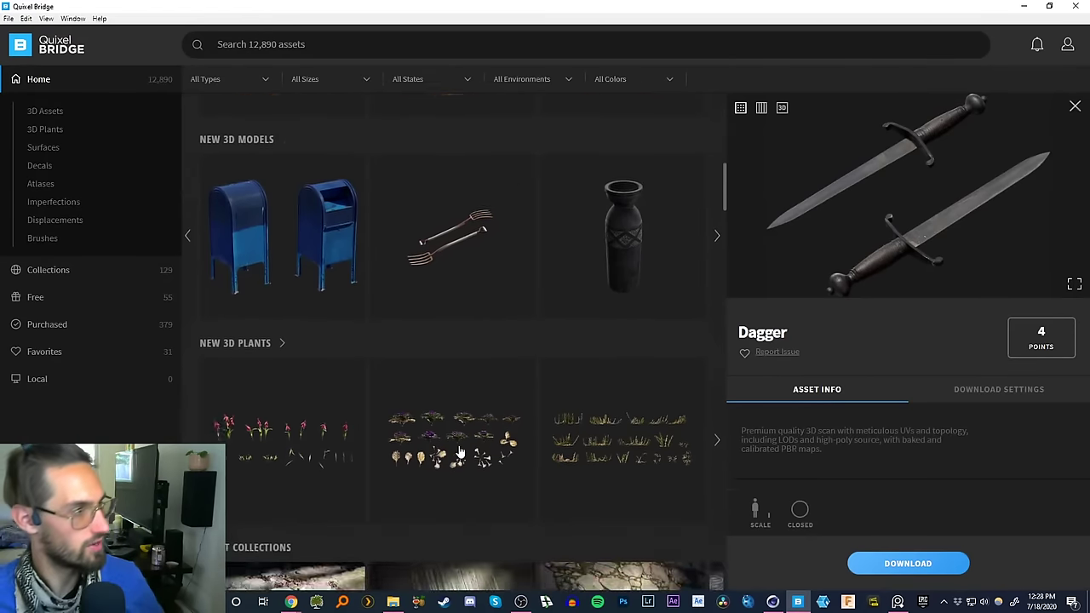
scroll(458, 451, up, 1)
- Look over the 3D Assets categories and the favorited assets, then return to the home page
click(47, 111)
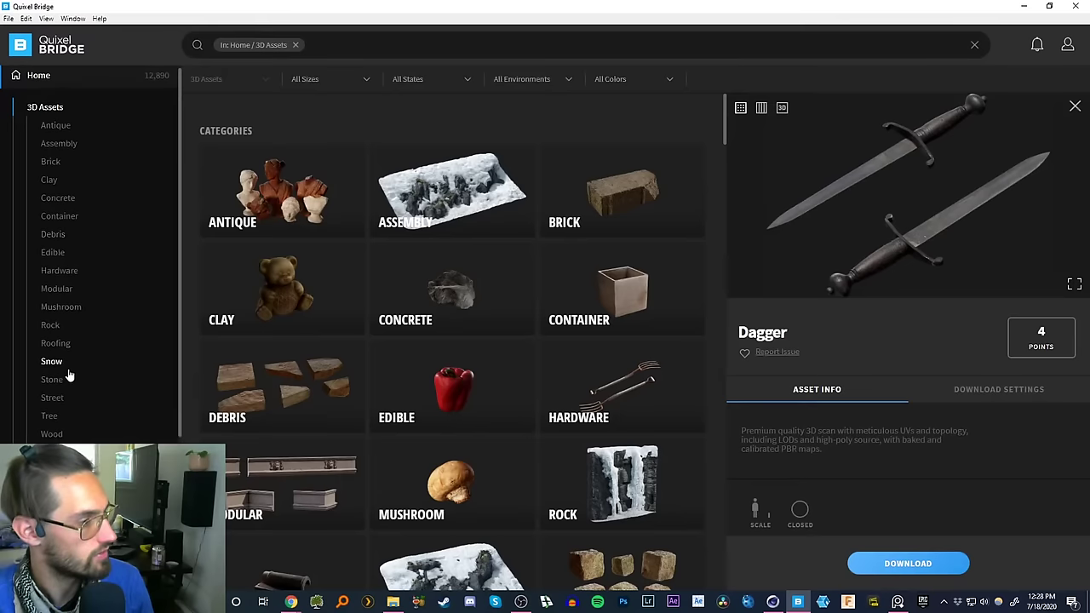
scroll(108, 177, down, 2)
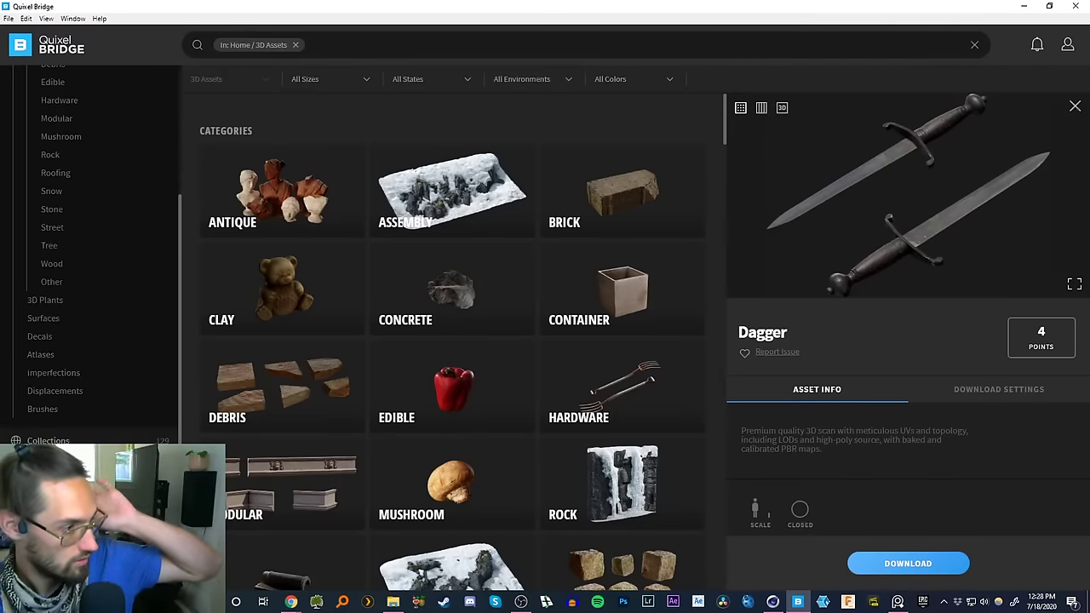
click(44, 522)
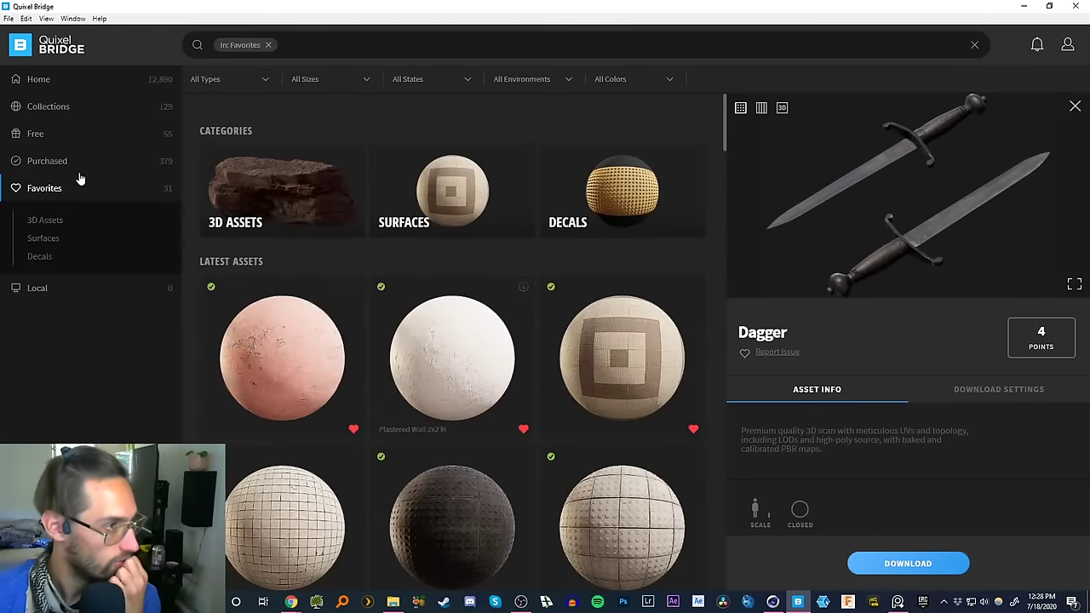
click(41, 83)
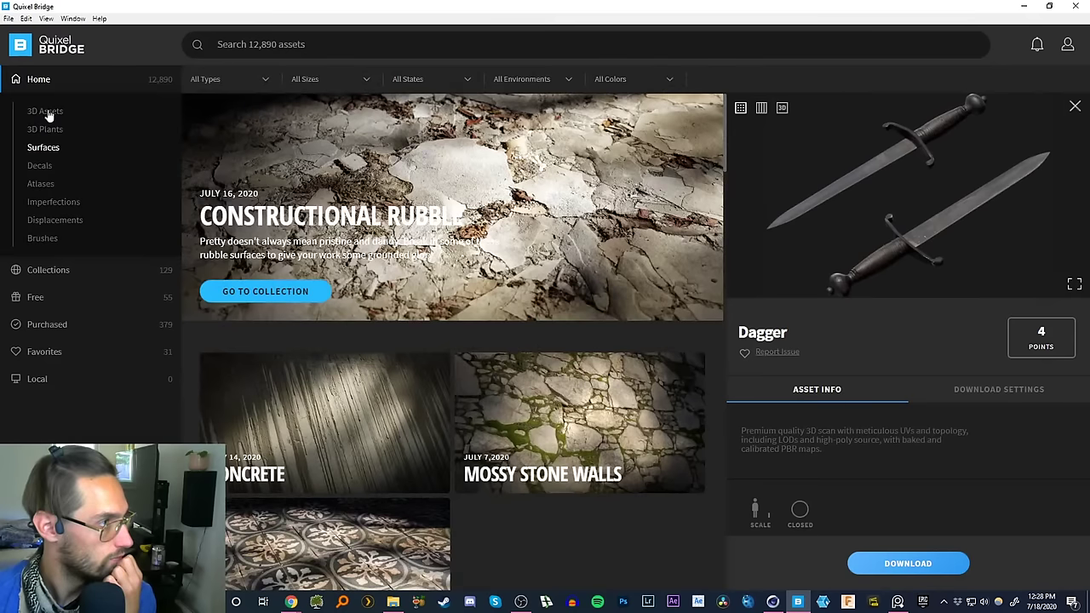
- Open the Wood category of the 3D Assets and show its subcategories
click(46, 112)
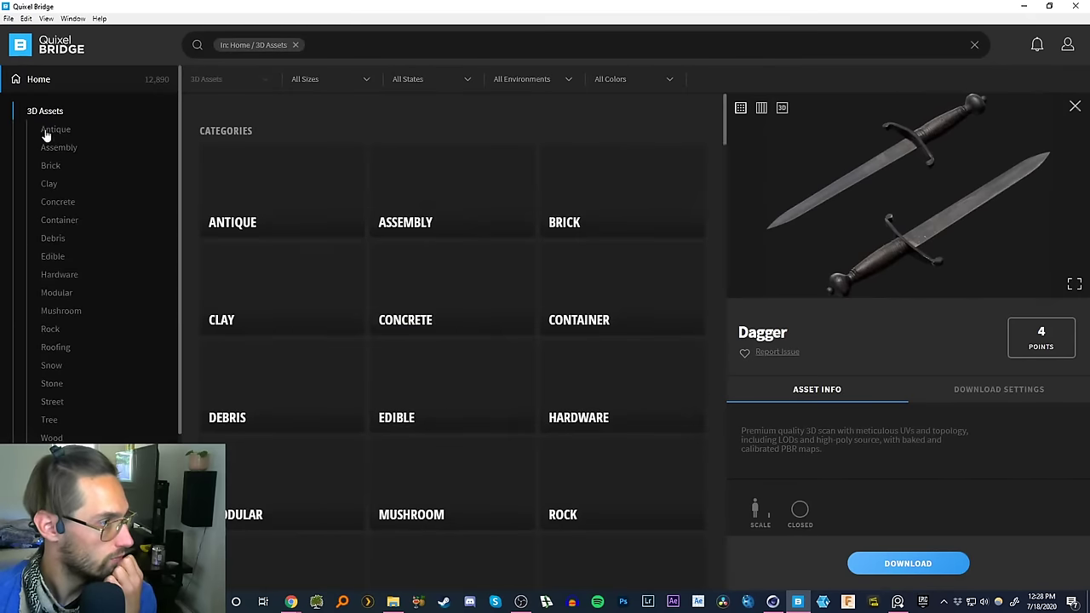
click(51, 437)
scroll(68, 417, down, 3)
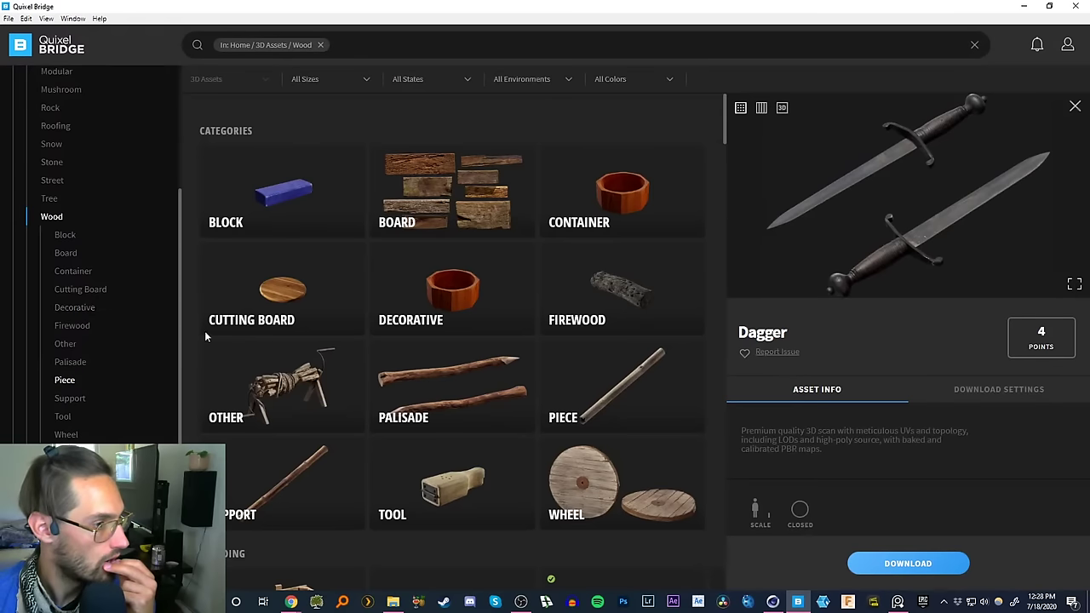
- Browse the entire Wood category for wooden beams, boards and poles
drag(723, 132, 698, 521)
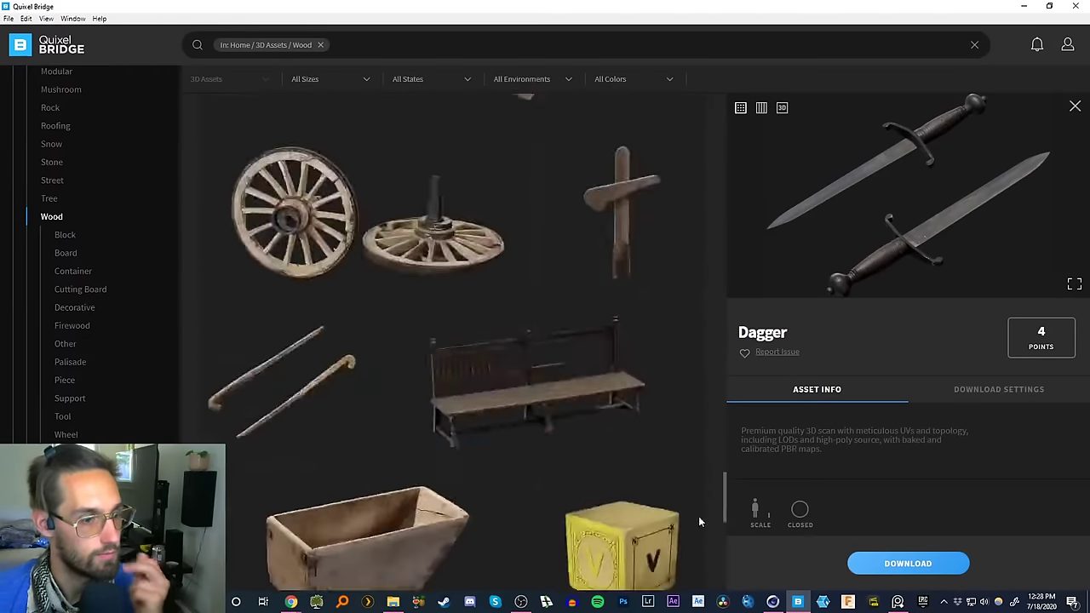
scroll(698, 521, down, 5)
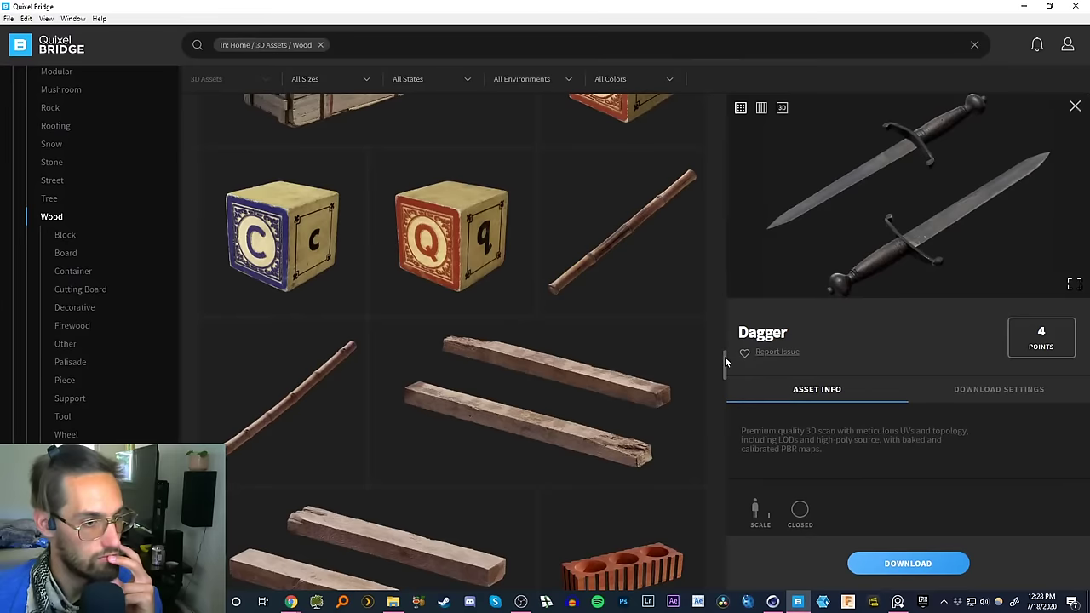
drag(724, 356, 722, 549)
drag(724, 459, 719, 588)
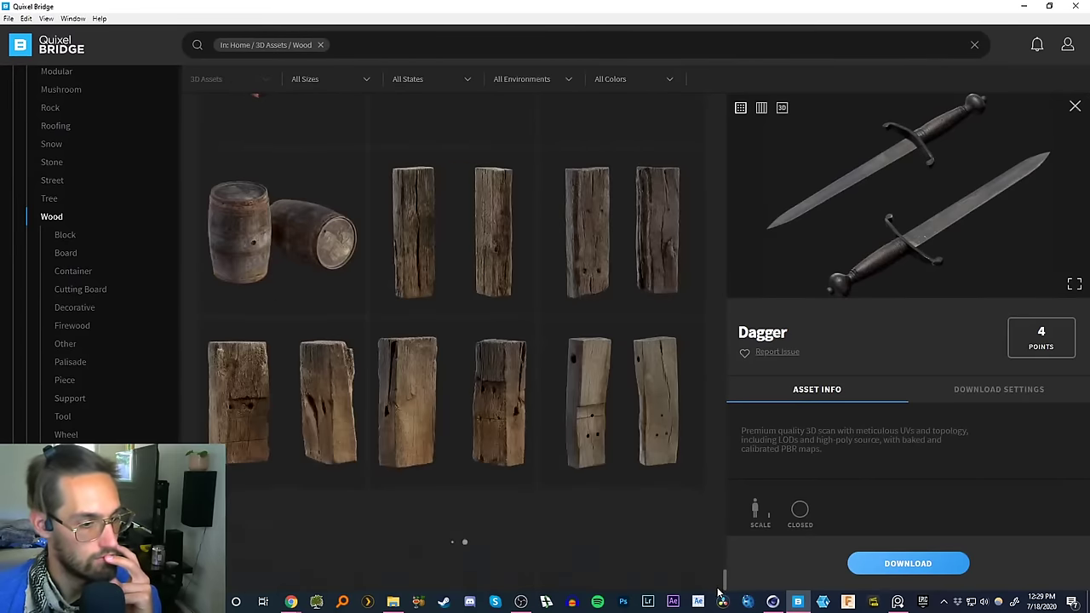
drag(723, 463, 723, 591)
scroll(466, 330, up, 1)
scroll(467, 330, up, 1)
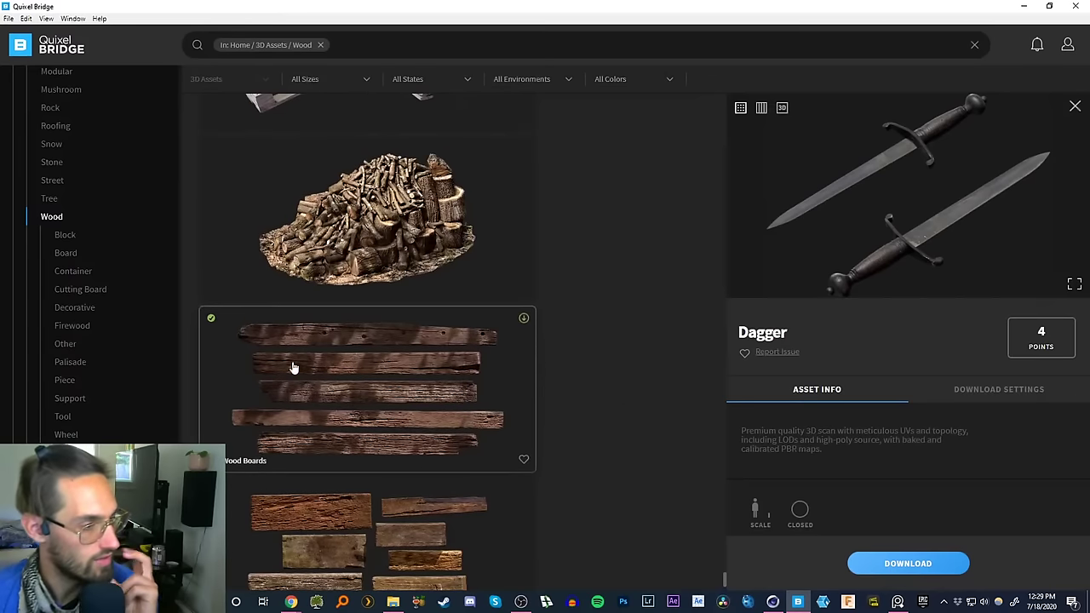
scroll(375, 332, up, 10)
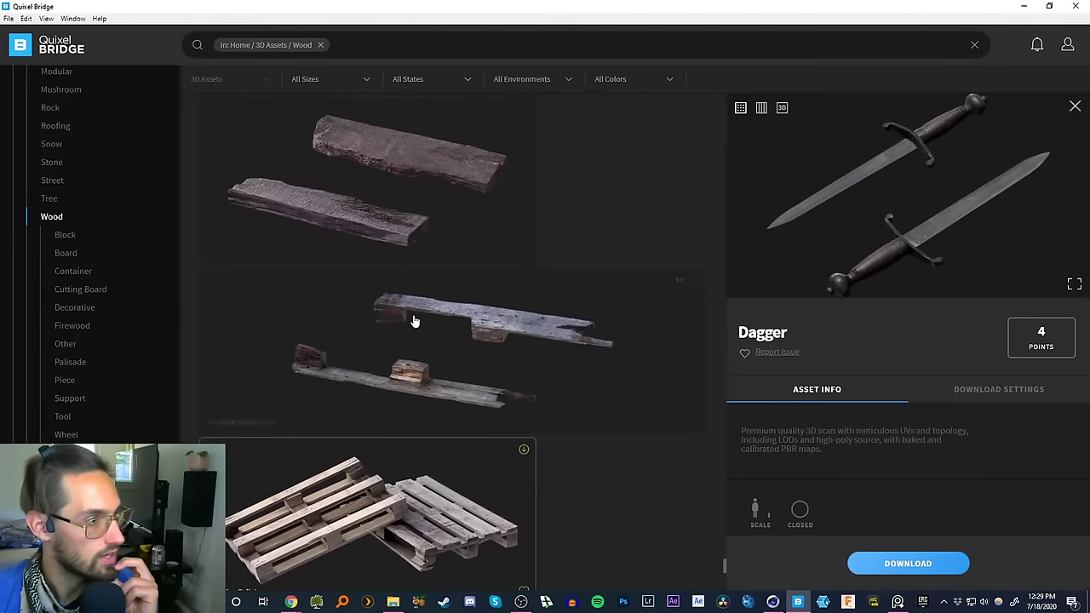
scroll(401, 417, down, 2)
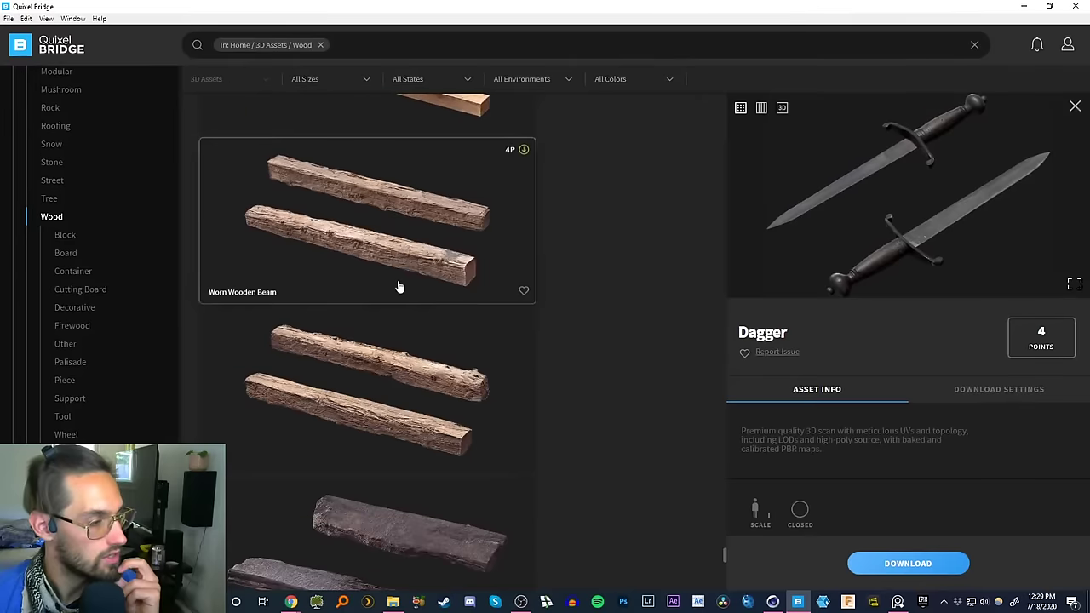
- Preview the lower Worn Wooden Beam and compare it with the night photo of power lines and a utility pole
click(375, 381)
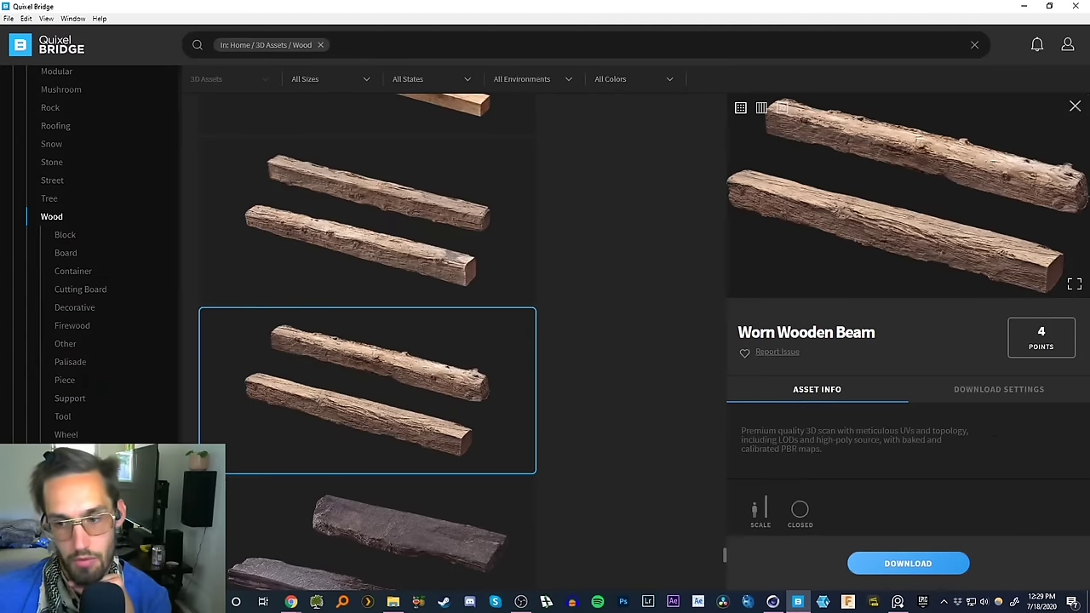
right_drag(1088, 389, 910, 391)
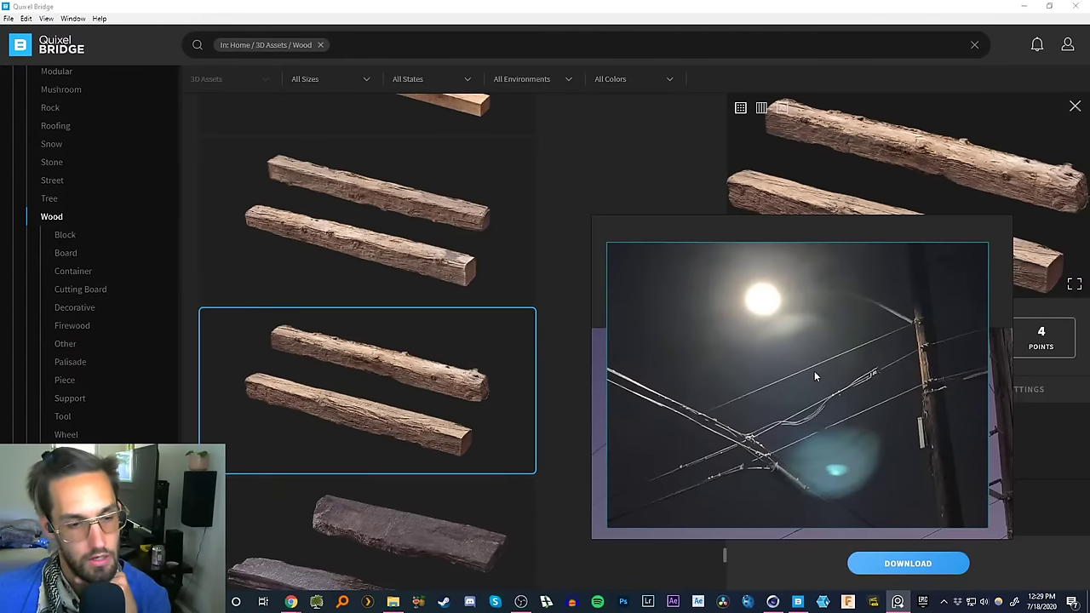
right_drag(814, 372, 1089, 348)
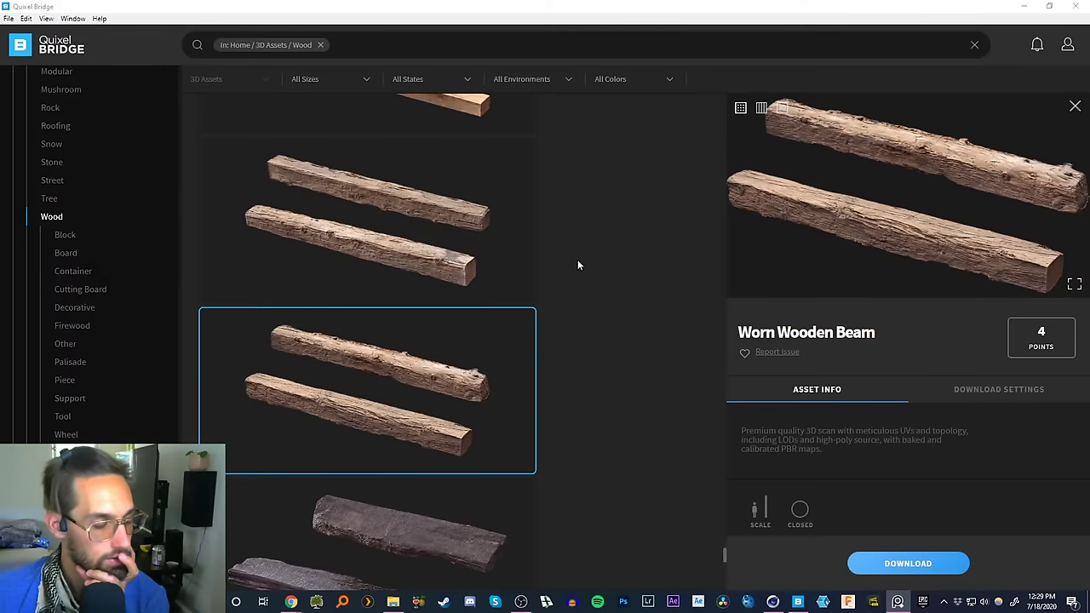
- Add both adjacent Worn Wooden Beam assets to the favorites
scroll(375, 295, up, 1)
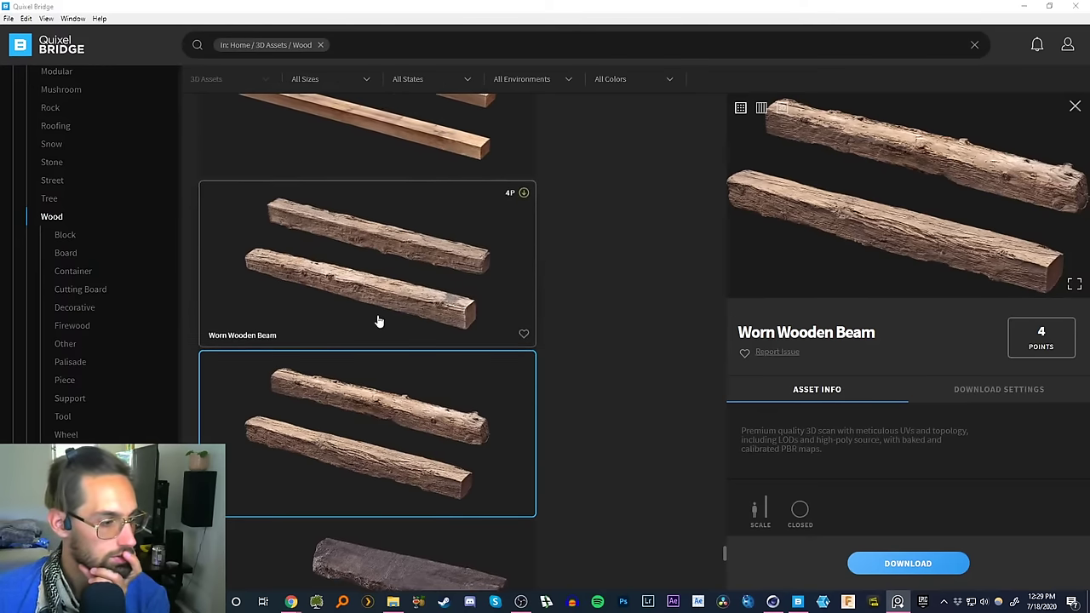
scroll(111, 238, up, 5)
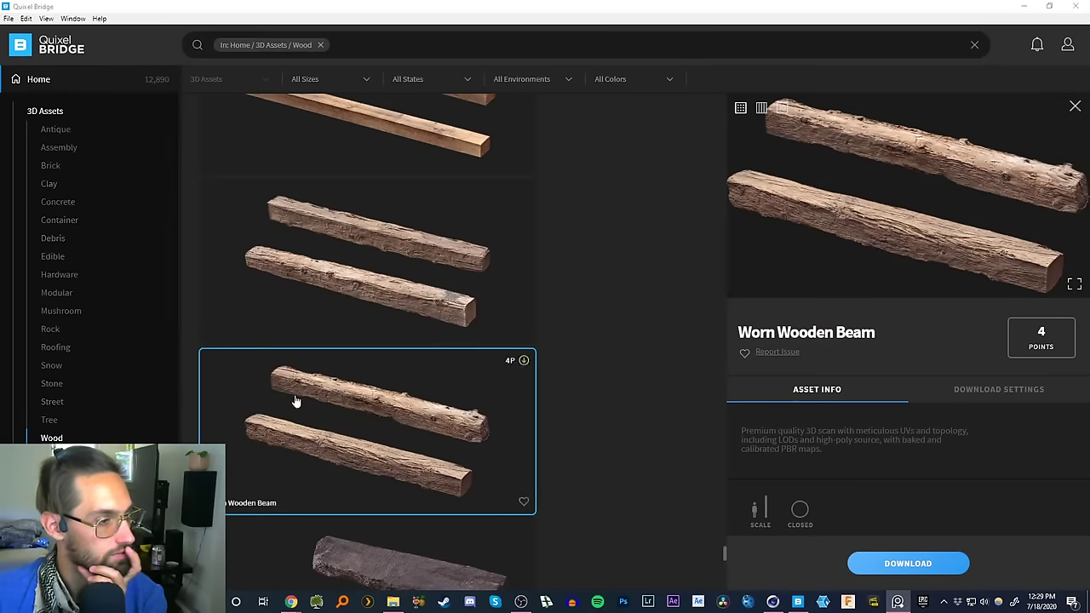
click(523, 502)
click(523, 332)
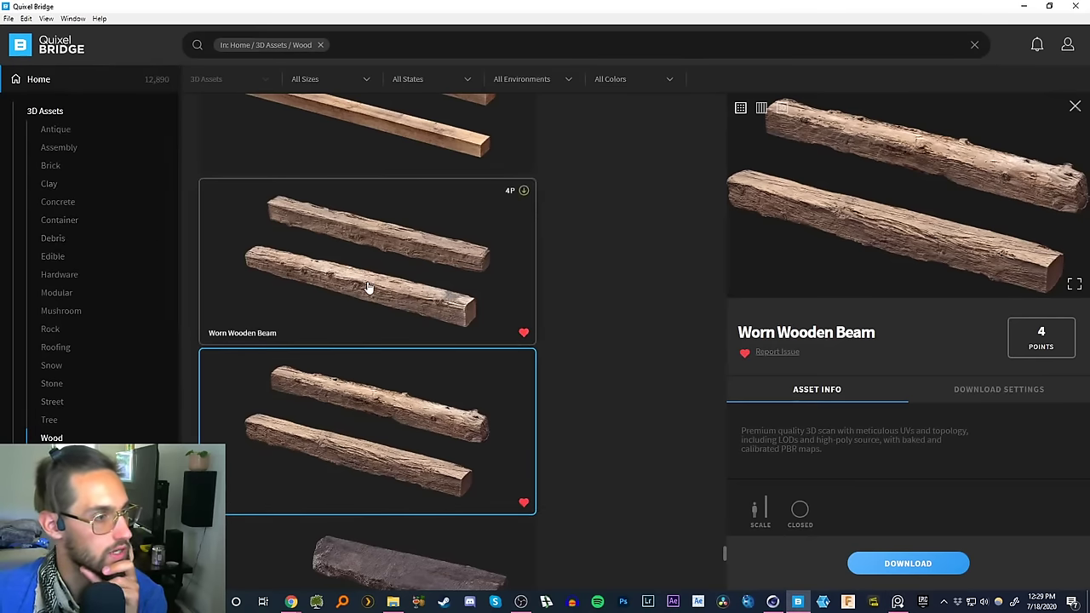
- Look through the Wood 3D assets for further beams and posts suited to a utility pole
scroll(367, 288, up, 3)
scroll(367, 288, down, 3)
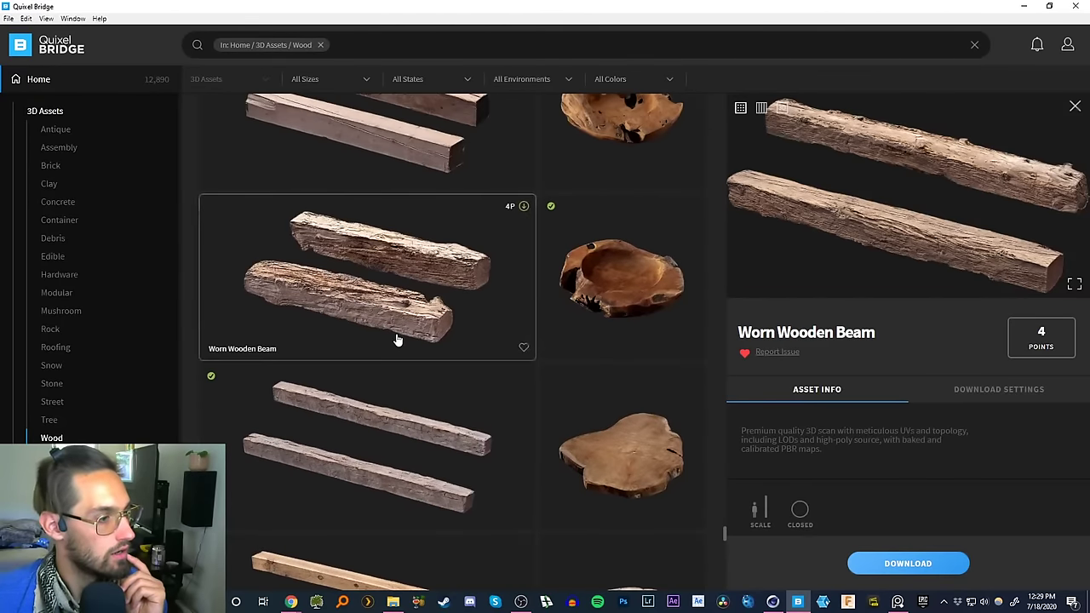
scroll(396, 383, up, 3)
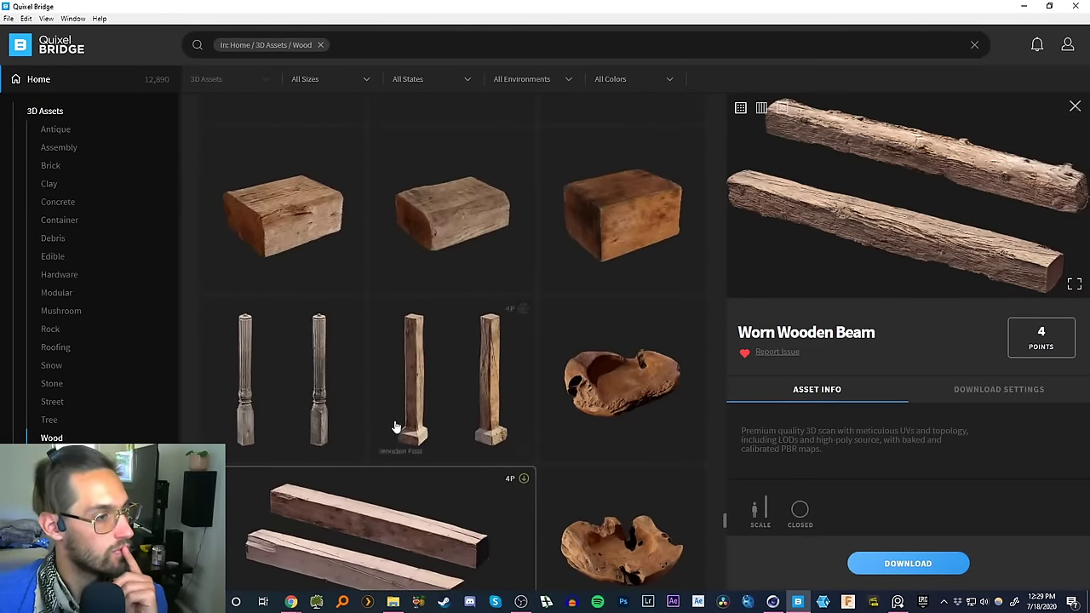
scroll(60, 375, down, 1)
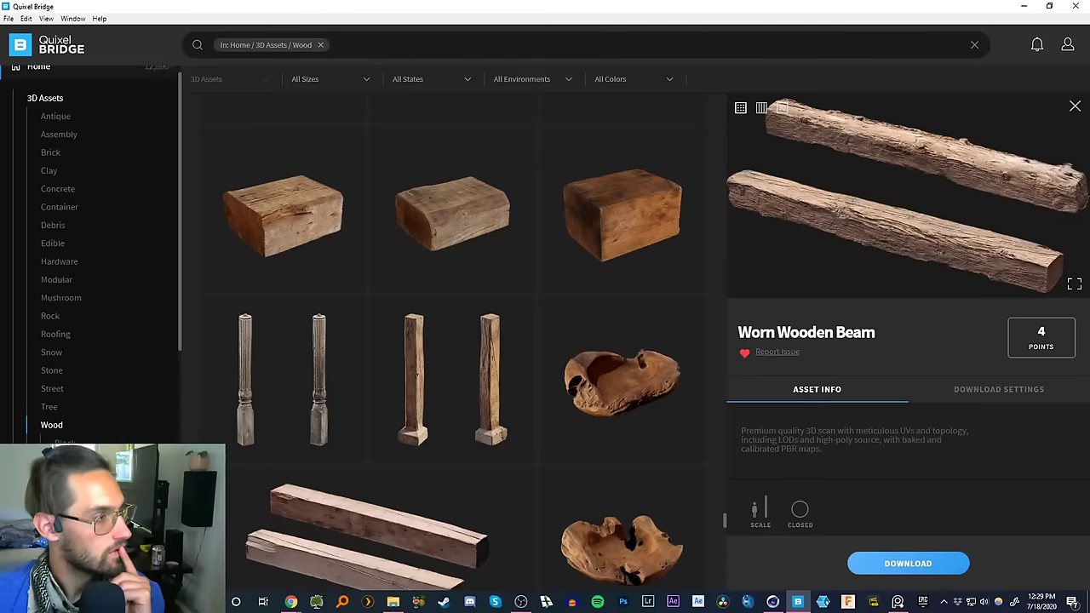
scroll(51, 179, up, 1)
- Leave the 3D Assets and open the Wood category under Surfaces
click(49, 112)
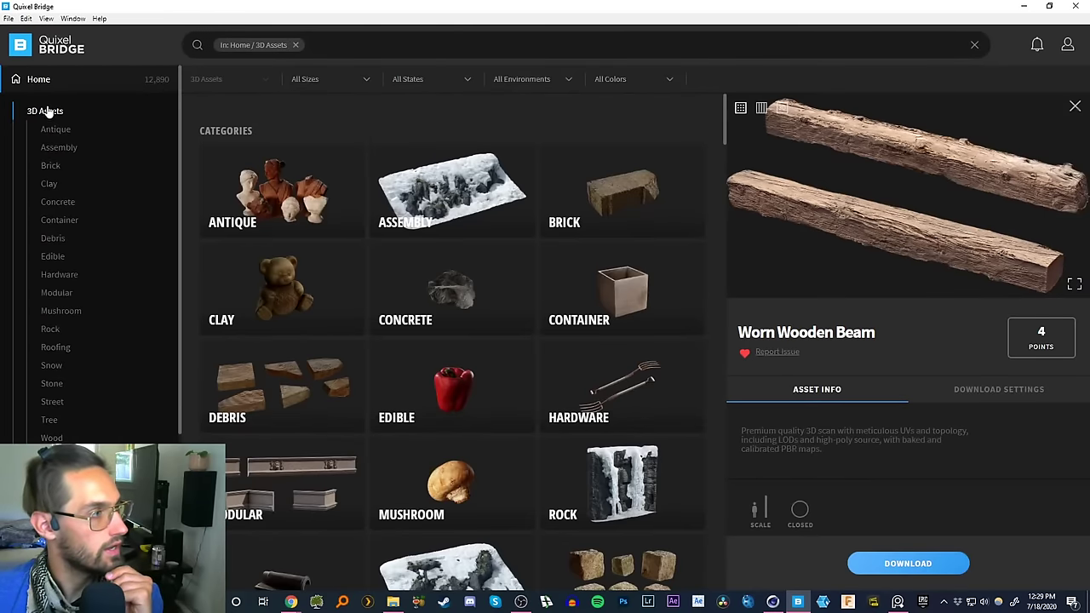
scroll(82, 256, down, 5)
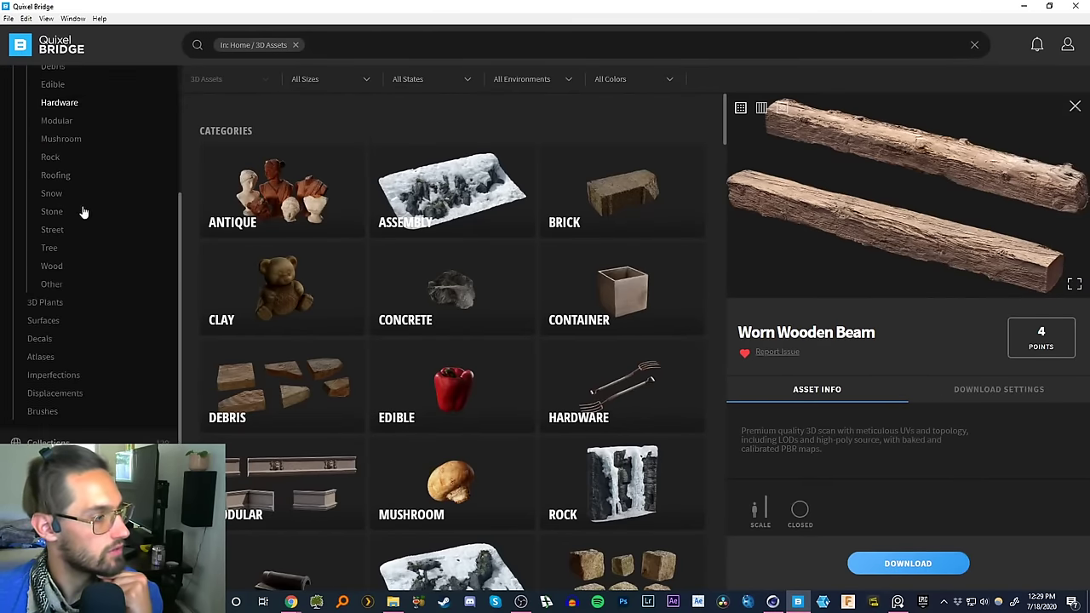
click(38, 320)
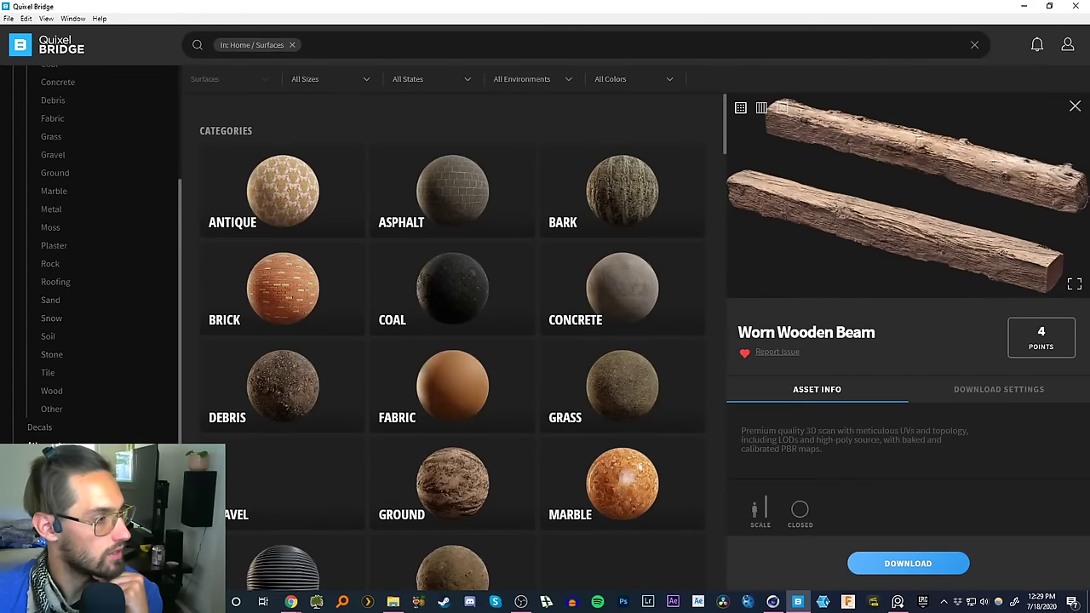
scroll(428, 438, down, 5)
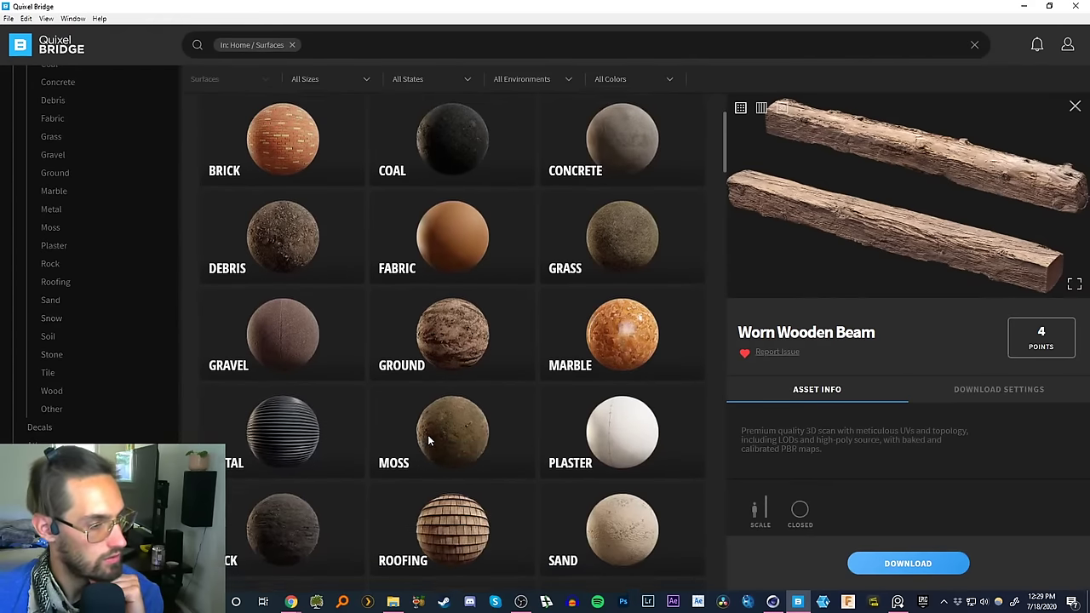
scroll(428, 441, down, 2)
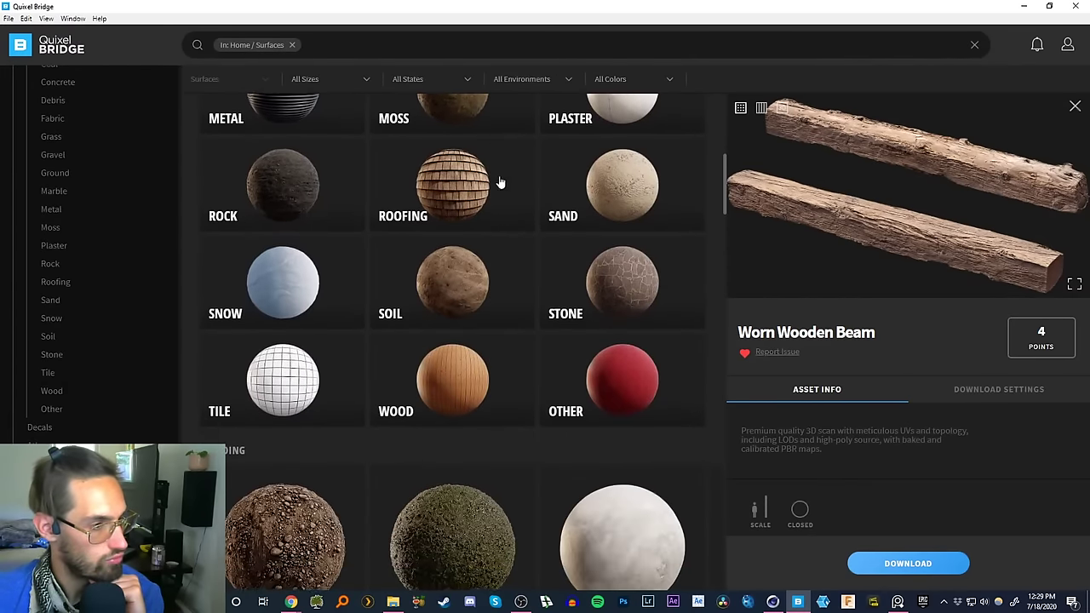
click(465, 383)
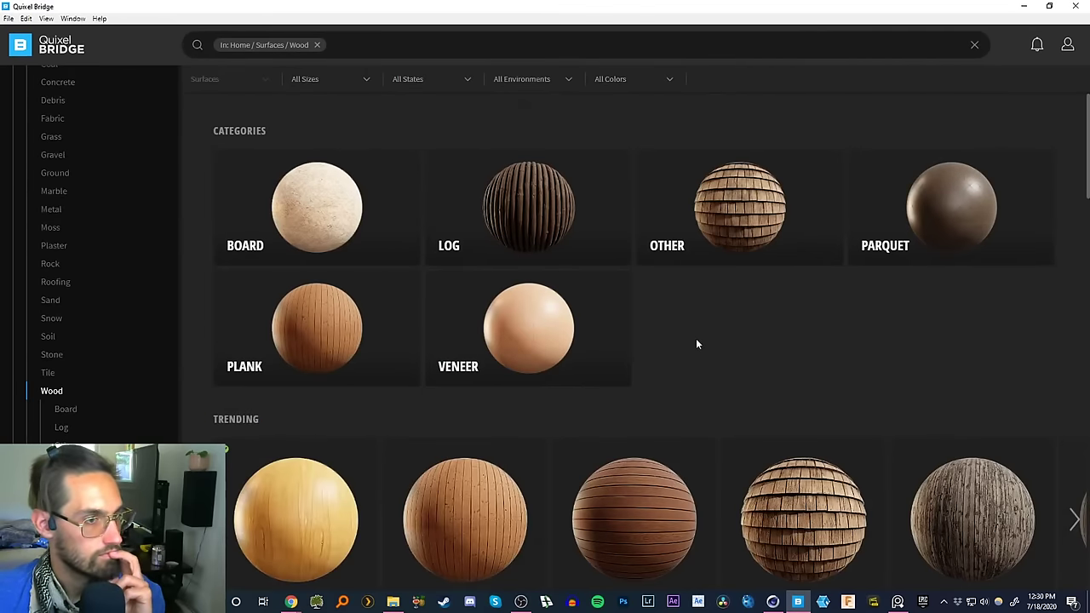
- Open the Other subcategory of the wood surfaces and browse its whole list of materials
click(734, 218)
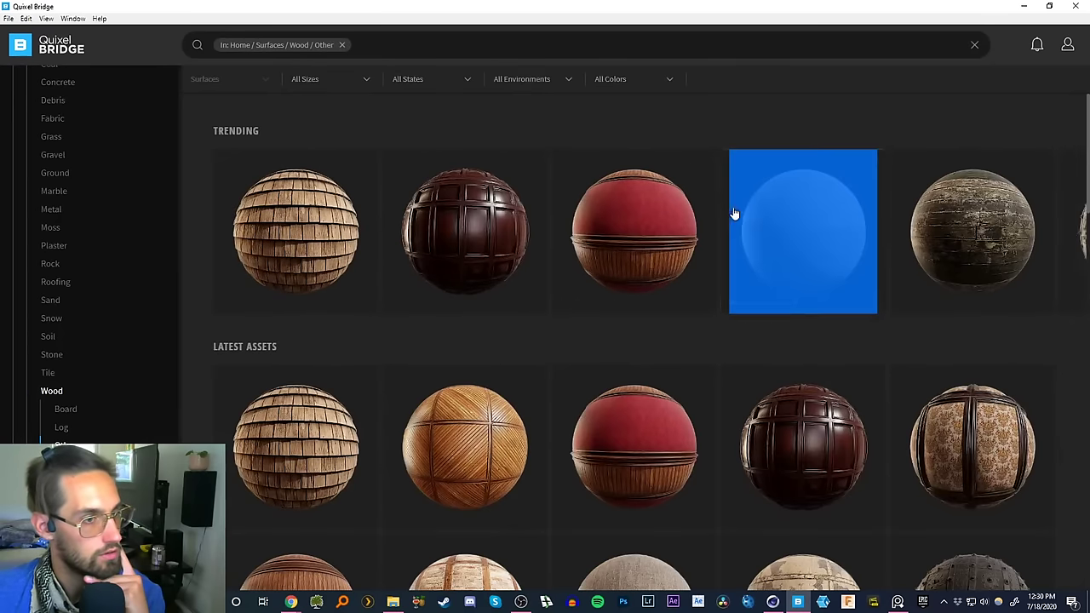
scroll(618, 372, down, 4)
scroll(613, 403, down, 4)
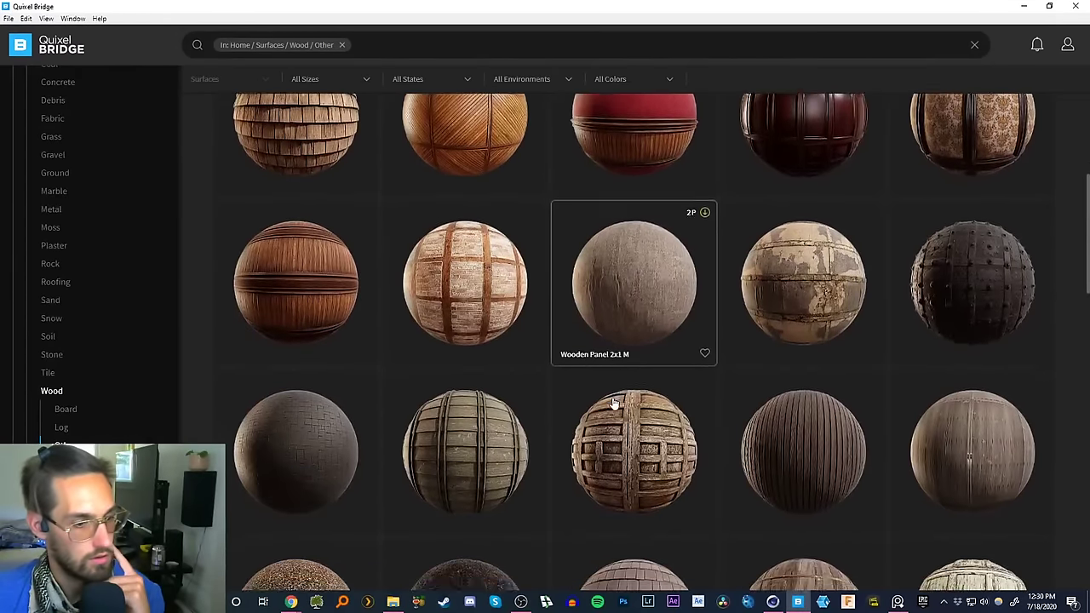
scroll(589, 359, down, 5)
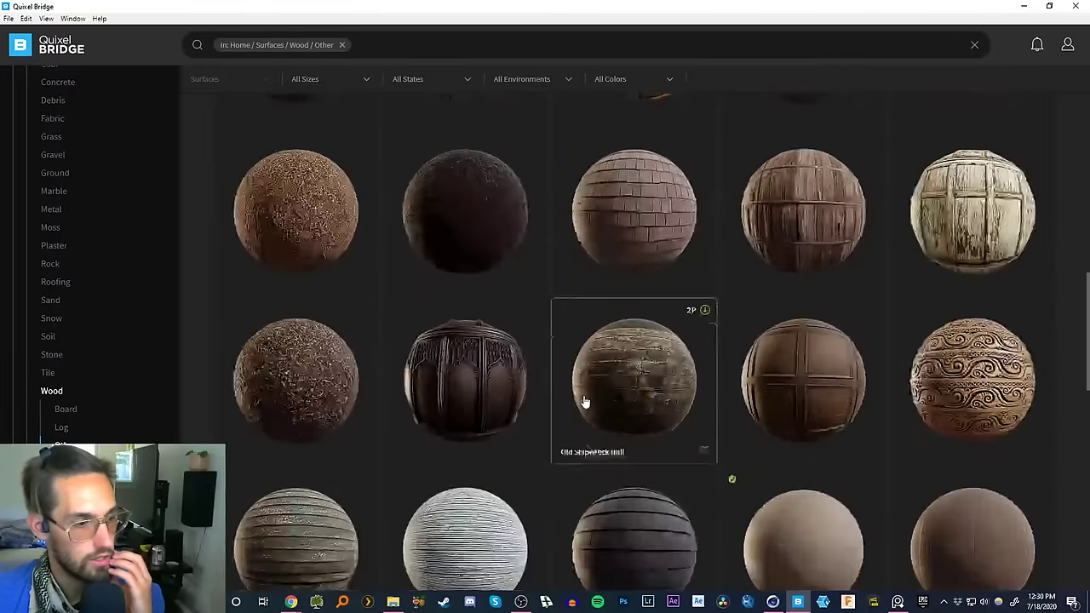
scroll(589, 432, down, 5)
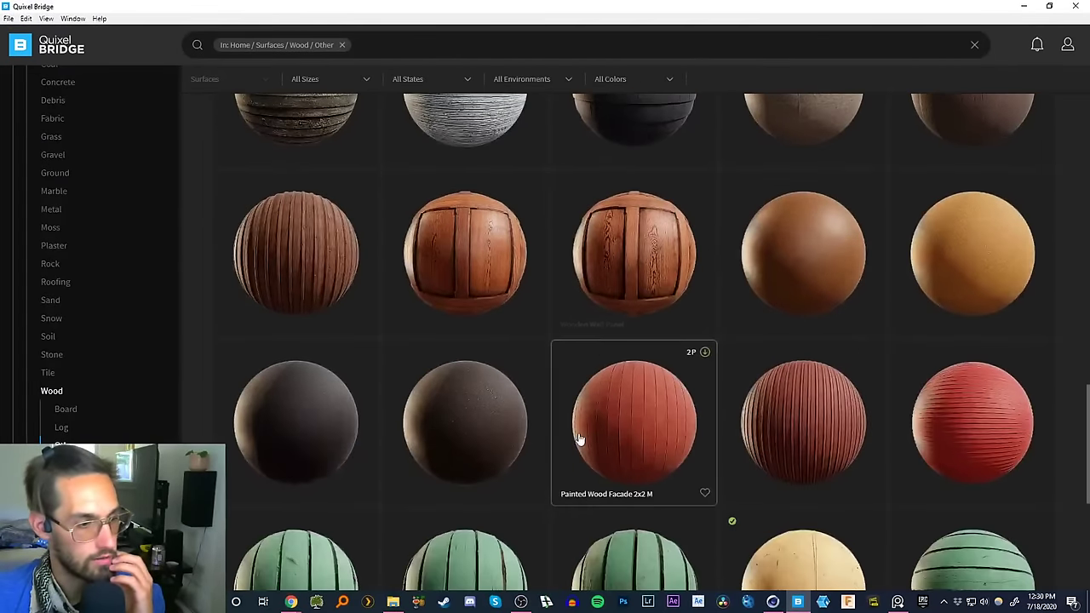
scroll(587, 409, down, 4)
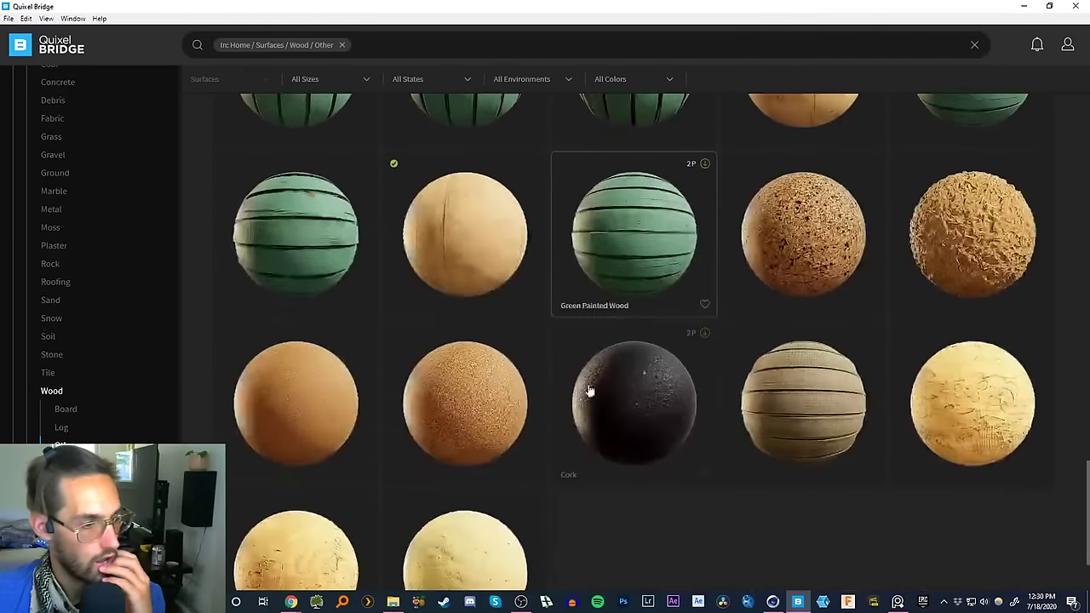
scroll(569, 406, up, 9)
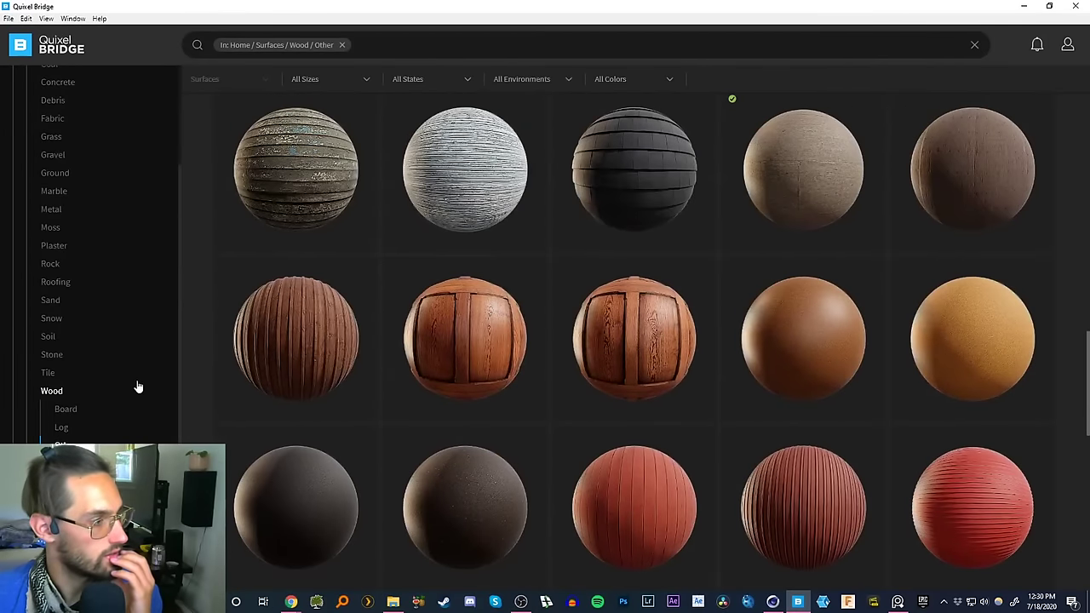
- Open the Board subcategory of the wood surfaces and browse its materials
scroll(114, 389, down, 2)
click(64, 374)
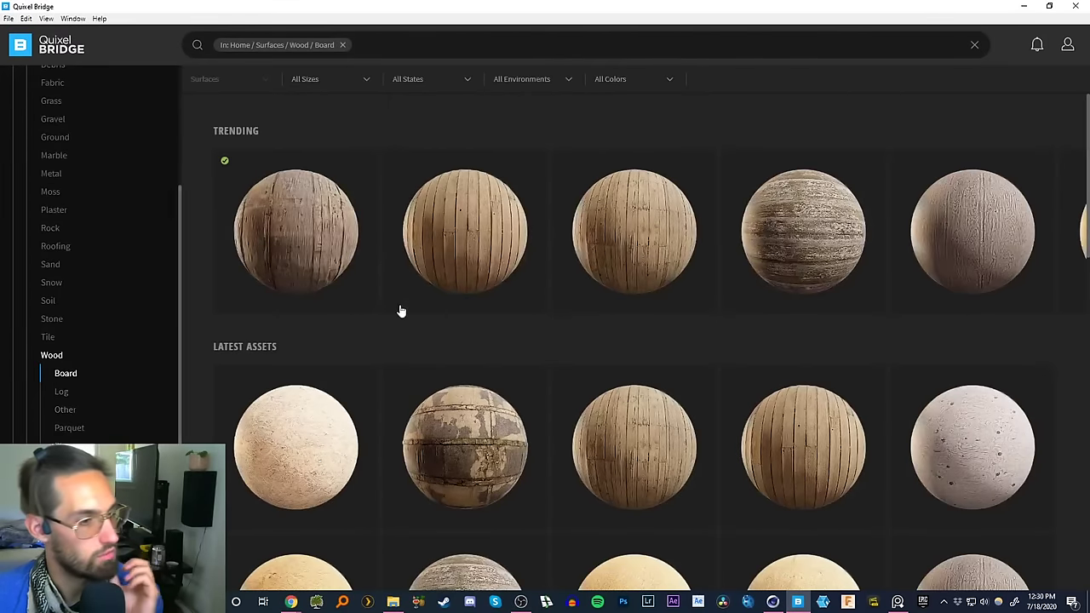
scroll(339, 444, down, 1)
scroll(339, 445, down, 10)
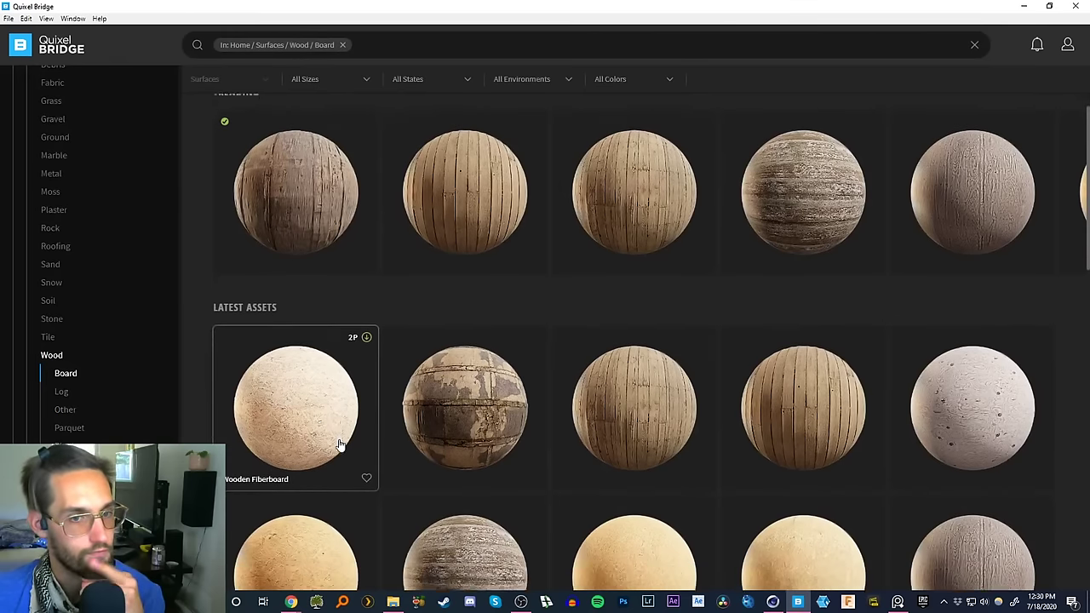
scroll(366, 397, down, 5)
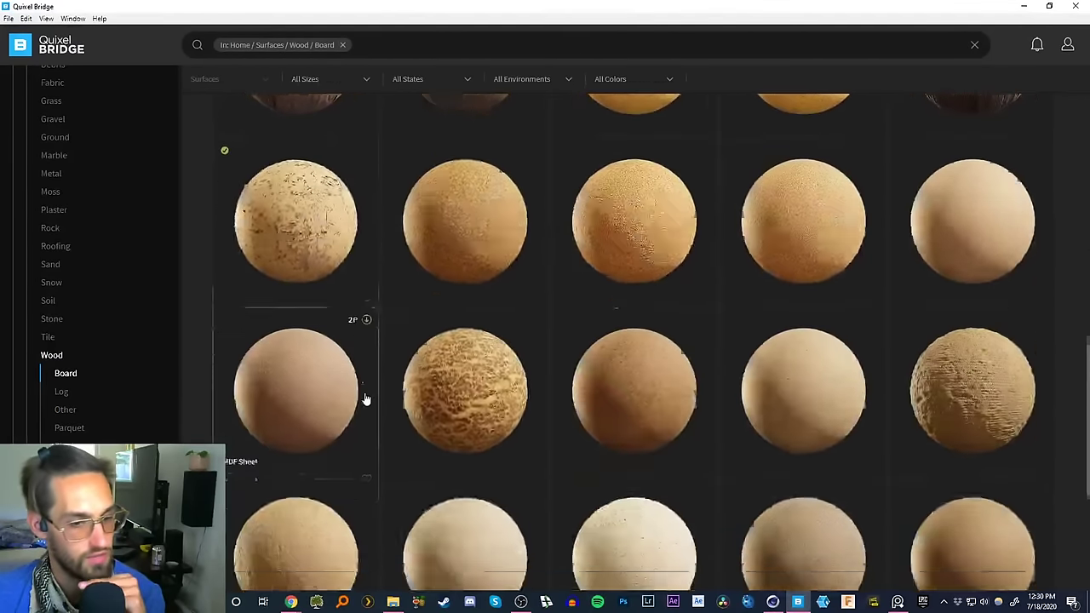
- Open the Log subcategory of the wood surfaces and preview the reddish-brown Old Log Wall
click(65, 391)
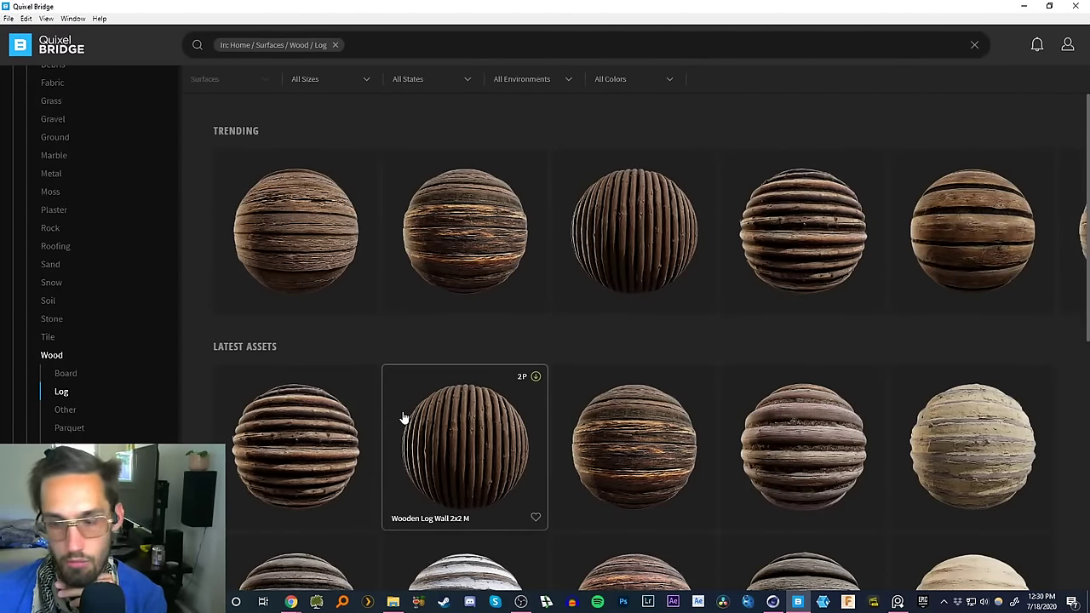
scroll(405, 417, down, 3)
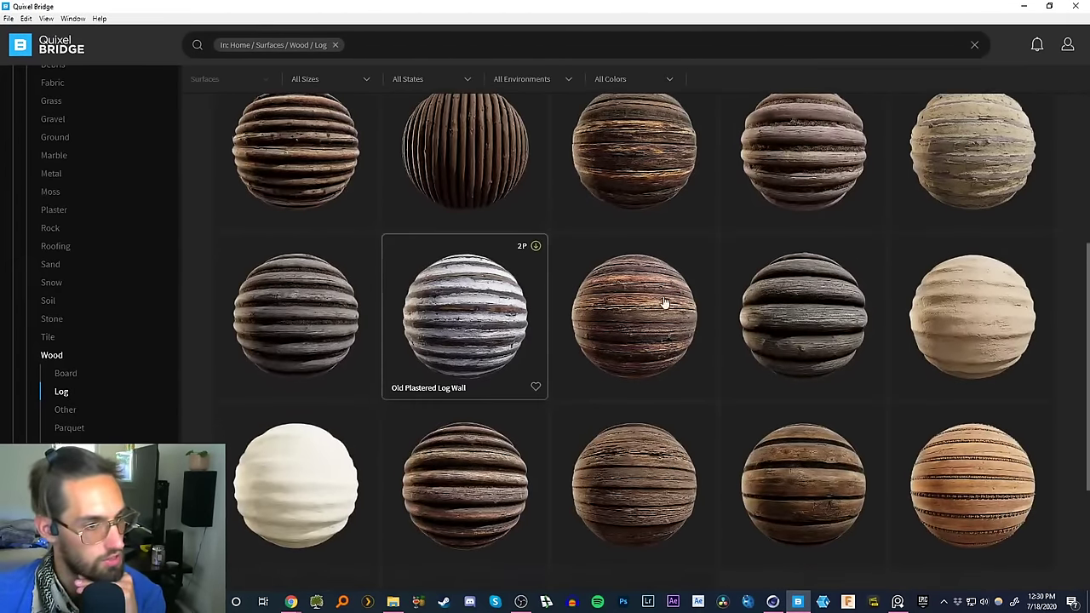
click(654, 313)
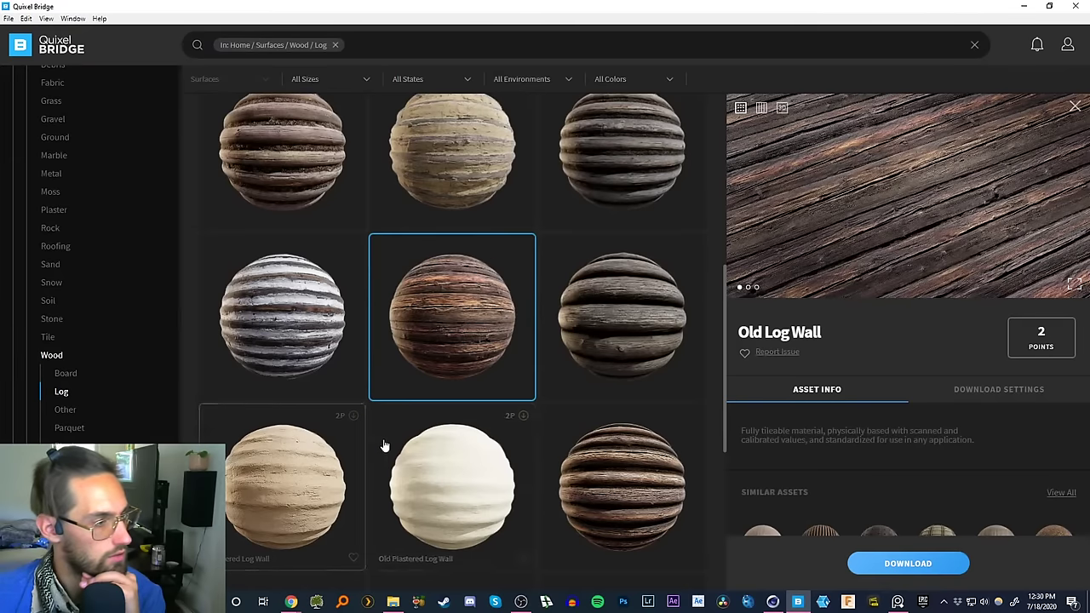
scroll(460, 383, down, 3)
scroll(462, 425, down, 1)
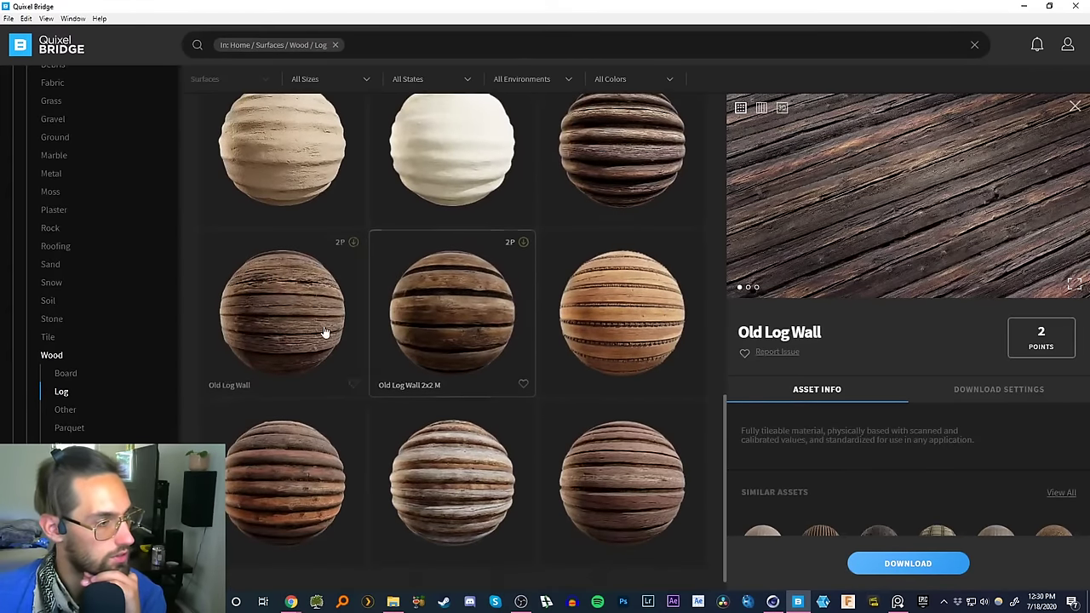
- Preview the grey-brown Old Log Wall beside the Old Log Wall 2x2 M and view its second and third images
click(319, 328)
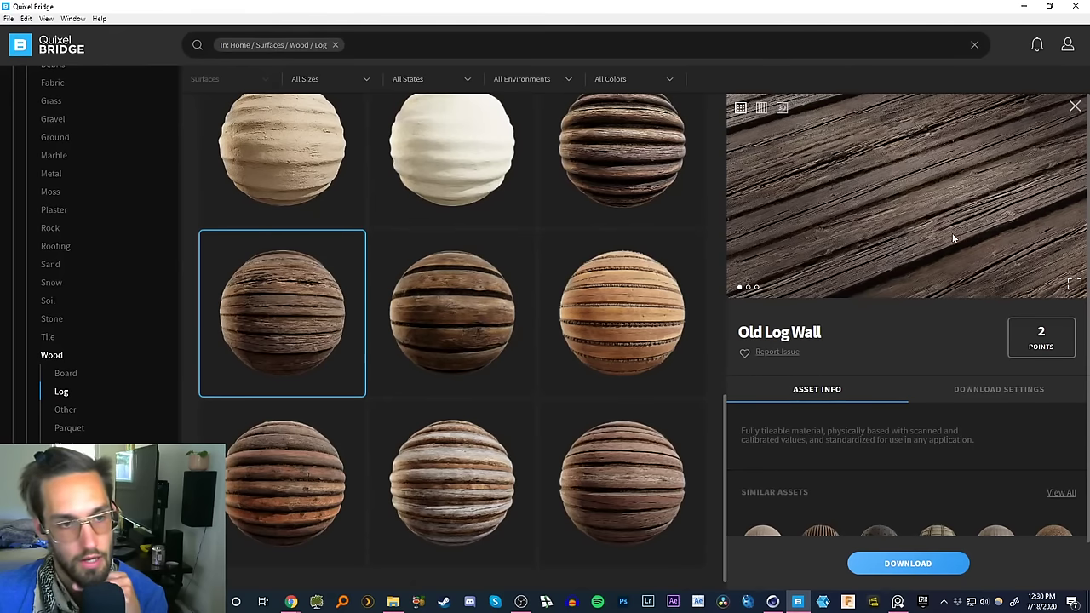
click(748, 288)
click(756, 287)
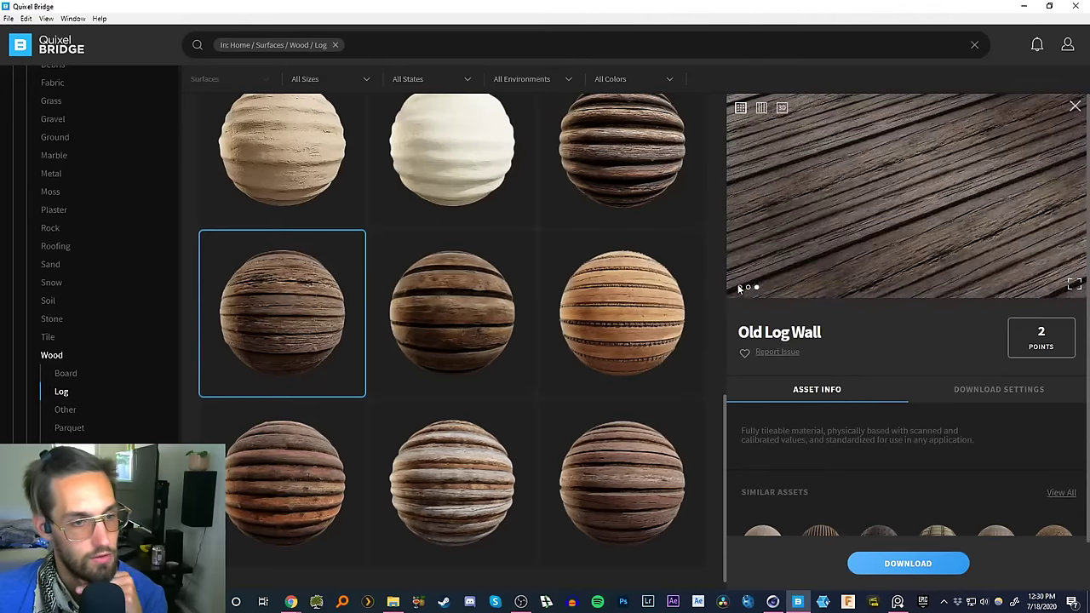
scroll(476, 375, down, 1)
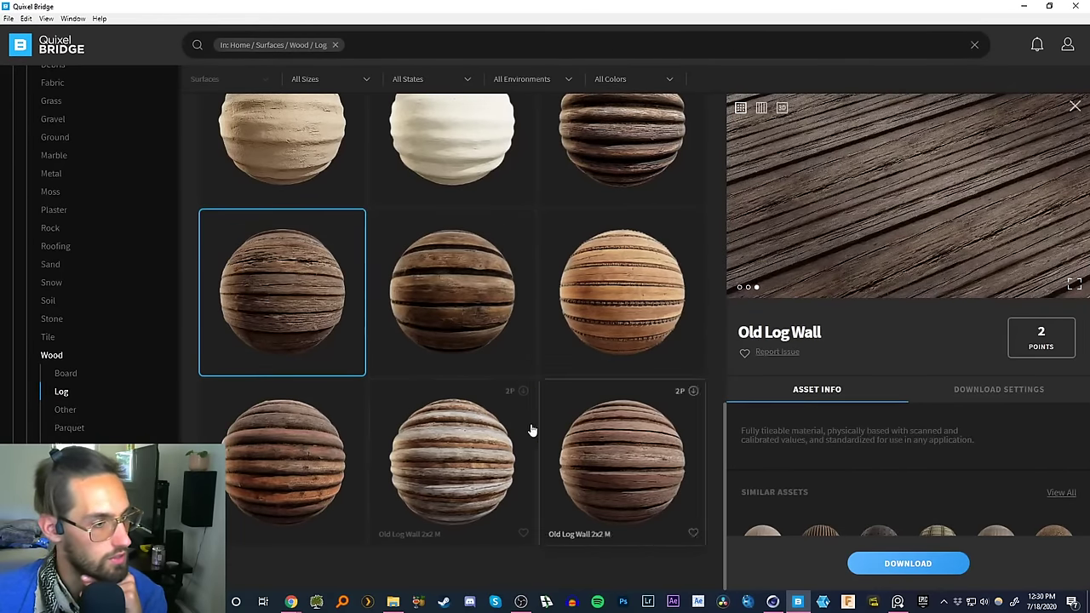
scroll(379, 196, up, 8)
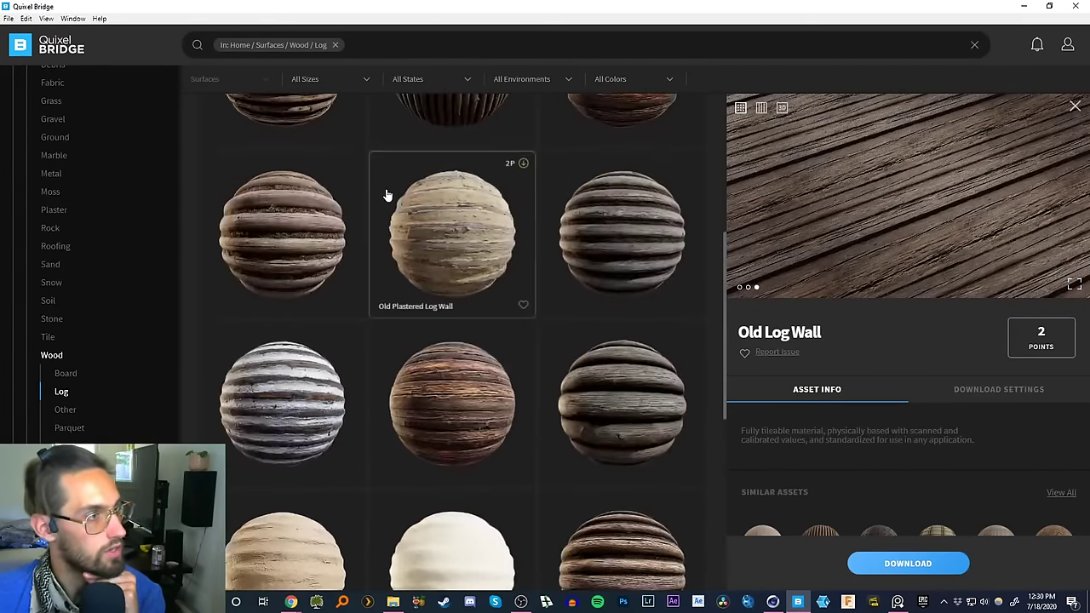
- Filter the log surfaces by size 1 - 2 M and compare them with those sized 2 - 4 M
click(365, 81)
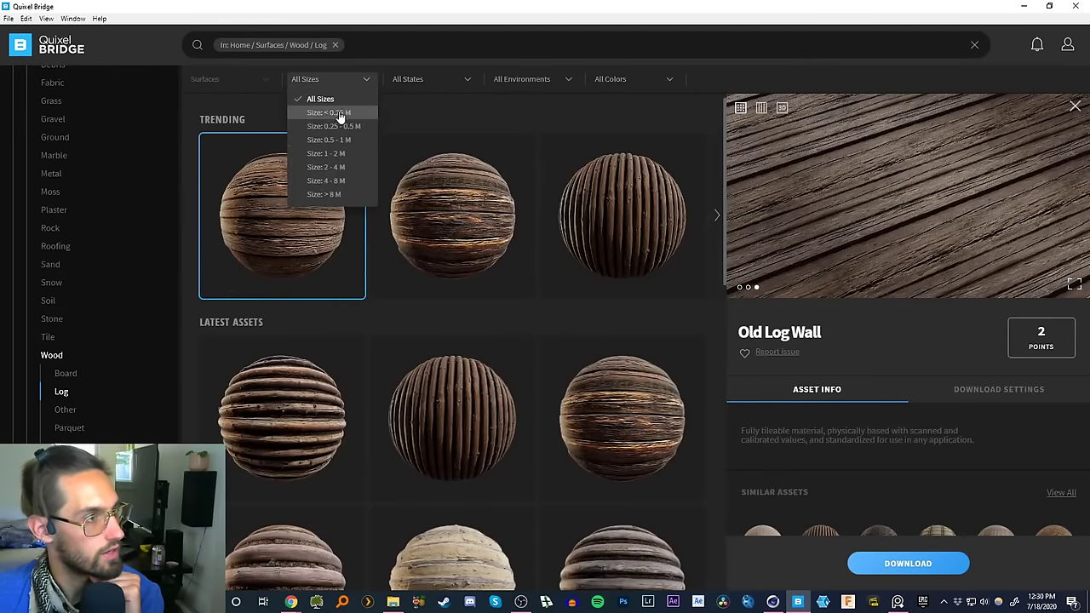
click(335, 154)
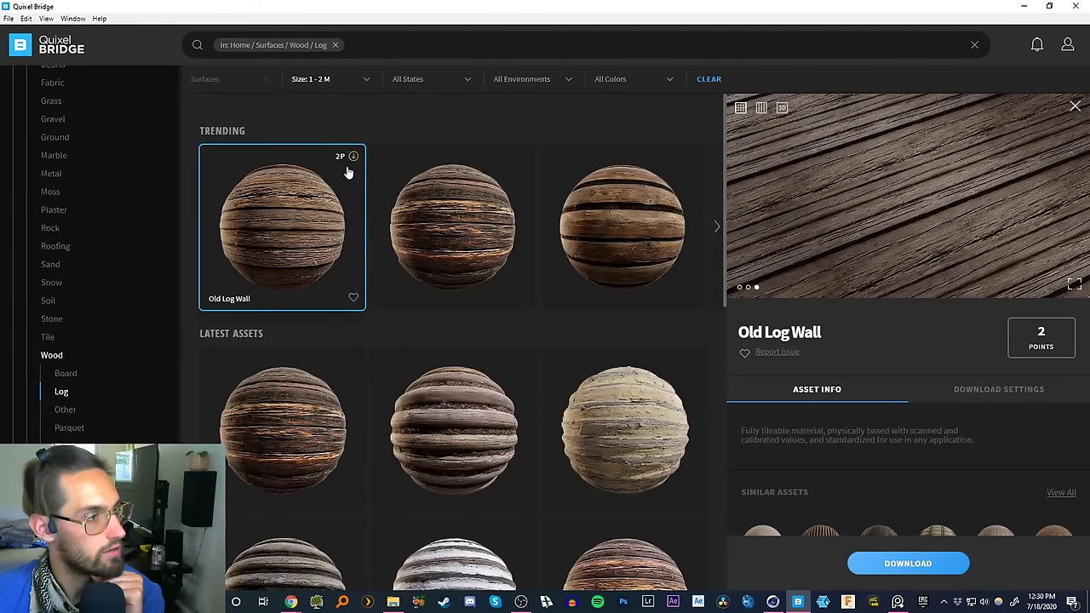
click(360, 81)
click(338, 174)
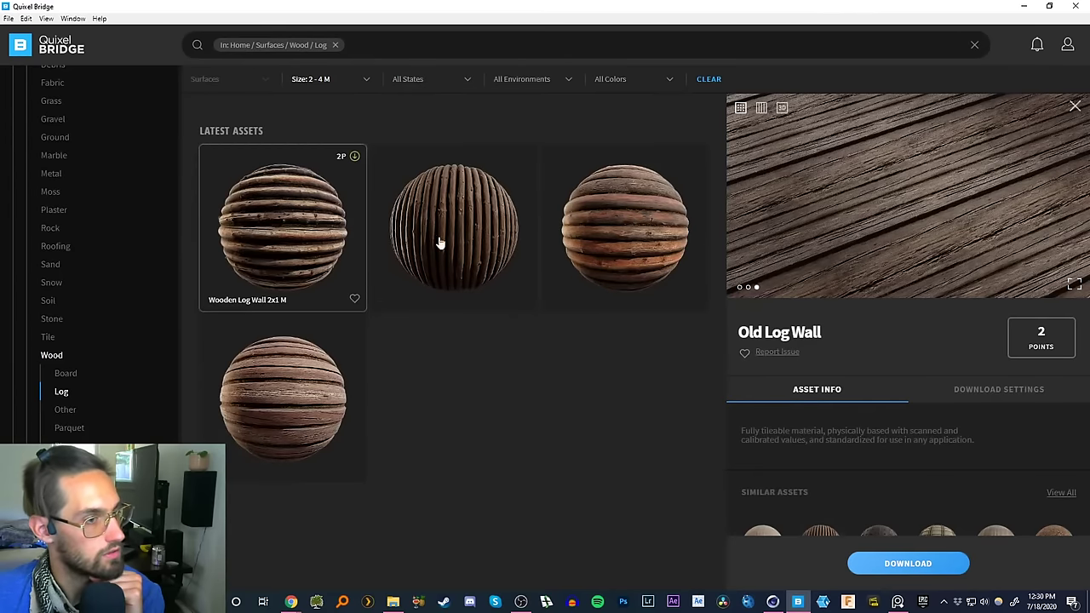
- Set the size filter back to 1 - 2 M and look through the filtered log surfaces
click(364, 81)
click(336, 155)
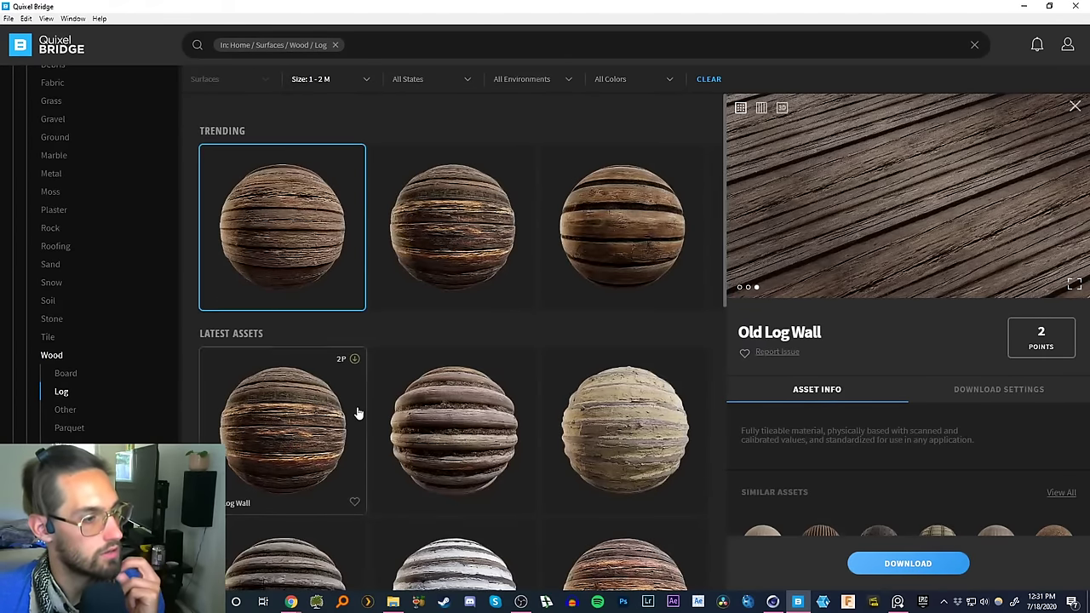
scroll(385, 356, down, 1)
scroll(421, 423, down, 1)
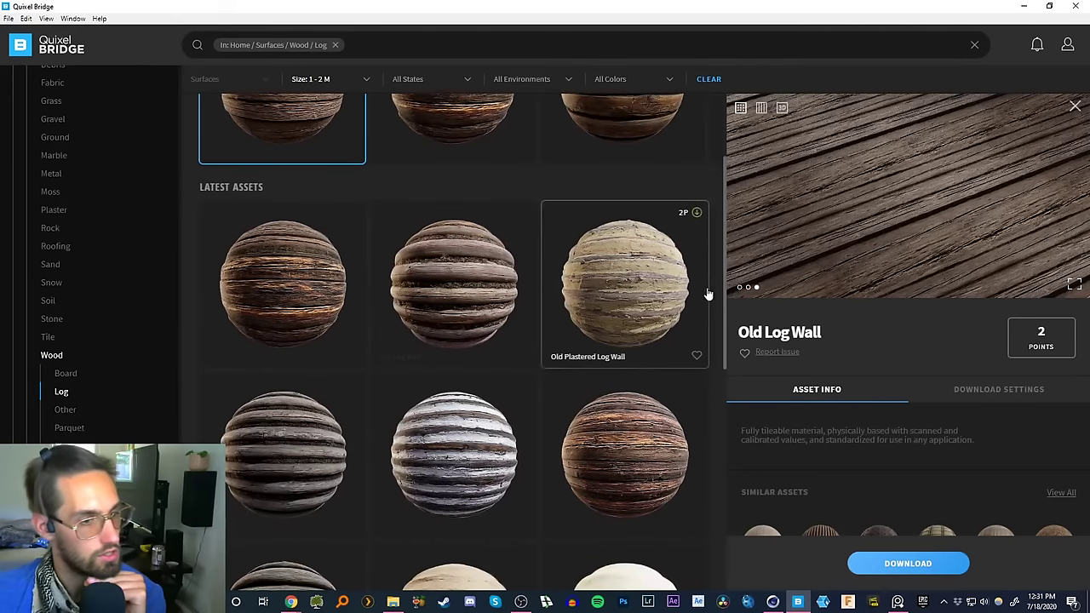
drag(724, 288, 725, 203)
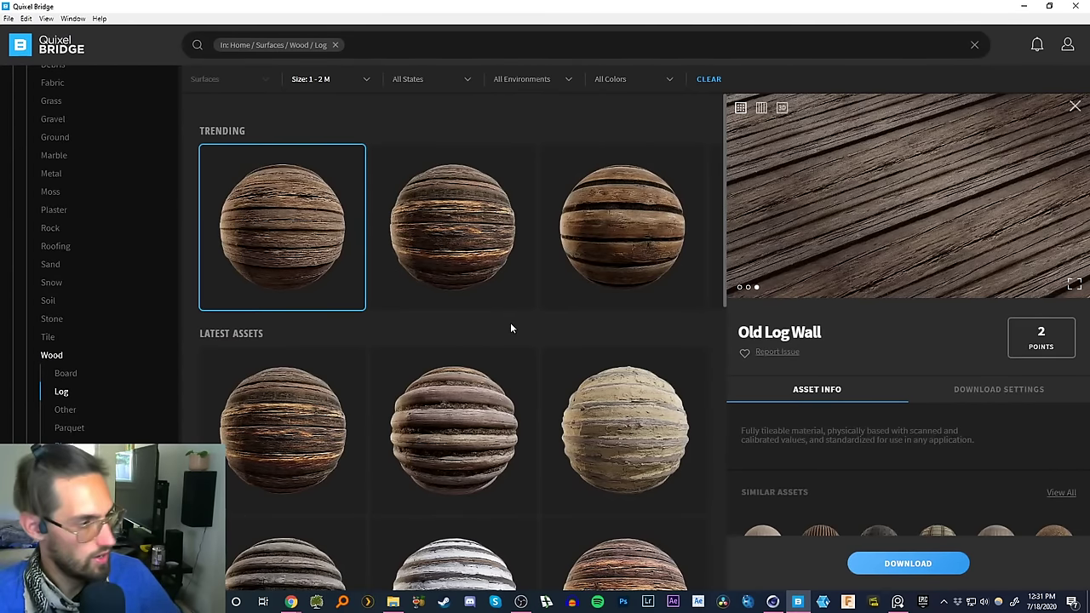
- Open the Favorites and preview the first Worn Wooden Beam among the latest assets
scroll(51, 392, down, 4)
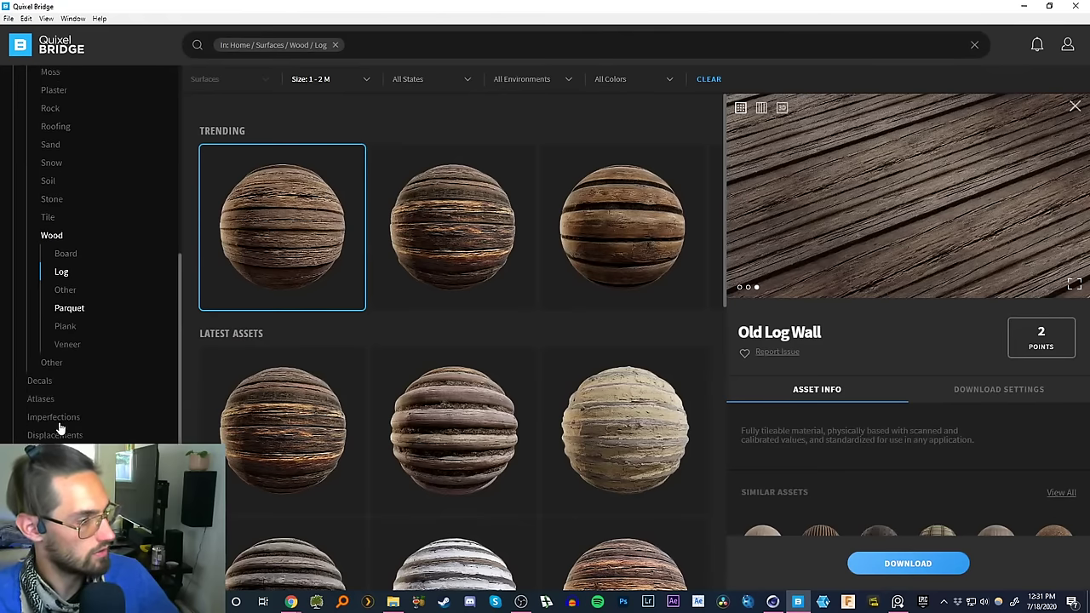
click(44, 522)
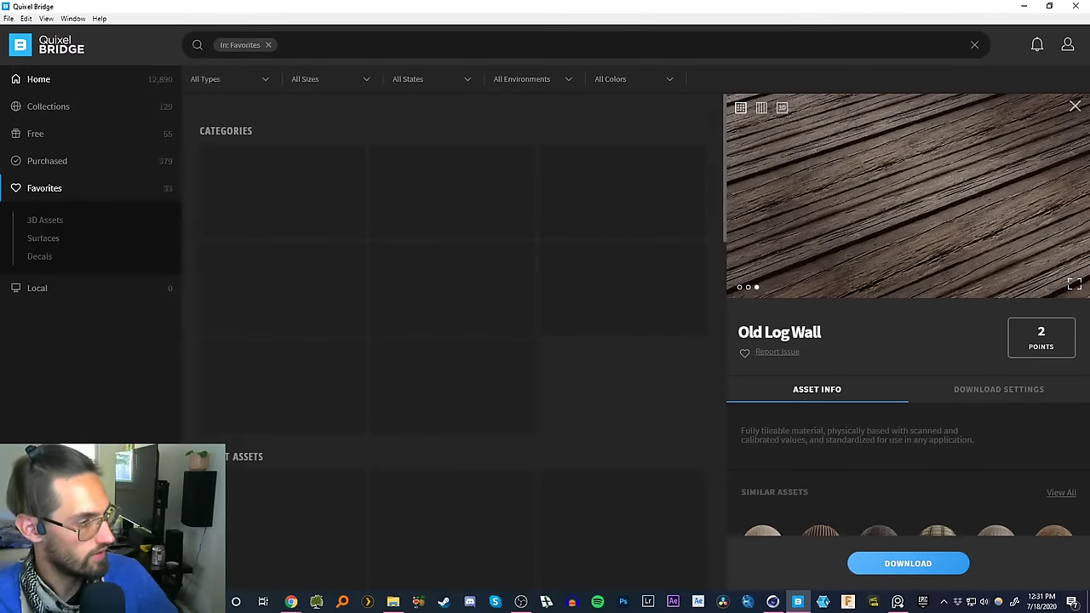
click(443, 357)
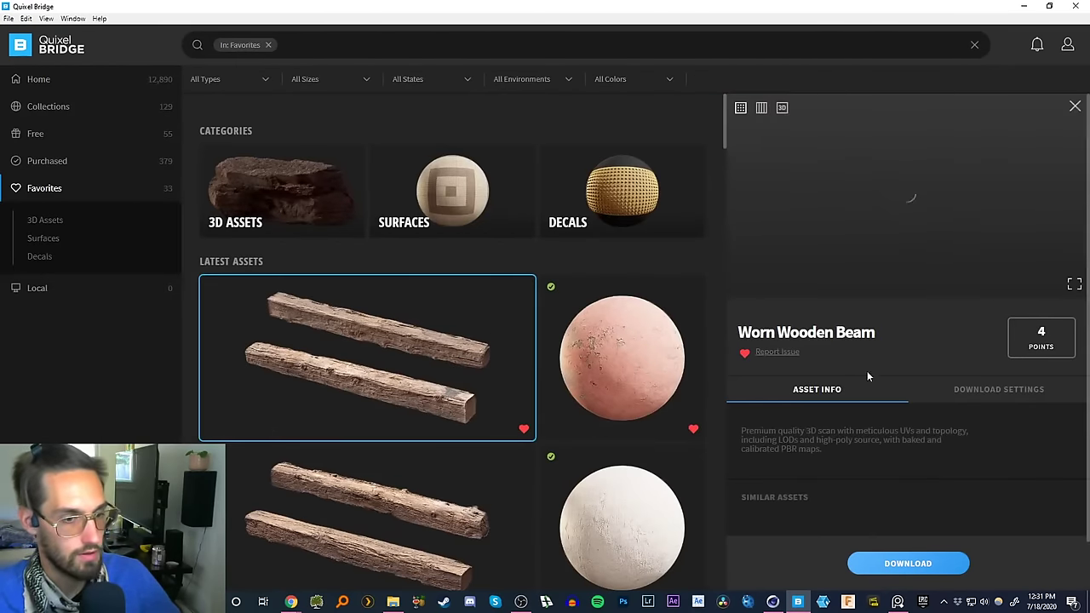
- Set the material preset of the first Worn Wooden Beam's download to Offline Specular
click(945, 406)
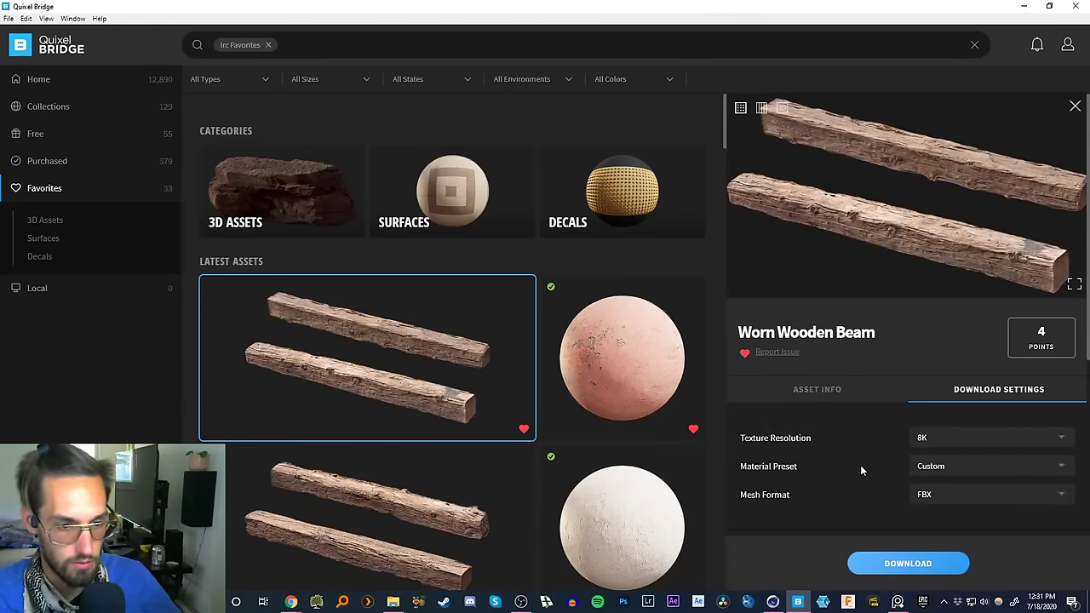
scroll(864, 468, down, 1)
click(945, 368)
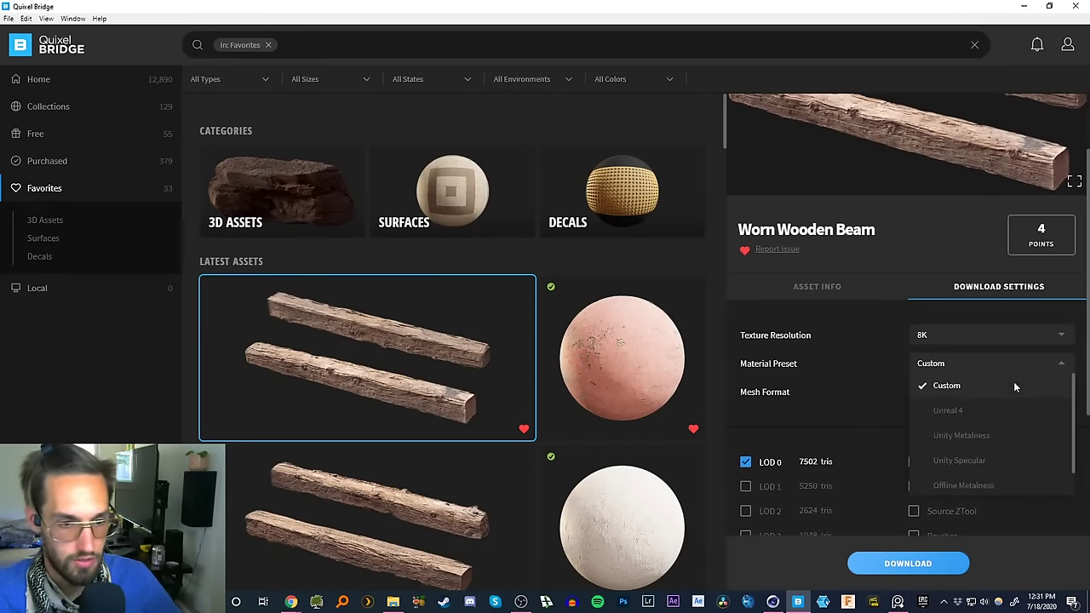
drag(1072, 428, 1072, 449)
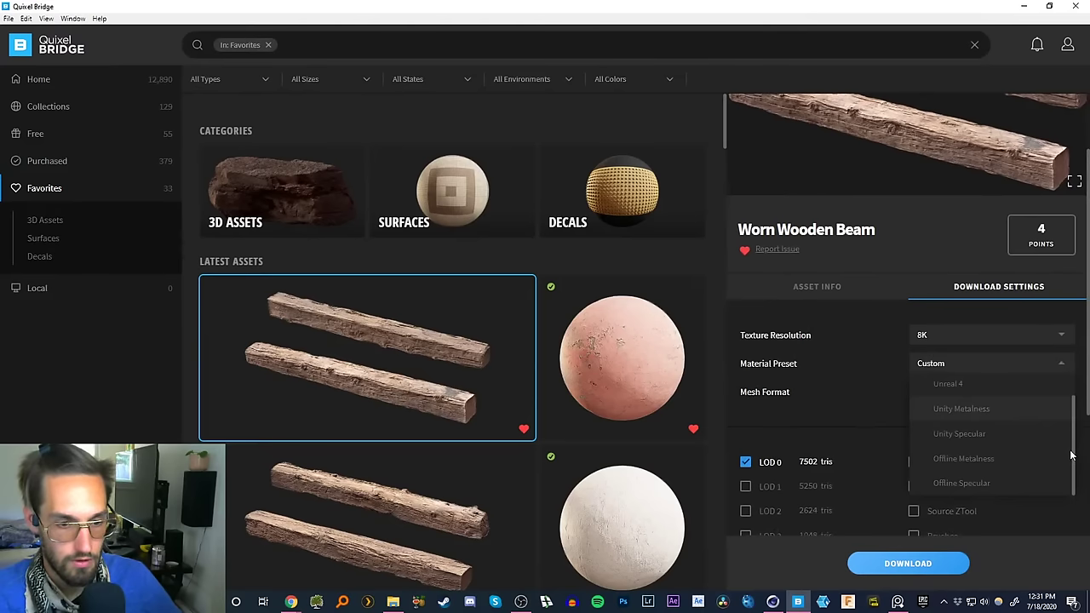
click(962, 483)
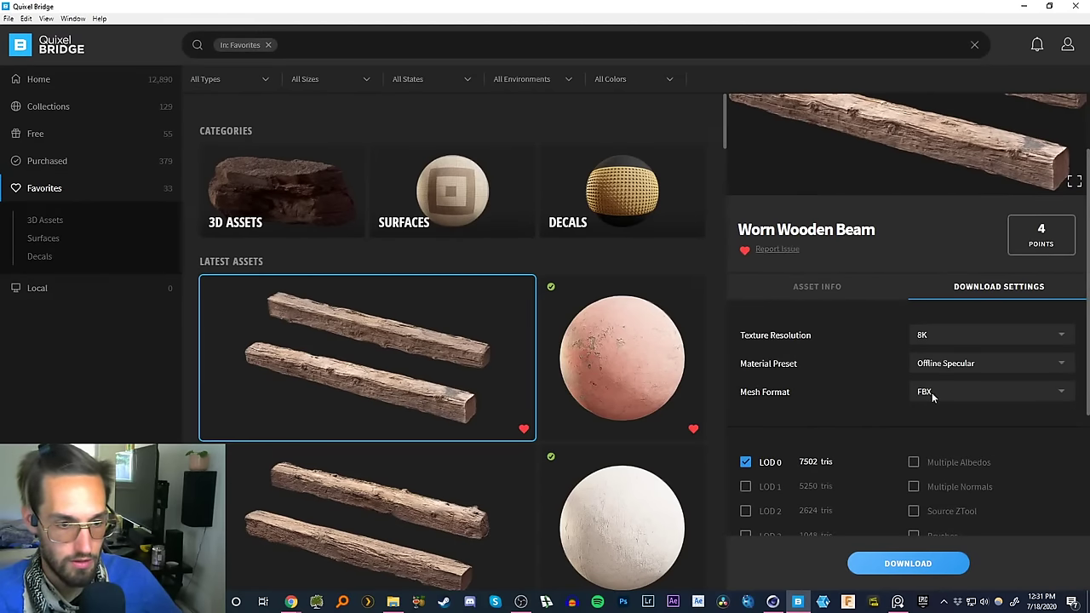
- Review the LOD and texture map options of the first Worn Wooden Beam and download it in 8K as FBX
scroll(884, 406, down, 3)
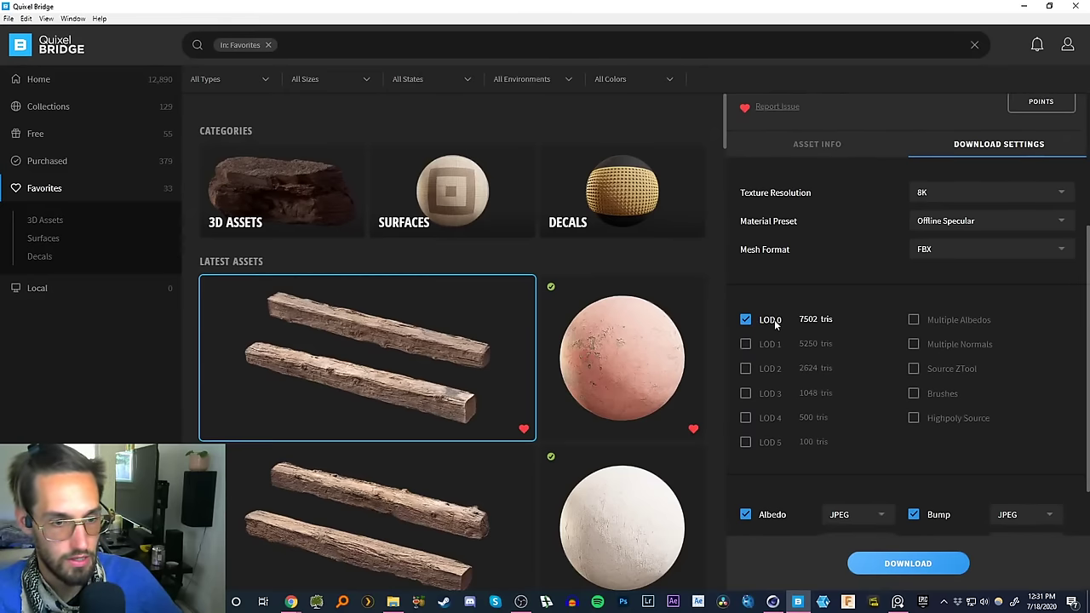
scroll(869, 402, down, 3)
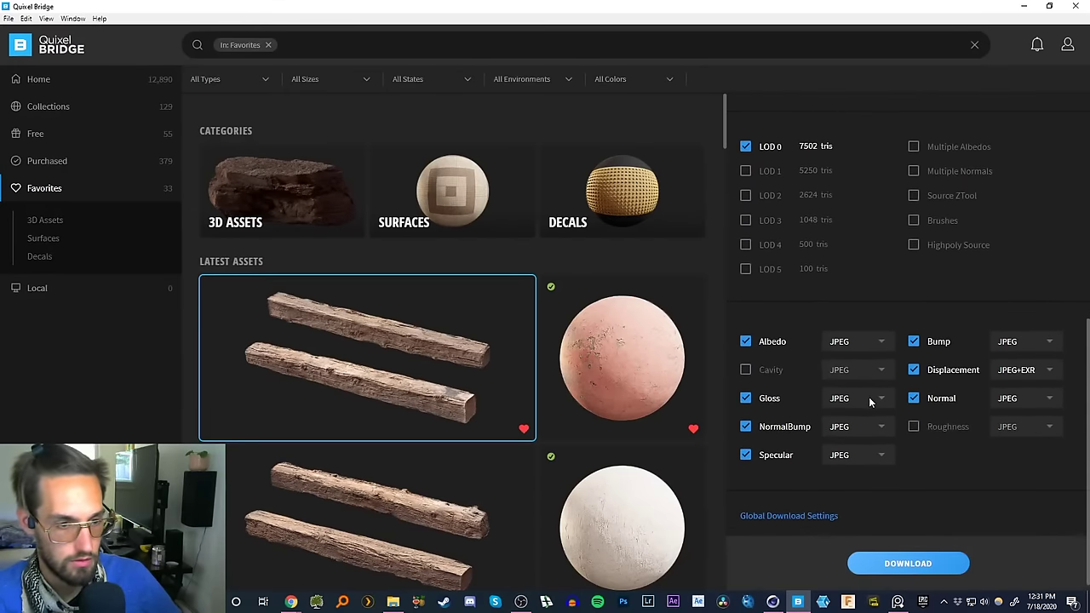
scroll(868, 396, up, 3)
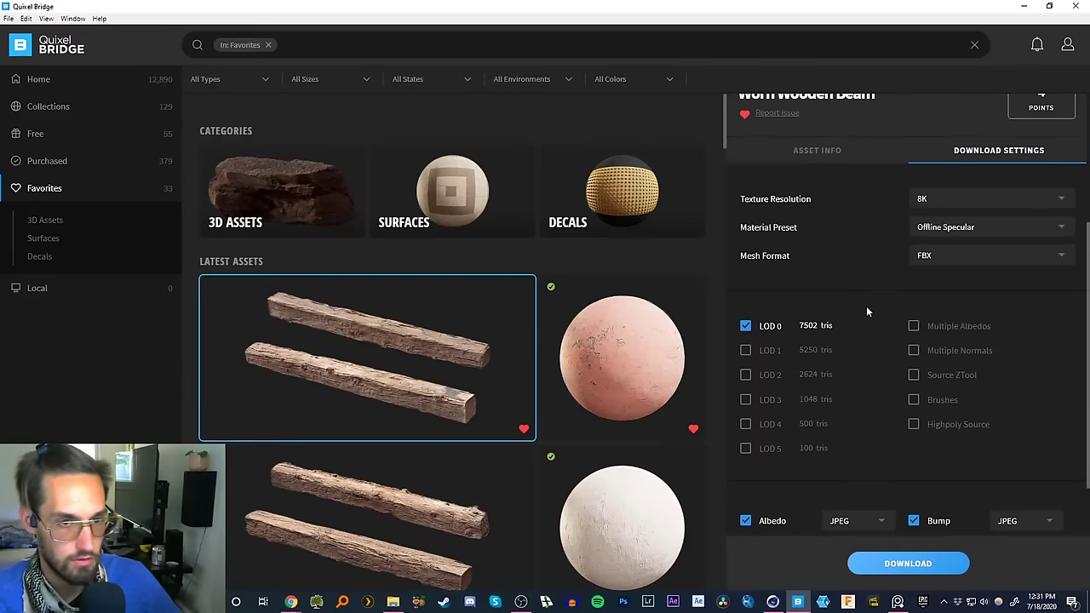
scroll(866, 311, up, 2)
click(908, 563)
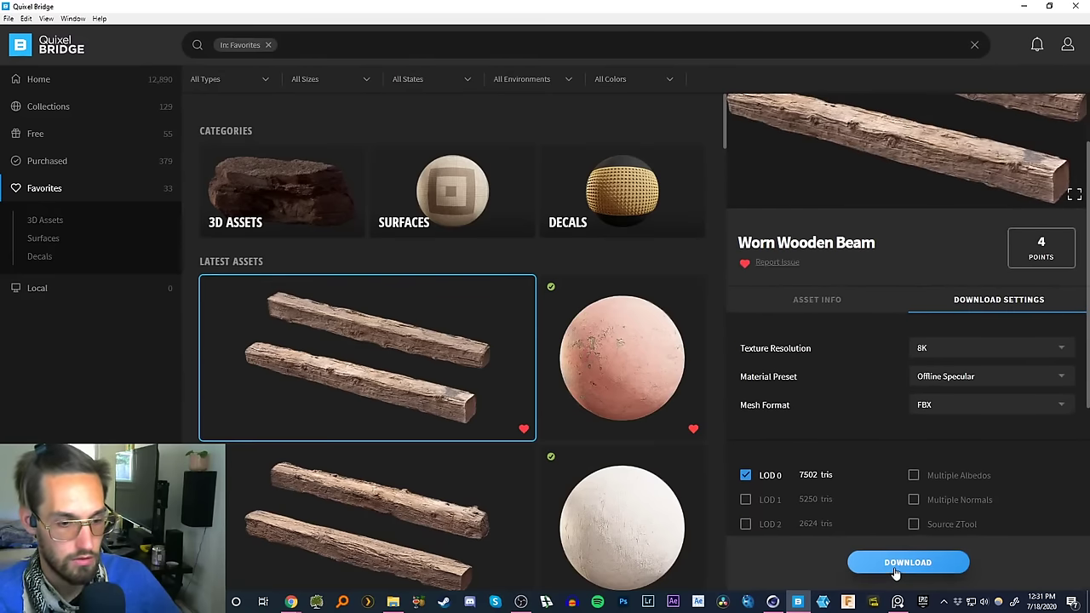
- Download the second Worn Wooden Beam in the favorites with 8K textures, the Offline Specular preset and FBX mesh format
click(477, 494)
scroll(865, 408, down, 1)
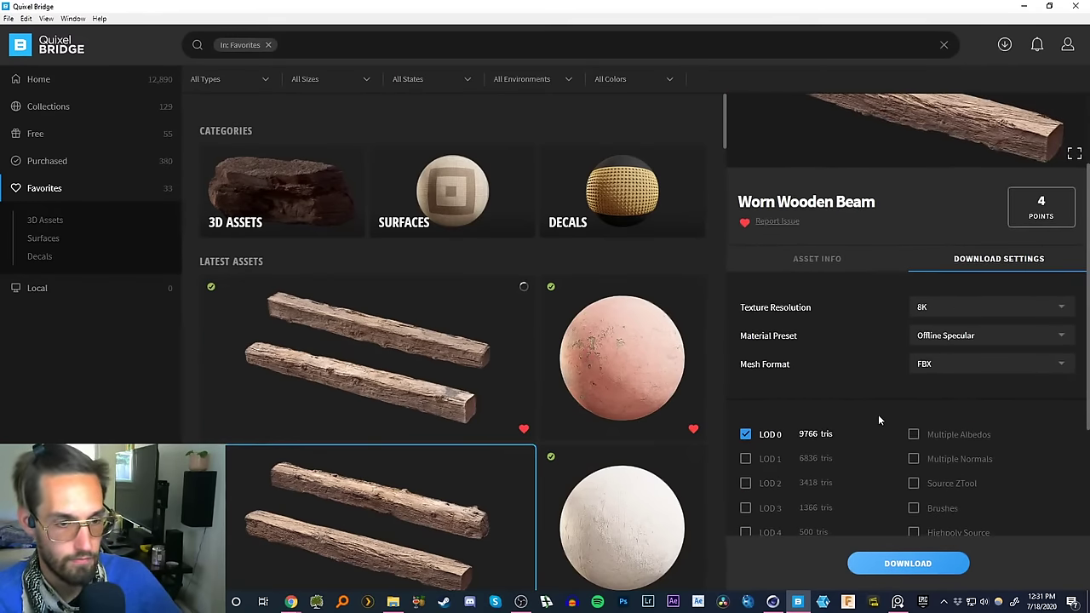
scroll(875, 415, down, 3)
scroll(875, 416, up, 2)
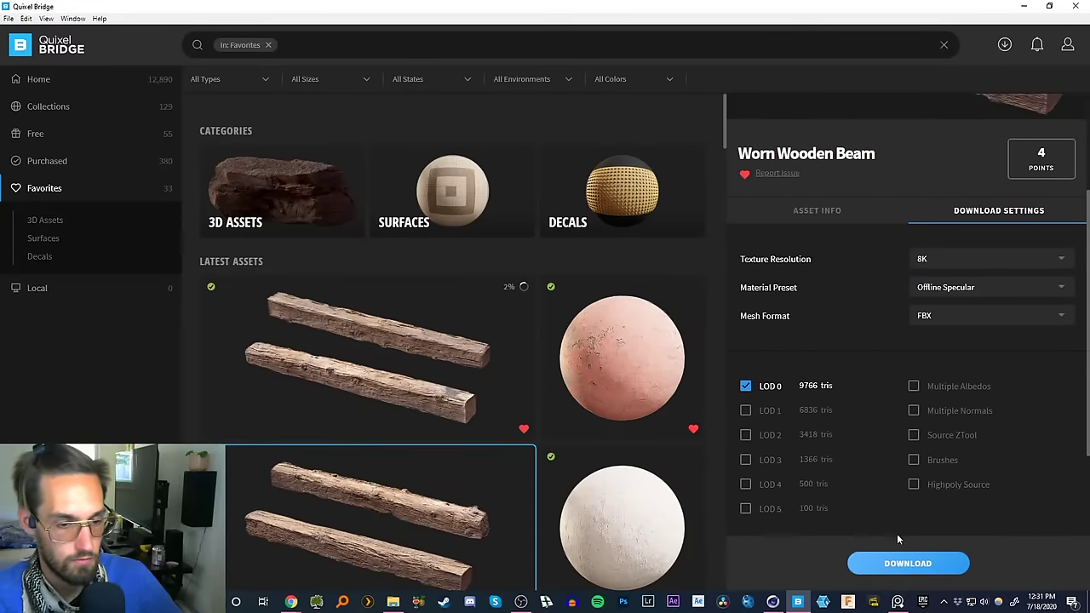
click(898, 563)
scroll(513, 444, down, 1)
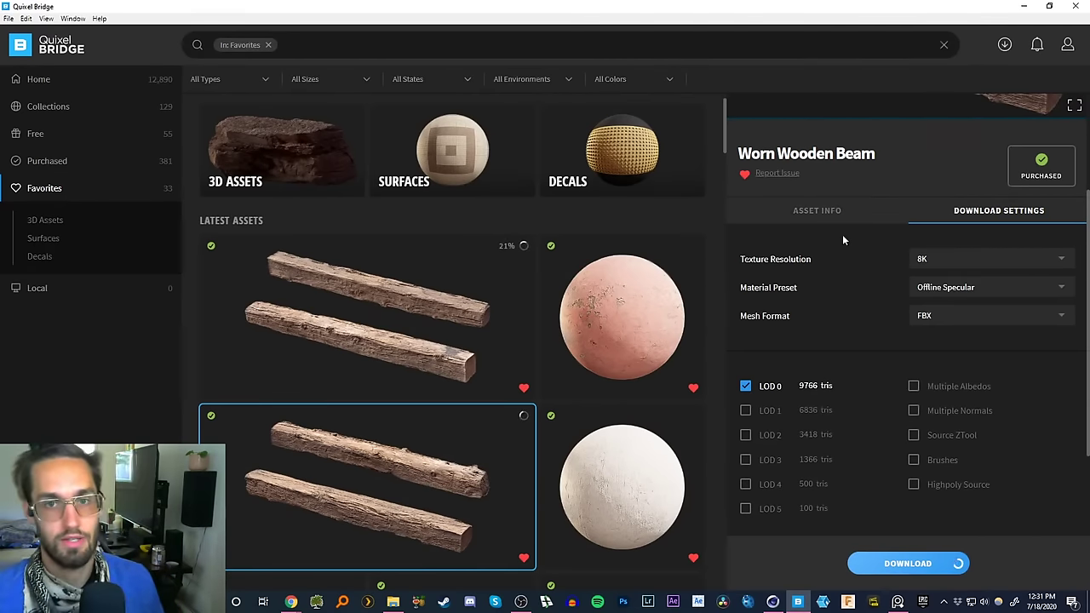
- Bring up the utility pole reference photo and switch to Cinema 4D to compare it with the street lamp scene
click(897, 601)
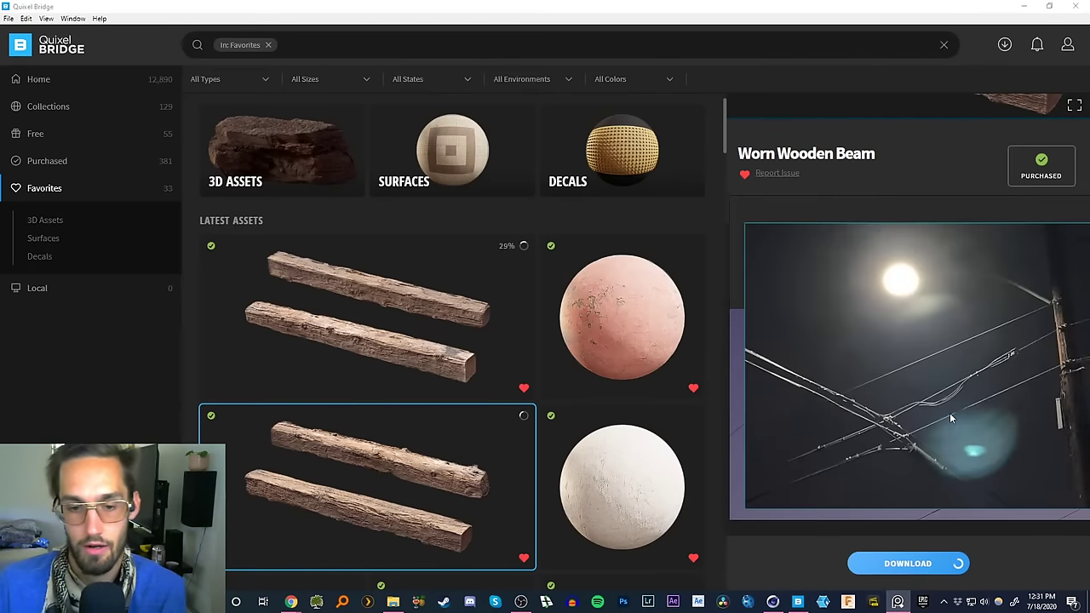
drag(950, 417, 862, 441)
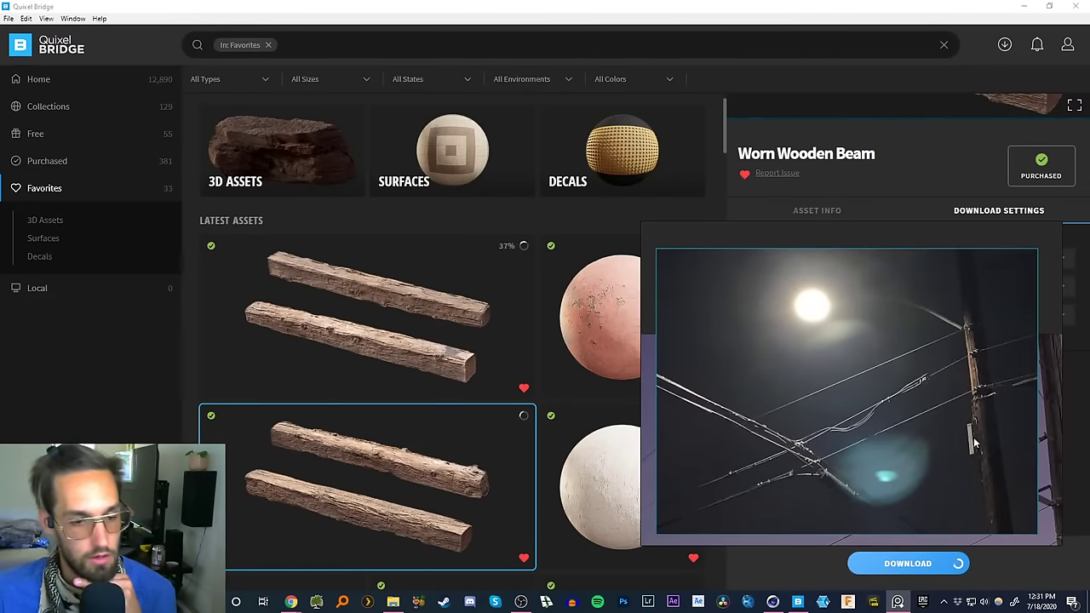
click(773, 601)
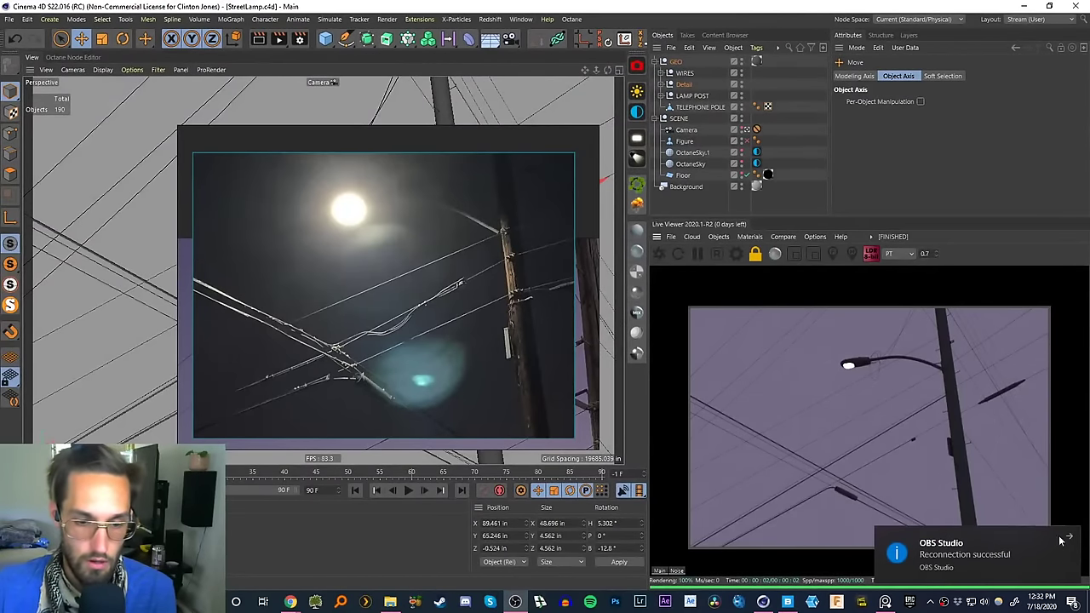
click(1069, 538)
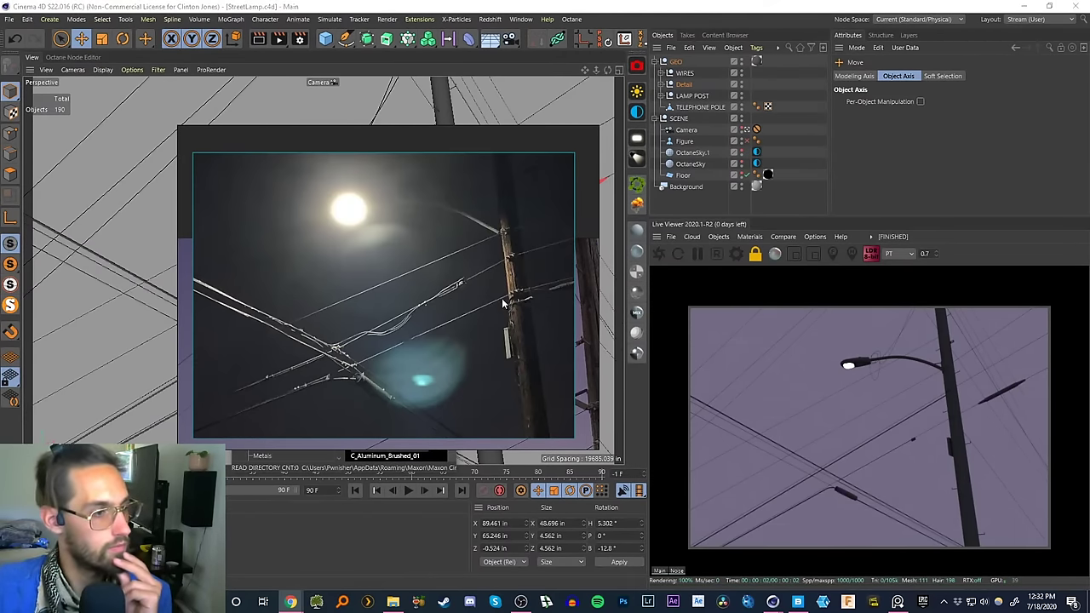
right_drag(503, 303, 503, 308)
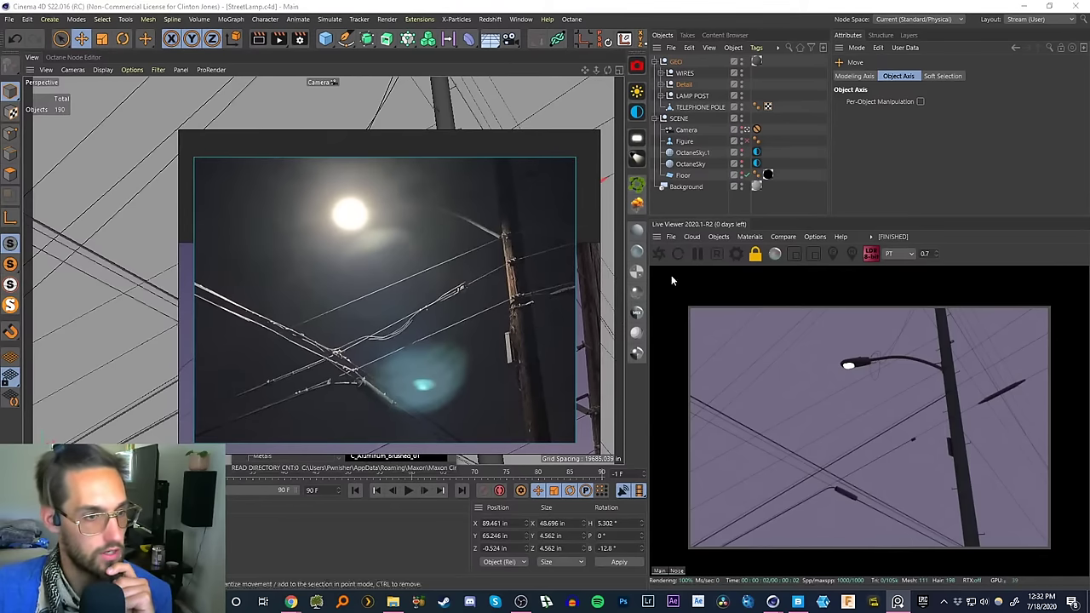
- Open the Octane LiveDB manager, maximize it and move the reference photo aside to uncover the material thumbnails
click(752, 237)
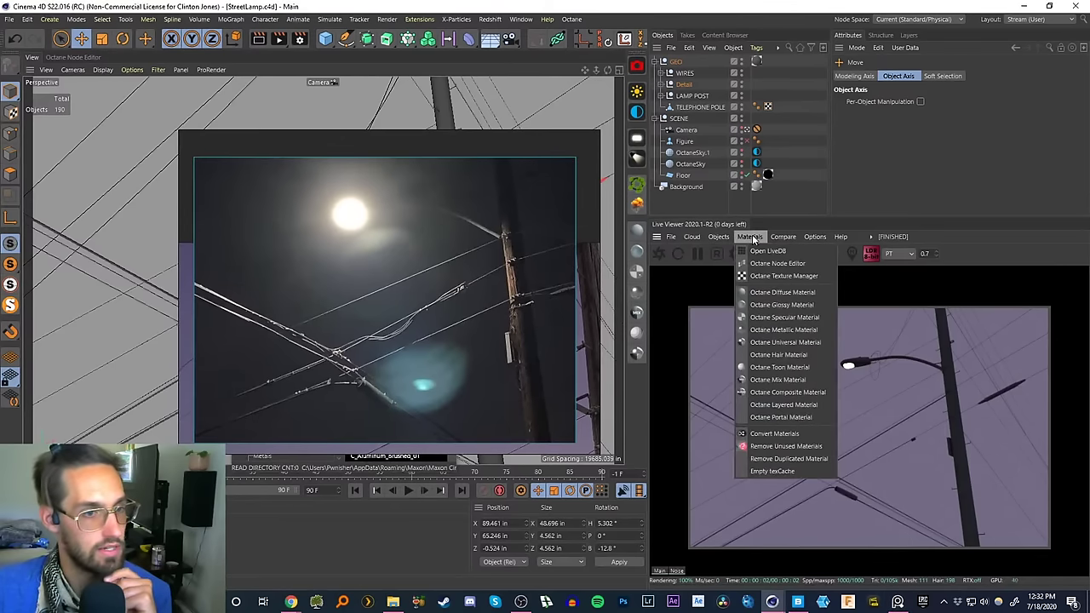
click(763, 254)
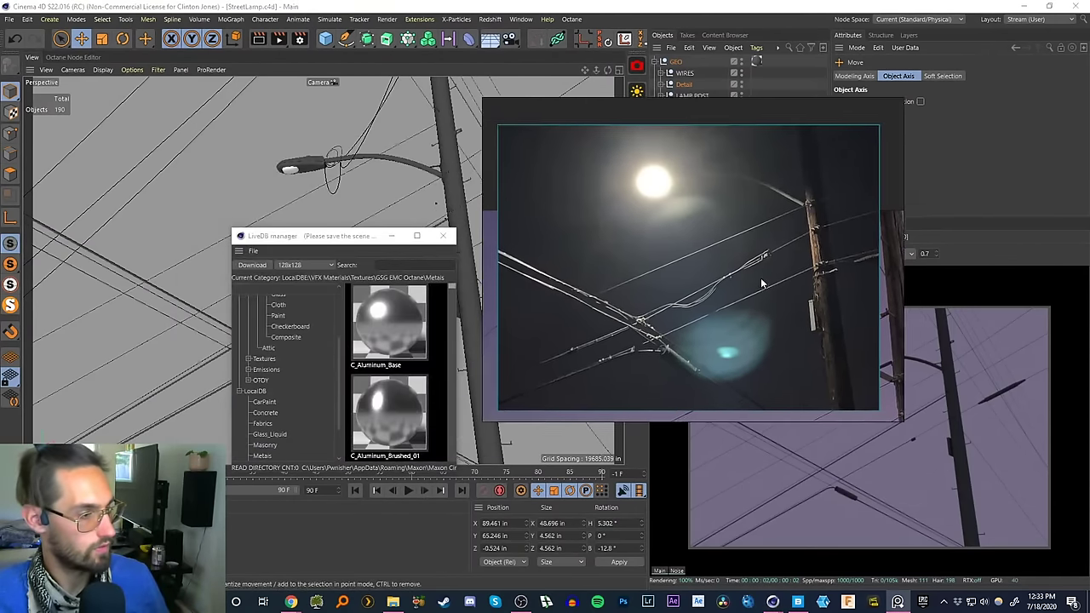
drag(761, 277, 771, 342)
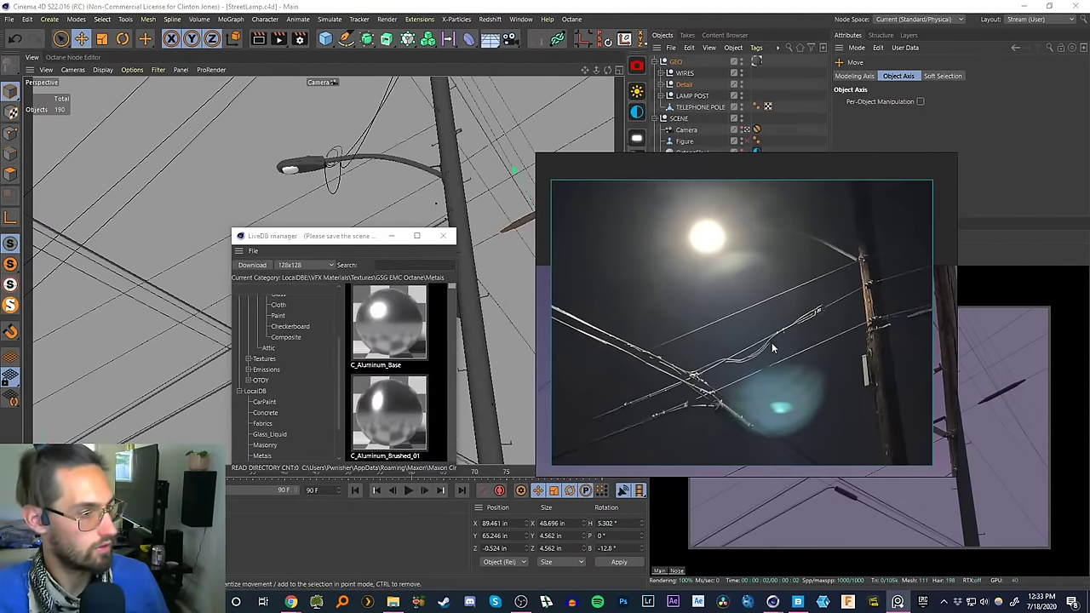
drag(358, 238, 529, 1)
drag(700, 157, 1089, 172)
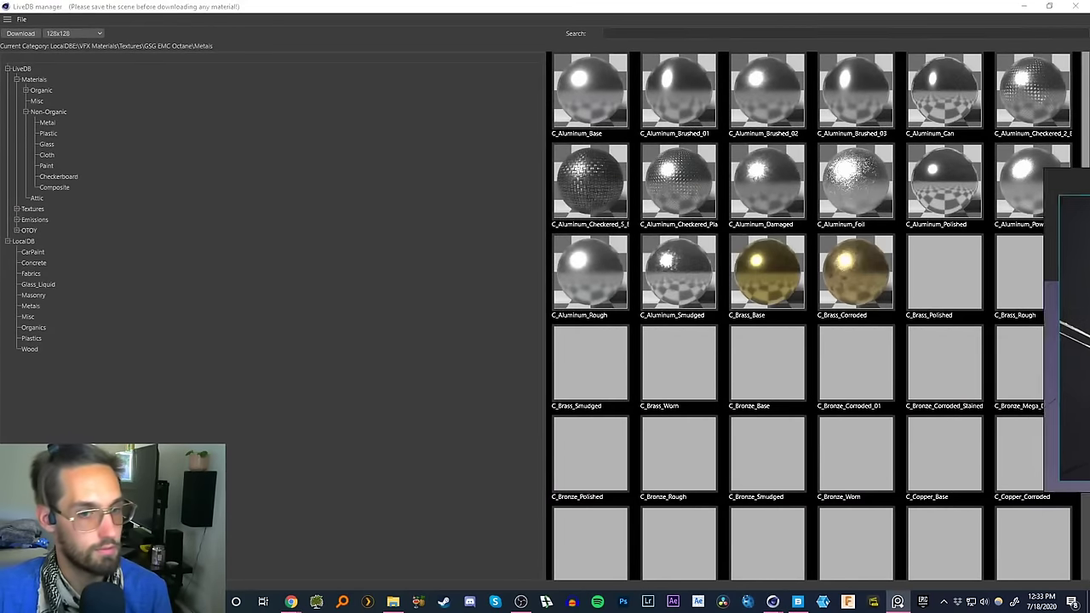
- View the CarPaint materials of the LocalDB and open its Metals category
click(22, 69)
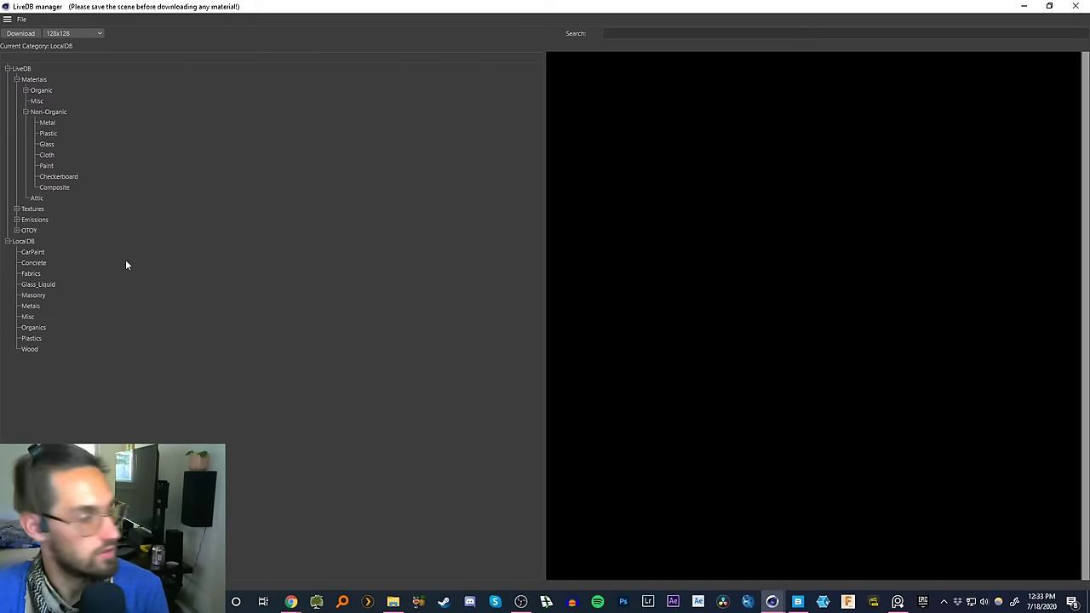
click(31, 253)
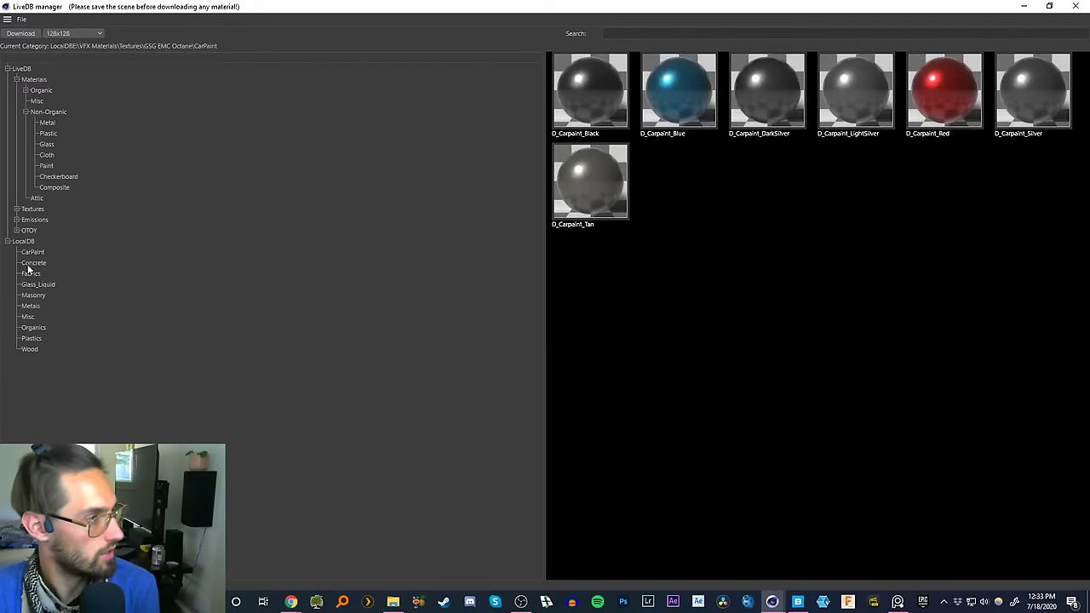
click(30, 305)
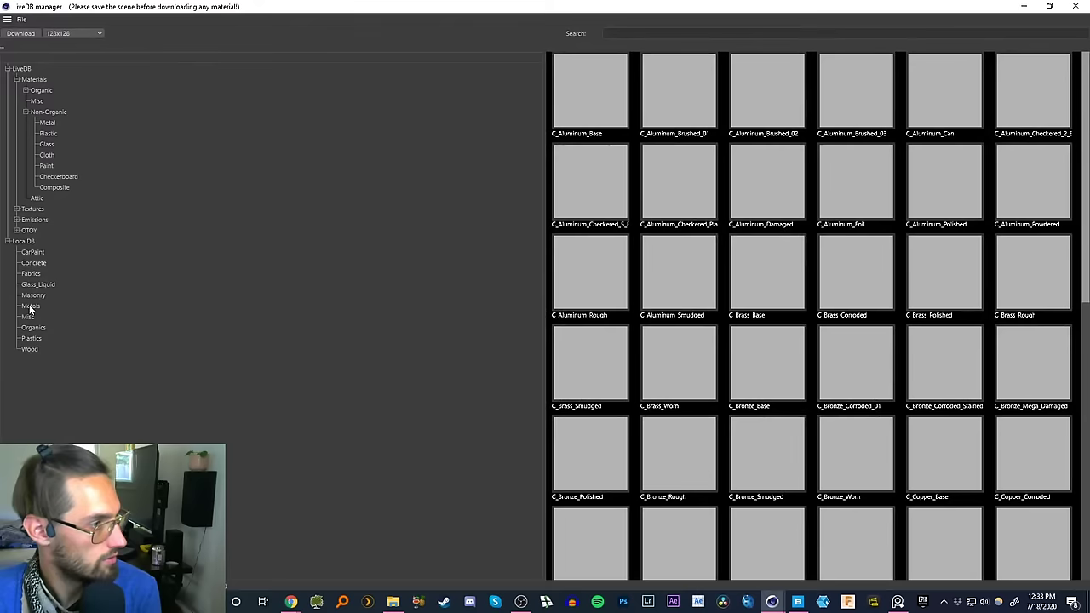
- Look through the metal materials and download C_Rusted_Metal_06 into the scene
scroll(1049, 455, down, 7)
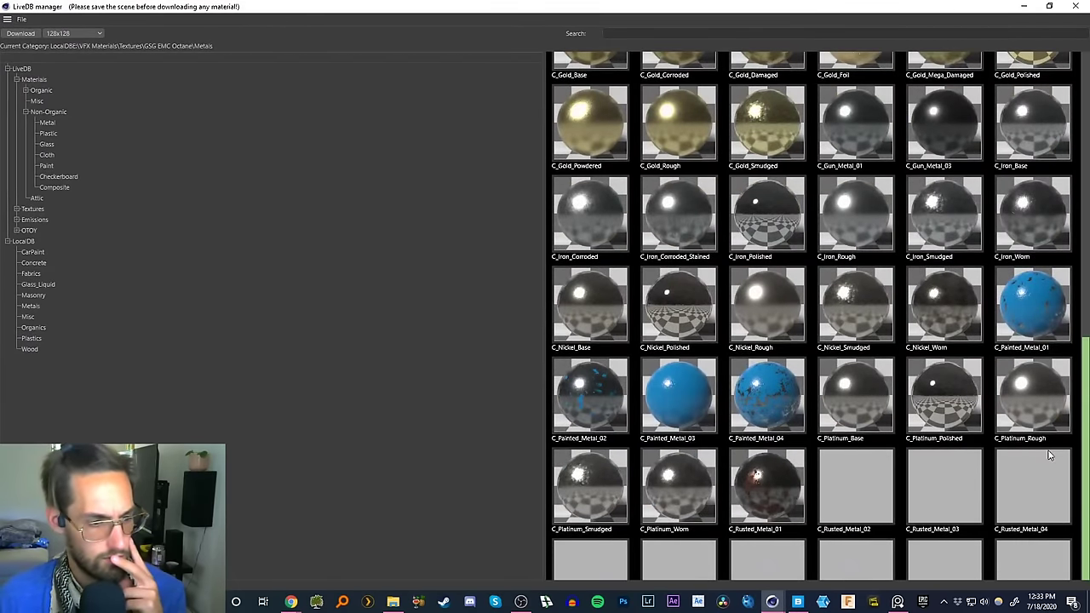
scroll(1046, 511, down, 2)
scroll(1046, 511, down, 1)
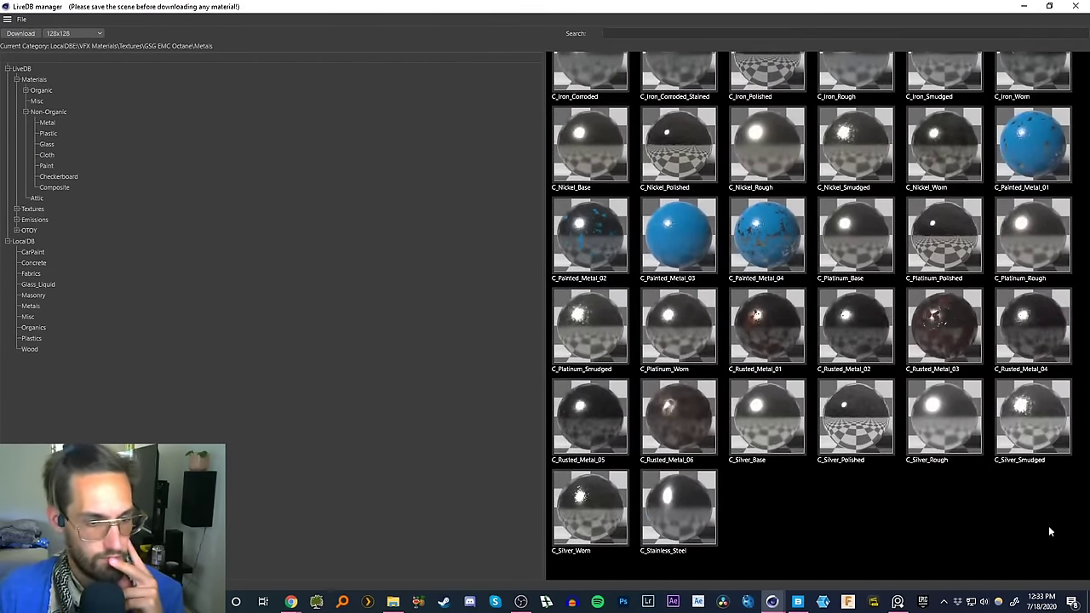
drag(1082, 438, 1077, 153)
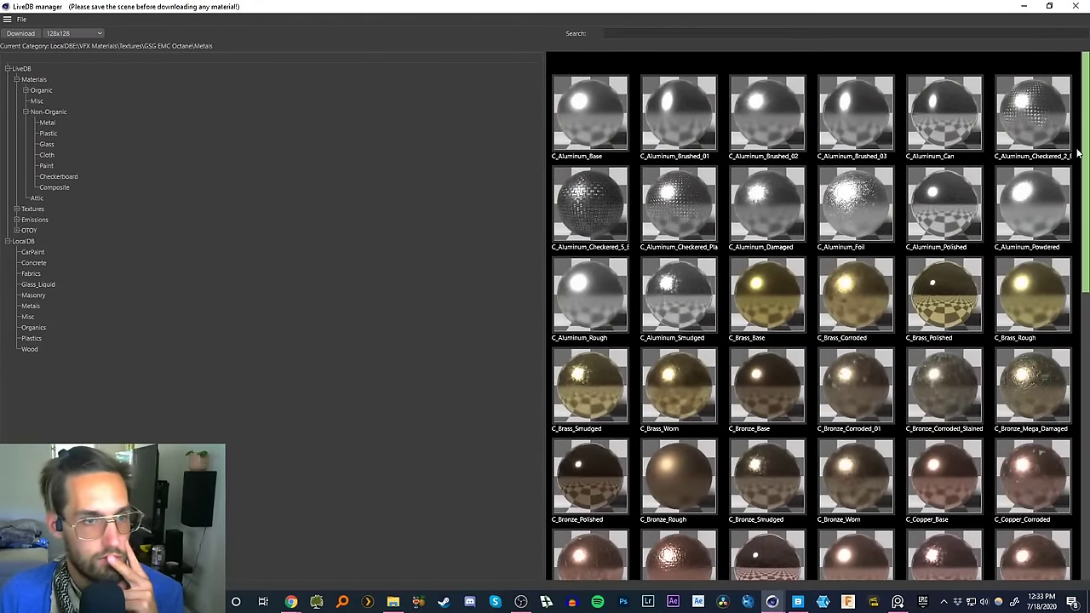
scroll(1076, 151, down, 5)
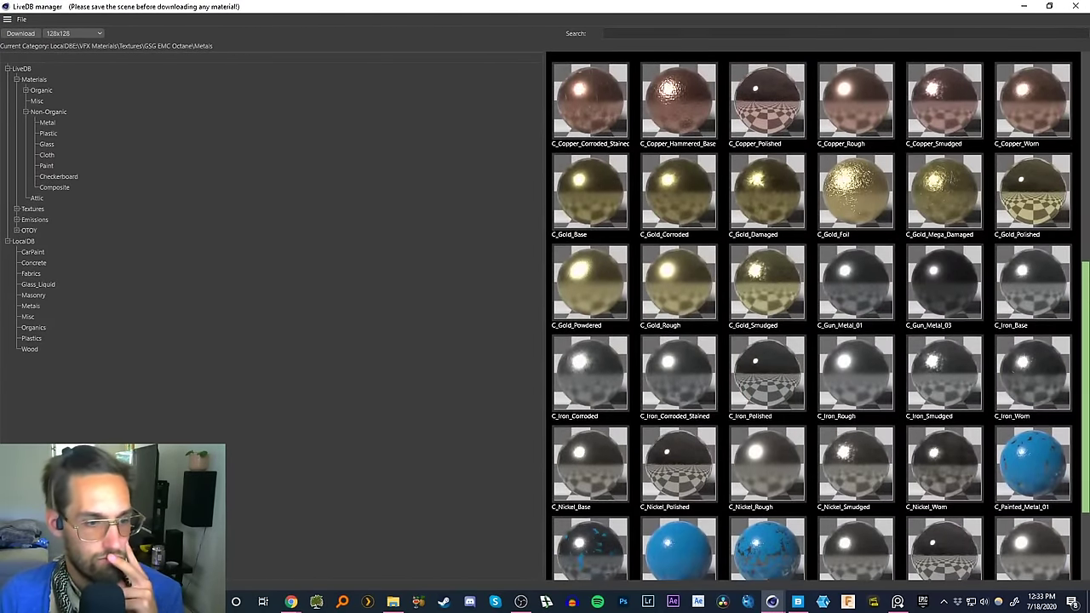
scroll(1083, 464, down, 2)
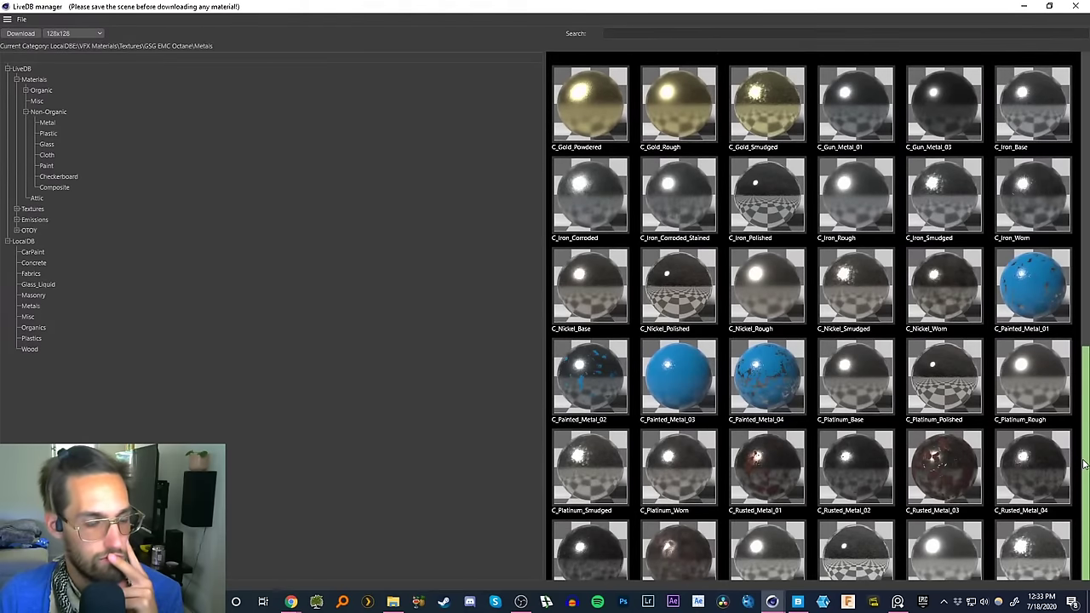
scroll(1084, 464, down, 2)
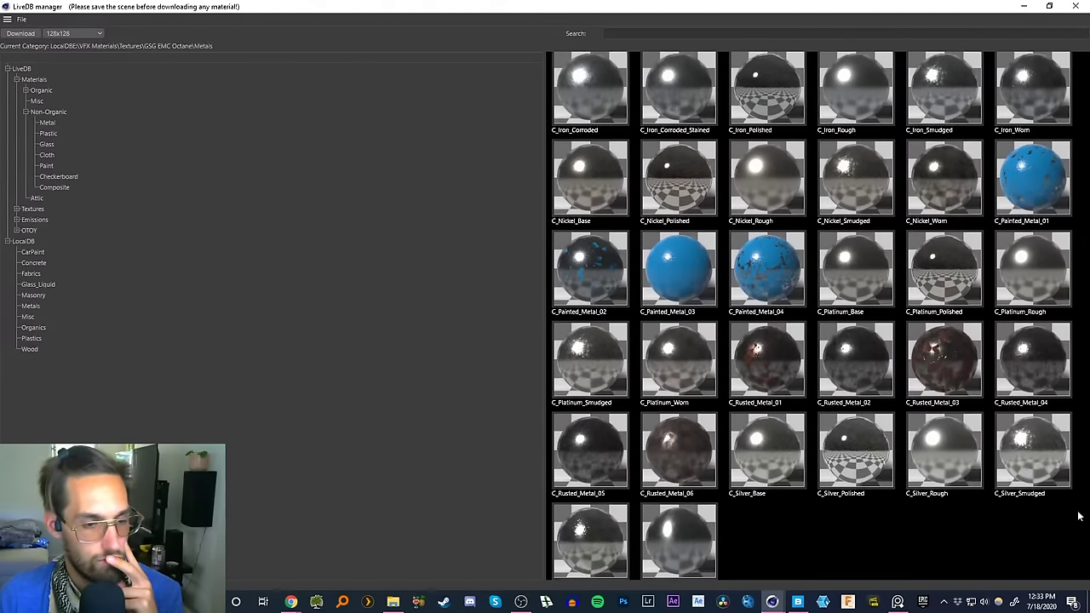
scroll(1077, 516, down, 1)
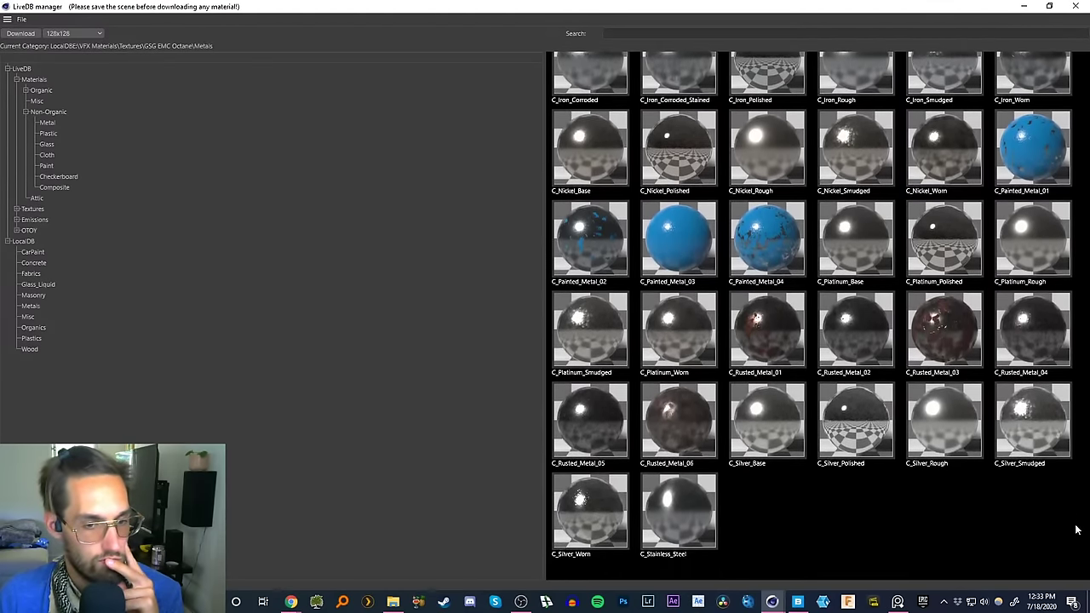
drag(1076, 530, 1075, 532)
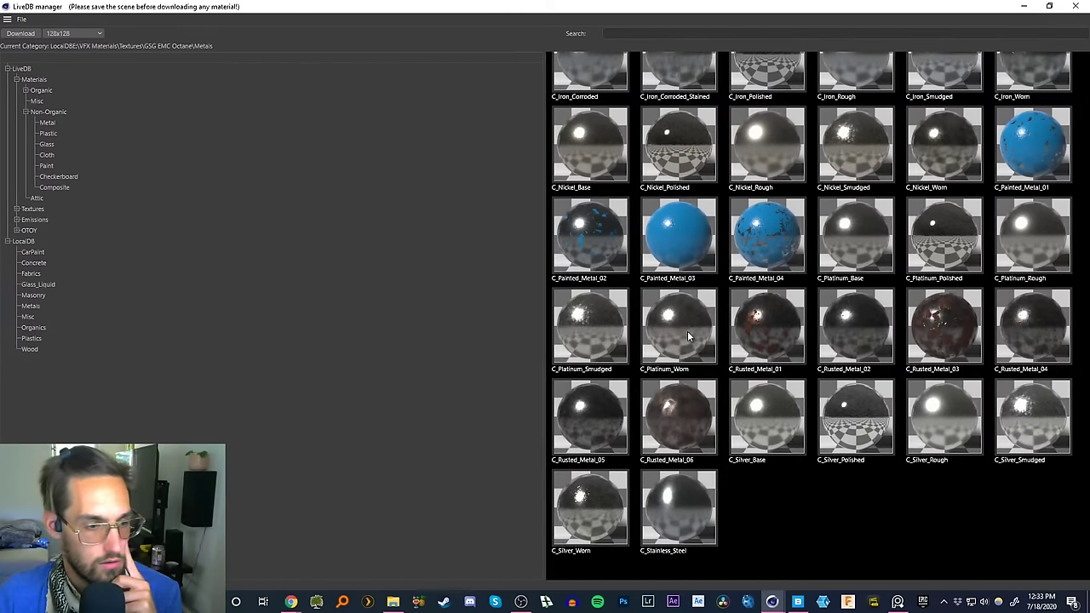
right_click(680, 420)
click(706, 430)
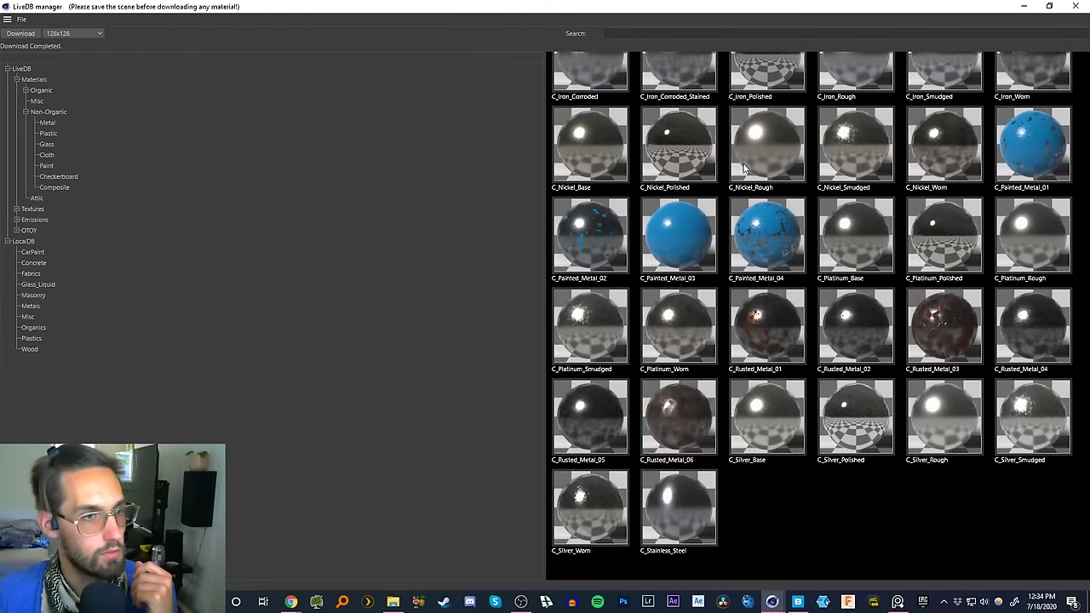
- Download the C_Iron_Corroded_Stained metal material into the scene and minimize the LiveDB manager
drag(1087, 140, 1062, 281)
scroll(1064, 281, down, 1)
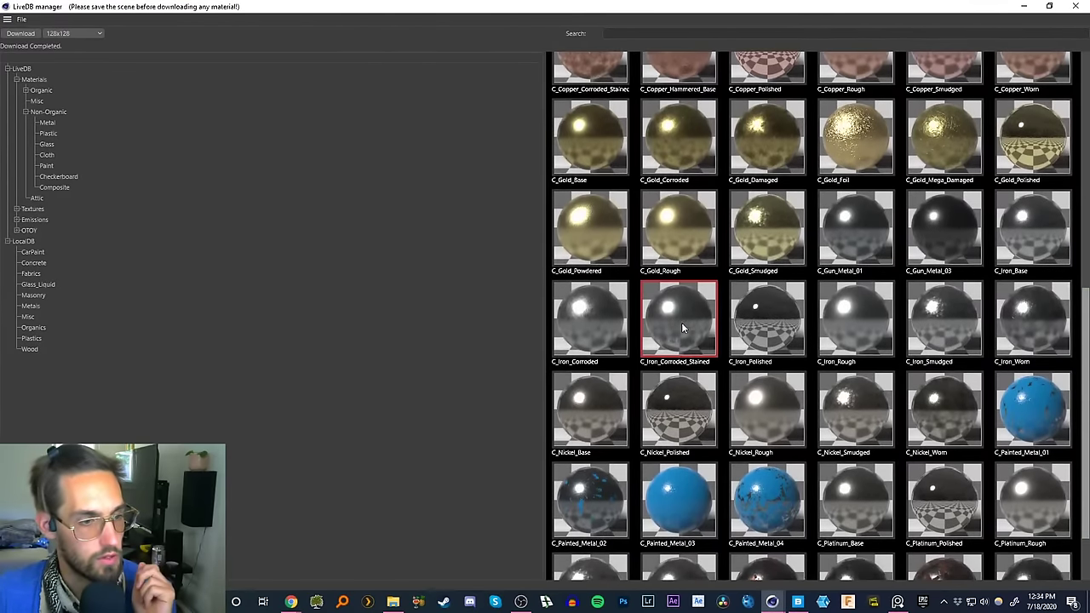
right_click(681, 322)
click(698, 350)
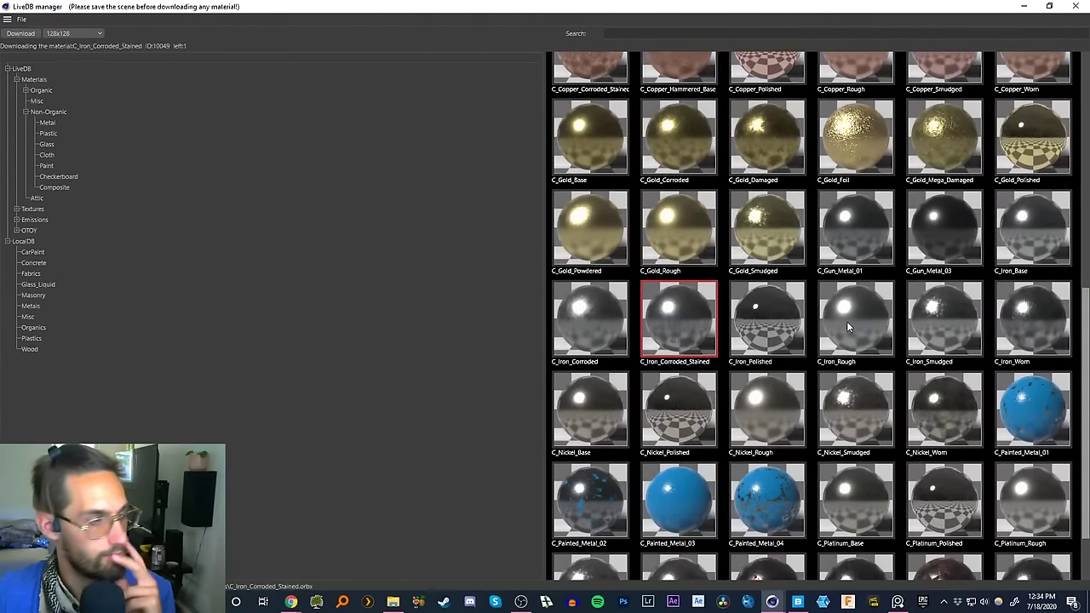
click(1026, 8)
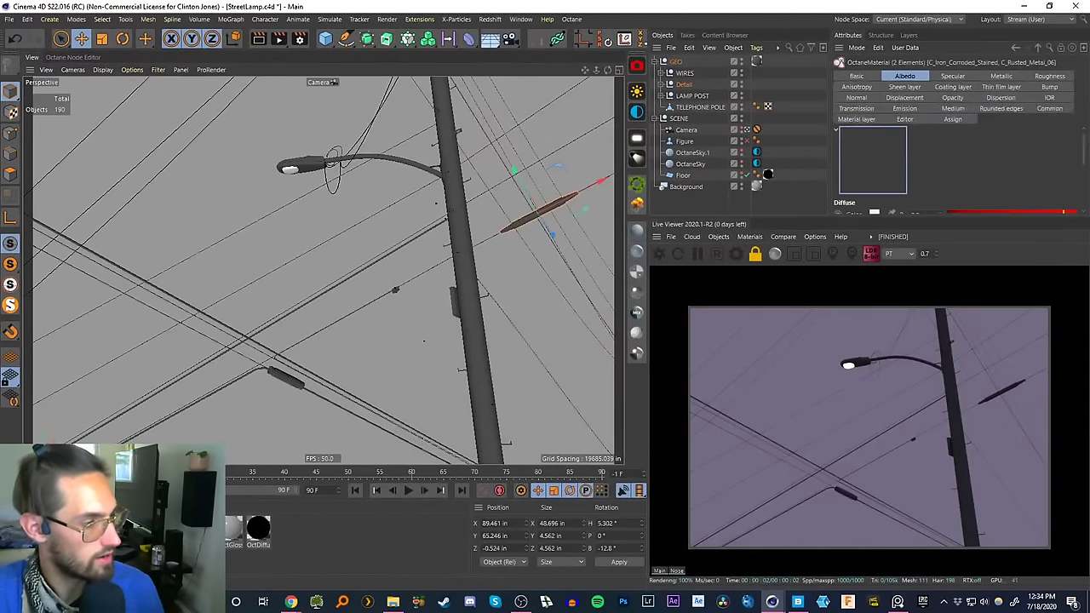
- Leave the scene camera and apply the C_Rusted_Metal_06 and C_Iron_Corroded_Stained materials to the circuit box on the pole
click(456, 305)
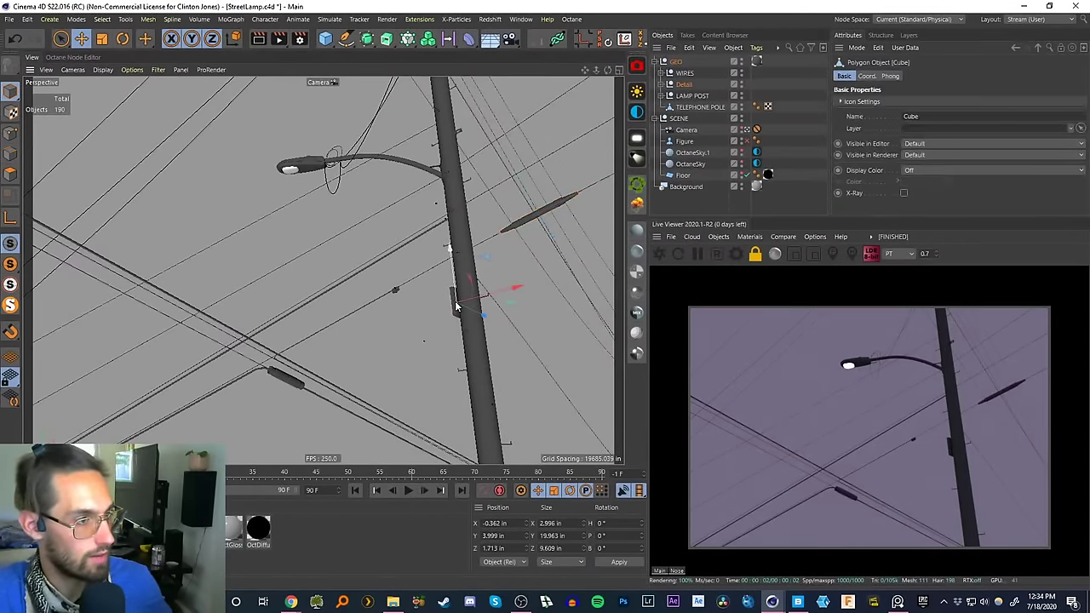
click(746, 129)
scroll(190, 365, up, 6)
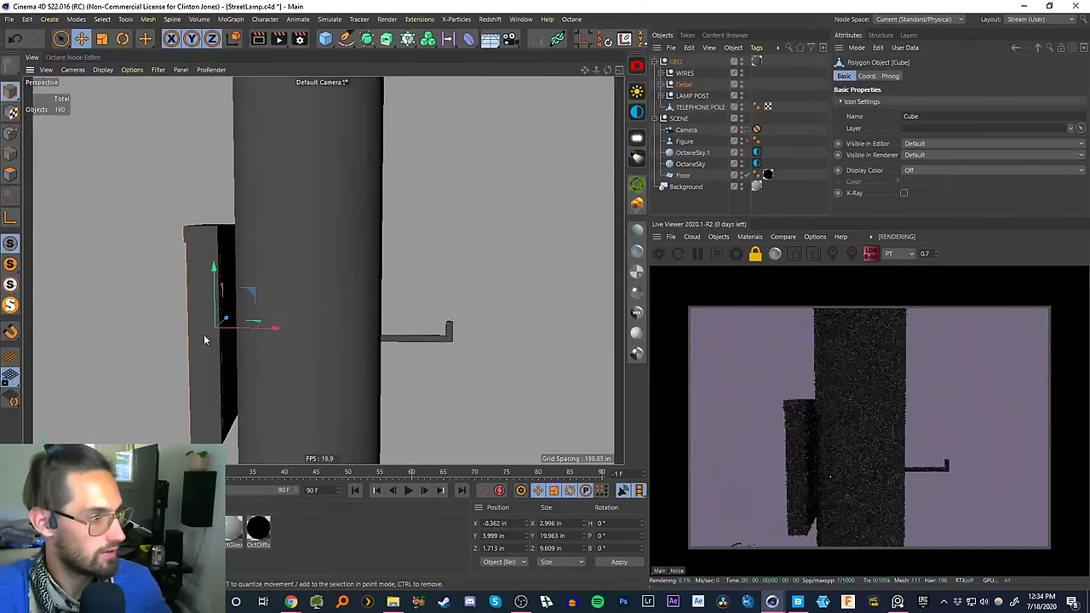
alt+drag(203, 340, 334, 303)
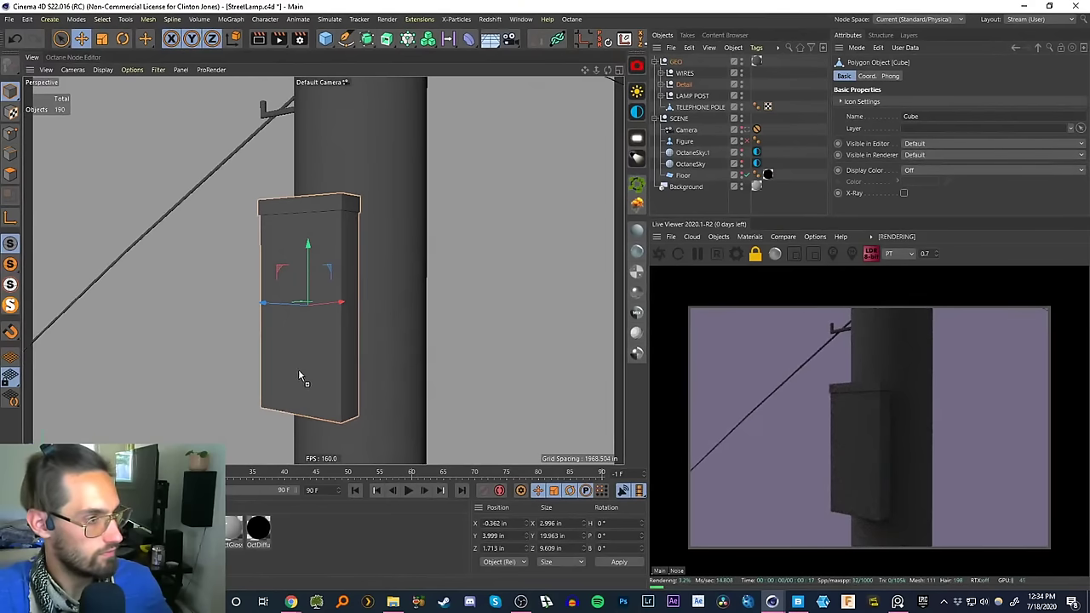
drag(298, 377, 308, 371)
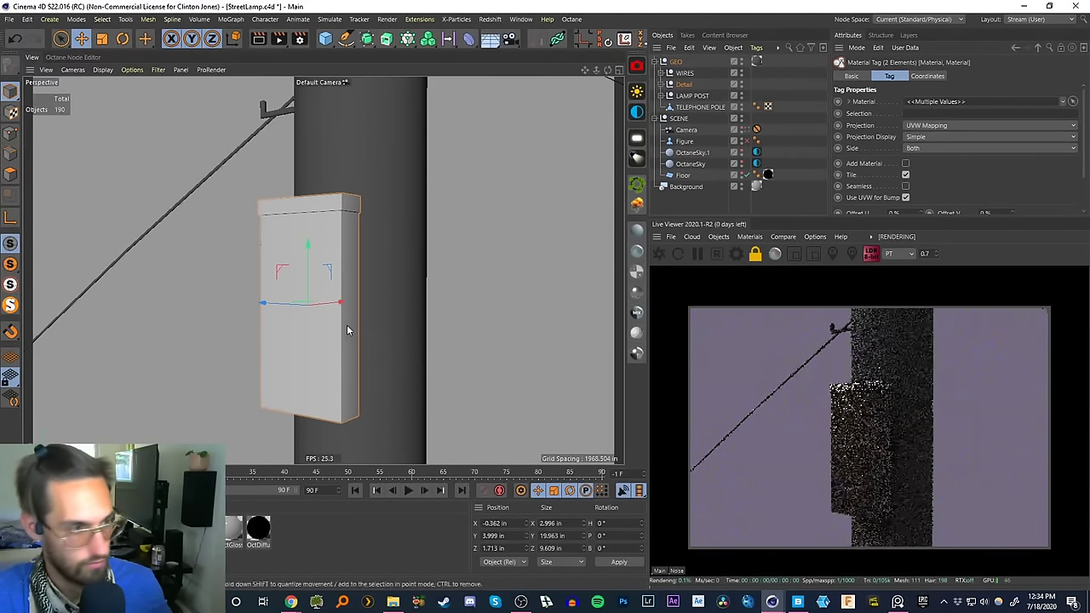
alt+drag(348, 330, 360, 304)
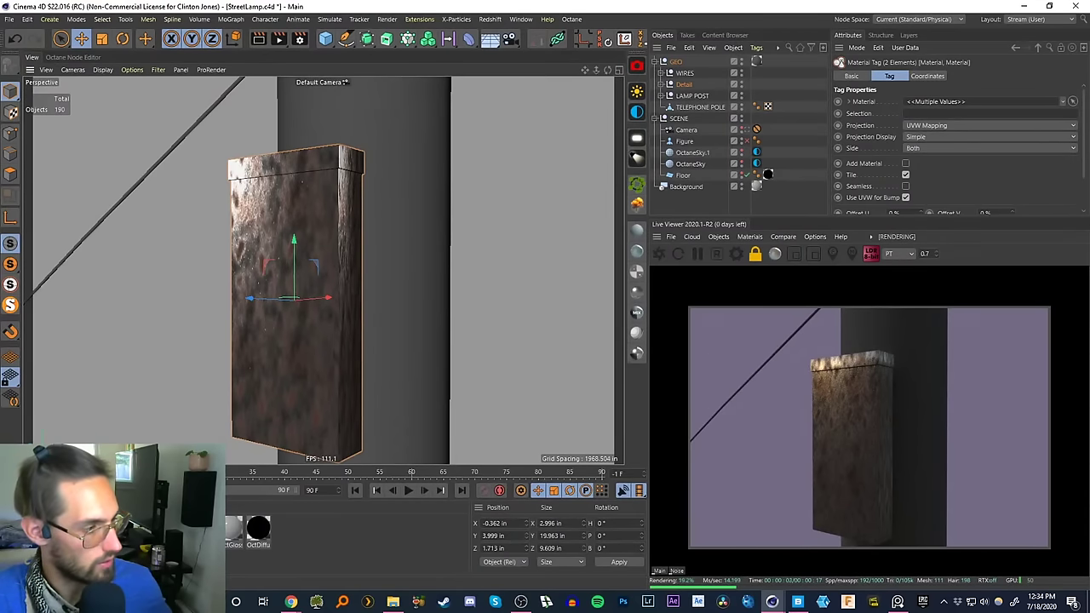
- Open the C_Rusted_Metal_06 material in a maximized node editor and arrange its image, Round edges and Transform value nodes clearly
click(208, 529)
click(200, 230)
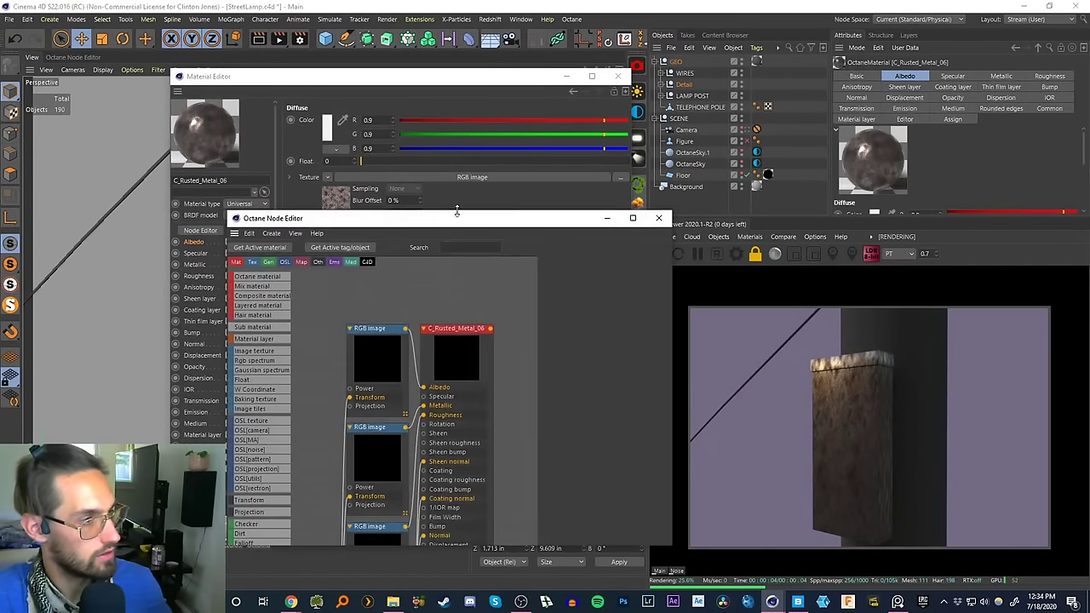
double_click(493, 220)
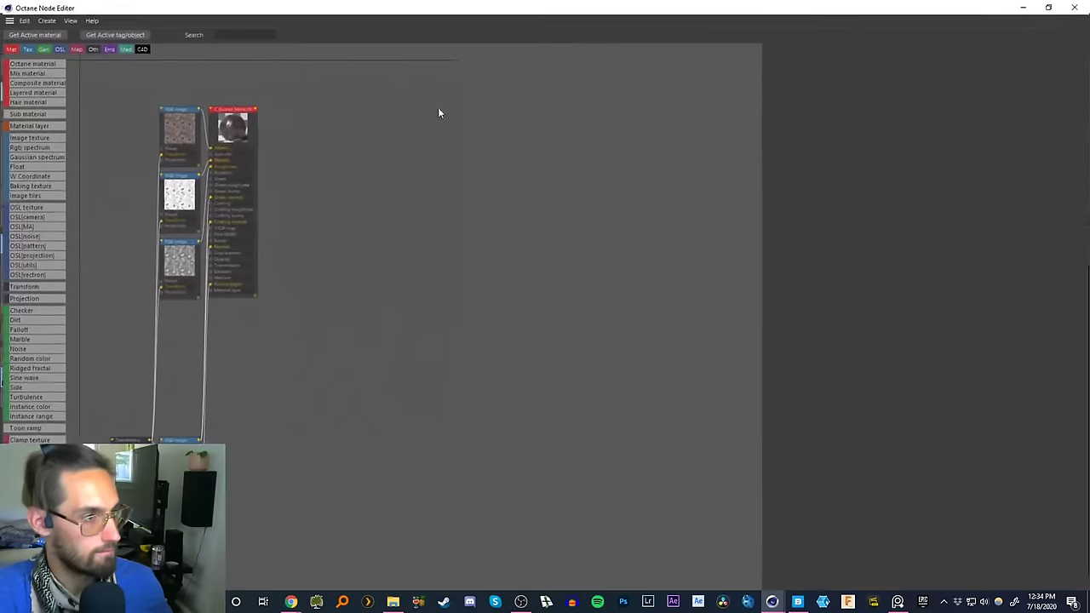
drag(435, 547, 435, 548)
drag(400, 484, 400, 351)
scroll(336, 284, up, 2)
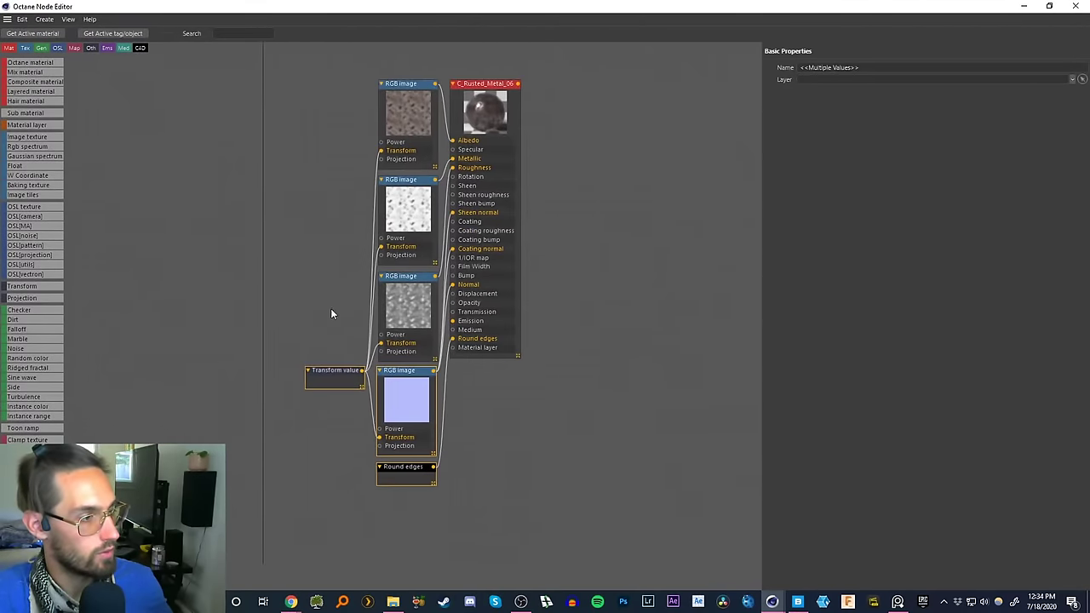
drag(329, 378, 156, 269)
- Connect a Texture Projection node to all four RGB images, set it to Box projection, and return to the viewport
click(409, 317)
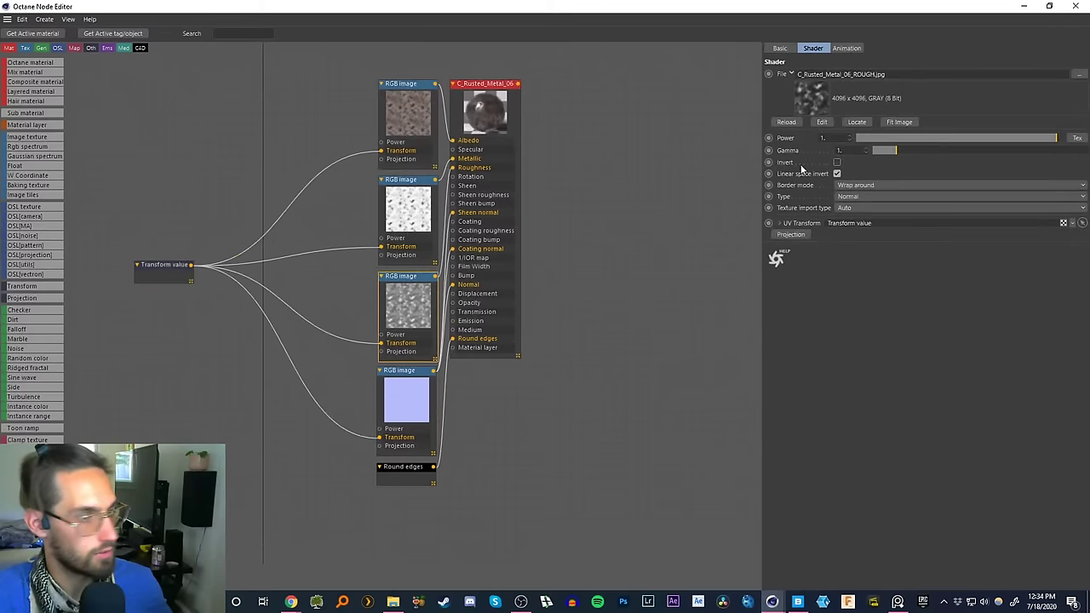
drag(412, 309, 182, 304)
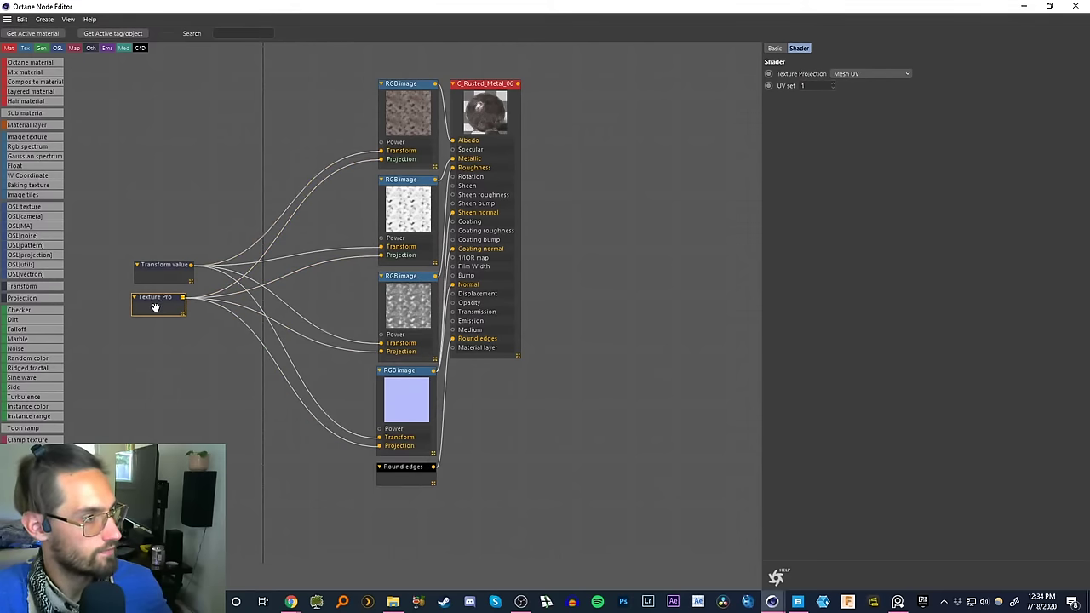
drag(155, 307, 159, 304)
click(860, 74)
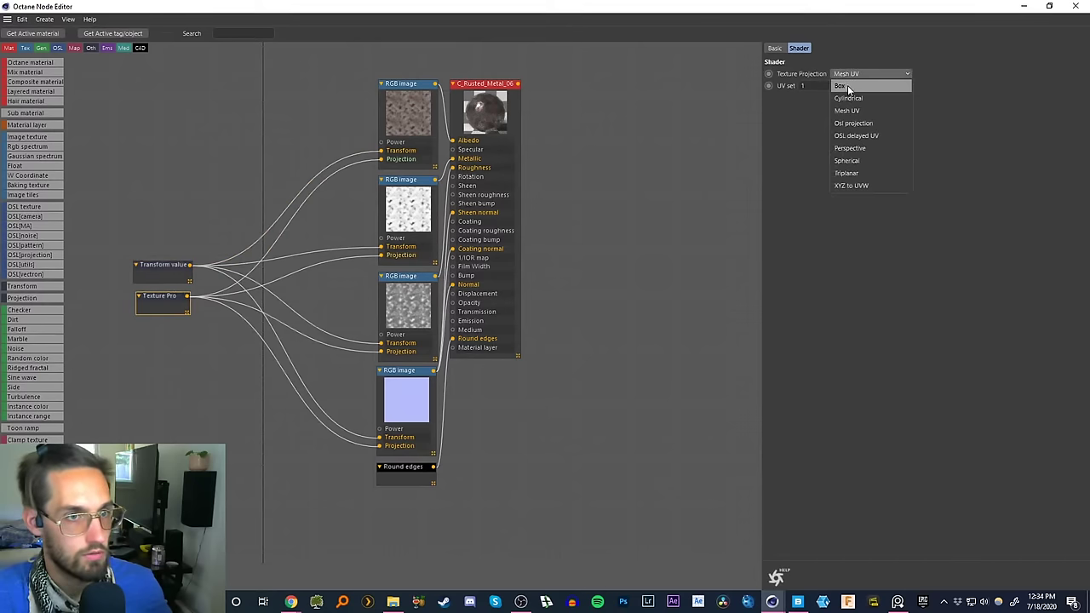
click(849, 88)
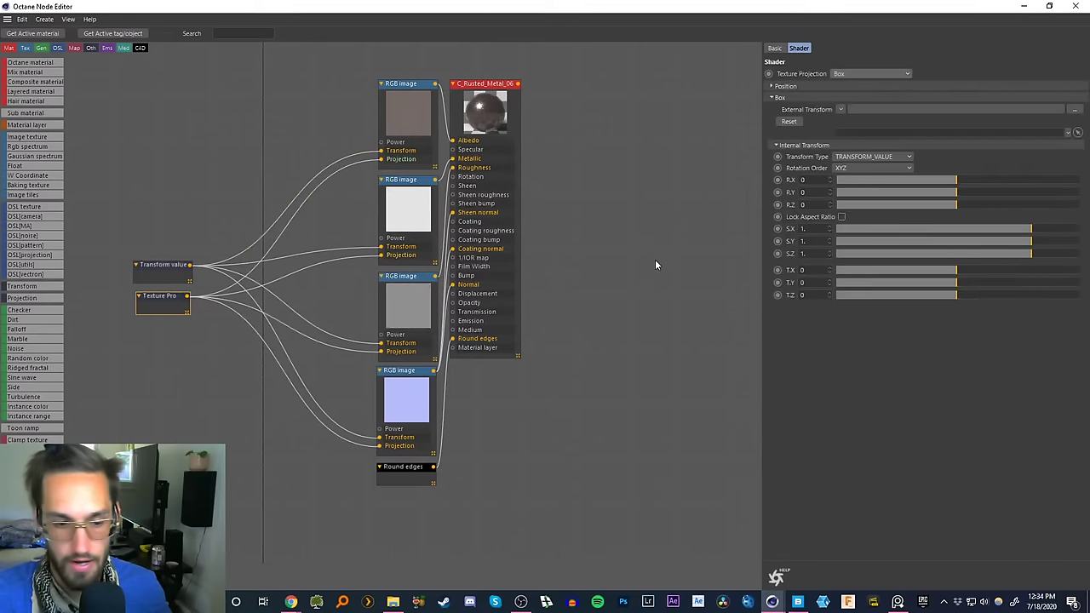
key(alt+Tab)
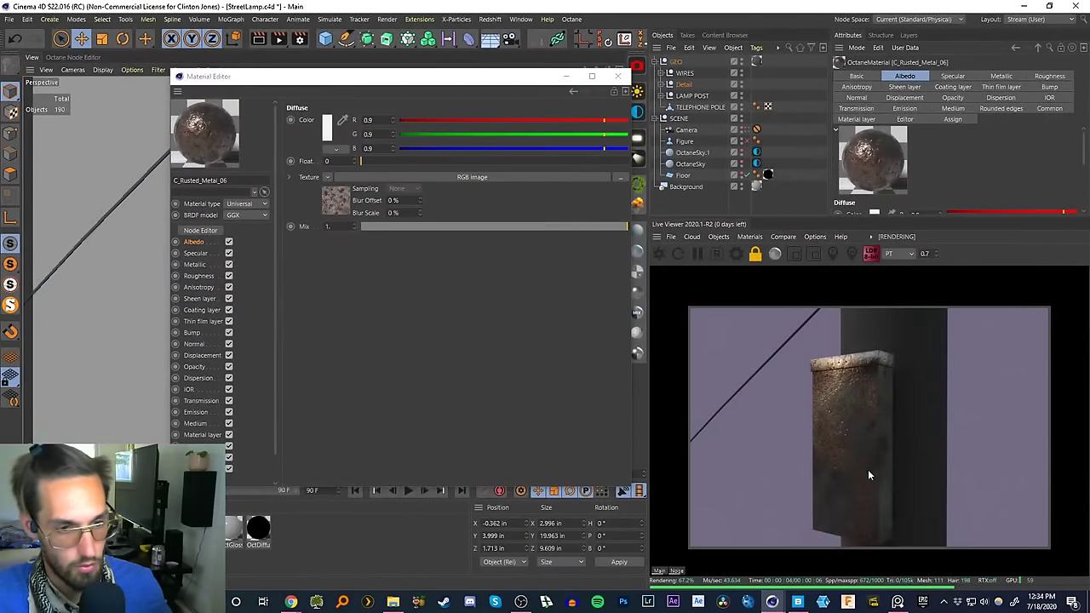
click(566, 76)
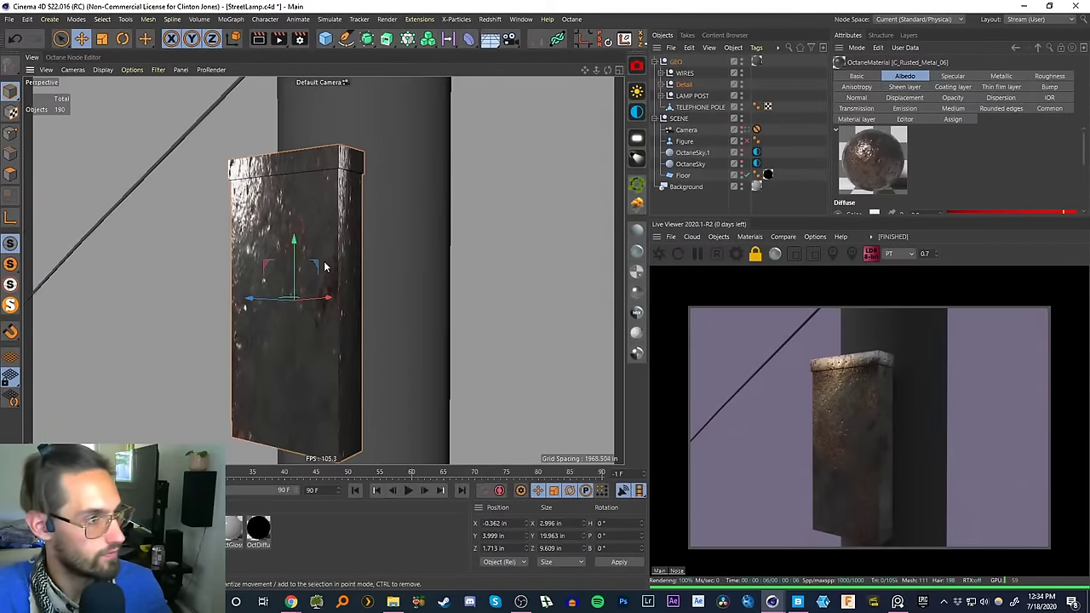
- Examine the metal texture on the circuit box up close and check its Cube's Bevel deformer settings
alt+right_drag(325, 267, 346, 216)
alt+drag(345, 216, 358, 271)
alt+middle_drag(358, 271, 365, 318)
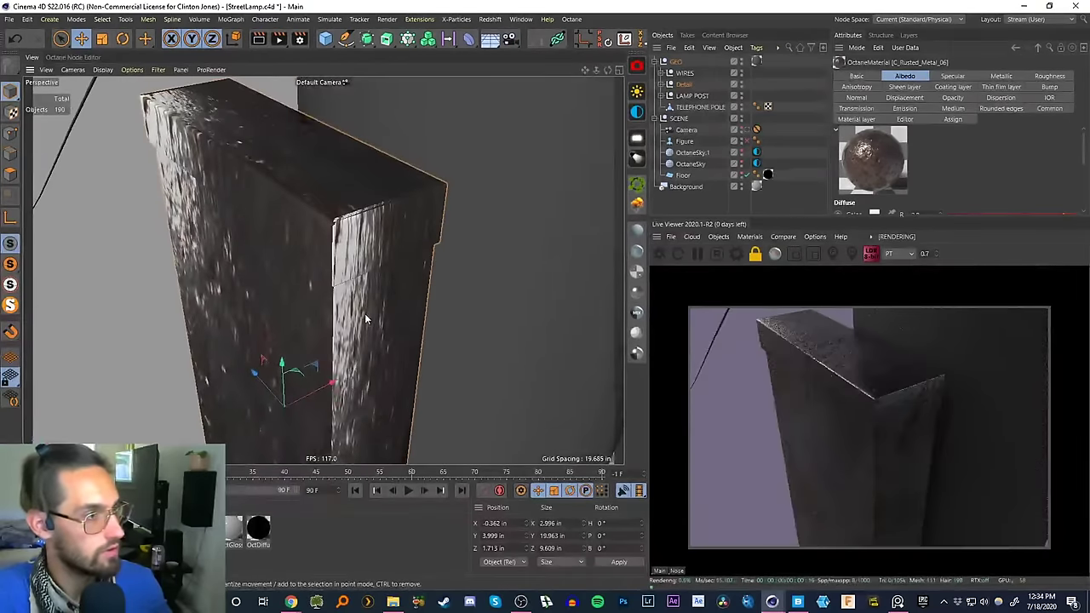
click(355, 318)
alt+drag(355, 319, 332, 281)
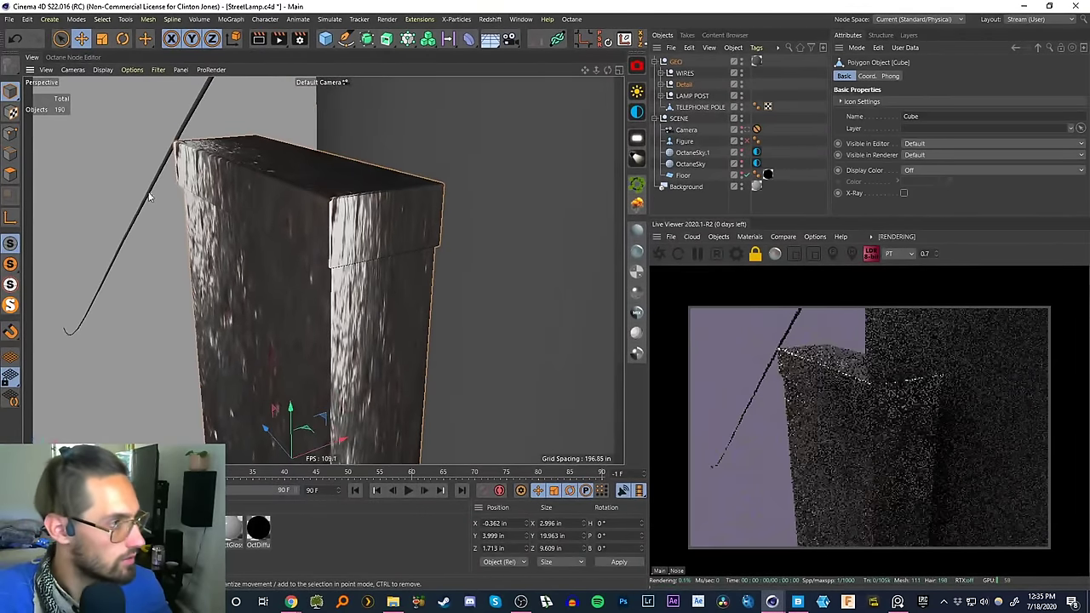
click(60, 38)
click(360, 336)
click(660, 85)
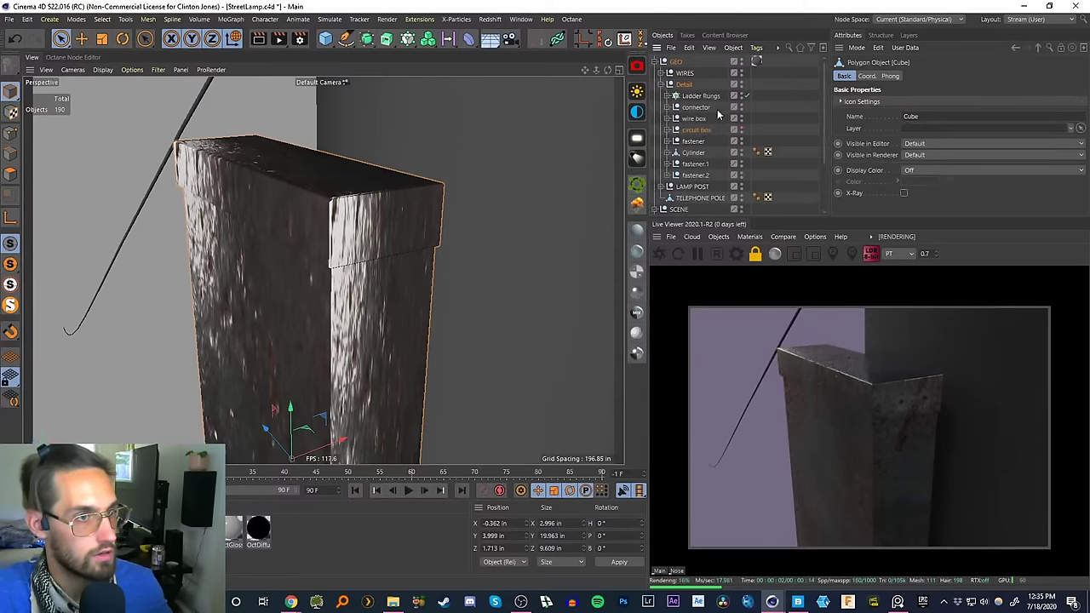
click(670, 129)
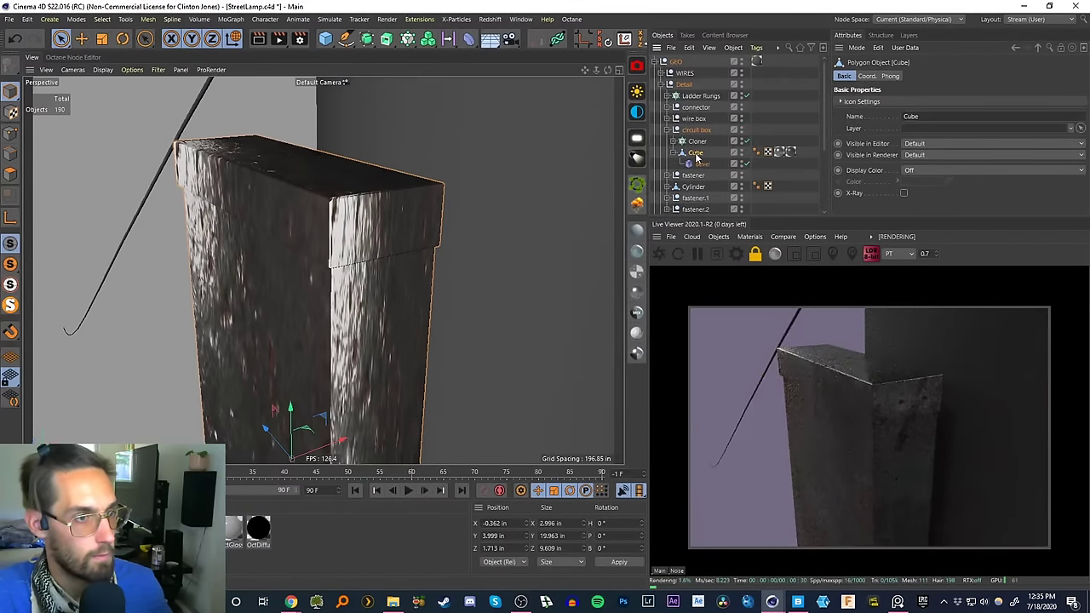
click(702, 165)
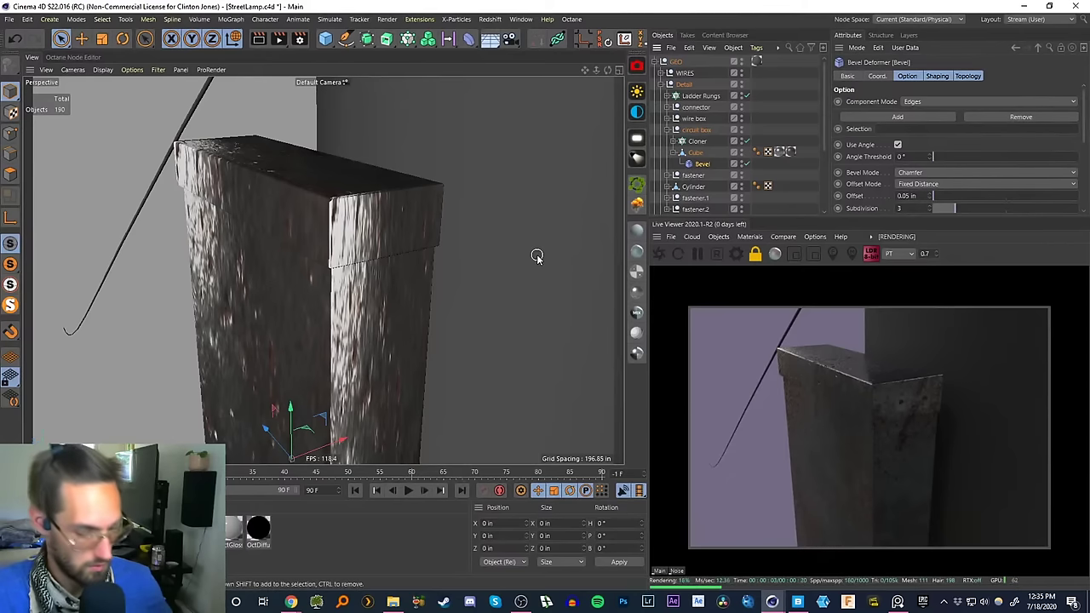
- Display the viewport shading with wireframe lines and check the circuit box Cube's bevelled edges
key(b)
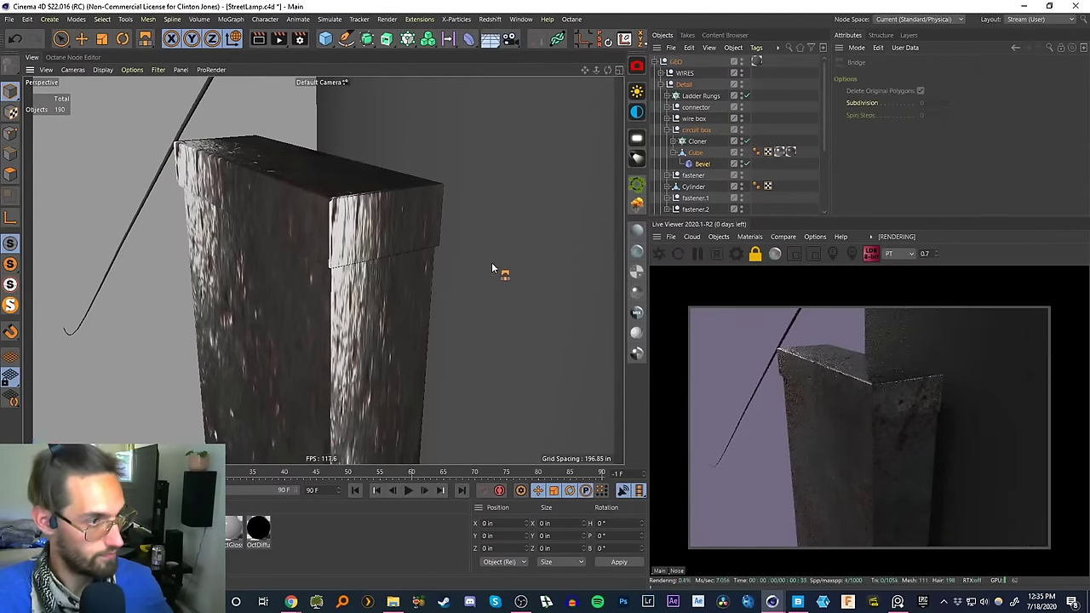
click(696, 153)
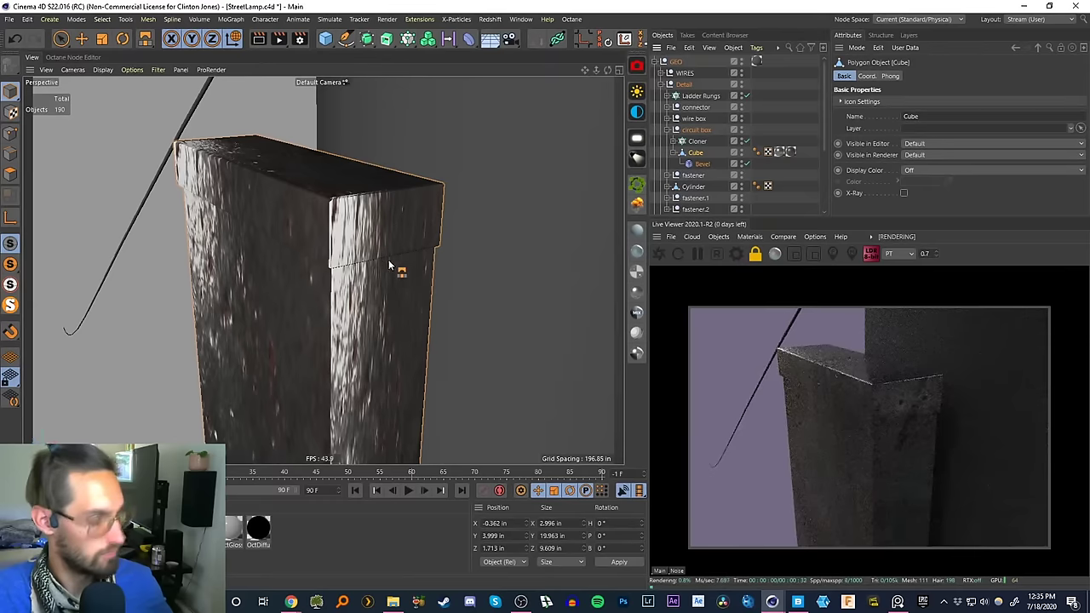
key(n)
key(b)
alt+drag(345, 327, 352, 224)
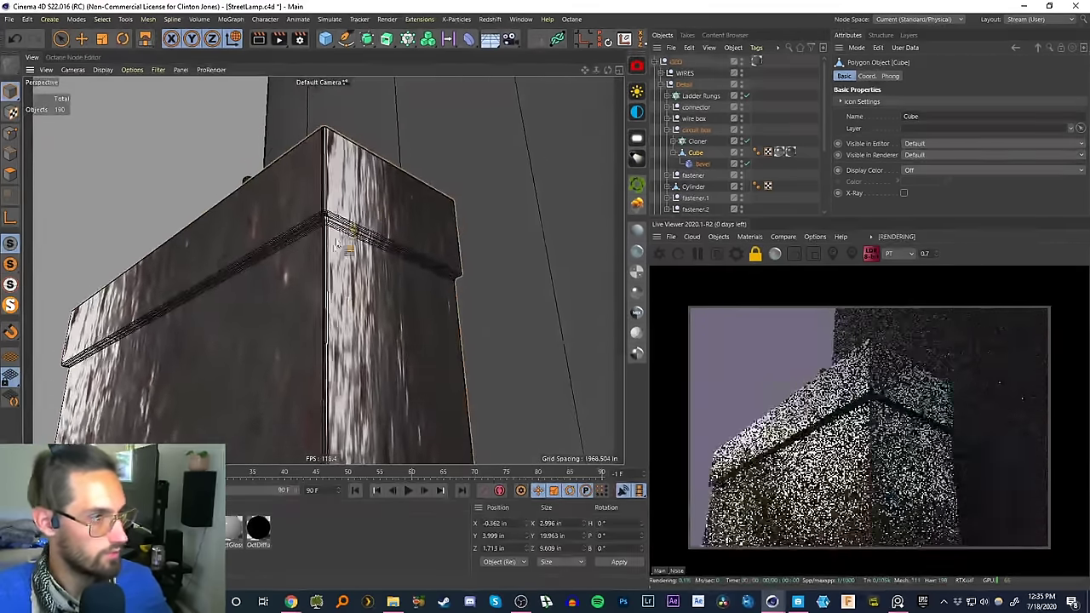
scroll(379, 224, up, 6)
scroll(380, 225, down, 2)
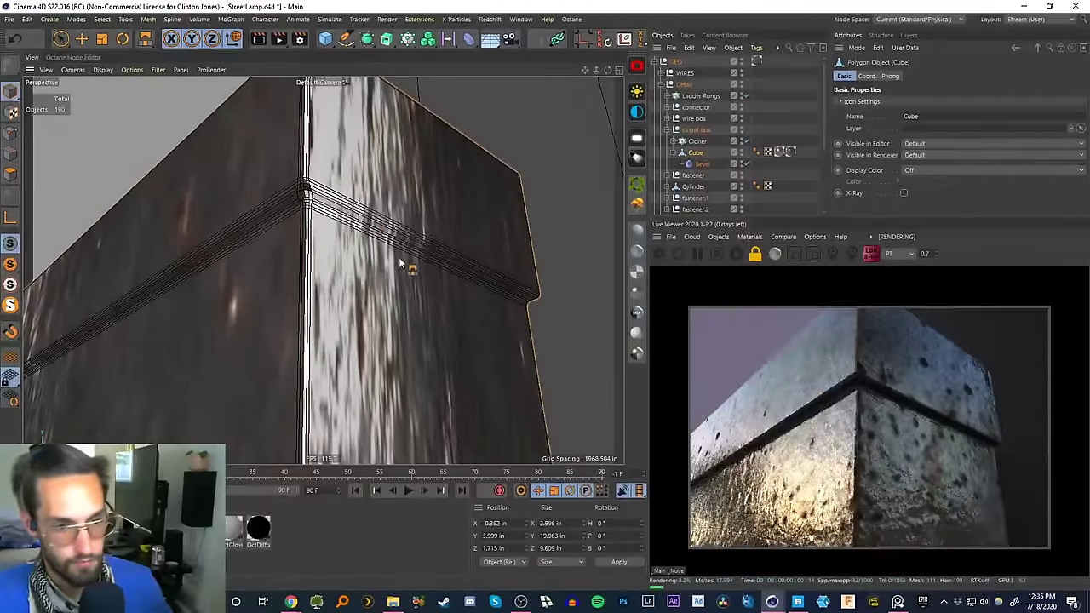
alt+drag(382, 288, 382, 271)
- Move the circuit box's Cloner of round discs outward to an X position of 0.61 in
scroll(383, 270, down, 8)
scroll(390, 313, down, 8)
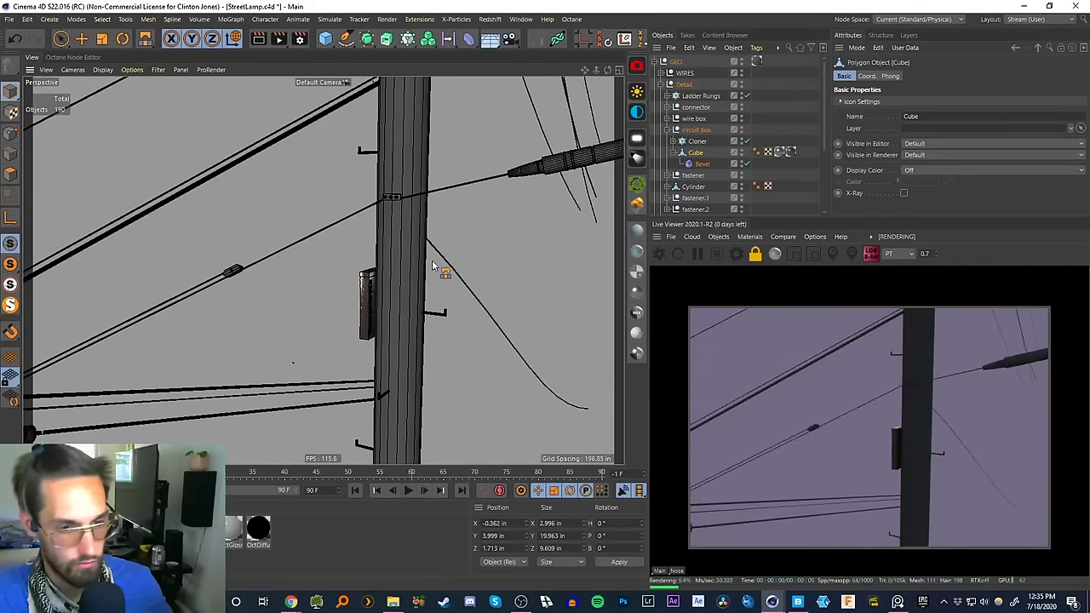
scroll(368, 300, up, 10)
alt+right_drag(432, 175, 437, 167)
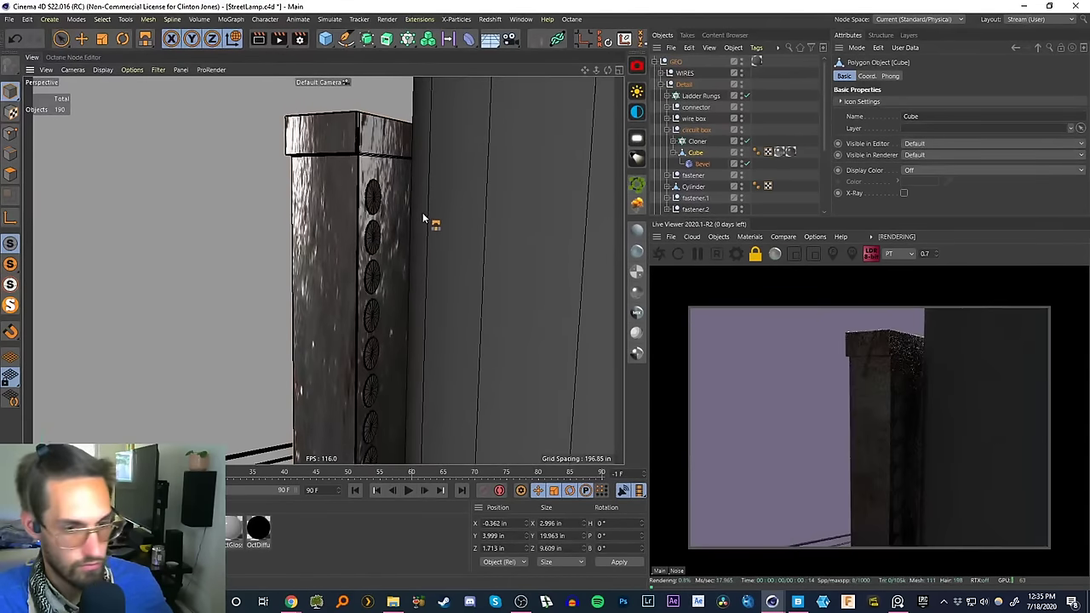
alt+drag(384, 292, 372, 279)
alt+right_drag(372, 279, 449, 119)
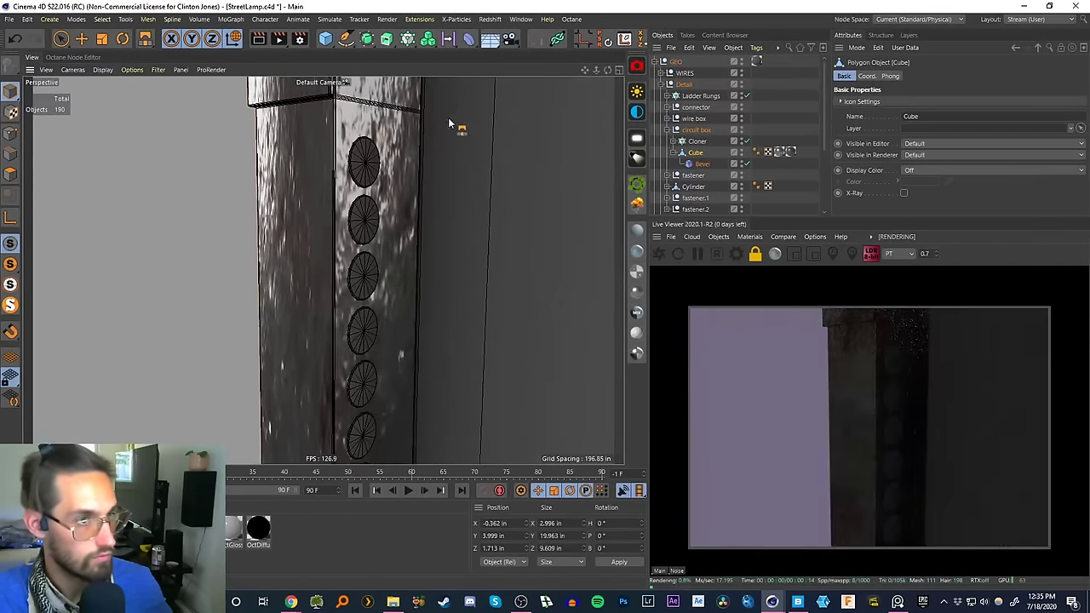
click(696, 142)
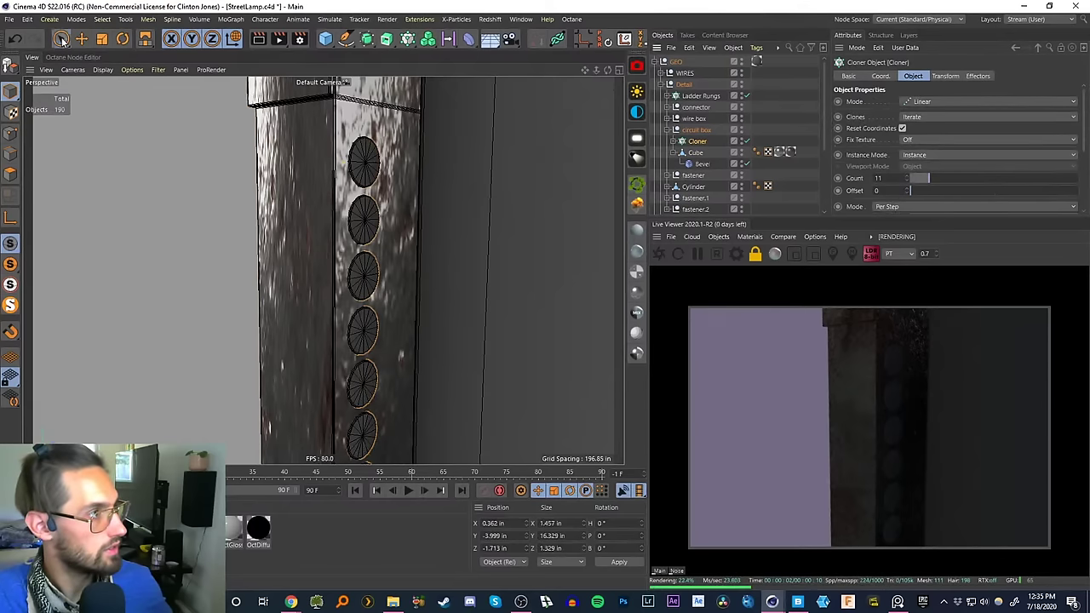
click(62, 40)
key(e)
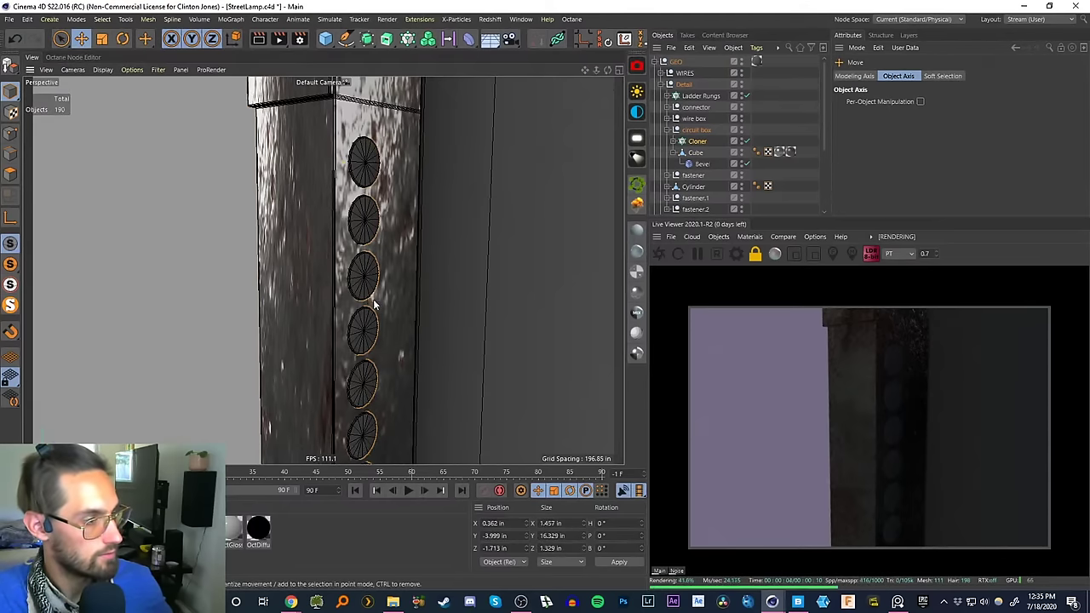
alt+right_drag(373, 304, 355, 331)
alt+middle_drag(356, 331, 369, 246)
drag(412, 430, 414, 432)
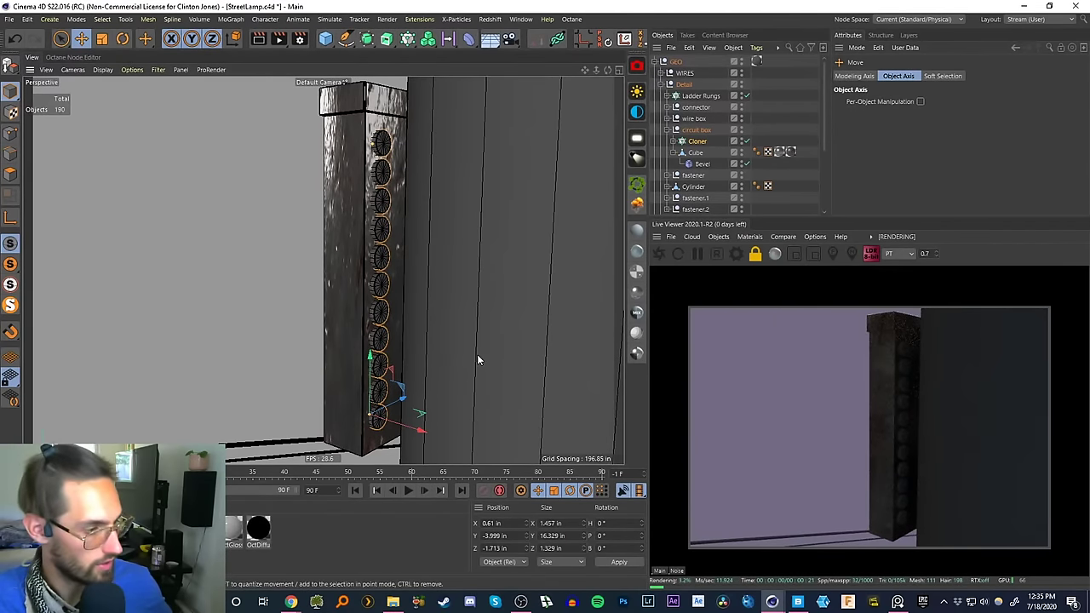
- Create a new Octane glossy material and assign it to the circuit box's Cloner
click(639, 233)
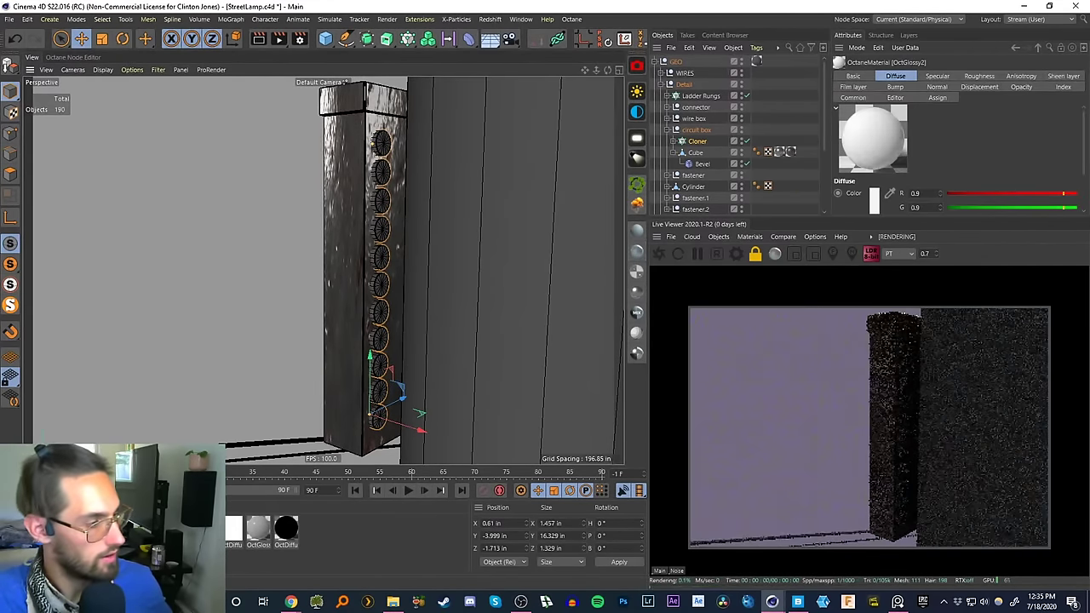
drag(703, 145, 701, 143)
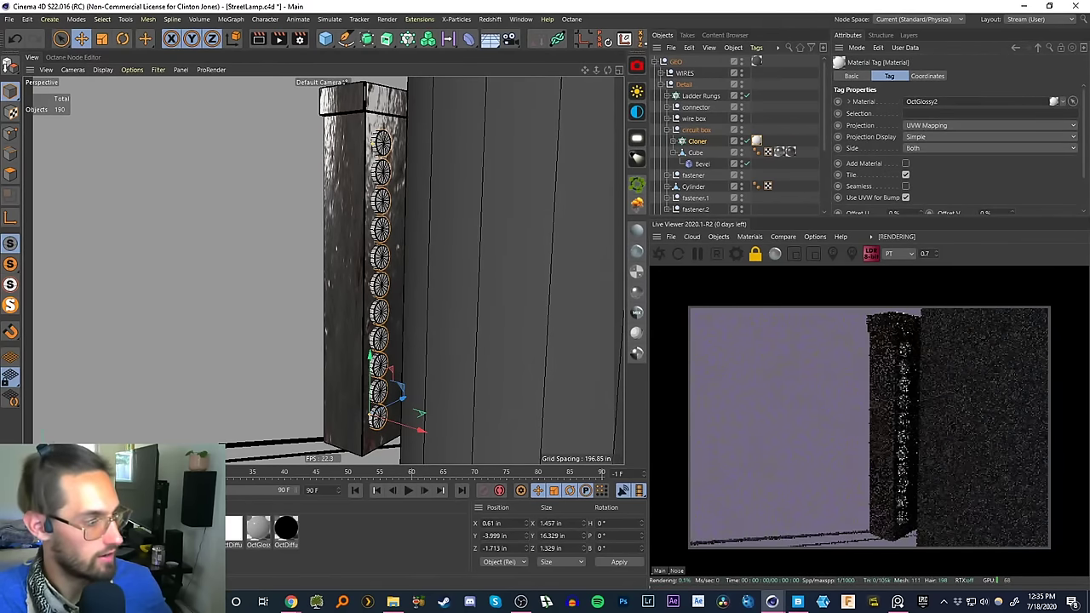
- Set the new glossy material's diffuse RGB values to 0.1 and its roughness to 0.3
double_click(35, 529)
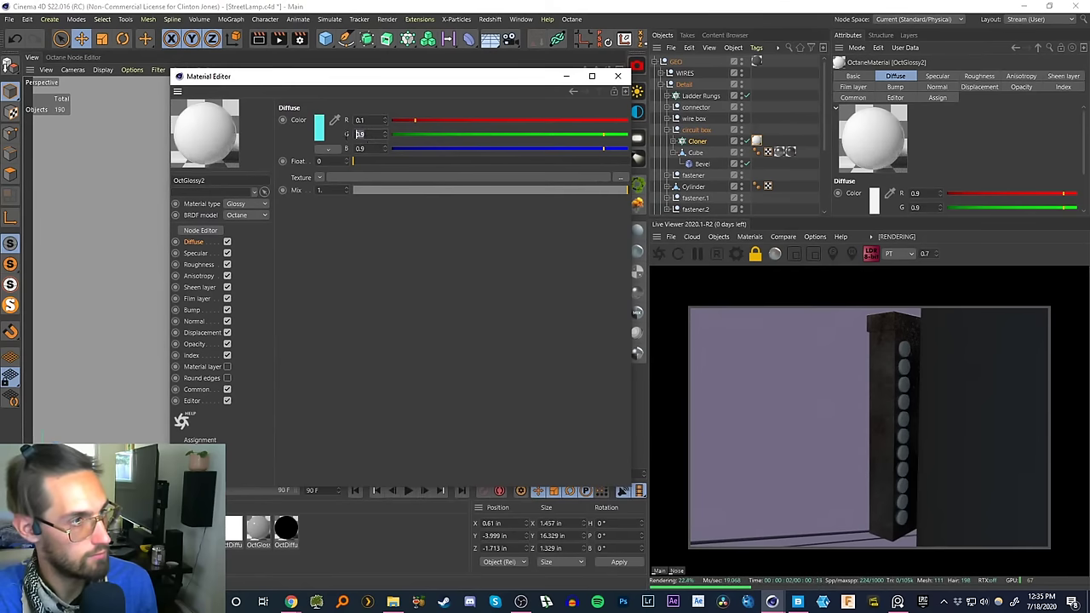
text(0.1)
key(Return)
click(199, 264)
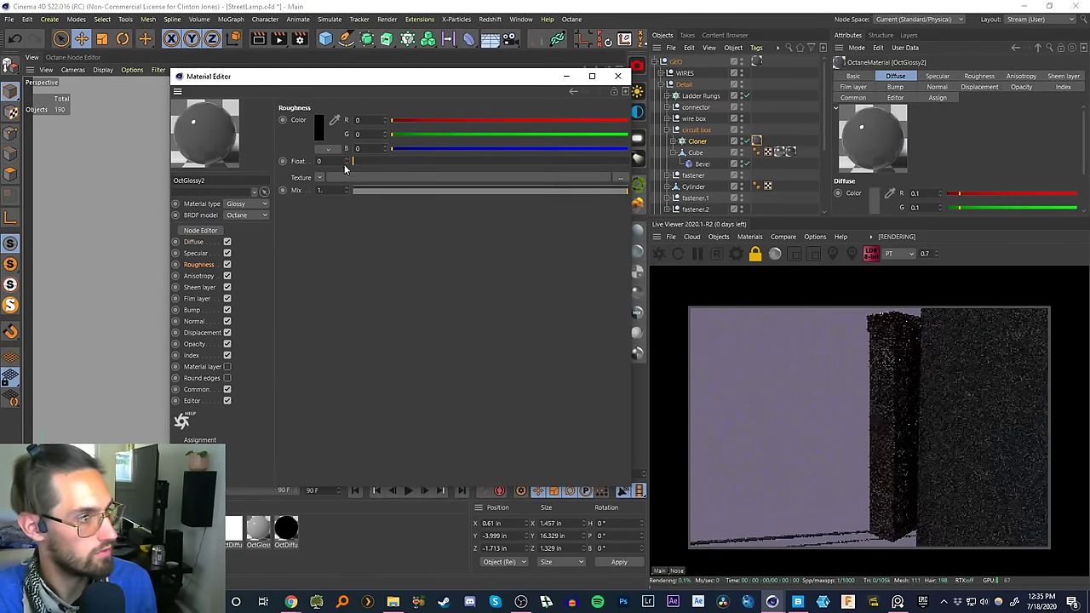
drag(351, 162, 434, 161)
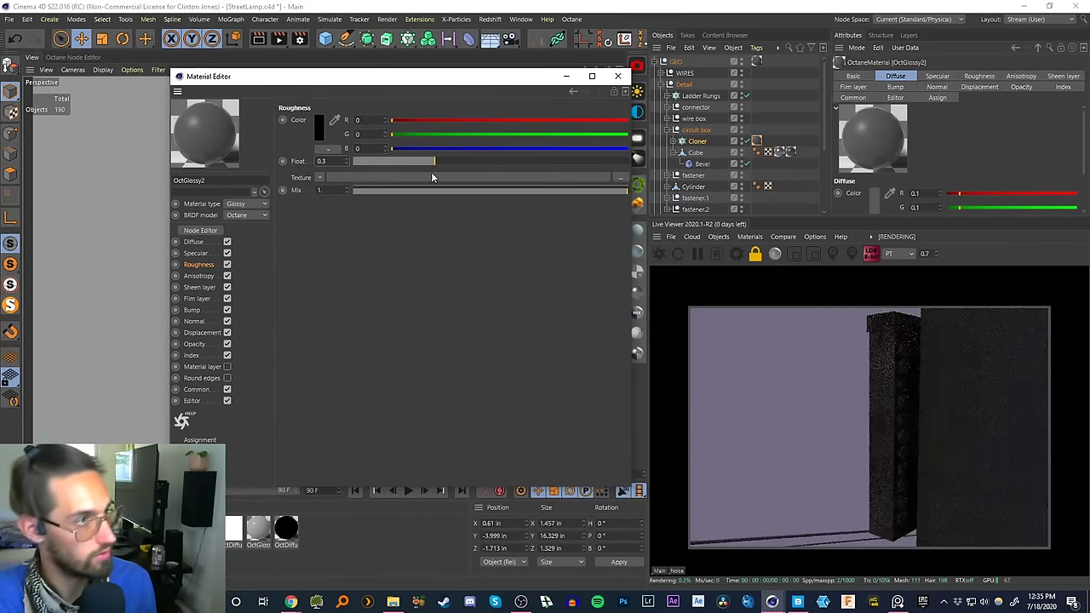
click(617, 76)
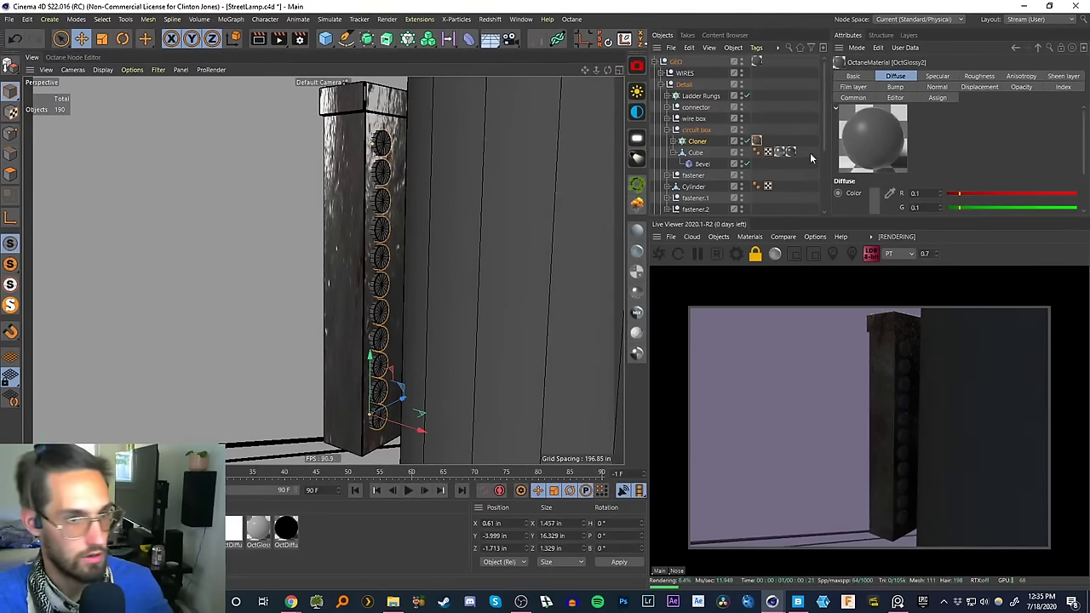
- Set the glossy material's diffuse red, green and blue values to 0.01 each
click(919, 193)
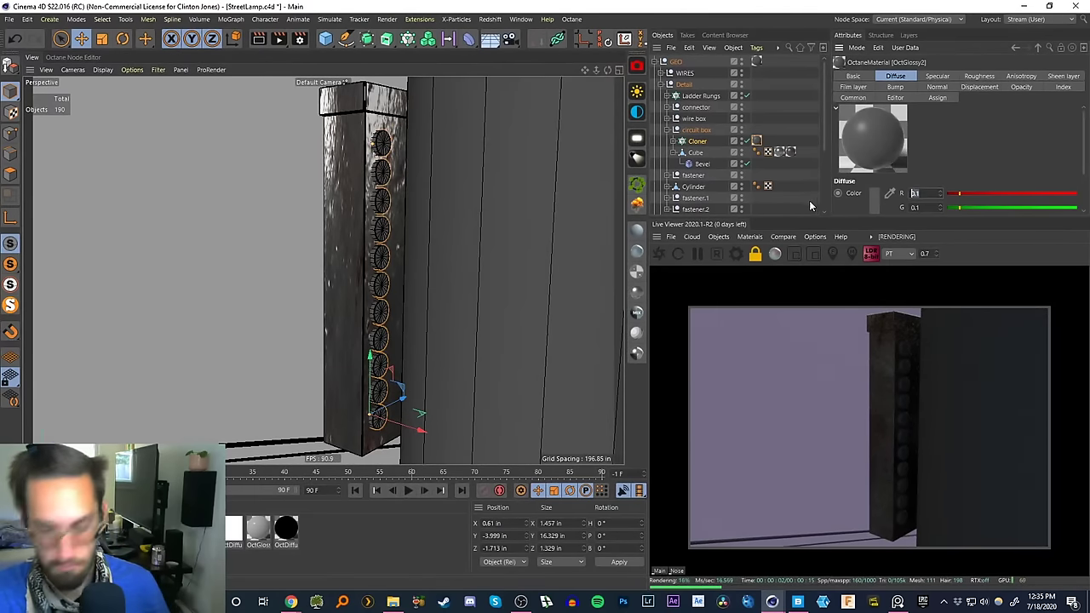
click(921, 206)
text(.01)
drag(1082, 166, 1082, 189)
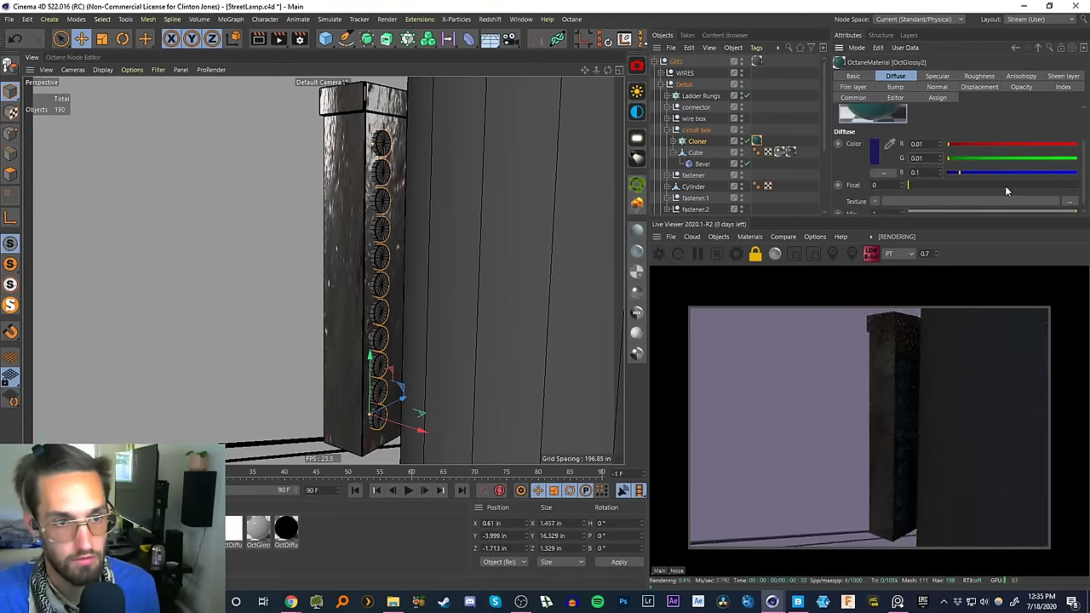
drag(924, 172, 866, 175)
text(.01)
key(Return)
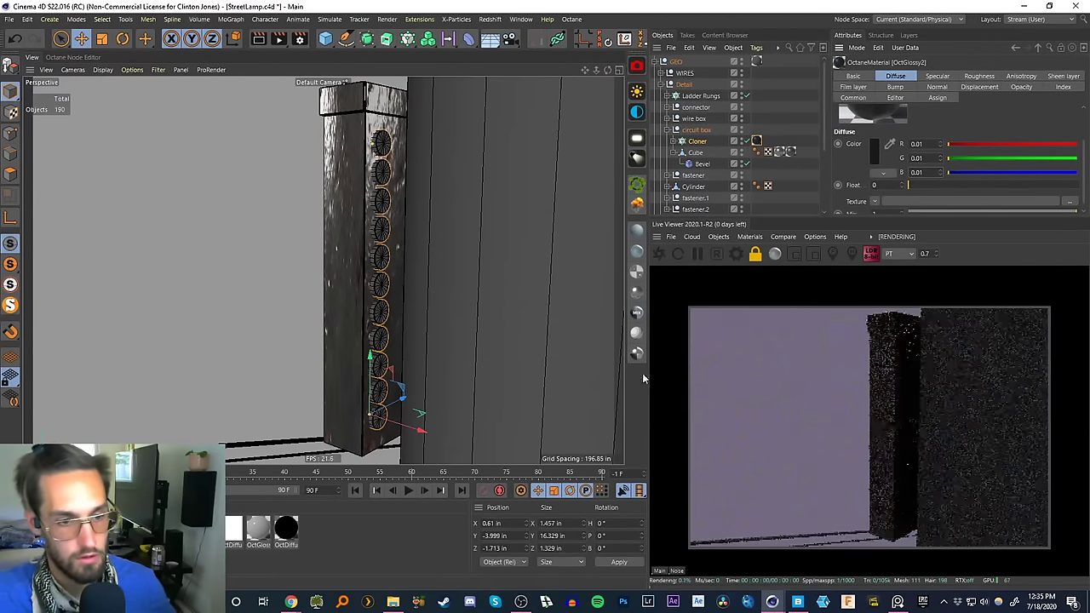
click(363, 537)
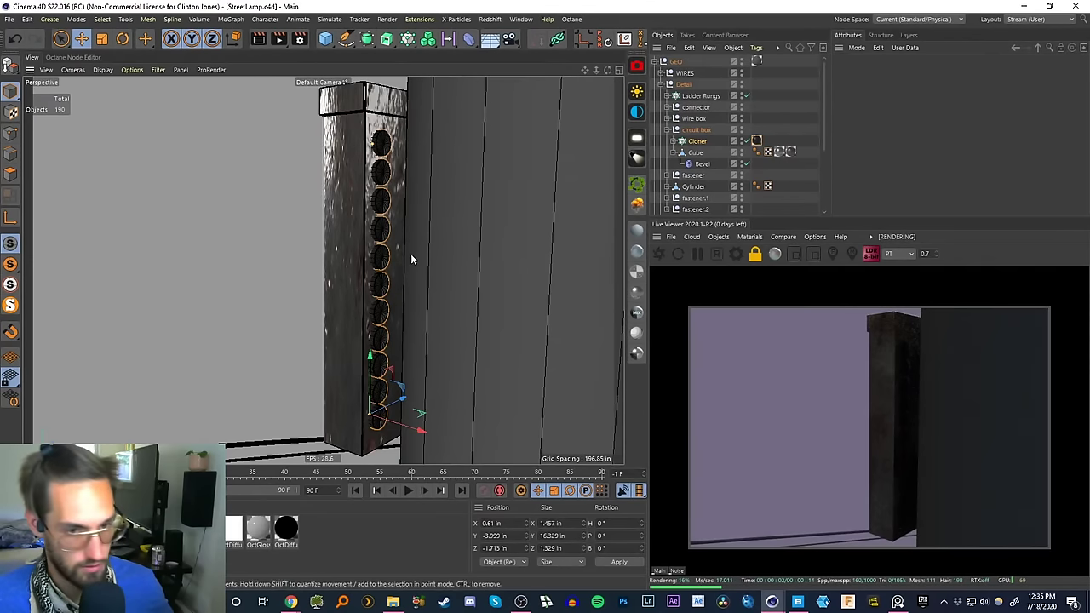
- Examine the circuit box in the scene and the pole's rungs, fasteners and box in the reference photos
scroll(398, 201, up, 5)
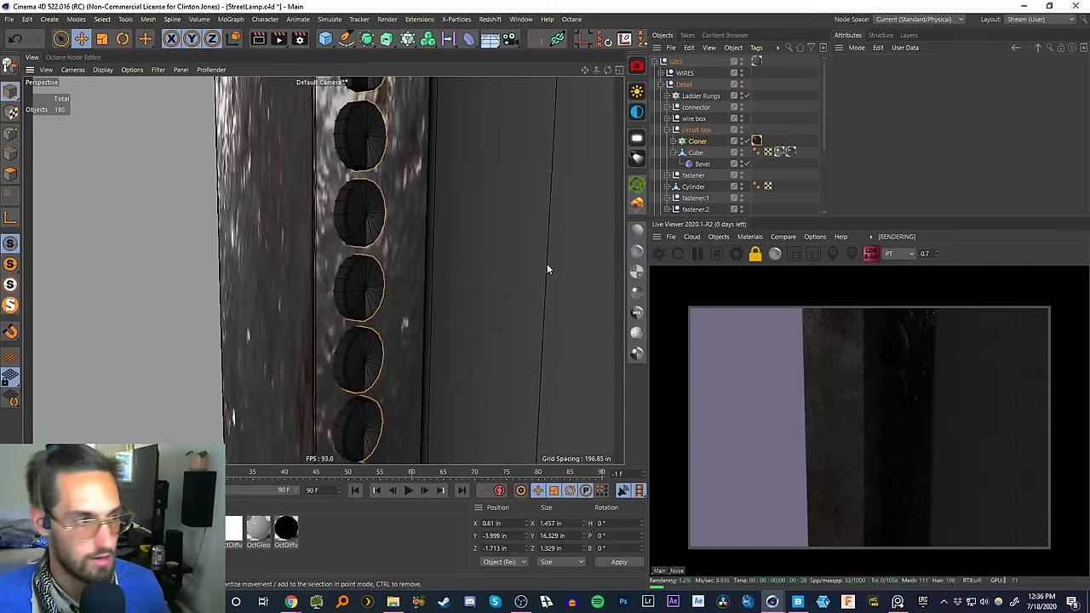
scroll(546, 269, down, 8)
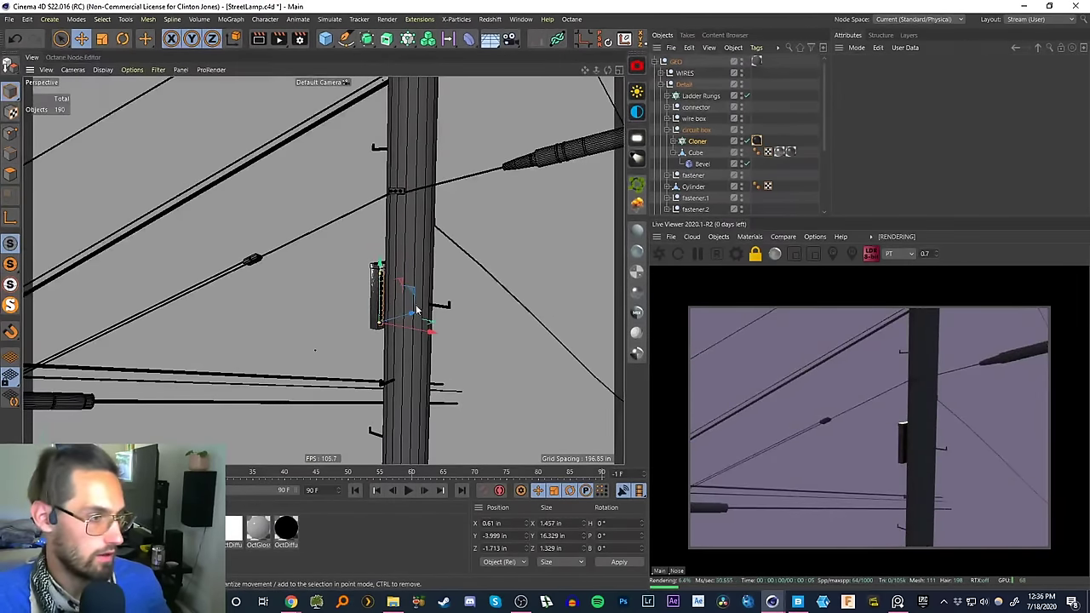
scroll(415, 304, up, 10)
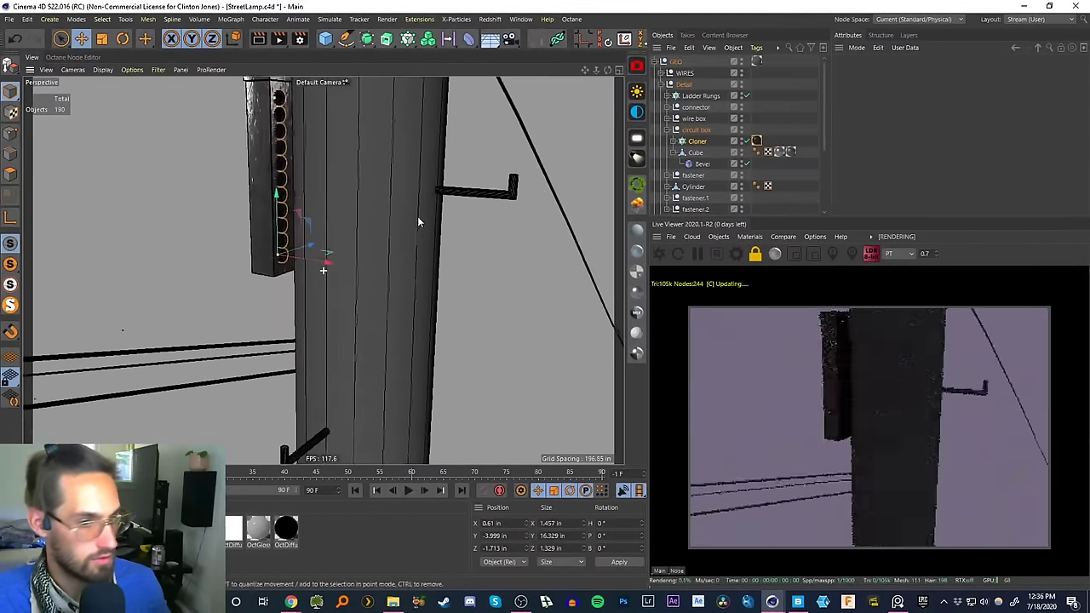
alt+middle_drag(418, 221, 420, 199)
right_drag(1088, 323, 1088, 238)
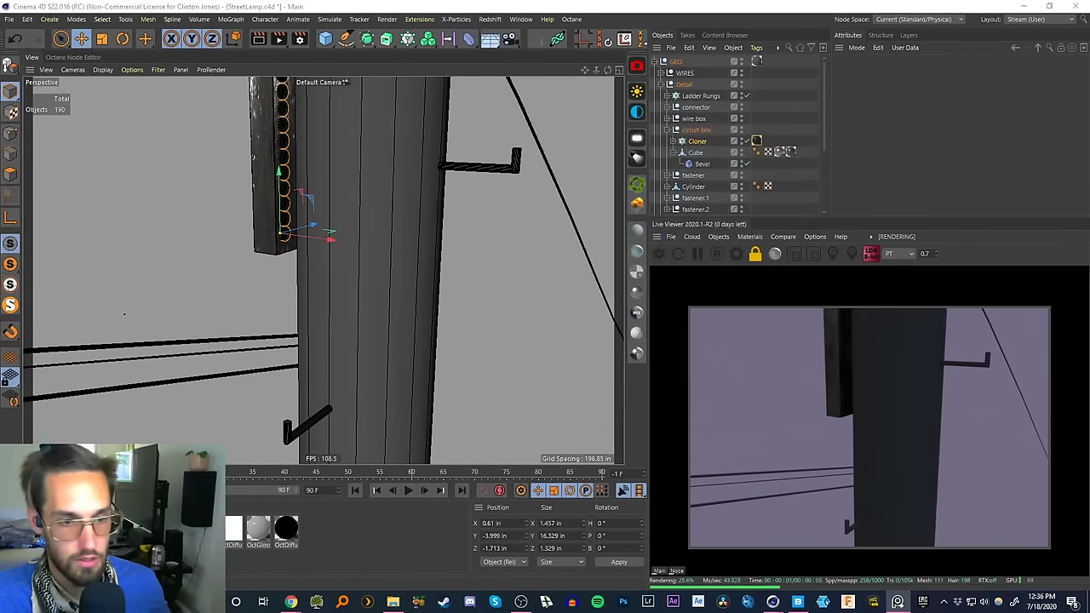
right_drag(1089, 357, 607, 360)
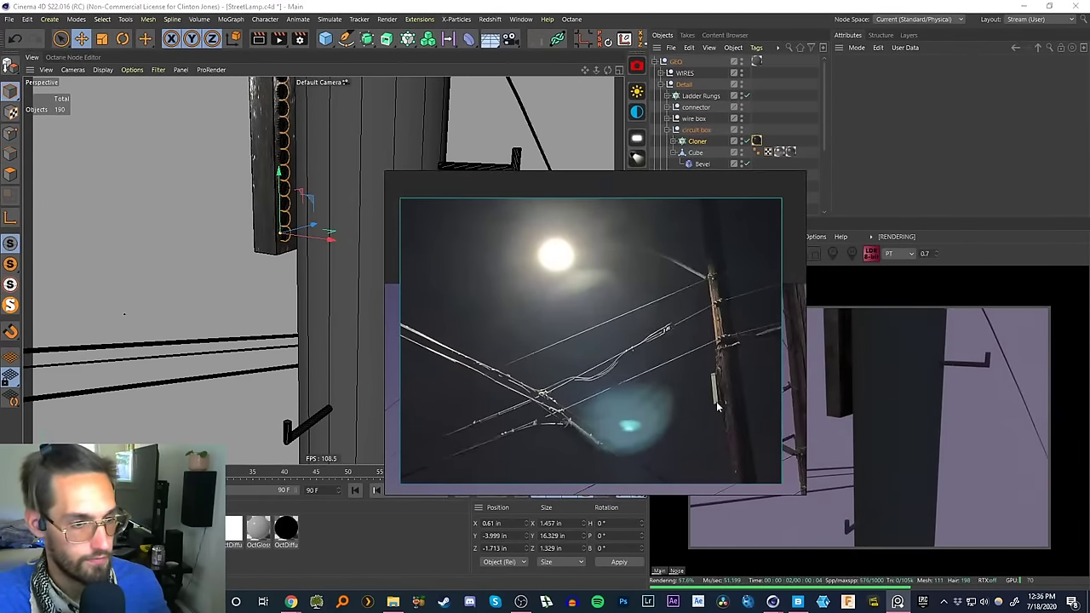
drag(717, 402, 703, 159)
right_drag(720, 391, 703, 310)
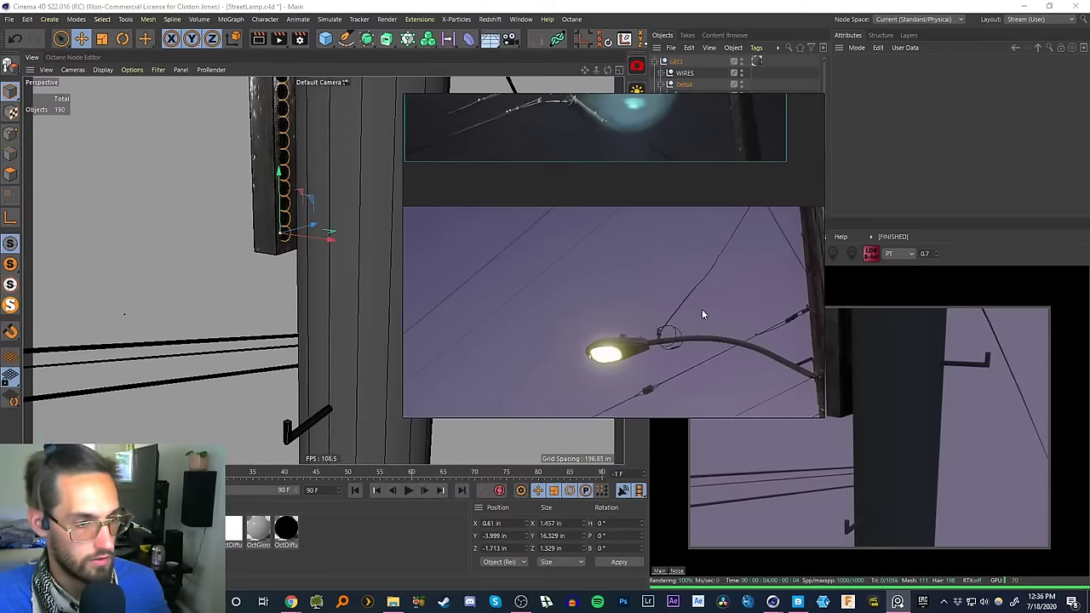
scroll(701, 310, down, 5)
mouse_move(799, 366)
right_down()
mouse_move(784, 368)
mouse_move(796, 370)
right_up()
drag(742, 354, 680, 250)
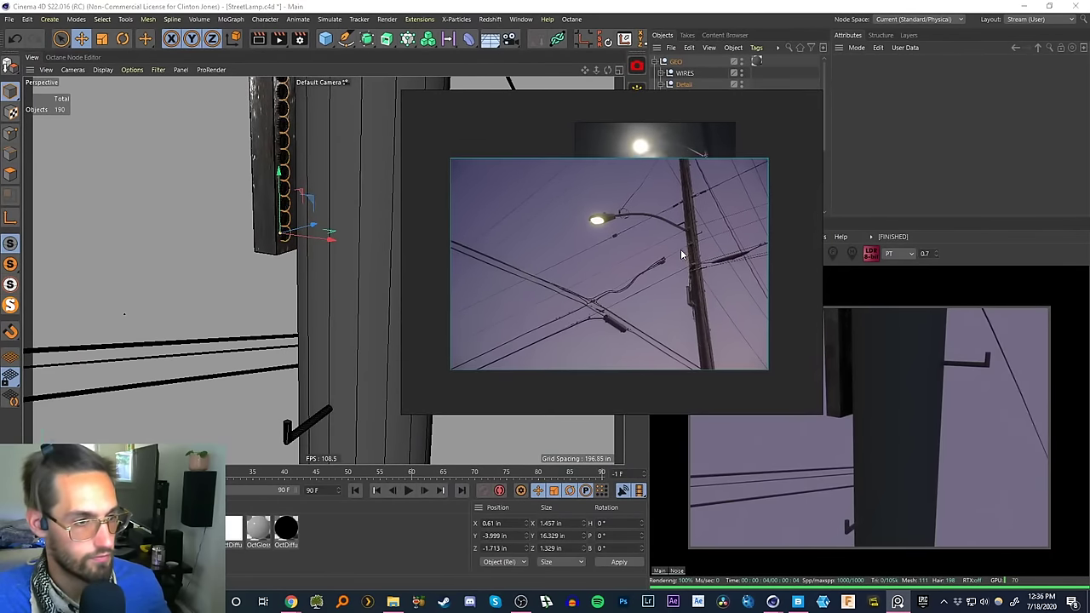
scroll(680, 249, up, 6)
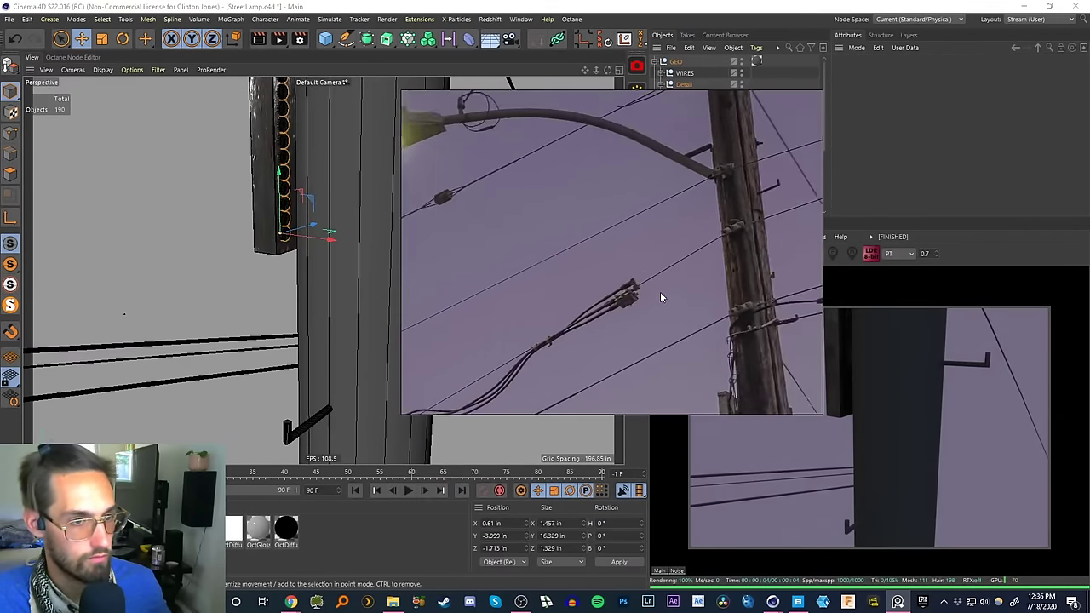
middle_drag(770, 296, 659, 313)
scroll(654, 289, up, 3)
middle_drag(601, 333, 613, 380)
scroll(667, 303, up, 3)
scroll(667, 294, down, 1)
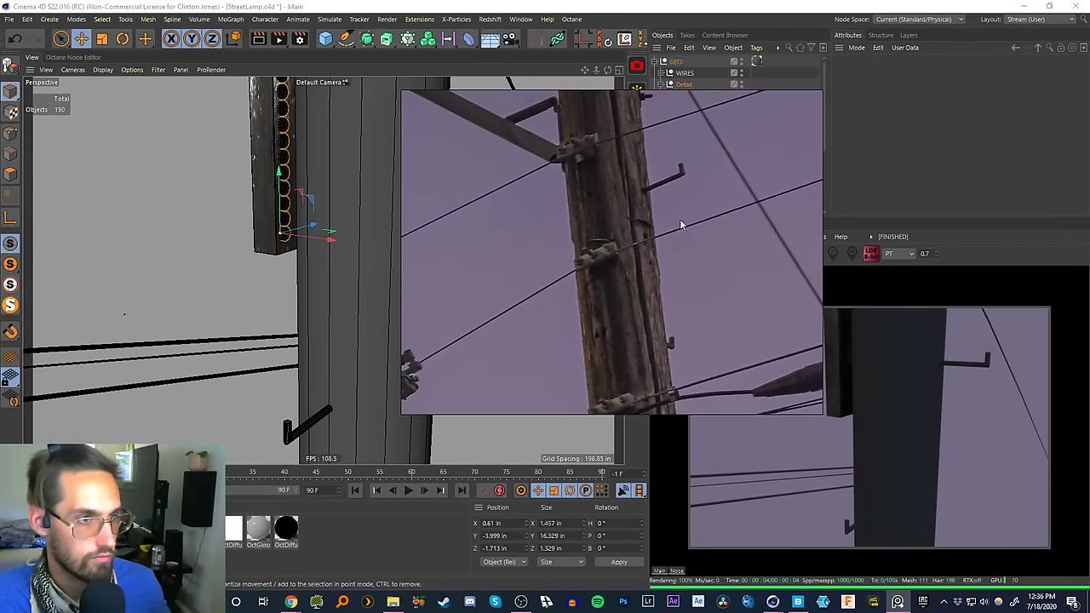
middle_drag(674, 186, 679, 194)
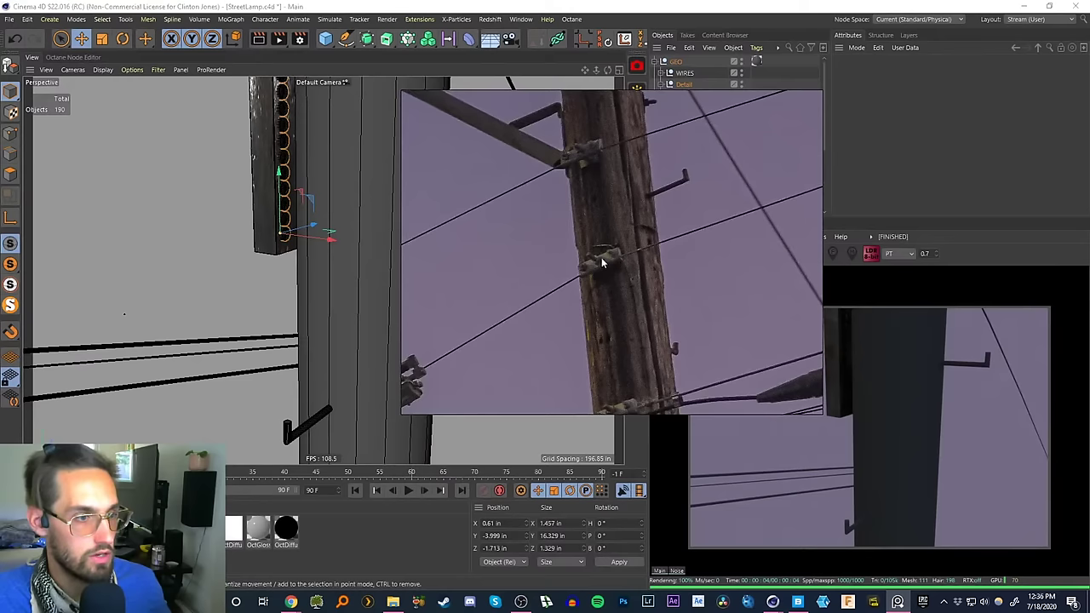
middle_drag(602, 262, 601, 238)
right_drag(601, 238, 1089, 300)
- Open the C_Iron_Corroded_Stained material's node graph and move the Transform value node clear of the image nodes
alt+drag(386, 226, 332, 310)
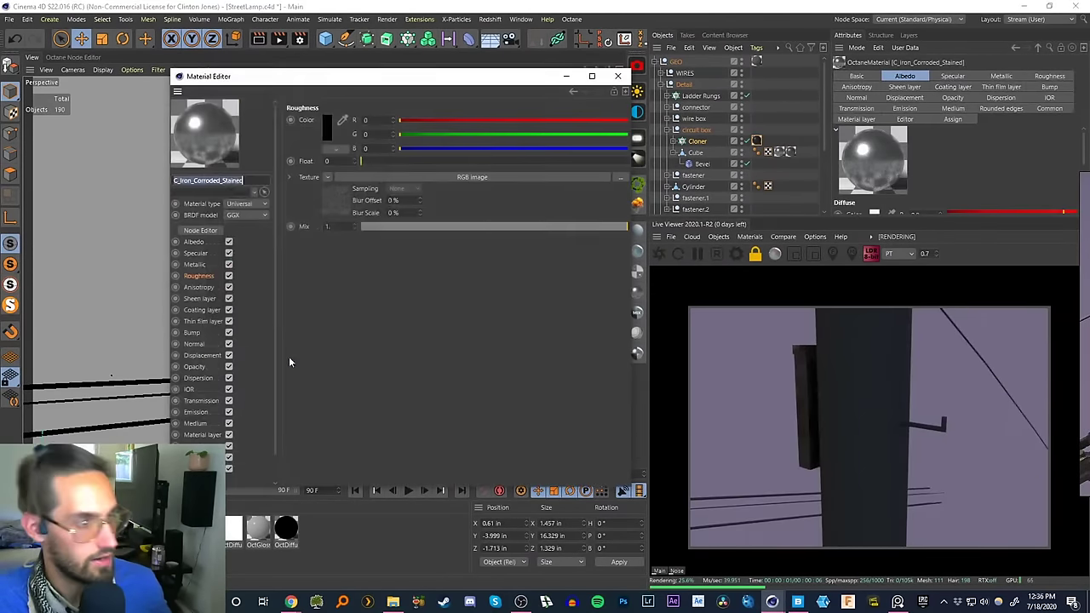
click(199, 230)
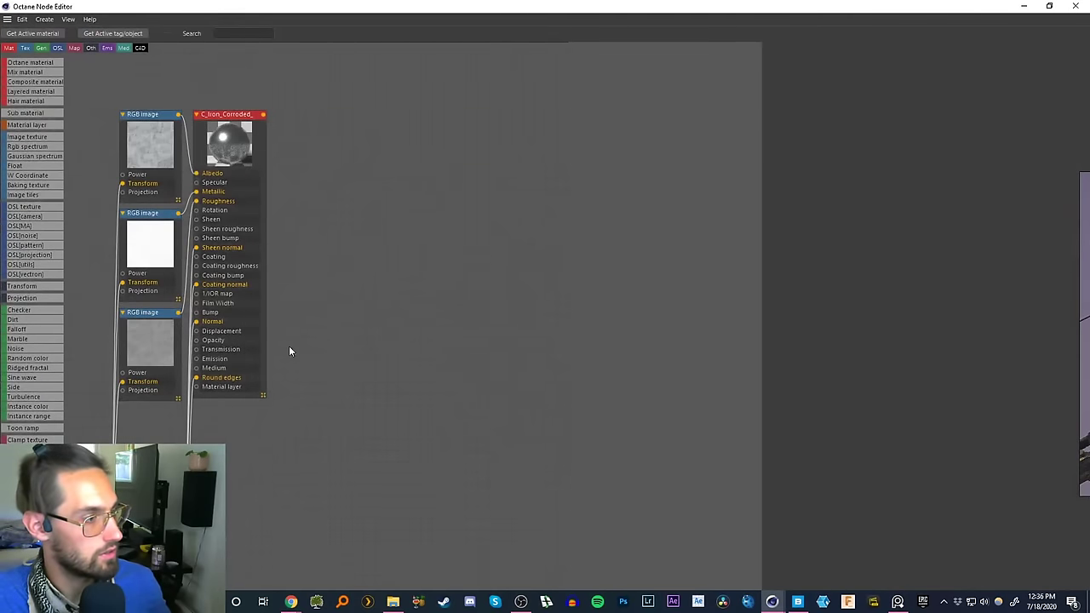
middle_drag(316, 363, 594, 110)
drag(539, 299, 314, 462)
drag(440, 387, 438, 190)
middle_drag(316, 147, 318, 415)
click(323, 380)
drag(351, 430, 200, 302)
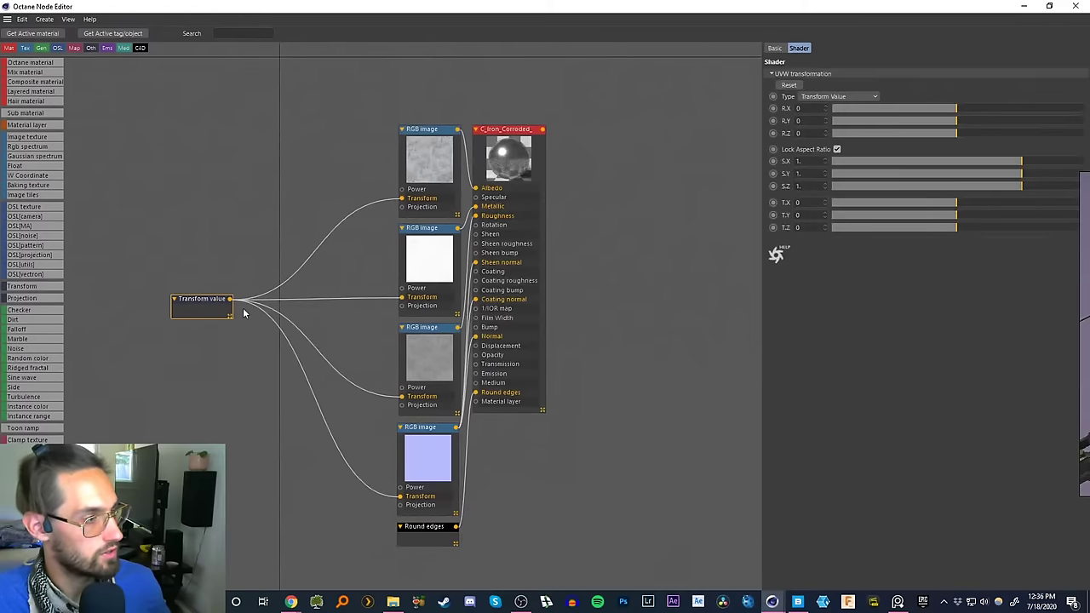
- Add a Texture Projection node to the roughness image and connect it to the projection inputs of all four RGB image nodes
click(414, 353)
click(790, 235)
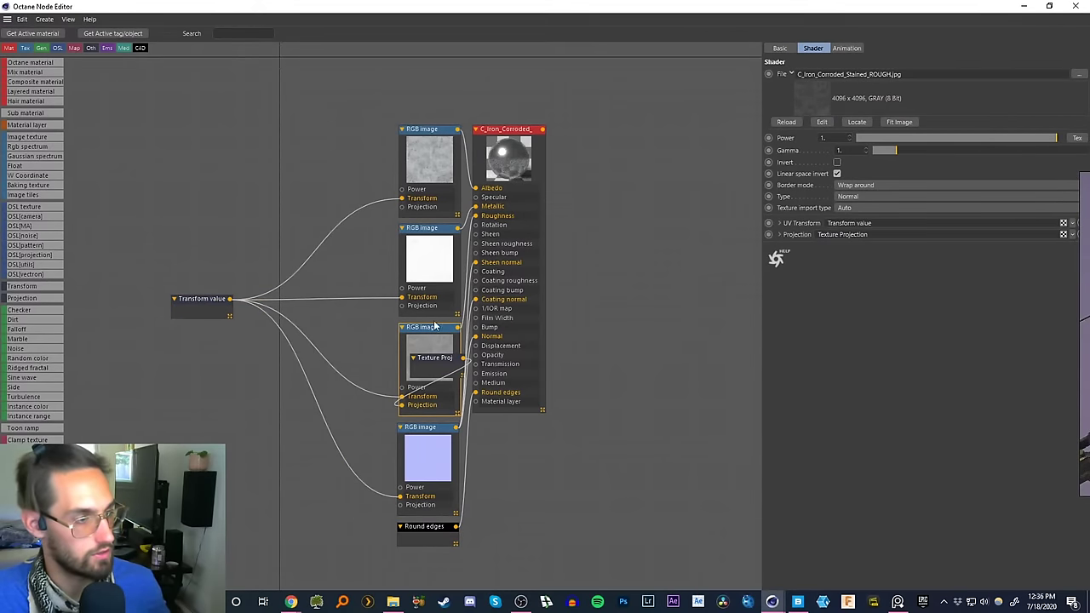
drag(436, 363, 392, 314)
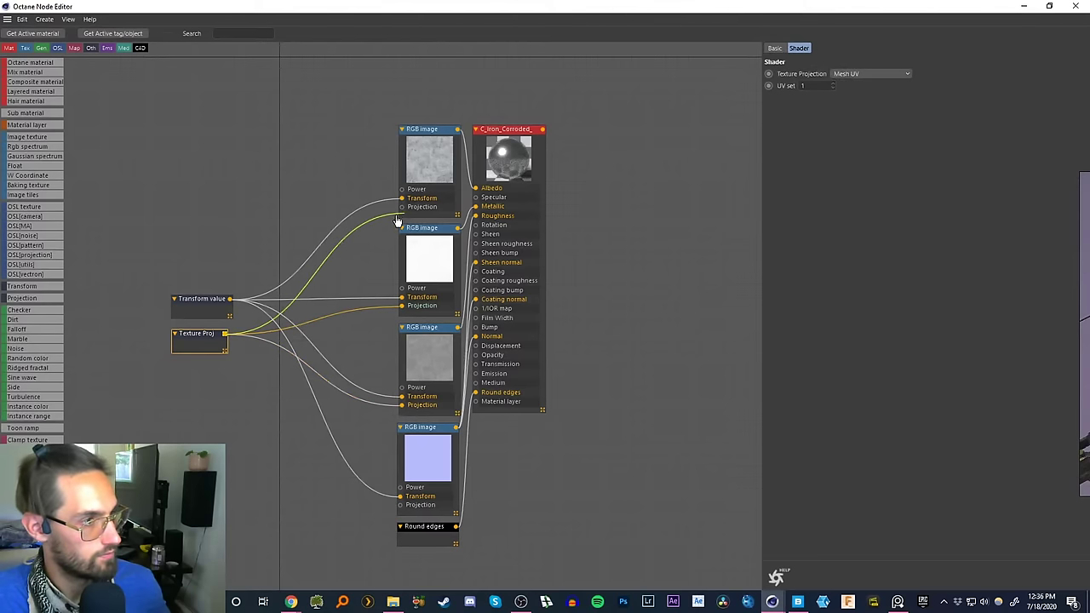
drag(395, 222, 396, 211)
drag(380, 408, 401, 505)
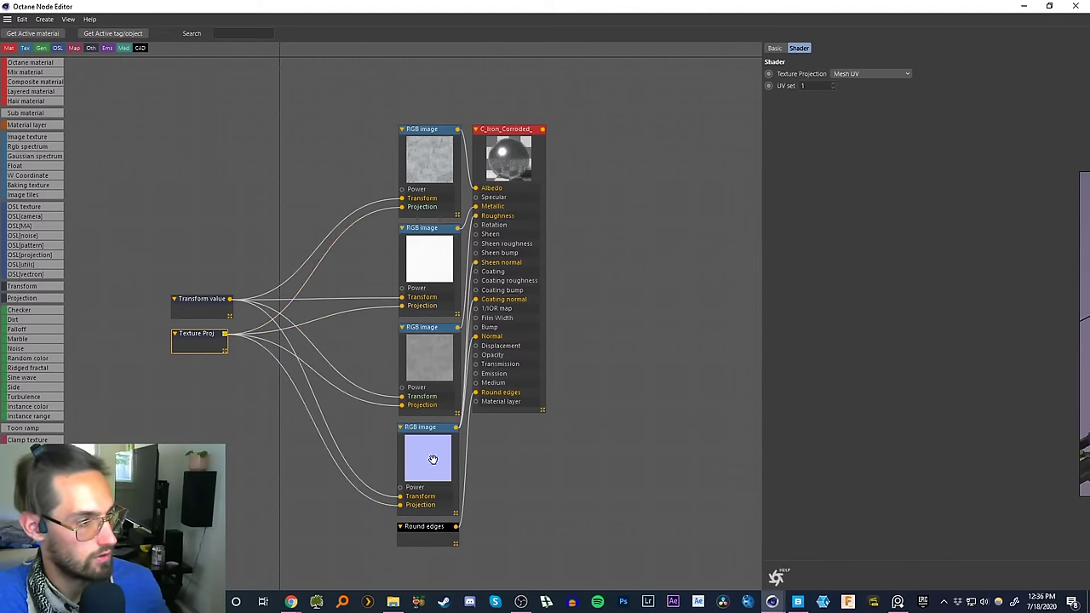
- Change the shared Texture Projection node's projection type and close the node and material editors
click(212, 316)
click(198, 332)
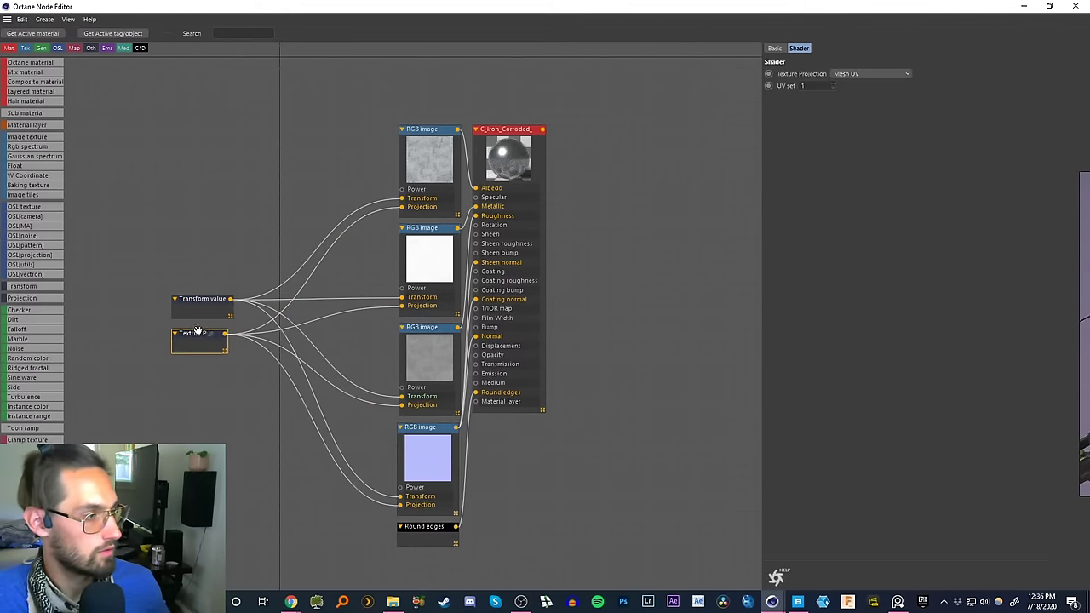
click(904, 73)
click(856, 86)
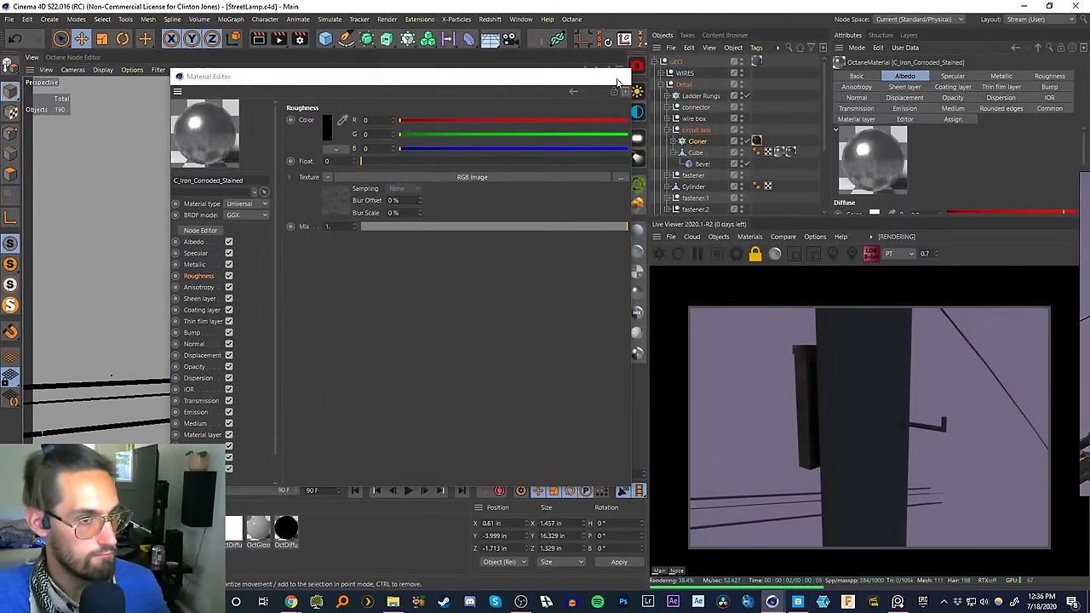
click(618, 78)
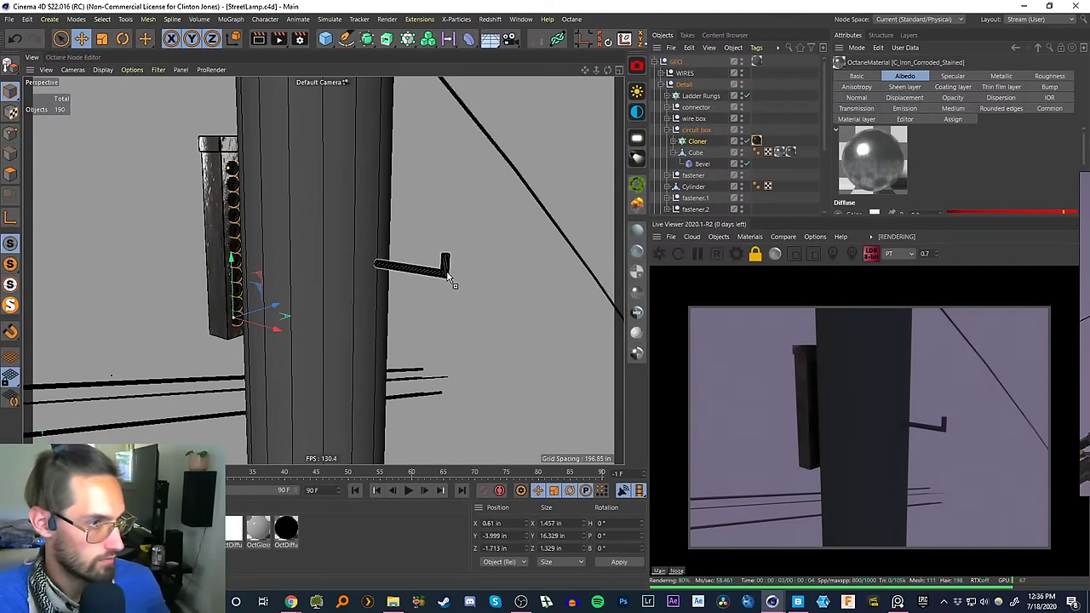
- Try the C_Iron_Corroded_Stained and C_Rusted_Metal_06 materials on the ladder rung beside the circuit box, and undo the assignment
drag(453, 284, 446, 267)
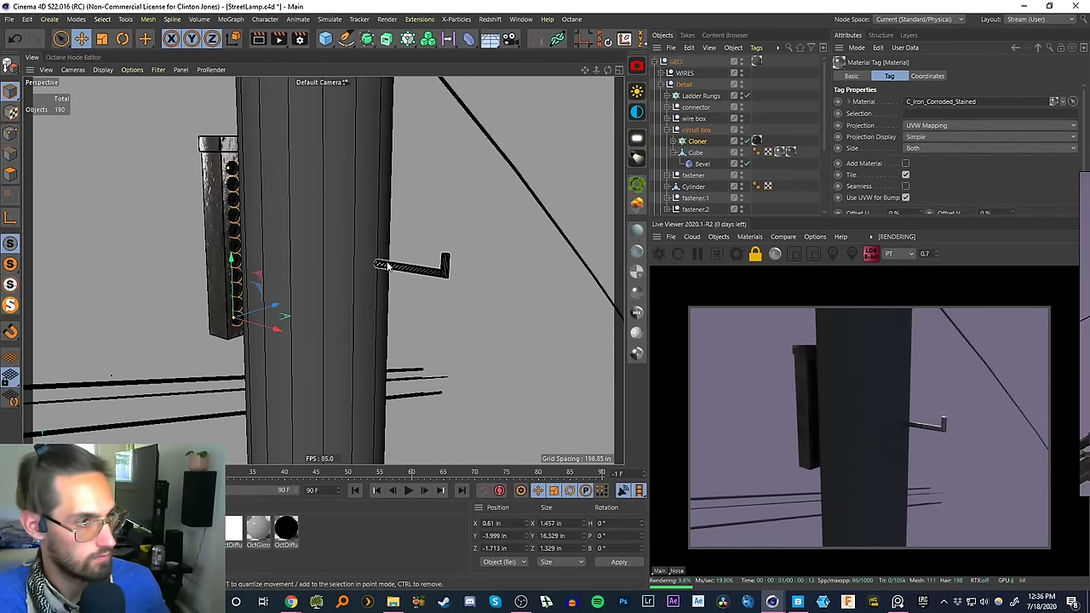
scroll(387, 267, up, 5)
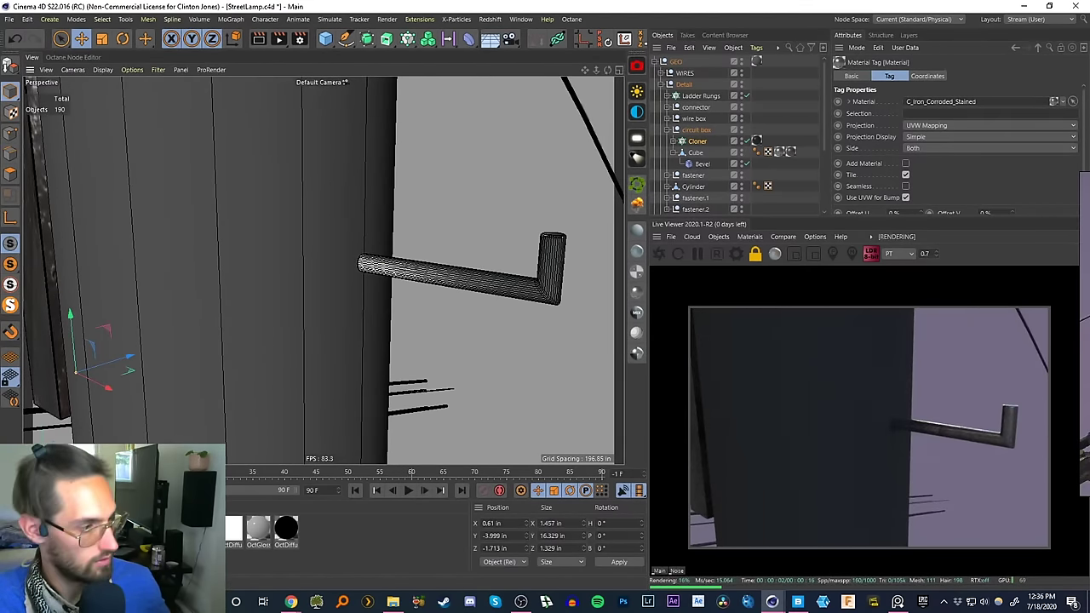
drag(488, 262, 476, 287)
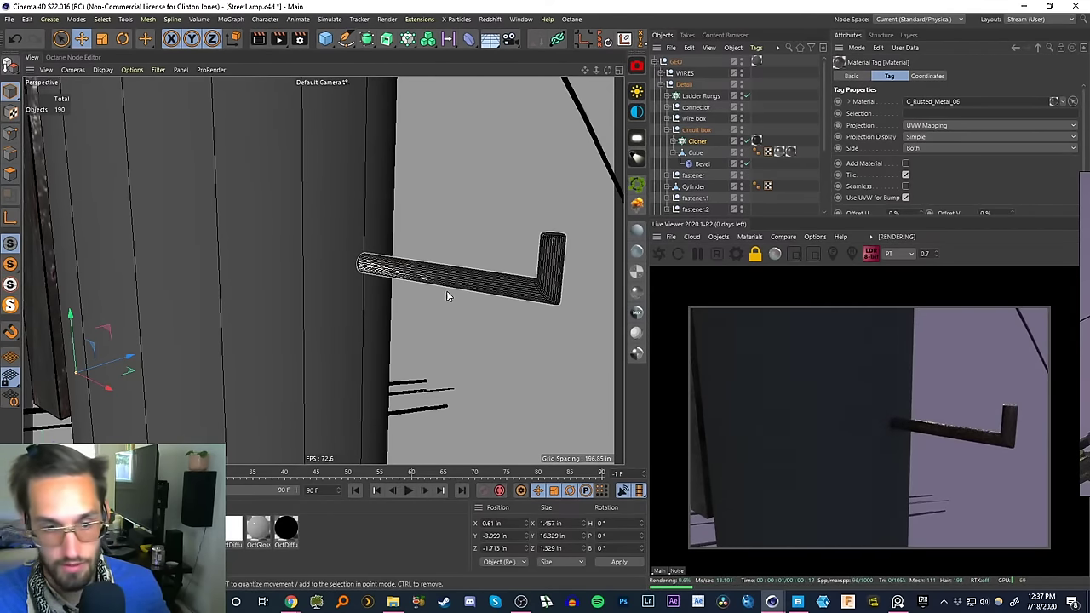
alt+right_drag(352, 298, 297, 384)
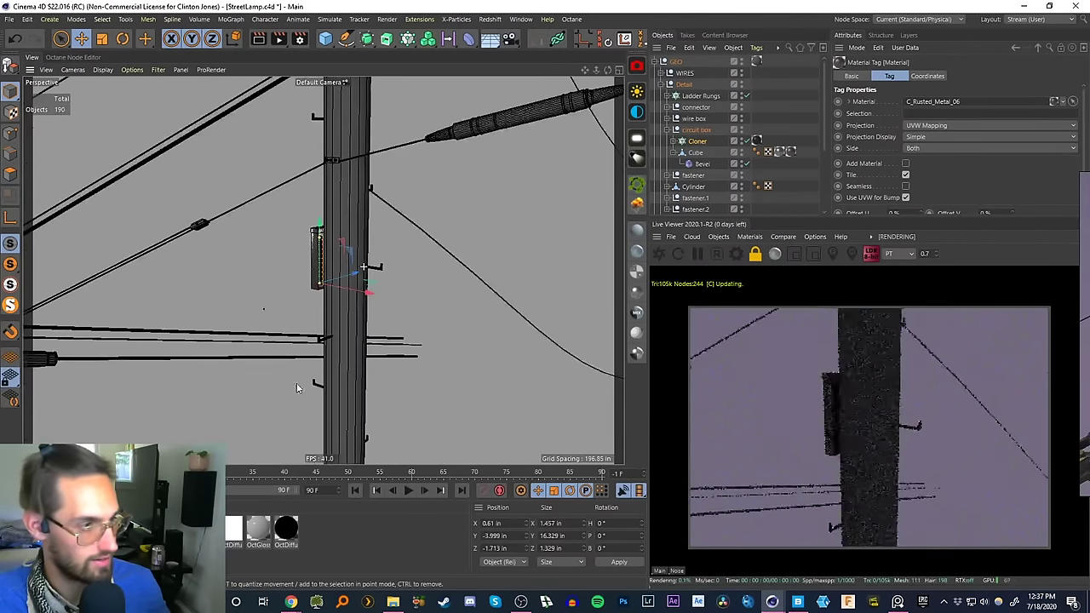
alt+middle_drag(338, 349, 337, 361)
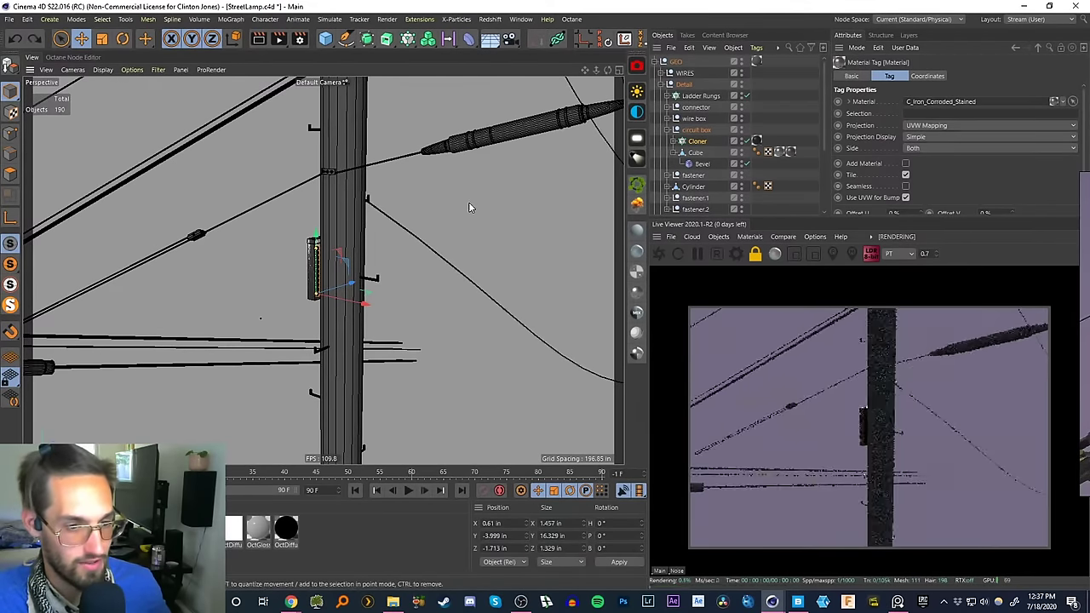
key(ctrl+z)
- Assign the C_Rusted_Metal_06 material to the Ladder Rungs cloner and check a rung up close
click(374, 281)
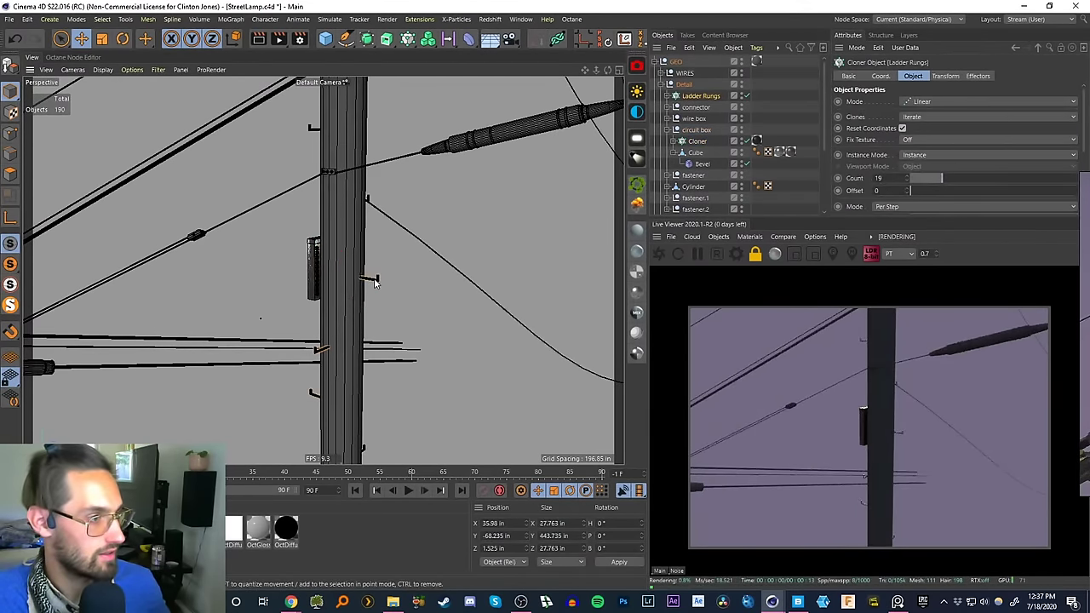
scroll(375, 281, up, 4)
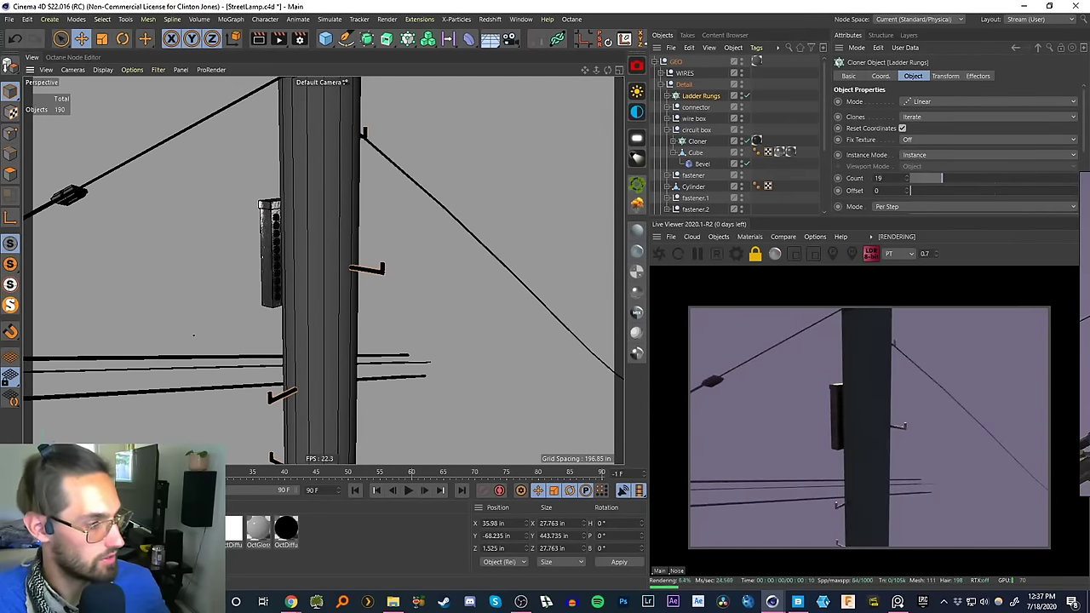
drag(202, 406, 702, 96)
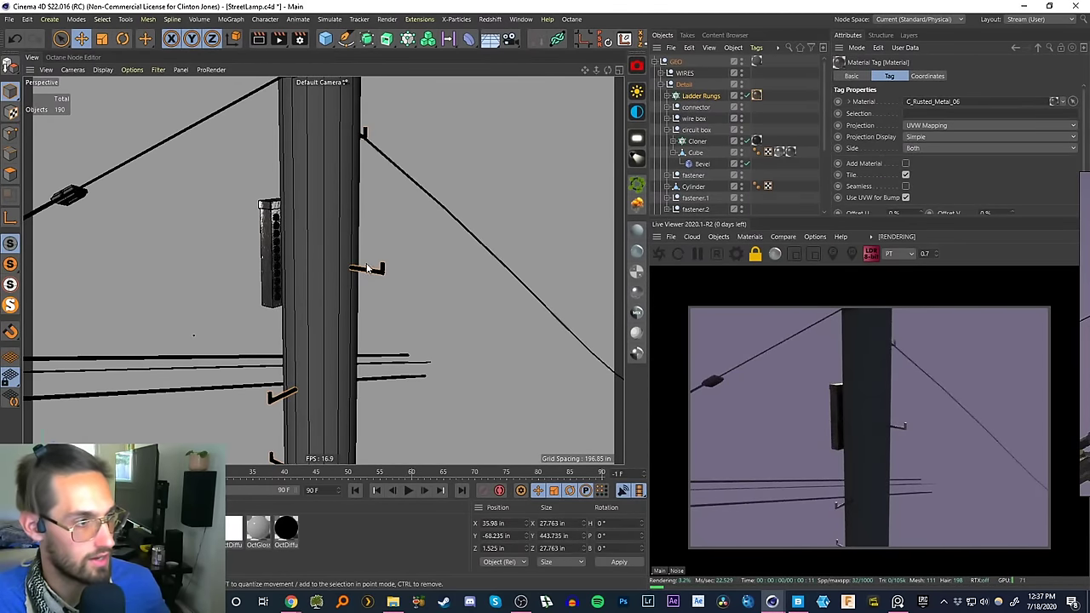
alt+middle_drag(360, 282, 378, 270)
scroll(379, 271, up, 5)
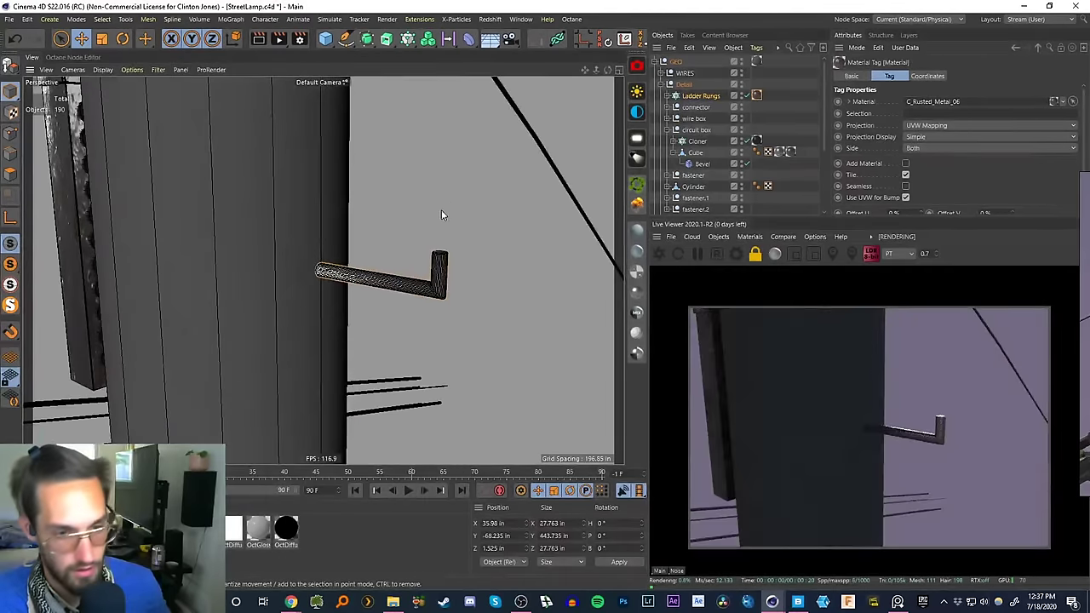
alt+drag(394, 245, 346, 280)
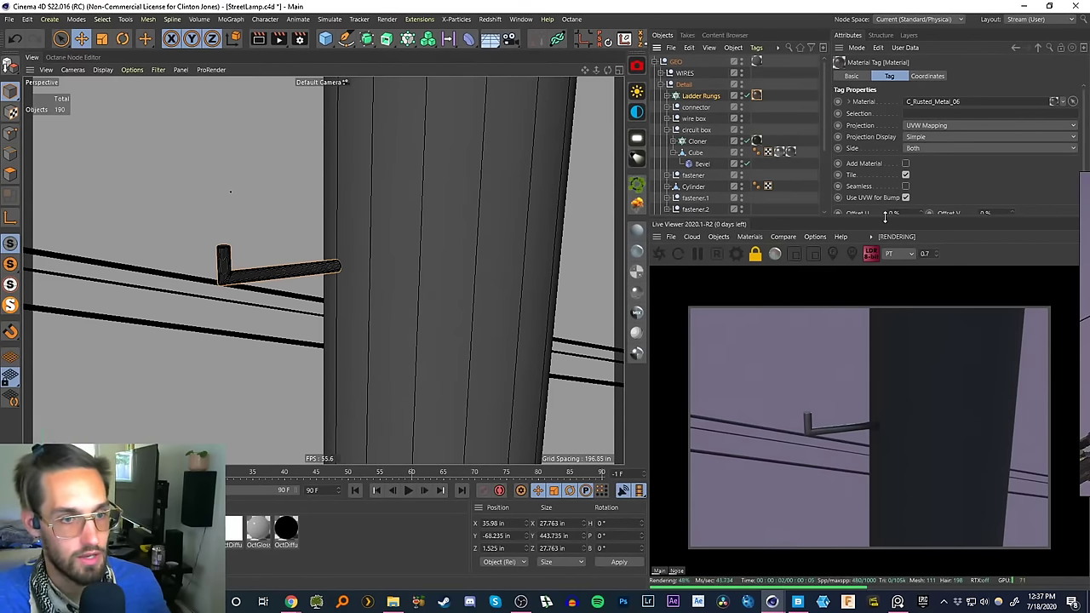
- Set both Tiles U and Tiles V of the Ladder Rungs material tag to 10
drag(884, 215, 885, 257)
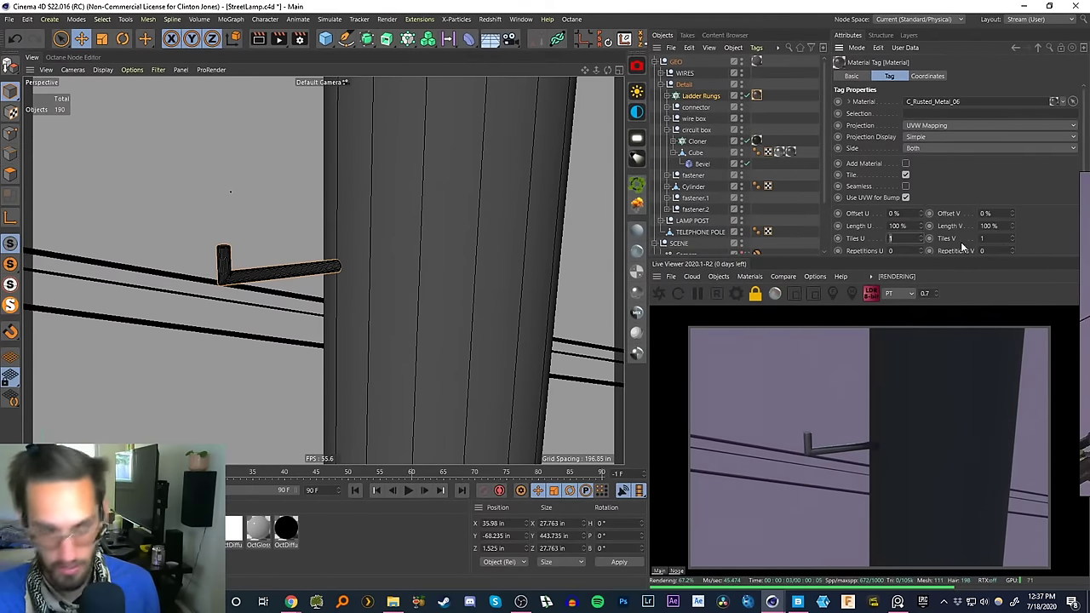
text(0)
key(Tab)
text(10)
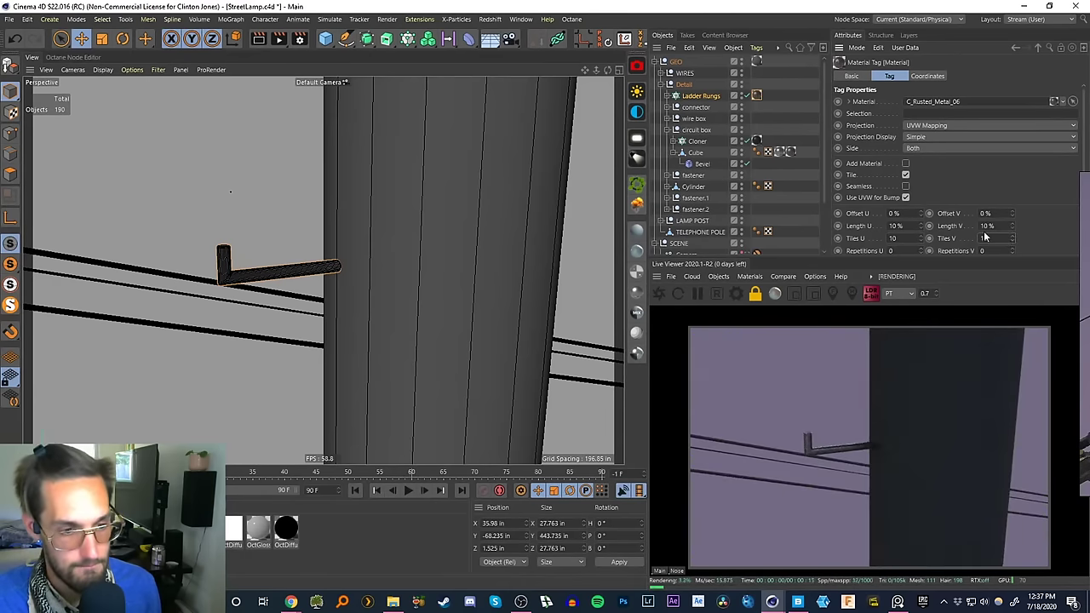
- Set both Tiles U and Tiles V of the Ladder Rungs material tag to 100
text(0)
key(Tab)
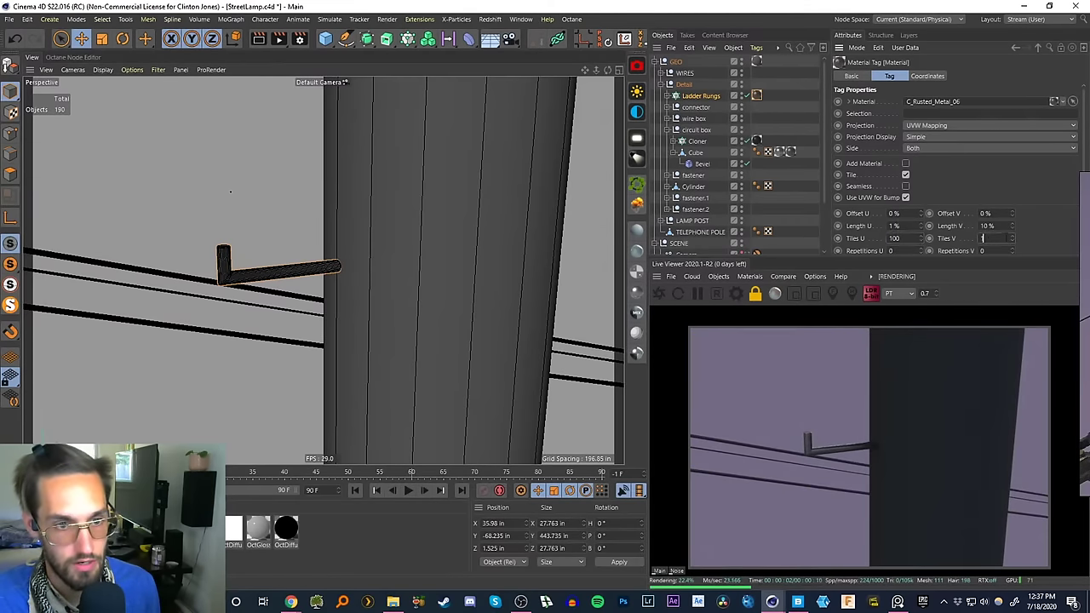
text(100)
key(Tab)
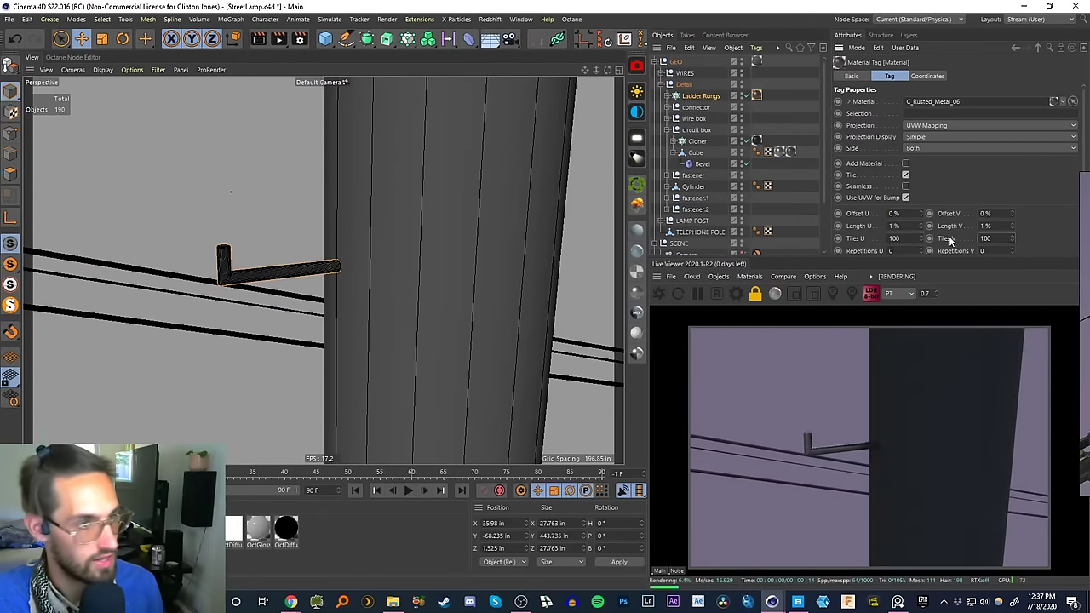
- Set both Tiles U and Tiles V of the Ladder Rungs material tag to 1 and inspect a rung up close
click(669, 96)
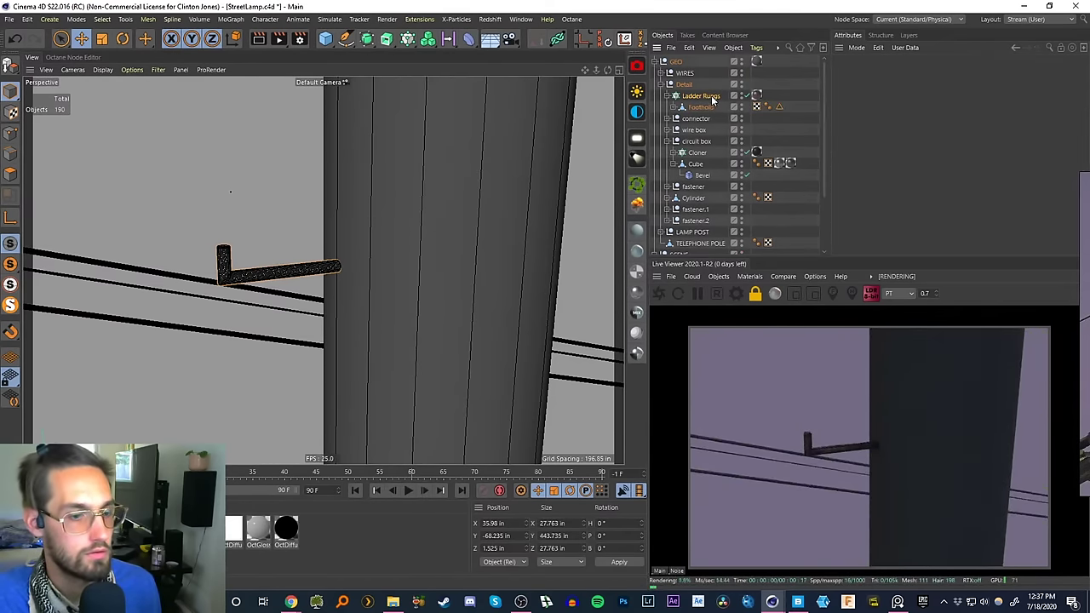
click(718, 97)
click(756, 95)
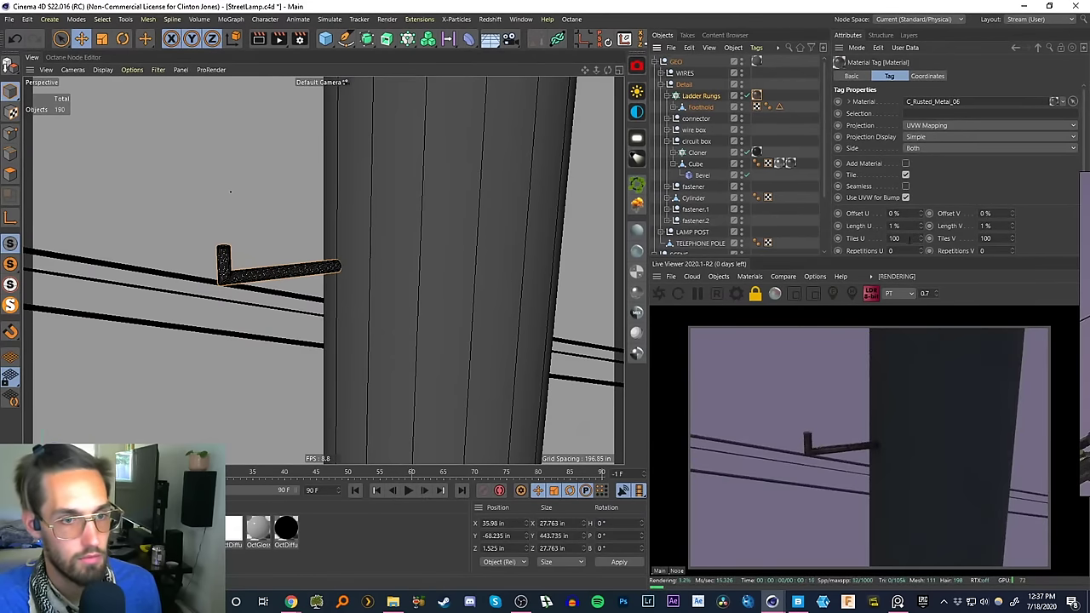
text(1)
key(Tab)
text(1)
key(Return)
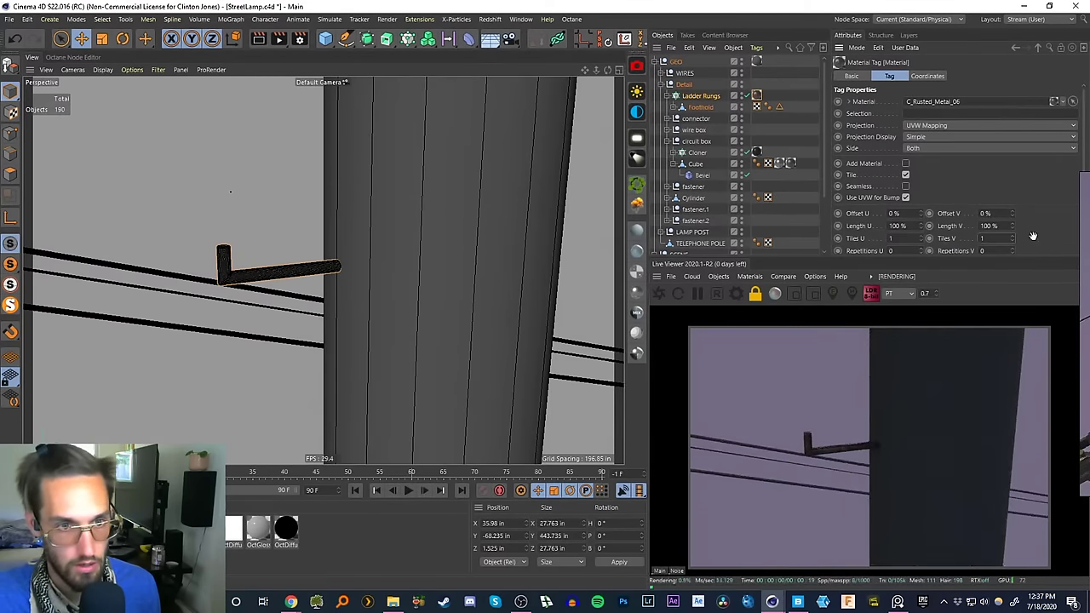
scroll(359, 214, up, 5)
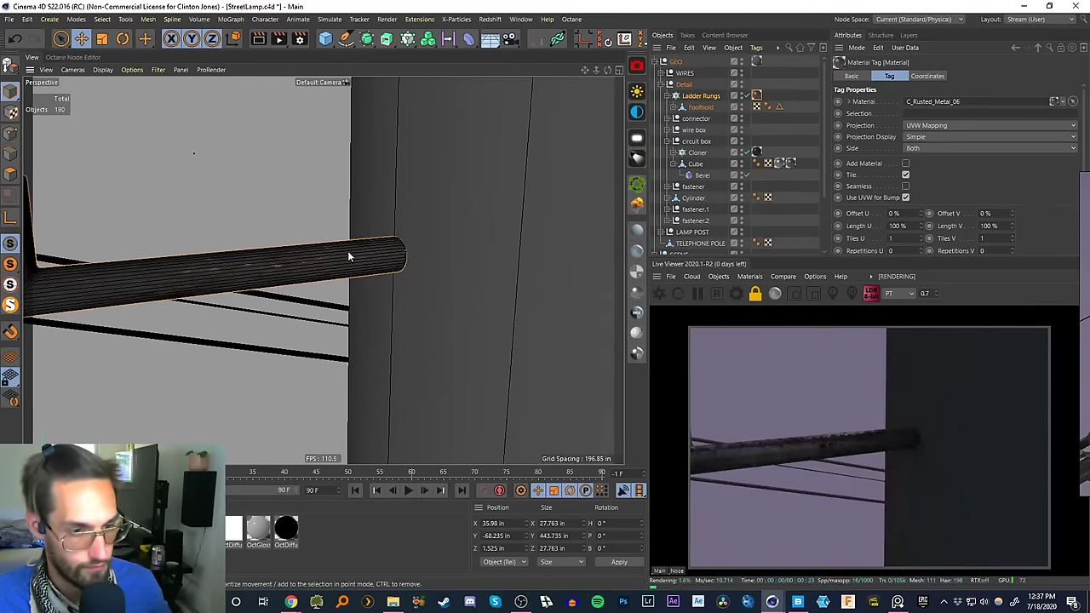
scroll(348, 255, down, 5)
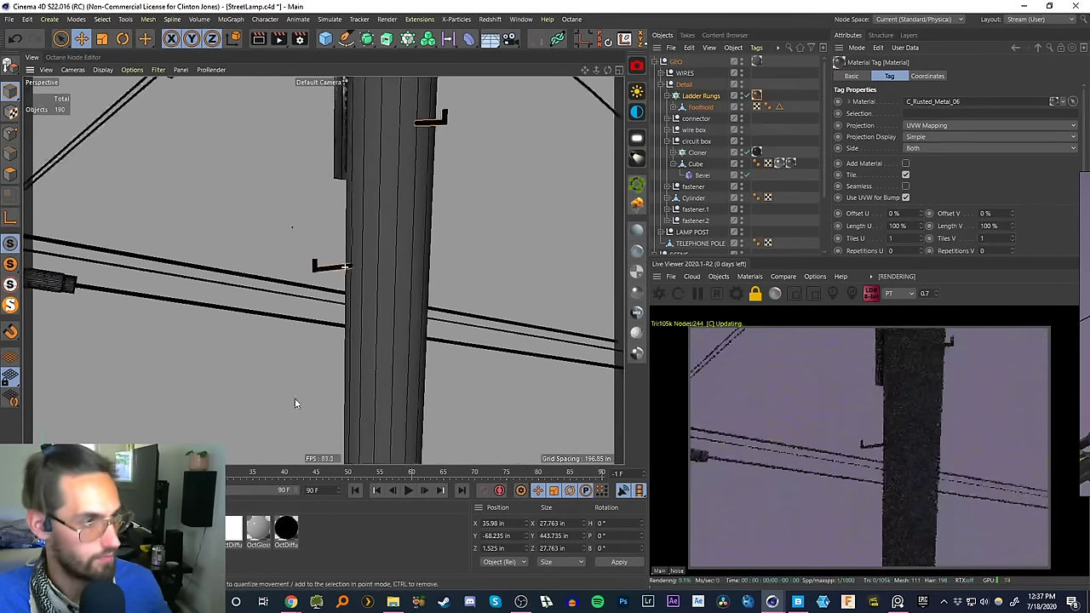
scroll(383, 275, down, 5)
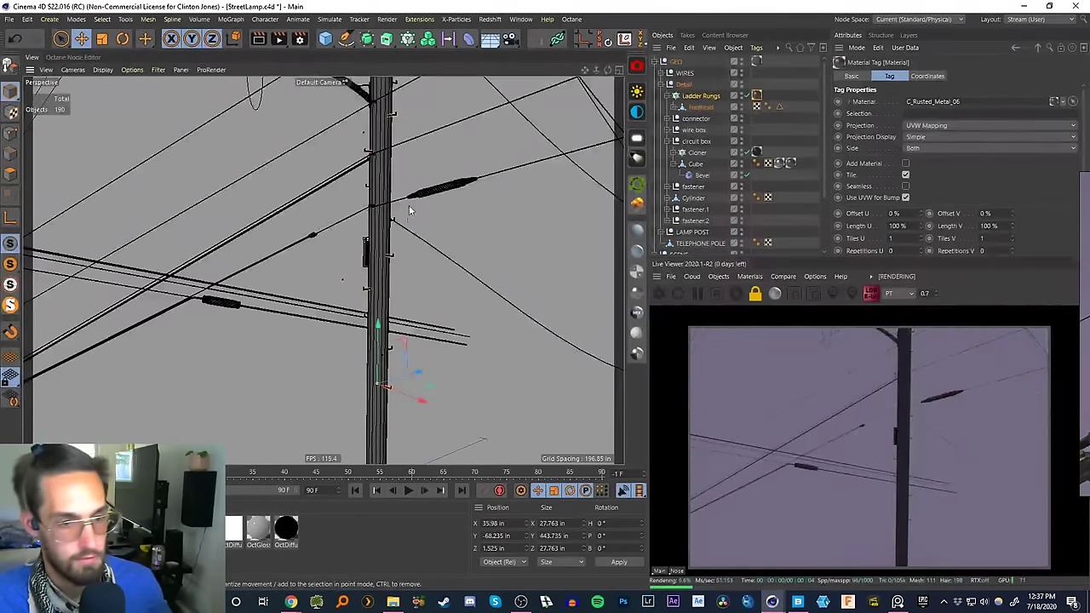
scroll(383, 243, down, 5)
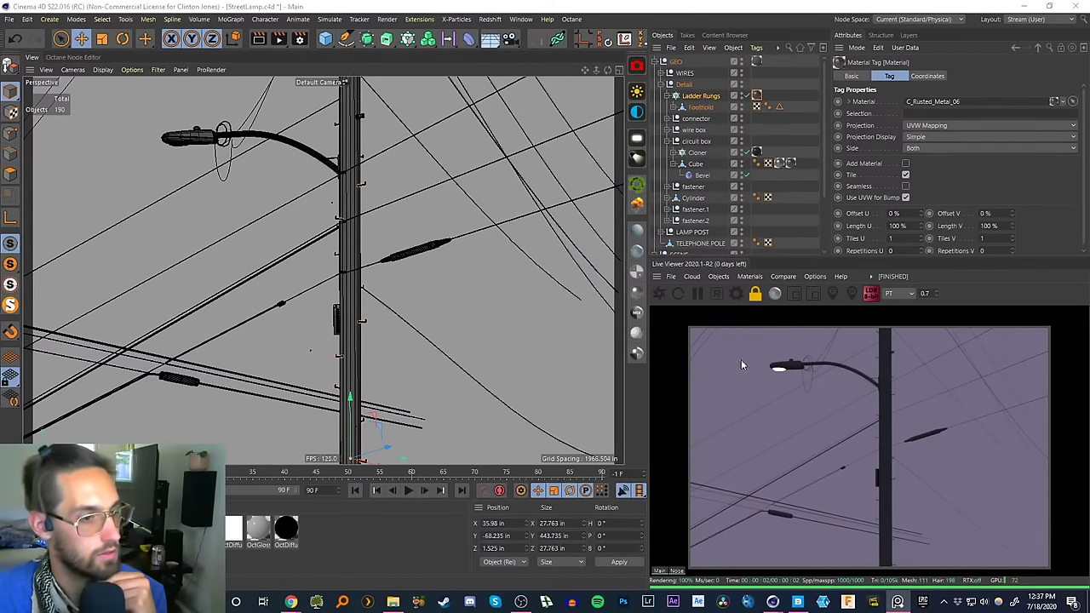
- Open the Octane LiveDB material library and browse the local Organics and Plastics categories
right_click(815, 397)
click(449, 540)
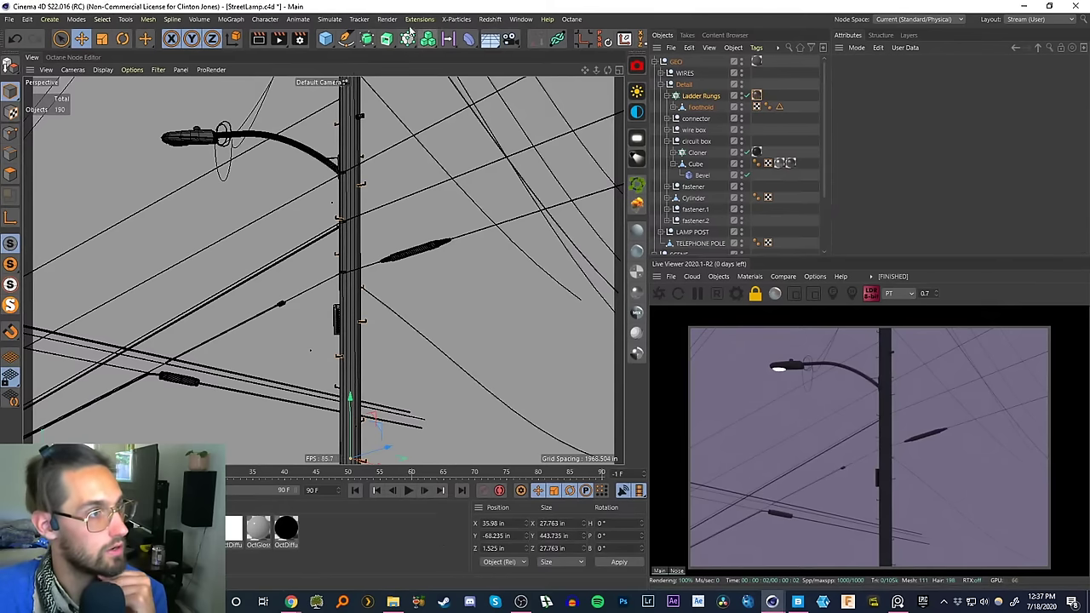
click(749, 276)
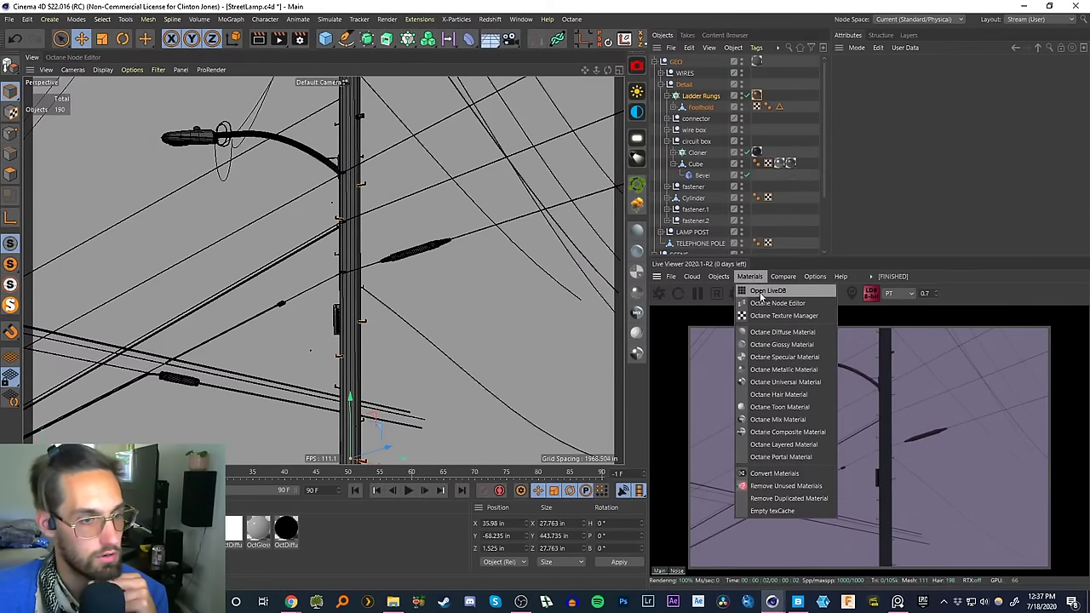
click(759, 296)
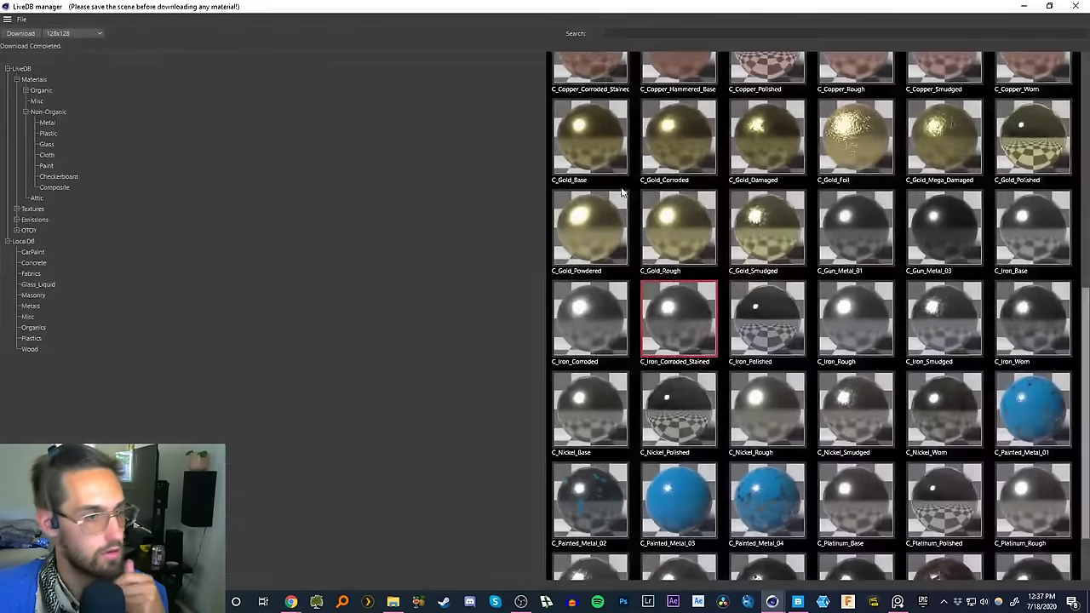
click(33, 328)
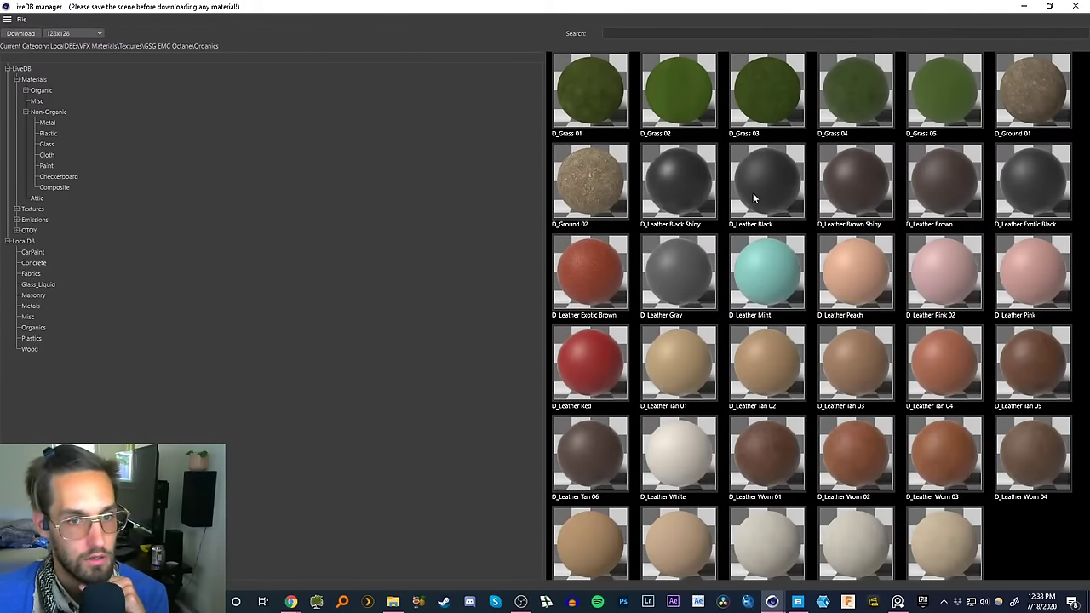
click(31, 339)
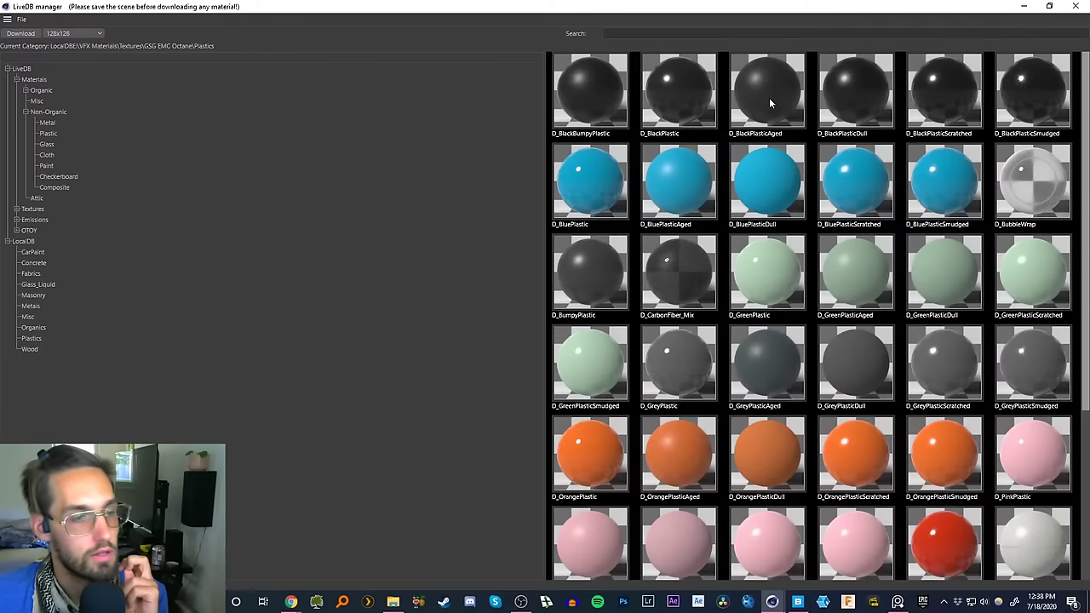
- Download the D_Rubber material from the Plastics category into the scene and minimize the material library
drag(1083, 235, 1083, 414)
scroll(1021, 311, down, 1)
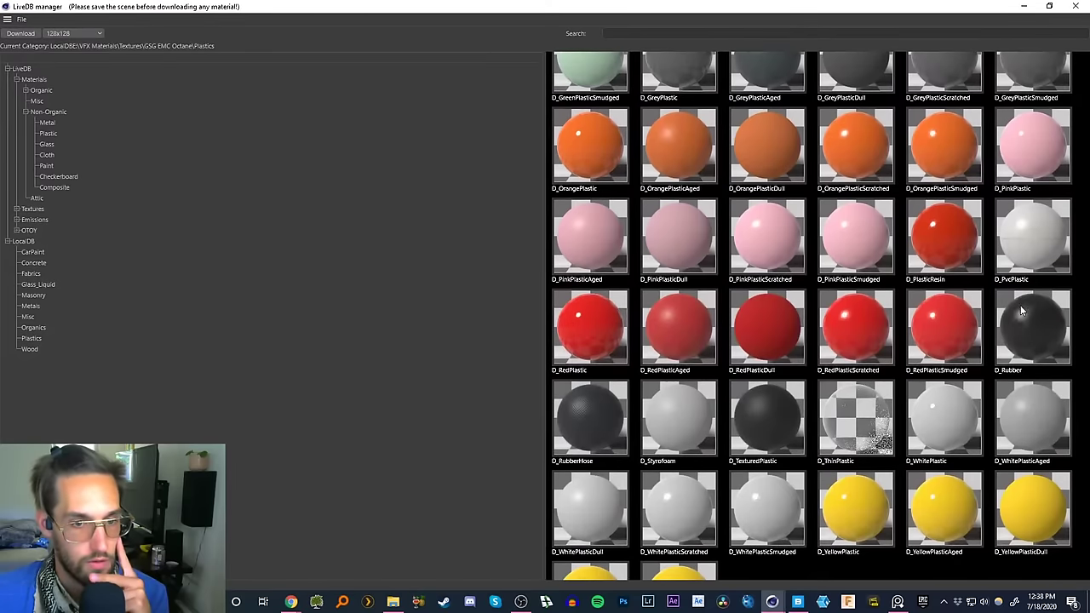
click(1032, 328)
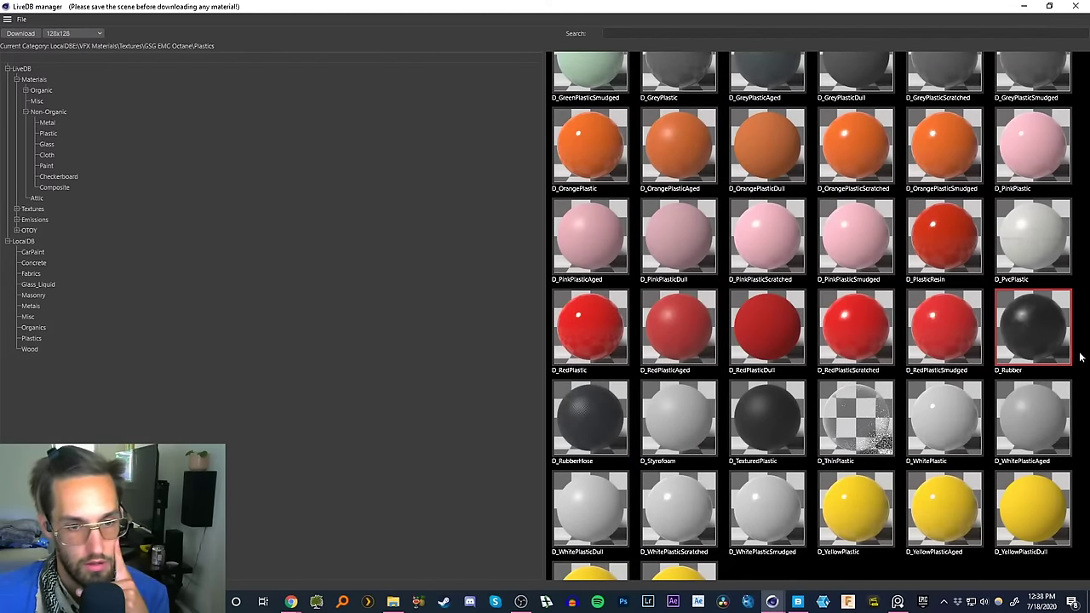
right_click(1018, 324)
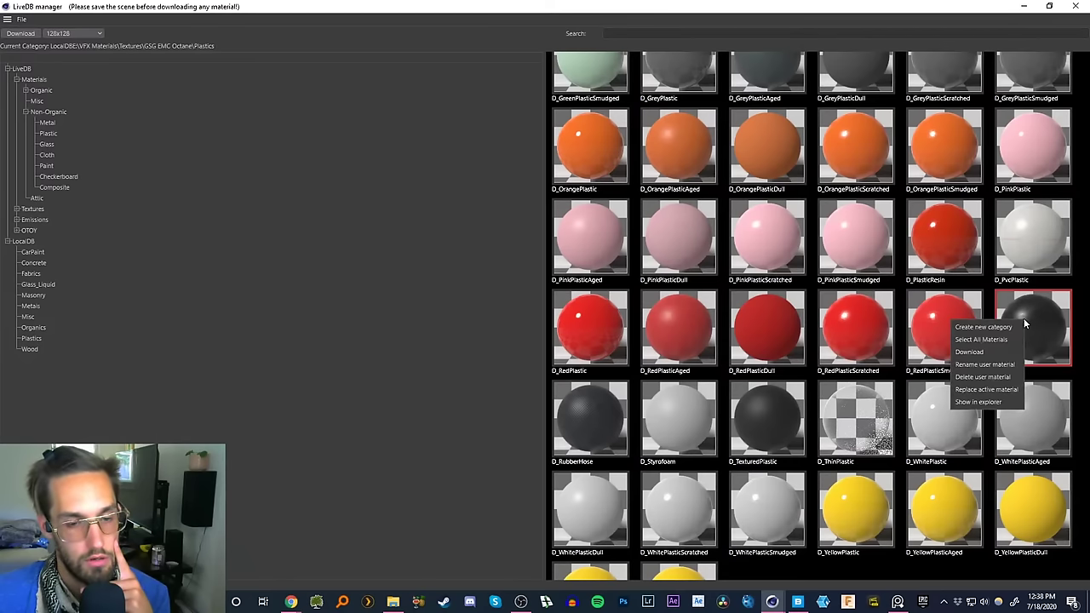
click(973, 347)
click(1025, 7)
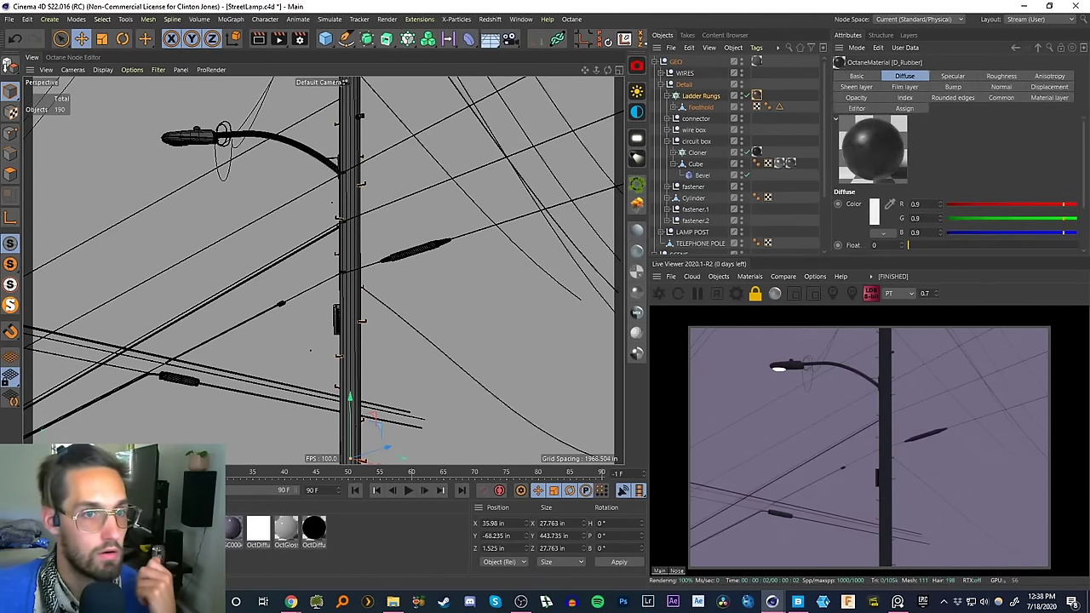
- Add a Texture Projection node to D_Rubber's node graph and connect it to the projection input of all three RGB images
double_click(202, 529)
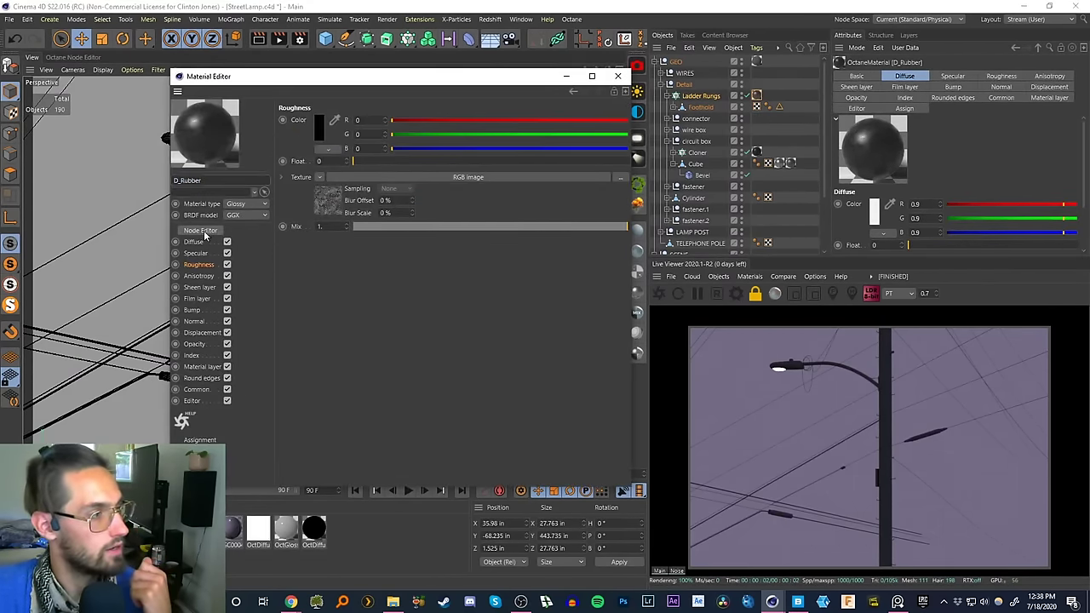
click(201, 231)
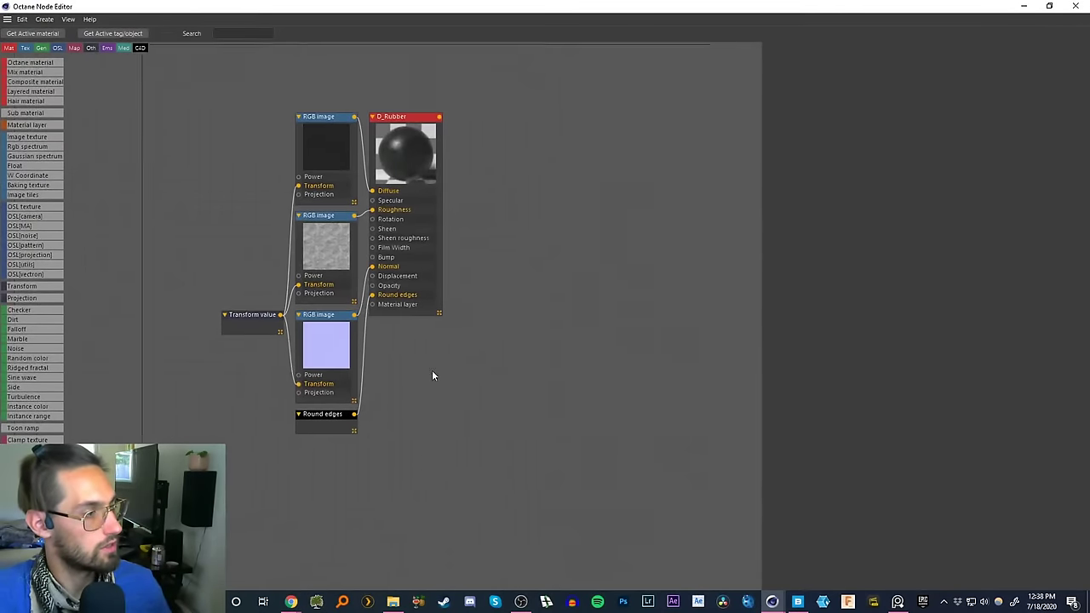
middle_drag(256, 323, 369, 361)
drag(370, 360, 270, 288)
click(441, 387)
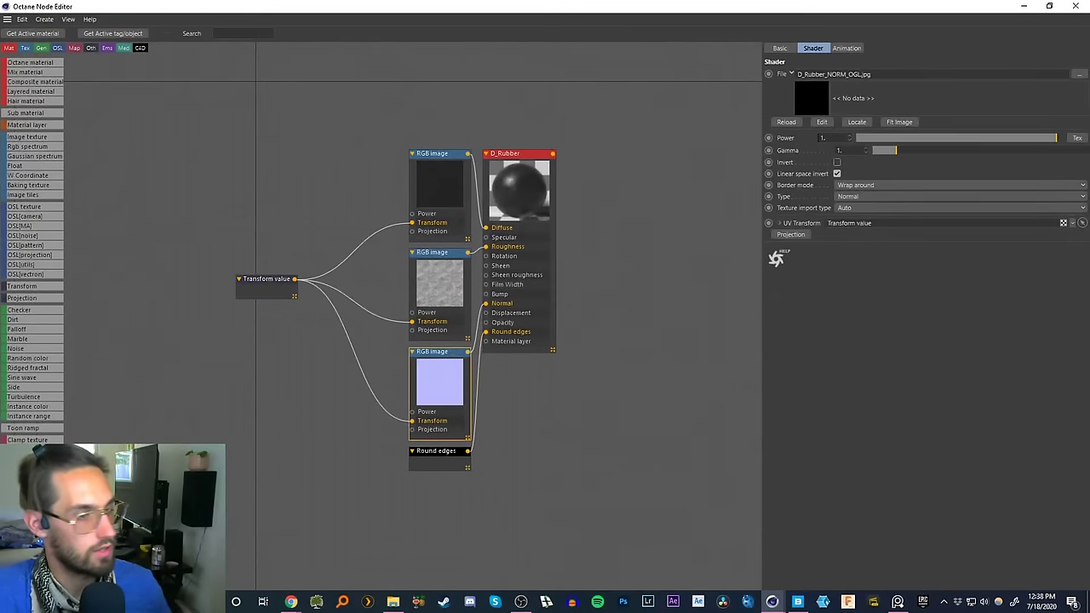
click(790, 235)
drag(433, 379, 286, 324)
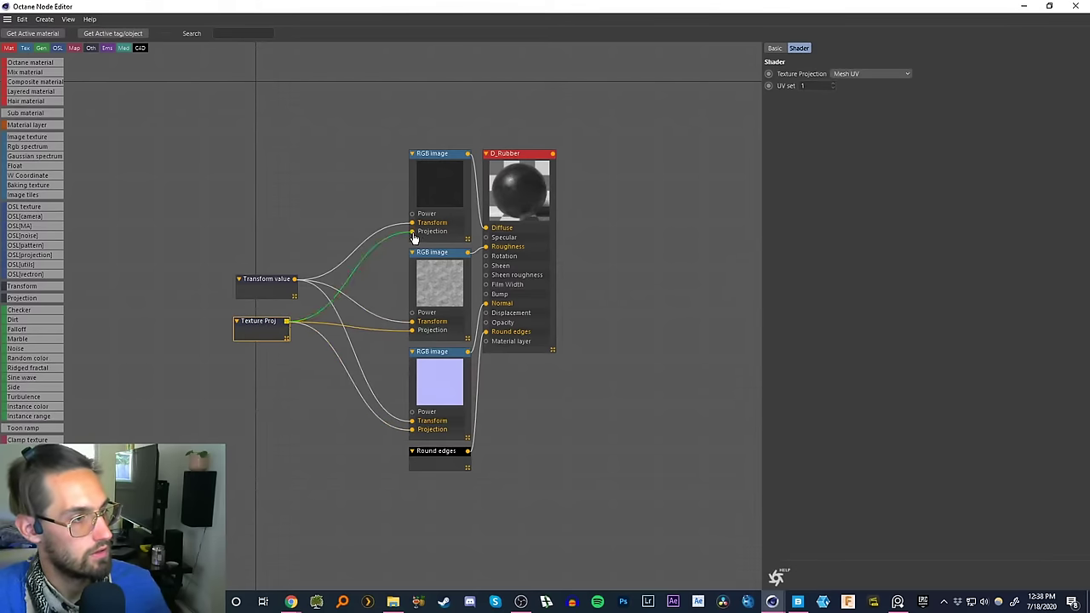
- Change the projection type of D_Rubber's Texture Projection node and close the node and material editors
drag(263, 323, 272, 317)
click(868, 73)
click(862, 85)
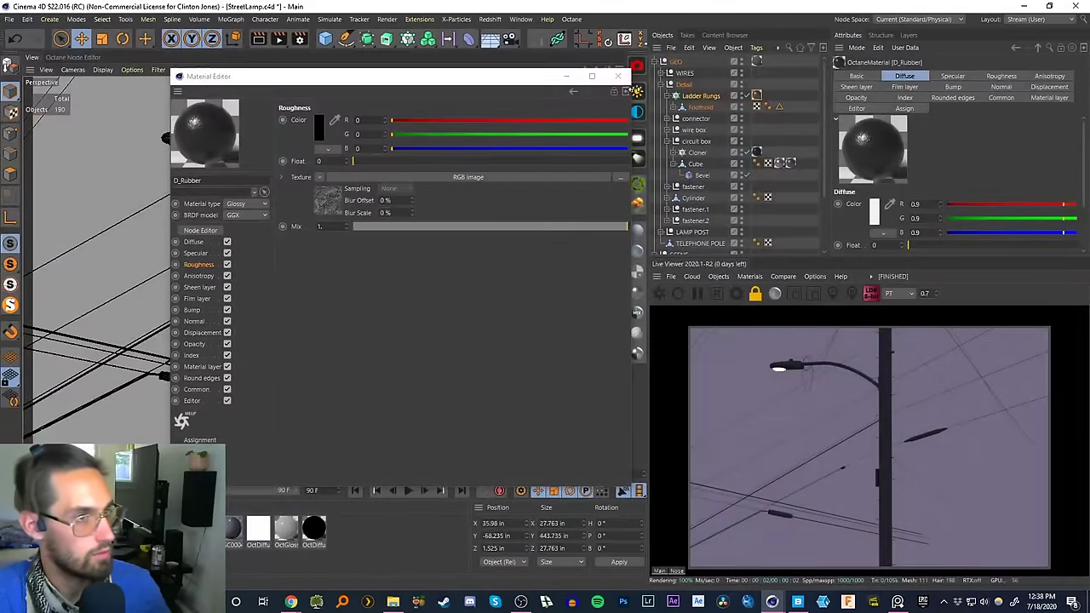
click(618, 76)
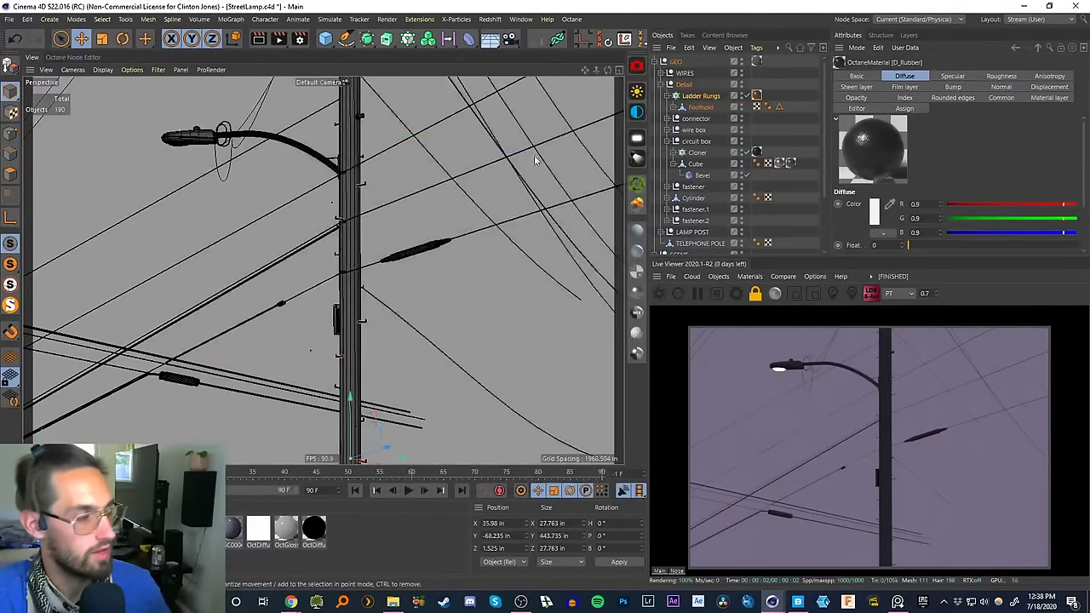
- Assign the D_Rubber material to the large cylindrical connector on the wires and inspect it from several angles
scroll(183, 388, up, 3)
scroll(199, 349, up, 5)
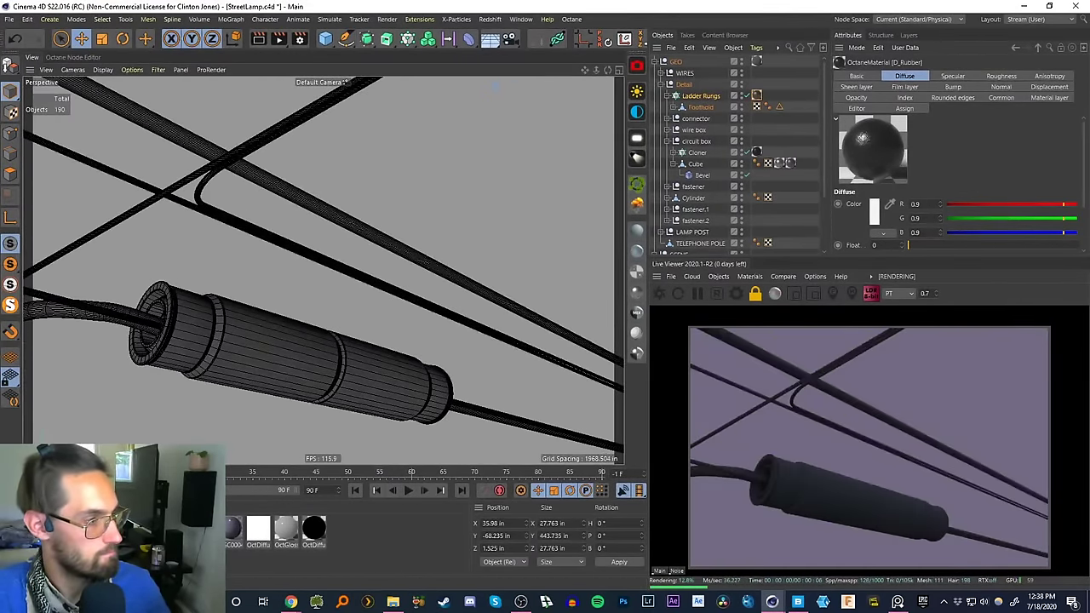
click(233, 369)
alt+drag(267, 384, 283, 362)
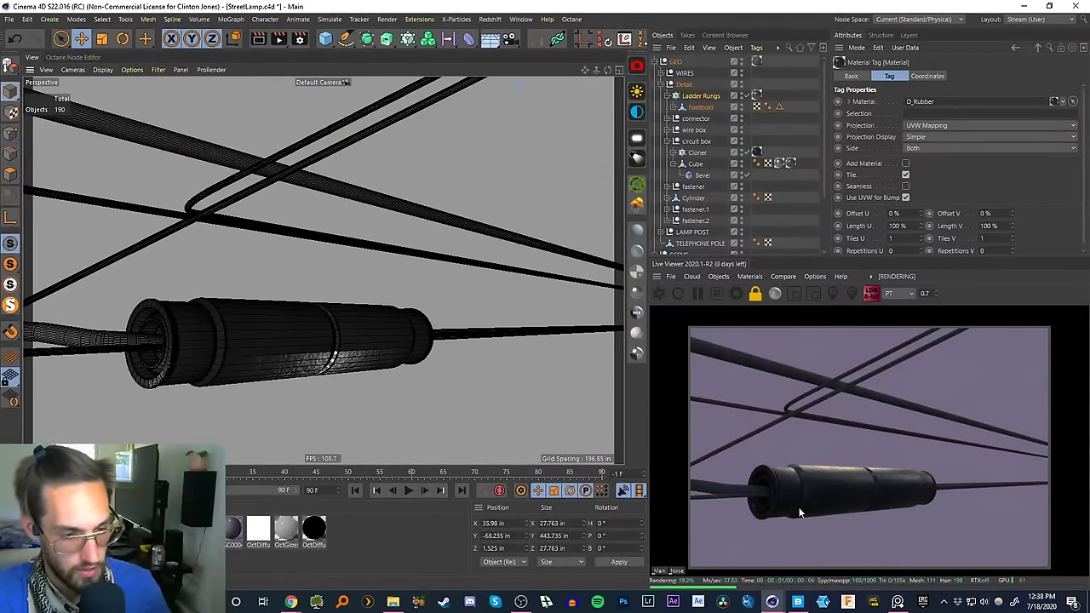
scroll(302, 327, up, 5)
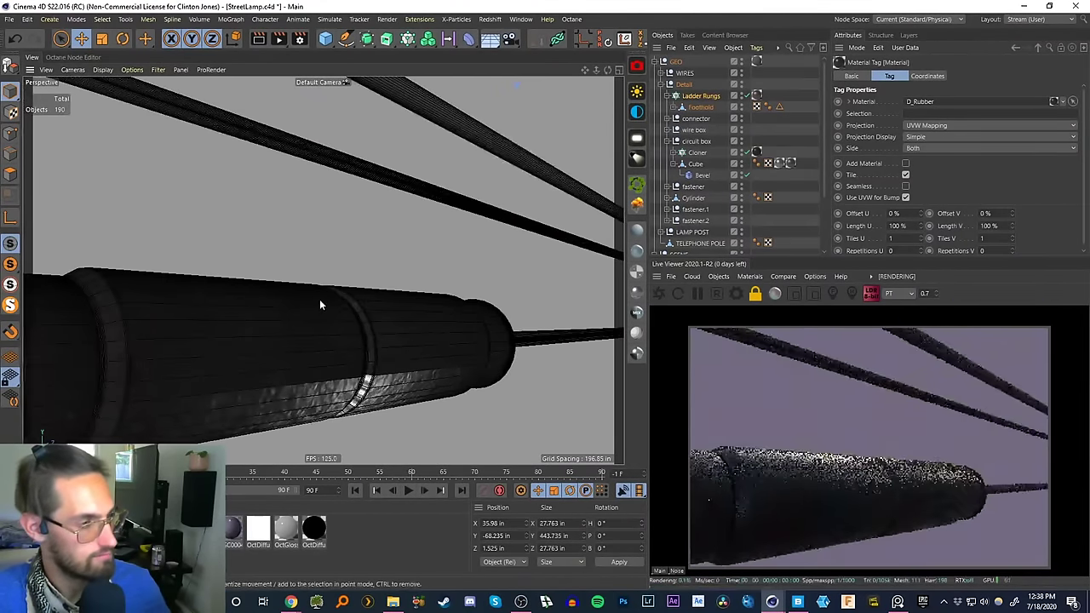
scroll(329, 343, down, 5)
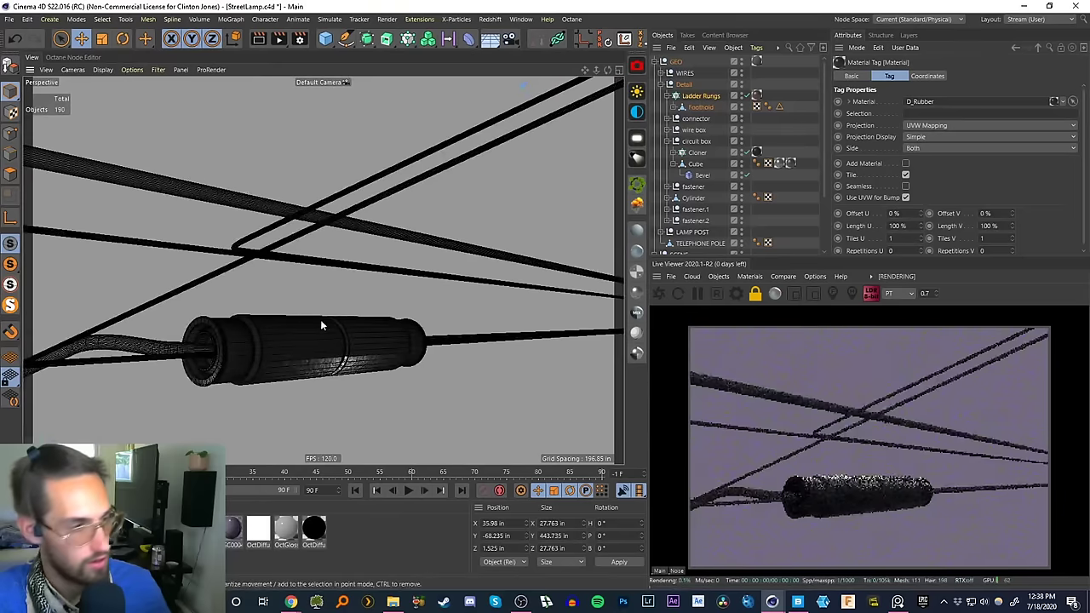
alt+drag(320, 321, 246, 353)
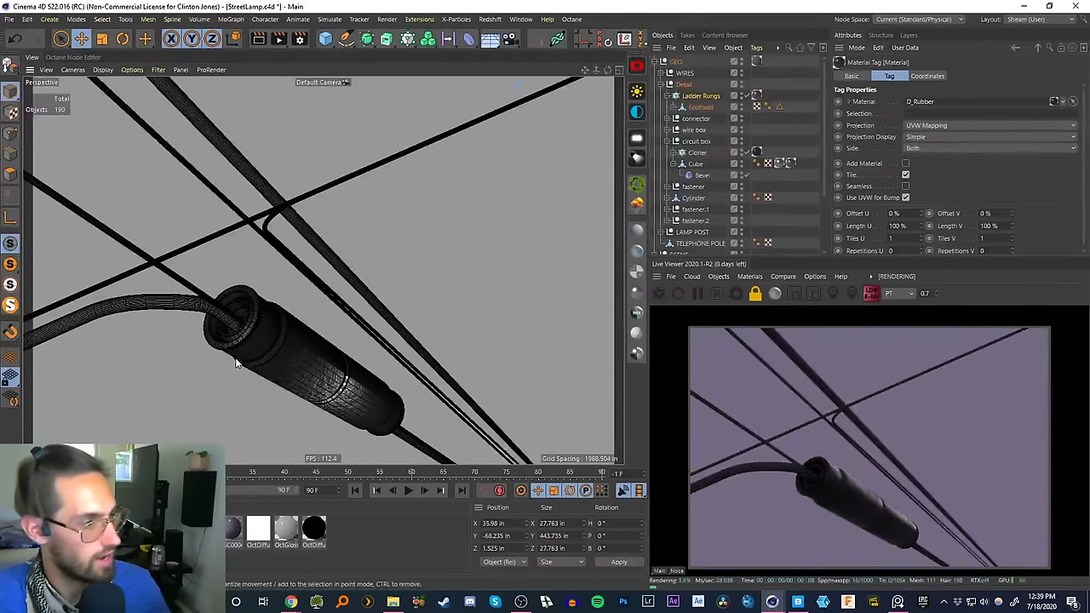
- Locate the connector's parts in the Cylinder Module group under WIRES and select Cylinder.2
click(249, 353)
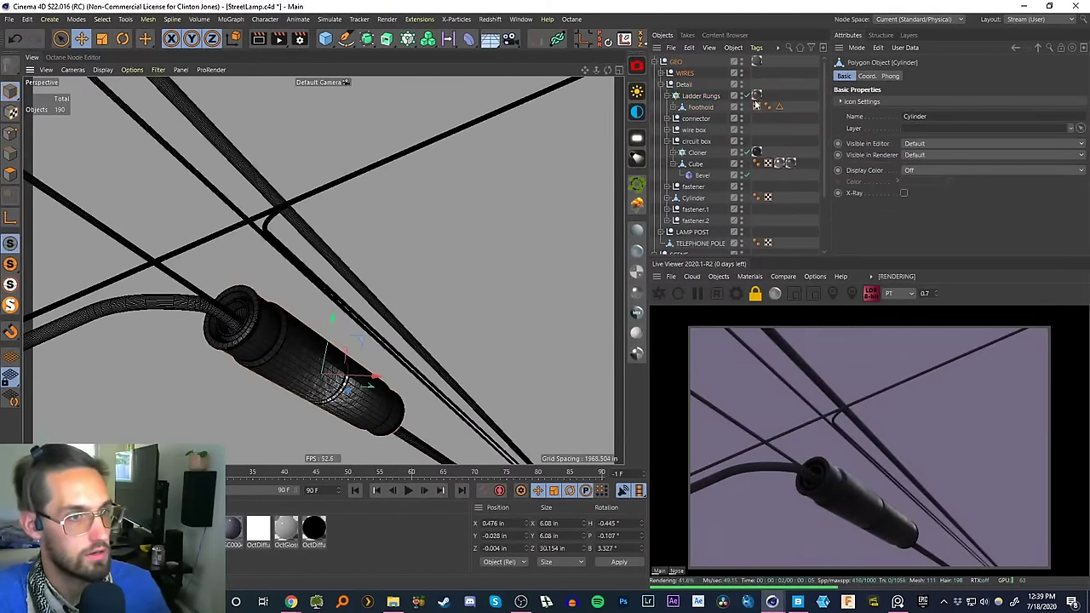
scroll(701, 207, down, 3)
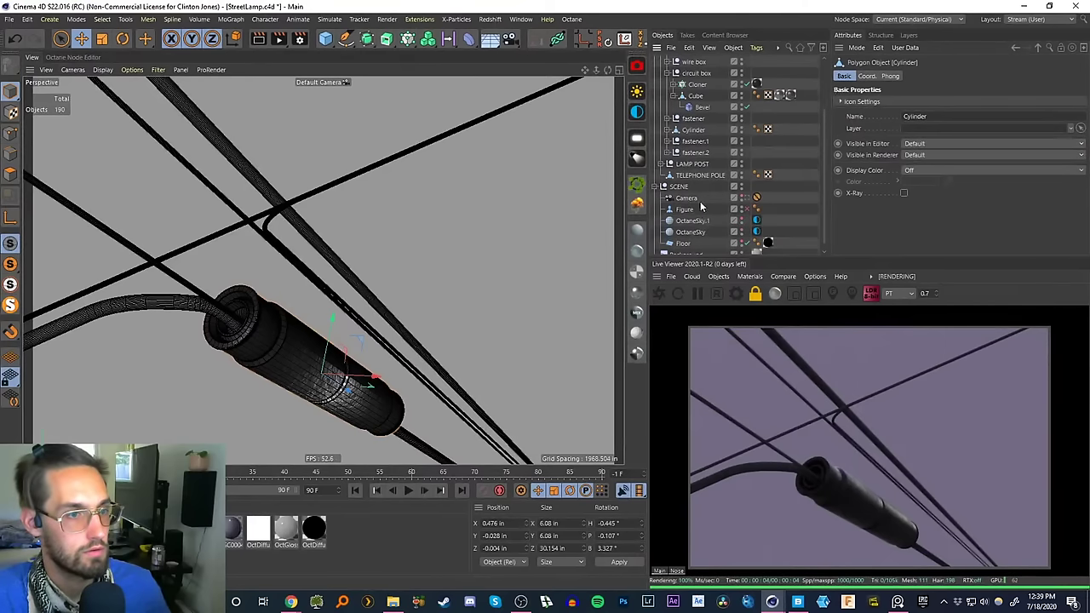
scroll(819, 96, up, 3)
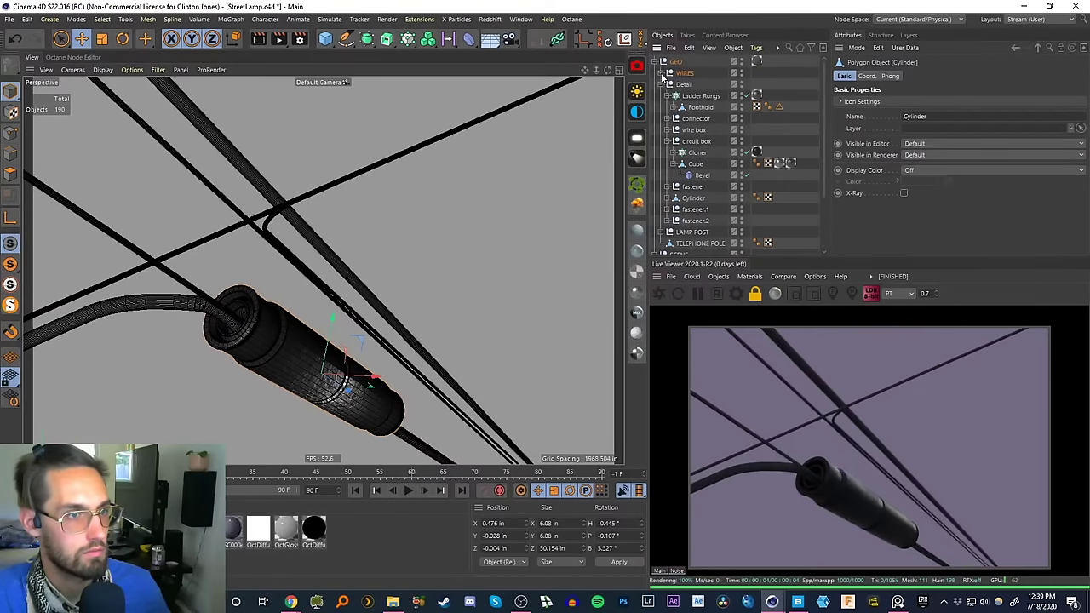
click(663, 74)
click(672, 119)
click(707, 130)
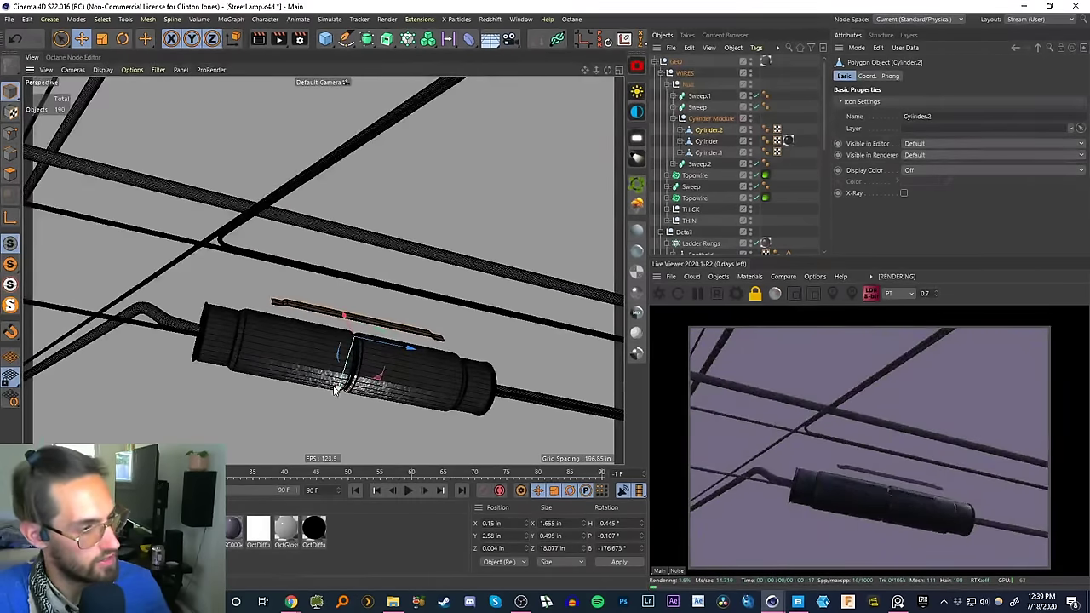
- Try moving Cylinder.2 away from the connector and undo the move
drag(338, 387, 333, 407)
key(ctrl+z)
key(ctrl+z)
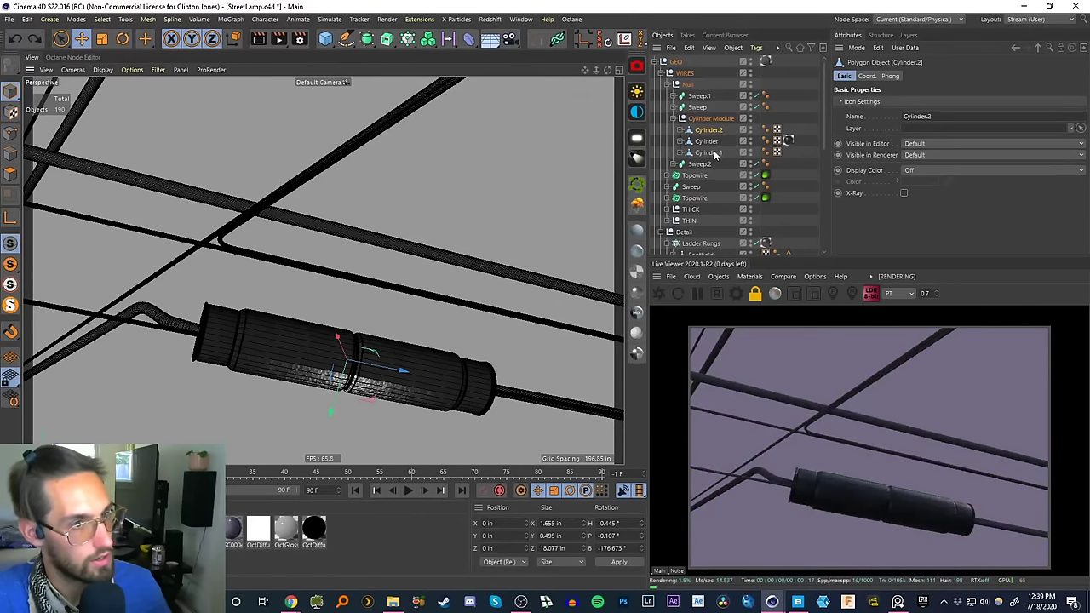
- Scale up Cylinder.1 and Cylinder.2 together on the rubber connector
key(t)
drag(284, 347, 598, 308)
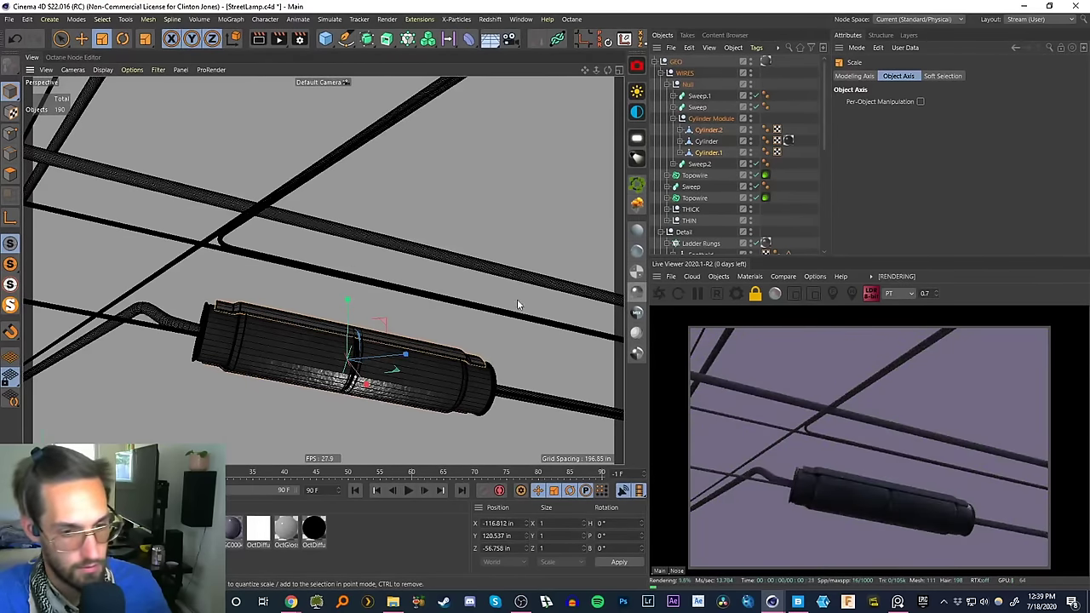
- Copy the D_Rubber material tag to Cylinder.2 and Cylinder.1 and delete the duplicate tag on Cylinder.2
scroll(282, 331, up, 3)
alt+drag(282, 331, 298, 349)
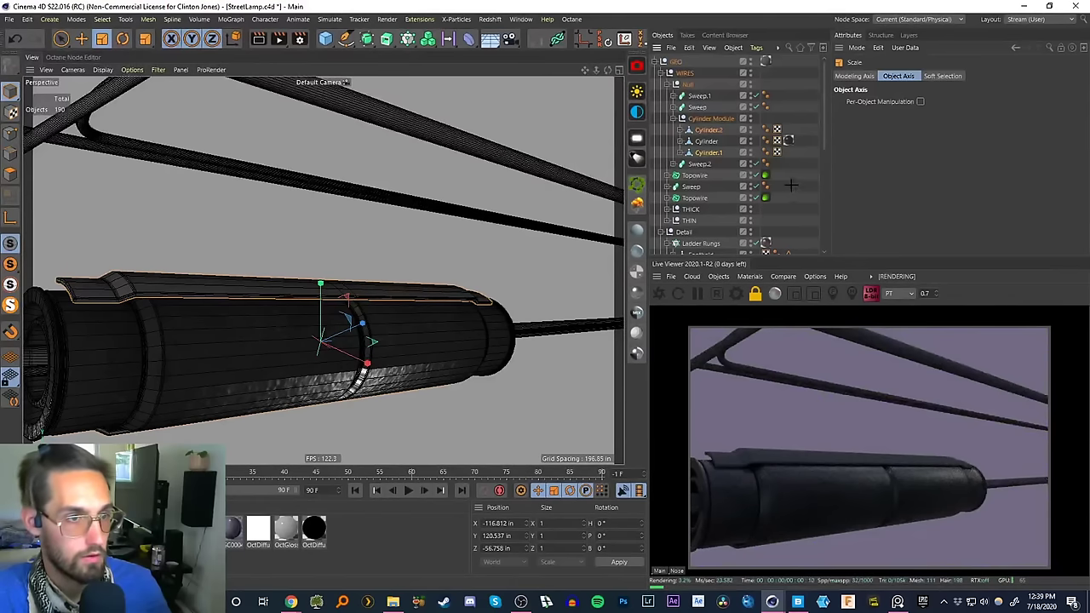
mouse_move(788, 141)
ctrl+mouse_down()
mouse_move(789, 152)
mouse_move(790, 130)
ctrl+mouse_up()
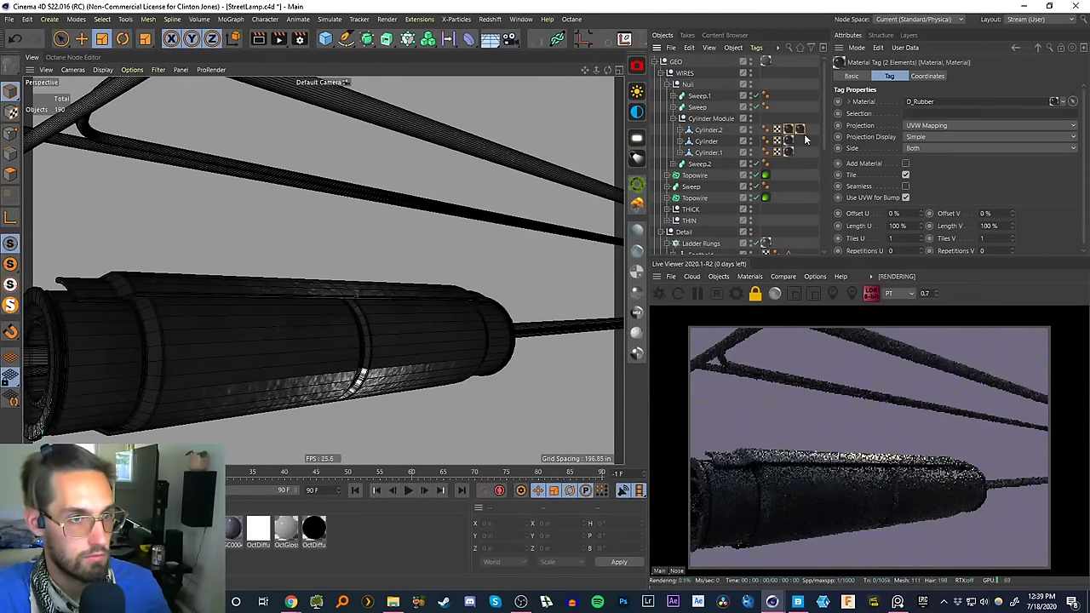
click(806, 137)
click(799, 129)
key(Delete)
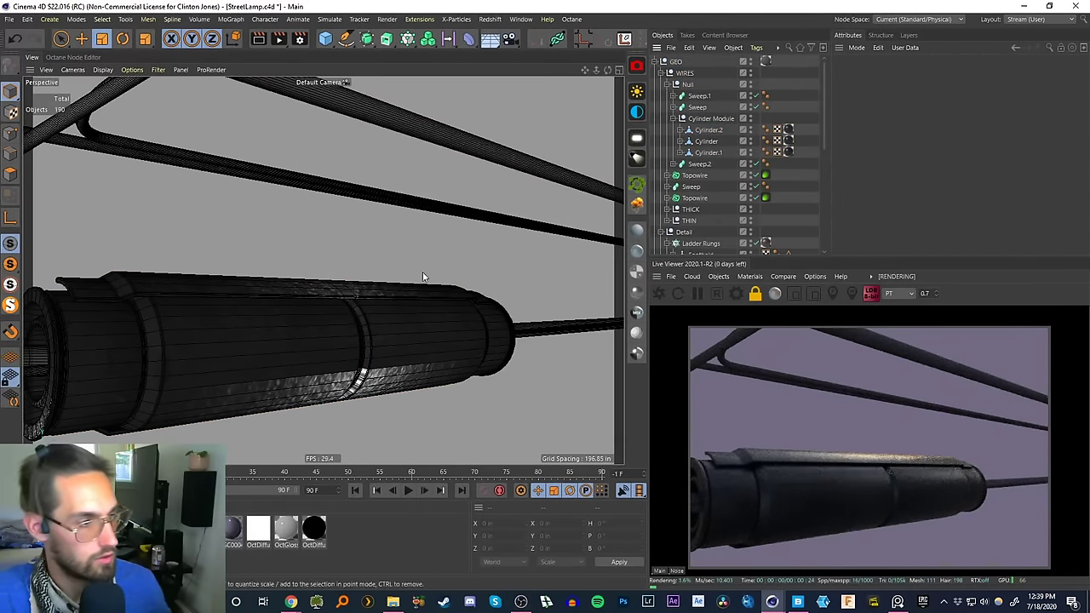
- Assign the D_Rubber material to the long tapered connector on the wire beside the pole
alt+right_drag(403, 323, 362, 437)
alt+middle_drag(450, 337, 213, 283)
alt+right_drag(425, 284, 448, 316)
alt+middle_drag(495, 244, 409, 285)
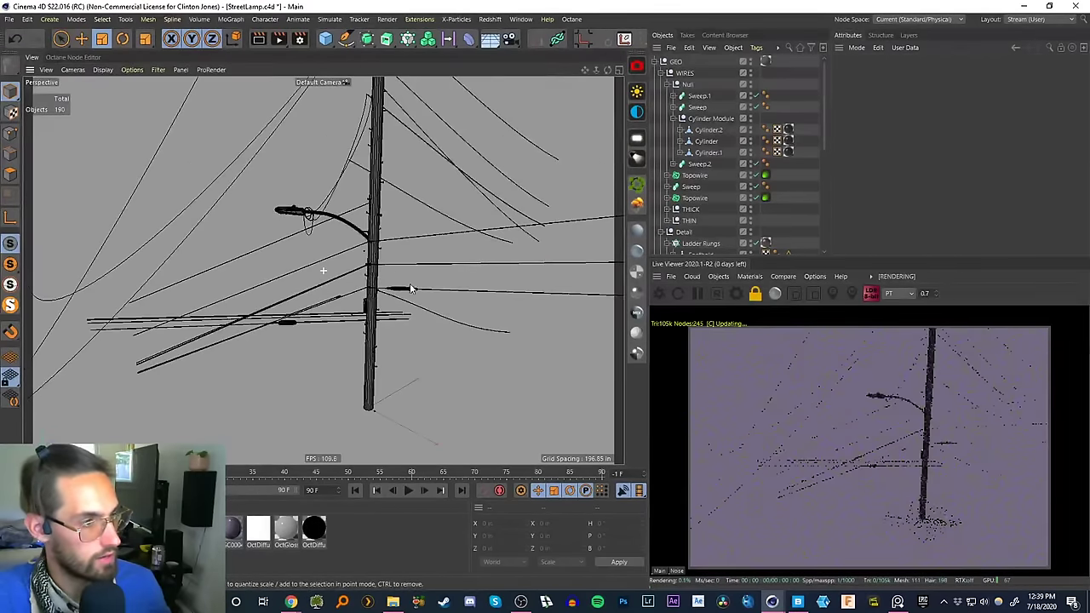
alt+right_drag(410, 288, 533, 153)
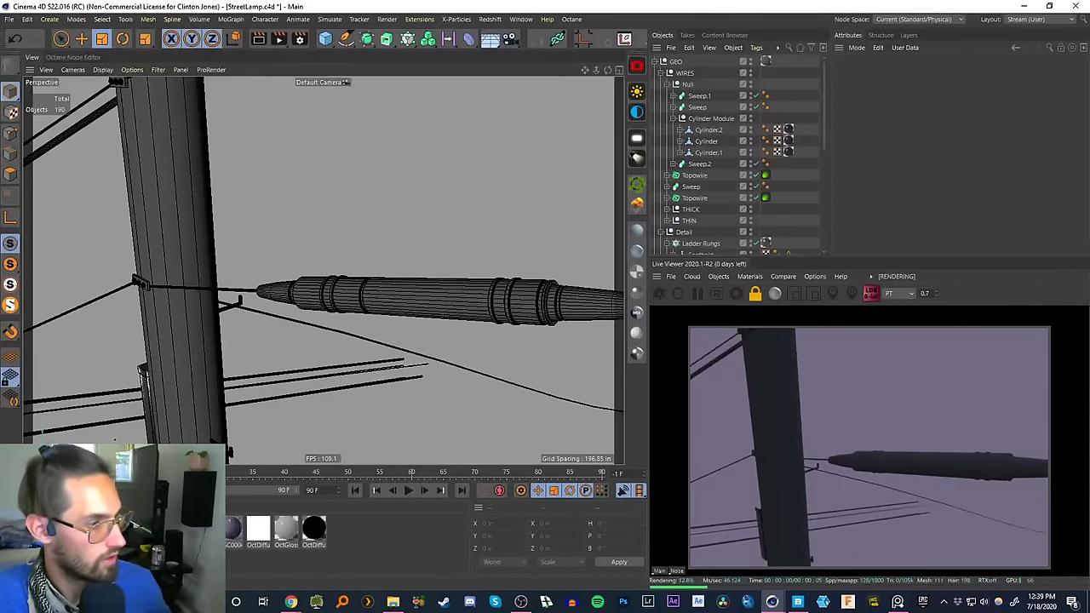
click(408, 293)
alt+right_drag(413, 311, 479, 265)
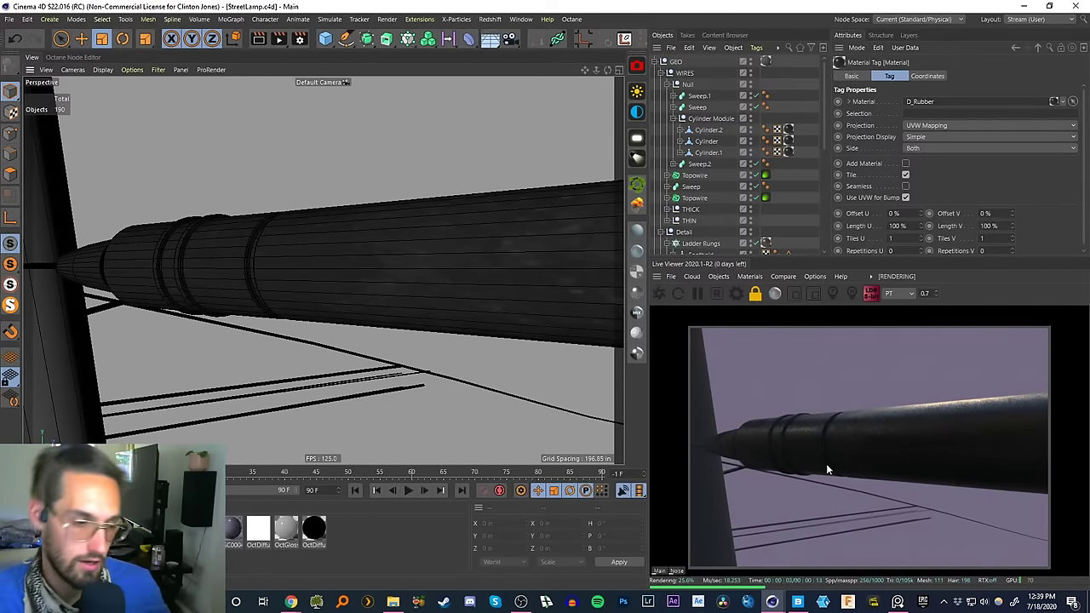
alt+drag(348, 273, 435, 306)
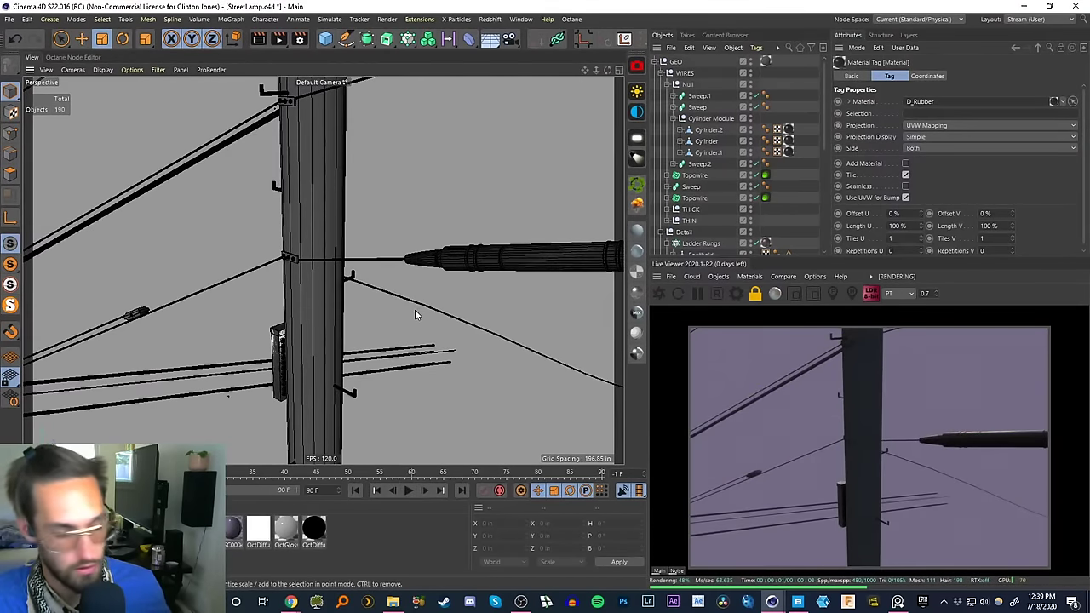
- Copy the D_Rubber material tag onto the WIRES group
alt+middle_drag(356, 275, 414, 327)
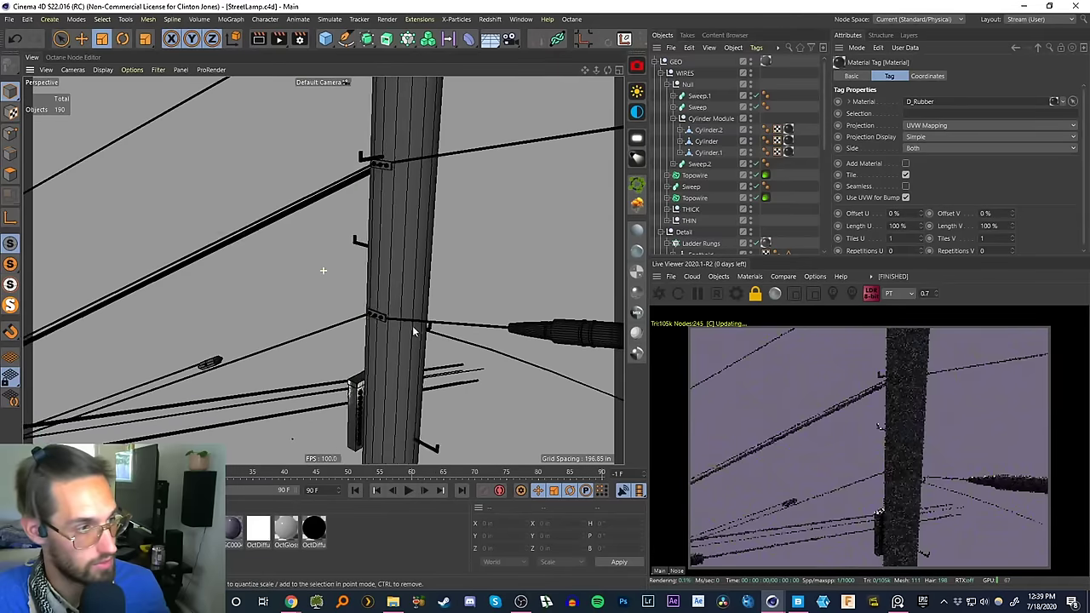
scroll(405, 276, down, 5)
alt+middle_drag(405, 276, 477, 281)
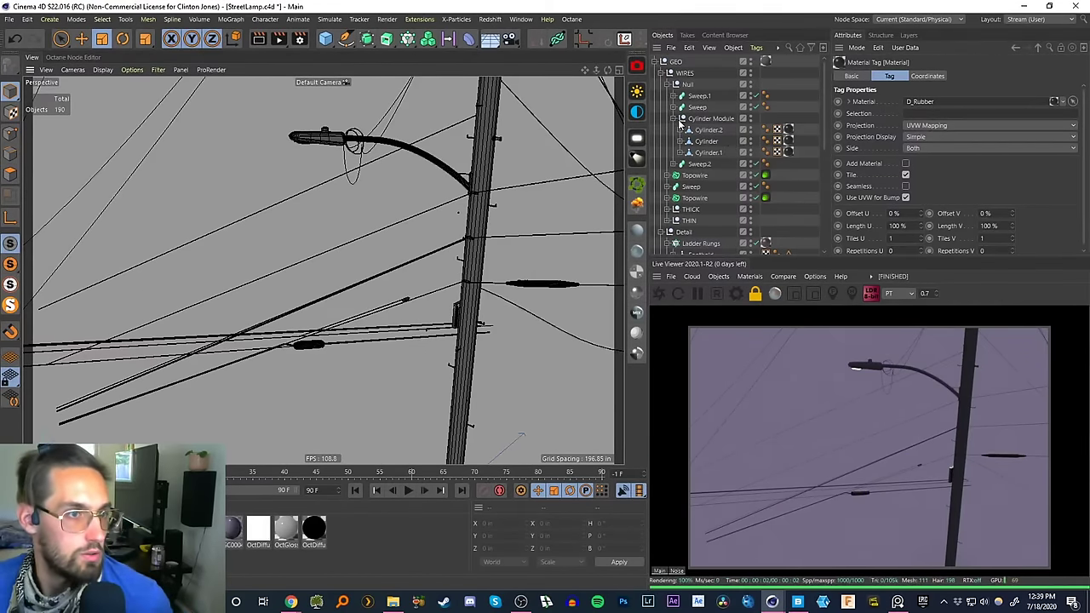
click(688, 74)
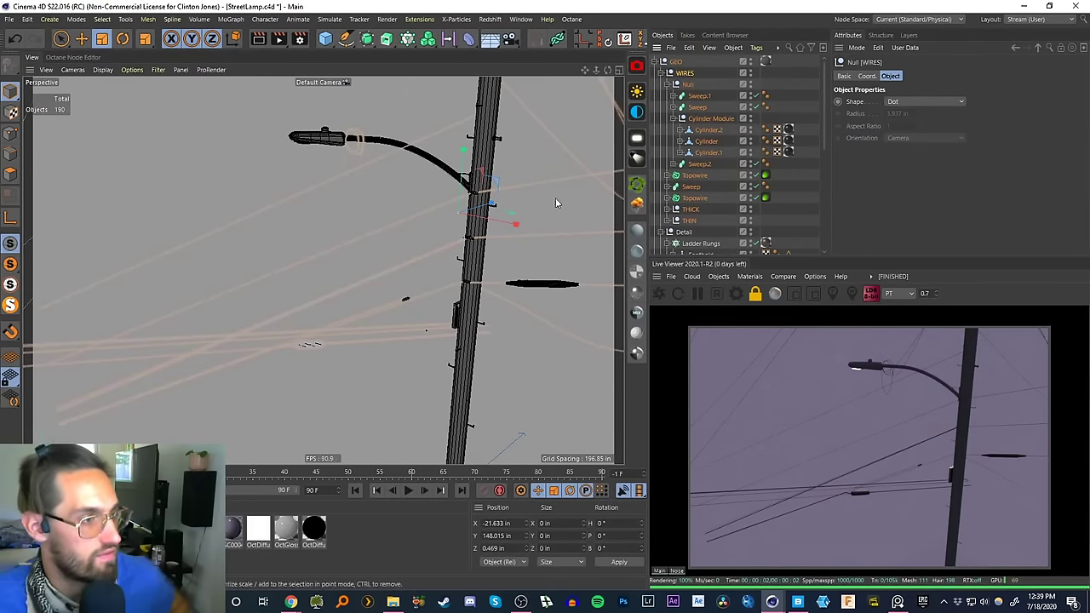
key(e)
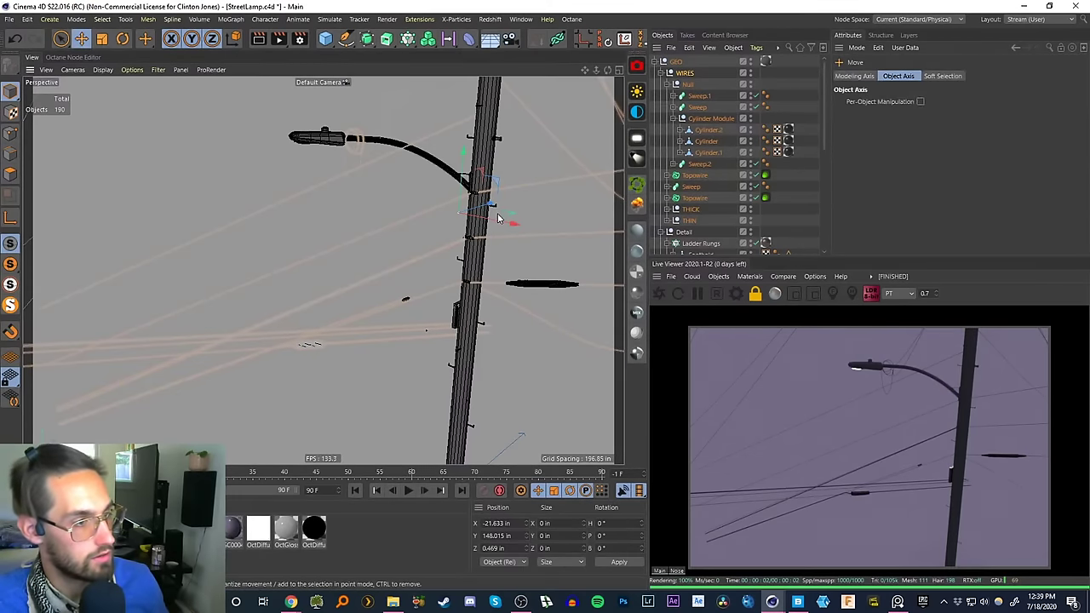
scroll(425, 272, up, 5)
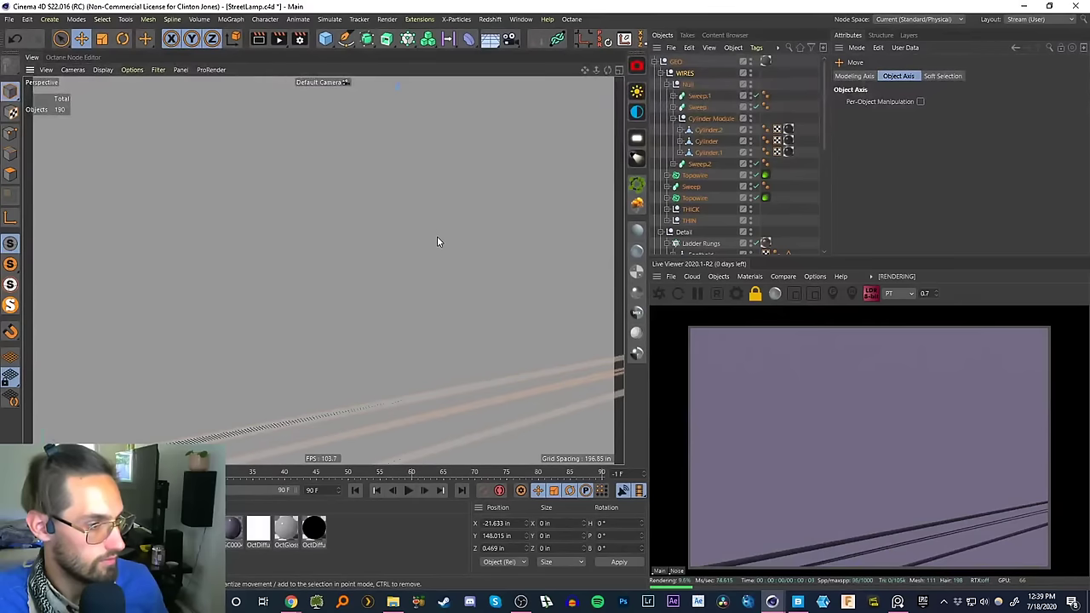
key(h)
alt+right_drag(344, 298, 466, 145)
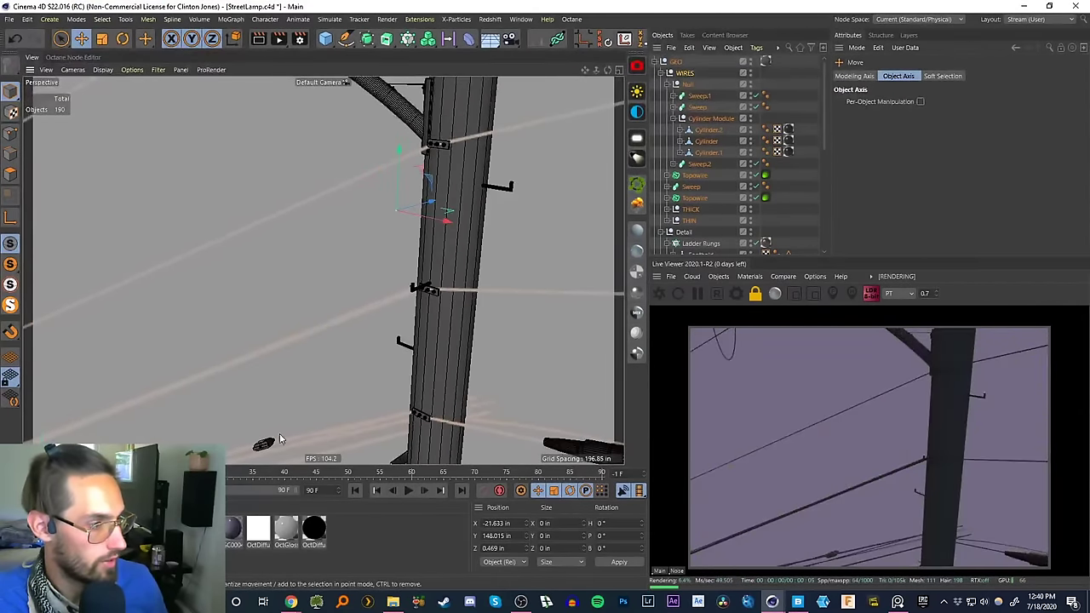
alt+drag(269, 446, 263, 335)
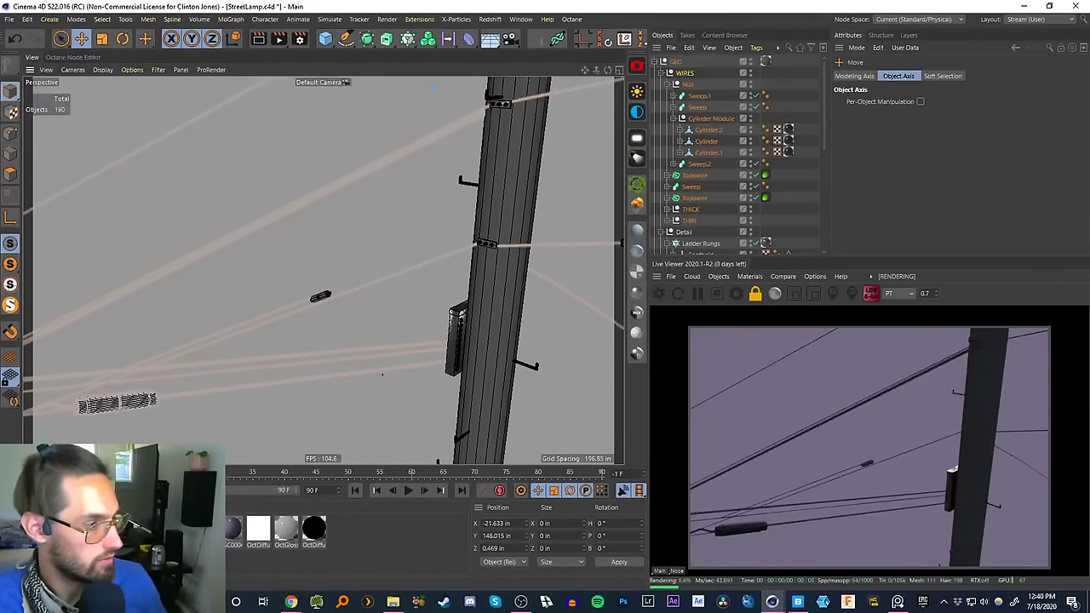
ctrl+drag(708, 113, 685, 73)
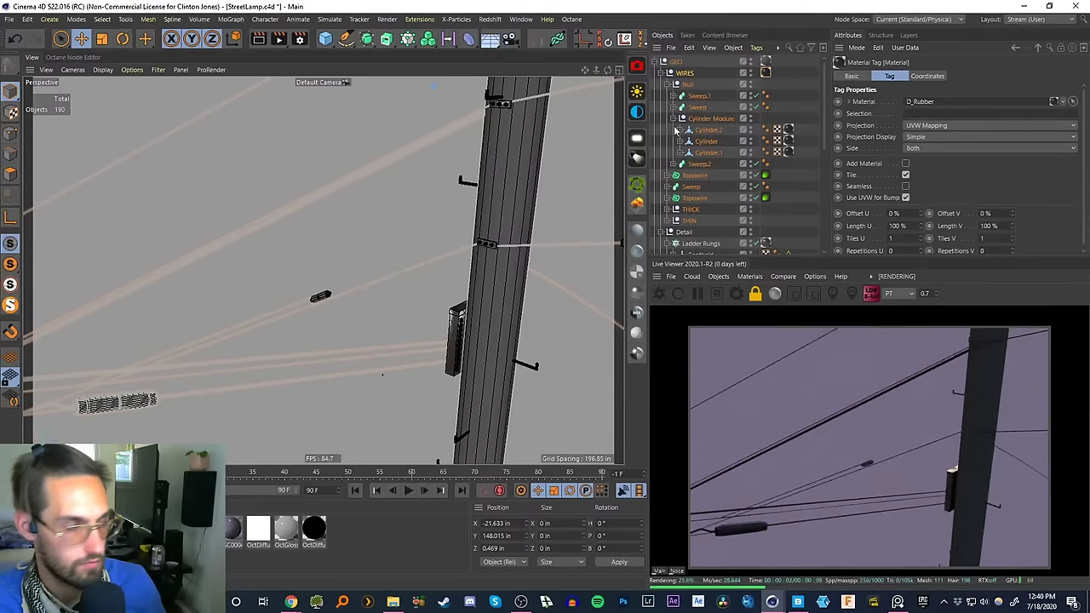
- Examine the rubber material on the wires and their connectors up close from several angles
alt+right_drag(374, 167, 434, 115)
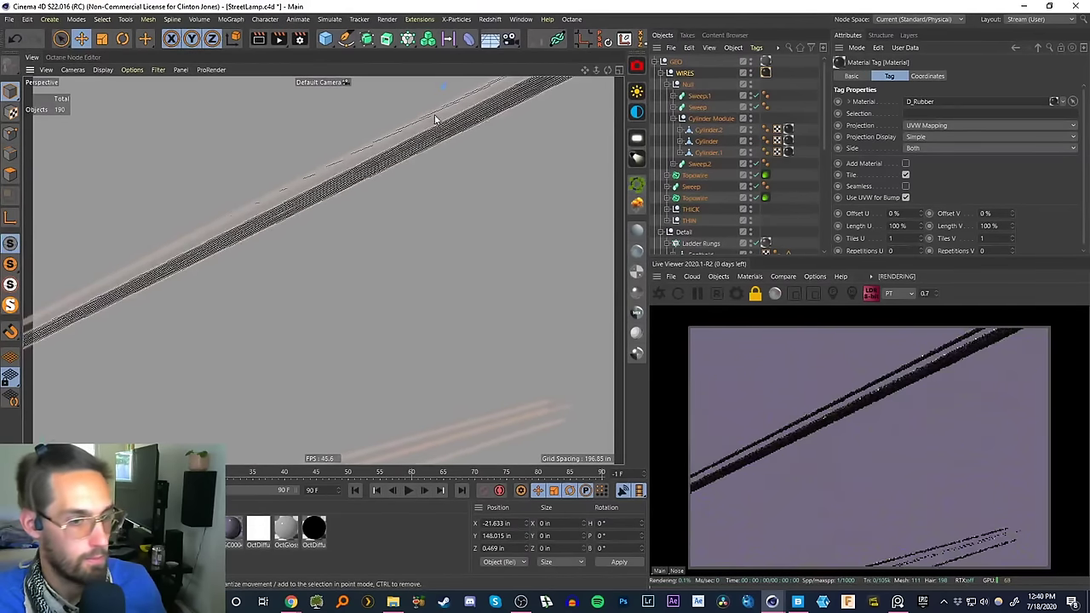
alt+middle_drag(404, 150, 369, 291)
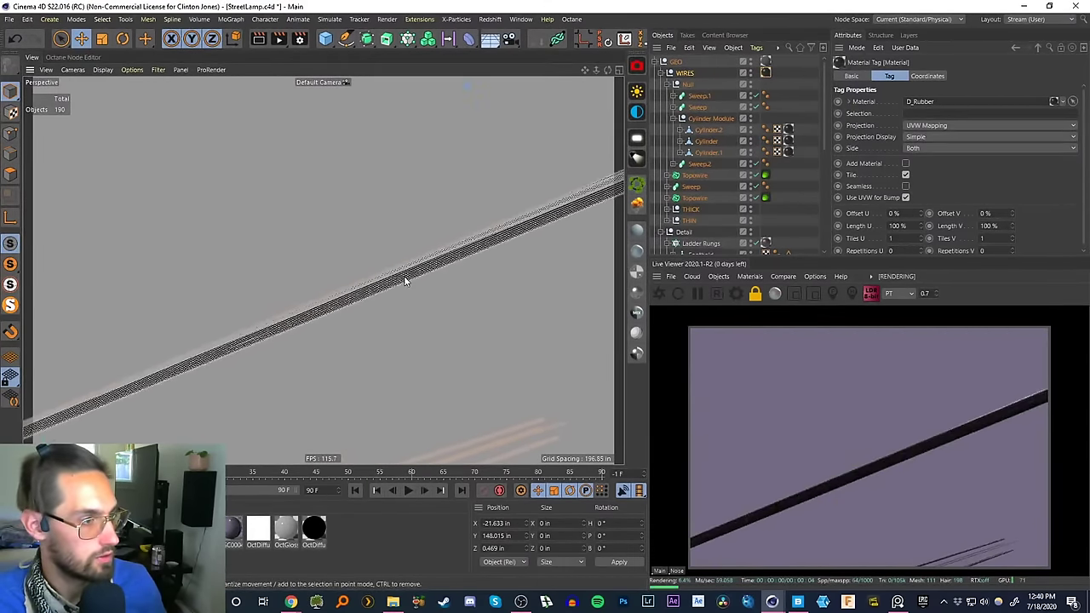
alt+drag(395, 275, 489, 261)
scroll(408, 261, up, 6)
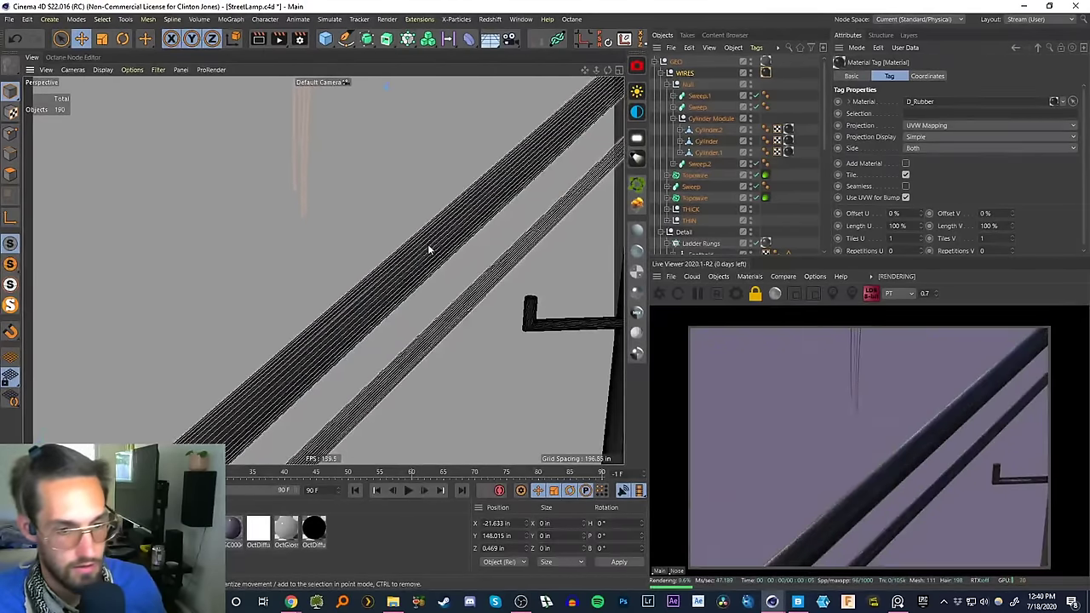
alt+drag(445, 260, 401, 304)
drag(822, 156, 822, 247)
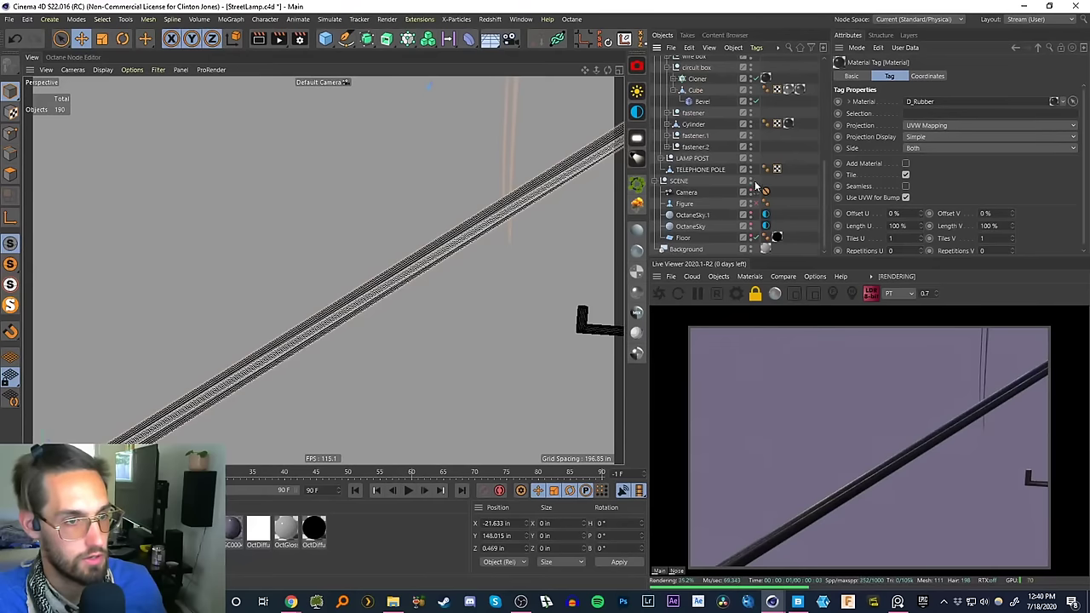
alt+right_drag(436, 254, 427, 294)
alt+drag(428, 298, 703, 395)
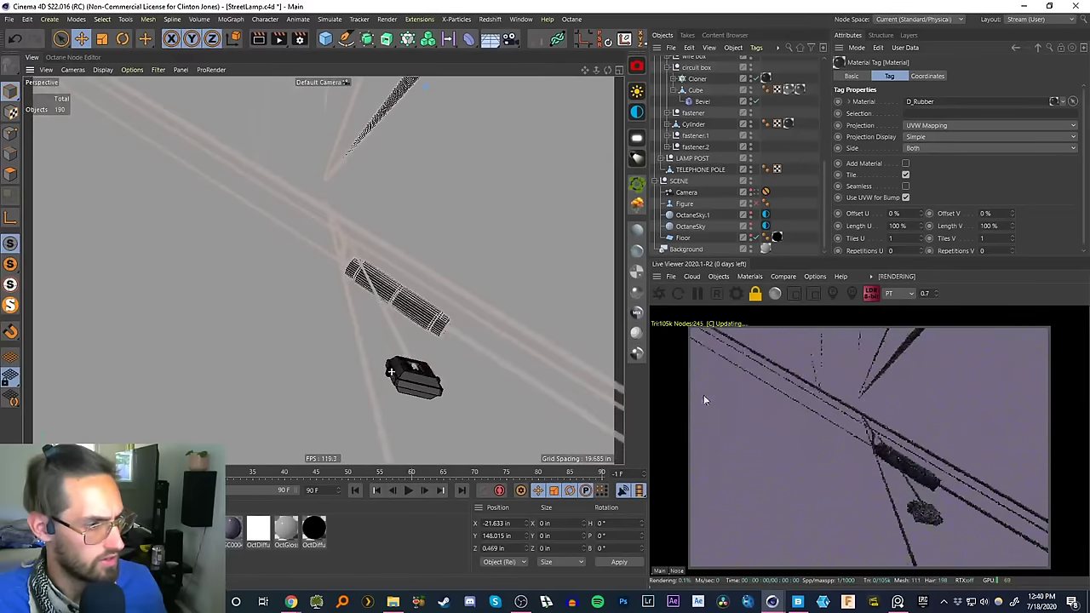
- Try moving only the wire box's Cube off the end of the thin wire and undo the move
scroll(389, 389, up, 2)
click(390, 393)
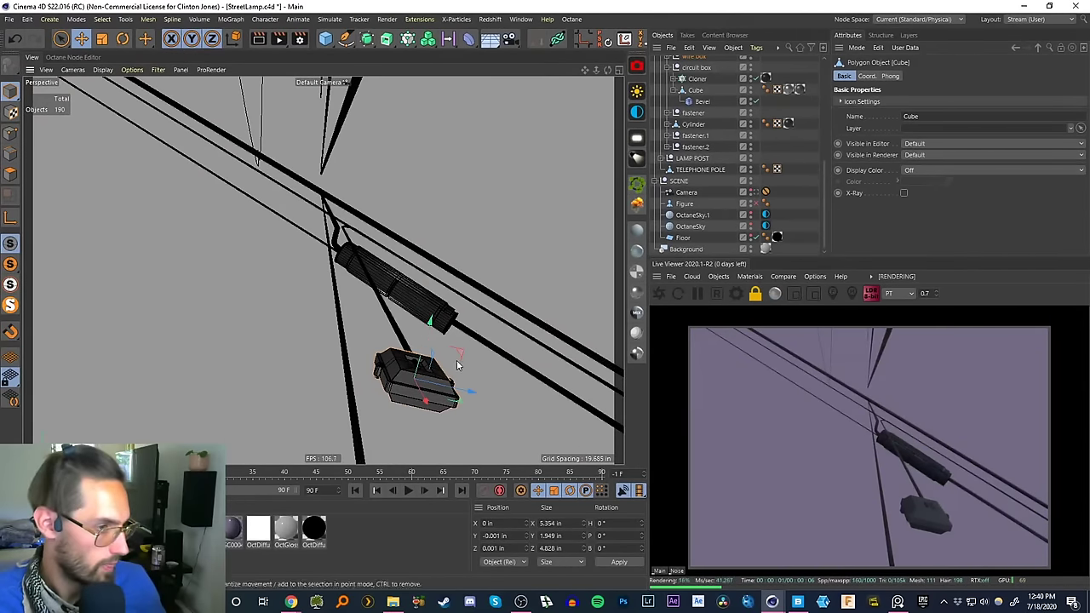
drag(431, 375, 365, 397)
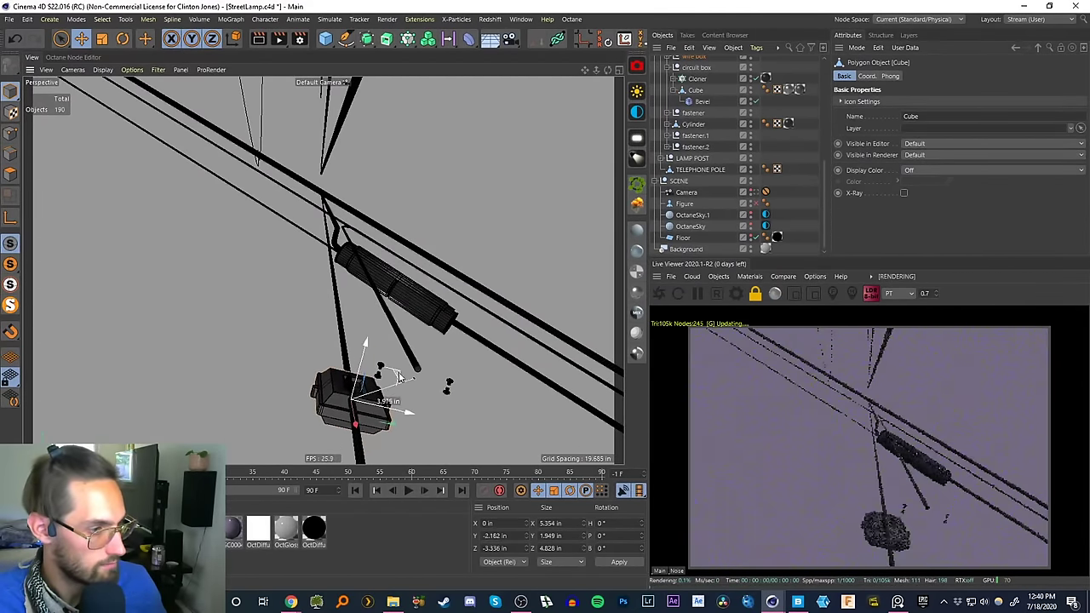
key(ctrl+z)
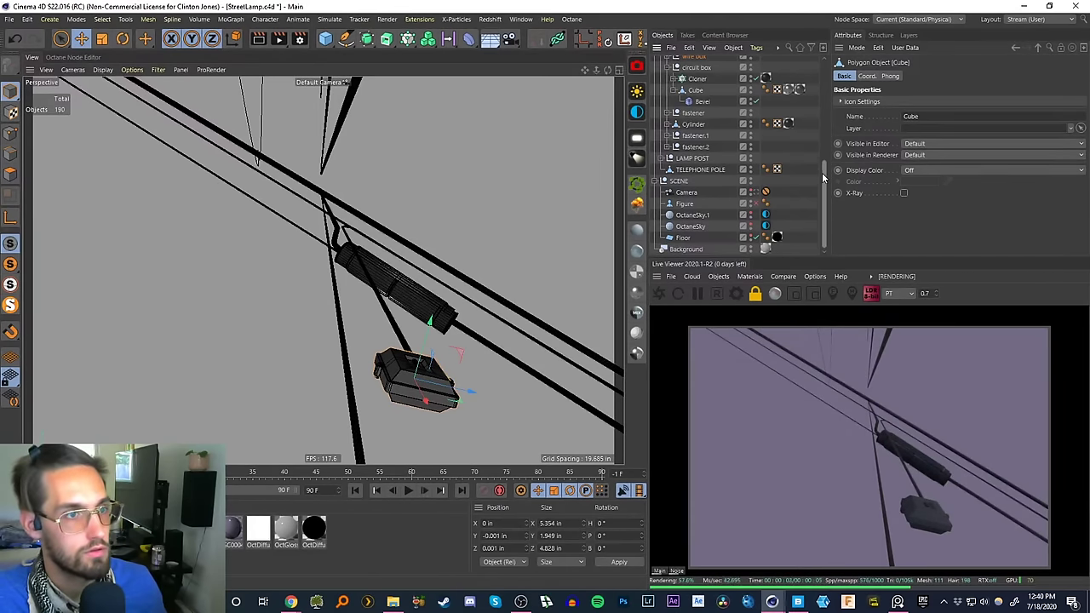
- Select the wire box group in the Detail hierarchy and move the whole box onto the neighbouring wire
scroll(821, 172, up, 2)
click(694, 109)
drag(460, 356, 394, 366)
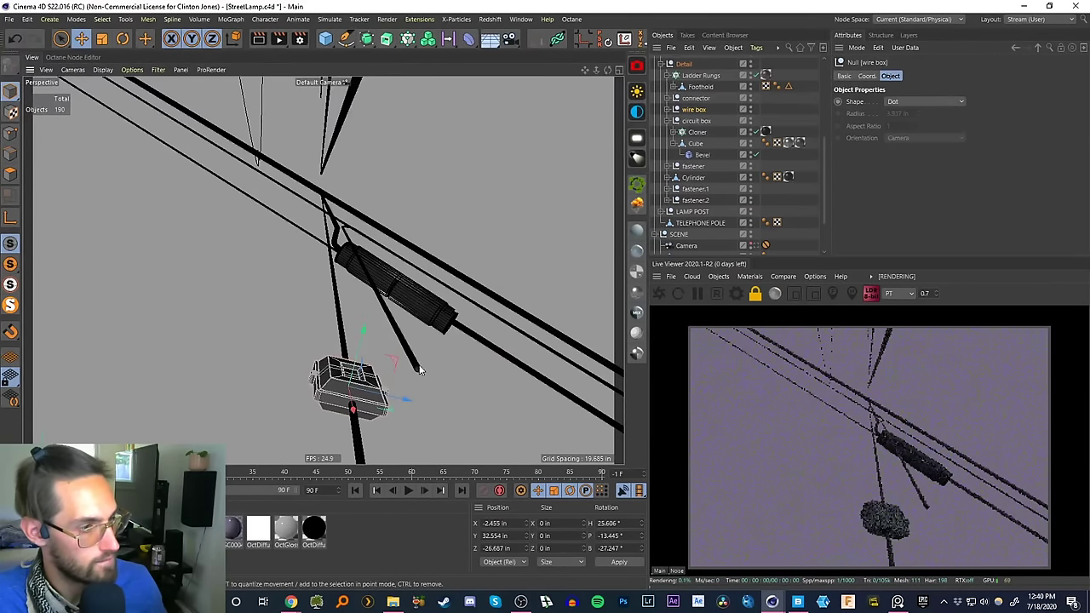
- Move the end point of Sweep.13's spline so the loose thin wire meets the relocated wire box
click(418, 370)
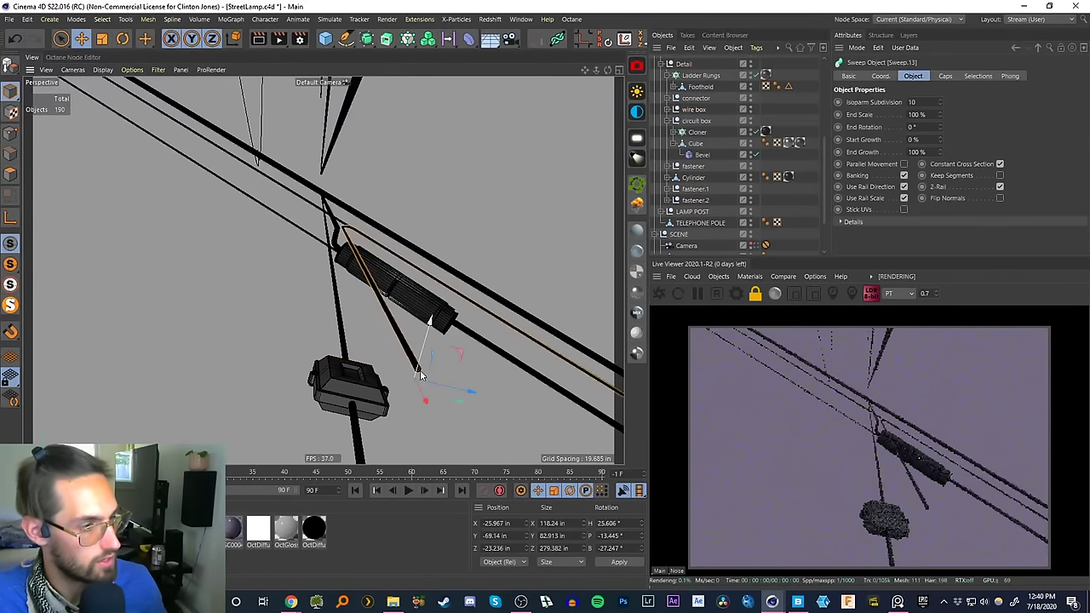
click(10, 134)
scroll(823, 147, up, 5)
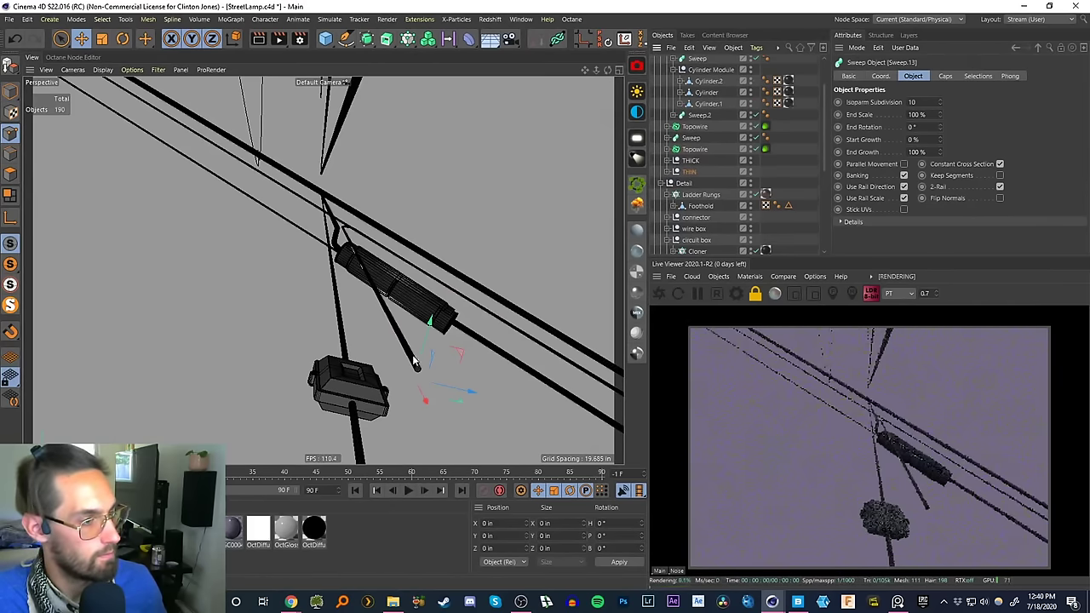
click(670, 171)
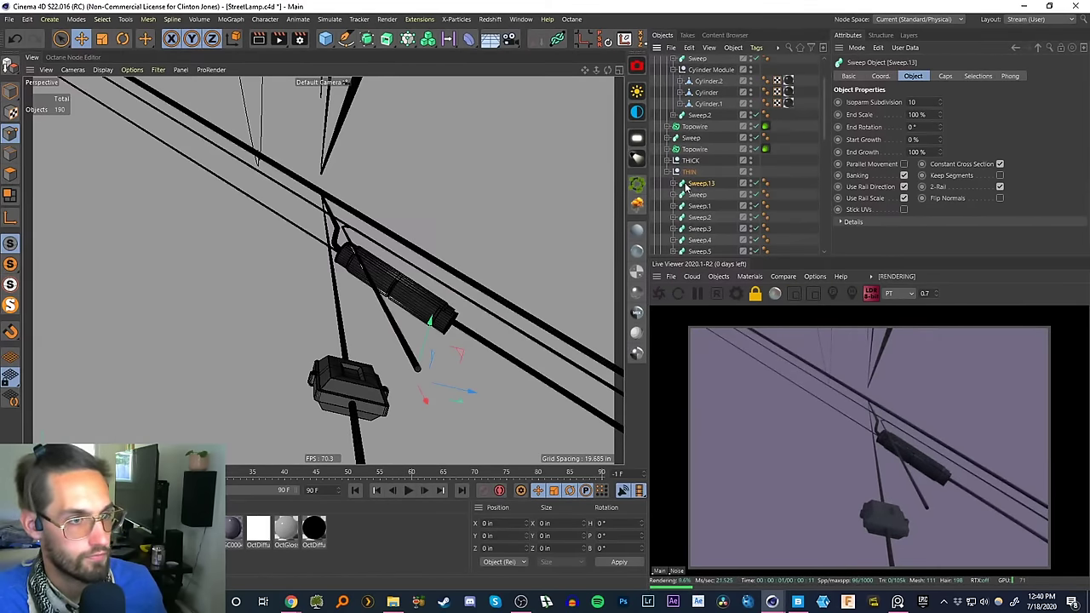
click(675, 183)
click(704, 206)
click(417, 368)
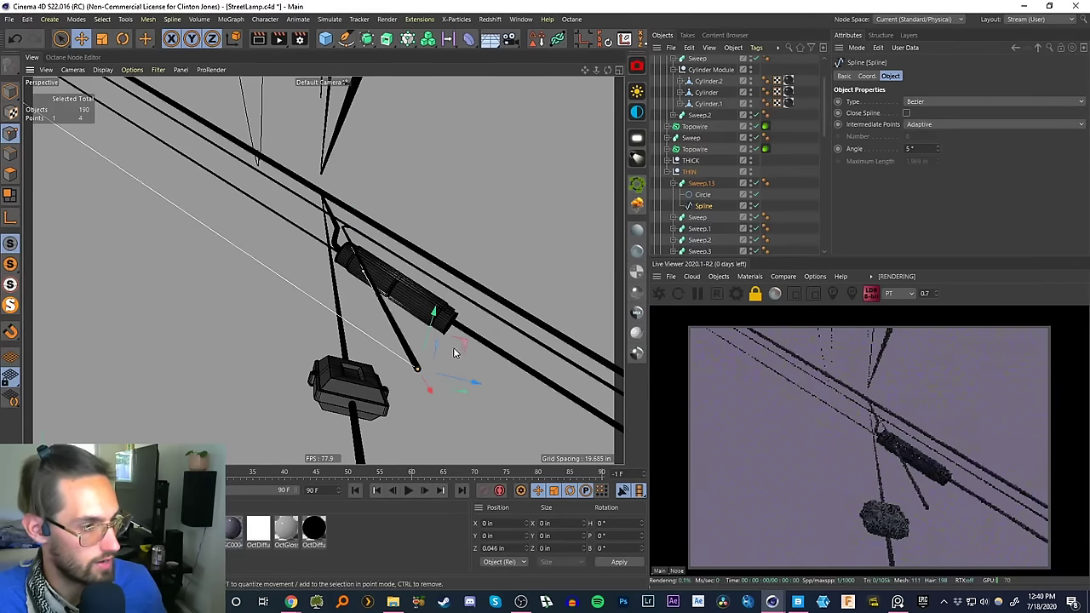
drag(460, 347, 383, 352)
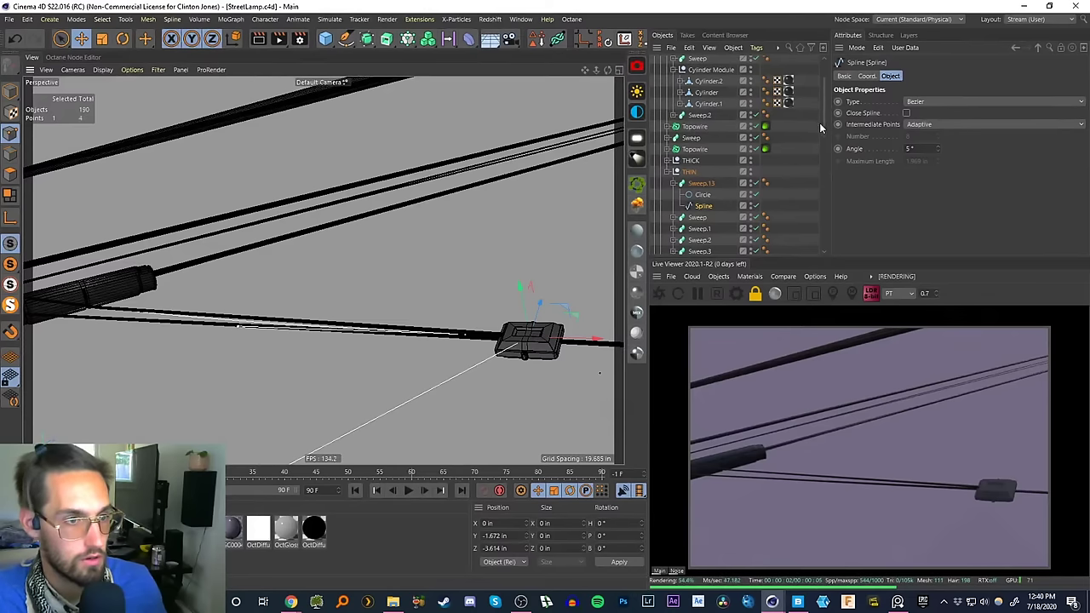
scroll(823, 126, up, 1)
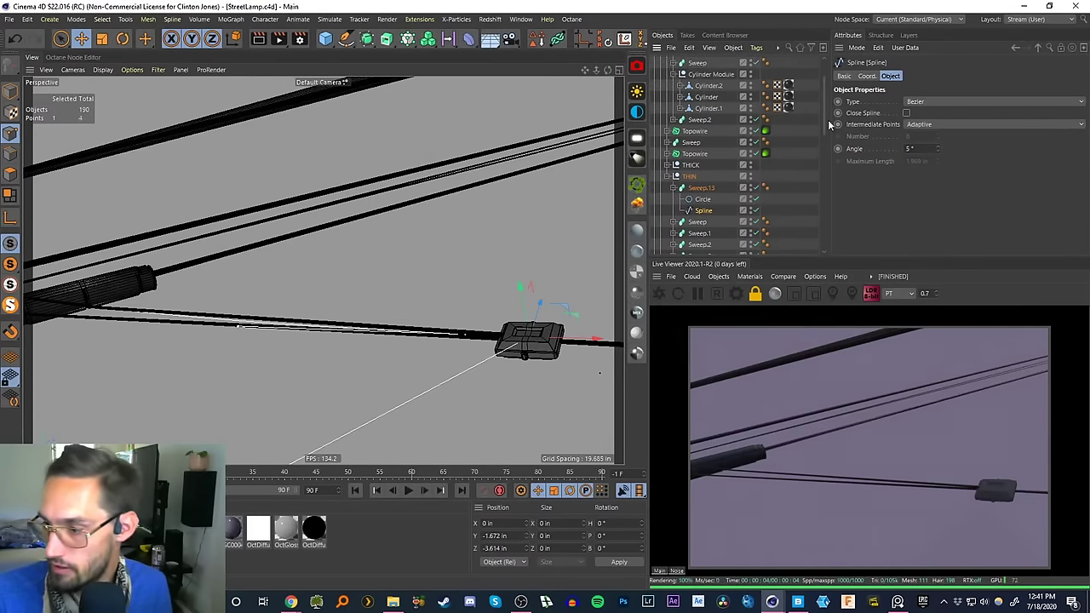
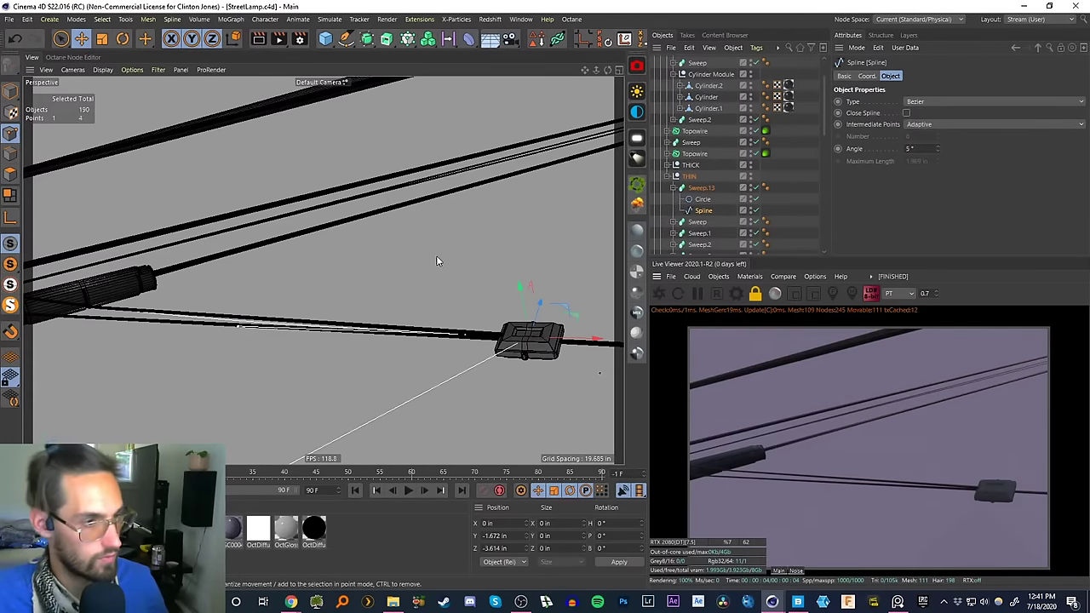
alt+drag(438, 261, 455, 309)
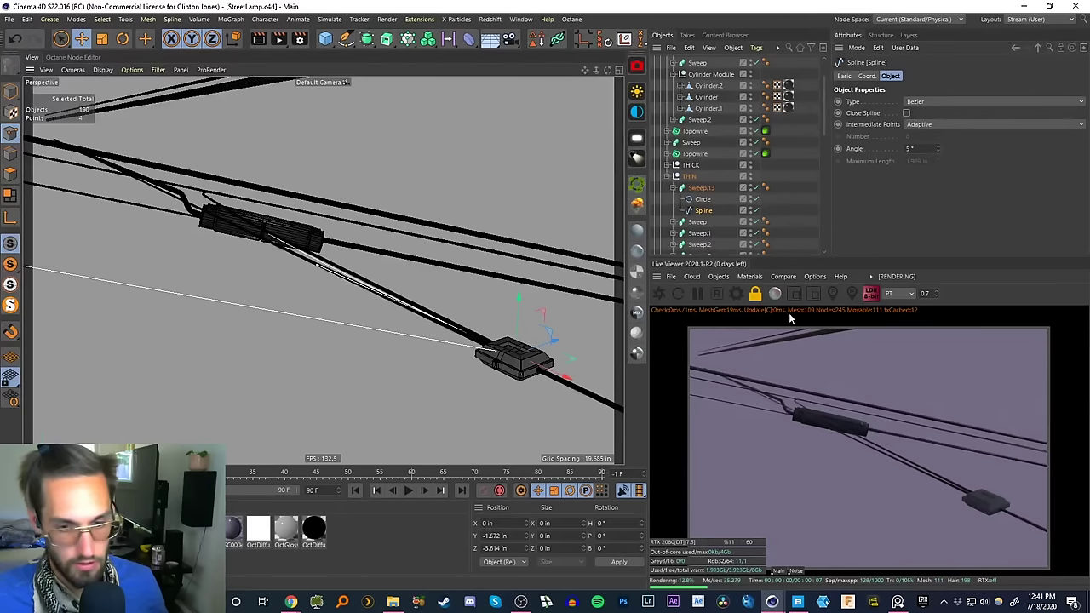
alt+drag(575, 379, 562, 358)
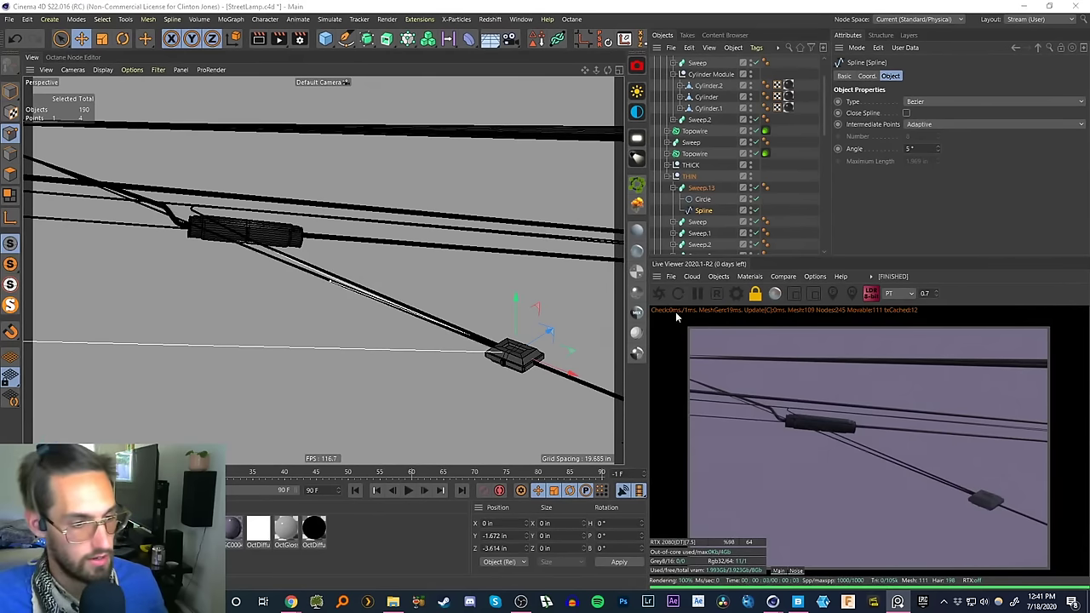
- Open the Octane Settings and review the device settings and the miscellaneous Live Viewer and preview options
click(571, 19)
click(583, 64)
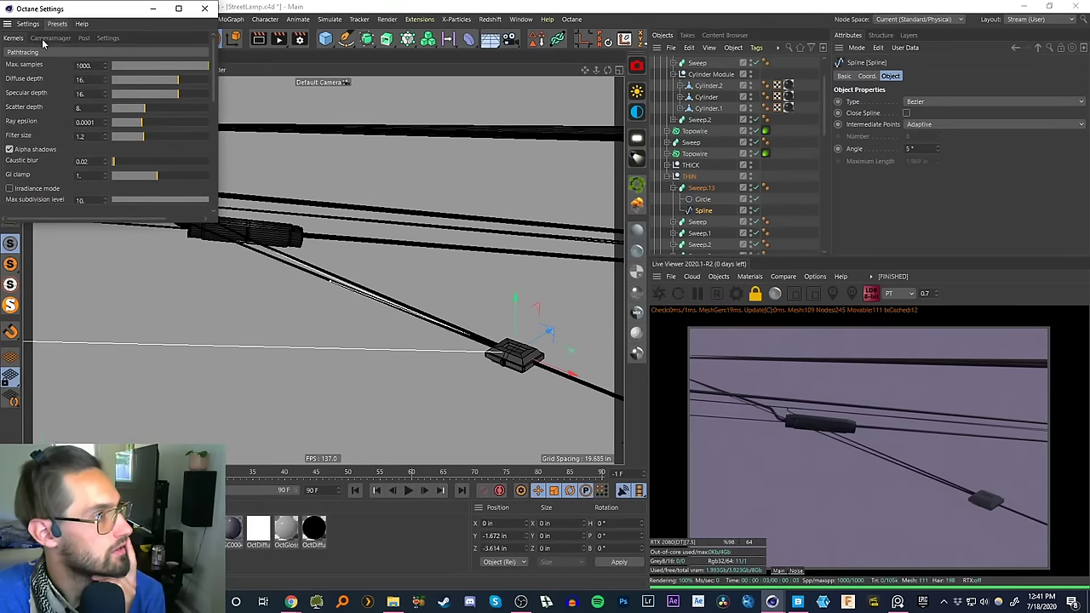
click(106, 39)
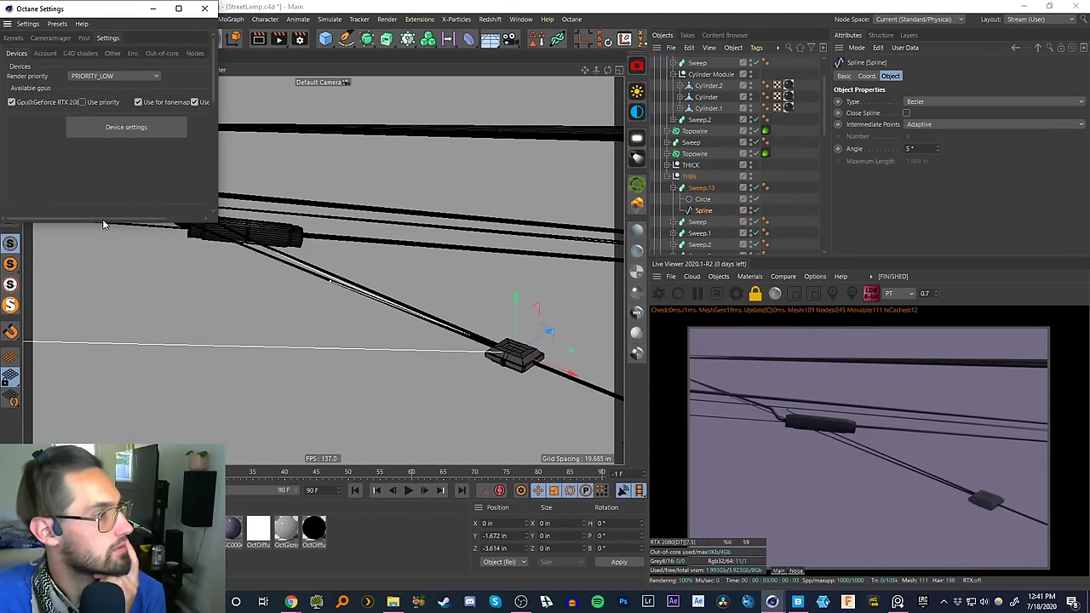
mouse_move(103, 219)
mouse_down()
mouse_move(144, 219)
mouse_move(98, 211)
mouse_up()
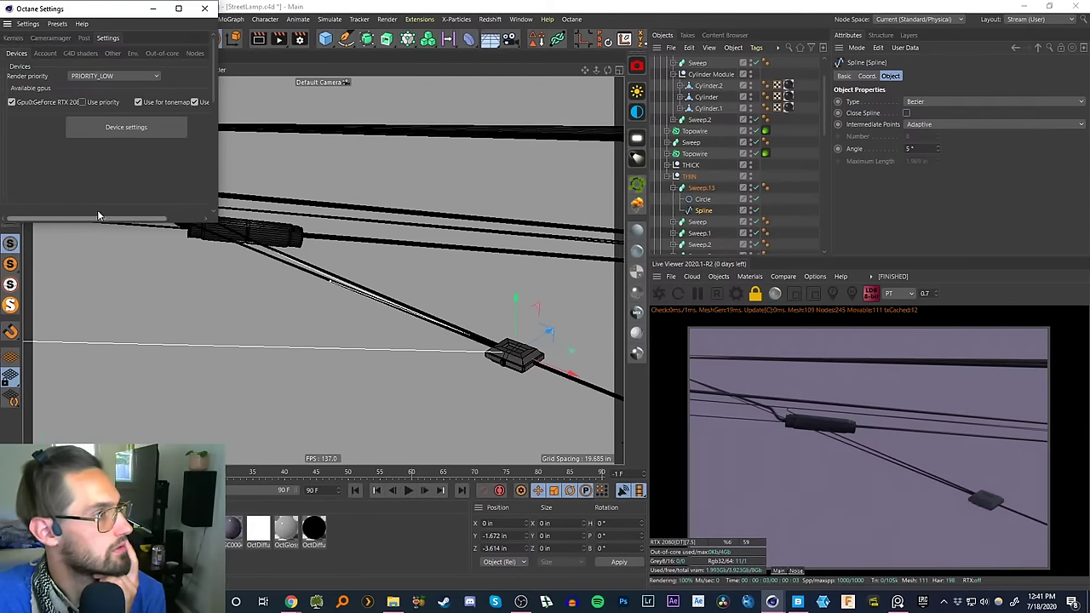
click(112, 54)
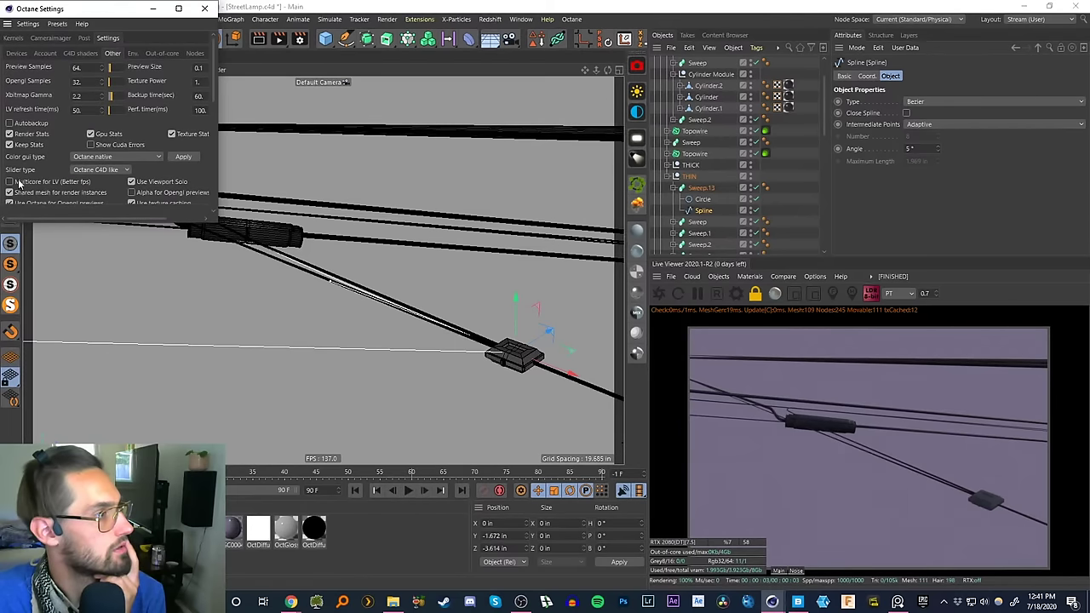
mouse_move(97, 219)
mouse_down()
mouse_move(124, 221)
mouse_move(83, 216)
mouse_up()
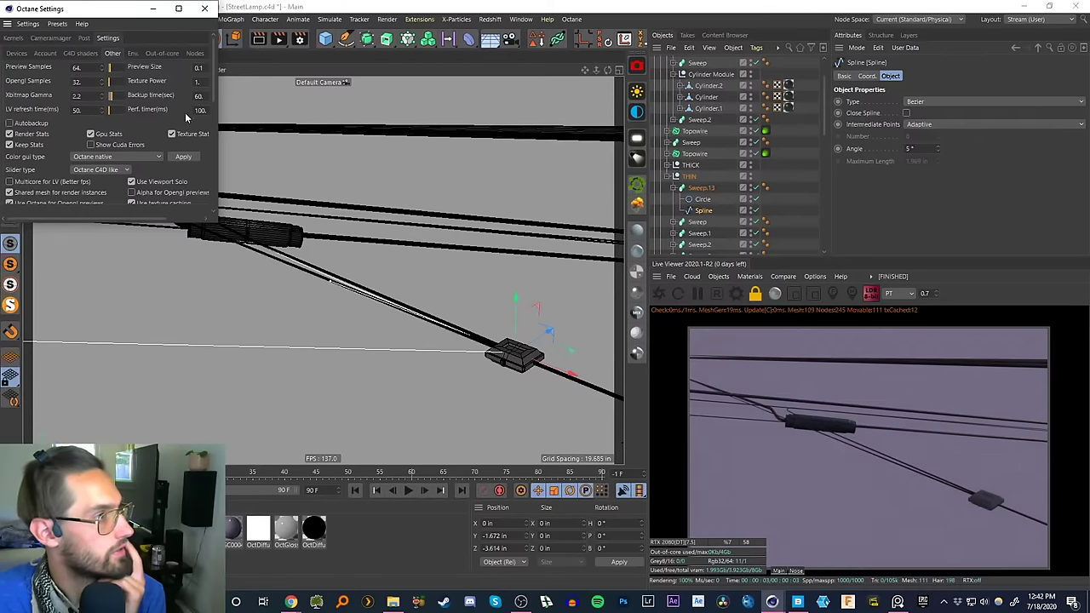
drag(212, 96, 190, 62)
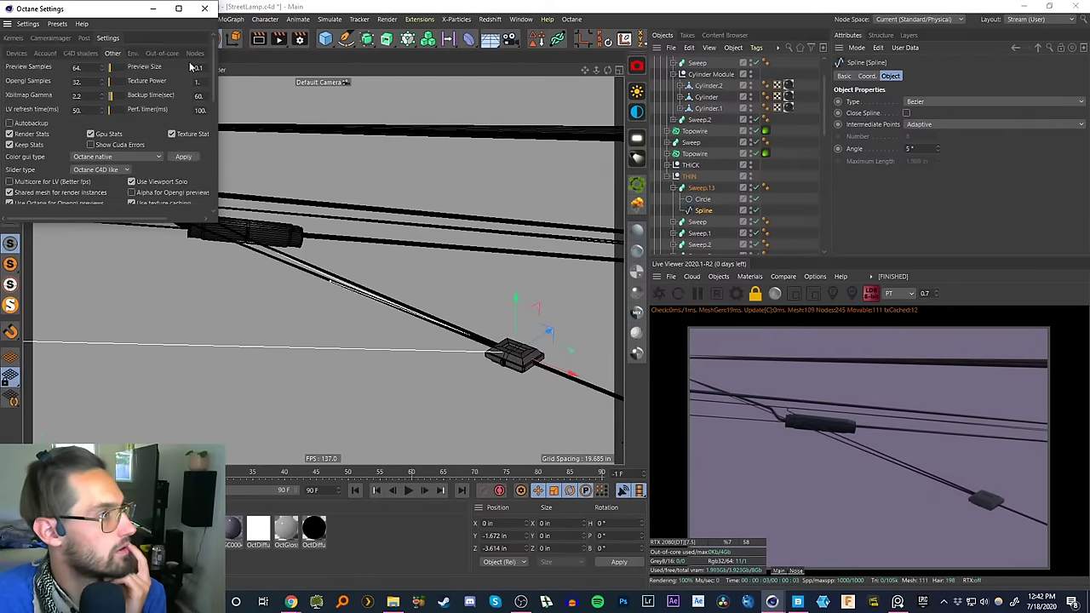
- Check the render priority choices and the GPU device preferences in the Octane Settings, keeping PRIORITY_LOW, and close both windows
click(15, 53)
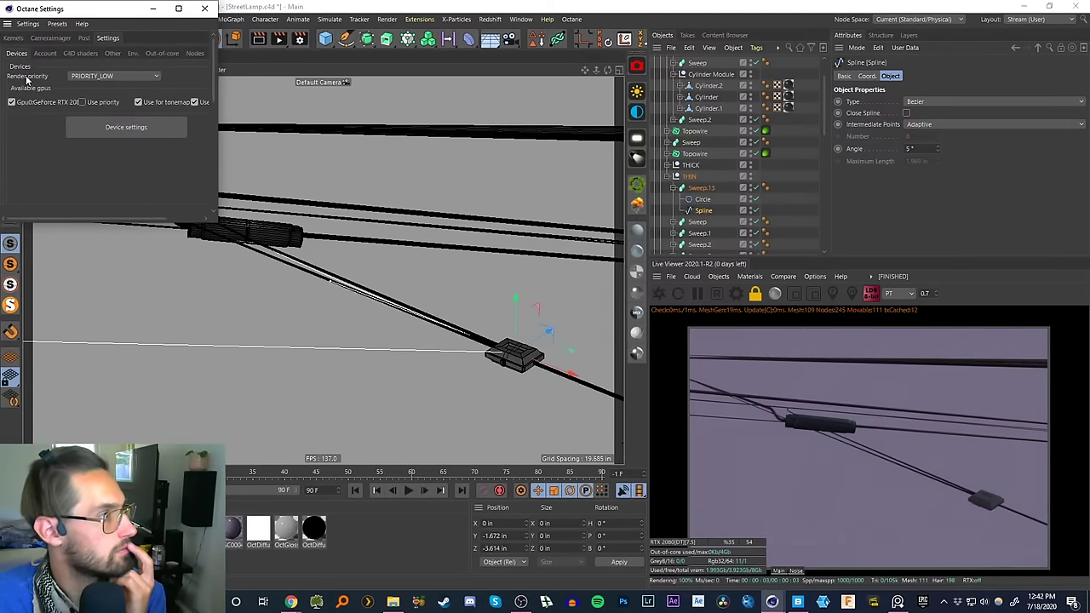
click(111, 76)
click(99, 157)
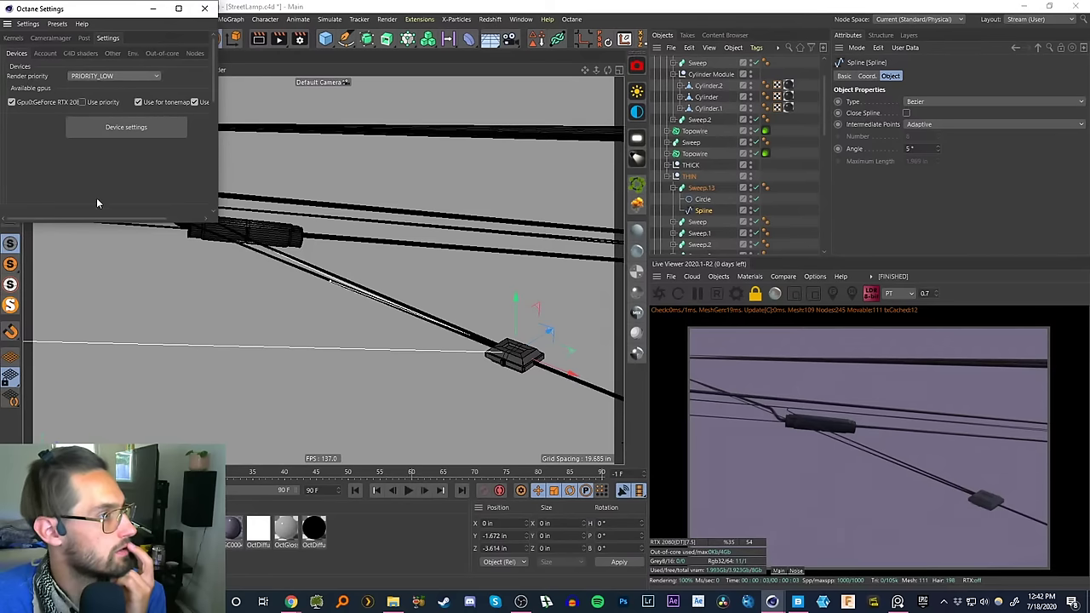
click(149, 127)
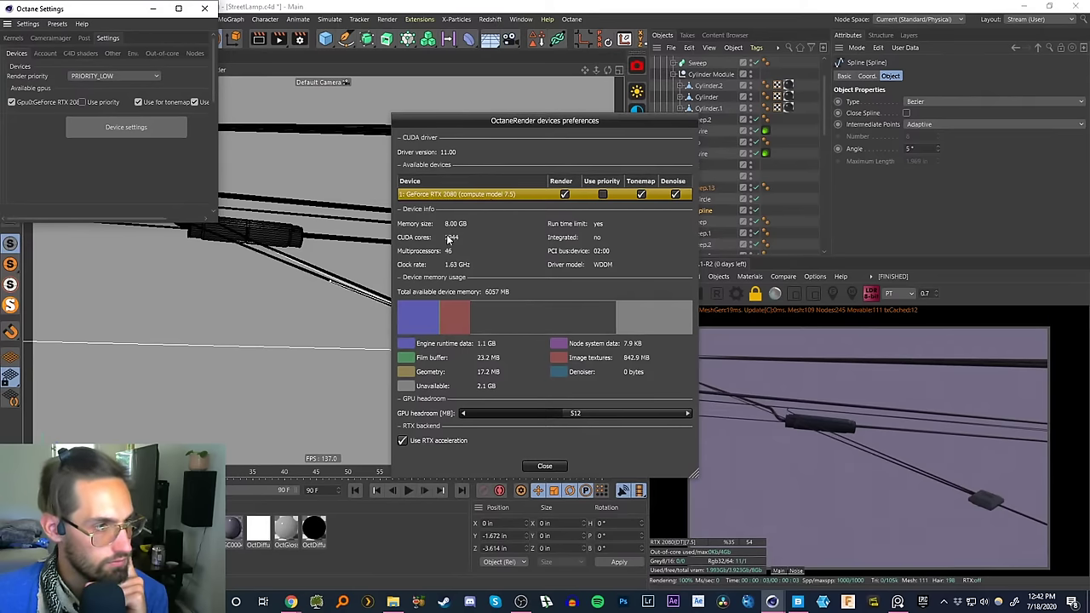
click(544, 466)
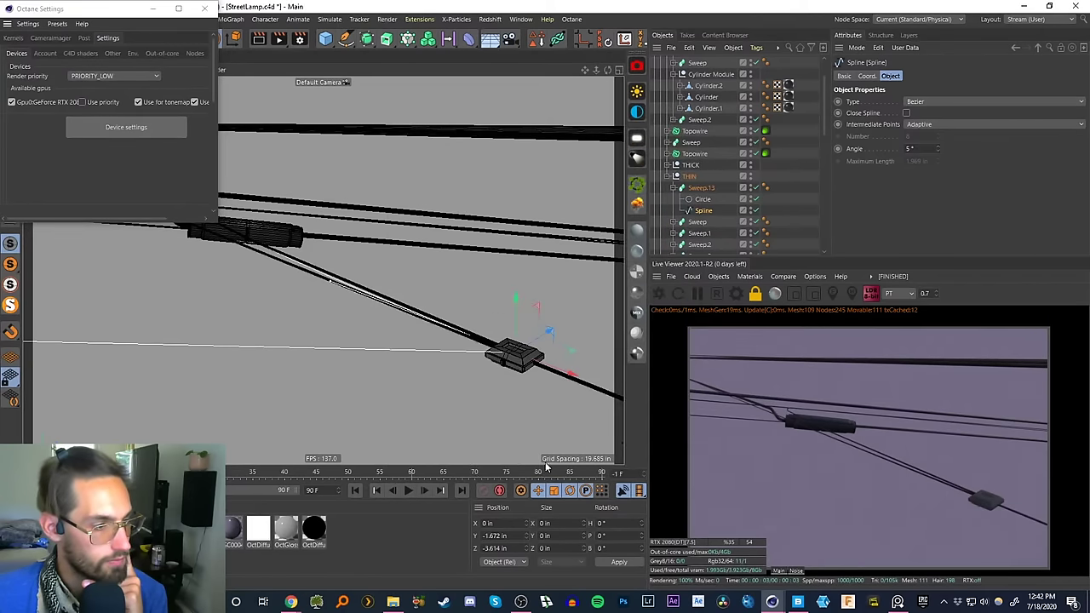
click(204, 9)
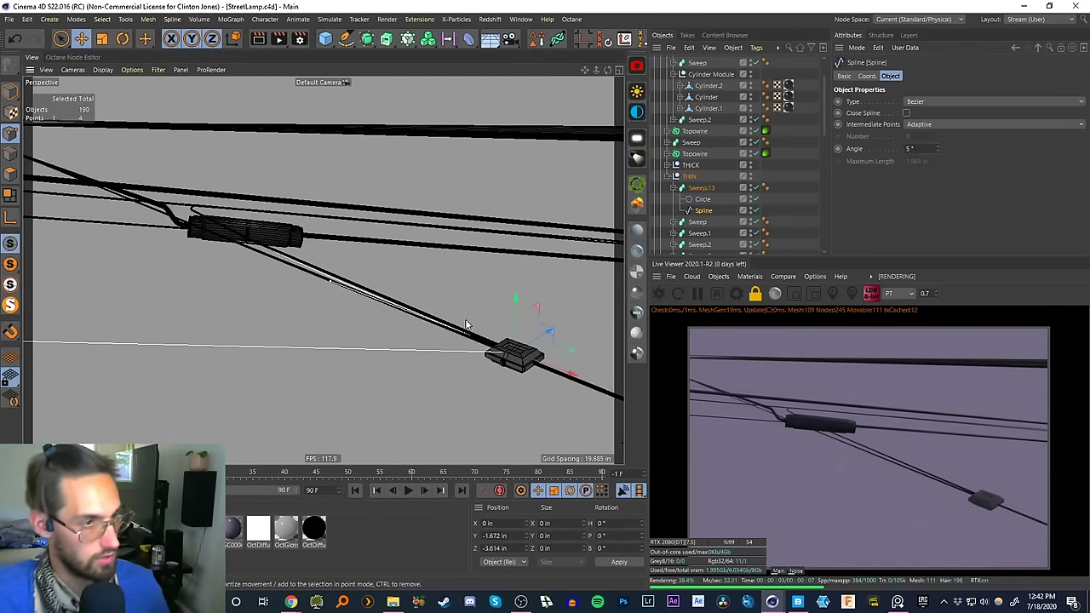
- Apply the C_Iron_Corroded_Stained material to the wire box on the thin wire
alt+drag(468, 325, 394, 304)
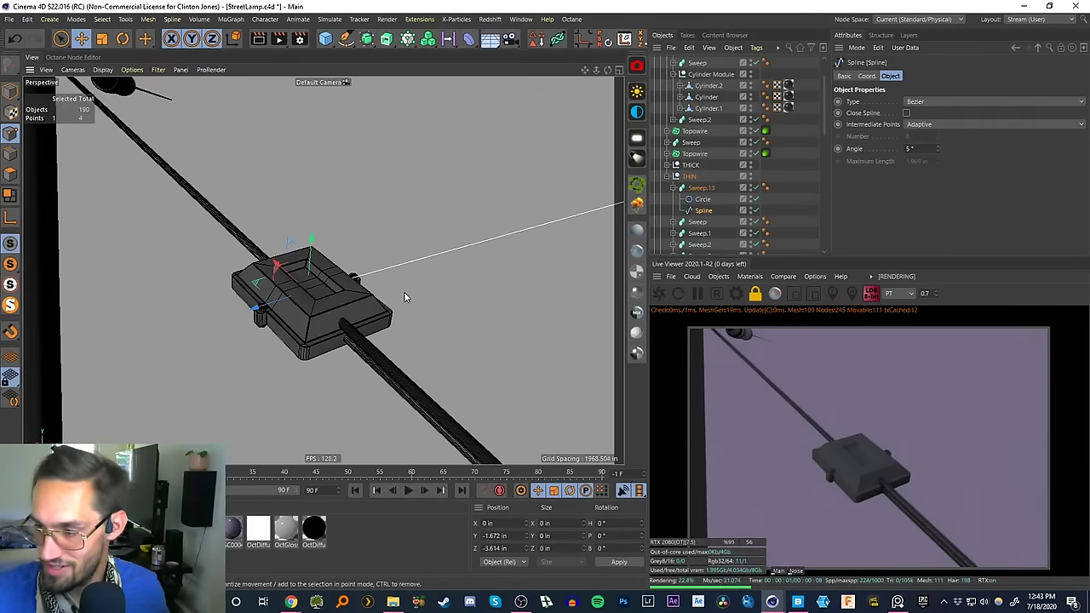
alt+drag(359, 314, 208, 332)
drag(328, 361, 329, 362)
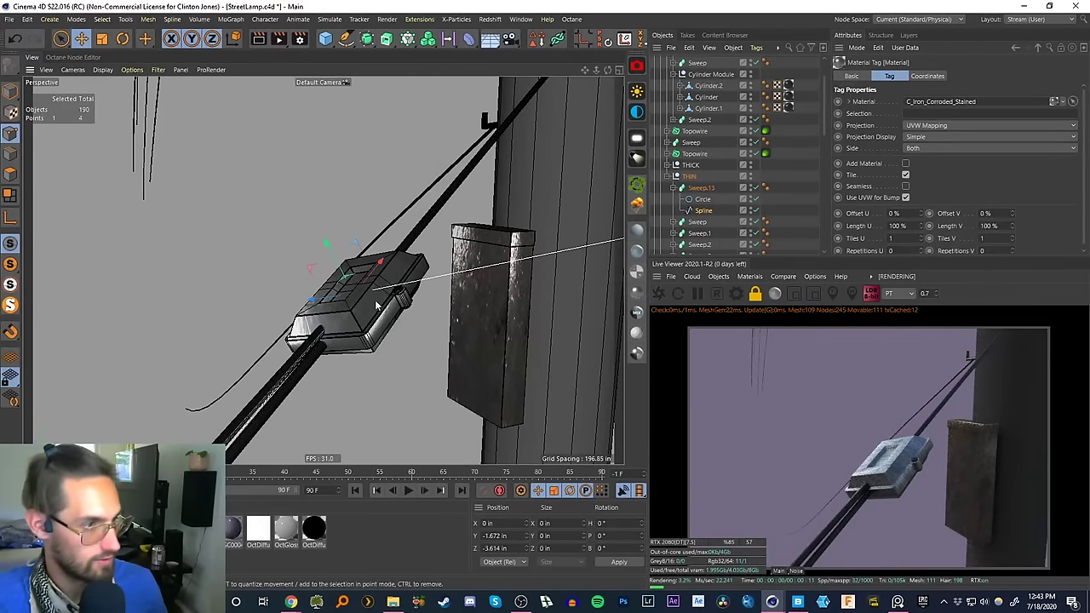
- Apply C_Iron_Corroded_Stained to the three-bolt wire plate on the pole and C_Rusted_Metal_06 to its nuts and bolts
scroll(375, 301, down, 5)
alt+middle_drag(376, 301, 241, 390)
alt+right_drag(394, 225, 502, 136)
alt+middle_drag(452, 224, 381, 309)
alt+drag(325, 274, 375, 292)
alt+right_drag(375, 289, 418, 260)
alt+drag(359, 268, 385, 283)
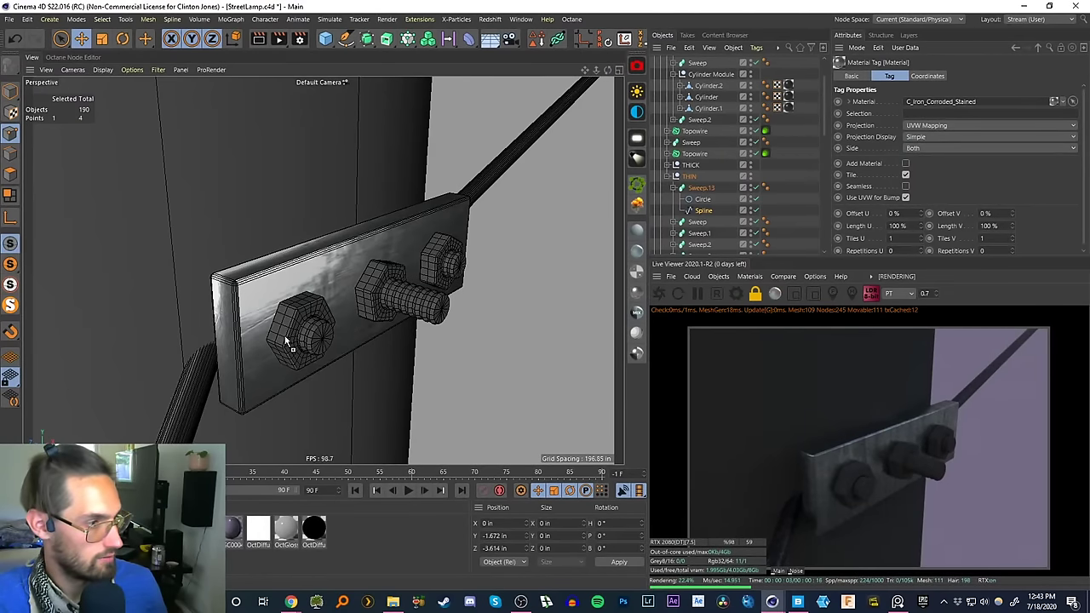
drag(286, 340, 286, 340)
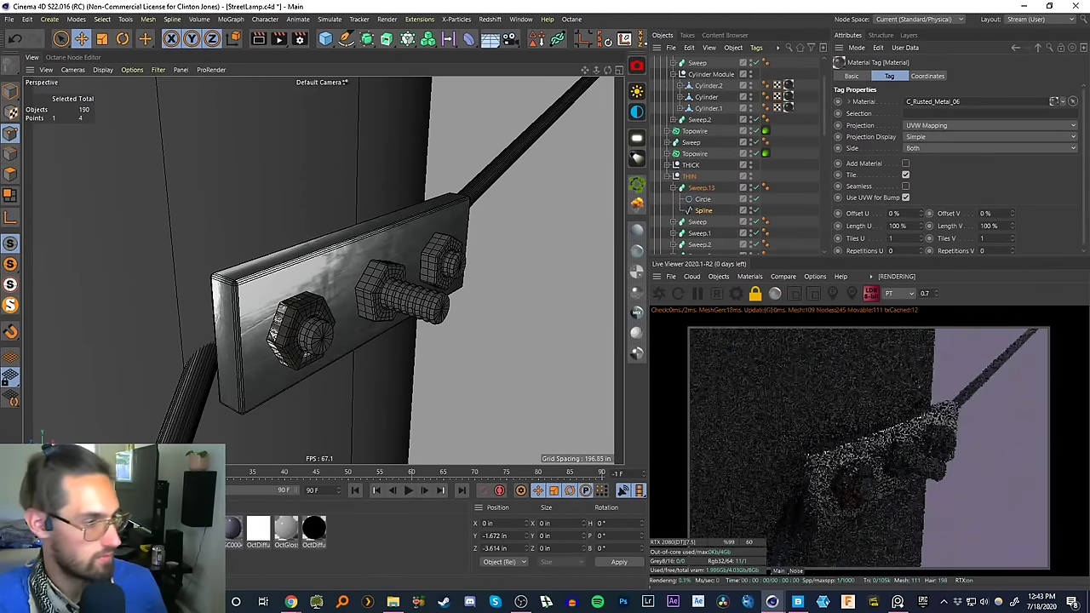
mouse_move(233, 527)
mouse_down()
mouse_move(276, 382)
mouse_move(355, 311)
mouse_move(407, 305)
mouse_move(440, 283)
mouse_up()
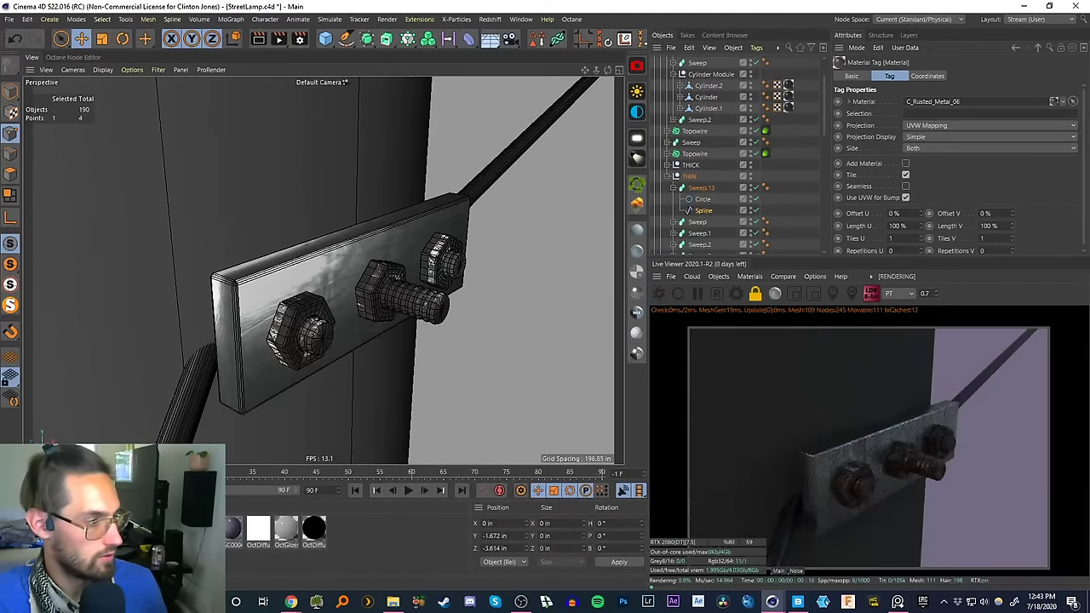
- Apply C_Rusted_Metal_06 to the nuts and bolts of the wire plate beneath the L-shaped peg and C_Iron_Corroded_Stained to that plate
scroll(400, 289, down, 4)
alt+drag(426, 289, 375, 281)
alt+right_drag(403, 277, 358, 357)
alt+middle_drag(375, 272, 337, 502)
alt+right_drag(340, 293, 400, 254)
alt+drag(341, 292, 316, 274)
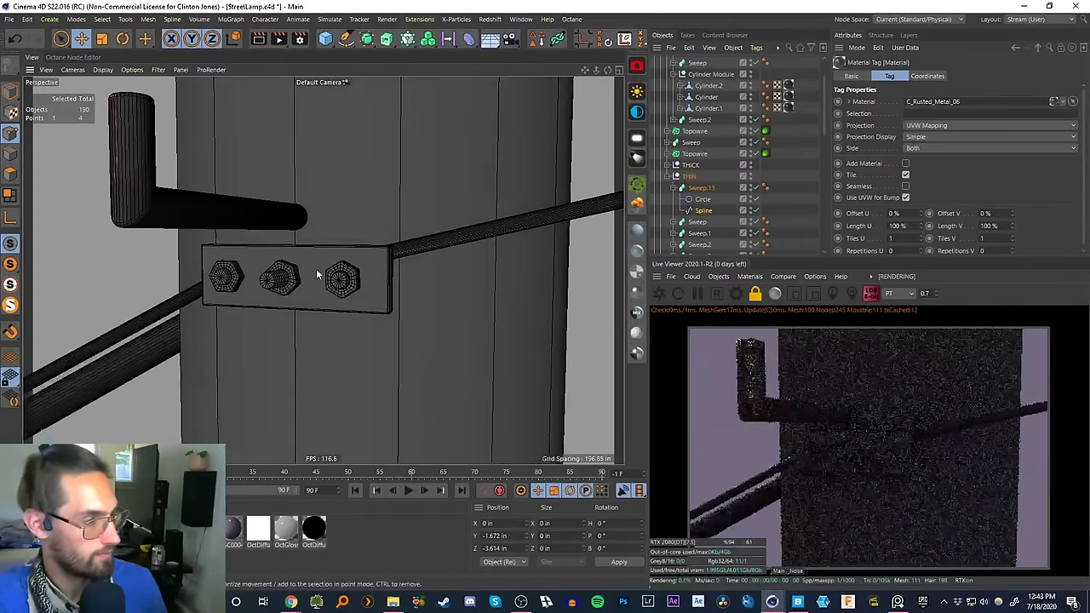
alt+right_drag(315, 274, 339, 294)
alt+drag(341, 303, 318, 298)
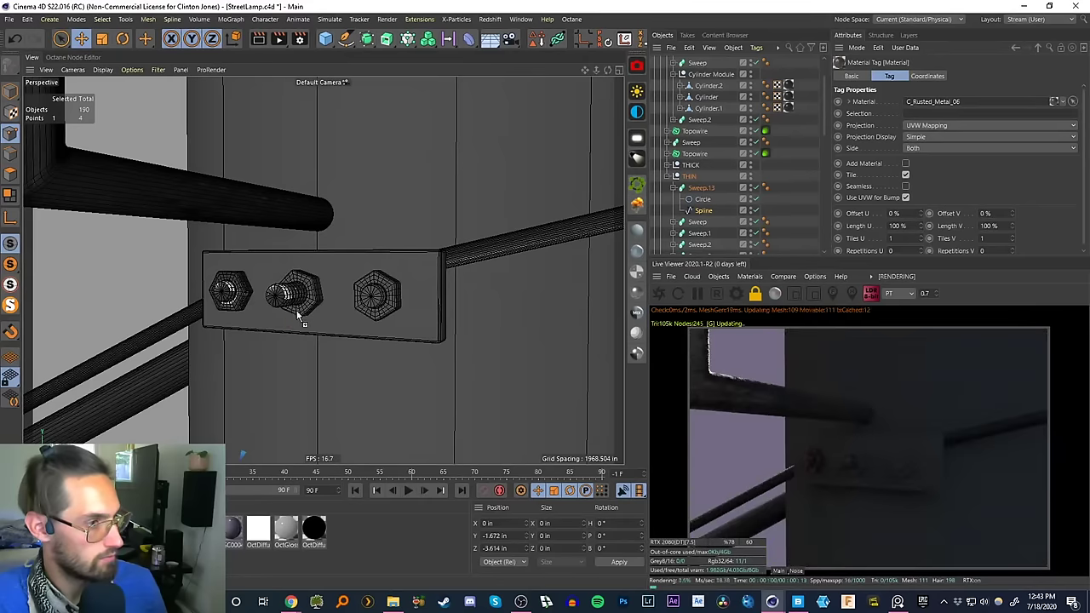
click(372, 316)
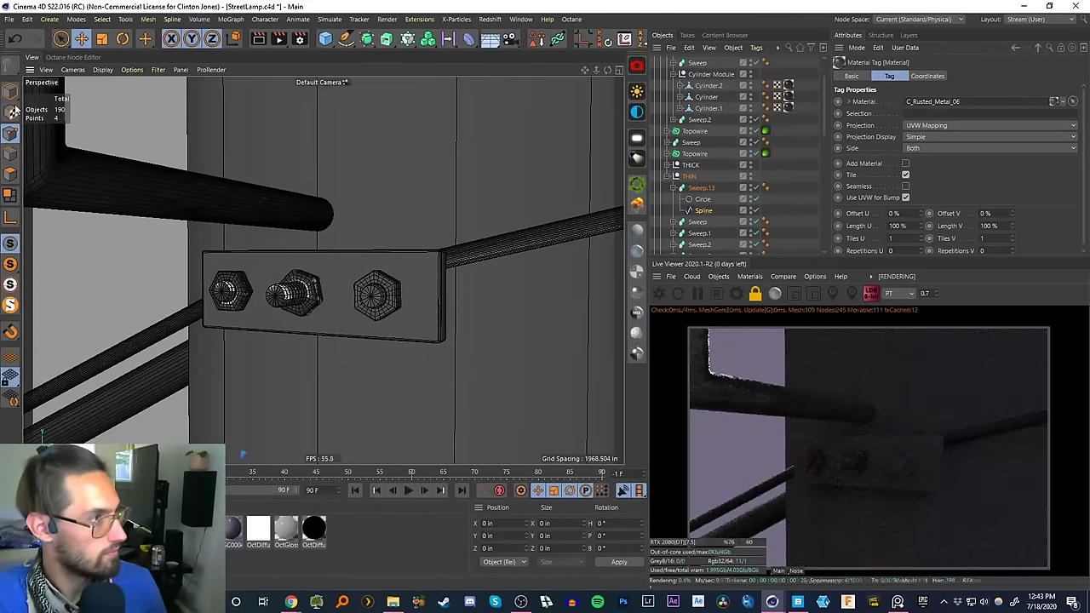
click(10, 91)
click(381, 316)
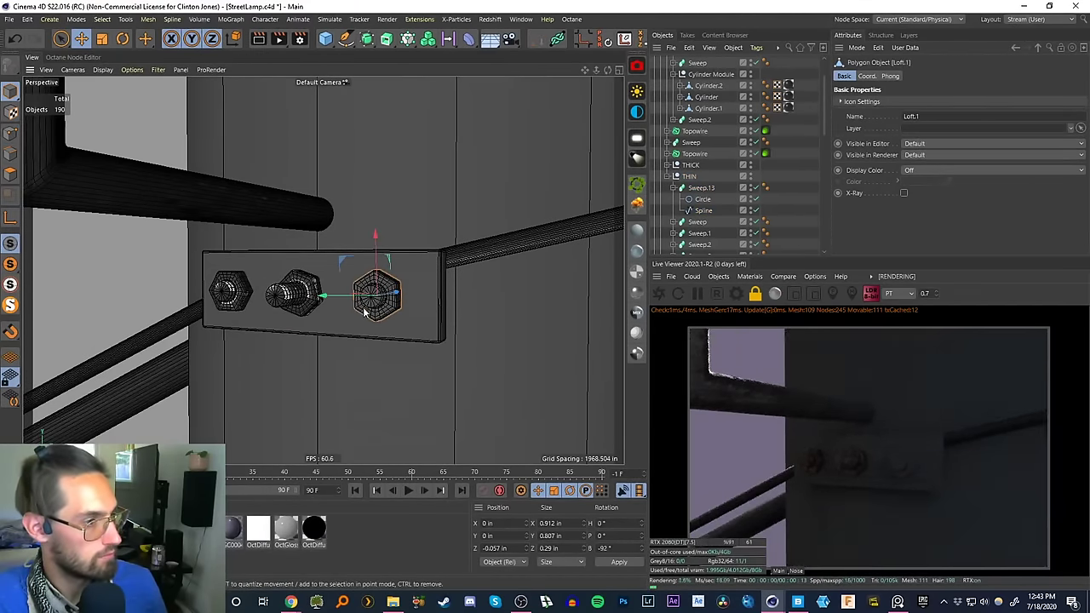
drag(204, 527, 383, 317)
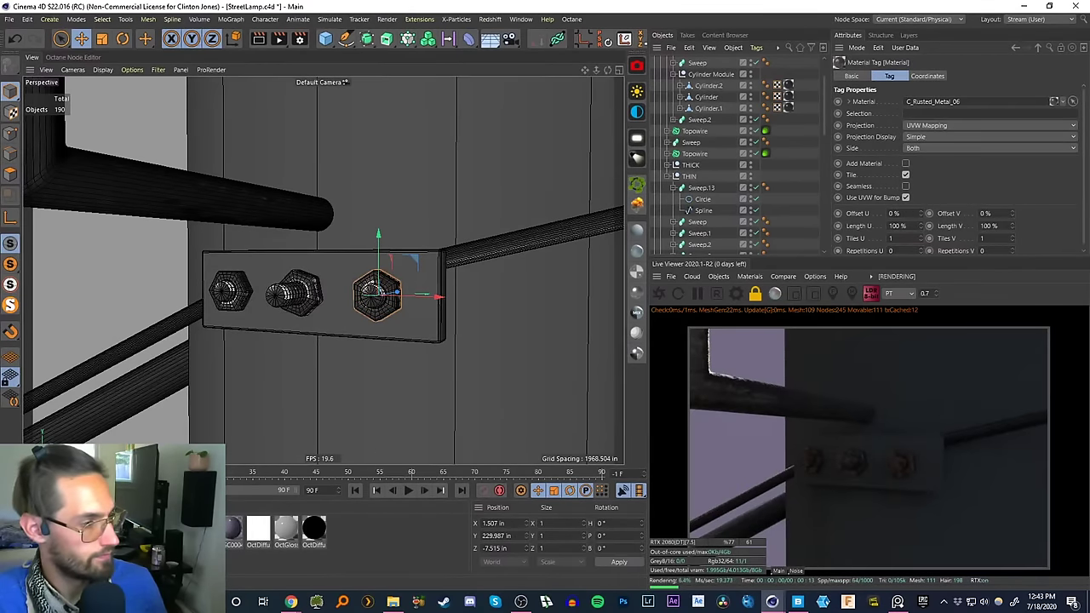
drag(204, 528, 331, 313)
- Select all nuts and bolts on the wire plate beside the lamp arm mount, apply C_Rusted_Metal_06 to them, and C_Iron_Corroded_Stained to the plate
alt+right_drag(323, 300, 350, 178)
alt+middle_drag(350, 178, 367, 454)
alt+middle_drag(367, 236, 359, 309)
alt+right_drag(289, 238, 309, 206)
alt+middle_drag(234, 238, 269, 273)
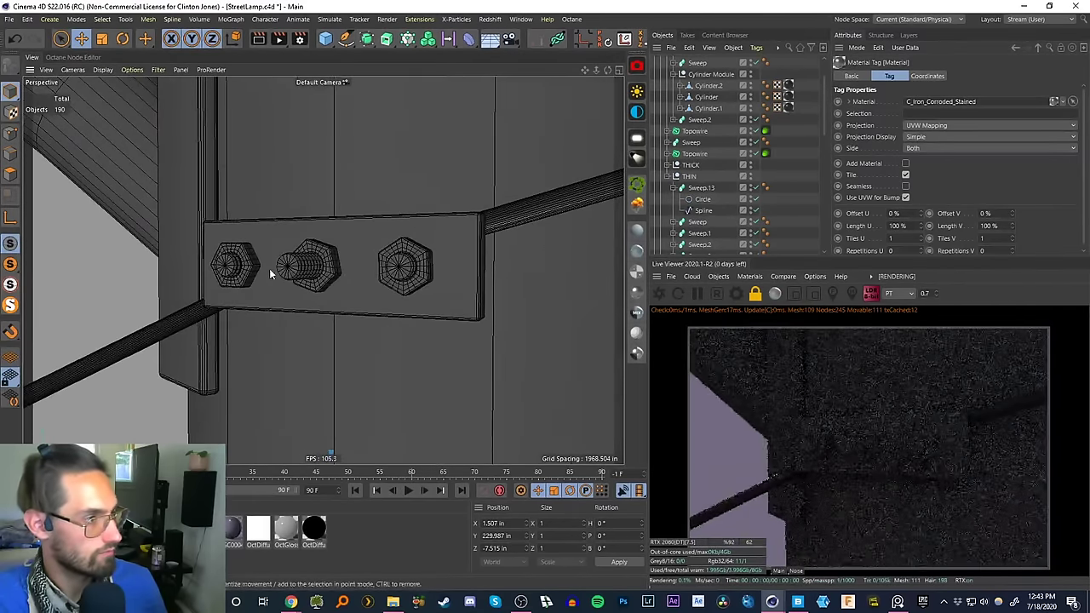
click(239, 283)
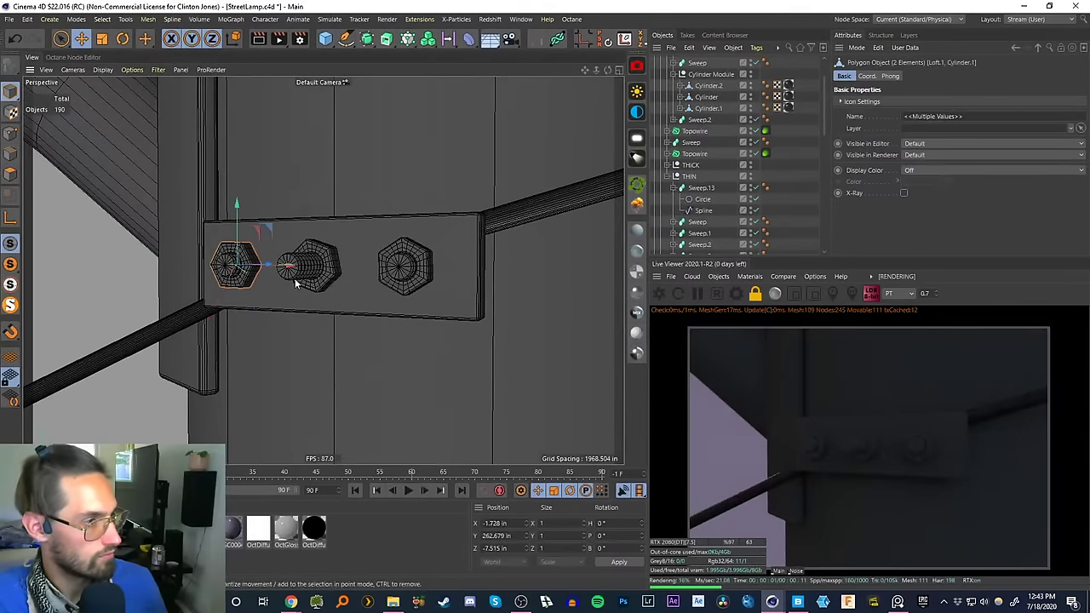
shift+click(306, 285)
shift+click(323, 281)
shift+click(394, 251)
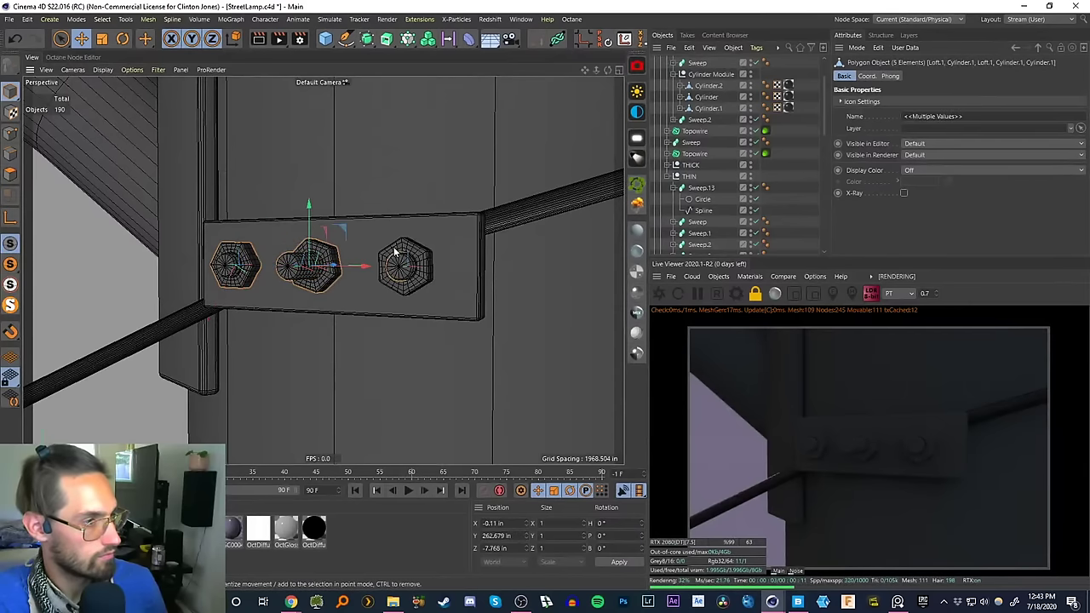
shift+click(392, 253)
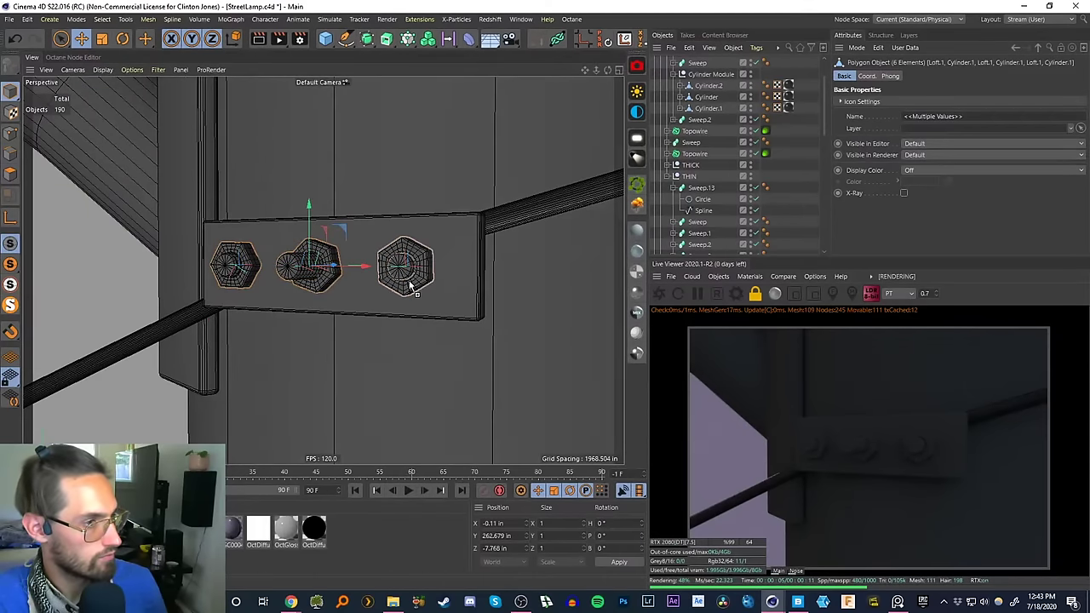
drag(409, 283, 407, 285)
drag(203, 529, 341, 303)
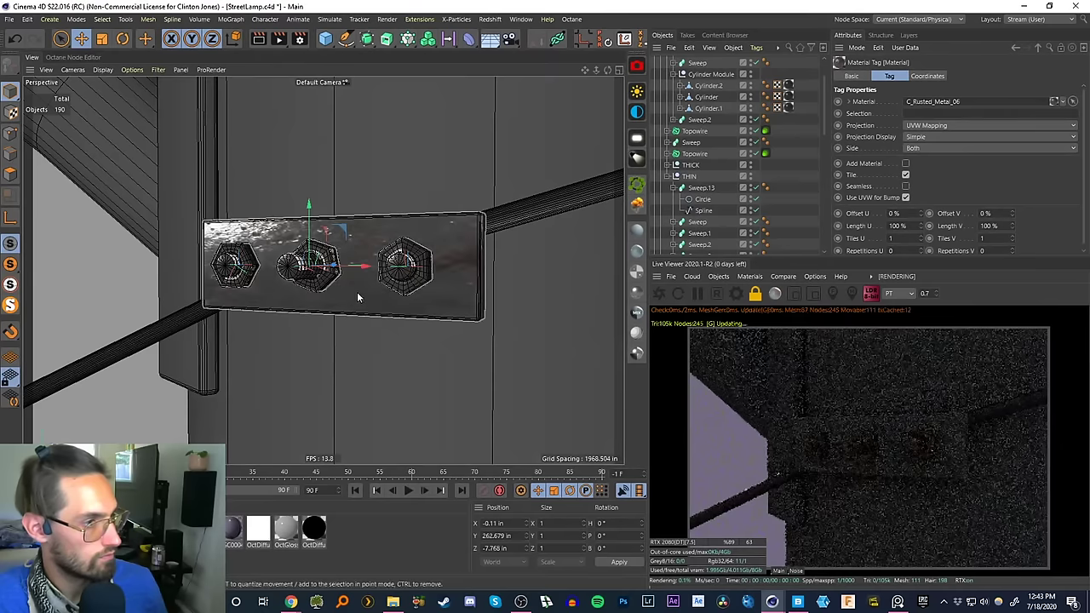
- Apply the C_Iron_Corroded_Stained material to the curved lamp arm and the small support bracket joining it to the pole
scroll(384, 285, down, 5)
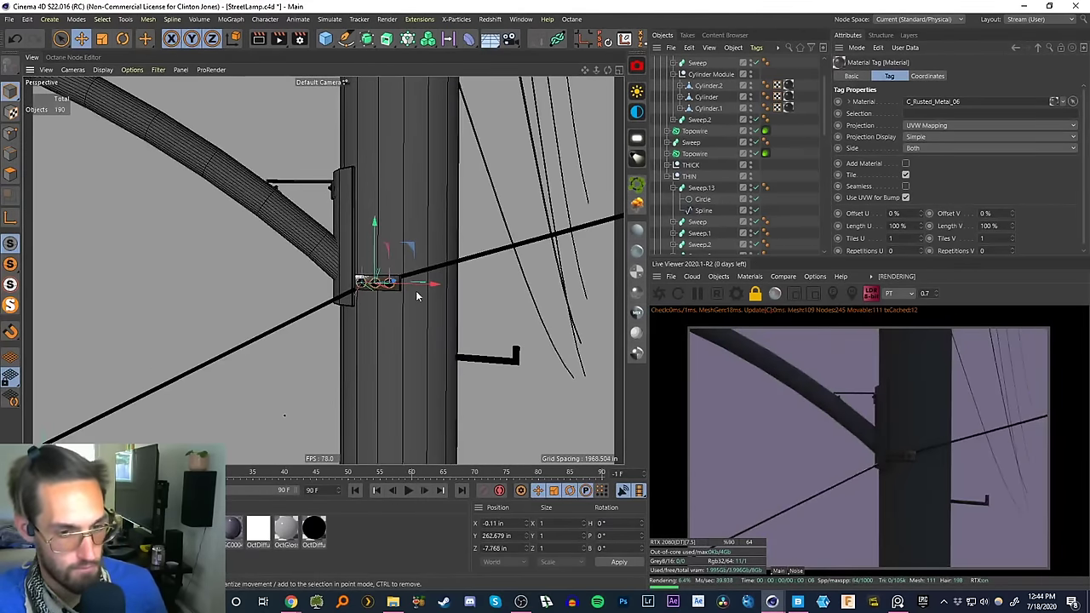
scroll(341, 356, up, 2)
alt+drag(340, 356, 396, 310)
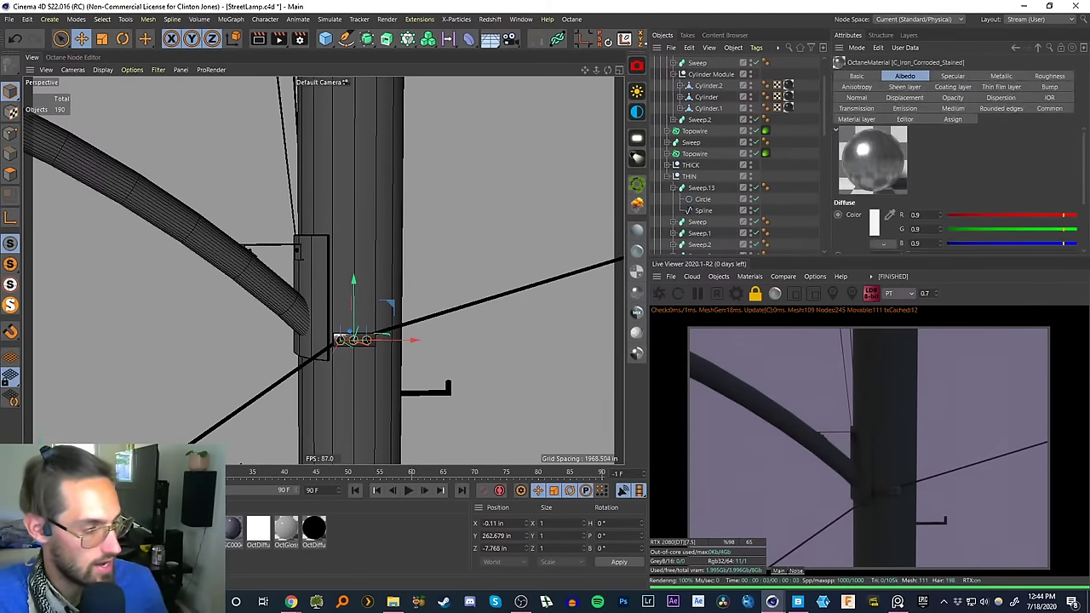
scroll(305, 301, up, 5)
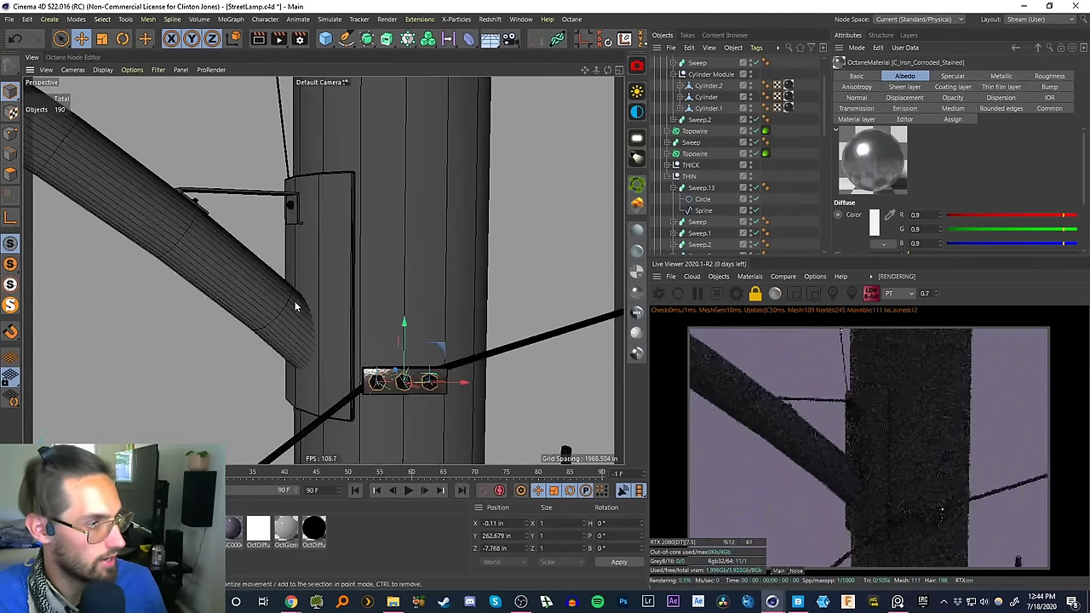
alt+drag(296, 306, 338, 306)
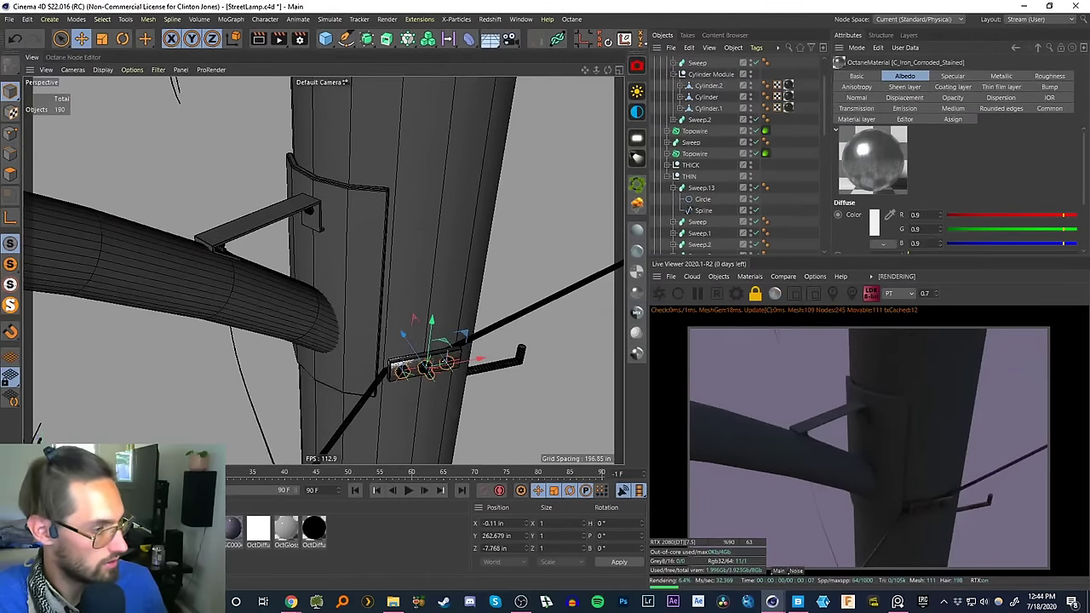
drag(37, 528, 335, 264)
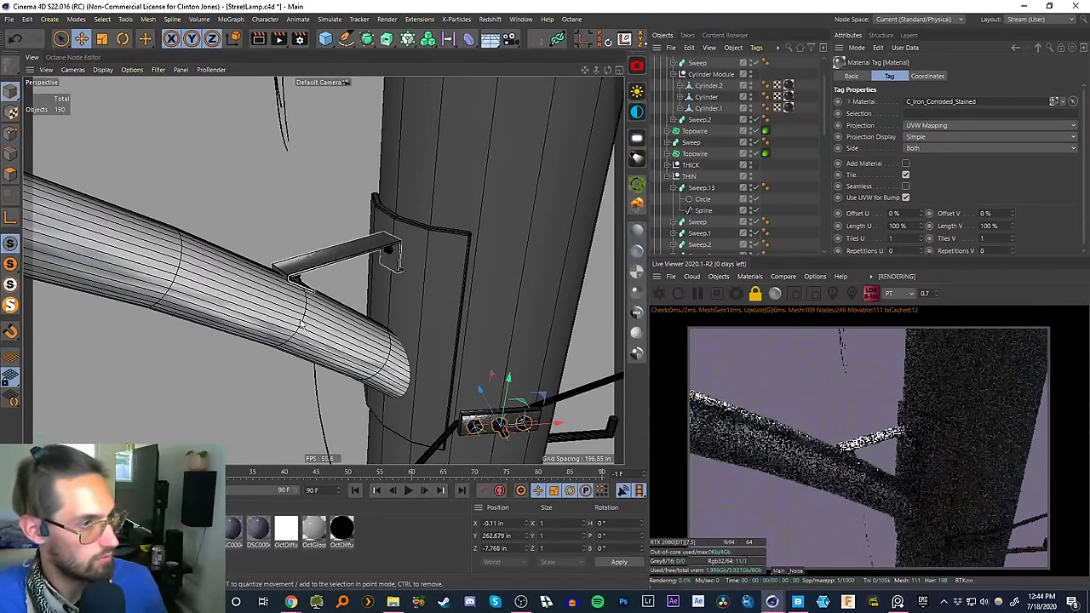
- Apply C_Iron_Corroded_Stained to the support bracket's end on the lamp arm and C_Rusted_Metal_06 to its nut and bolt
drag(37, 529, 282, 335)
scroll(294, 329, up, 5)
scroll(281, 320, up, 2)
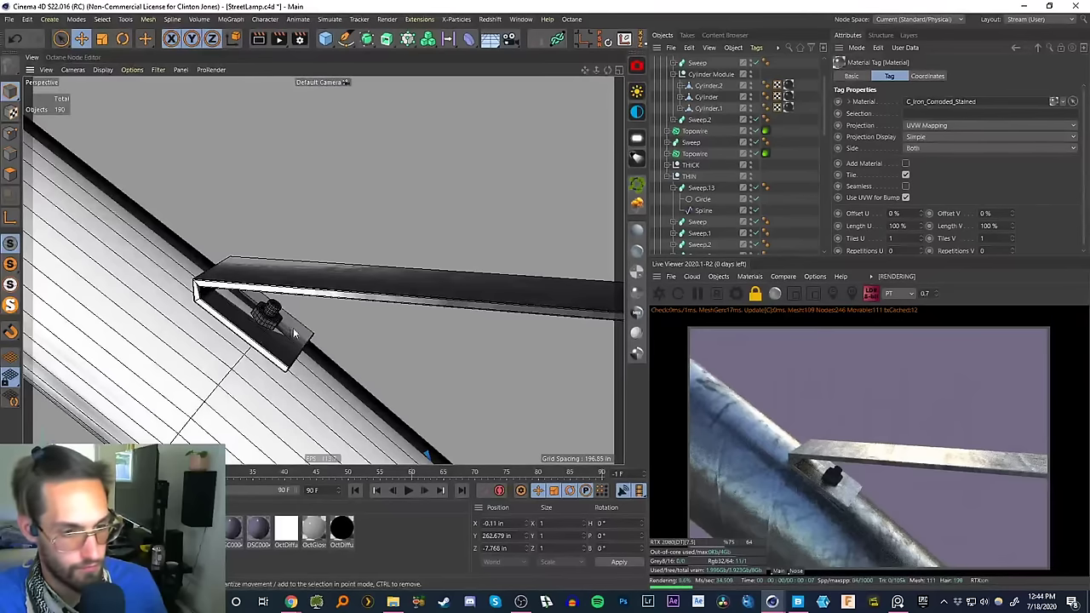
drag(65, 528, 263, 321)
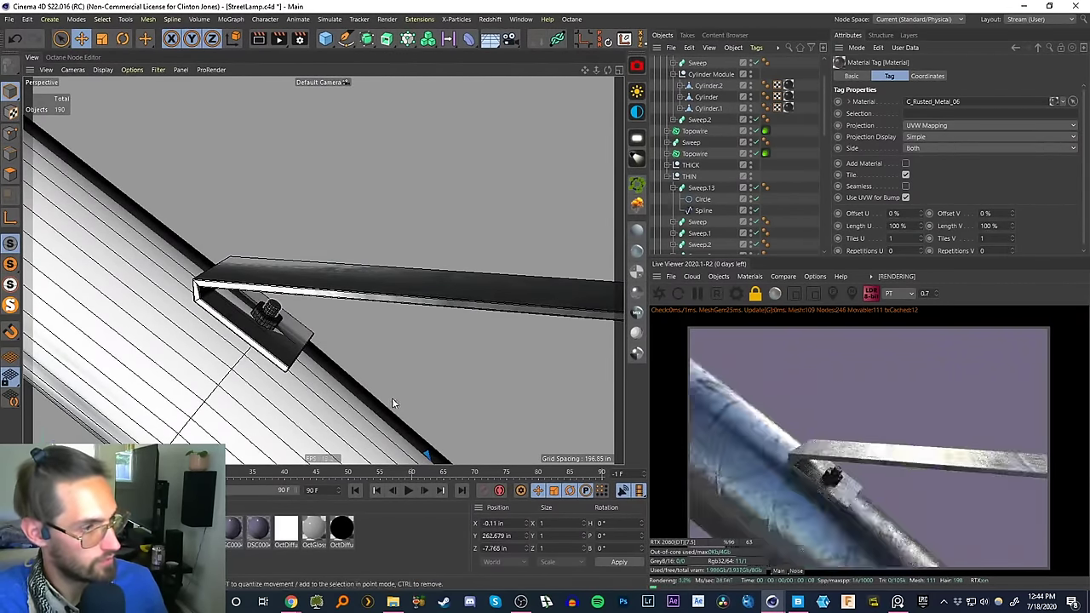
alt+middle_drag(341, 400, 219, 281)
alt+drag(218, 282, 360, 360)
alt+middle_drag(426, 235, 406, 274)
alt+drag(406, 273, 366, 341)
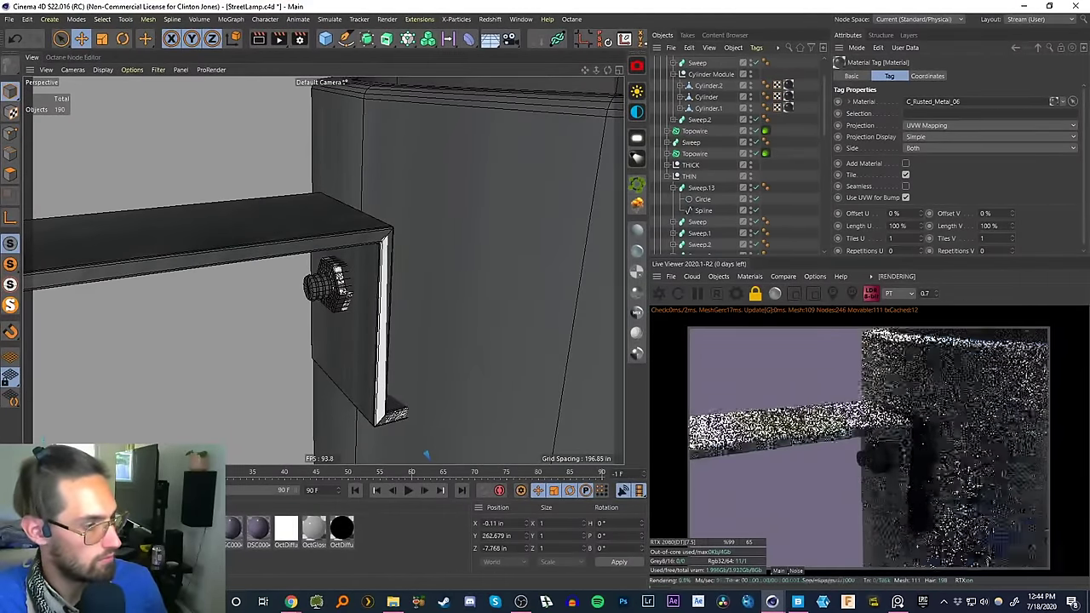
alt+drag(334, 300, 283, 302)
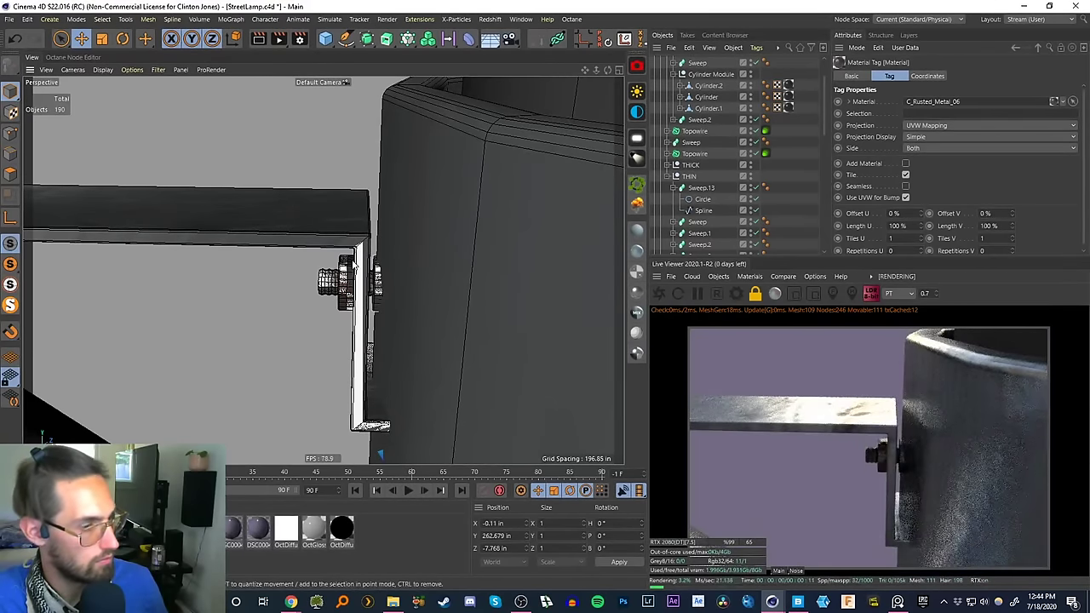
- Apply the C_Iron_Corroded_Stained material to the street lamp's head housing
alt+right_drag(371, 304, 290, 315)
alt+drag(289, 315, 414, 329)
alt+right_drag(414, 328, 266, 351)
alt+middle_drag(238, 253, 289, 282)
alt+right_drag(275, 286, 295, 250)
alt+drag(279, 281, 354, 285)
alt+right_drag(353, 285, 357, 277)
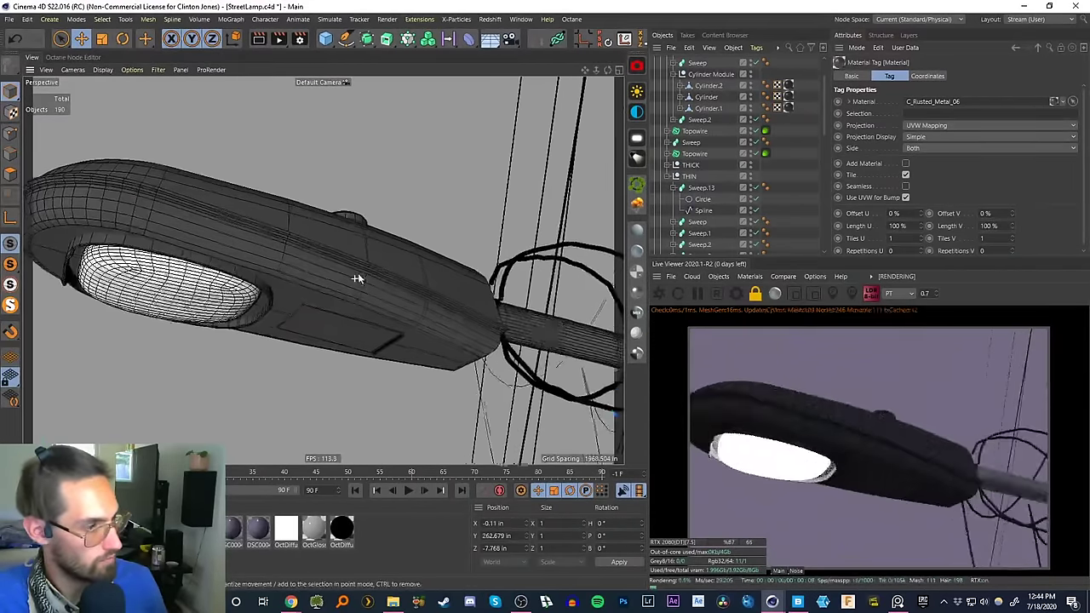
alt+middle_drag(358, 278, 401, 298)
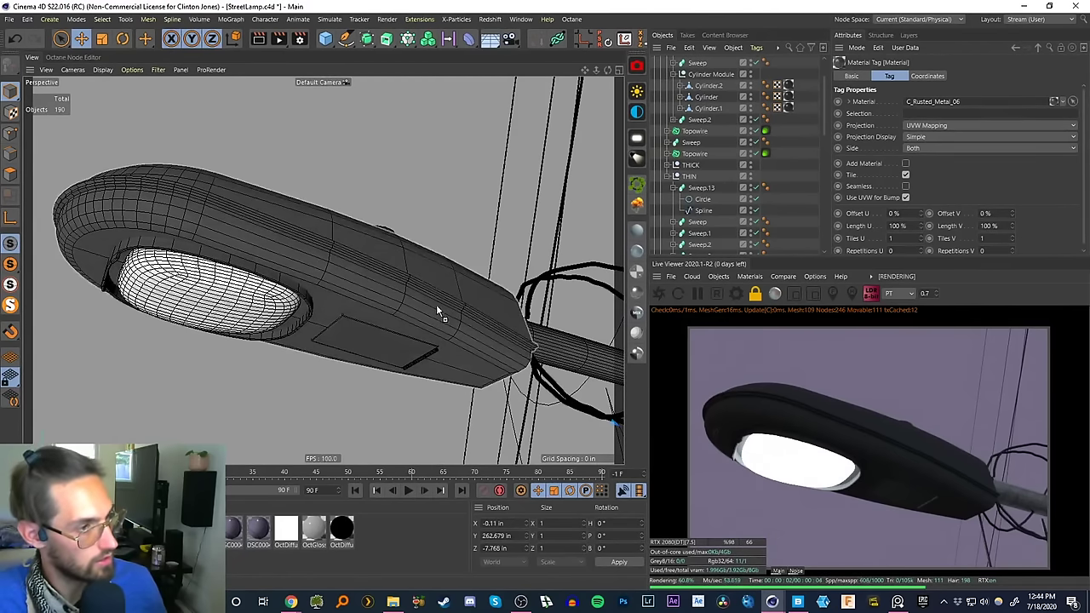
drag(428, 315, 416, 327)
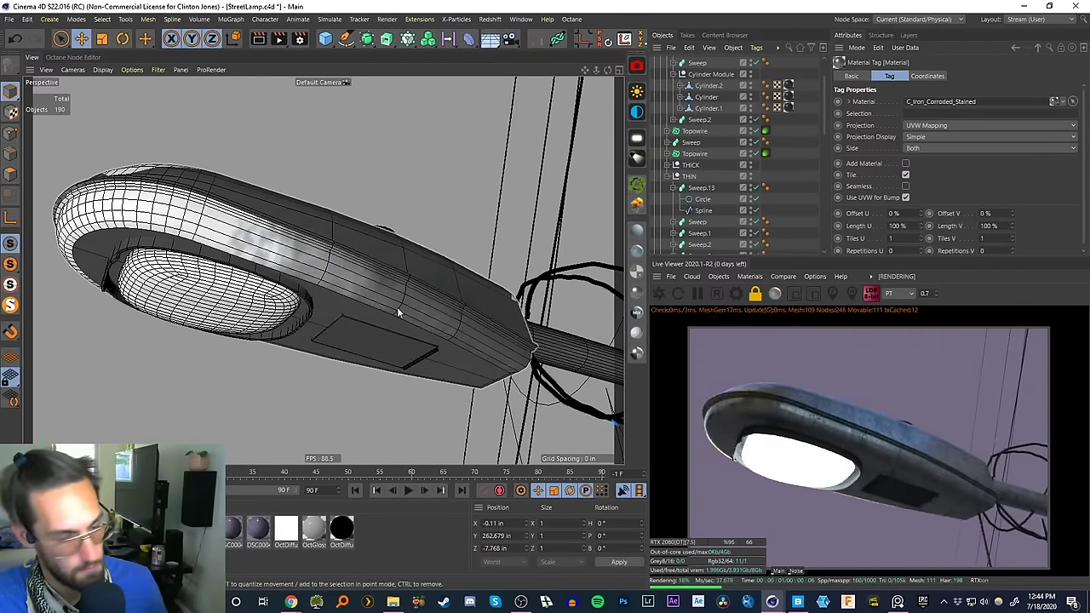
- Apply C_Rusted_Metal_06 to the rectangular panel under the lamp head and C_Iron_Corroded_Stained to its hinge pieces
scroll(397, 306, up, 5)
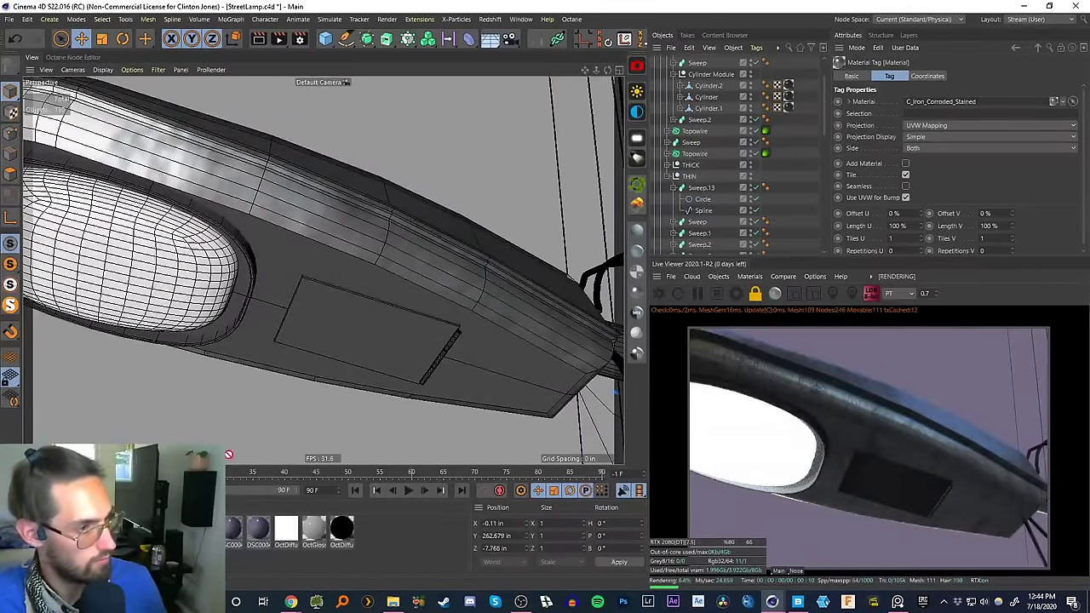
drag(418, 344, 433, 355)
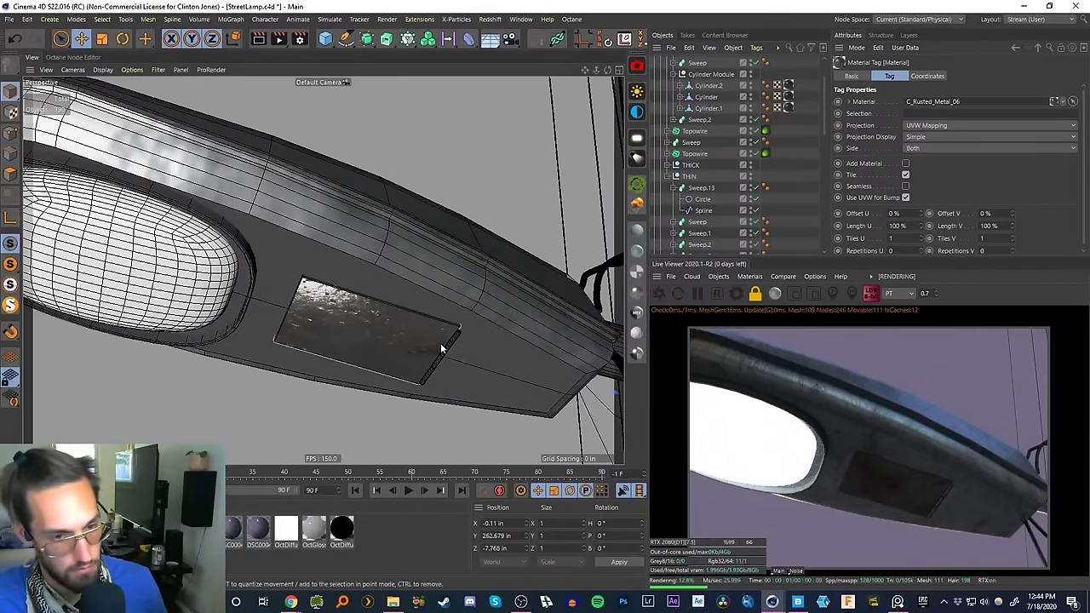
scroll(425, 341, up, 6)
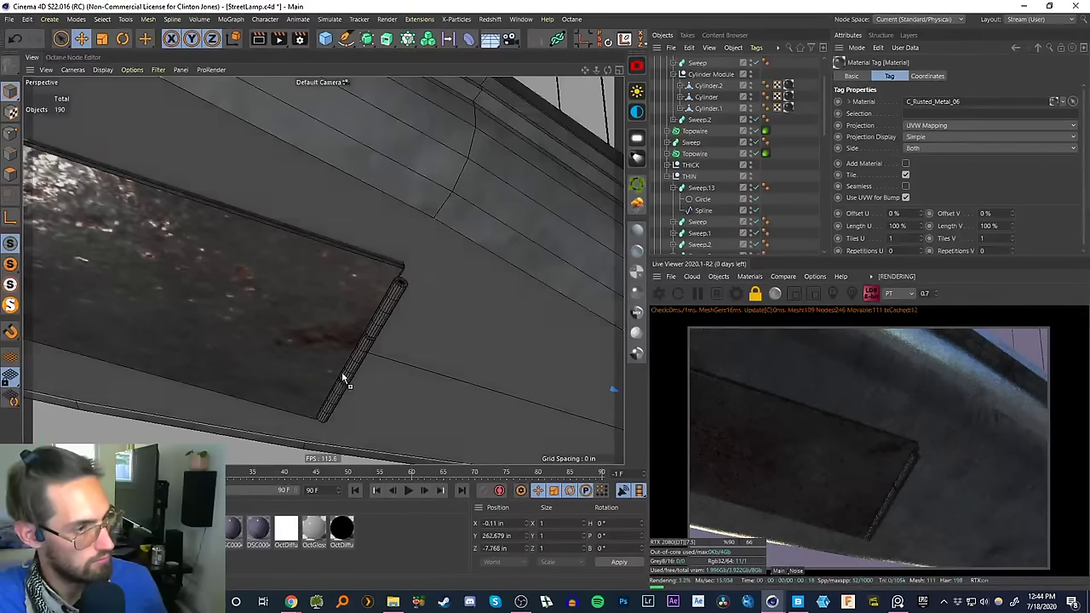
drag(366, 350, 380, 328)
drag(304, 414, 330, 406)
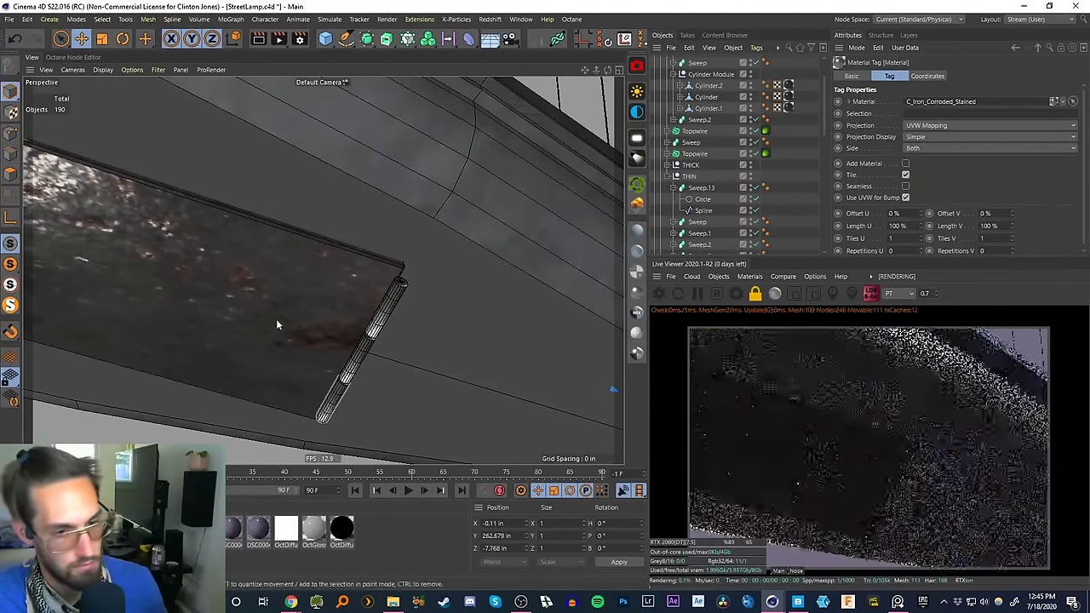
- Apply the C_Iron_Corroded_Stained material to the domed cylinder on top of the lamp head
scroll(248, 374, down, 6)
alt+middle_drag(167, 279, 373, 299)
scroll(373, 299, up, 4)
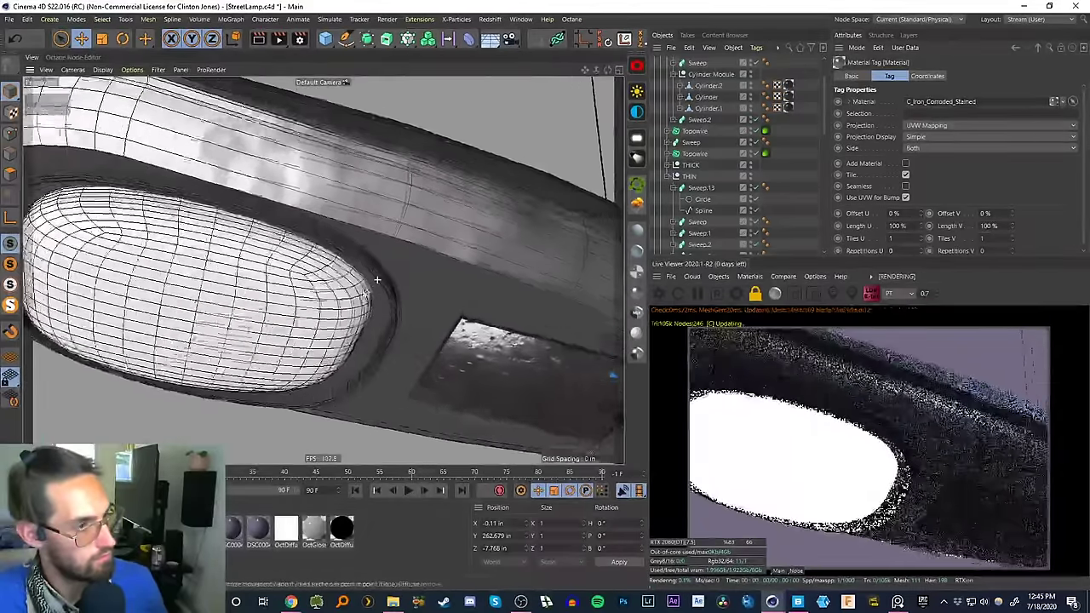
alt+drag(377, 282, 298, 317)
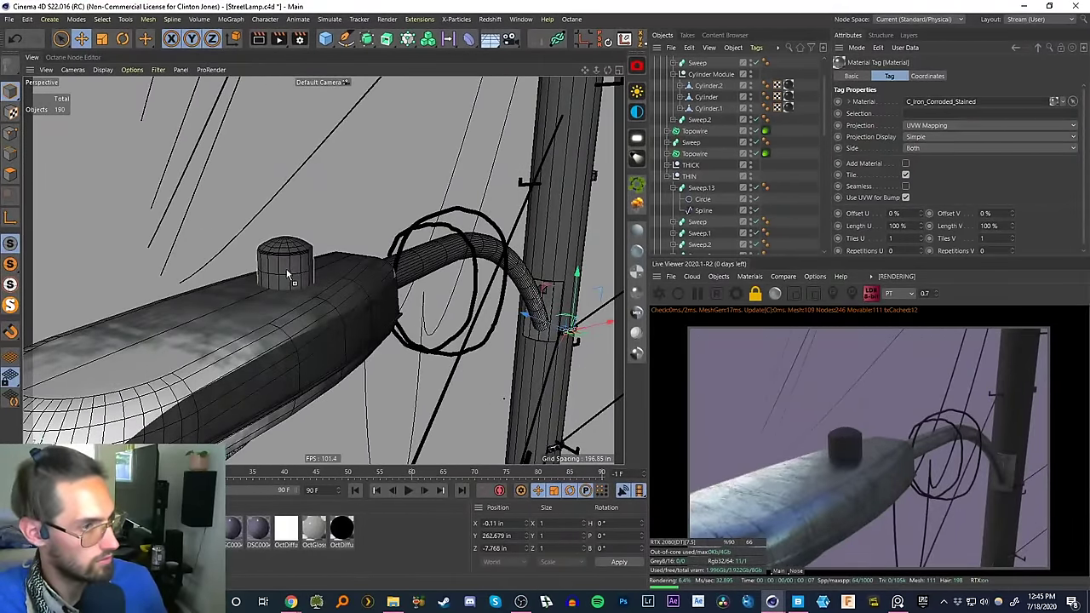
alt+drag(288, 274, 362, 260)
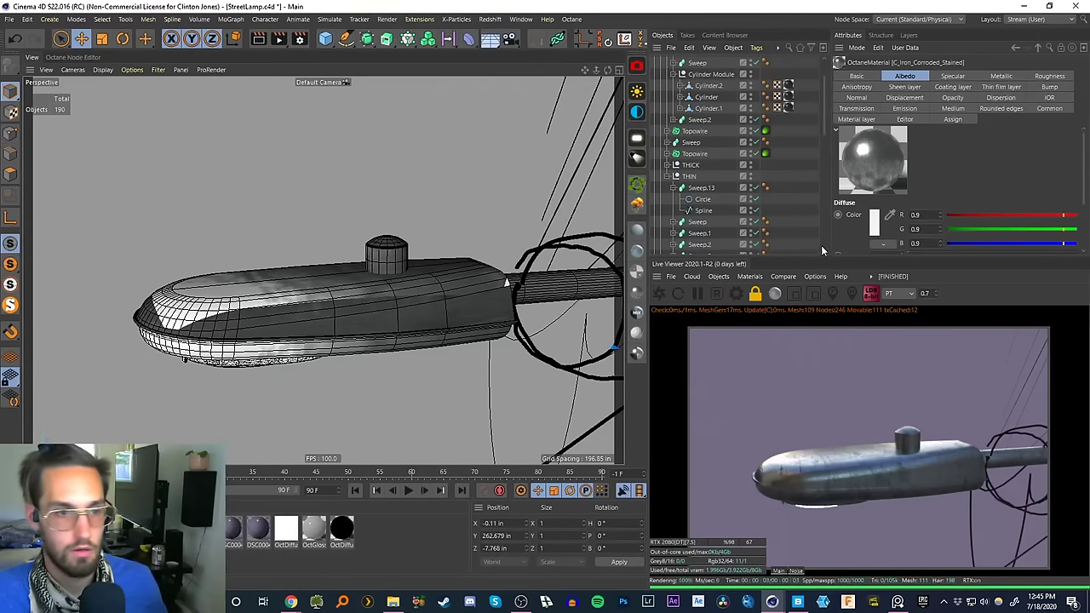
- Open the C_Iron_Corroded_Stained material in the Octane Node Editor, dock the editor over the viewport and frame its nodes
double_click(17, 528)
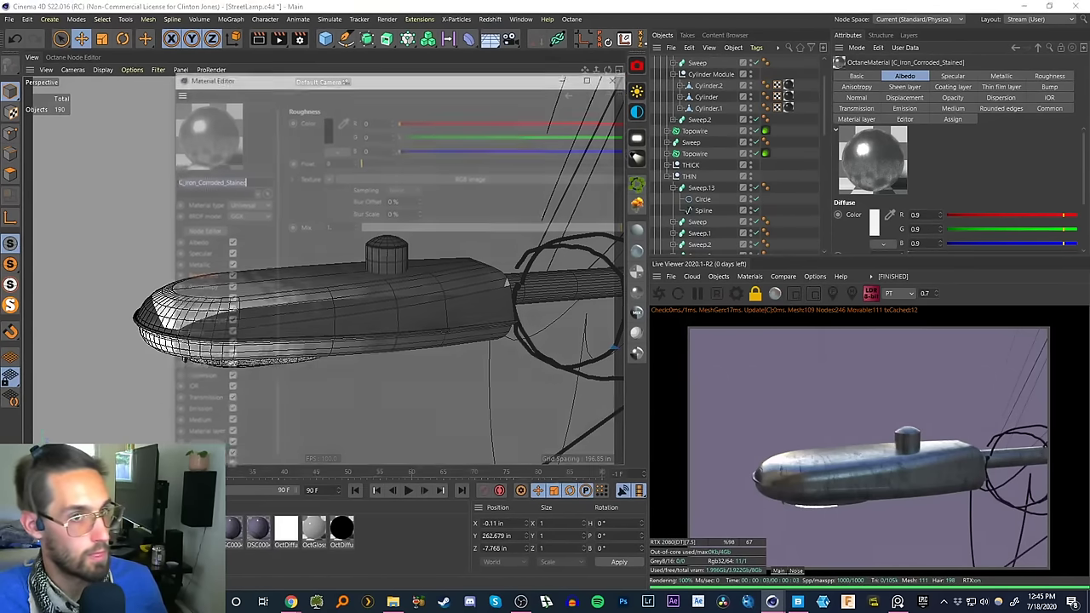
click(201, 230)
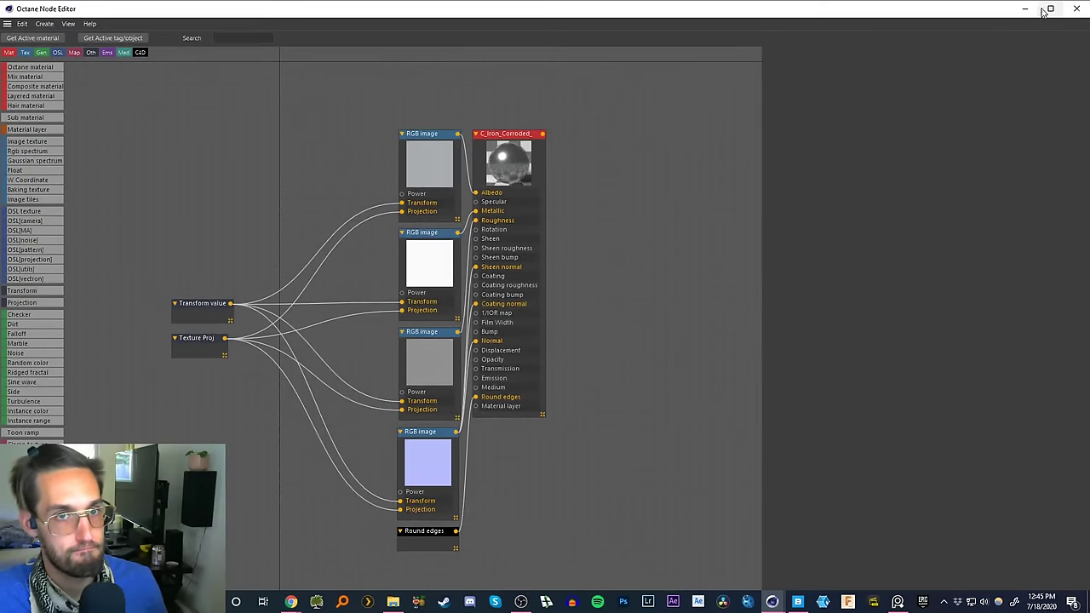
click(1048, 9)
click(618, 76)
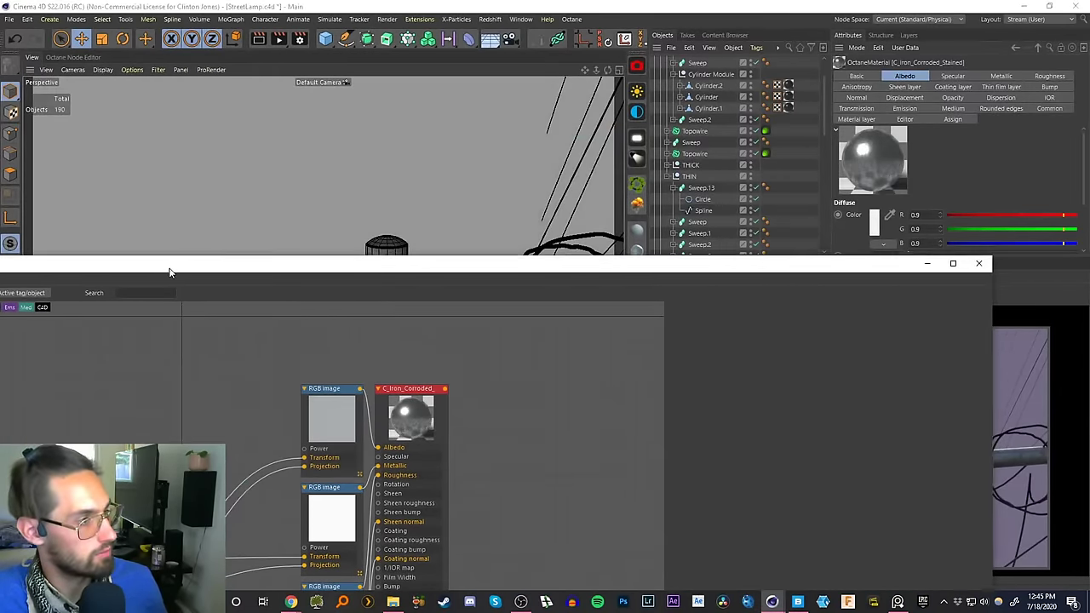
drag(169, 268, 383, 214)
drag(125, 230, 43, 81)
scroll(364, 267, down, 3)
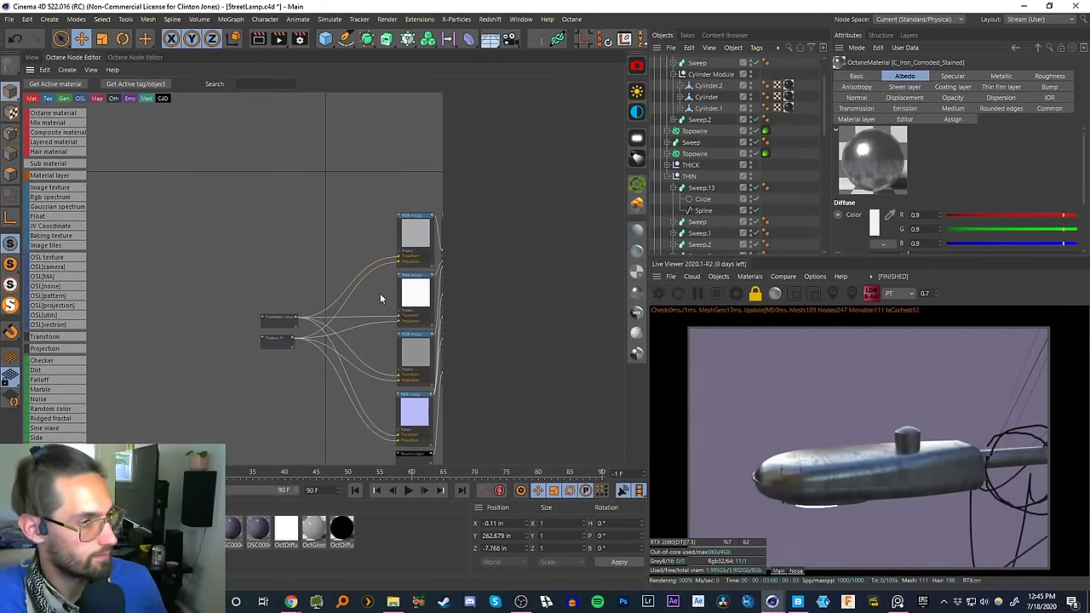
middle_drag(380, 293, 284, 253)
scroll(247, 293, up, 1)
click(135, 57)
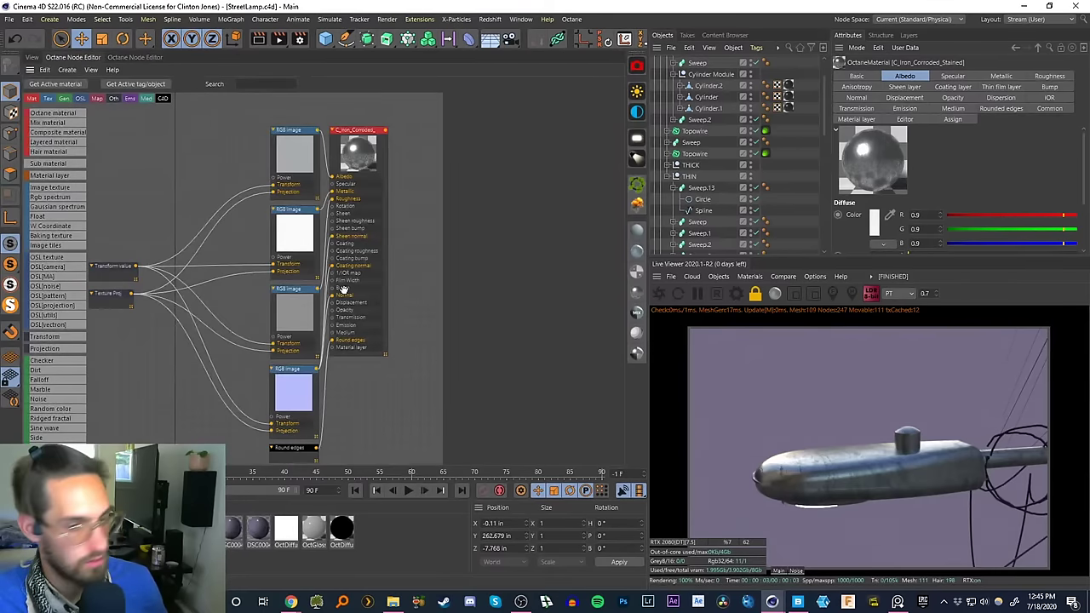
- Spread the material's image nodes apart and set the C_Iron_Corroded_Stained_ROUGH.jpg power to 2.5 after trying 2 and 3
drag(306, 228, 274, 231)
drag(307, 303, 284, 297)
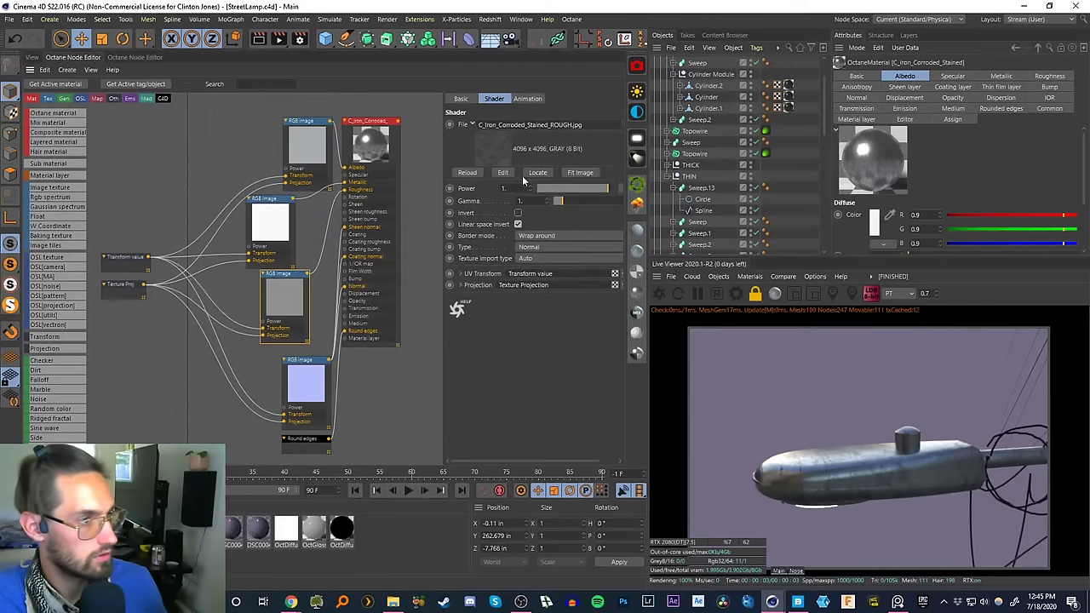
text(2)
key(Return)
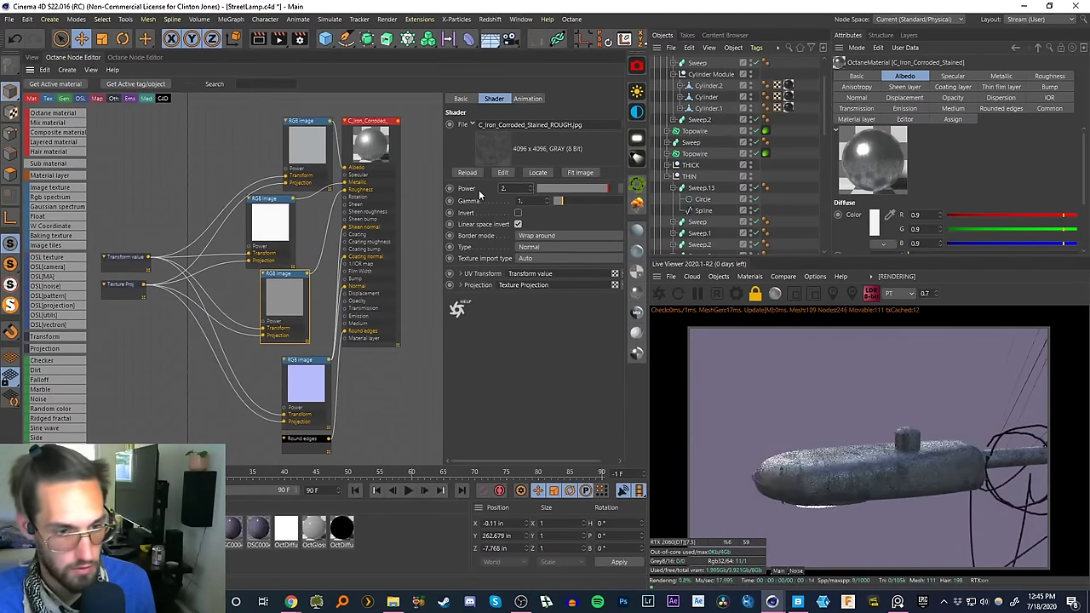
text(3)
key(Return)
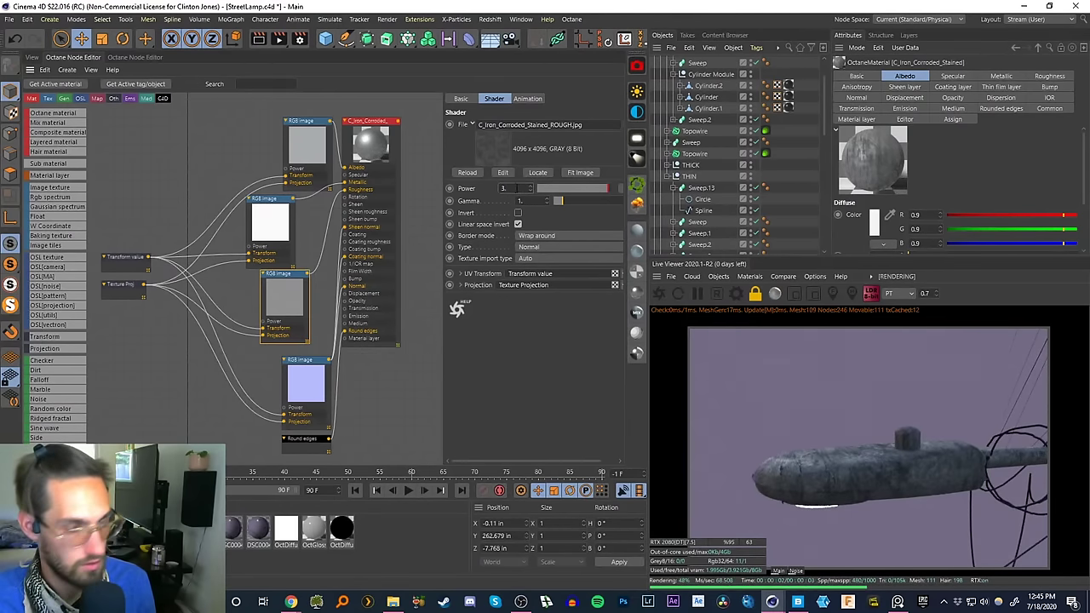
text(2.5)
key(Return)
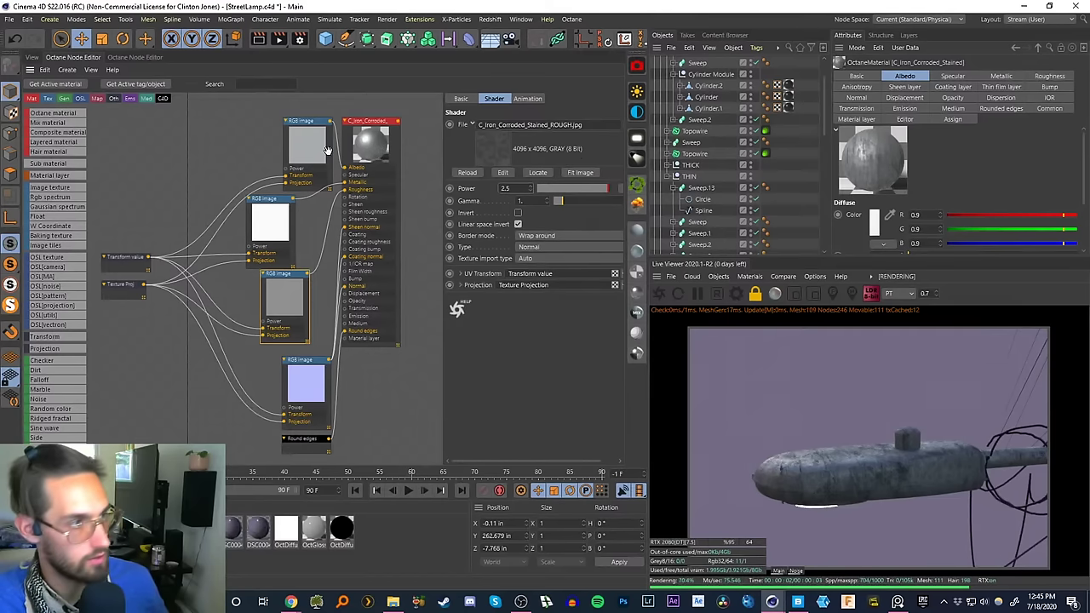
drag(326, 150, 249, 149)
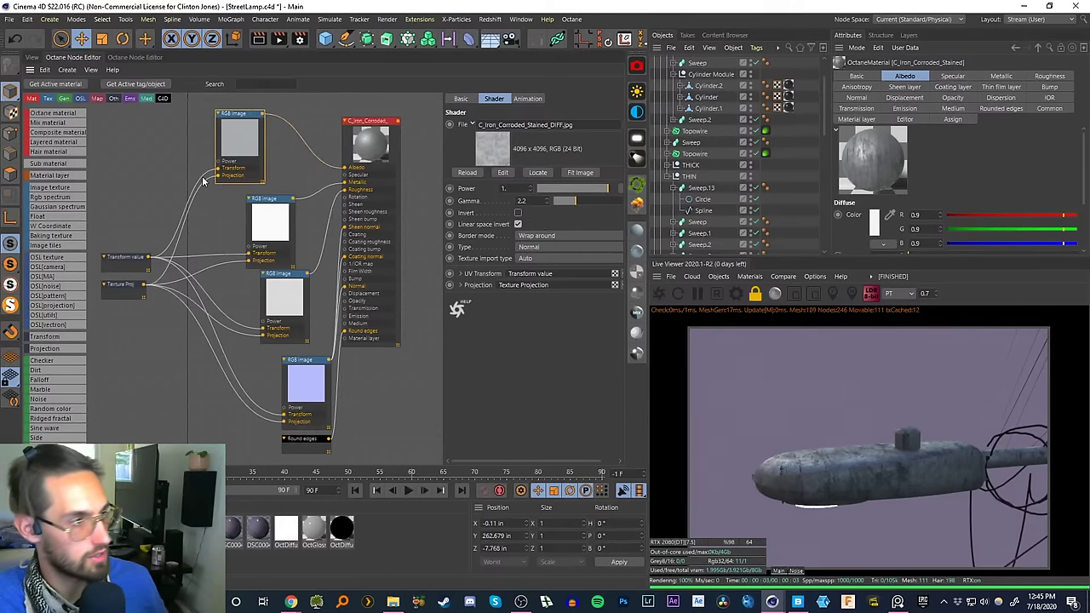
- Try a Color Correction node between the diffuse image and the albedo input, and delete it
scroll(63, 357, down, 5)
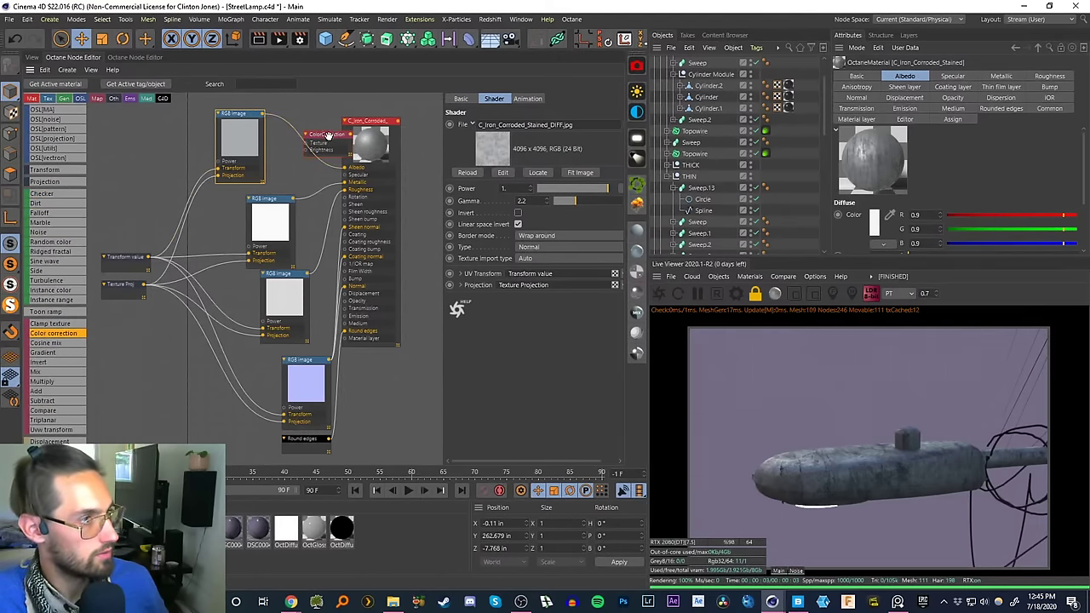
drag(328, 136, 308, 150)
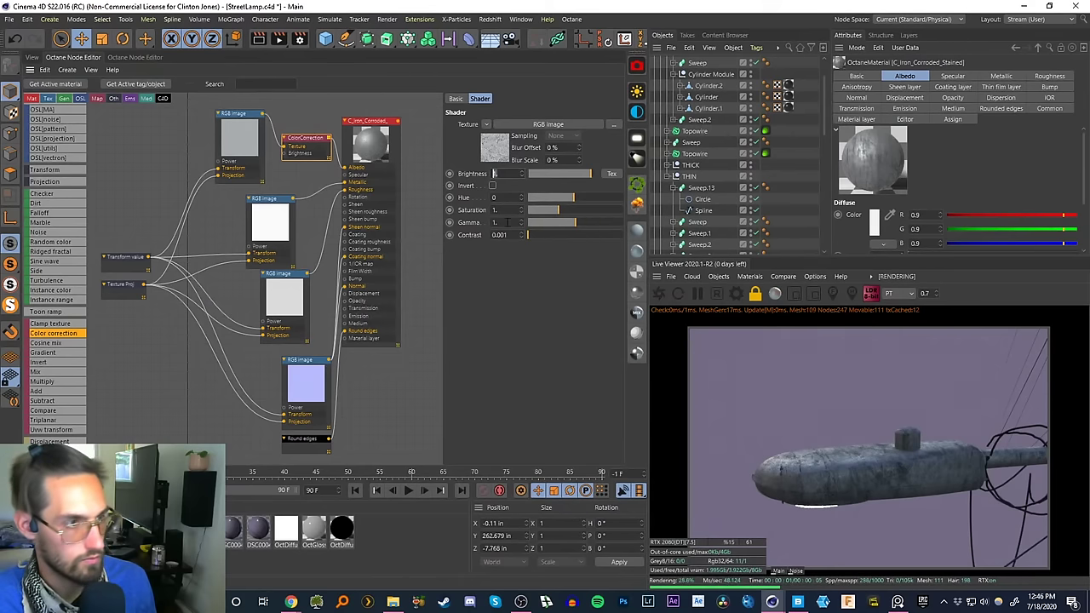
click(494, 173)
click(309, 147)
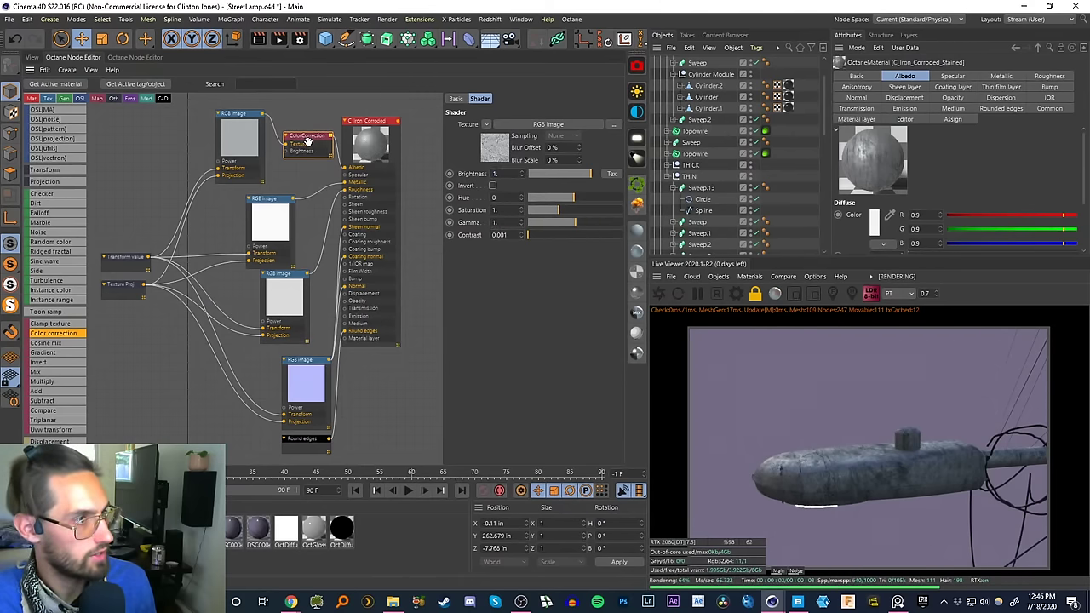
key(Delete)
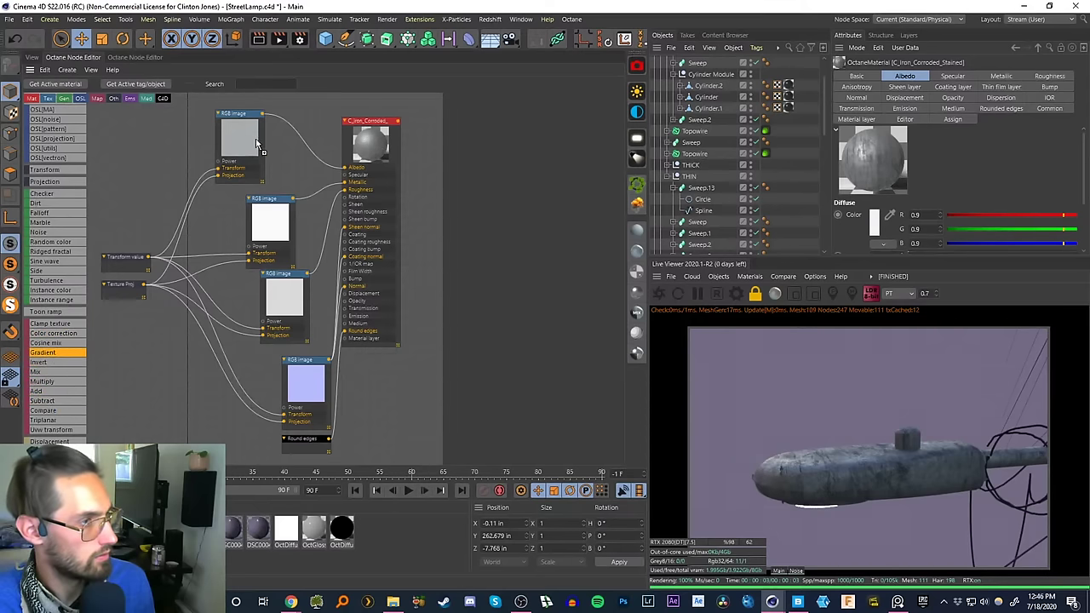
- Insert a Gradient node between the diffuse image and the albedo input and lighten its black knot to light grey
drag(298, 134, 302, 143)
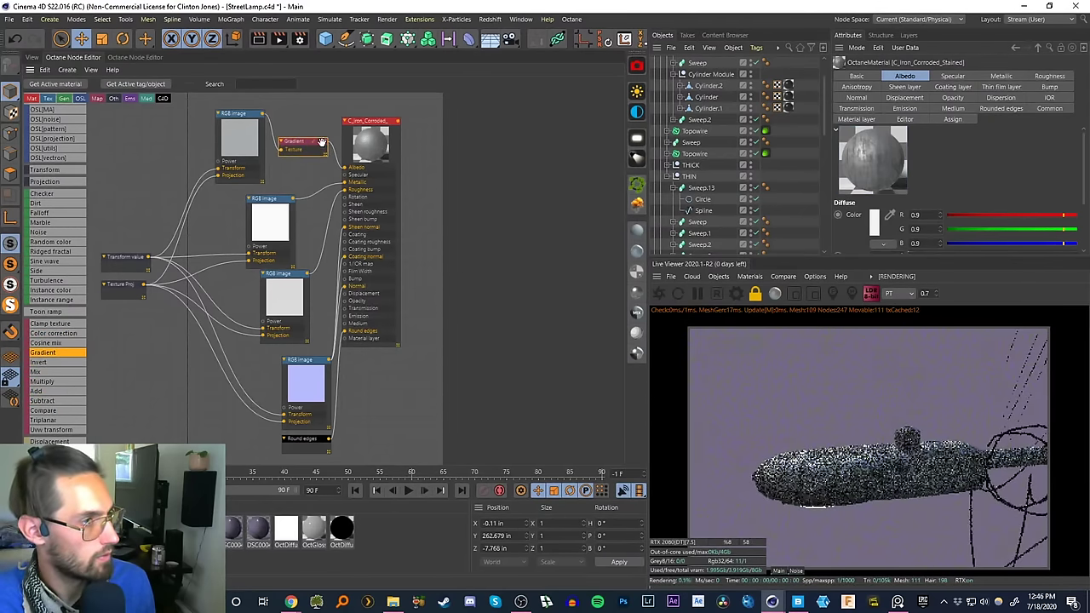
double_click(504, 241)
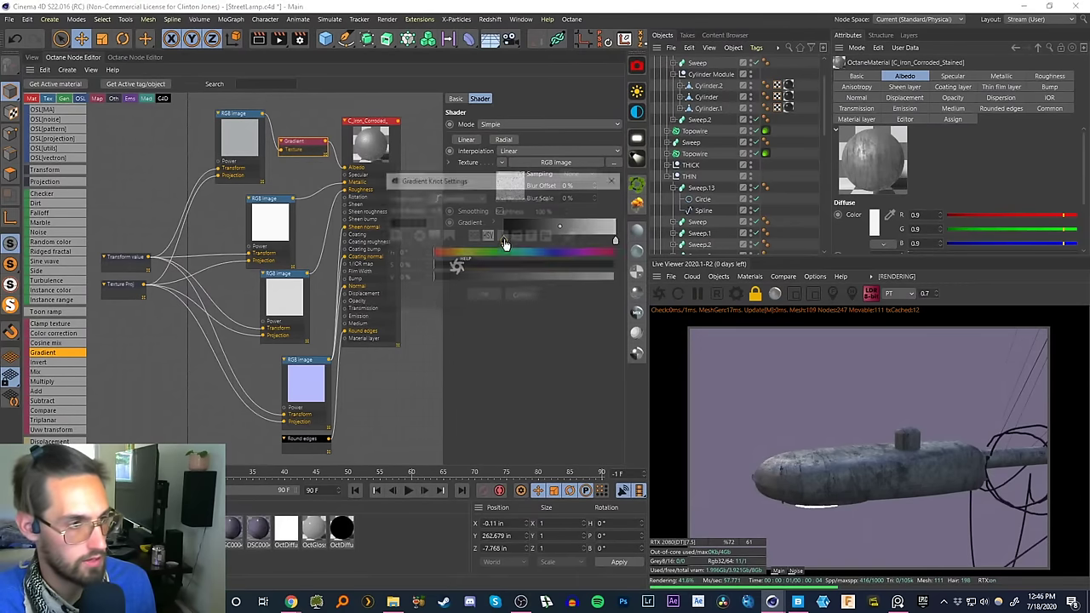
click(484, 296)
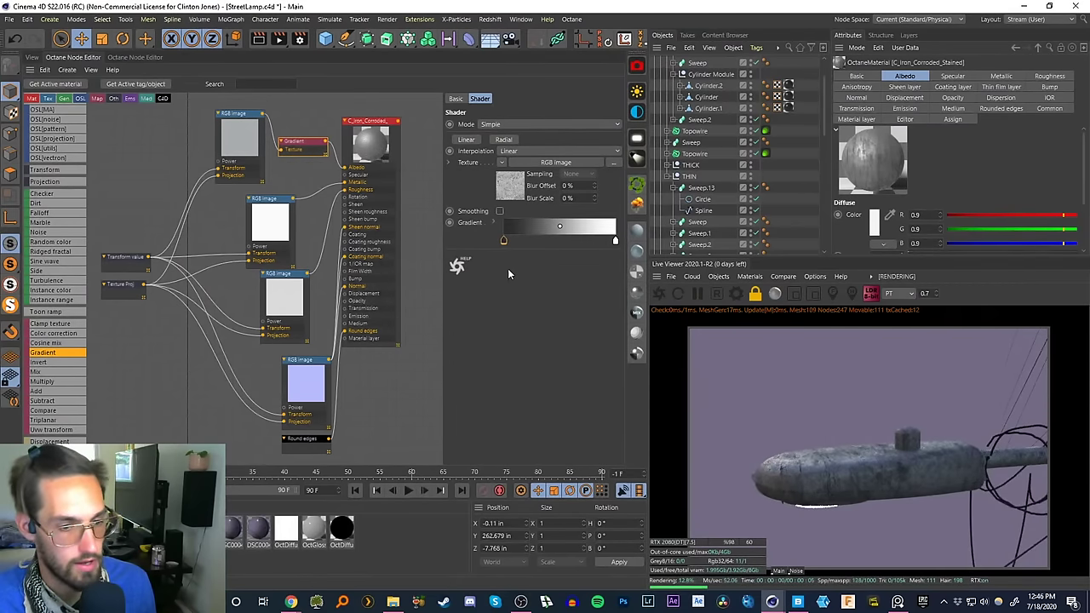
double_click(504, 241)
click(492, 294)
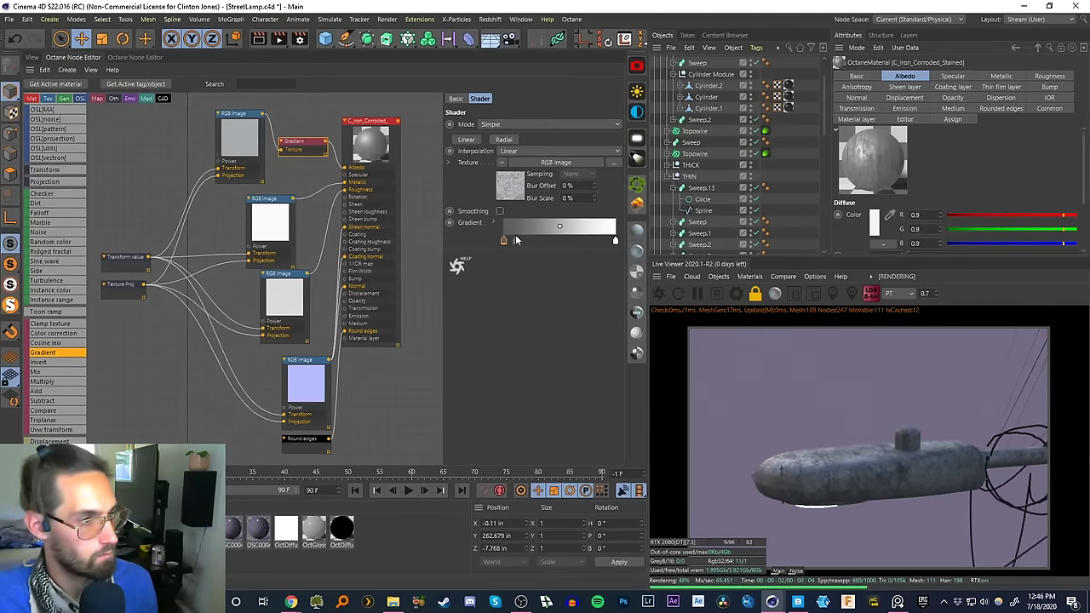
double_click(504, 241)
click(494, 293)
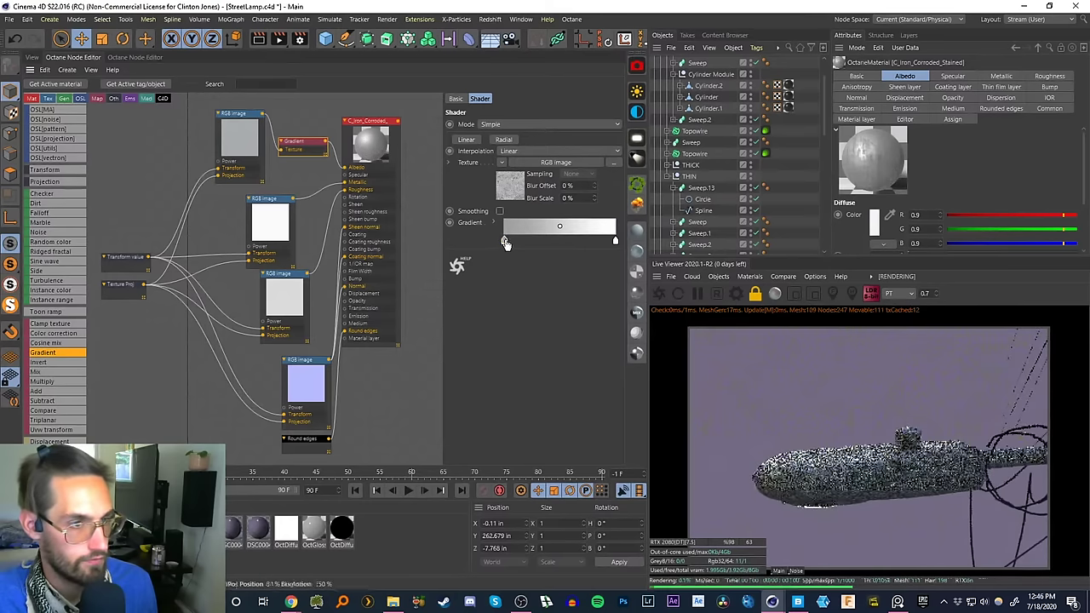
double_click(504, 241)
click(520, 305)
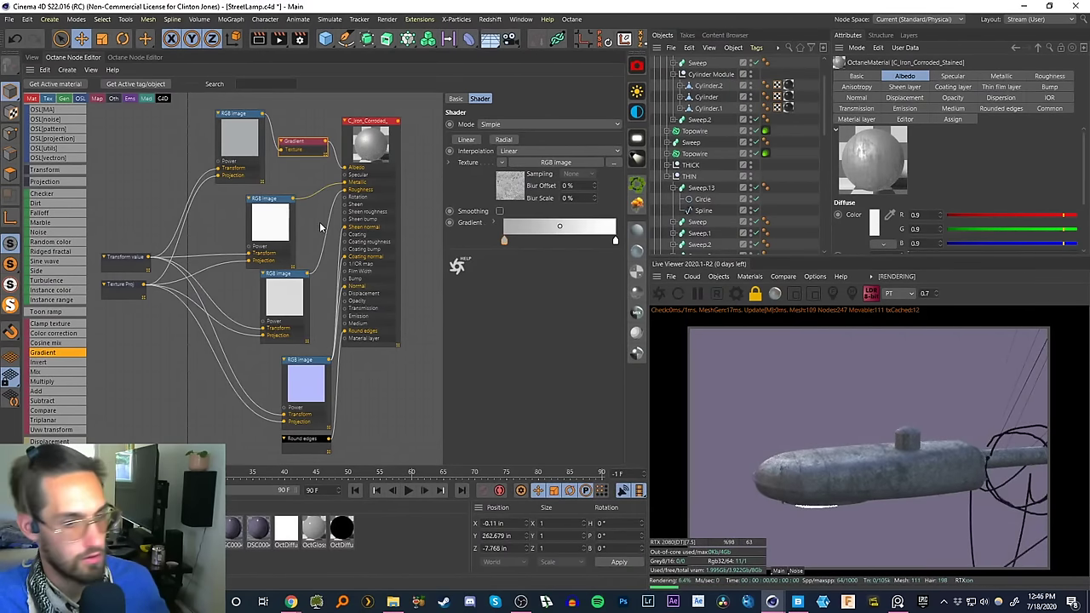
scroll(320, 241, down, 3)
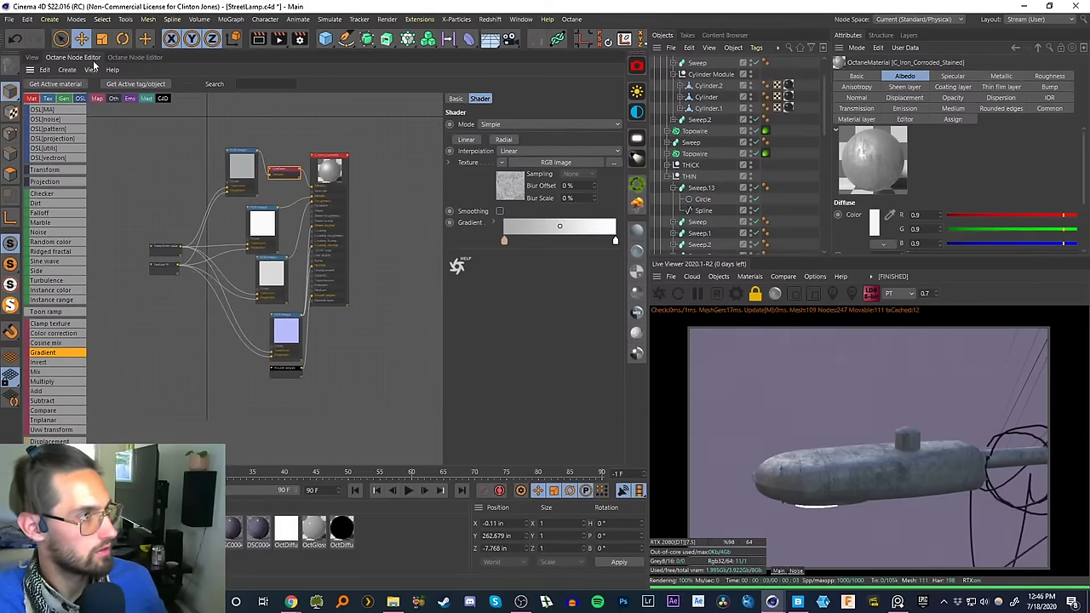
- Return from the node editor to the 3D viewport and look through the scene's Camera
click(32, 57)
scroll(813, 184, down, 5)
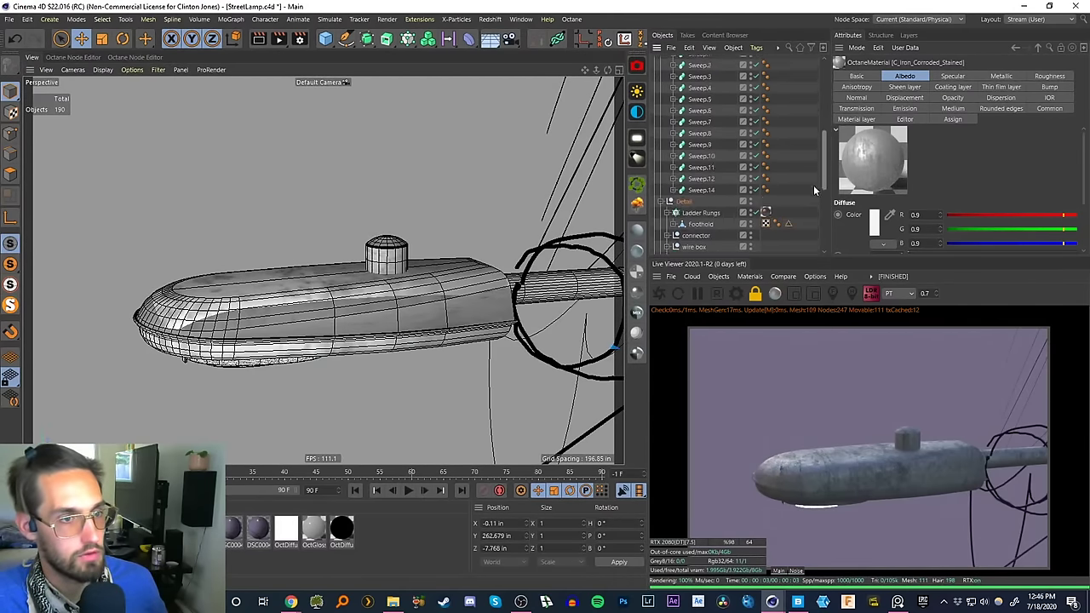
click(757, 192)
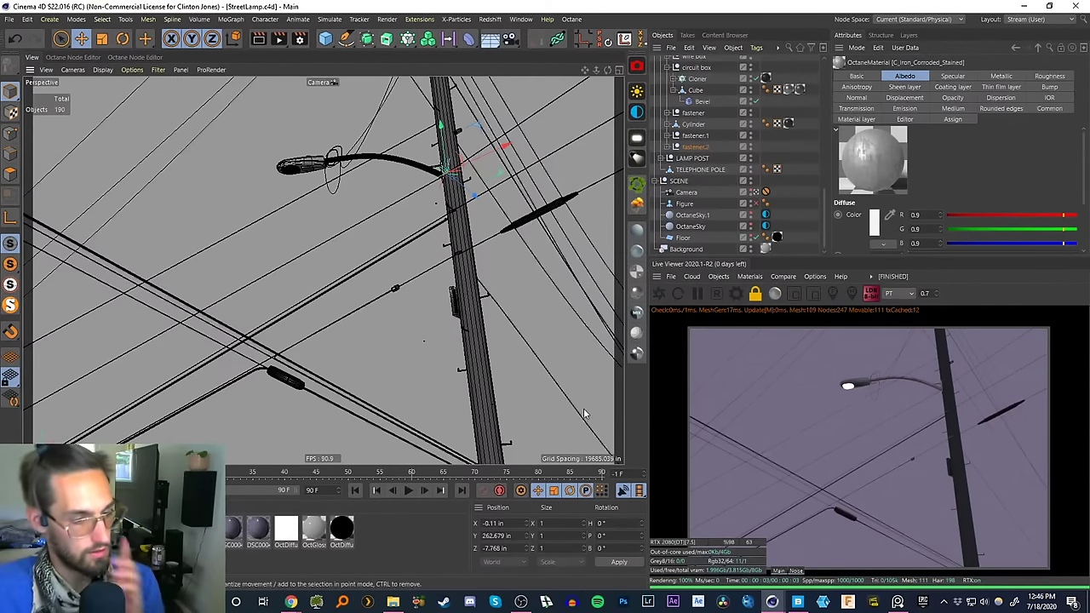
- Switch to Quixel Bridge and set the export target of the second favourite Worn Wooden Beam to Cinema 4D
click(797, 601)
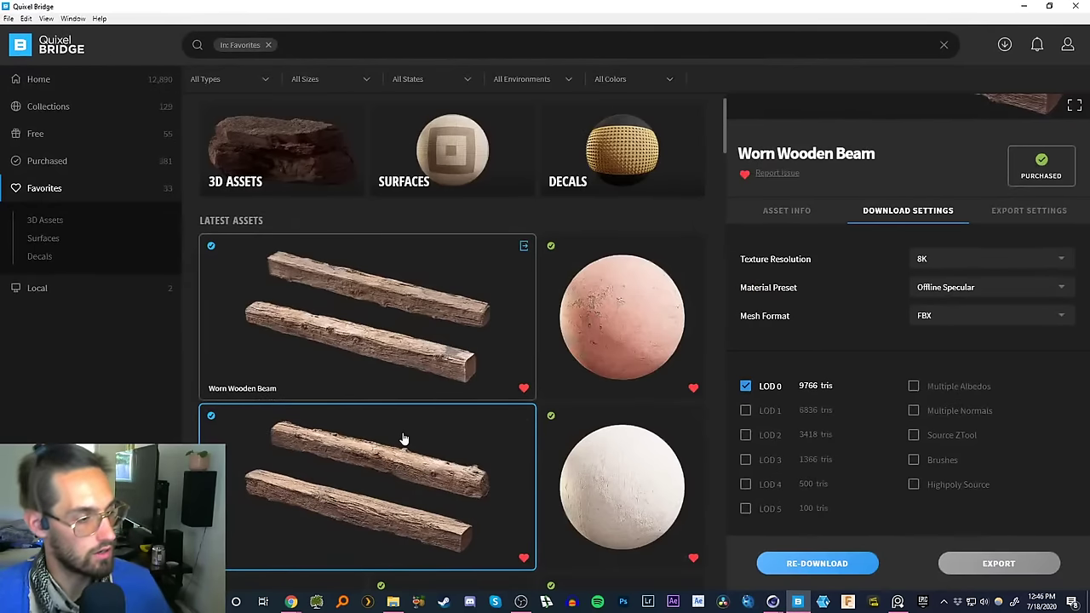
ctrl+click(412, 349)
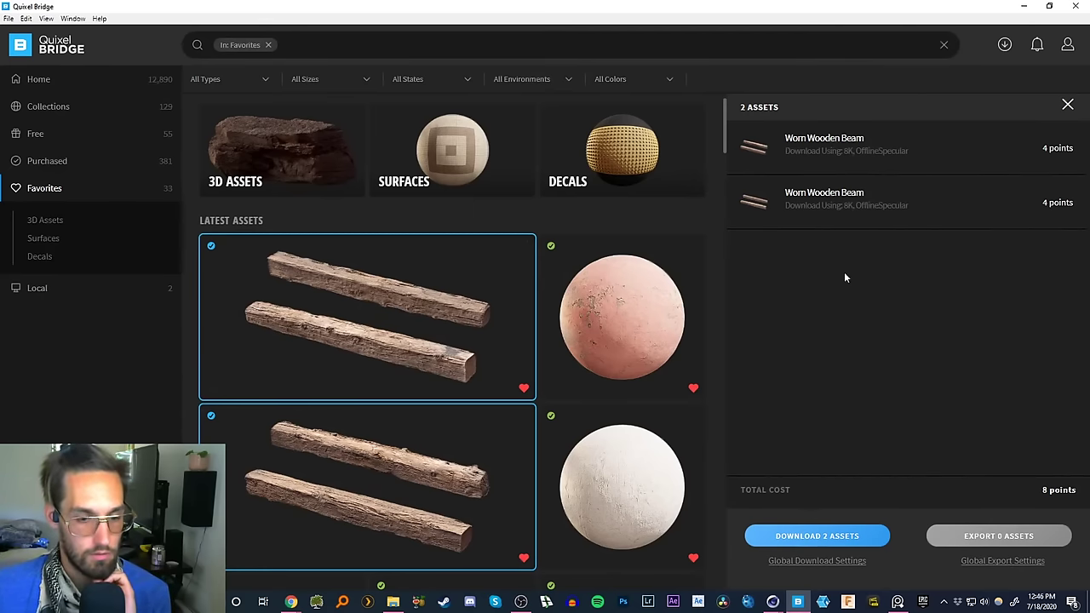
click(484, 453)
click(999, 397)
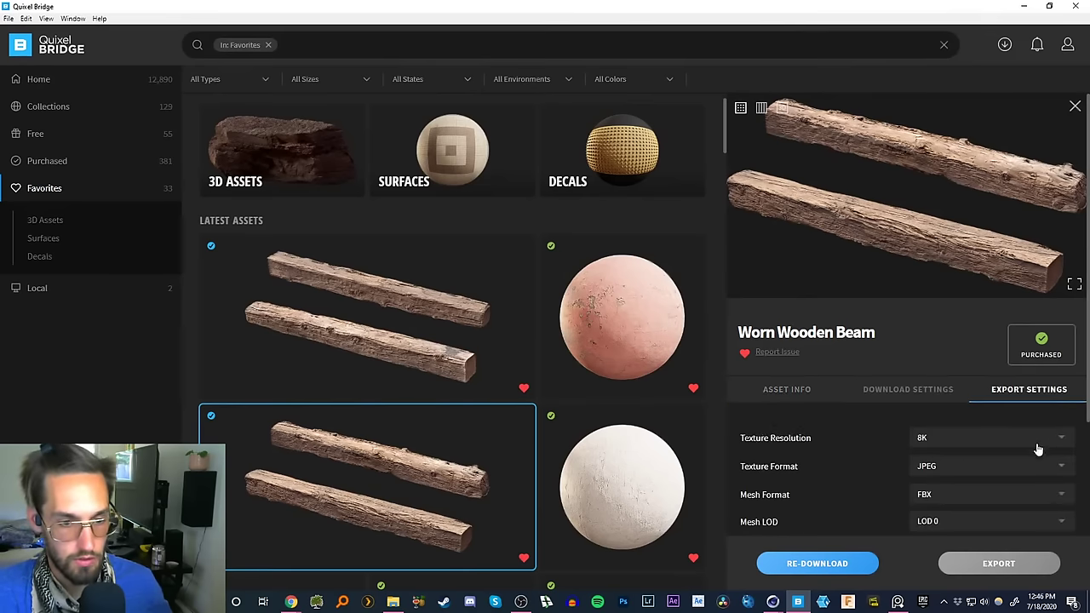
scroll(1087, 413, down, 1)
scroll(1081, 413, down, 3)
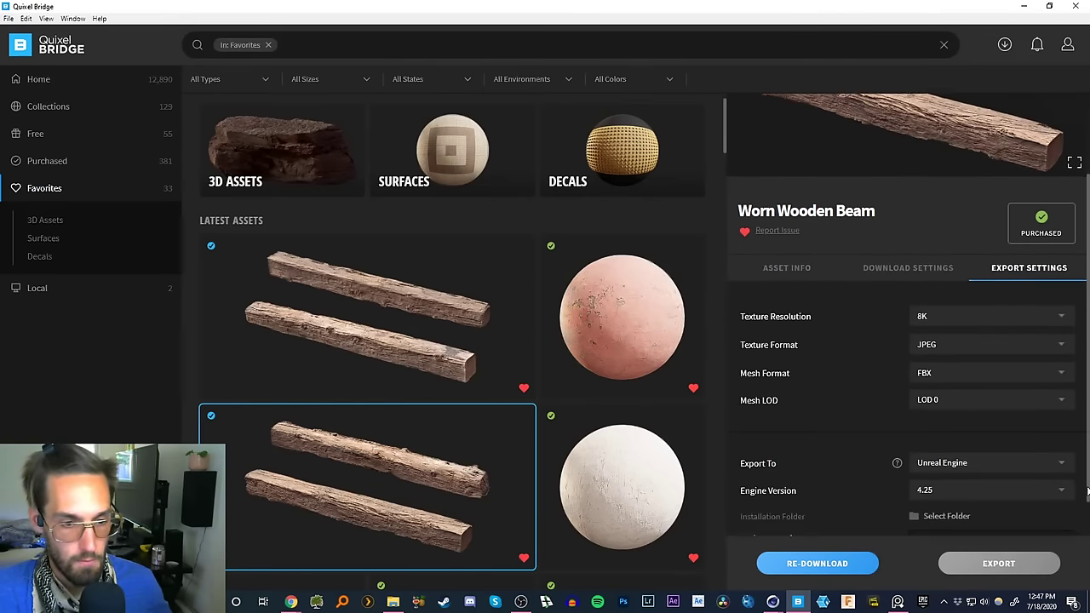
click(1052, 436)
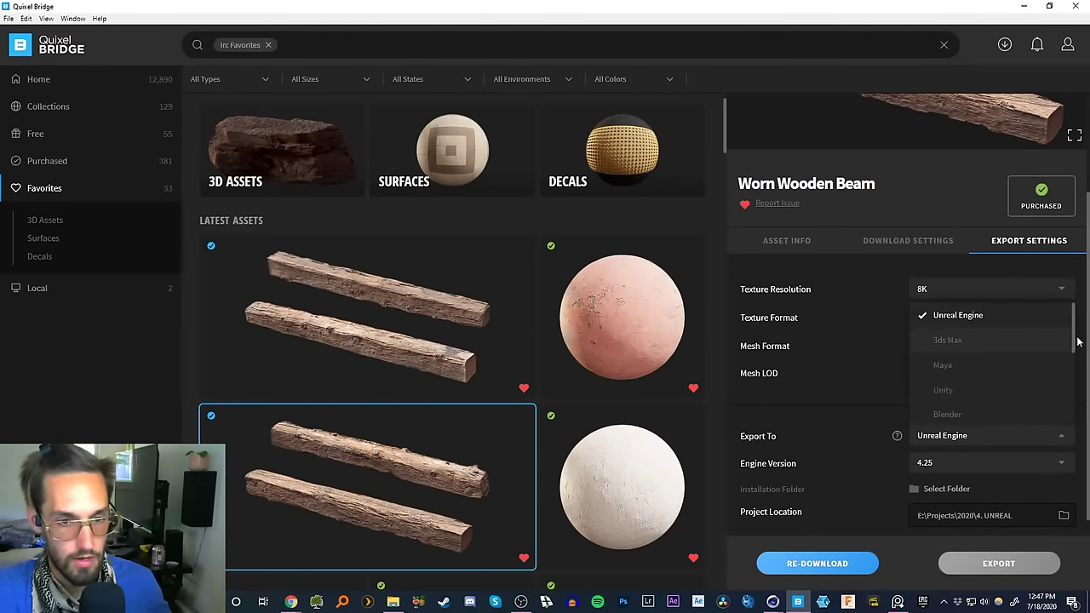
scroll(1075, 344, down, 3)
click(960, 372)
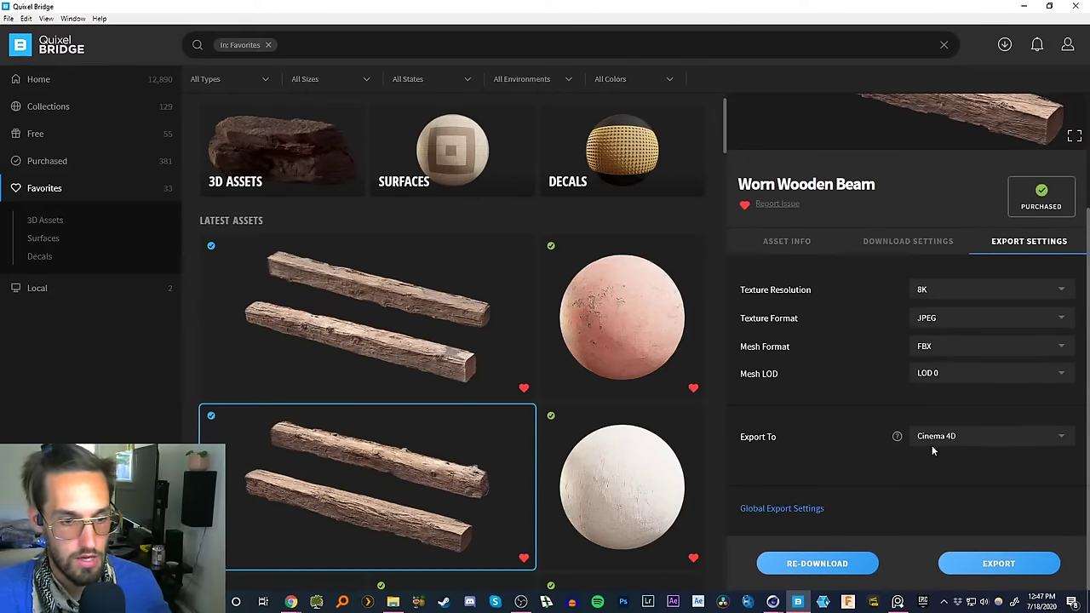
- Review the first Worn Wooden Beam's export settings and export that asset to Cinema 4D
click(464, 346)
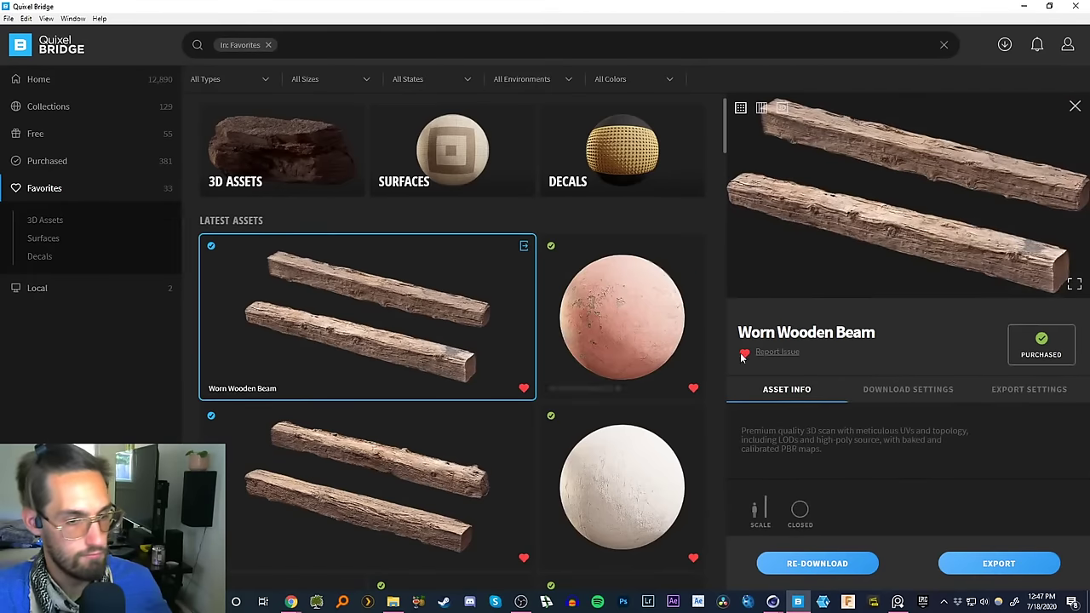
click(1064, 389)
scroll(1081, 388, down, 2)
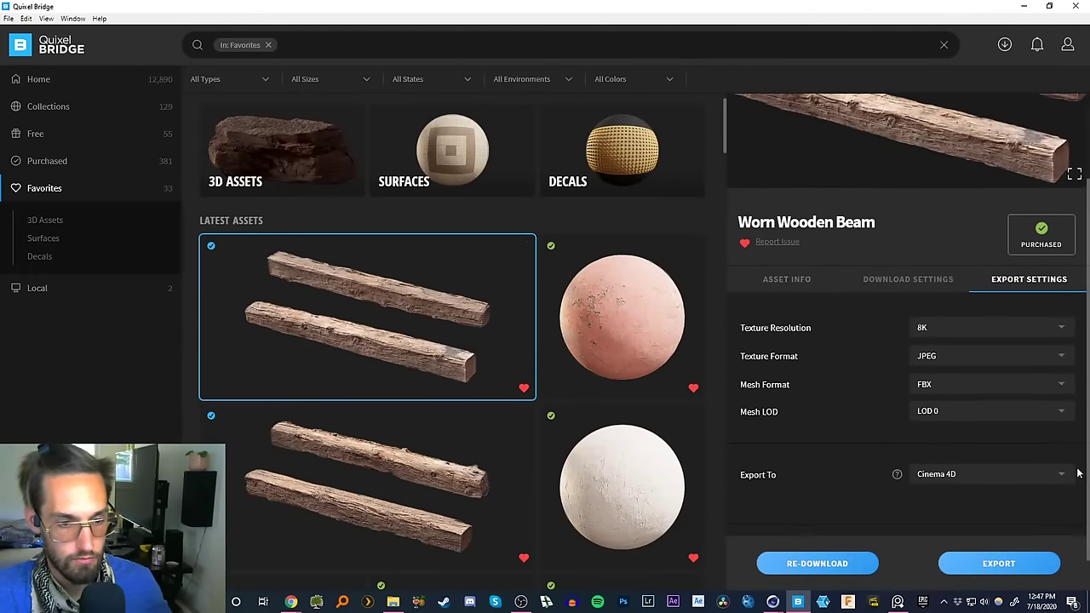
ctrl+click(438, 474)
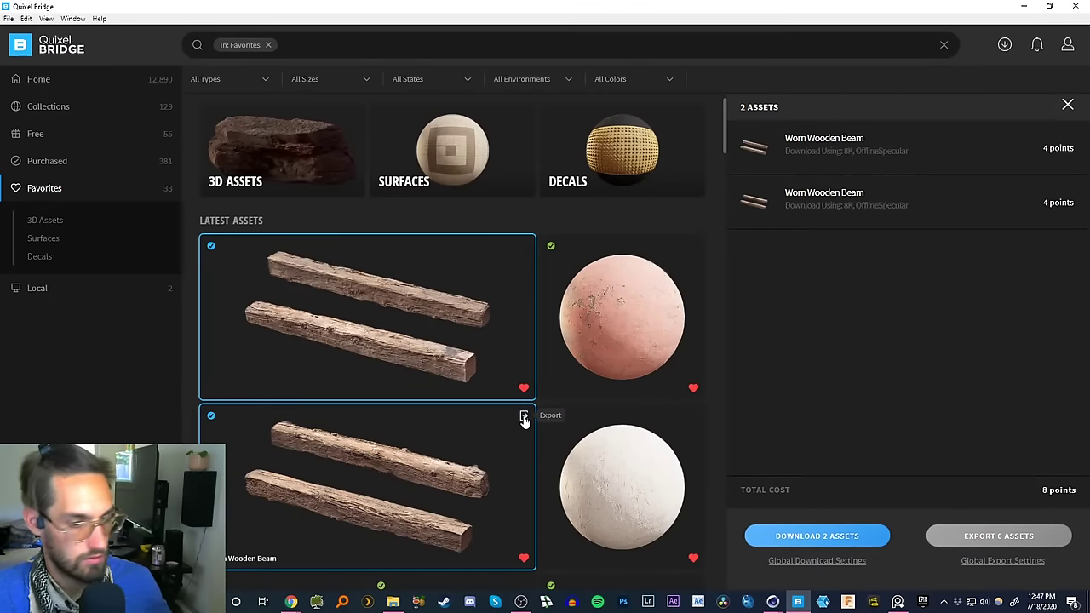
click(1066, 45)
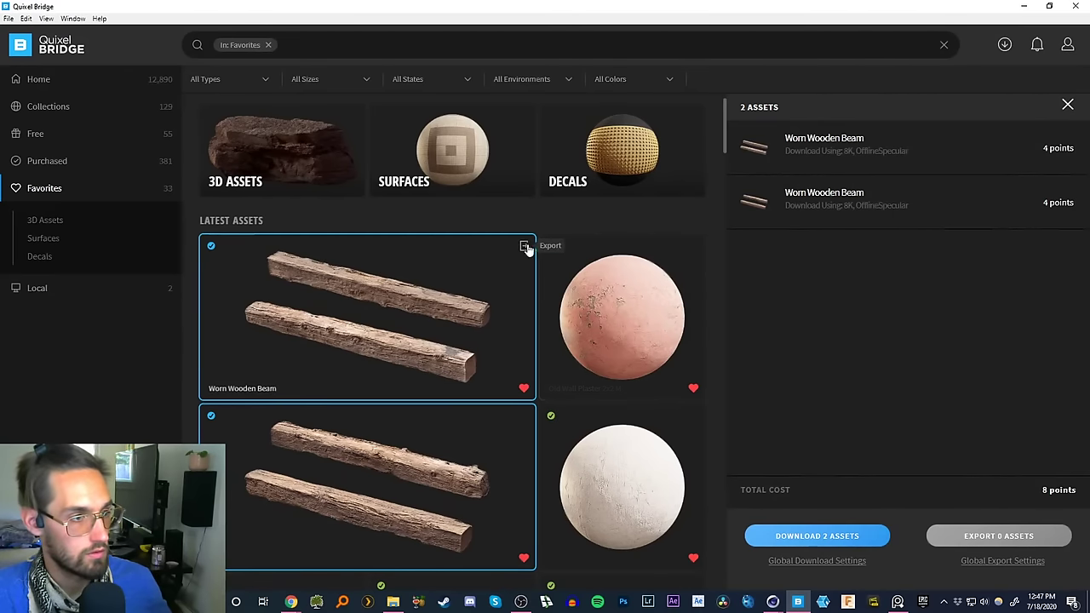
click(524, 246)
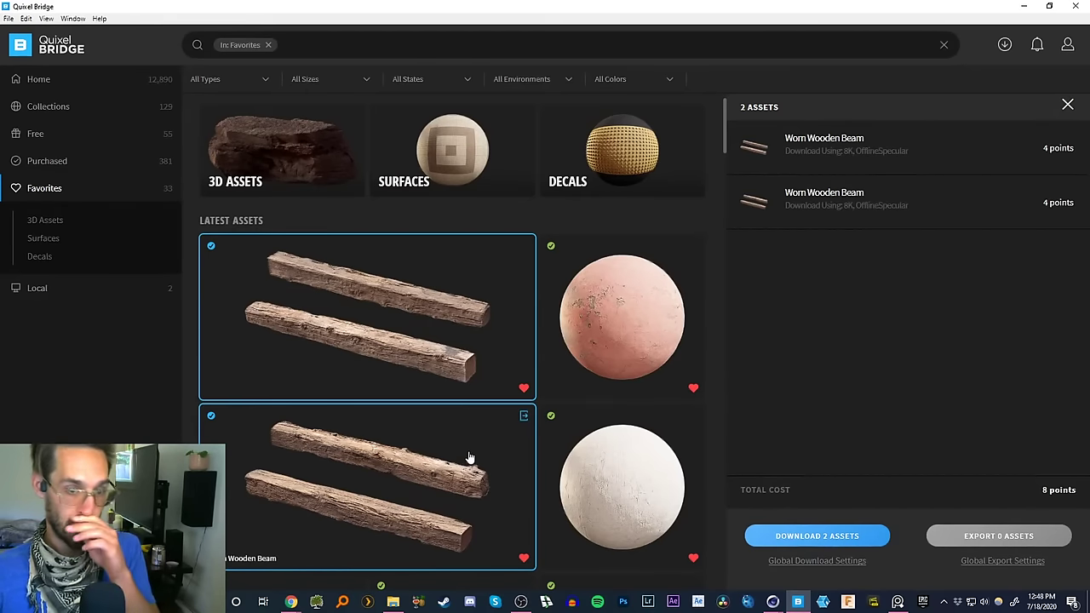
- Switch to Cinema 4D, find the imported beam in the object list, collapse the GEO hierarchy and leave the scene Camera's view
mouse_move(772, 600)
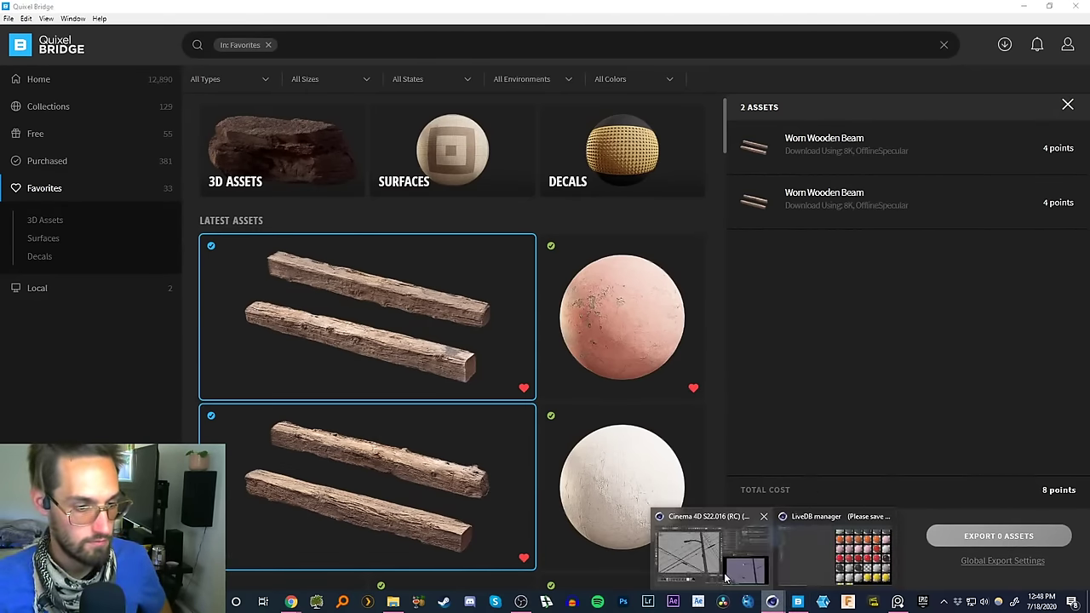
click(715, 553)
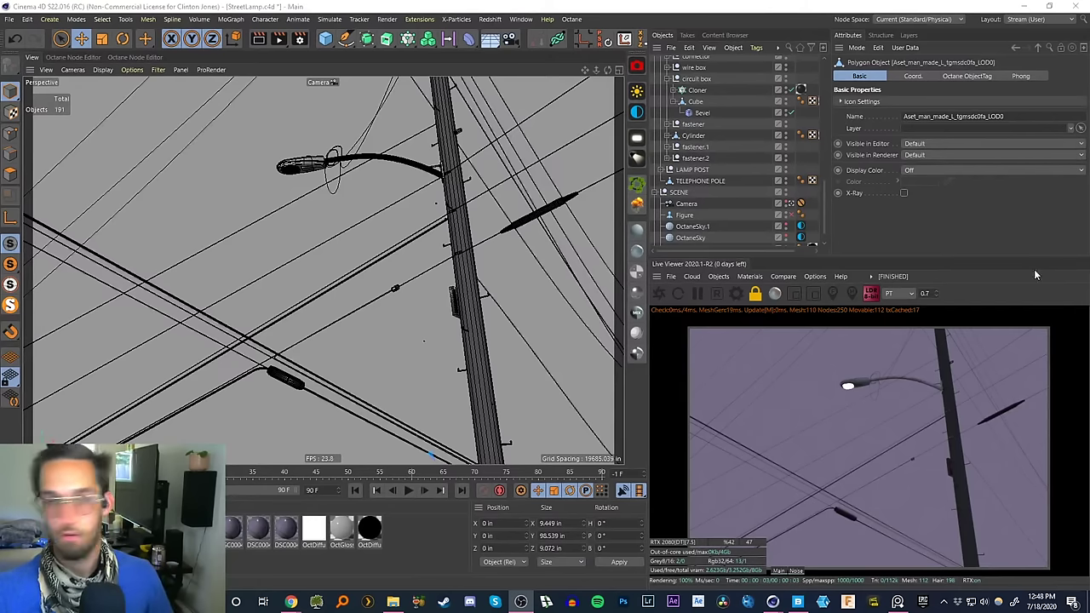
click(738, 14)
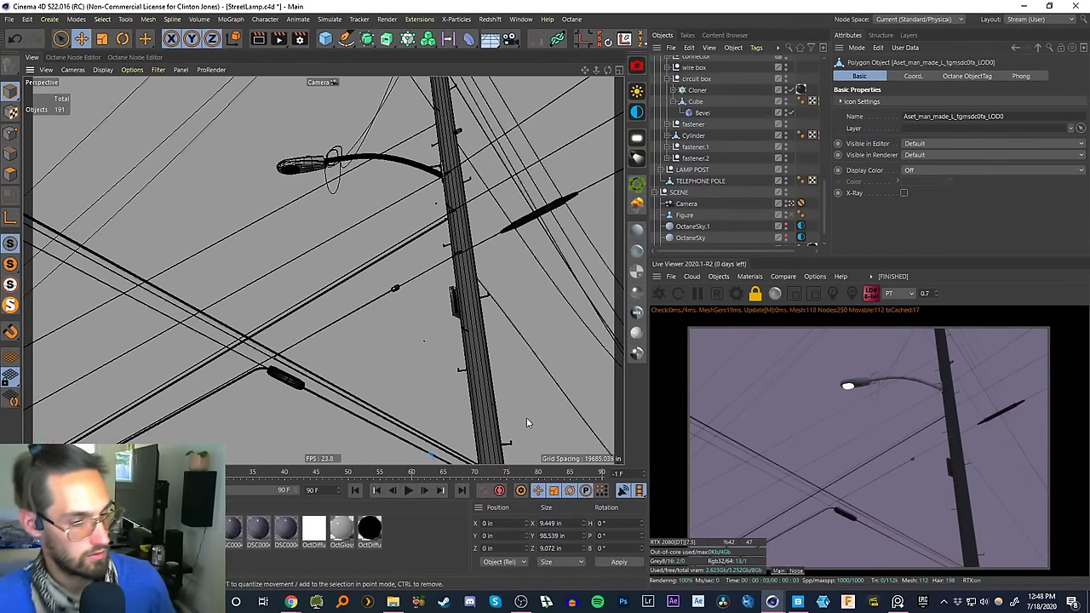
drag(825, 197, 824, 195)
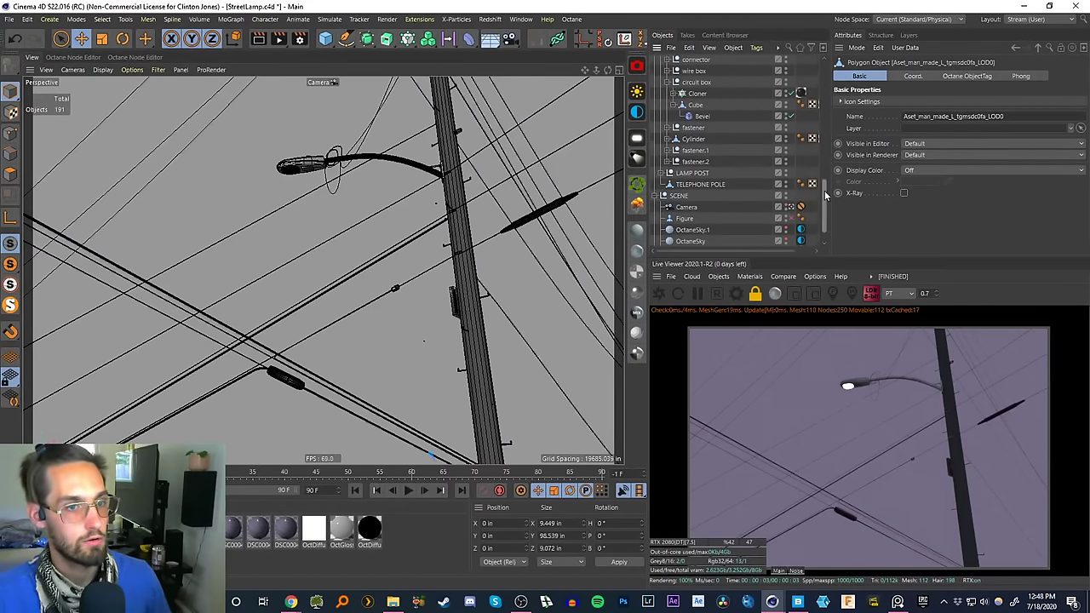
scroll(824, 195, up, 5)
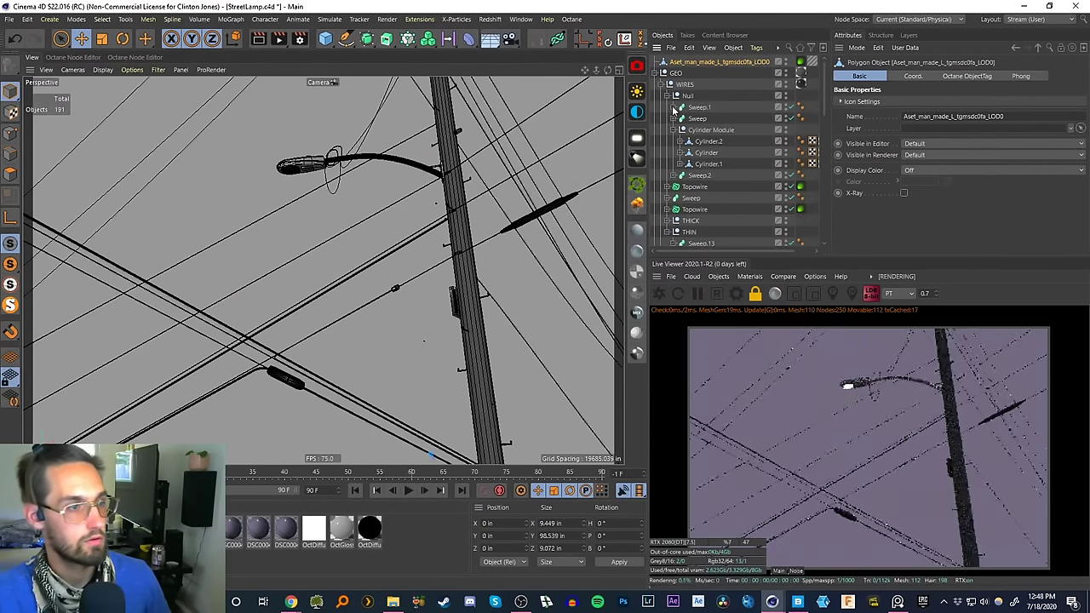
drag(824, 110, 809, 94)
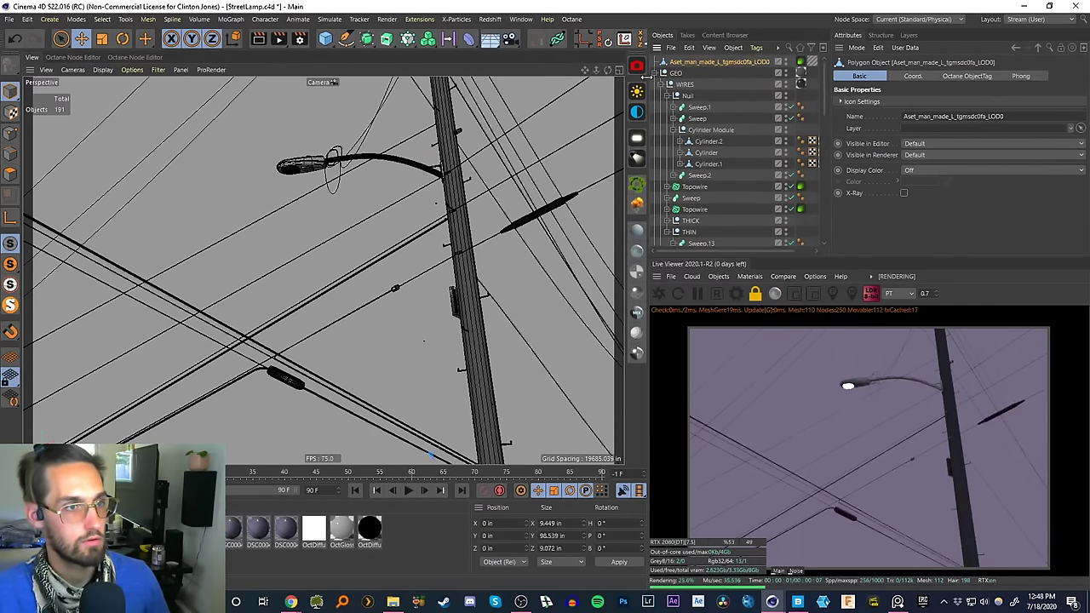
click(663, 73)
click(793, 95)
- Frame the imported beam at the pole's base, pausing the Live Viewer while navigating, and restart the render to inspect it
scroll(529, 266, up, 5)
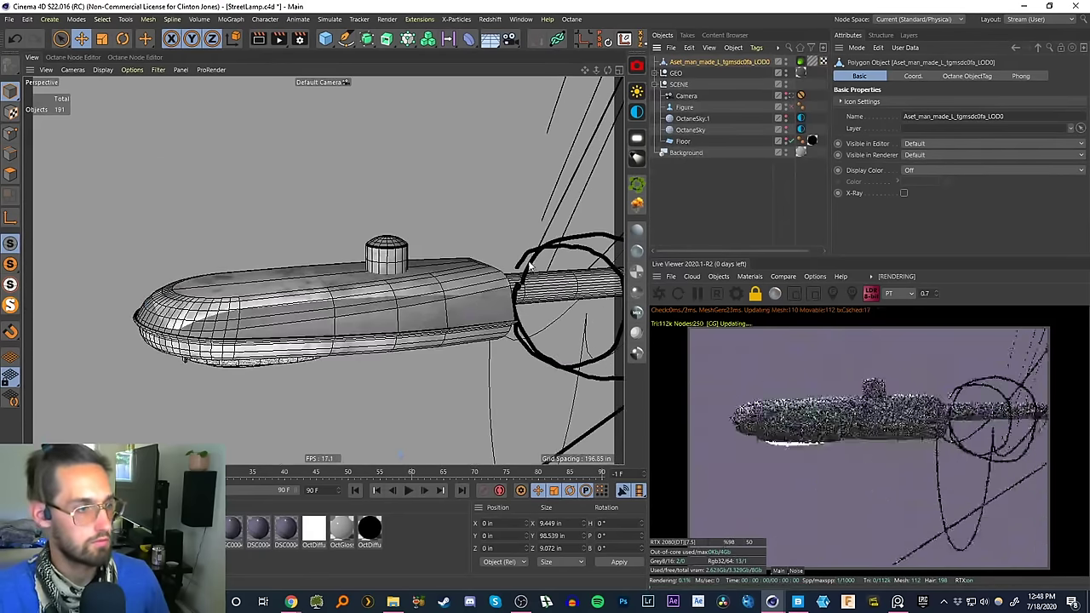
scroll(529, 266, down, 10)
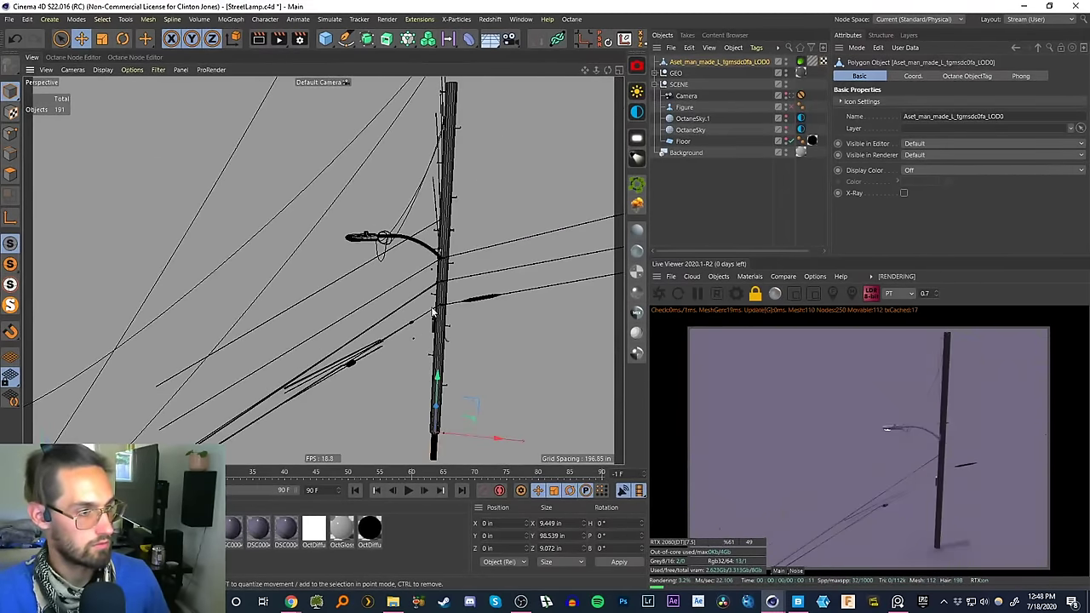
click(697, 294)
alt+drag(465, 411, 411, 384)
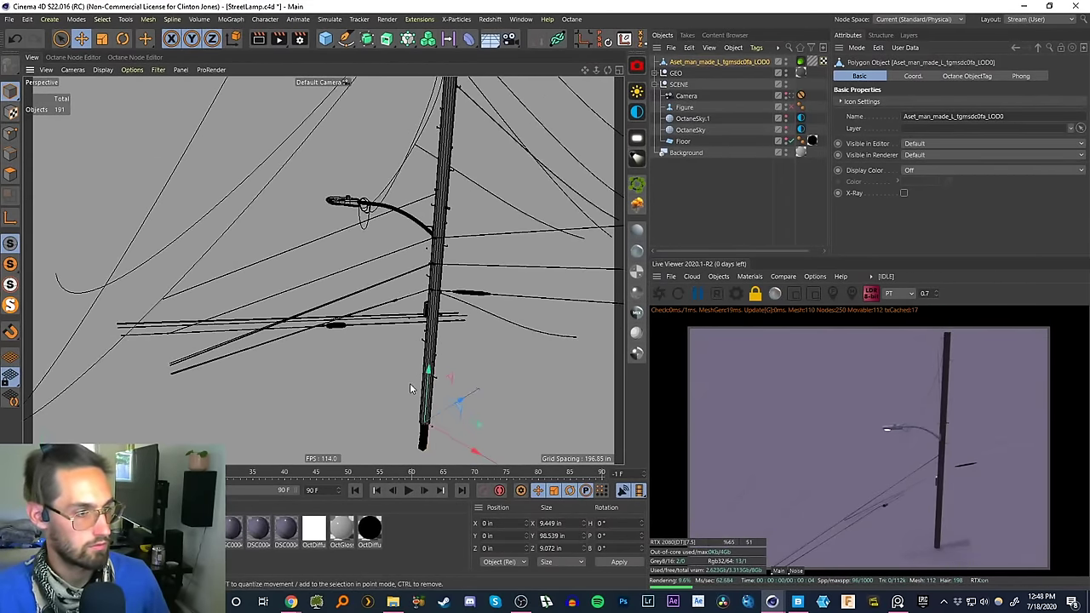
scroll(409, 384, up, 10)
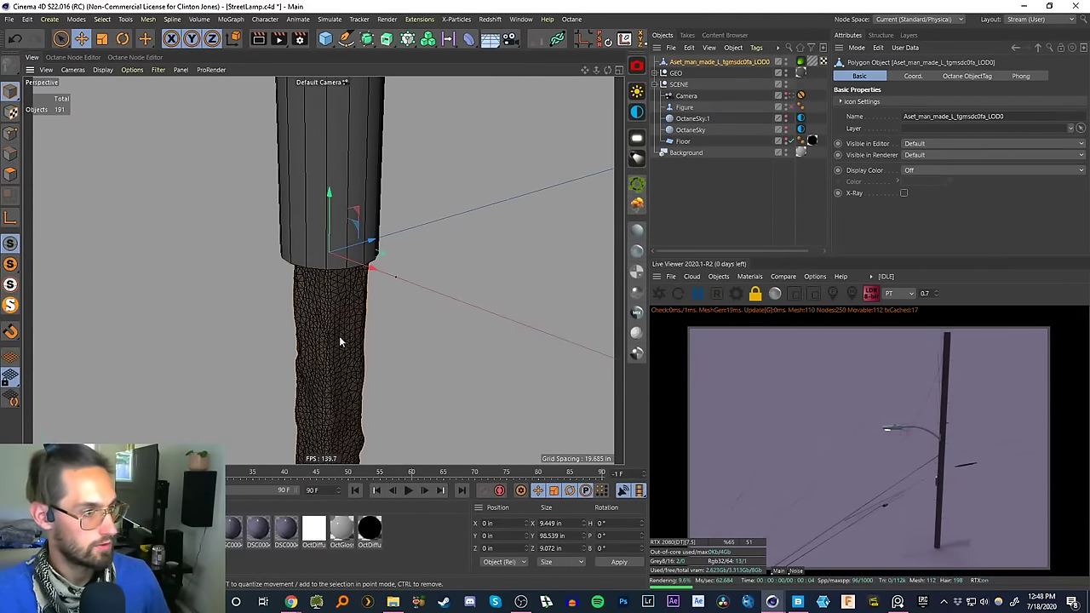
alt+drag(339, 336, 387, 249)
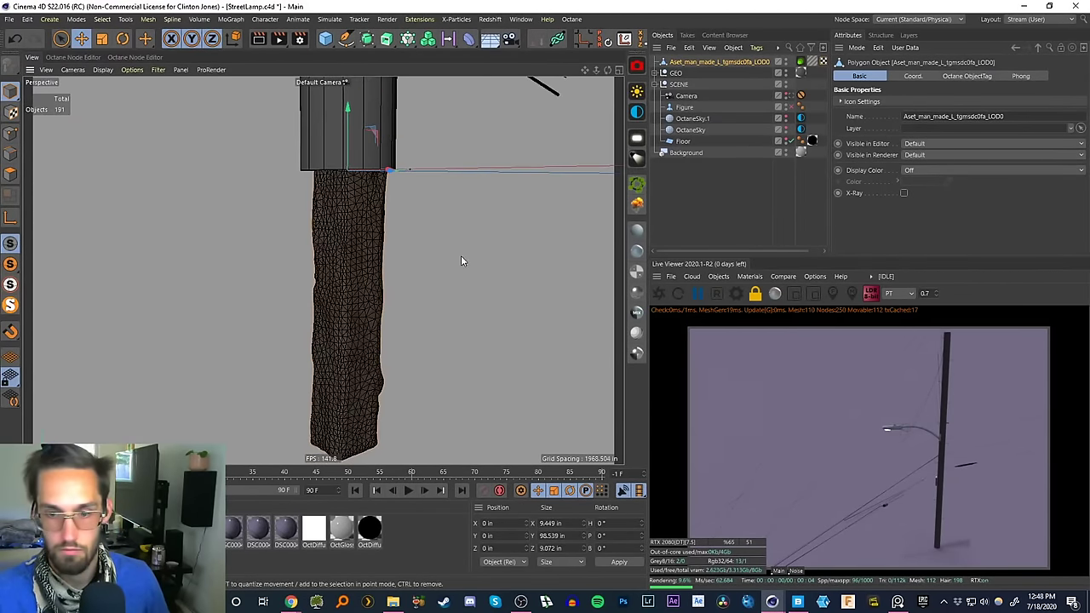
click(695, 294)
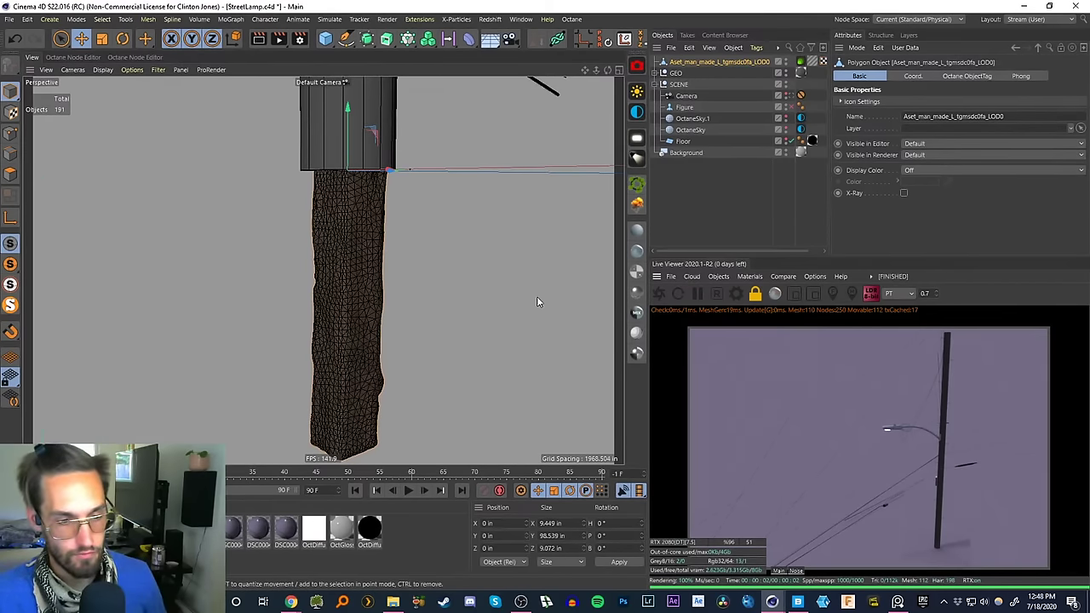
click(657, 296)
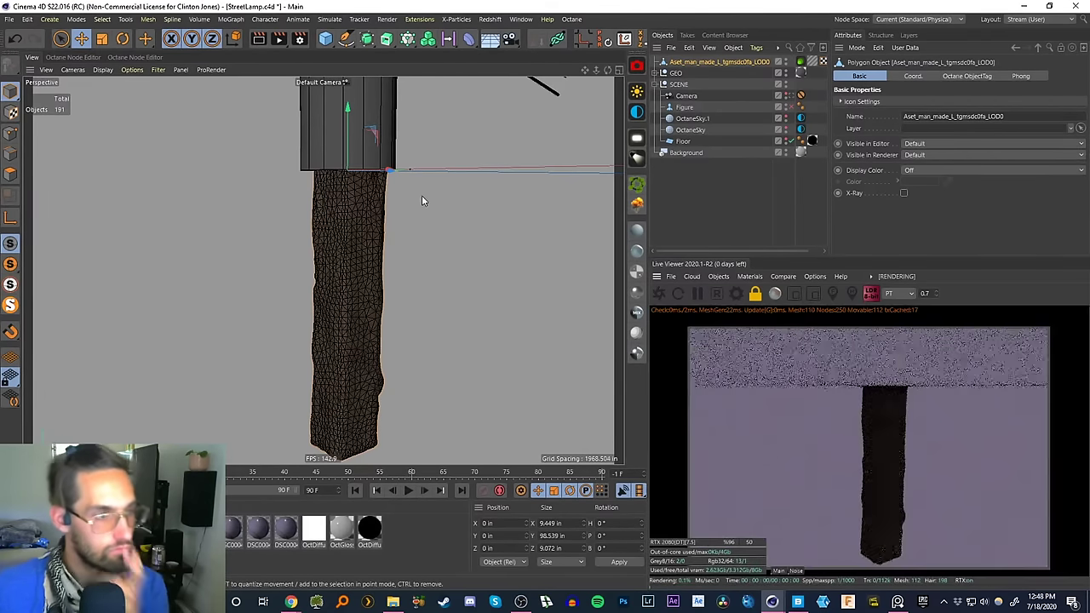
- Move the wooden beam up and out beside the pole, to about Y 25.7 in and Z -27 in, and examine its wood texture
alt+right_drag(365, 241, 355, 284)
alt+middle_drag(355, 285, 347, 384)
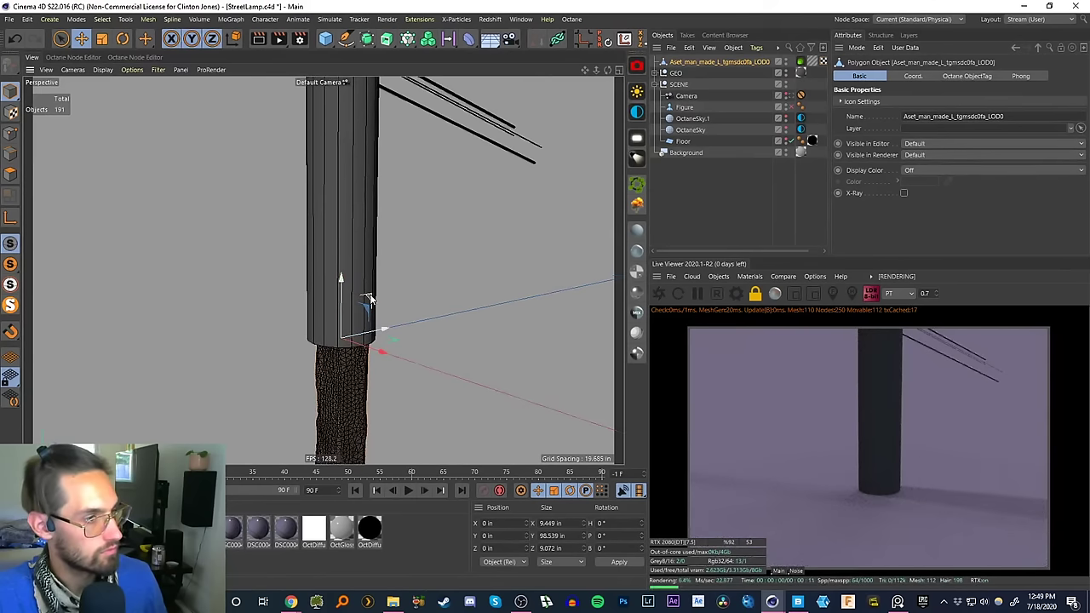
drag(359, 317, 319, 367)
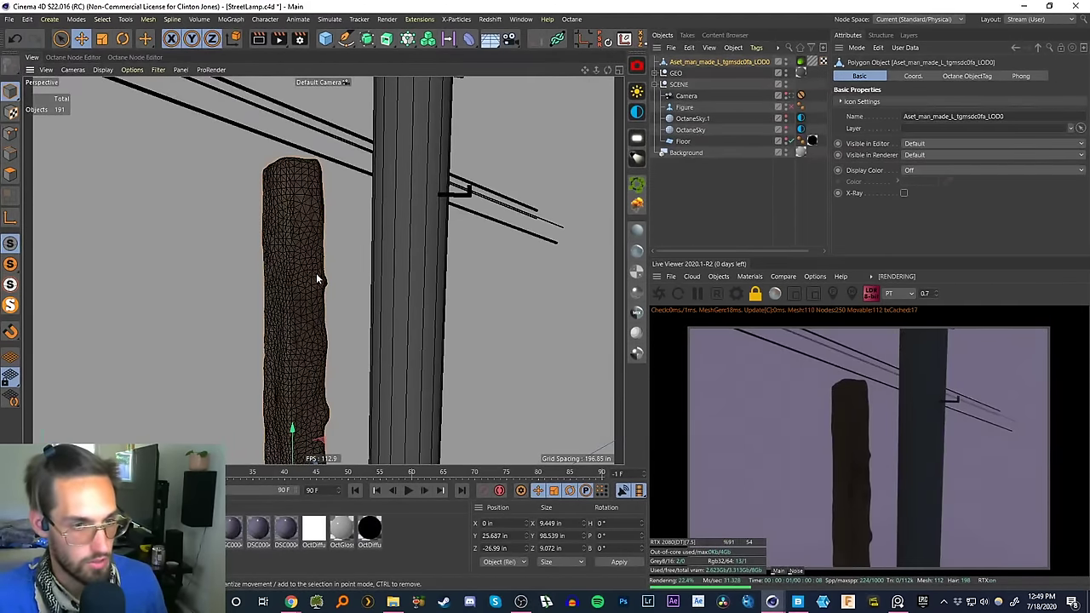
alt+drag(316, 280, 380, 303)
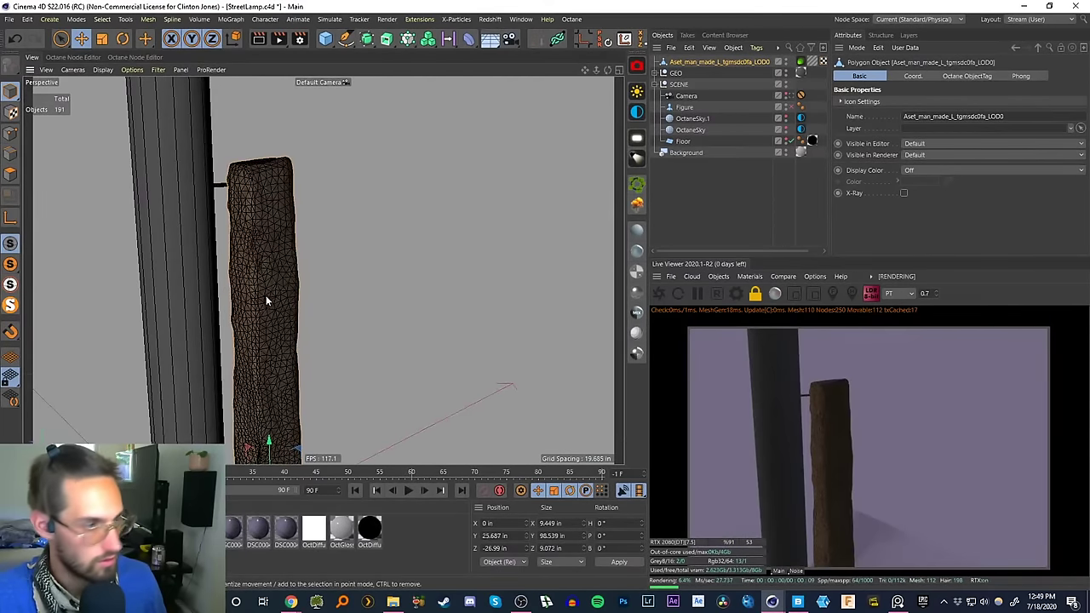
alt+right_drag(266, 300, 279, 255)
alt+drag(262, 284, 312, 290)
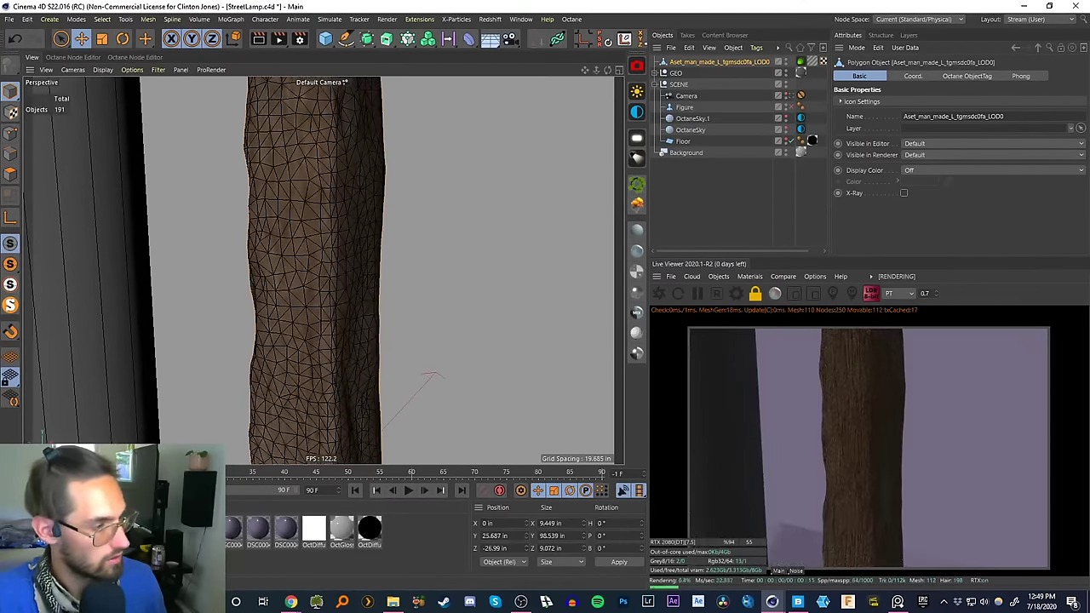
- Set the Worn_Wooden material's BRDF model to Octane and its material type to Glossy
double_click(37, 529)
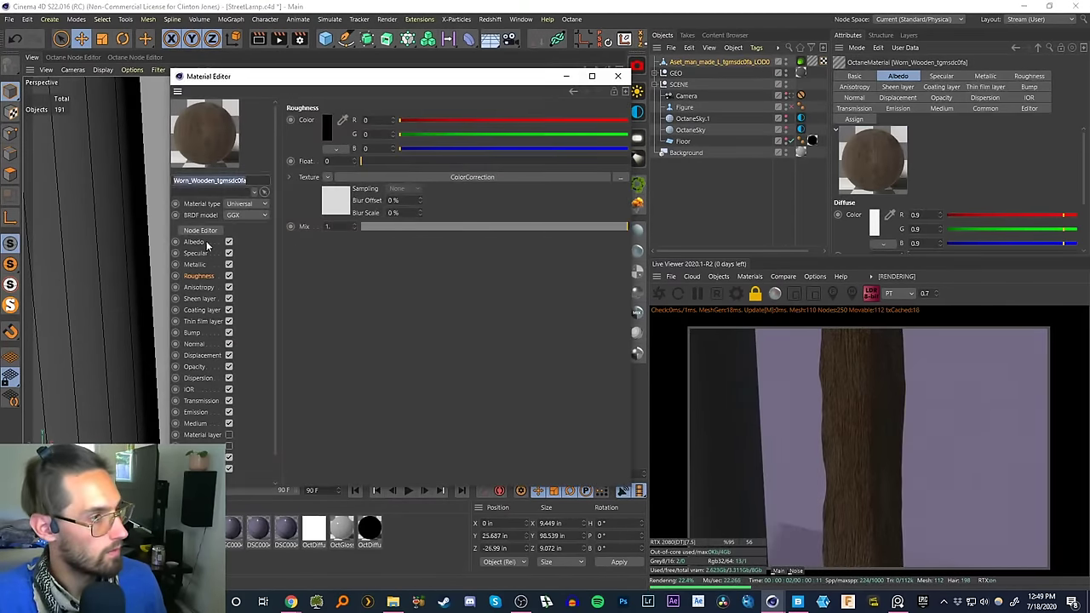
click(233, 215)
click(317, 289)
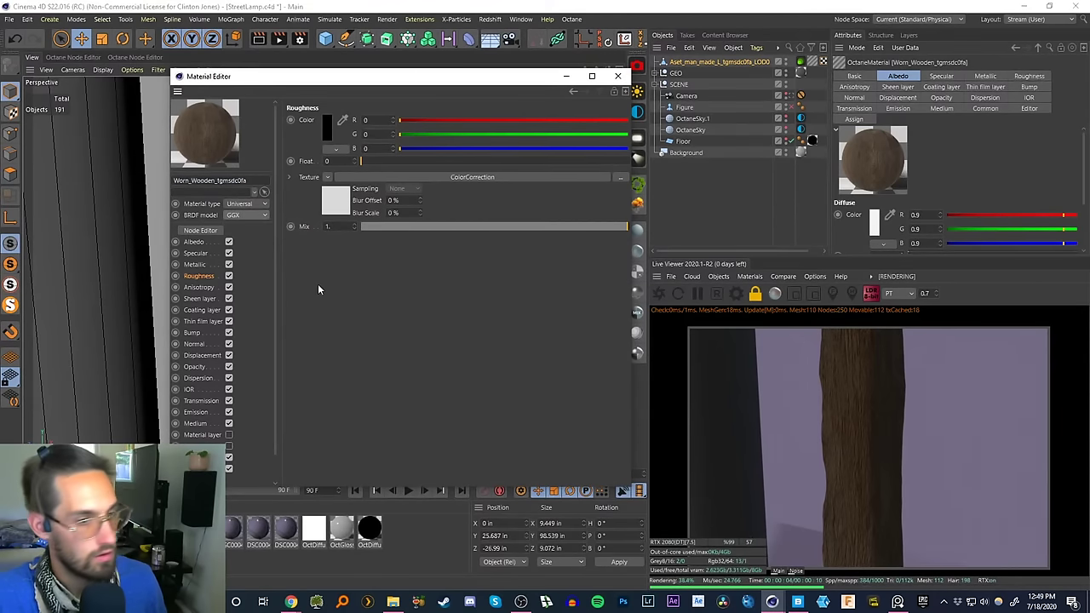
click(242, 215)
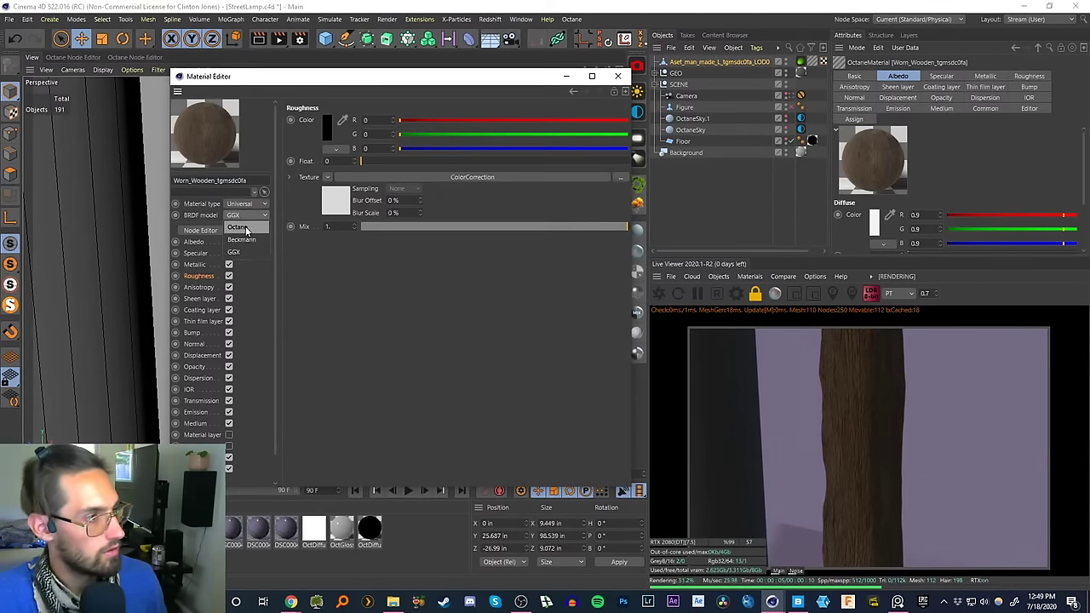
click(241, 227)
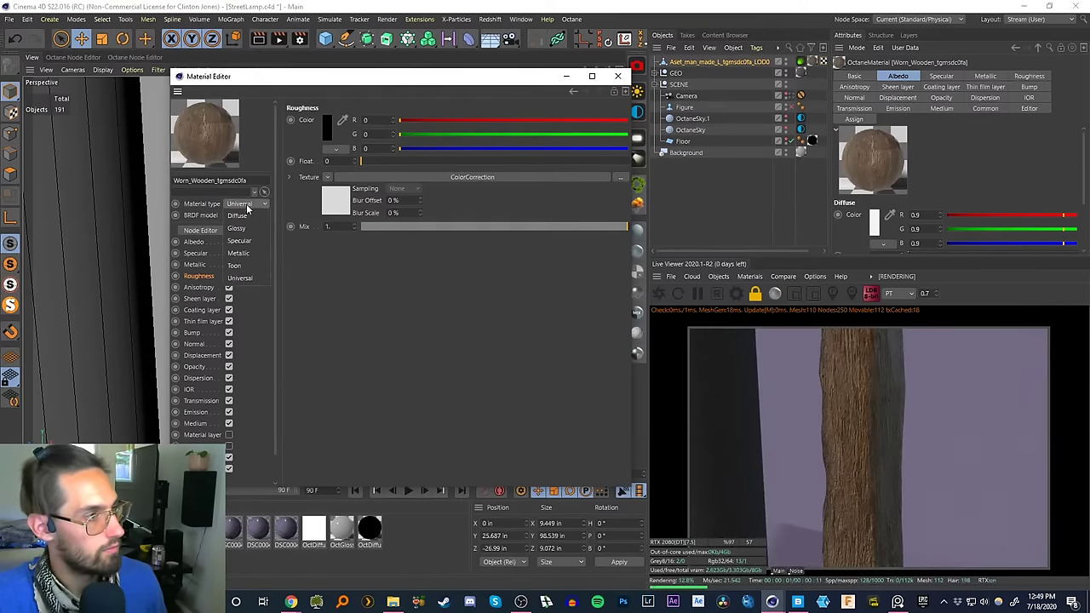
click(247, 205)
click(245, 230)
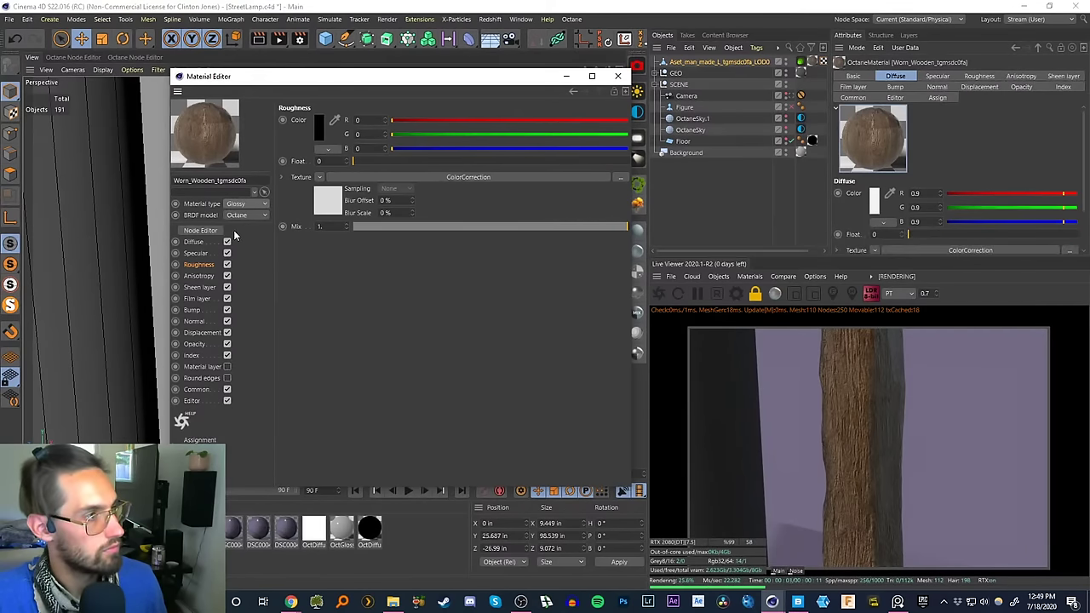
- Open the Worn_Wooden material's node graph in the Octane Node Editor and close the Material Editor
click(200, 230)
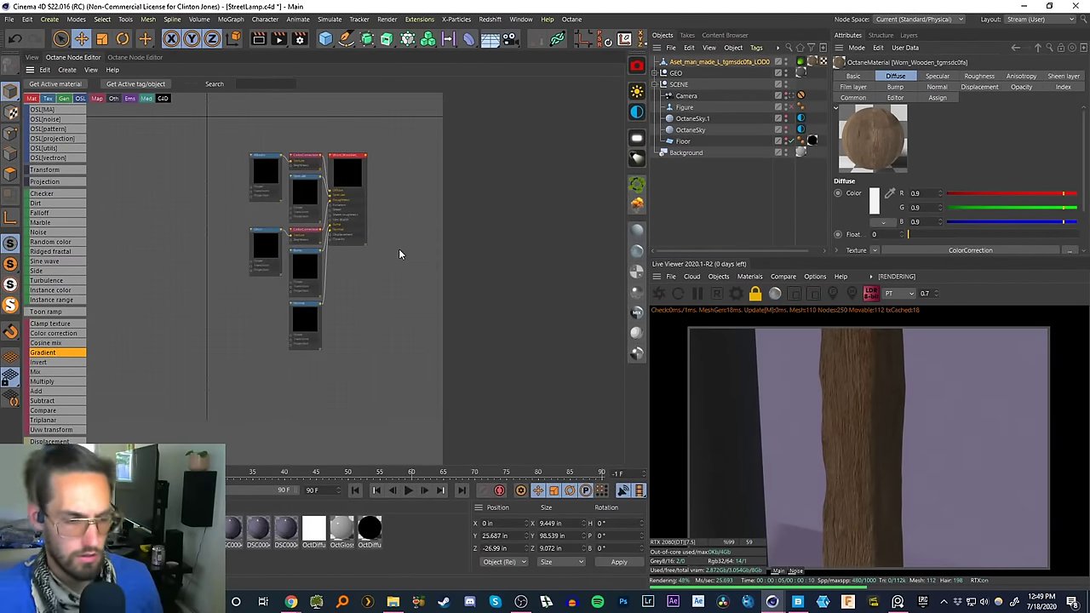
click(30, 60)
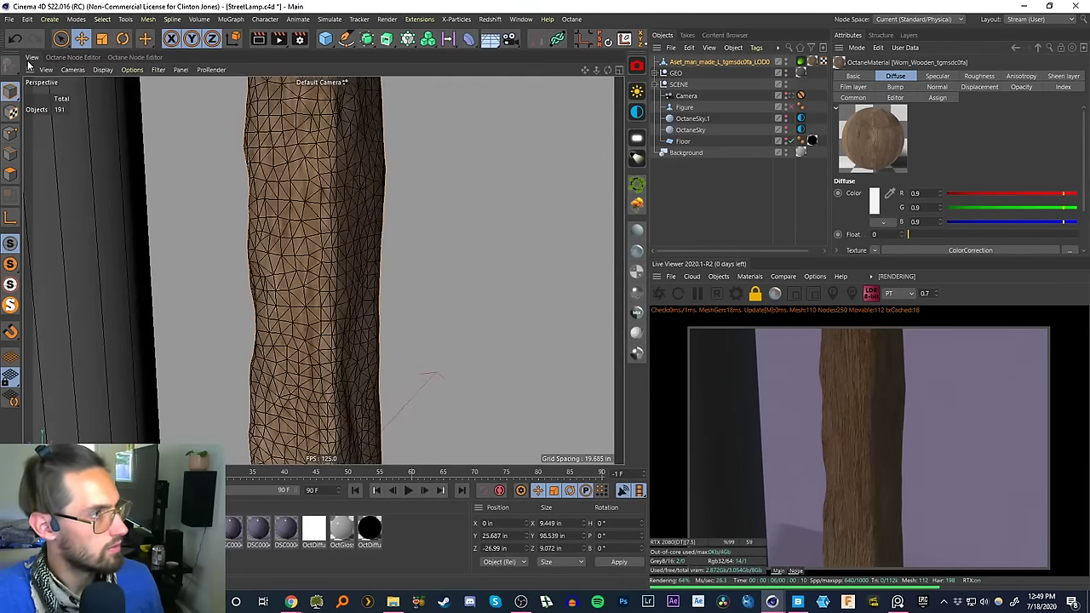
double_click(37, 528)
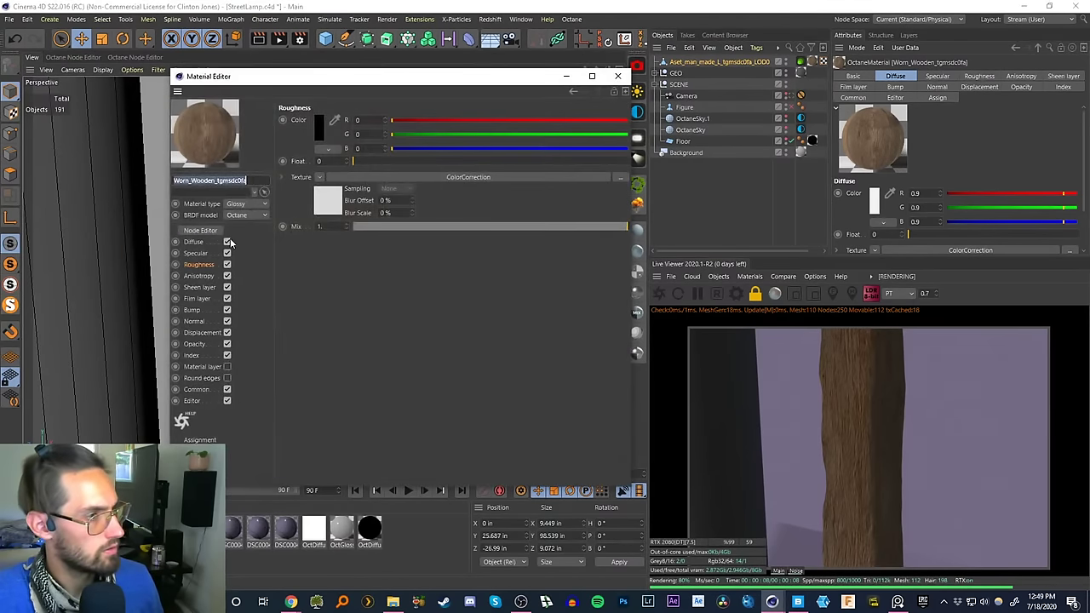
click(212, 231)
click(626, 75)
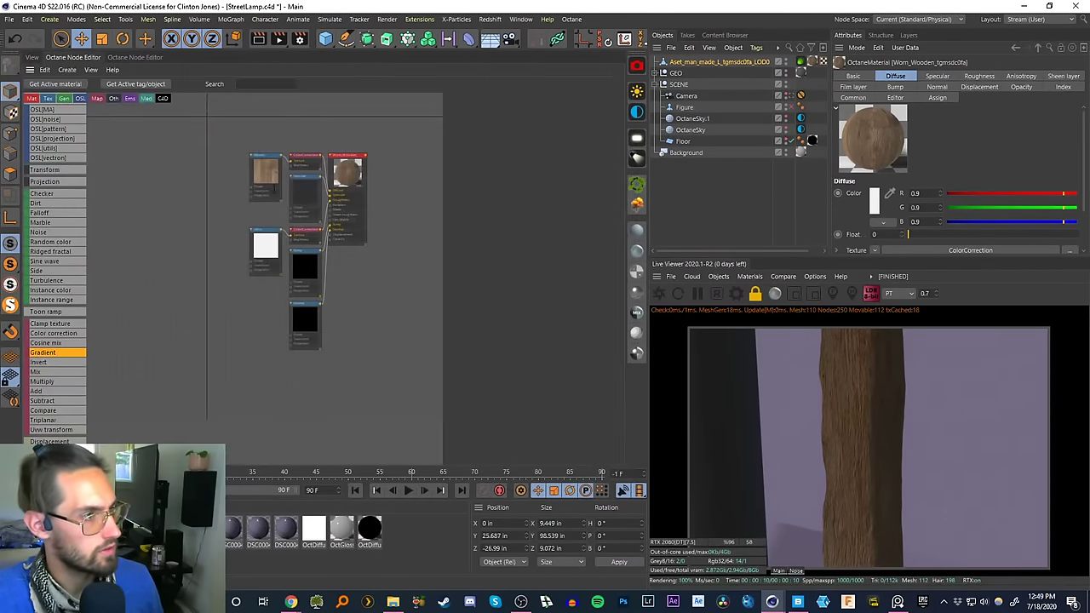
- Inspect the Worn_Wooden material's Specular, Gloss, Bump and Normal texture nodes
click(314, 205)
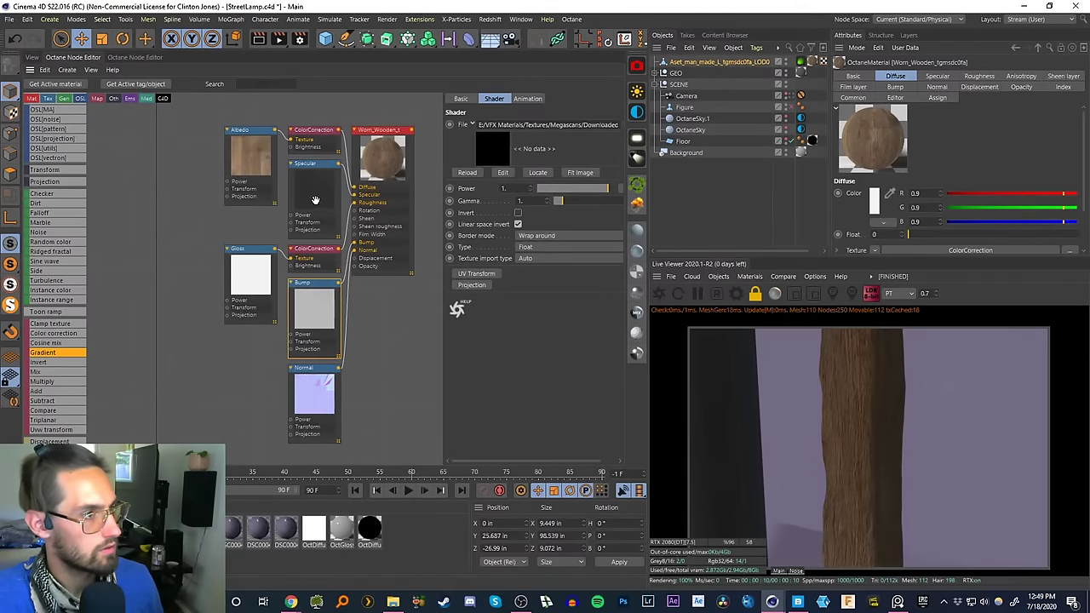
click(314, 199)
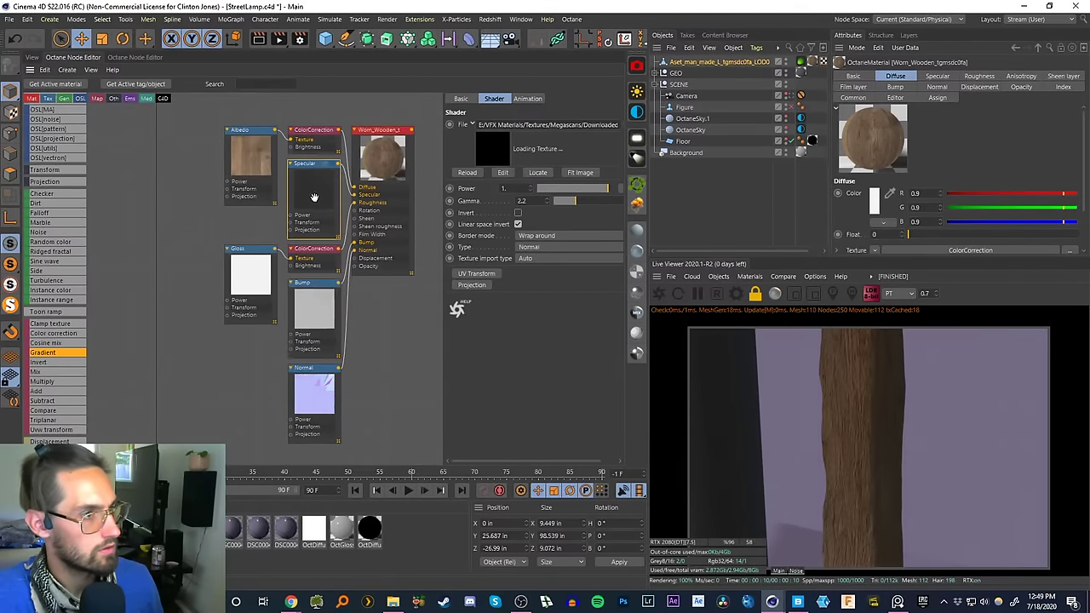
click(259, 268)
click(312, 311)
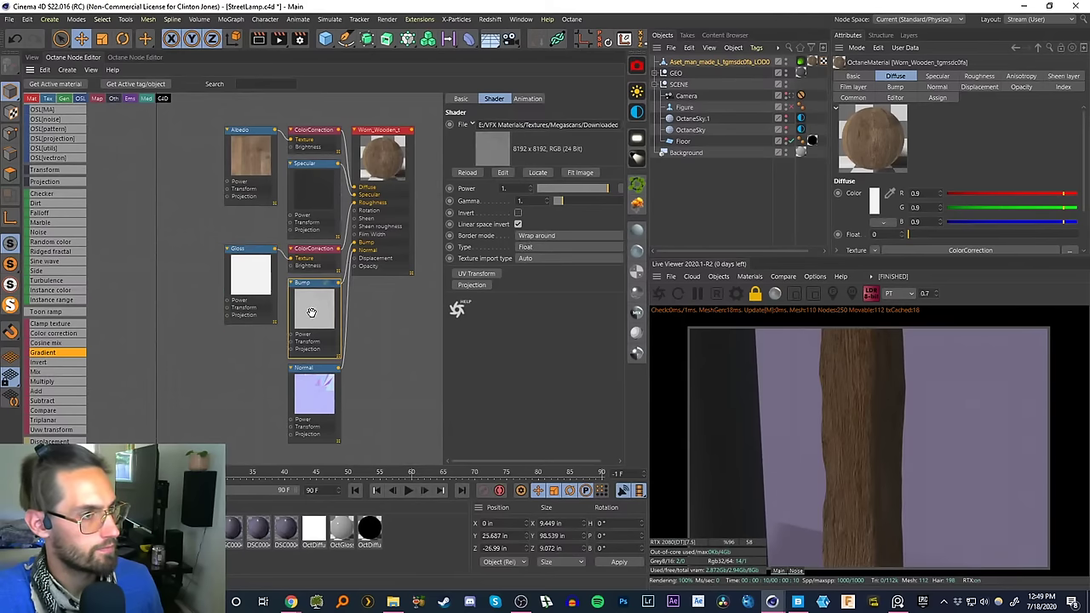
click(311, 392)
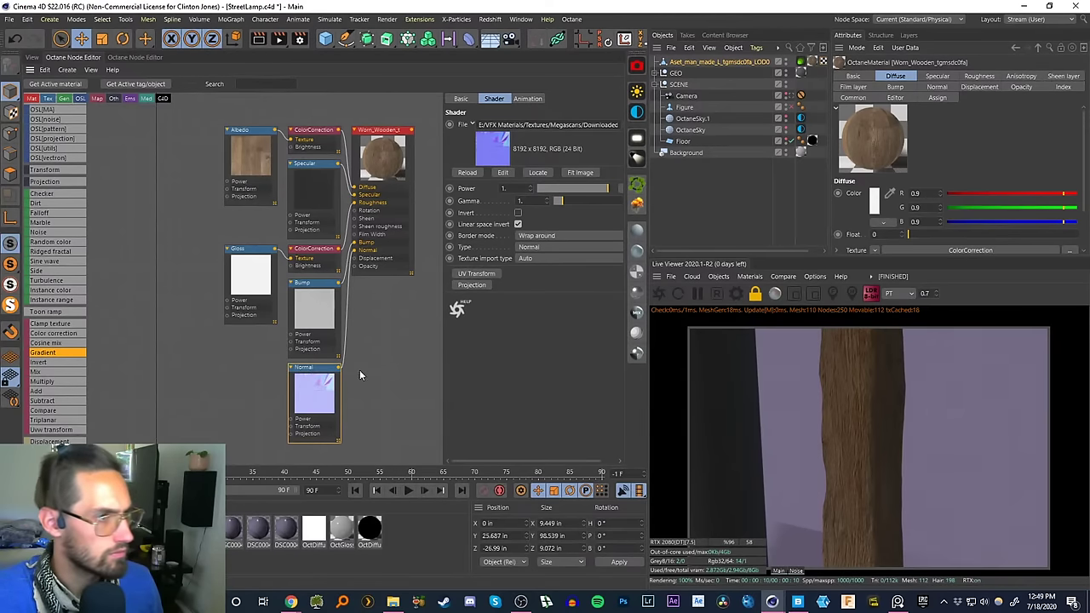
- Return to the 3D view and examine the wooden beam from several sides, up close and beside the telephone pole
click(32, 58)
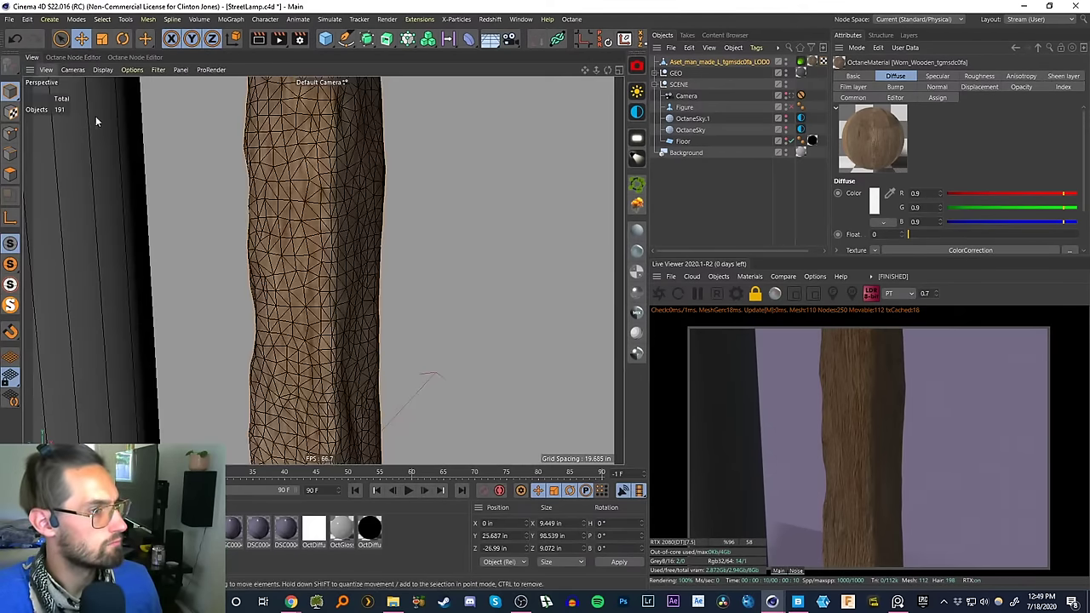
scroll(323, 274, down, 3)
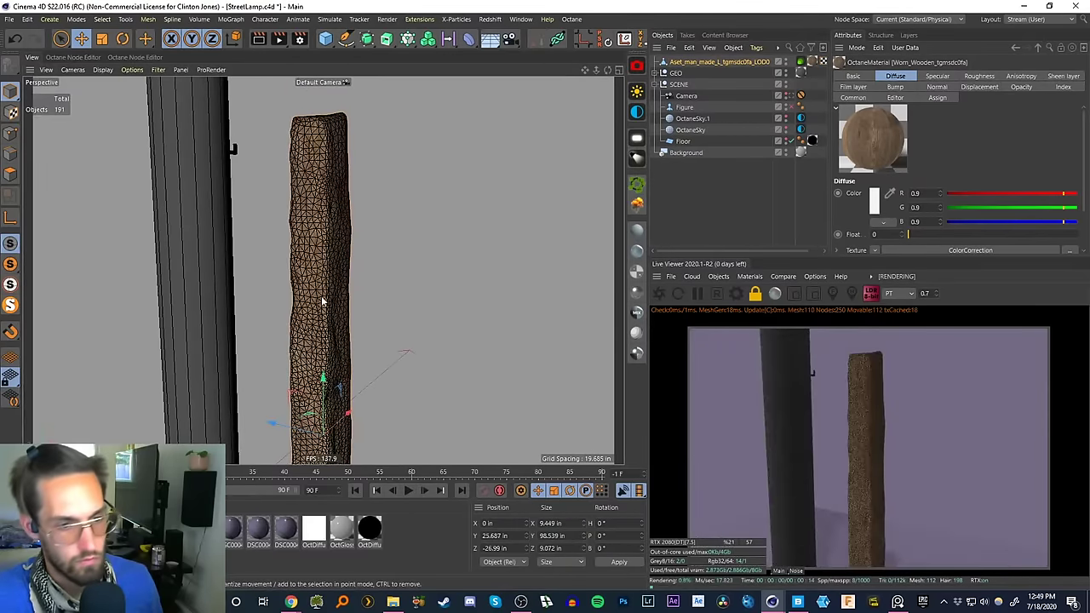
alt+middle_drag(328, 297, 332, 253)
alt+drag(315, 345, 165, 339)
alt+drag(350, 274, 235, 288)
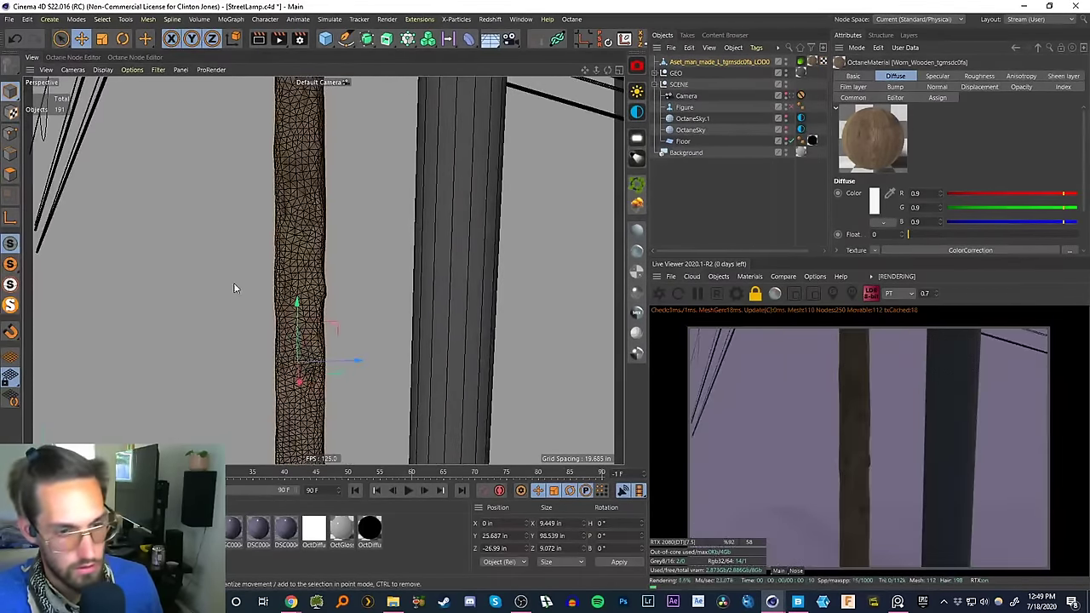
scroll(290, 306, up, 5)
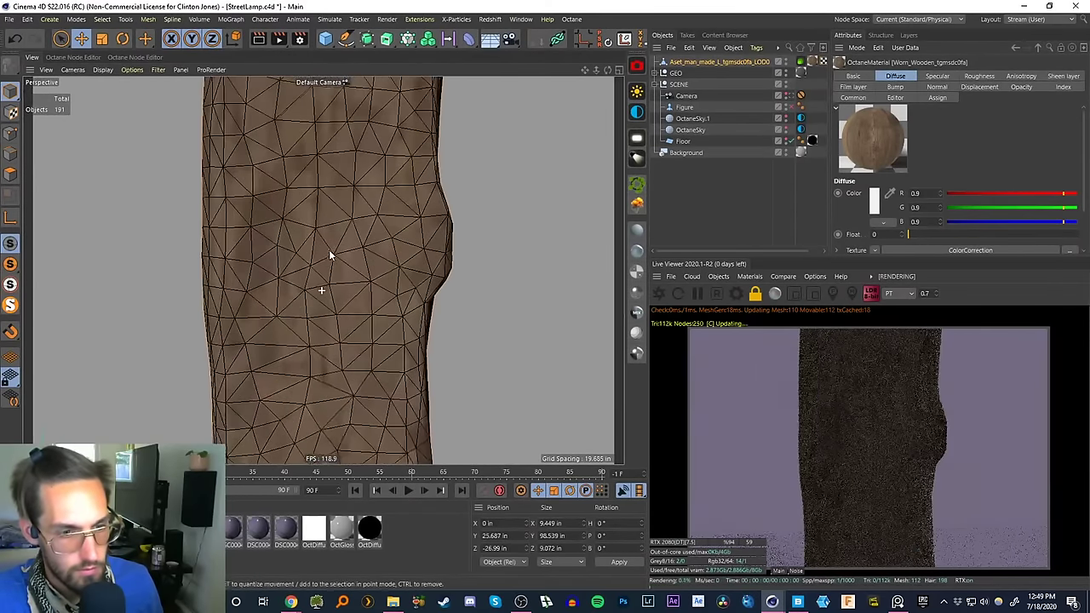
mouse_move(346, 285)
alt+mouse_down()
mouse_move(382, 275)
mouse_move(226, 318)
mouse_move(343, 303)
alt+mouse_up()
scroll(329, 289, down, 6)
scroll(340, 298, down, 4)
scroll(348, 292, up, 5)
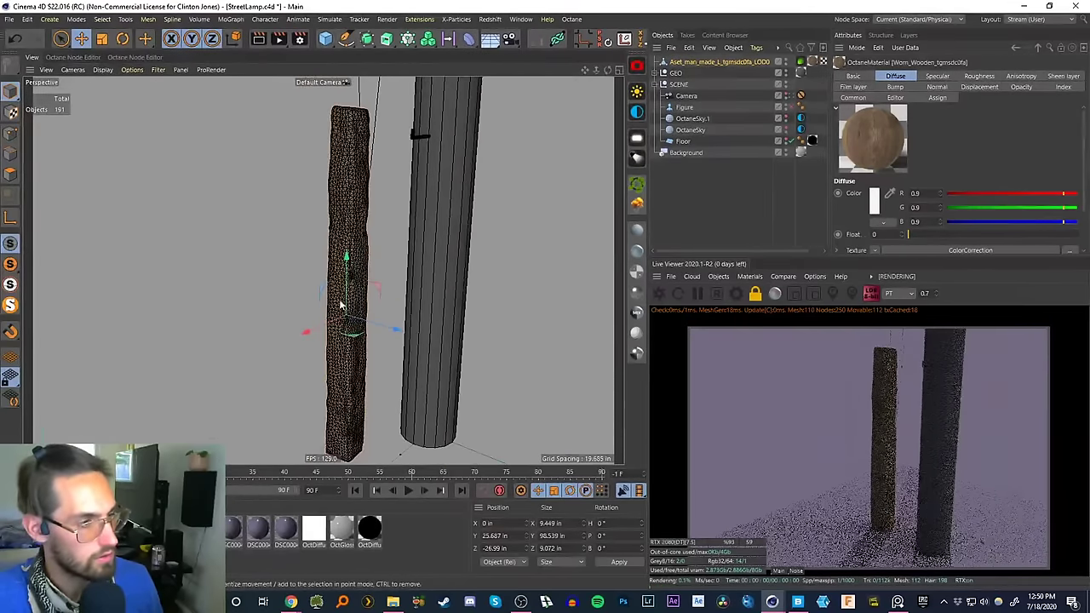
scroll(352, 264, down, 7)
alt+middle_drag(345, 259, 332, 314)
scroll(332, 312, up, 4)
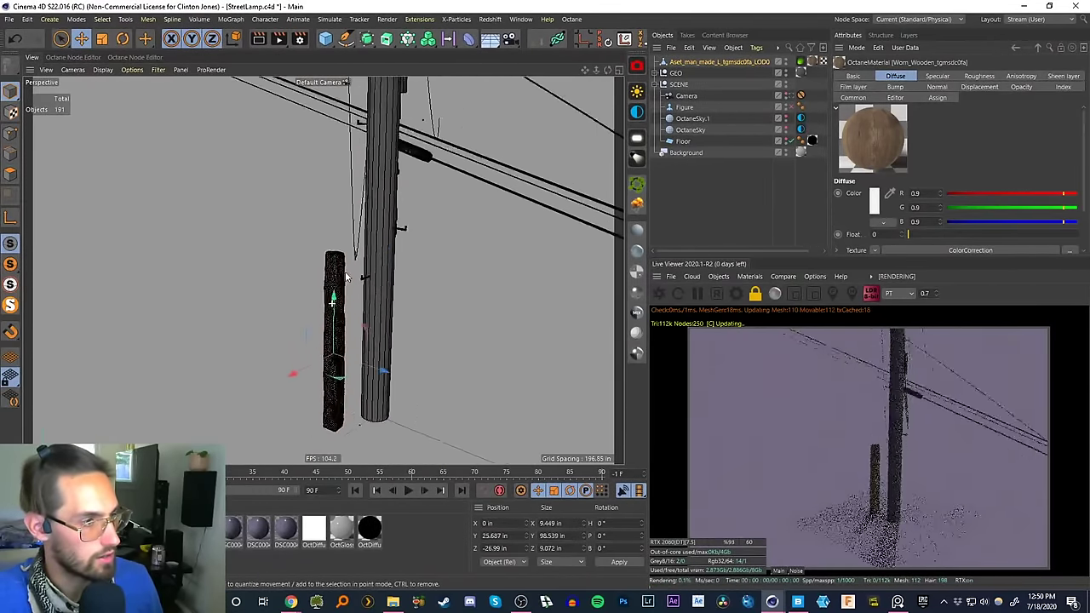
alt+middle_drag(332, 241, 325, 295)
- Select the telephone pole and locate it in the GEO hierarchy, collapsing the THIN wires group
click(373, 300)
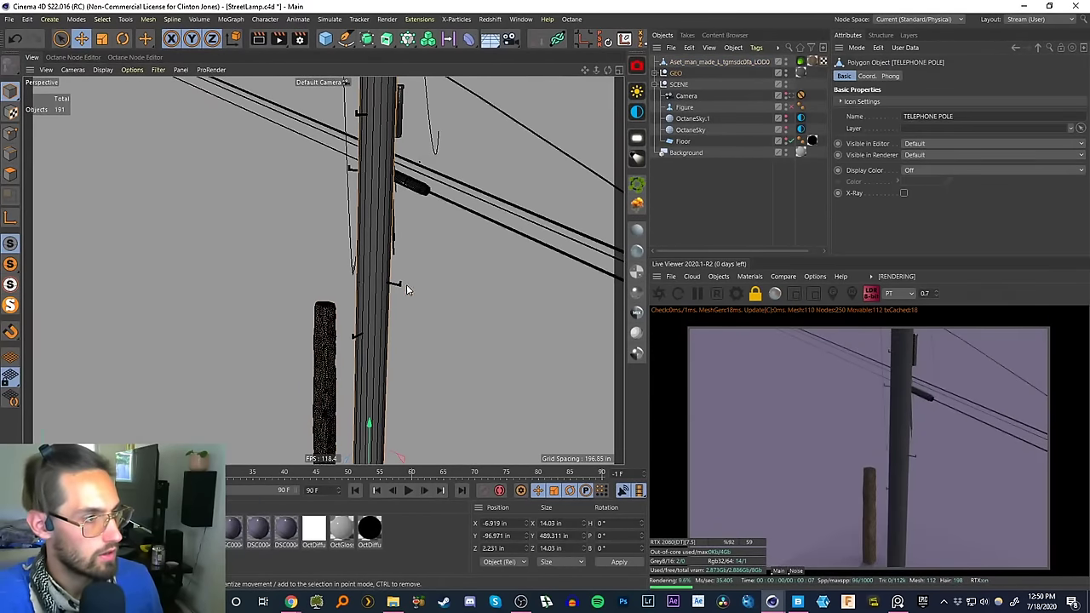
click(655, 74)
click(667, 97)
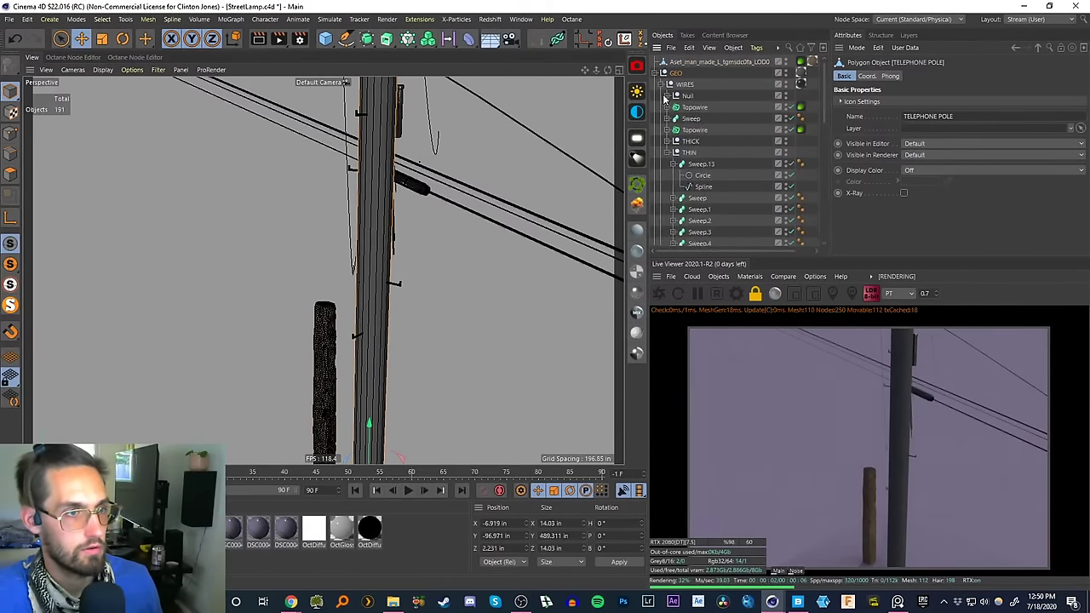
click(665, 163)
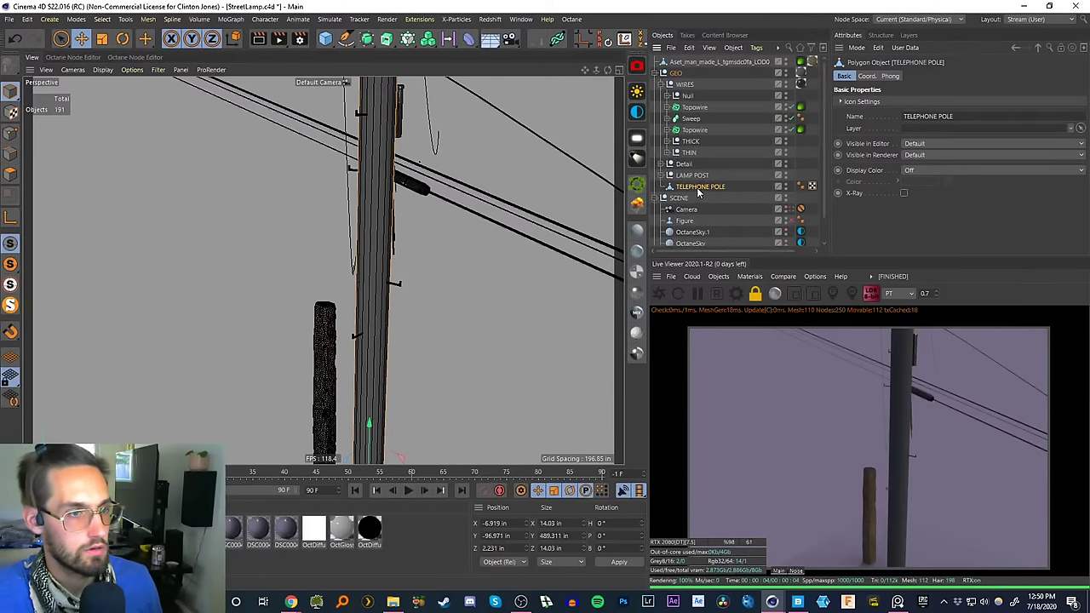
click(685, 196)
click(685, 187)
- Select the imported wooden beam and hide the TELEPHONE POLE object in both the viewport and the render
alt+middle_drag(325, 361, 311, 263)
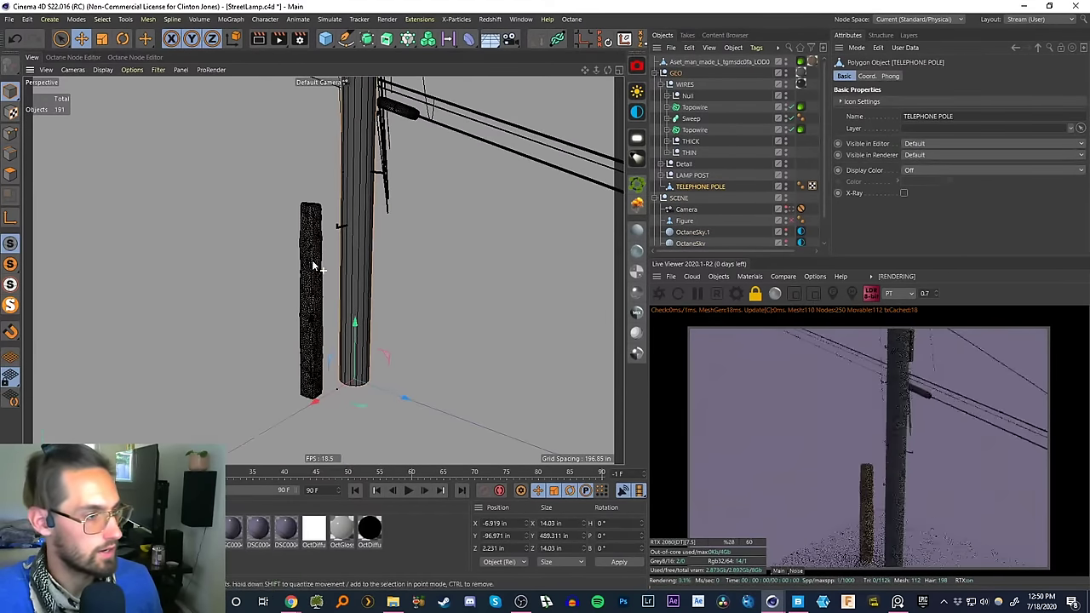
click(302, 313)
key(9)
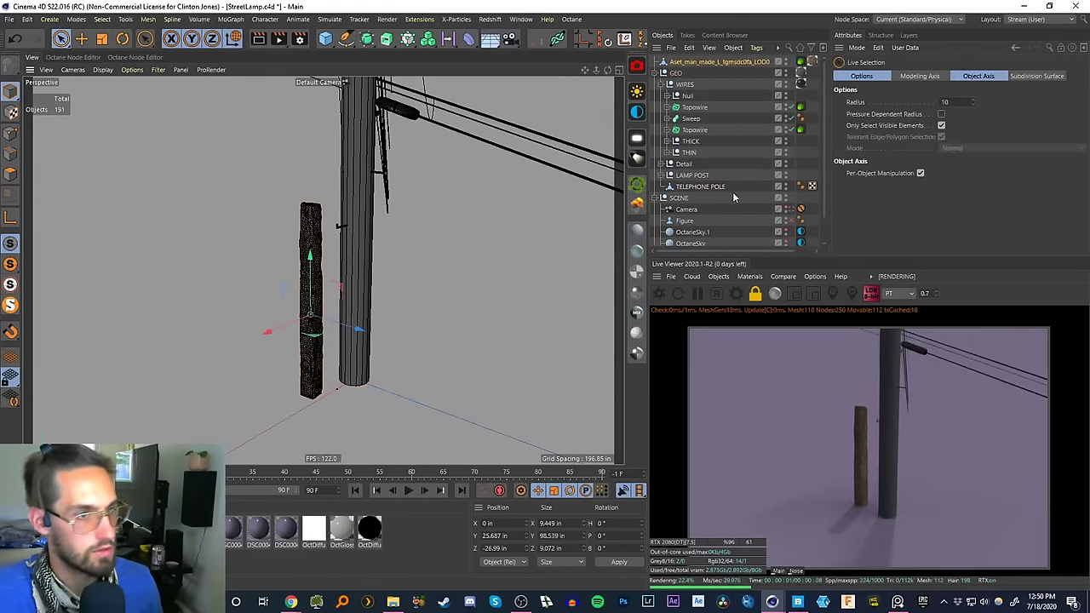
click(786, 189)
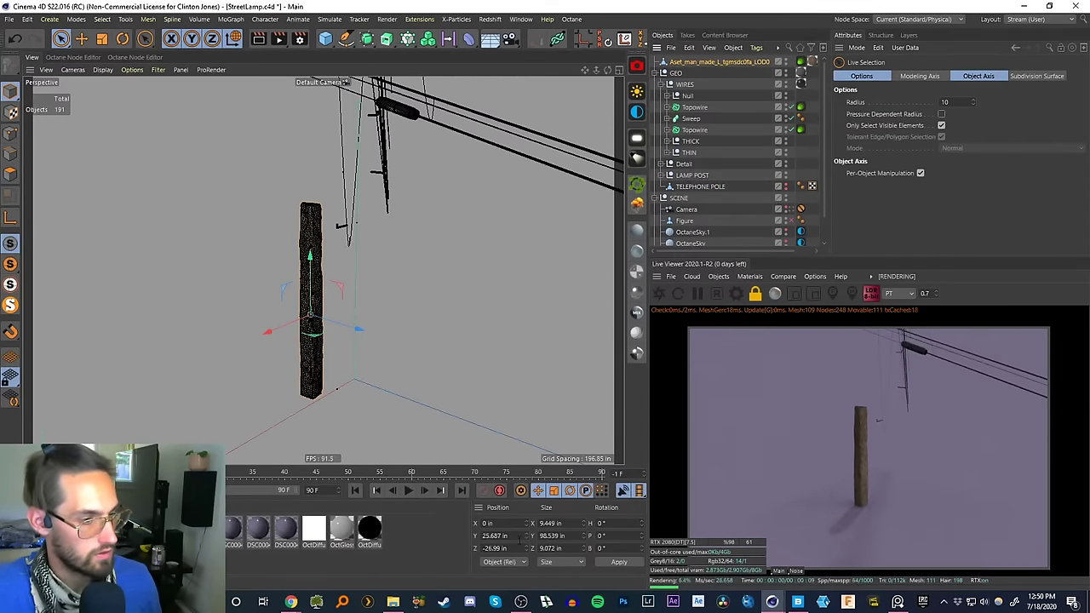
- Set the wooden beam's Z position to 0 in and raise it to about 41.233 in on the Y axis
text(0)
key(Return)
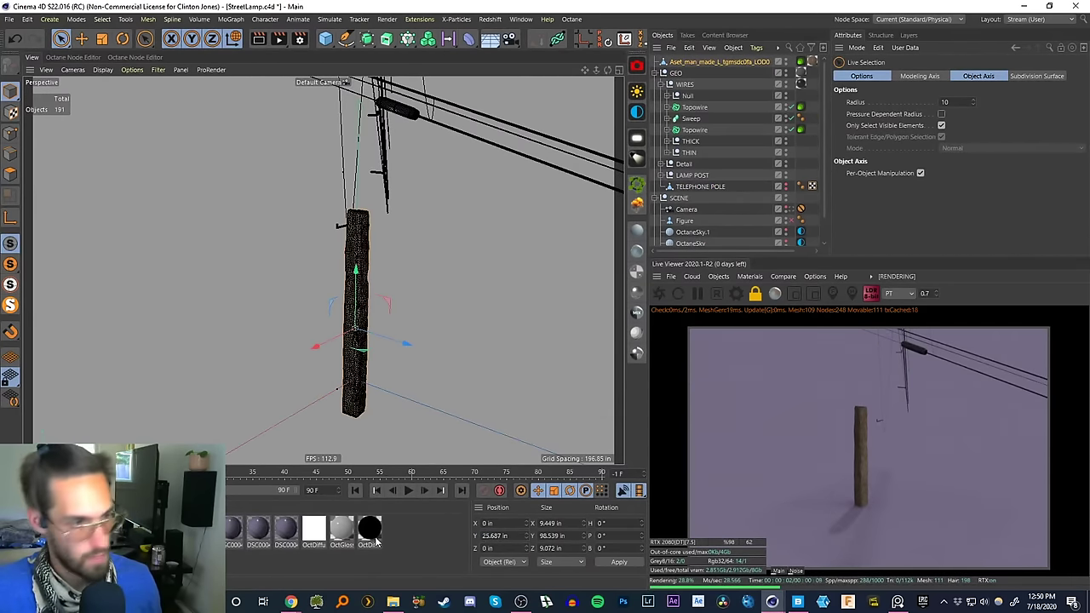
click(374, 540)
drag(356, 270, 357, 242)
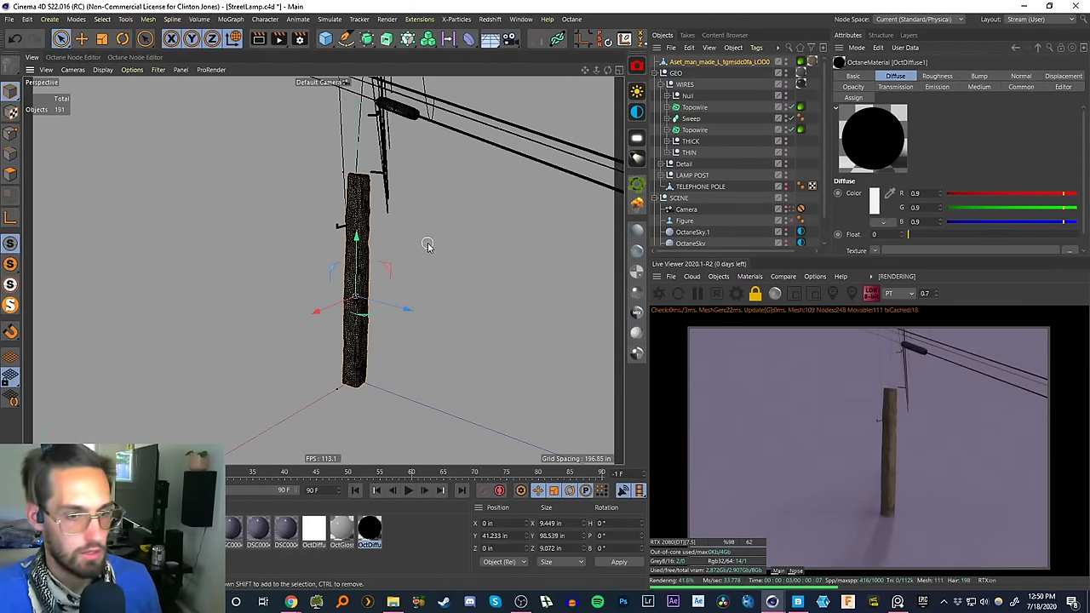
scroll(358, 247, up, 3)
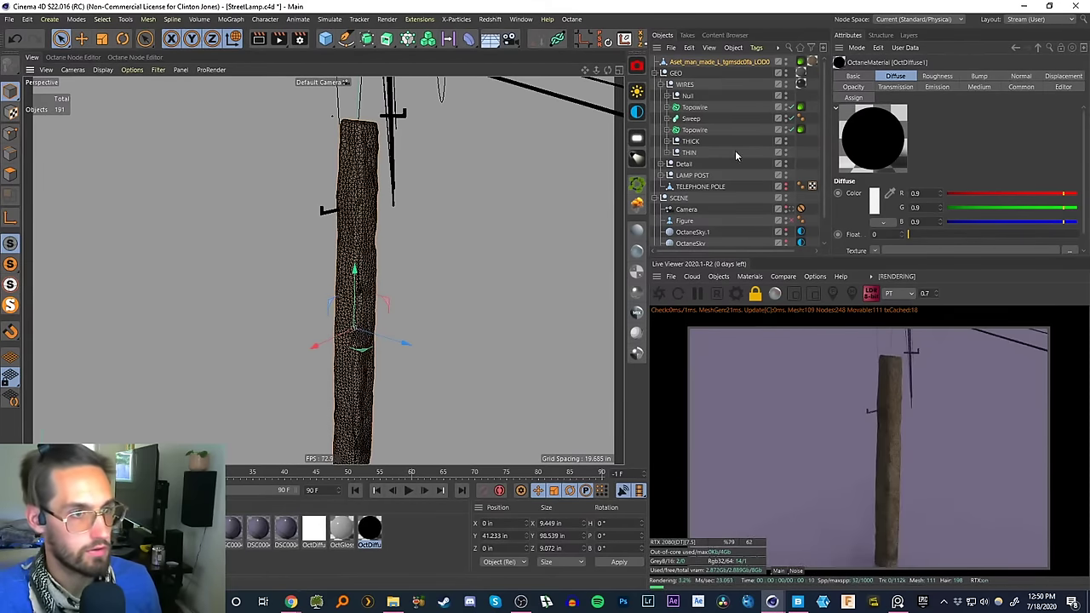
- Show the original TELEPHONE POLE alongside the wooden beam and try rotating the beam
click(786, 188)
key(r)
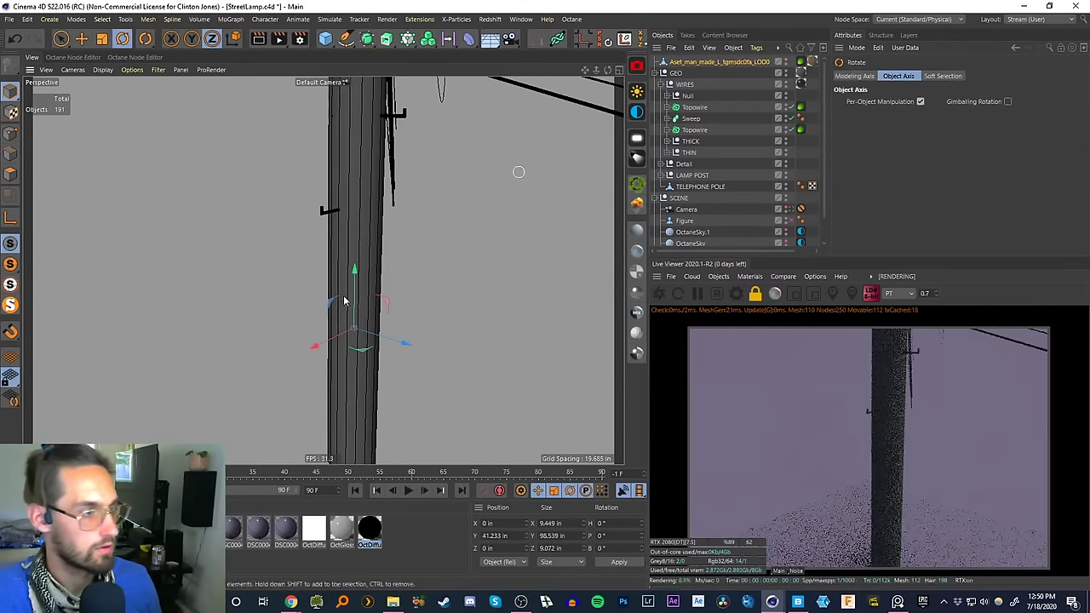
drag(385, 211, 433, 199)
key(ctrl+z)
- Move the wooden beam's axis to its base with Axis Center and scale the beam uniformly to about 171.85 in tall
alt+middle_drag(379, 248, 388, 153)
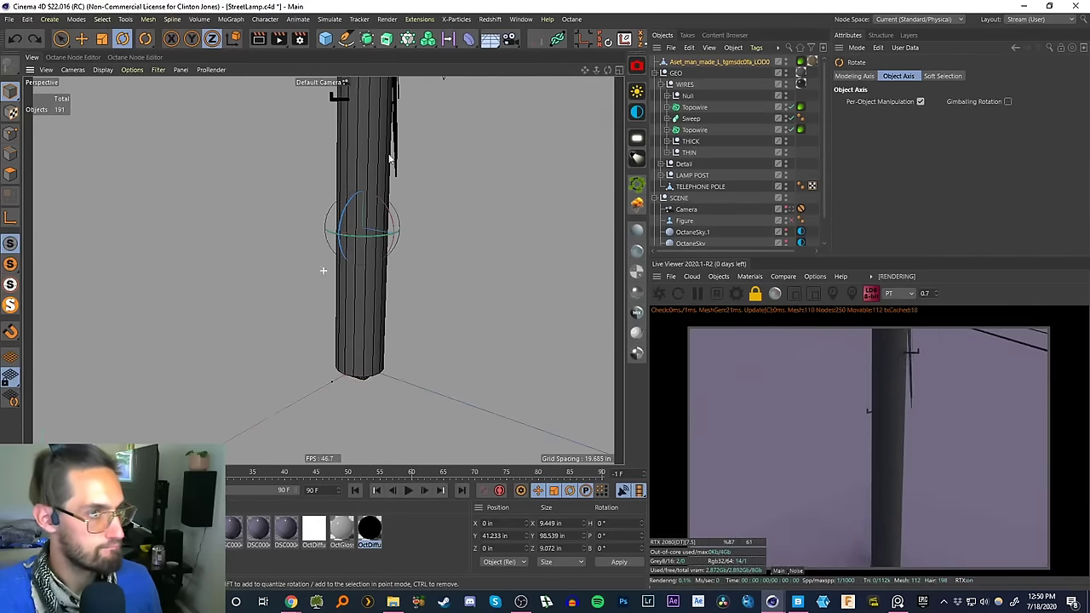
click(623, 40)
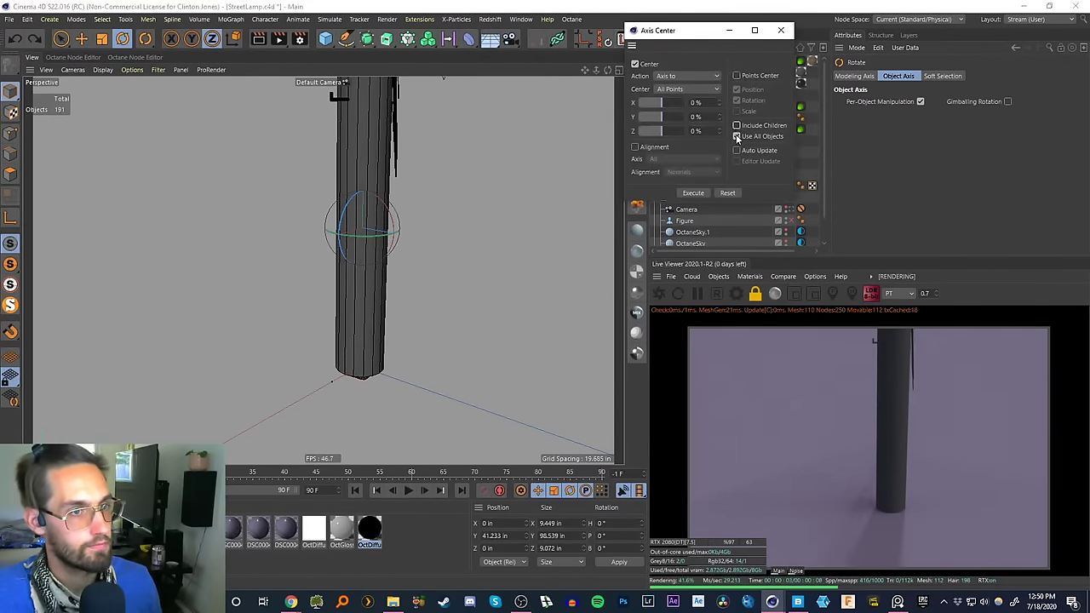
click(780, 30)
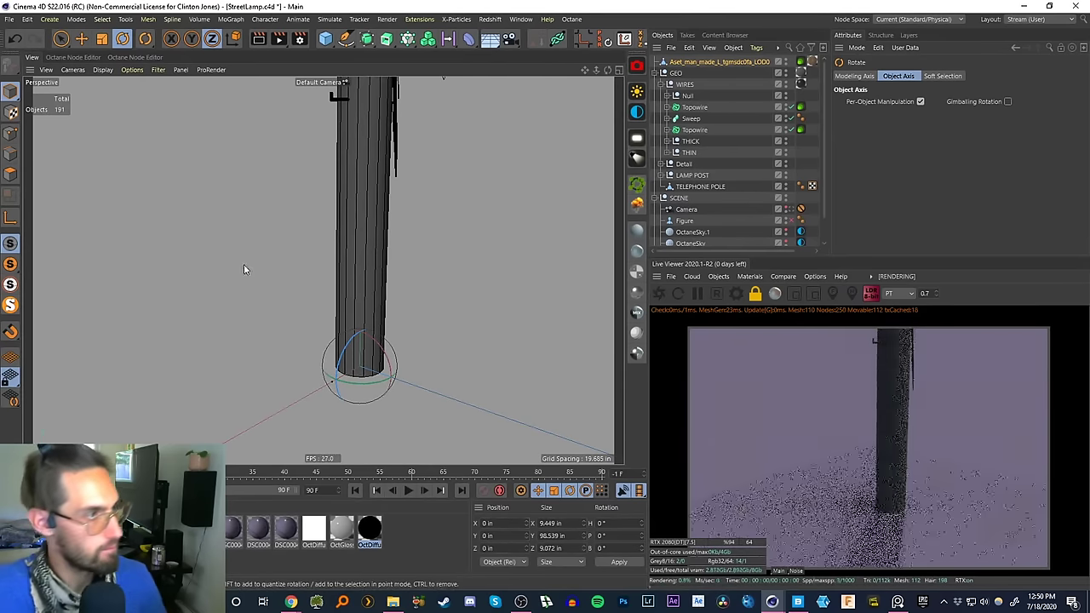
key(t)
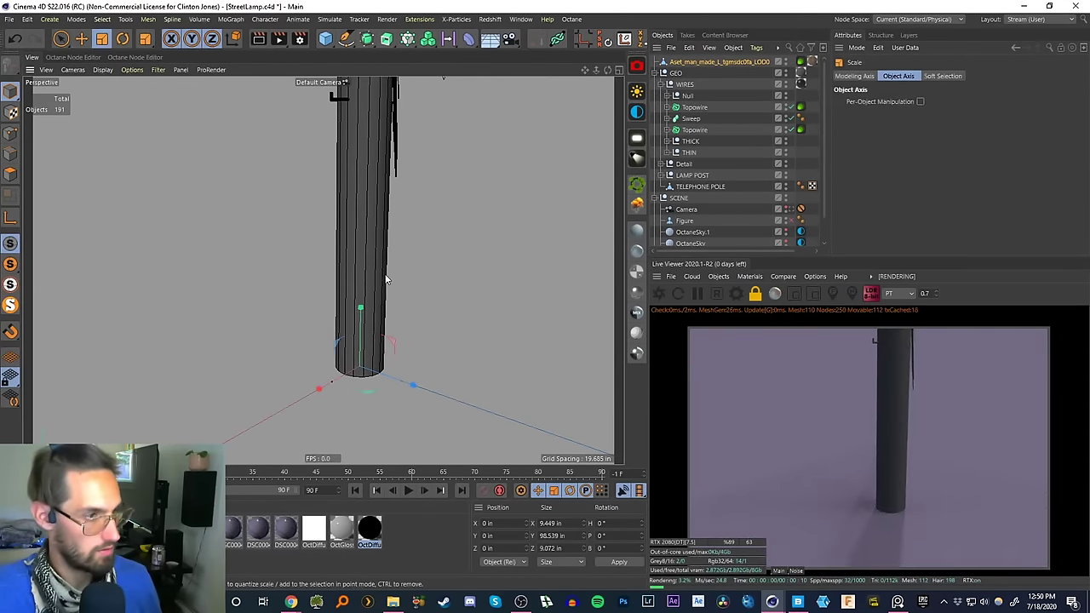
drag(502, 213, 732, 147)
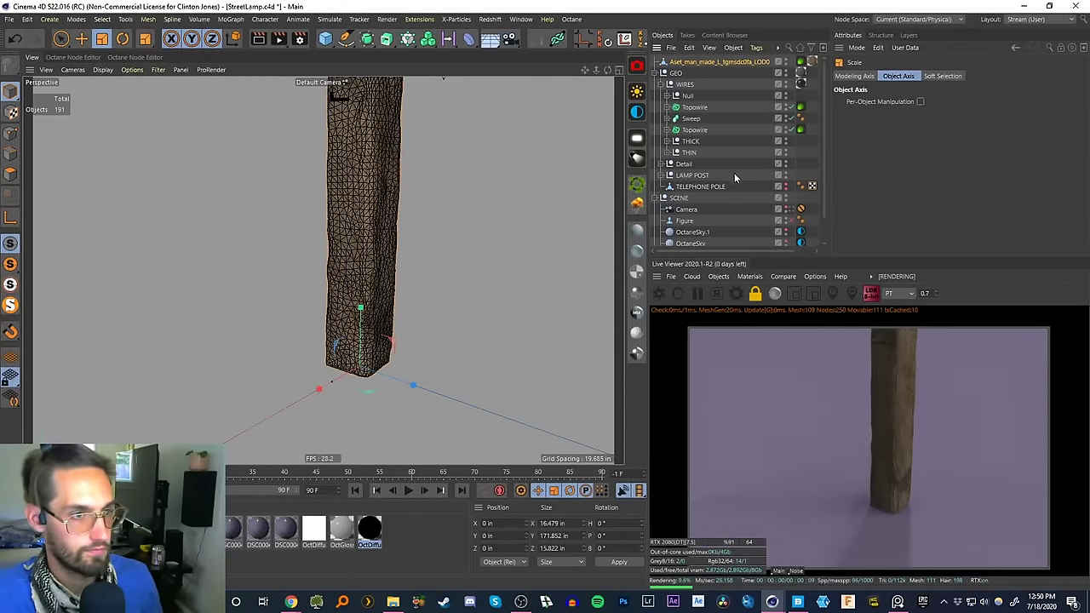
- Examine the scaled beam from several sides against the telephone pole's wires, brackets and original dimensions
click(704, 187)
scroll(379, 224, down, 3)
alt+middle_drag(379, 225, 369, 264)
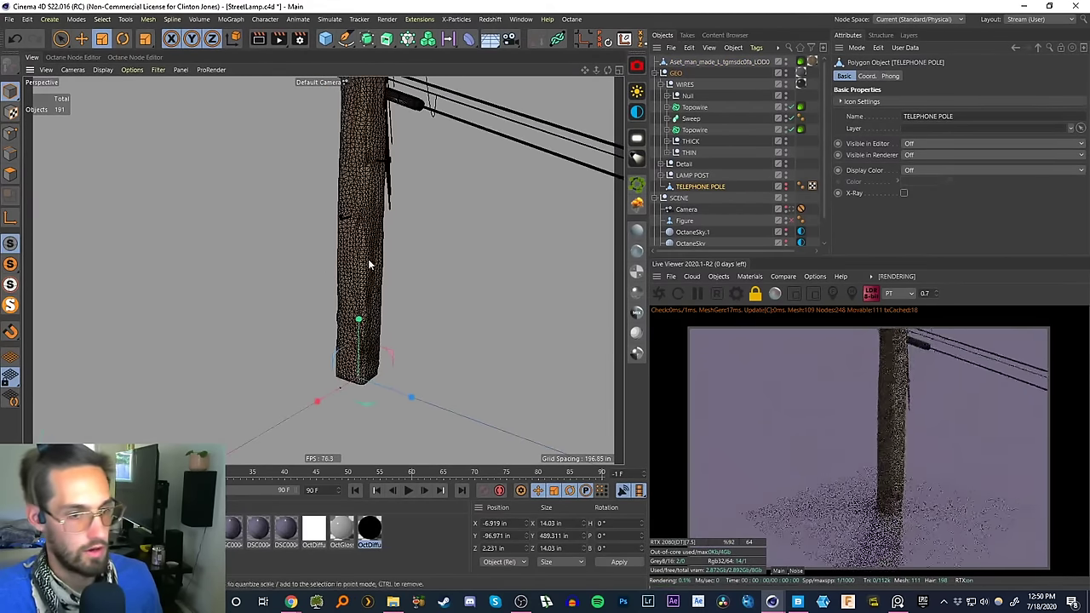
alt+drag(366, 262, 394, 218)
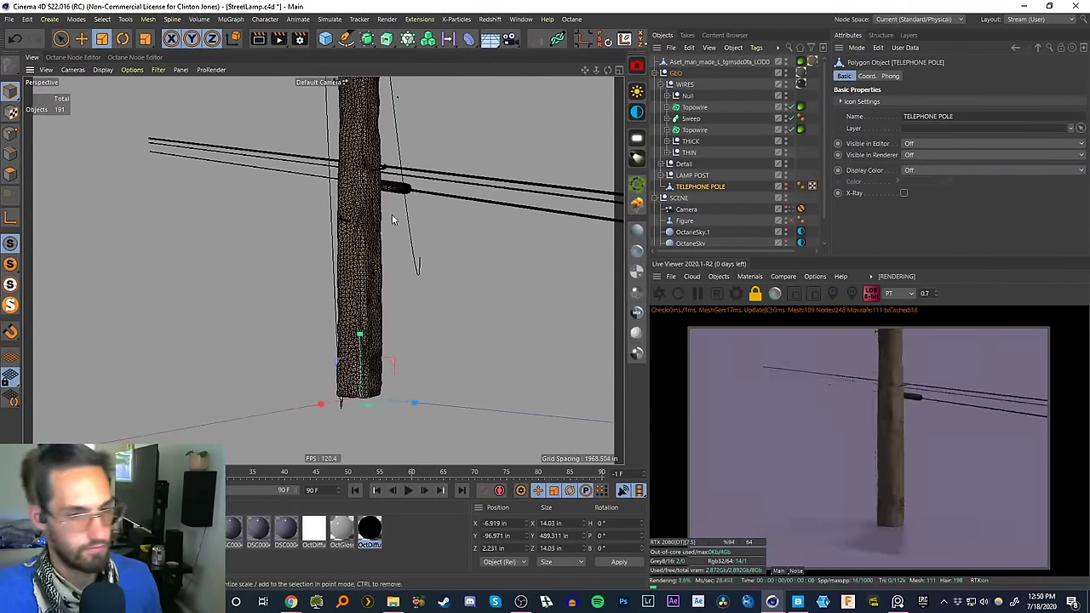
alt+middle_drag(377, 223, 372, 263)
alt+right_drag(363, 238, 348, 314)
alt+drag(347, 319, 366, 267)
alt+right_drag(366, 266, 353, 236)
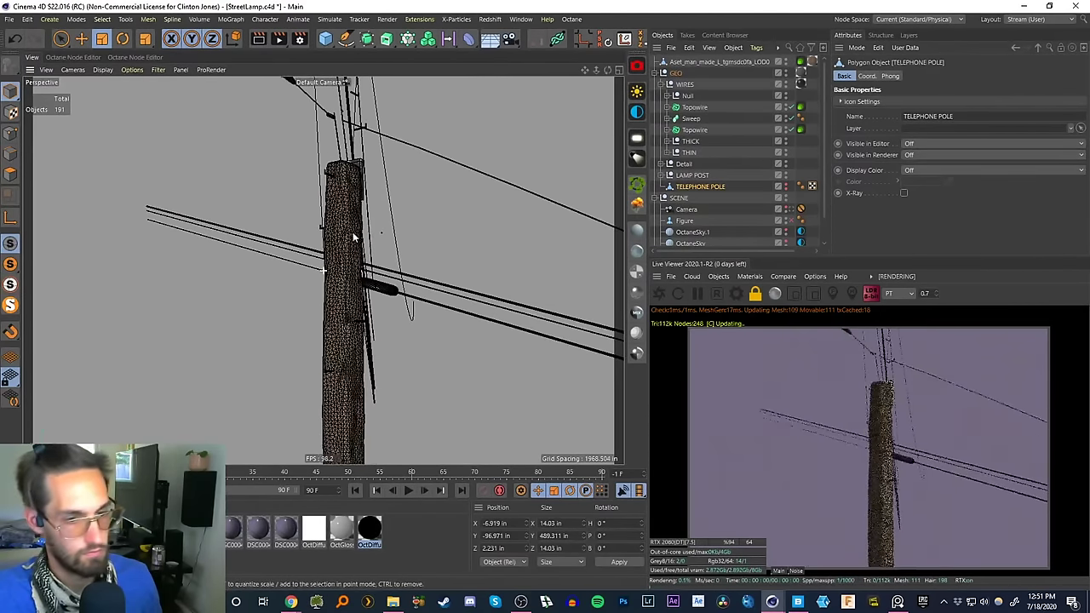
alt+drag(351, 259, 292, 232)
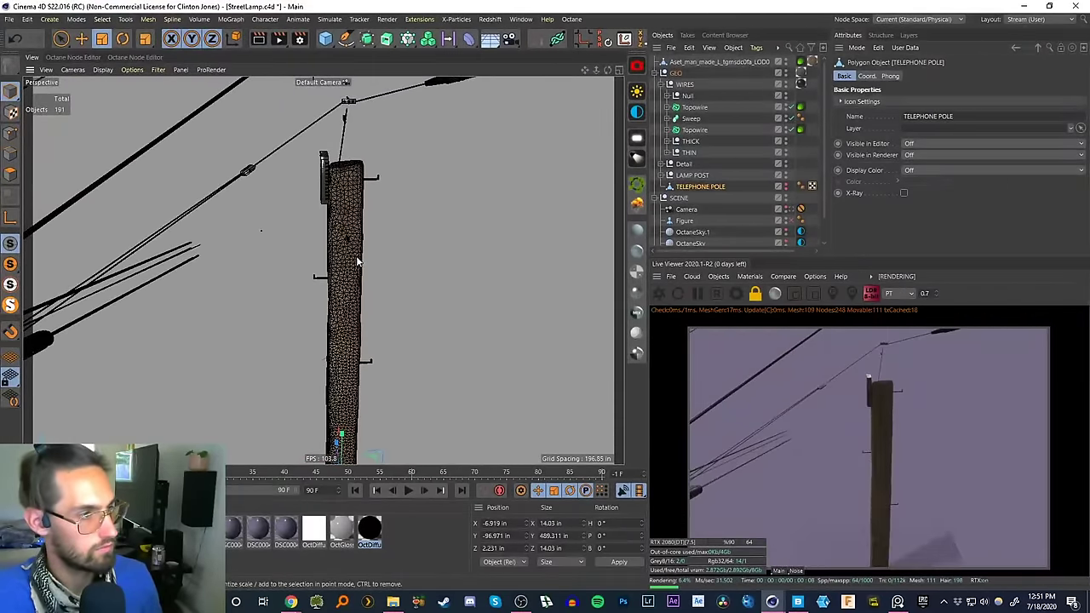
alt+drag(357, 263, 292, 241)
mouse_move(369, 226)
alt+mouse_down()
mouse_move(401, 158)
mouse_move(365, 281)
mouse_move(444, 264)
mouse_move(348, 371)
mouse_move(345, 395)
mouse_move(353, 332)
mouse_move(360, 324)
mouse_move(356, 396)
mouse_move(383, 172)
mouse_move(348, 312)
mouse_move(360, 244)
alt+mouse_up()
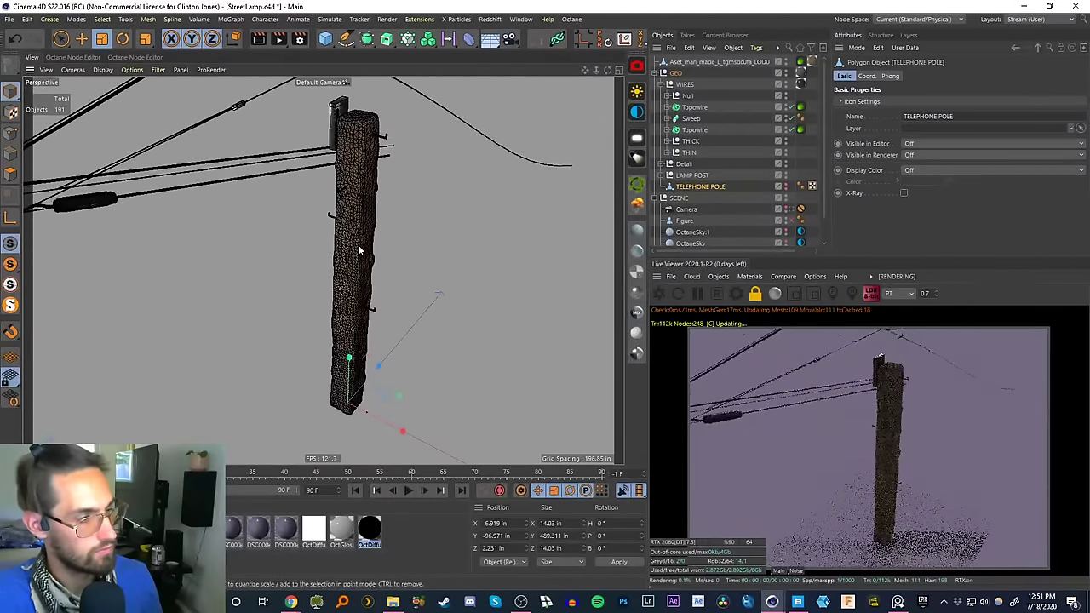
- Duplicate the wooden beam upward and stack the copy on the original at a Y position of about 171.165 in
key(e)
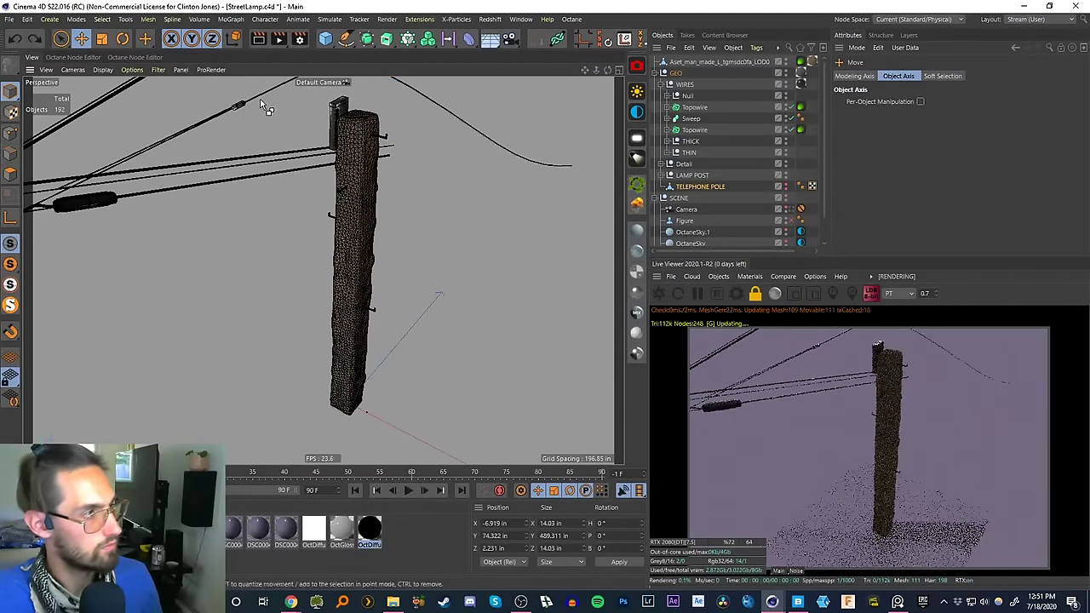
click(691, 63)
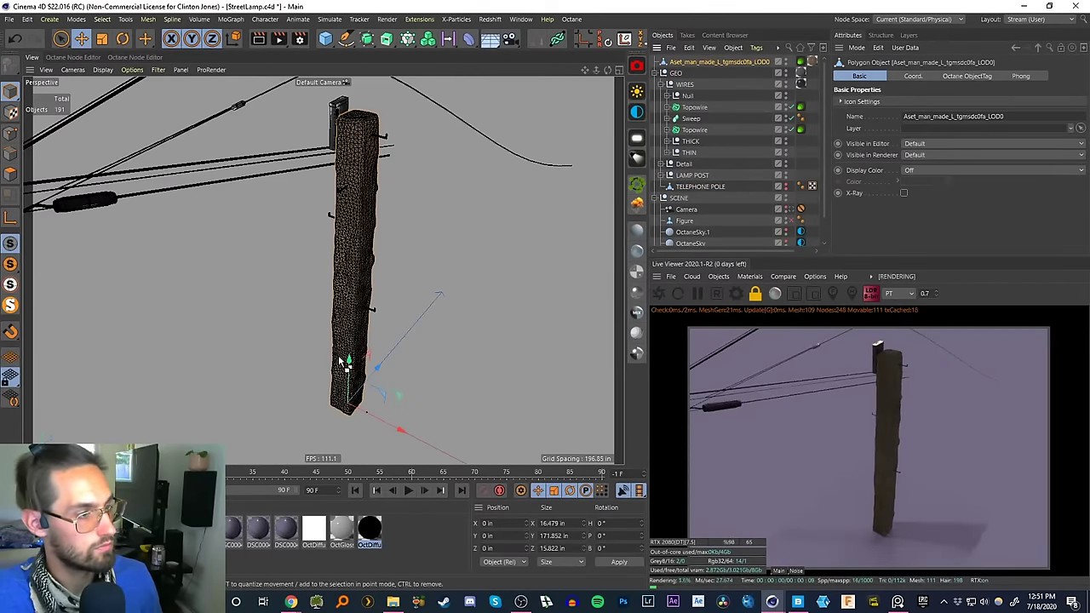
ctrl+drag(348, 362, 393, 60)
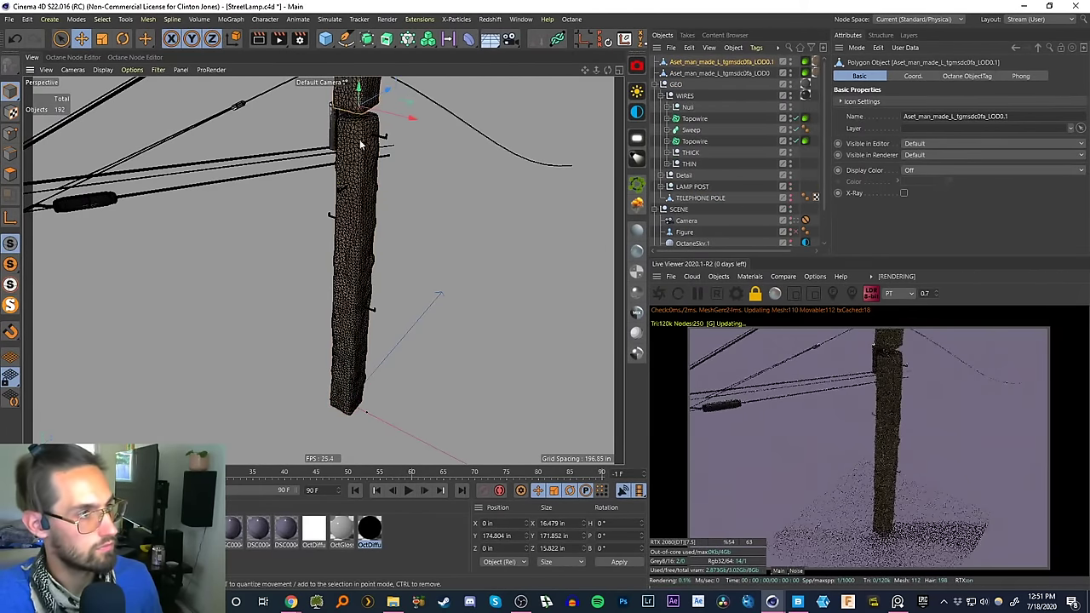
alt+middle_drag(360, 144, 336, 238)
scroll(341, 254, up, 3)
alt+drag(342, 254, 242, 213)
drag(342, 182, 357, 207)
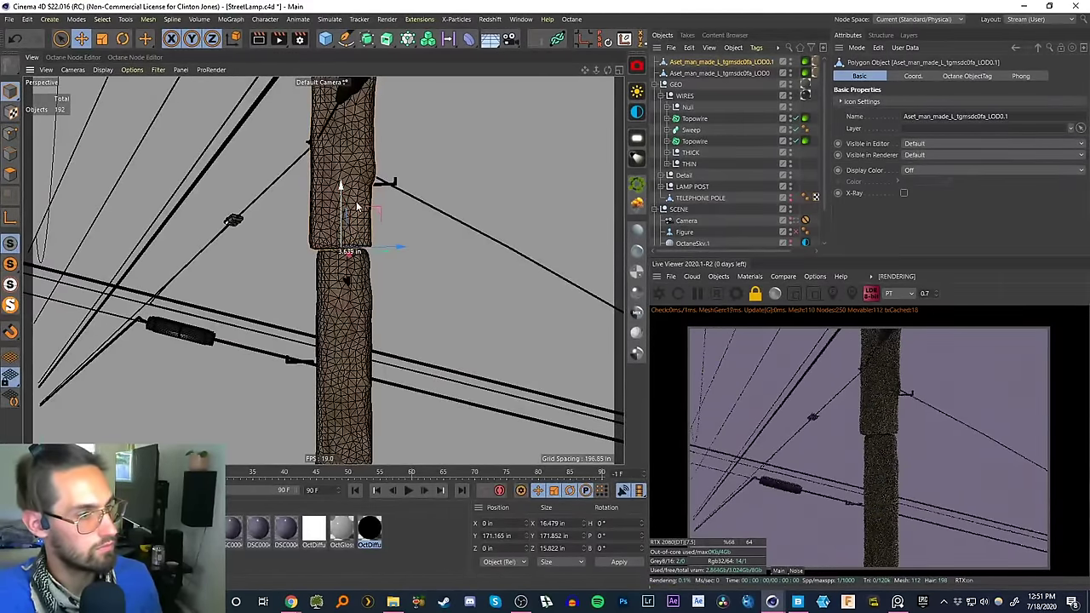
alt+drag(335, 302, 435, 284)
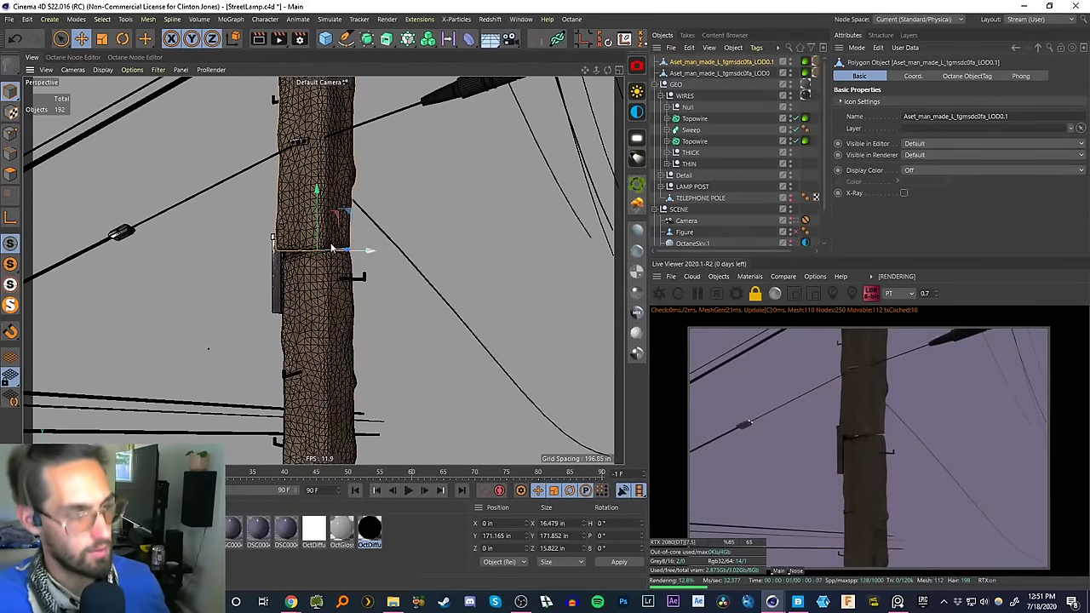
- Delete both wooden beam objects, and switch to the Quixel Bridge home page
ctrl+click(685, 73)
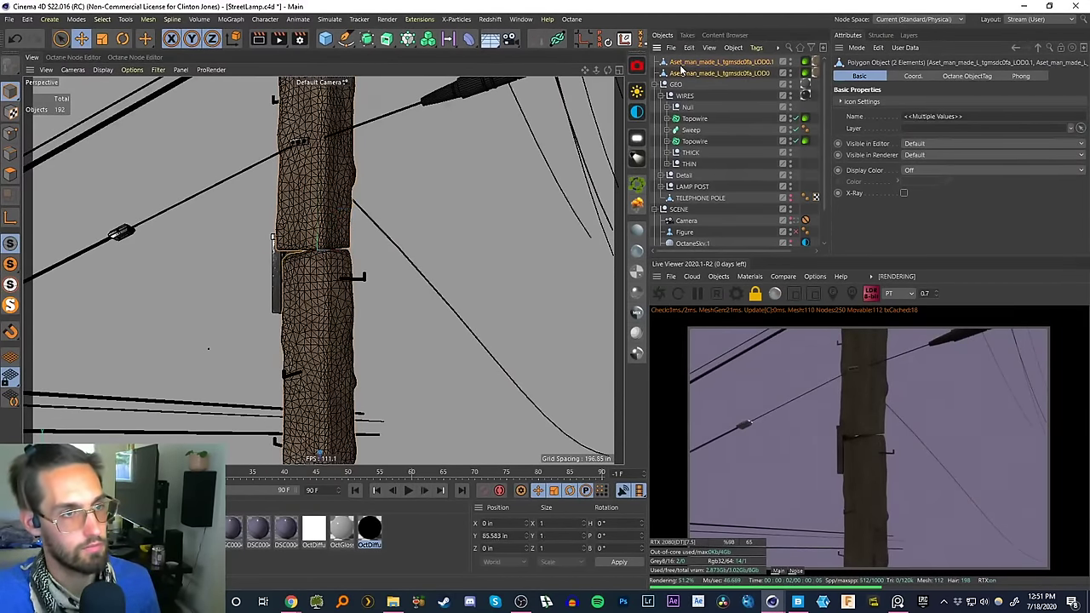
key(Delete)
click(796, 602)
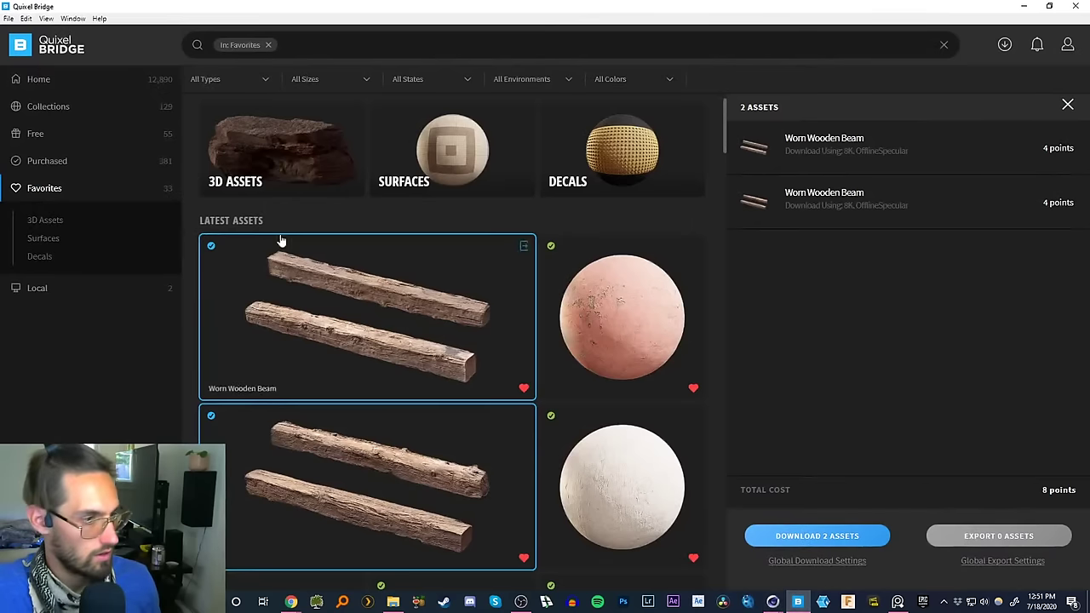
click(51, 82)
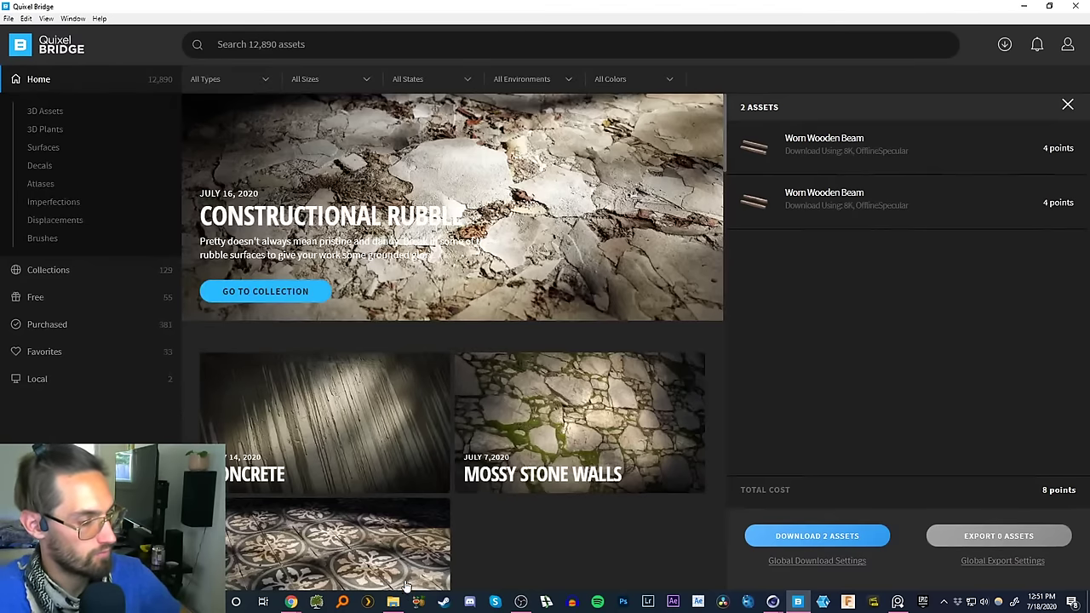
- In File Explorer, browse VFX Materials > Textures > RD-Textures > _info and open the RDT collection one overview image
drag(1088, 190, 456, 173)
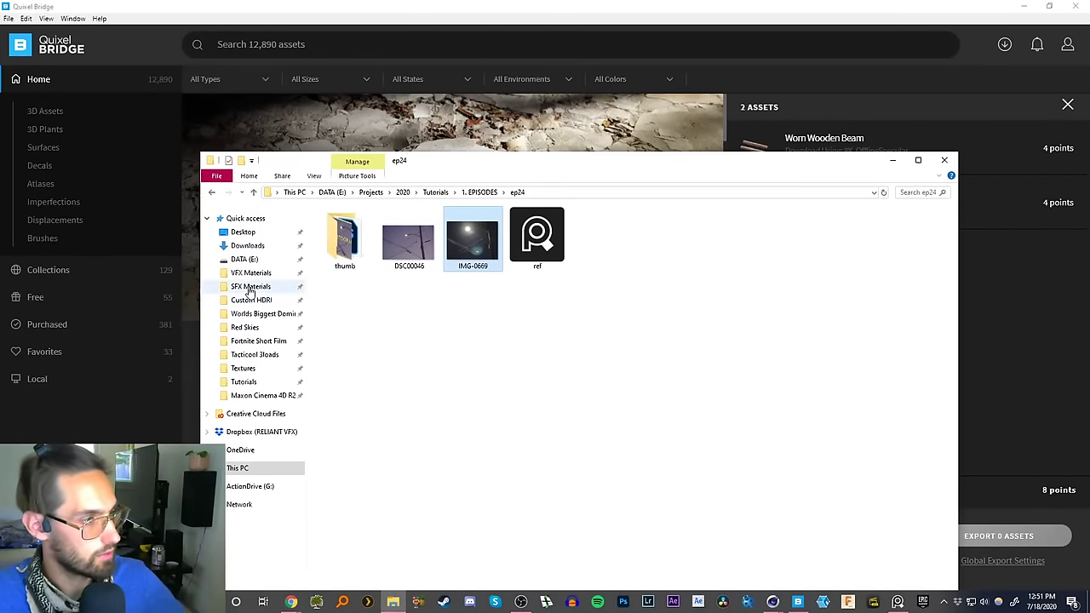
click(251, 273)
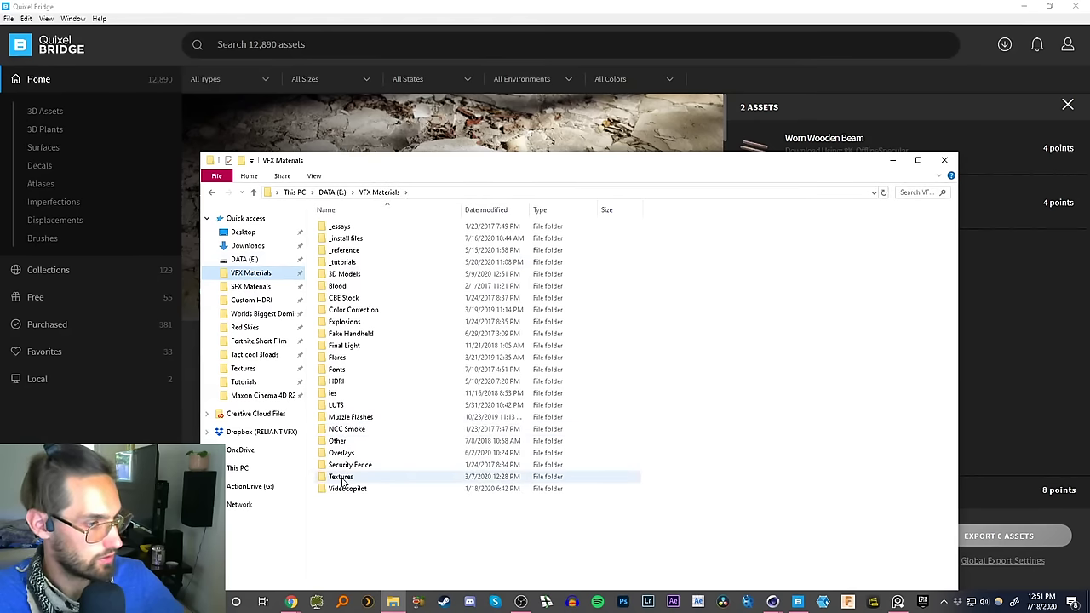
click(242, 370)
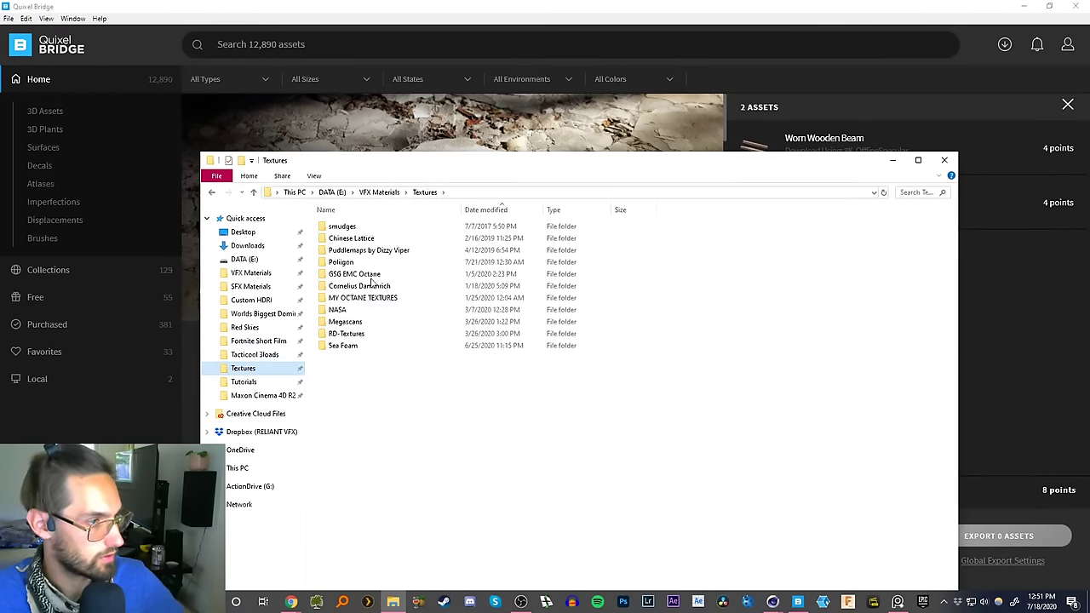
double_click(344, 333)
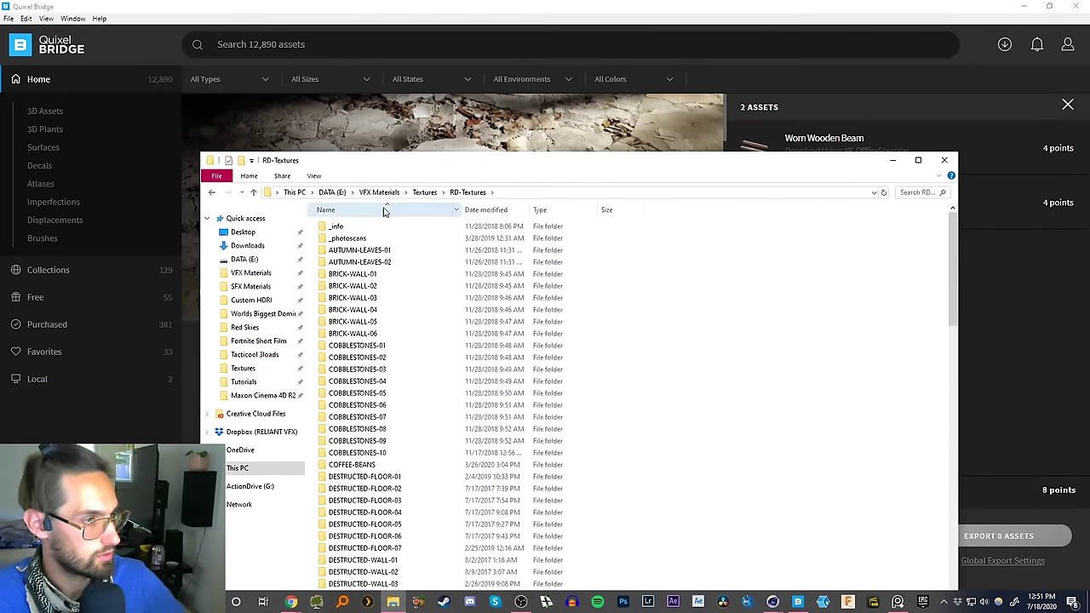
double_click(331, 225)
double_click(357, 227)
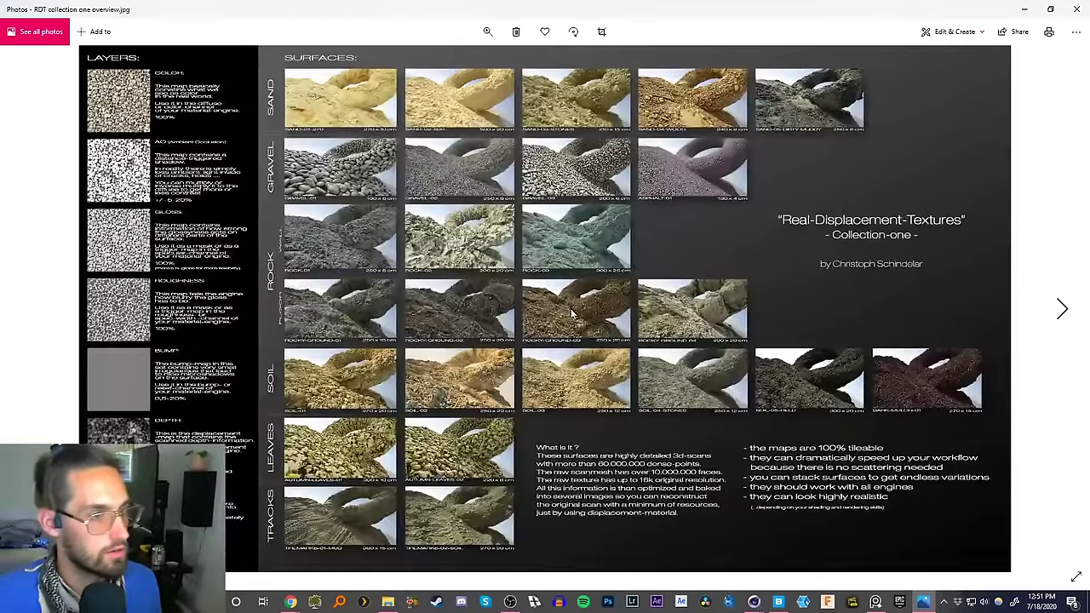
- Look through the three RDT collection overview images for a usable surface texture, and close the image viewer
key(Right)
key(Right)
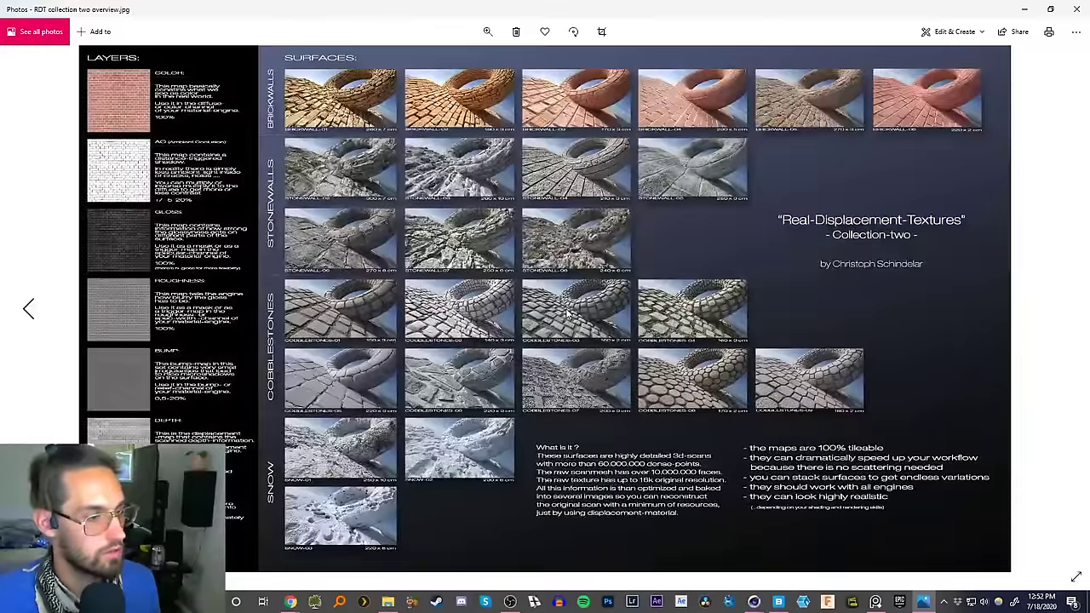
key(Left)
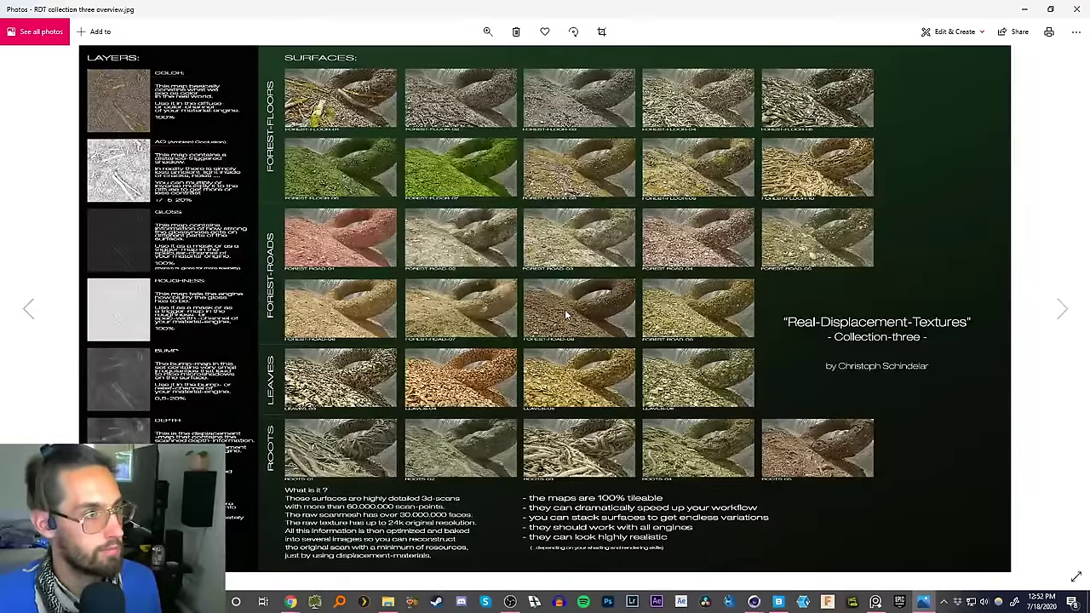
key(Left)
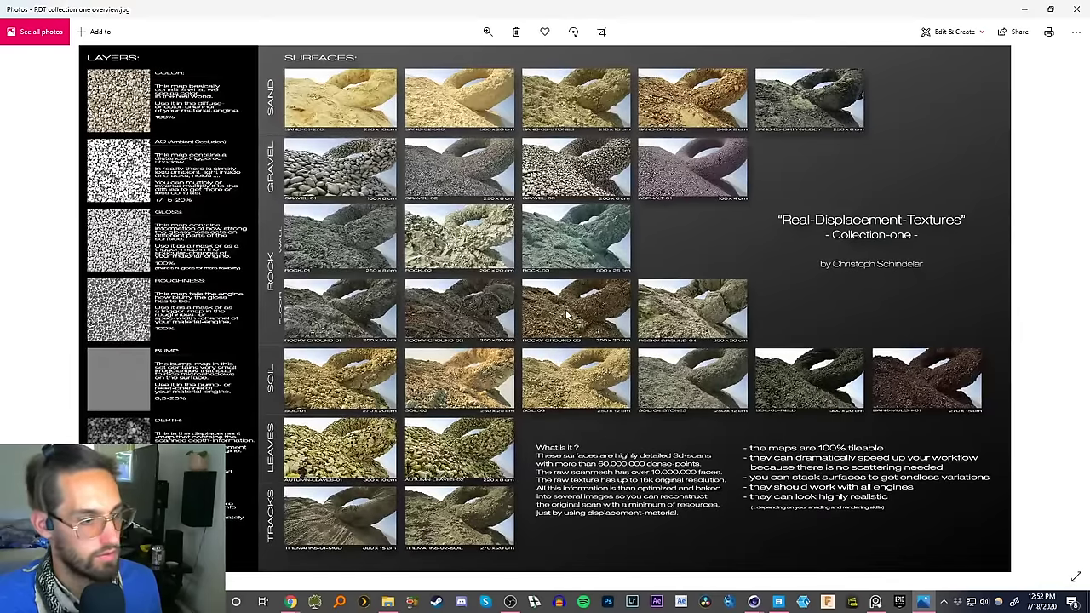
key(Right)
key(Right)
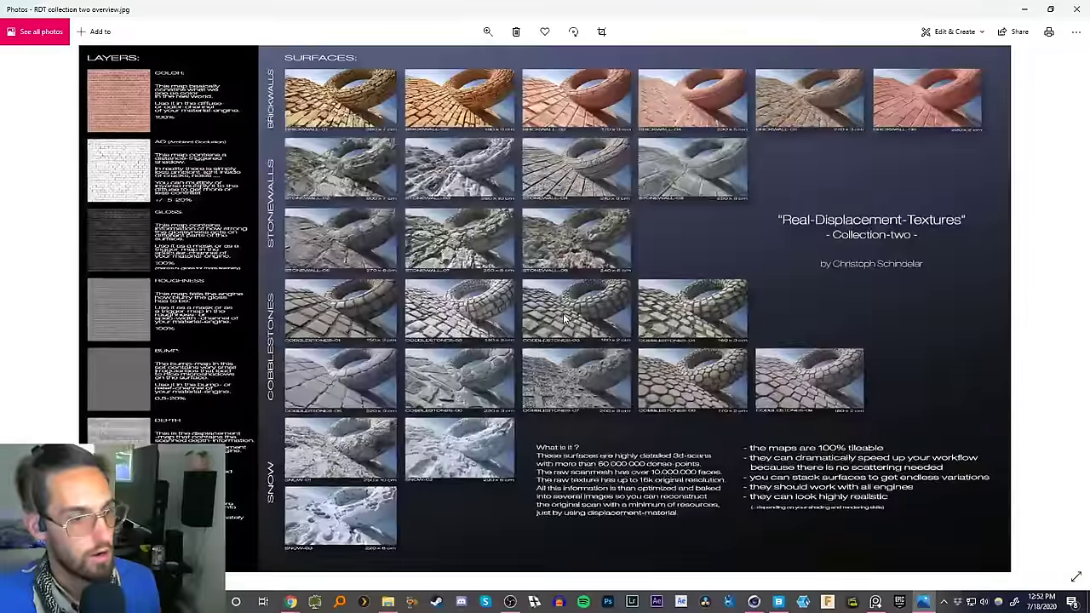
key(Left)
key(Right)
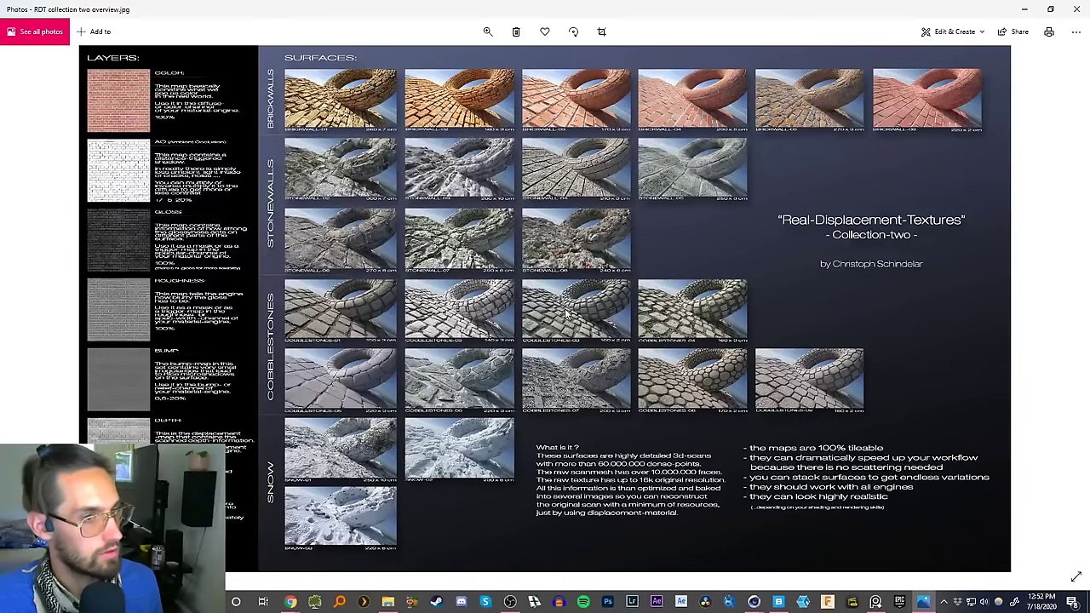
click(1076, 8)
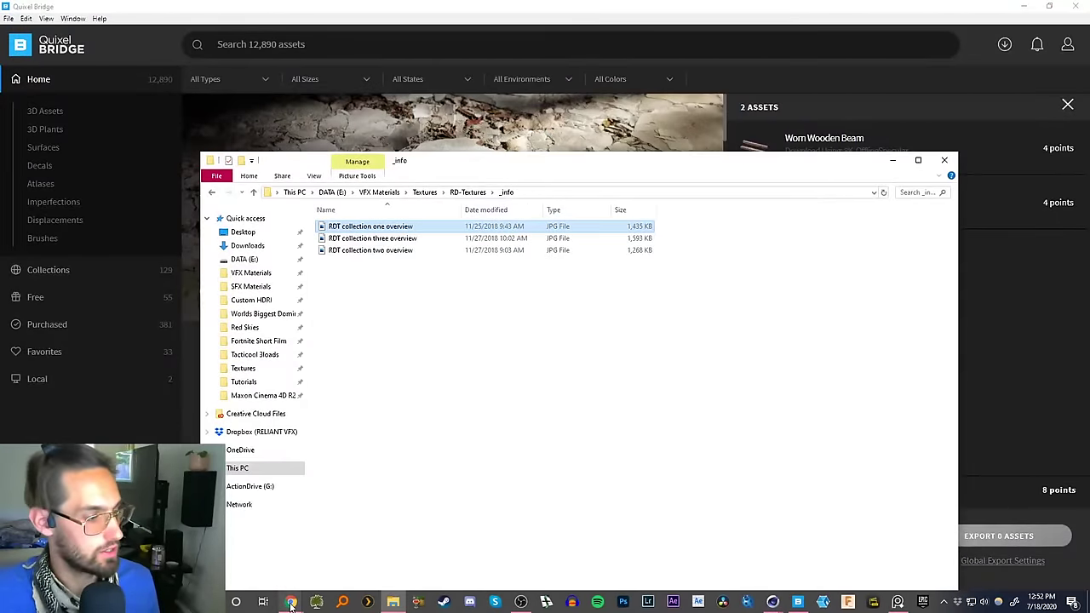
- Switch to the Chrome window with the 3D and Motion Design Show page and open poliigon.com in a new tab
mouse_move(290, 602)
click(345, 555)
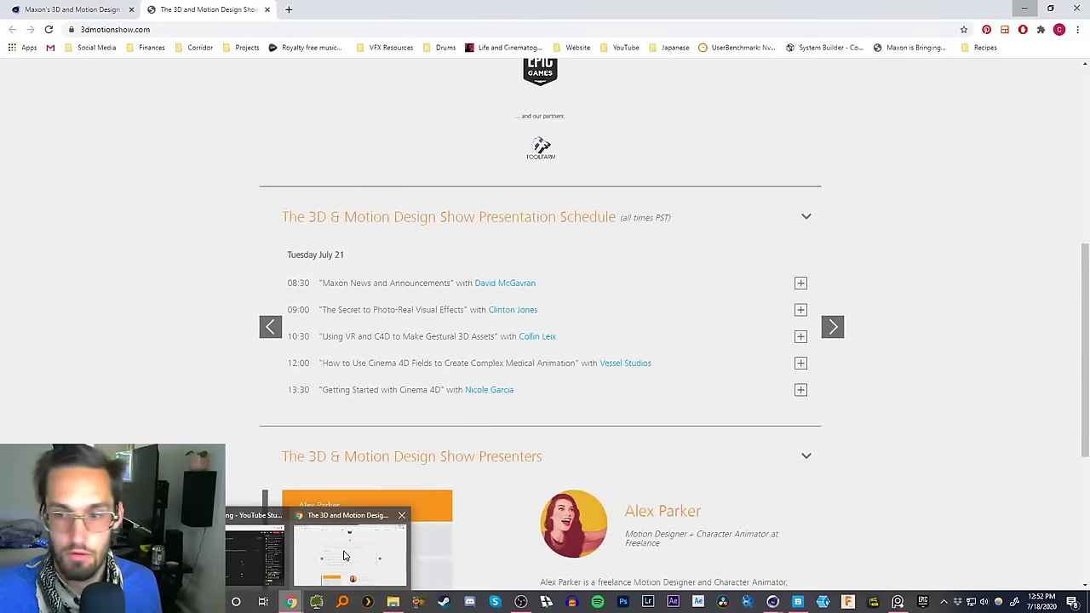
click(288, 10)
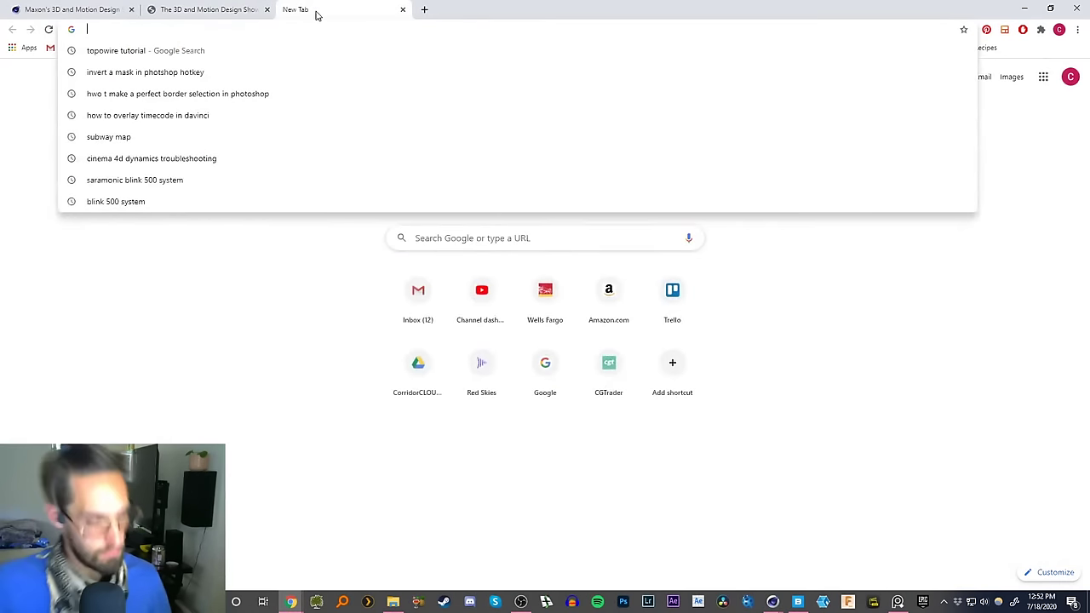
text(poliigon.com)
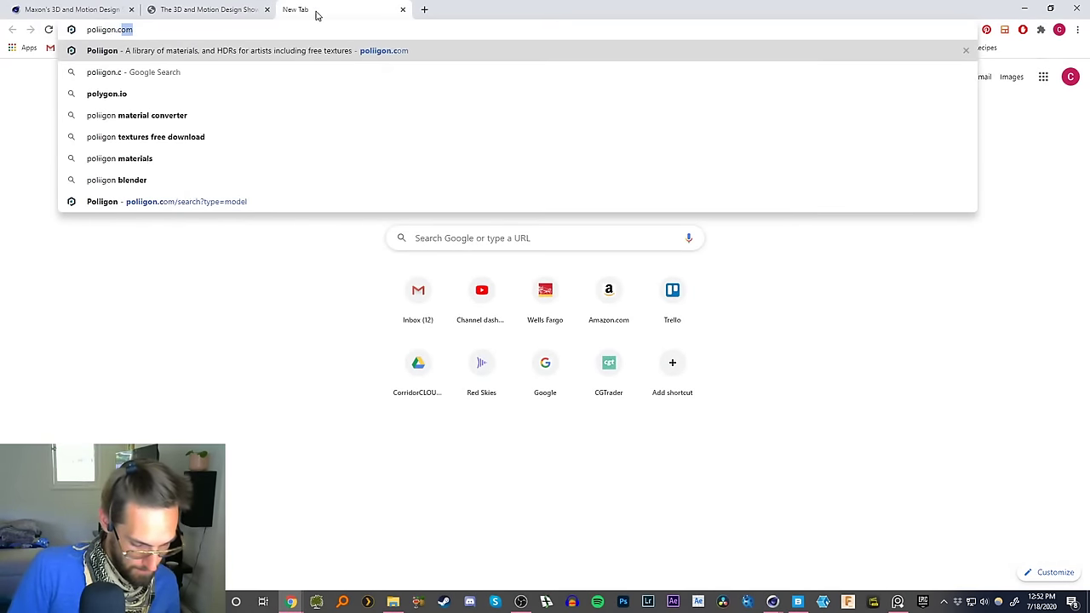
key(Return)
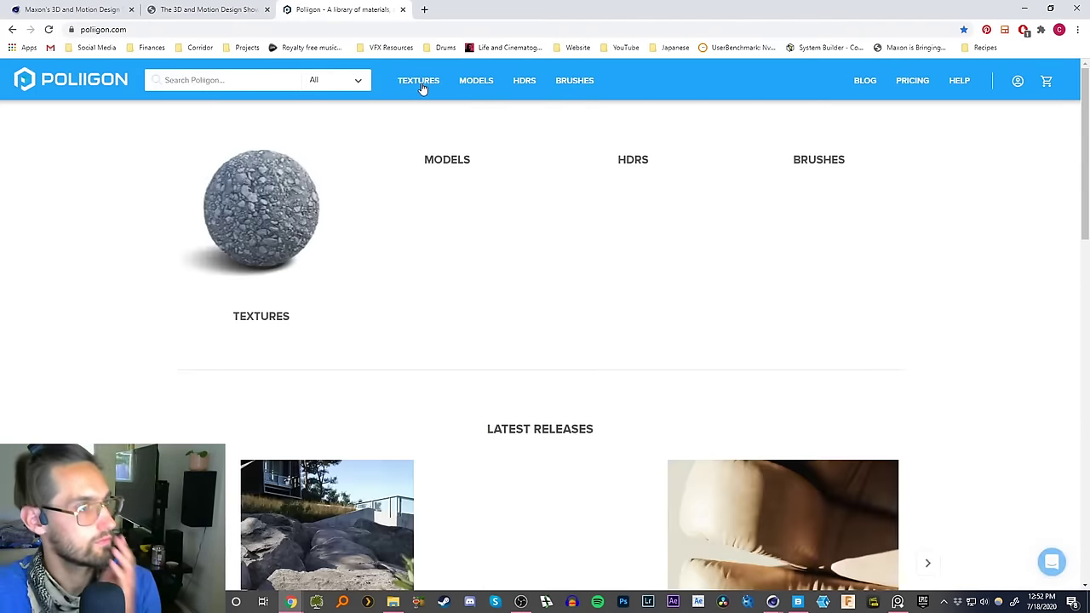
- Browse the Poliigon textures and narrow them to the Old subcategory of Wood
click(420, 81)
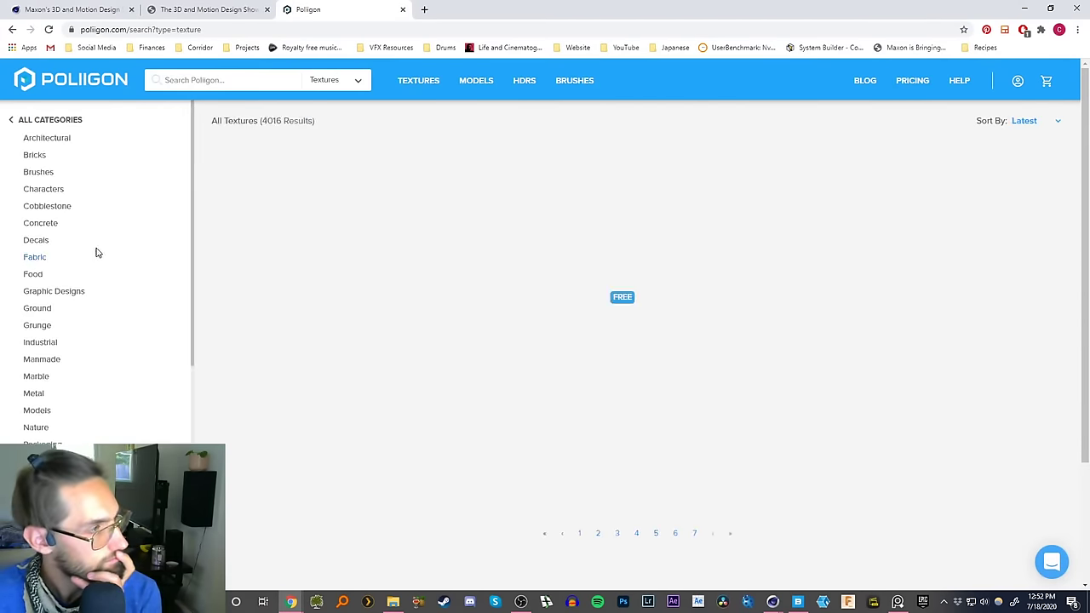
scroll(54, 379, down, 4)
scroll(68, 282, up, 1)
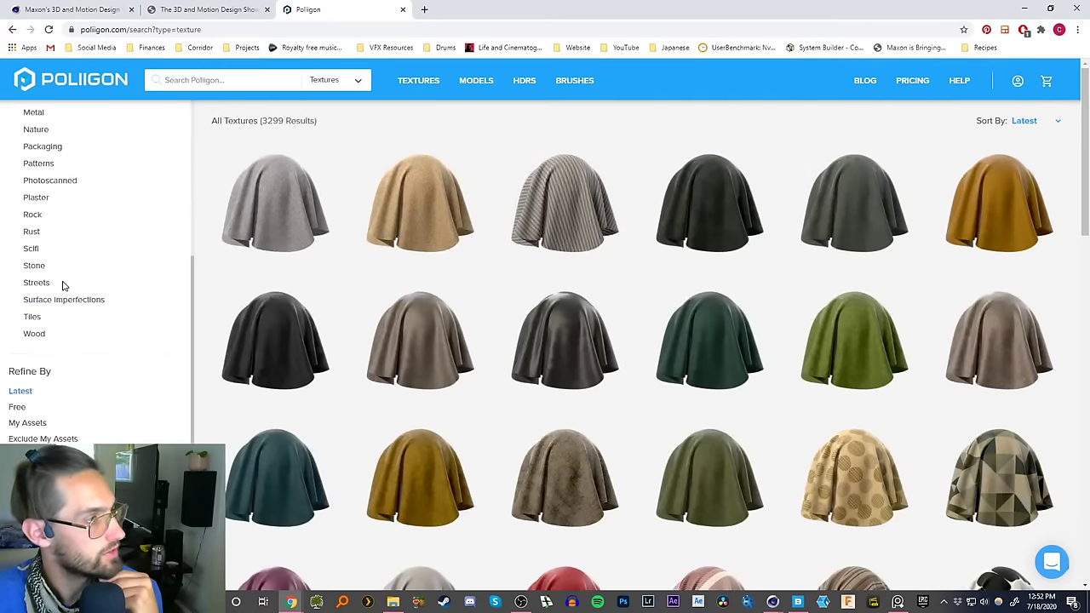
click(34, 398)
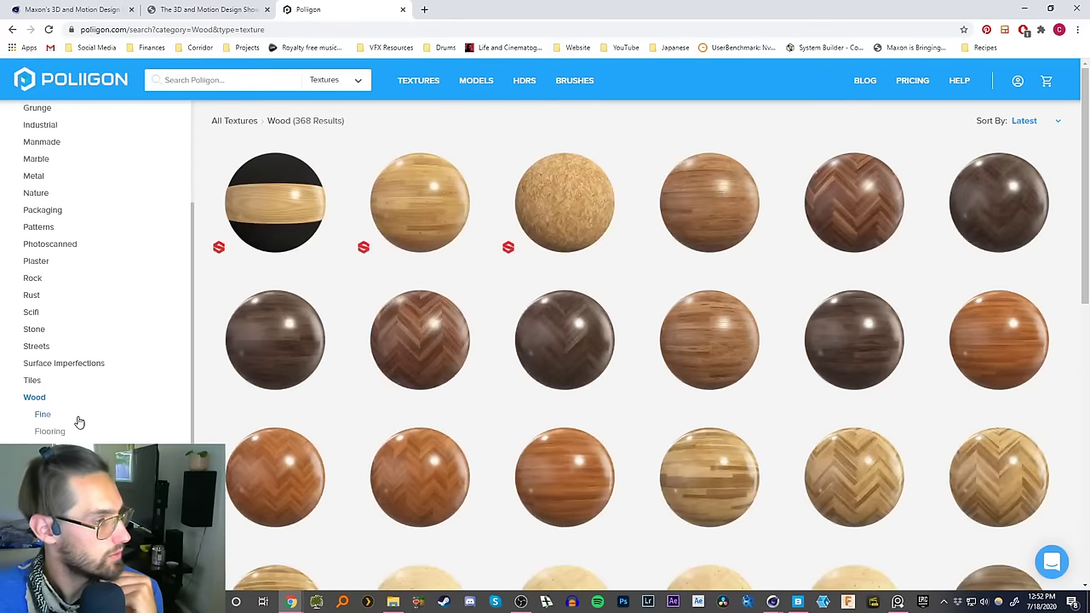
scroll(69, 414, down, 1)
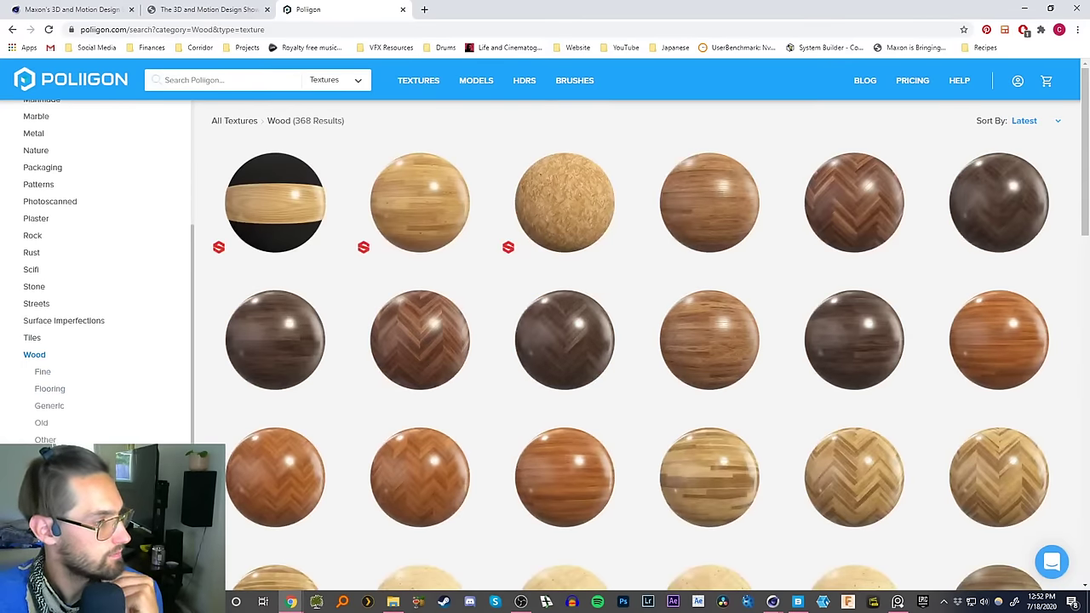
click(44, 439)
click(42, 424)
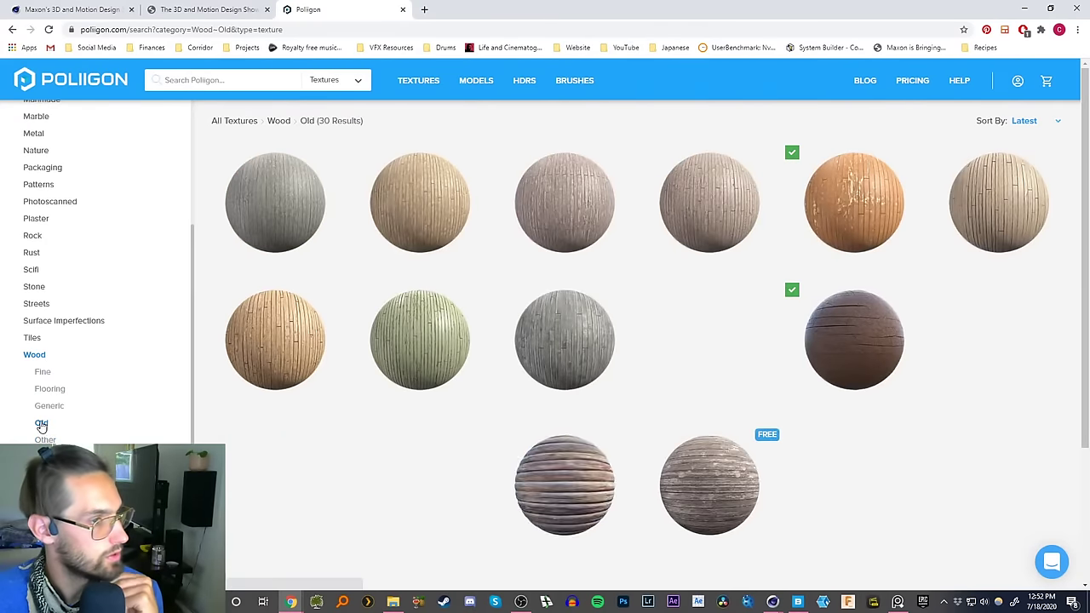
- Look through Poliigon's Old, Other, Generic and Planks wood textures for a weathered surface suited to the pole
scroll(485, 340, down, 3)
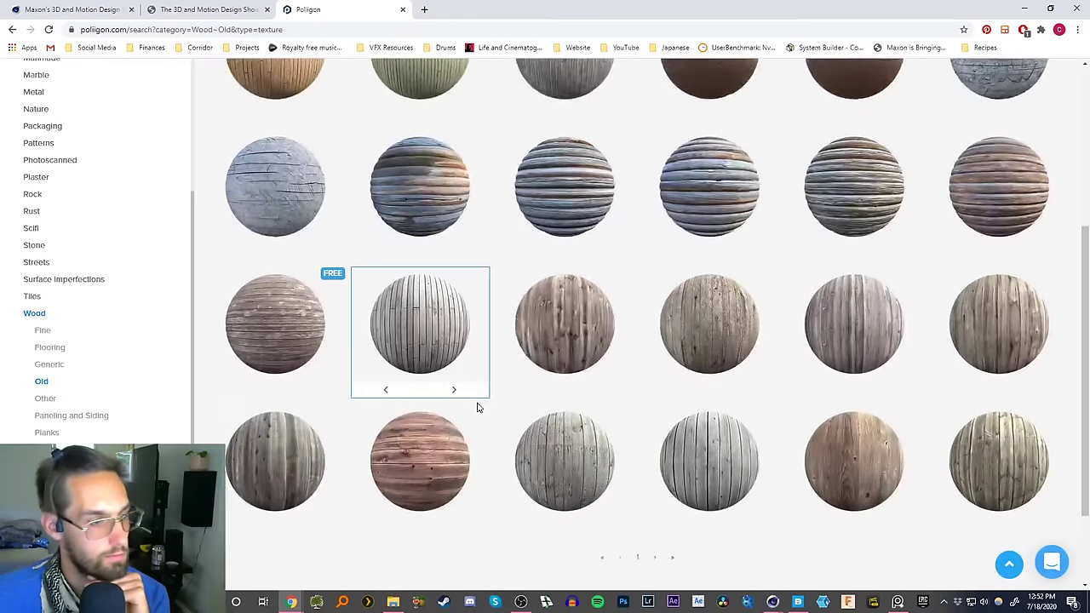
scroll(477, 392, down, 2)
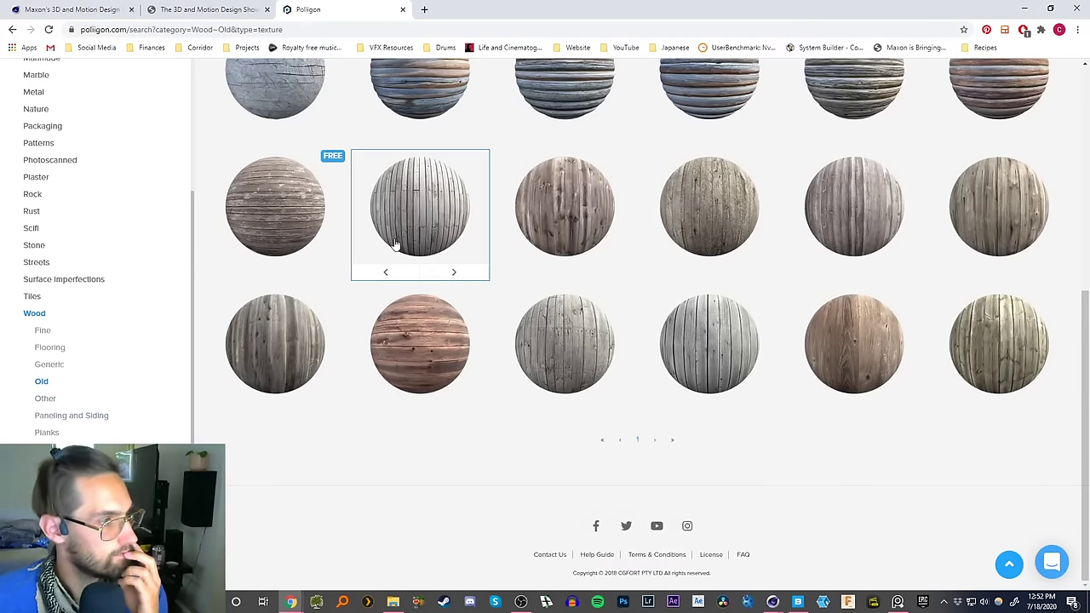
scroll(392, 255, up, 5)
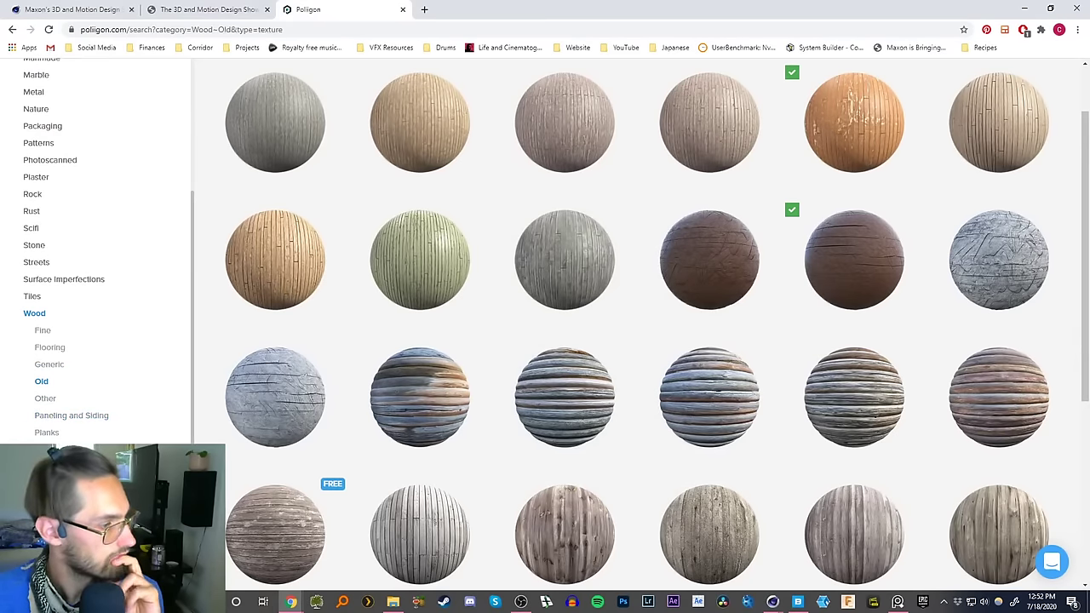
click(45, 399)
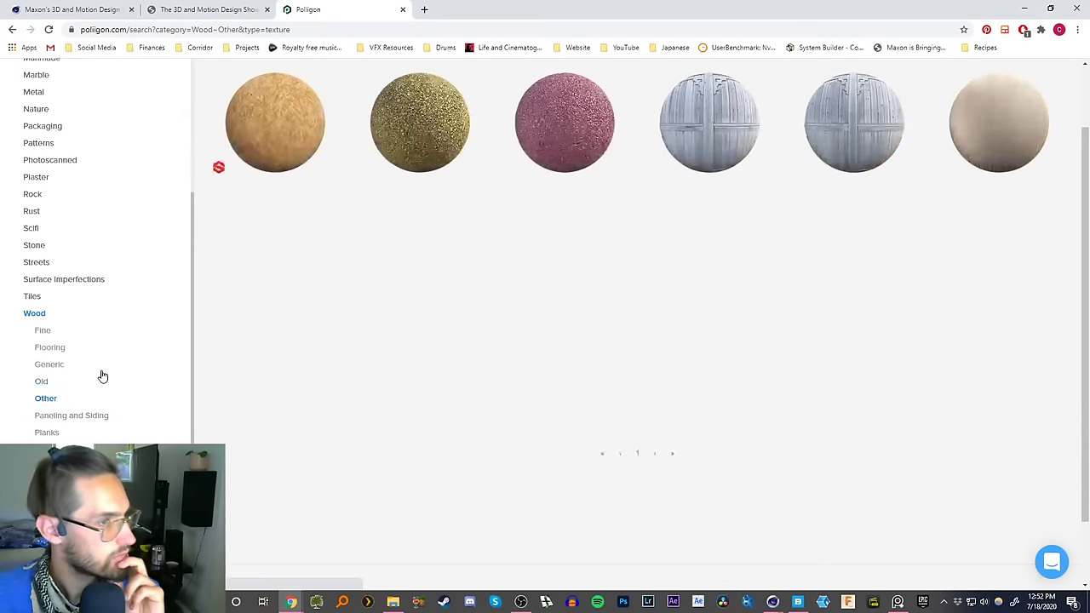
click(49, 366)
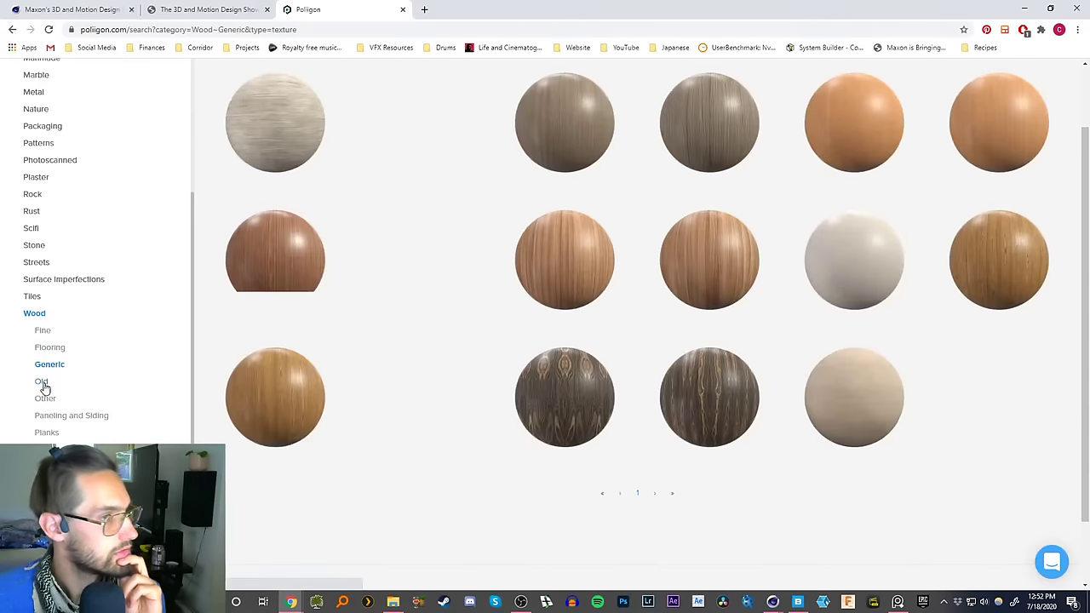
click(51, 433)
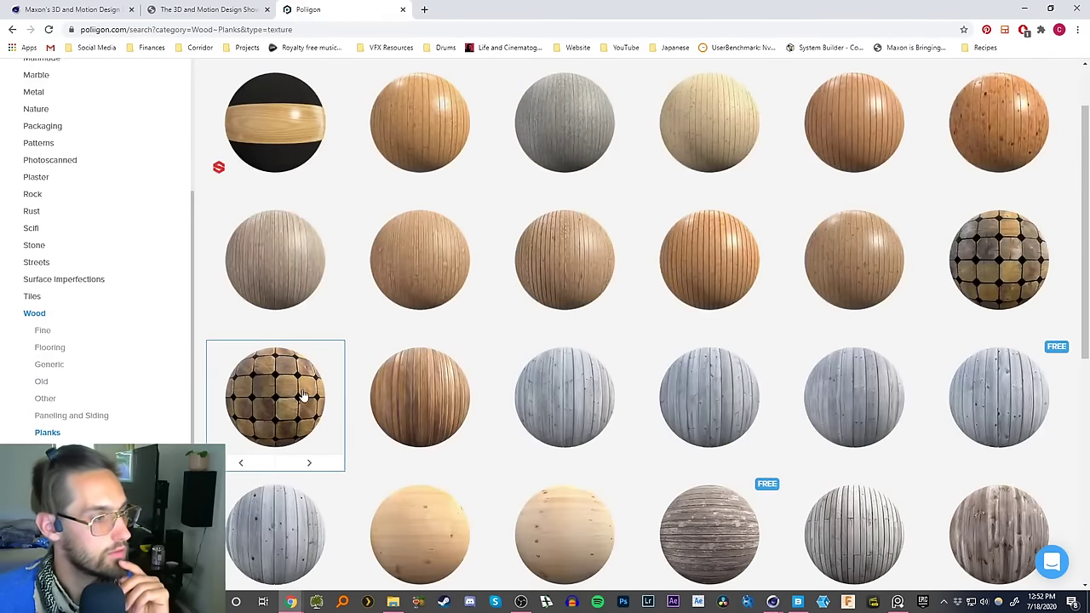
mouse_move(233, 350)
scroll(238, 357, down, 3)
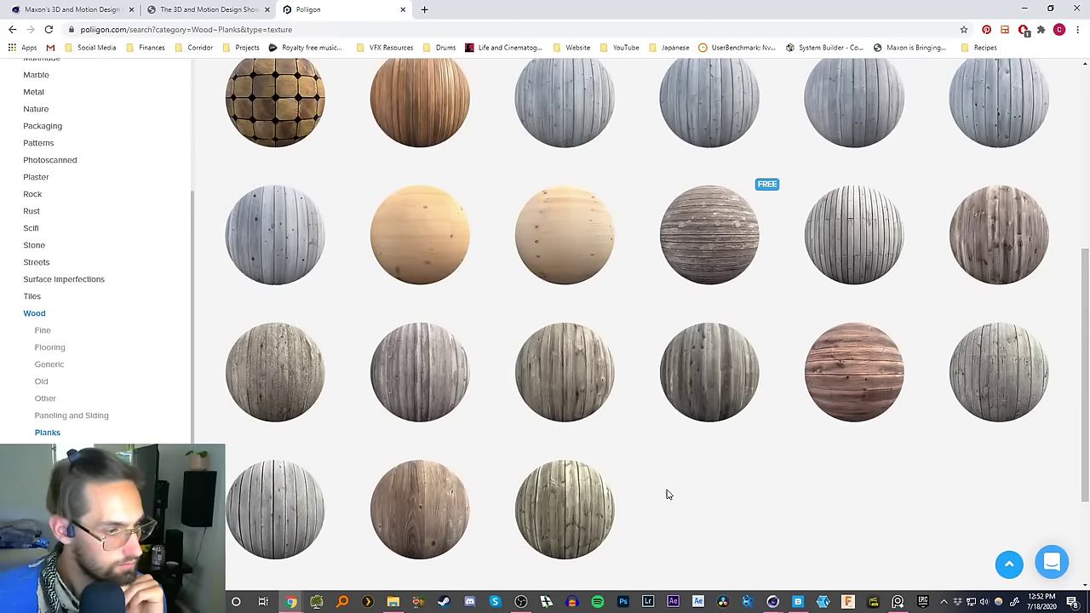
scroll(661, 477, down, 1)
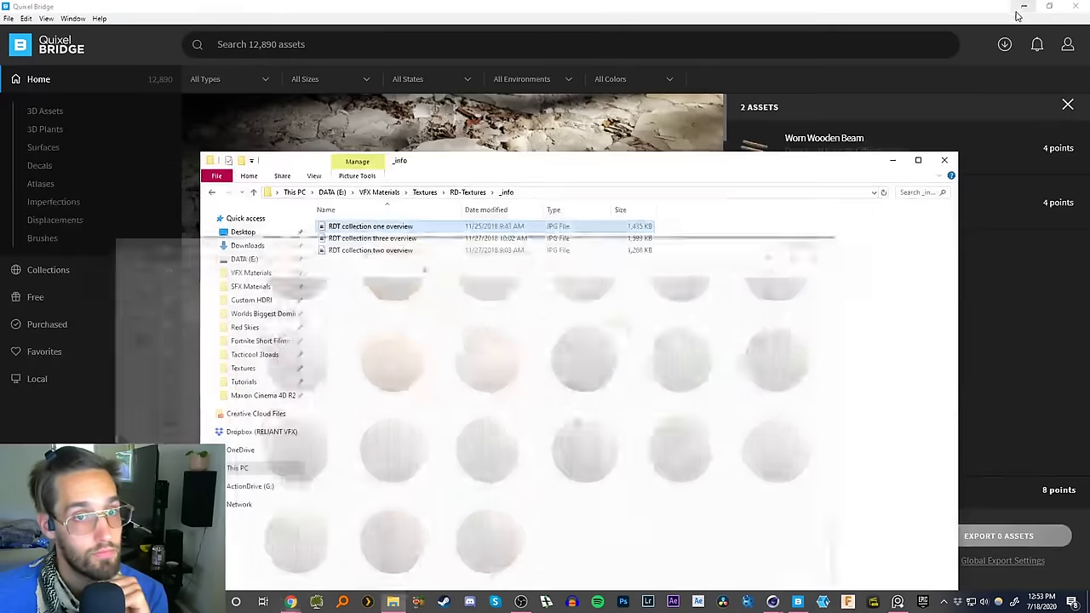
- Return to Quixel Bridge, close the File Explorer window, and browse to Surfaces > Wood > Plank
click(944, 160)
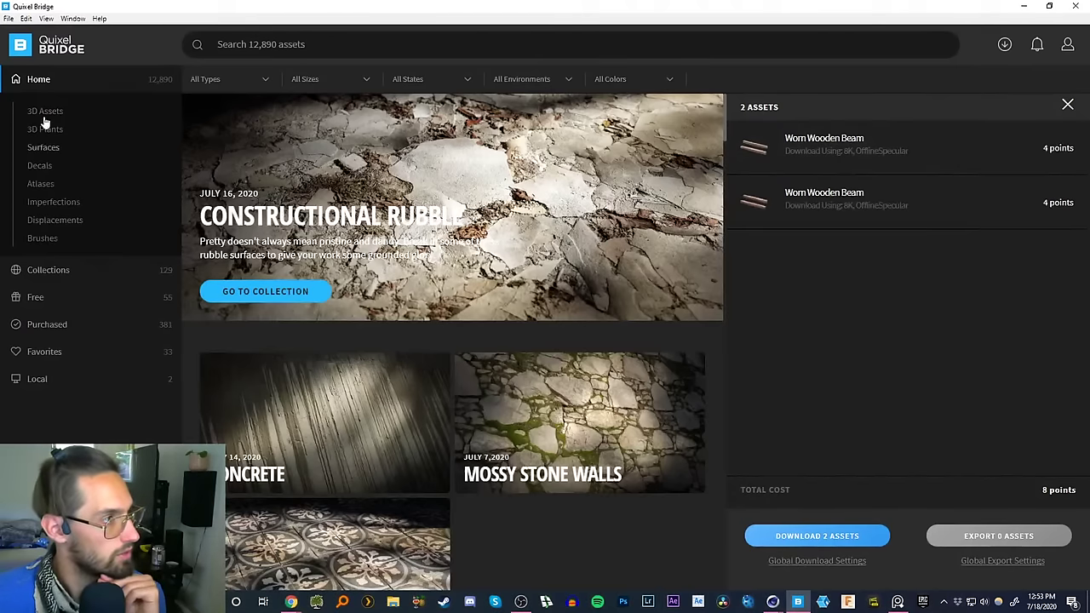
click(43, 148)
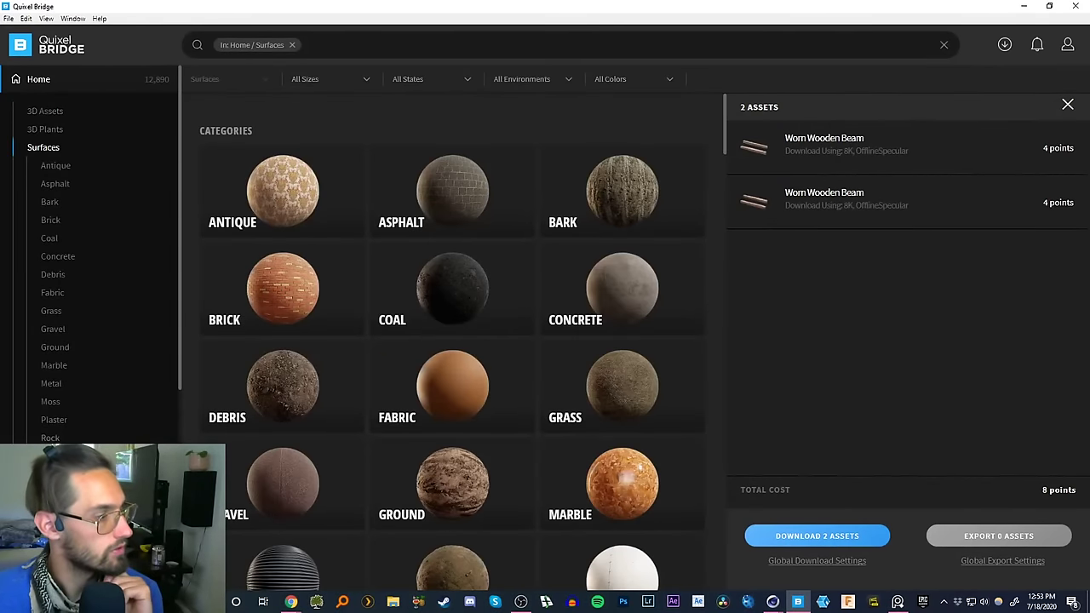
scroll(53, 423, down, 3)
click(51, 463)
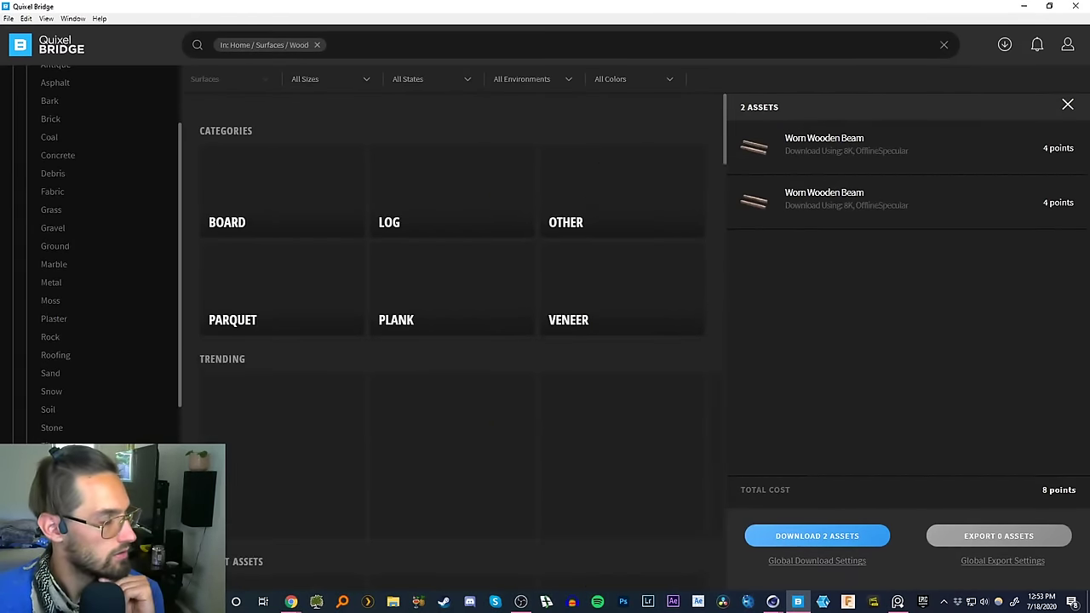
scroll(87, 408, down, 1)
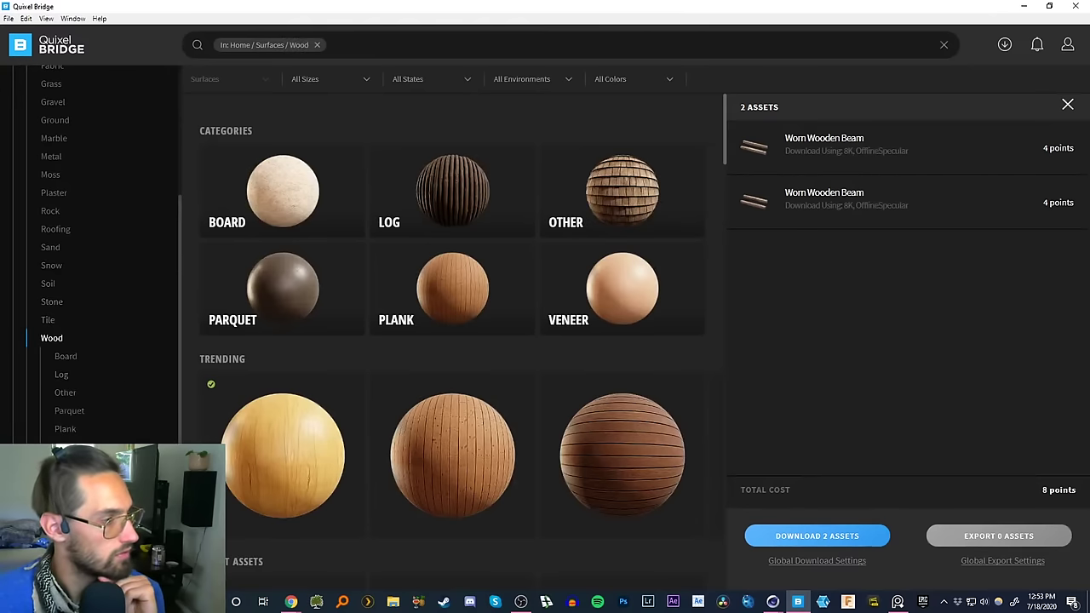
click(66, 429)
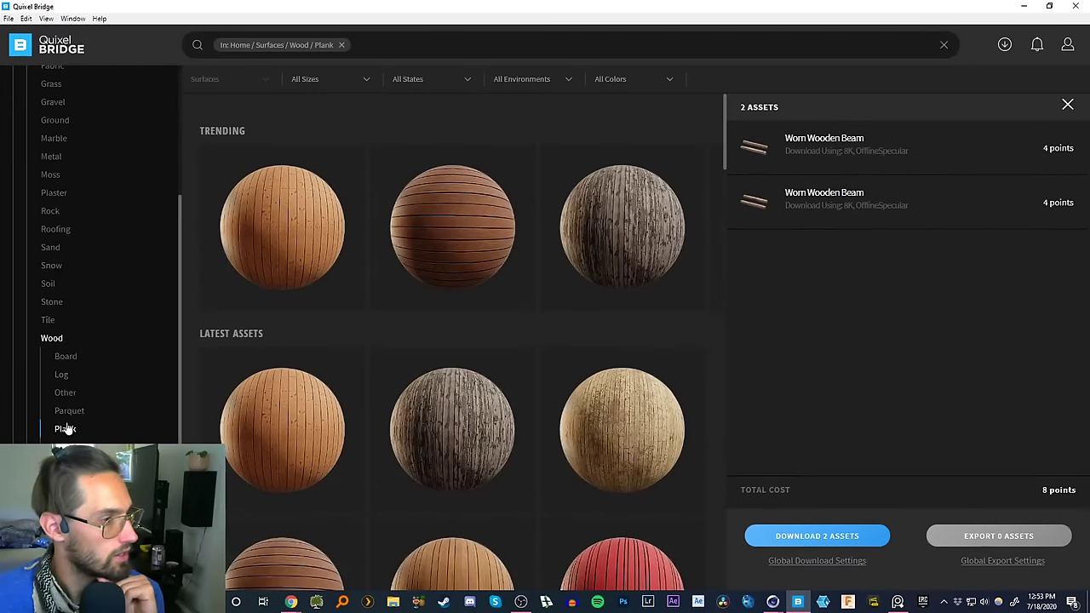
- Look through the whole Plank surface collection for a weathered wood material suited to the telephone pole
scroll(294, 443, down, 4)
scroll(303, 409, down, 10)
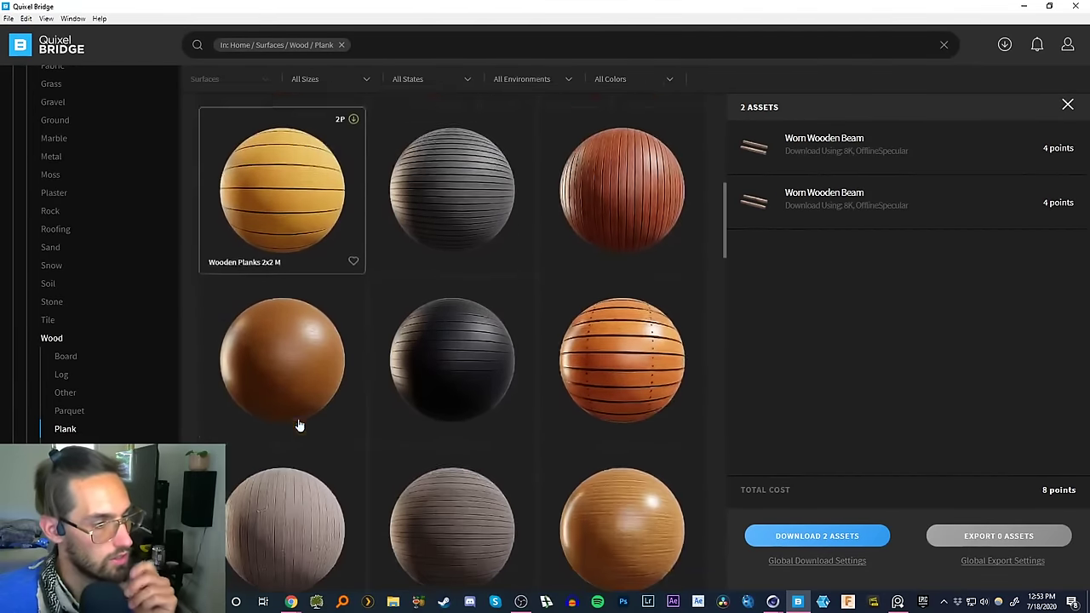
scroll(289, 409, down, 10)
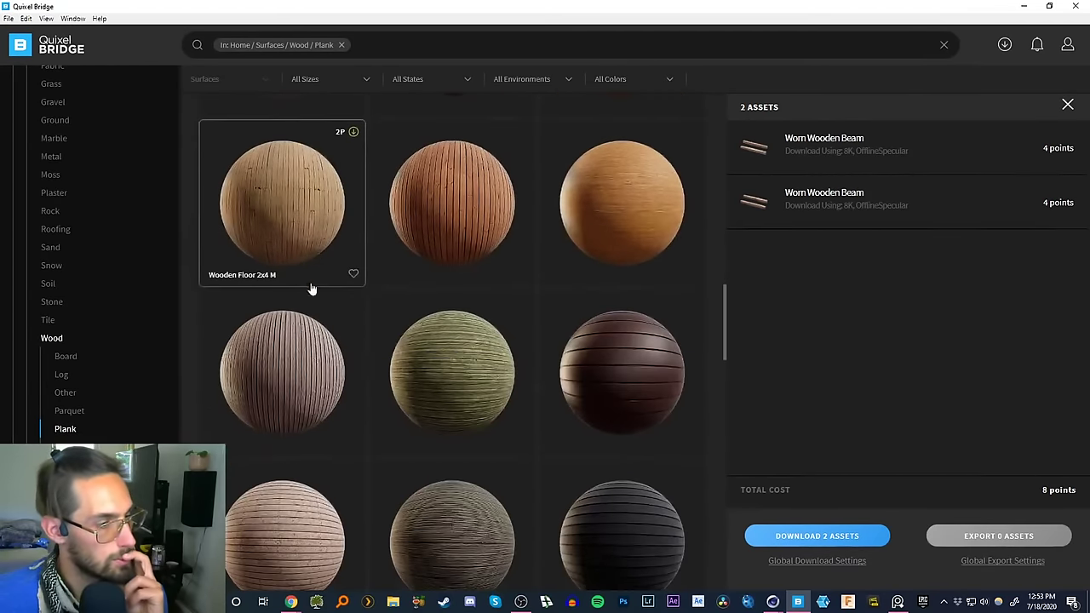
scroll(344, 409, down, 5)
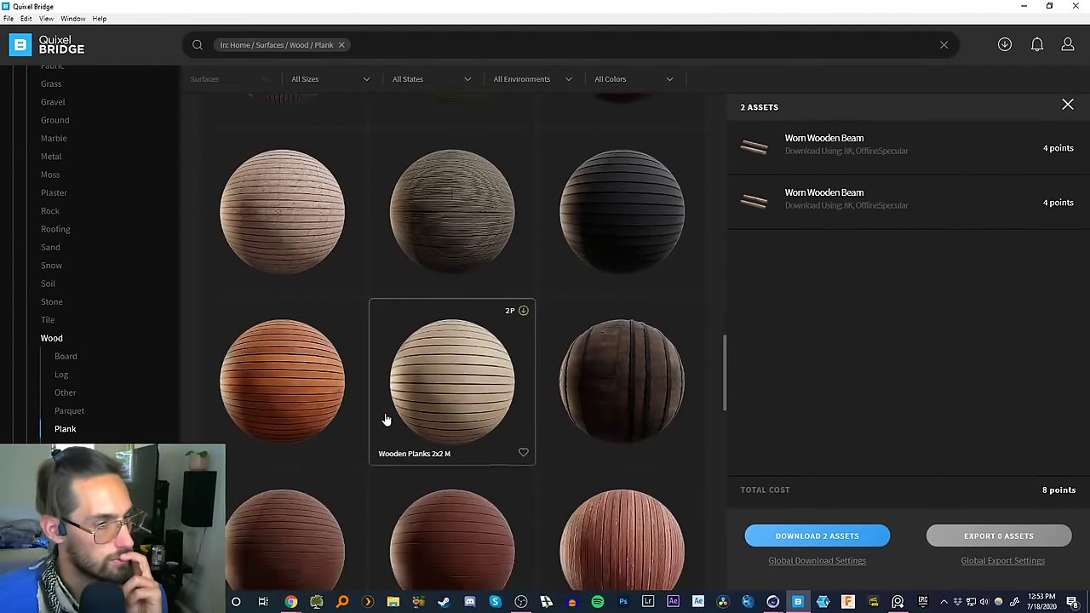
scroll(337, 417, down, 5)
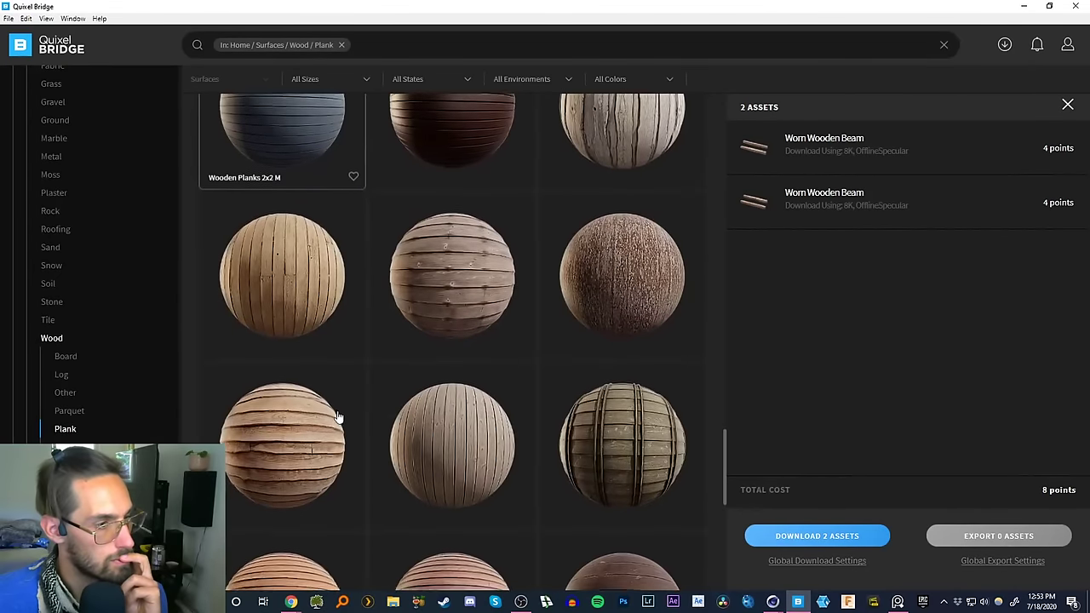
scroll(327, 351, down, 6)
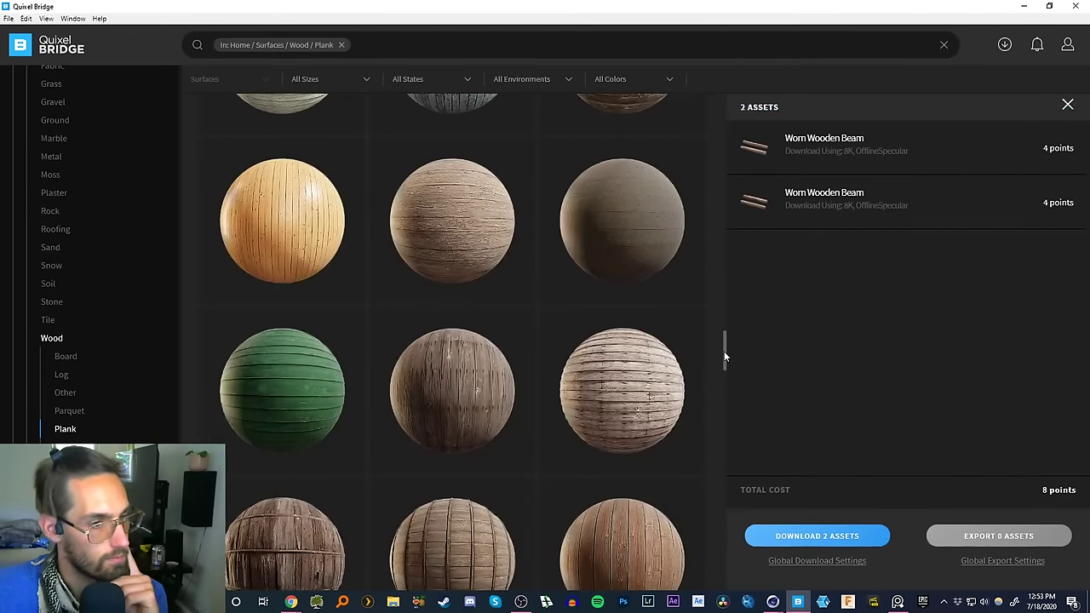
drag(724, 351, 721, 560)
scroll(720, 558, down, 3)
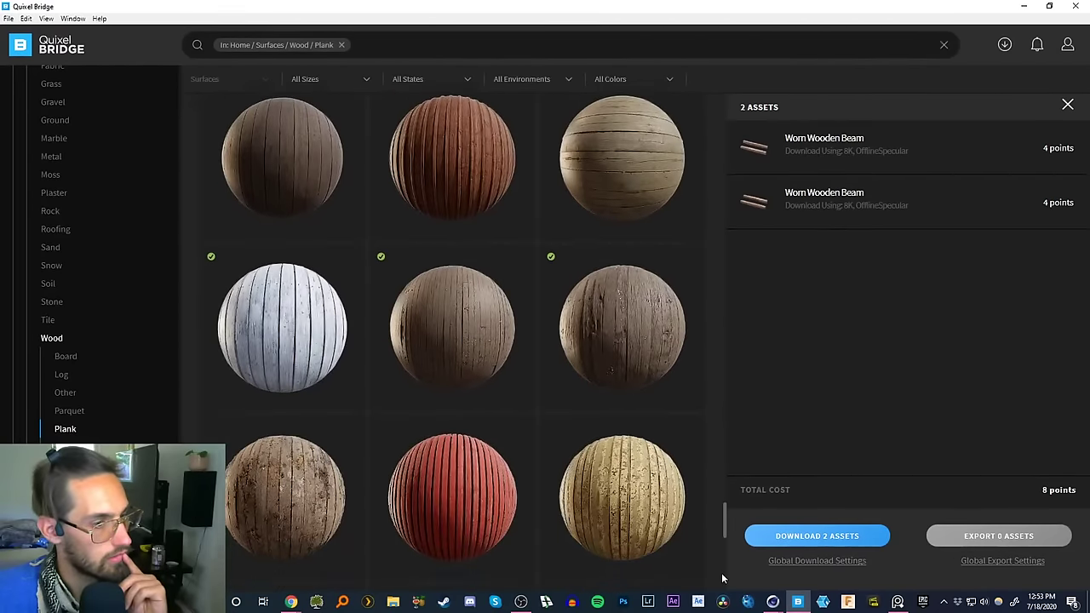
drag(721, 507, 724, 574)
- Browse the Board wood surfaces and select the purchased Wooden Panel 2x2 M material
click(70, 358)
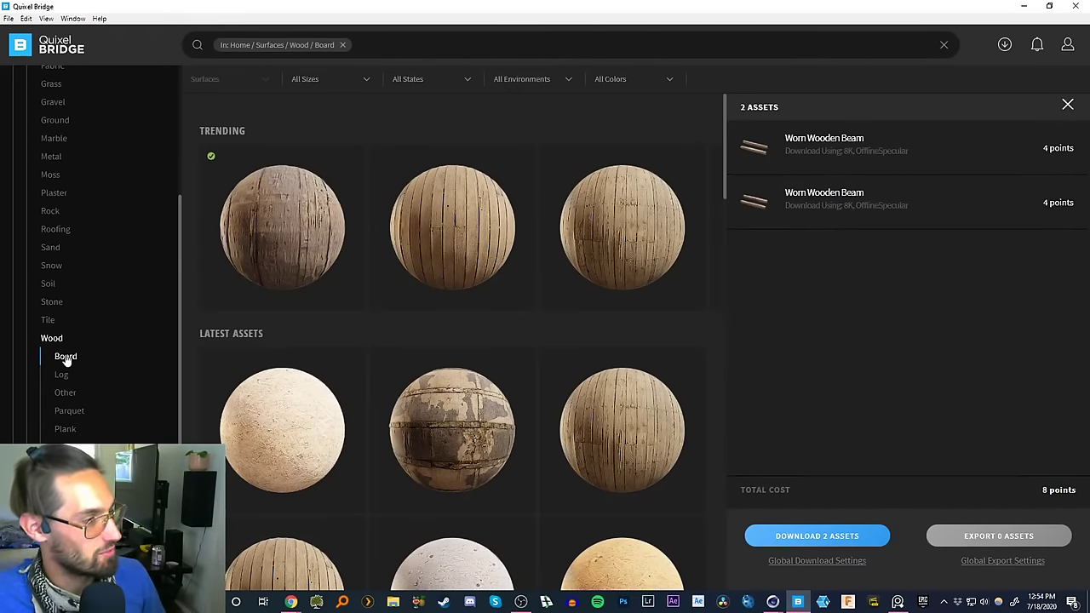
scroll(390, 408, down, 5)
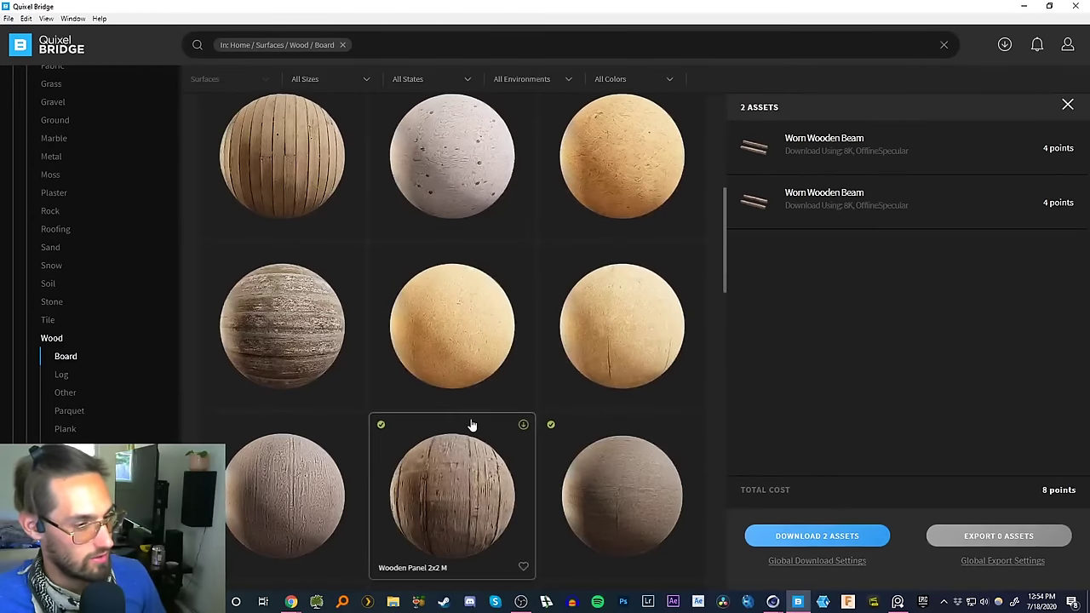
scroll(471, 425, down, 1)
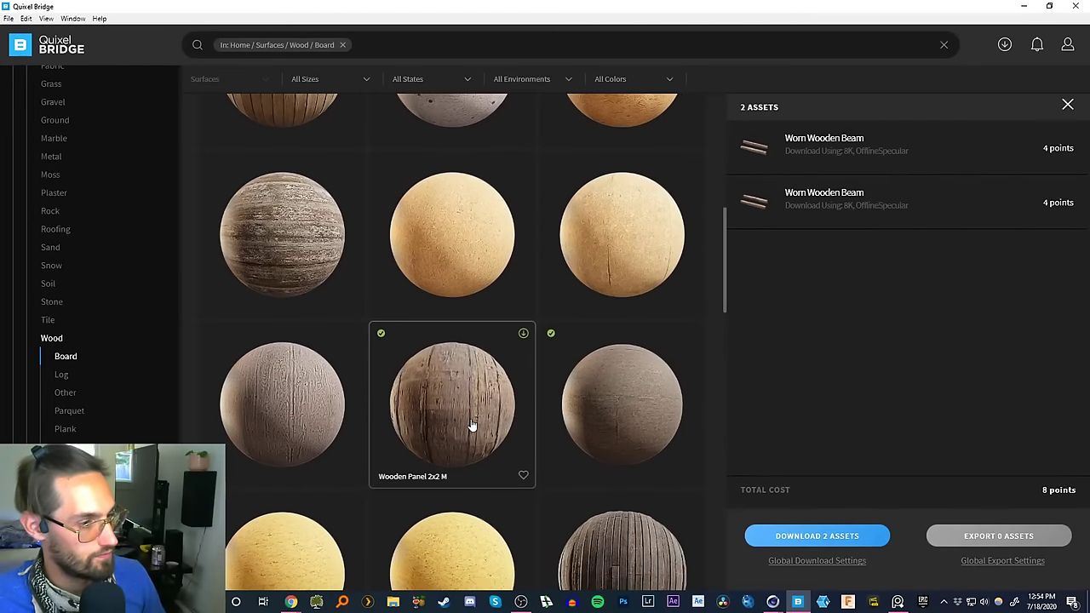
click(462, 407)
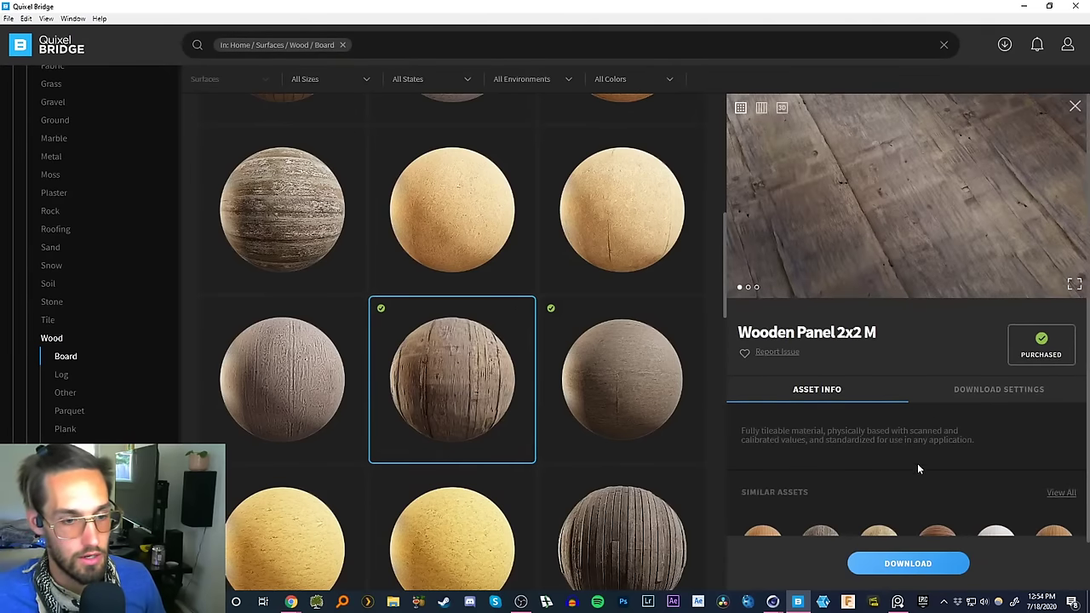
- Download Wooden Panel 2x2 M at 8K texture resolution with the Offline Specular material preset
click(966, 394)
scroll(893, 452, down, 3)
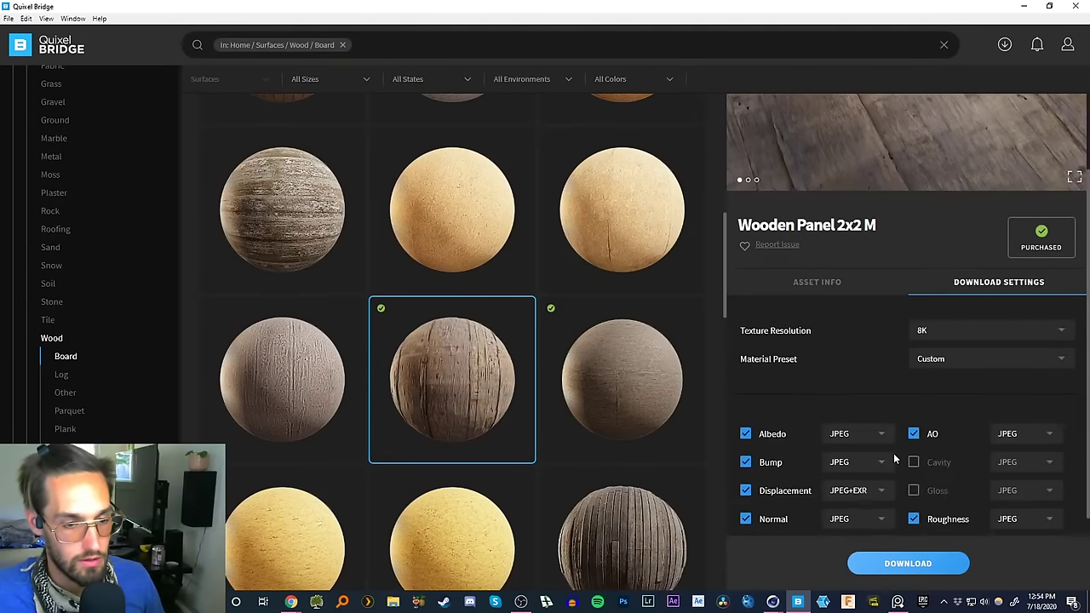
click(1061, 313)
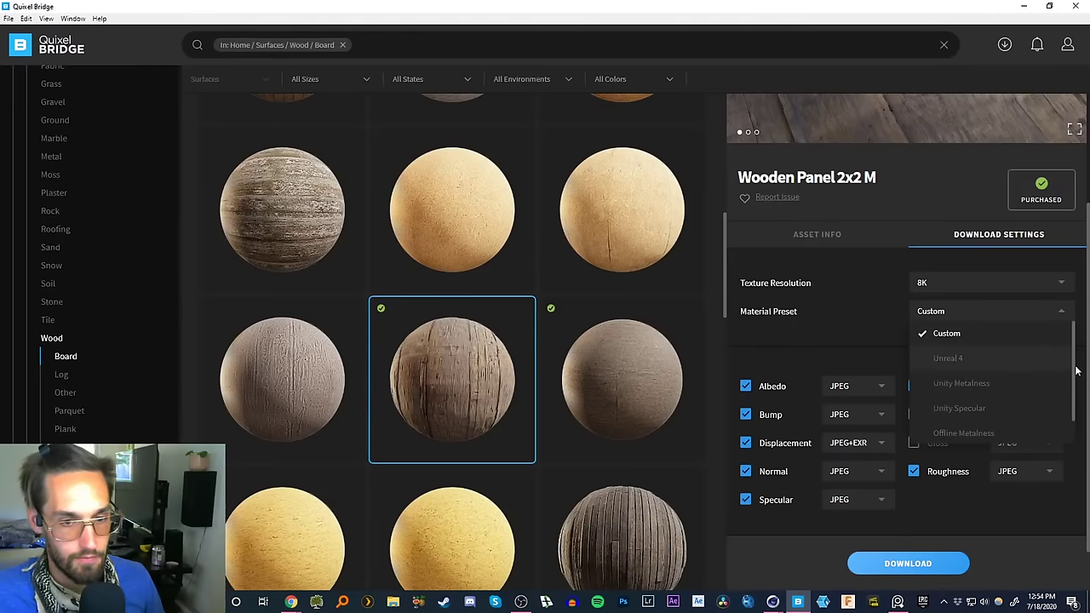
scroll(1072, 385, down, 2)
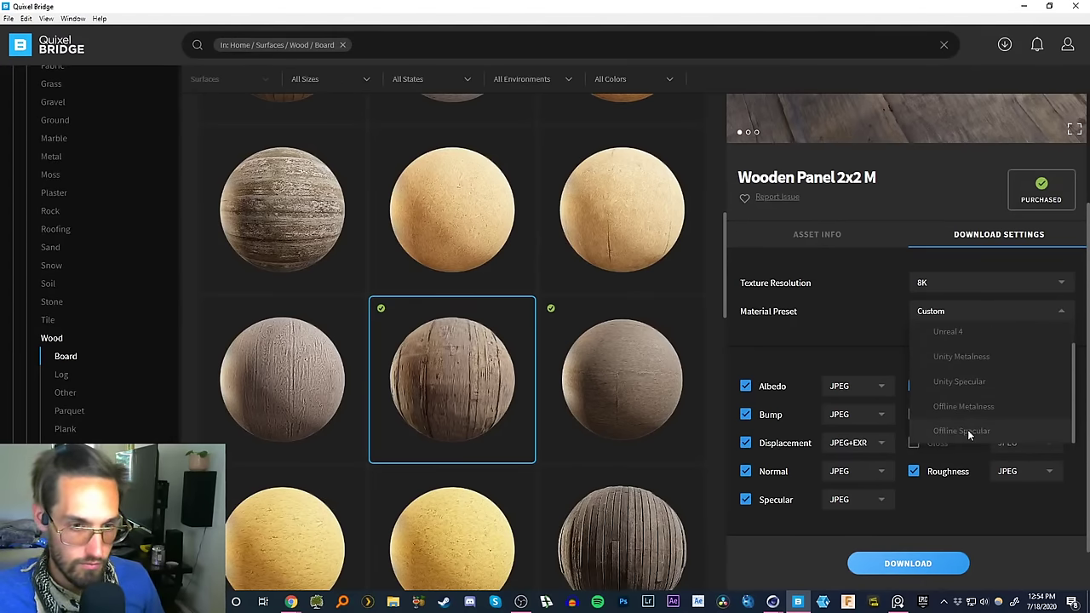
click(964, 430)
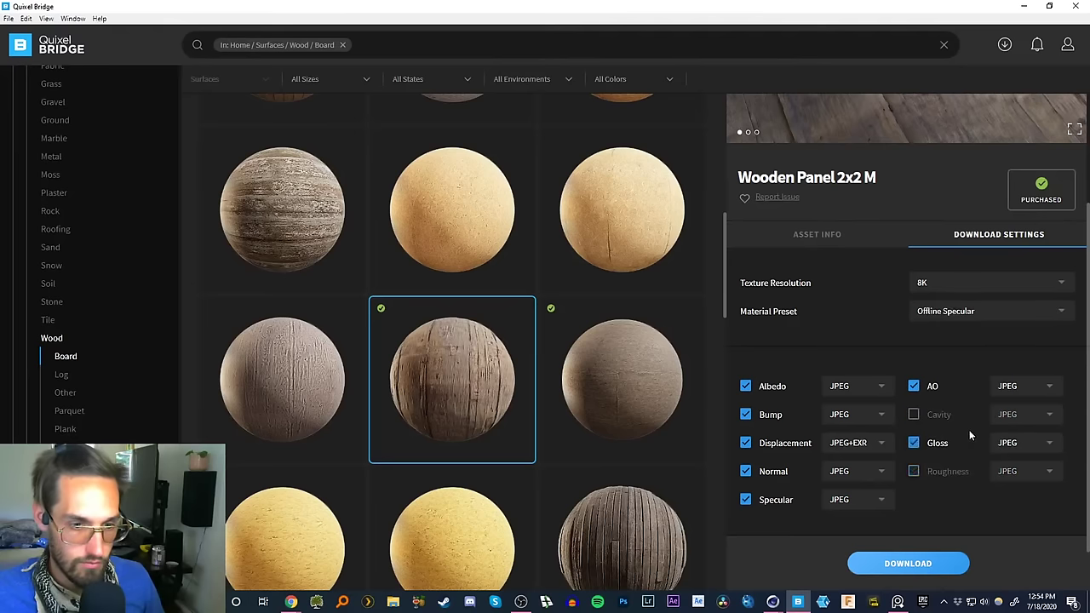
click(907, 564)
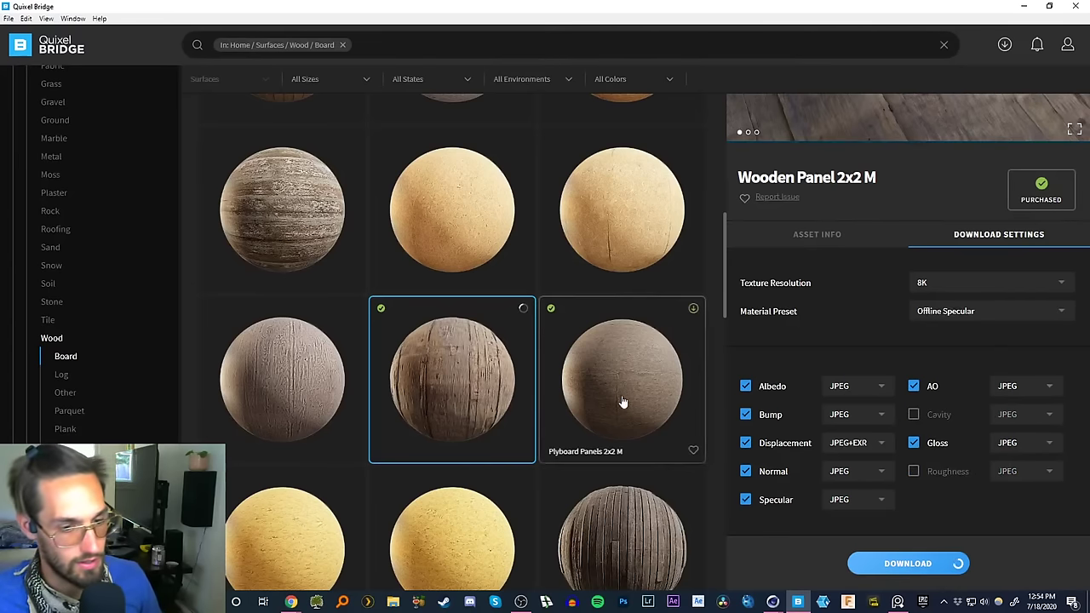
- Look through the remaining Board surfaces for other weathered woods while the material downloads
scroll(547, 476, down, 4)
scroll(572, 471, down, 7)
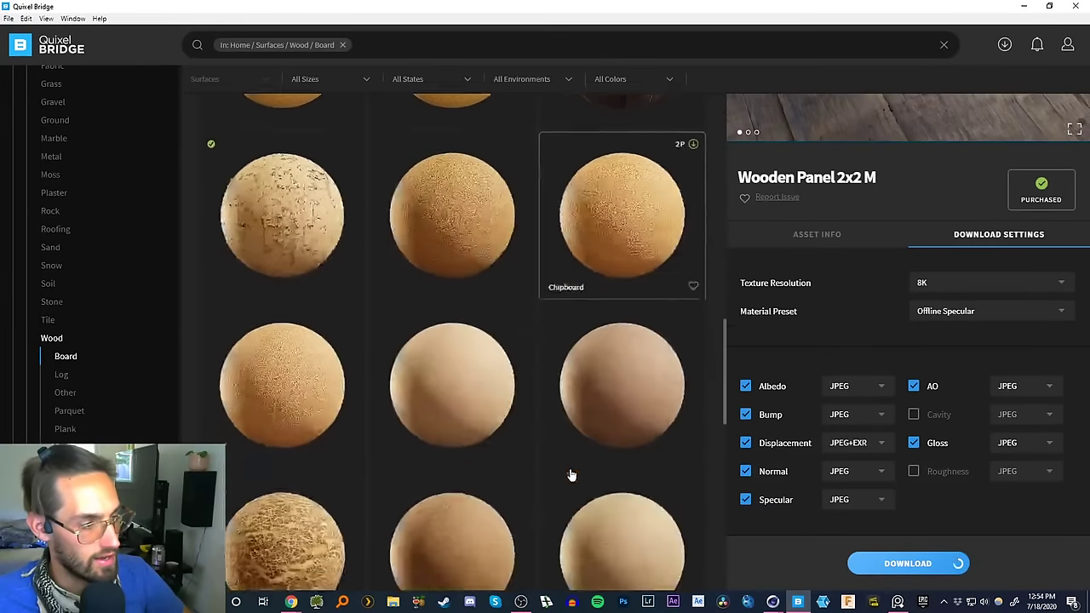
scroll(541, 476, down, 8)
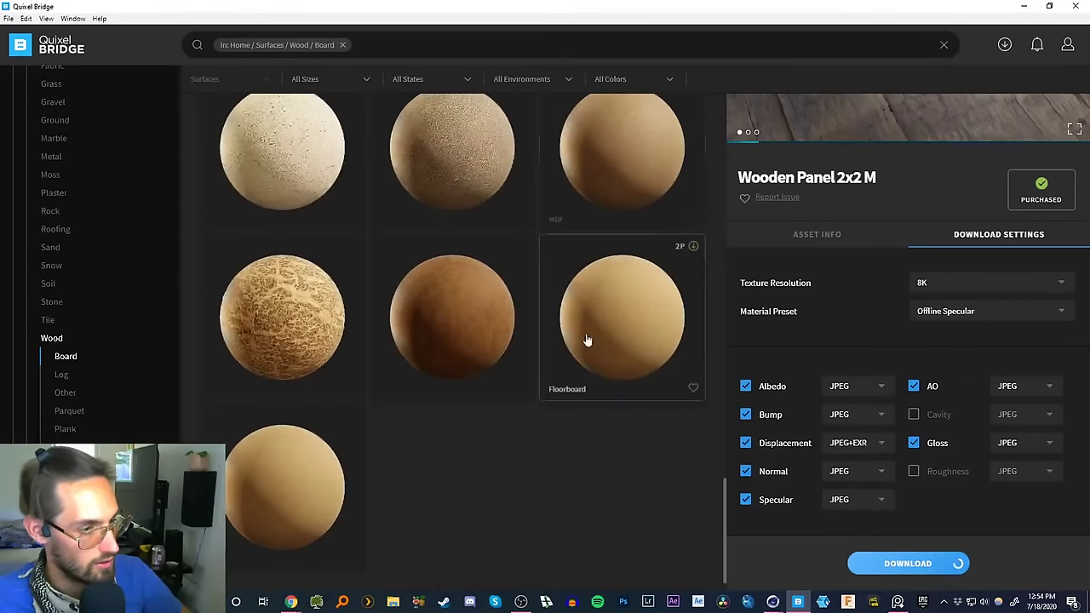
scroll(536, 390, up, 15)
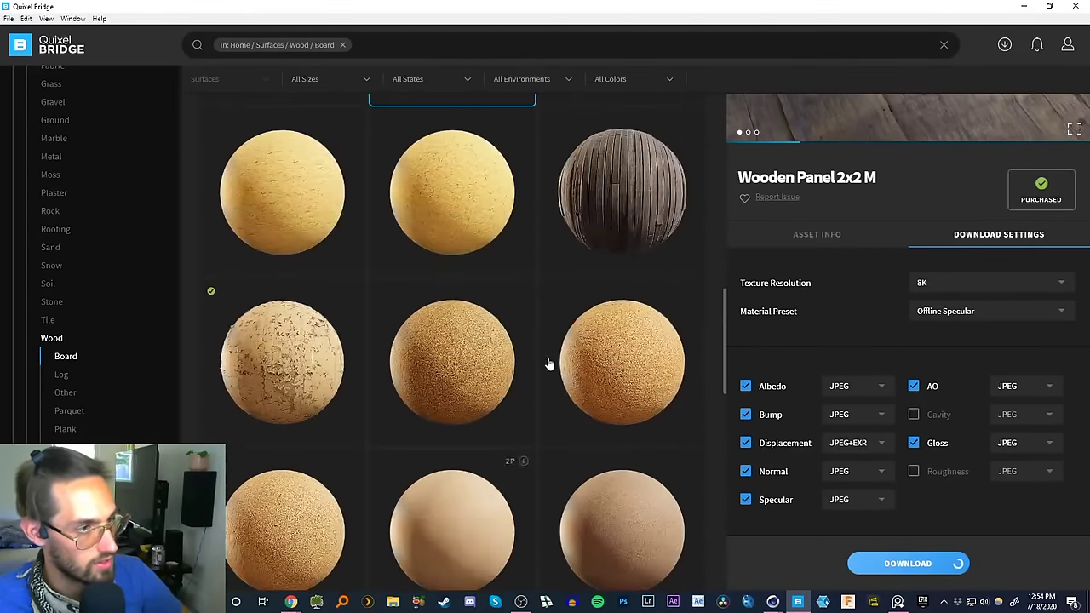
scroll(578, 341, up, 10)
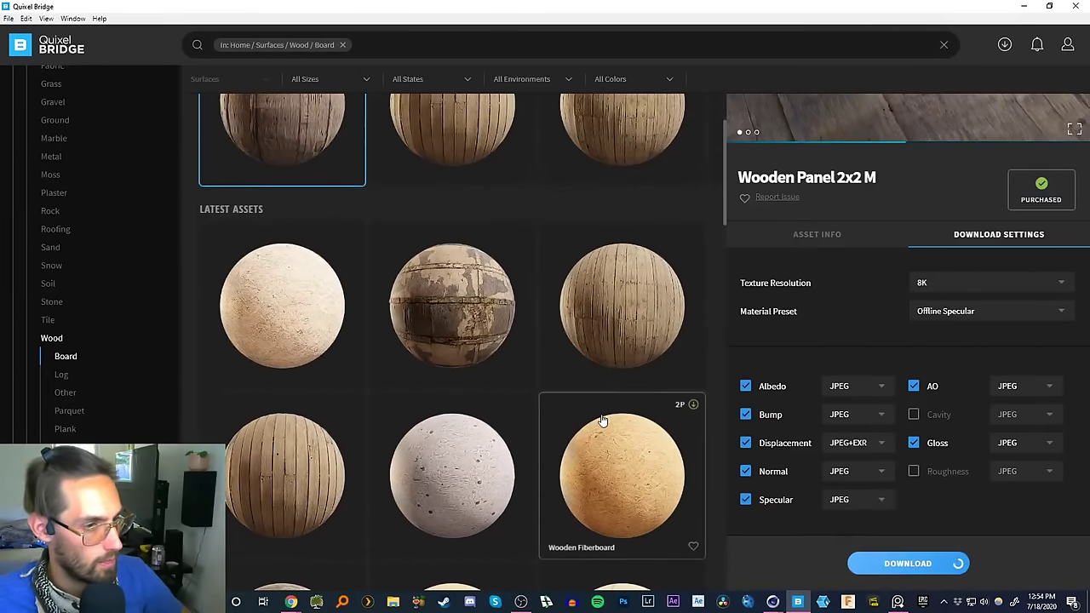
scroll(601, 420, up, 2)
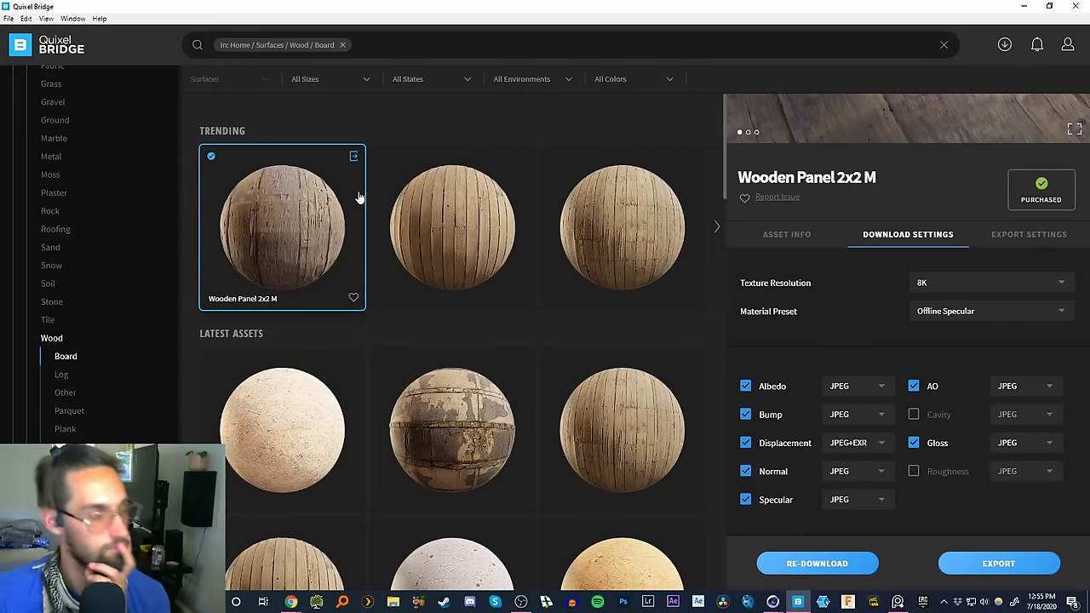
- Export Wooden Panel 2x2 M to Cinema 4D with 8K texture resolution
click(1028, 235)
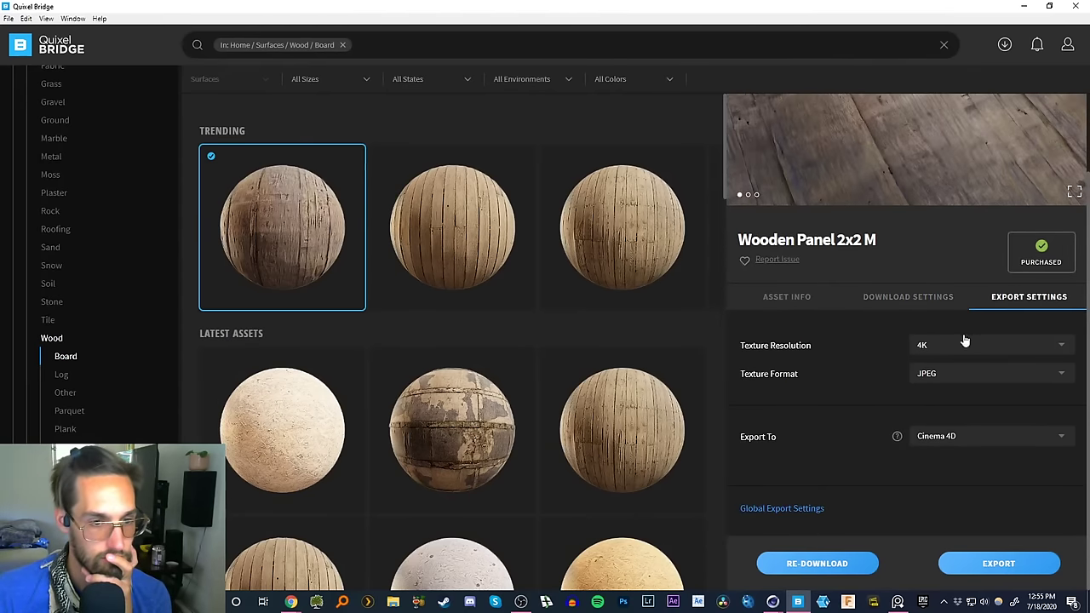
click(1017, 355)
click(952, 413)
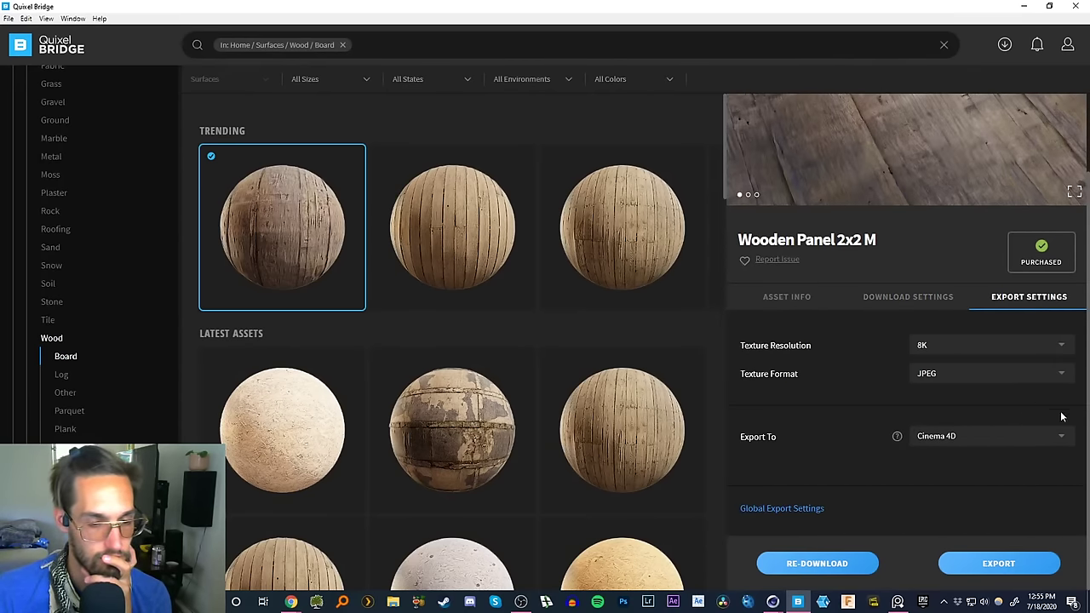
click(998, 562)
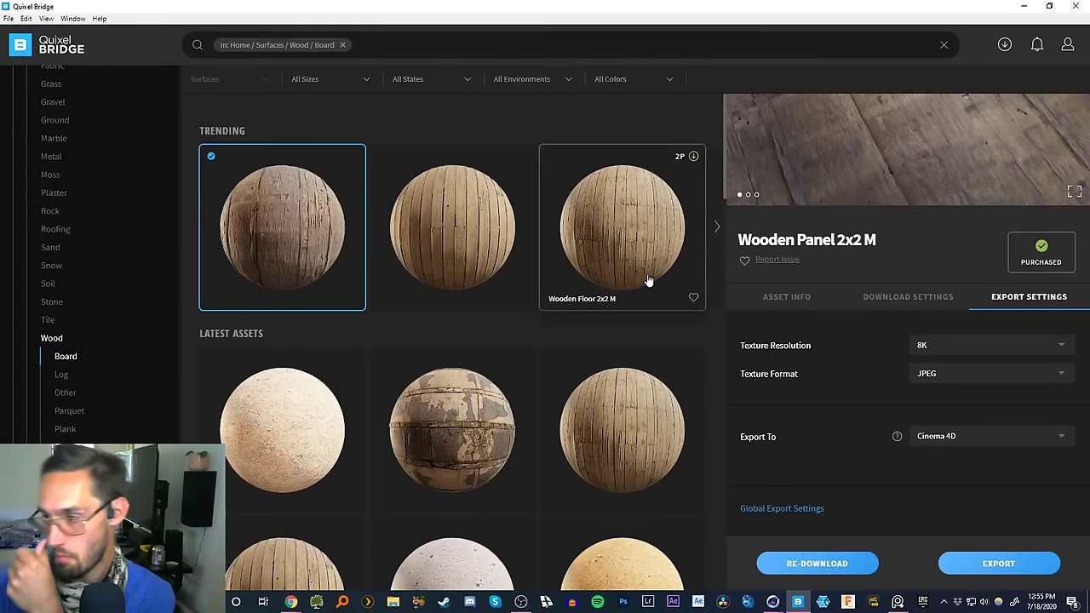
- Switch to Cinema 4D, select the TELEPHONE POLE object and make it visible in the viewport and render
click(1023, 6)
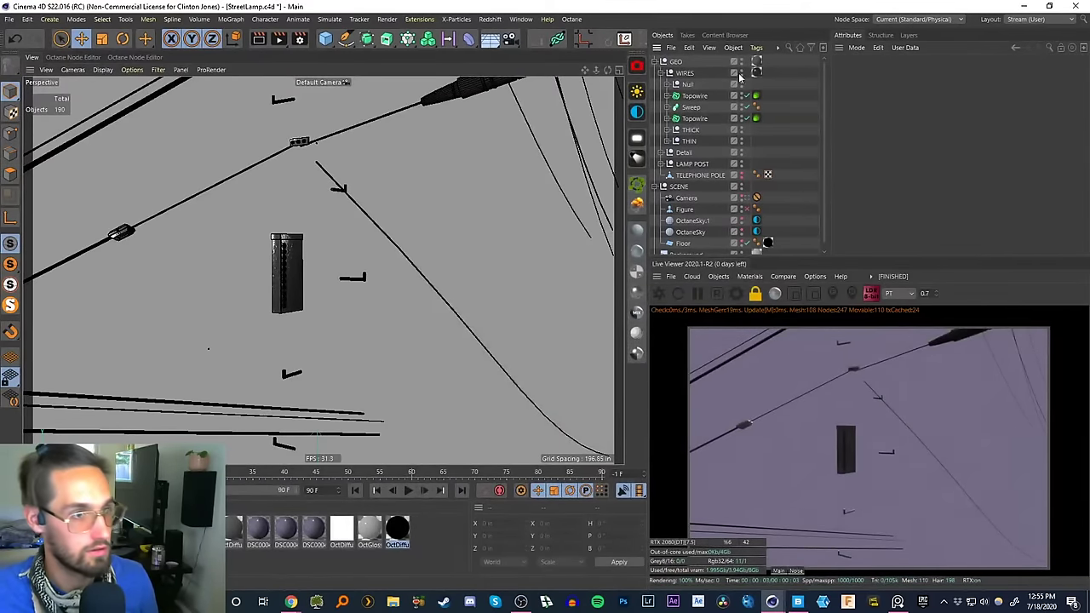
click(692, 177)
click(741, 173)
click(741, 177)
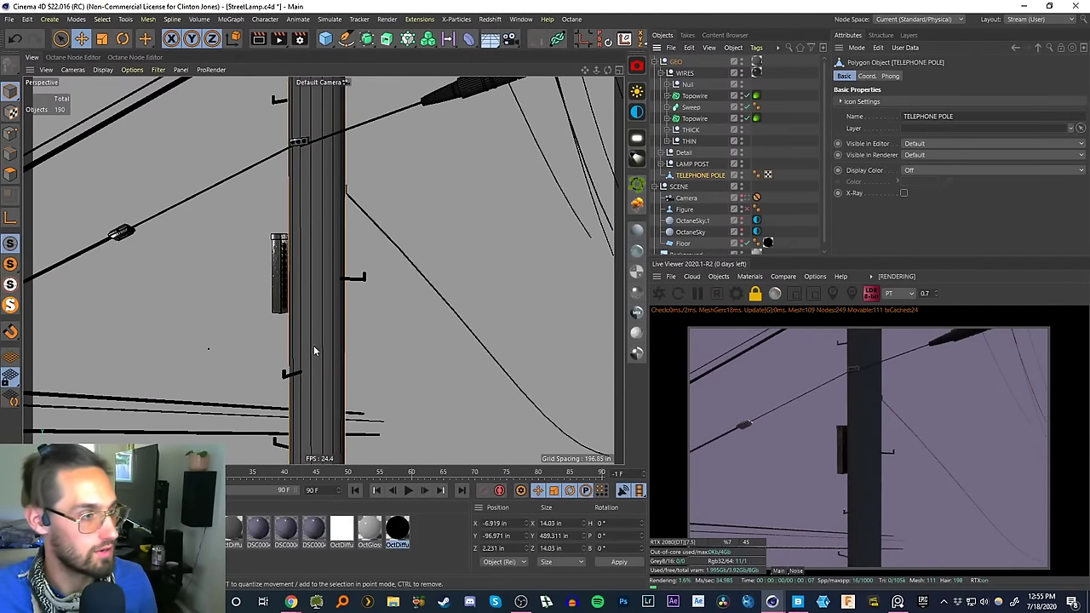
- Apply the imported Wooden_Panel_2x2 material to the telephone pole and inspect the wood grain along its length
alt+middle_drag(309, 413, 359, 232)
scroll(352, 358, down, 5)
alt+drag(352, 357, 356, 368)
alt+middle_drag(356, 367, 355, 322)
scroll(356, 321, up, 5)
alt+drag(381, 197, 425, 211)
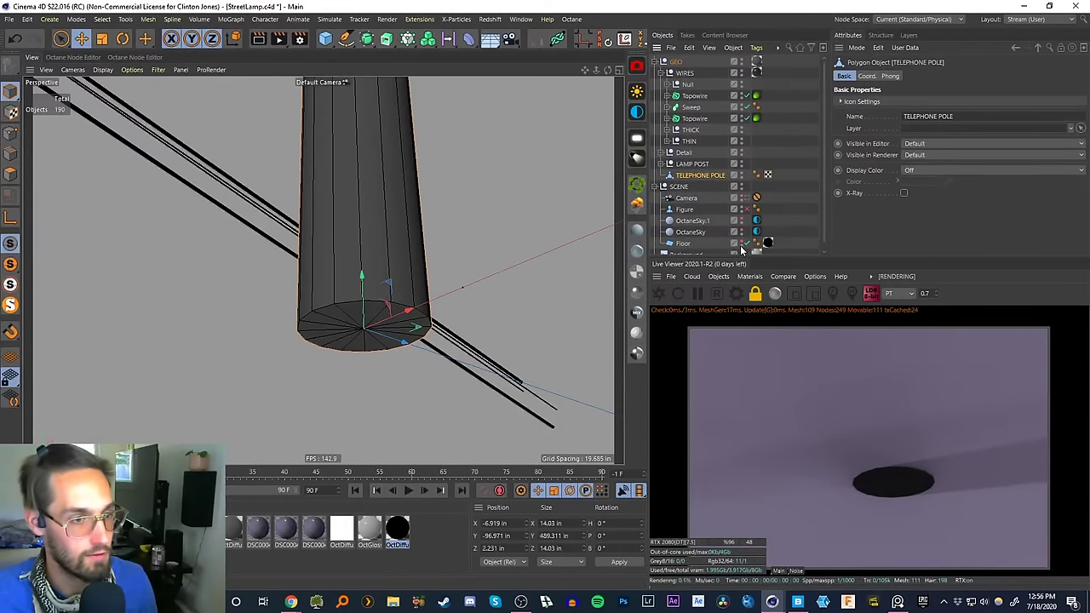
alt+drag(423, 285, 391, 334)
drag(34, 528, 385, 291)
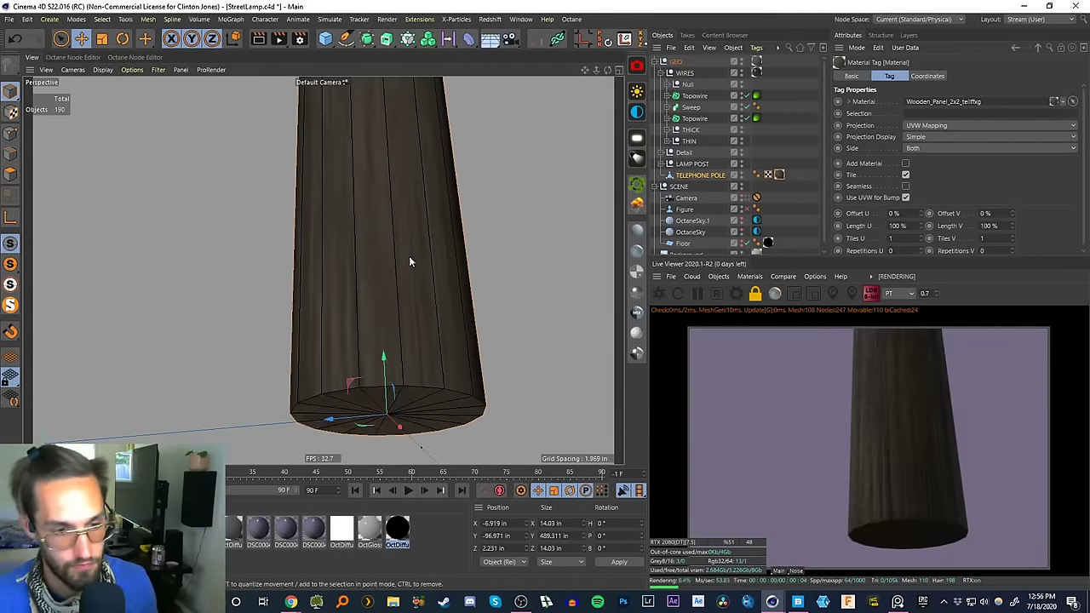
alt+right_drag(397, 199, 349, 298)
alt+middle_drag(393, 264, 385, 458)
alt+right_drag(383, 294, 431, 234)
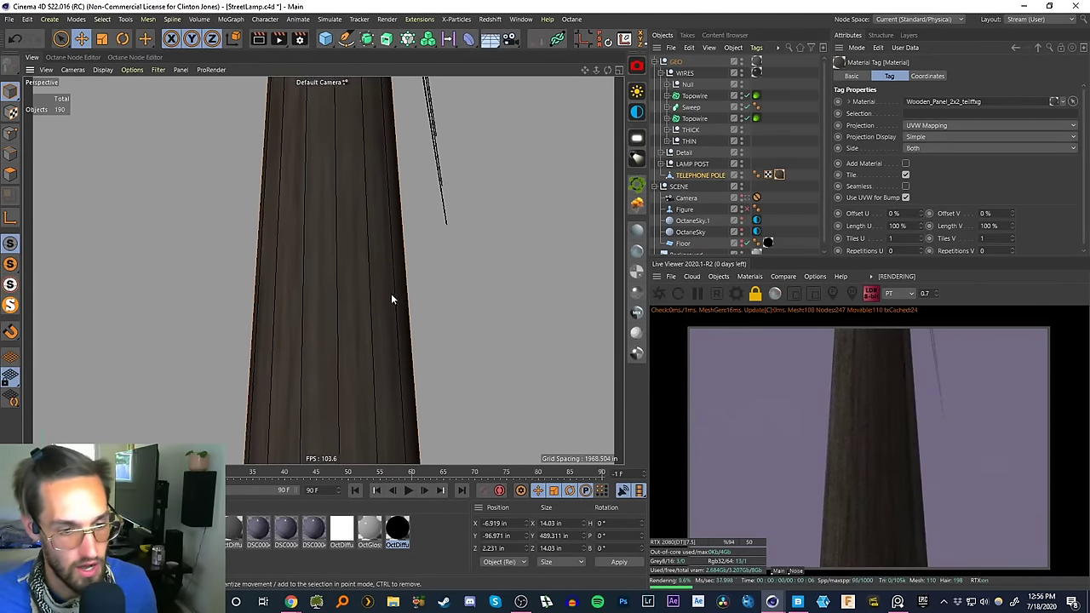
- Set the wood material's BRDF model to Octane and its material type to Glossy
double_click(36, 530)
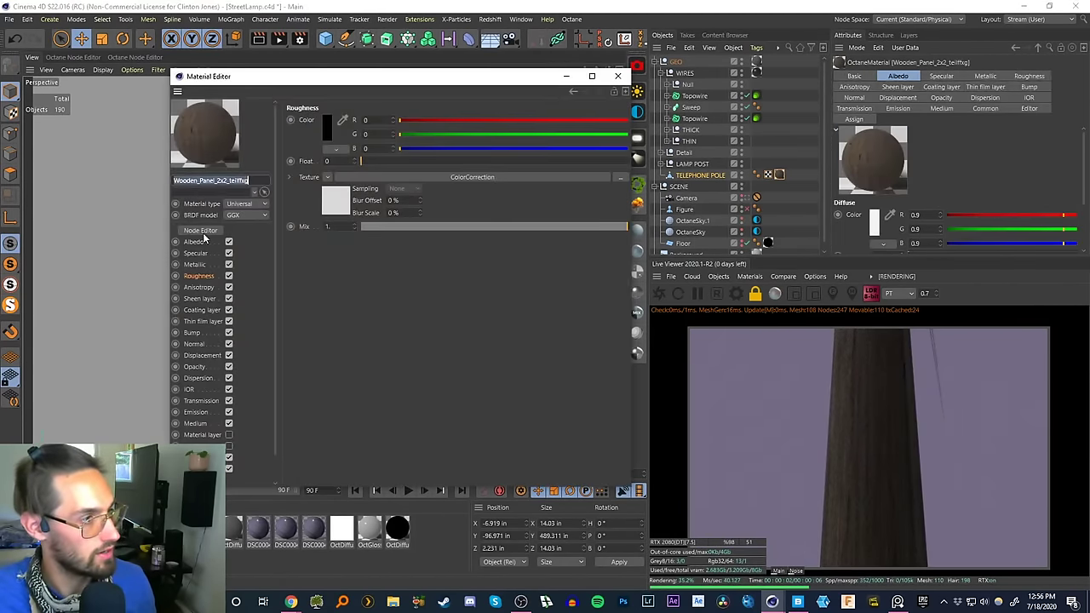
click(238, 216)
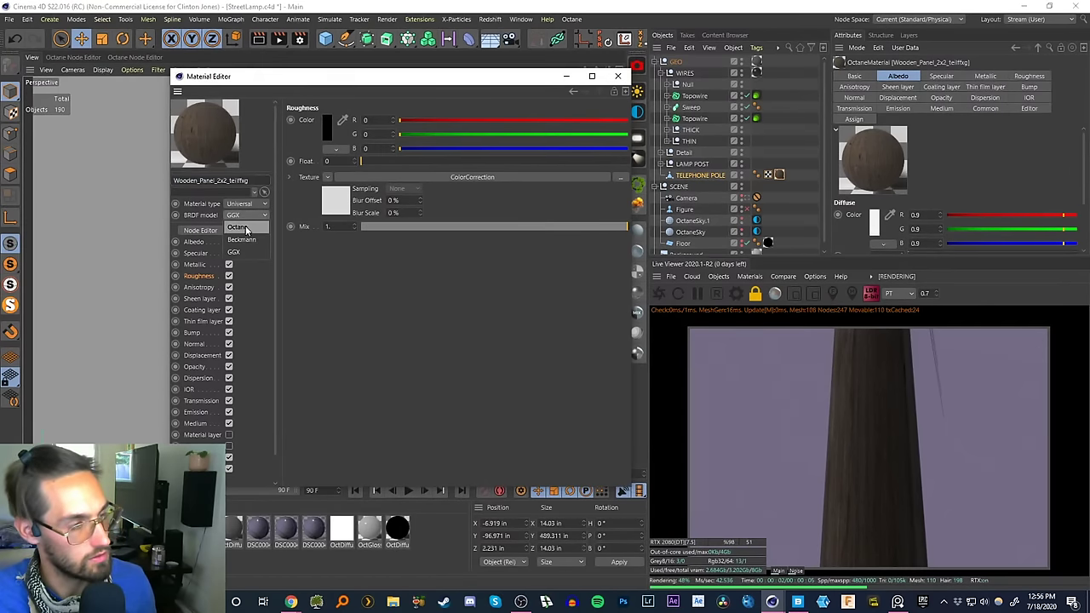
click(246, 228)
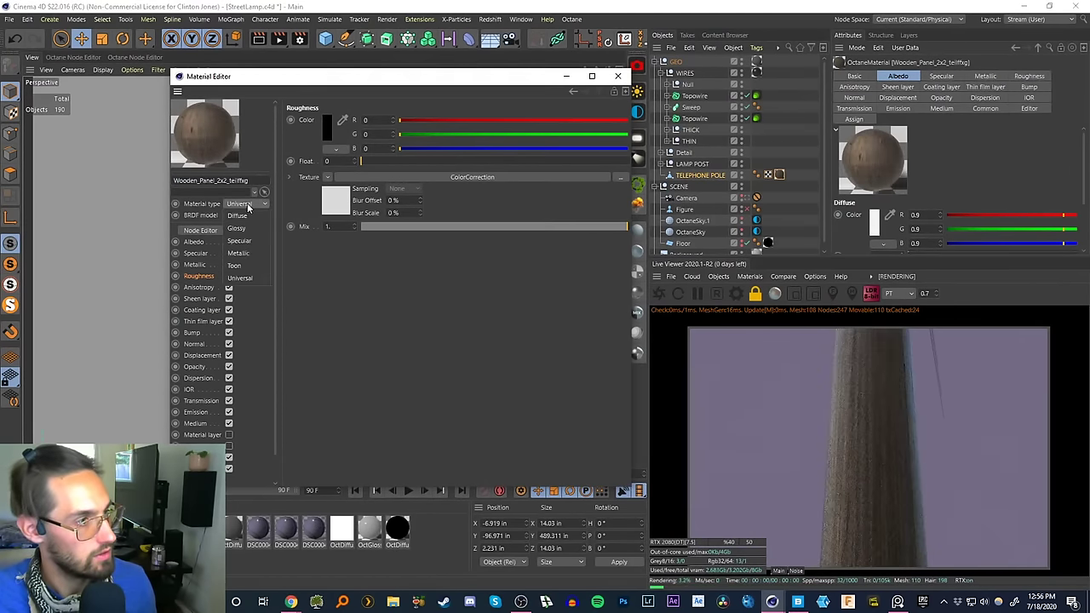
click(240, 203)
click(246, 228)
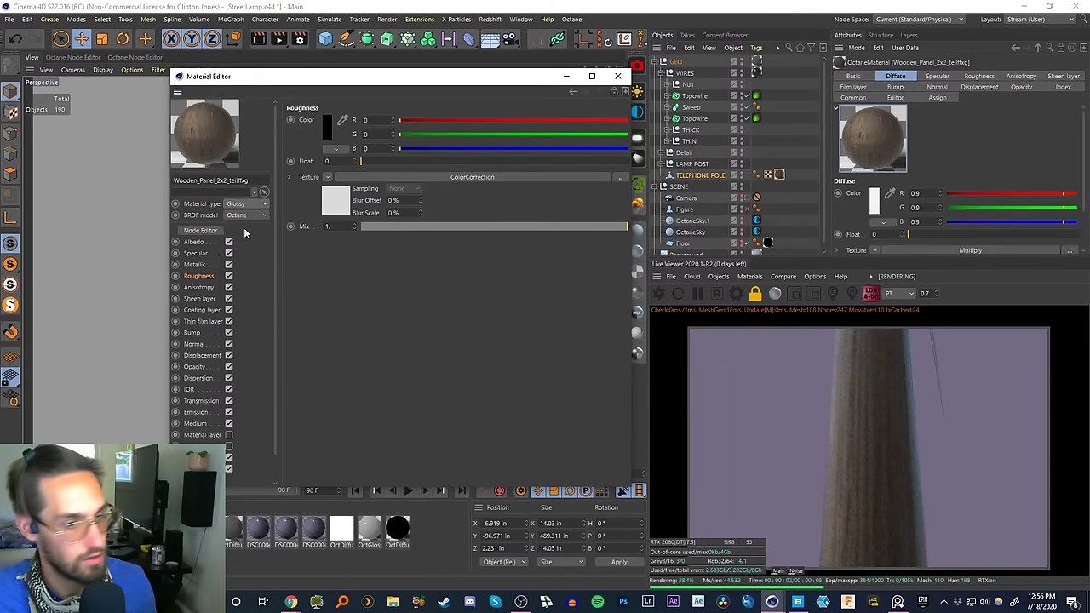
- Open the wood material's node graph, close the Material Editor, and move the Transform node out in front of the texture nodes
click(221, 230)
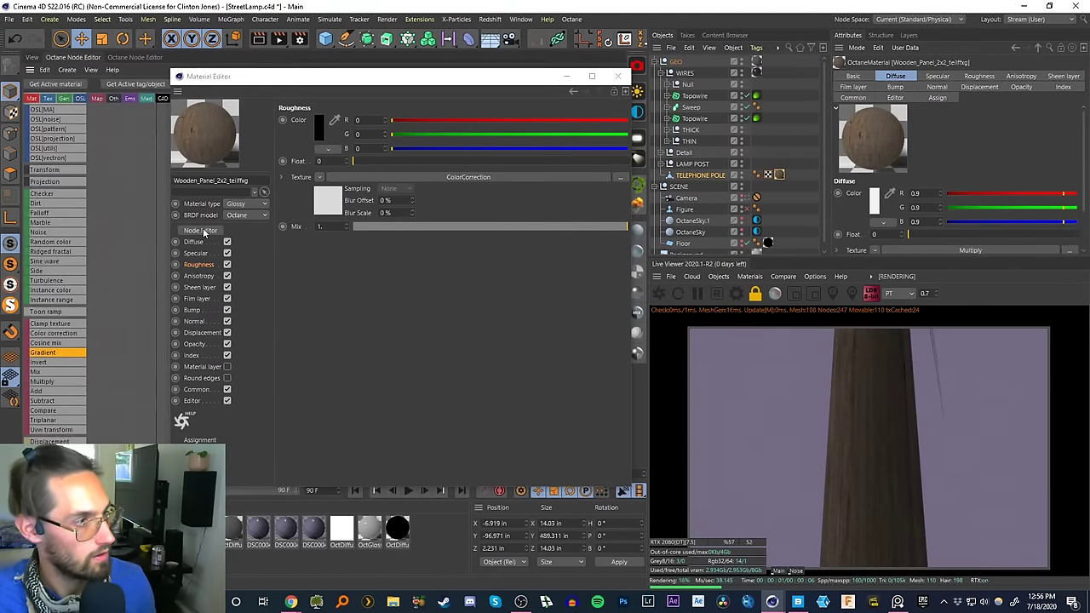
click(617, 76)
scroll(194, 315, down, 3)
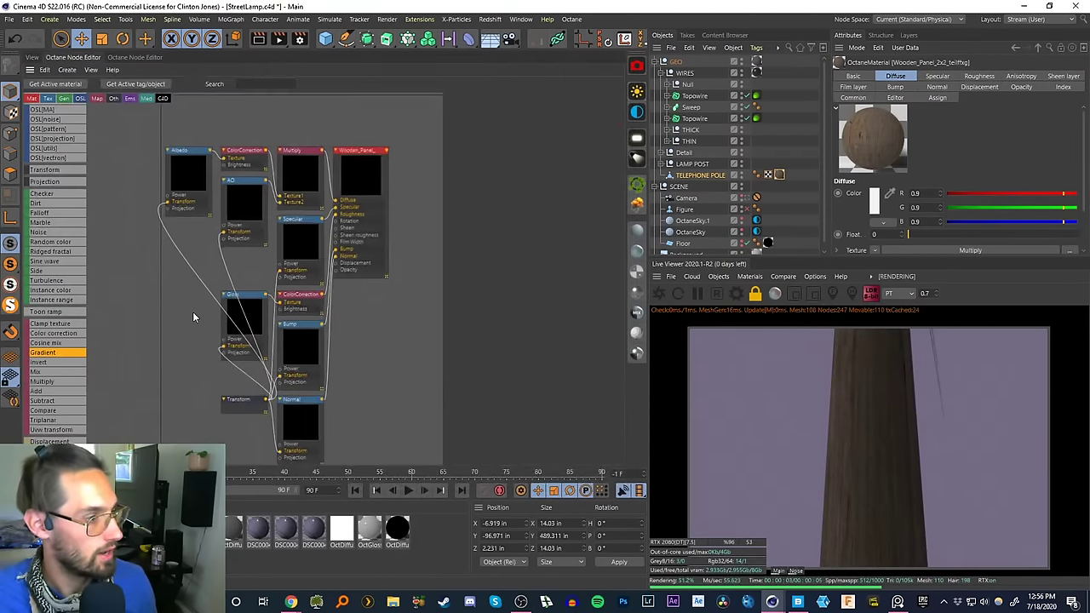
drag(238, 389, 107, 313)
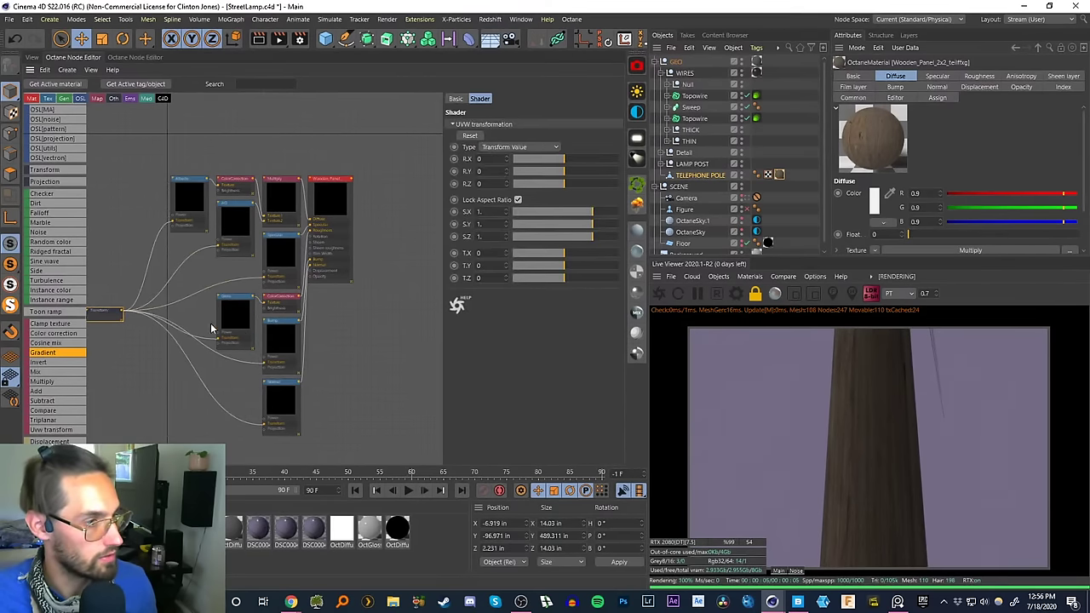
- Add a Texture Projection node to the Gloss texture's projection and place it just below the Transform node
click(232, 317)
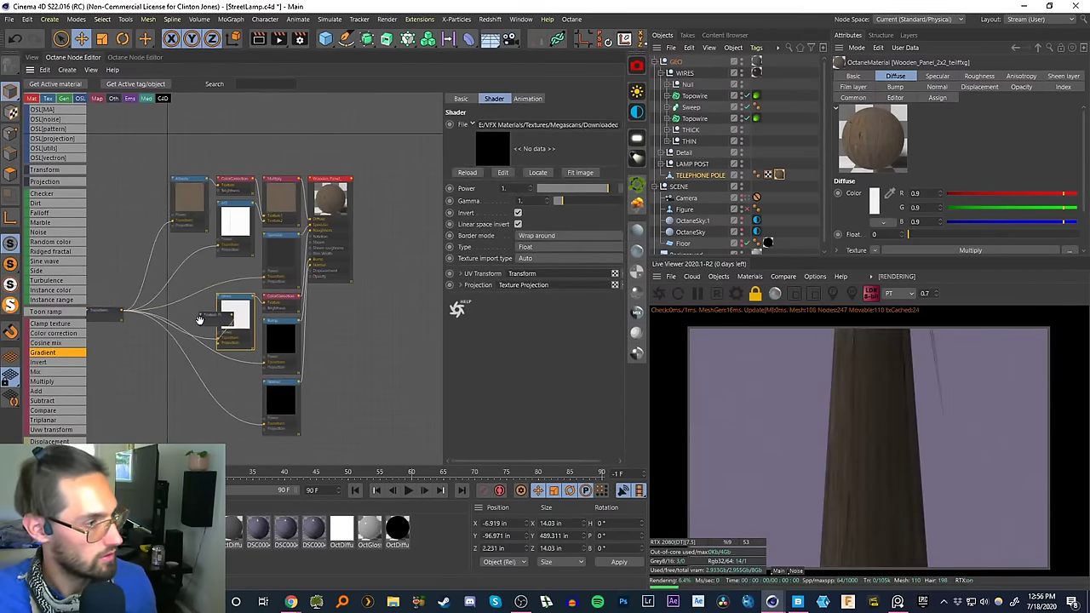
drag(211, 319, 102, 335)
scroll(135, 327, up, 1)
scroll(139, 327, up, 2)
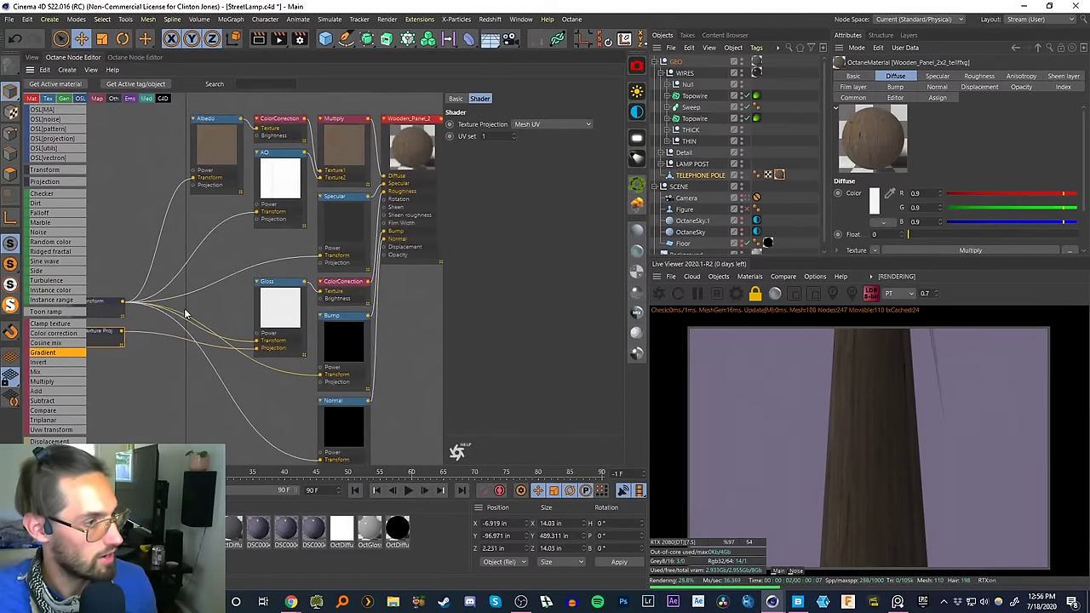
- Connect the Texture Projection node to the projection inputs of the Albedo, AO, Specular, Bump and Normal textures
drag(157, 299, 290, 220)
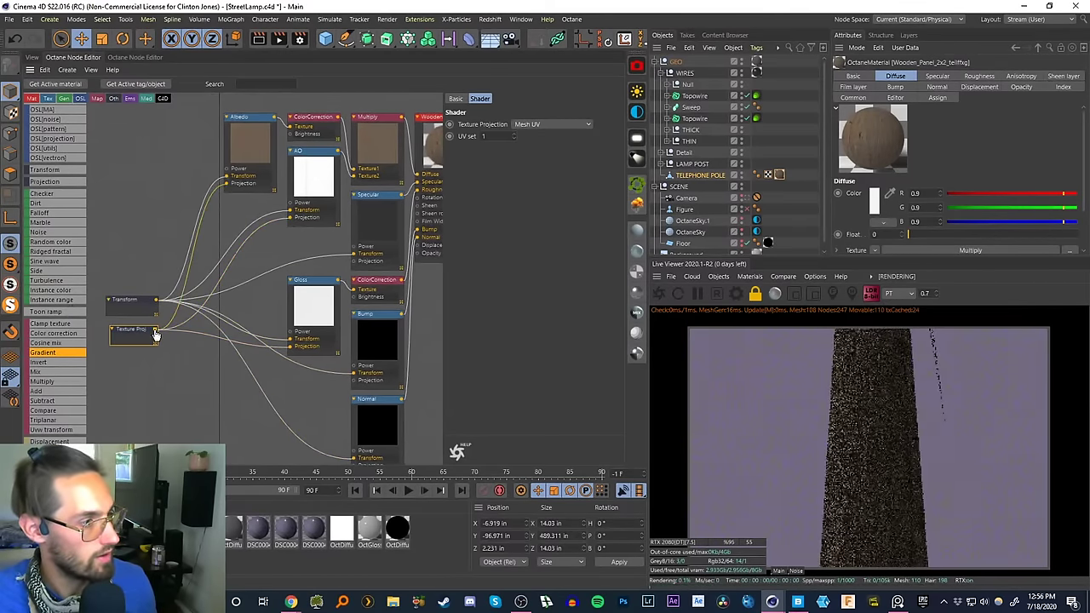
drag(156, 329, 353, 261)
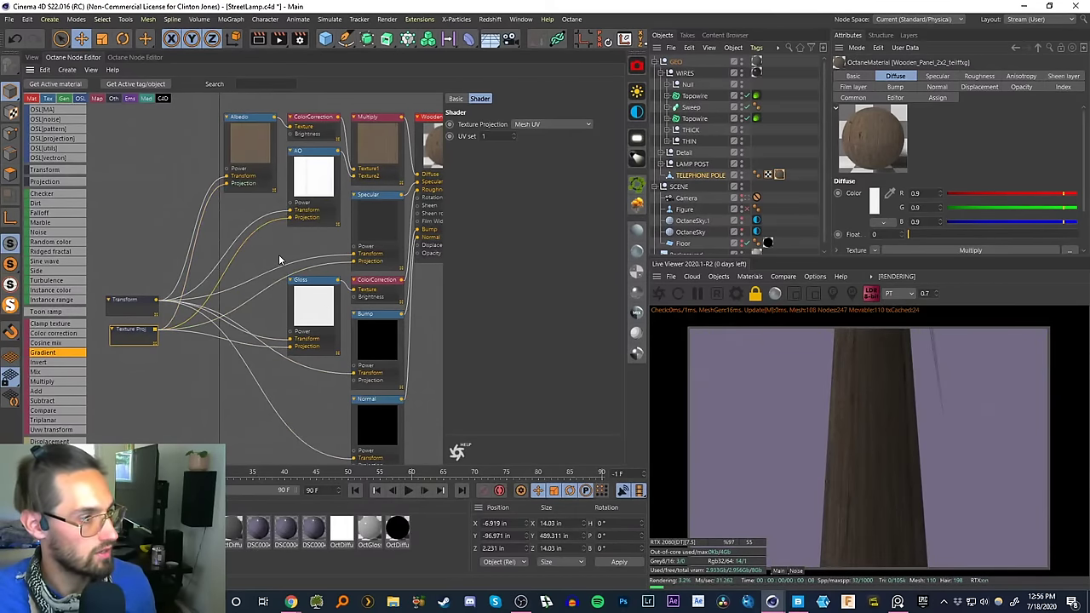
middle_drag(279, 254, 256, 176)
drag(138, 256, 337, 305)
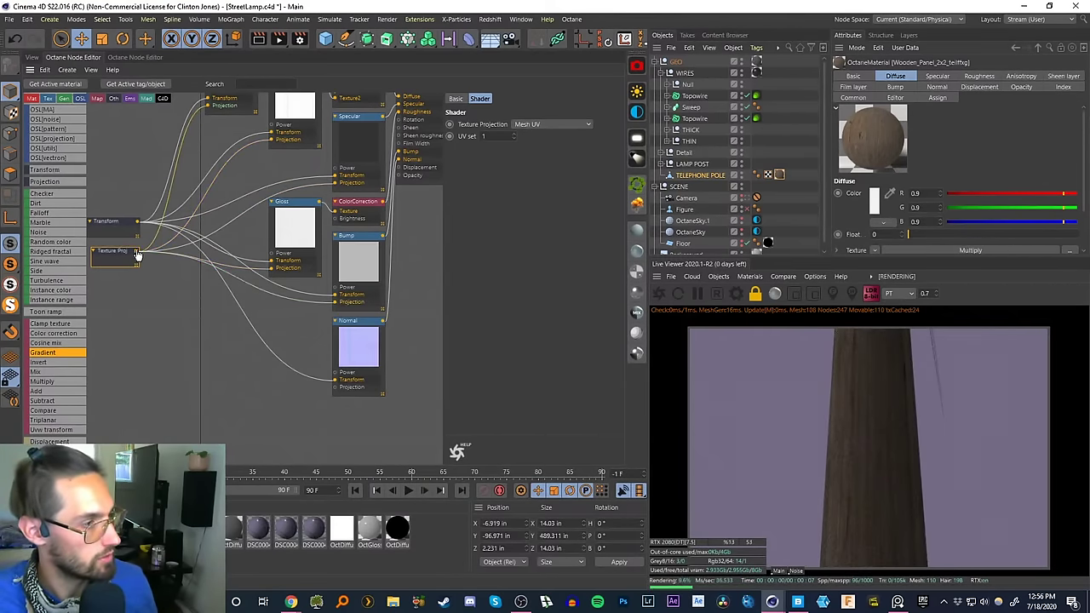
drag(138, 256, 336, 388)
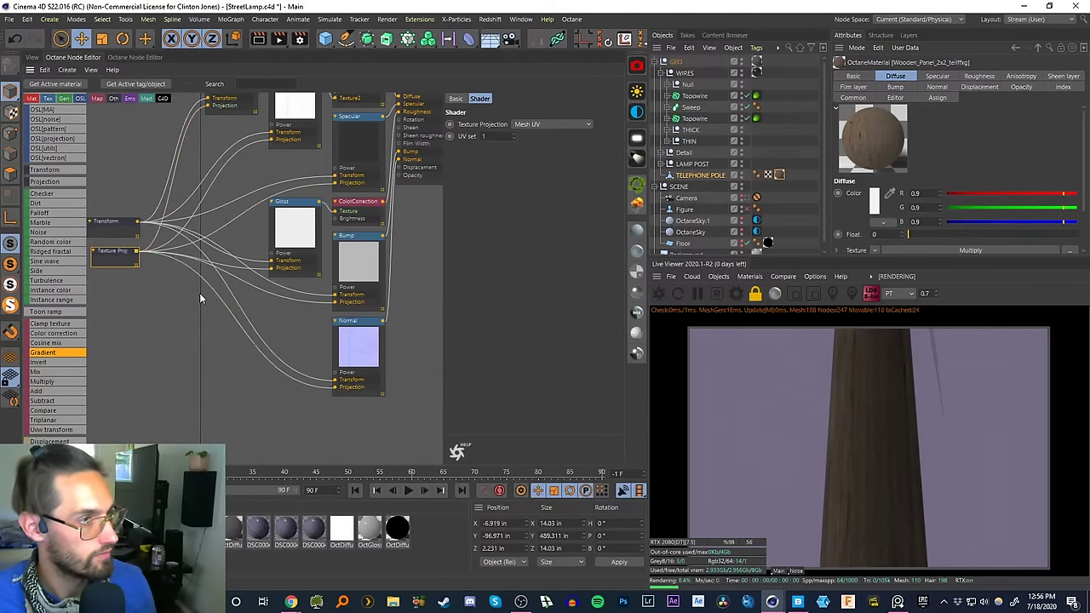
middle_drag(198, 344, 197, 358)
scroll(197, 355, down, 4)
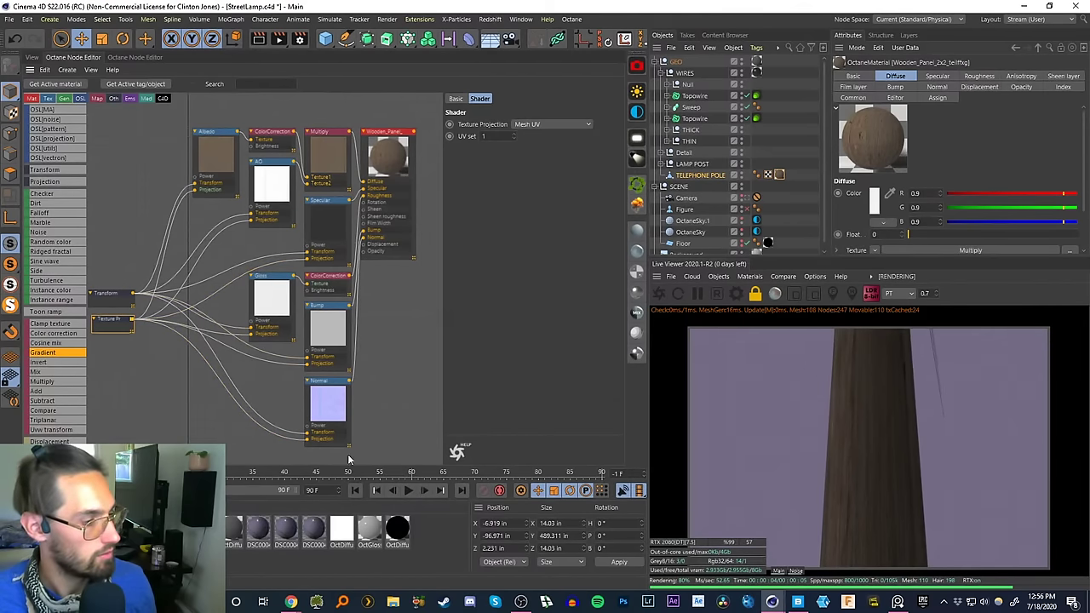
- Switch to Quixel Bridge and copy the asset link of Wooden Panel 2x2 M
right_click(30, 530)
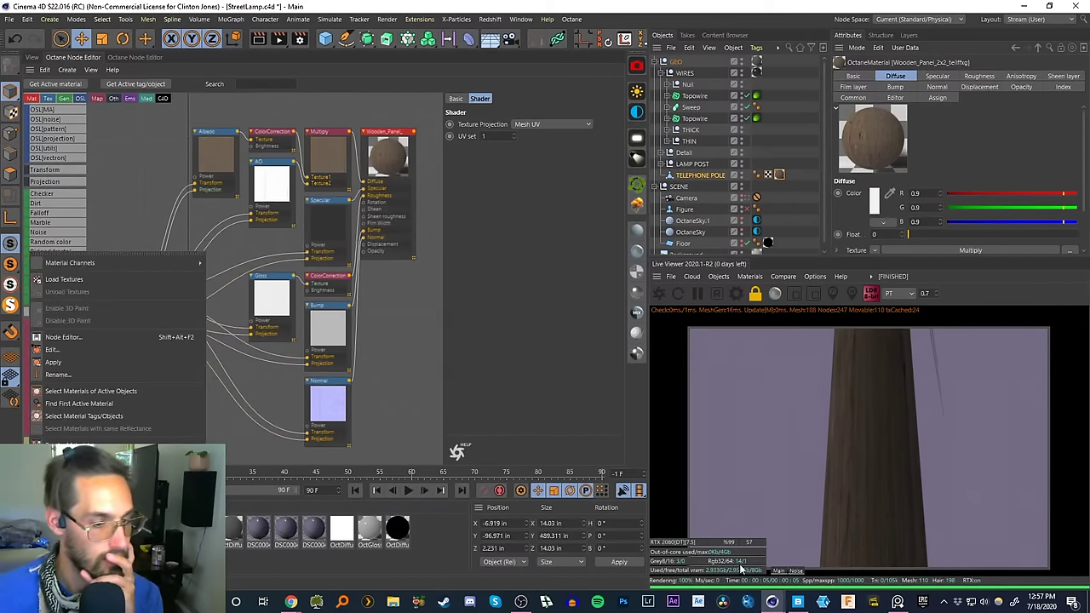
click(797, 602)
click(797, 602)
right_click(261, 240)
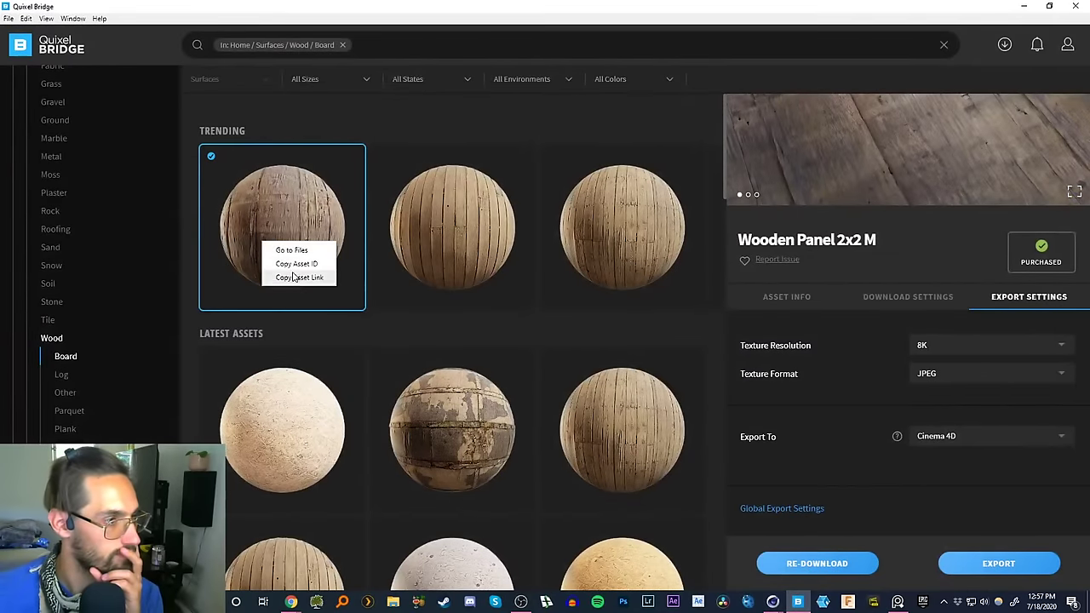
click(300, 277)
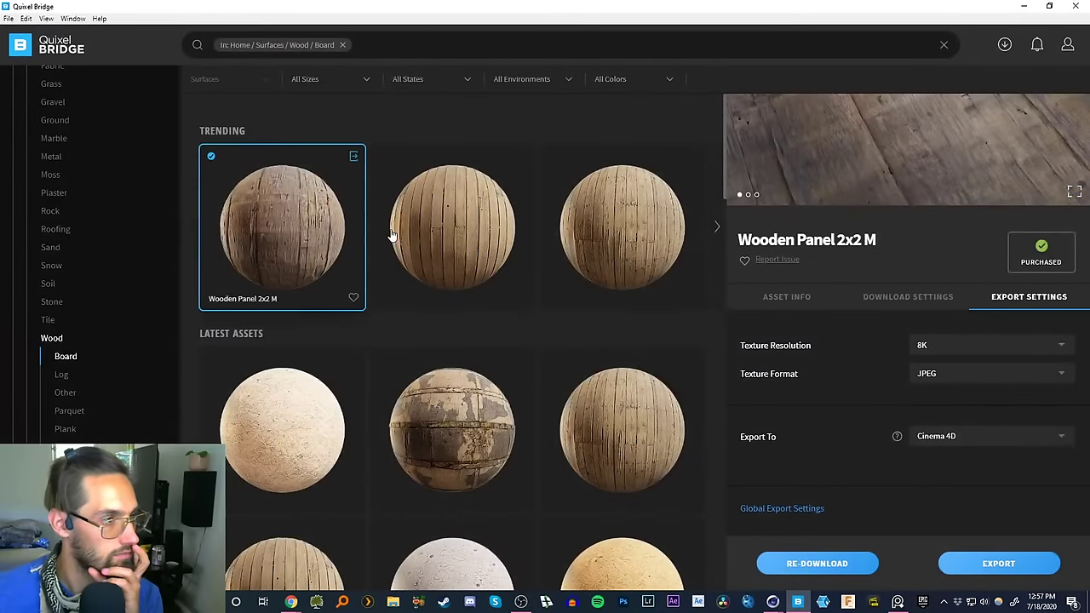
- Open the Wooden Panel 2x2 M texture folder from Quixel Bridge, select its 8K displacement image, and return to Cinema 4D
right_click(302, 235)
click(332, 245)
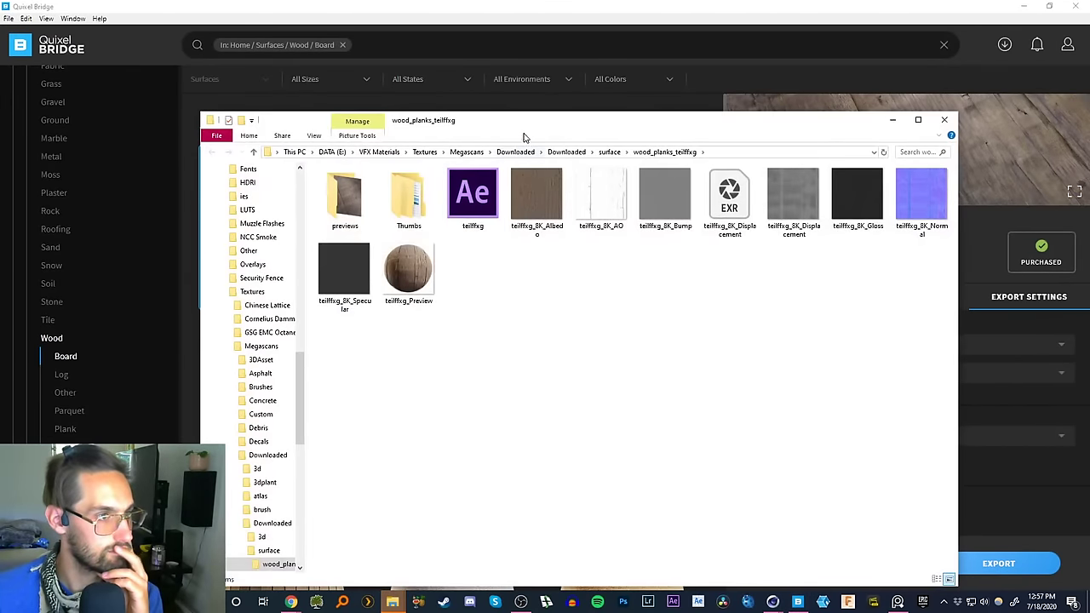
drag(528, 119, 588, 128)
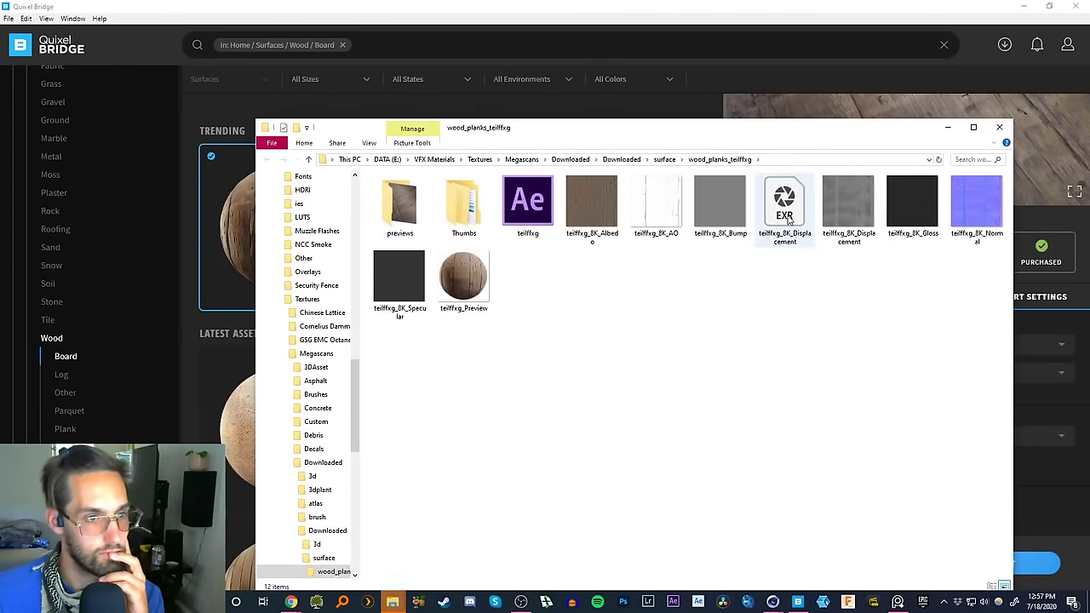
click(823, 242)
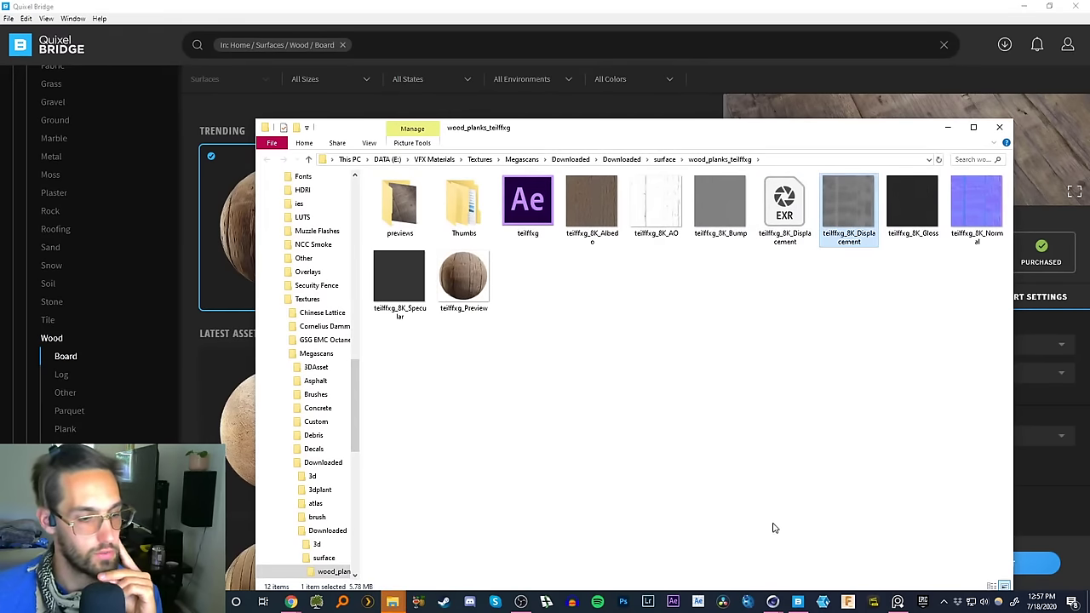
click(772, 602)
click(722, 555)
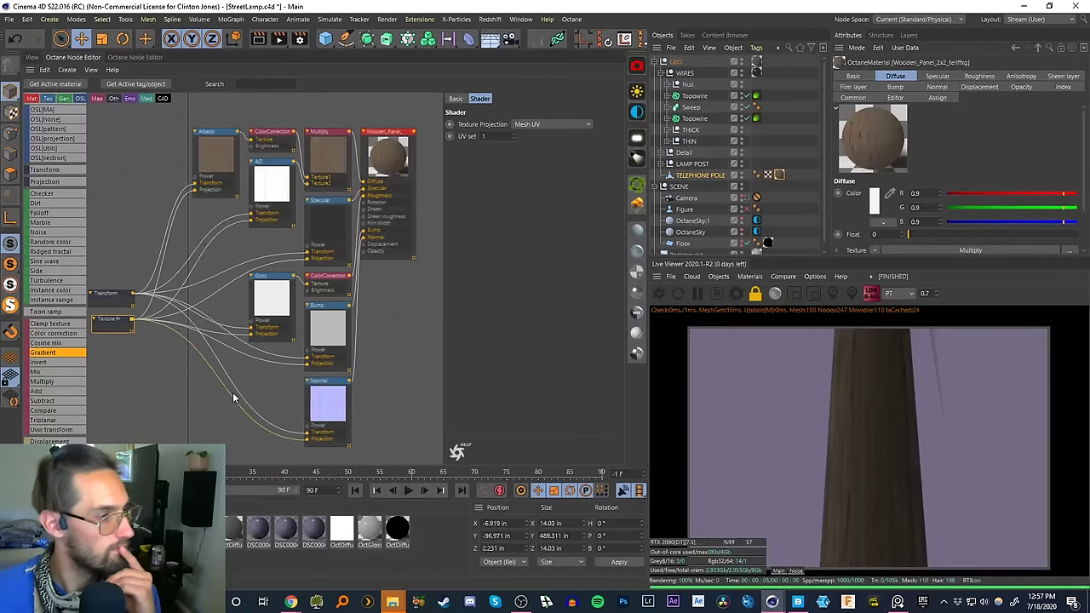
- Move the wood material node away from its texture nodes and delete the Texture Projection node
middle_drag(396, 317, 362, 298)
drag(362, 184, 424, 281)
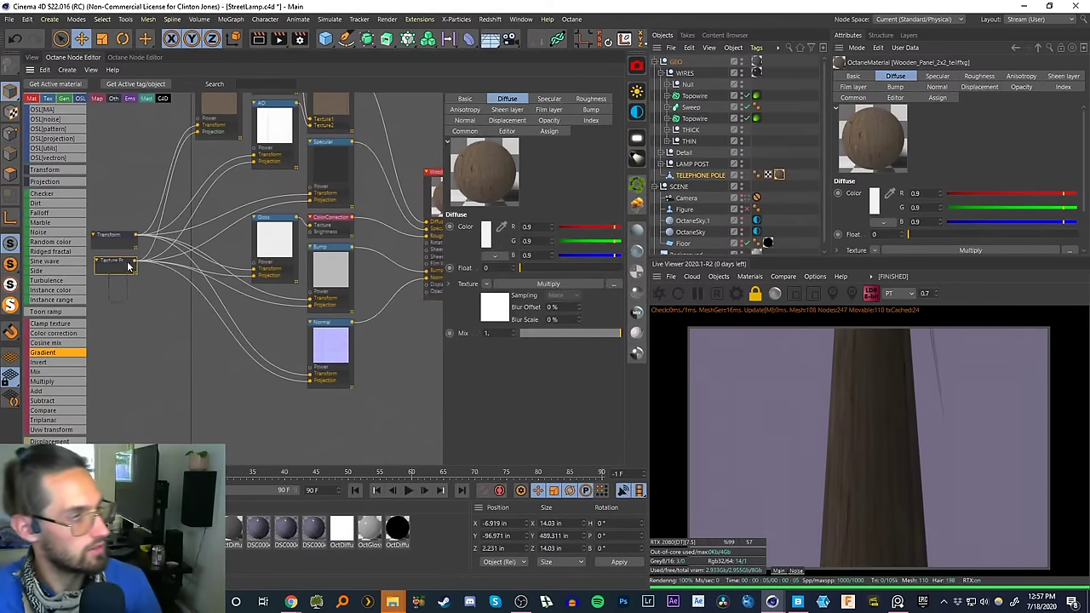
click(128, 265)
key(Delete)
- Add a Displacement node below the Normal texture and connect it to the wood material's Displacement input
middle_drag(222, 326, 172, 323)
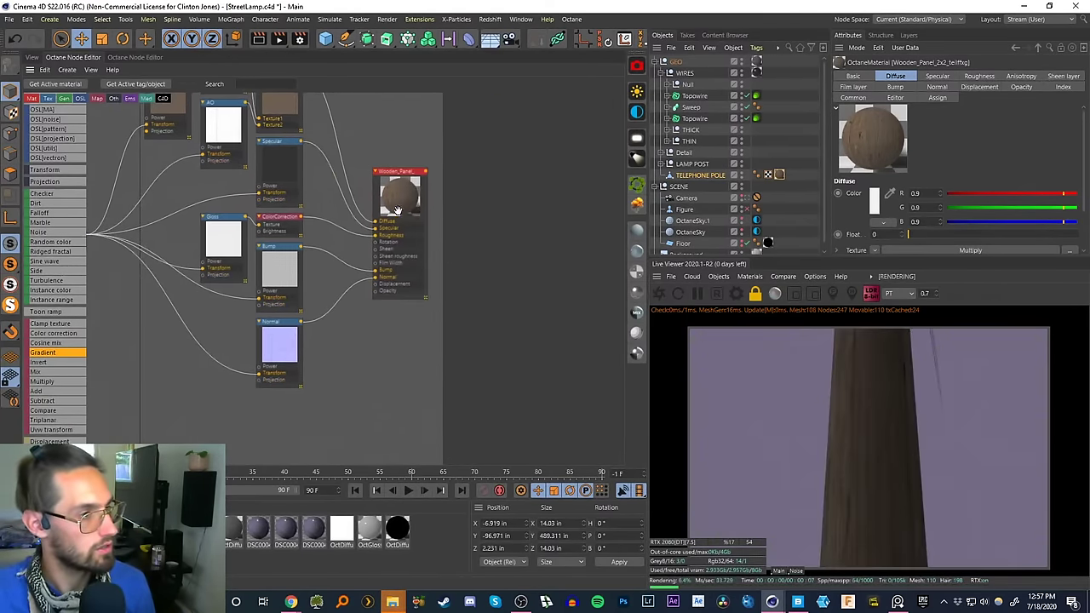
click(396, 210)
scroll(64, 400, down, 2)
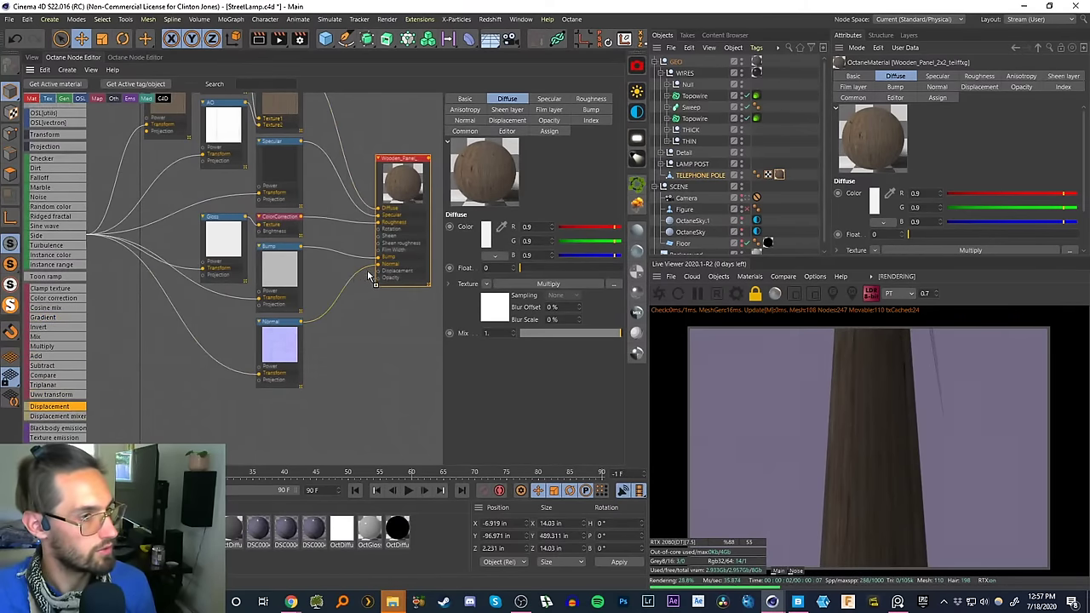
mouse_move(377, 274)
mouse_down()
mouse_move(304, 418)
mouse_move(272, 405)
mouse_move(377, 290)
mouse_move(378, 271)
mouse_up()
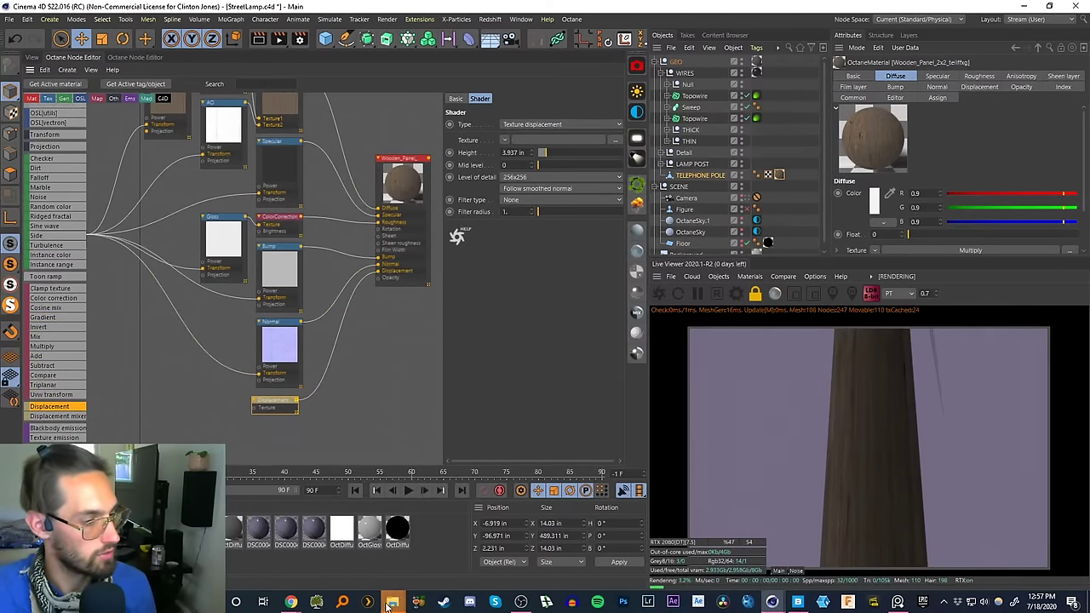
- Bring the 8K displacement image from the wood_planks_teilffxg folder into the node graph and connect it to the Displacement node's texture input
mouse_move(392, 602)
click(360, 556)
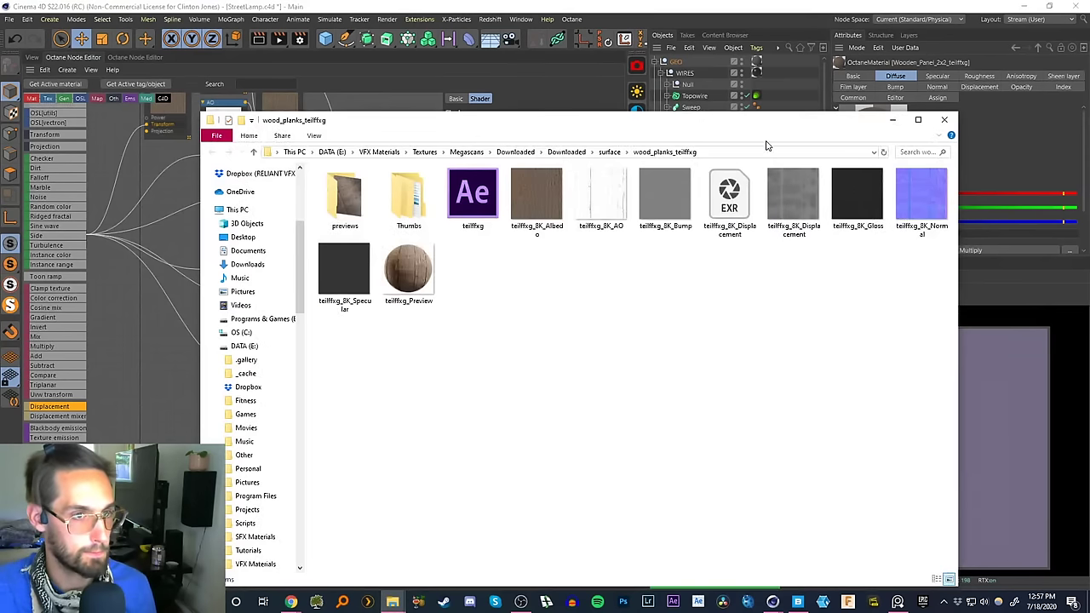
drag(762, 130, 860, 157)
drag(888, 221, 220, 434)
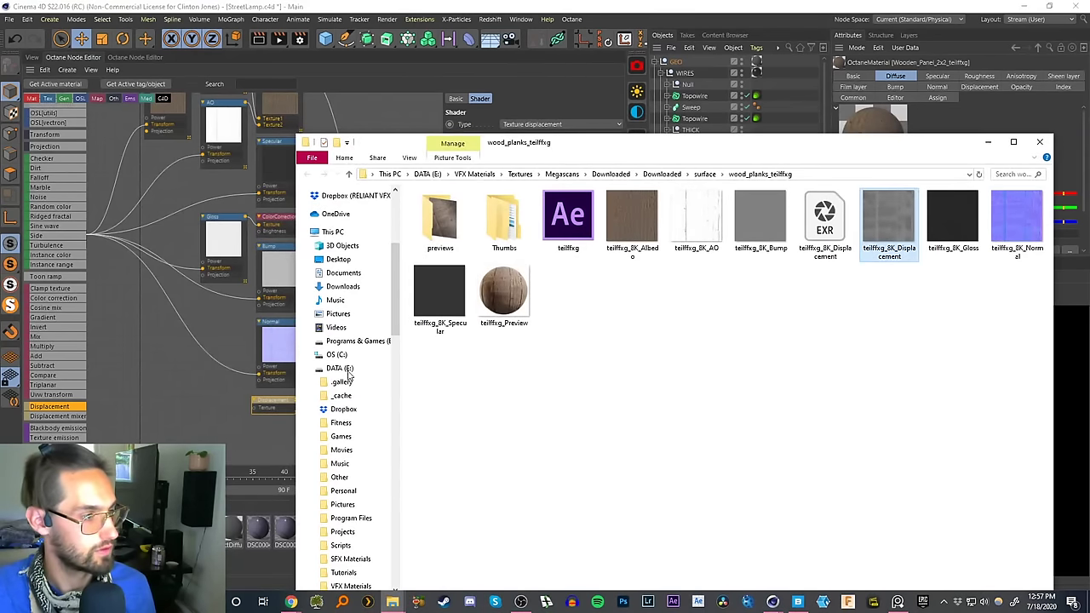
click(988, 143)
scroll(274, 421, up, 4)
middle_drag(281, 397, 291, 294)
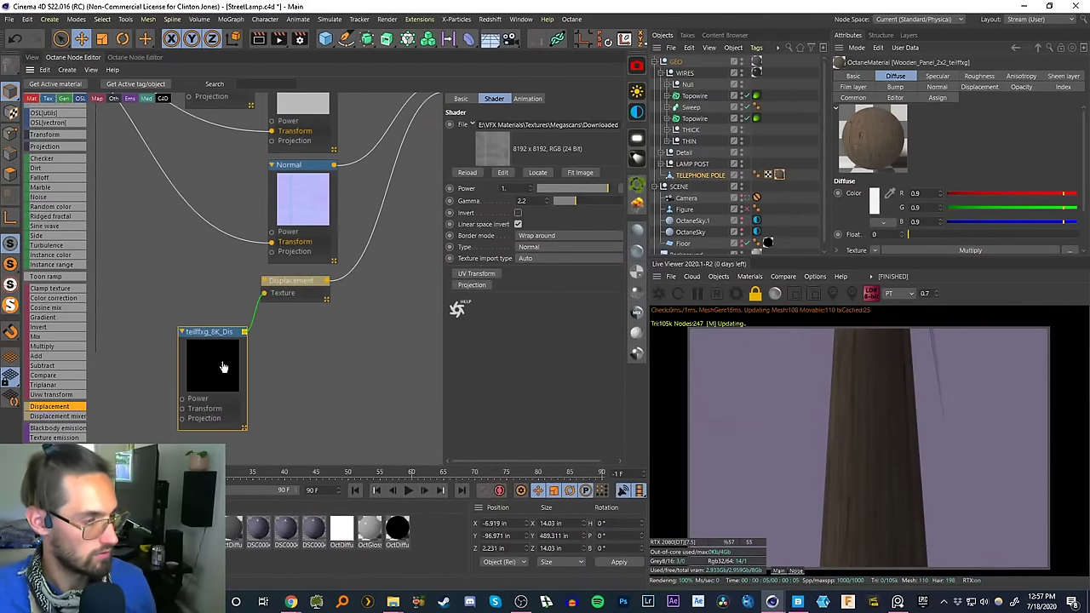
drag(213, 368, 194, 336)
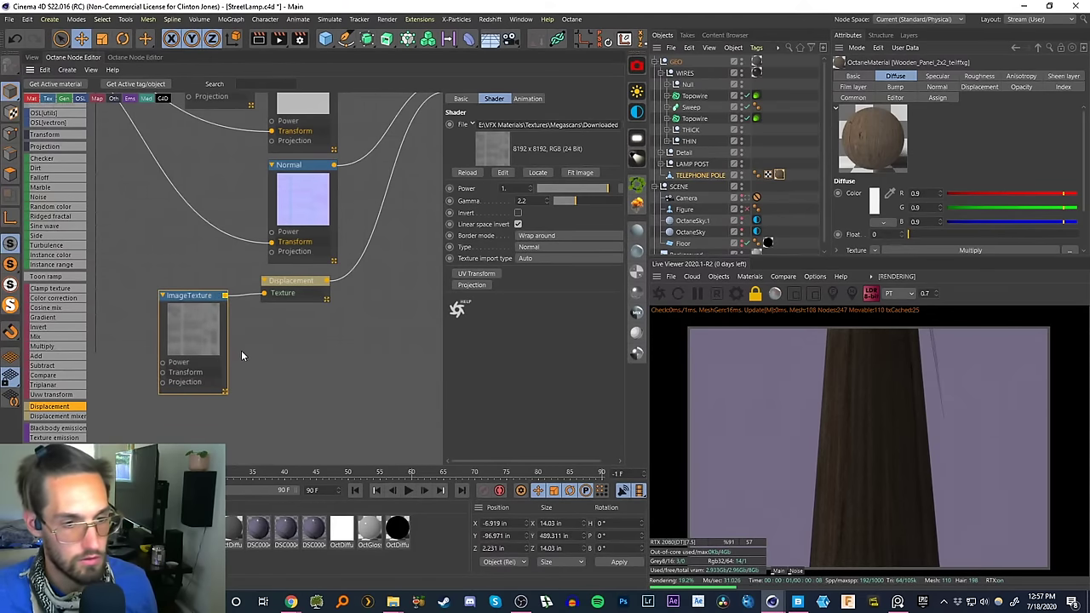
- Set the Displacement node's mid level to 0.5, level of detail to 8192x8192 and height to 4 in
click(311, 282)
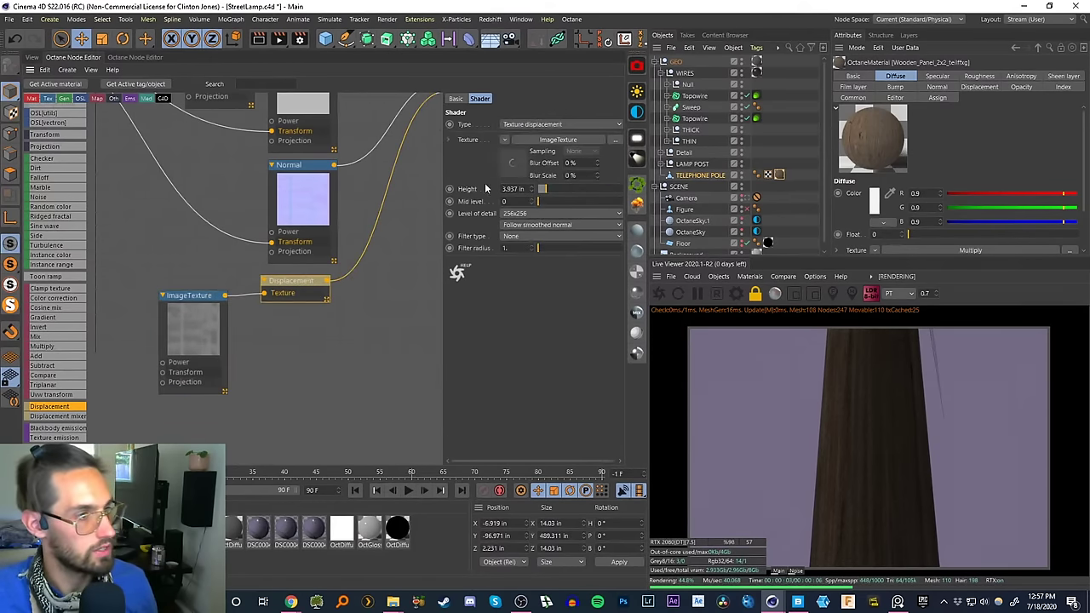
text(.5)
key(Return)
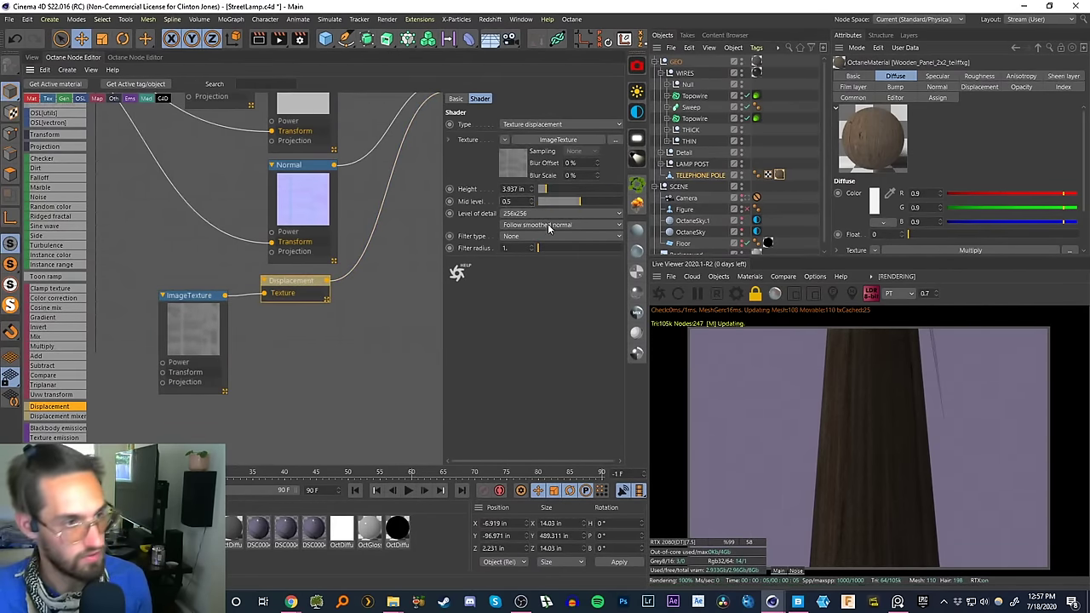
click(522, 215)
click(518, 292)
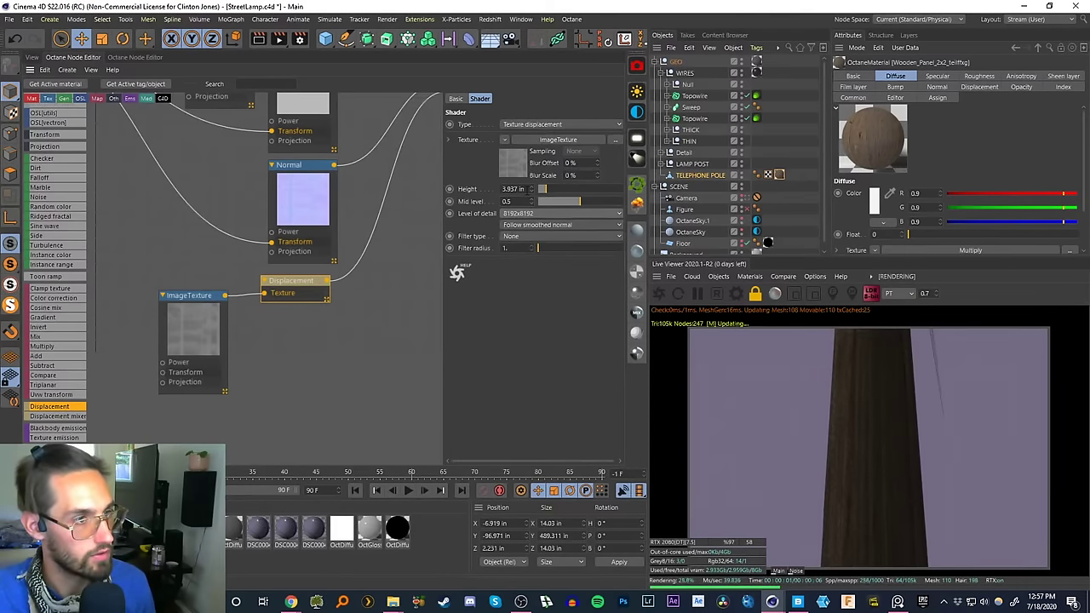
drag(527, 189, 471, 204)
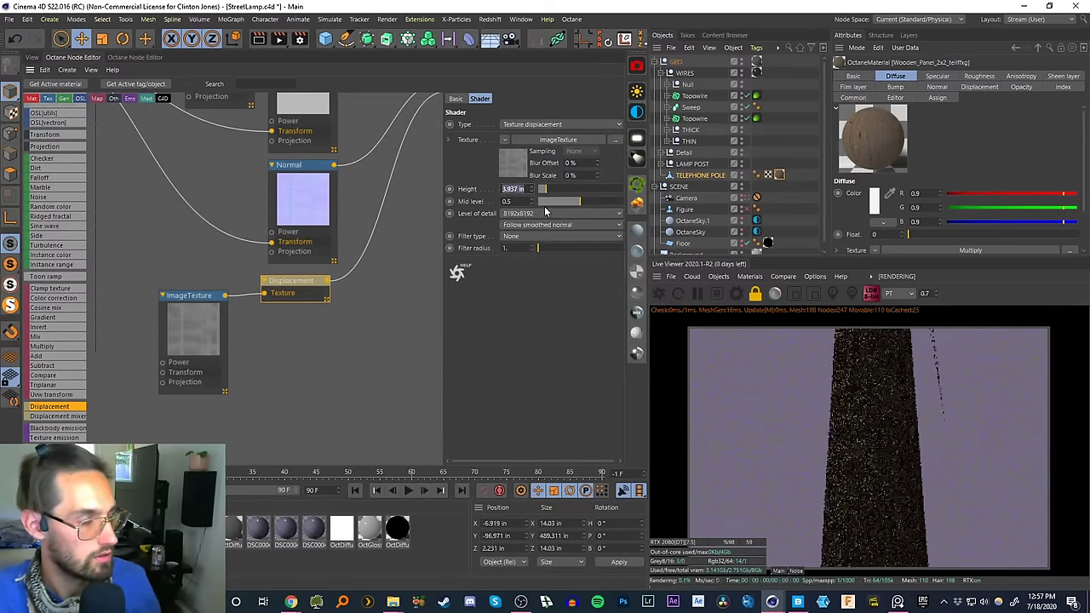
text(4)
key(Return)
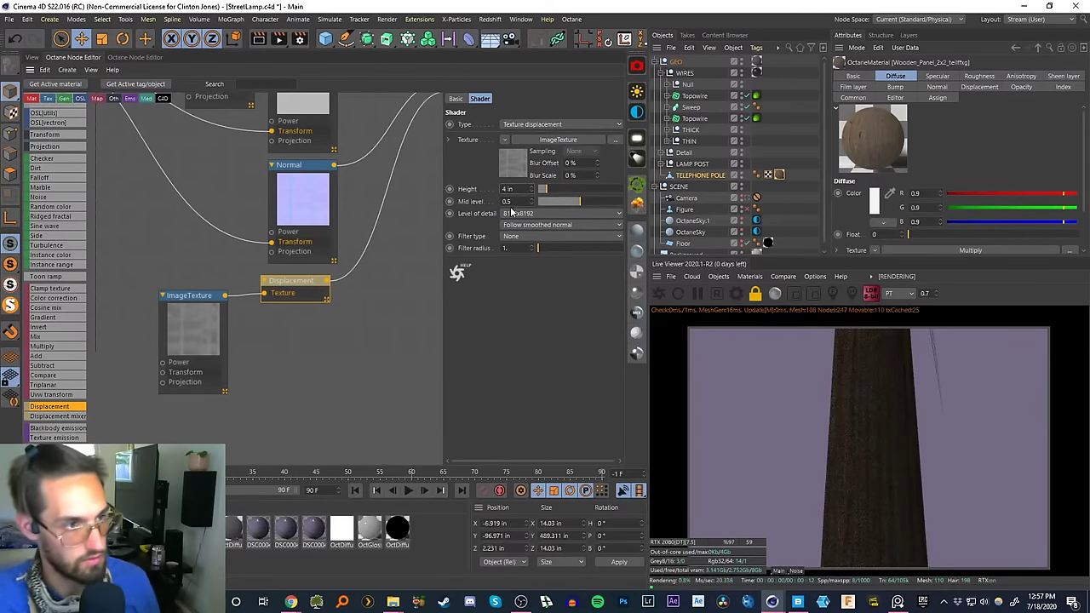
- Change the telephone pole's wood material tag projection to Cubic
click(779, 174)
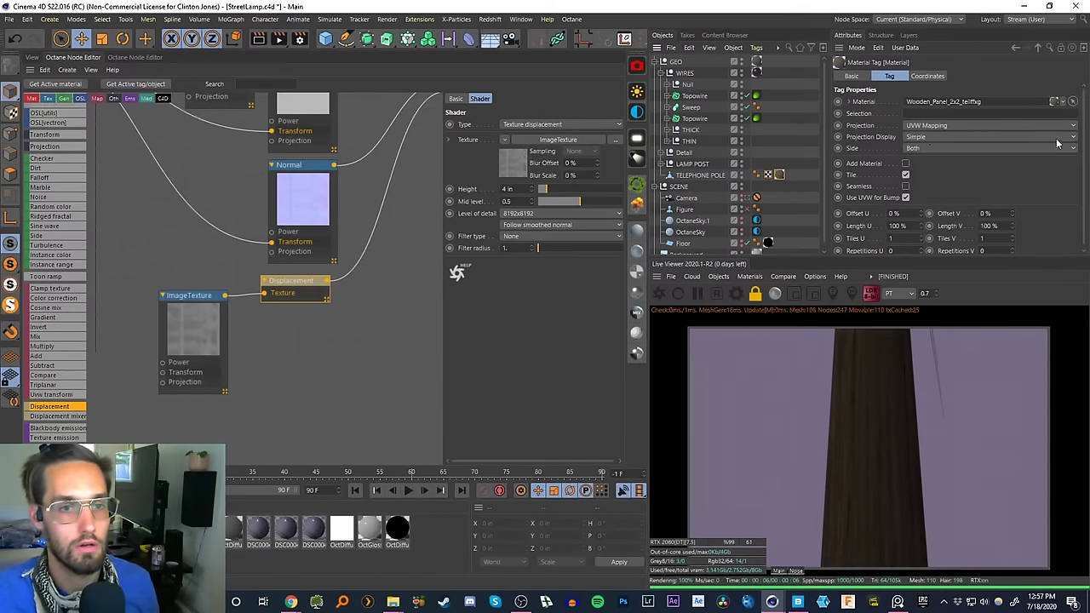
drag(1083, 145, 1087, 163)
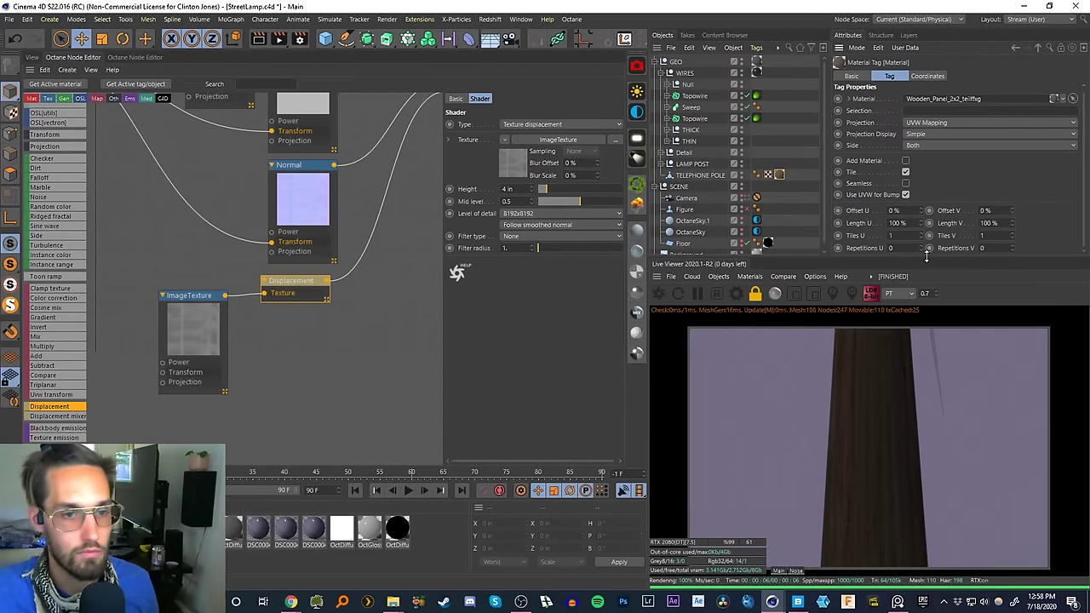
drag(926, 255, 932, 266)
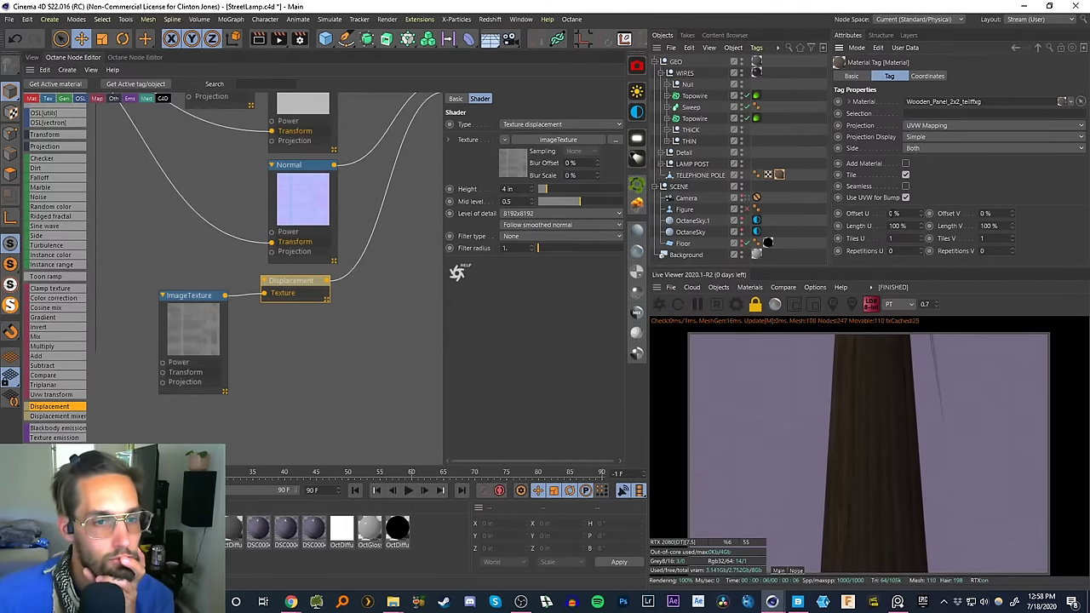
click(924, 126)
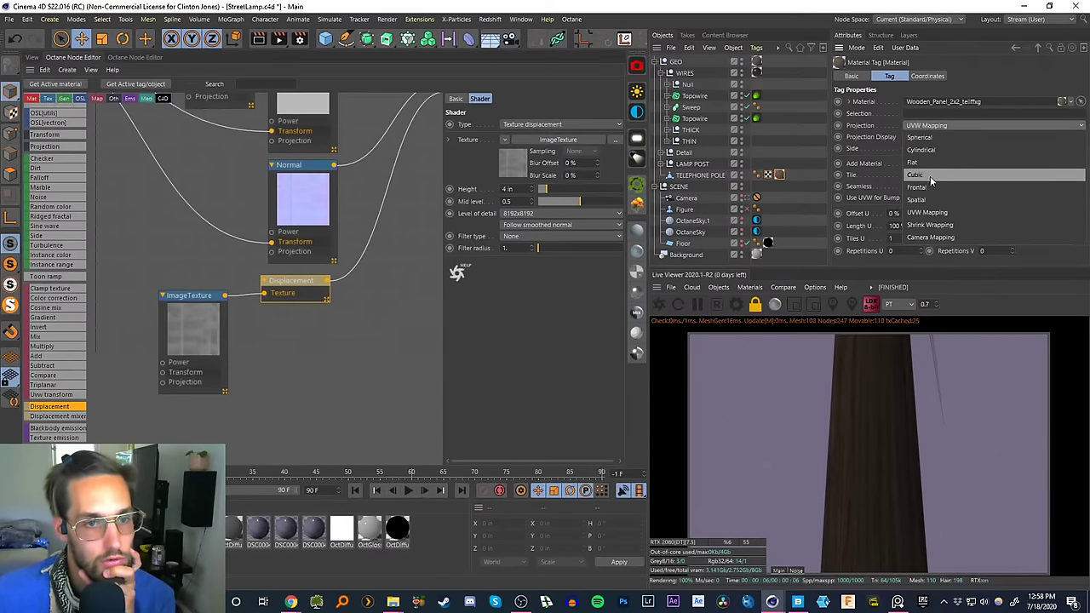
click(930, 175)
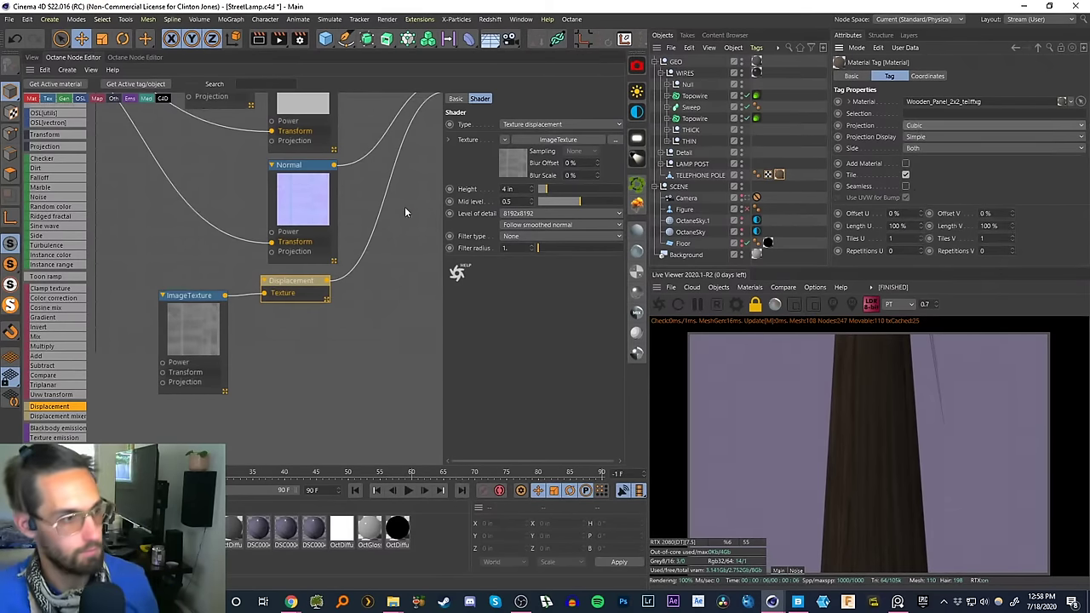
- Examine the cubic-projected wood texture and displacement along the telephone pole in the perspective view and live render
click(34, 68)
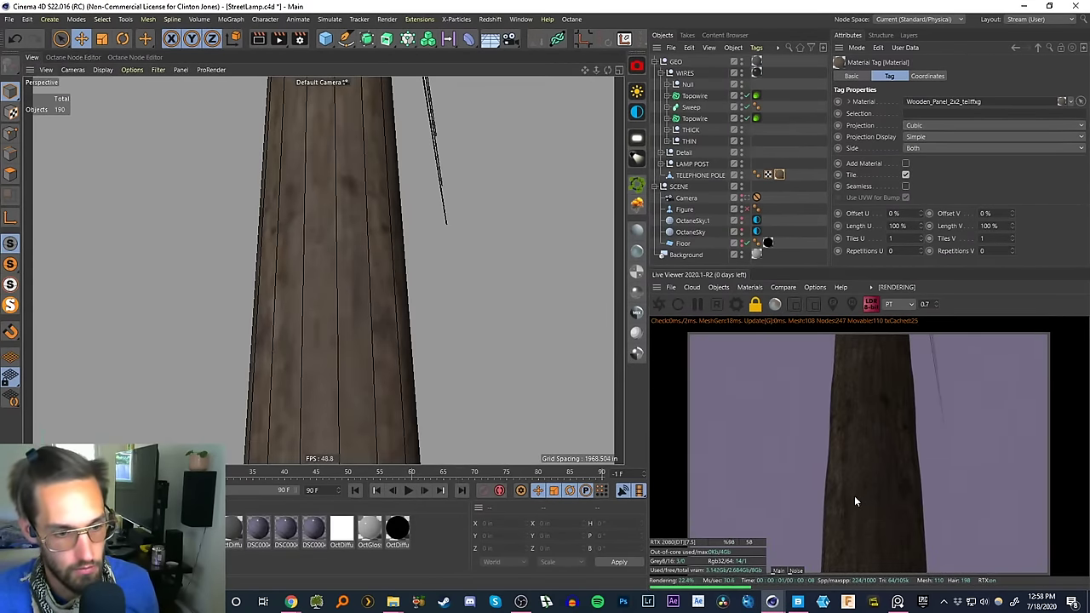
scroll(374, 340, up, 2)
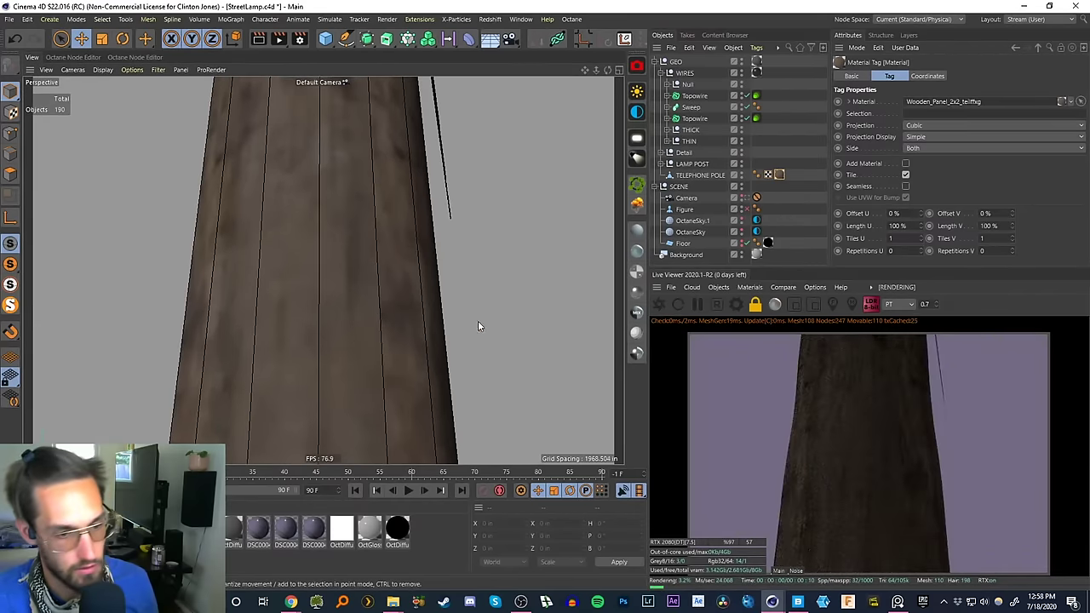
alt+drag(361, 331, 223, 351)
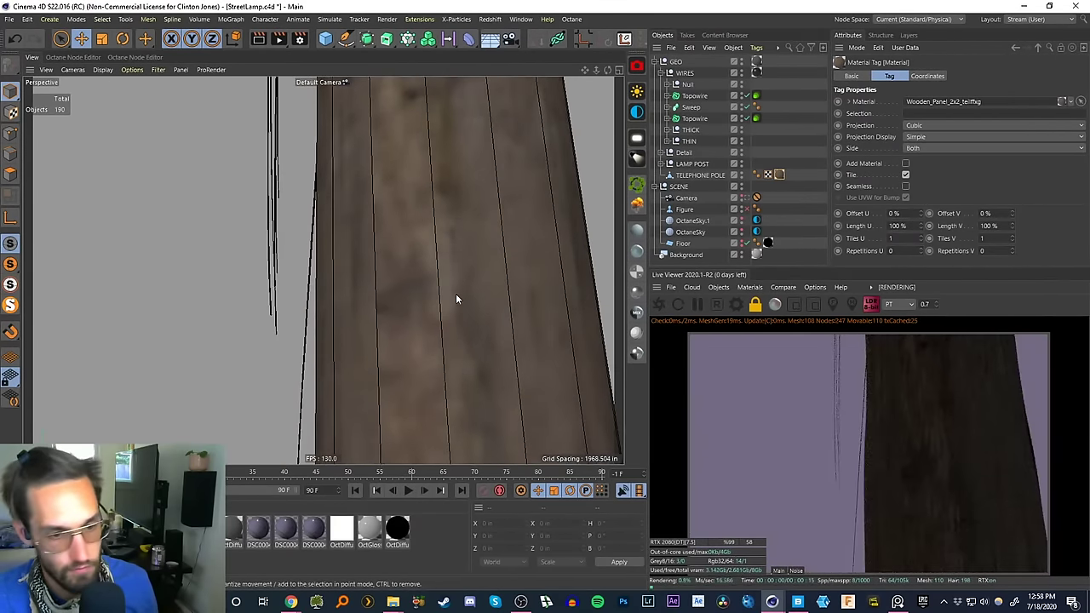
alt+drag(456, 252, 406, 354)
alt+drag(431, 286, 380, 289)
scroll(383, 331, down, 3)
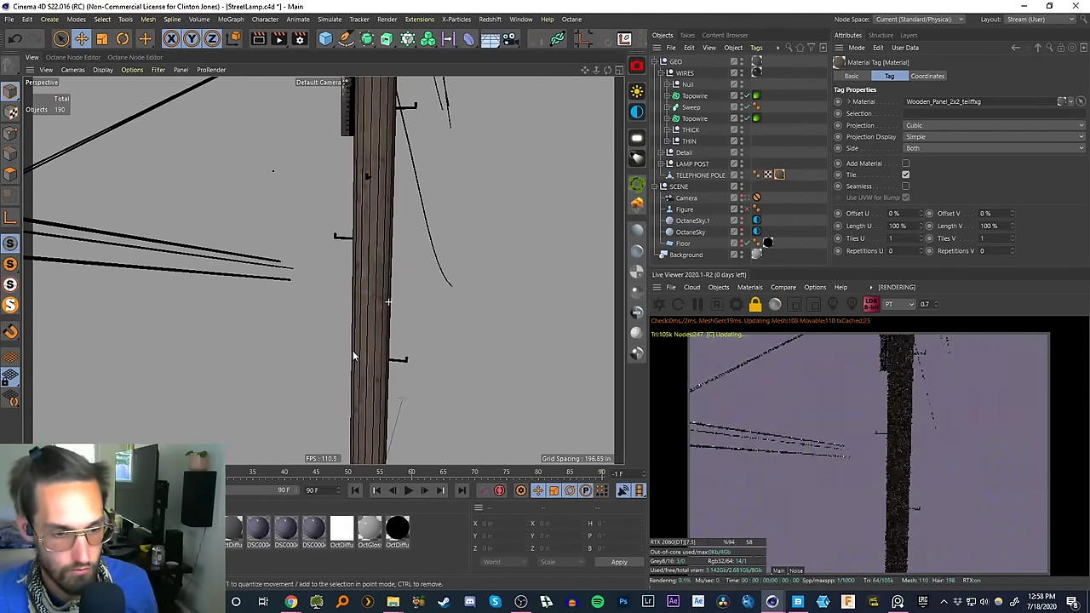
alt+right_drag(359, 246, 404, 177)
alt+middle_drag(399, 196, 326, 457)
alt+drag(356, 285, 331, 363)
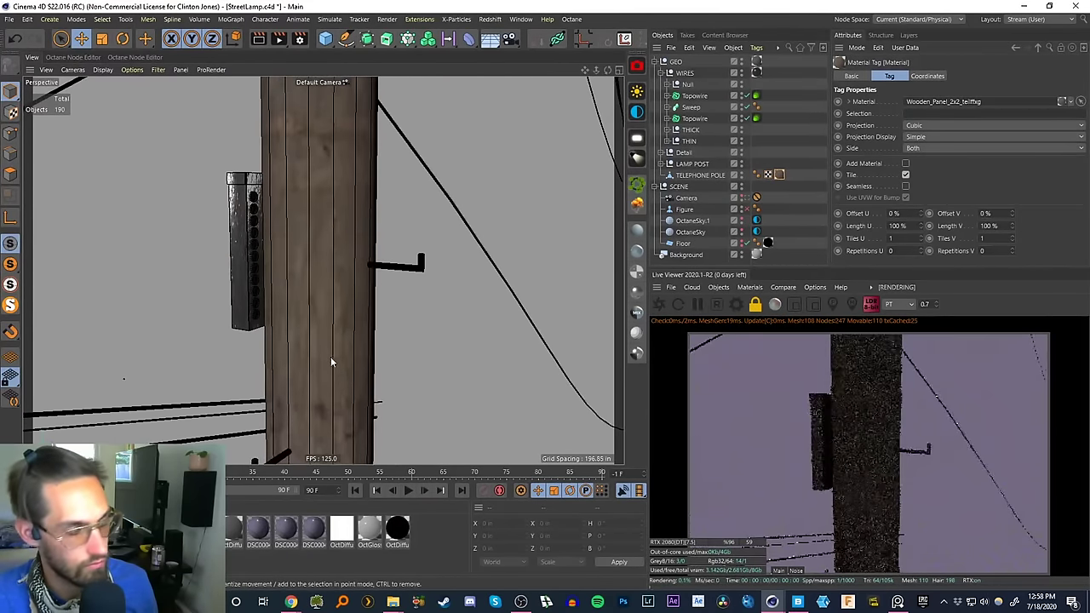
alt+drag(336, 307, 357, 285)
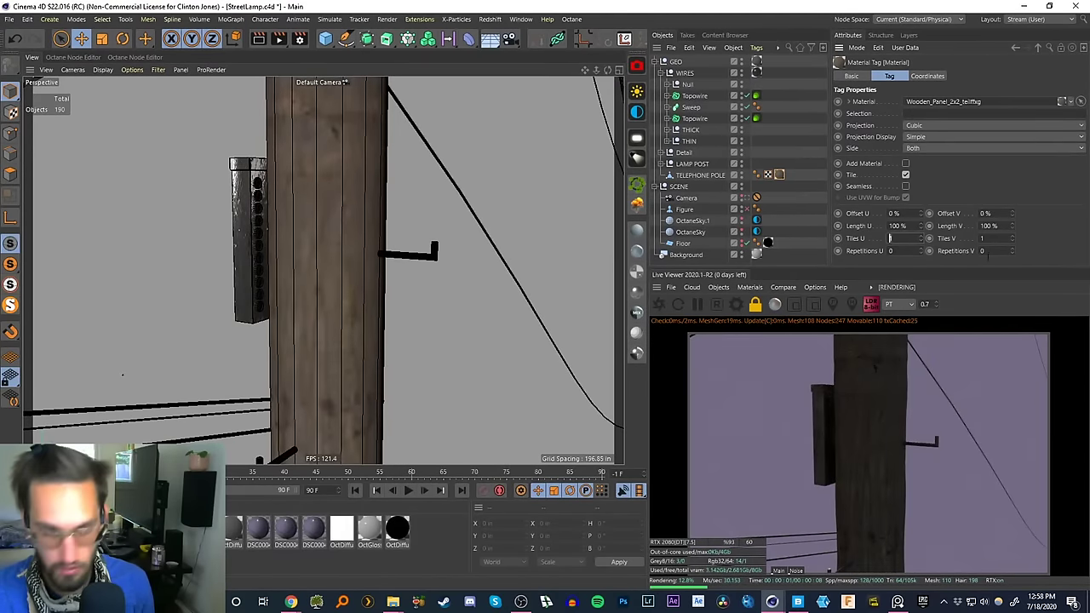
- Set the wood material tag's tiling to 2 in both U and V
text(2)
key(Tab)
text(2)
key(Return)
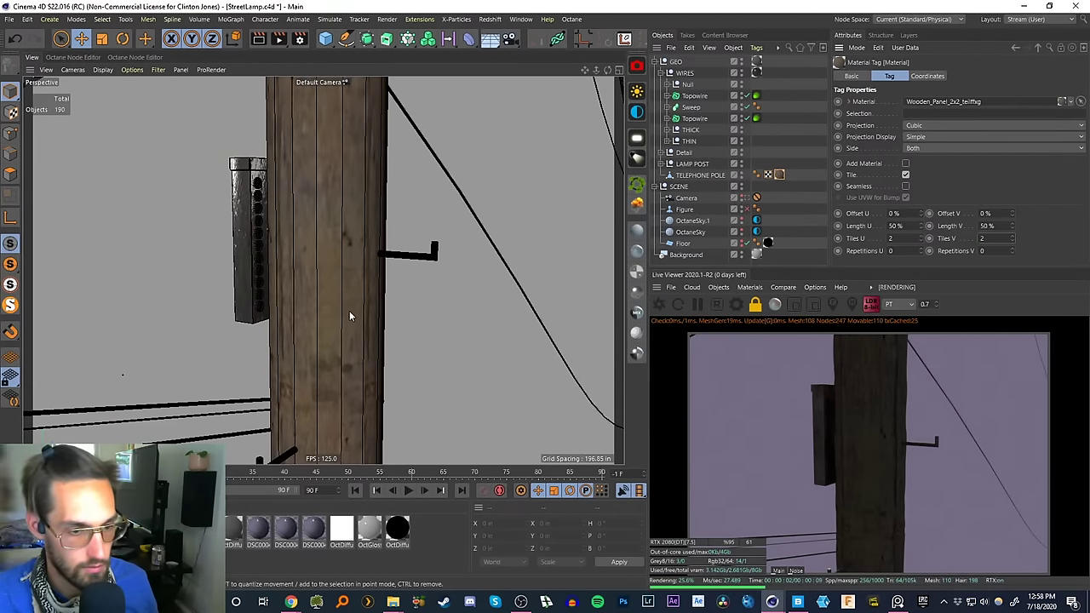
- Set the wood material tag's tiling to 1.5 in both U and V, and look through the scene's Camera
alt+drag(349, 316, 345, 280)
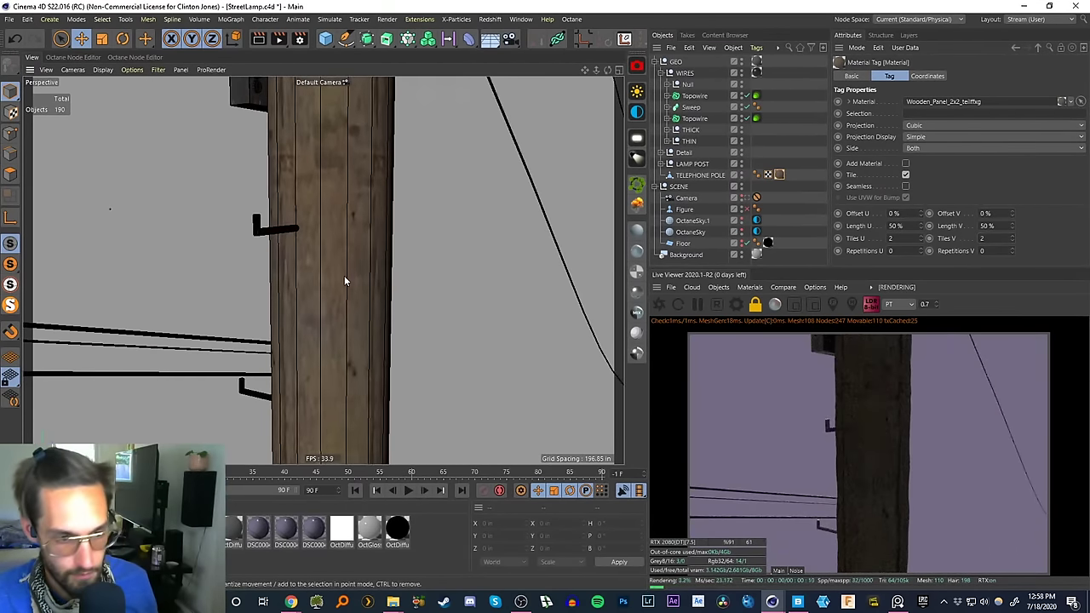
alt+right_drag(330, 282, 310, 385)
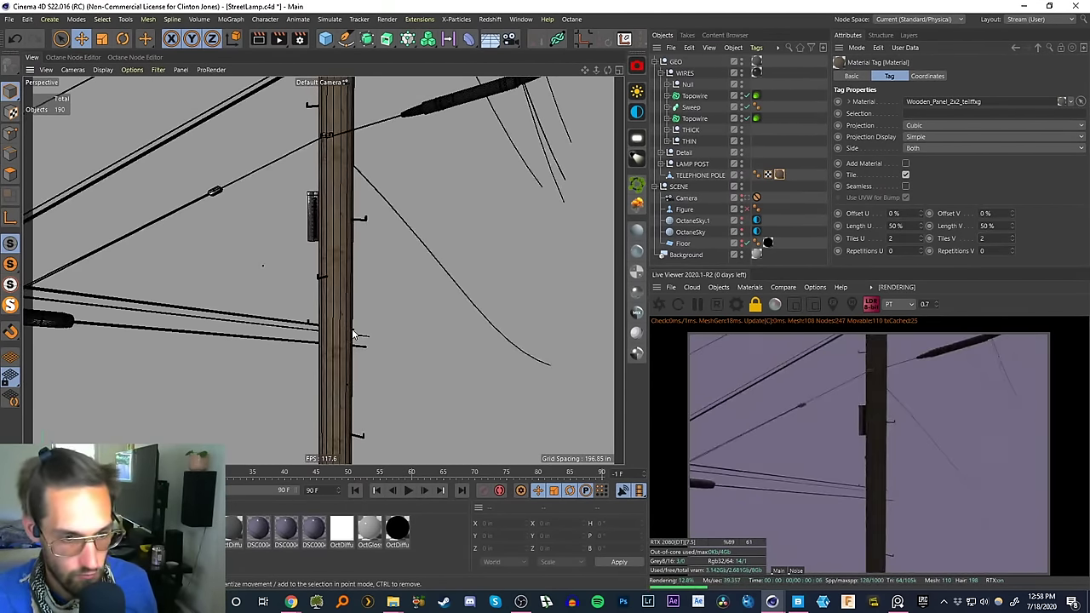
alt+drag(353, 334, 365, 158)
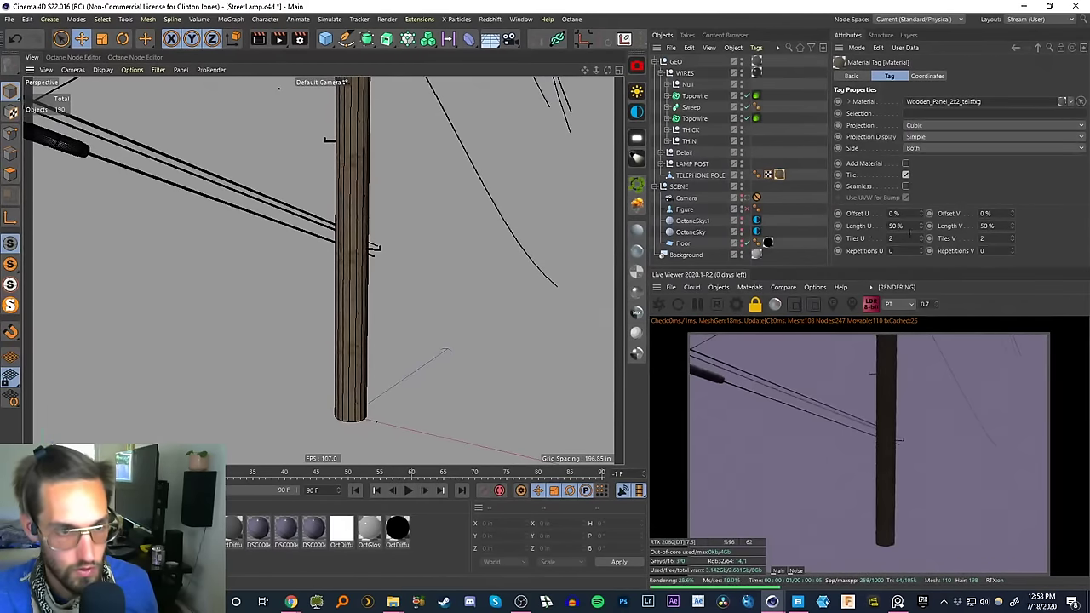
double_click(890, 239)
text(1.5)
key(Return)
key(Tab)
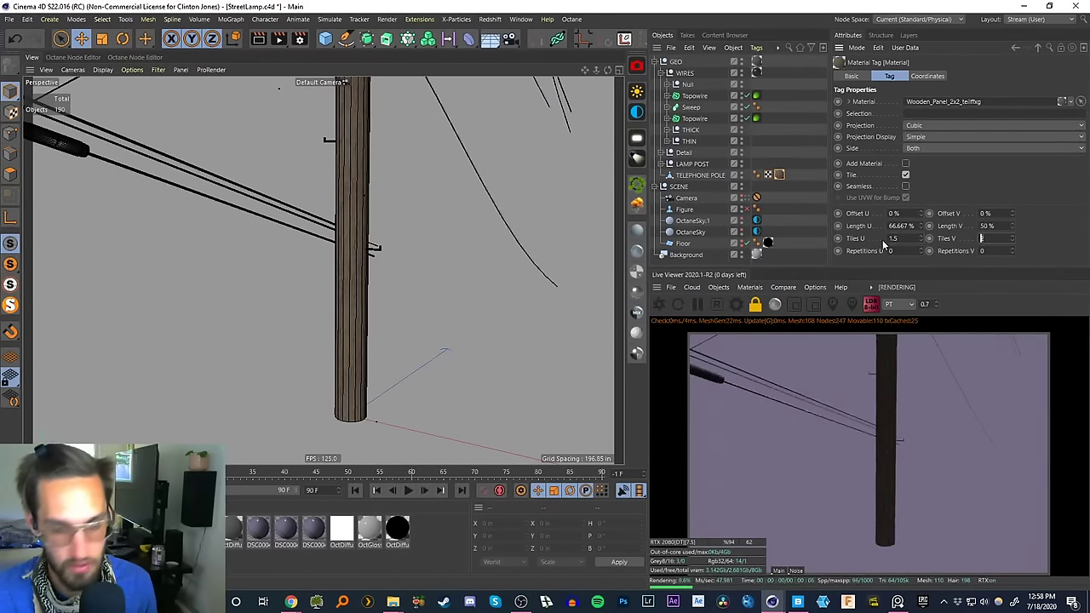
text(1.5)
key(Return)
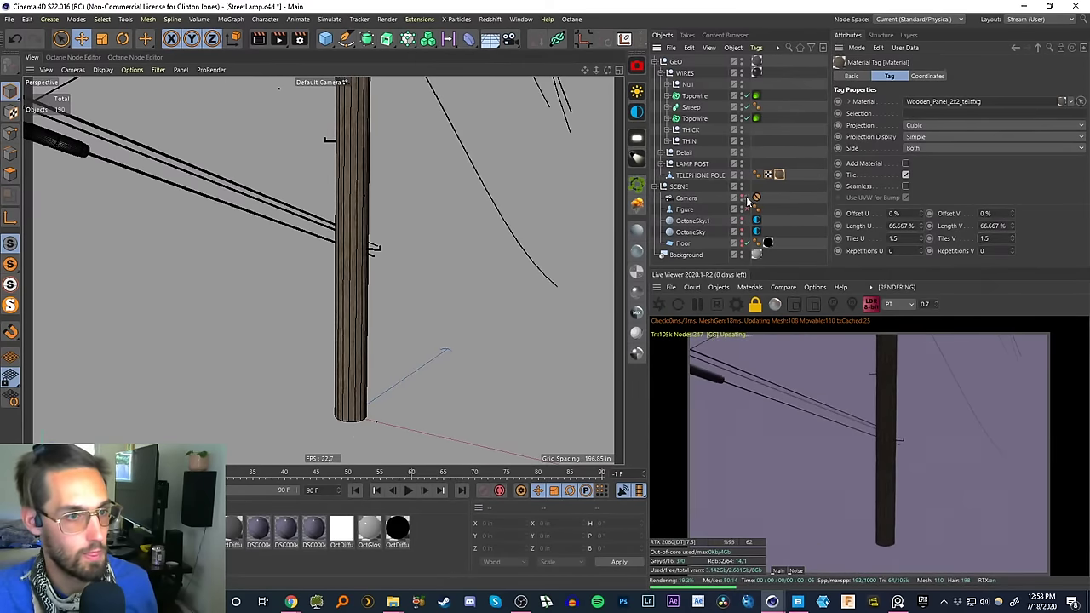
click(754, 198)
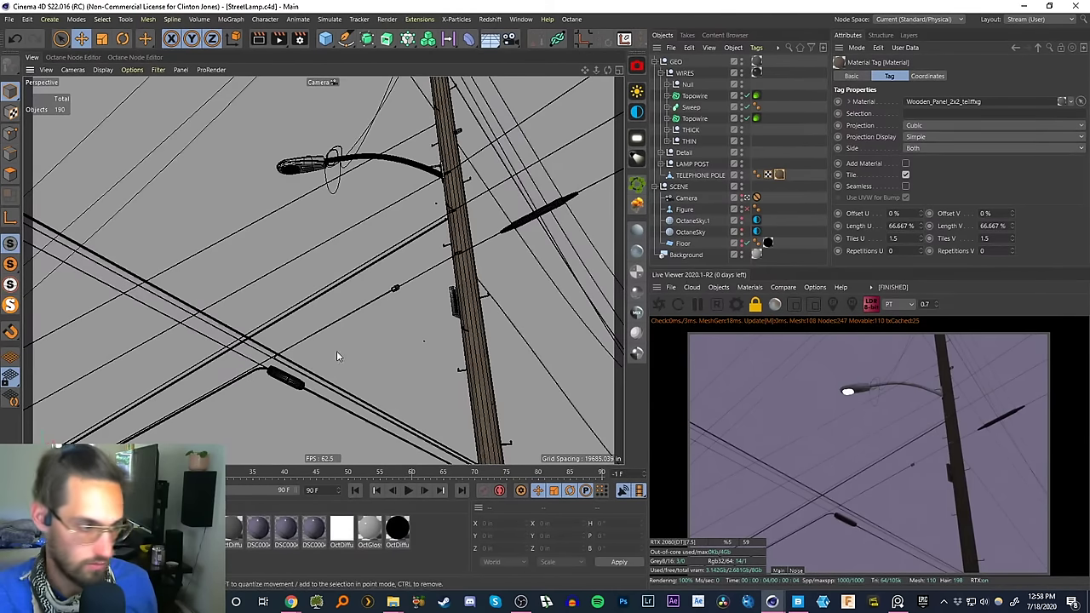
- Open the C_Iron_Corroded_Stained material's node graph and bring its Gradient and albedo image nodes into close view
double_click(205, 530)
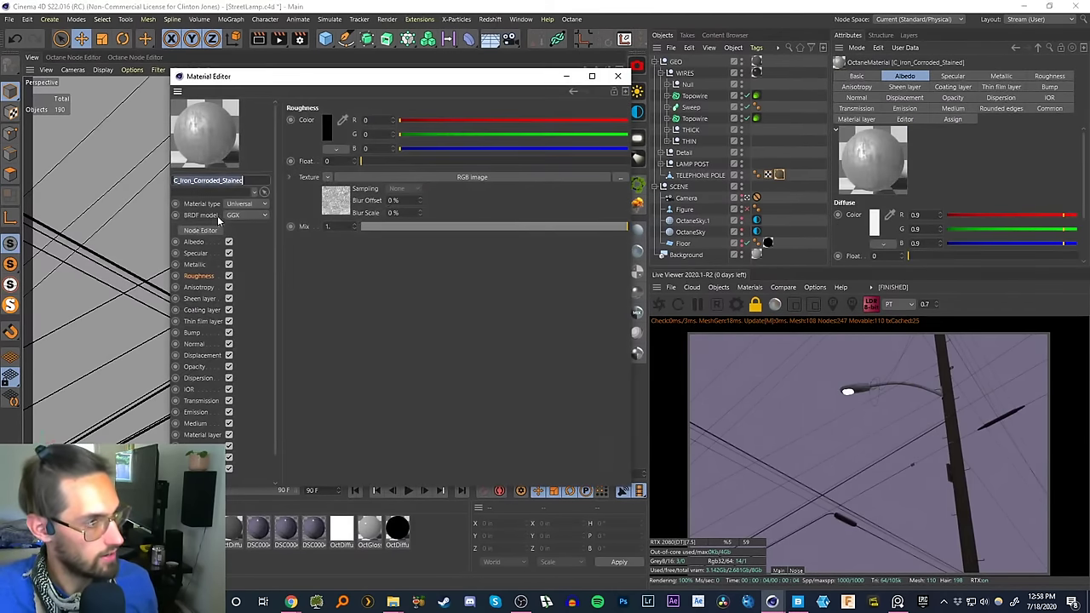
click(201, 230)
click(618, 76)
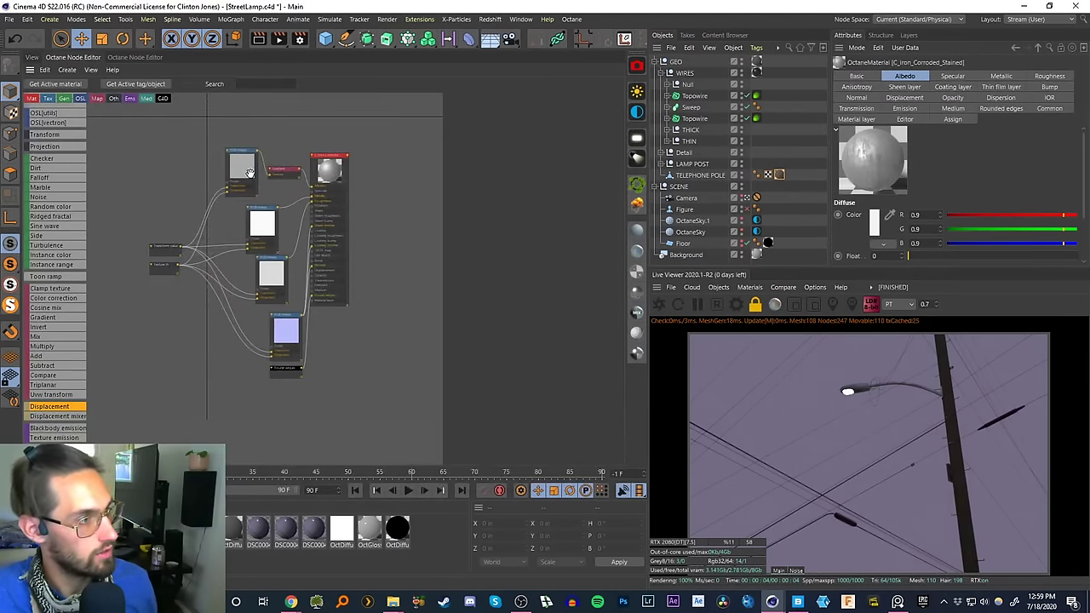
click(285, 169)
middle_drag(276, 138, 285, 169)
scroll(284, 169, up, 5)
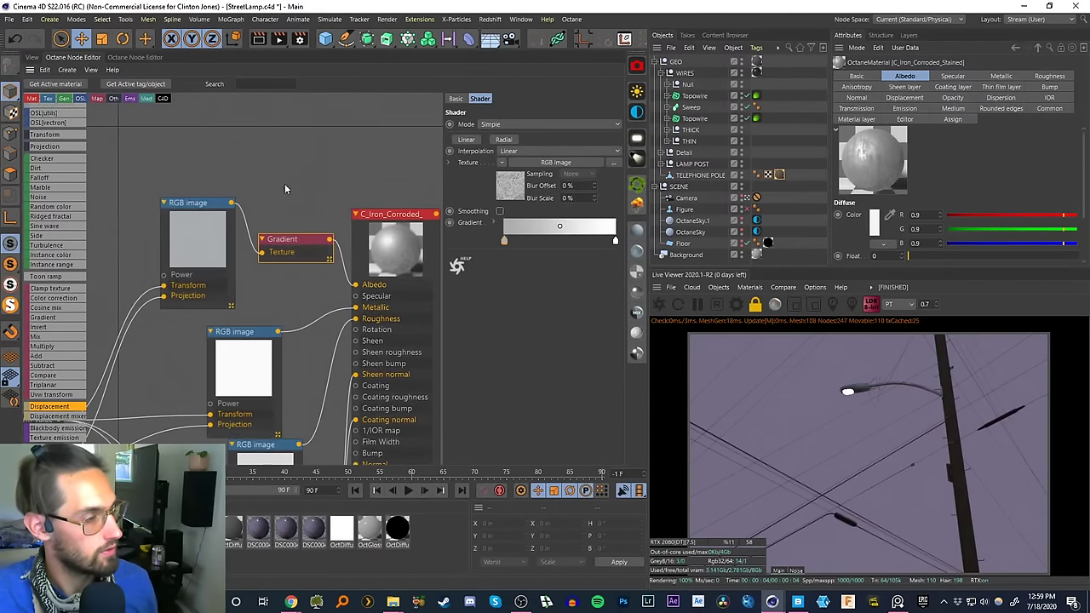
- Spread the albedo RGB image, Gradient and C_Iron_Corroded_Stained material nodes apart to make room in the graph
drag(383, 254, 498, 245)
scroll(307, 185, down, 2)
middle_drag(334, 177, 293, 170)
drag(201, 225, 171, 201)
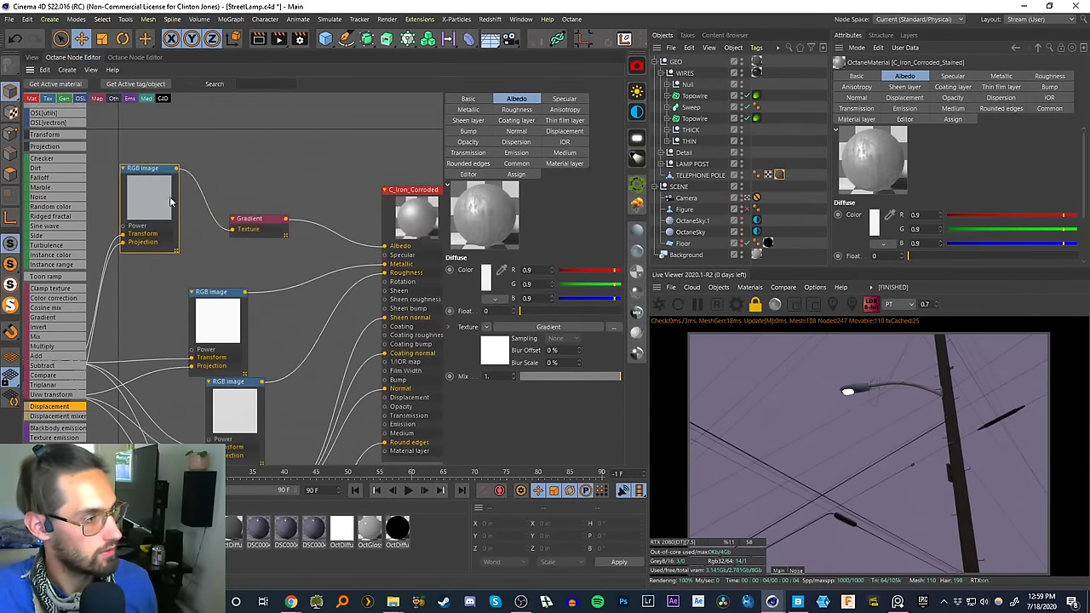
drag(261, 224, 253, 193)
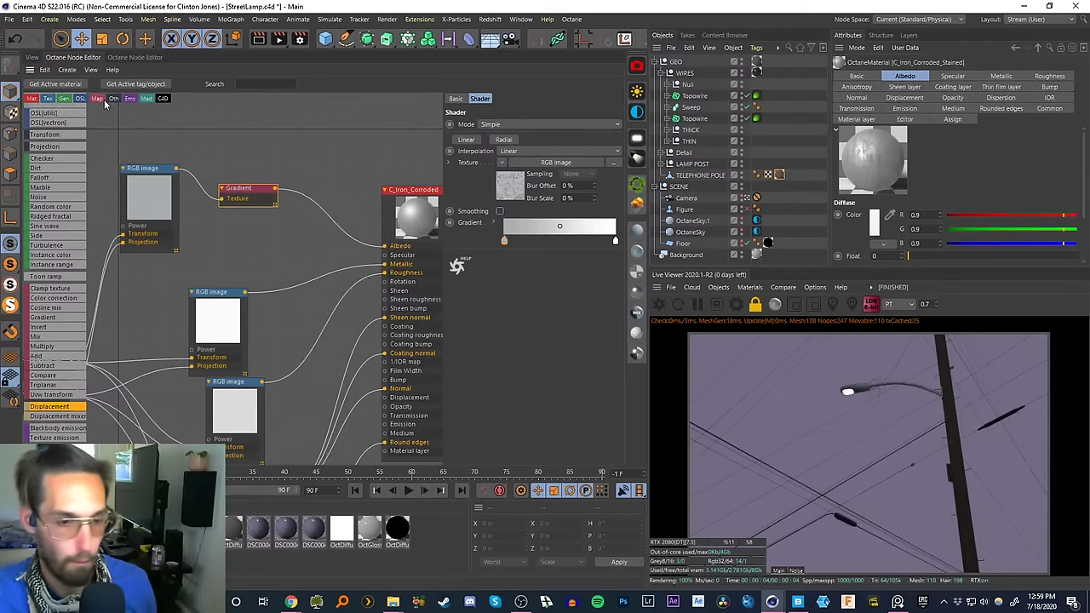
- Set the telephone pole wood material tag's tiling to 0.5 in both U and V
click(779, 173)
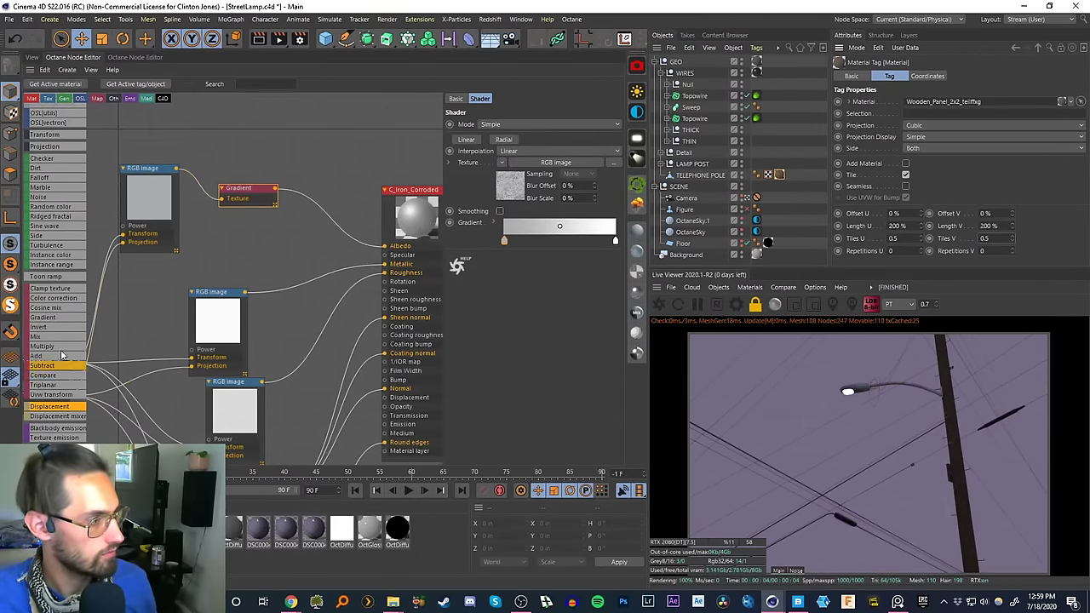
- Insert a Color Correction node between the Gradient and the iron material's Albedo input, and set its brightness to 0.5
click(62, 300)
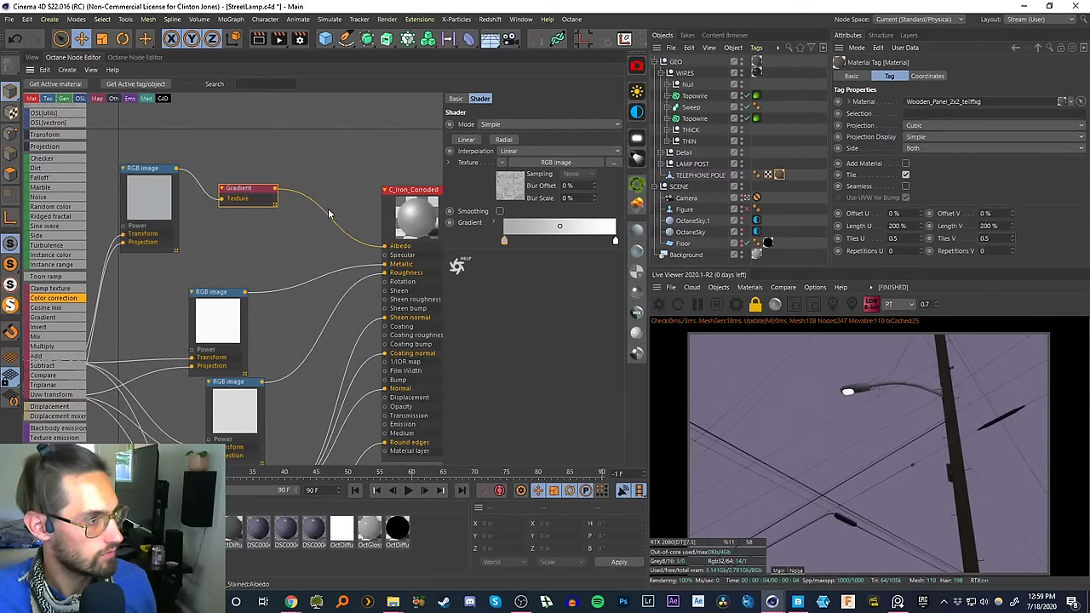
drag(327, 209, 346, 128)
drag(275, 188, 384, 245)
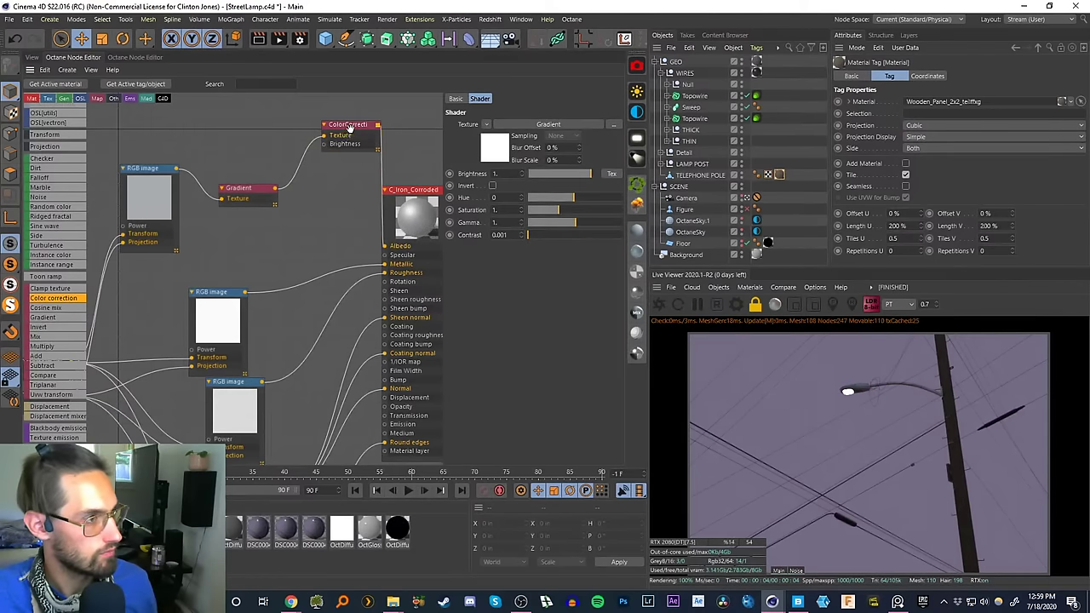
drag(349, 125, 328, 196)
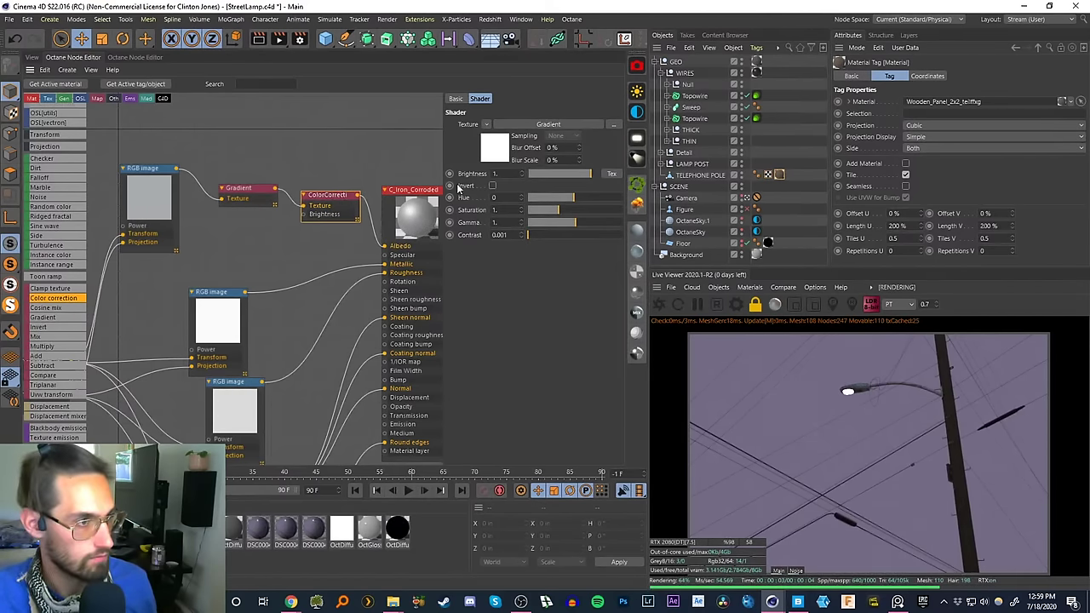
text(0.5)
key(Return)
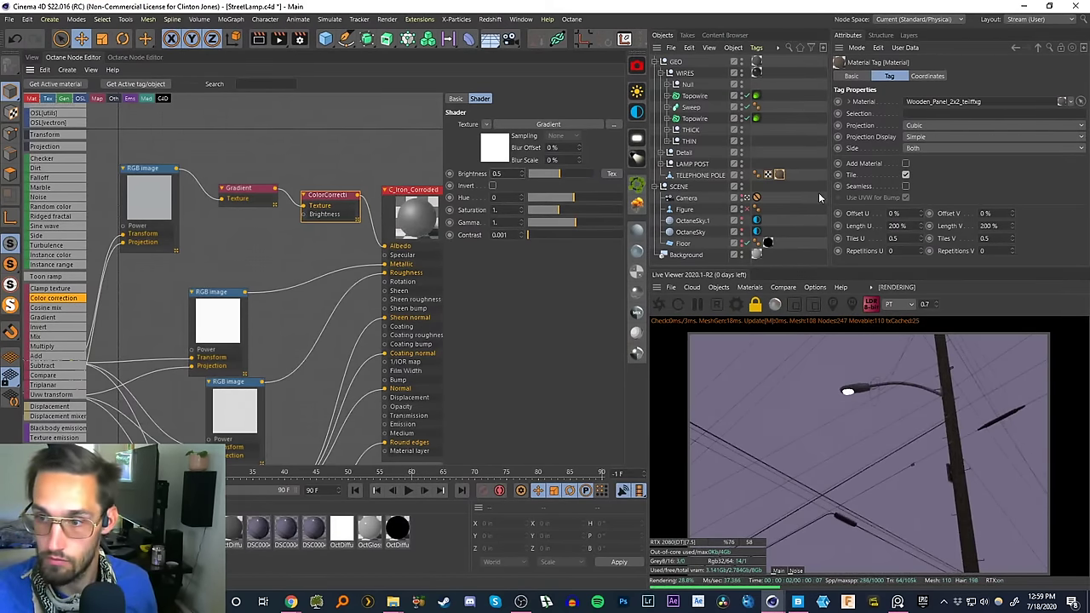
- Bring up the dusk reference photo and compare its street lamp, wooden pole and wires with the live render
click(896, 601)
right_drag(920, 236, 837, 196)
scroll(837, 195, down, 3)
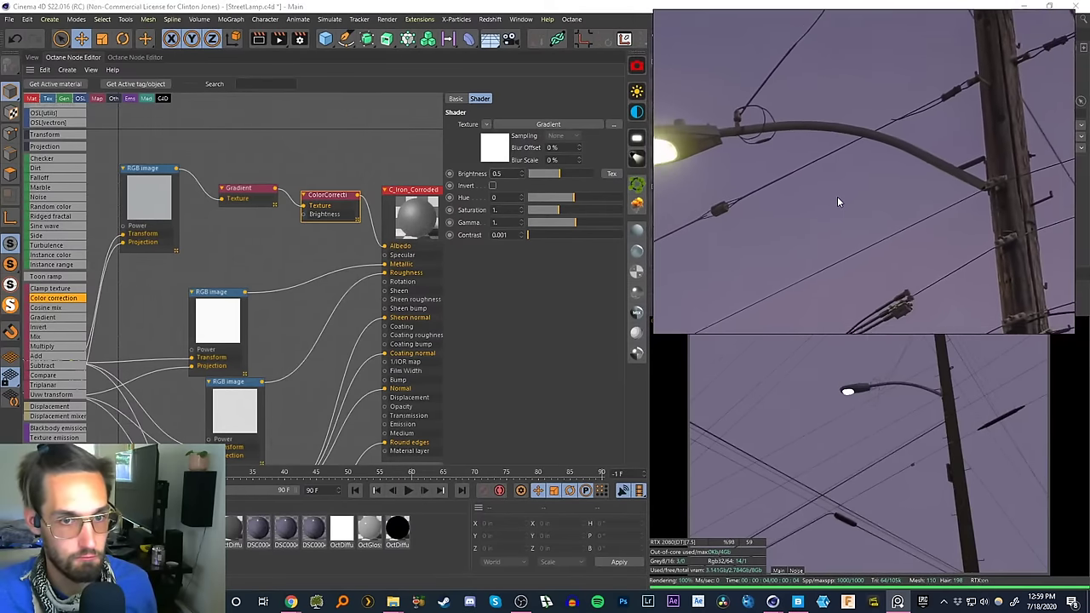
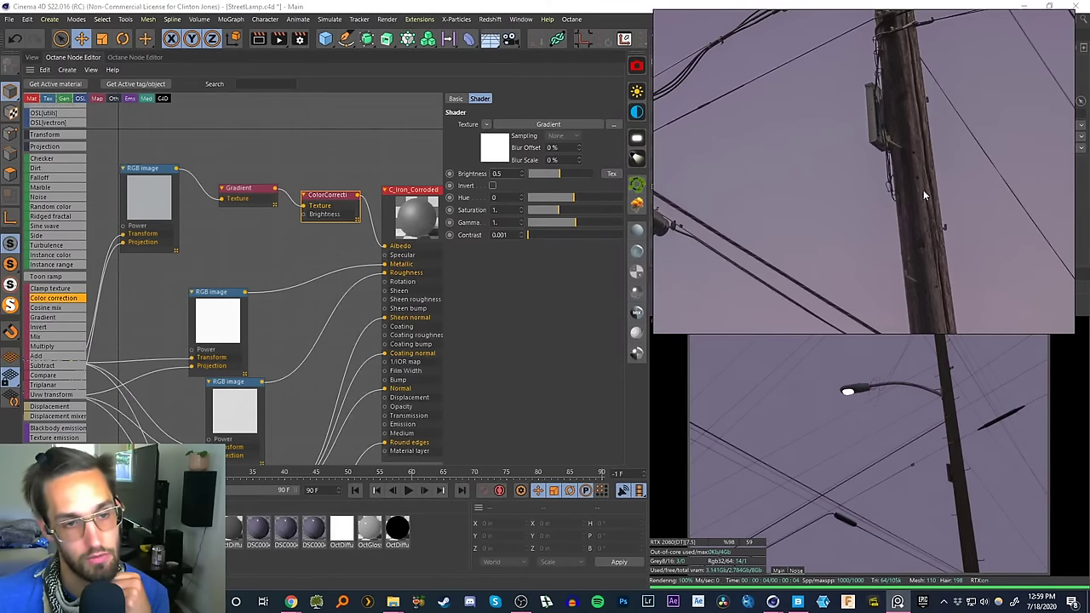
middle_drag(936, 270, 946, 239)
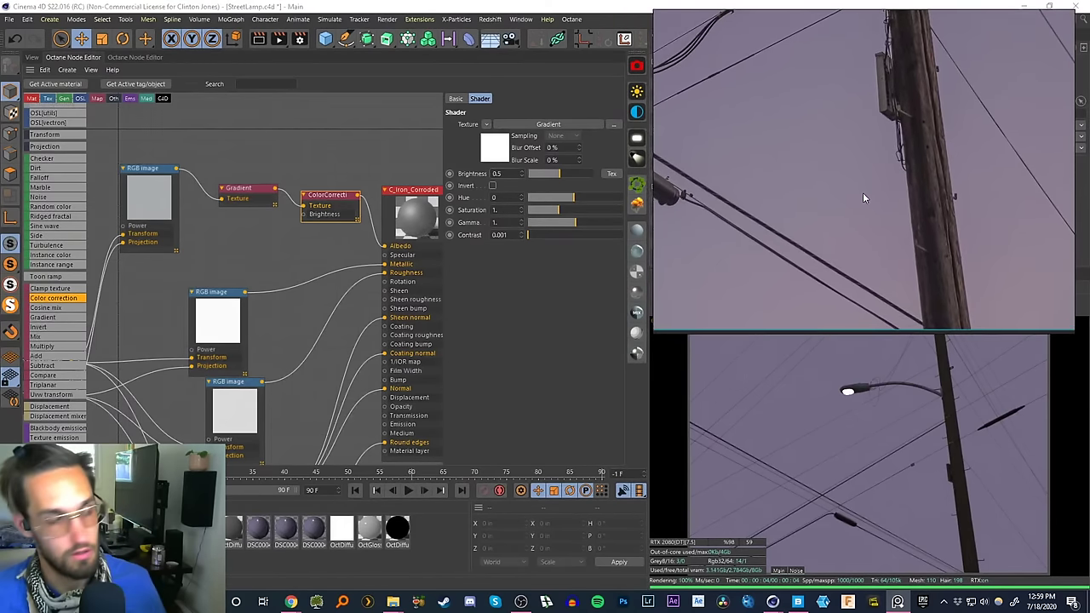
click(520, 18)
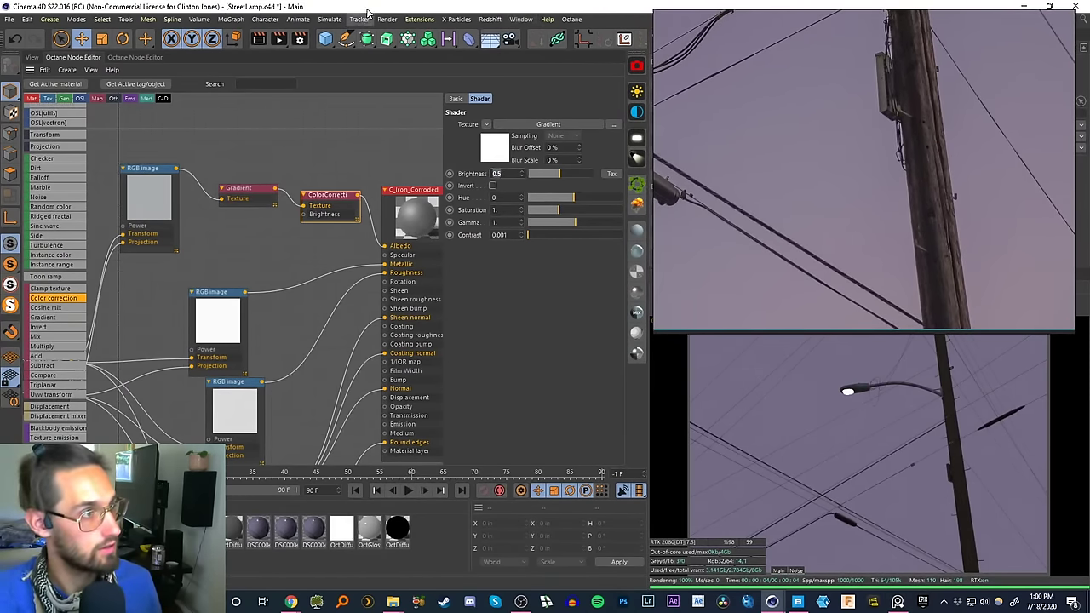
click(372, 160)
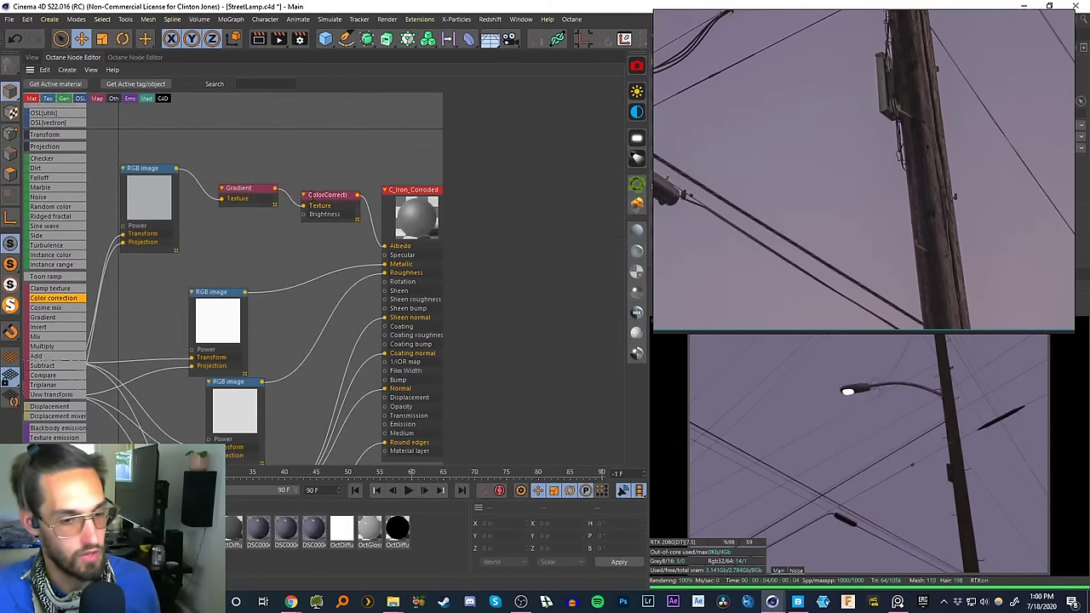
- Examine the night reference photo of the bright light, dark sky and lit wires and pole among the reference images
right_drag(795, 186, 1089, 311)
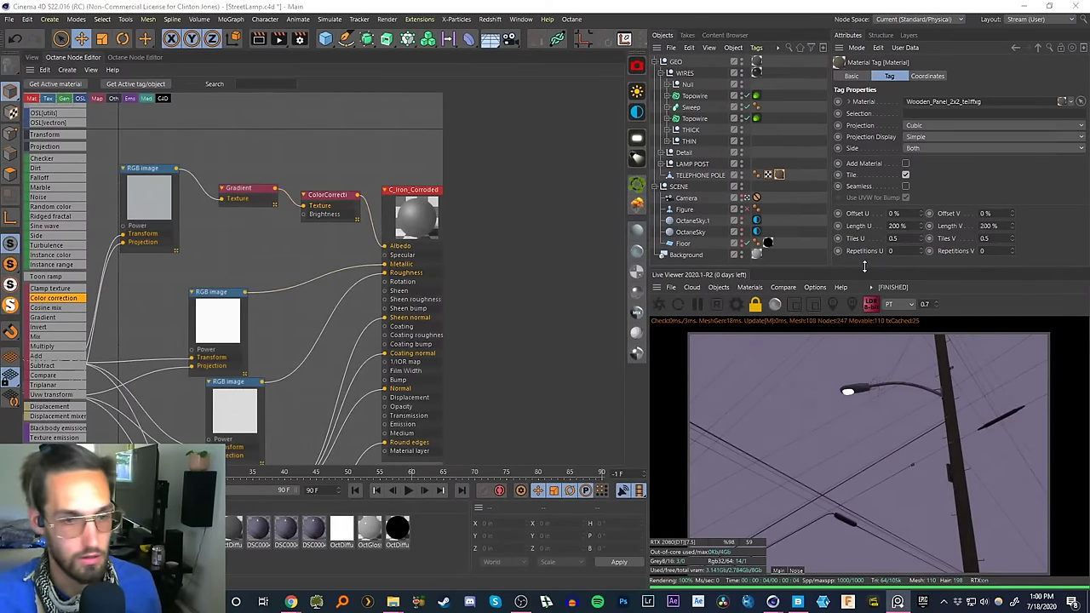
right_drag(1089, 275, 532, 279)
scroll(531, 279, down, 3)
middle_drag(607, 281, 706, 381)
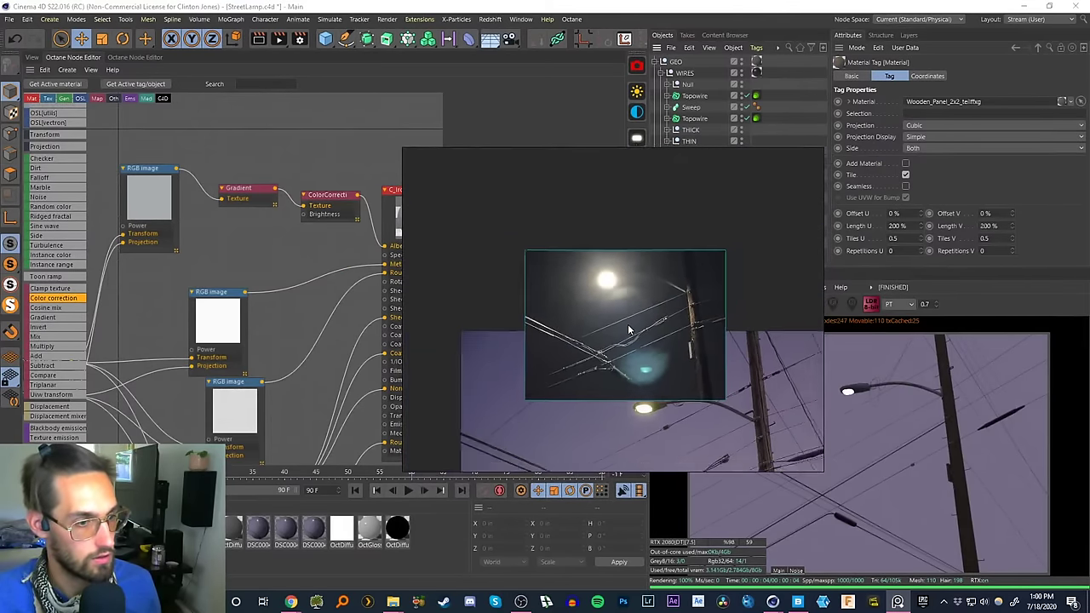
scroll(629, 329, up, 6)
scroll(613, 340, down, 1)
drag(601, 364, 592, 356)
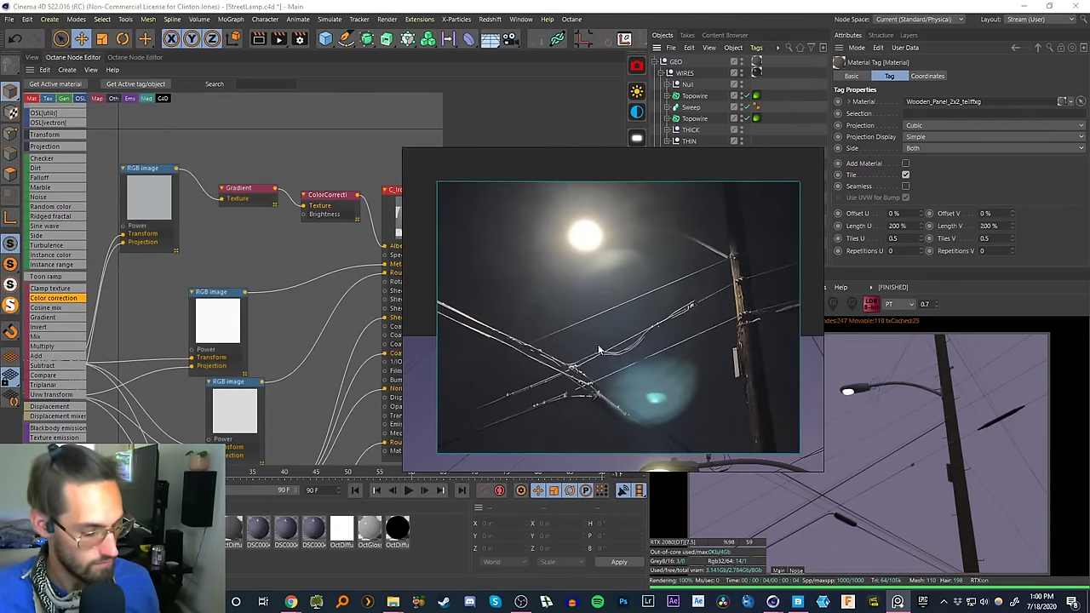
drag(623, 313, 1089, 128)
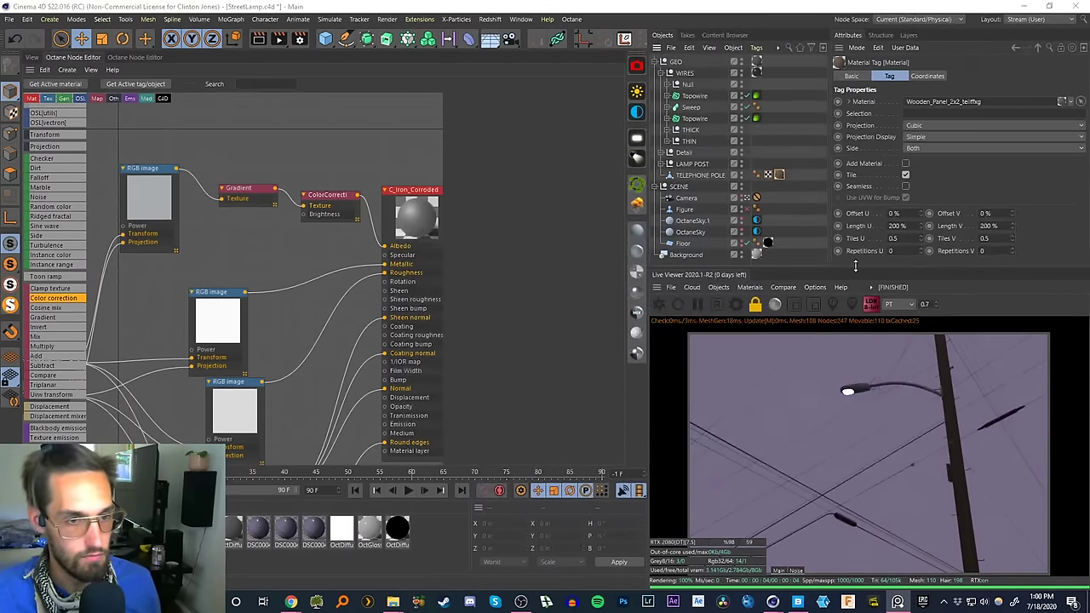
- Enlarge the live render to 0.8 scale and delete the OctaneSky.1 object from the scene
drag(855, 266, 855, 216)
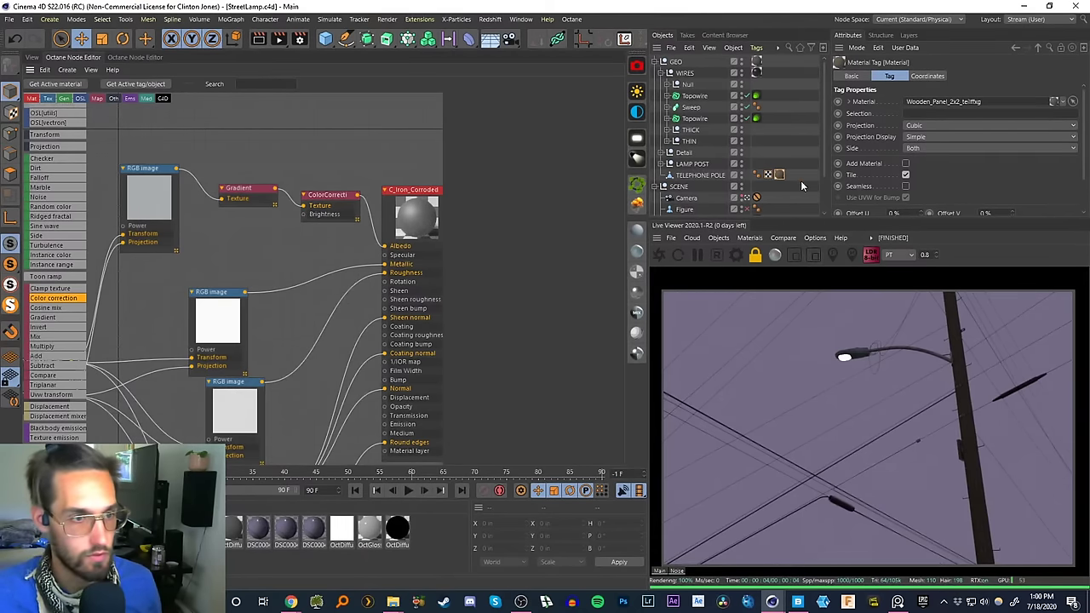
scroll(766, 171, down, 2)
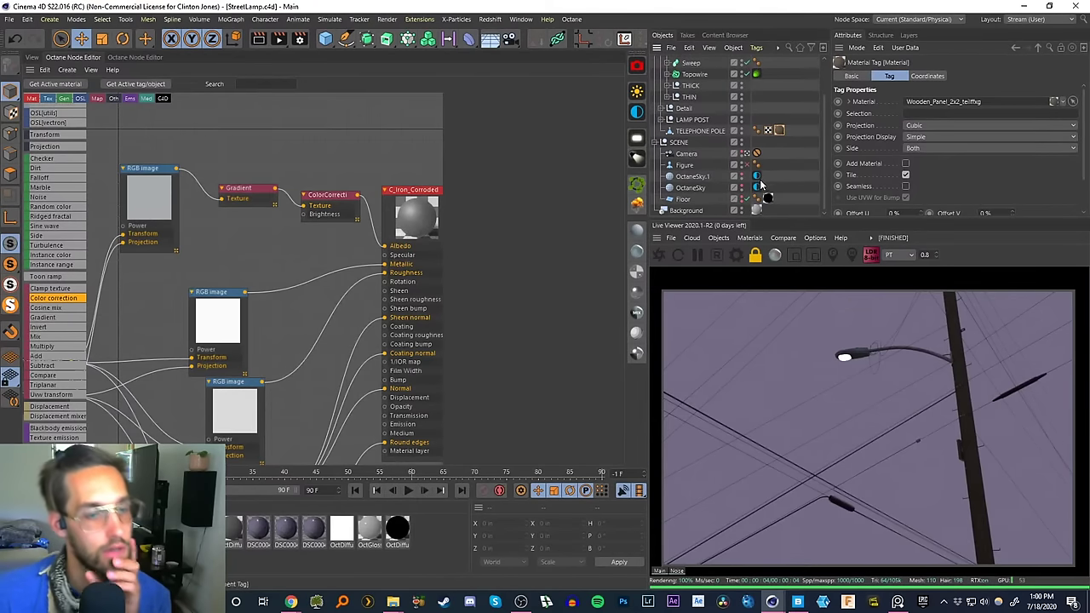
click(692, 189)
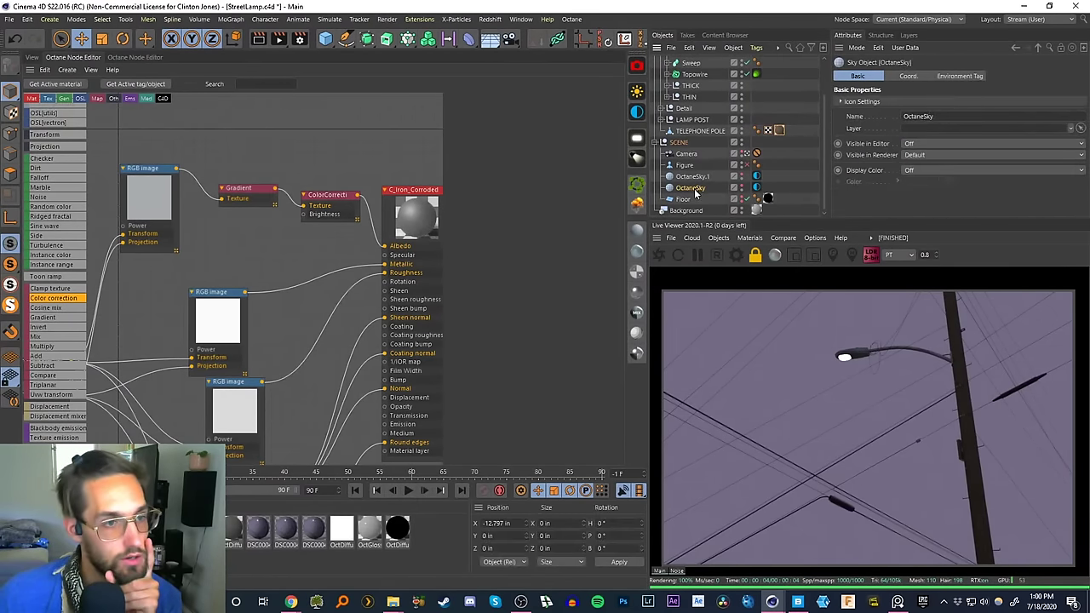
key(Delete)
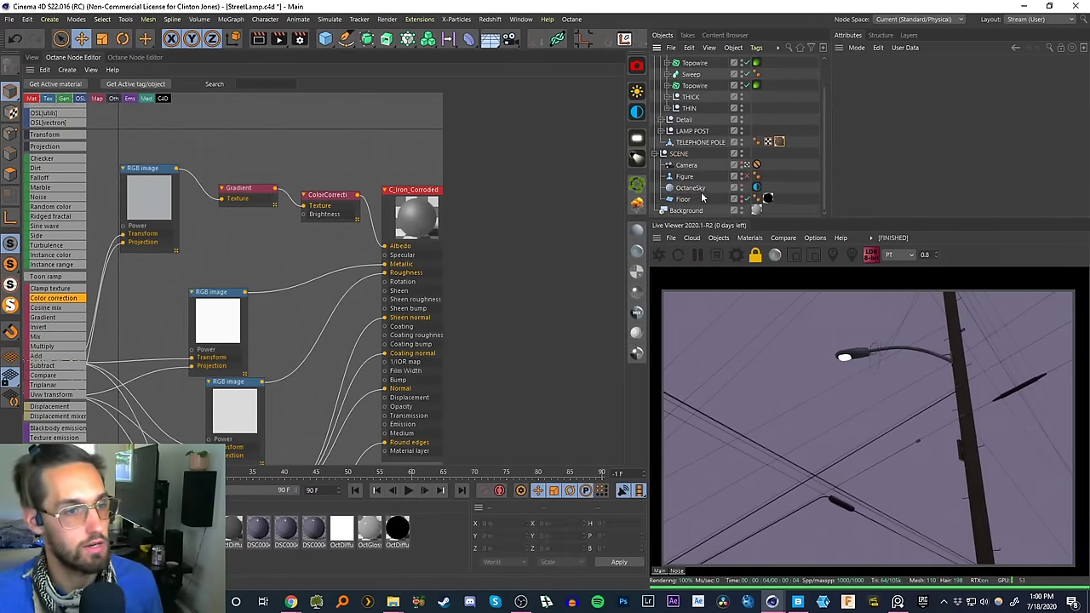
- Switch the OctaneSky environment texture to an RGB spectrum and sample a dark night color of R 0.015209, G 0.015996, B 0.020289
click(693, 189)
click(757, 187)
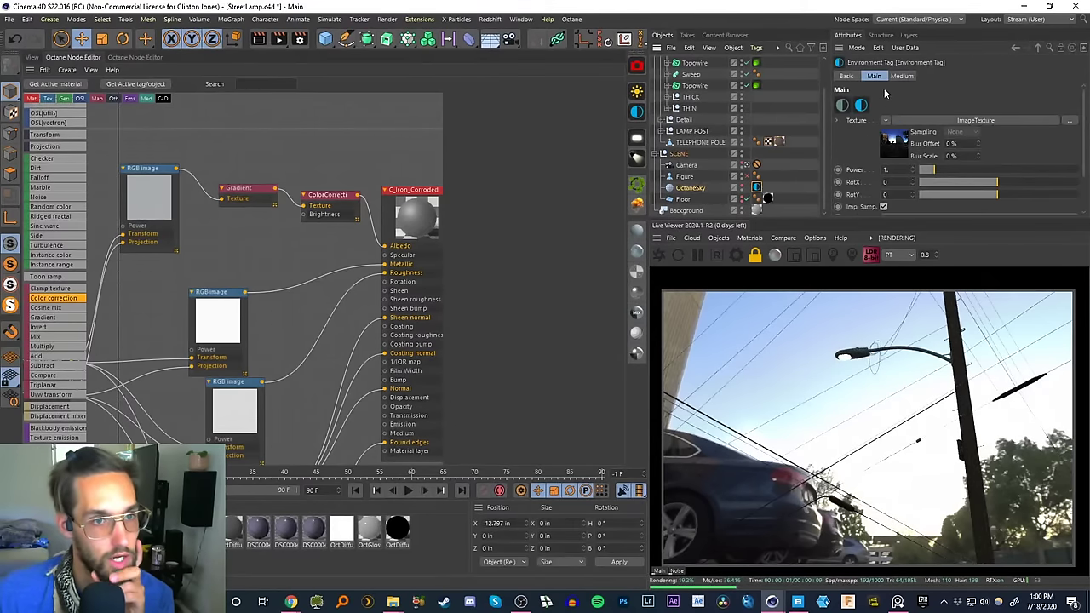
click(842, 105)
click(896, 144)
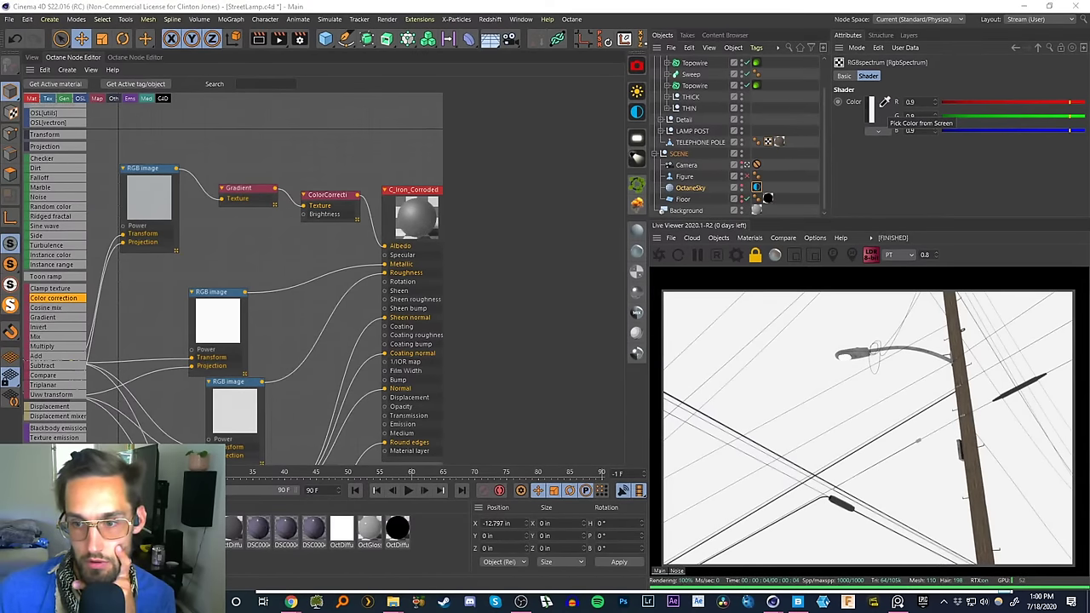
click(884, 102)
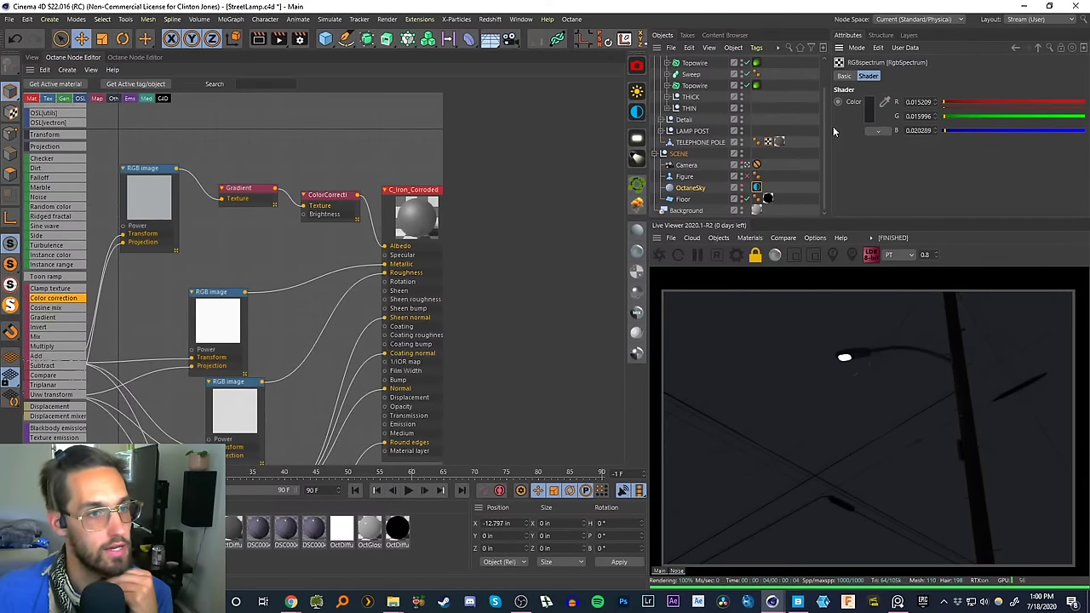
- Compare the darkened live render with the night reference photo
scroll(803, 82, up, 2)
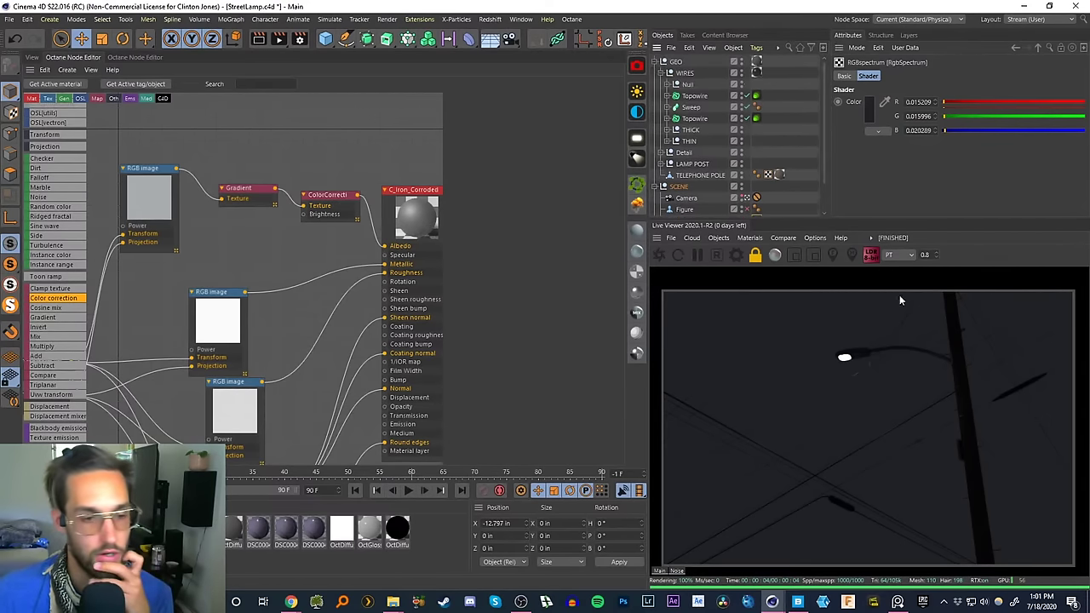
key(alt+Tab)
right_drag(905, 355, 838, 408)
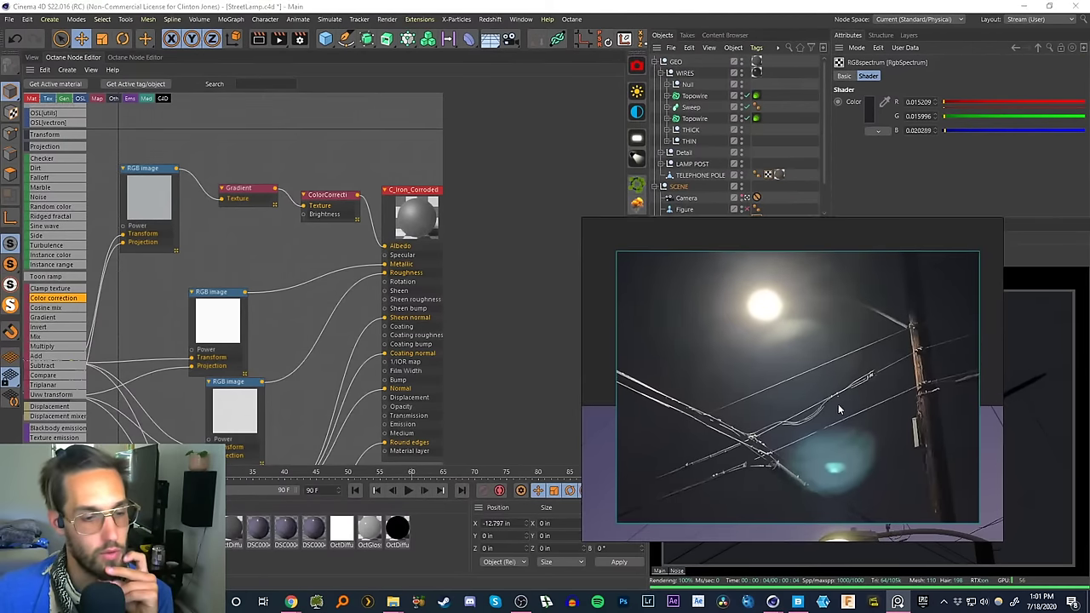
key(alt+Tab)
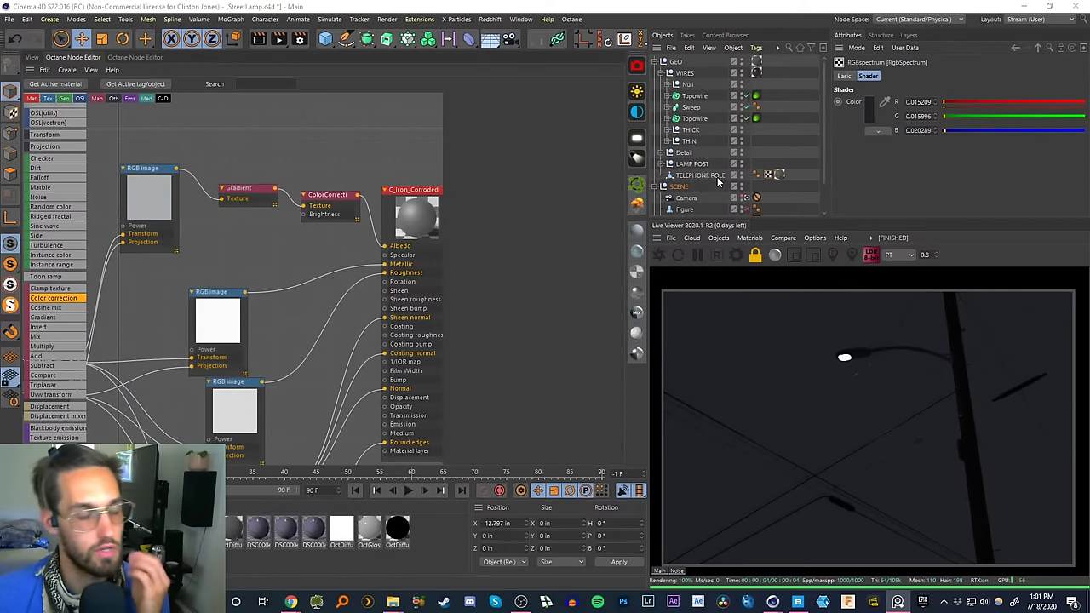
- Leave the scene Camera to inspect the lamp, pole and wires from other angles in the perspective view, and return to the Camera
click(33, 58)
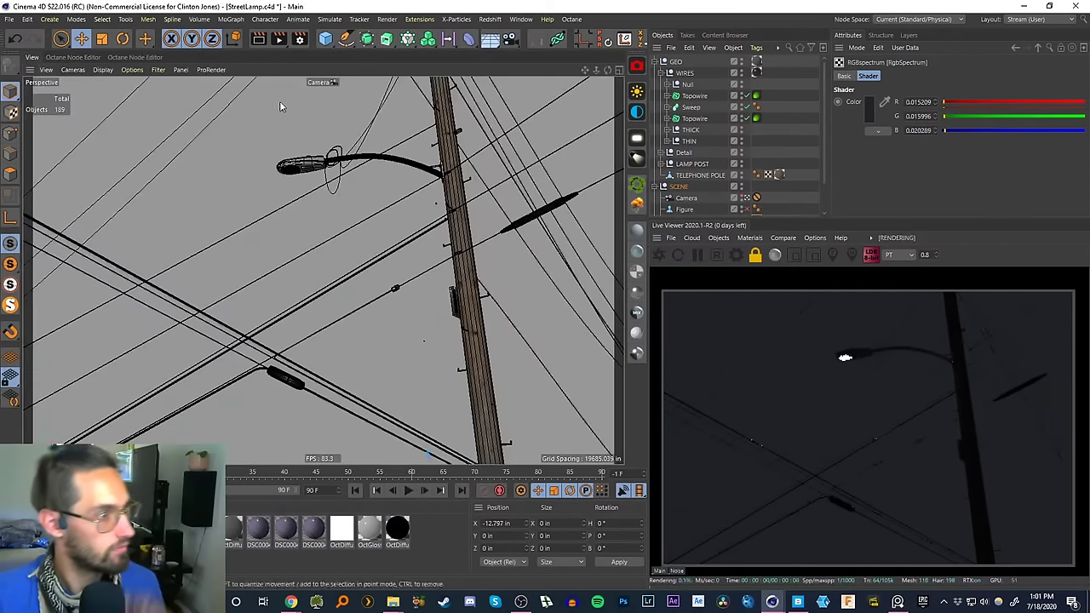
drag(824, 156, 822, 201)
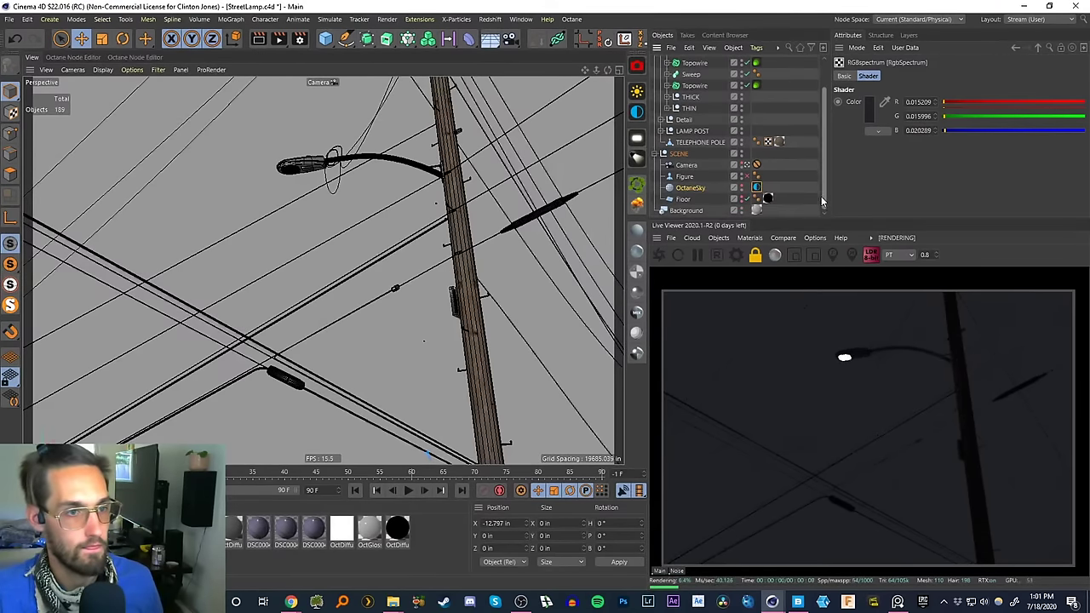
click(746, 165)
alt+middle_drag(308, 267, 284, 232)
alt+drag(285, 232, 328, 260)
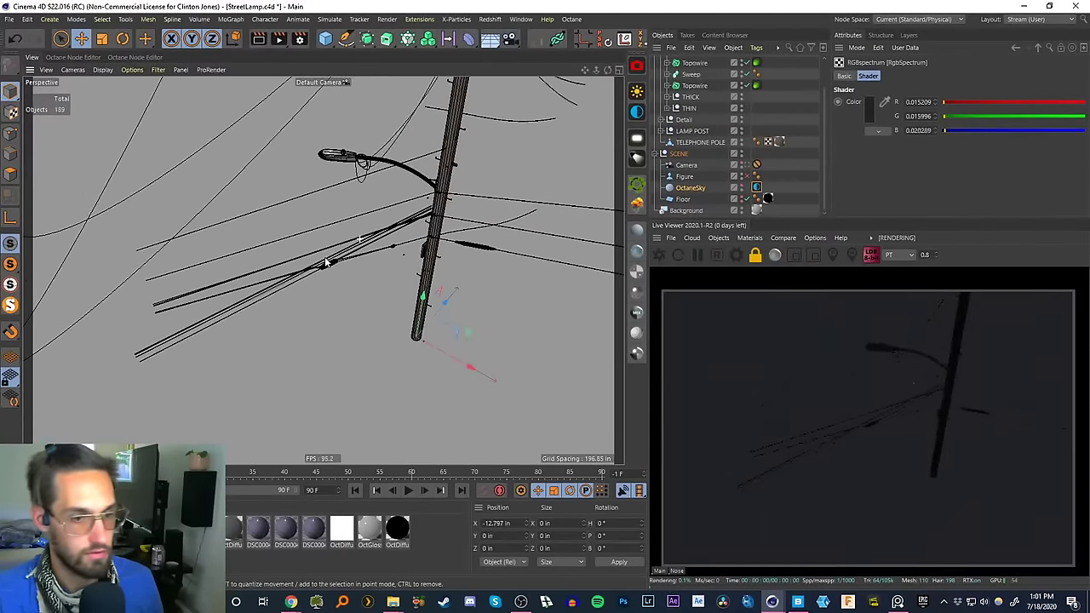
alt+right_drag(332, 260, 344, 220)
alt+drag(345, 220, 605, 143)
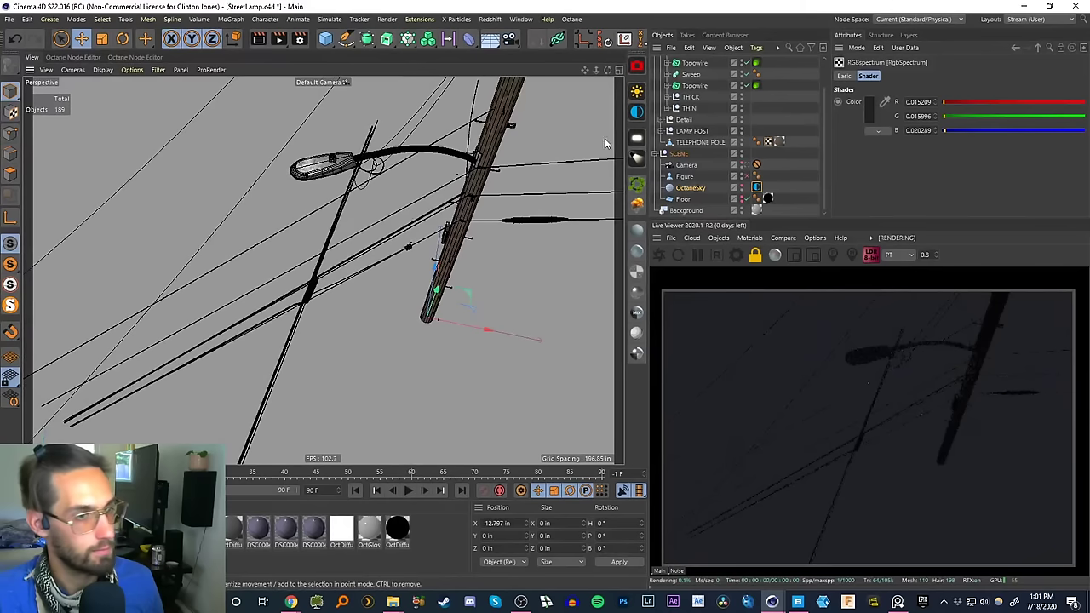
click(746, 165)
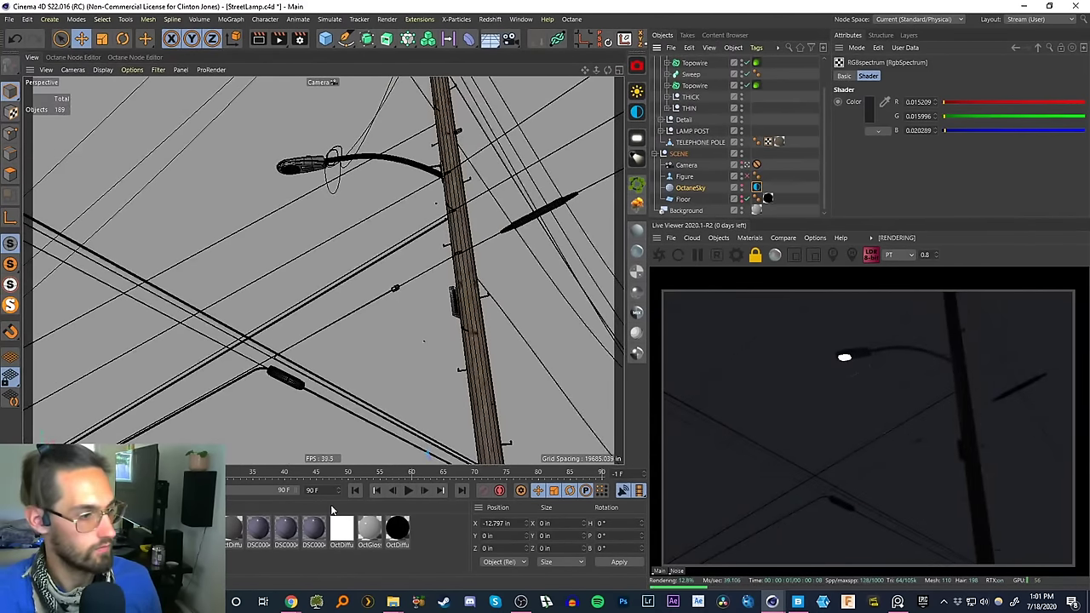
- Set the power of the blackbody emission in the OctDiffuse2 lamp material to 1000
double_click(768, 198)
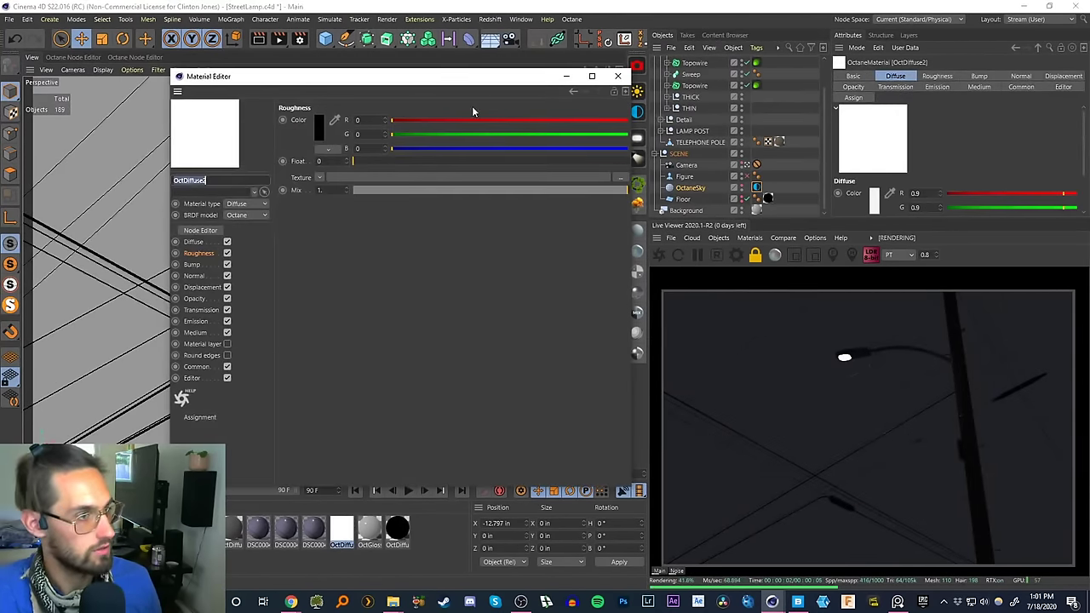
click(618, 76)
drag(885, 218, 884, 235)
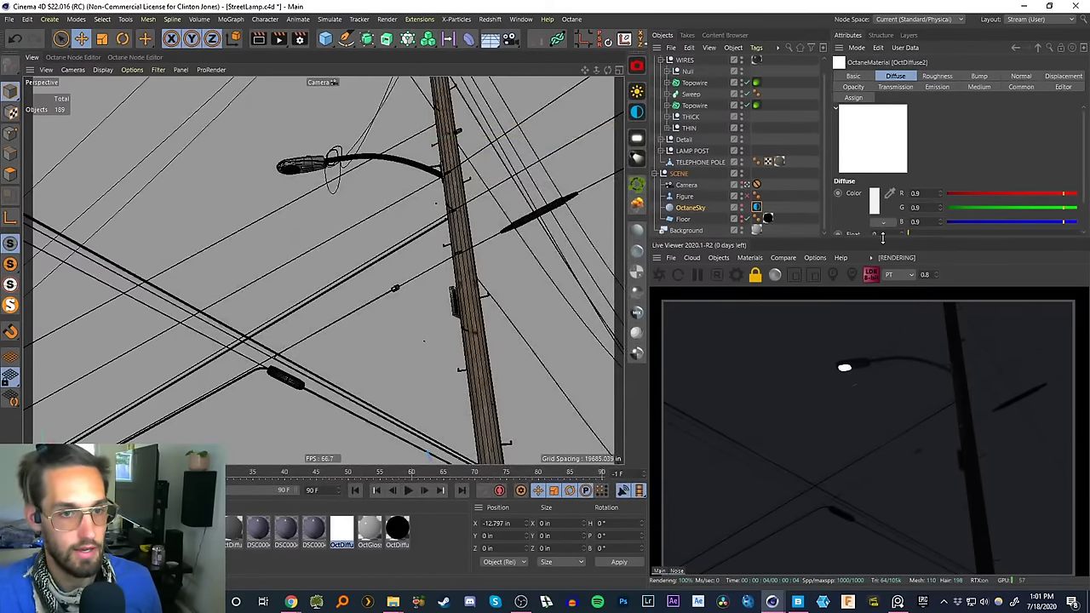
click(979, 88)
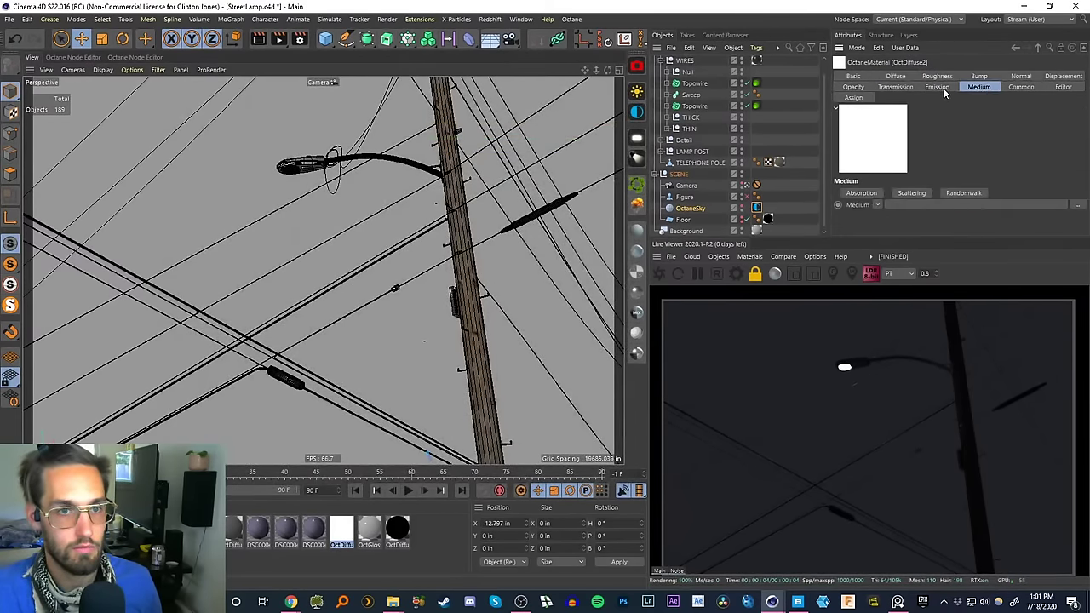
click(943, 88)
click(889, 221)
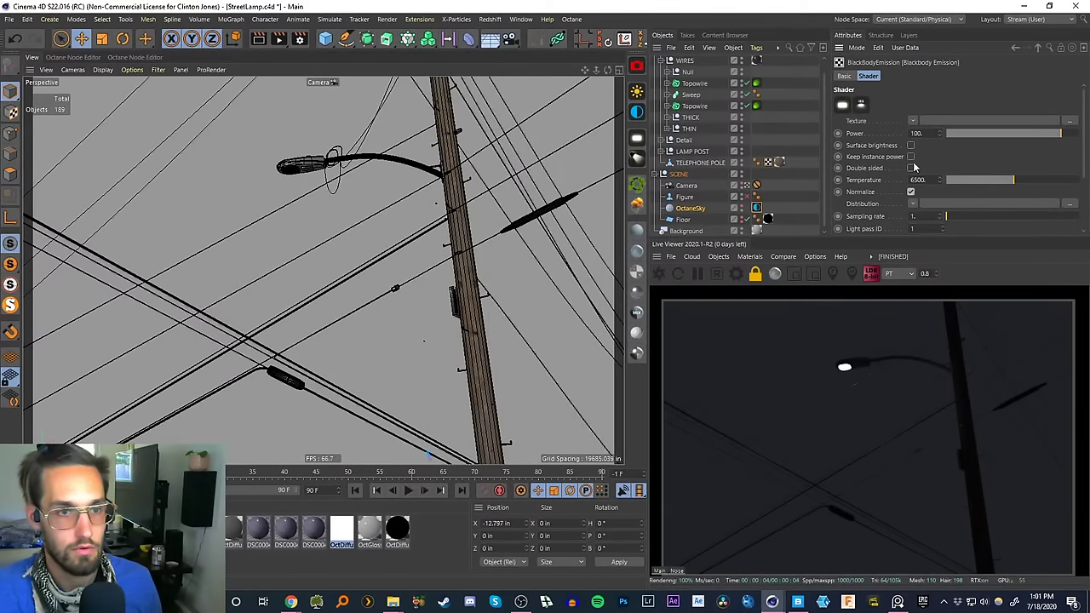
click(910, 146)
drag(923, 133, 876, 143)
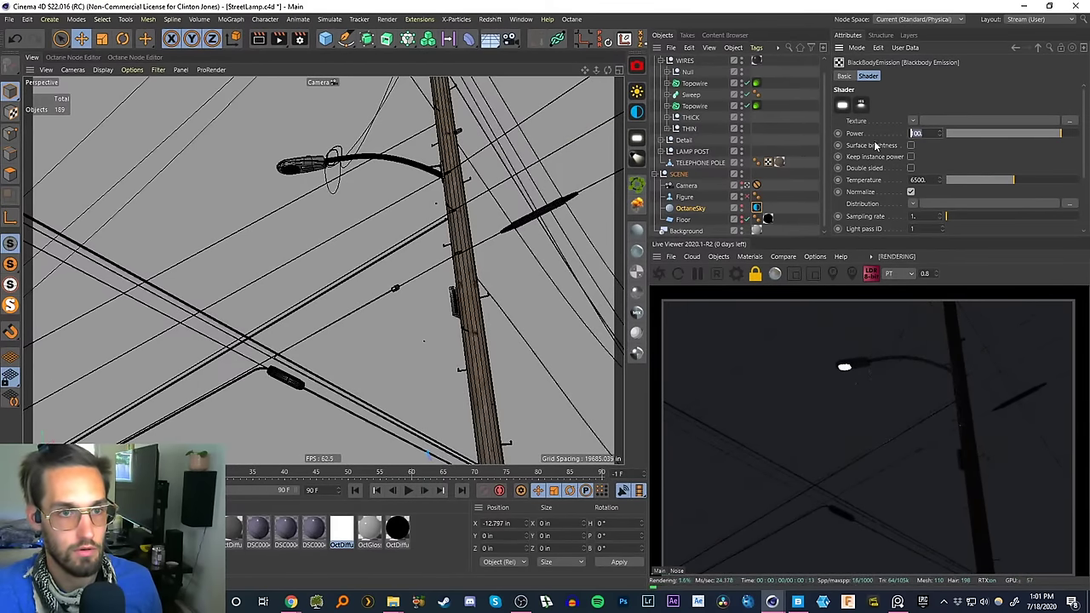
text(1000)
key(Return)
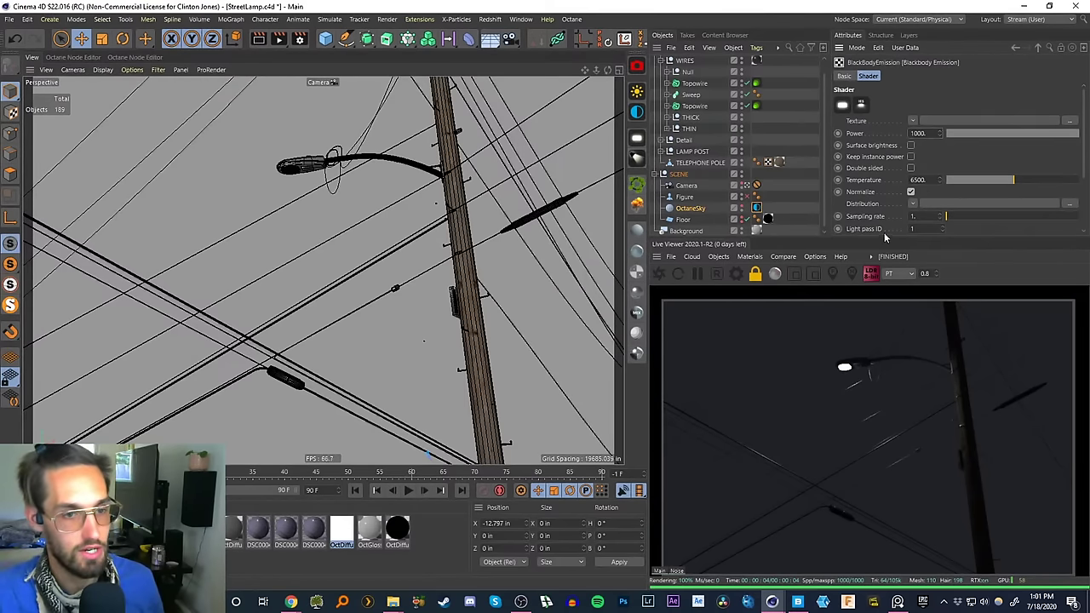
- Add an OctaneCameraTag to the scene Camera and enable its Camera Imager
drag(820, 173, 822, 197)
right_click(694, 185)
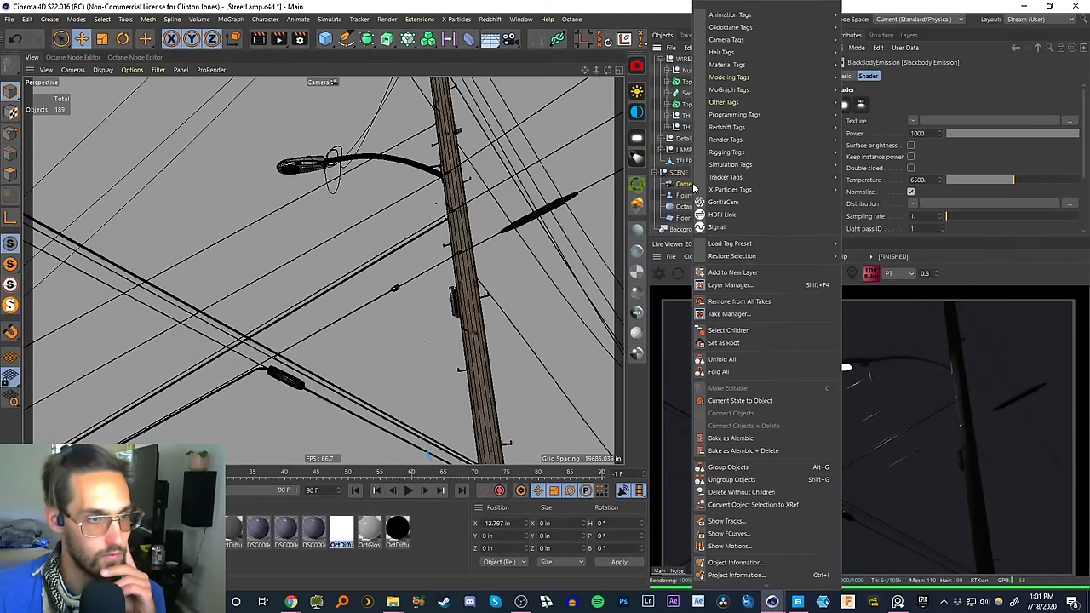
mouse_move(798, 39)
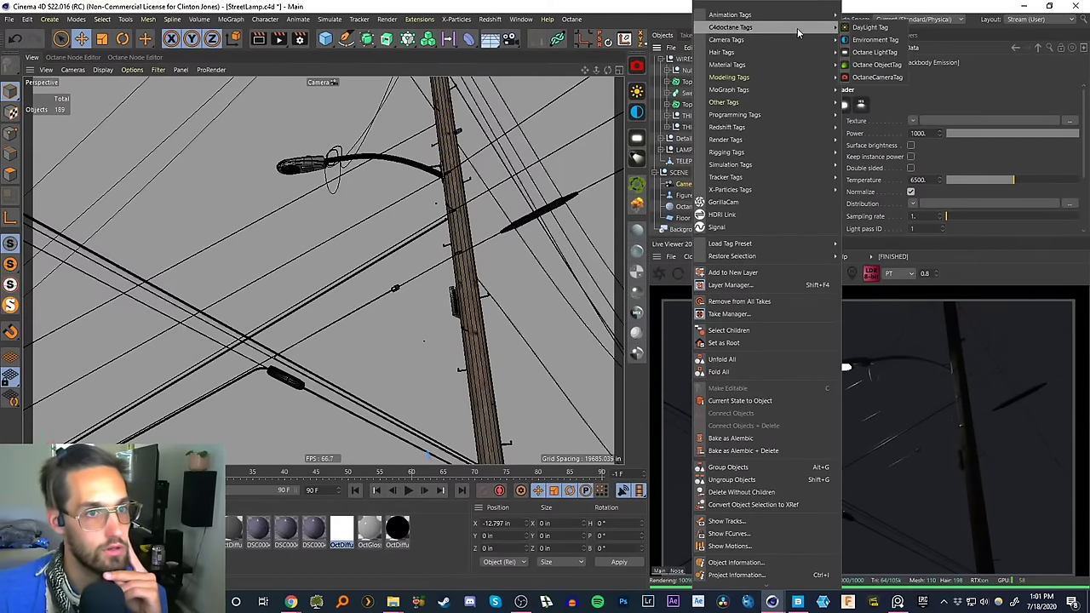
click(873, 77)
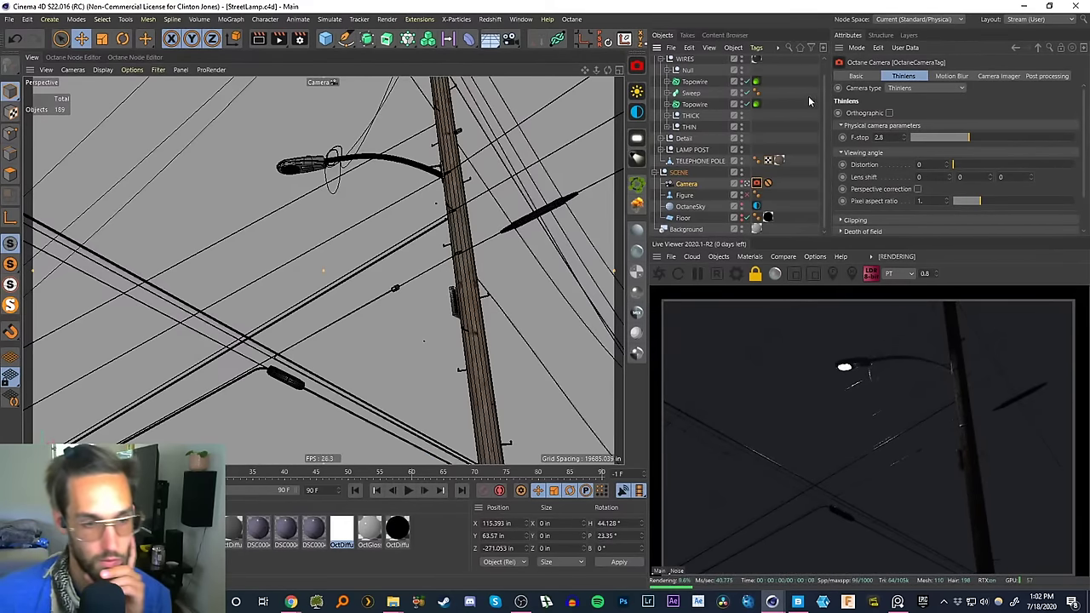
click(981, 77)
click(914, 112)
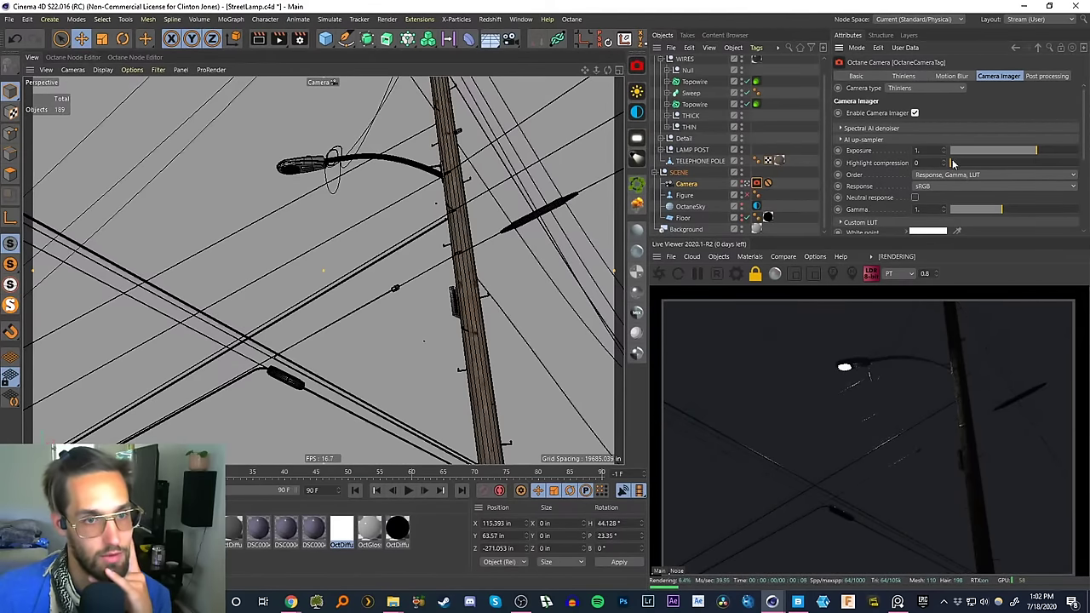
- Set the camera imager response to Kodachrome_25 and the gamma to 2.2
click(961, 186)
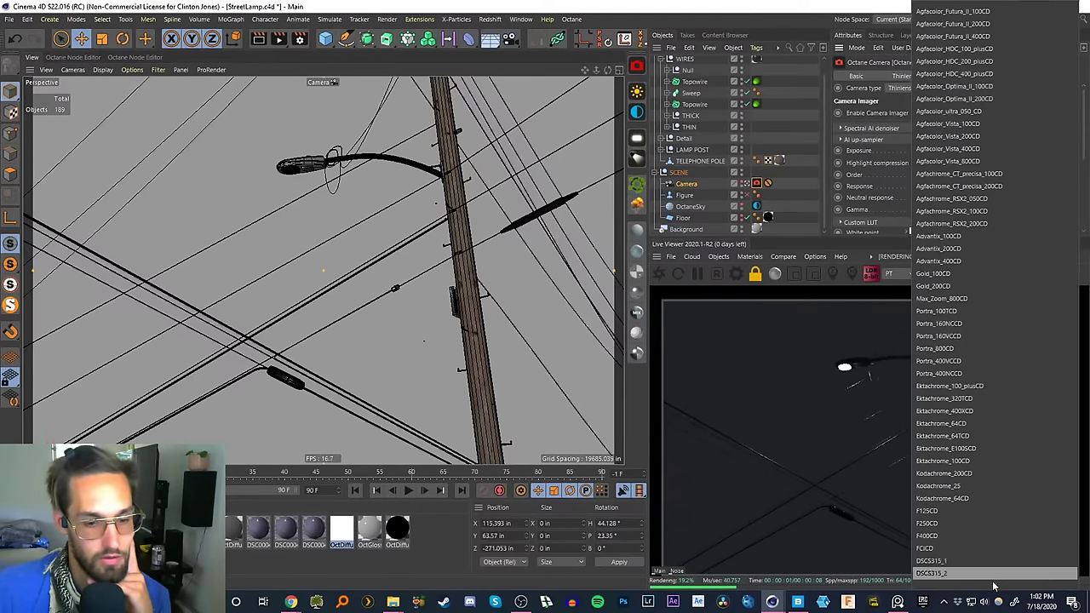
mouse_move(993, 585)
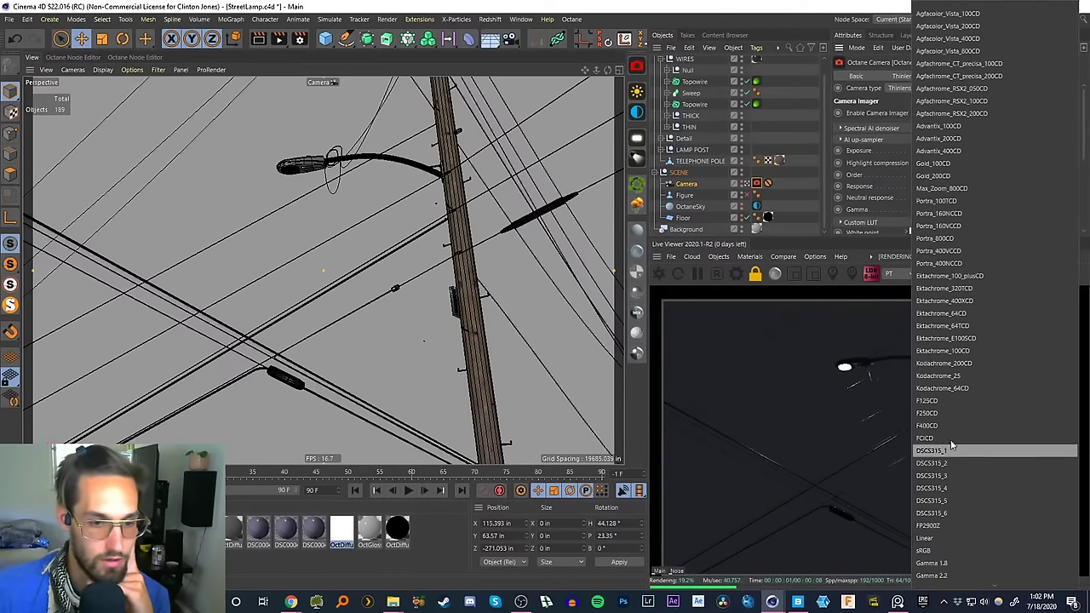
click(957, 375)
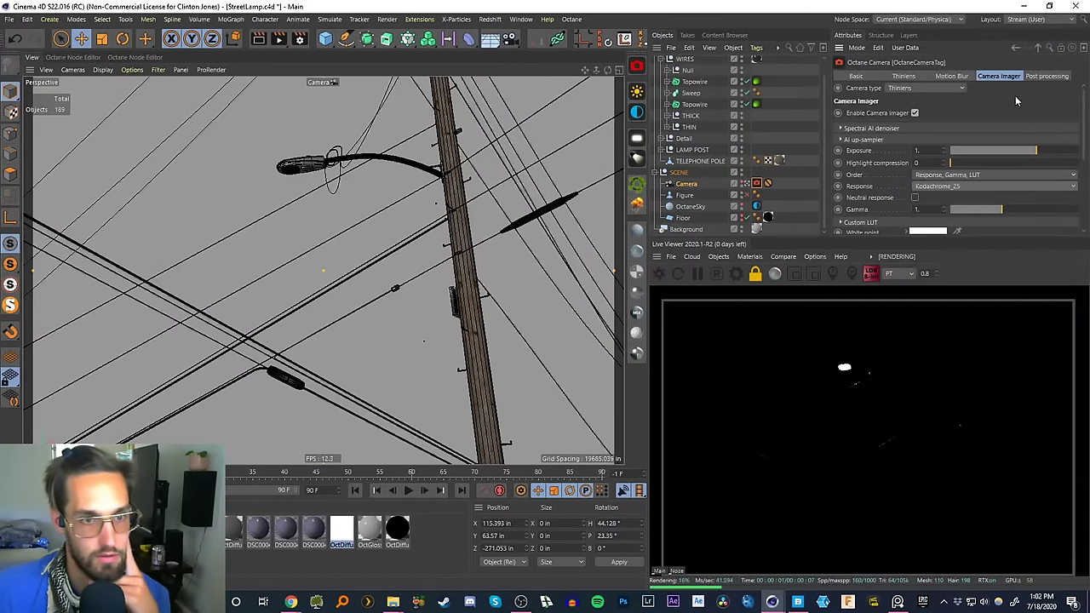
click(951, 187)
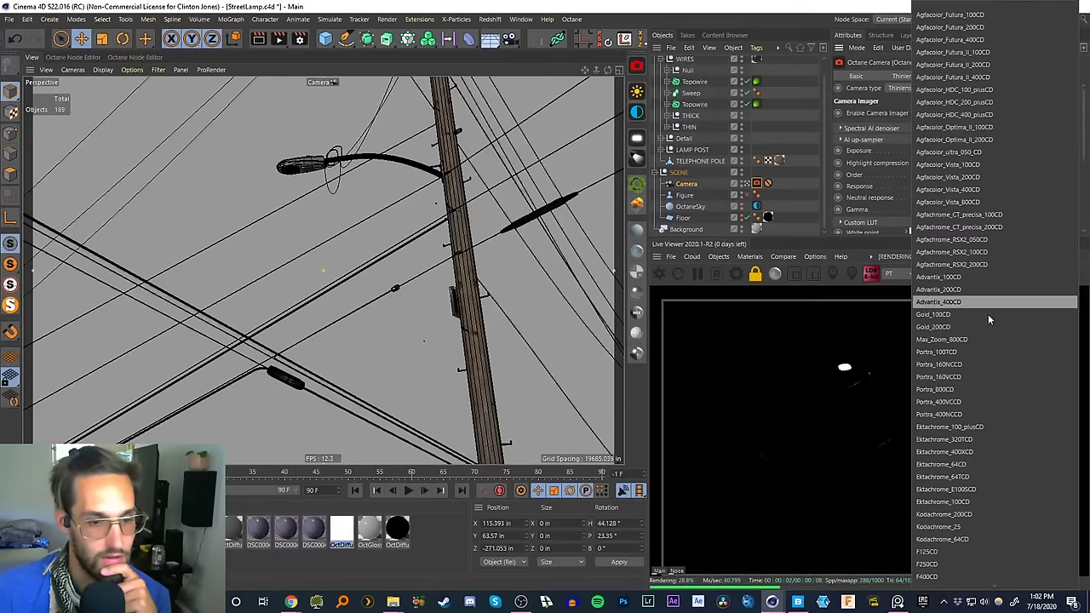
click(901, 203)
drag(922, 208, 851, 219)
text(2.2)
key(Return)
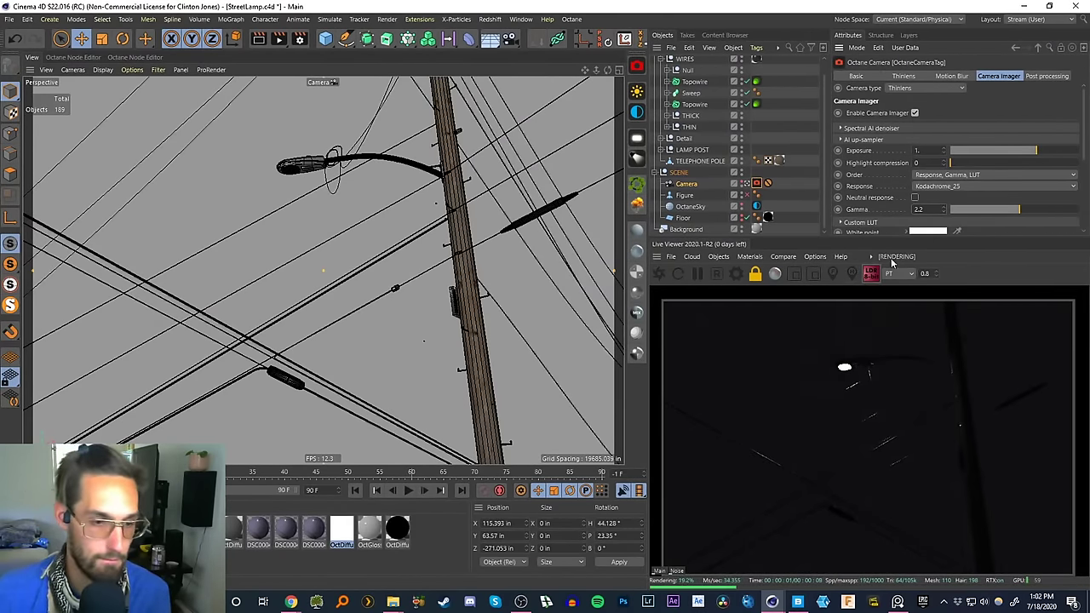
- Set the camera imager's Saturate to white value to 0.2
drag(1083, 150, 1079, 184)
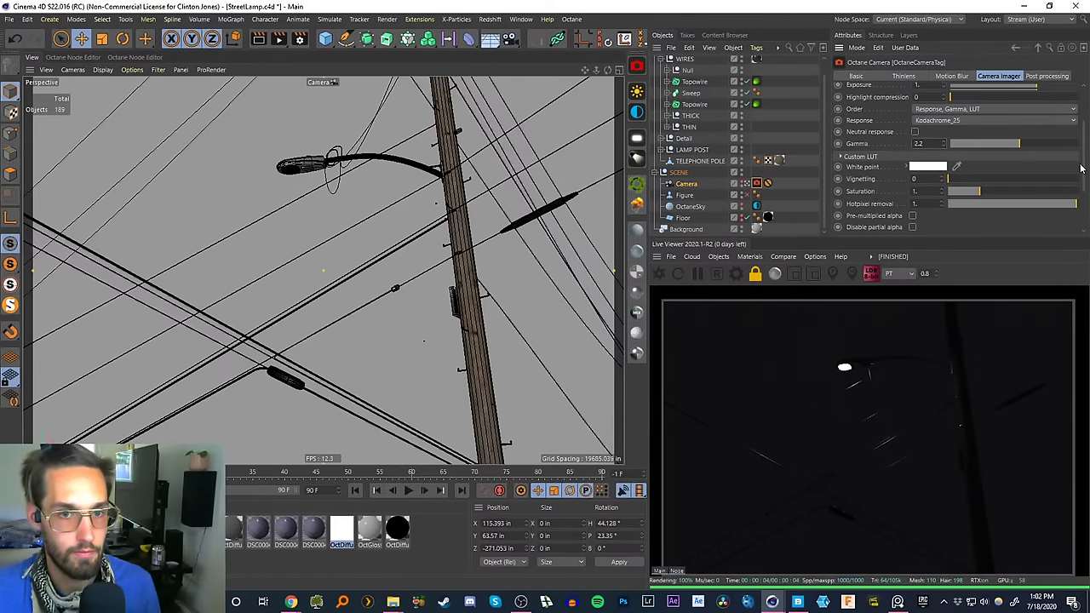
drag(1081, 168, 1081, 205)
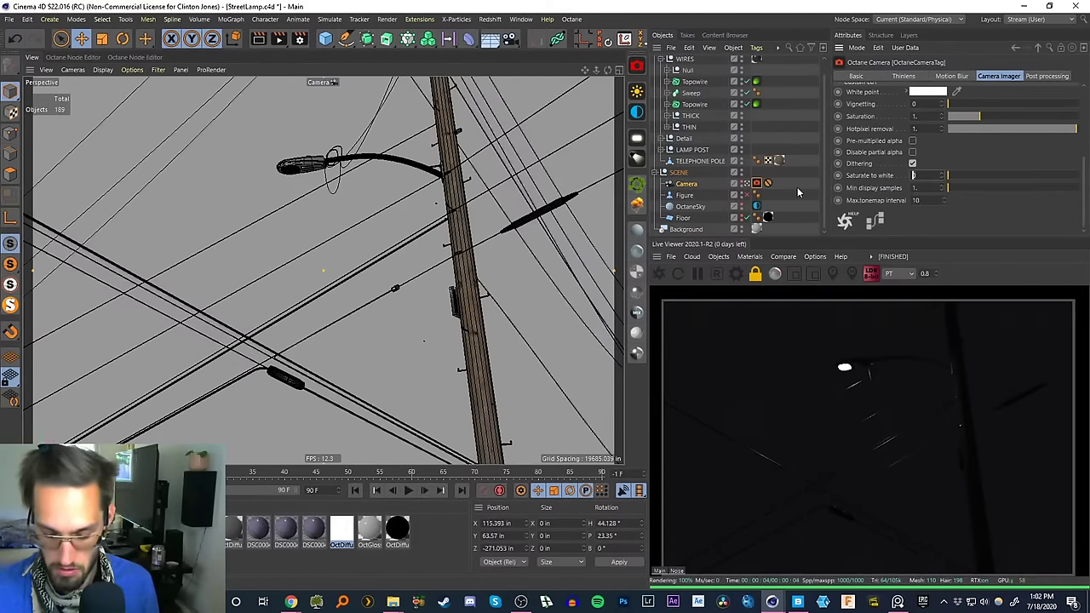
text(.2)
key(Return)
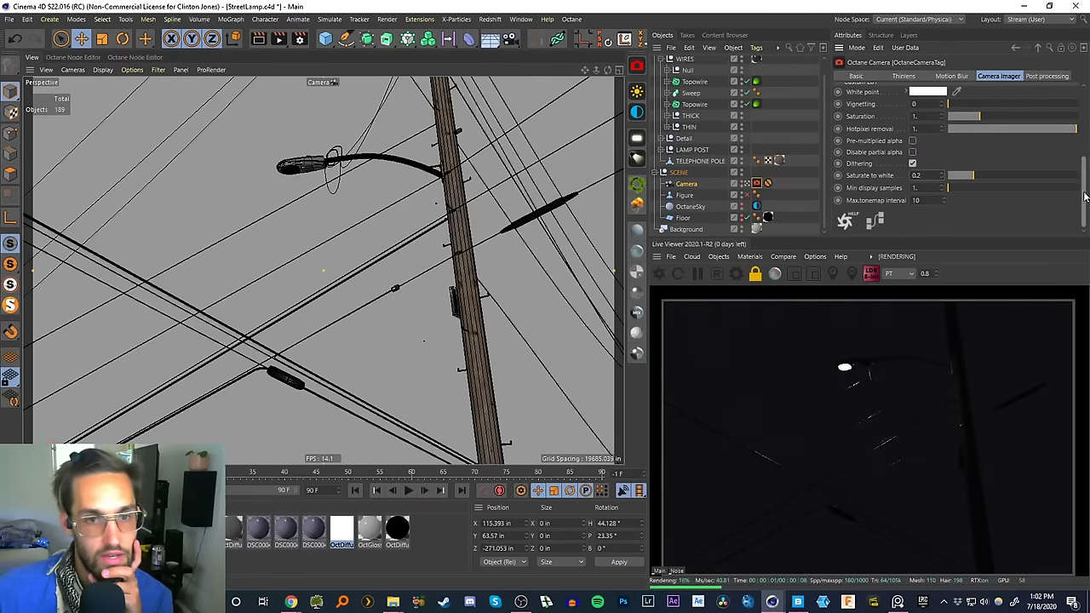
drag(1082, 194, 1085, 126)
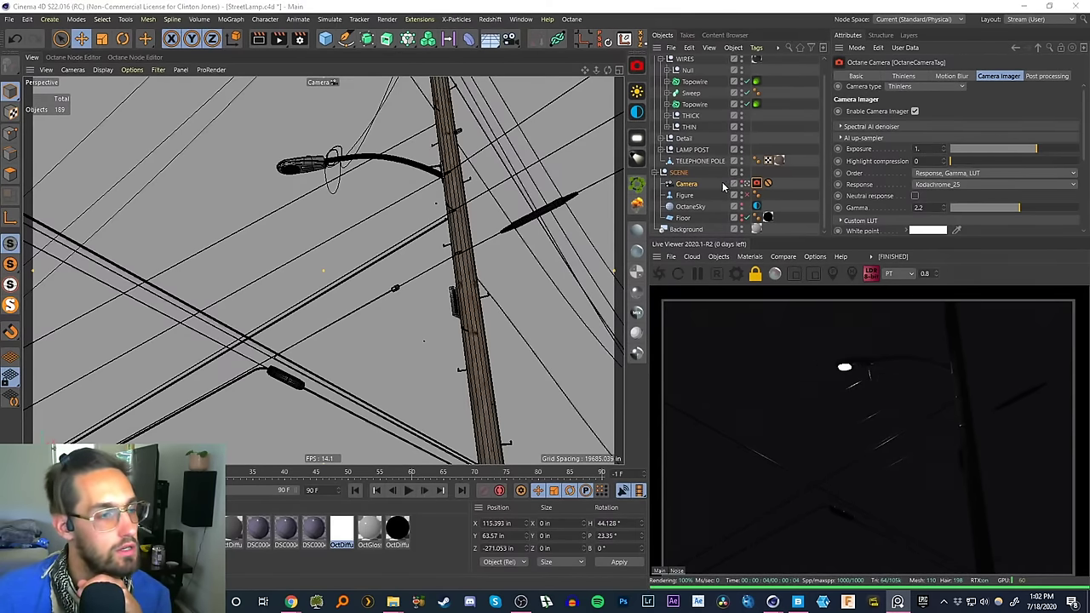
scroll(830, 179, down, 5)
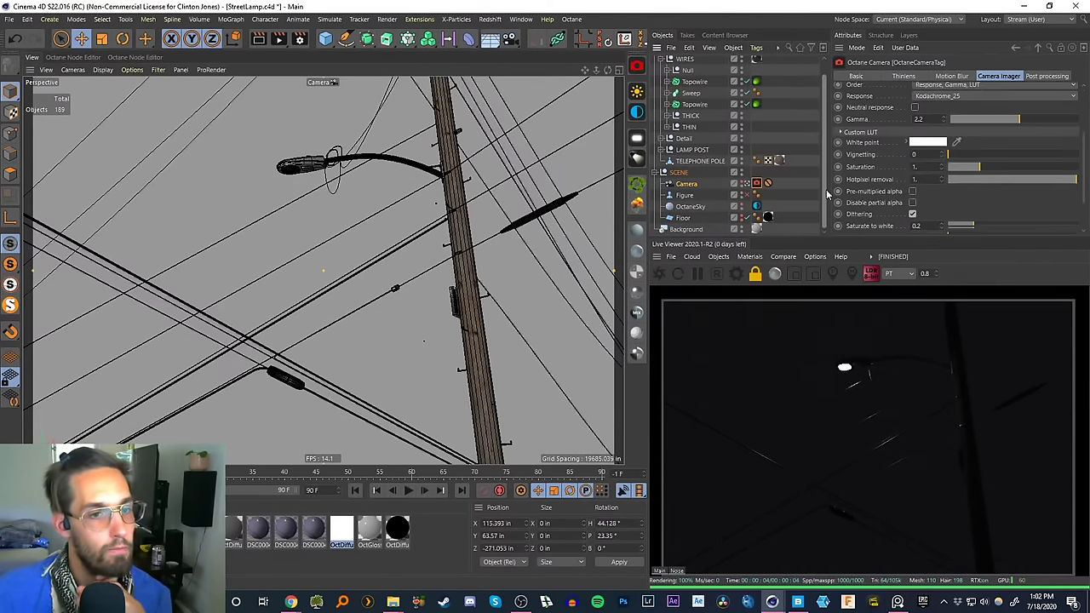
scroll(824, 194, up, 1)
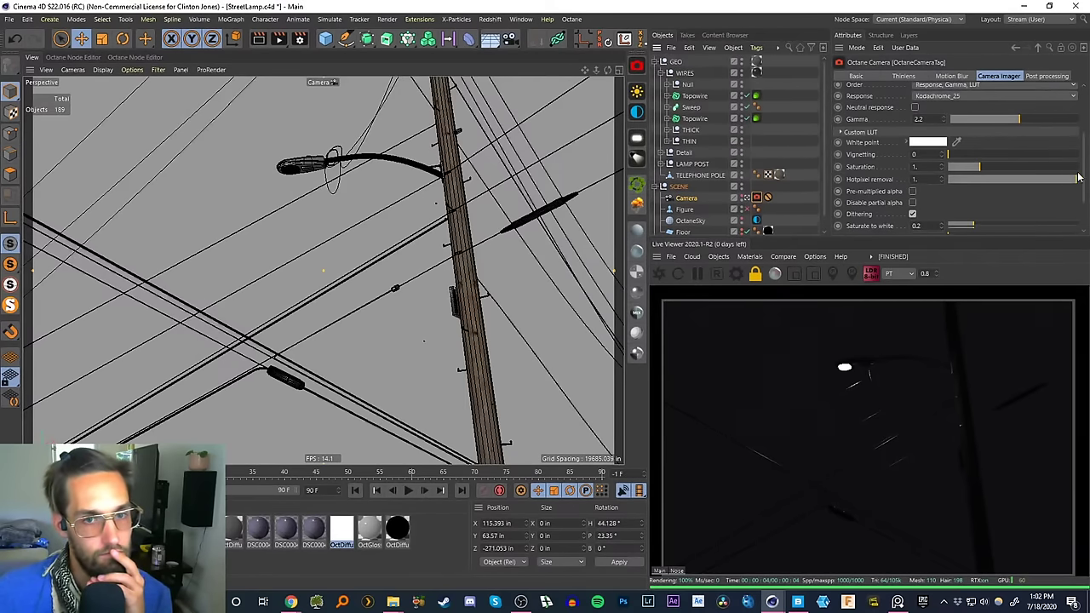
scroll(1078, 176, up, 4)
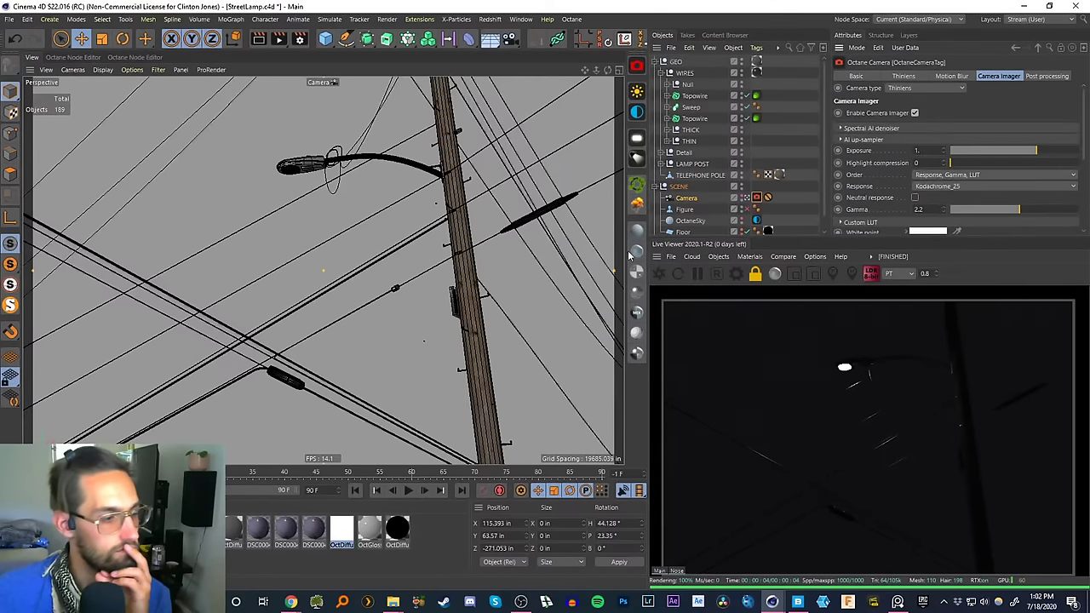
double_click(341, 529)
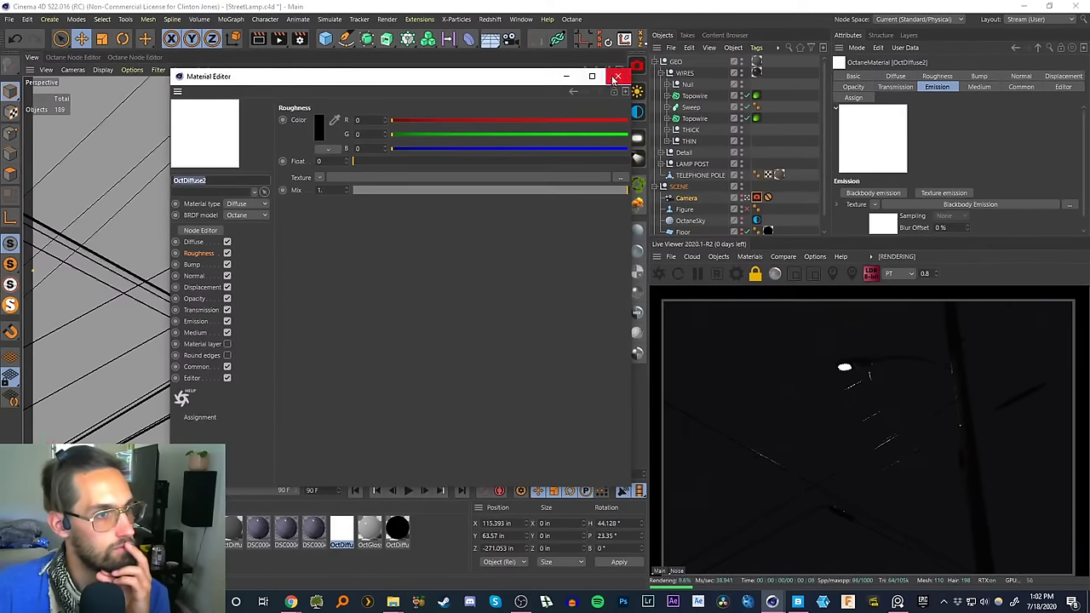
click(617, 77)
- Enable post processing on the Camera's Octane camera tag and set the glare blur to 0.2
click(757, 198)
click(1047, 76)
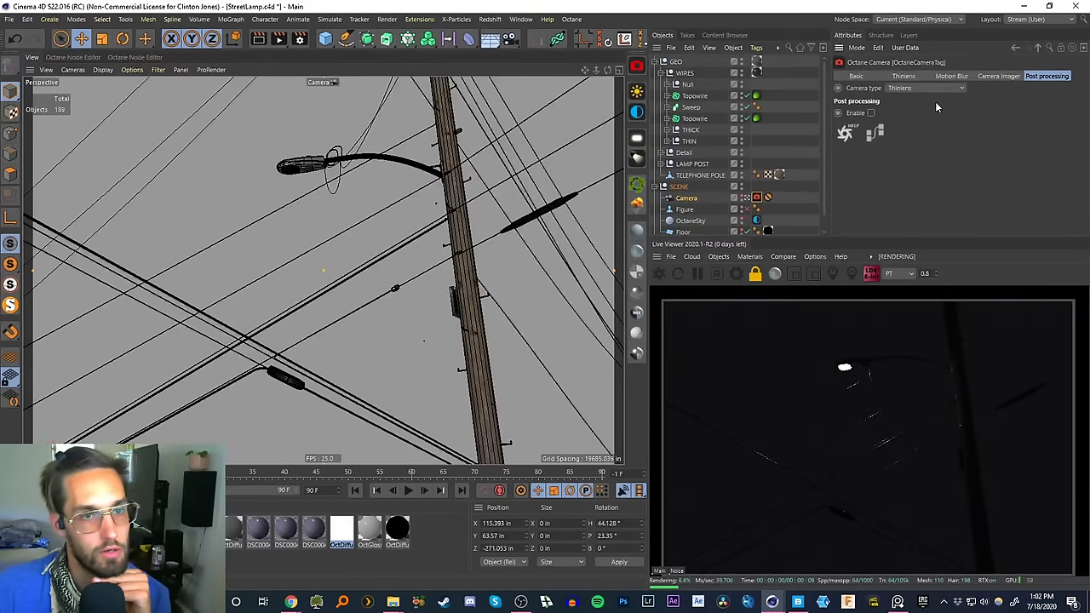
click(870, 113)
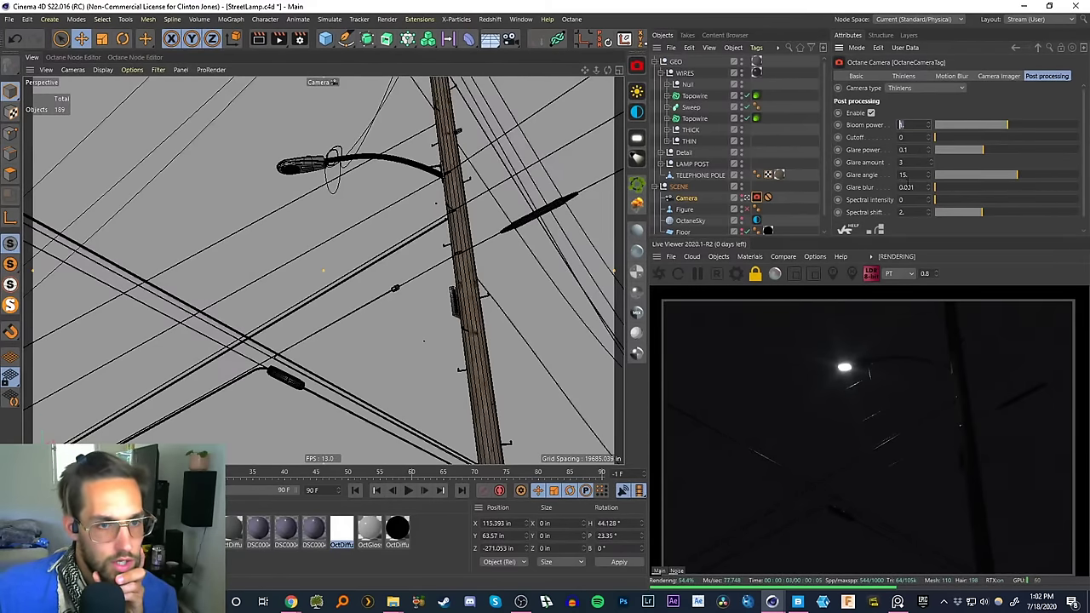
drag(923, 188, 840, 188)
text(0.2)
key(Return)
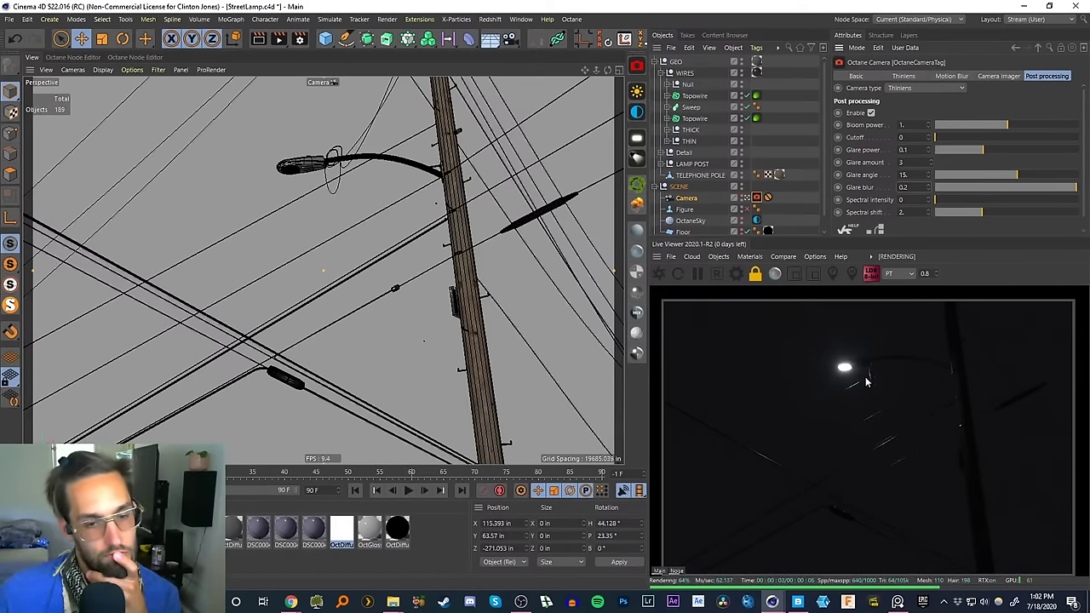
- Set the camera tag's bloom power to 5
drag(891, 363, 893, 356)
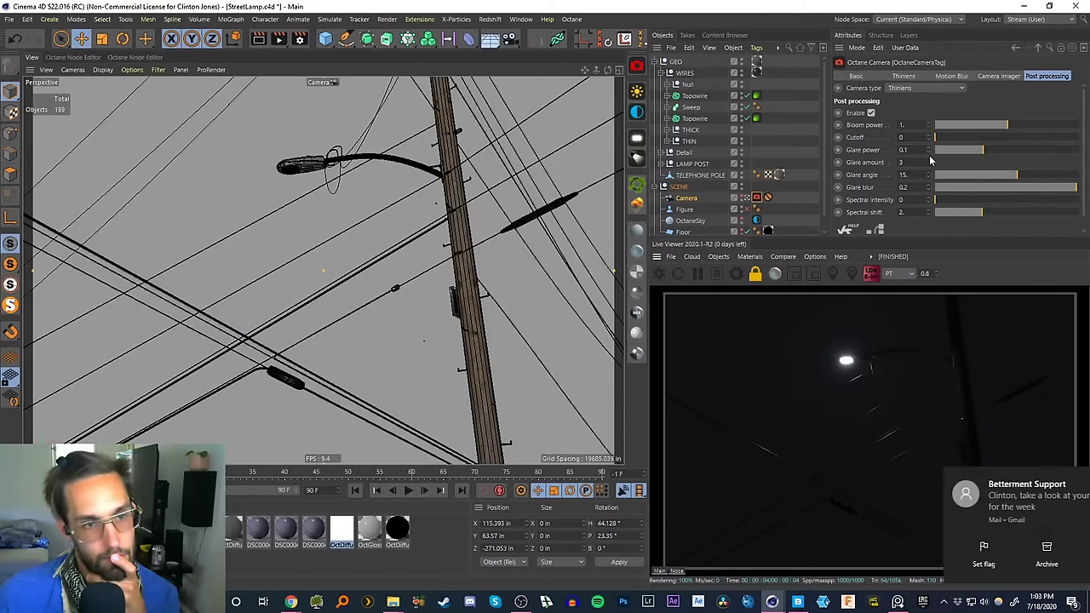
click(1067, 478)
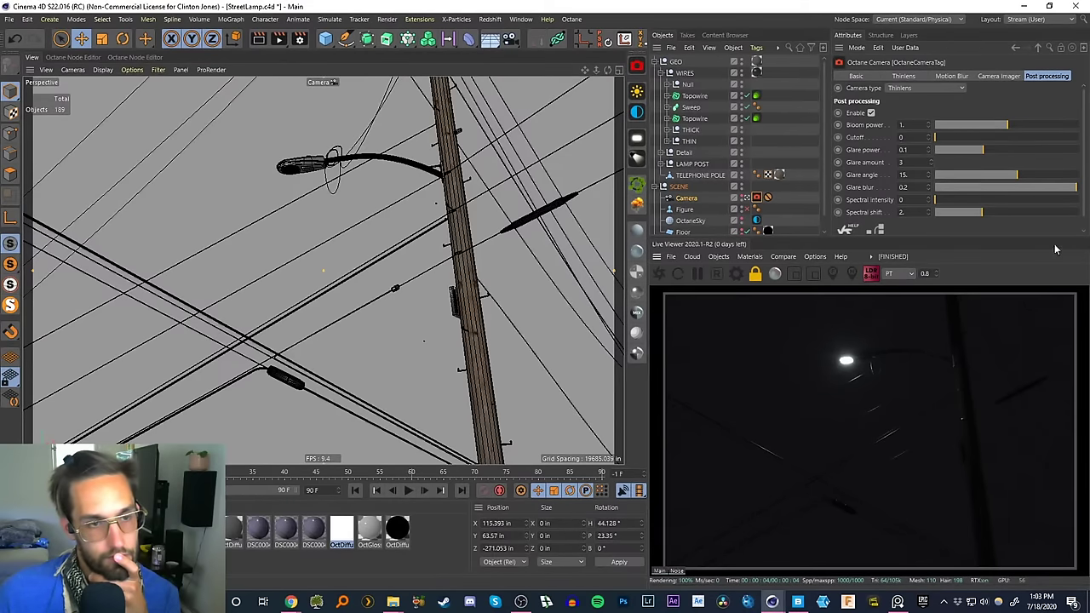
drag(907, 127, 855, 158)
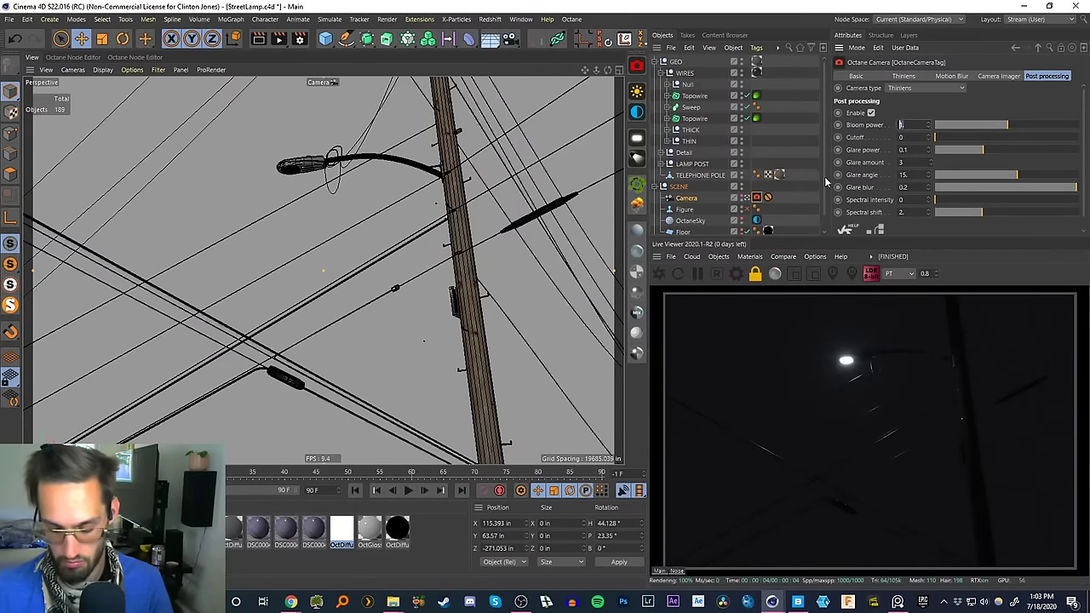
text(5)
key(Return)
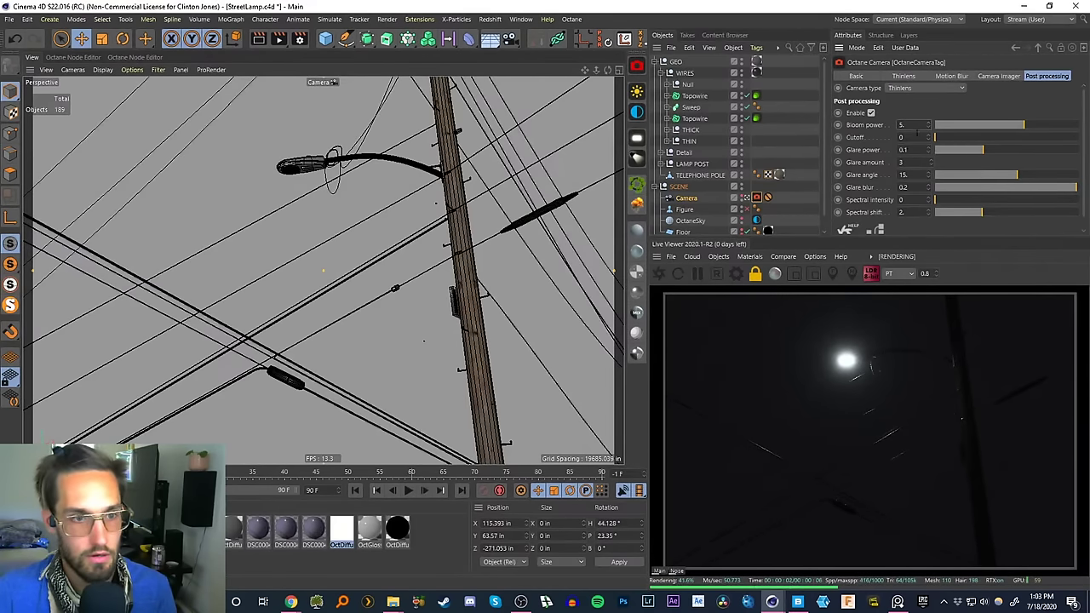
- Compare the lamp's glow in the live render with the street lamp reference photos
key(alt+Tab)
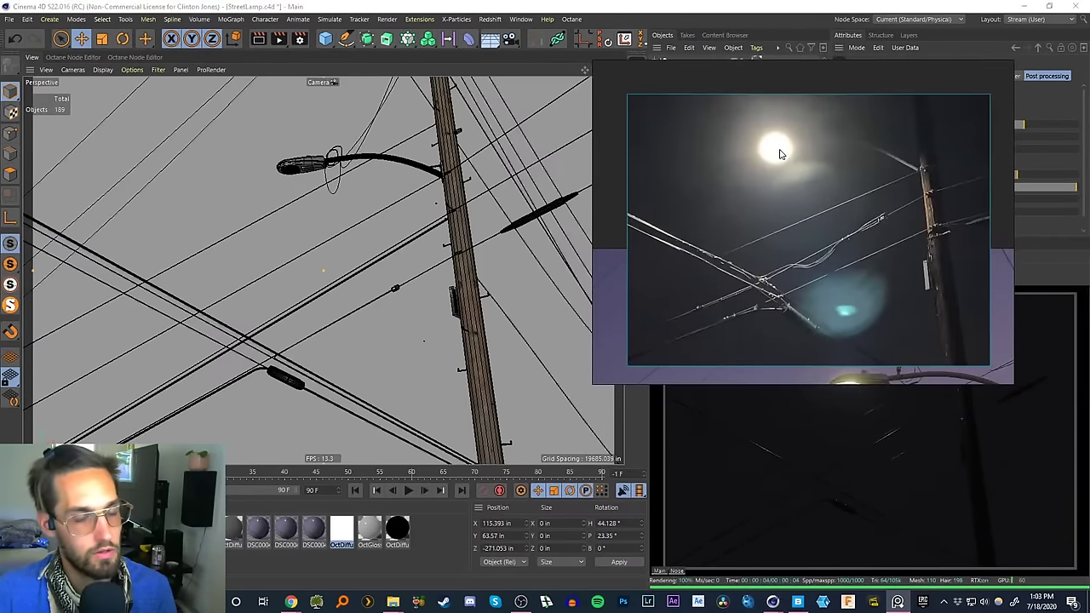
drag(824, 300, 777, 126)
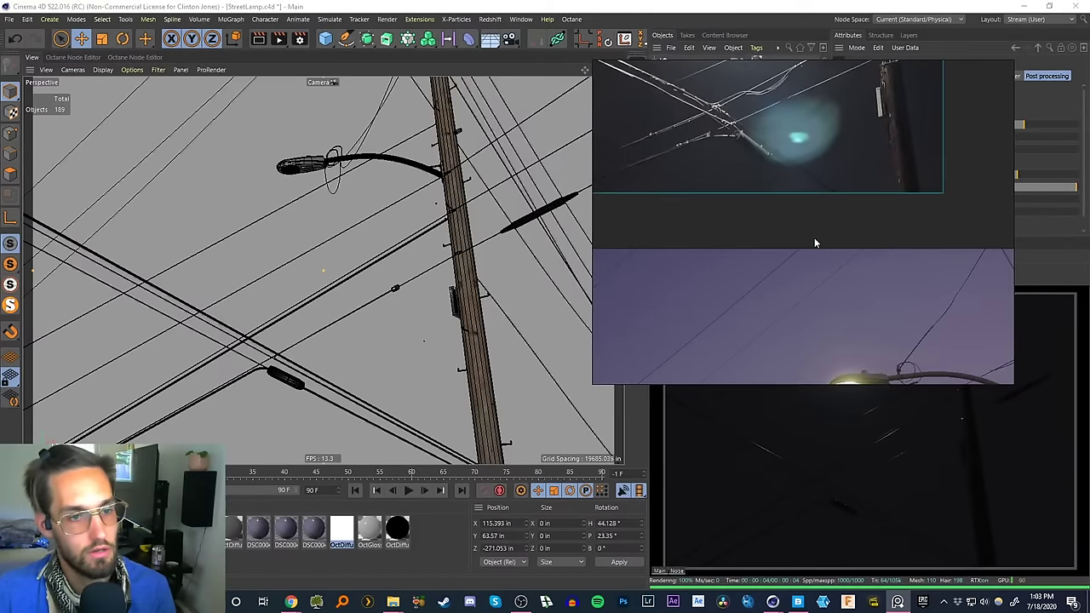
scroll(839, 281, down, 3)
scroll(839, 281, up, 2)
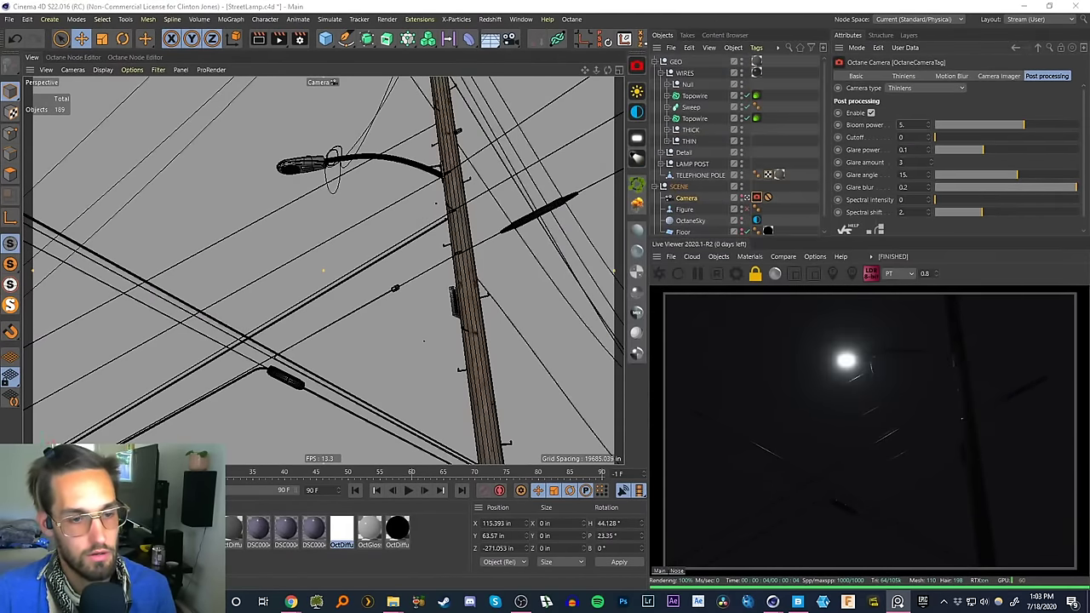
- Set the bloom power in the Octane camera tag's post processing to 2.5
drag(909, 125, 846, 138)
text(2)
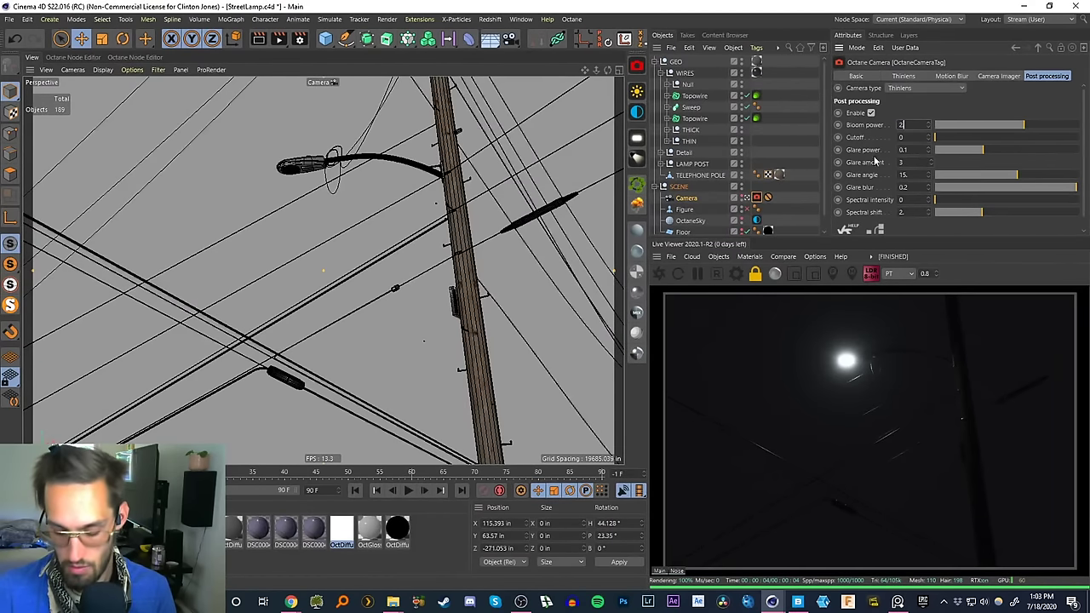
text(.5)
key(Return)
- Raise the camera tag's glare power to 1.75
drag(909, 150, 860, 156)
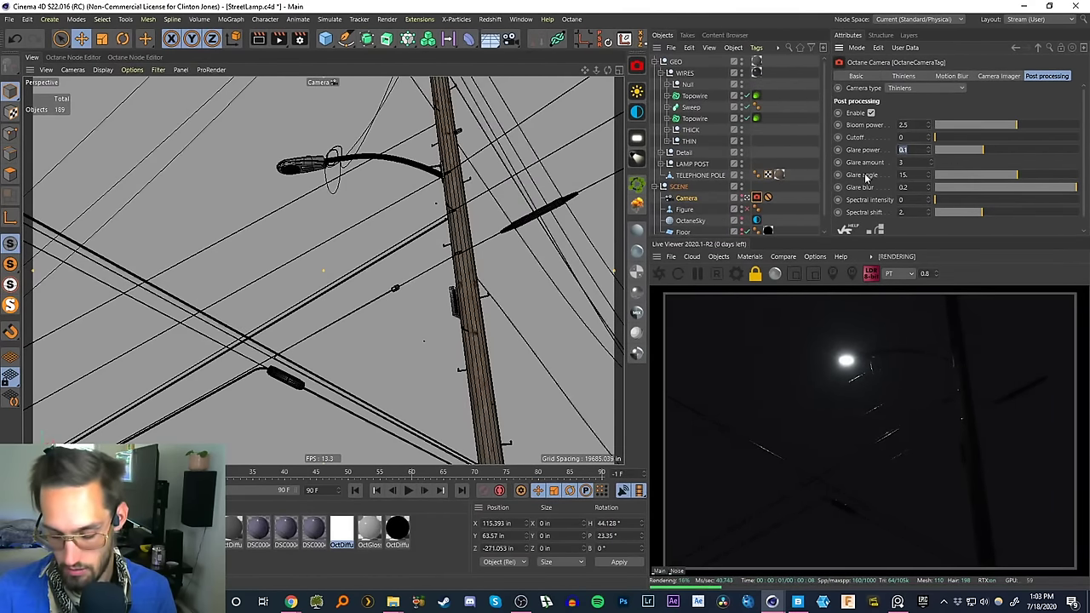
click(904, 125)
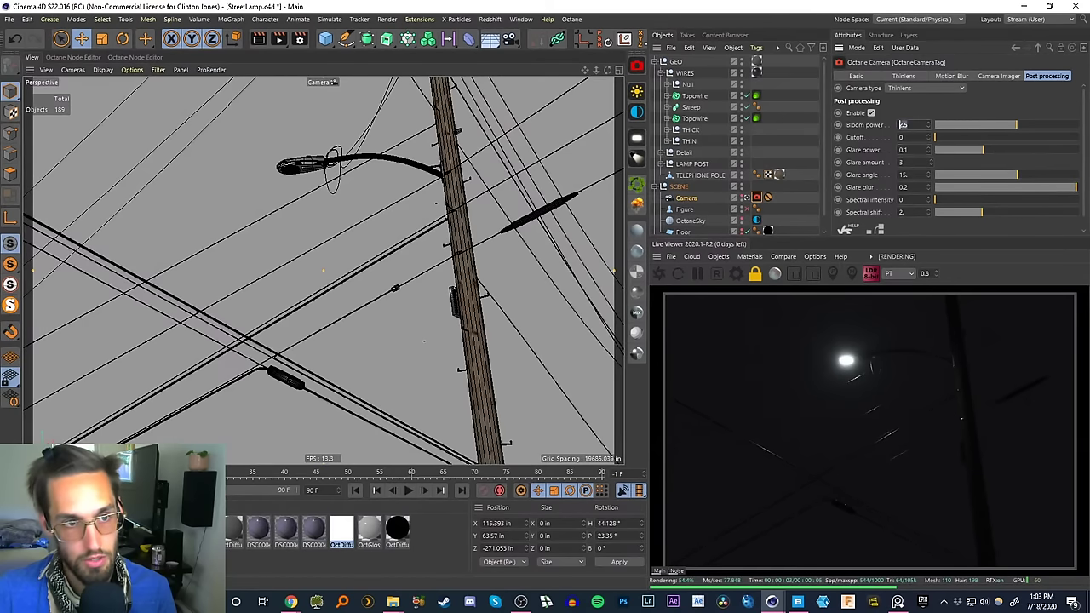
click(904, 149)
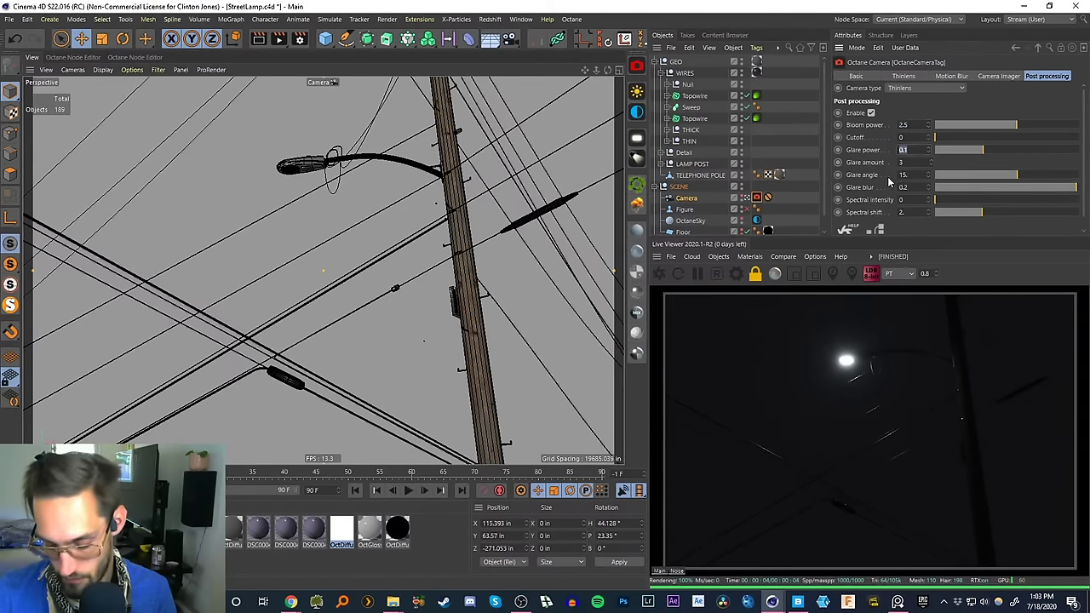
text(1.75)
key(Return)
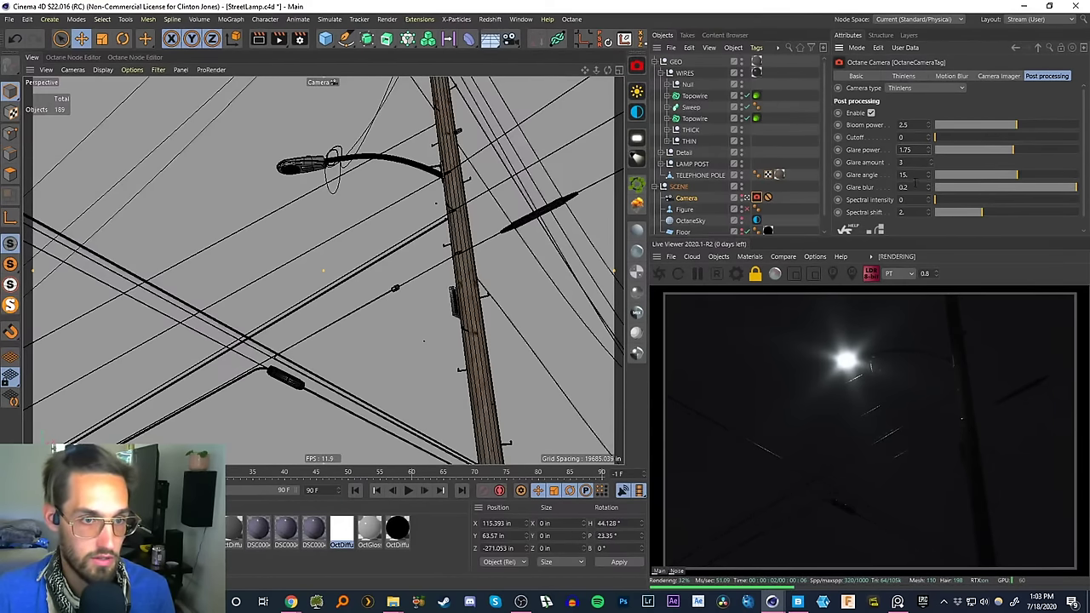
- Try glare amounts of 5, 20 and 50 on the camera tag
drag(911, 162, 849, 173)
text(5)
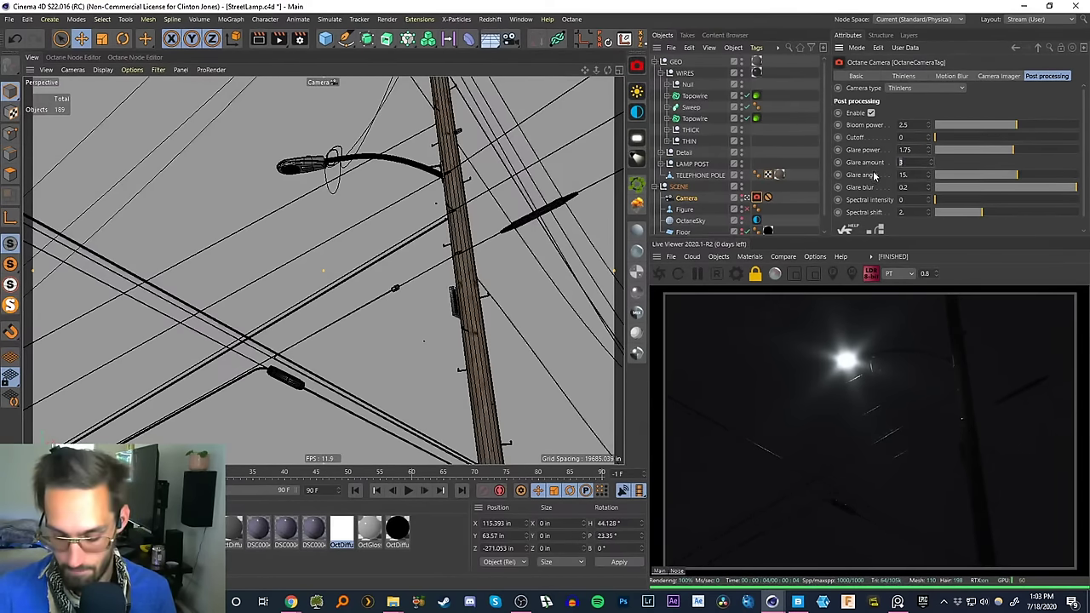
key(Return)
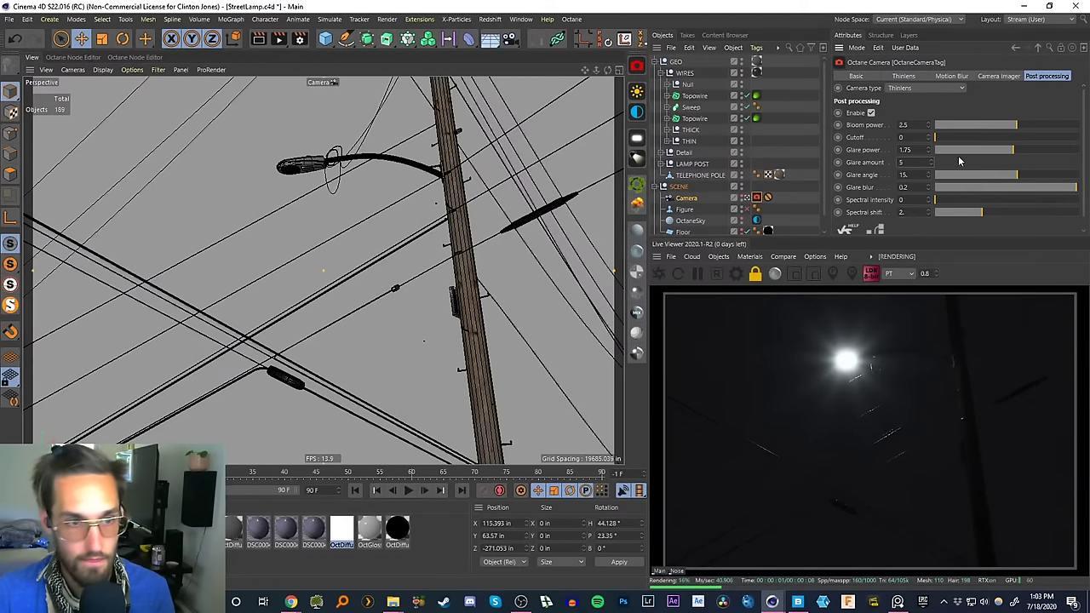
drag(909, 162, 851, 170)
text(20)
key(Return)
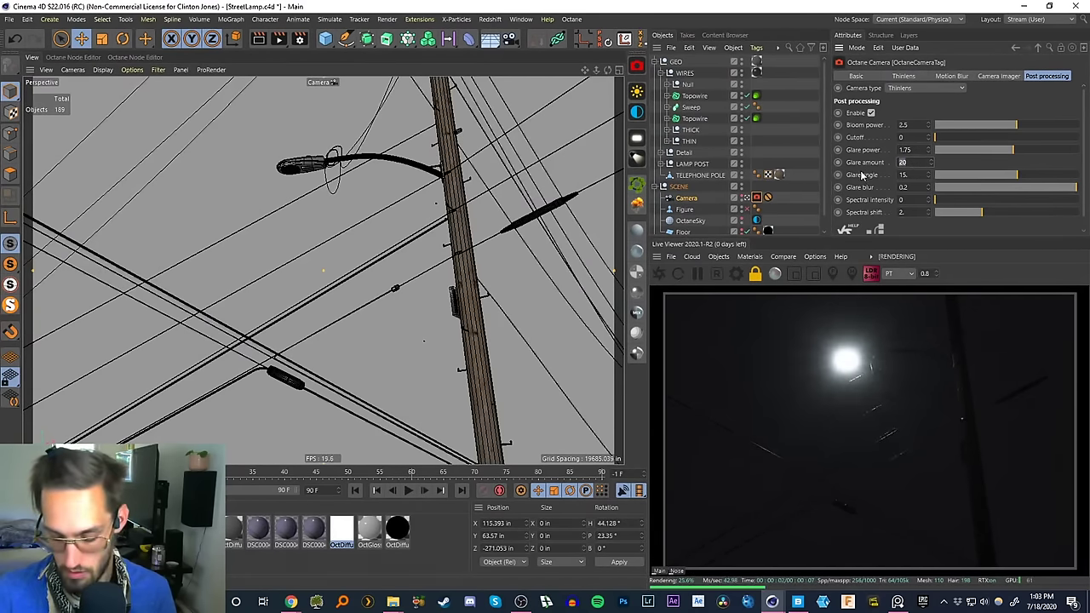
text(50)
key(Return)
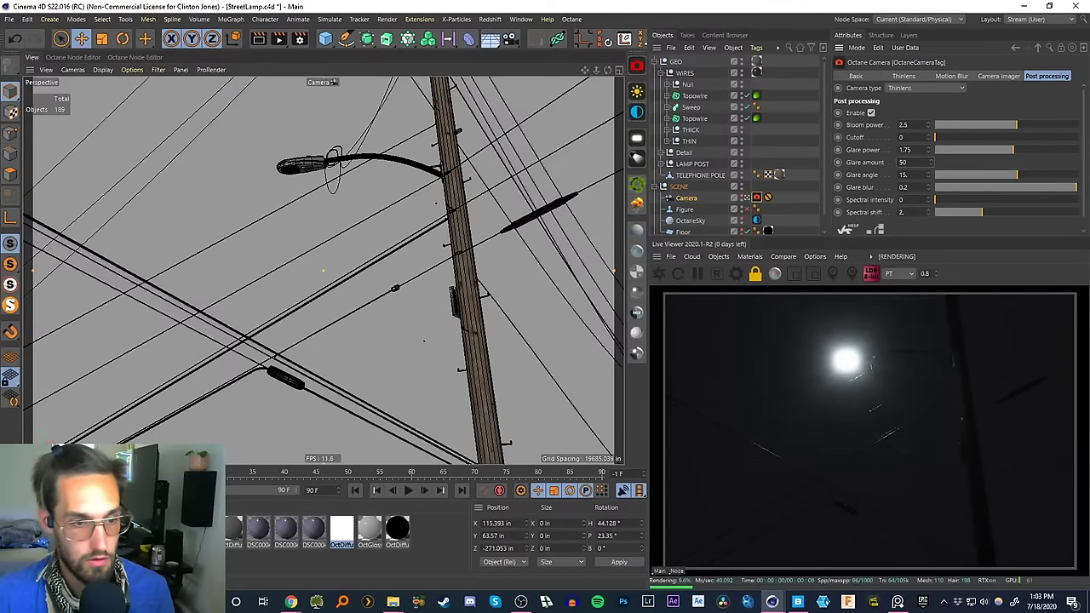
- Set the camera tag's glare amount to 1
right_drag(1089, 332, 802, 318)
drag(791, 141, 866, 256)
right_drag(811, 210, 1089, 277)
scroll(791, 222, down, 1)
scroll(792, 224, up, 2)
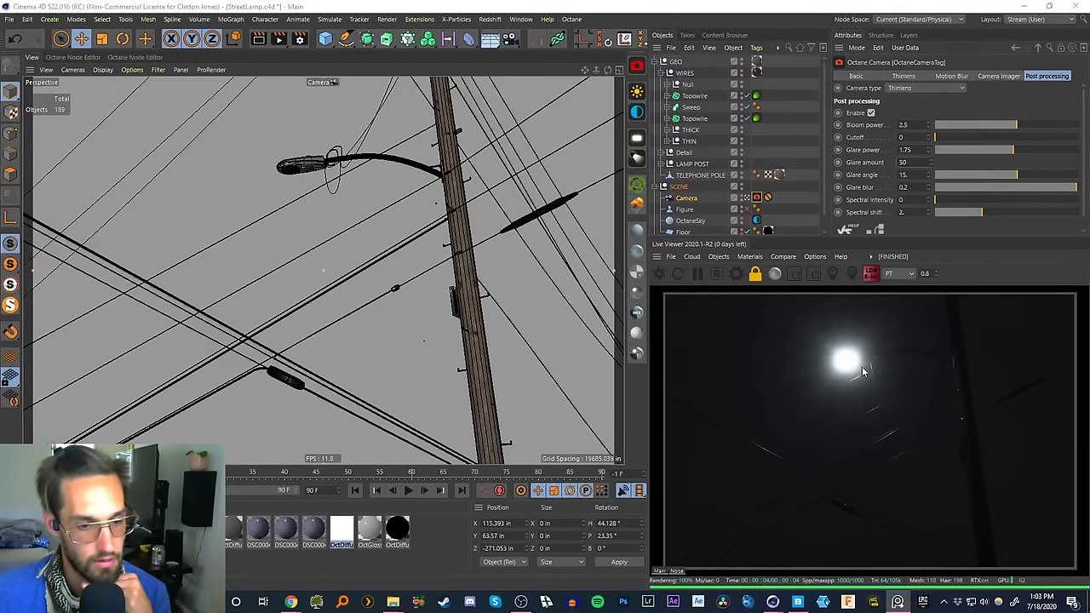
drag(914, 165, 870, 176)
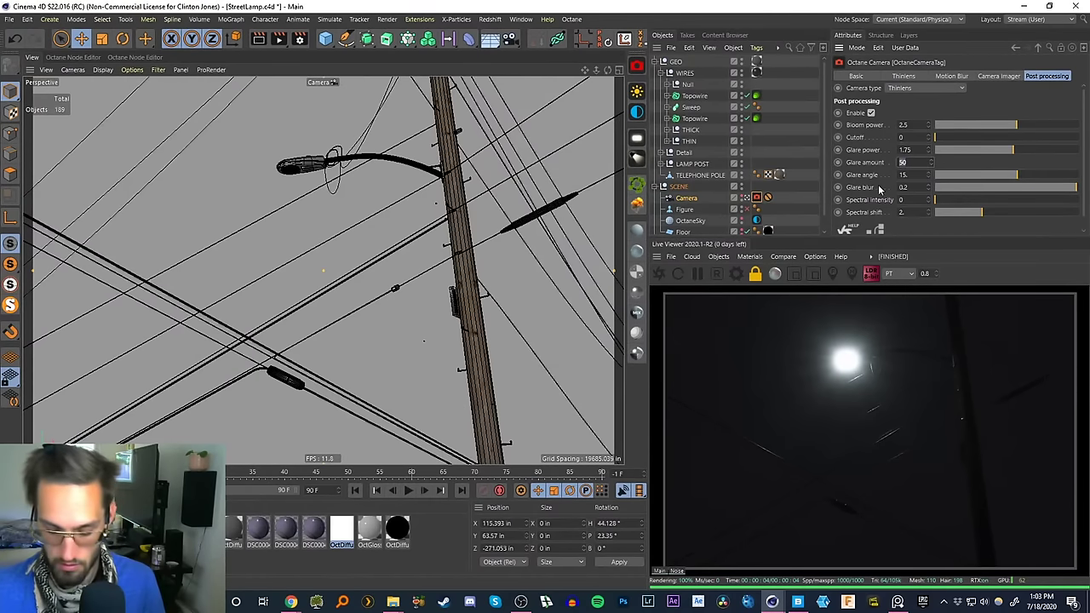
text(1)
key(Return)
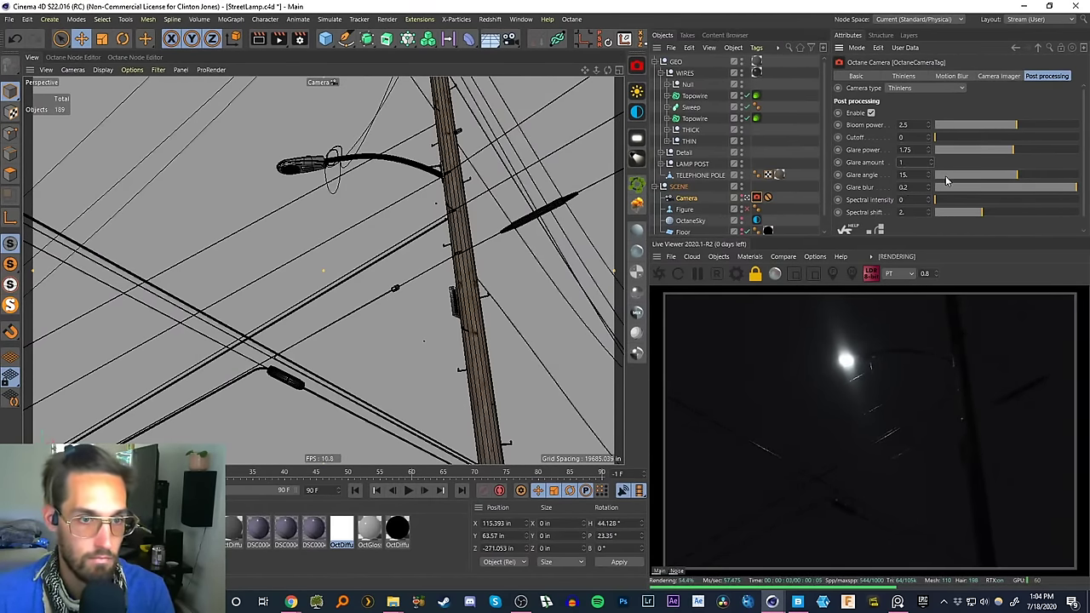
- Adjust the glare angle to about 3.25 and reduce the glare power to about 0.58
drag(994, 178, 928, 181)
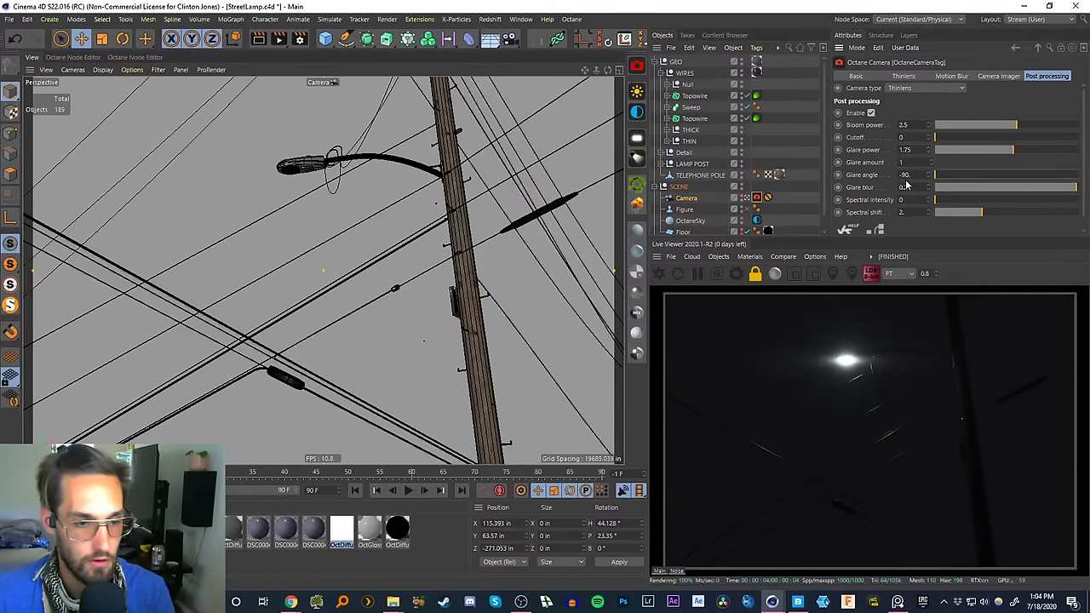
drag(936, 173, 1009, 174)
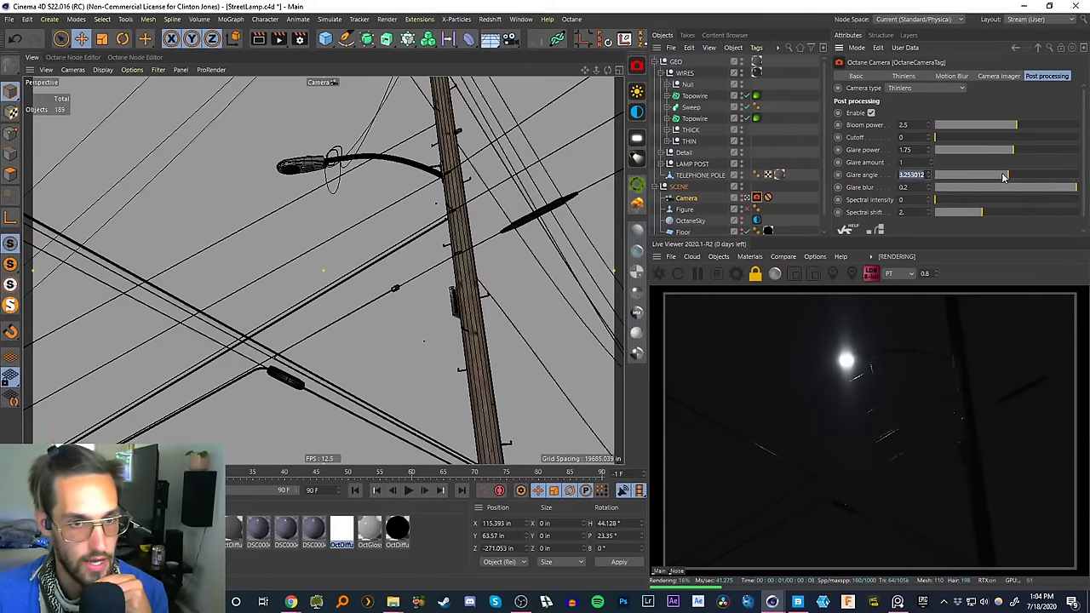
click(900, 162)
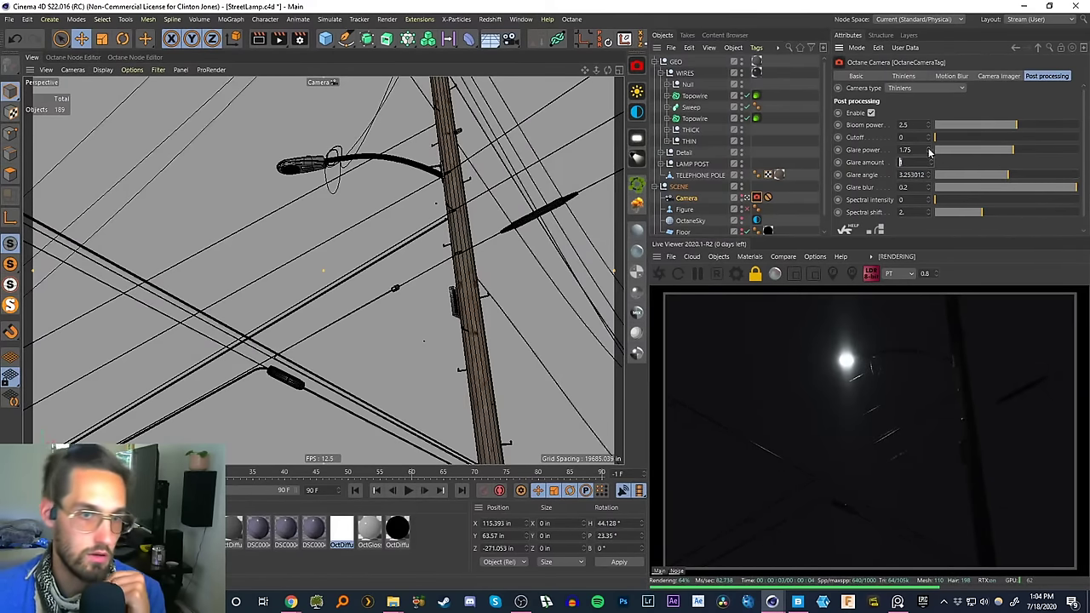
drag(961, 149, 1001, 158)
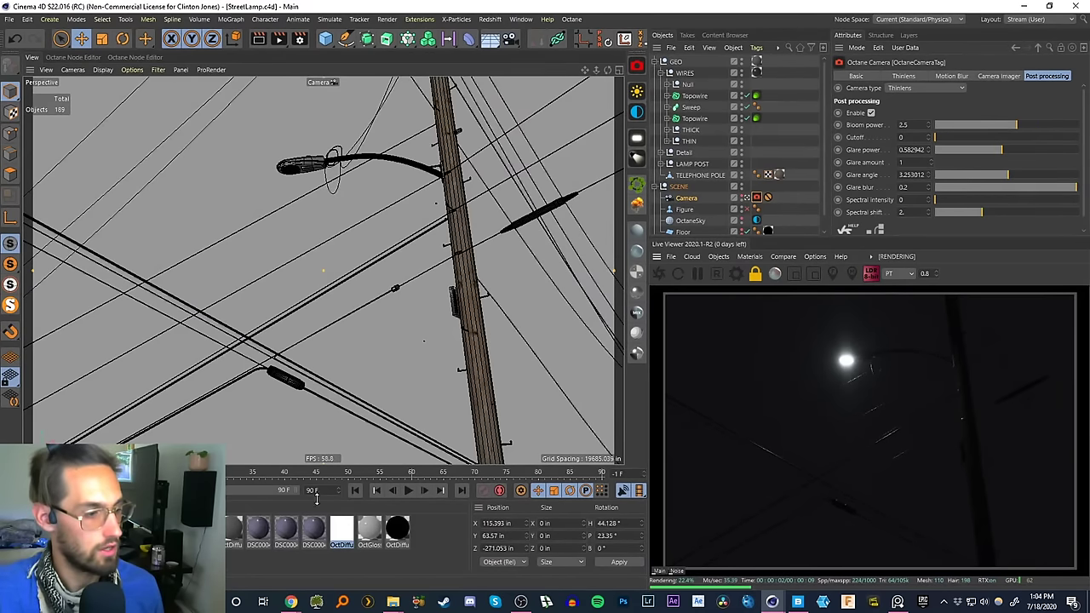
- Add an RGB spectrum node to the OctDiffuse2 material's node graph and connect it to the Blackbody emission's Texture input
double_click(341, 530)
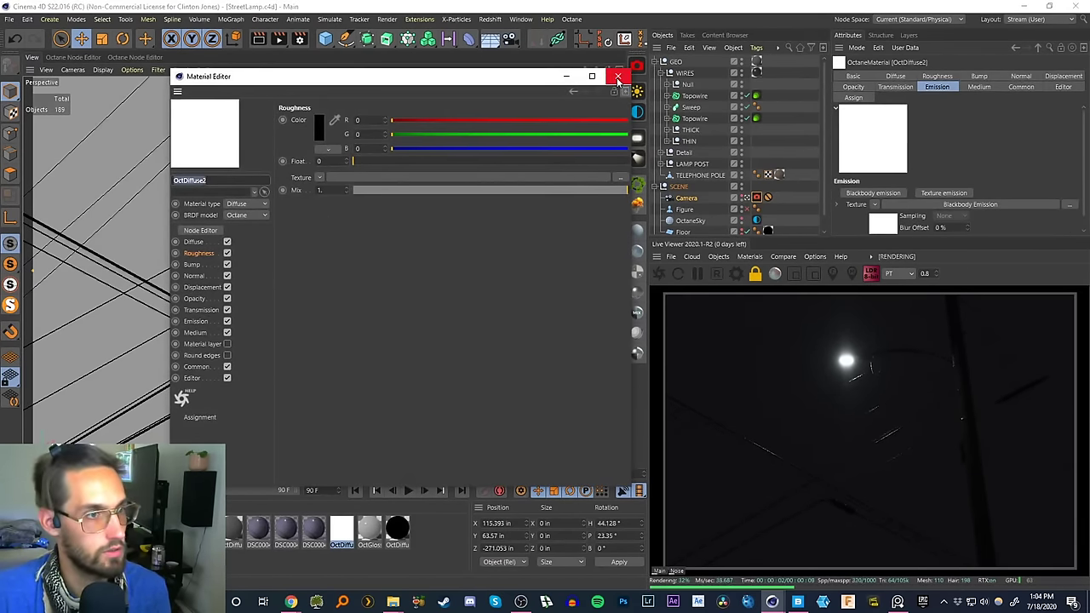
click(206, 230)
click(617, 77)
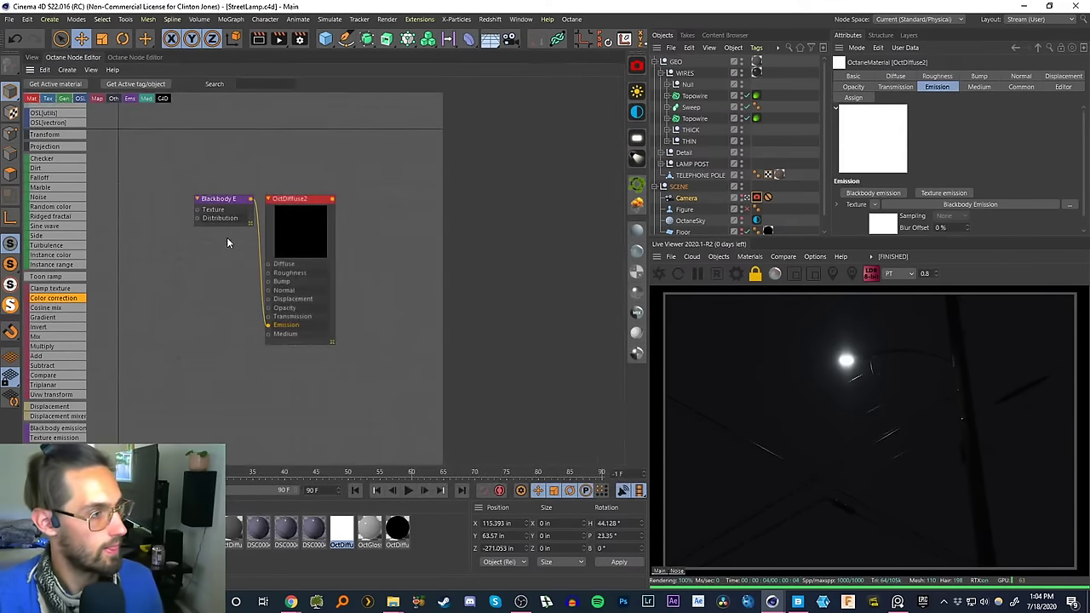
drag(227, 201, 194, 263)
middle_drag(223, 233, 322, 201)
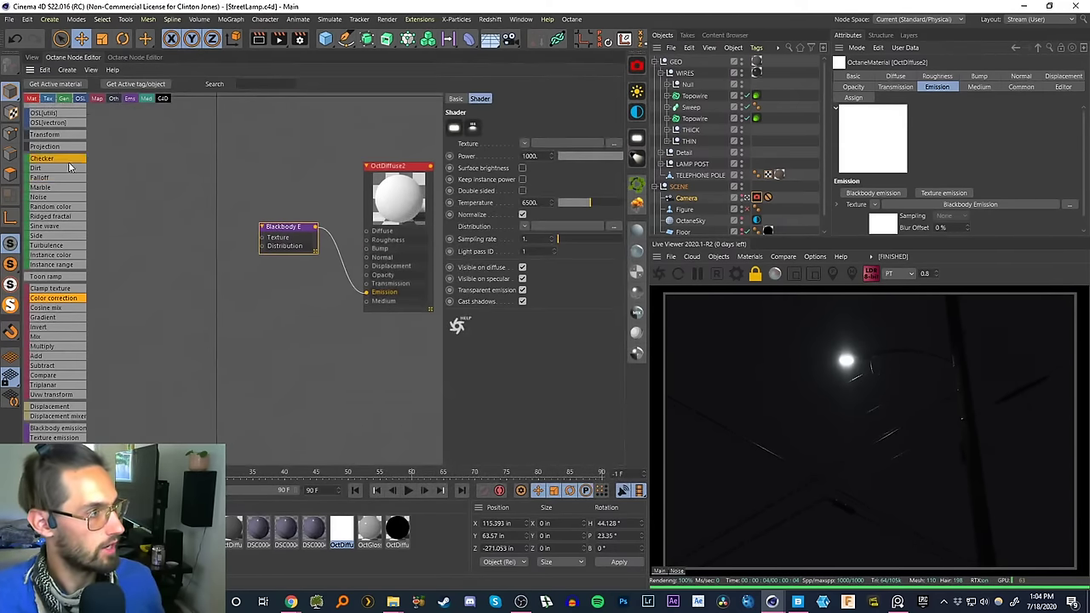
scroll(68, 171, up, 3)
scroll(63, 213, up, 3)
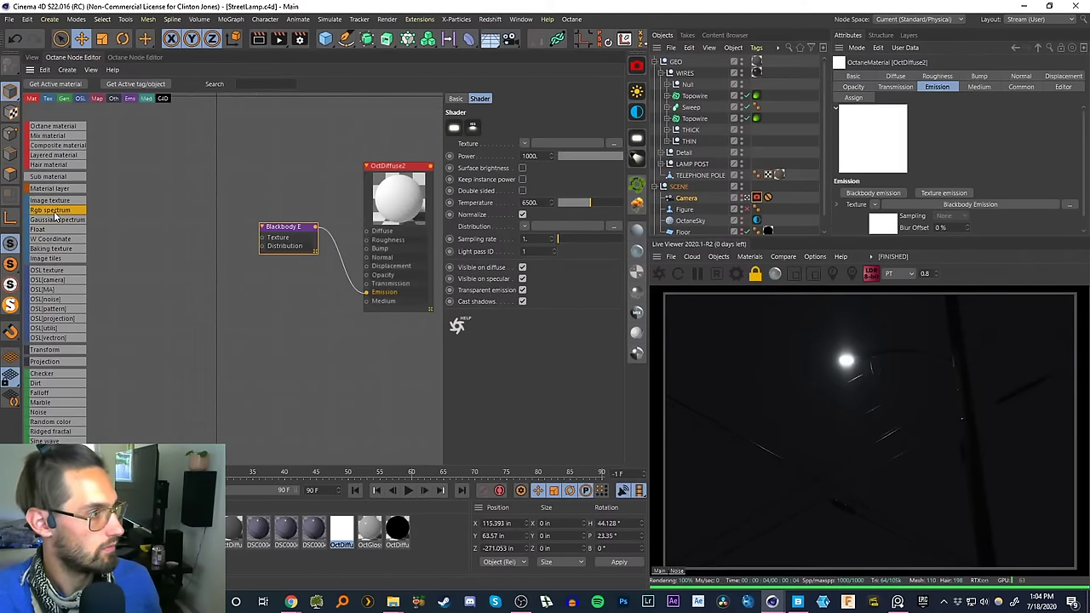
drag(54, 213, 278, 240)
scroll(225, 230, up, 2)
scroll(215, 246, up, 1)
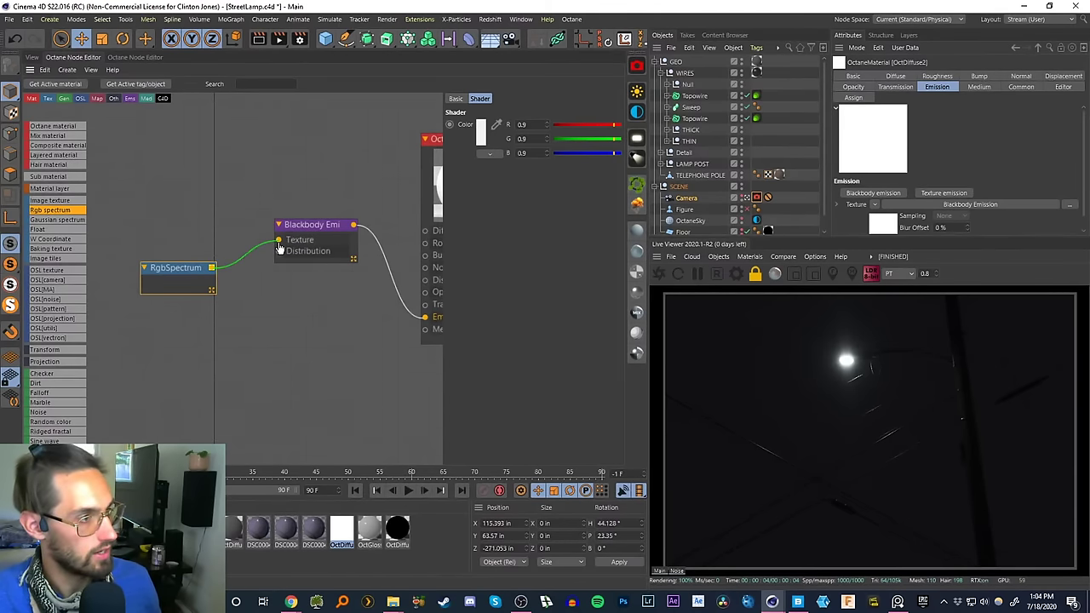
drag(181, 264, 187, 227)
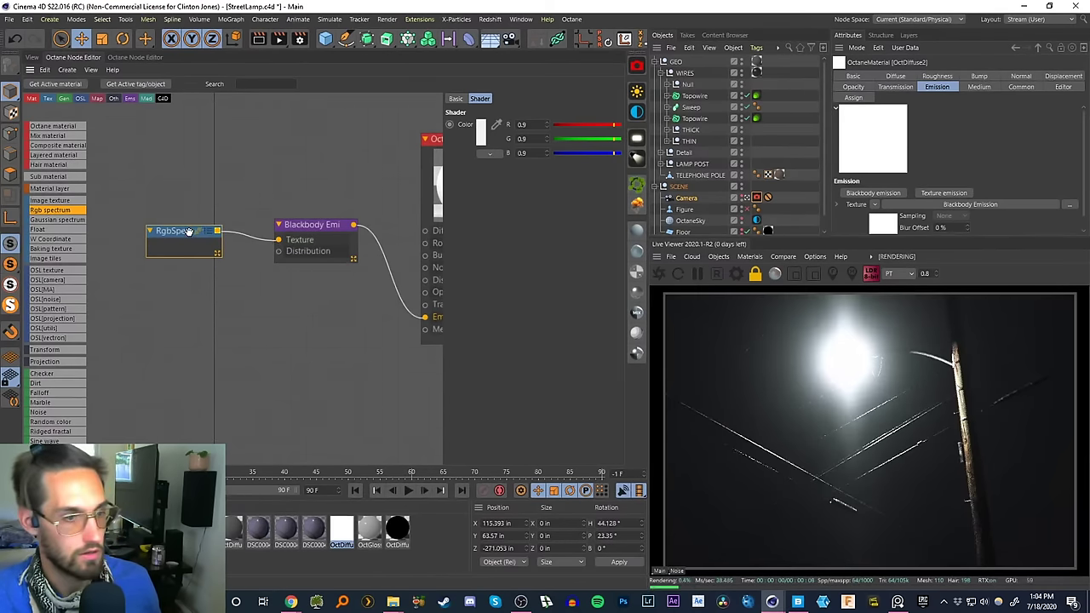
- Set the Blackbody emission node's power to 100
click(315, 223)
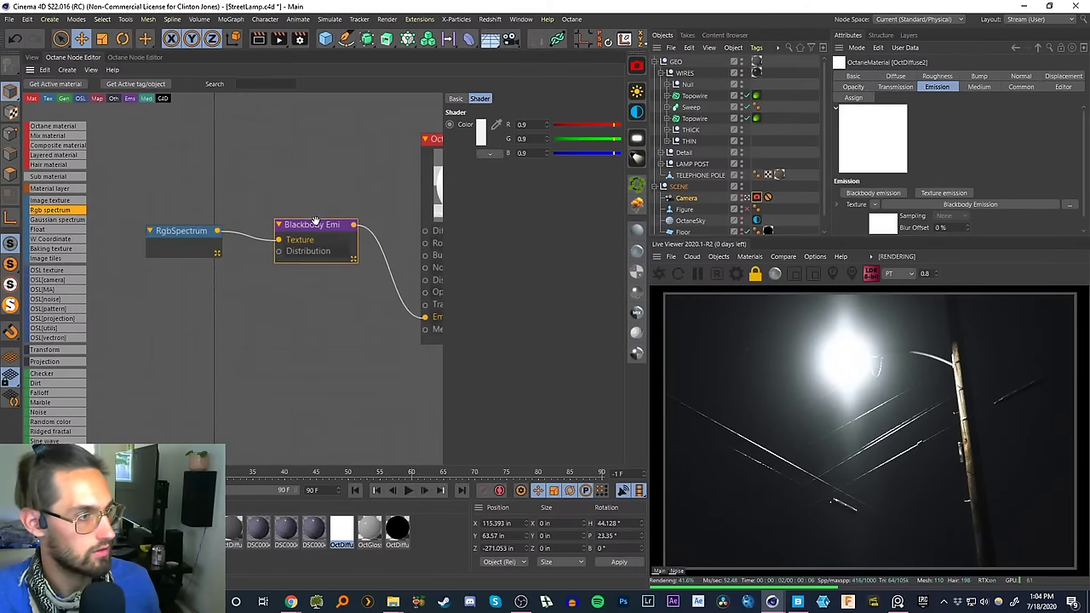
key(Return)
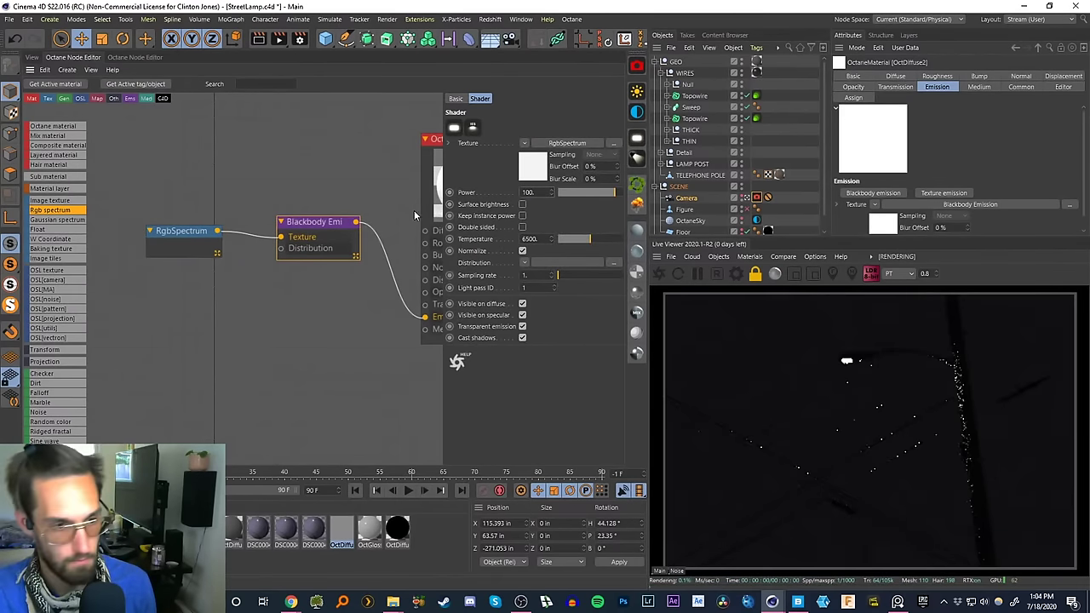
- Tint the RGB spectrum node a pale warm orange with a hue of 38°
drag(187, 231, 182, 225)
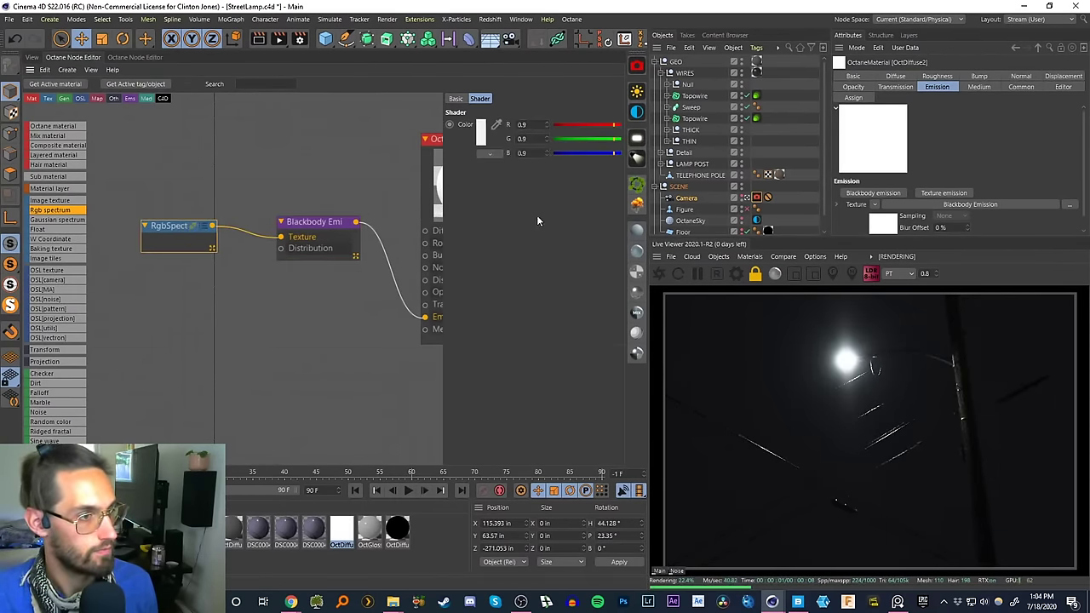
click(485, 145)
click(431, 130)
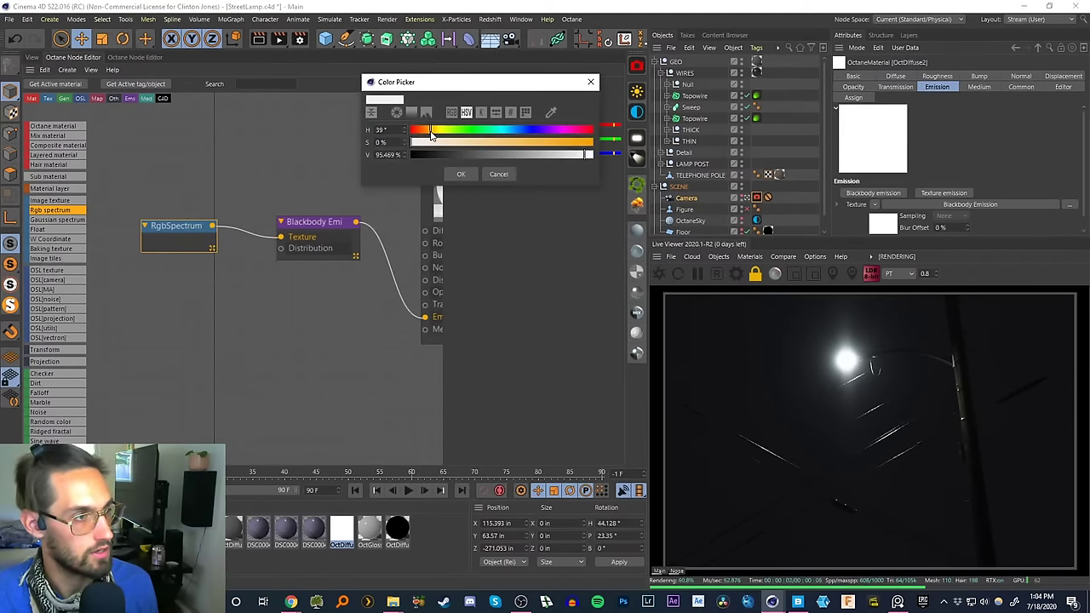
click(438, 142)
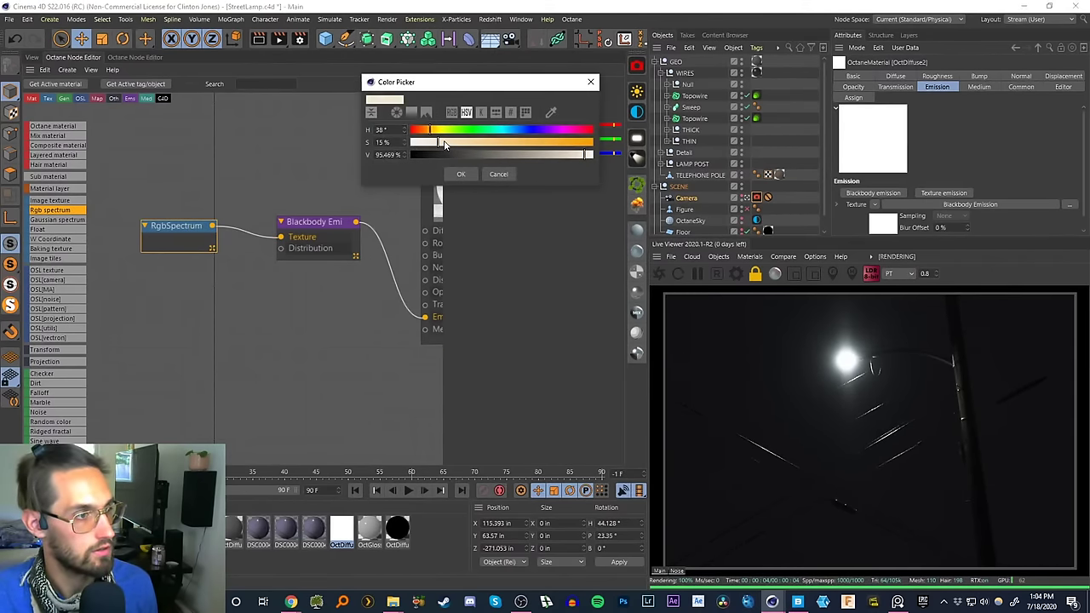
click(458, 174)
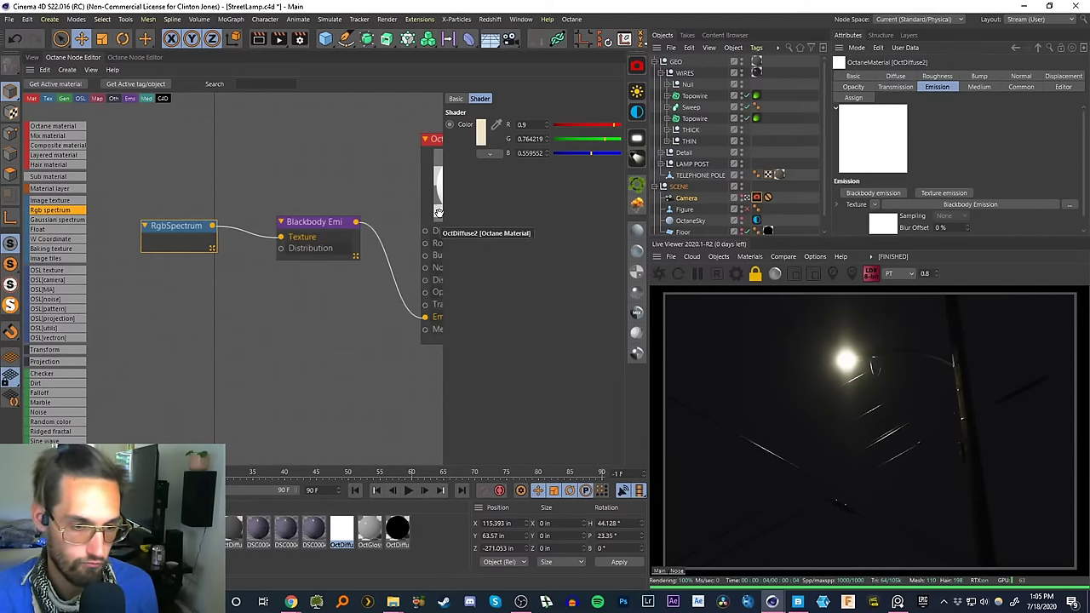
- Change the RGB spectrum colour to a pale green with hue 146° and saturation 18%
click(479, 136)
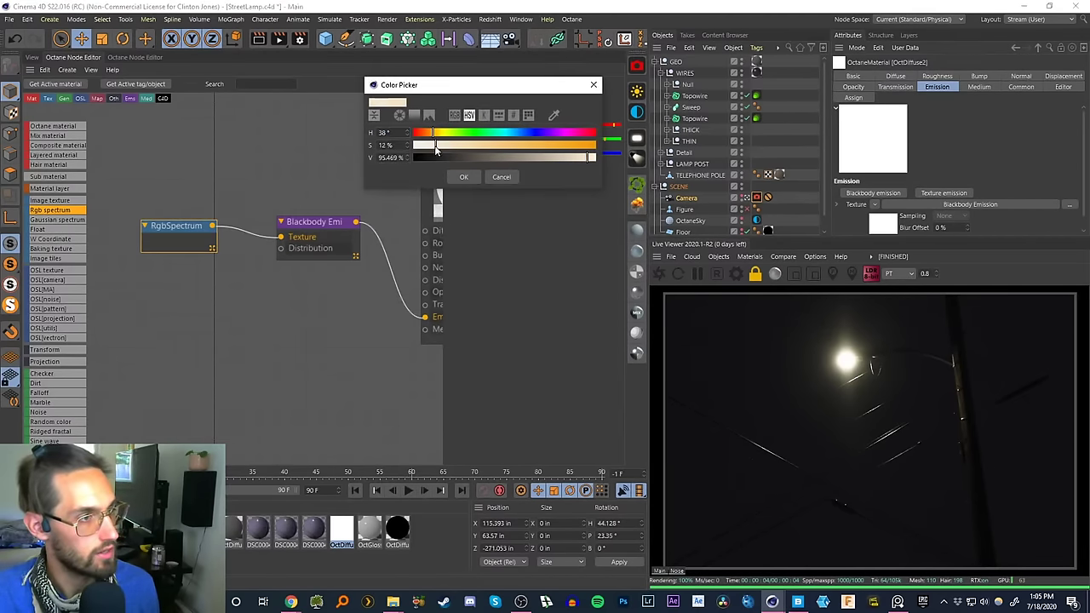
click(488, 136)
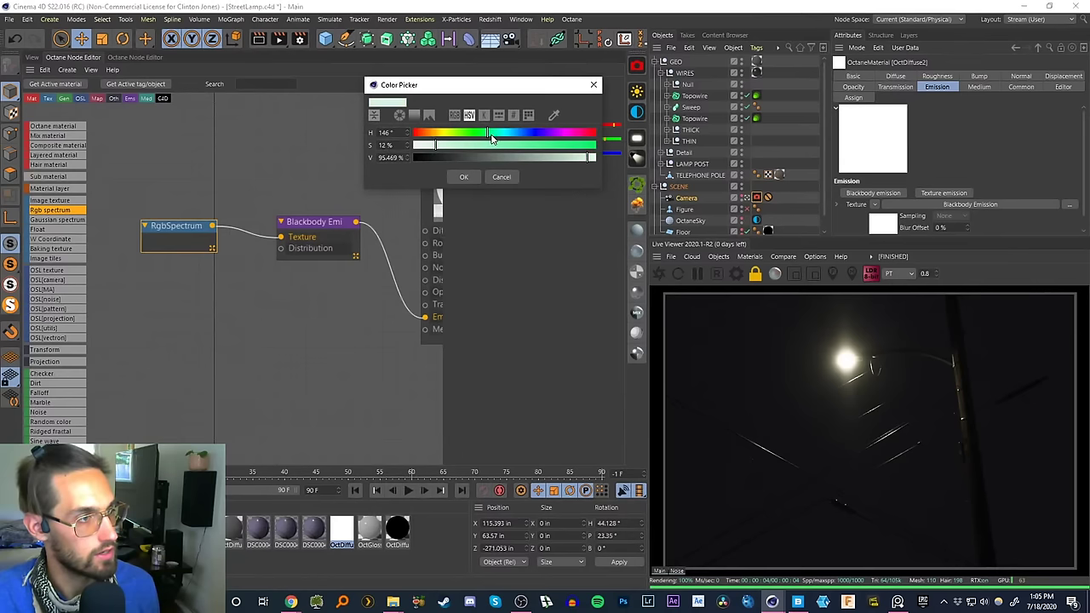
click(464, 178)
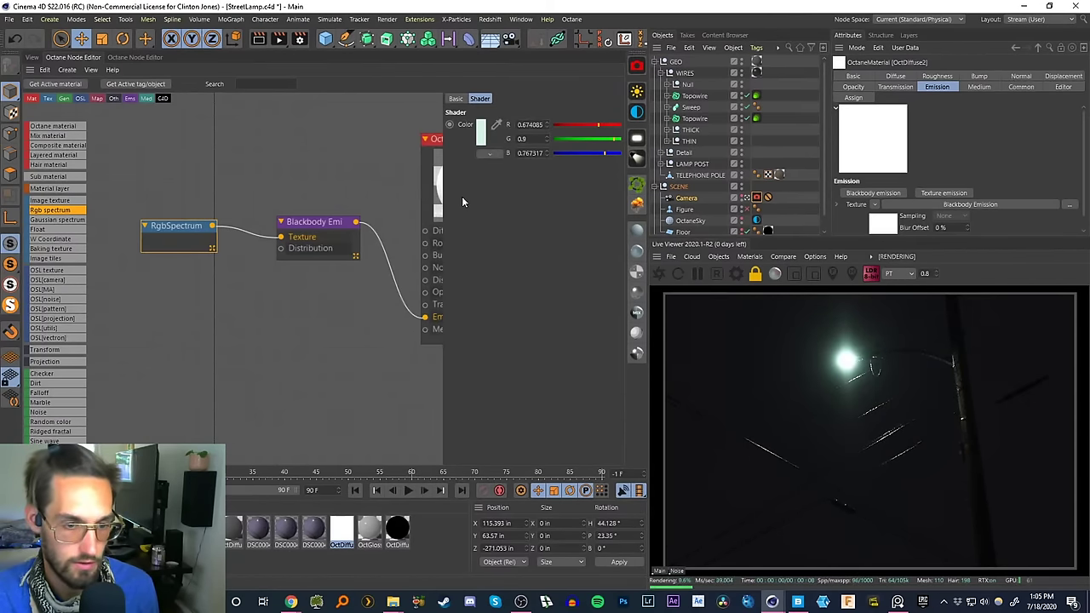
click(483, 133)
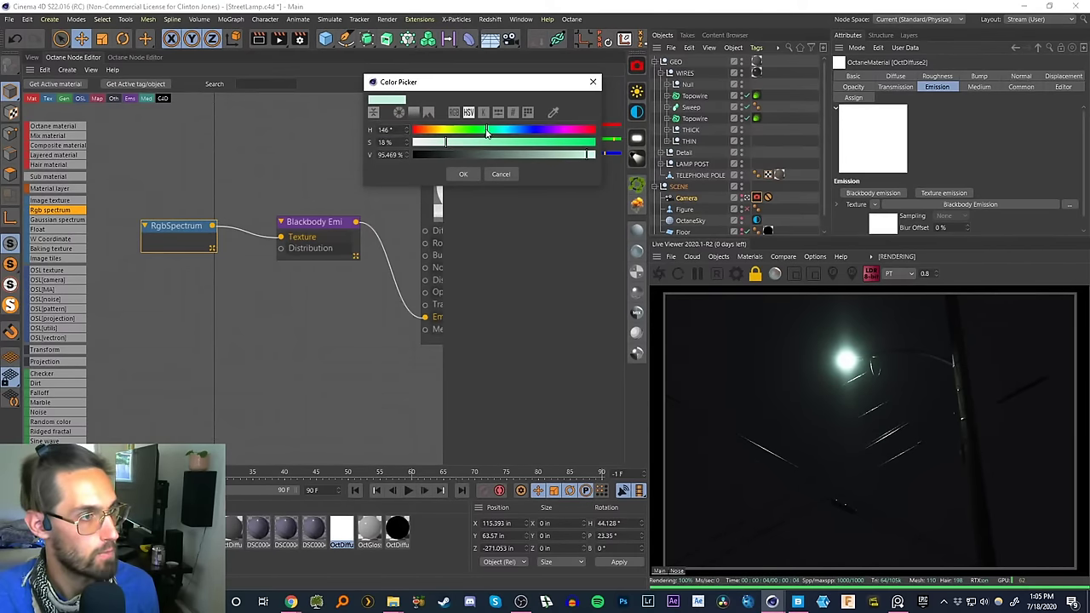
click(463, 176)
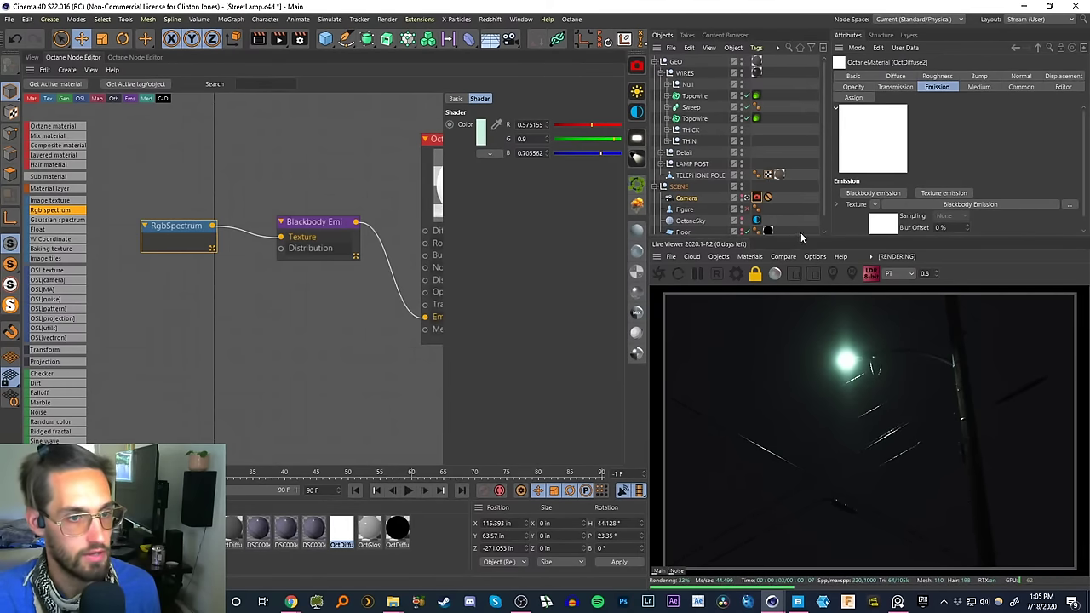
- Disable post processing on the Camera's Octane camera tag
click(757, 199)
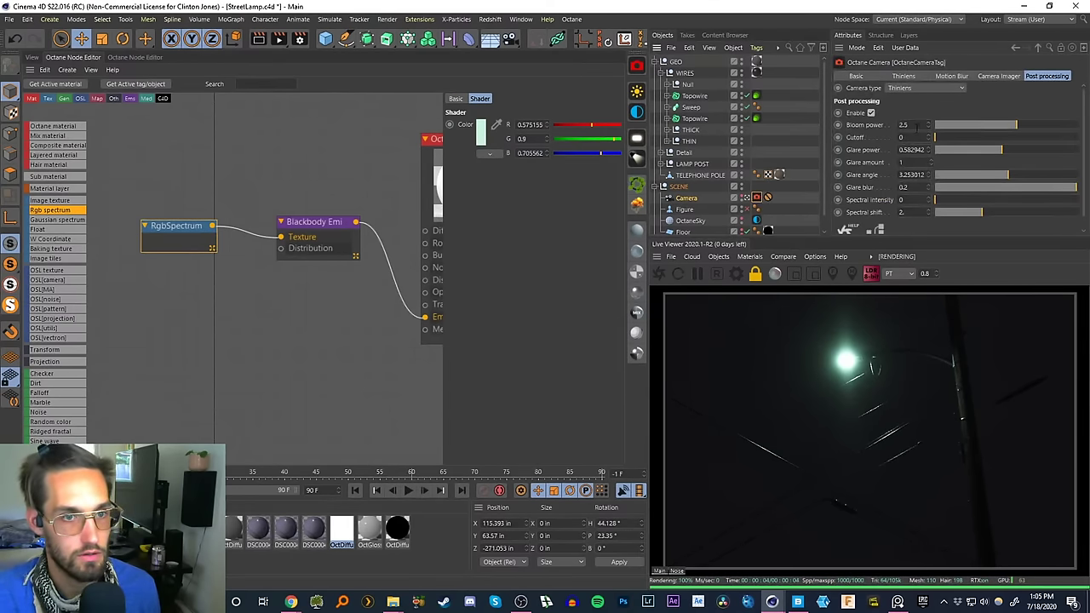
click(870, 113)
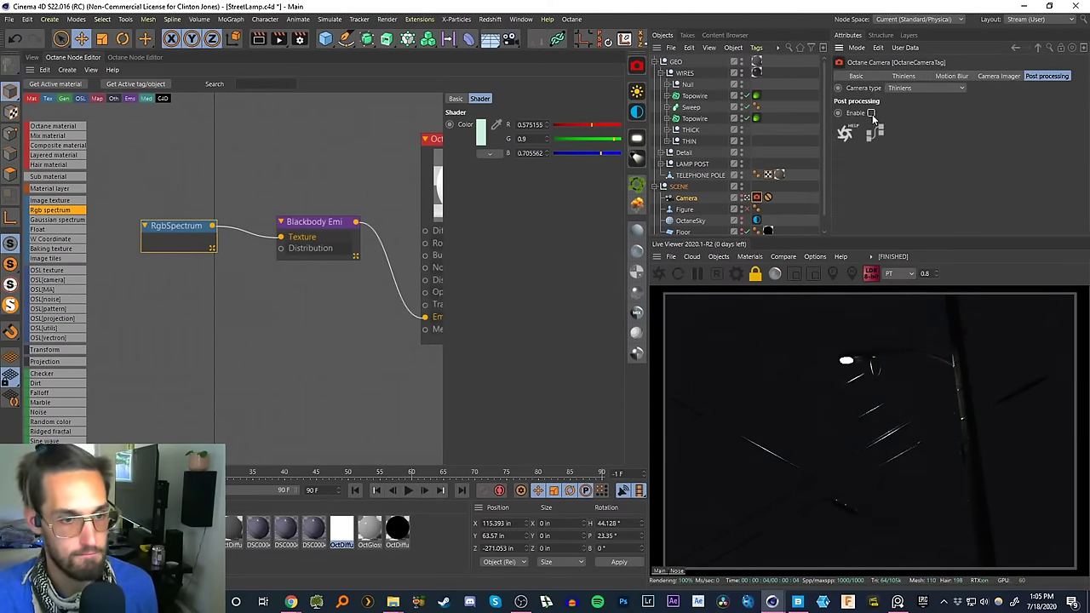
- Enable post processing on the camera tag, with glare power at 0.001 and bloom power at about 0.42
click(870, 113)
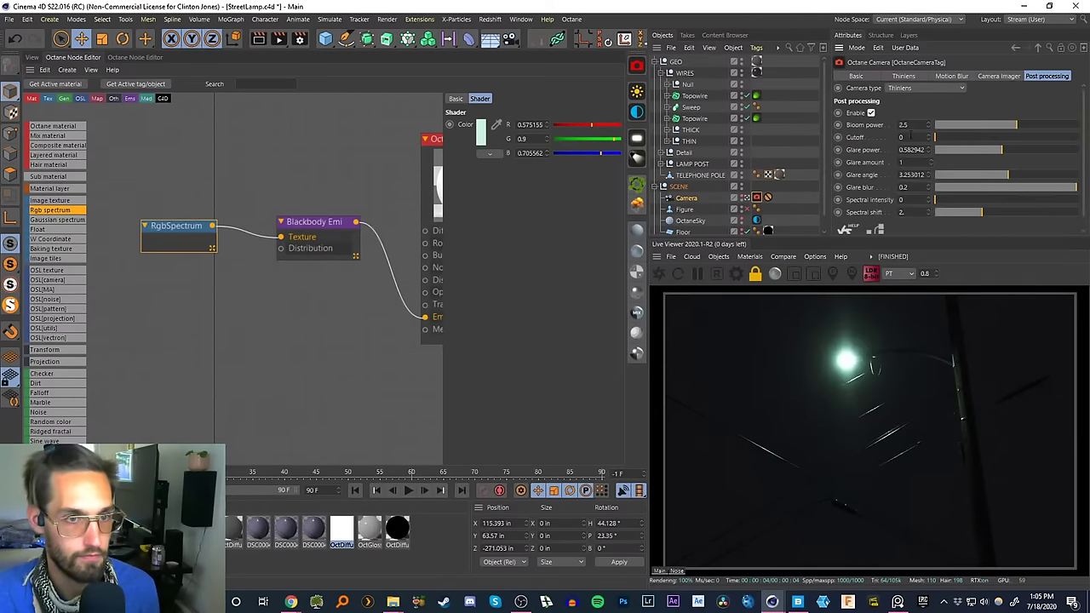
double_click(903, 125)
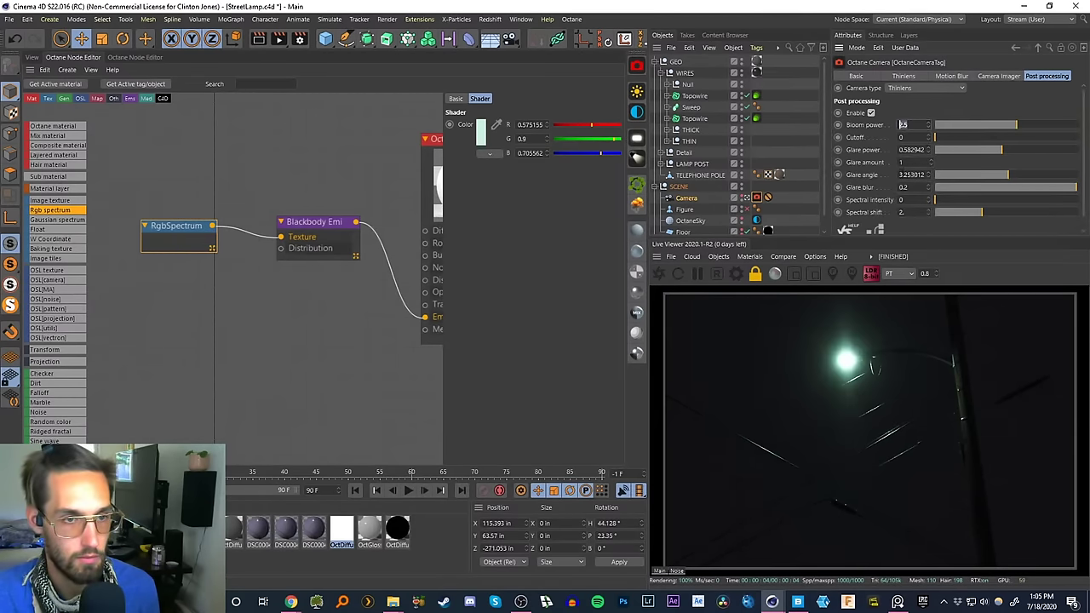
drag(937, 151, 911, 152)
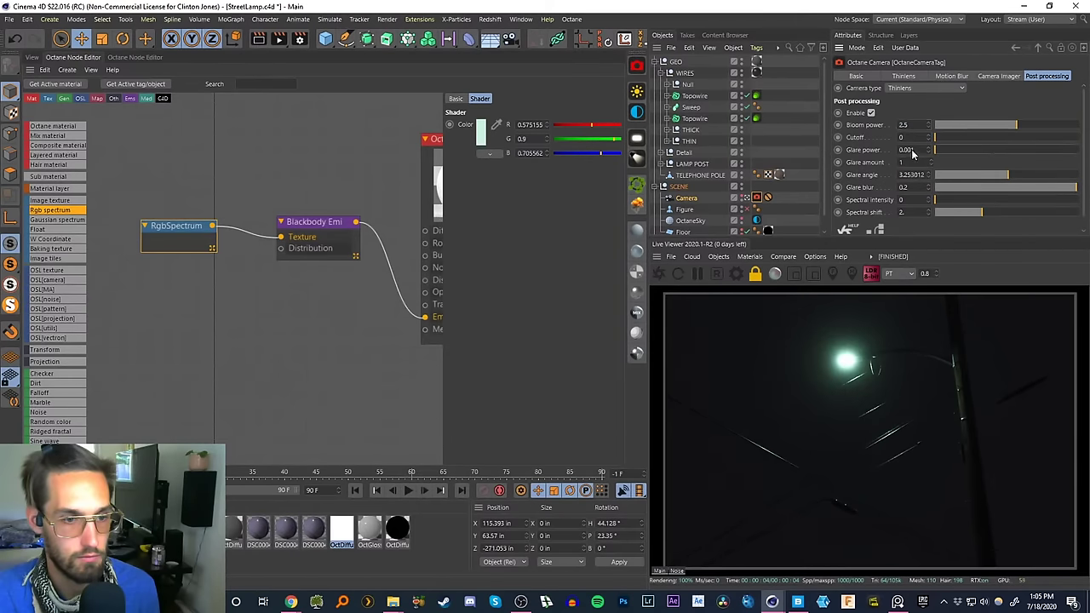
click(1001, 126)
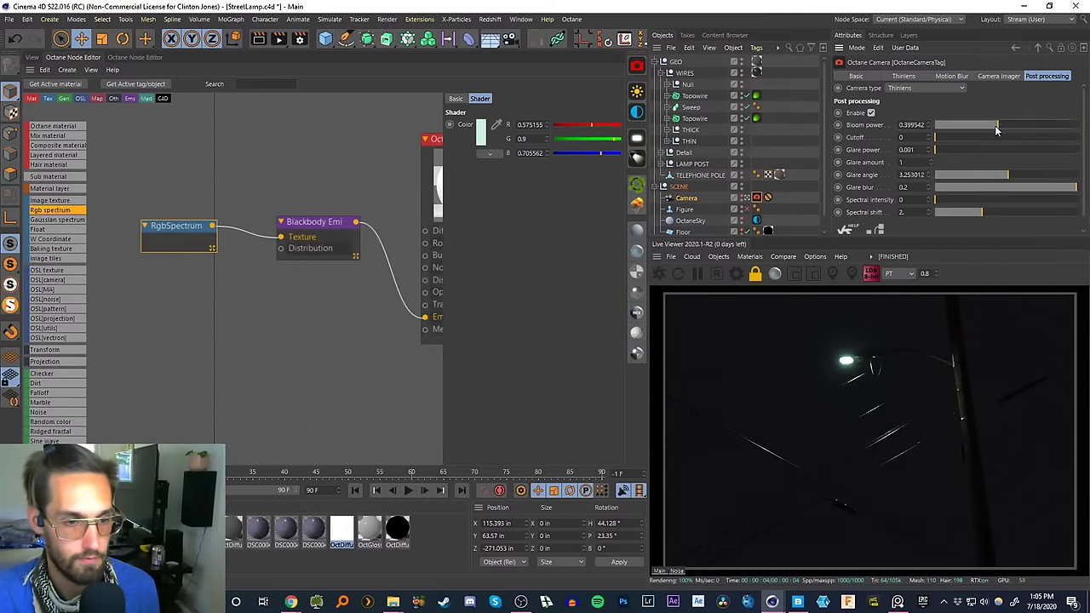
click(999, 130)
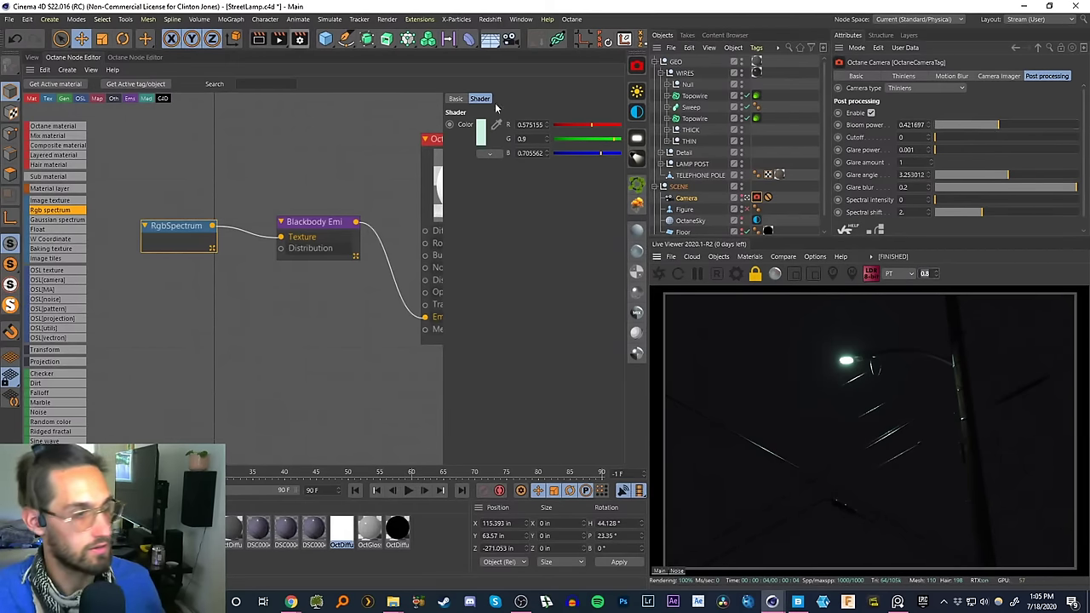
- Inspect the lamp glow up close in the Live Viewer and set the viewer's resolution scale to 0.7
scroll(883, 376, up, 3)
drag(854, 318, 841, 479)
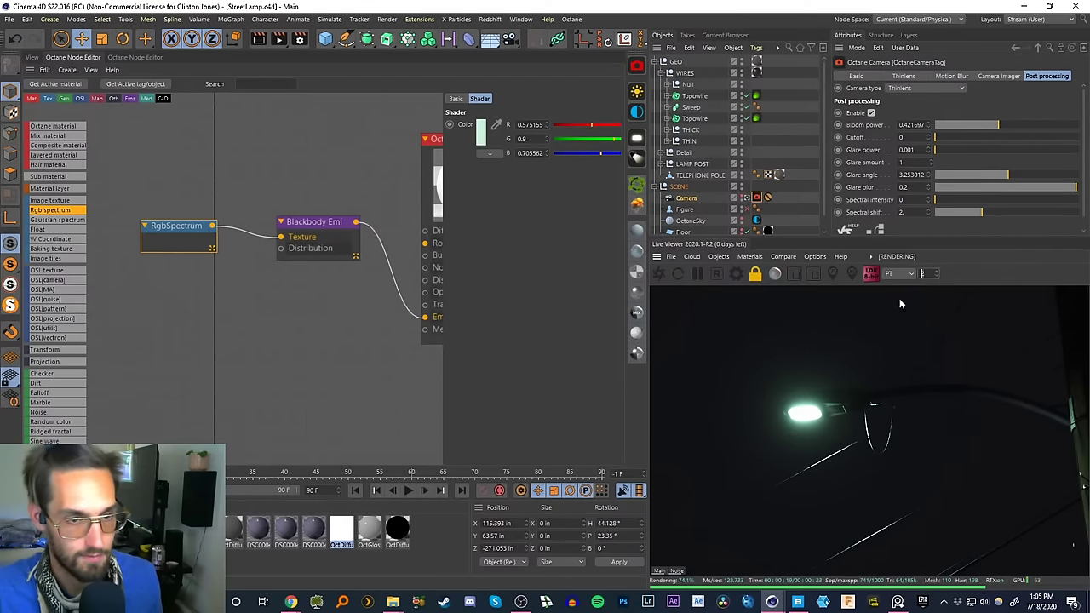
text(0.7)
key(Return)
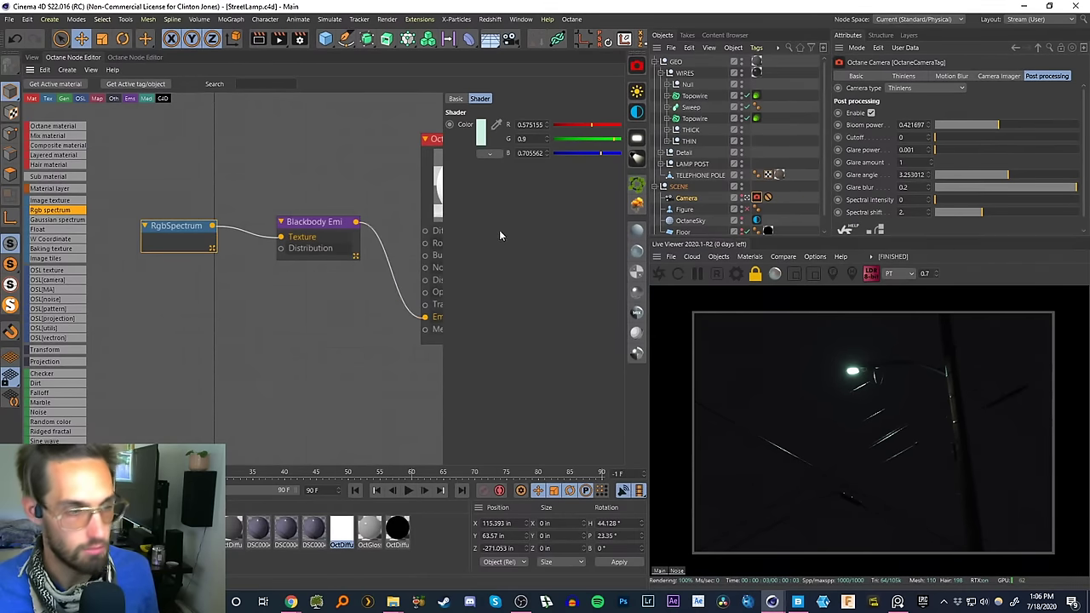
- Return to the perspective viewport, collapse the SCENE group and clear the object selection
click(30, 58)
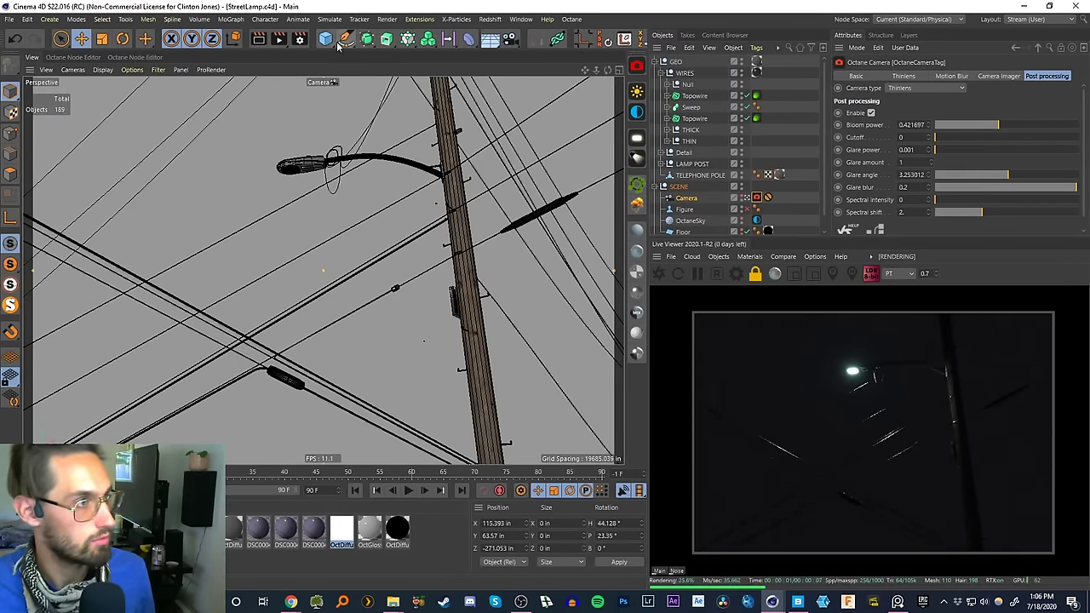
click(655, 186)
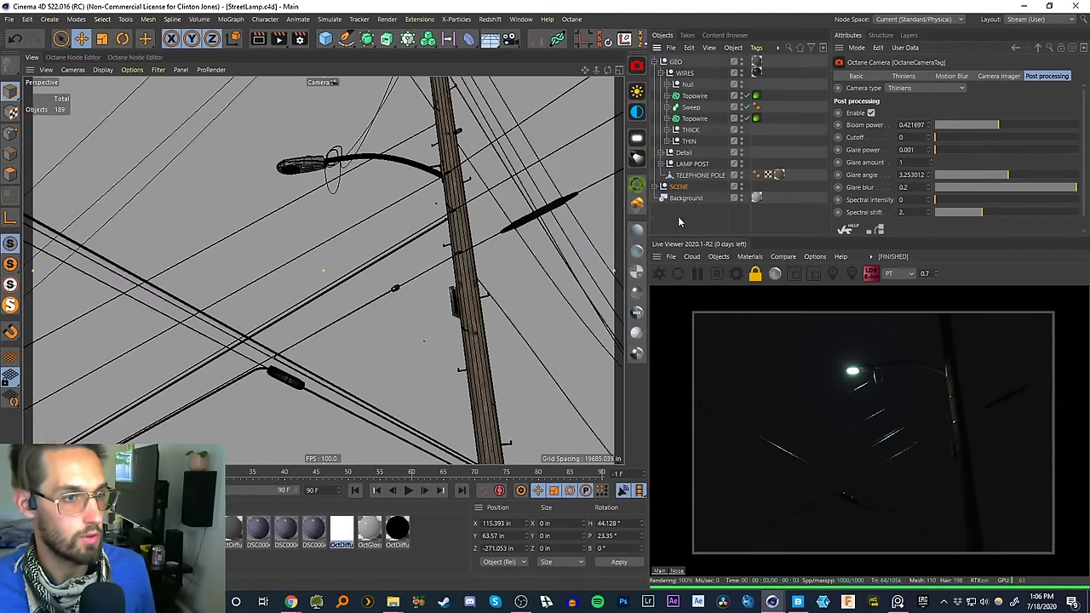
click(679, 221)
- Try adding an Octane area light and raising it beside the telephone pole to a Y position of about 260 in
click(637, 139)
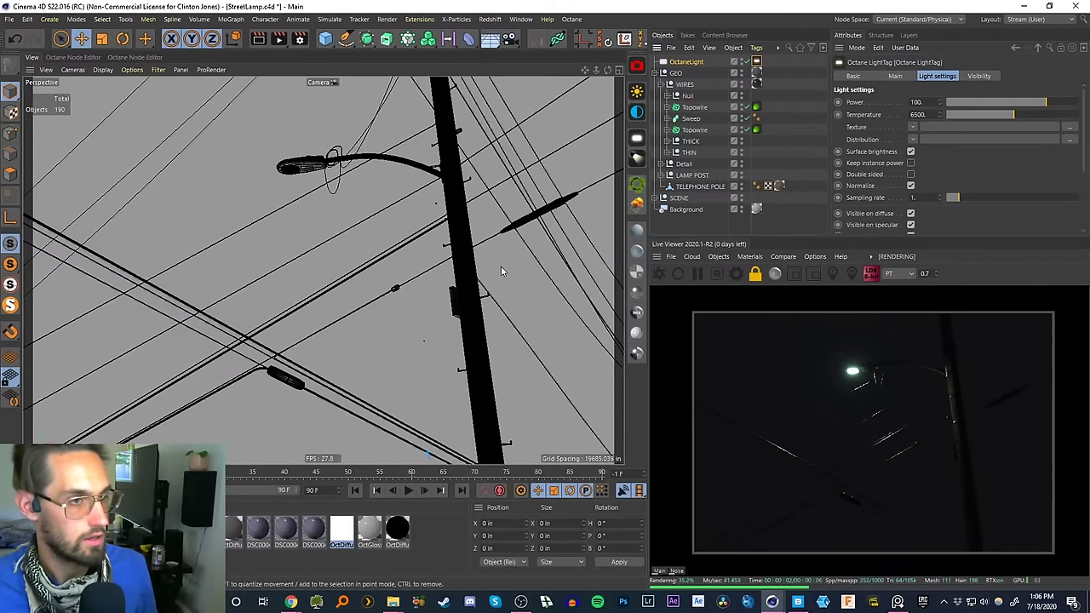
key(Delete)
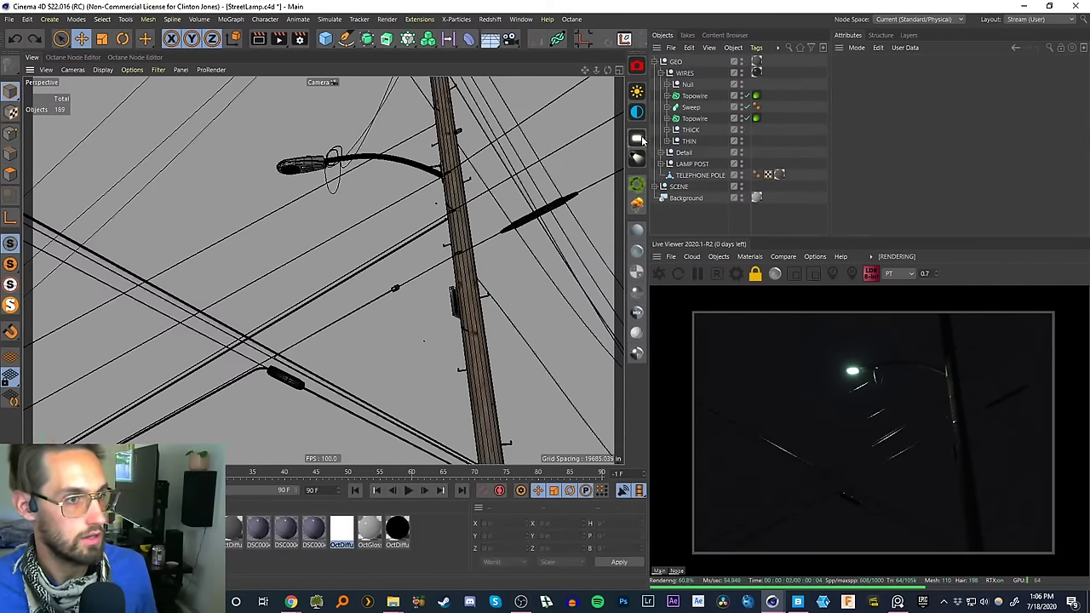
key(ctrl+z)
click(683, 63)
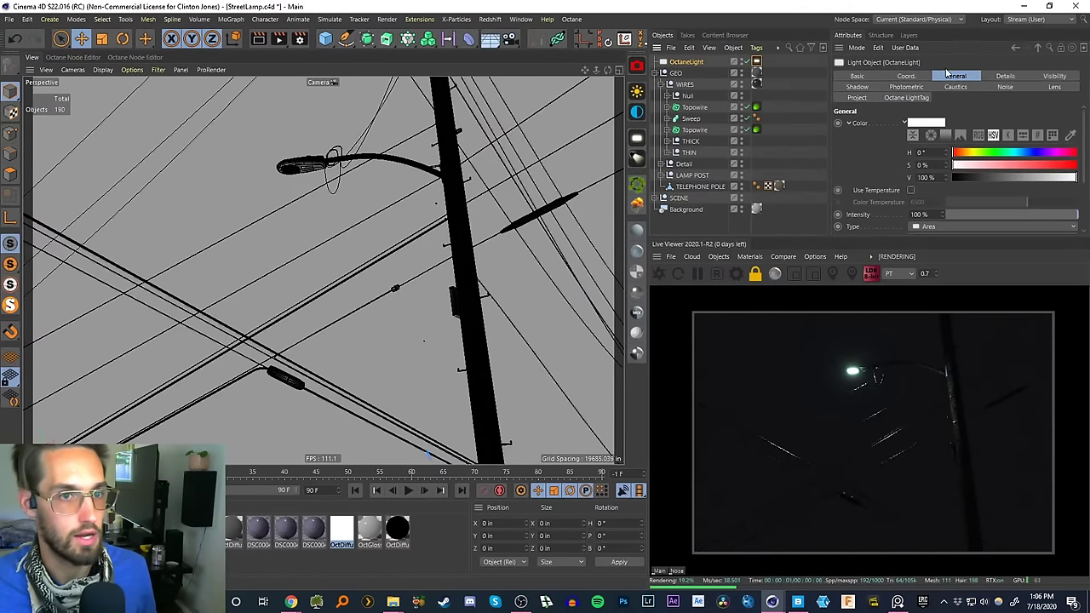
click(906, 76)
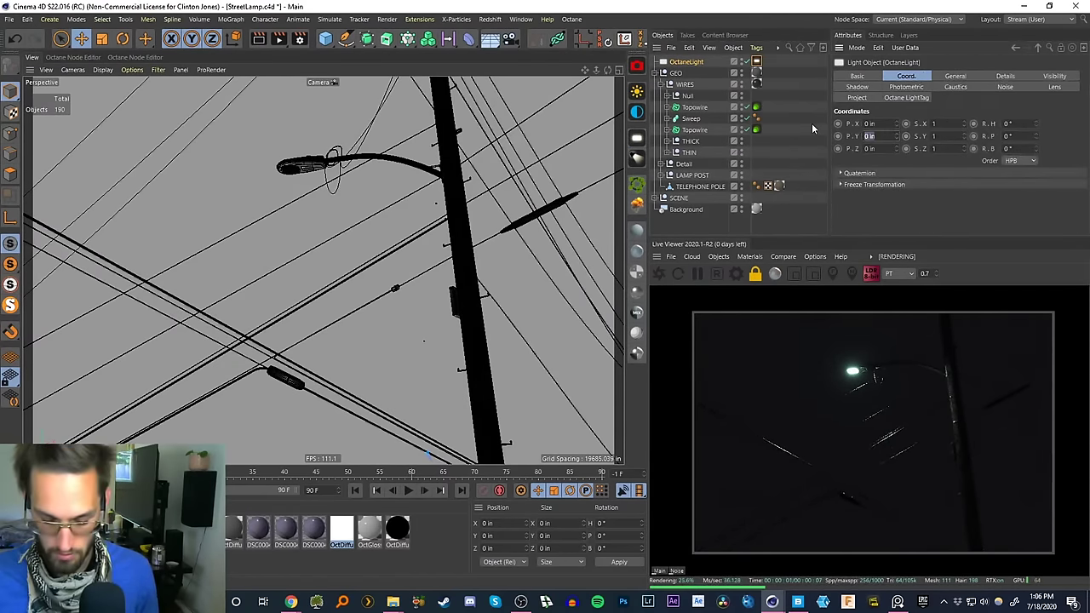
text(2m)
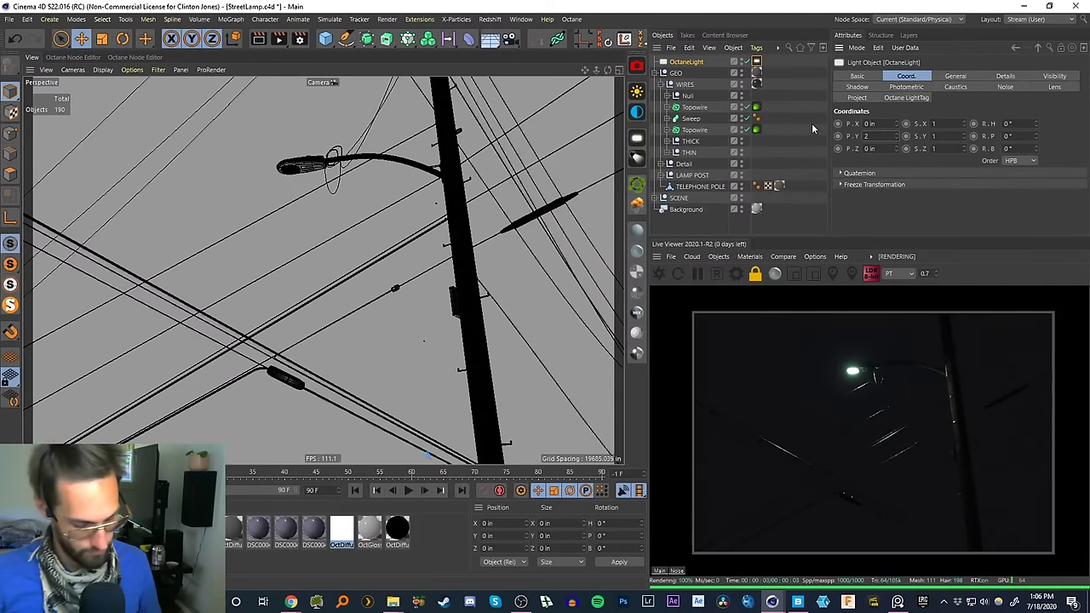
key(Return)
drag(558, 449, 469, 152)
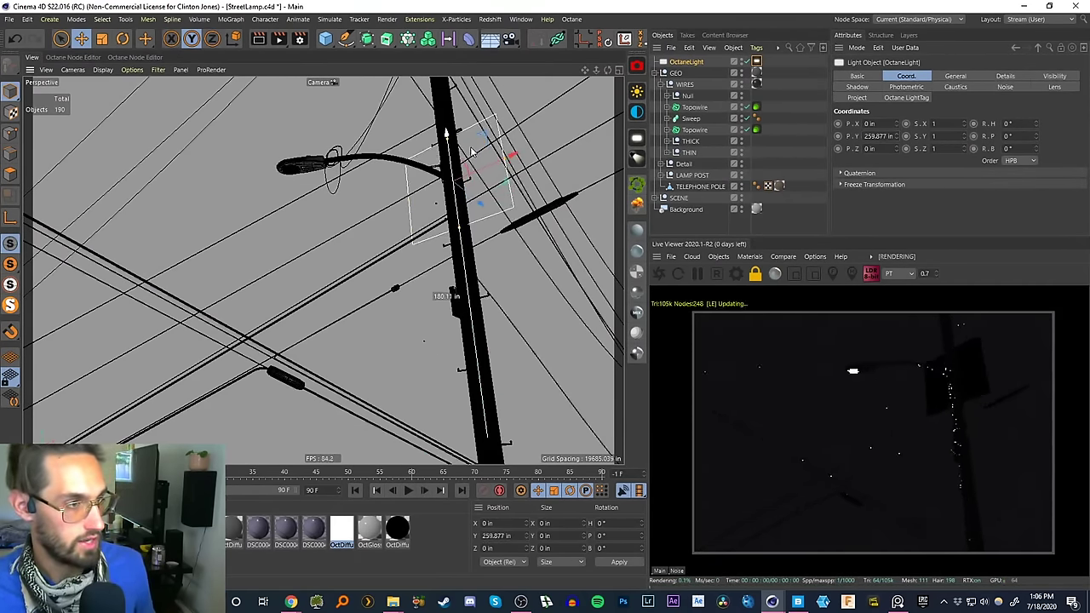
key(Delete)
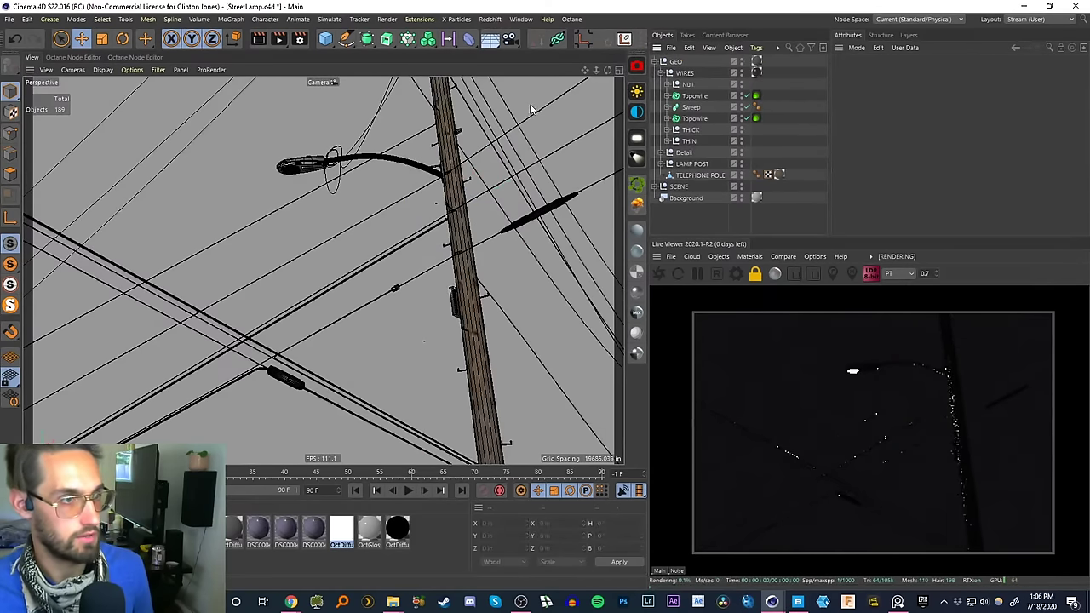
- Add a new Octane area light and try to transfer its position to the lamp head
click(290, 174)
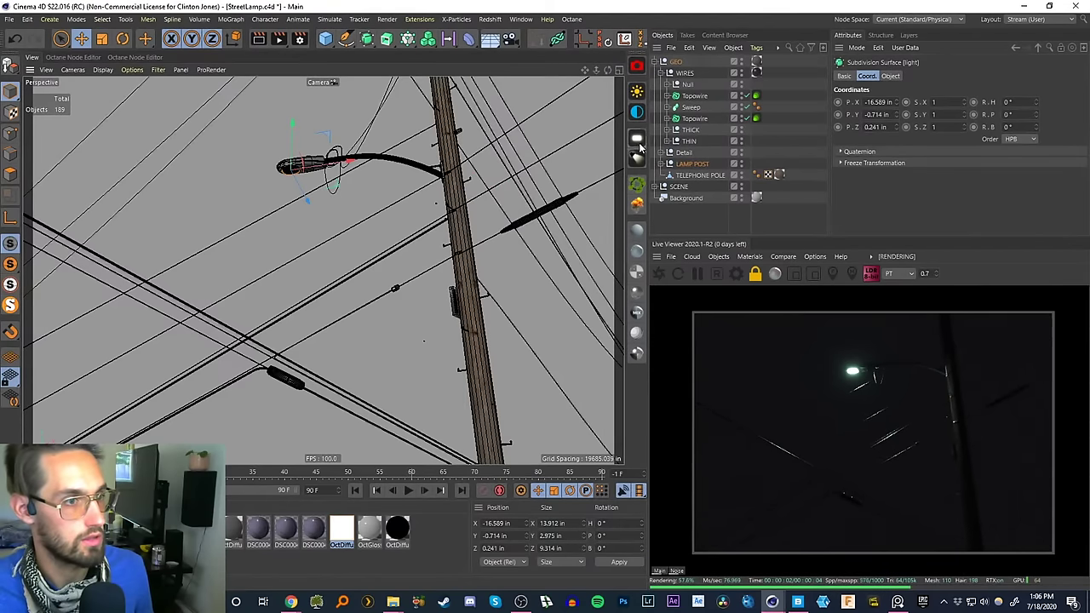
key(ctrl+z)
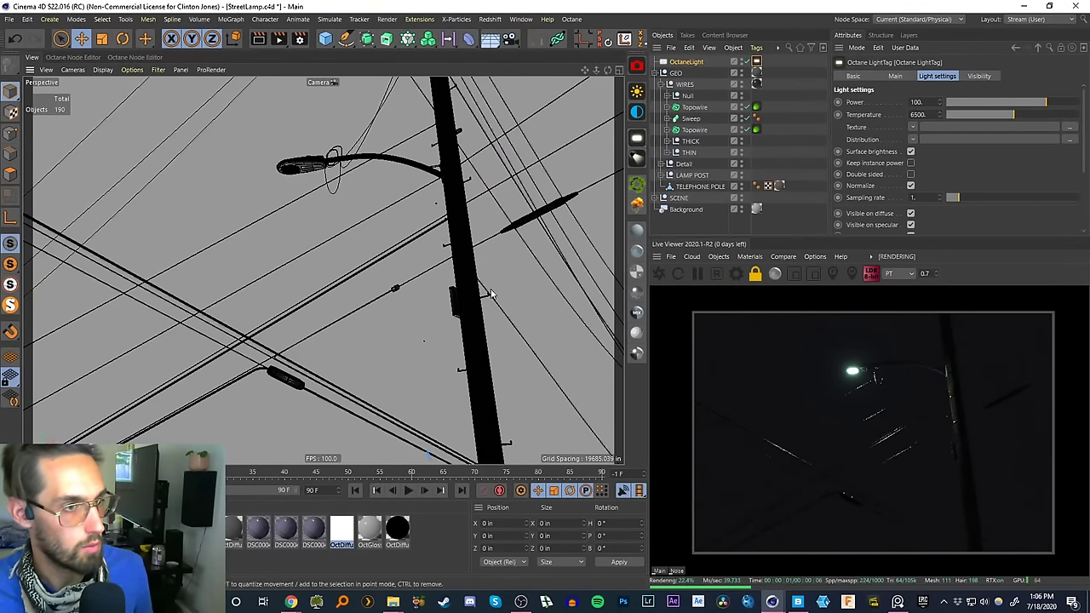
click(640, 38)
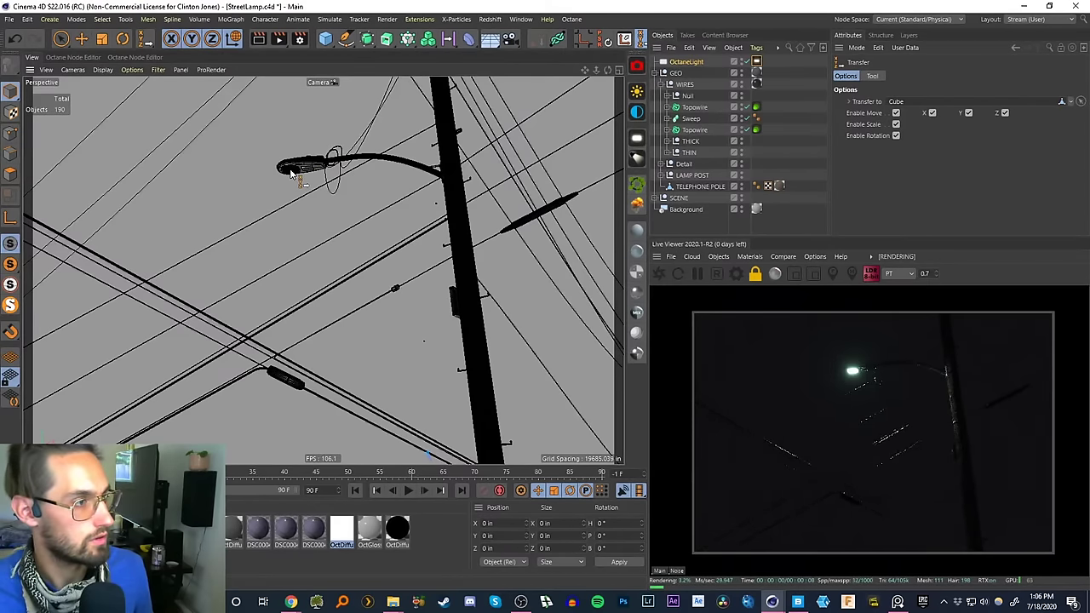
click(678, 85)
click(685, 62)
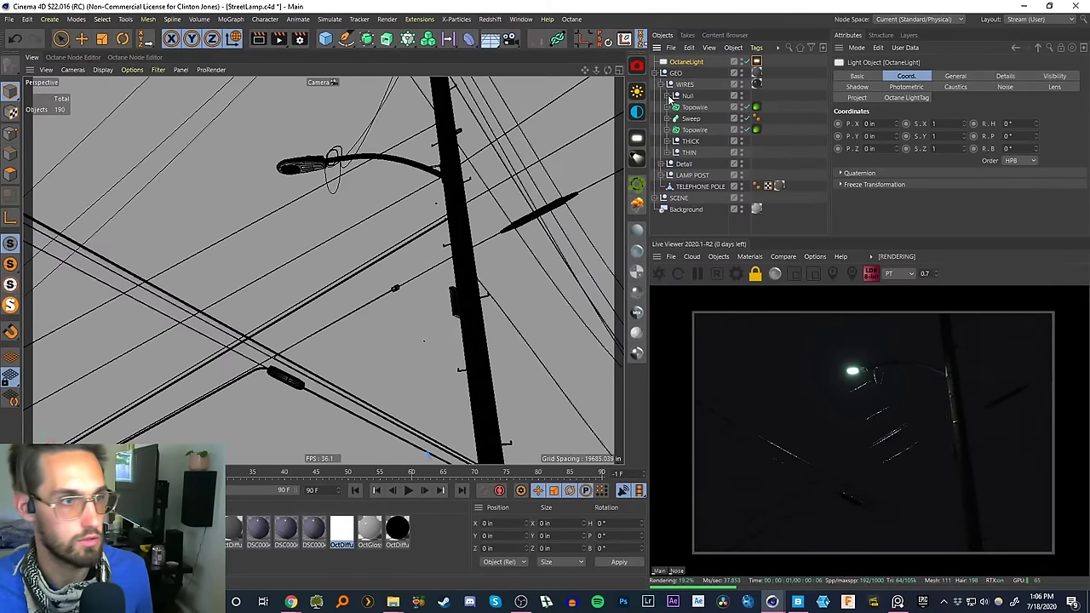
- In the top view, move the Octane light over the lamp head, at about X -113 in and Z -63 in
click(619, 70)
click(618, 69)
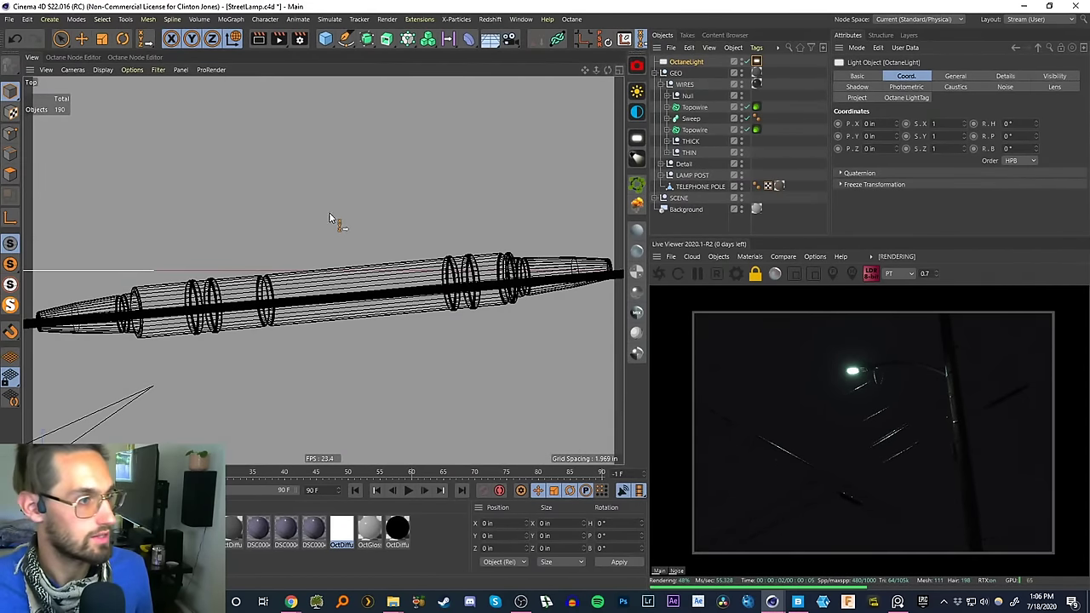
drag(60, 41, 92, 54)
scroll(267, 375, down, 12)
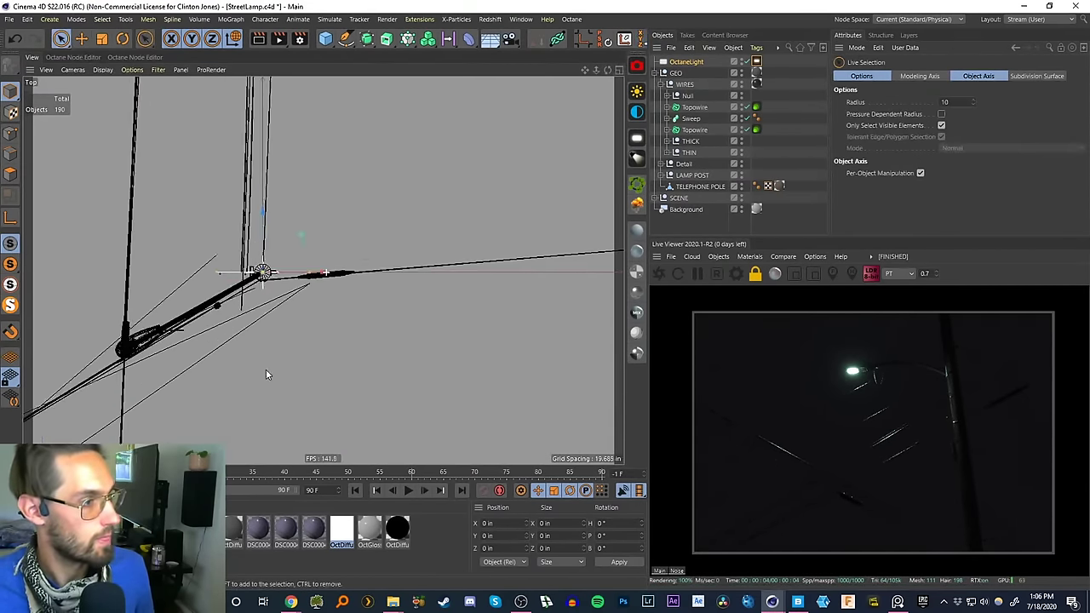
alt+middle_drag(285, 284, 380, 265)
scroll(380, 265, up, 4)
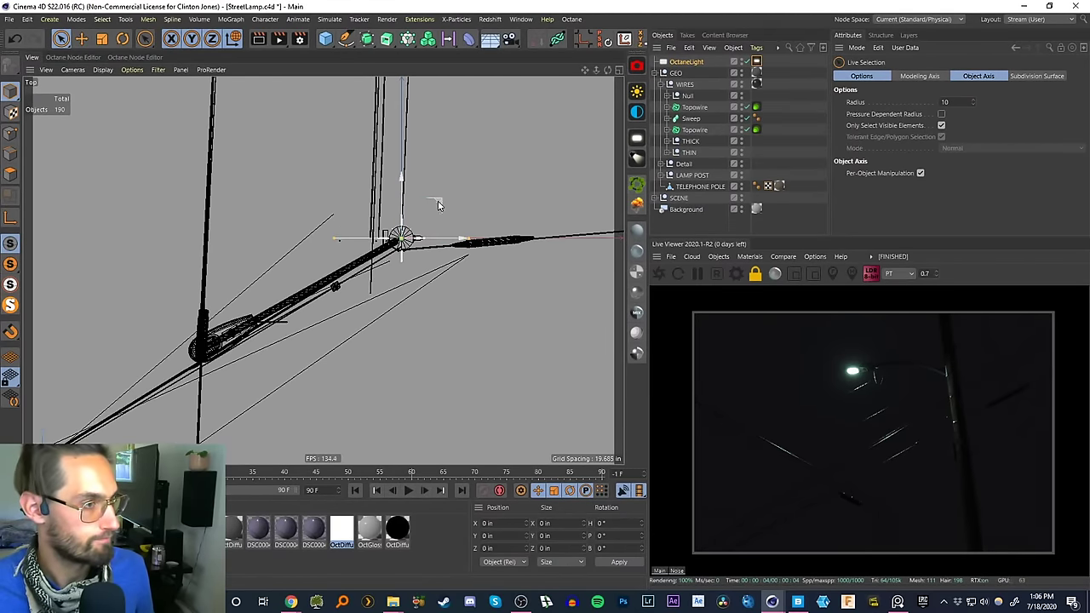
drag(440, 206, 247, 313)
- Rotate the Octane light to a pitch of -90° so it faces straight down
key(o)
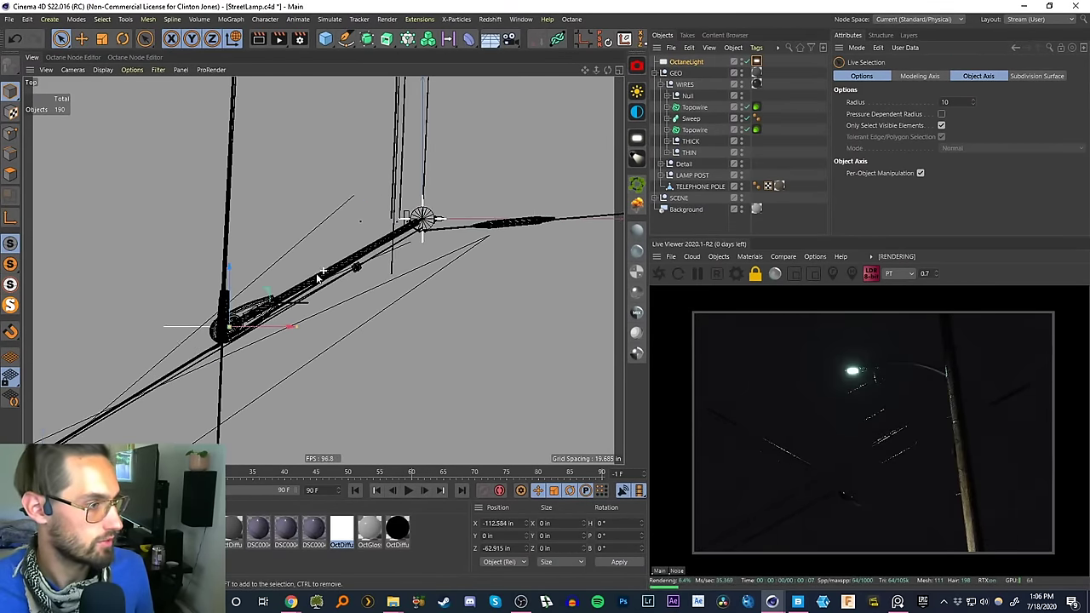
key(r)
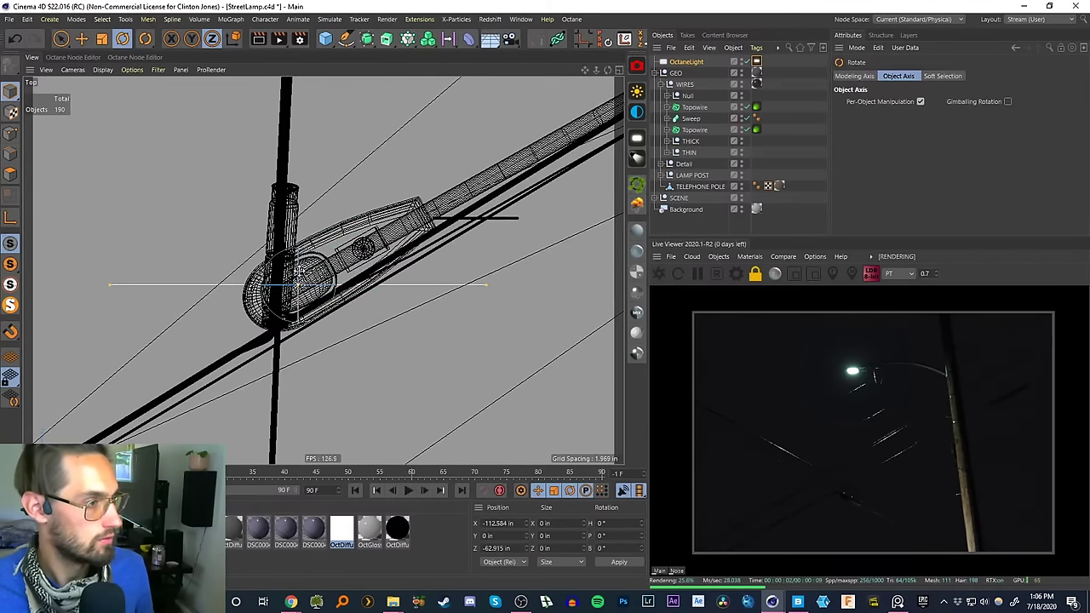
shift+drag(299, 271, 307, 145)
- In the right view, raise the Octane light to lamp head height, at a Y position of about 292 in
key(e)
scroll(330, 273, down, 4)
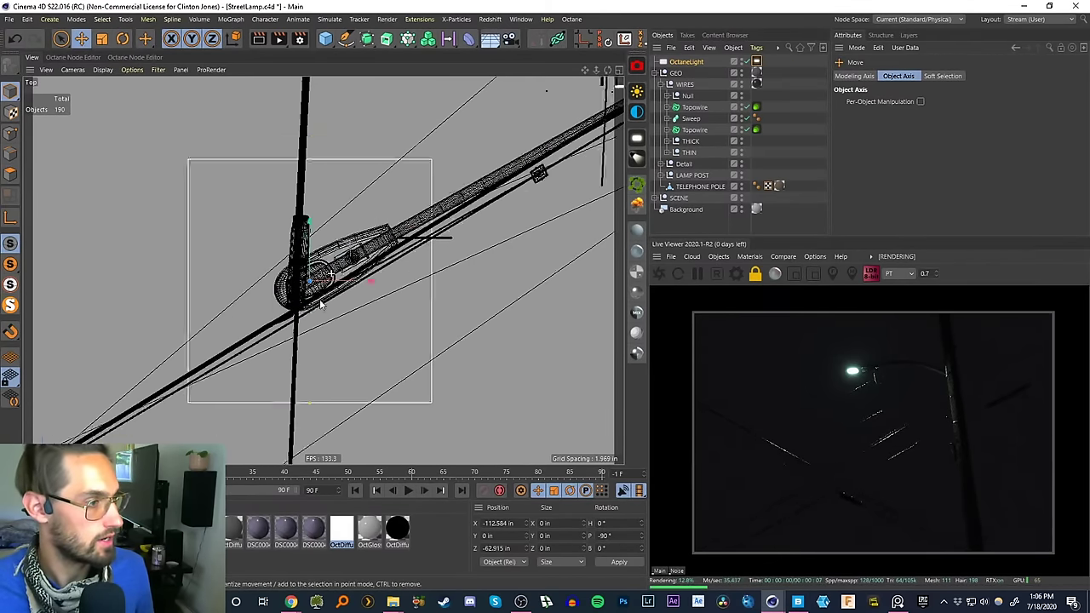
scroll(320, 300, down, 4)
click(618, 70)
click(317, 272)
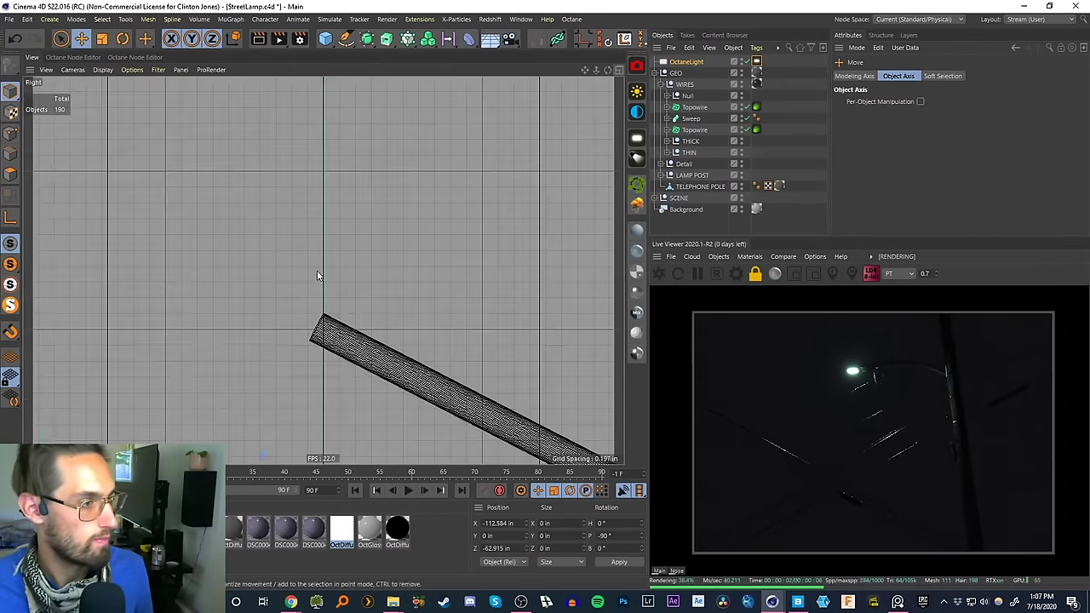
scroll(316, 275, down, 15)
alt+middle_drag(392, 291, 332, 398)
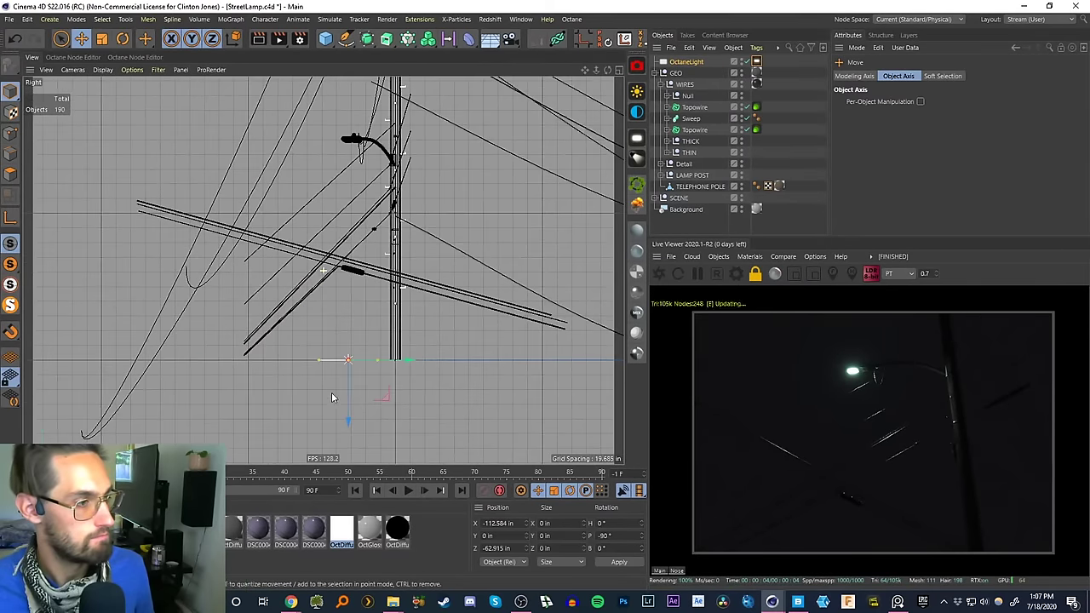
drag(348, 389, 348, 170)
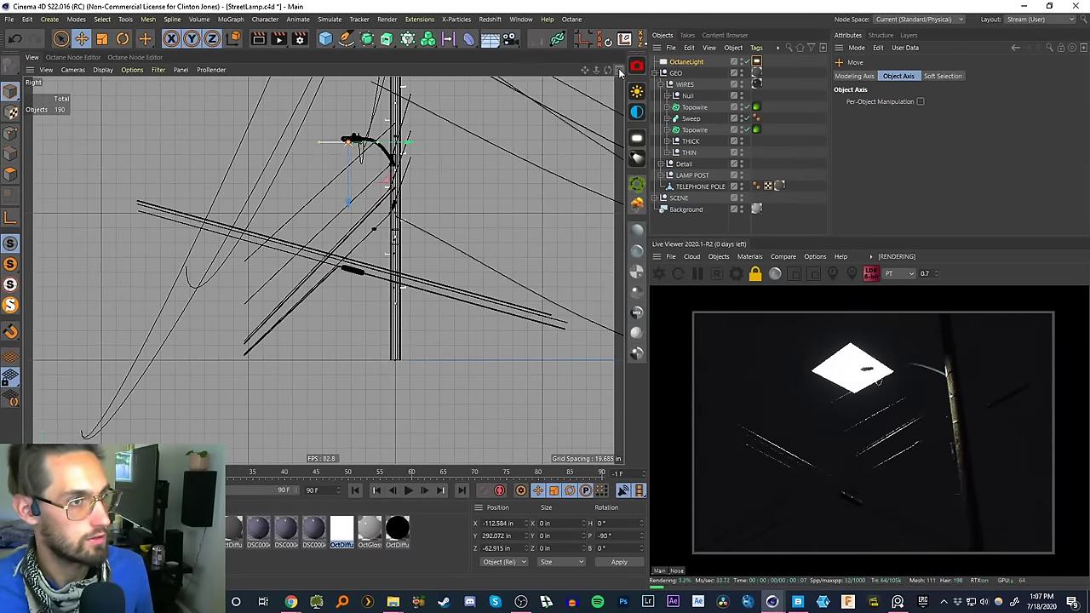
- In the camera view, lower the Octane light just below the lamp head, to a Y position of about 285 in
middle_click(317, 272)
middle_click(315, 136)
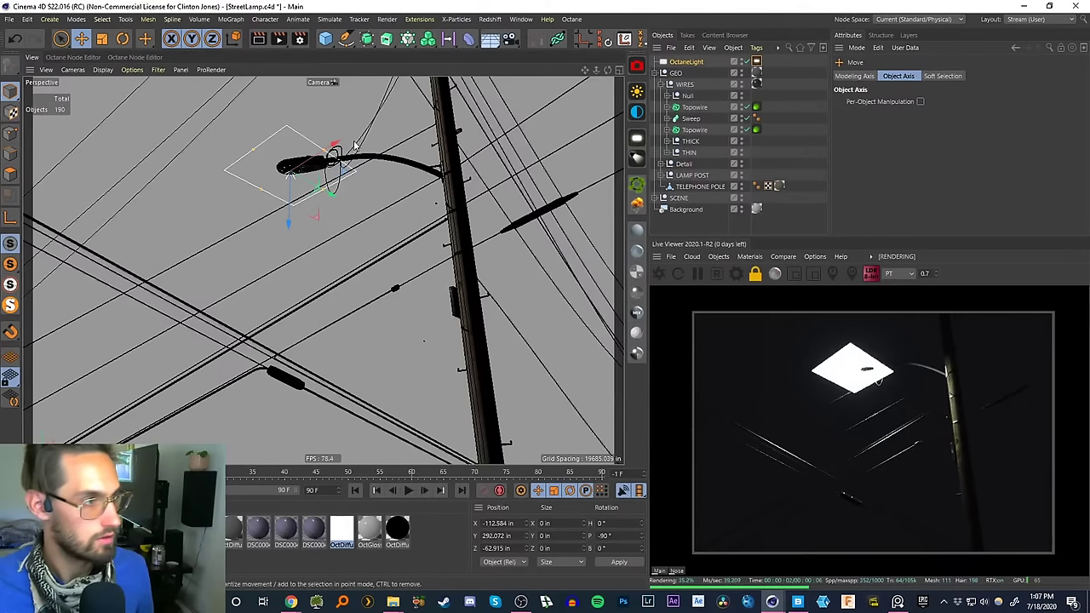
drag(289, 177, 289, 184)
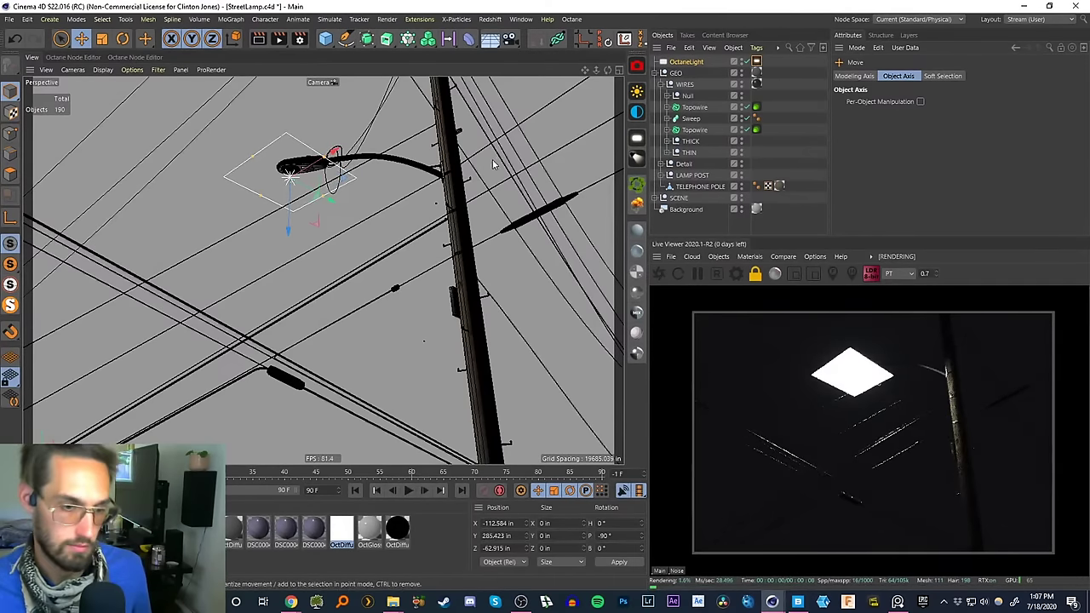
- Change the Octane light's area shape to Disc
click(756, 61)
click(936, 76)
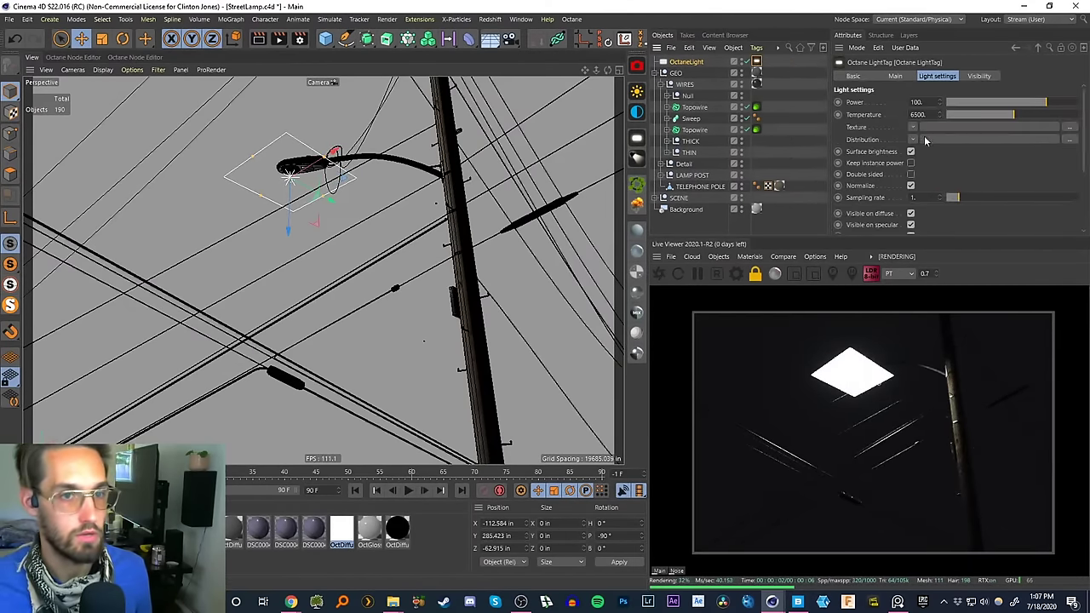
click(694, 64)
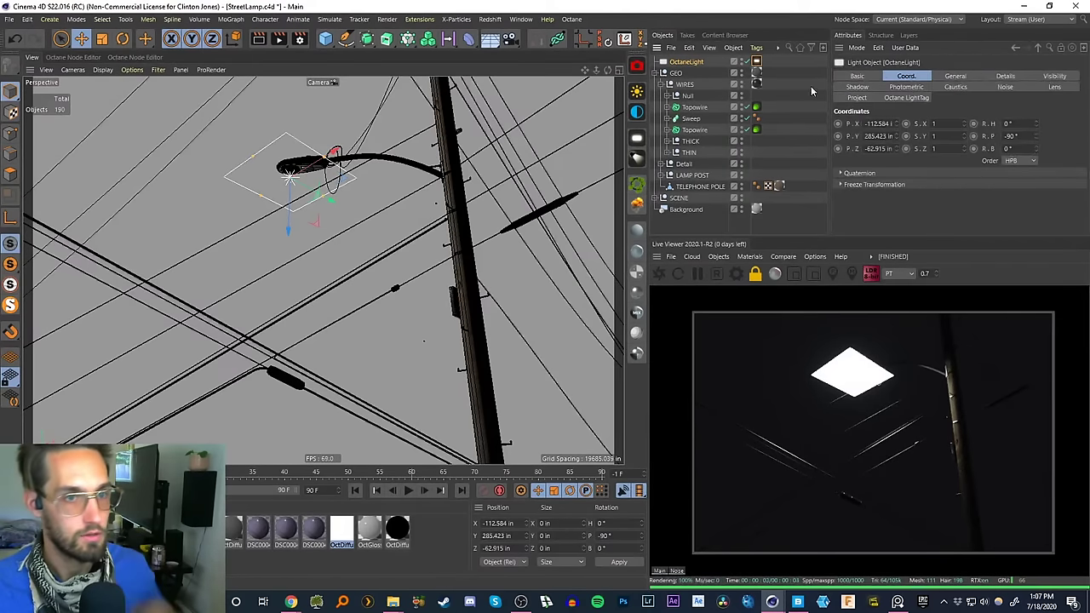
click(955, 75)
scroll(912, 193, down, 2)
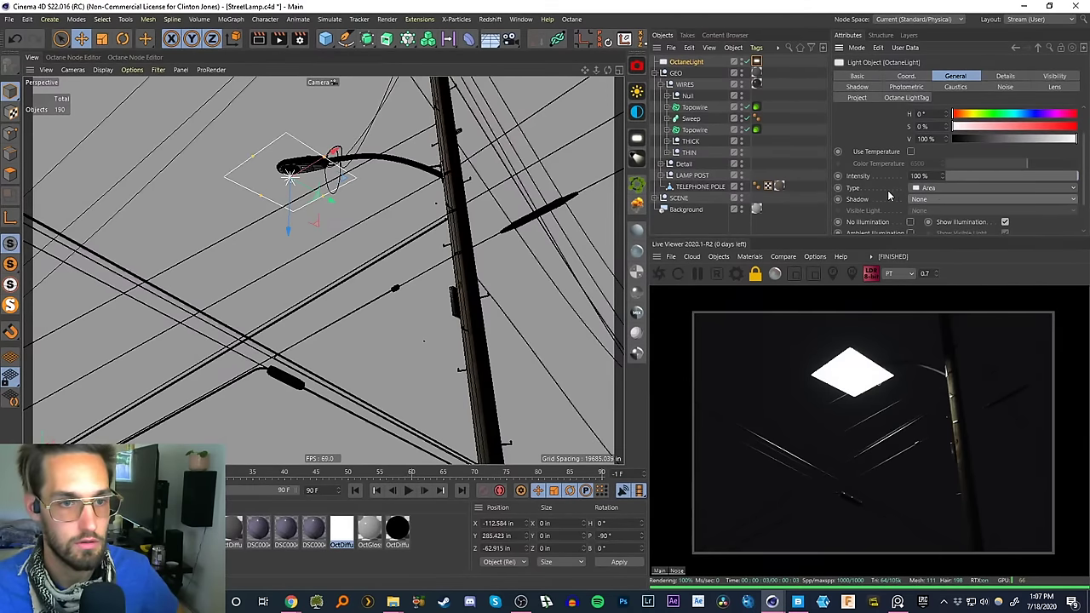
click(917, 188)
click(910, 187)
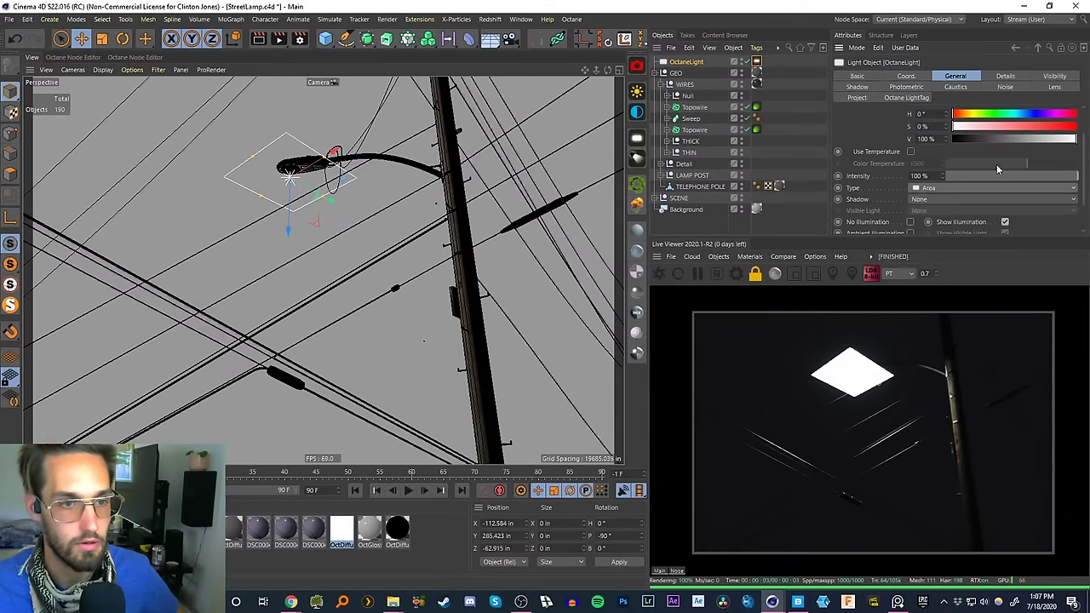
click(987, 76)
click(945, 150)
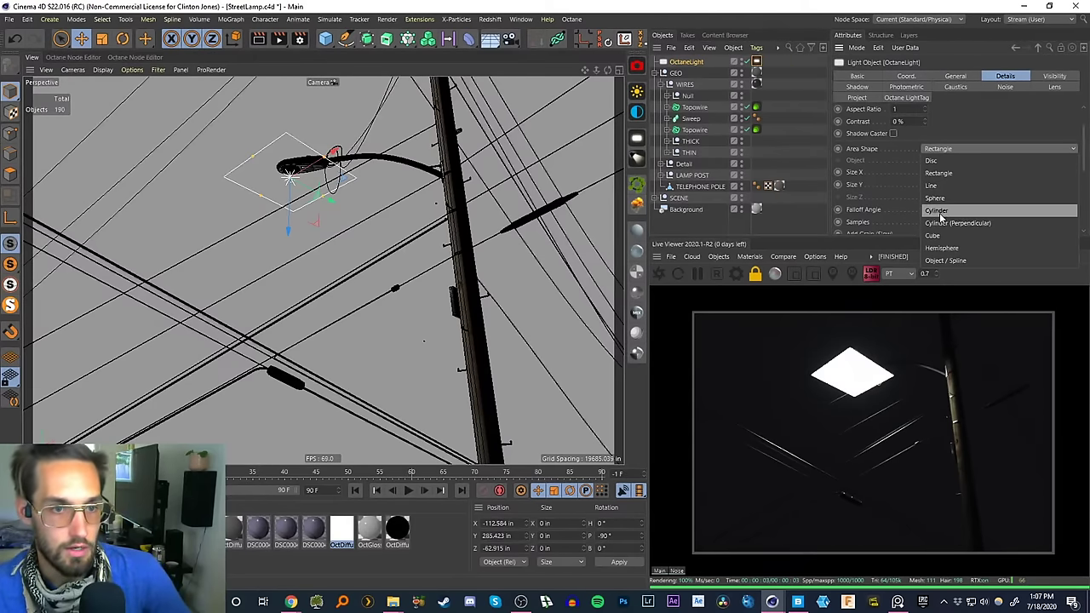
click(931, 161)
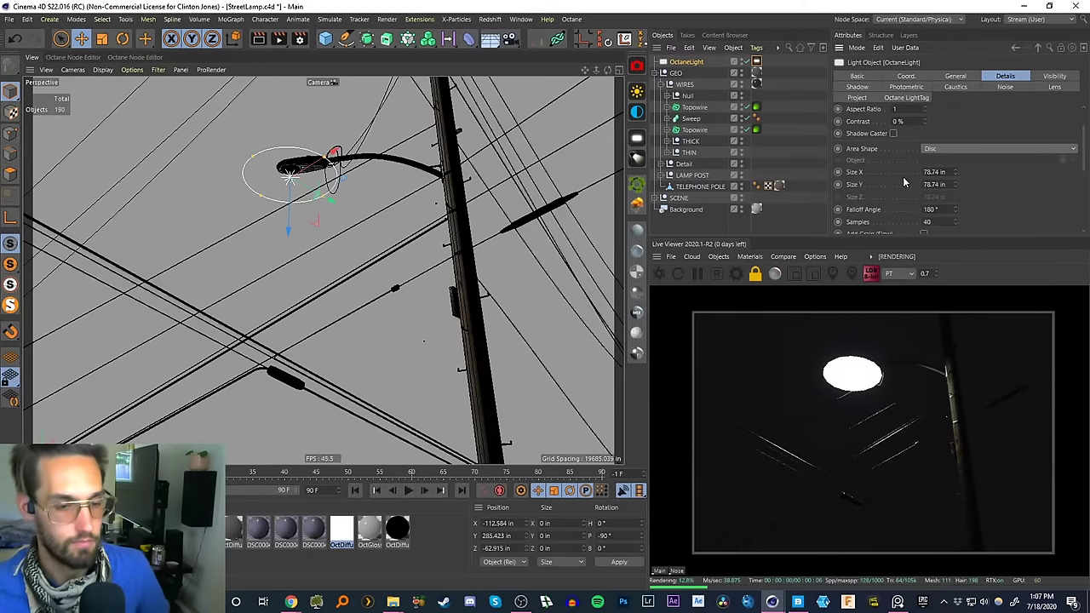
- Turn off camera visibility for the Octane light so the disc itself does not render
click(746, 62)
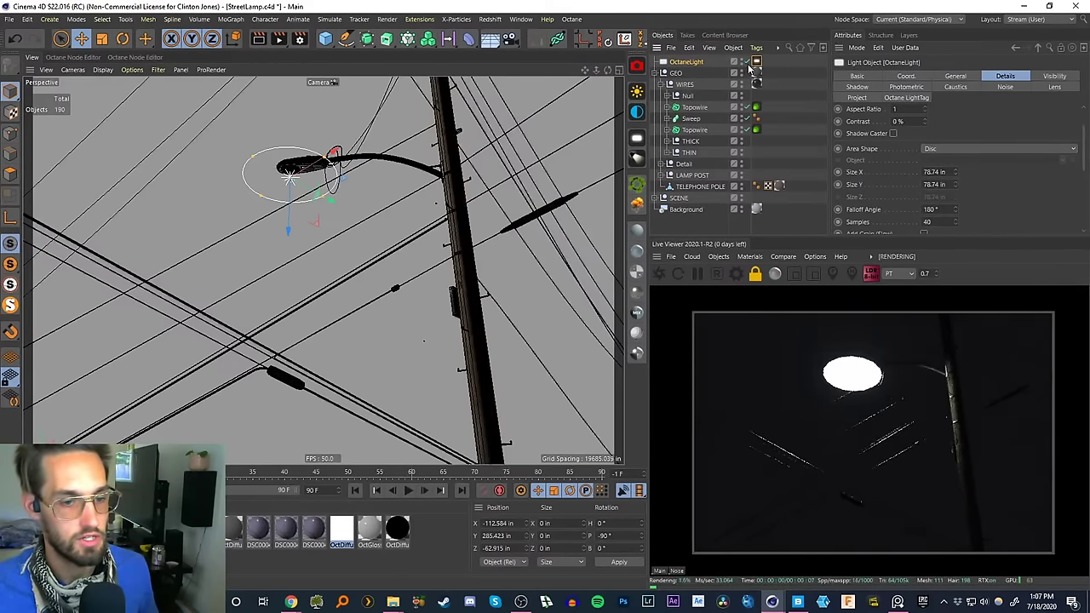
click(673, 224)
click(692, 64)
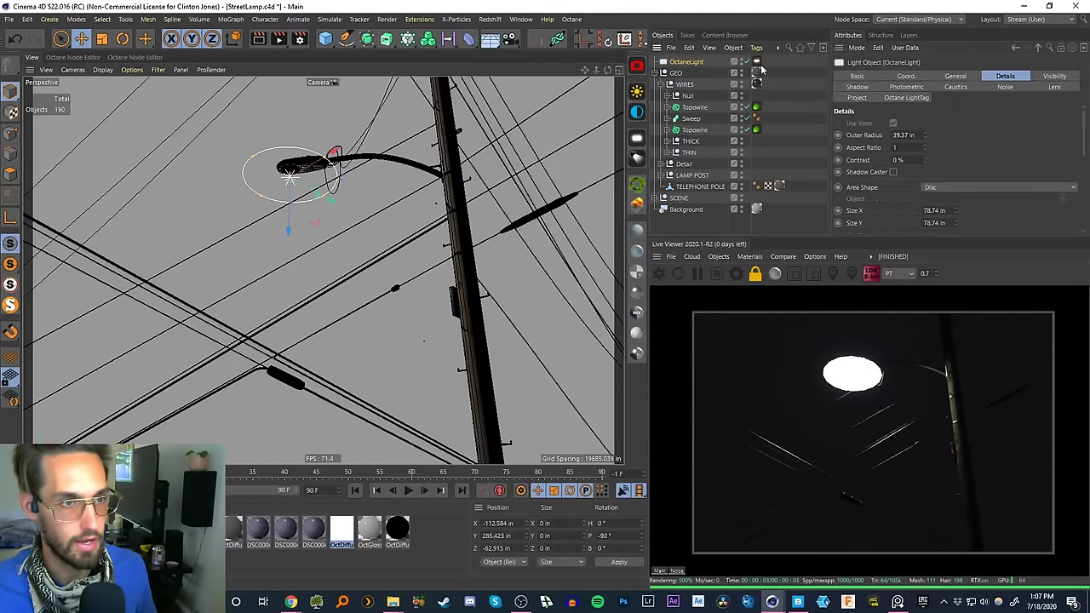
click(756, 62)
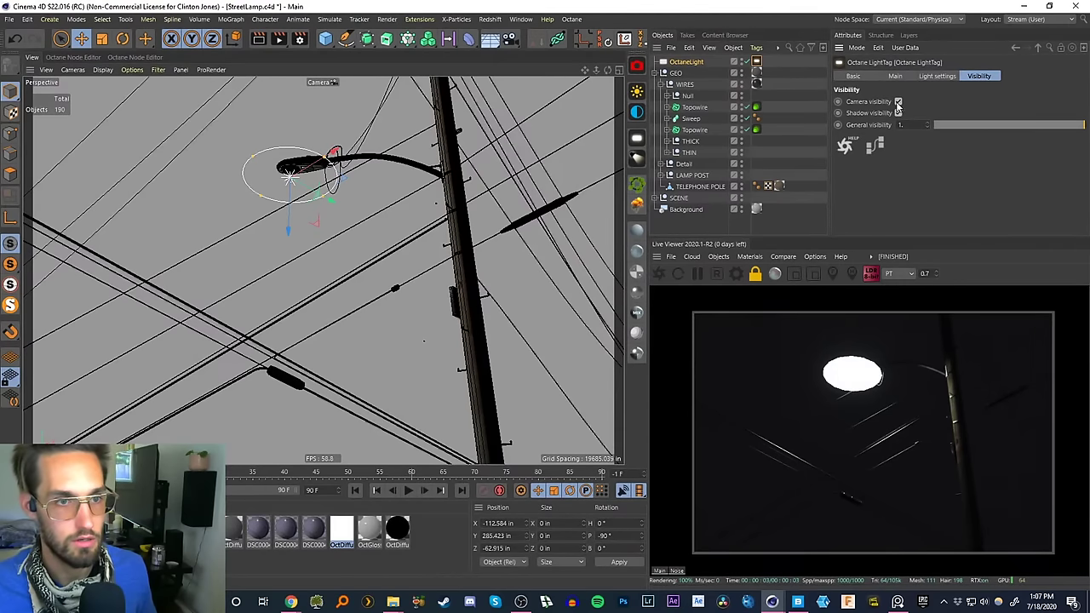
click(897, 102)
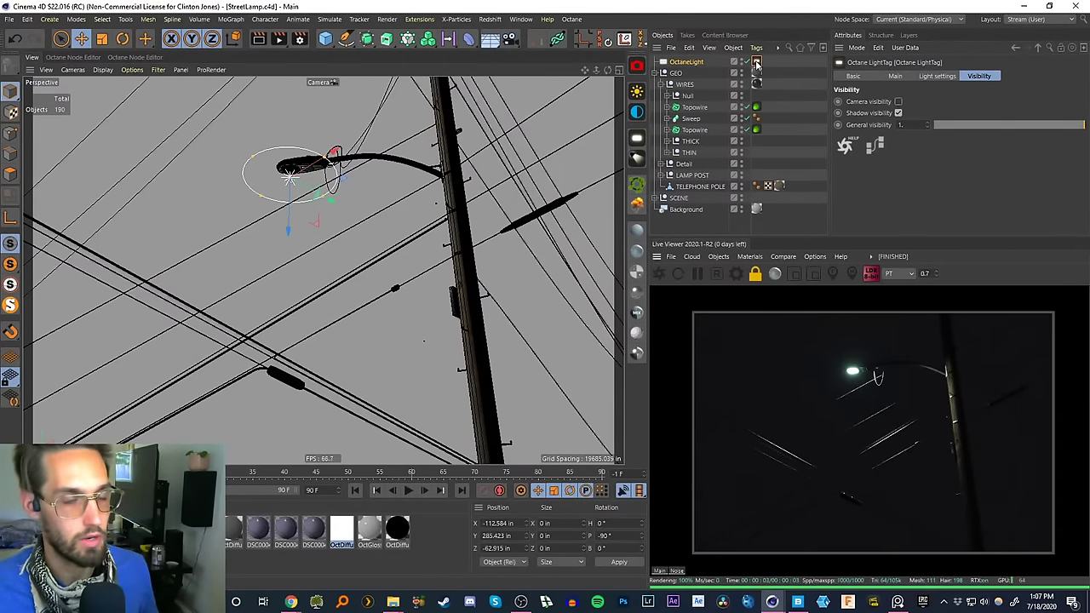
- Copy the lamp emission material's RgbSpectrum node into the Octane light tag as its texture, and save the scene
click(692, 64)
click(756, 63)
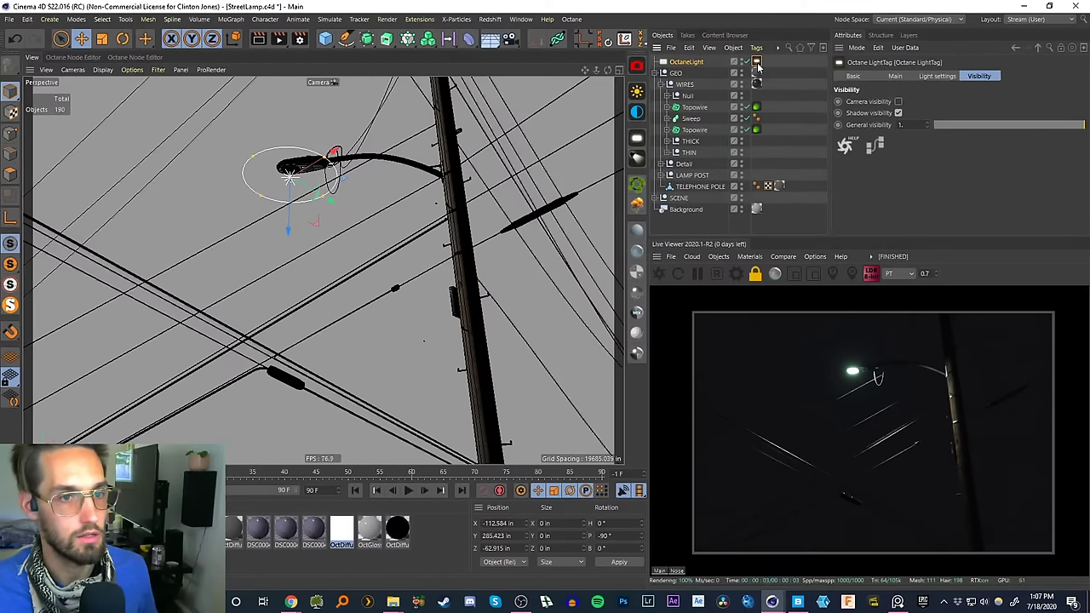
click(868, 146)
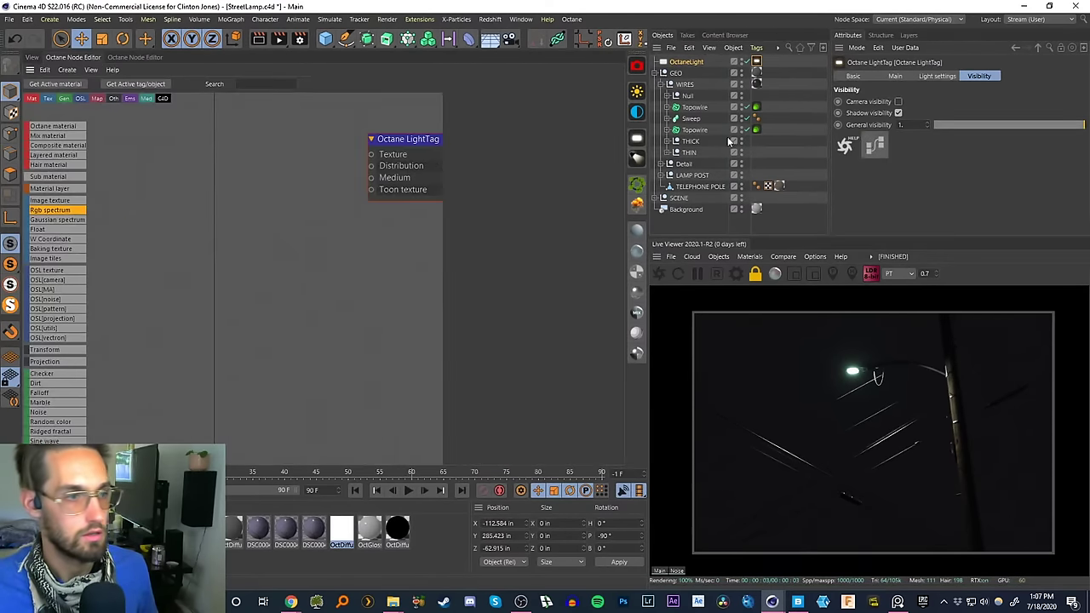
click(346, 526)
drag(335, 225, 334, 221)
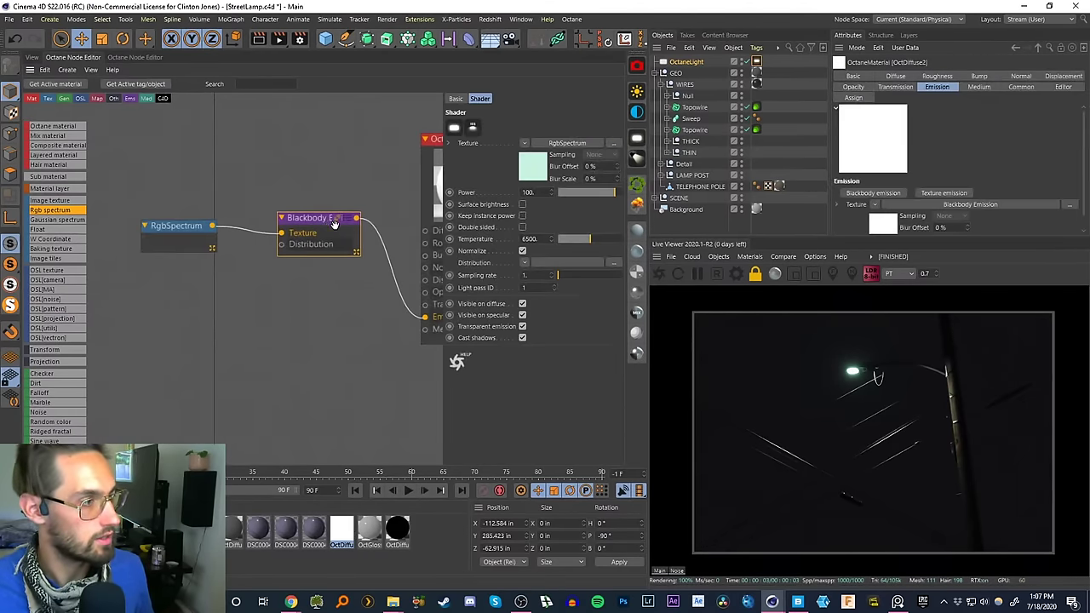
click(174, 226)
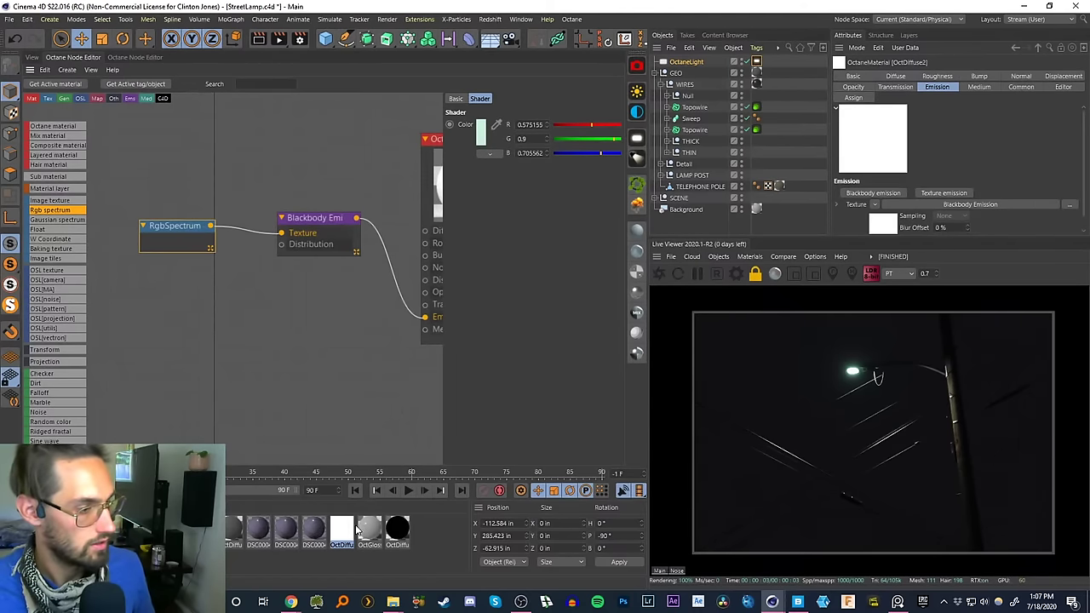
click(756, 63)
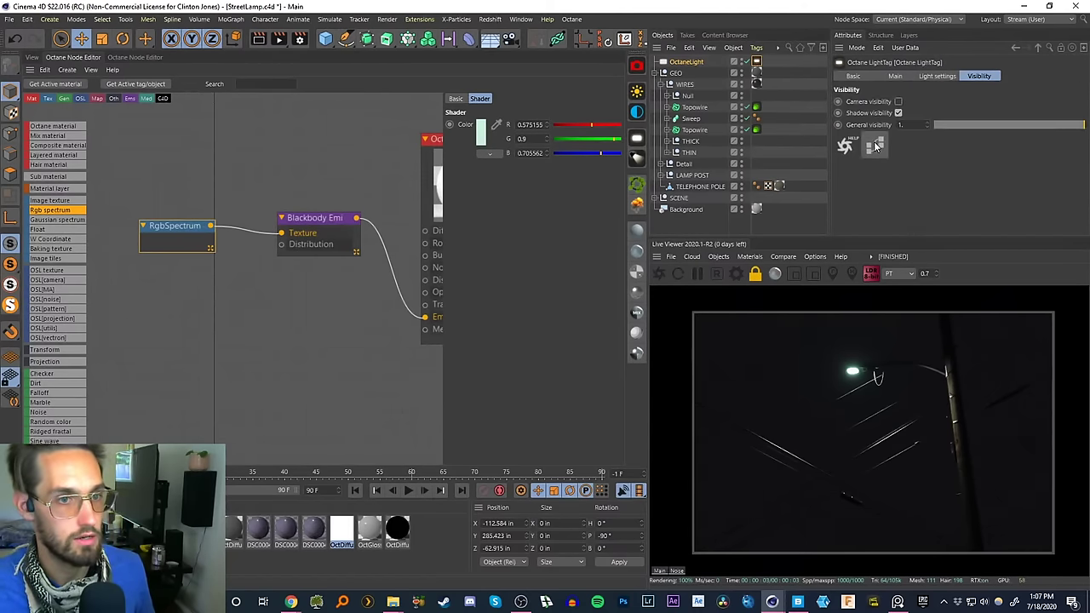
click(316, 198)
drag(317, 198, 298, 225)
key(ctrl+v)
scroll(281, 195, up, 2)
click(31, 57)
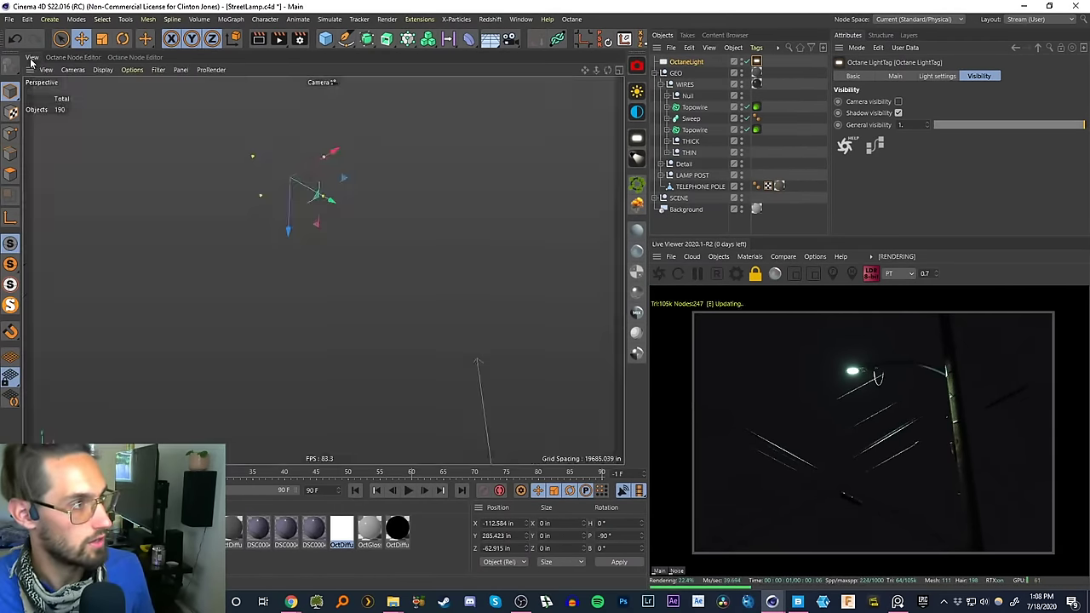
key(ctrl+s)
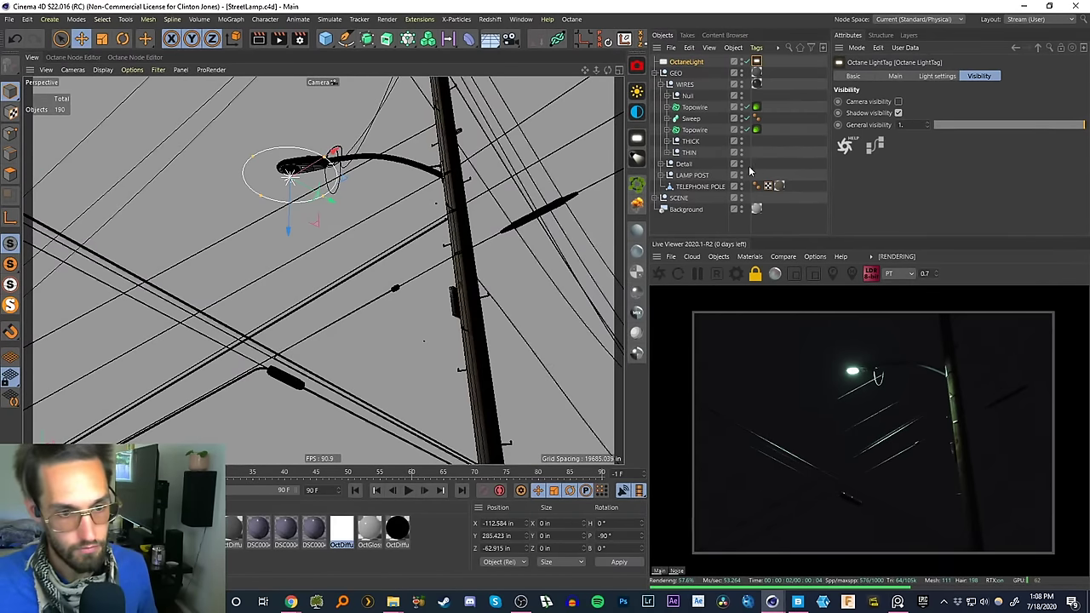
- Review the Octane light's photometric and general settings, and compare the Live Viewer render with its 8-bit LDR display switched off and on
click(695, 62)
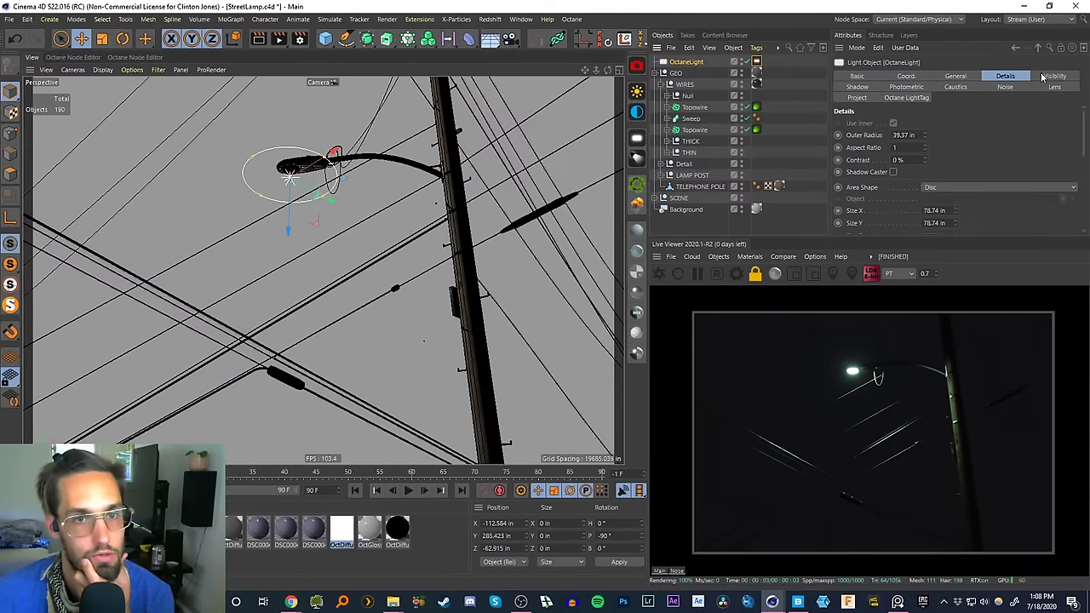
click(908, 86)
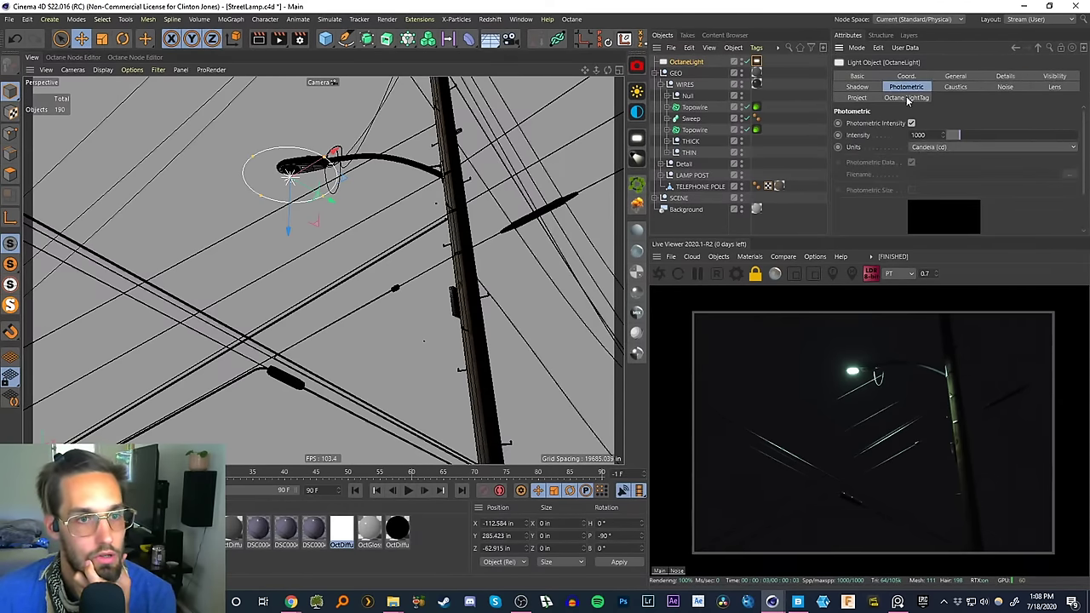
click(954, 76)
scroll(1078, 164, down, 3)
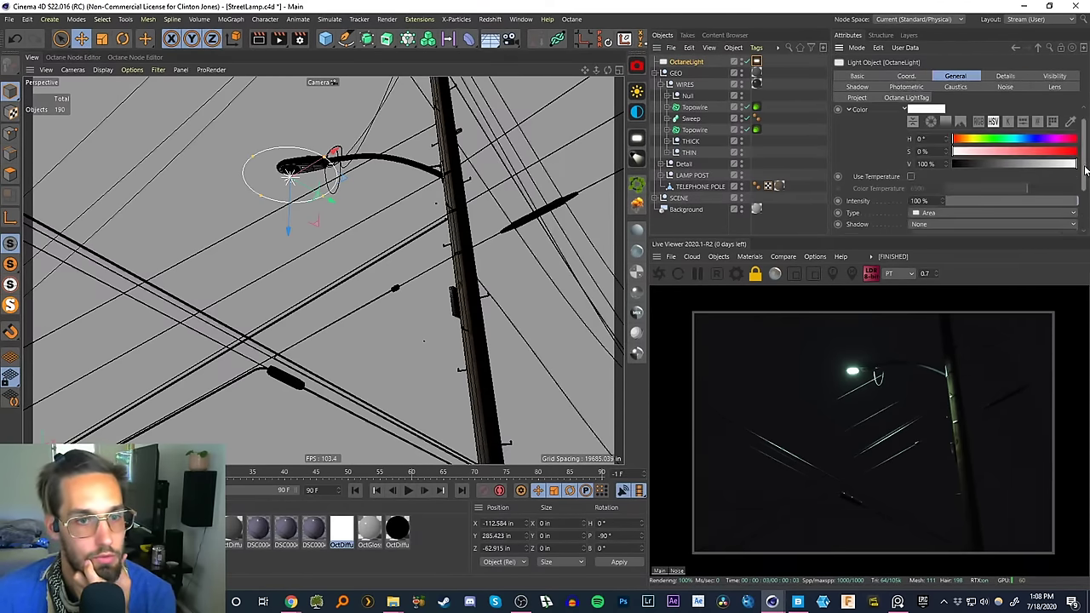
scroll(1085, 197, down, 2)
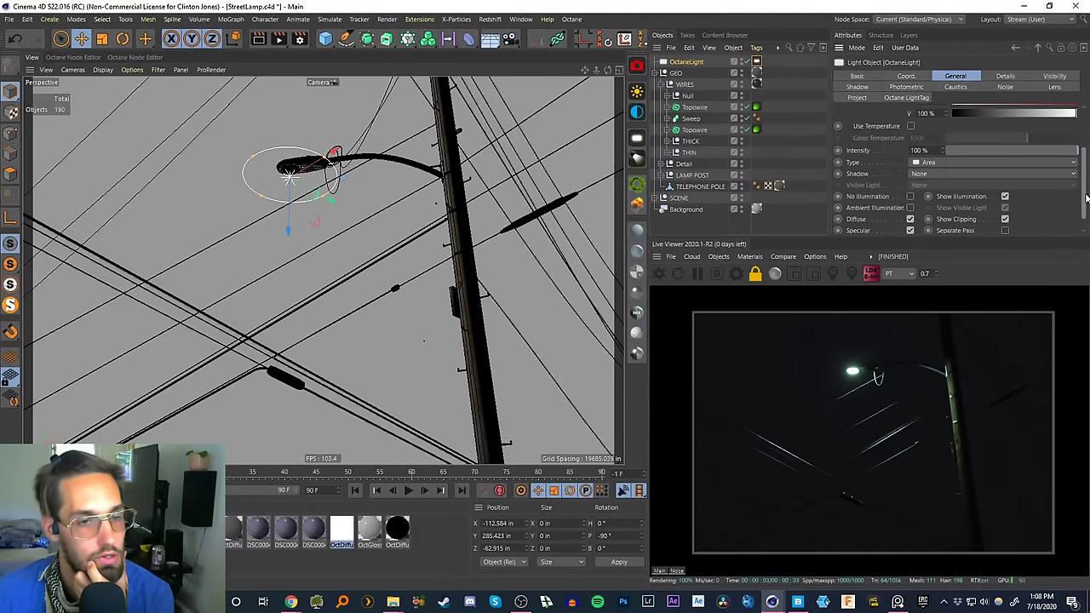
click(676, 228)
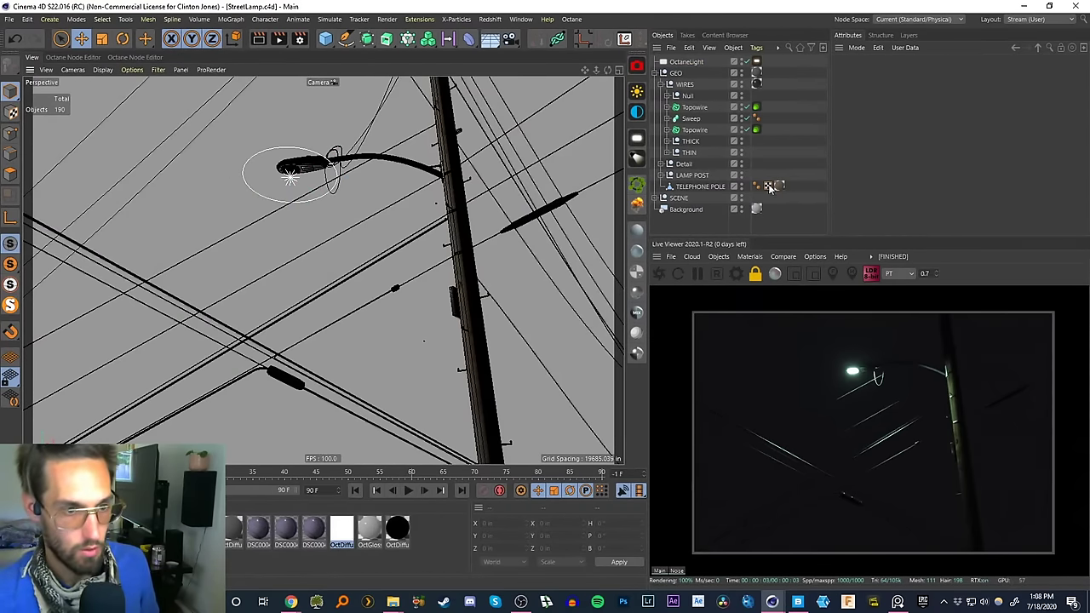
click(870, 275)
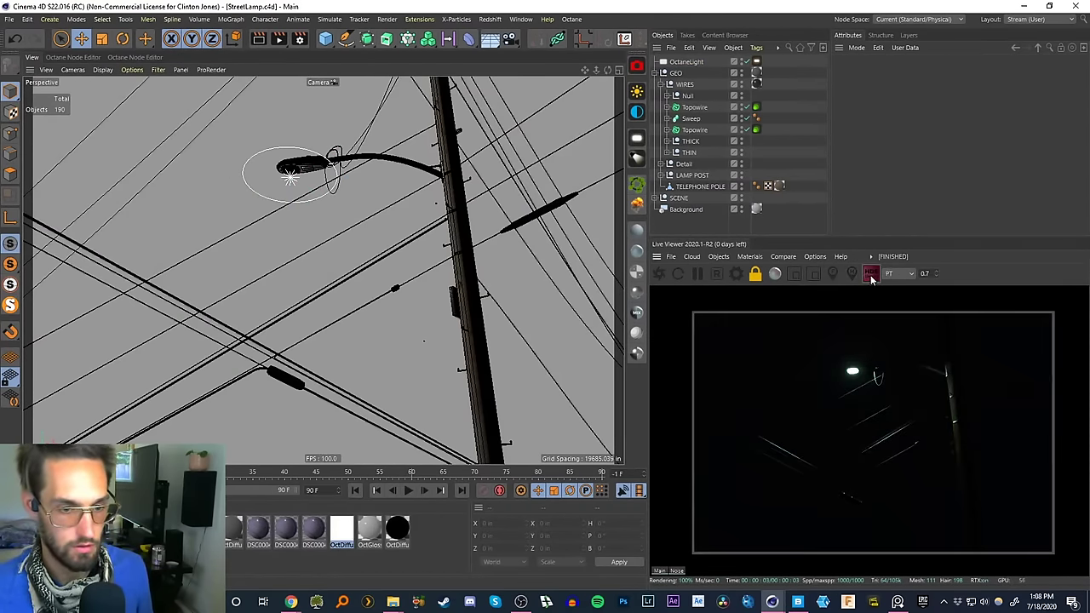
click(872, 276)
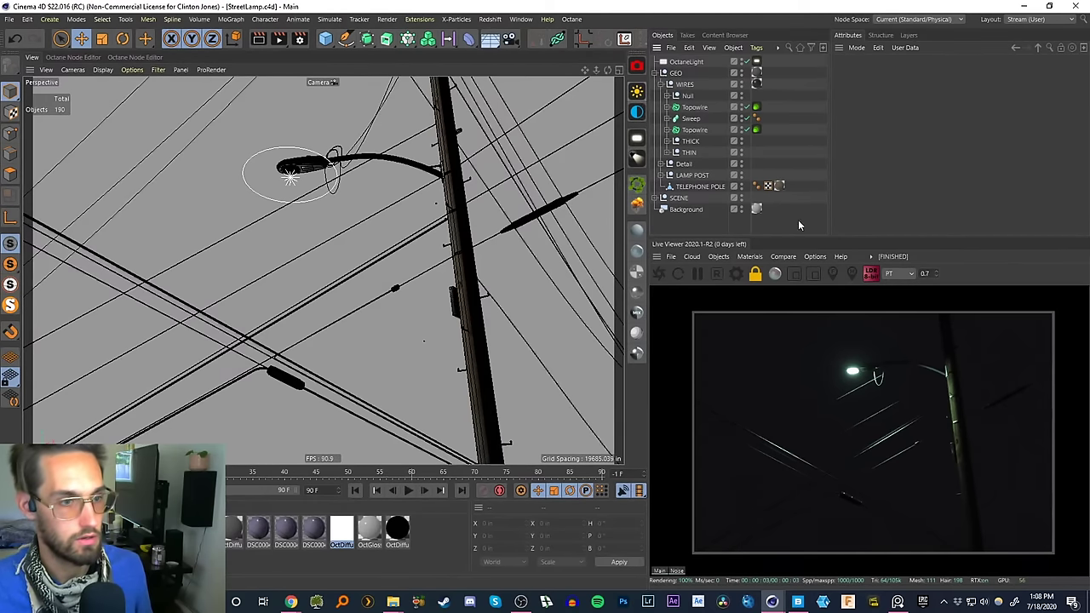
- Raise the vignetting in the Octane camera's imager settings to about 0.64
click(662, 198)
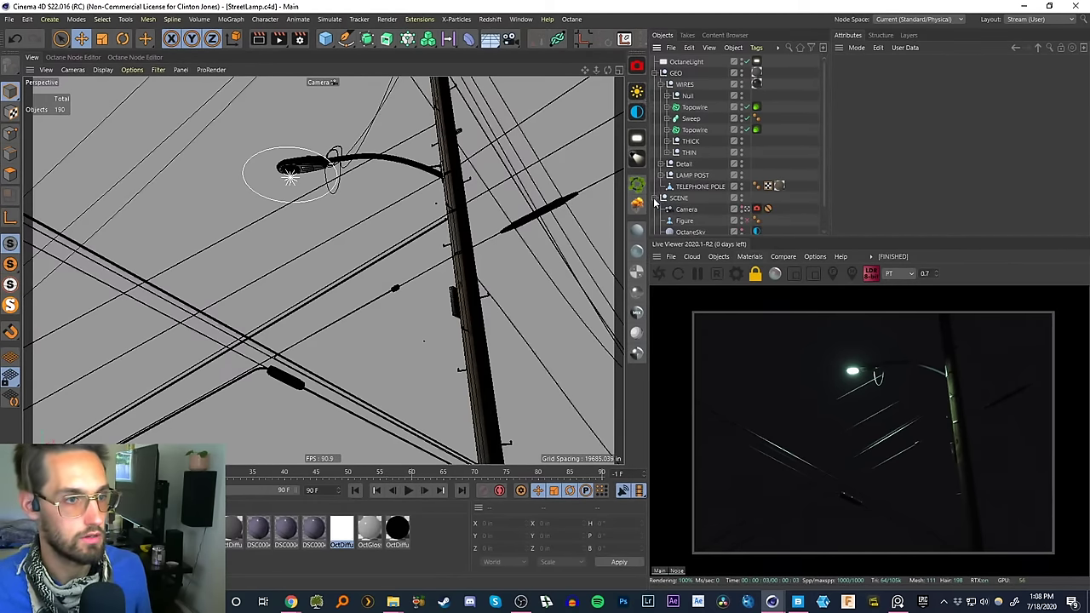
click(758, 208)
click(998, 76)
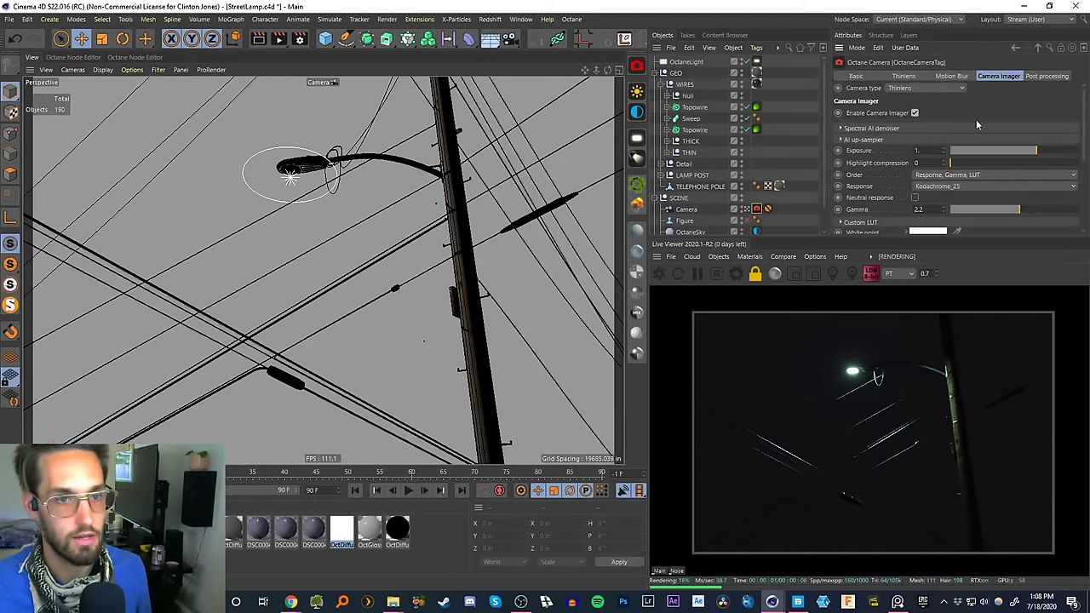
scroll(963, 173, down, 3)
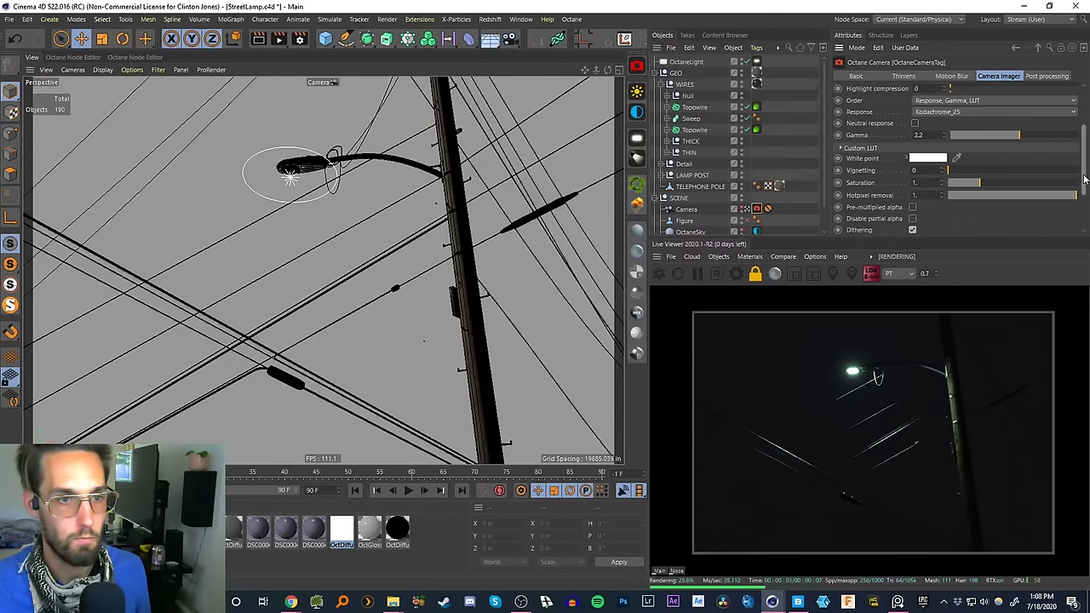
mouse_move(962, 173)
mouse_down()
mouse_move(1038, 170)
mouse_move(950, 171)
mouse_up()
drag(1030, 162, 1082, 138)
drag(950, 115, 913, 129)
click(915, 151)
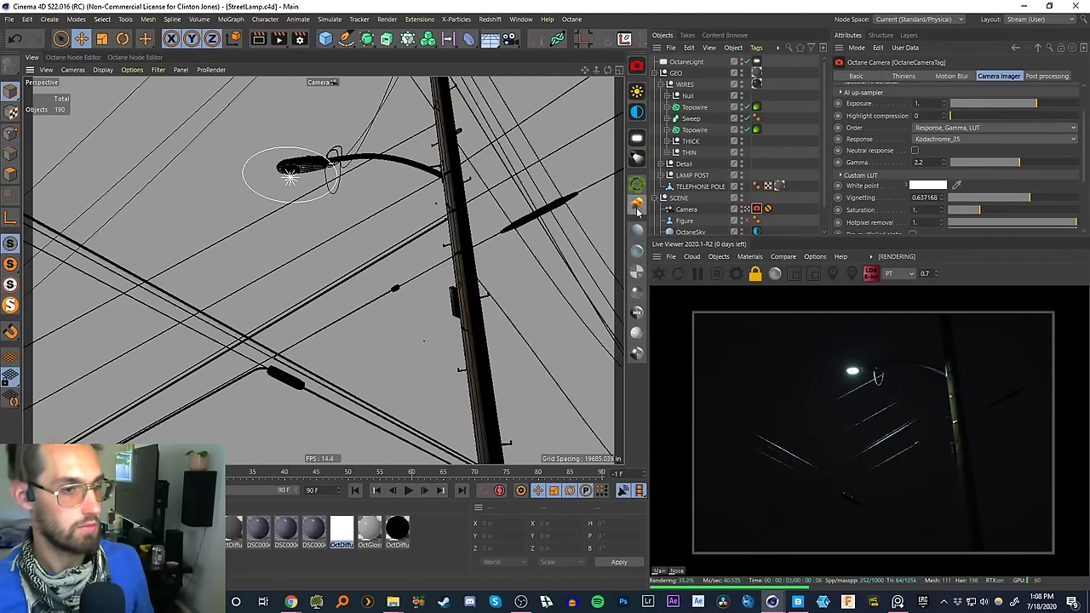
- Add an Octane Fog Volume and, outside the scene camera view, stretch its depth to about 91.5 in
click(719, 256)
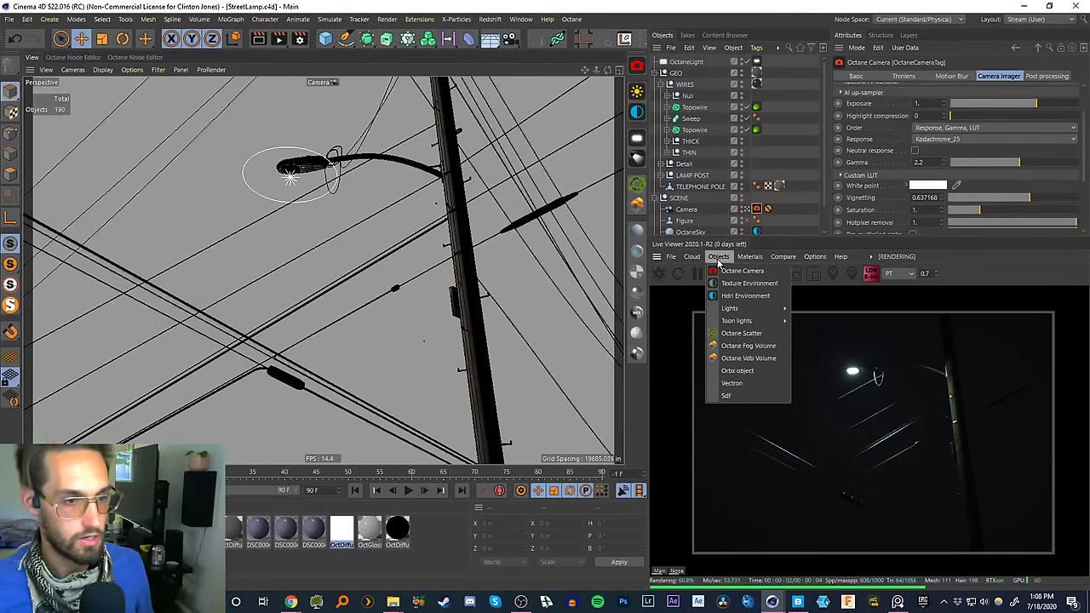
click(747, 346)
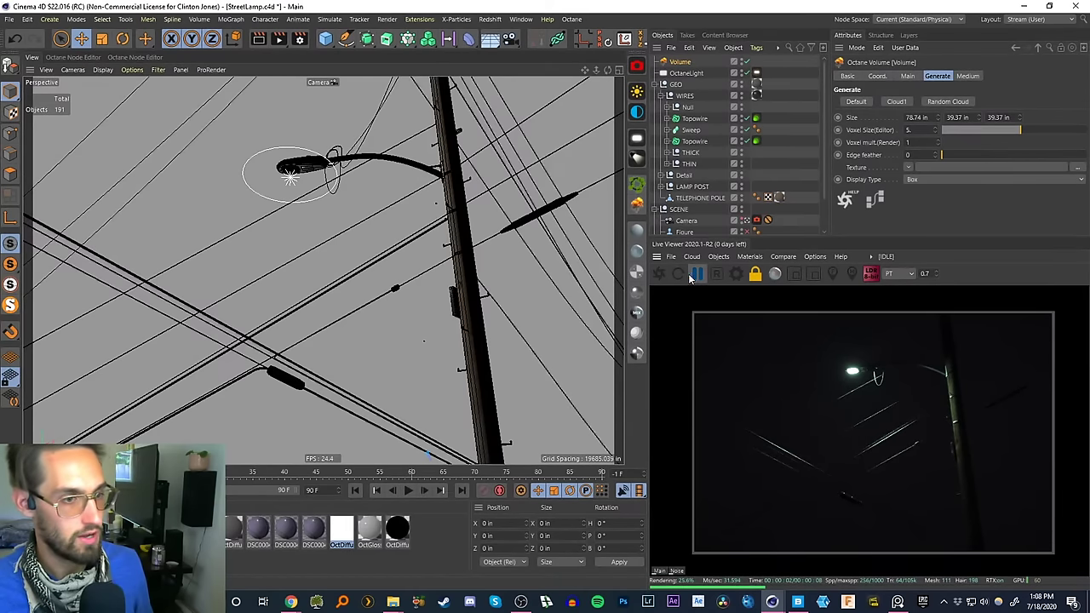
scroll(813, 207, down, 2)
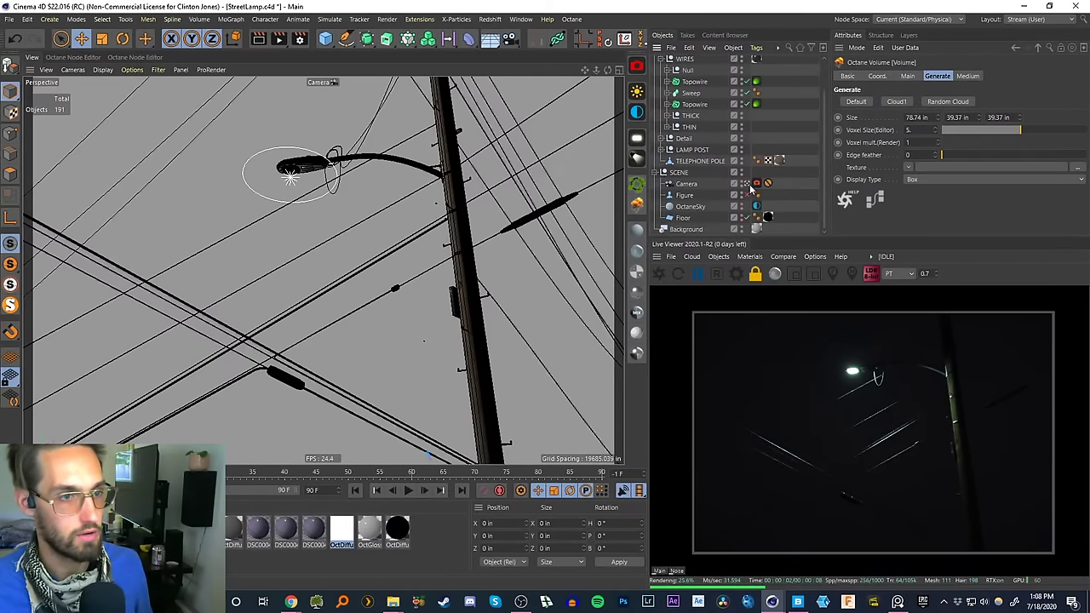
click(747, 184)
alt+drag(429, 311, 315, 319)
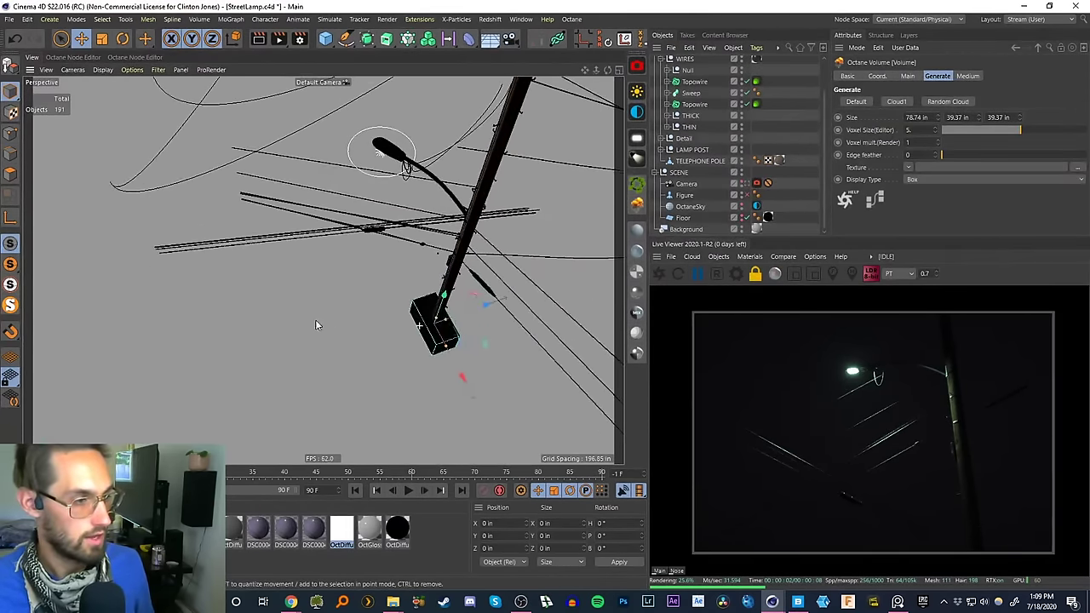
drag(448, 321, 467, 318)
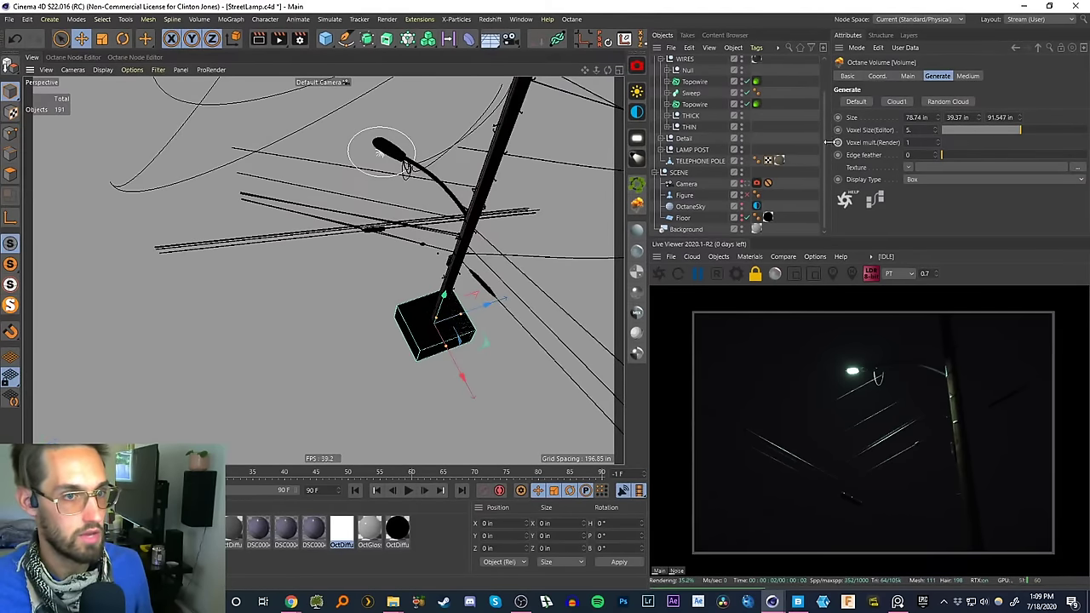
- Save the scene and set the fog volume's editor voxel size to 100
scroll(689, 85, up, 2)
key(ctrl+s)
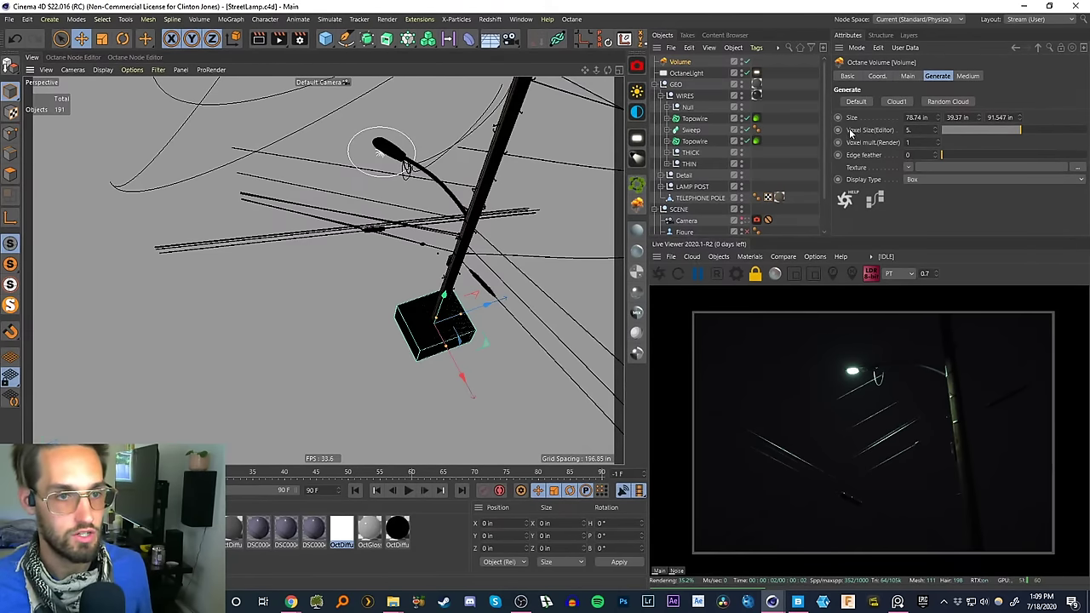
text(100)
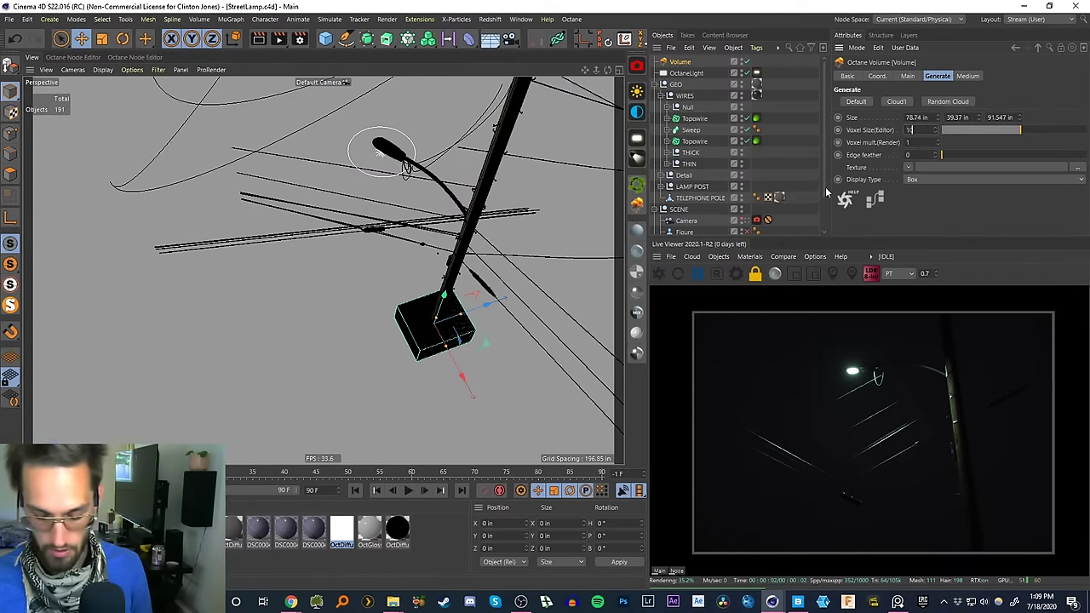
key(Return)
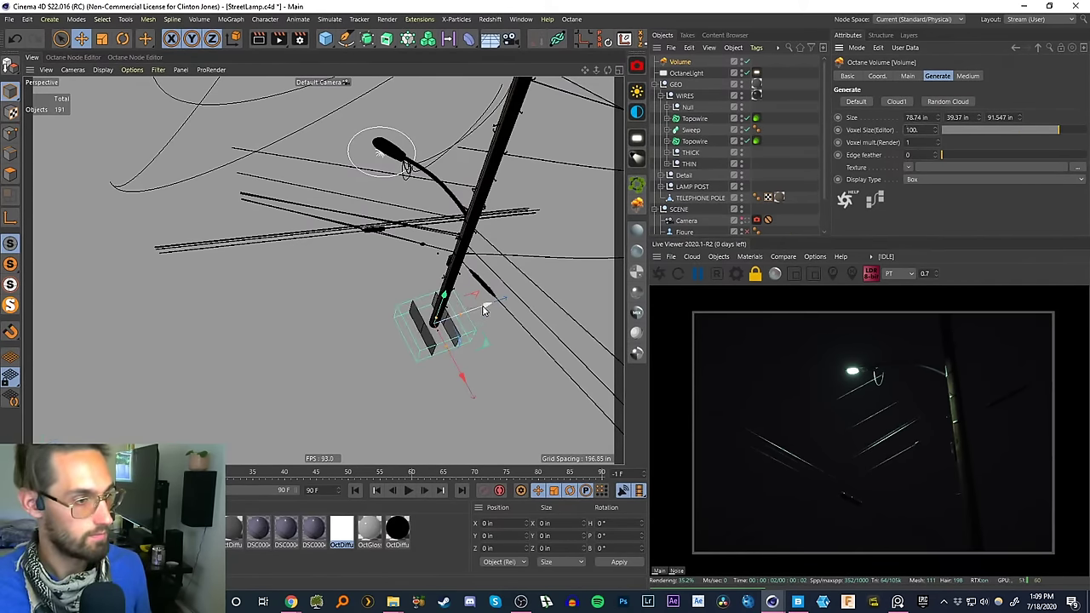
- Move the fog volume away from the pole's base and up, and stretch it to about 448.7 × 408.6 × 649.5 in
alt+drag(464, 292, 296, 264)
alt+middle_drag(407, 358, 385, 206)
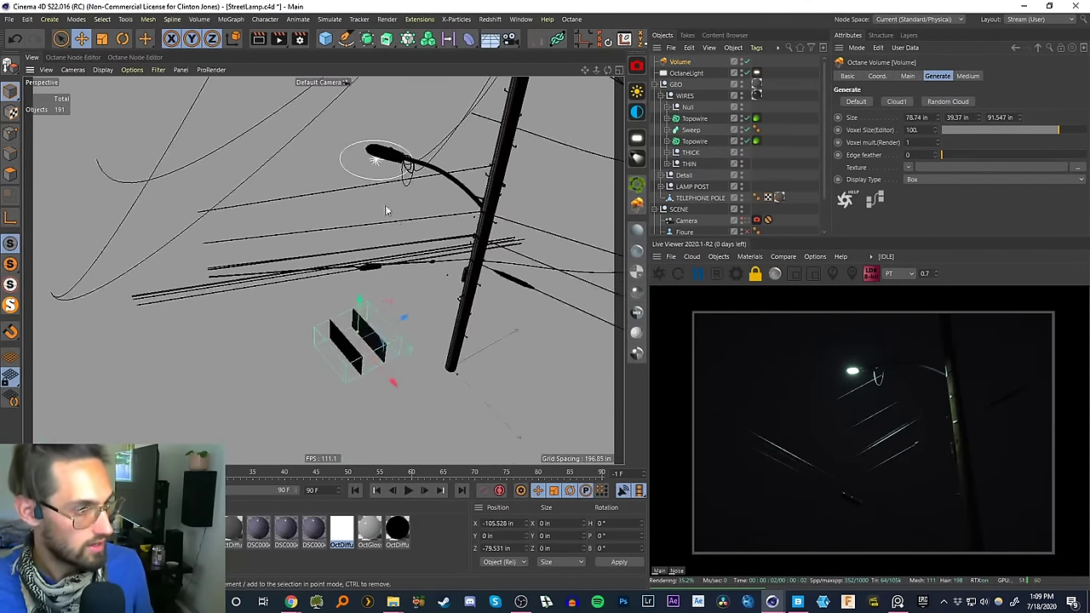
drag(413, 311, 527, 265)
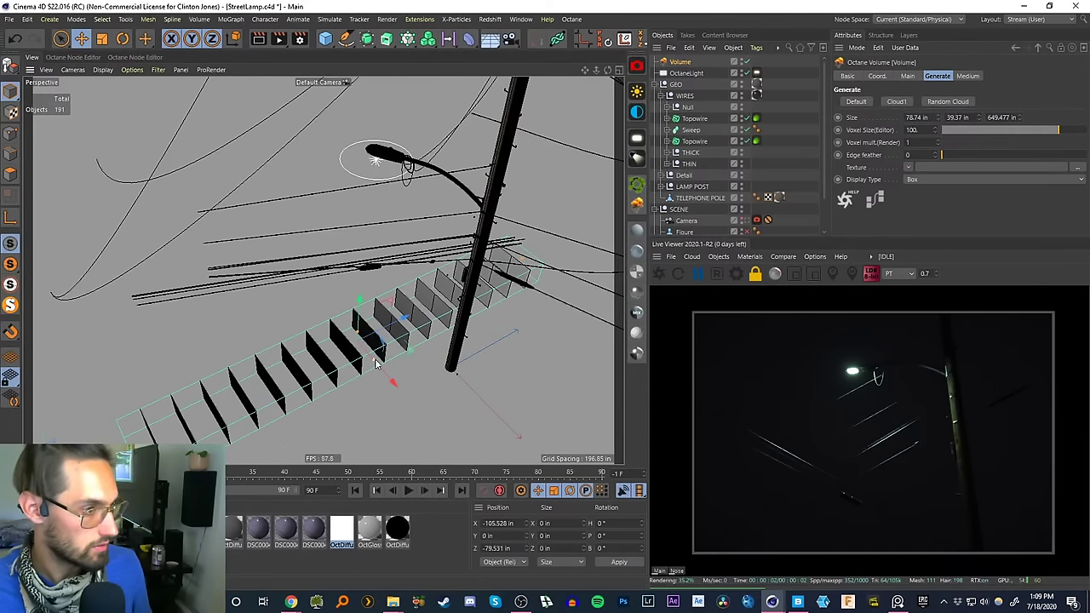
drag(374, 362, 354, 191)
alt+right_drag(380, 214, 367, 262)
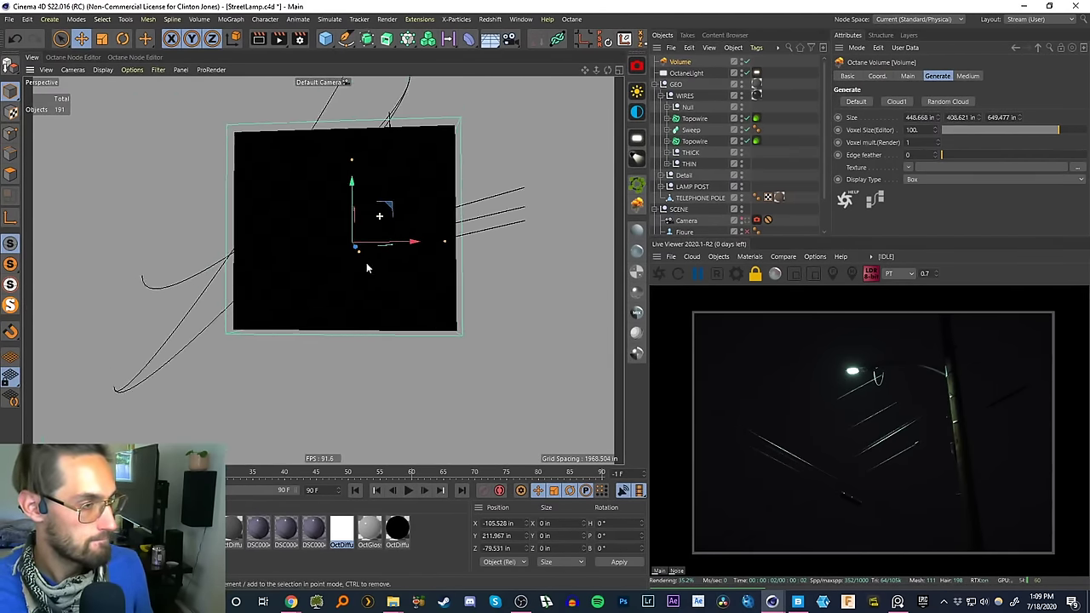
- Scale the whole fog volume up to about 833 × 759 × 1206 in
alt+drag(392, 243, 362, 340)
key(t)
drag(341, 234, 763, 189)
alt+drag(345, 247, 403, 275)
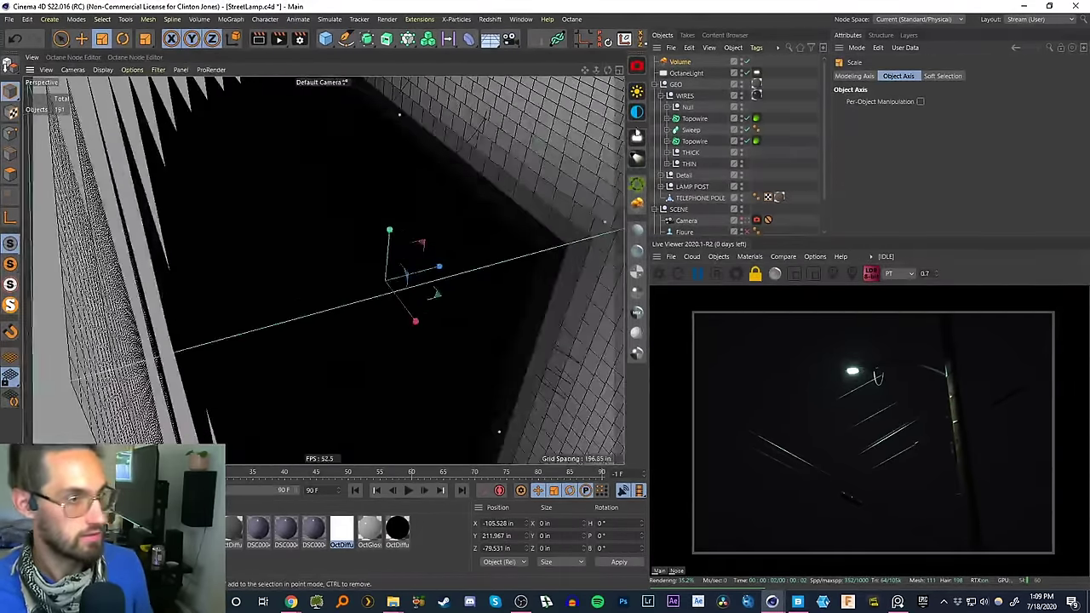
- Hide the fog volume in the editor viewport and look through the scene camera again
click(740, 63)
click(745, 221)
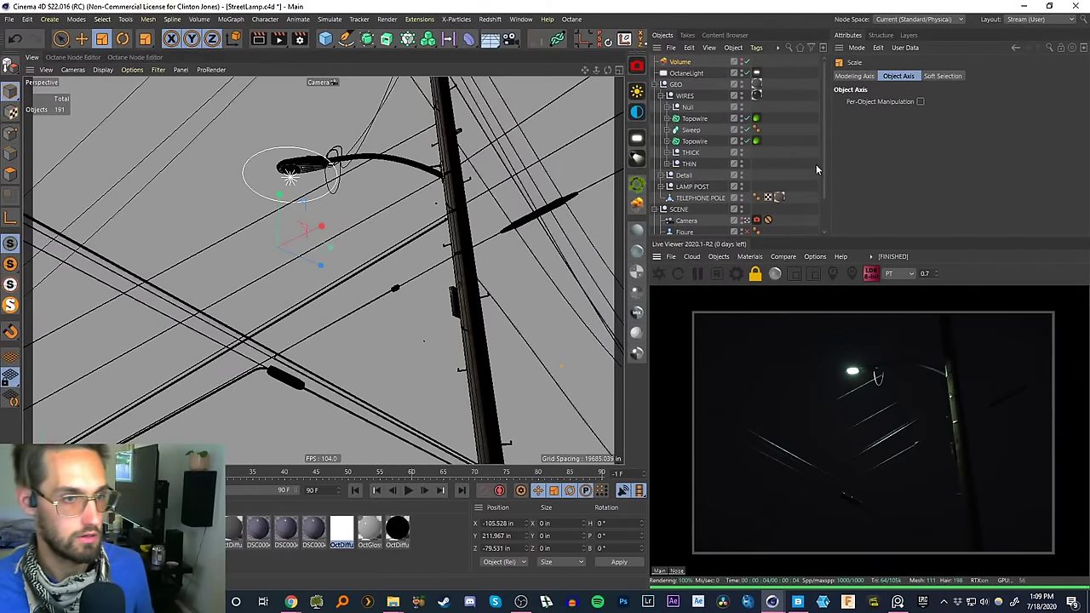
click(768, 63)
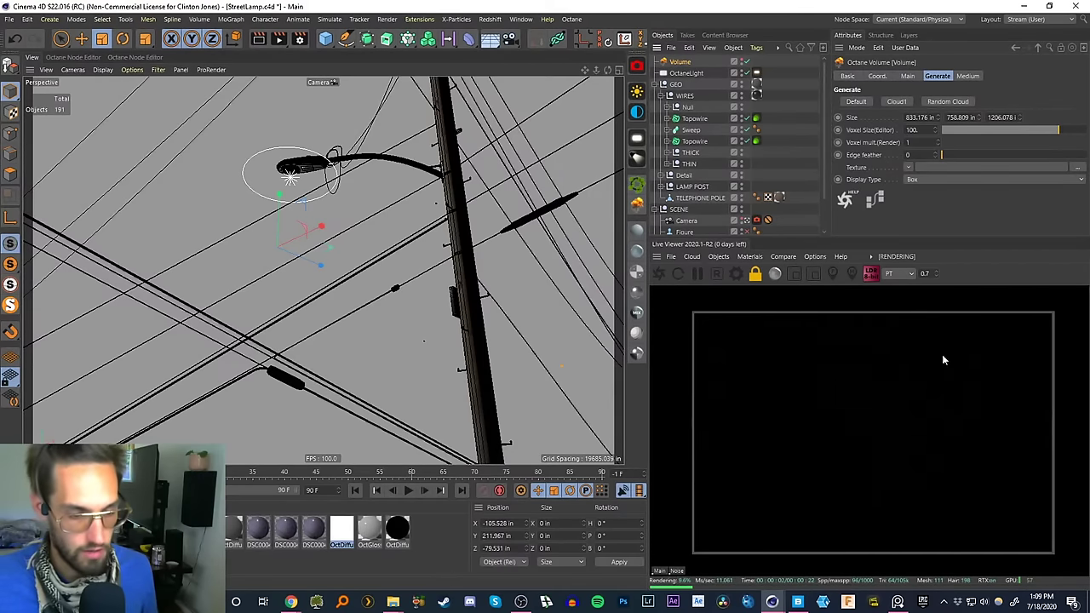
- Open the fog volume's Volume Medium and set its density to 0.1
click(966, 76)
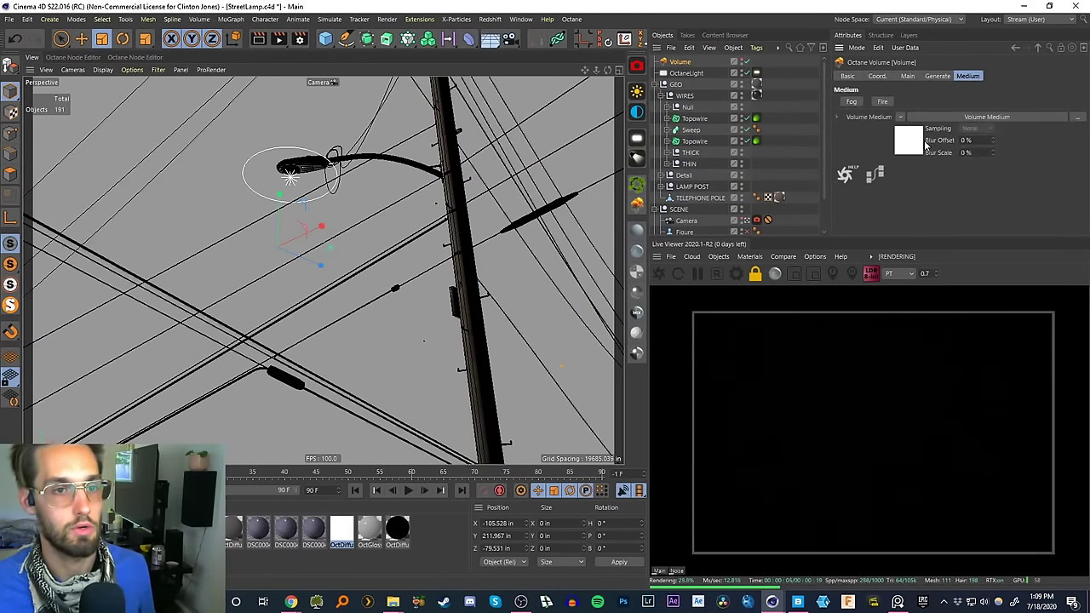
click(926, 147)
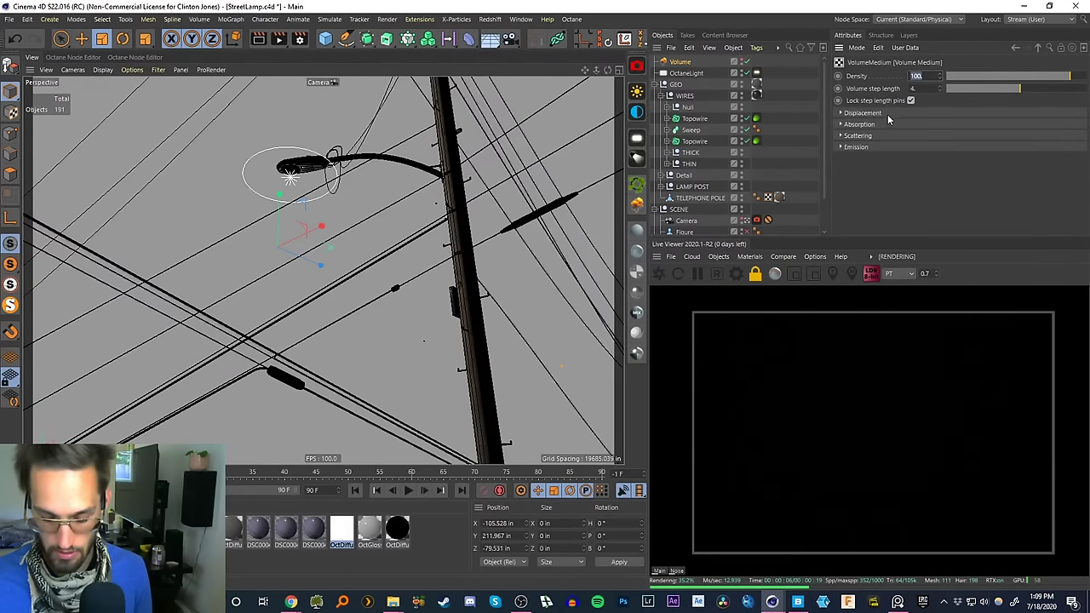
text(0.1)
key(Return)
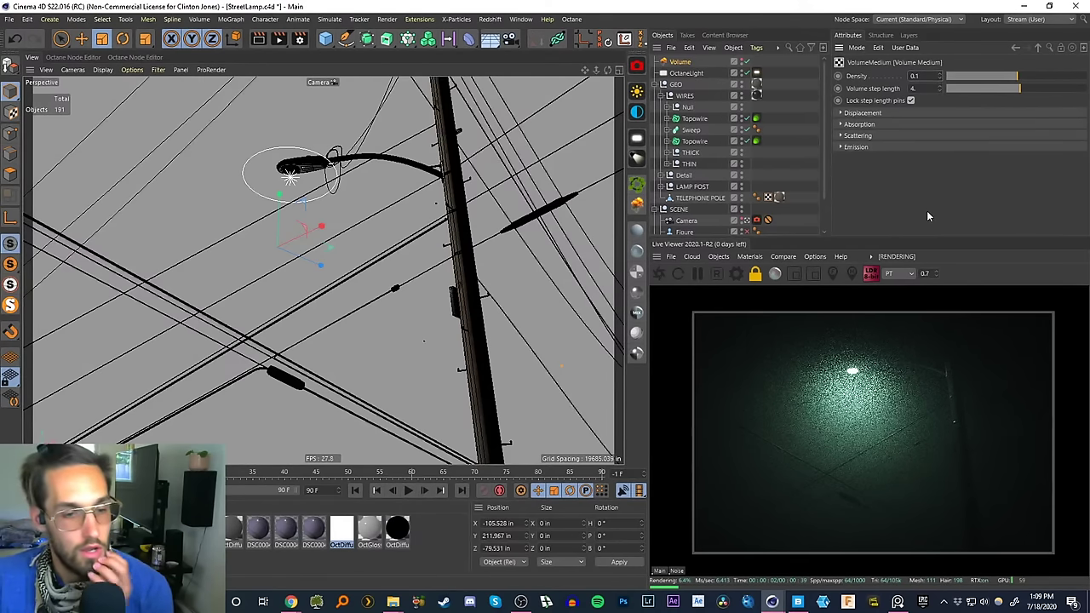
- Expand the medium's absorption and scattering settings, and lower the density to 0.01
click(841, 135)
click(841, 124)
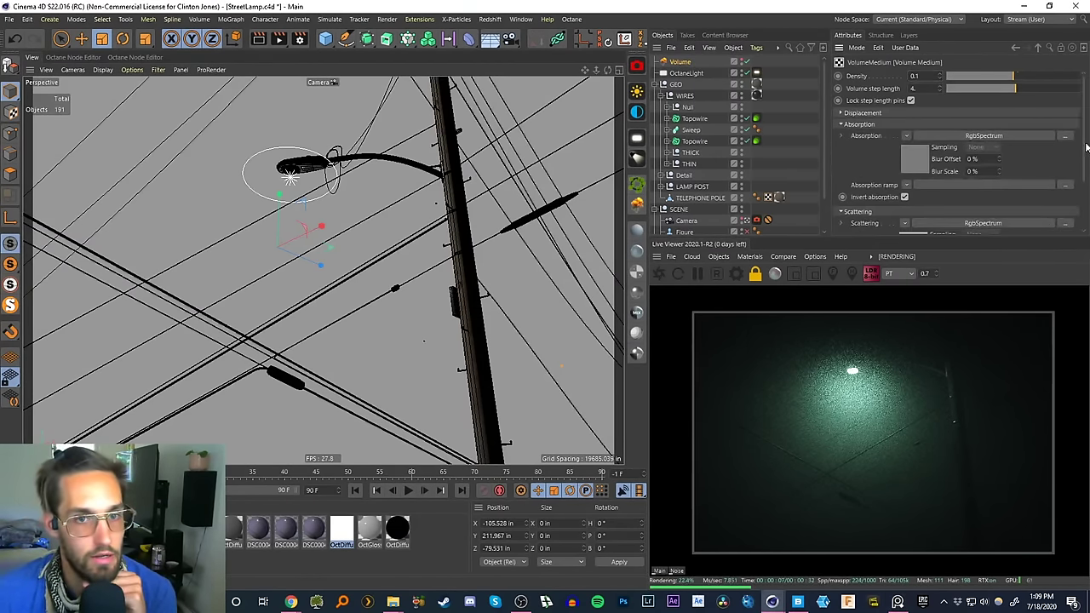
drag(1086, 148, 1079, 172)
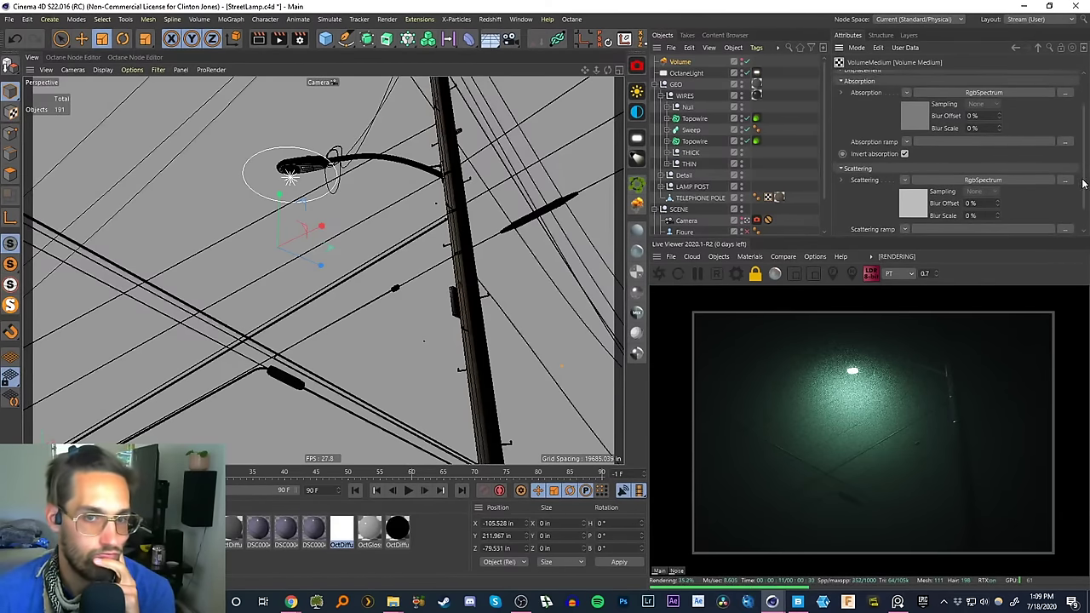
drag(1084, 176, 1080, 216)
scroll(978, 102, up, 3)
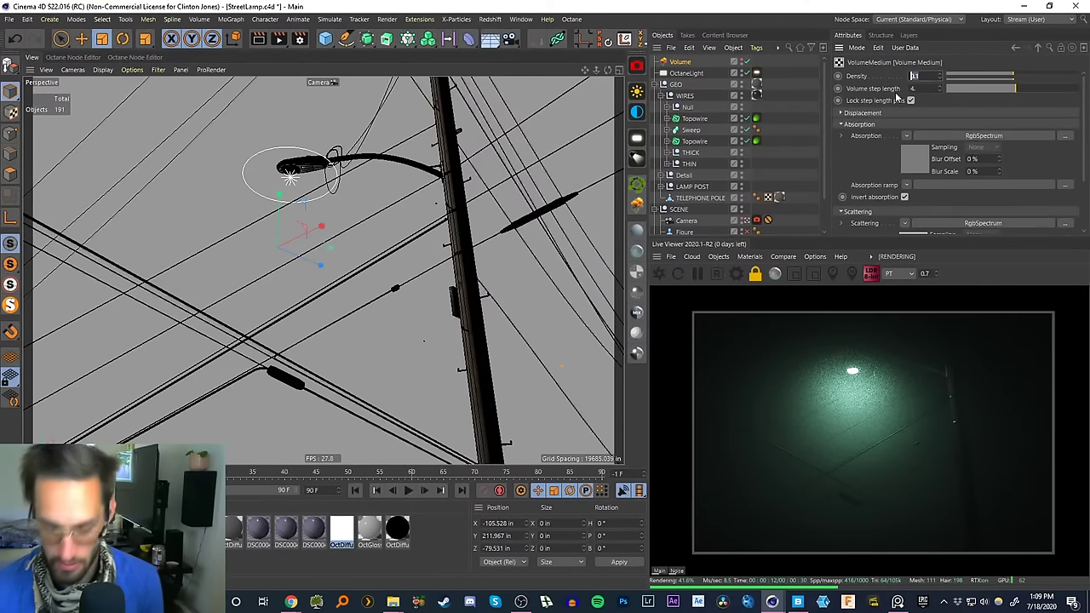
text(0.01)
key(Return)
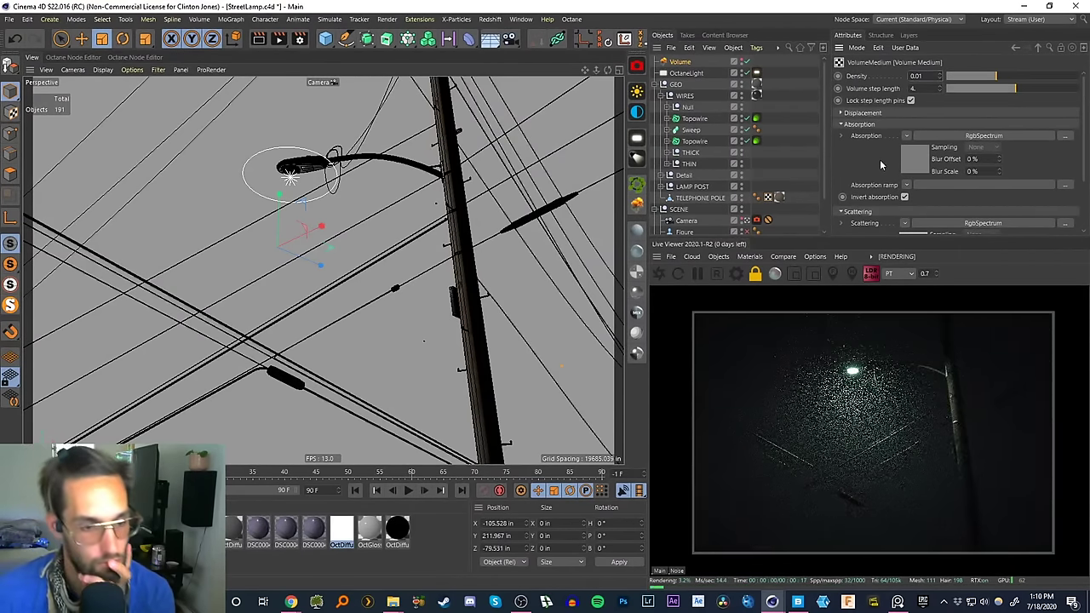
- Set the volume medium's density to 0.002 and its scattering phase to about 0.566
drag(924, 76, 895, 84)
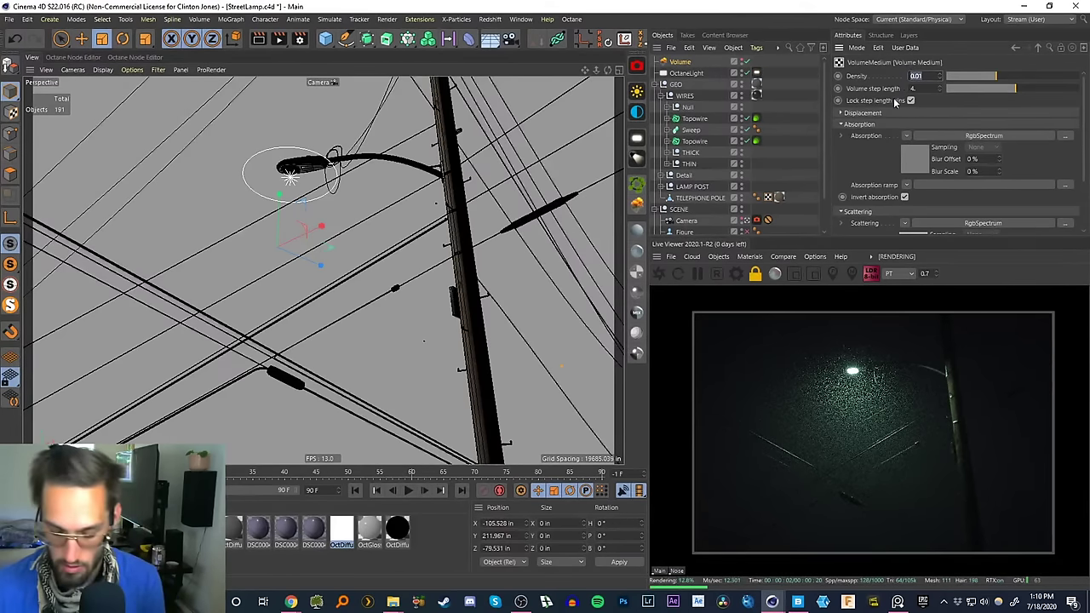
text(.002)
key(Return)
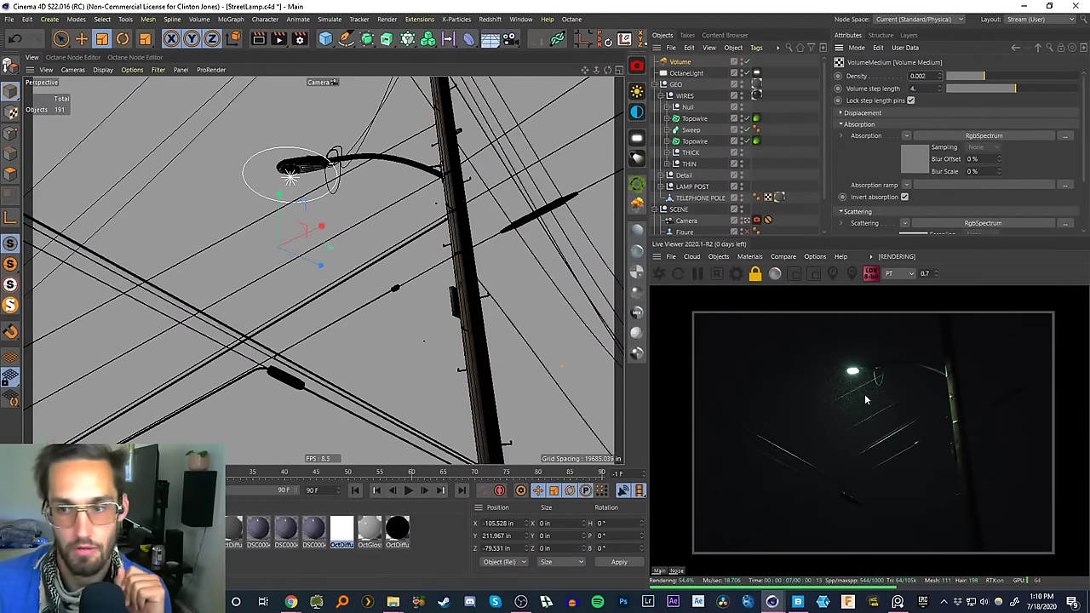
scroll(1060, 179, down, 3)
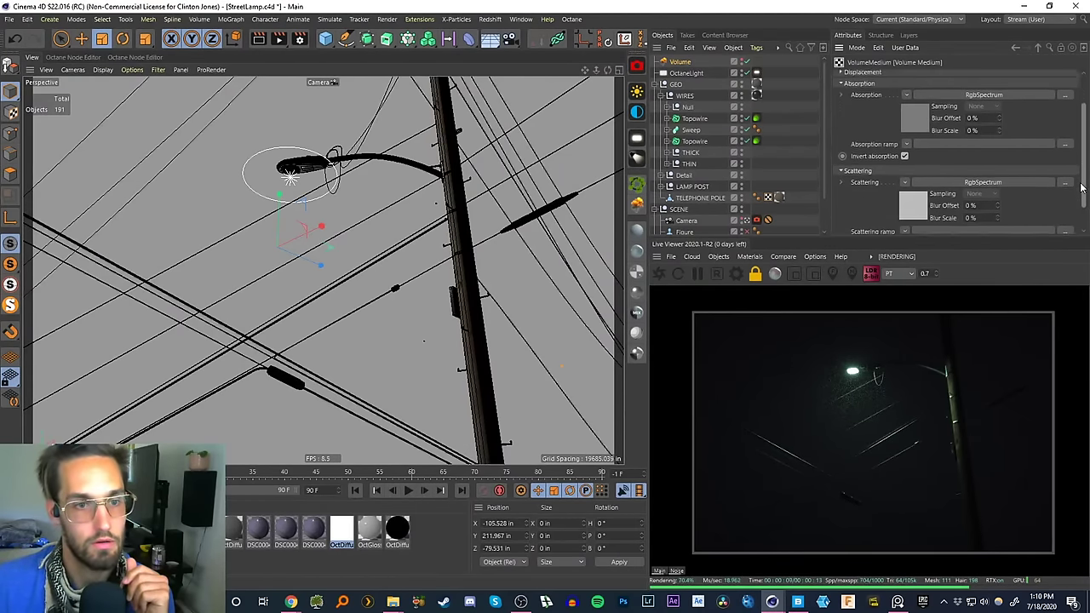
drag(1015, 217, 1042, 215)
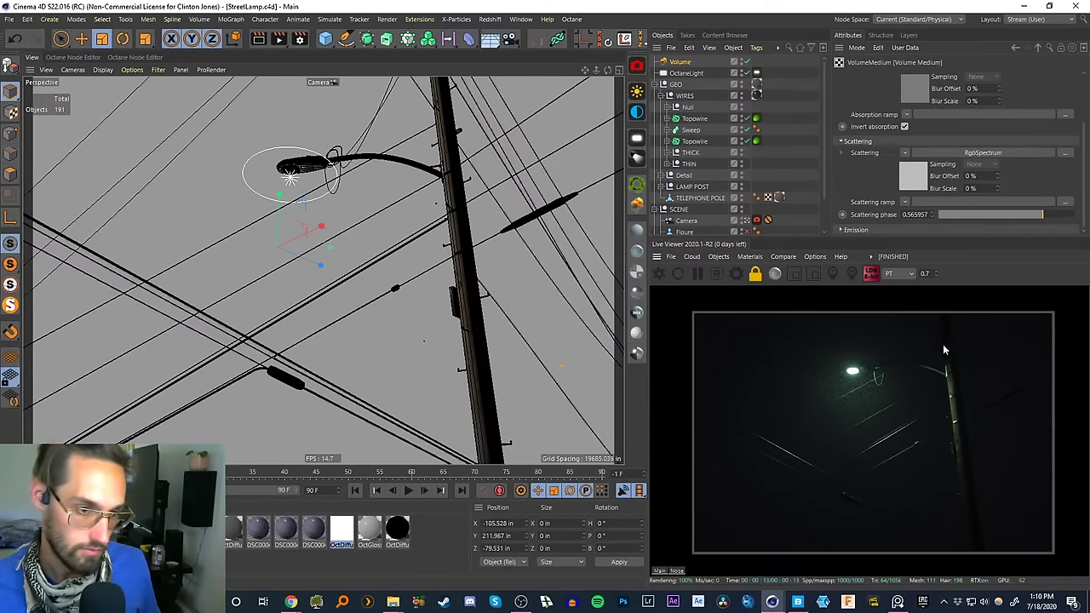
- Disable the fog volume and add an Octane spot light to the scene
click(747, 64)
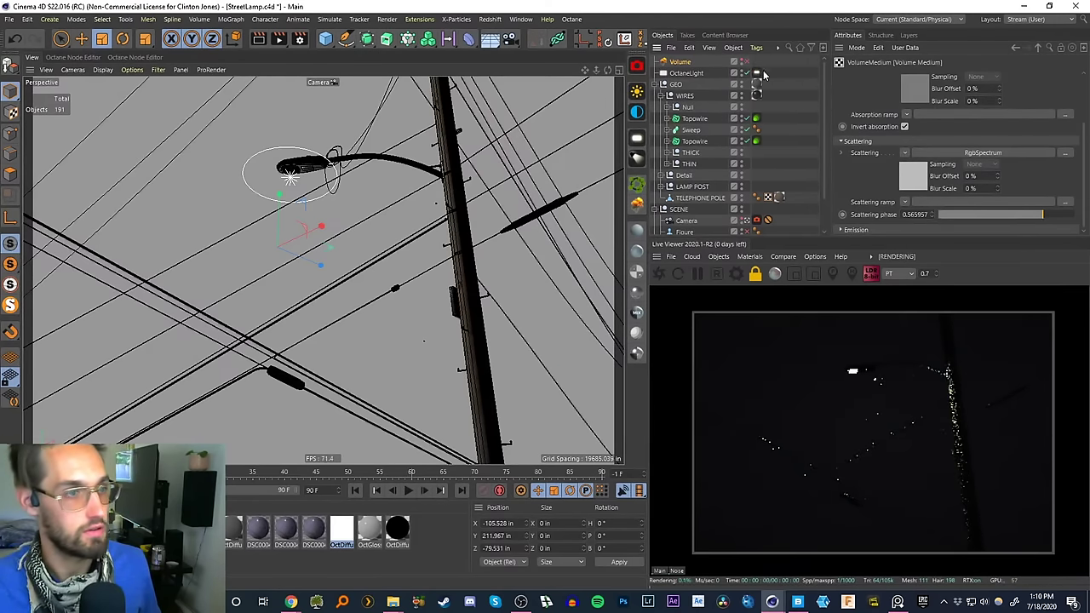
click(708, 74)
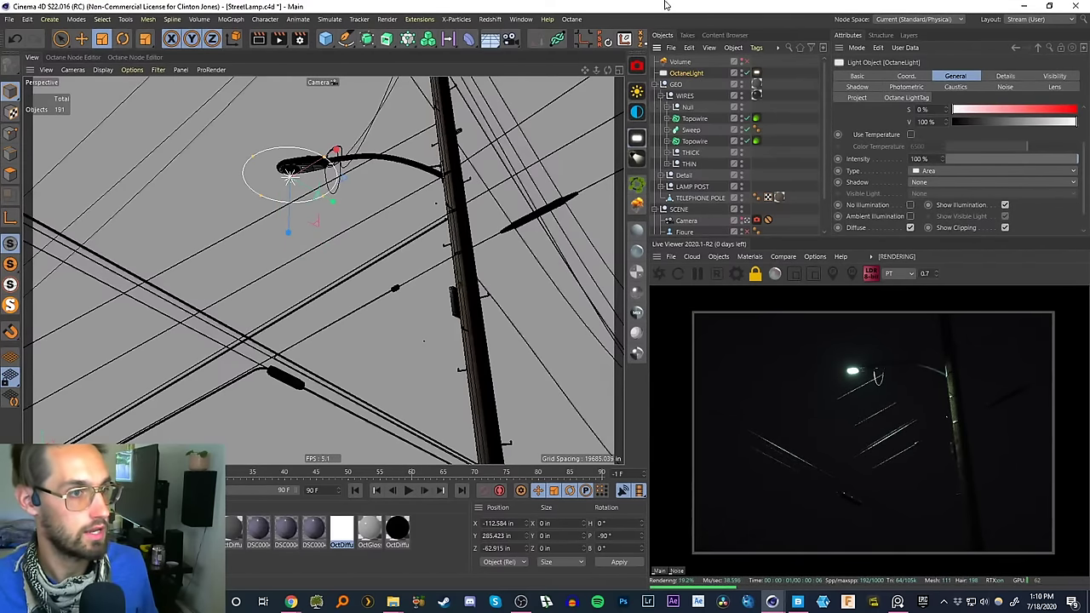
click(637, 137)
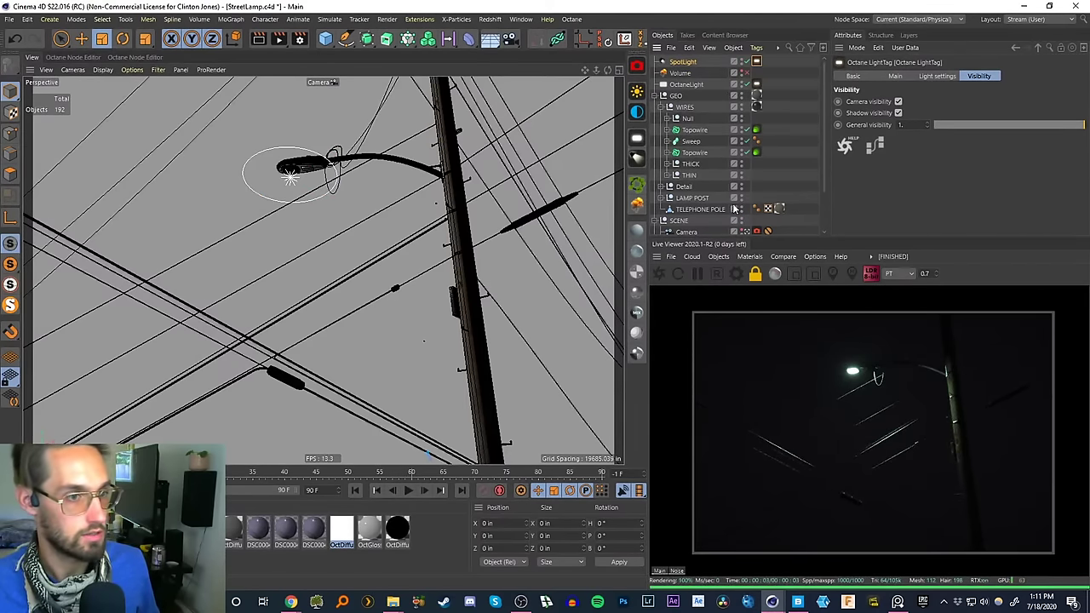
- Outside the scene camera view, rotate the spot light's pitch to -90° so it points straight down
click(747, 231)
scroll(503, 252, down, 2)
alt+drag(503, 253, 416, 356)
scroll(416, 356, down, 2)
key(r)
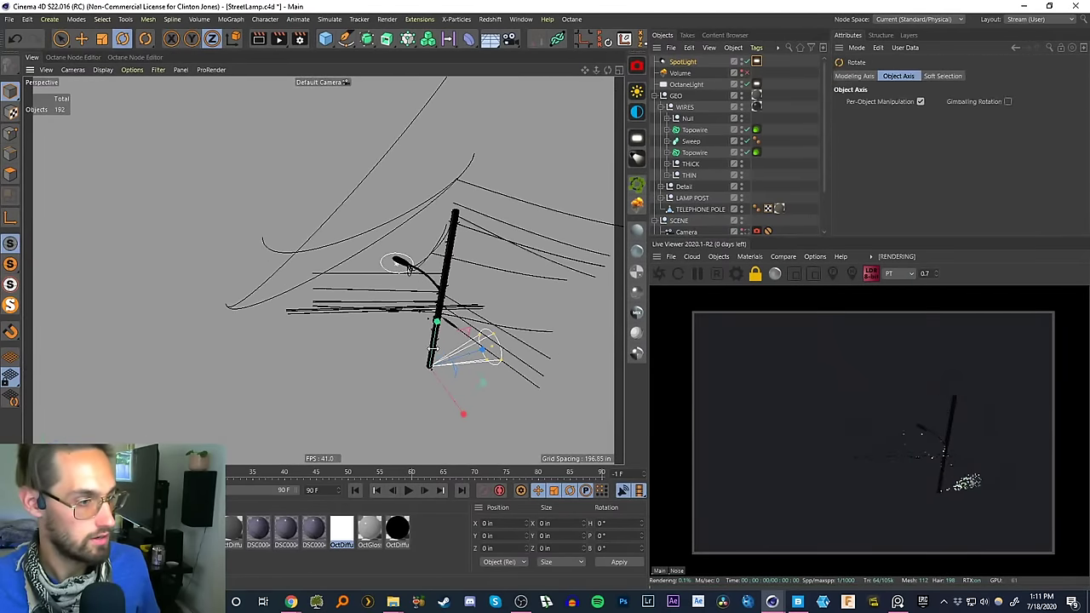
alt+right_drag(424, 353, 478, 298)
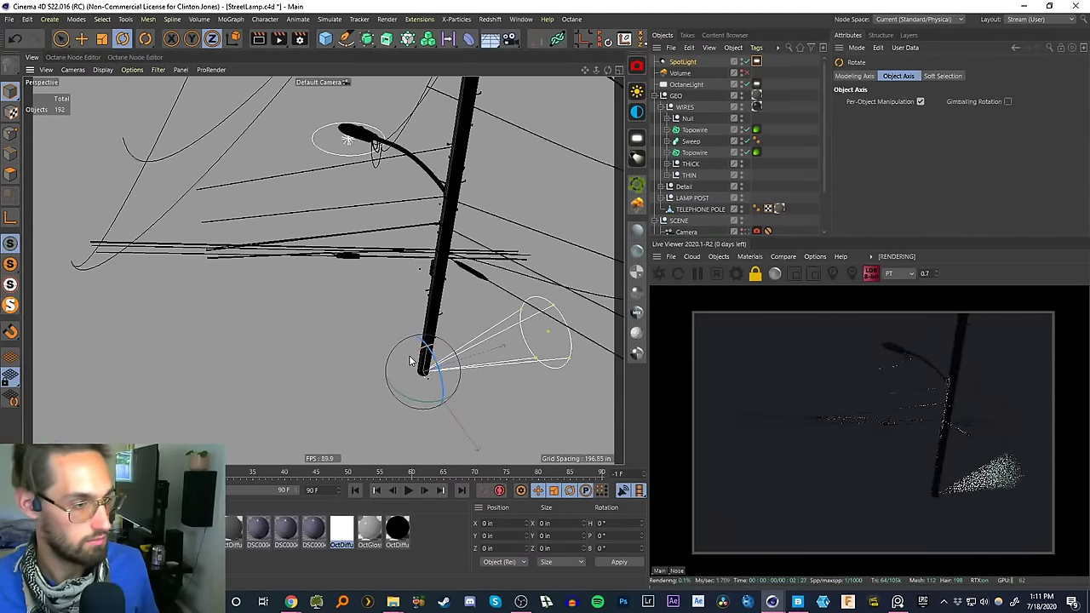
drag(415, 355, 471, 334)
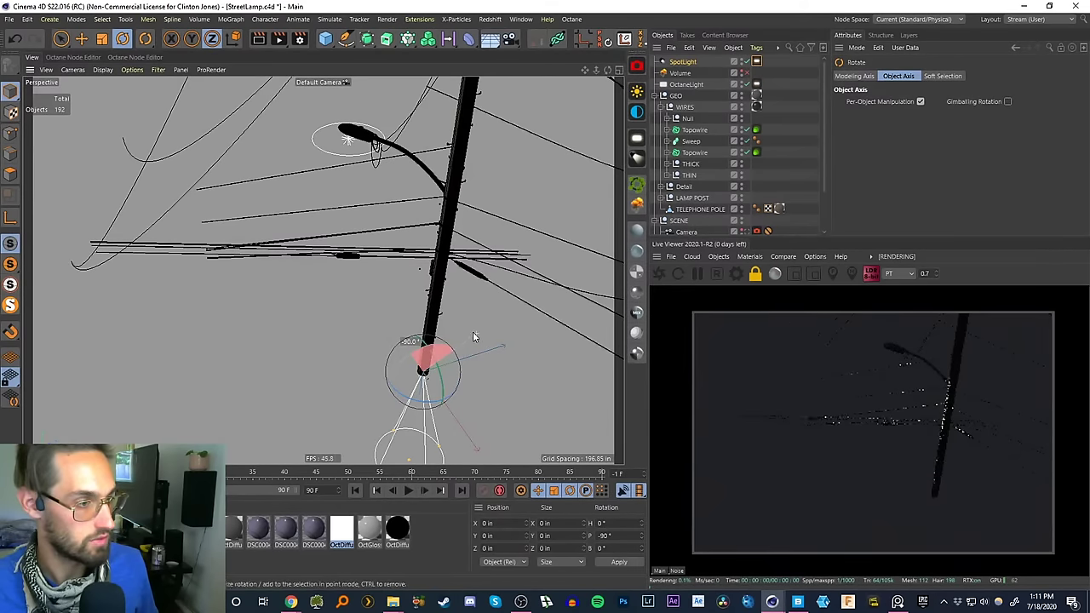
- Move the spot light to the underside of the lamp head and, back in the scene camera view, widen its cone to about 61.5°
key(e)
alt+drag(430, 365, 359, 364)
alt+drag(359, 364, 321, 341)
alt+drag(309, 432, 485, 189)
drag(255, 277, 153, 256)
click(745, 231)
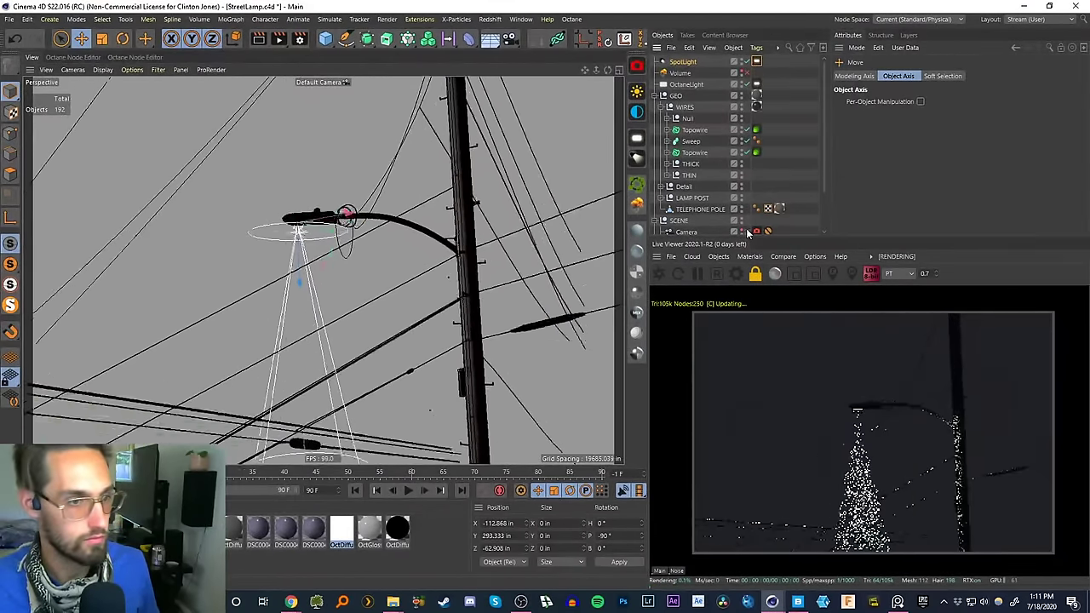
drag(238, 412, 289, 409)
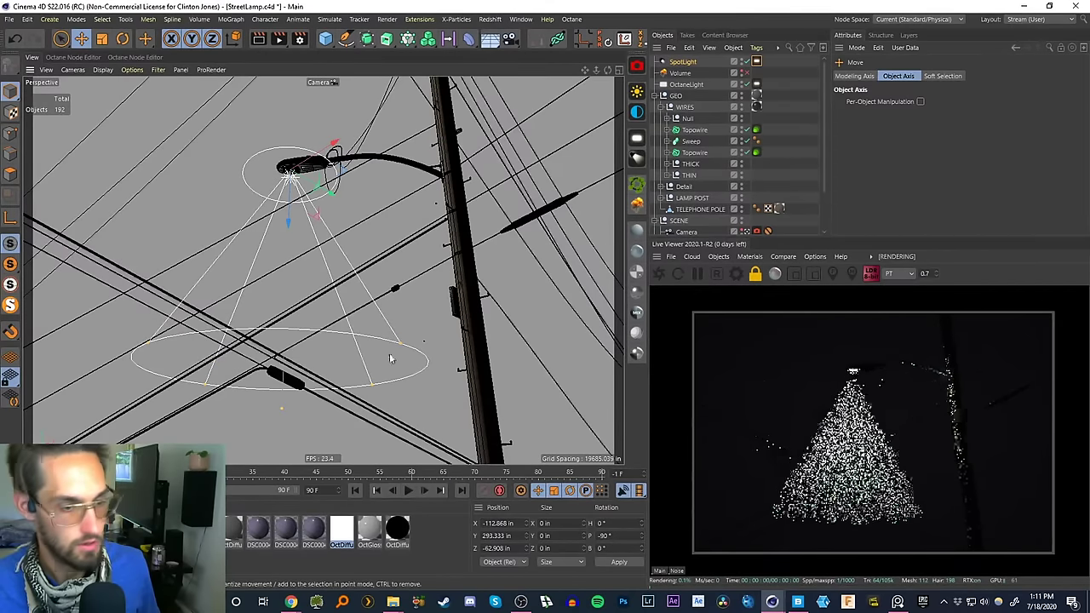
- Try hiding the spot light from the camera by turning off its camera visibility
click(680, 63)
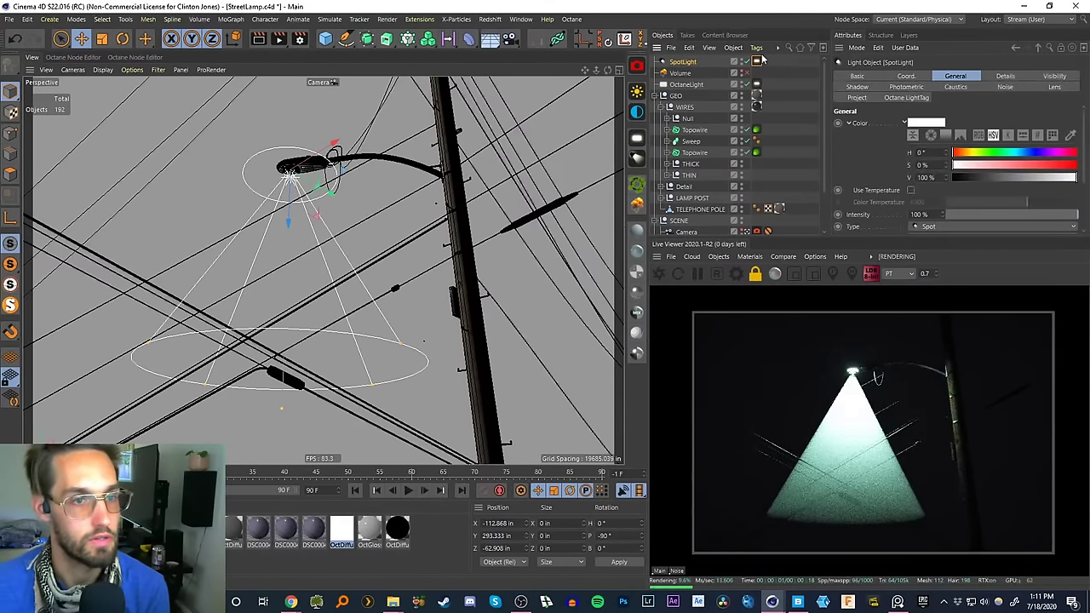
click(757, 61)
click(693, 63)
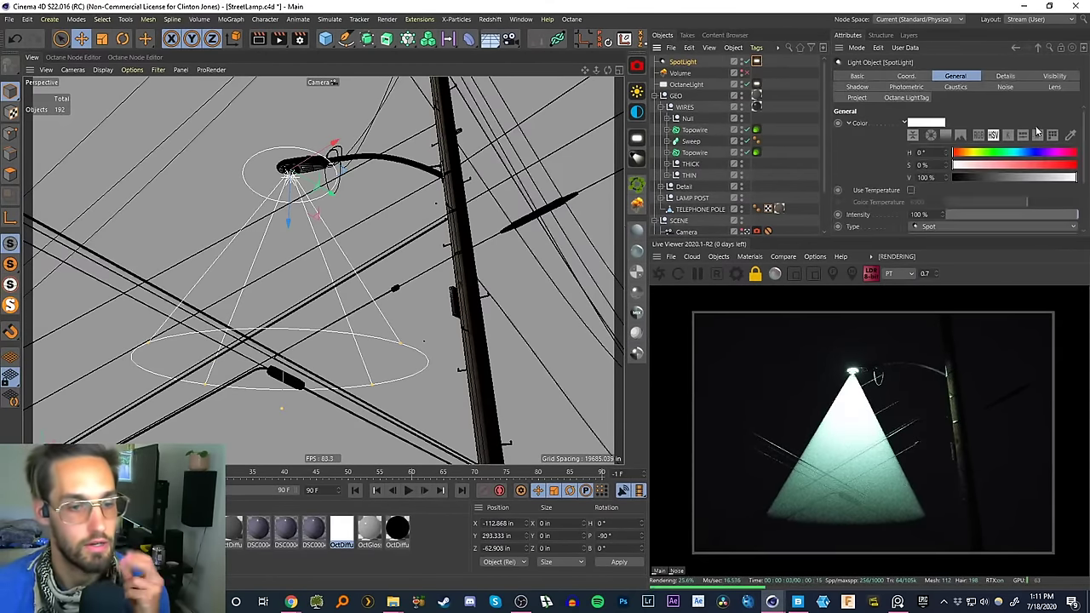
click(756, 61)
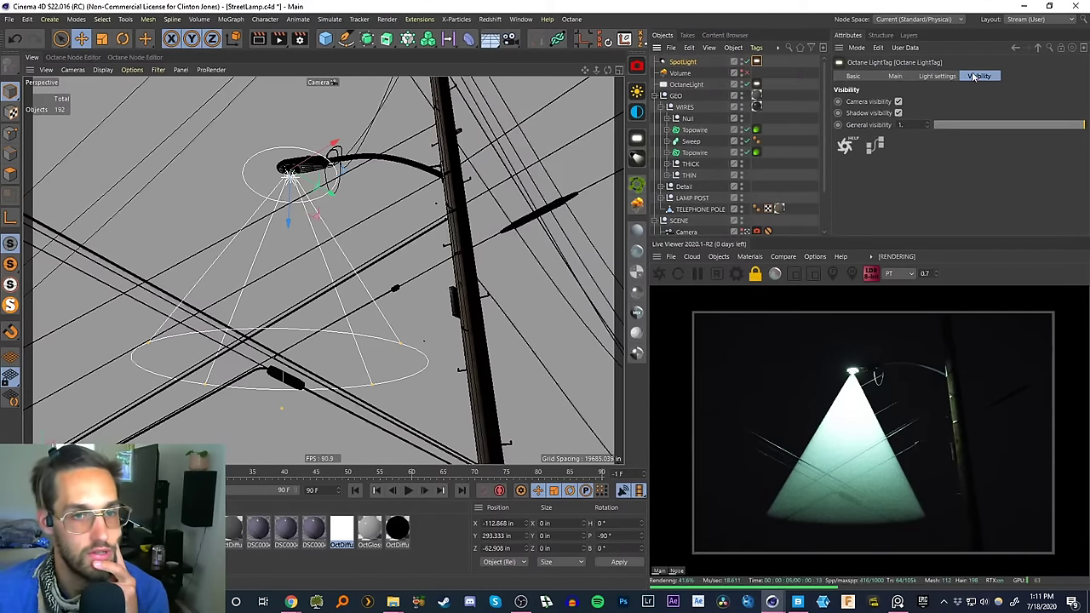
click(898, 101)
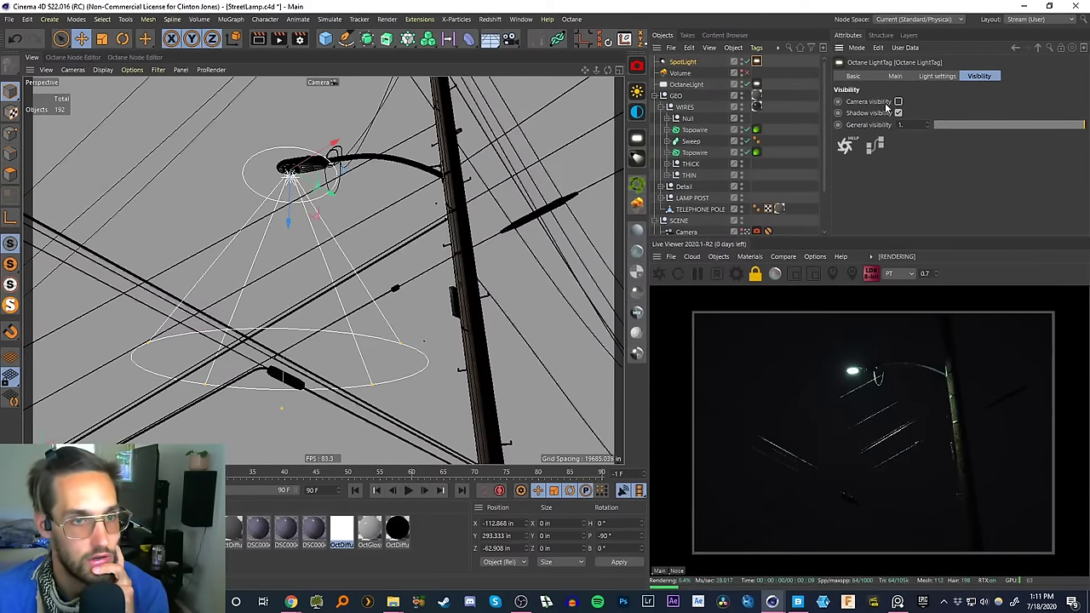
click(937, 76)
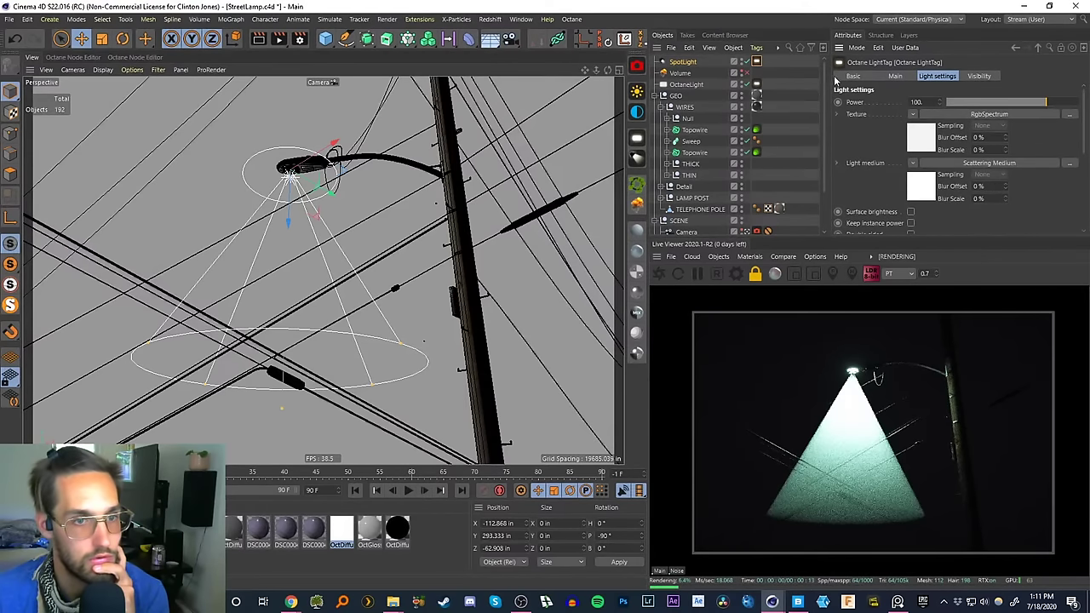
- Try a lower visibility falloff on the spot light and an edge falloff of 12%, undoing each trial
click(687, 63)
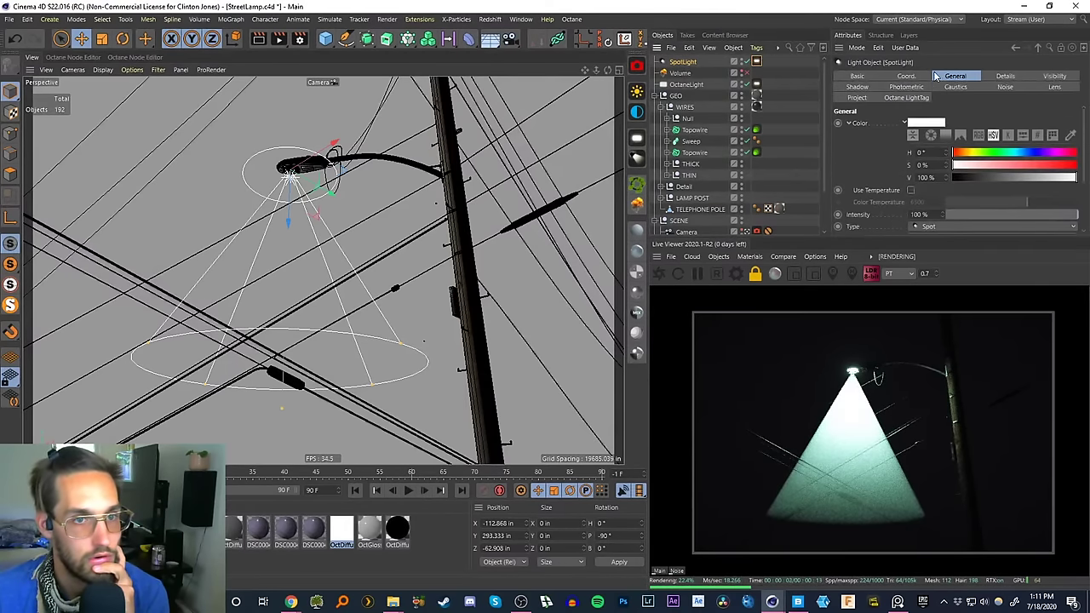
click(1004, 77)
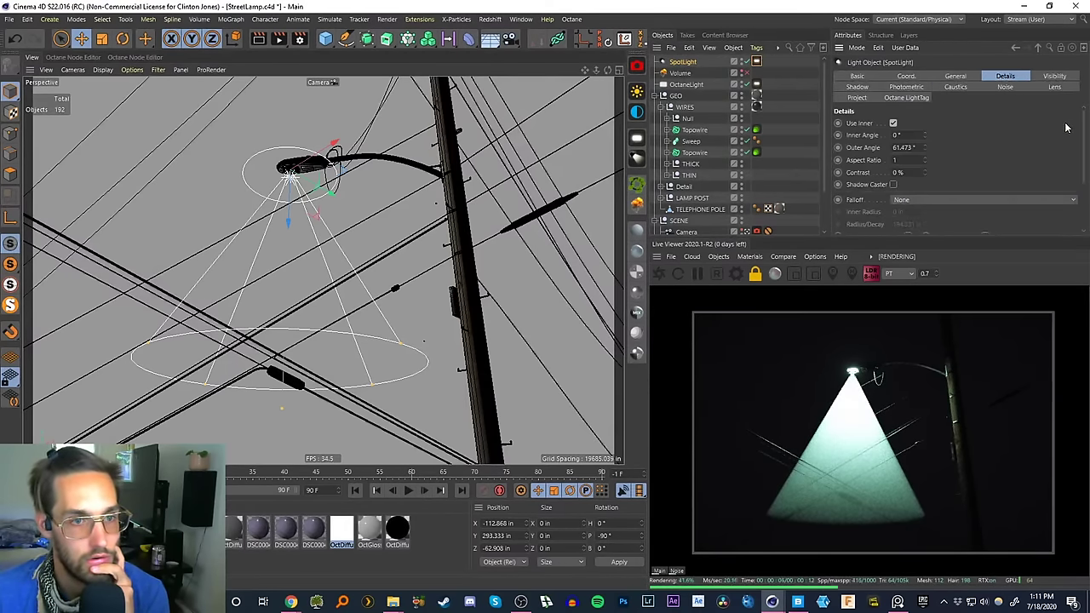
click(1048, 77)
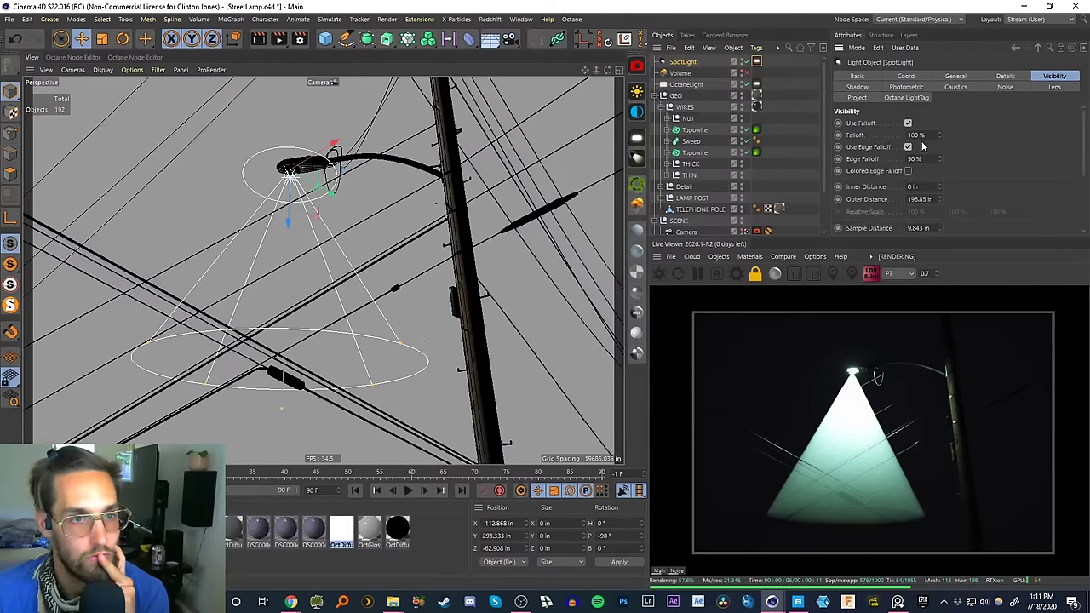
drag(939, 136, 955, 212)
key(ctrl+z)
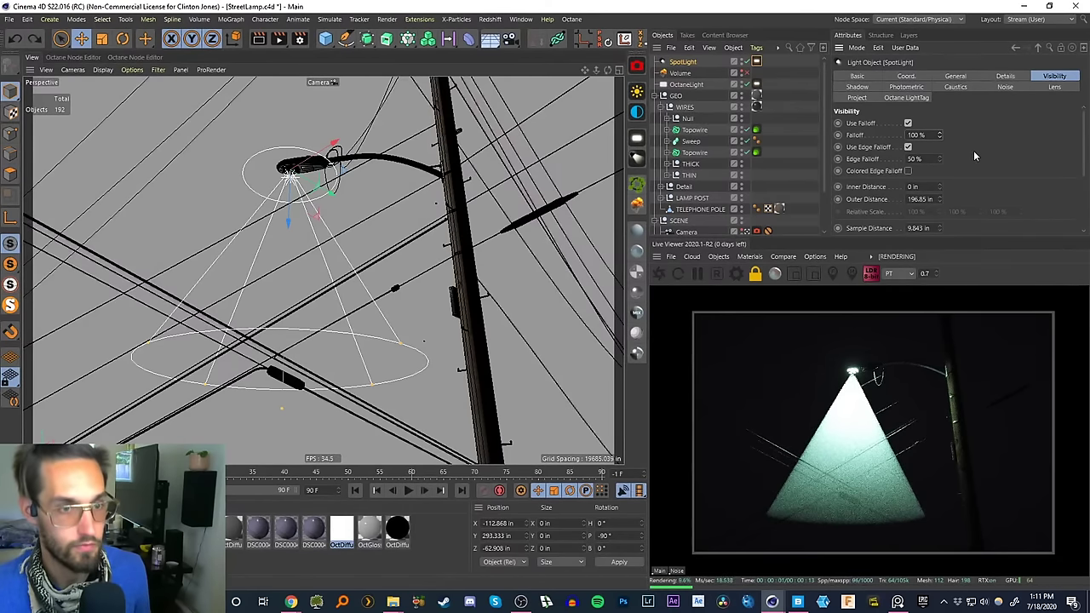
drag(940, 159, 942, 182)
key(ctrl+z)
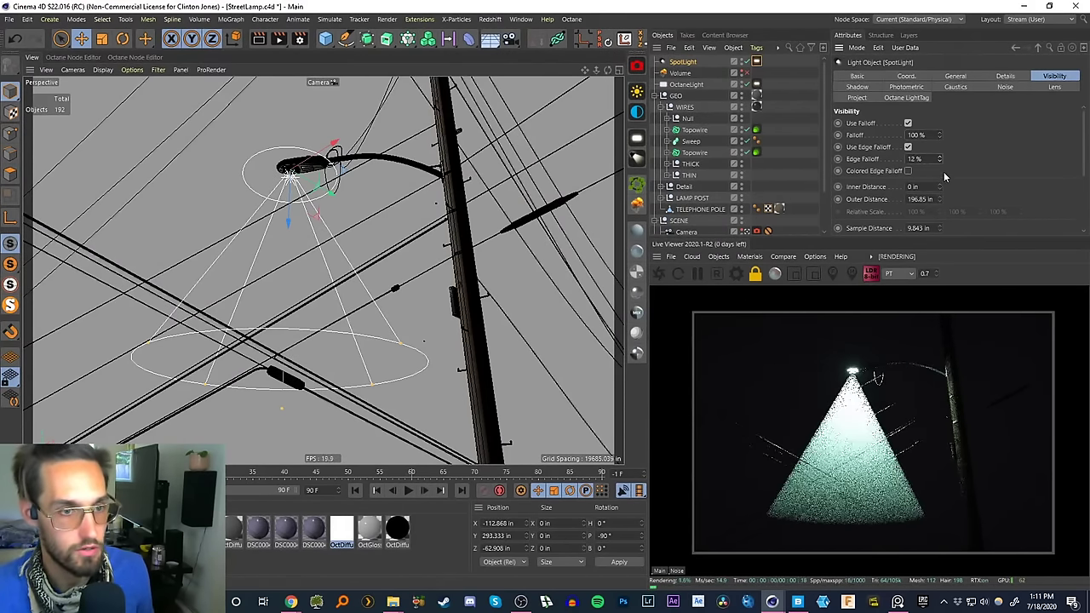
- Try reducing the spot light's visibility brightness to 67%, and undo the change
drag(1080, 147, 1078, 196)
drag(940, 154, 940, 171)
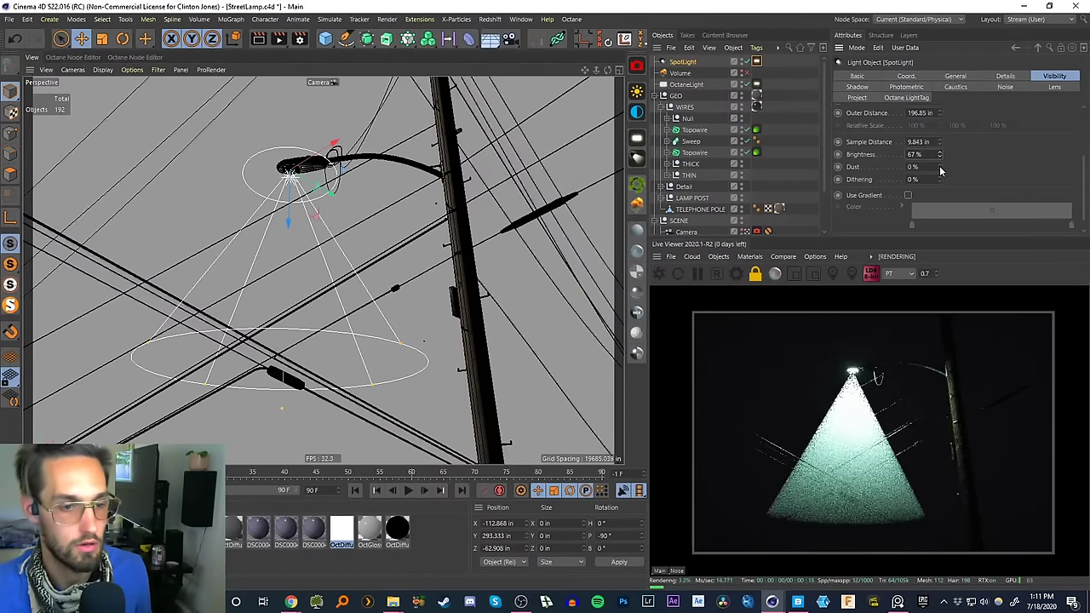
key(ctrl+z)
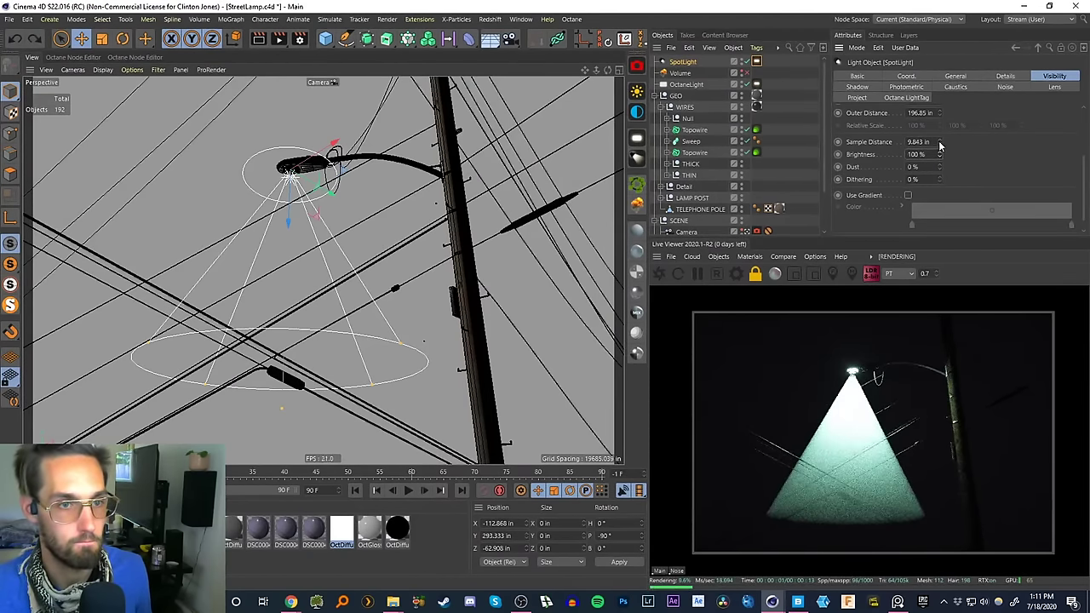
key(ctrl+z)
- Lower the spot light's Octane power to about 2.55
click(1004, 76)
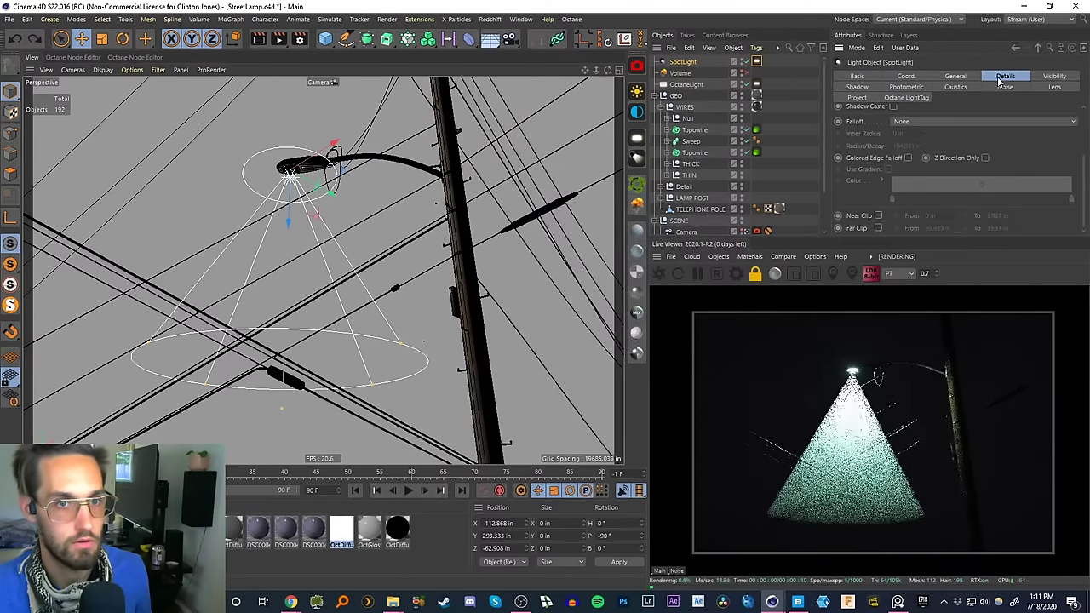
click(756, 61)
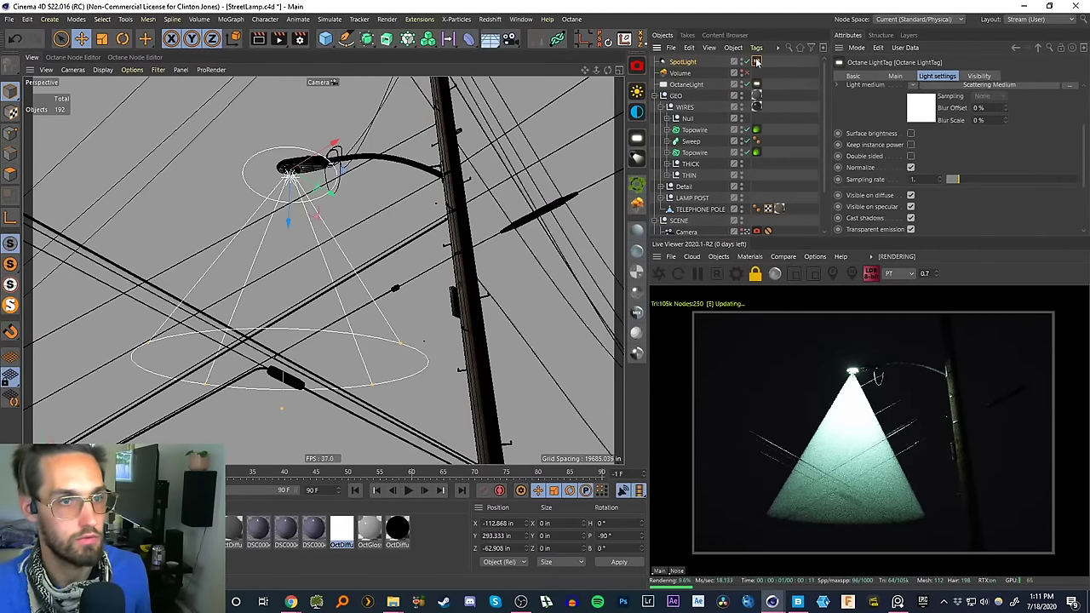
click(981, 76)
click(950, 76)
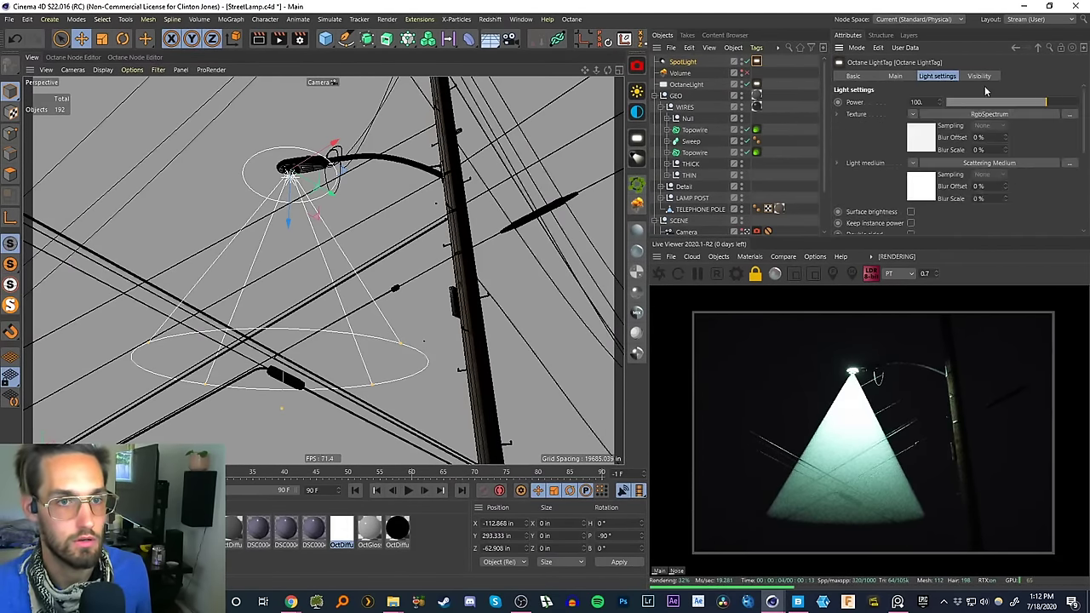
mouse_move(1031, 102)
mouse_down()
mouse_move(998, 101)
mouse_move(1018, 101)
mouse_up()
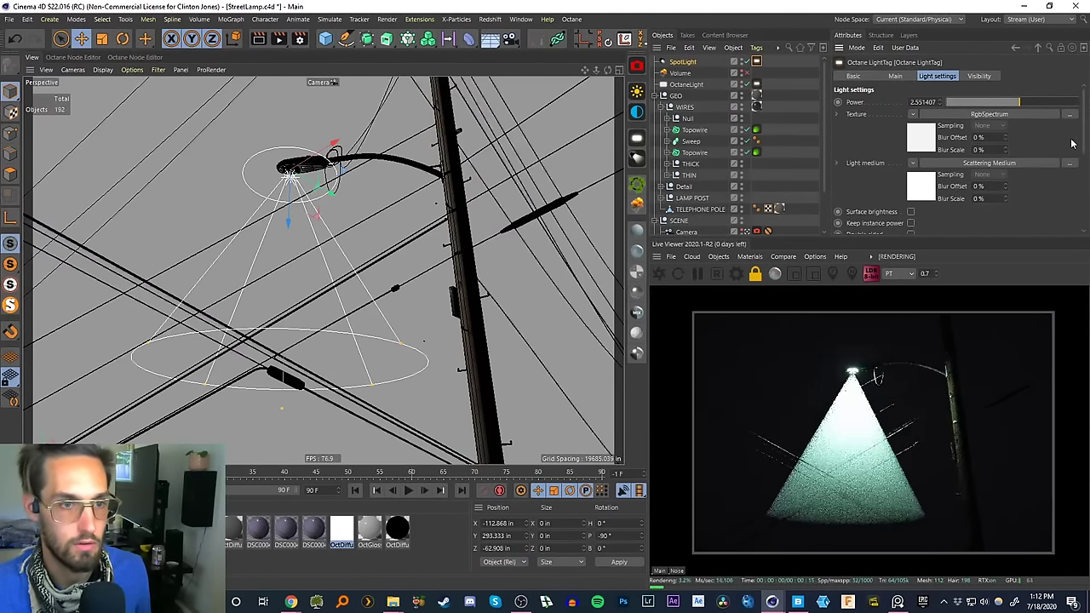
- In the spot light's scattering medium, set the volume step length to about 2.05
scroll(1083, 133, down, 1)
click(988, 135)
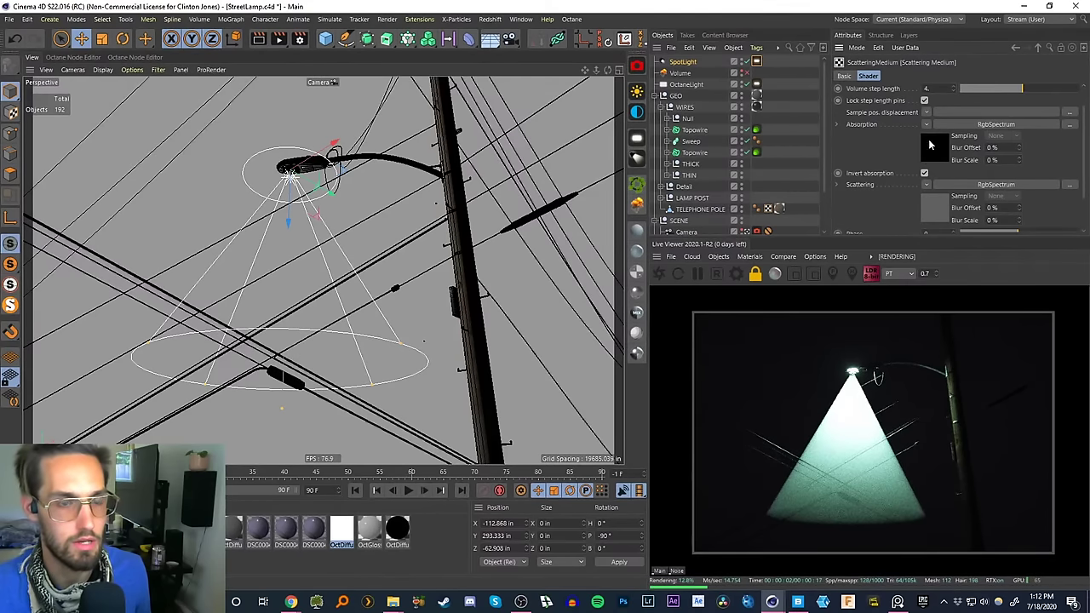
click(977, 88)
drag(979, 89, 1017, 90)
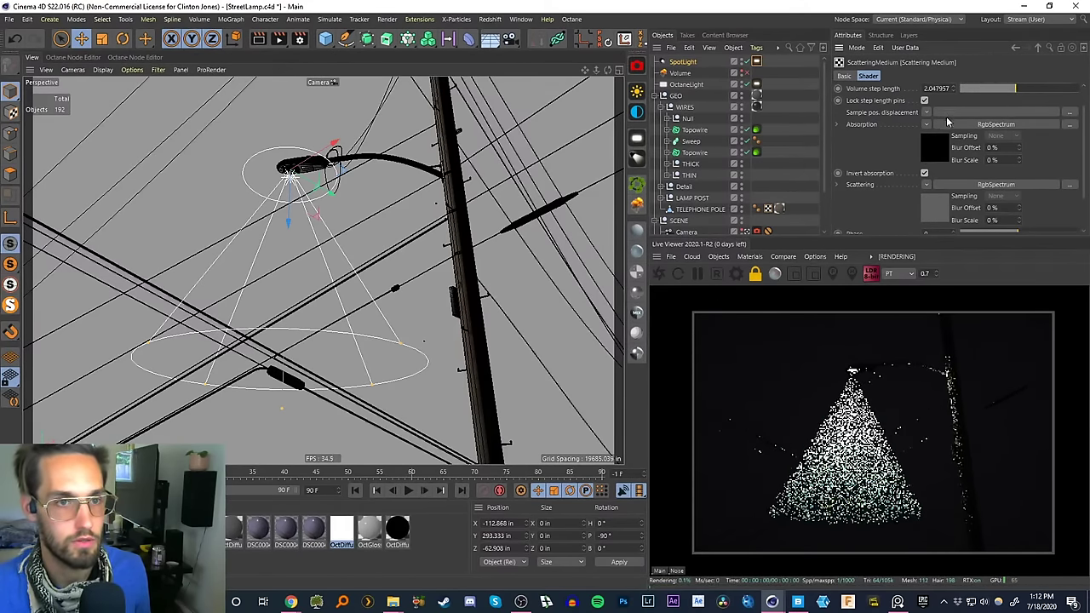
- Set the scattering medium's density to 0.1
click(931, 149)
click(1014, 48)
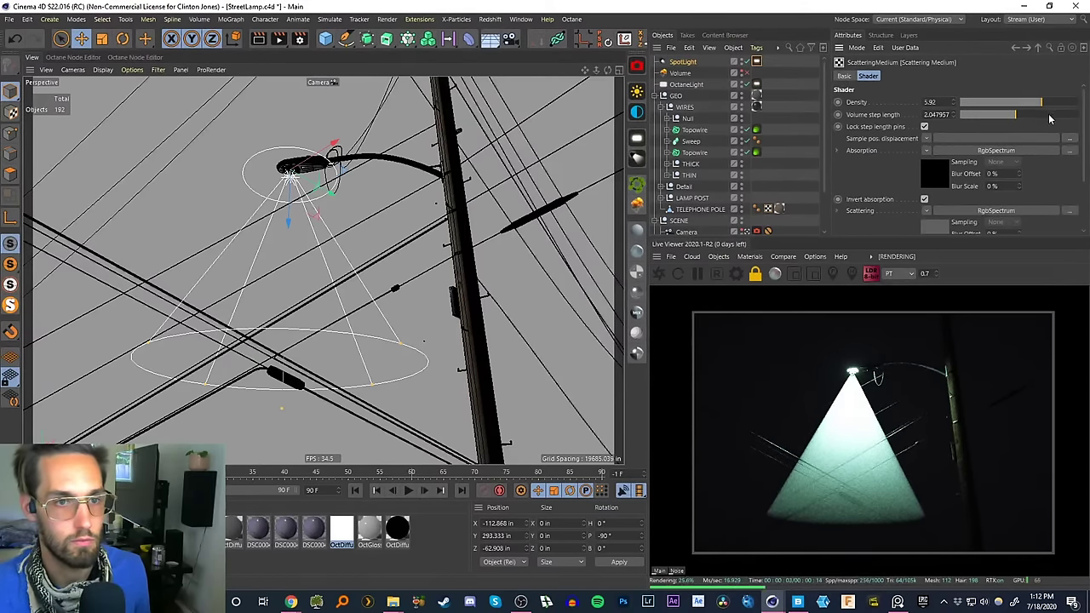
drag(1040, 102, 972, 105)
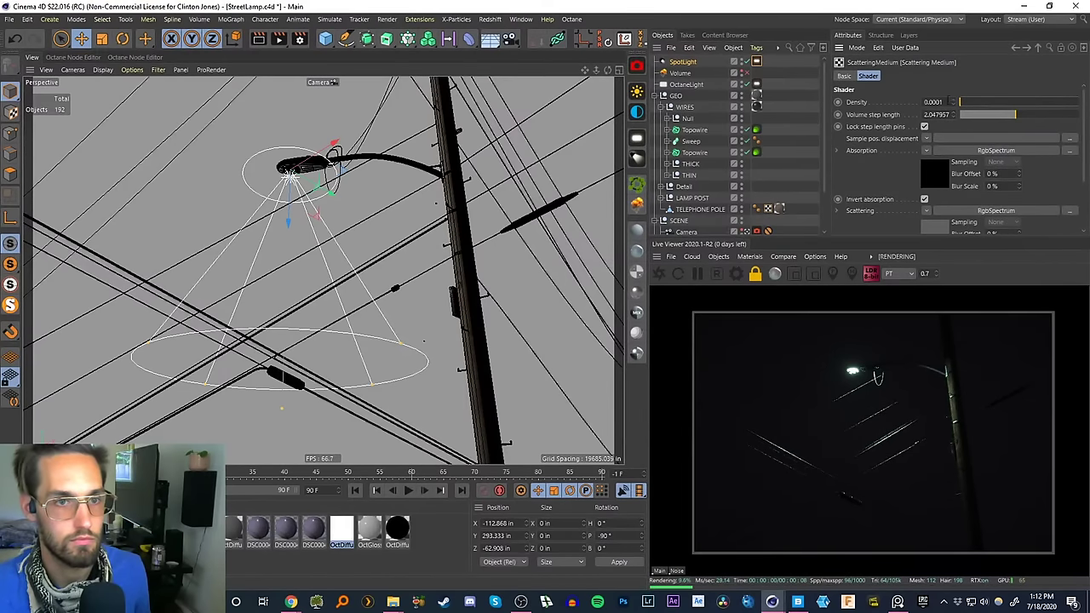
double_click(933, 102)
text(0.1)
key(Return)
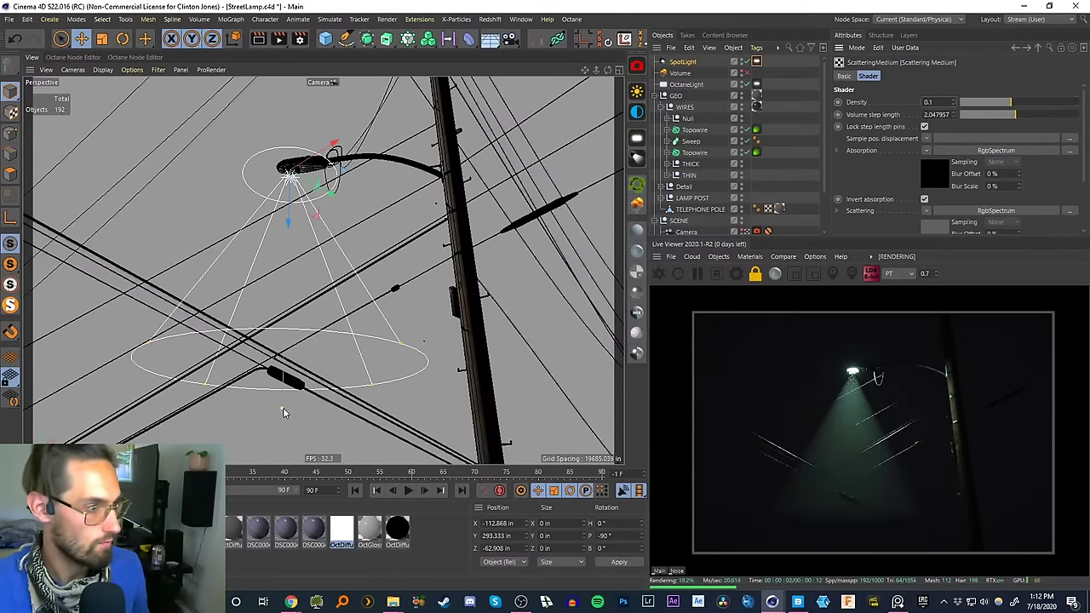
- Lengthen the spot light's cone well beyond the lower wires and set its medium density to 0.02
drag(282, 409, 273, 555)
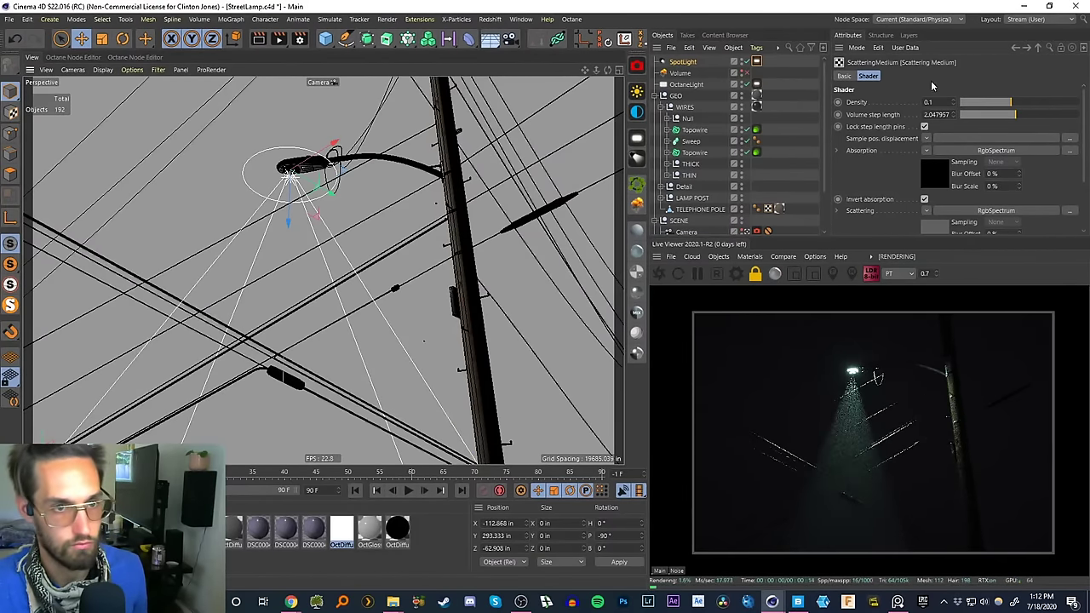
text(2)
key(Return)
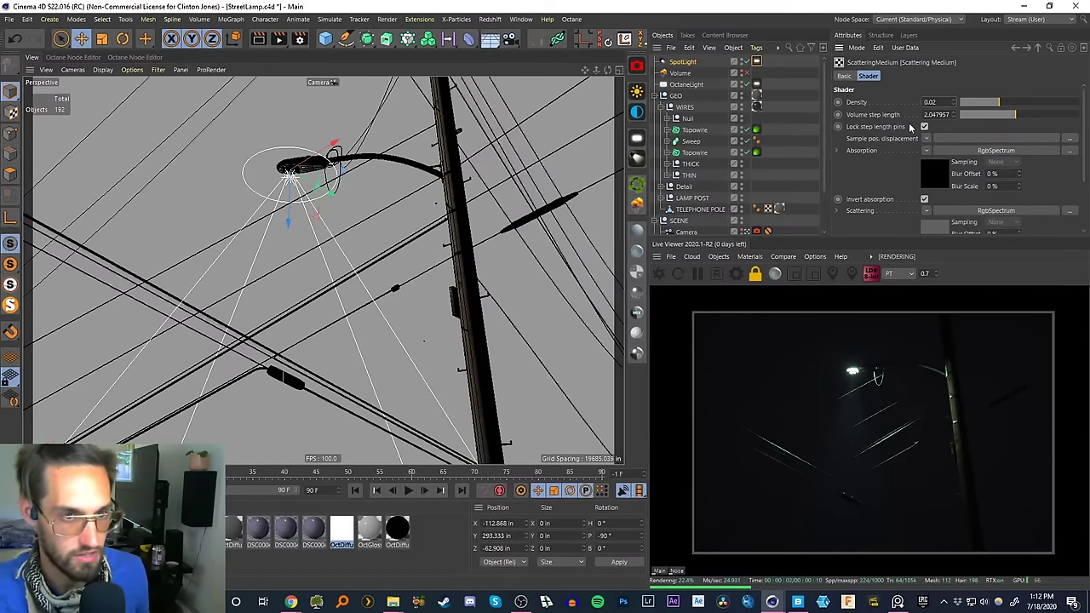
- Delete the spot light and turn the fog volume back on
click(686, 63)
key(Delete)
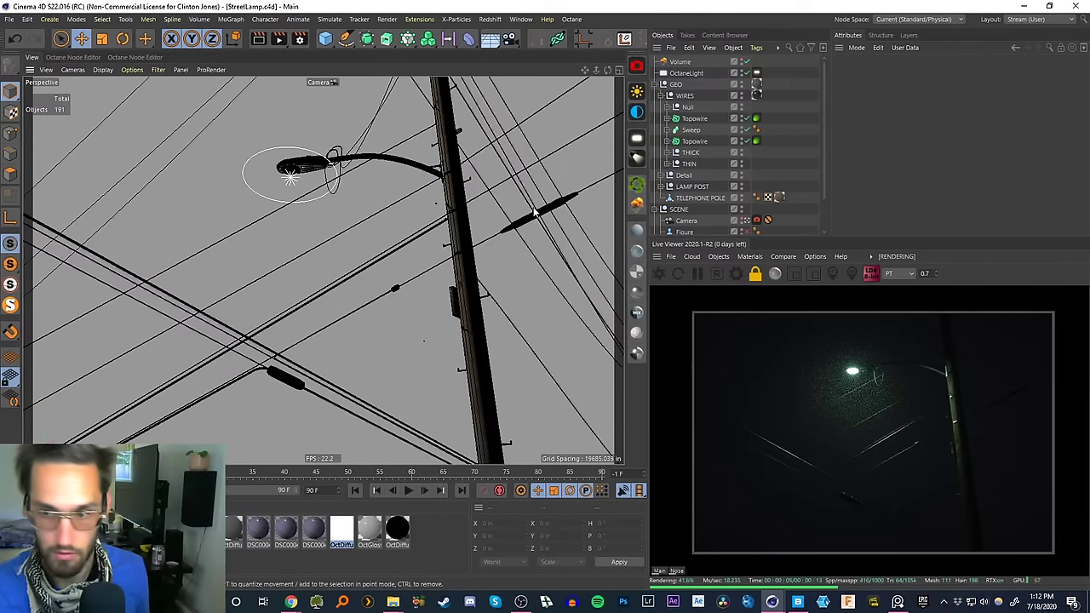
- Bring up the night reference photo, compare its lamp glow and wire highlights with the render, and move it aside
click(896, 602)
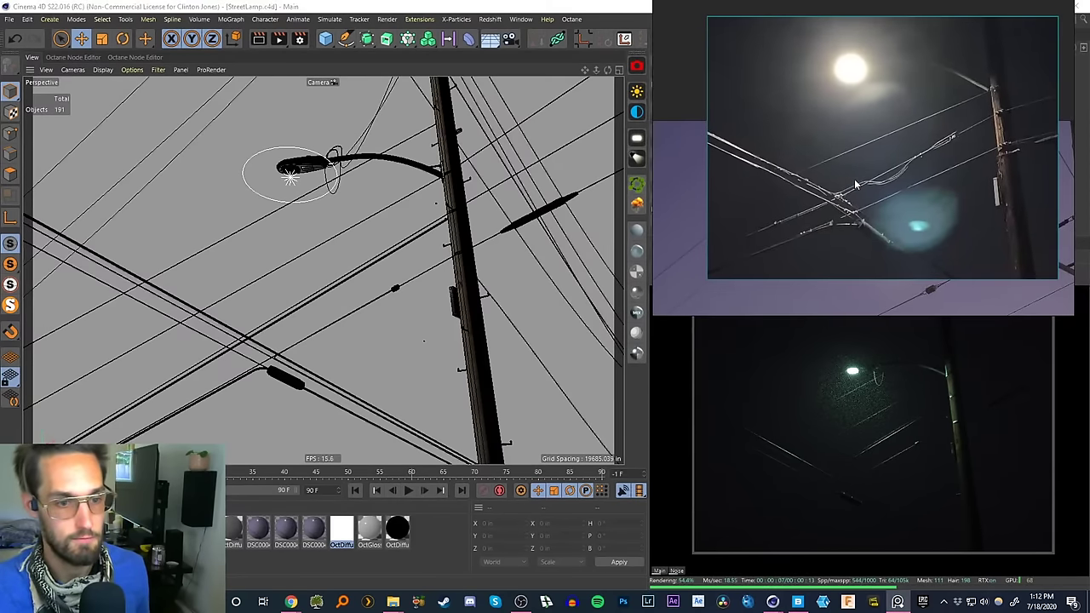
scroll(857, 196, down, 2)
scroll(858, 192, up, 2)
right_drag(825, 243, 814, 247)
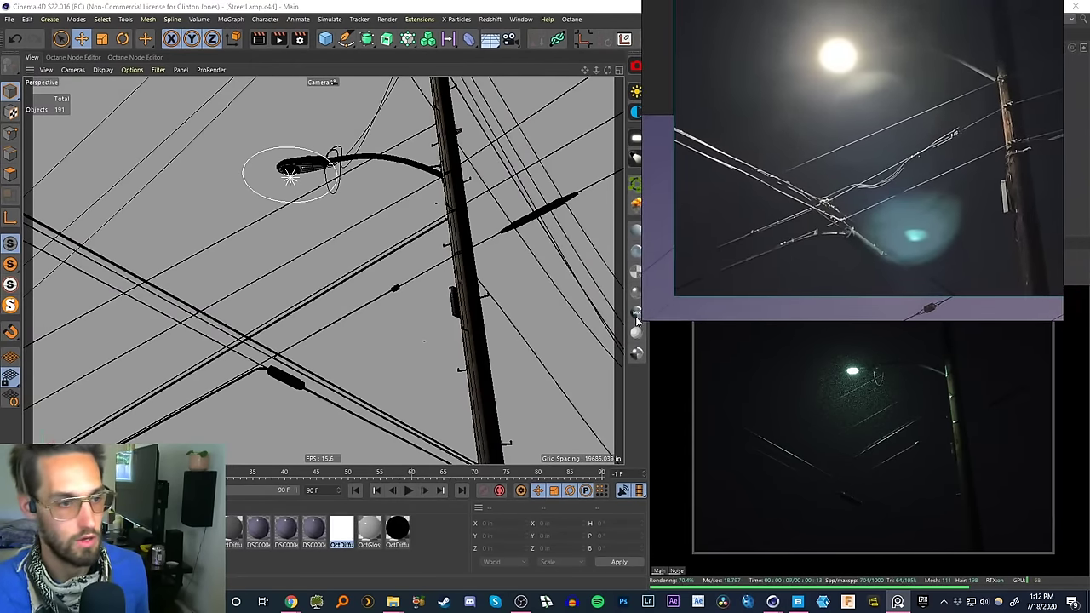
drag(643, 323, 706, 293)
scroll(826, 213, down, 1)
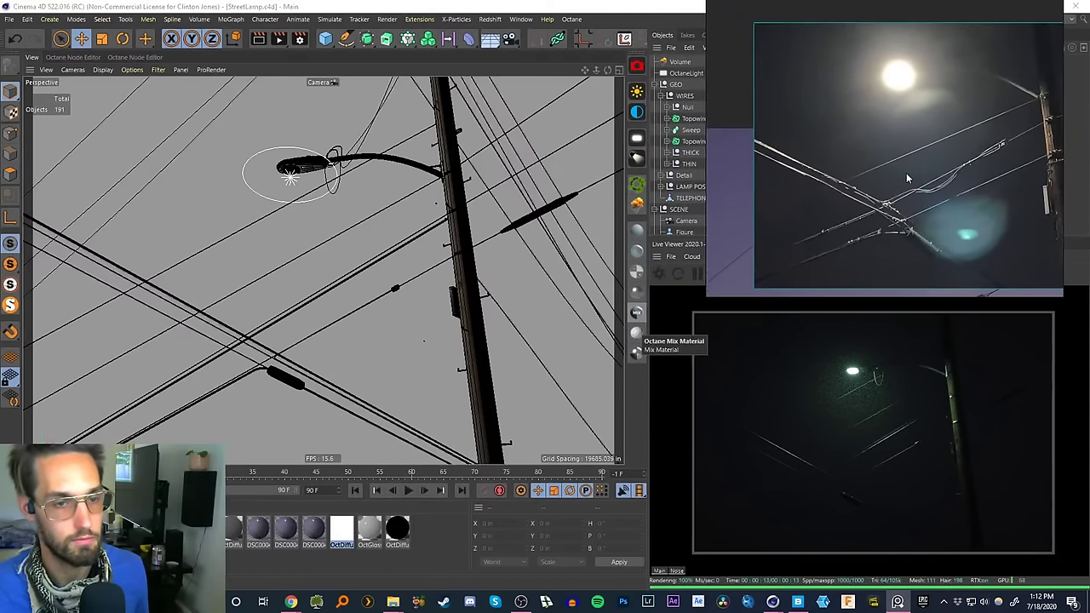
drag(908, 194, 882, 196)
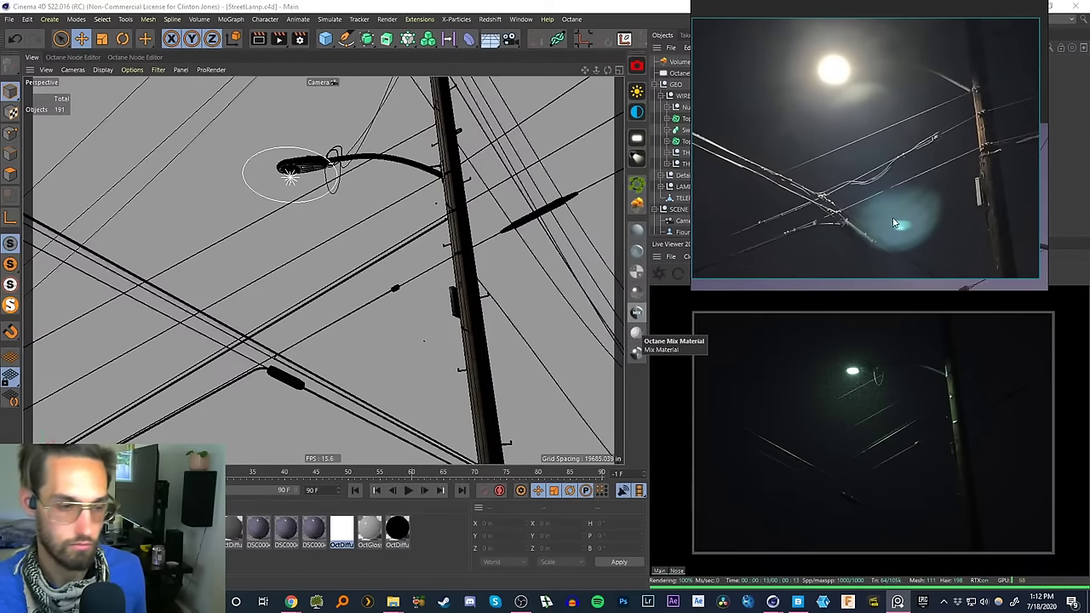
mouse_move(916, 83)
mouse_down()
mouse_move(926, 75)
mouse_move(912, 87)
mouse_up()
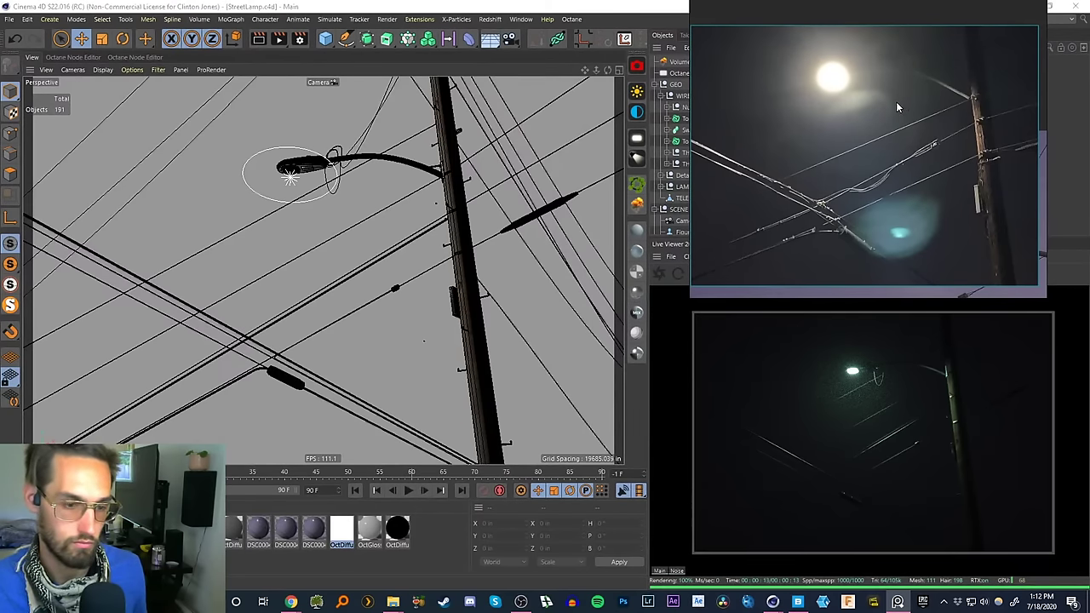
drag(787, 81, 1088, 94)
- Move the area light off the lamp head and lower it to about X -73.9, Y 262.8, Z -98.4 in
click(310, 198)
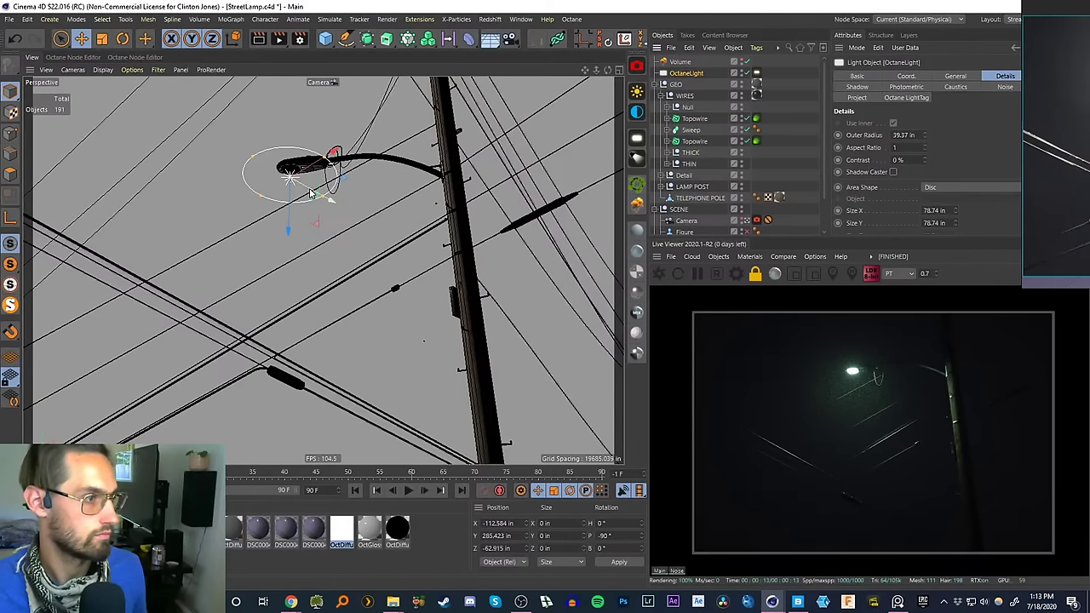
drag(311, 194, 271, 190)
drag(281, 181, 311, 148)
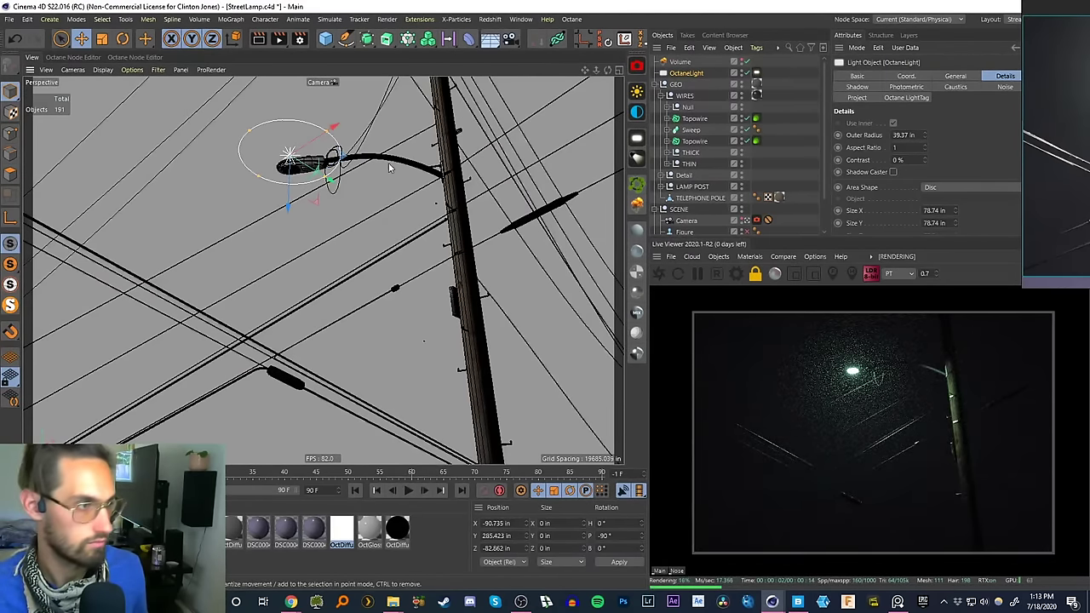
mouse_move(318, 145)
mouse_down()
mouse_move(332, 137)
mouse_move(307, 146)
mouse_up()
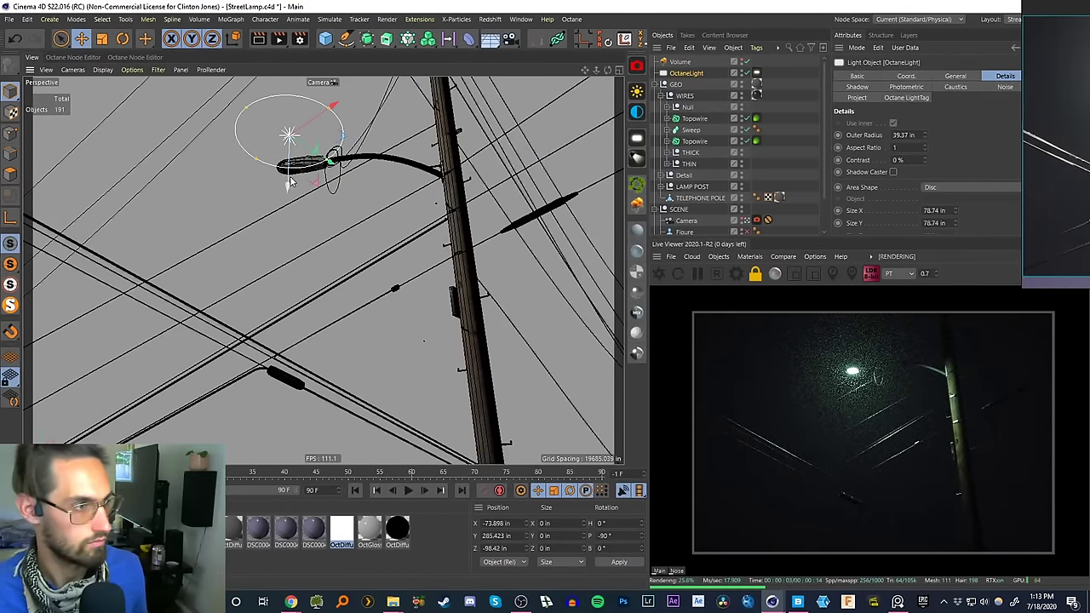
drag(287, 165, 289, 211)
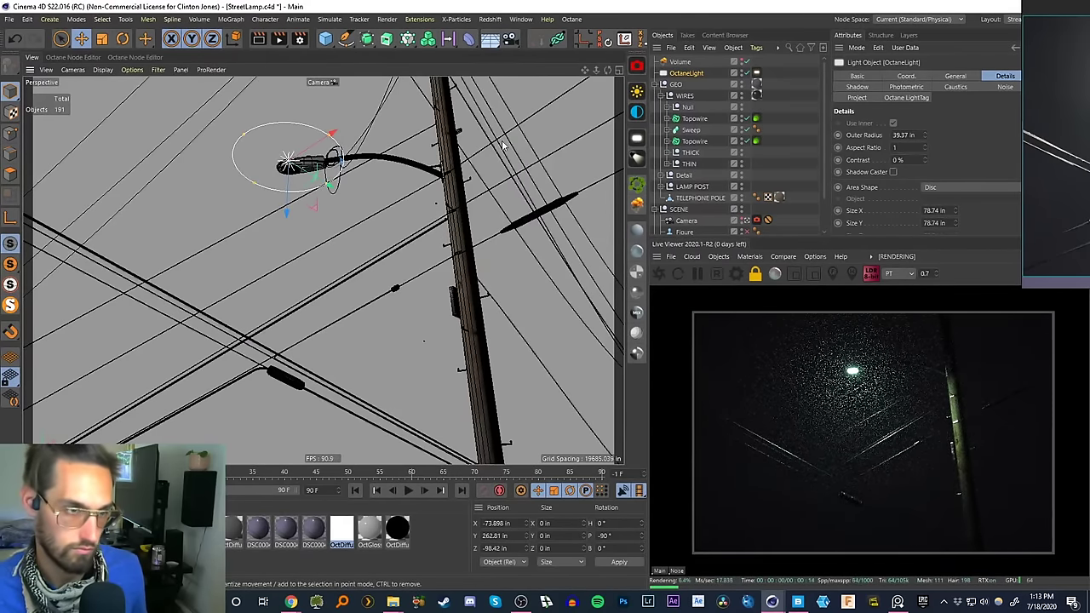
- Open the fog volume's medium at its absorption and scattering settings
click(680, 61)
right_drag(1074, 123, 1088, 123)
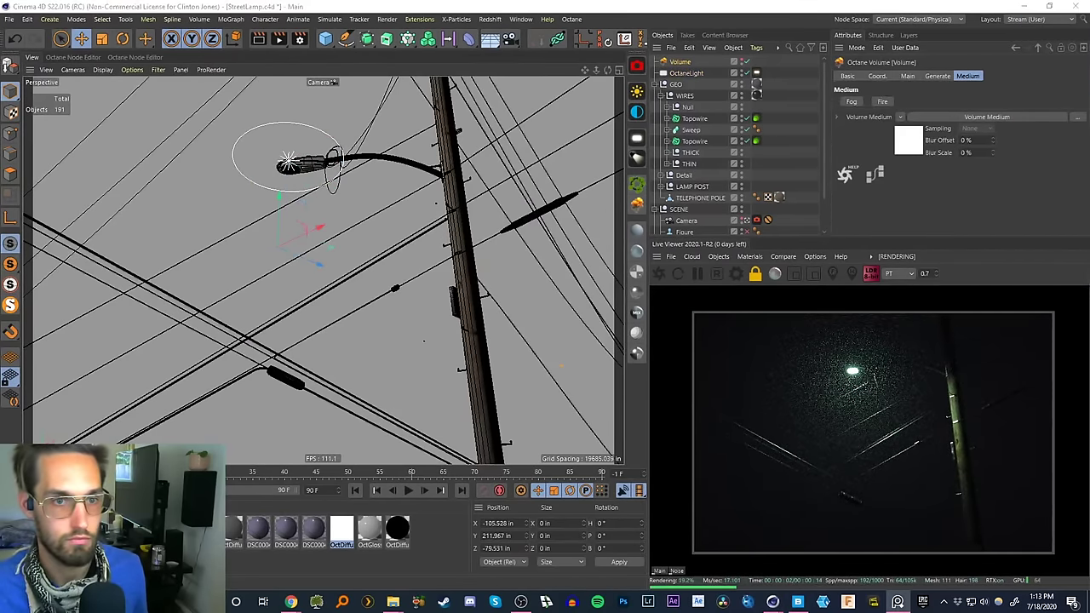
click(986, 117)
scroll(1038, 219, down, 3)
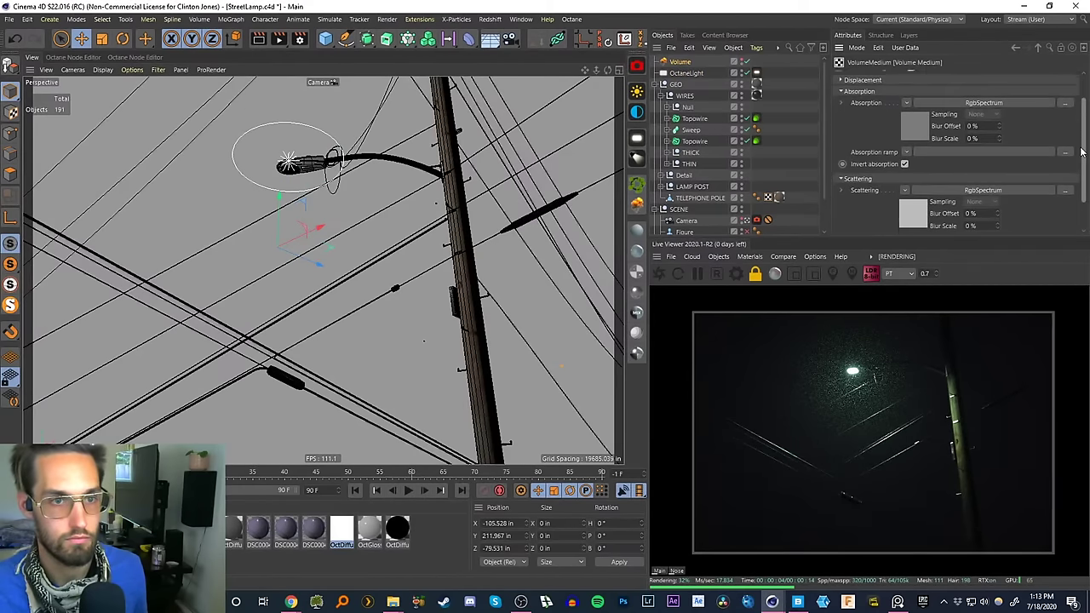
- Adjust the scattering phase of the volume medium to about 0.09
drag(1038, 220, 1008, 220)
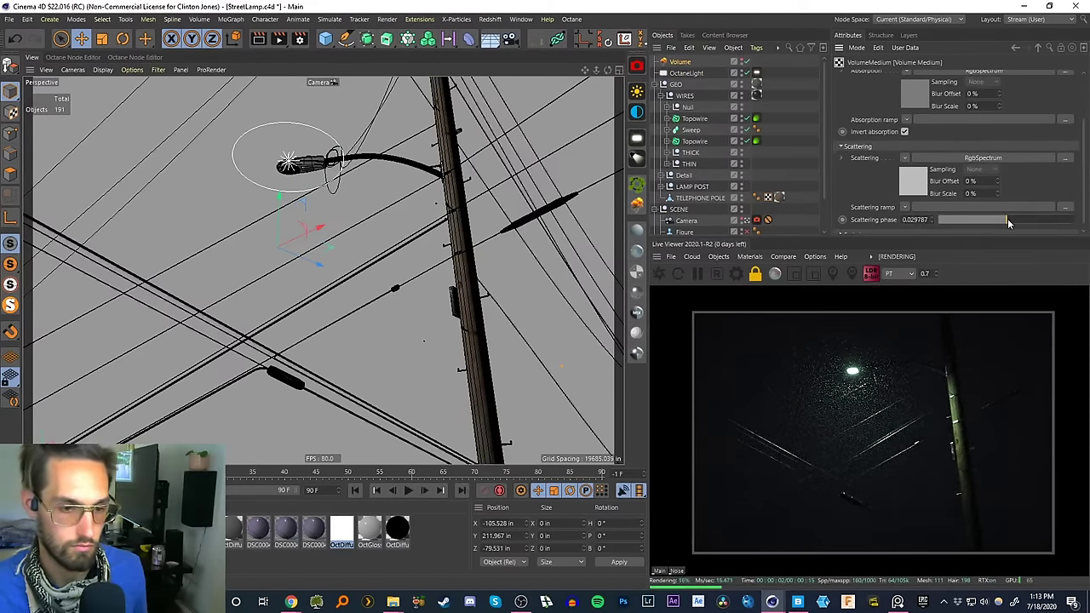
drag(1007, 218, 1012, 218)
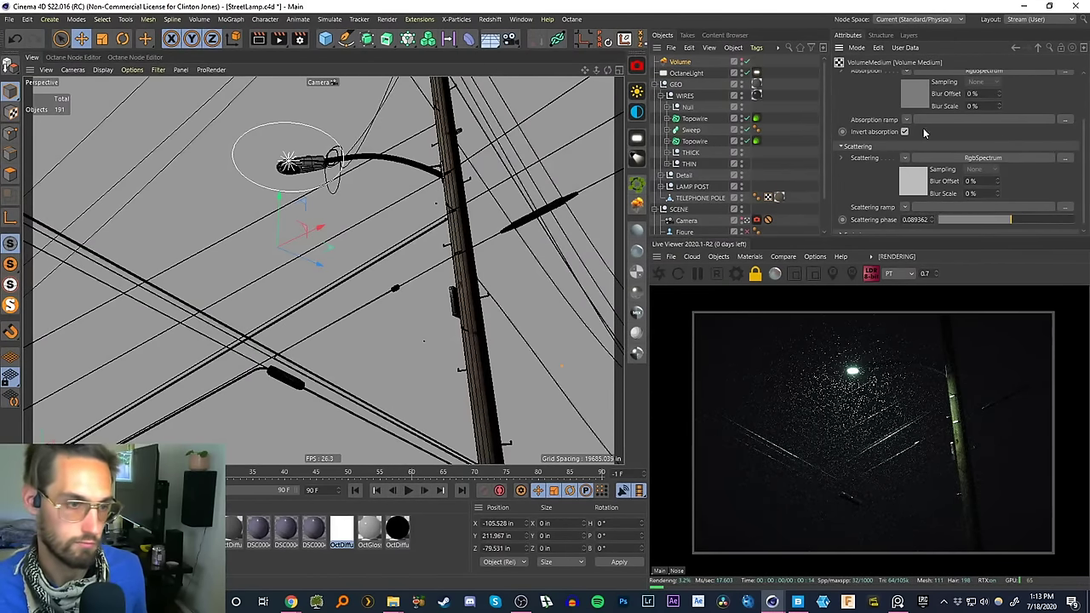
- Disable the OctaneLight disc light at the lamp head
click(682, 62)
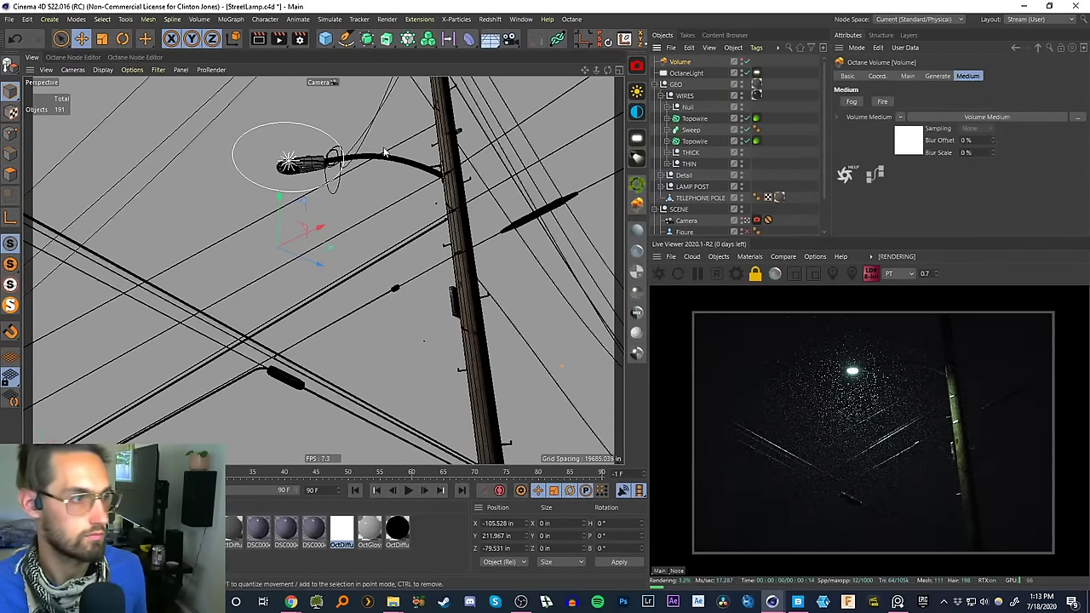
click(285, 166)
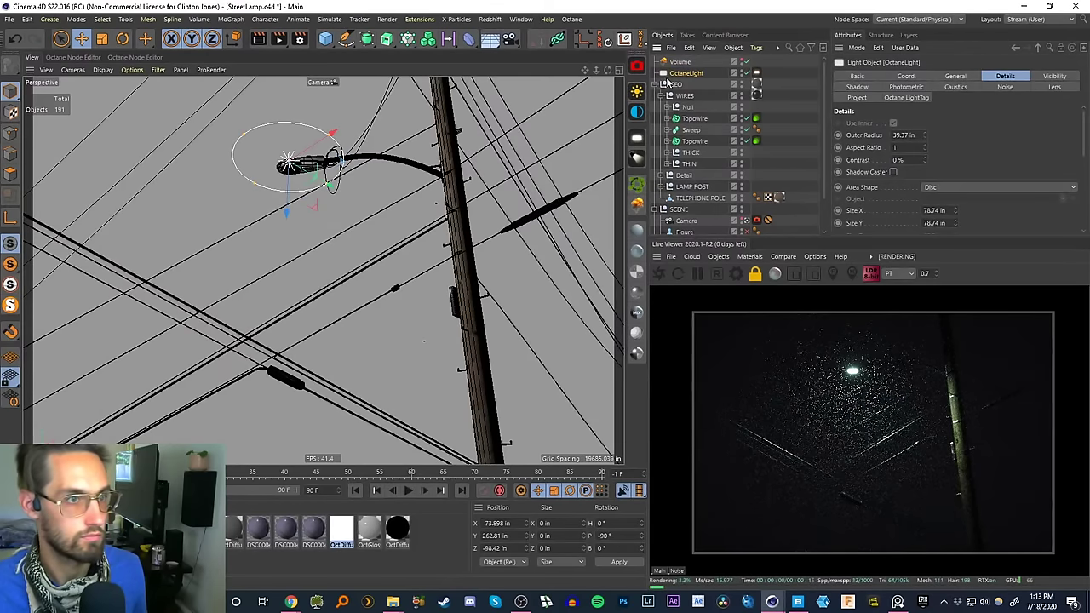
click(746, 73)
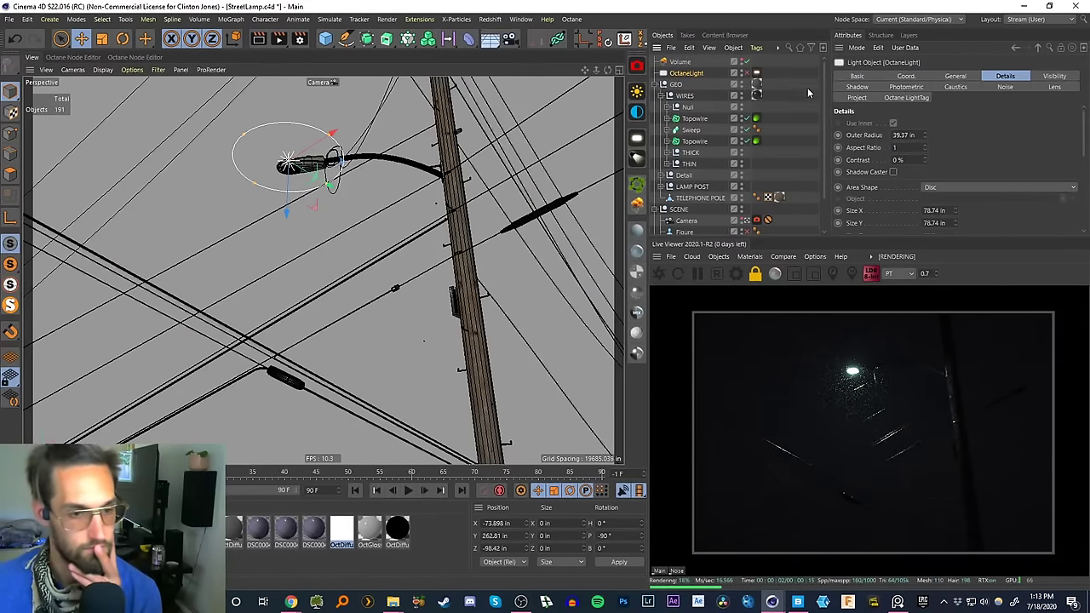
- Set the blackbody emission power of the OctDiffuse2 material to 200
double_click(341, 528)
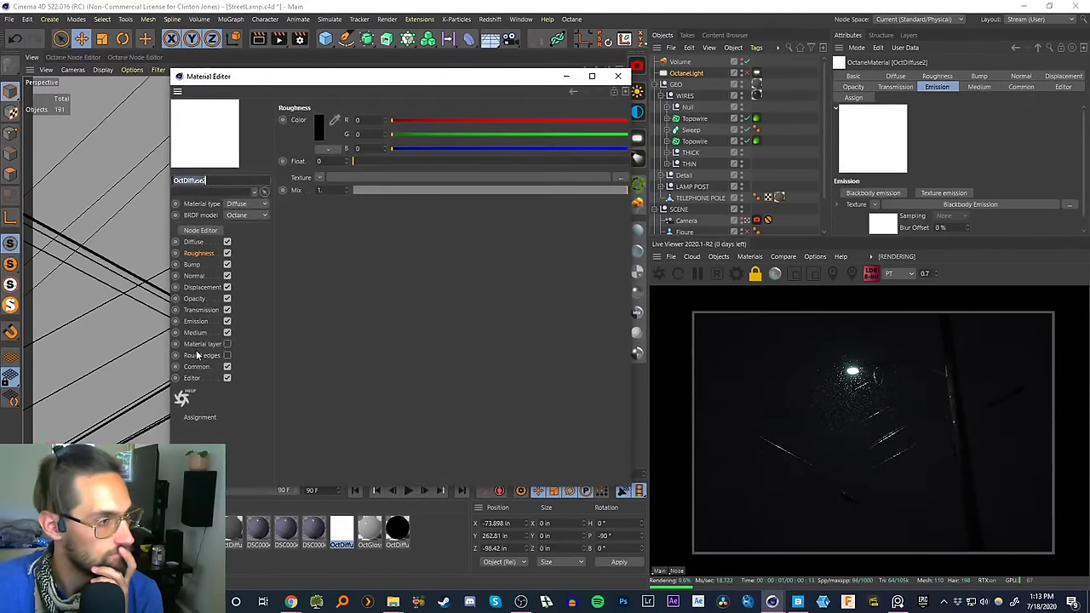
click(195, 332)
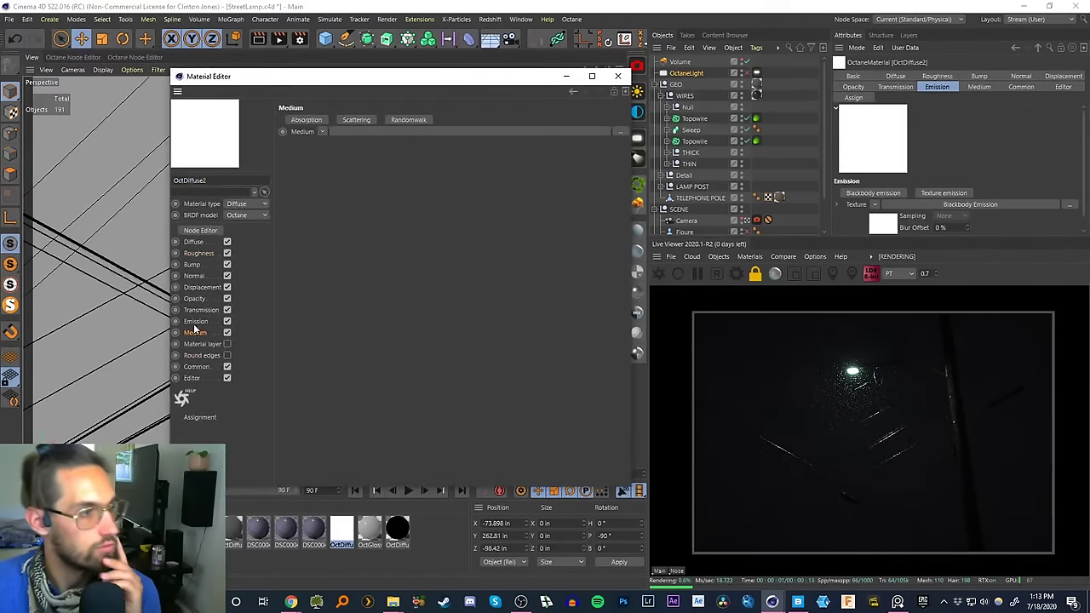
click(617, 76)
double_click(343, 530)
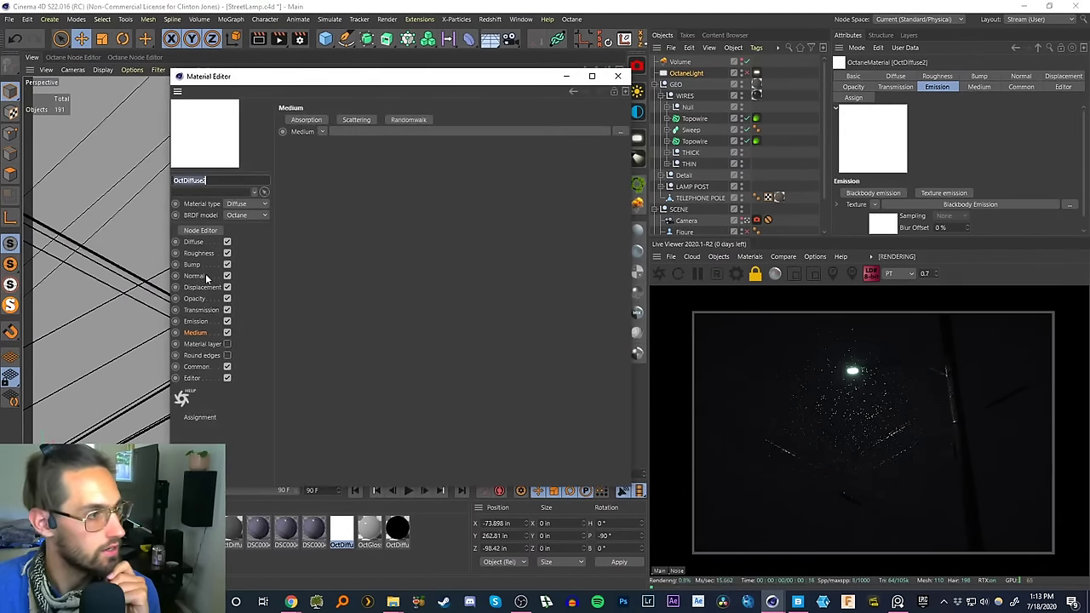
click(200, 310)
click(199, 322)
click(328, 160)
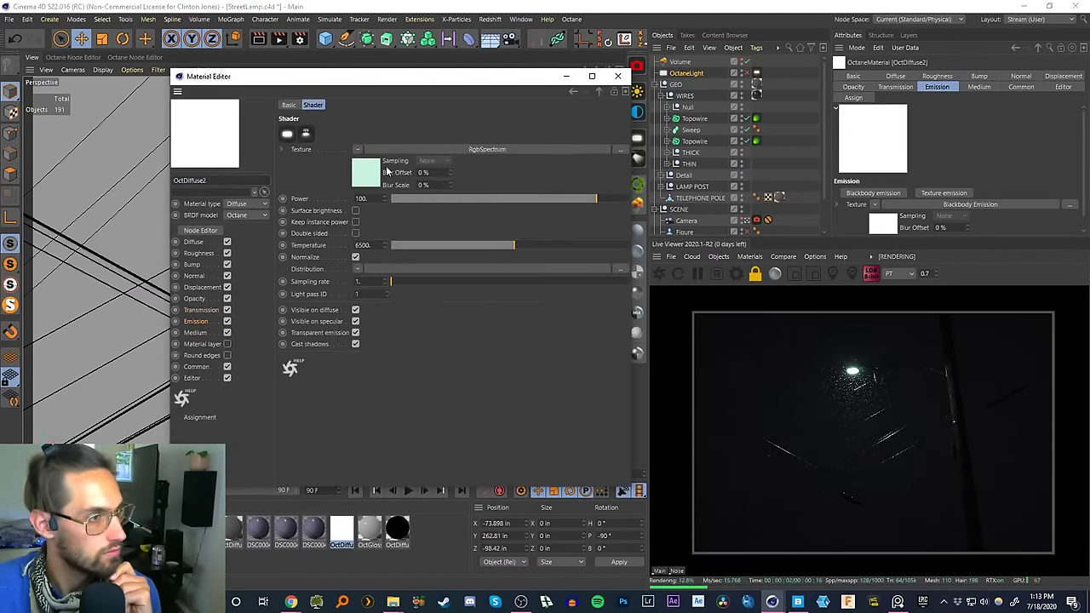
key(Return)
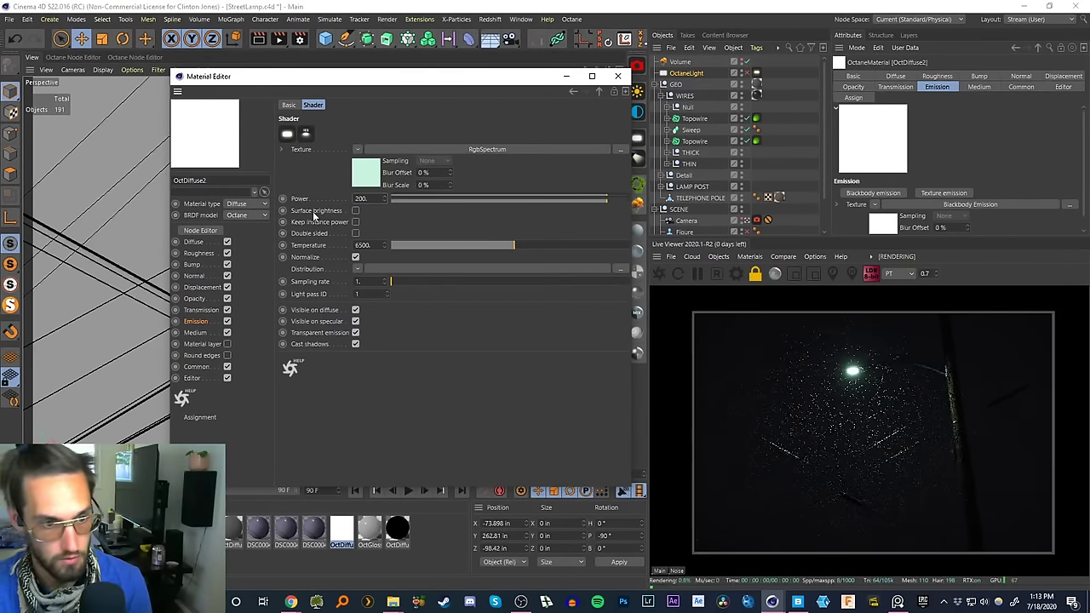
click(617, 75)
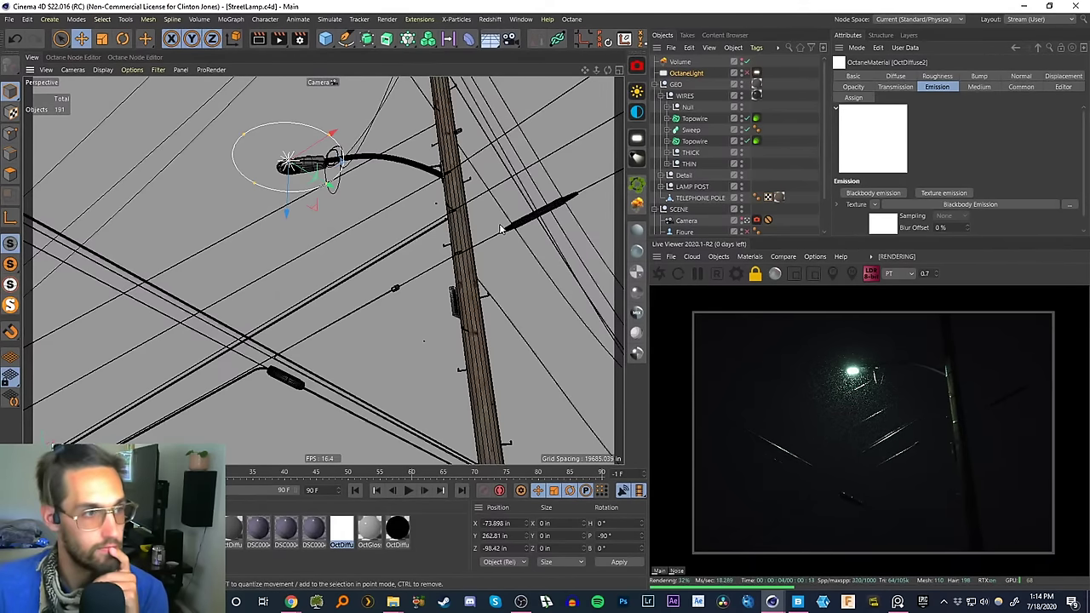
- Compare the render with the OctaneLight enabled, switch the light off again, and save the scene
click(745, 74)
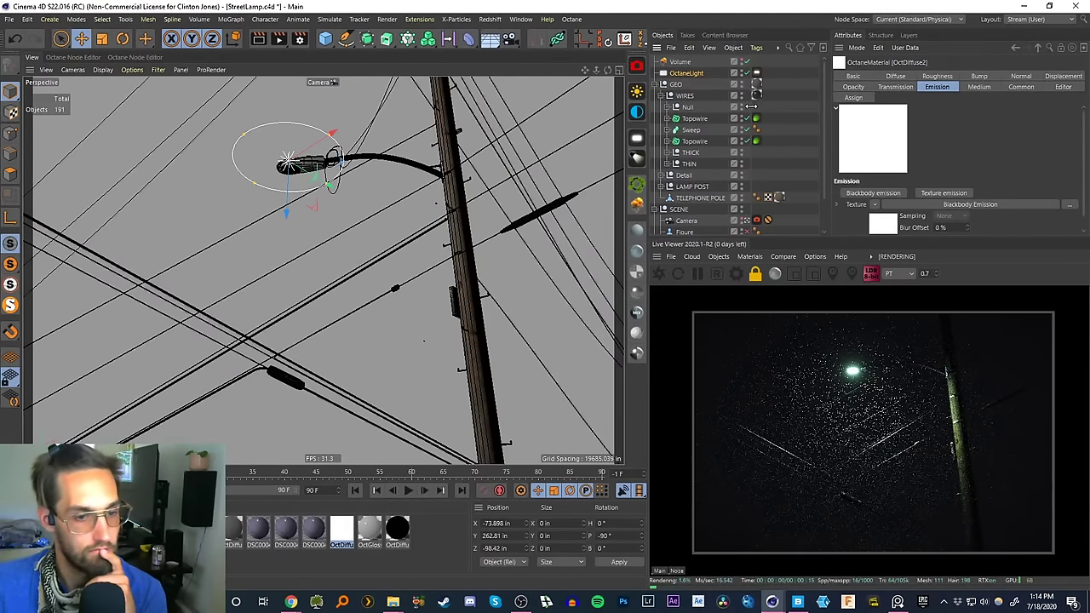
click(746, 73)
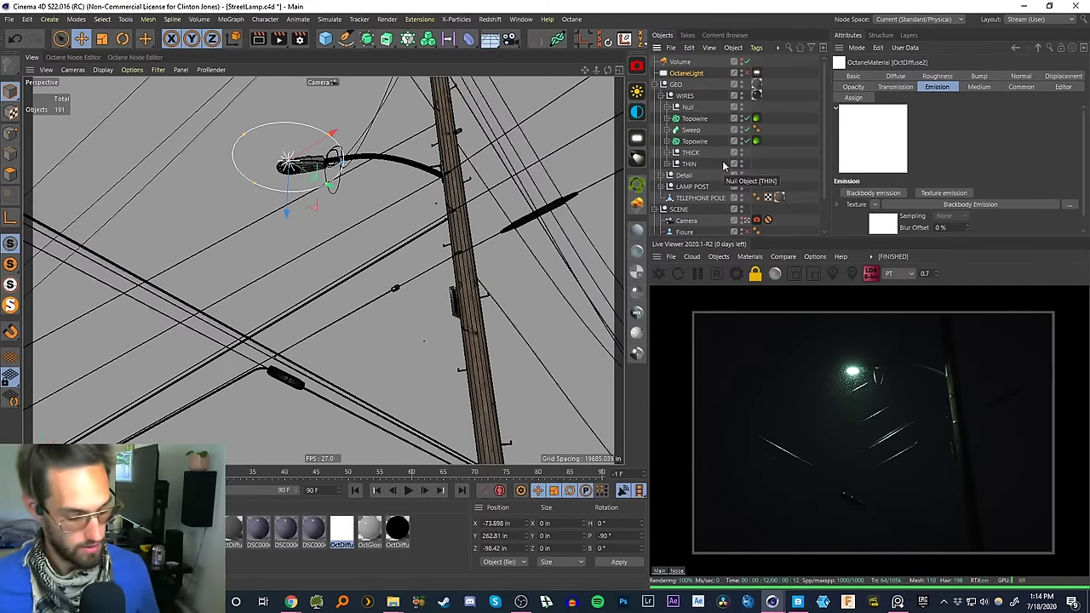
key(ctrl+s)
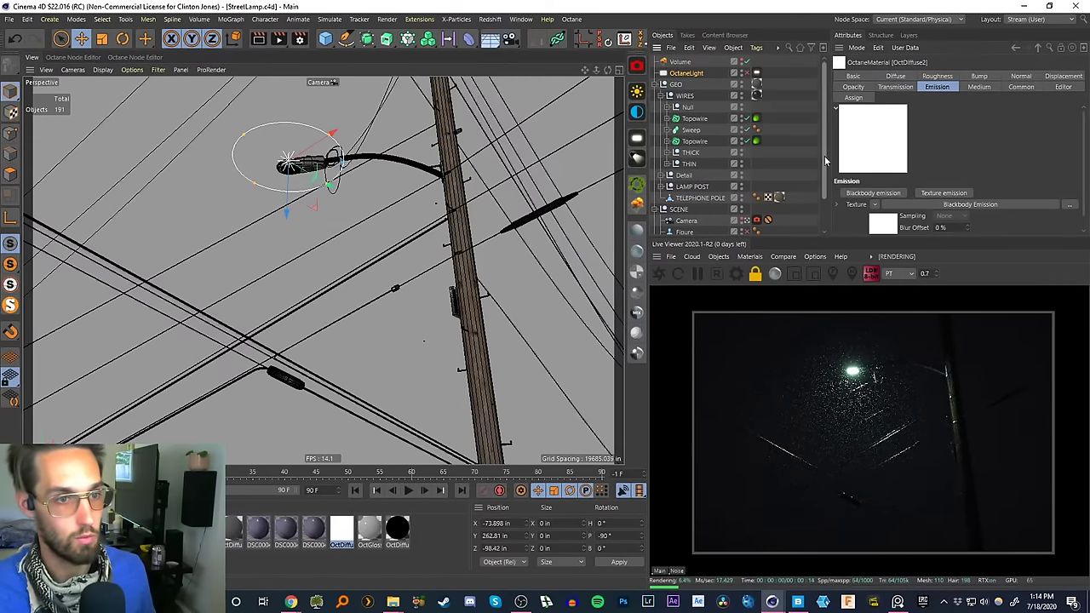
- Collapse the SCENE and GEO groups in the object hierarchy and clear the selection
drag(824, 157, 833, 127)
click(654, 208)
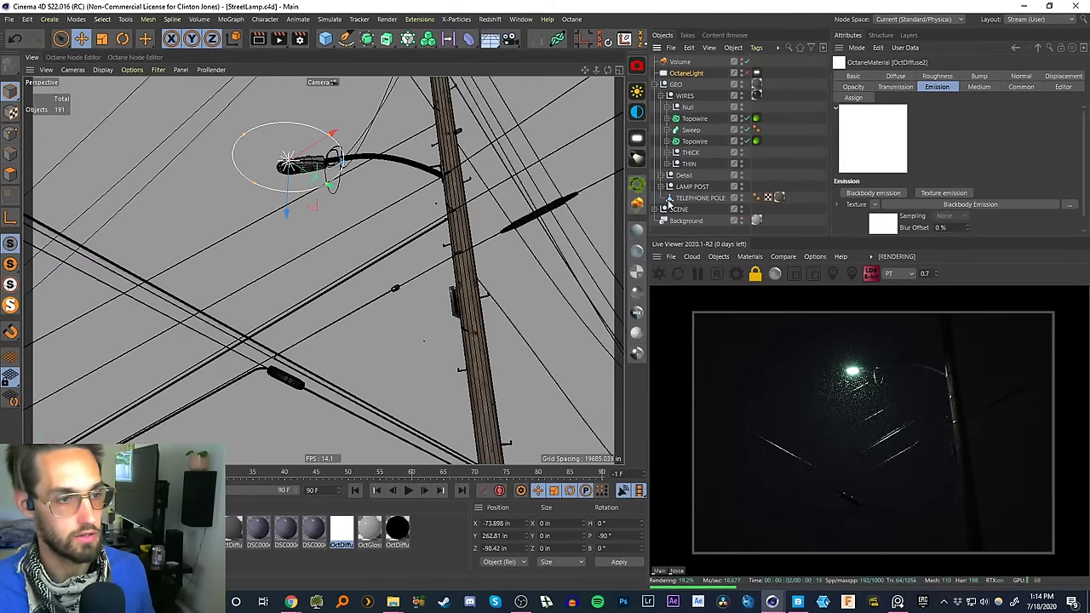
click(654, 84)
click(683, 141)
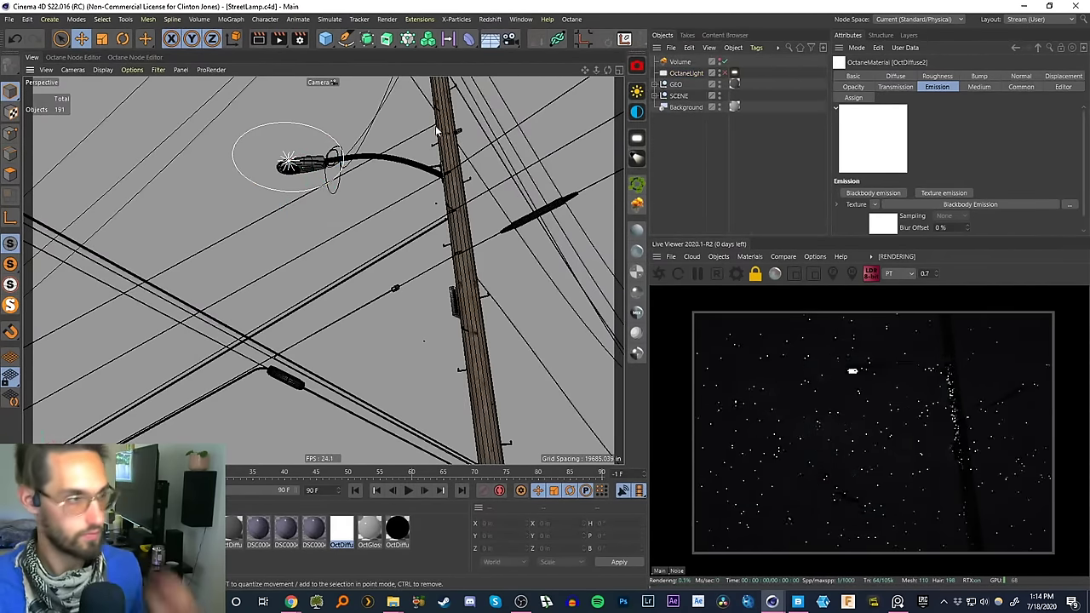
- Set the render output size to 2000 x 1200 pixels
click(299, 38)
drag(413, 27, 469, 50)
double_click(540, 101)
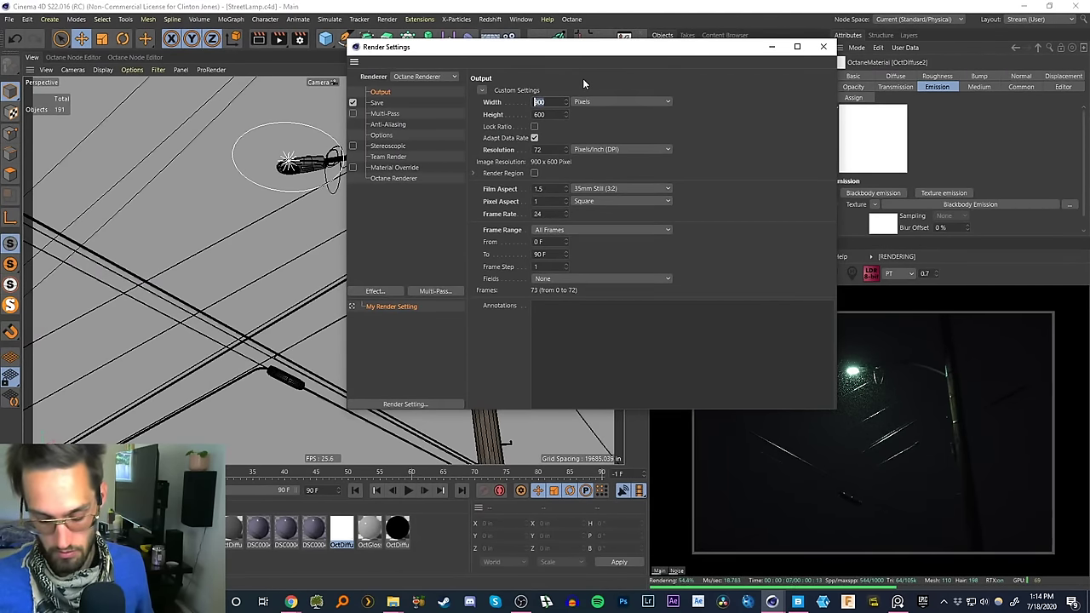
text(2000)
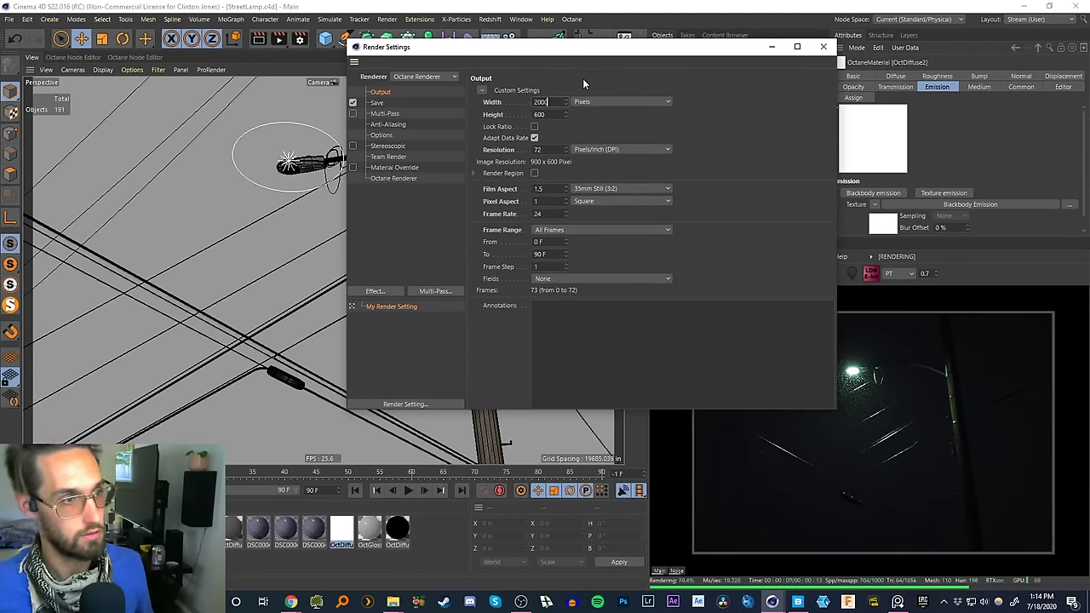
key(Return)
key(Tab)
text(1200)
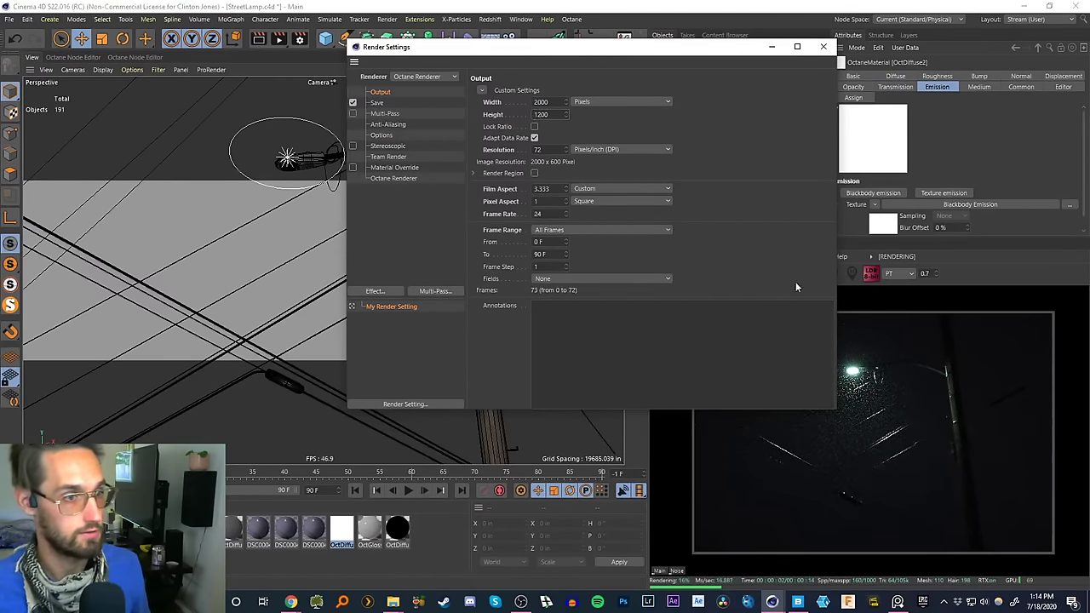
key(Return)
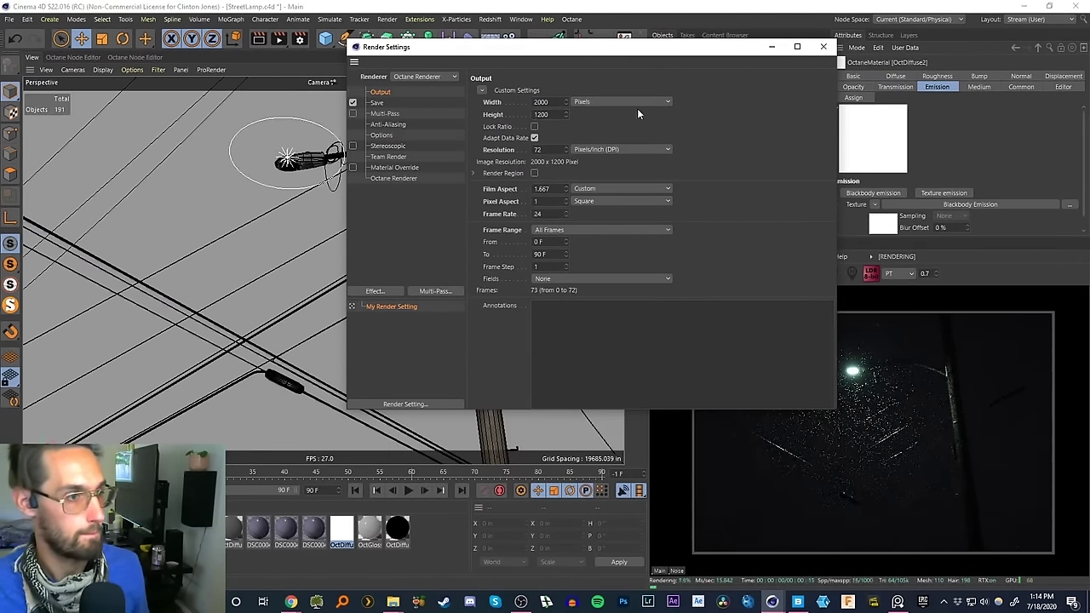
- Set the render frame range to Current Frame and check the Octane Renderer settings
click(601, 229)
click(562, 253)
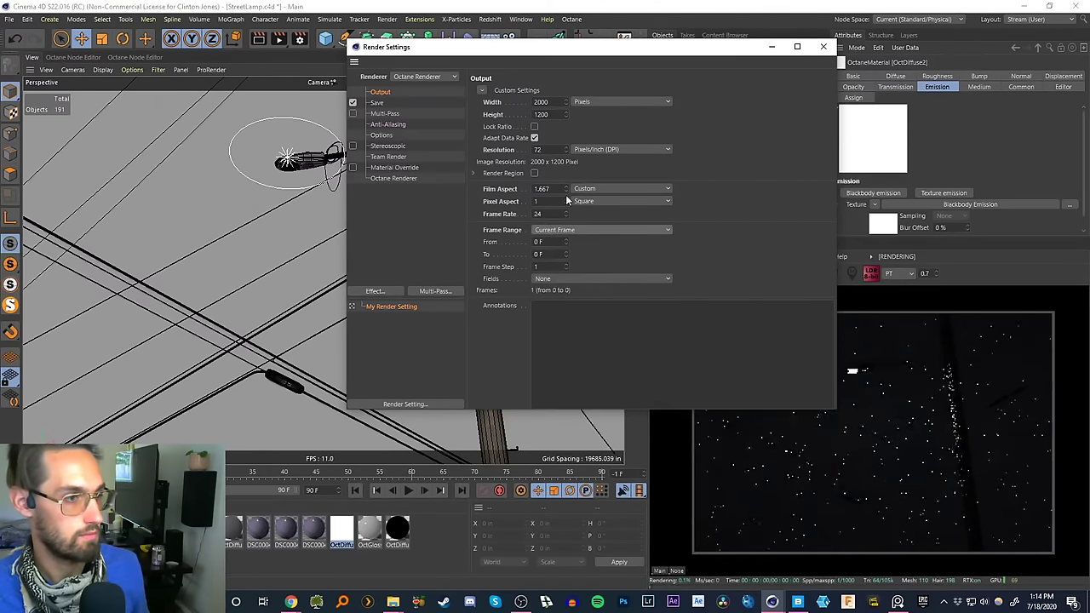
drag(447, 51, 312, 84)
click(255, 212)
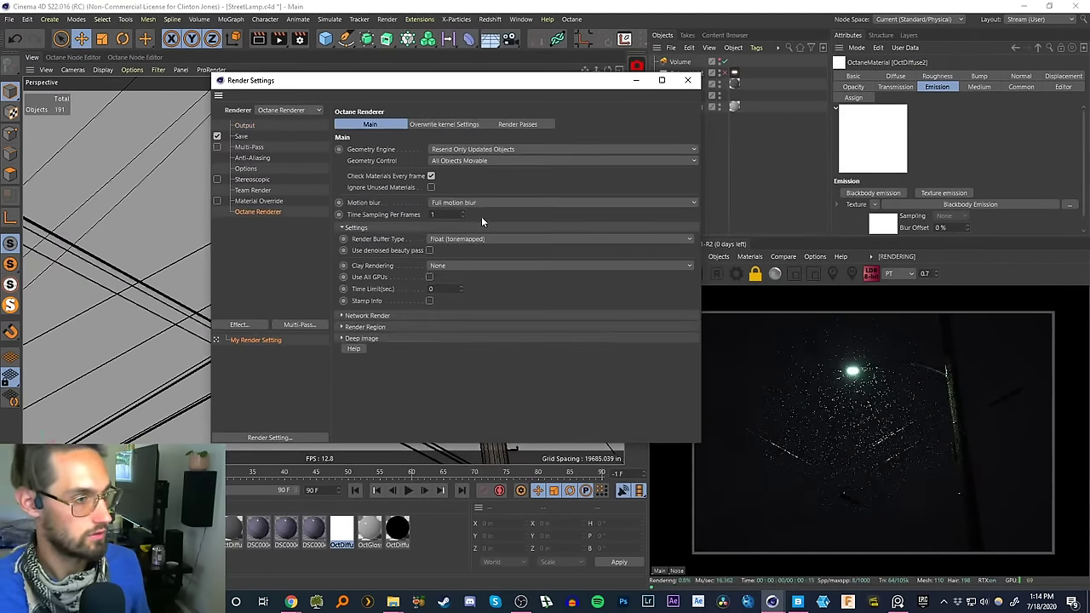
click(246, 125)
drag(391, 81, 240, 97)
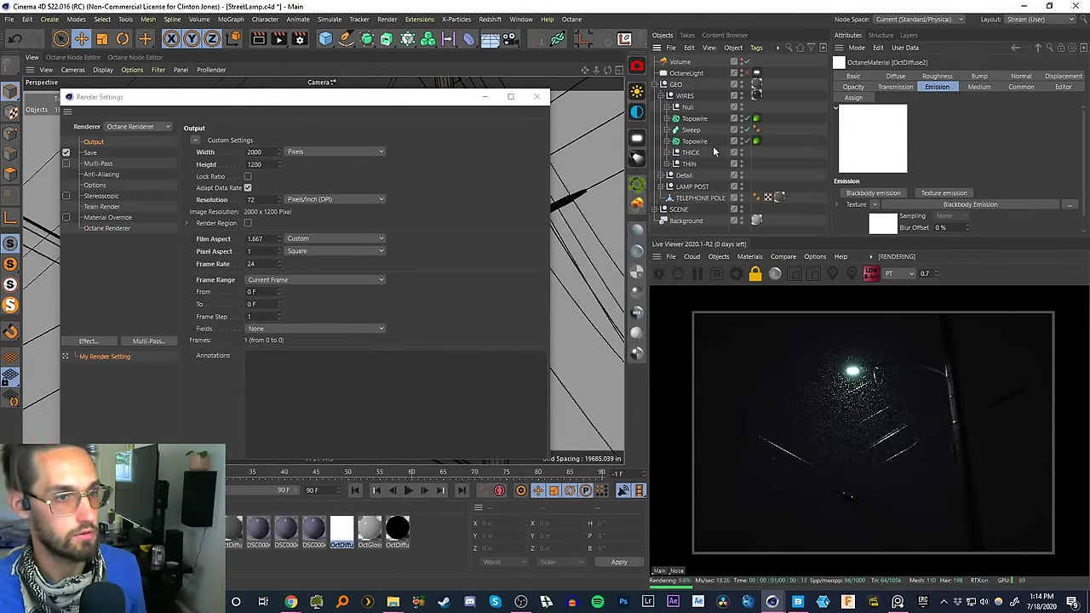
- Reduce the vignetting in the Octane camera tag's imager settings to 0 and close the render settings
click(657, 84)
click(657, 96)
click(737, 108)
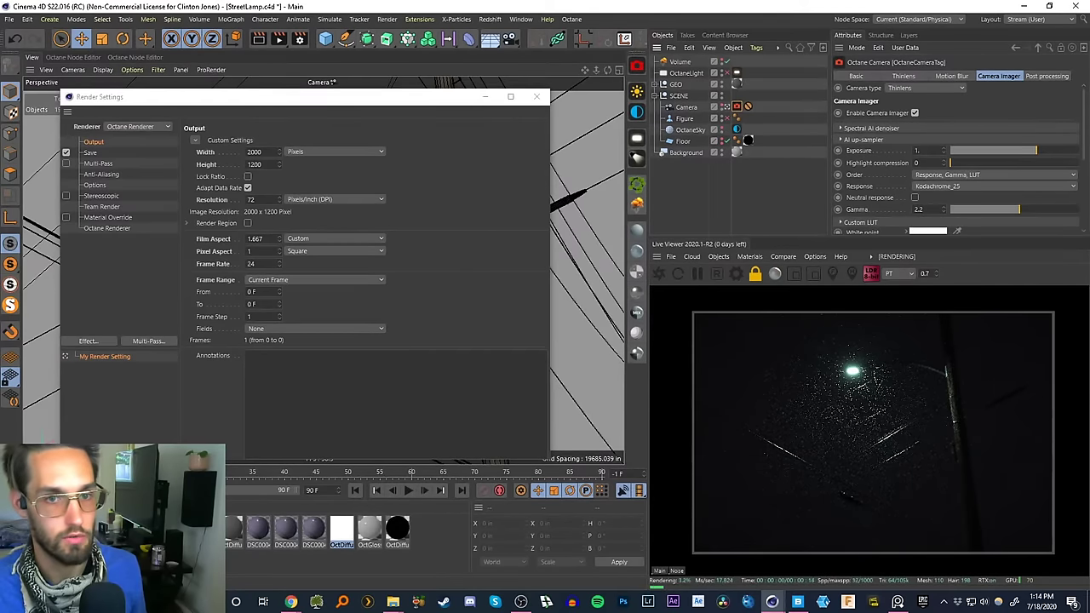
scroll(1022, 170, down, 3)
drag(1085, 200, 1085, 207)
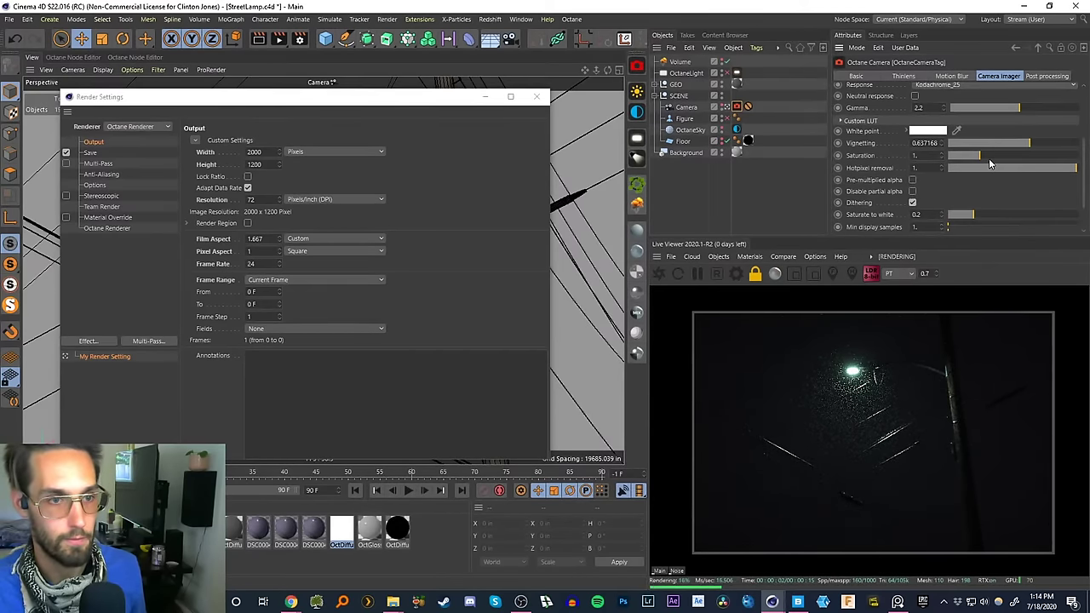
drag(990, 145, 888, 151)
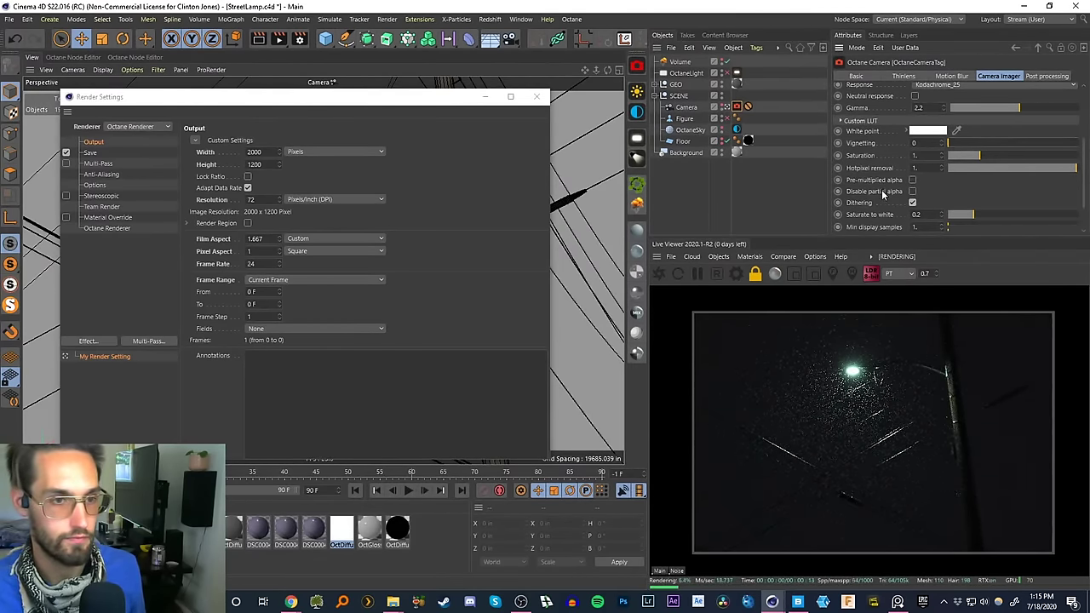
click(538, 98)
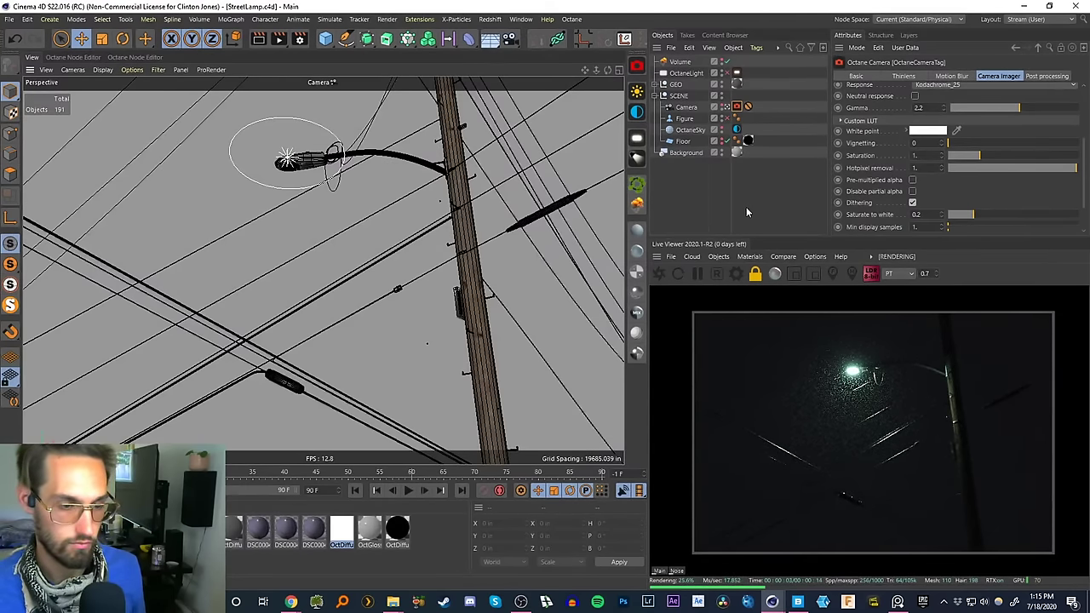
- Look through the render settings and Octane windows for the render sampling options
key(ctrl+b)
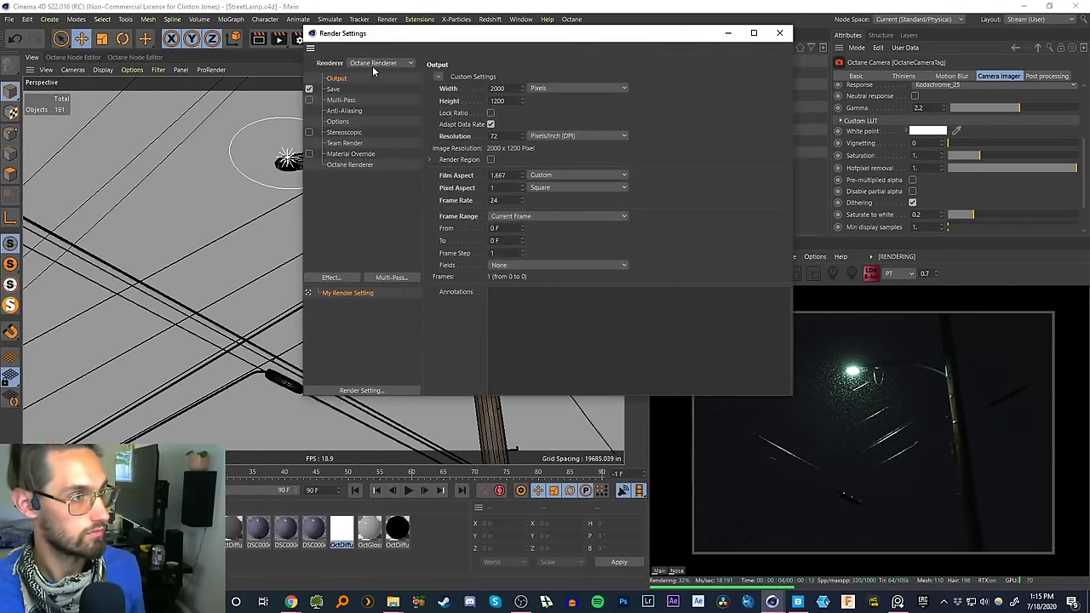
click(348, 165)
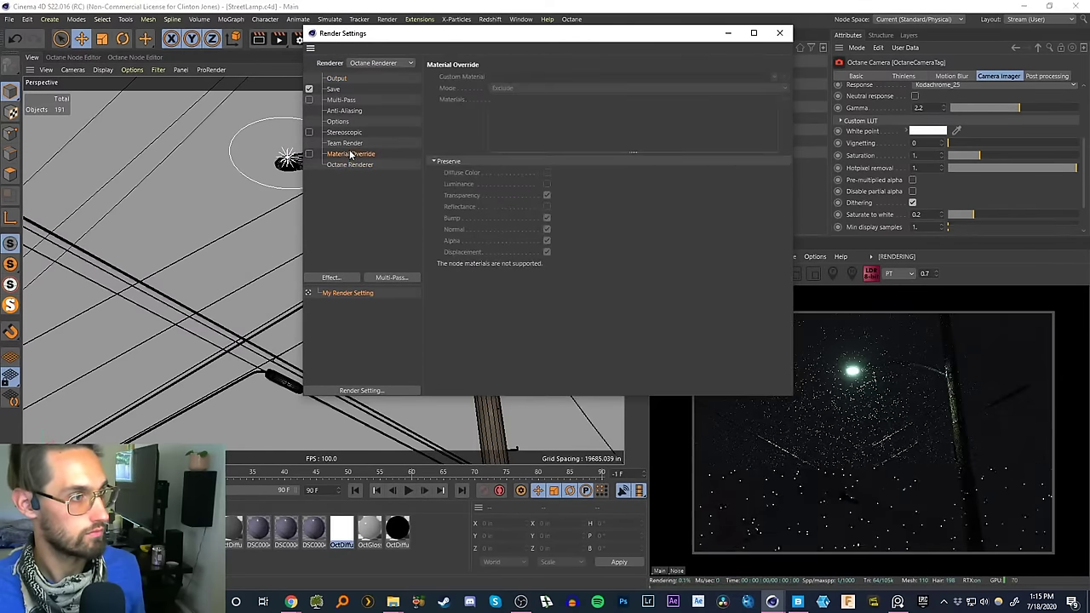
click(779, 32)
click(572, 19)
click(580, 49)
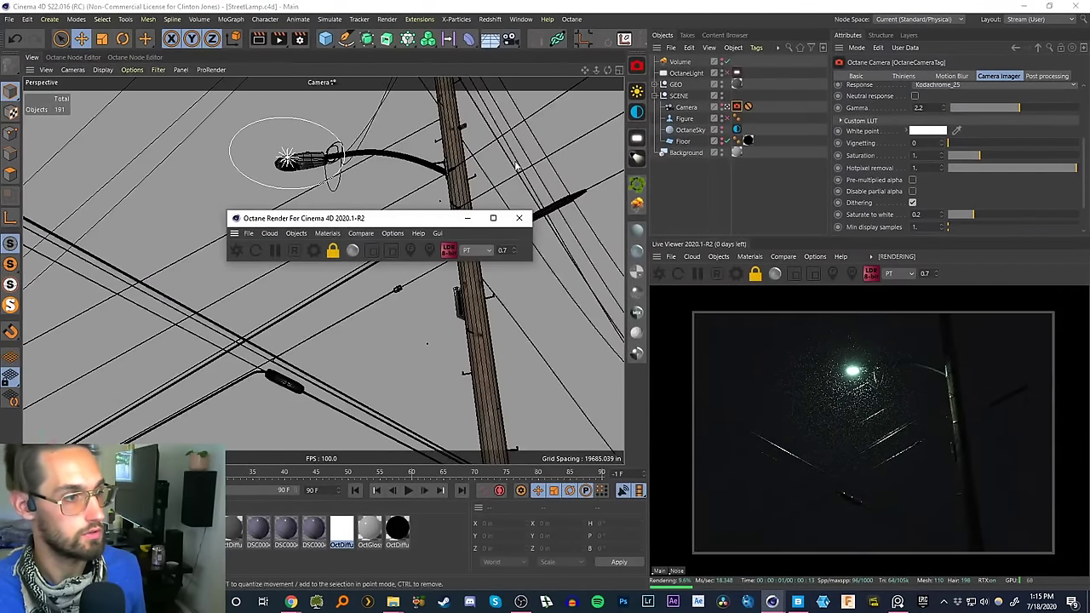
click(571, 19)
click(596, 63)
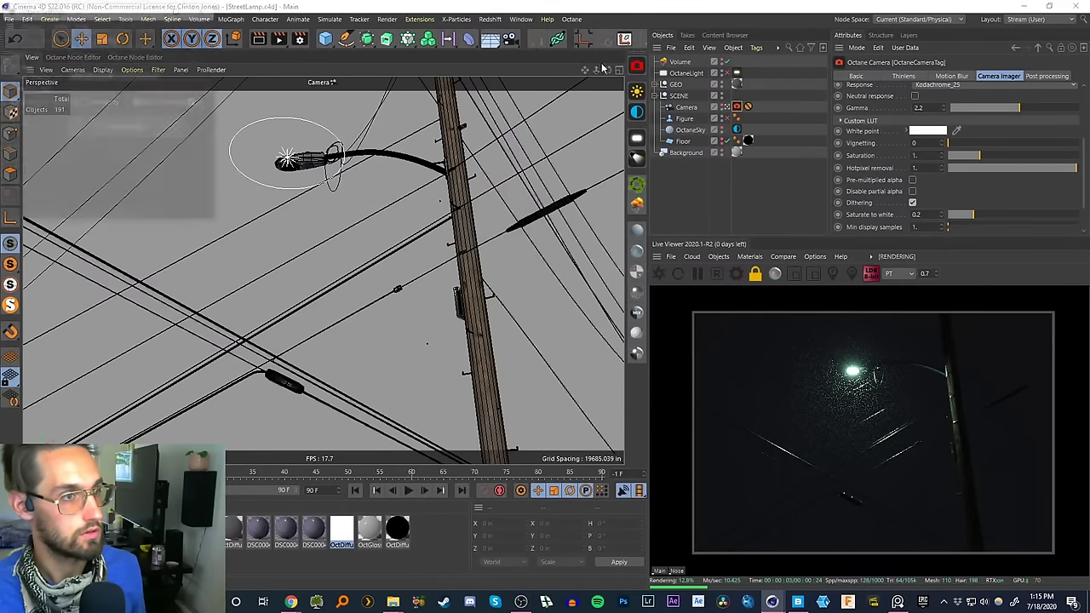
click(571, 18)
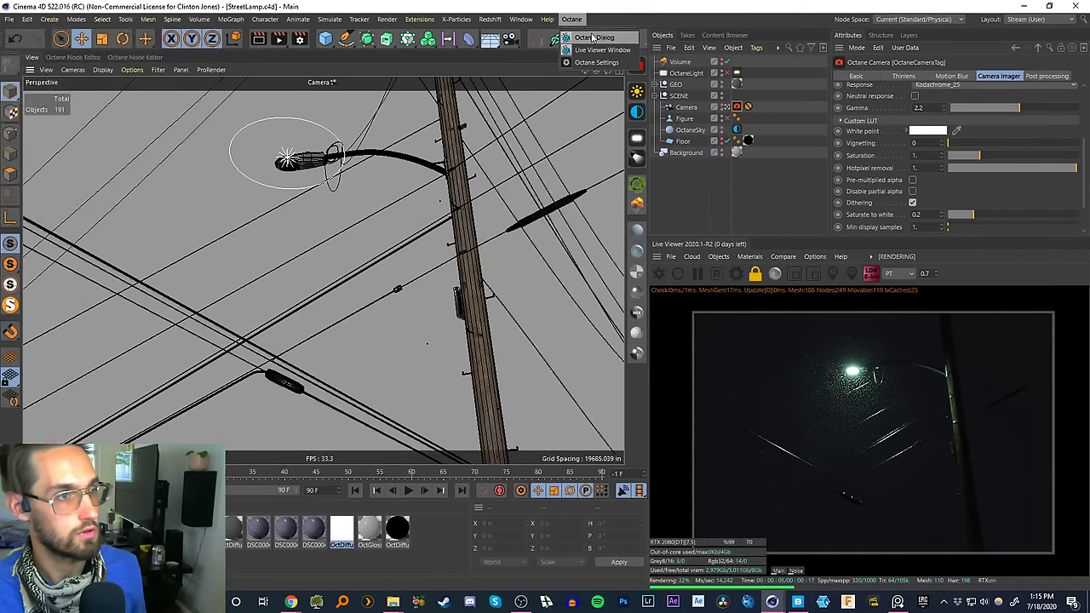
click(596, 40)
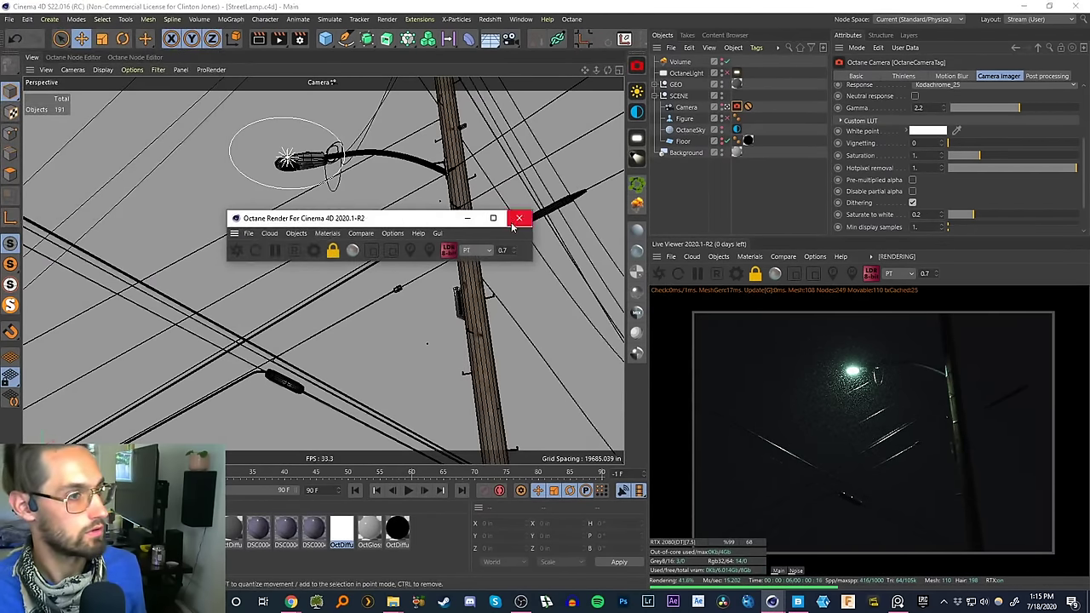
- Set the pathtracing kernel's maximum samples to 1500 in the Octane Settings
click(571, 18)
click(596, 62)
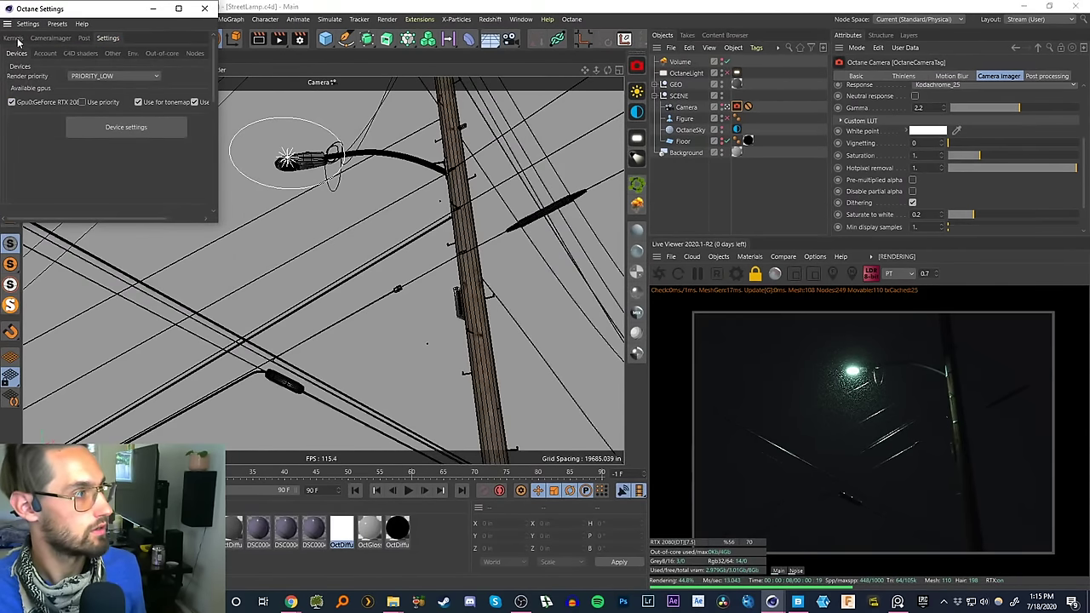
click(14, 37)
double_click(85, 65)
key(BackSpace)
text(1500)
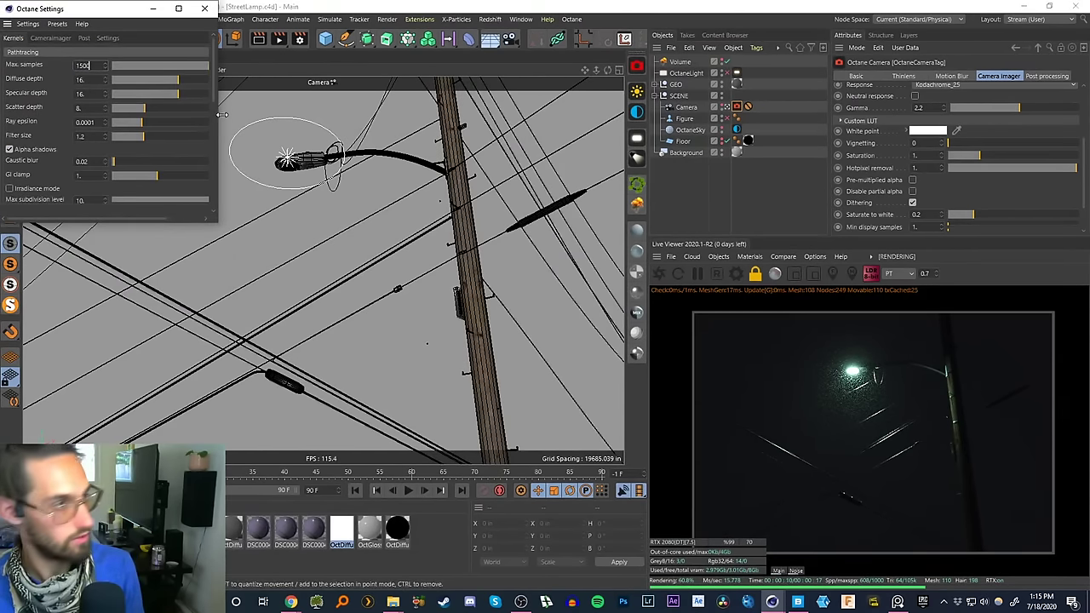
- Commit the maximum samples value, check the adaptive sampling options and close the Octane Settings
key(Return)
drag(214, 94, 213, 202)
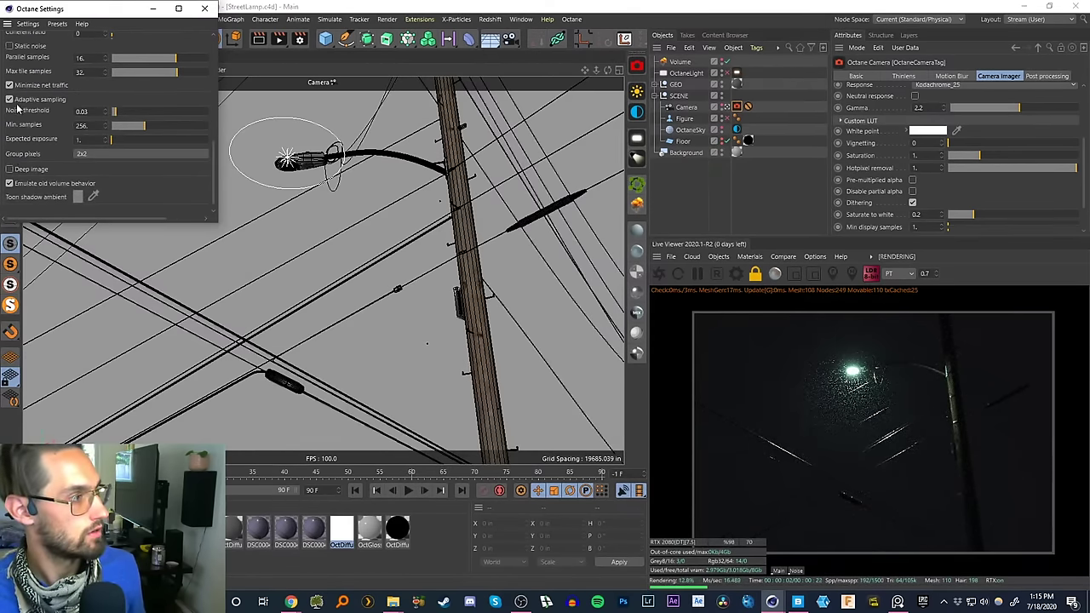
click(204, 8)
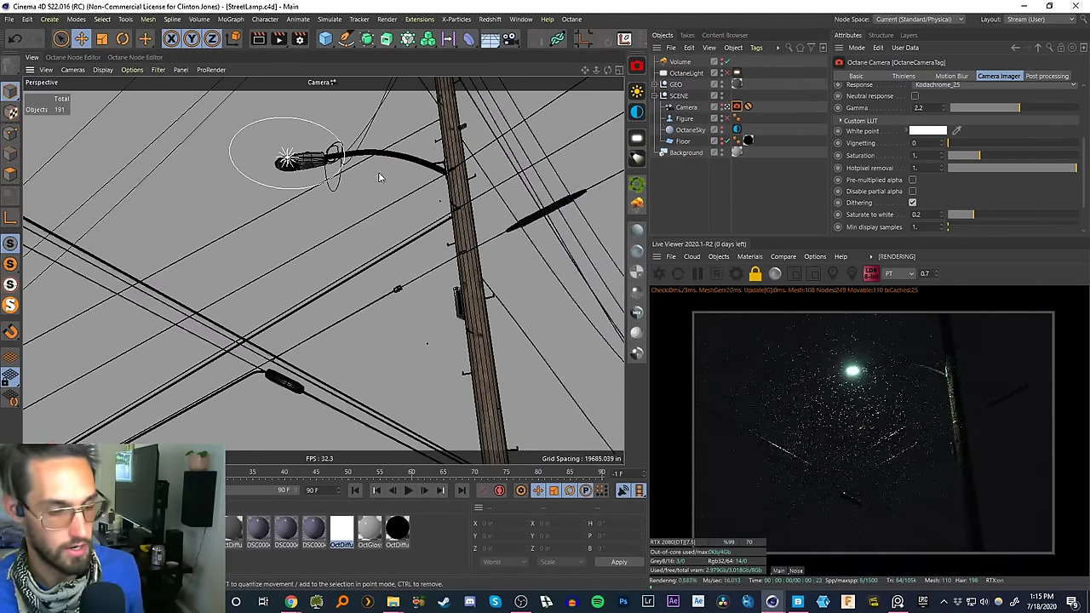
- In the render settings' Save options, use the OpenEXR format at 16 Bit/Channel for the regular image
click(299, 38)
click(327, 91)
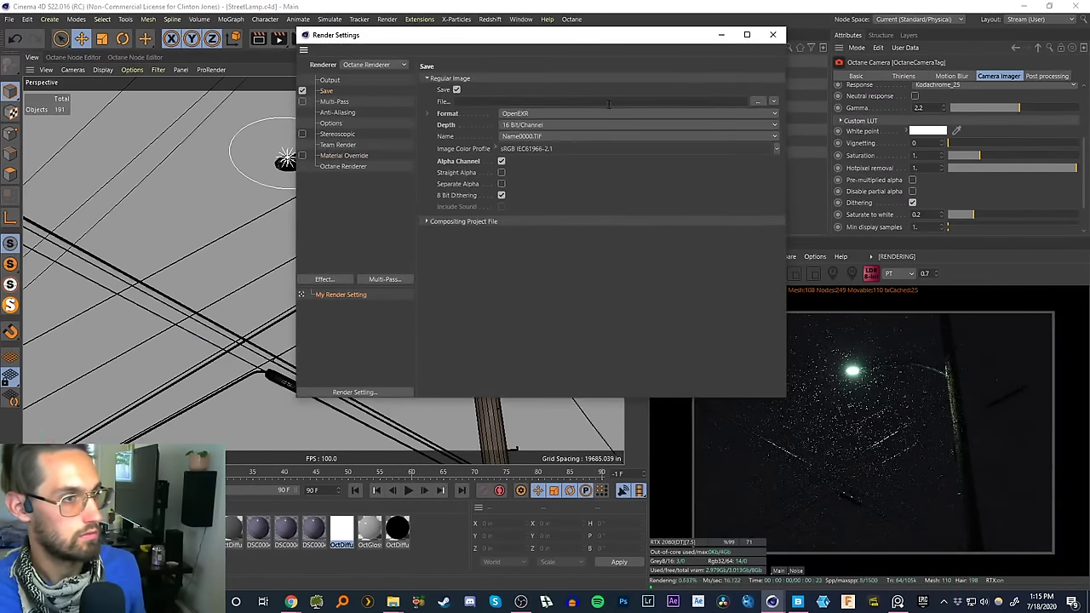
click(519, 113)
click(524, 116)
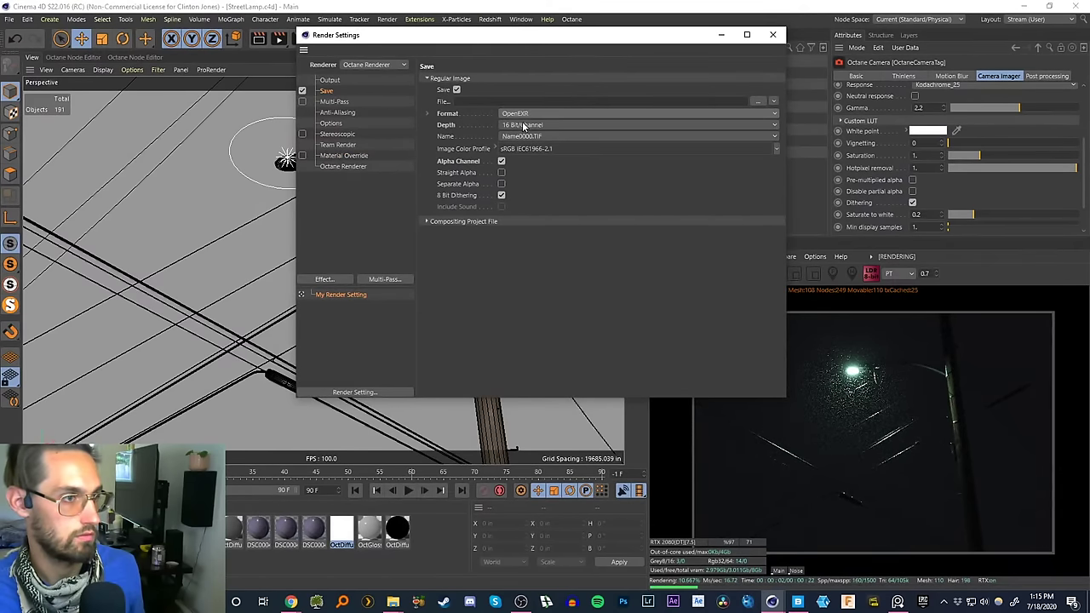
- Browse for the output file location and create and open a new folder named _render inside ep24
click(757, 101)
drag(409, 214, 428, 102)
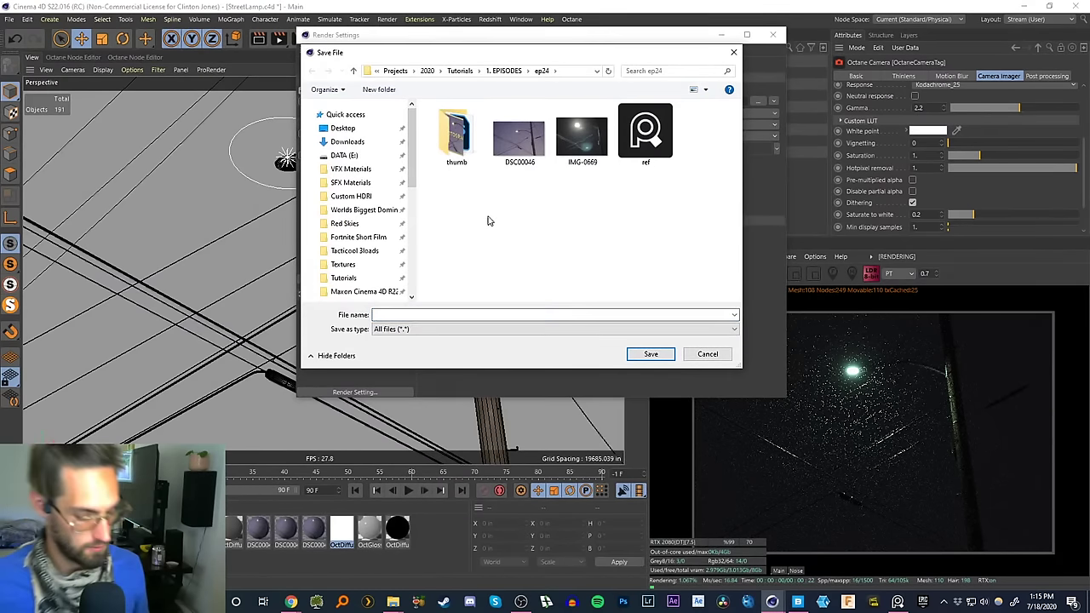
key(ctrl+shift+n)
text(_rende)
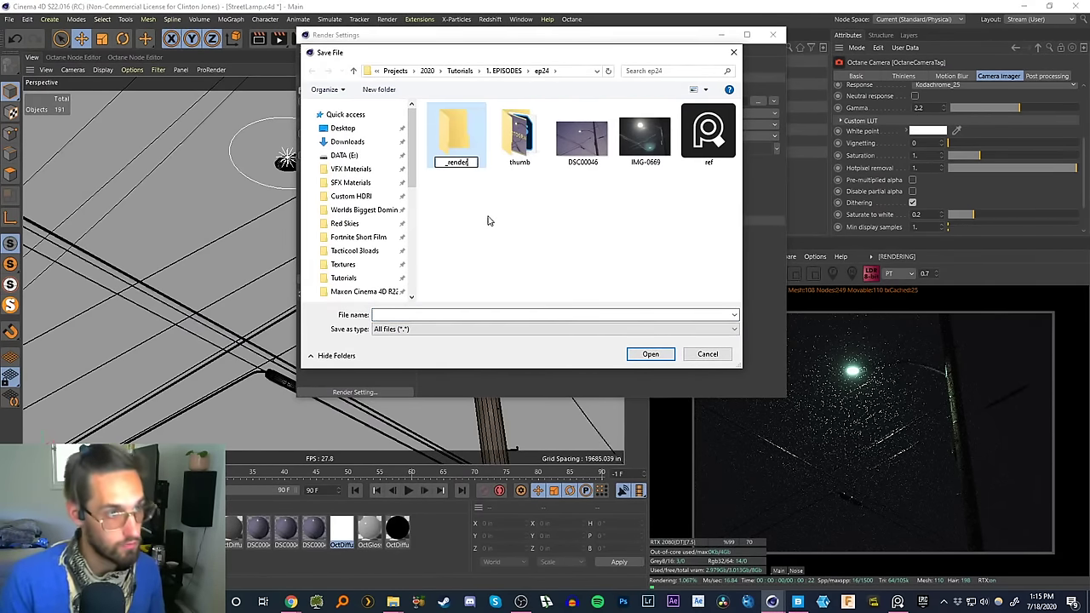
text(r)
key(Return)
key(Return)
- Name the output file render1, turn off the alpha channel and close the render settings
click(463, 316)
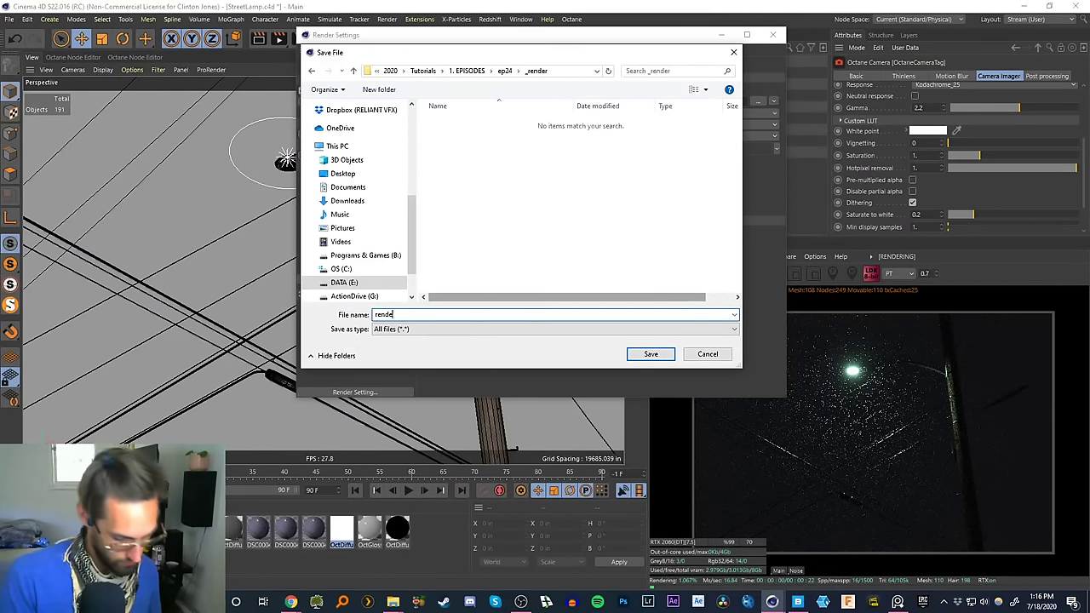
key(Return)
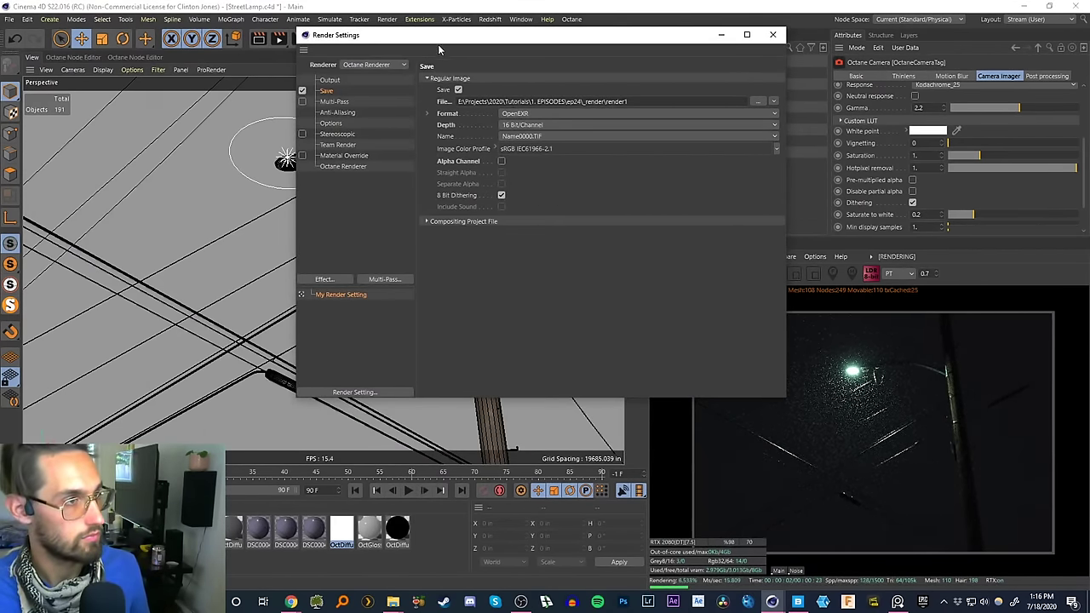
click(772, 34)
- Render the current frame to the Picture Viewer and reposition its window so the whole image can be watched
click(279, 41)
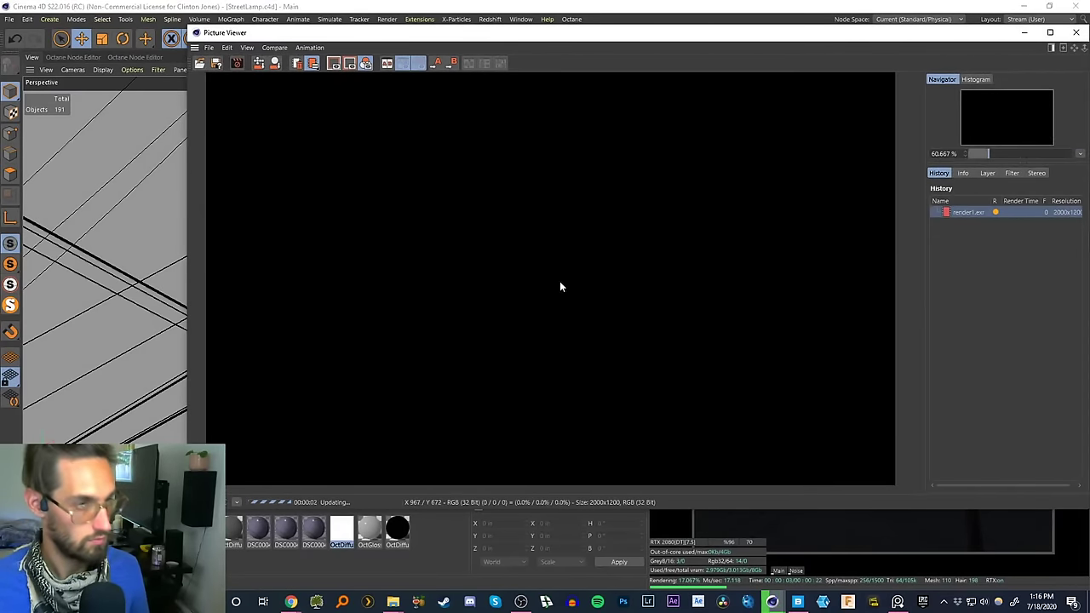
drag(647, 33, 788, 331)
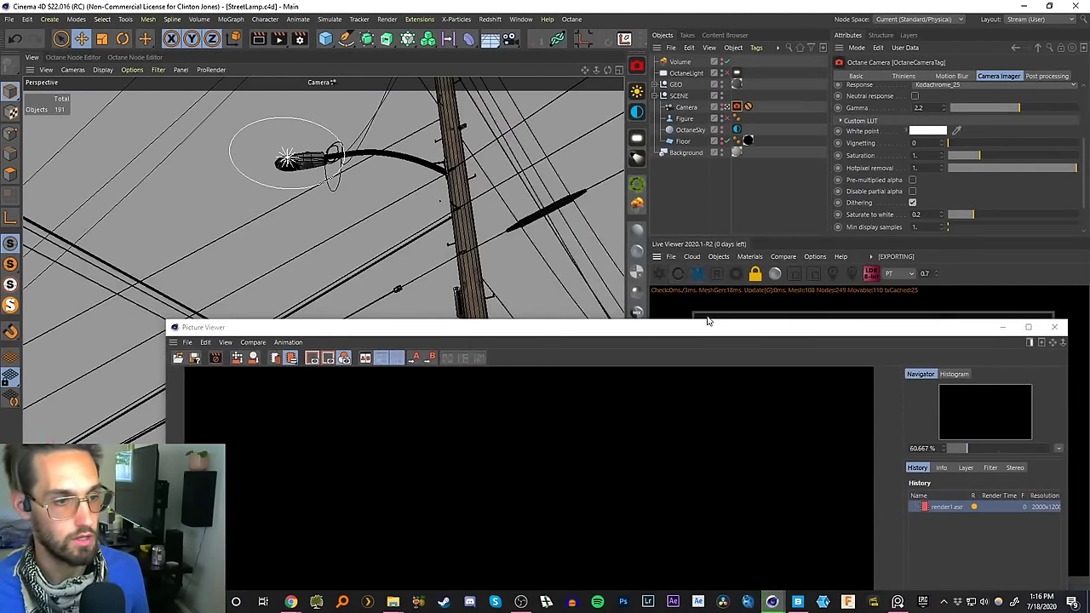
drag(706, 321, 600, 98)
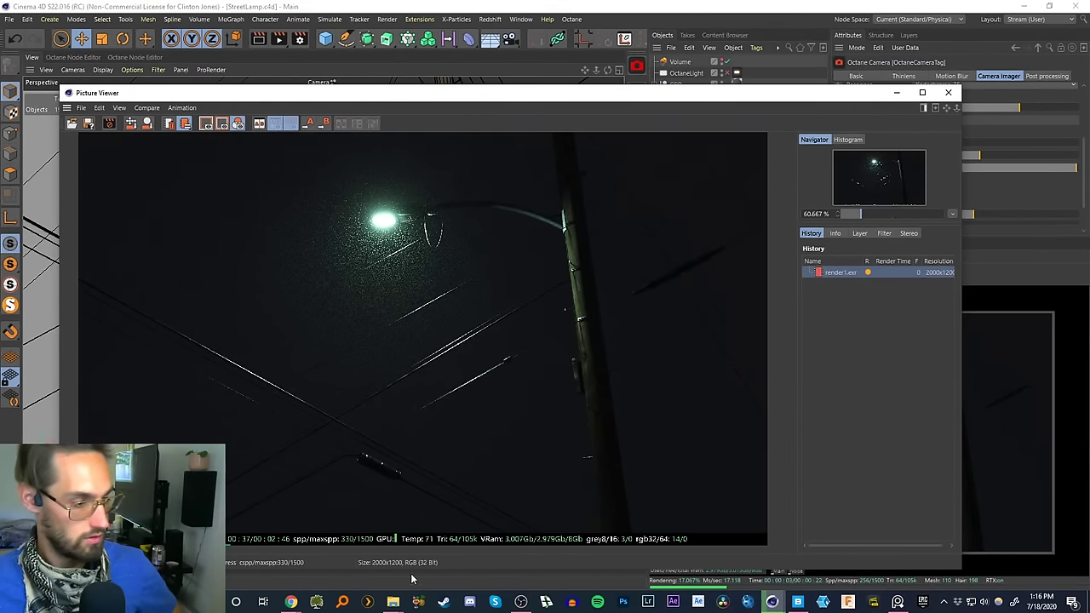
- Switch to File Explorer, open the macro insect image of the ladybug in Photos and examine it up close
click(392, 601)
click(490, 518)
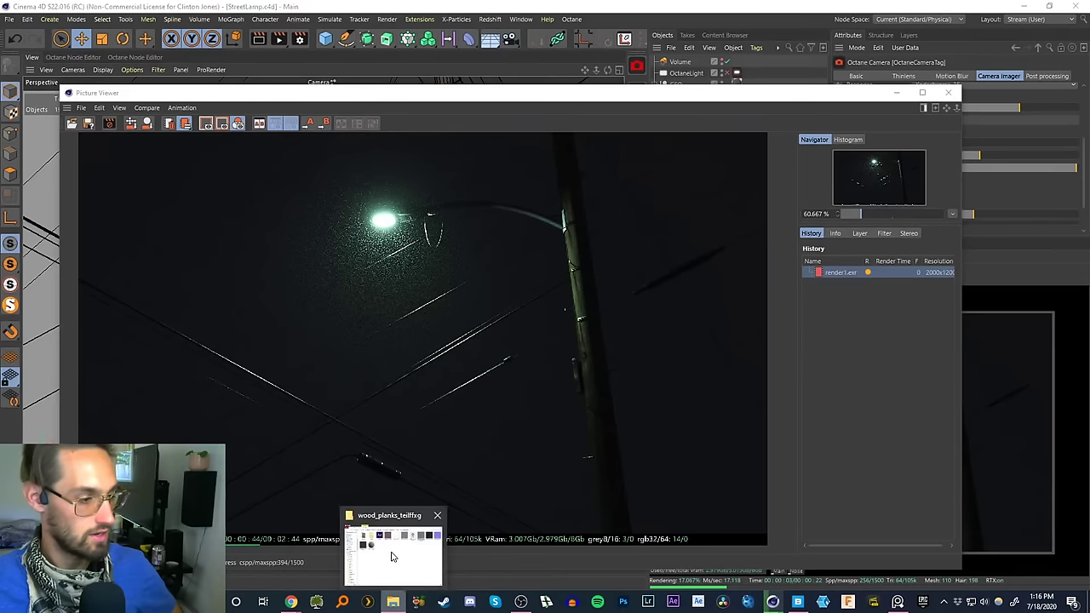
click(389, 556)
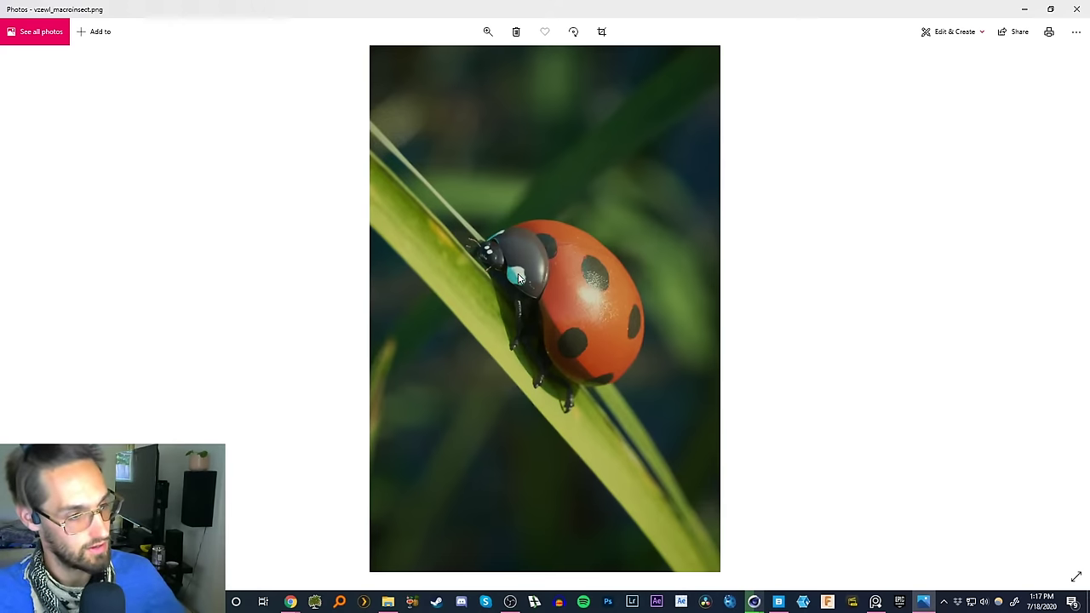
scroll(517, 274, up, 2)
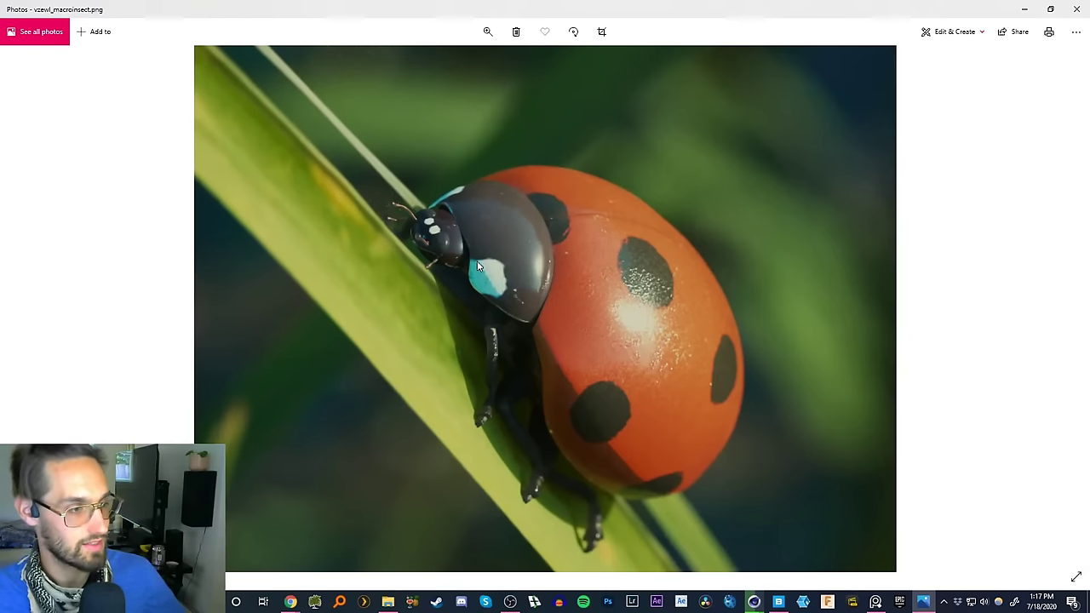
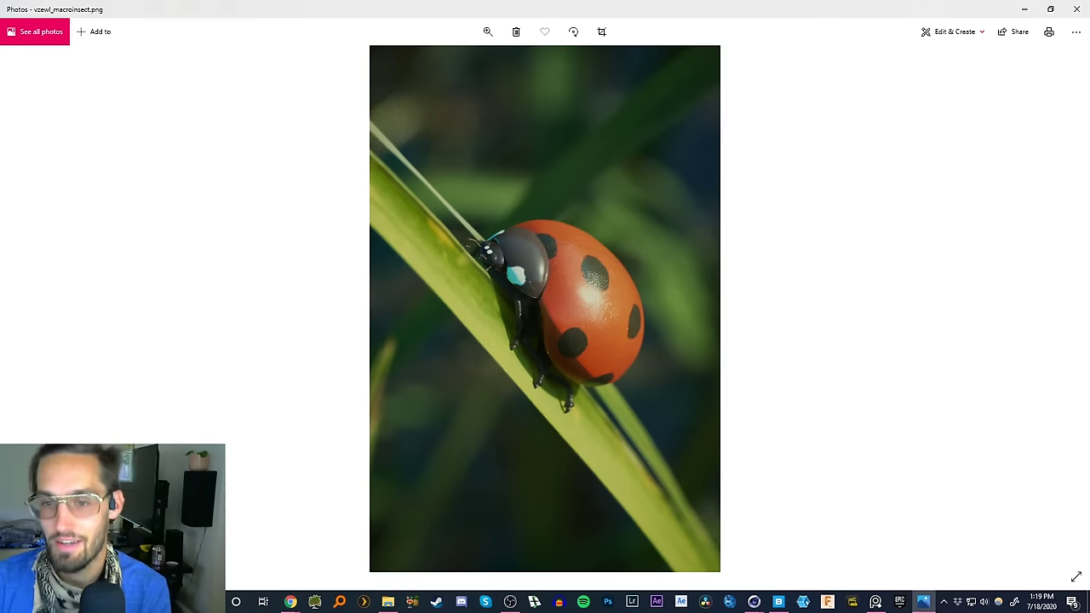
- Open IceCreamPaintjobBeauty1.jpg and examine the ants and the blue-and-orange object up close, ending at the full image
key(alt+Tab)
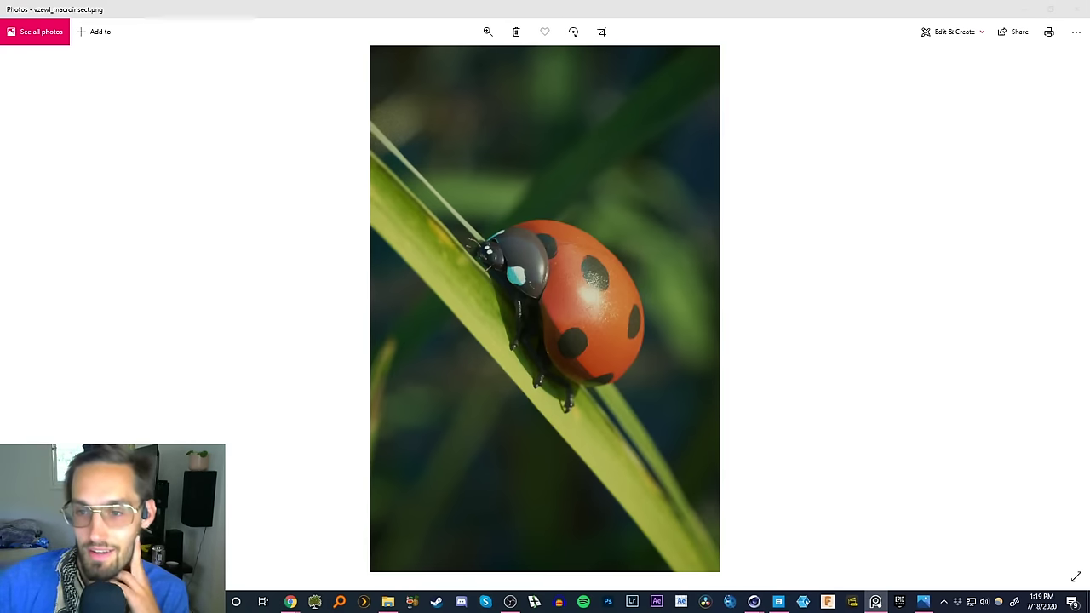
key(alt+Tab)
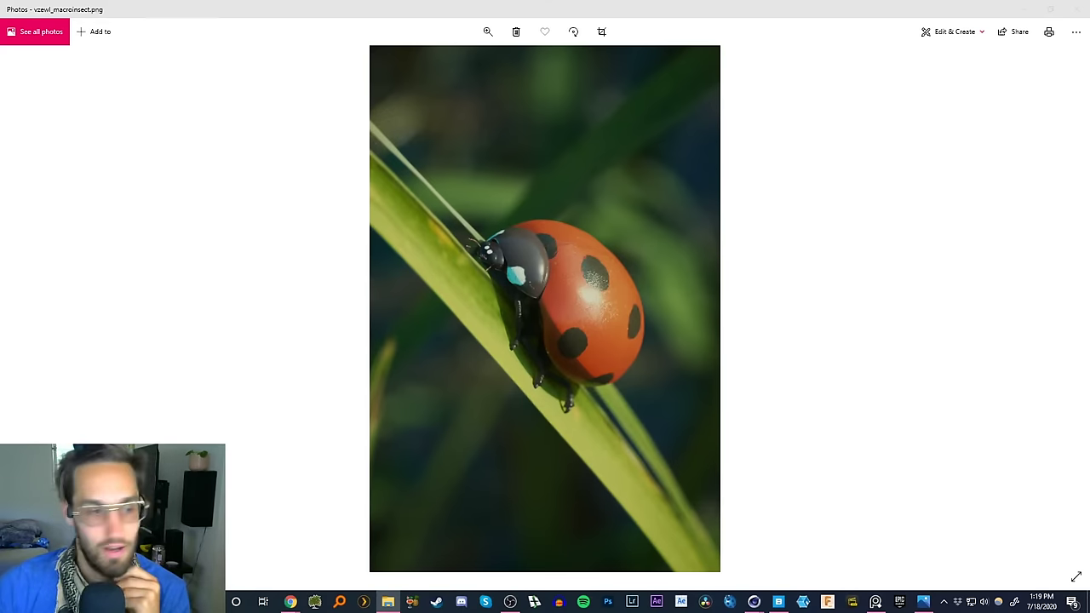
click(1060, 309)
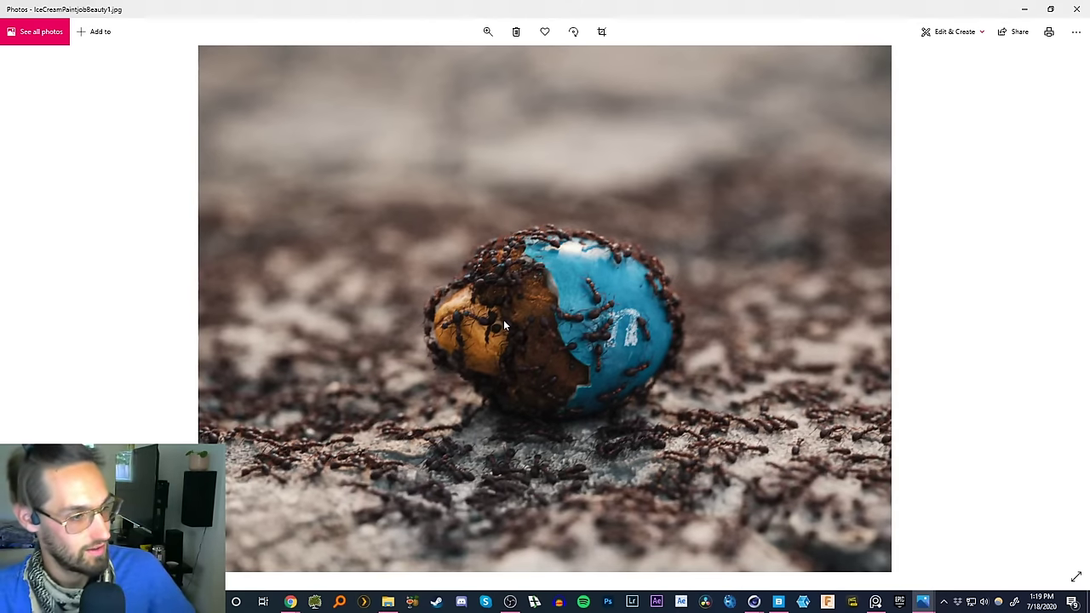
scroll(495, 313, up, 2)
scroll(639, 298, down, 2)
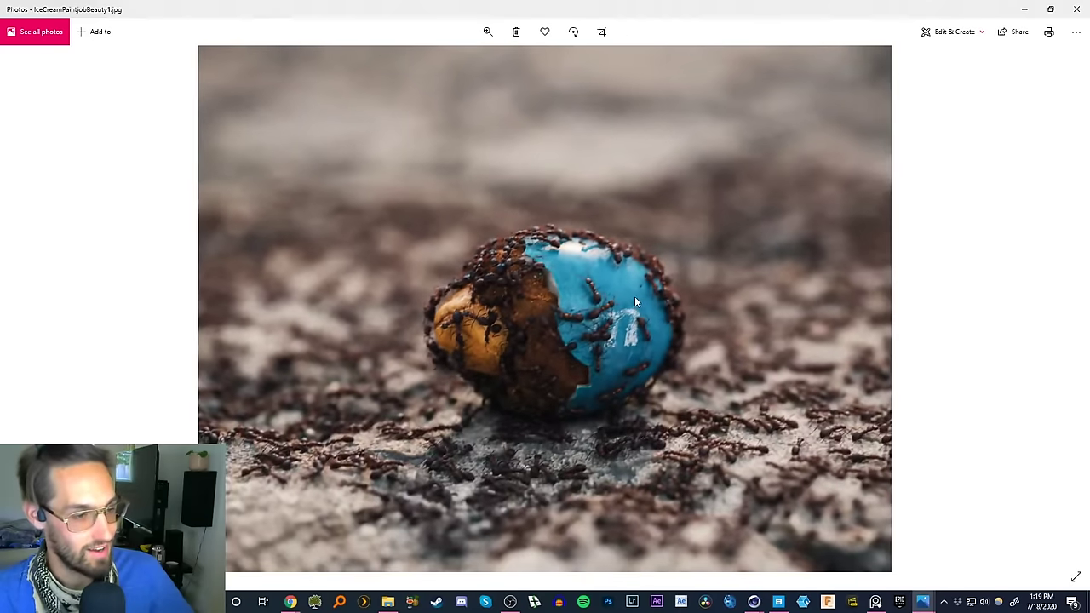
scroll(499, 276, up, 3)
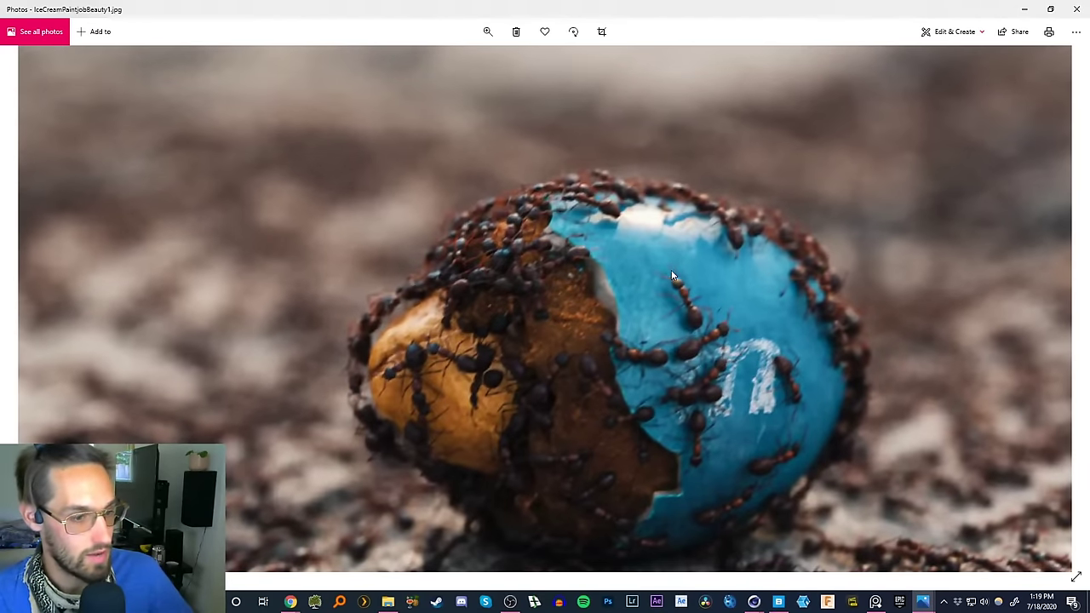
mouse_move(721, 412)
mouse_down()
mouse_move(708, 222)
mouse_move(715, 422)
mouse_move(721, 395)
mouse_up()
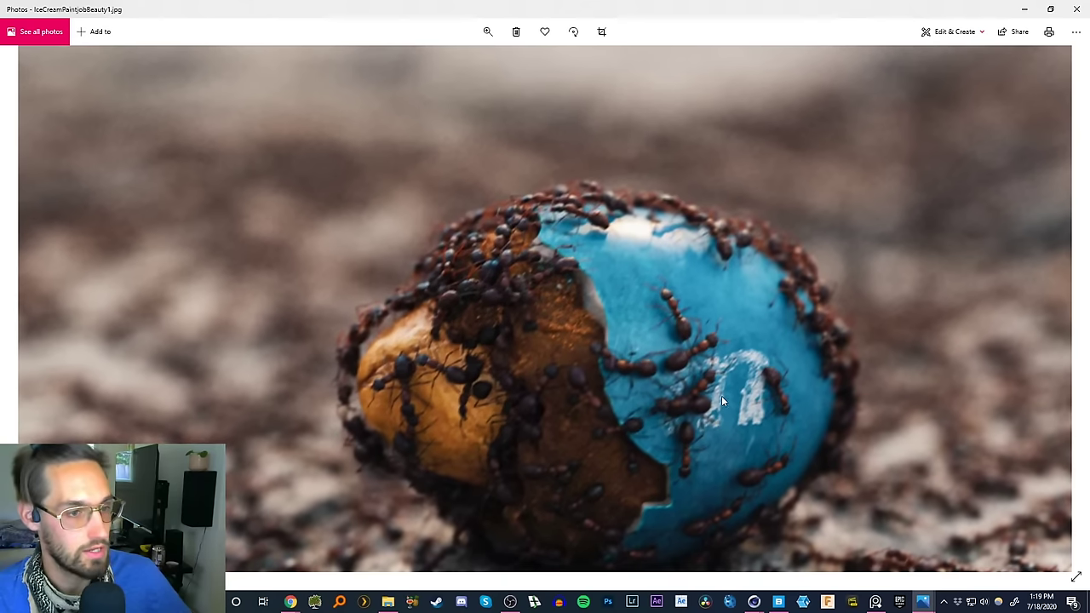
drag(717, 331, 592, 324)
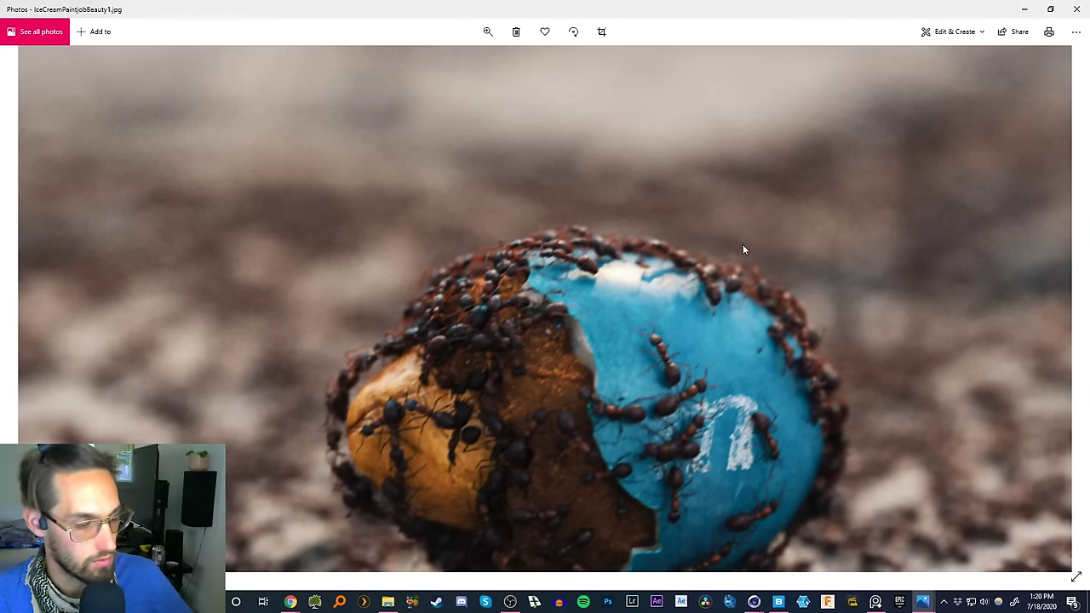
drag(526, 394, 539, 324)
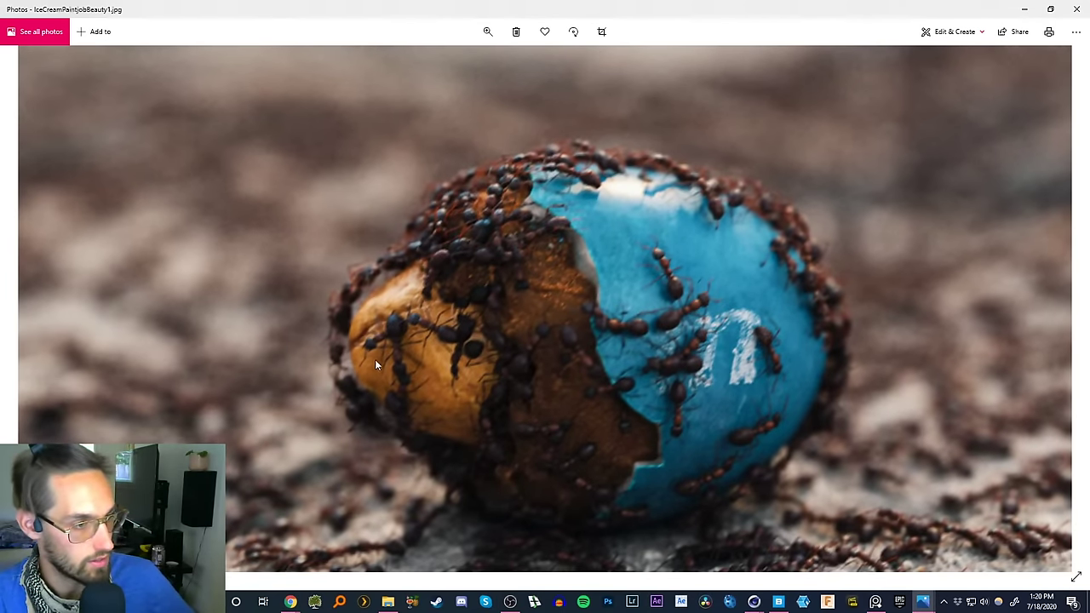
drag(374, 360, 518, 209)
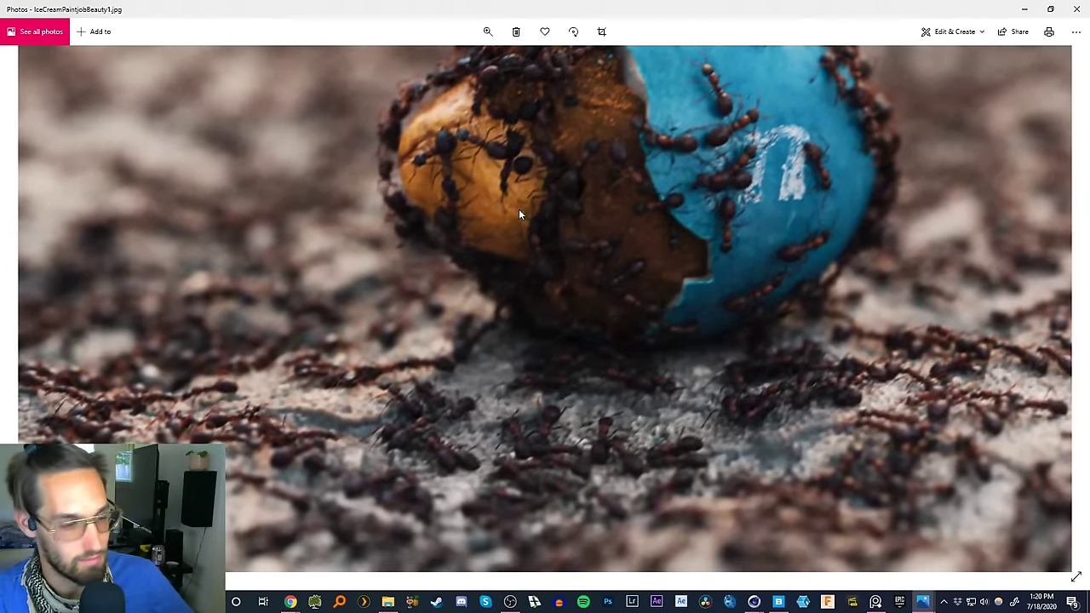
double_click(562, 260)
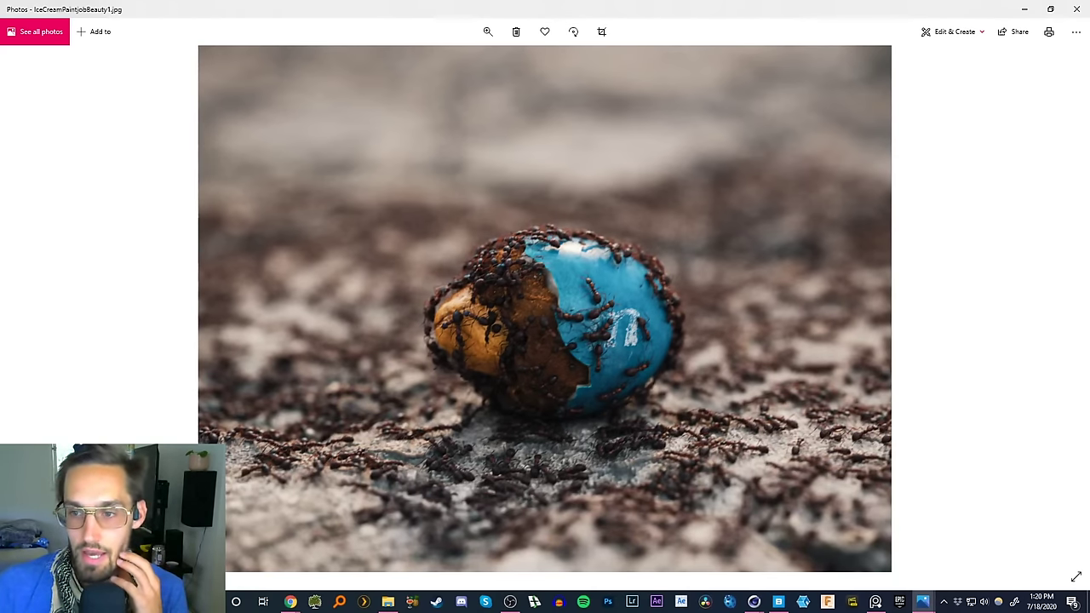
- Open the Spider-Man spider image and examine the spider's body, legs, web strands and blurred background up close
key(Right)
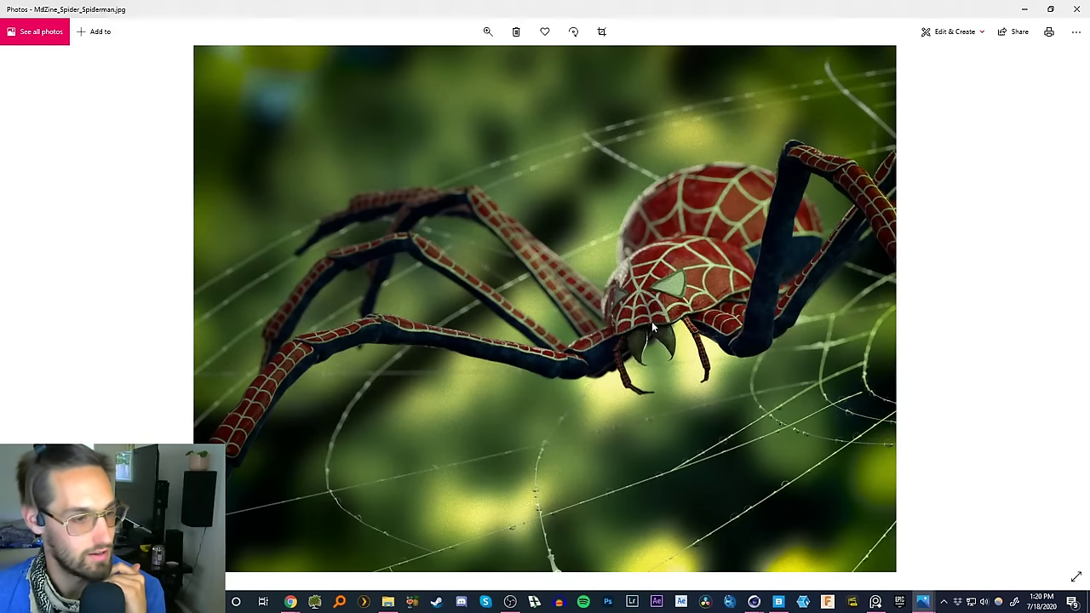
ctrl+scroll(652, 311, up, 3)
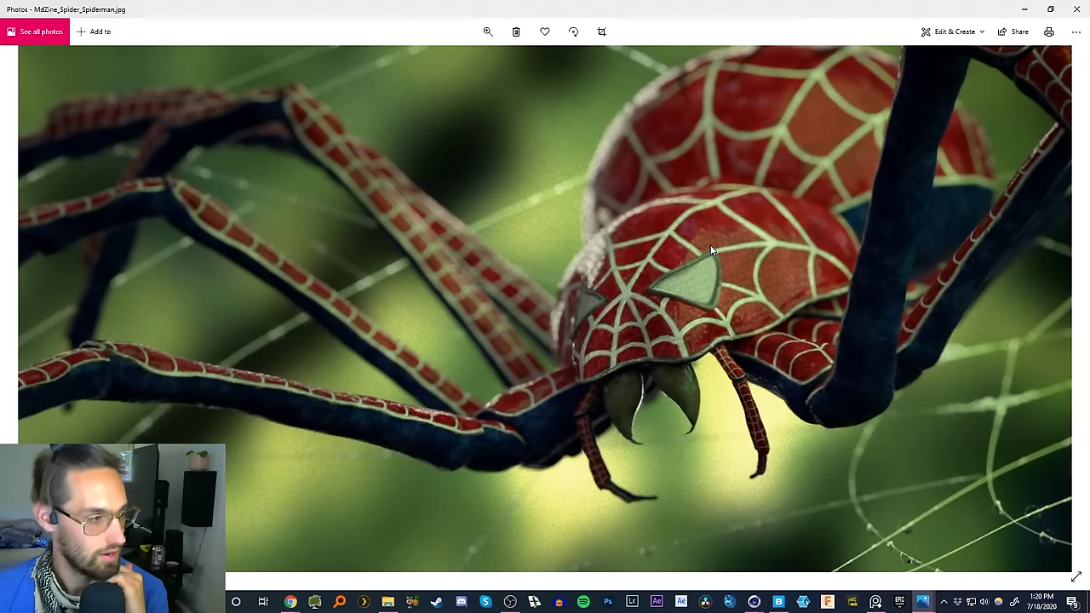
drag(709, 242, 902, 233)
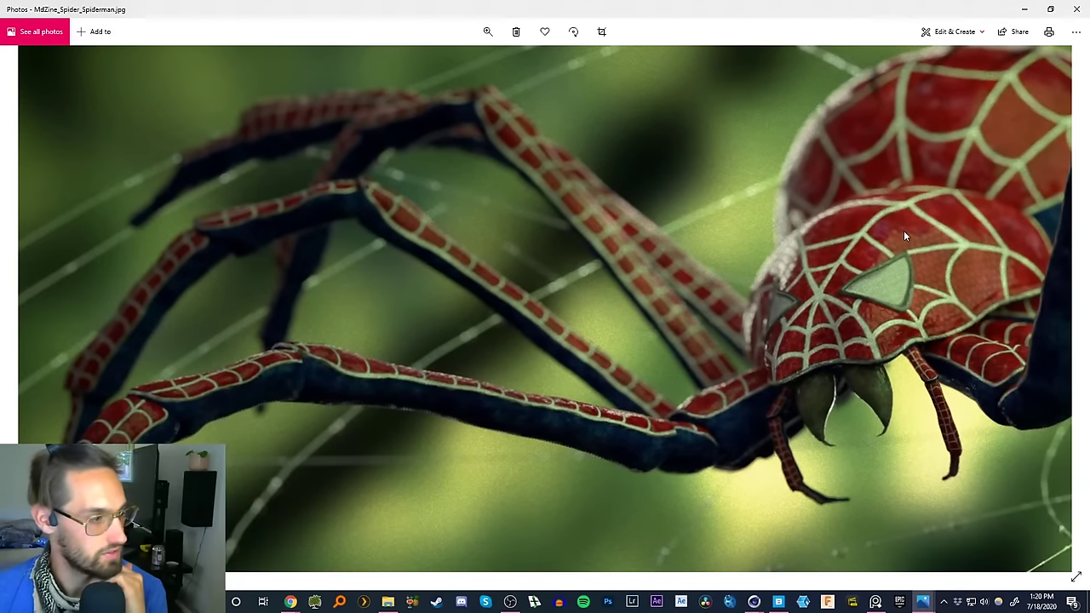
drag(972, 192, 829, 262)
scroll(813, 297, down, 5)
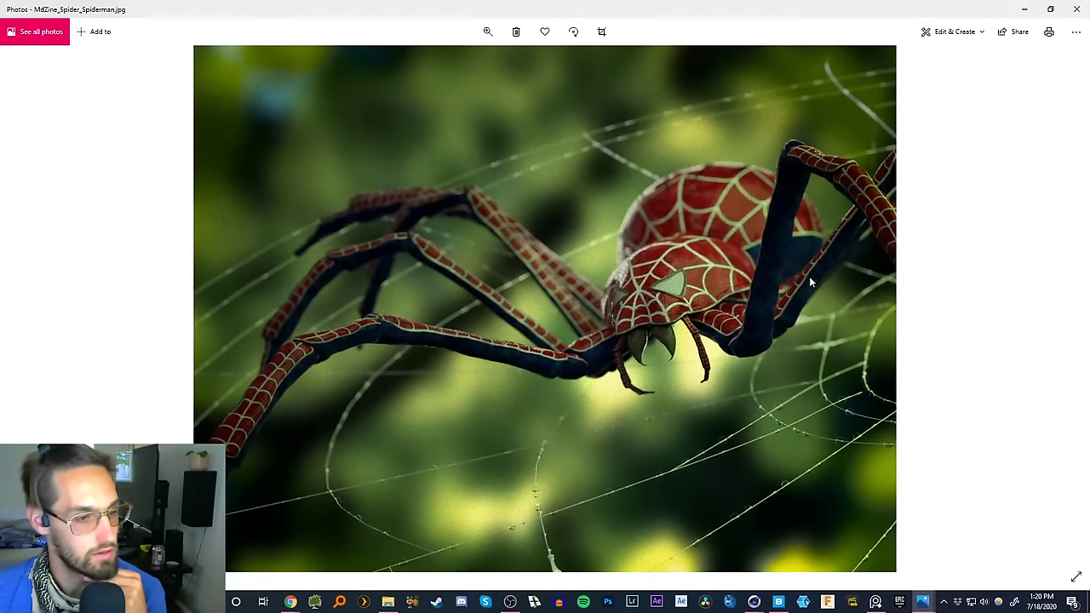
scroll(709, 272, up, 5)
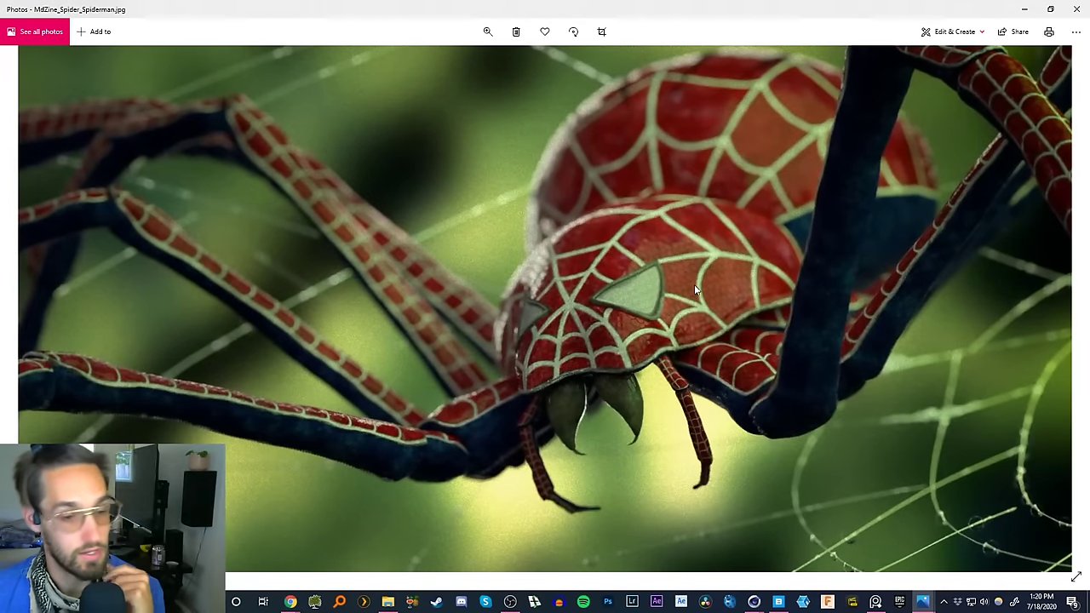
scroll(692, 281, down, 5)
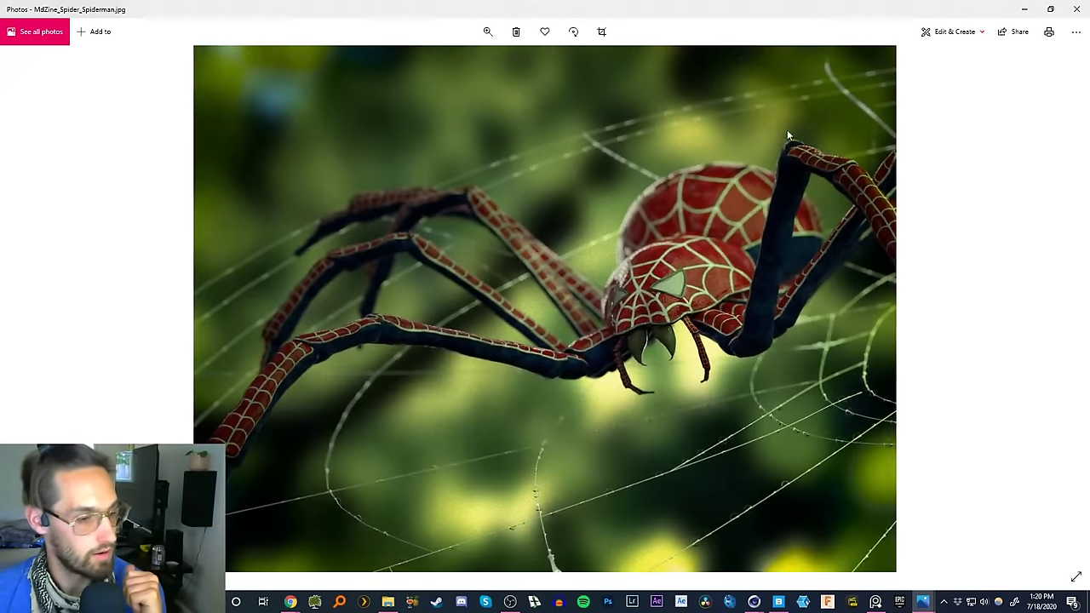
scroll(851, 464, up, 3)
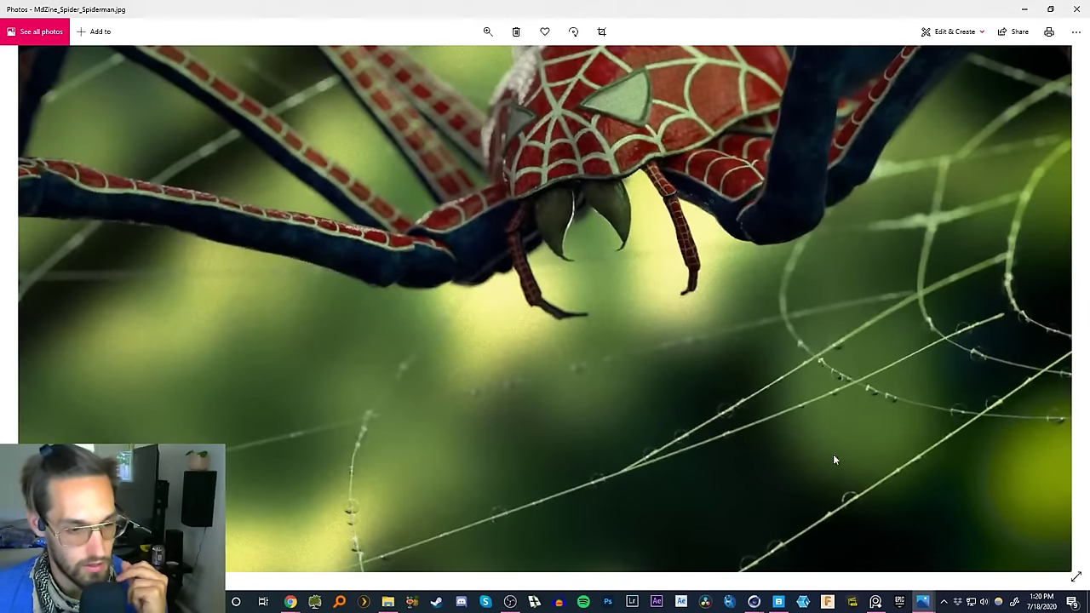
drag(833, 454, 596, 533)
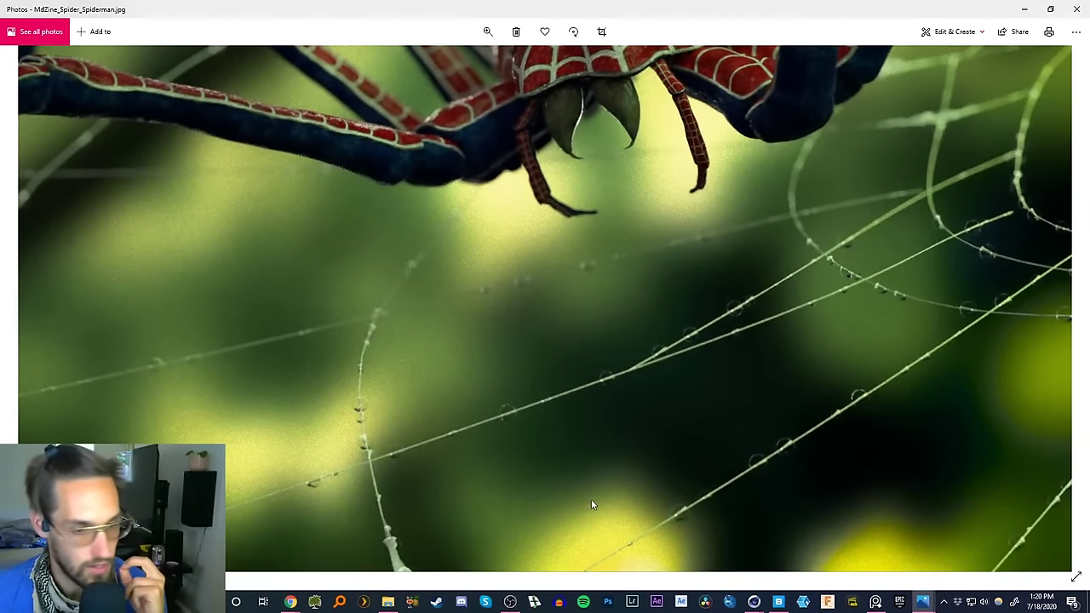
scroll(519, 490, down, 2)
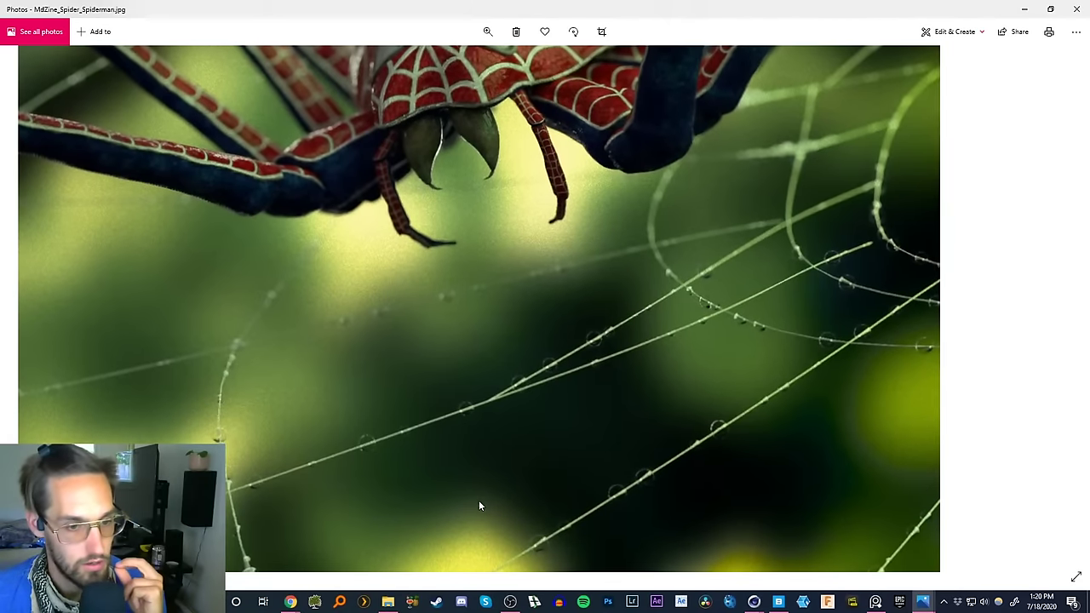
scroll(477, 442, up, 2)
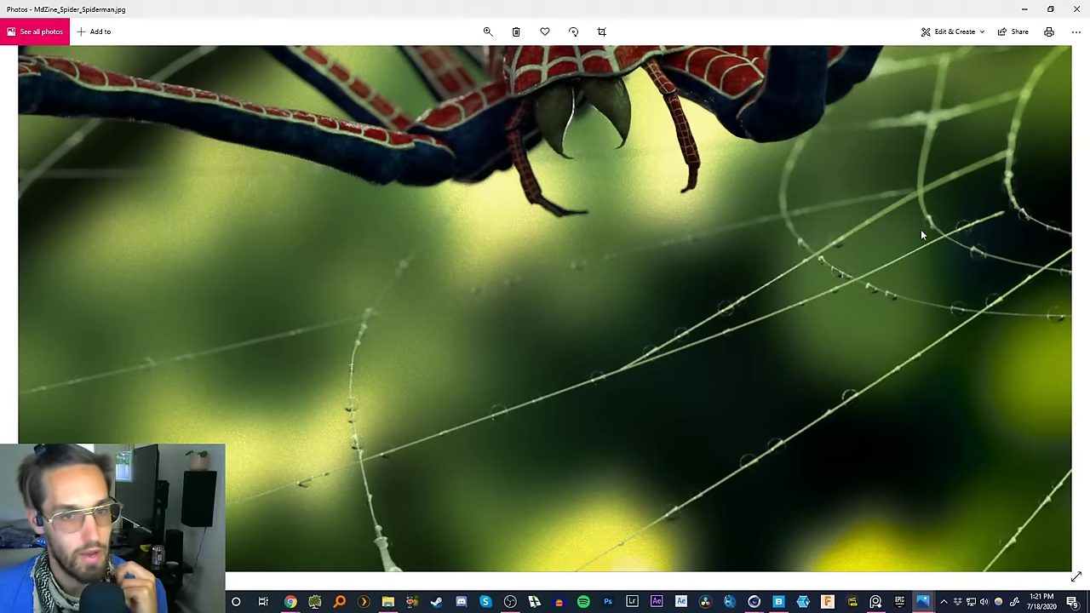
- Examine the web strands, front legs and head of the Spider-Man spider up close, ending at the full image
drag(589, 374, 790, 281)
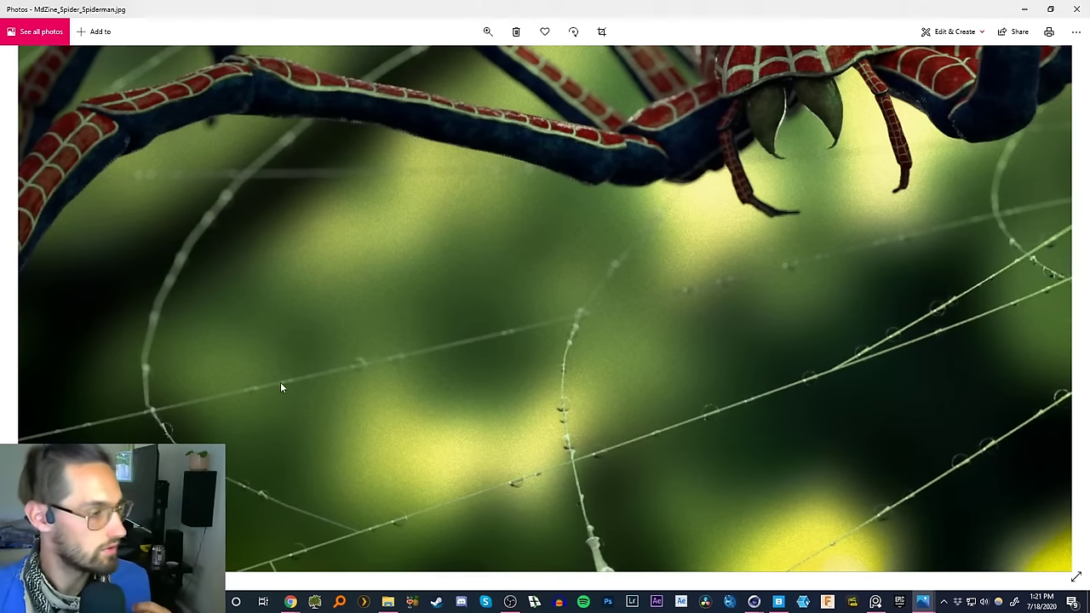
scroll(162, 404, down, 3)
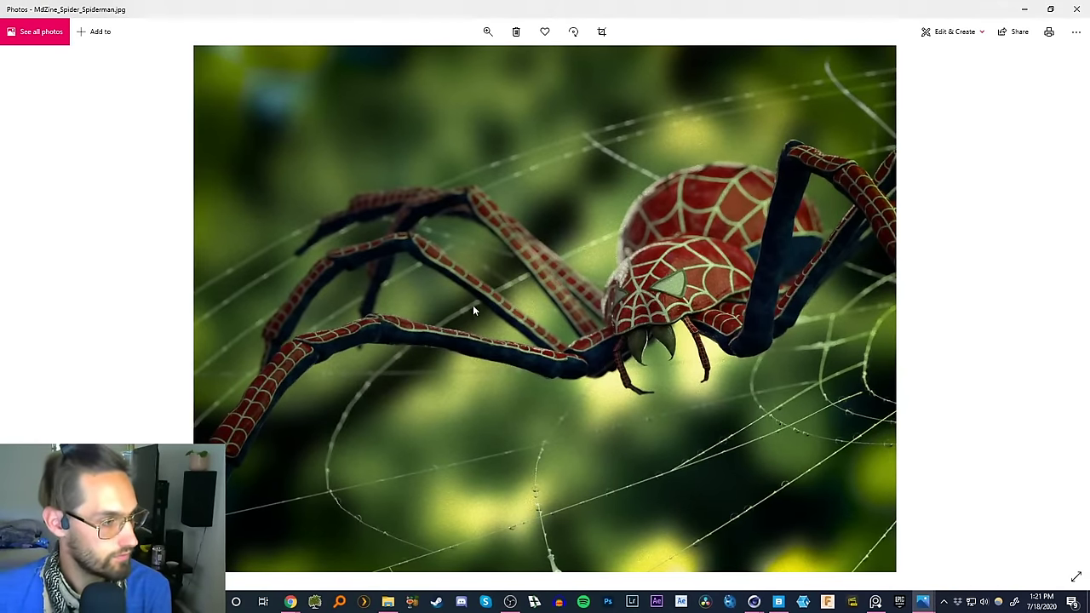
scroll(240, 428, up, 3)
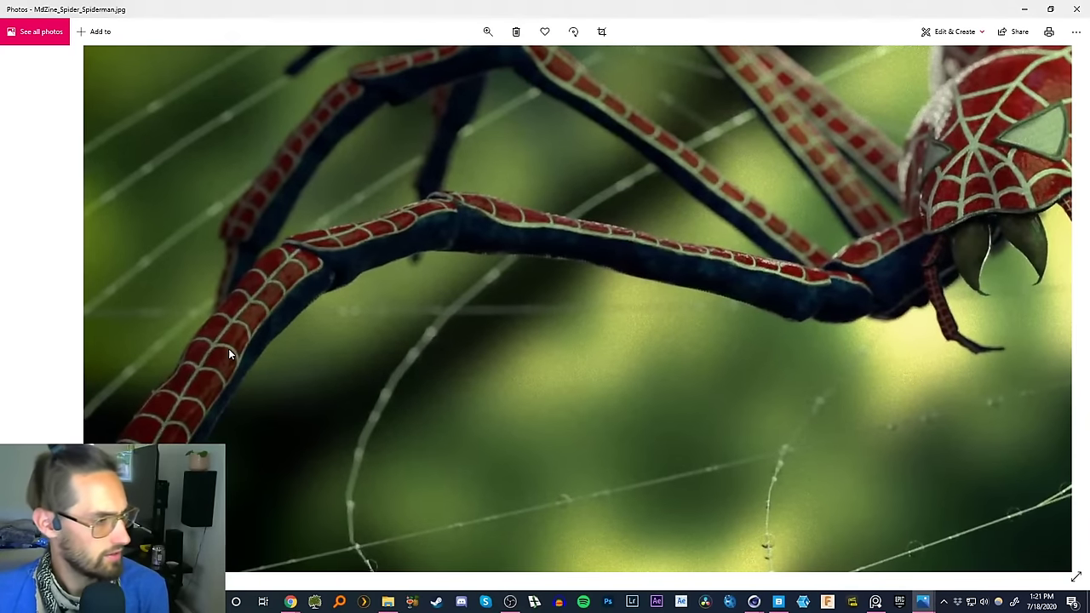
drag(473, 190, 601, 282)
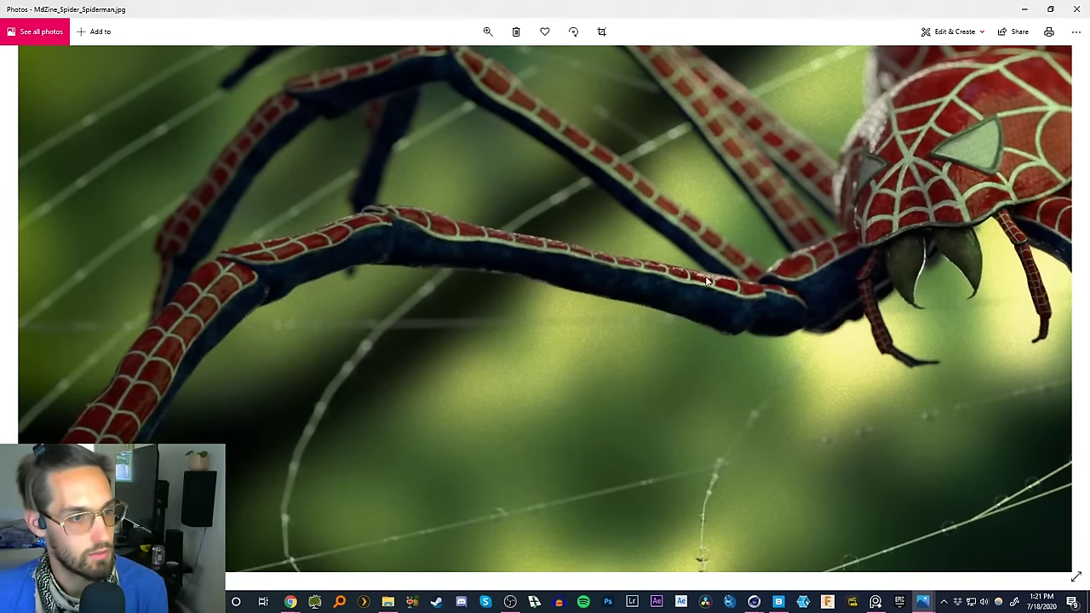
drag(715, 280, 546, 335)
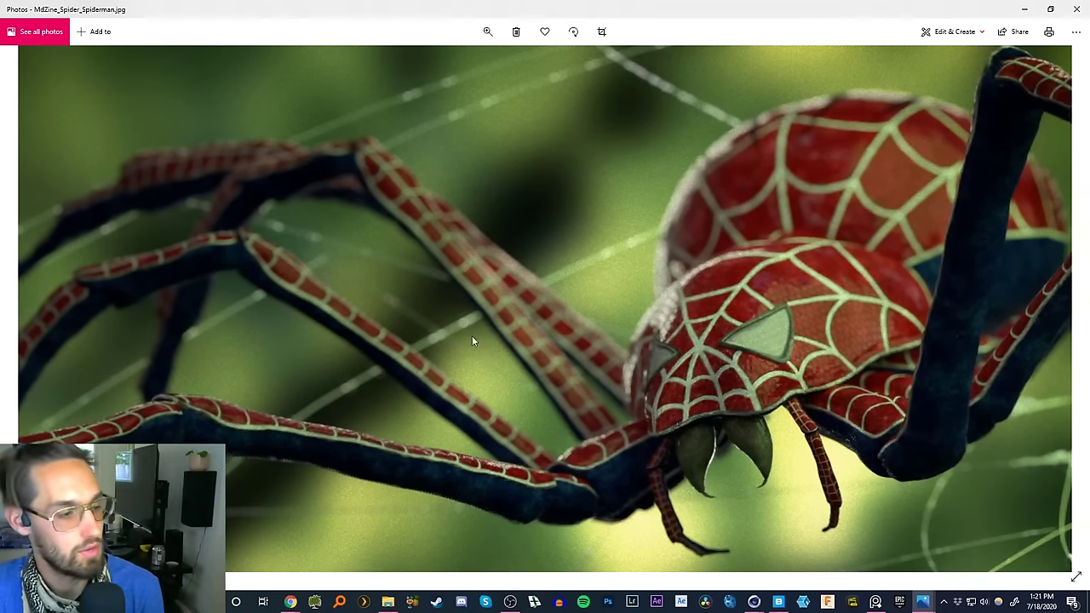
scroll(497, 339, down, 1)
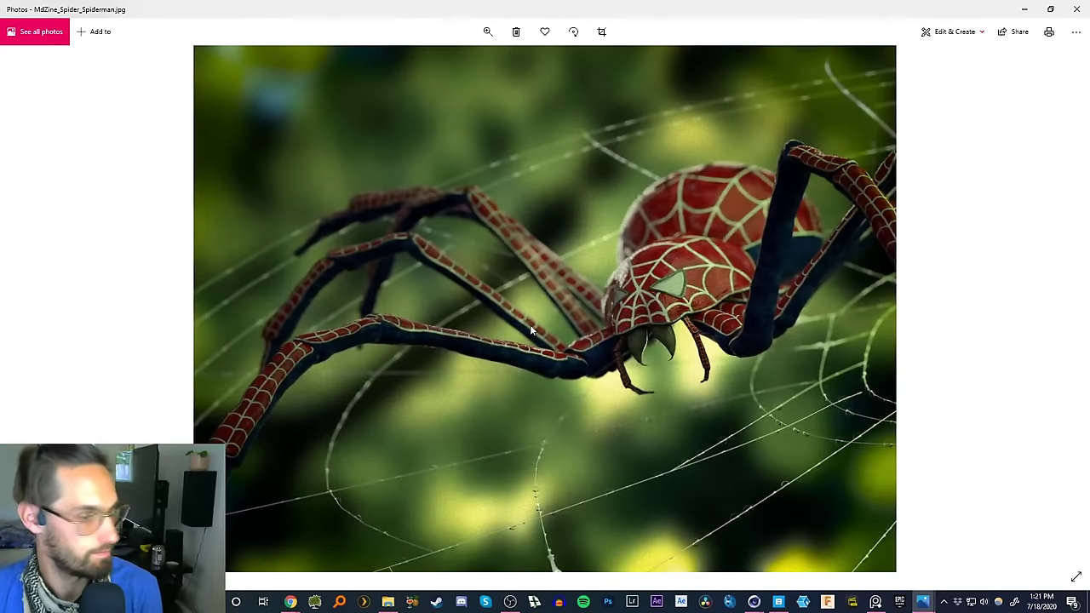
- Close the open Spider-Man spider, ant and ladybug images
click(1075, 10)
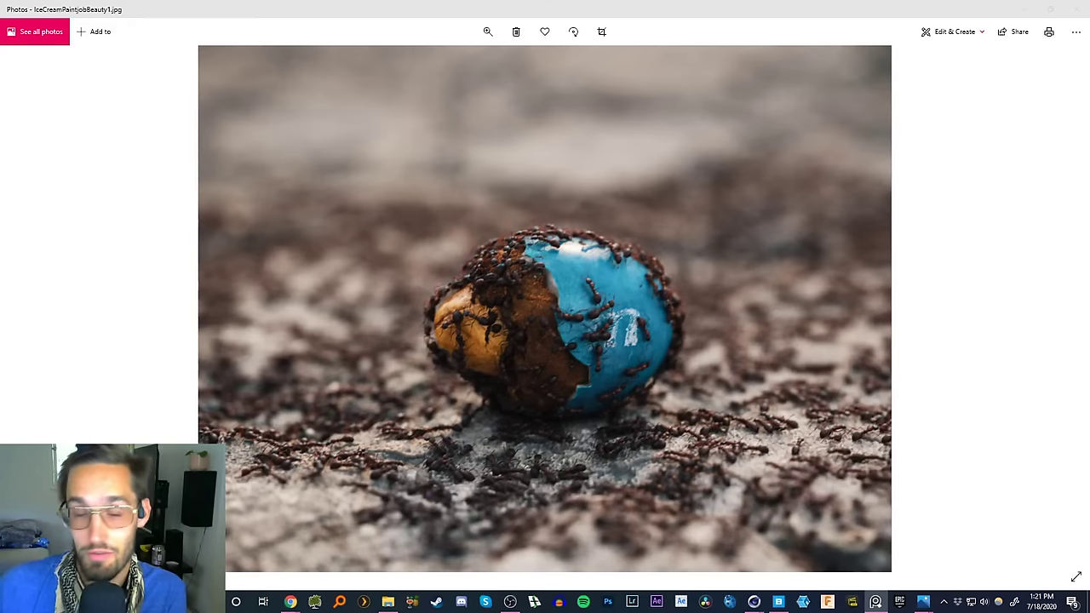
click(1075, 9)
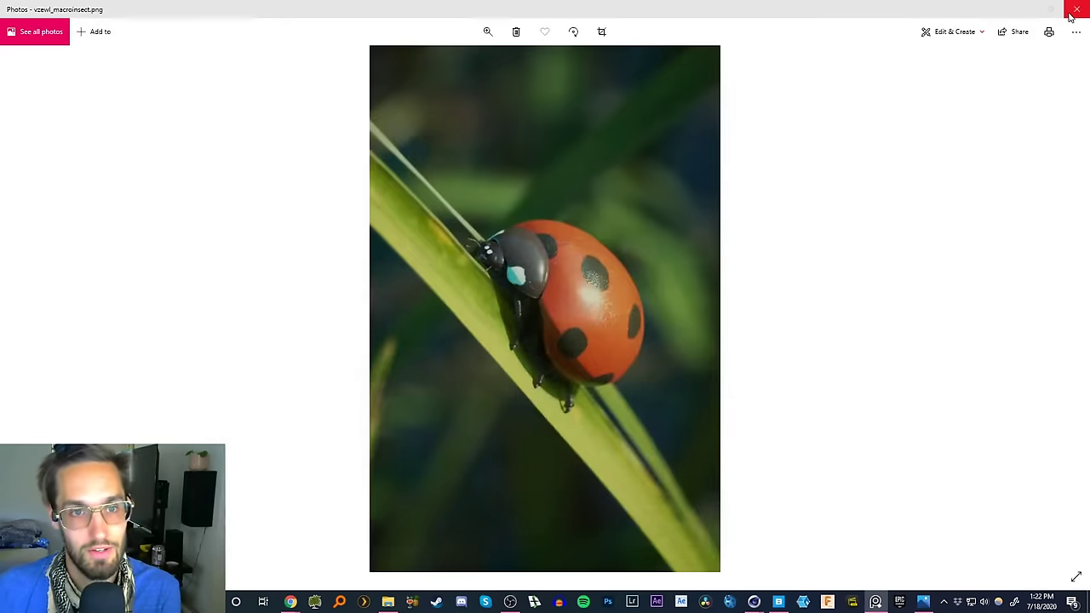
click(1075, 8)
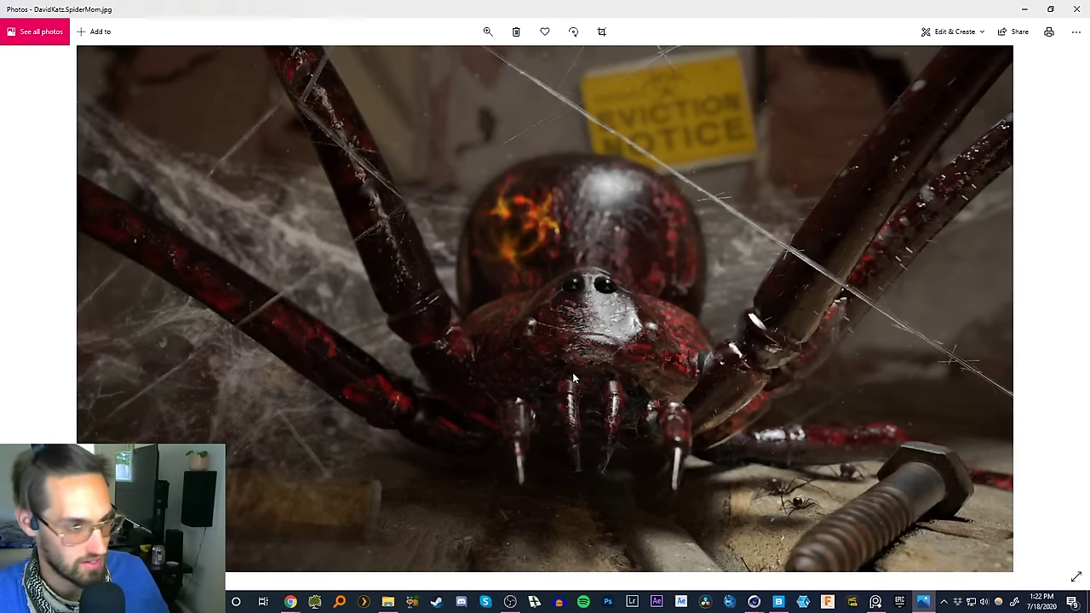
- Examine the dark red spider's head, abdomen and the small spiders beside the bolt up close, and close the image
scroll(570, 316, up, 3)
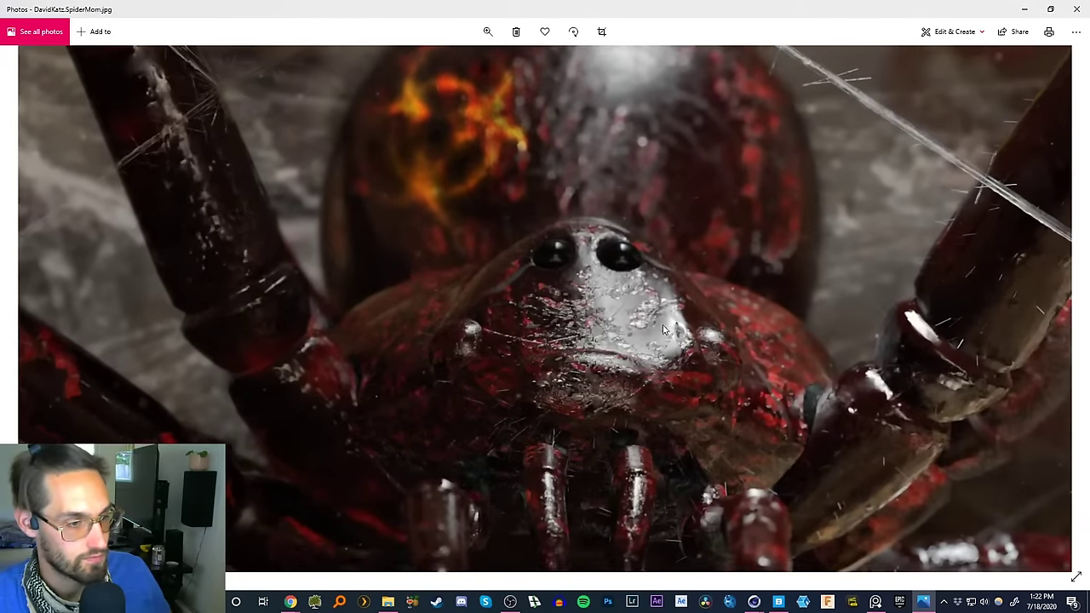
drag(662, 330, 562, 295)
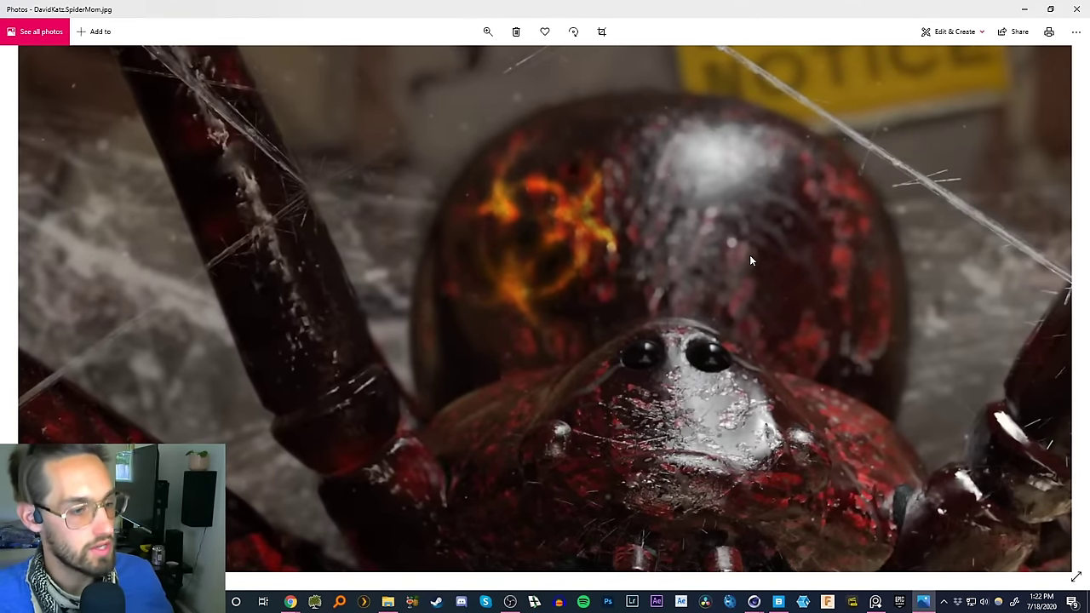
scroll(749, 254, down, 3)
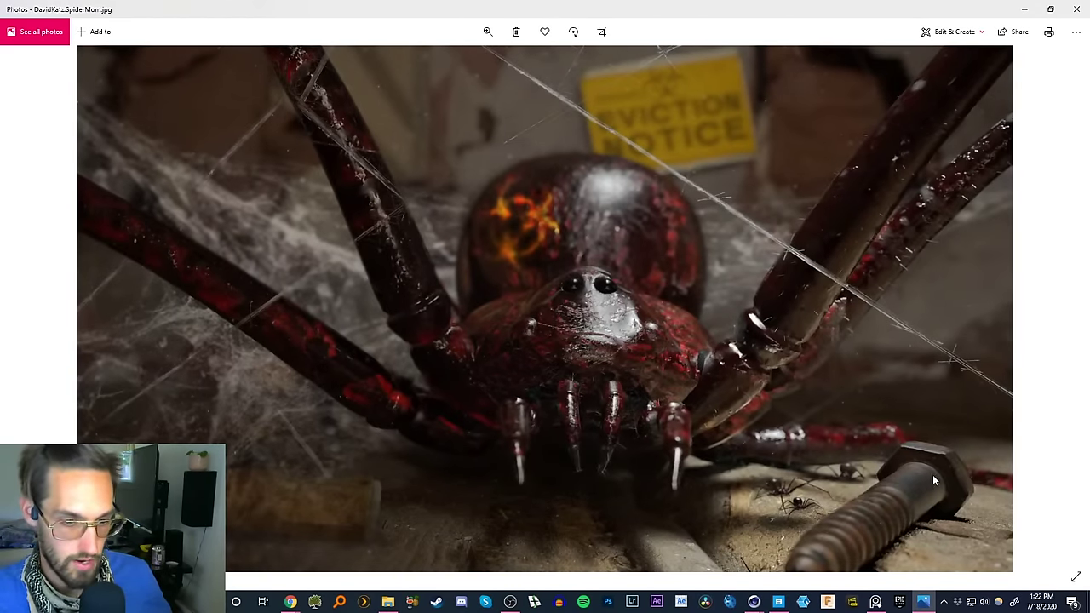
scroll(932, 516, up, 3)
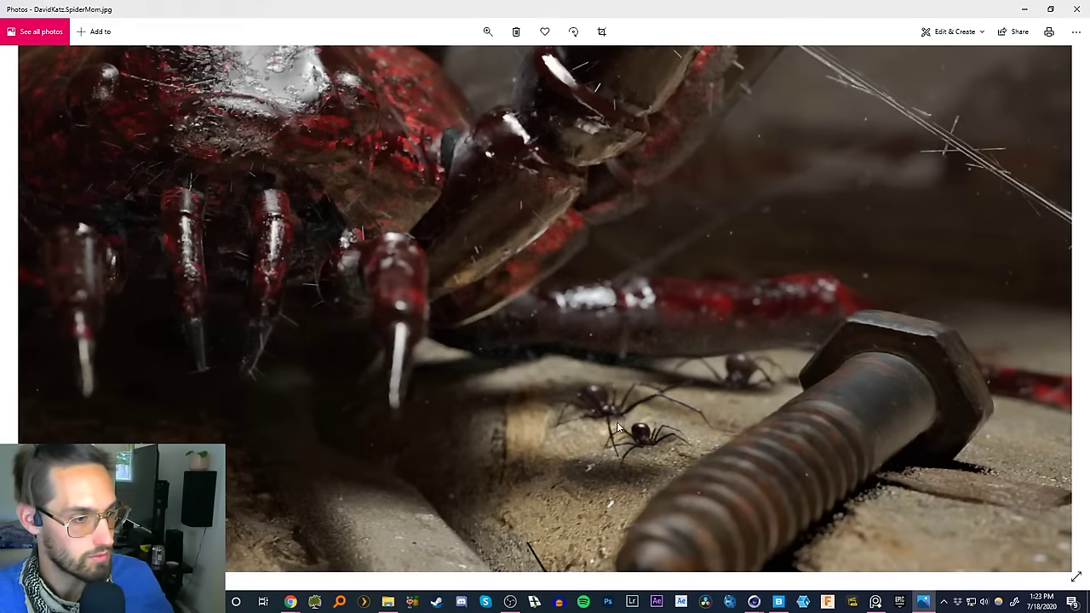
scroll(576, 387, down, 3)
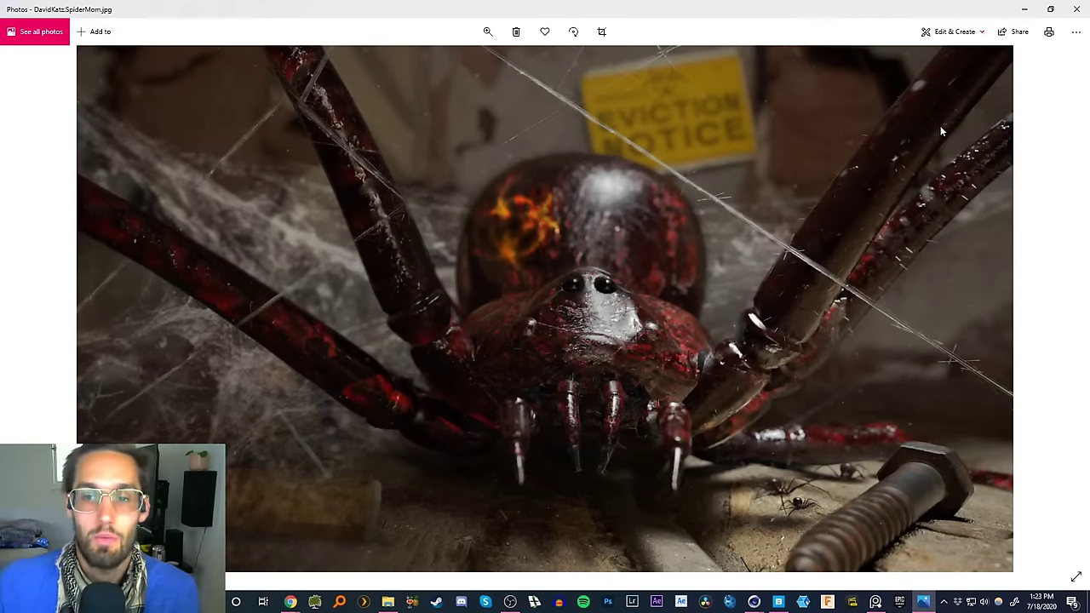
click(1075, 9)
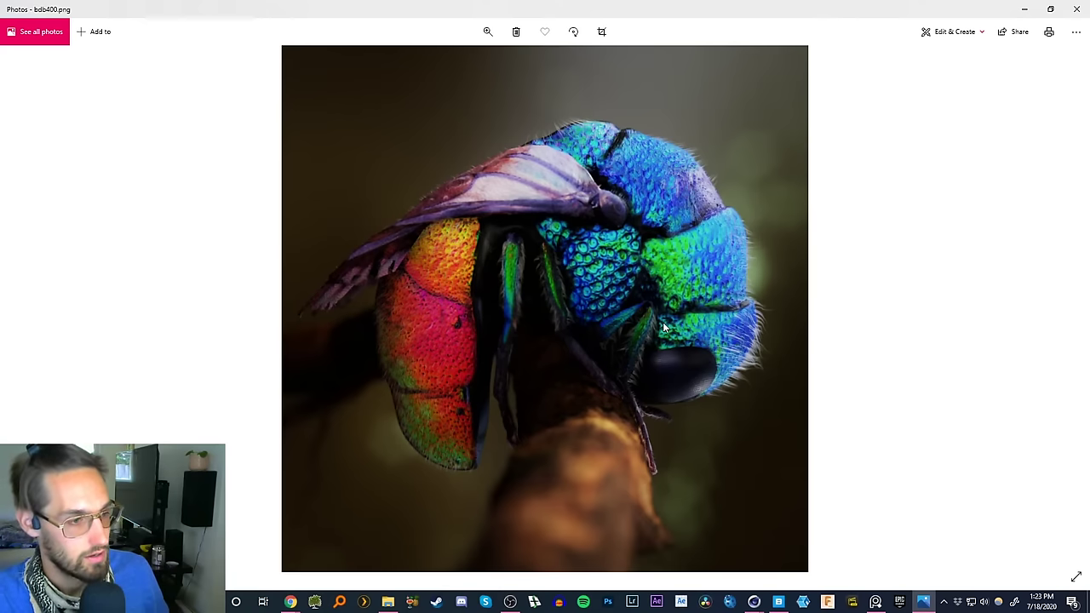
- Examine the iridescent insect in bdb400.png up close, including its wing, textured shell, eye and branch, and close the image
ctrl+scroll(454, 290, up, 3)
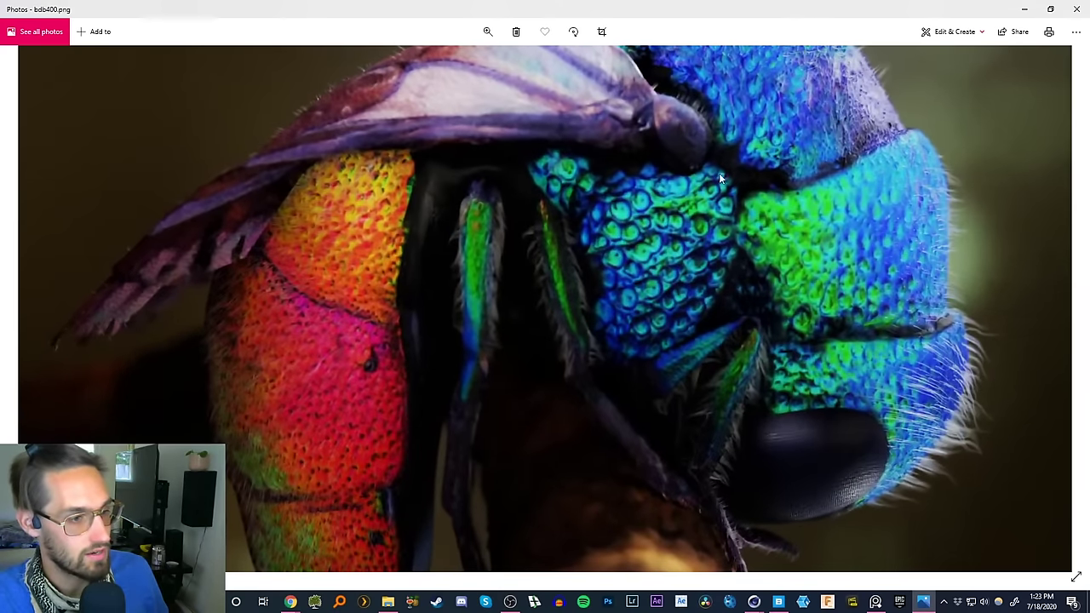
ctrl+scroll(606, 287, down, 1)
drag(607, 293, 652, 244)
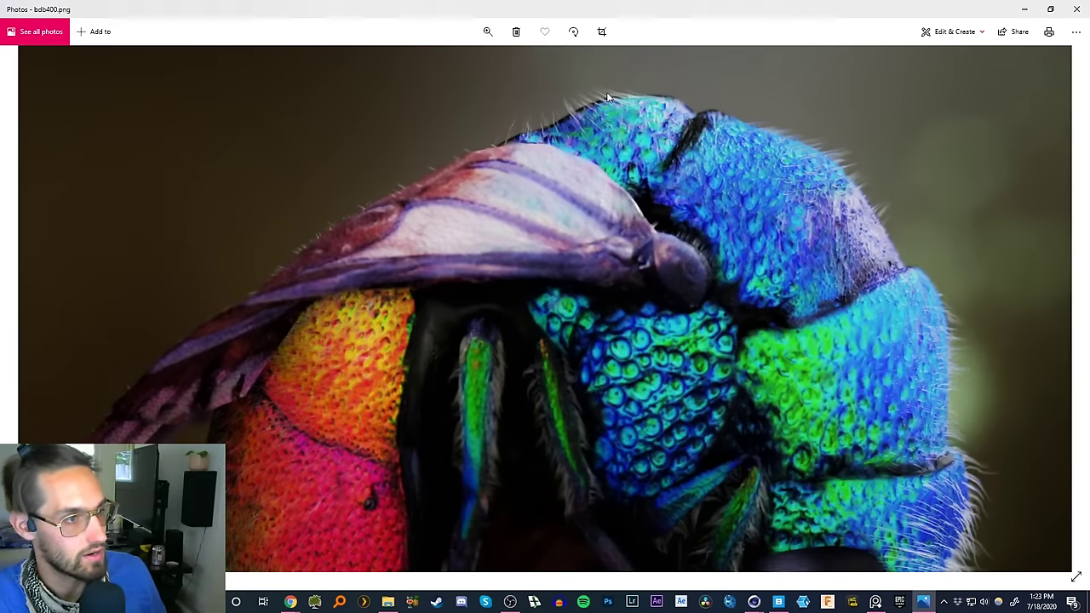
drag(936, 476, 879, 180)
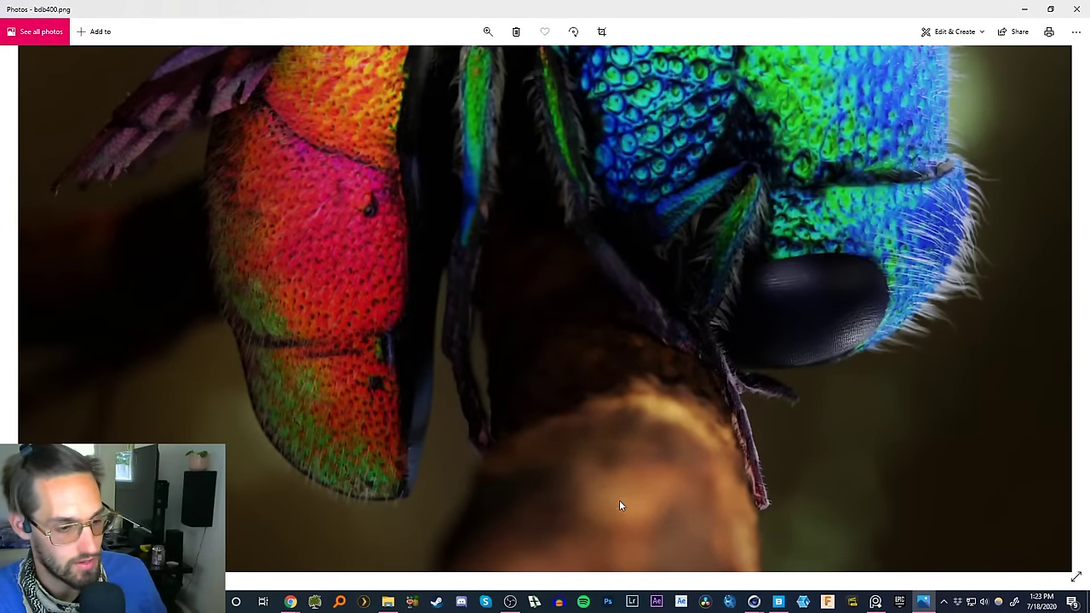
double_click(592, 398)
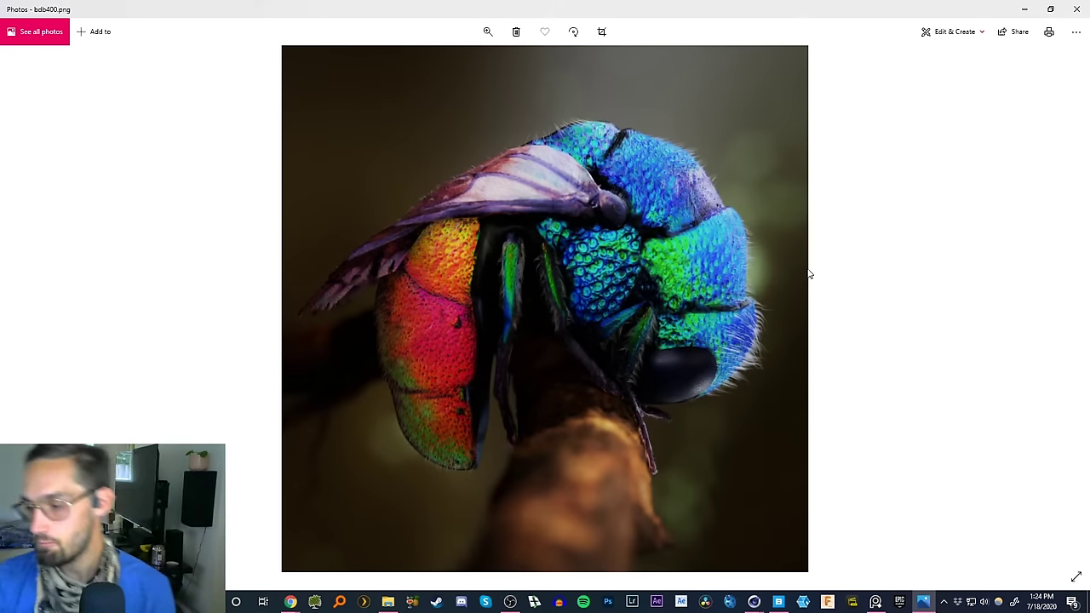
click(1076, 9)
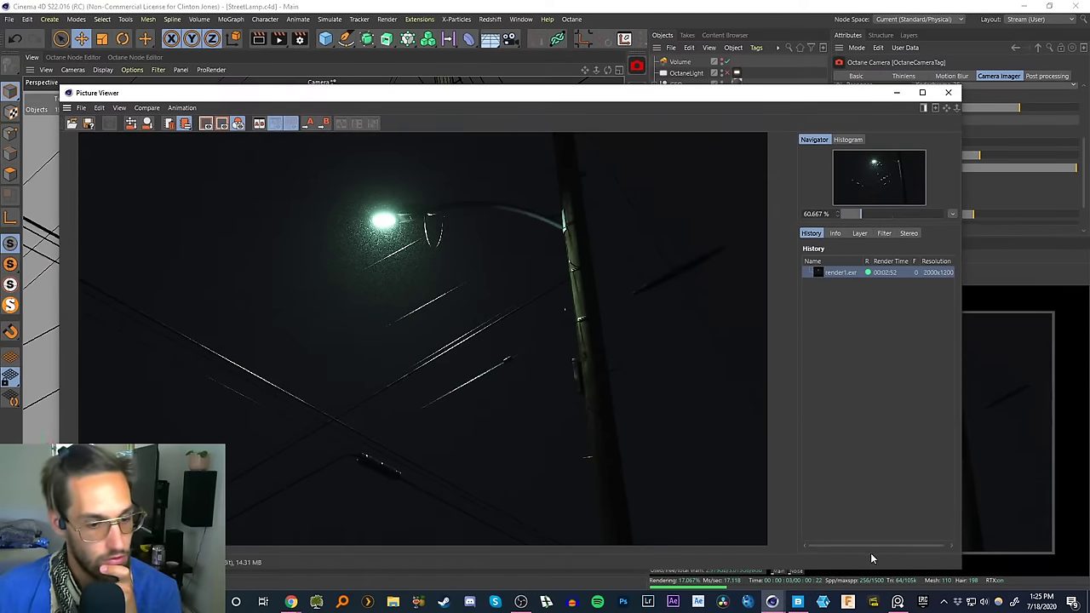
- Launch Photoshop and close the Picture Viewer holding the finished street lamp render
click(624, 600)
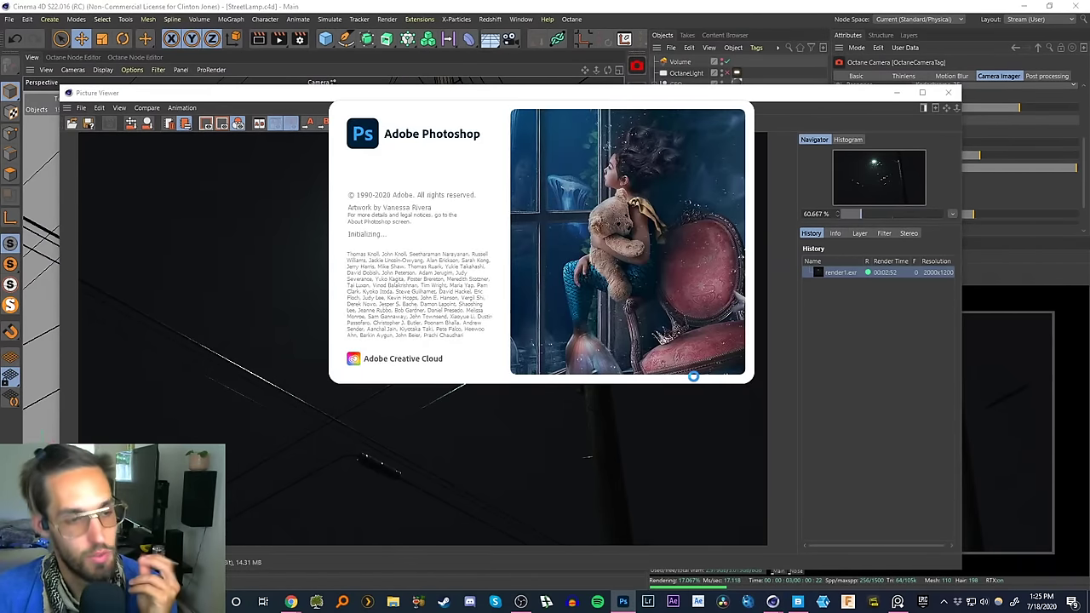
drag(793, 100, 775, 95)
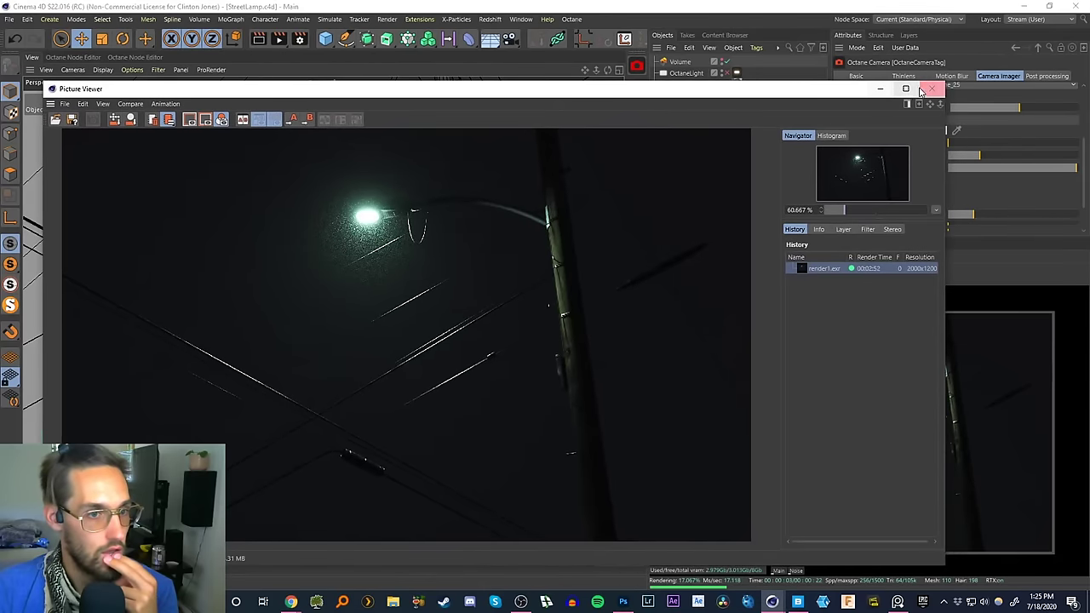
click(931, 88)
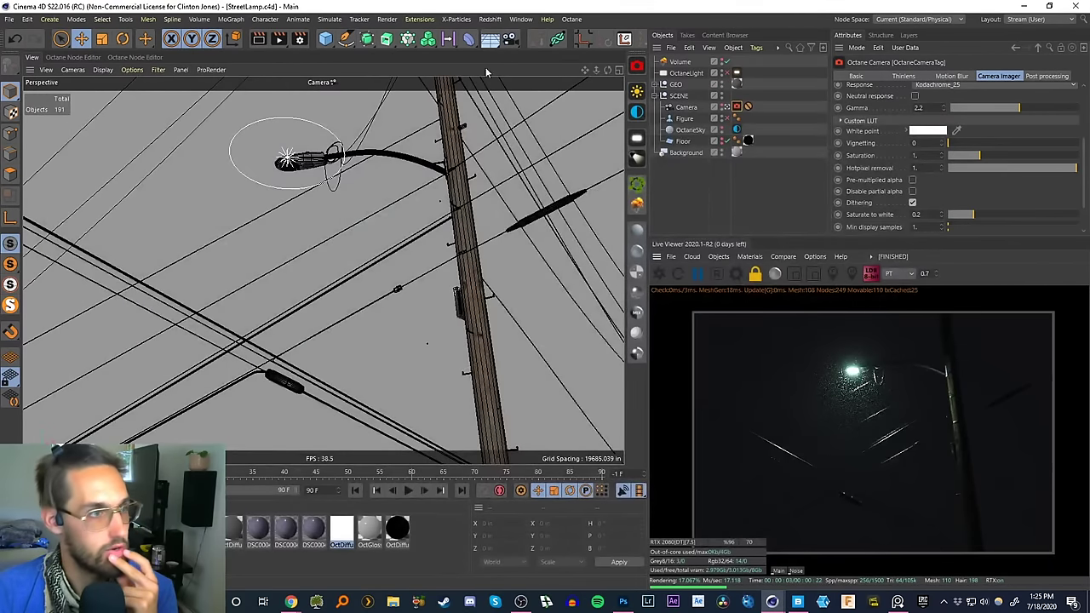
- Set the Octane pathtracing kernel's max samples to 3500 and close the Octane settings
click(572, 18)
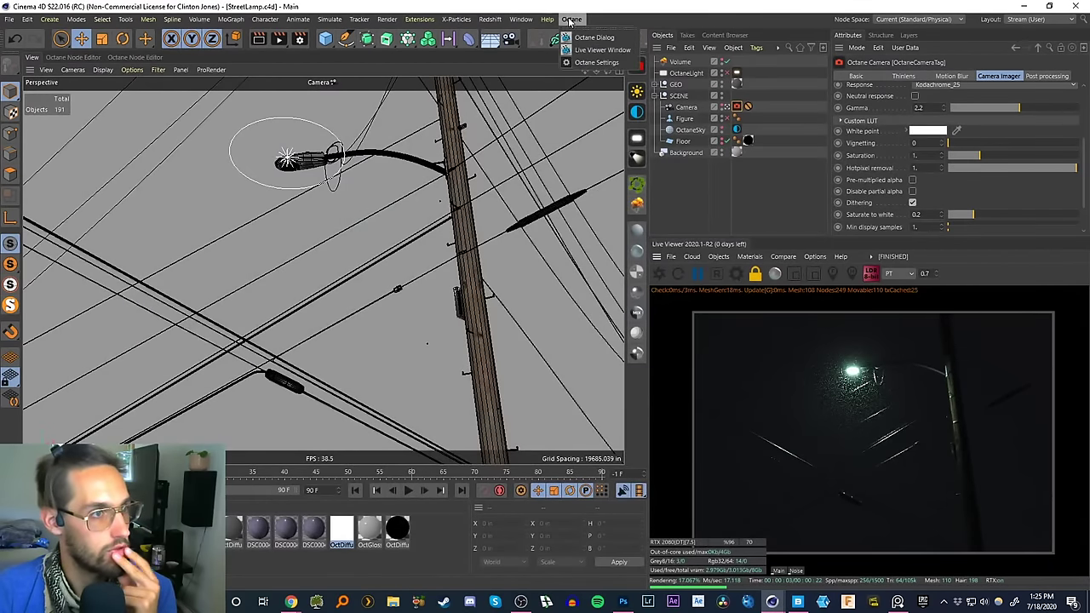
click(595, 63)
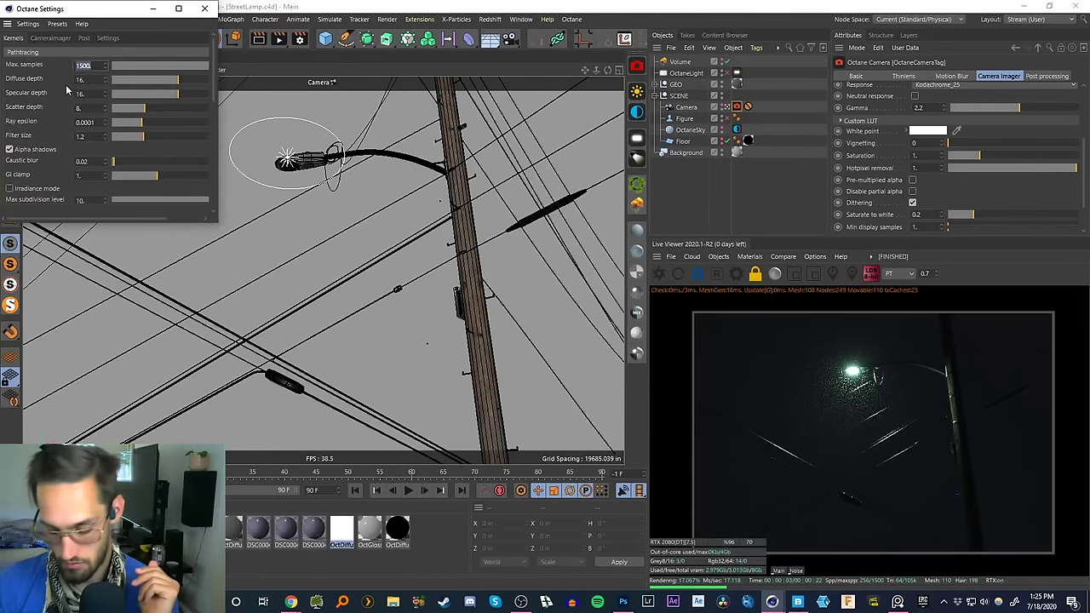
text(3500)
key(Return)
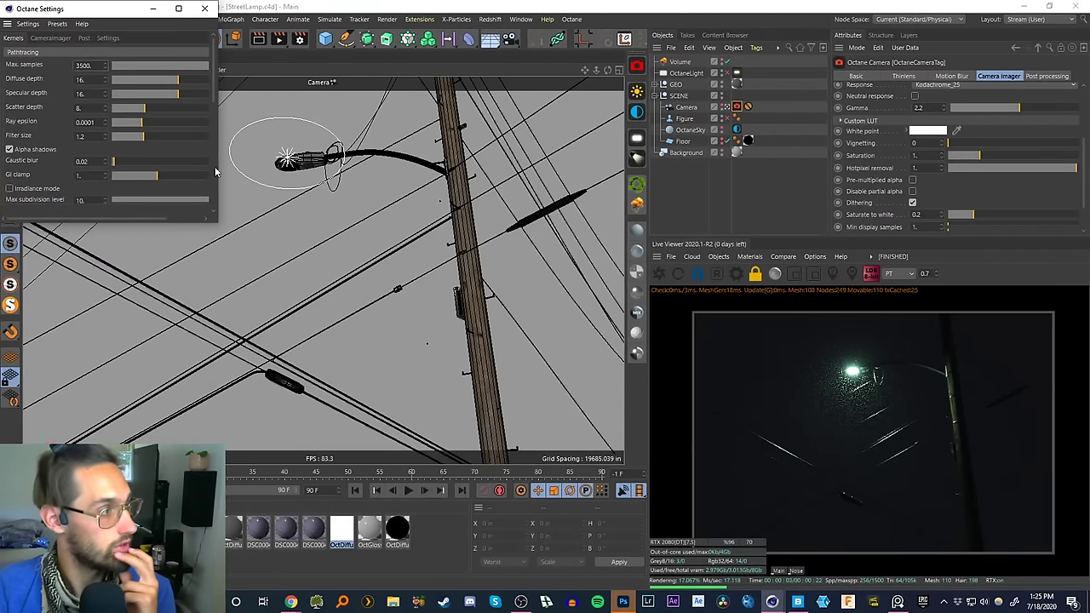
click(204, 8)
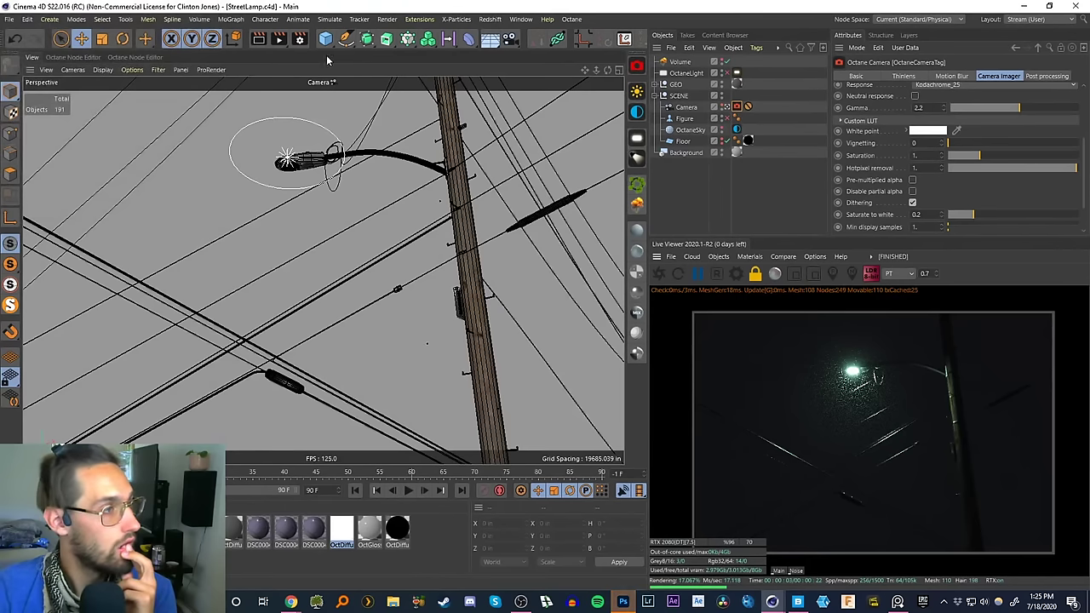
click(299, 39)
click(751, 32)
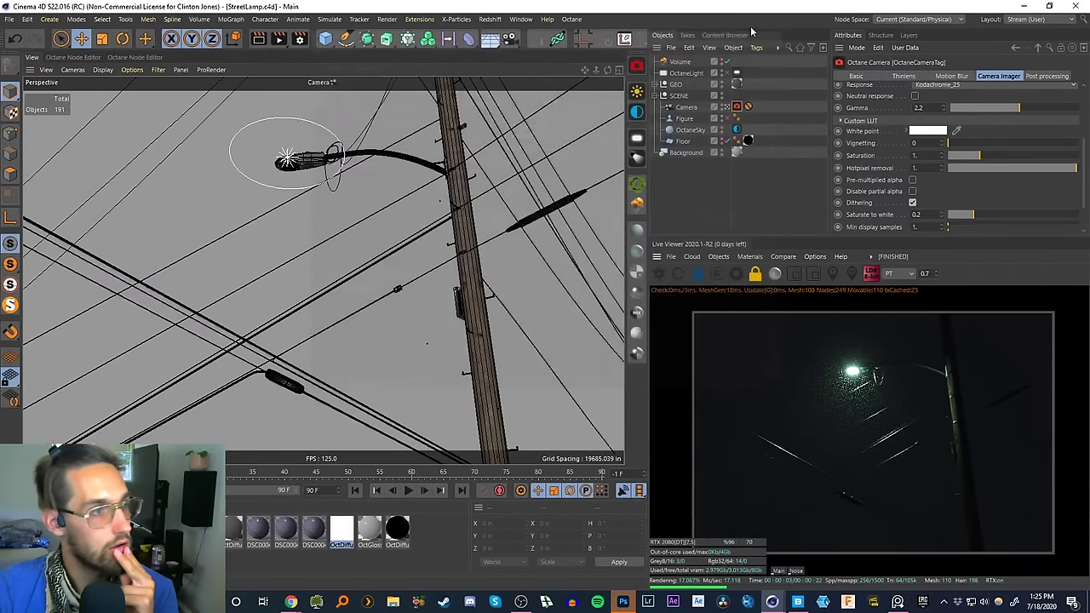
click(279, 39)
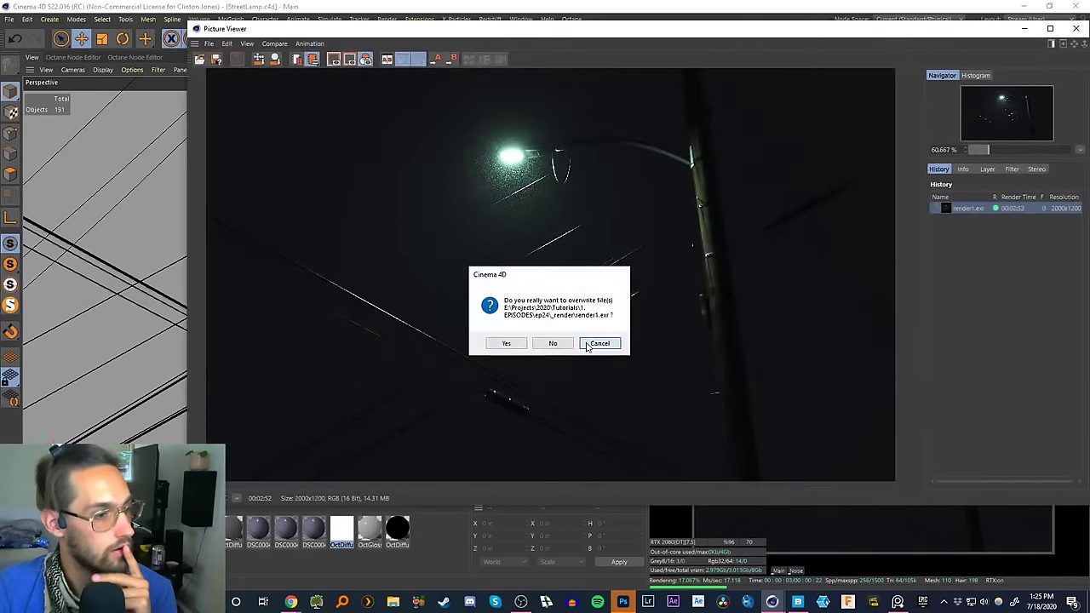
click(588, 345)
click(1076, 29)
- Change the render output file name to render2 and render the frame in a maximized Picture Viewer
click(299, 39)
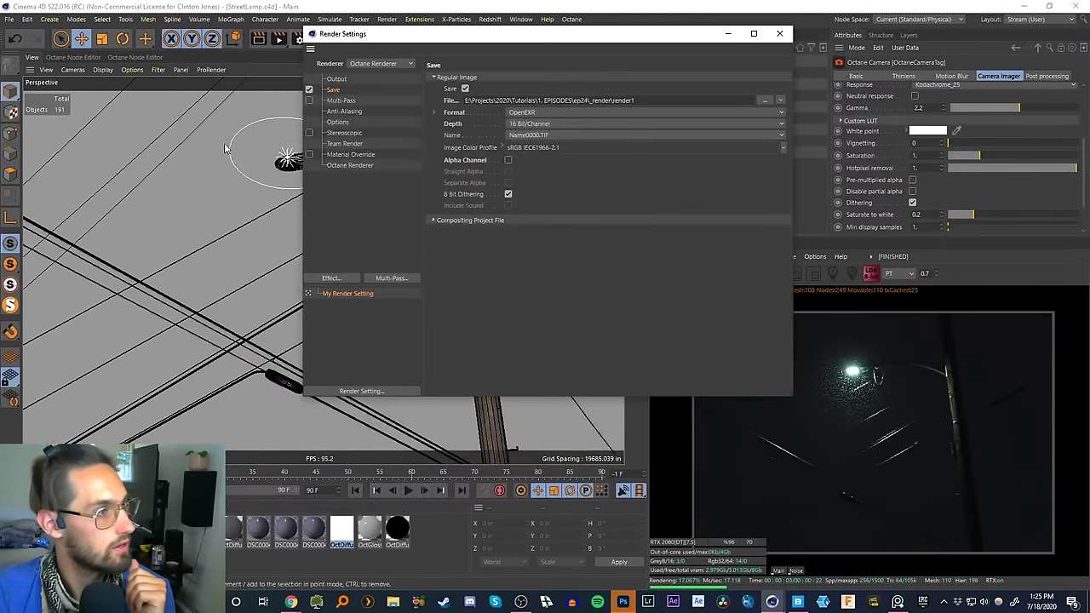
click(671, 100)
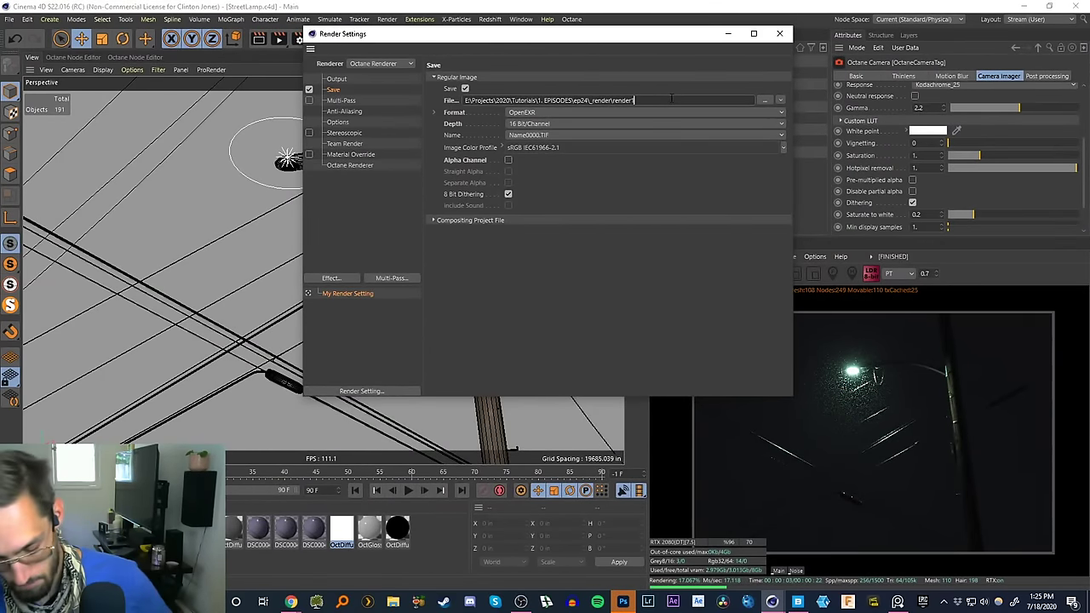
key(ctrl+a)
click(779, 33)
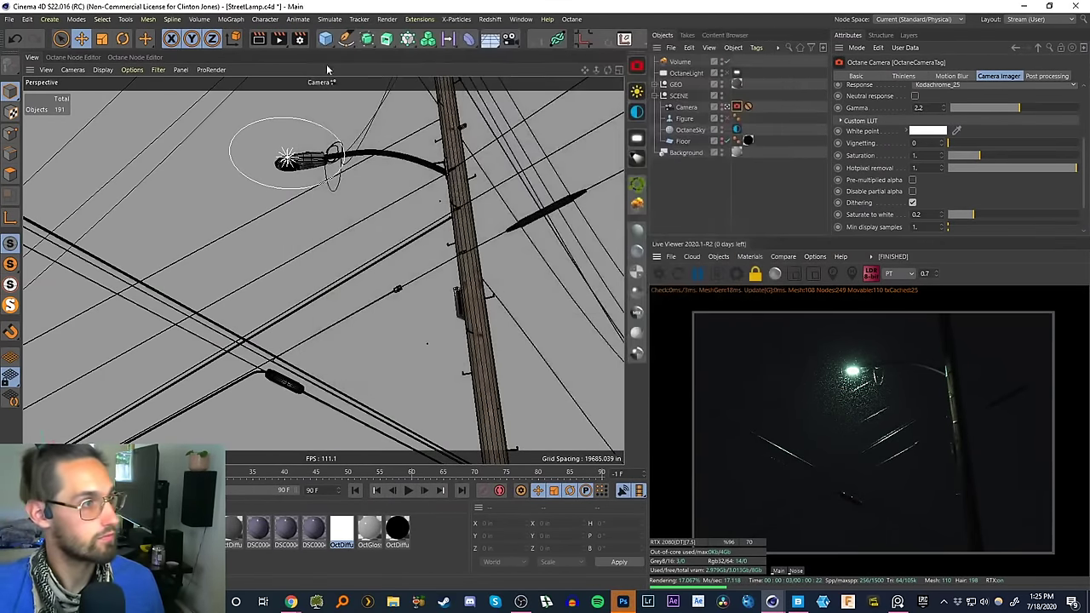
click(279, 40)
drag(851, 32, 768, 4)
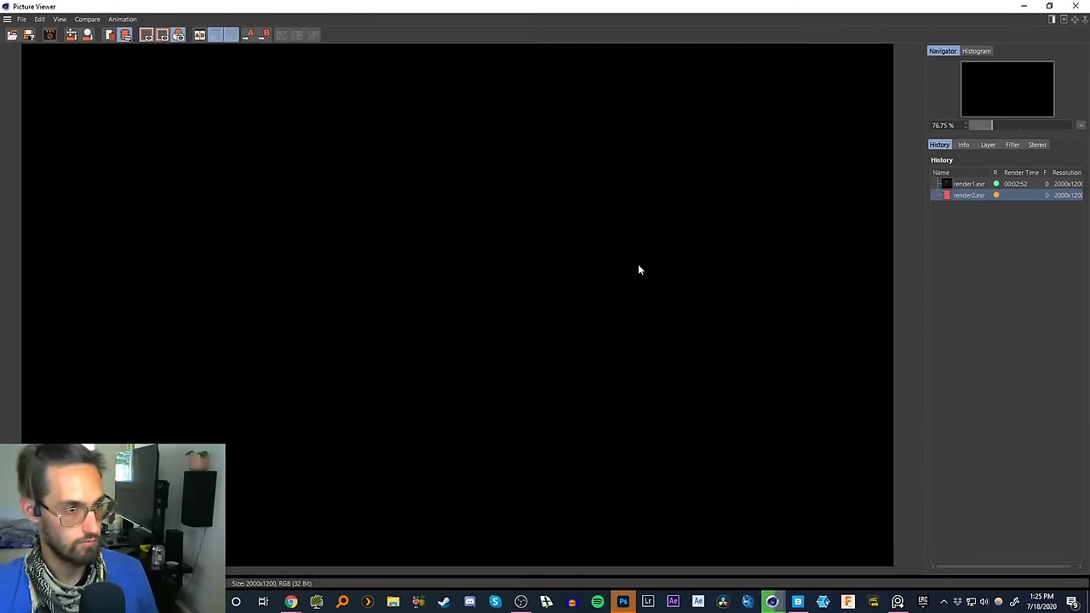
- Switch to Photoshop, open render1.exr with its alpha channel as transparency, and convert the background into a regular layer
click(622, 602)
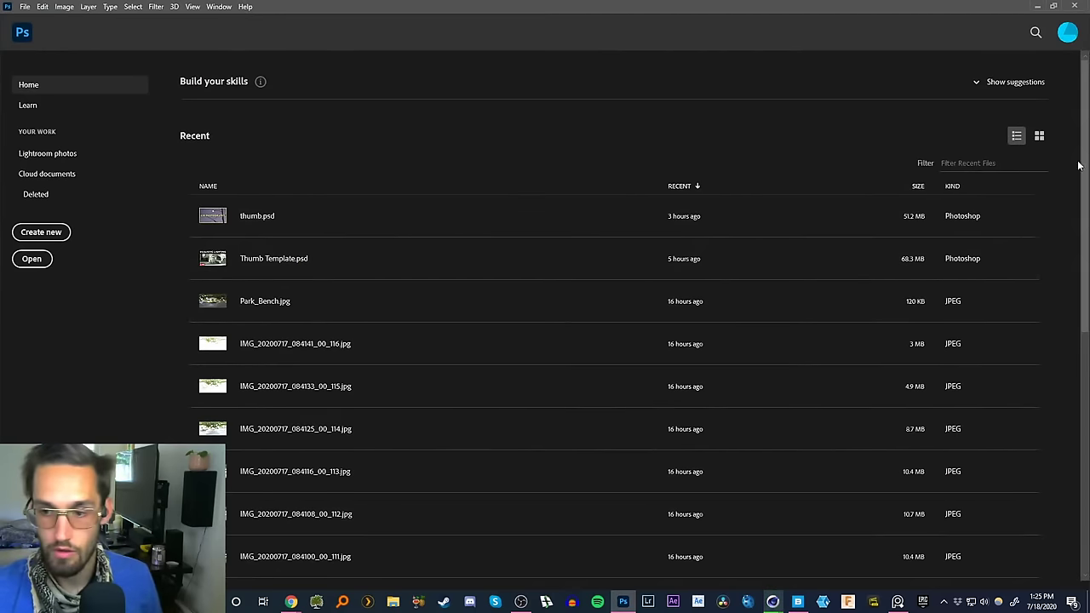
click(394, 604)
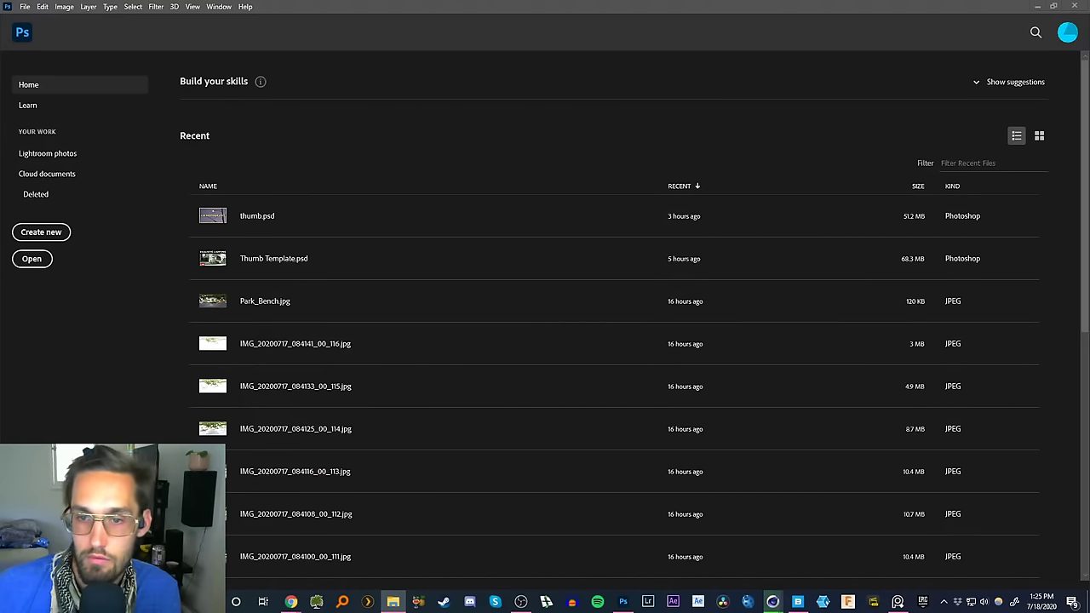
drag(1089, 94, 691, 127)
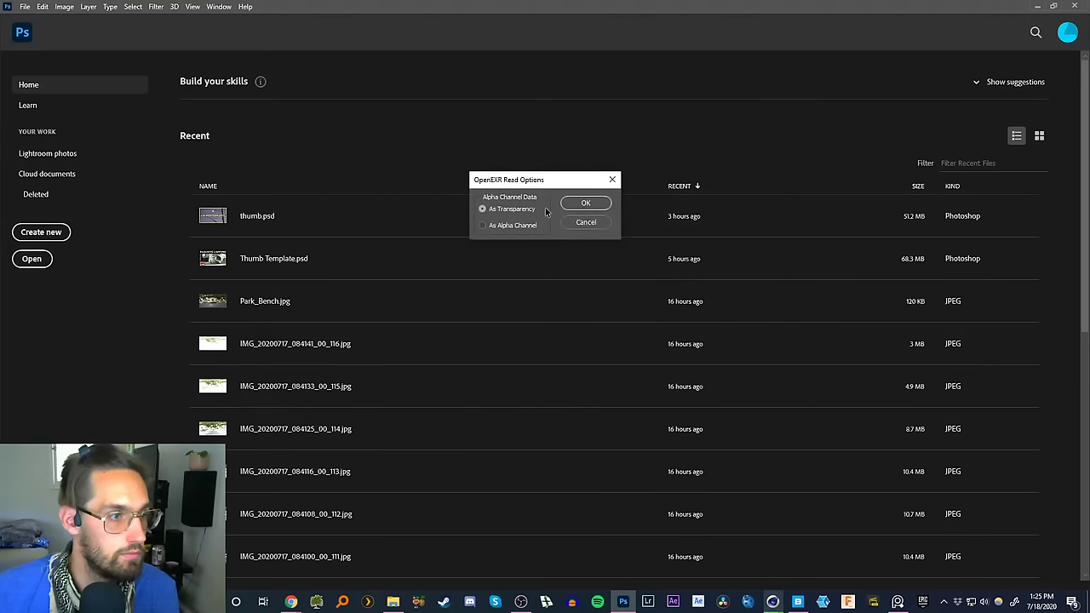
click(580, 205)
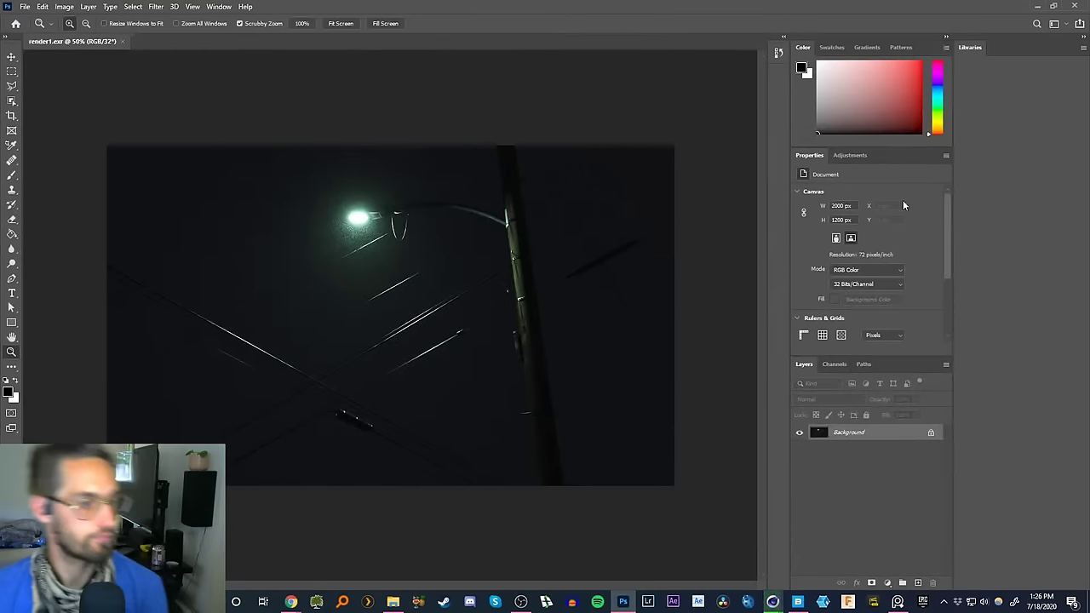
double_click(879, 434)
click(647, 180)
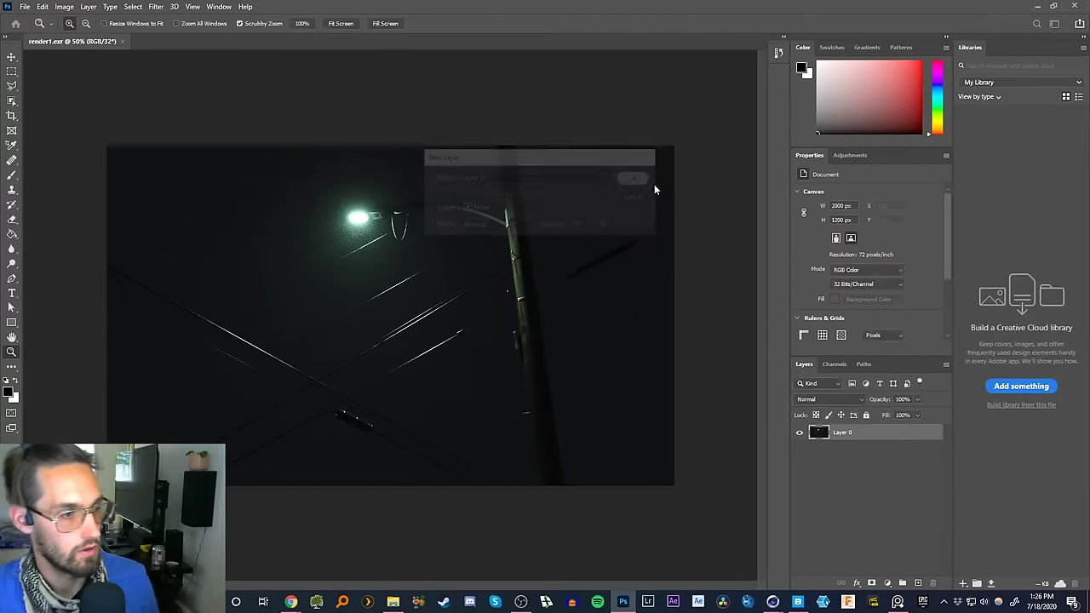
- Place the film grain image TMAX100.jpg from the file browser over the render as a new layer
drag(539, 425, 579, 383)
key(v)
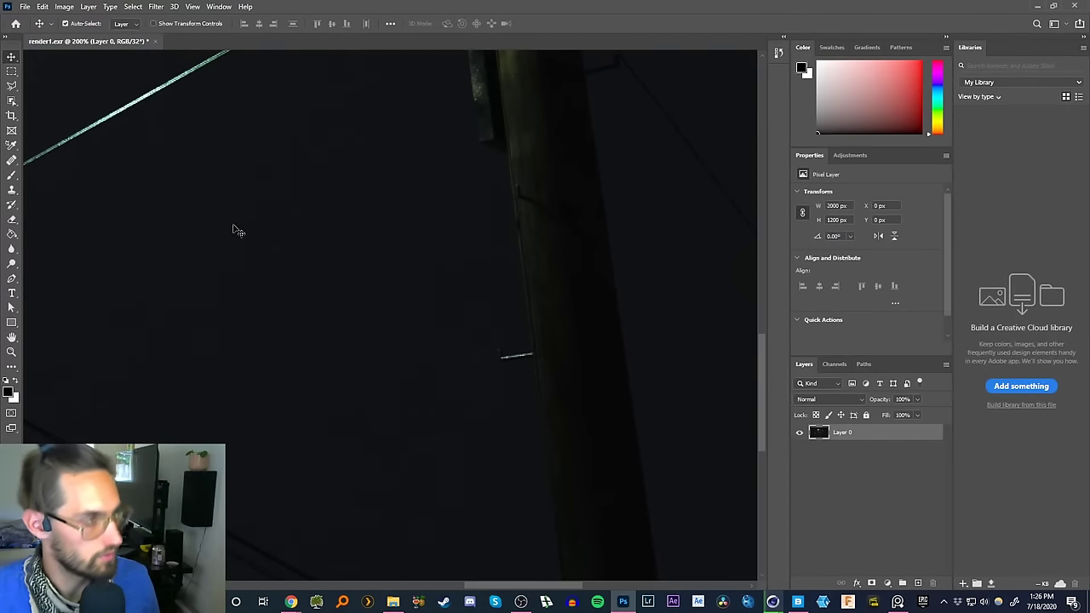
click(392, 602)
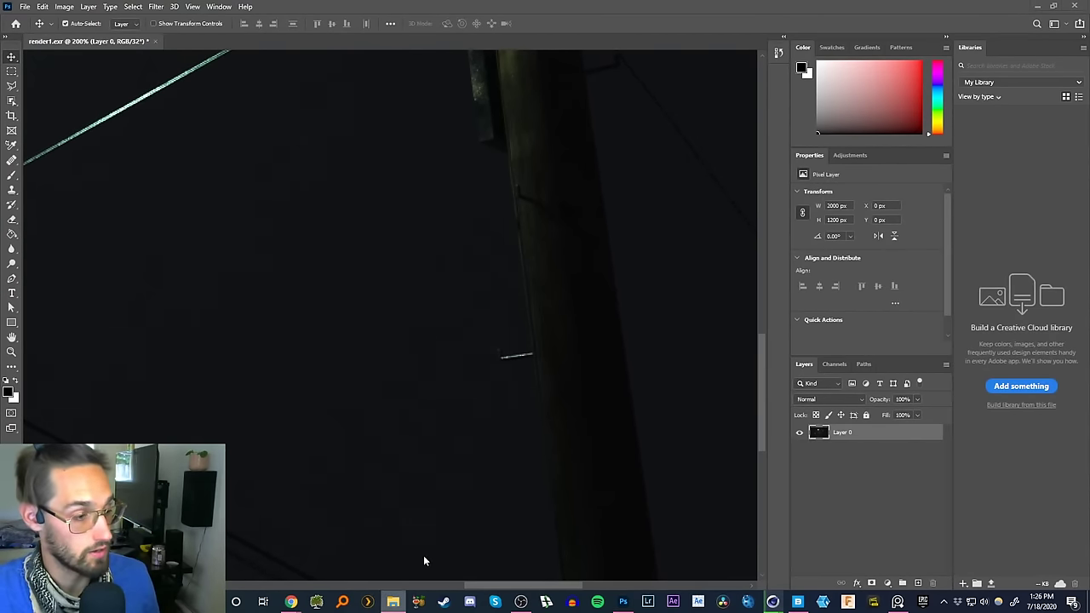
click(392, 601)
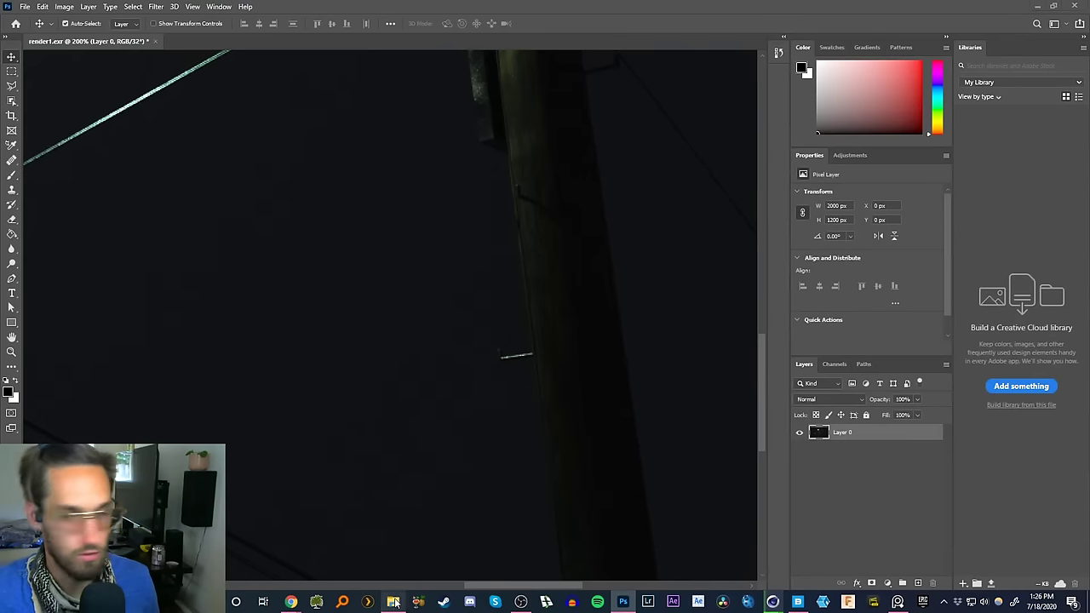
click(393, 601)
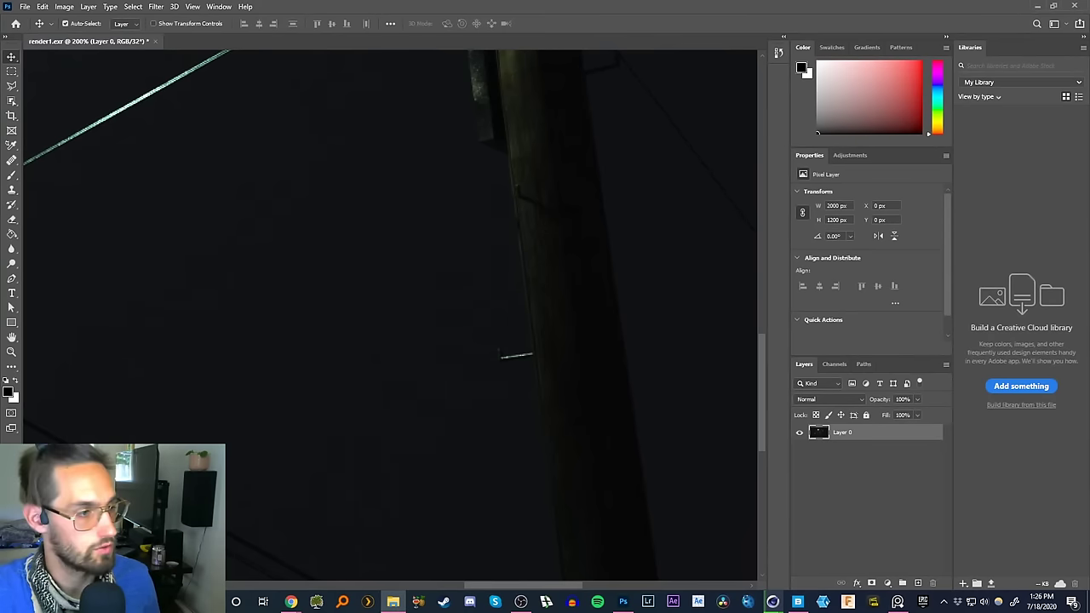
click(366, 235)
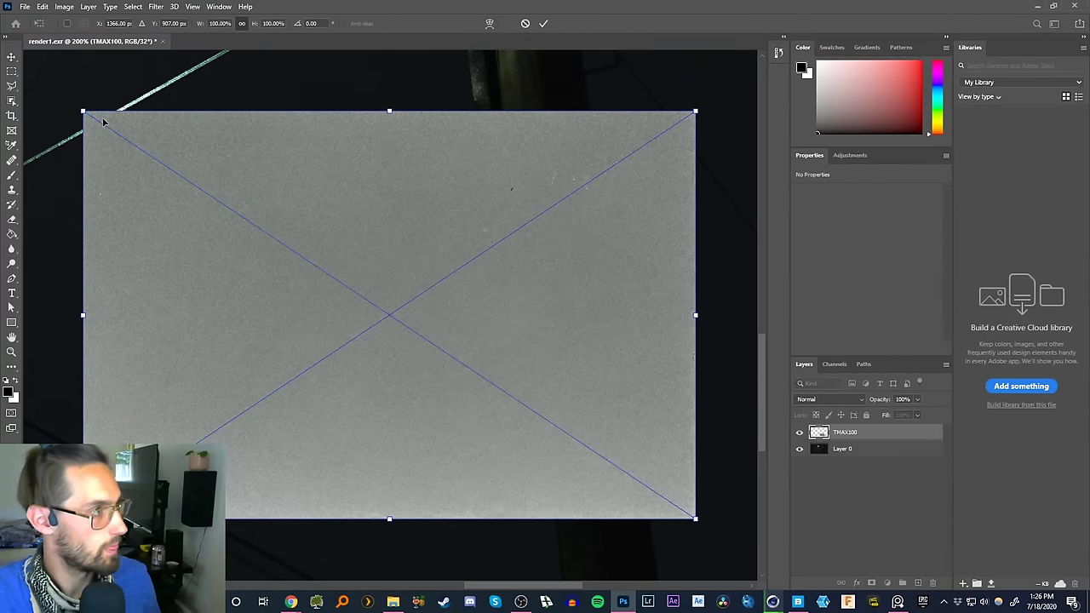
key(Return)
- Move the TMAX100 grain layer to the canvas's lower-left corner and scale it to about 1997 by 1331 px to cover the render
key(z)
alt+click(337, 279)
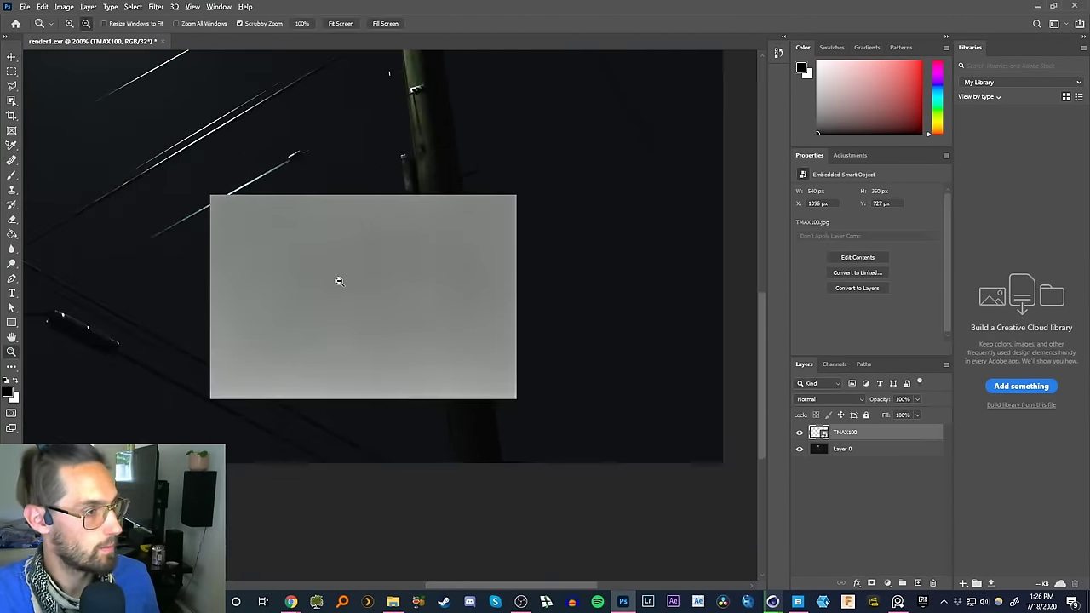
alt+click(341, 281)
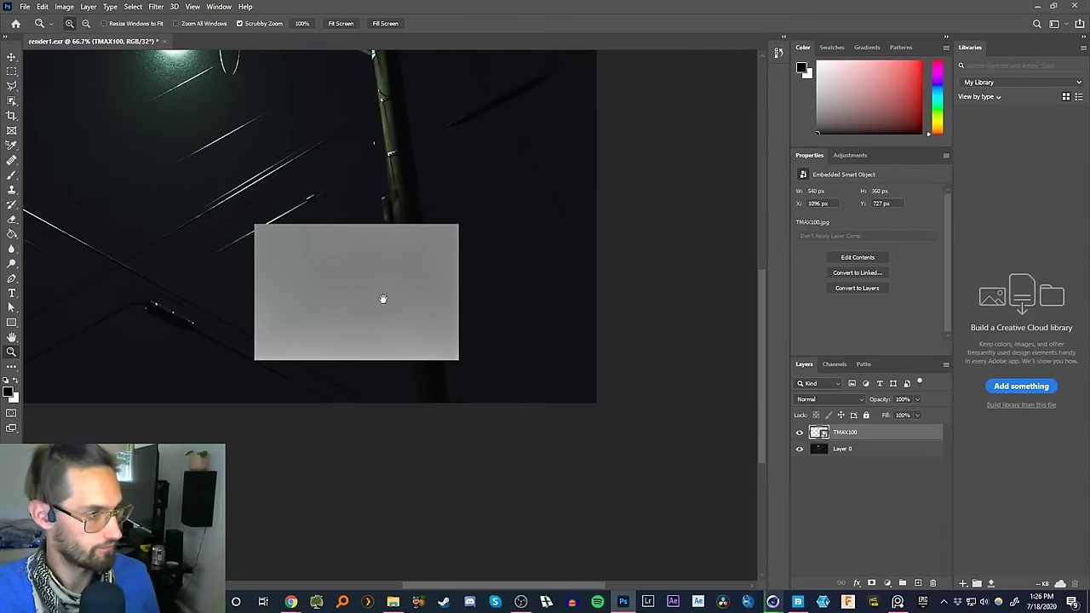
drag(383, 298, 491, 343)
key(ctrl+t)
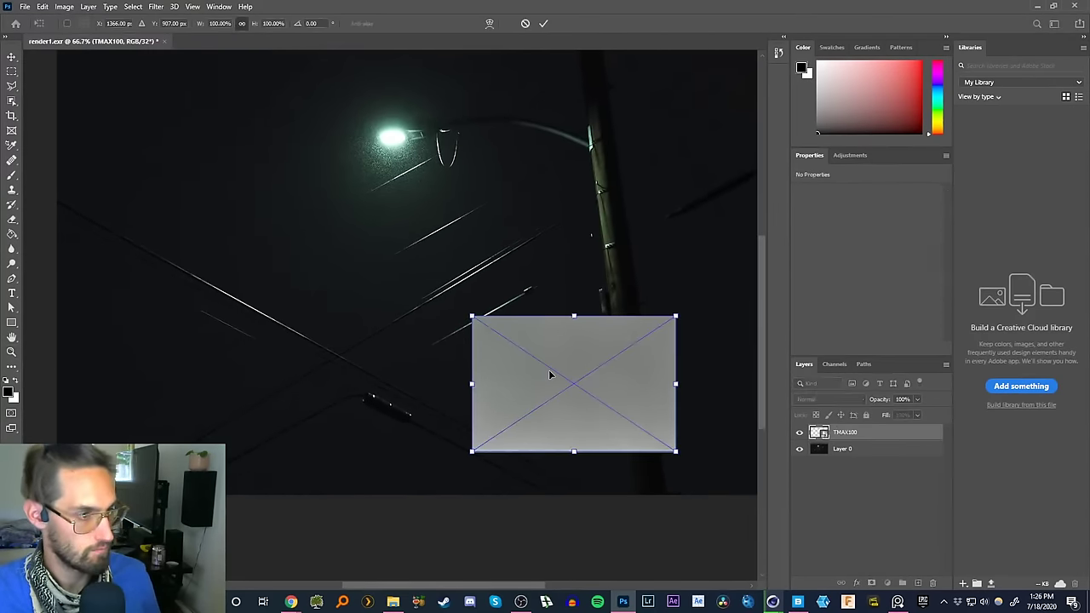
drag(584, 355, 172, 400)
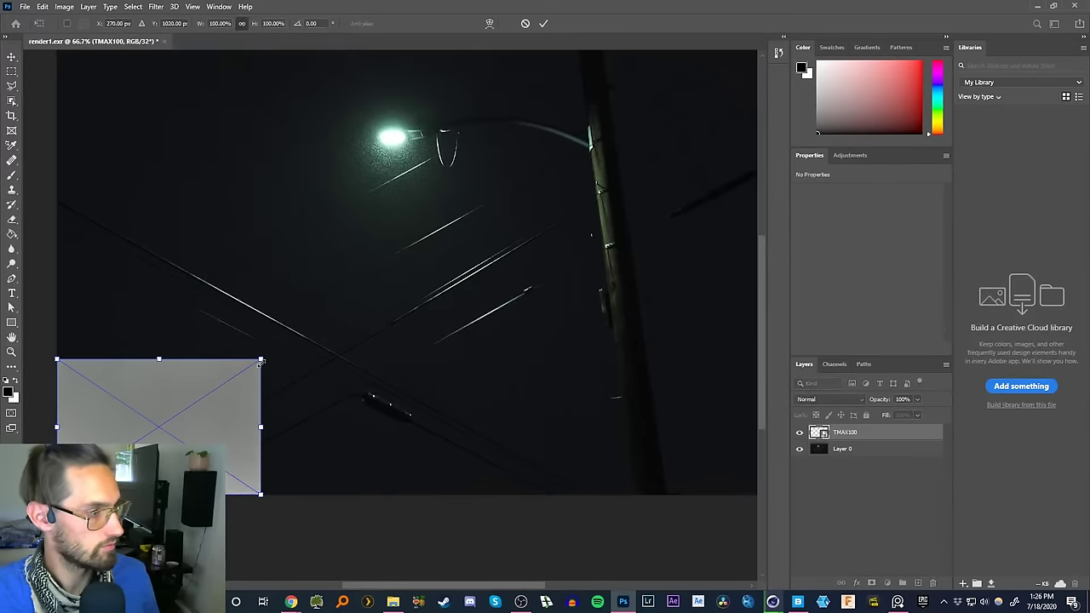
drag(261, 352, 562, 232)
key(Return)
key(z)
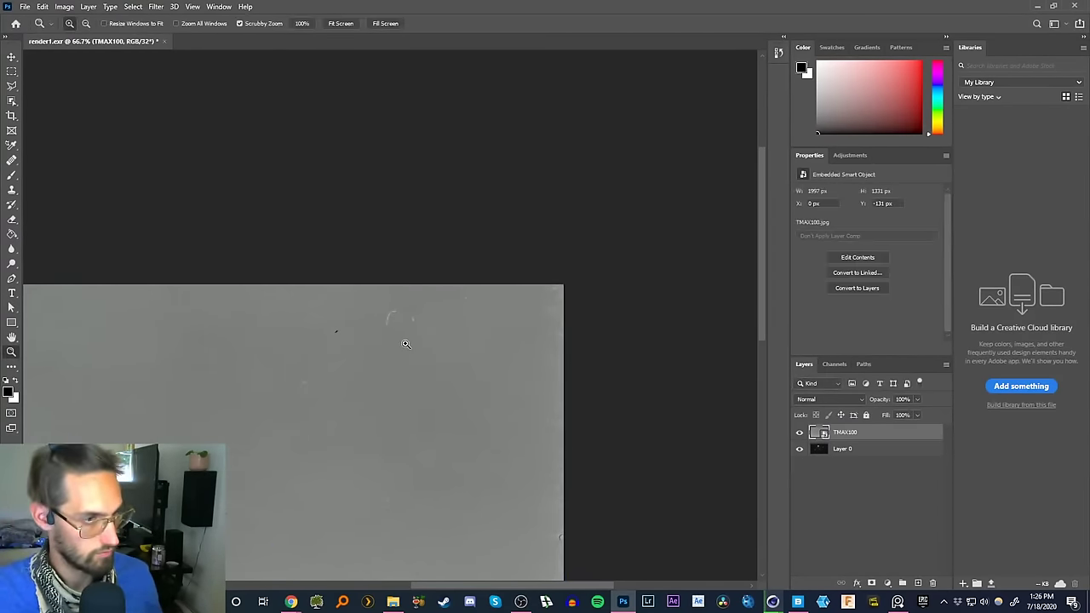
alt+click(382, 363)
alt+click(382, 362)
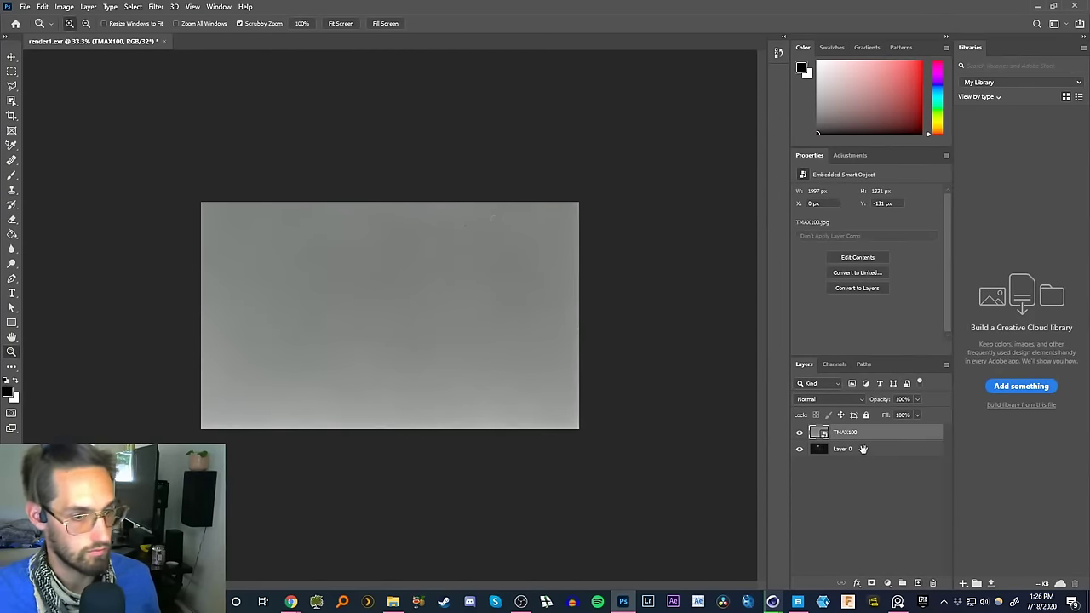
key(ctrl+t)
key(Return)
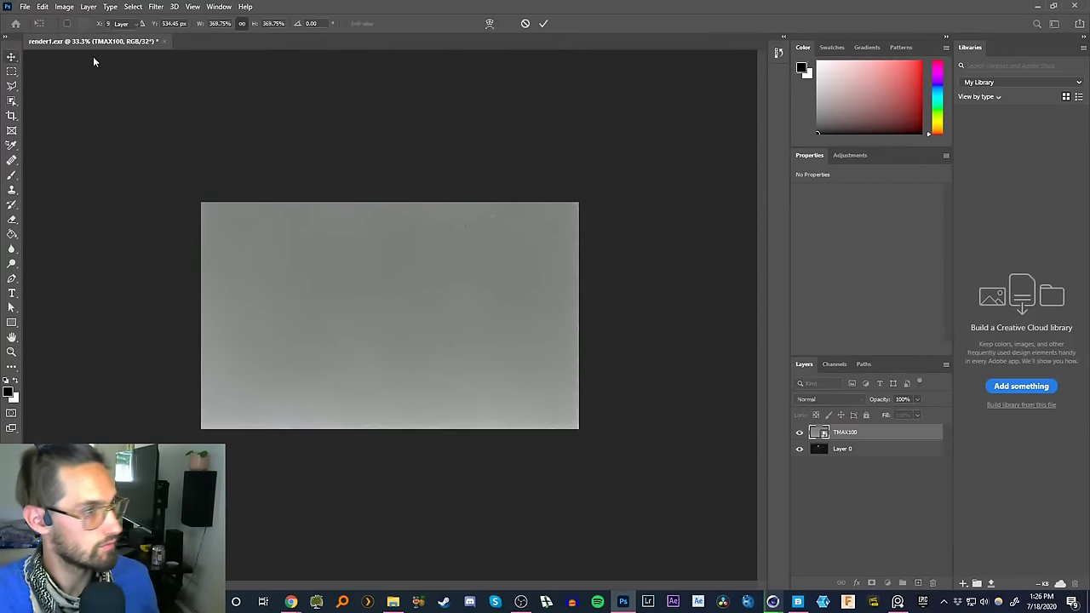
key(ctrl+t)
drag(577, 177, 593, 163)
key(Escape)
- Rasterize the TMAX100 layer and check which blend modes are available for it in the 32-bit document
click(862, 399)
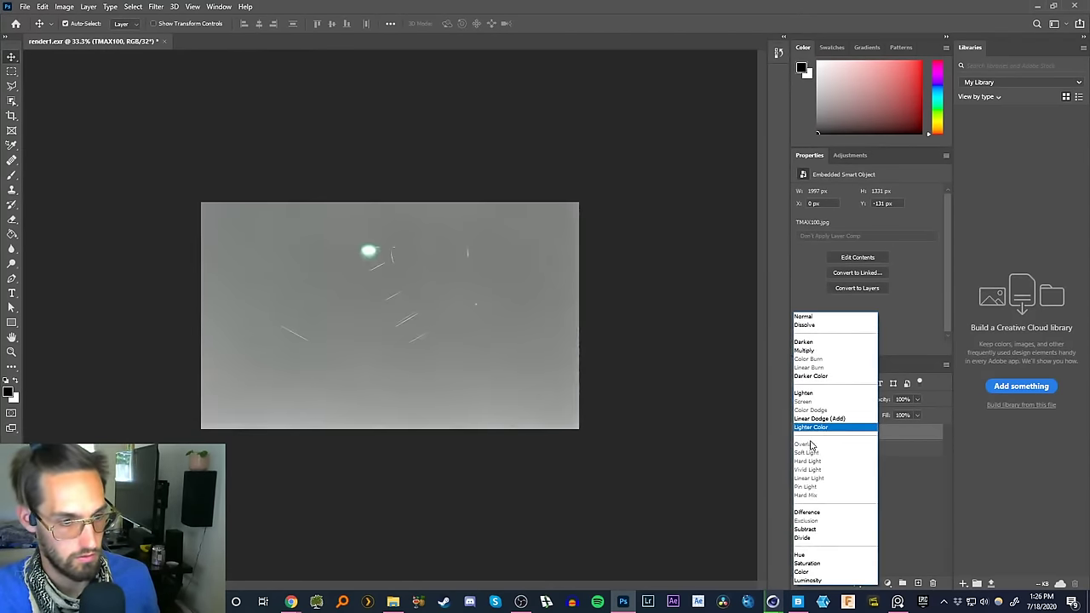
key(Escape)
right_click(870, 439)
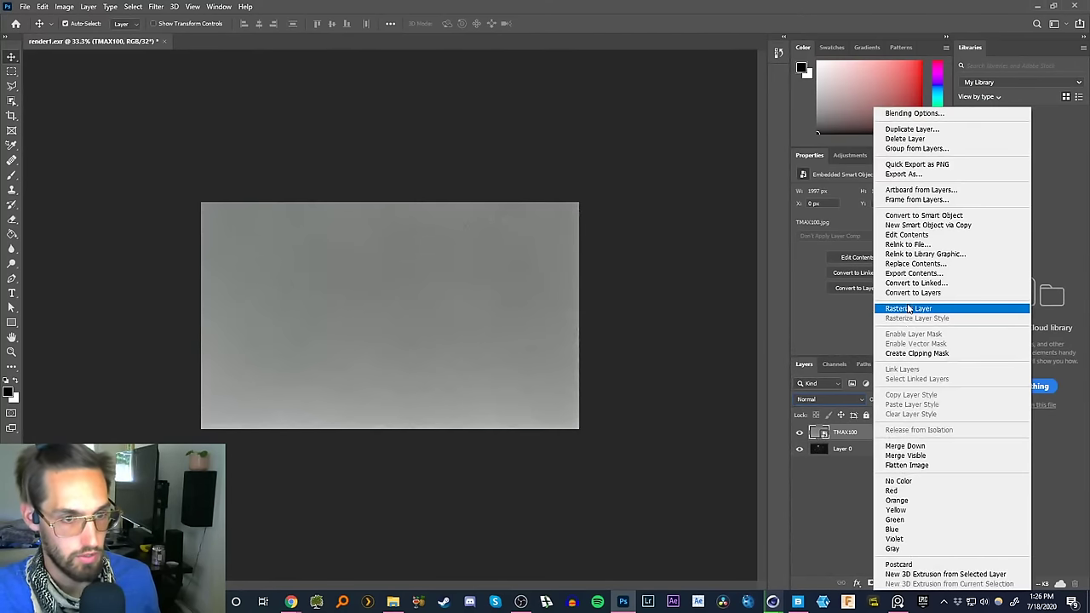
click(908, 308)
click(858, 397)
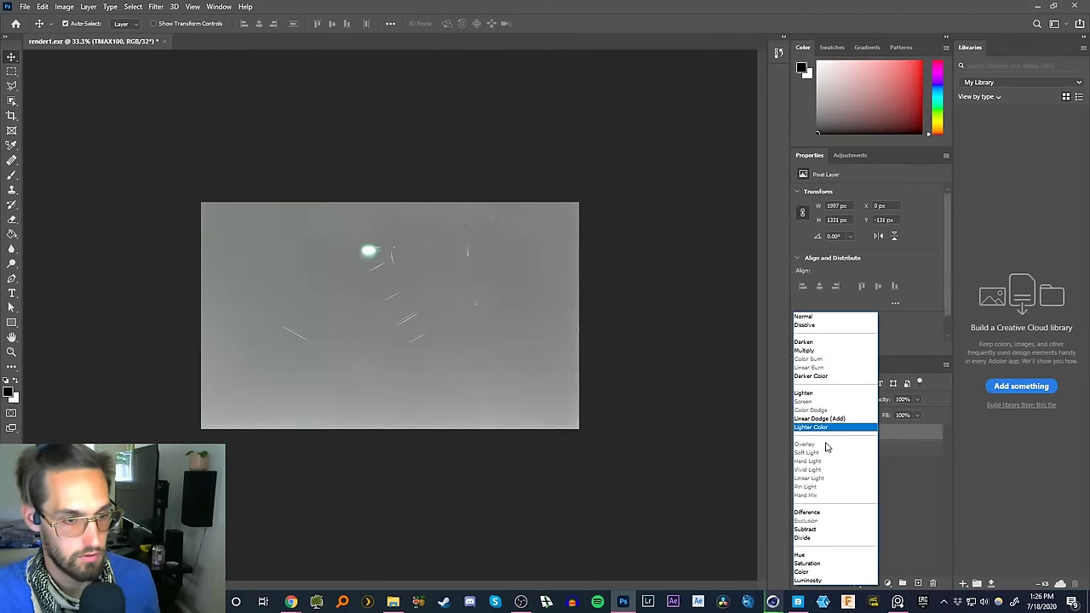
key(Escape)
- Try to convert the document to 16 Bits/Channel with the grain layer visible, merging the layers
click(64, 7)
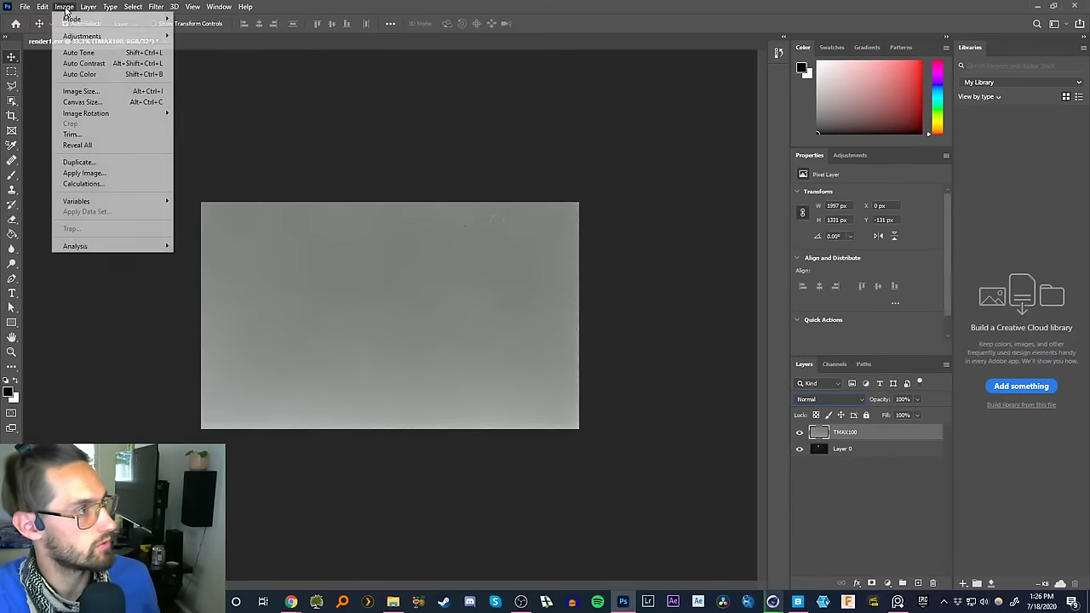
mouse_move(130, 20)
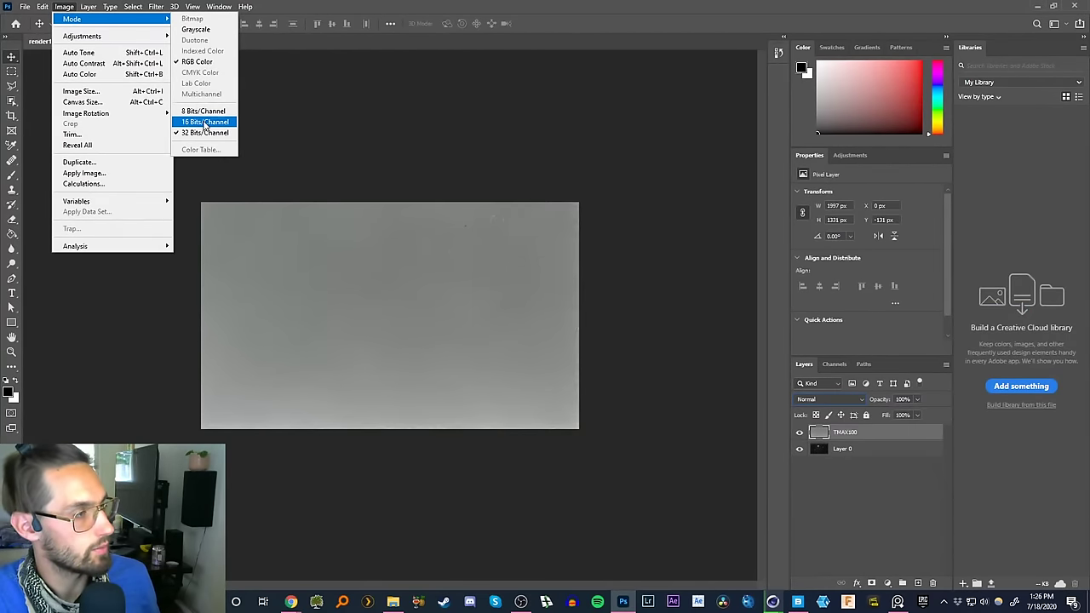
click(204, 122)
click(536, 221)
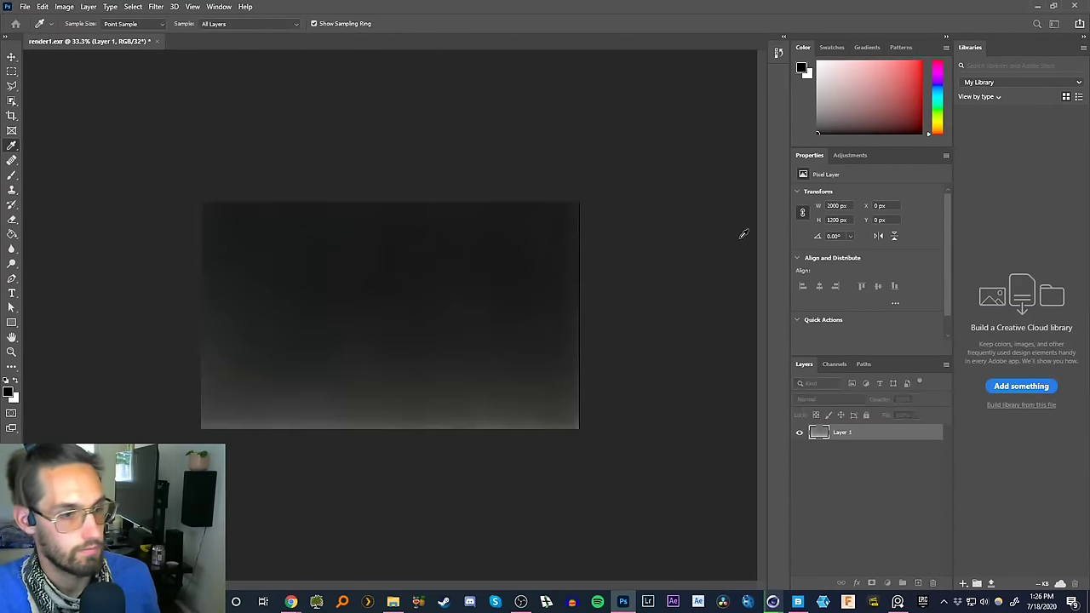
key(Escape)
- Hide the TMAX100 layer so only the street lamp render shows
click(877, 481)
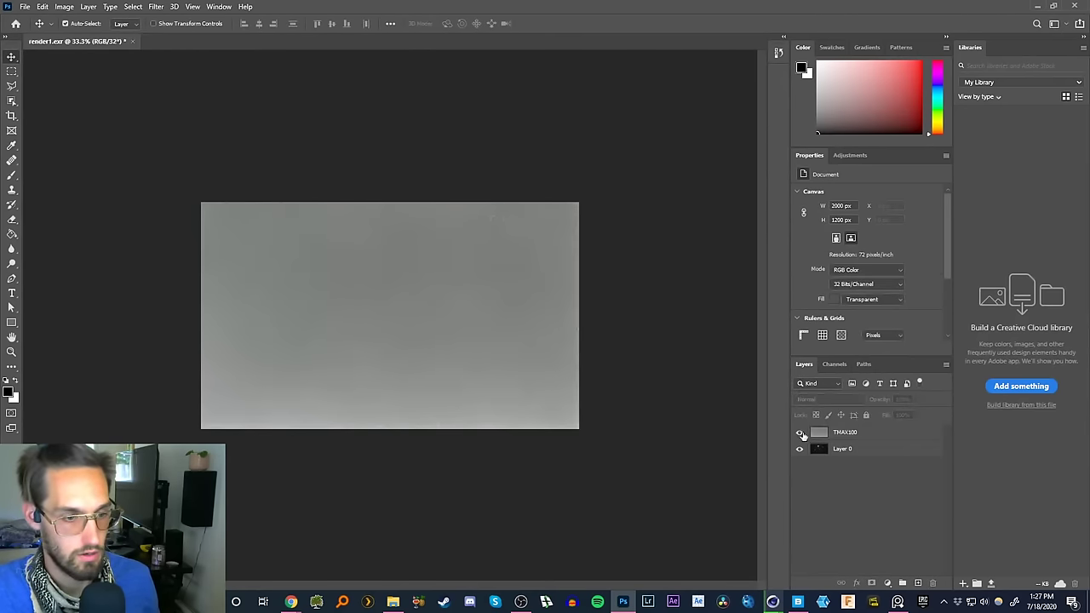
click(798, 432)
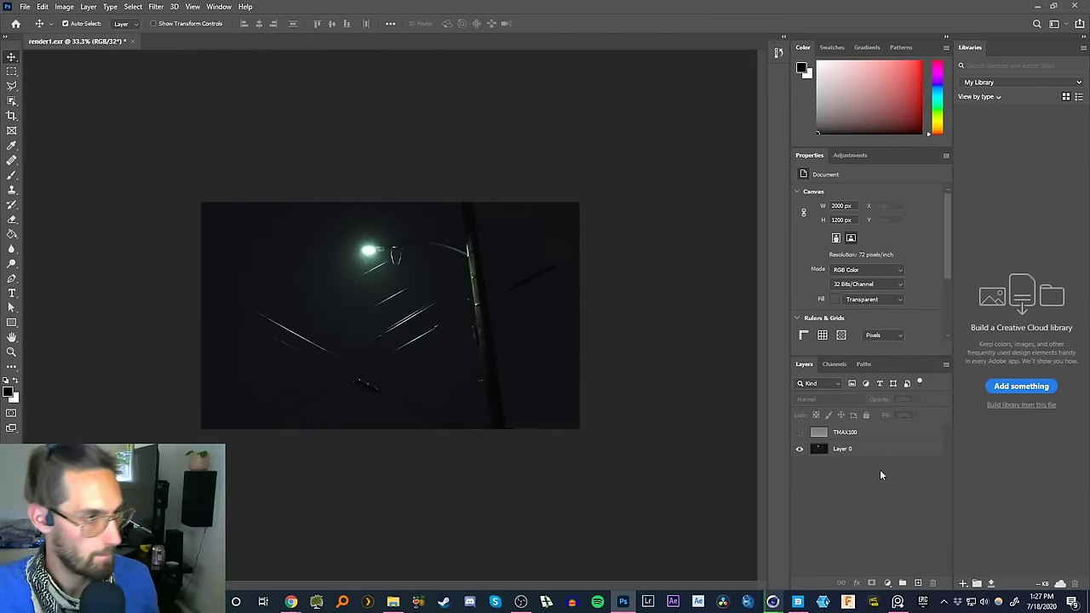
key(z)
click(388, 343)
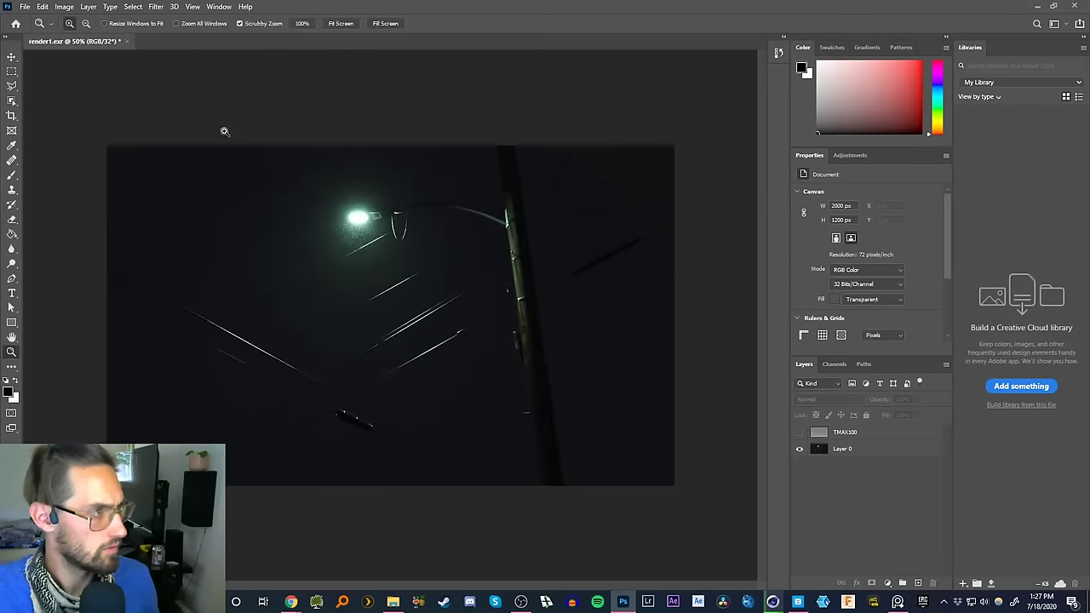
click(64, 6)
mouse_move(76, 19)
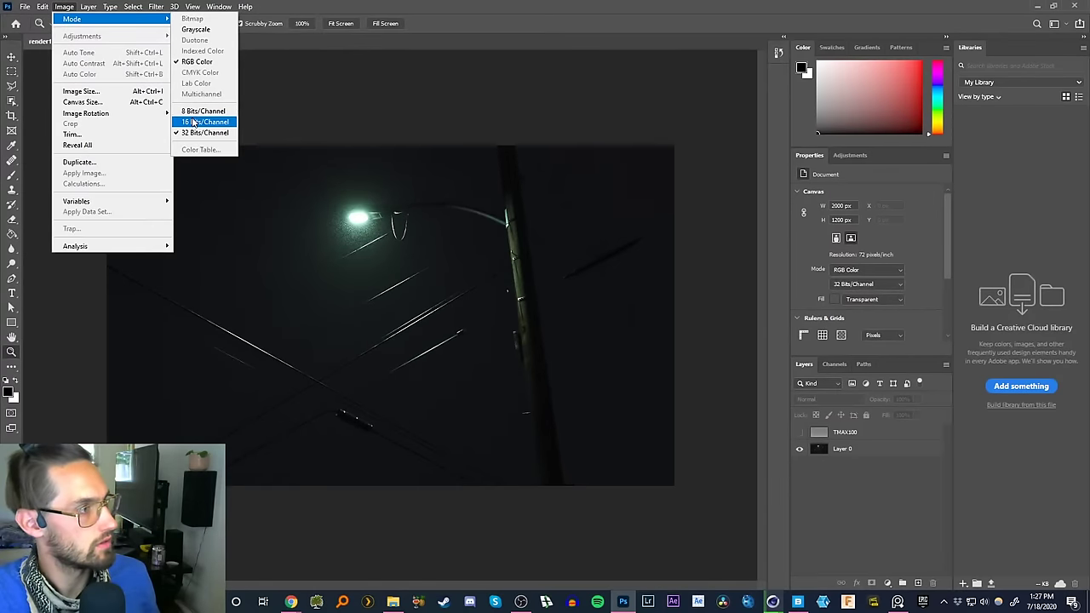
click(204, 121)
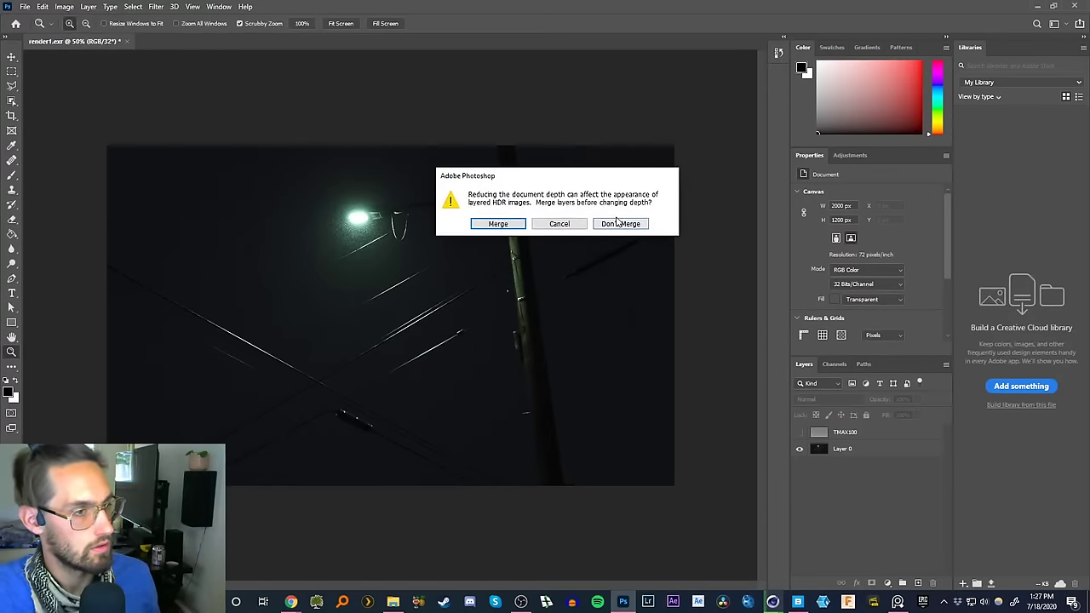
click(558, 224)
- Convert the document to 16 Bits/Channel, merging the layers before the depth change
click(66, 7)
mouse_move(94, 19)
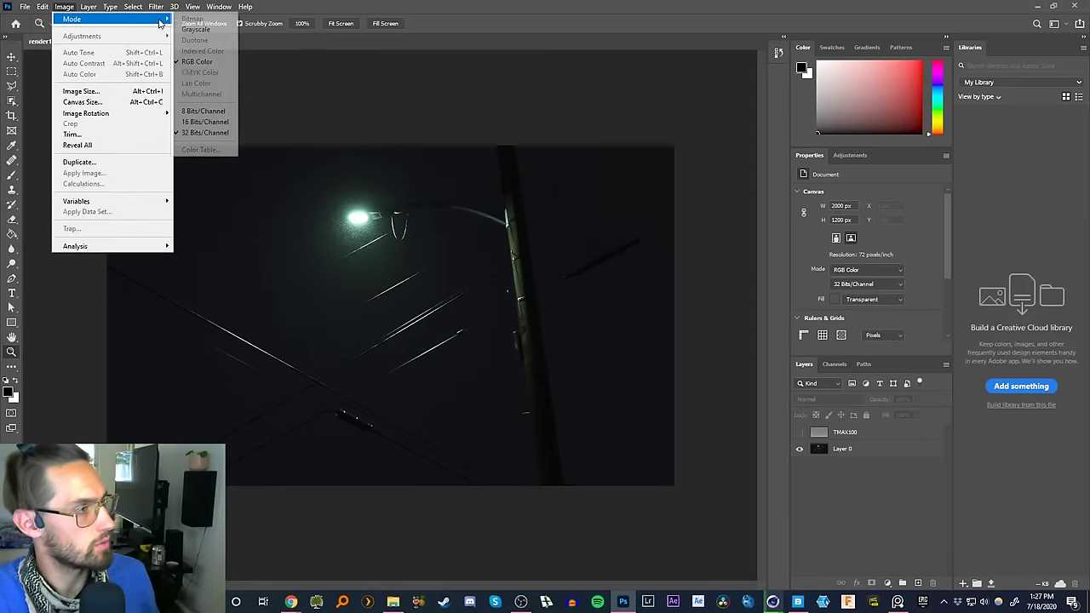
click(204, 122)
click(498, 224)
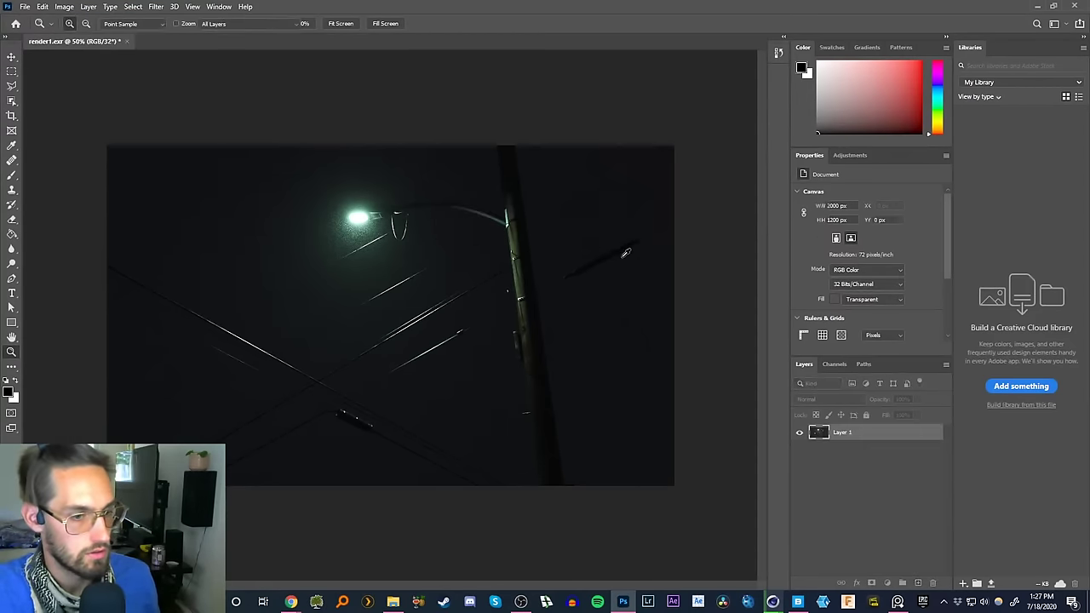
key(i)
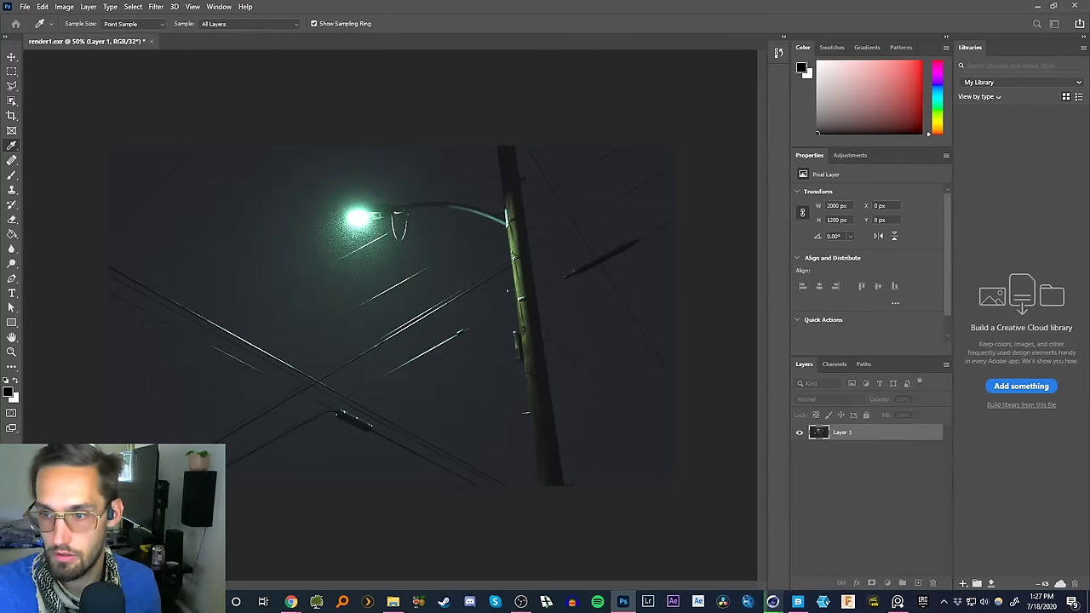
key(z)
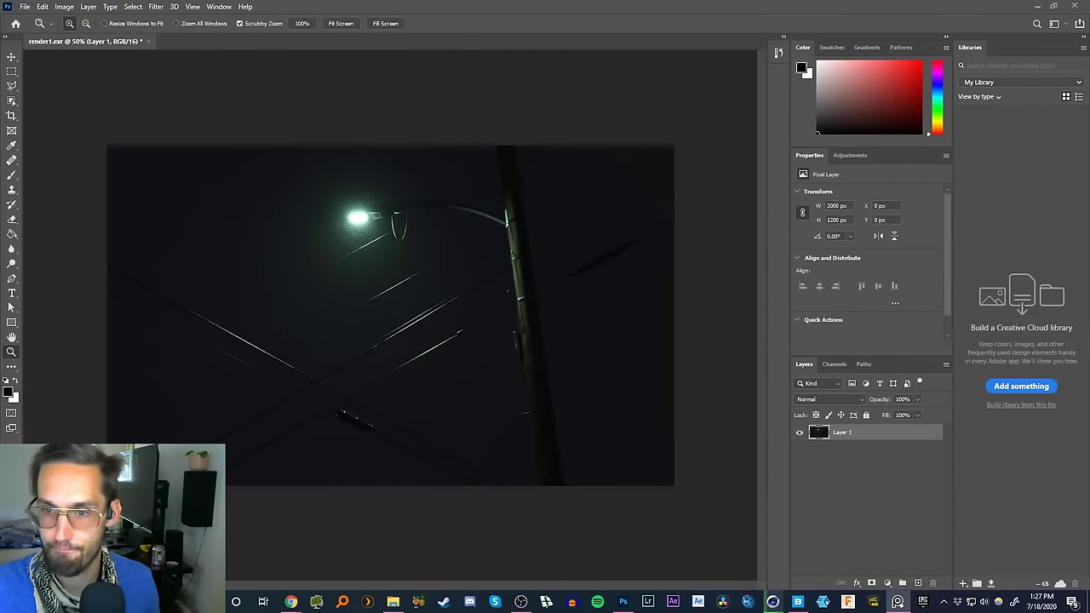
- Place TMAX100.jpg over the render and scale it to about 2029 by 1353 px to cover the canvas
drag(474, 284, 143, 196)
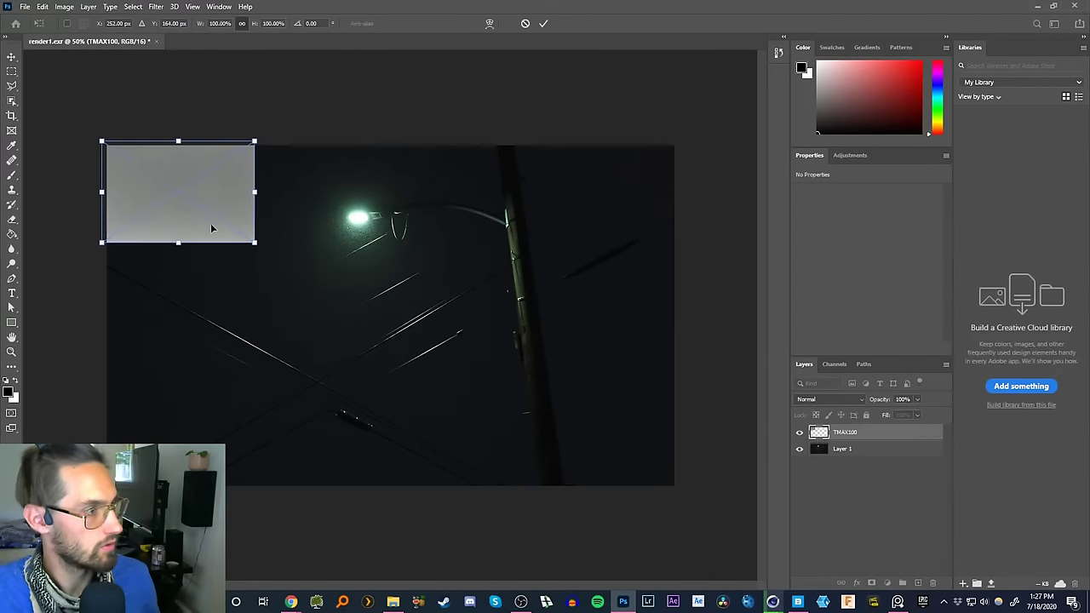
drag(254, 243, 702, 476)
key(Return)
- Set the TMAX100 grain layer's blend mode to Overlay
key(z)
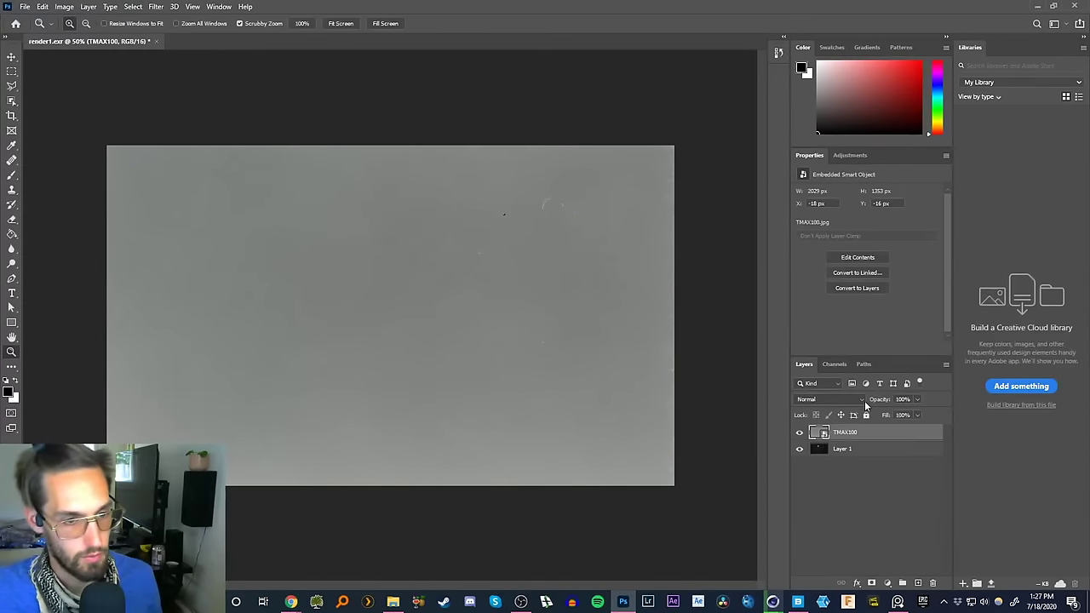
click(861, 399)
click(855, 450)
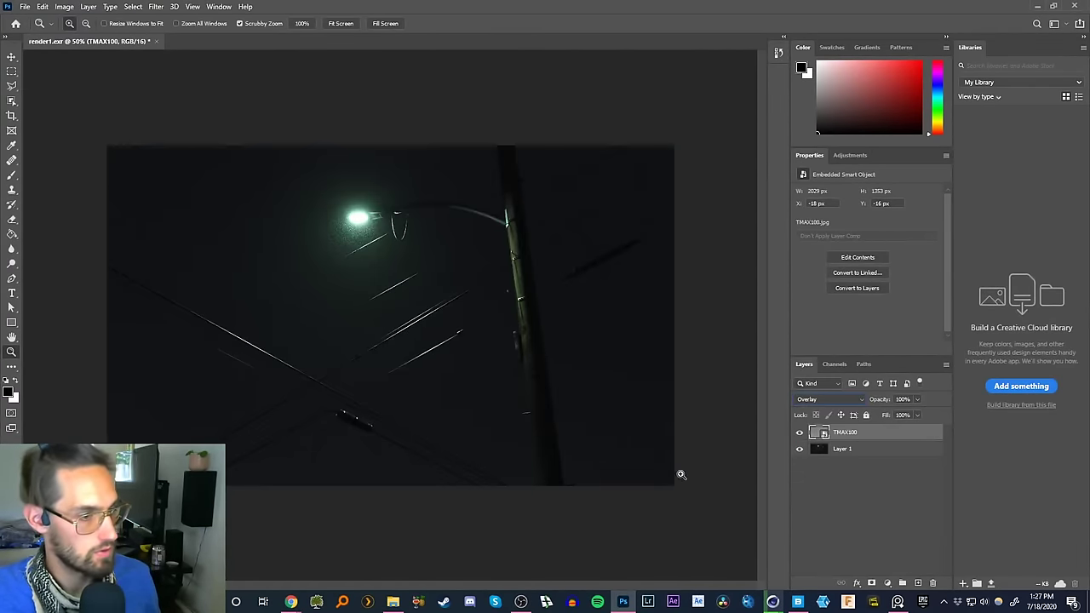
- Inspect the TMAX100 grain over the dark pole area up close, comparing the image with the grain layer hidden and shown
drag(630, 452, 633, 414)
key(v)
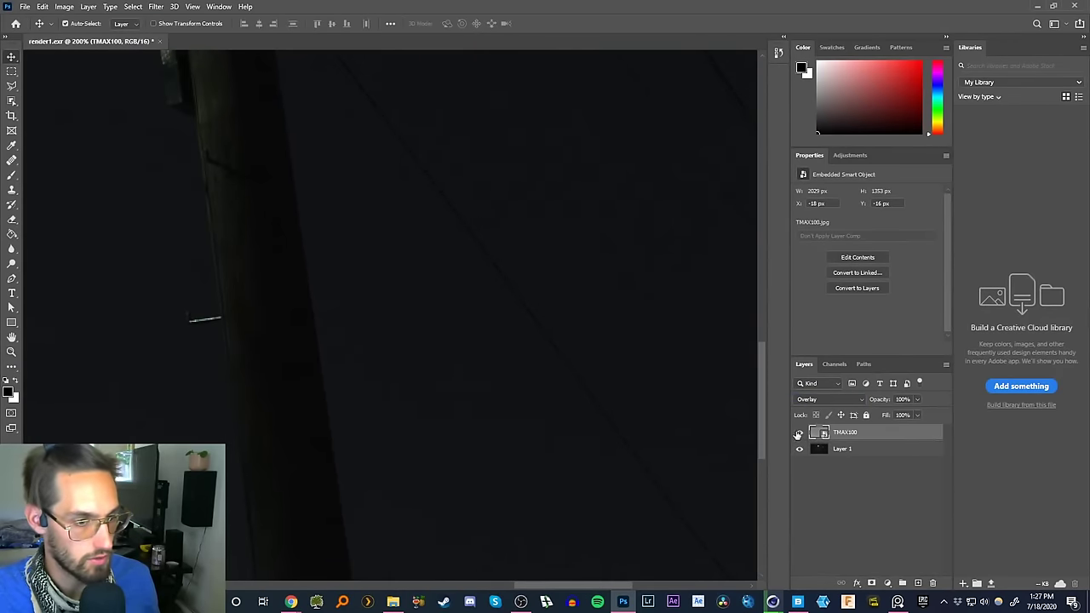
click(798, 433)
click(799, 432)
click(799, 432)
click(798, 432)
click(798, 433)
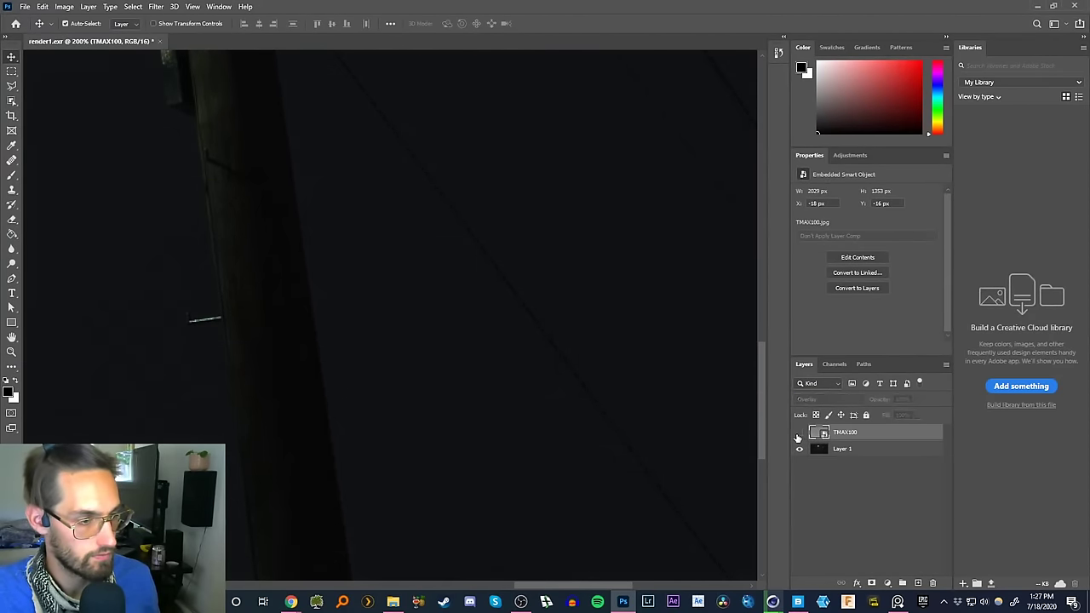
click(798, 434)
key(z)
alt+drag(396, 426, 321, 326)
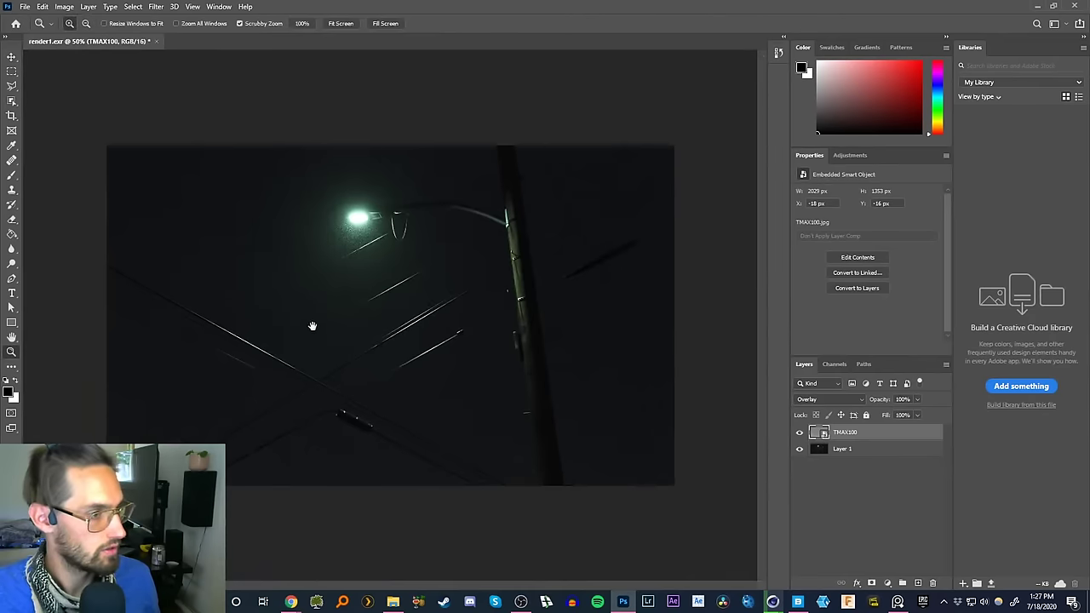
- Apply a Gaussian Blur with a 0.25 px radius to the street lamp render on Layer 1
drag(543, 434, 560, 434)
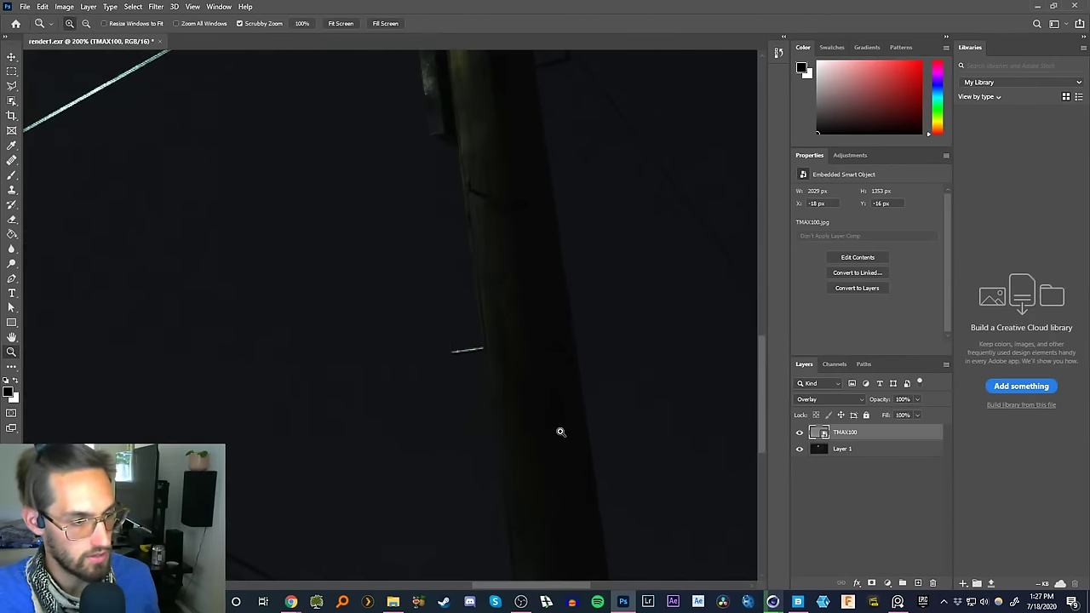
click(860, 449)
click(156, 7)
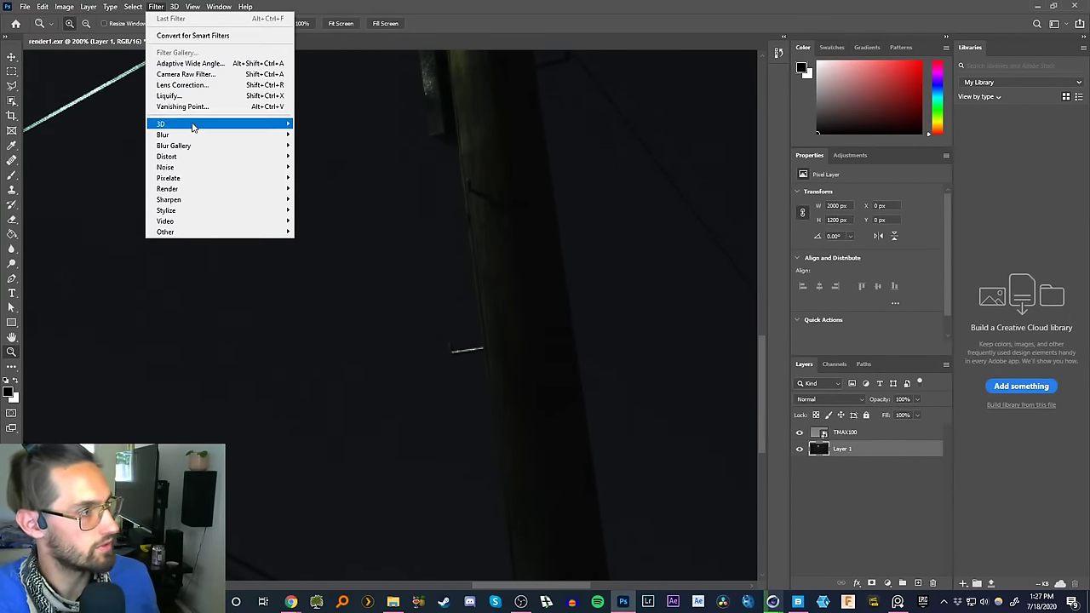
mouse_move(223, 135)
click(318, 178)
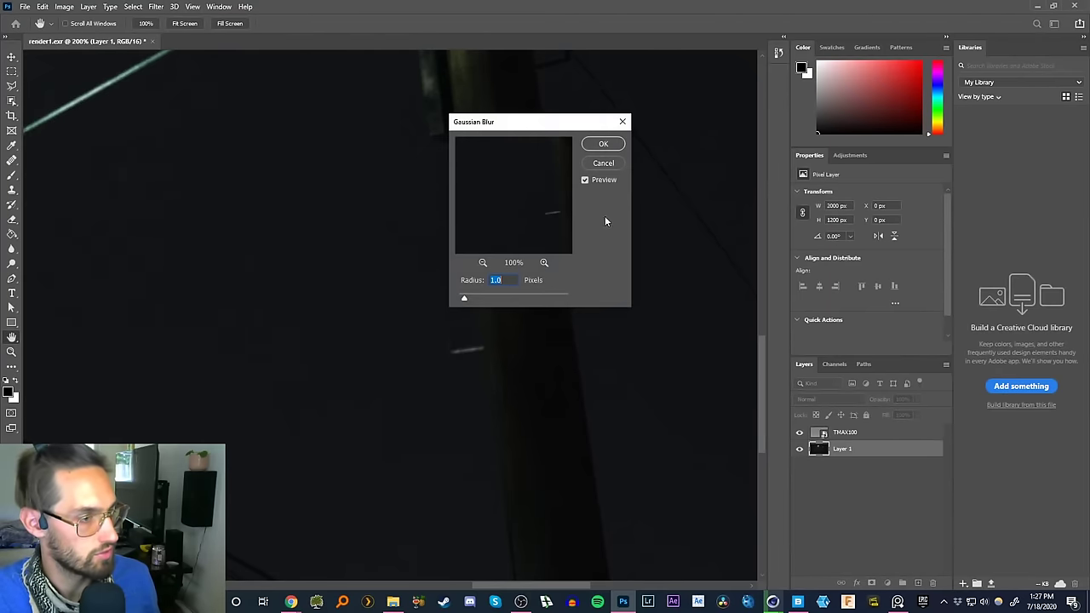
drag(537, 126, 604, 116)
text(.1)
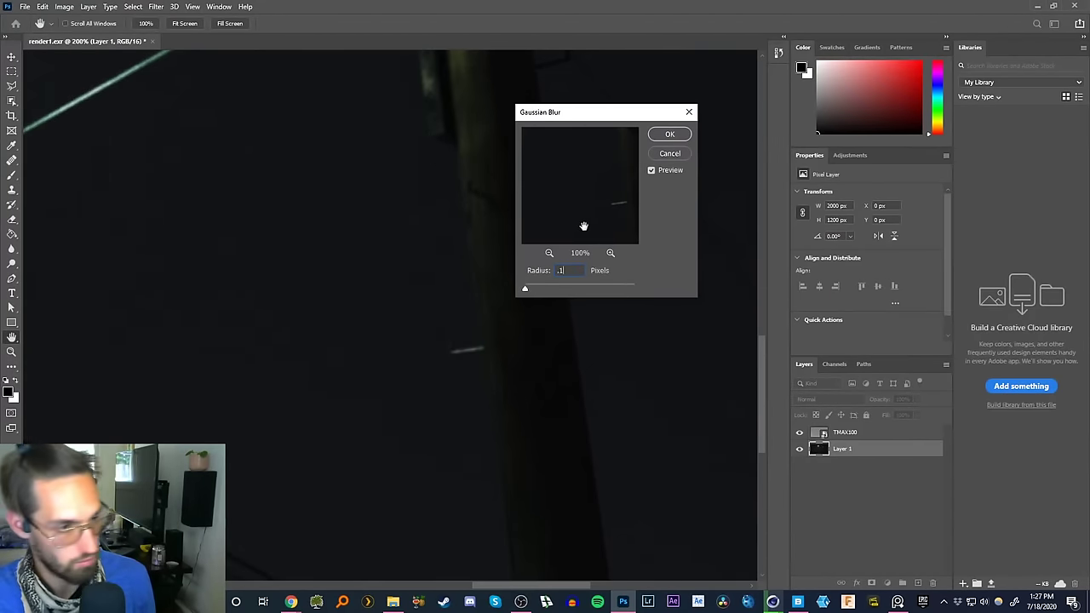
click(526, 289)
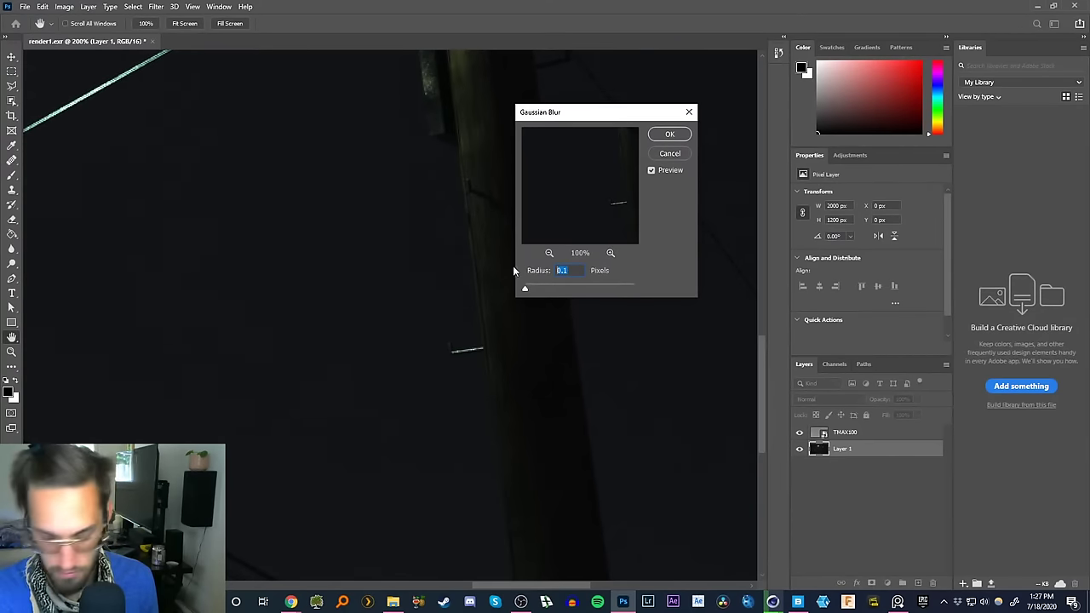
text(.5)
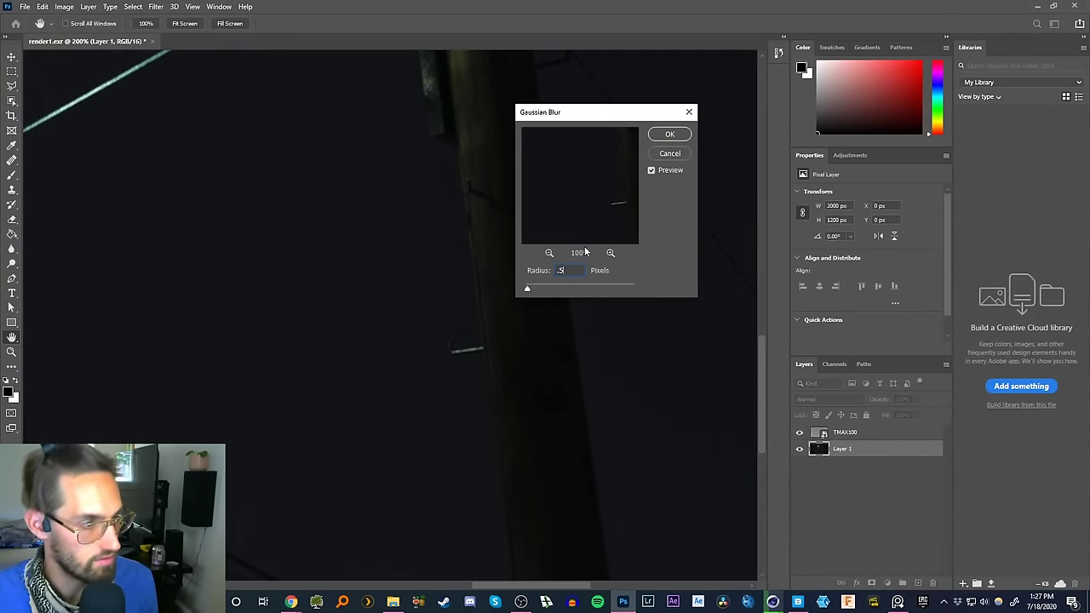
drag(566, 271, 513, 273)
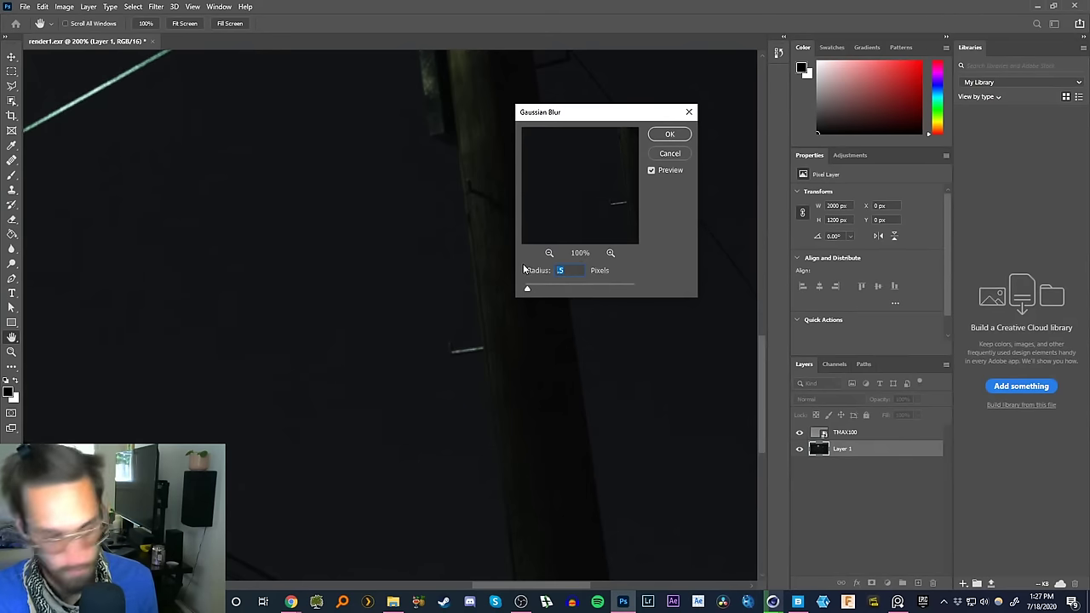
text(.2)
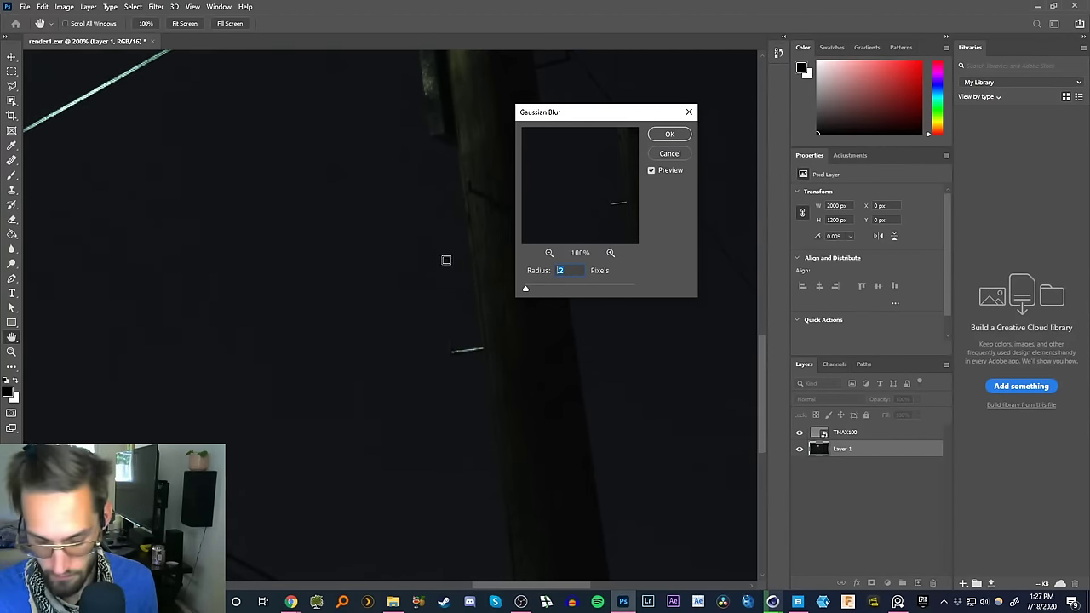
text(5)
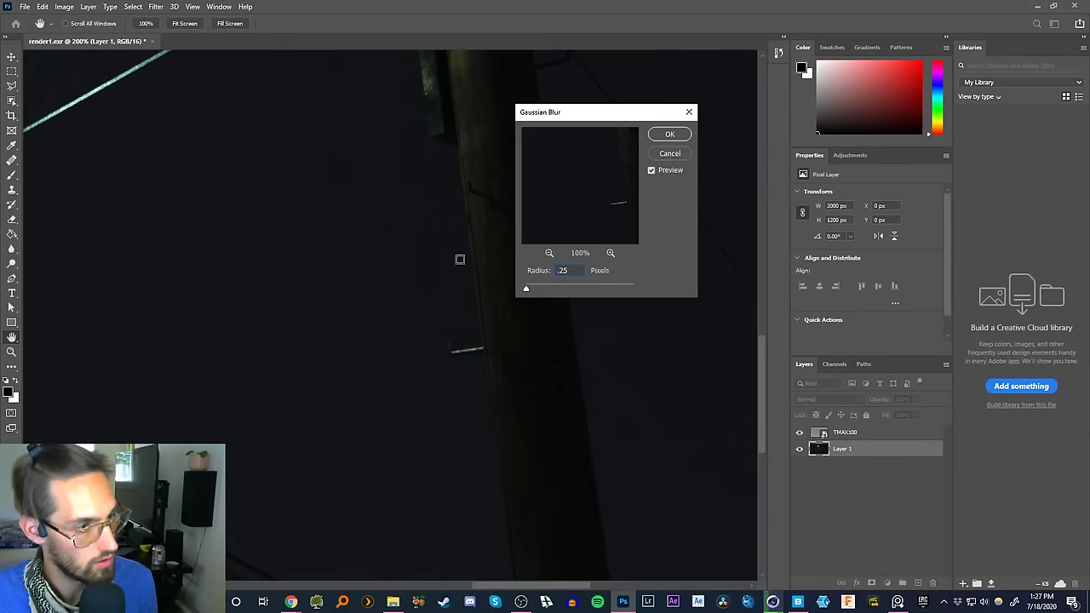
click(669, 134)
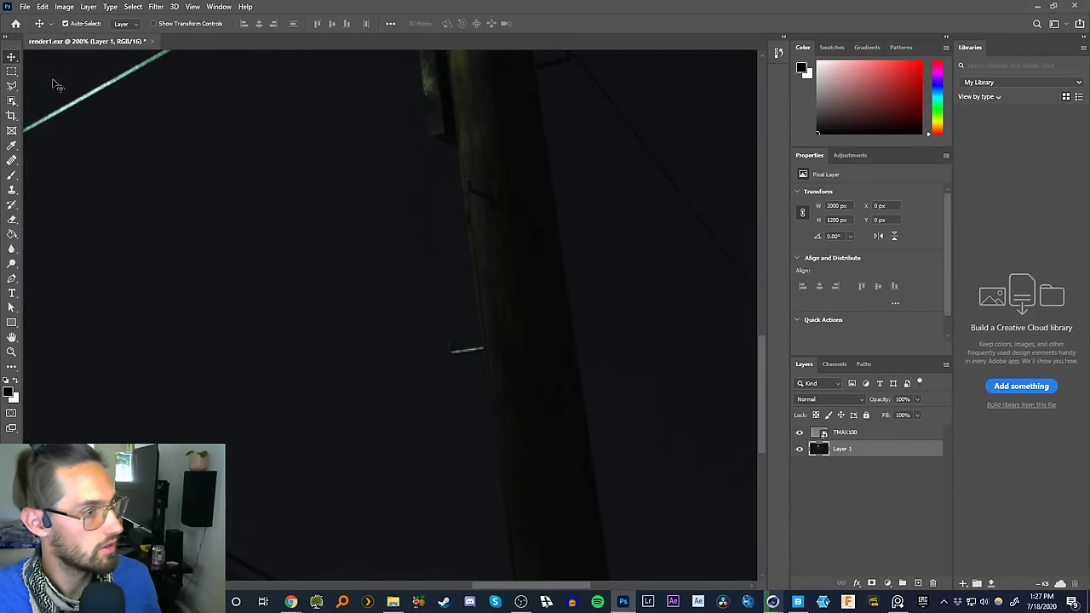
- Examine the blurred render with its grain overlay, both as a whole and up close on the utility pole
alt+click(375, 302)
alt+click(375, 303)
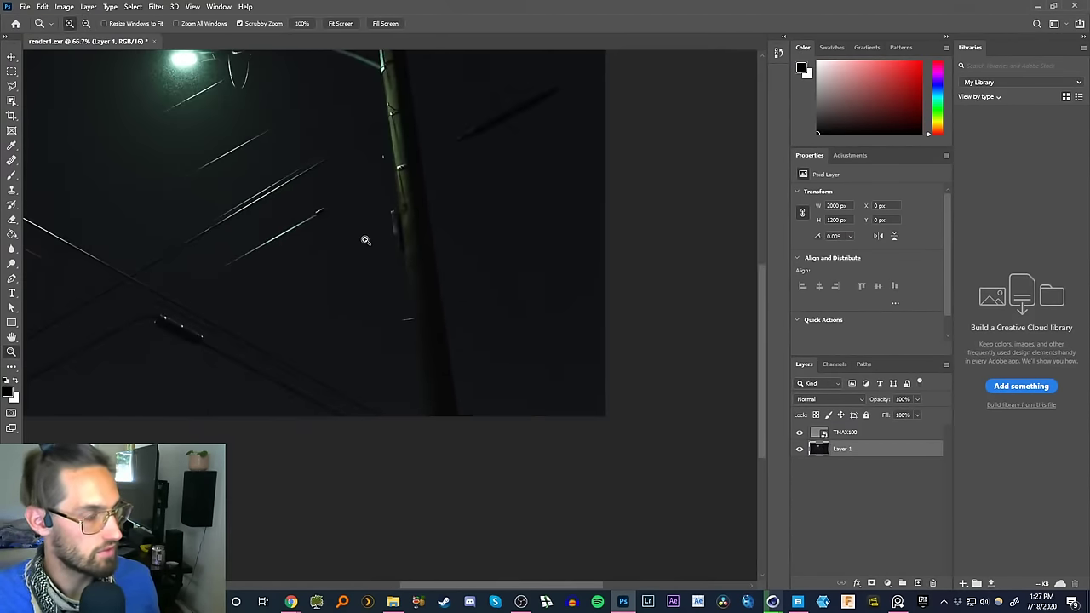
drag(315, 217, 502, 324)
key(v)
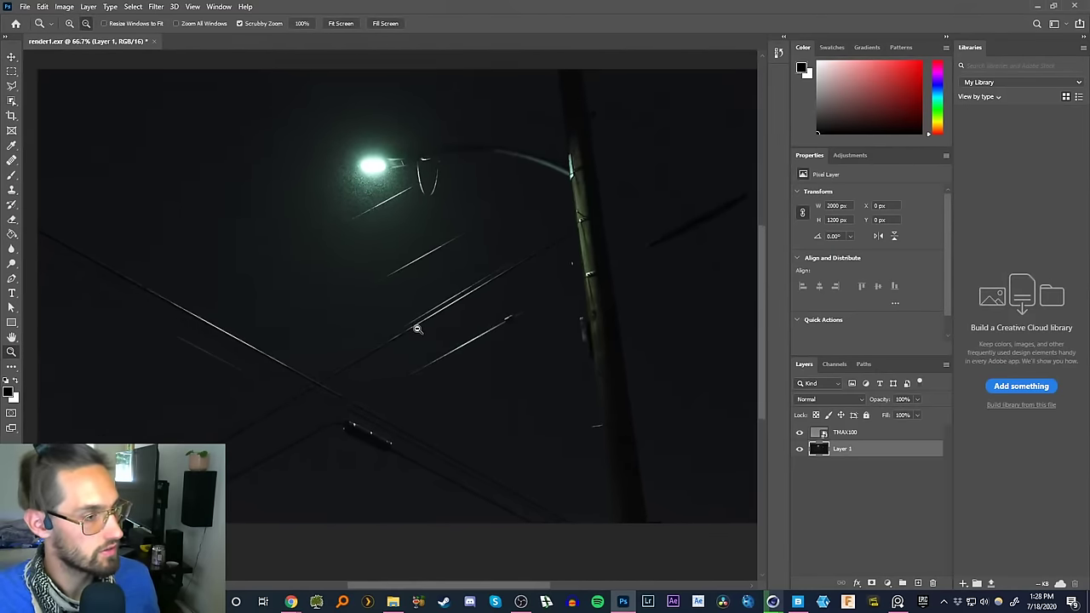
key(ctrl+minus)
click(841, 467)
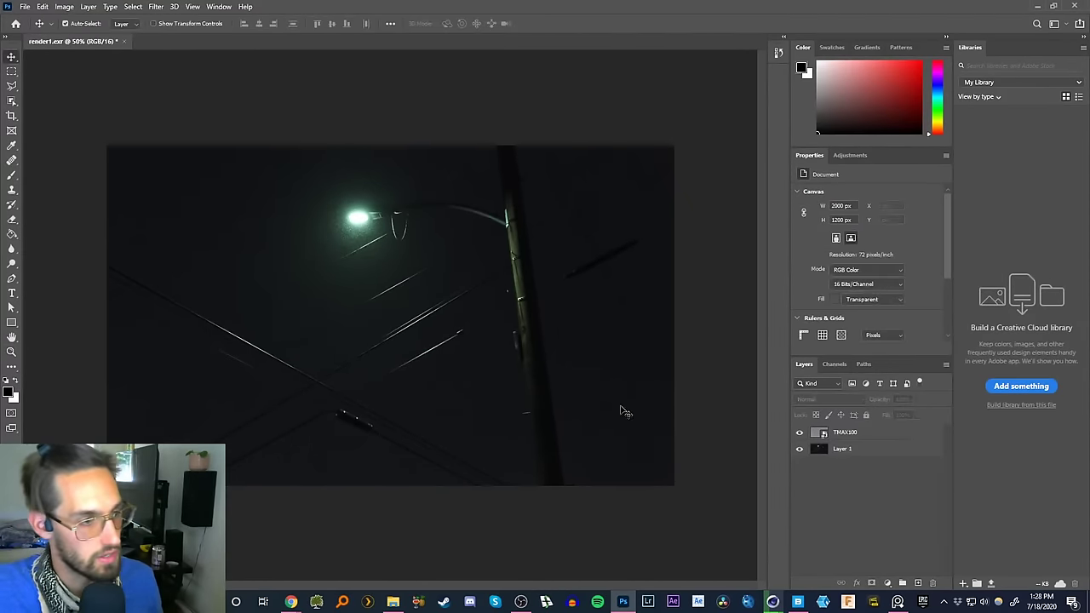
key(z)
drag(518, 338, 541, 328)
key(v)
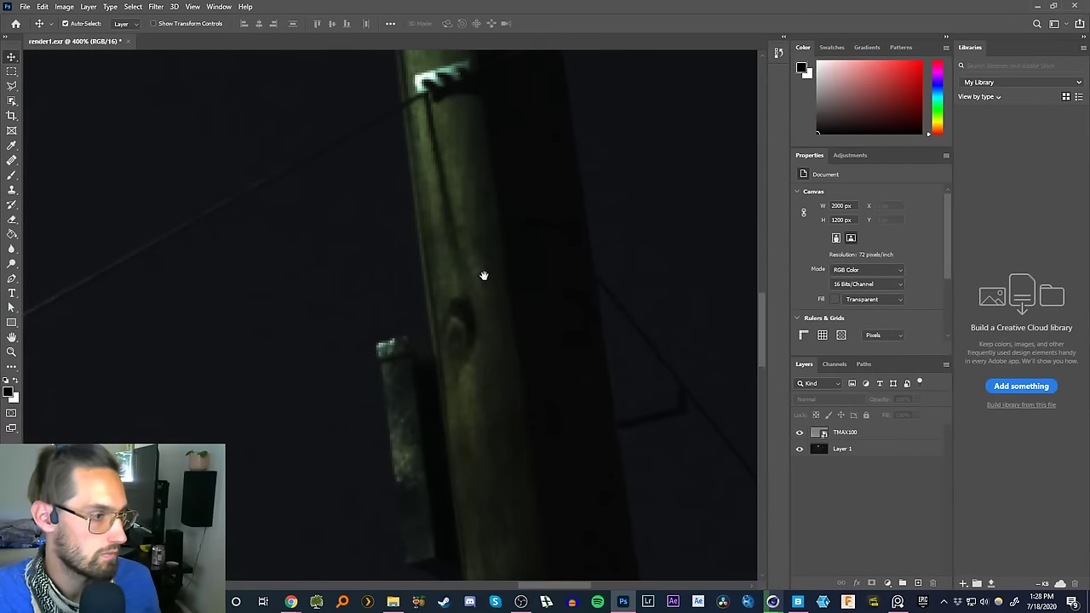
drag(491, 219, 559, 275)
key(z)
key(v)
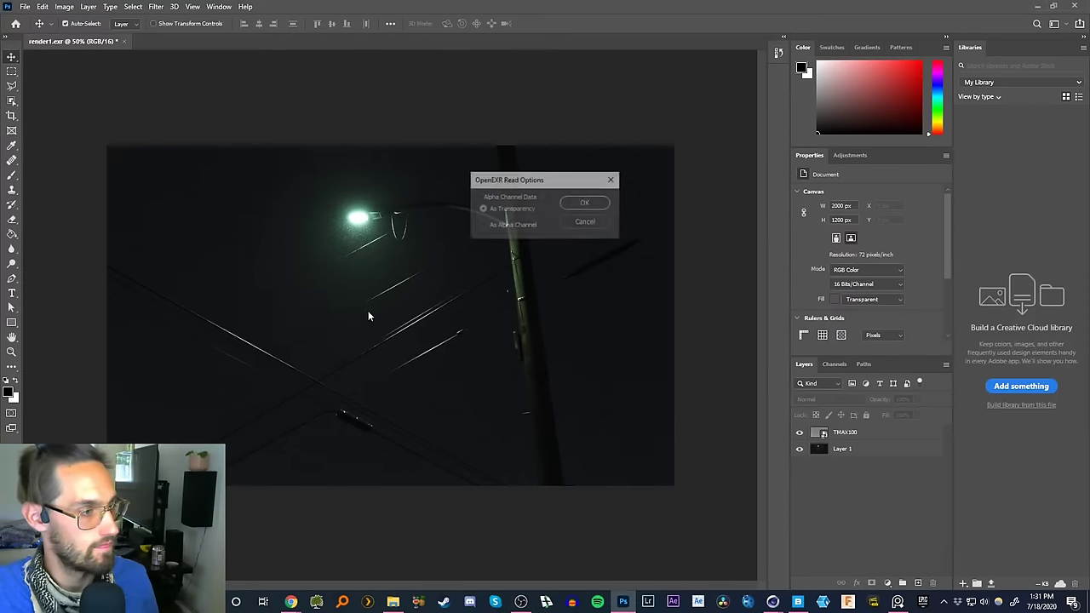
- Place the render2 OpenEXR image over the composite at full size, reading its alpha channel as transparency
click(576, 207)
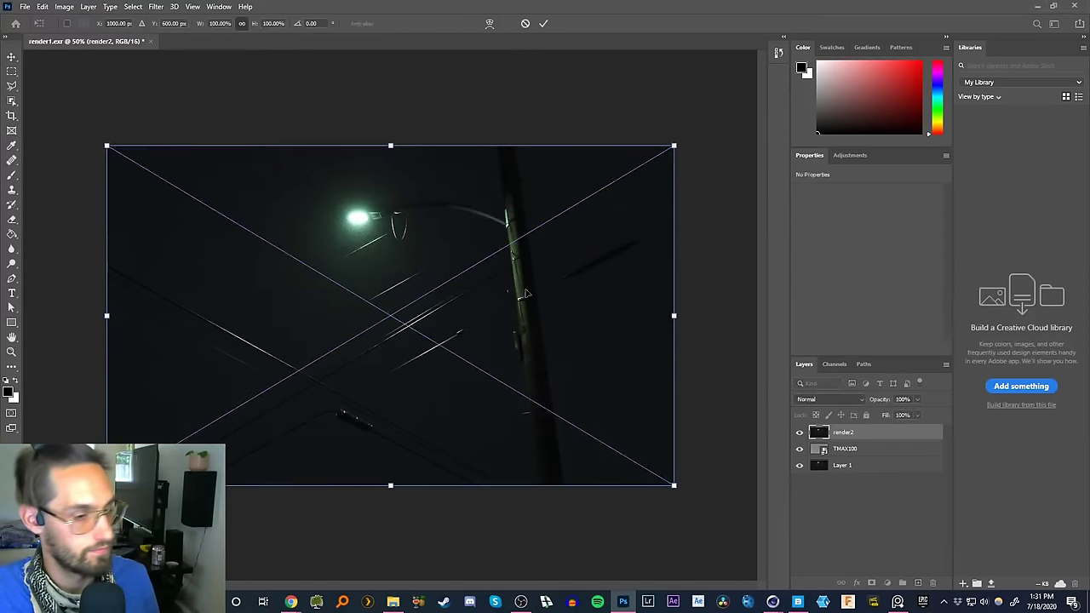
key(Return)
- Compare the noise around the lamp glow with the render2 layer hidden and shown
key(z)
drag(358, 235, 392, 223)
alt+click(382, 251)
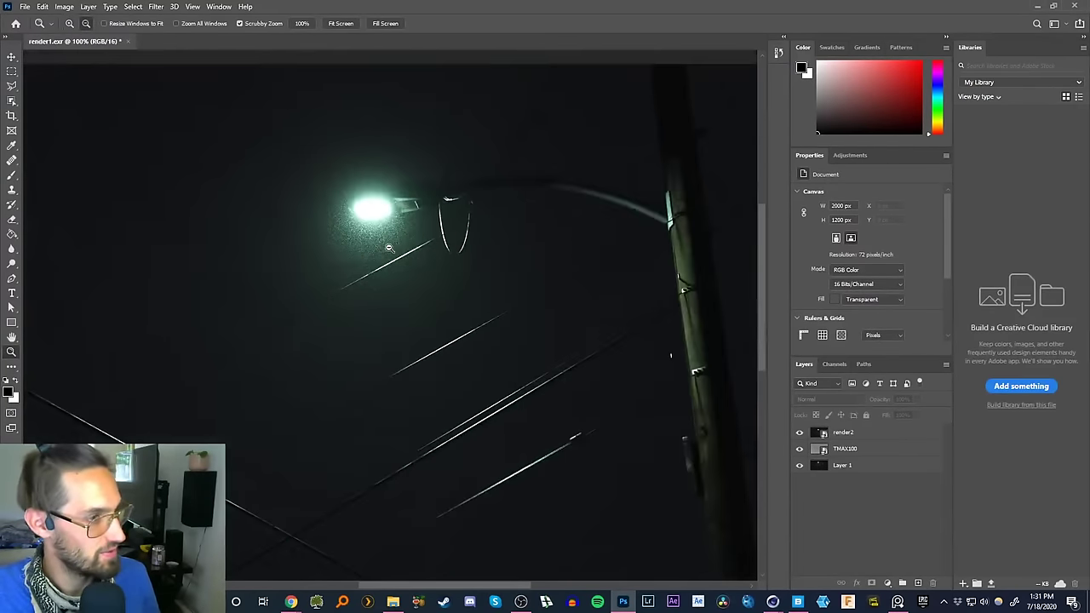
click(800, 432)
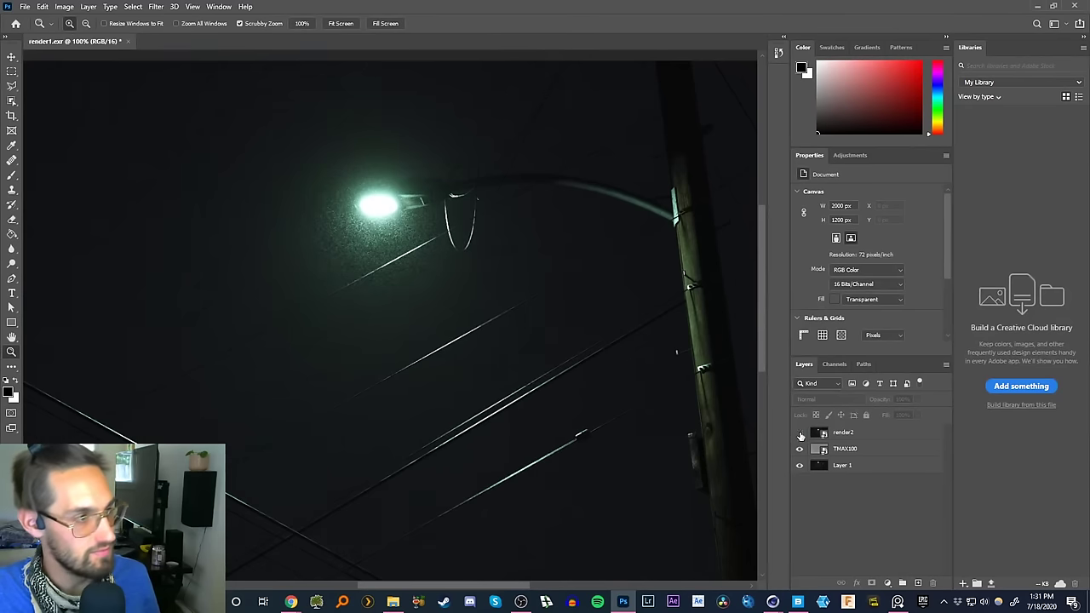
click(800, 433)
click(799, 432)
click(799, 432)
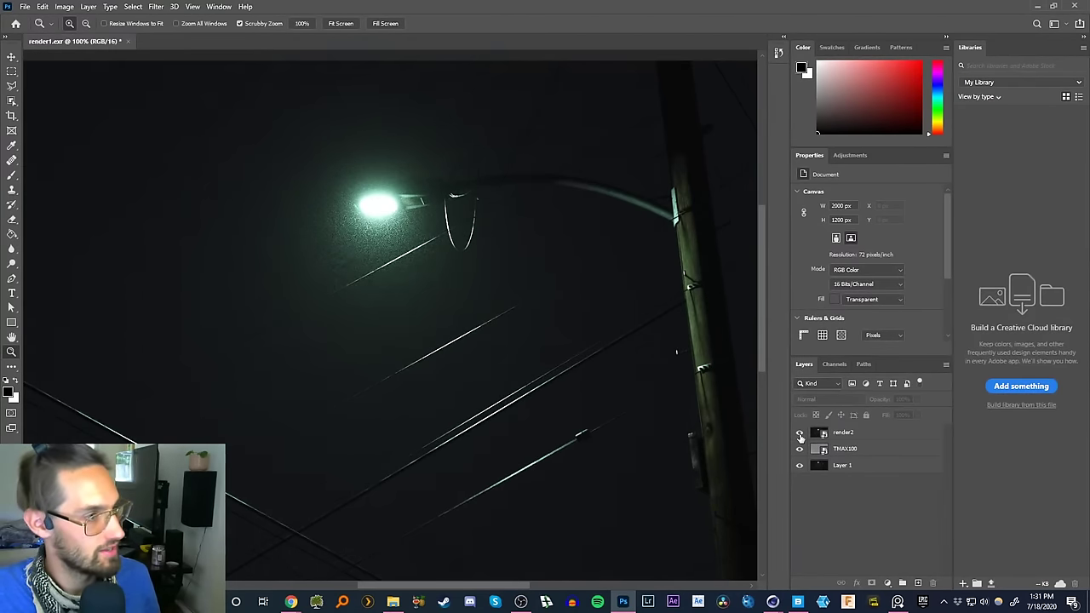
click(371, 245)
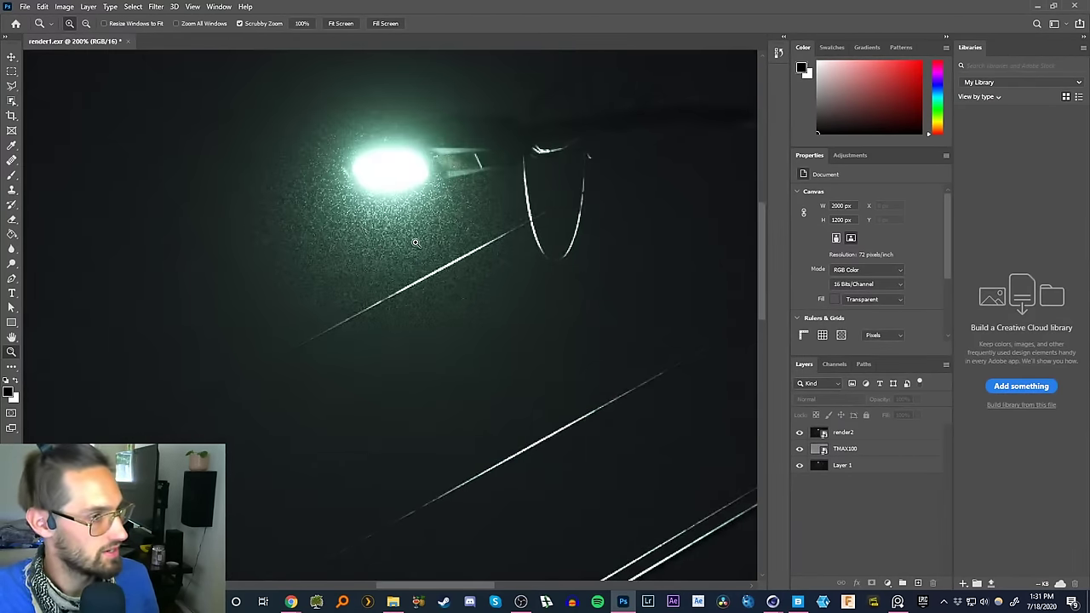
alt+click(409, 246)
click(799, 432)
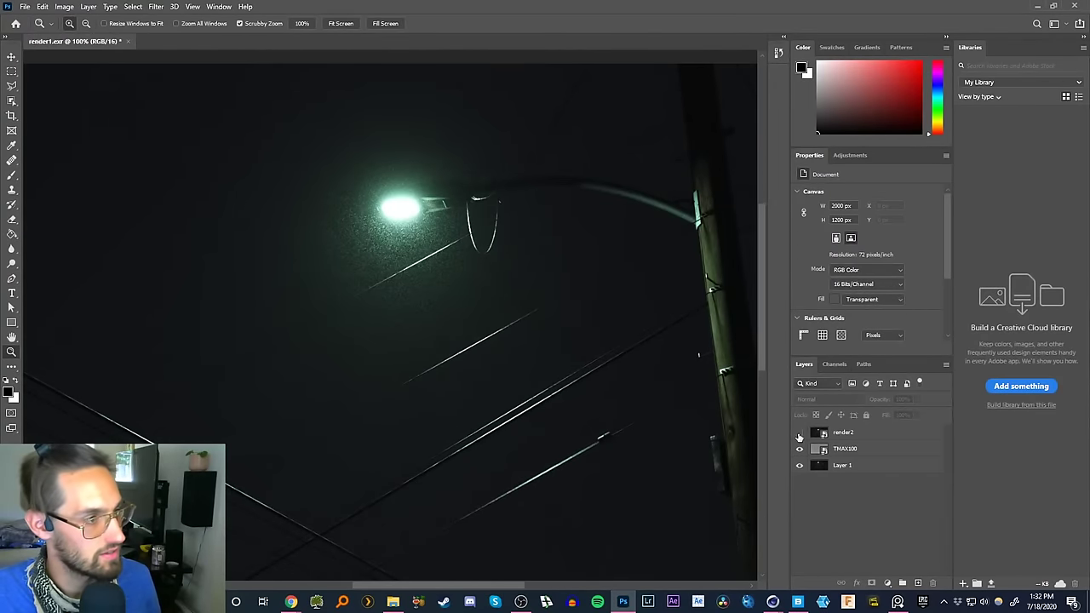
click(799, 433)
- Switch to Cinema 4D and enable the Spectral AI denoiser in the Octane camera's Camera Imager settings
mouse_move(772, 601)
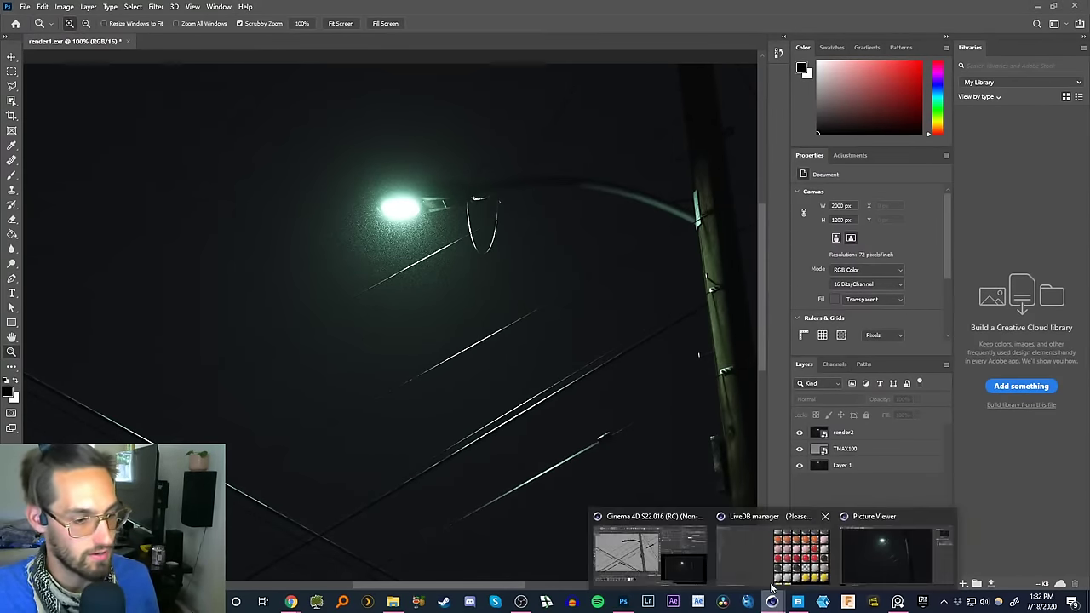
click(885, 551)
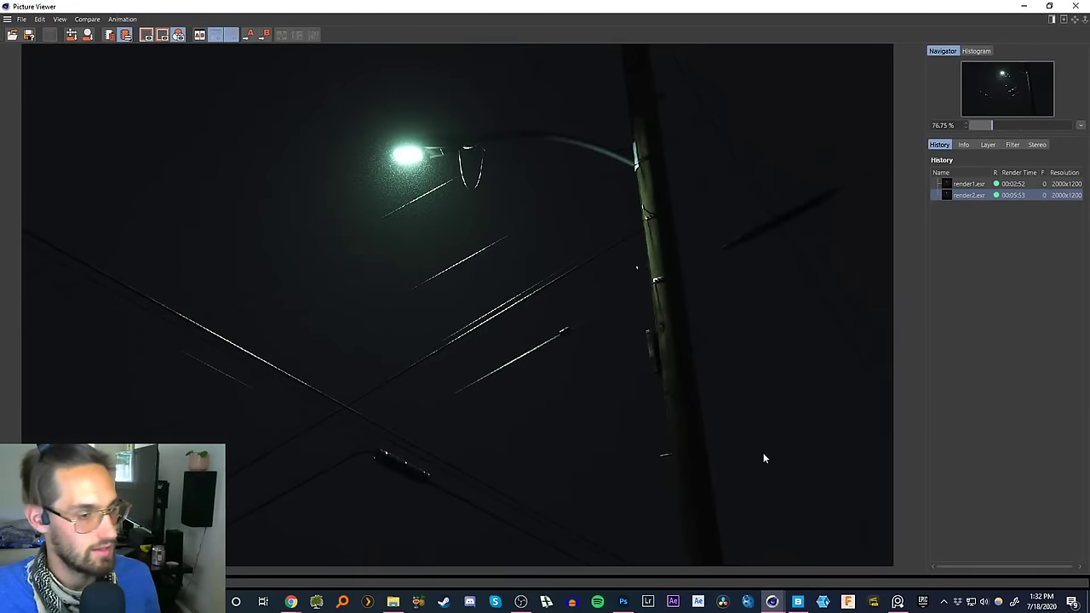
click(1023, 6)
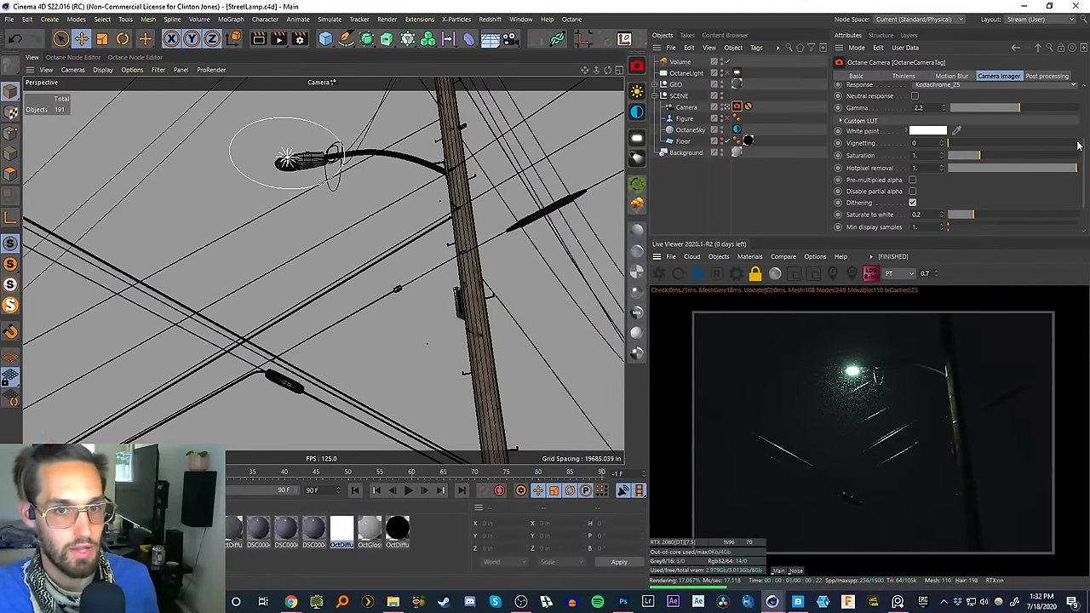
drag(1081, 148, 1080, 89)
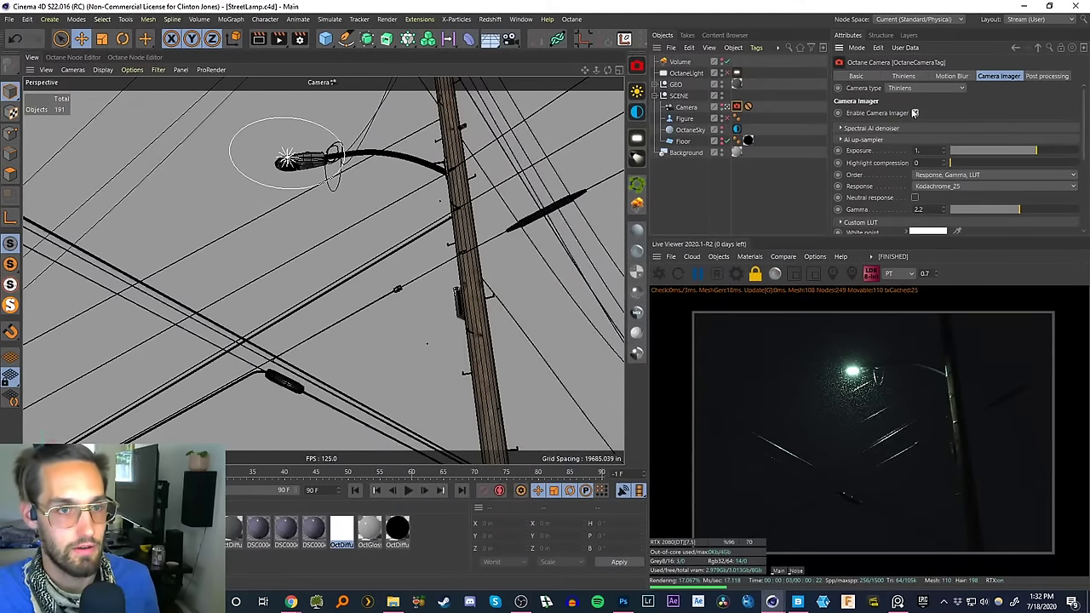
click(841, 127)
click(920, 140)
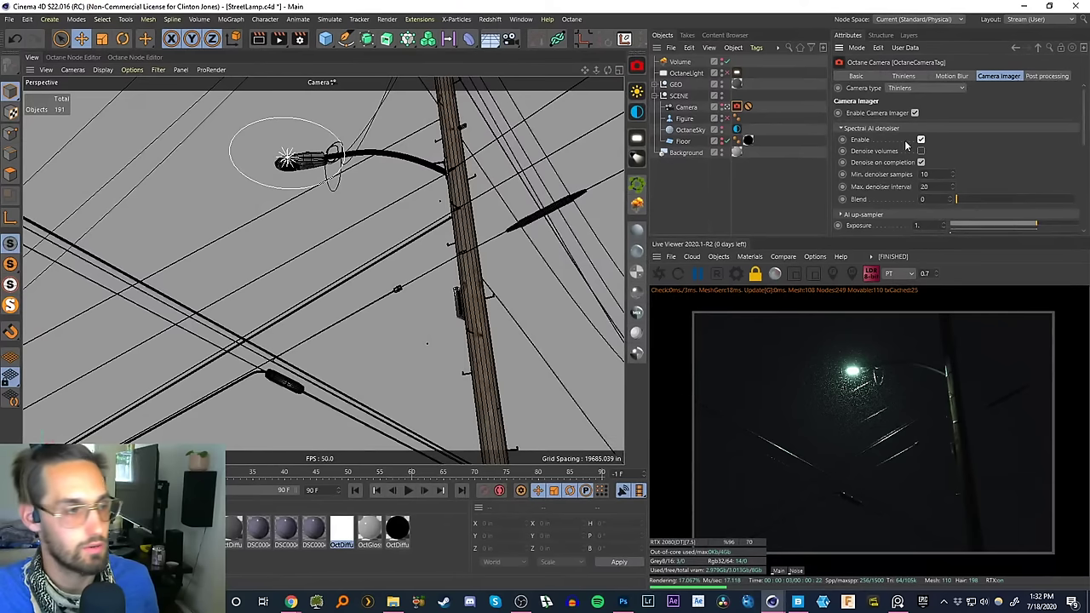
click(571, 20)
click(596, 63)
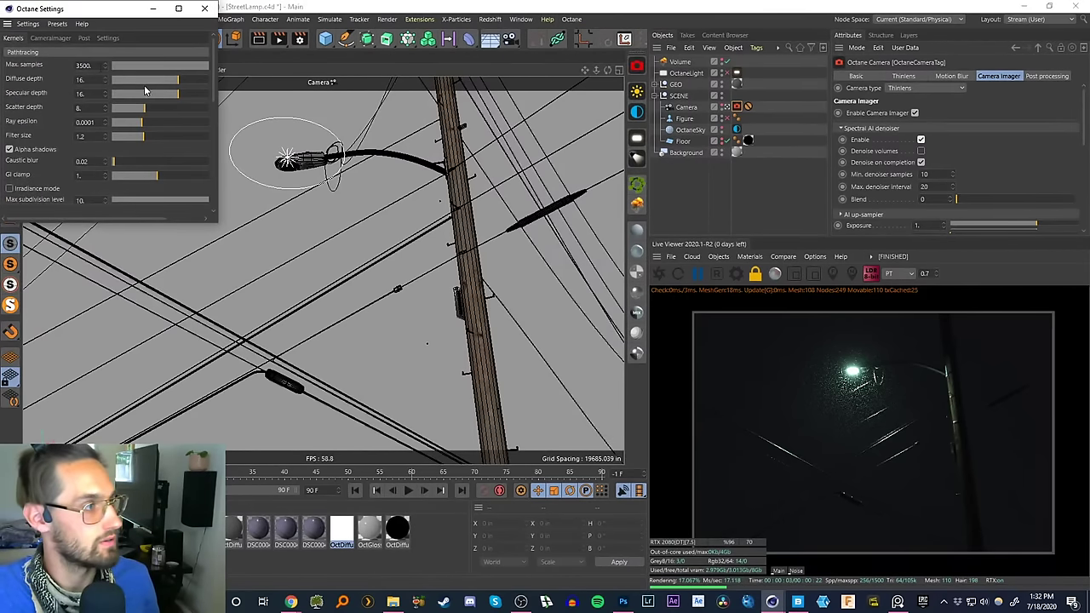
click(216, 7)
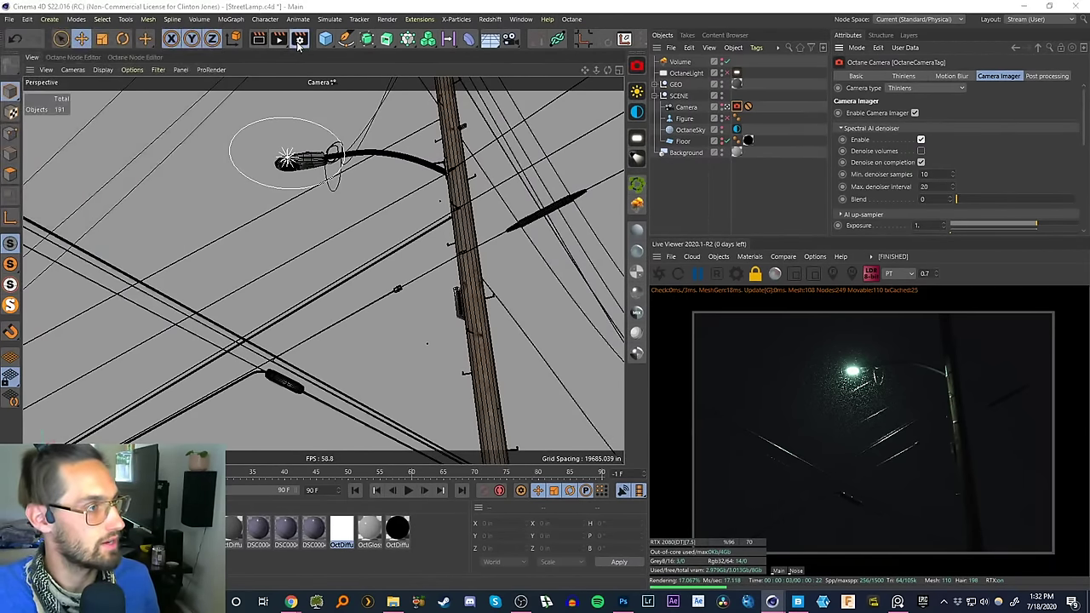
- Enable Use denoised beauty pass for the Octane Renderer and render the scene to the Picture Viewer as render3.exr
click(299, 39)
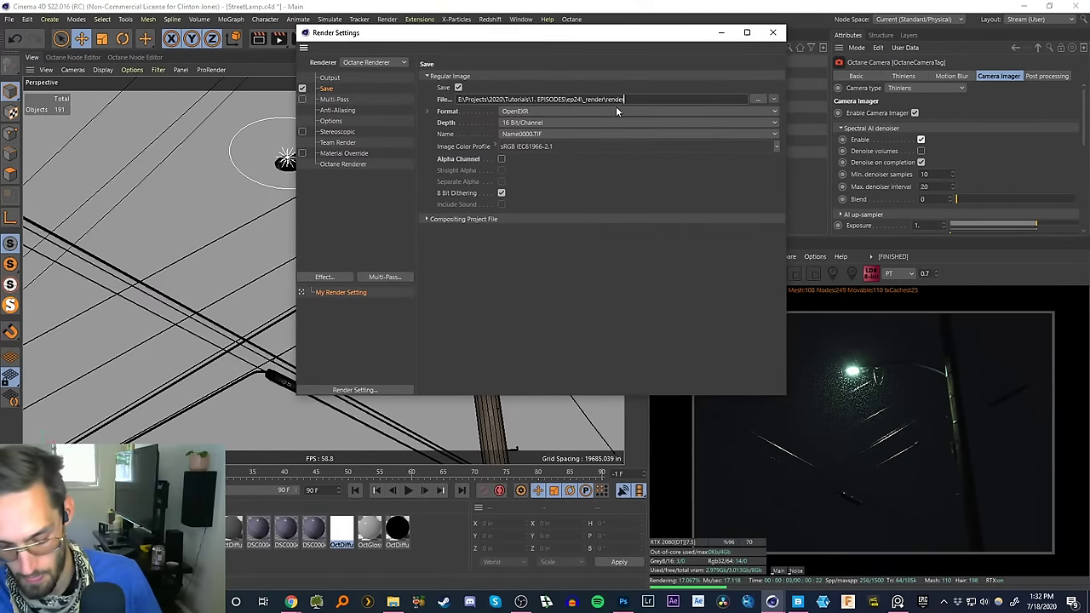
click(345, 165)
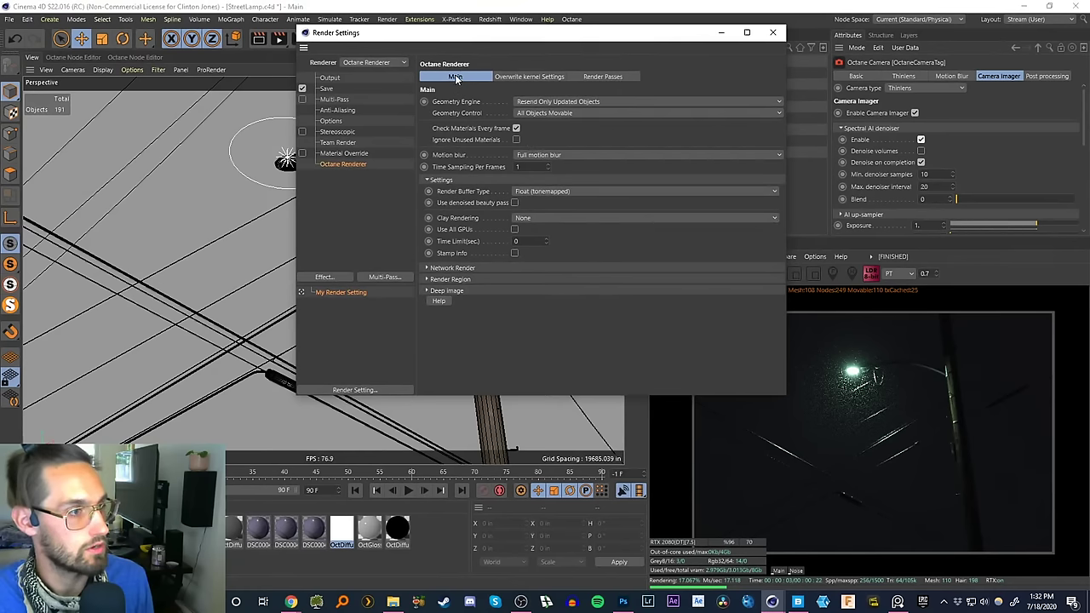
click(514, 203)
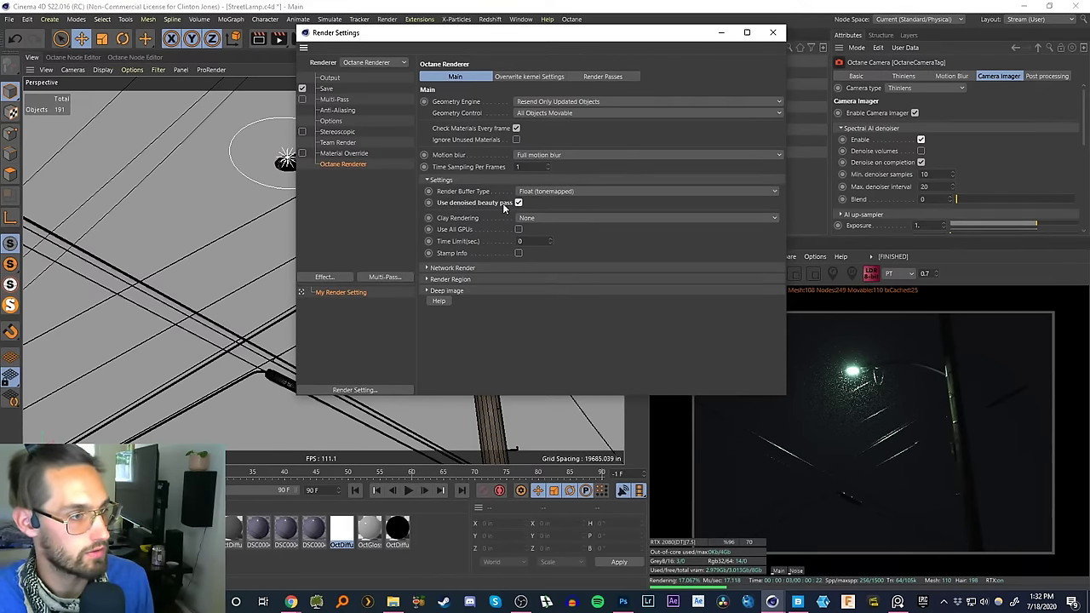
click(772, 33)
click(294, 39)
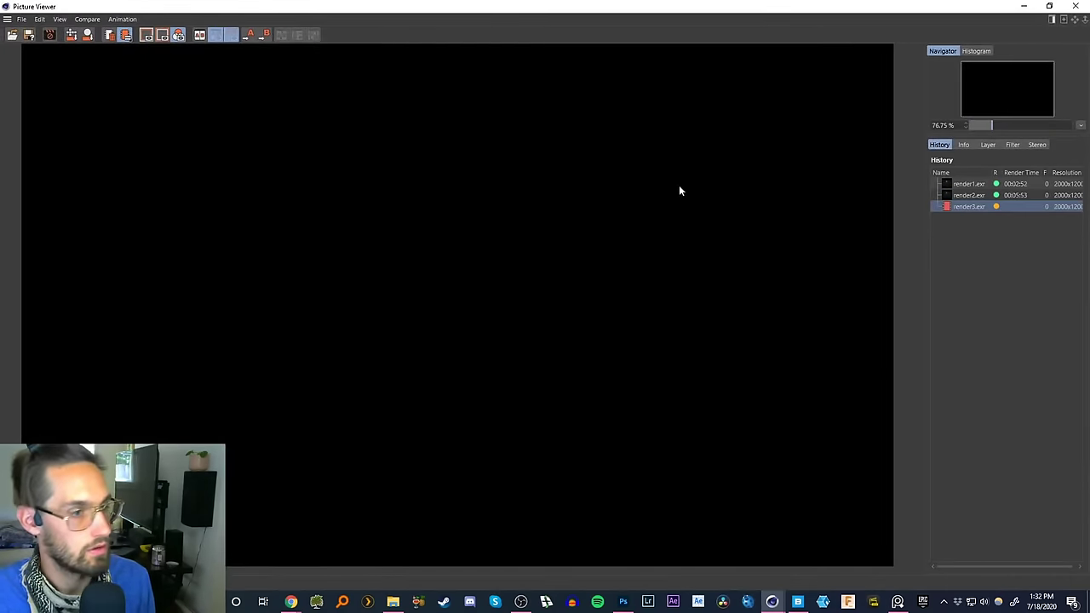
- Check the Octane Renderer's main settings while the render3.exr render is running
click(1024, 6)
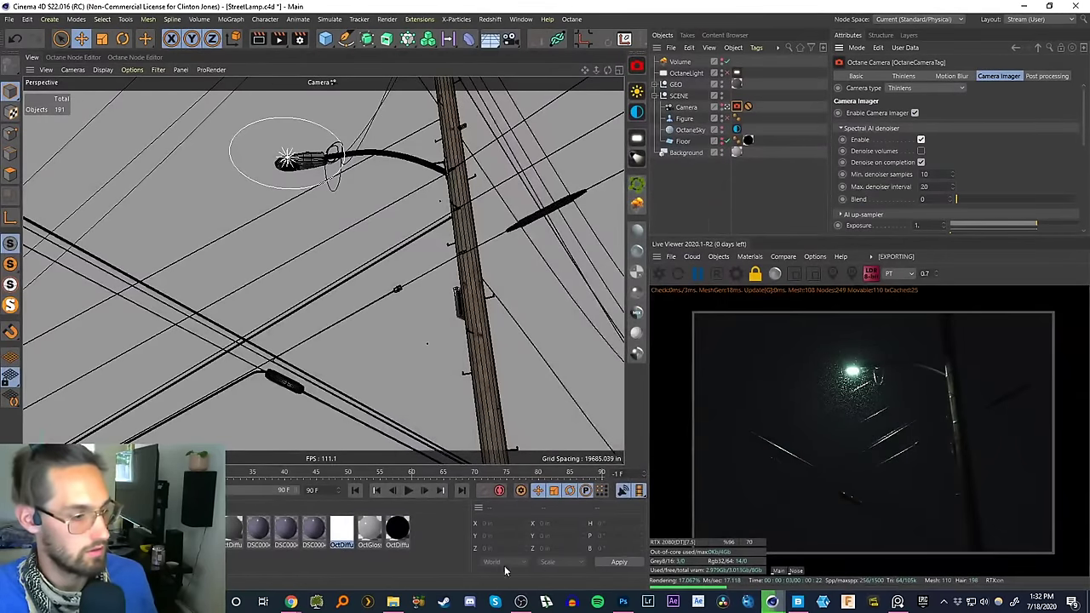
click(299, 39)
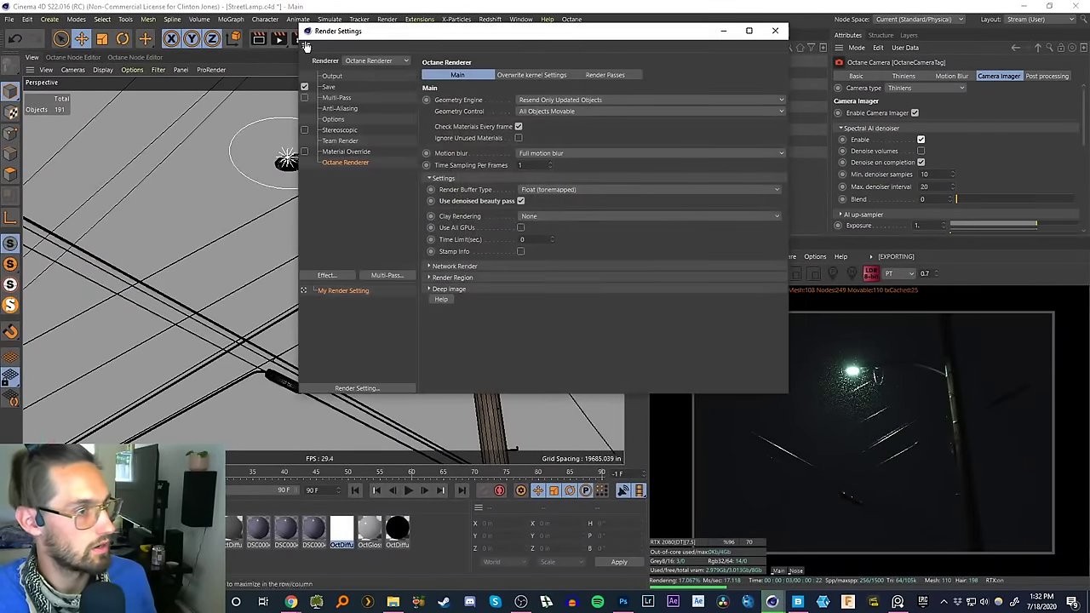
click(773, 27)
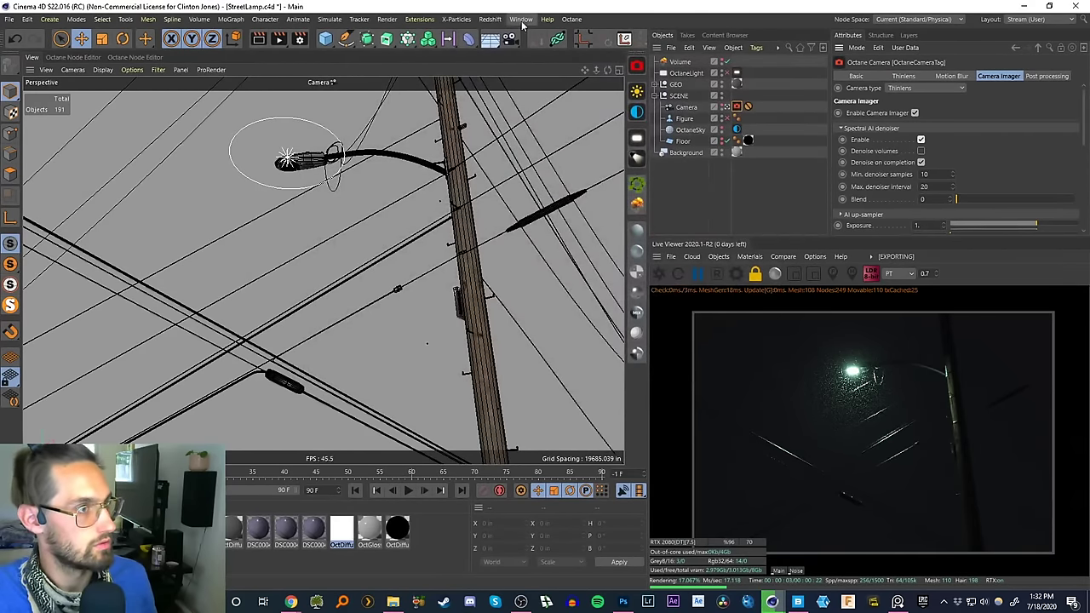
- Open a second Picture Viewer window and view the finished render2.exr from its history
click(519, 19)
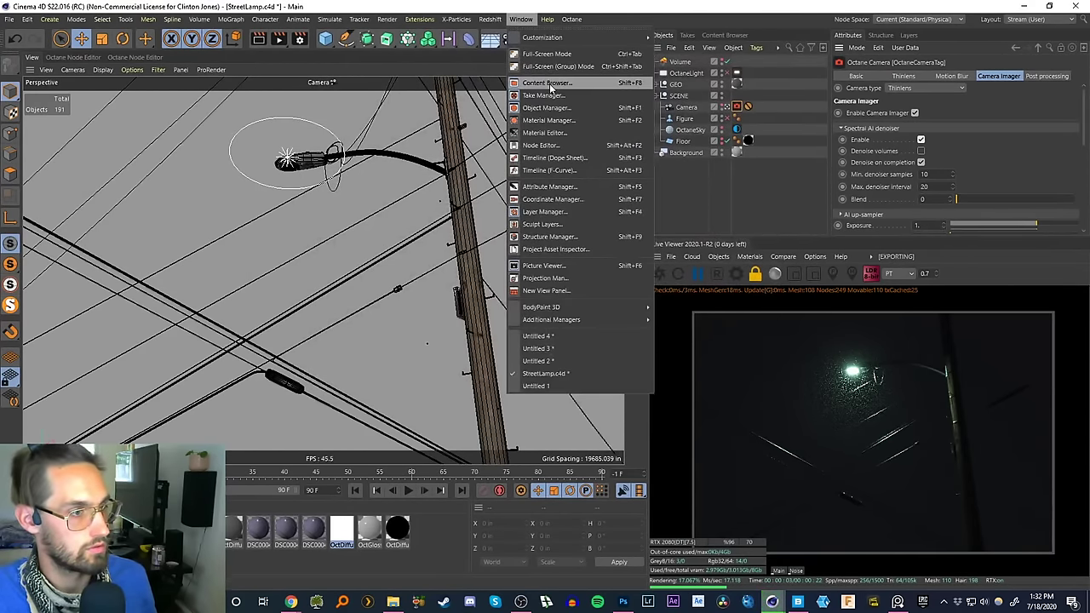
click(543, 266)
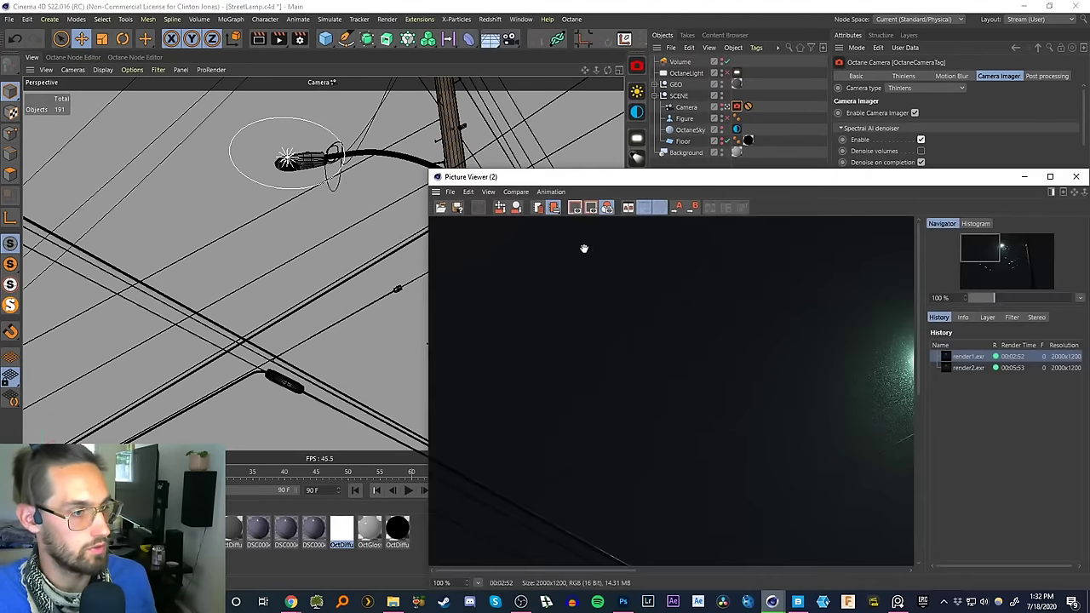
drag(904, 181, 592, 98)
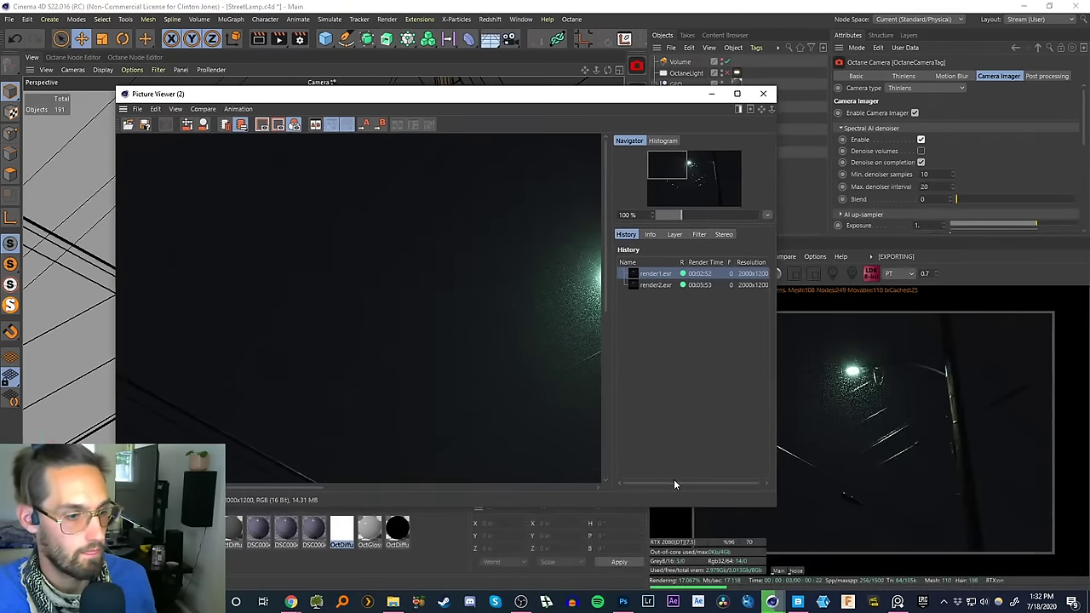
click(651, 284)
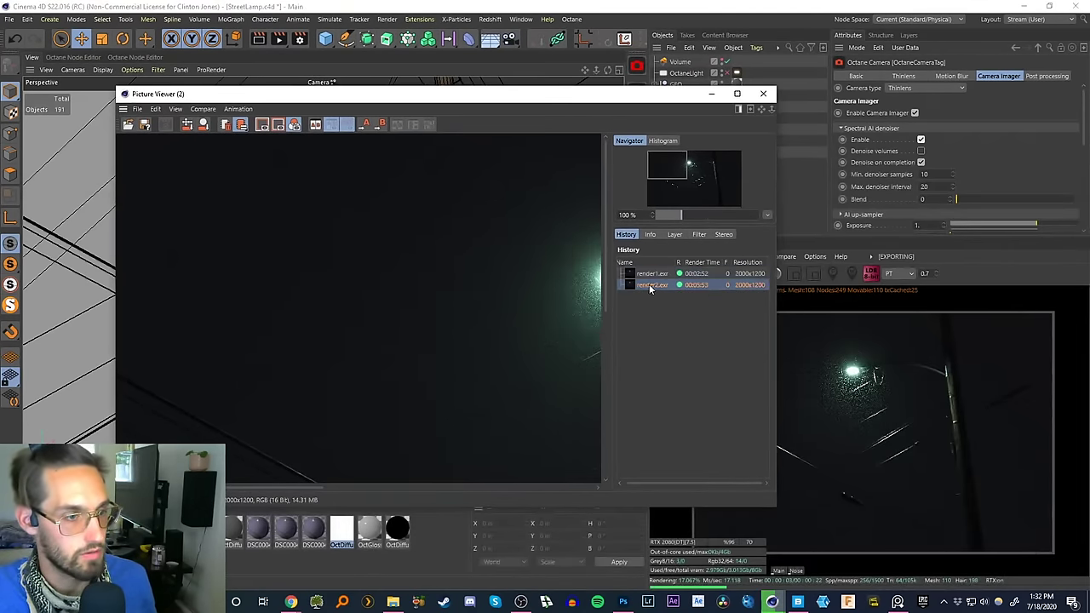
click(711, 94)
- Switch to Photoshop and delete Layer 1 from the render1.exr composite
click(1025, 7)
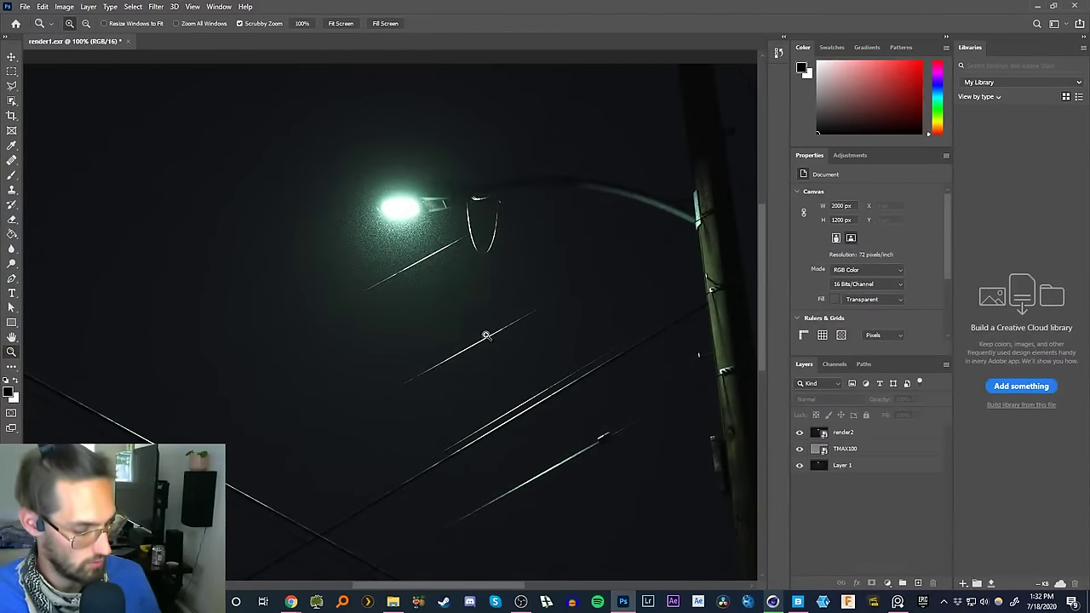
alt+click(506, 315)
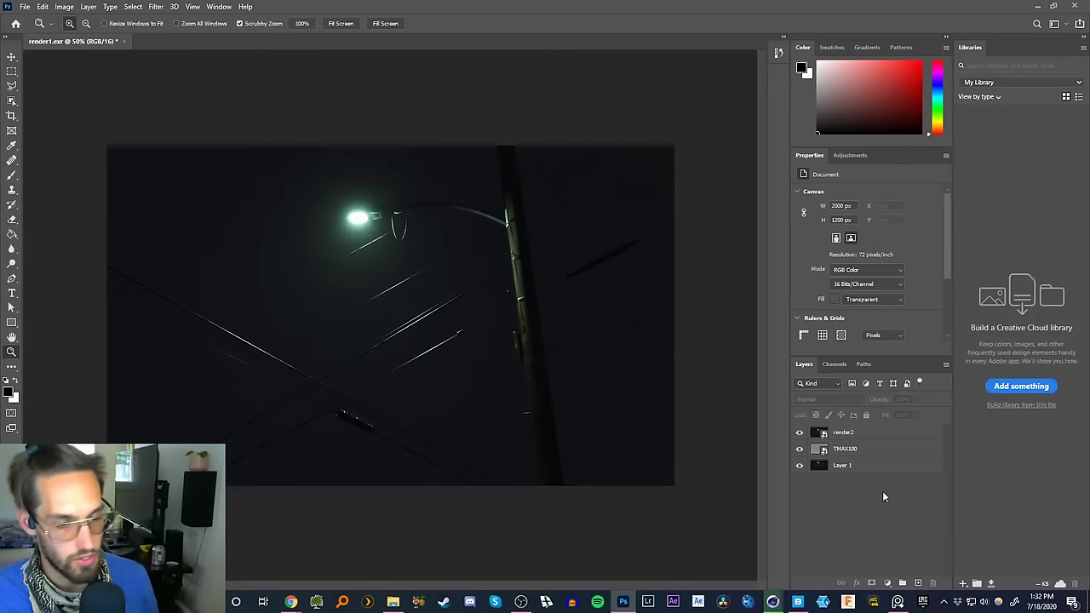
click(867, 466)
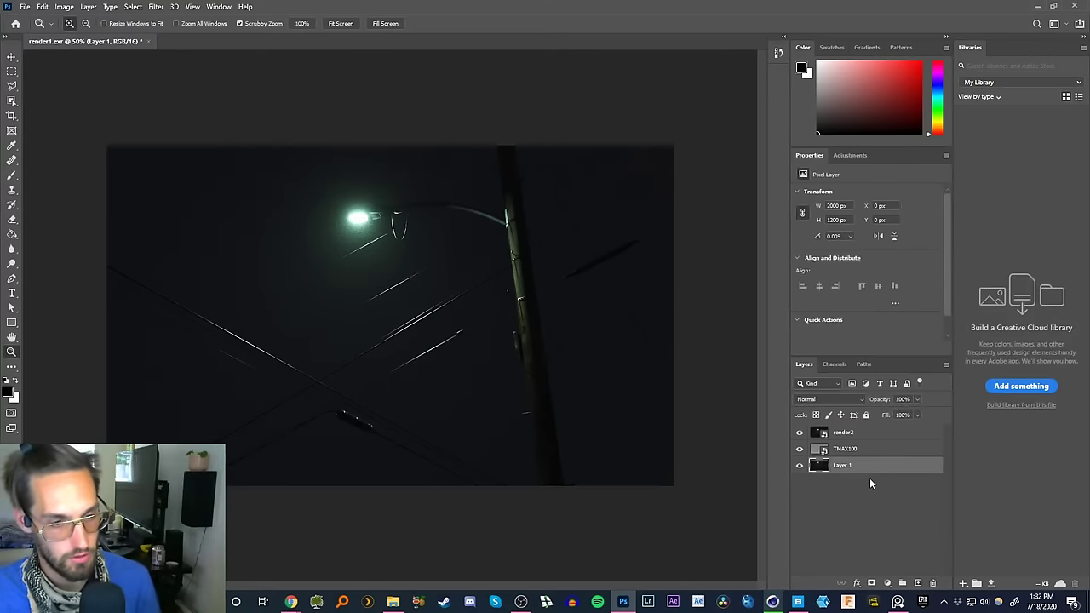
key(Delete)
click(861, 497)
- Move the TMAX100 grain layer above the render2 layer so the grain overlays the new render
drag(854, 450, 858, 427)
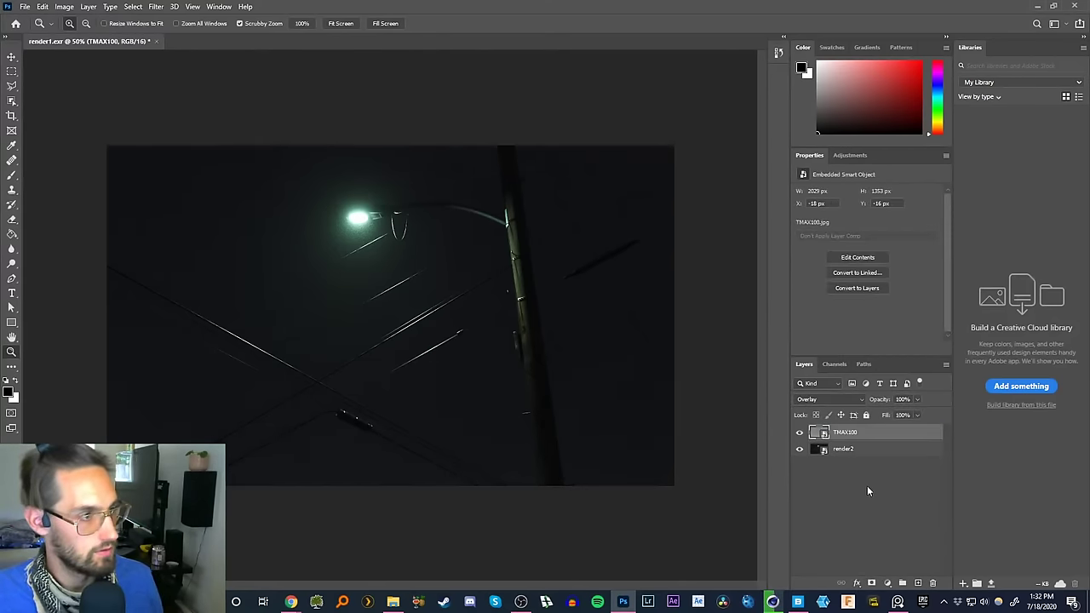
click(867, 487)
click(871, 450)
click(911, 511)
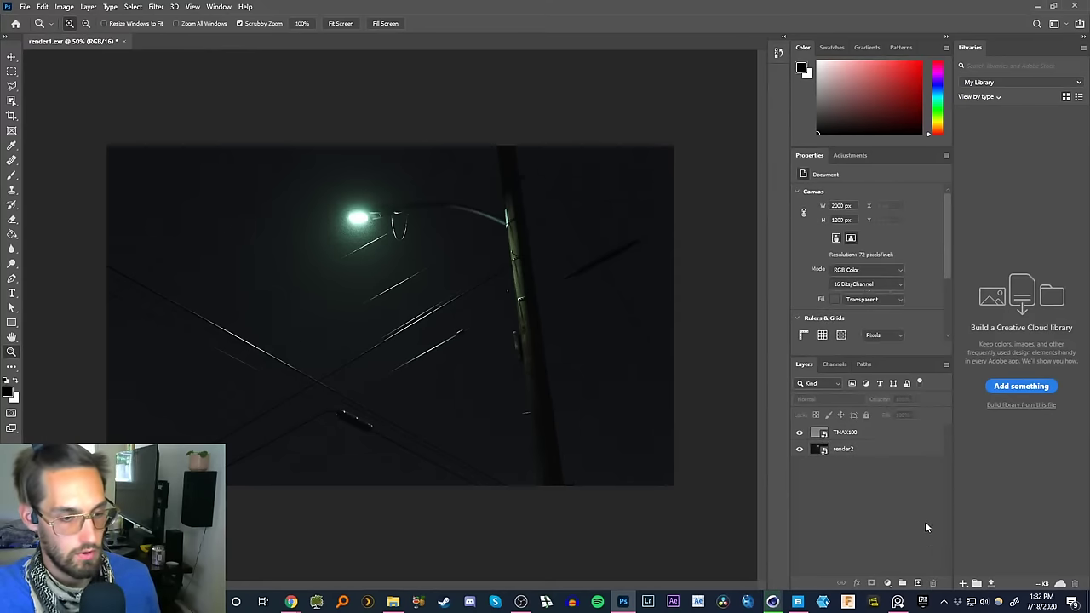
- Add a Vibrance adjustment above the render2 layer with Vibrance set to +29
click(882, 453)
click(887, 583)
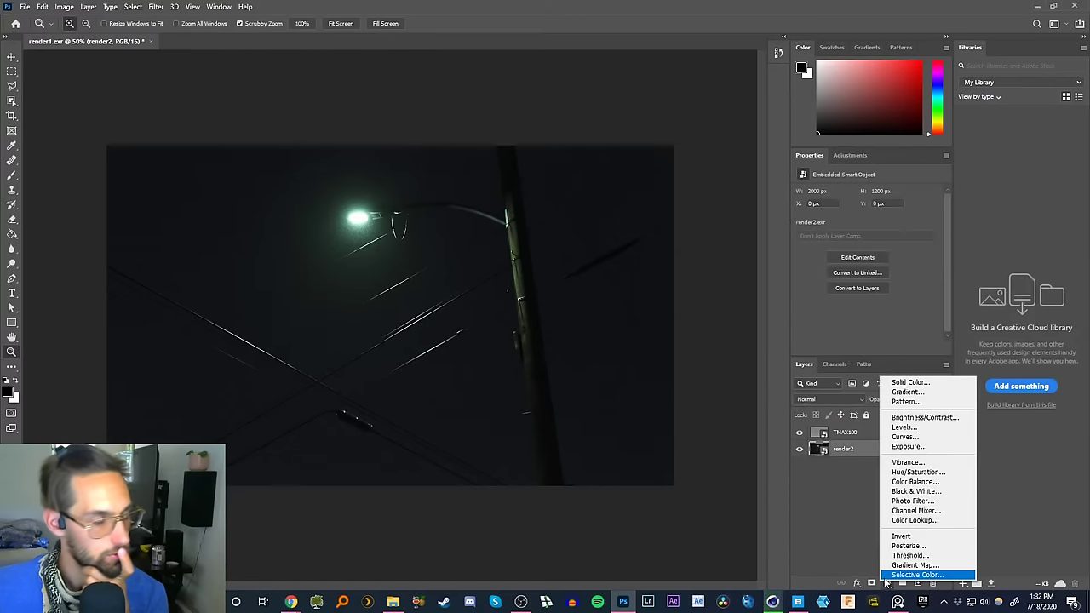
click(908, 462)
drag(866, 205, 920, 208)
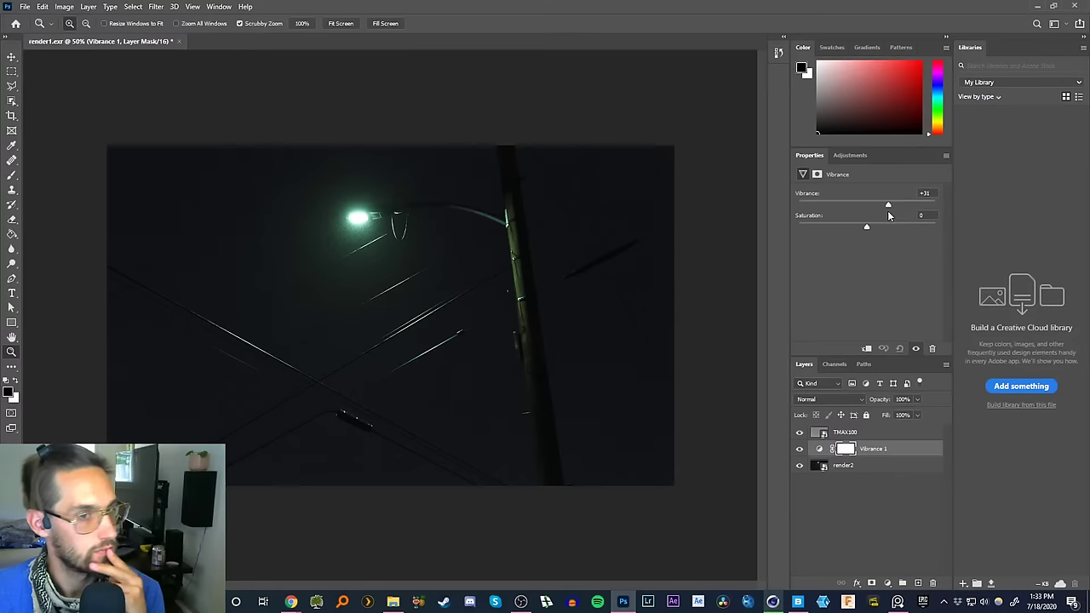
drag(886, 211, 887, 211)
- Add a Curves adjustment above the Vibrance layer and bend the RGB curve upward to brighten the midtones and highlights
click(887, 584)
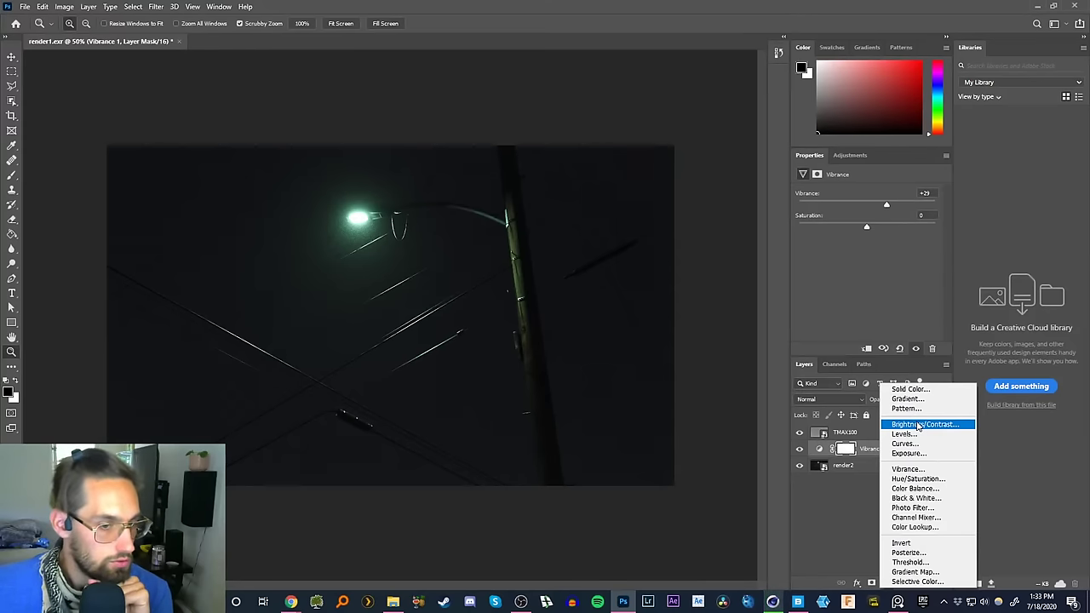
click(905, 443)
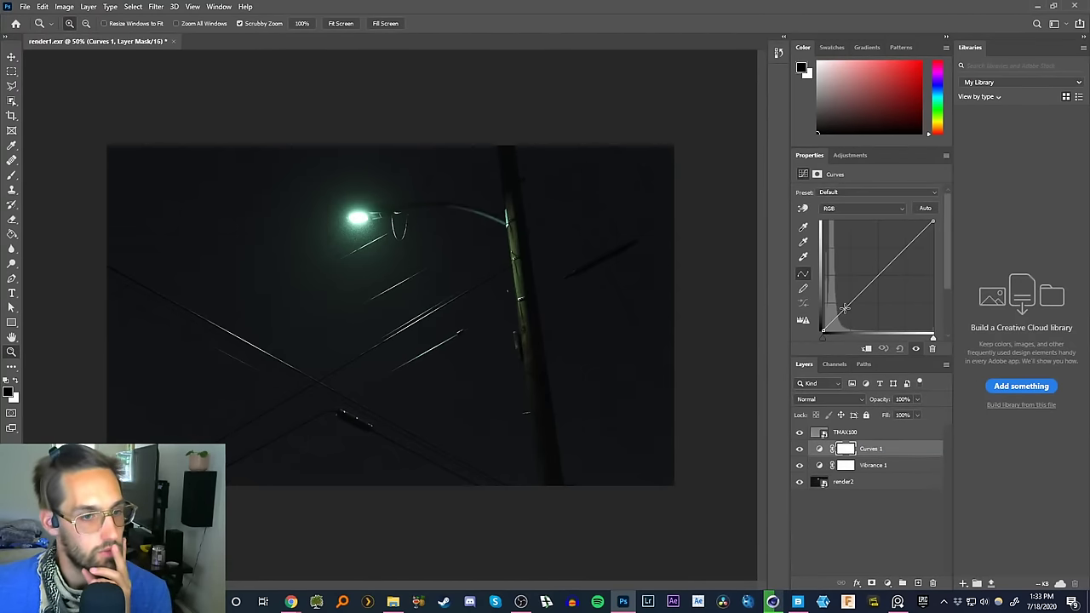
mouse_move(846, 307)
mouse_down()
mouse_move(843, 316)
mouse_move(901, 247)
mouse_move(838, 309)
mouse_up()
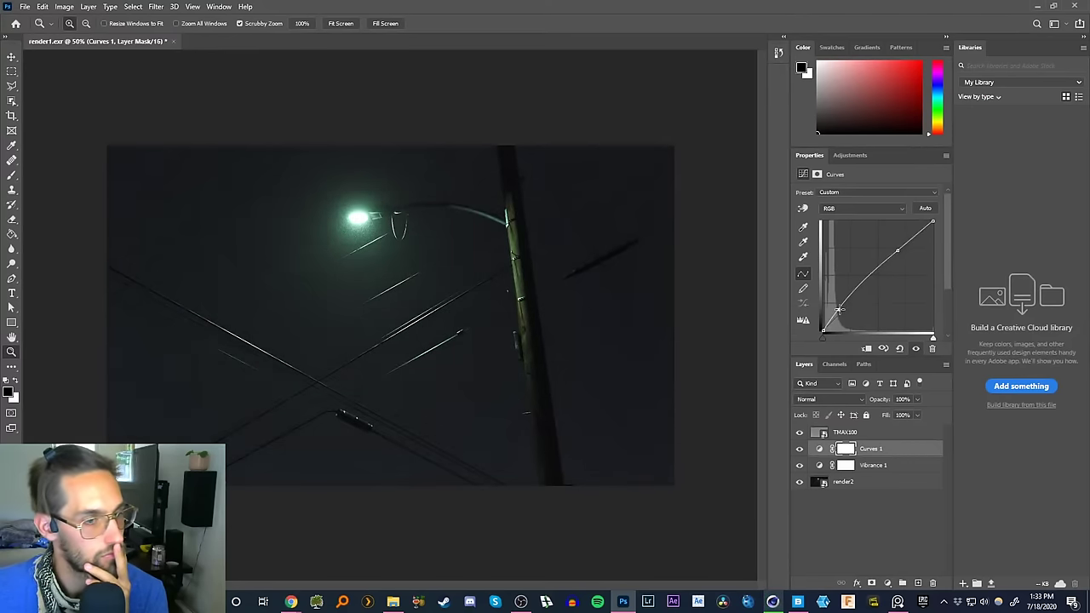
mouse_move(866, 272)
mouse_down()
mouse_move(879, 283)
mouse_move(871, 272)
mouse_up()
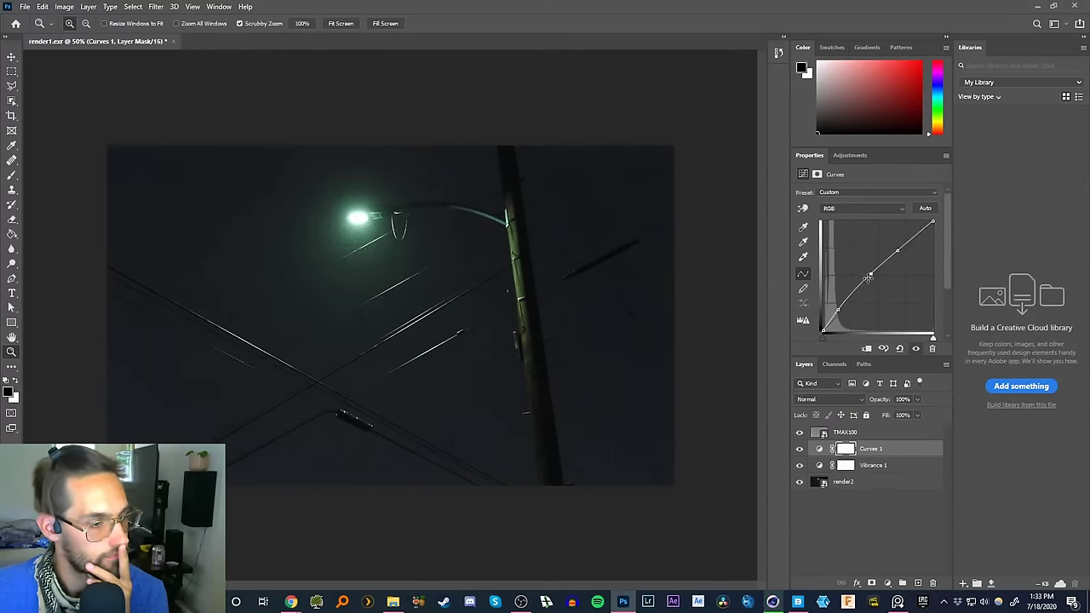
drag(841, 310, 875, 257)
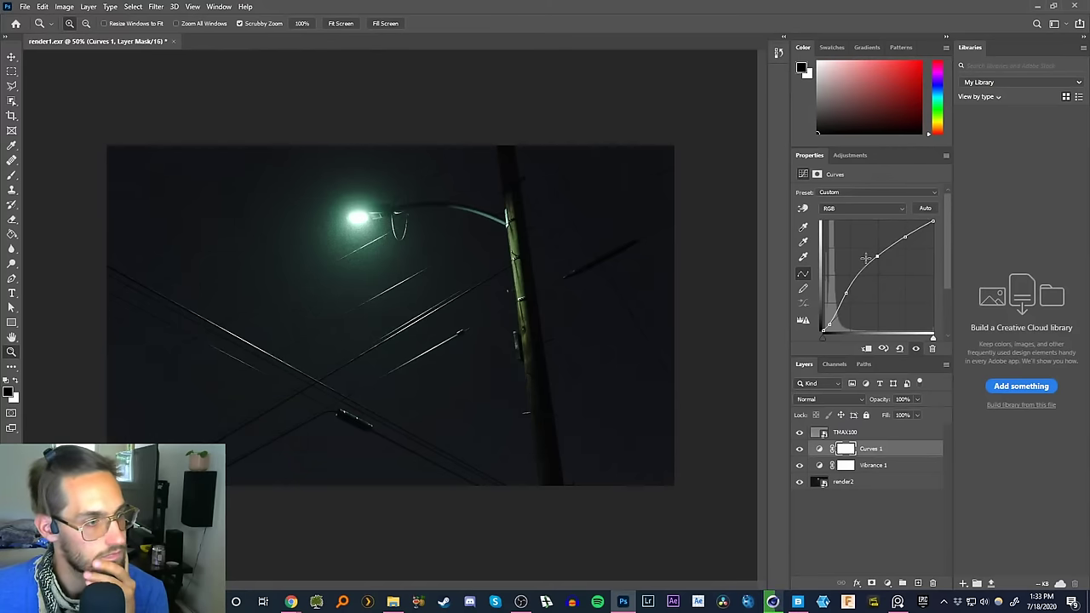
- Compare the image with the Curves adjustment hidden and shown
click(818, 449)
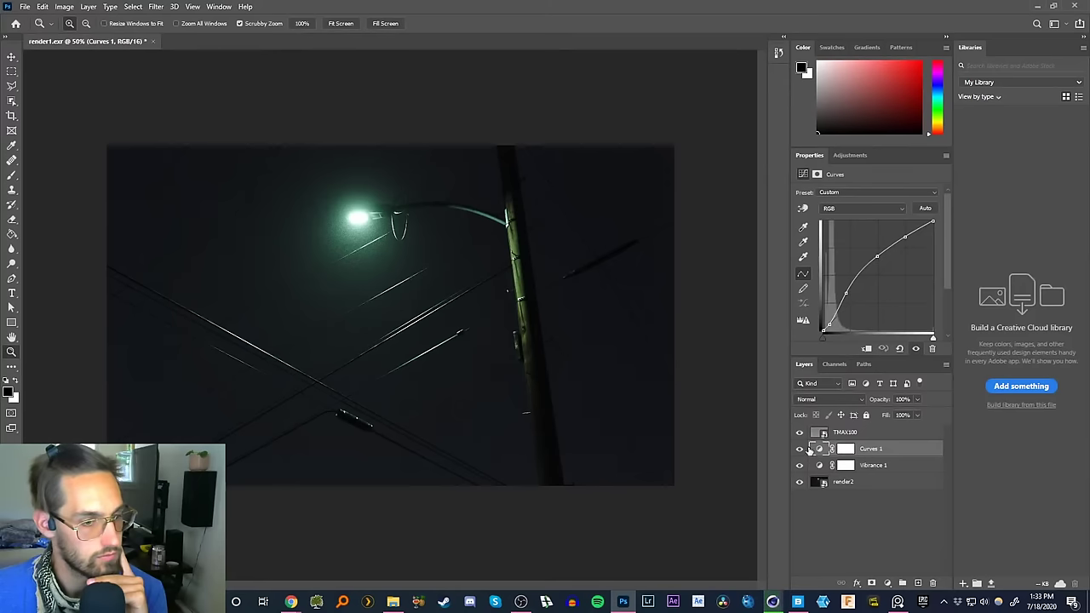
click(799, 450)
click(799, 450)
click(799, 449)
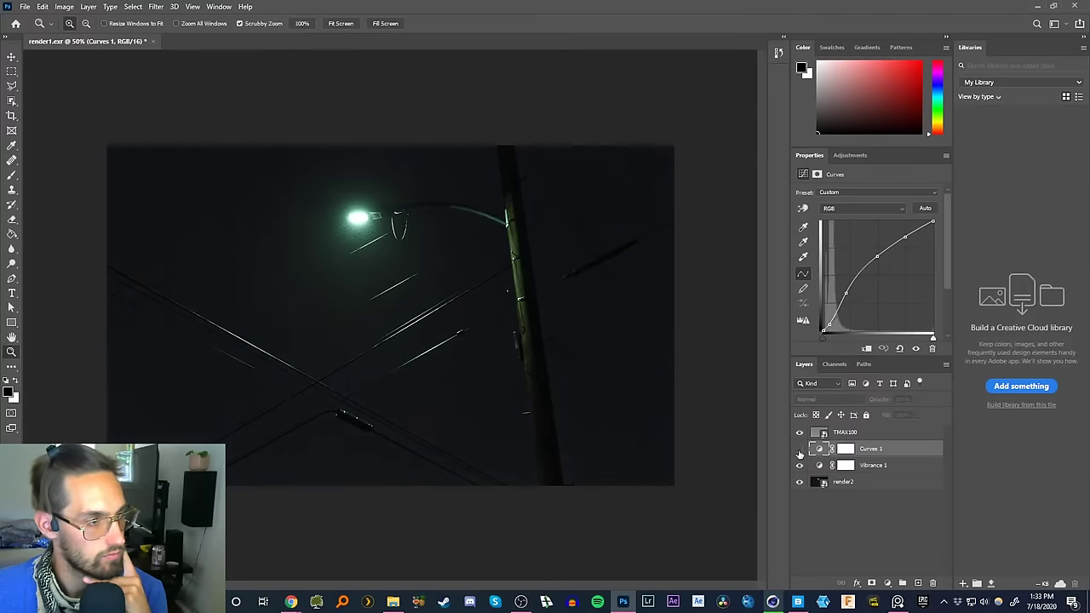
click(799, 449)
click(799, 449)
click(798, 450)
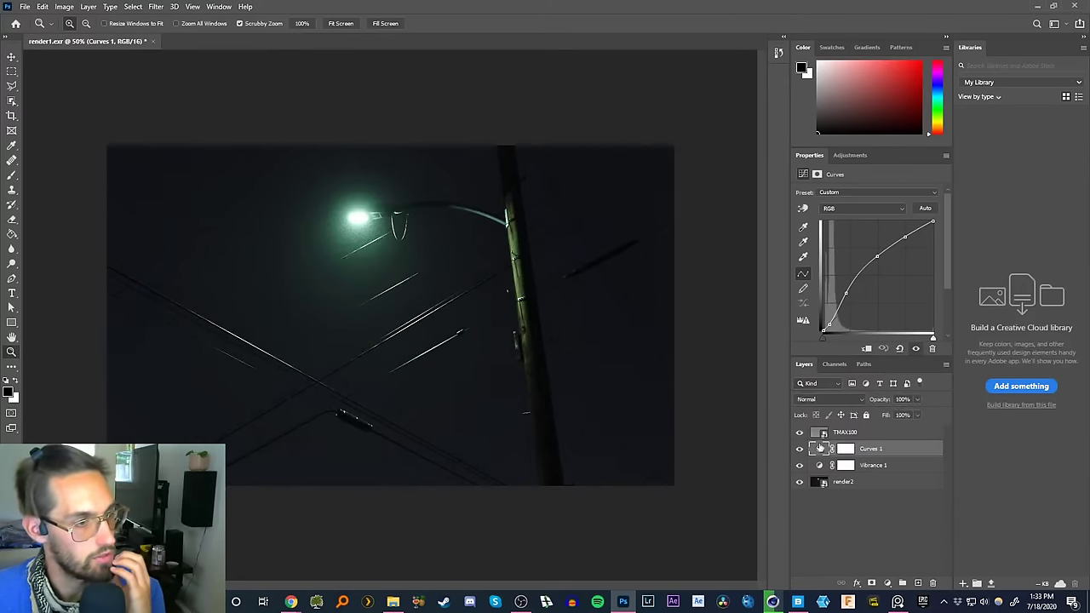
- Pull the upper and middle points of the RGB curve down close to the diagonal to soften the Curves adjustment
click(844, 449)
drag(905, 237, 841, 303)
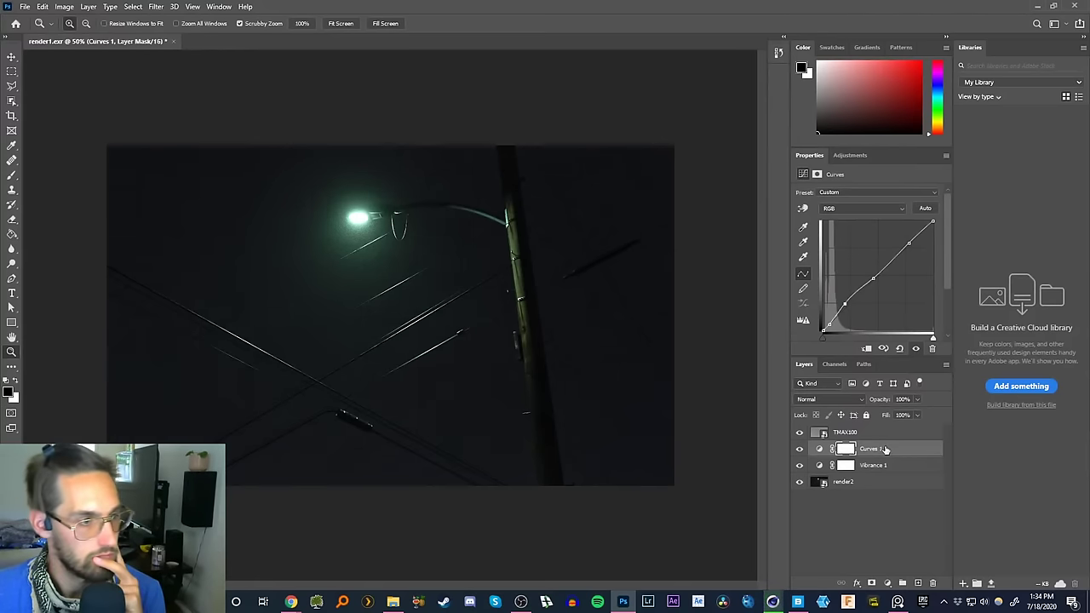
click(887, 572)
- Add a Brightness/Contrast adjustment at the top of the layer stack with Brightness 78 and Contrast 17
click(887, 583)
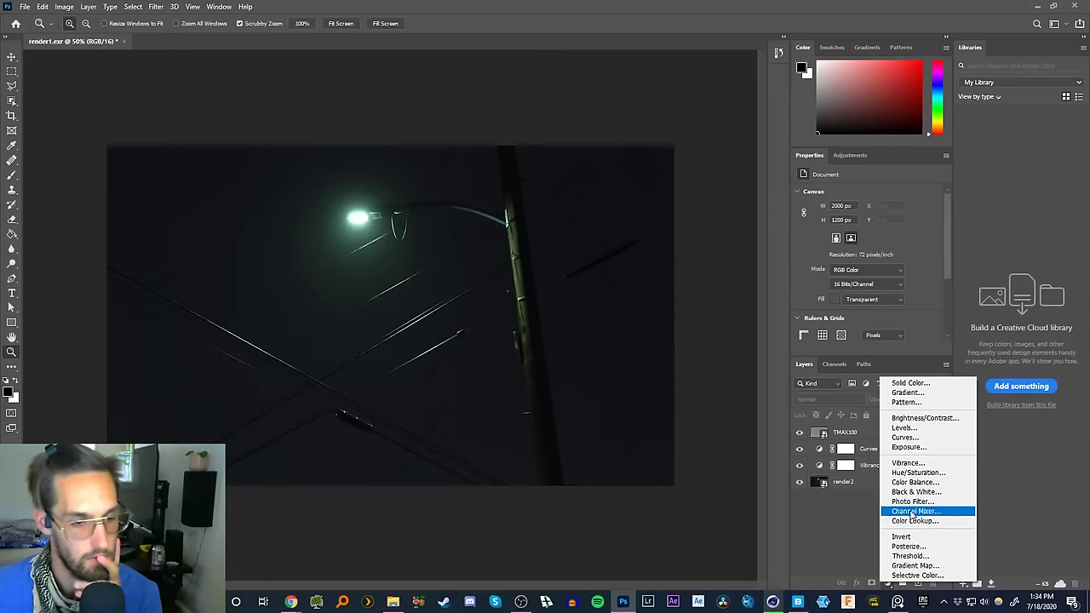
click(919, 418)
drag(867, 227, 883, 248)
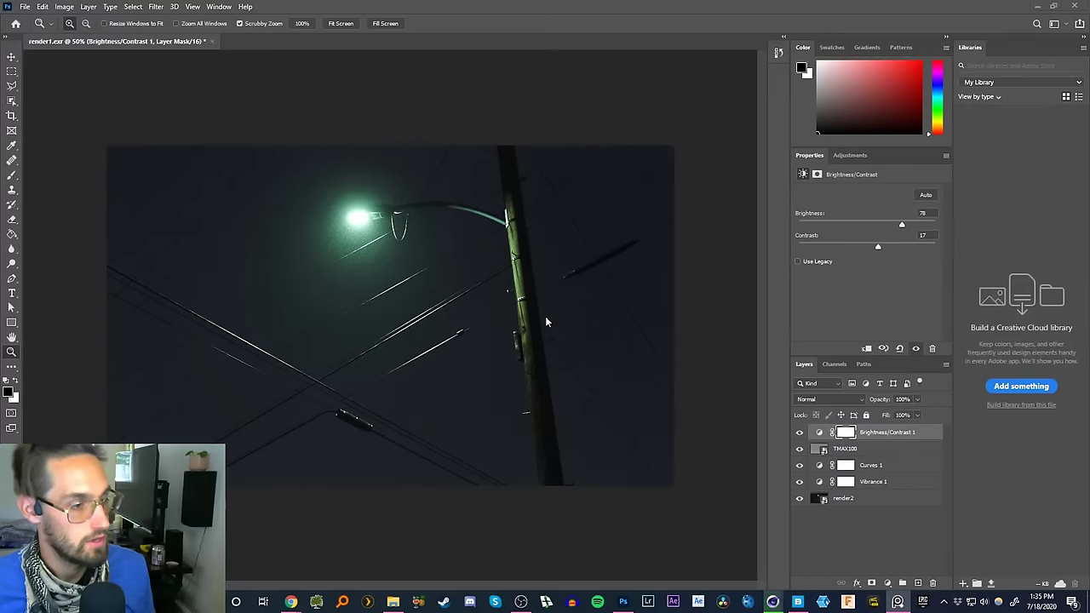
drag(1089, 313, 992, 294)
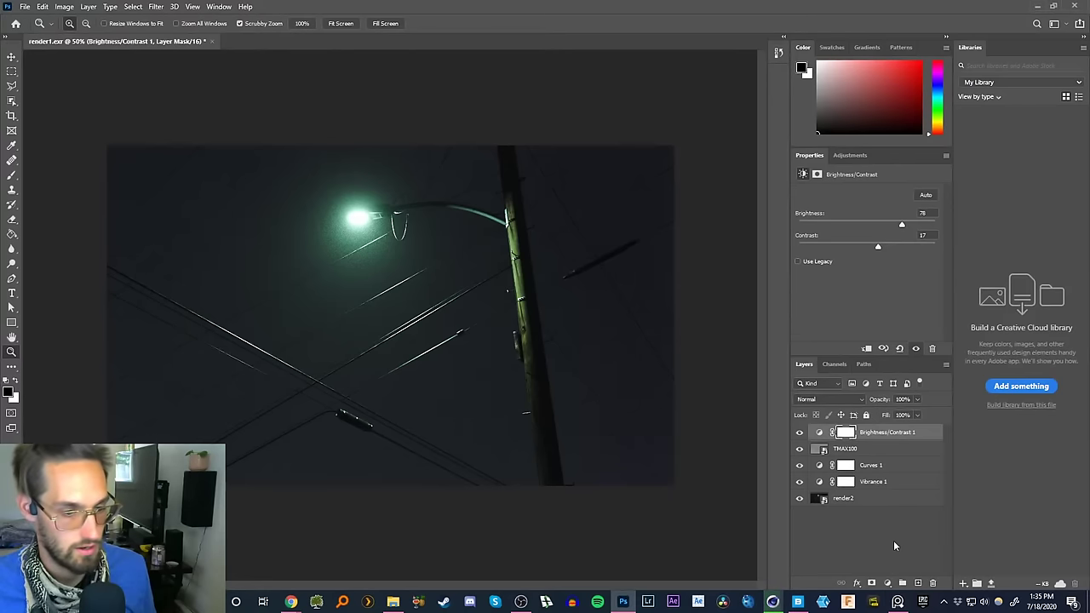
- Add a Hue/Saturation adjustment on top of the stack and lower the saturation of the Greens
click(887, 583)
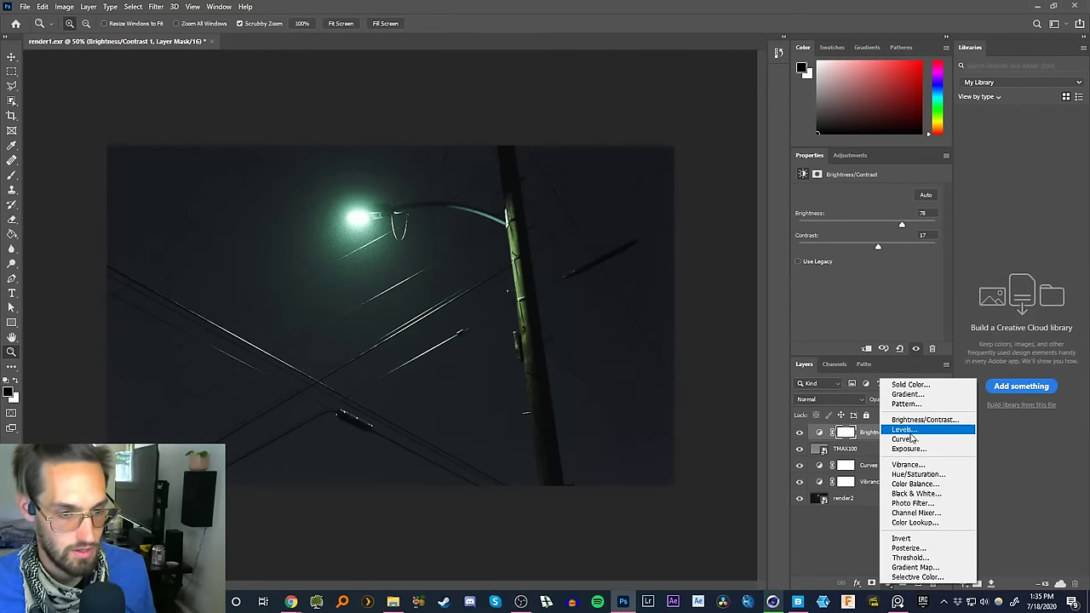
click(912, 474)
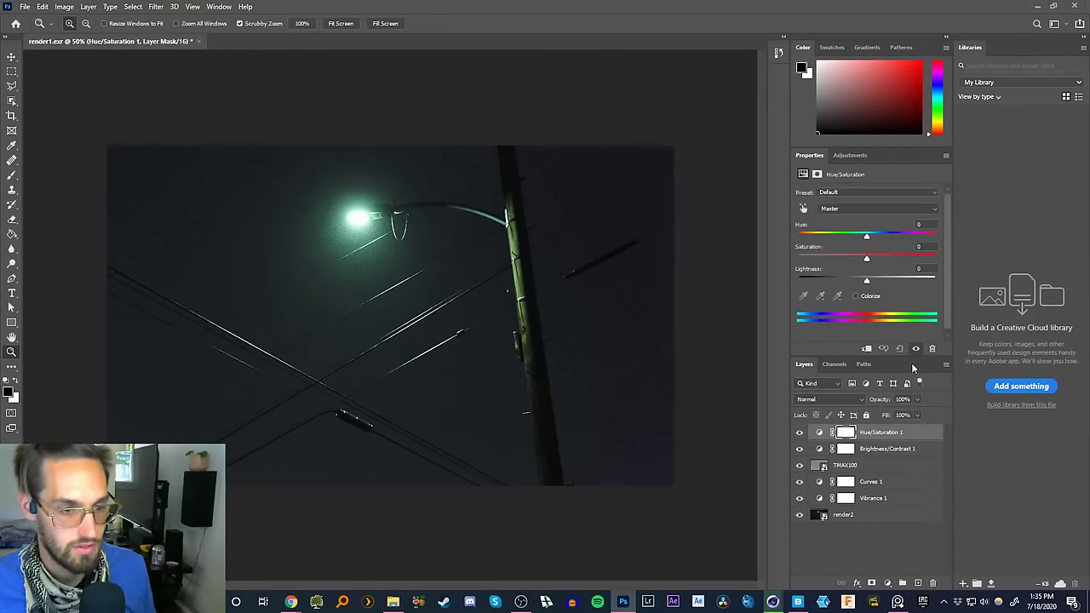
click(847, 208)
click(833, 242)
drag(866, 258, 813, 268)
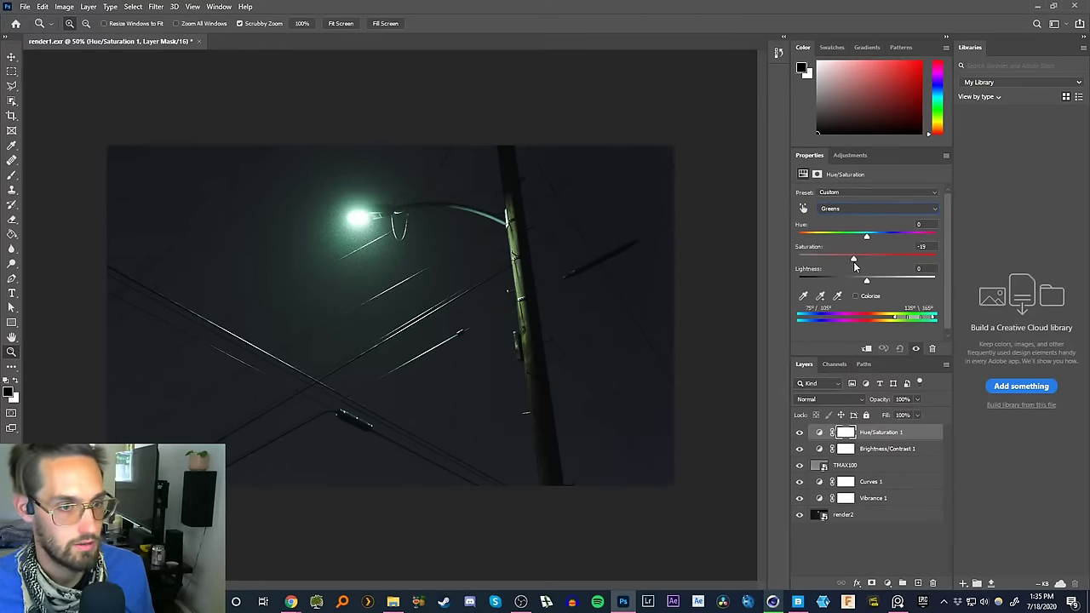
- Set the saturation of the Yellows to -36 in the Hue/Saturation adjustment
click(847, 209)
click(847, 235)
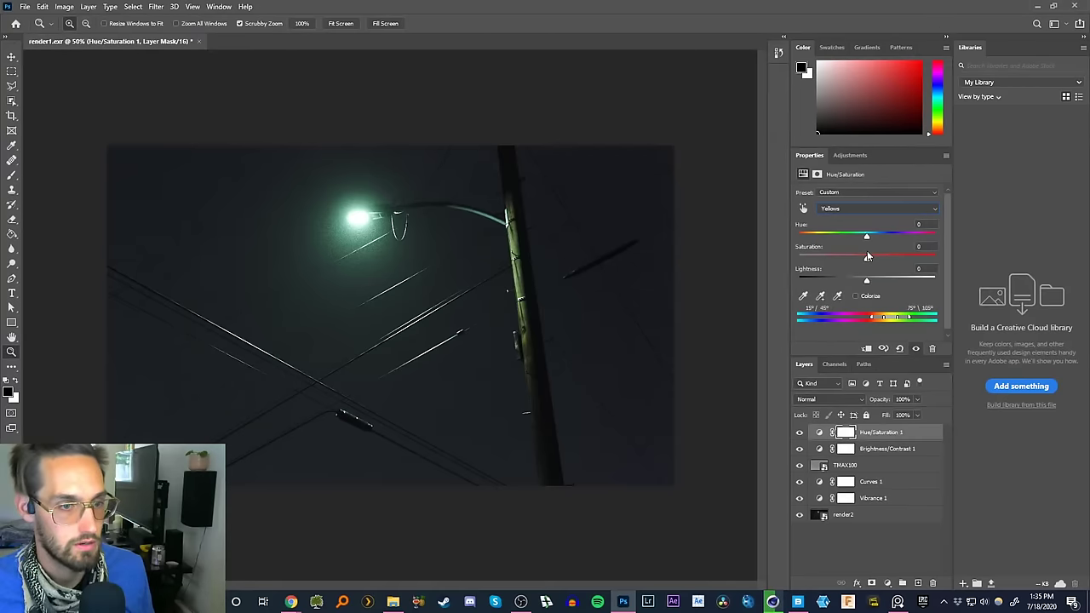
drag(867, 261, 843, 268)
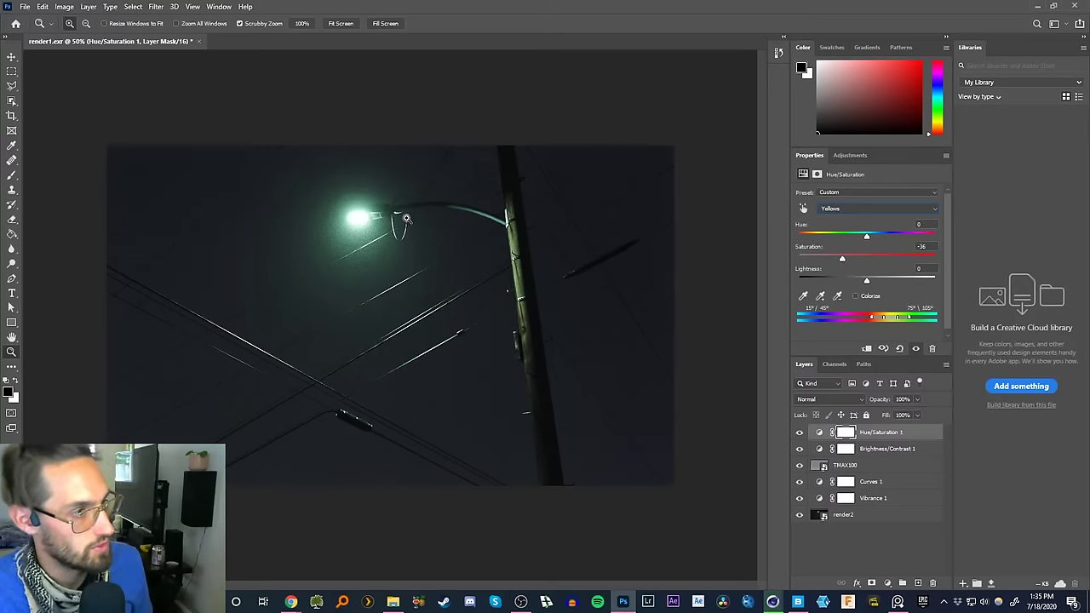
click(12, 57)
click(864, 558)
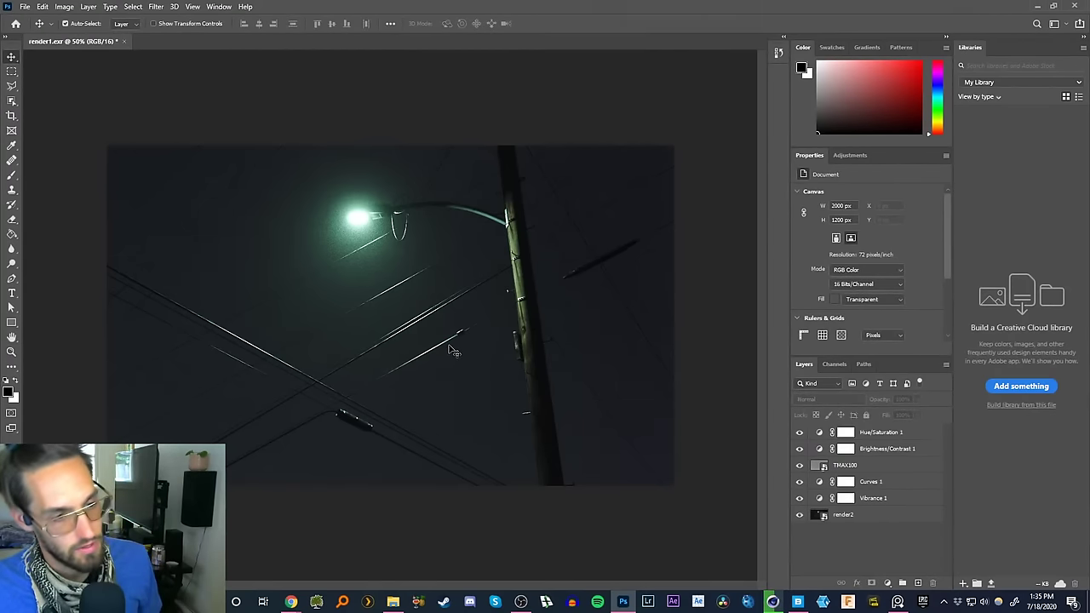
key(ctrl+shift+s)
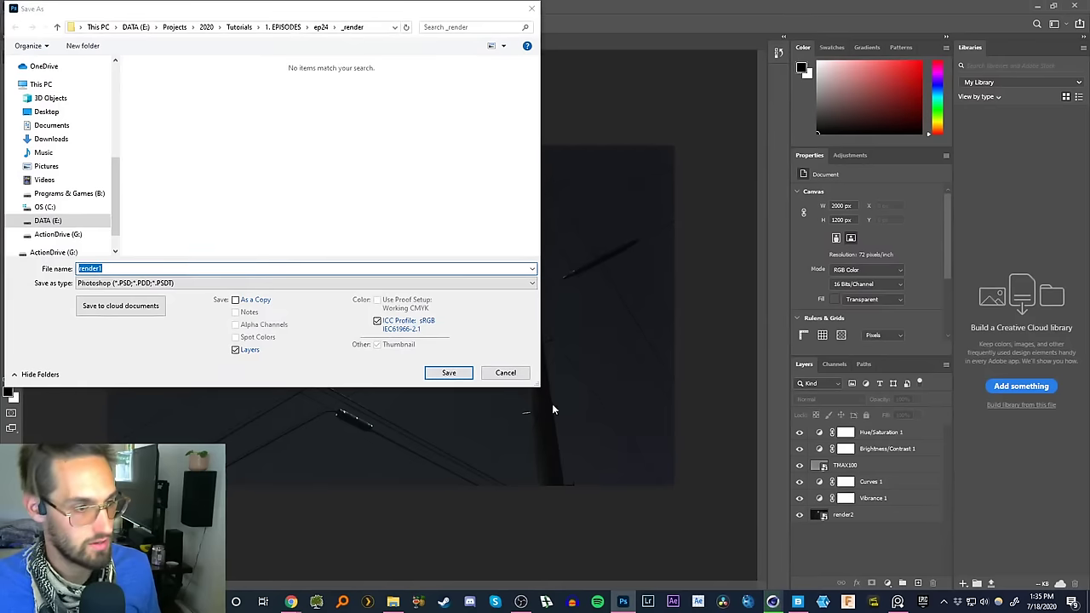
key(Escape)
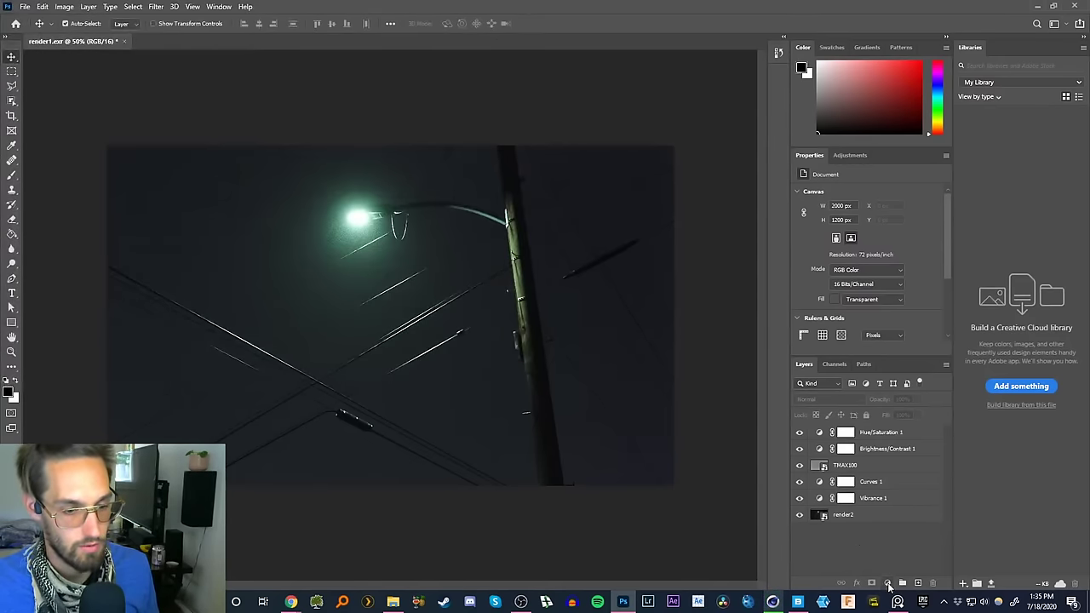
- Inspect the graded image up close around the hanging cable box, the wires, the pole and the lamp glow
click(887, 584)
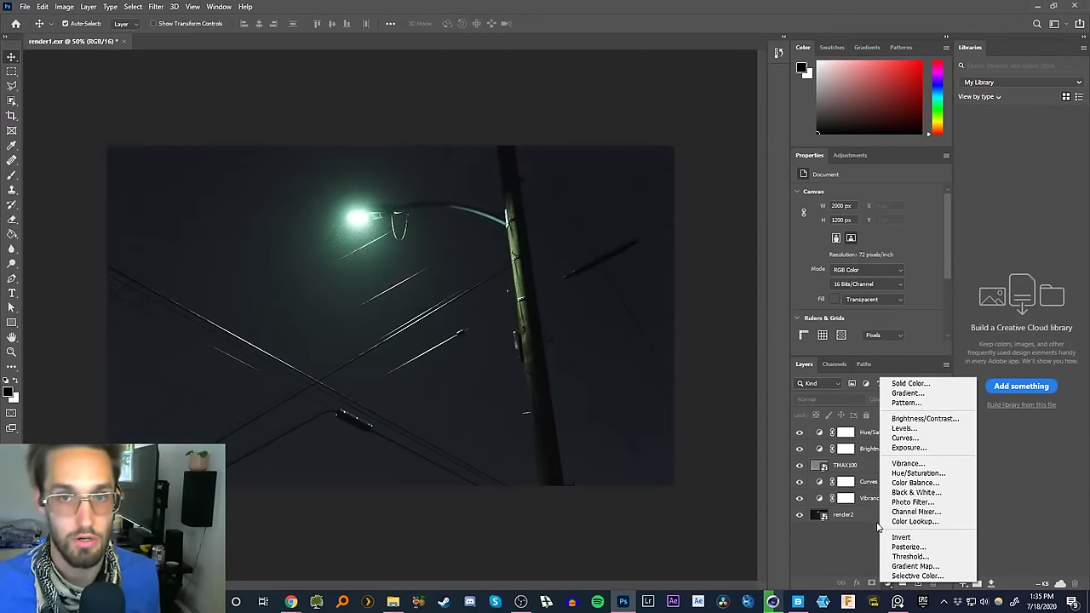
click(846, 543)
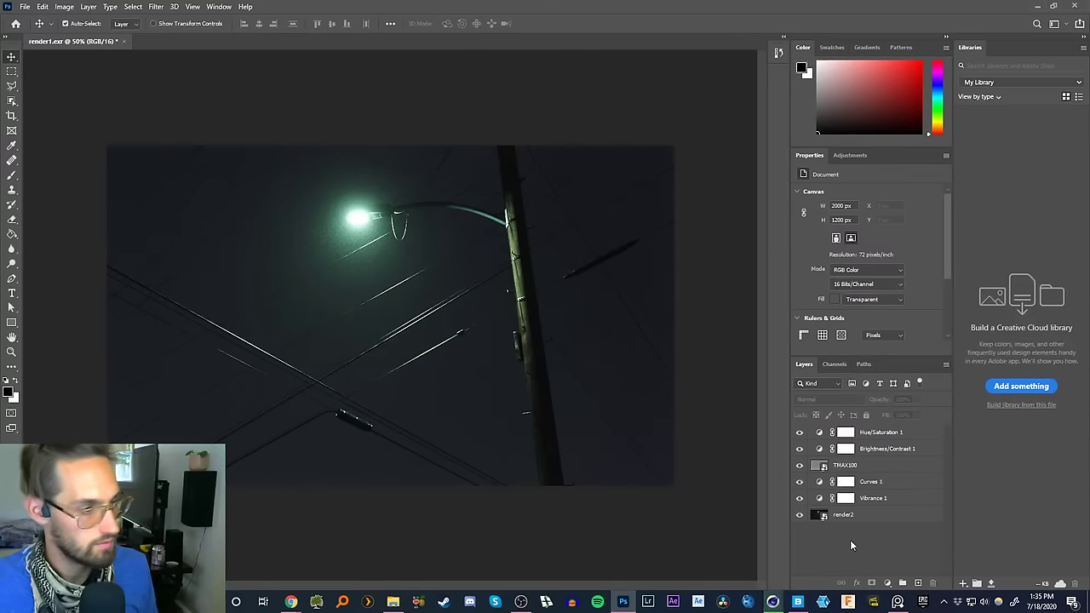
key(z)
click(339, 412)
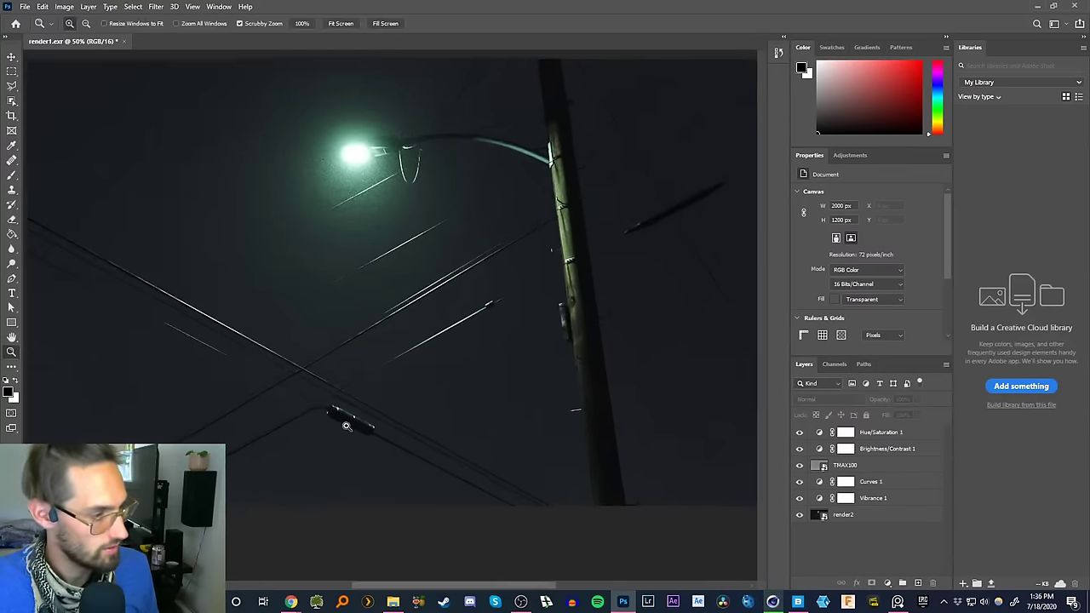
click(339, 413)
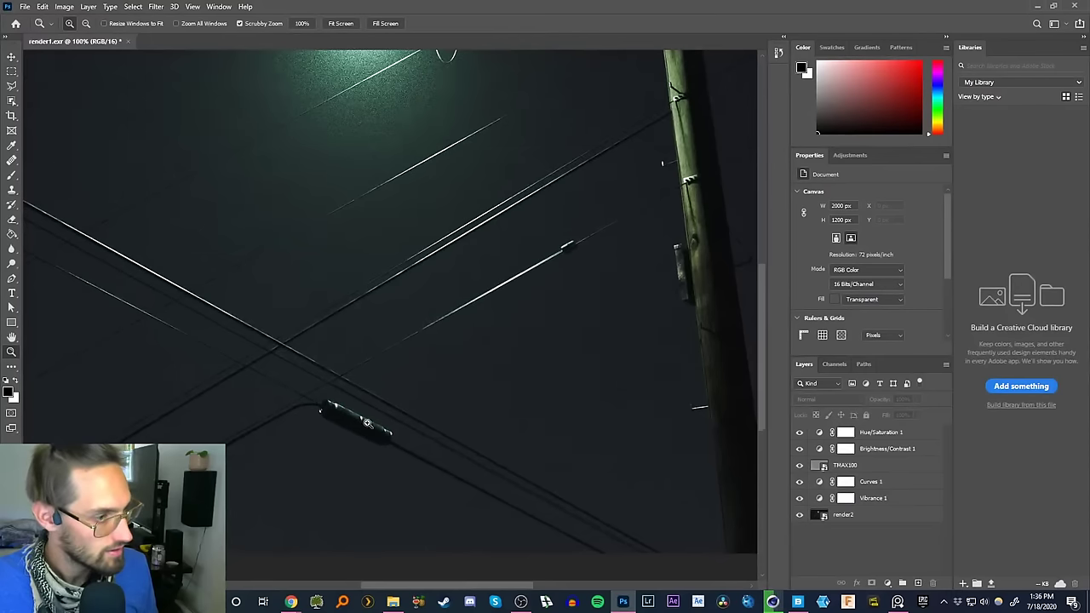
drag(631, 282, 347, 479)
drag(547, 329, 572, 297)
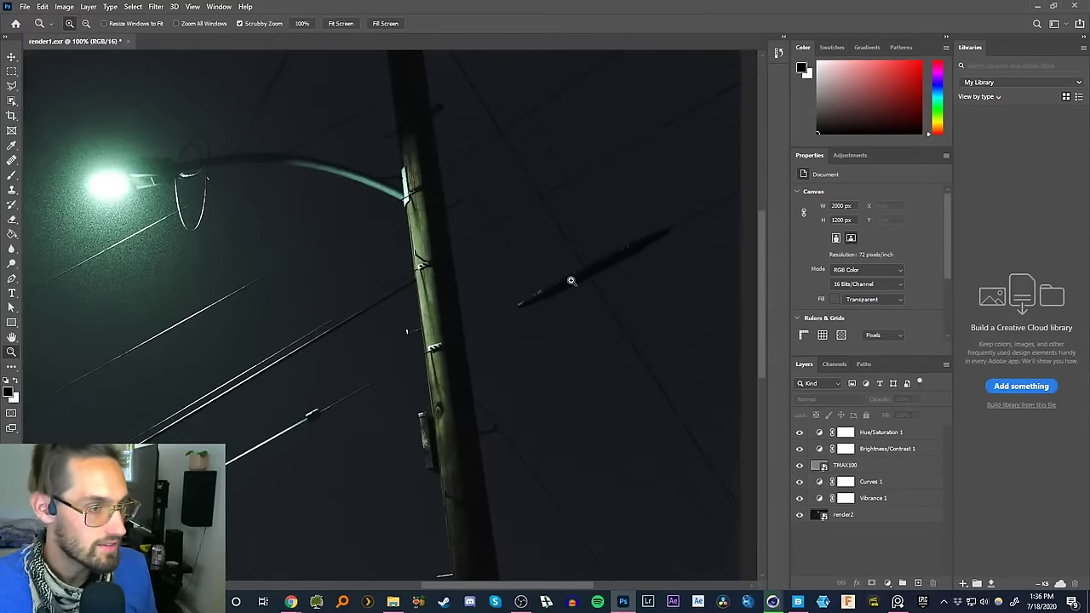
alt+click(506, 339)
drag(356, 400, 483, 384)
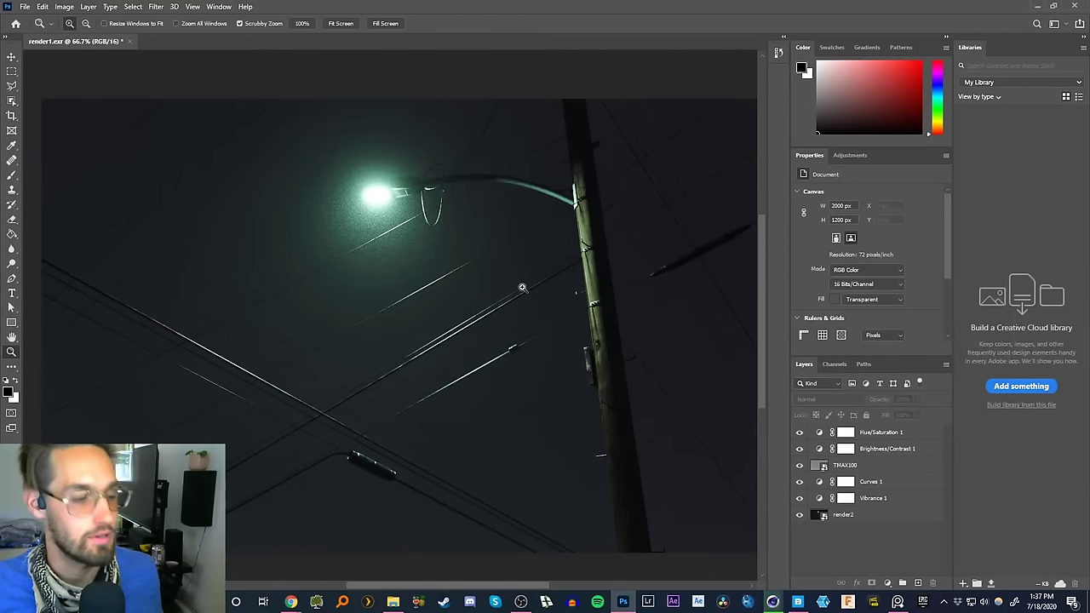
alt+click(511, 341)
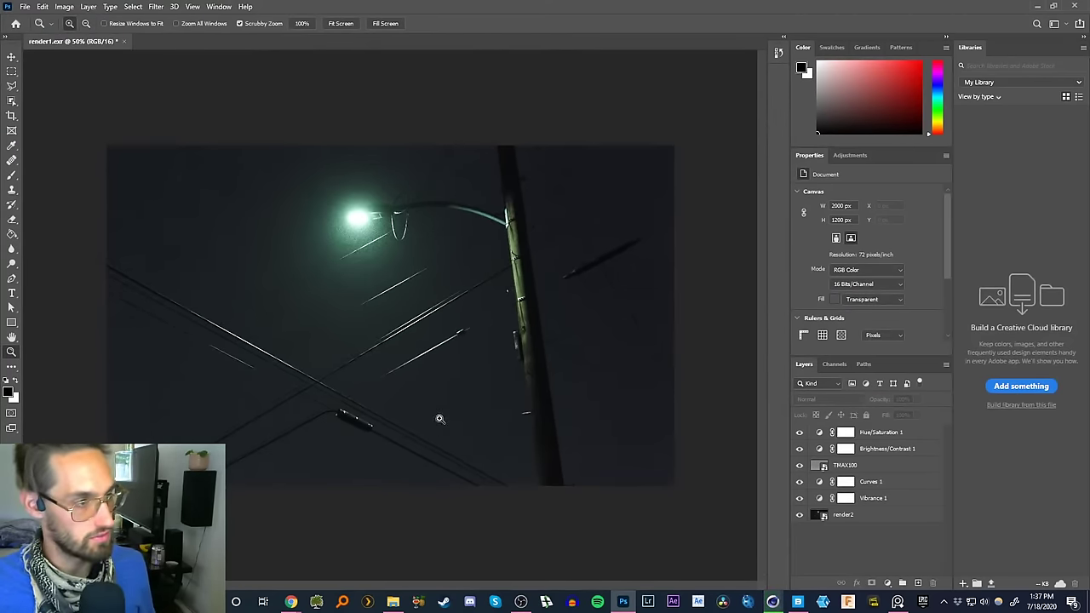
key(v)
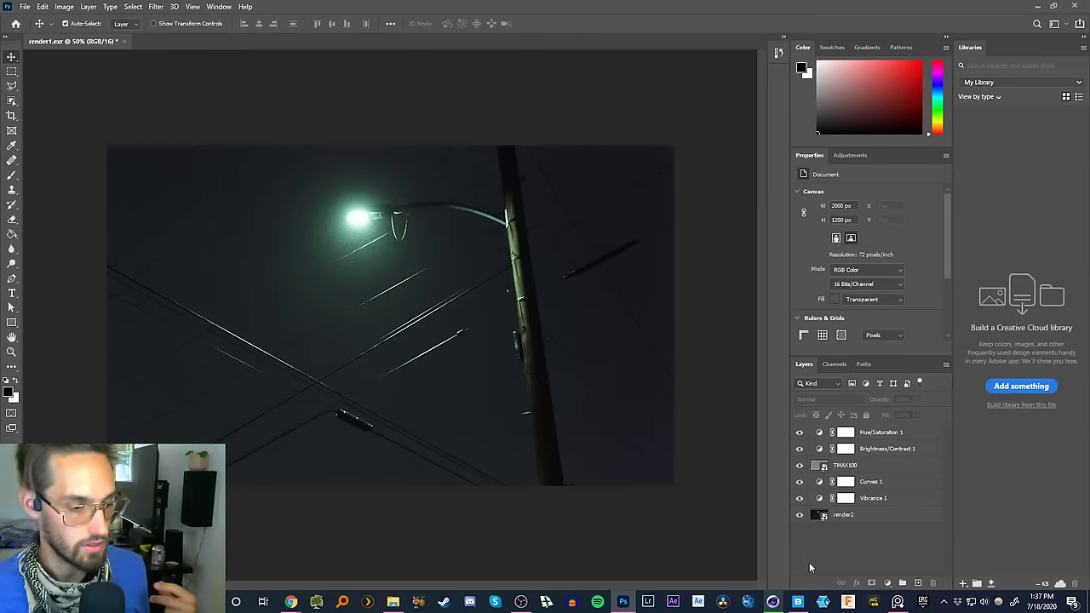
- Switch to Cinema 4D, check the render3.exr progress, and minimize the Picture Viewer and LiveDB manager windows
click(772, 602)
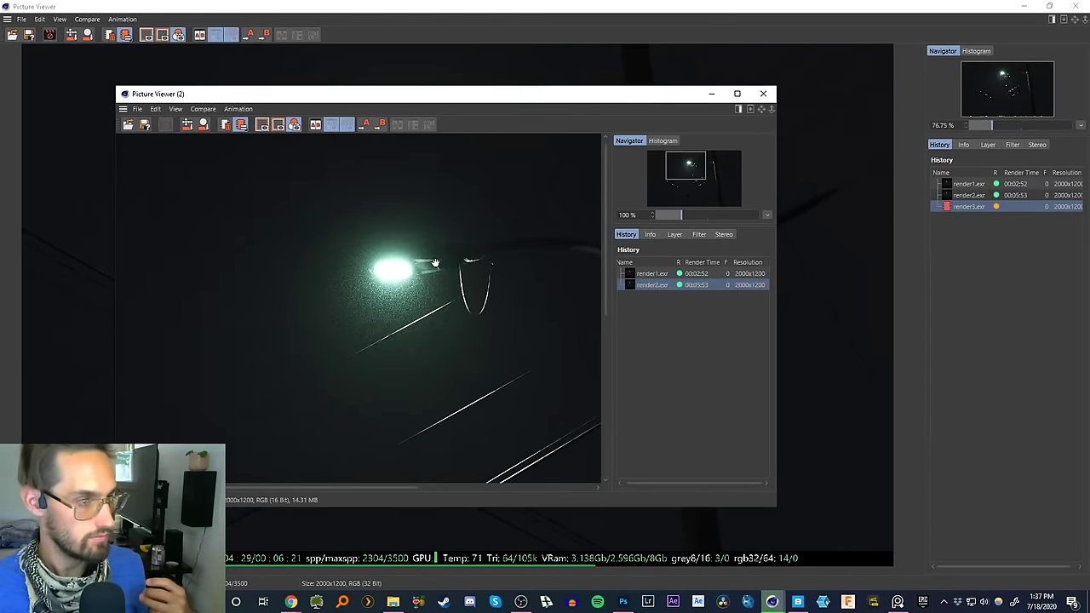
click(711, 93)
click(1021, 7)
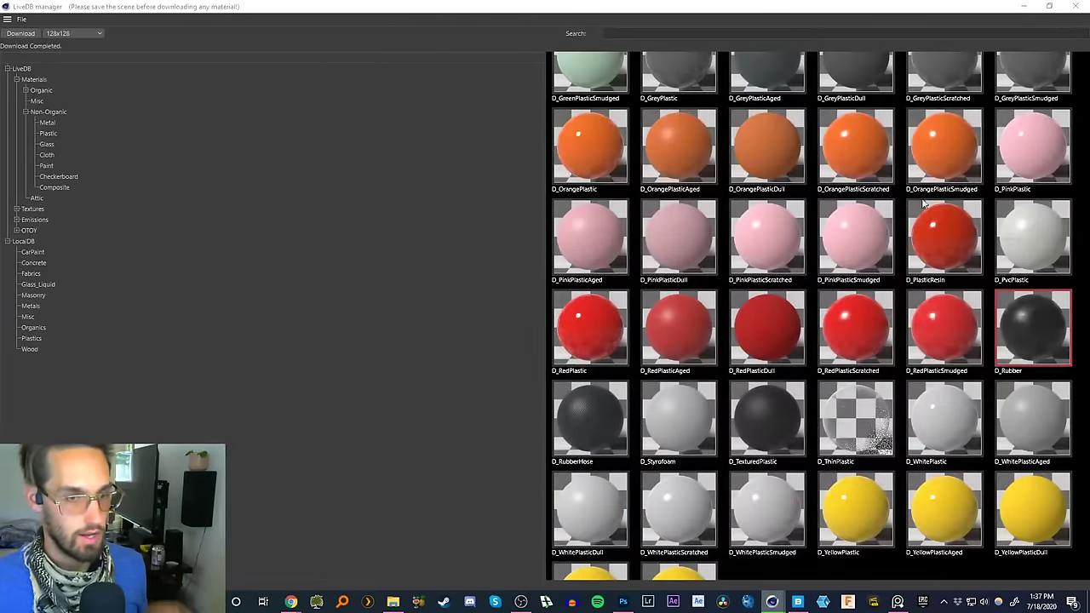
click(1022, 7)
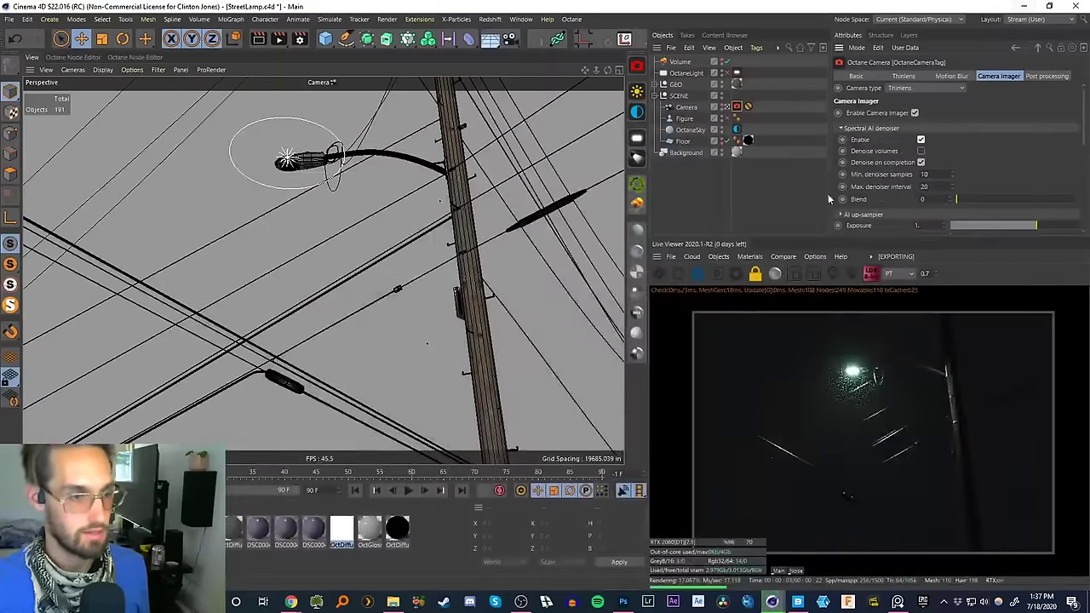
- Switch to Photoshop and set up a PNG copy of the image for saving in the _render folder of ep24
click(623, 602)
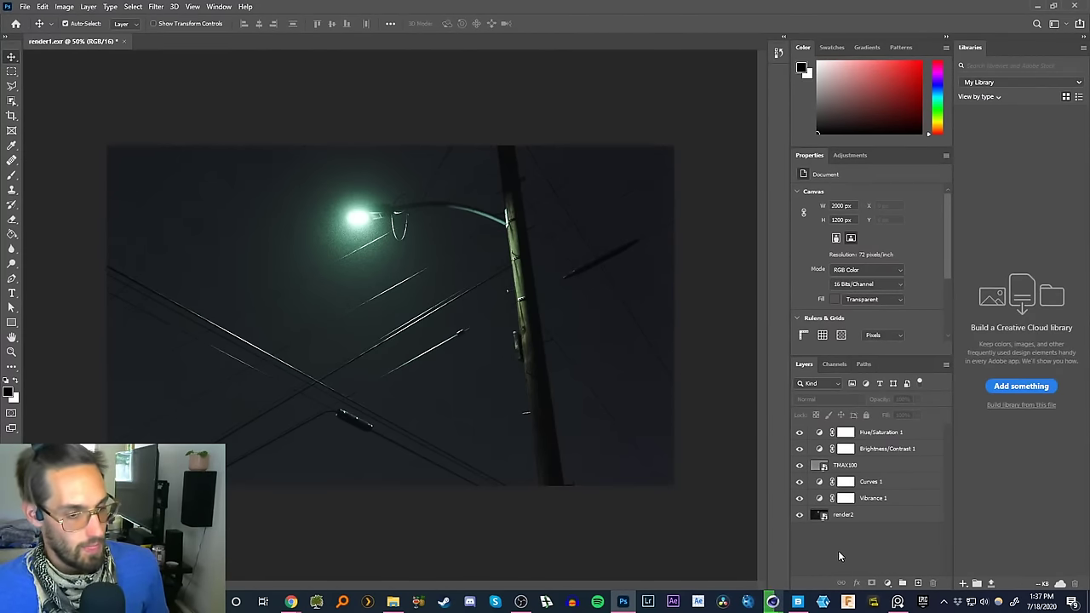
key(ctrl+shift+s)
click(127, 283)
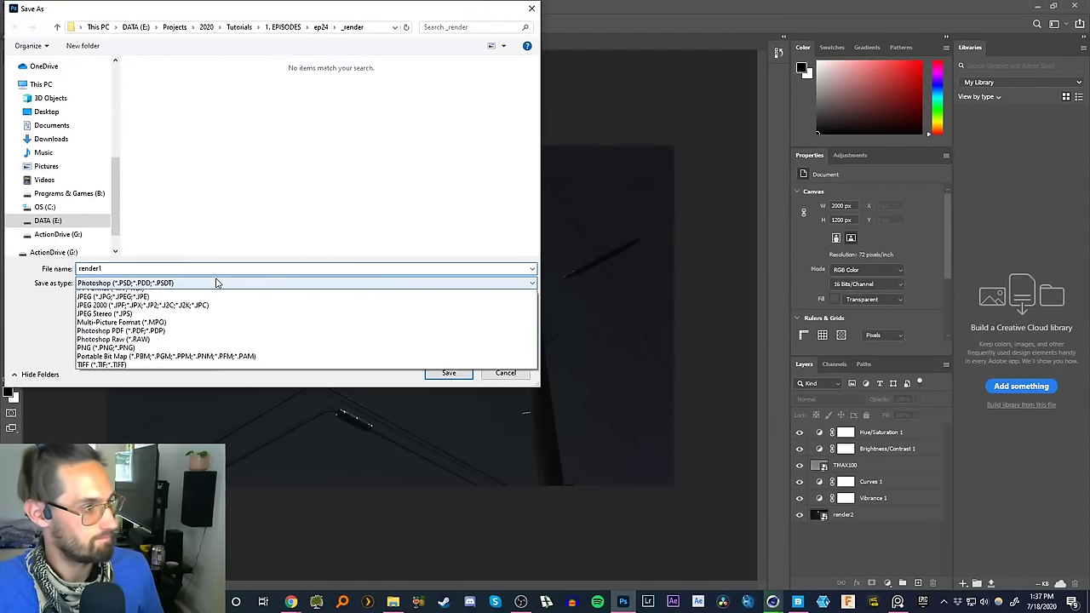
click(106, 388)
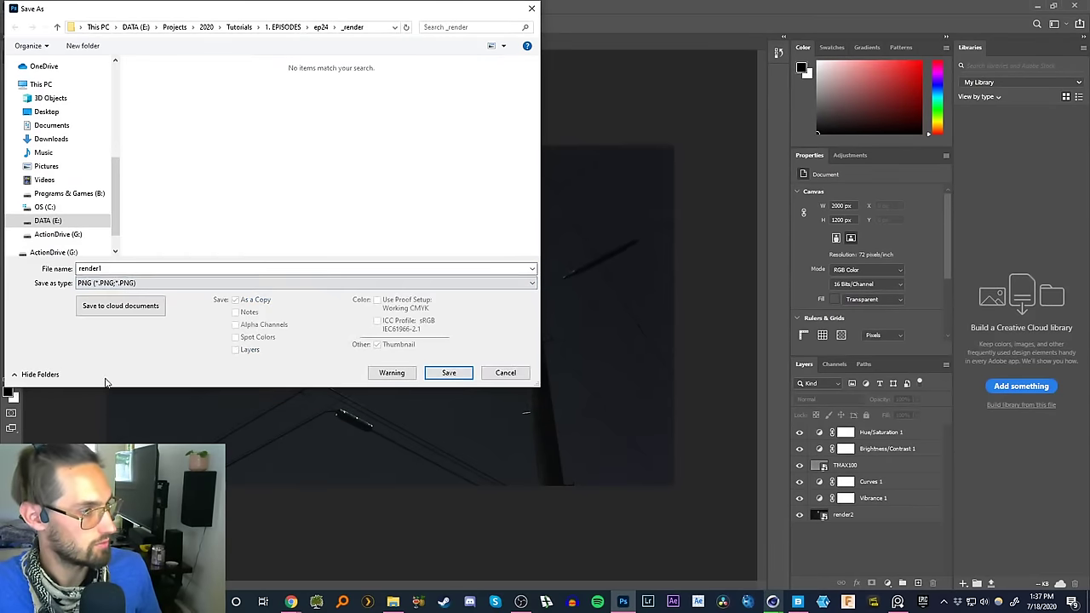
scroll(122, 183, up, 1)
scroll(122, 183, up, 4)
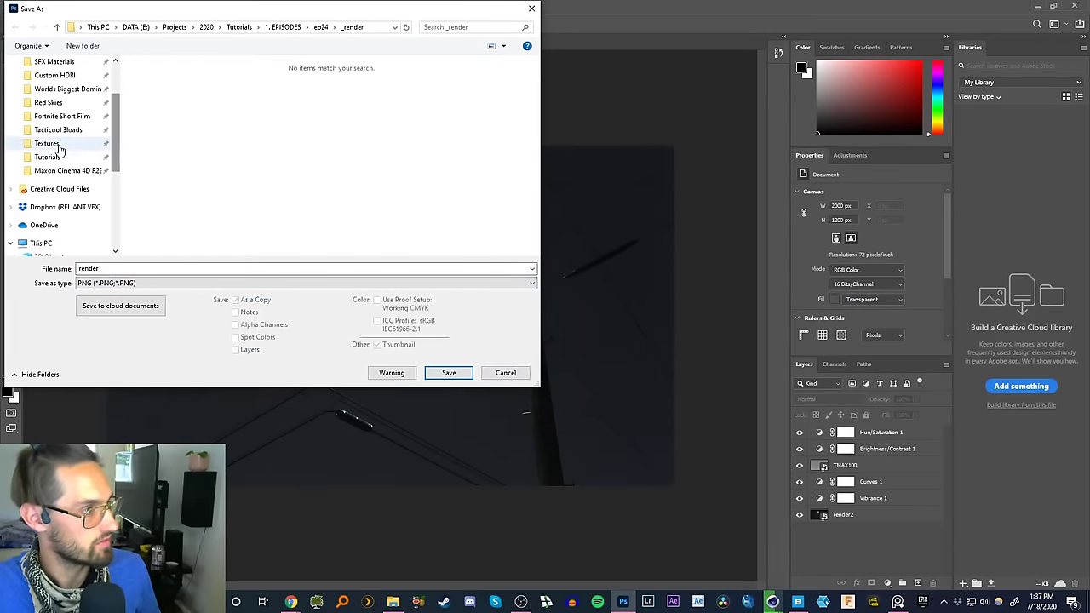
click(47, 143)
click(47, 156)
double_click(162, 79)
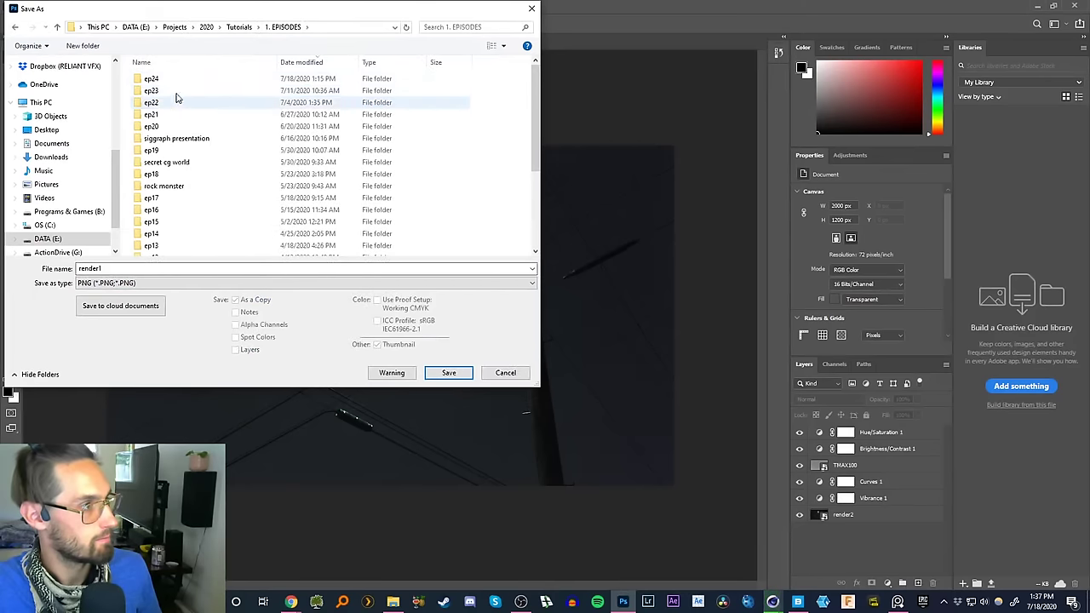
click(157, 79)
double_click(157, 79)
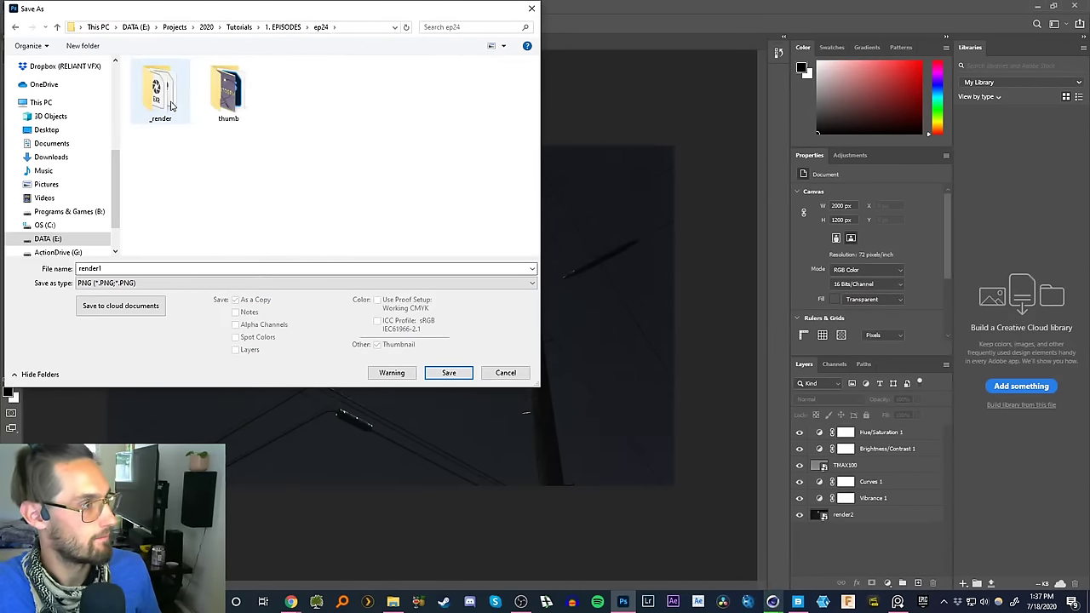
double_click(159, 89)
- Name the PNG copy toae and save it with the large file size, fastest saving option
double_click(130, 269)
click(129, 270)
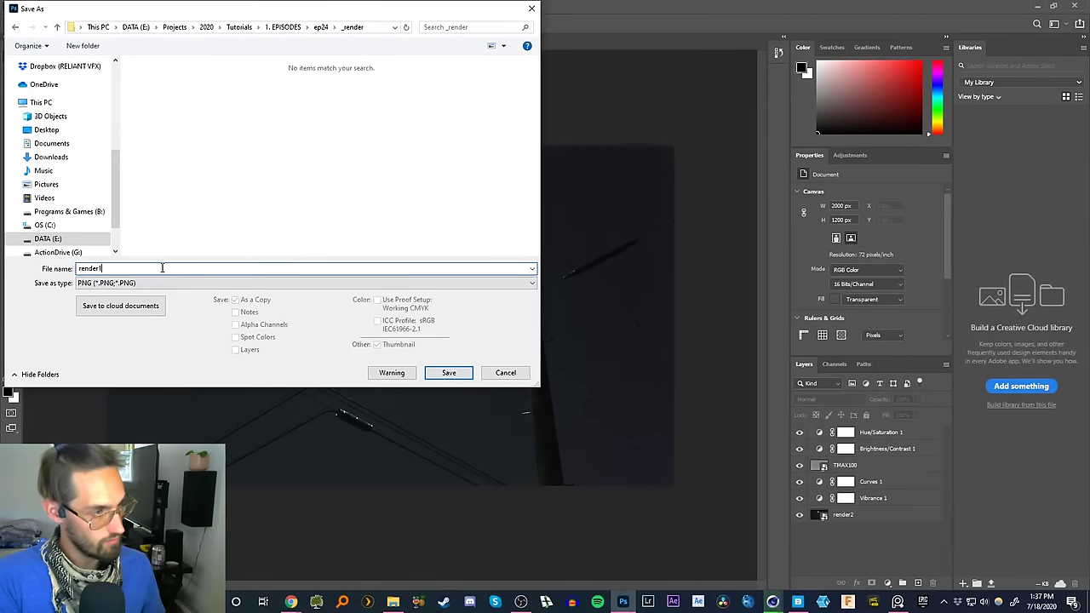
key(BackSpace)
key(BackSpace)
key(BackSpace)
key(BackSpace)
key(BackSpace)
key(BackSpace)
key(BackSpace)
text(toad)
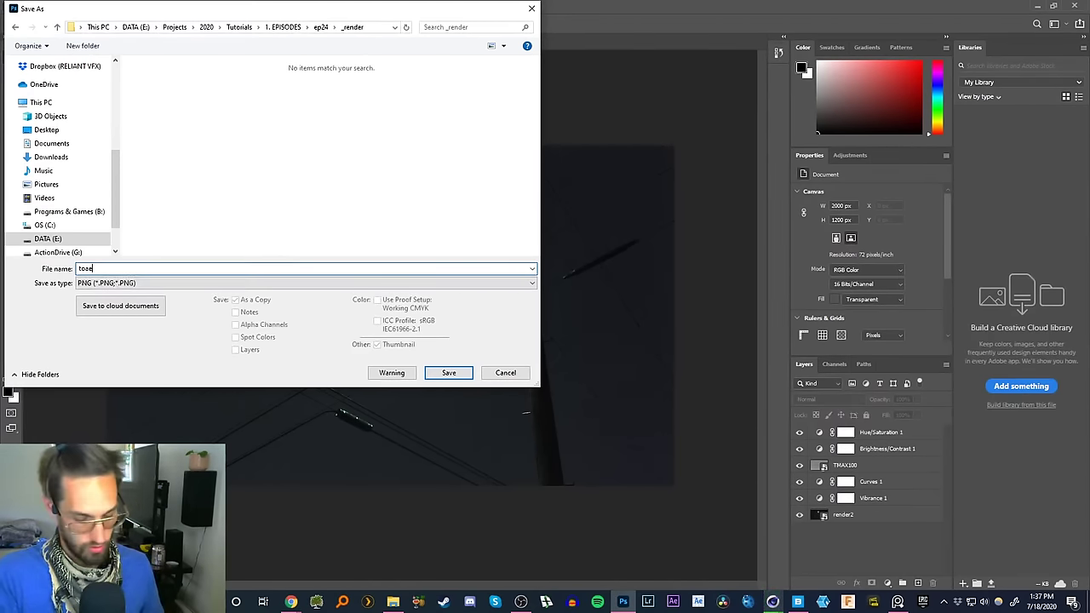
key(Return)
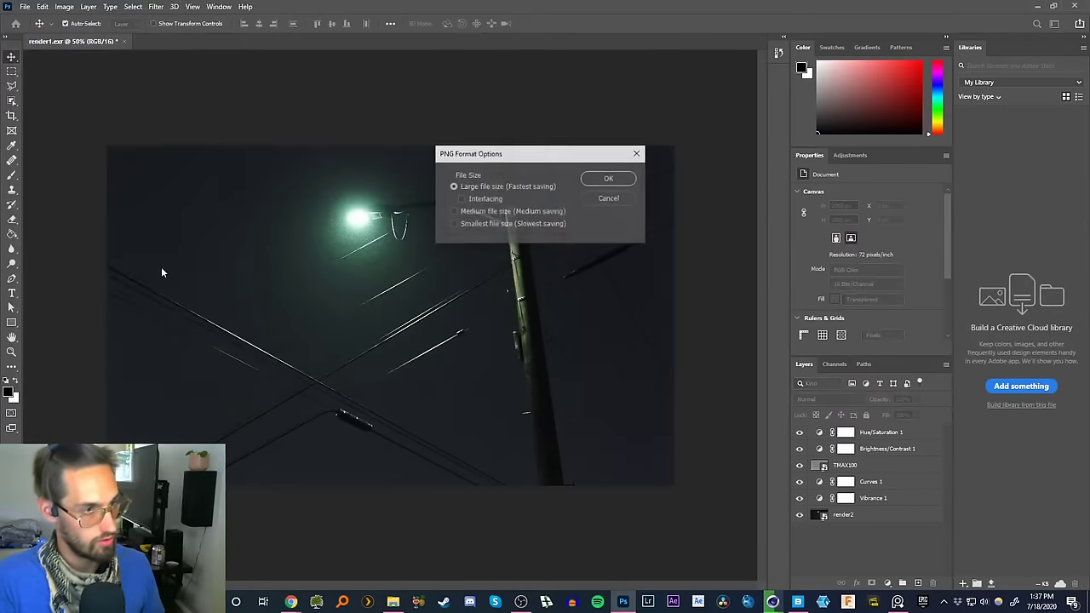
key(Return)
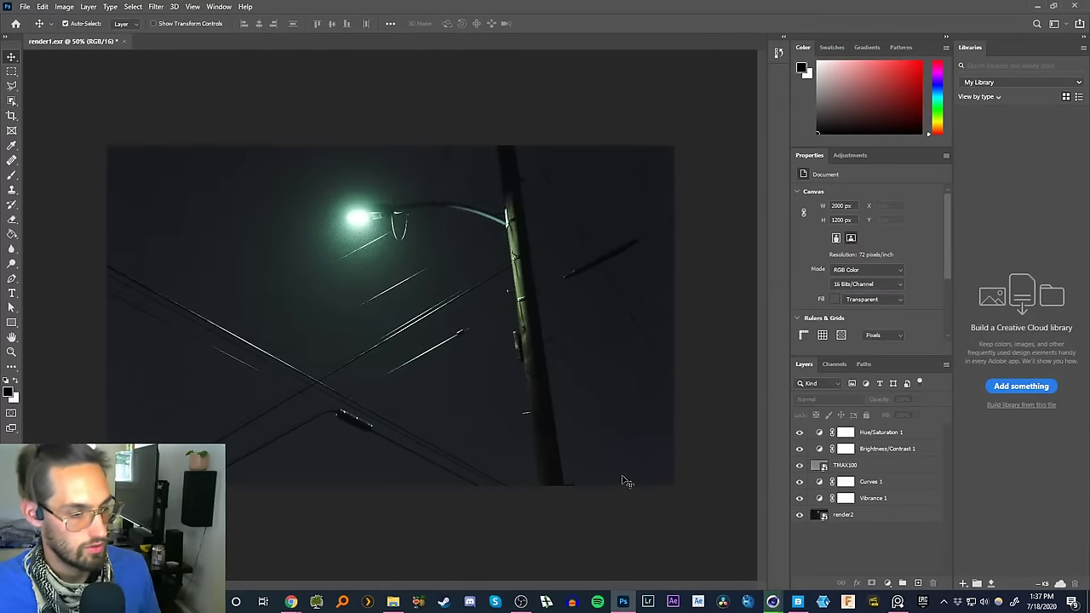
- Switch to After Effects, dismiss the feedback survey and start a new project
click(673, 602)
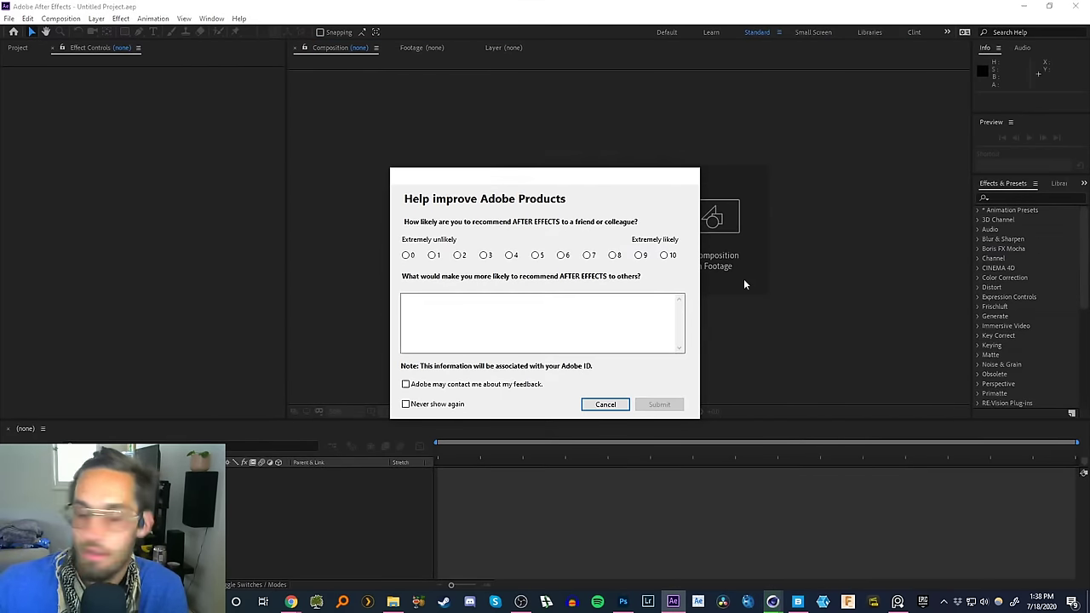
click(611, 405)
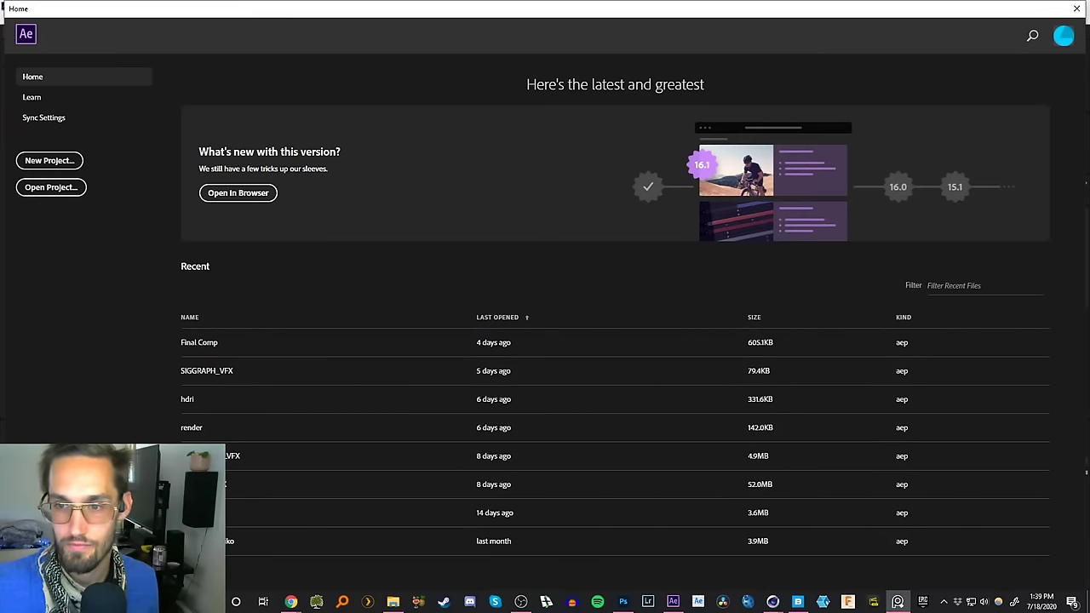
drag(185, 264, 118, 267)
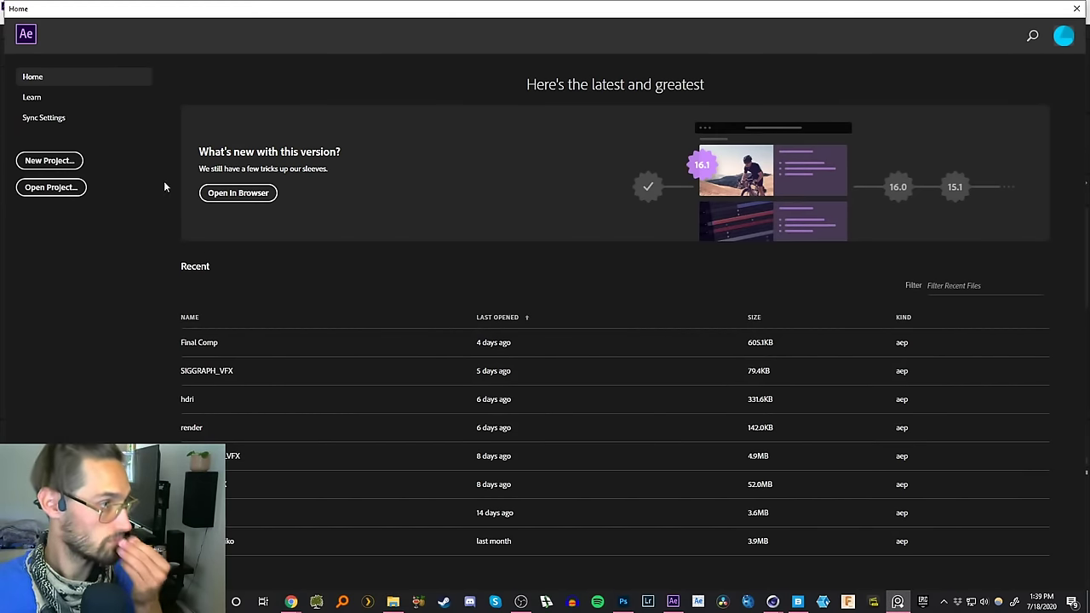
click(49, 160)
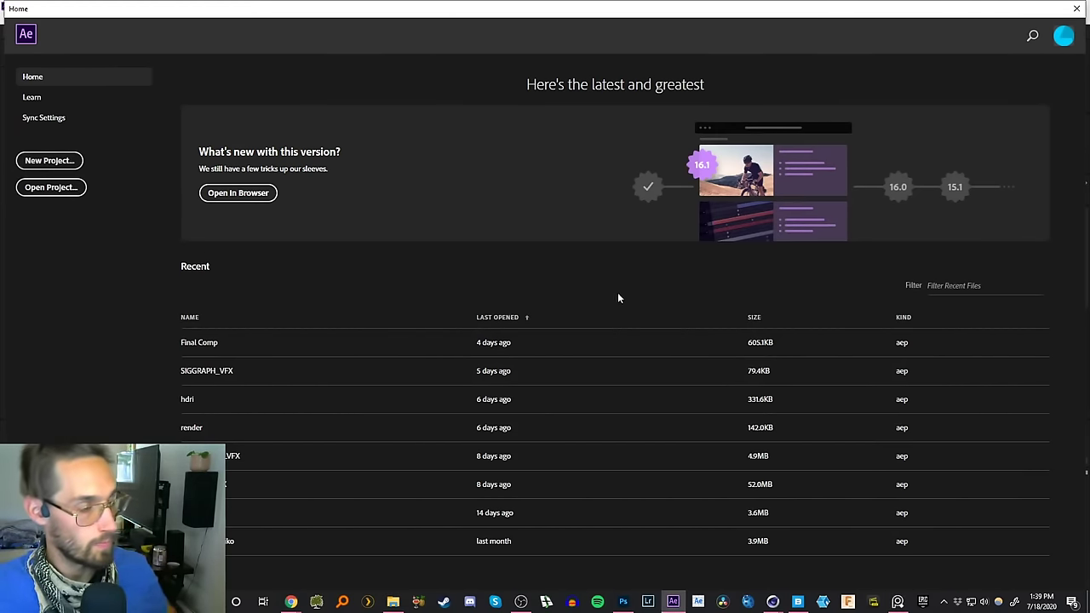
click(73, 161)
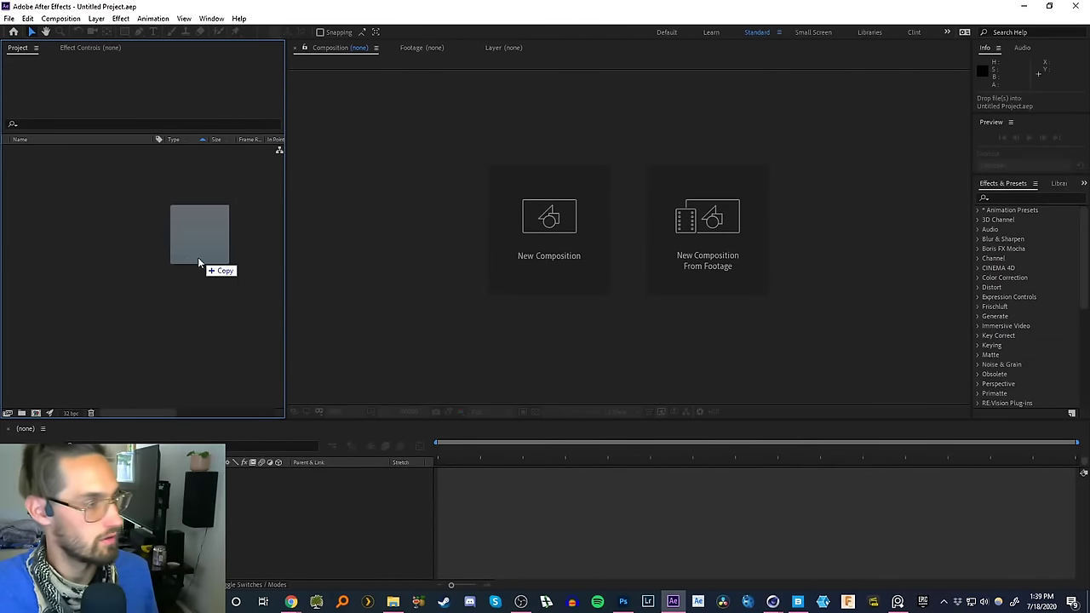
- Import toae.png into the project and create a new composition from it
drag(197, 257, 204, 254)
drag(68, 151, 34, 413)
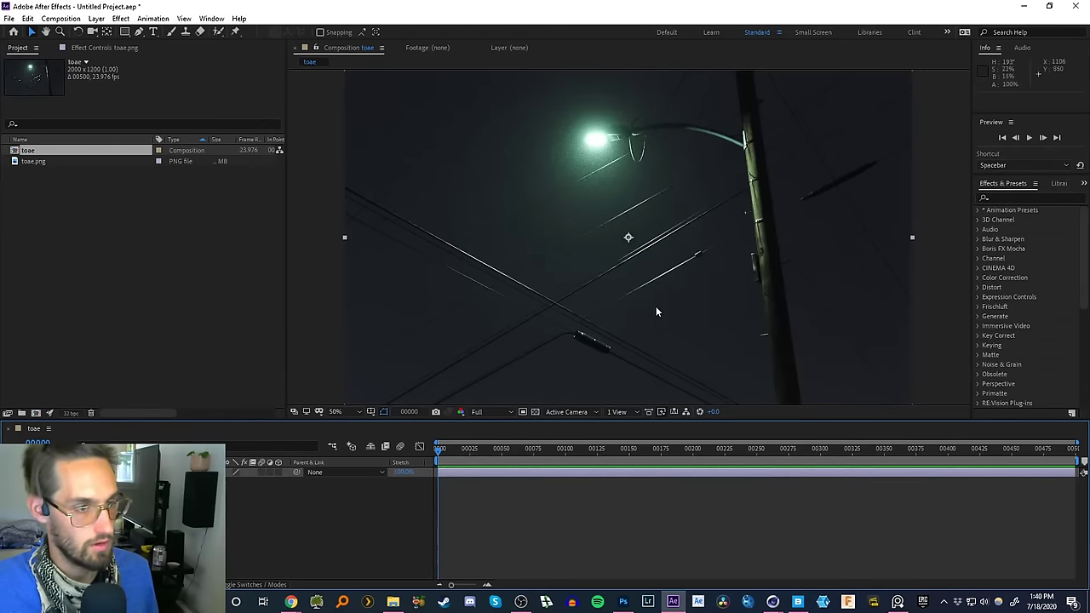
mouse_move(452, 457)
mouse_down()
mouse_move(935, 468)
mouse_move(437, 464)
mouse_up()
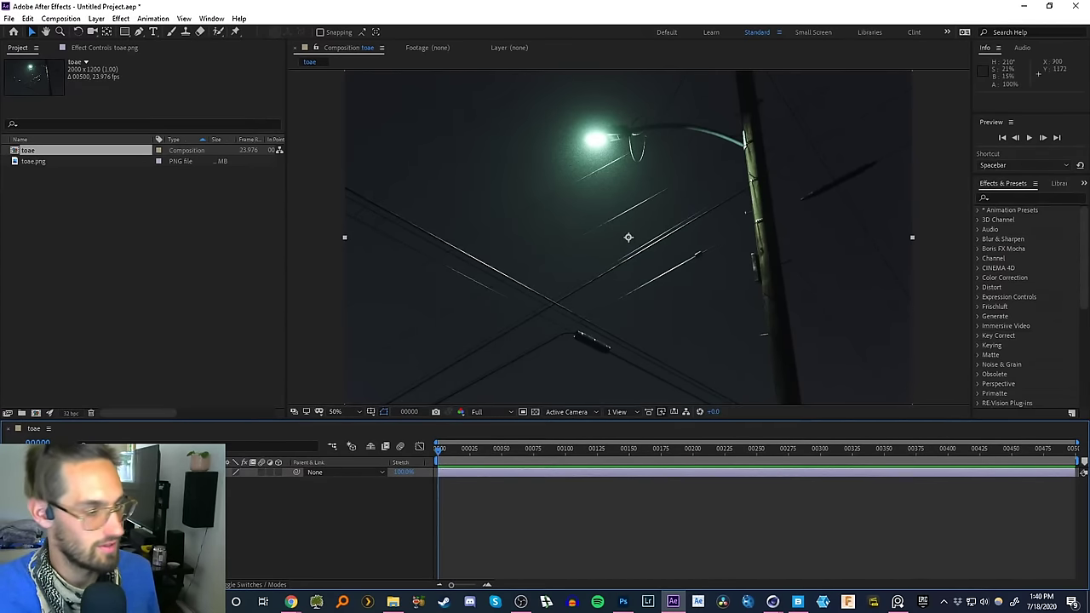
- Add a 2000 x 1200 px black solid above the image and apply the Optical Flares effect to it
key(F2)
key(ctrl+y)
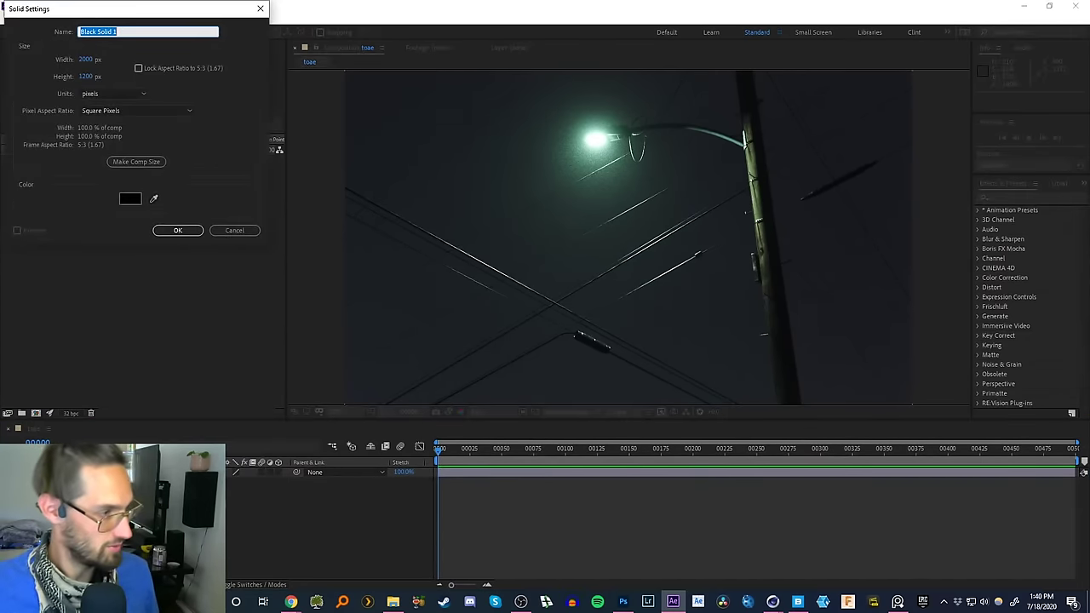
click(178, 232)
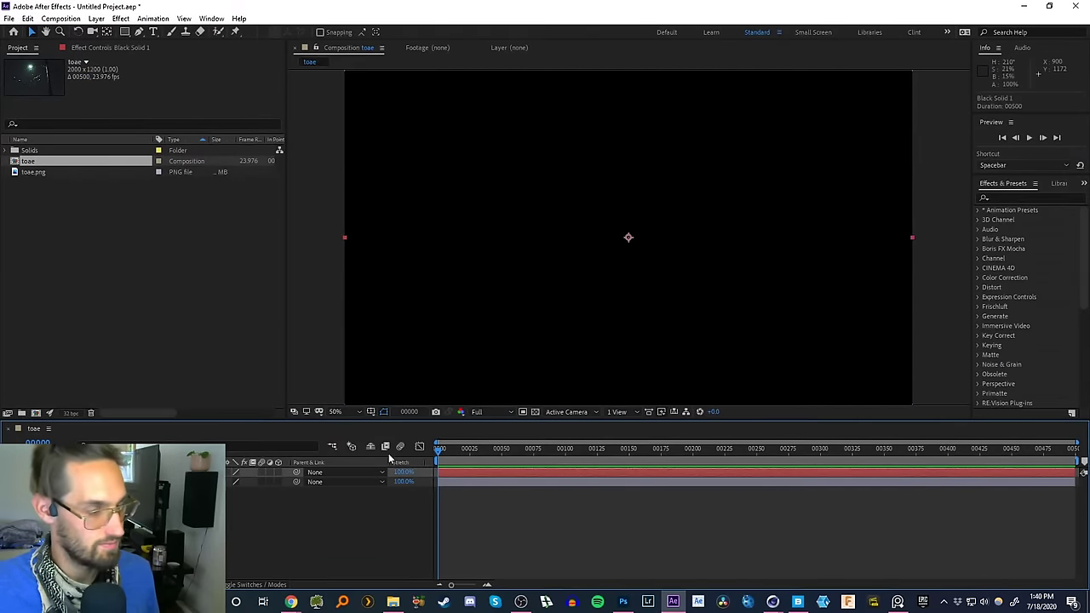
key(ctrl+space)
text(opt)
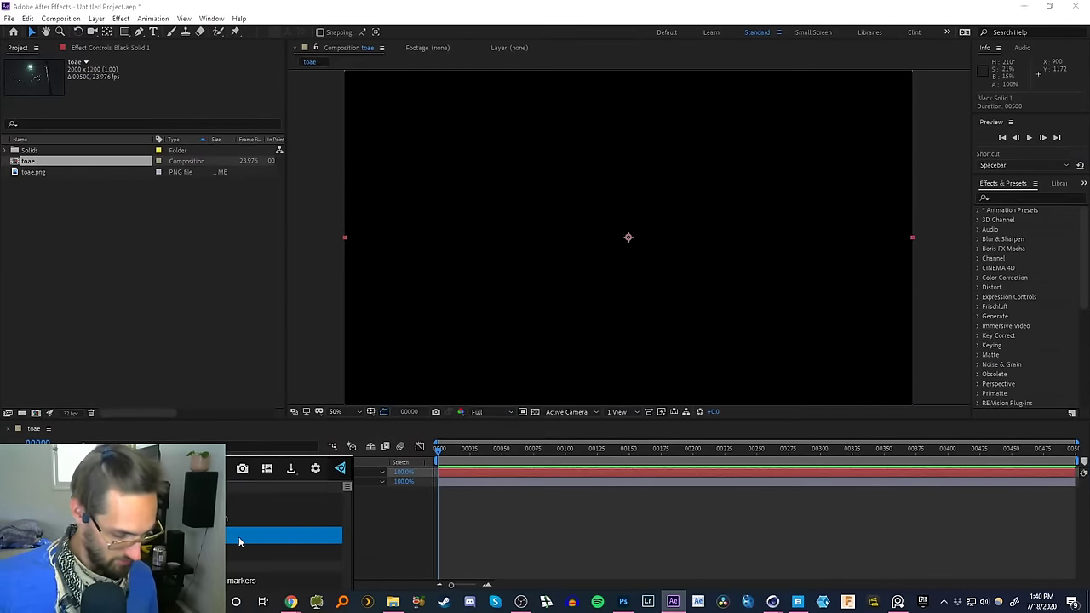
key(Return)
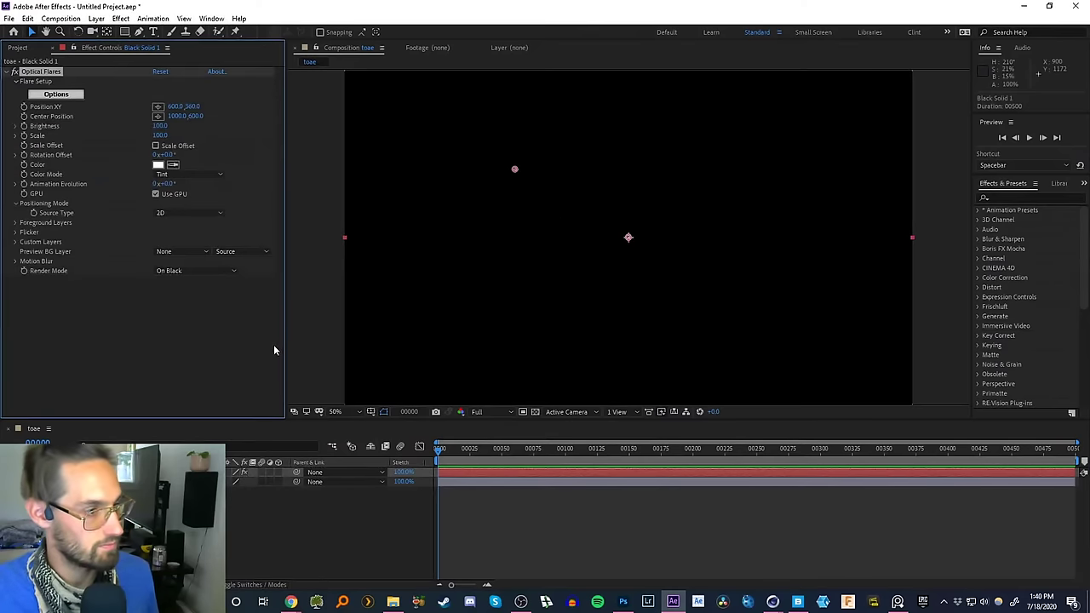
- Open the Optical Flares options and browse the flares in the Light preset folder
click(61, 97)
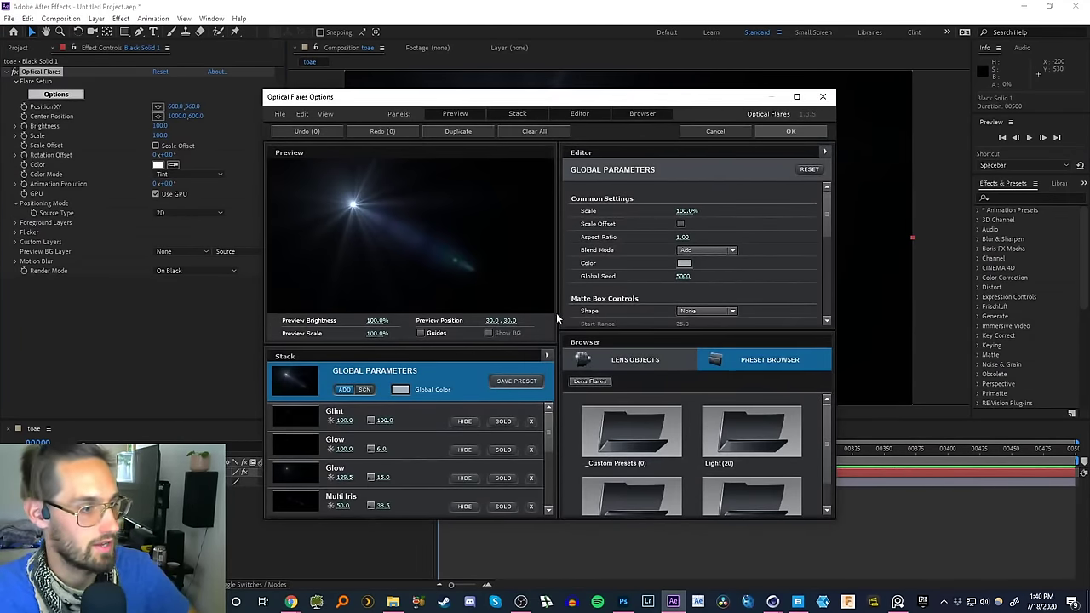
drag(828, 439, 824, 475)
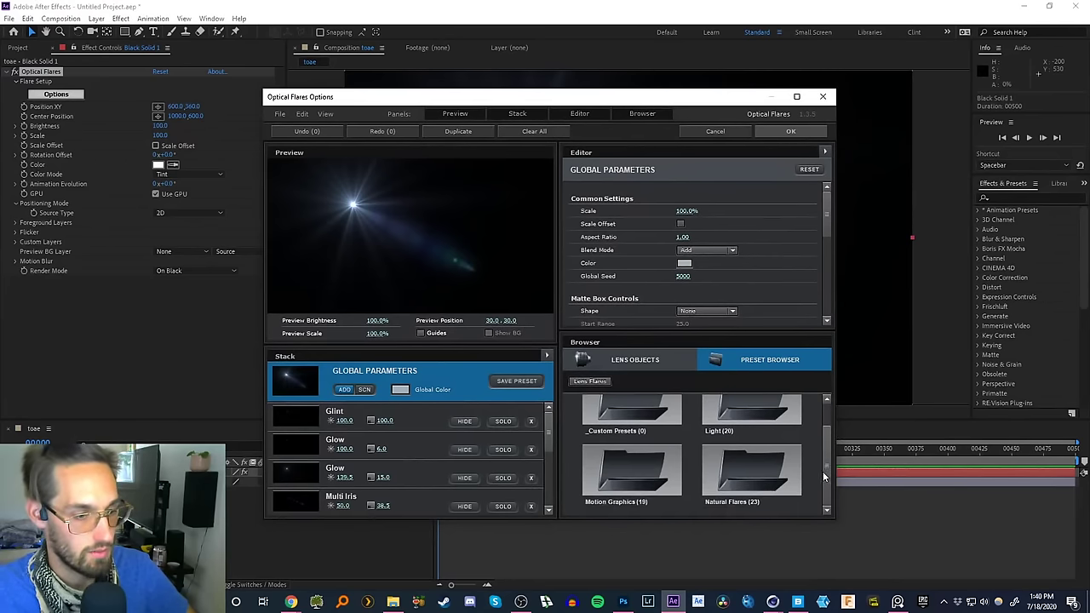
double_click(751, 415)
drag(828, 416, 825, 449)
- Bring up the street lamp reference photo and arrange it side by side with the Optical Flares options window
key(alt+Tab)
right_drag(855, 286, 629, 259)
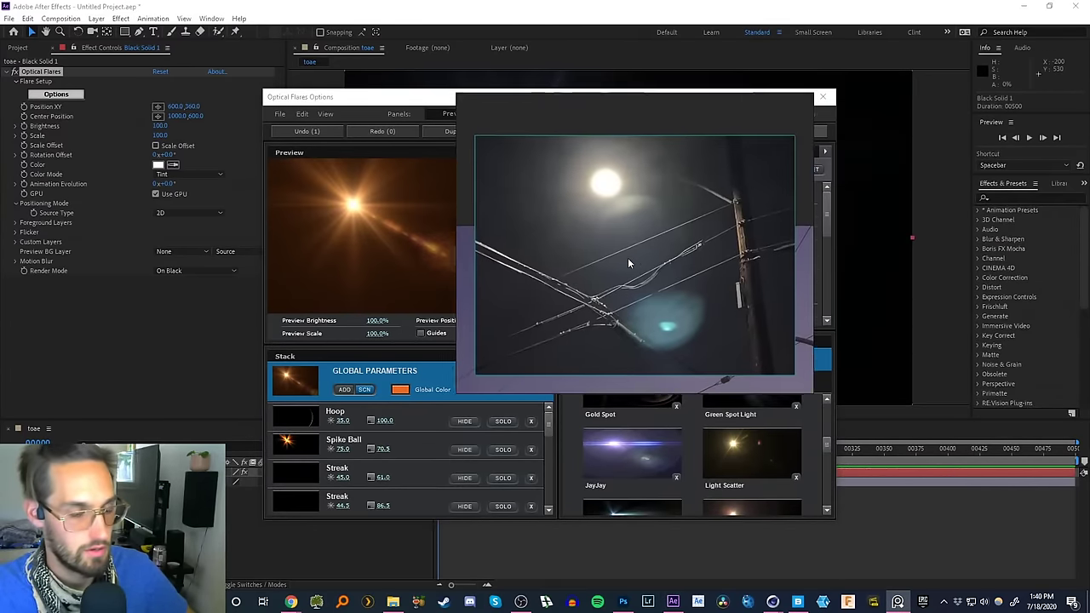
drag(627, 263, 225, 283)
scroll(825, 441, up, 1)
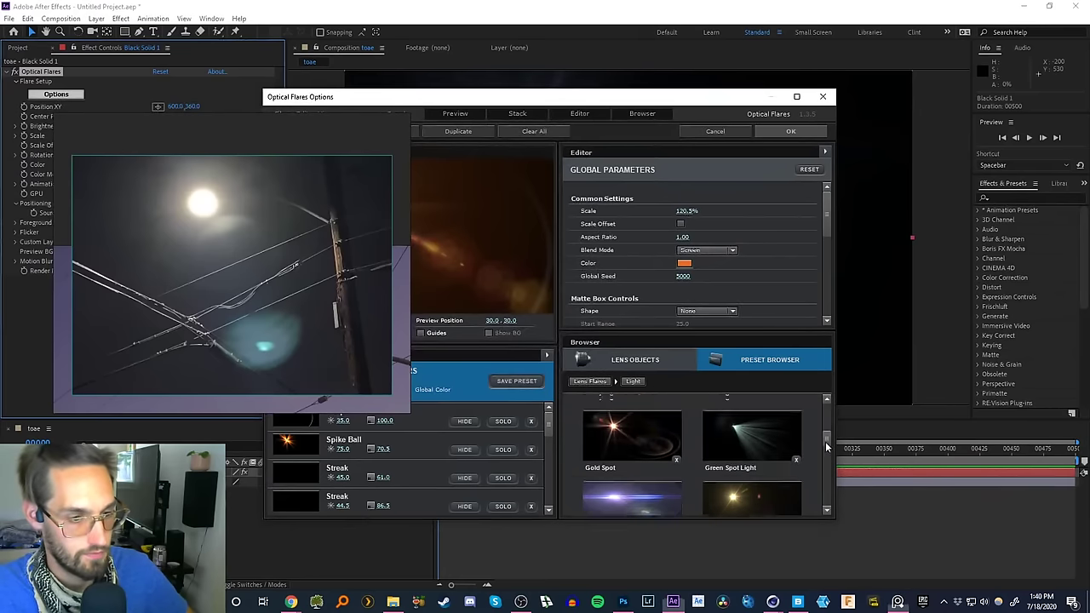
scroll(825, 441, up, 2)
drag(674, 100, 830, 75)
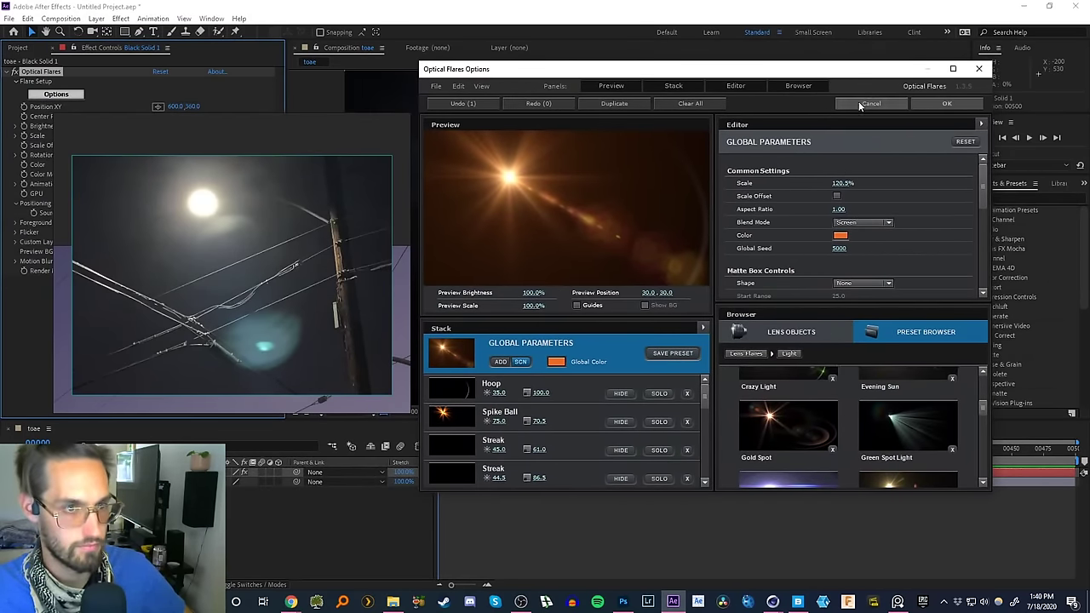
- Go to the Natural Flares preset folder, try the Bay preset and browse the other flares
scroll(981, 413, up, 3)
click(760, 356)
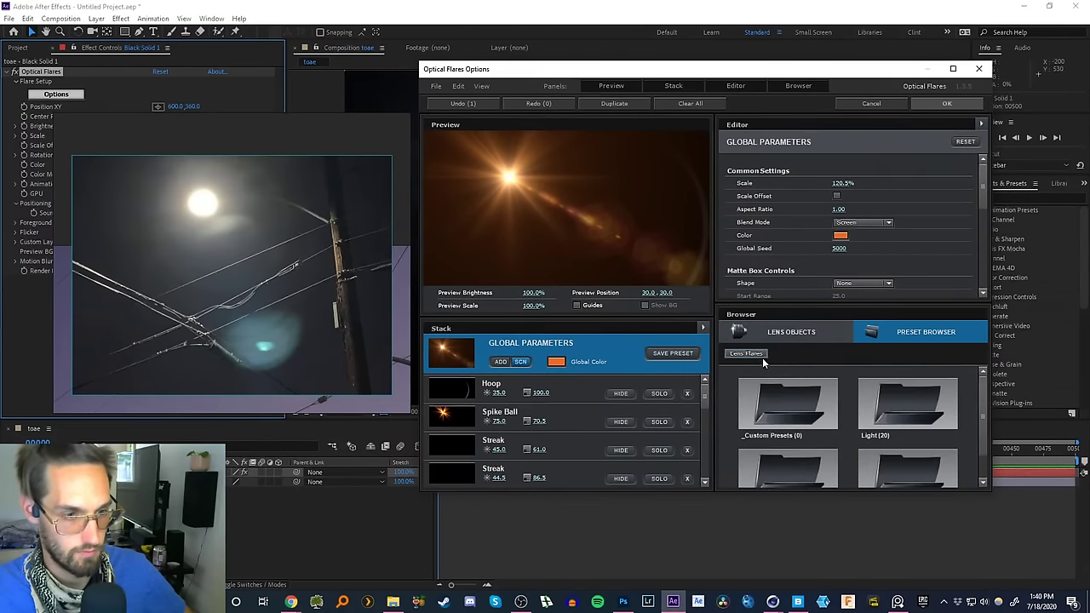
scroll(978, 443, down, 1)
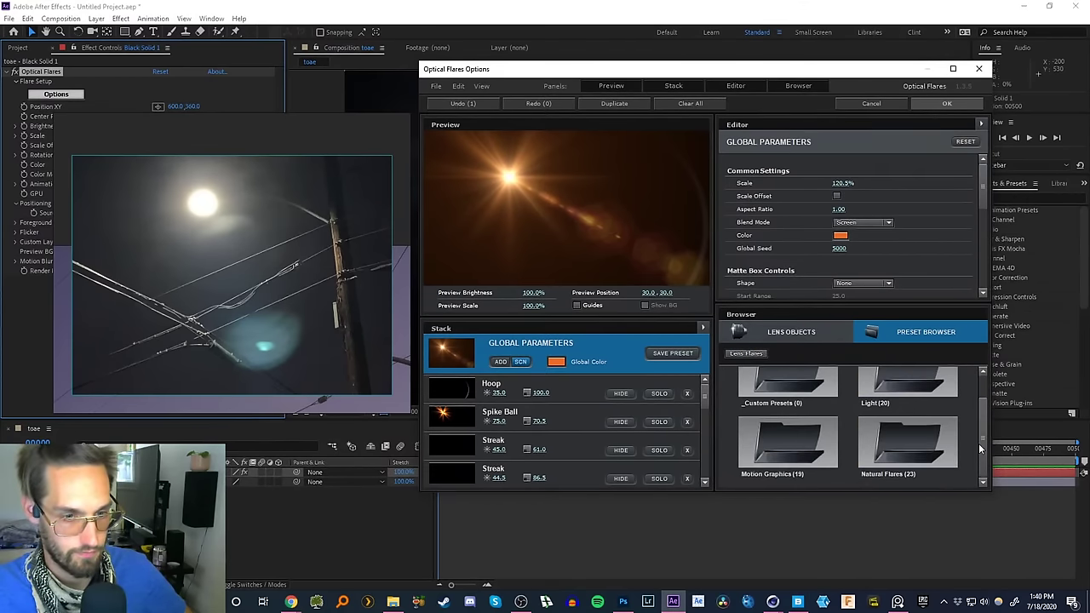
double_click(888, 438)
scroll(985, 383, up, 1)
scroll(985, 388, down, 1)
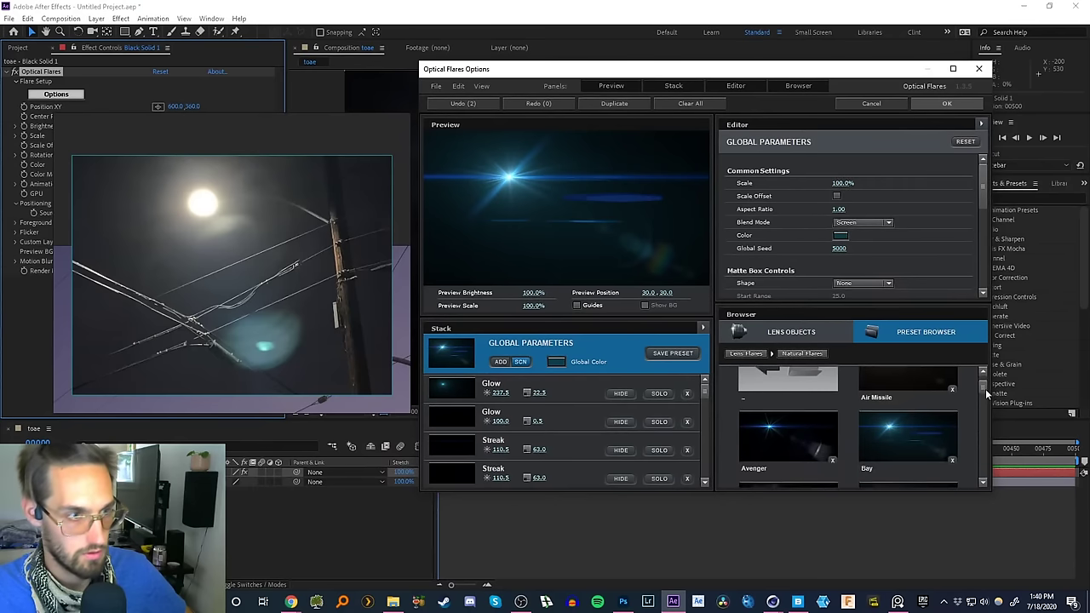
drag(985, 388, 985, 445)
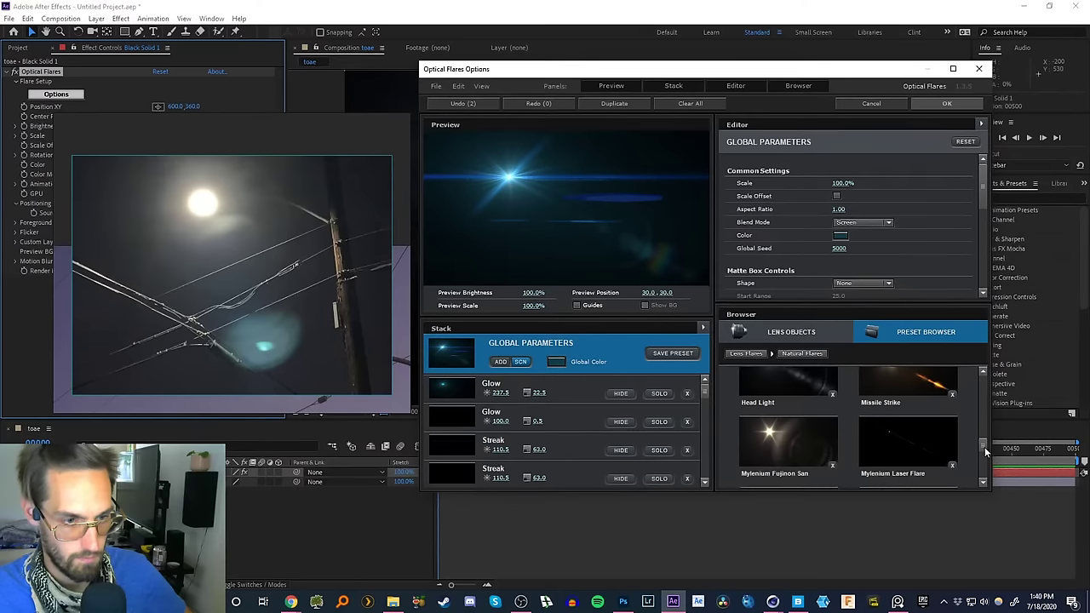
- Compare the Mylenium Fujinon San, Head Light and Avenger presets with the reference, returning to Bay
click(800, 437)
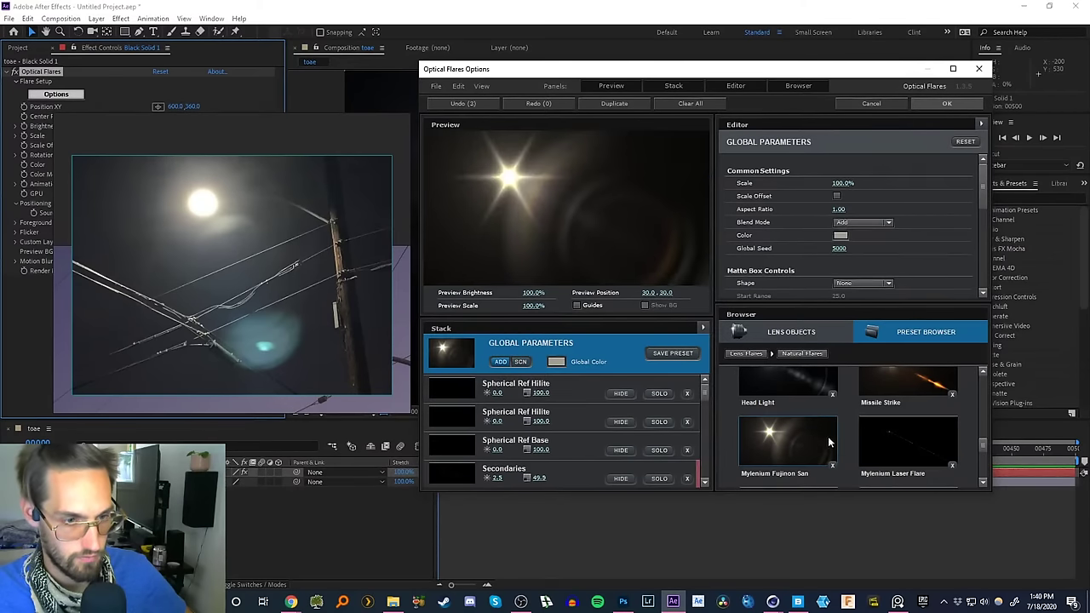
click(807, 382)
drag(983, 445, 983, 405)
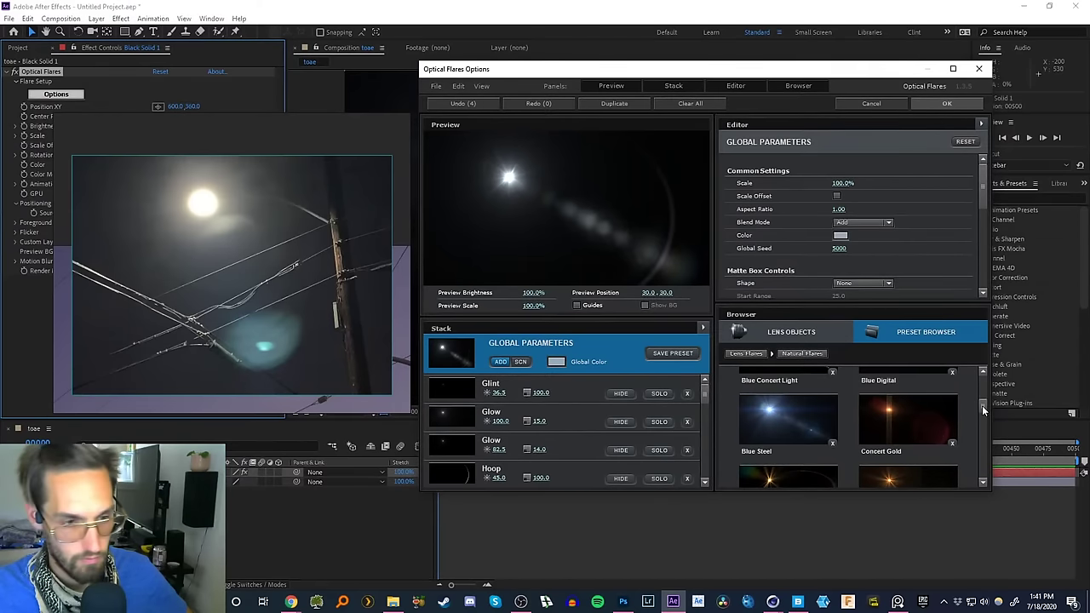
drag(981, 405, 978, 387)
click(942, 429)
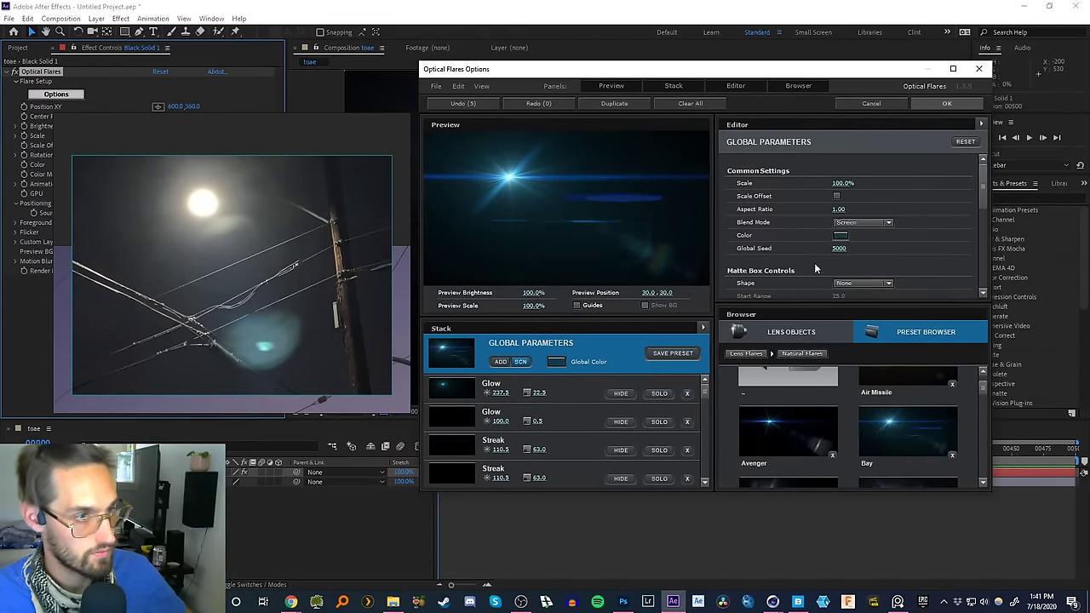
click(815, 426)
click(872, 421)
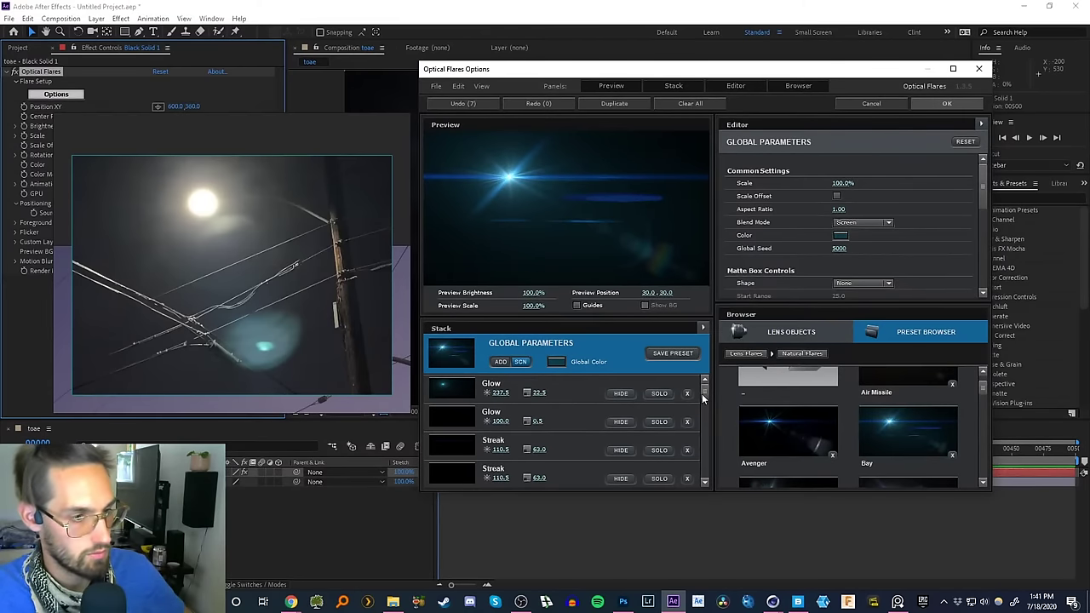
- Maximize the Optical Flares options window and move the reference photo out of its way
mouse_move(705, 394)
mouse_down()
mouse_move(705, 409)
mouse_move(707, 393)
mouse_up()
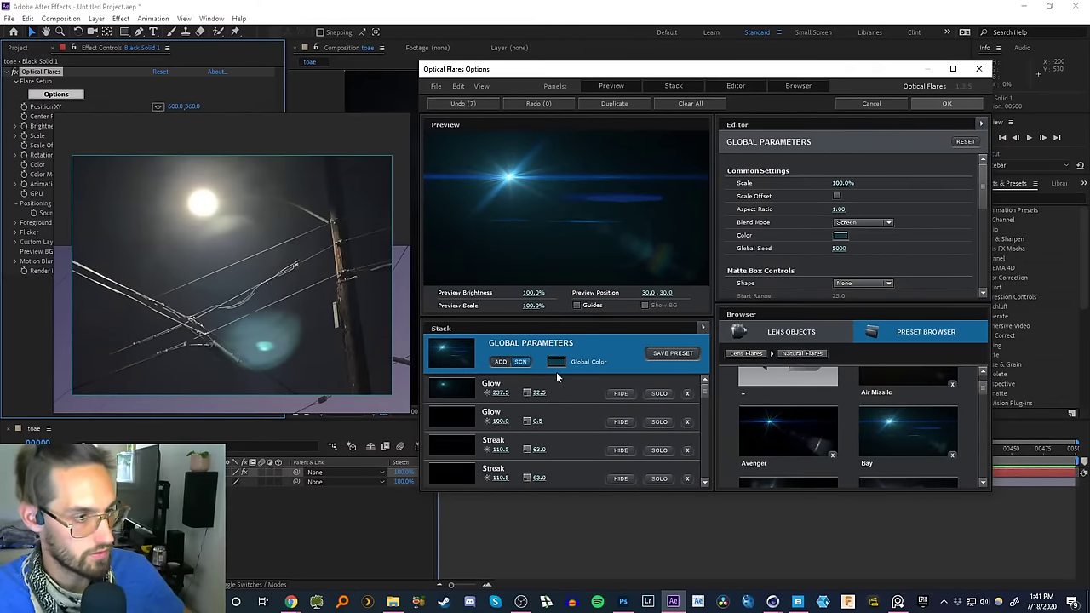
drag(715, 73, 695, 1)
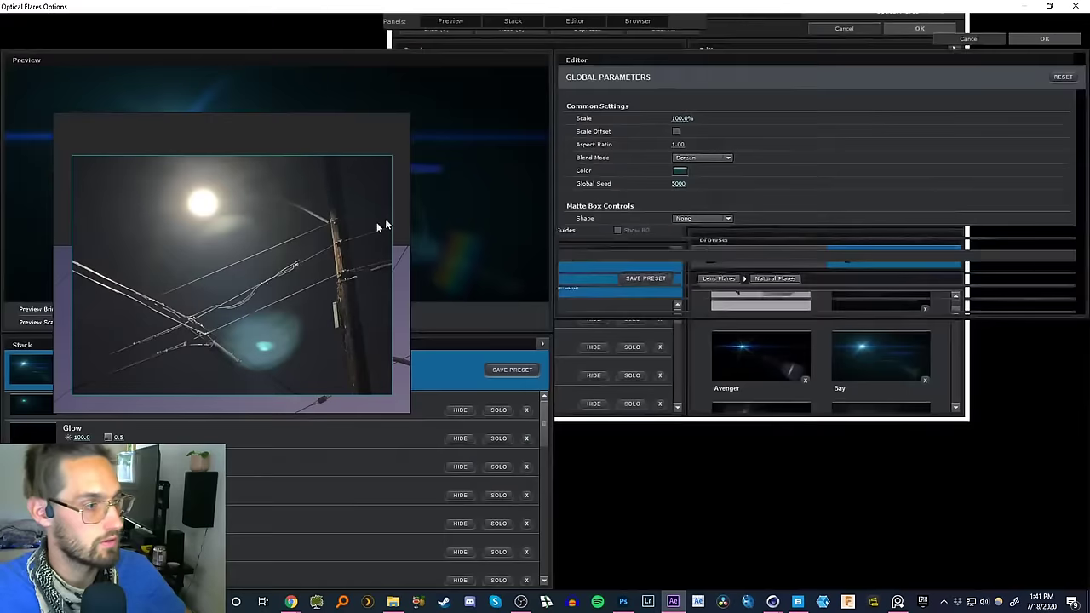
right_drag(308, 233, 1005, 299)
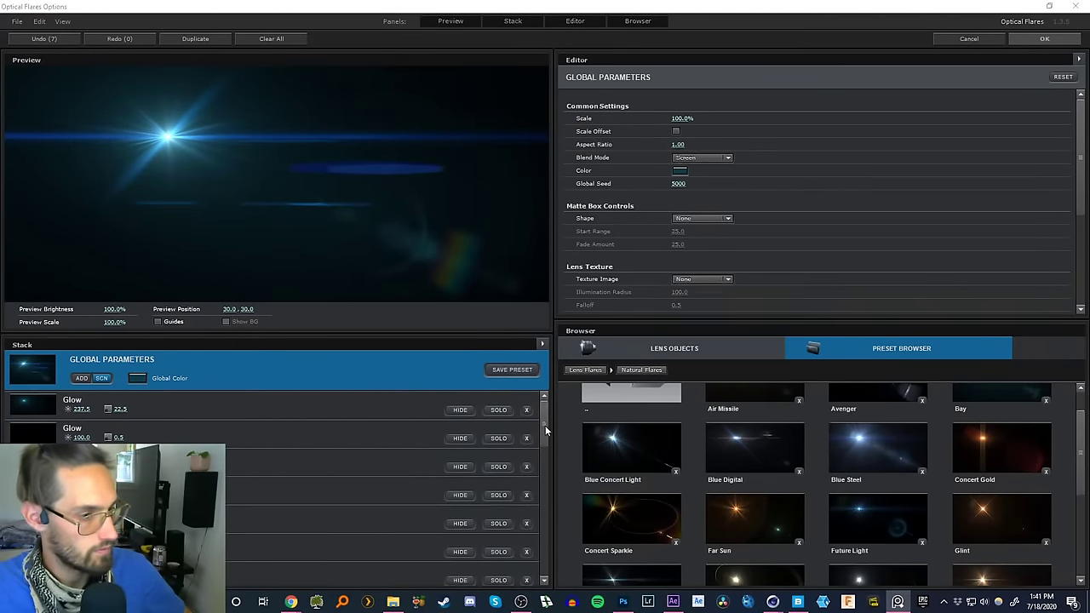
- Test the Bay flare with its two Spike Ball elements hidden, and show both again
drag(544, 425, 542, 555)
click(459, 475)
click(460, 448)
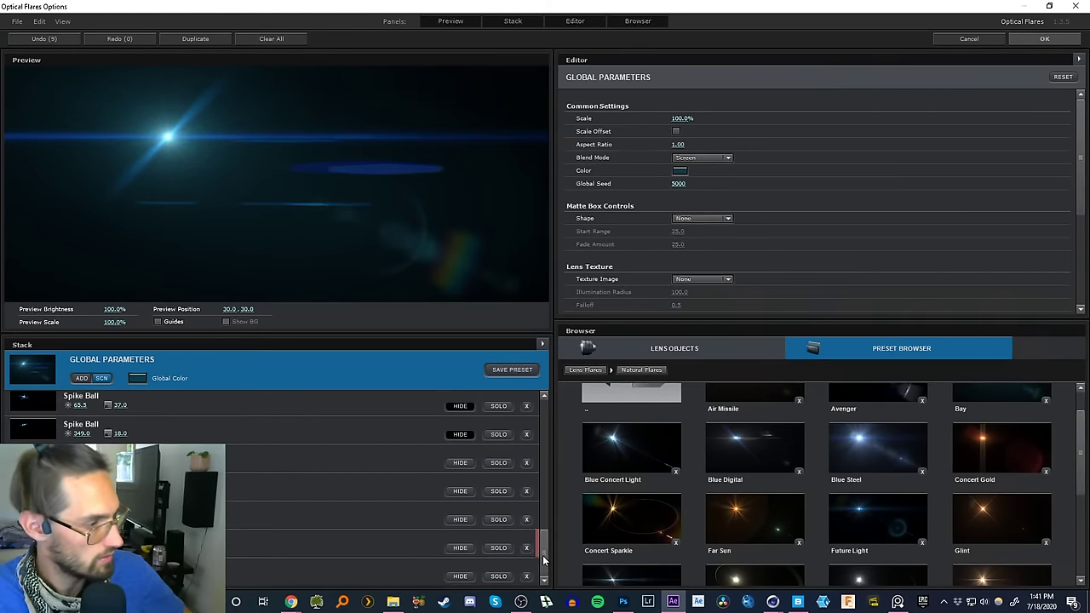
click(460, 434)
click(459, 405)
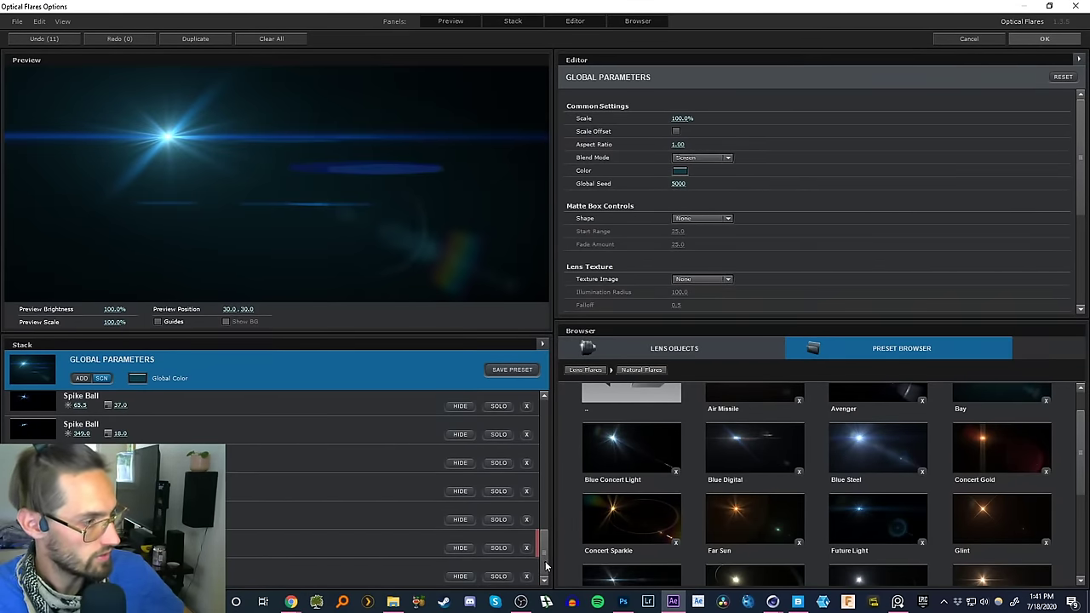
- Hide several individual elements in the Bay flare's stack, including the upper Streak, to simplify the flare
scroll(476, 528, up, 3)
click(456, 520)
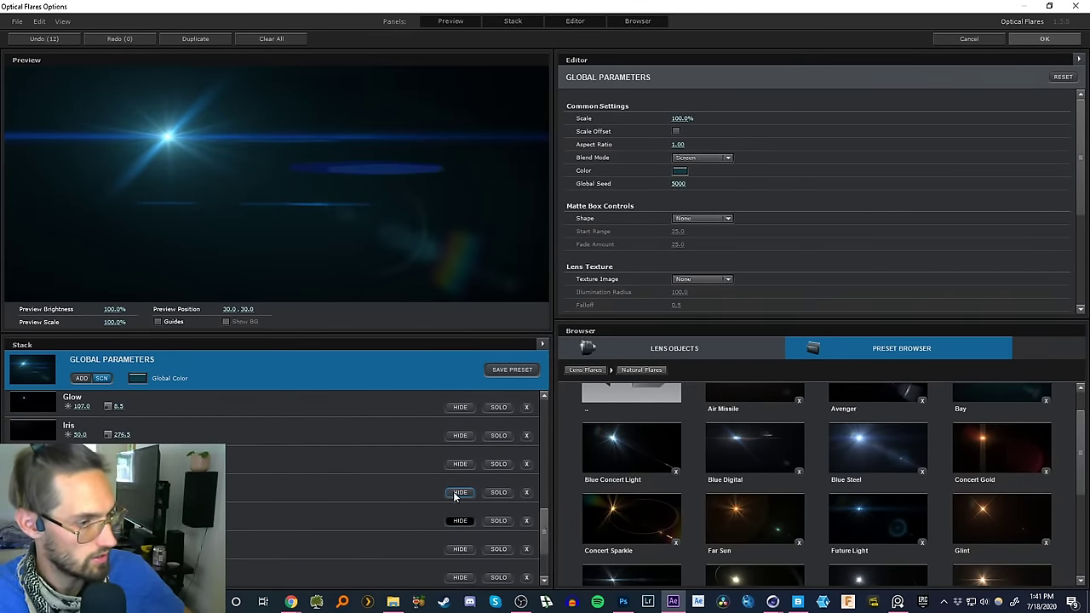
click(458, 492)
scroll(545, 510, up, 3)
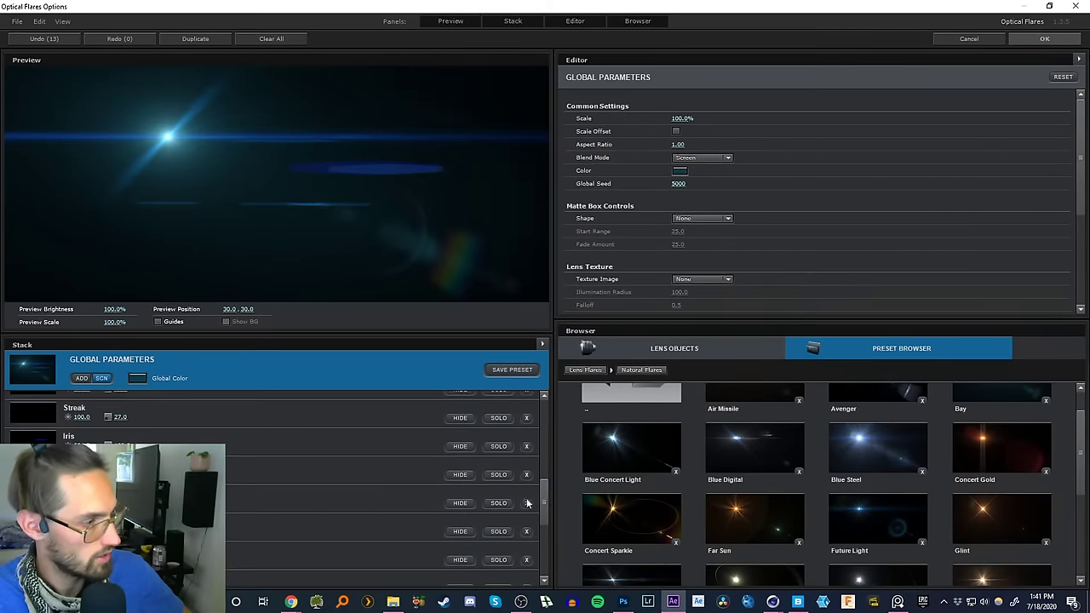
click(461, 531)
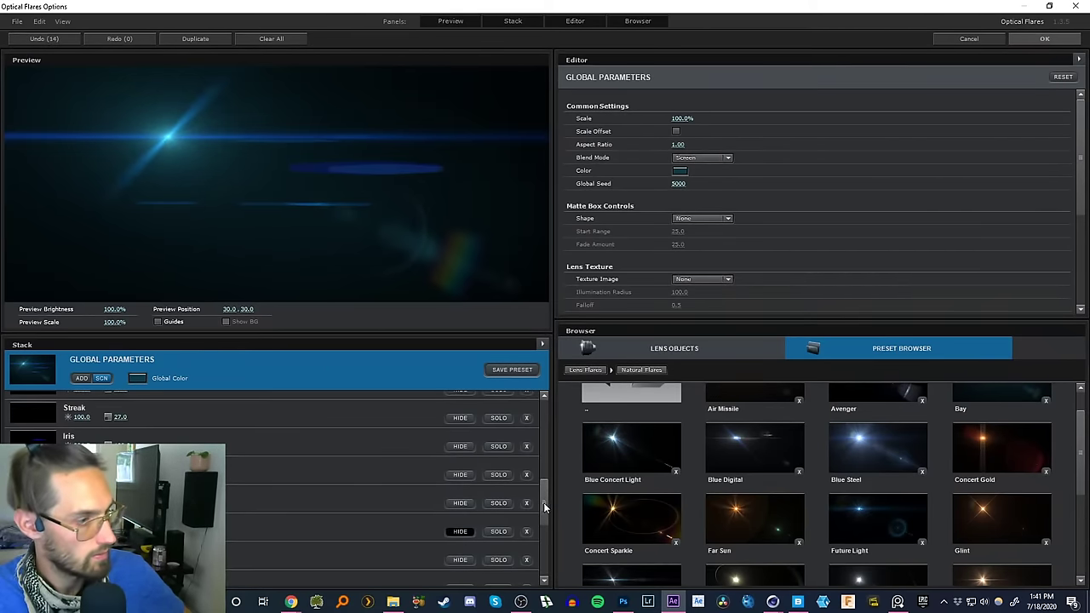
drag(543, 503, 549, 415)
click(465, 486)
click(459, 458)
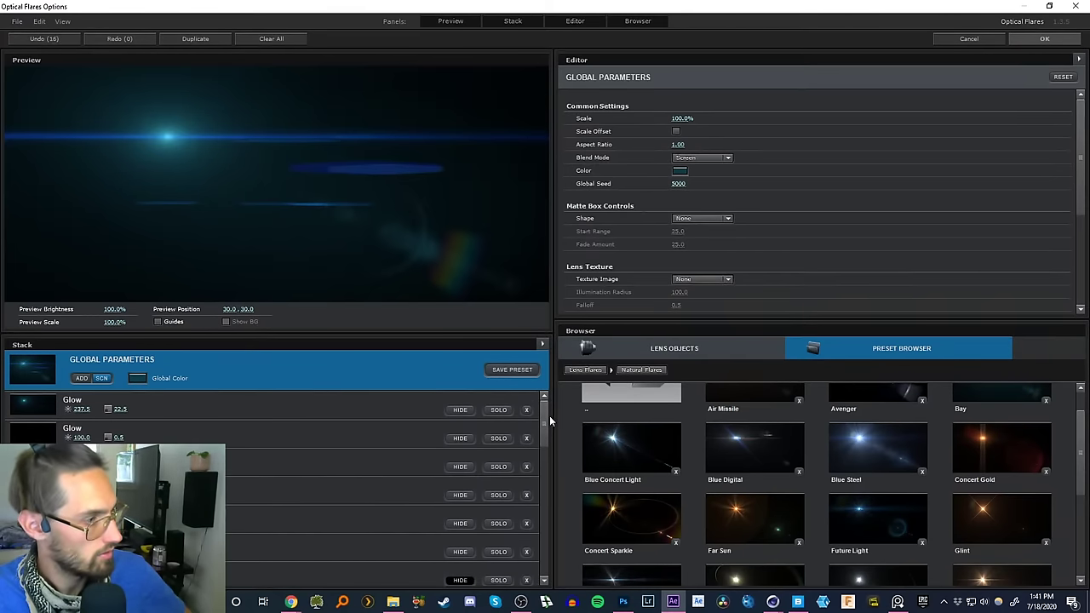
click(460, 468)
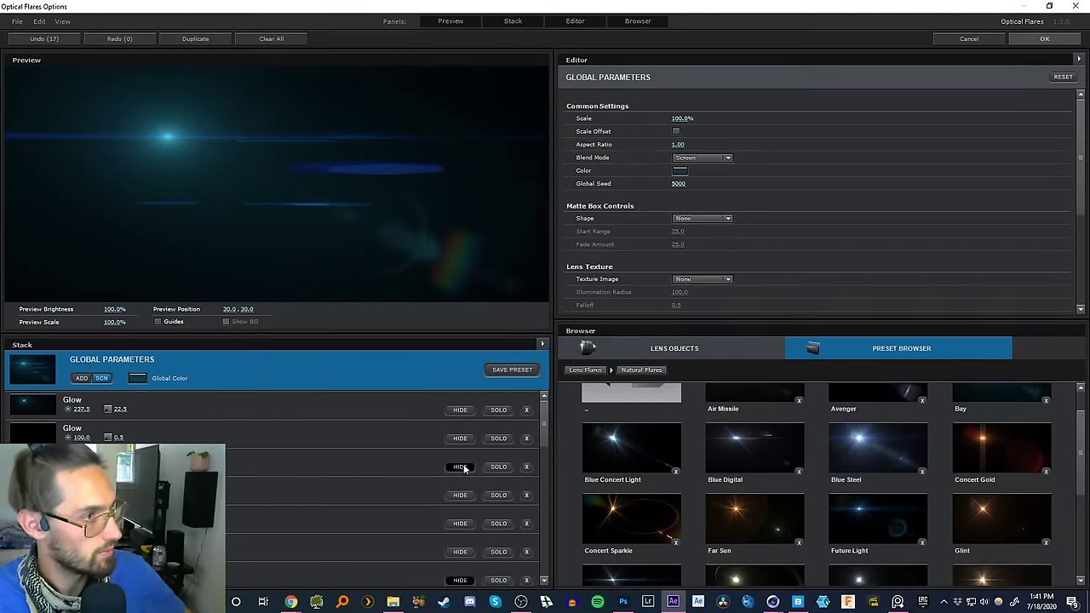
drag(545, 422, 548, 409)
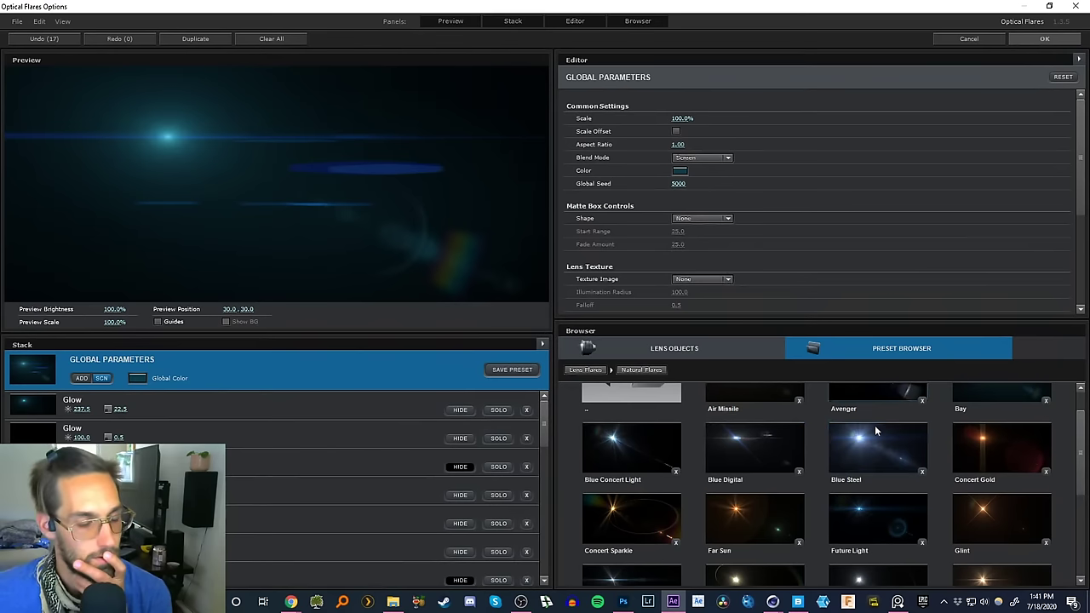
- Compare the Blue Steel and Bay presets, load the Head Light preset and accept the flare options
click(881, 462)
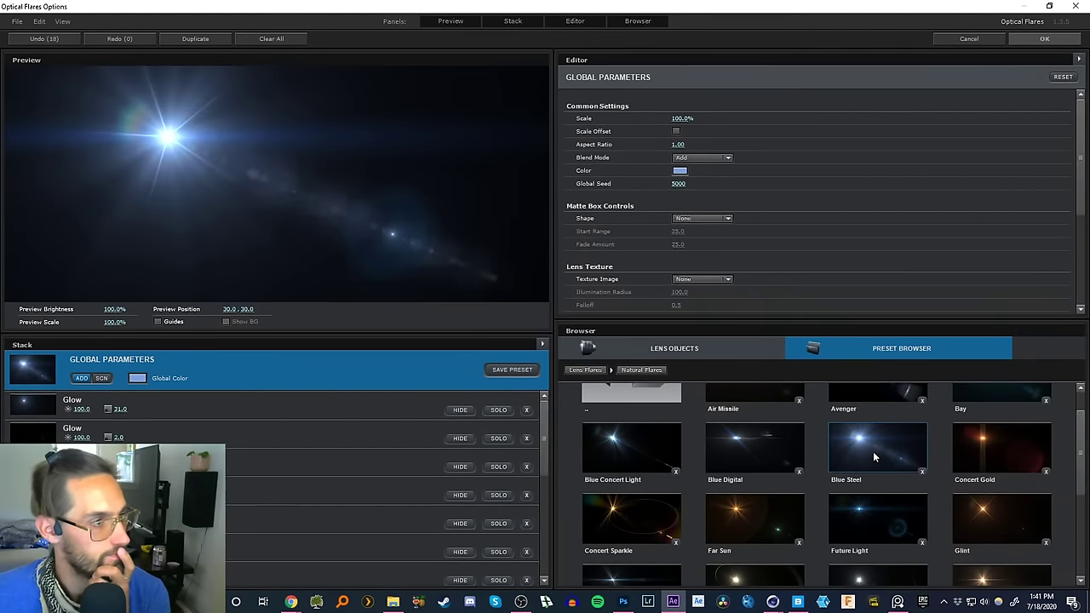
scroll(1062, 427, up, 1)
click(961, 414)
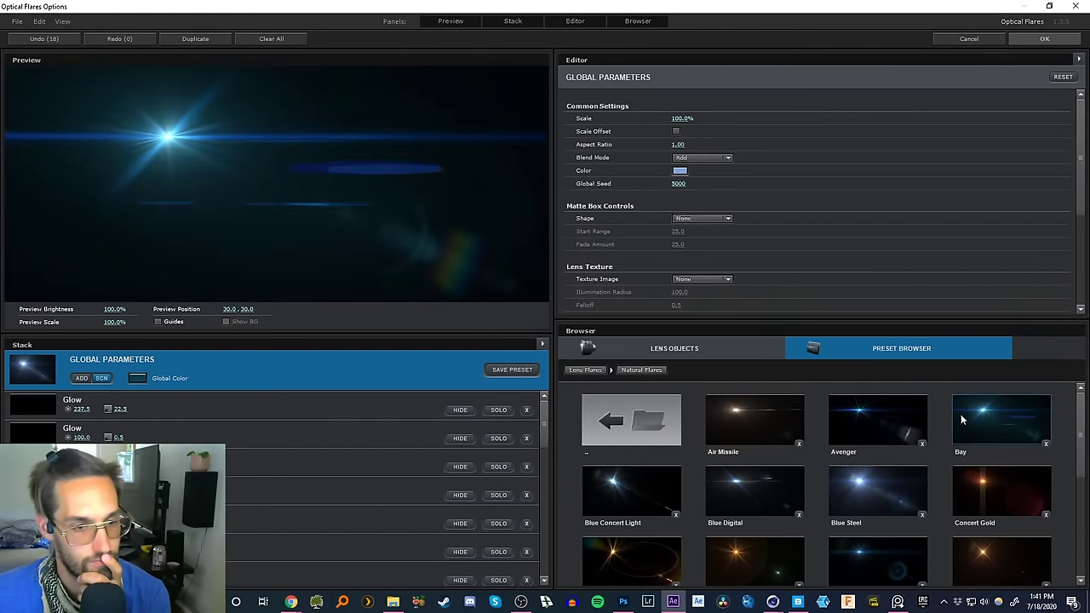
drag(1077, 430, 1079, 491)
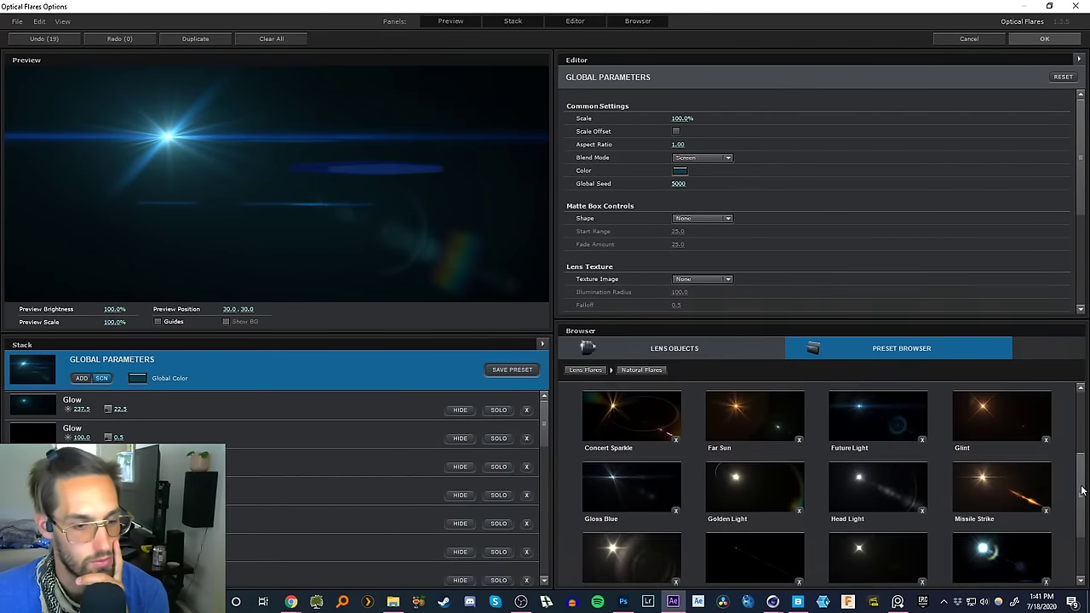
click(885, 479)
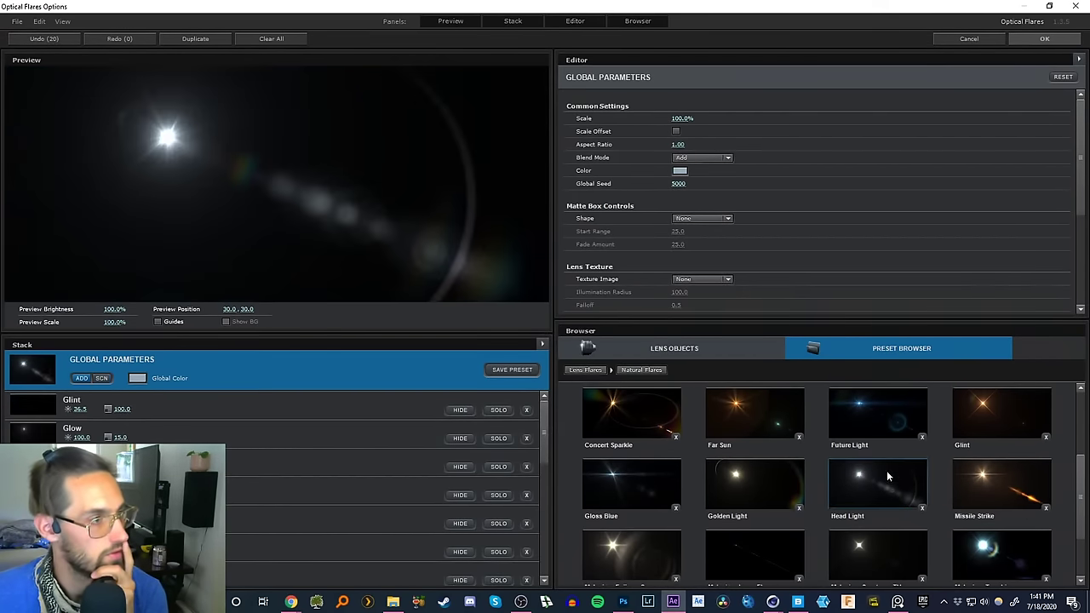
click(1044, 38)
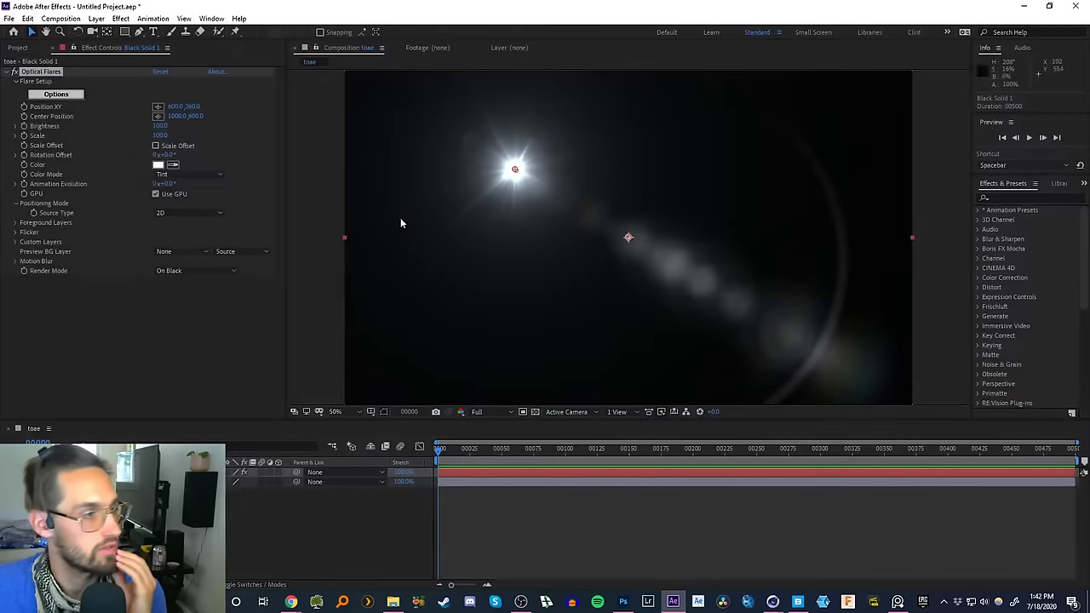
- Set the black solid's blending mode to Screen and position the flare on the street lamp at about 890, 256
click(255, 584)
click(244, 475)
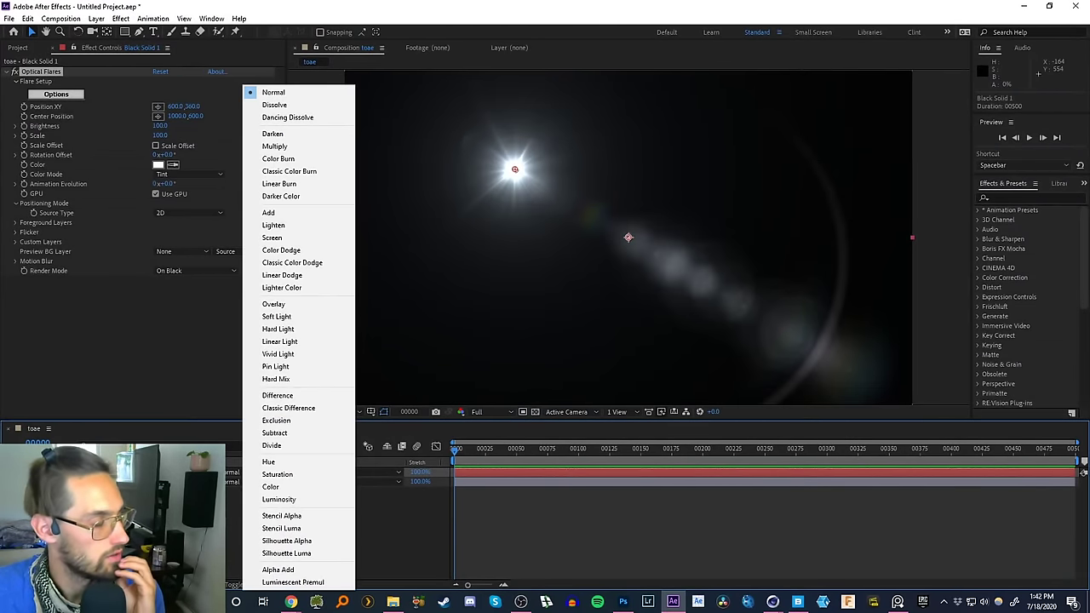
click(281, 237)
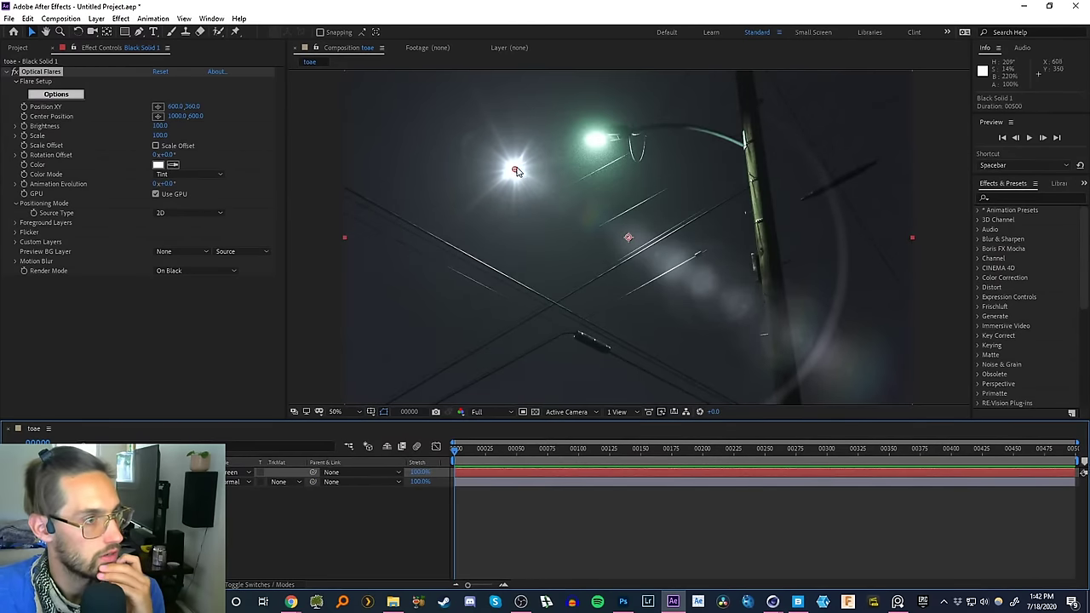
drag(516, 171, 597, 140)
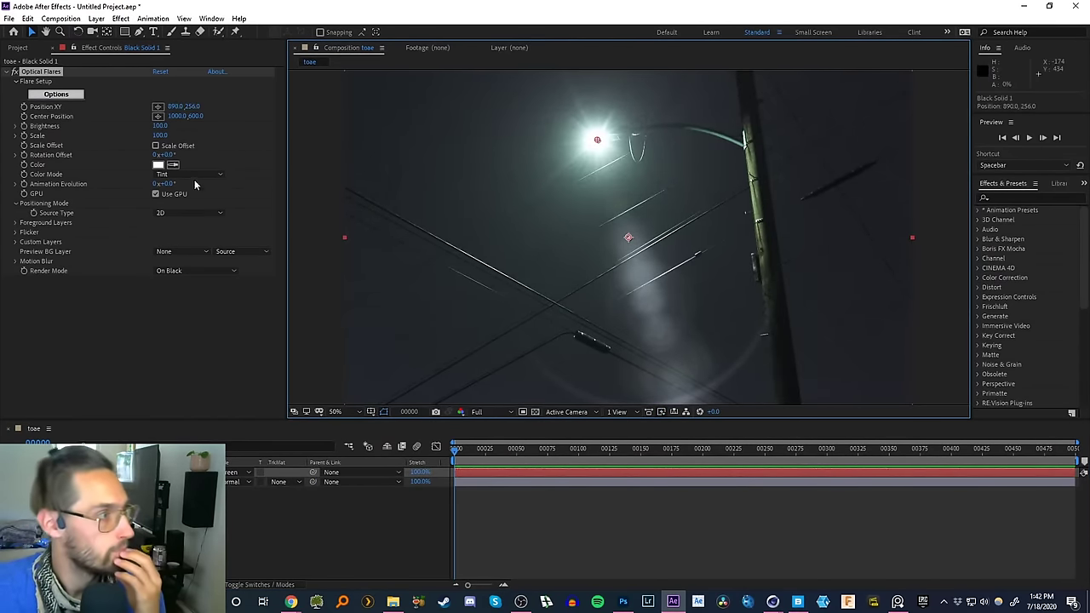
- Try the flare at a brightness of 50, and set it back to 100
drag(159, 126, 116, 123)
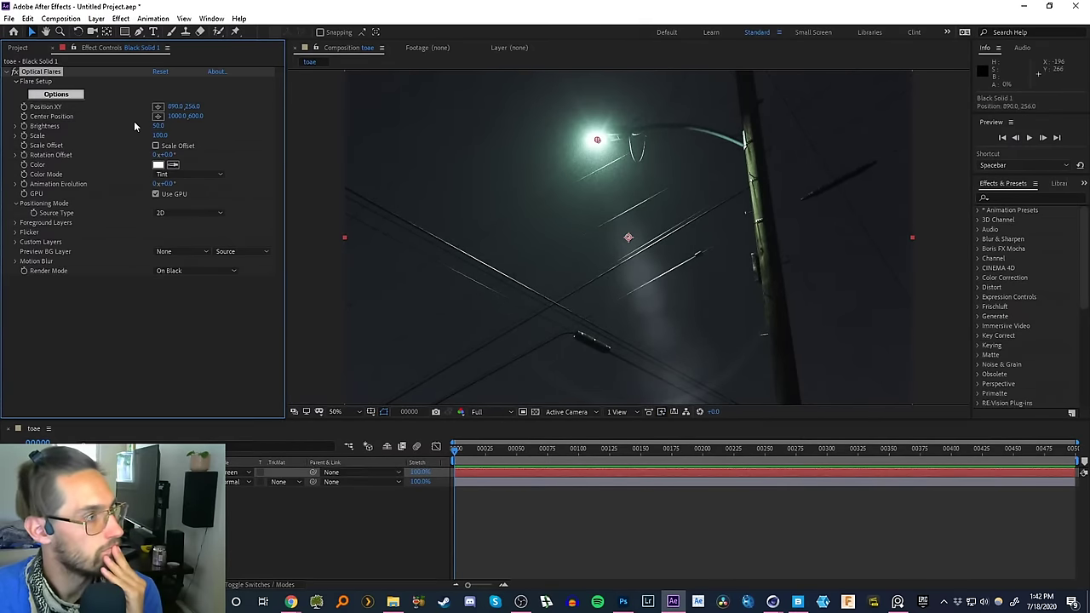
click(158, 136)
click(158, 126)
text(100)
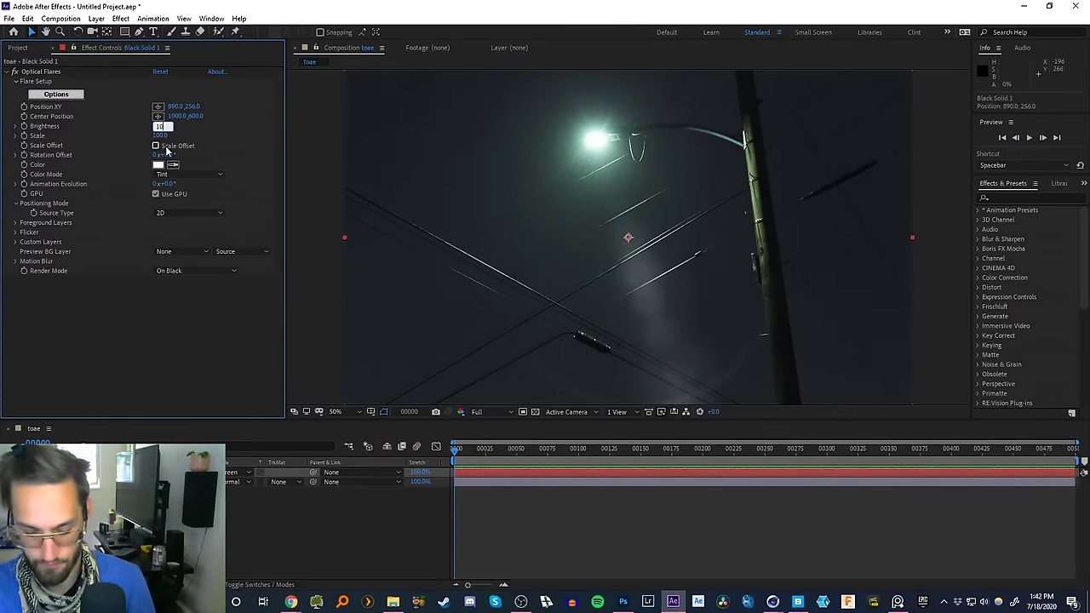
key(Return)
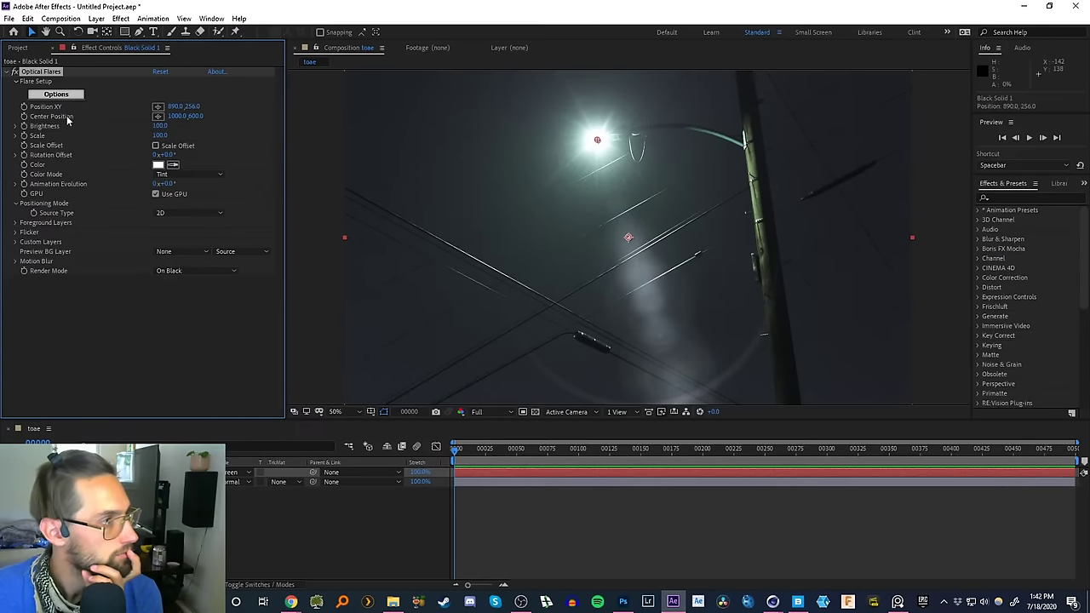
- Place the flare's center position just below the street lamp, at about 968, 546
click(157, 116)
click(621, 224)
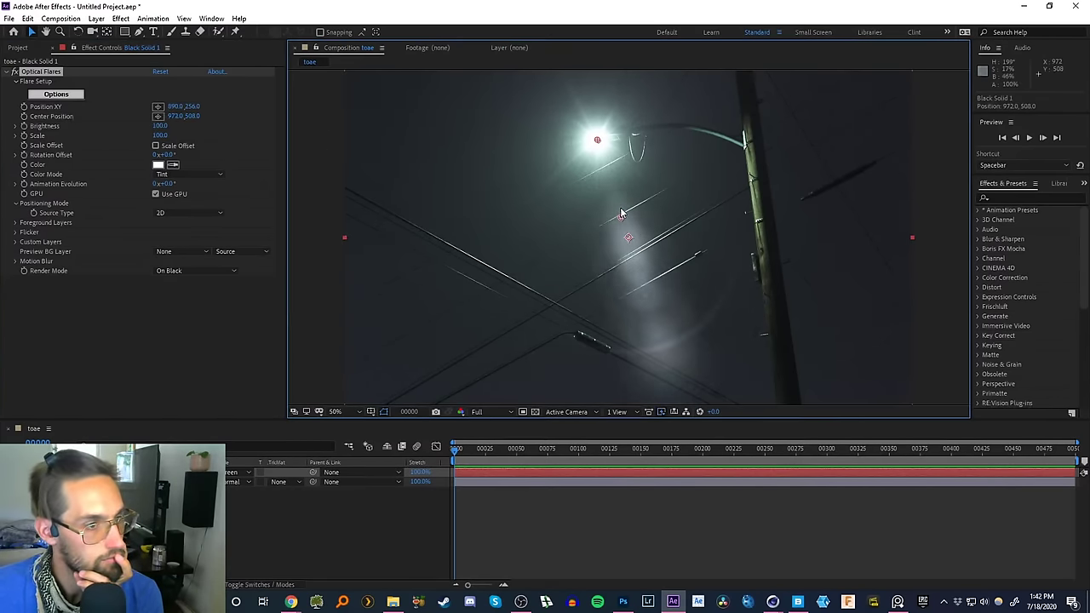
drag(621, 224, 616, 221)
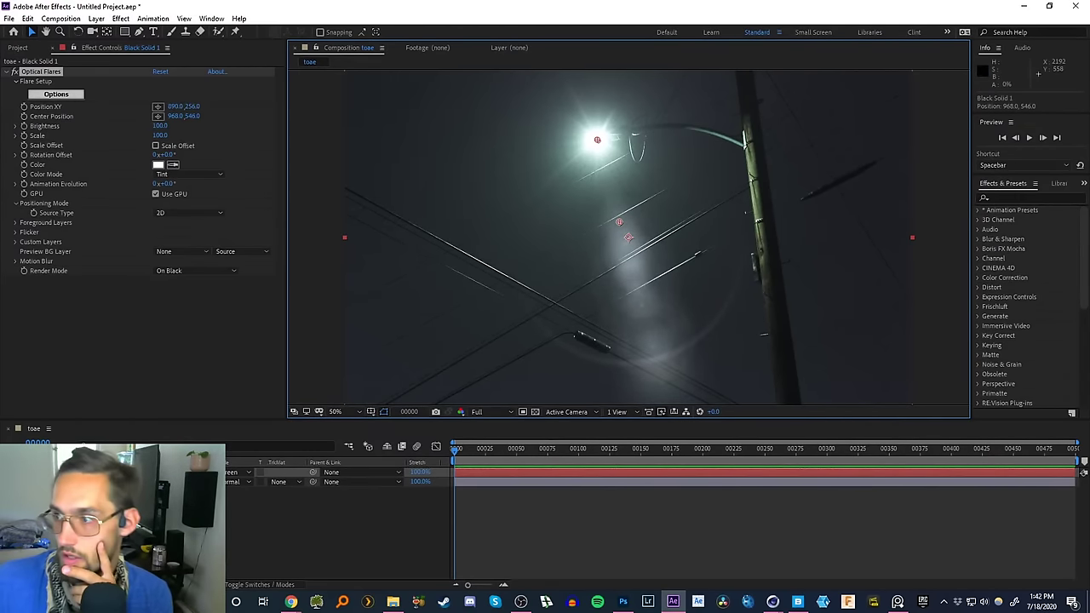
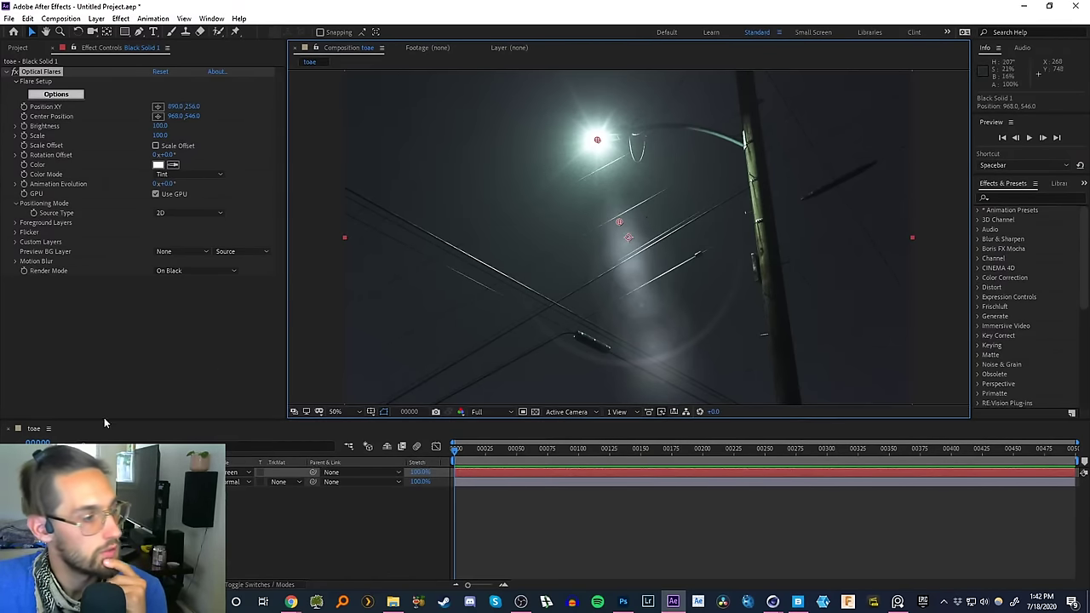
- Try the Cool Flare preset from the Motion Graphics folder on the street lamp and accept the flare options
click(57, 93)
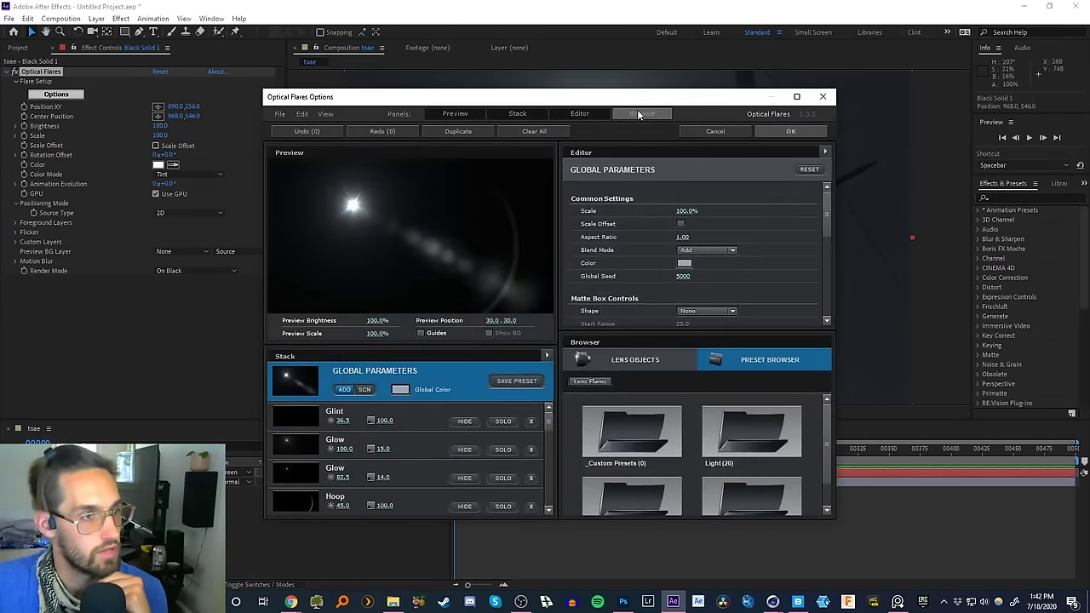
drag(637, 72, 371, 80)
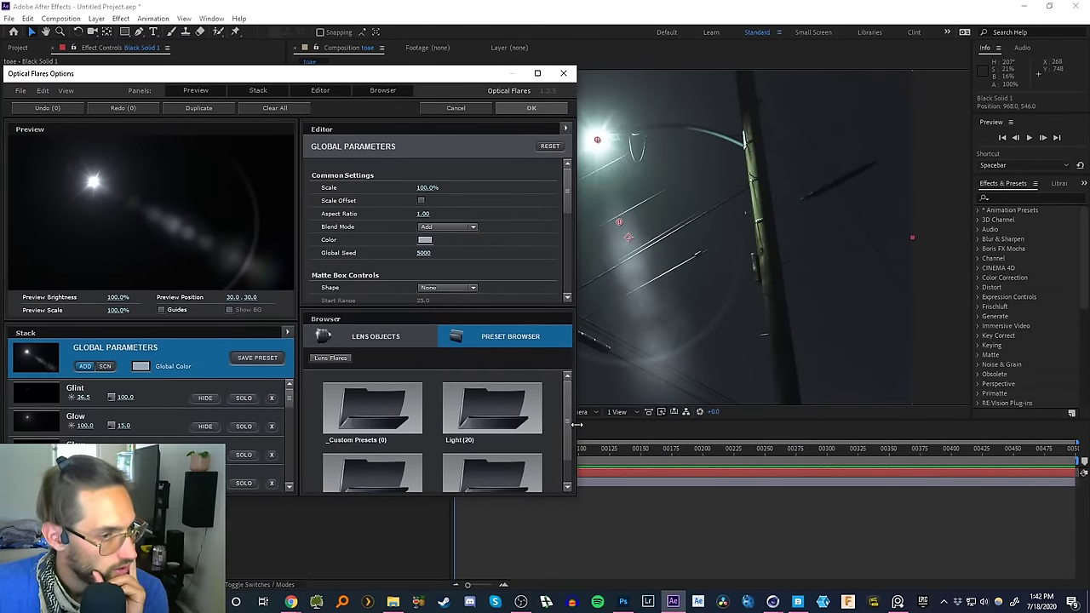
scroll(564, 462, down, 1)
click(372, 447)
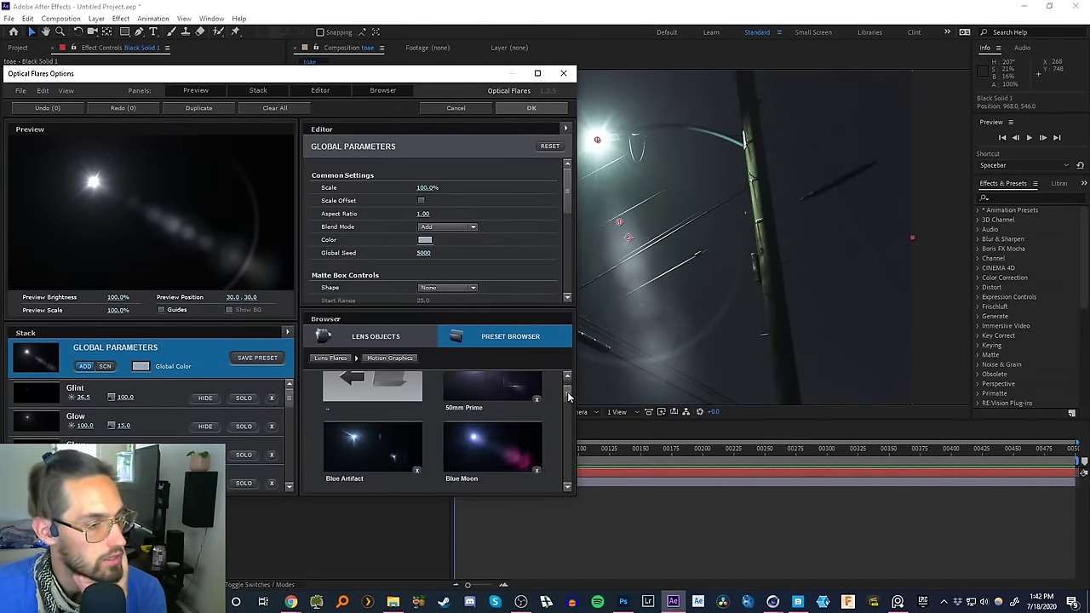
scroll(568, 396, up, 1)
scroll(562, 404, down, 4)
click(520, 431)
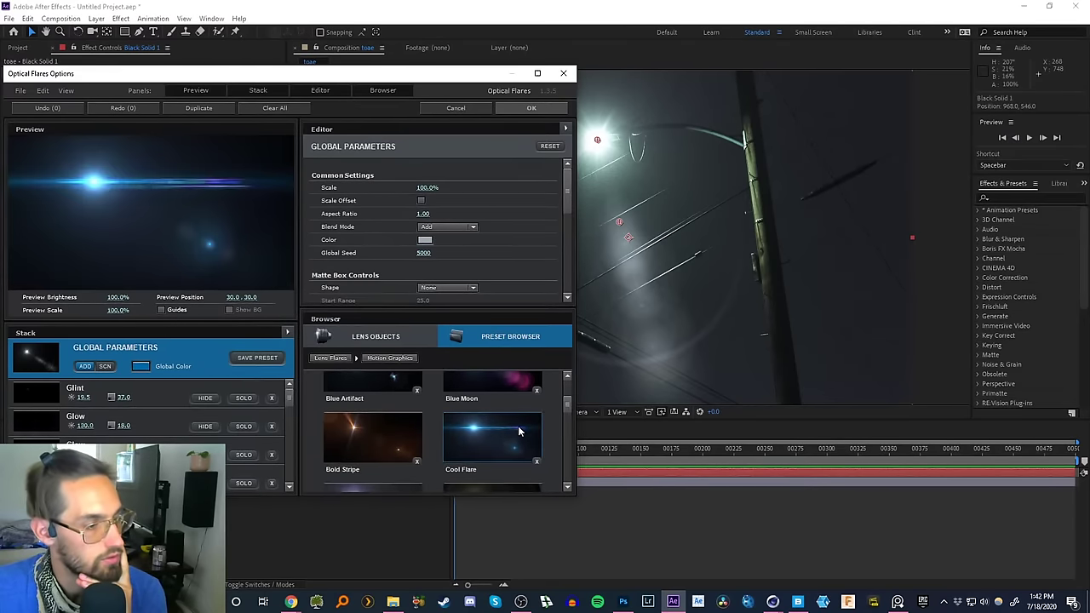
click(530, 108)
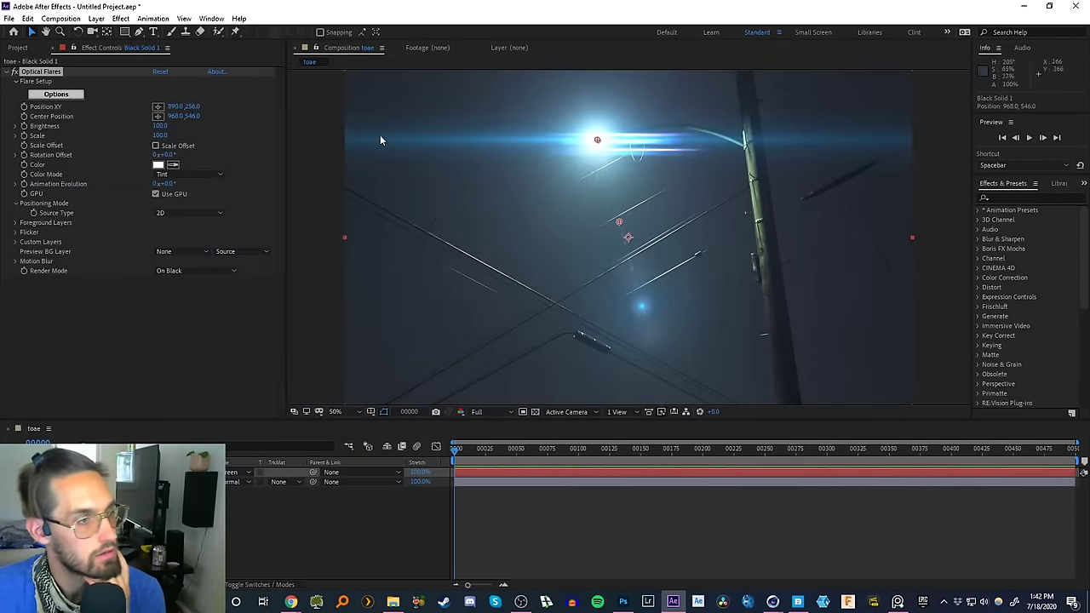
- Replace the flare with the Real Sun preset from the Light folder and accept the flare options
click(74, 95)
drag(652, 97, 284, 89)
click(430, 432)
drag(456, 417, 455, 455)
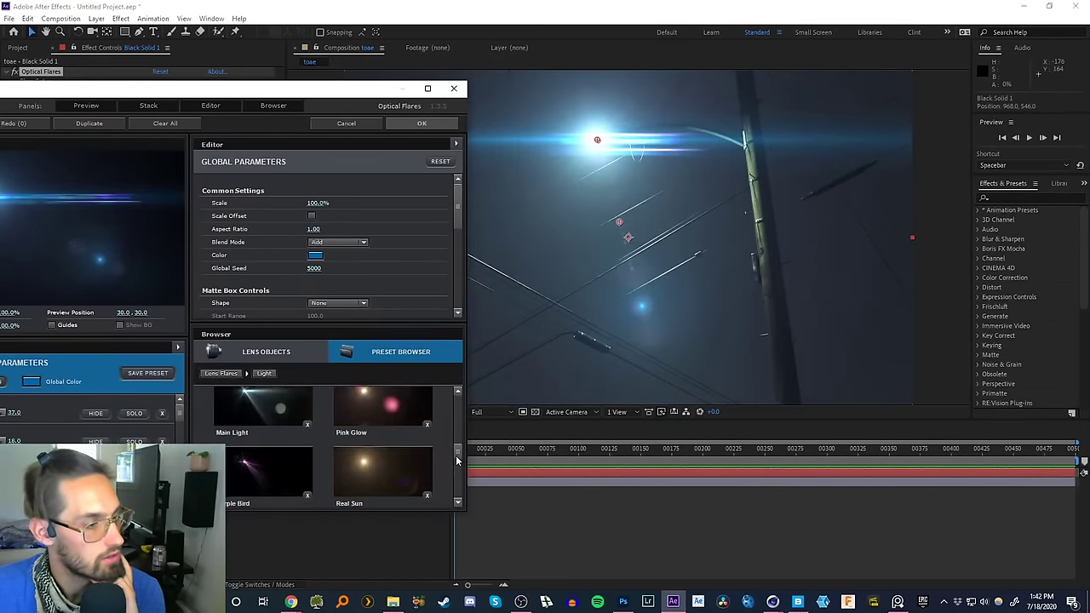
click(414, 433)
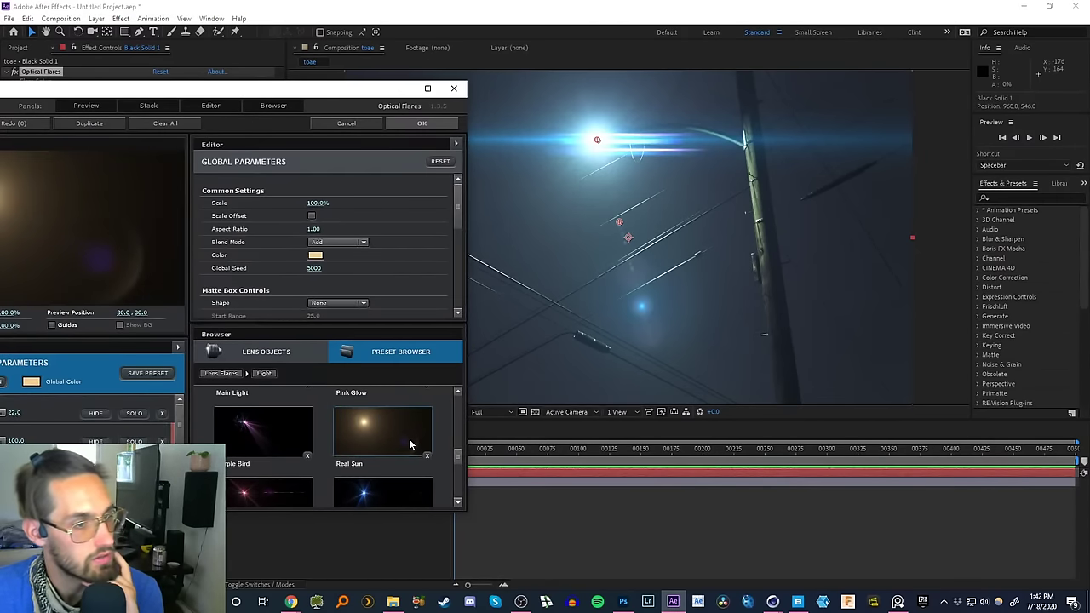
click(423, 124)
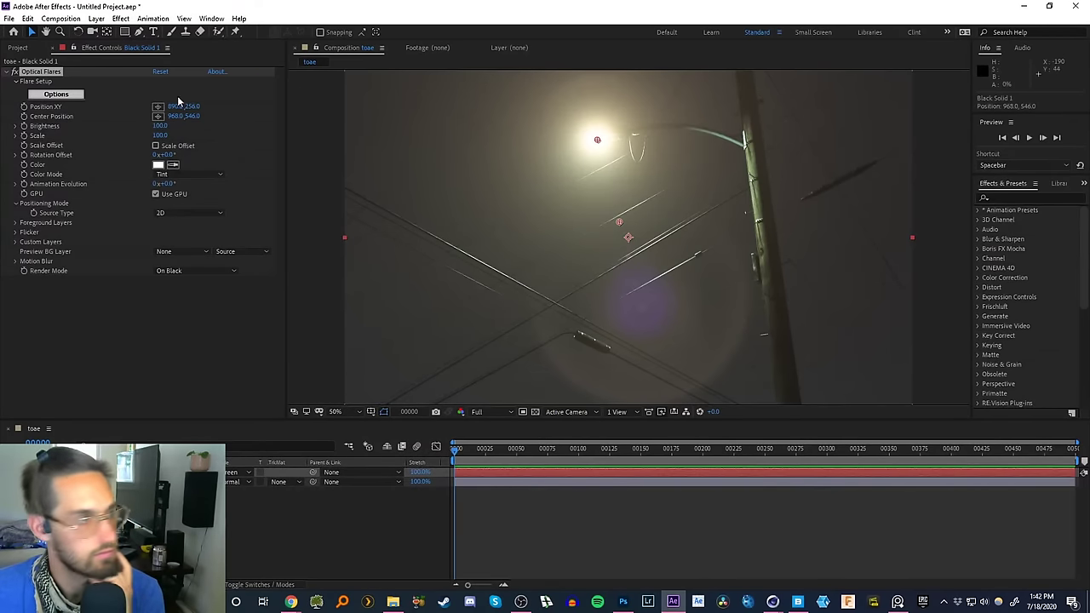
- Set the flare's global color to a pale green, RGB 221, 249, 219, and accept the flare options
click(75, 94)
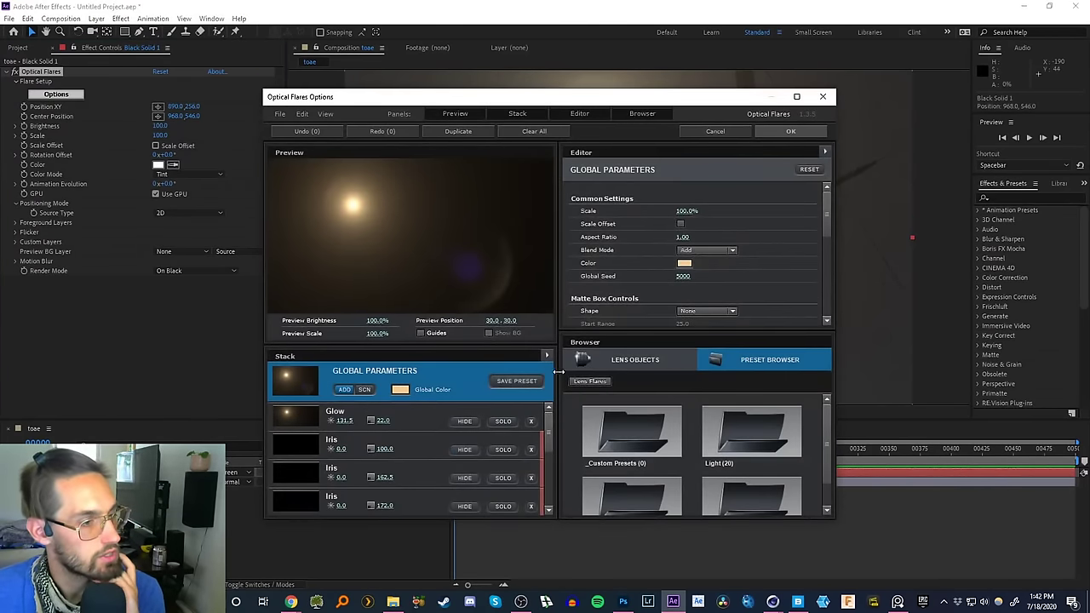
click(684, 263)
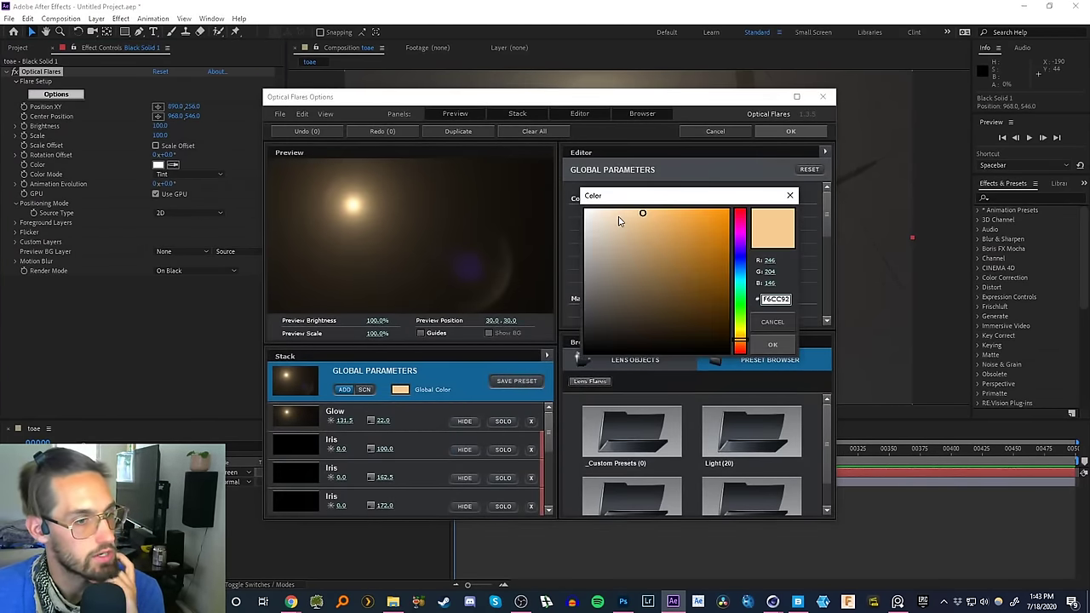
click(618, 215)
drag(740, 333, 743, 299)
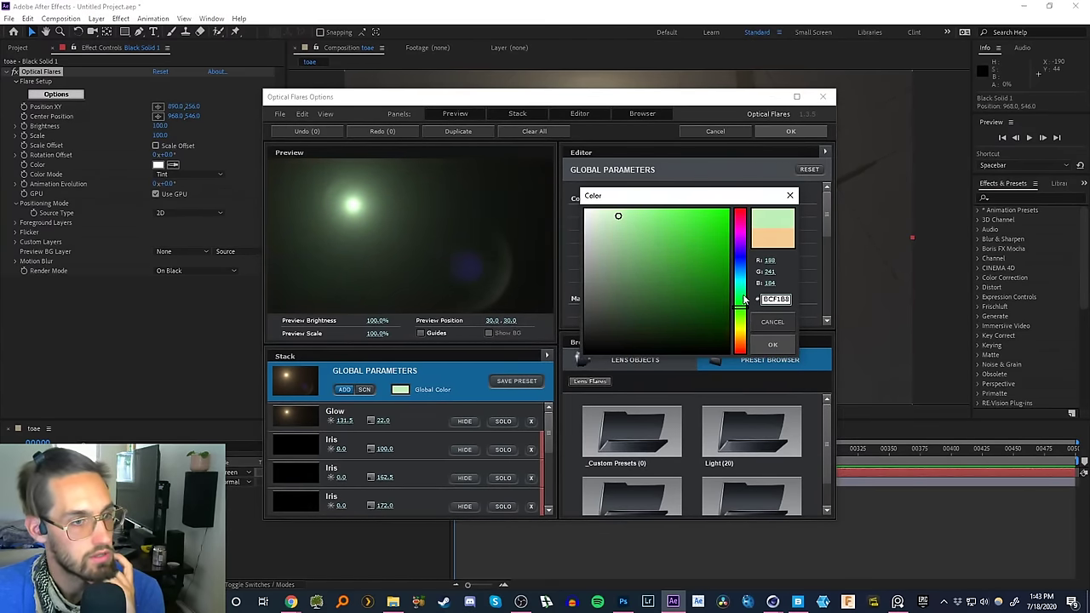
drag(618, 219, 599, 214)
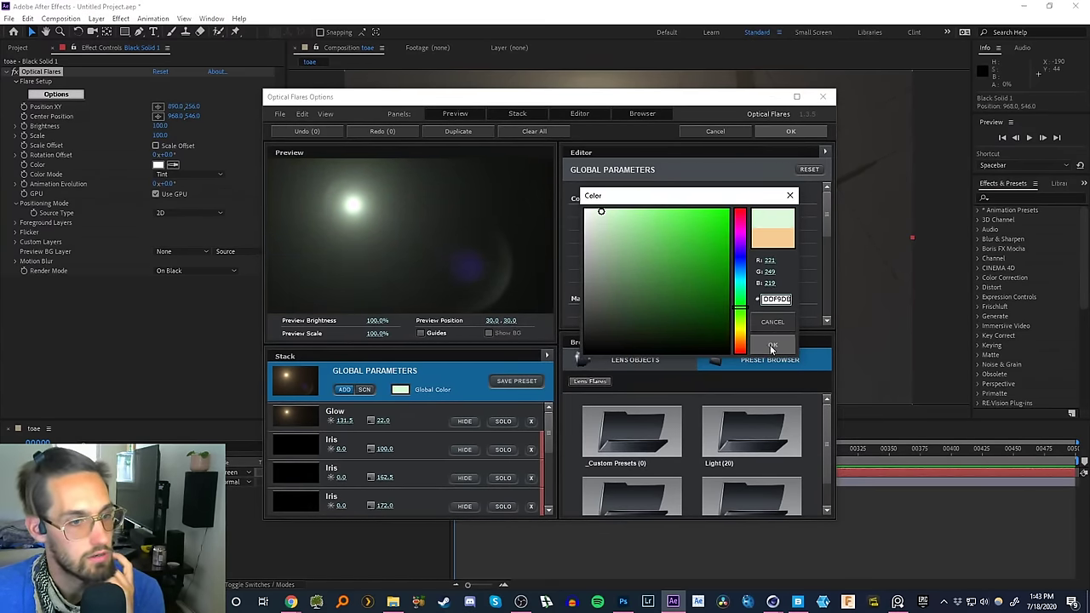
click(772, 344)
click(790, 132)
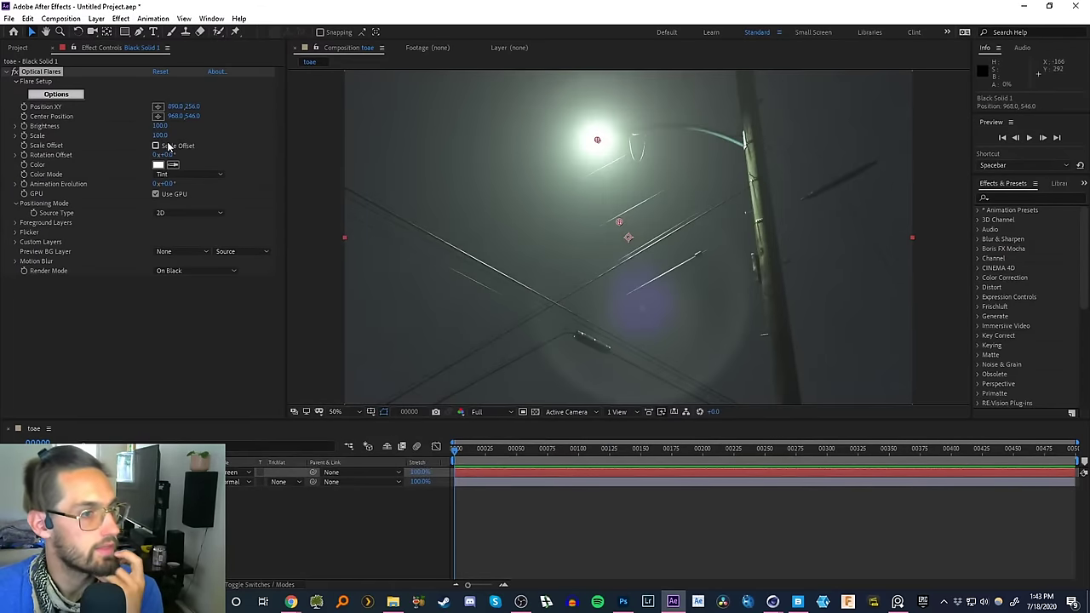
- Lower the Glow element's brightness to about 41 and accept the flare options
click(66, 95)
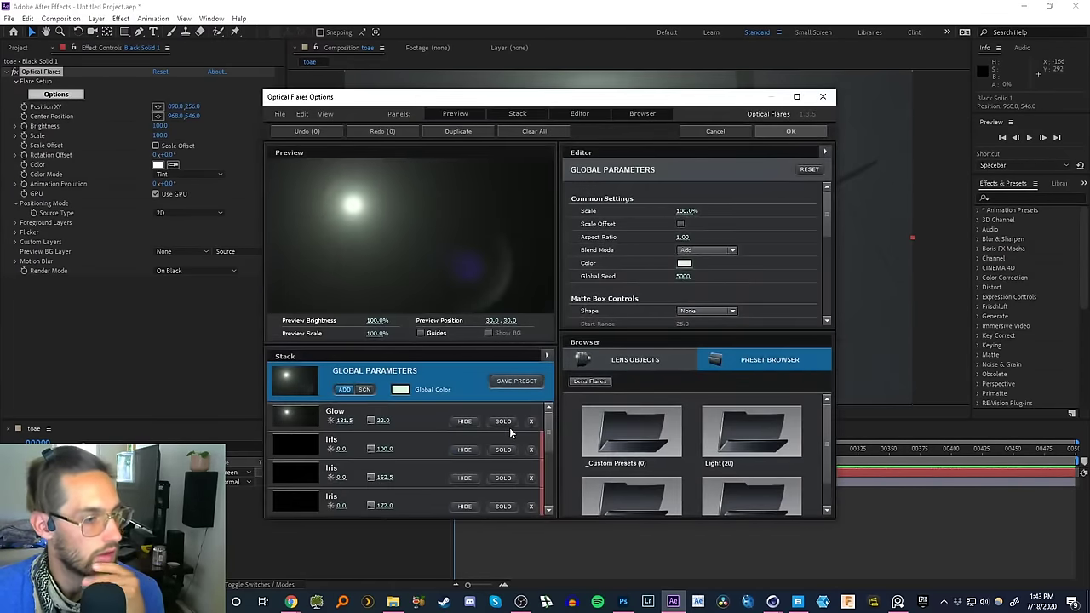
mouse_move(547, 431)
mouse_down()
mouse_move(549, 487)
mouse_move(554, 412)
mouse_up()
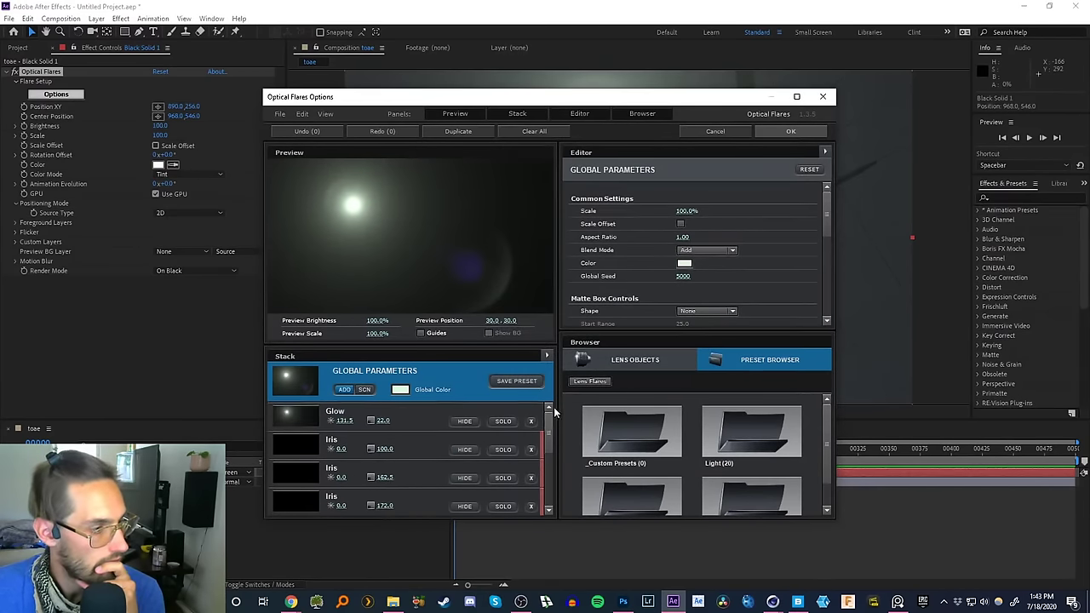
click(400, 414)
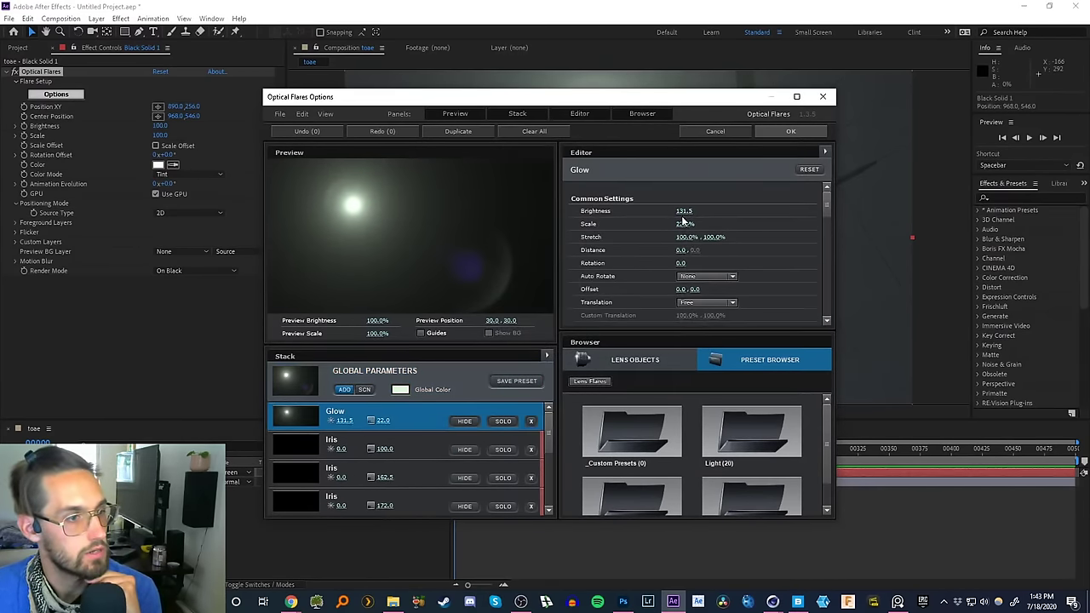
drag(652, 118, 374, 255)
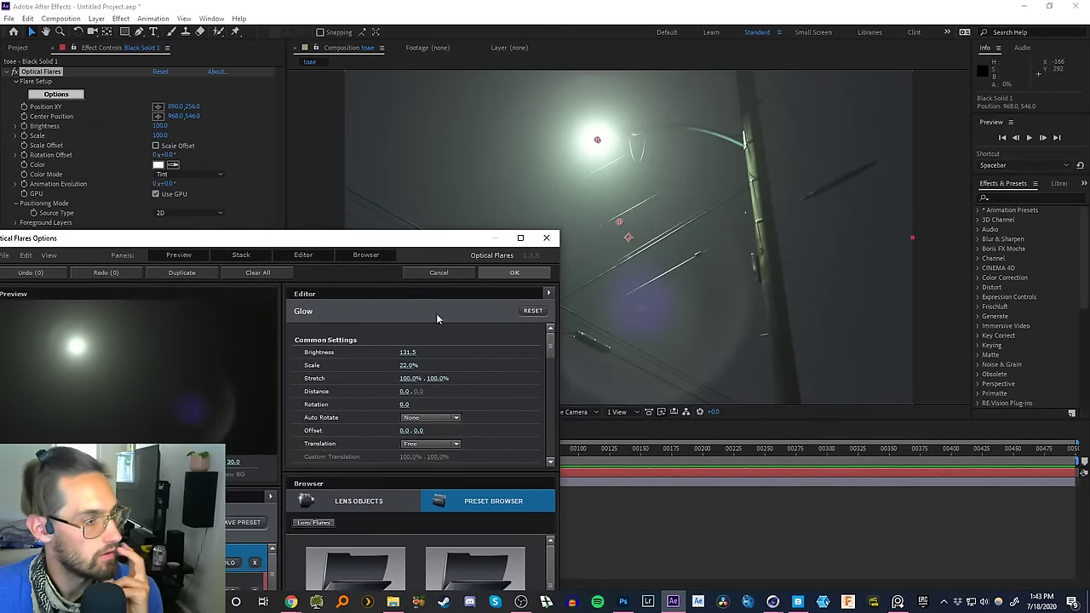
drag(409, 351, 304, 355)
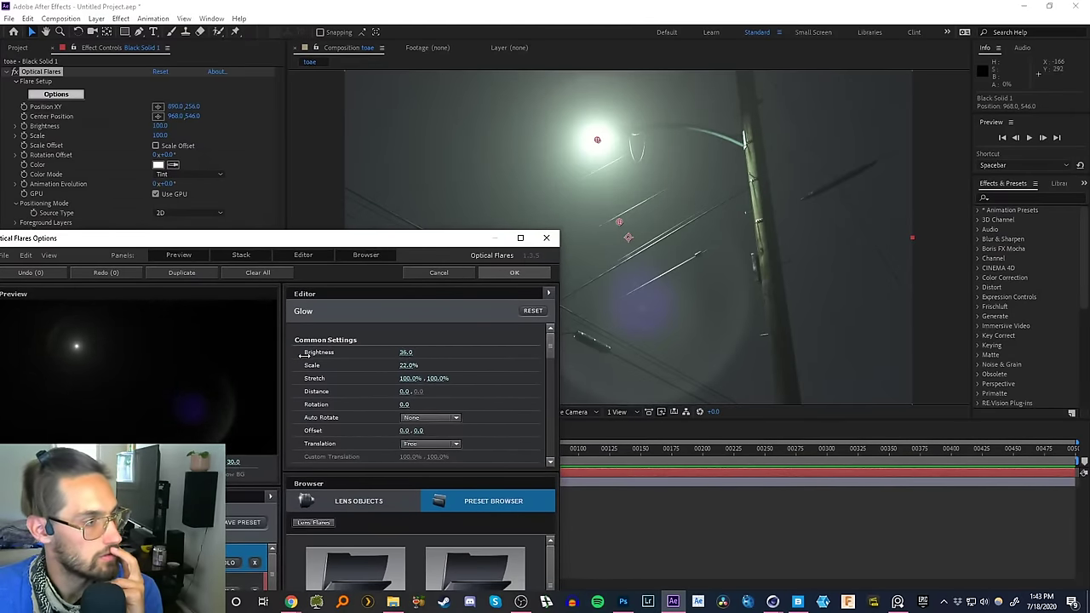
click(493, 273)
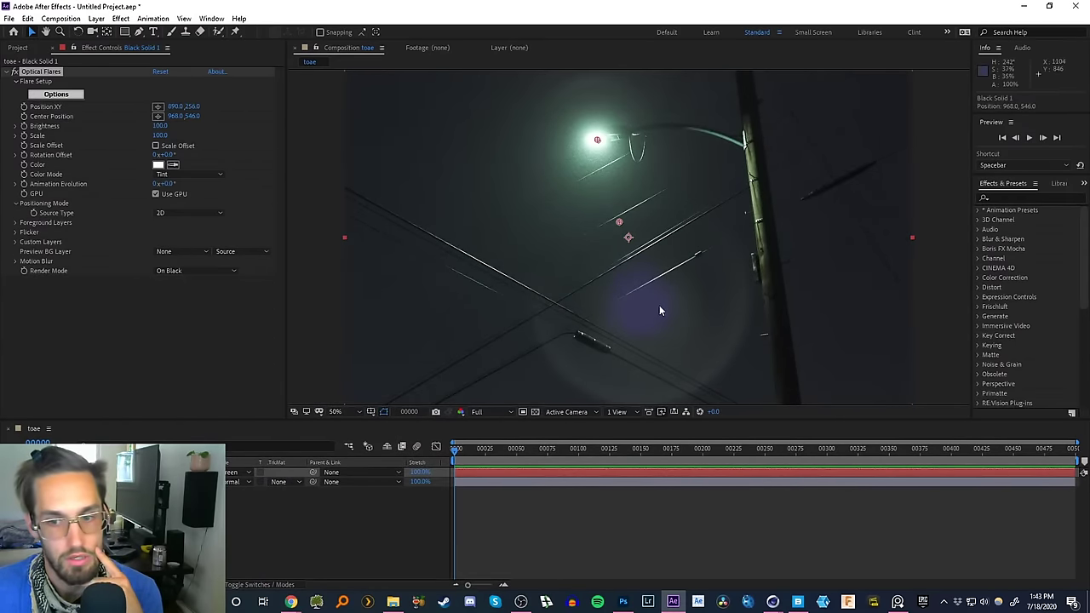
- Hide the first Multi Iris element, which makes the purple spot, and accept the flare options
click(81, 94)
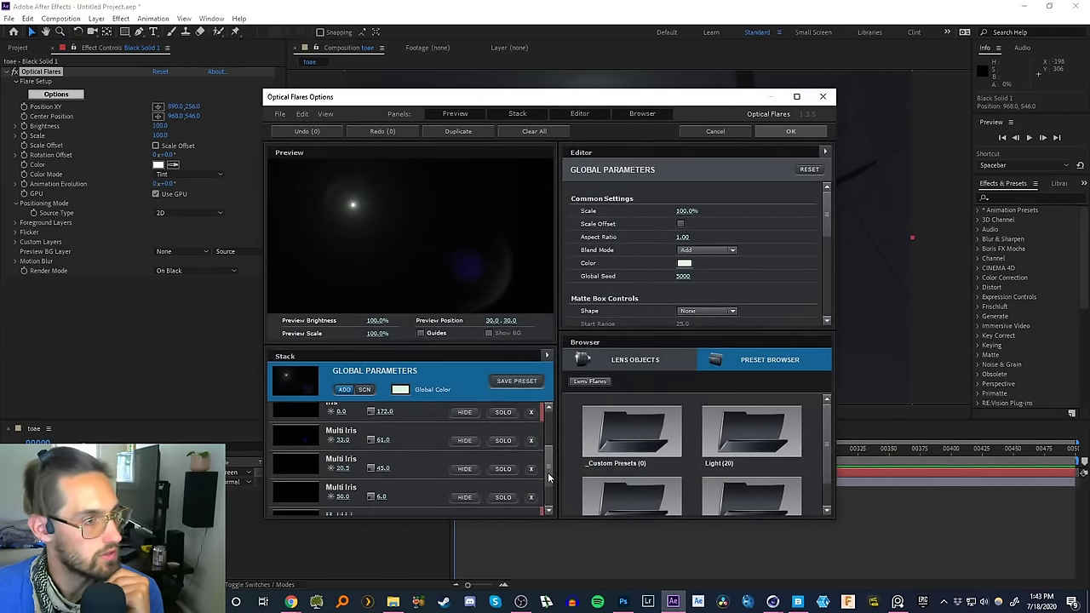
scroll(548, 437, down, 3)
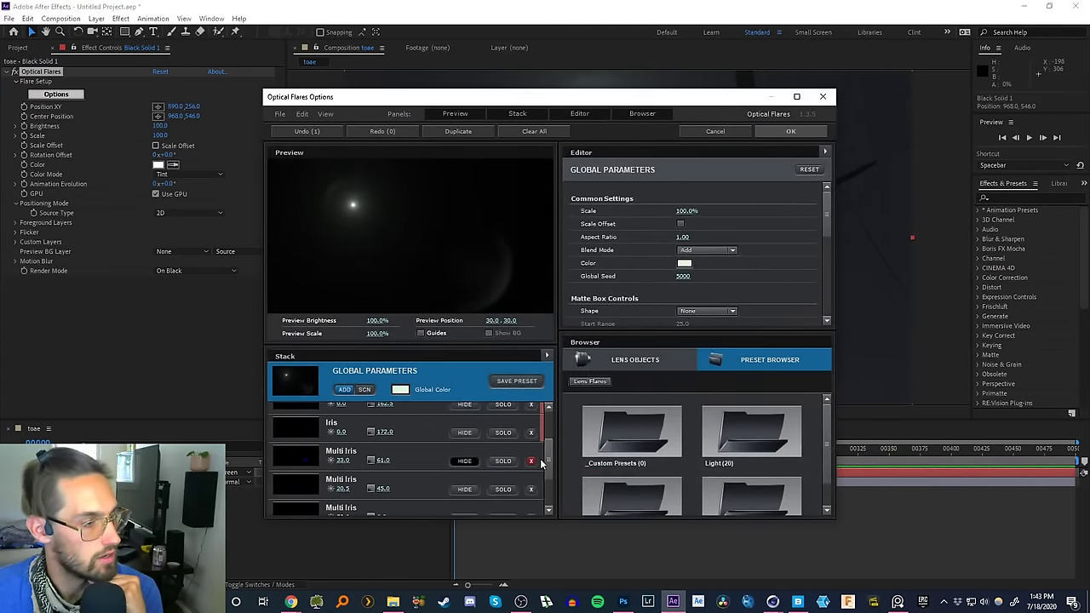
click(800, 131)
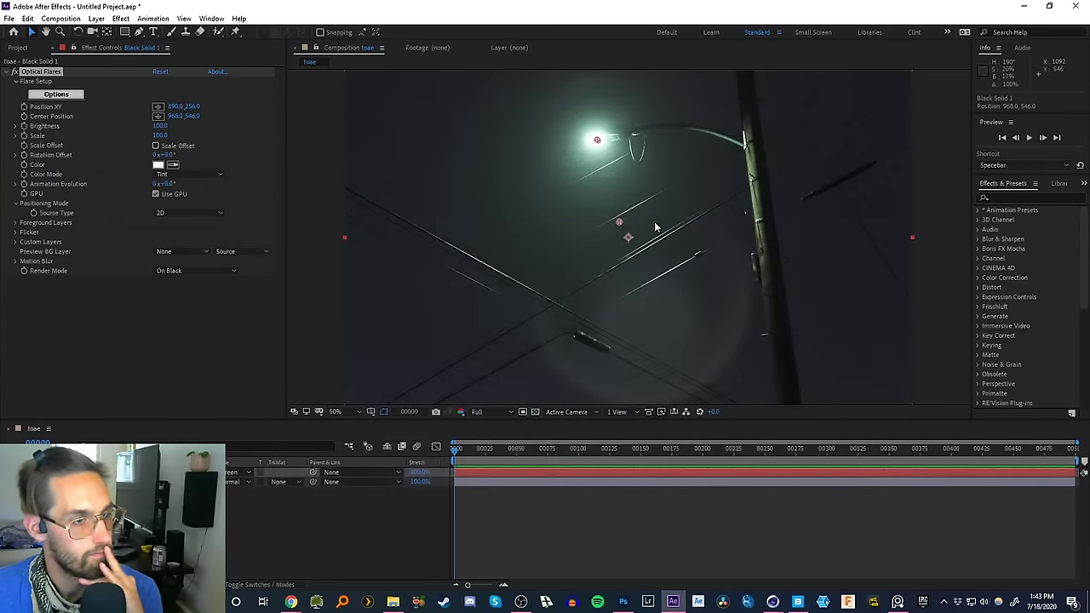
- Load the Mylenium Sports on TV preset from the Natural Flares folder
click(74, 96)
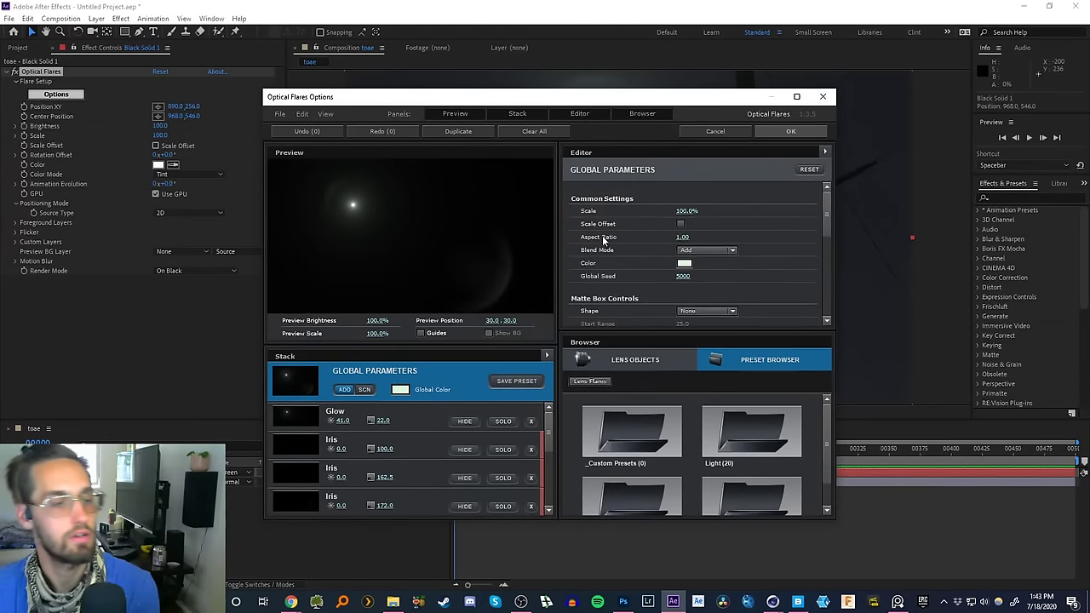
drag(547, 433, 549, 430)
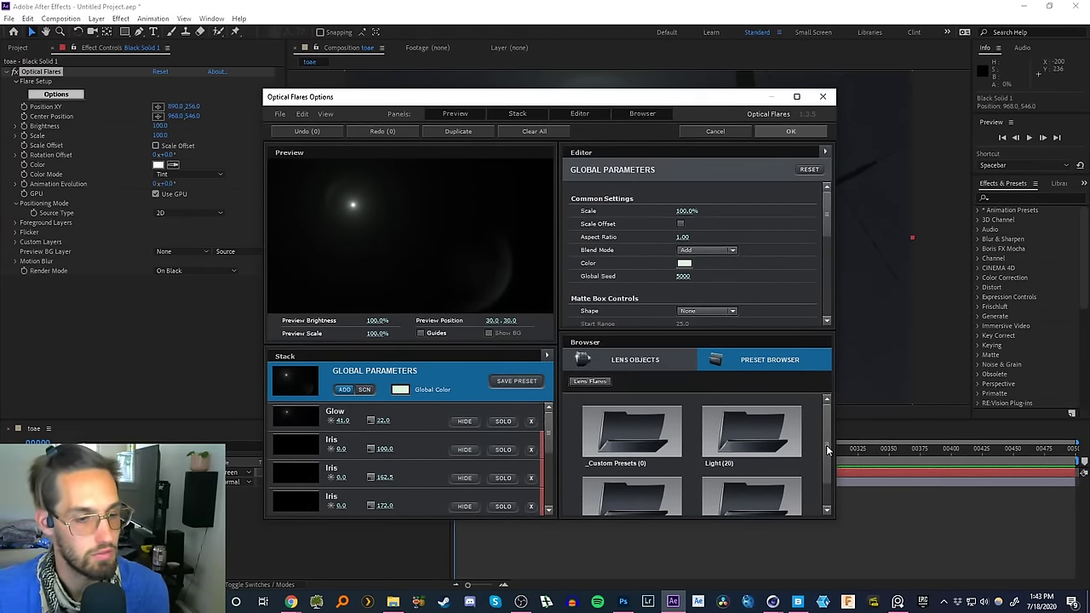
drag(827, 450, 827, 475)
click(663, 472)
drag(827, 419, 830, 492)
click(659, 431)
click(738, 487)
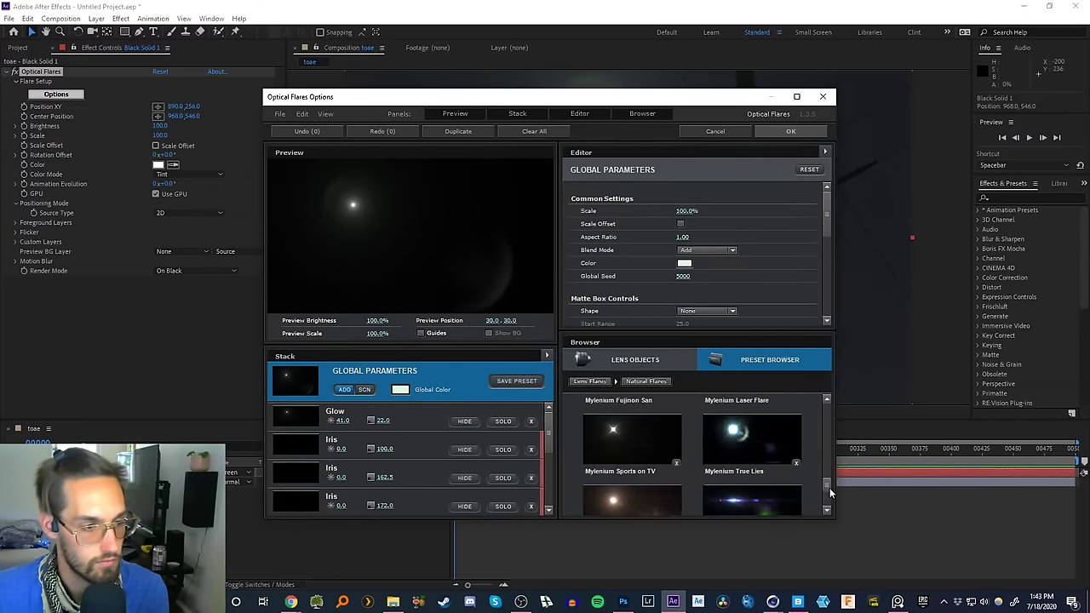
click(658, 439)
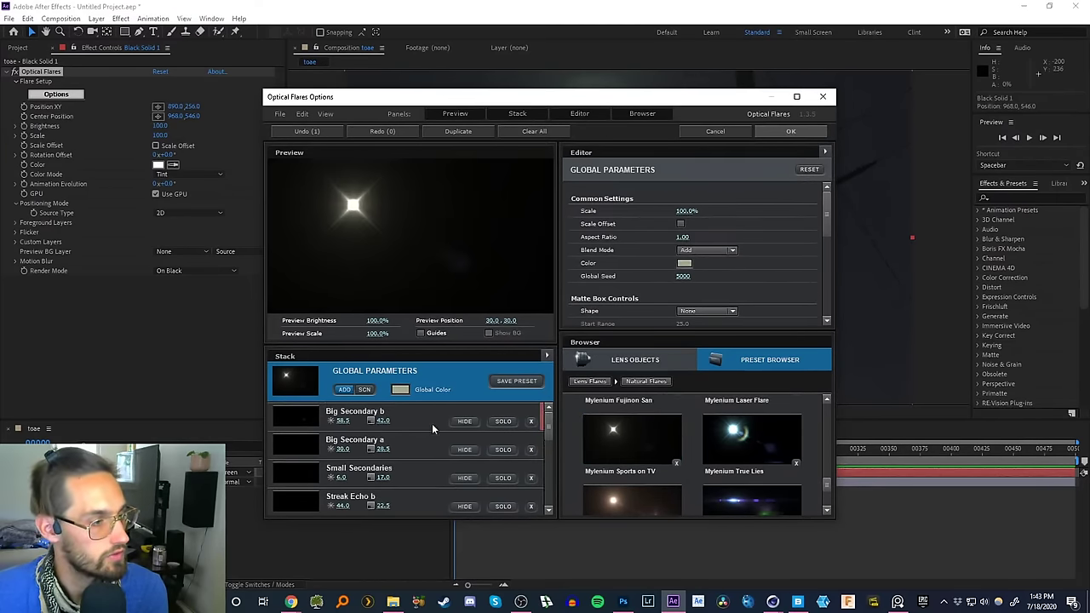
- Hide the Streak Base, Shimmer and Light Source elements, and check the flare with Light Halo off and back on
drag(549, 430, 553, 472)
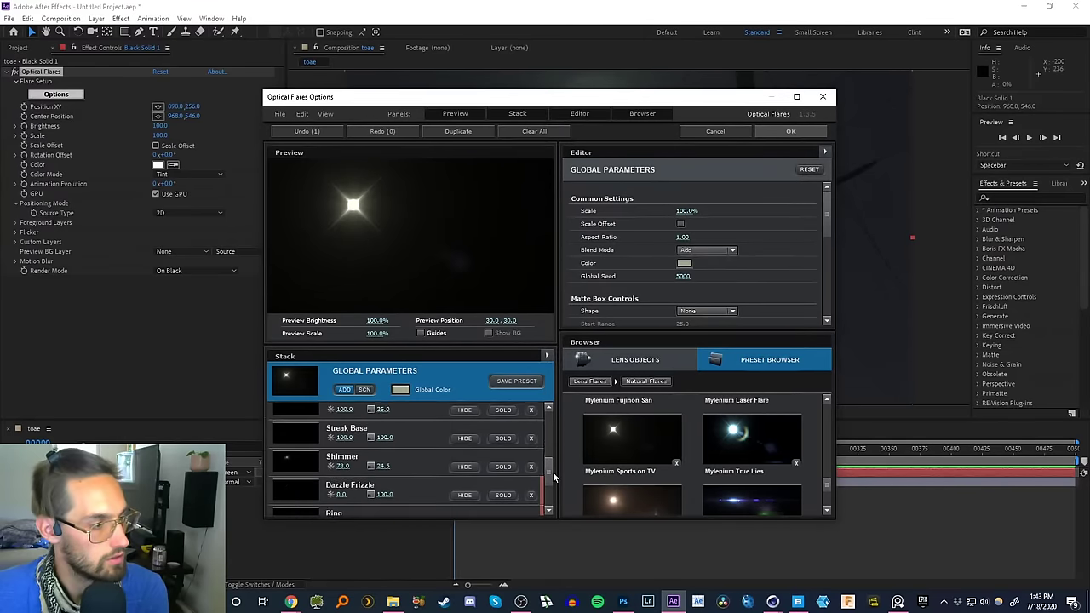
click(464, 465)
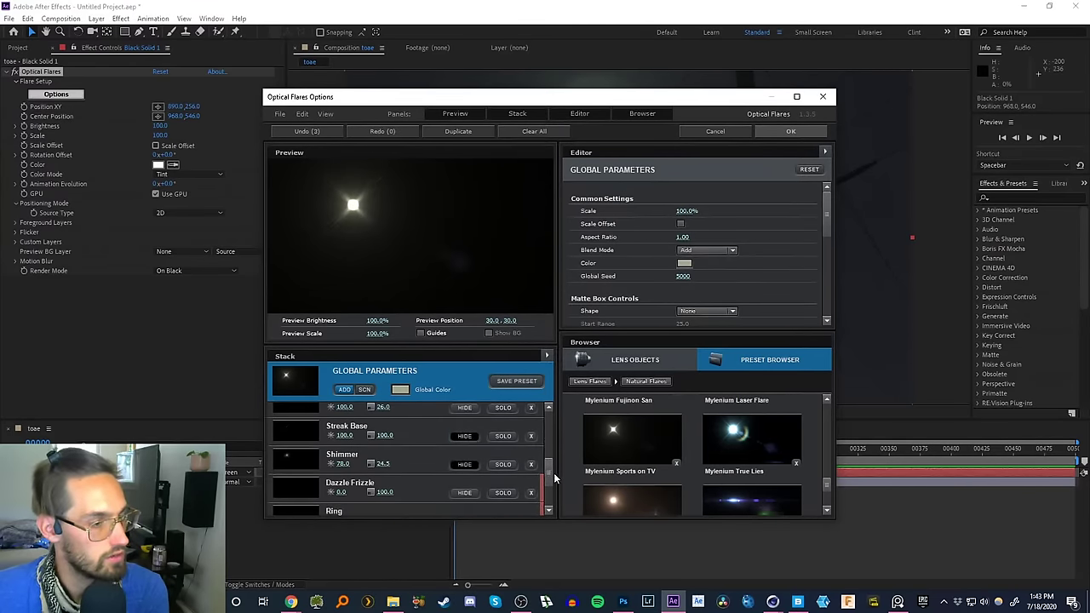
scroll(551, 479, down, 3)
click(464, 506)
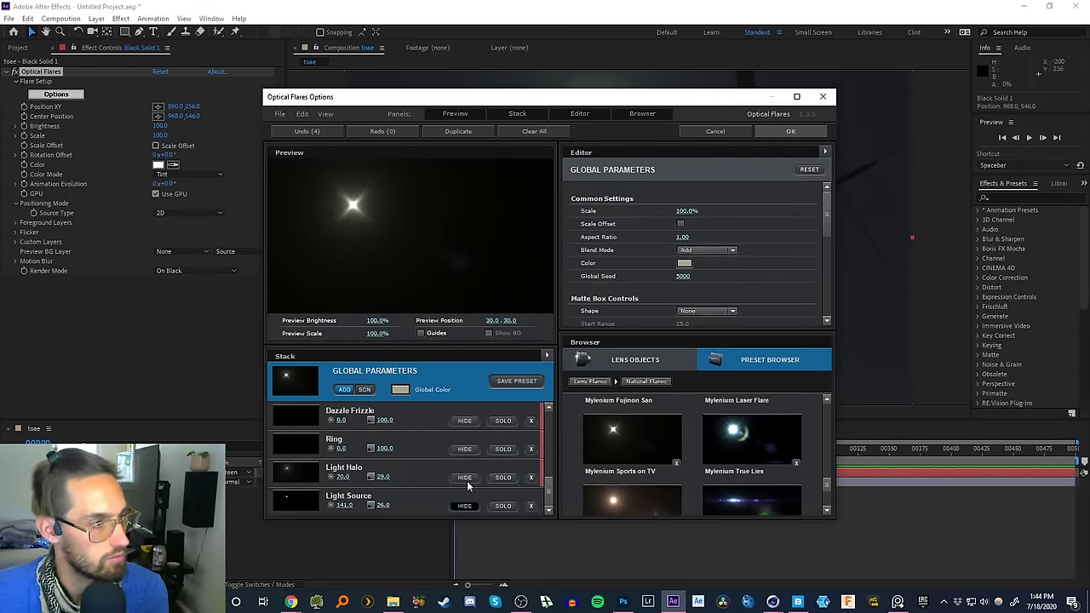
click(464, 479)
click(464, 478)
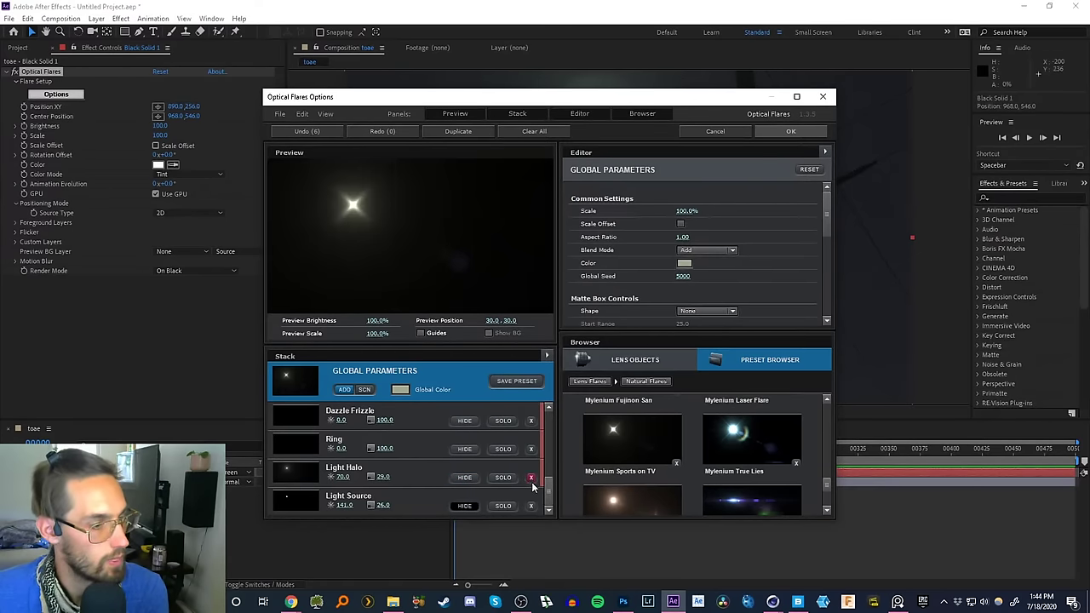
- Hide the Streak Echo b, Streak Echo a and Streak Chroma elements in the flare's stack
mouse_move(548, 492)
mouse_down()
mouse_move(550, 438)
mouse_move(528, 443)
mouse_up()
click(465, 449)
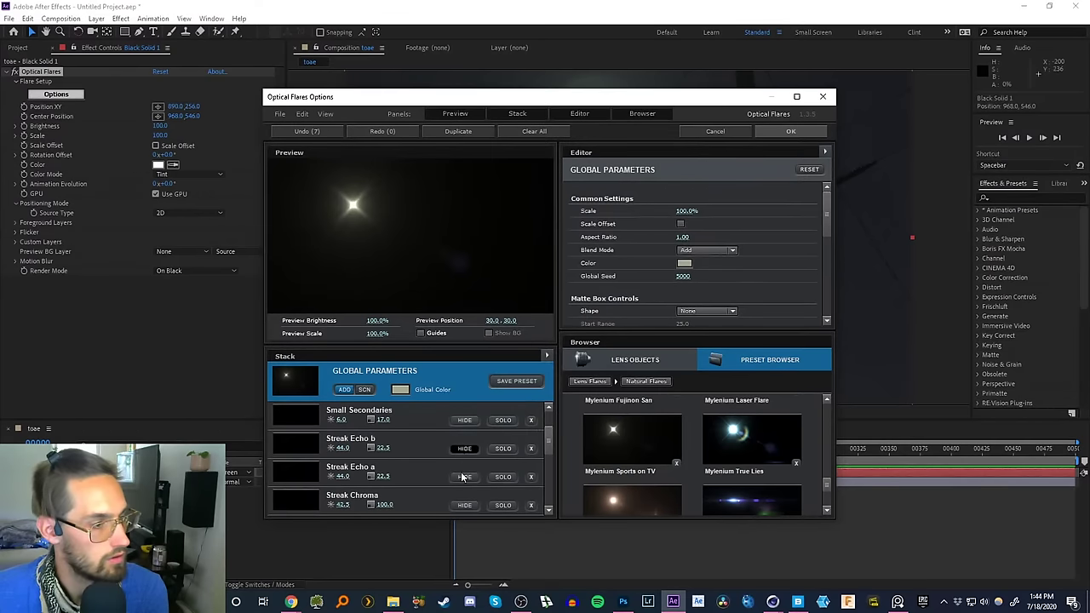
click(462, 478)
click(463, 505)
scroll(548, 454, down, 2)
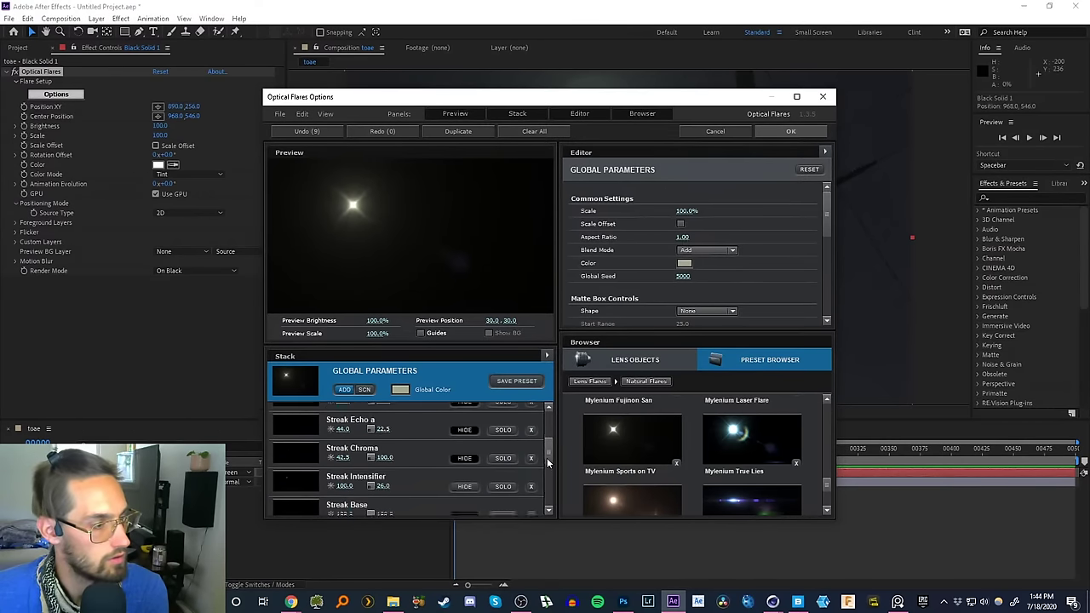
- Hide the Streak Intensifier element in the flare's stack and accept the flare options
click(465, 479)
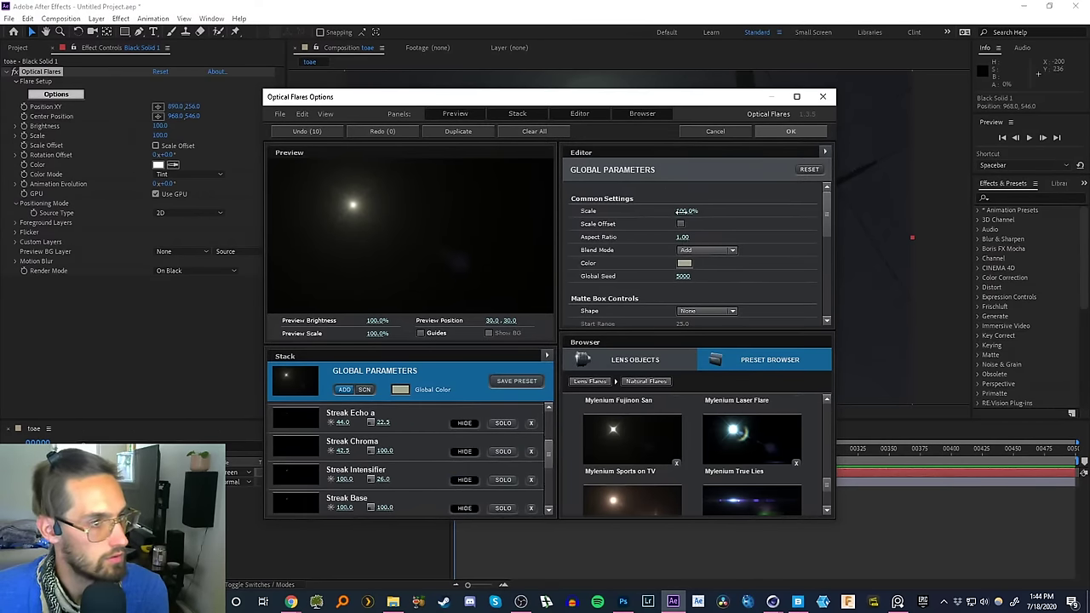
click(790, 131)
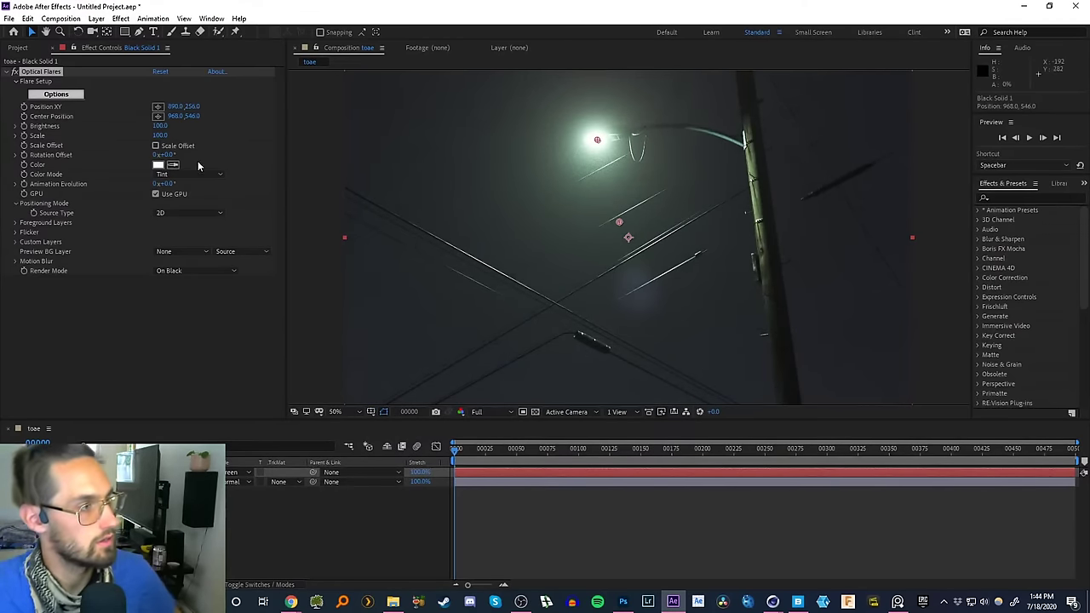
- Set the flare's scale to 250, trying out brightness changes around it and undoing them
mouse_move(161, 125)
mouse_down()
mouse_move(217, 128)
mouse_move(164, 126)
mouse_up()
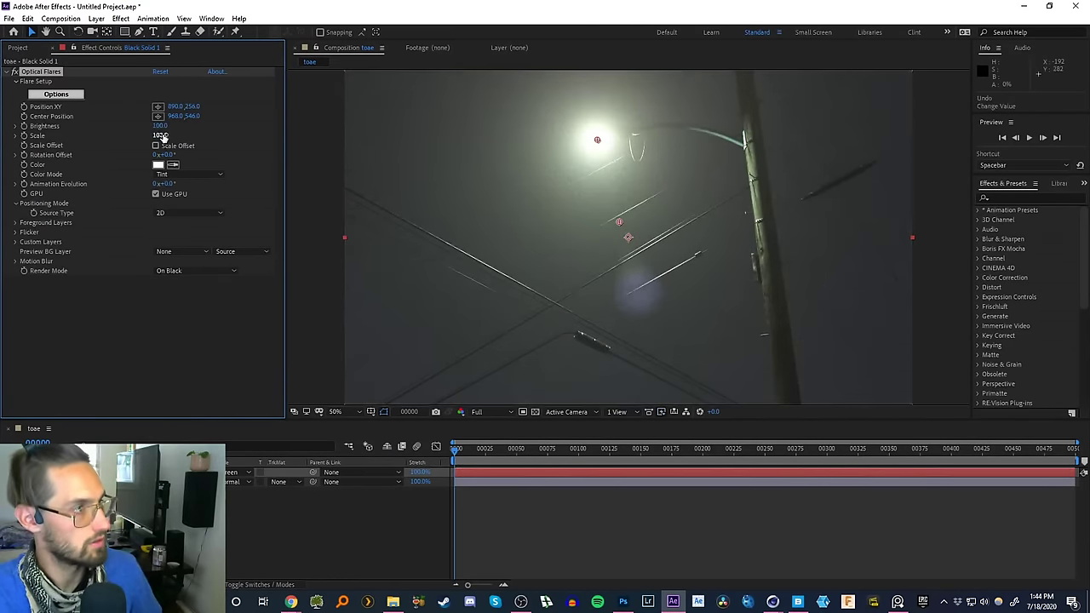
key(ctrl+z)
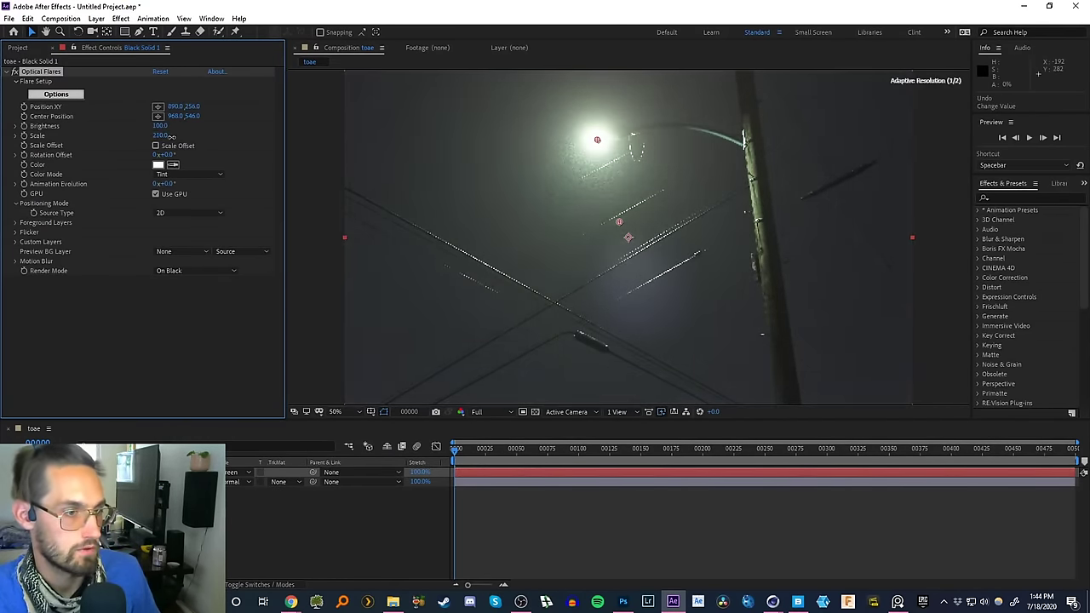
drag(162, 140, 151, 126)
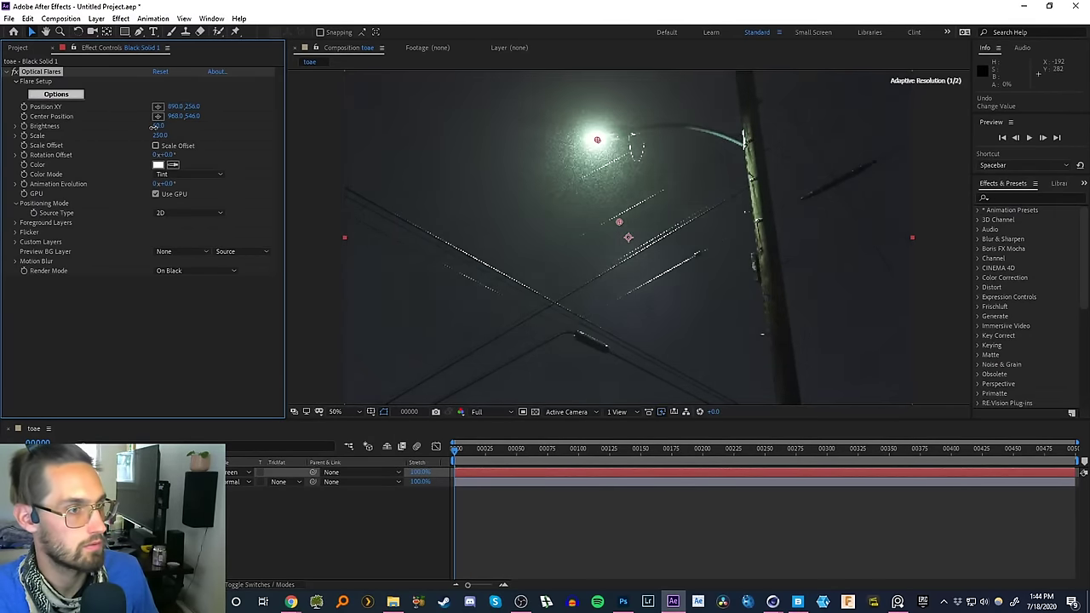
key(ctrl+z)
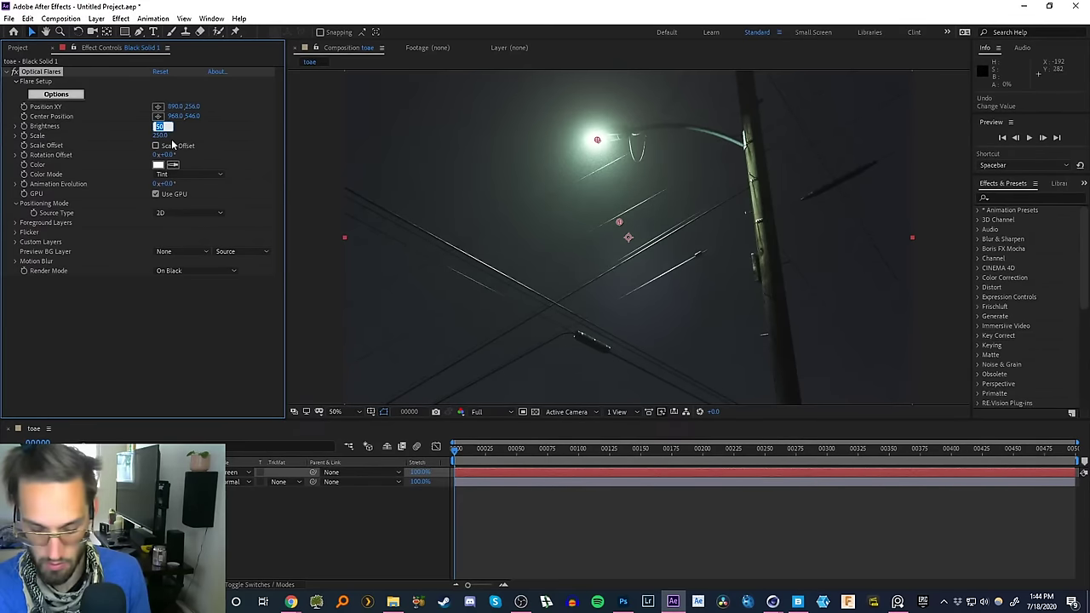
- Reopen the flare options, hide the Light Halo element near the end of the stack, and accept
click(56, 93)
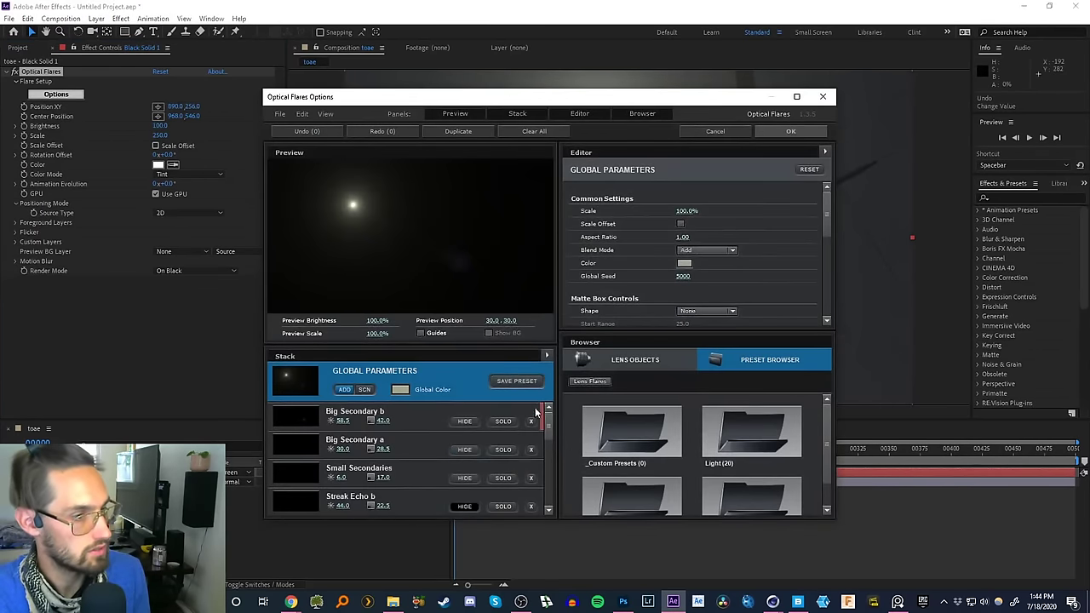
scroll(547, 431, down, 1)
drag(547, 431, 548, 492)
click(460, 506)
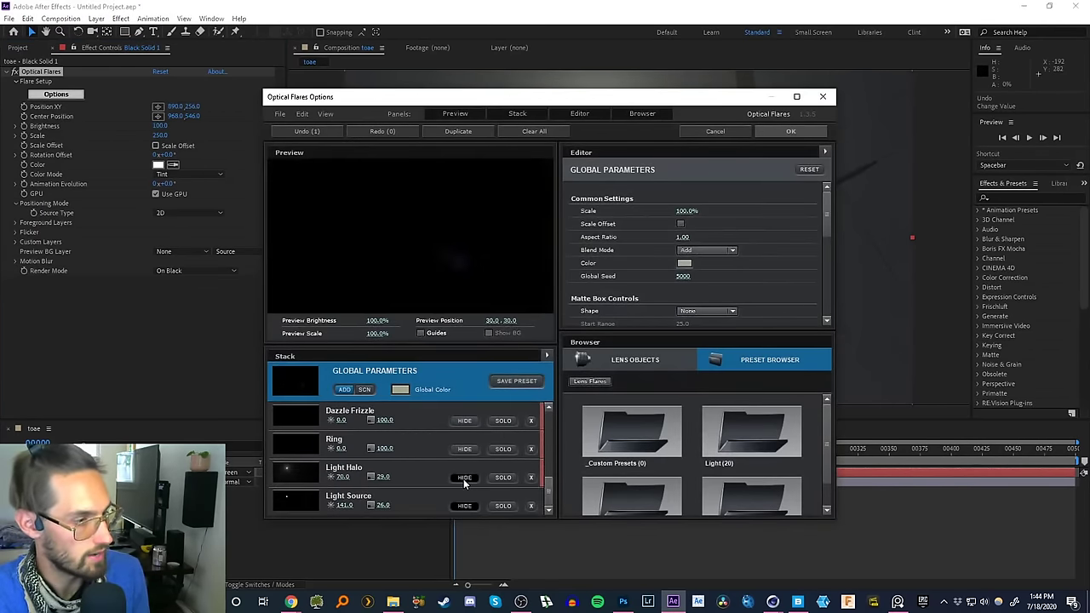
click(770, 130)
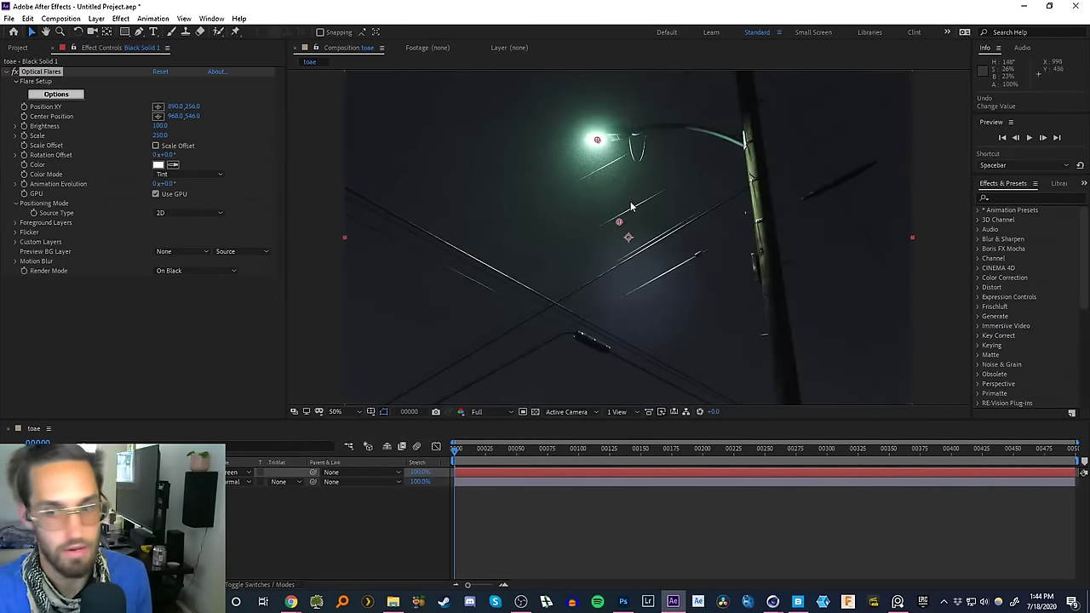
- Tint the flare a pale green that matches the street lamp's glow
click(158, 165)
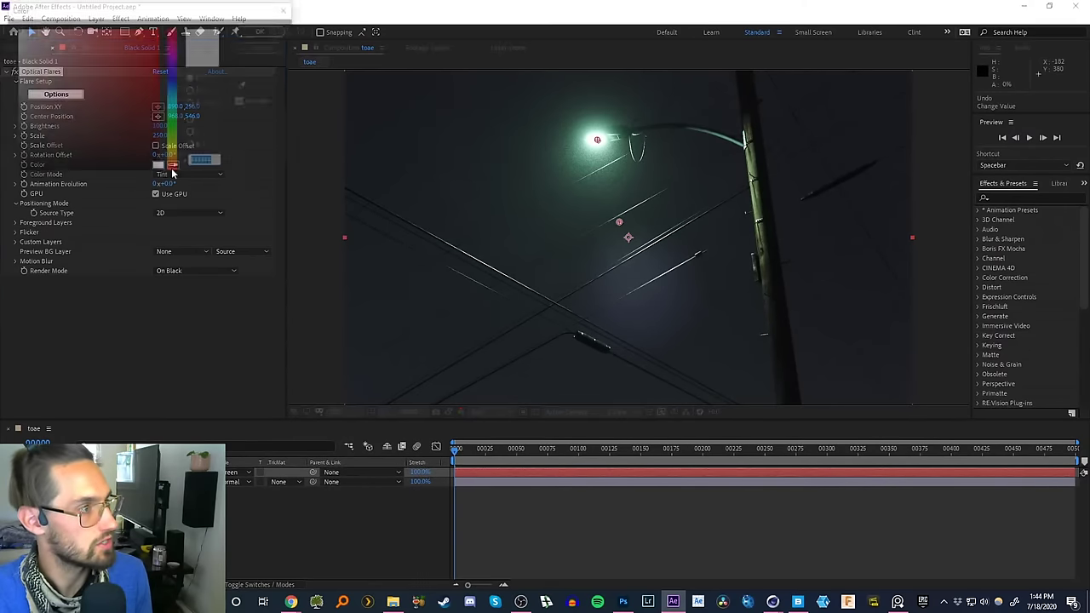
click(36, 38)
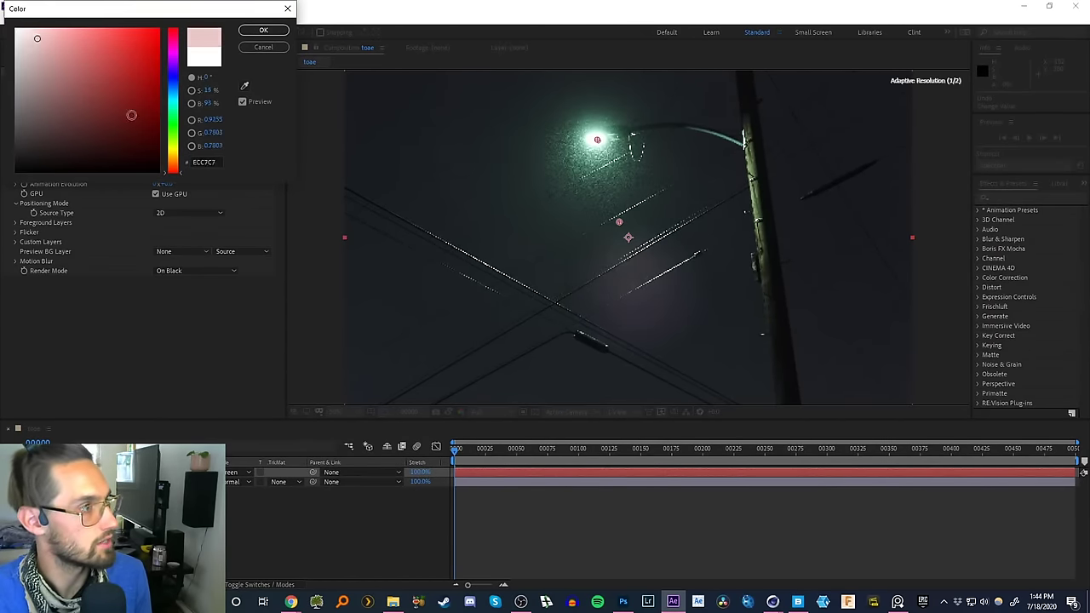
click(173, 138)
click(263, 30)
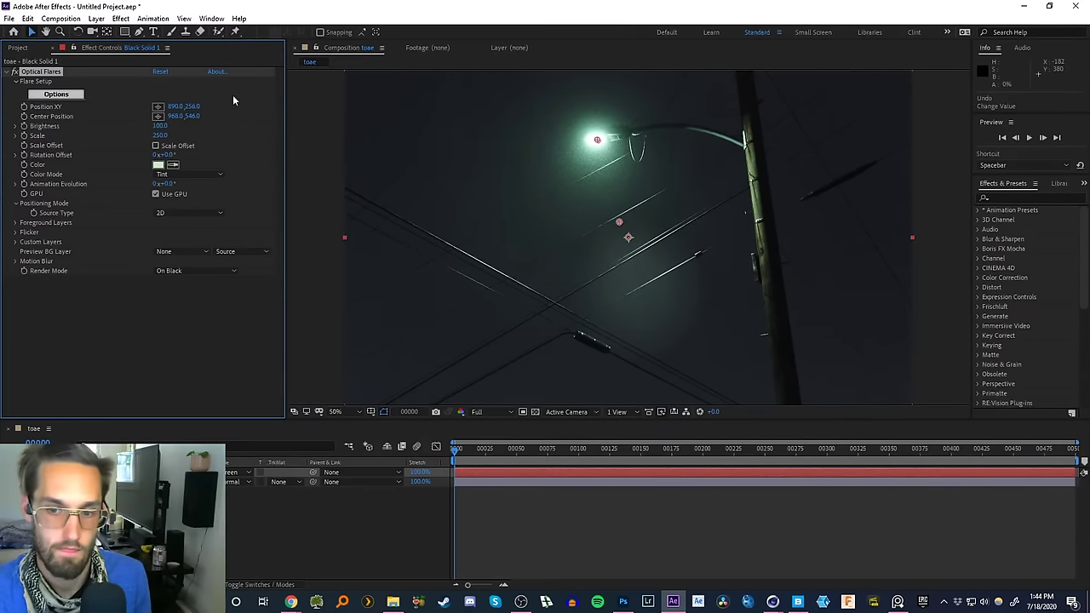
- Try a flare brightness of 50, and set it back to 100
click(160, 125)
text(50)
key(Return)
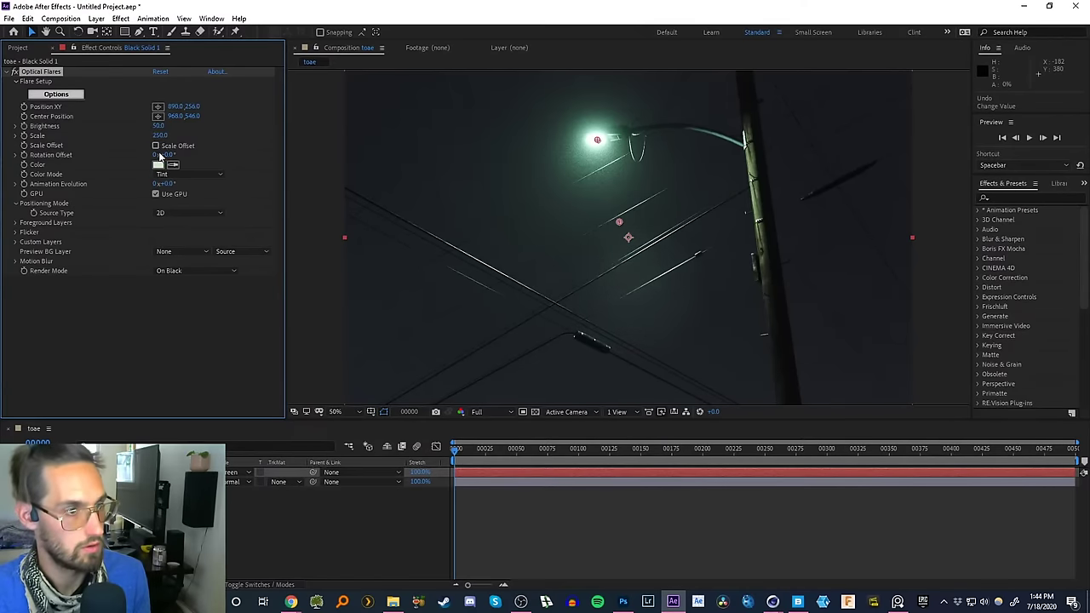
text(100)
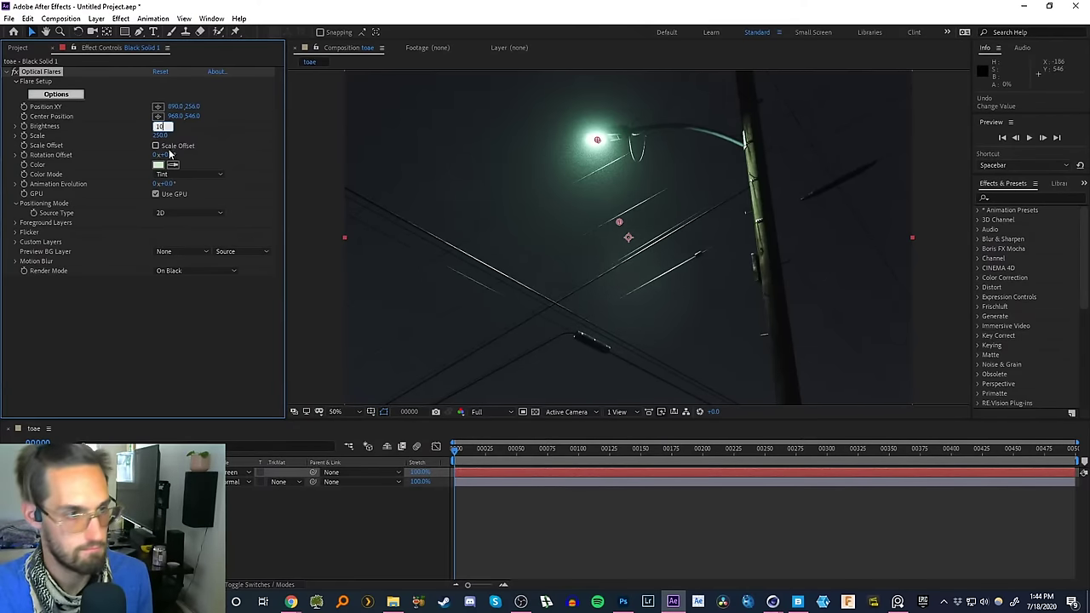
key(Return)
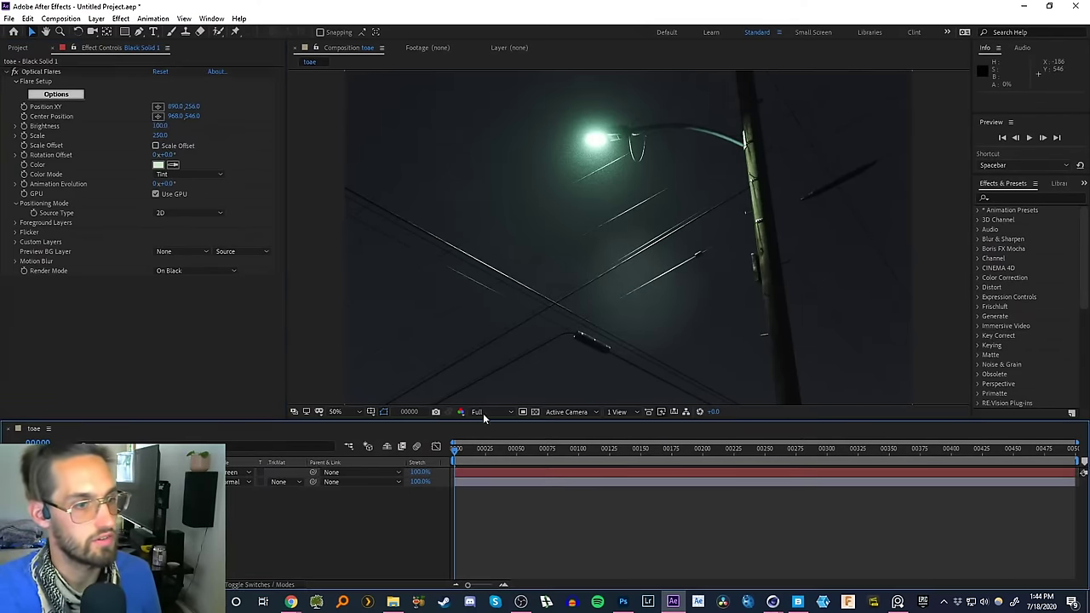
- Move the flare's center position to about 996, 624, below the lamp, and check the whole frame
scroll(639, 277, down, 4)
scroll(639, 278, up, 4)
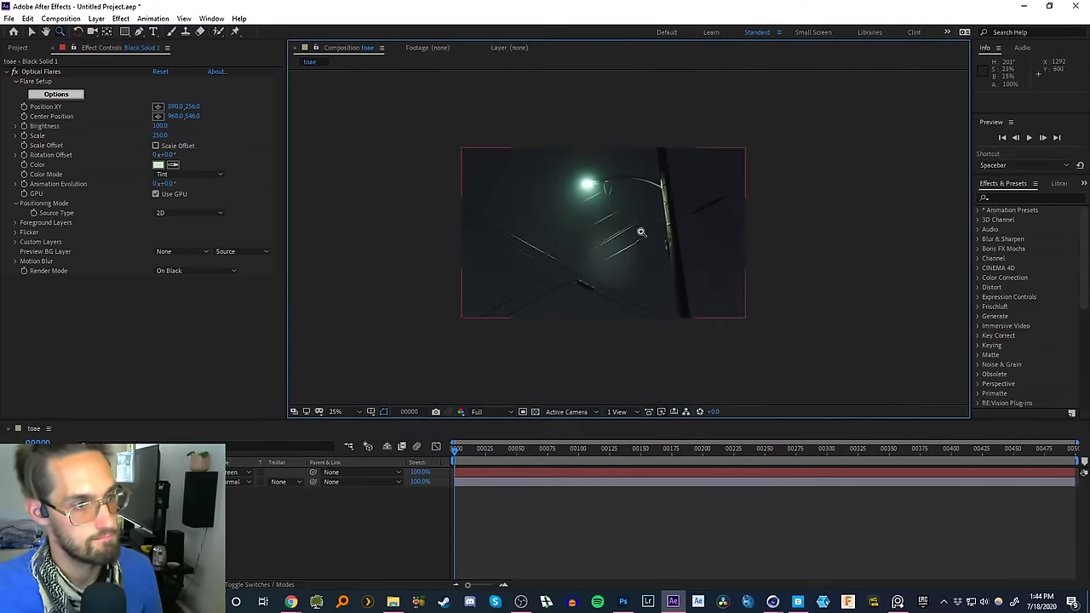
click(157, 116)
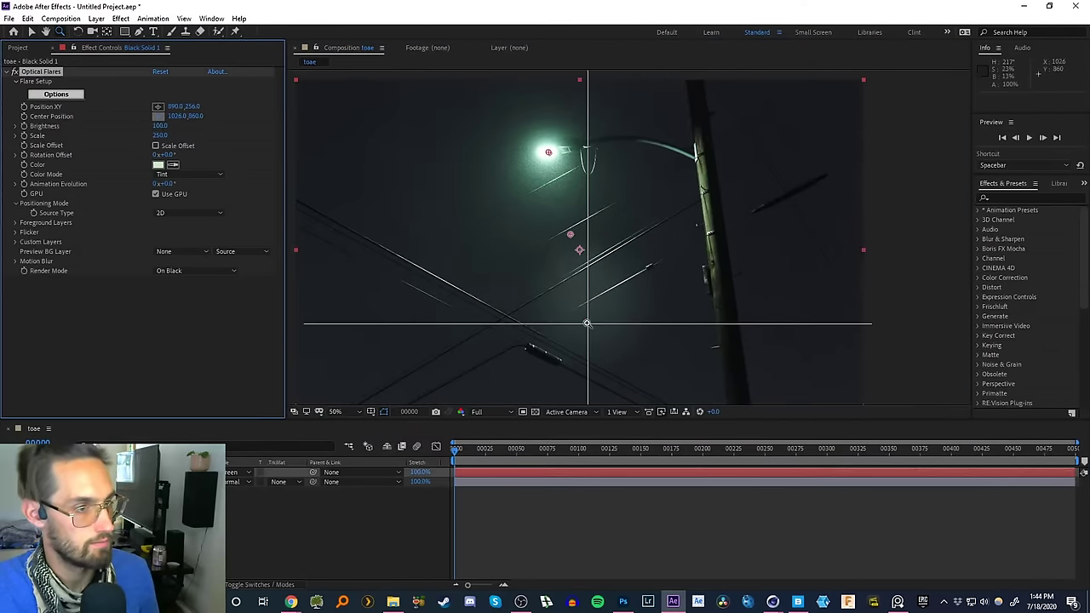
click(584, 302)
mouse_move(584, 302)
mouse_down()
mouse_move(579, 247)
mouse_move(578, 262)
mouse_up()
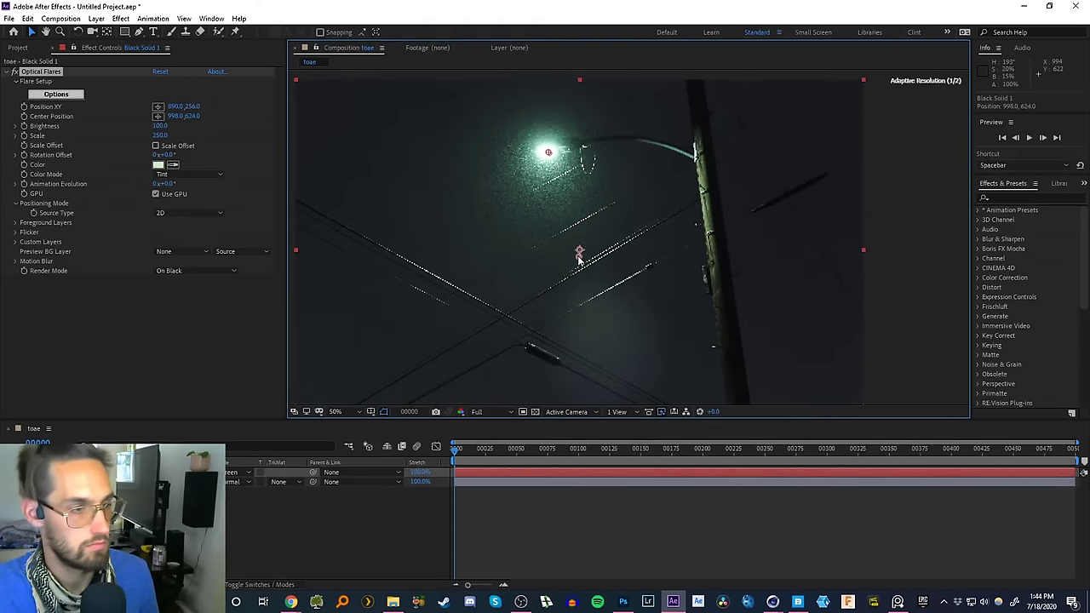
click(364, 516)
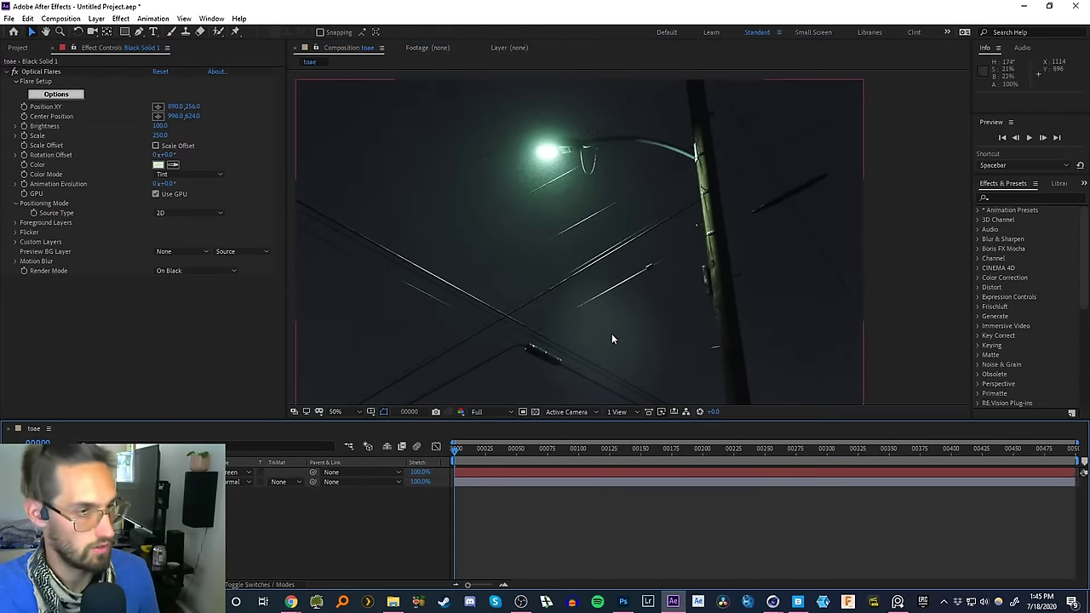
alt+click(622, 265)
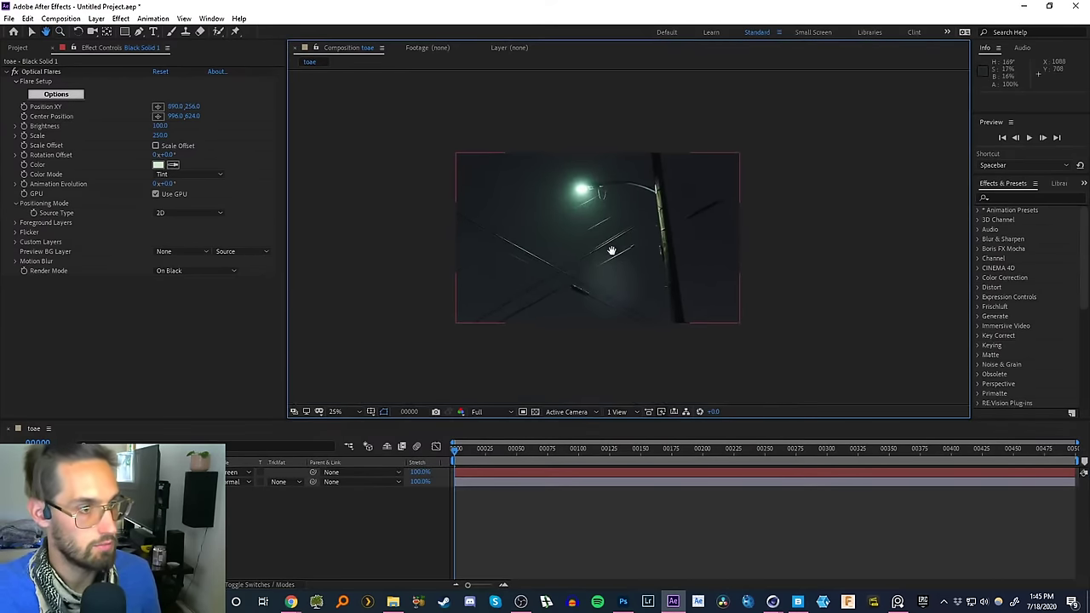
- Add a full-frame black solid for a vignette, with a frame-filling elliptical mask set to Subtract
click(223, 516)
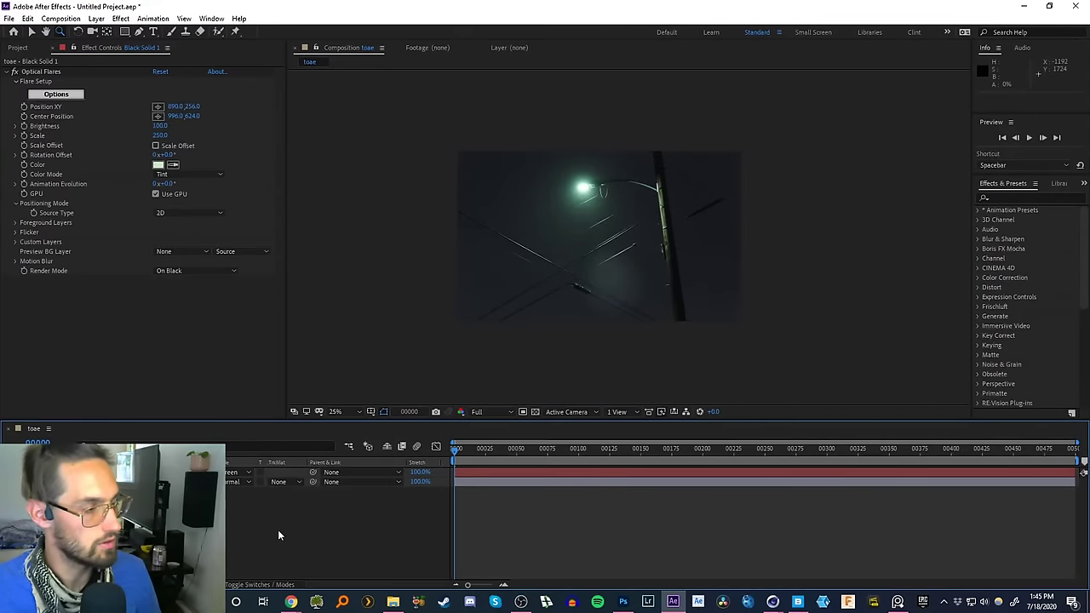
key(ctrl+y)
key(Return)
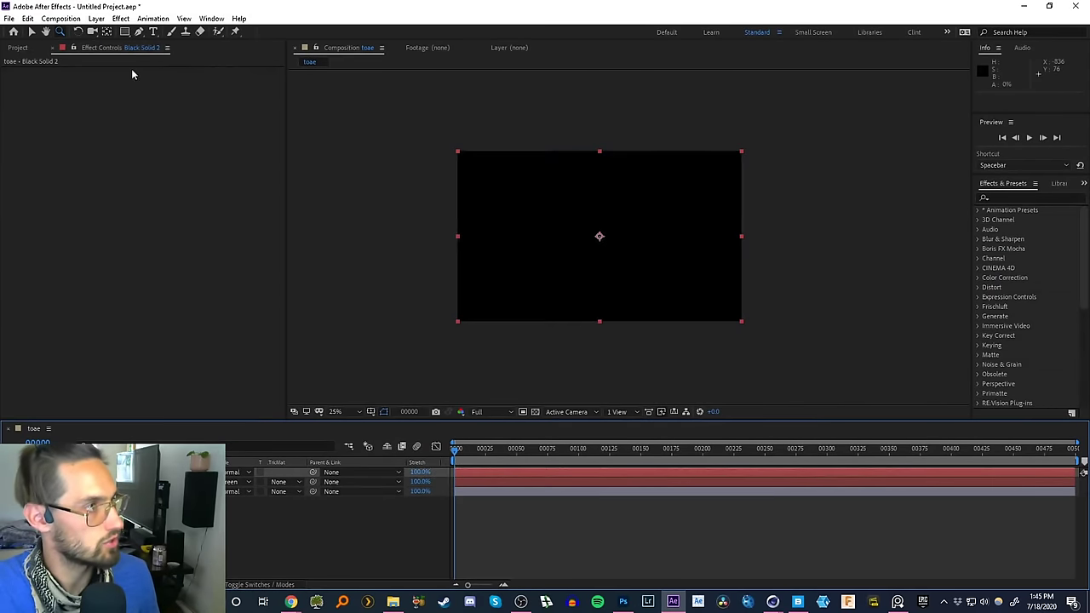
drag(124, 32, 143, 56)
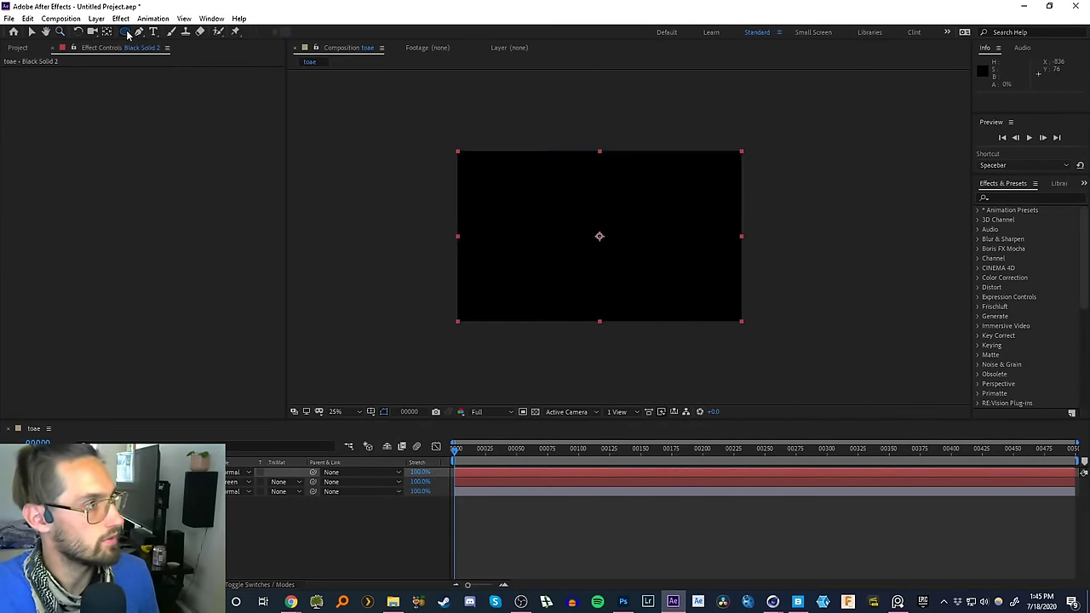
double_click(124, 31)
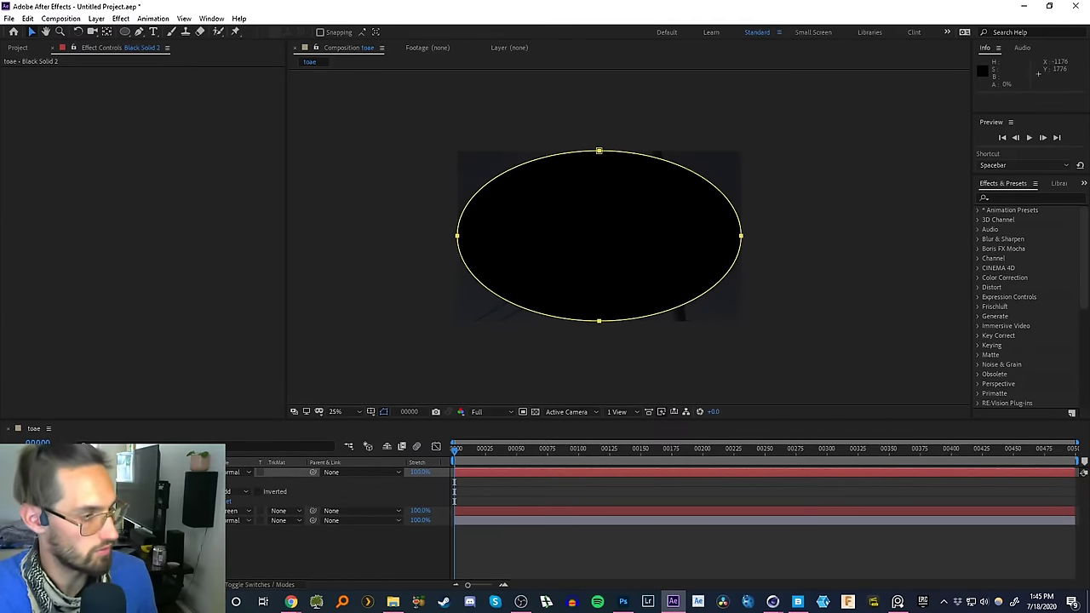
click(238, 491)
click(245, 529)
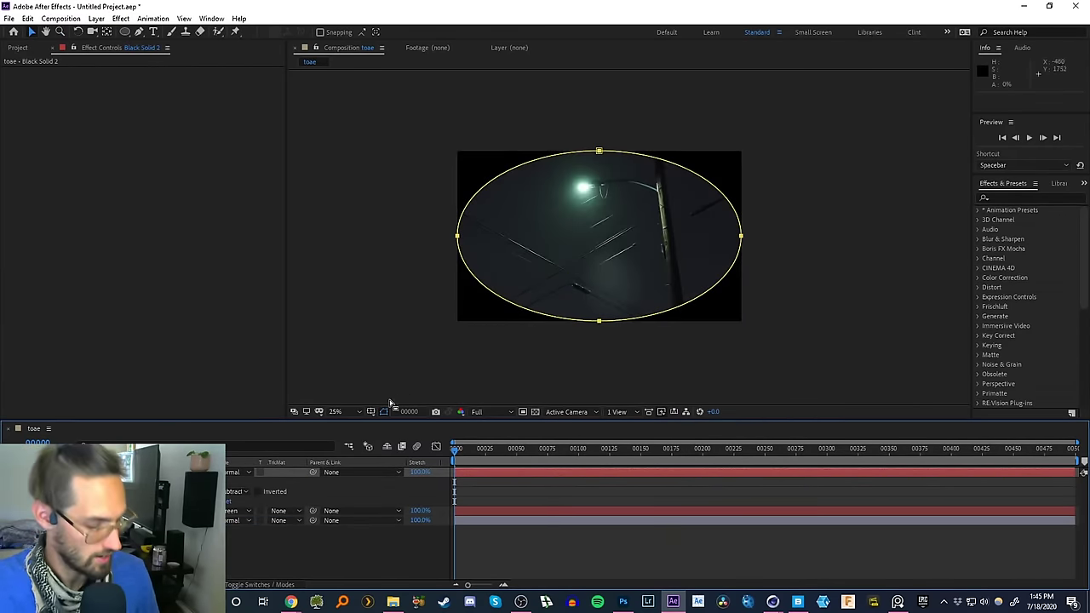
- Feather the vignette's elliptical mask to 548 pixels, checking the falloff across the frame
key(f)
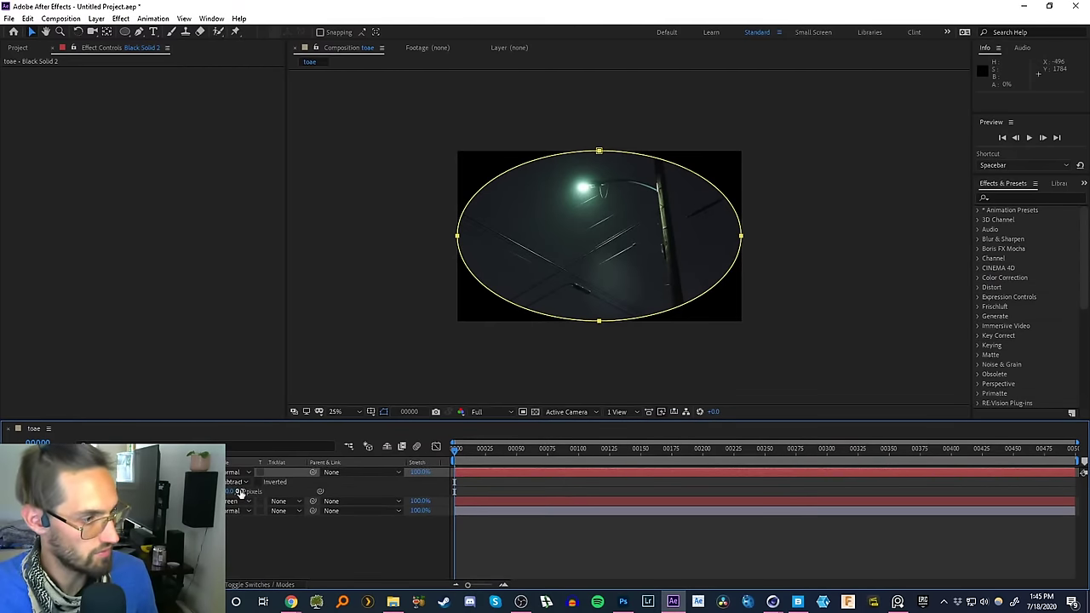
drag(238, 491, 388, 502)
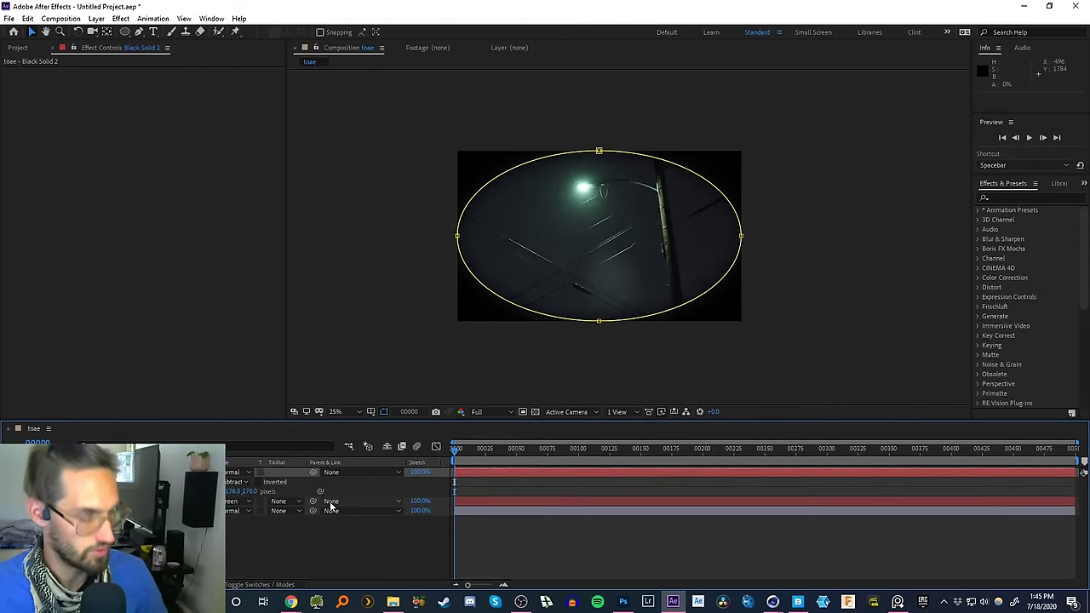
key(z)
alt+click(595, 278)
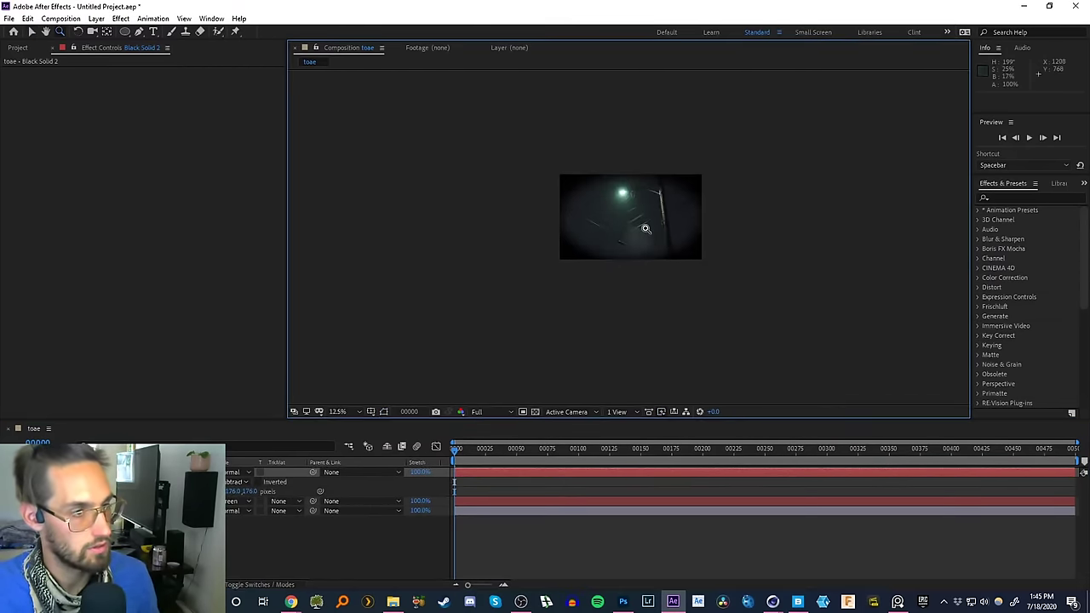
click(644, 228)
click(632, 225)
drag(229, 492, 499, 496)
- Set the vignette solid's blending mode to Overlay and lower the layer's opacity
click(243, 473)
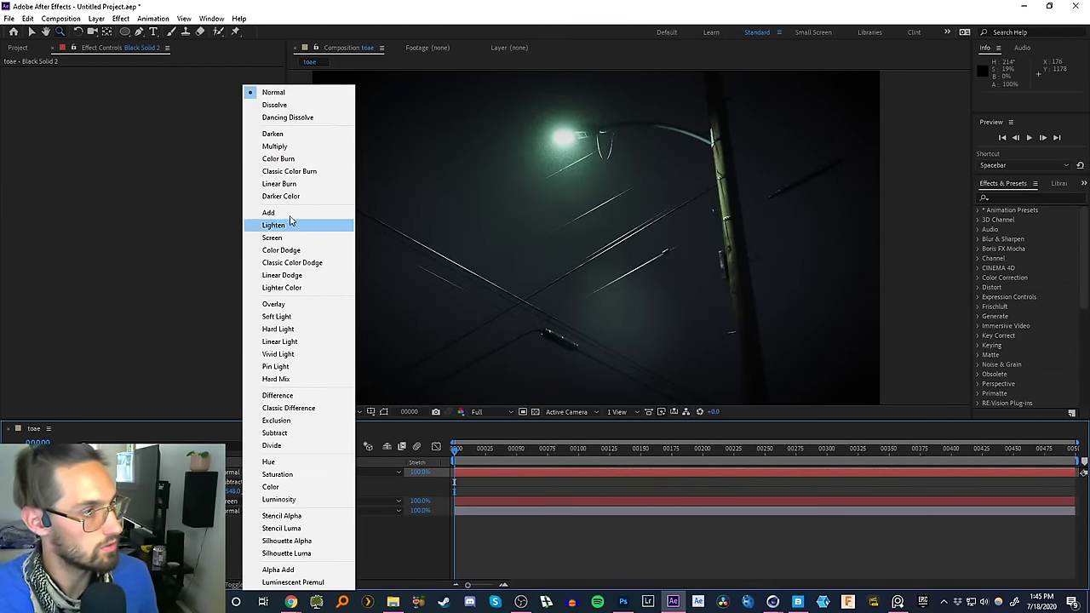
click(273, 304)
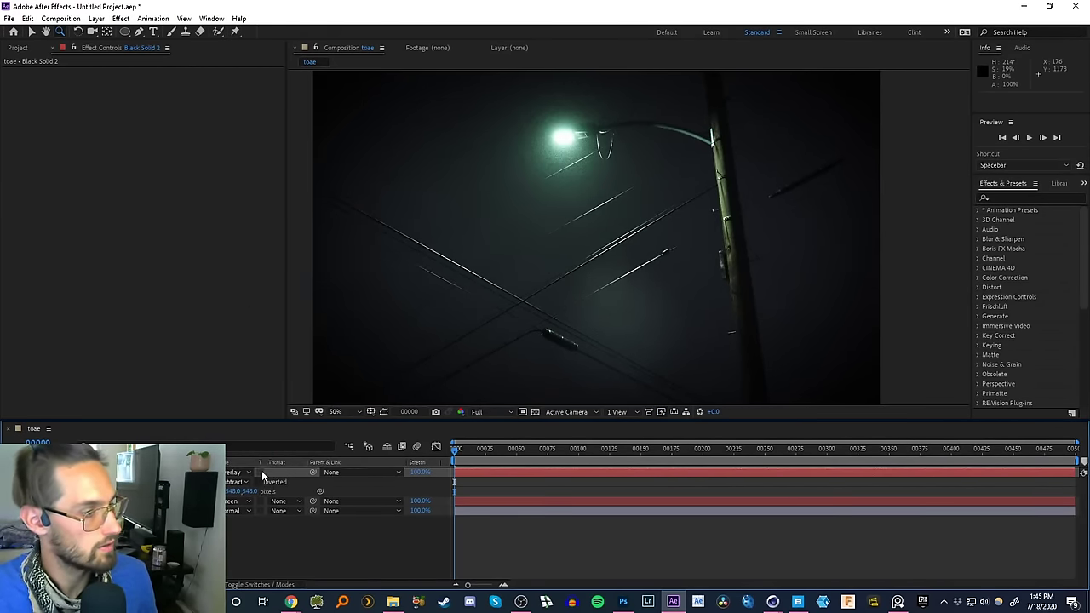
key(t)
drag(223, 482, 183, 481)
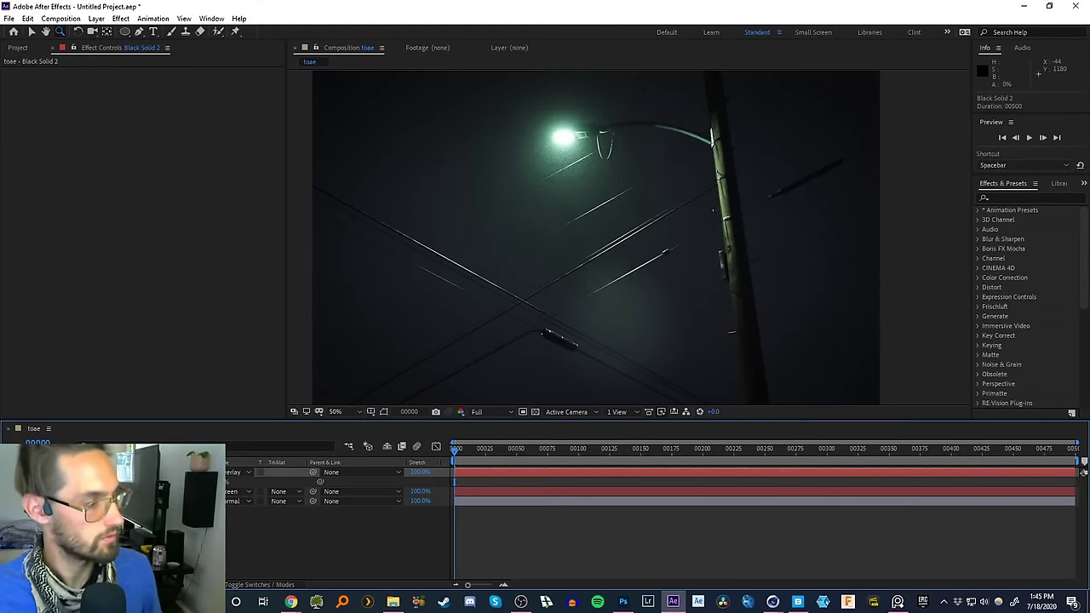
- Set the vignette's mask feather to 750 pixels, deselect the layer and review the image
key(f)
click(249, 492)
text(750)
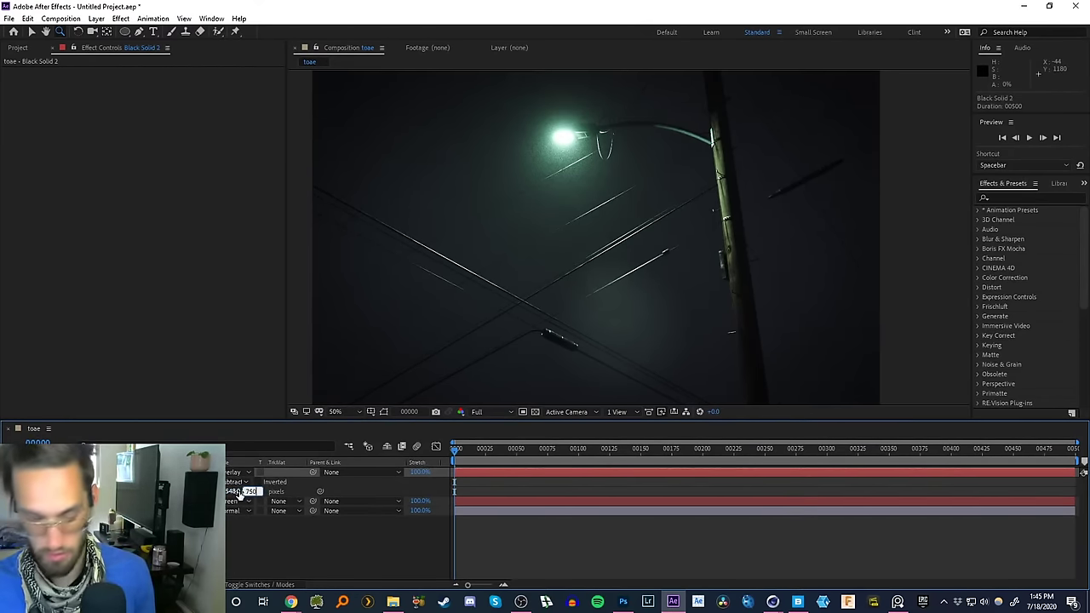
key(Return)
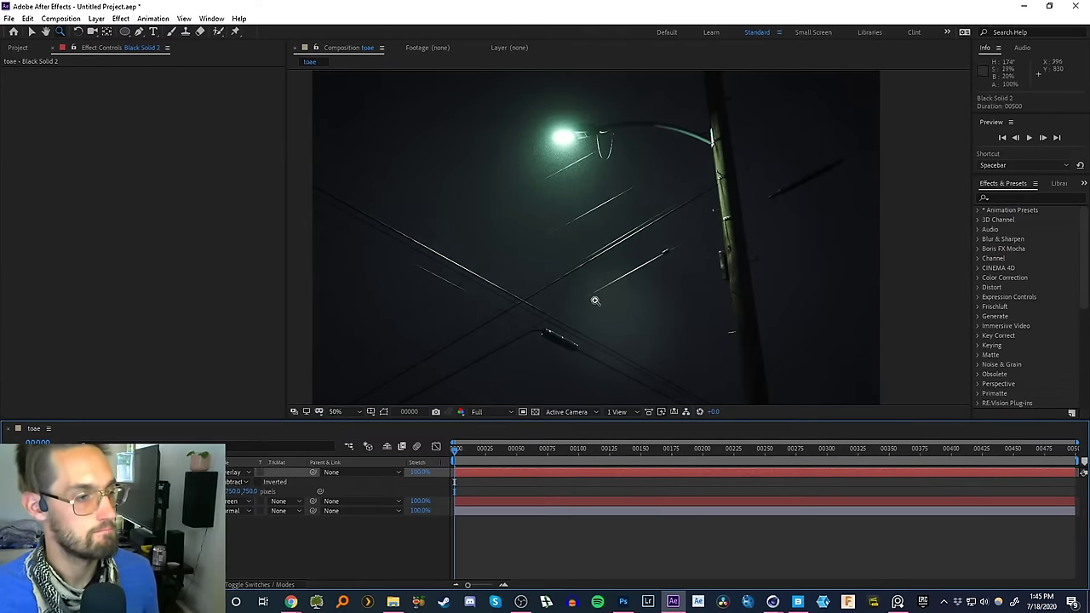
click(208, 533)
key(f)
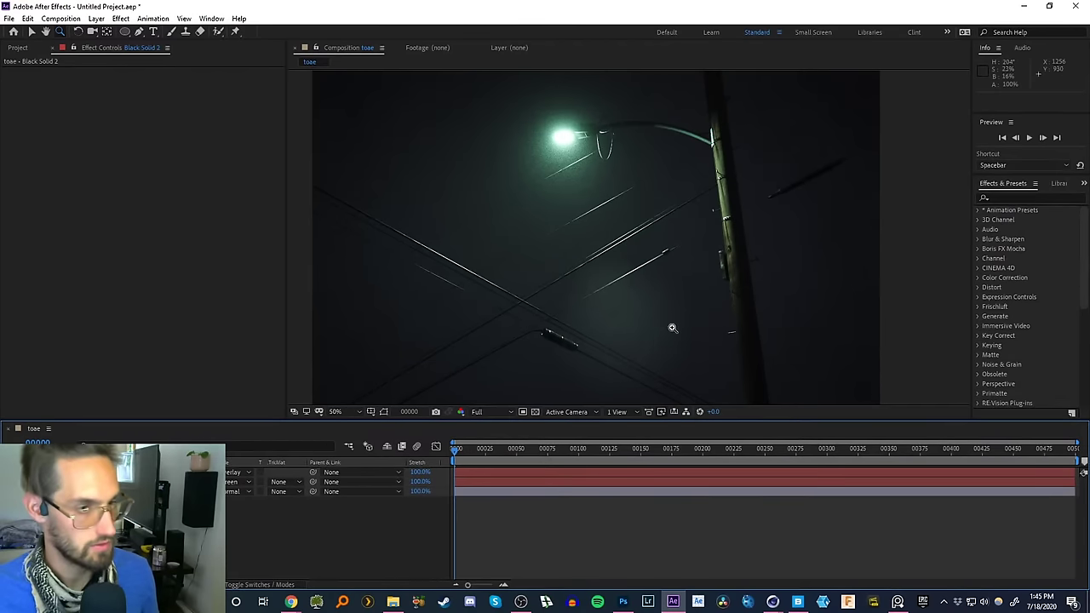
scroll(655, 266, down, 2)
scroll(586, 231, up, 2)
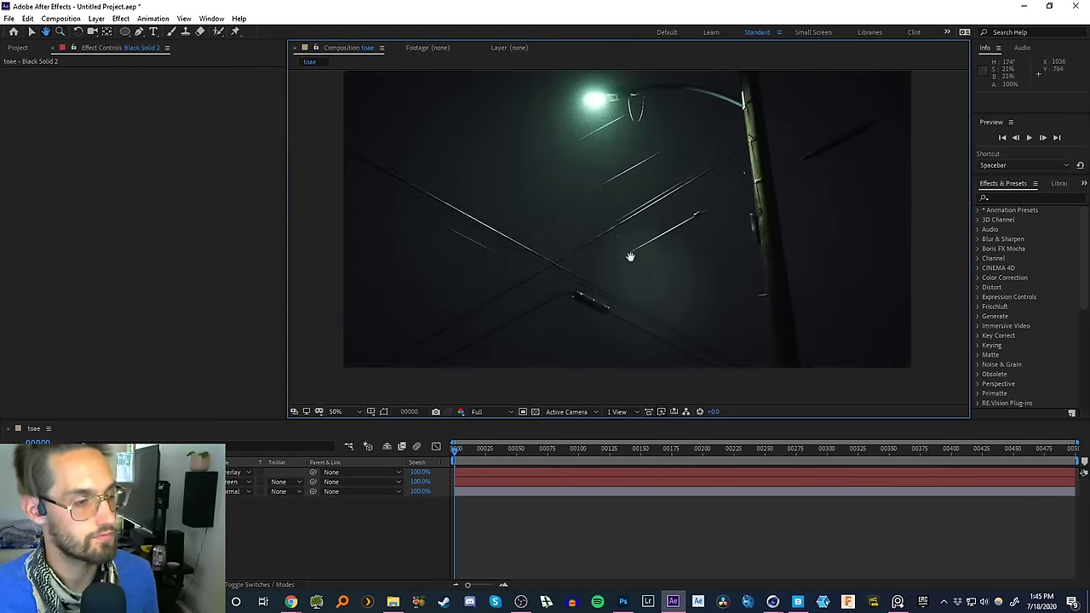
- Review the vignetted street lamp composite, switching to Photoshop to compare it with the graded version there
drag(634, 241, 623, 290)
key(z)
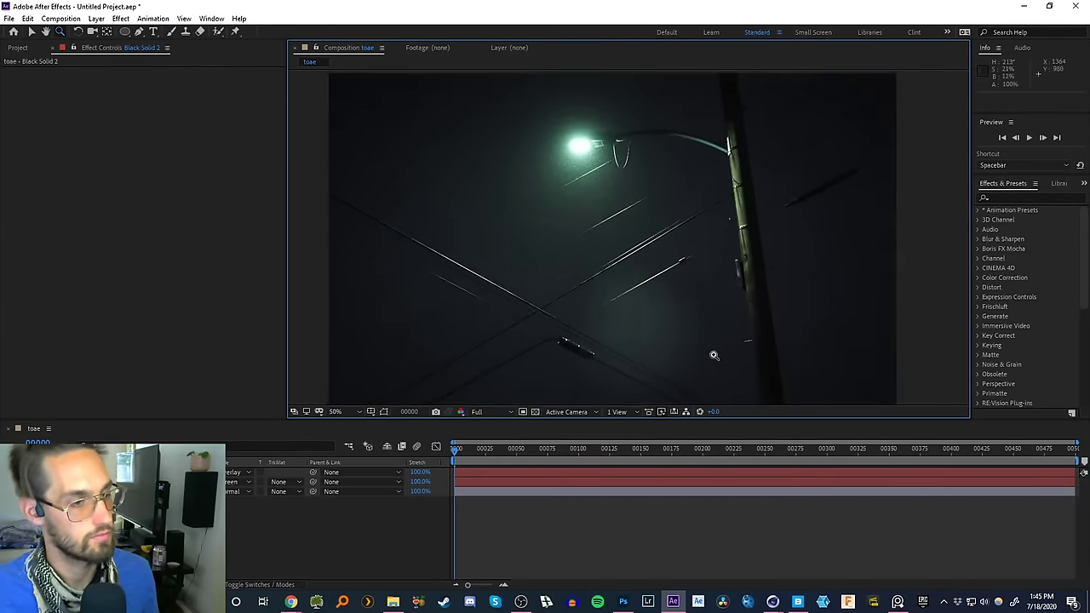
click(409, 539)
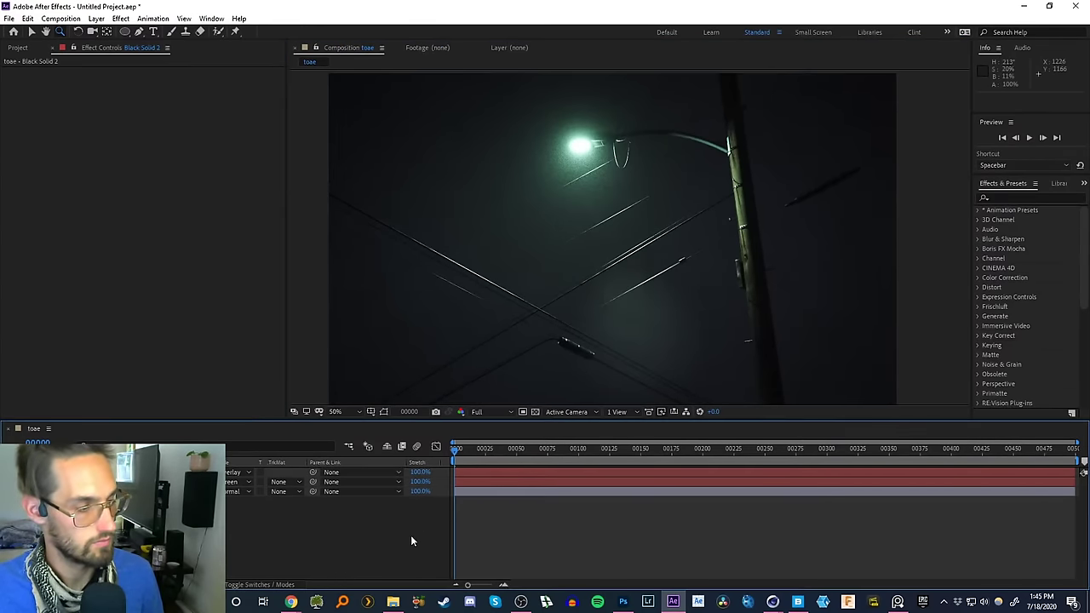
click(624, 602)
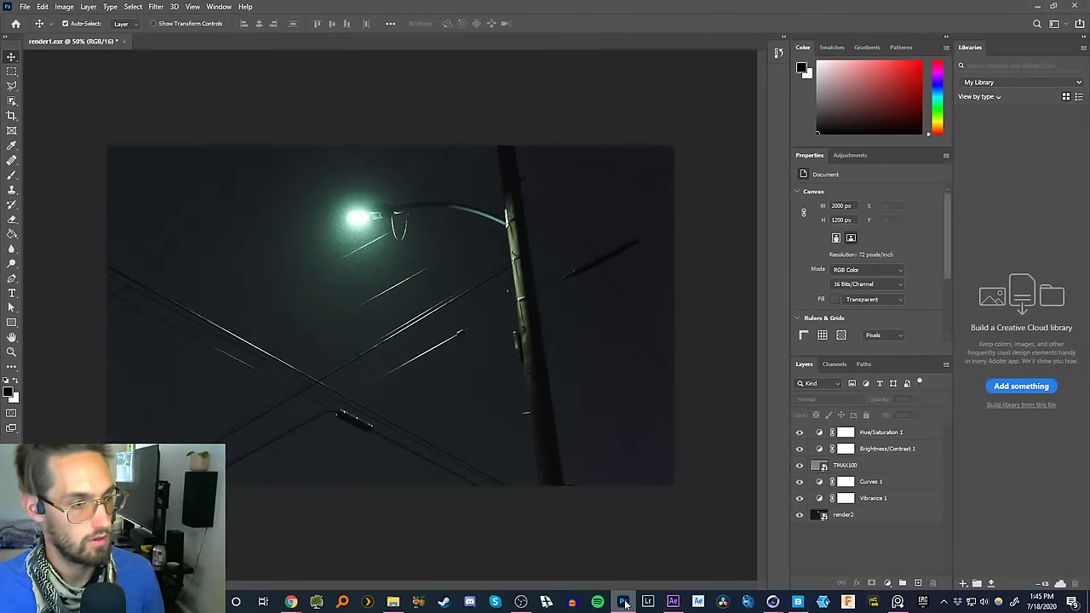
- Switch to Cinema 4D's Picture Viewer and compare render2.exr with render3.exr by alternating between them
mouse_move(773, 602)
click(636, 544)
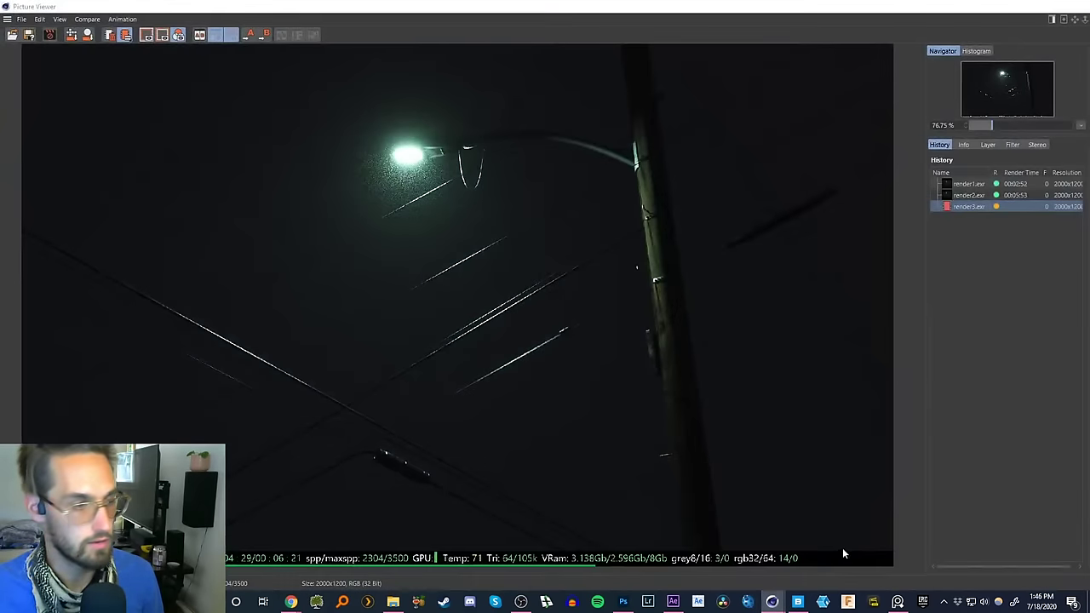
click(841, 549)
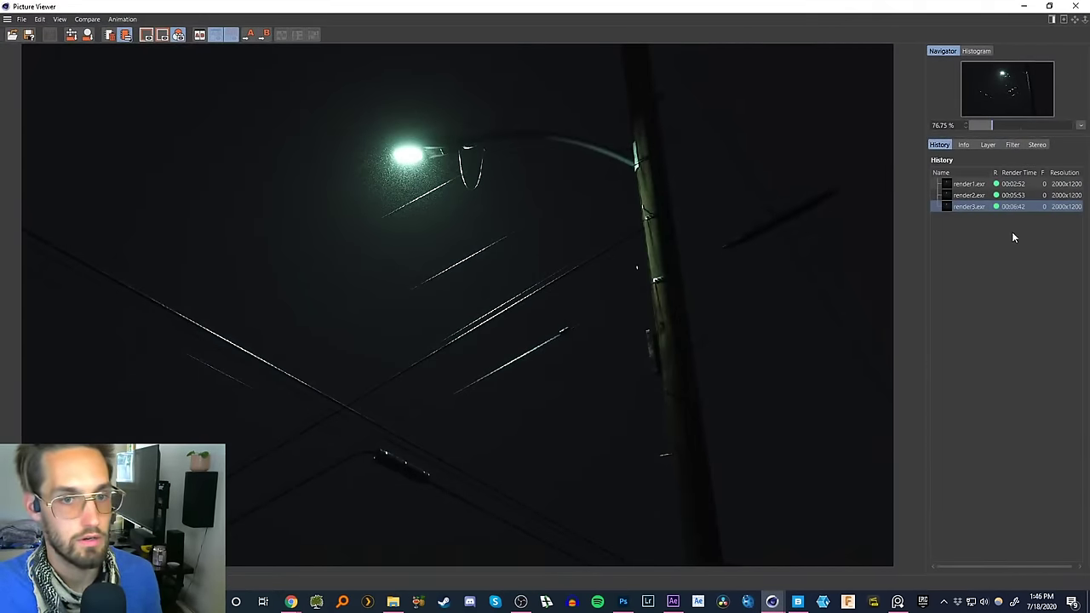
click(1021, 197)
click(1024, 206)
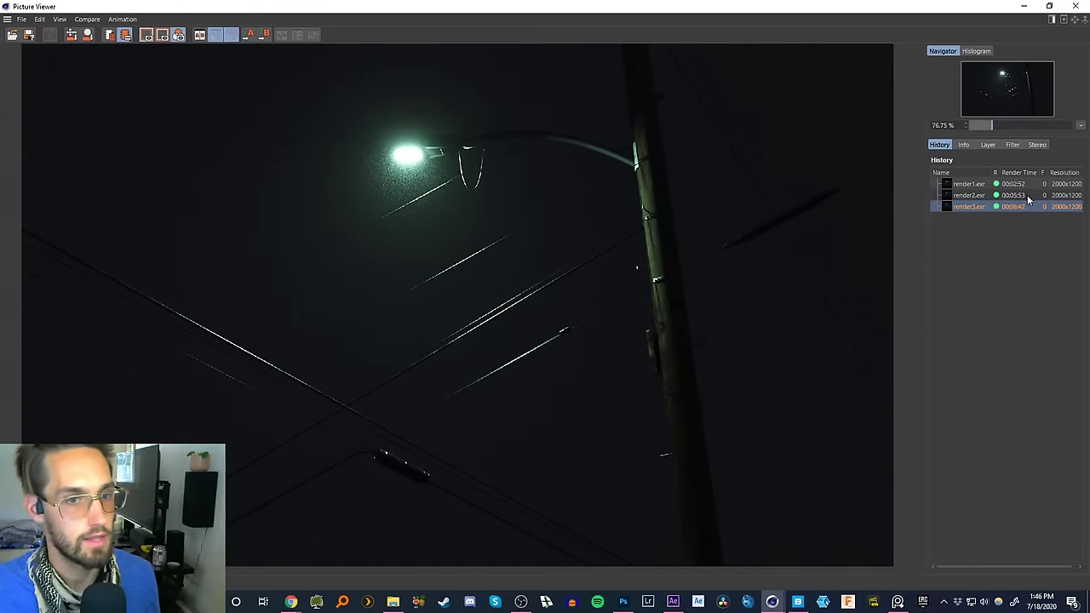
click(1027, 197)
click(1023, 205)
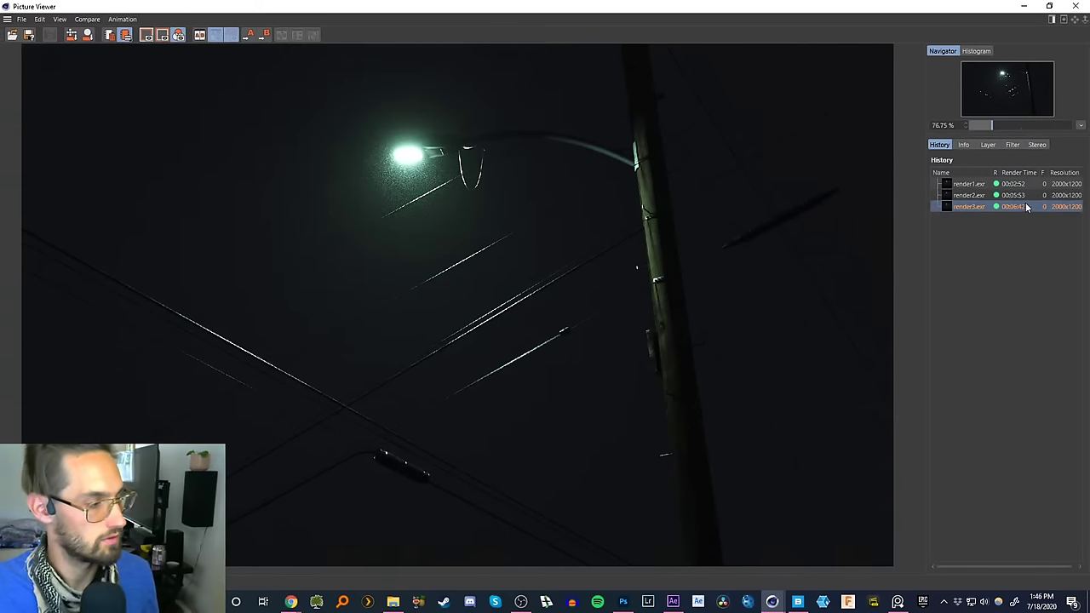
click(1029, 196)
click(1028, 207)
click(1028, 197)
click(1029, 206)
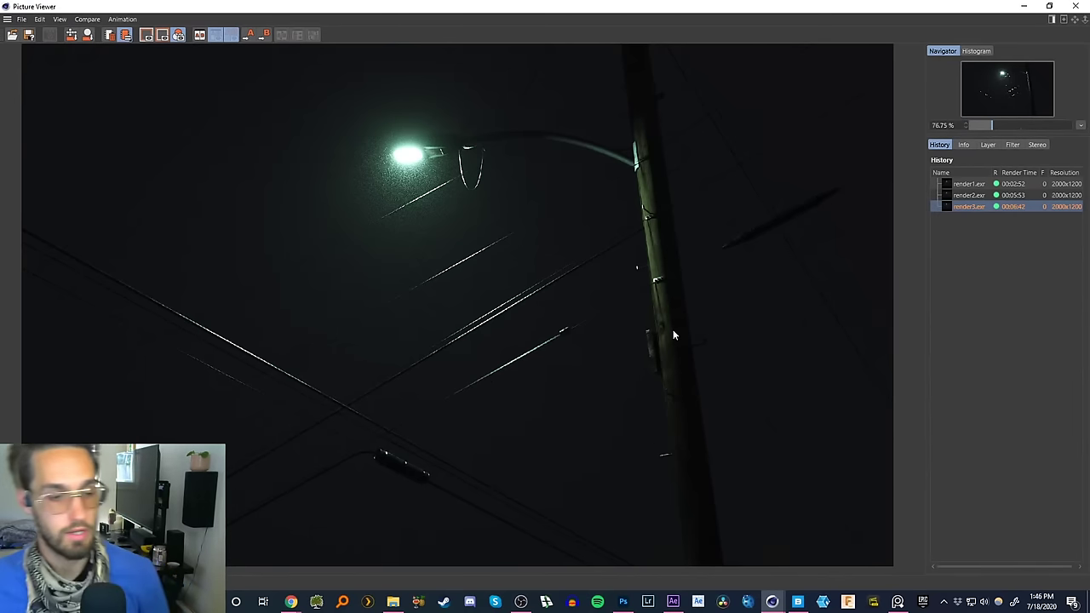
- Close the Picture Viewer, minimize Cinema 4D and return to After Effects to view the whole composition at 25%
click(1070, 7)
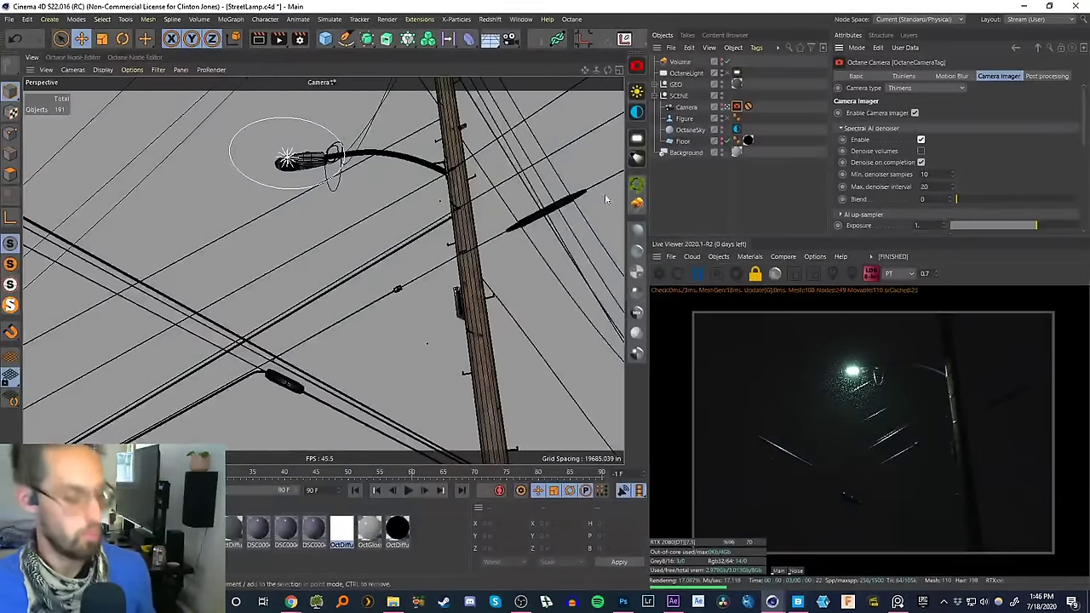
click(1026, 6)
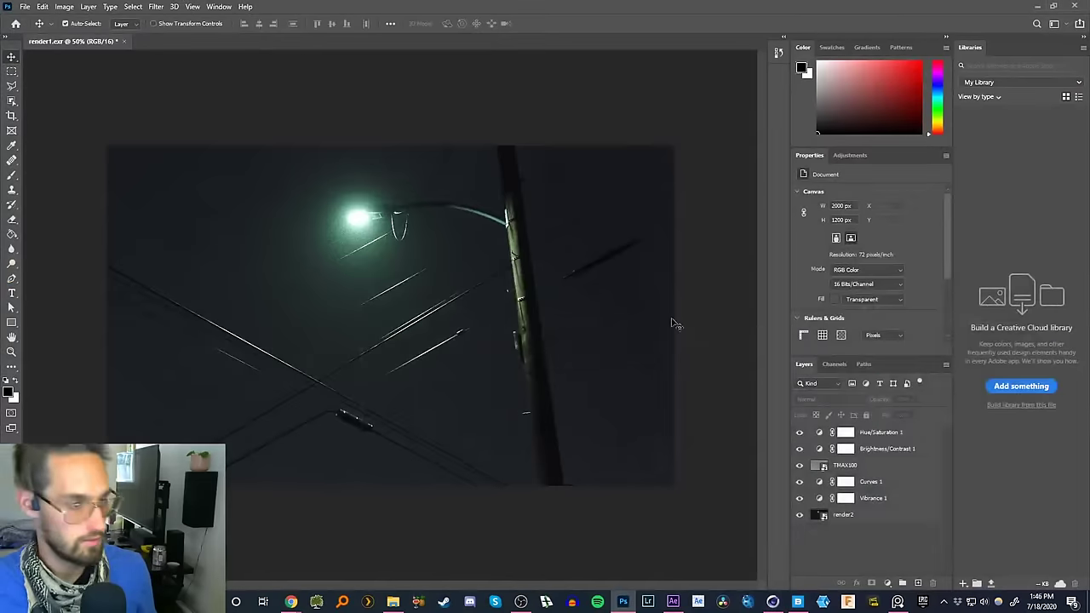
click(672, 601)
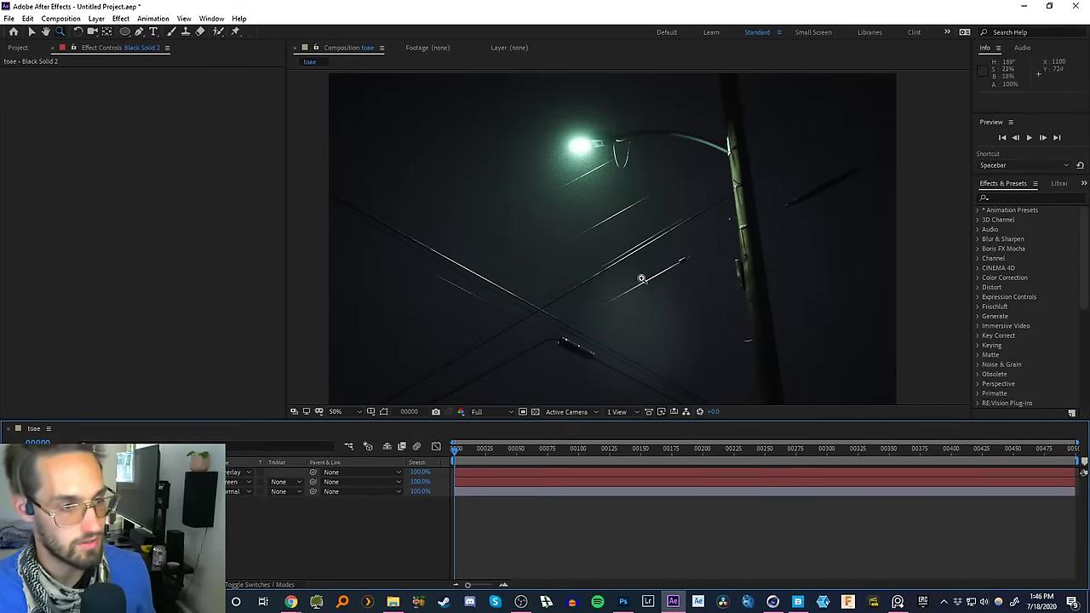
scroll(642, 278, down, 2)
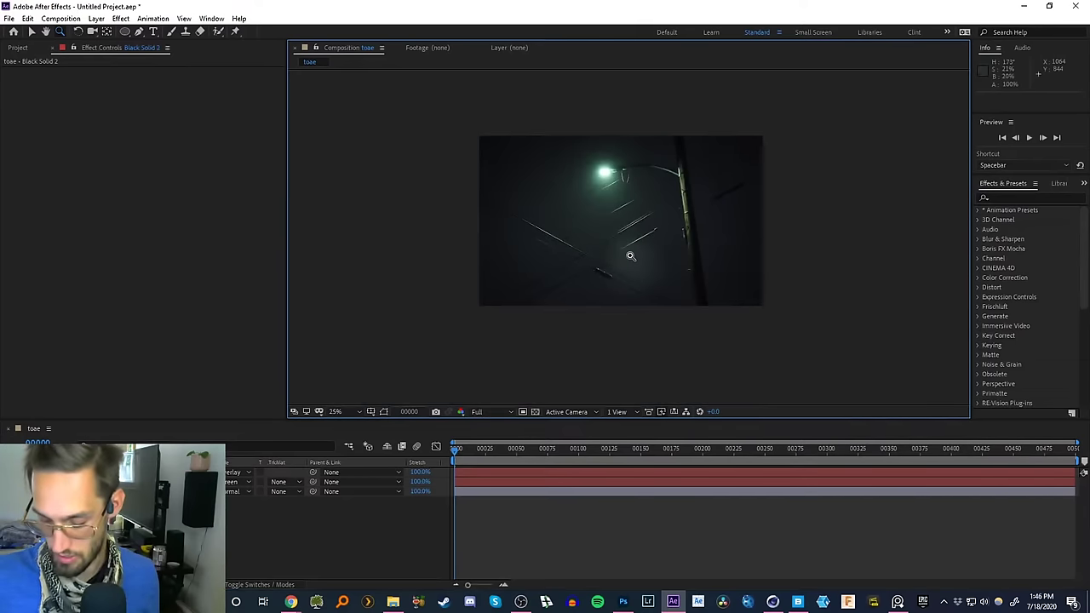
key(alt+Tab)
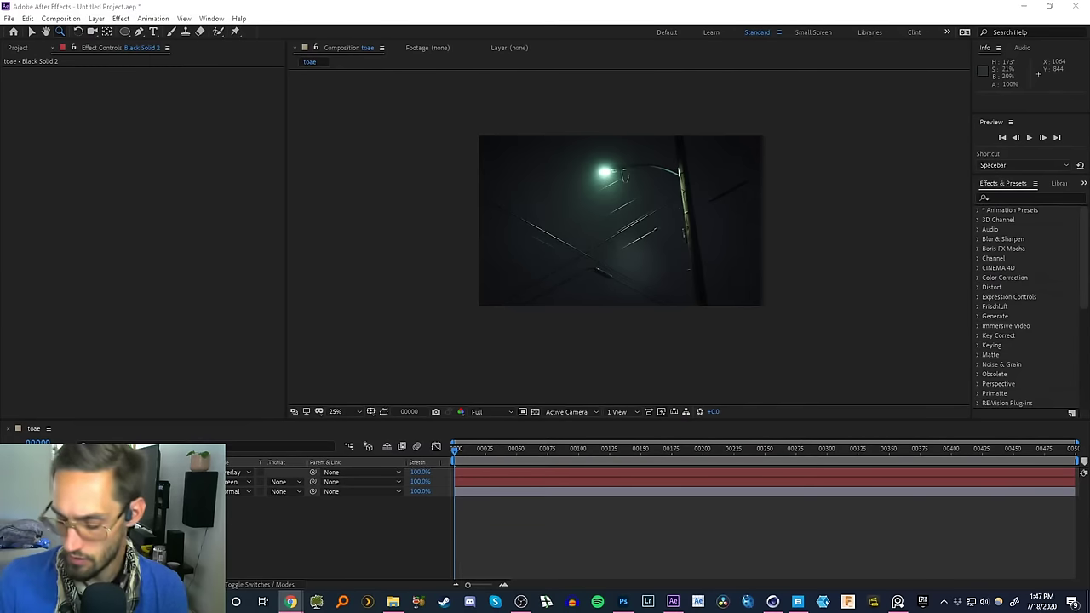
mouse_move(291, 601)
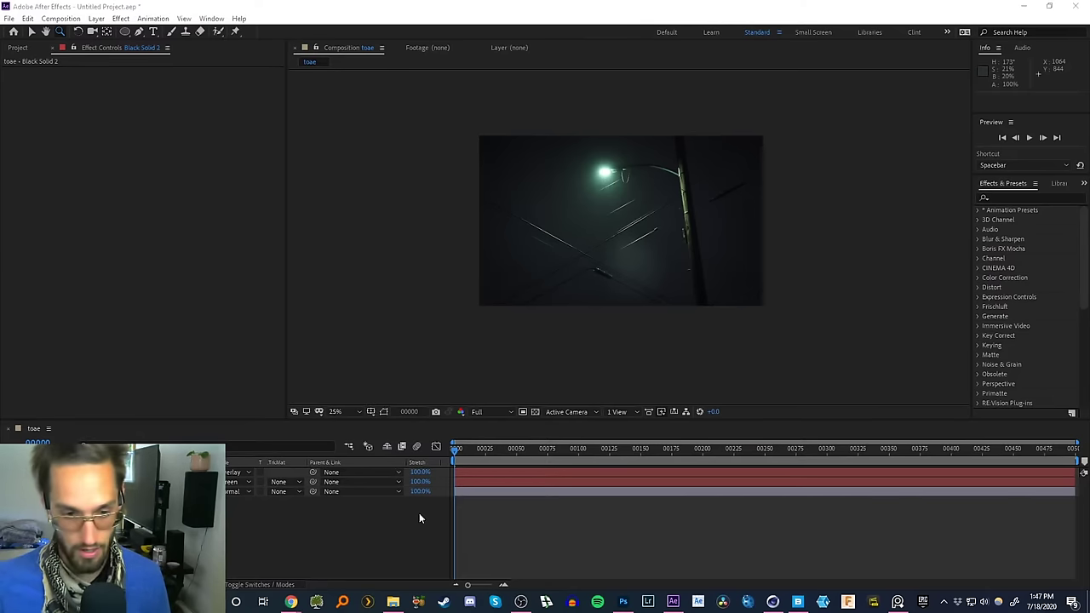
click(1042, 601)
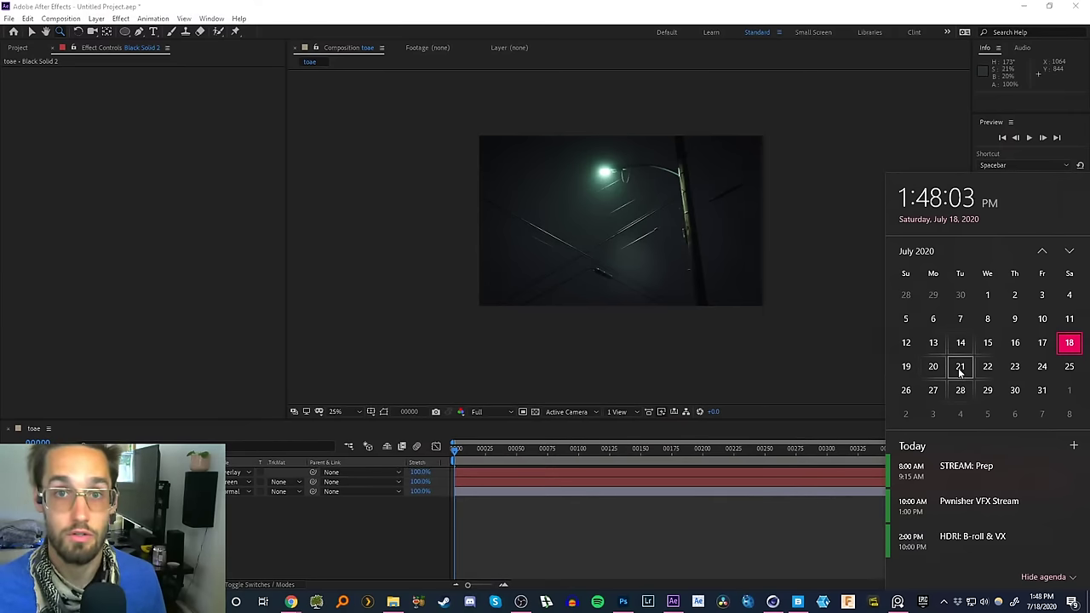
click(851, 536)
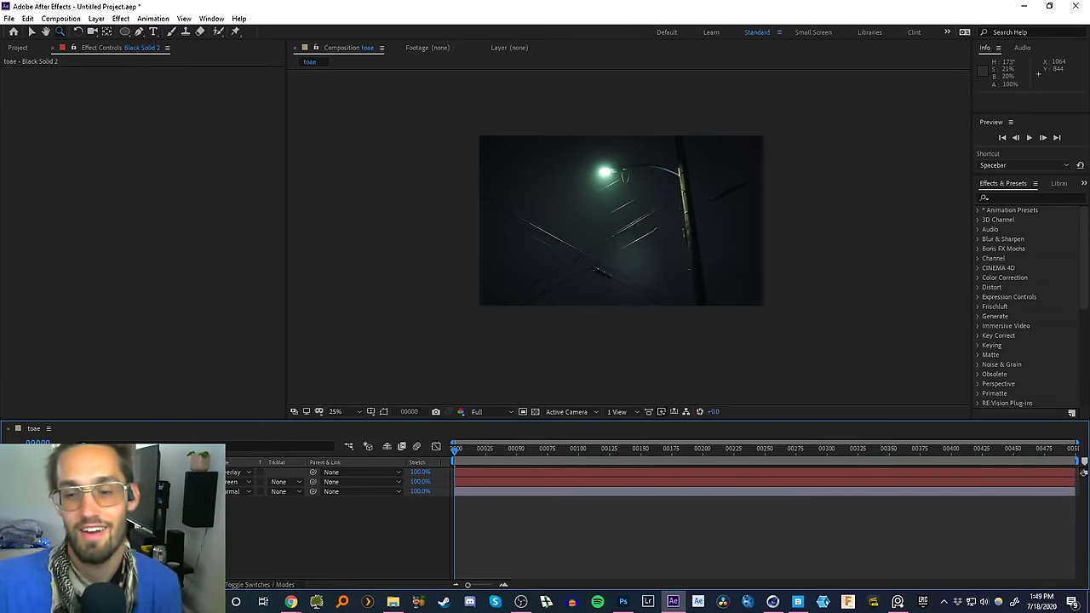
key(alt+Tab)
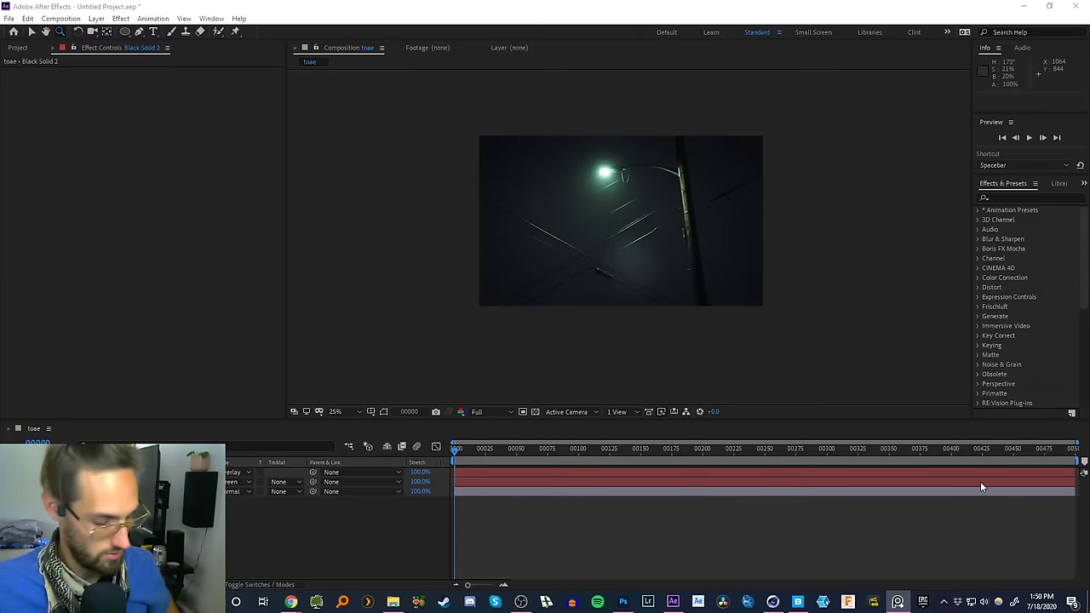
- Look over the running apps in Task Manager, closing it when done
key(ctrl+shift+Escape)
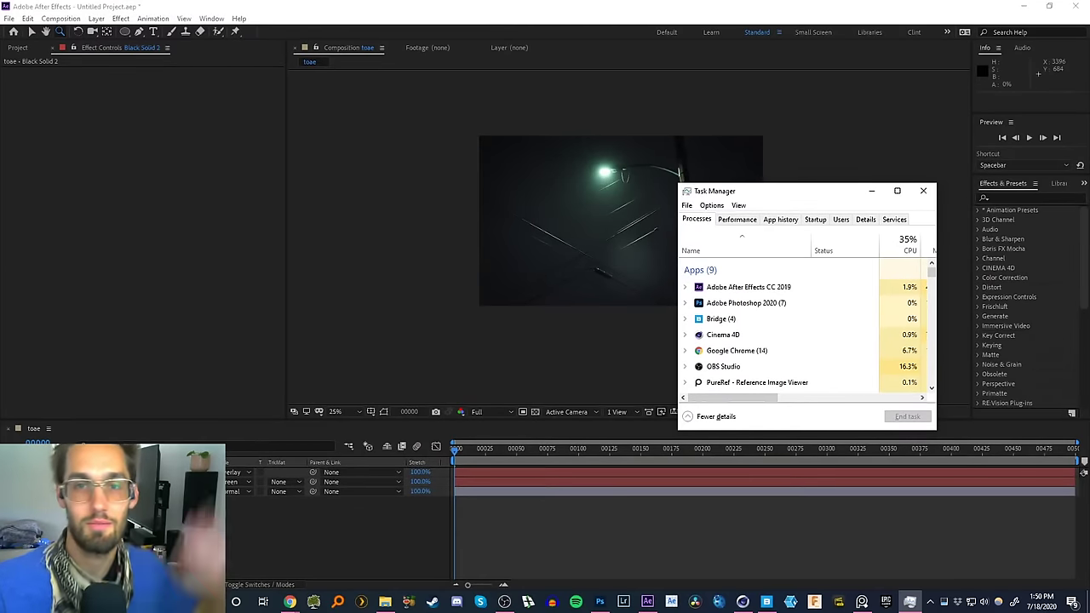
key(alt+Tab)
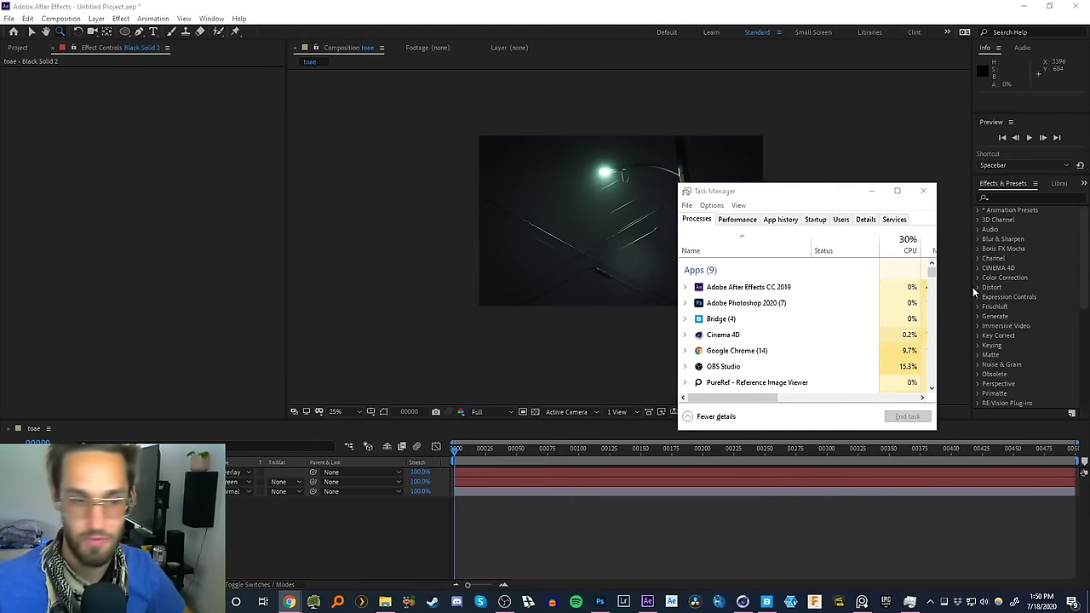
click(923, 190)
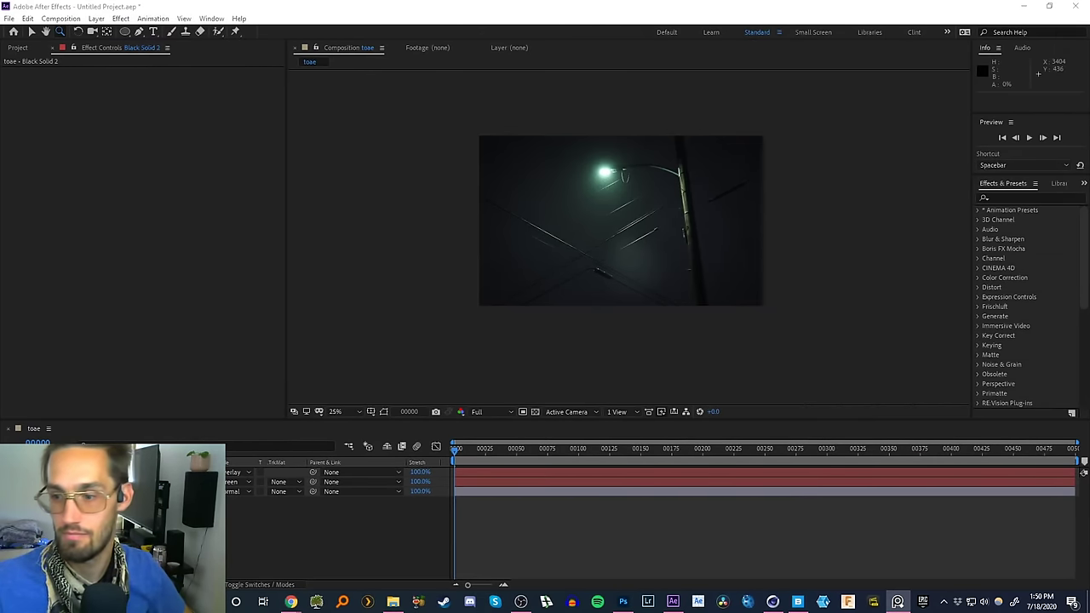